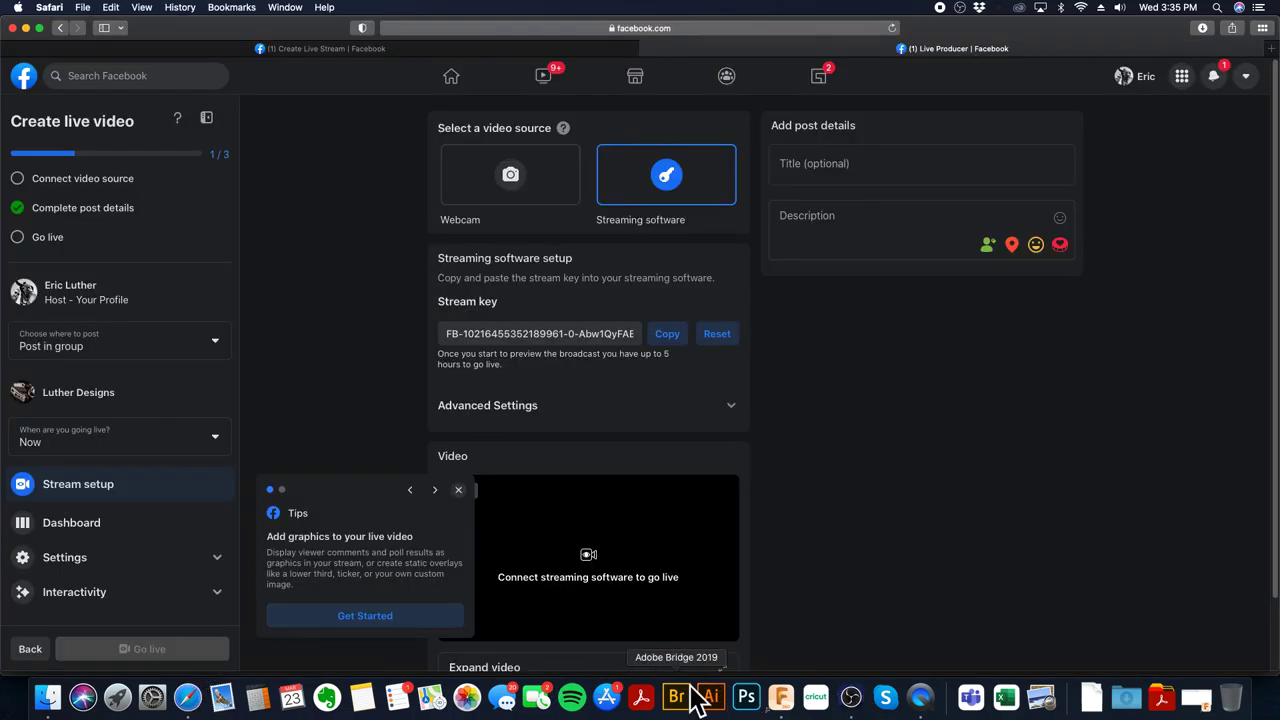
- Start the OBS stream to Facebook and minimize OBS to reveal the Create live video page
left_click(851, 697)
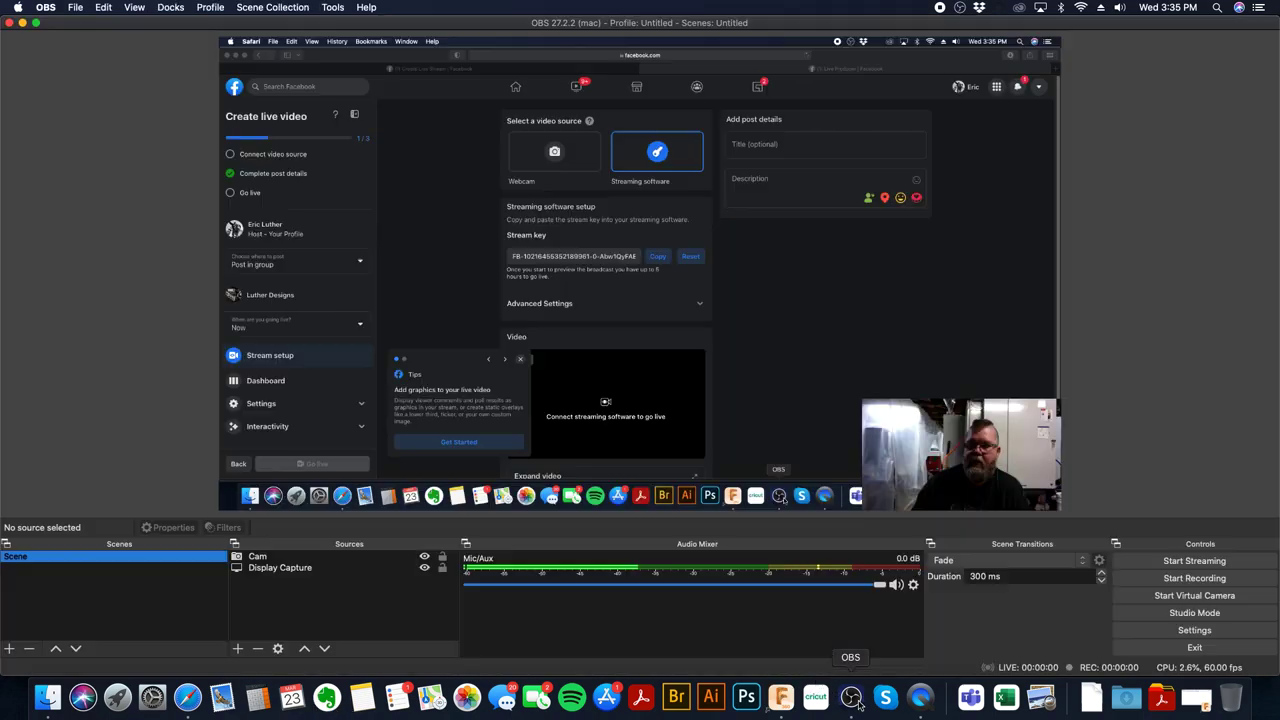
left_click(1179, 563)
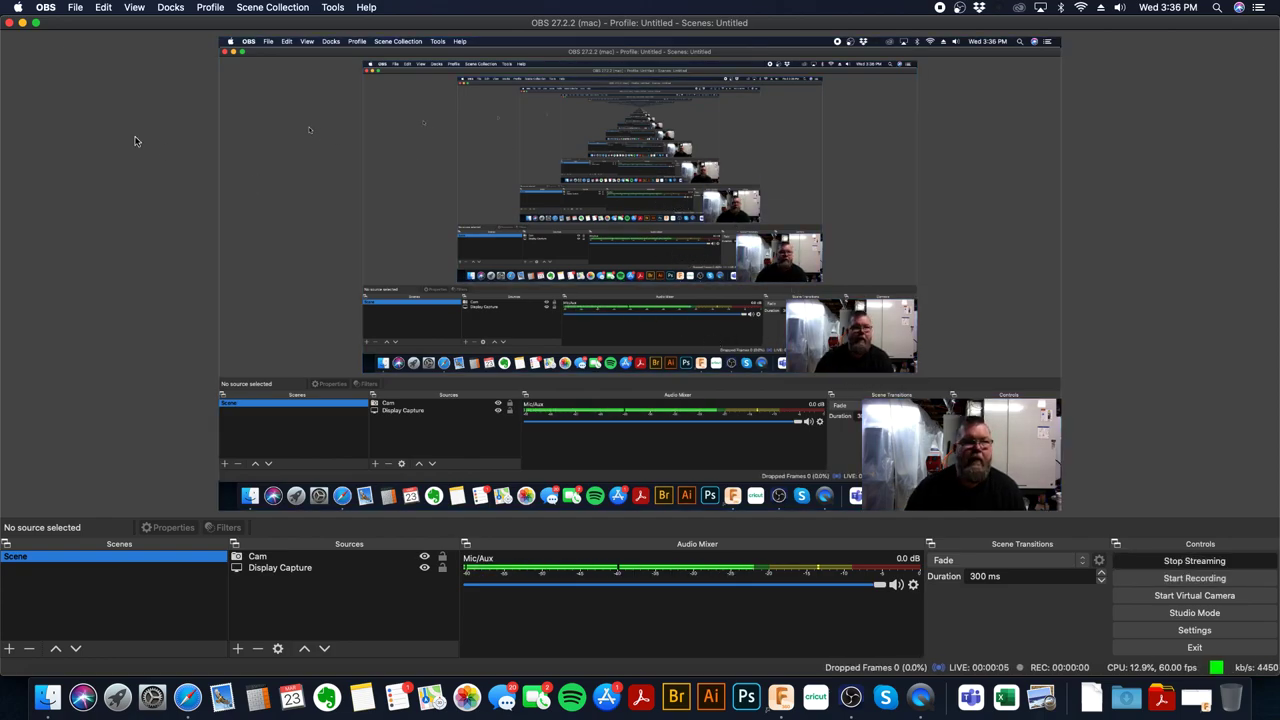
left_click(22, 25)
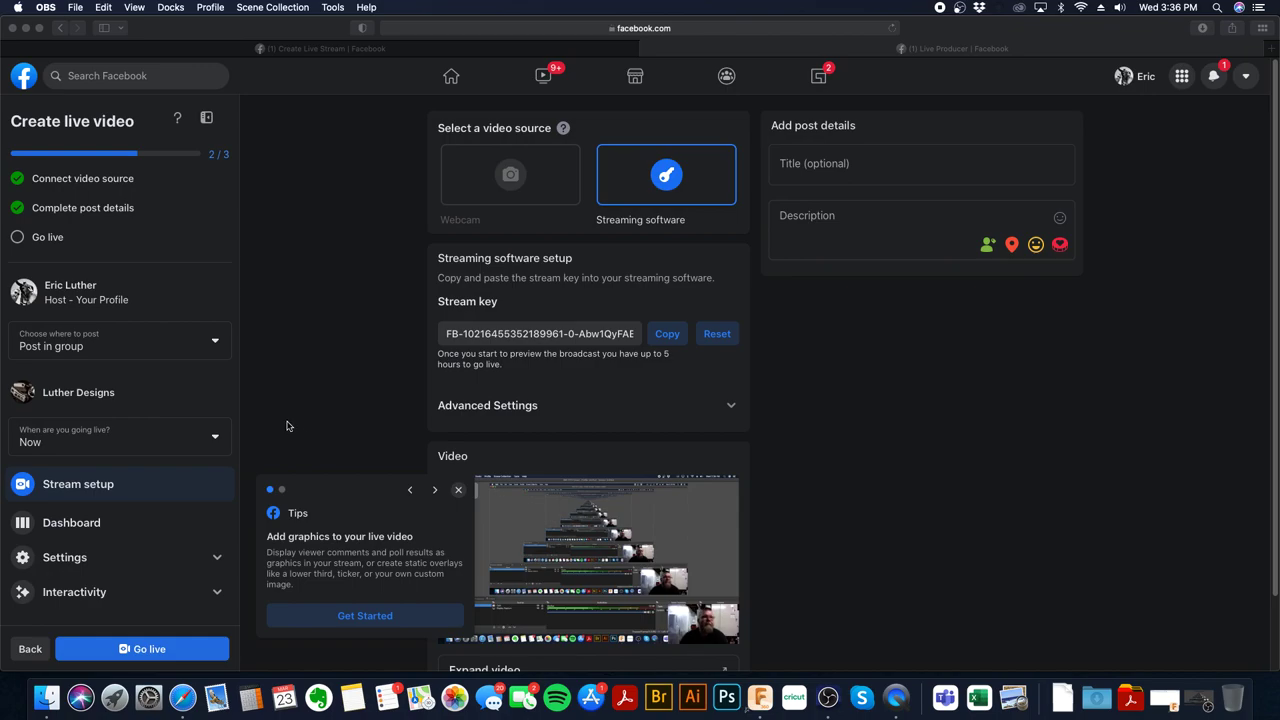
- Title the Facebook broadcast 'Fusion CAM' and go live
left_click(128, 655)
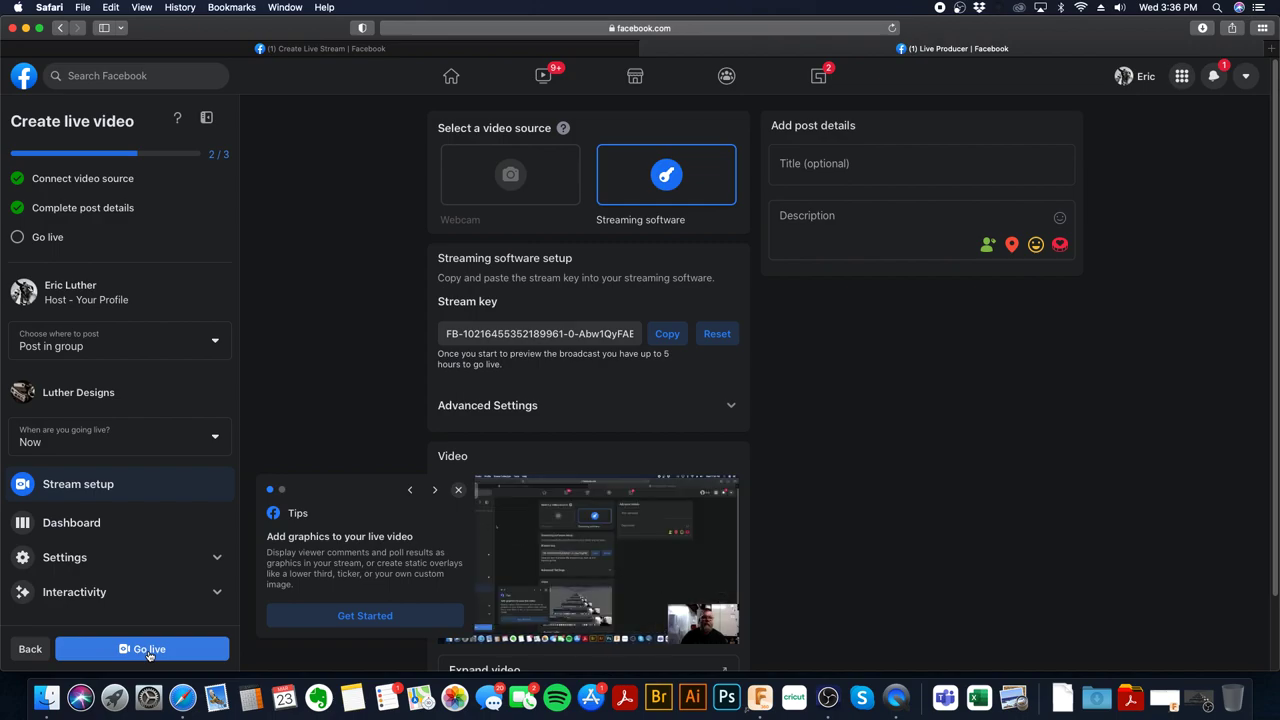
left_click(806, 164)
type("Fusio")
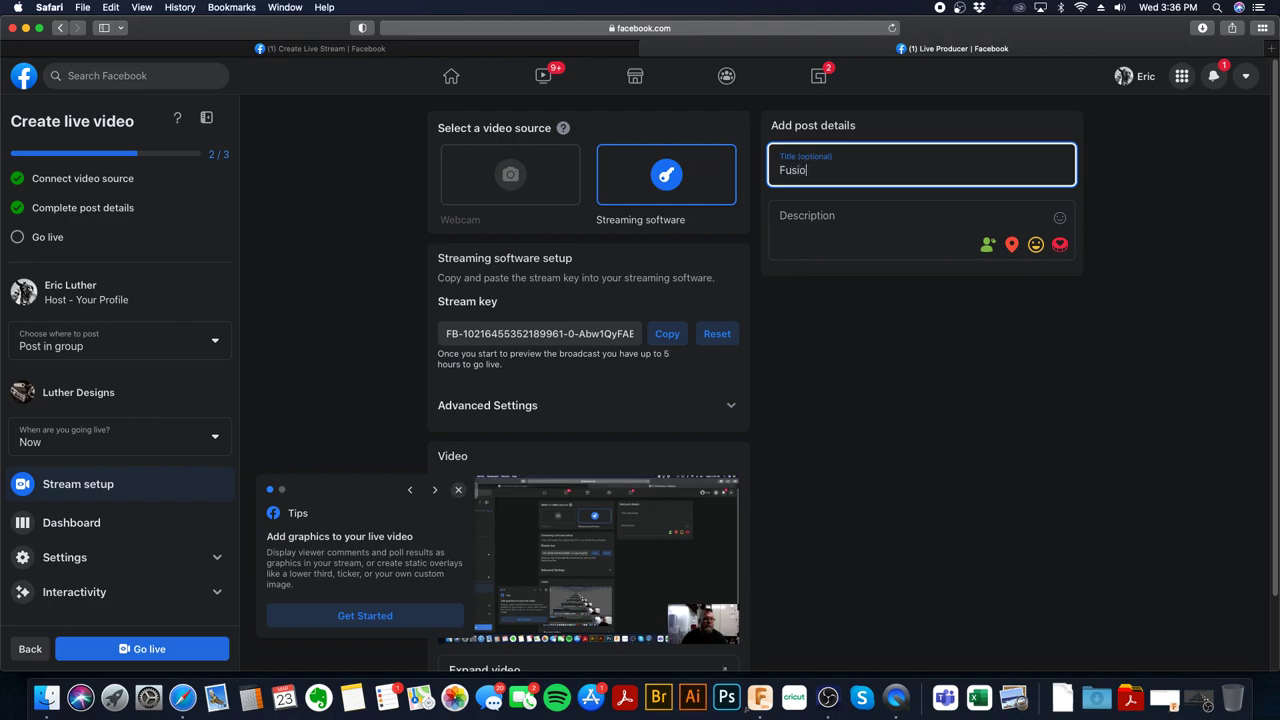
type("n ")
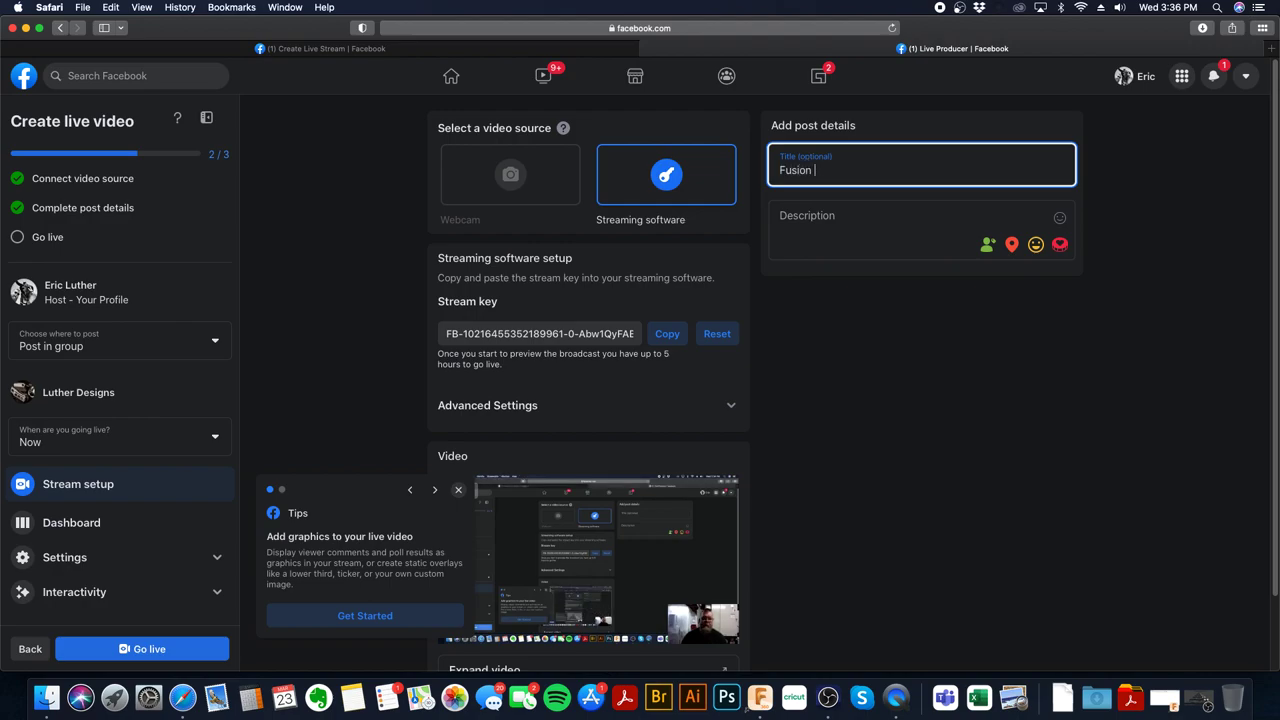
type("SCAM")
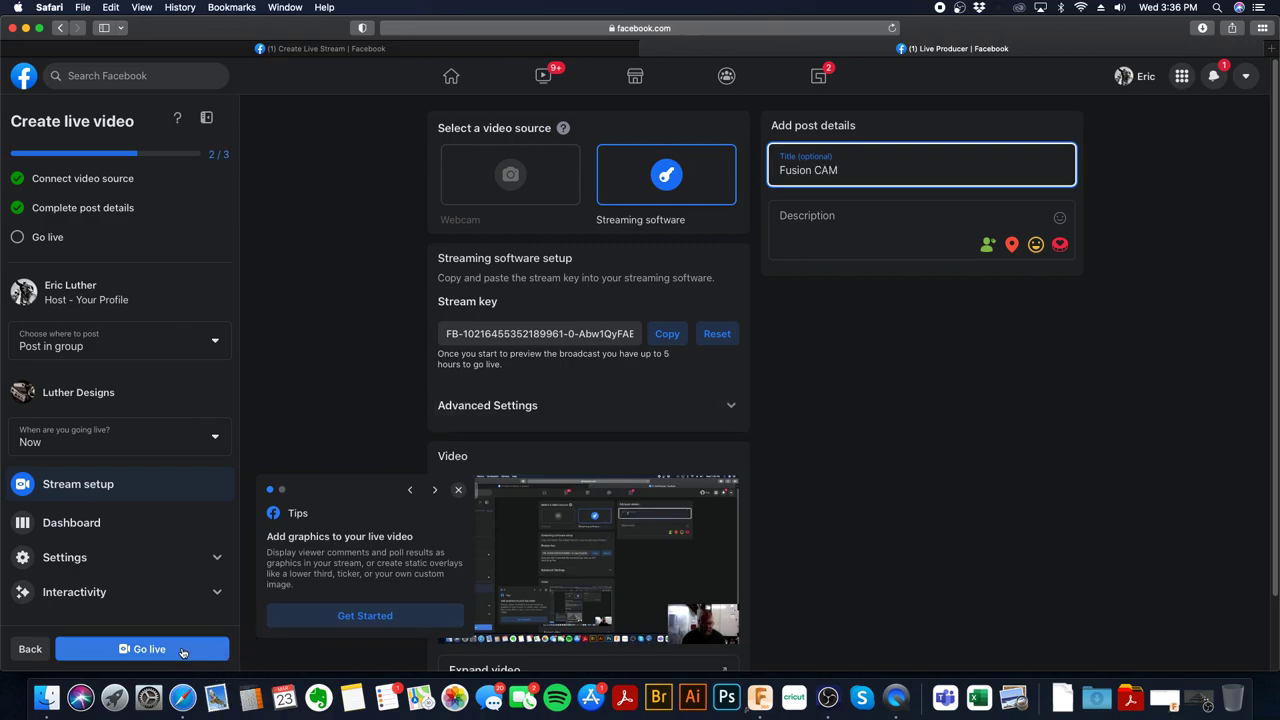
left_click(182, 650)
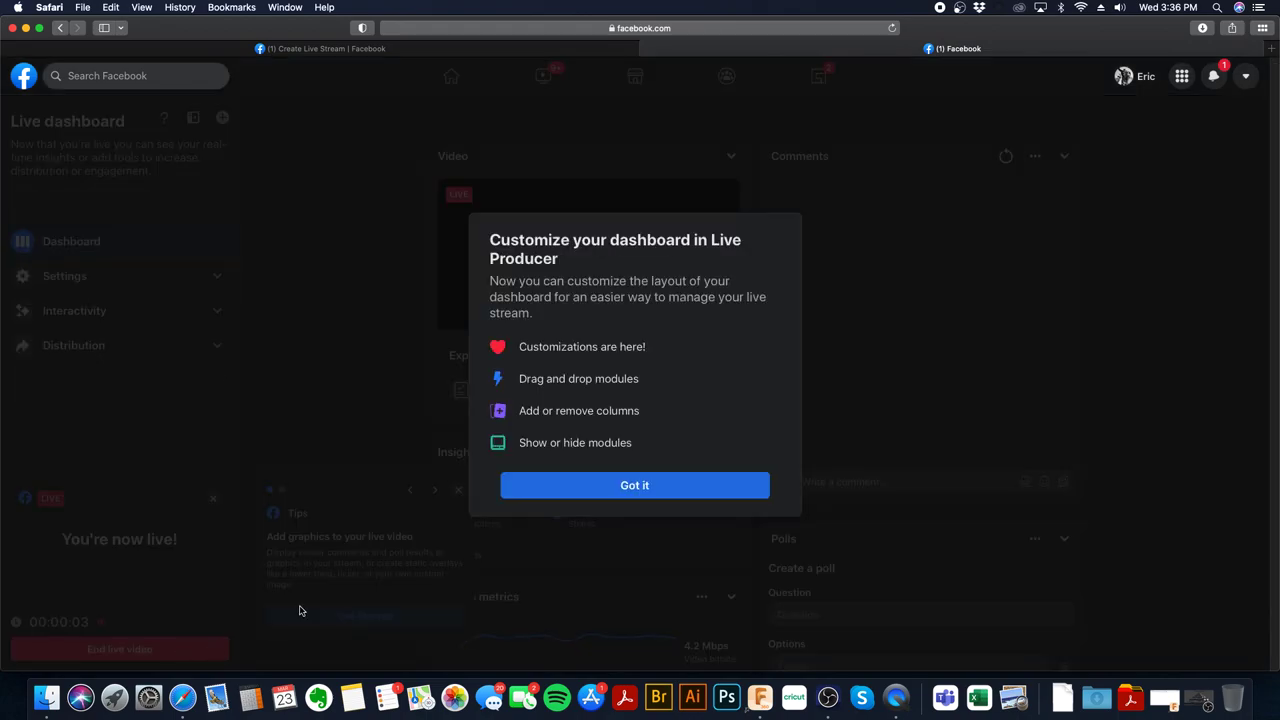
- Dismiss the Customize dashboard notice and both tip cards, then minimize Safari
left_click(579, 491)
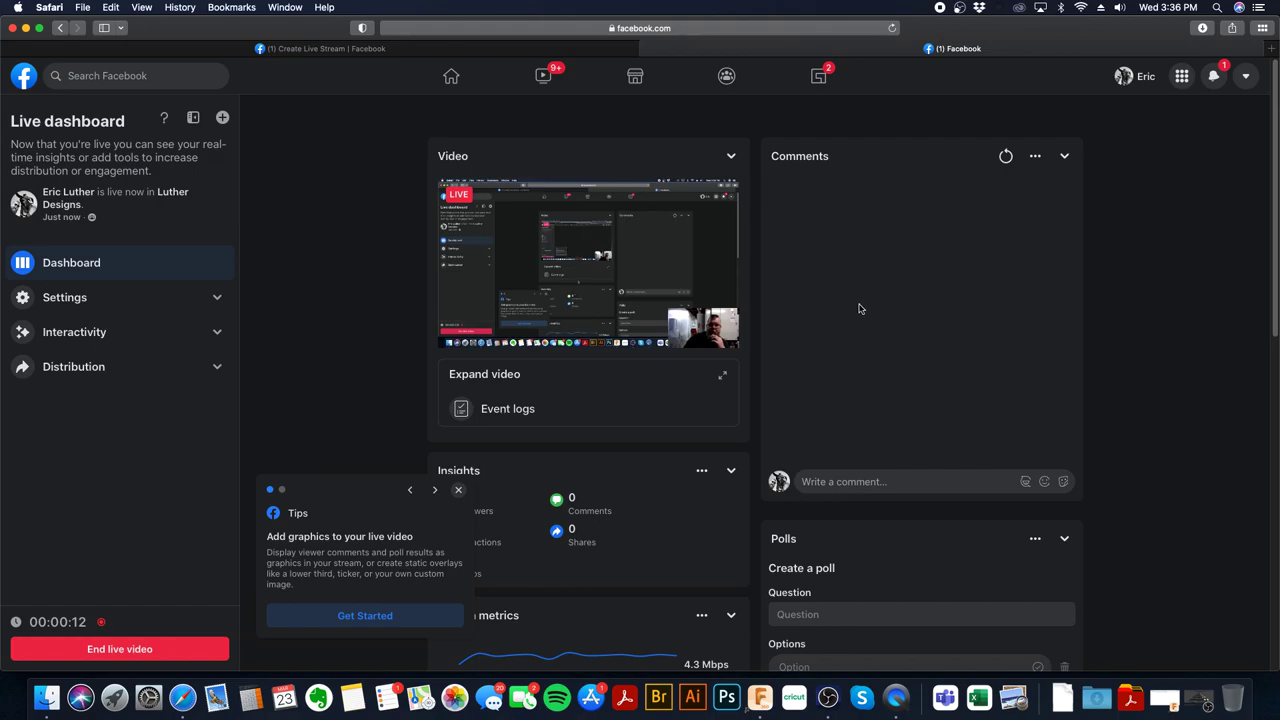
left_click(459, 493)
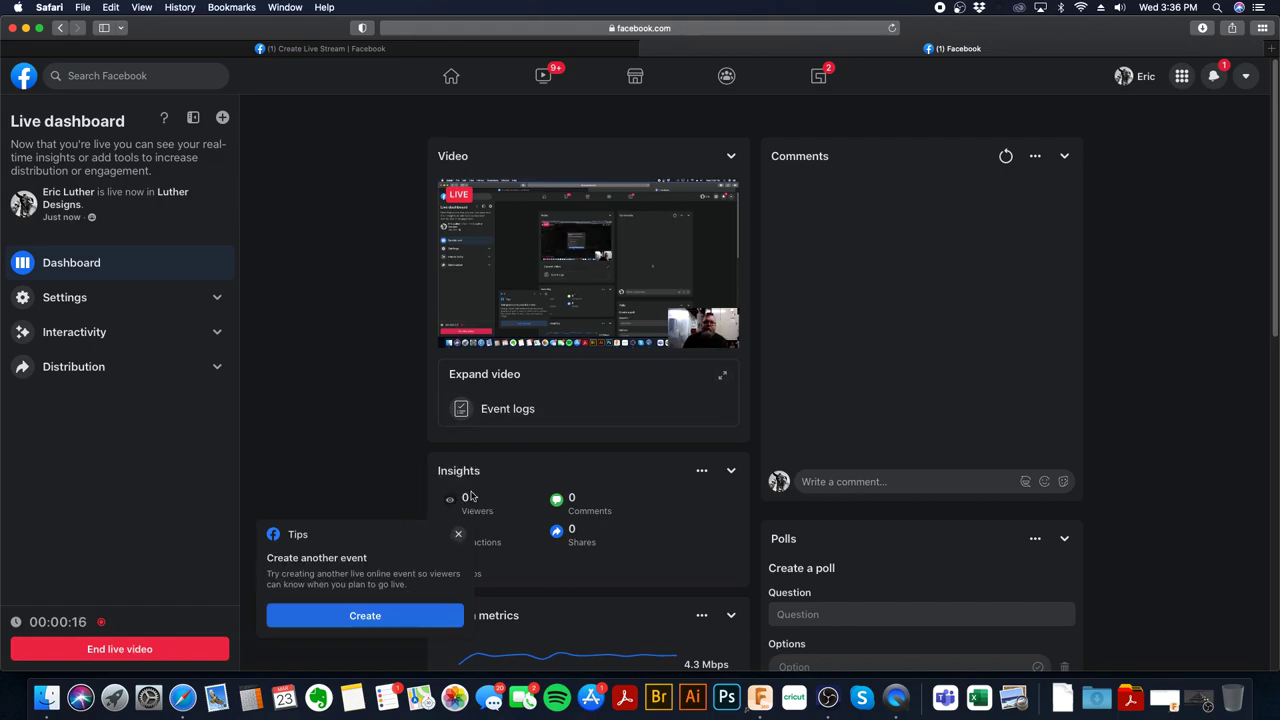
left_click(459, 537)
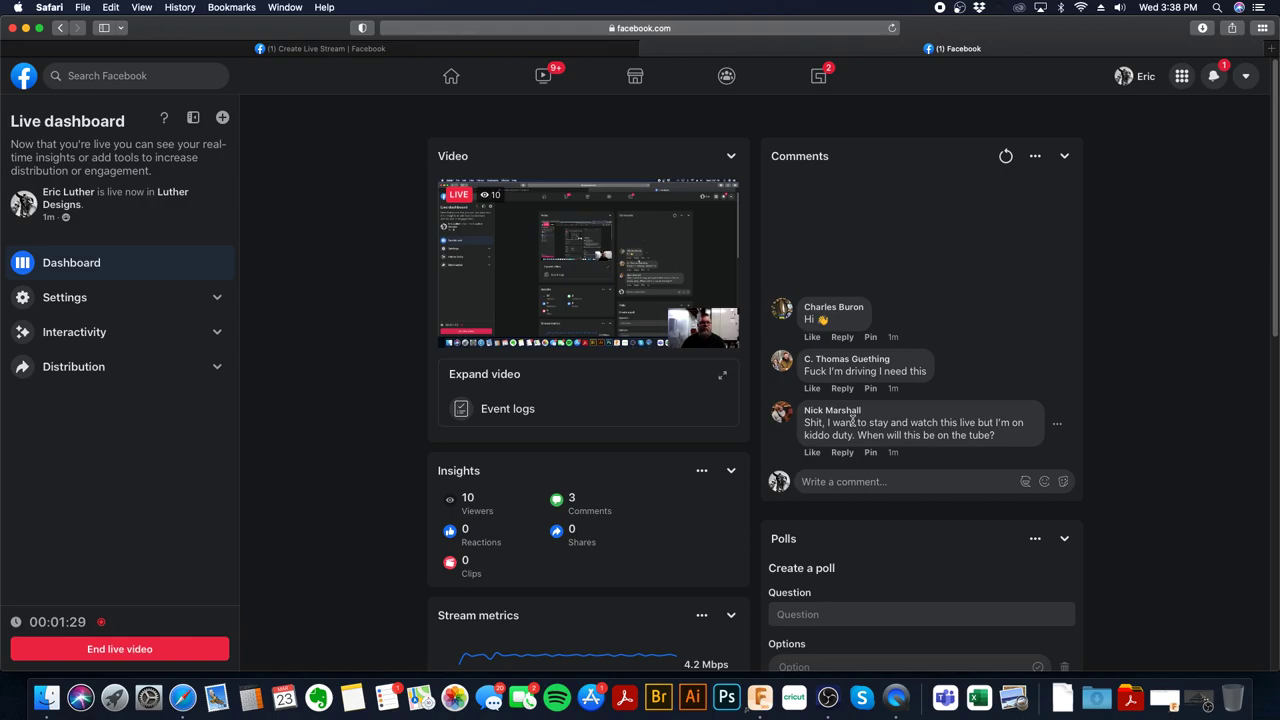
left_click(26, 28)
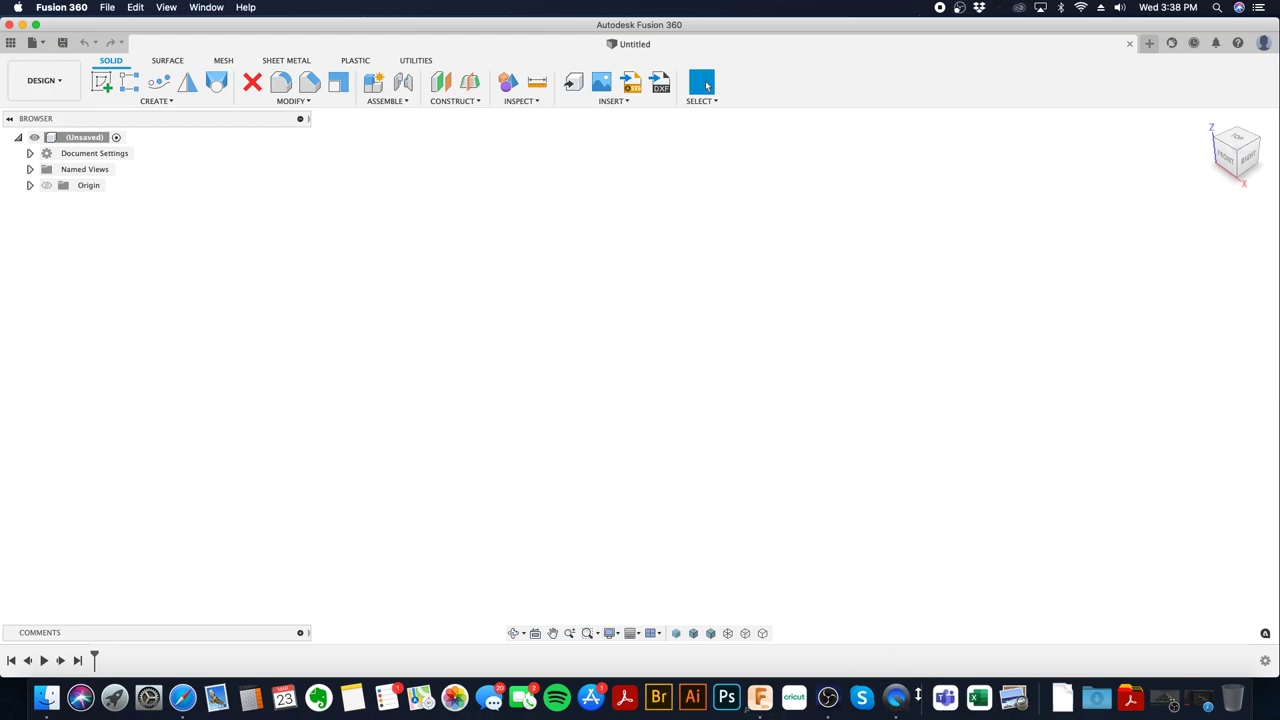
- Restore OBS and shrink its window so Fusion 360 shows behind it
left_click(828, 697)
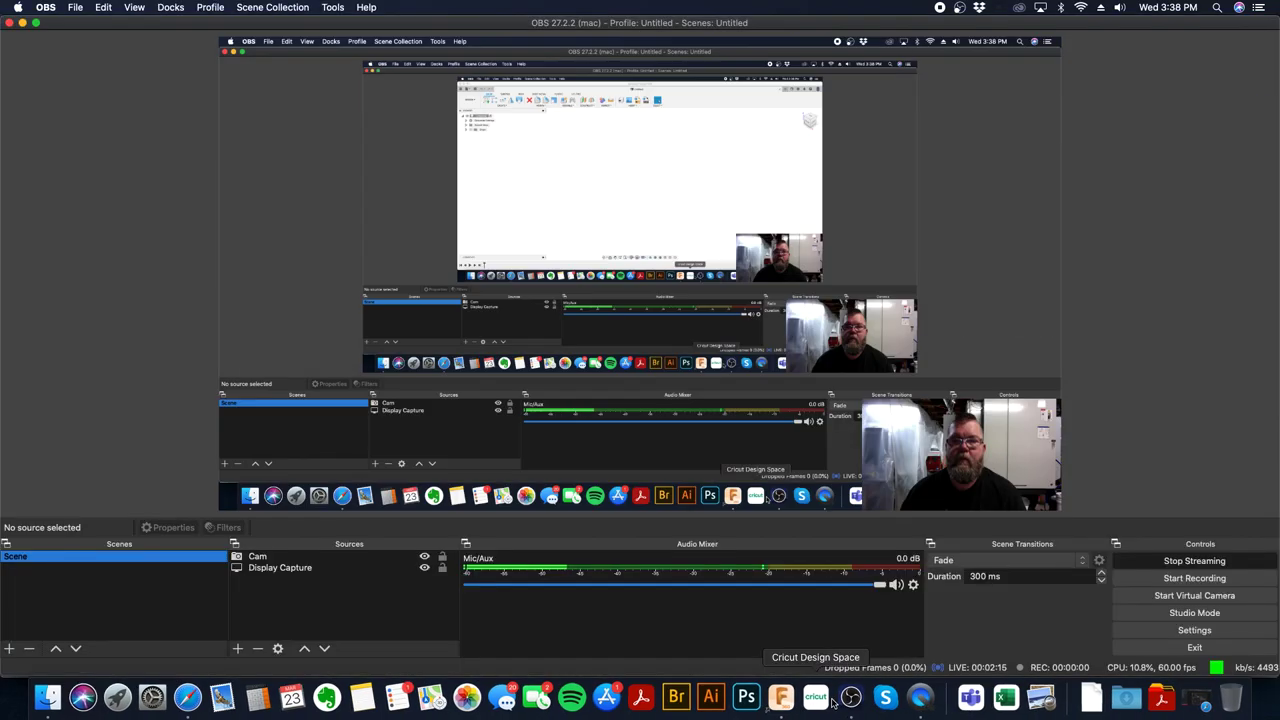
left_click(22, 22)
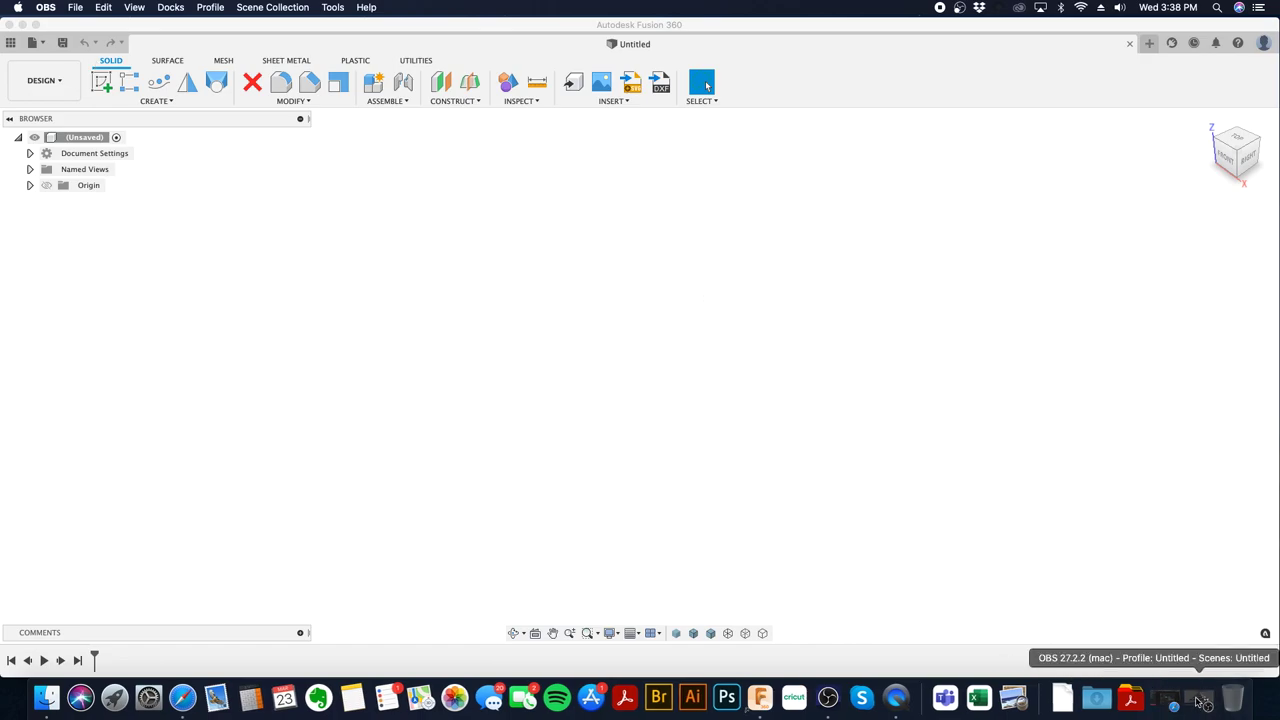
left_click(1203, 703)
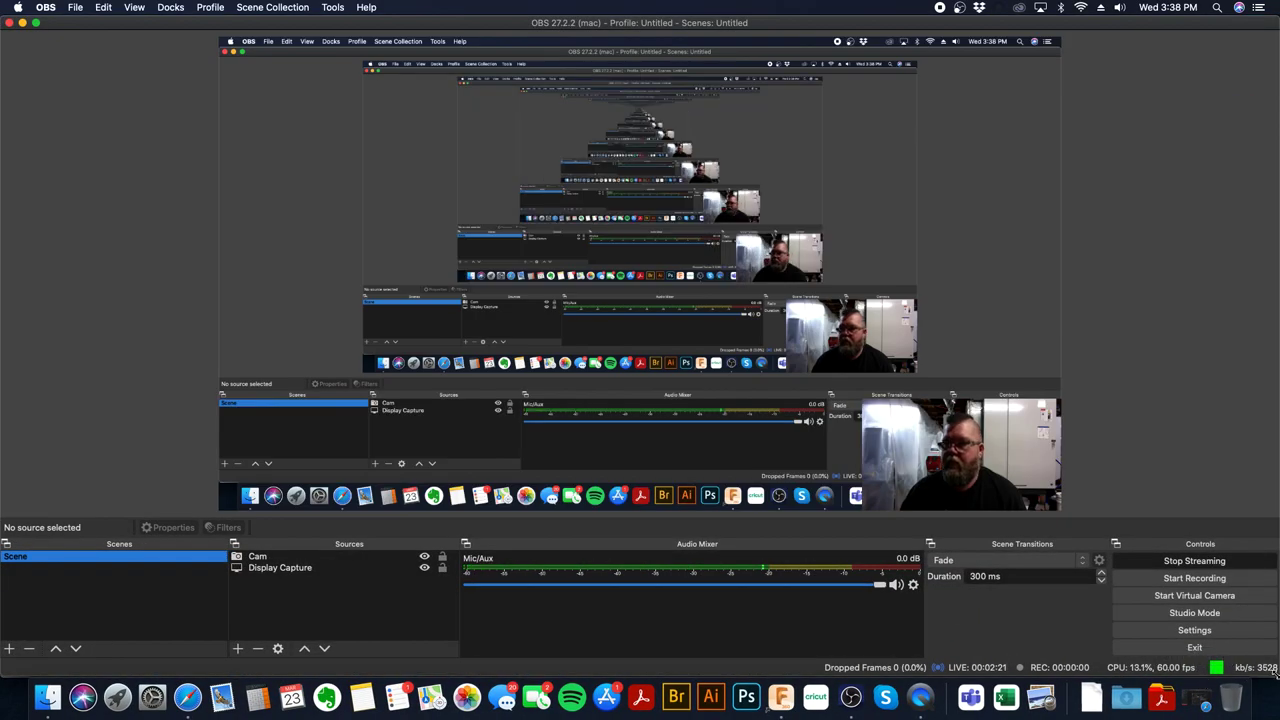
left_click_drag(1278, 676, 670, 378)
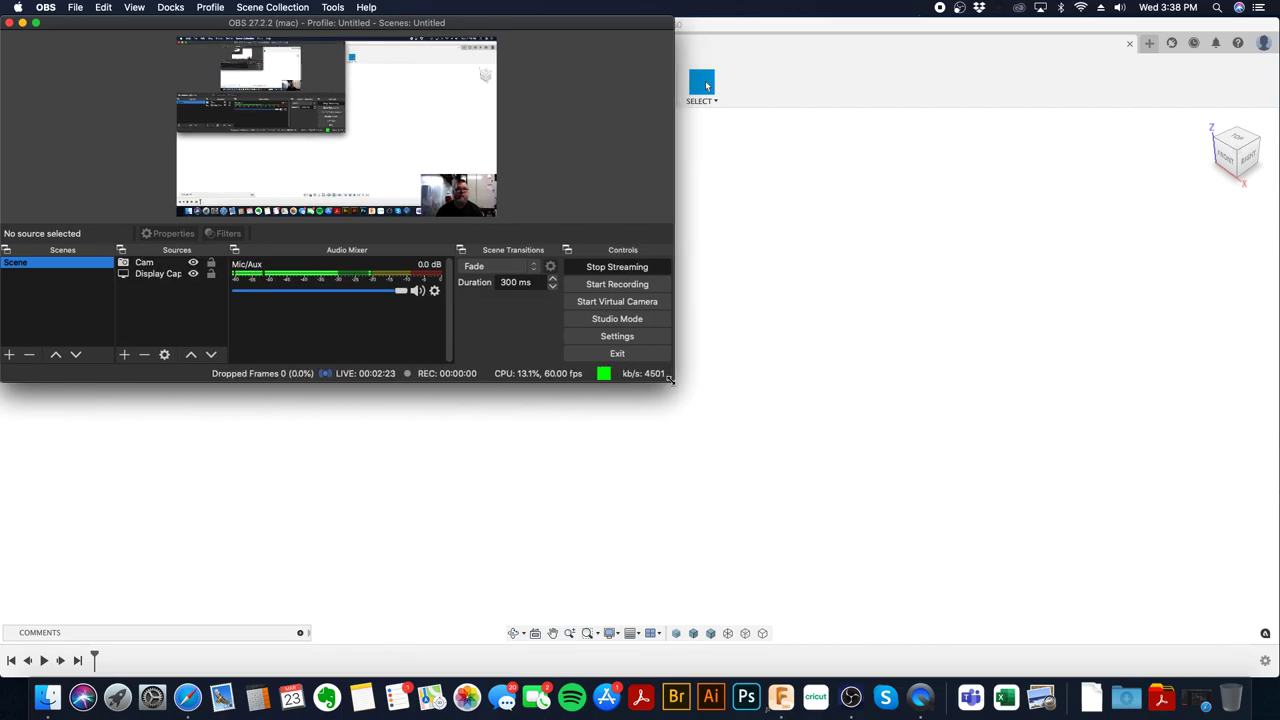
- Check the Facebook Live dashboard, minimize Safari, and show Fusion 360's Data Panel
left_click(754, 201)
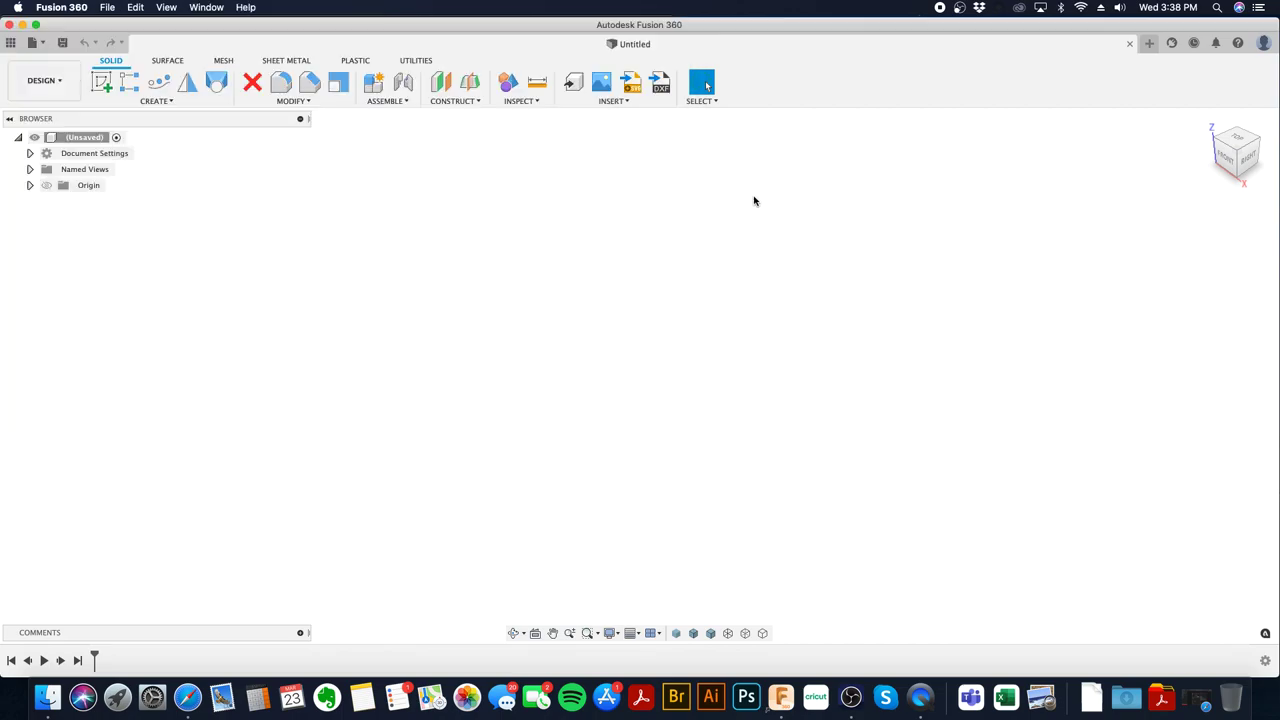
left_click(190, 700)
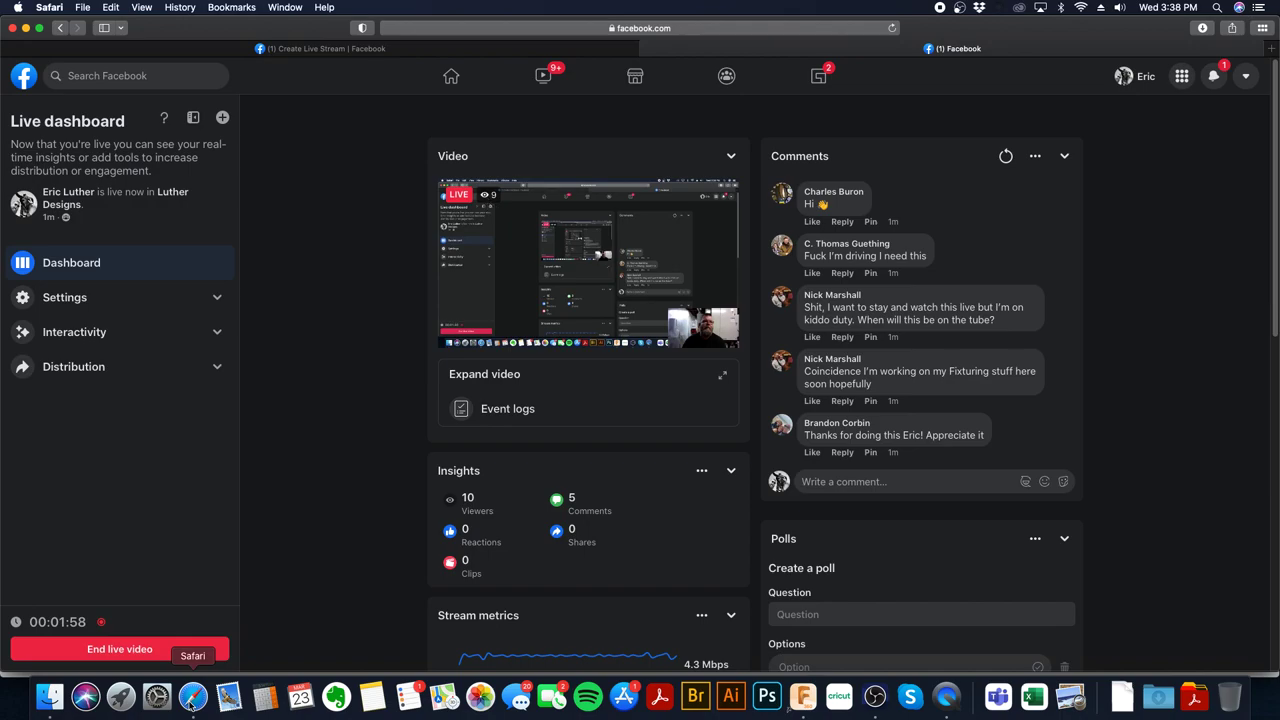
left_click(25, 28)
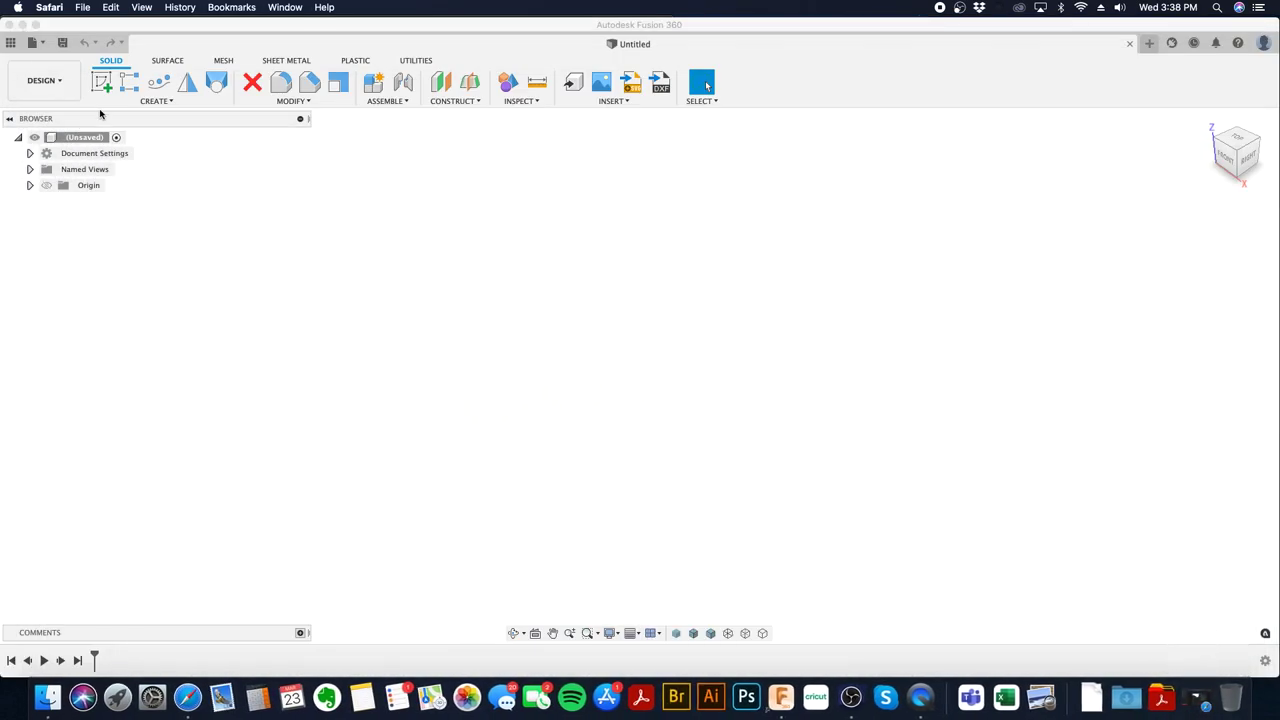
left_click(9, 43)
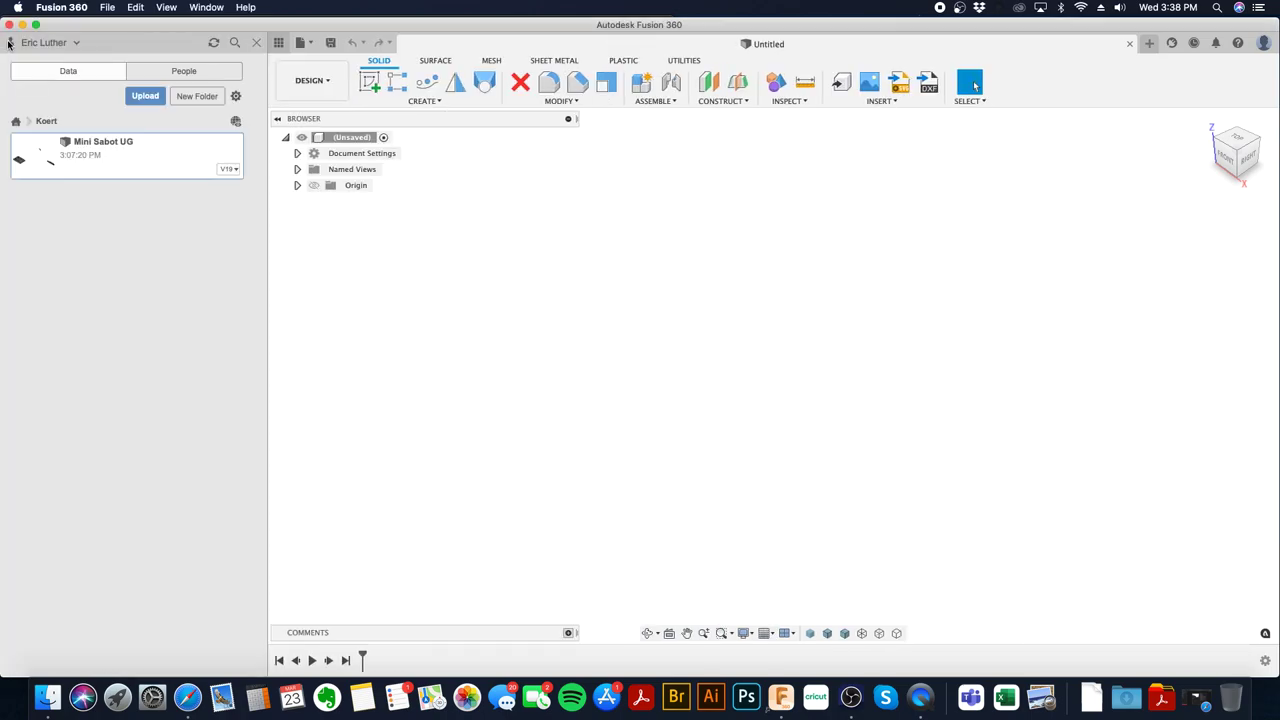
- Open the Koert project from All Projects, then return to the project list
left_click(15, 122)
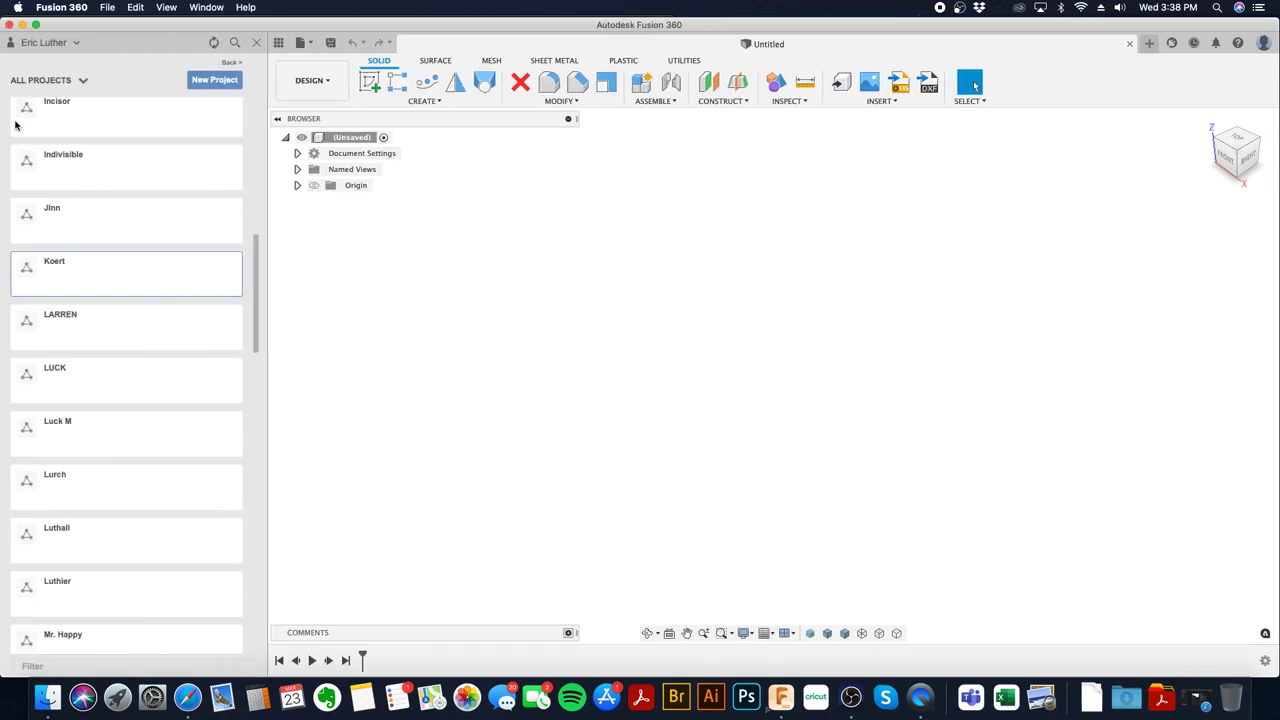
left_click(72, 280)
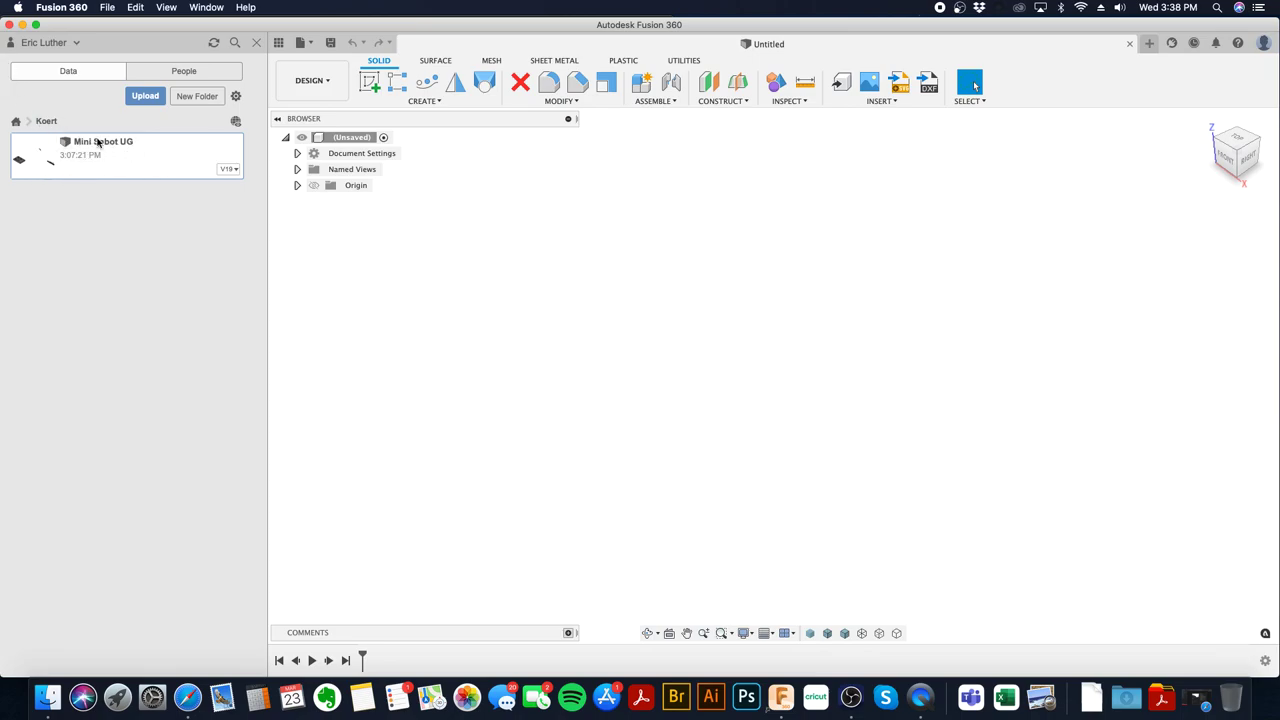
left_click(14, 123)
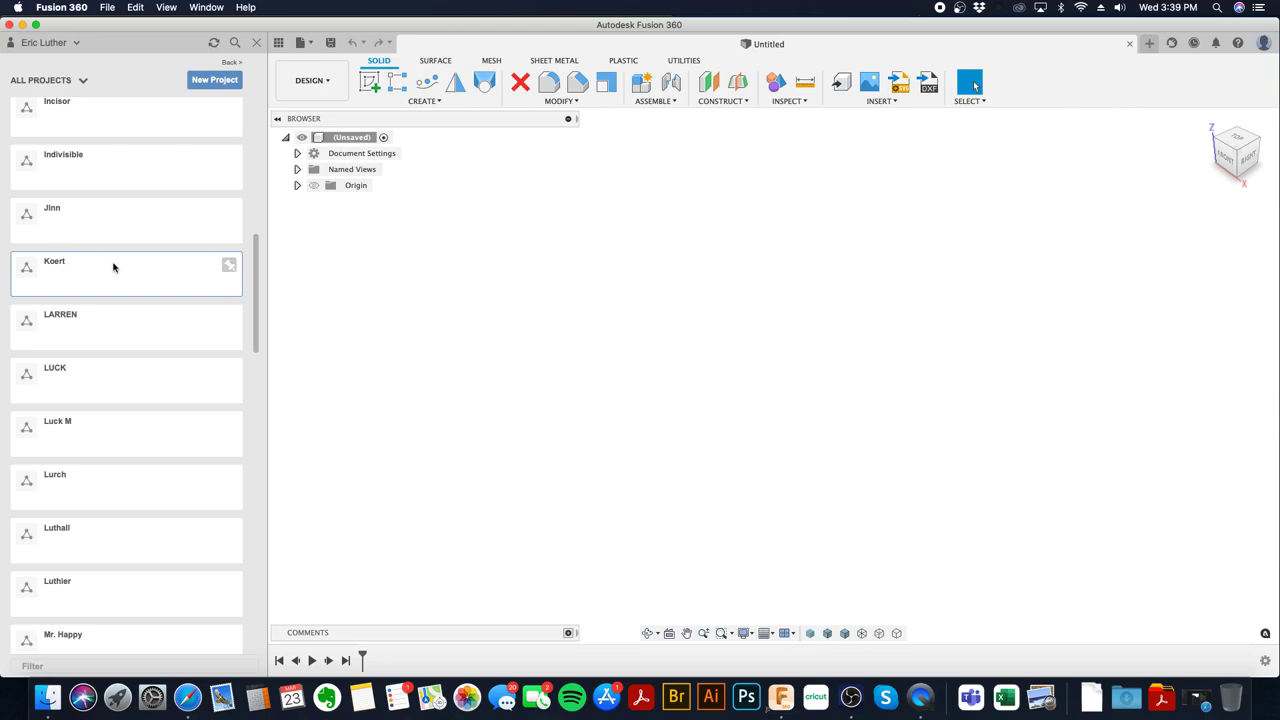
- Scroll the project list, open Recurve Tanto Proto, and go back to All Projects
scroll(113, 267, "up", 5)
scroll(113, 267, "up", 6)
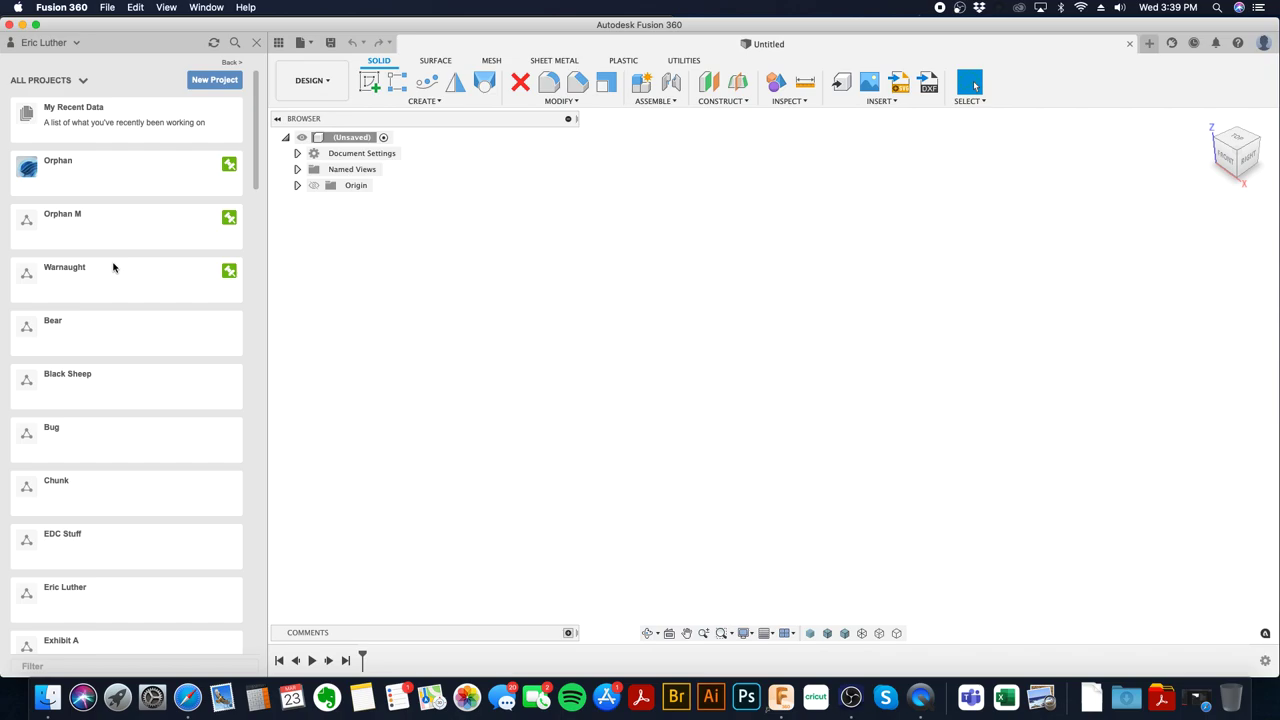
scroll(113, 267, "down", 20)
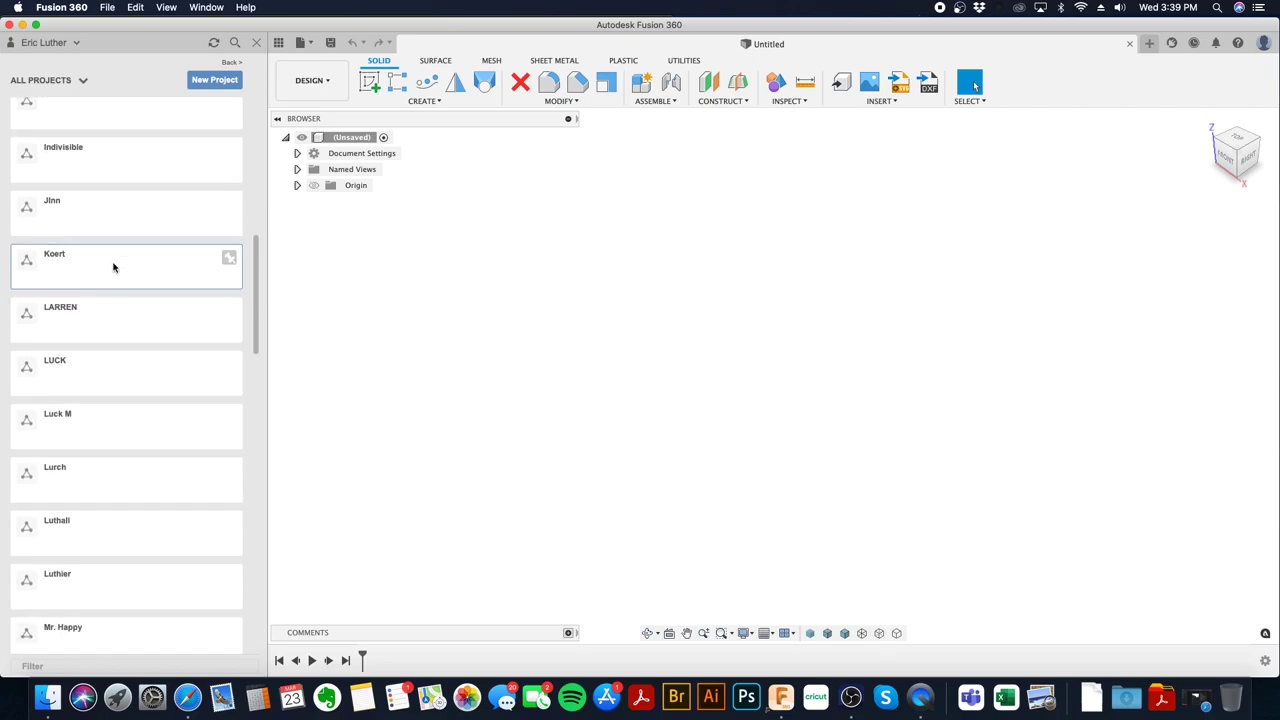
scroll(113, 267, "down", 5)
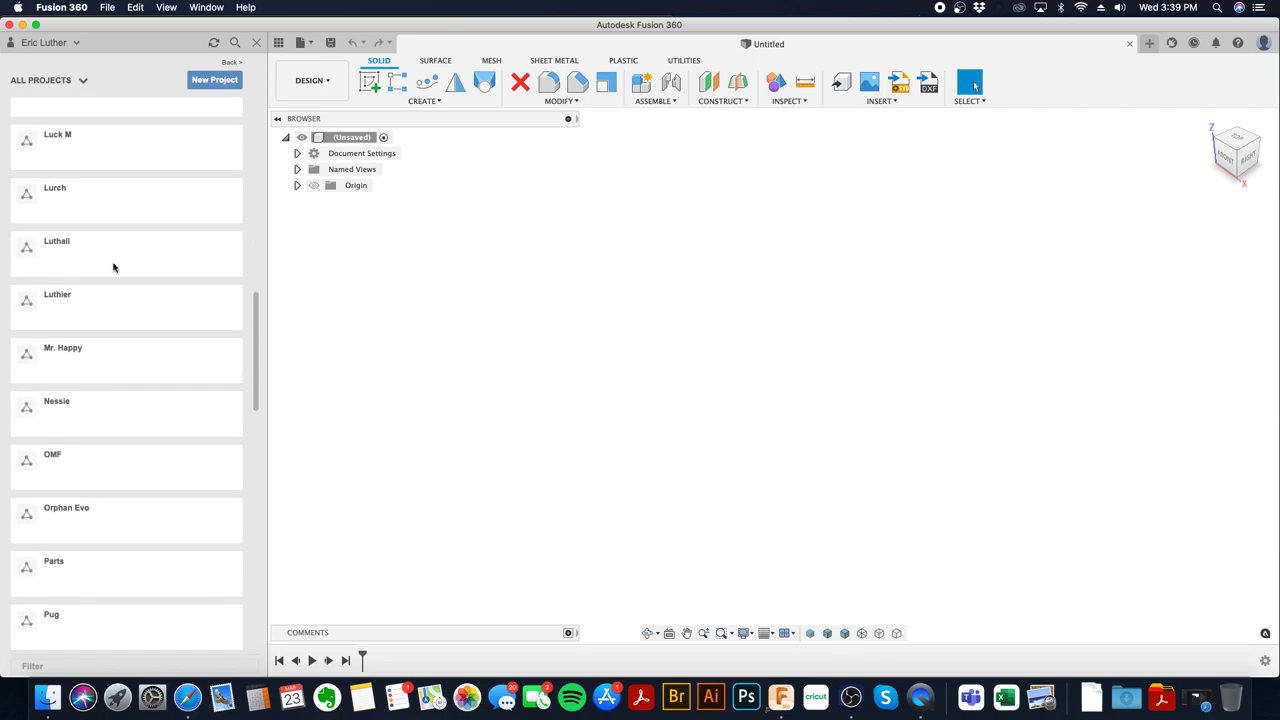
scroll(113, 267, "down", 3)
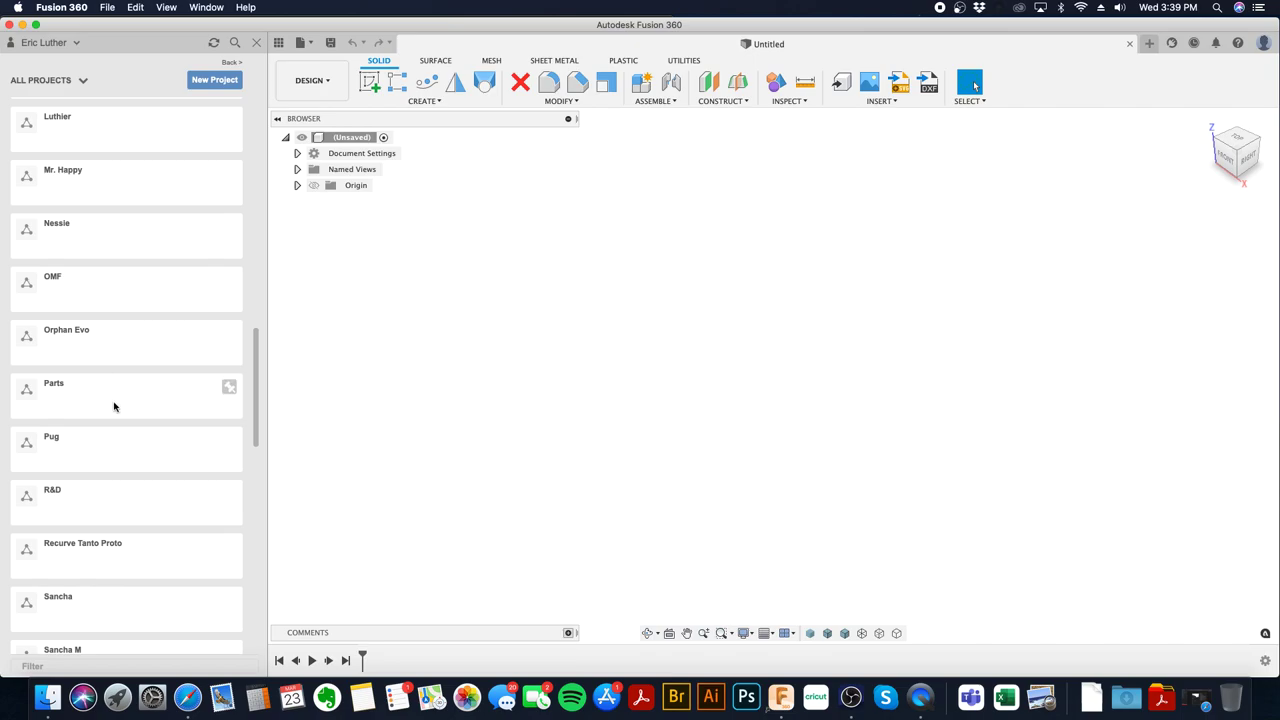
scroll(114, 406, "down", 1)
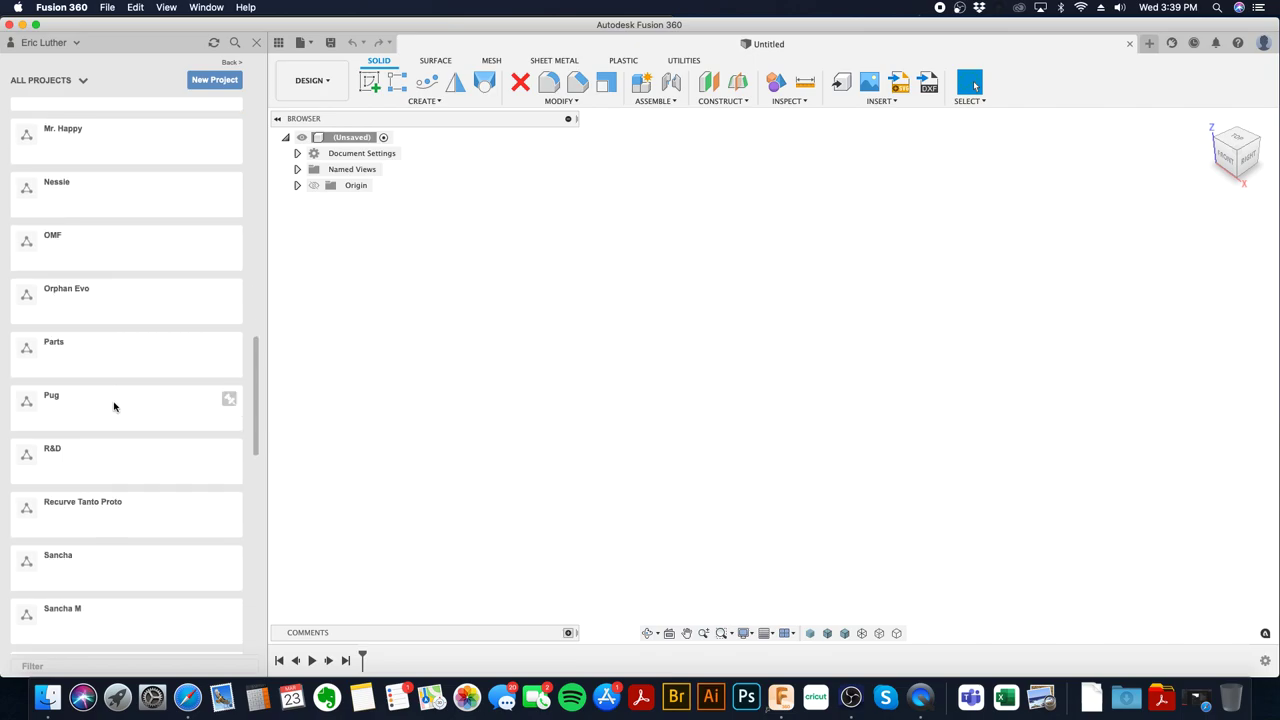
left_click(114, 521)
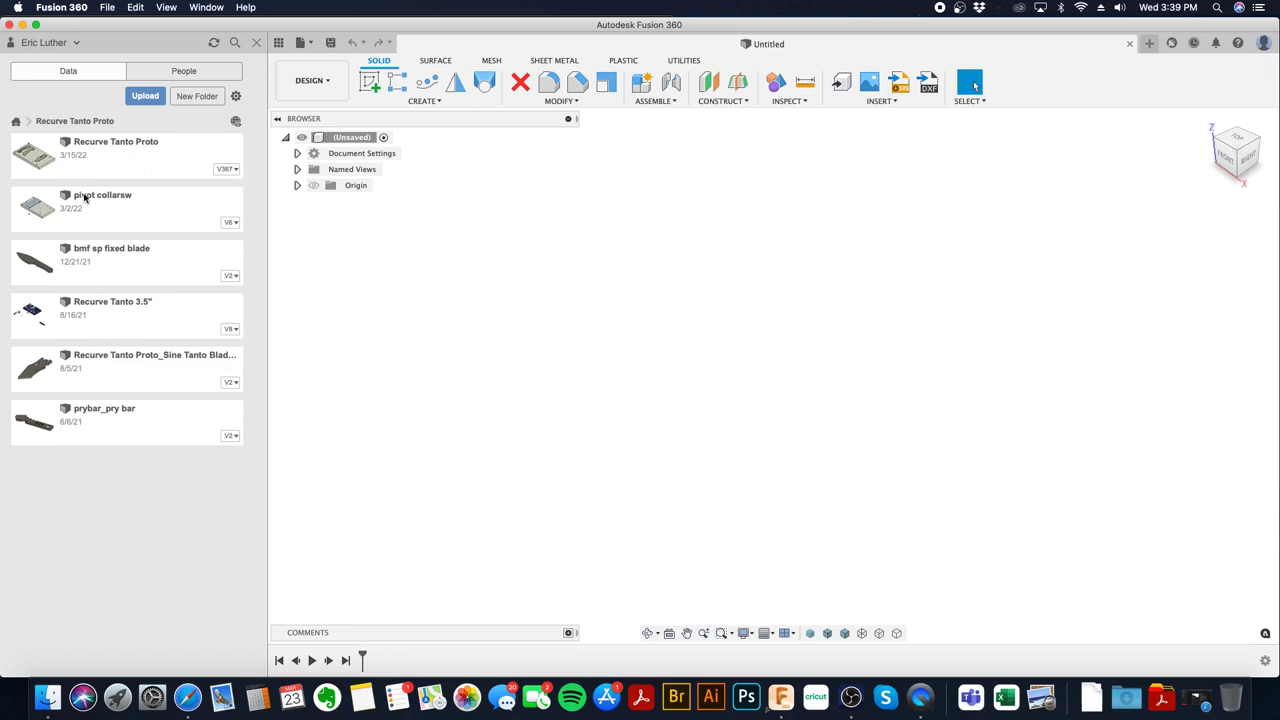
left_click(16, 123)
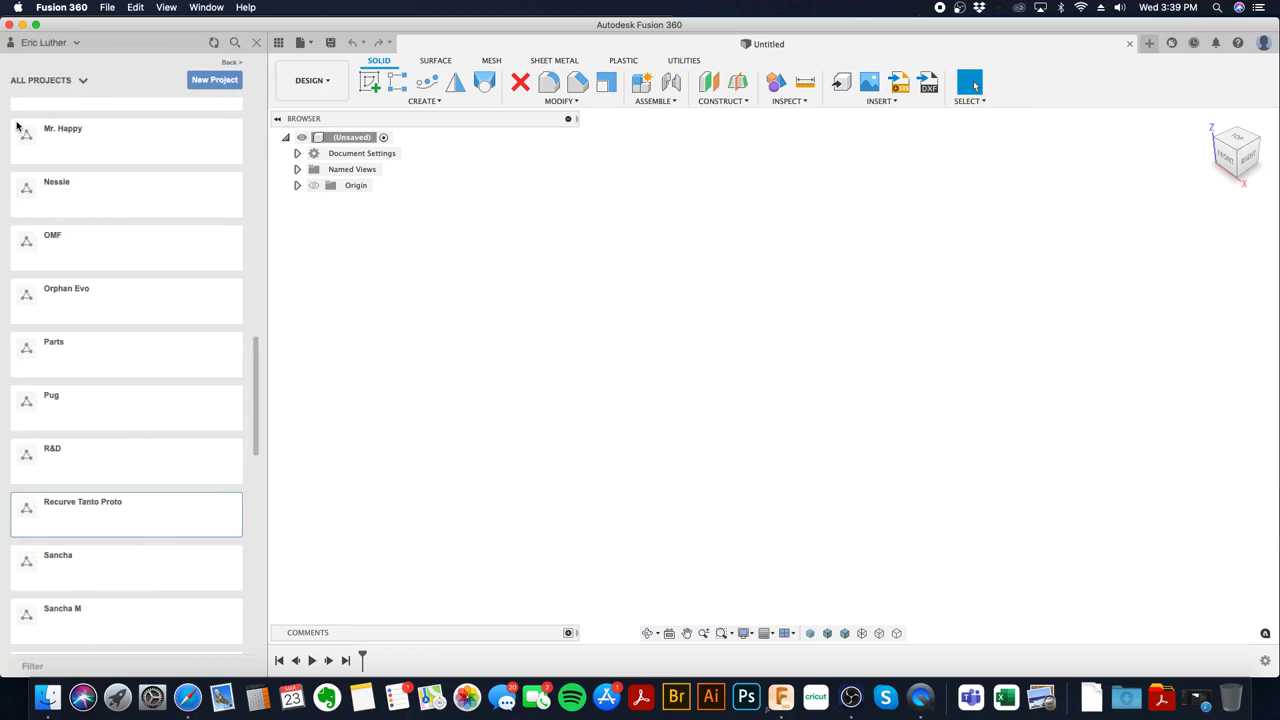
- Scroll down the All Projects list and open the R&D project
scroll(146, 446, "up", 15)
scroll(145, 445, "up", 4)
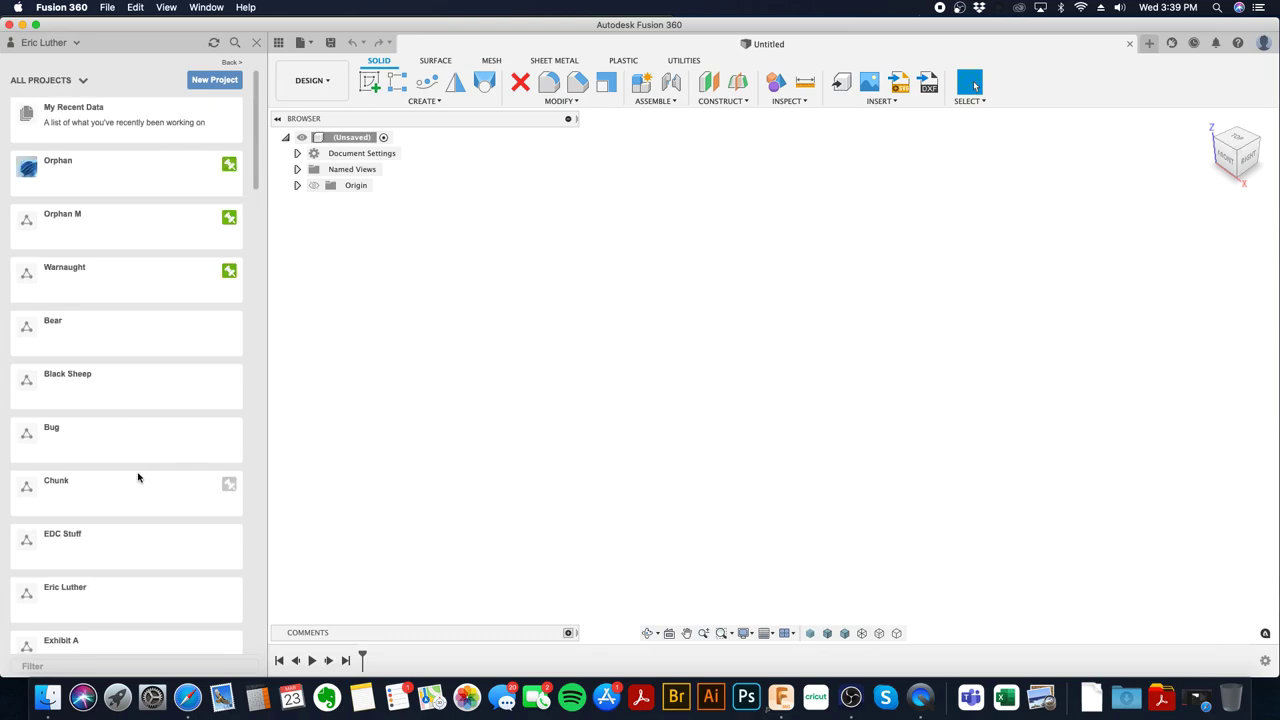
scroll(137, 477, "down", 2)
scroll(123, 511, "down", 2)
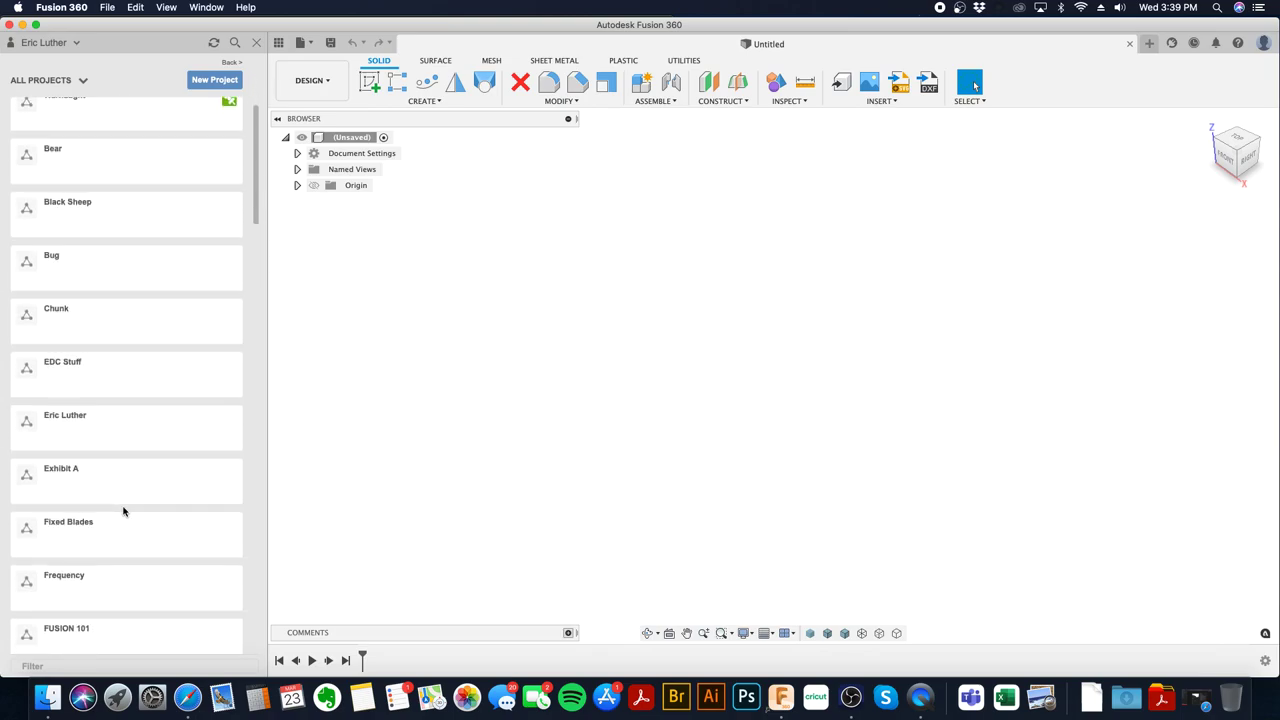
scroll(123, 511, "down", 2)
scroll(123, 511, "down", 6)
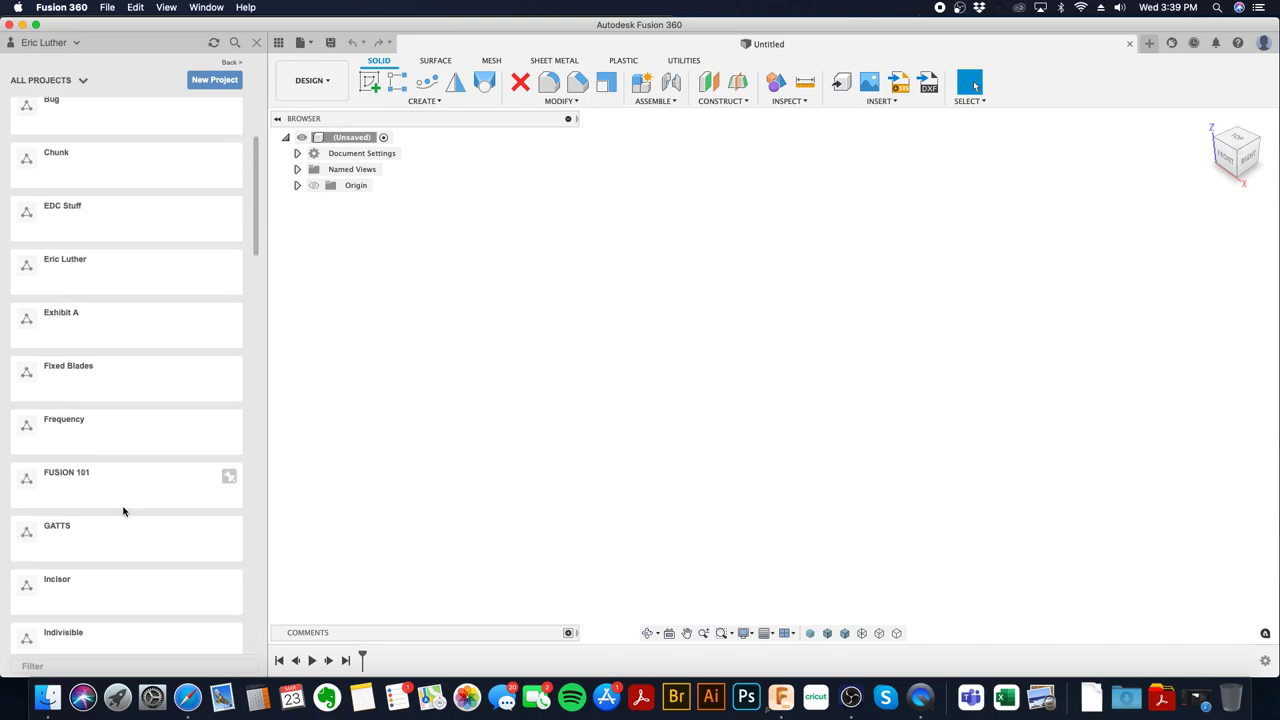
scroll(123, 511, "down", 2)
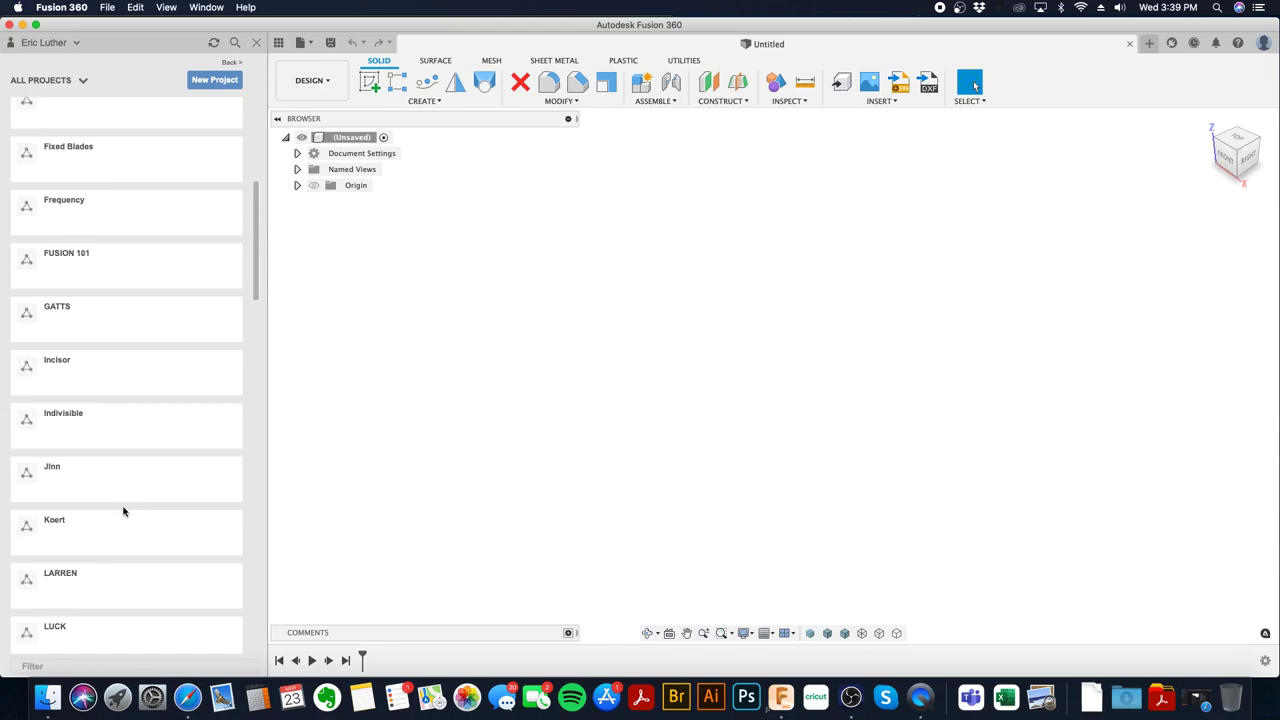
scroll(123, 511, "down", 1)
scroll(123, 511, "down", 2)
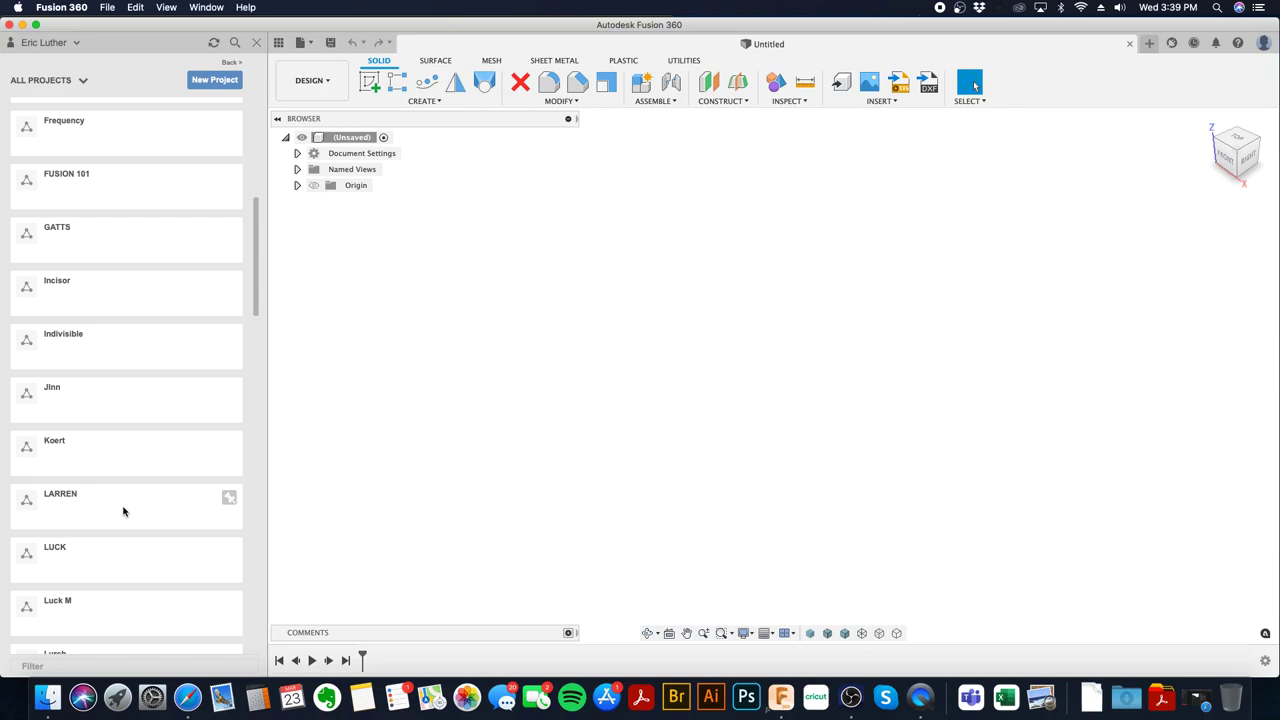
scroll(123, 511, "down", 3)
scroll(123, 511, "down", 4)
scroll(123, 511, "down", 3)
scroll(123, 511, "down", 2)
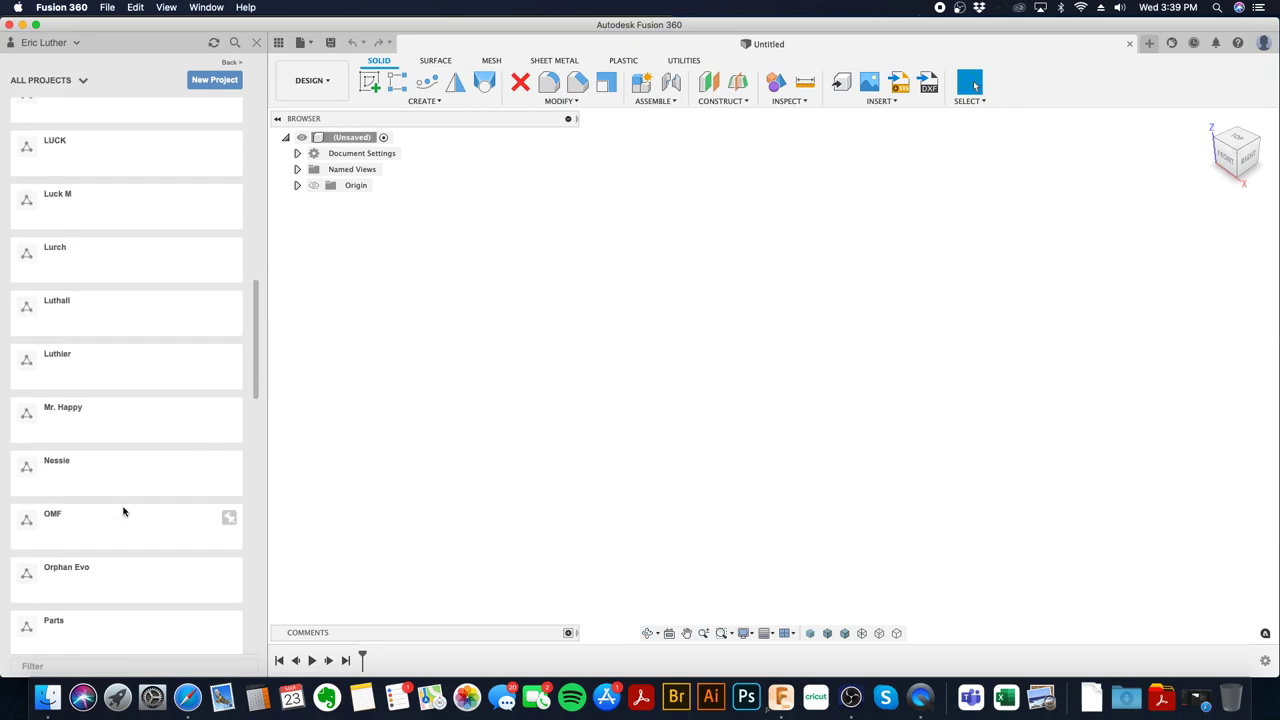
scroll(123, 511, "down", 4)
scroll(123, 511, "down", 1)
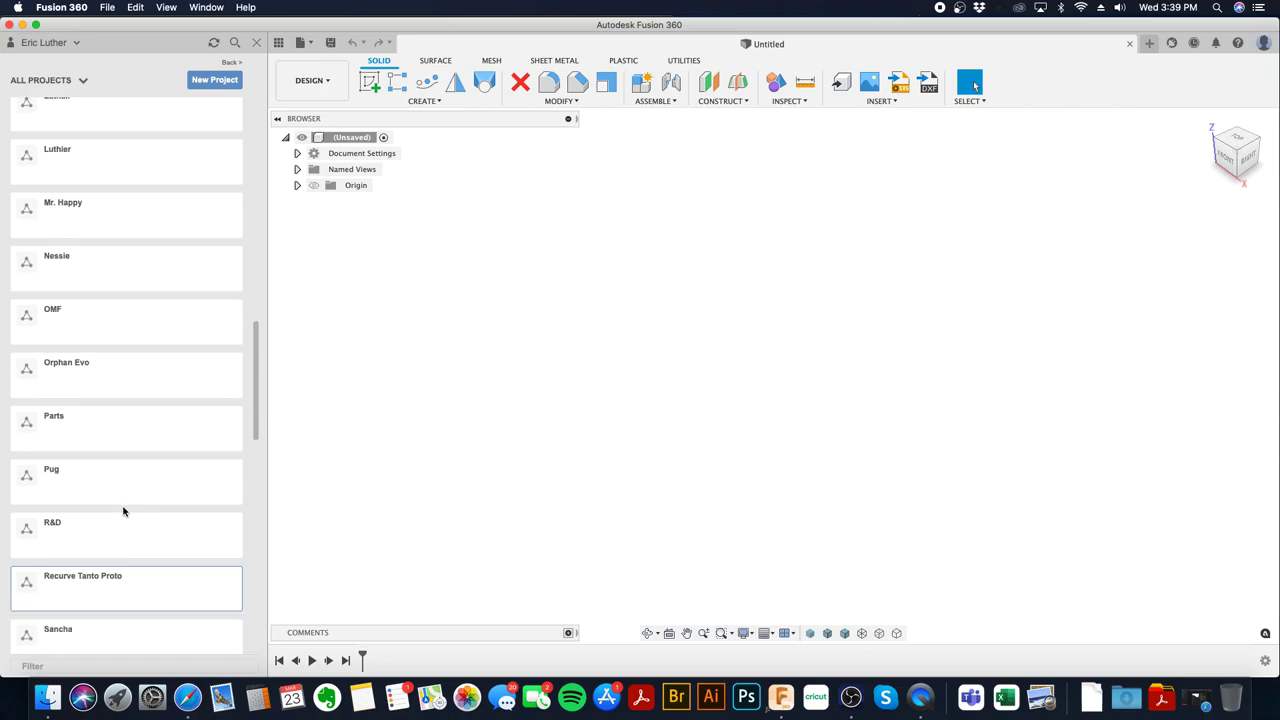
left_click(125, 529)
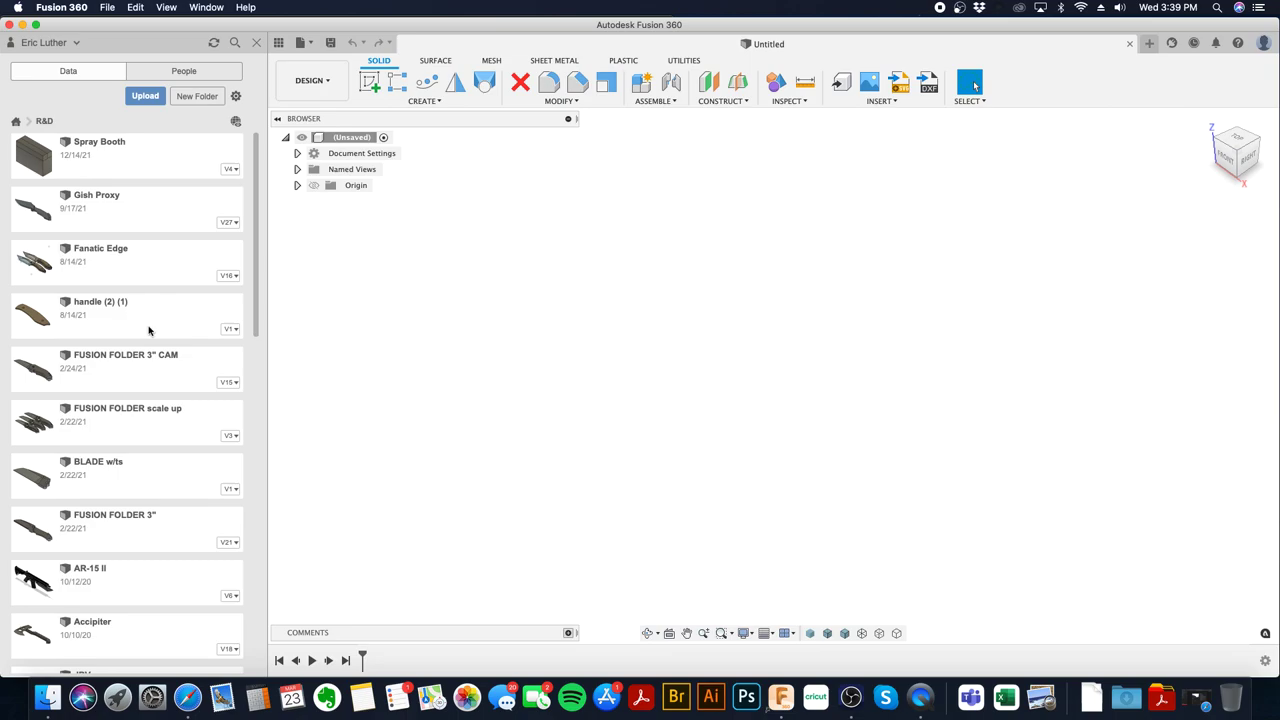
- Scroll through the R&D project's designs
scroll(154, 448, "down", 2)
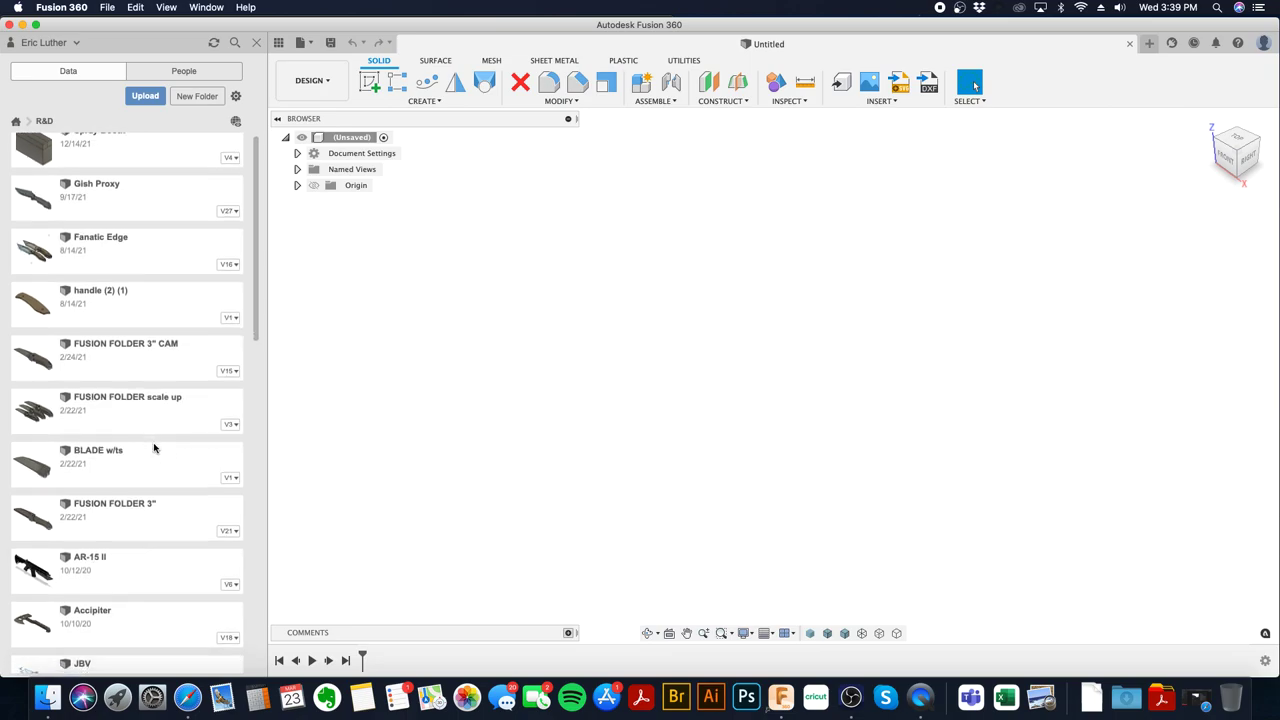
scroll(154, 448, "down", 6)
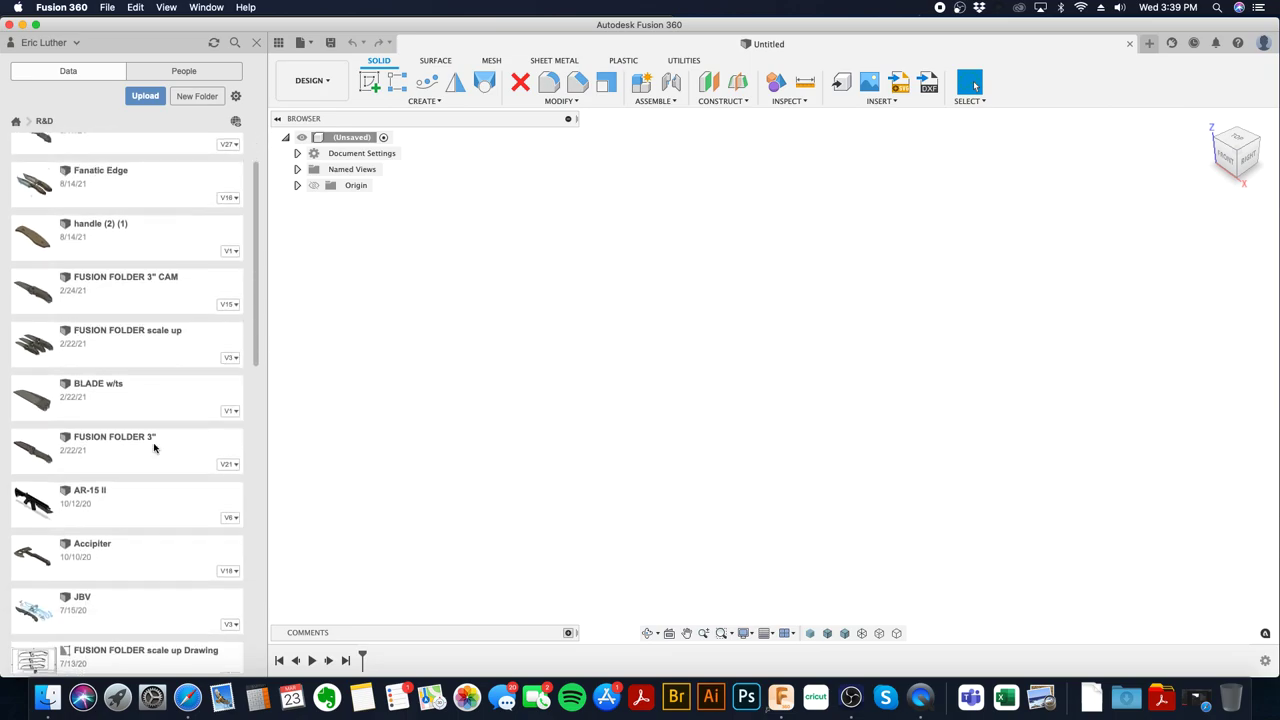
scroll(154, 448, "down", 2)
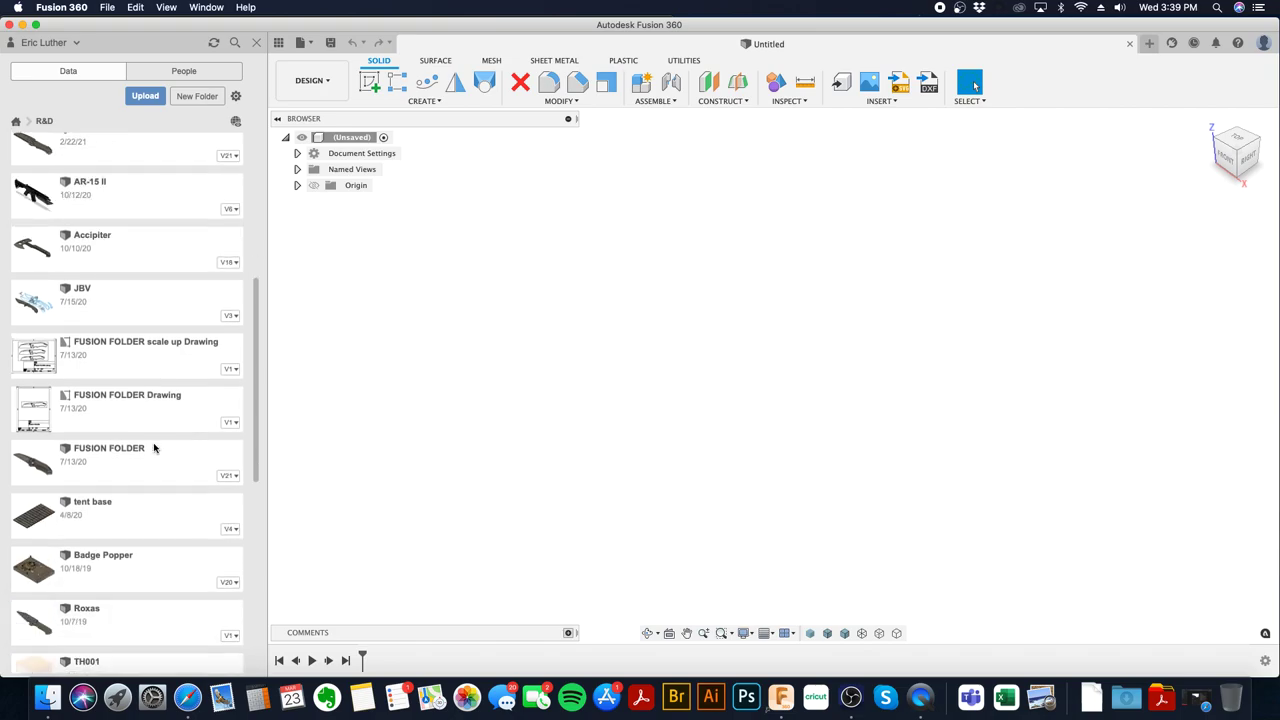
scroll(154, 448, "down", 2)
scroll(154, 449, "down", 1)
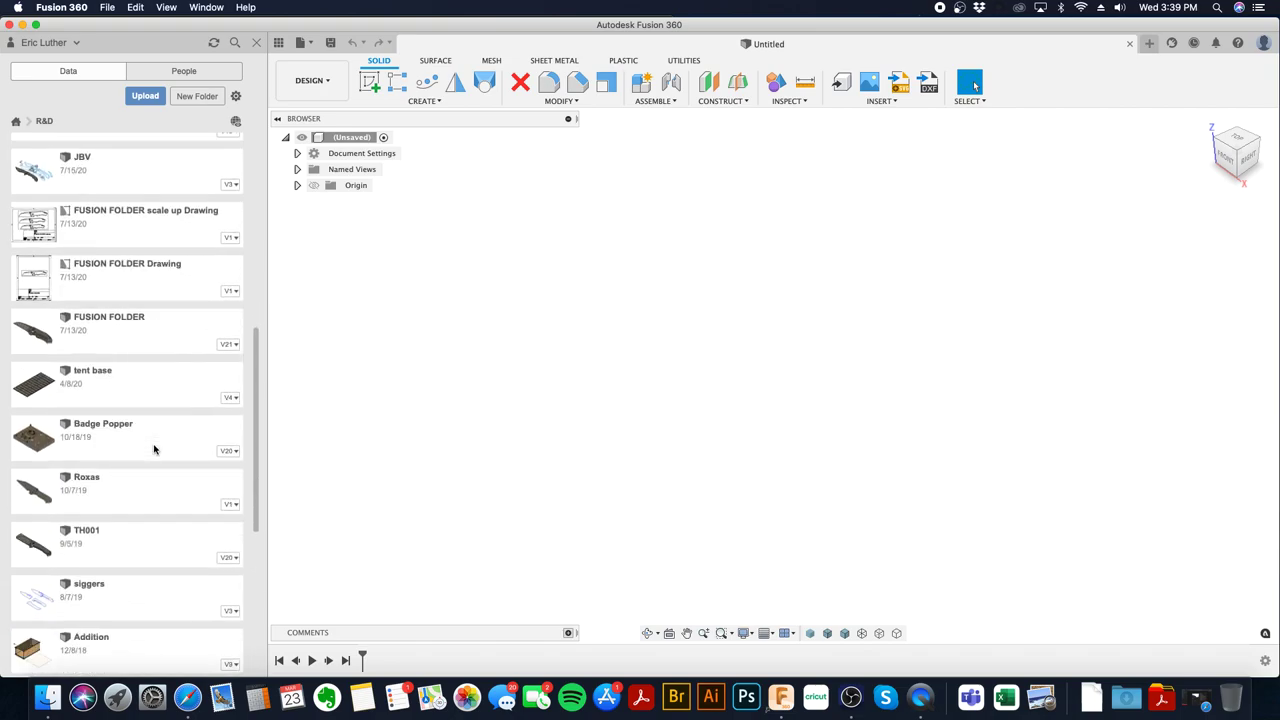
scroll(154, 449, "down", 4)
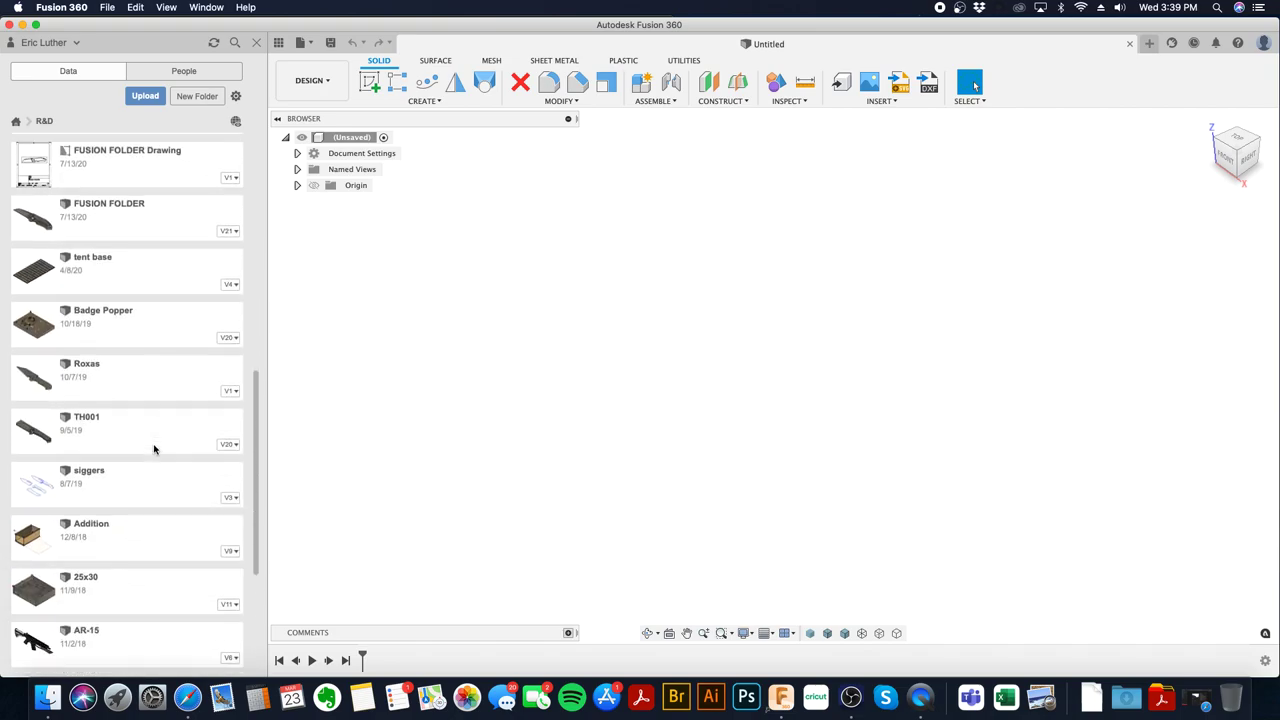
scroll(153, 451, "down", 3)
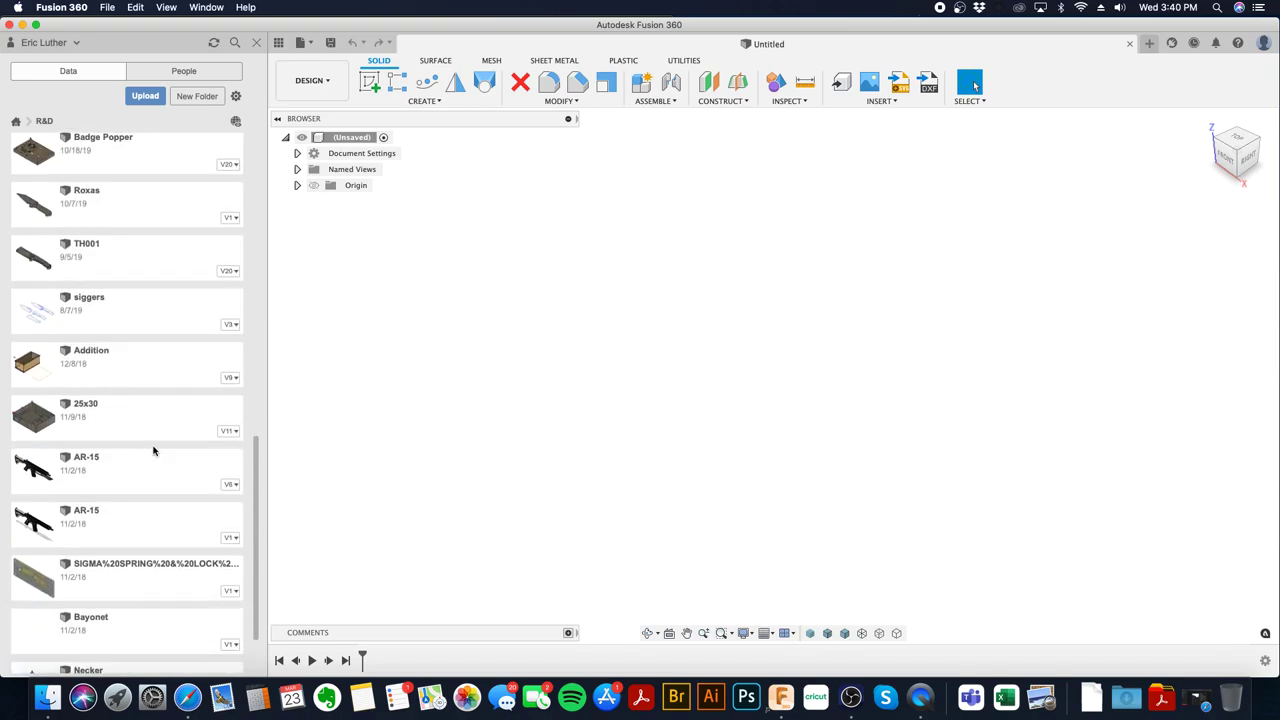
scroll(131, 368, "up", 8)
- Return to All Projects and open the Jinn design from the Jinn project
left_click(15, 121)
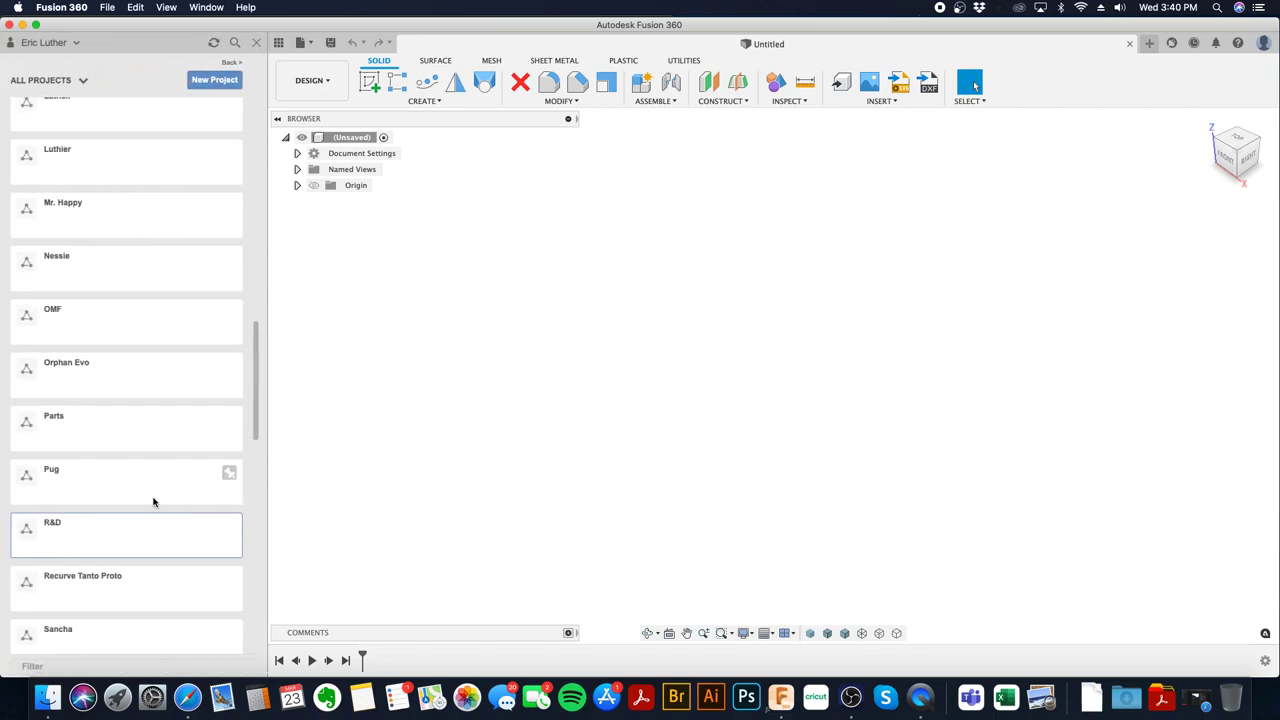
scroll(123, 473, "up", 4)
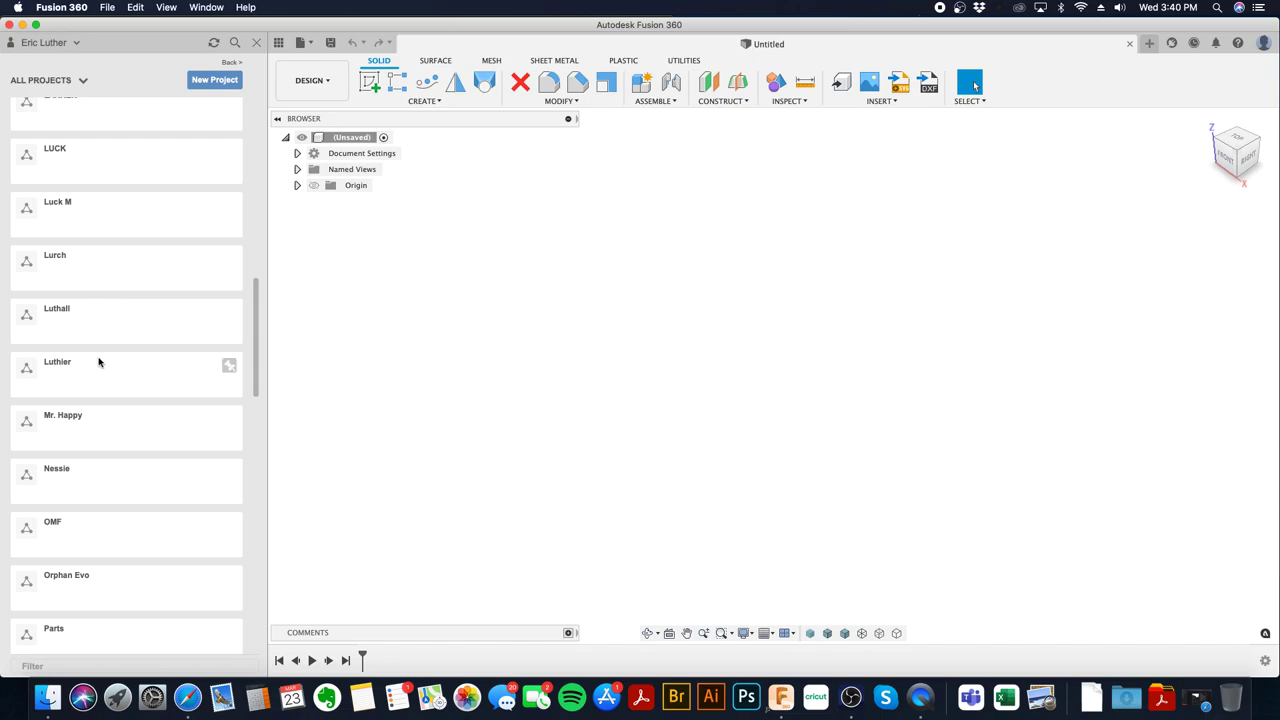
scroll(106, 286, "up", 3)
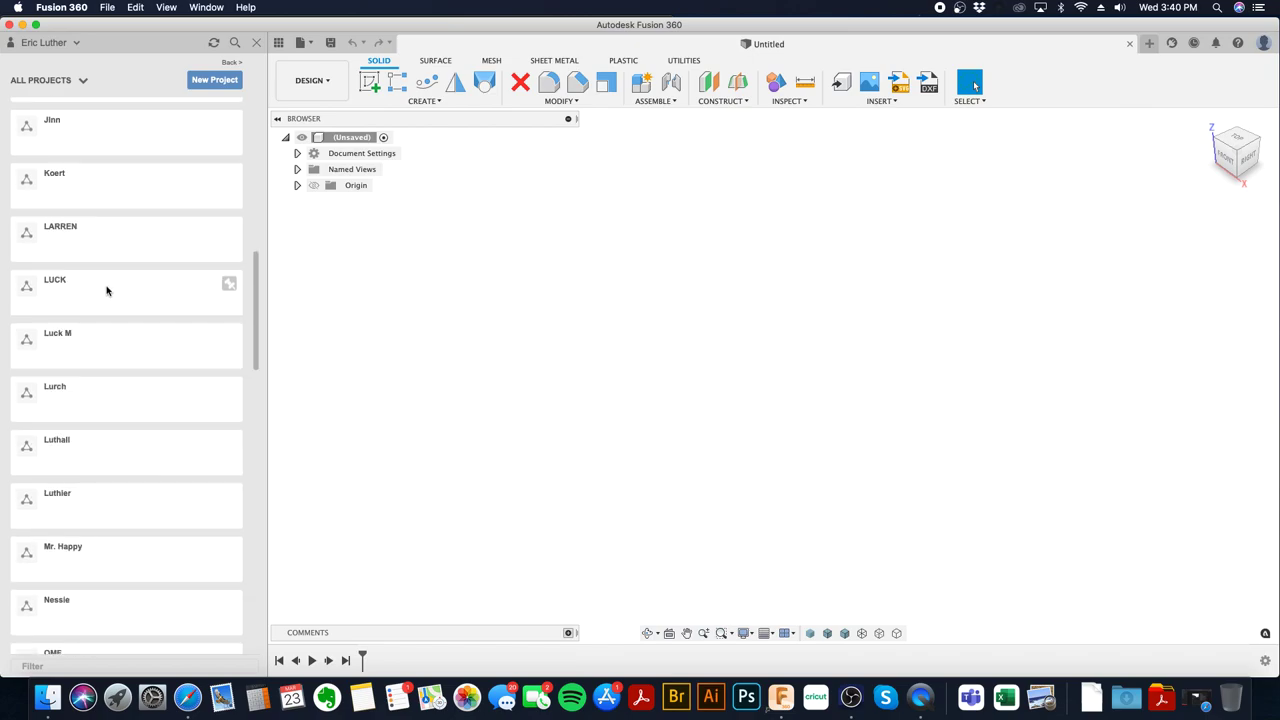
left_click(106, 137)
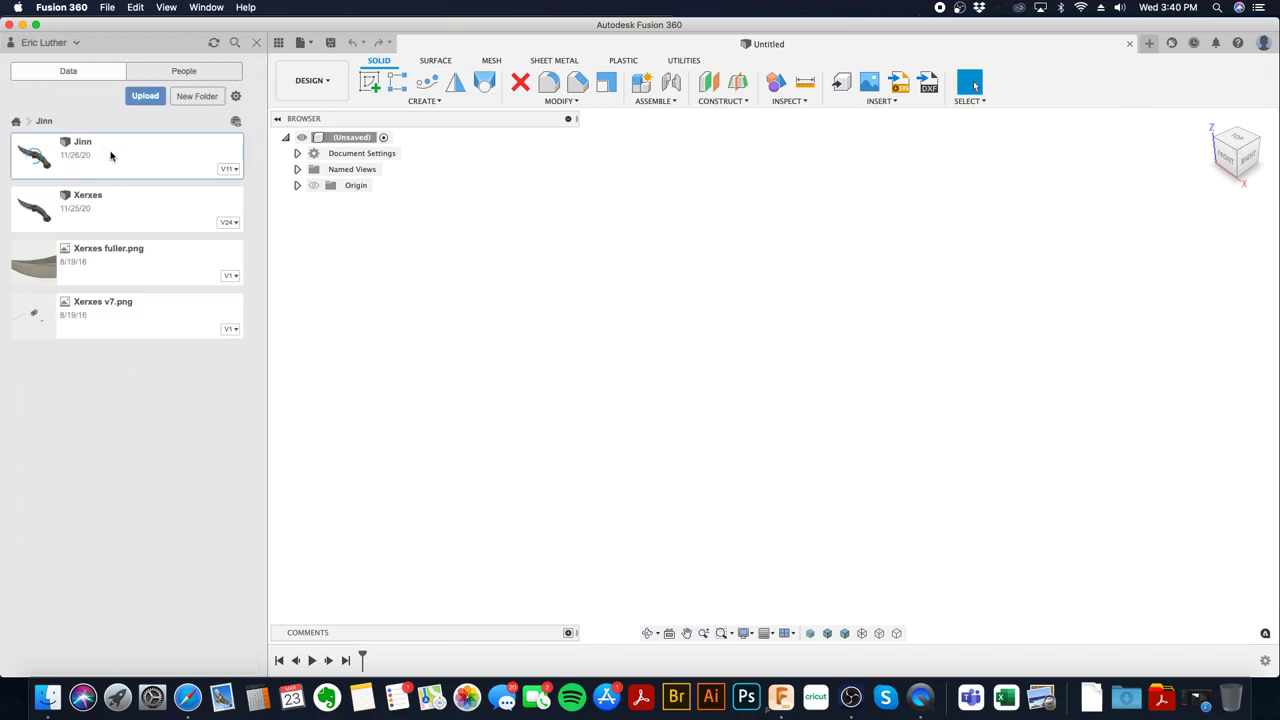
double_click(110, 155)
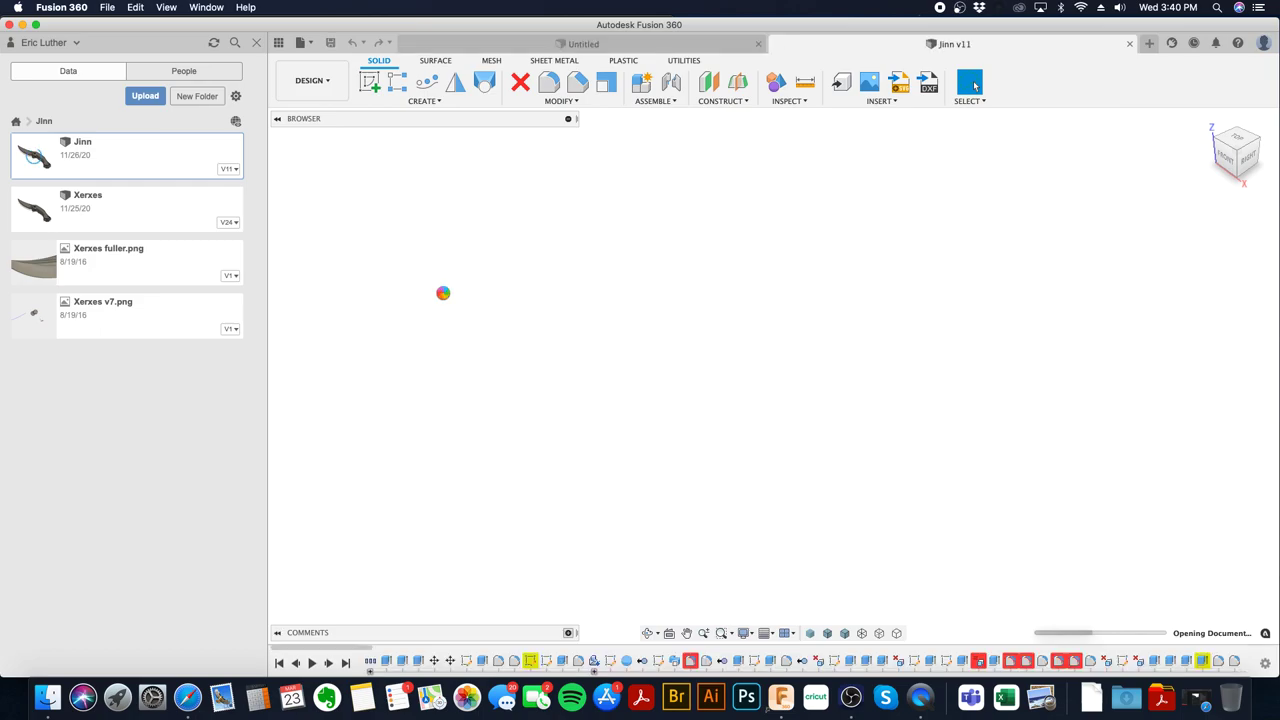
- Orbit the Jinn knife and expand Bodies in the Browser to list its bodies
middle_click_drag(670, 440, 387, 280, "shift")
left_click(297, 201)
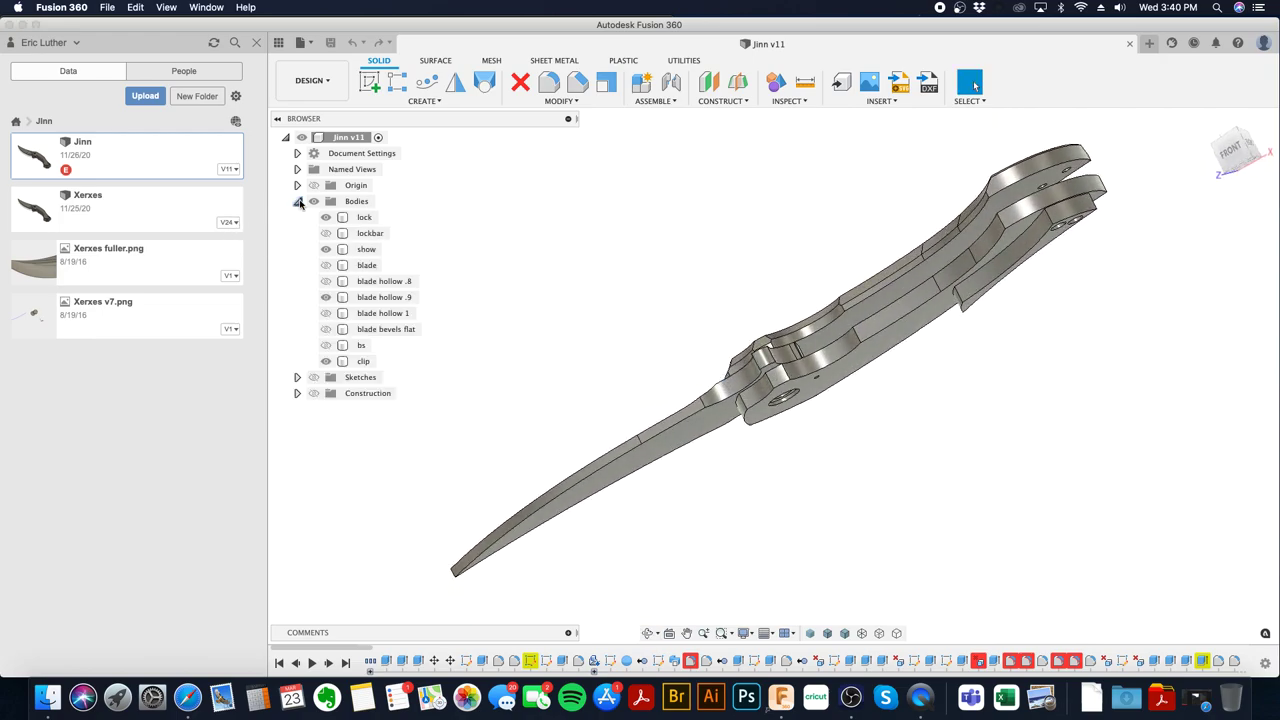
middle_click_drag(580, 277, 600, 283, "shift")
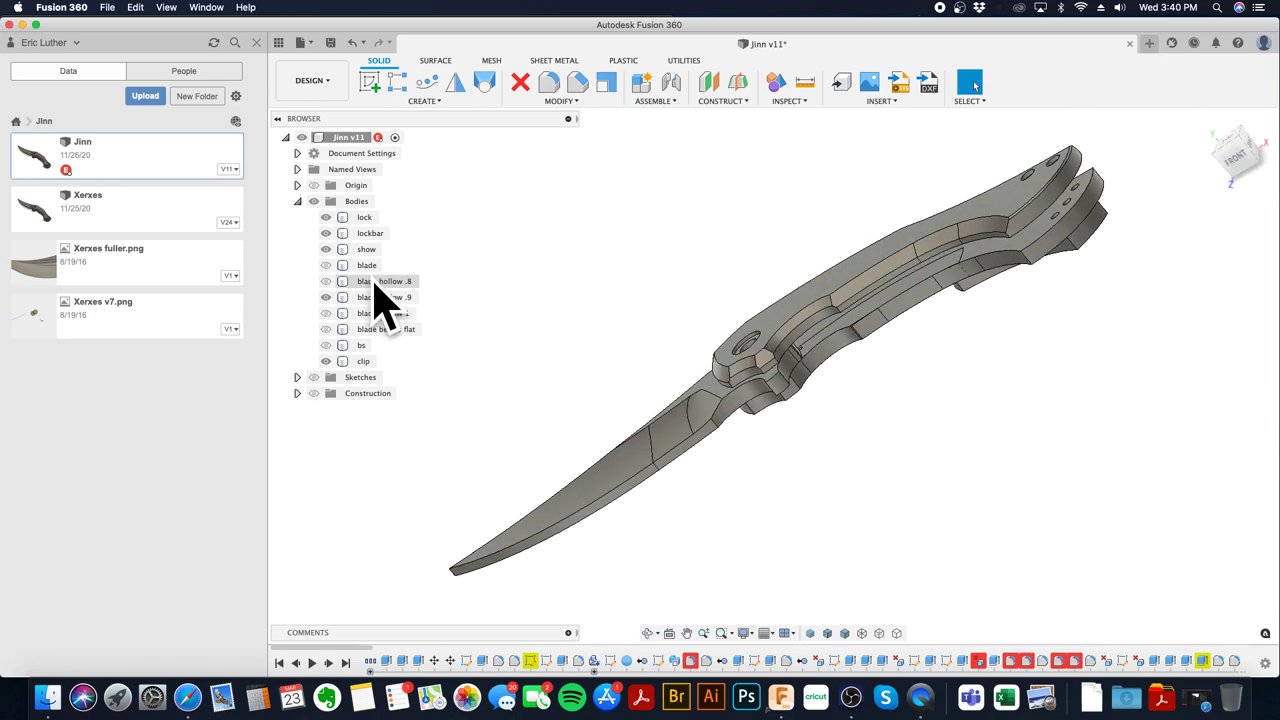
left_click(366, 249)
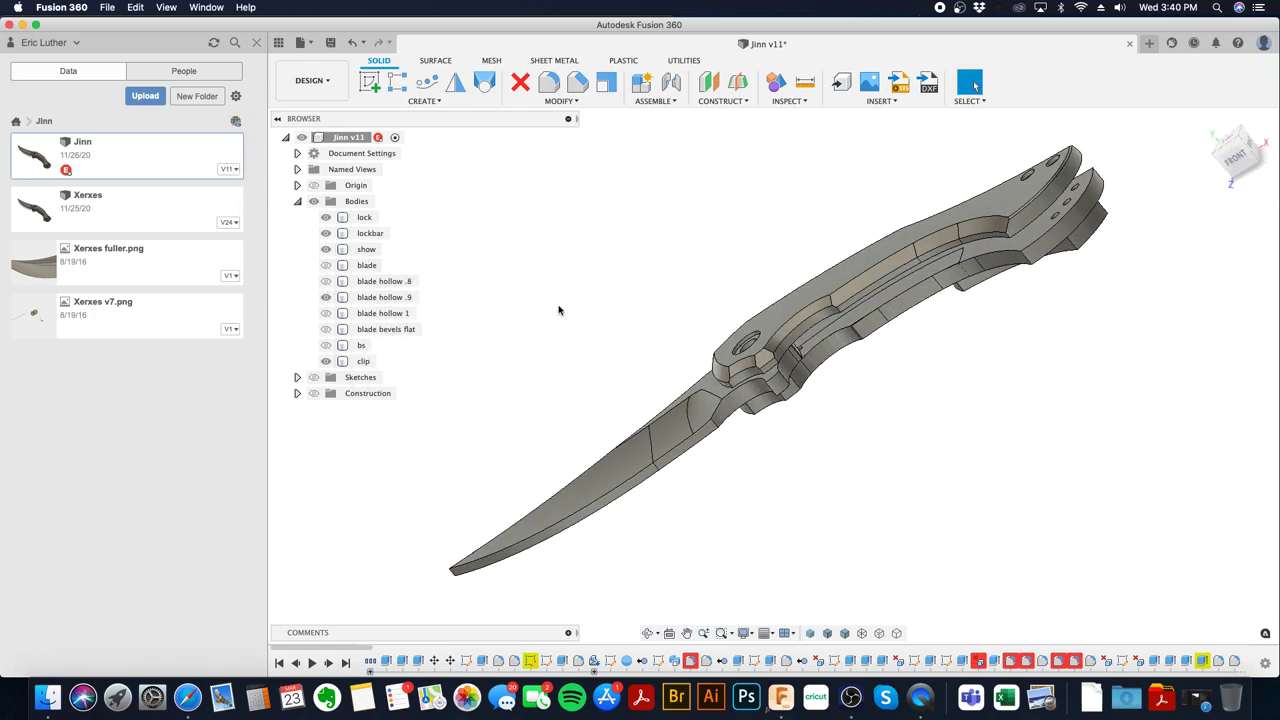
scroll(783, 350, "down", 2)
key("Escape")
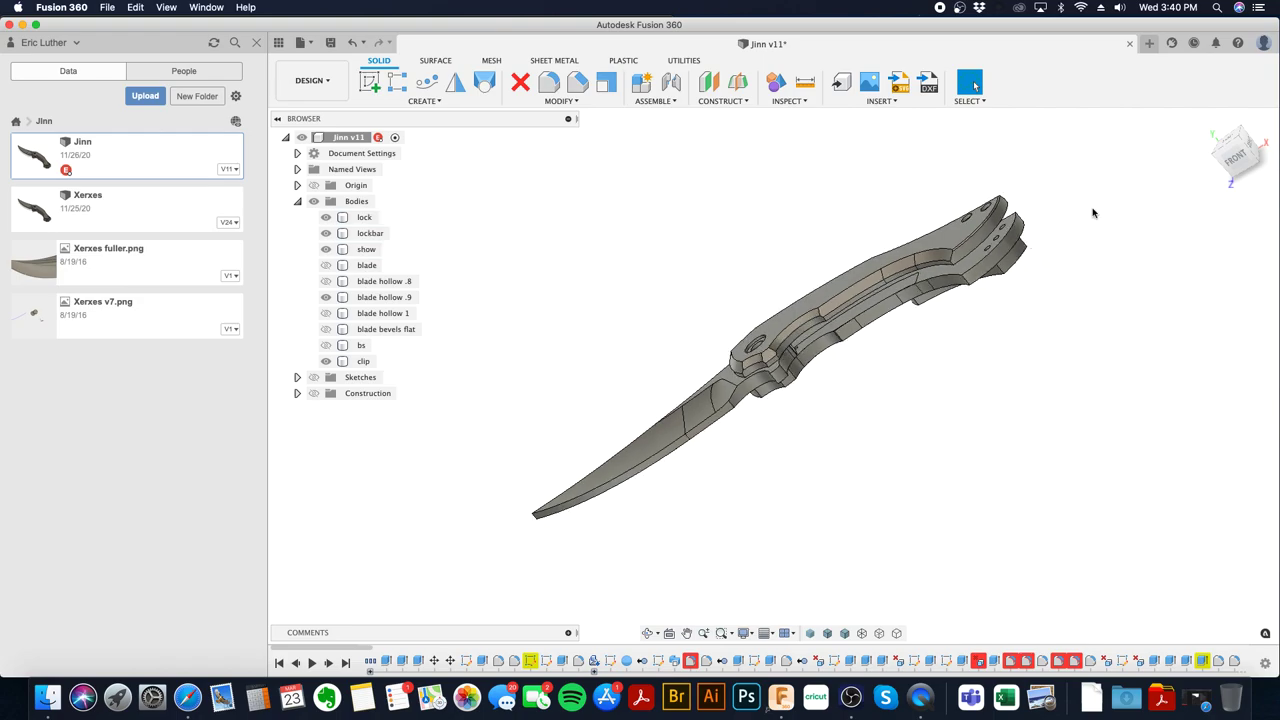
- Inspect the knife from the ViewCube and from below, and close the Data Panel
left_click(1224, 145)
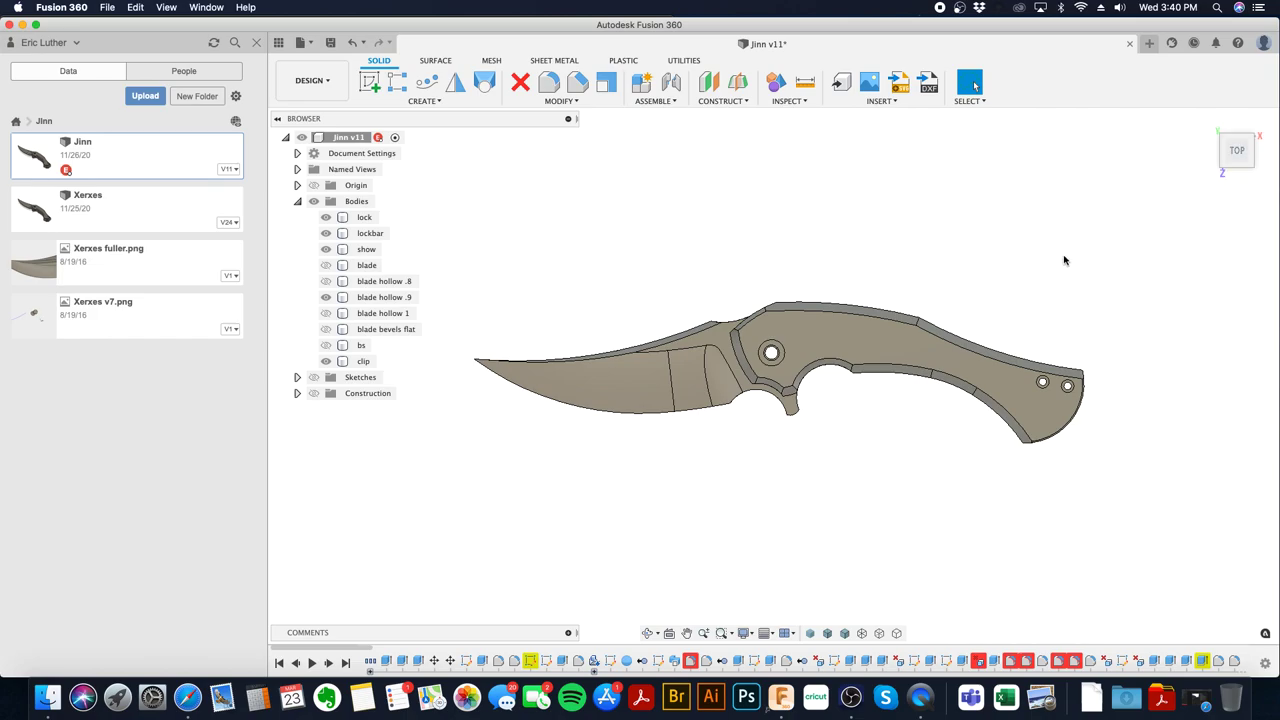
middle_click_drag(1063, 260, 890, 225, "shift")
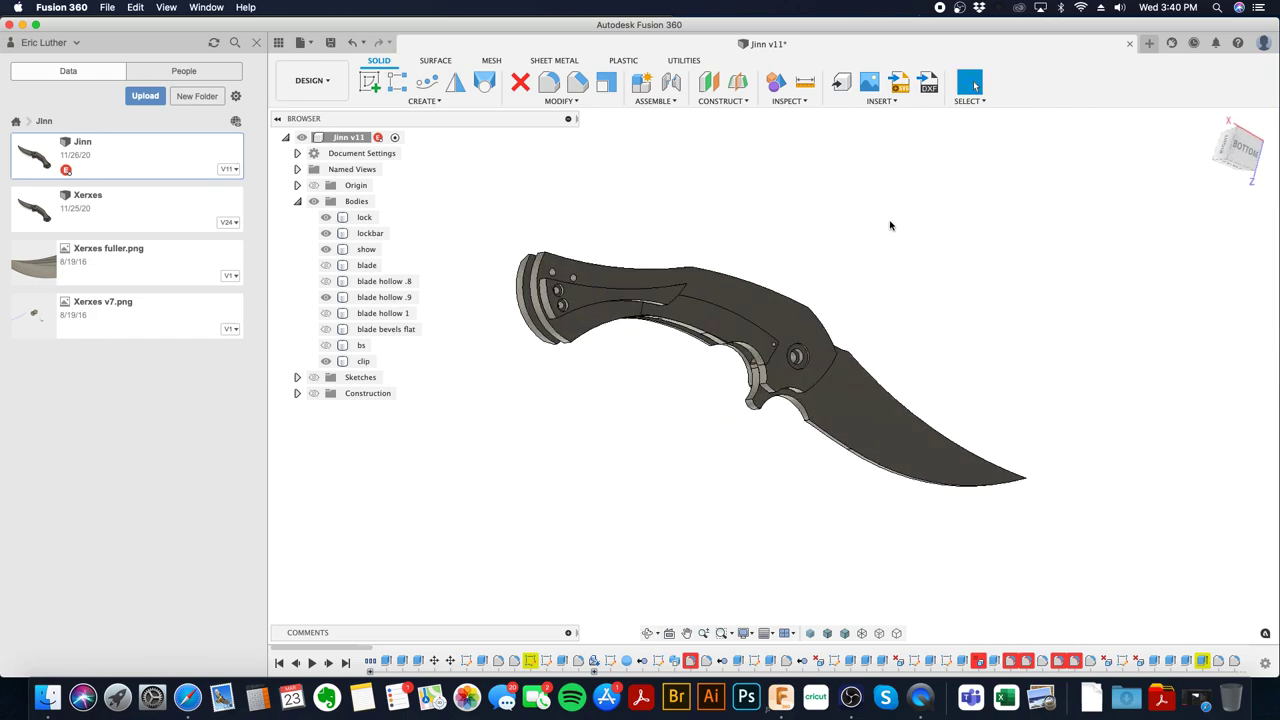
left_click(256, 42)
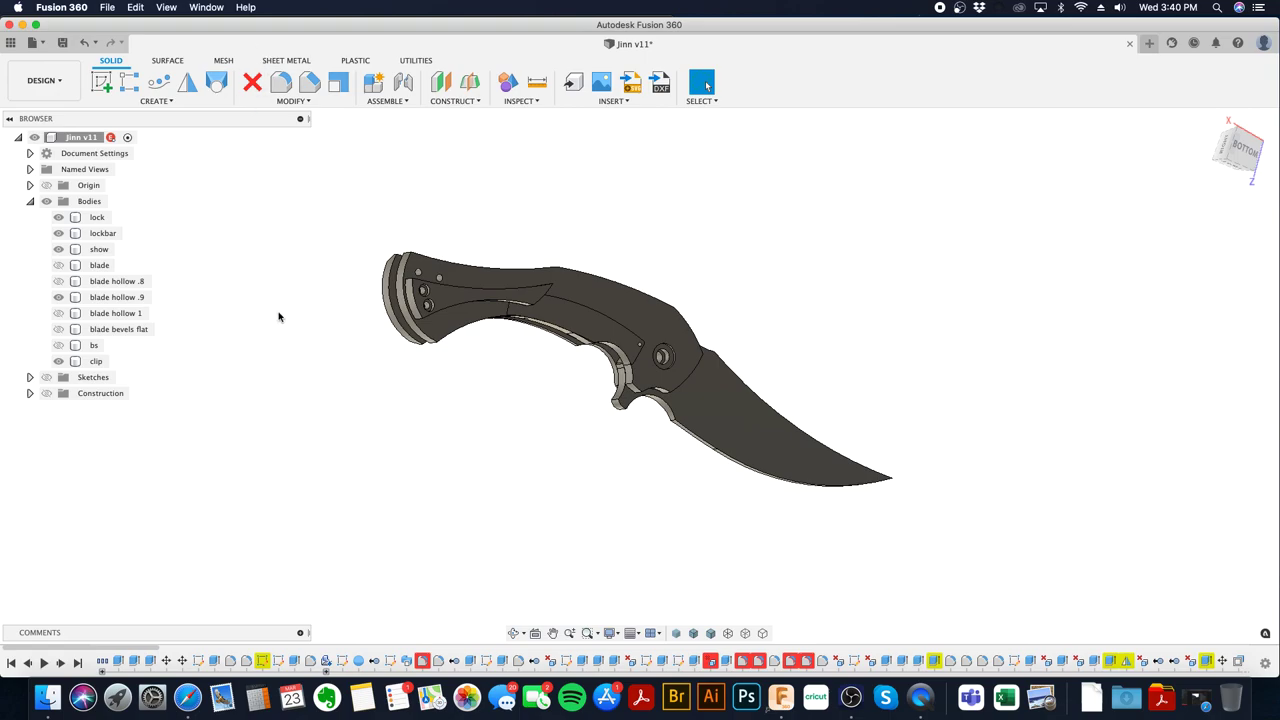
middle_click_drag(334, 329, 503, 296, "shift")
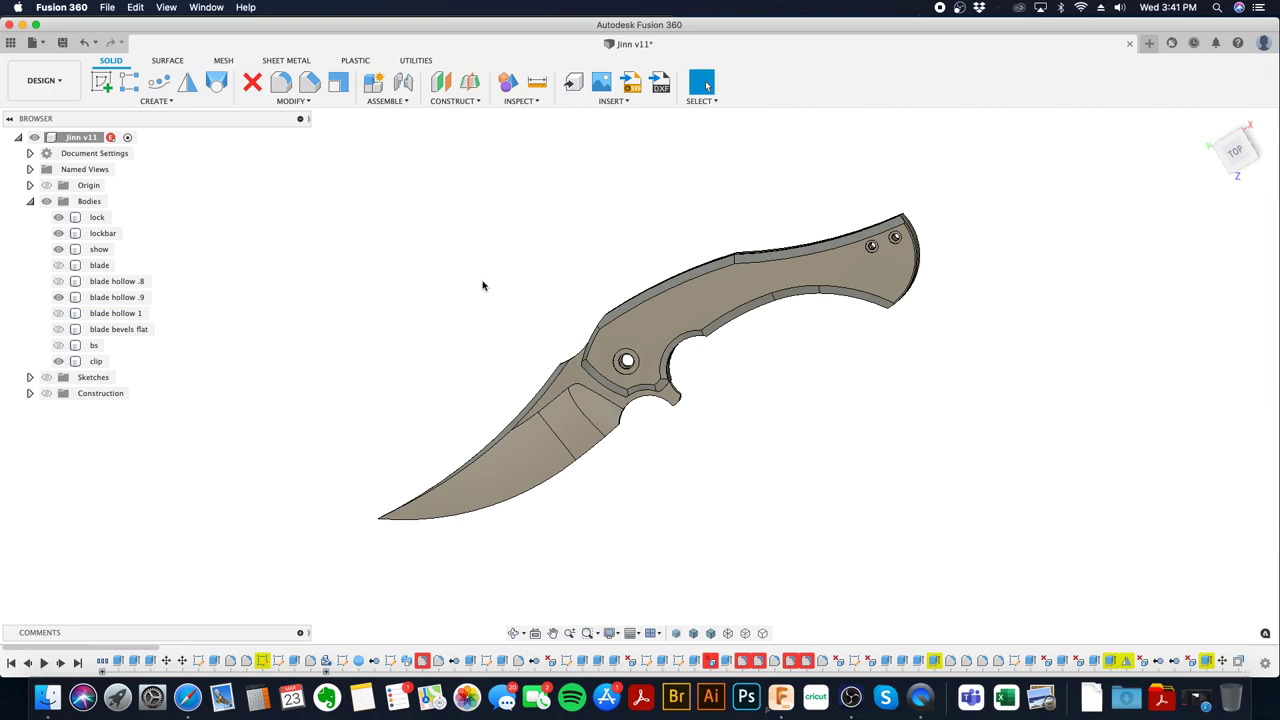
left_click(187, 699)
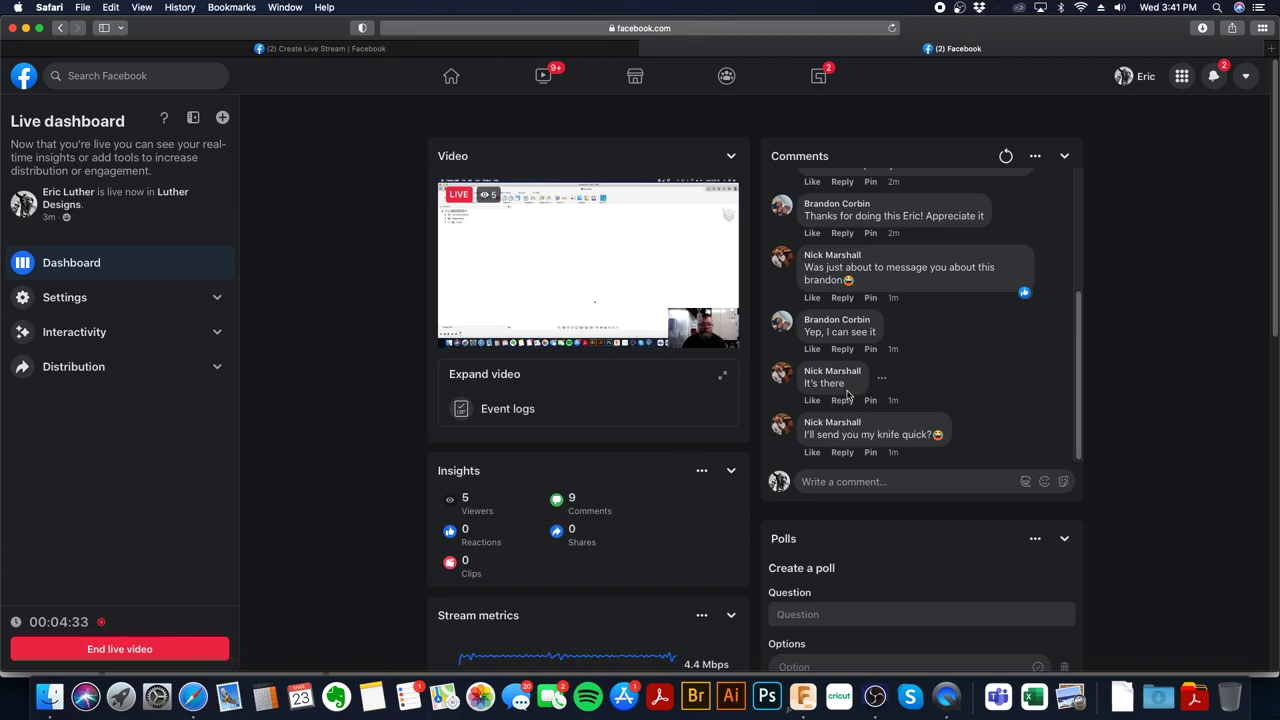
- Scroll through the Live dashboard's viewer comments, then minimize Safari
scroll(847, 395, "up", 2)
mouse_move(838, 421)
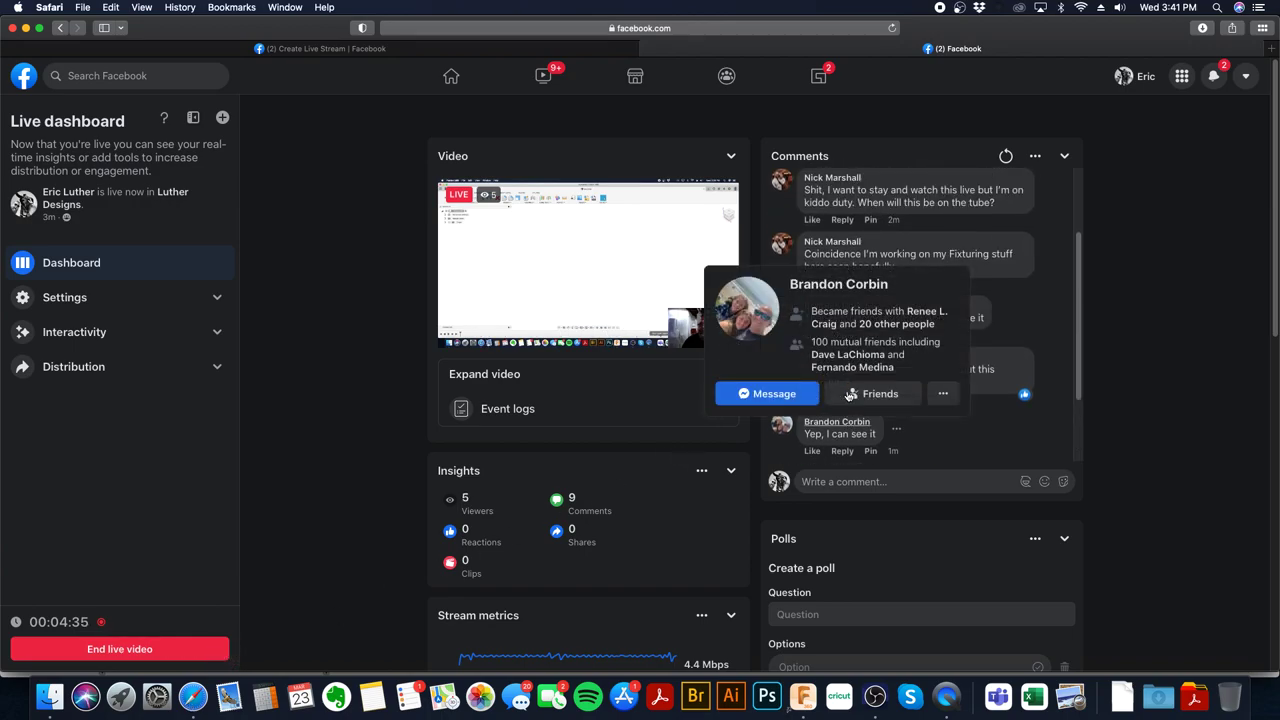
scroll(1010, 310, "up", 3)
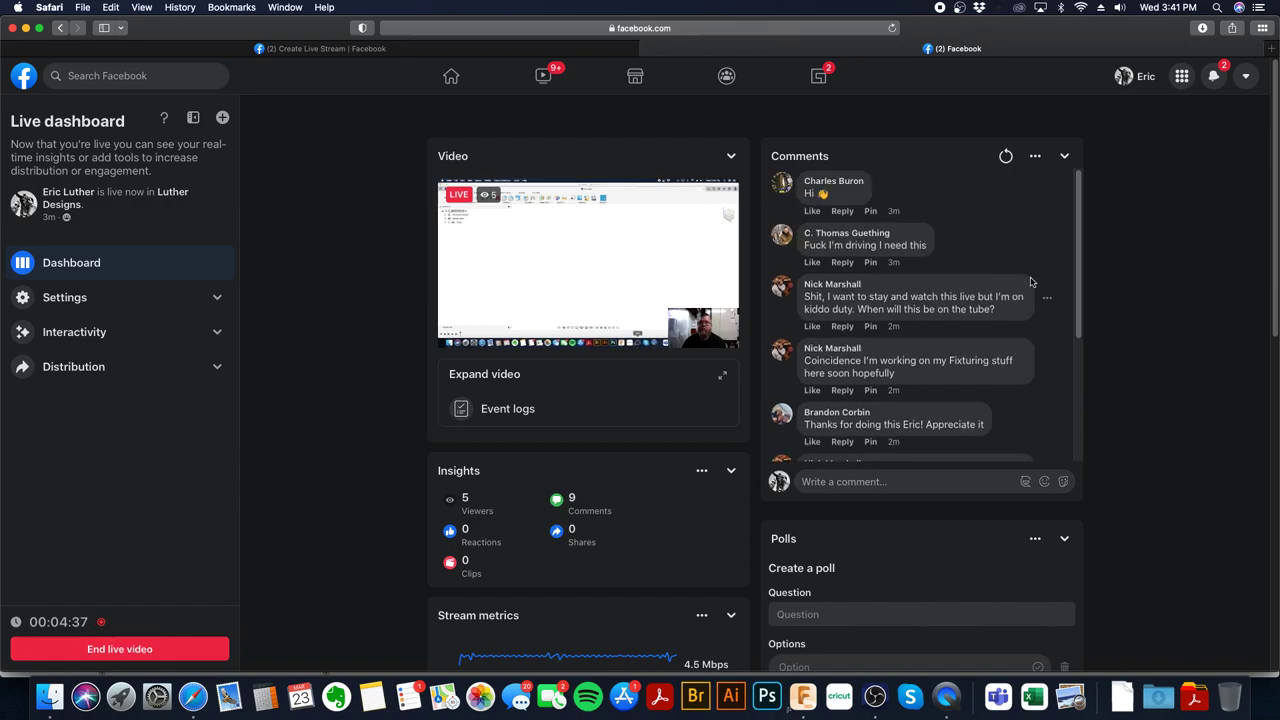
scroll(1005, 341, "down", 1)
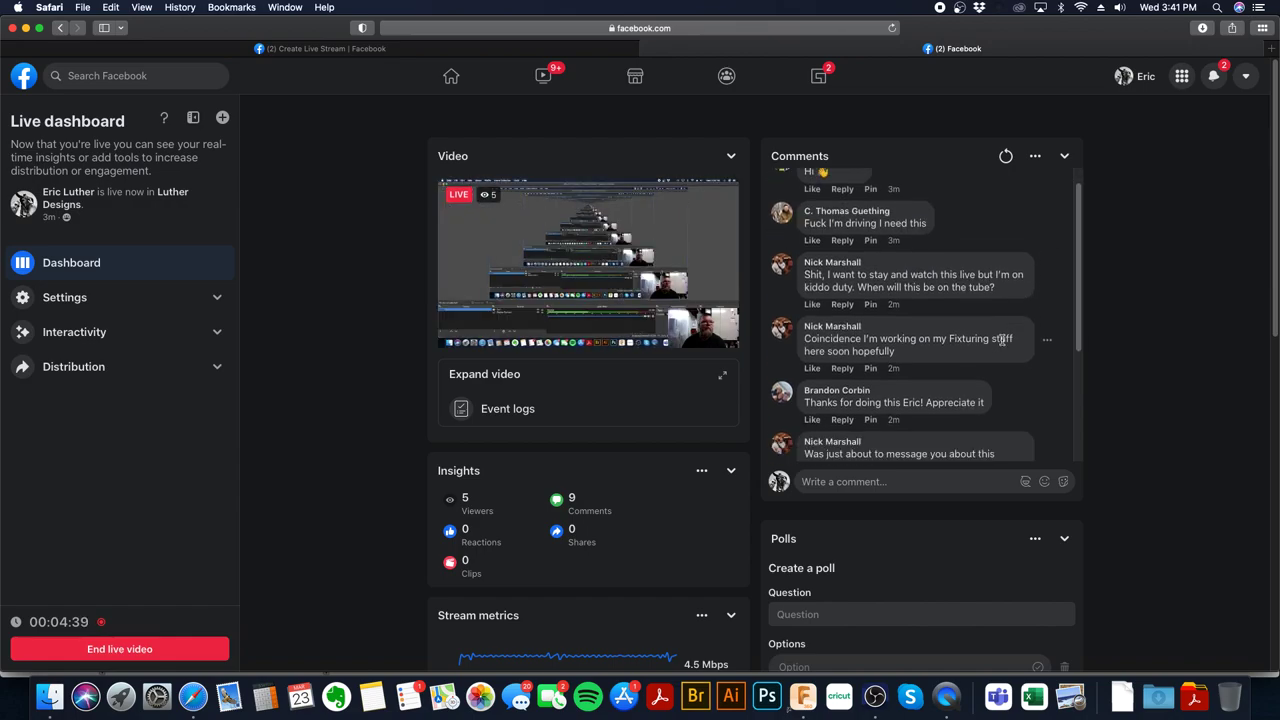
scroll(997, 361, "down", 1)
scroll(994, 370, "down", 4)
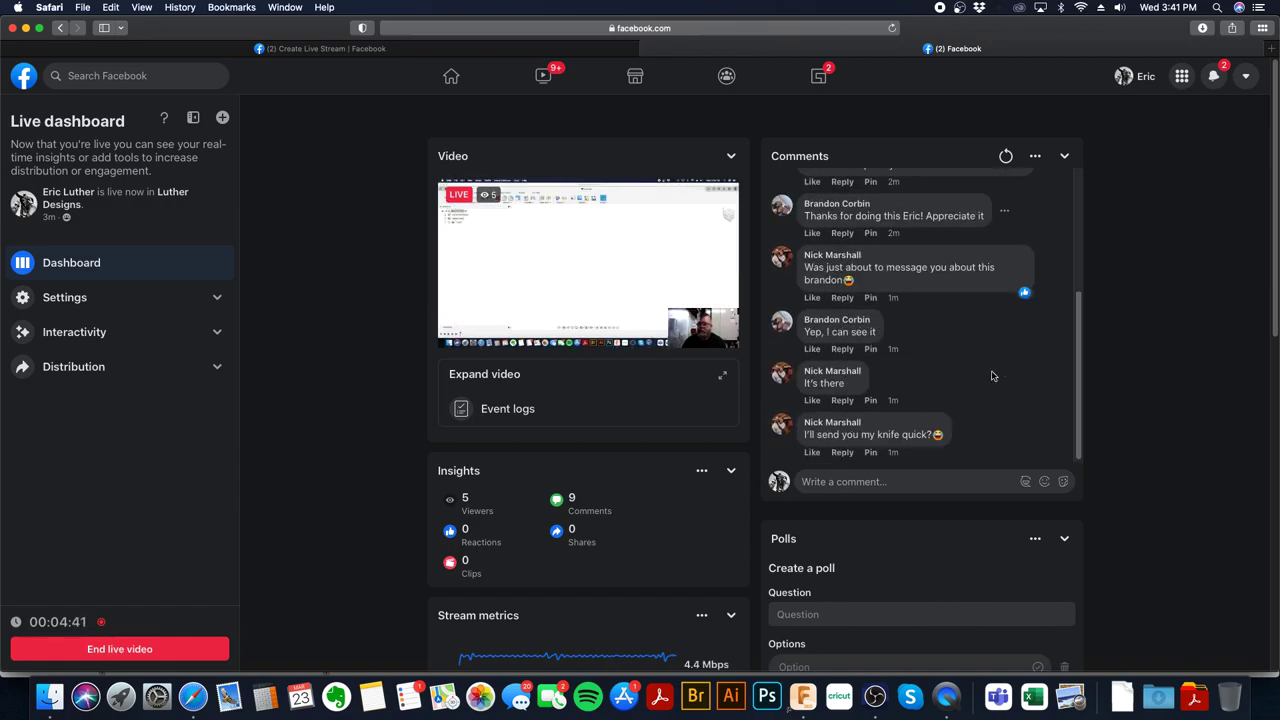
scroll(992, 376, "down", 1)
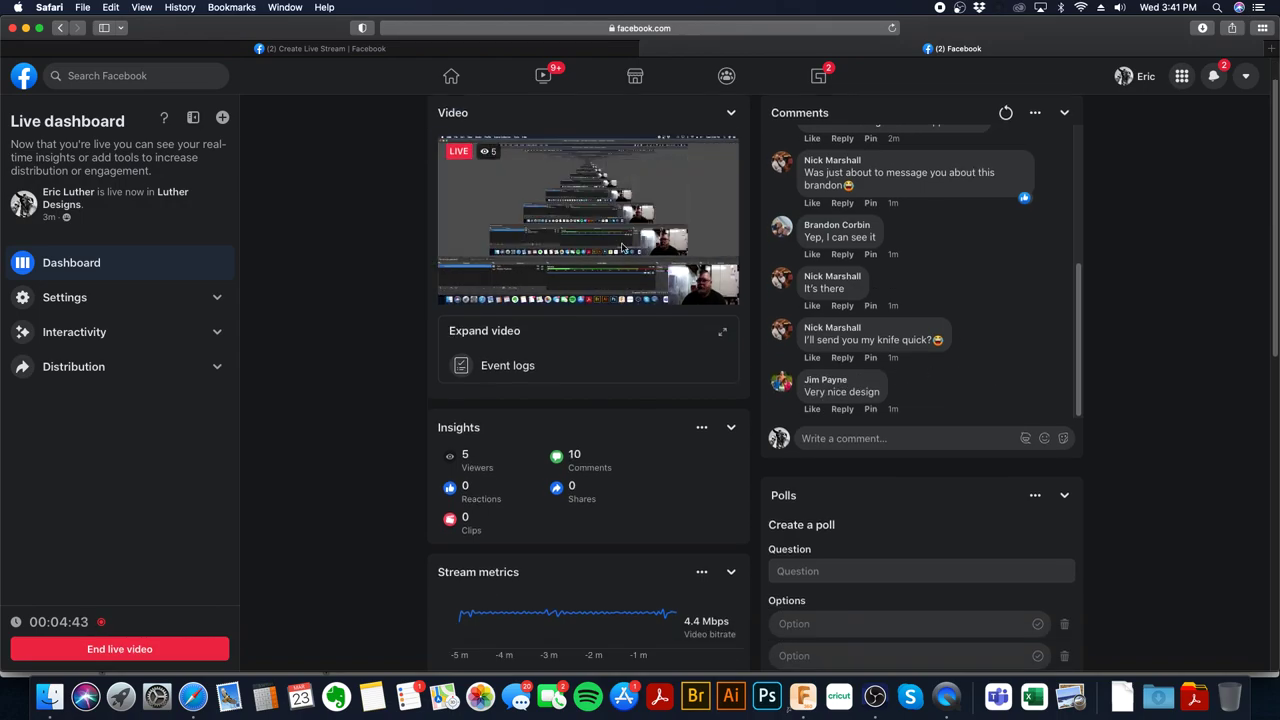
left_click(27, 28)
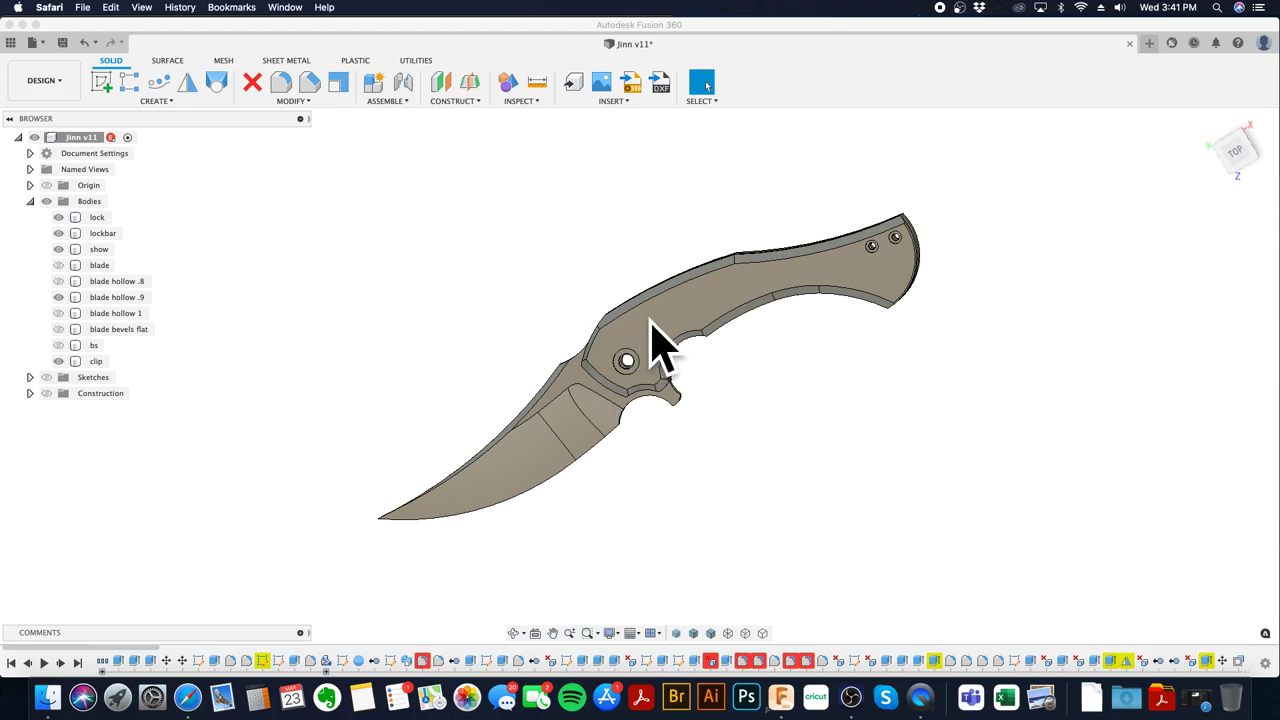
- View the Jinn knife from the top and save a new version described 'User Saved'
left_click(900, 380)
middle_click_drag(909, 371, 946, 309)
left_click(1222, 151)
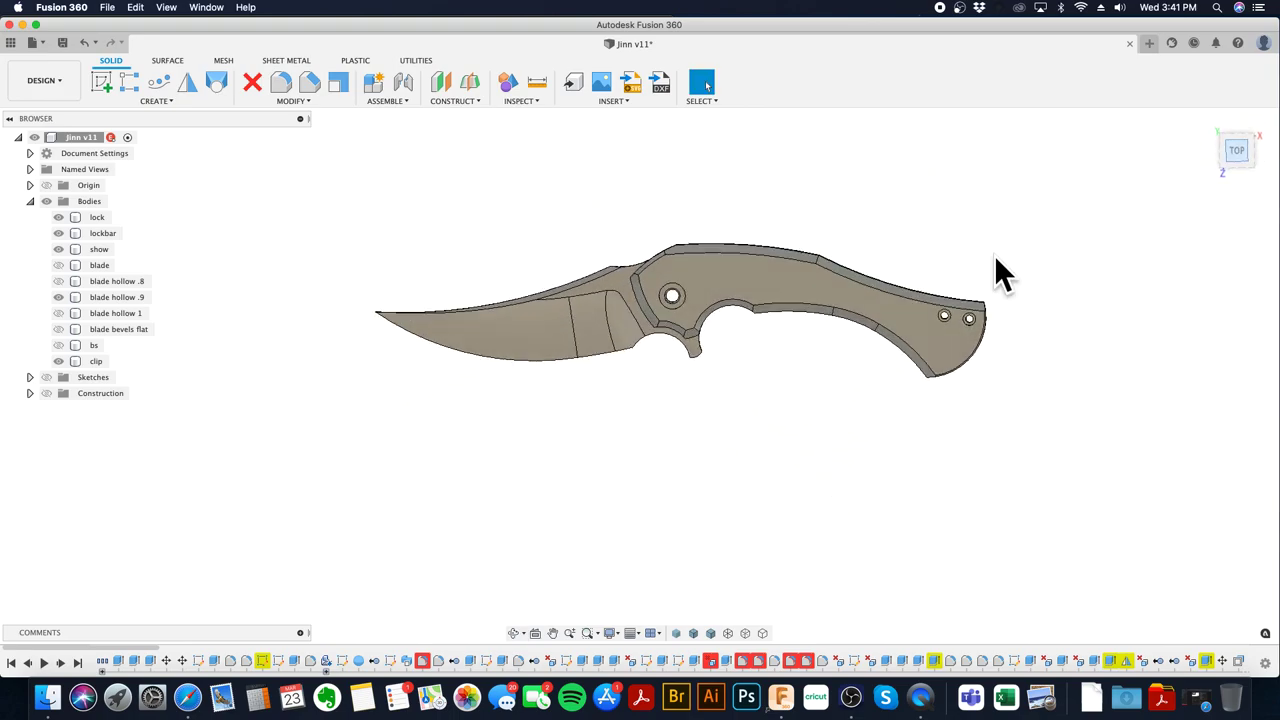
middle_click_drag(870, 235, 706, 260)
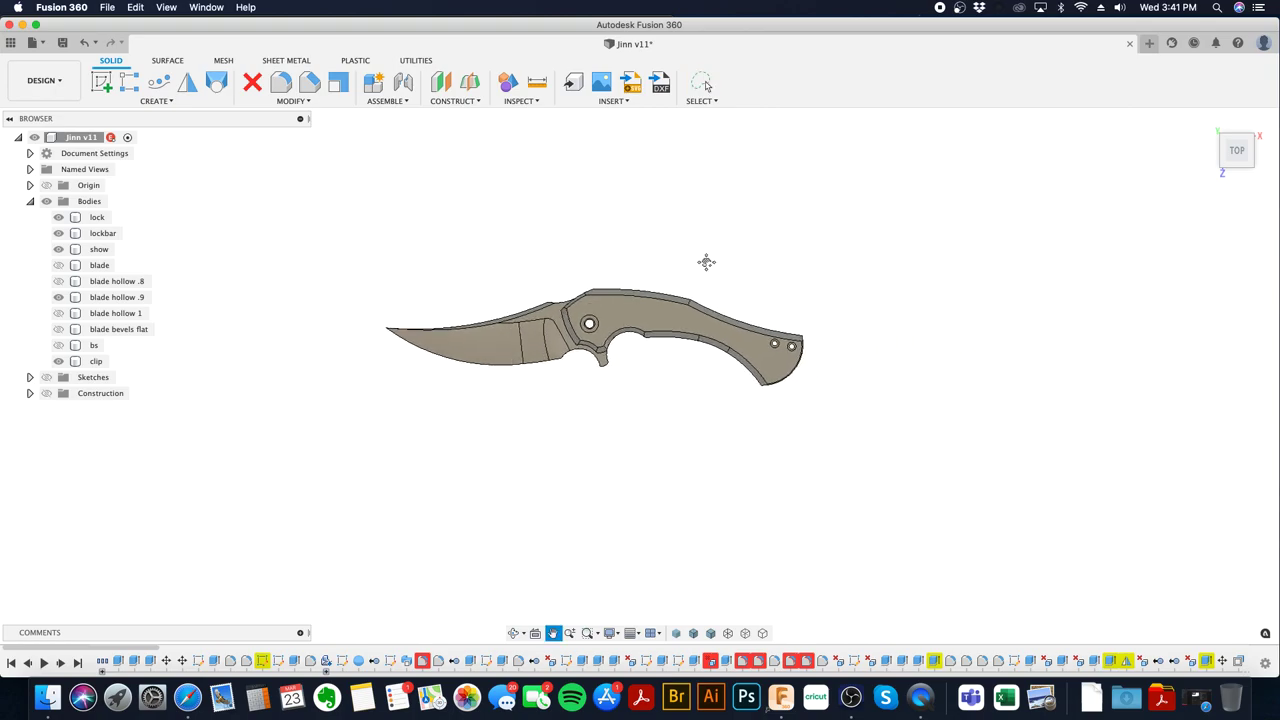
left_click(62, 43)
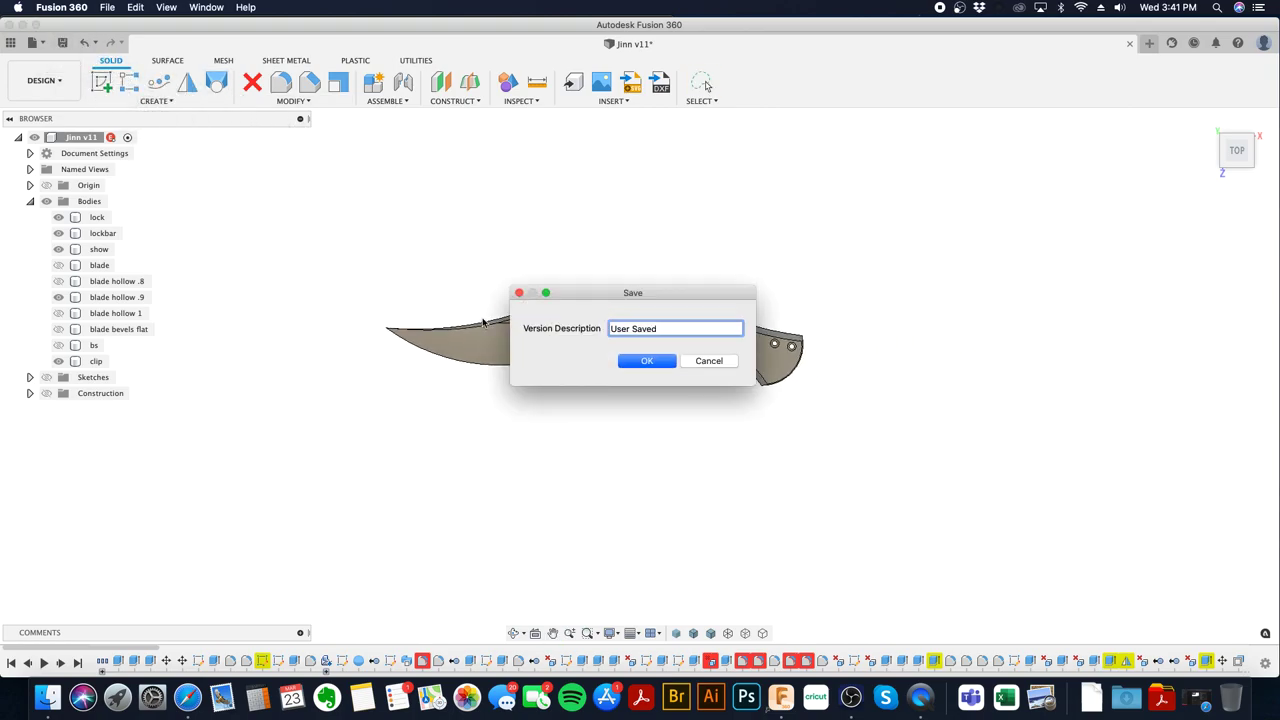
left_click(658, 362)
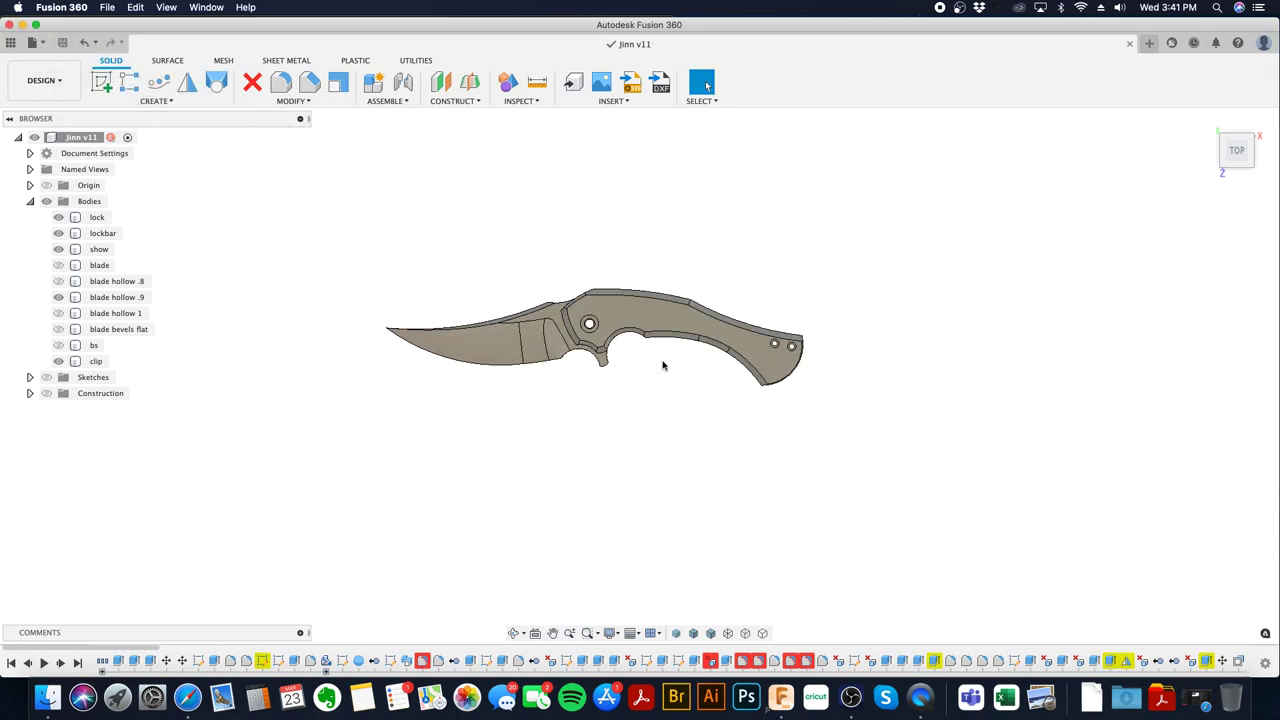
middle_click_drag(679, 330, 749, 328, "shift")
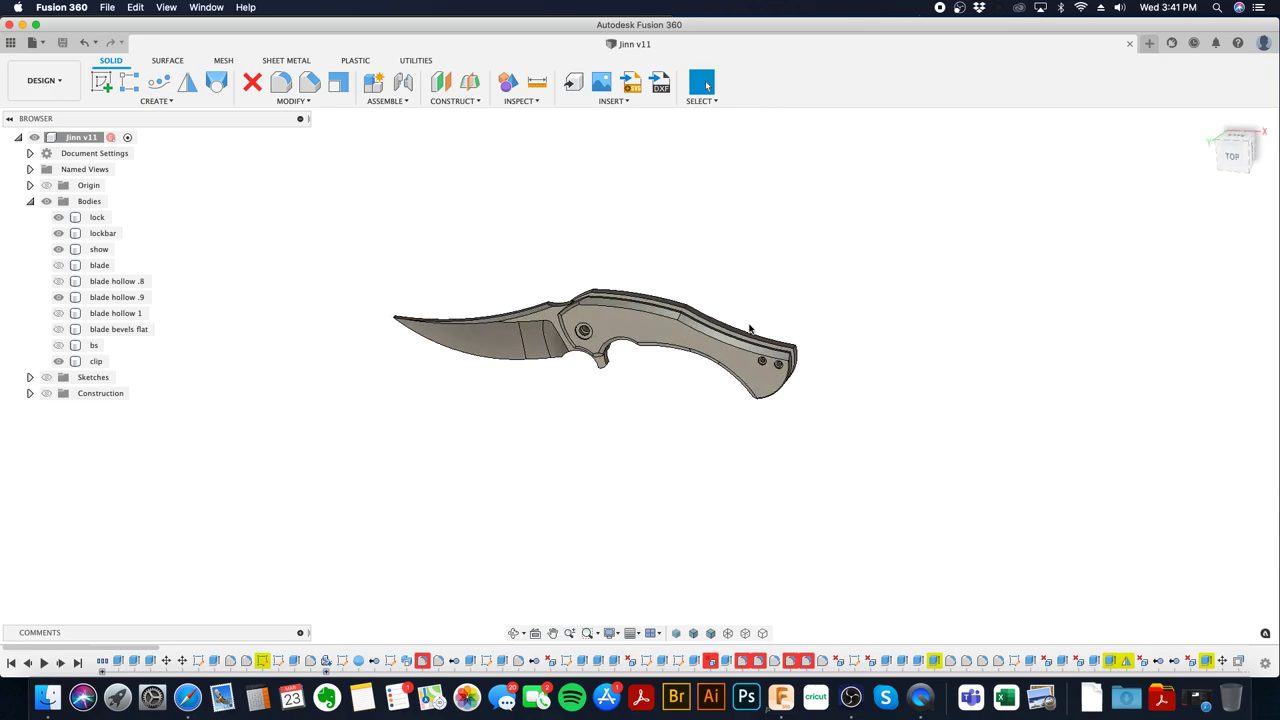
left_click(537, 82)
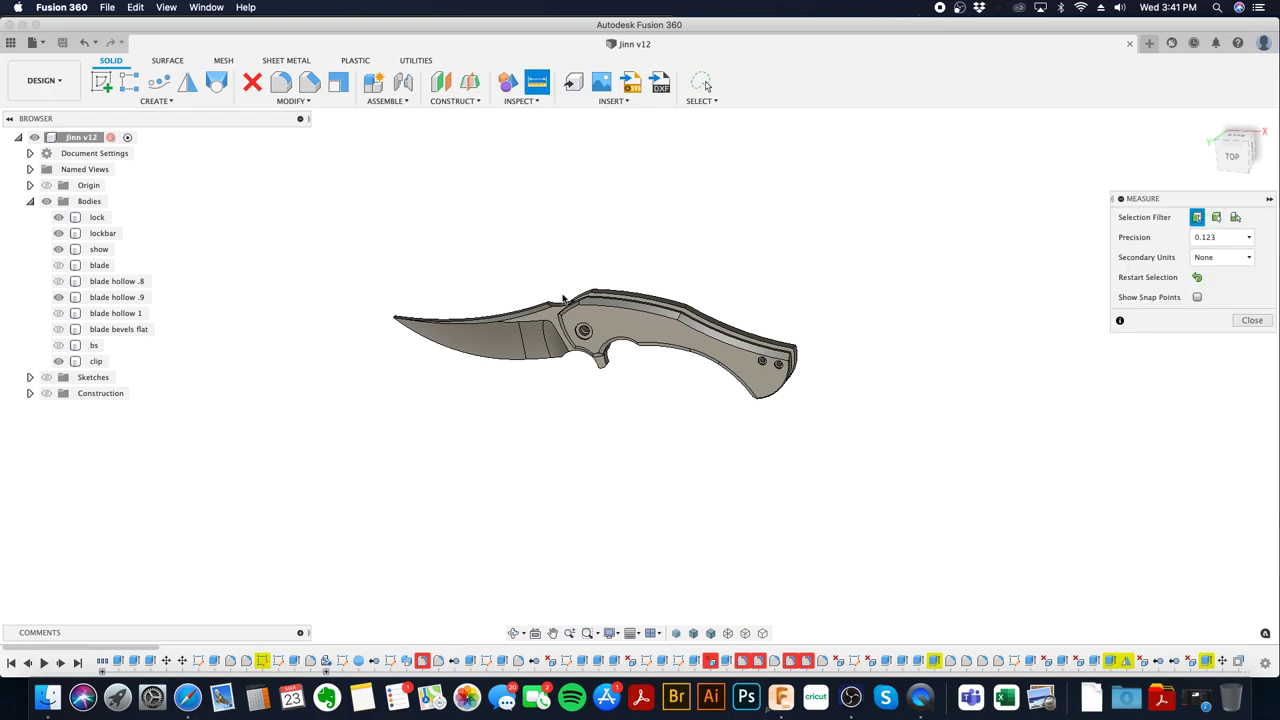
mouse_move(558, 318)
middle_mouse_down("shift")
mouse_move(563, 278)
mouse_move(743, 474)
middle_mouse_up("shift")
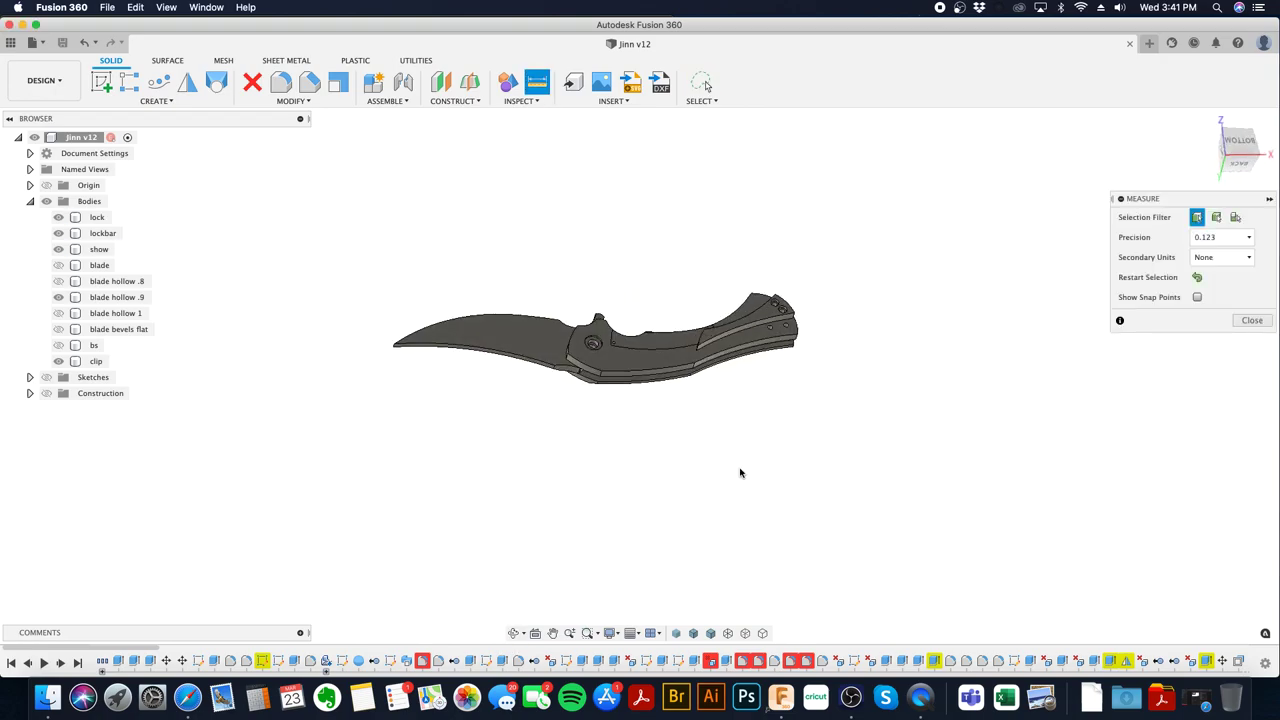
scroll(650, 410, "up", 2)
left_click(586, 366)
middle_click_drag(657, 382, 947, 277, "shift")
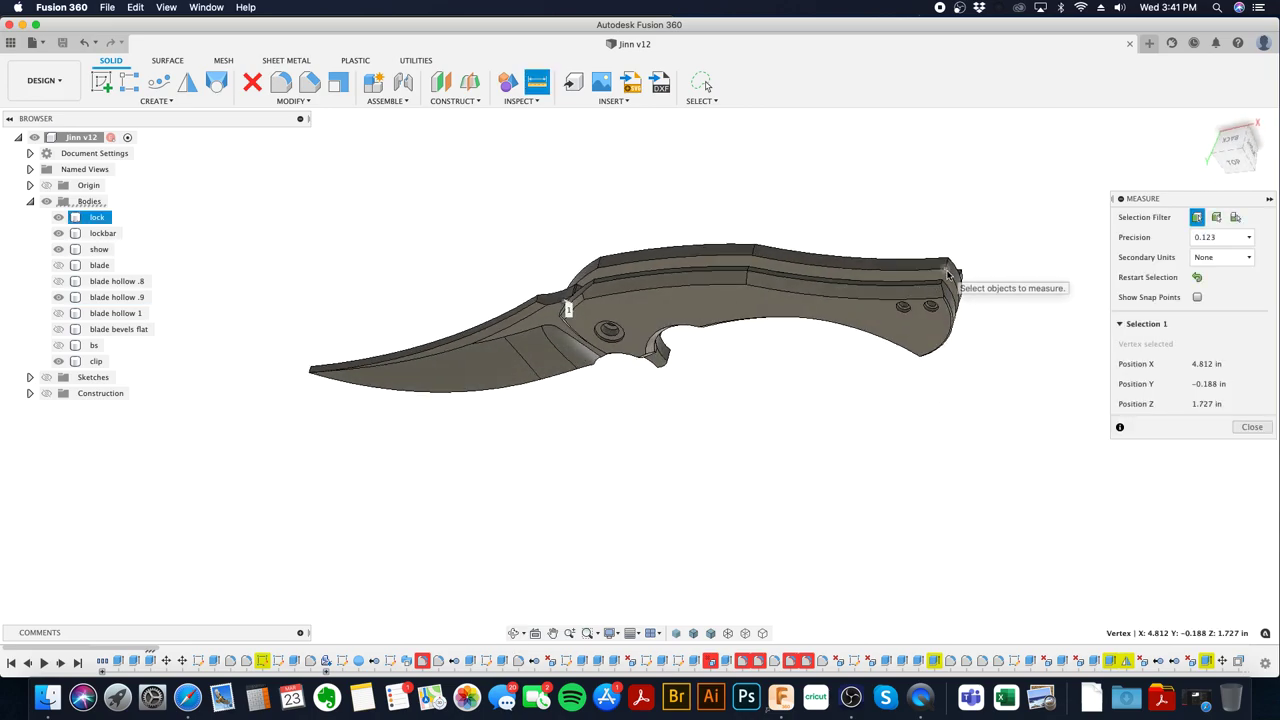
left_click(947, 277)
middle_click_drag(940, 320, 950, 275, "shift")
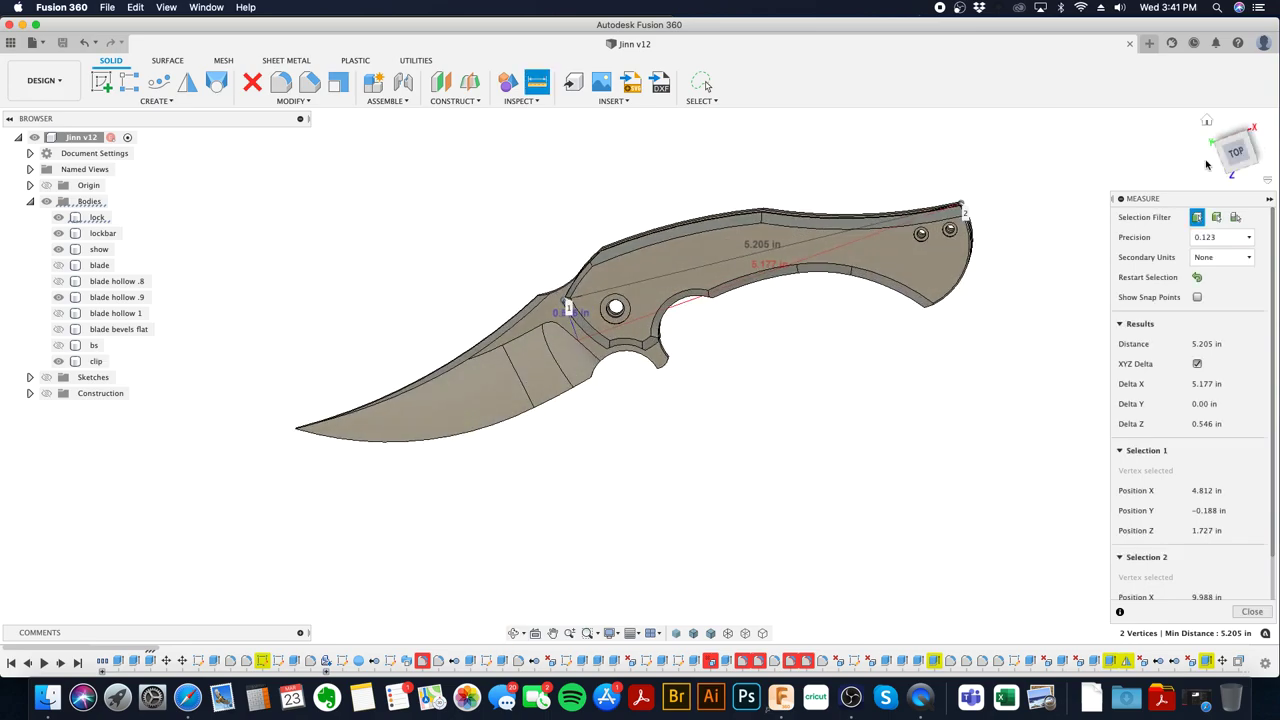
left_click(1236, 151)
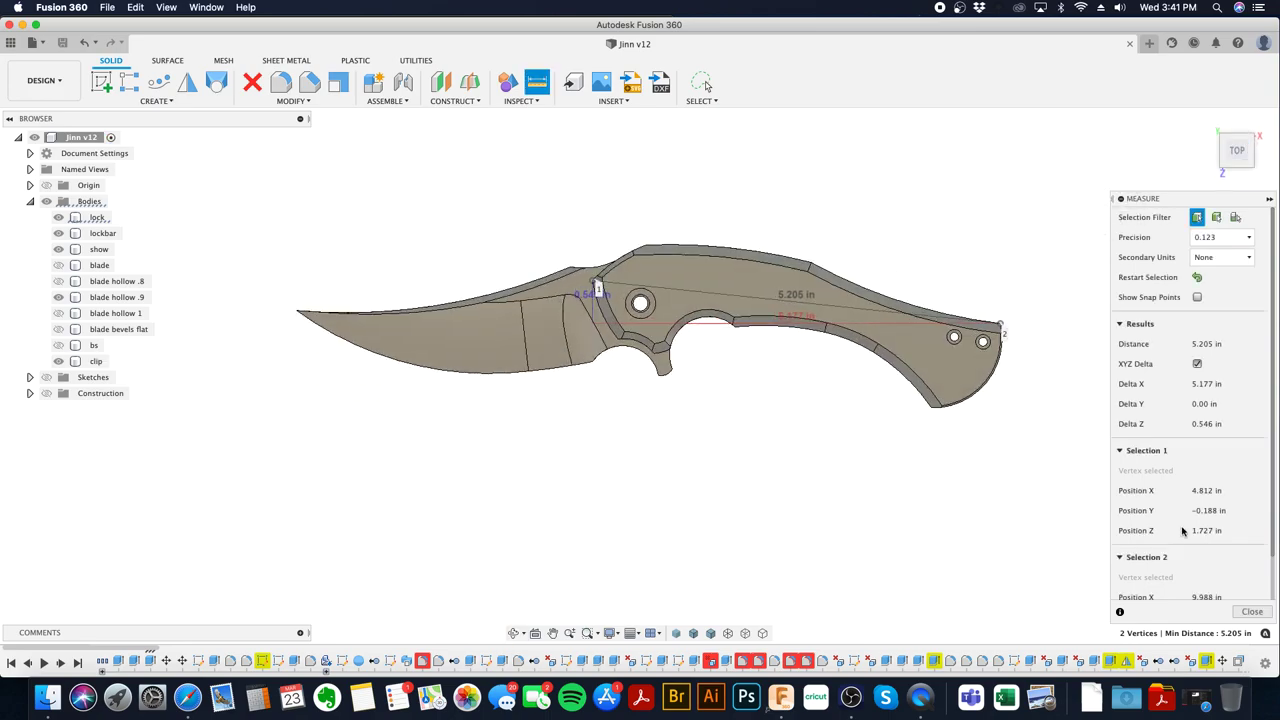
left_click(1250, 612)
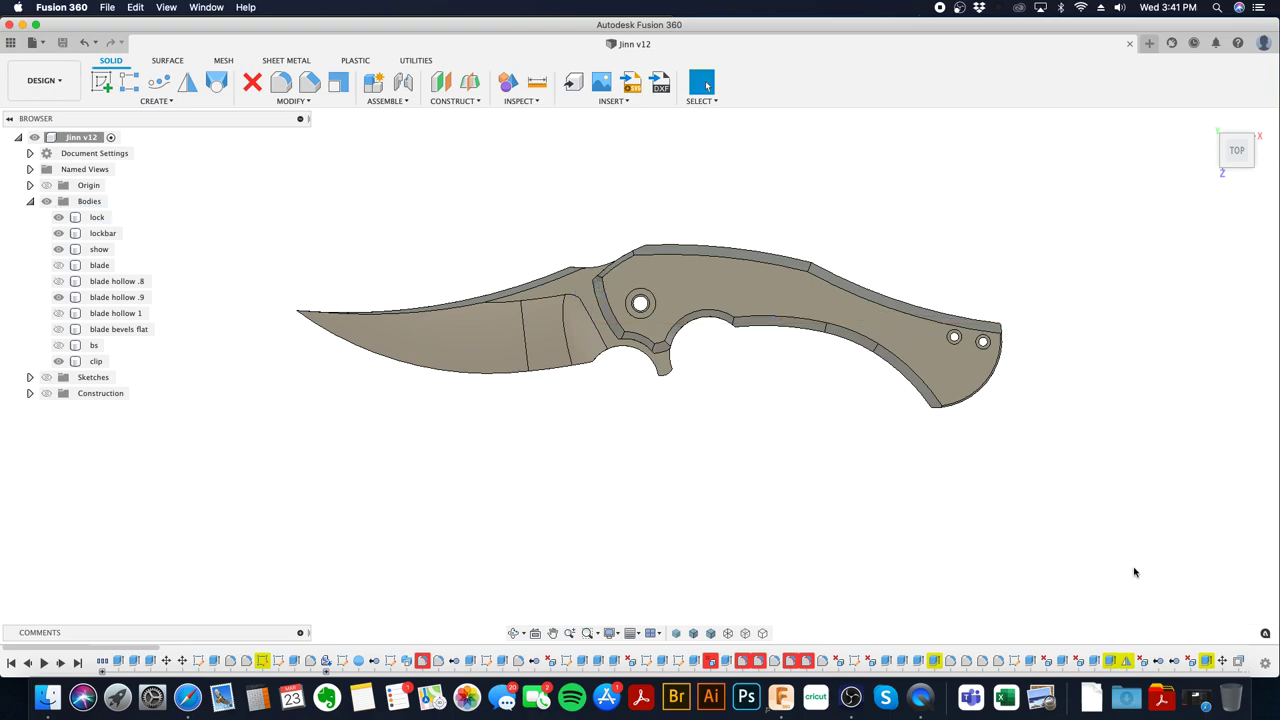
middle_click_drag(762, 374, 749, 520, "shift")
left_click(800, 319)
middle_click_drag(640, 370, 657, 429, "shift")
left_click(658, 438)
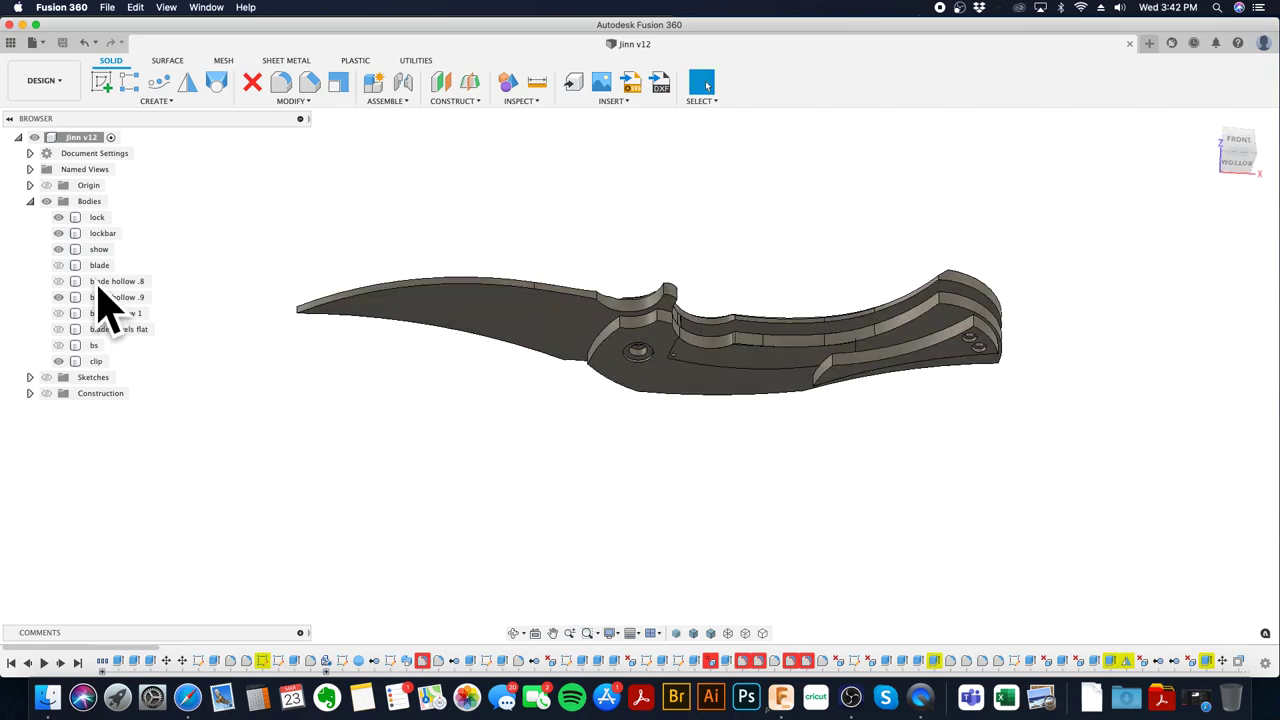
left_click(58, 233)
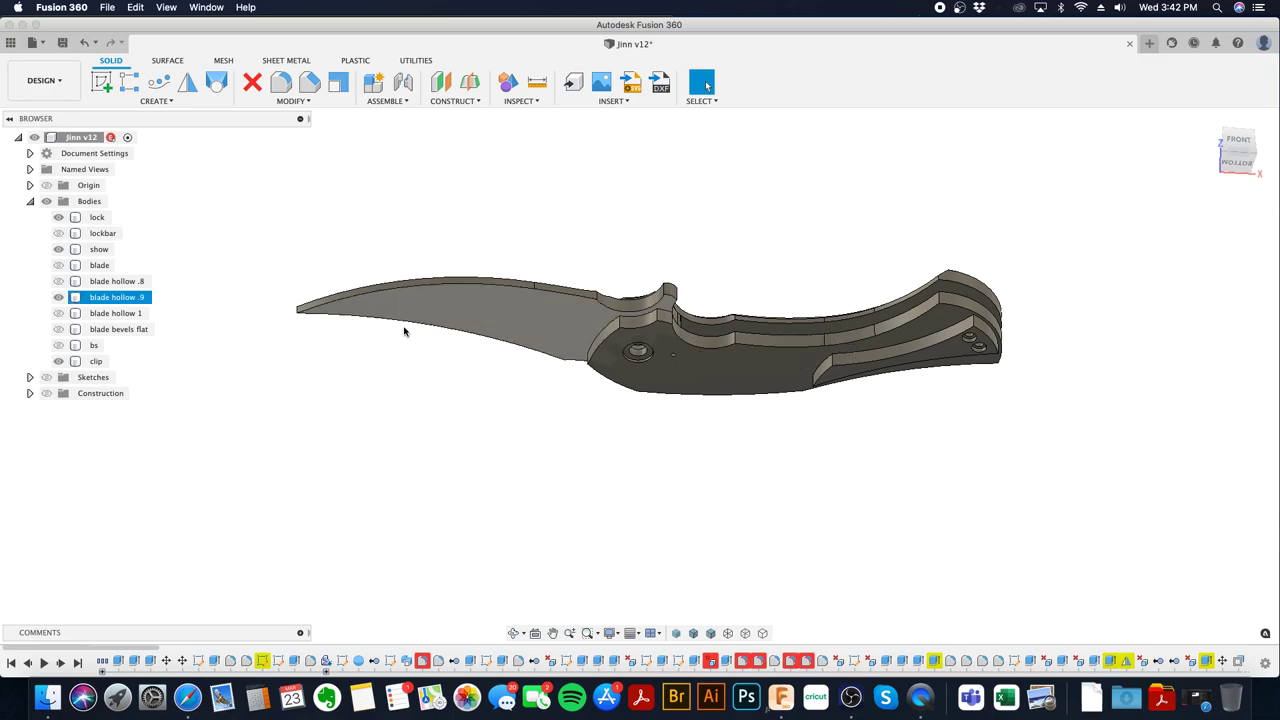
left_click(58, 233)
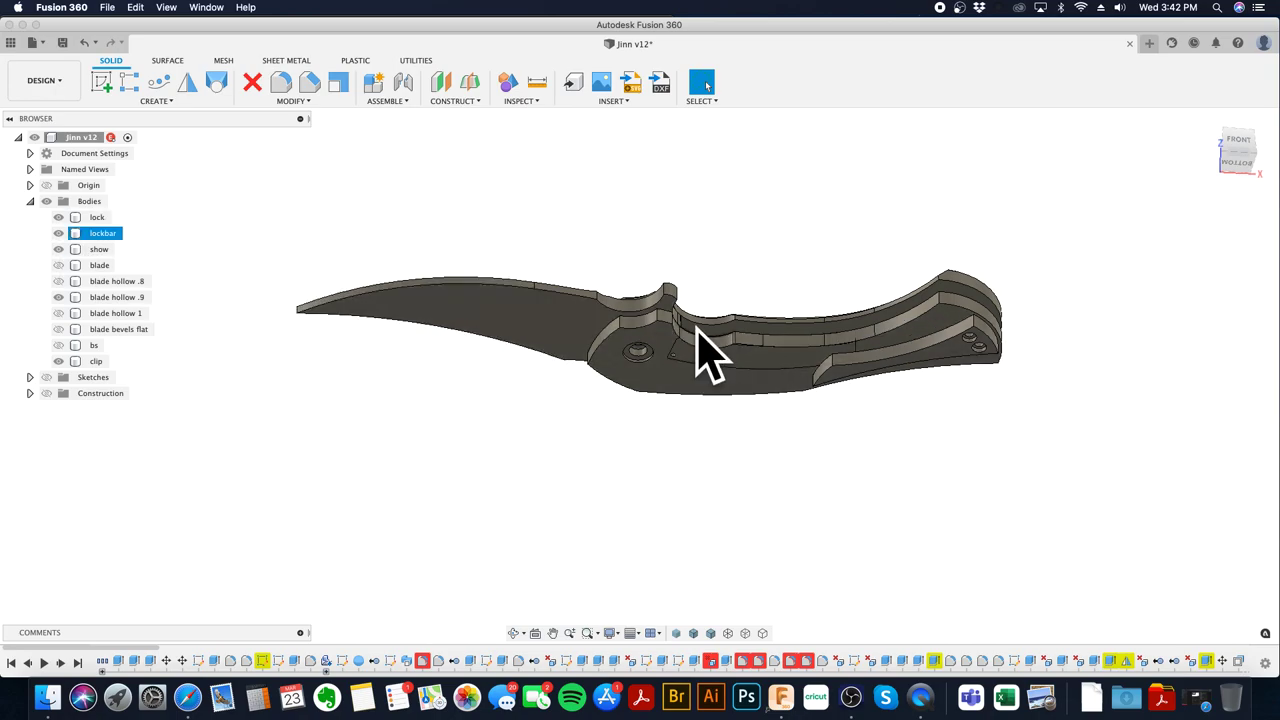
scroll(706, 349, "up", 2)
middle_click_drag(793, 342, 698, 329)
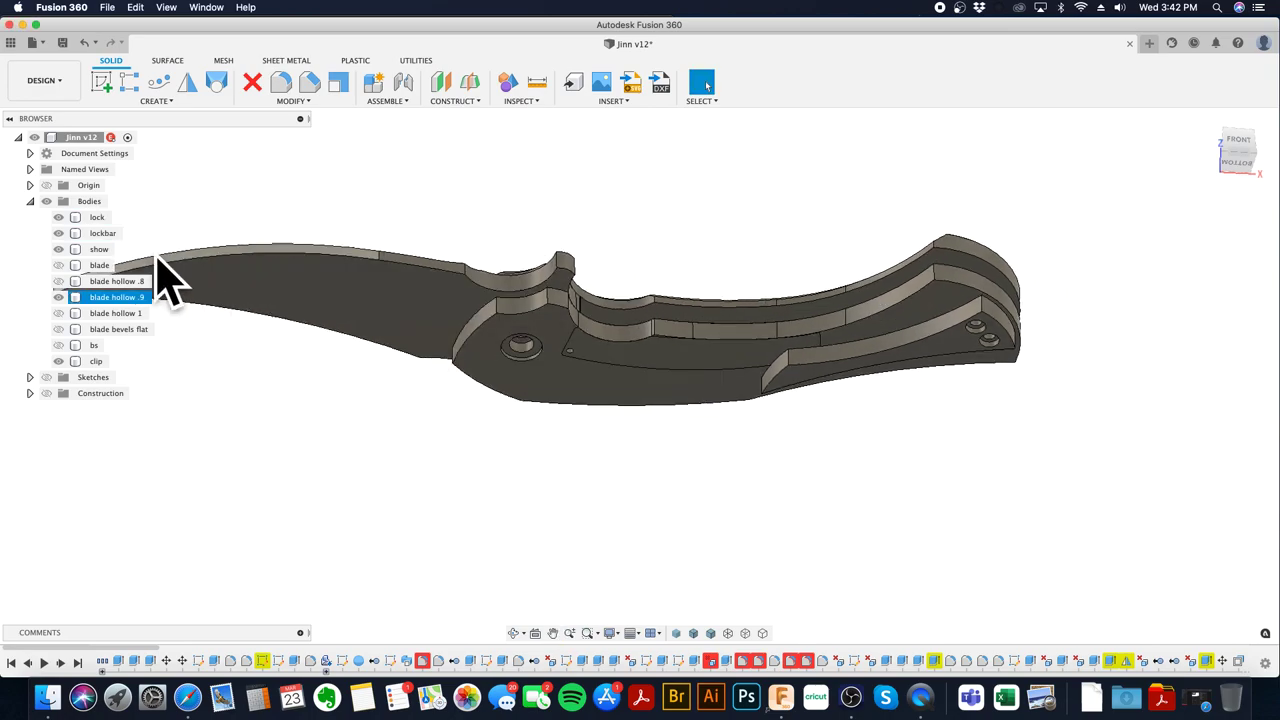
left_click(58, 233)
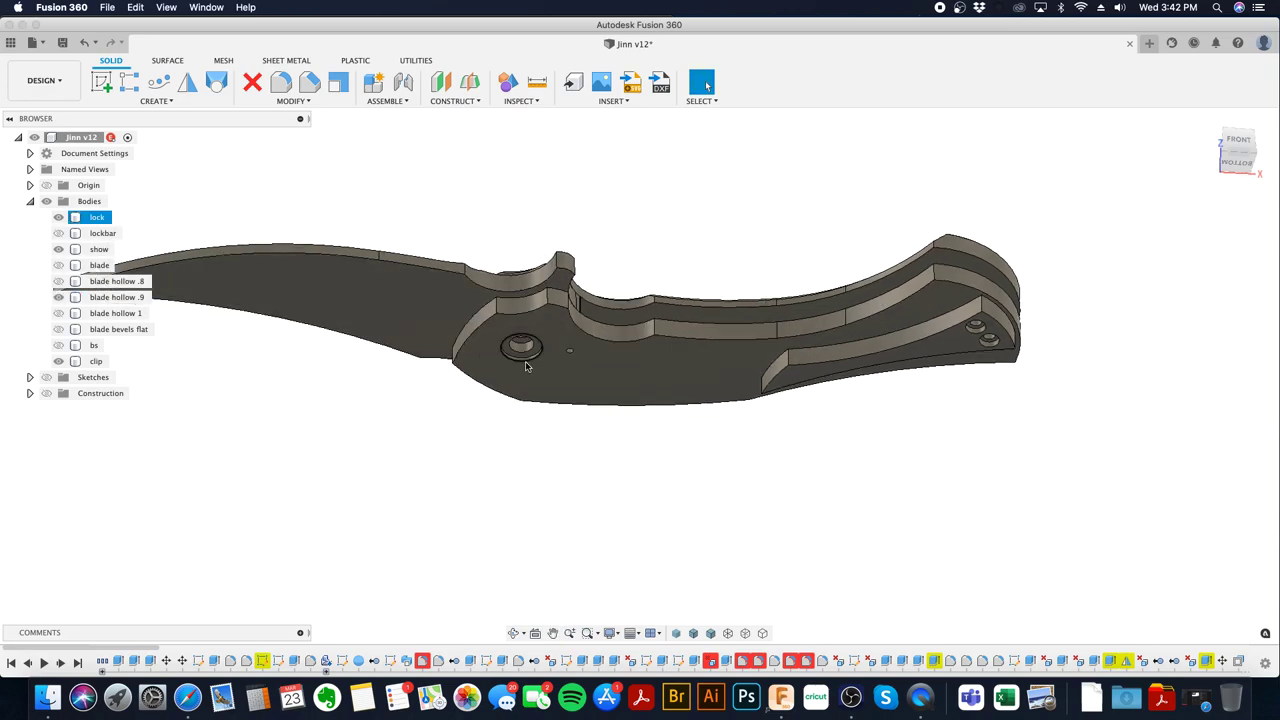
middle_click_drag(663, 343, 666, 286, "shift")
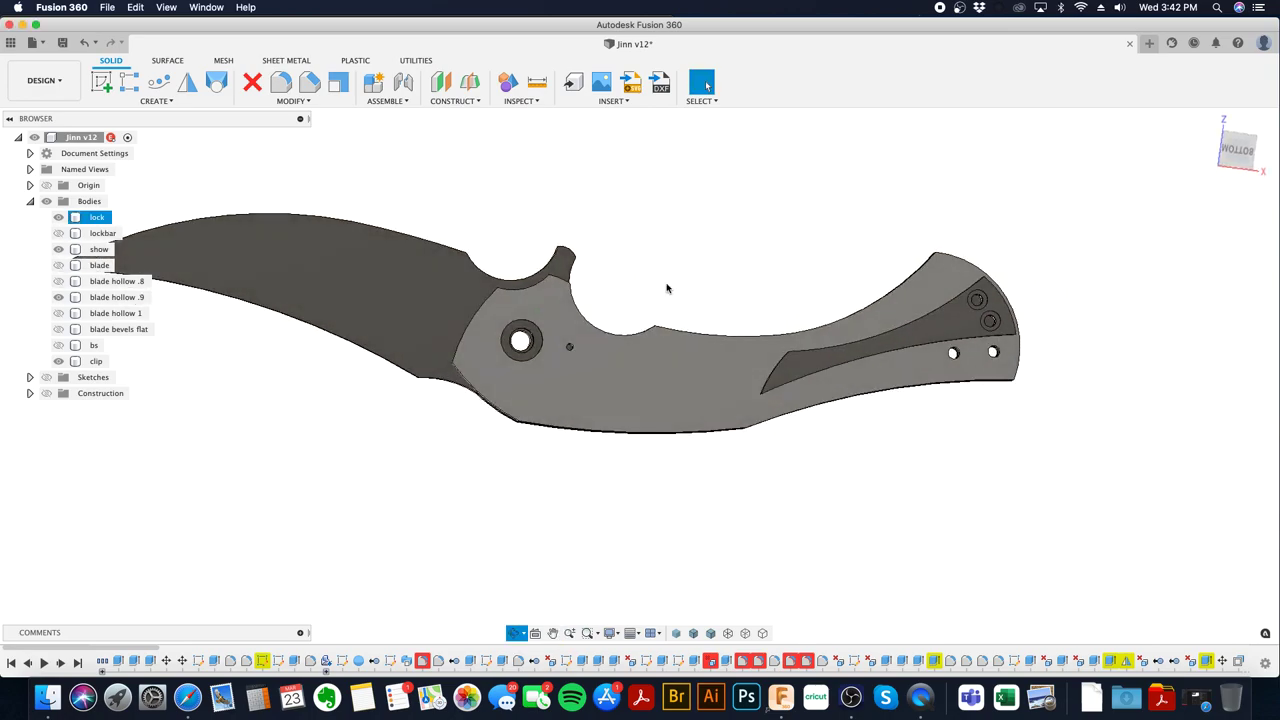
left_click(58, 233)
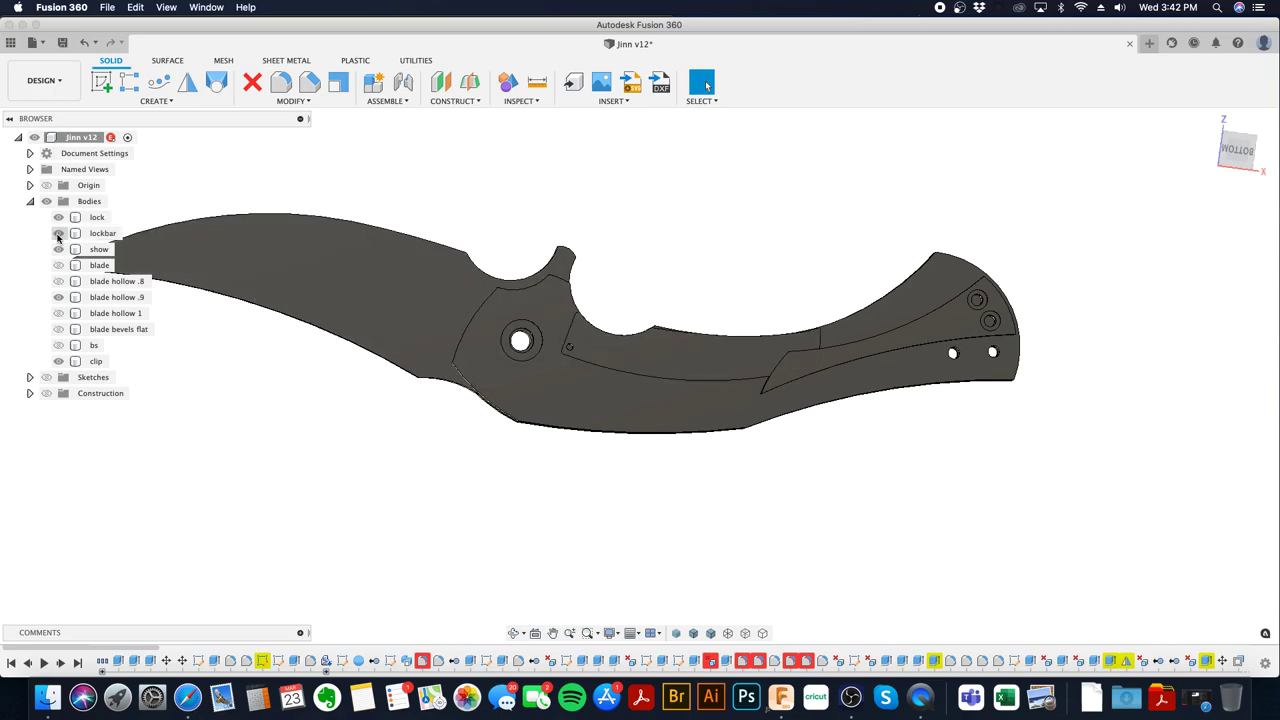
middle_click_drag(622, 230, 640, 386)
left_click(617, 277)
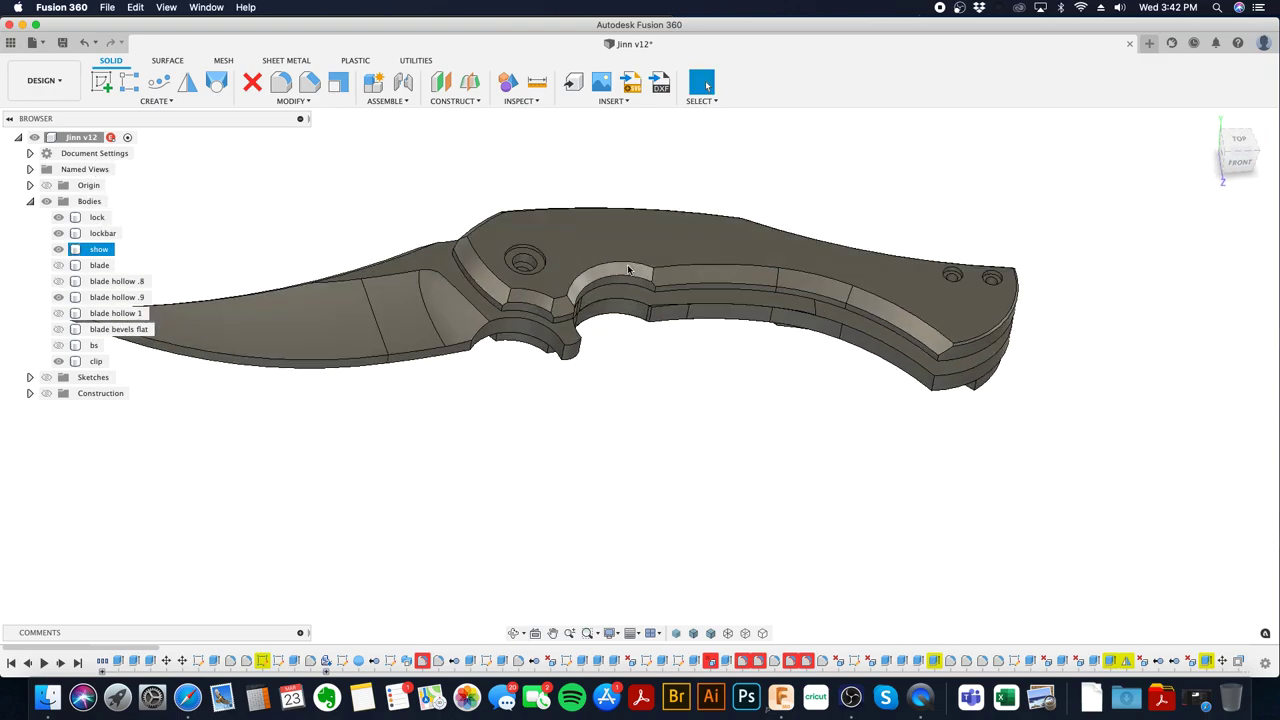
left_click(617, 274)
middle_click_drag(617, 274, 670, 268, "shift")
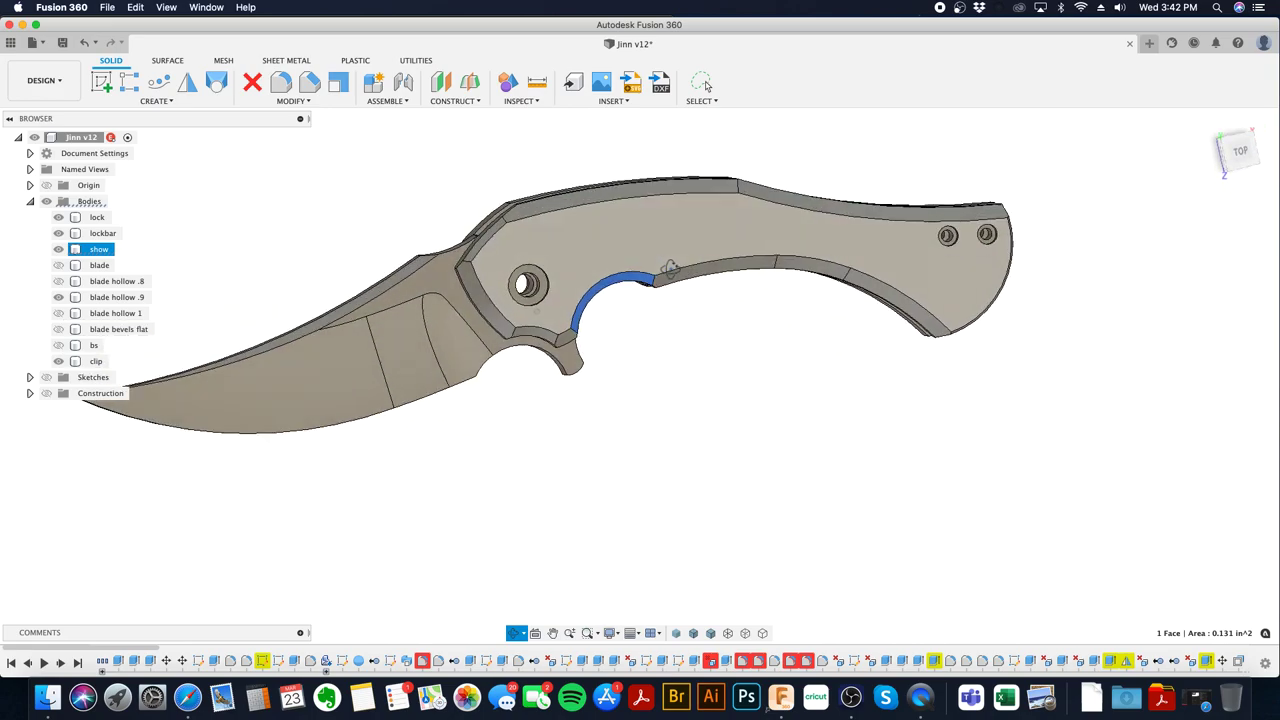
left_click(647, 381)
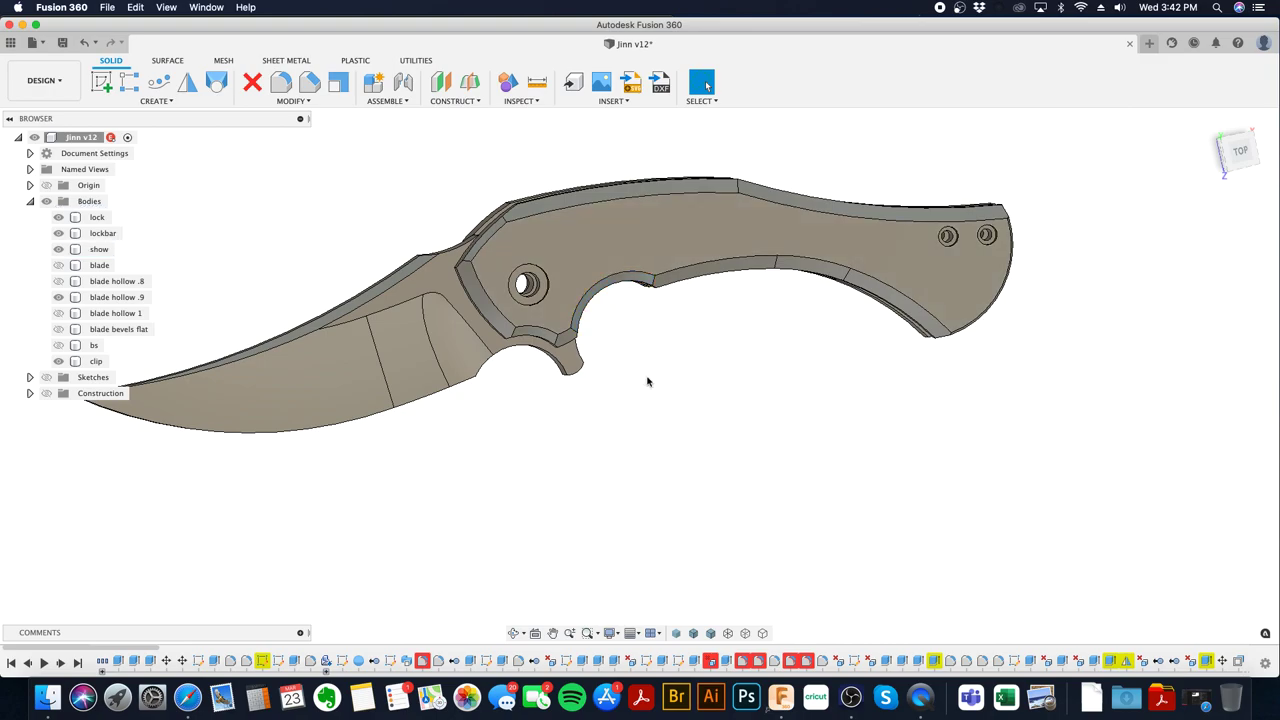
left_click(104, 251)
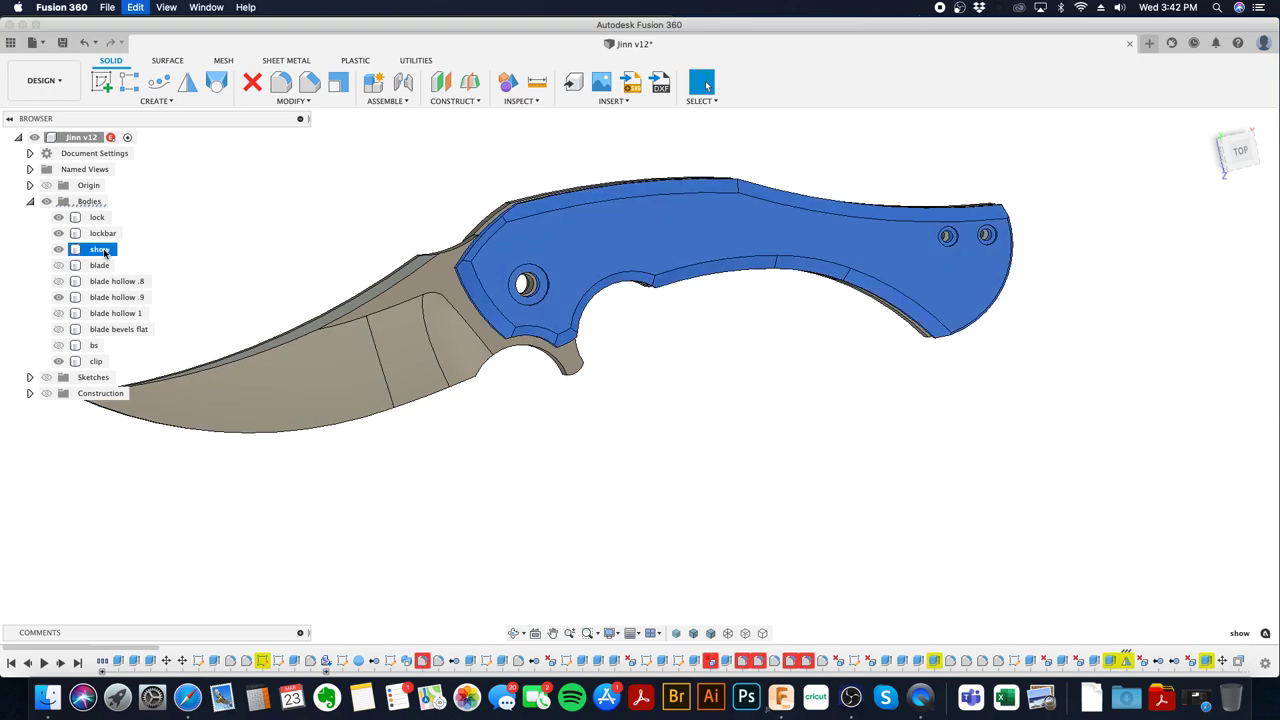
key("ctrl+c")
key("ctrl+v")
left_click(1206, 441)
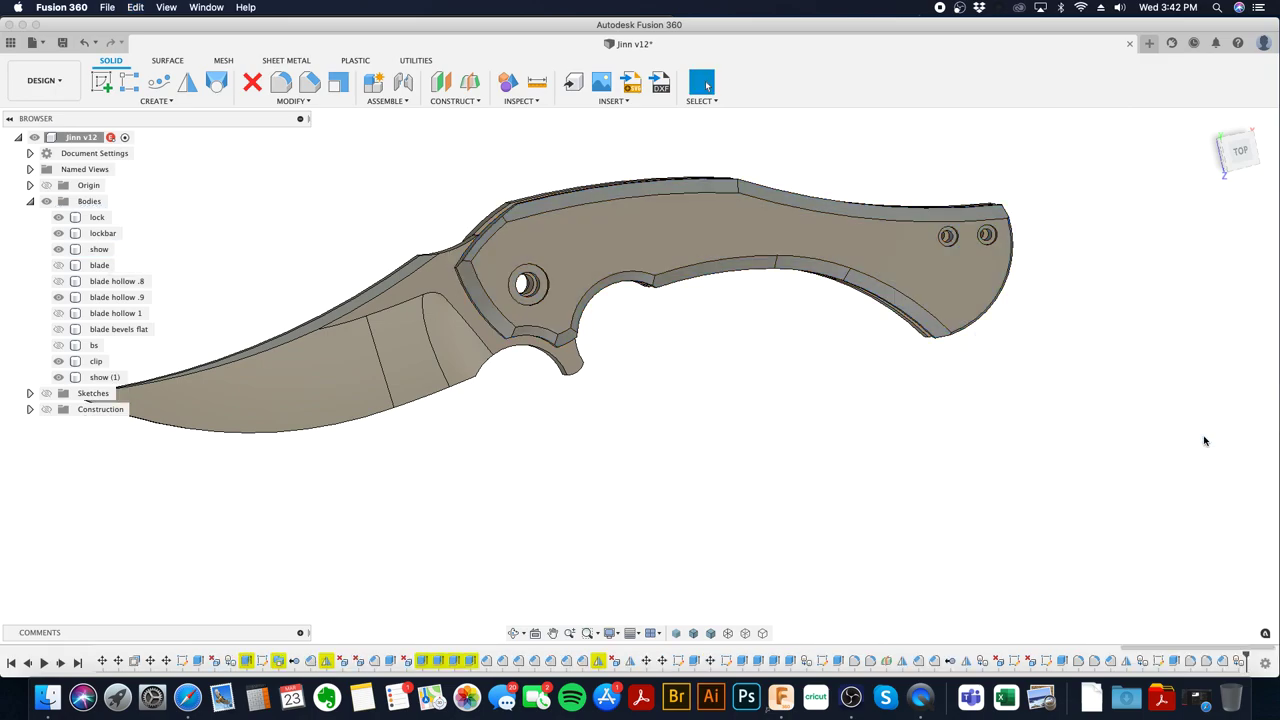
left_click(59, 377)
left_click(59, 298)
left_click(60, 299)
left_click(59, 265)
left_click(59, 265)
left_click(99, 249)
scroll(571, 314, "up", 5)
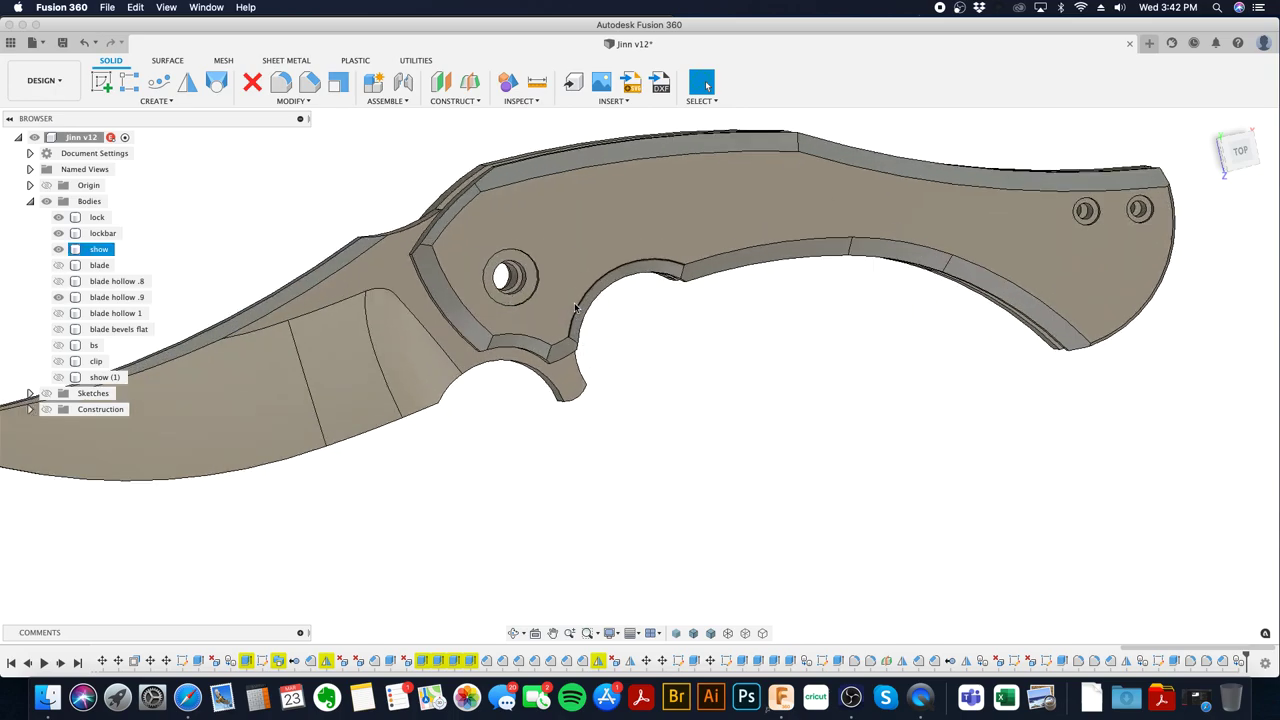
left_click(450, 335)
left_click(505, 350, "shift")
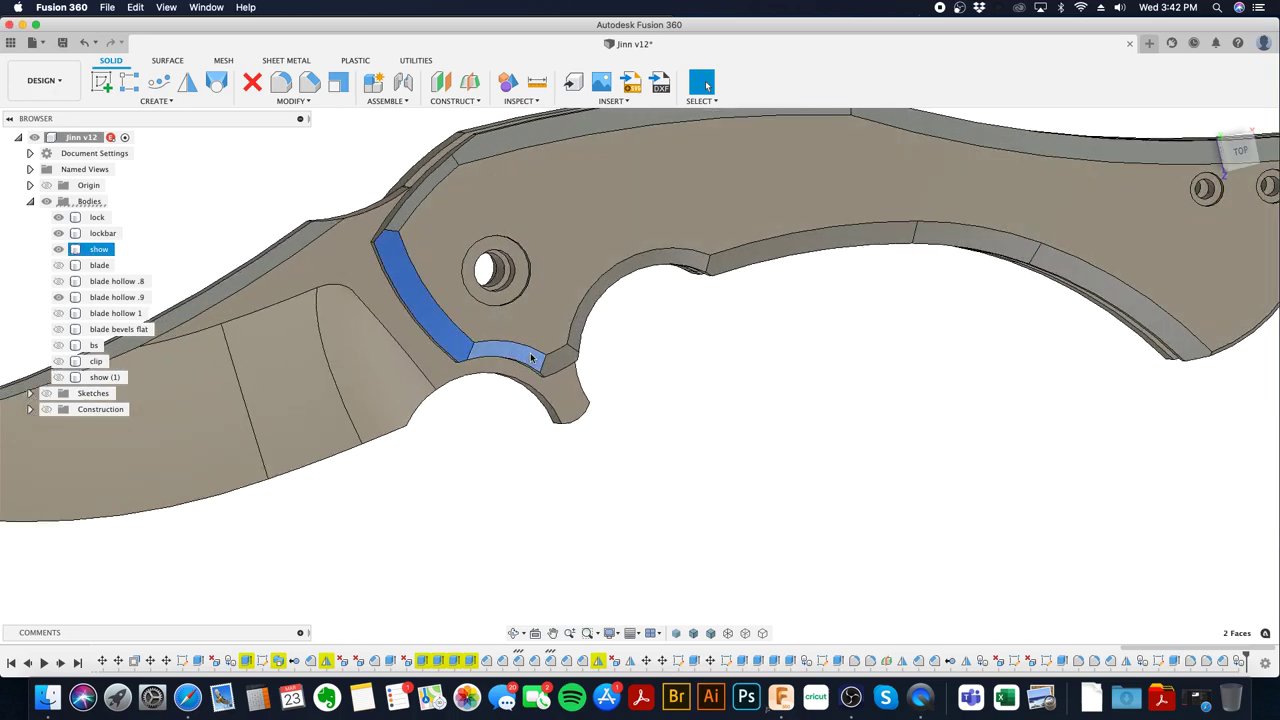
left_click(560, 360, "shift")
left_click(578, 326, "shift")
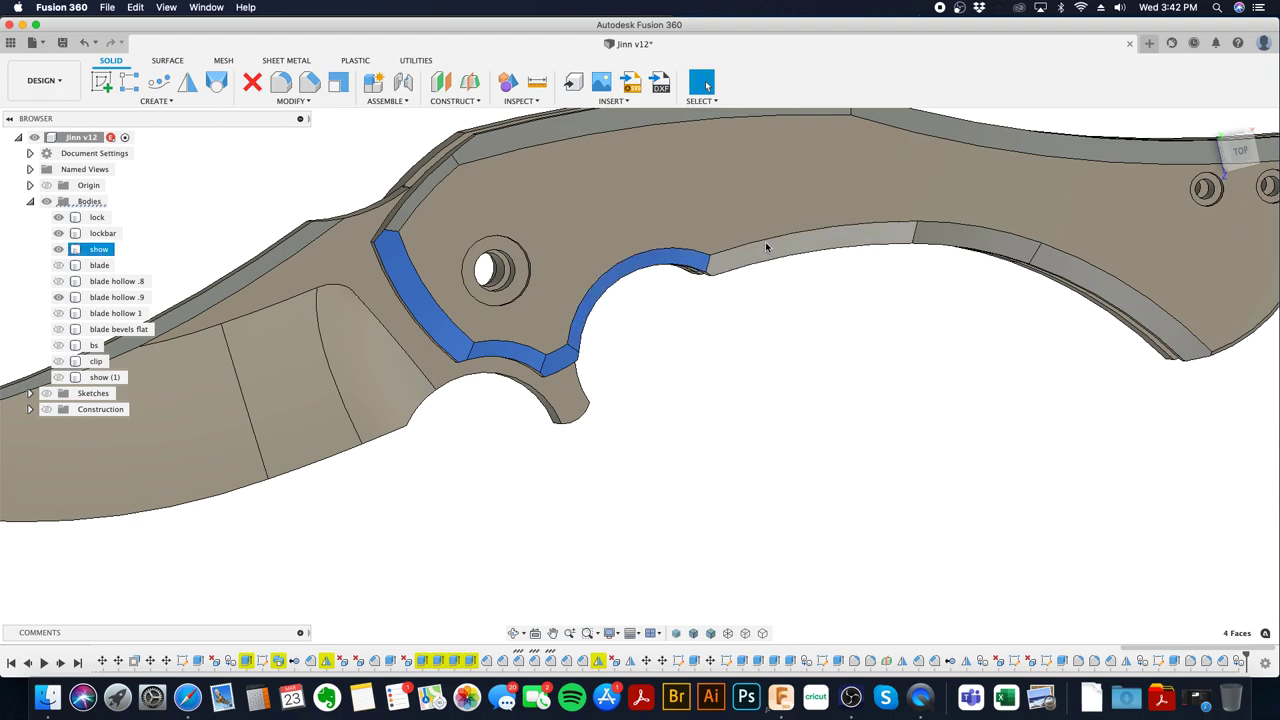
left_click(780, 250, "shift")
left_click(975, 249, "shift")
left_click(1090, 285, "shift")
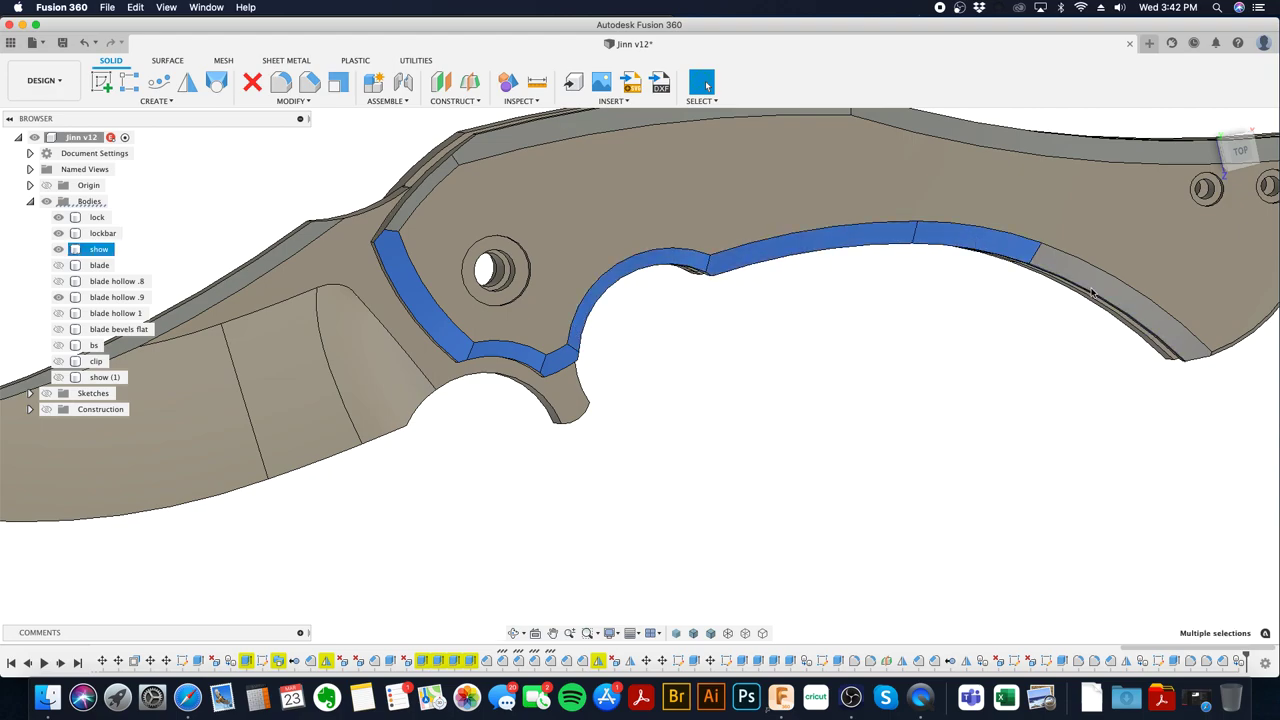
scroll(437, 187, "up", 3)
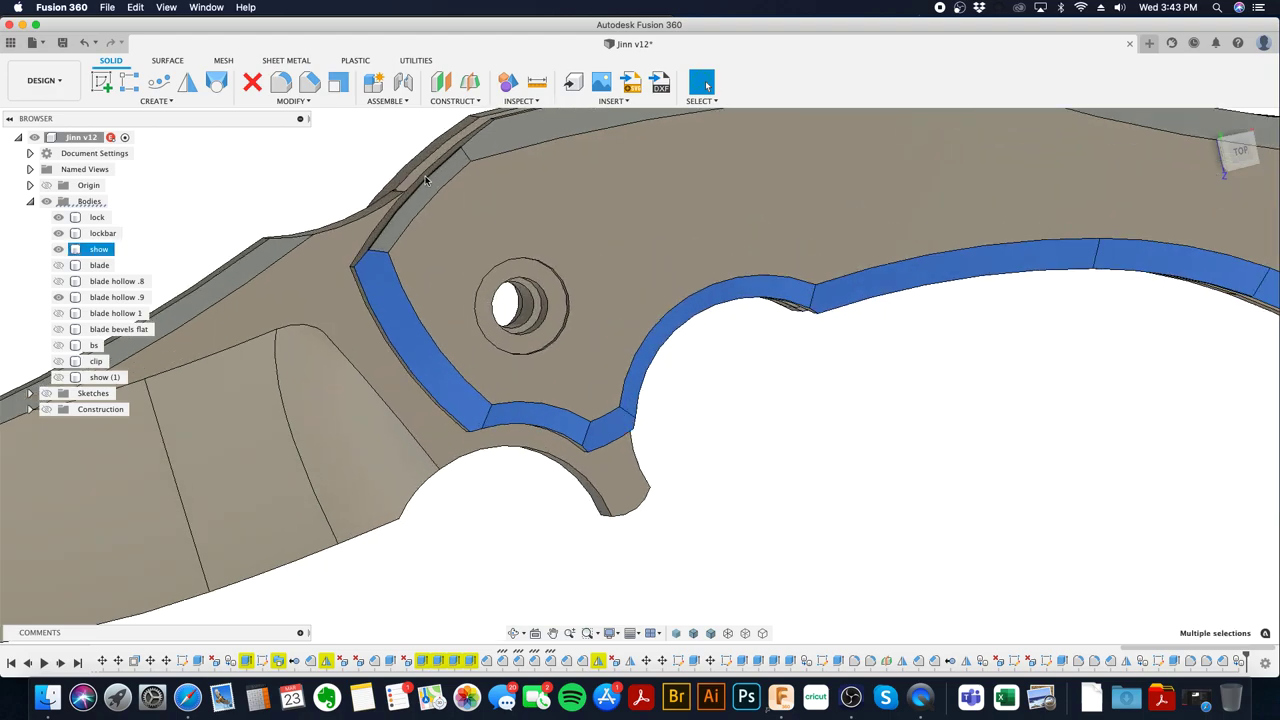
scroll(437, 187, "down", 3)
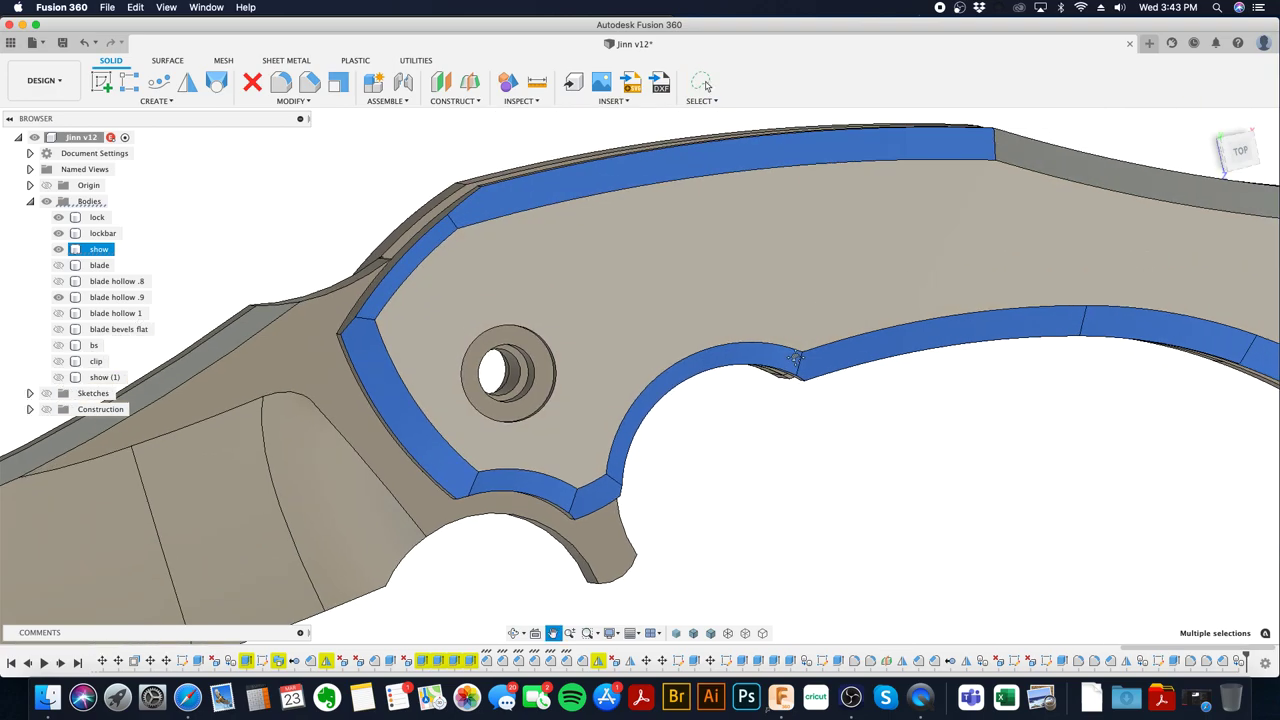
scroll(932, 554, "up", 6)
left_click(1100, 520, "shift")
scroll(537, 371, "down", 4)
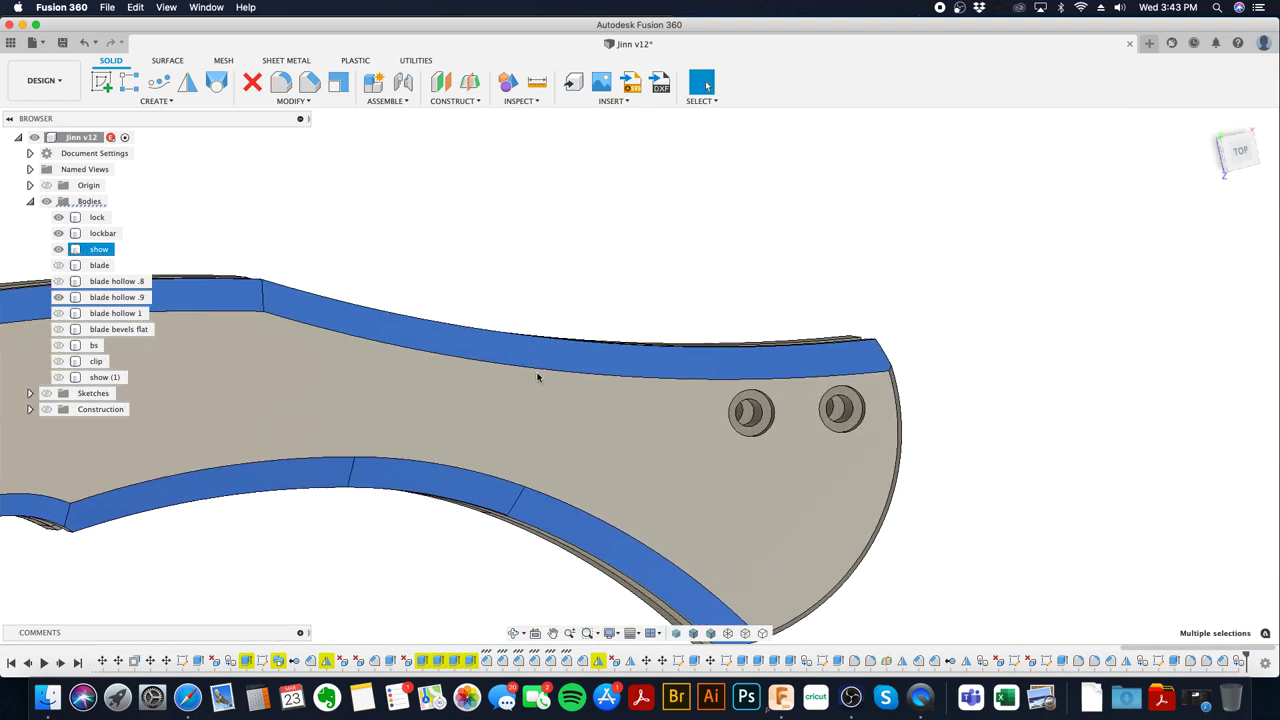
middle_click_drag(935, 594, 870, 549, "shift")
left_click(871, 550, "shift")
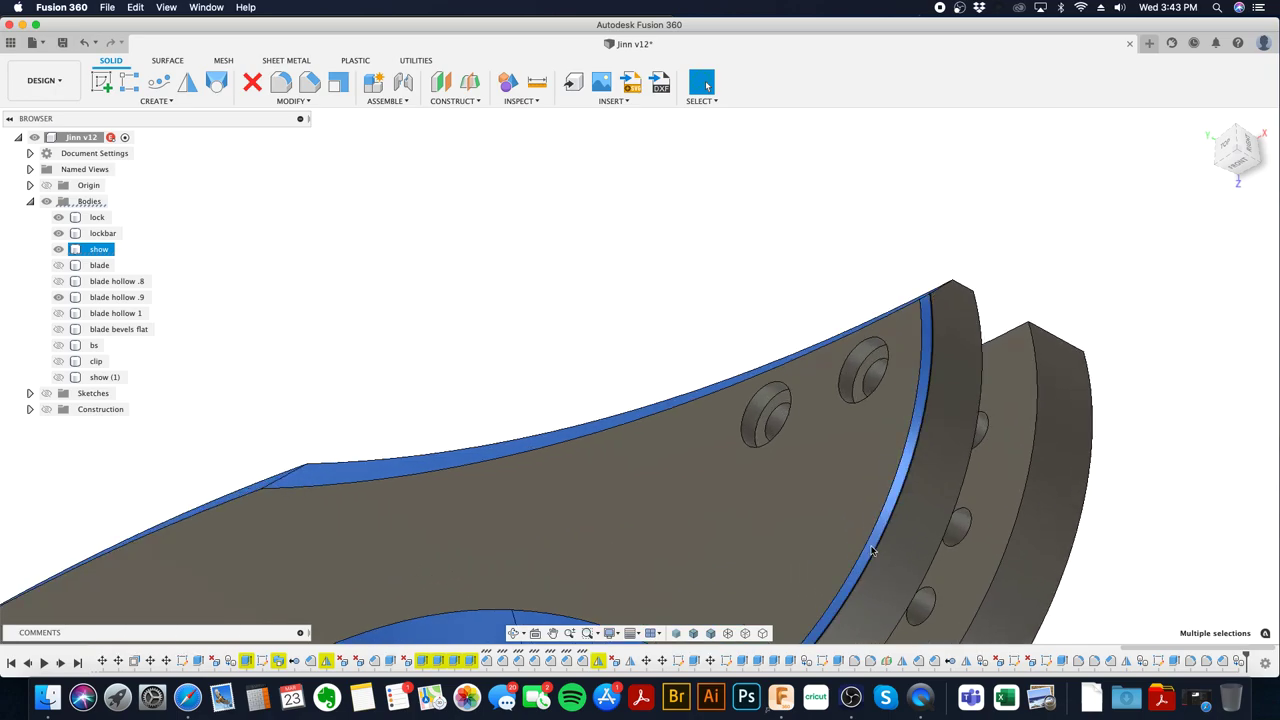
key("Escape")
scroll(790, 468, "down", 5)
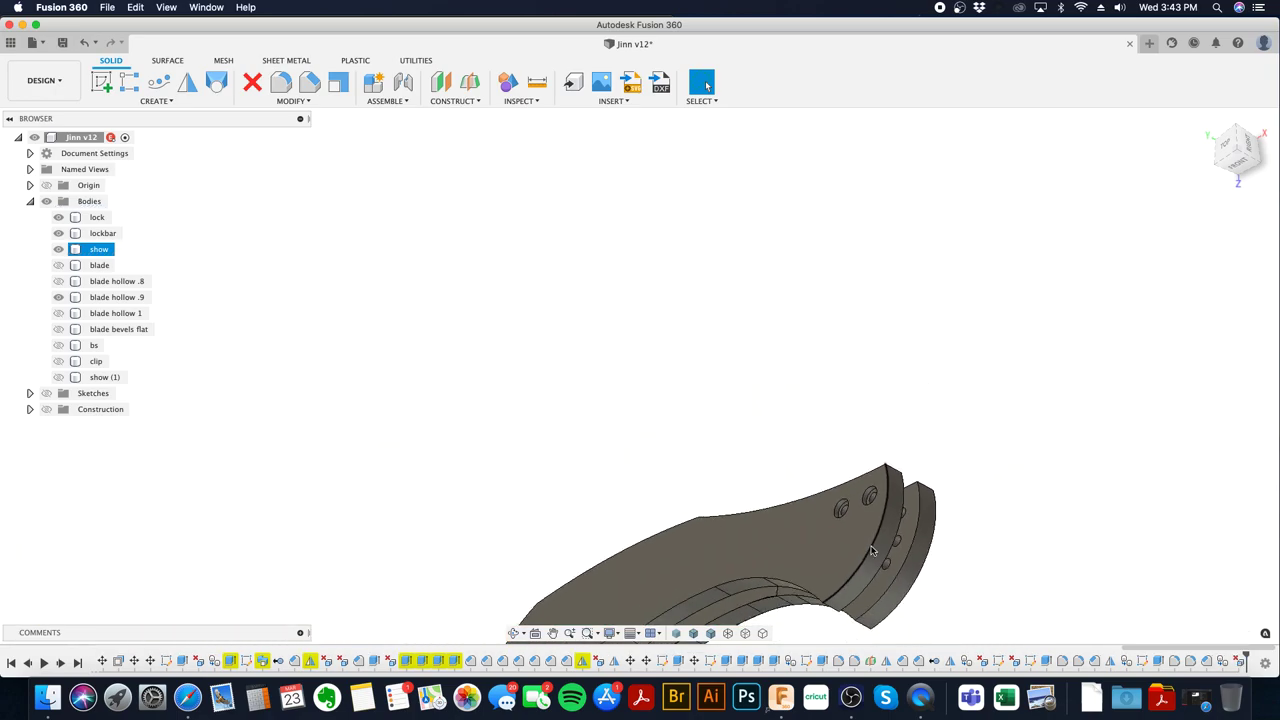
key("super+z")
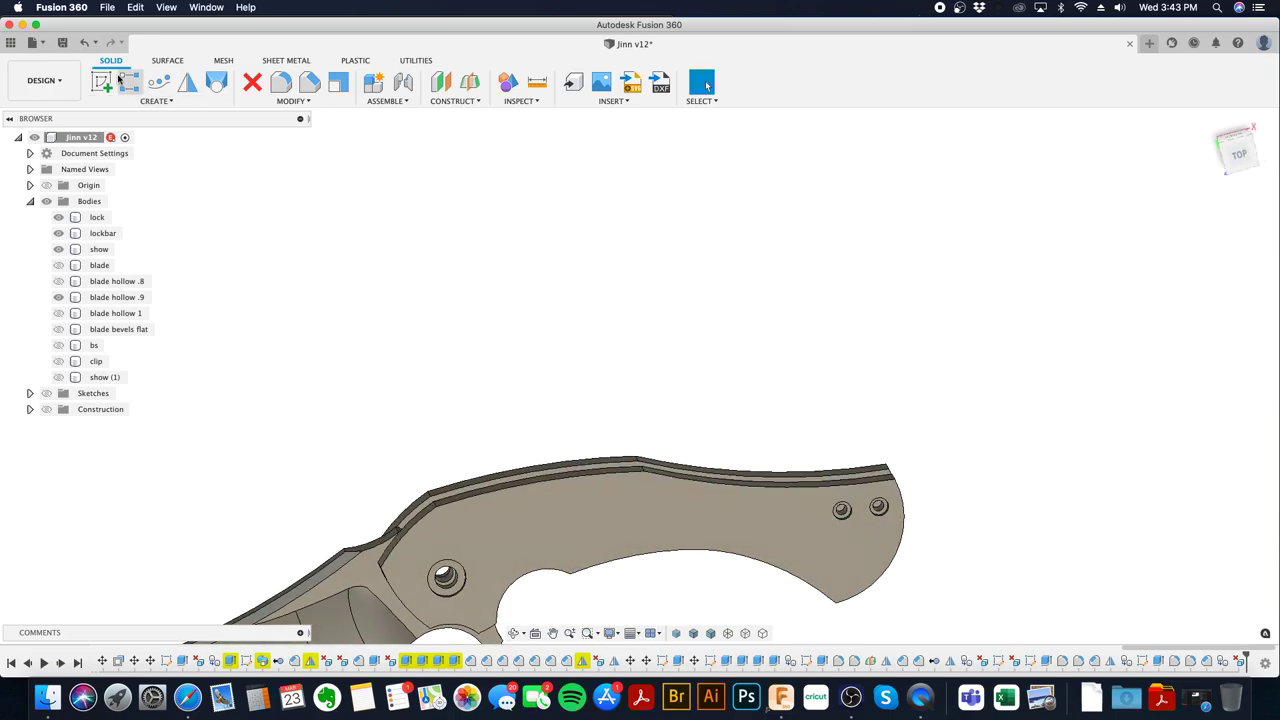
left_click(62, 42)
- Confirm the save as Jinn v13 and look down on the knife from the top
left_click(658, 364)
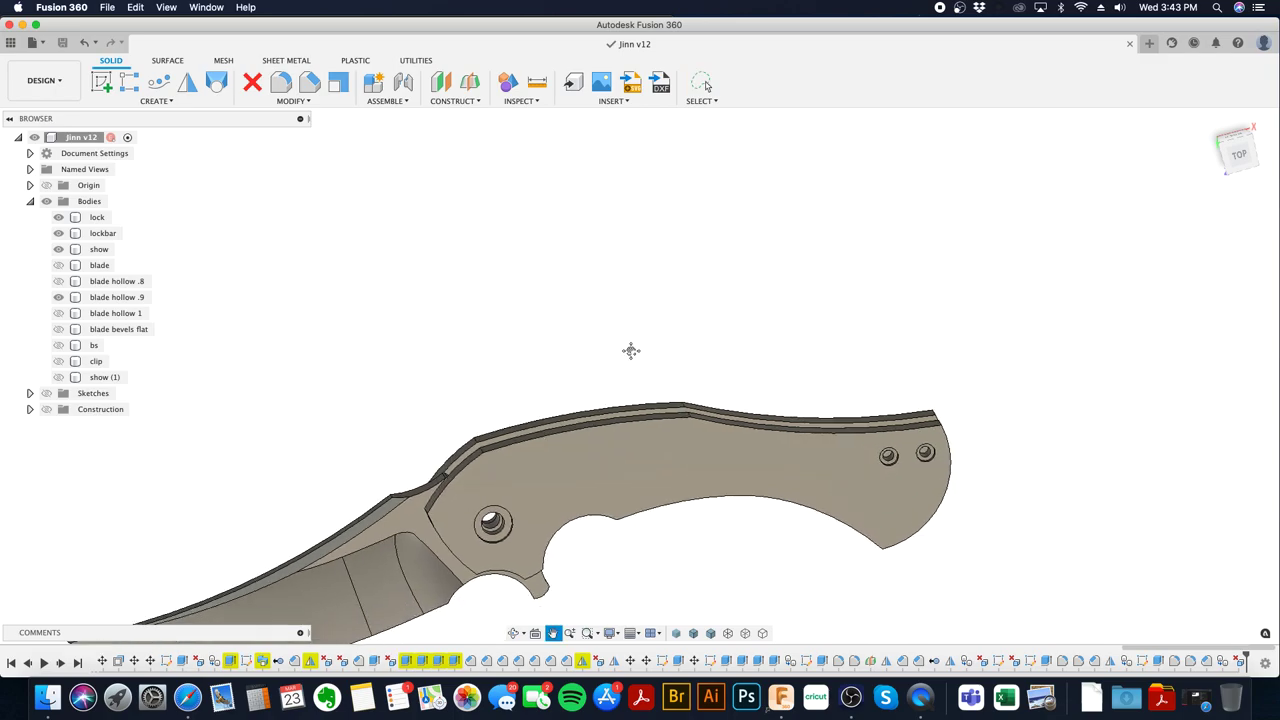
left_click(1234, 153)
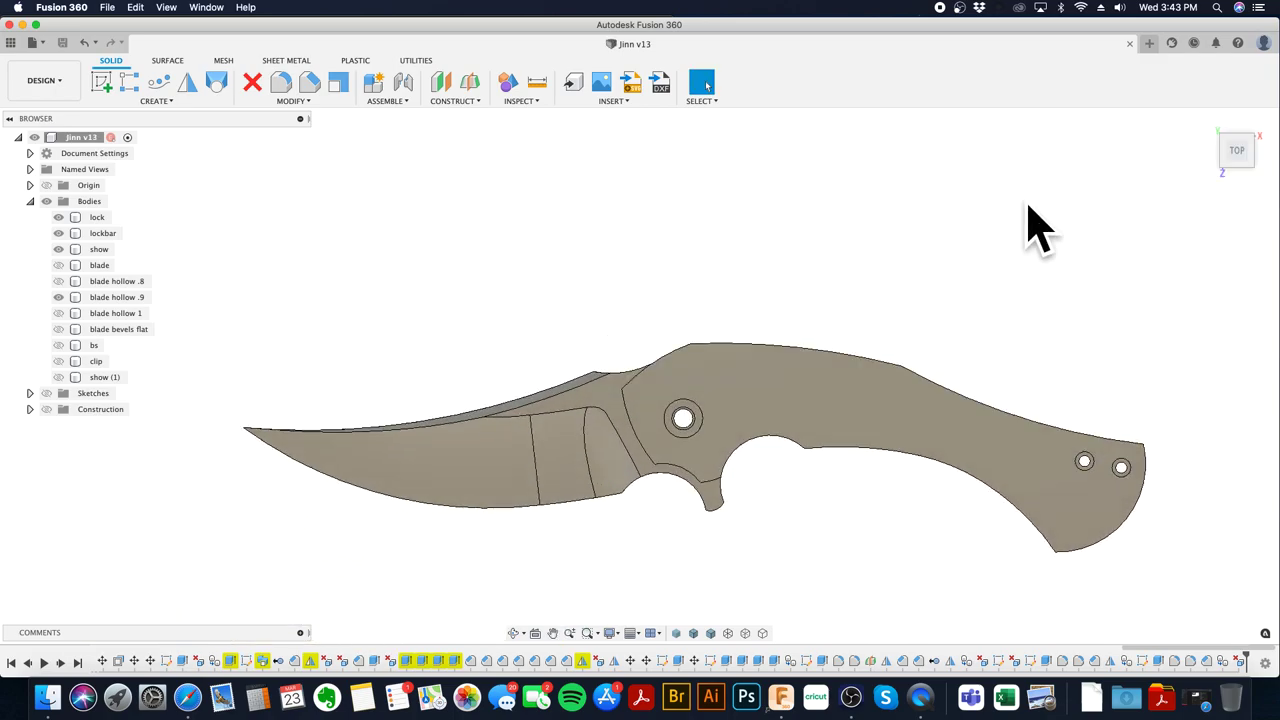
left_click(838, 369)
scroll(838, 369, "down", 3)
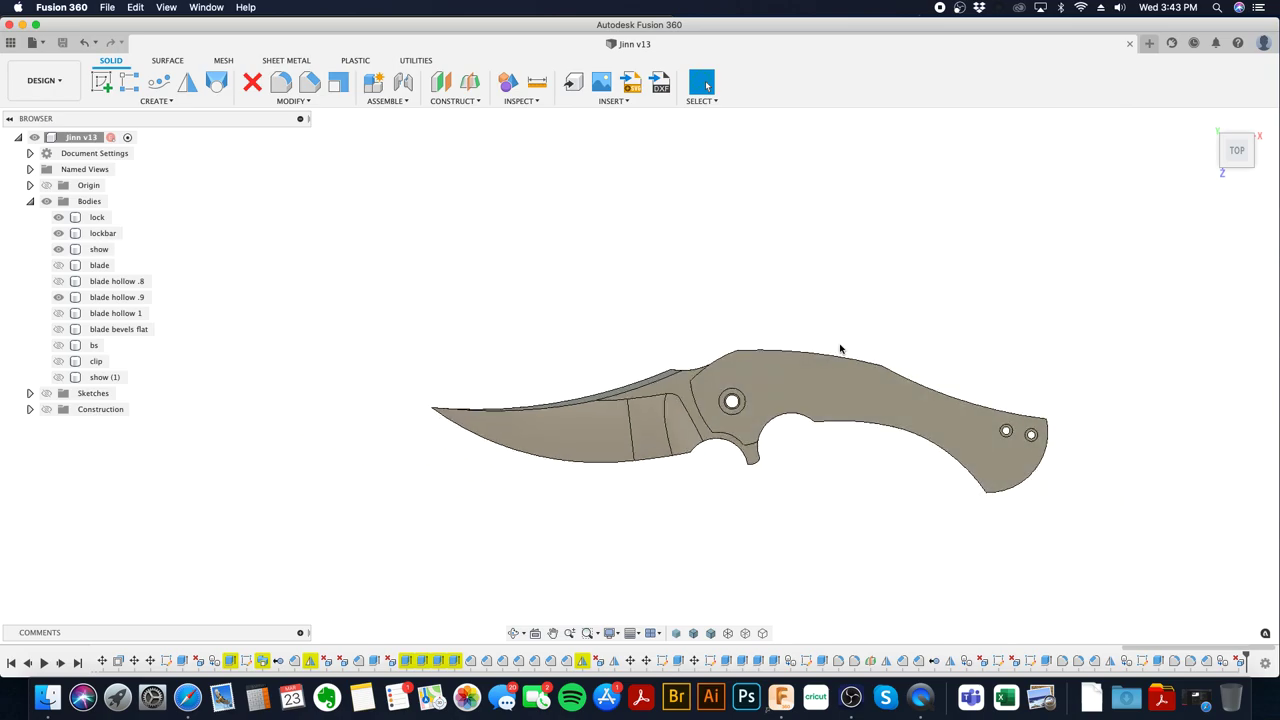
scroll(840, 330, "down", 1)
middle_click_drag(840, 323, 786, 243)
scroll(640, 288, "up", 1)
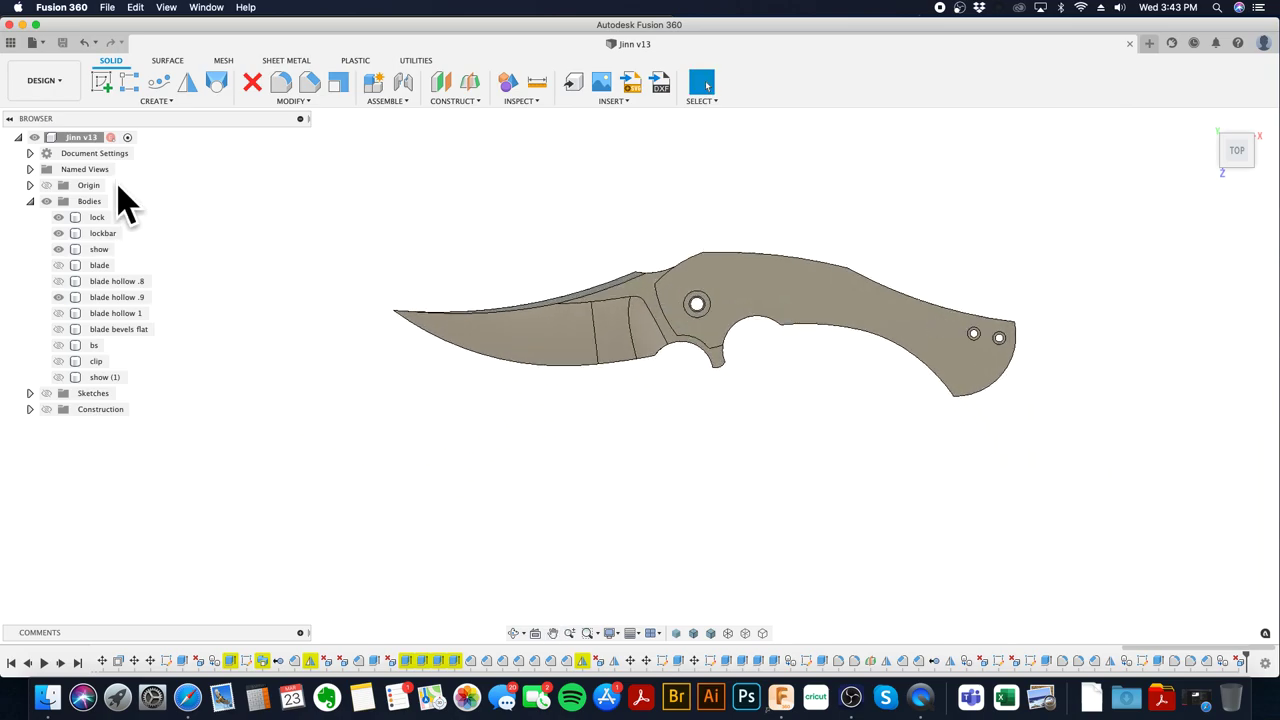
- Show the origin planes and axes and select the XZ origin plane
left_click(45, 187)
left_click(45, 187)
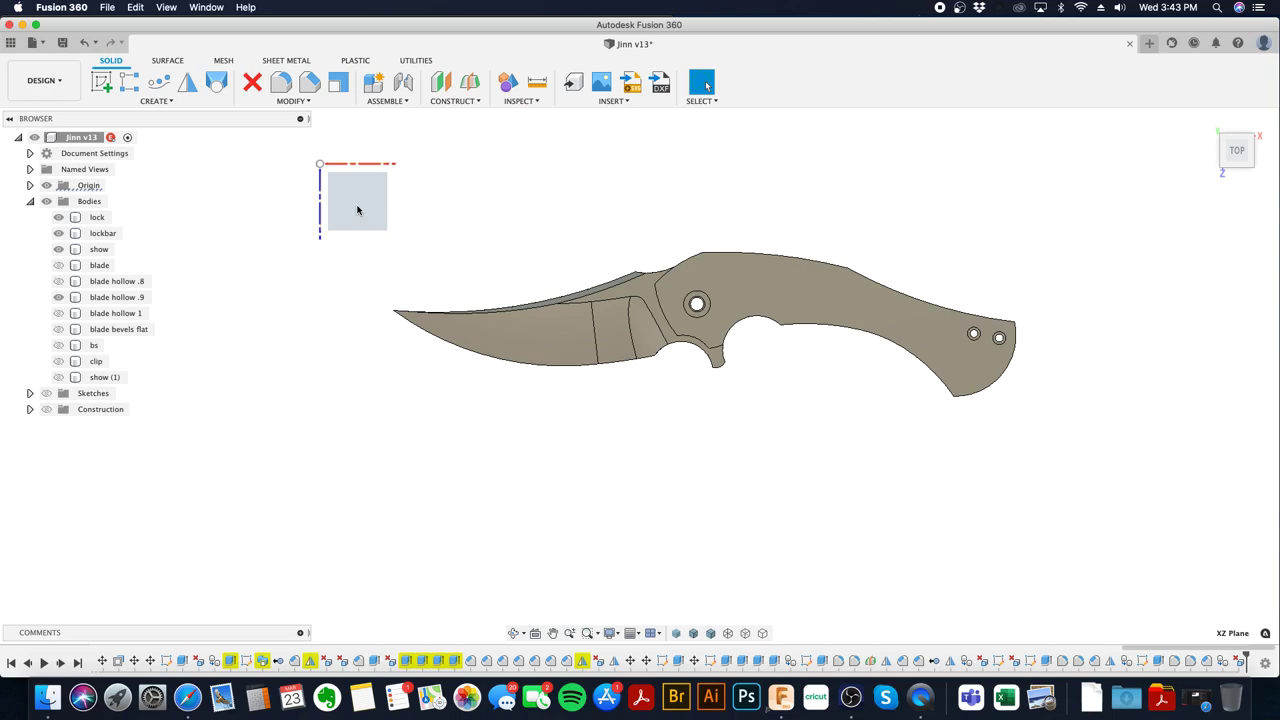
left_click(357, 209)
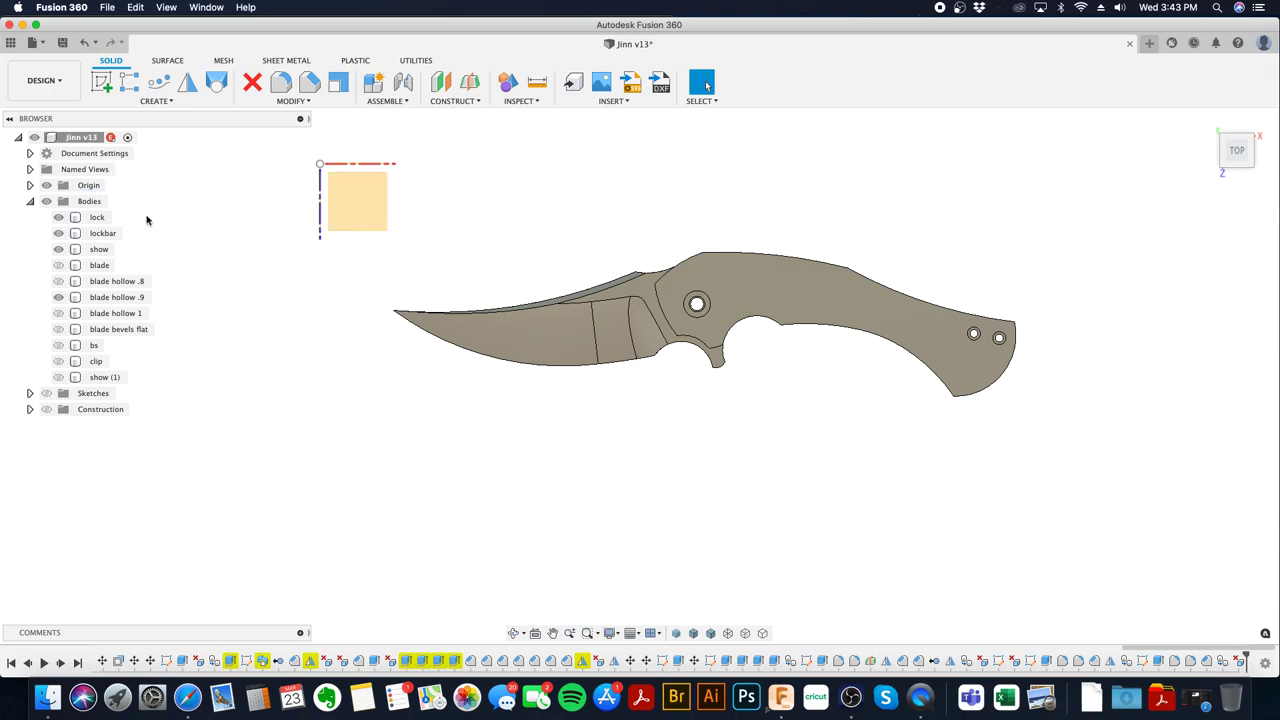
- Add body groups named ORIGINAL, WCS and BLADES under the Bodies folder
right_click(85, 201)
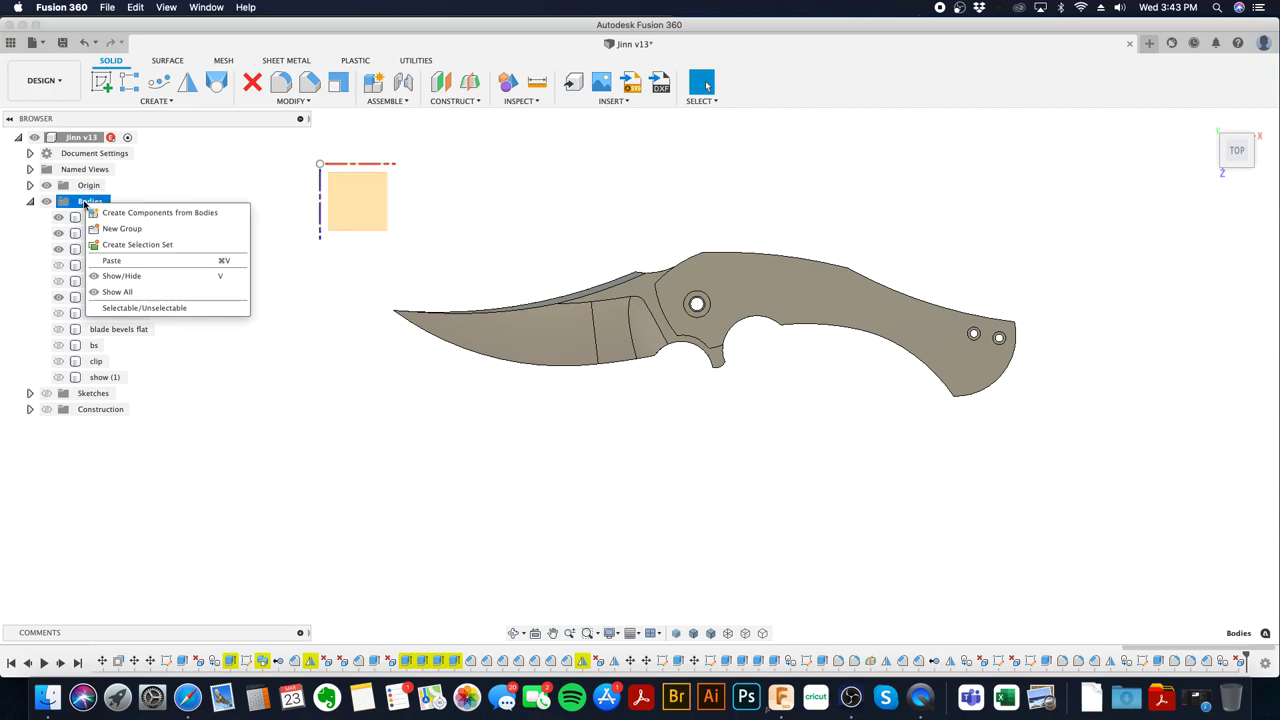
left_click(134, 228)
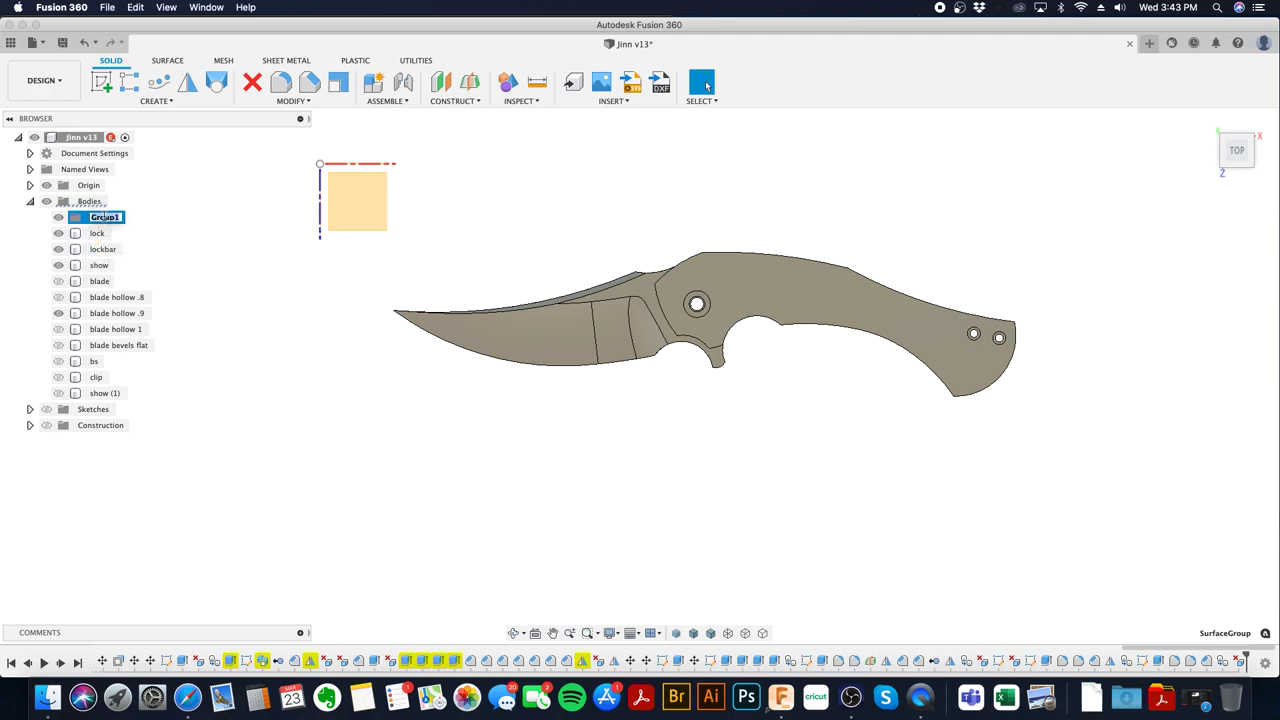
type("oRIGINAL")
key("Return")
right_click(92, 202)
left_click(116, 231)
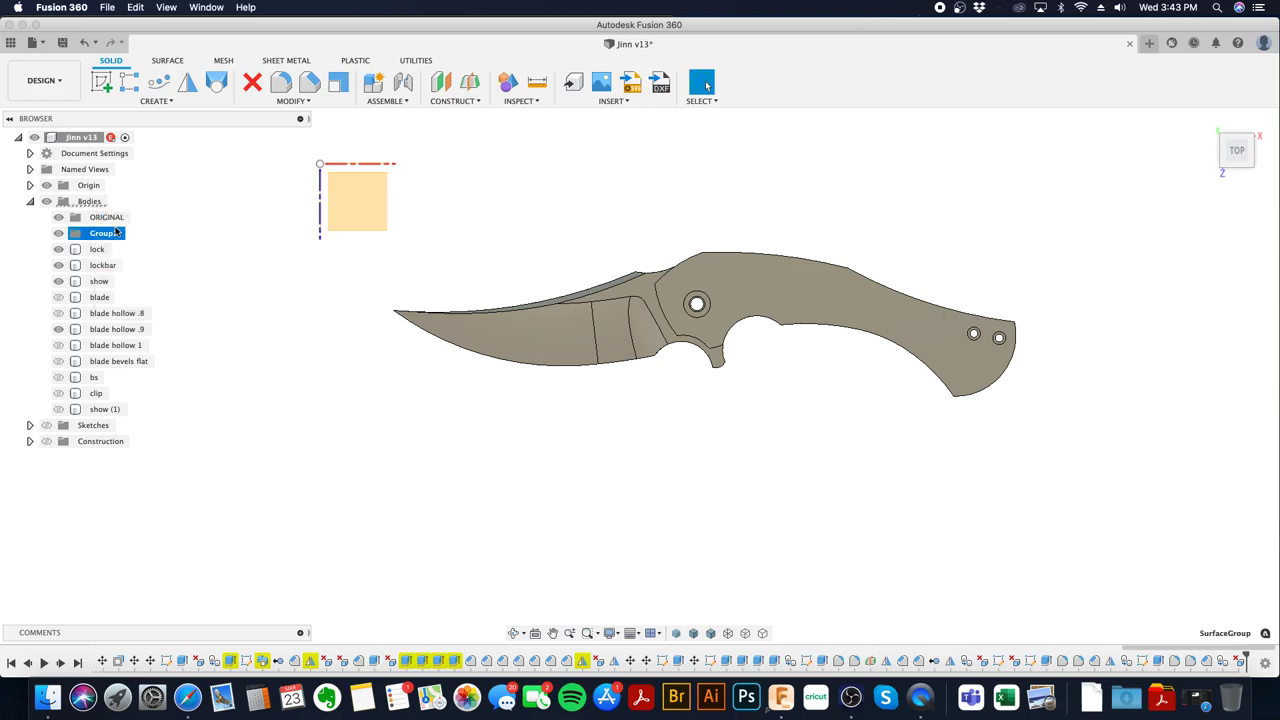
type("wc")
key("Return")
right_click(92, 203)
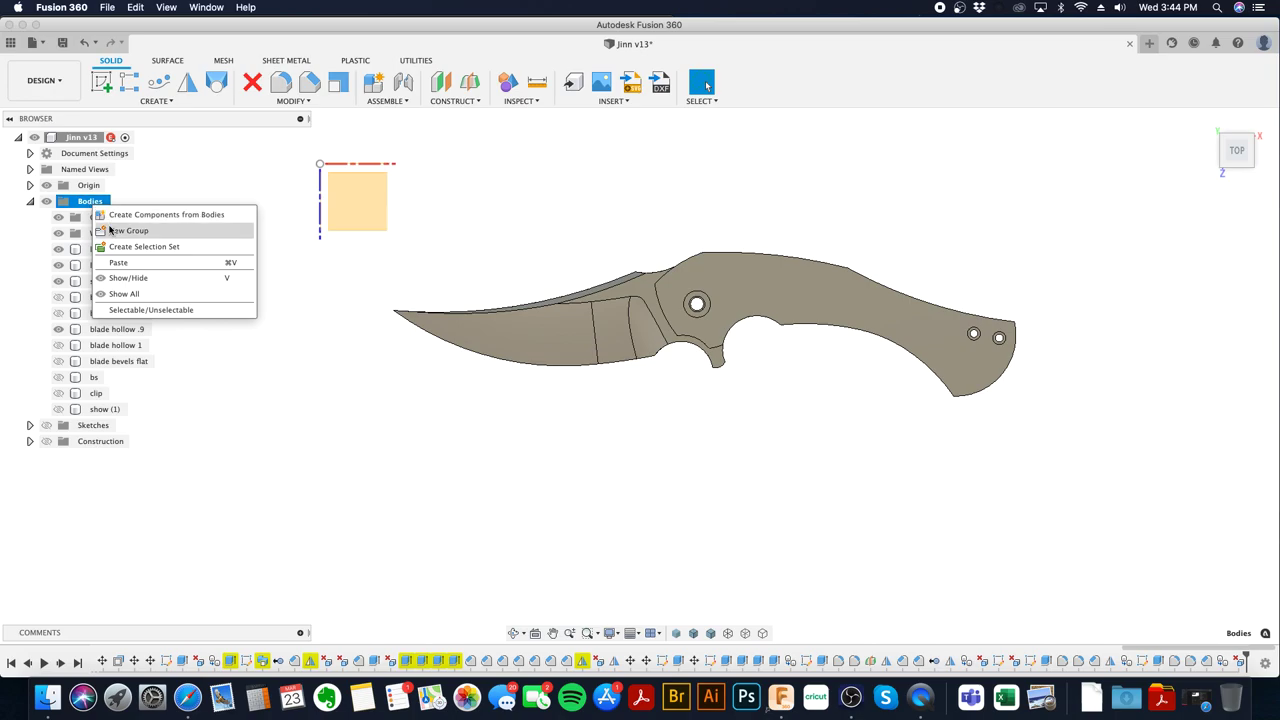
left_click(112, 231)
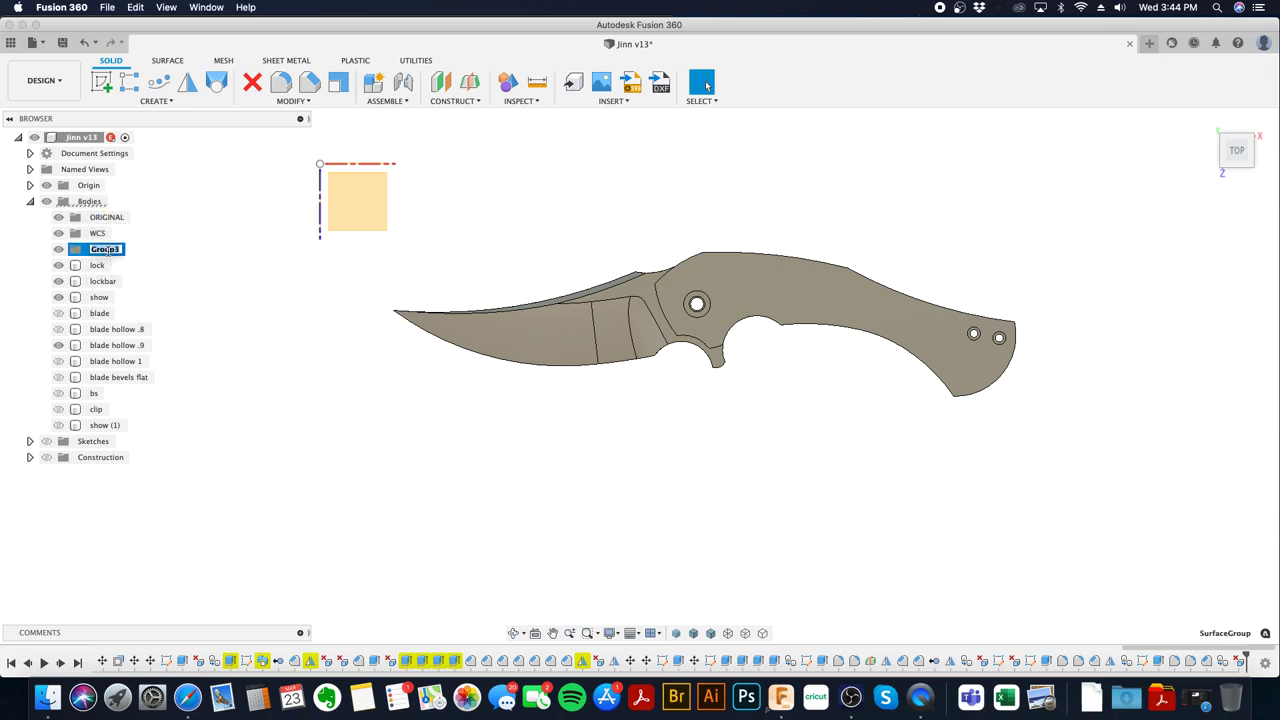
type("BLADES")
key("Return")
- Add two more body groups named INSIDER and OUTSIDE
right_click(90, 202)
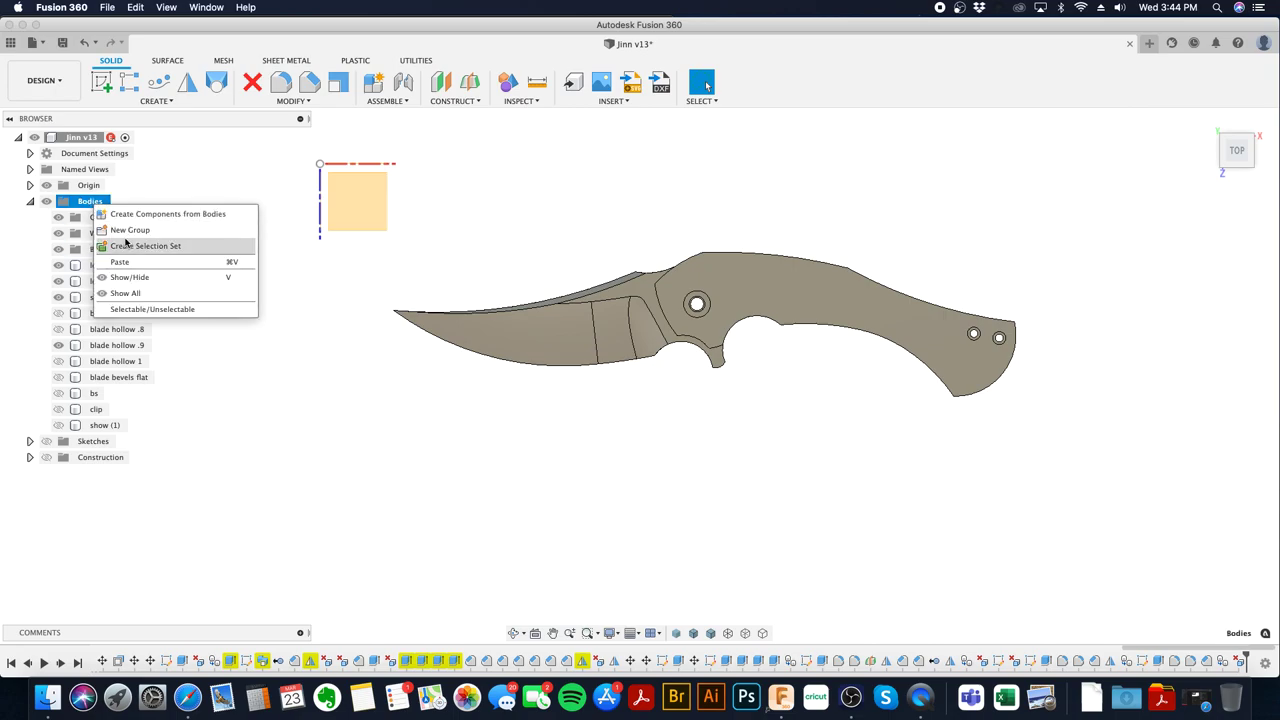
left_click(118, 230)
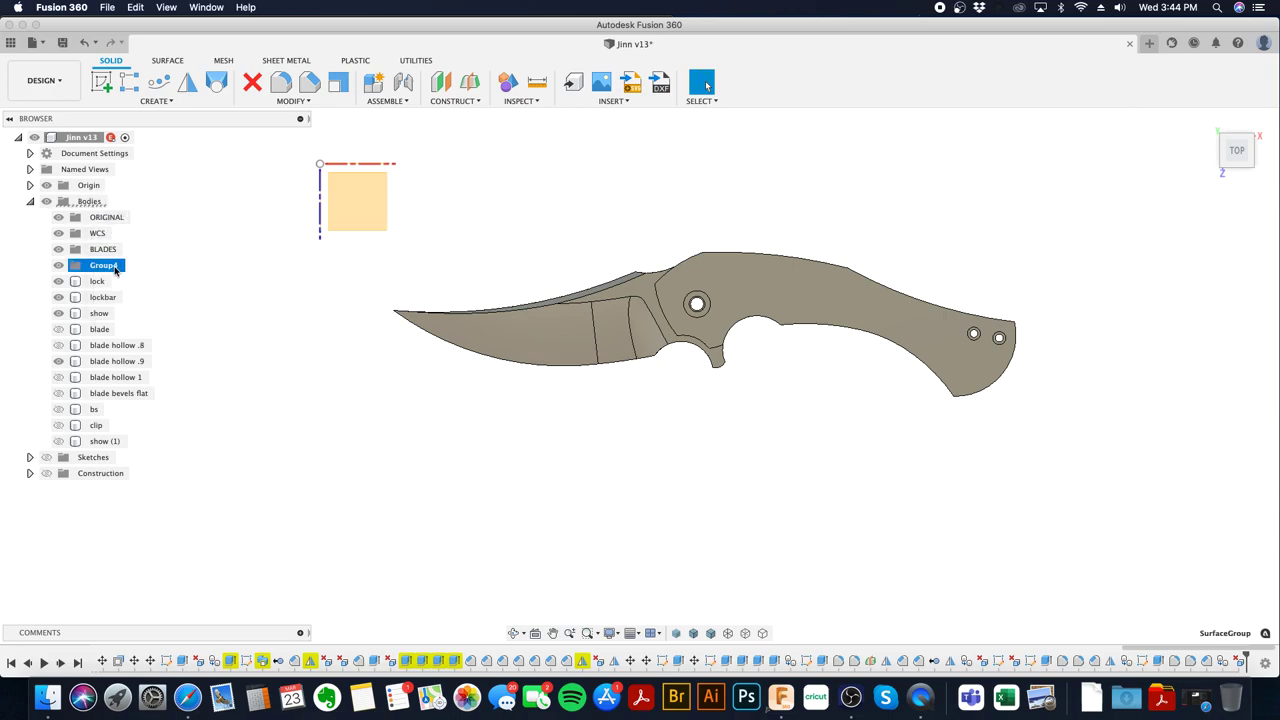
type("INSIDER")
key("Return")
right_click(93, 204)
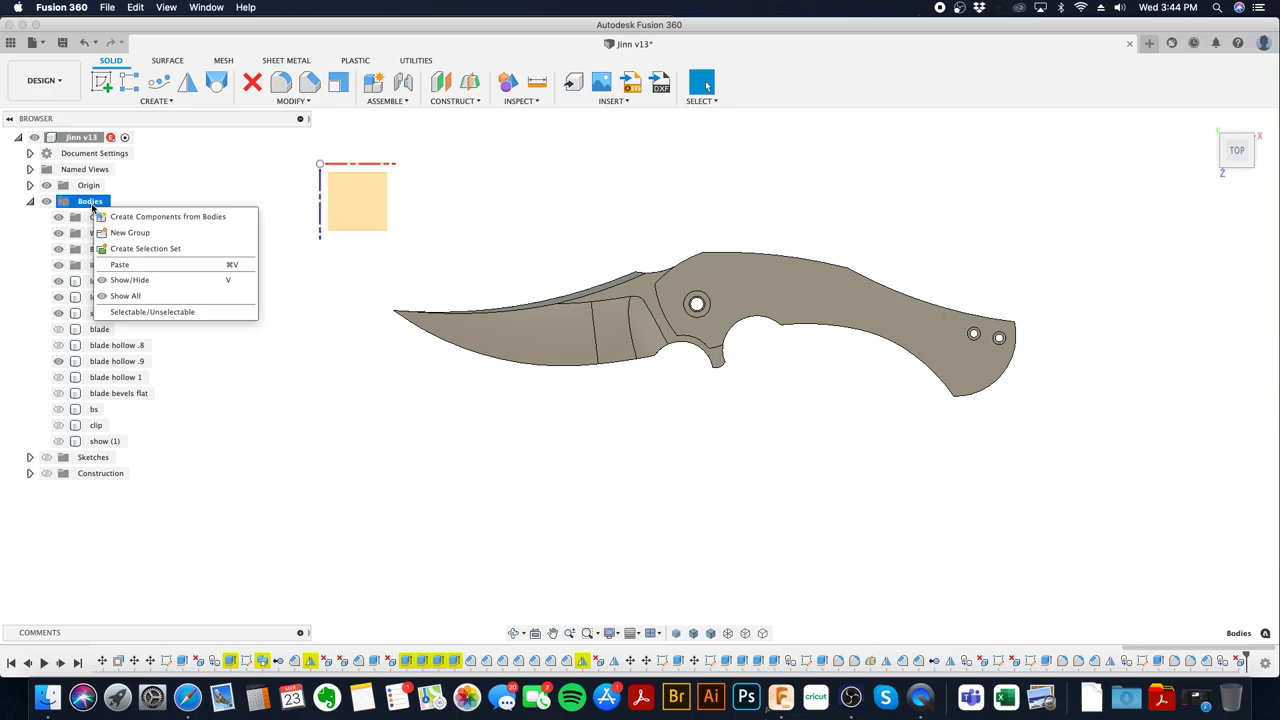
left_click(114, 232)
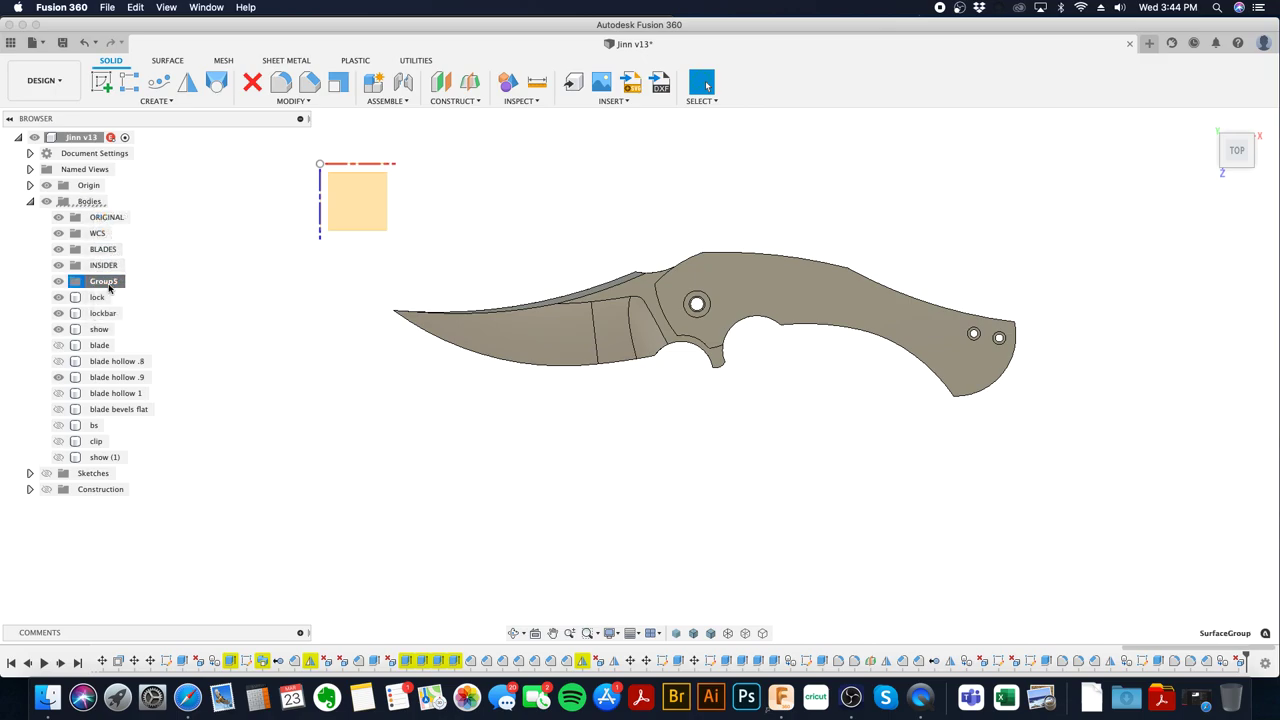
type("OUTSIDE")
key("Return")
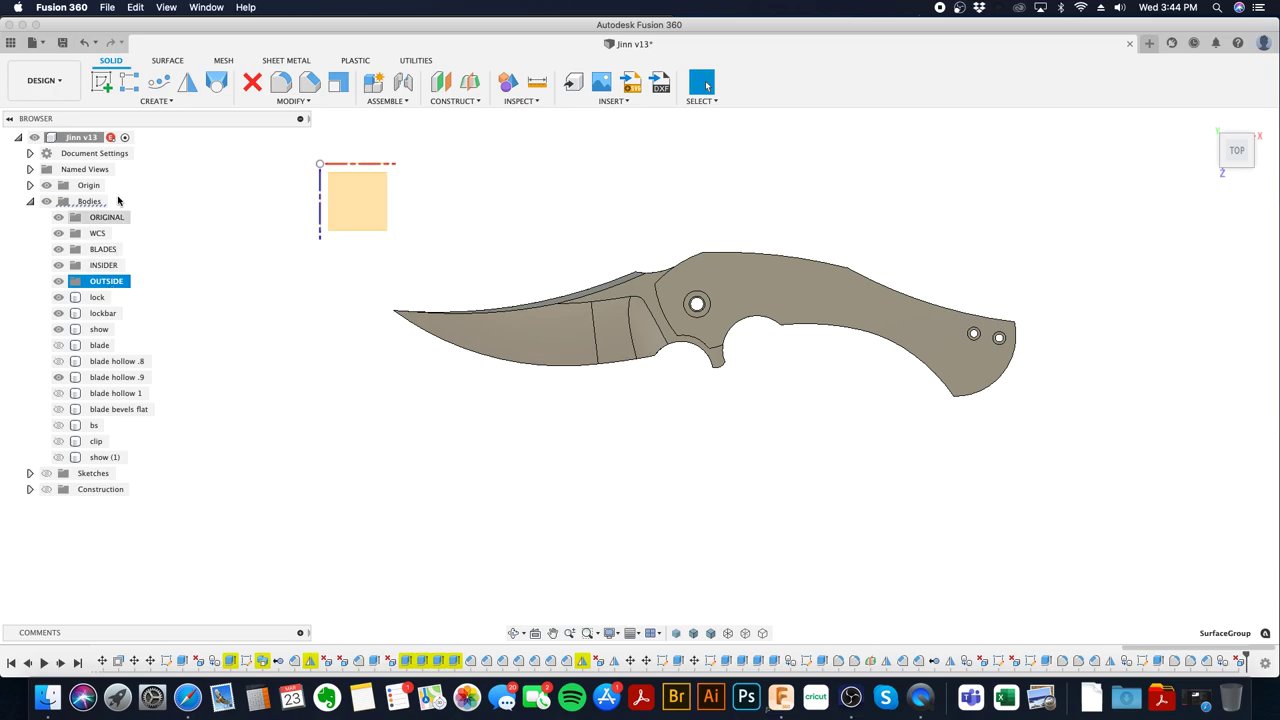
left_click(36, 42)
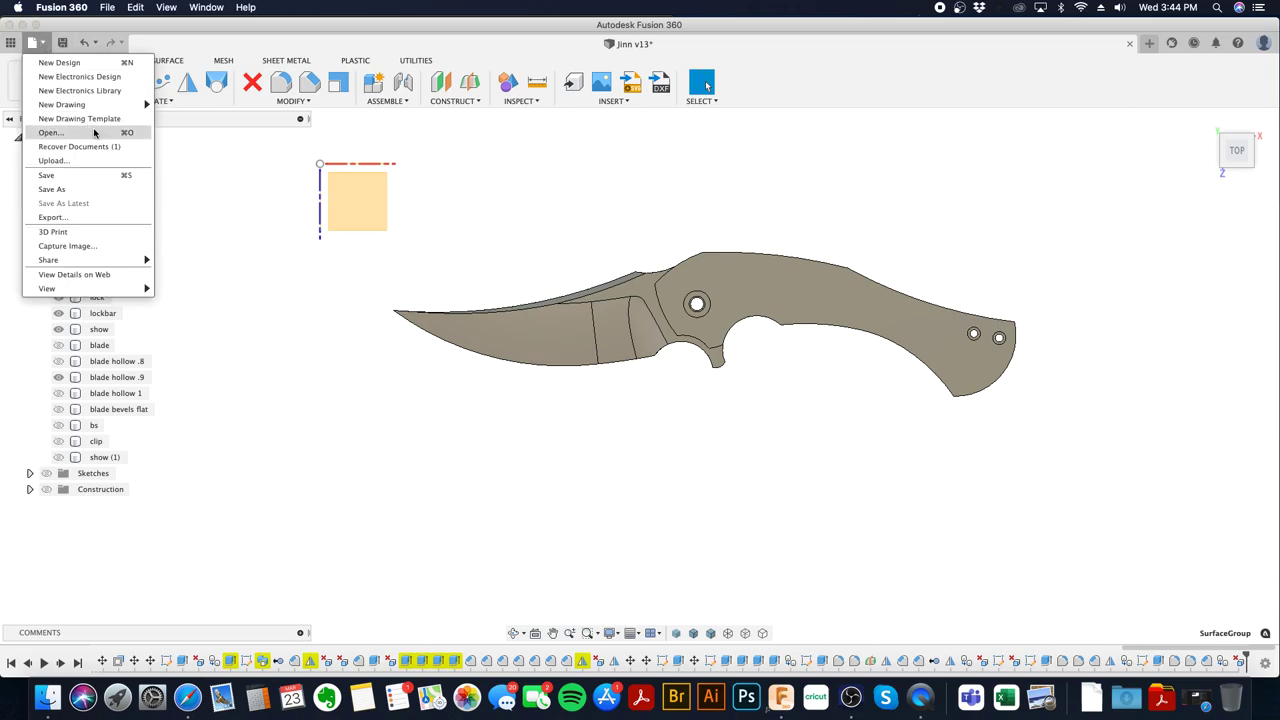
- Save the knife design as a new file named Jinn CAM in the Koert project
left_click(93, 190)
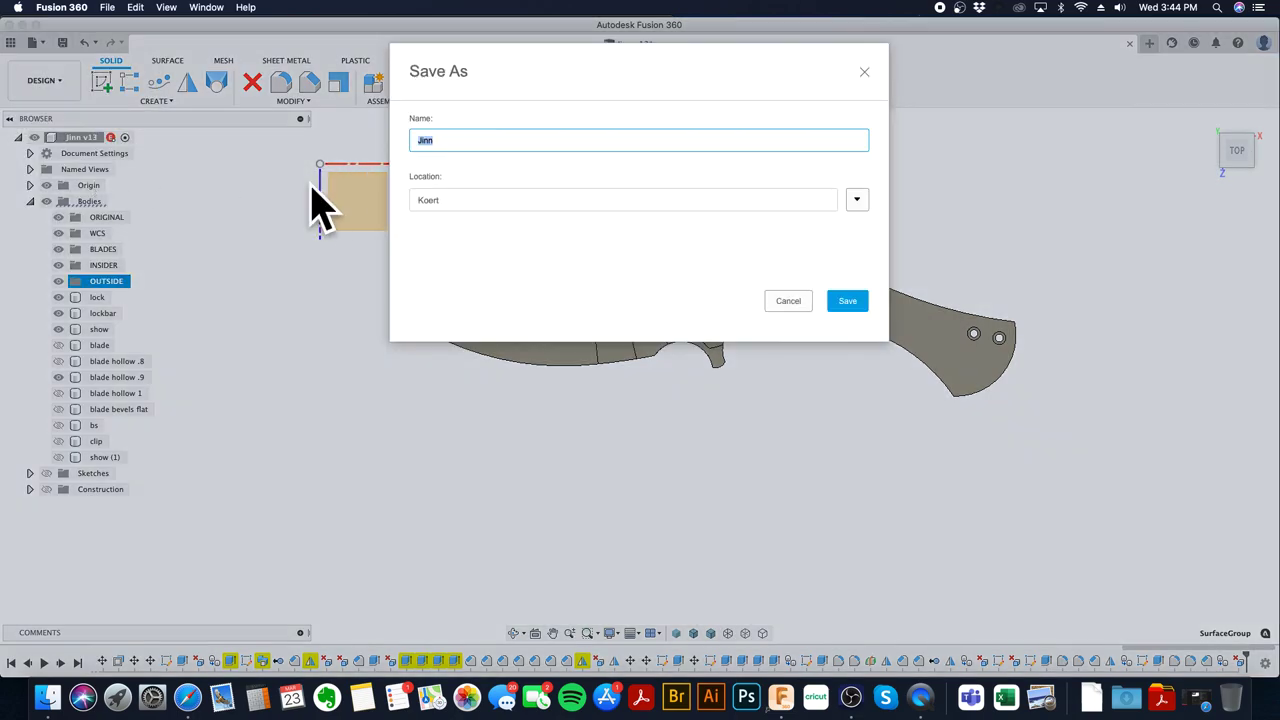
left_click(488, 140)
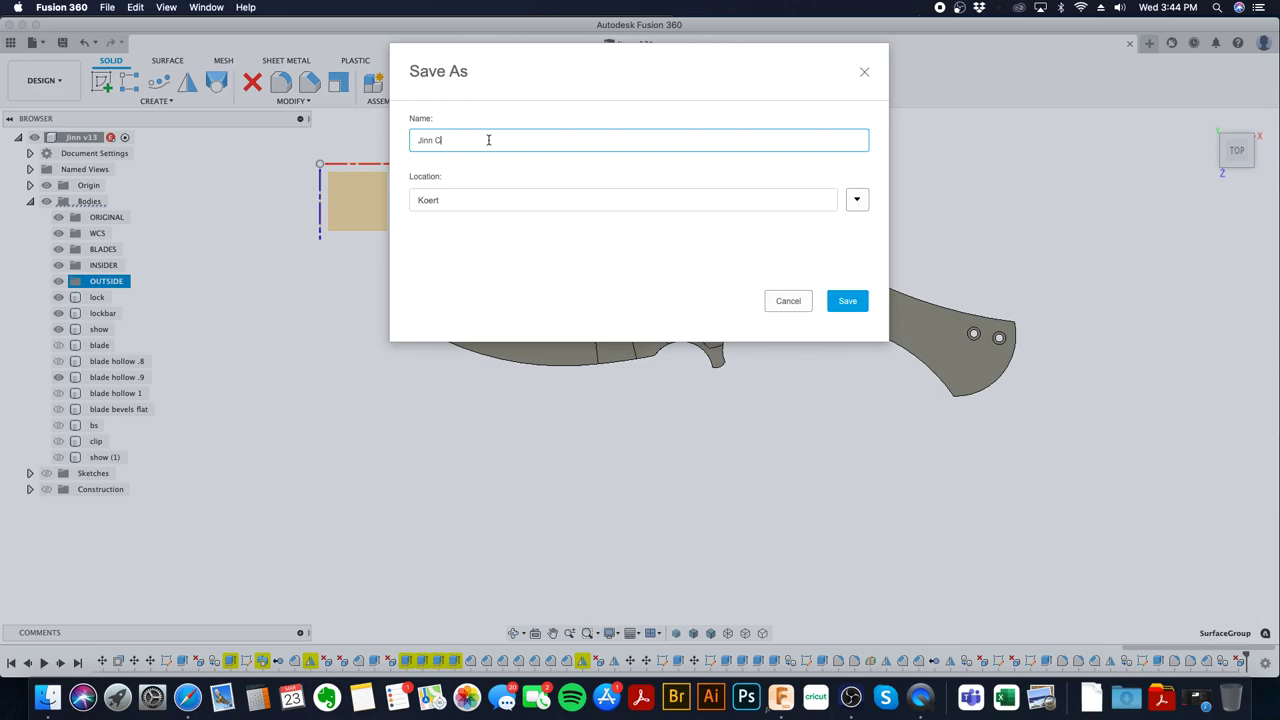
key("Return")
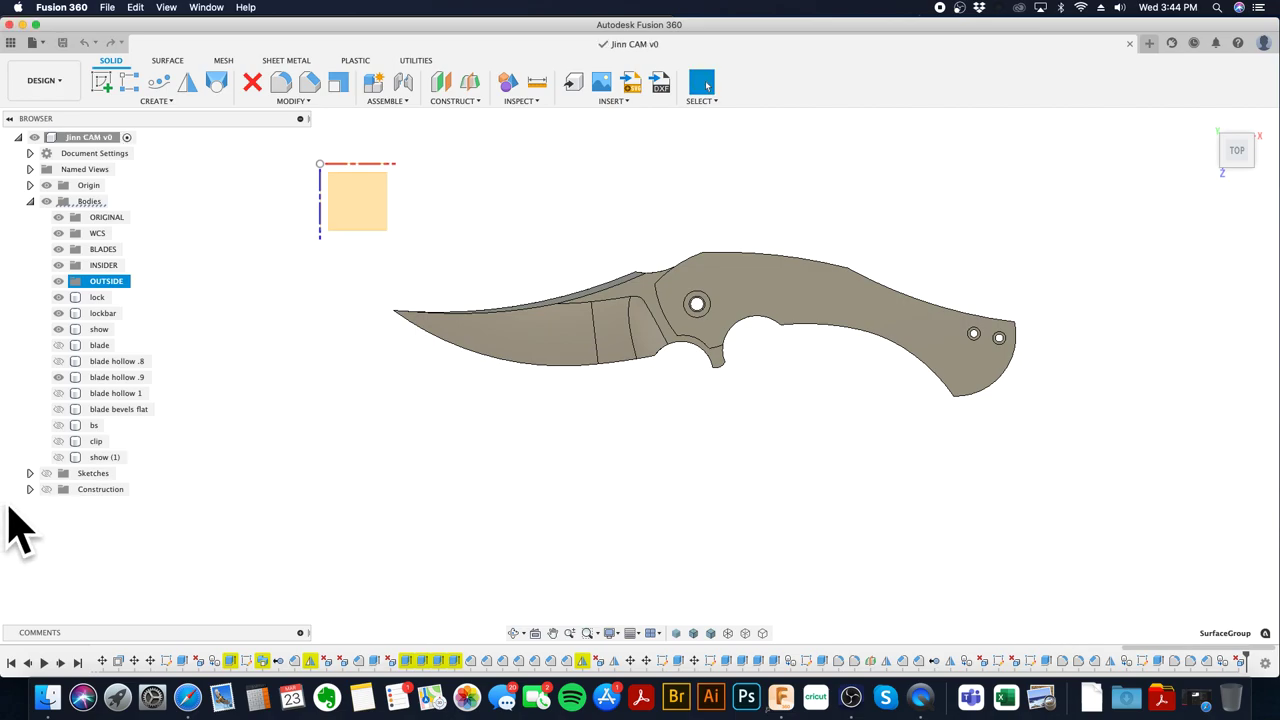
- Select every sketch from FRAMES through Sketch32 and delete them, accepting the reference warning
left_click(30, 473)
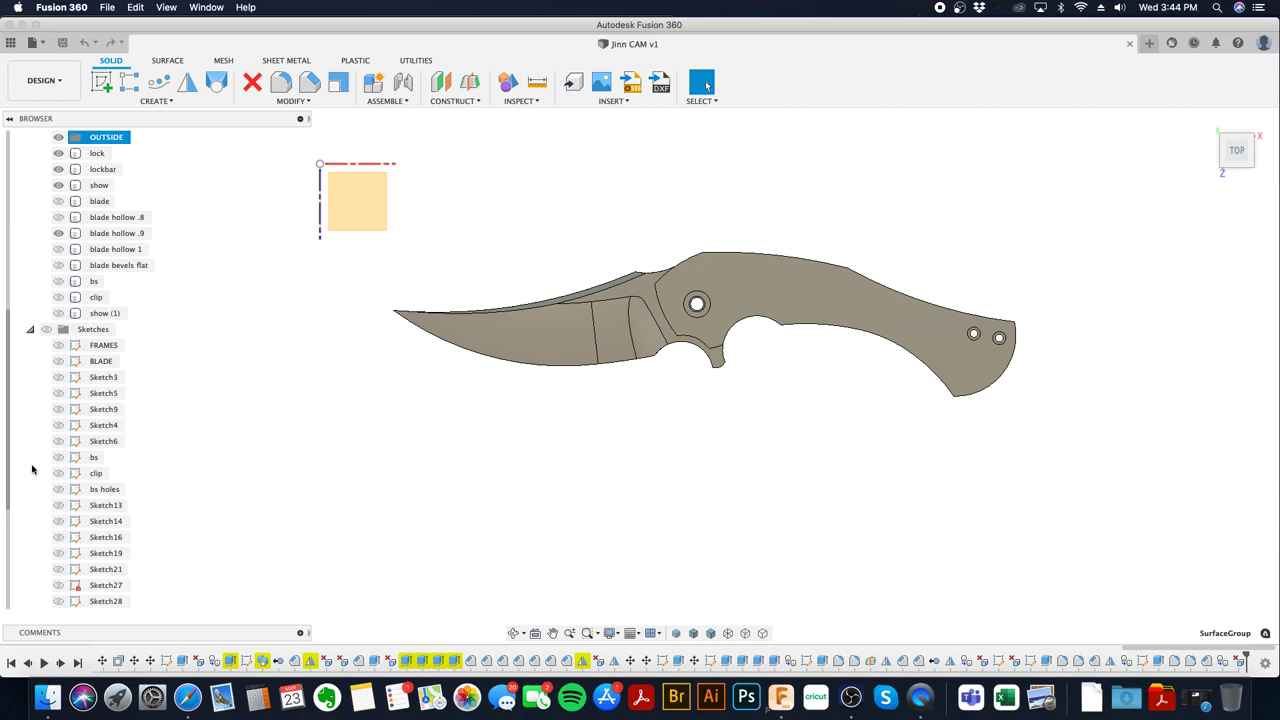
left_click(103, 345)
scroll(83, 503, "down", 2)
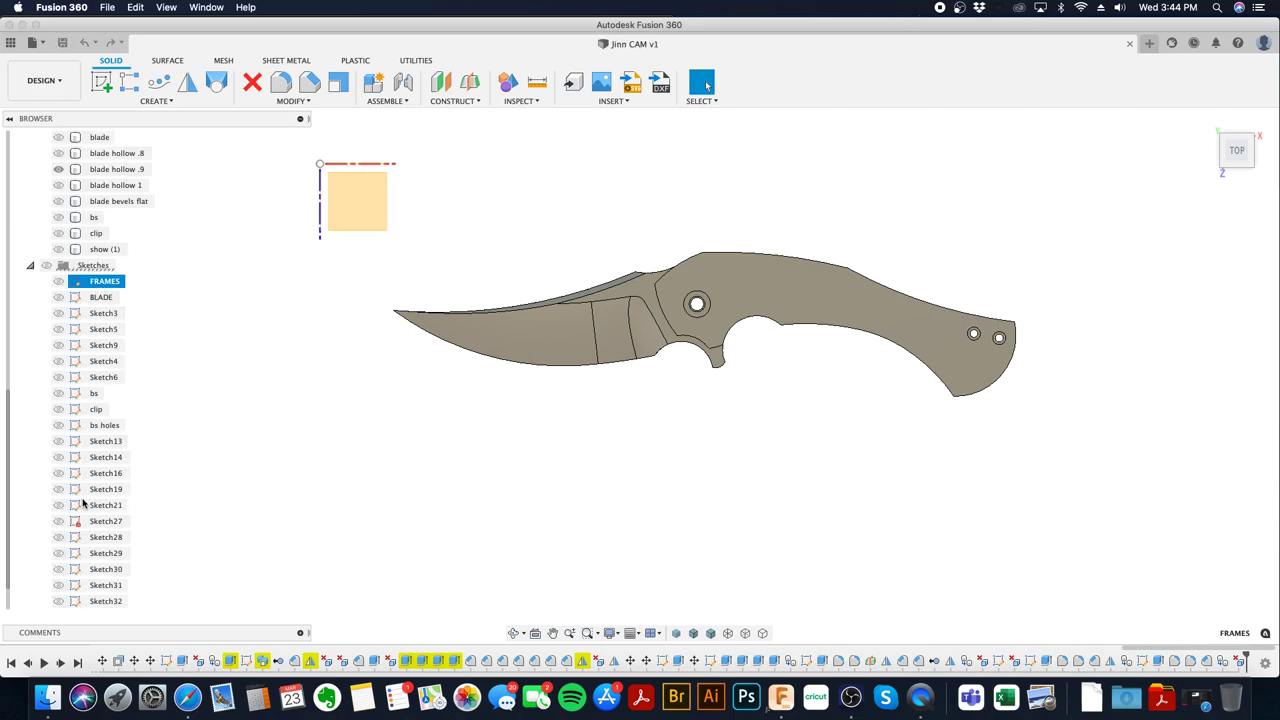
scroll(83, 503, "down", 1)
left_click(99, 586, "shift")
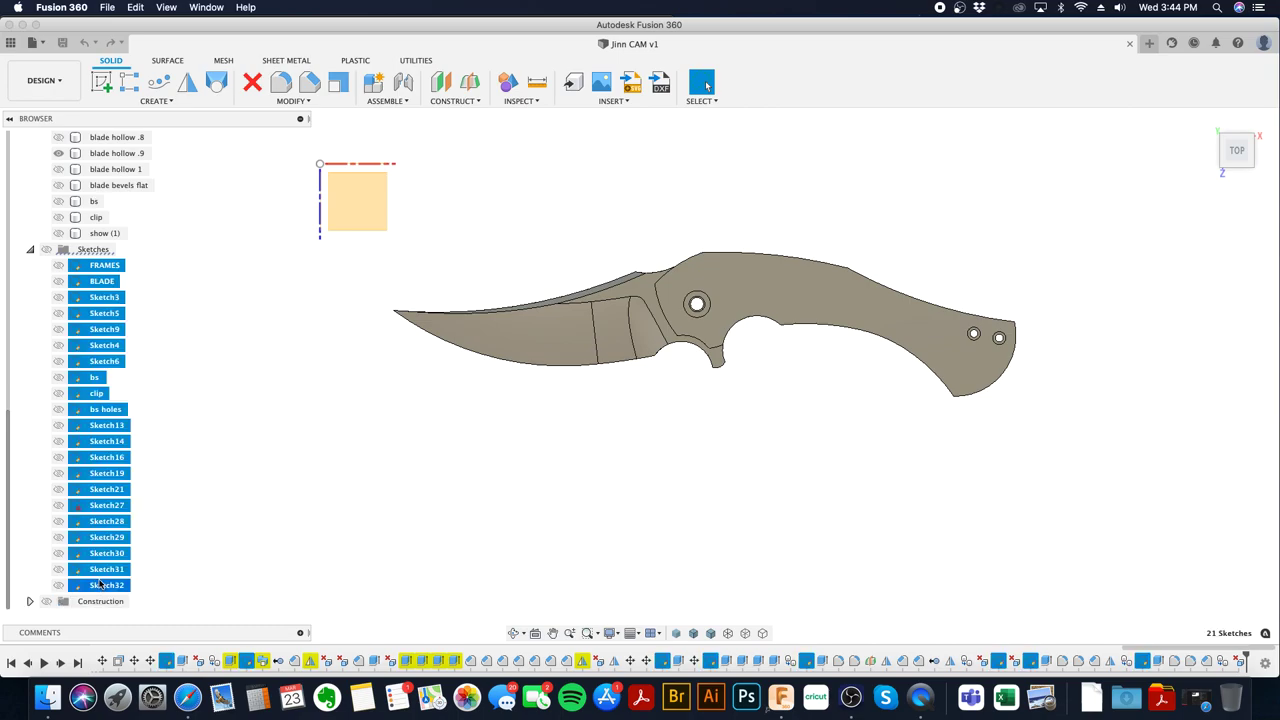
right_click(117, 271)
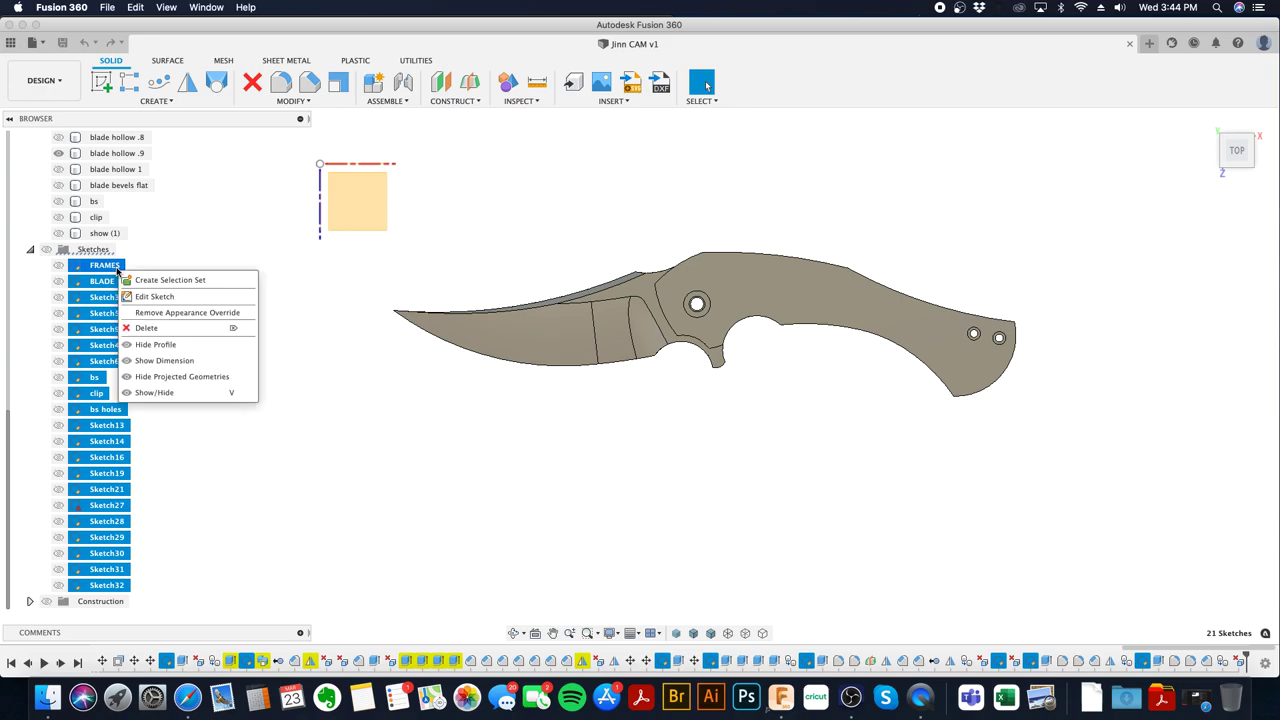
left_click(147, 328)
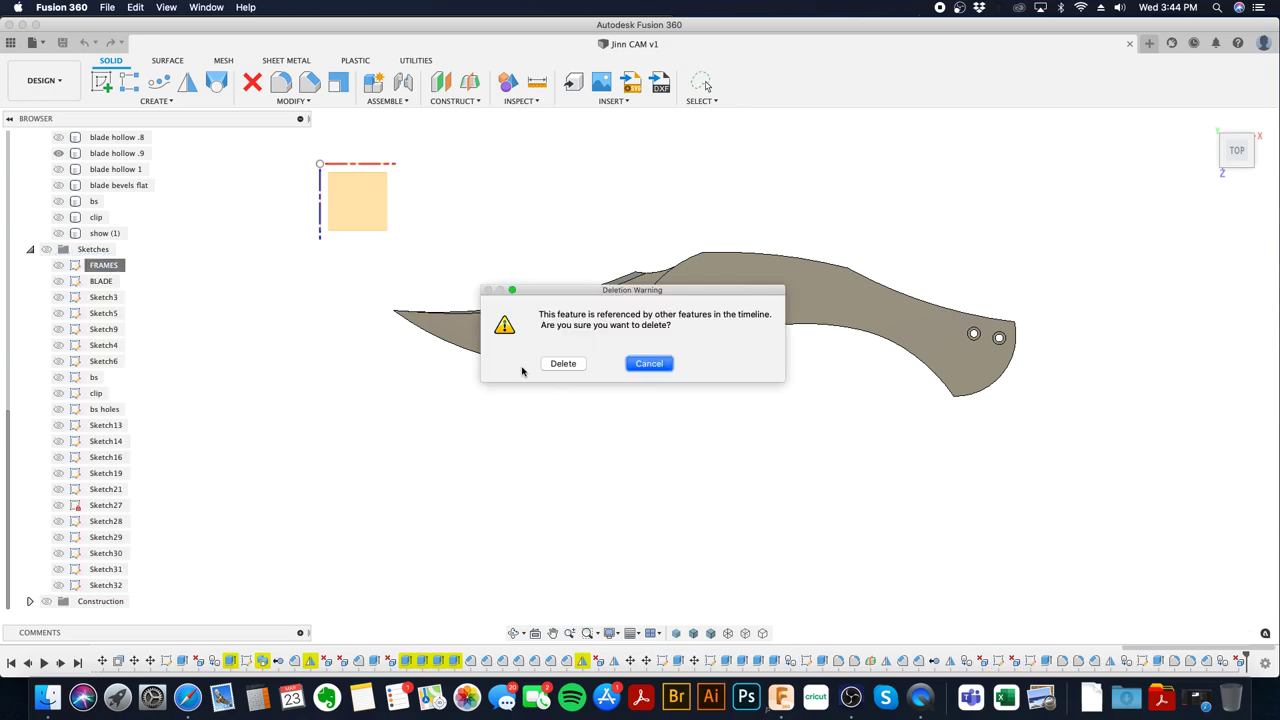
left_click(563, 363)
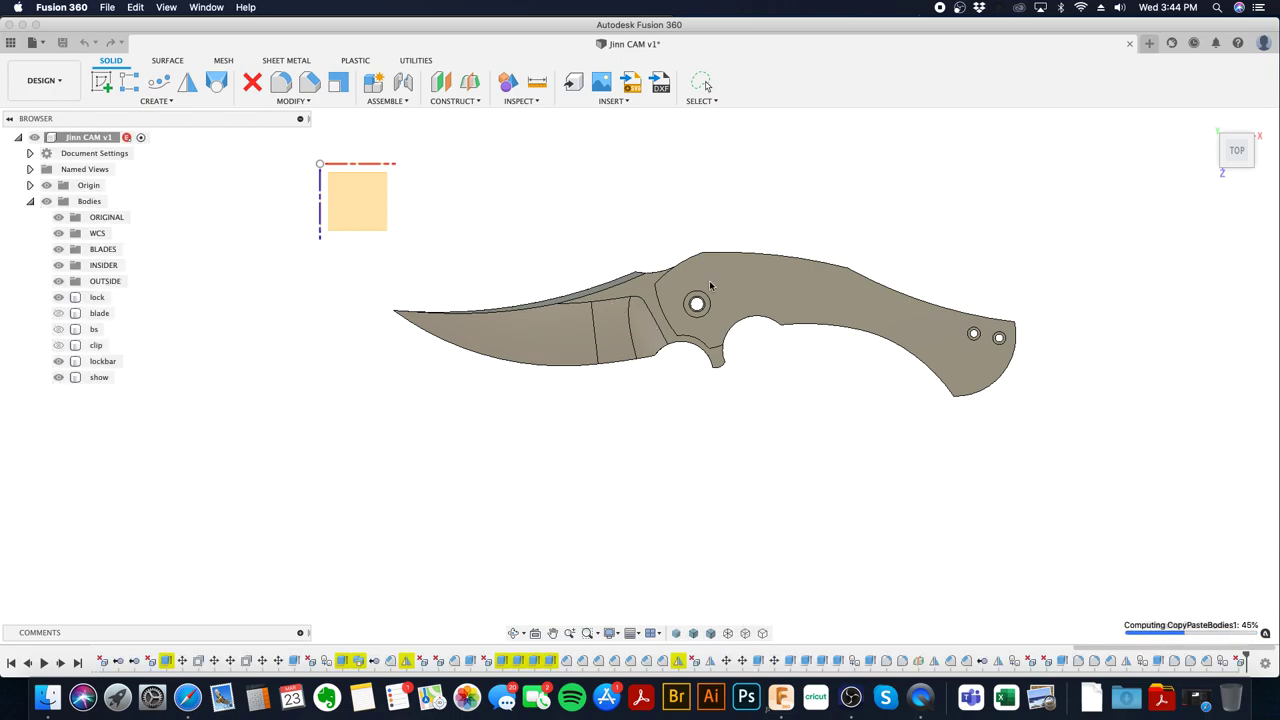
left_click(922, 344)
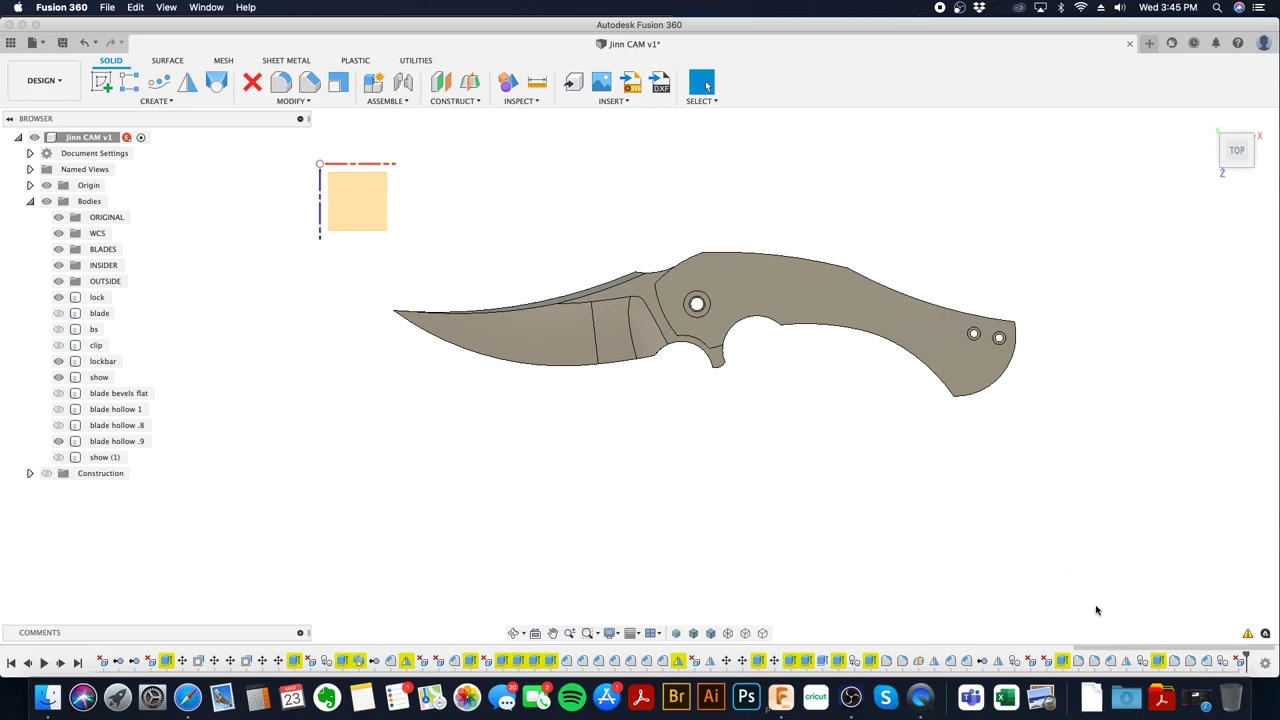
- Rename the INSIDER body group to INSIDE
middle_click_drag(703, 449, 652, 407, "shift")
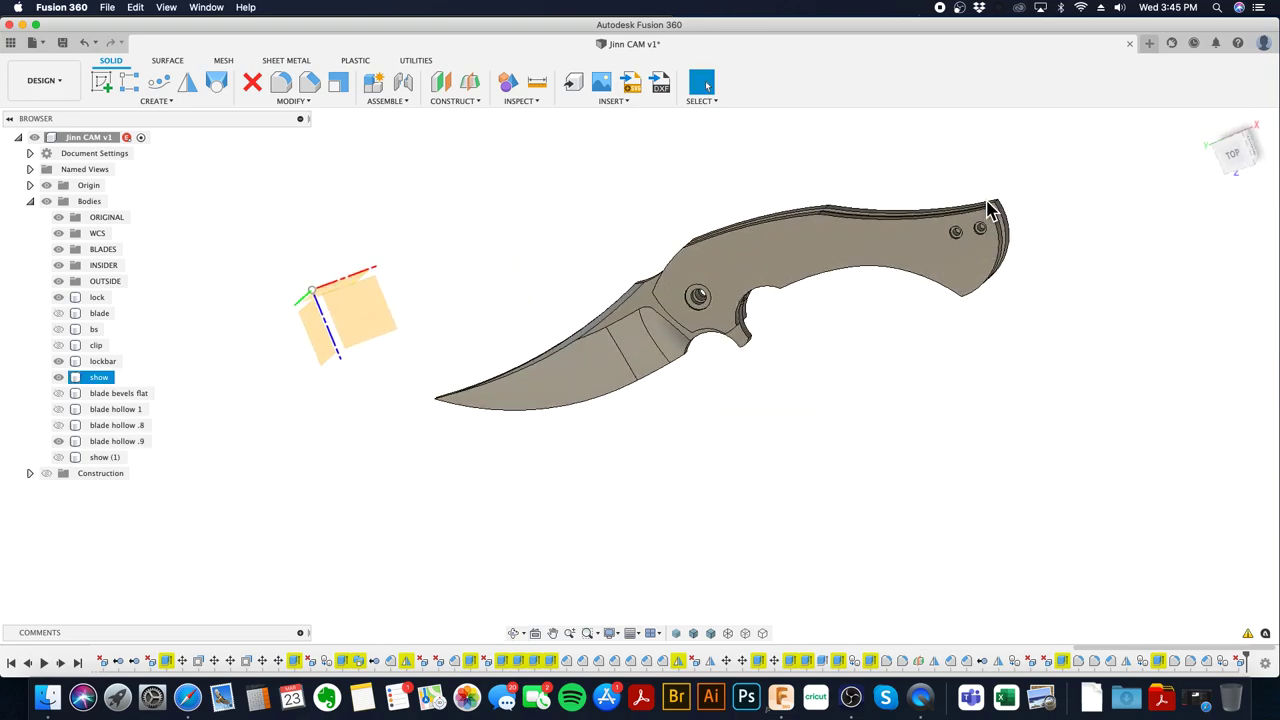
left_click(1234, 156)
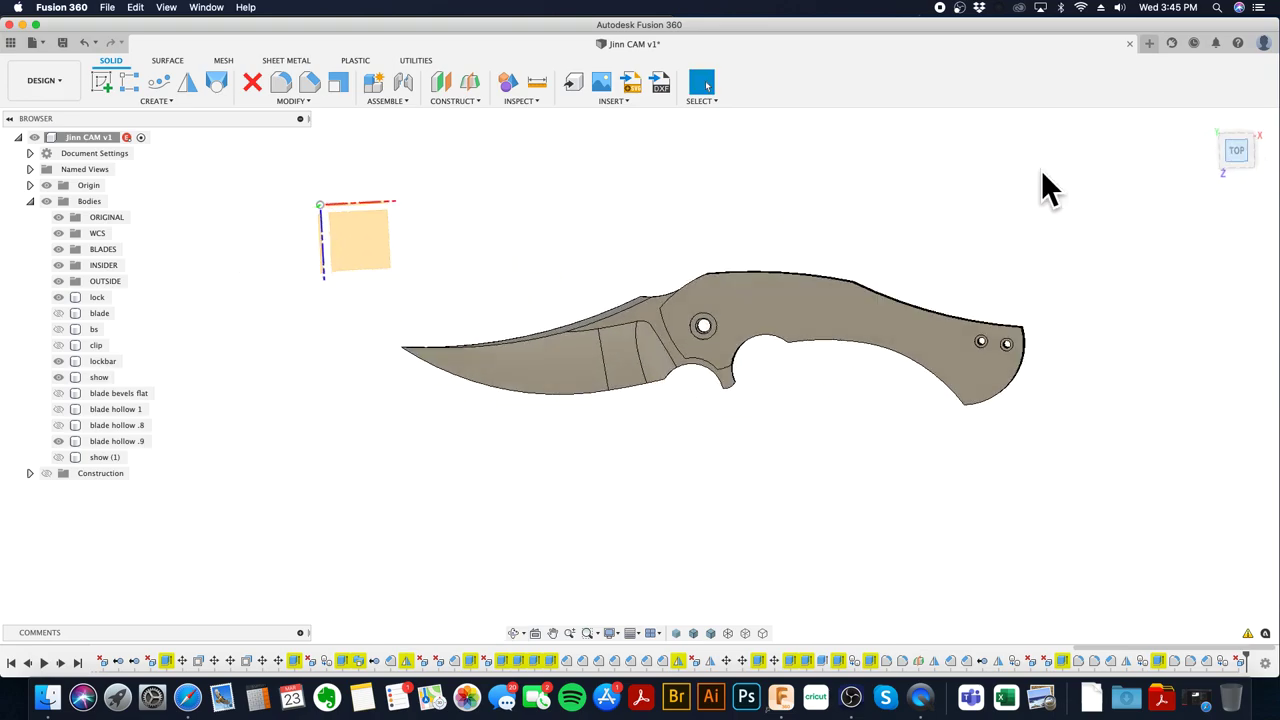
left_click(105, 267)
left_click(110, 266)
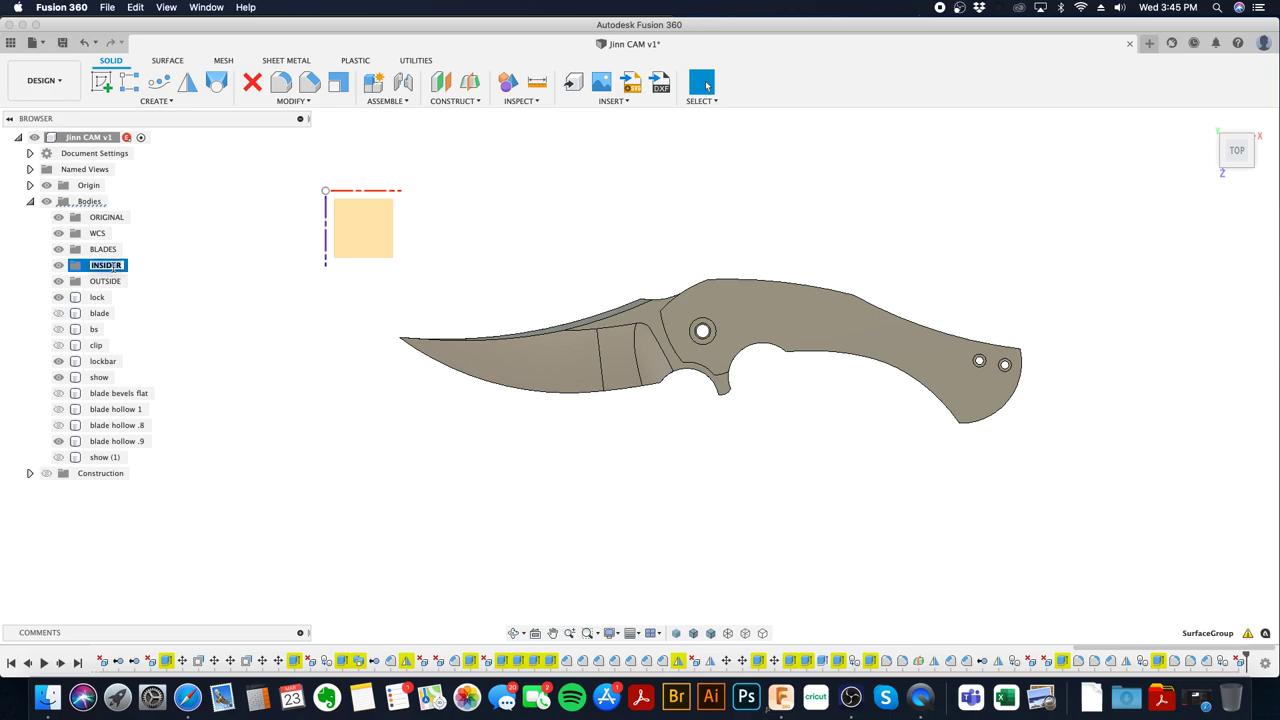
key("Return")
- Drag the ten knife bodies, from blade bevels flat to lock, into the ORIGINAL group
left_click(128, 219)
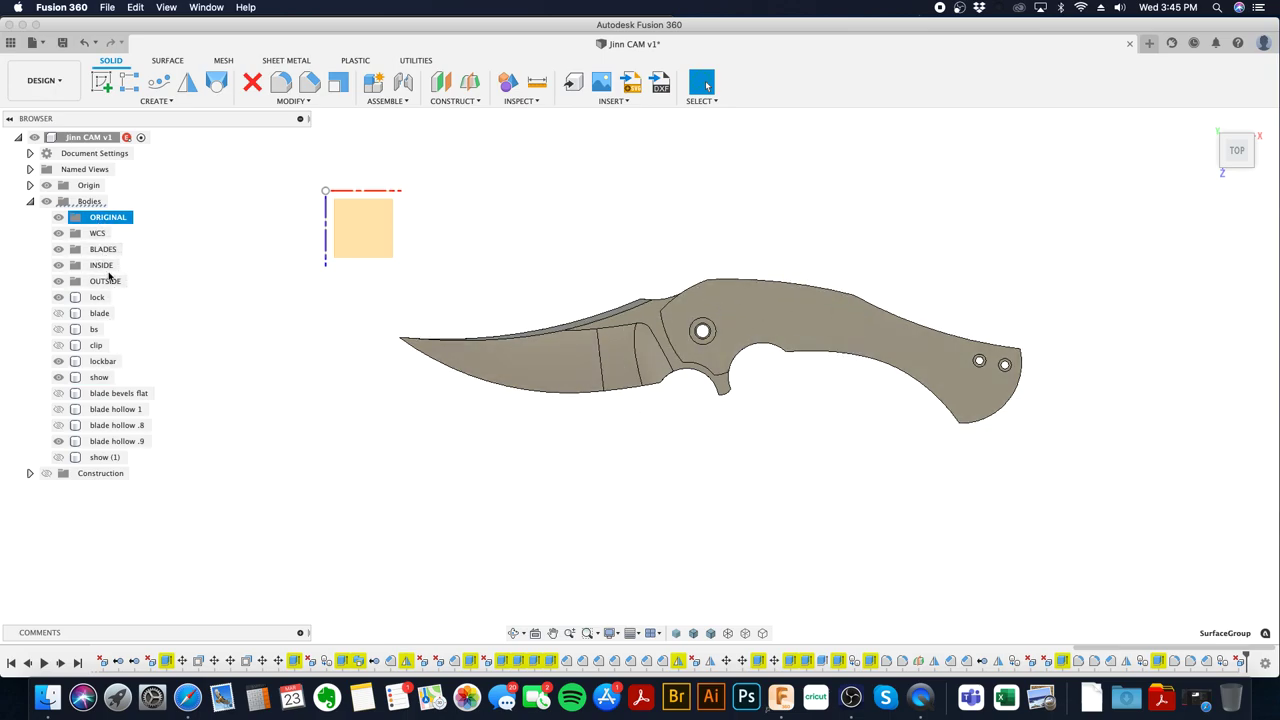
left_click(118, 394)
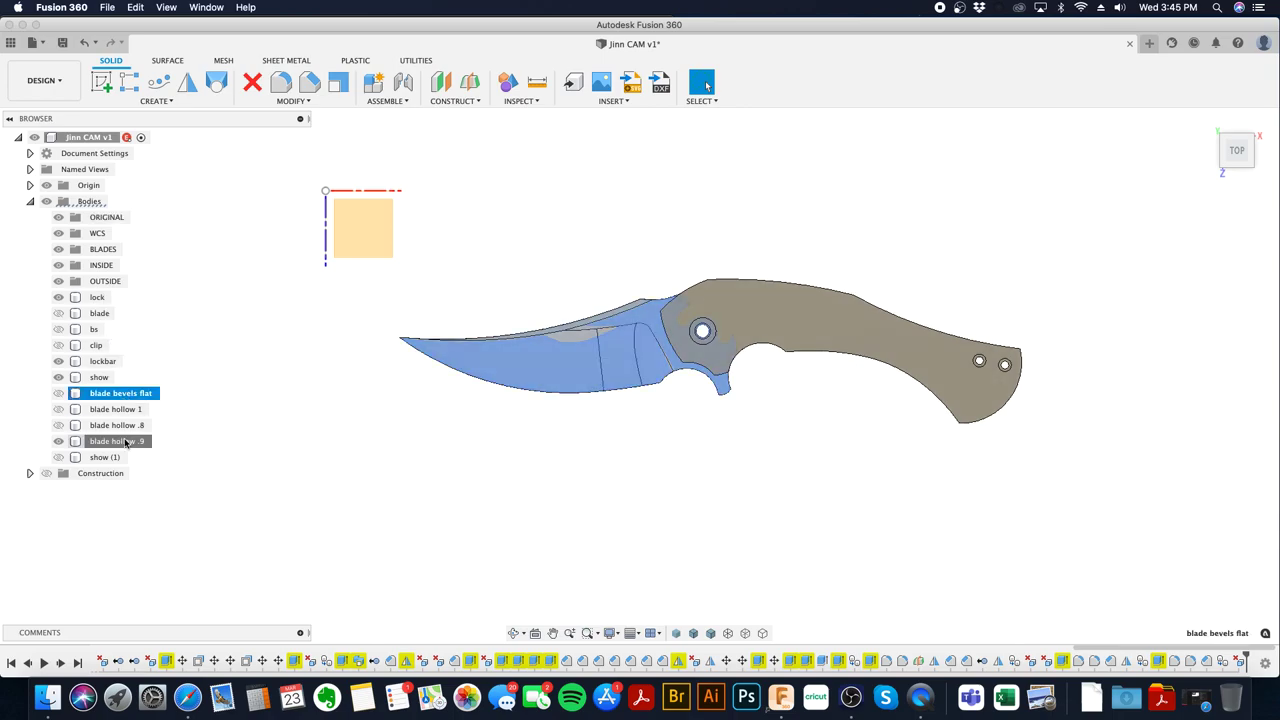
left_click(118, 441)
left_click(97, 297, "shift")
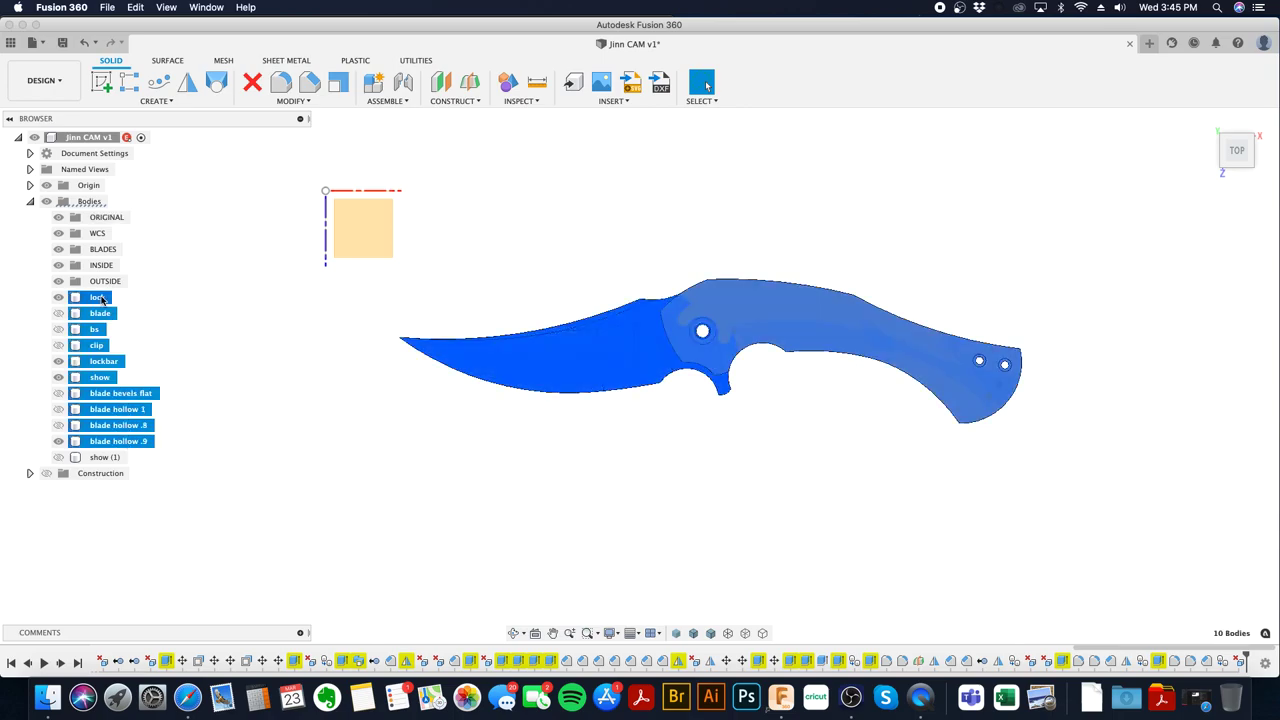
left_click_drag(97, 297, 104, 218)
left_click(58, 217)
left_click(58, 217)
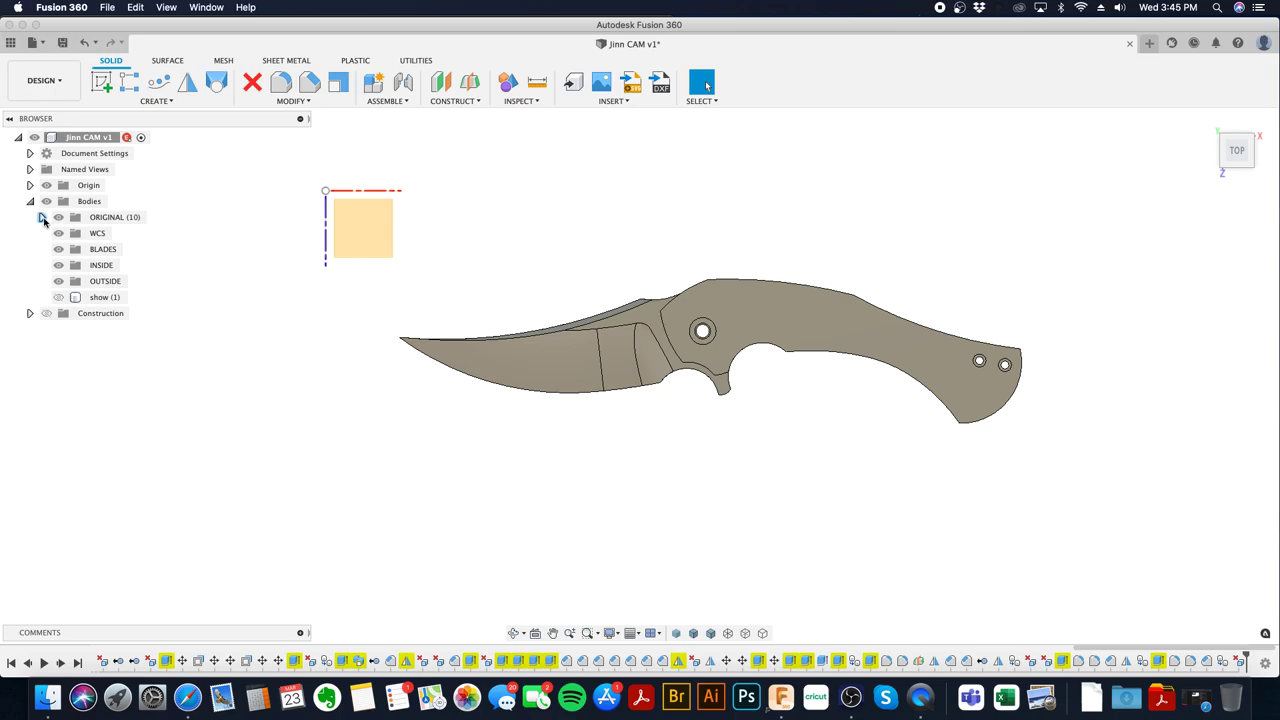
- Reselect all ten knife bodies inside ORIGINAL and start Move/Copy with M
left_click(42, 217)
left_click(108, 233)
left_click(140, 377, "shift")
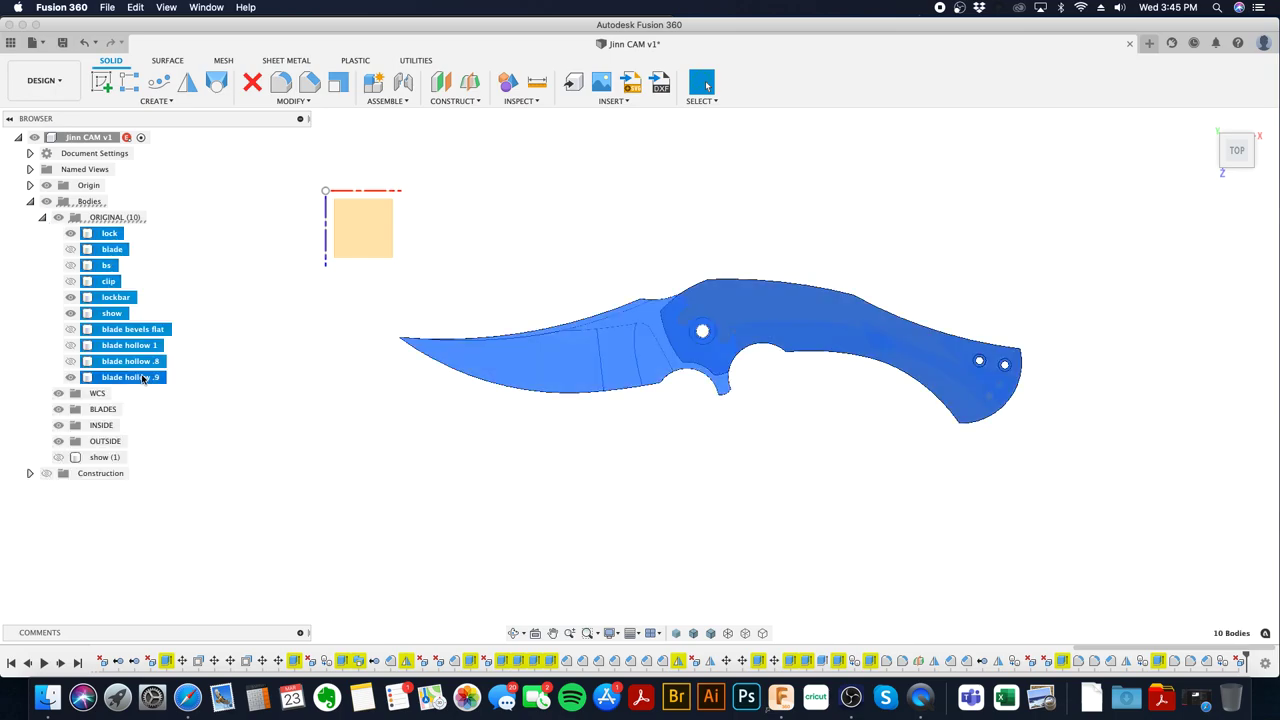
key("m")
scroll(814, 420, "down", 5)
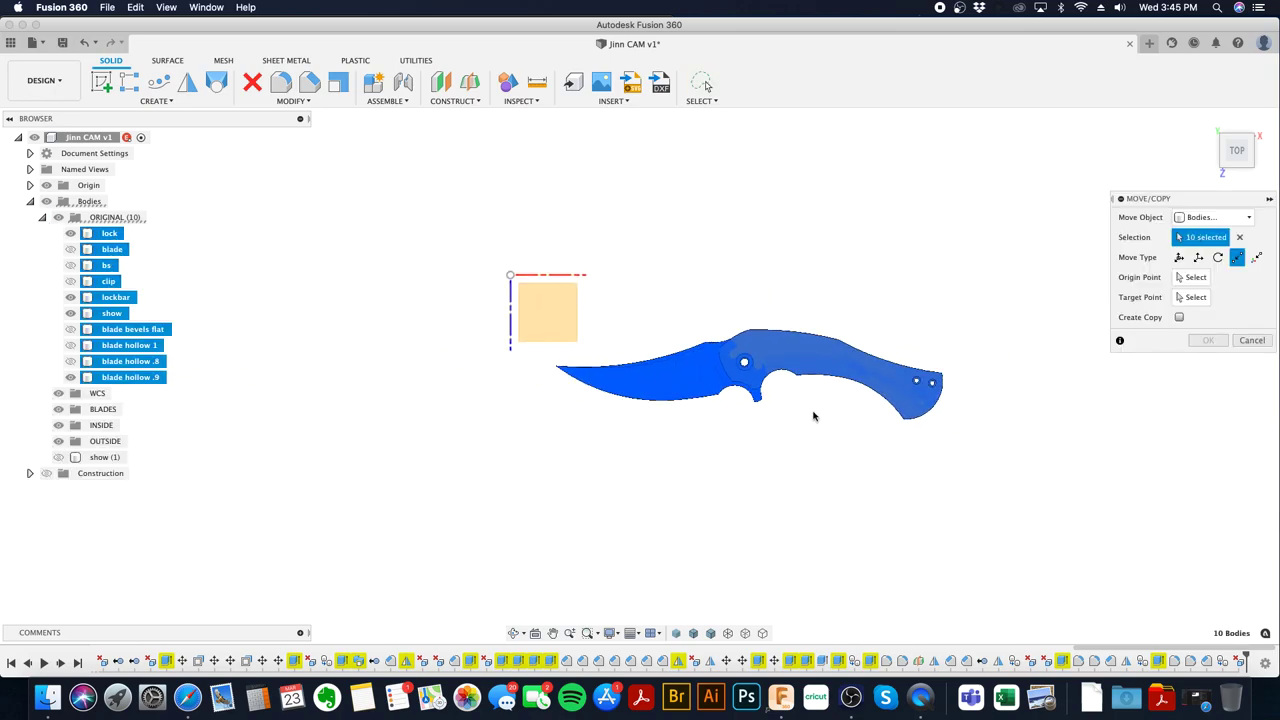
- Free-move the ten knife bodies 0.656 in along X and -5.448 in along Z
left_click(1179, 257)
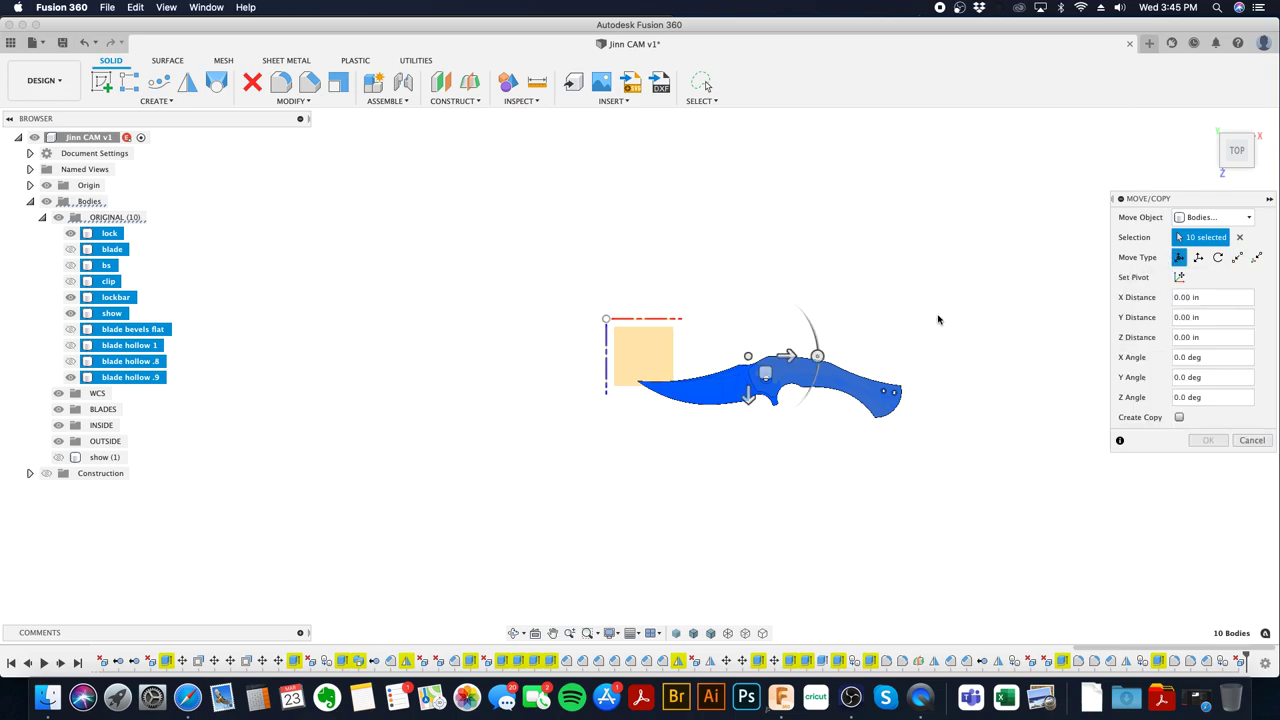
left_click_drag(753, 361, 771, 199)
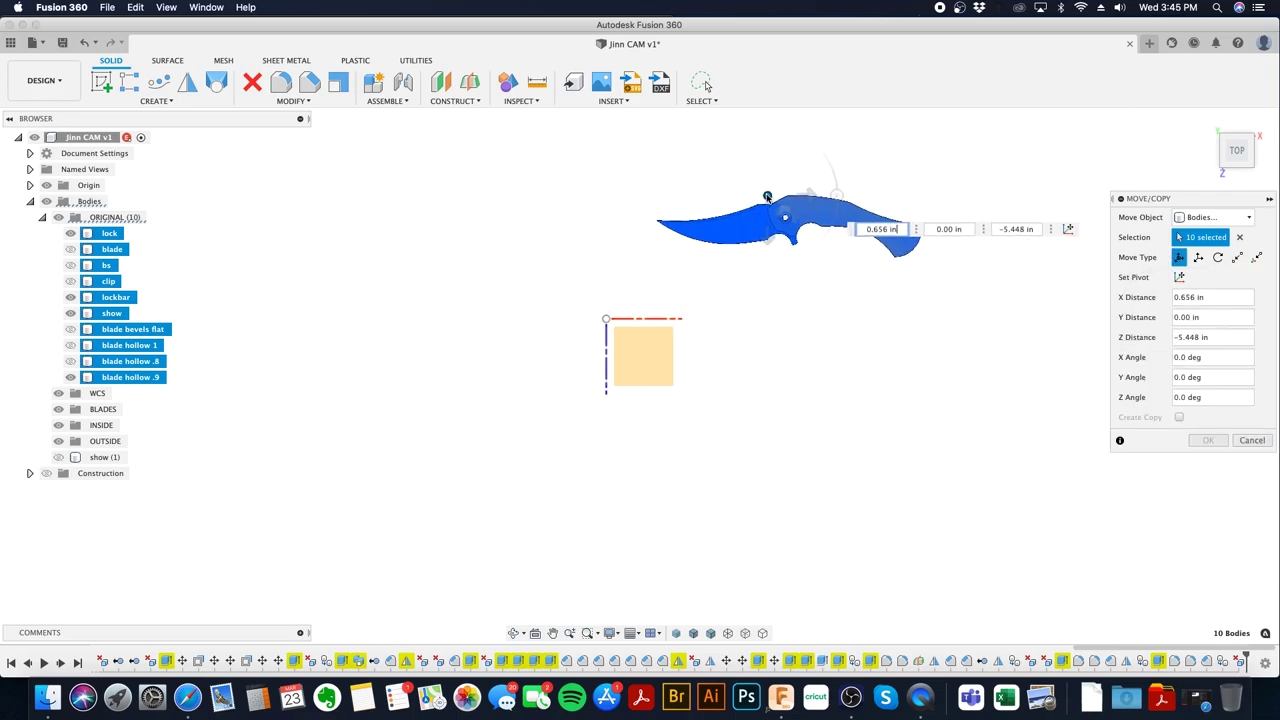
left_click(1203, 440)
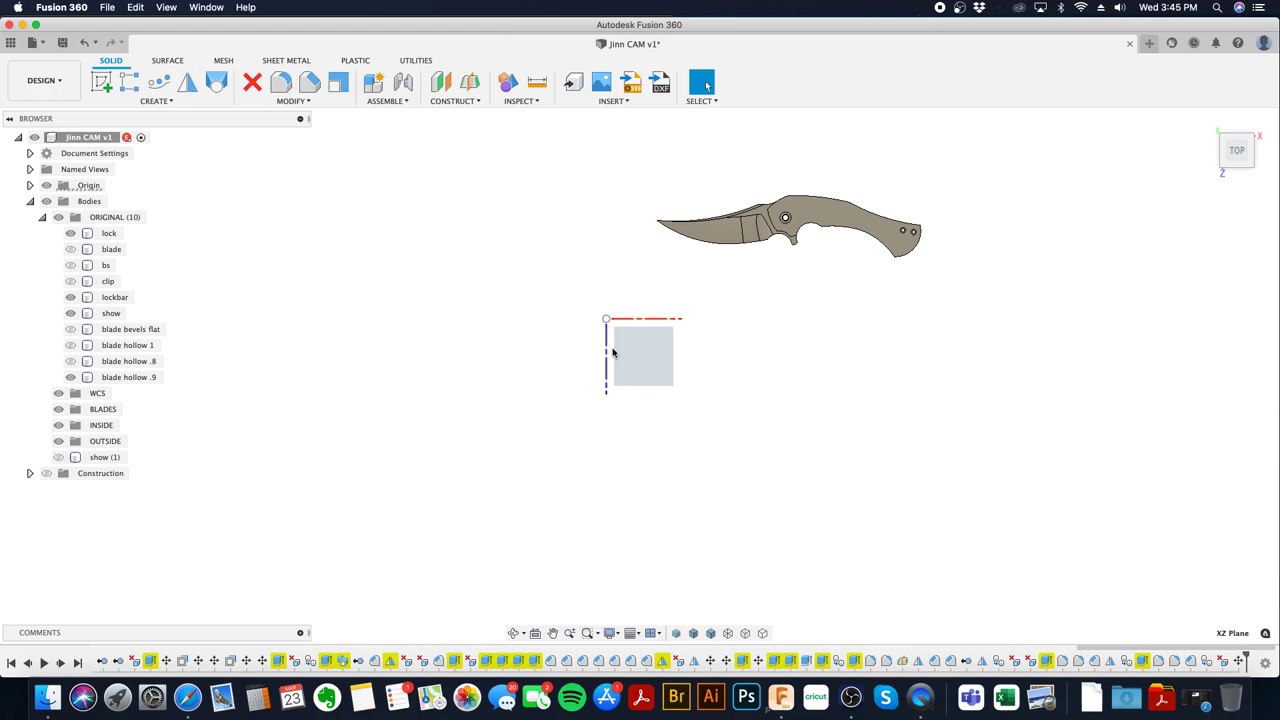
middle_click_drag(646, 380, 418, 320, "shift")
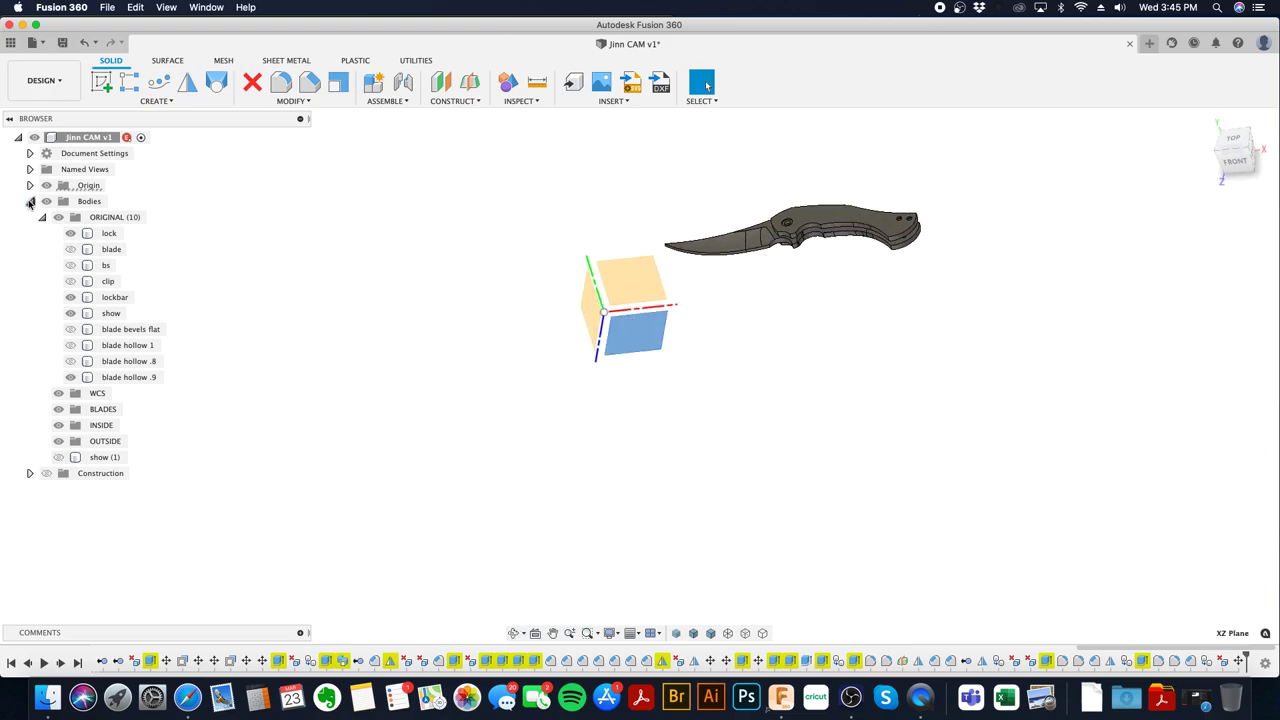
left_click(47, 186)
left_click(47, 186)
left_click(47, 186)
left_click(47, 186)
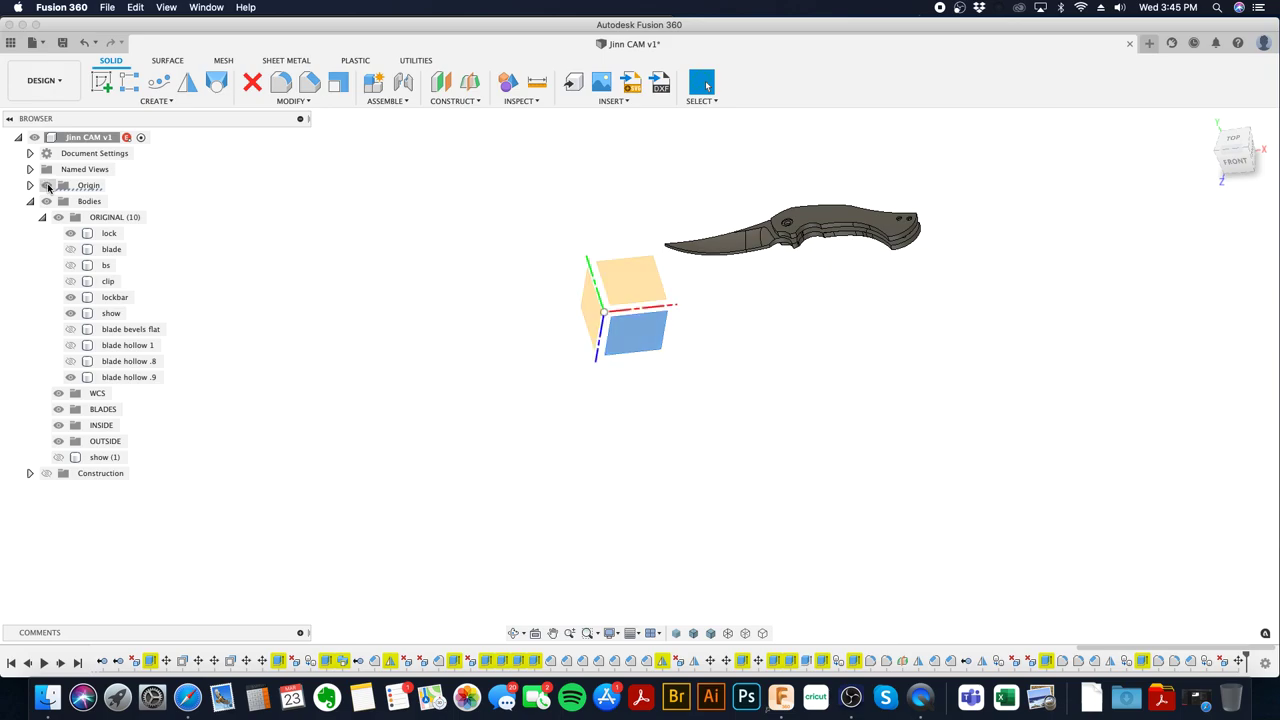
right_click(647, 349)
- On the XZ plane, draw a 5 × 7 in two-point rectangle starting at the origin
left_click(657, 418)
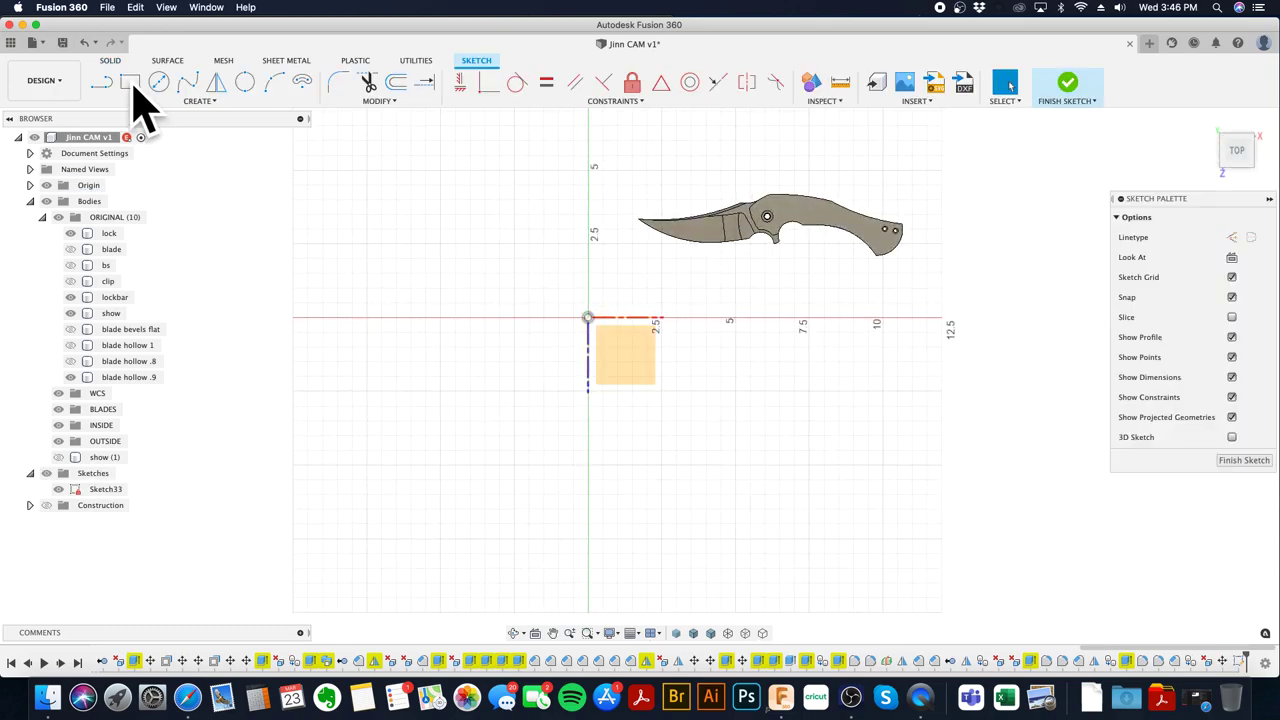
left_click(131, 83)
left_click(588, 318)
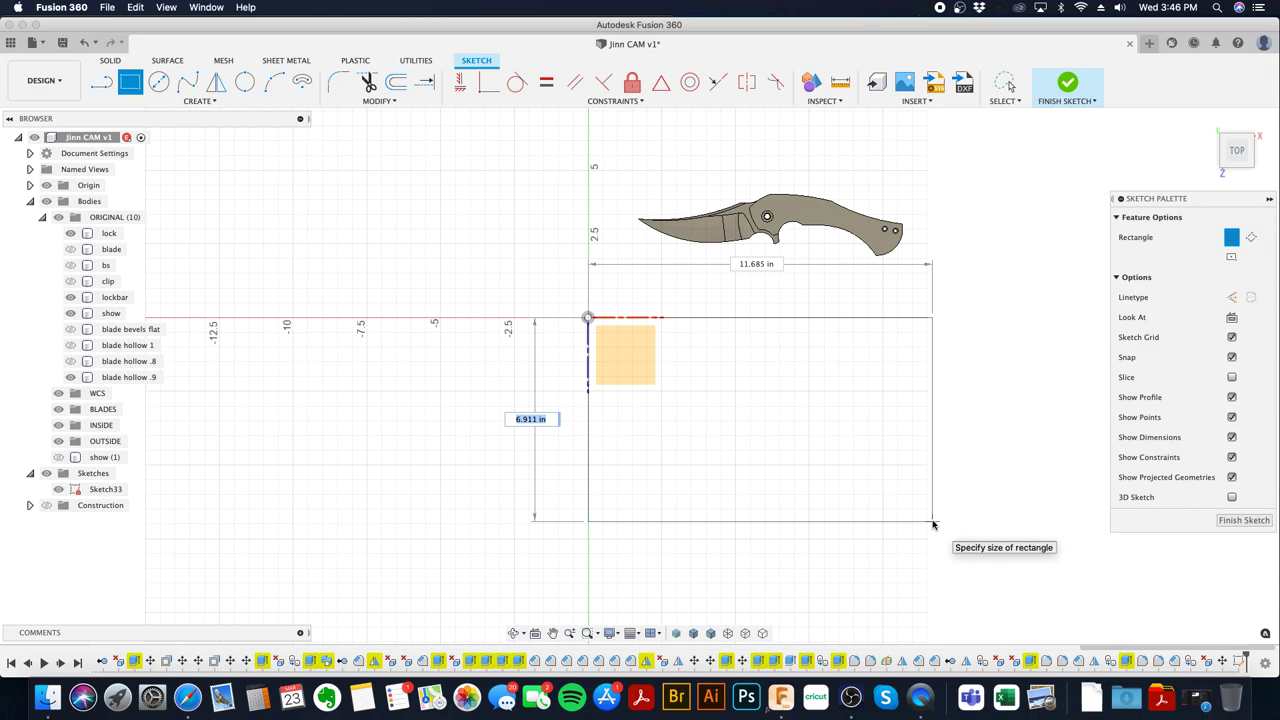
type("5")
key("Tab")
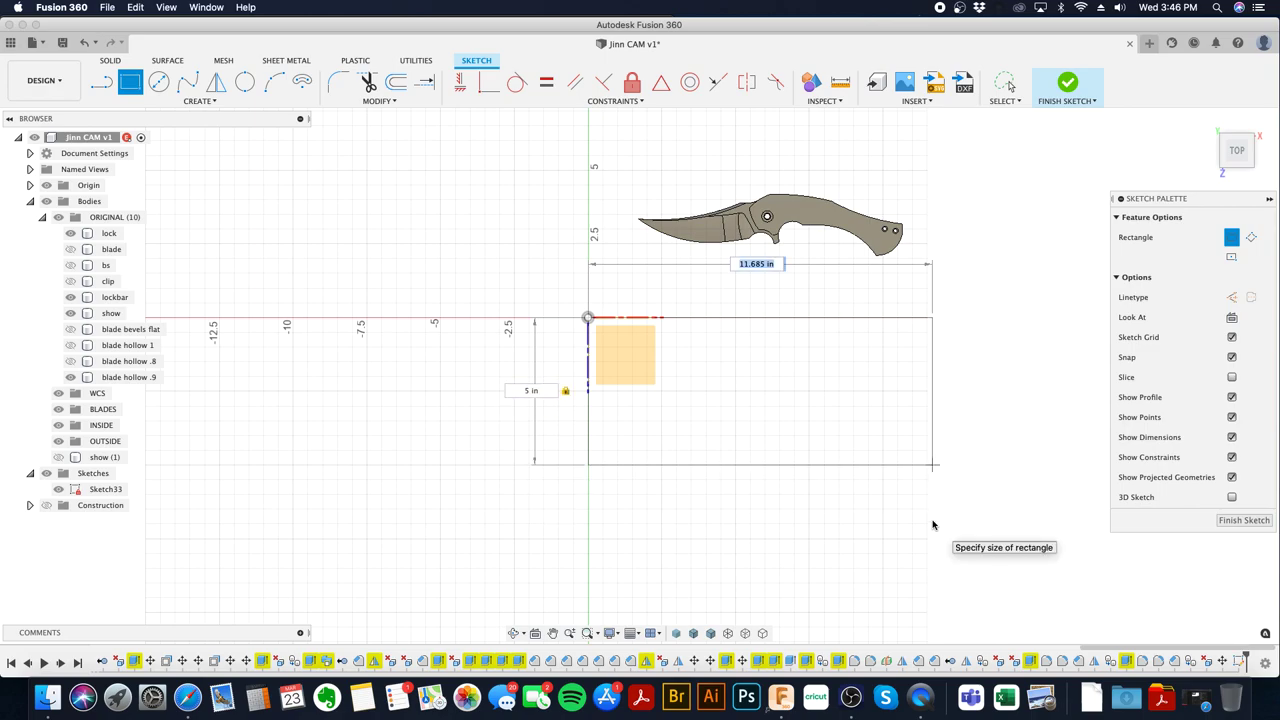
type("7")
key("Return")
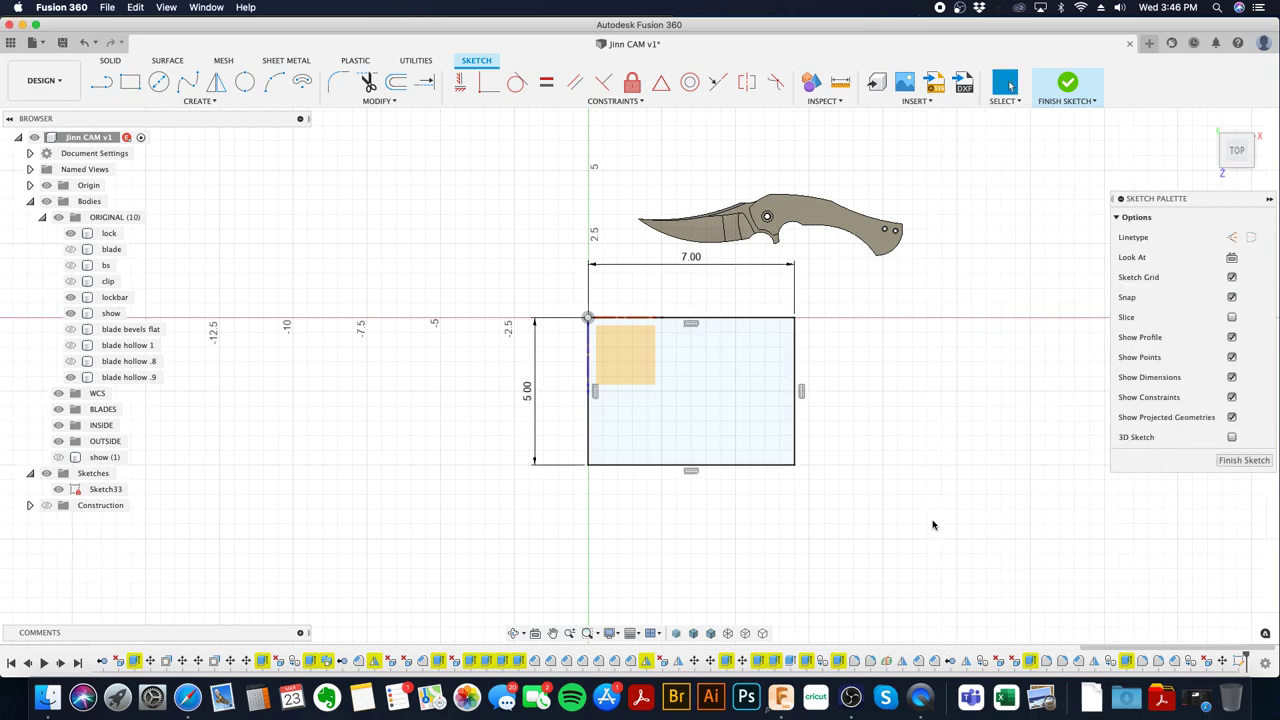
right_click(770, 418)
left_click(778, 398)
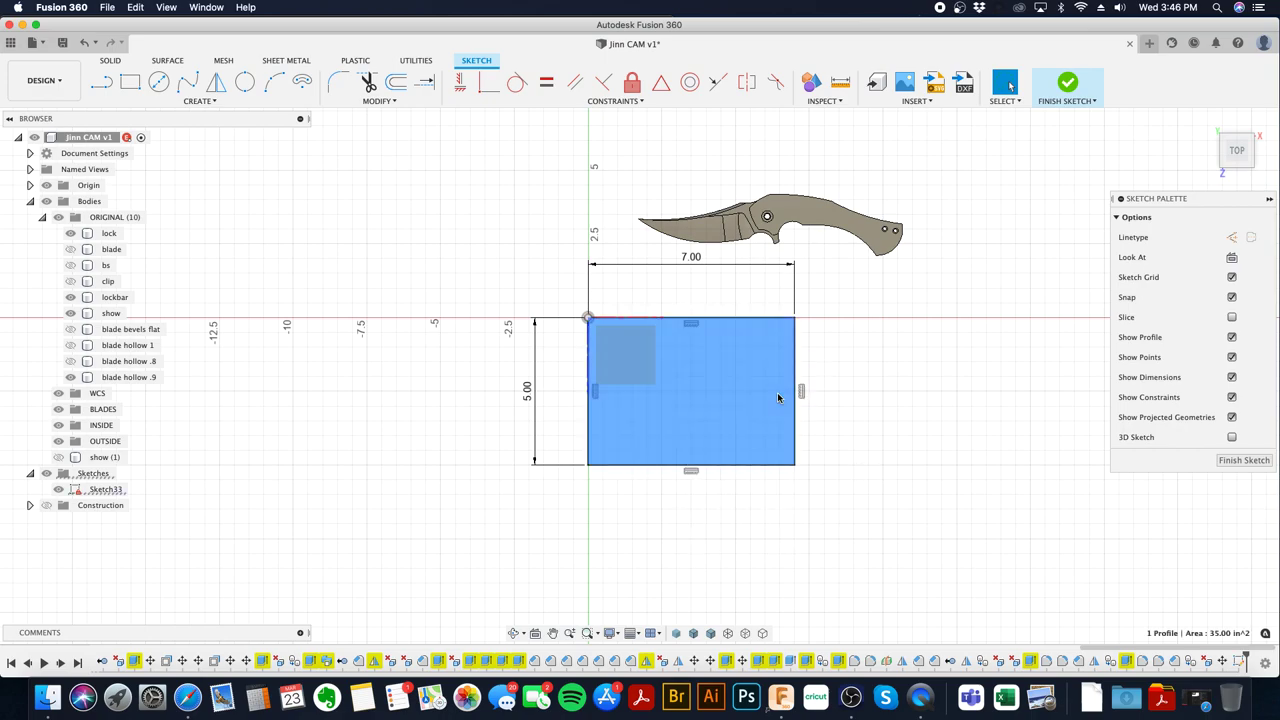
key("e")
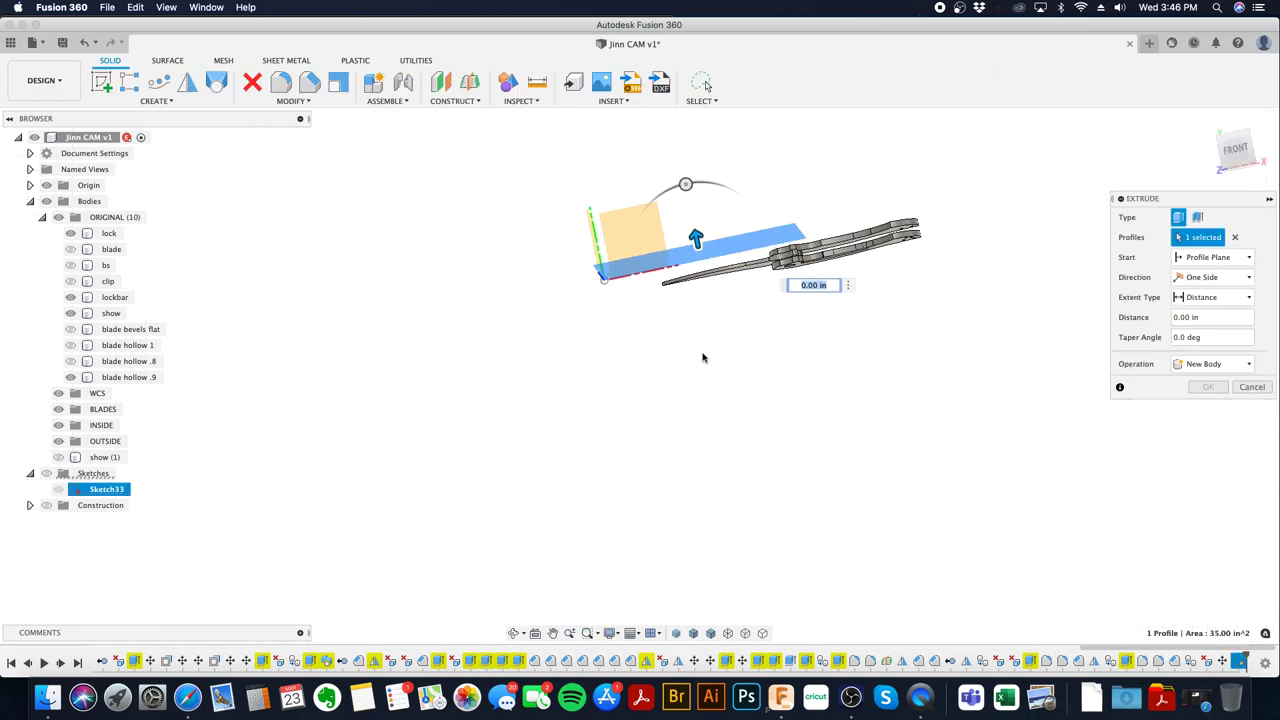
- Extrude the rectangle profile -0.75 in into the Body19 stock block
mouse_move(697, 240)
left_mouse_down()
mouse_move(700, 275)
mouse_move(703, 262)
left_mouse_up()
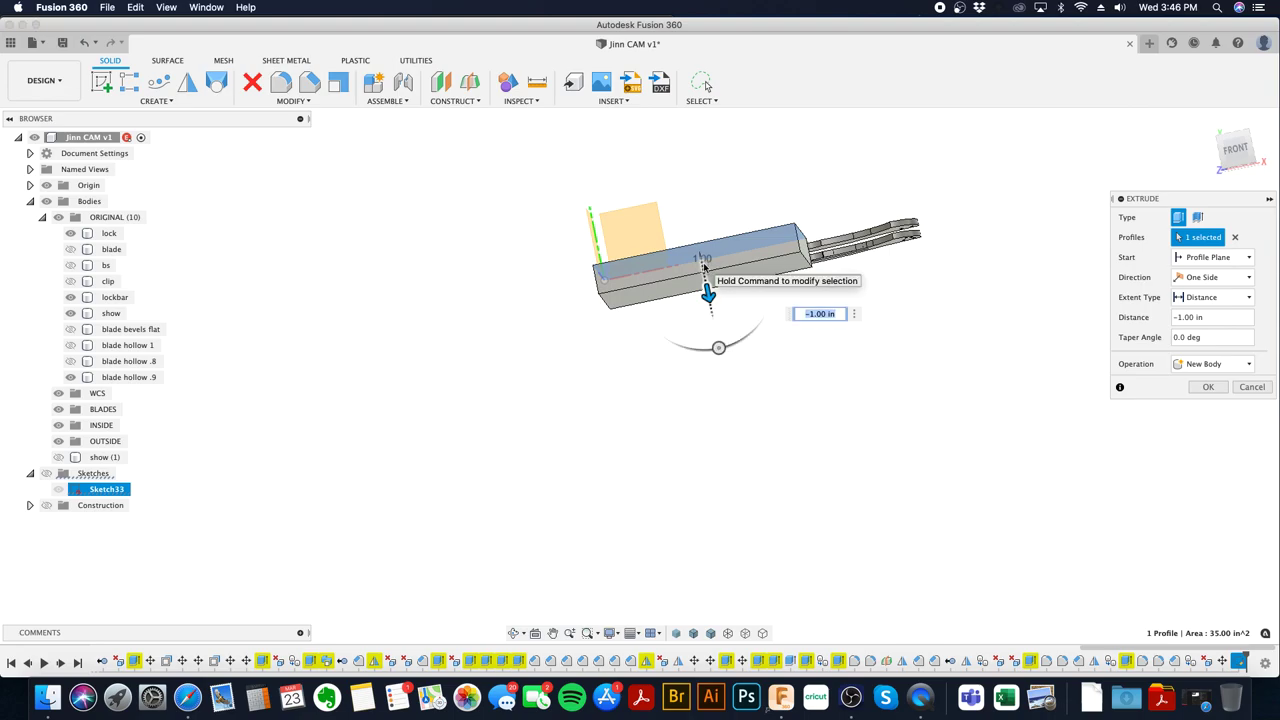
type("-.75")
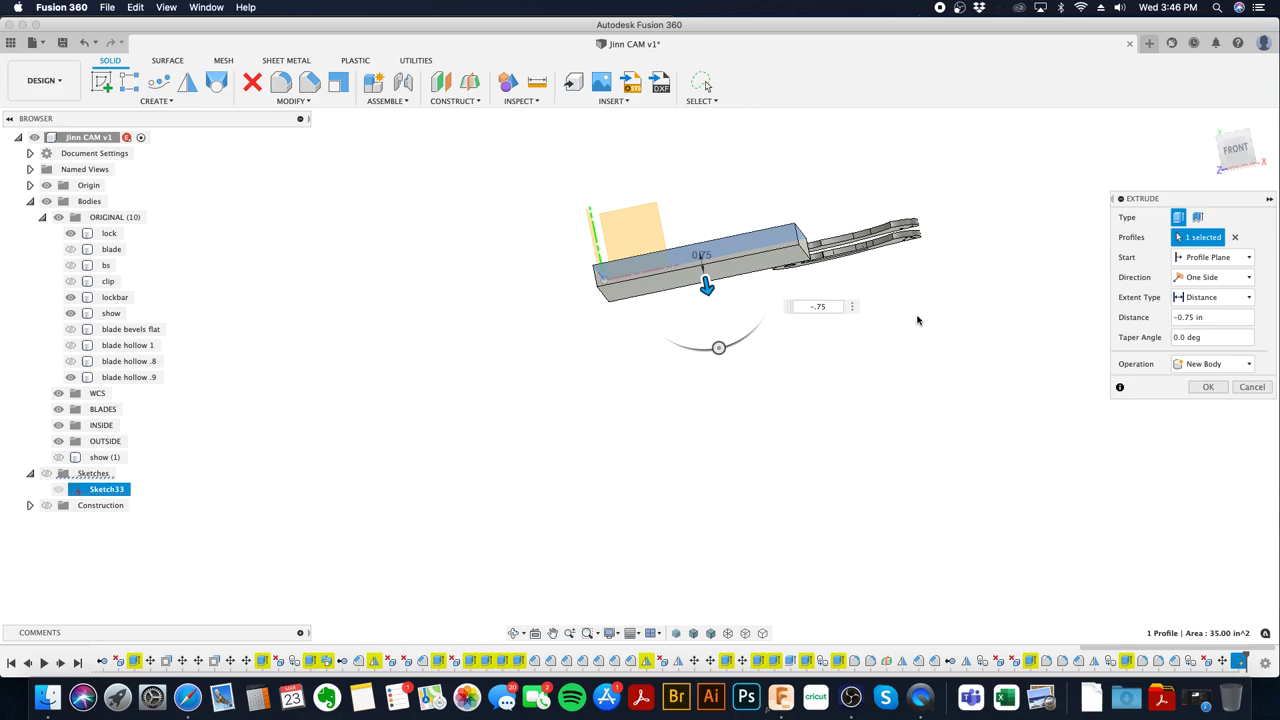
left_click(1208, 387)
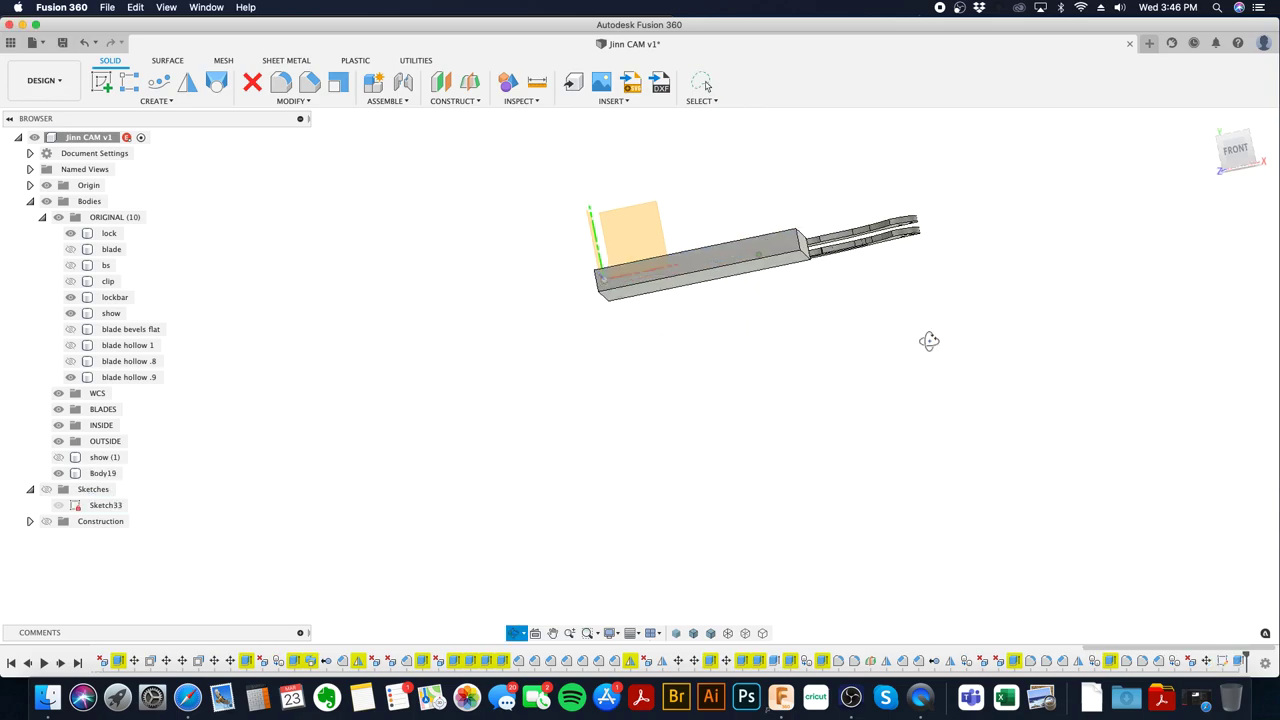
left_click_drag(929, 341, 934, 371)
key("Escape")
left_click(692, 268)
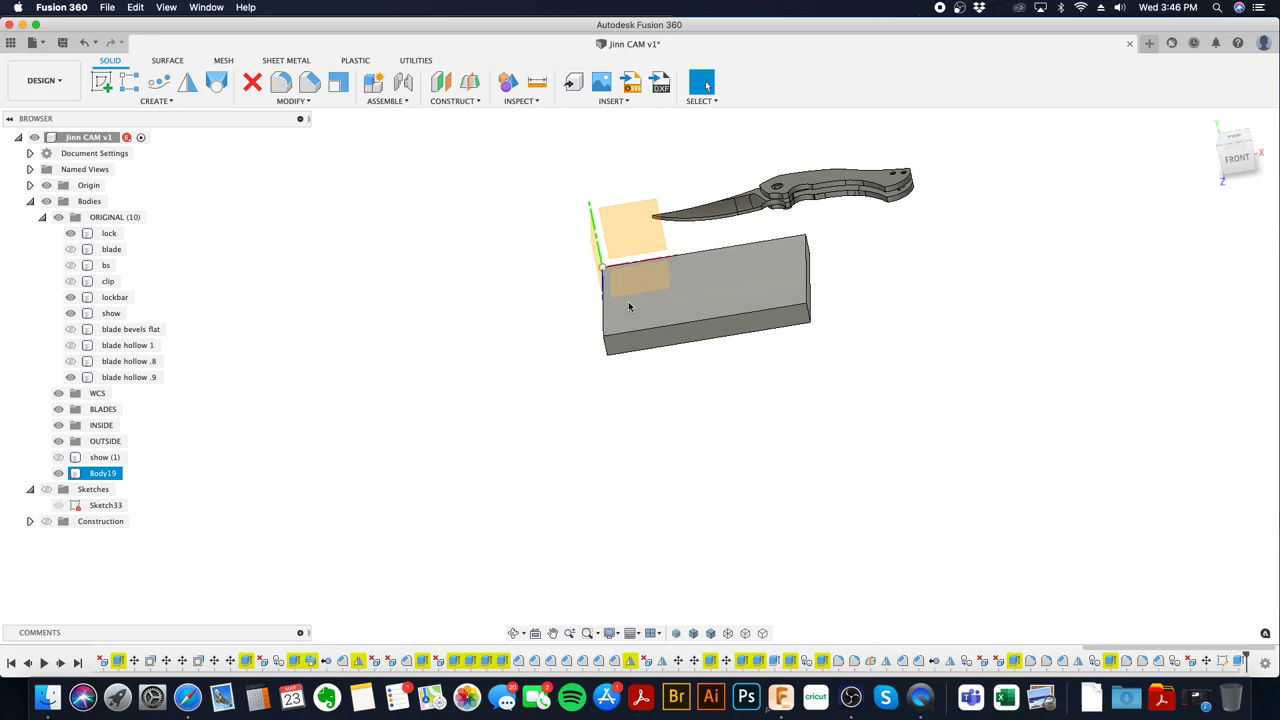
left_click(46, 185)
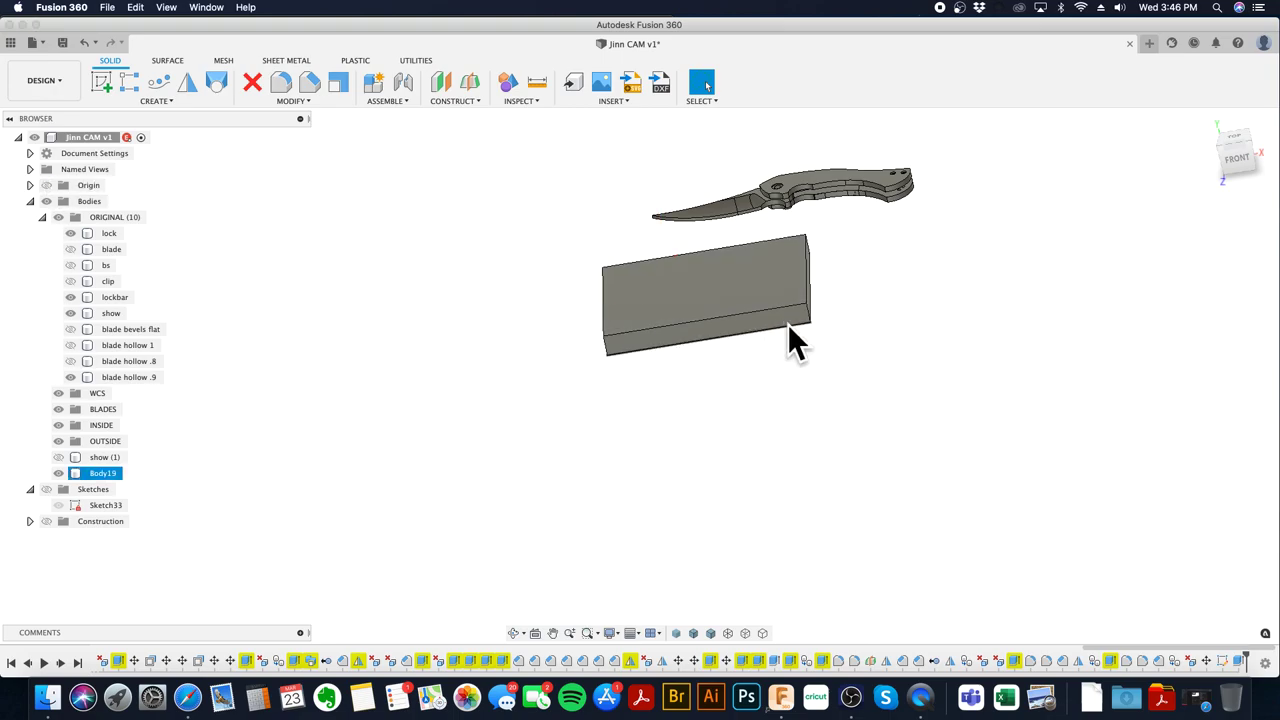
right_click(742, 283)
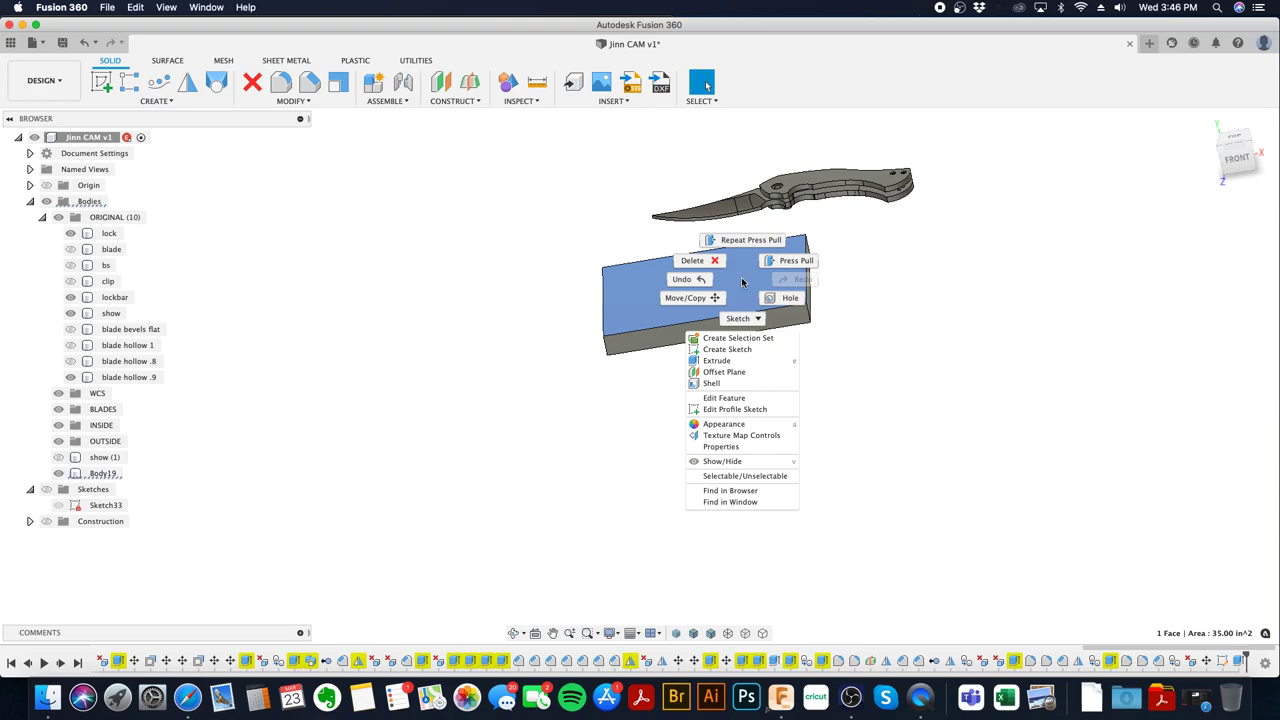
- On a new sketch on the block face, offset the outline 0.5 in inward and verify the 6 × 4 in lengths
left_click(738, 350)
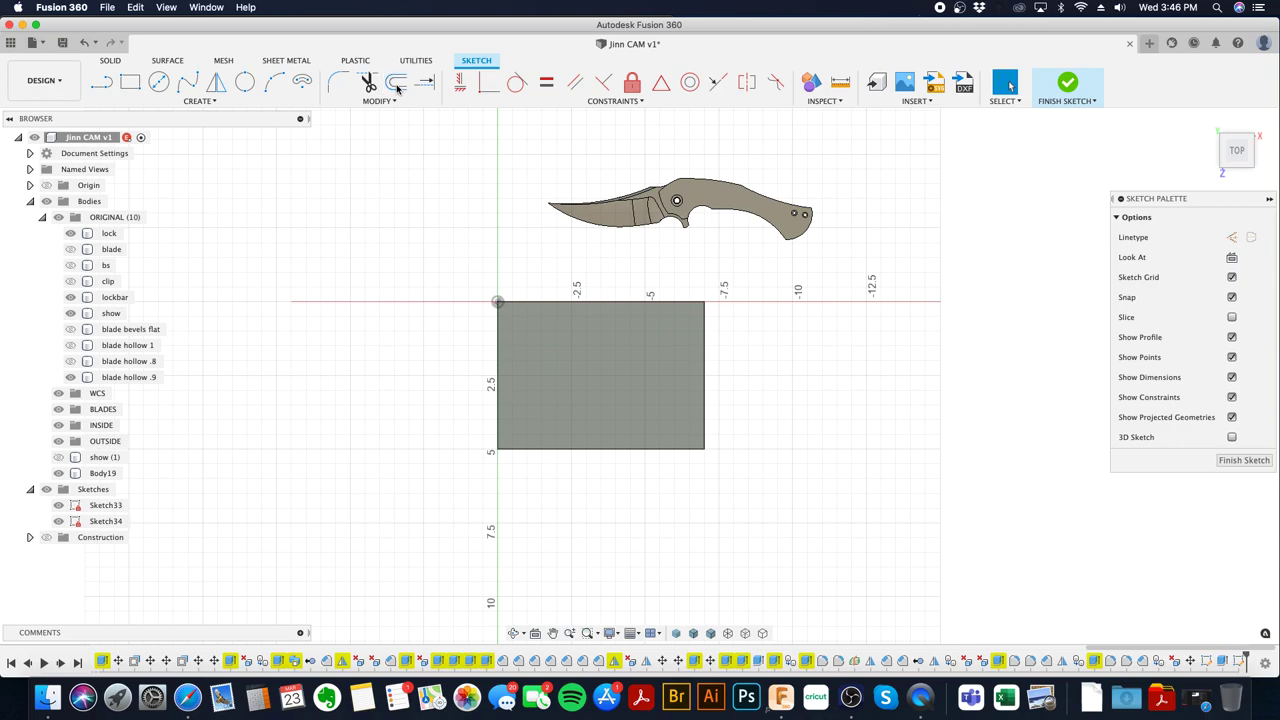
left_click(397, 88)
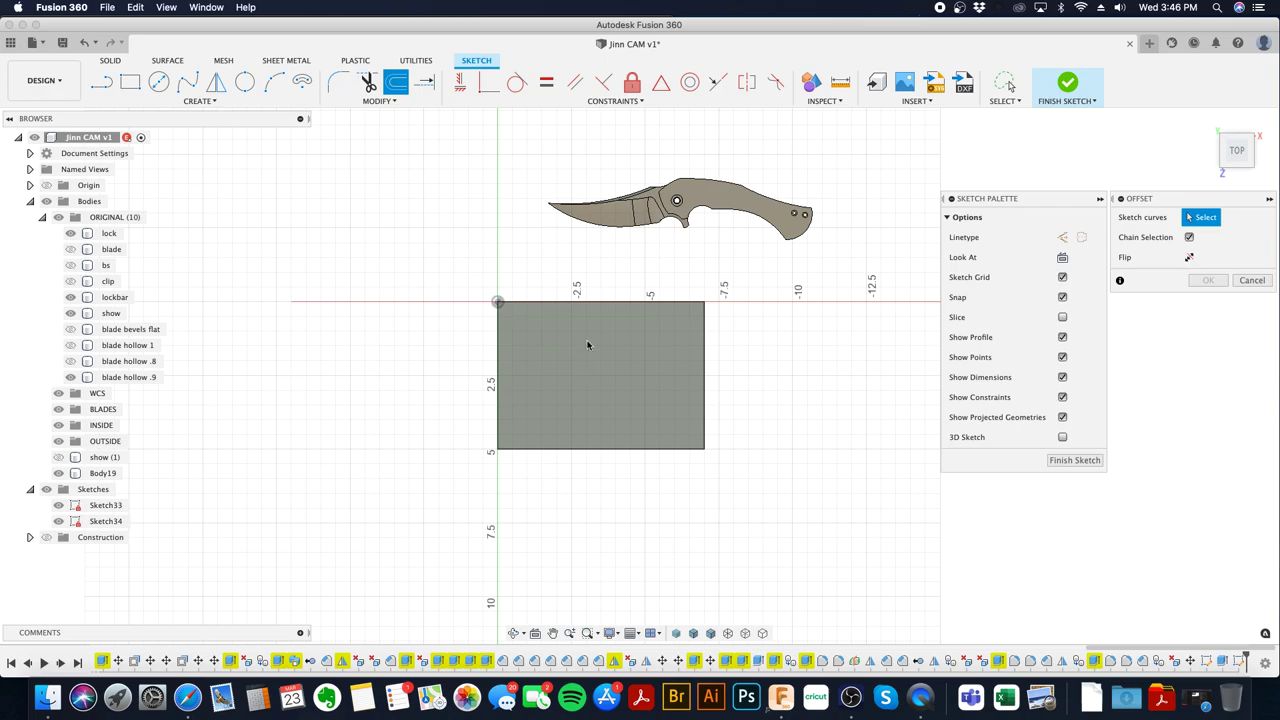
left_click(597, 302)
type("-.5")
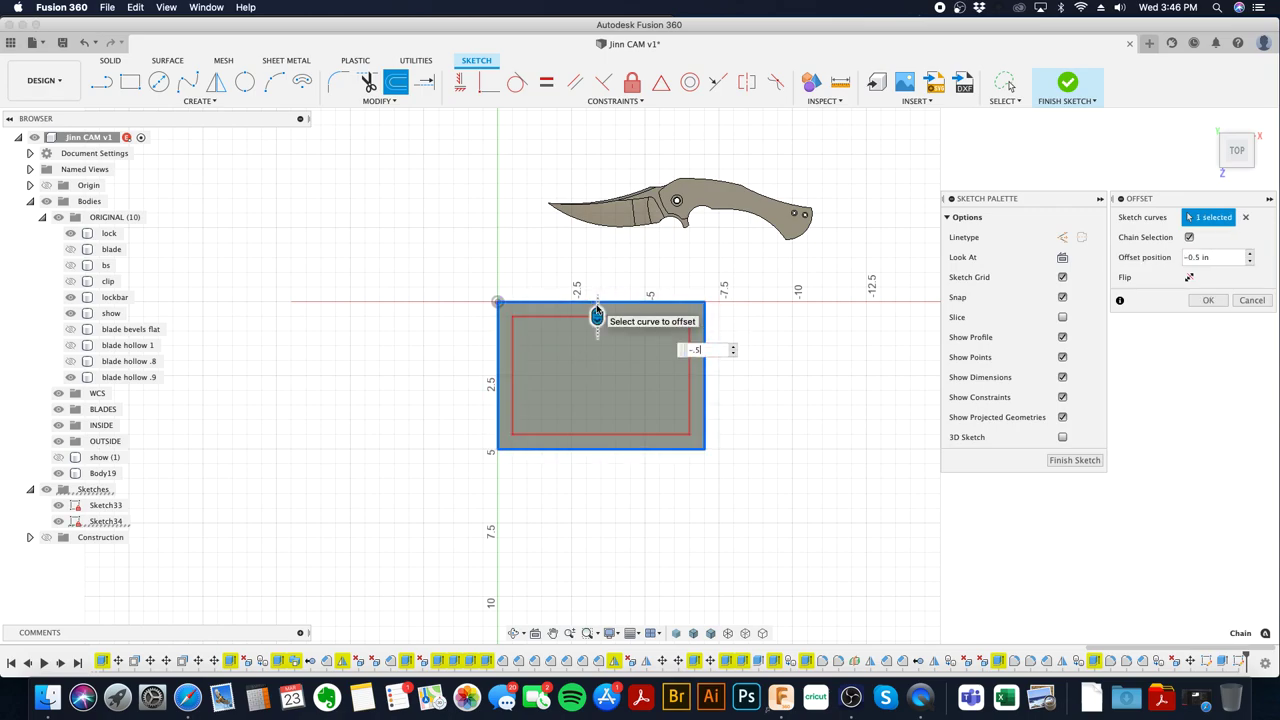
left_click(1208, 300)
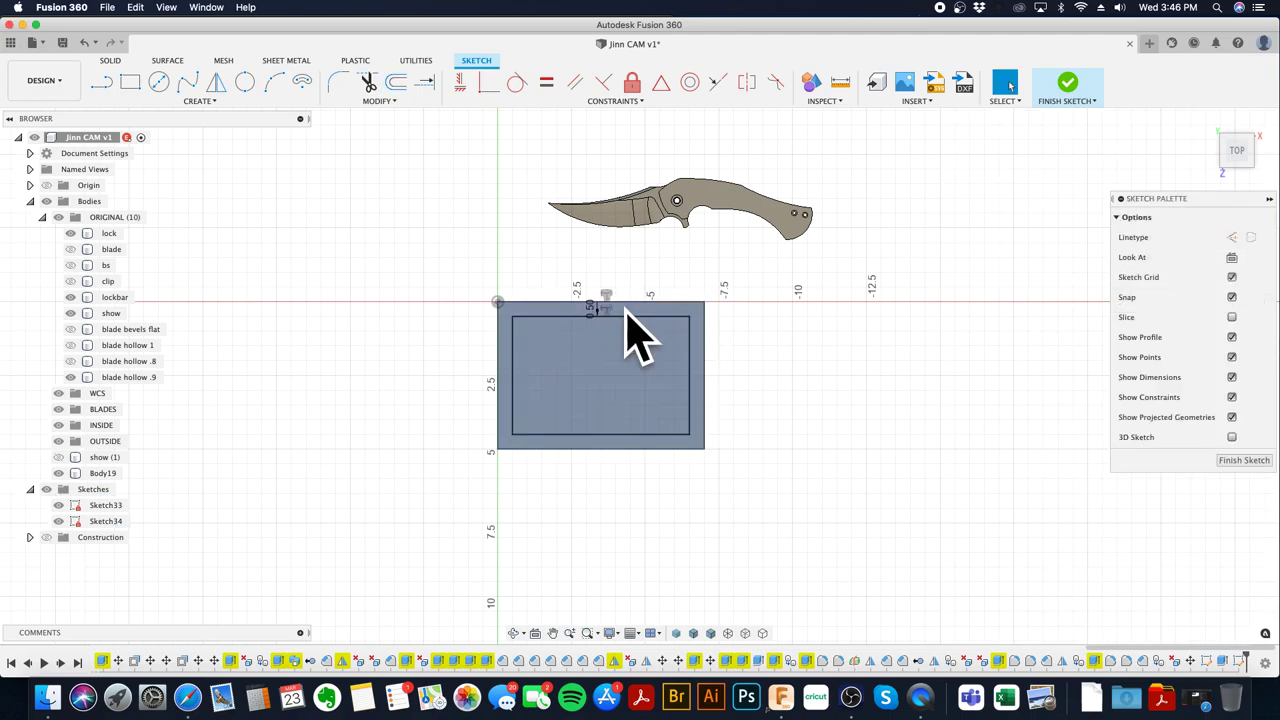
left_click(618, 318)
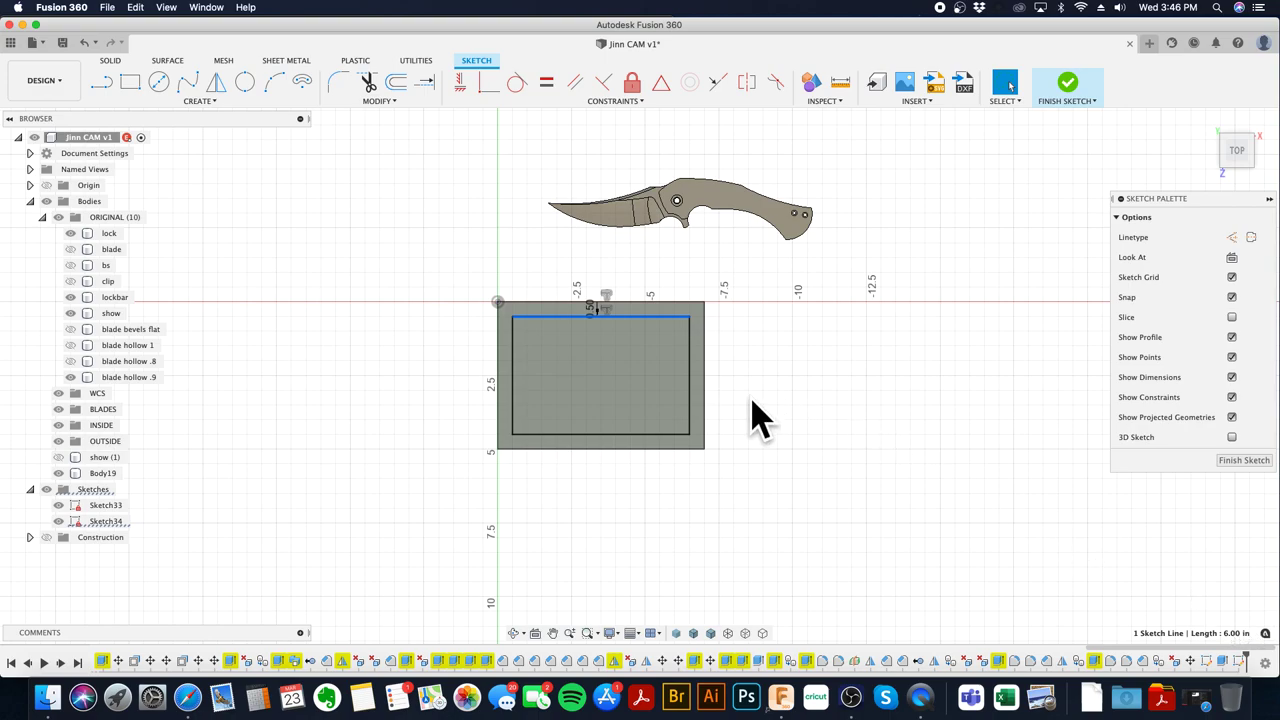
left_click(690, 380)
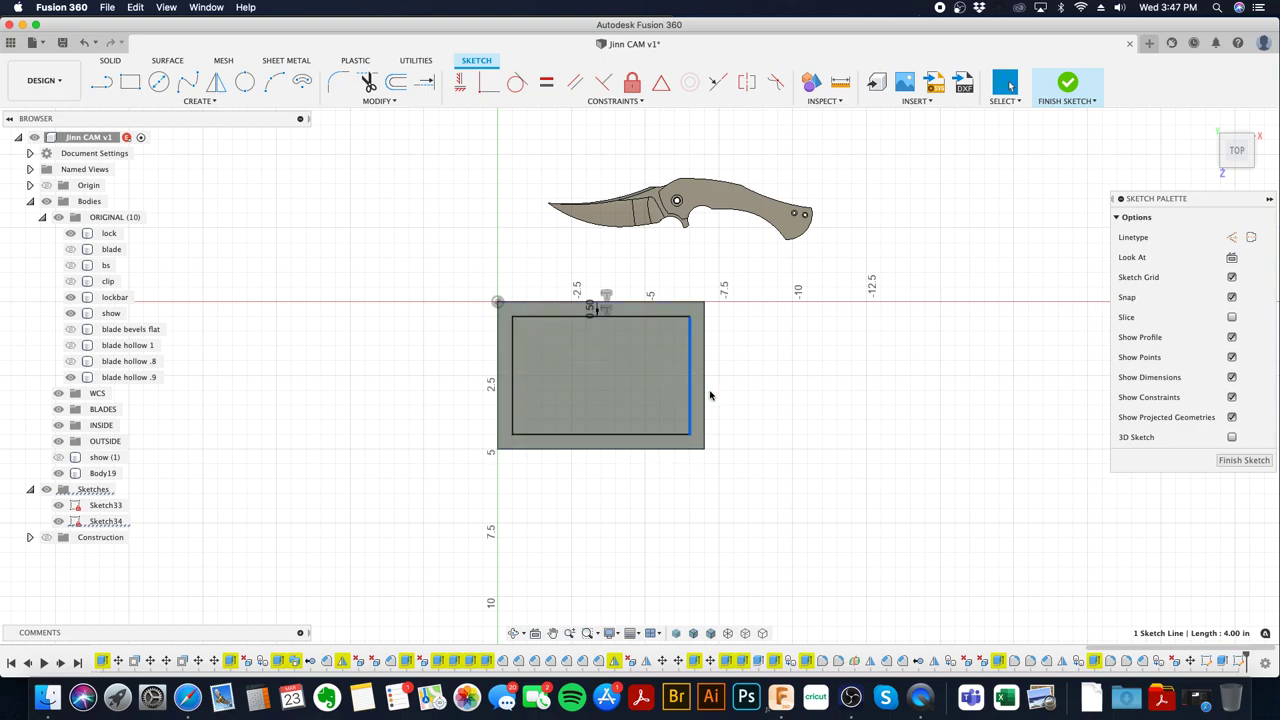
scroll(668, 389, "up", 3)
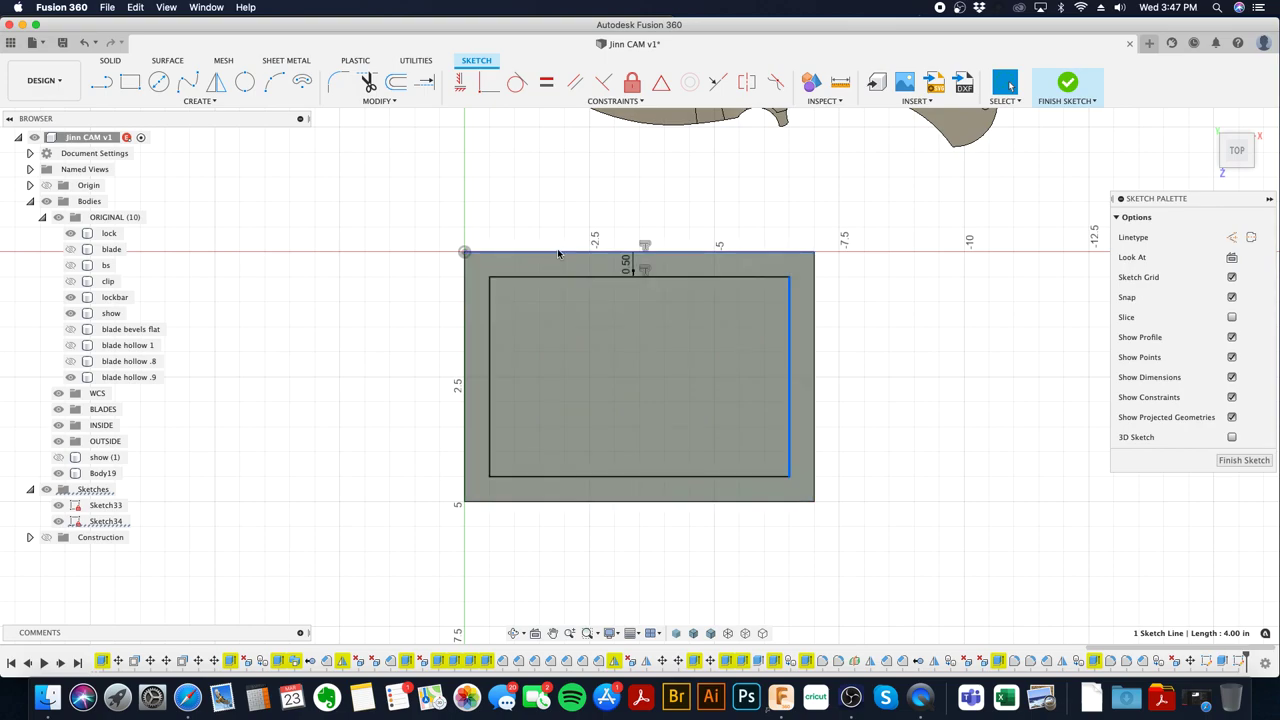
left_click(510, 292)
left_click(769, 299)
left_click(395, 82)
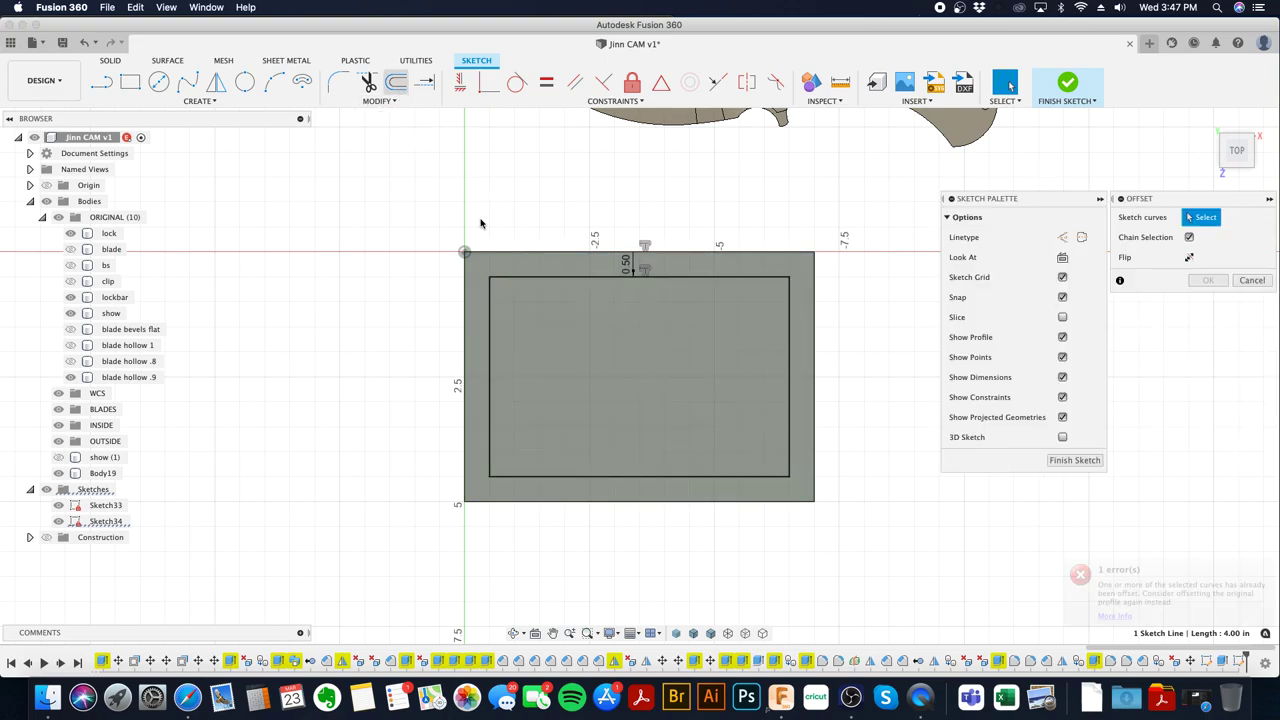
- Offset the block's outer outline -0.7 in inward, then change that offset dimension to -0.65 in
left_click(516, 278)
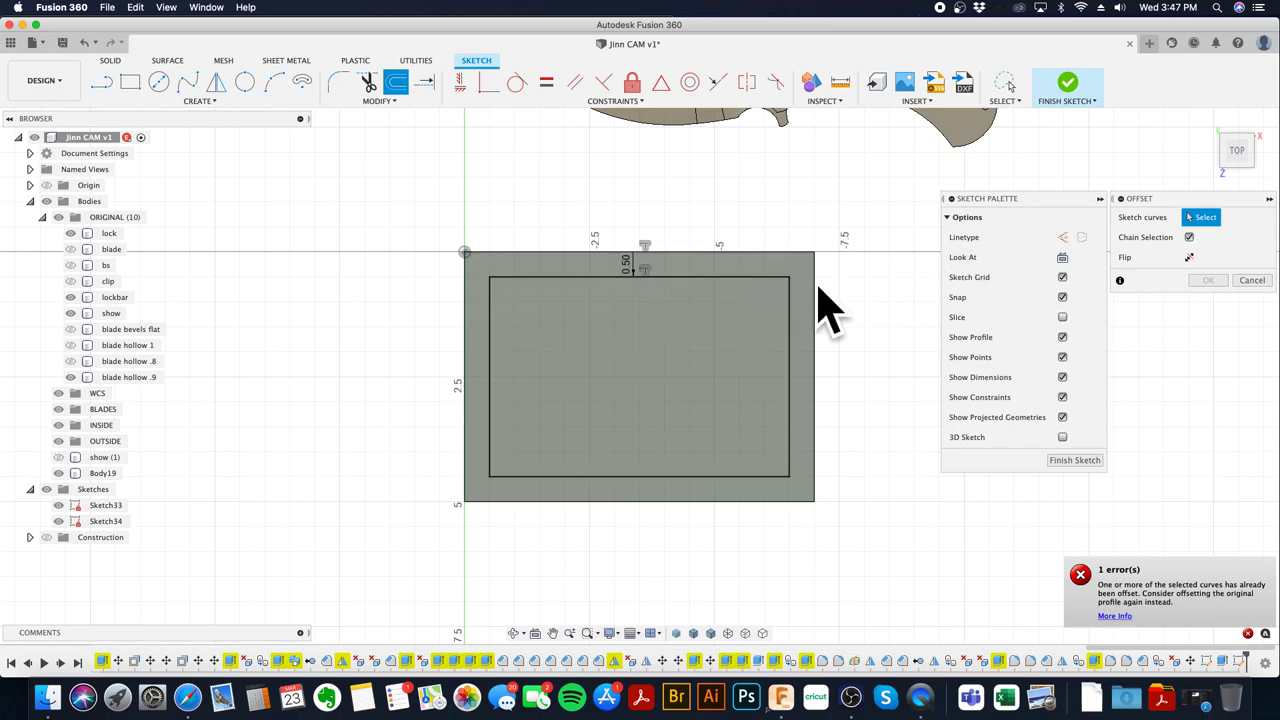
left_click(730, 278)
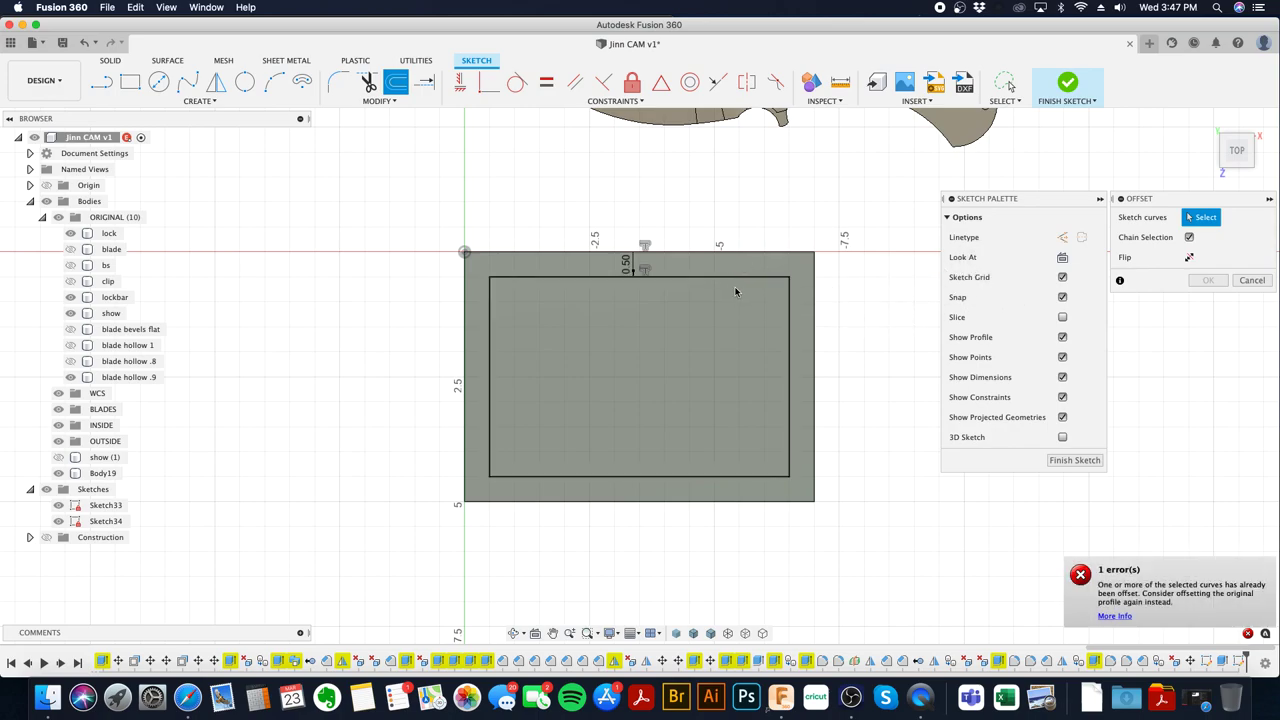
left_click(753, 252)
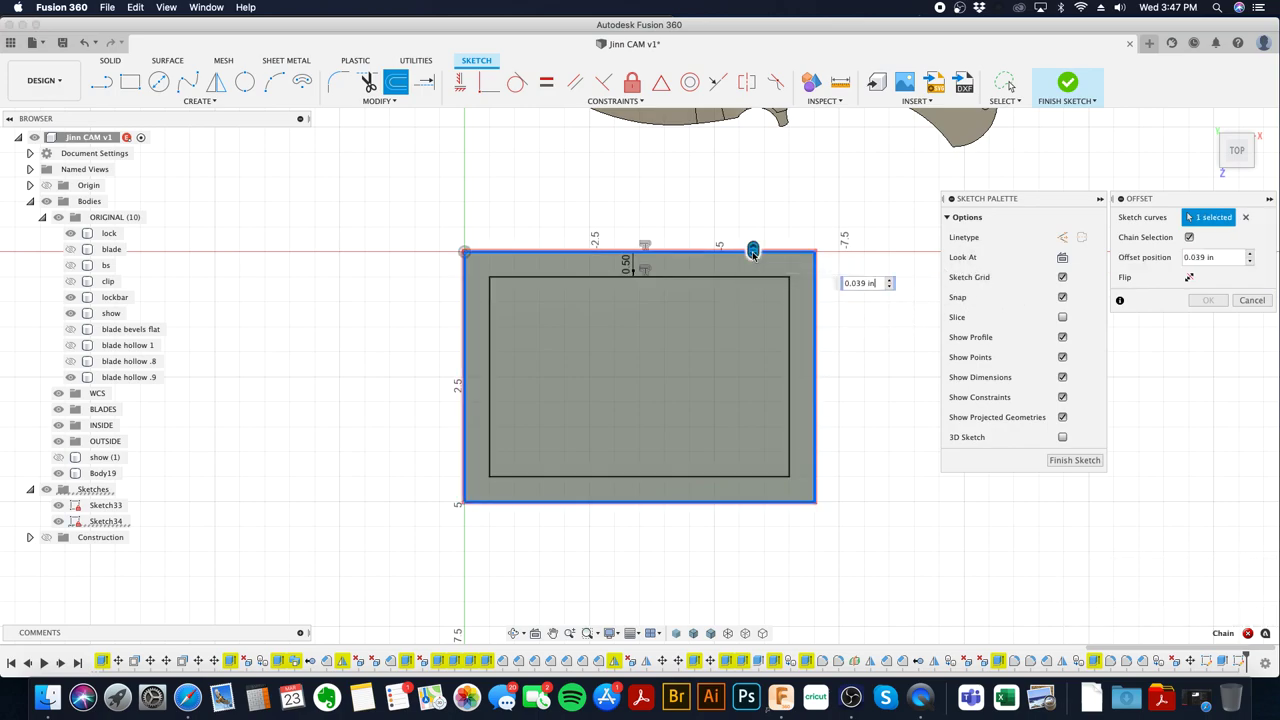
left_click_drag(753, 252, 753, 284)
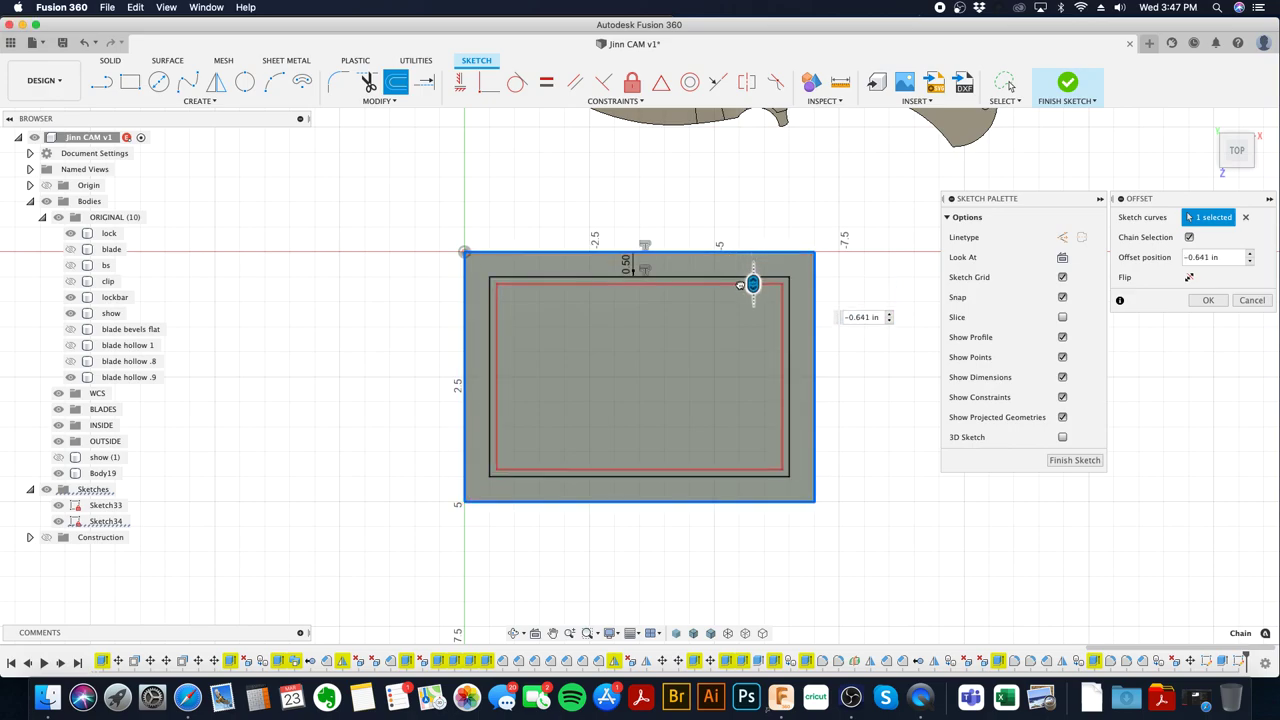
type("-.7")
key("Return")
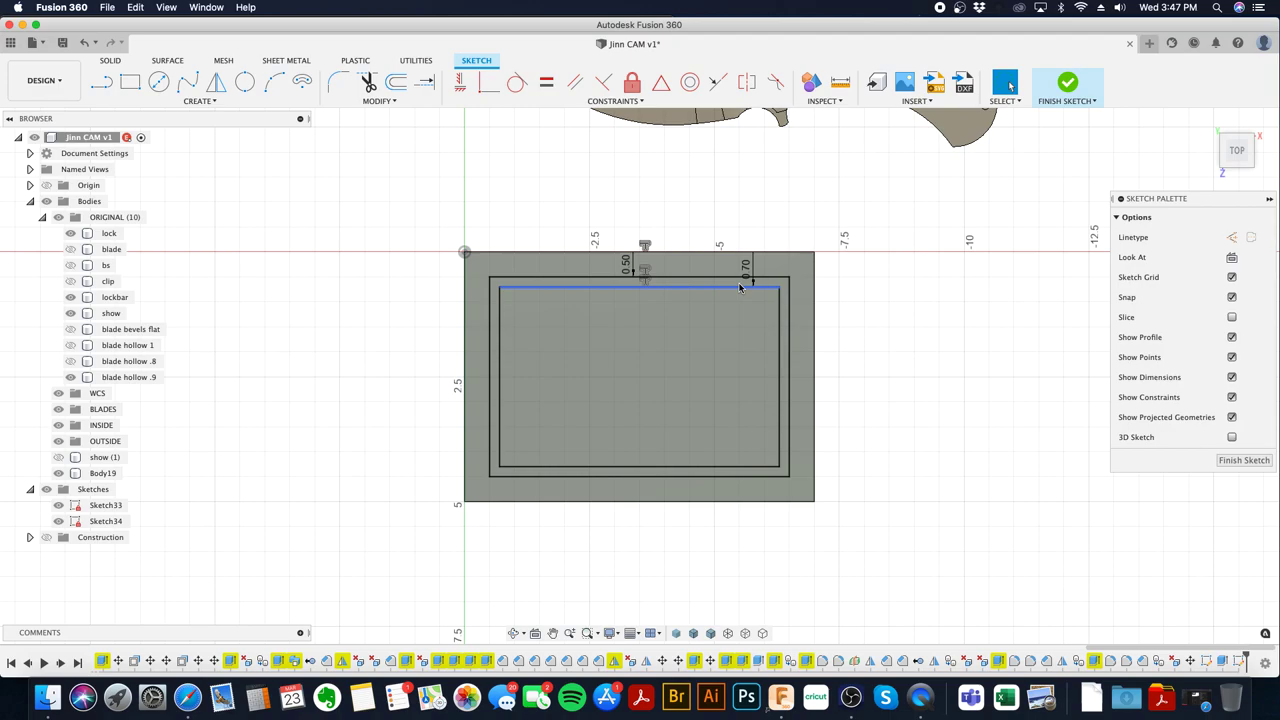
scroll(739, 287, "up", 3)
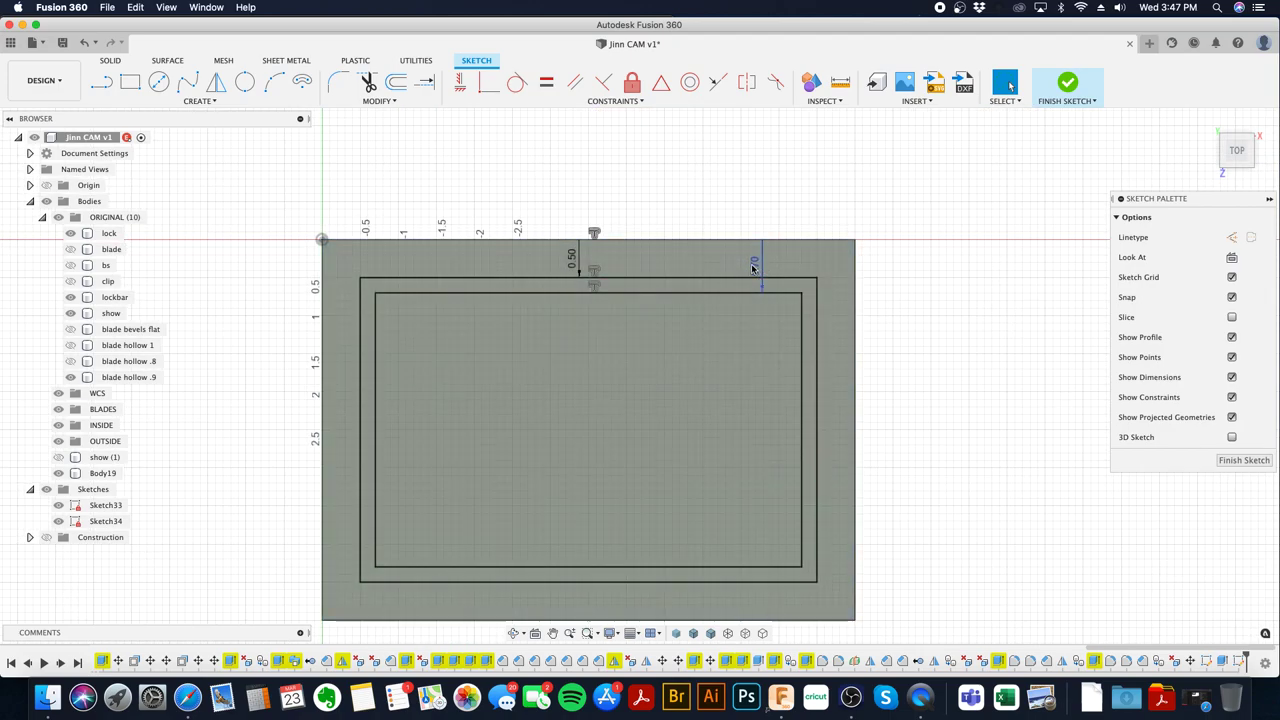
double_click(754, 268)
type("-.65")
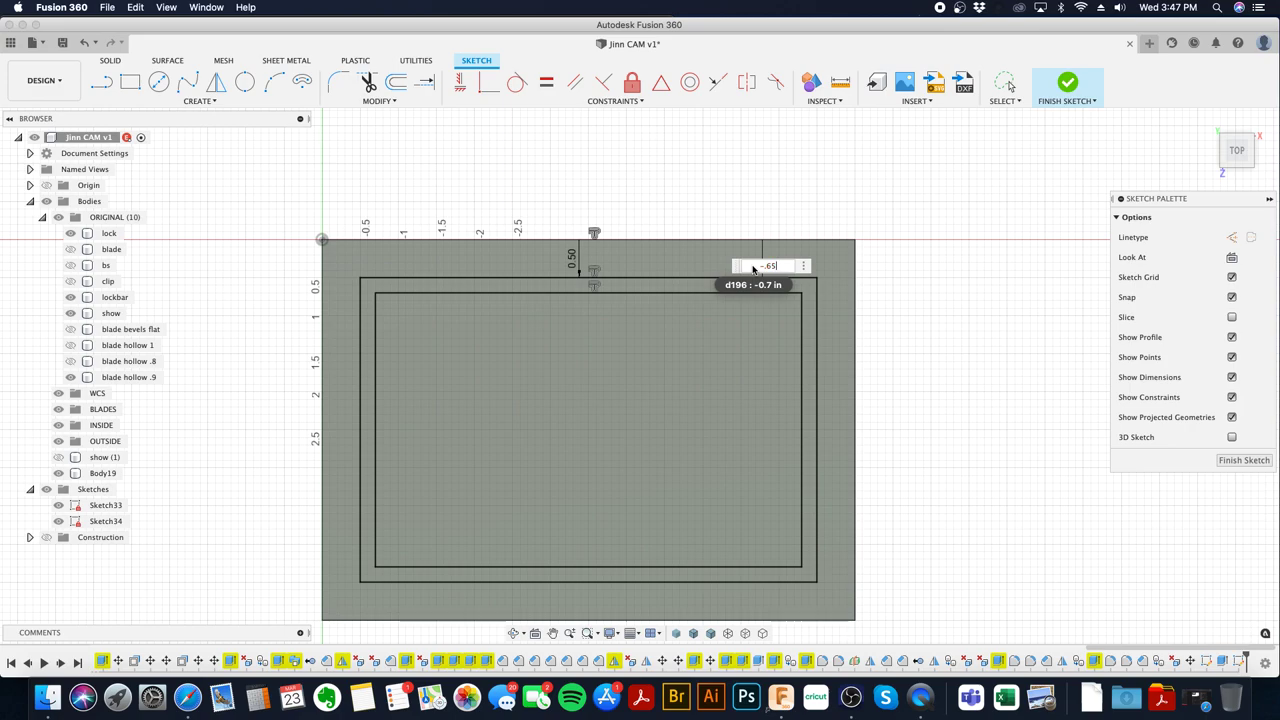
key("Return")
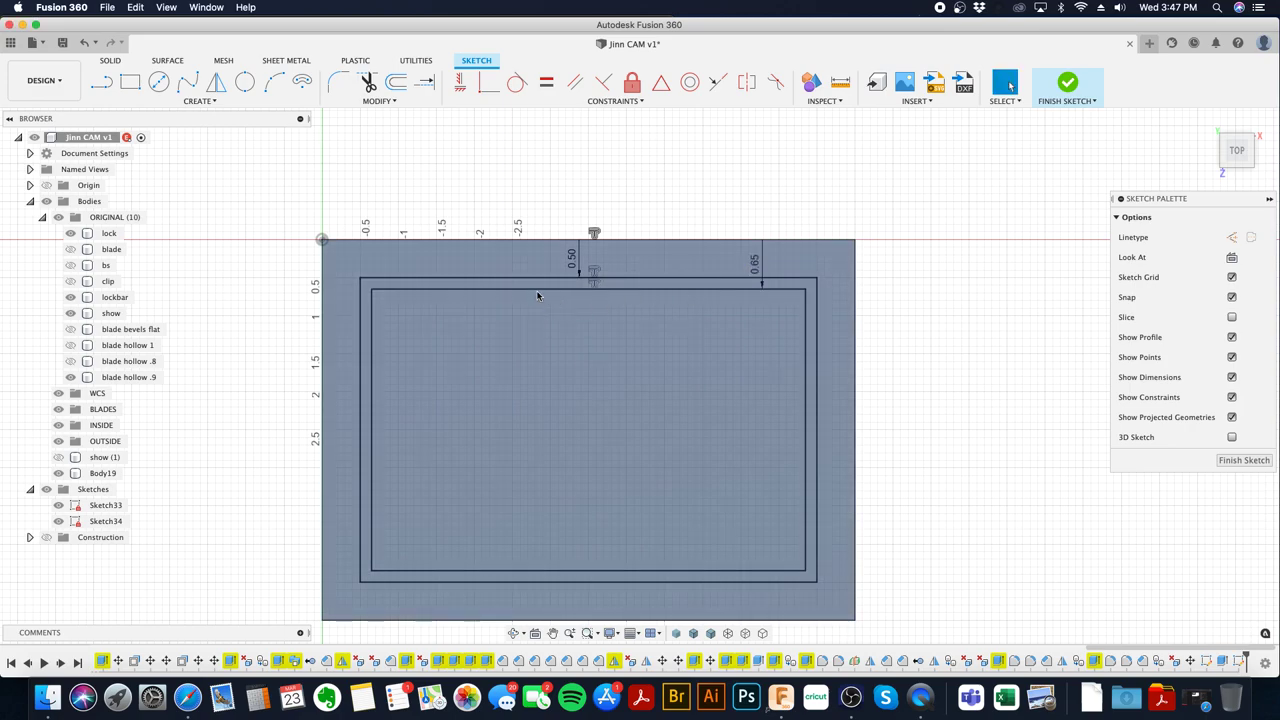
left_click(159, 81)
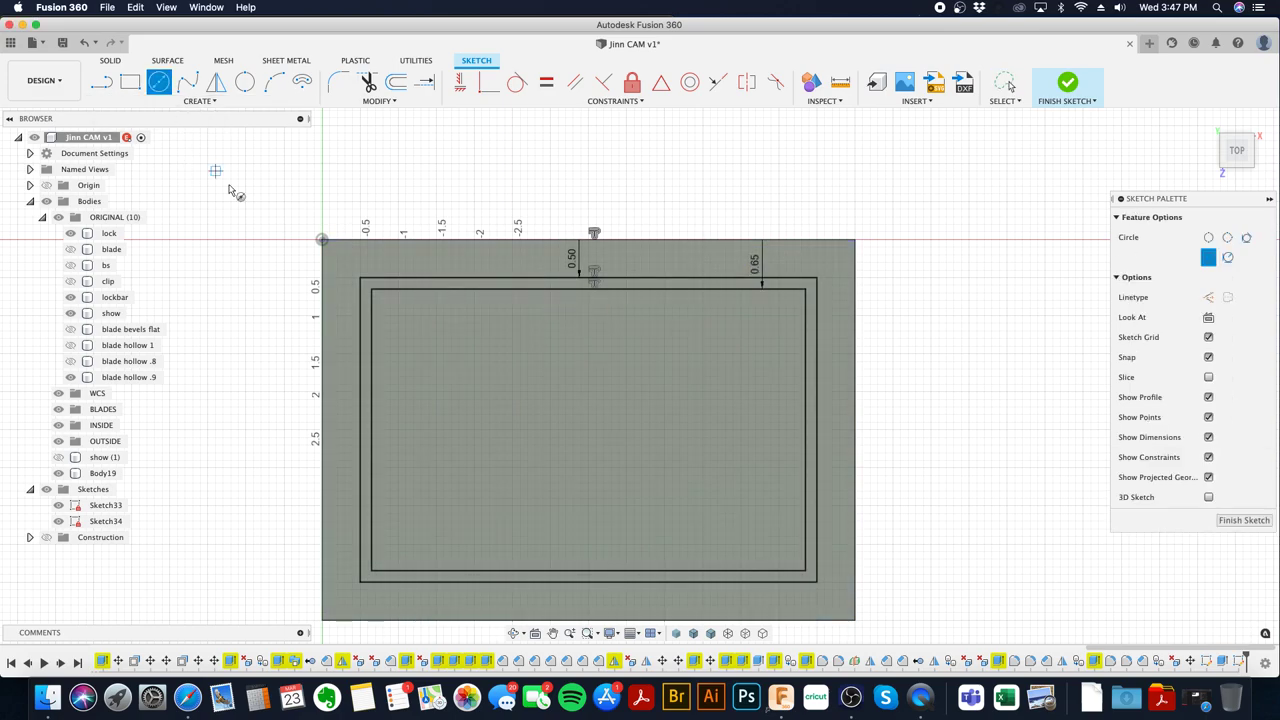
- Draw four Ø0.11 in circles centred on the 0.65 in rectangle's corners
left_click(372, 291)
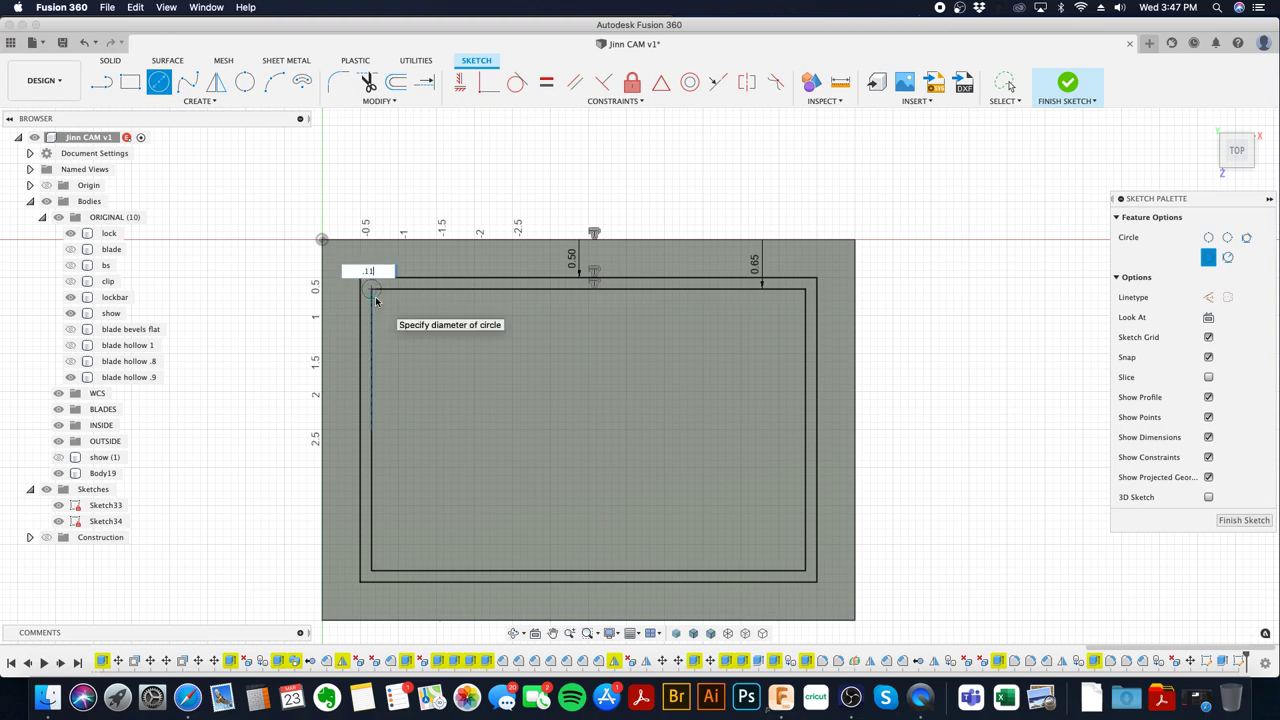
type(".11")
key("Return")
key("Return")
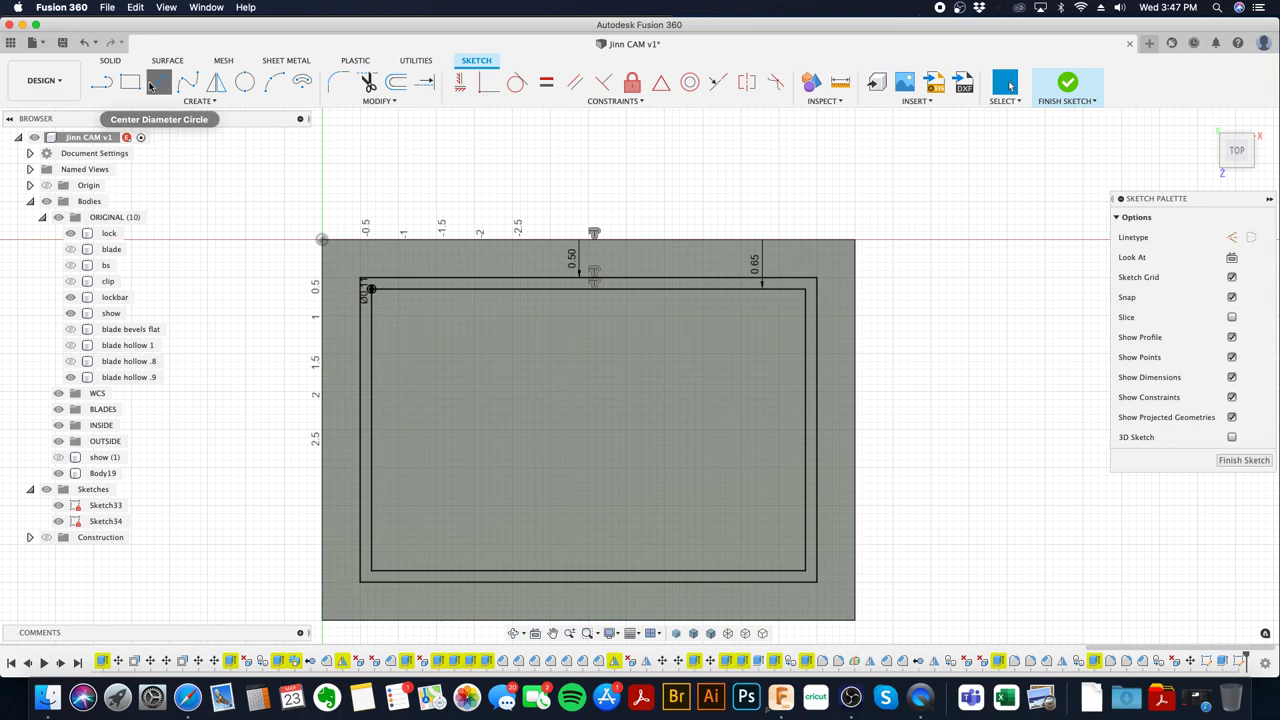
left_click(152, 85)
left_click(805, 292)
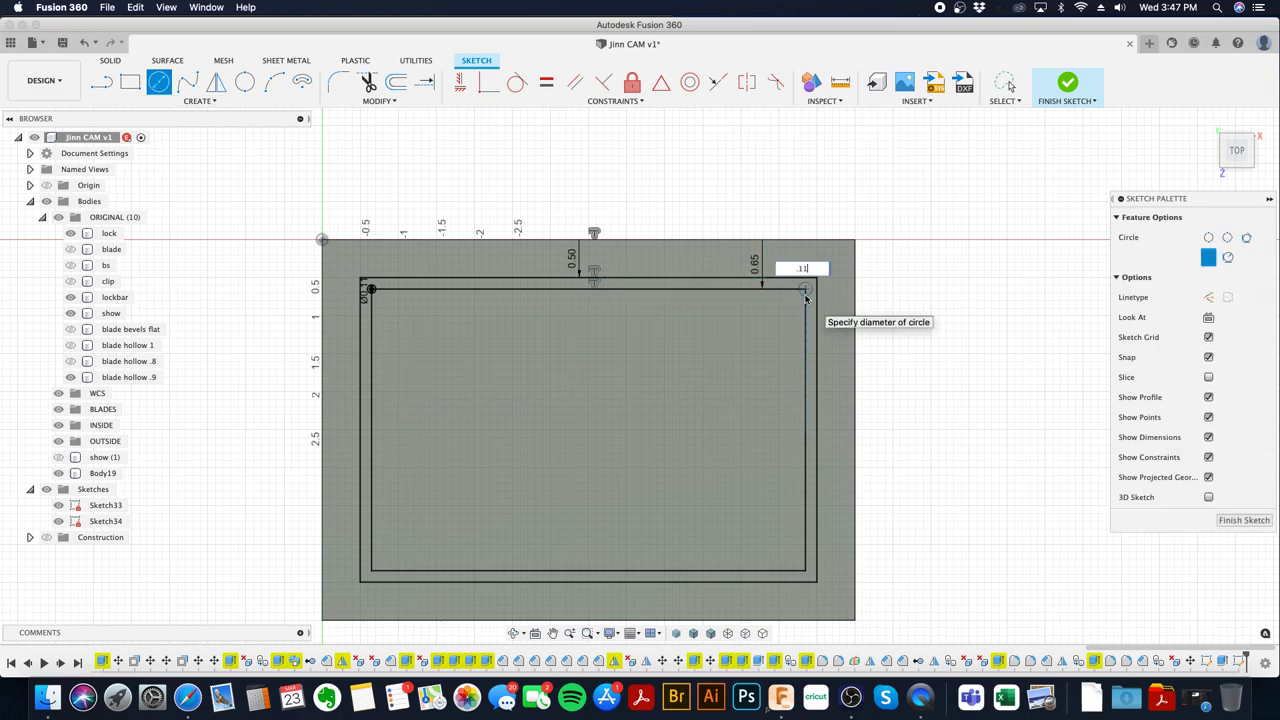
type(".11")
key("Return")
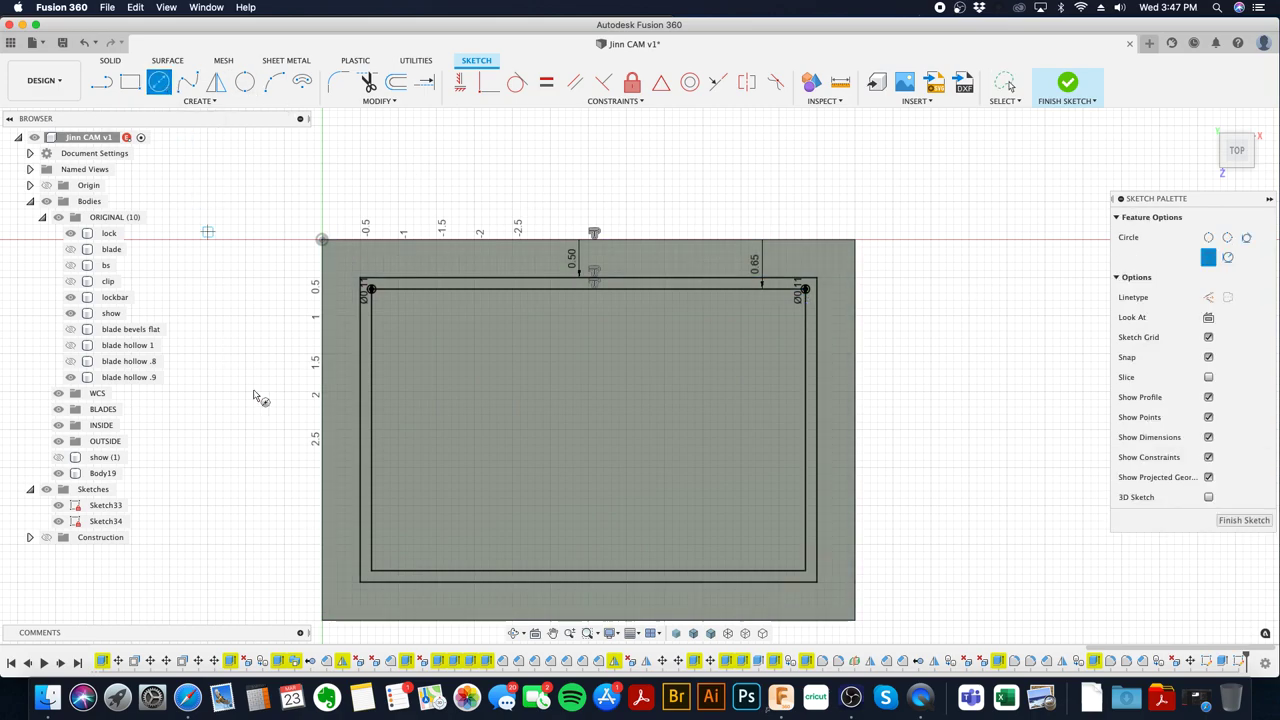
left_click(371, 571)
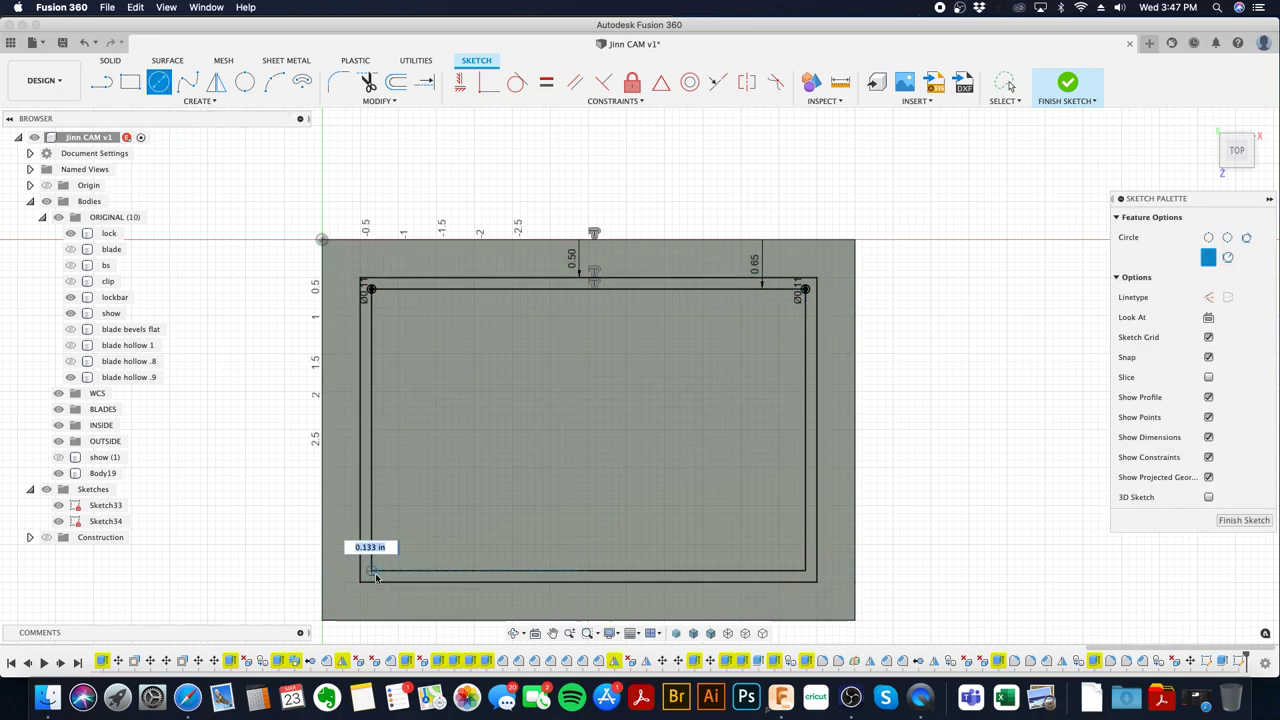
type(".11")
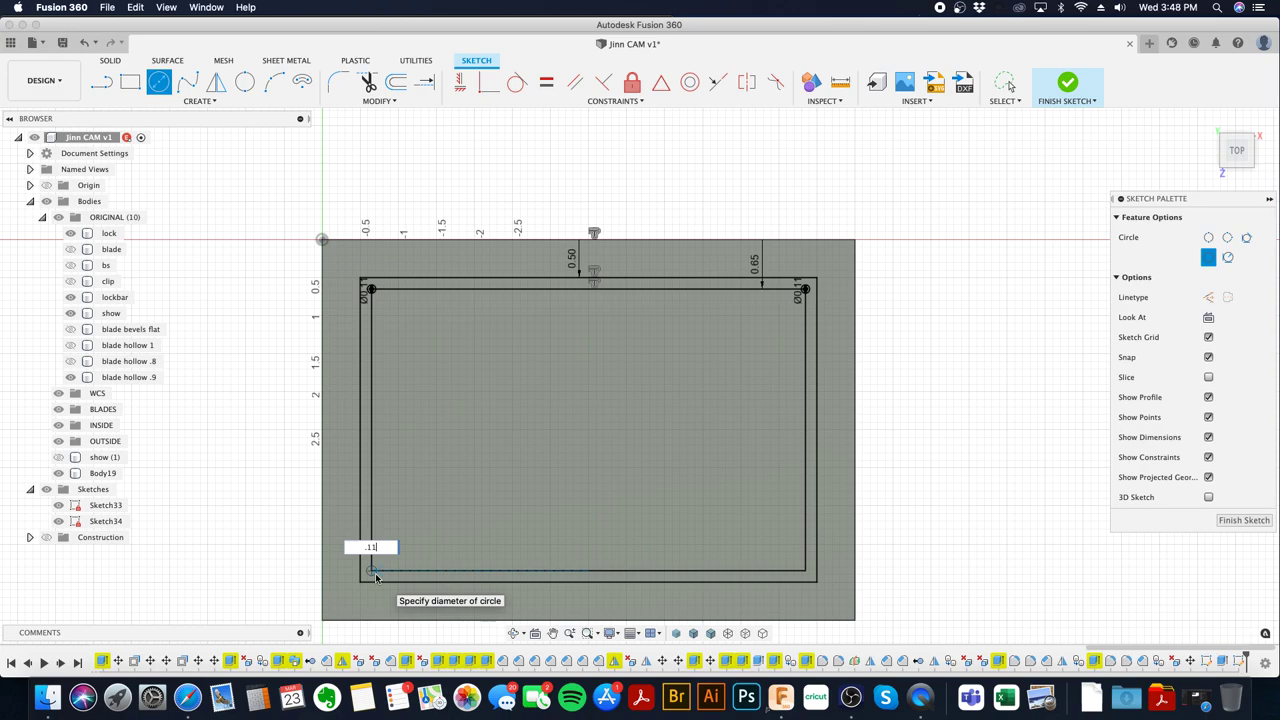
key("Return")
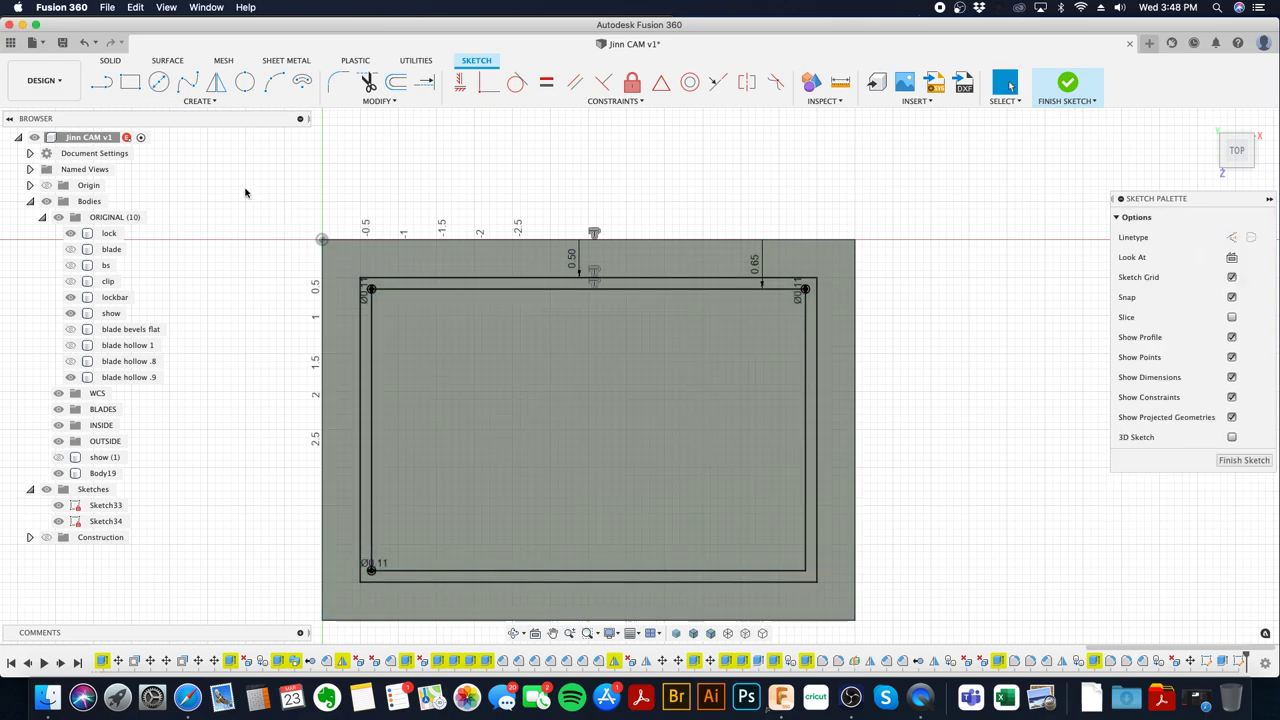
left_click(805, 570)
key("BackSpace")
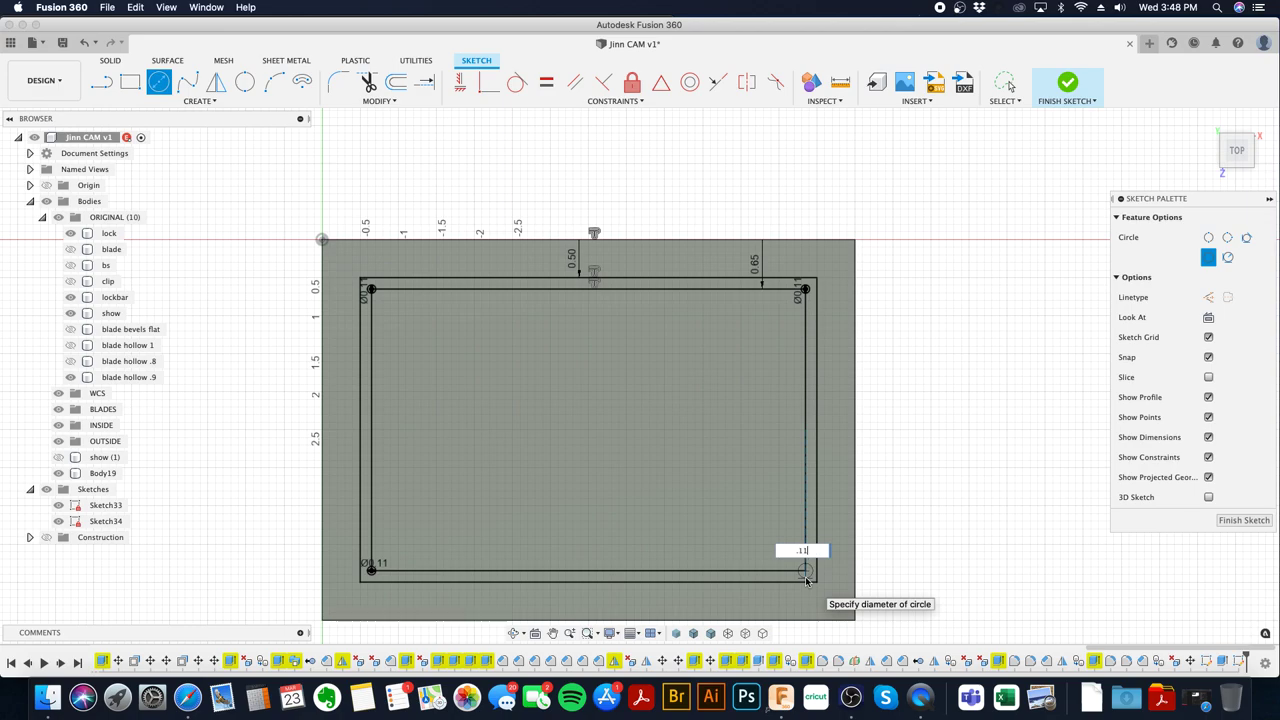
key("Return")
key("Escape")
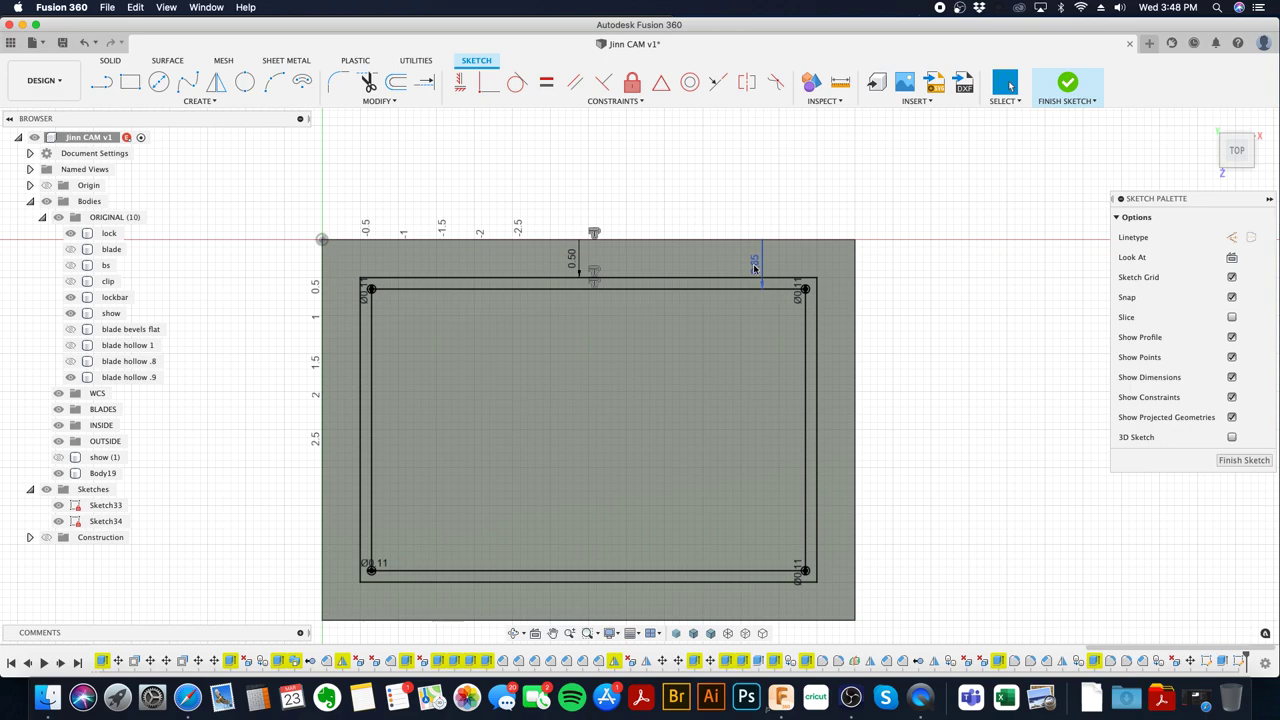
- Draw an extra 0.221 in circle at the top-left corner, then remove it
left_click(159, 81)
scroll(370, 287, "up", 2)
left_click(371, 290)
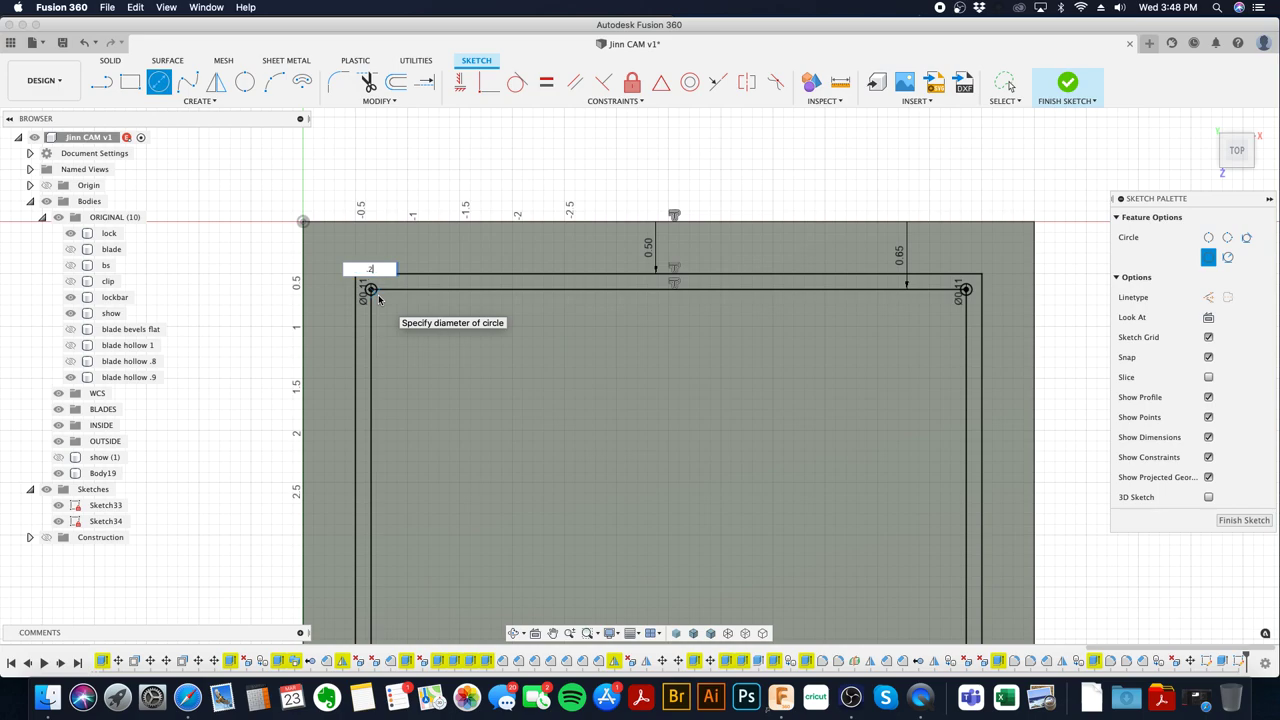
key("Return")
key("Escape")
left_click(357, 300)
left_click(390, 306)
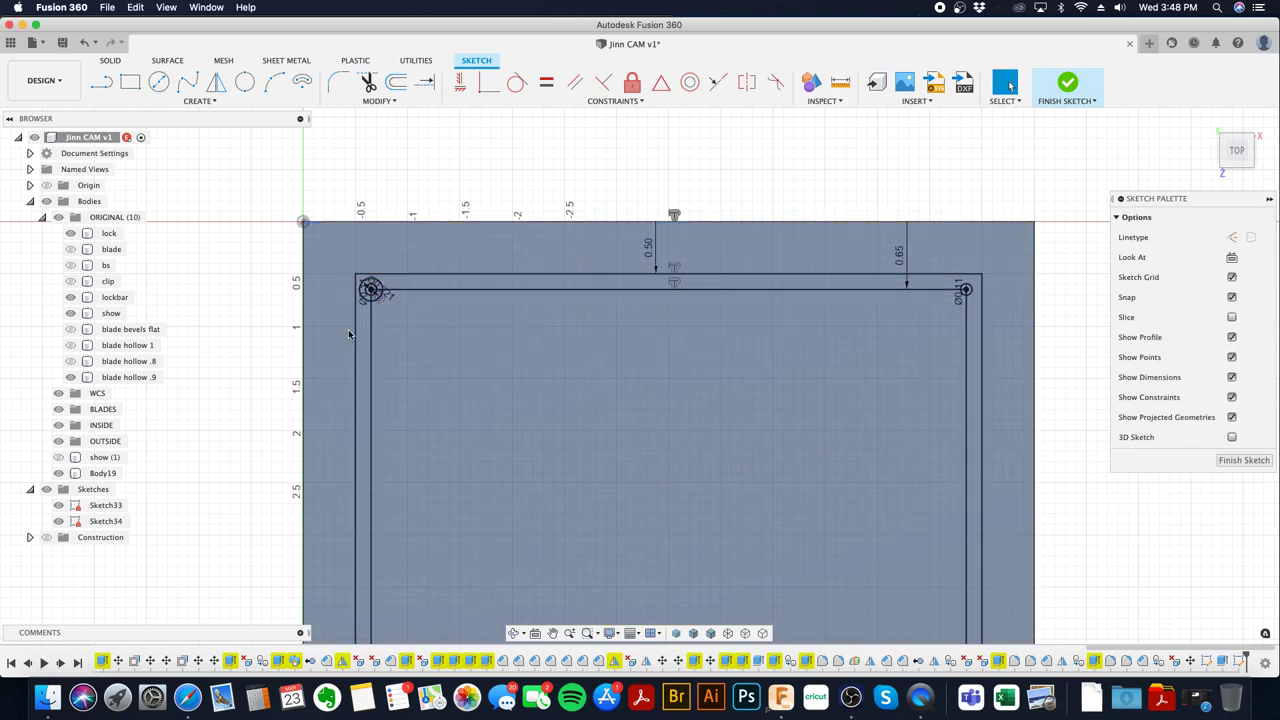
left_click(378, 302)
scroll(378, 300, "up", 2)
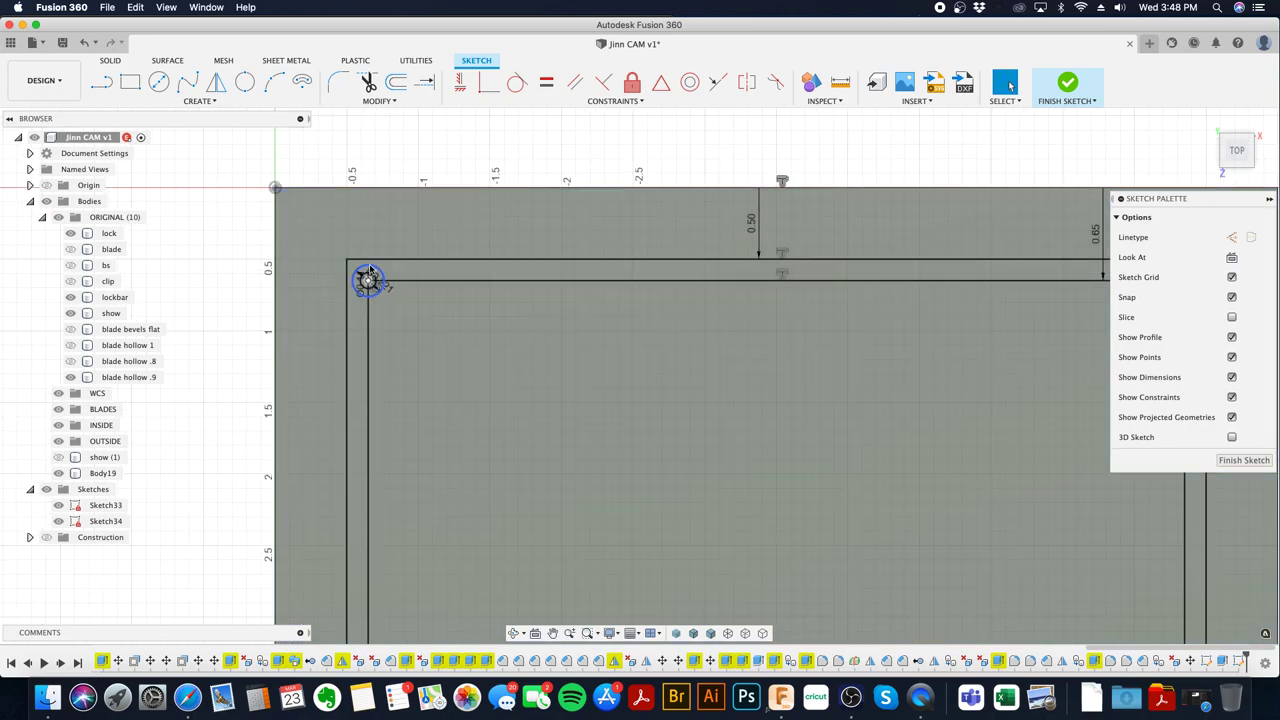
left_click(369, 272)
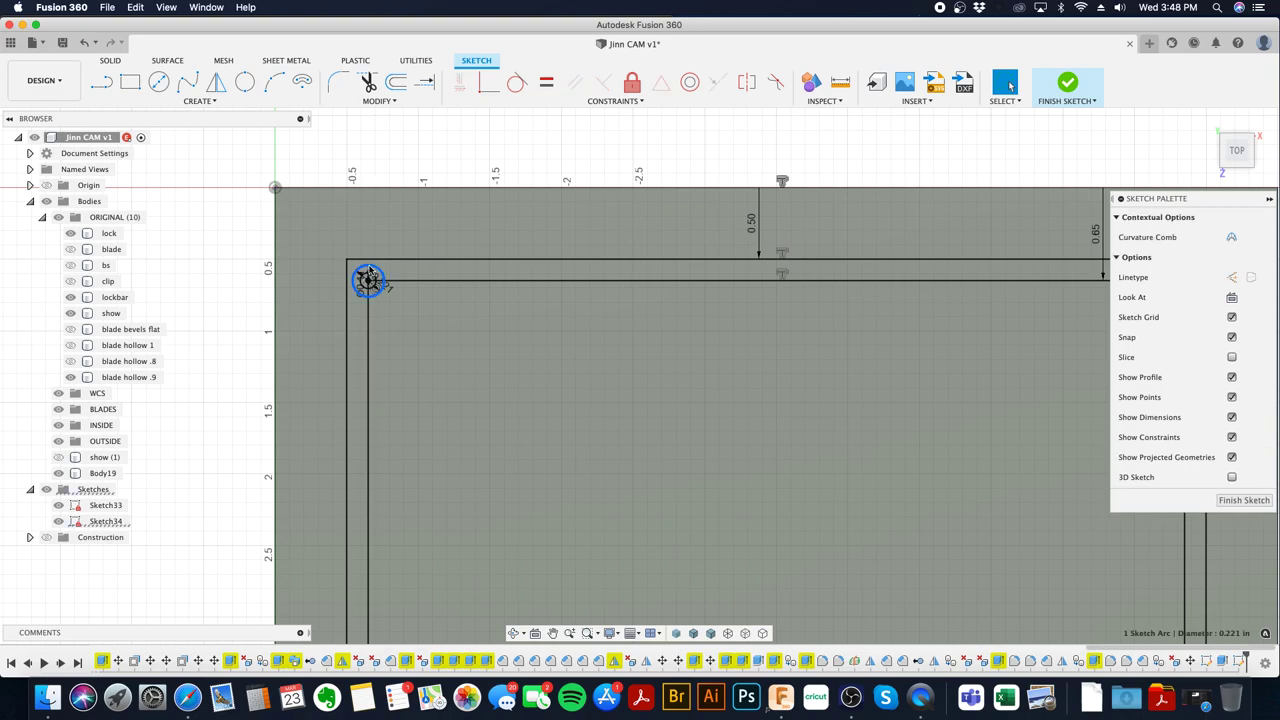
key("Escape")
- Delete the top, left, right and bottom lines of the 0.65 in rectangle
left_click(378, 280)
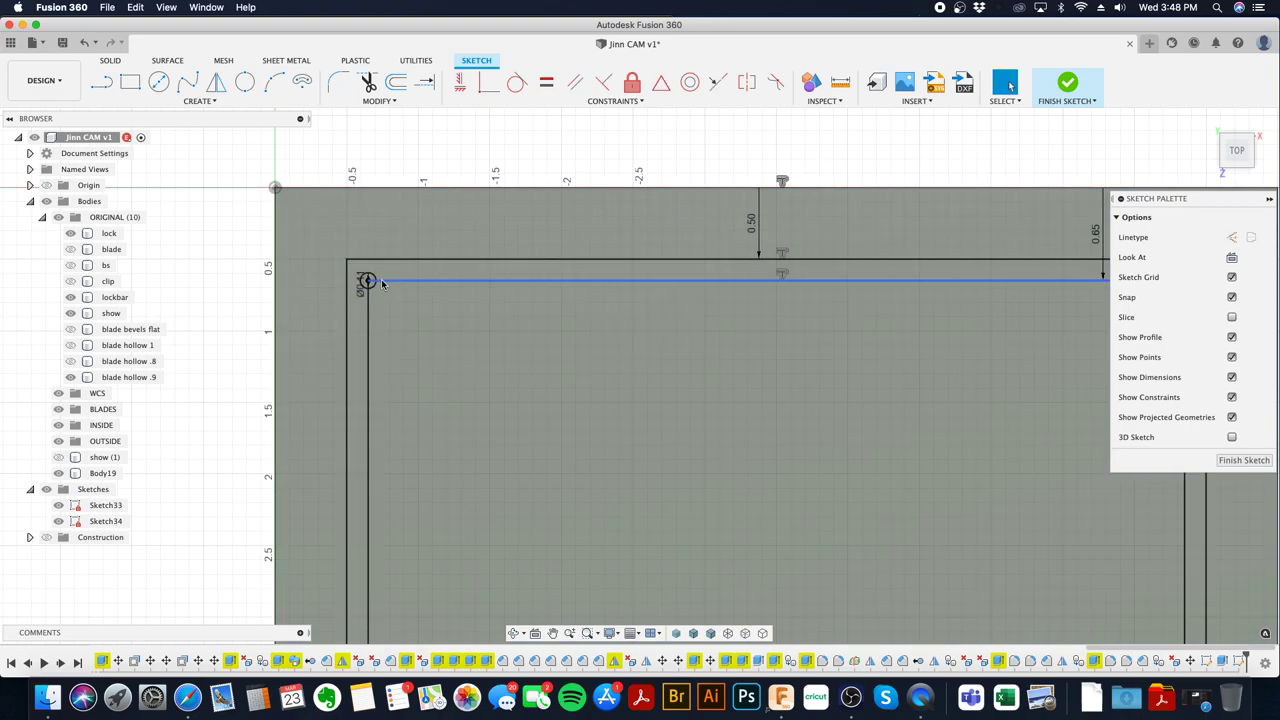
key("Delete")
left_click(369, 324)
key("Delete")
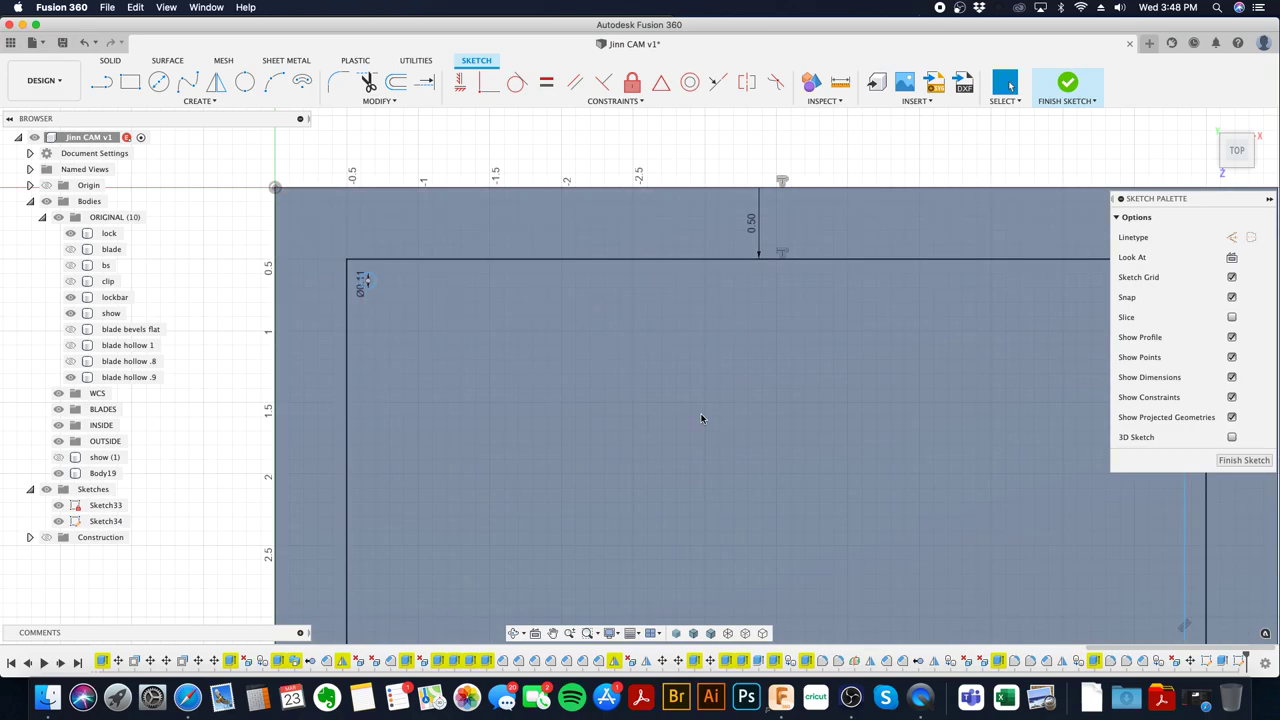
scroll(703, 420, "down", 3)
left_click(1000, 405)
key("Delete")
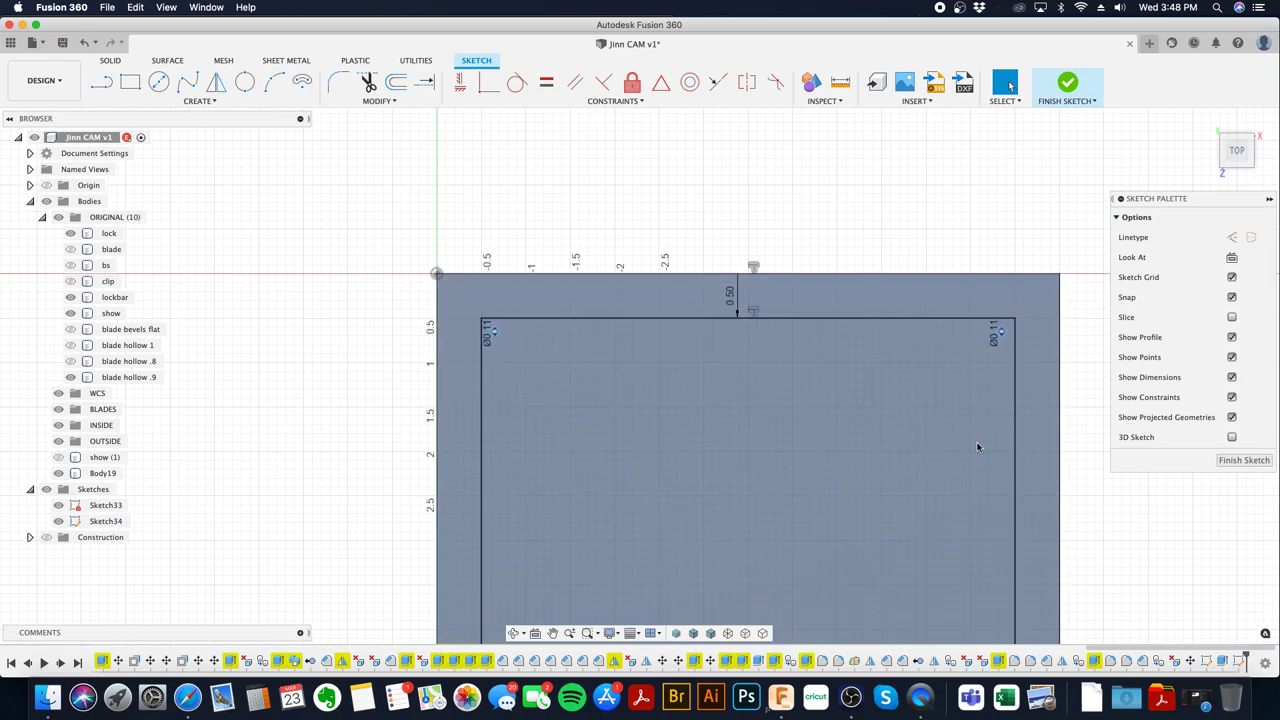
scroll(975, 450, "down", 2)
left_click(904, 614)
key("Delete")
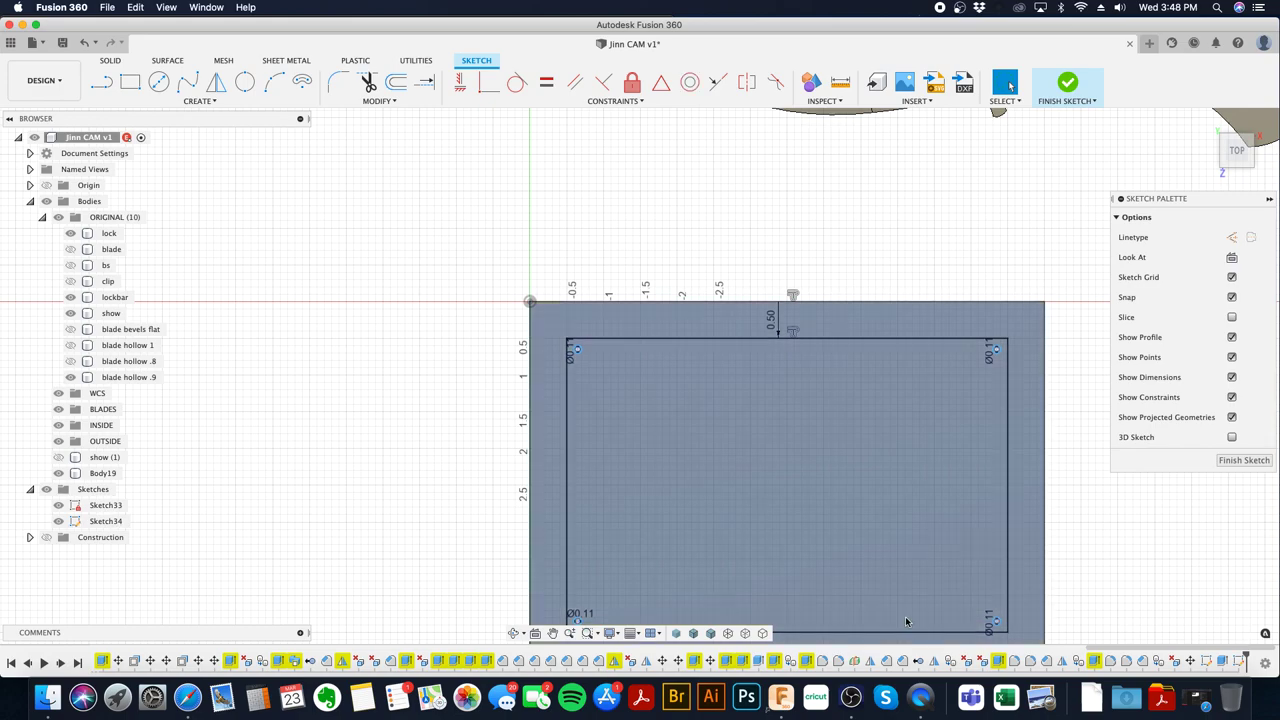
- Select the 4 × 6 in profile surrounding the four corner holes
scroll(575, 375, "up", 5)
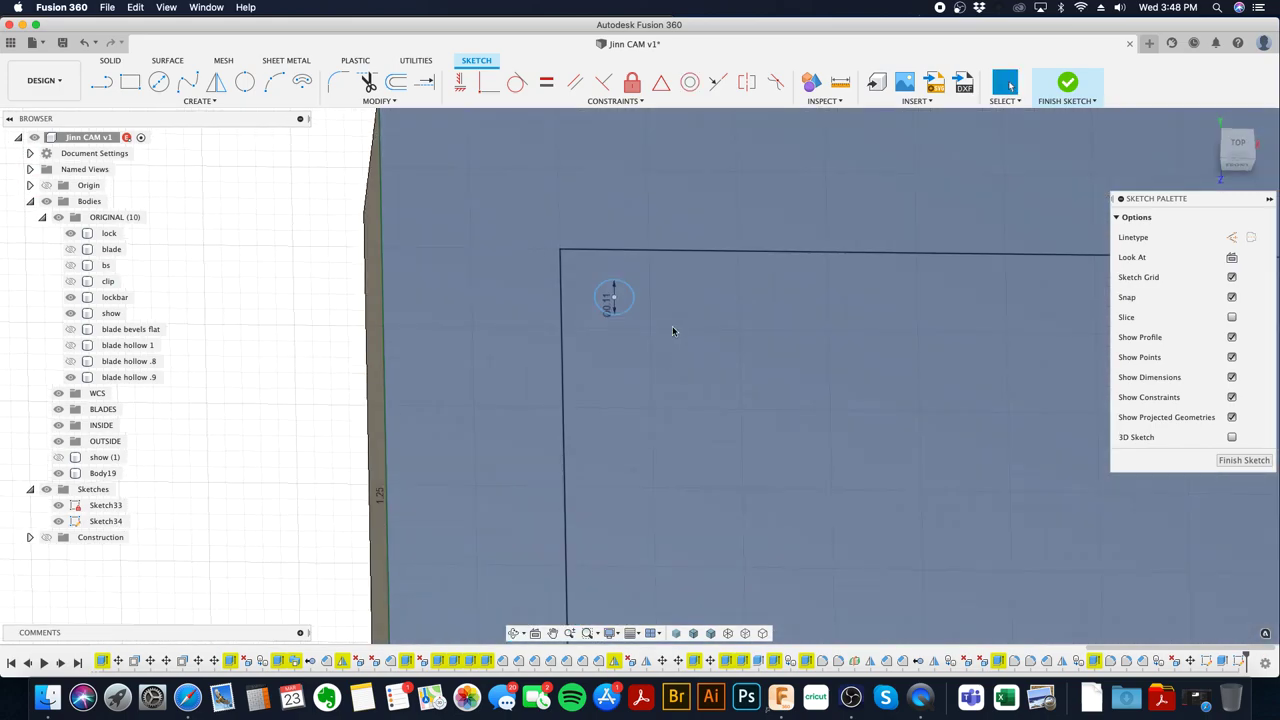
left_click(616, 299)
left_click(664, 365)
scroll(700, 400, "down", 3)
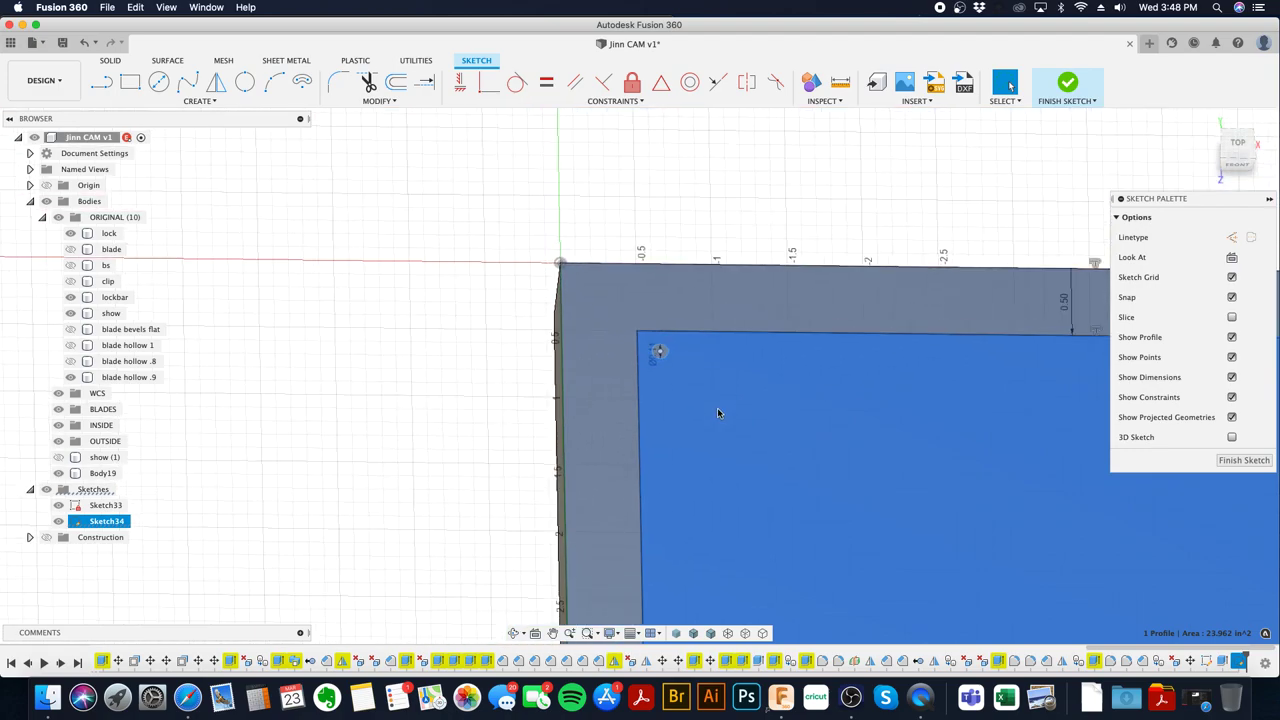
right_click(740, 422)
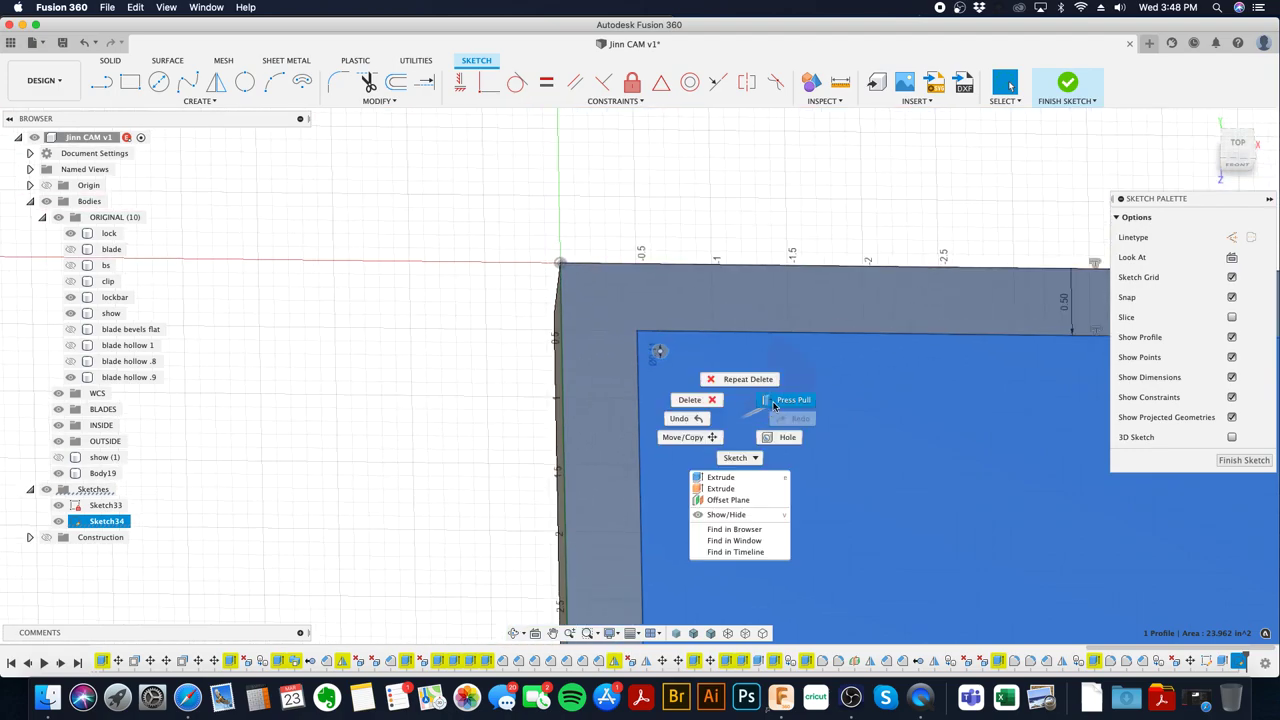
- Extrude the inner rectangle profile 0.2 in as a new body
left_click(773, 406)
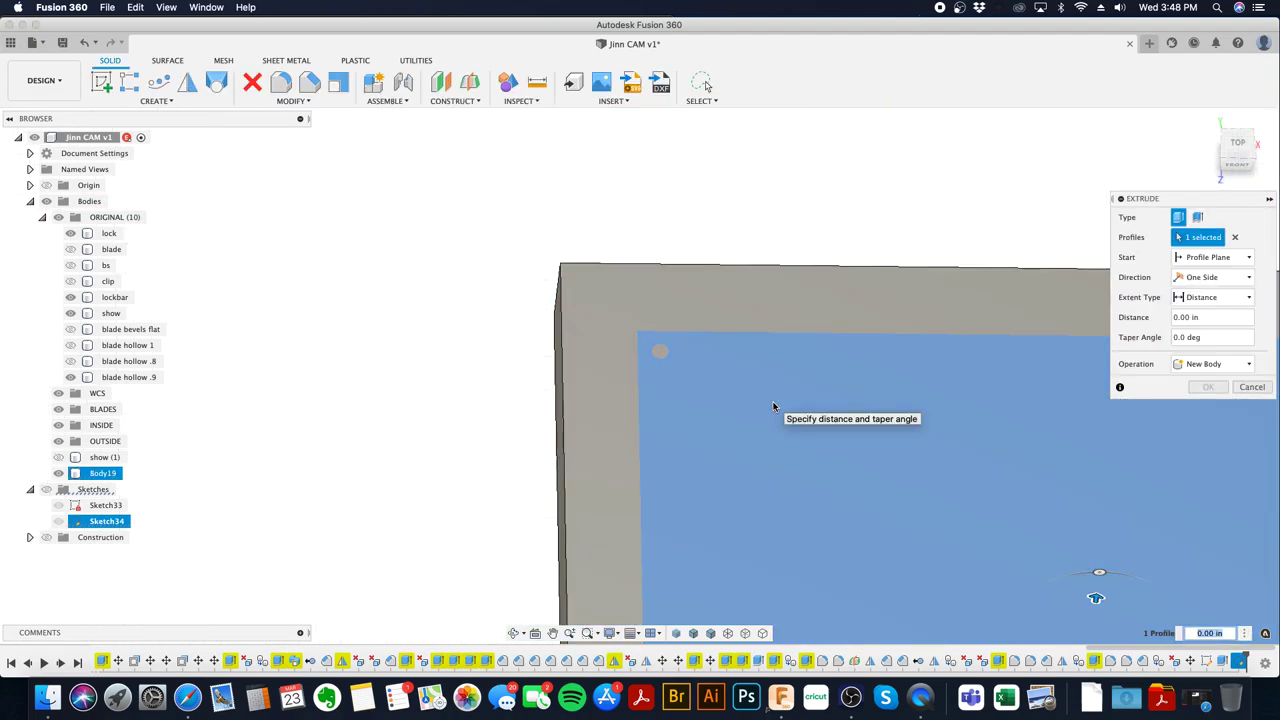
type(".2")
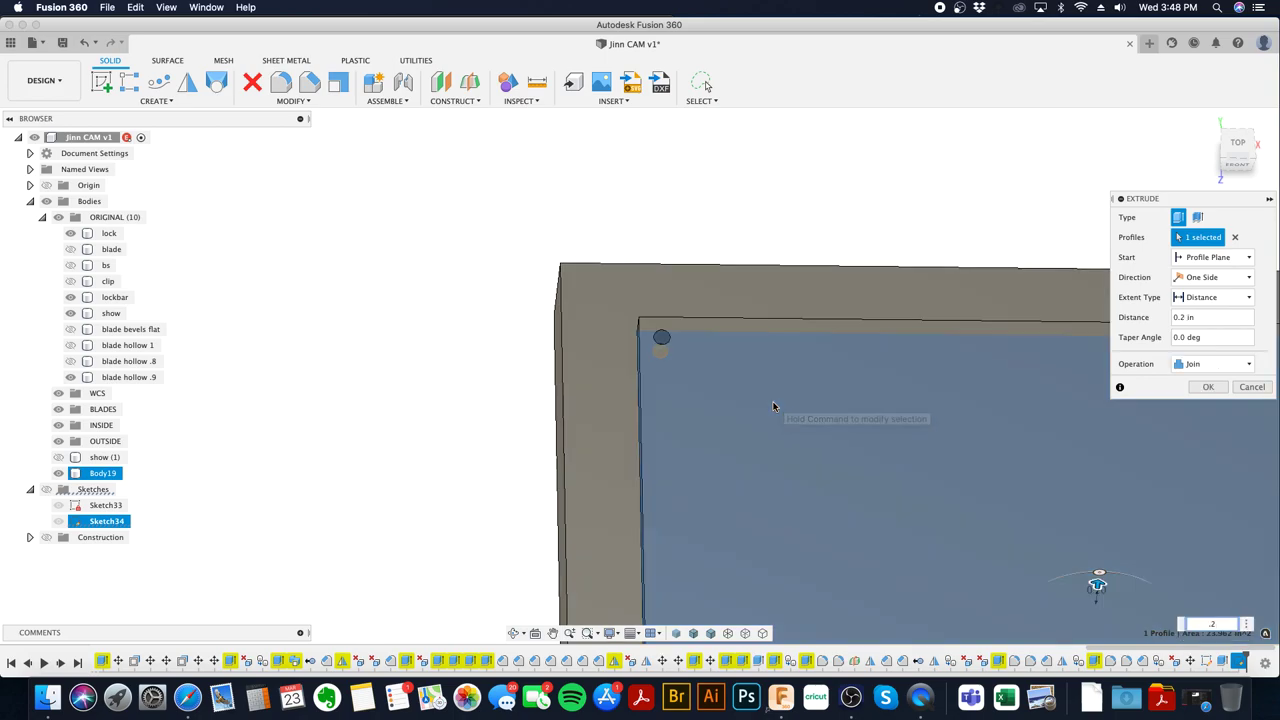
left_click(1195, 364)
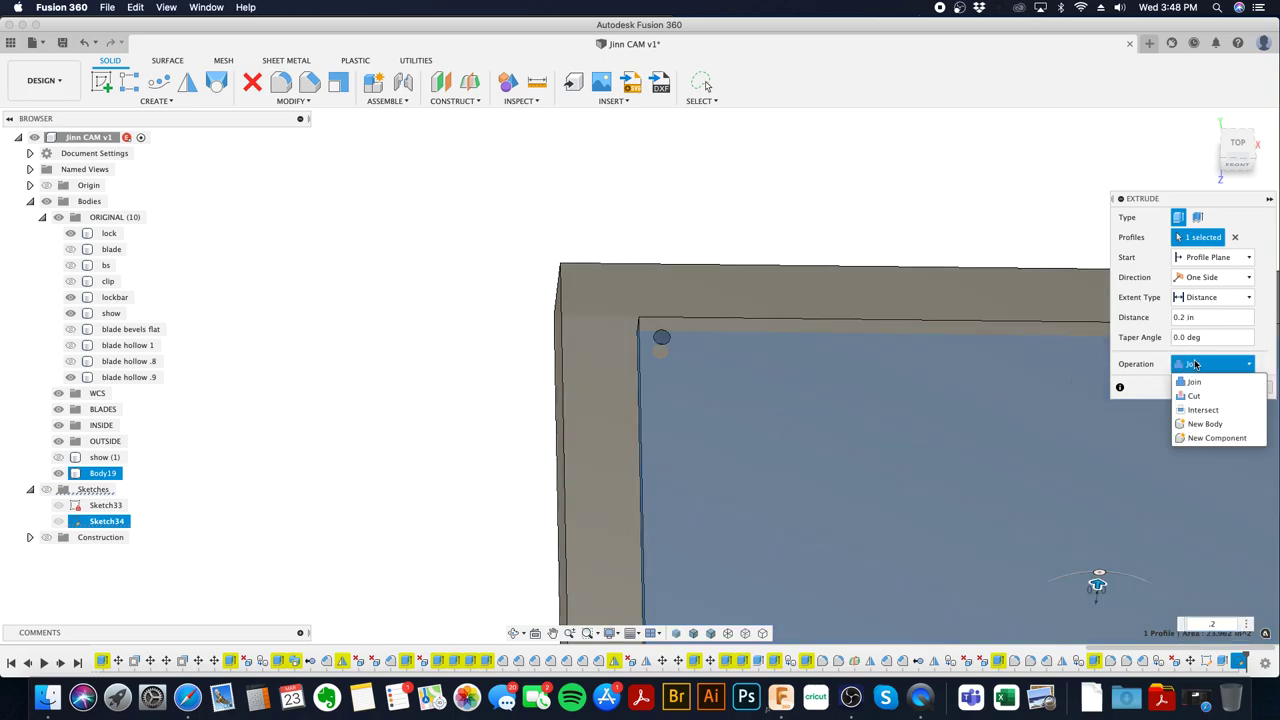
left_click(1210, 424)
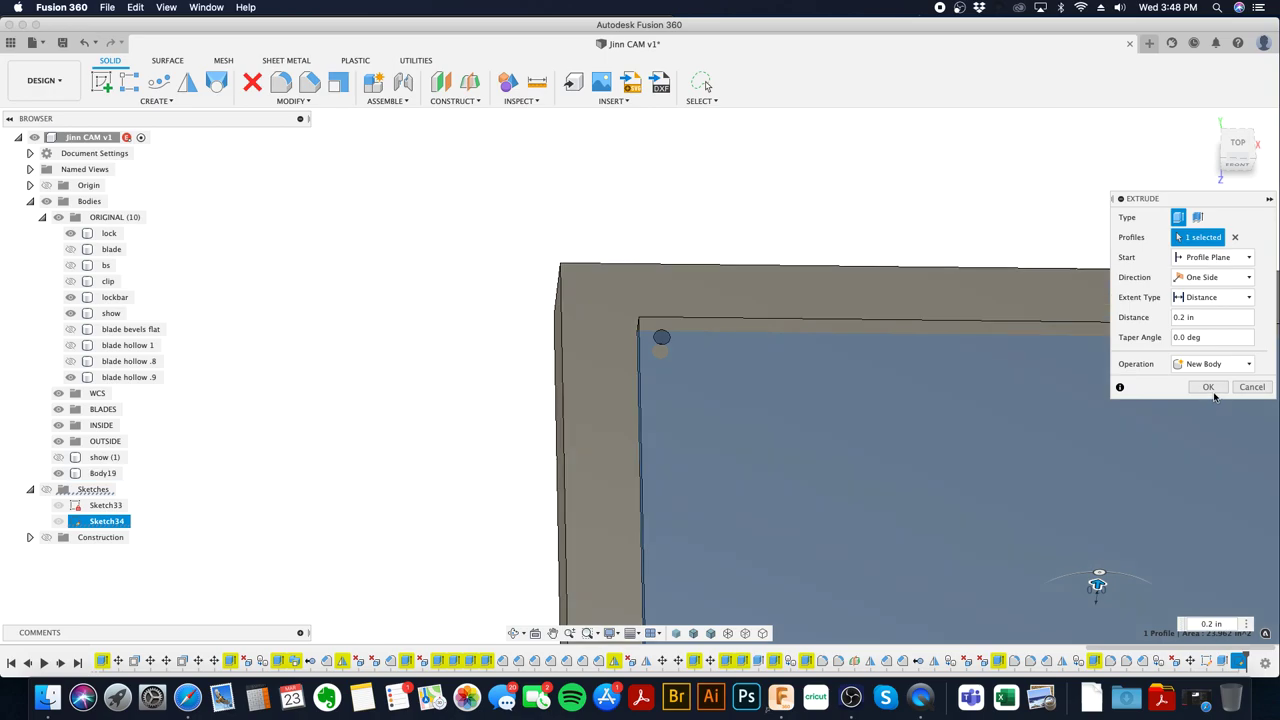
left_click(1210, 387)
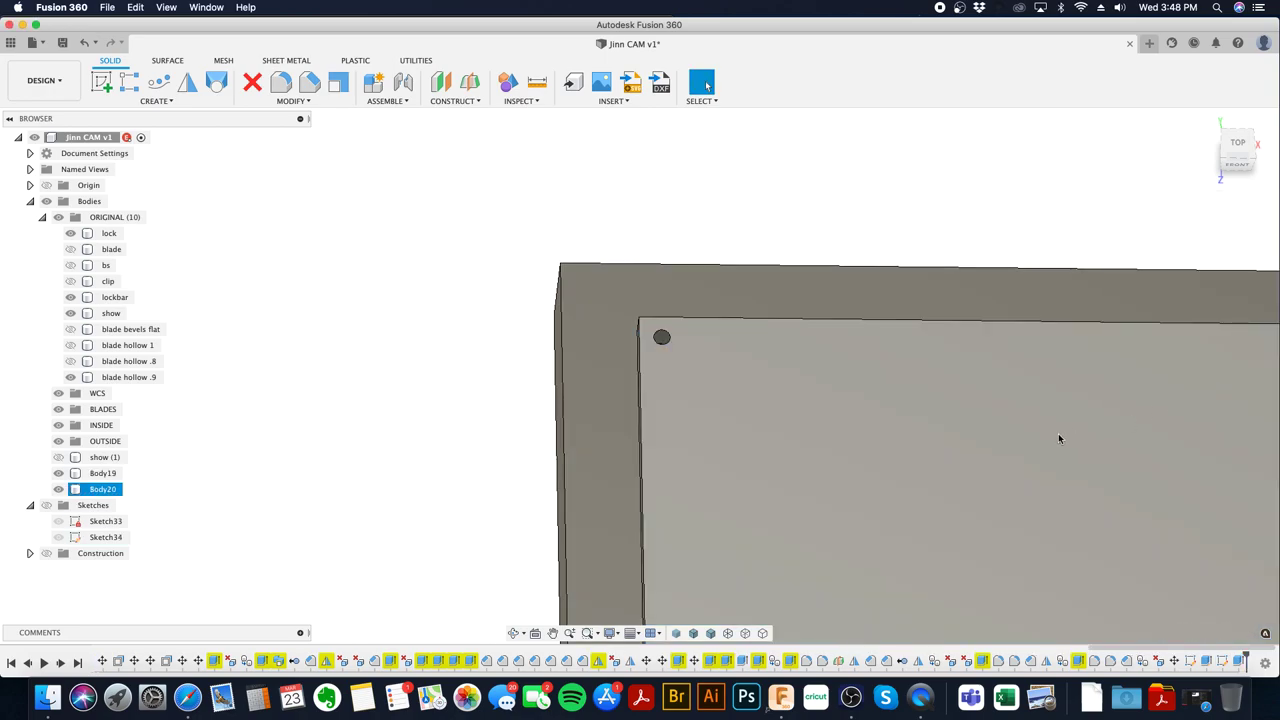
scroll(1058, 433, "down", 2)
middle_click_drag(1058, 433, 776, 300)
key("Escape")
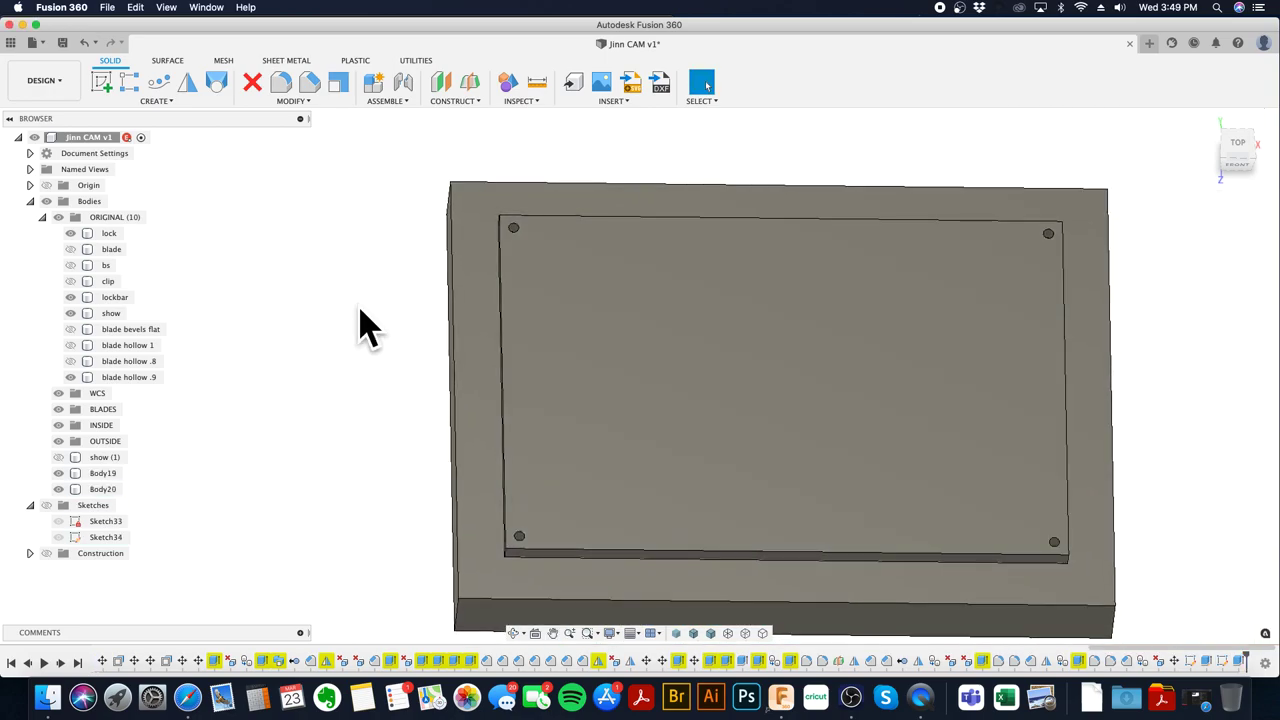
- Rename Body20 to '4x6 stock' and move it into the WCS folder
double_click(102, 489)
type("4x6")
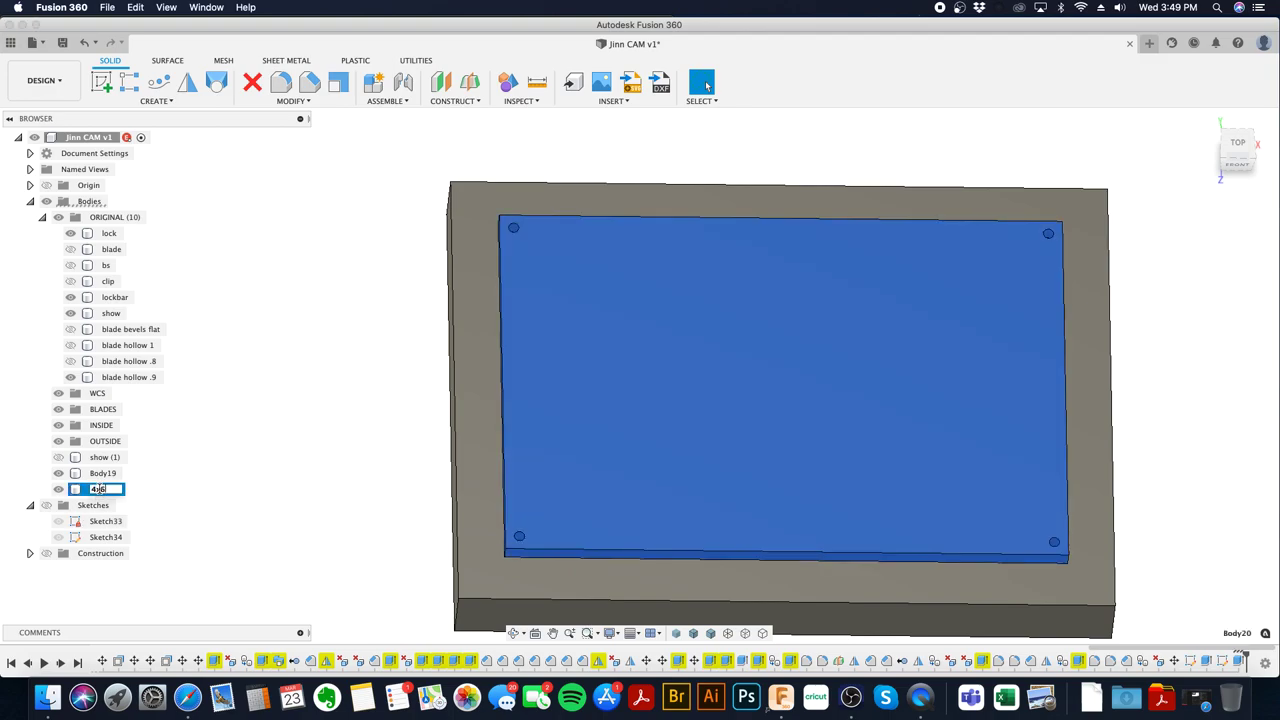
type(" stock")
key("Return")
left_click_drag(100, 491, 101, 321)
left_click_drag(102, 264, 100, 395)
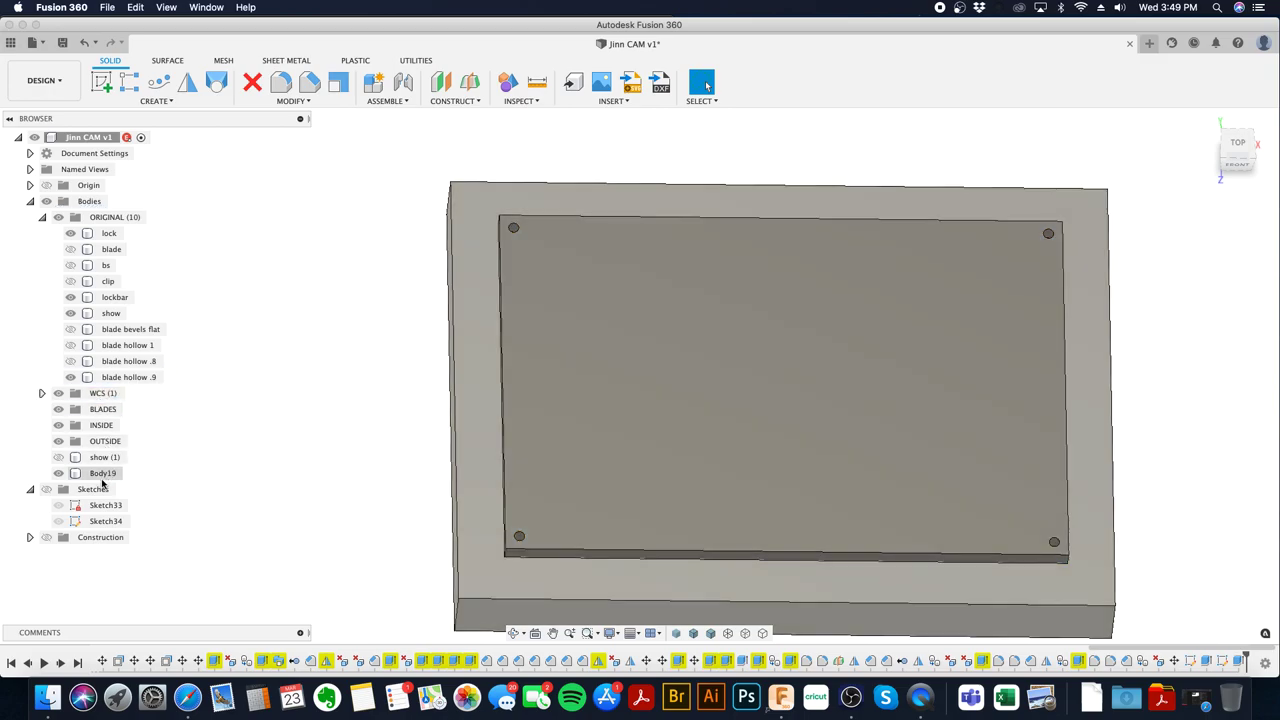
- Rename Body19 to '5x7' and move it into the WCS folder
left_click(101, 475)
double_click(101, 476)
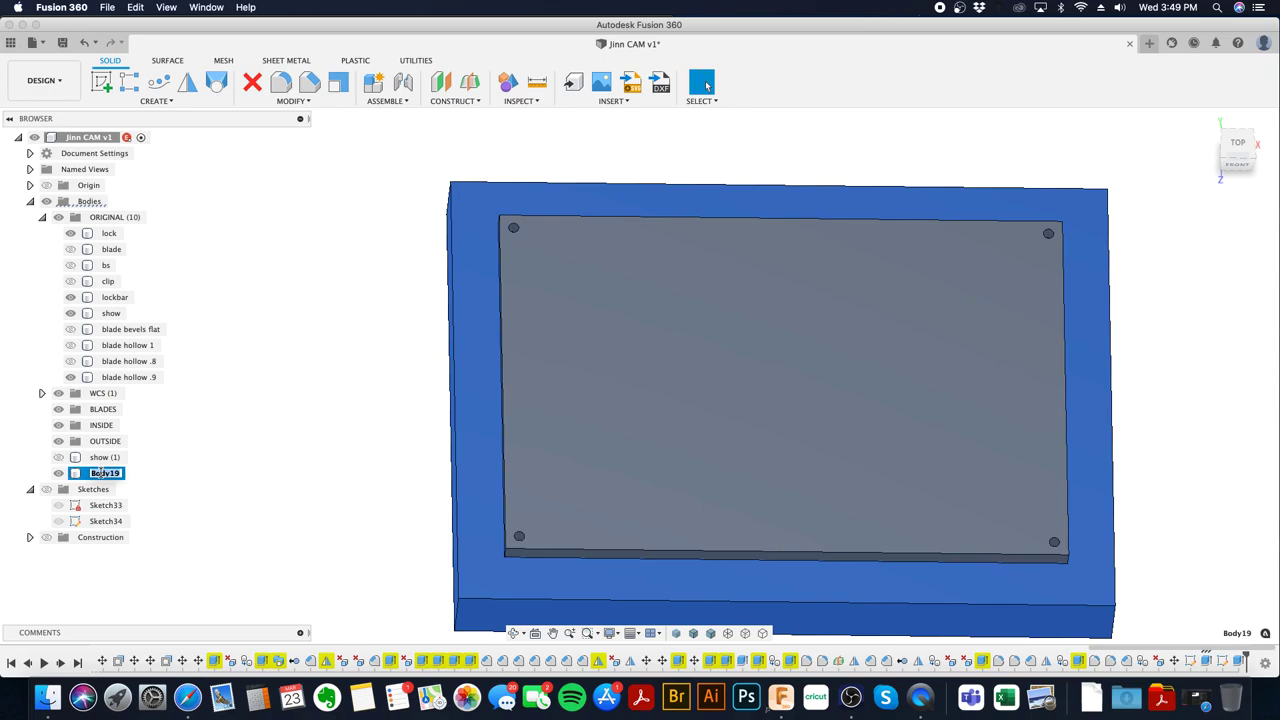
key("Return")
left_click_drag(101, 475, 103, 395)
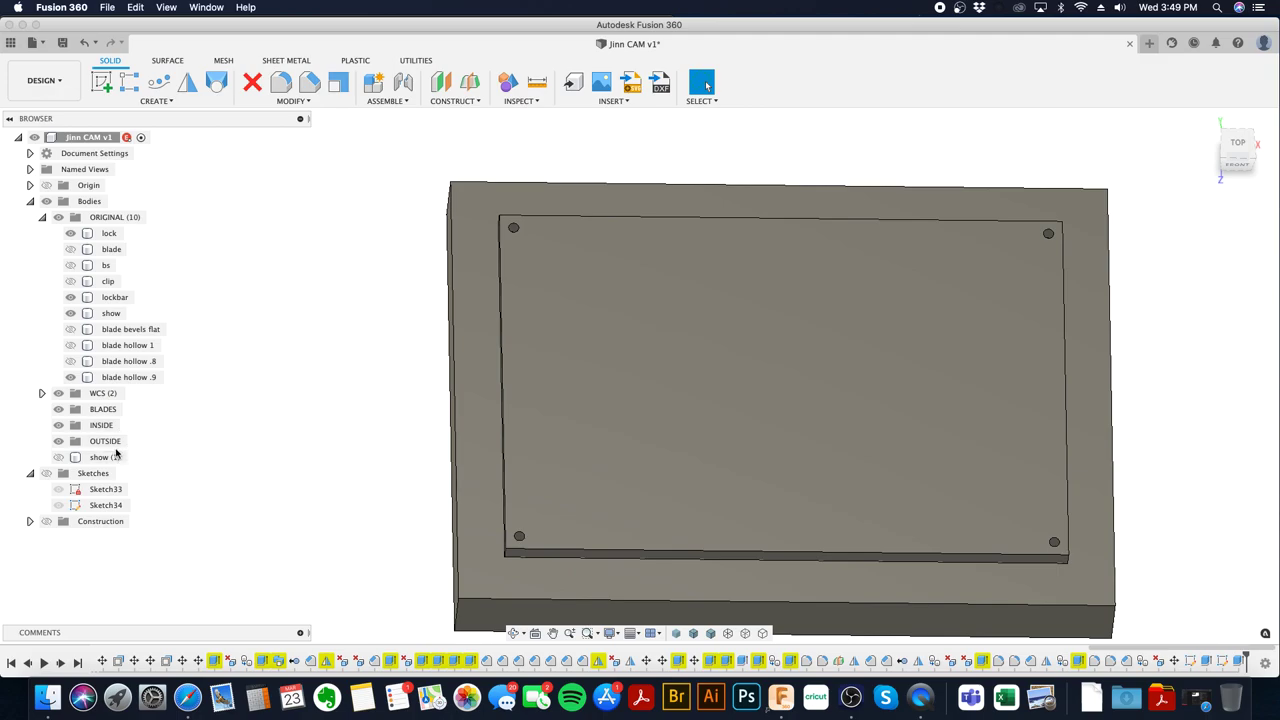
- Move the show (1) body into the ORIGINAL folder
left_click(115, 457)
scroll(396, 394, "down", 2)
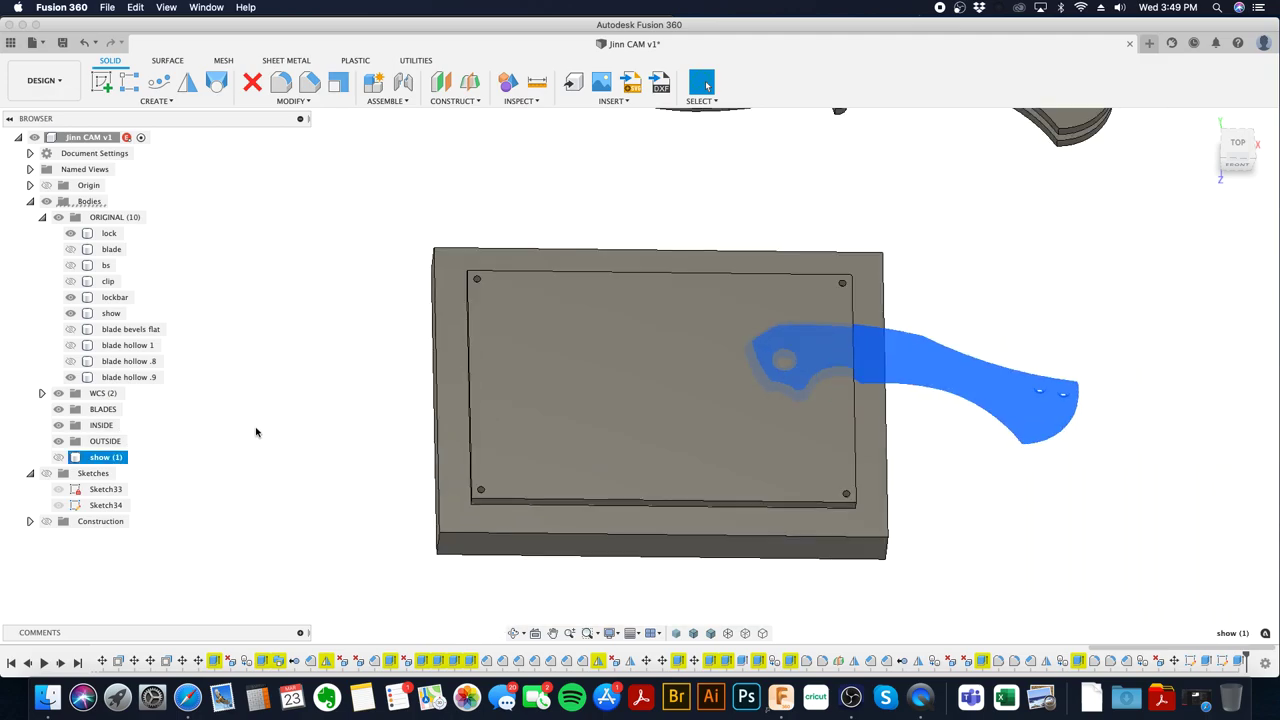
left_click_drag(112, 462, 112, 218)
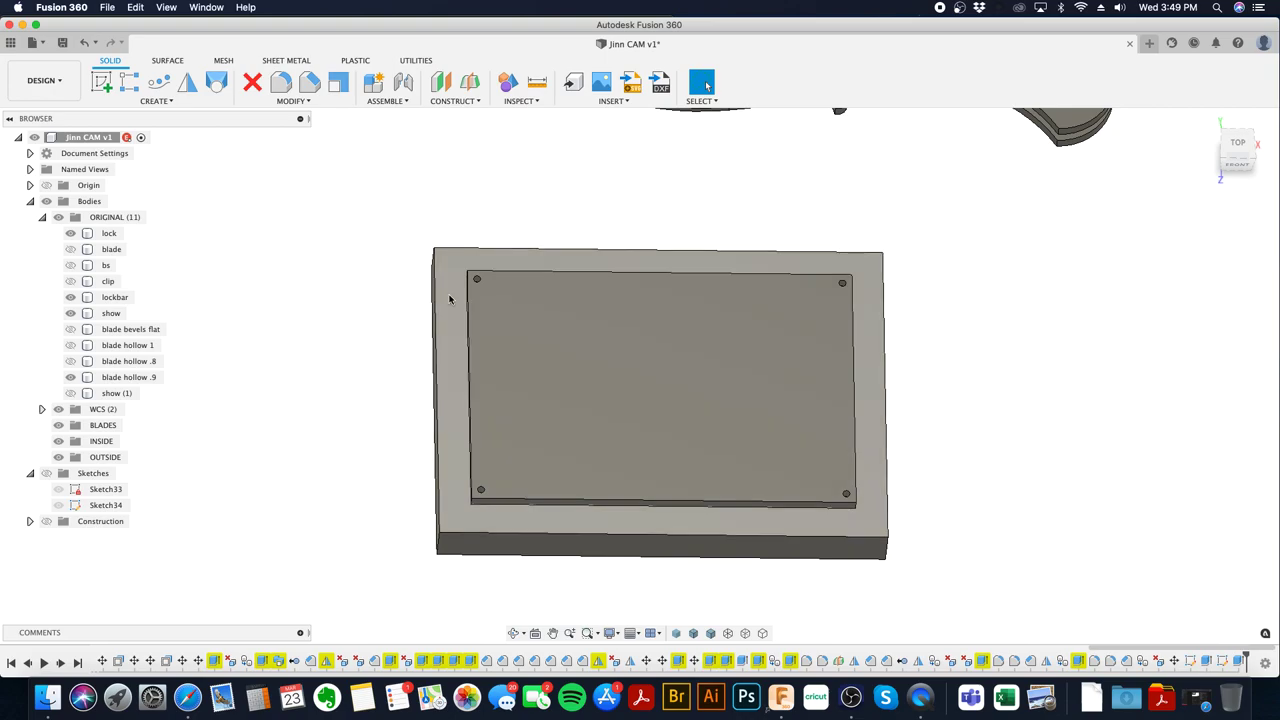
left_click(76, 283)
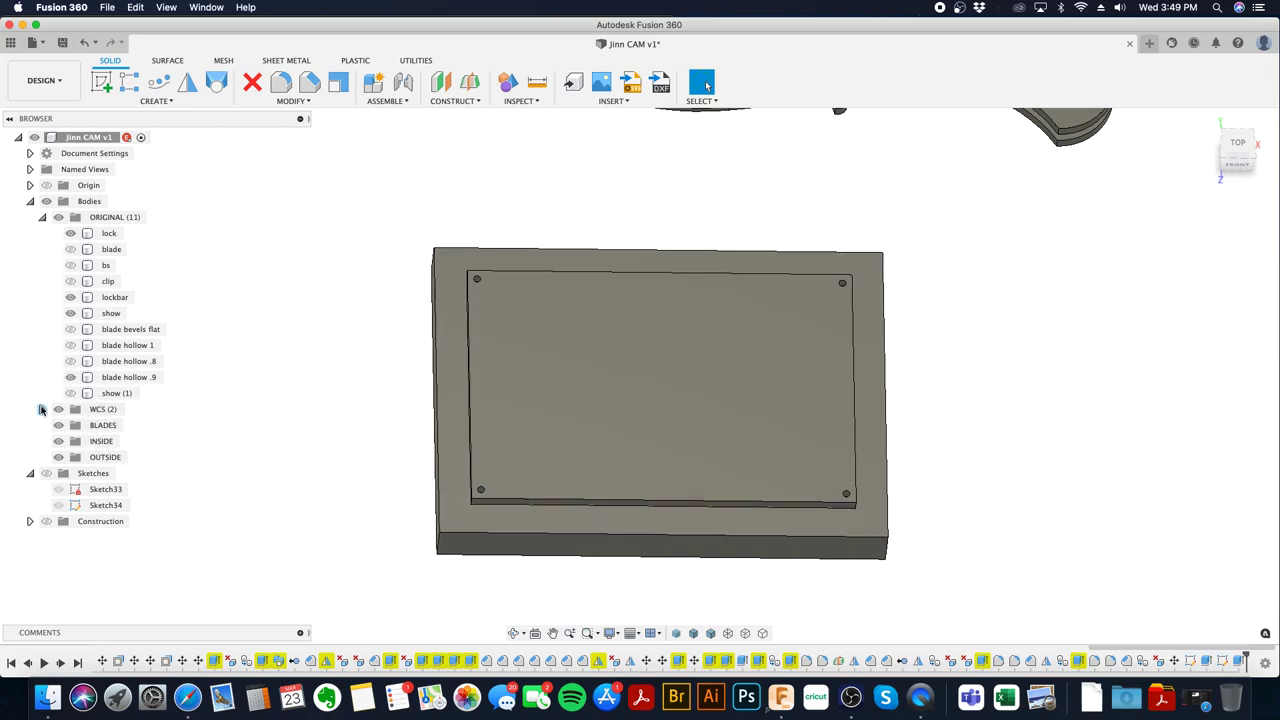
- Expand WCS, collapse ORIGINAL, hide 4x6 stock and make the hole sketch visible
left_click(42, 409)
left_click(42, 217)
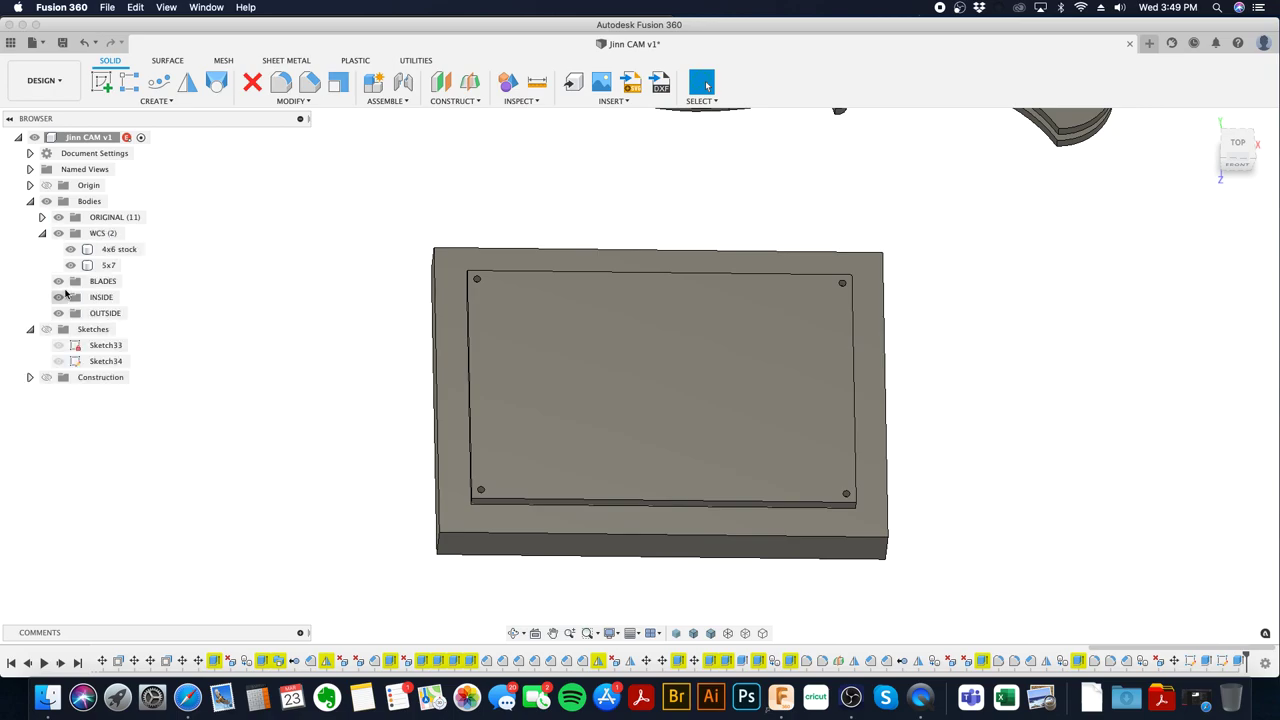
left_click(70, 250)
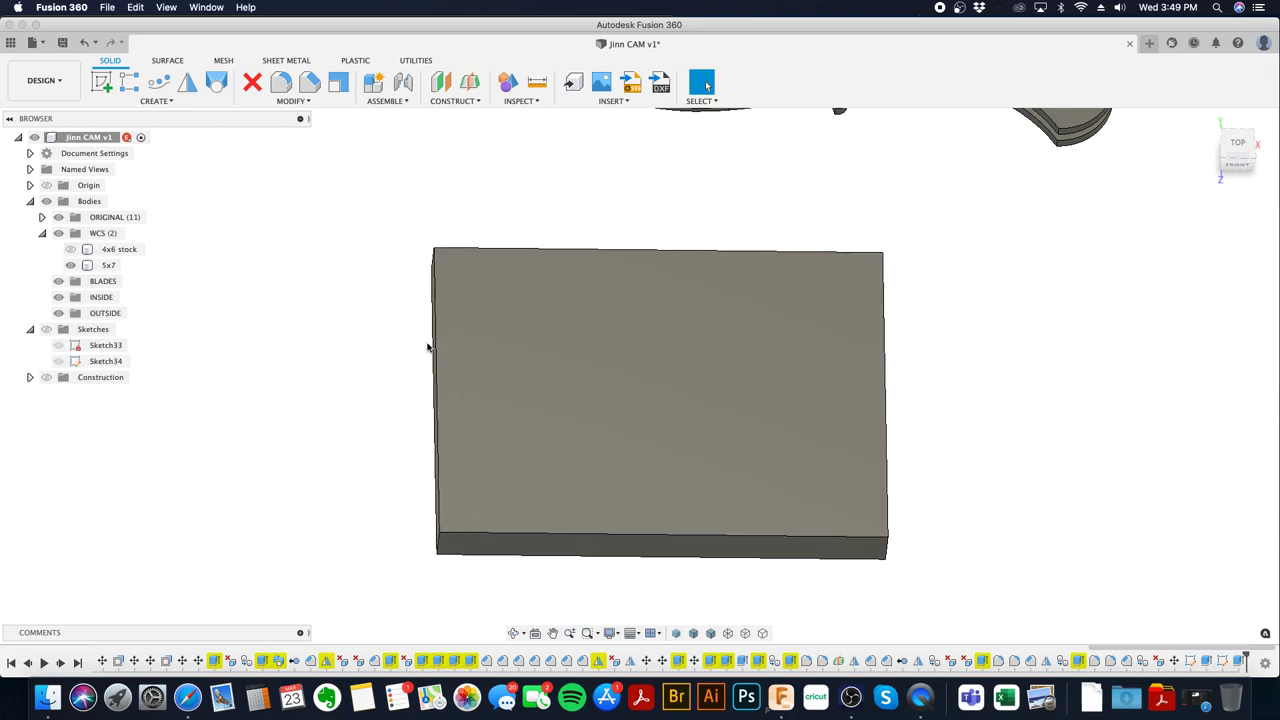
left_click(46, 330)
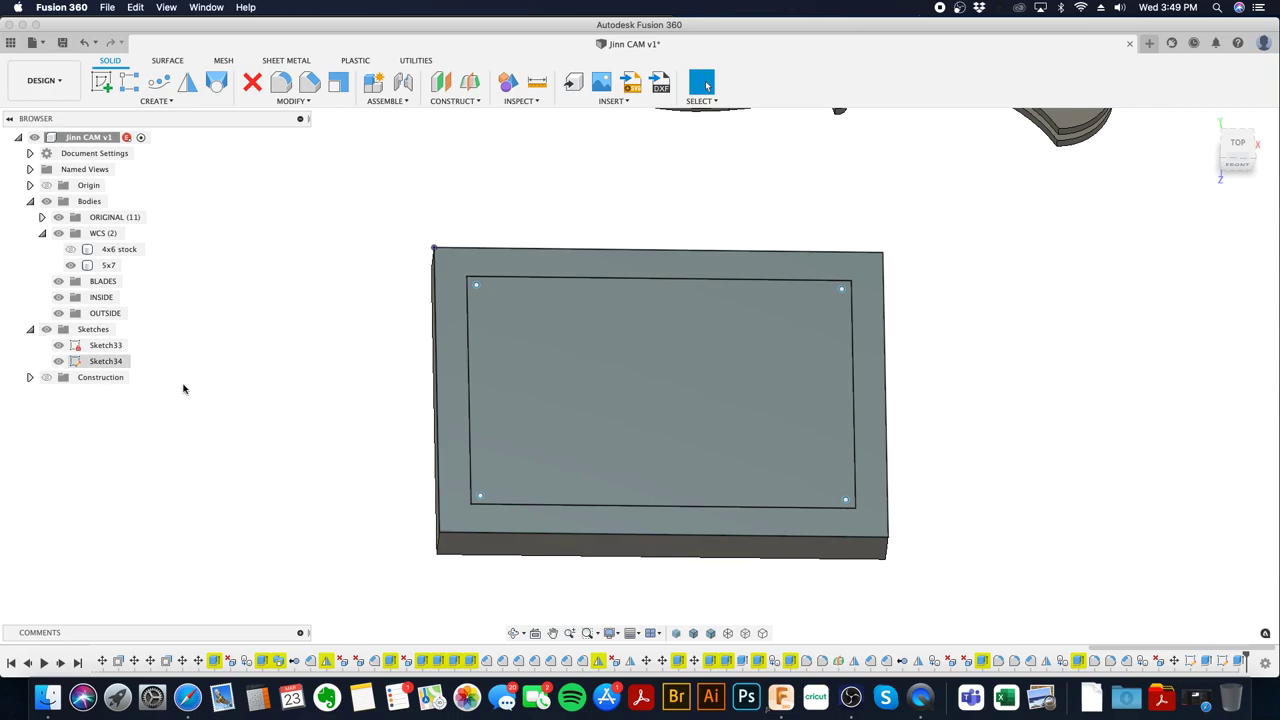
left_click(433, 328)
scroll(440, 320, "up", 5)
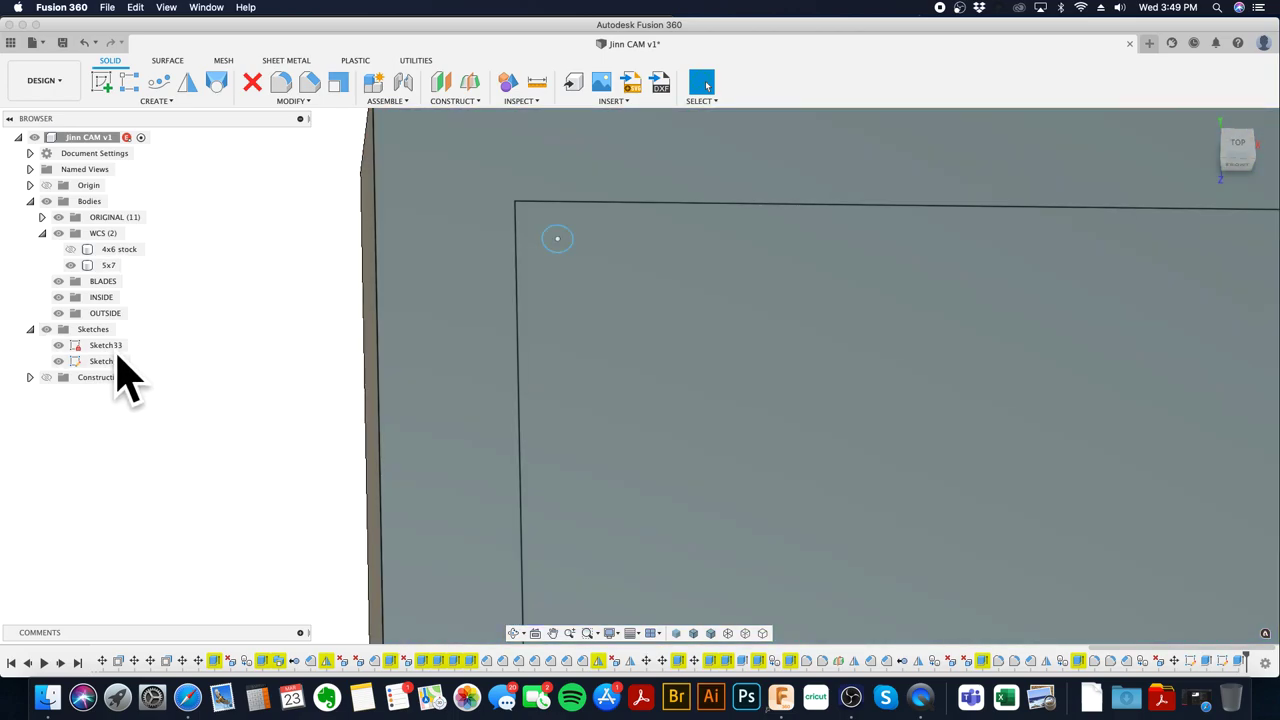
- Hide Sketch33 and select the corner hole profiles on the plate
left_click(59, 362)
left_click(59, 362)
left_click(58, 345)
left_click(550, 247)
mouse_move(552, 245)
middle_mouse_down()
mouse_move(674, 457)
mouse_move(636, 352)
mouse_move(586, 598)
middle_mouse_up()
scroll(844, 568, "down", 6)
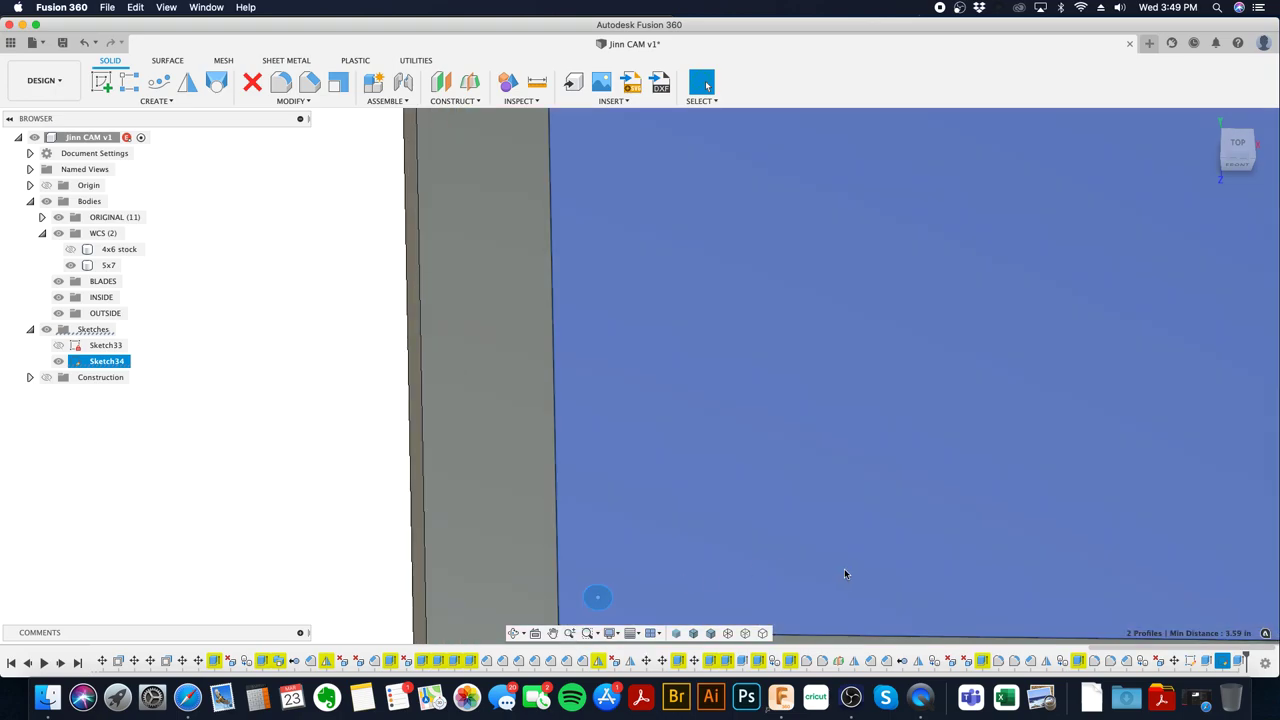
scroll(729, 558, "up", 5)
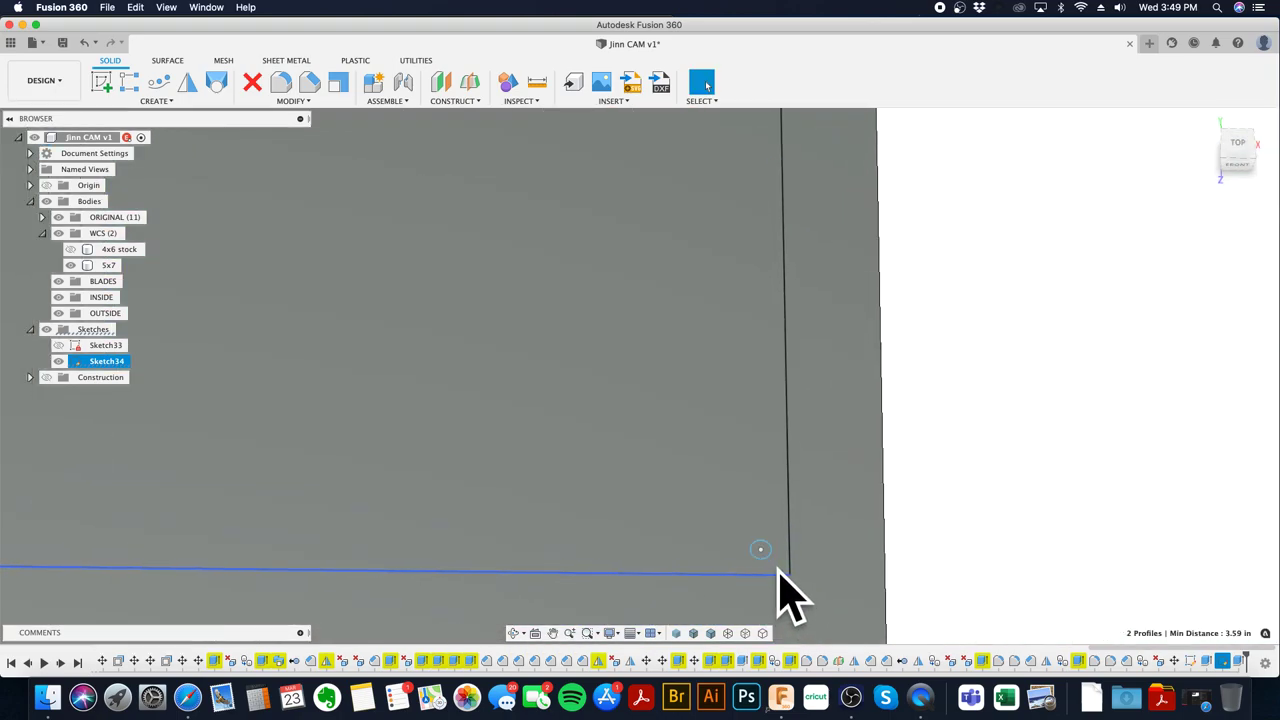
mouse_move(752, 548)
middle_mouse_down("shift")
mouse_move(748, 140)
mouse_move(760, 594)
mouse_move(763, 429)
middle_mouse_up("shift")
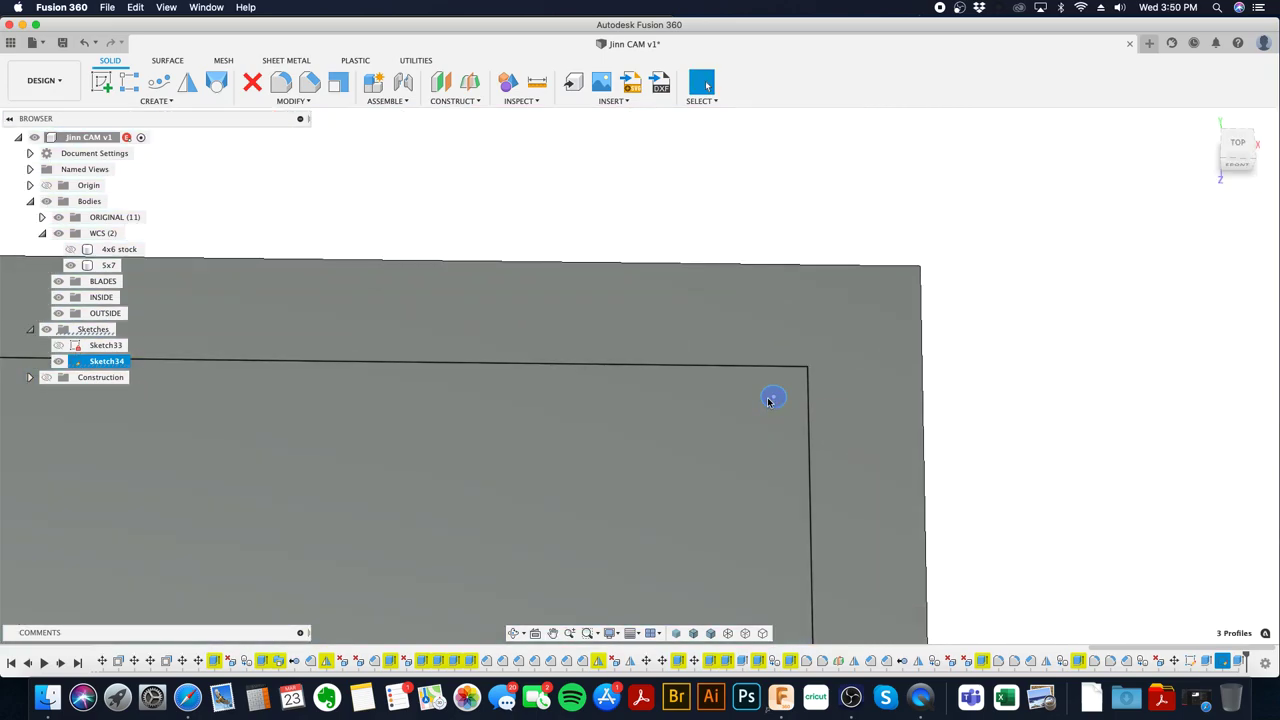
- Extrude the four corner hole profiles -1.00 in as a cut through the block
key("e")
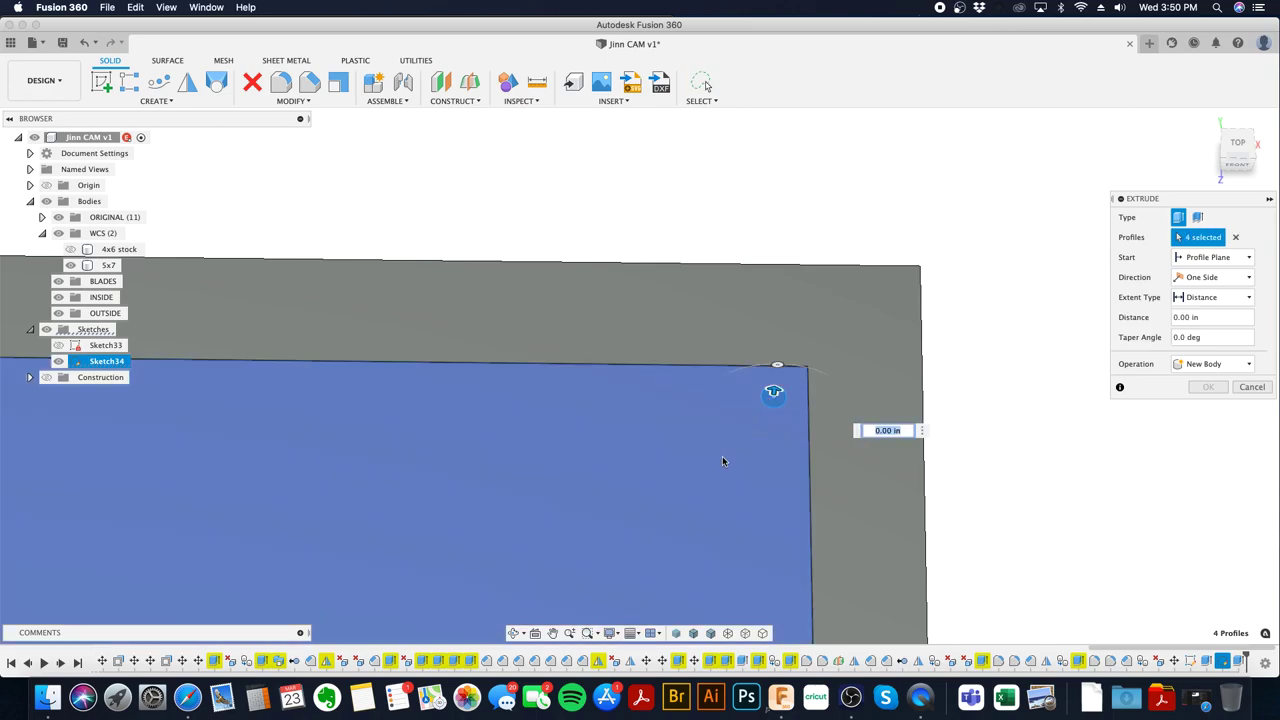
middle_click_drag(743, 431, 752, 421, "shift")
scroll(752, 421, "down", 5)
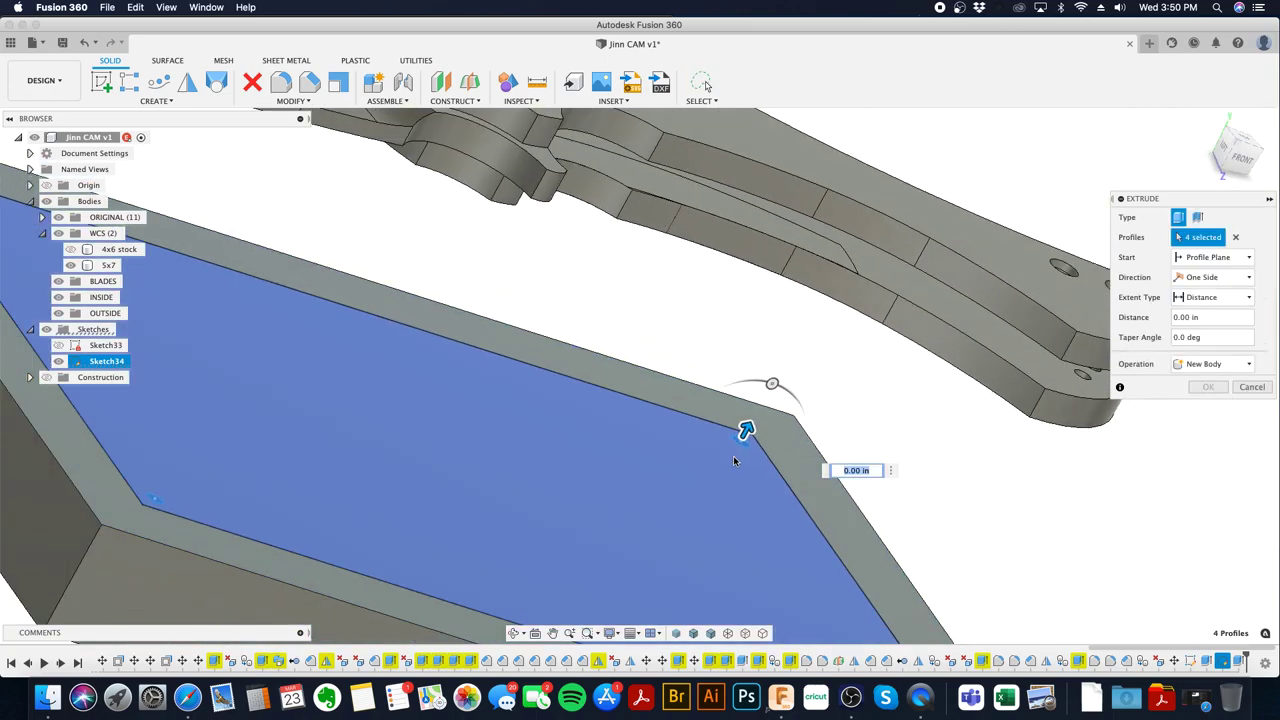
left_click_drag(740, 440, 680, 549)
middle_click_drag(680, 549, 1104, 453, "shift")
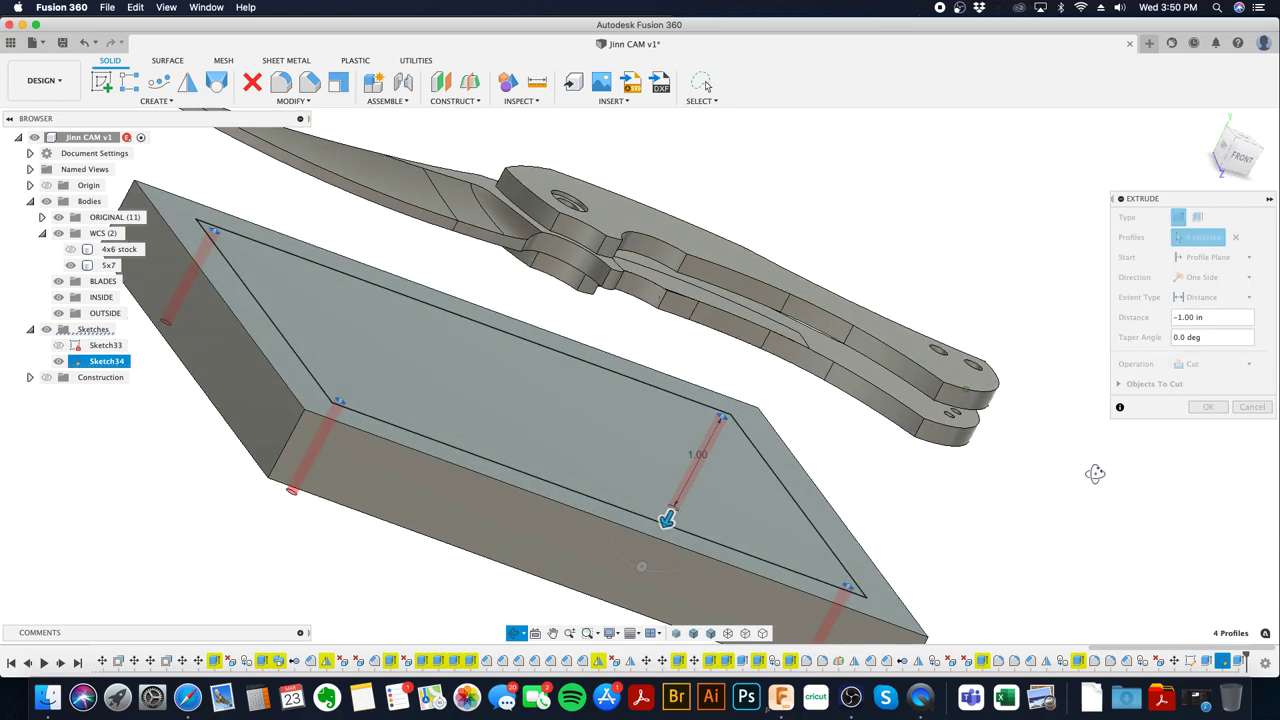
left_click(1207, 407)
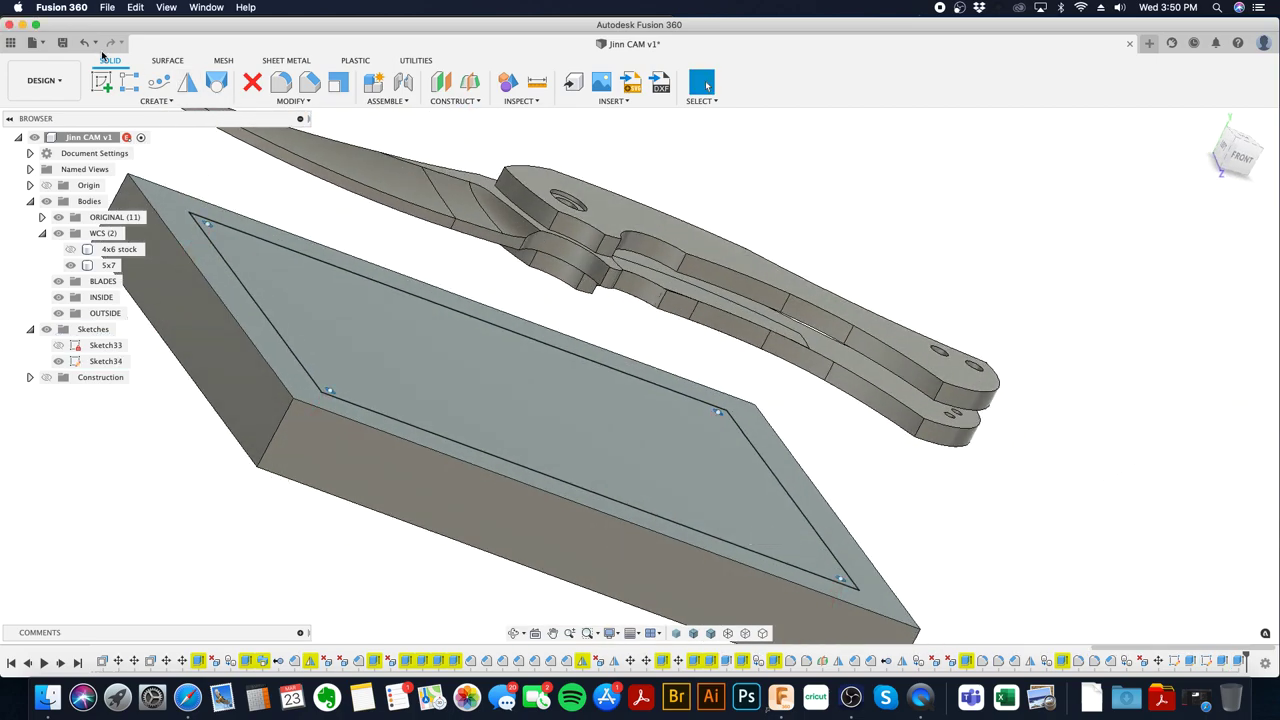
- Save the design as a new version and switch to the Facebook Live dashboard
left_click(62, 42)
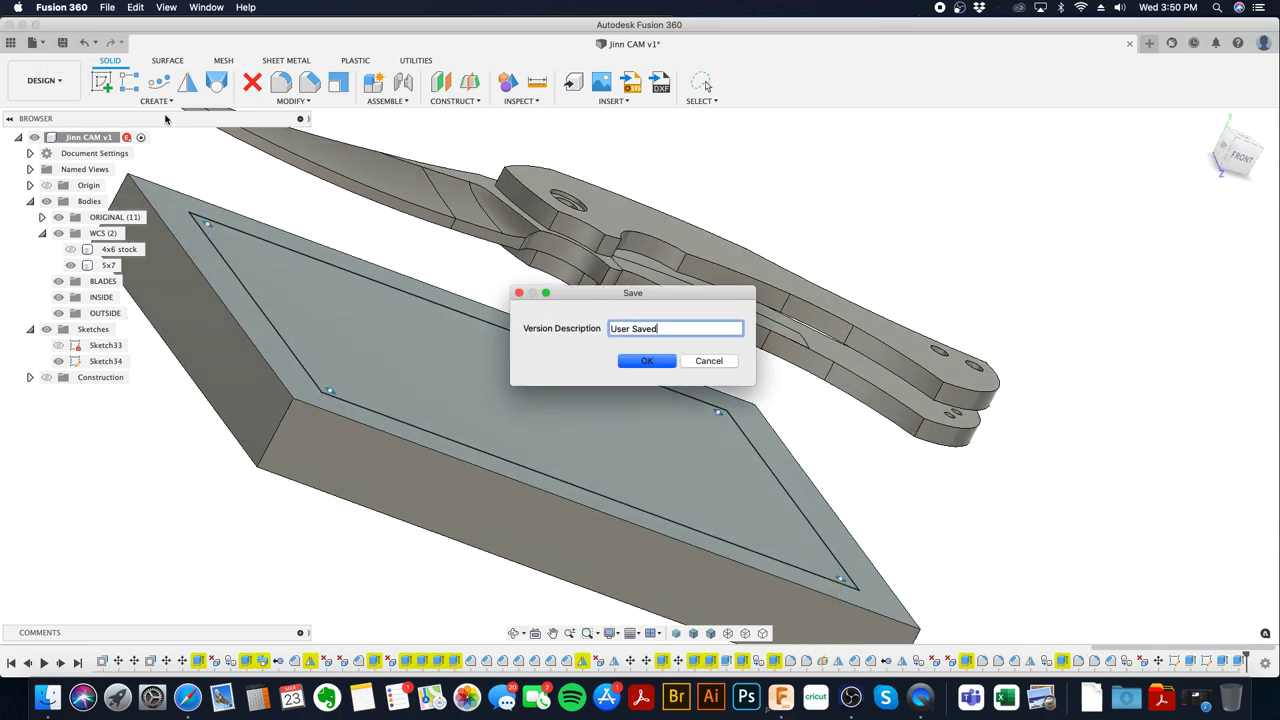
left_click(620, 361)
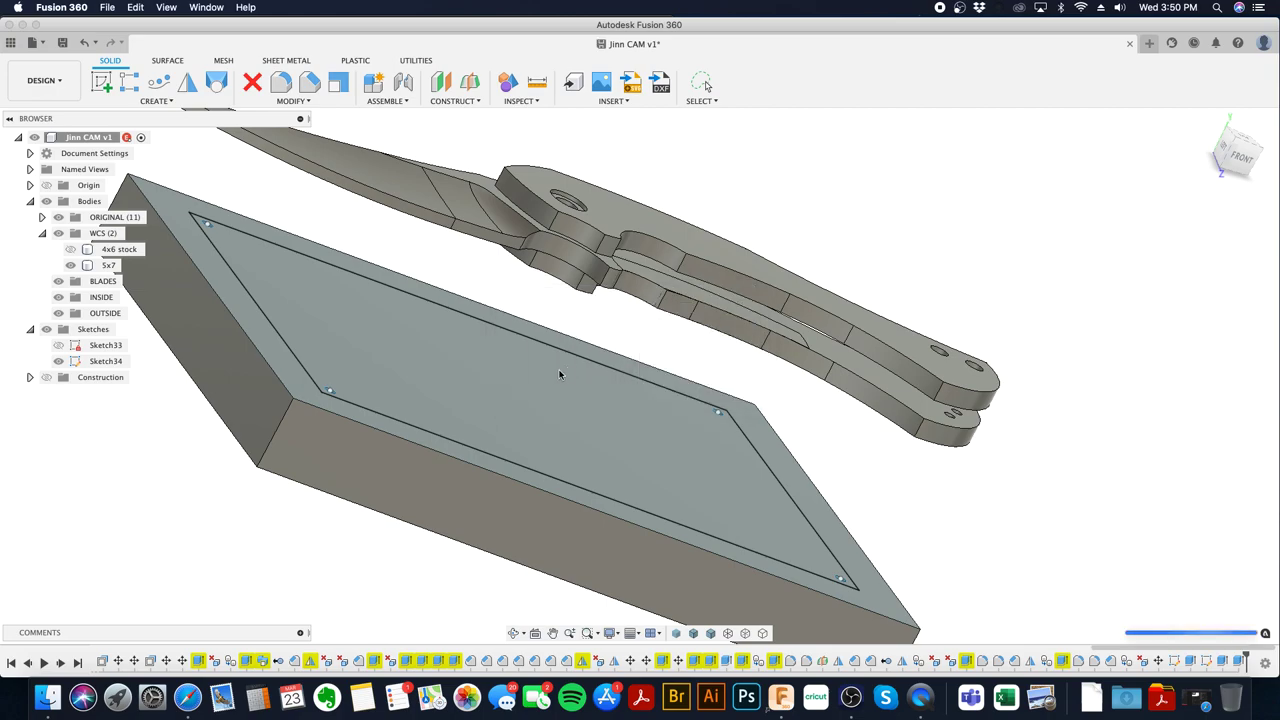
left_click(189, 698)
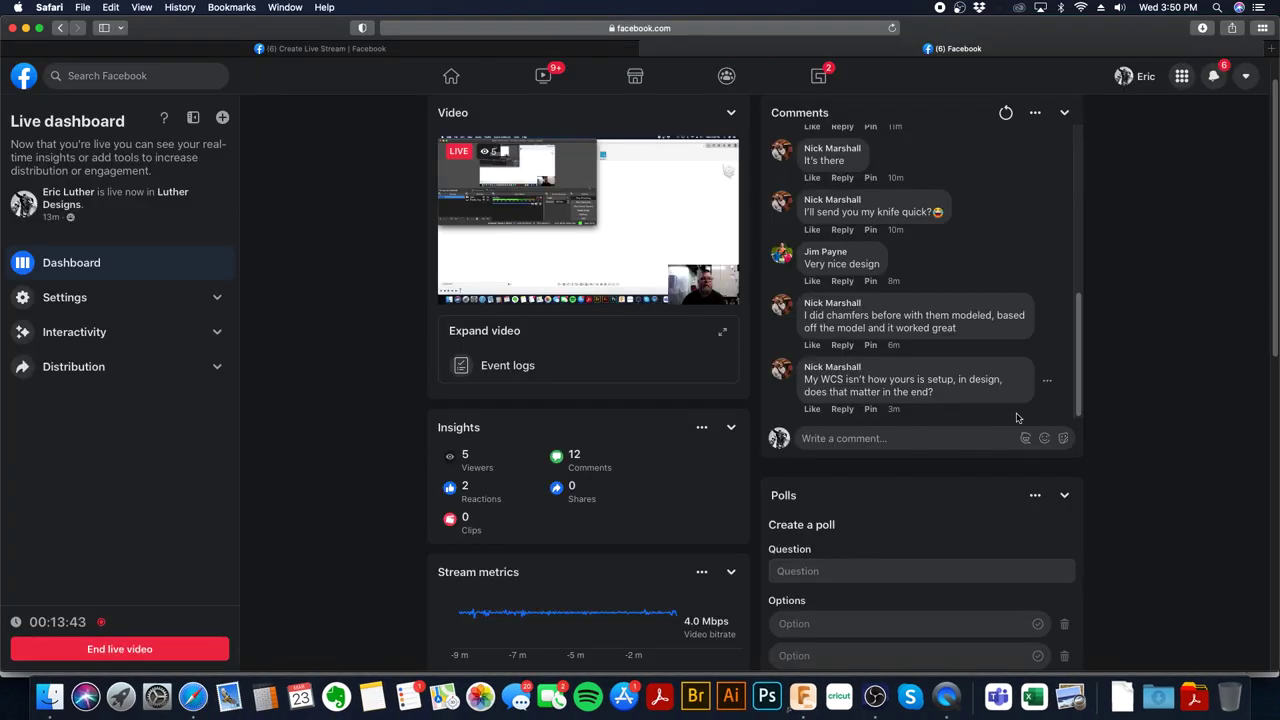
scroll(1003, 396, "down", 1)
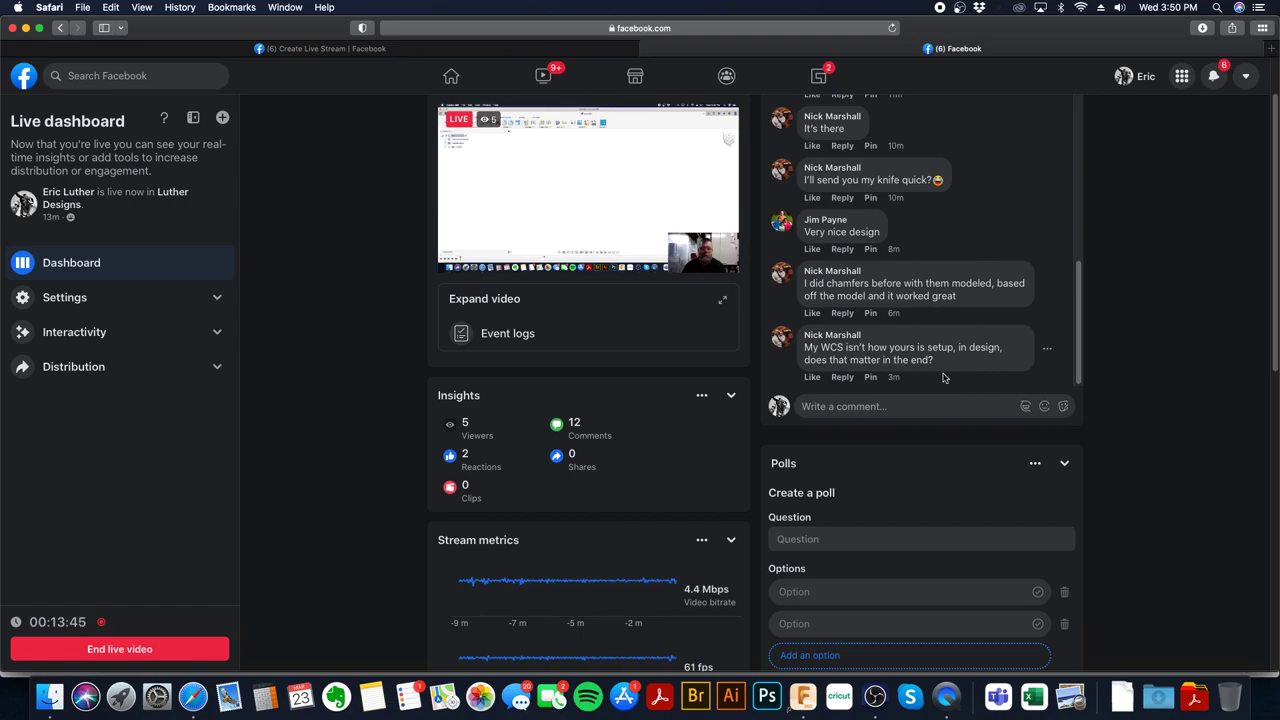
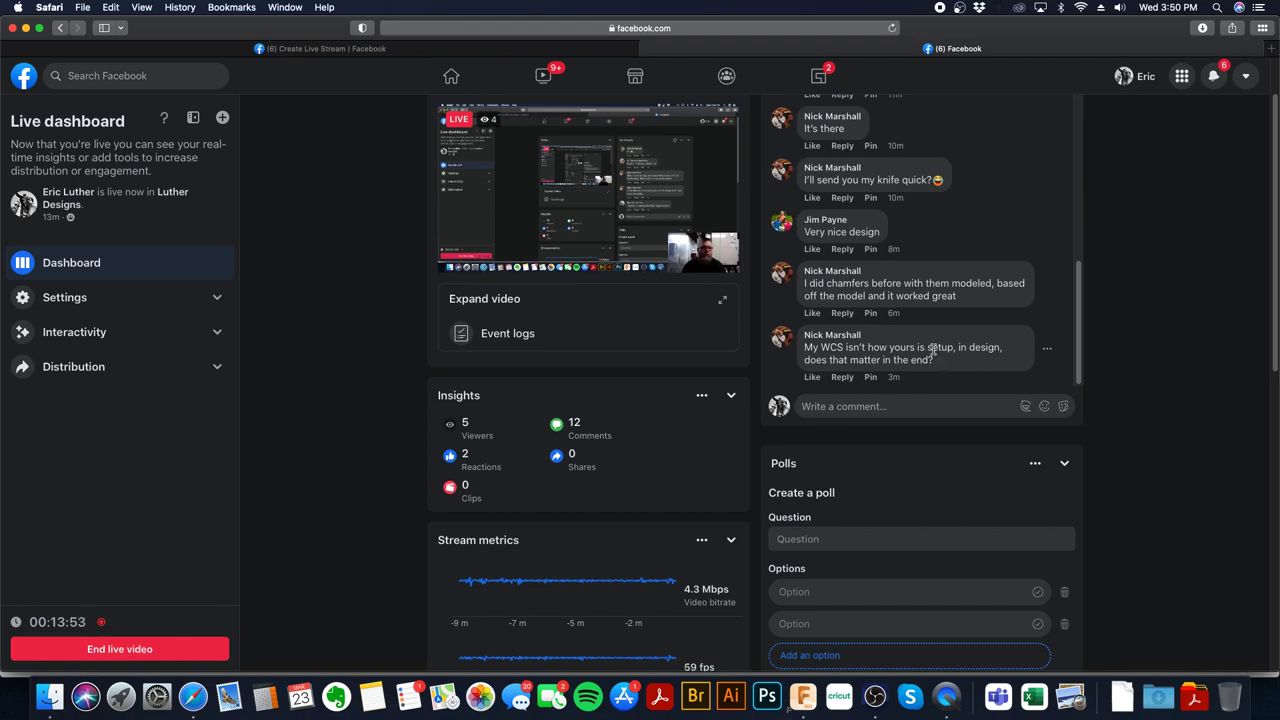
- Minimize the Safari Facebook Live dashboard to bring the Jinn CAM v2 knife design forward
scroll(932, 349, "down", 1)
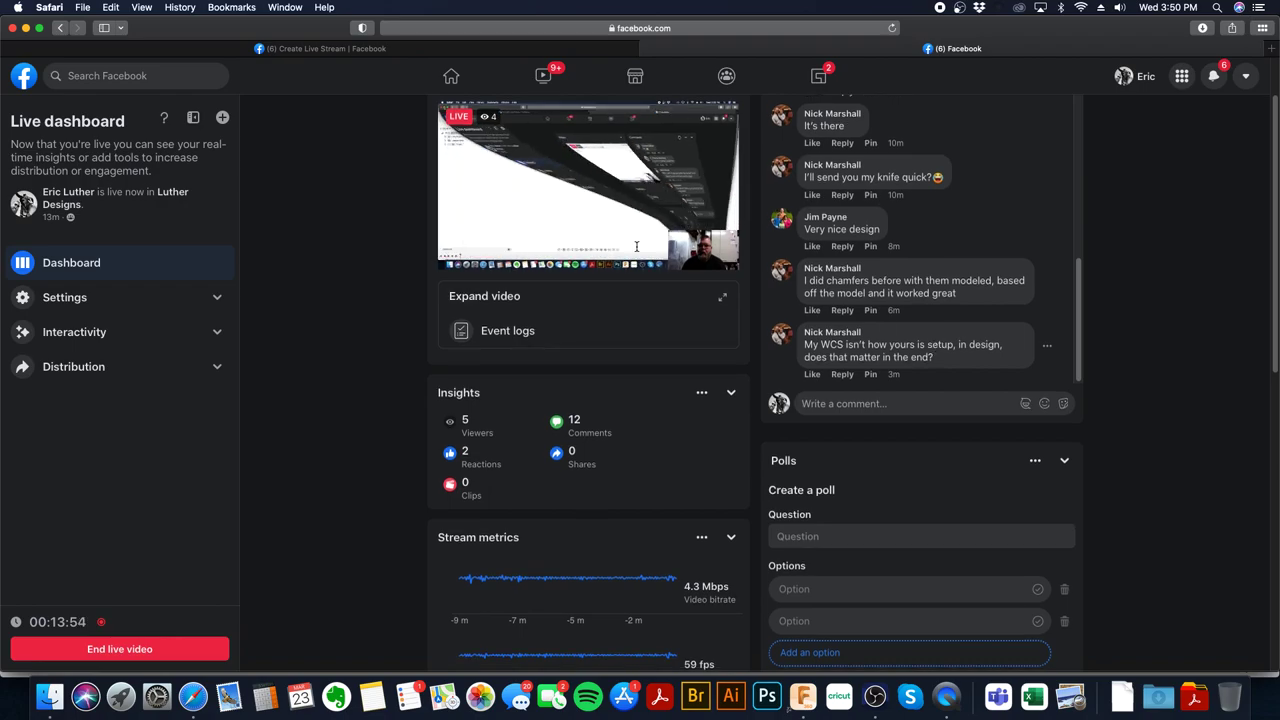
left_click(26, 28)
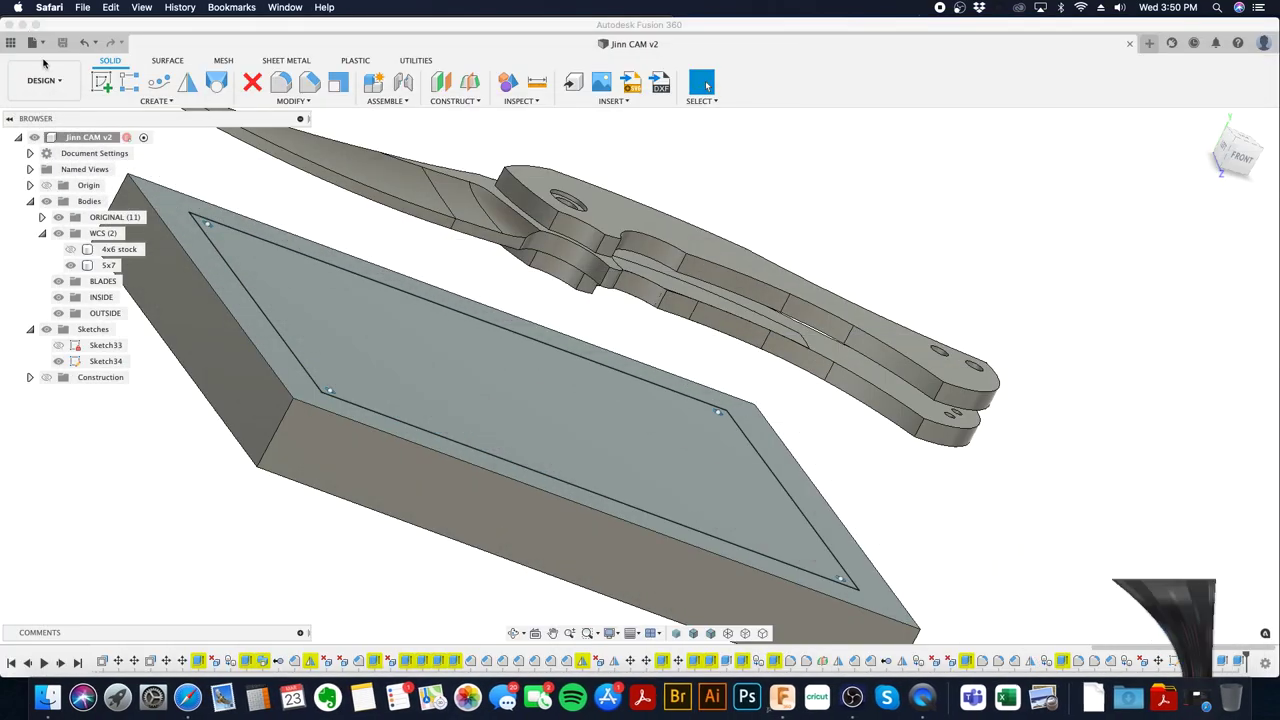
- Reopen the sketch behind the stock's top rim face for editing
scroll(510, 330, "up", 3)
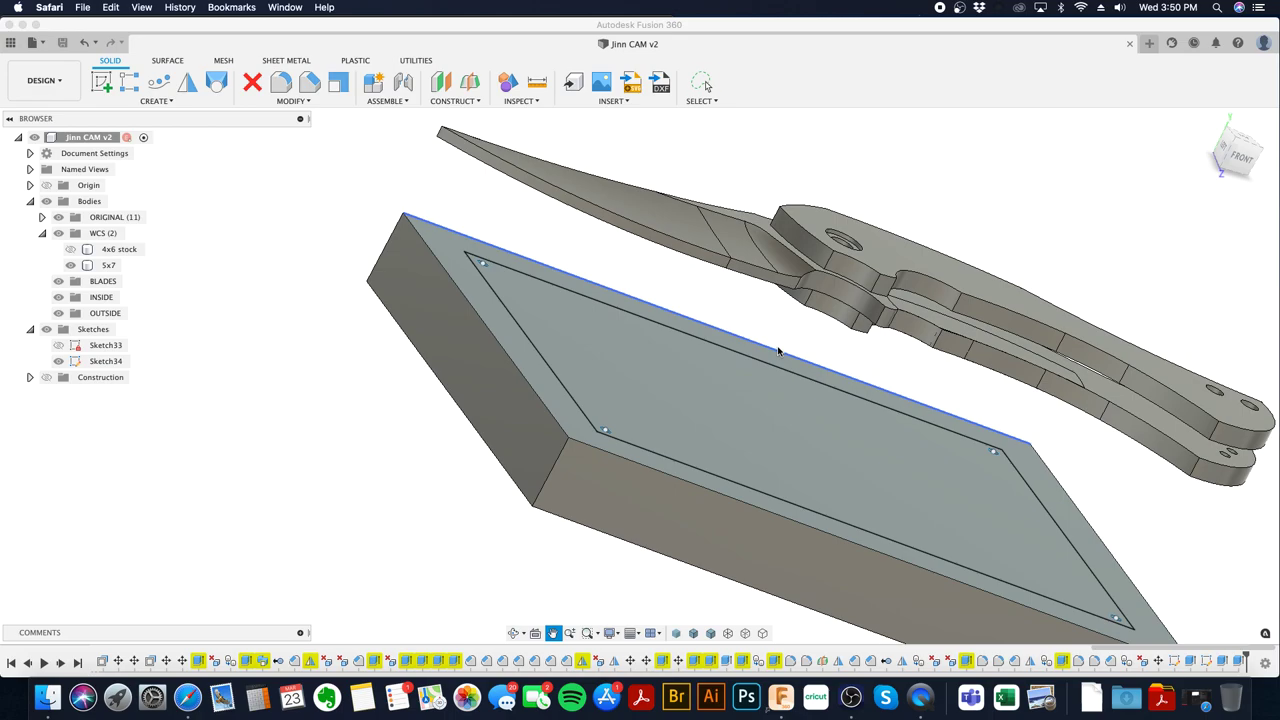
left_click(544, 307)
left_click(423, 263)
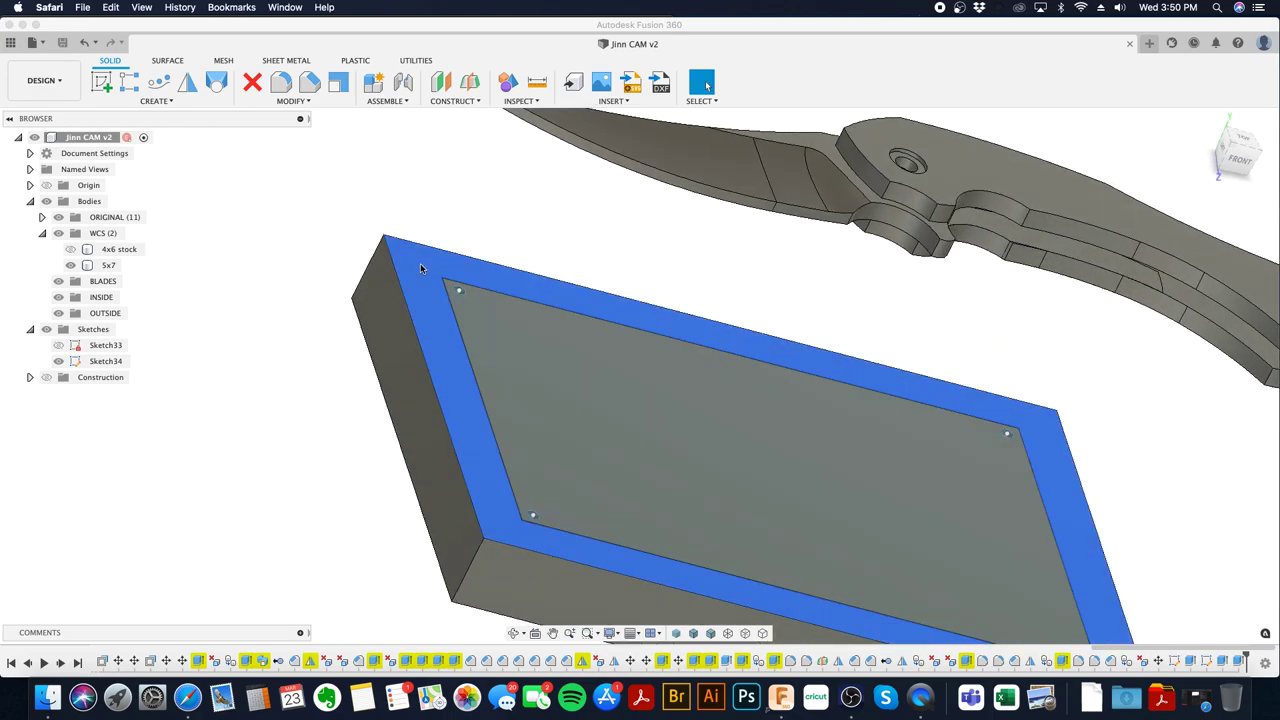
right_click(420, 263)
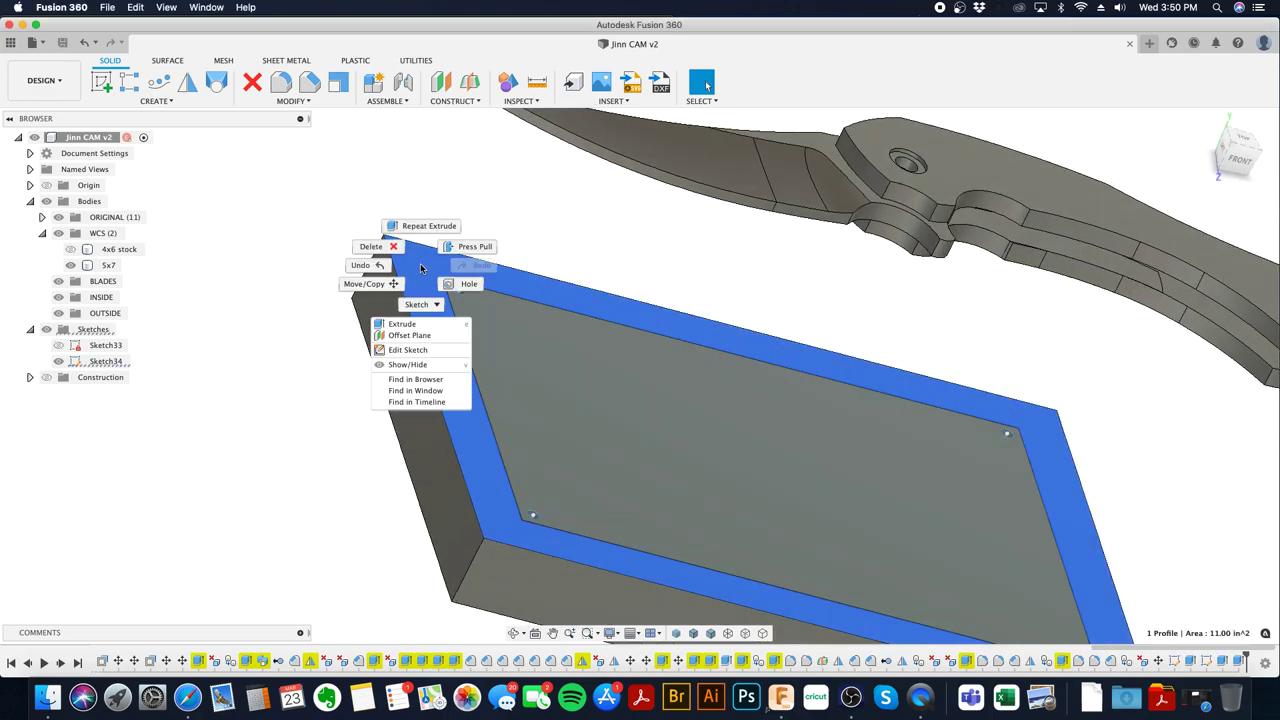
left_click(427, 353)
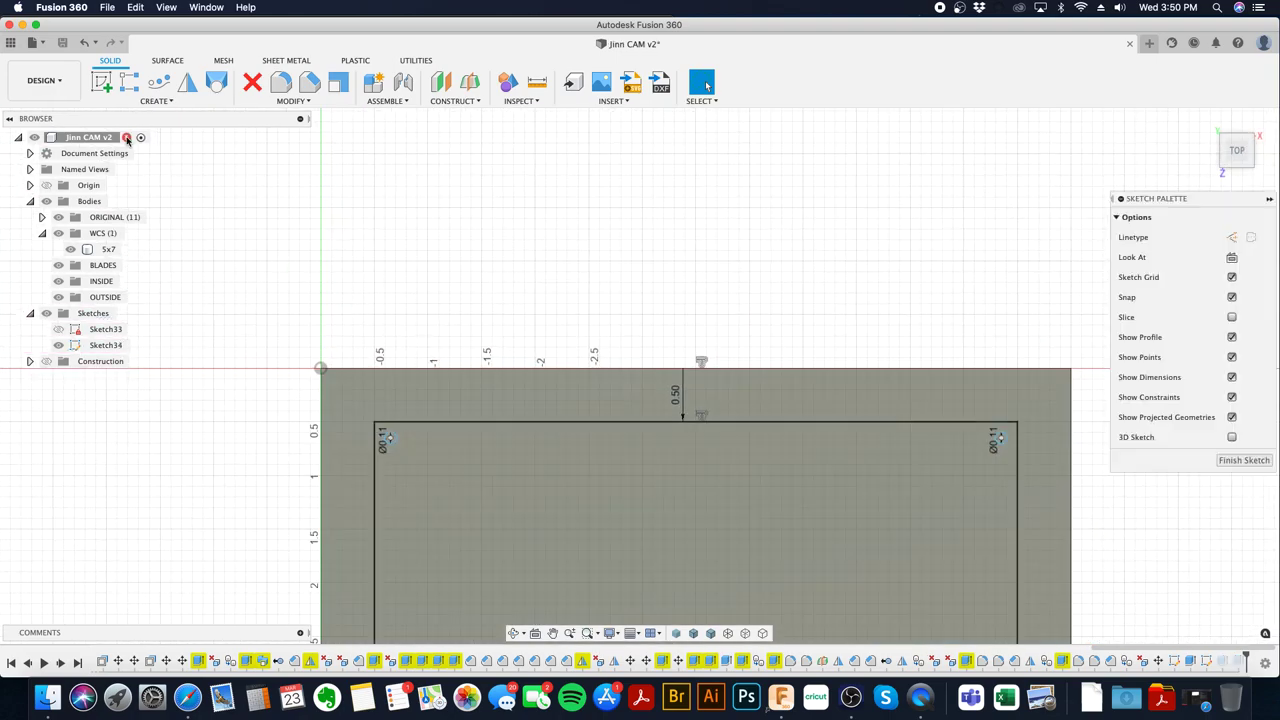
- Draw a small circle centred on the sketch origin, then orbit back to a tilted view
left_click(158, 84)
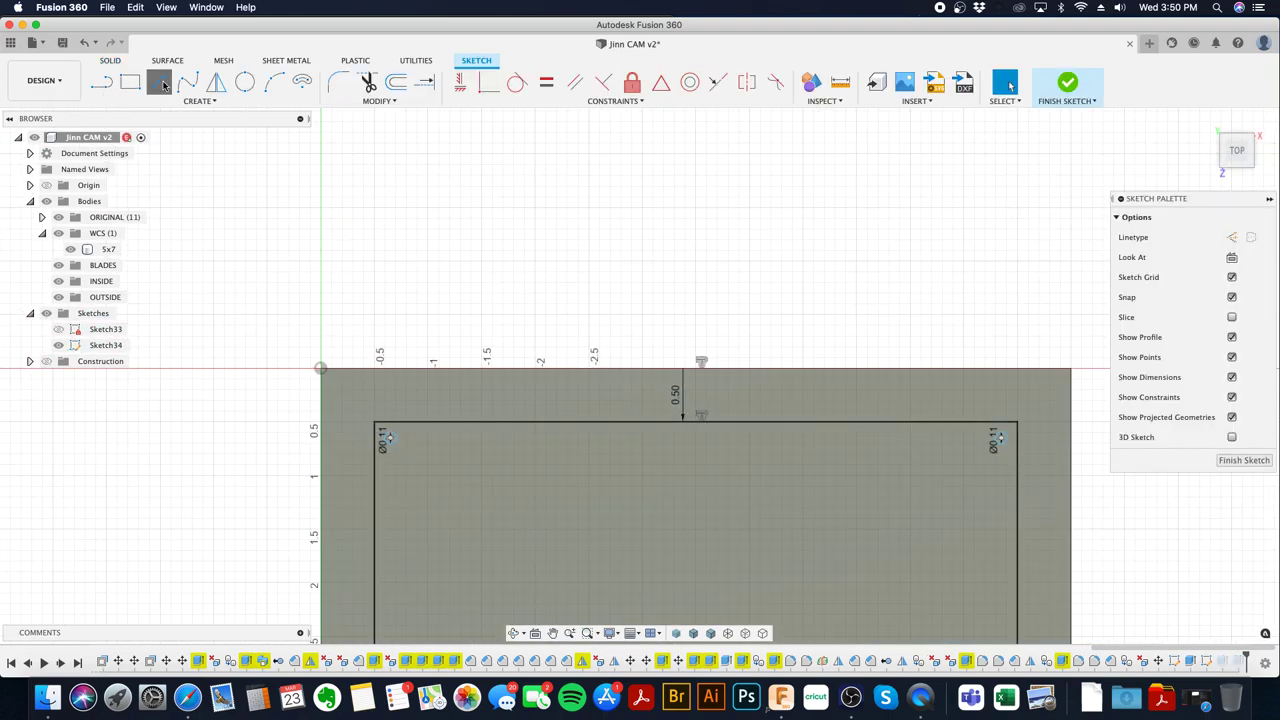
left_click(321, 369)
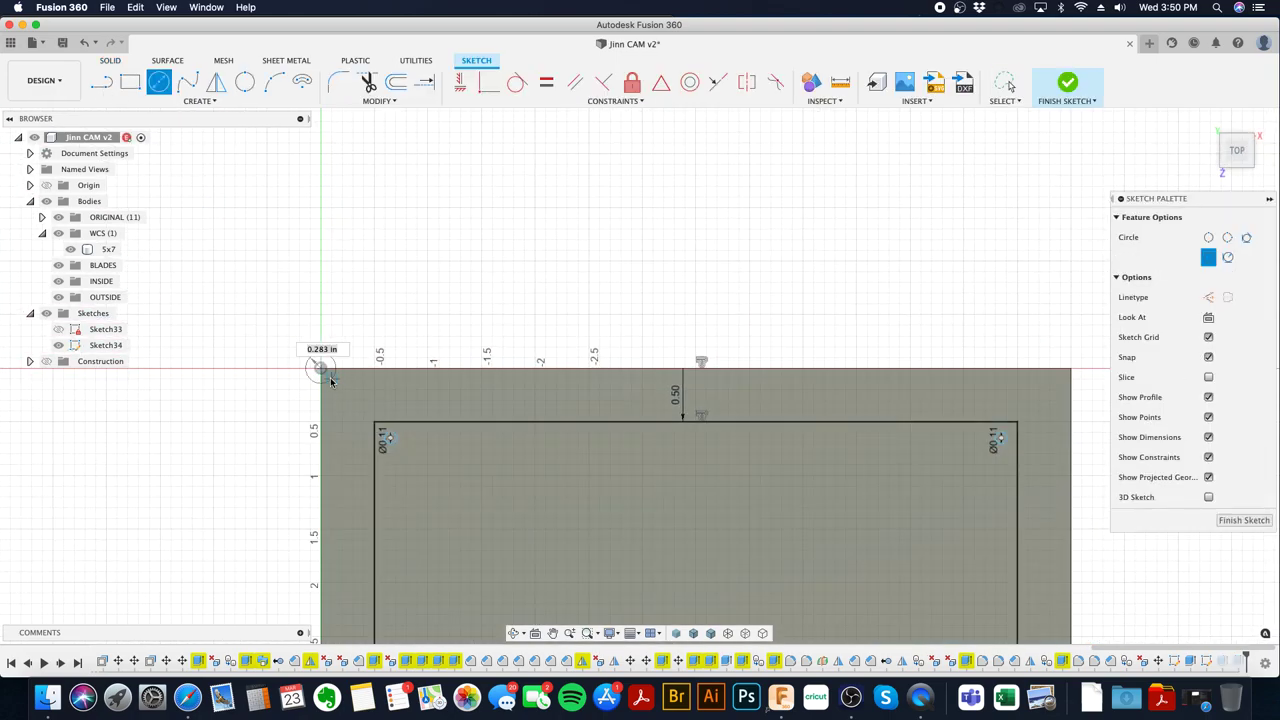
left_click(331, 381)
key("Escape")
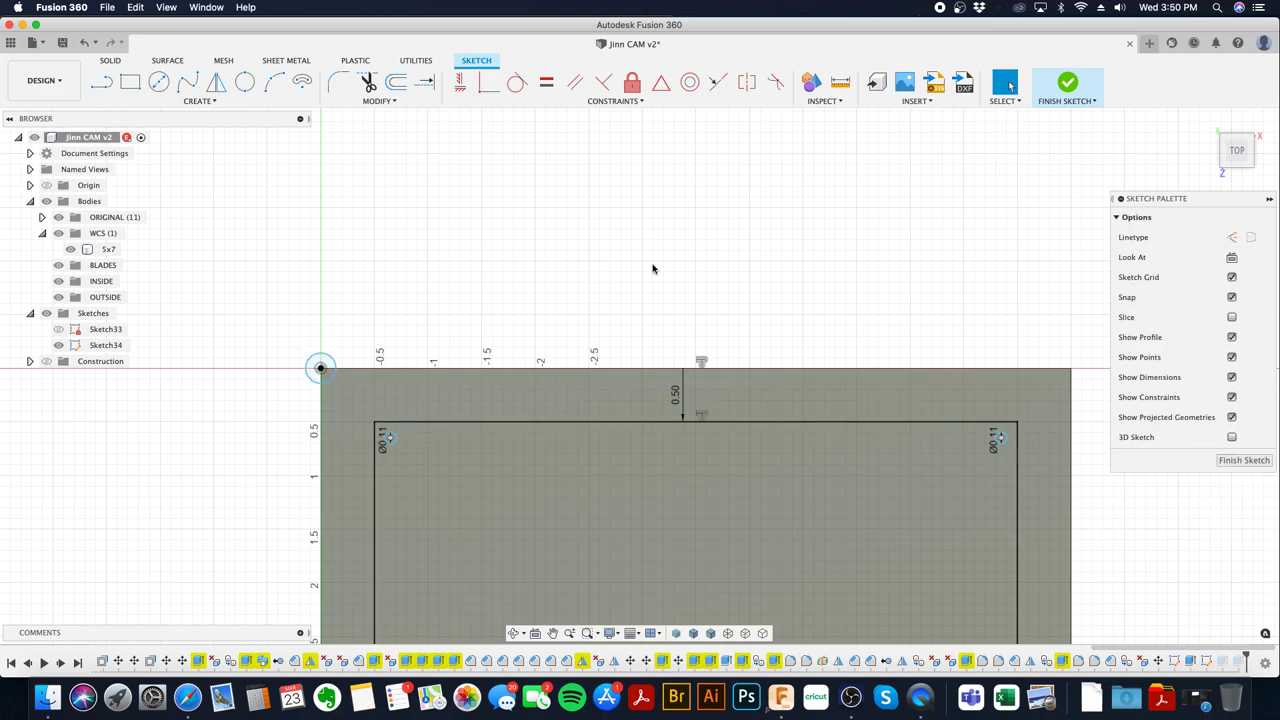
middle_click_drag(700, 300, 363, 240, "shift")
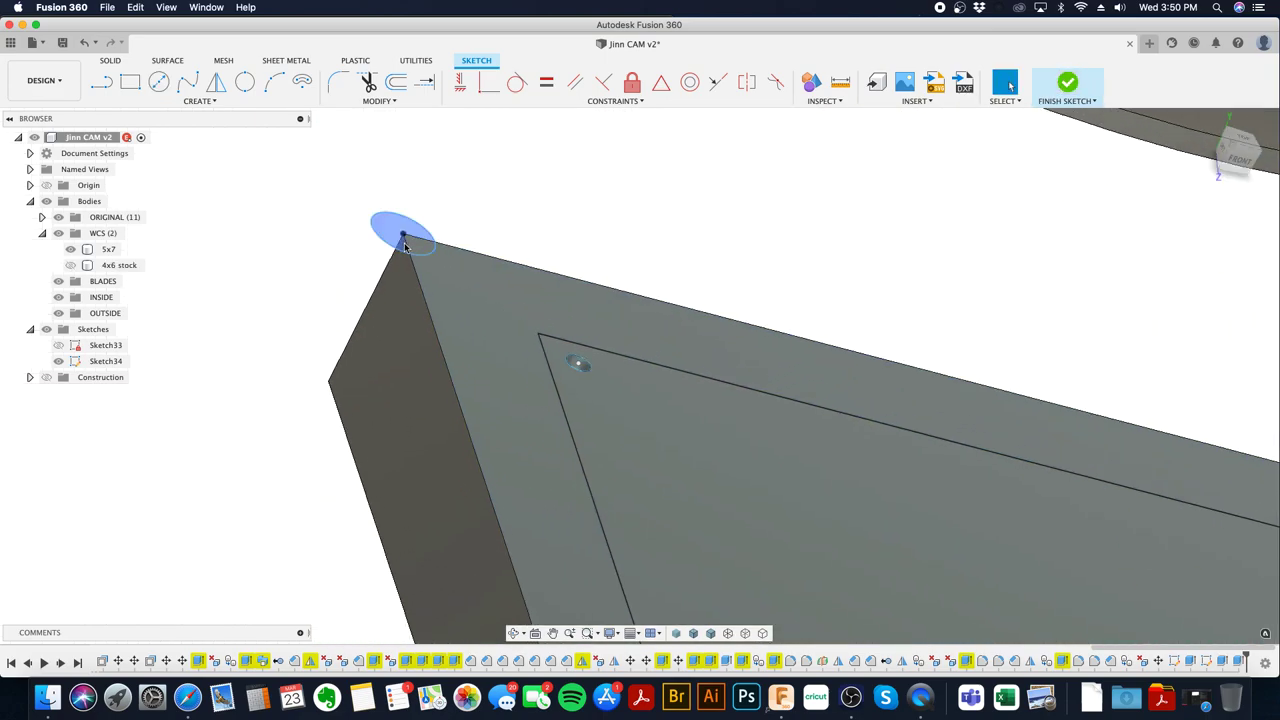
- Extrude the corner circle 0.2 in as a new body
left_click(403, 235)
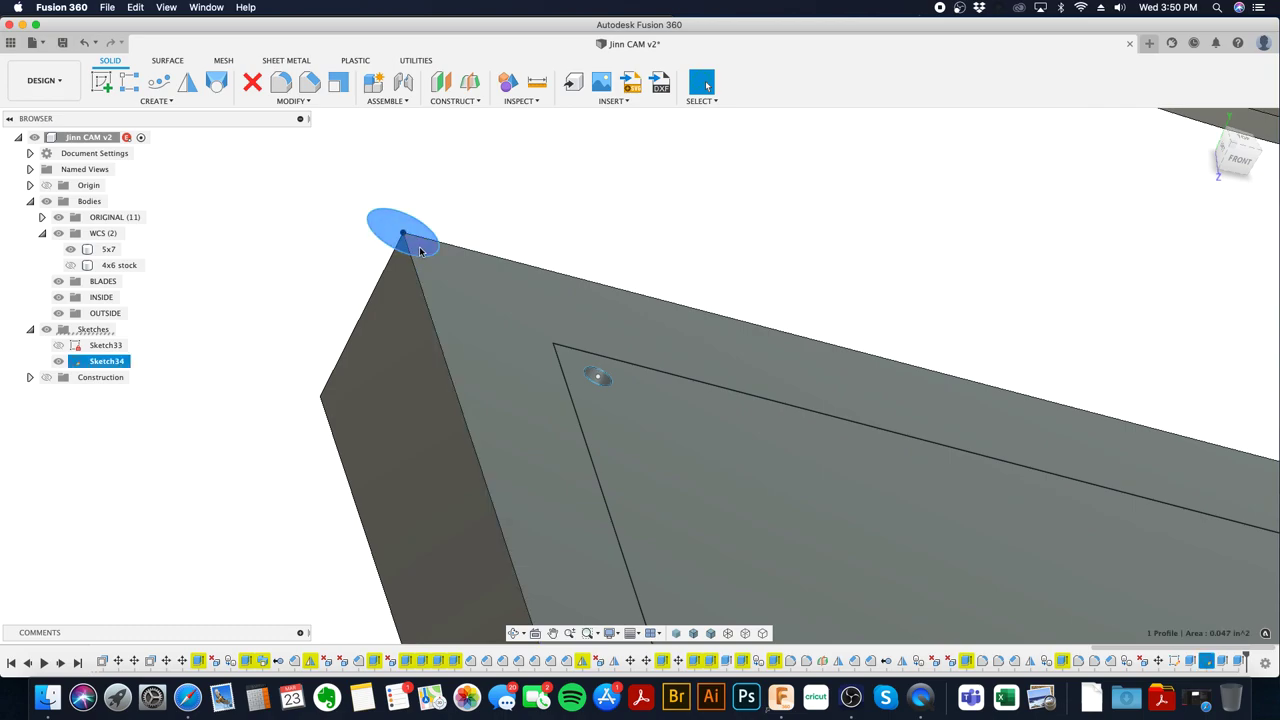
right_click(421, 251)
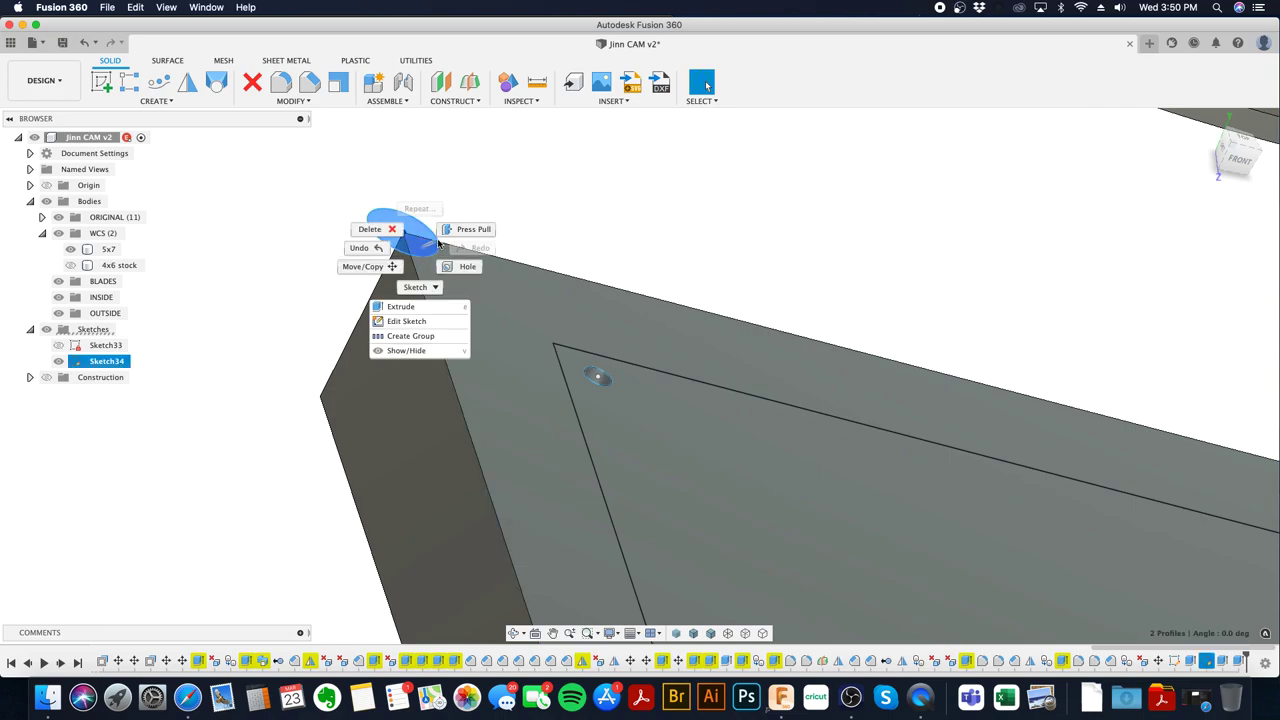
key("e")
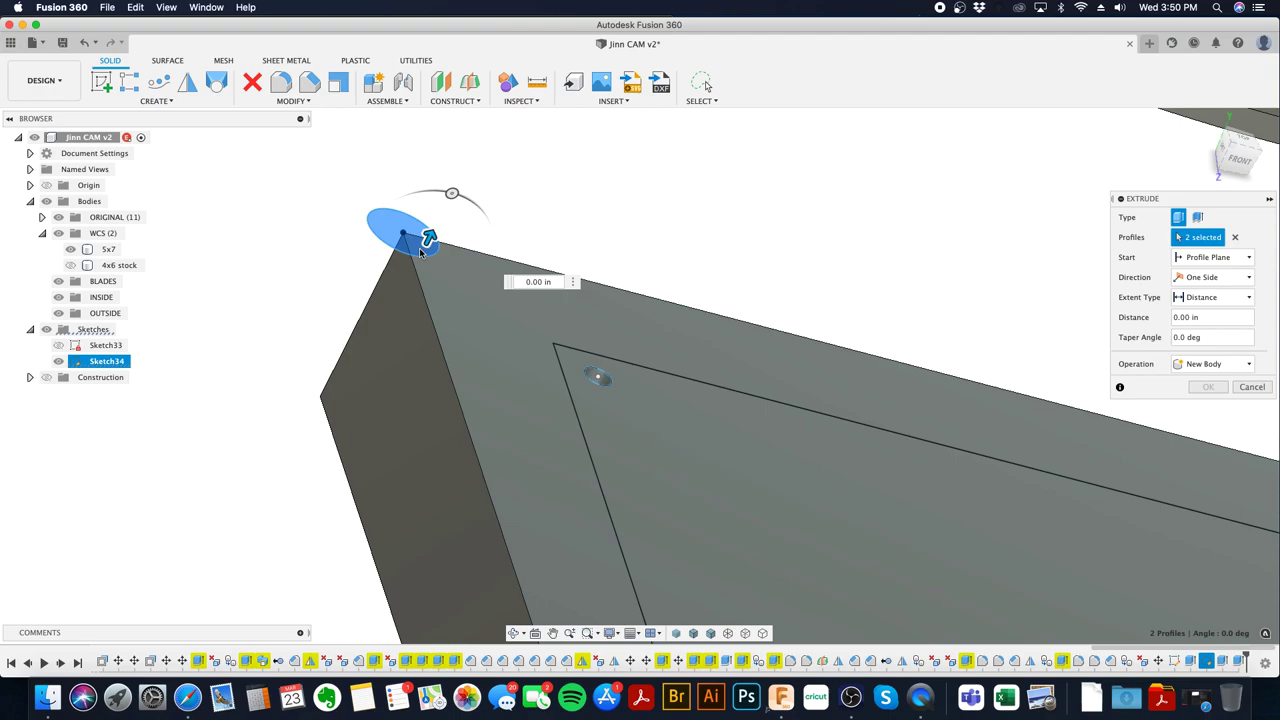
left_click(553, 287)
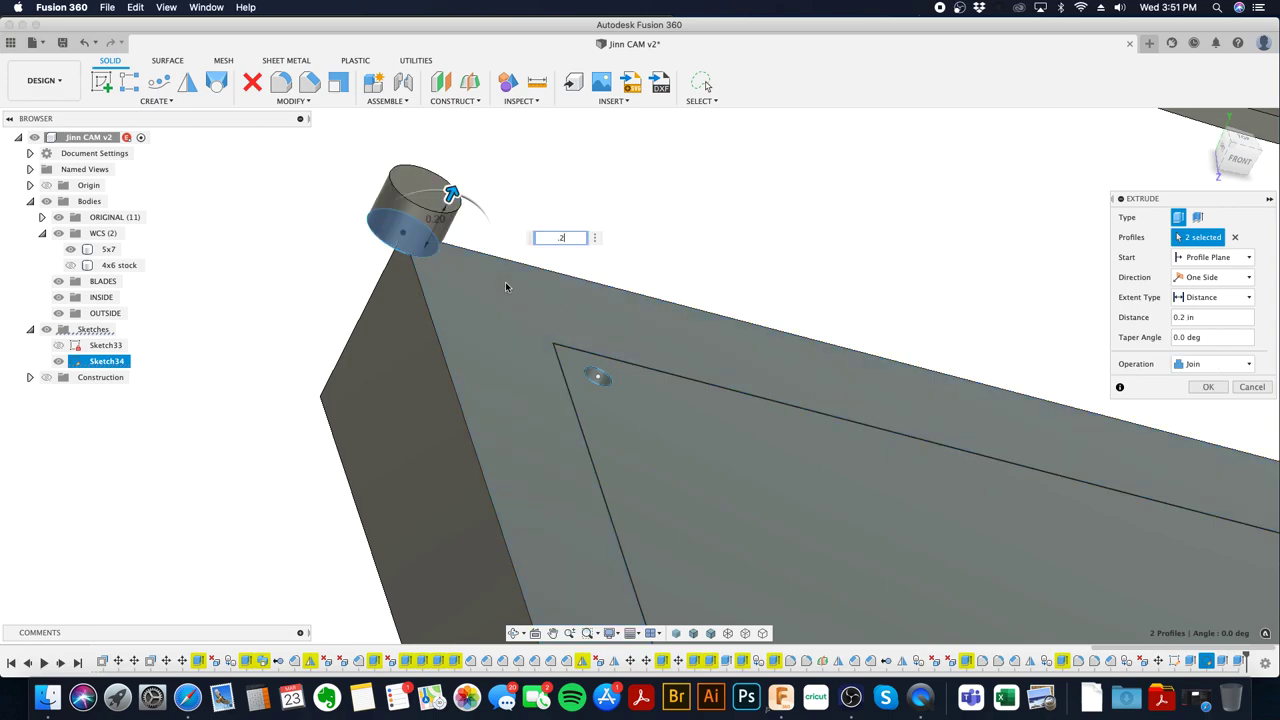
left_click(1195, 364)
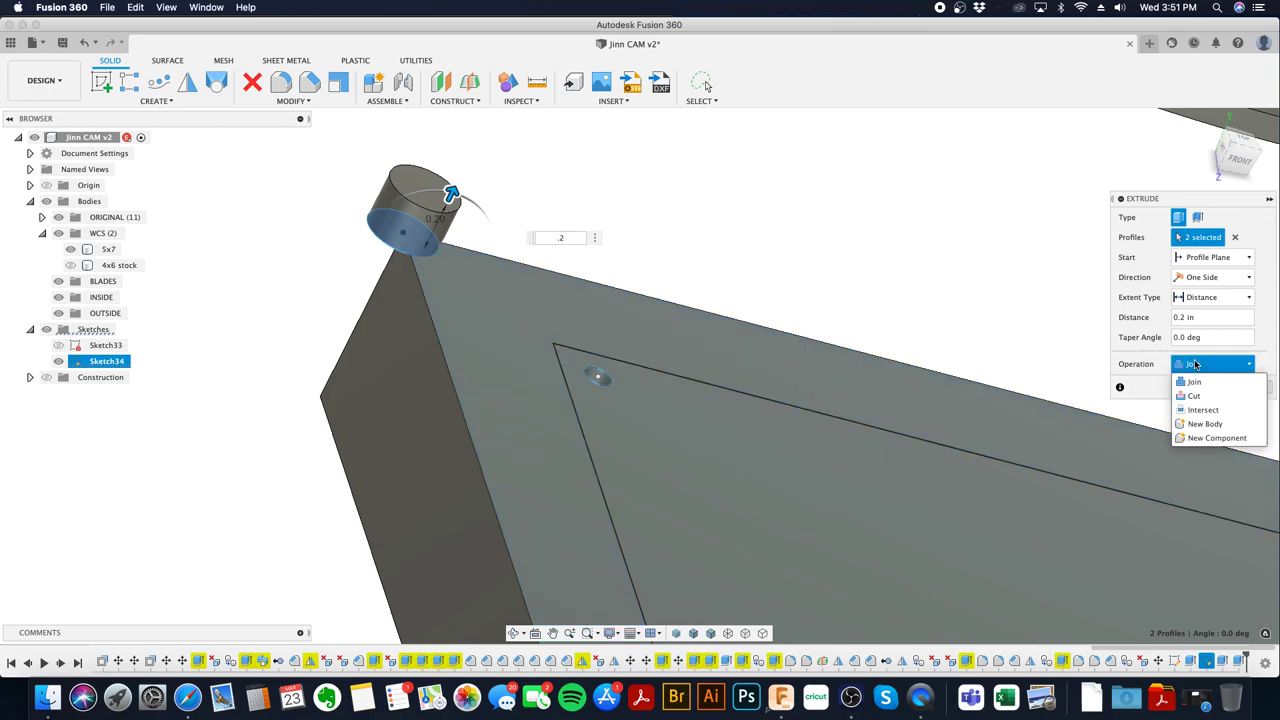
left_click(1205, 424)
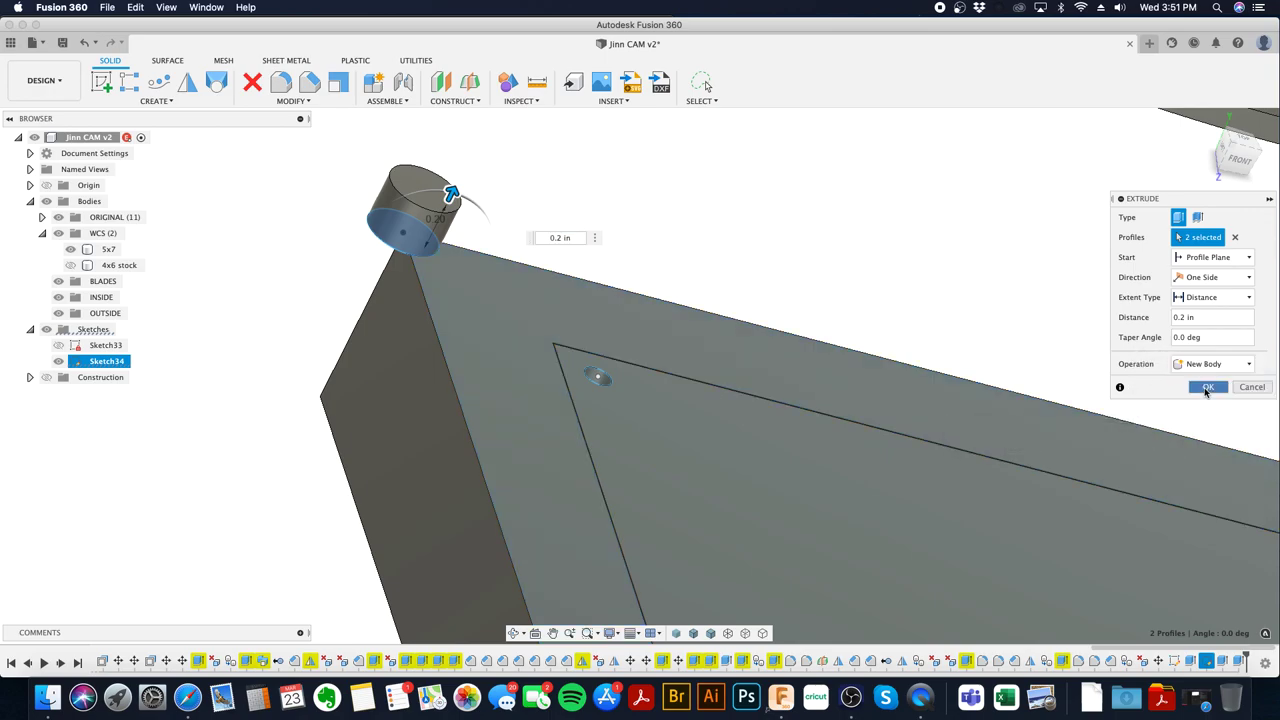
left_click(1206, 389)
- Rename the new cylinder body to WCS
left_click(105, 329)
double_click(108, 329)
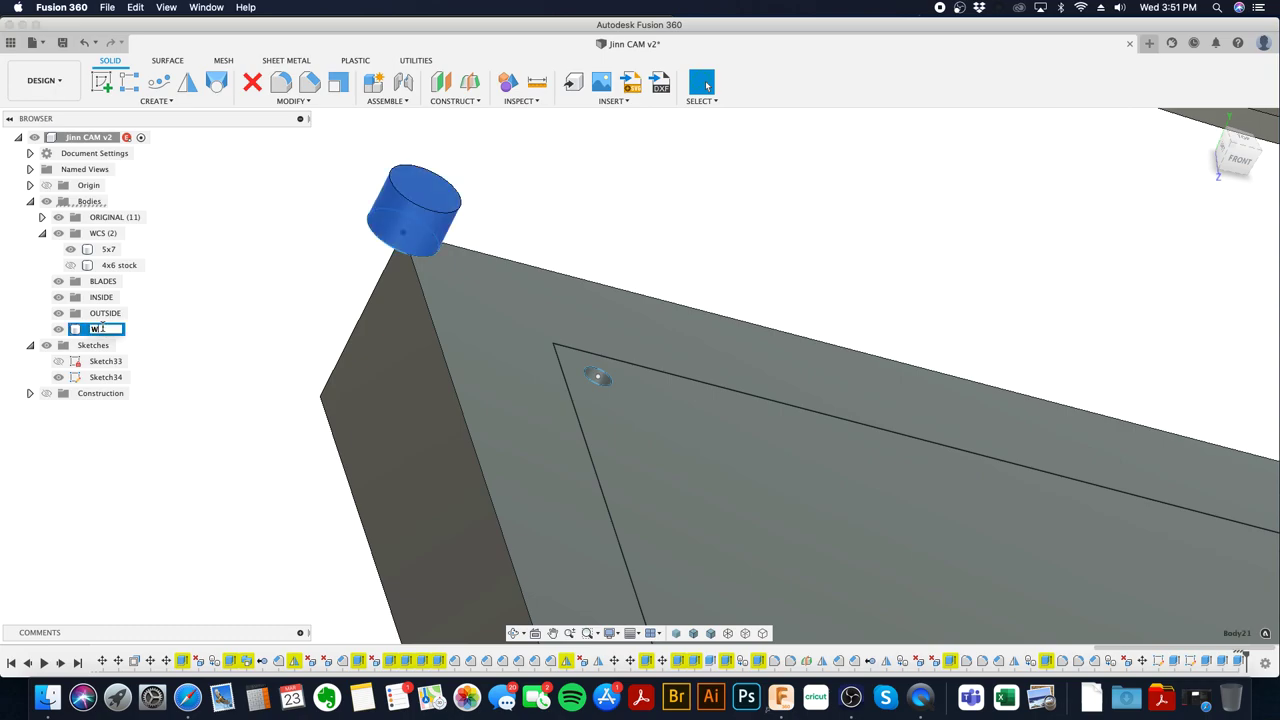
type("WCS")
key("Return")
- Move the WCS body into the WCS folder and temporarily hide the 4x6 stock body
left_click_drag(105, 322, 108, 234)
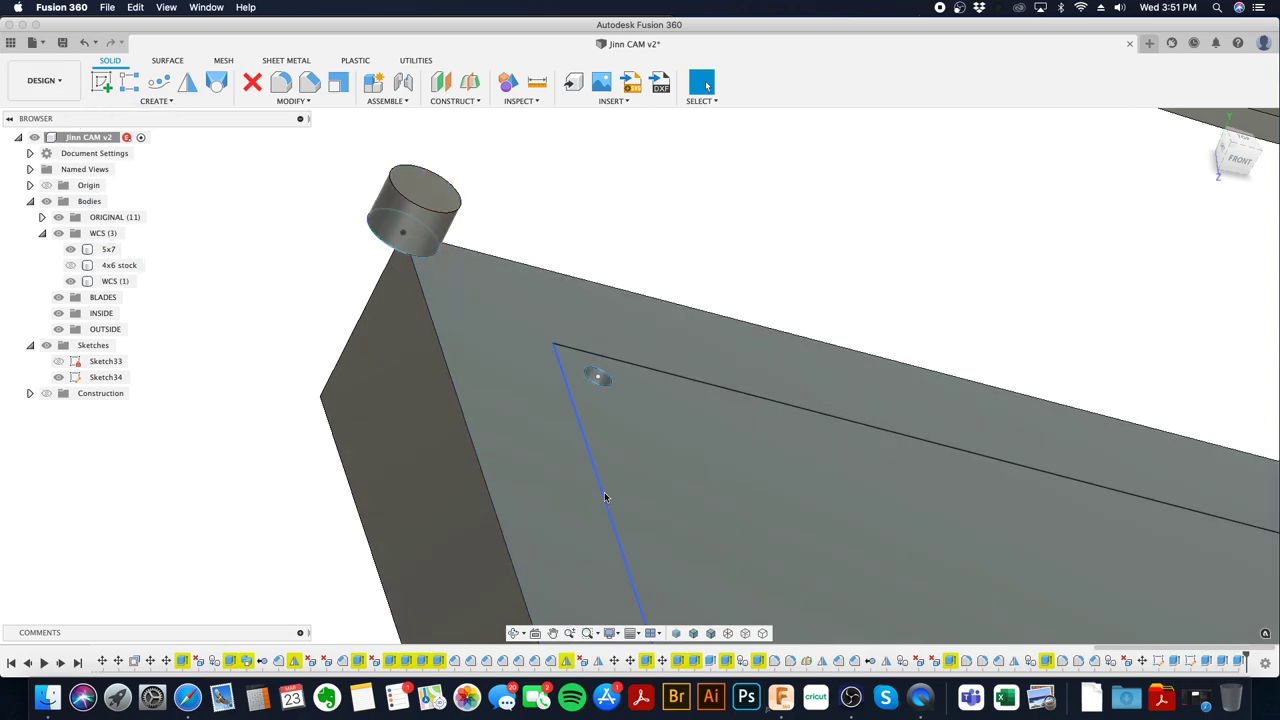
left_click(607, 428)
left_click(71, 258)
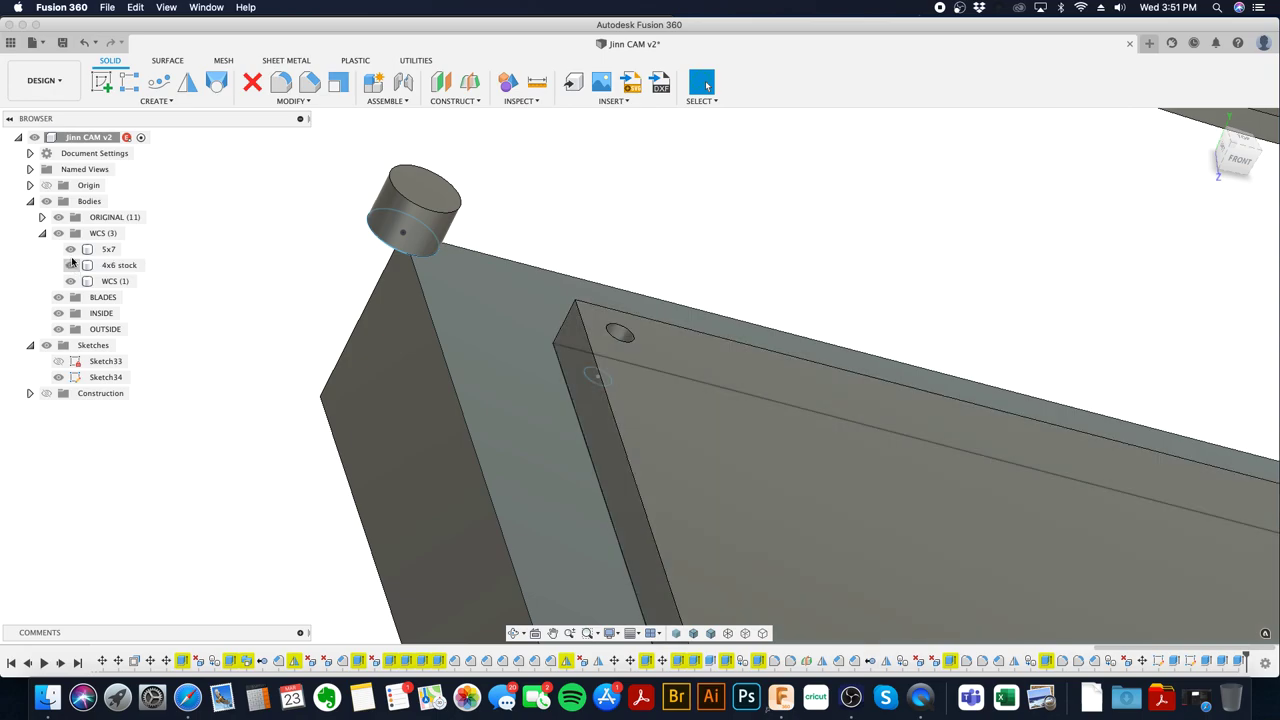
left_click(71, 264)
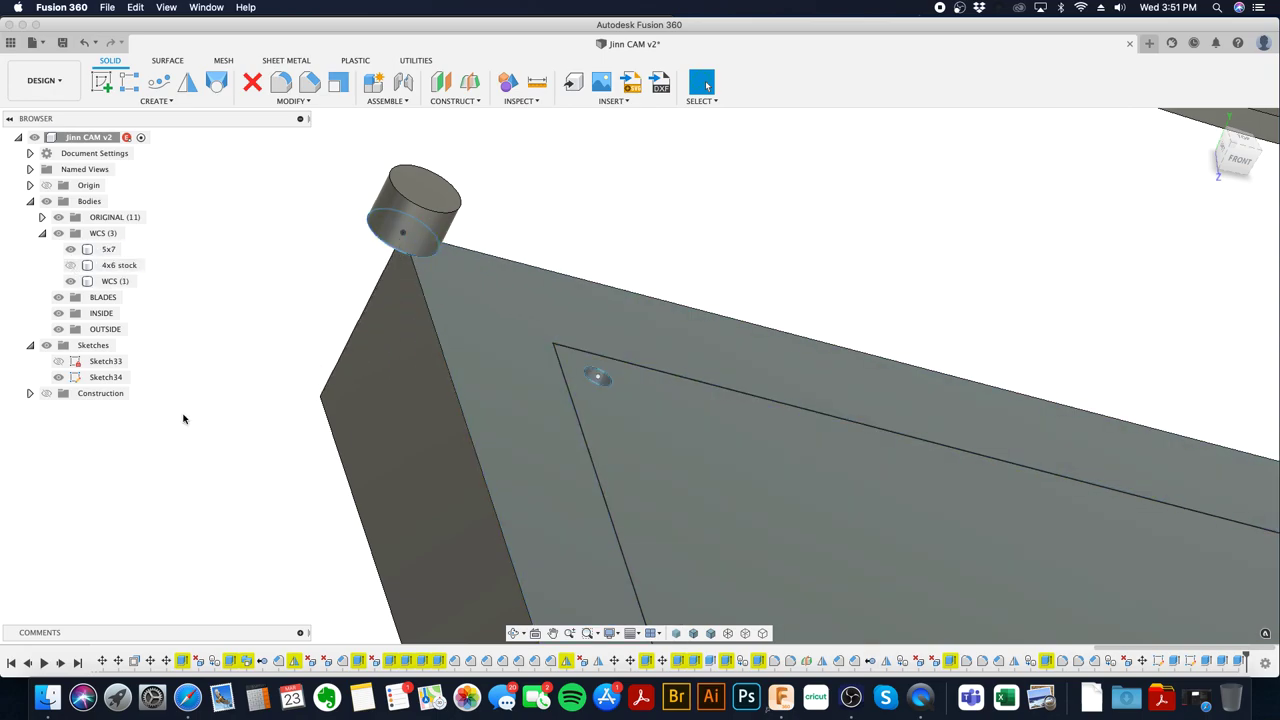
left_click(58, 377)
left_click(108, 249)
- Orbit the plate, then show the 4x6 stock body and Sketch34 again
scroll(669, 457, "down", 5)
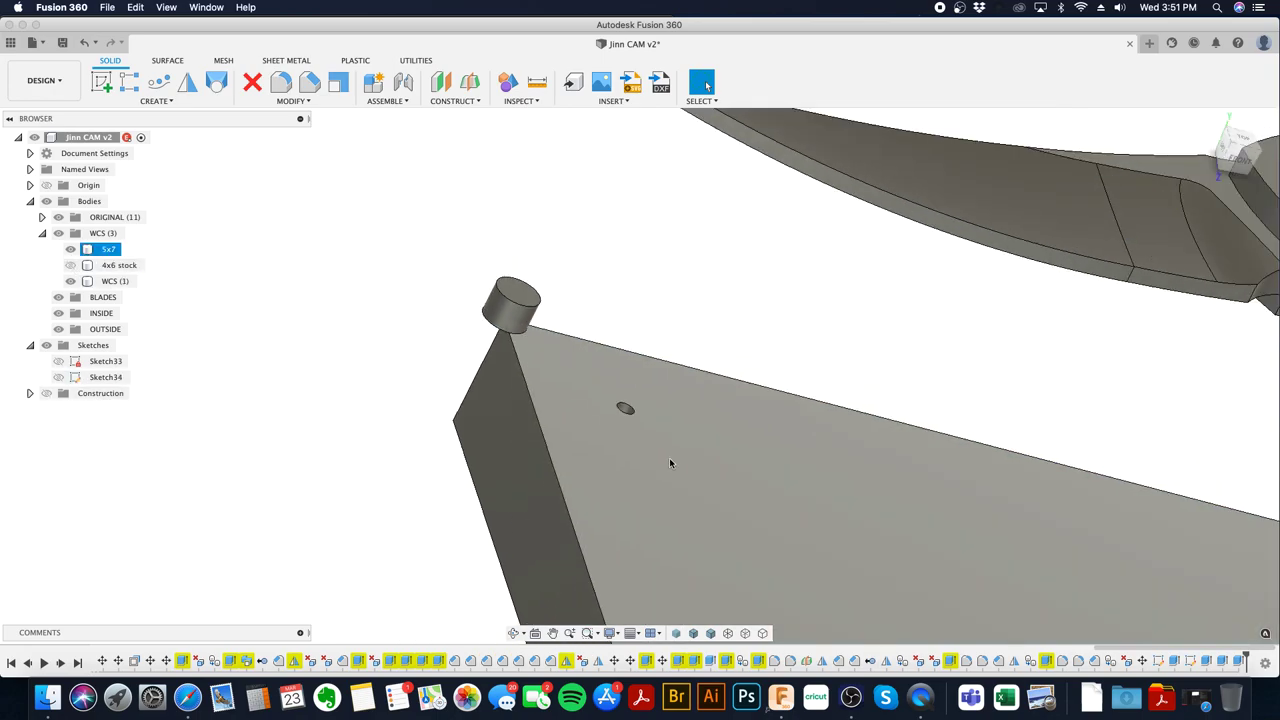
middle_click_drag(848, 488, 654, 371, "shift")
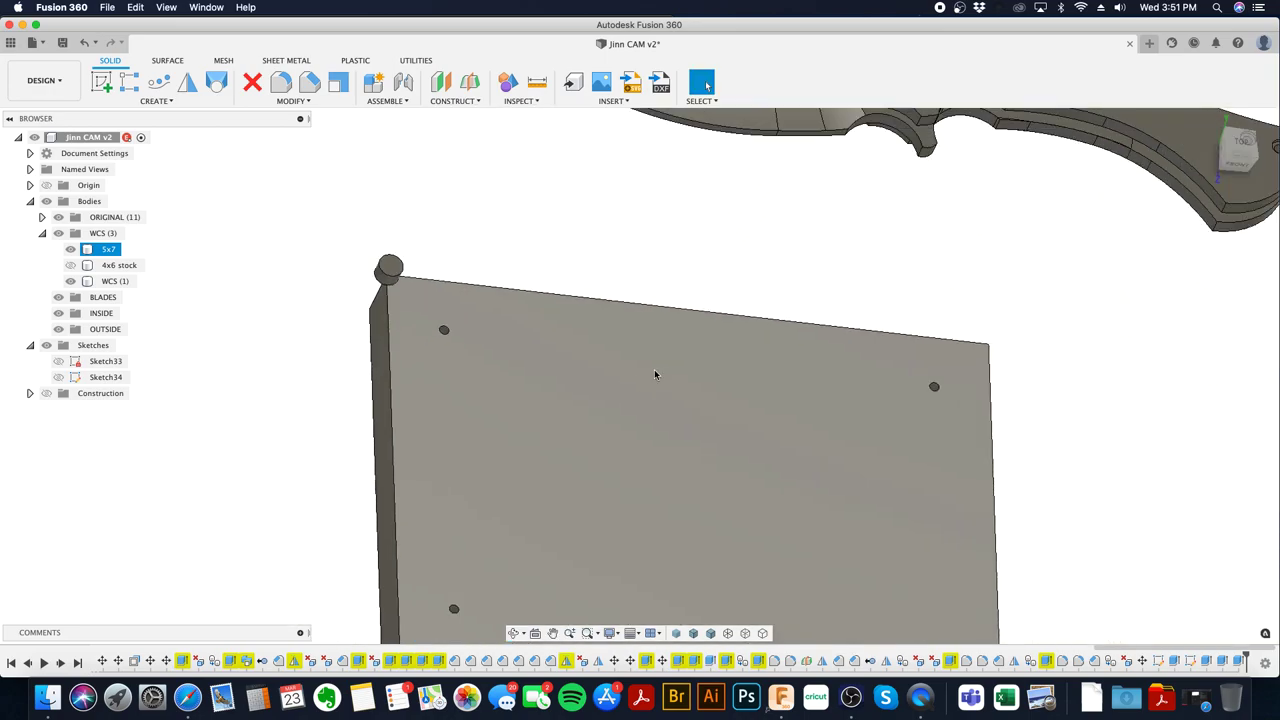
middle_click_drag(717, 416, 706, 371, "shift")
left_click(177, 325)
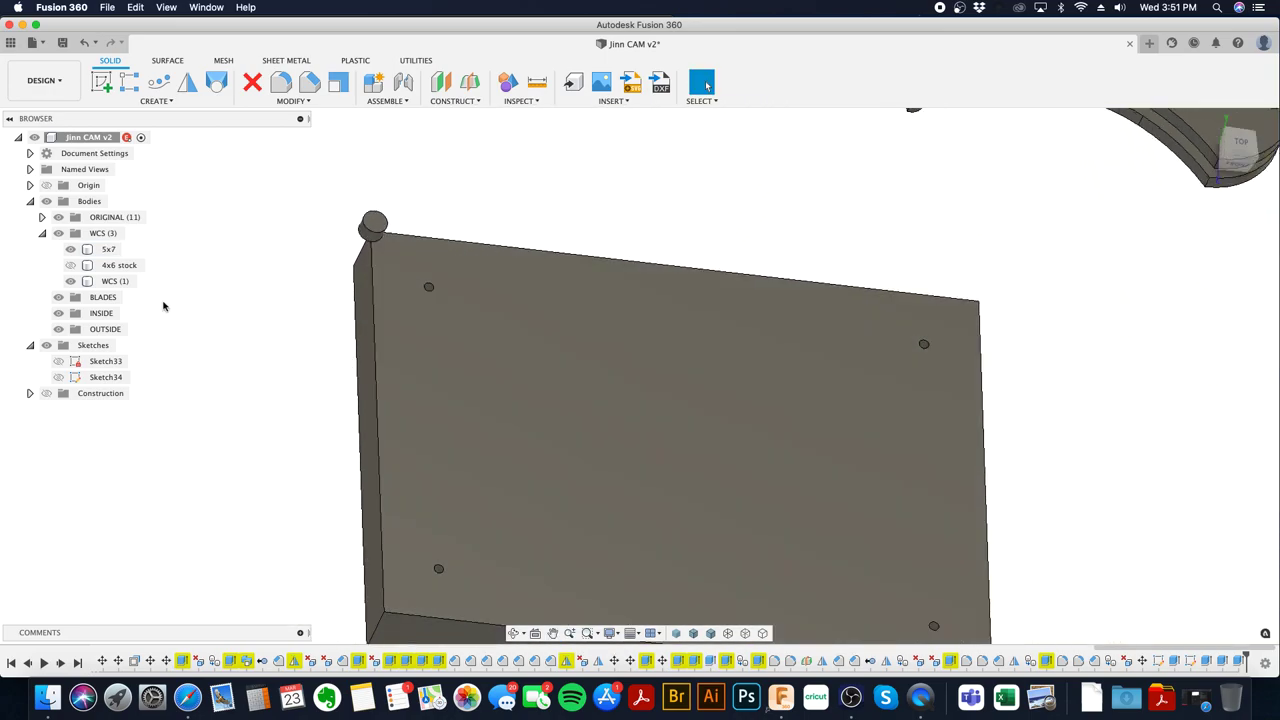
left_click(70, 265)
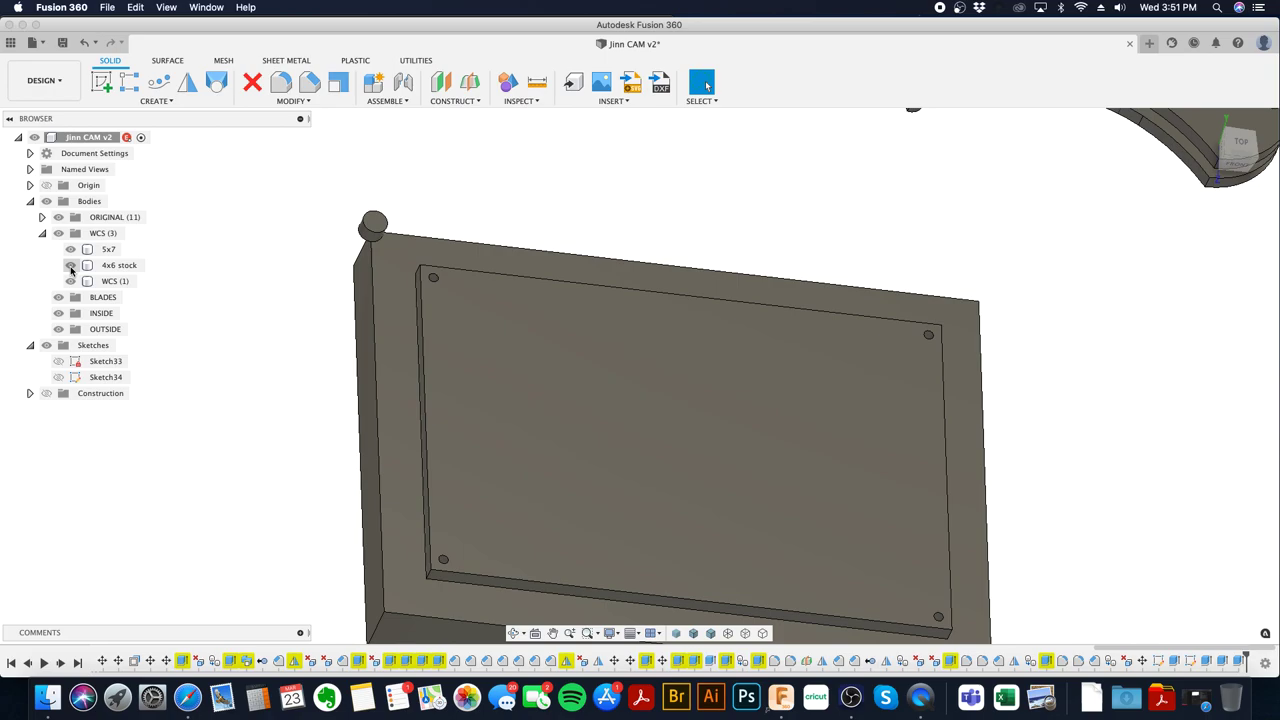
left_click(59, 377)
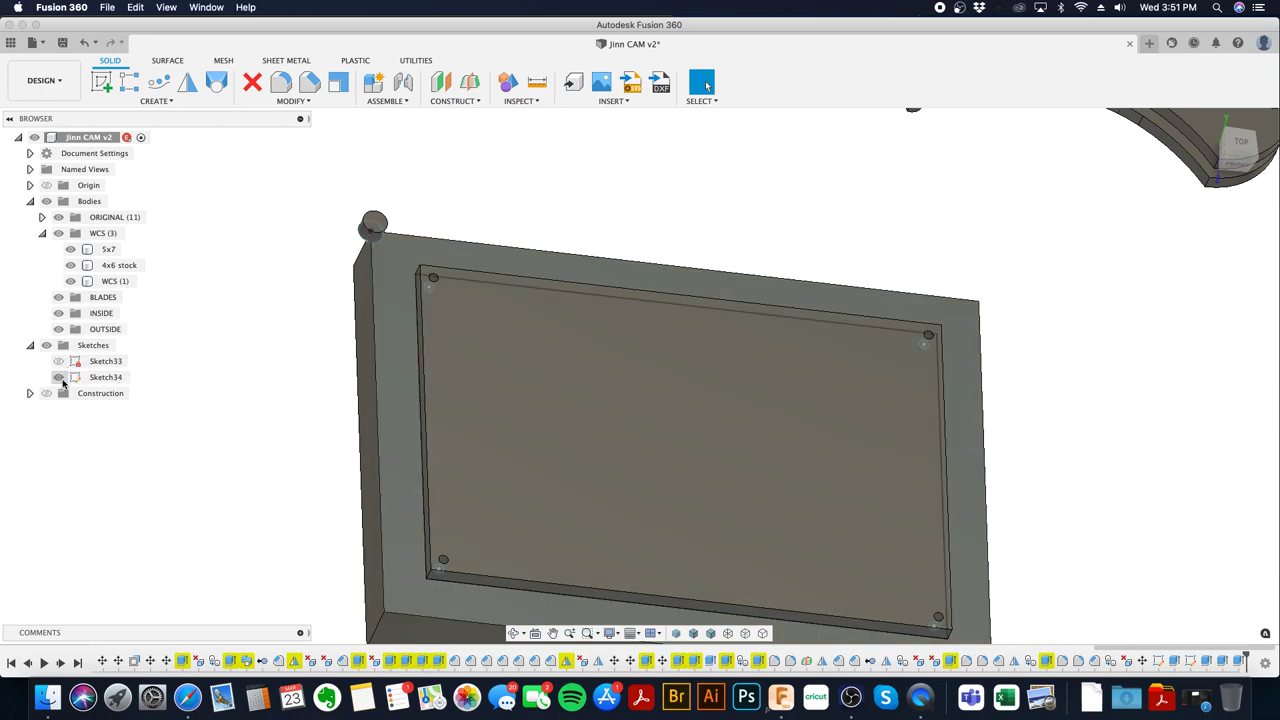
- Inspect the Sketch34 profile on the plate, then hide Sketch34
right_click(392, 318)
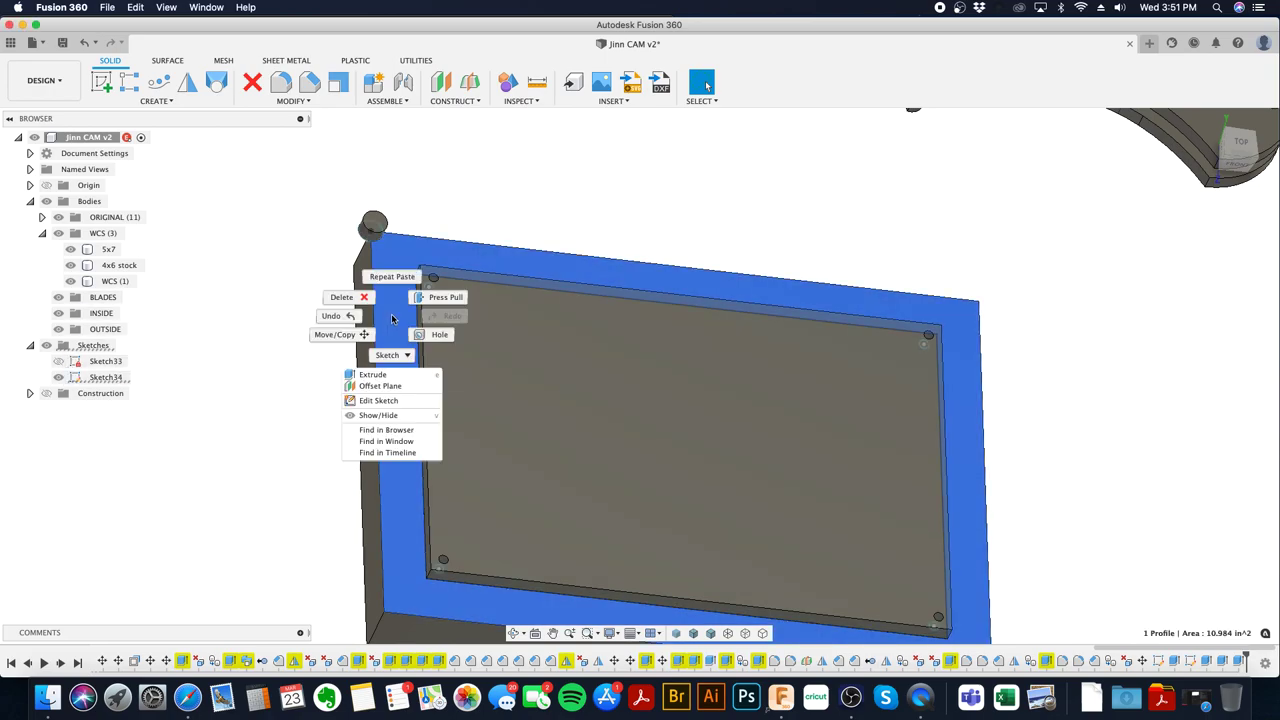
key("Escape")
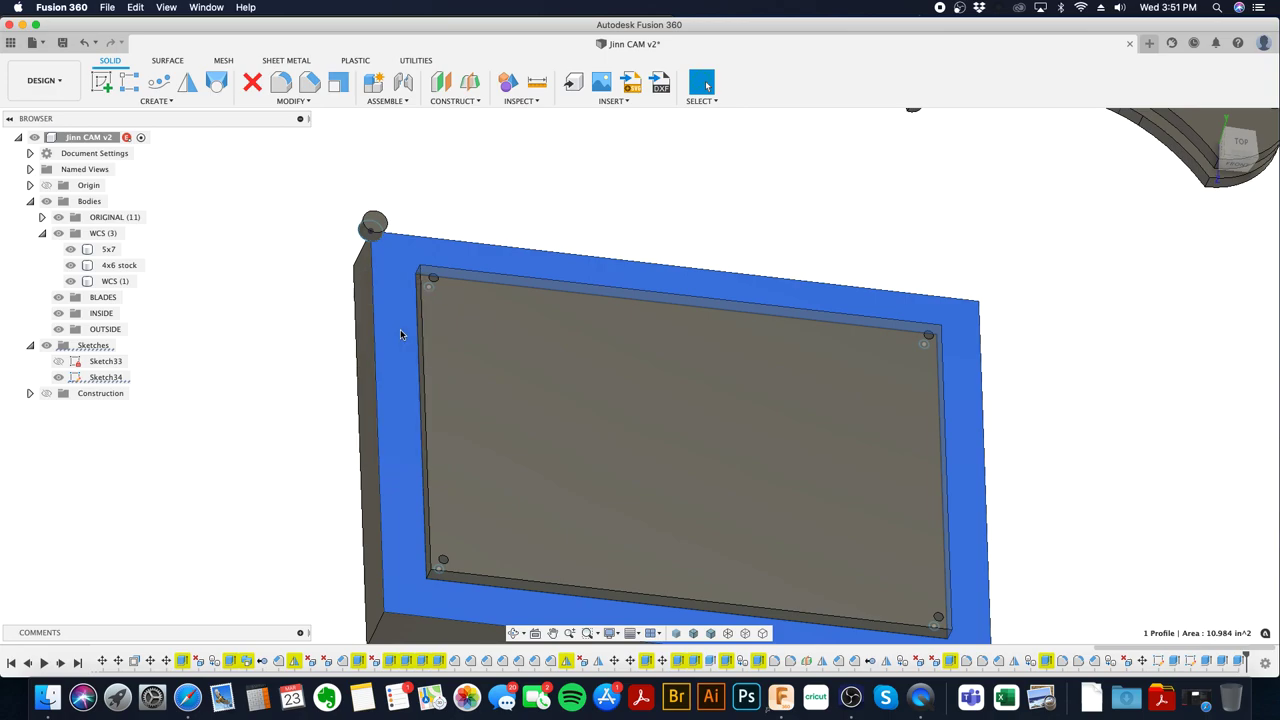
right_click(112, 379)
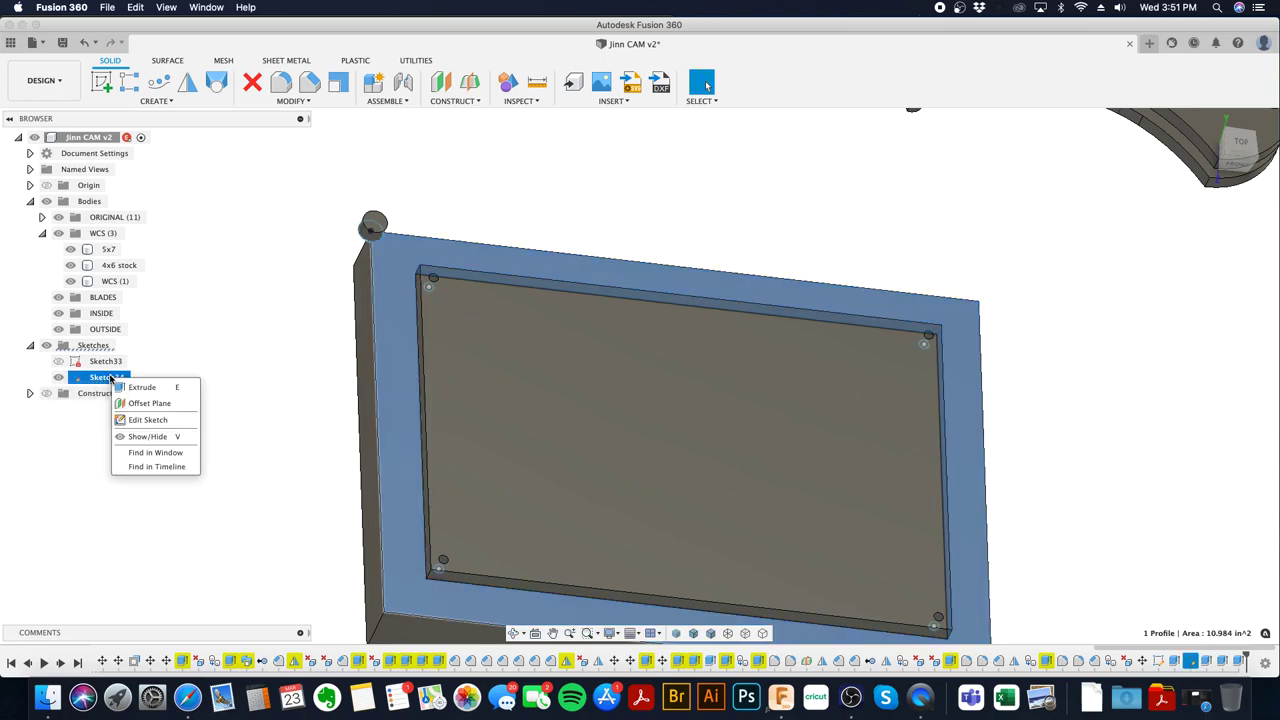
left_click(182, 328)
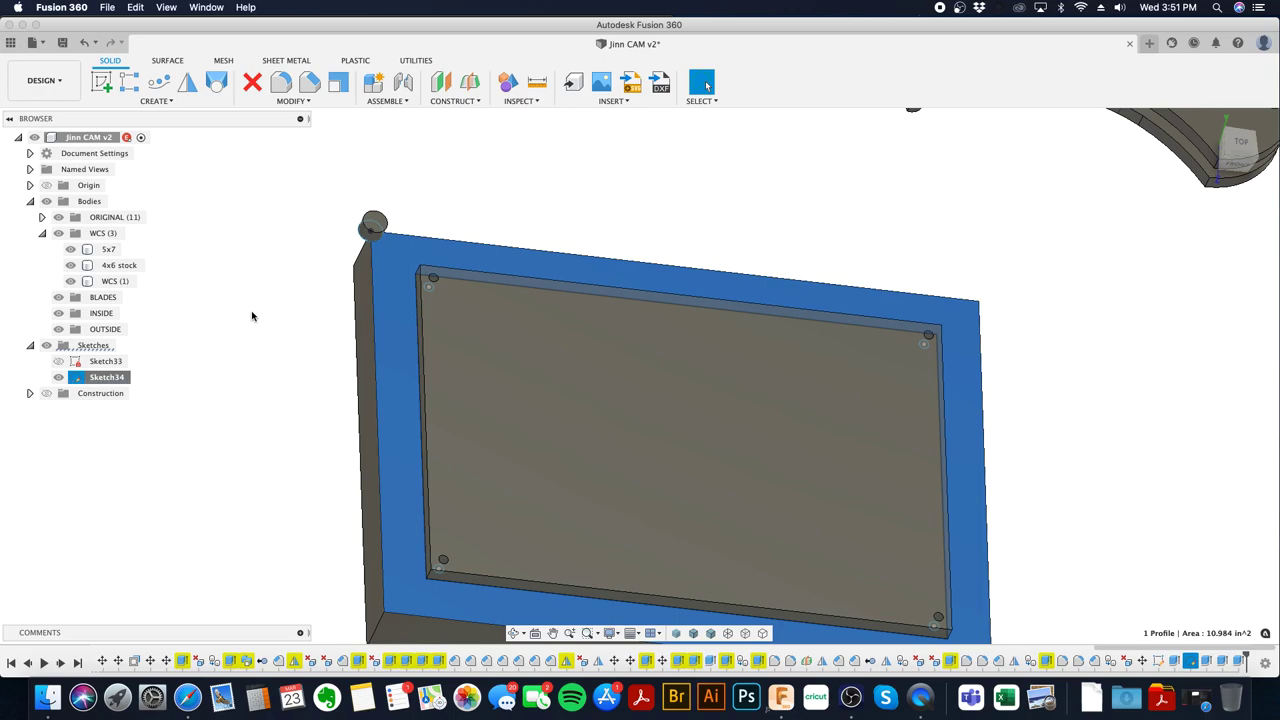
key("Escape")
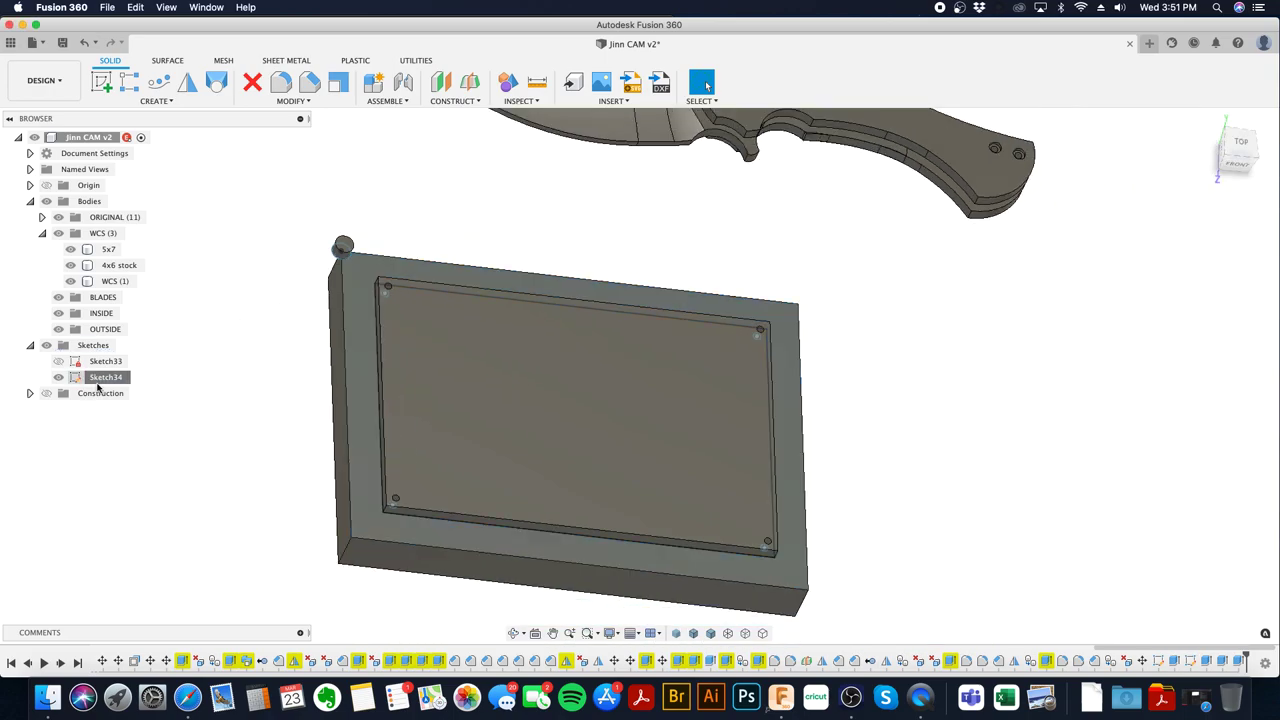
left_click(58, 377)
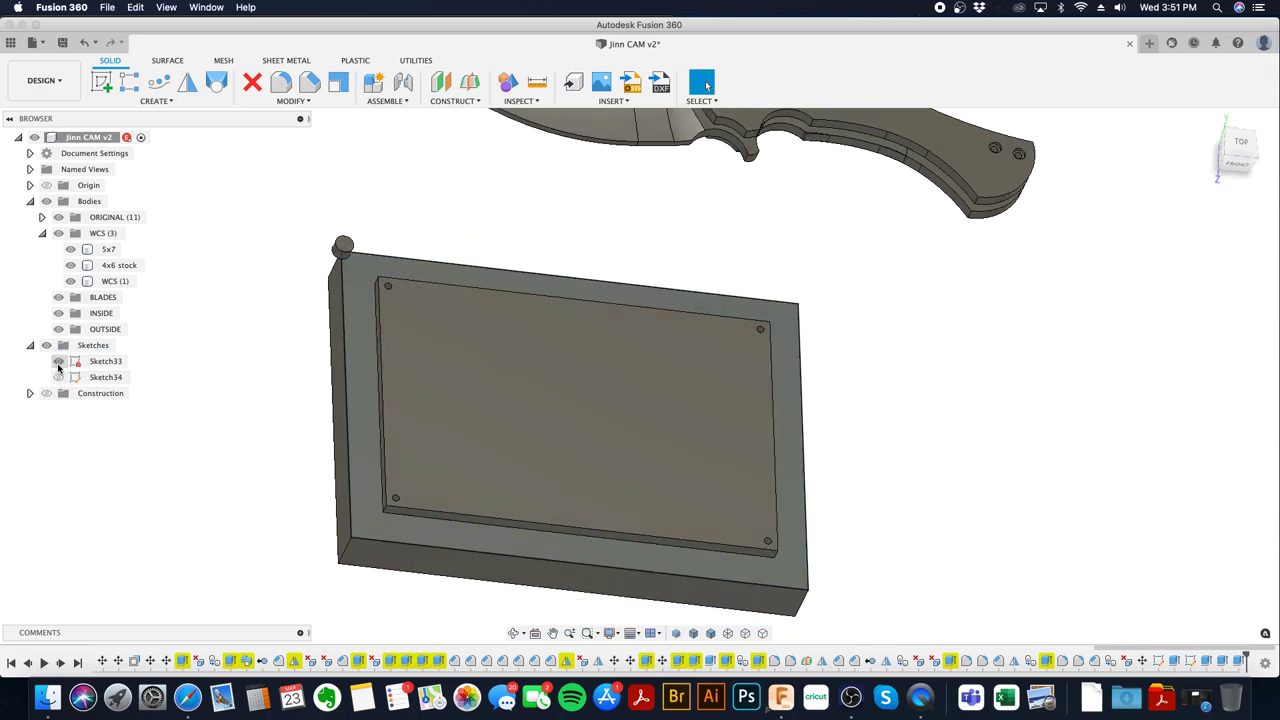
- Edit and finish Sketch33, check its plate profile, then hide Sketch33
right_click(95, 366)
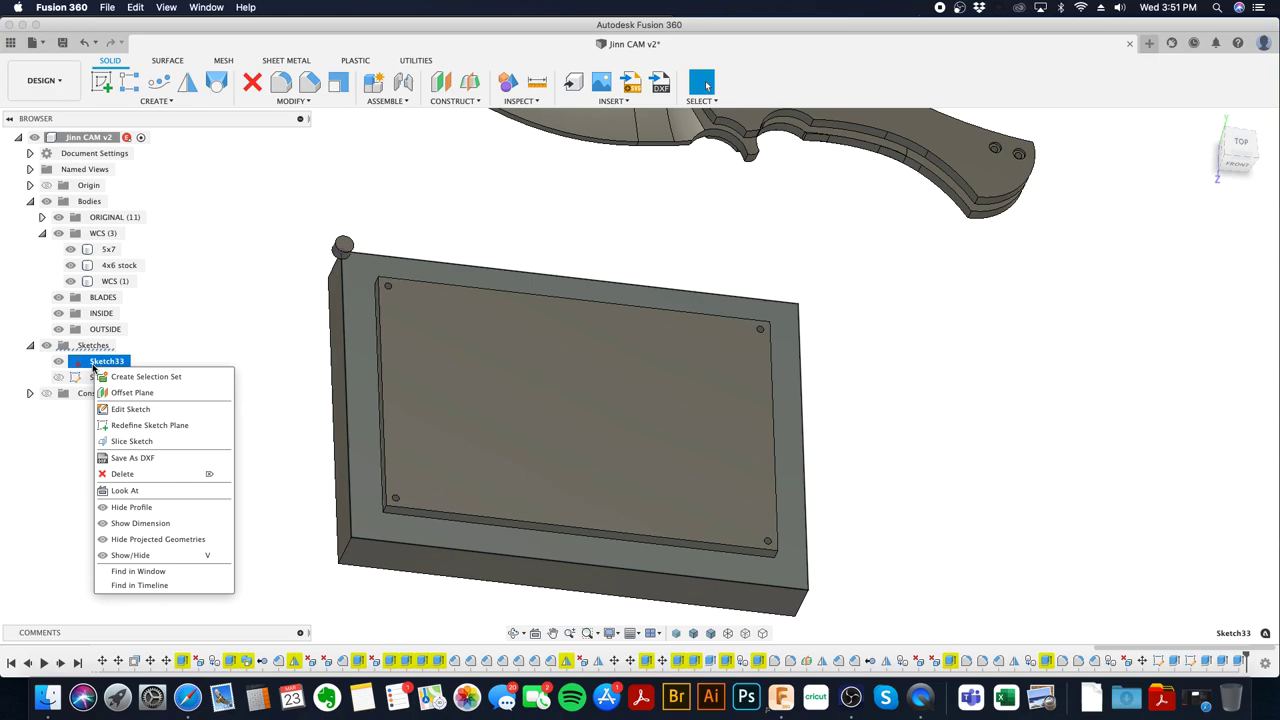
left_click(130, 409)
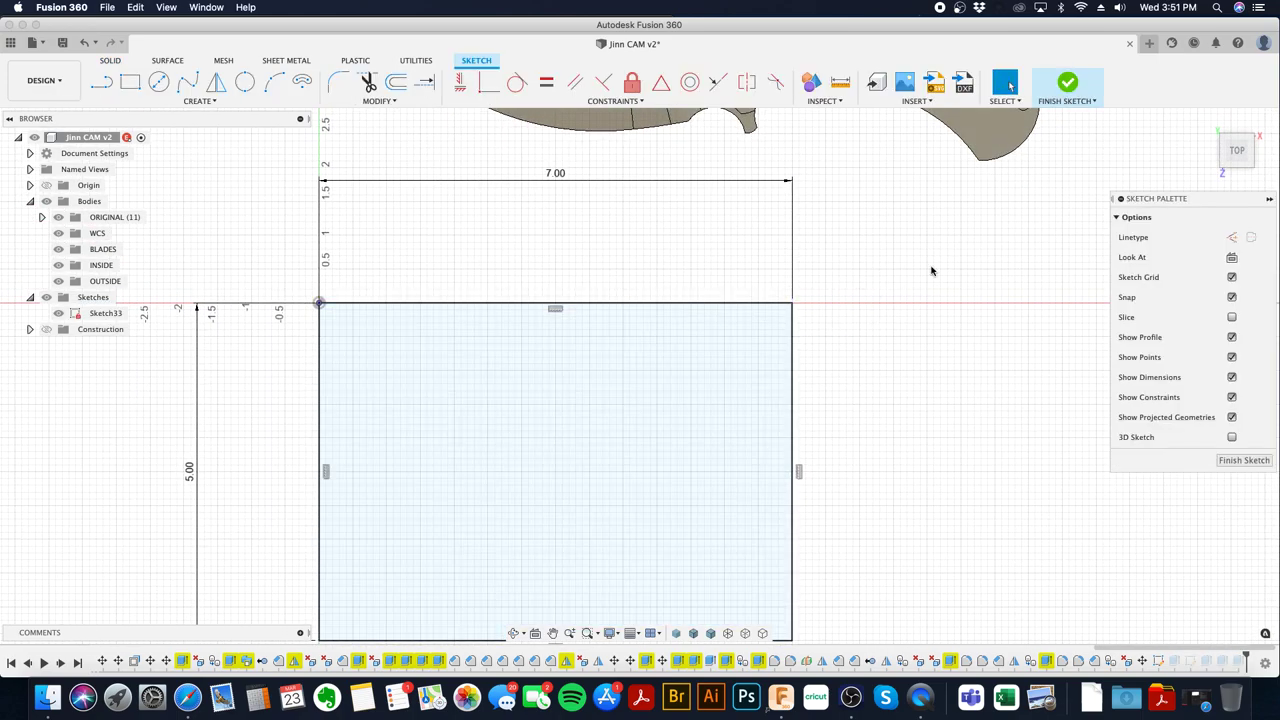
left_click(1084, 109)
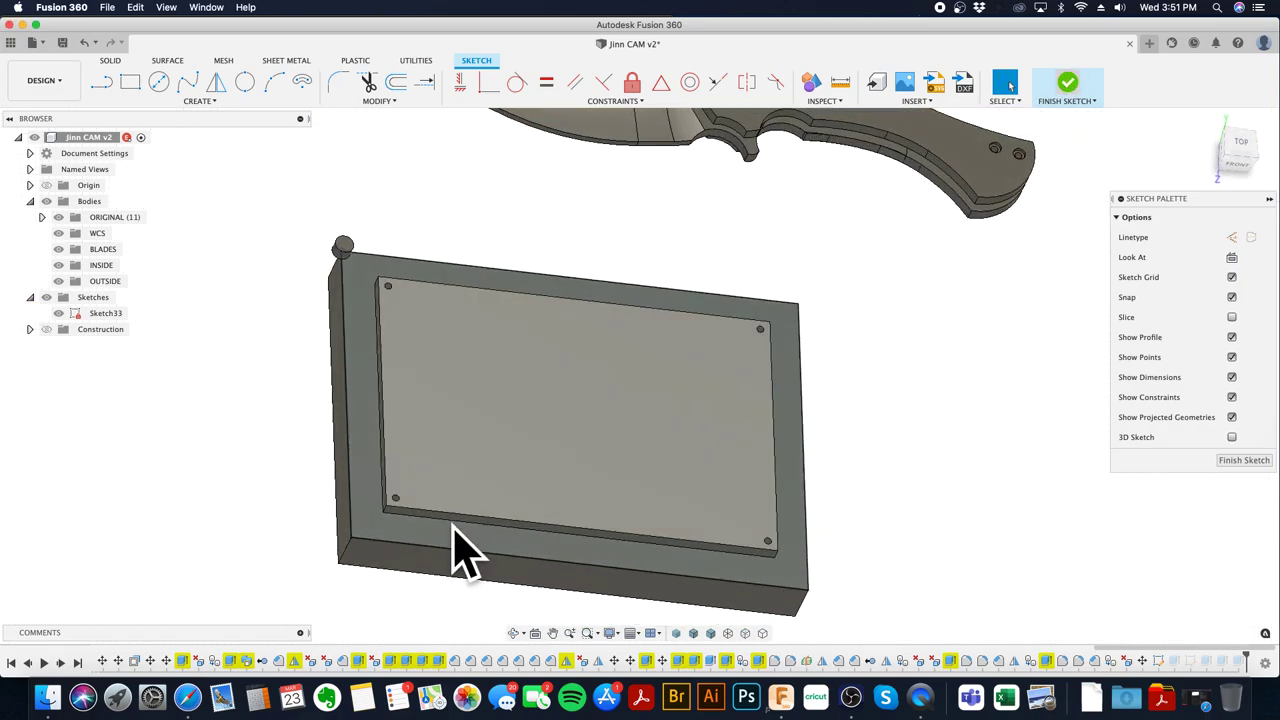
left_click(451, 538)
right_click(451, 538)
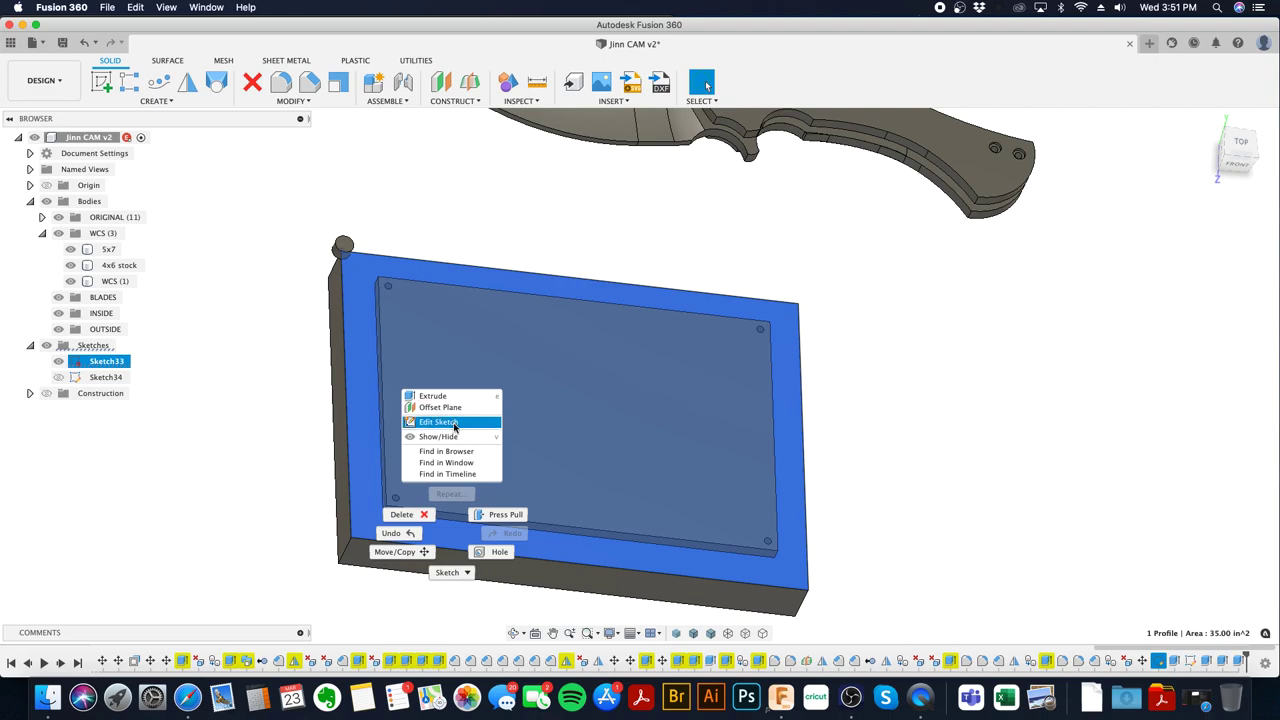
left_click(256, 408)
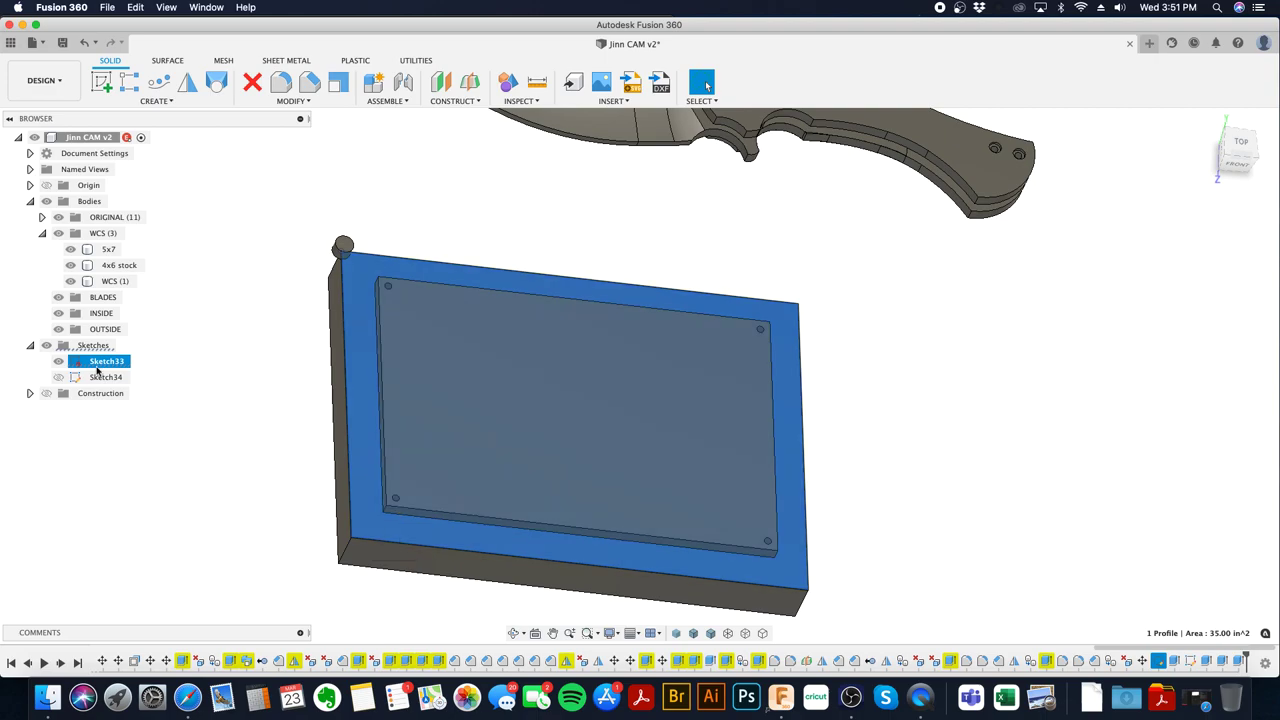
left_click(60, 362)
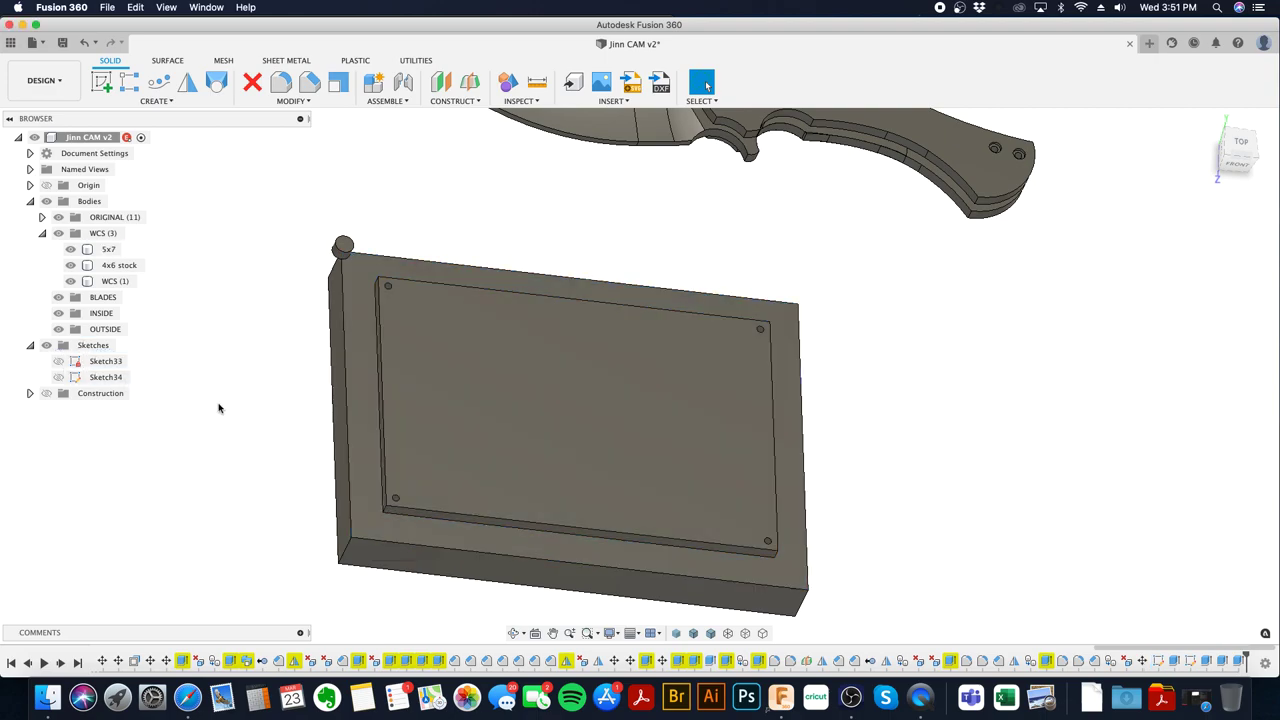
left_click(352, 382)
- Create a new sketch on the plate's top face
right_click(350, 388)
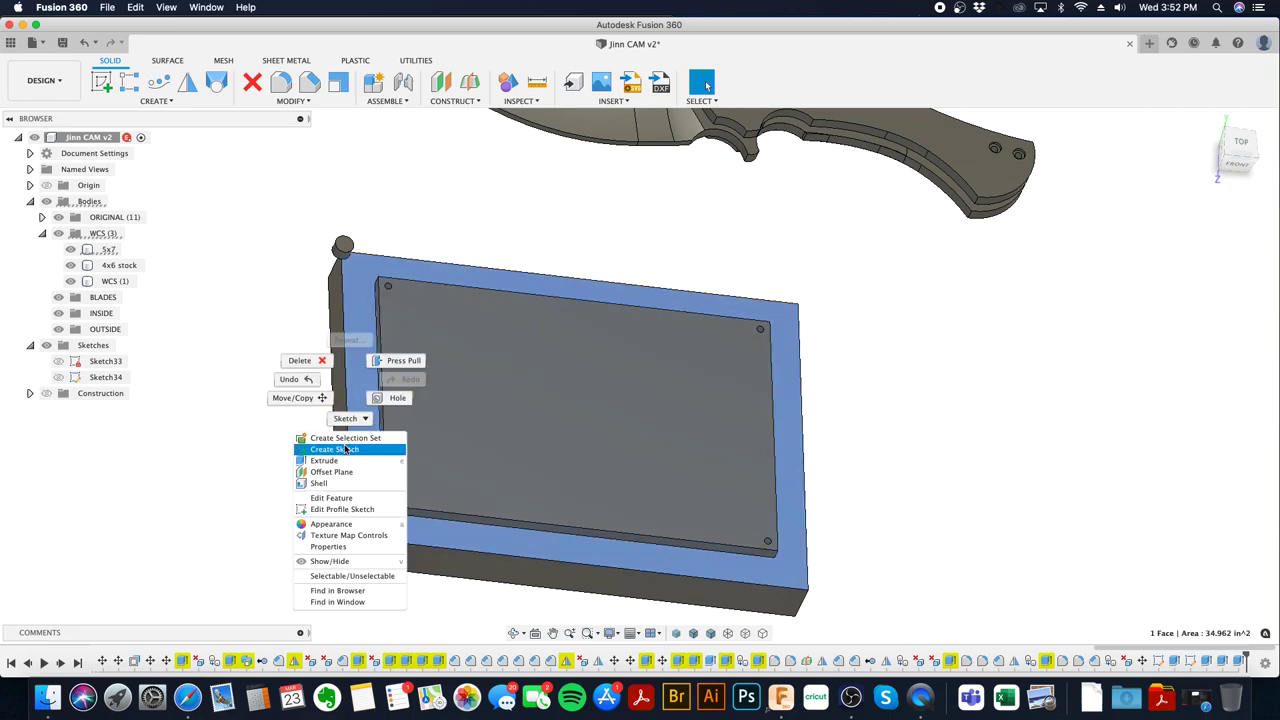
left_click(344, 449)
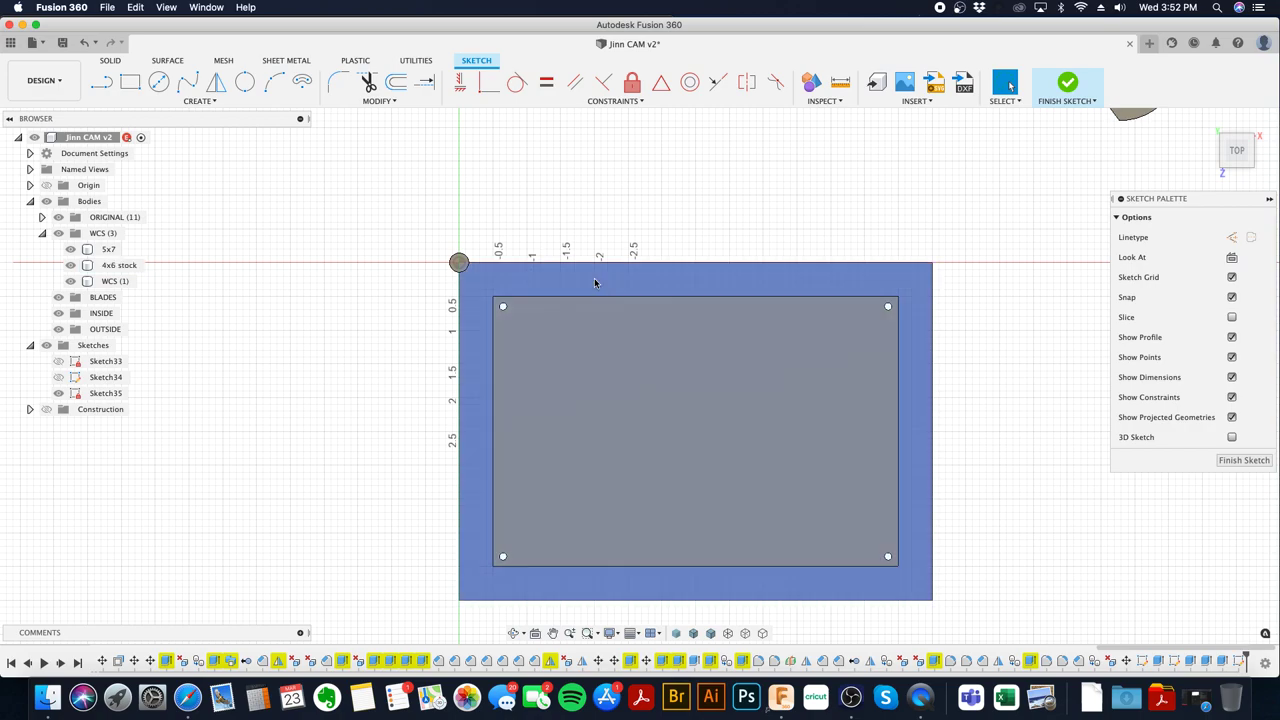
left_click(243, 83)
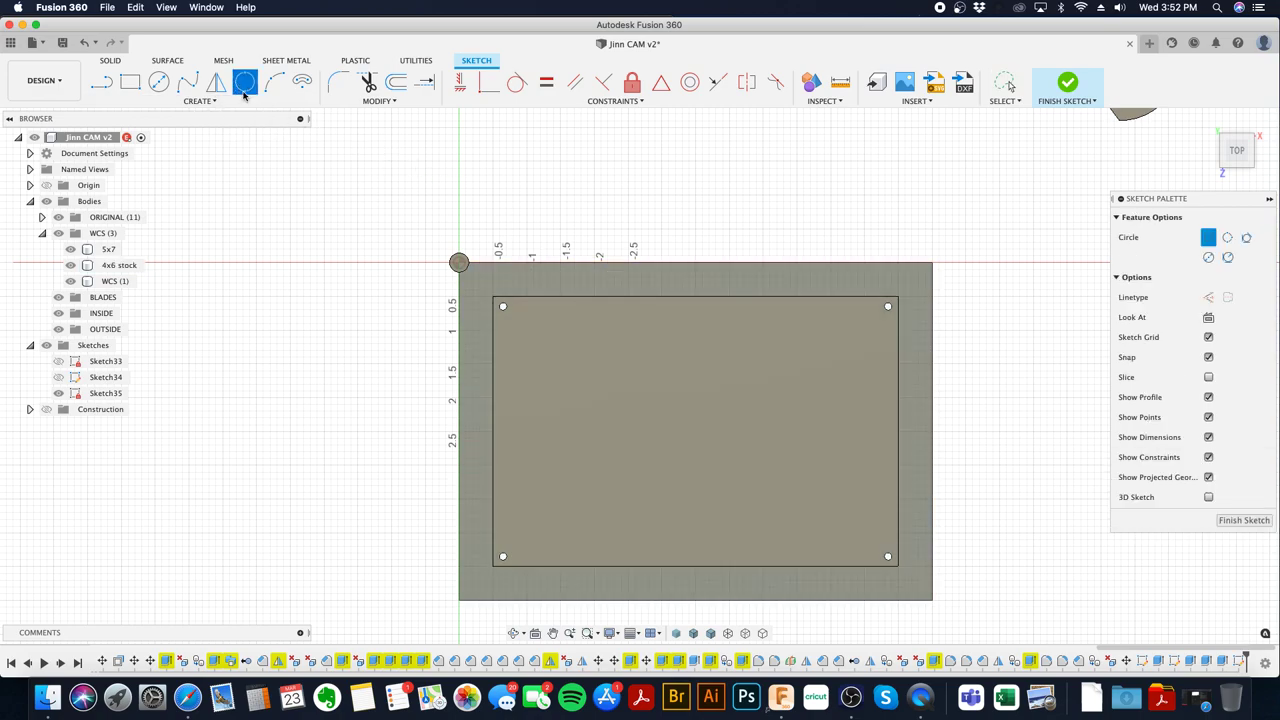
scroll(600, 291, "up", 5)
scroll(517, 300, "up", 3)
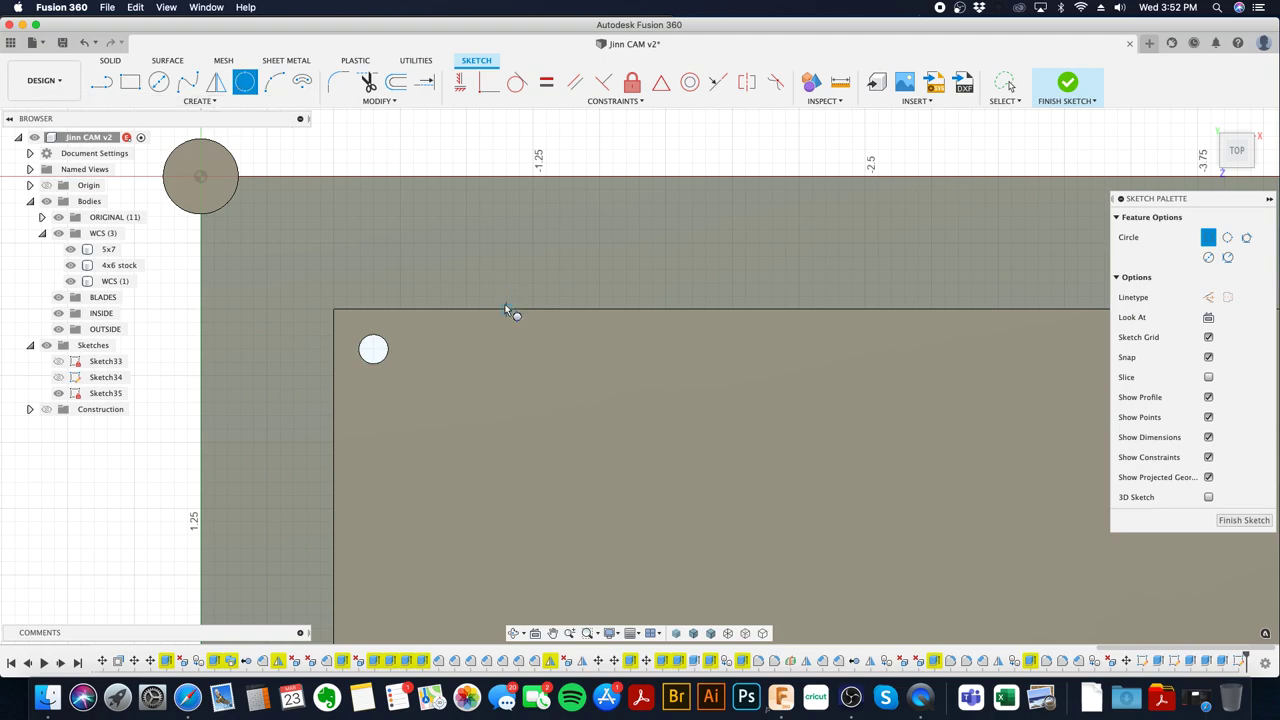
- Draw a 0.187-diameter circle at the stock's top edge
left_click(505, 304)
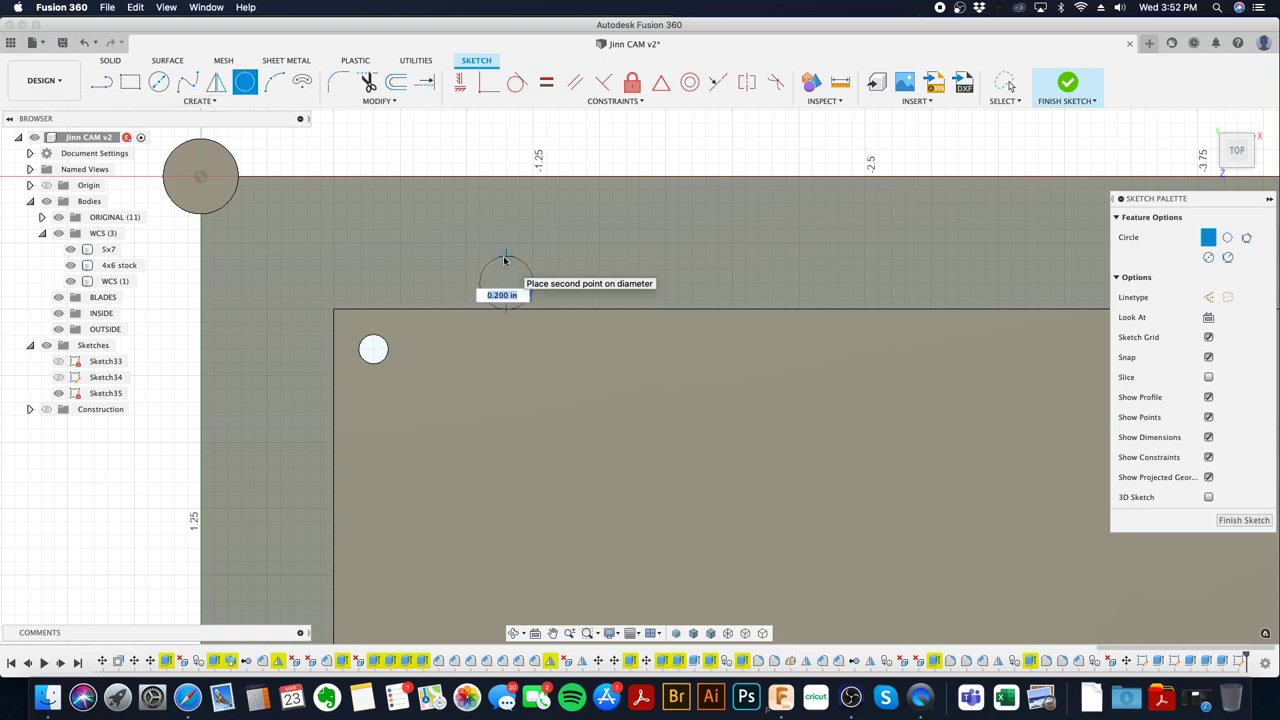
type(".187")
key("Return")
key("Escape")
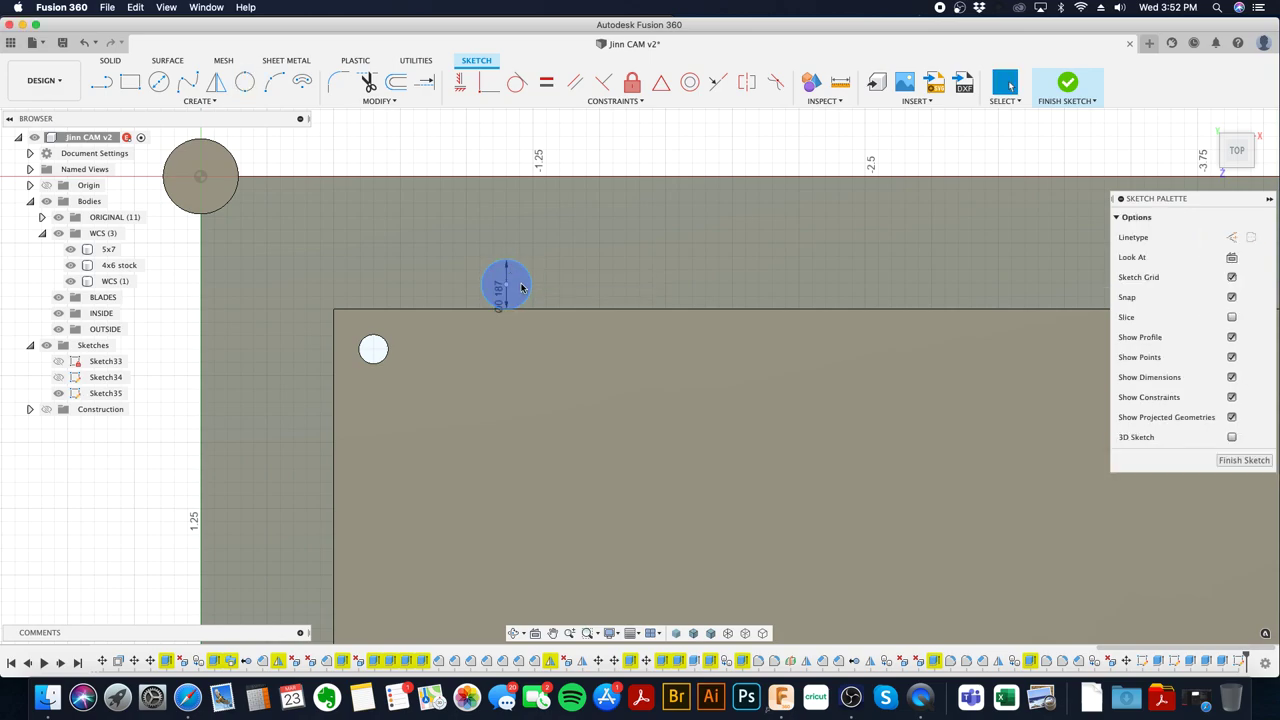
left_click(686, 317)
scroll(780, 340, "down", 3)
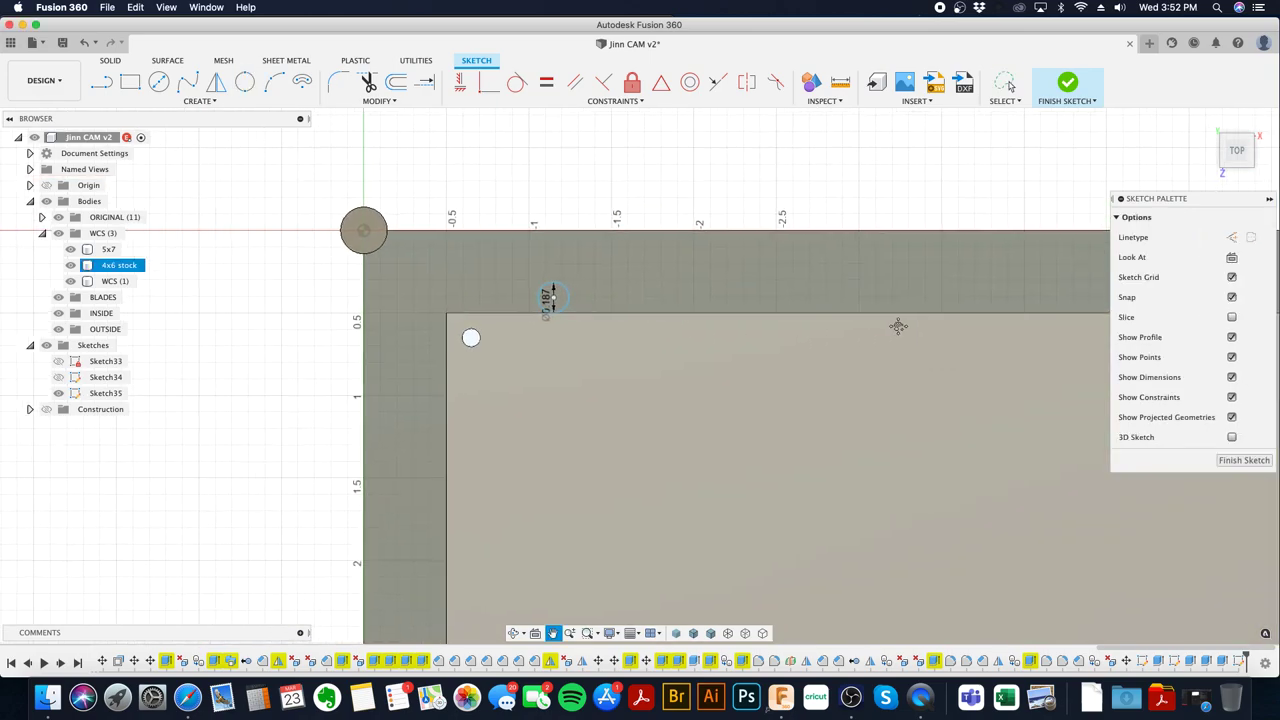
middle_click_drag(909, 323, 236, 332)
left_click(236, 332)
- Add a second 0.187 circle on the top edge and a third on the right edge
left_click(245, 81)
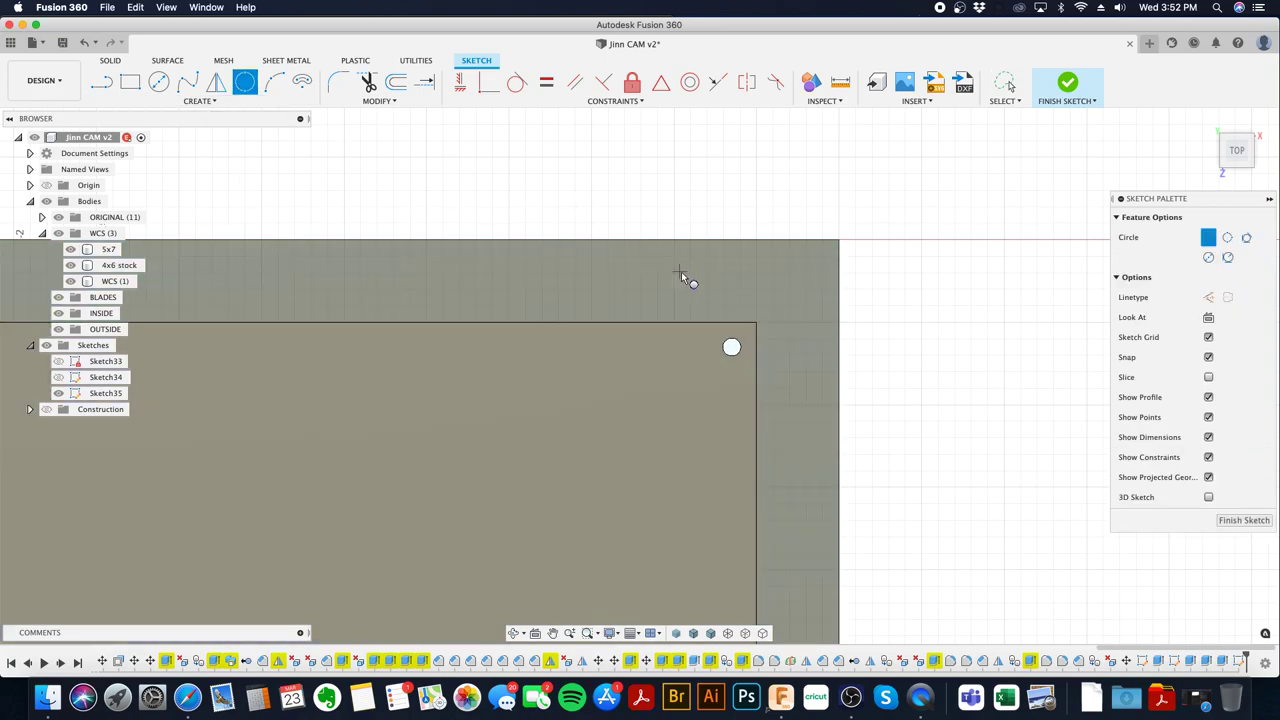
left_click(675, 322)
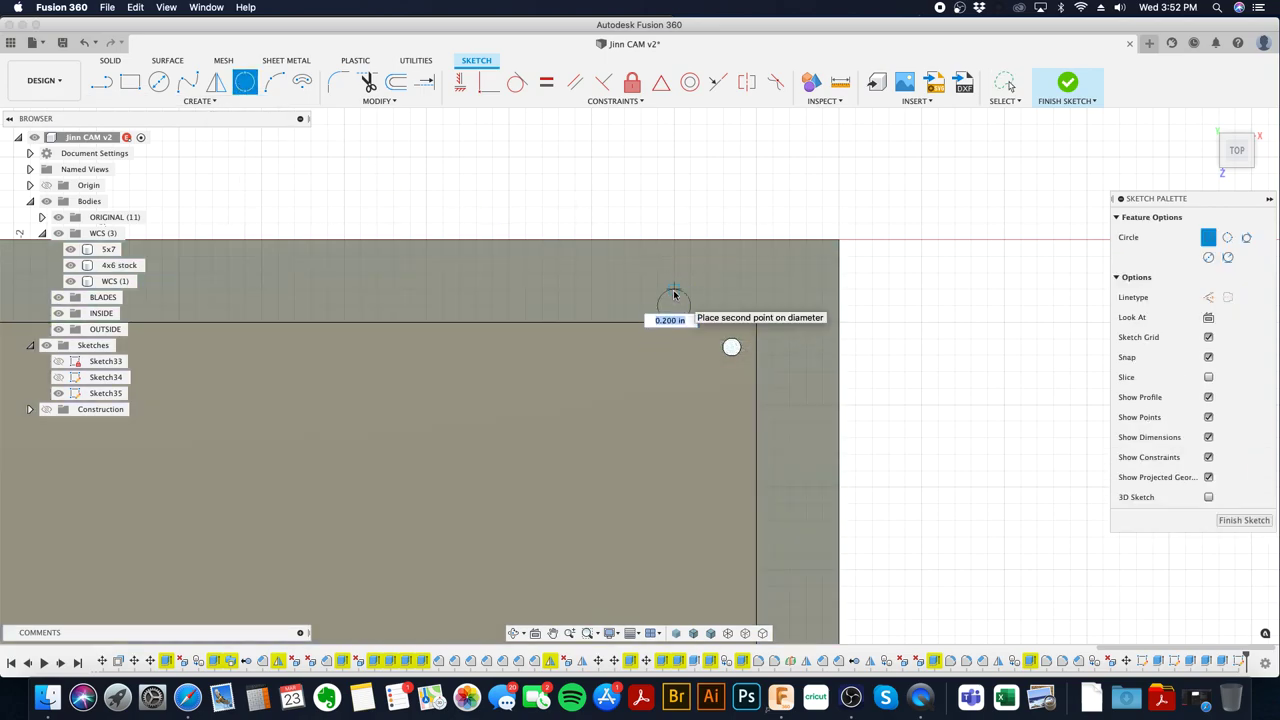
left_click(674, 295)
key("Escape")
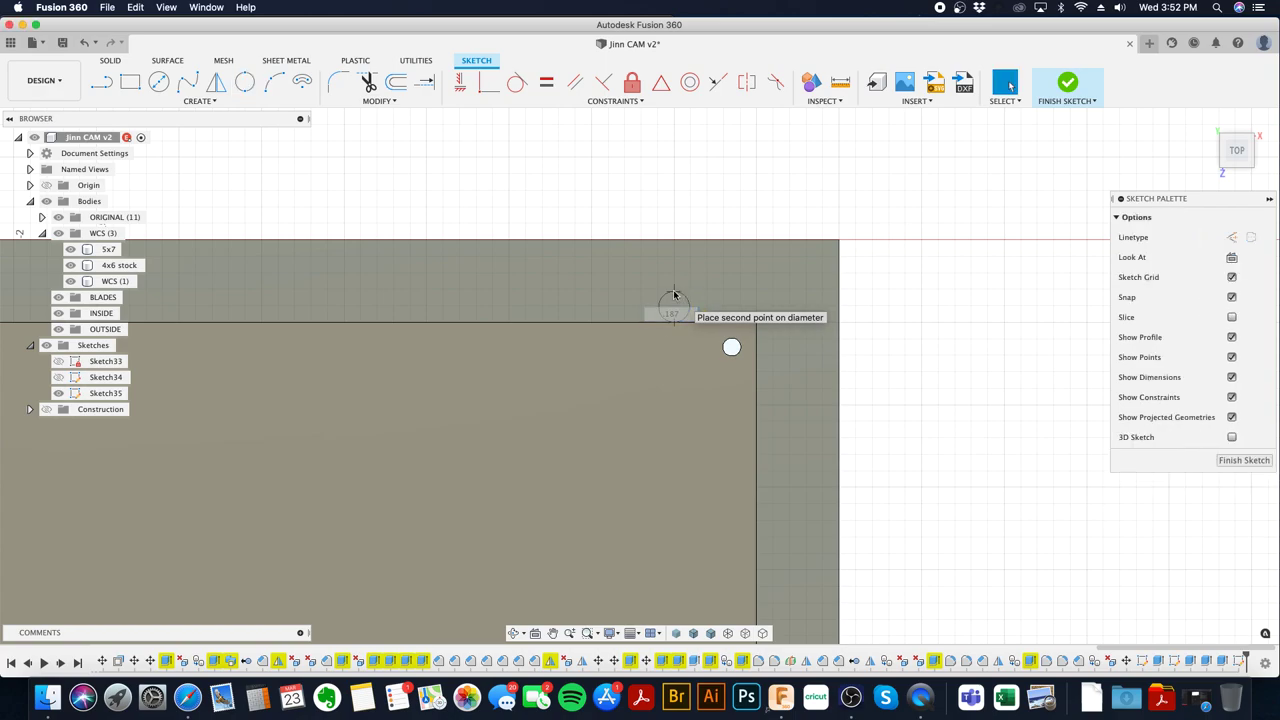
left_click(245, 81)
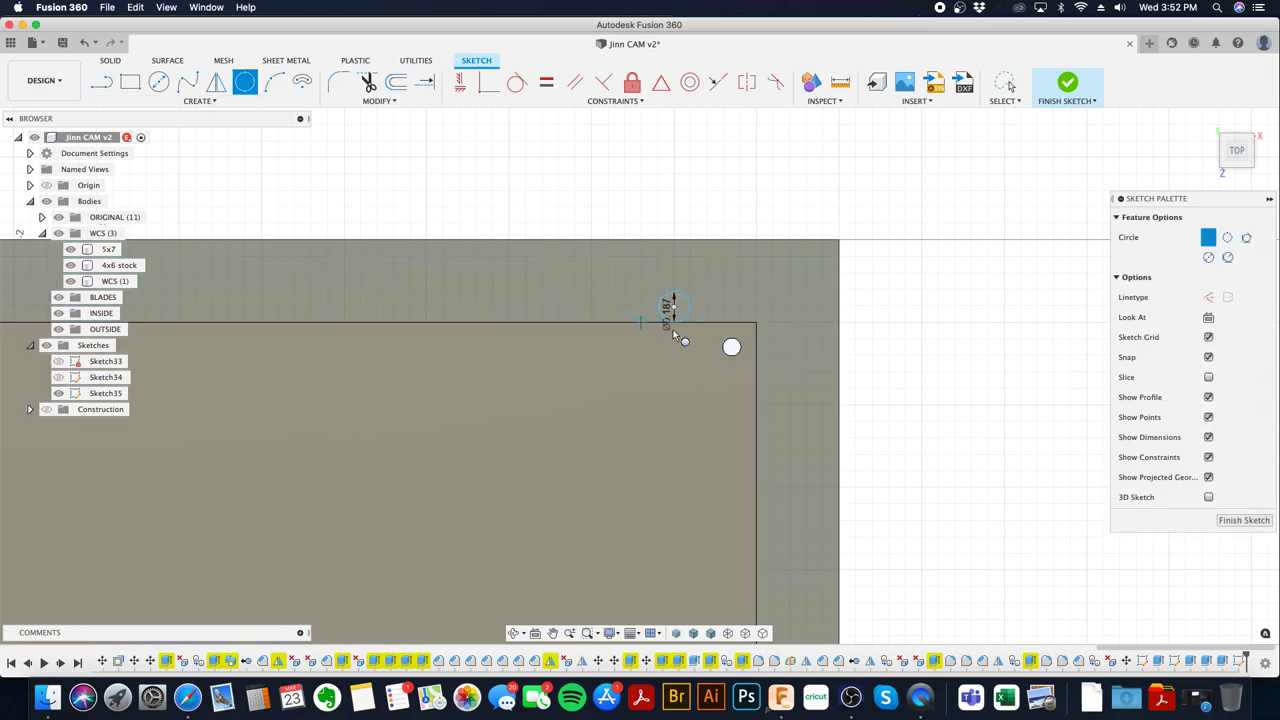
left_click(756, 408)
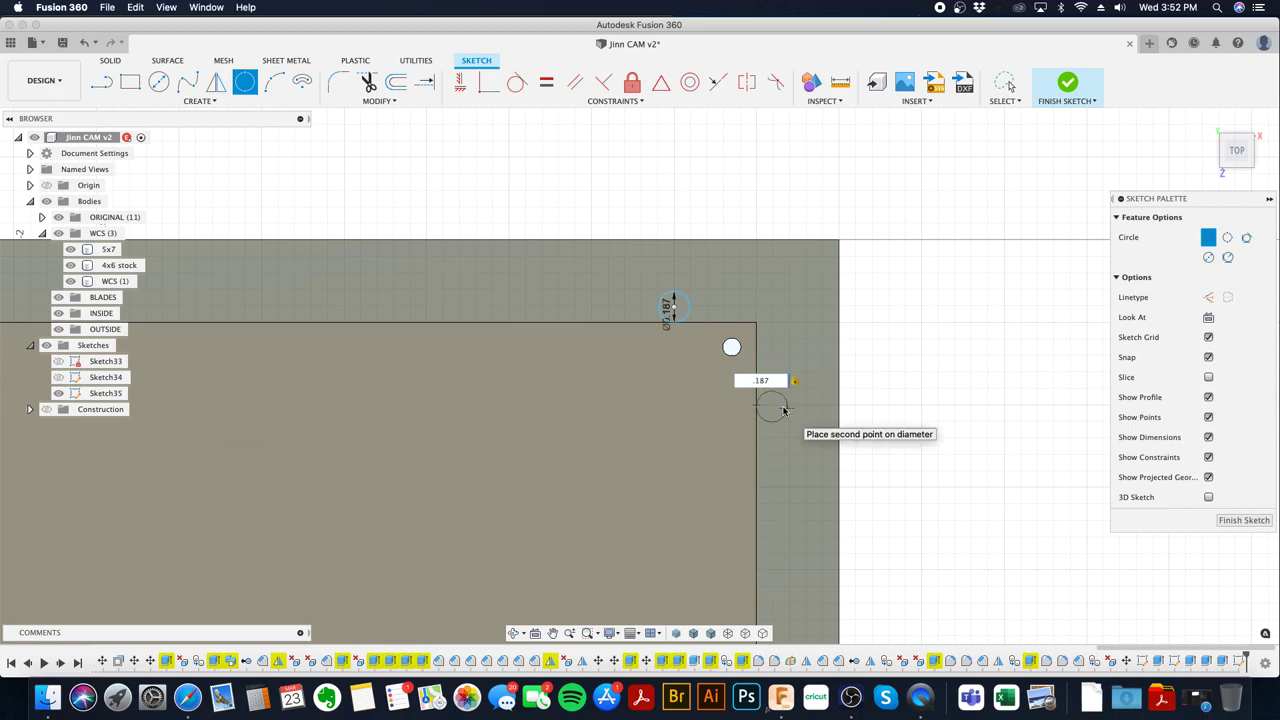
scroll(784, 410, "up", 3)
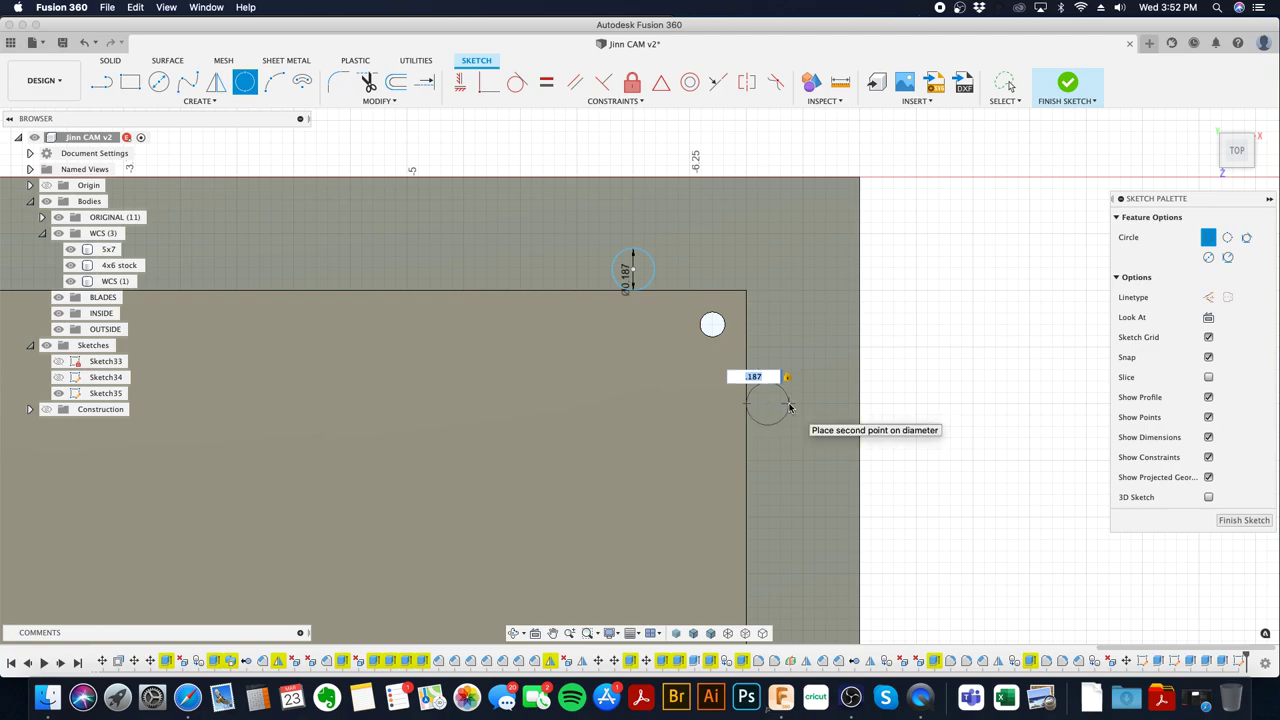
key("Return")
key("Escape")
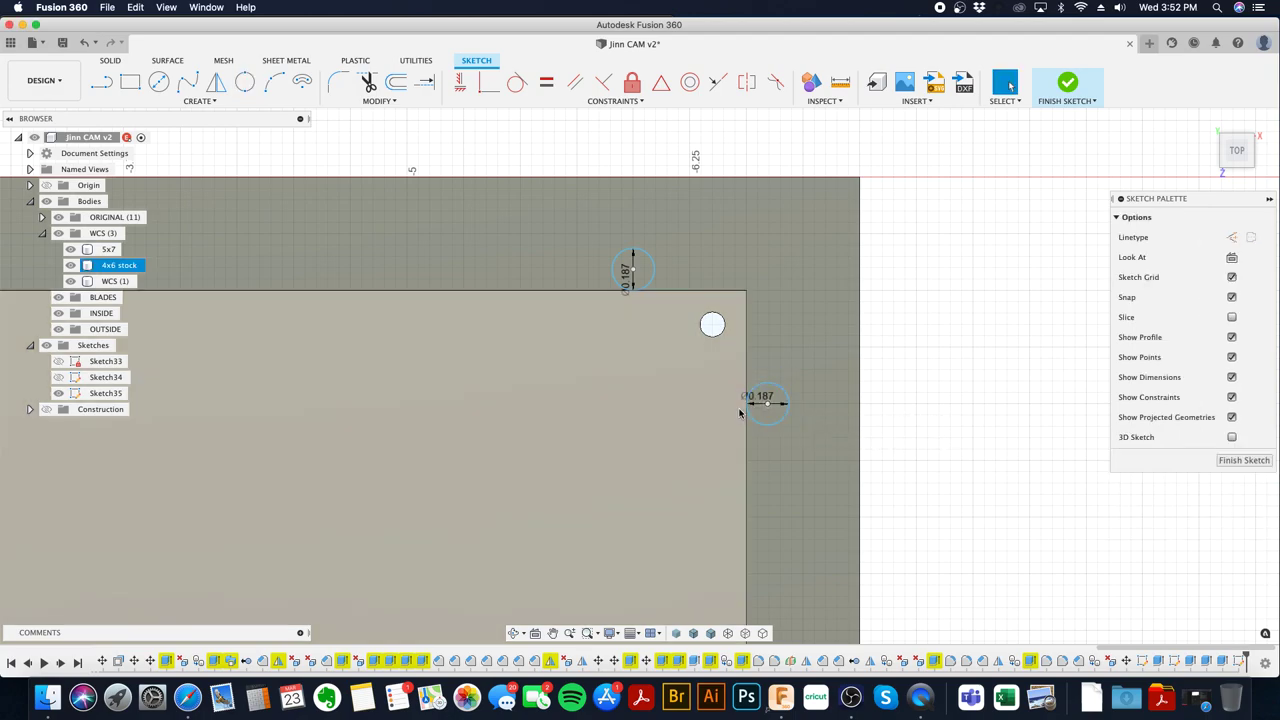
- Bring the whole stock outline into view and select the inner stock rectangle
scroll(740, 412, "down", 5)
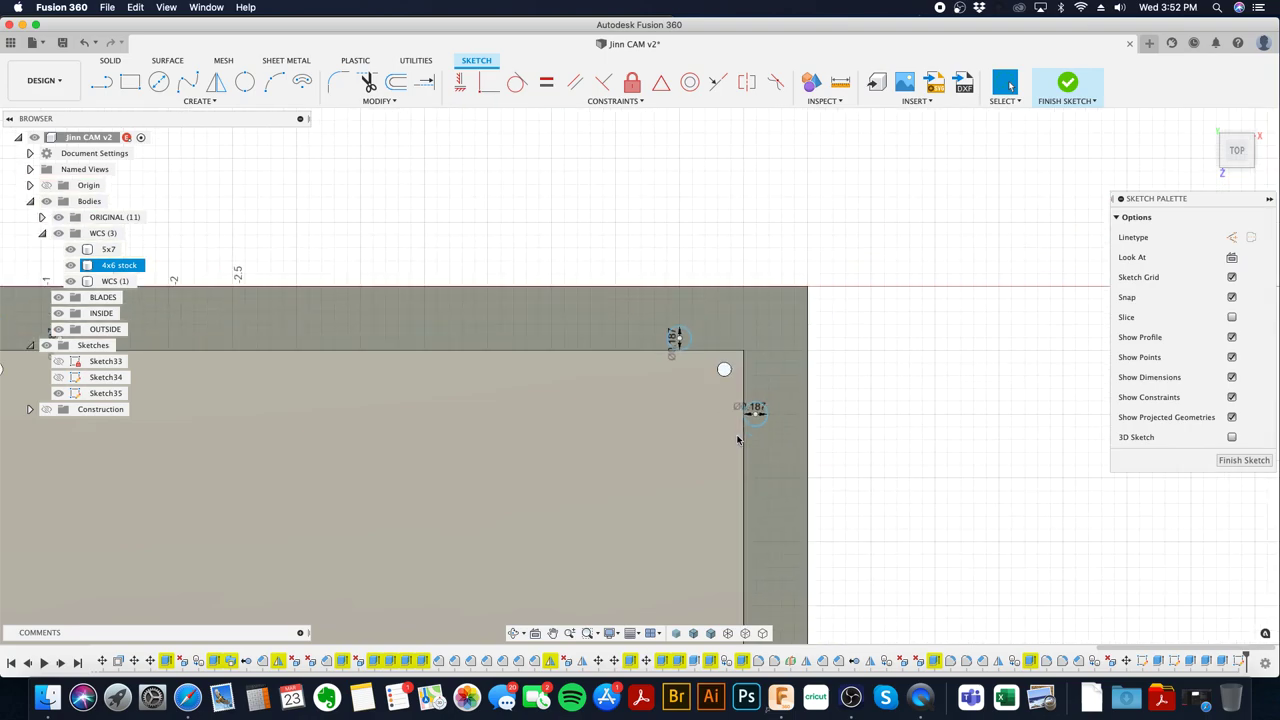
middle_click_drag(818, 405, 834, 354)
left_click(677, 472)
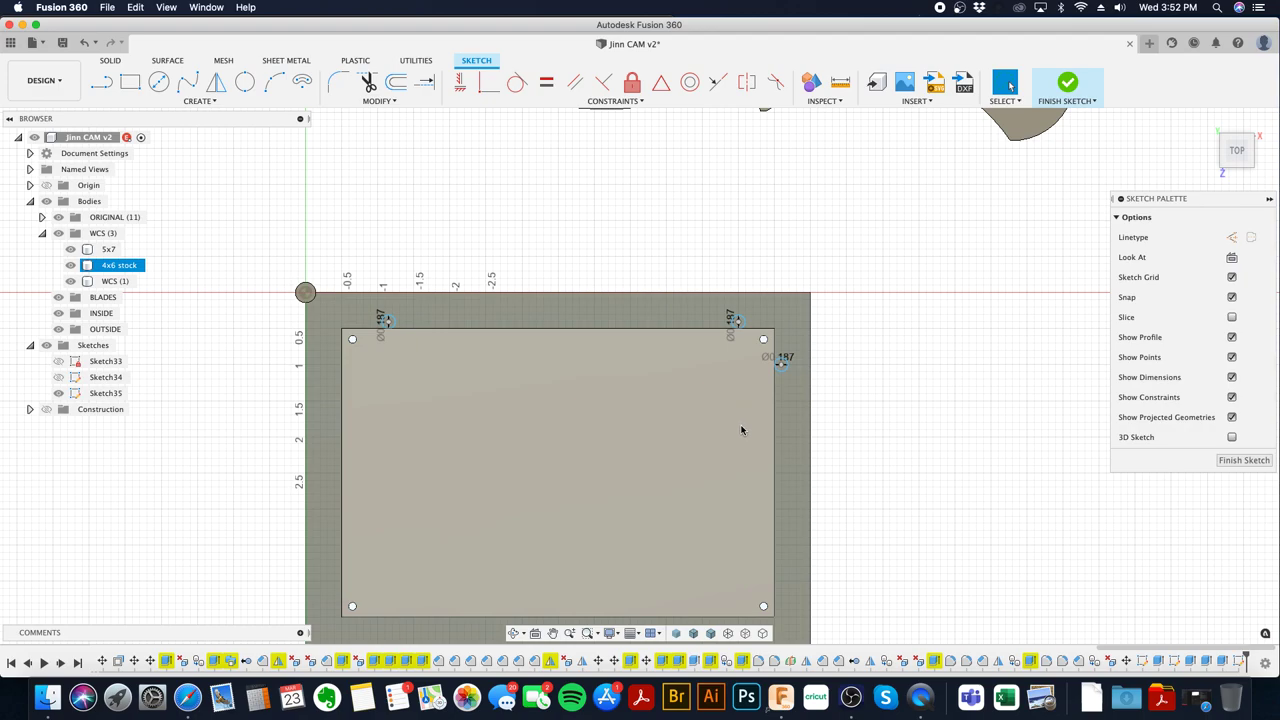
left_click(245, 81)
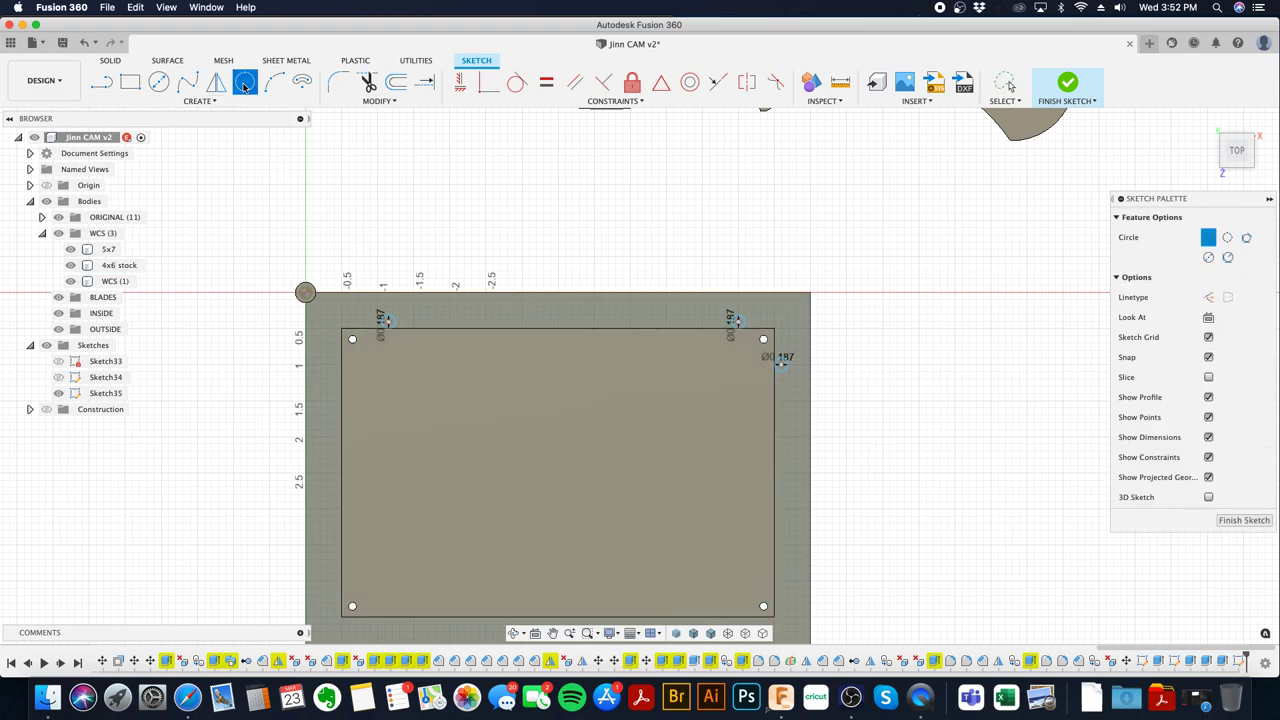
- Draw a vertical centre line from the rectangle's top edge to its bottom edge
left_click(165, 94)
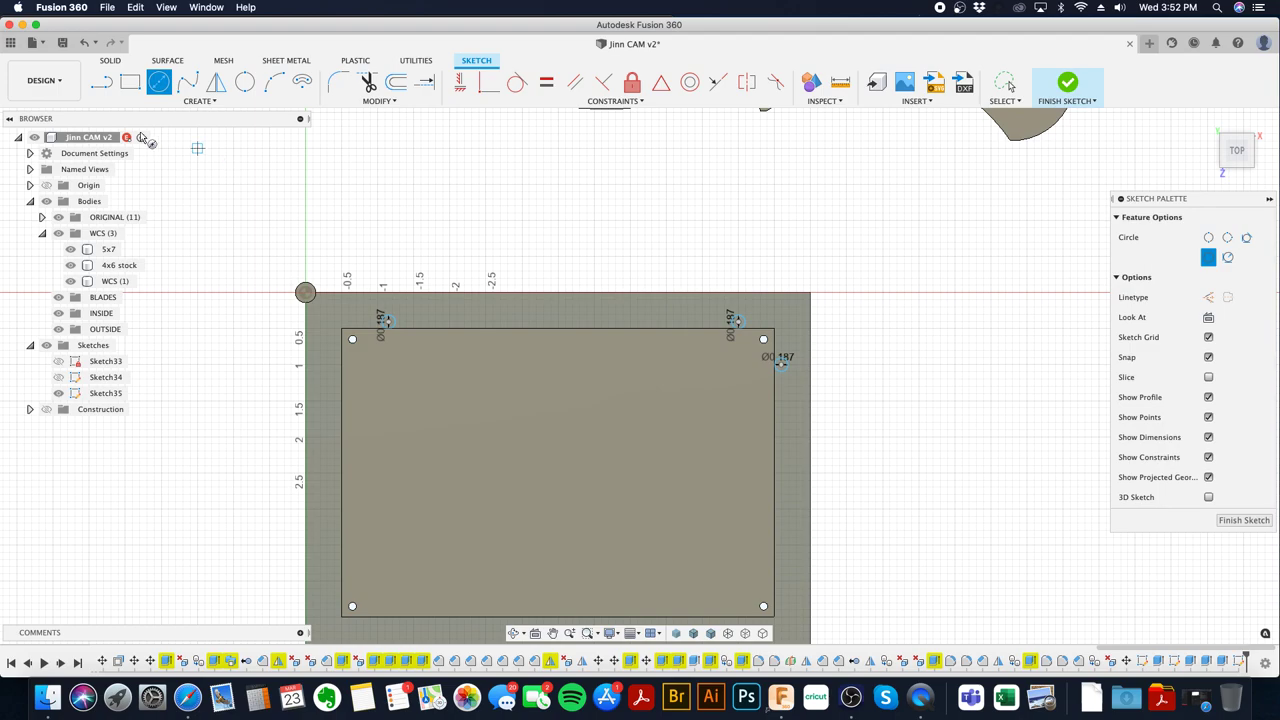
left_click(101, 83)
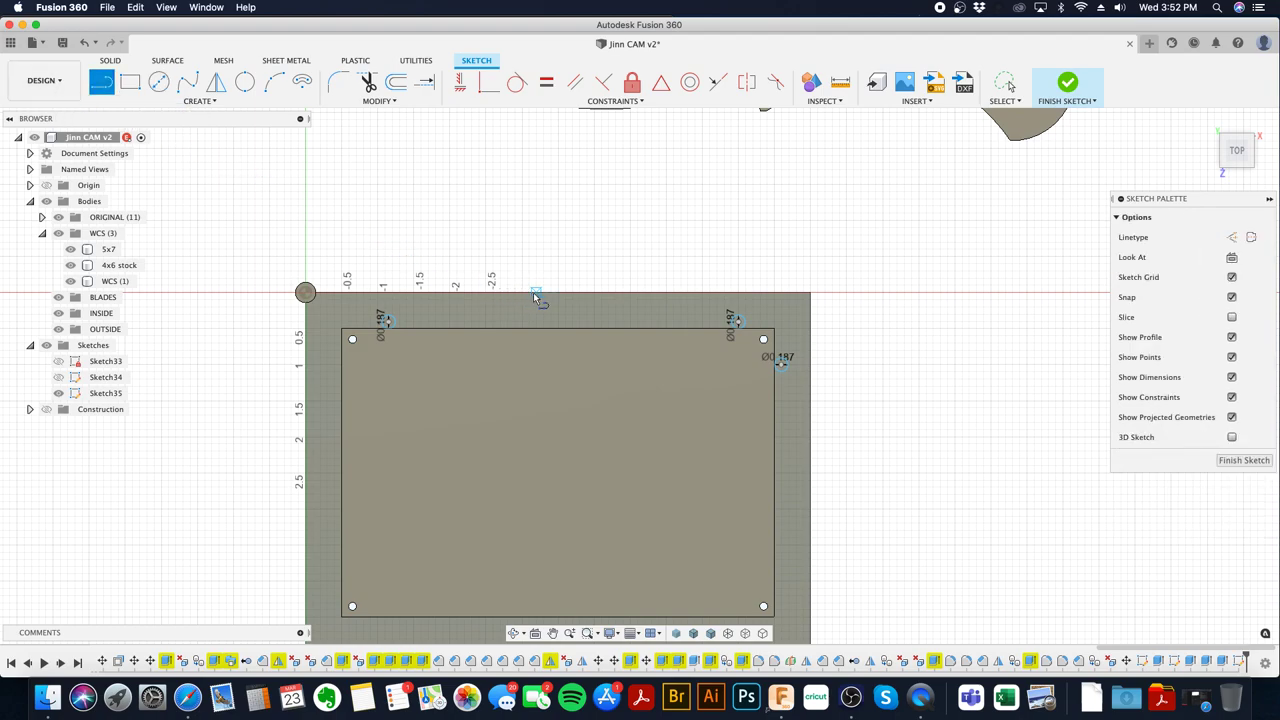
left_click(559, 294)
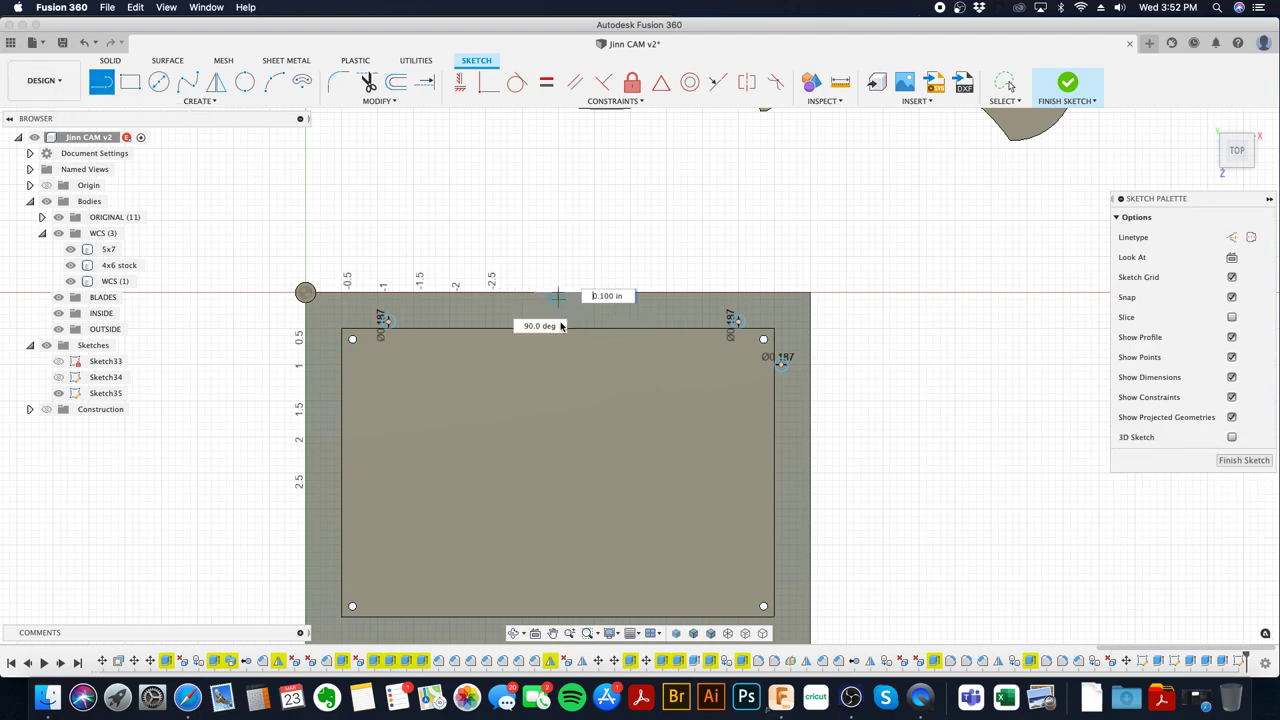
scroll(588, 375, "down", 1)
middle_click_drag(588, 375, 588, 286)
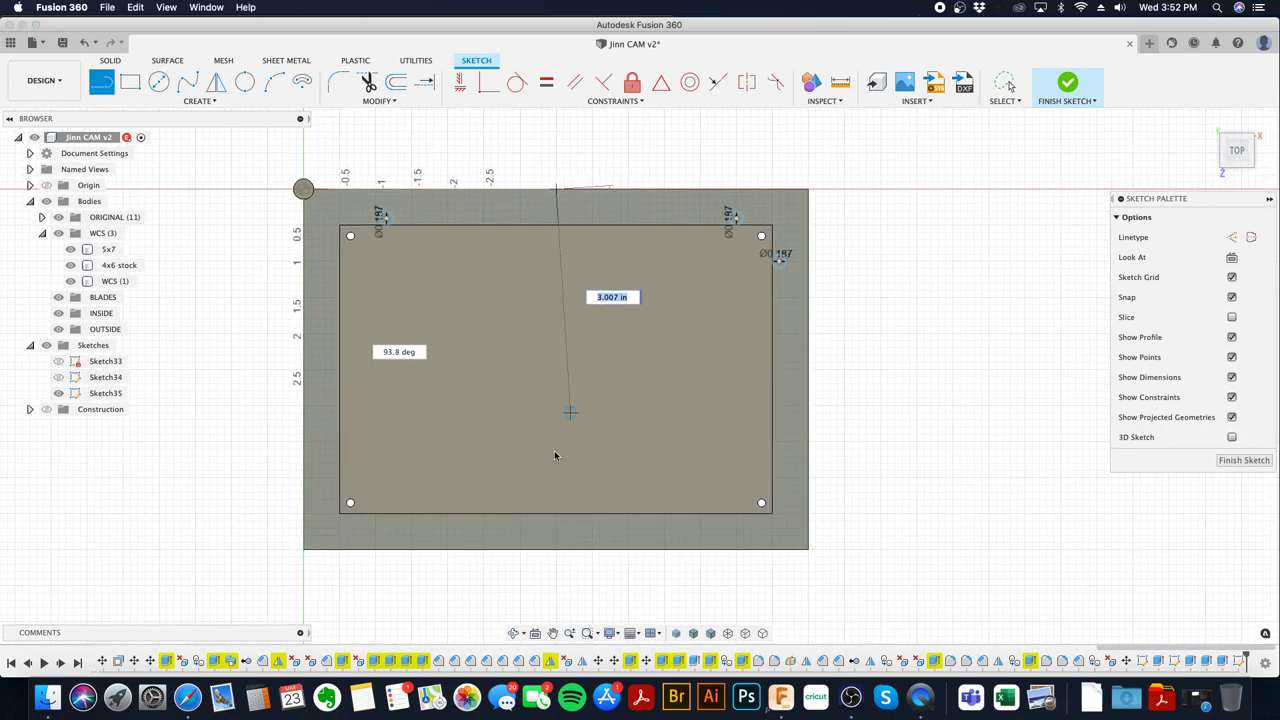
left_click(557, 548)
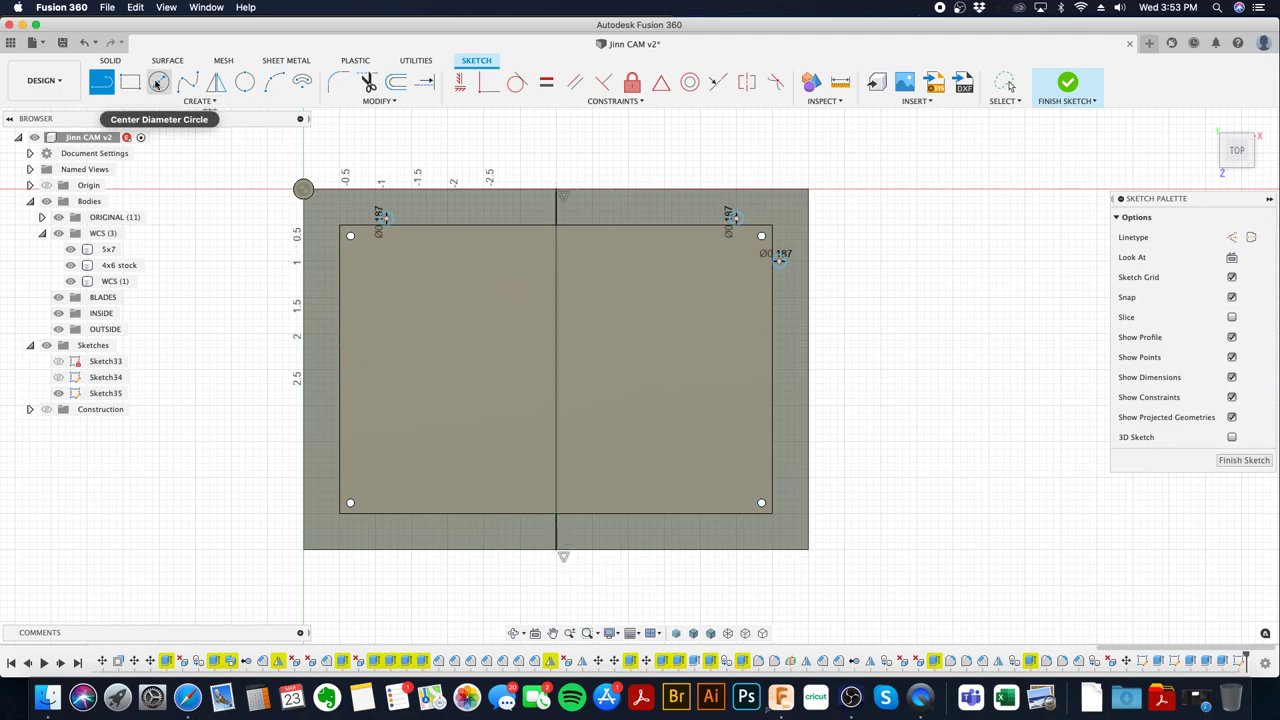
- Place a 0.2-diameter circle on the centre line at the top edge
left_click(159, 82)
scroll(615, 235, "up", 2)
scroll(530, 212, "up", 2)
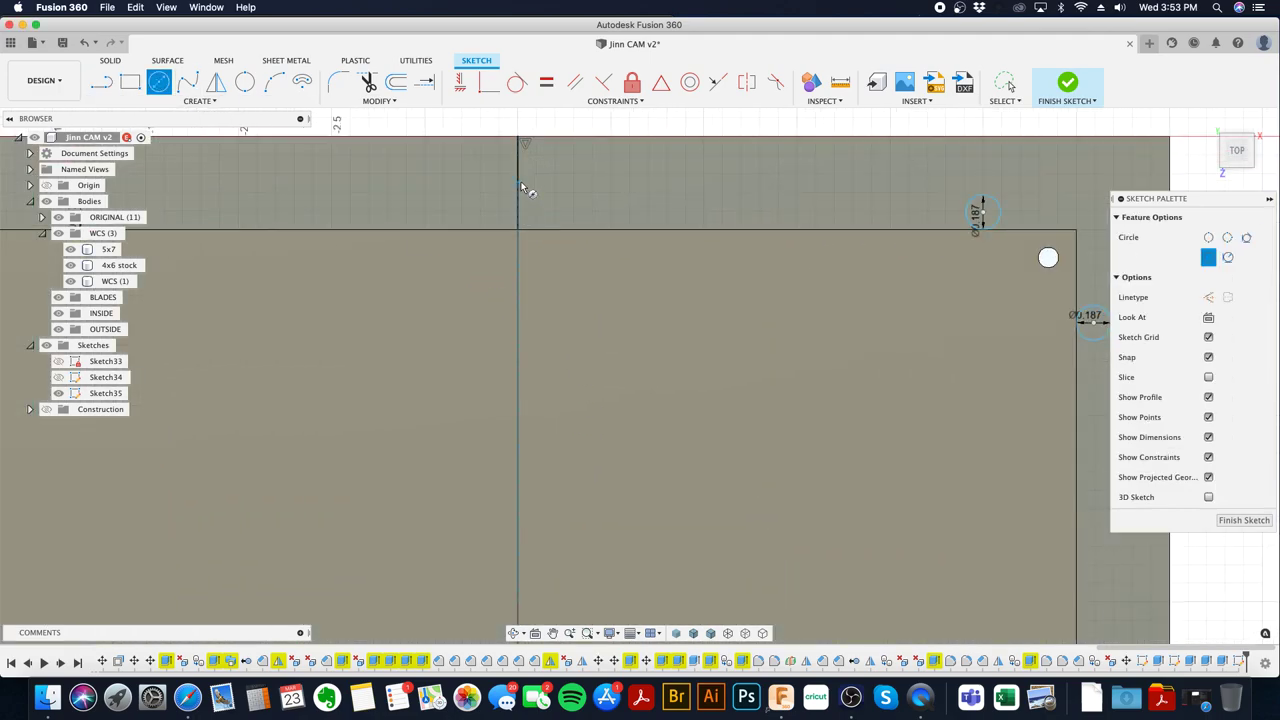
left_click(519, 184)
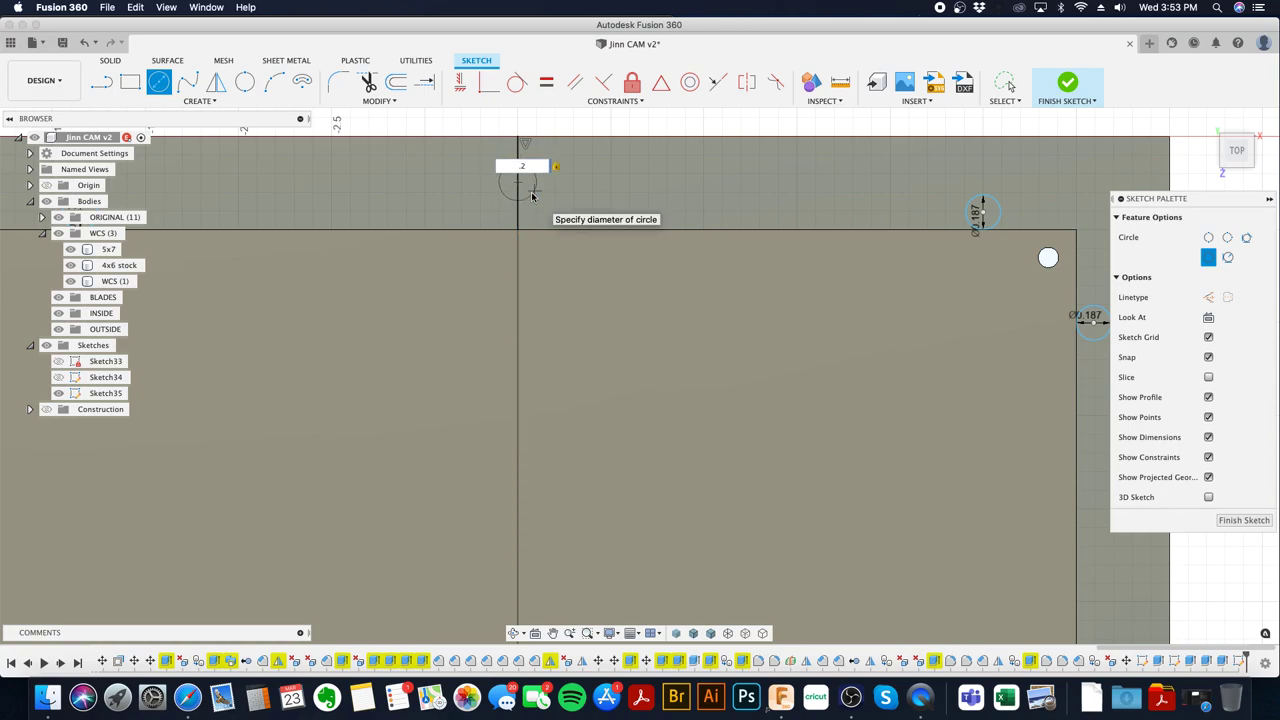
key("Return")
key("Escape")
left_click(611, 435)
scroll(611, 435, "down", 3)
scroll(663, 277, "down", 5)
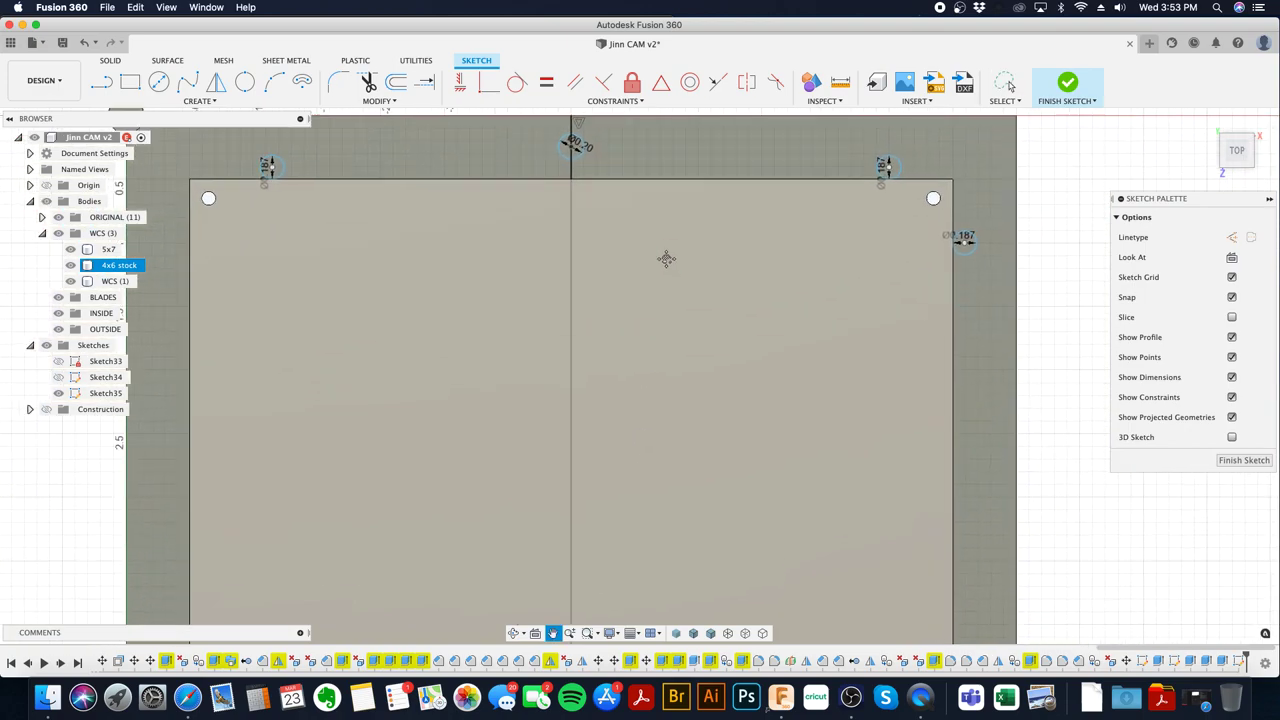
scroll(600, 230, "down", 2)
- Add a 0.2 in circle at the bottom-edge midpoint and delete the vertical centre line
key("Escape")
key("c")
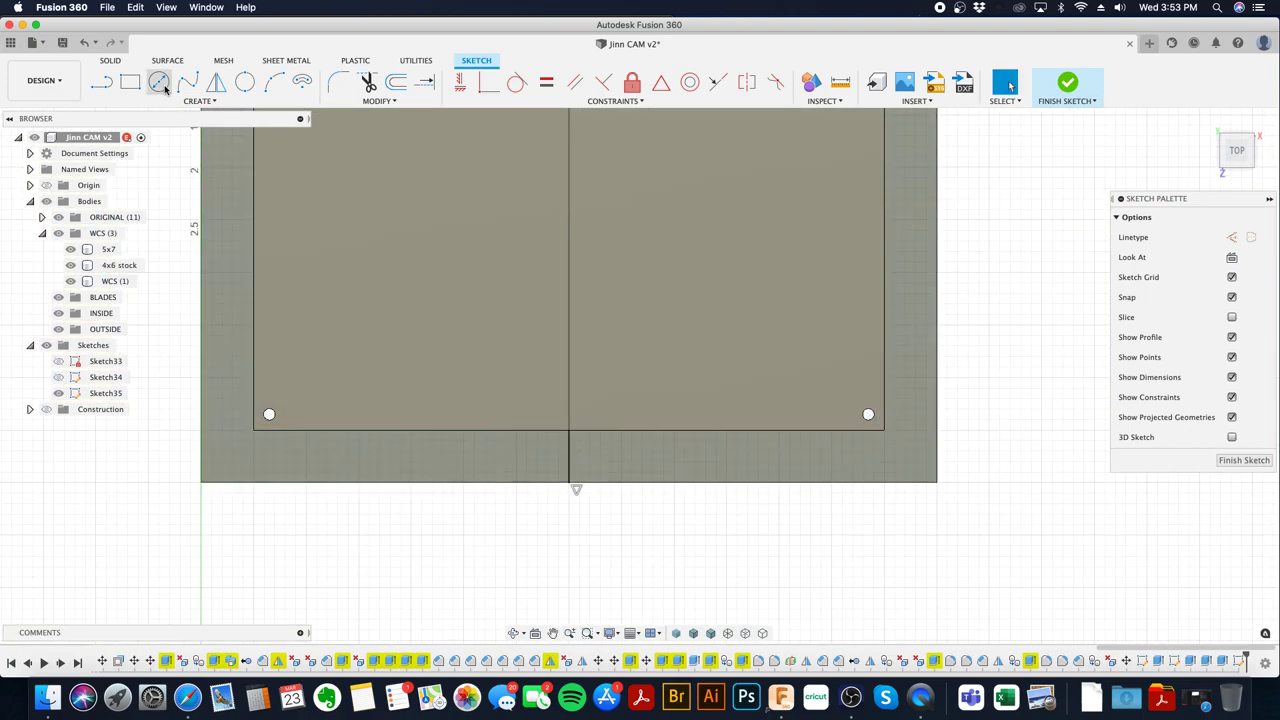
left_click(568, 456)
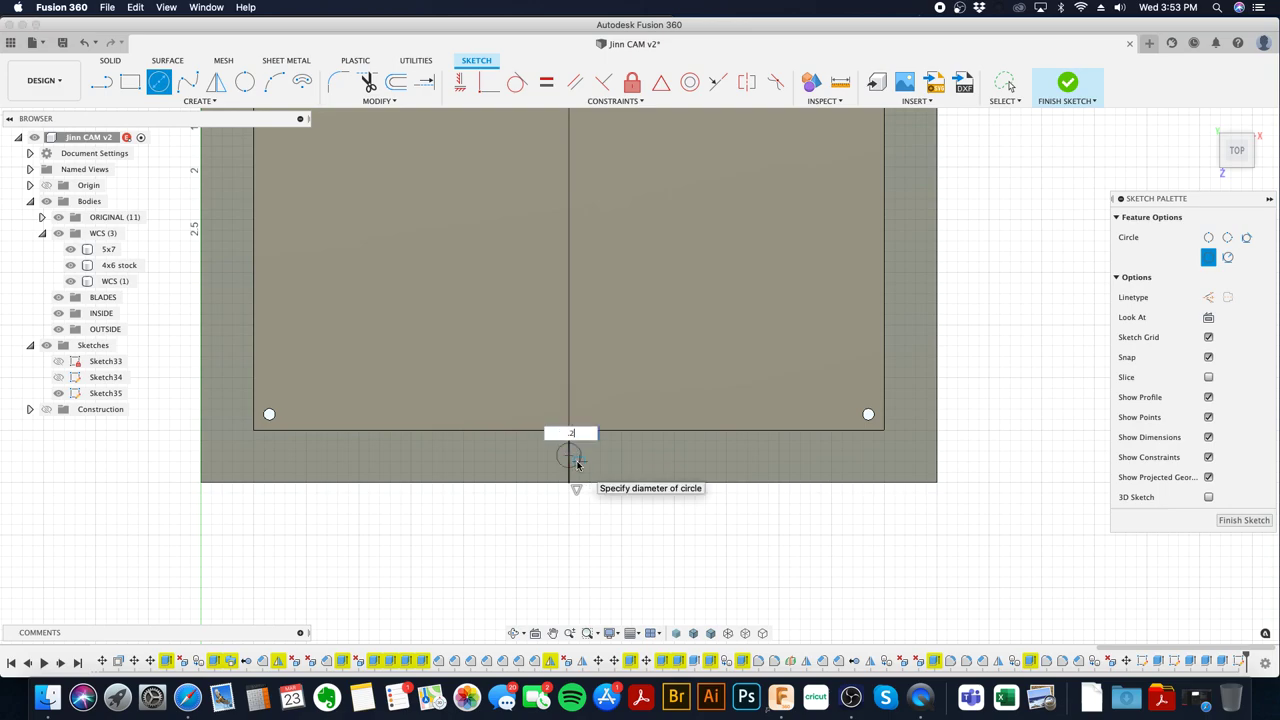
type(".2")
key("Return")
key("Escape")
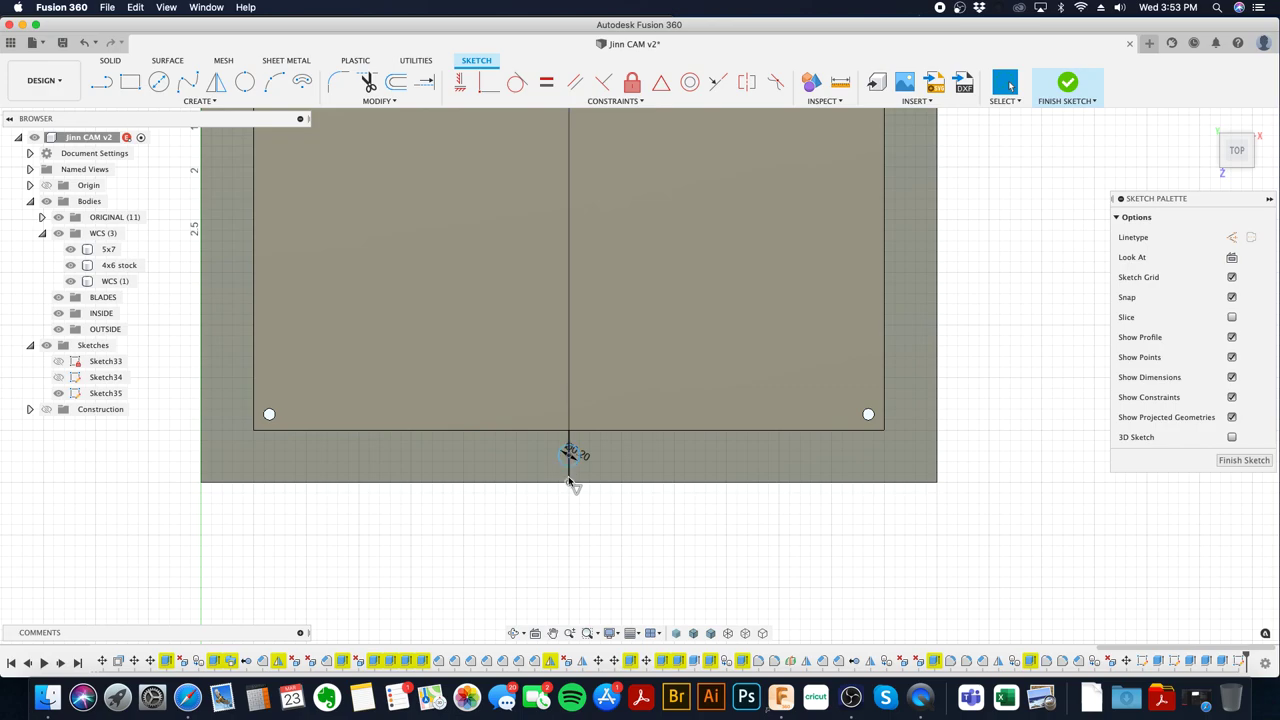
left_click(570, 481)
key("Delete")
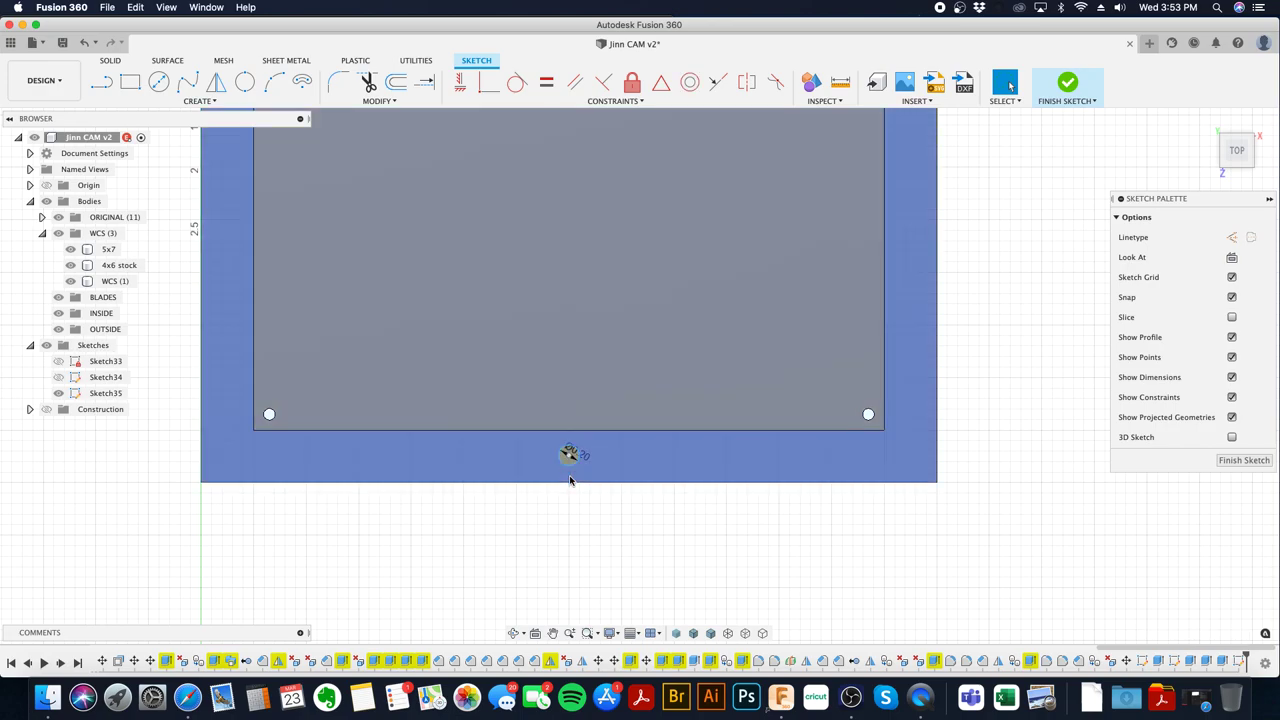
- Cut the two bottom circle profiles down into the stock as pin holes
scroll(569, 451, "down", 3)
middle_click_drag(594, 251, 600, 229, "shift")
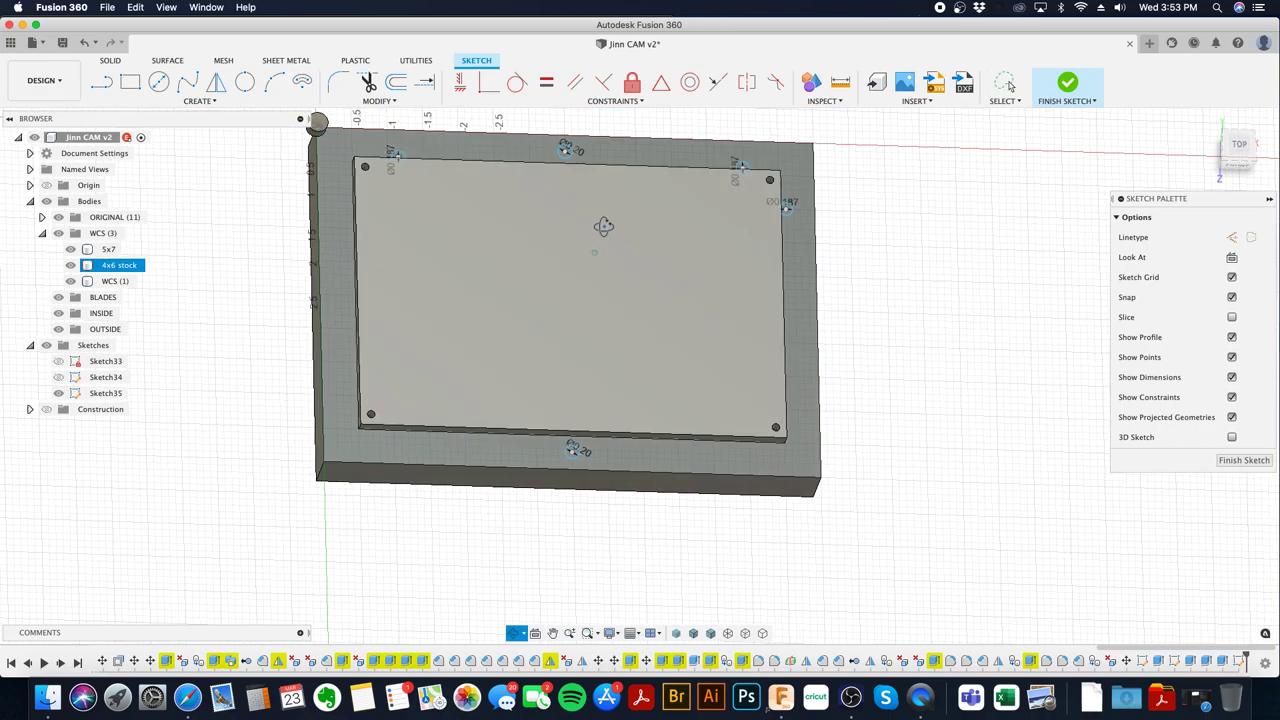
scroll(523, 192, "up", 5)
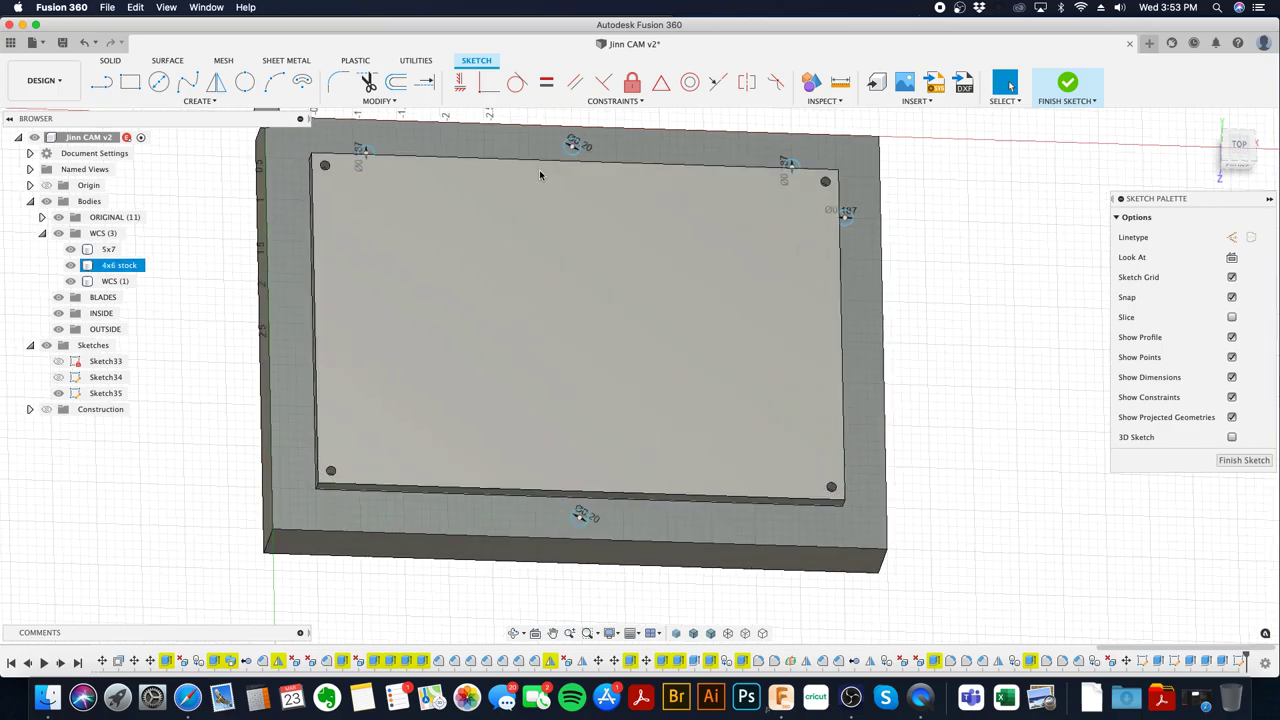
scroll(580, 150, "down", 5)
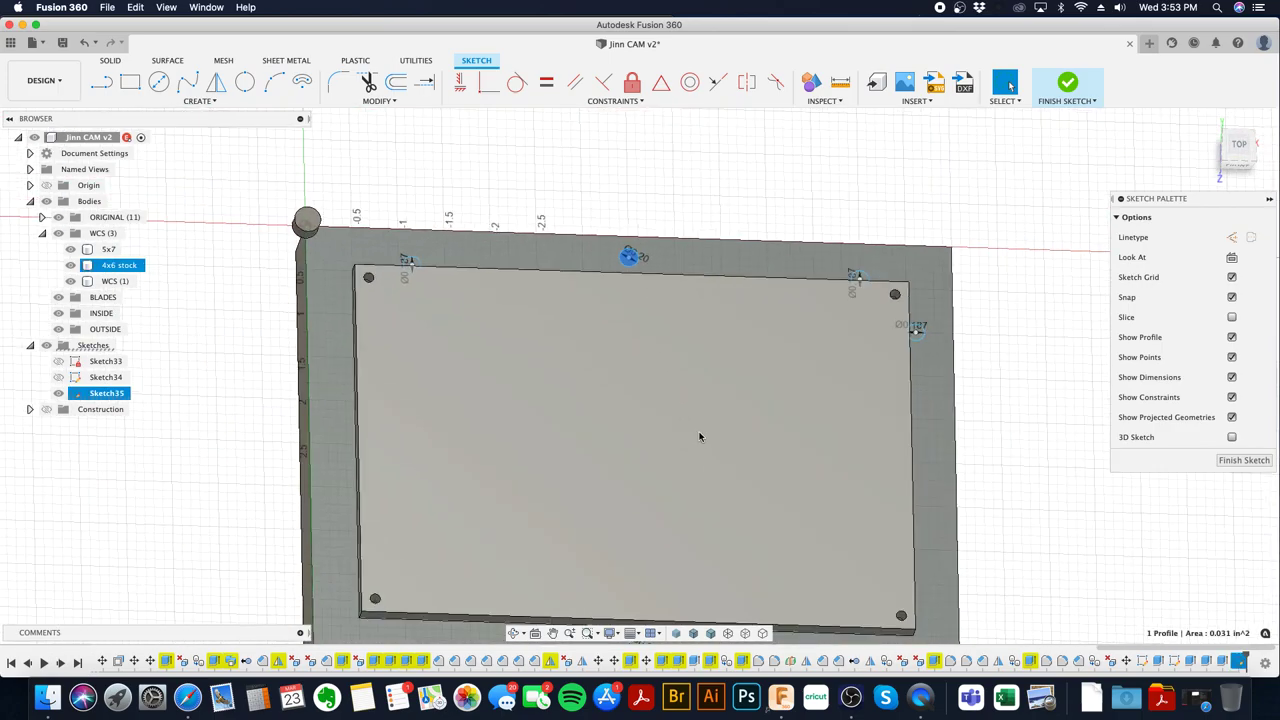
middle_click_drag(677, 503, 698, 401)
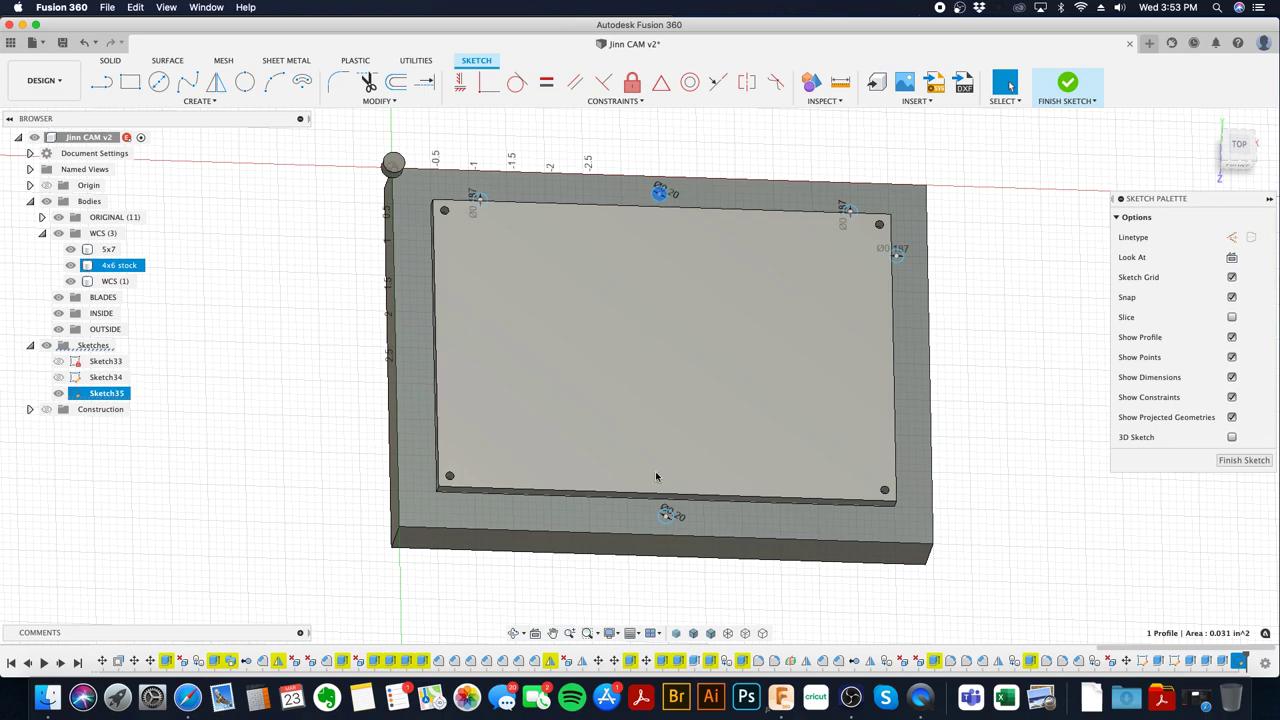
scroll(656, 476, "up", 3)
scroll(665, 527, "up", 3)
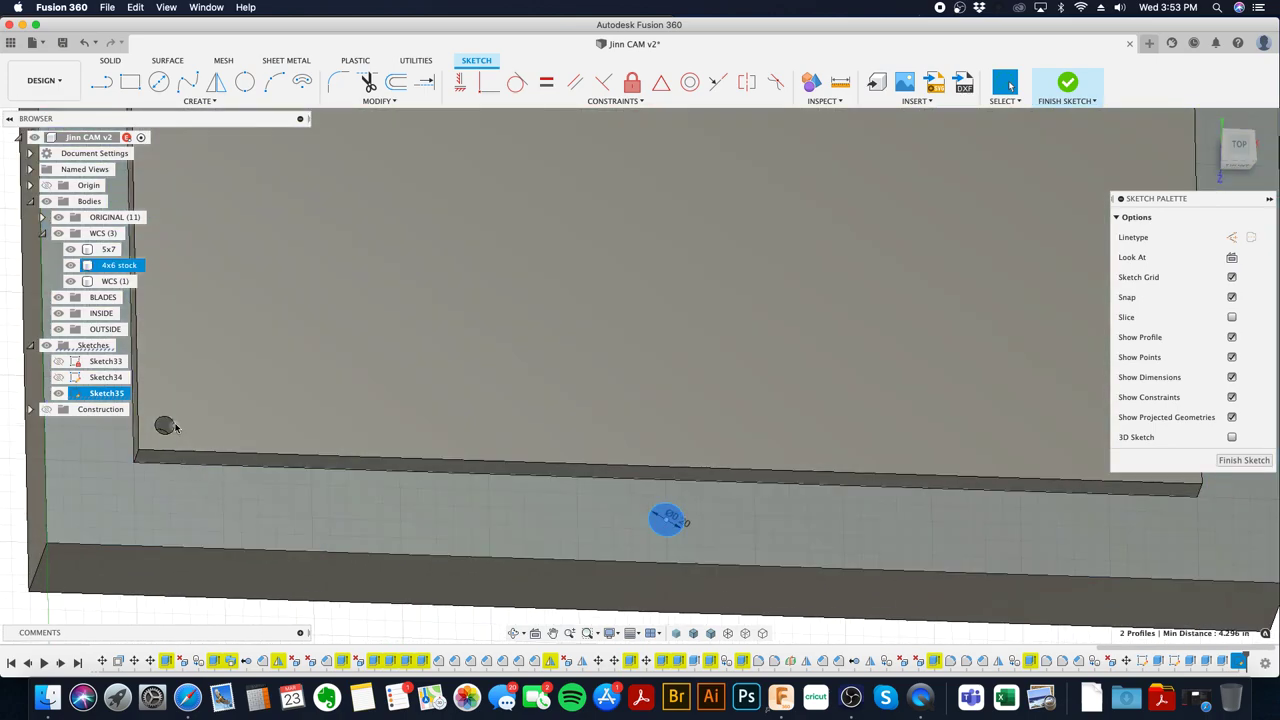
left_click(161, 429, "shift")
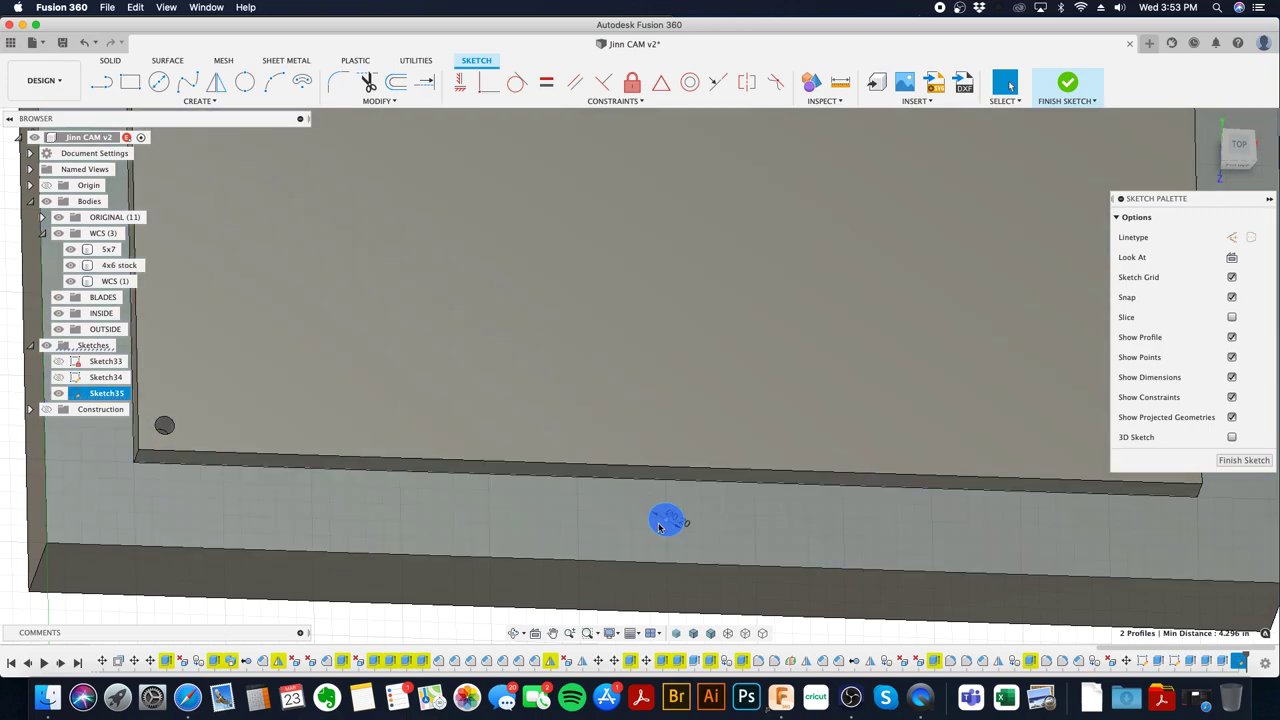
right_click(660, 527)
key("e")
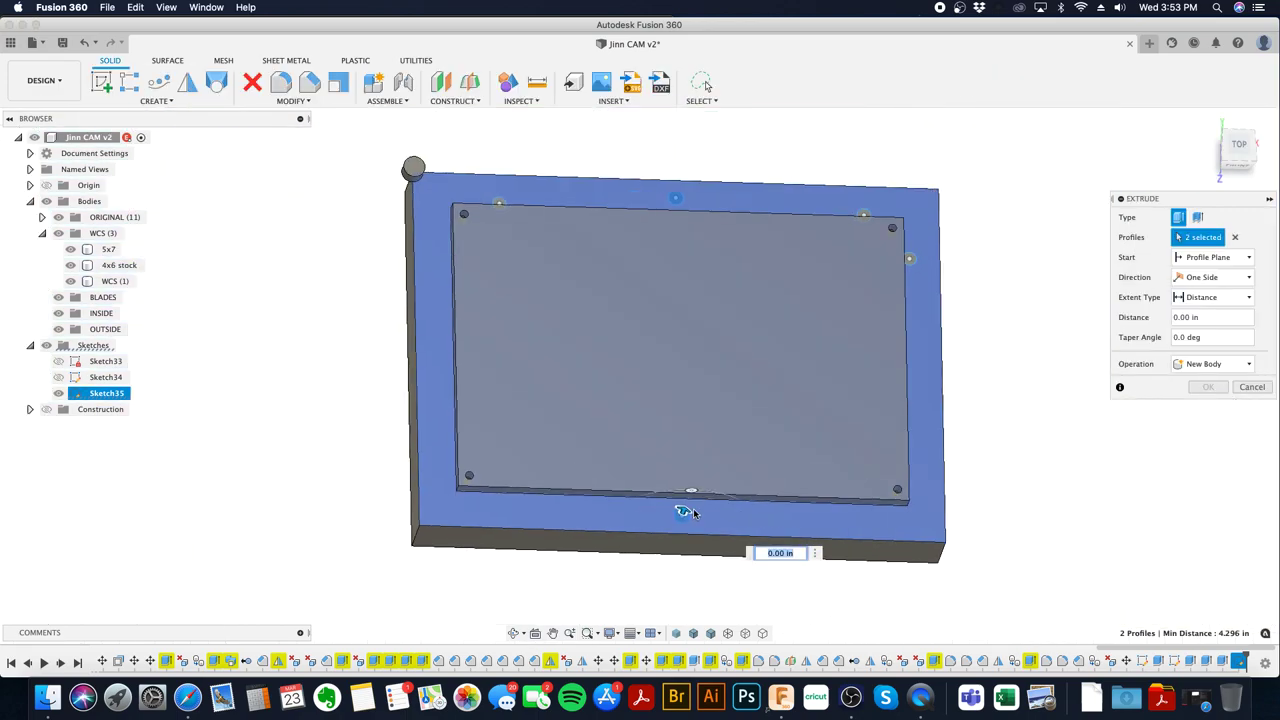
left_click_drag(682, 512, 660, 575)
key("Escape")
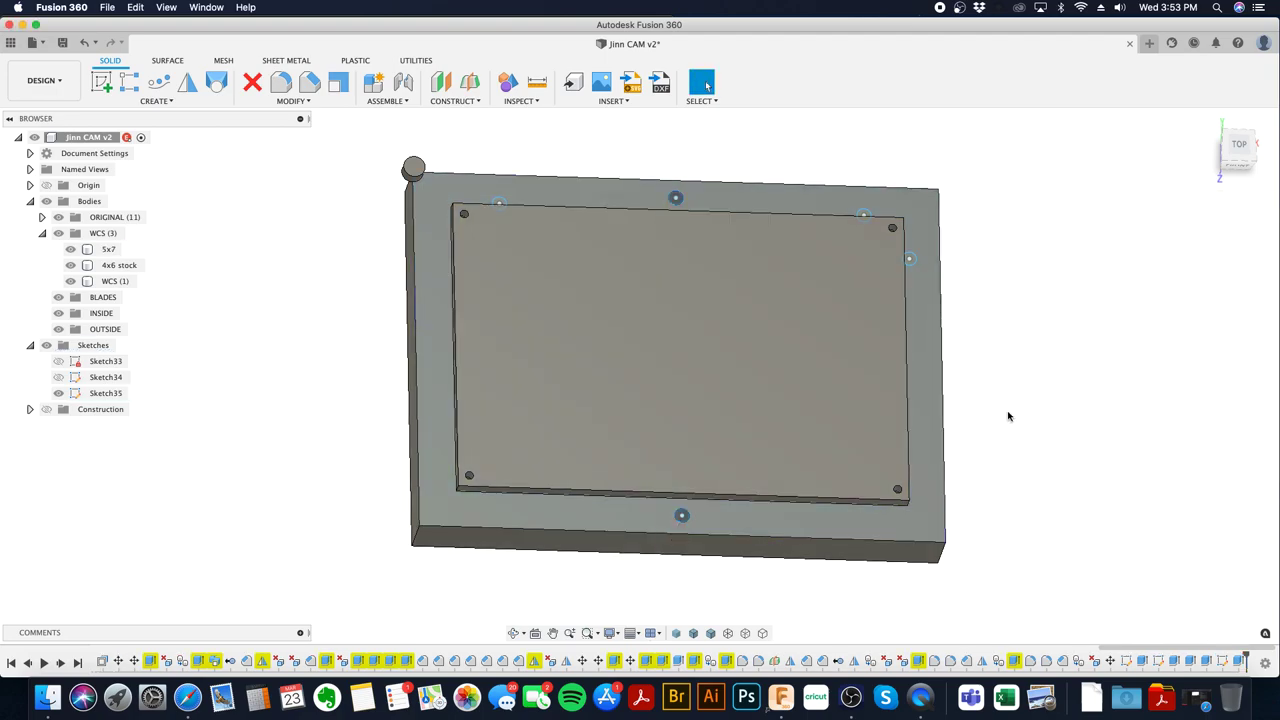
- Select the three remaining small circles and cut them 2.40 in into the stock
scroll(960, 250, "up", 6)
left_click(845, 272)
left_click(729, 164, "shift")
scroll(589, 249, "down", 5)
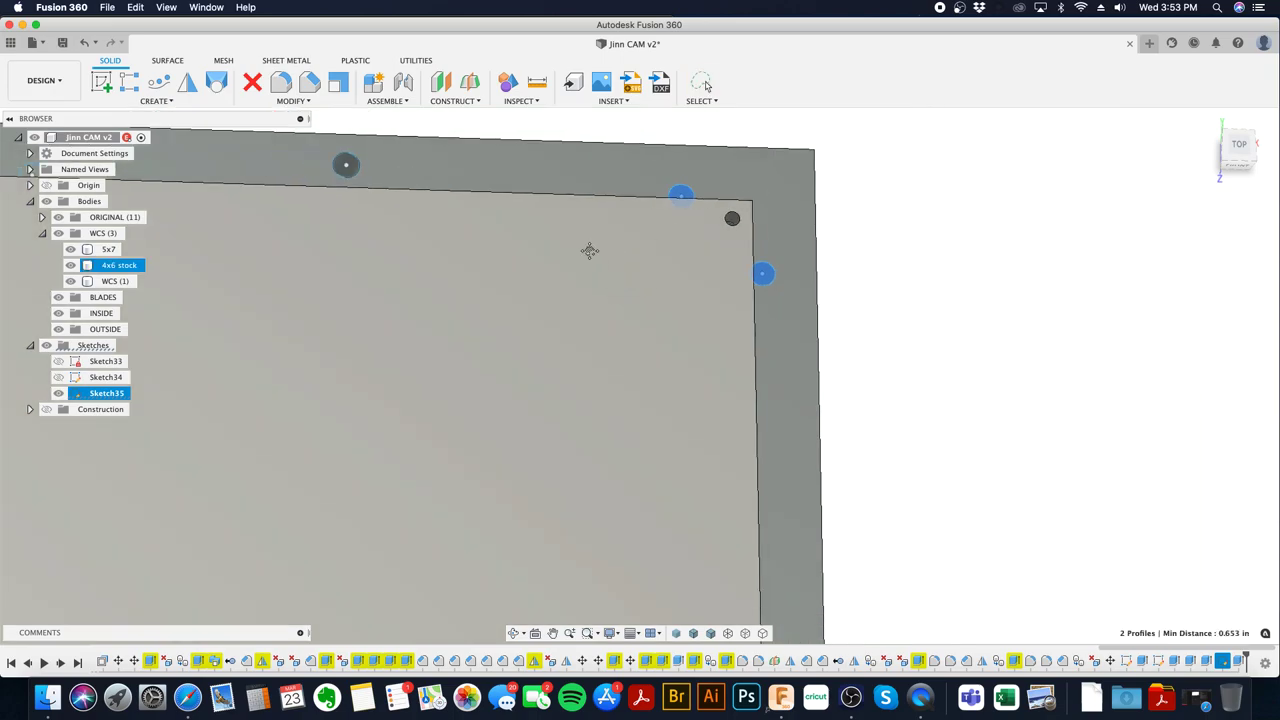
scroll(505, 258, "up", 2)
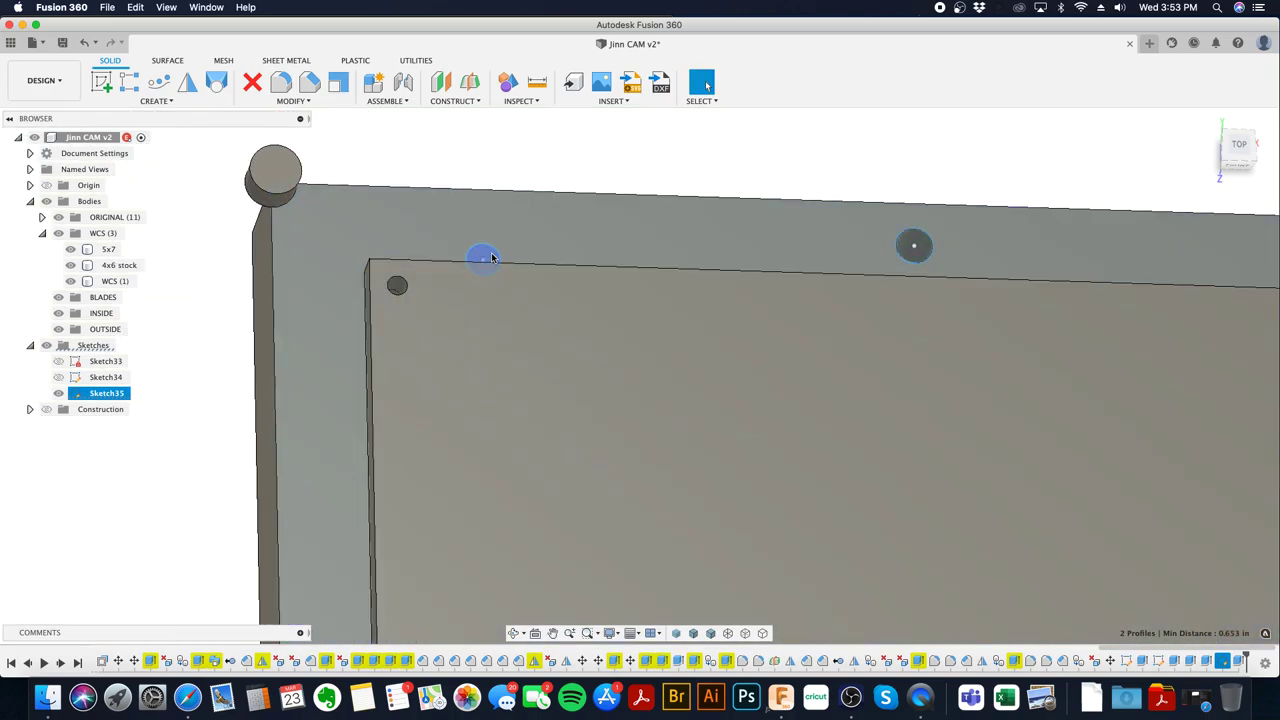
right_click(483, 257)
left_click(517, 246)
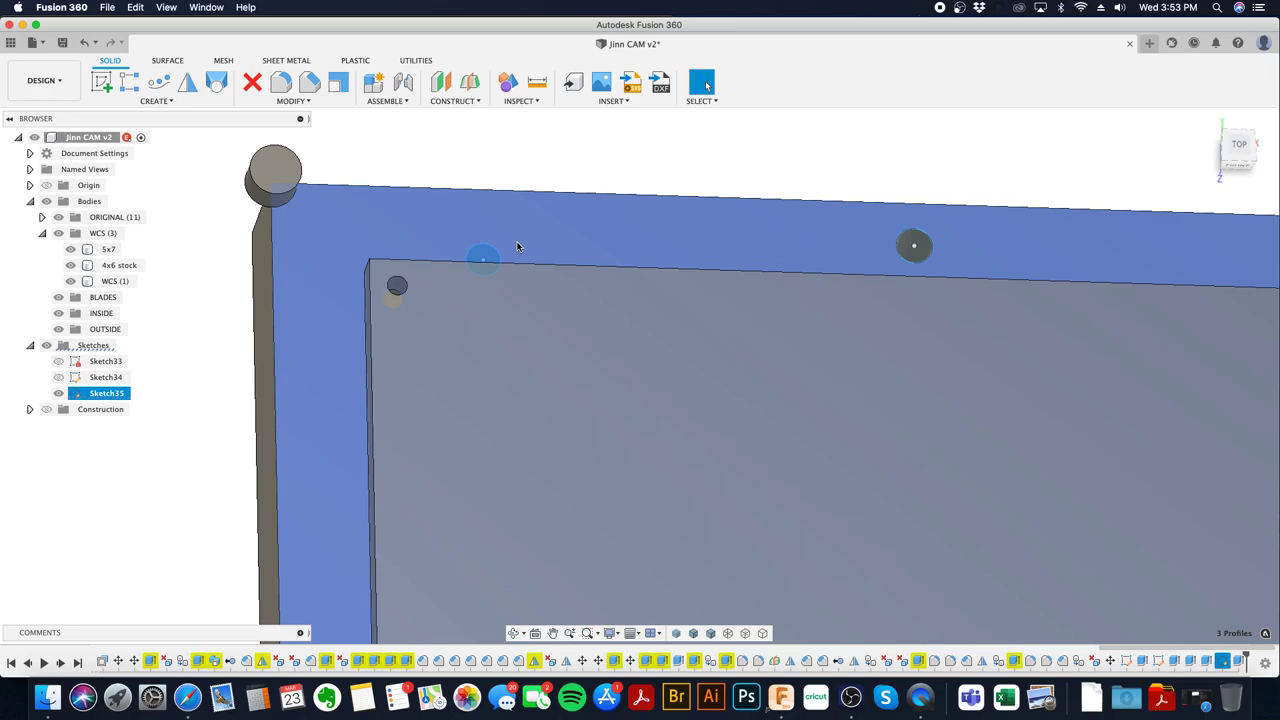
scroll(590, 293, "down", 3)
scroll(533, 270, "up", 1)
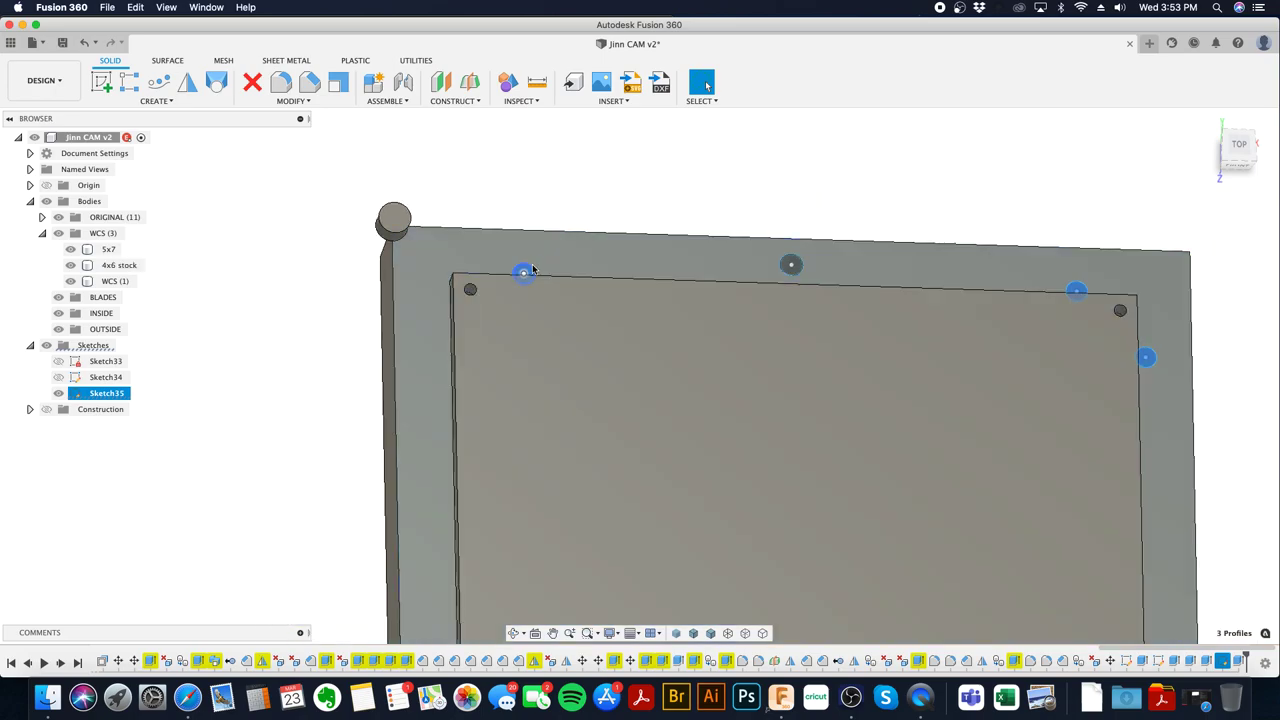
right_click(524, 273)
left_click(575, 249)
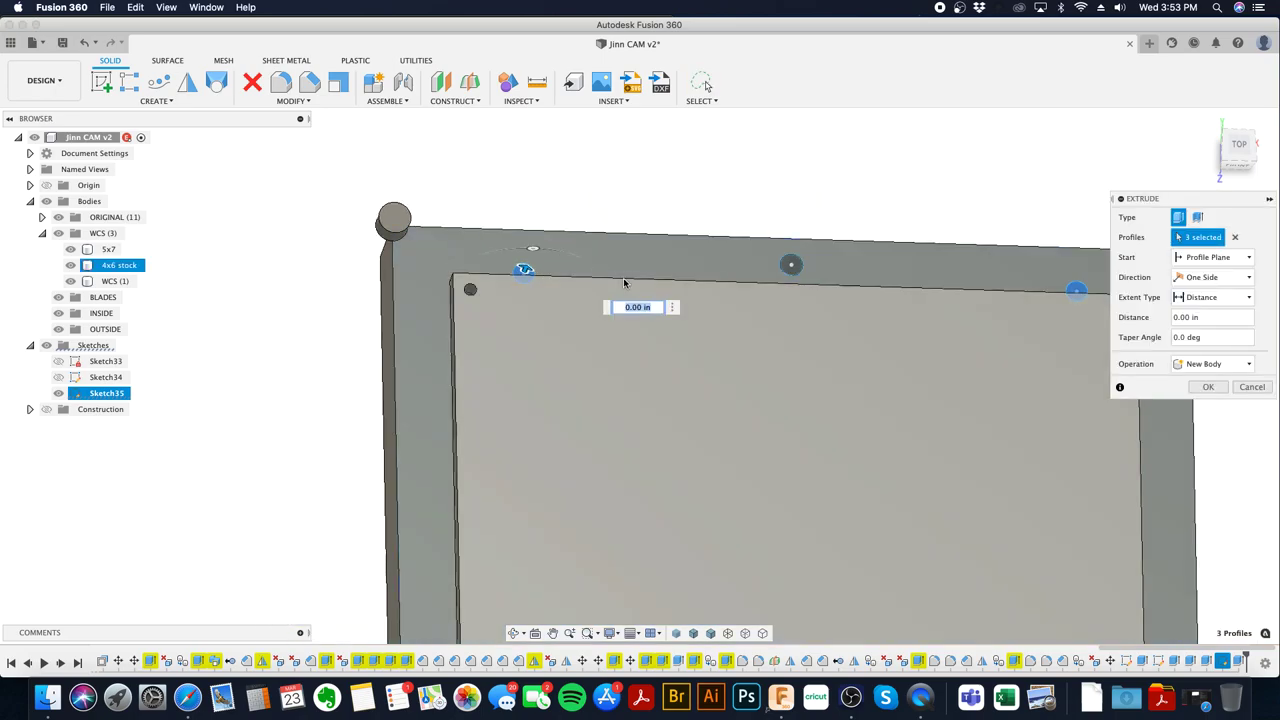
scroll(529, 250, "down", 5)
left_click_drag(534, 280, 507, 352)
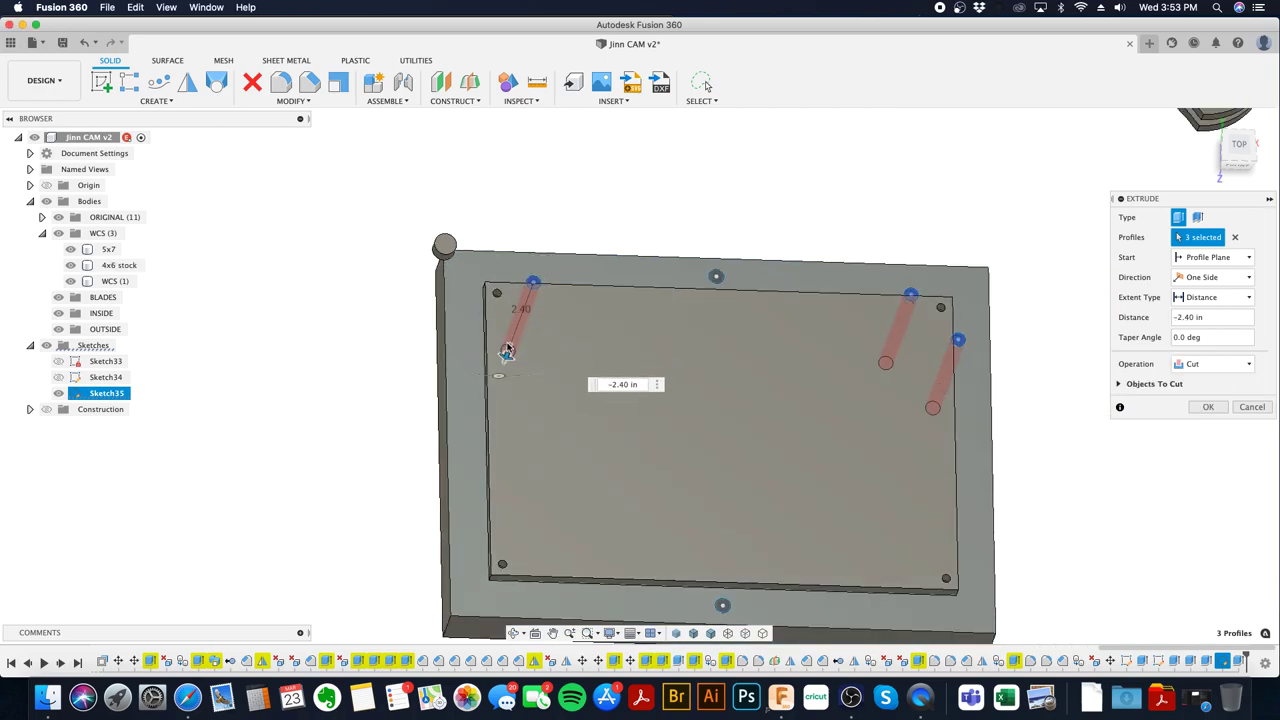
left_click(1207, 407)
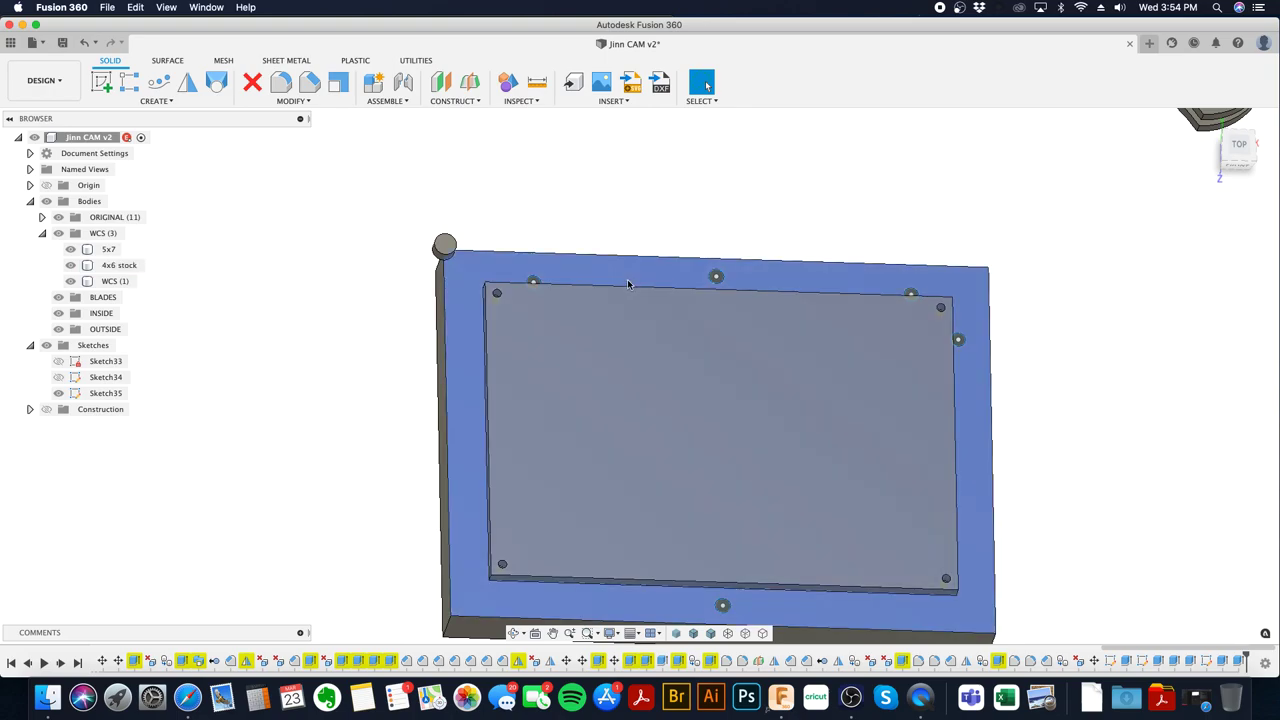
- Zoom in to check the 4x6 stock body's new holes, then clear the selection
scroll(533, 284, "up", 2)
scroll(533, 284, "up", 2)
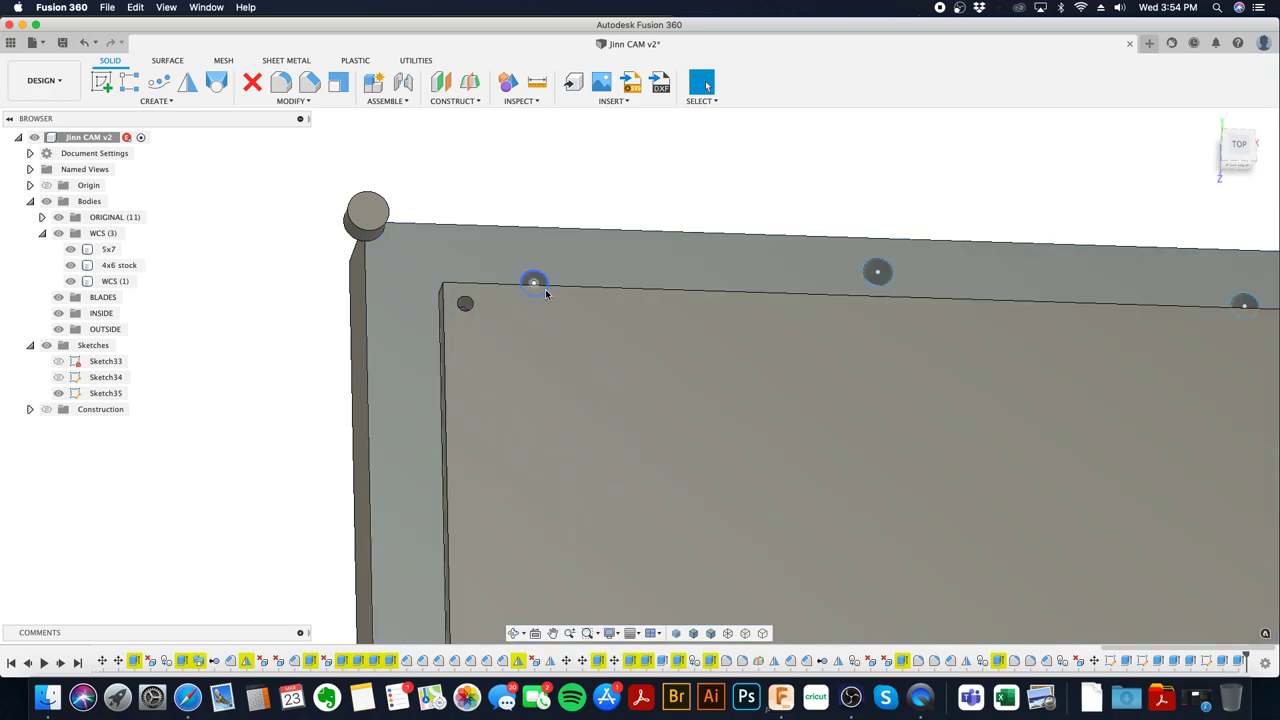
left_click(532, 309)
scroll(575, 303, "down", 5)
left_click(1057, 335)
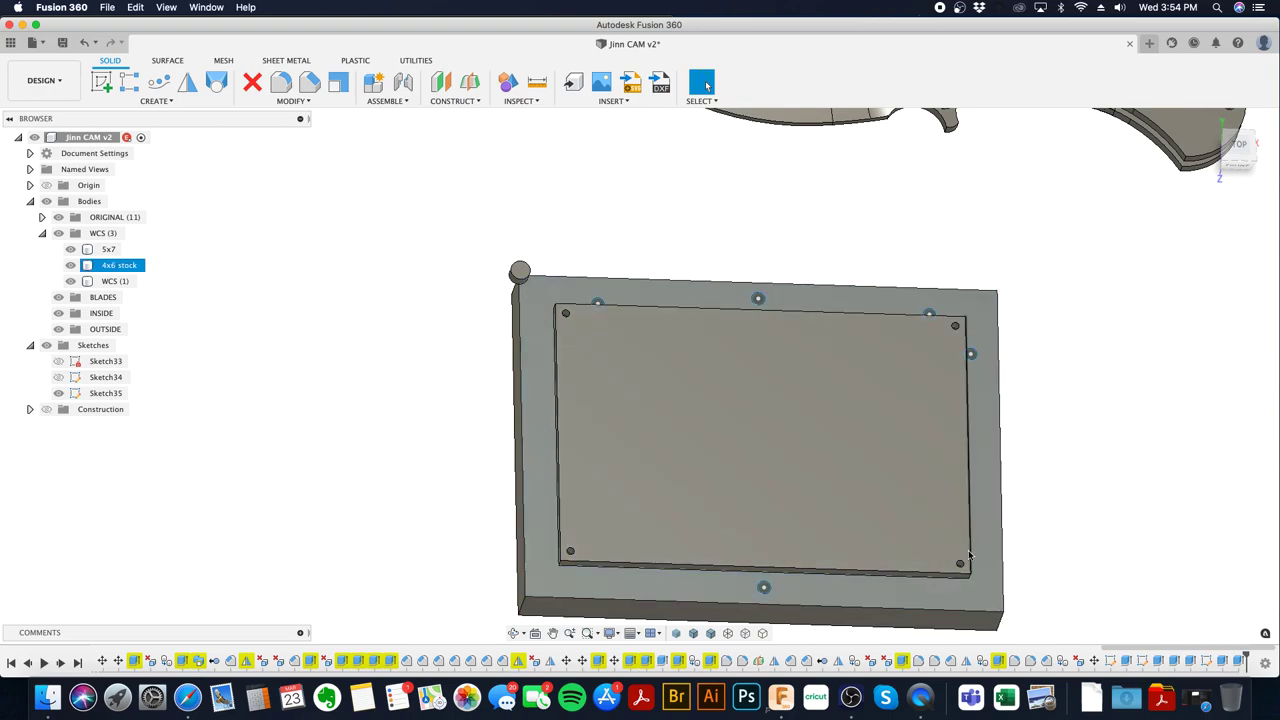
- Centre the plate and knife in top view, hide the 4x6 stock, and expand ORIGINAL to select lockbar
scroll(715, 452, "down", 2)
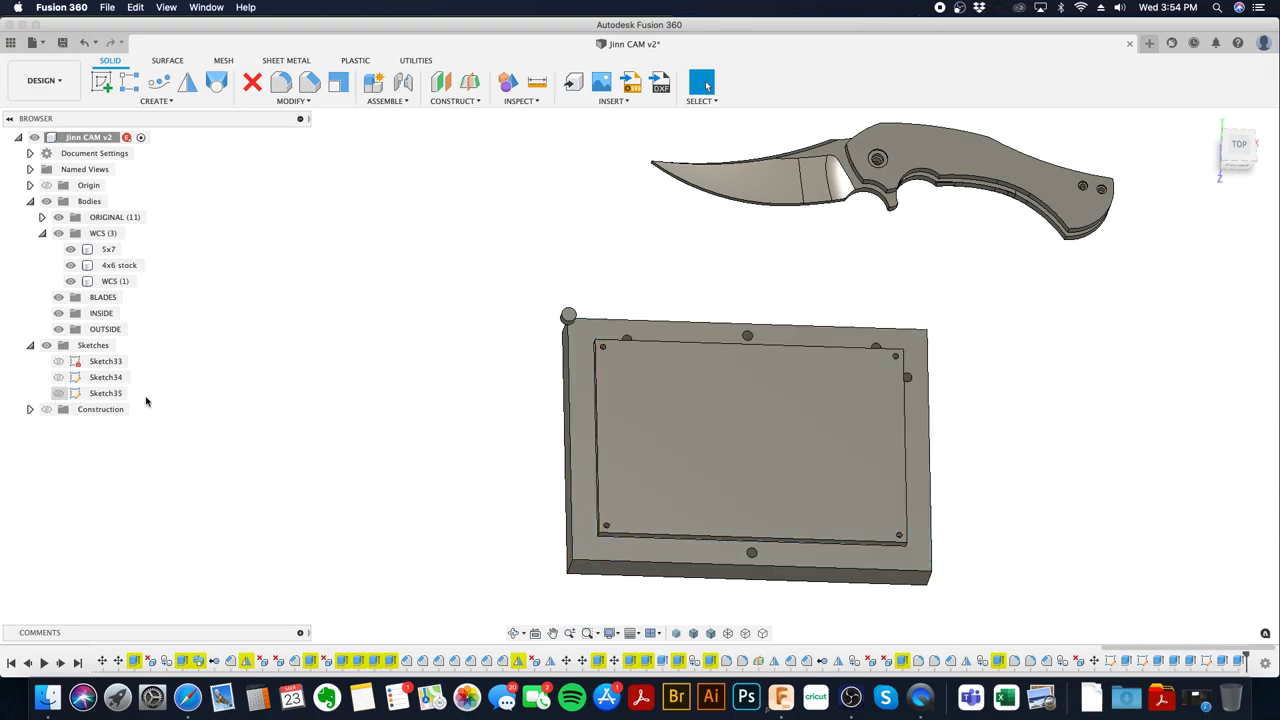
left_click(756, 365)
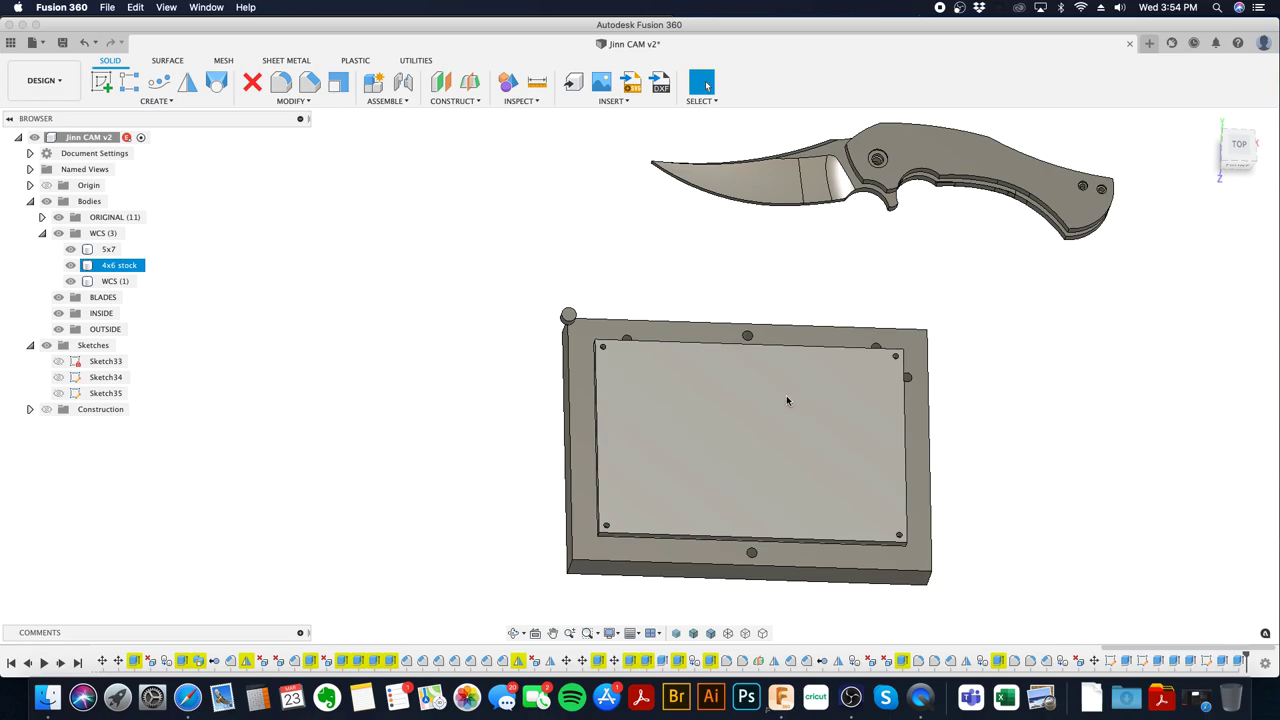
left_click(860, 300)
middle_click_drag(897, 297, 831, 302)
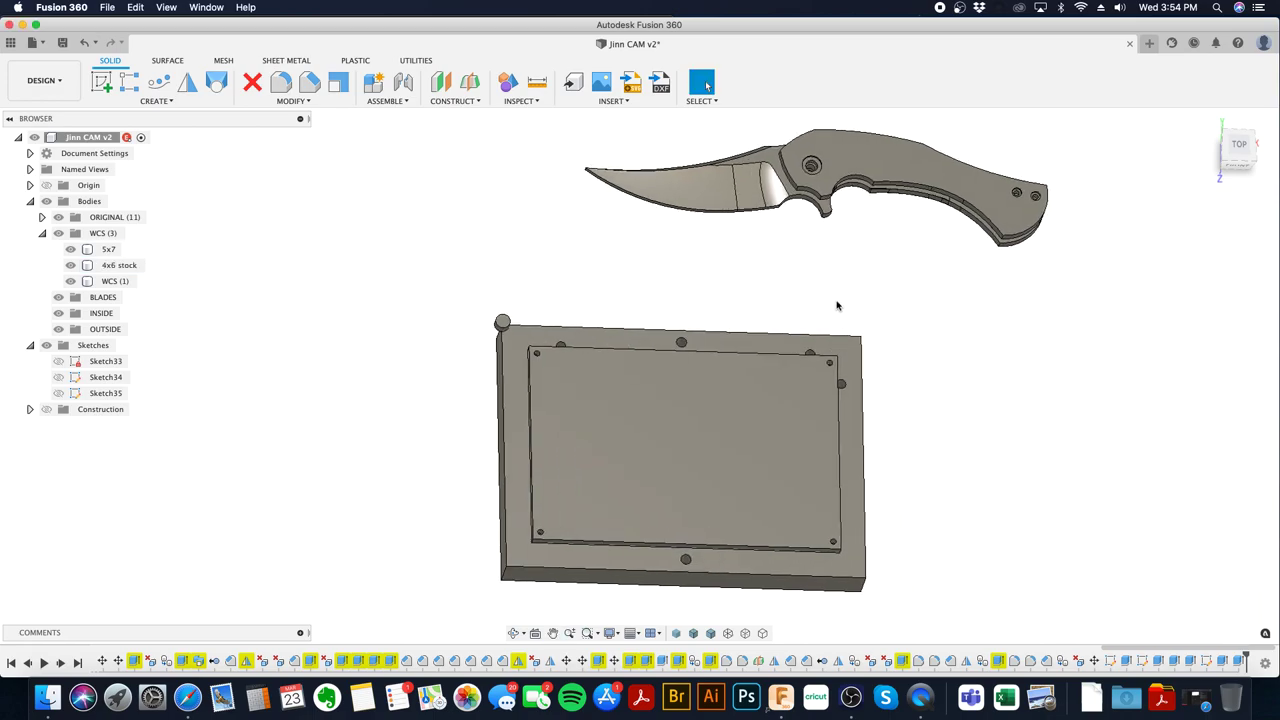
key("Escape")
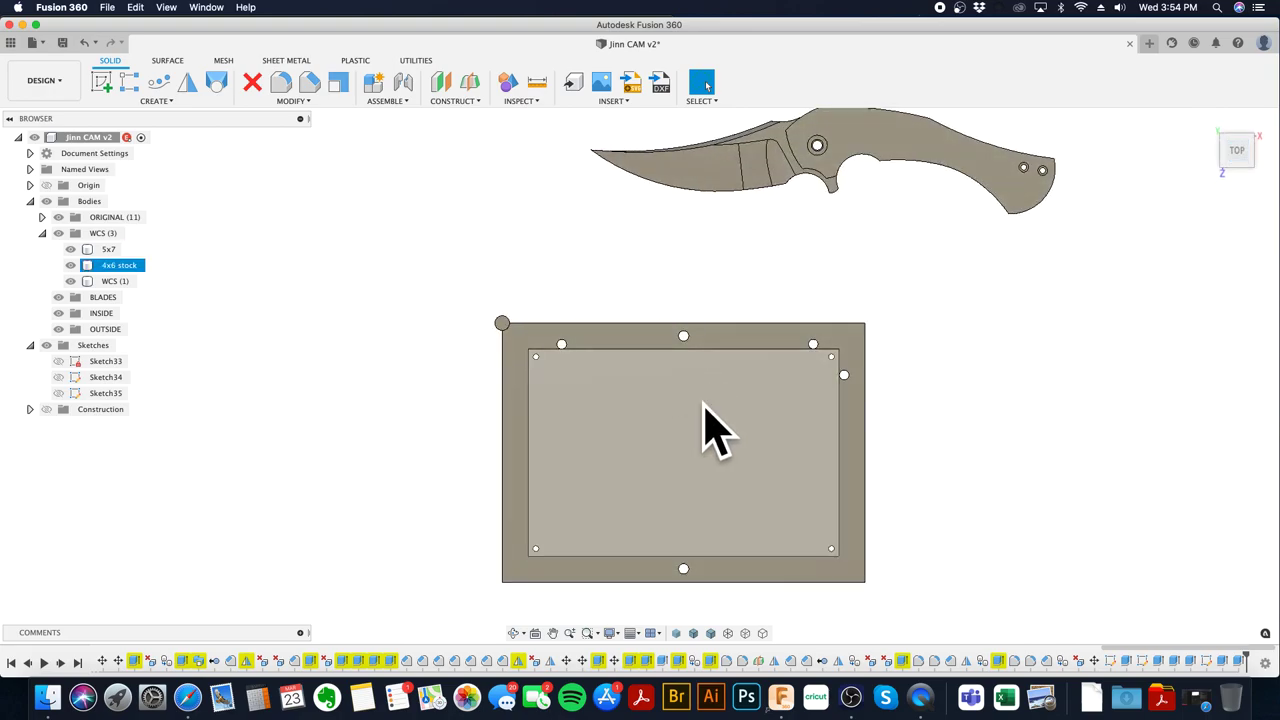
left_click(75, 266)
left_click(73, 266)
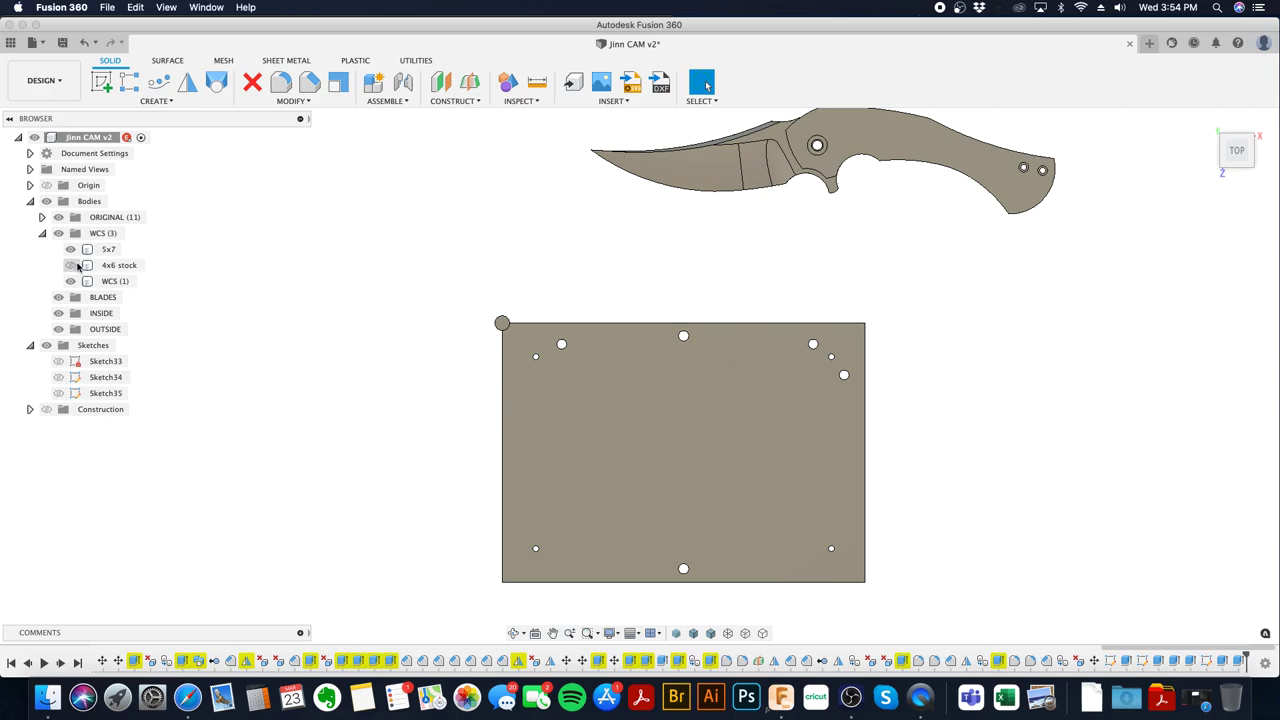
left_click(42, 217)
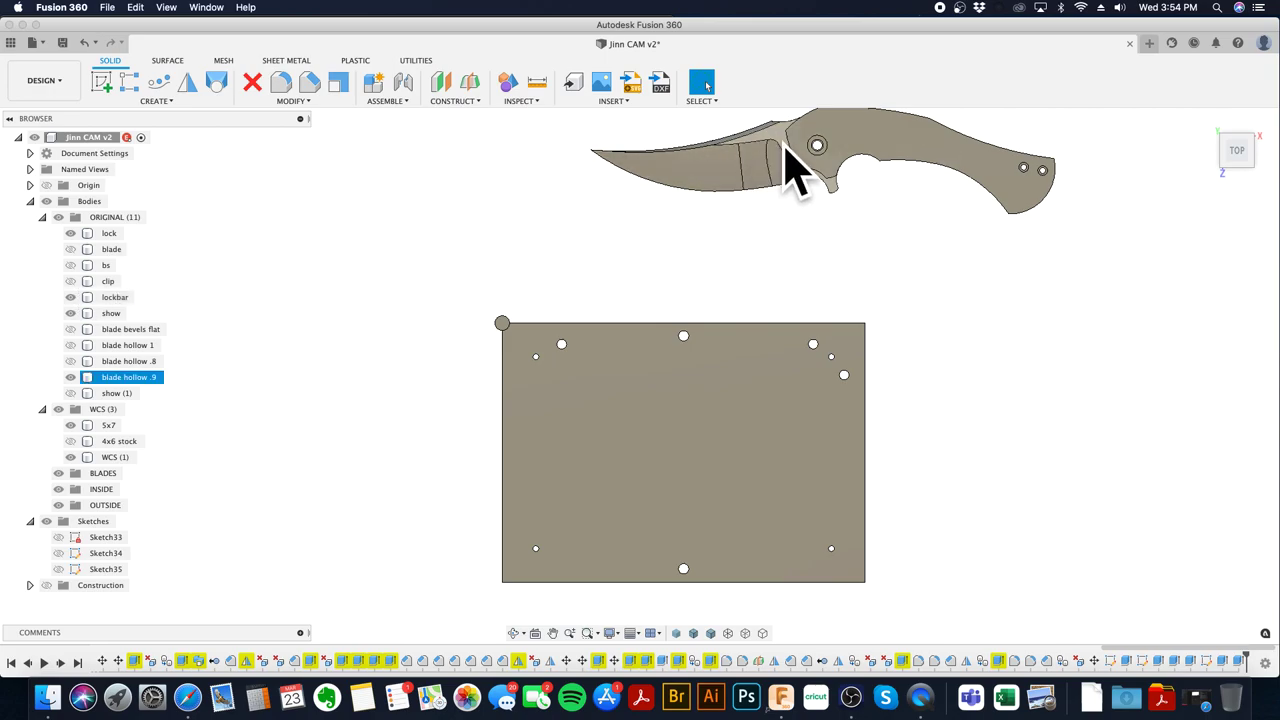
left_click(112, 298)
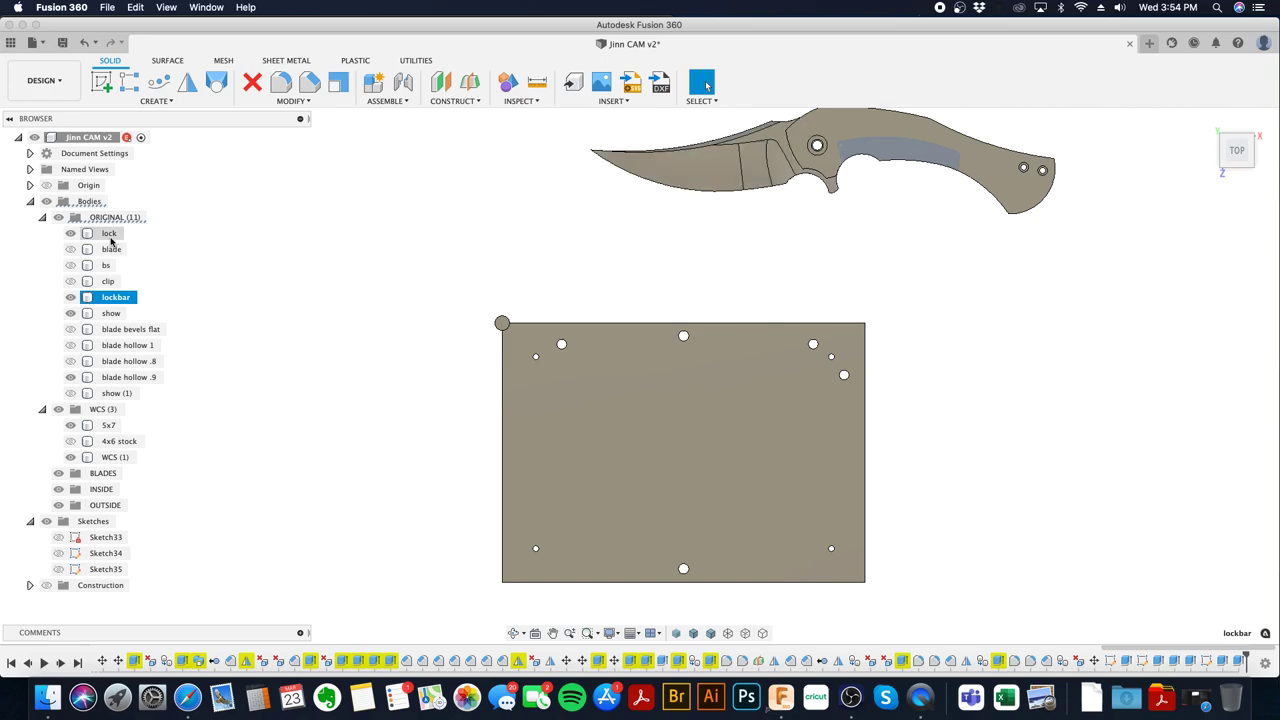
- Move lockbar under lock and blade below show in ORIGINAL, then paste lock and lockbar copies
left_click_drag(110, 296, 104, 249)
left_click(110, 265)
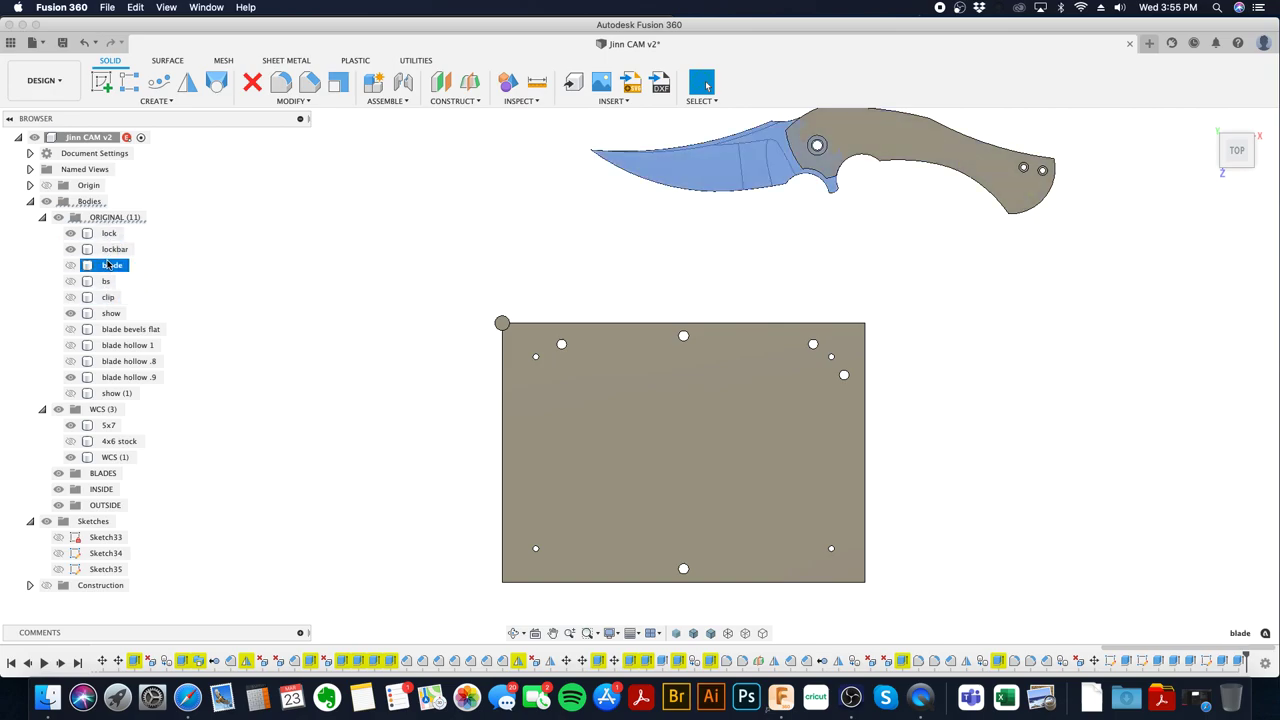
left_click_drag(111, 268, 112, 324)
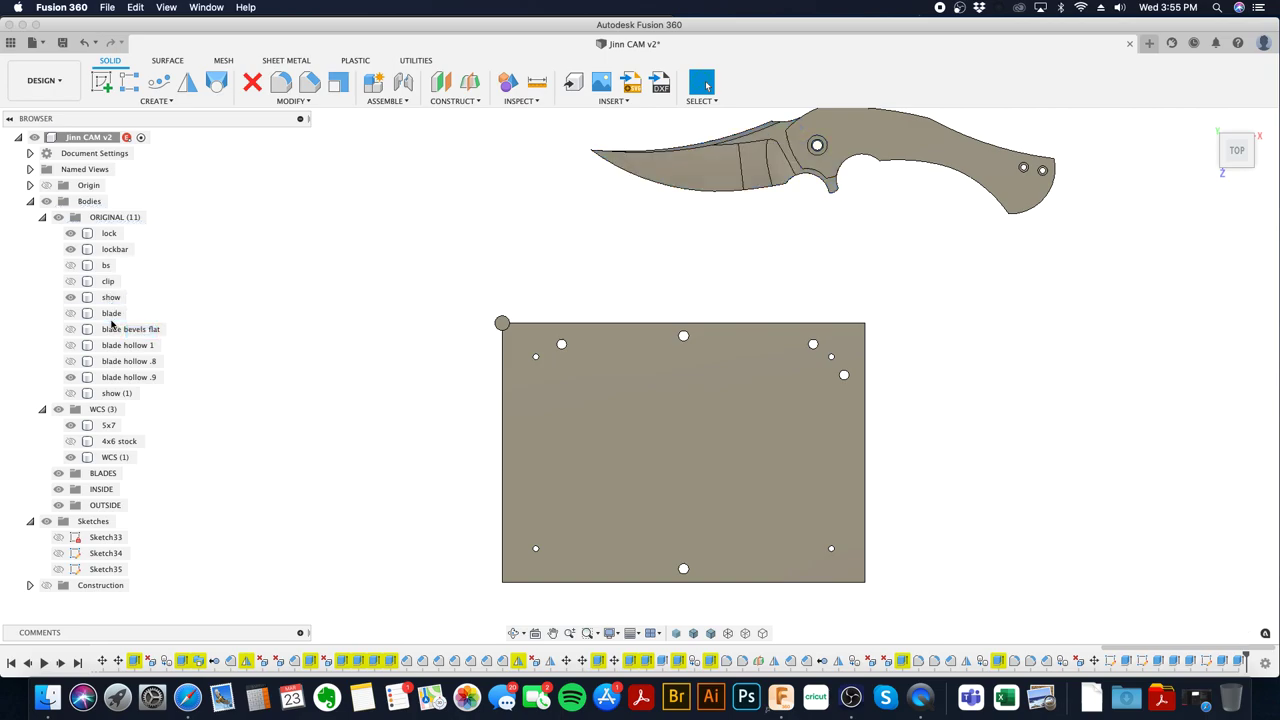
left_click(111, 251, "shift")
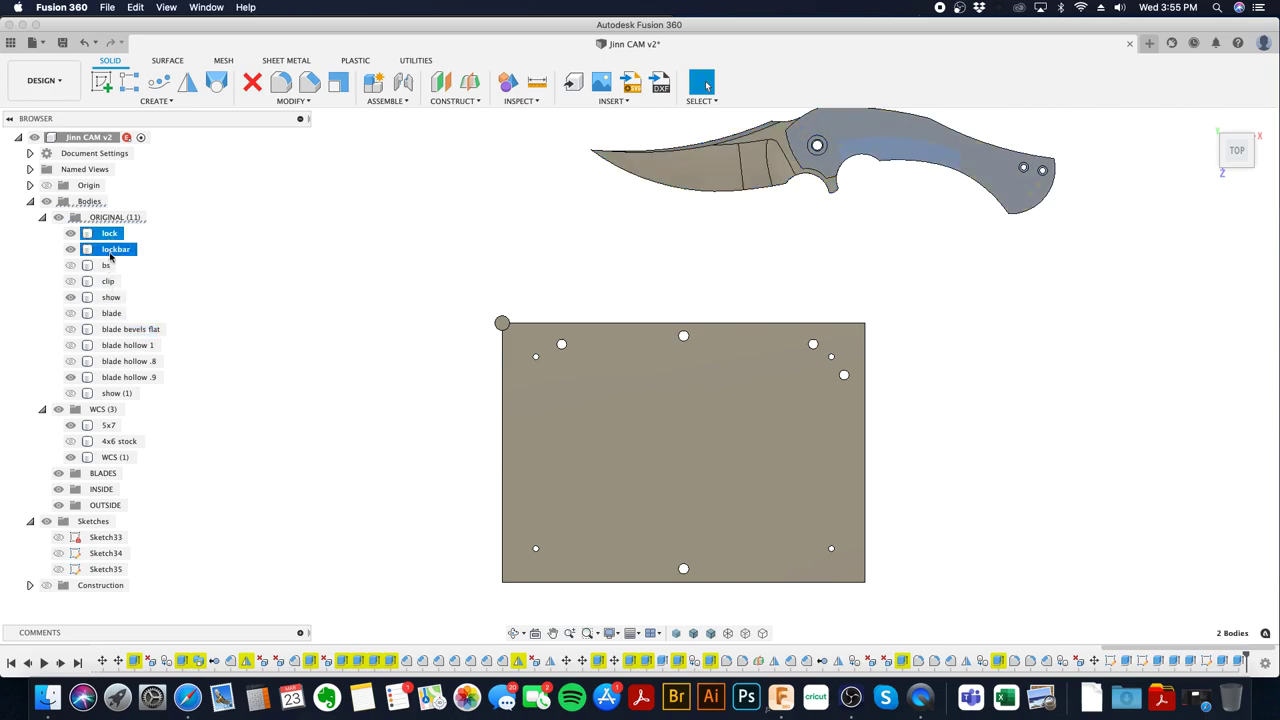
key("super+v")
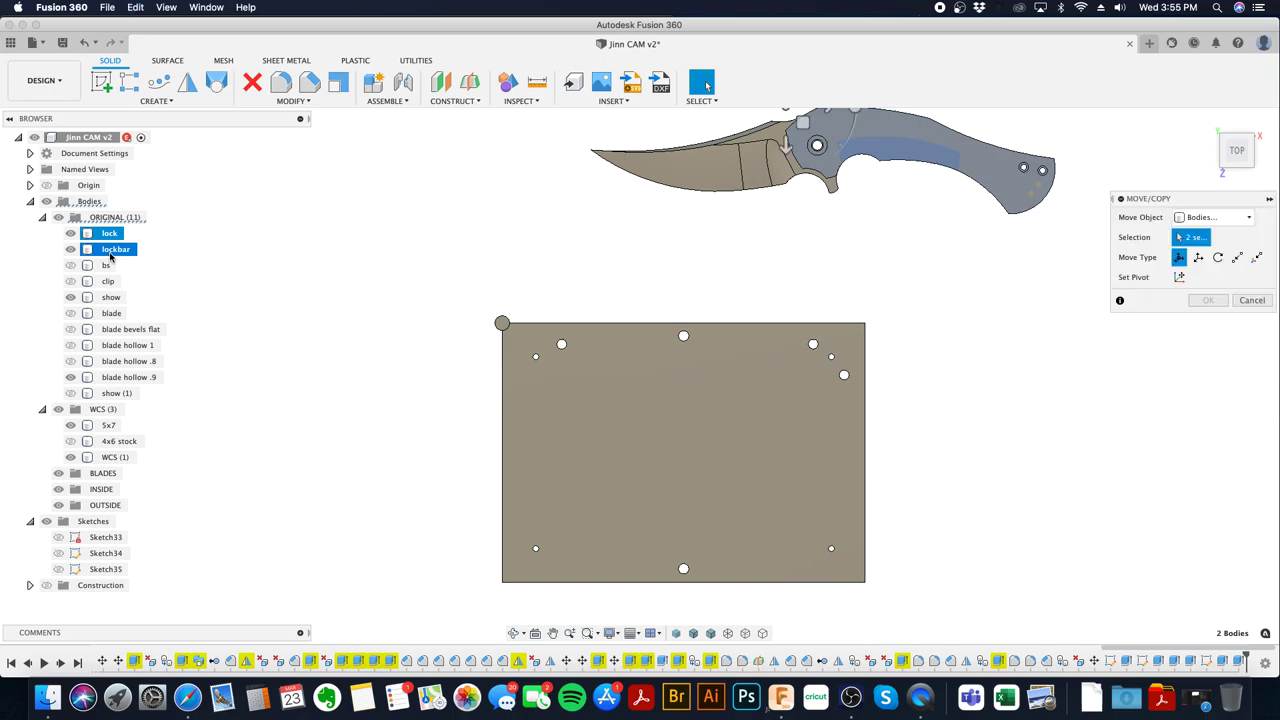
- Snap the pasted handle copies point-to-point from their pivot onto the plate's pin
left_click_drag(805, 122, 583, 207)
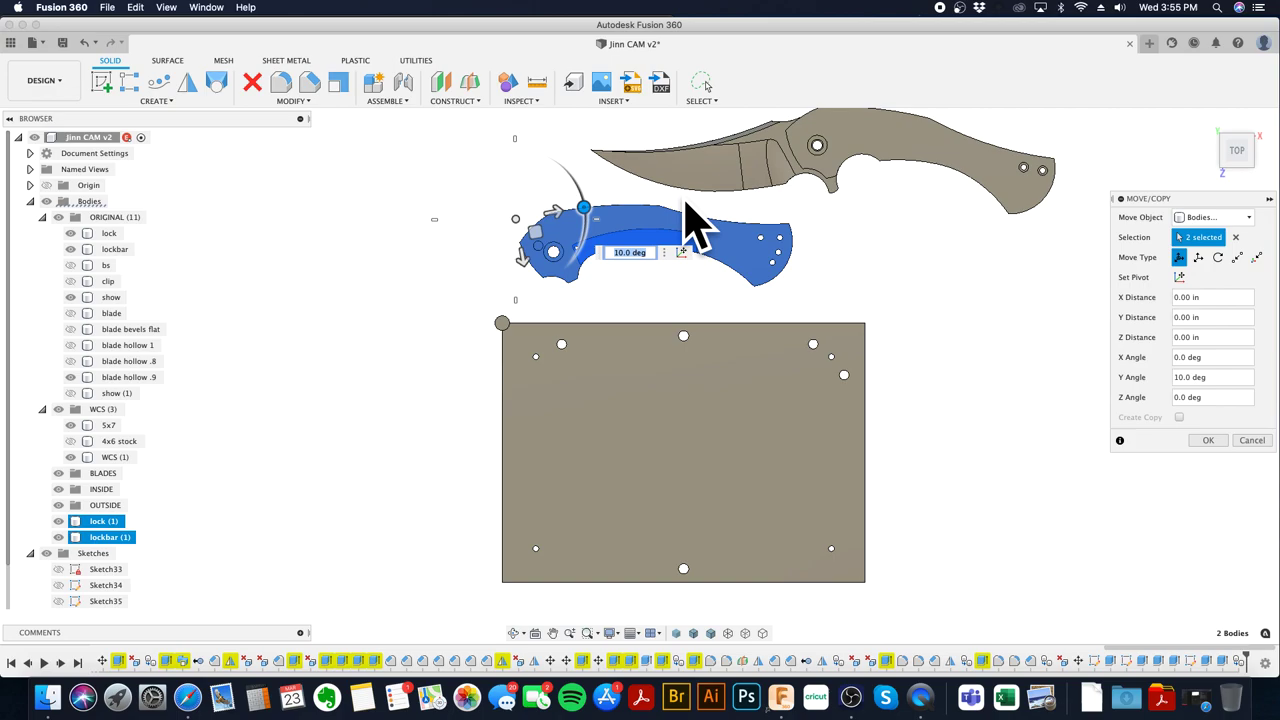
scroll(615, 305, "up", 3)
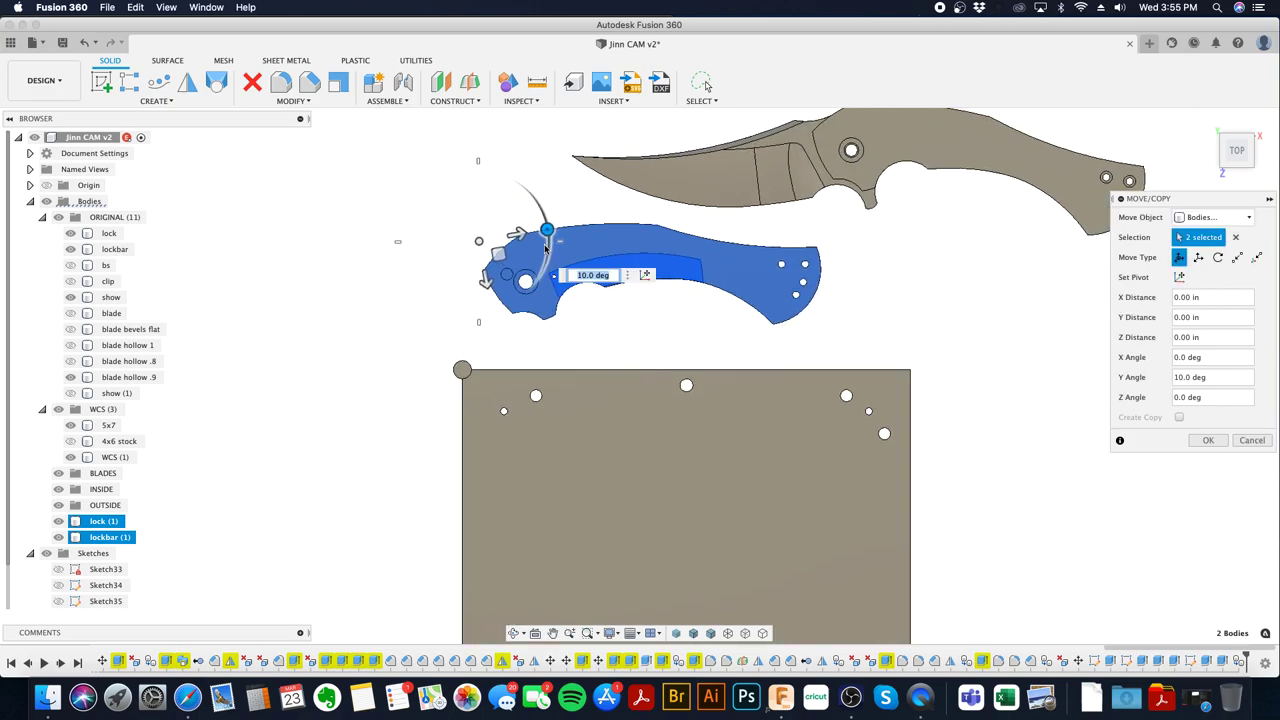
middle_click_drag(646, 346, 690, 340, "shift")
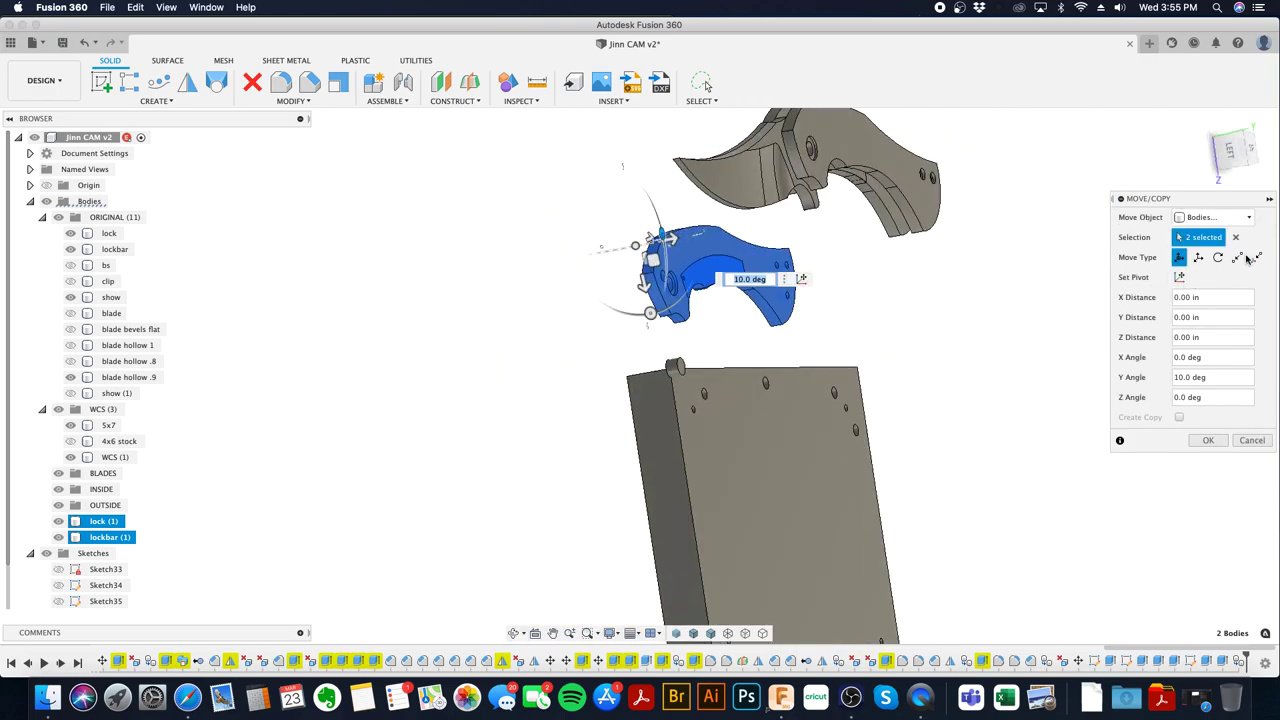
left_click(1238, 258)
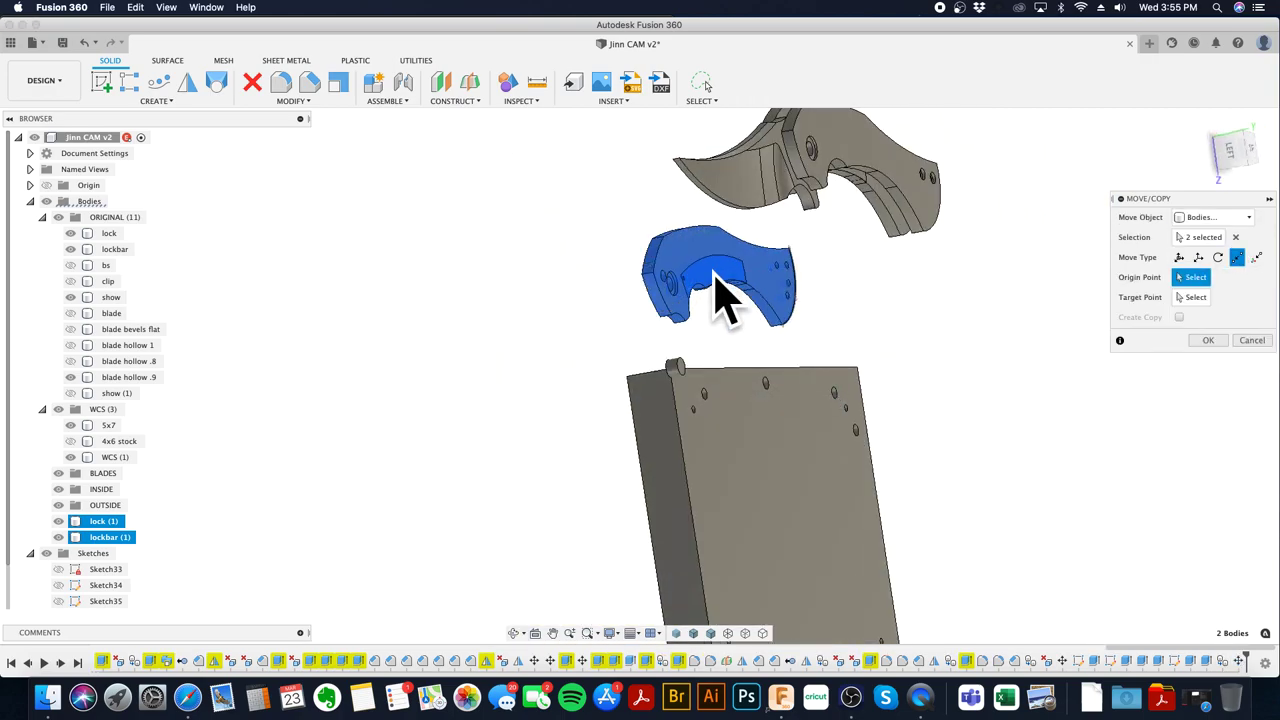
left_click(640, 275)
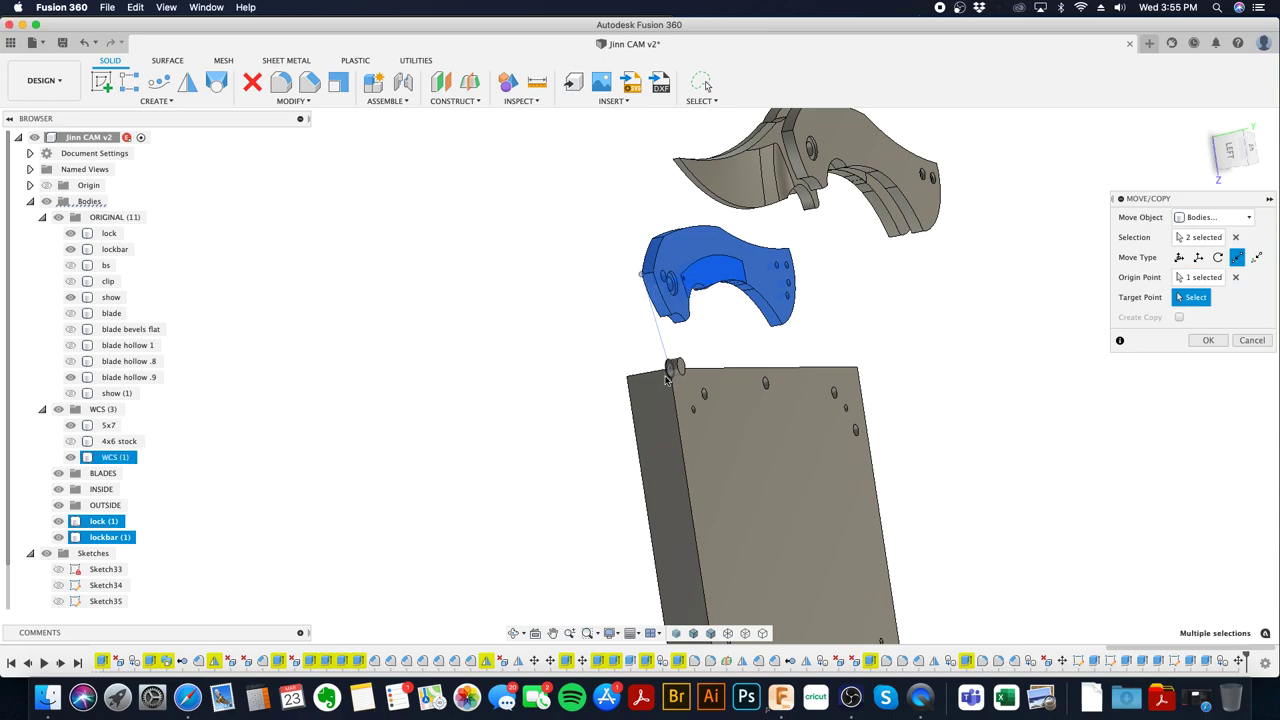
left_click(665, 375)
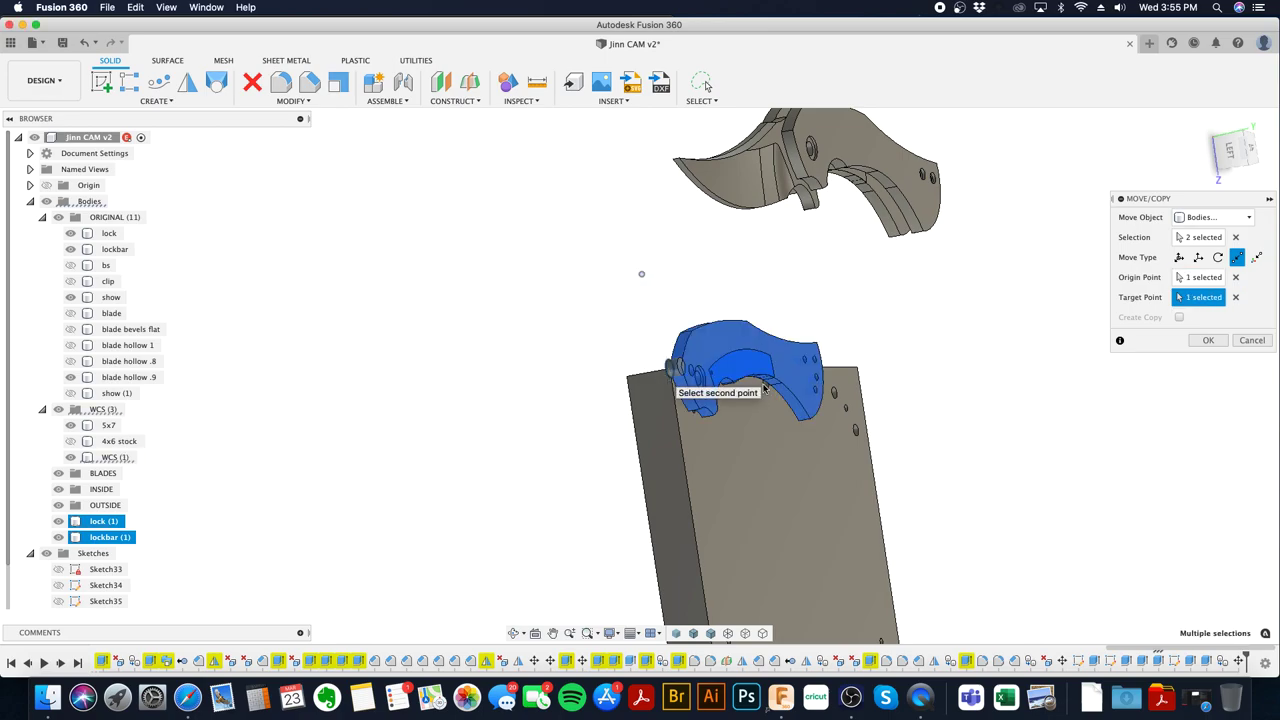
- From the top view, free-move the copies to X 0.907 in, Z 1.55 in and confirm
left_click(1250, 151)
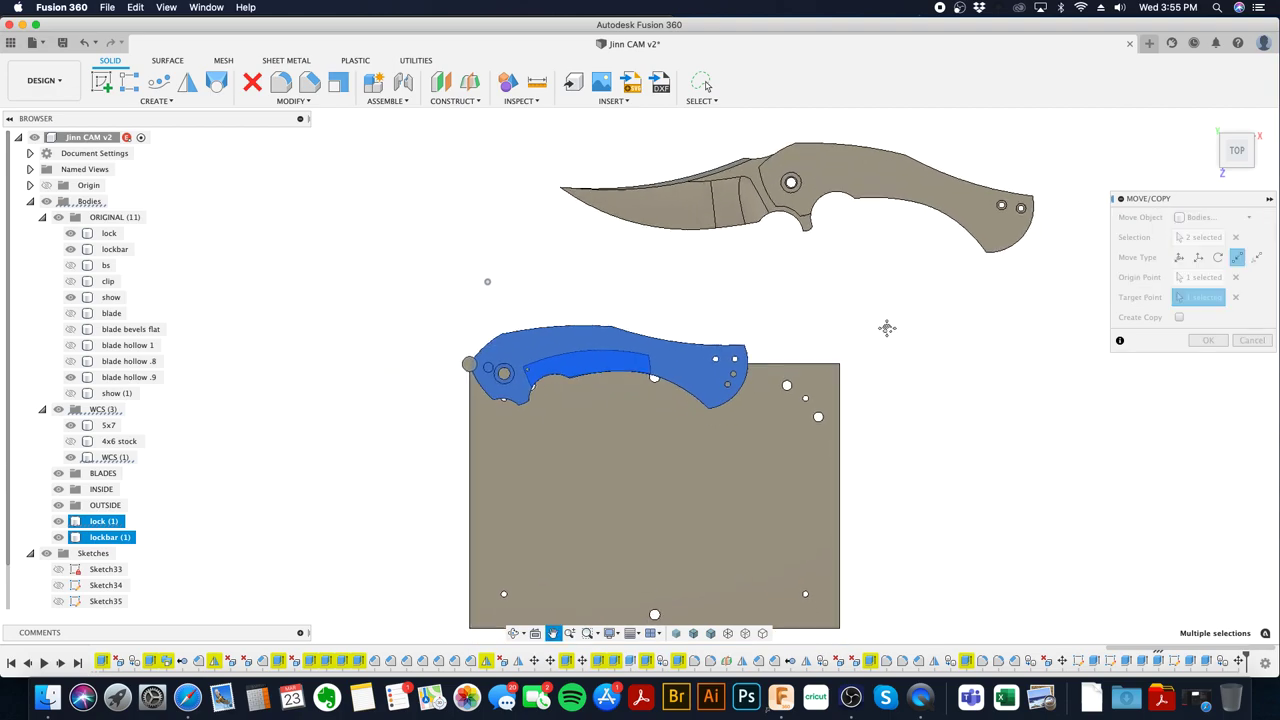
left_click(1179, 257)
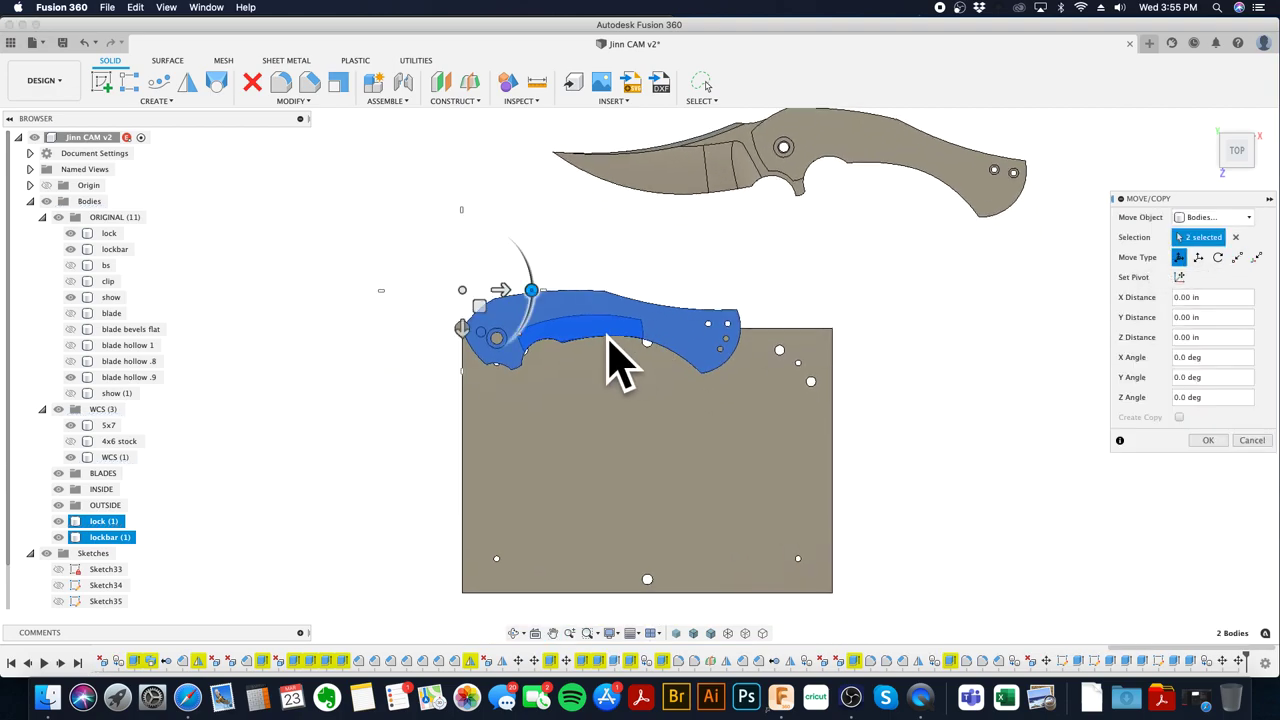
left_click_drag(463, 296, 510, 372)
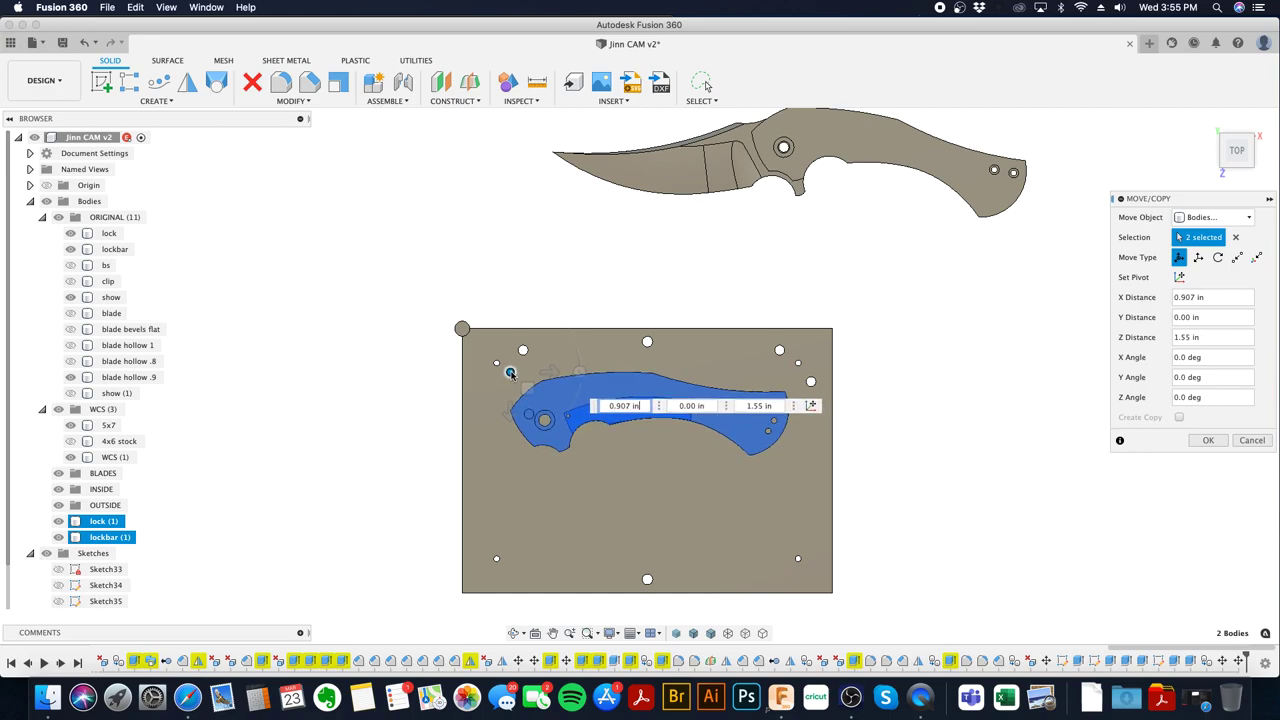
left_click_drag(510, 372, 510, 372)
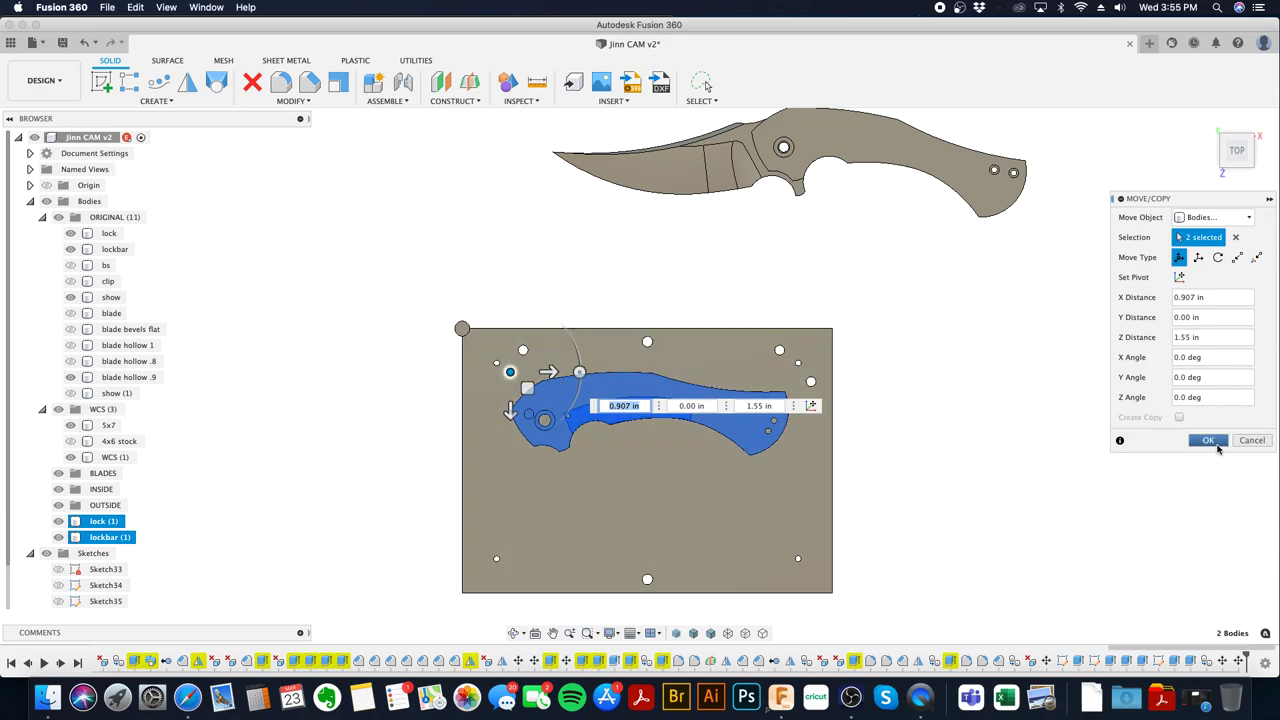
left_click(1210, 441)
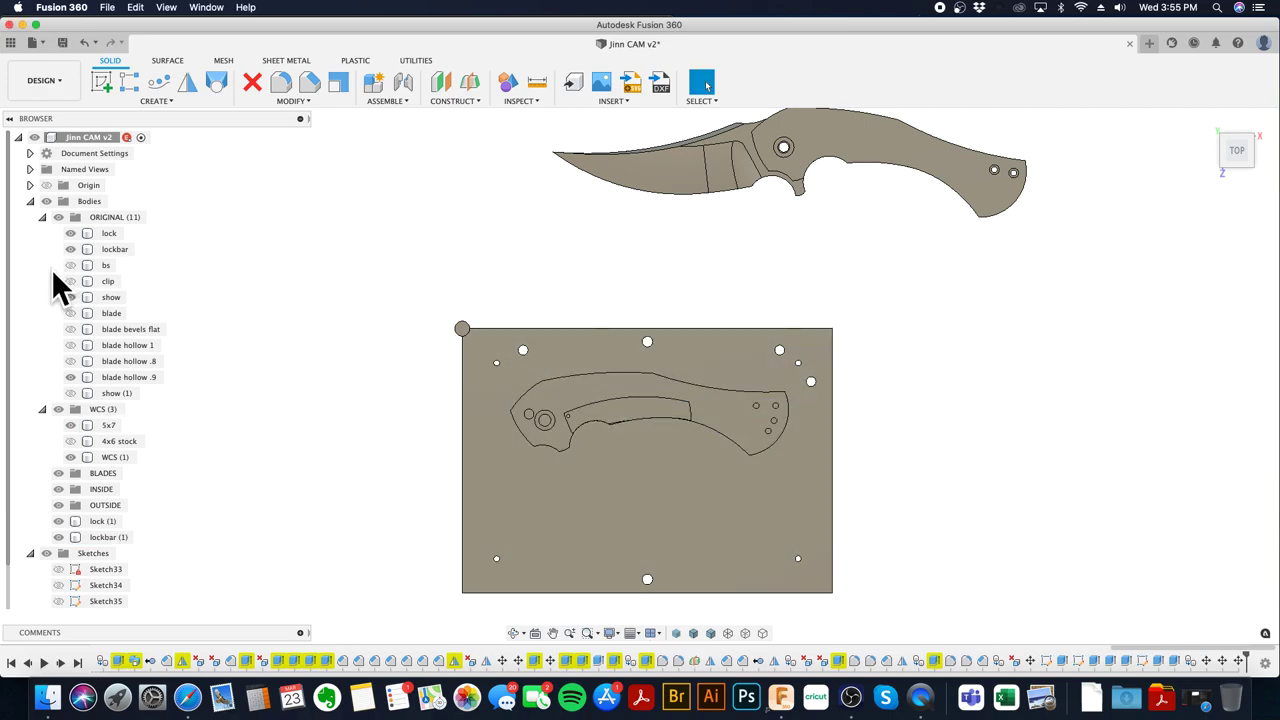
- Make the 4x6 stock visible and try the wireframe and shaded edge visual styles
left_click(71, 442)
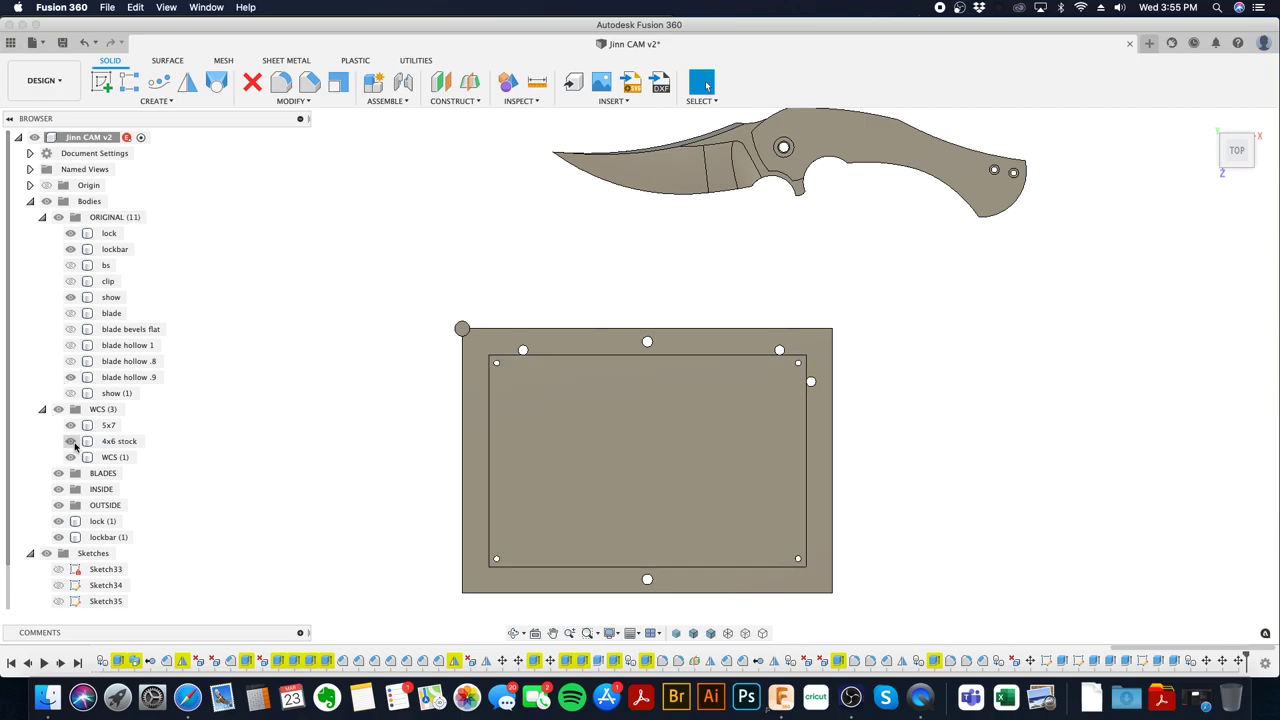
left_click(729, 634)
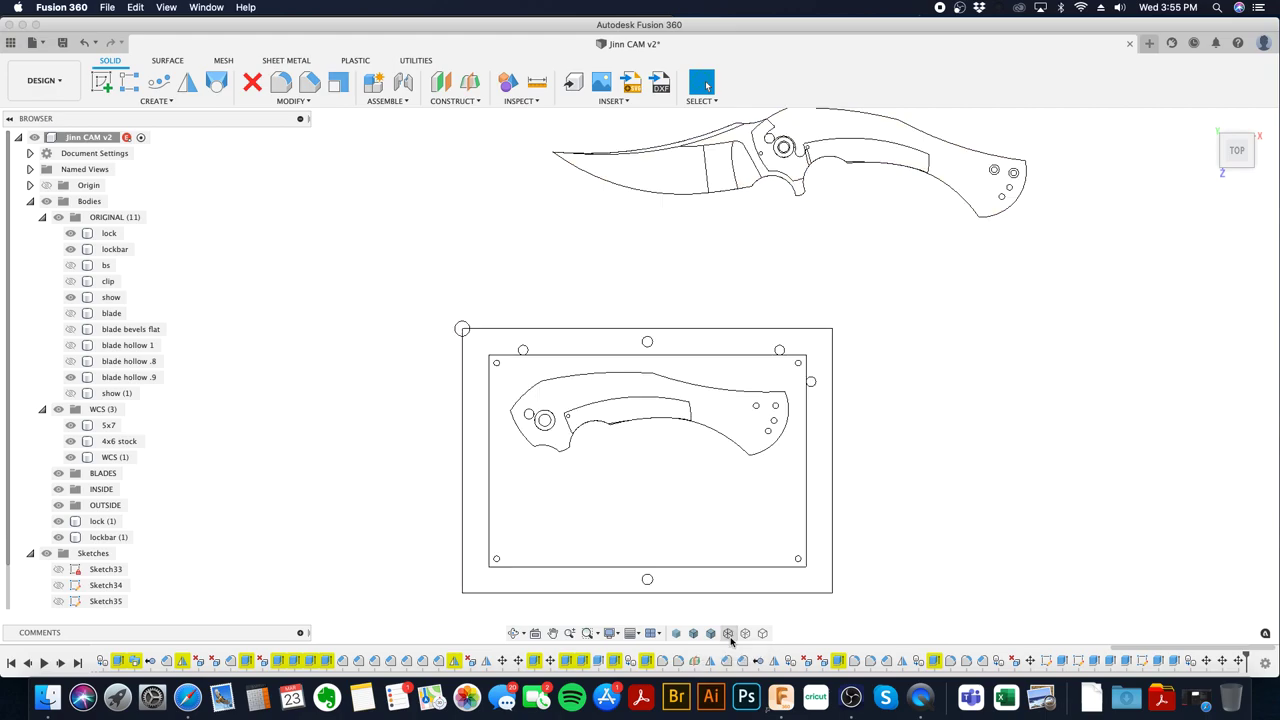
left_click(620, 636)
mouse_move(640, 522)
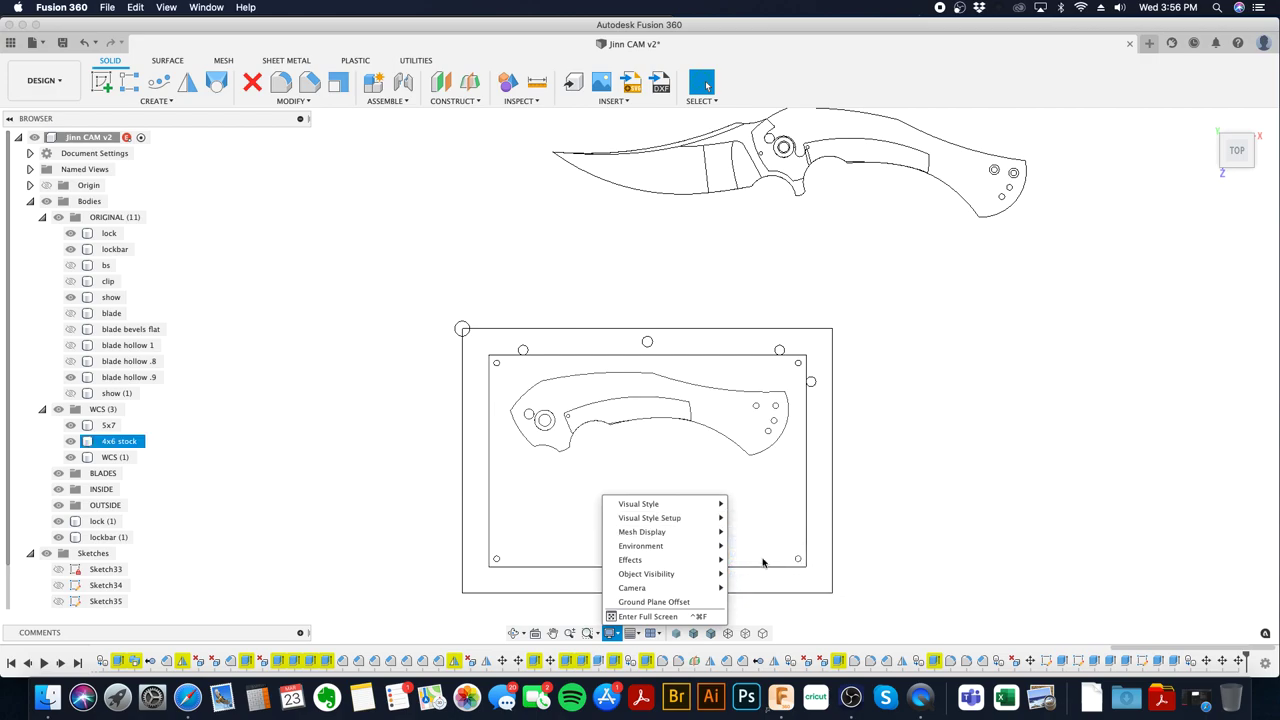
left_click(695, 634)
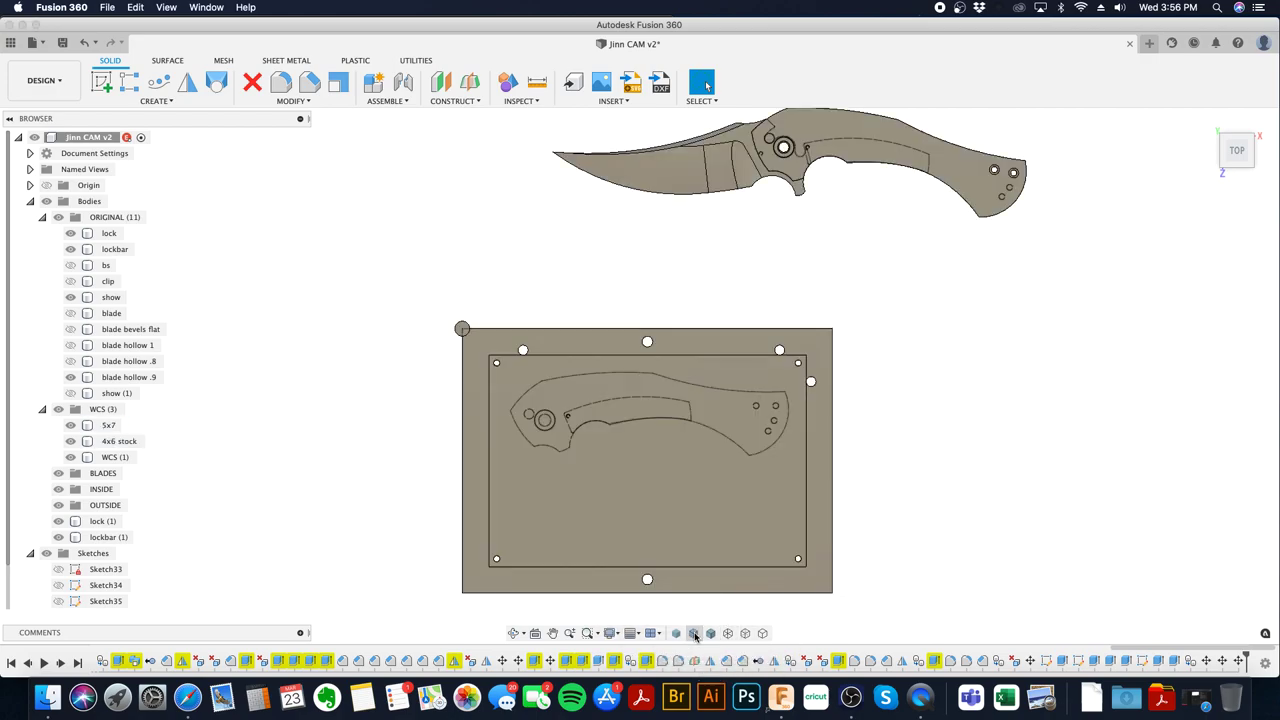
left_click(710, 634)
left_click(733, 634)
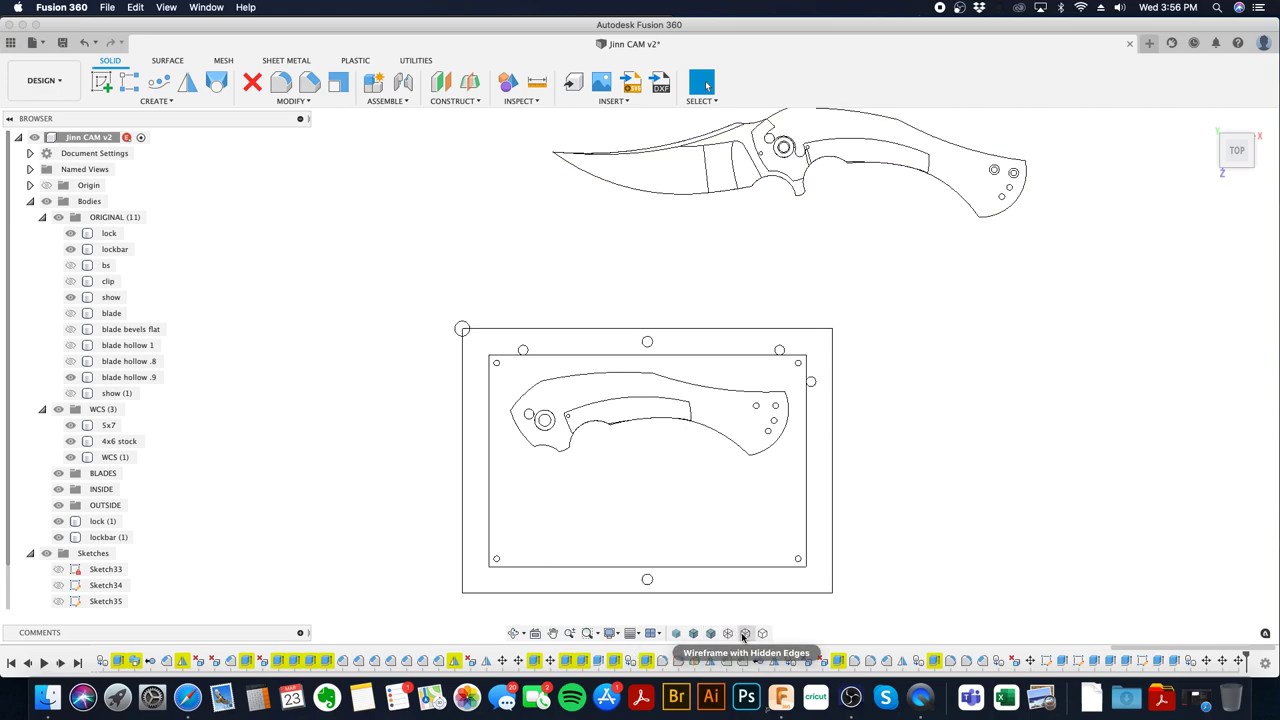
- Settle on Wireframe display and select the original lock and lockbar bodies
left_click(711, 634)
left_click(731, 634)
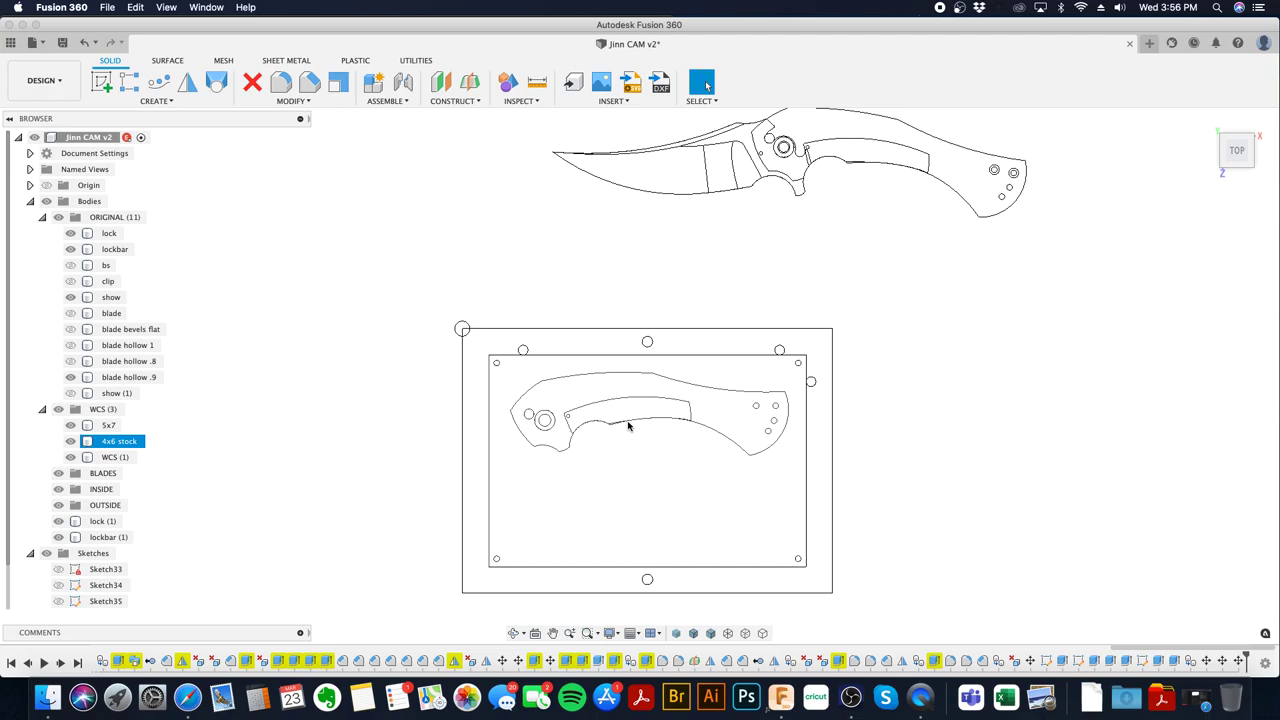
left_click(109, 233)
left_click(109, 250, "shift")
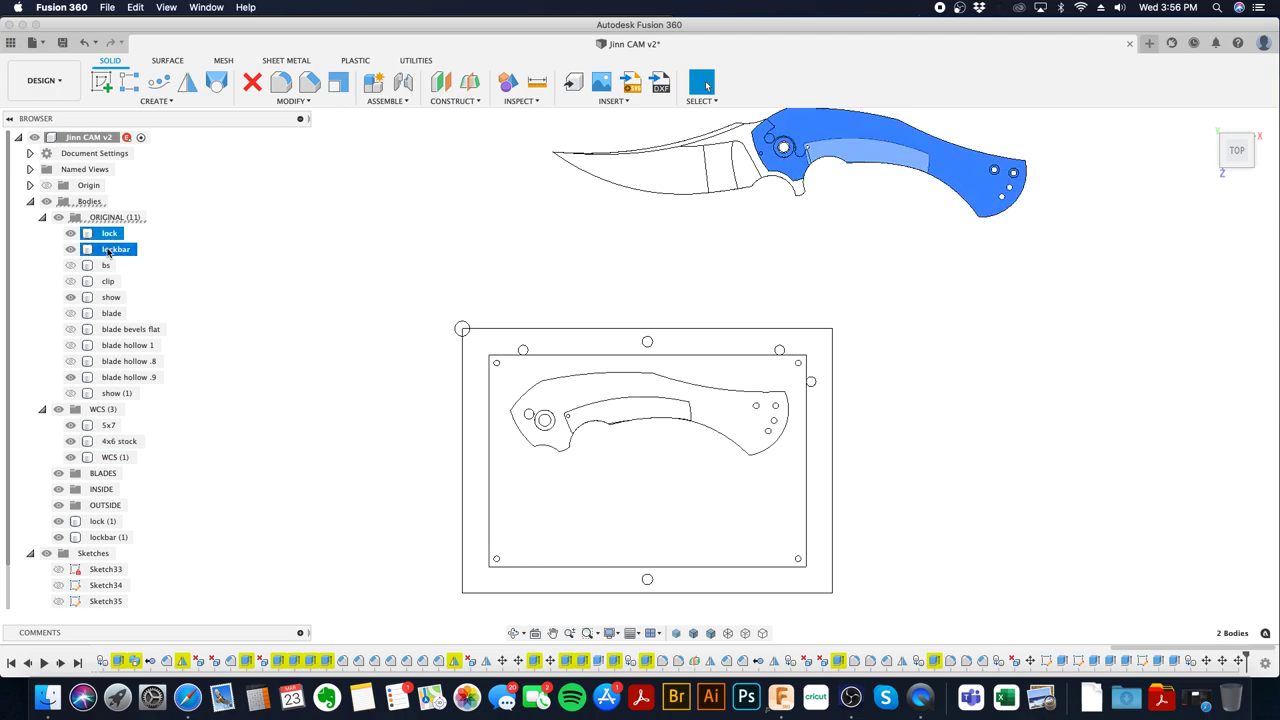
- Cancel moving the originals, then drag lock (1) and lockbar (1) into INSIDE and reselect them
key("m")
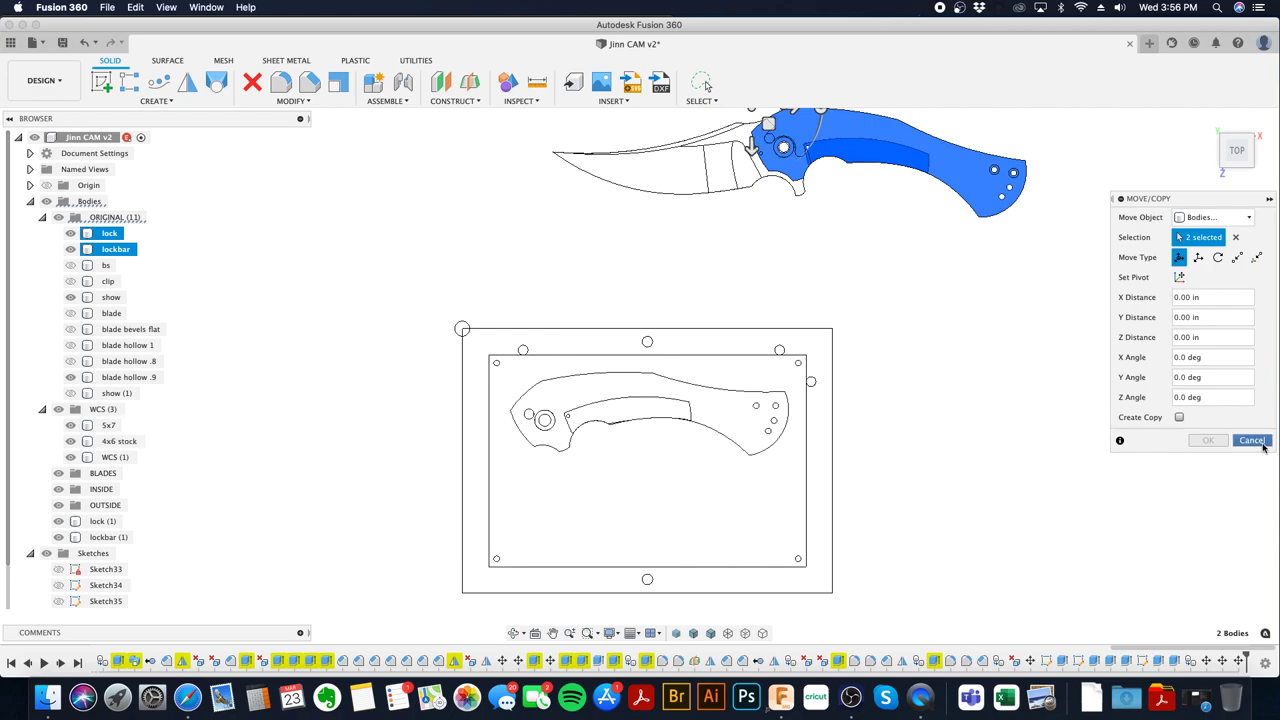
left_click(1252, 441)
left_click(98, 521)
left_click(108, 537, "shift")
left_click_drag(107, 521, 98, 490)
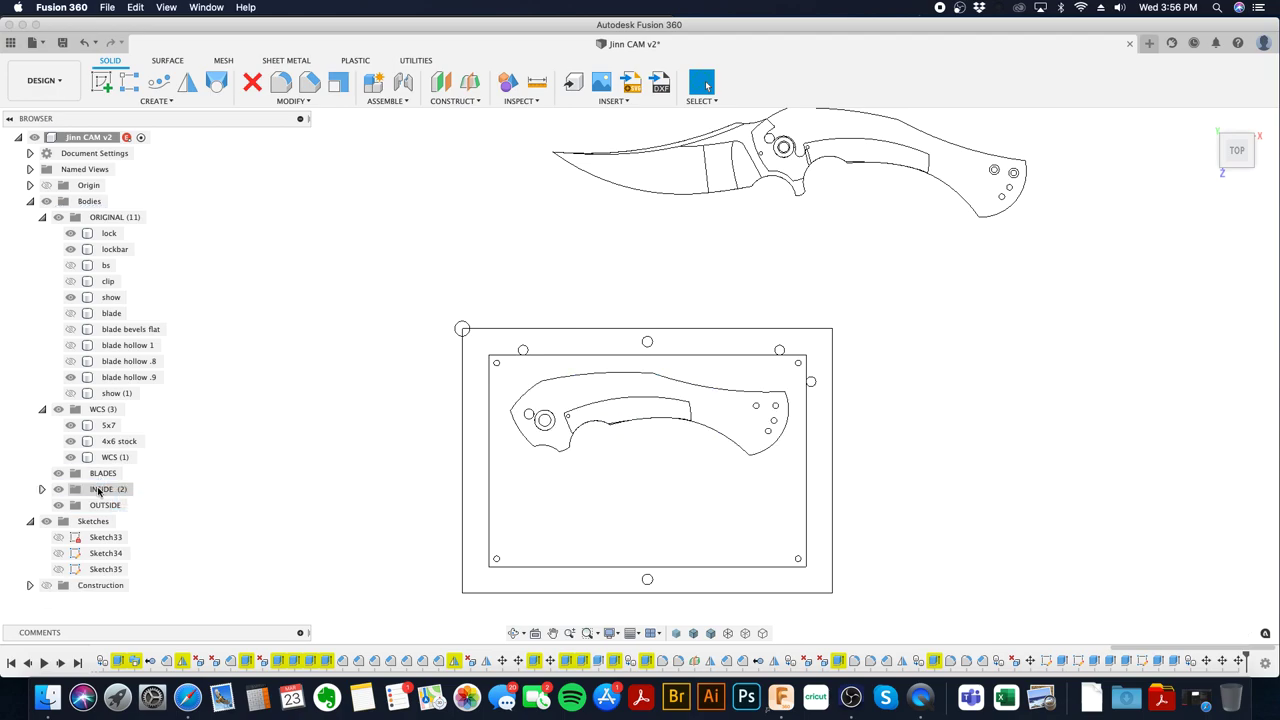
left_click(42, 489)
left_click(110, 505)
left_click(118, 521, "shift")
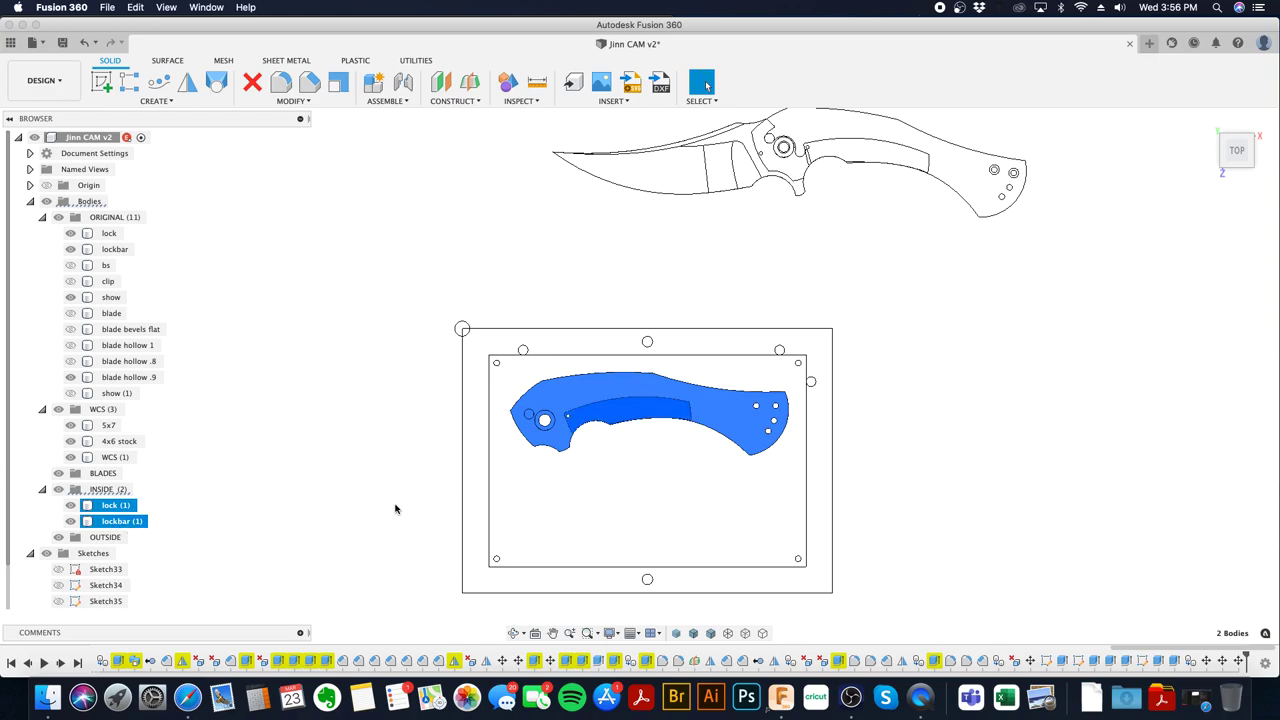
- Move the lock (1) and lockbar (1) copies to -0.25 in depth and 0.30 in left
key("m")
left_click_drag(510, 412, 509, 406)
scroll(512, 400, "up", 2)
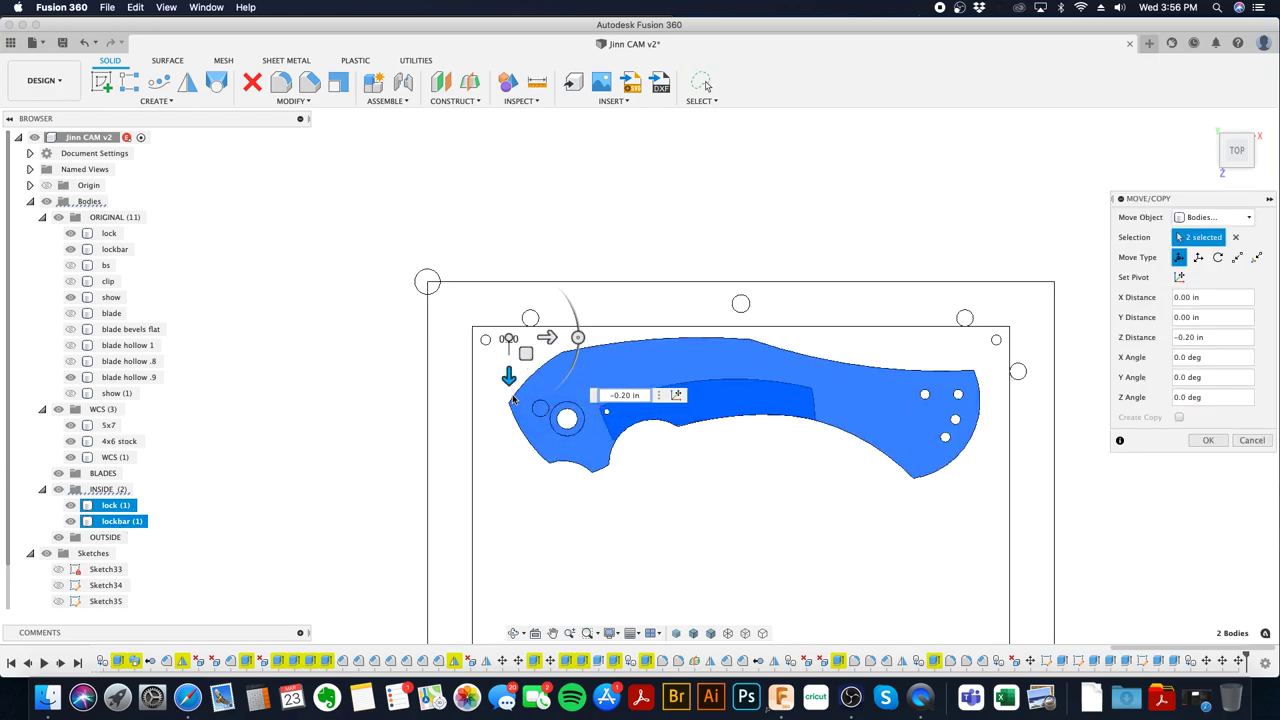
scroll(512, 400, "up", 2)
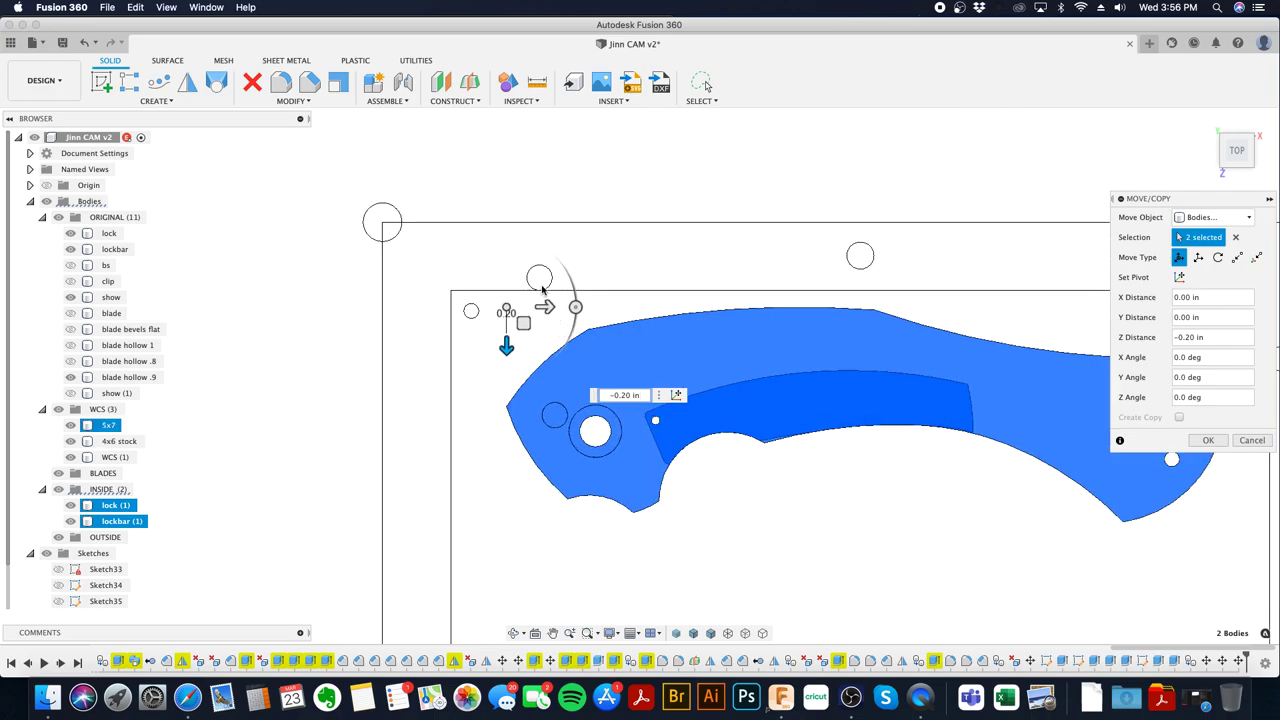
scroll(640, 443, "down", 2)
scroll(640, 443, "down", 2)
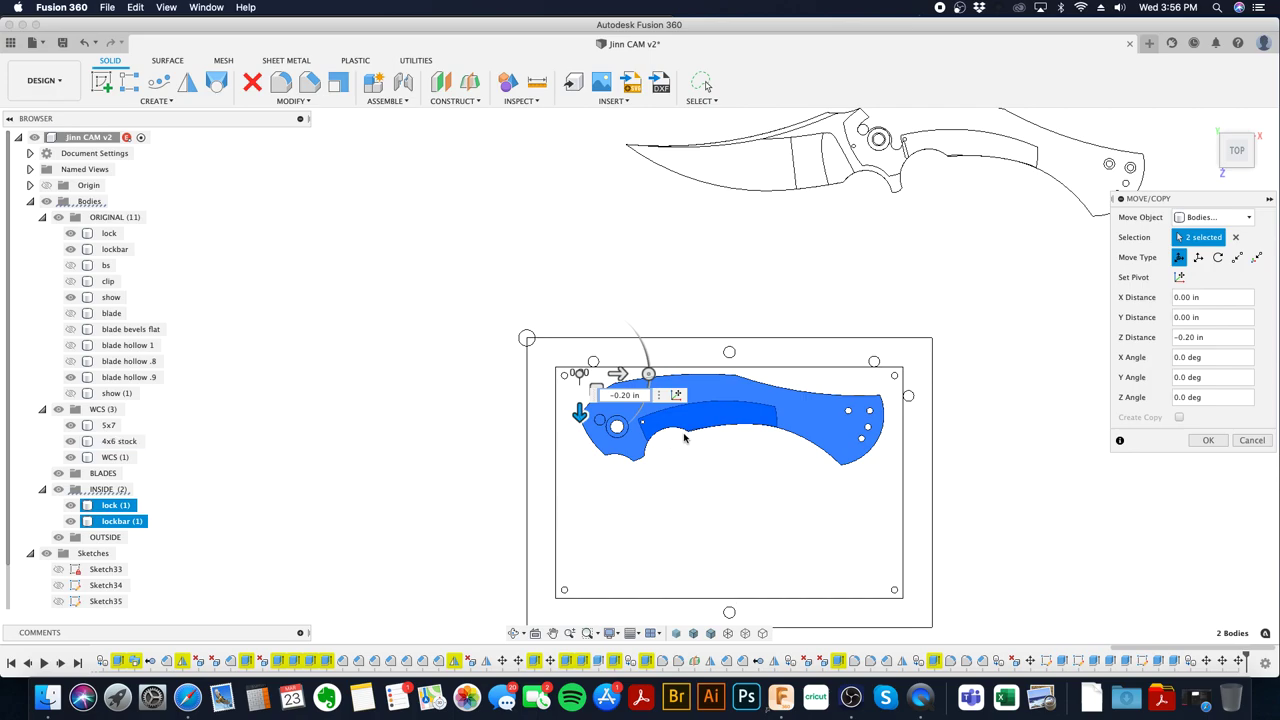
scroll(684, 437, "up", 4)
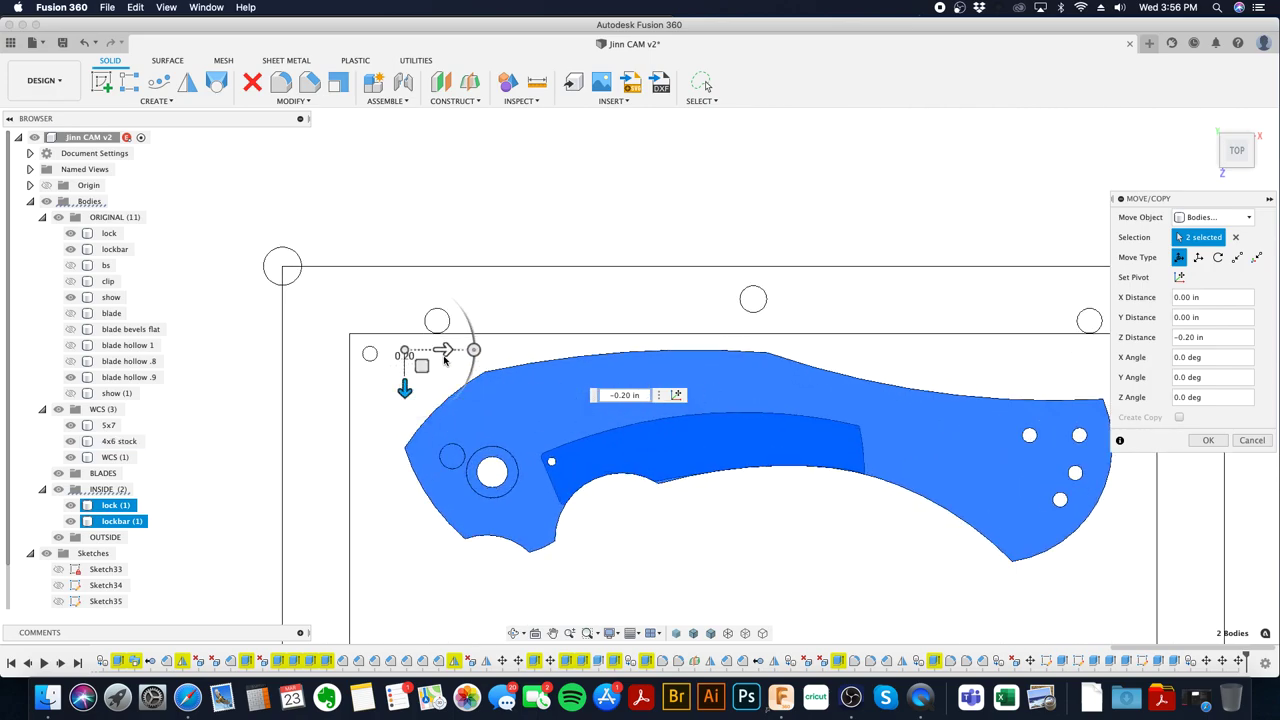
mouse_move(406, 392)
left_mouse_down()
mouse_move(404, 376)
mouse_move(404, 390)
left_mouse_up()
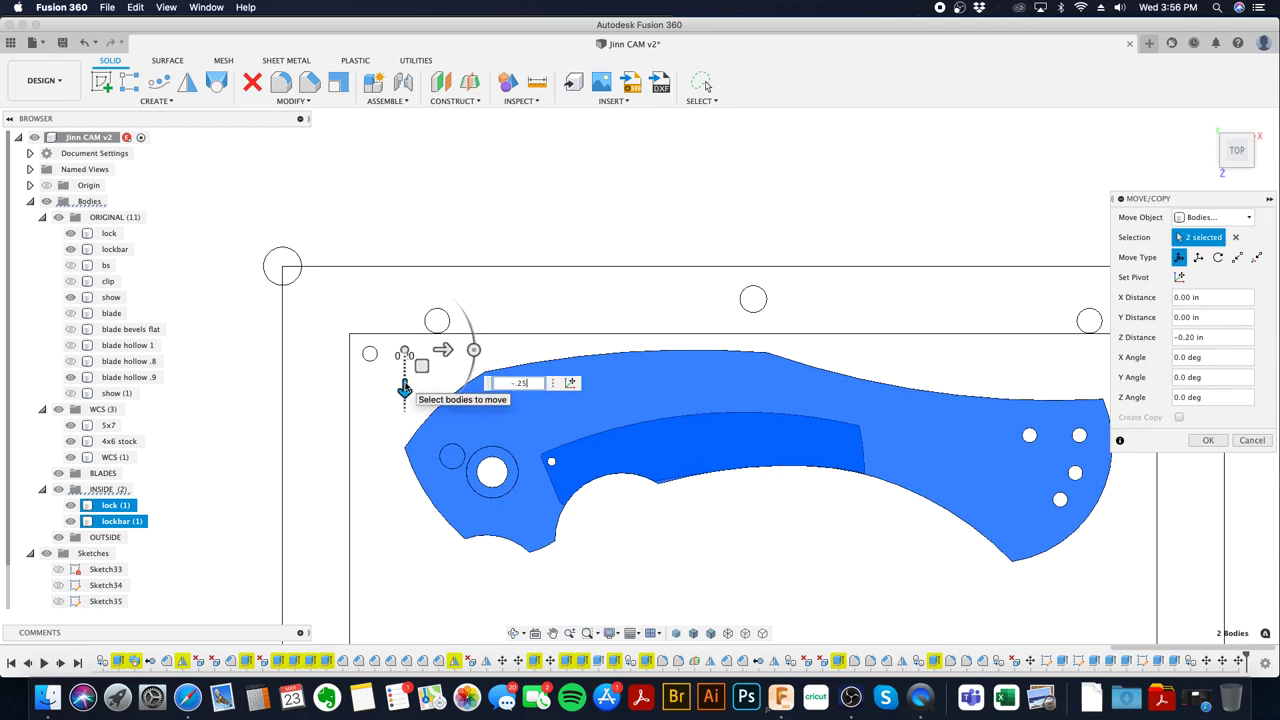
left_click_drag(404, 390, 404, 383)
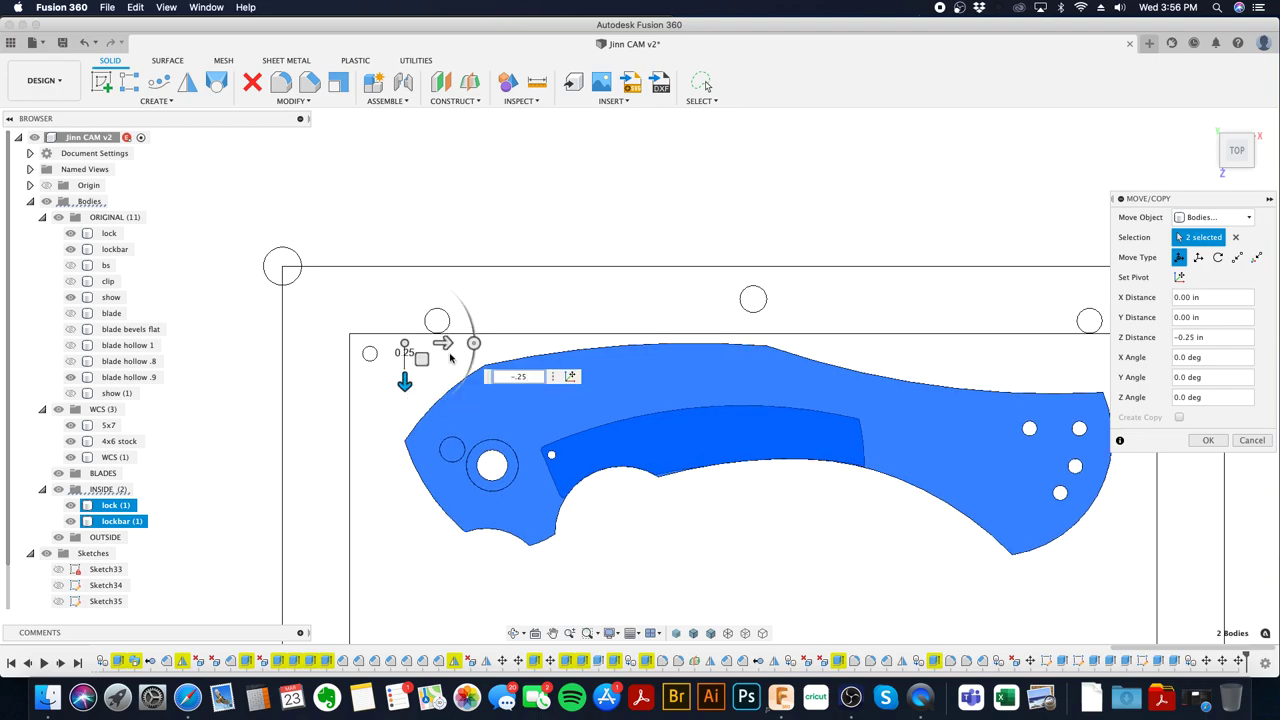
left_click_drag(446, 342, 405, 346)
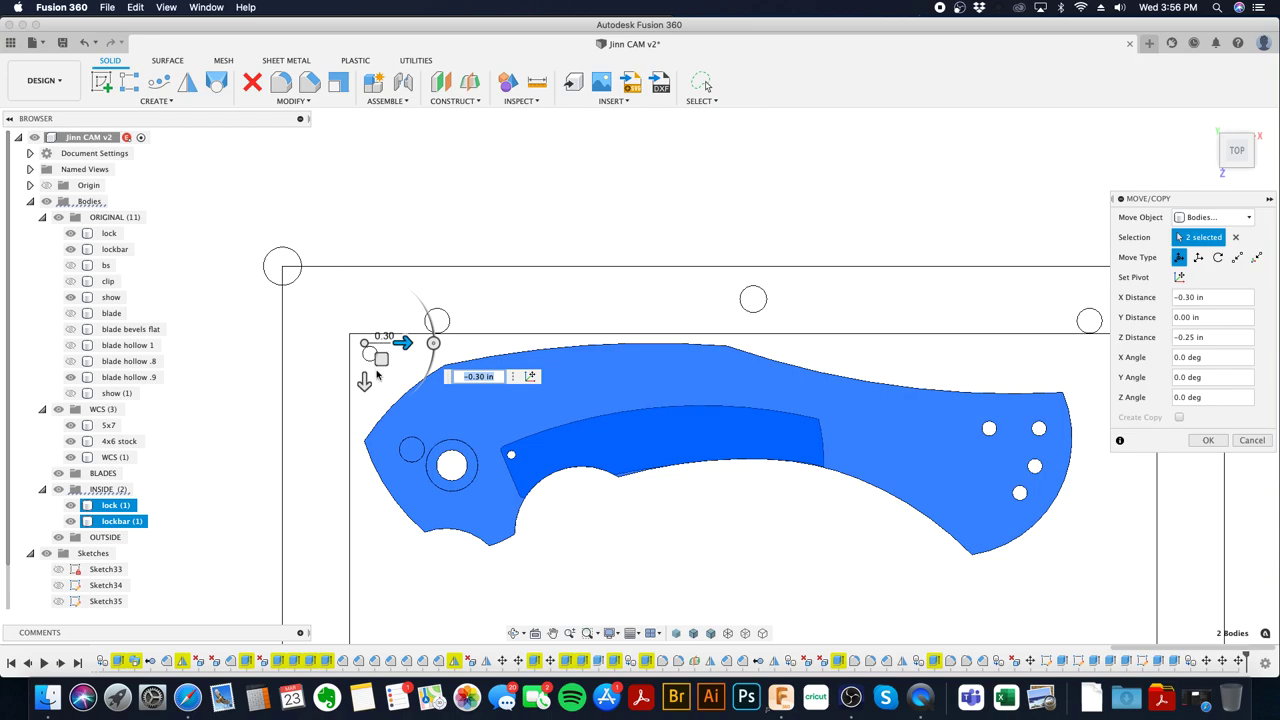
left_click(1210, 440)
- Re-centre the view on the stock plate and select lock (1) and lockbar (1) under INSIDE
scroll(868, 525, "down", 5)
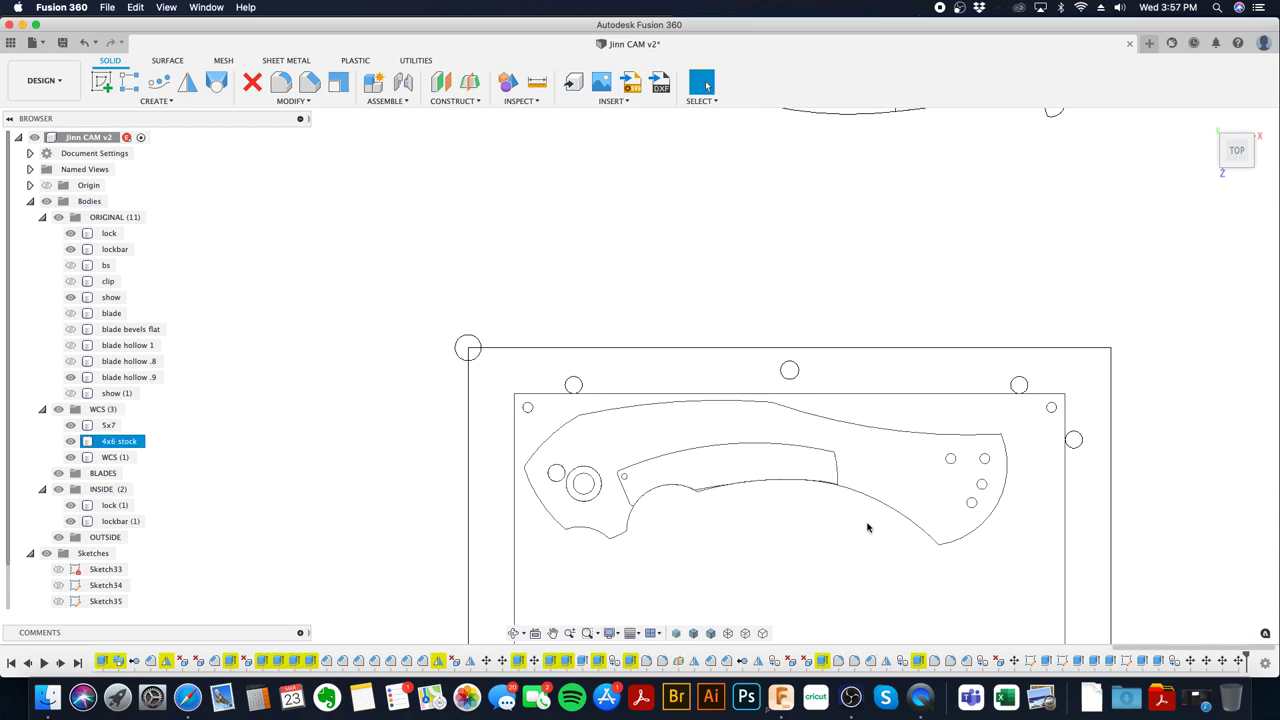
middle_click_drag(868, 525, 857, 417)
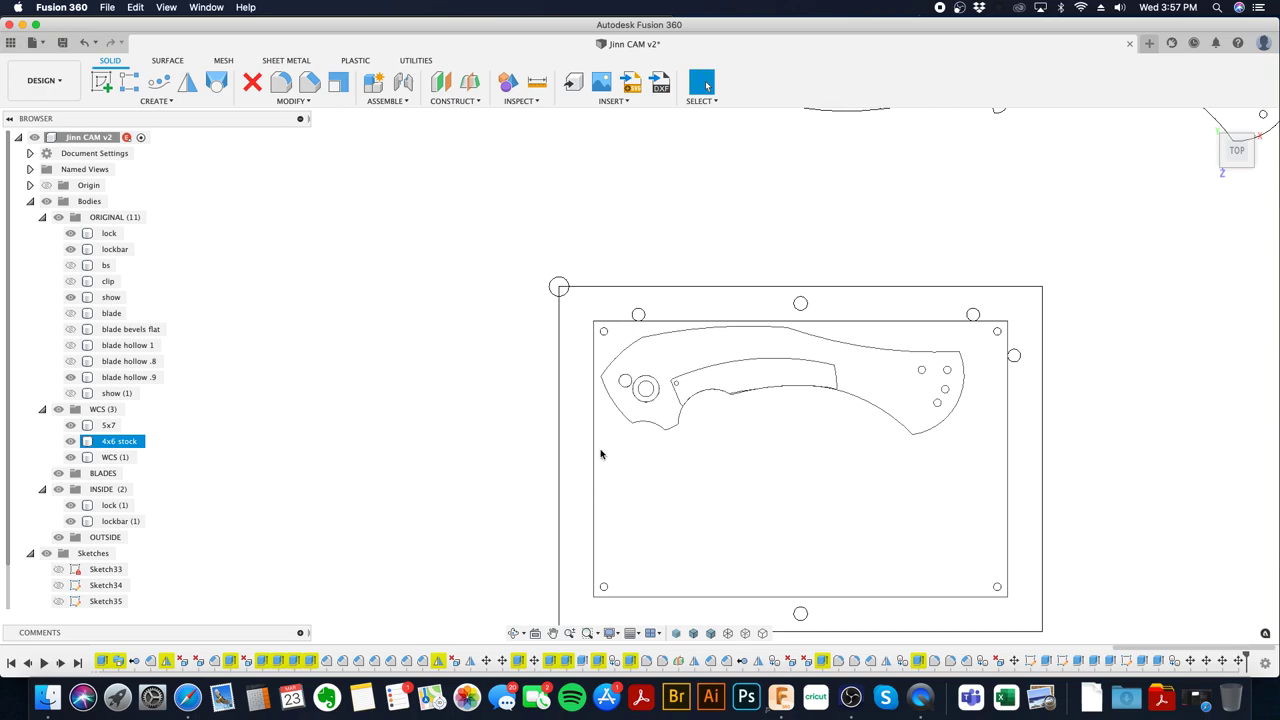
mouse_move(627, 500)
middle_mouse_down("shift")
mouse_move(637, 489)
mouse_move(677, 586)
mouse_move(666, 542)
middle_mouse_up("shift")
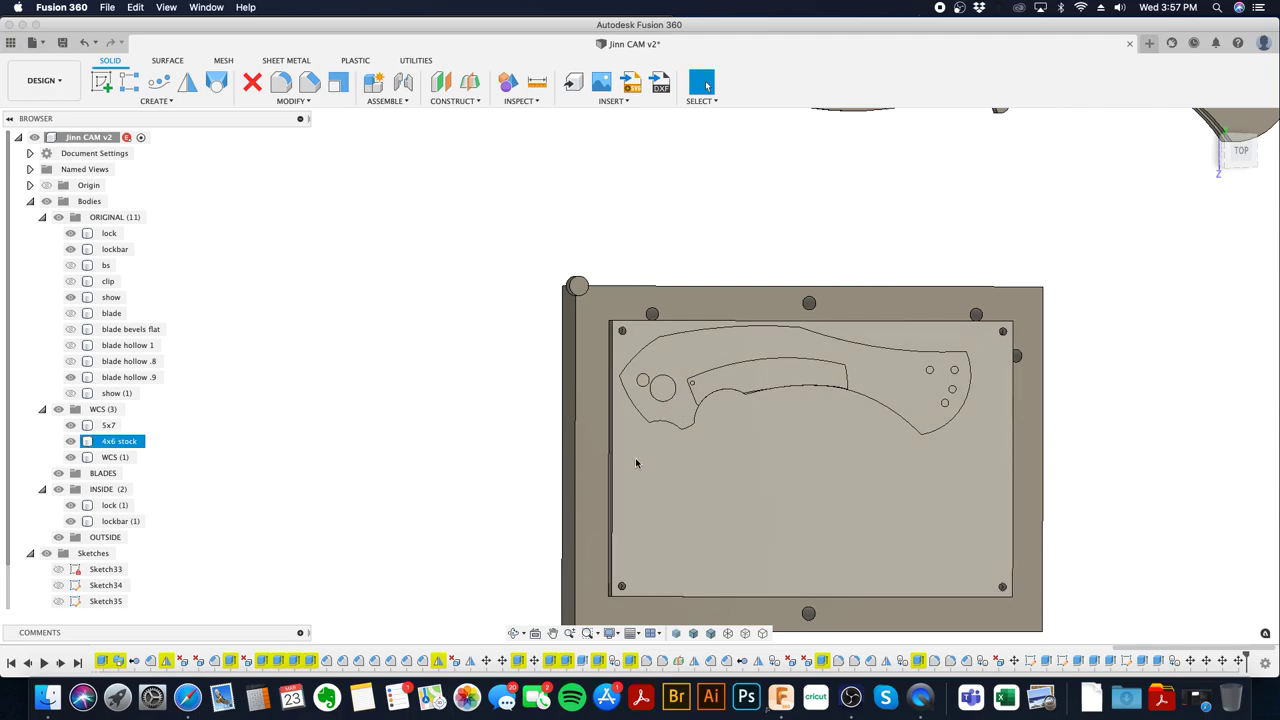
left_click(117, 507)
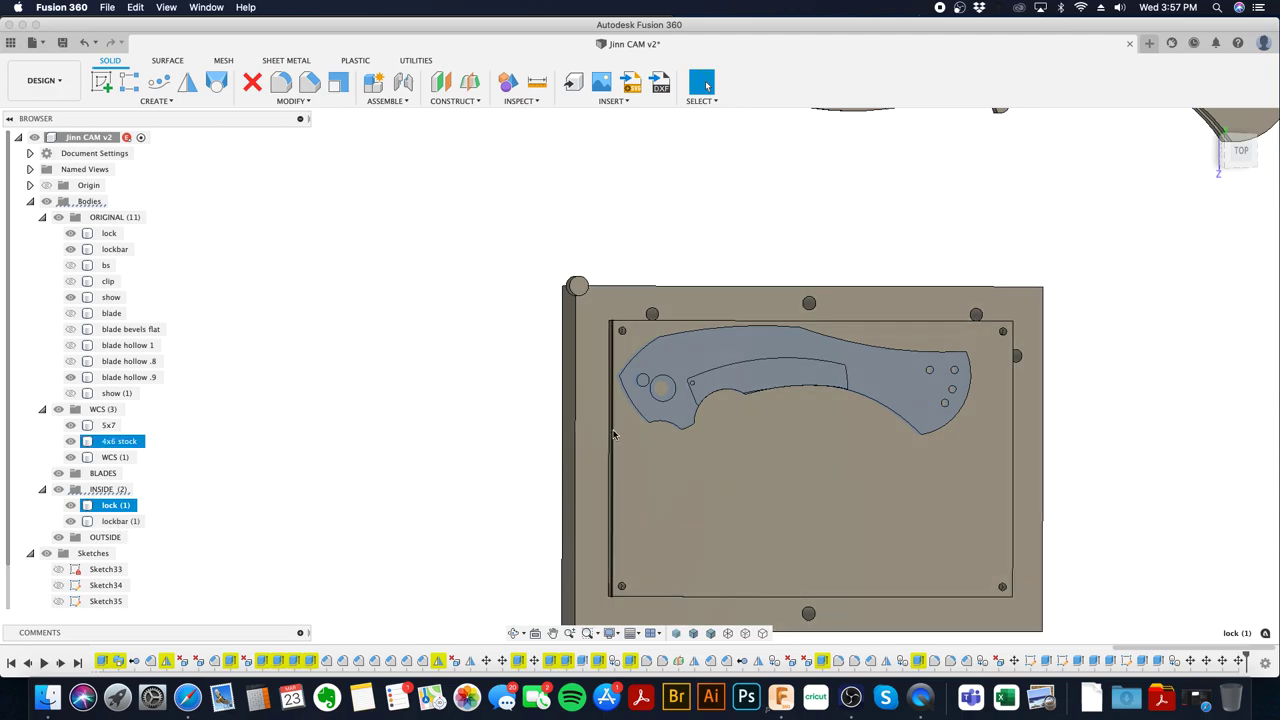
left_click(137, 521, "shift")
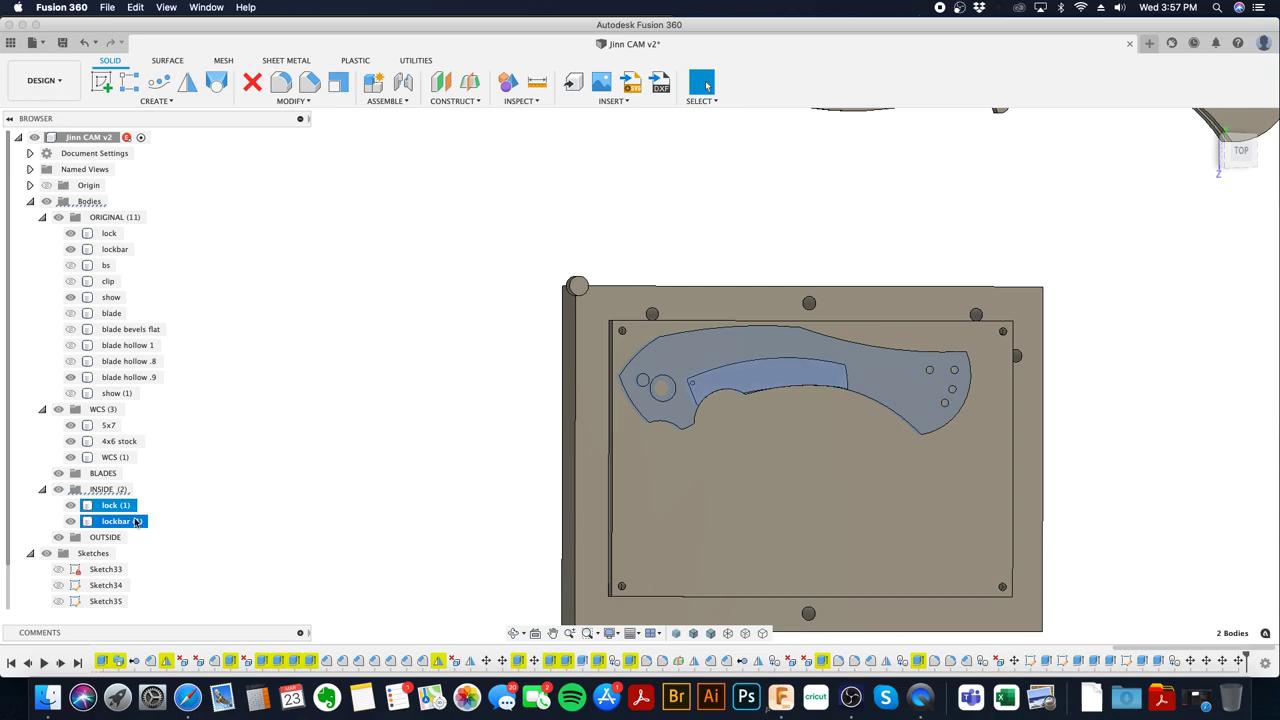
- Copy-paste lock (1) and lockbar (1), rotate the copies -180° about Z, and shift them X -0.20 in
key("cmd+c")
key("cmd+v")
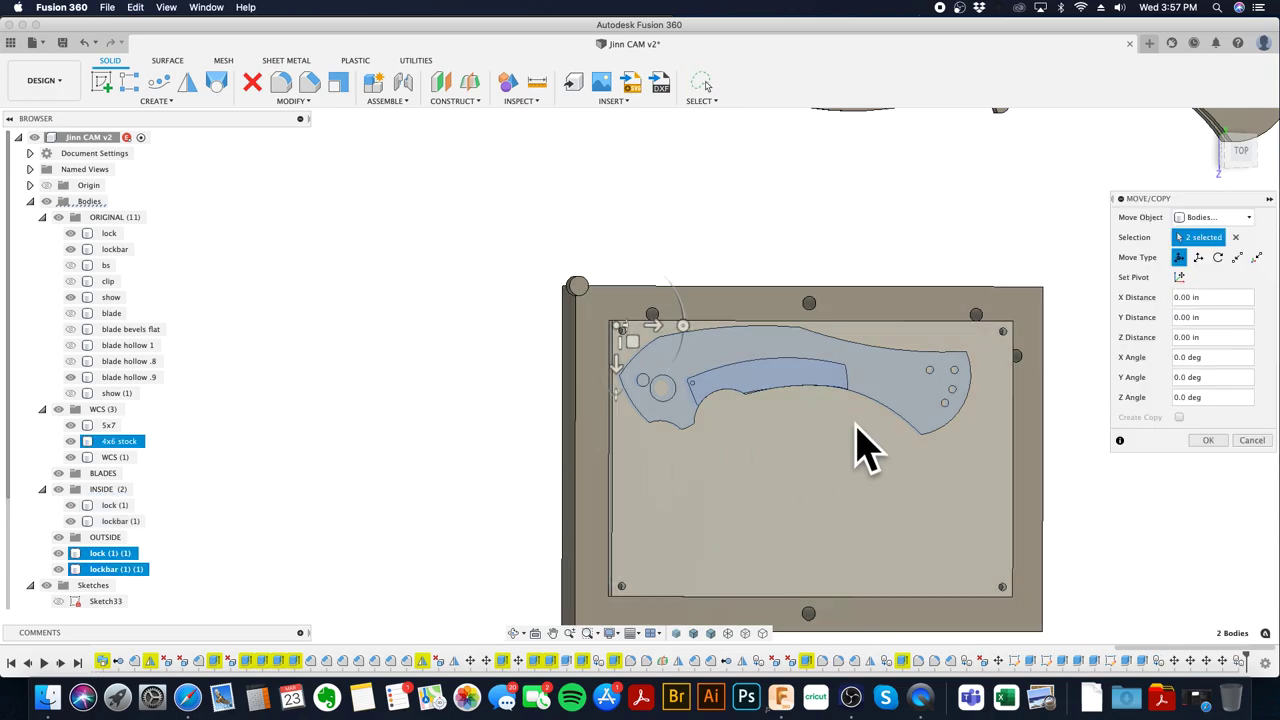
left_click(1179, 277)
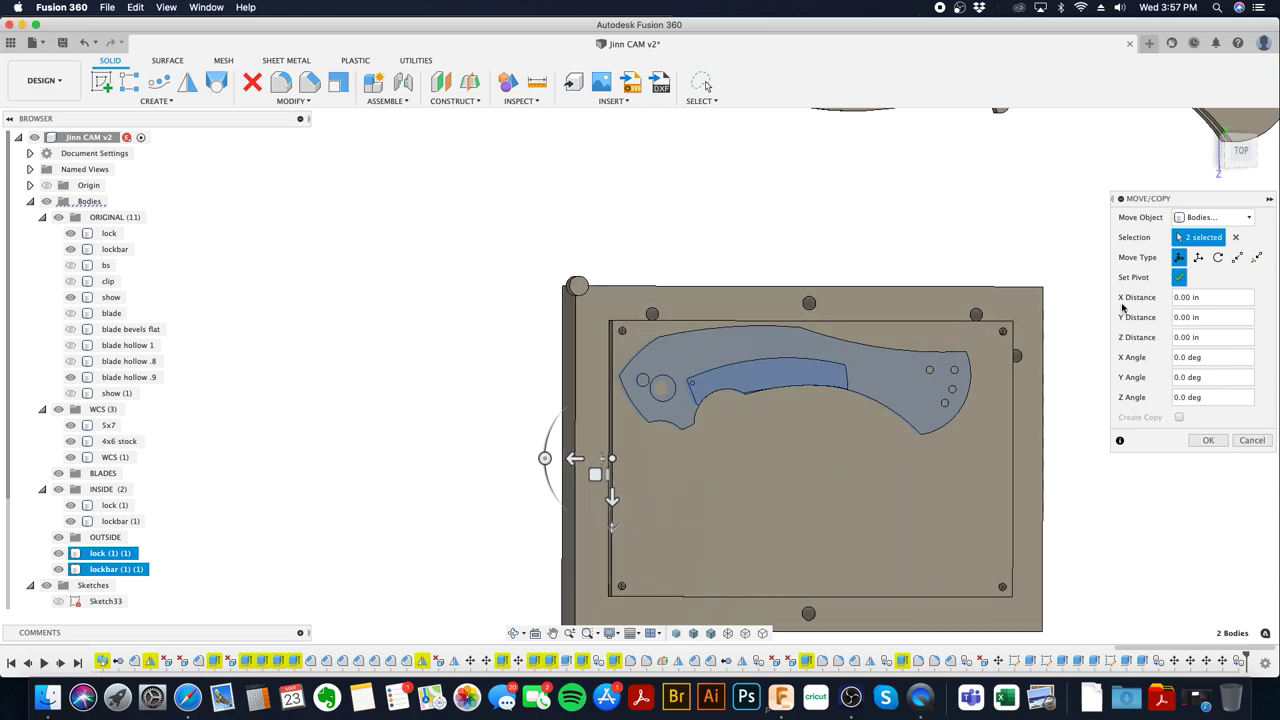
left_click(1179, 277)
middle_click_drag(928, 450, 702, 509, "shift")
left_click_drag(702, 509, 712, 275)
middle_click_drag(1037, 464, 741, 313, "shift")
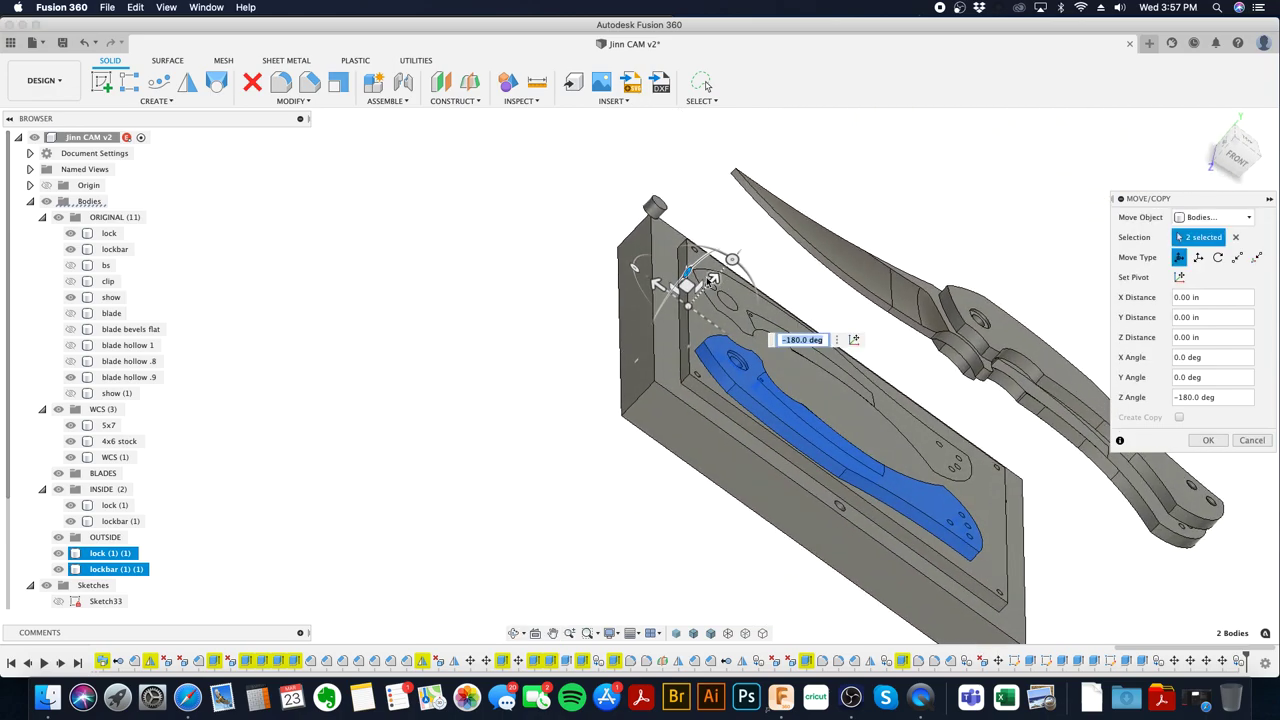
left_click_drag(710, 282, 704, 289)
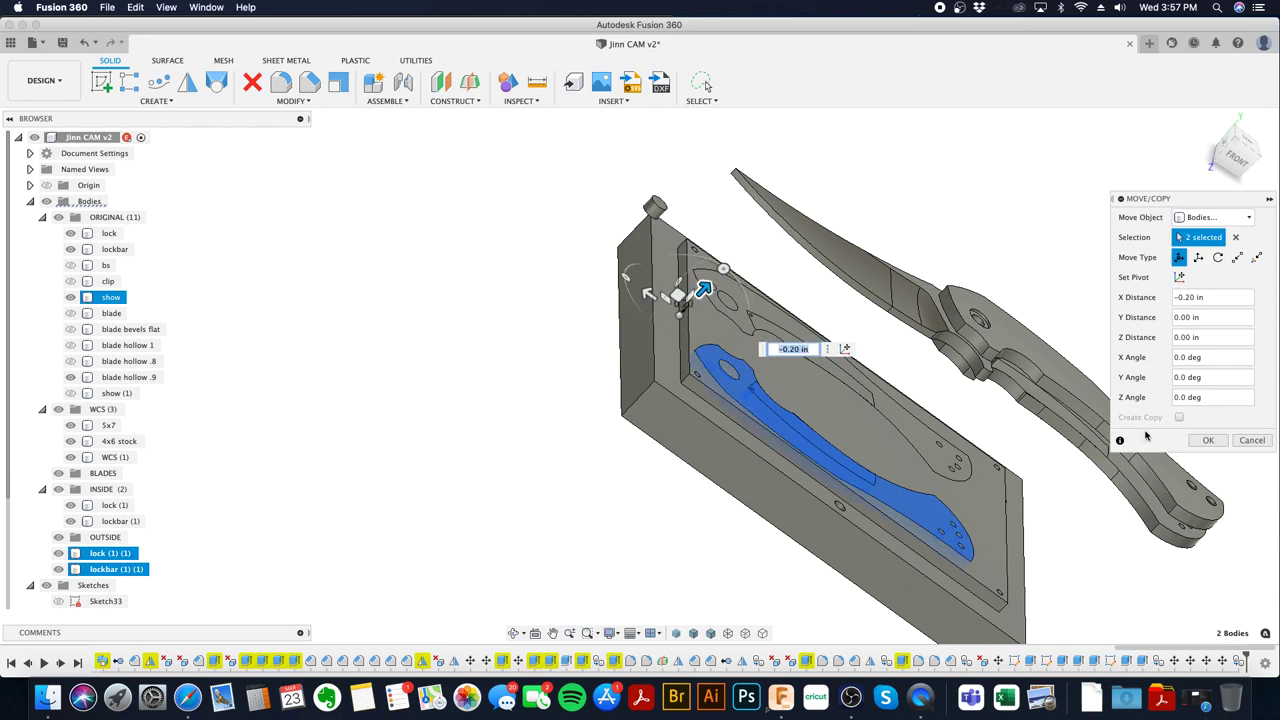
left_click(1208, 440)
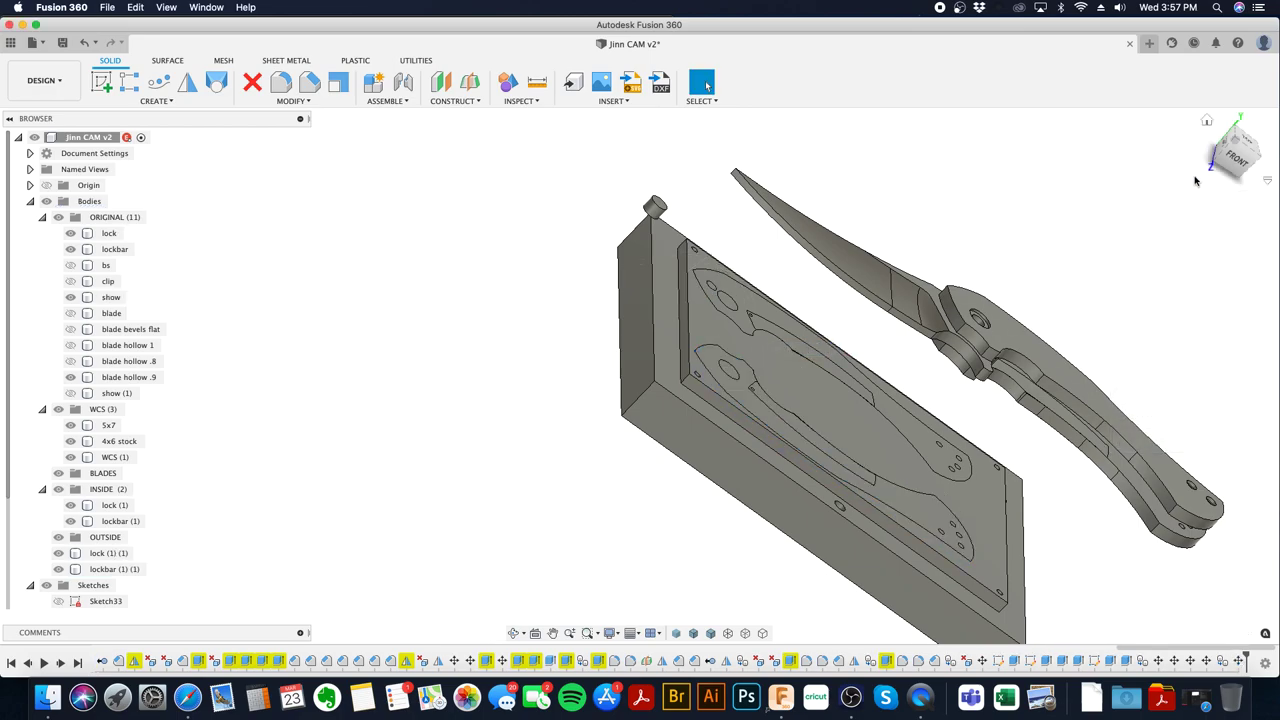
- Centre the stock in the TOP view and toggle Wireframe display back to Shaded
left_click(1246, 145)
middle_click_drag(786, 434, 789, 283)
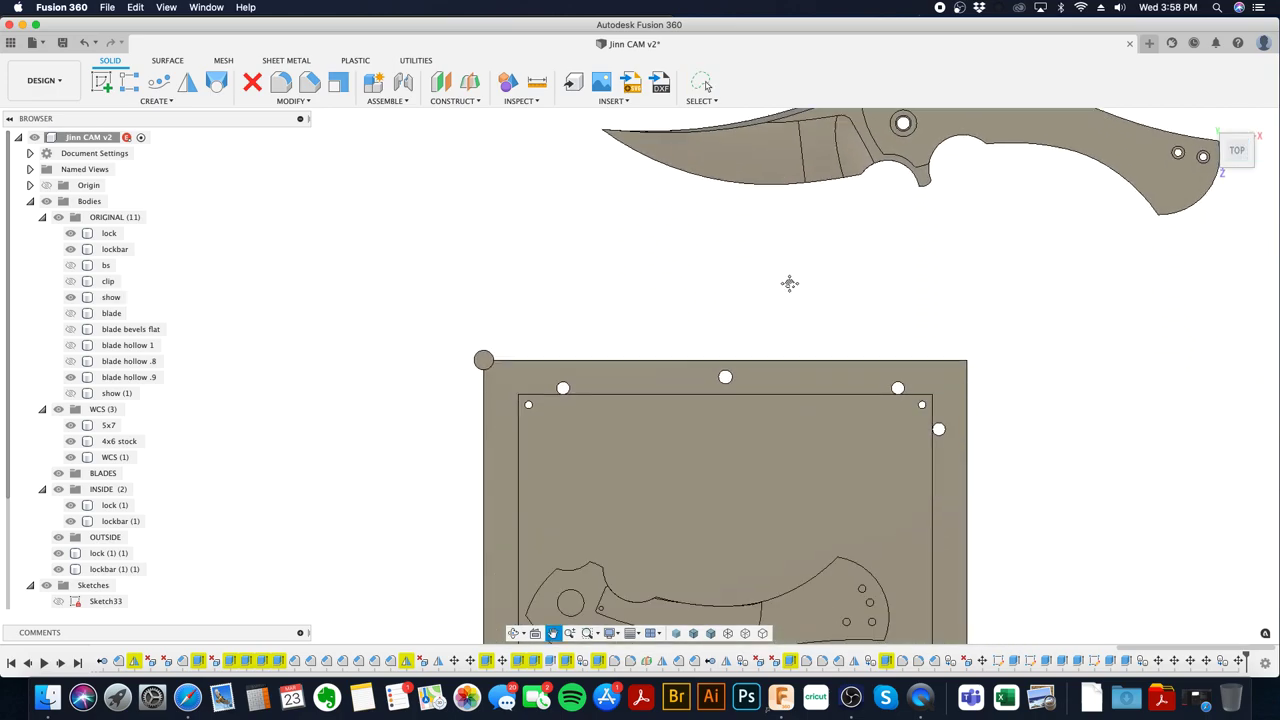
middle_click_drag(840, 641, 833, 513, "shift")
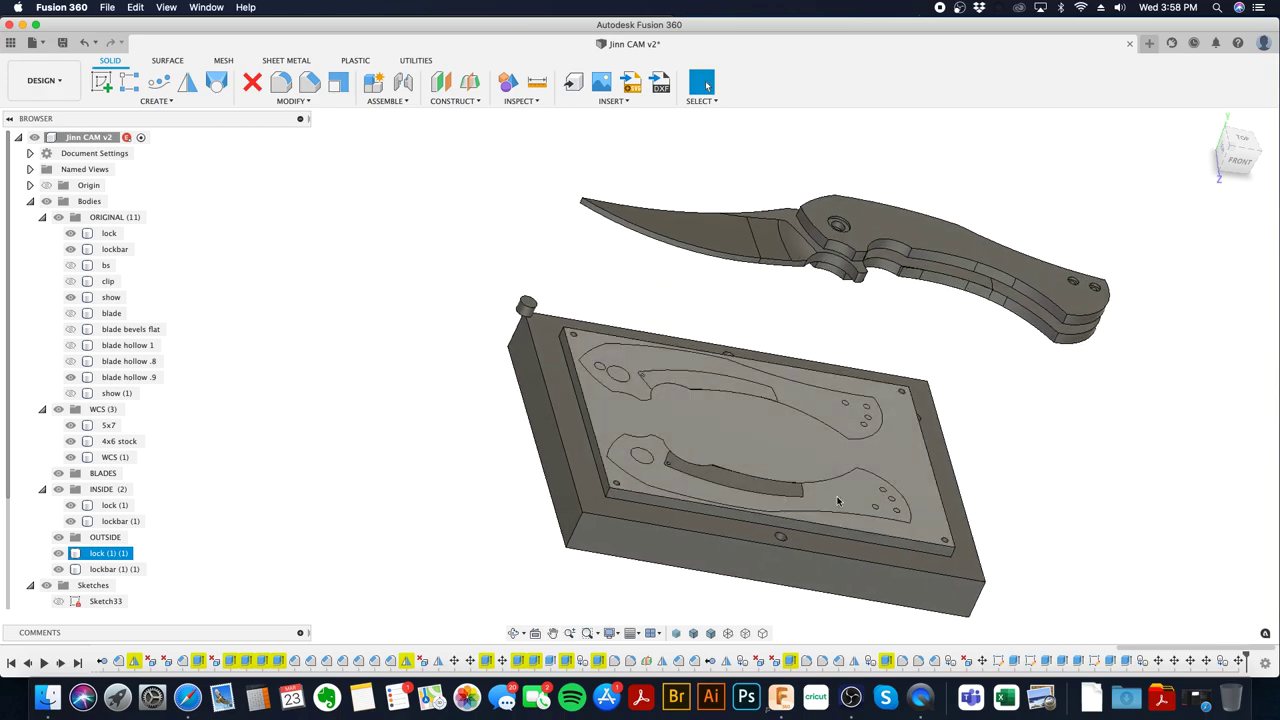
left_click(1246, 145)
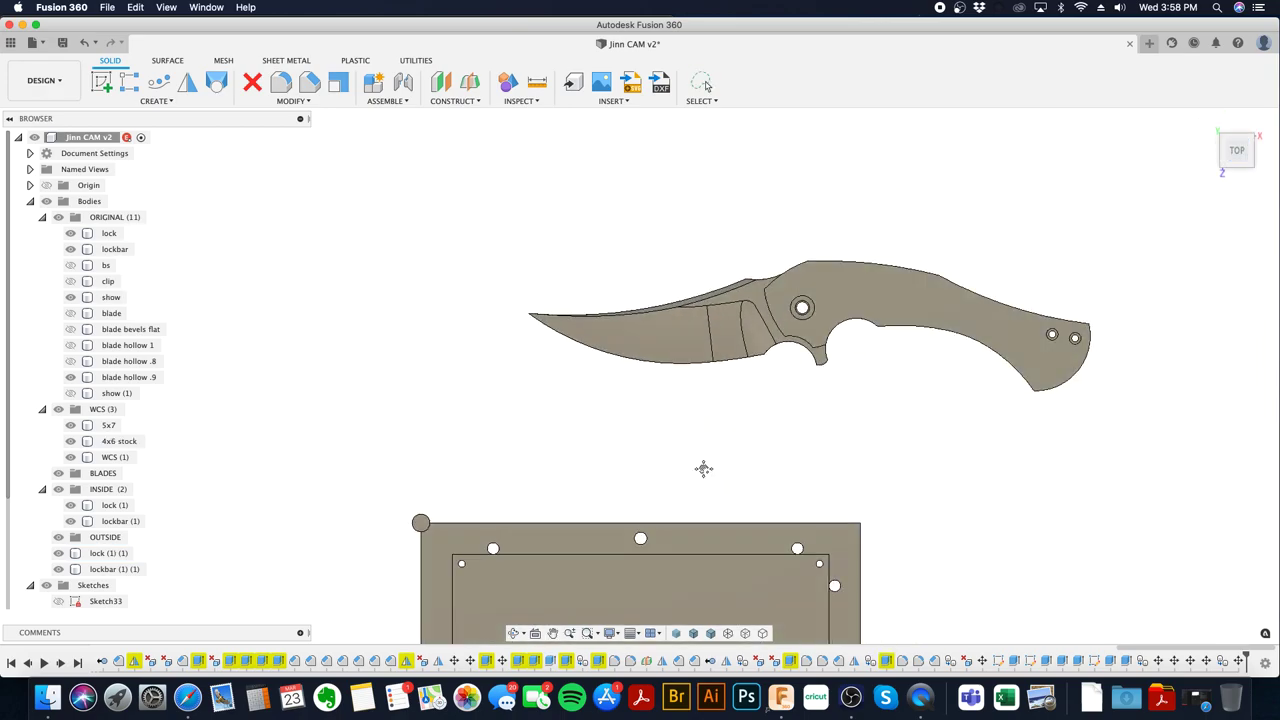
middle_click_drag(703, 471, 751, 306)
middle_click_drag(733, 413, 733, 330)
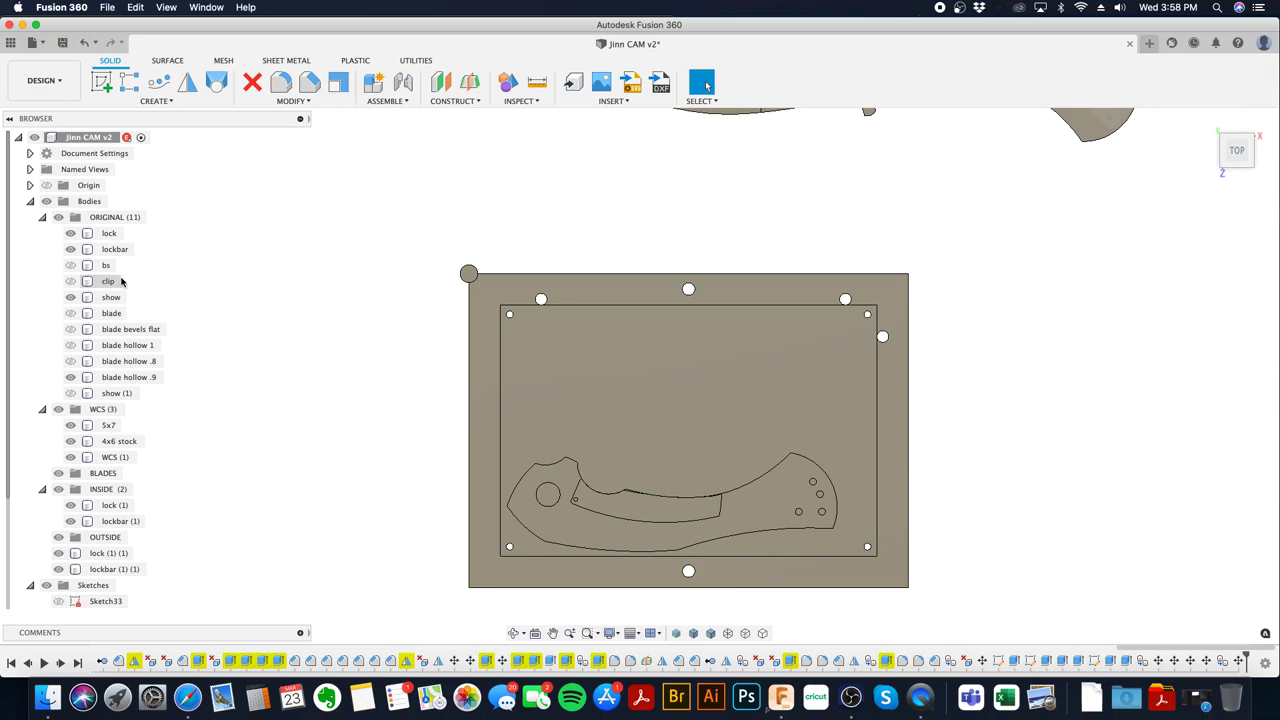
left_click(728, 633)
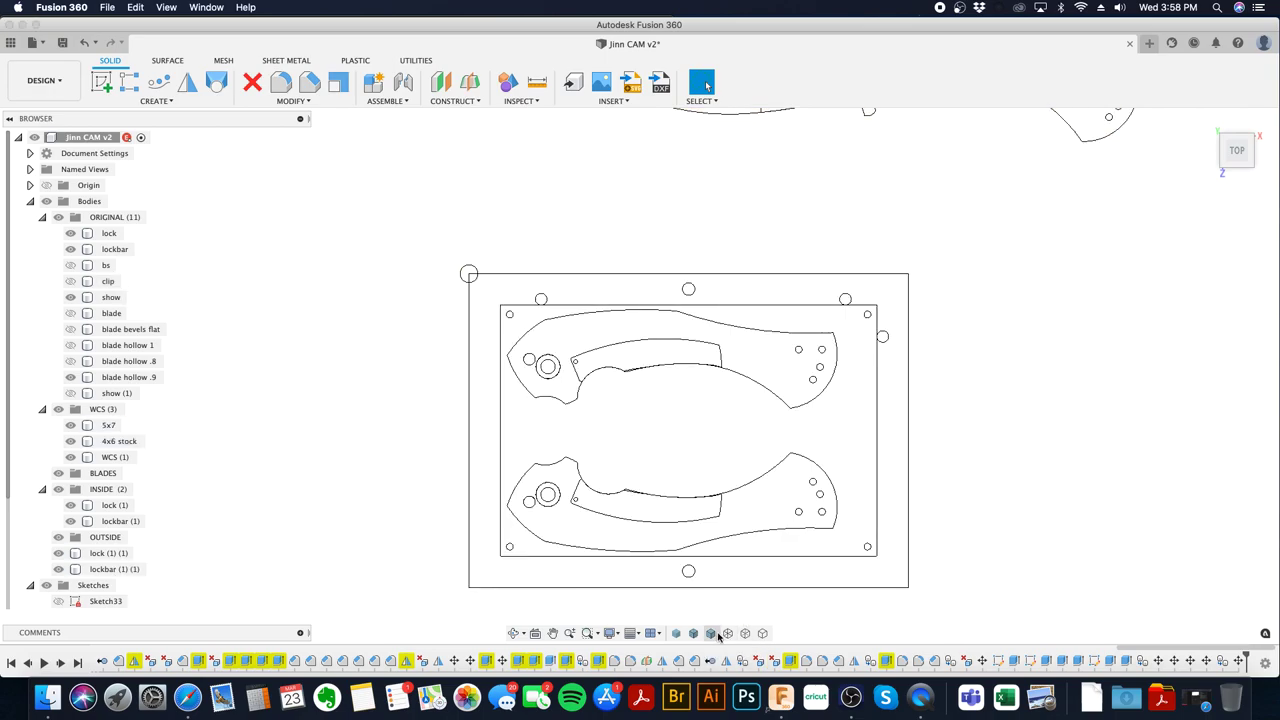
left_click(720, 636)
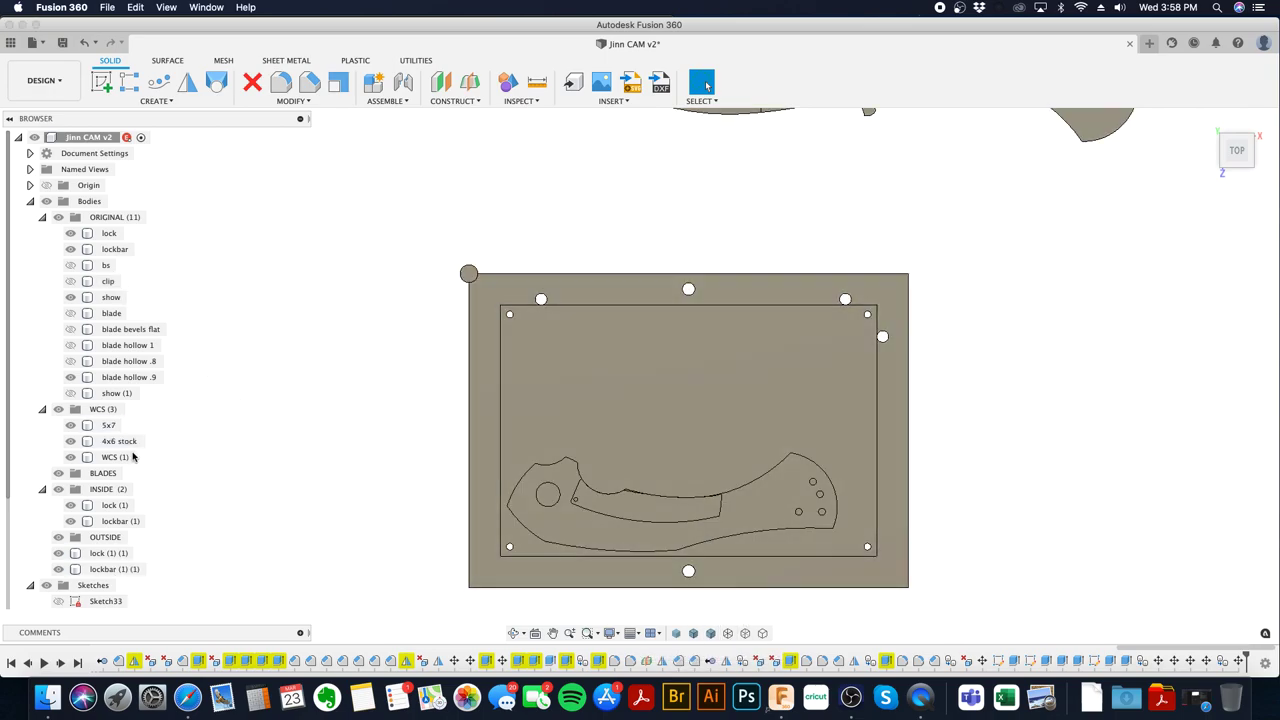
- Hide the 4x6 stock and select the lock and lockbar copies to inspect their fit closely
left_click(71, 441)
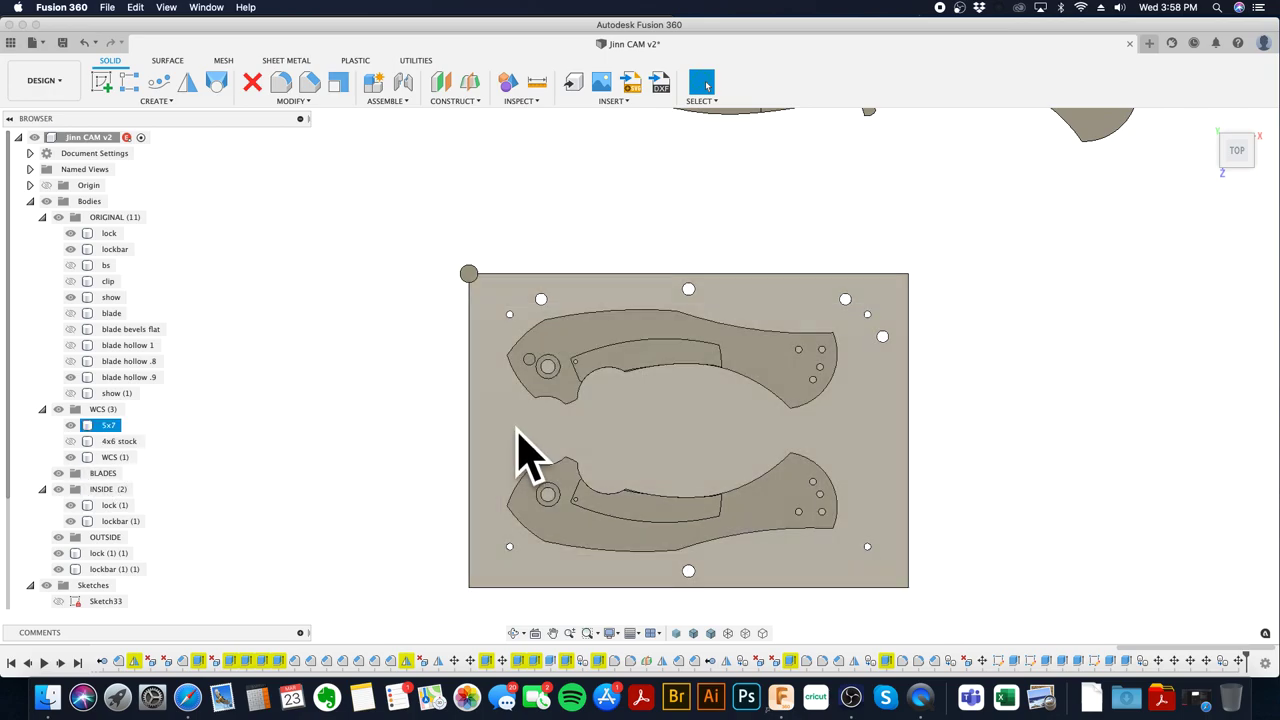
left_click(557, 482)
left_click(540, 378)
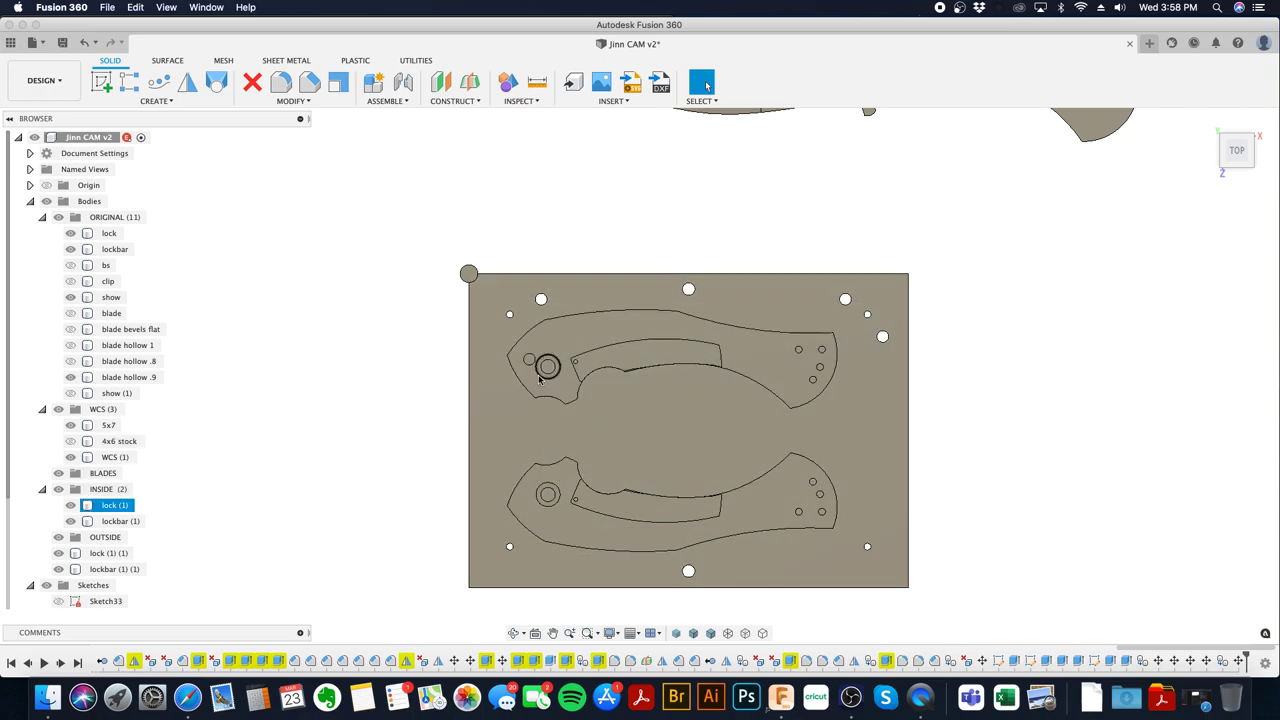
left_click(670, 518)
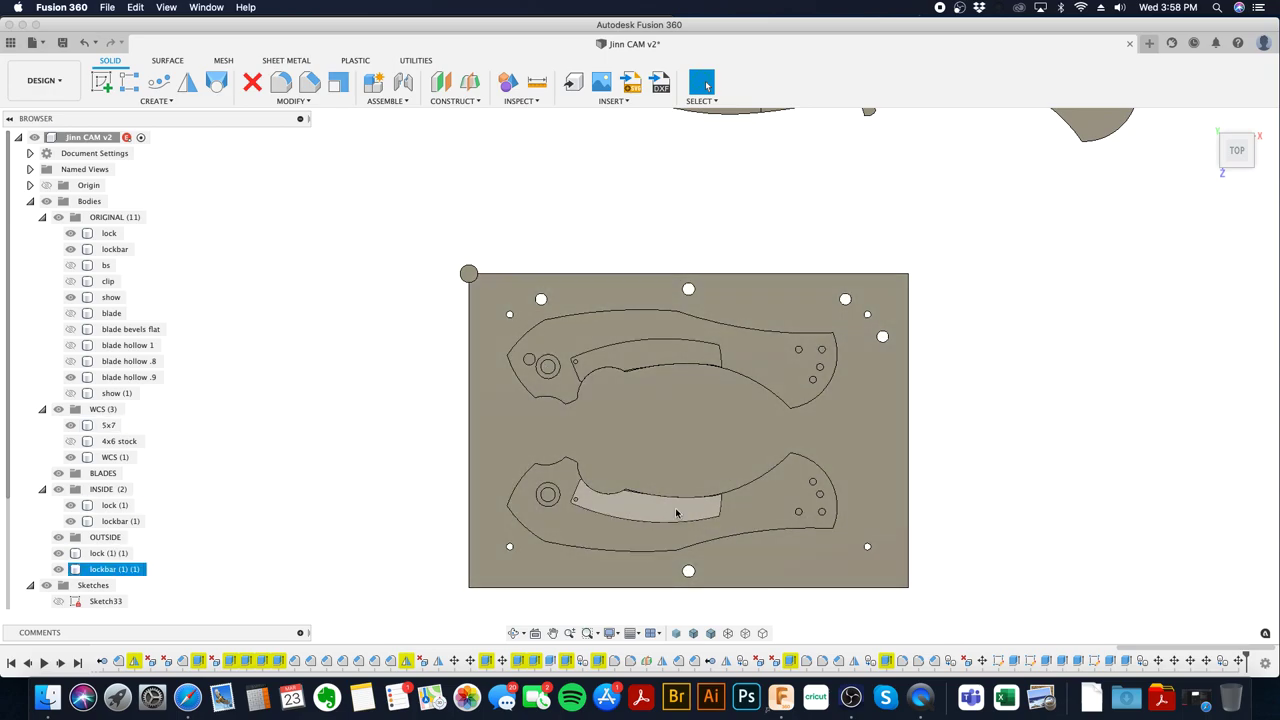
left_click(553, 497)
scroll(553, 497, "up", 3)
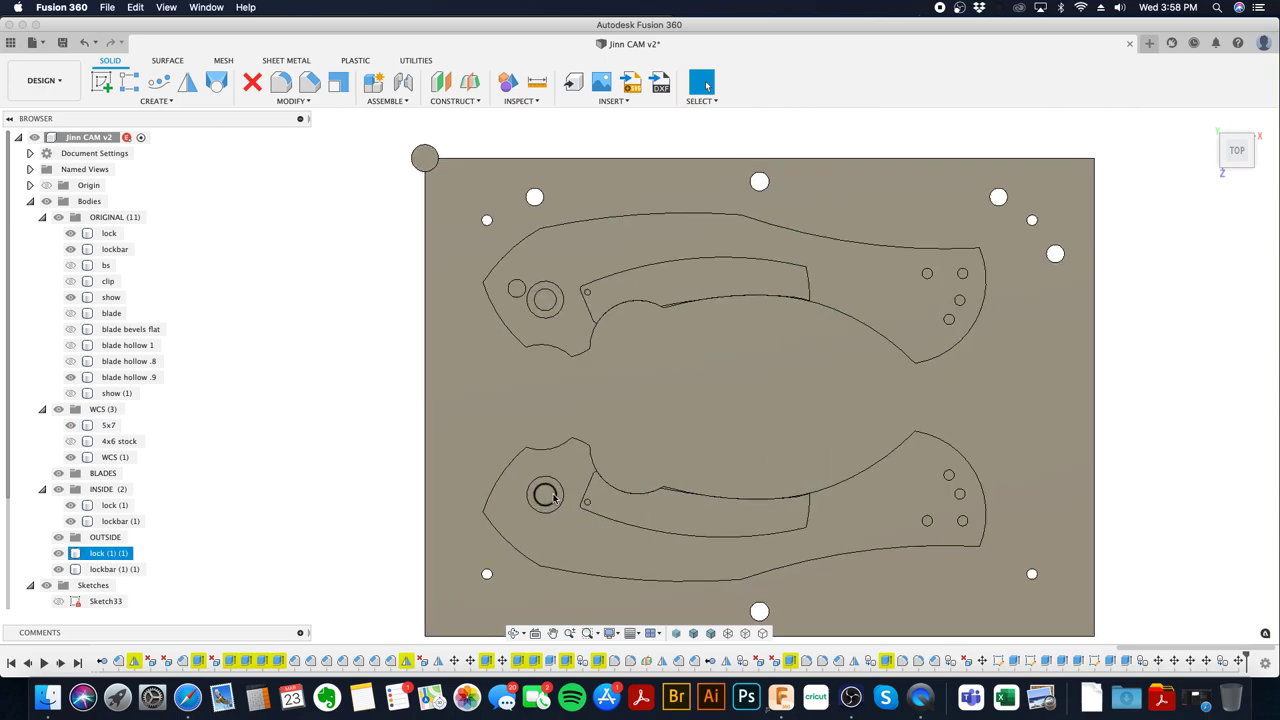
left_click(583, 530)
middle_click_drag(583, 530, 581, 514, "shift")
left_click(557, 308)
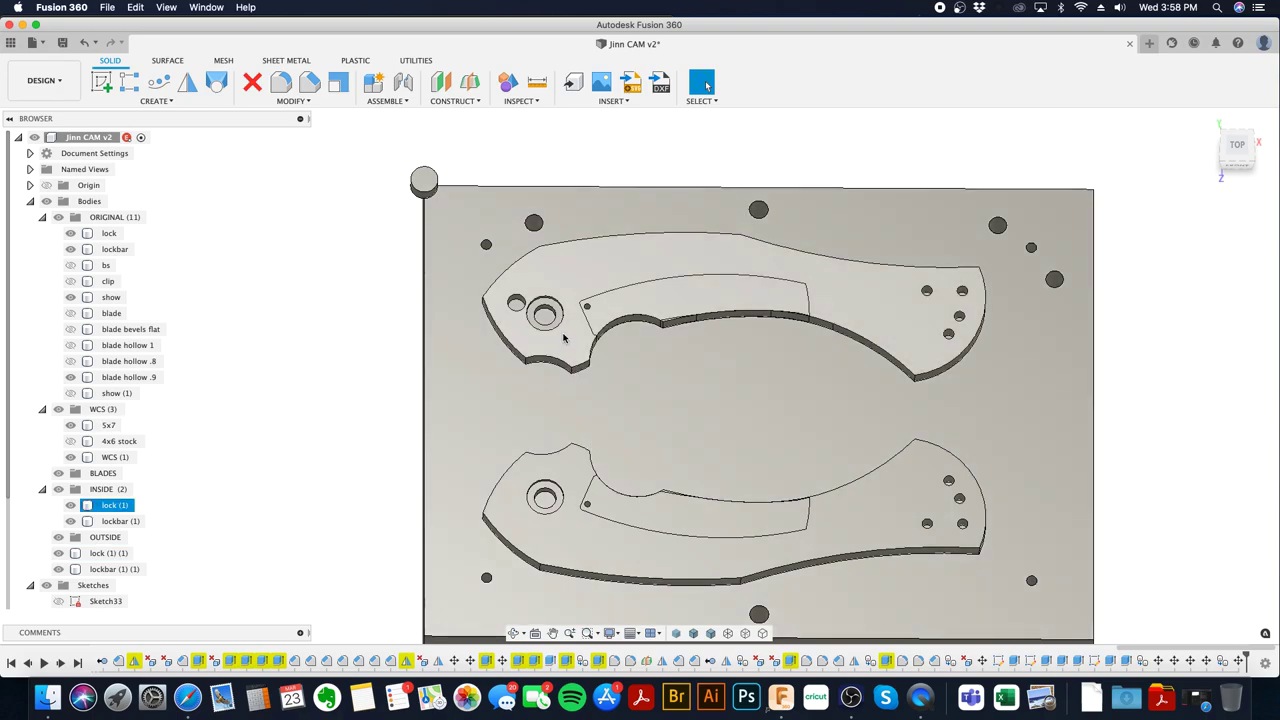
scroll(555, 300, "up", 5)
- Sketch on the first pivot face and cut its circle profile 2.30 in deep
right_click(555, 298)
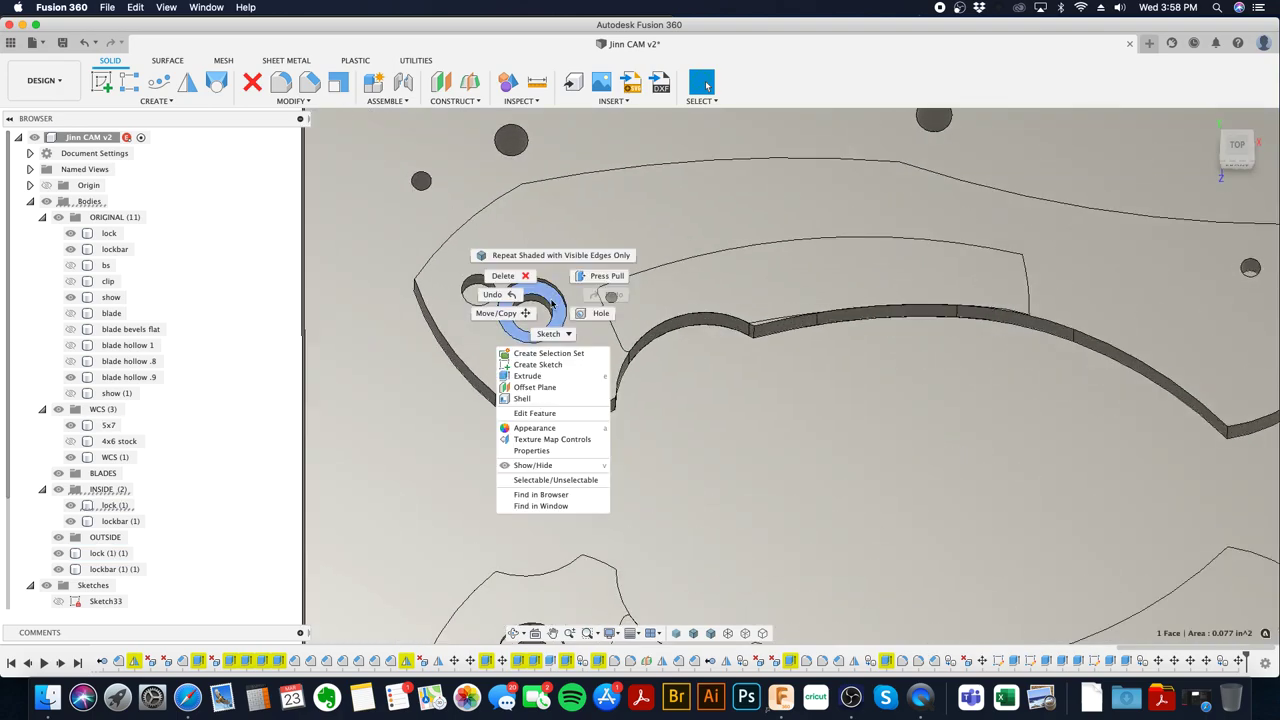
left_click(546, 366)
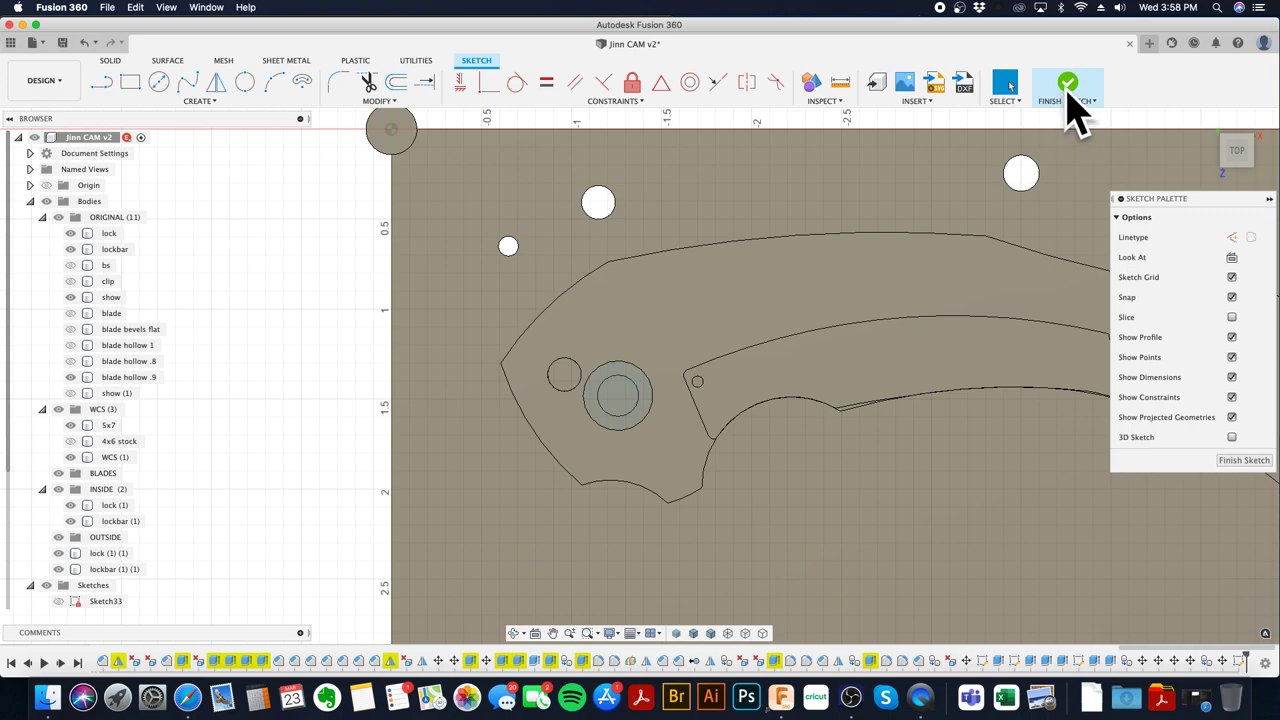
left_click(1067, 84)
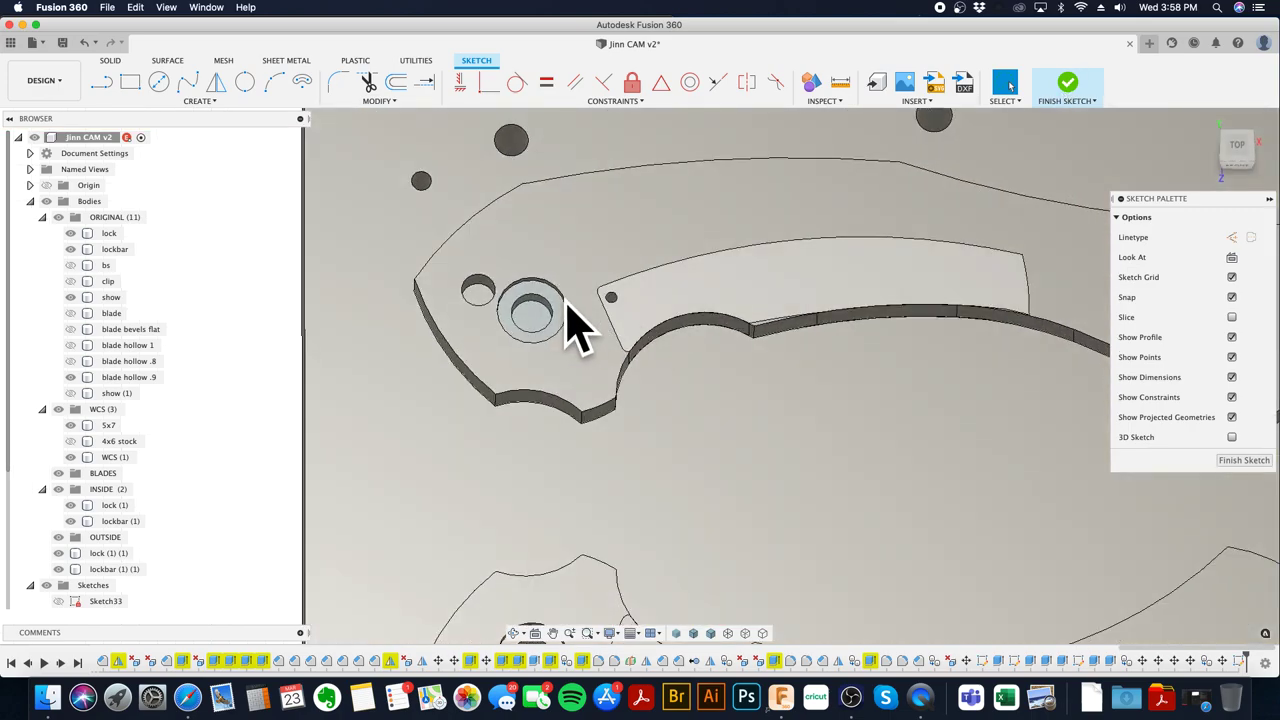
left_click(523, 319)
right_click(523, 319)
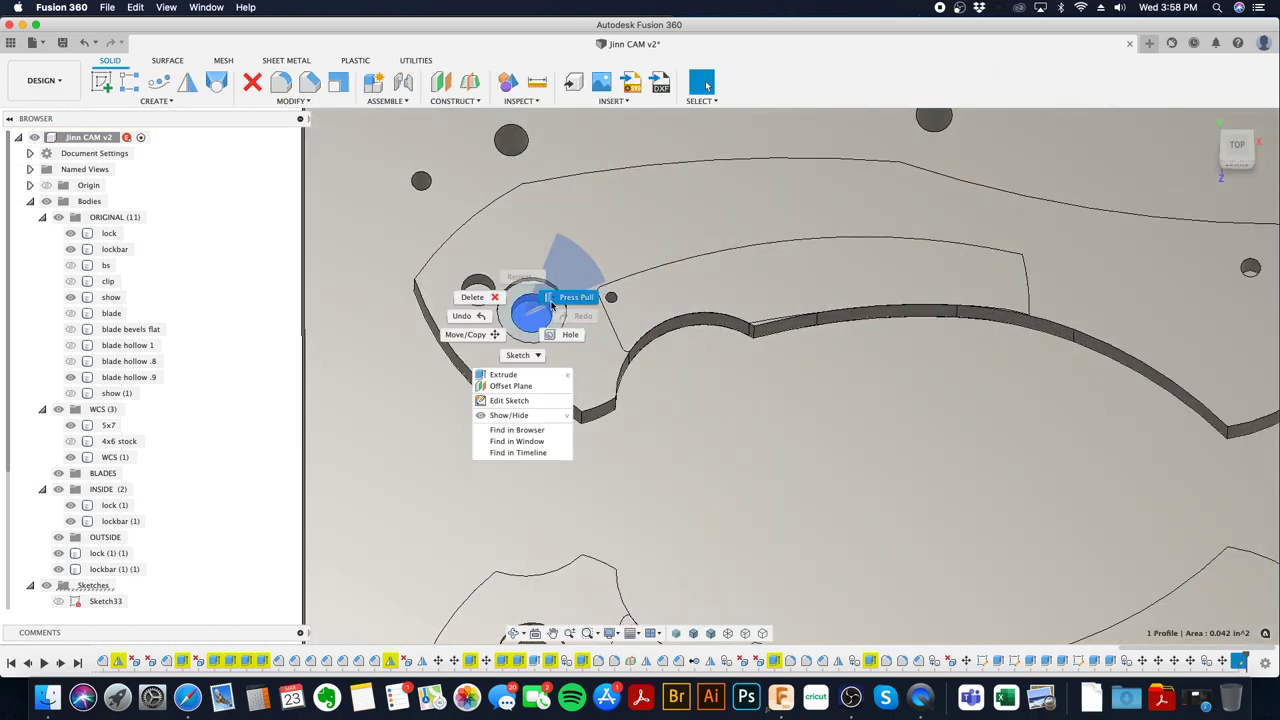
left_click(556, 299)
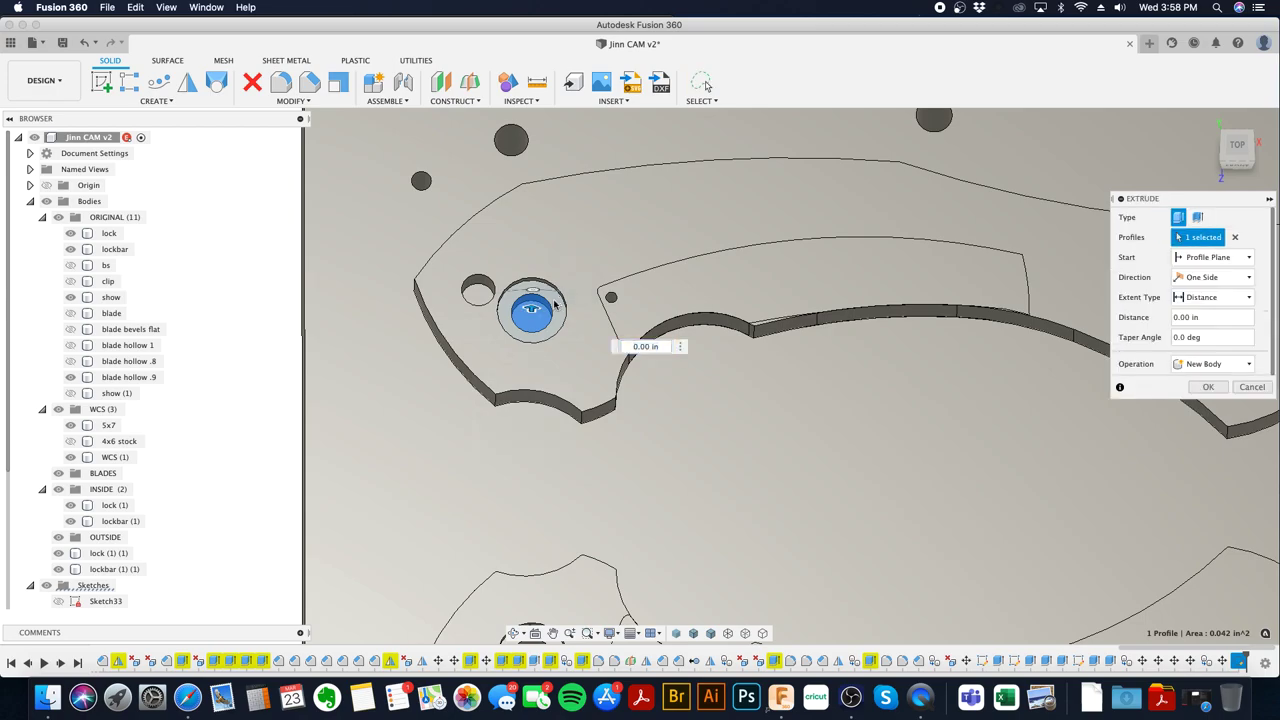
left_click_drag(531, 313, 523, 457)
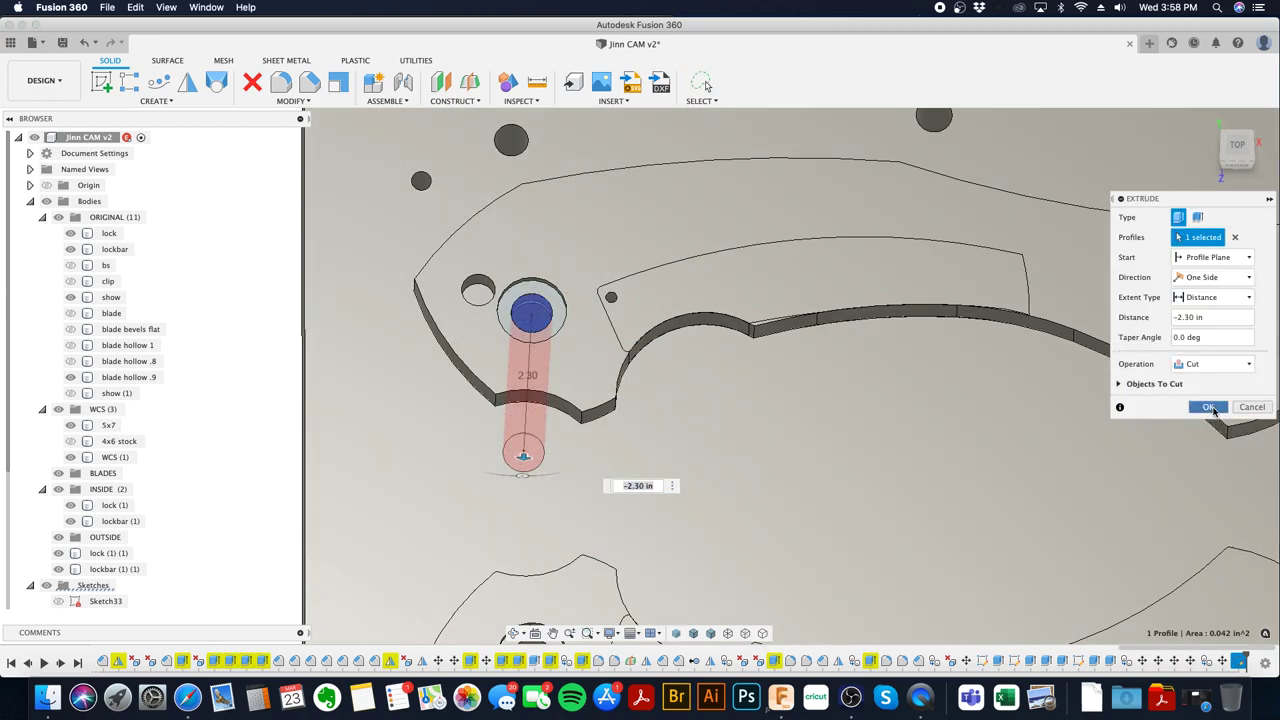
left_click(1207, 407)
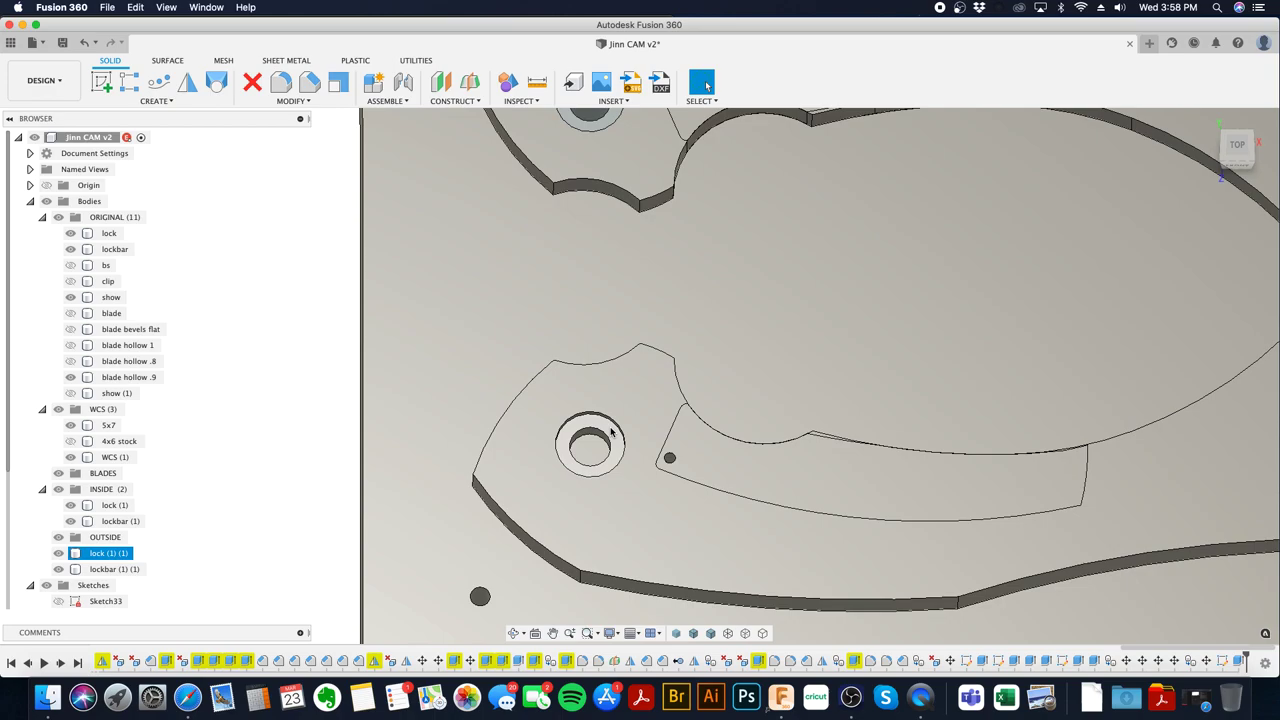
- Sketch on the other pivot face and cut its circle profile 2.00 in deep
right_click(612, 431)
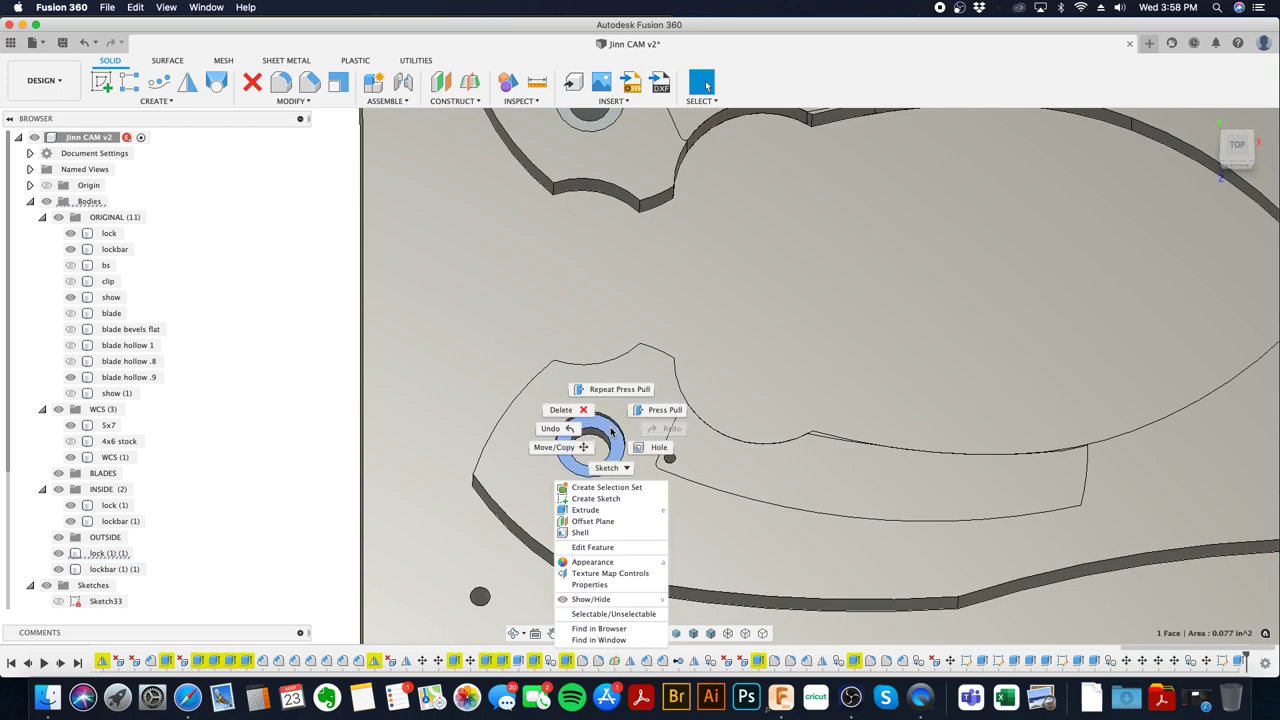
left_click(640, 498)
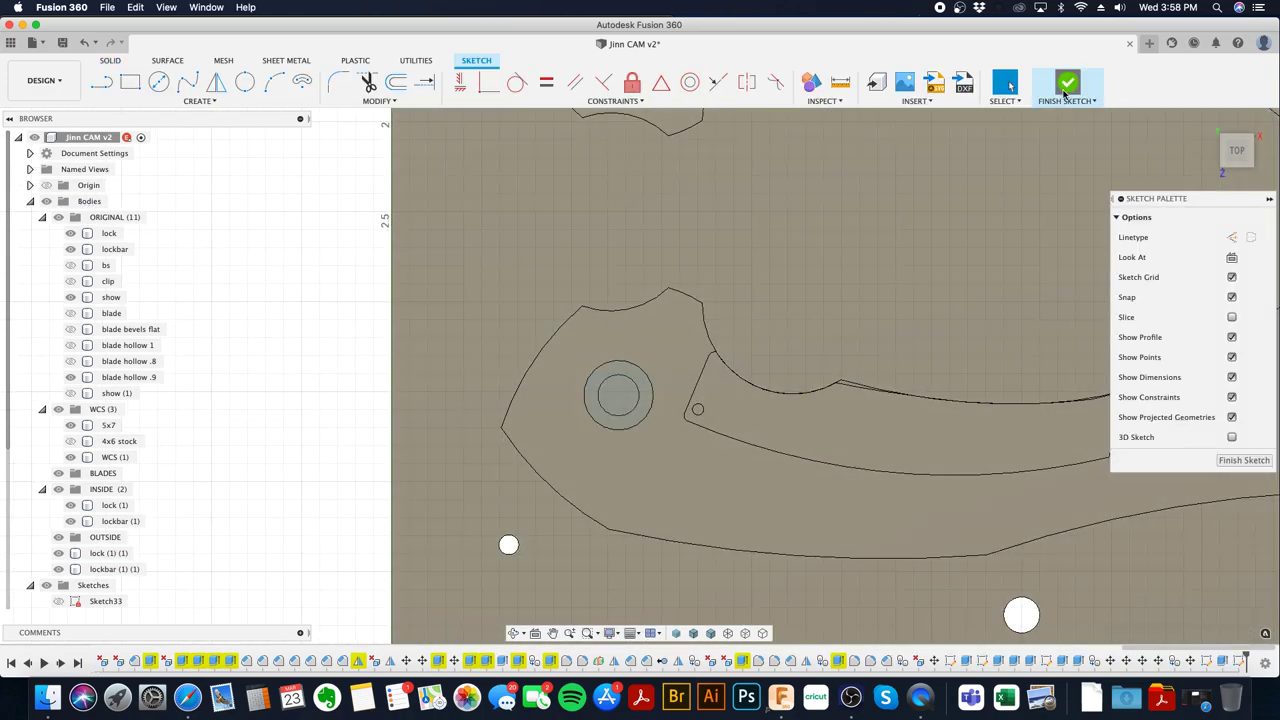
left_click(1065, 90)
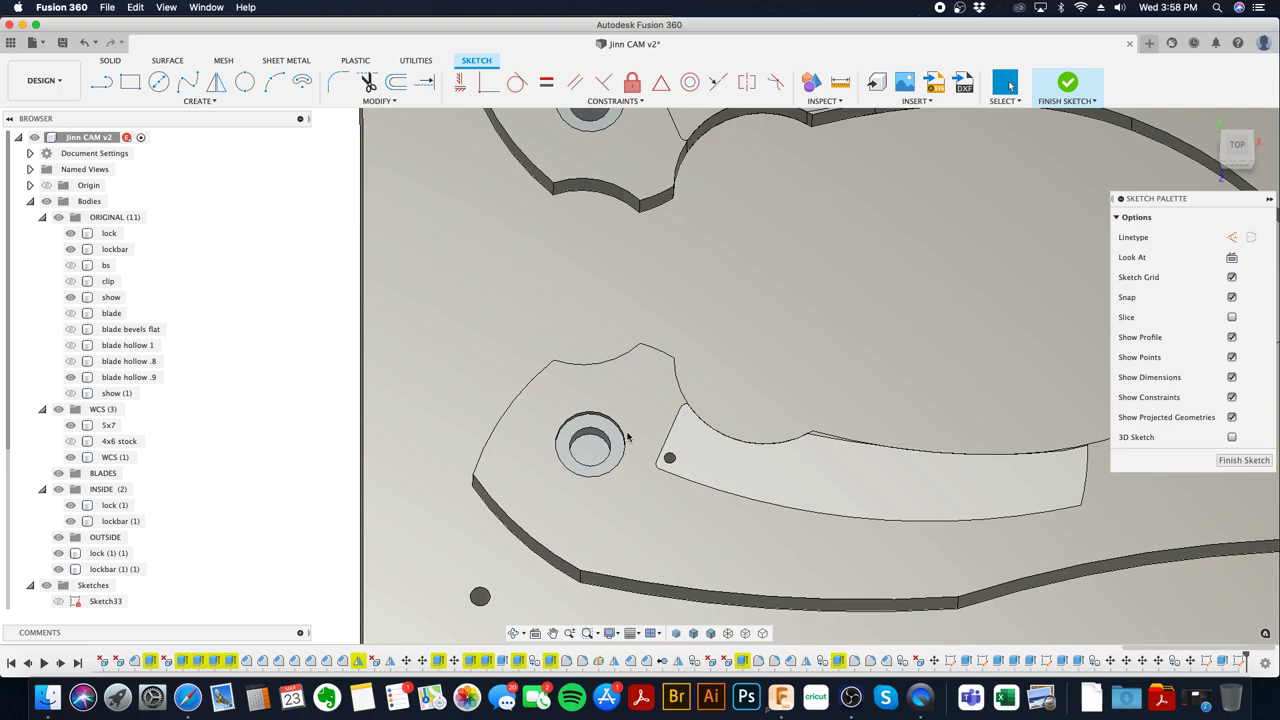
left_click(600, 451)
right_click(600, 449)
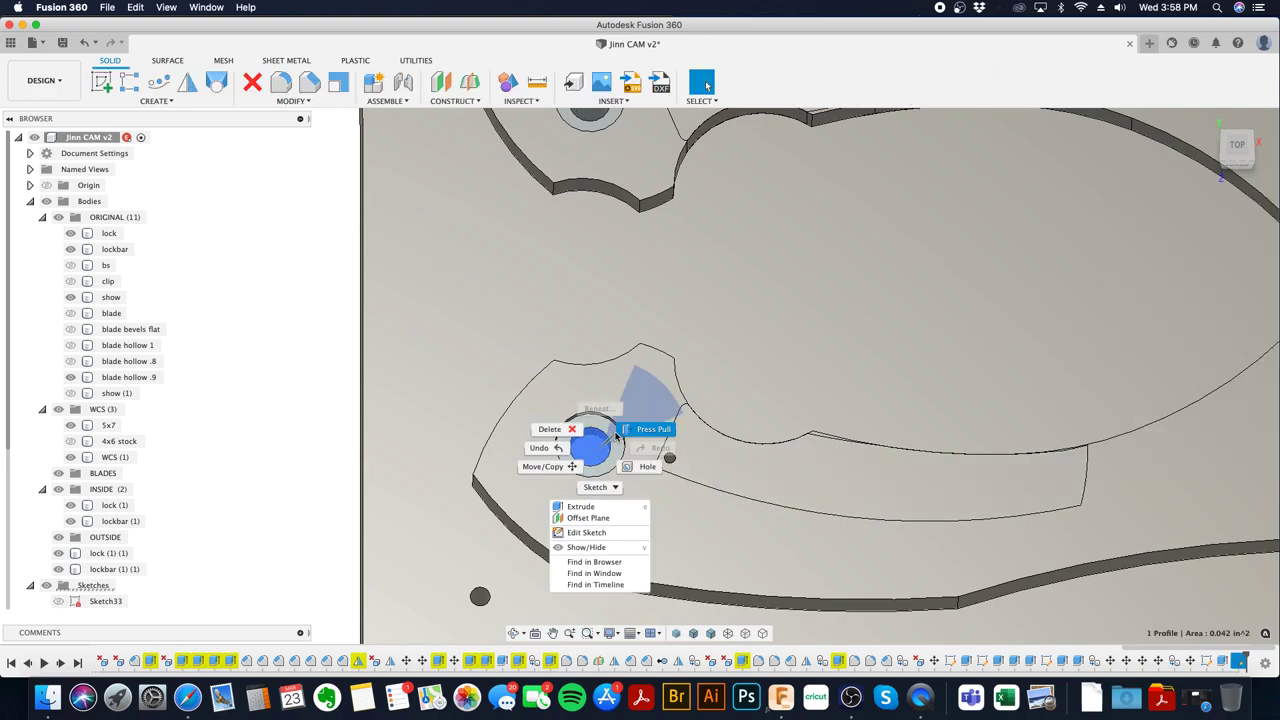
left_click(627, 431)
left_click_drag(590, 444, 584, 570)
left_click(1195, 407)
- Save the Jinn CAM design and bring up the Facebook Live dashboard in Safari
left_click(62, 42)
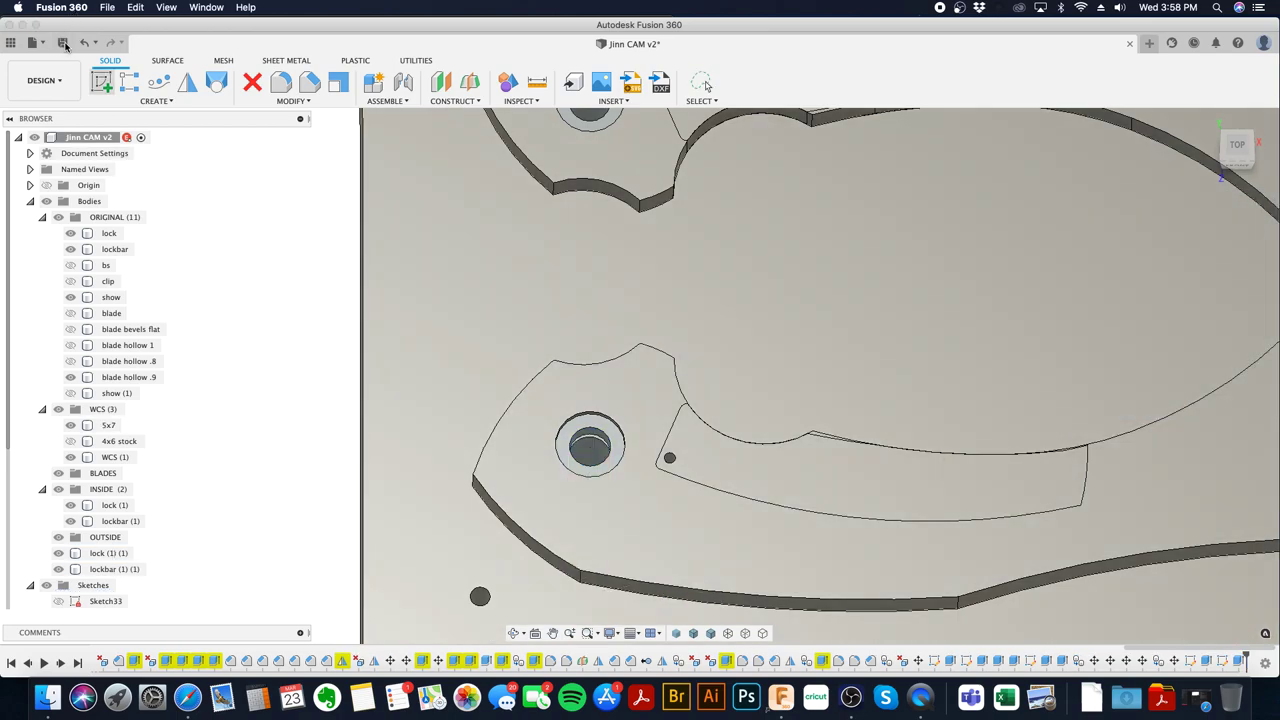
key("Return")
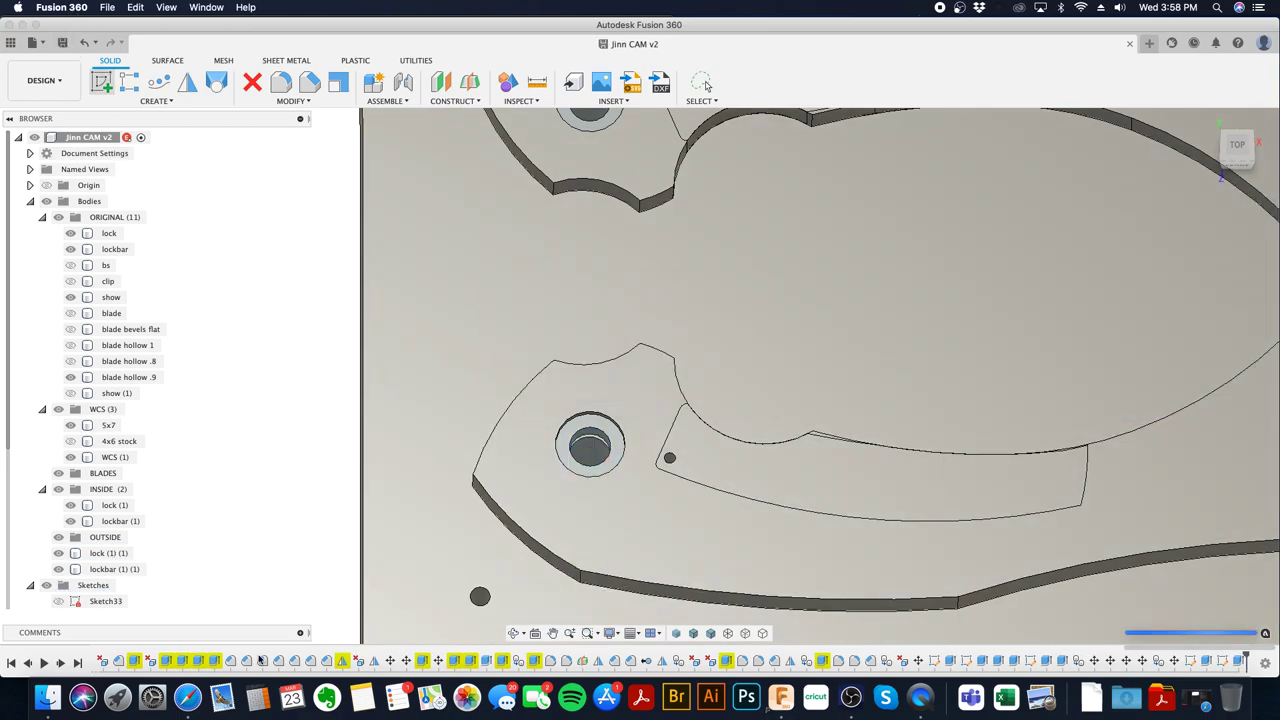
left_click(187, 697)
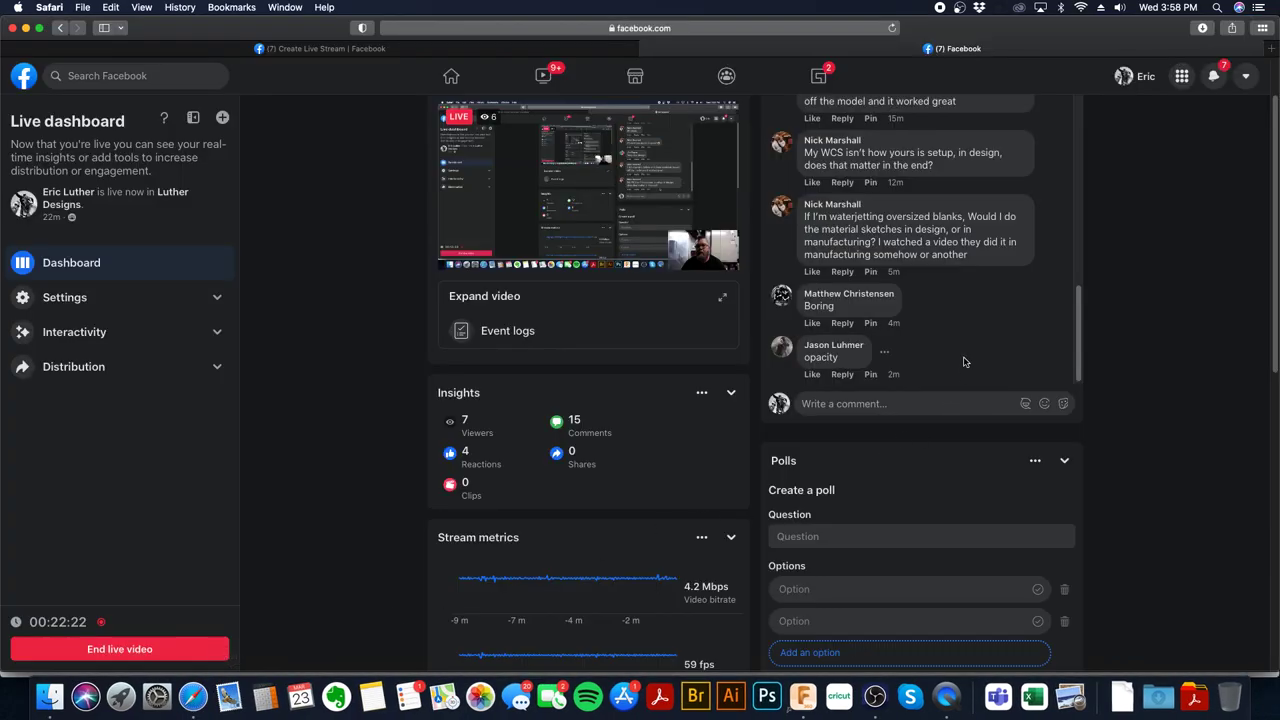
scroll(966, 360, "down", 1)
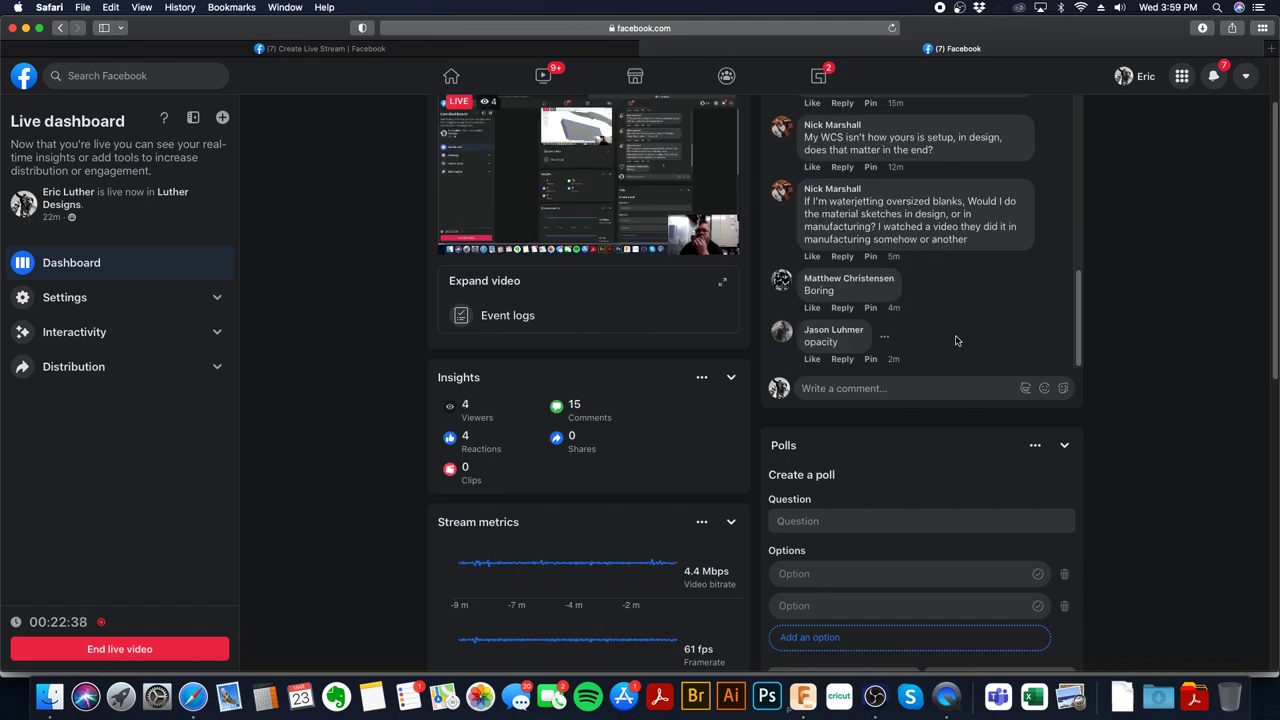
scroll(955, 341, "up", 1)
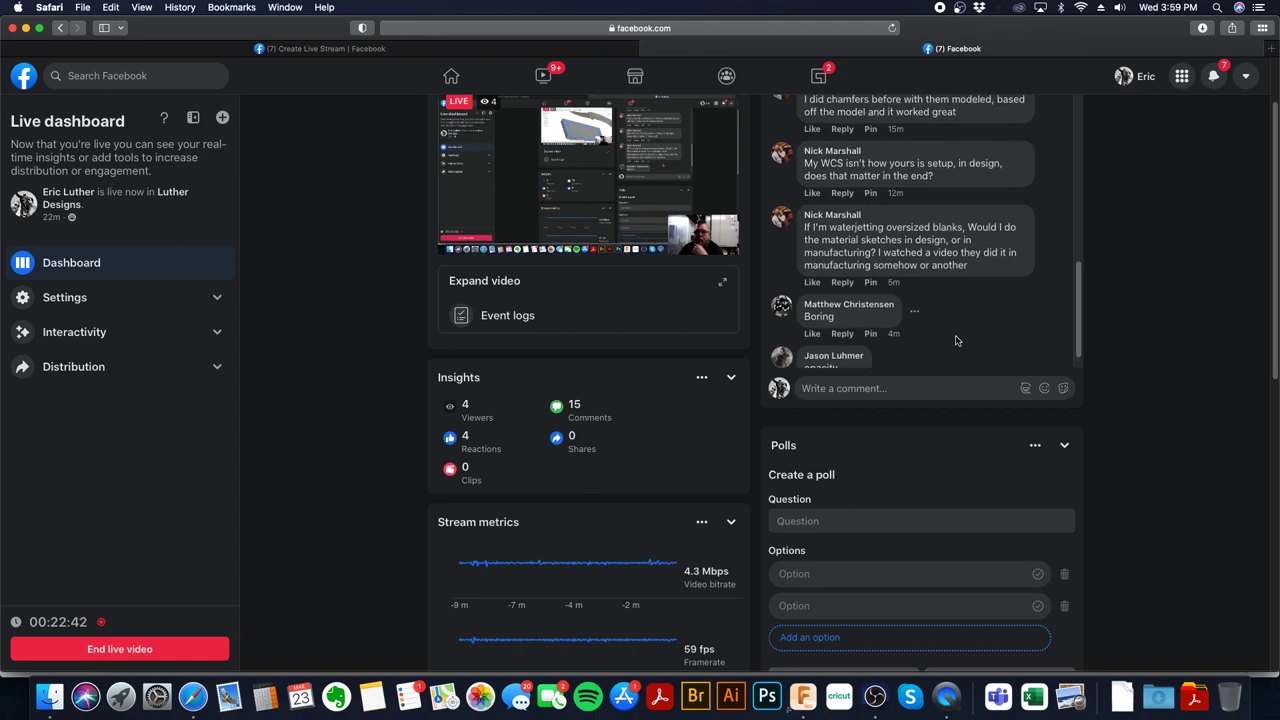
scroll(955, 341, "up", 1)
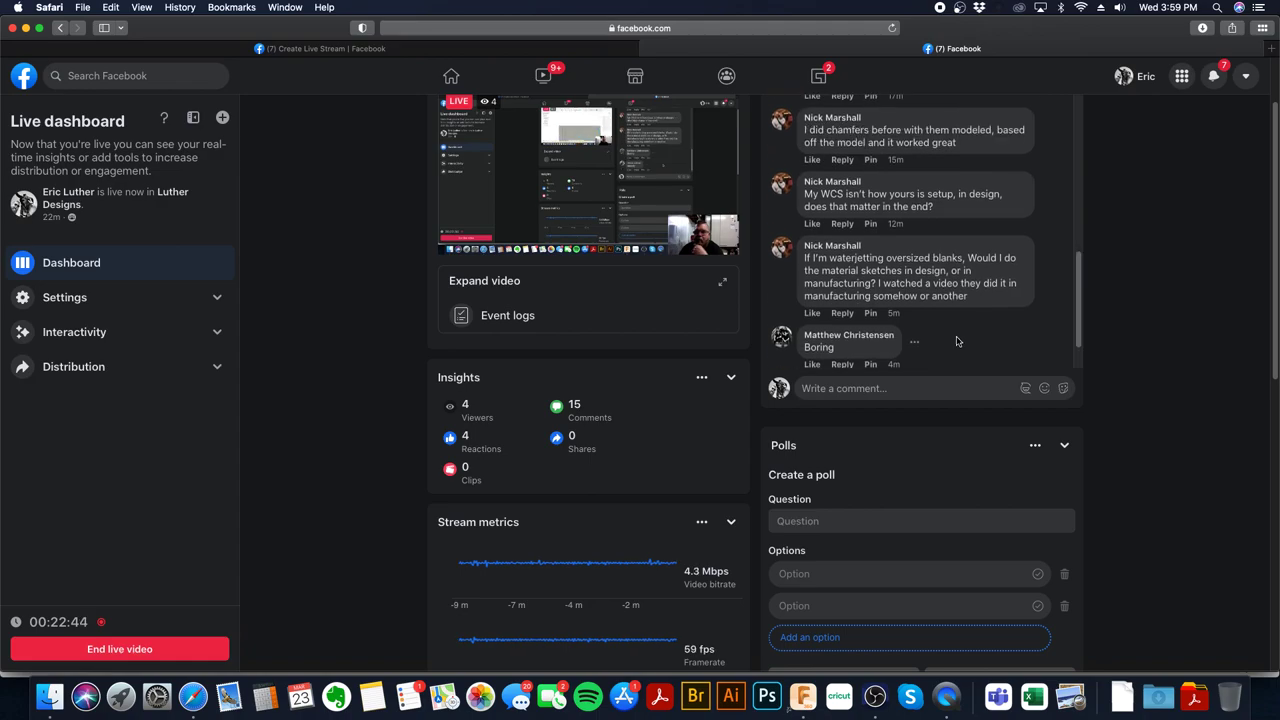
scroll(955, 341, "down", 3)
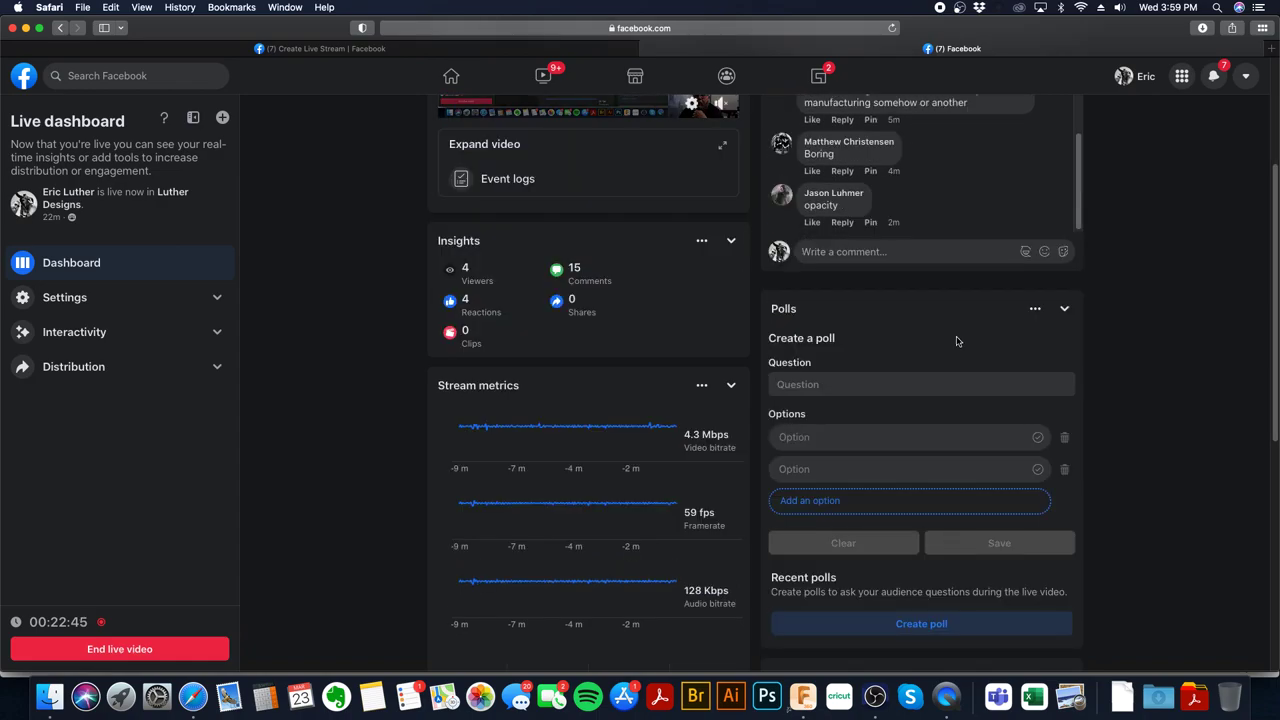
- Put the live dashboard away and orbit around the 5x7 stock block to its underside
left_click(25, 27)
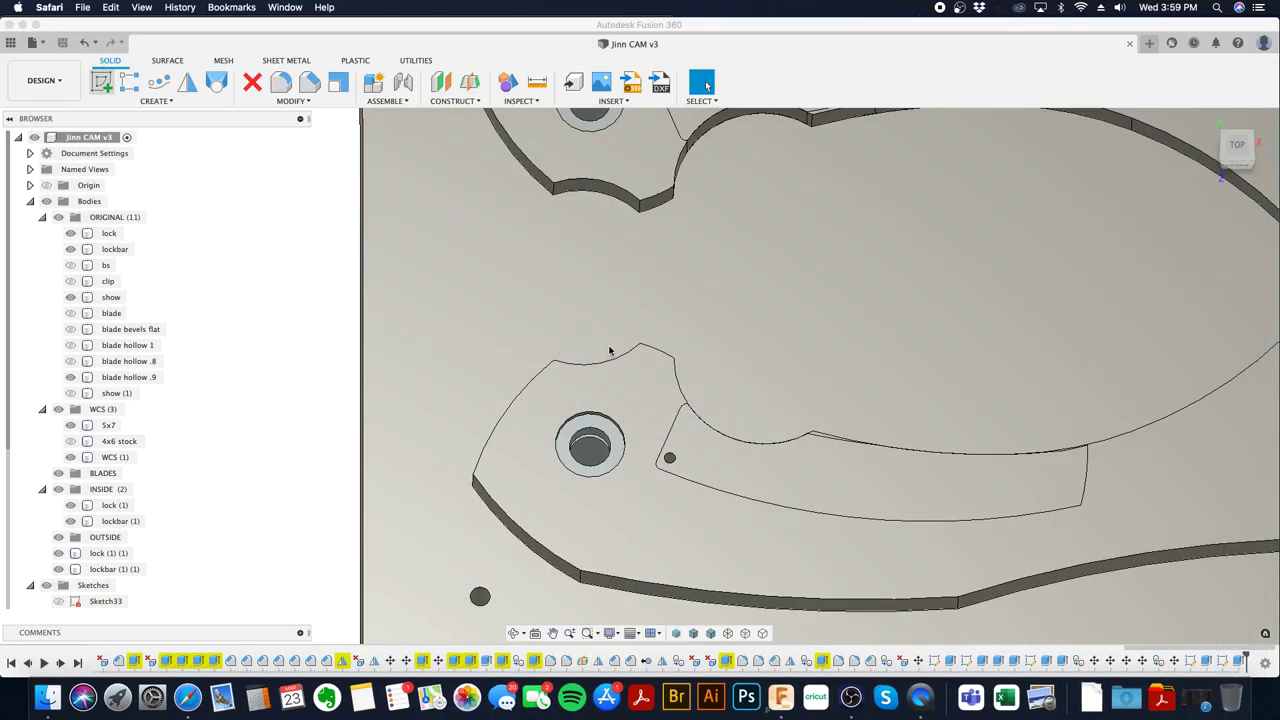
scroll(638, 347, "down", 3)
left_click(798, 337)
middle_click_drag(798, 337, 760, 365, "shift")
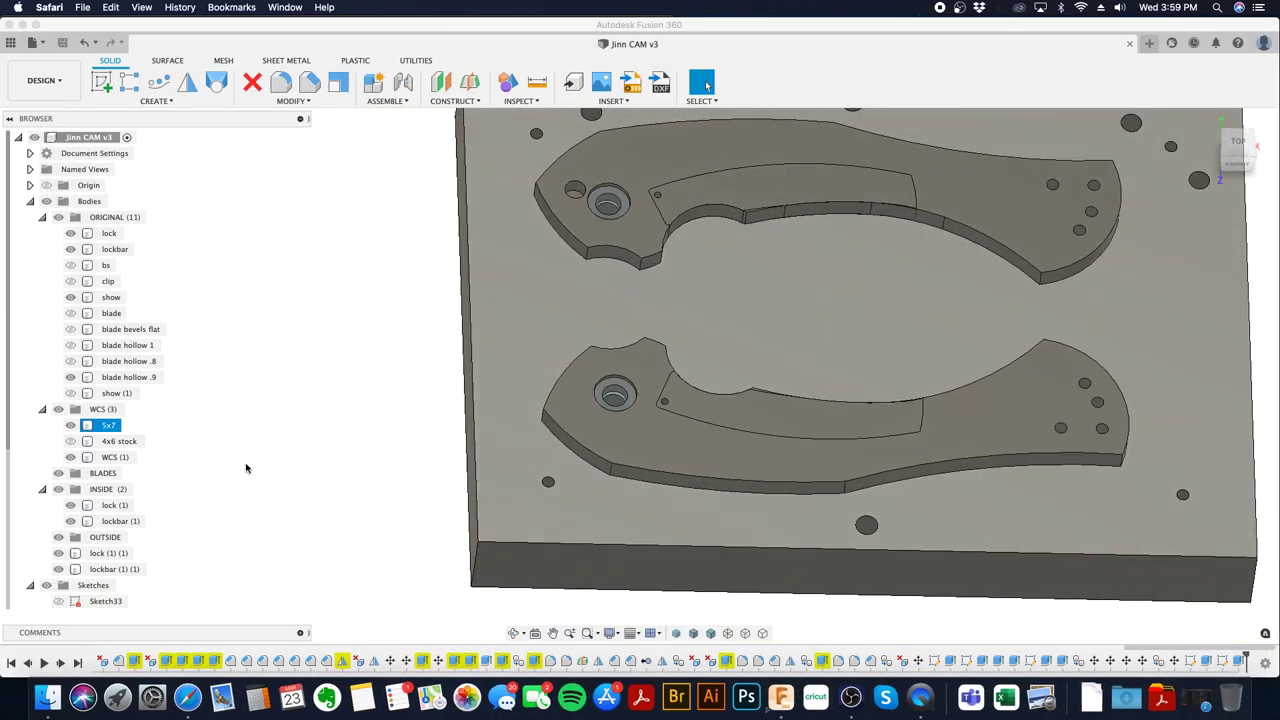
scroll(100, 588, "down", 3)
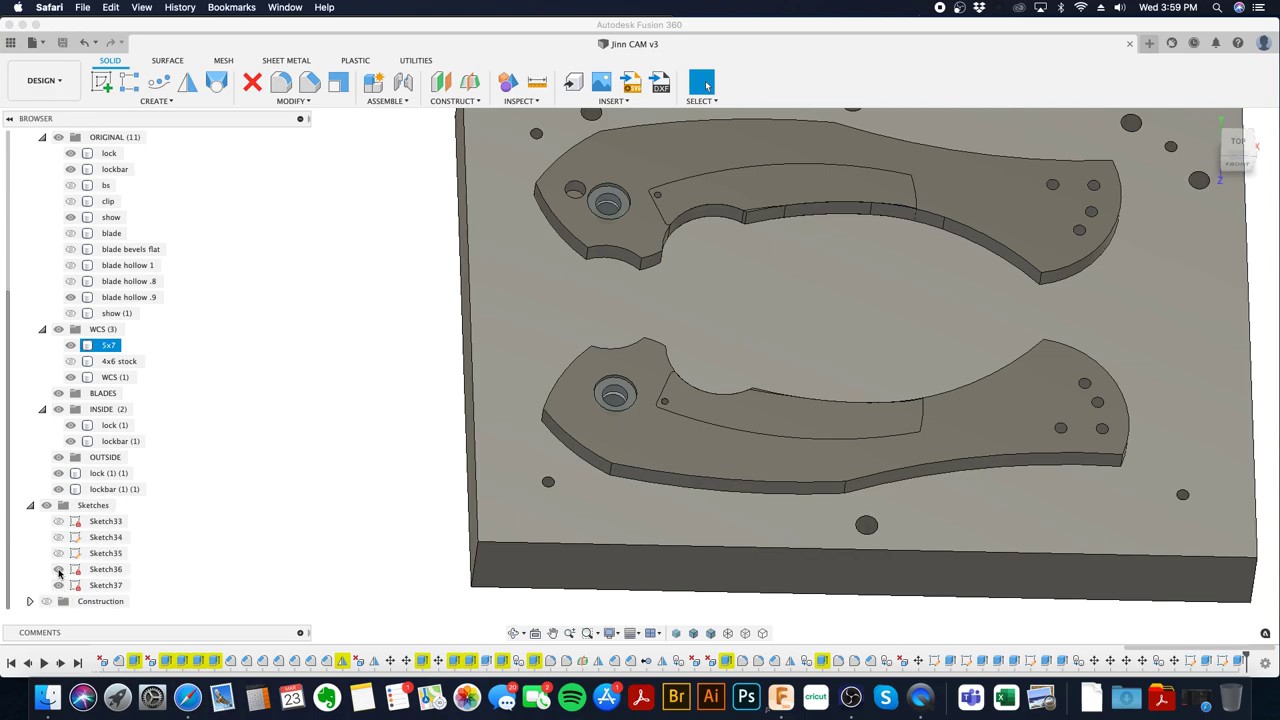
left_click(58, 572)
middle_click_drag(325, 449, 640, 180, "shift")
left_click(663, 383)
- In the TOP view, show the 4x6 stock and copy it with lock (1) and lock (1) (1)
middle_click_drag(760, 362, 1167, 235, "shift")
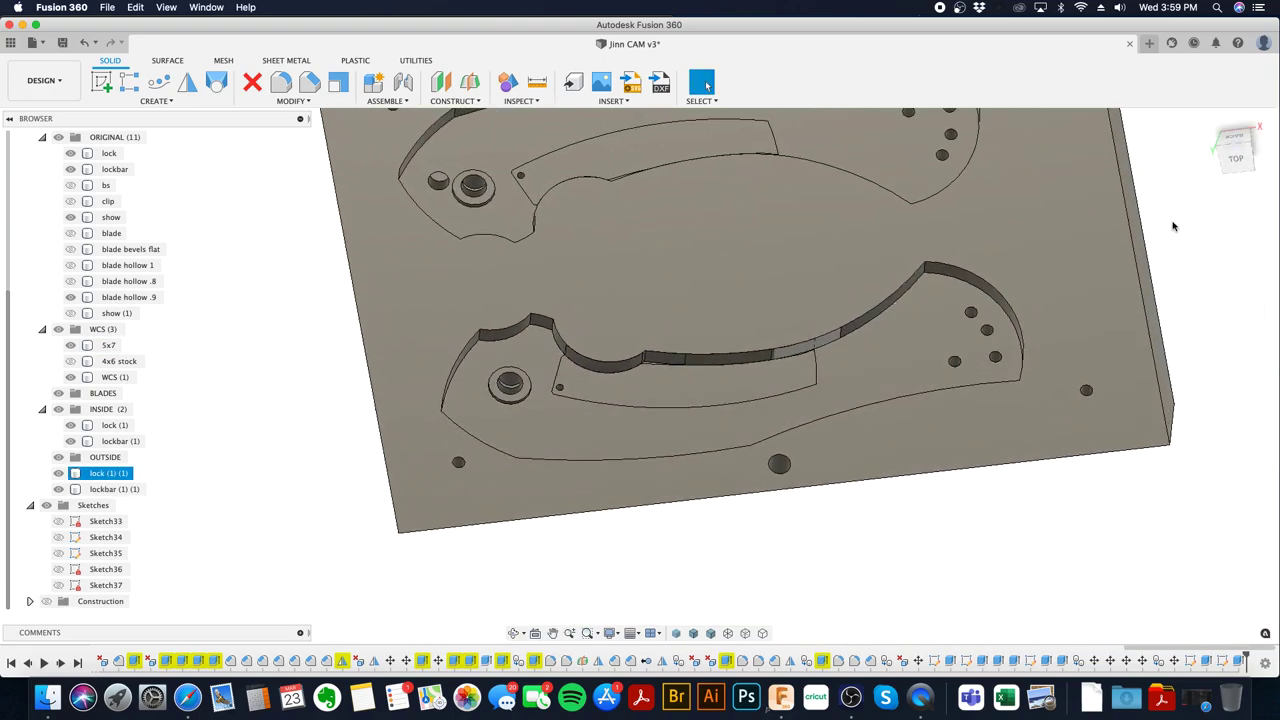
left_click(1236, 157)
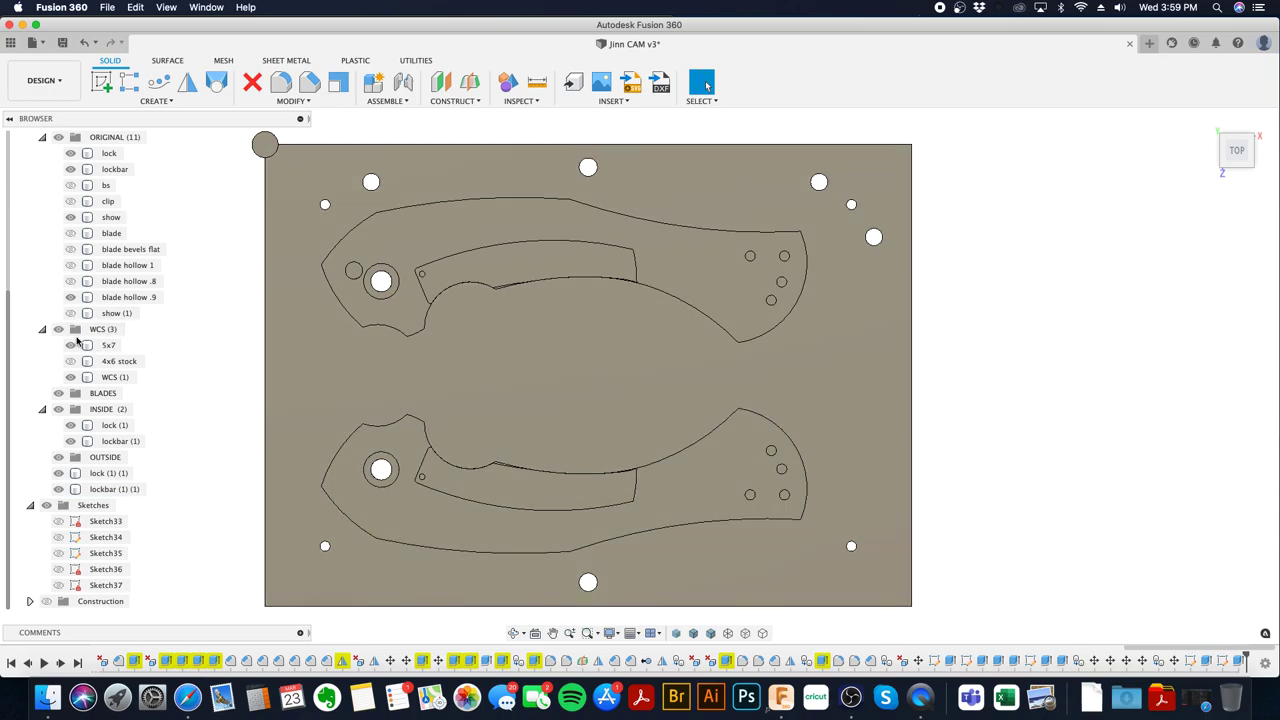
left_click(70, 362)
left_click(134, 362)
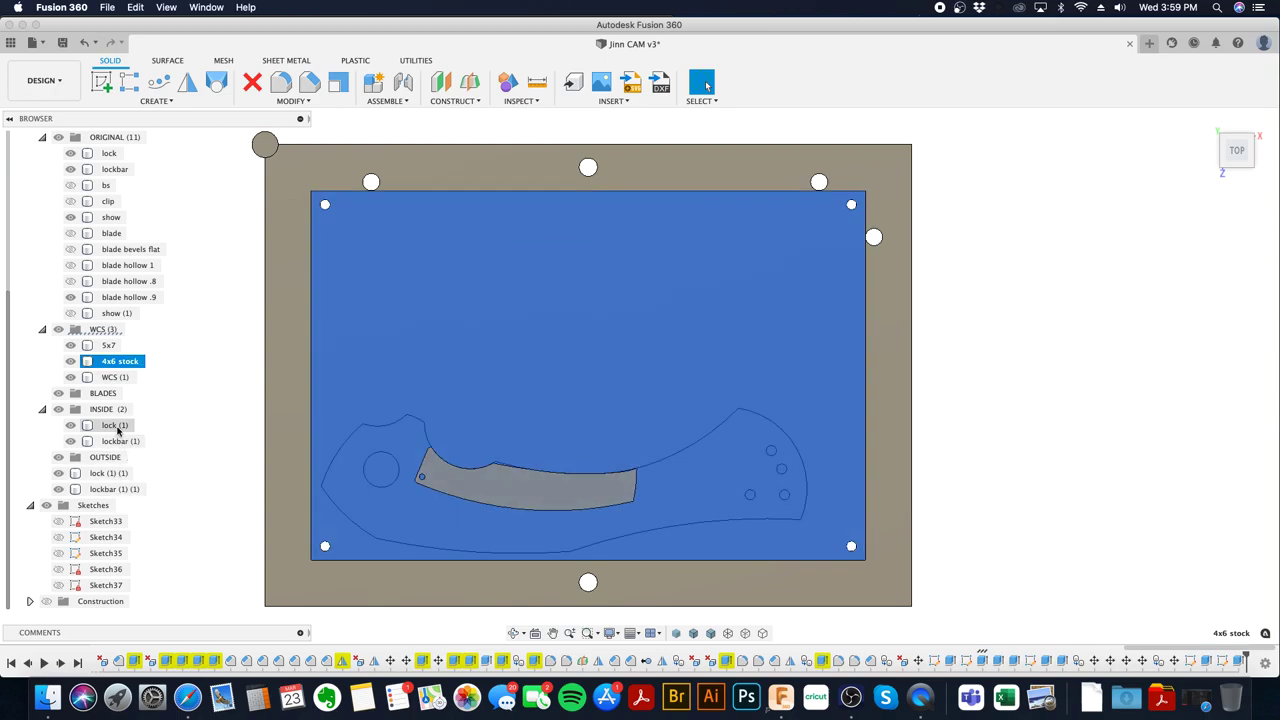
left_click(115, 426, "super")
left_click(110, 473, "super")
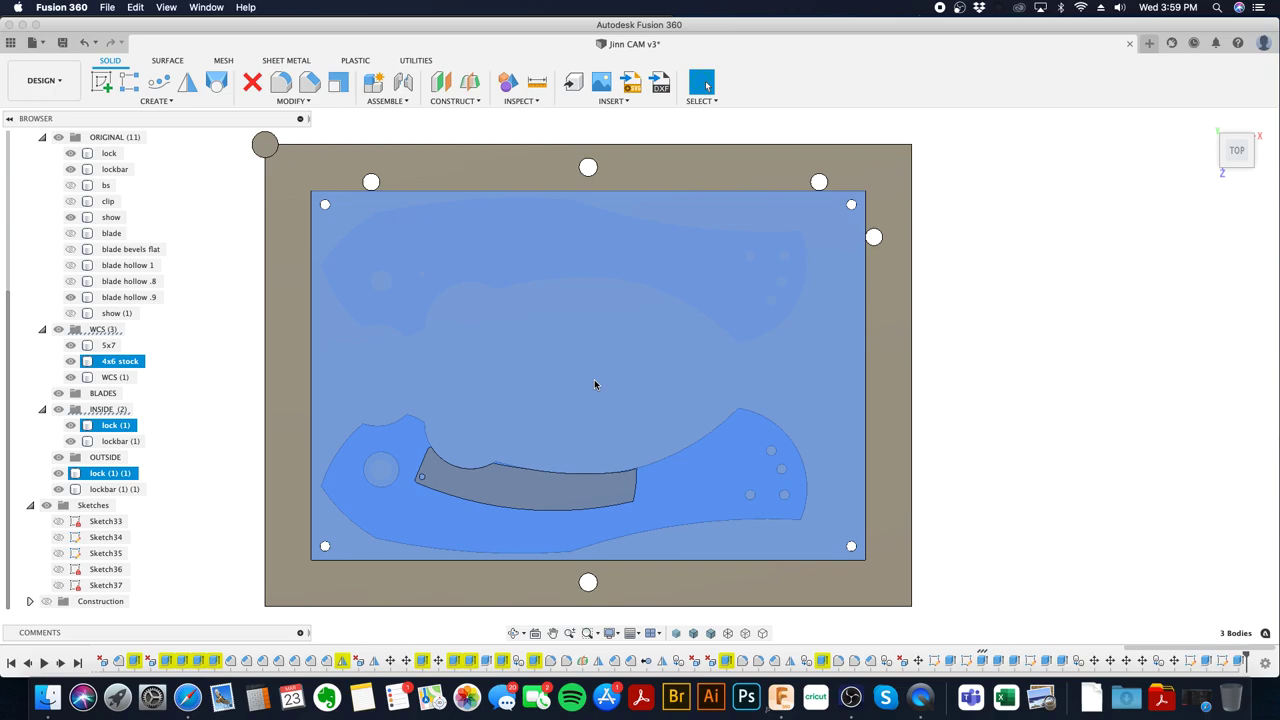
key("super+c")
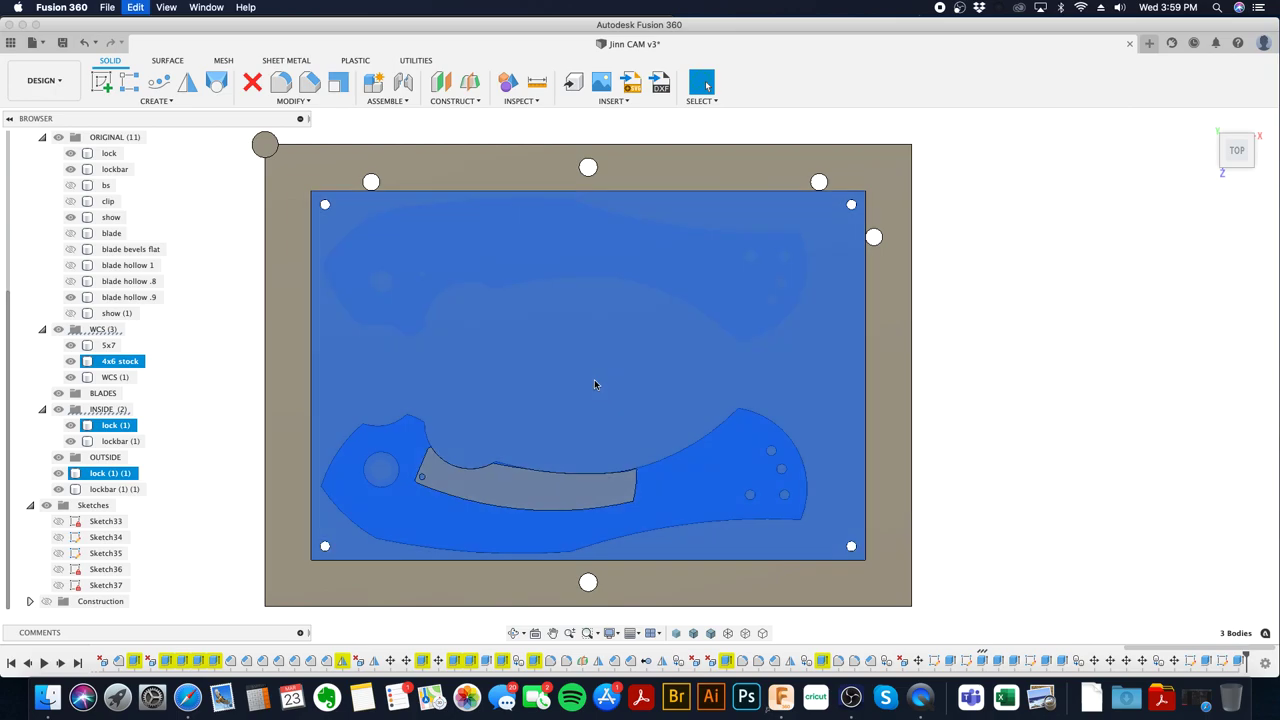
- Paste the 4x6 stock and lock bodies and snap them corner-to-corner onto the stock block
key("super+v")
middle_click_drag(481, 363, 366, 206, "shift")
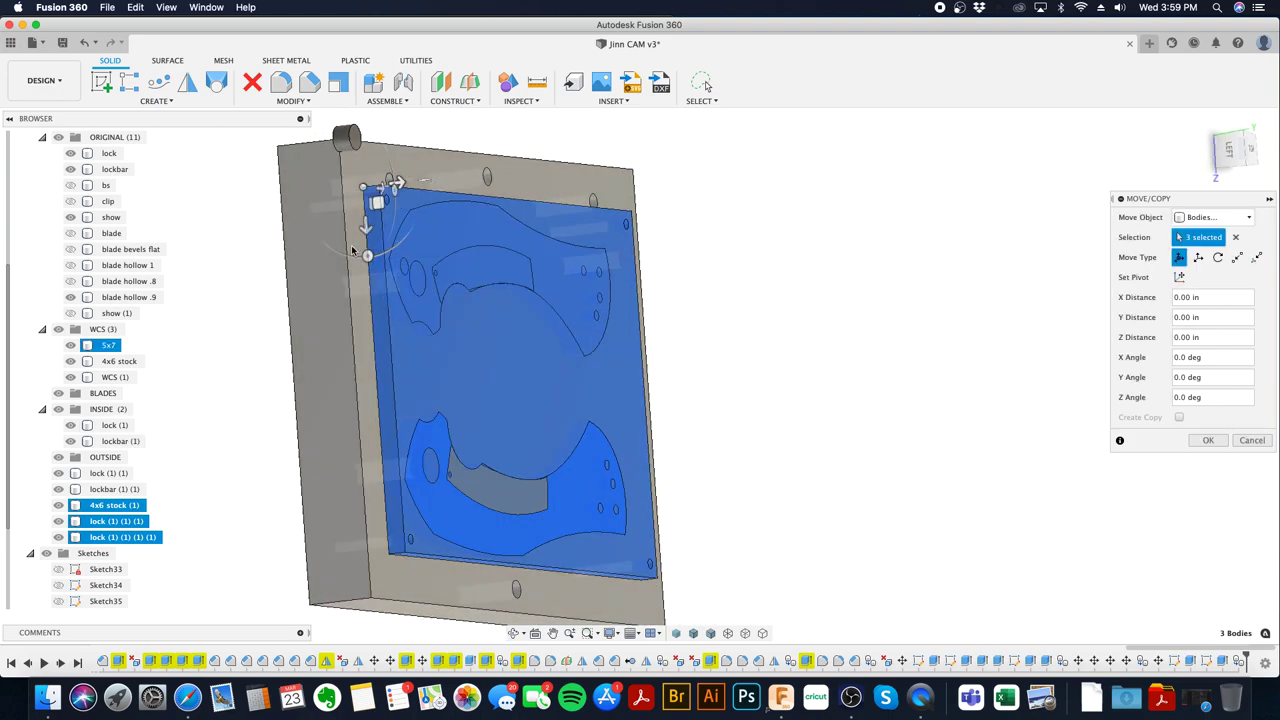
left_click_drag(366, 256, 650, 203)
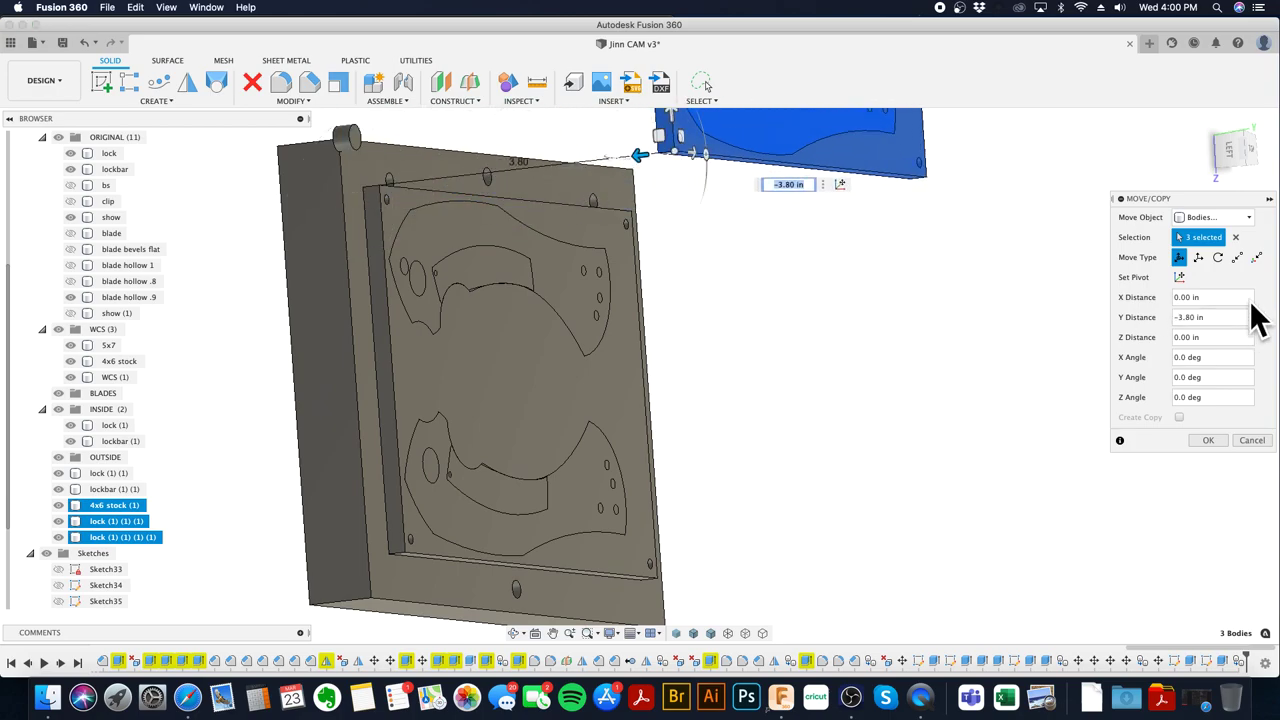
left_click(1237, 257)
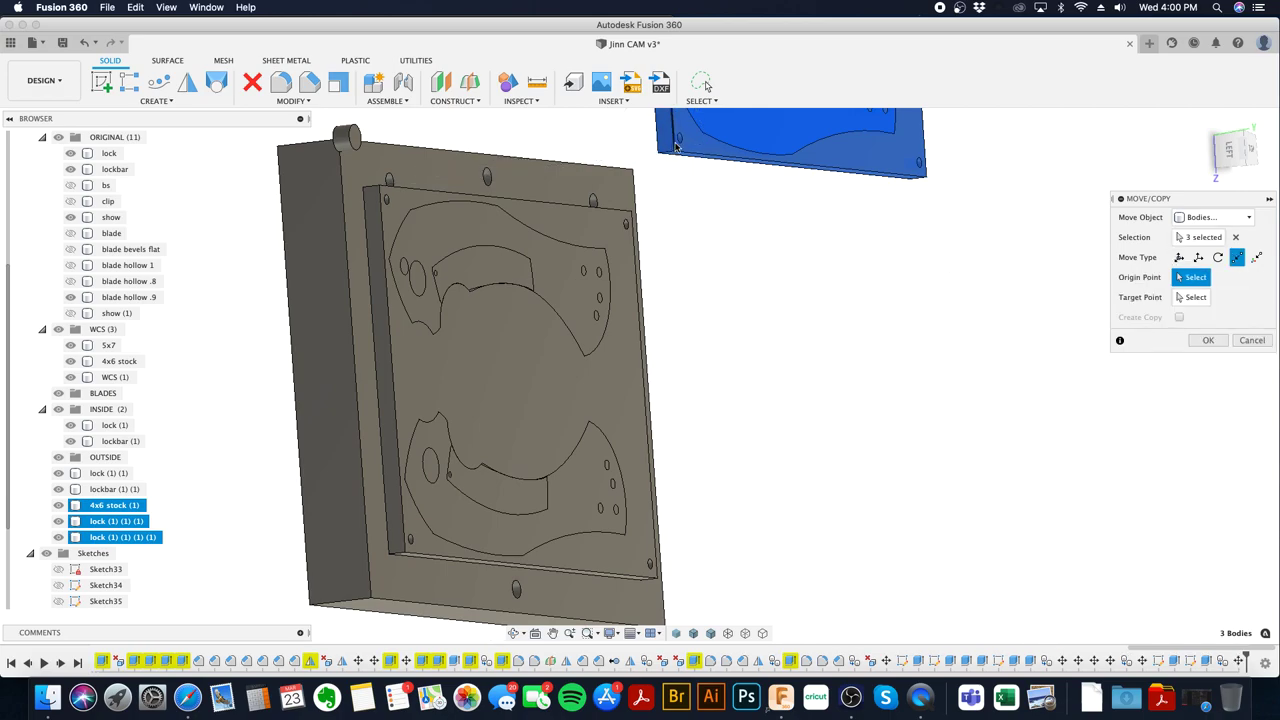
scroll(679, 141, "up", 2)
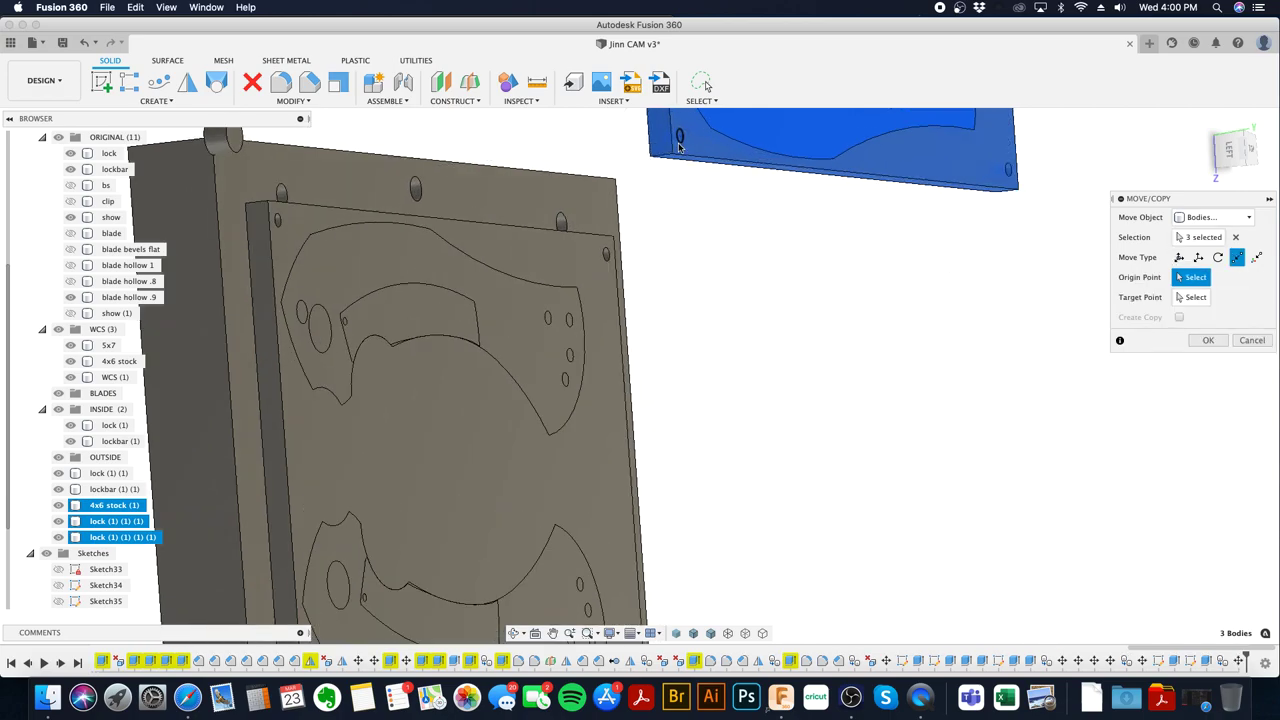
left_click(679, 145)
middle_click_drag(683, 331, 826, 220)
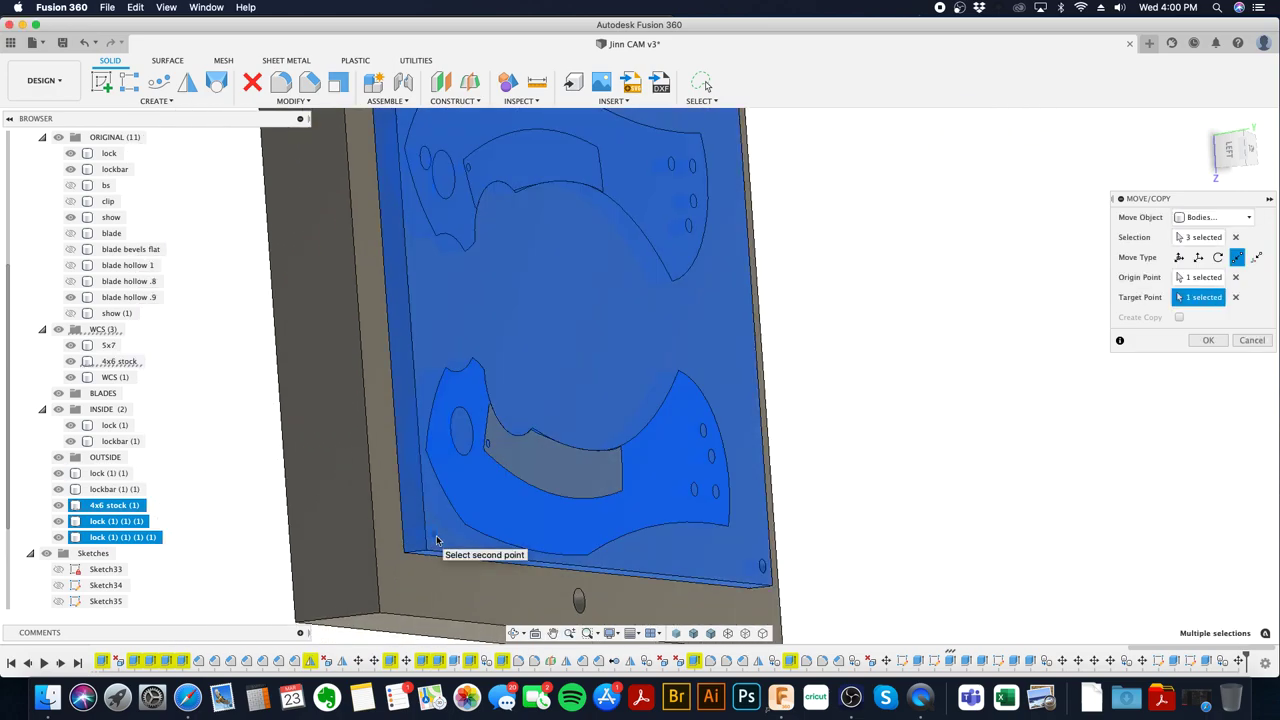
left_click(431, 536)
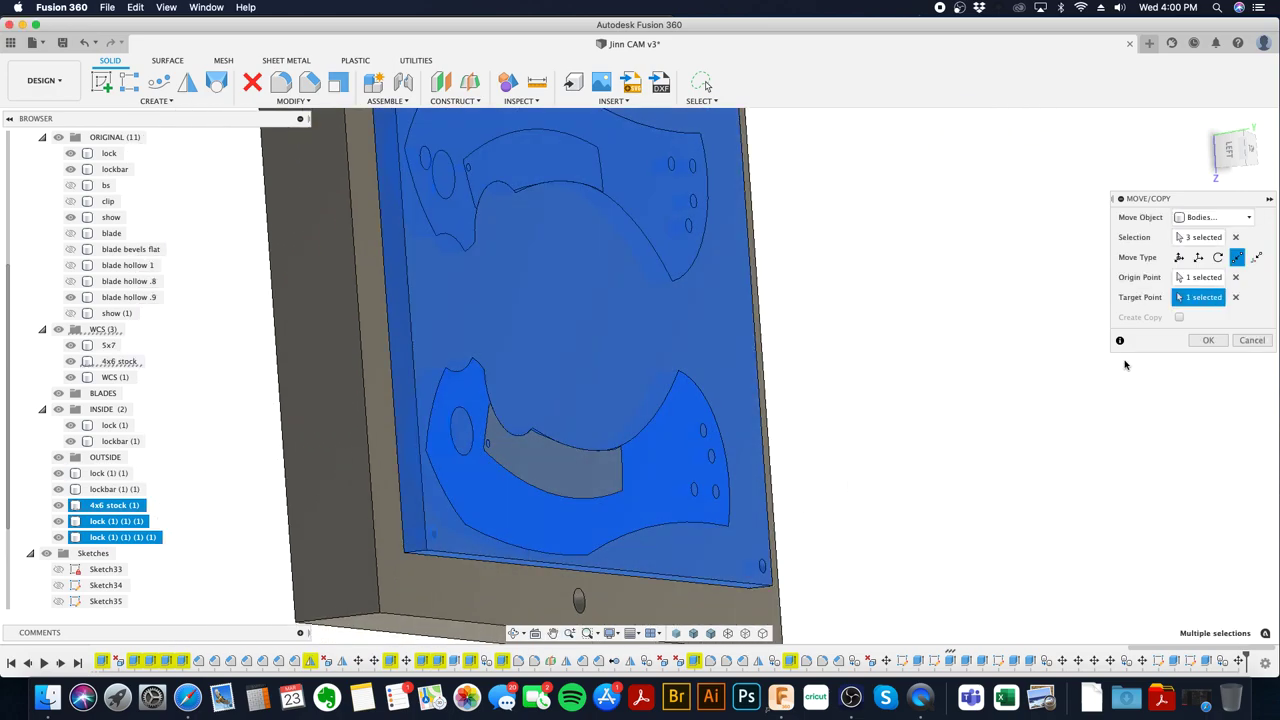
left_click(1208, 340)
left_click(1252, 150)
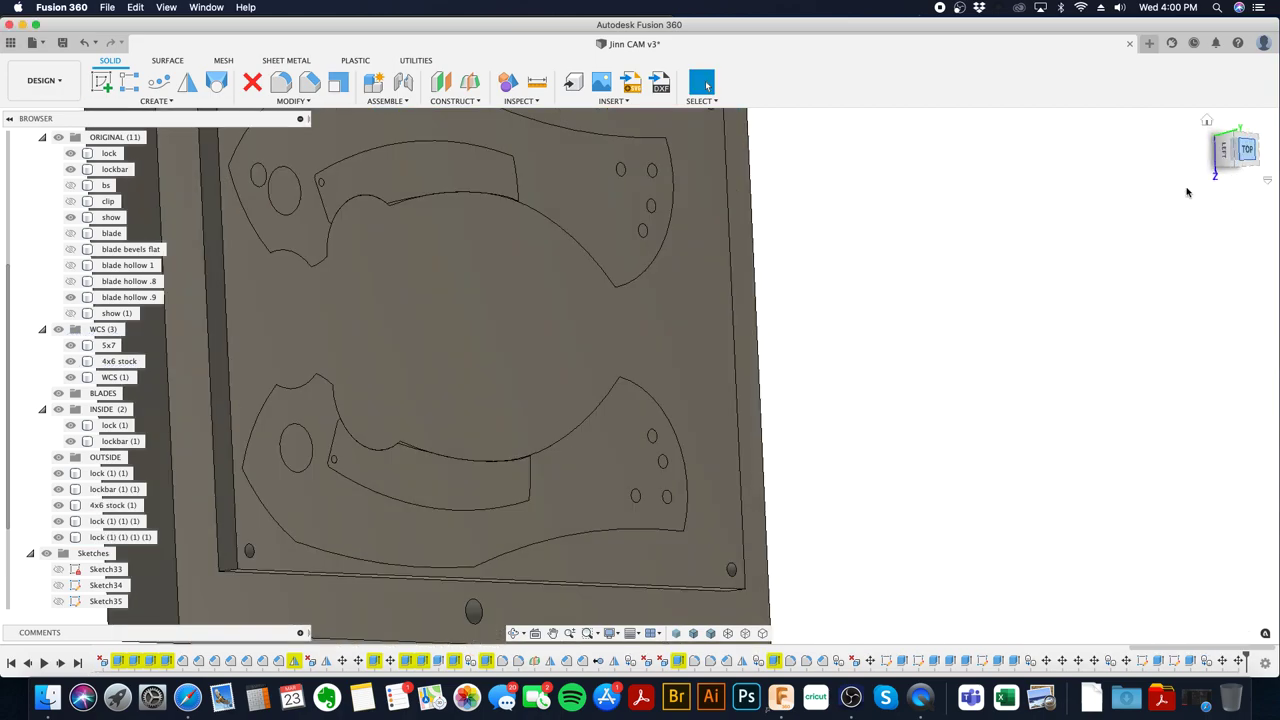
- Show the stock in wireframe from the top and zoom in
scroll(700, 595, "up", 5)
left_click(727, 635)
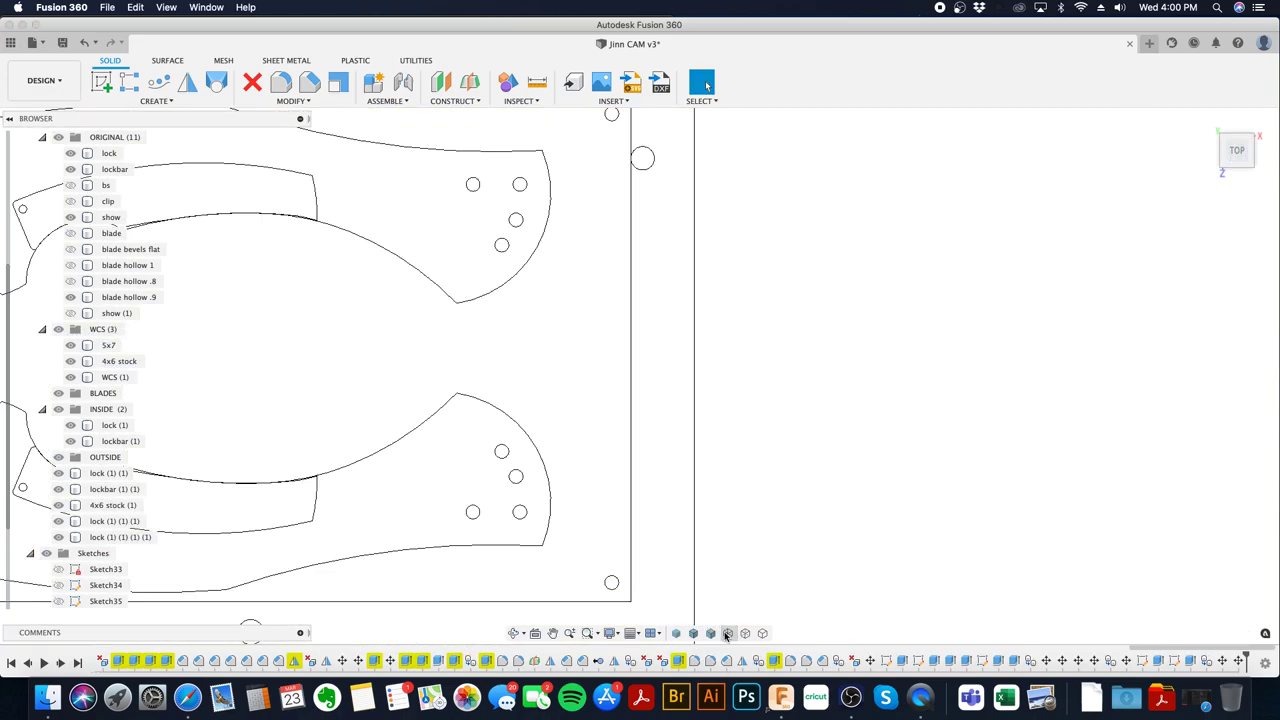
scroll(430, 452, "down", 3)
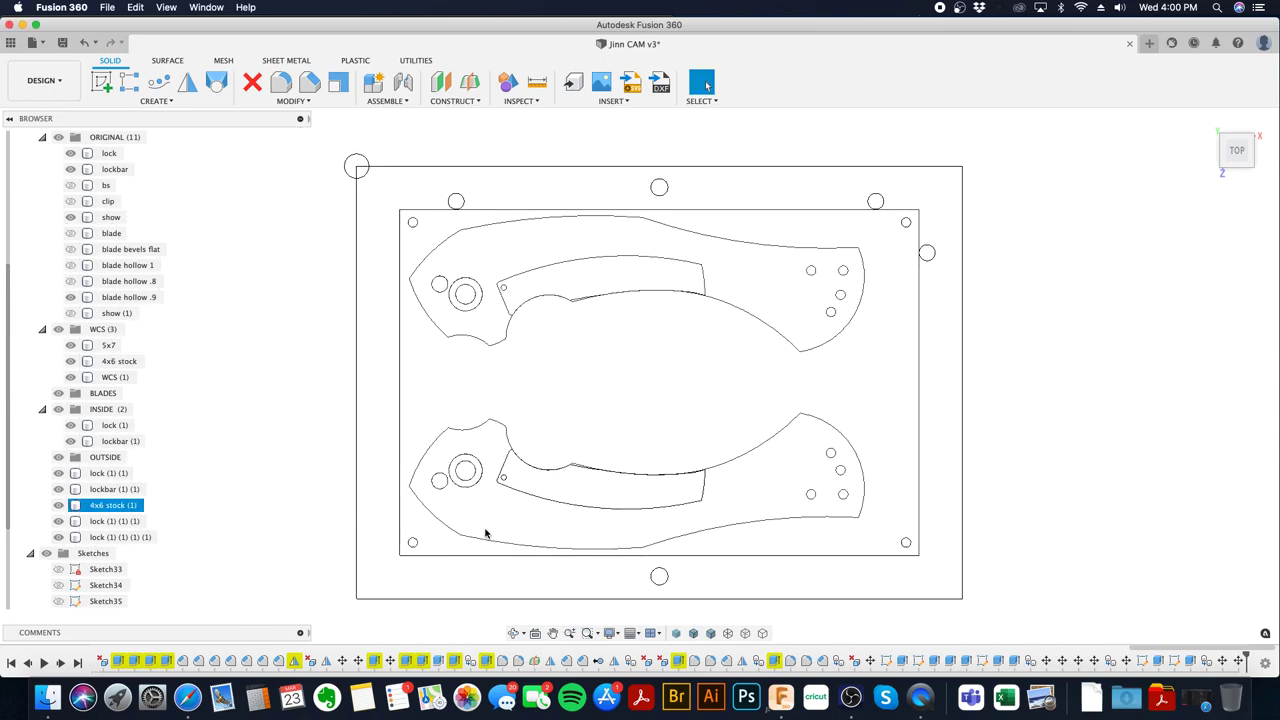
scroll(460, 472, "up", 6)
scroll(457, 503, "down", 5)
scroll(457, 503, "left", 3)
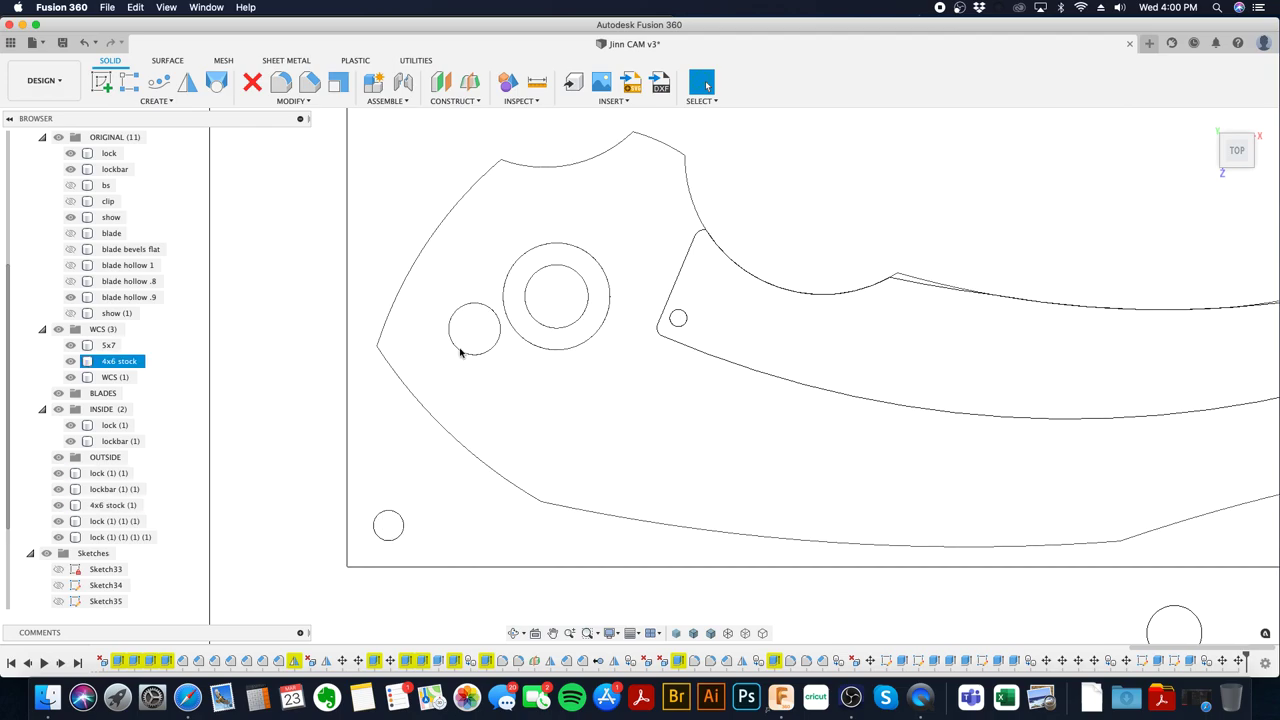
- Select 4x6 stock (1), lock (1) (1) and lock (1) (1) (1) for a Move
left_click(294, 443)
left_click(118, 366)
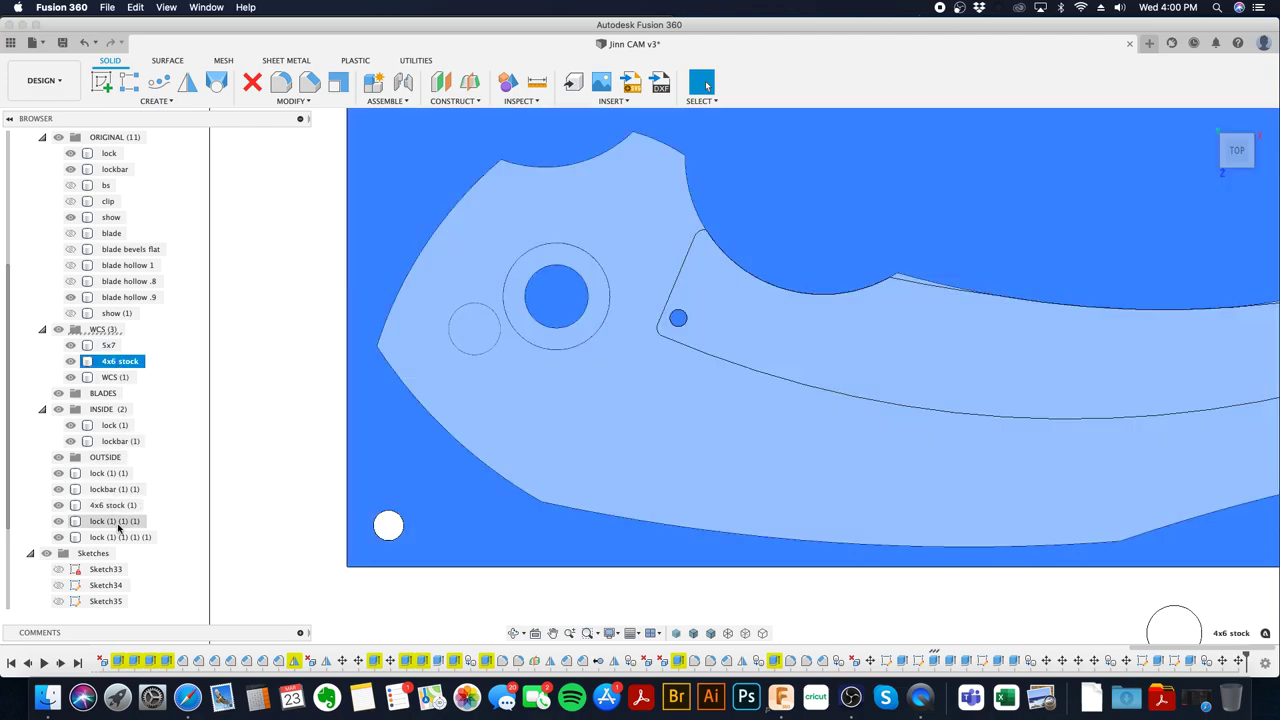
left_click(118, 521)
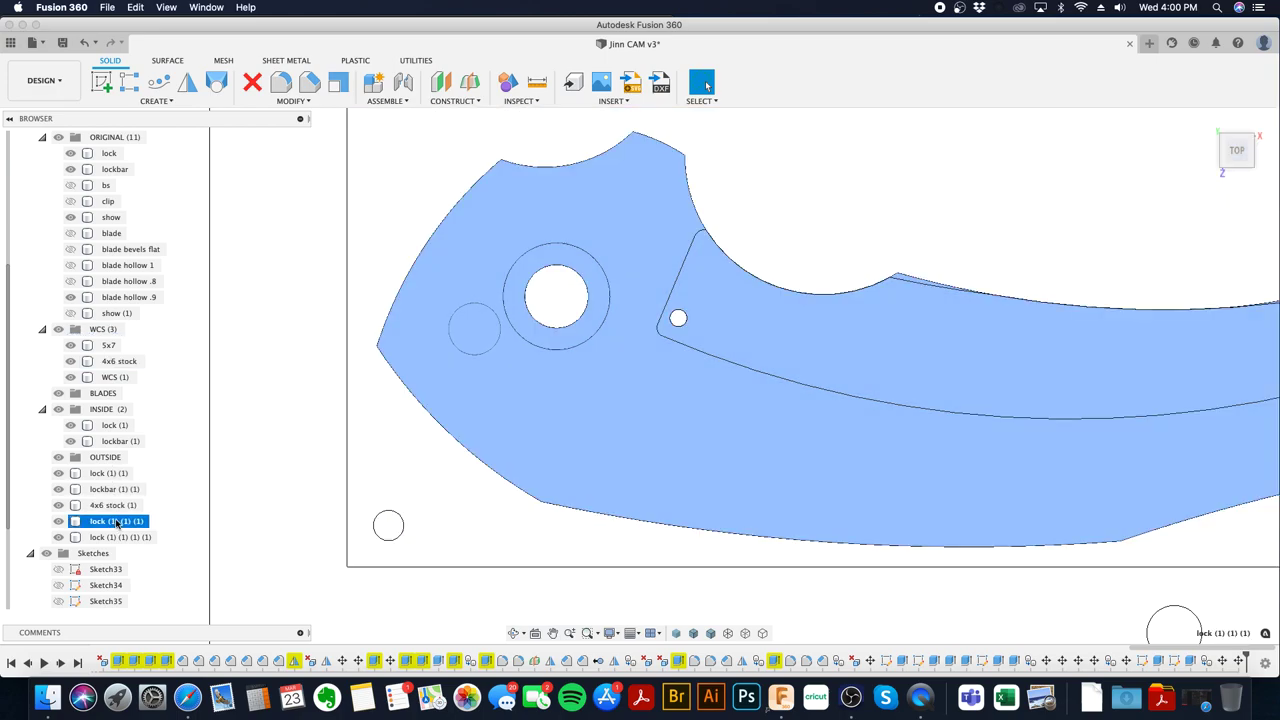
left_click(113, 505, "super")
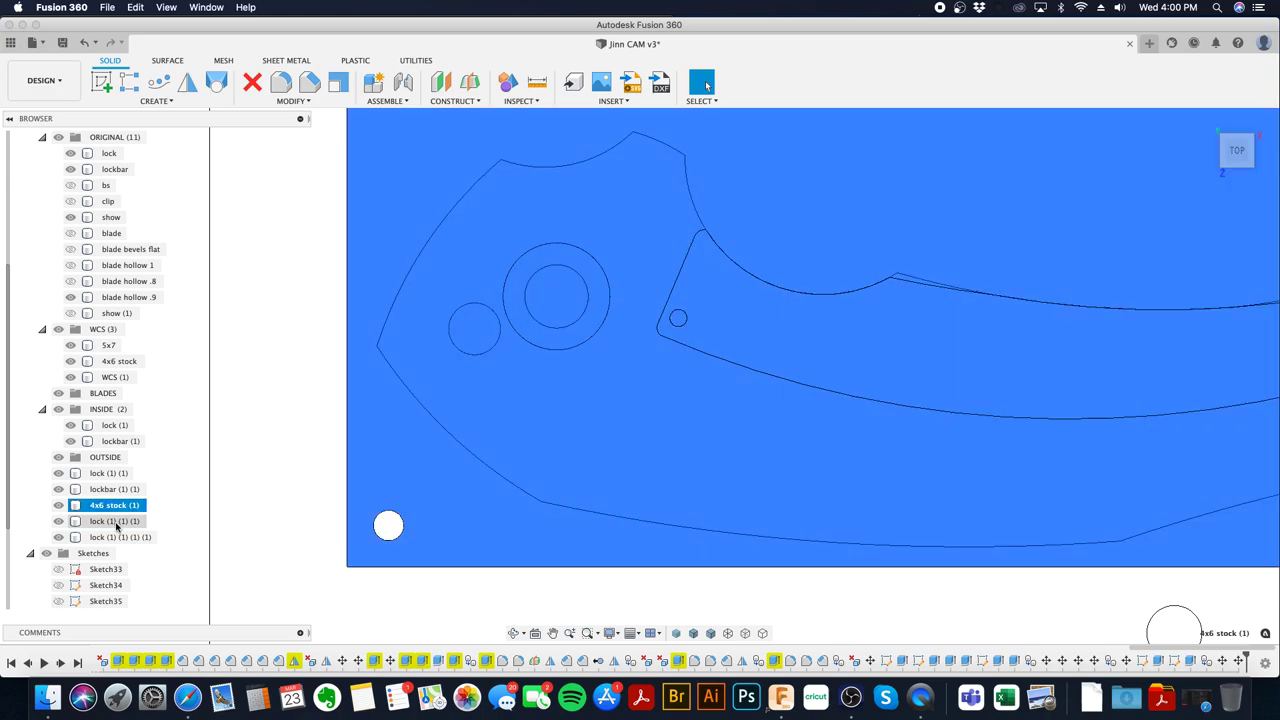
left_click(116, 538, "super")
key("m")
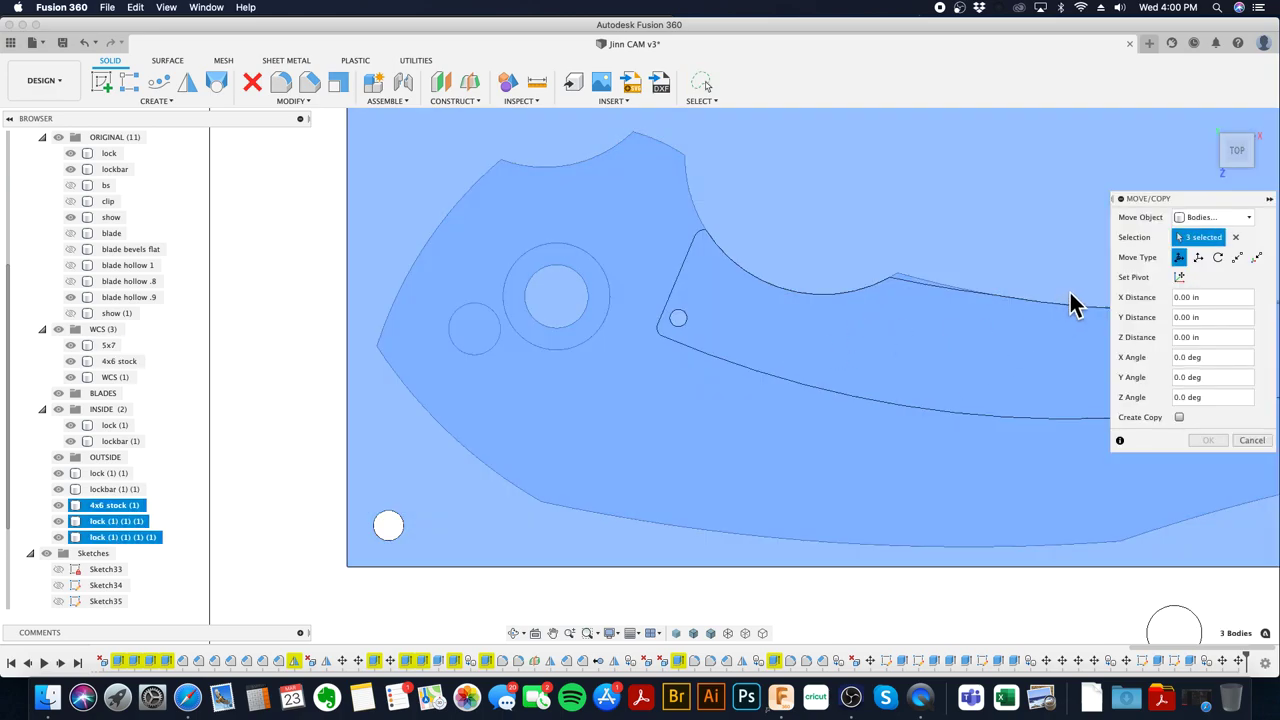
- Lift the three selected bodies 0.001 in along Z
scroll(802, 335, "down", 5)
scroll(811, 311, "down", 4)
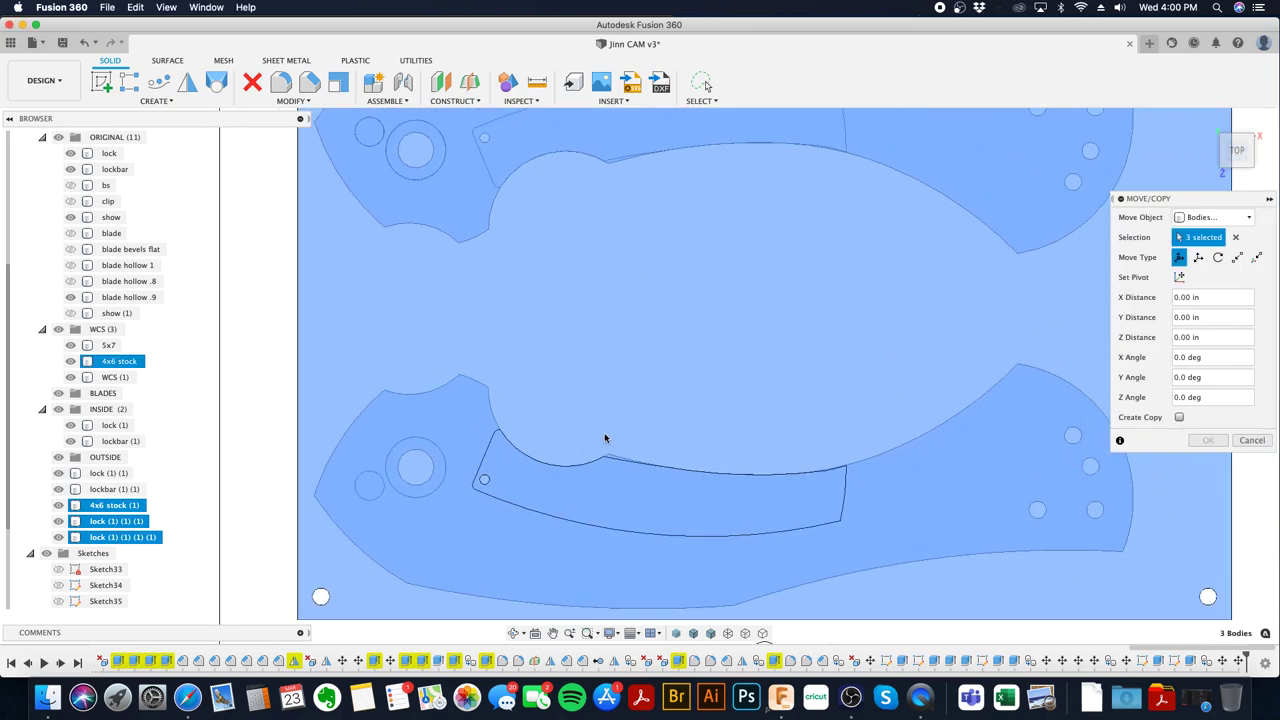
scroll(606, 301, "up", 2)
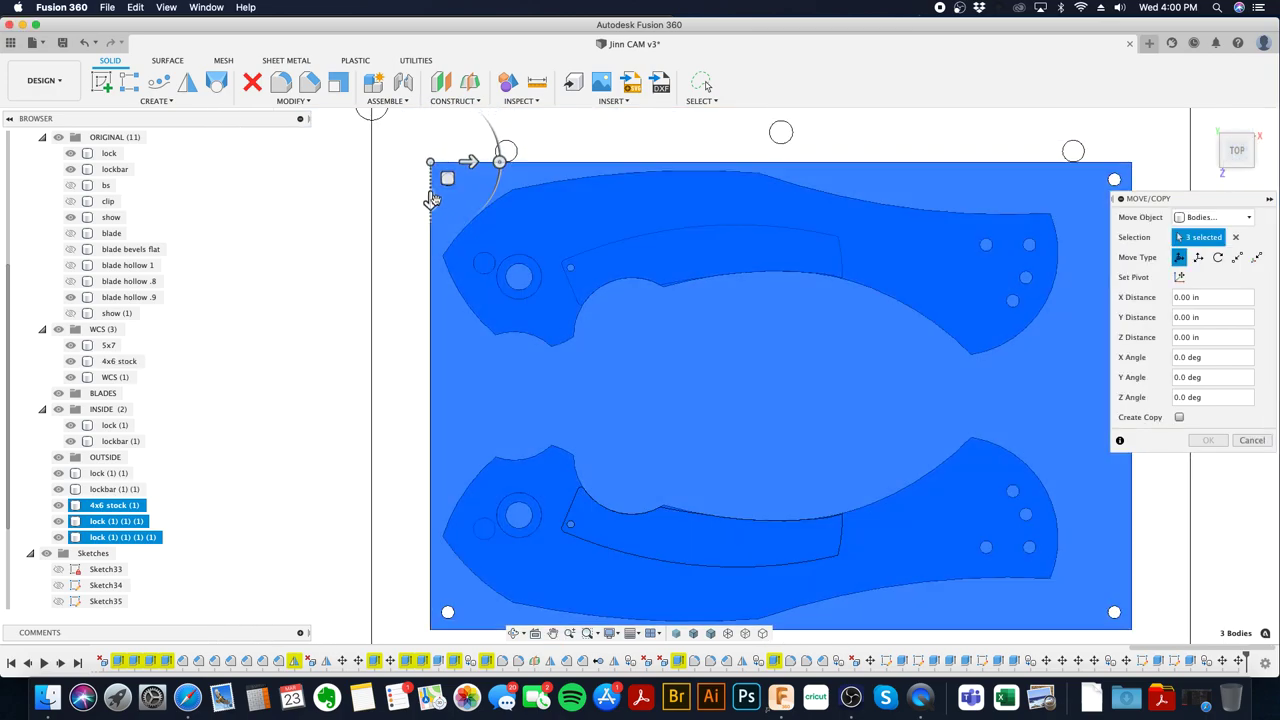
left_click_drag(430, 200, 430, 212)
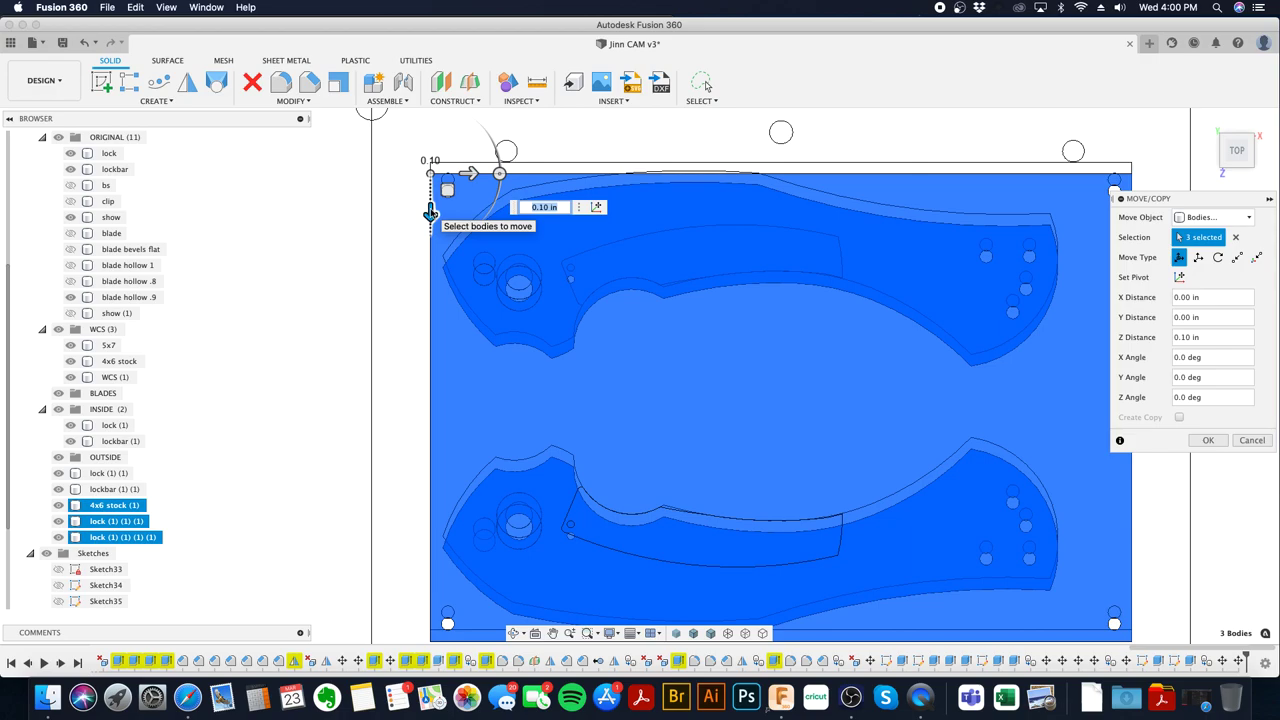
type(".001")
key("Return")
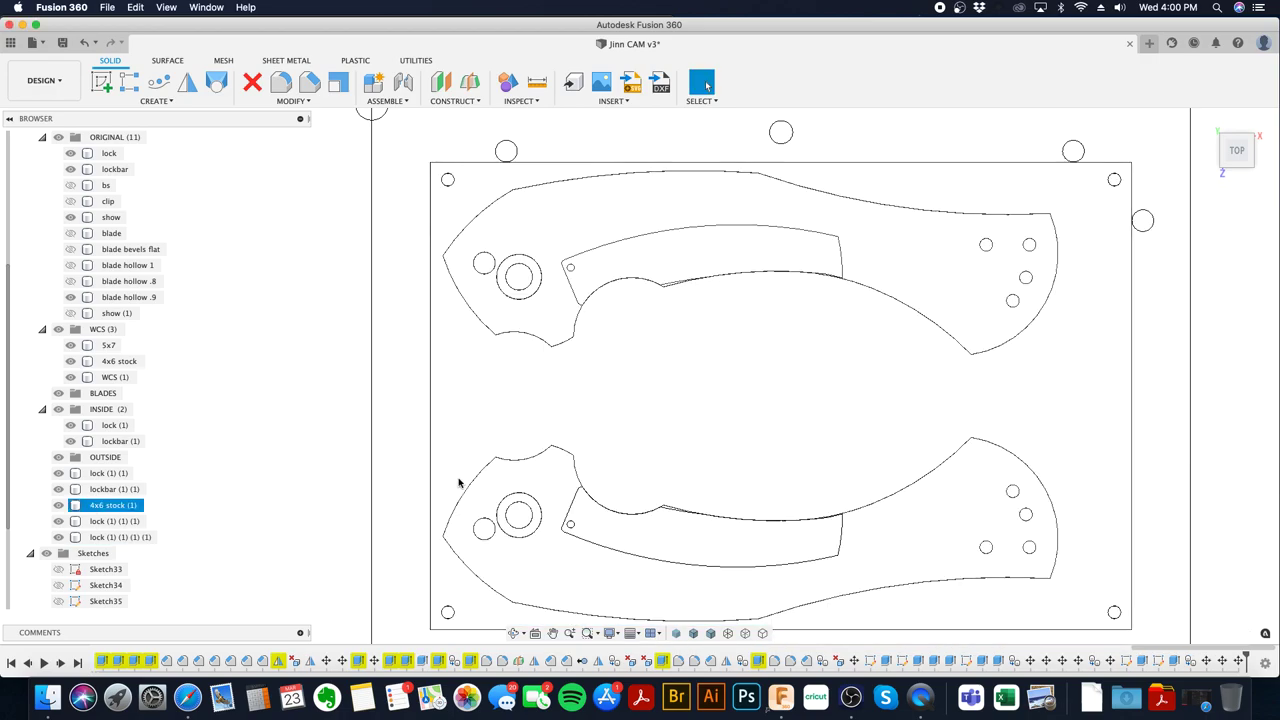
- Inspect the stock's bottom-left corner hole up close, then fit the whole stock and outlines (F6)
scroll(640, 483, "down", 1)
middle_click_drag(640, 483, 698, 411)
scroll(522, 543, "up", 6)
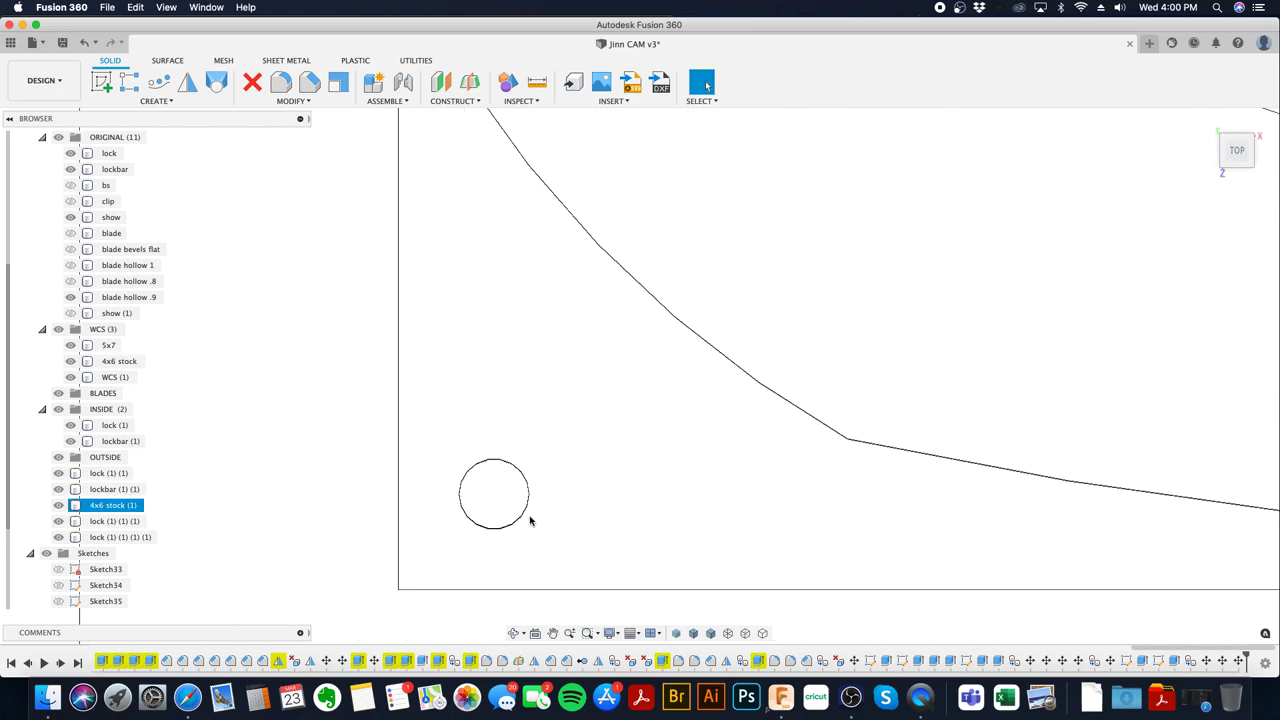
scroll(505, 485, "up", 5)
scroll(480, 445, "up", 5)
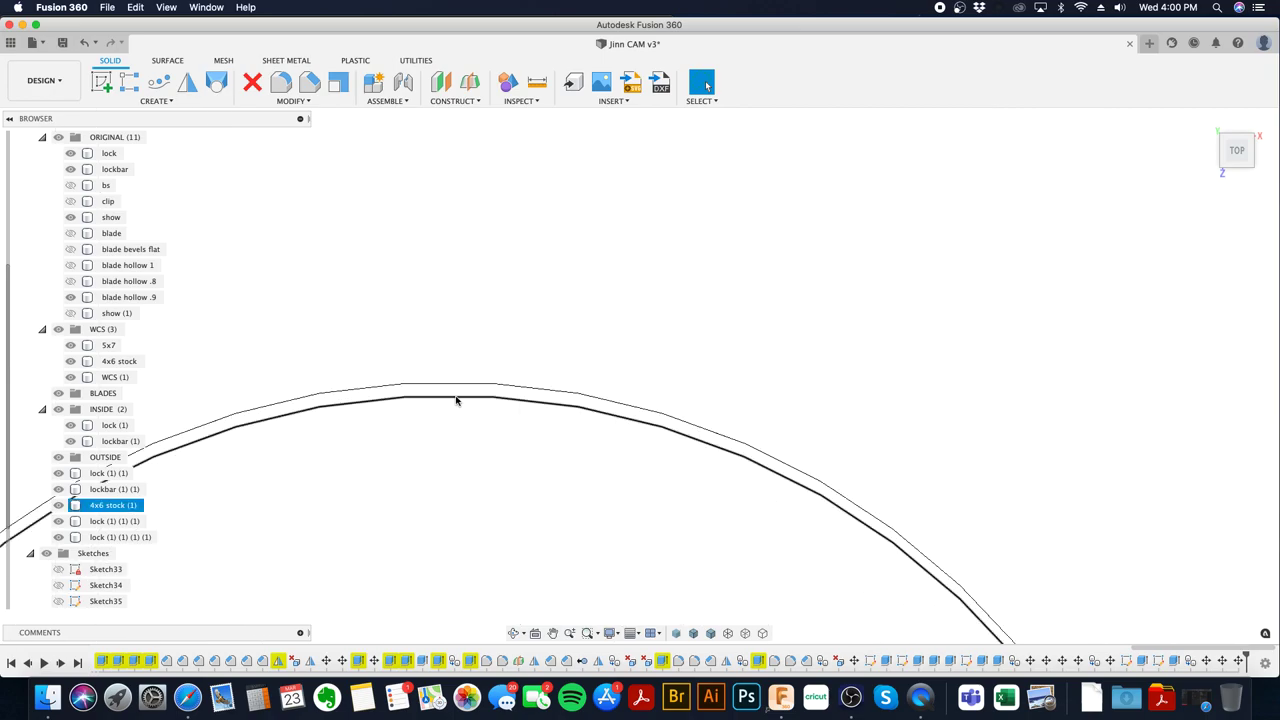
scroll(483, 458, "down", 10)
scroll(737, 467, "down", 10)
middle_click_drag(951, 420, 928, 400)
key("F6")
- Select 4x6 stock (1) and the two duplicate lock bodies for their context menu
key("Escape")
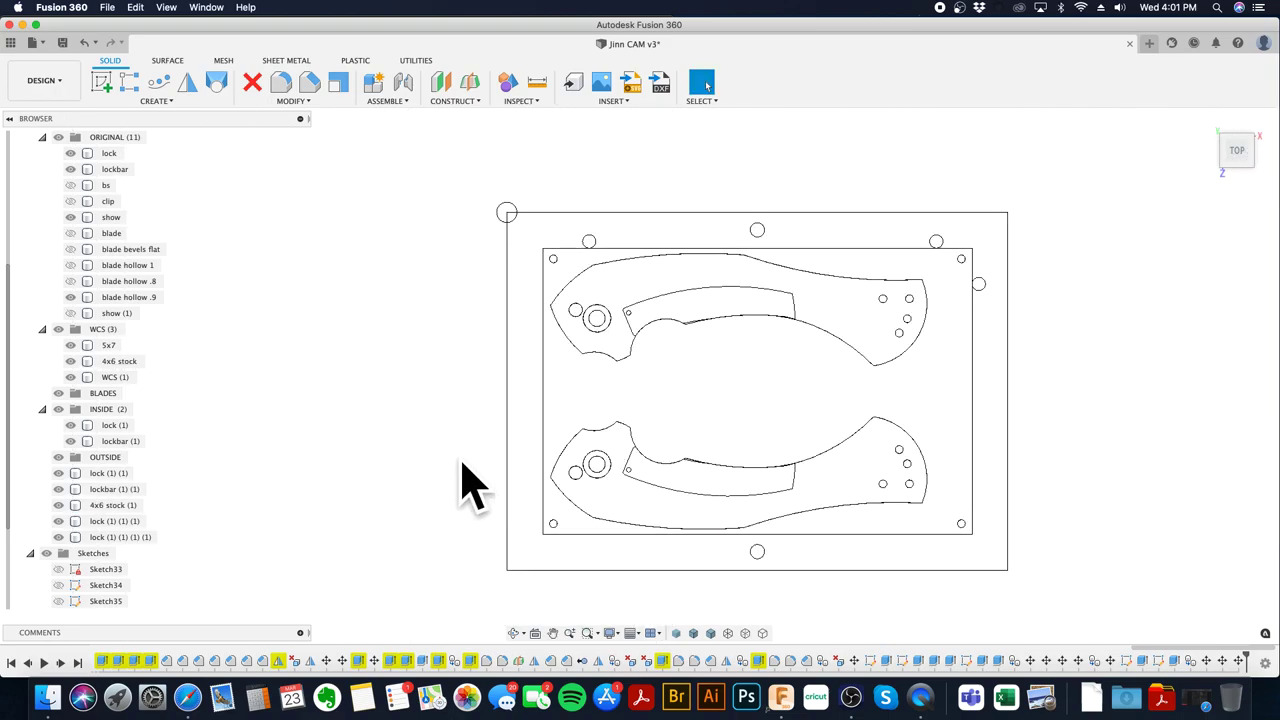
left_click(110, 505)
left_click(118, 537, "shift")
right_click(112, 537)
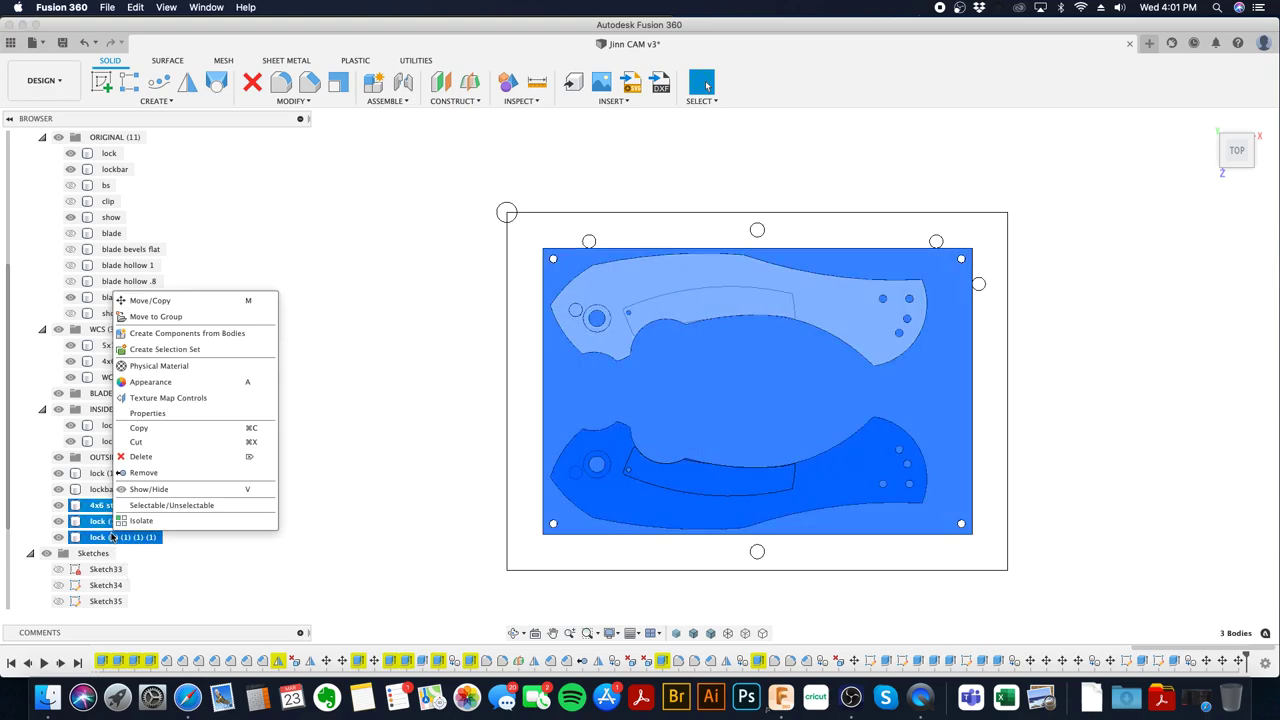
- Remove the three pasted bodies and switch to the Facebook Live dashboard in Safari
left_click(155, 474)
left_click(714, 430)
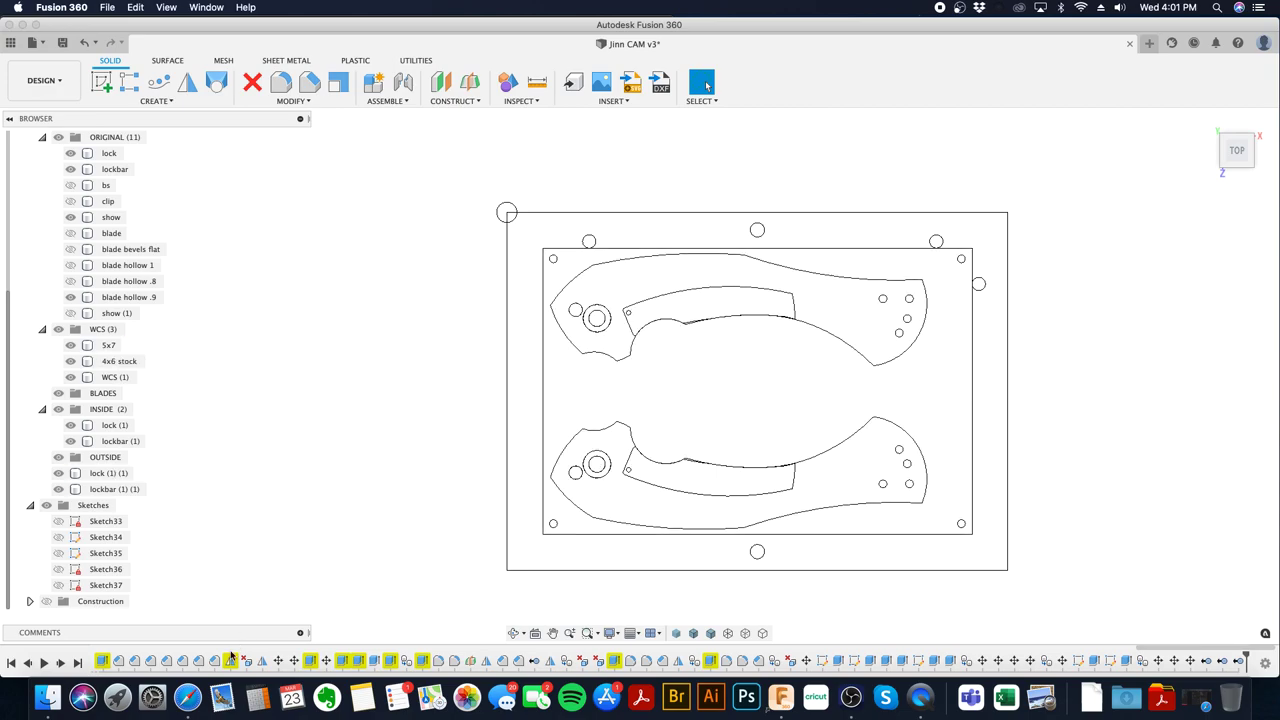
left_click(186, 698)
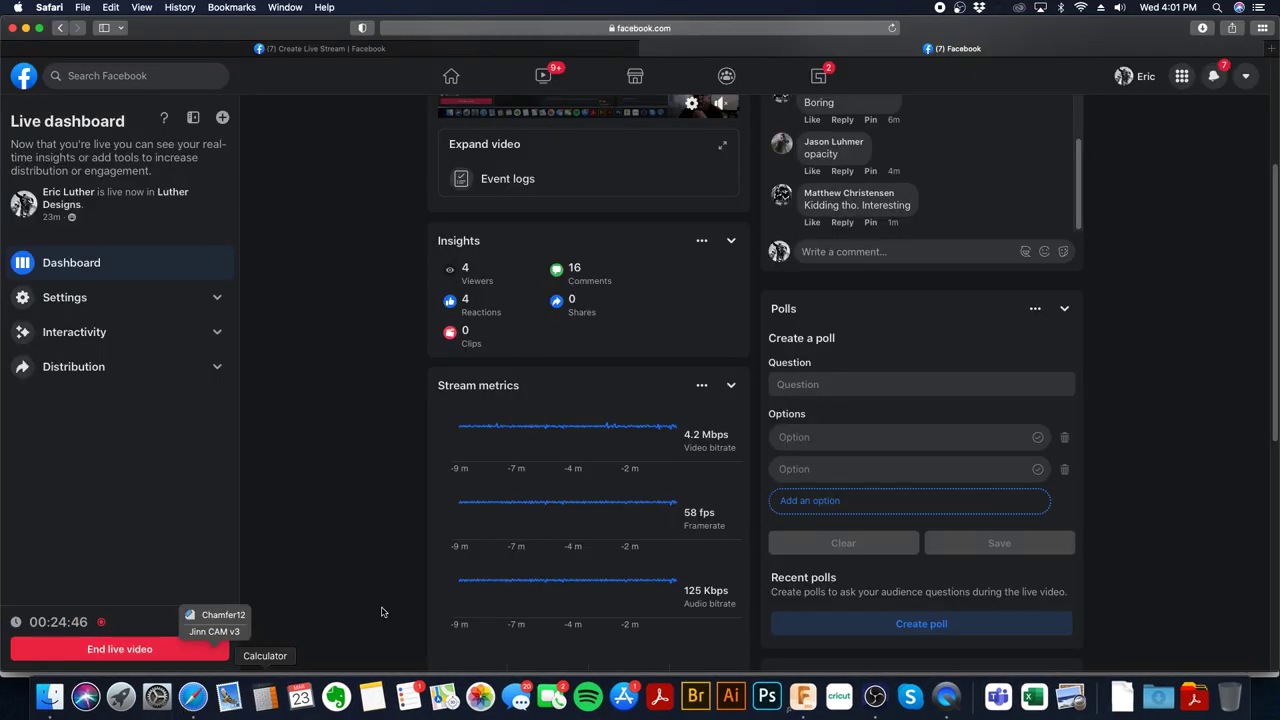
- Scroll through the Facebook Live dashboard's stats and comments
scroll(953, 214, "down", 1)
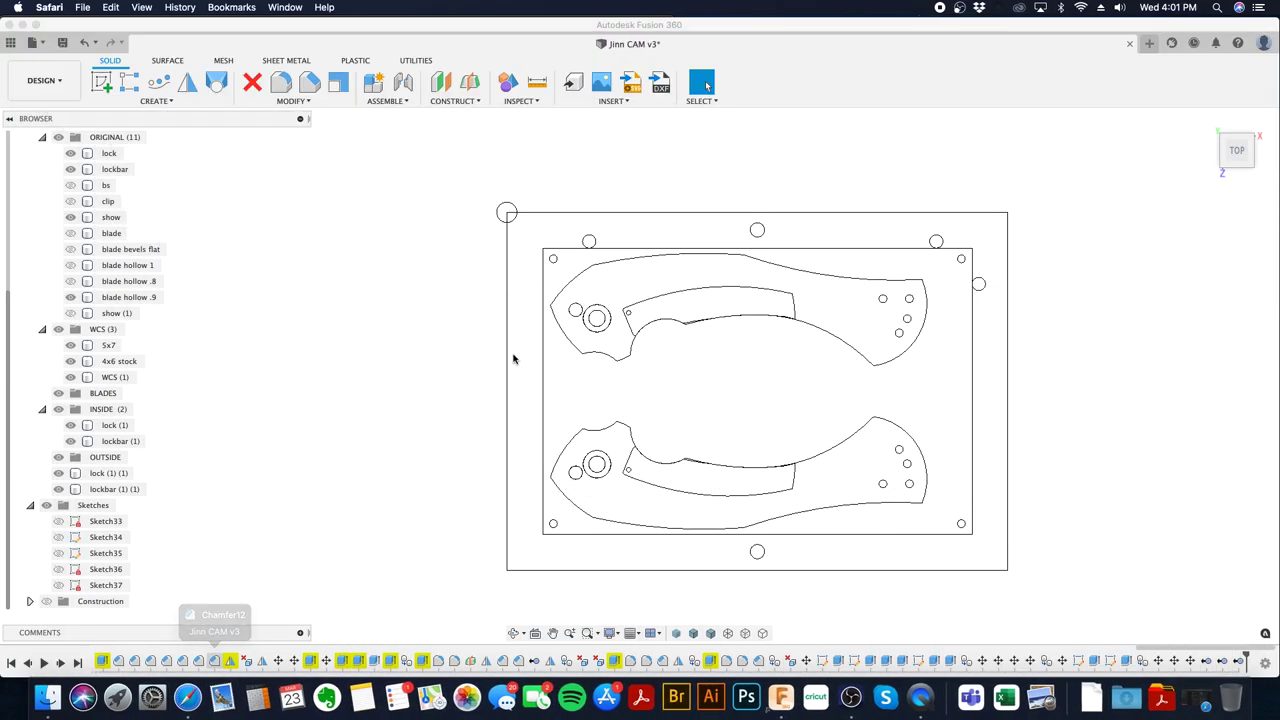
- Hide 4x6 stock and show the block shaded in a tilted 3D view
left_click(71, 361)
middle_click_drag(523, 526, 534, 509, "shift")
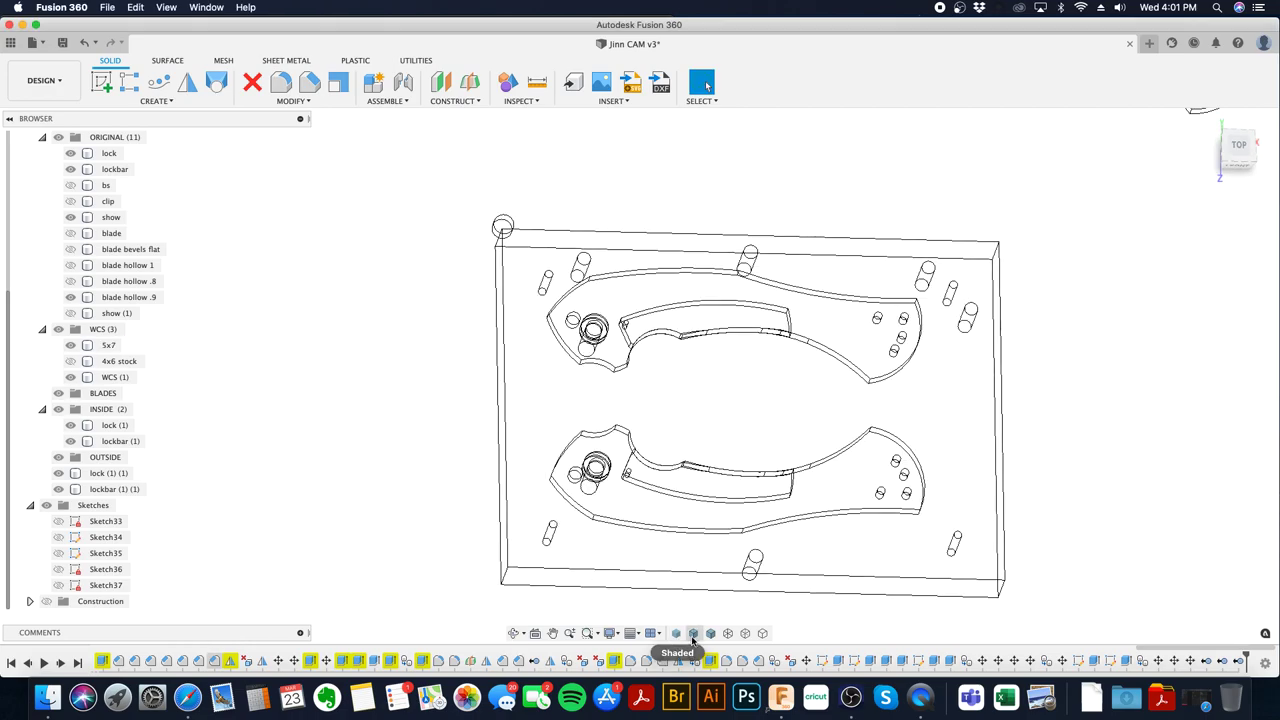
left_click(711, 633)
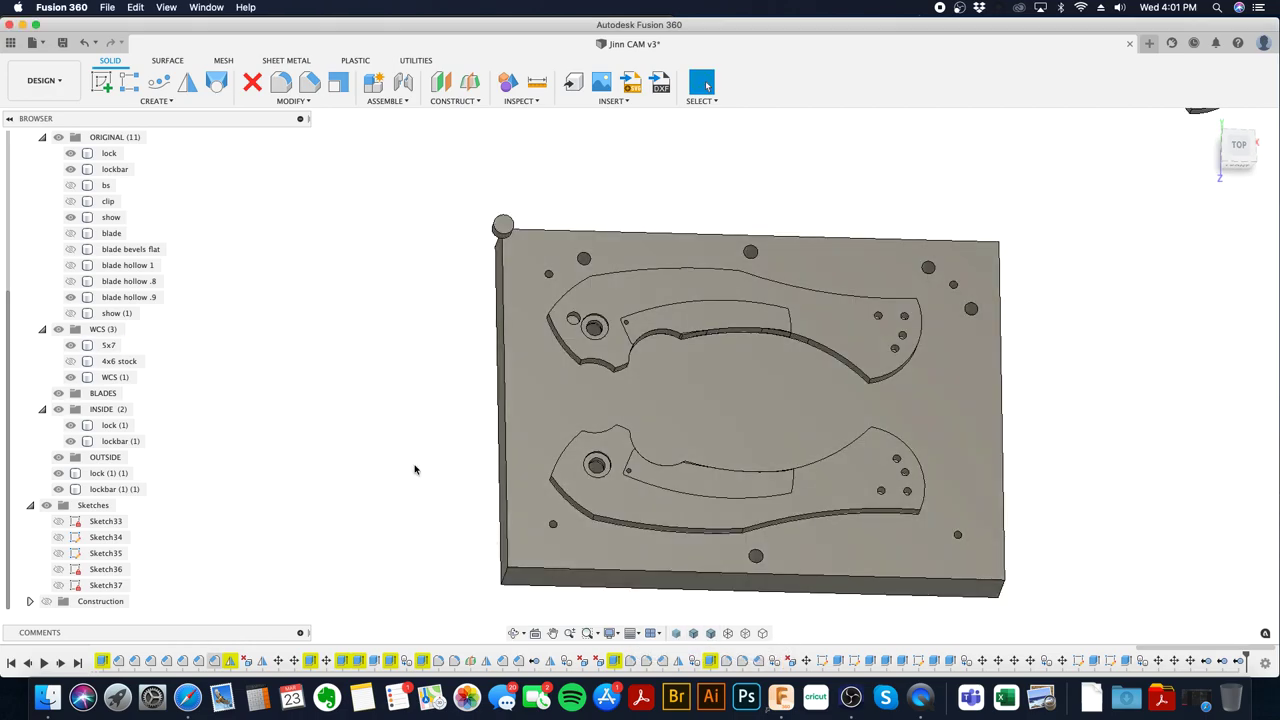
- Move lock (1) (1) and lockbar (1) (1) into the OUTSIDE folder
left_click(103, 476)
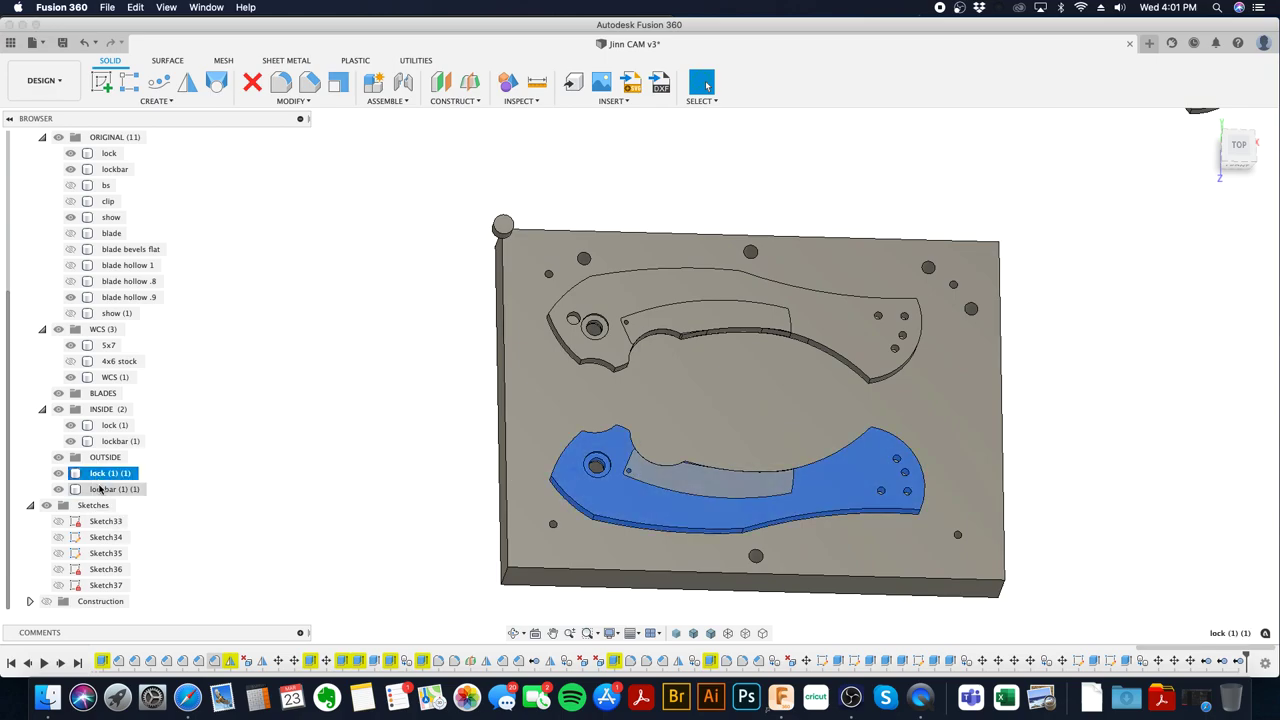
left_click(100, 488, "shift")
mouse_move(100, 472)
left_mouse_down()
mouse_move(97, 442)
mouse_move(104, 457)
left_mouse_up()
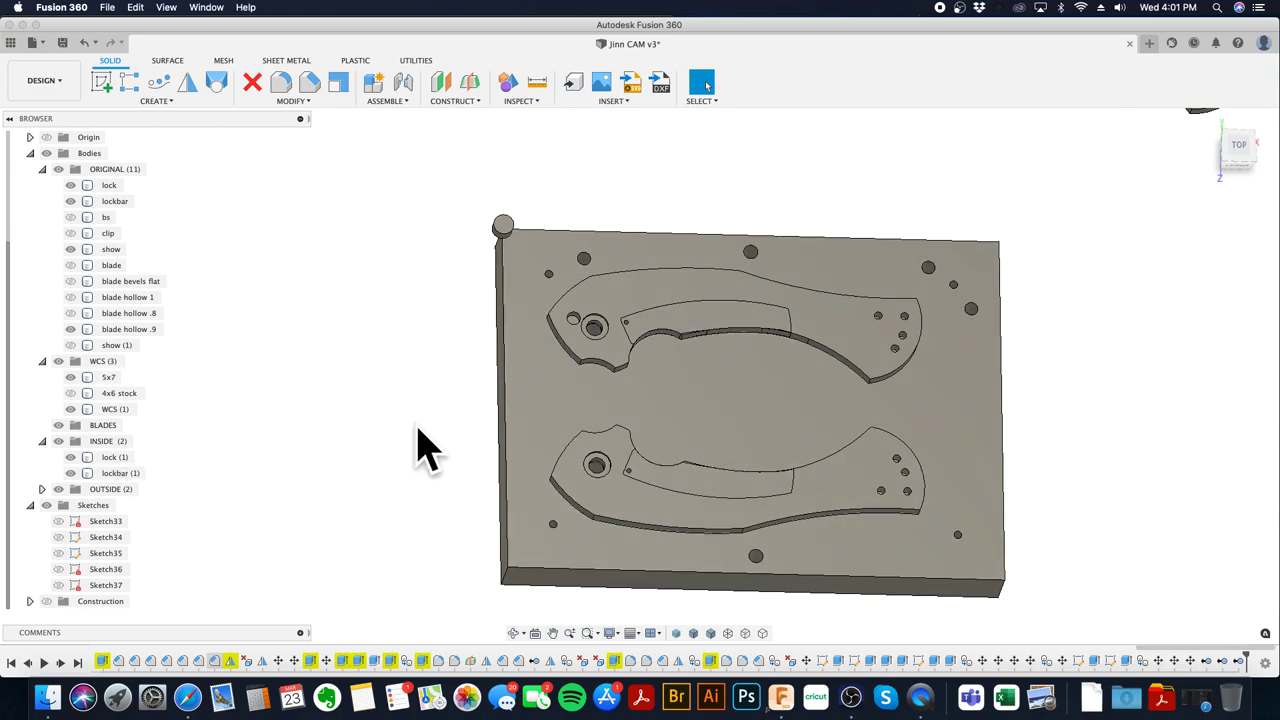
scroll(415, 428, "down", 3)
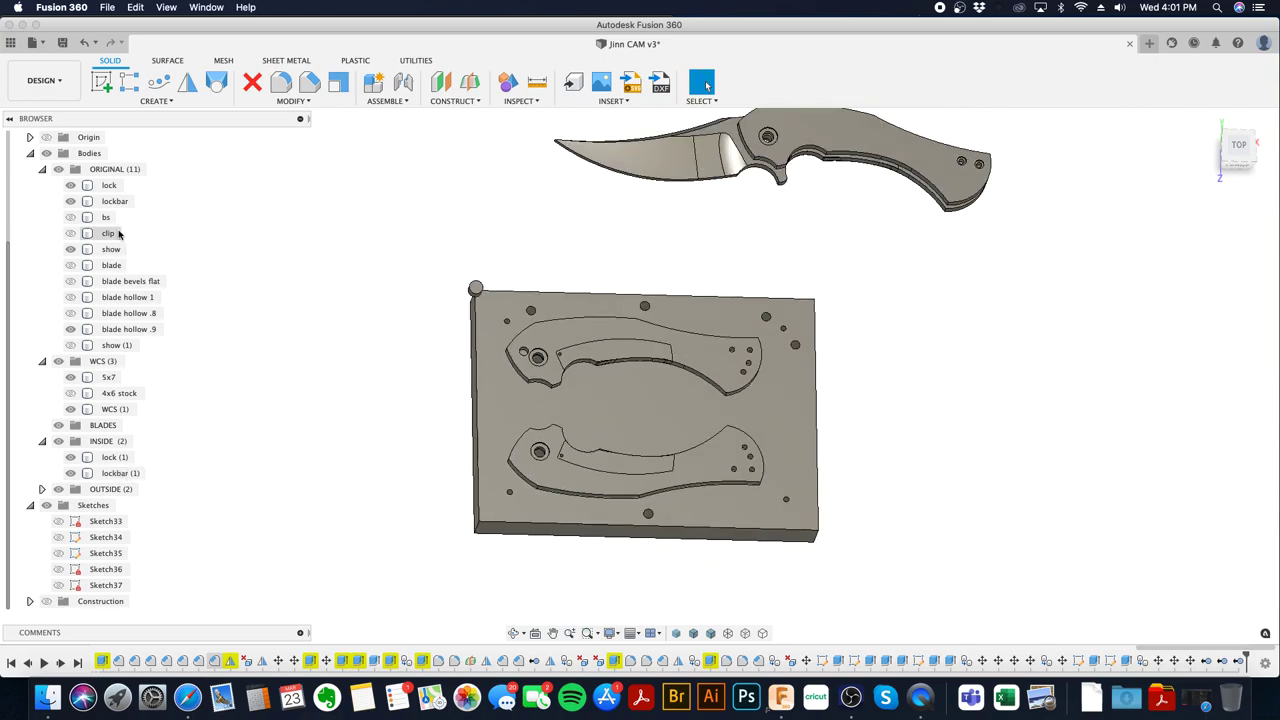
left_click(110, 250)
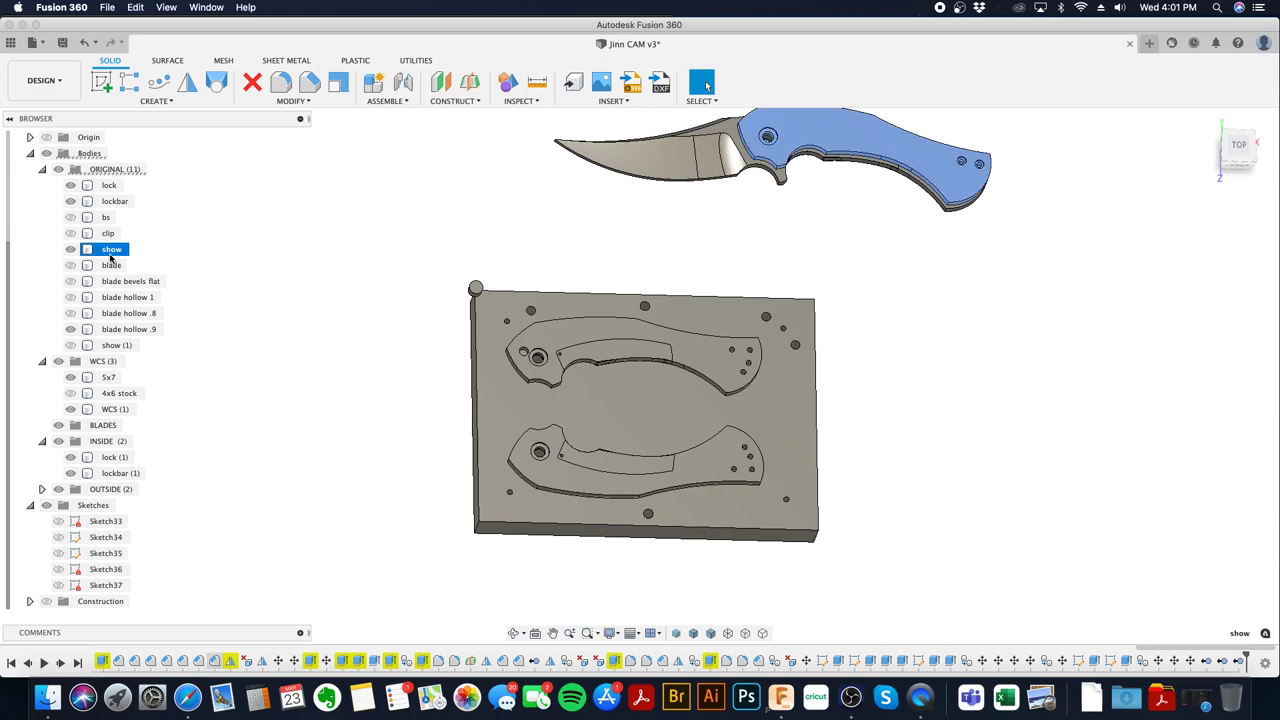
- Copy and paste the show handle body and drag the copy toward the block
key("ctrl+c")
key("ctrl+v")
middle_click_drag(900, 250, 898, 294)
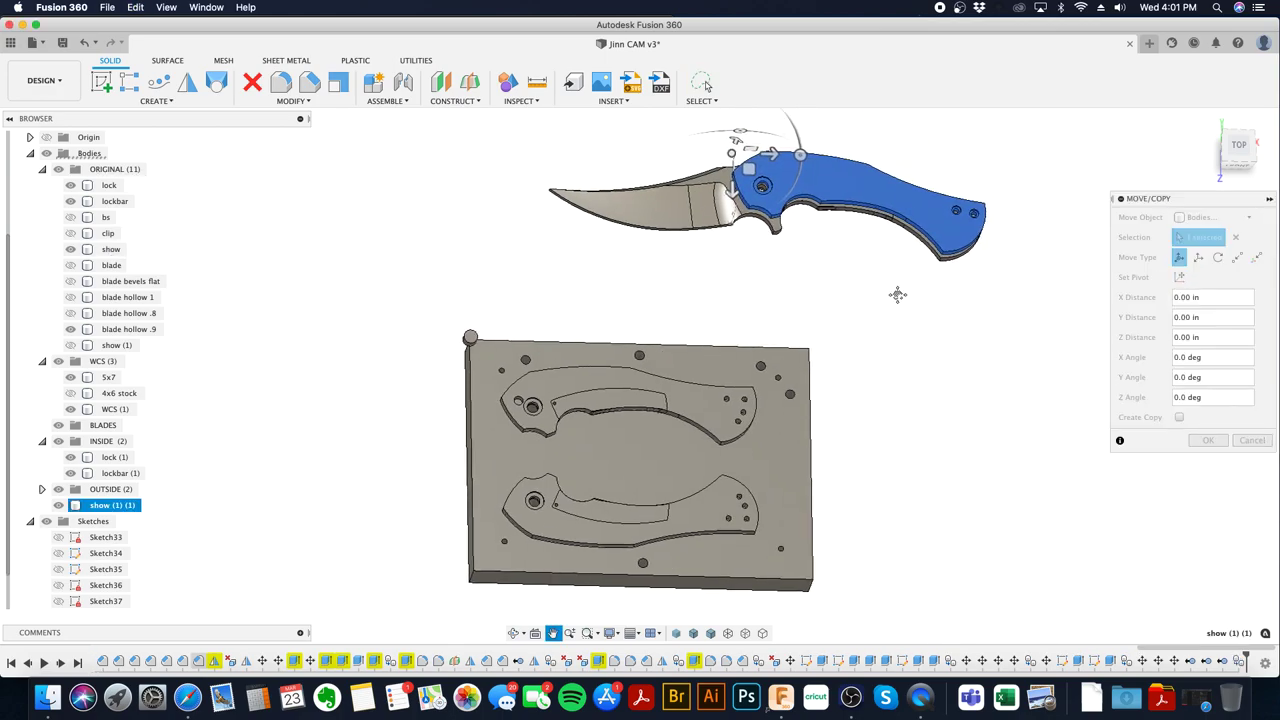
left_click_drag(749, 168, 567, 231)
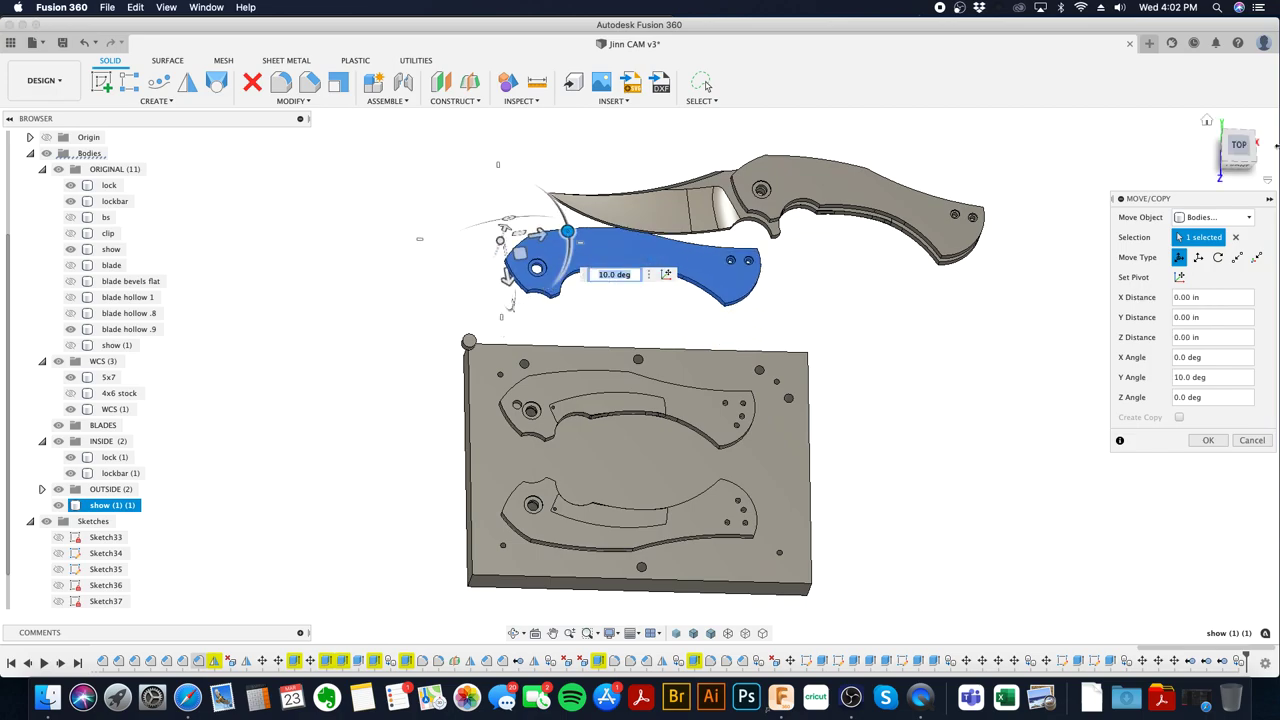
left_click(1237, 150)
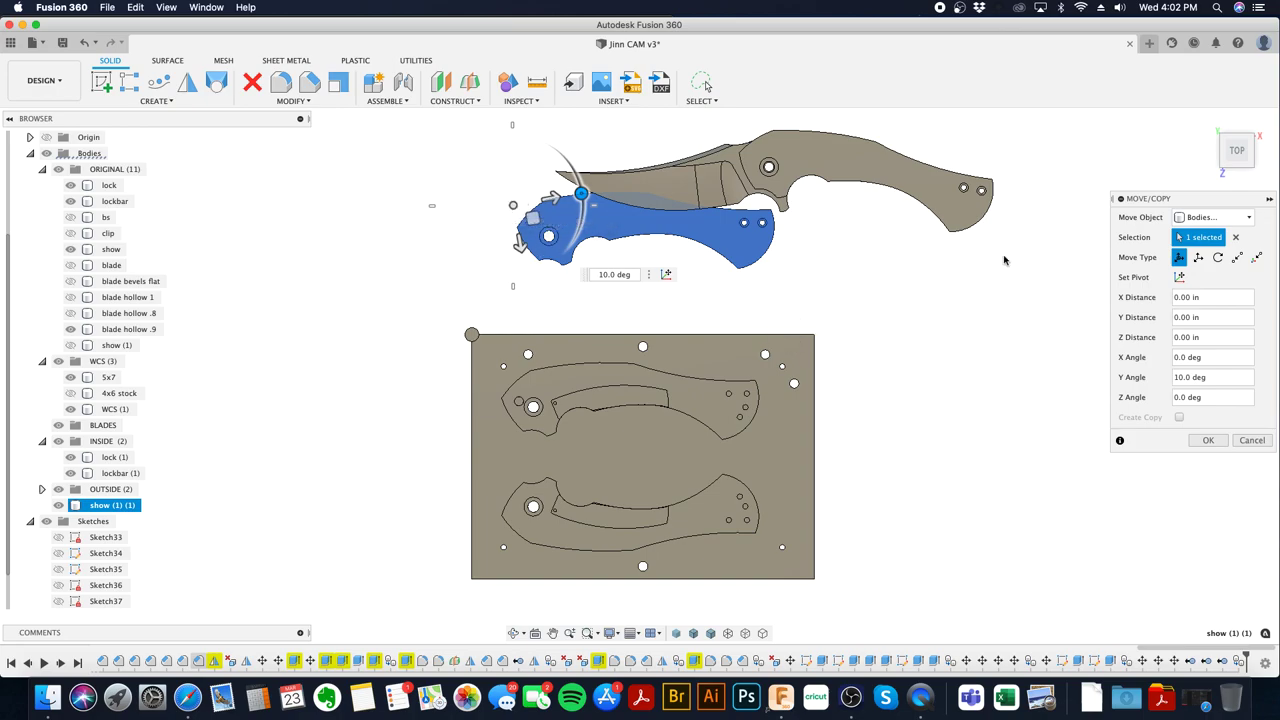
- Snap the handle copy's tip onto the upper pocket's tip point-to-point and confirm
left_click(1237, 257)
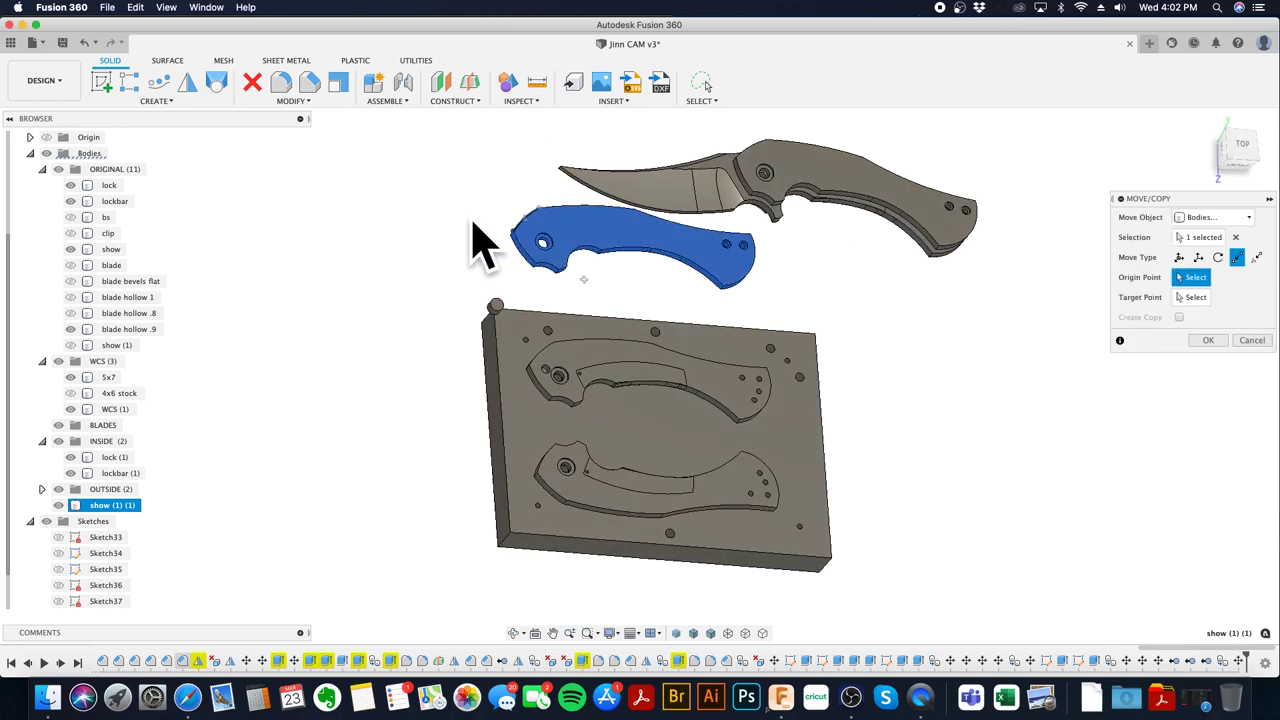
left_click(510, 237)
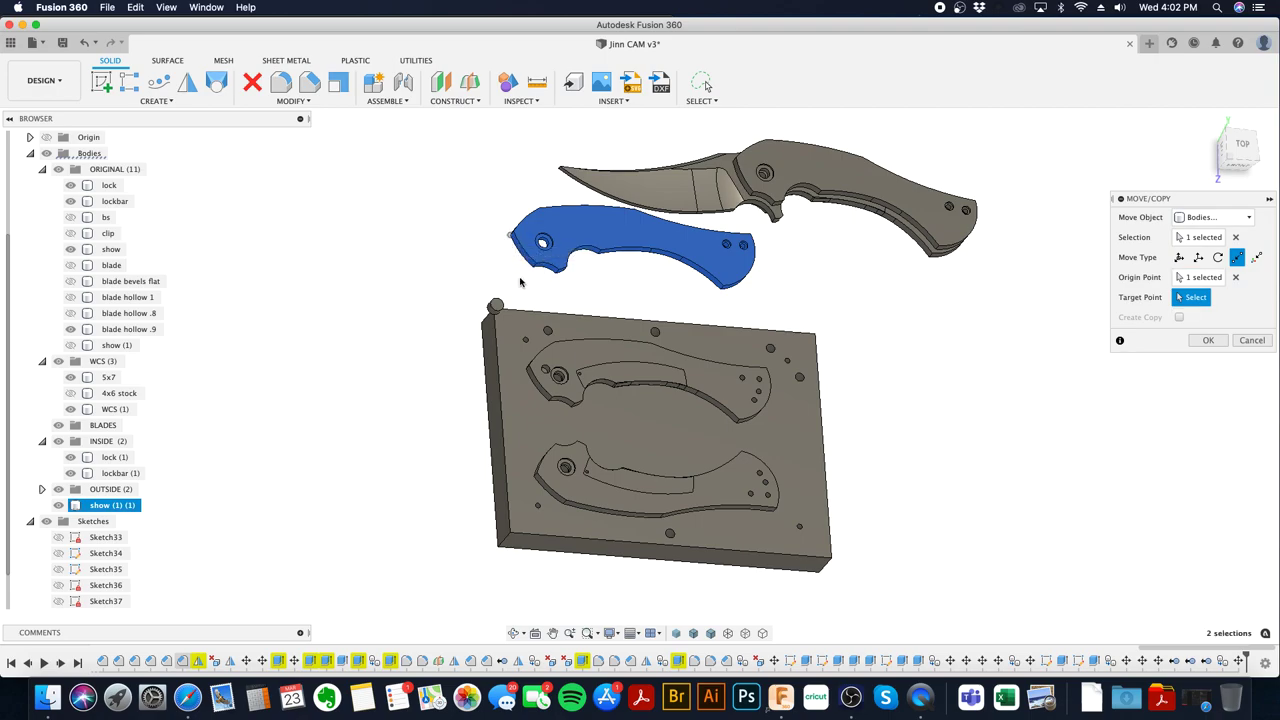
left_click(527, 373)
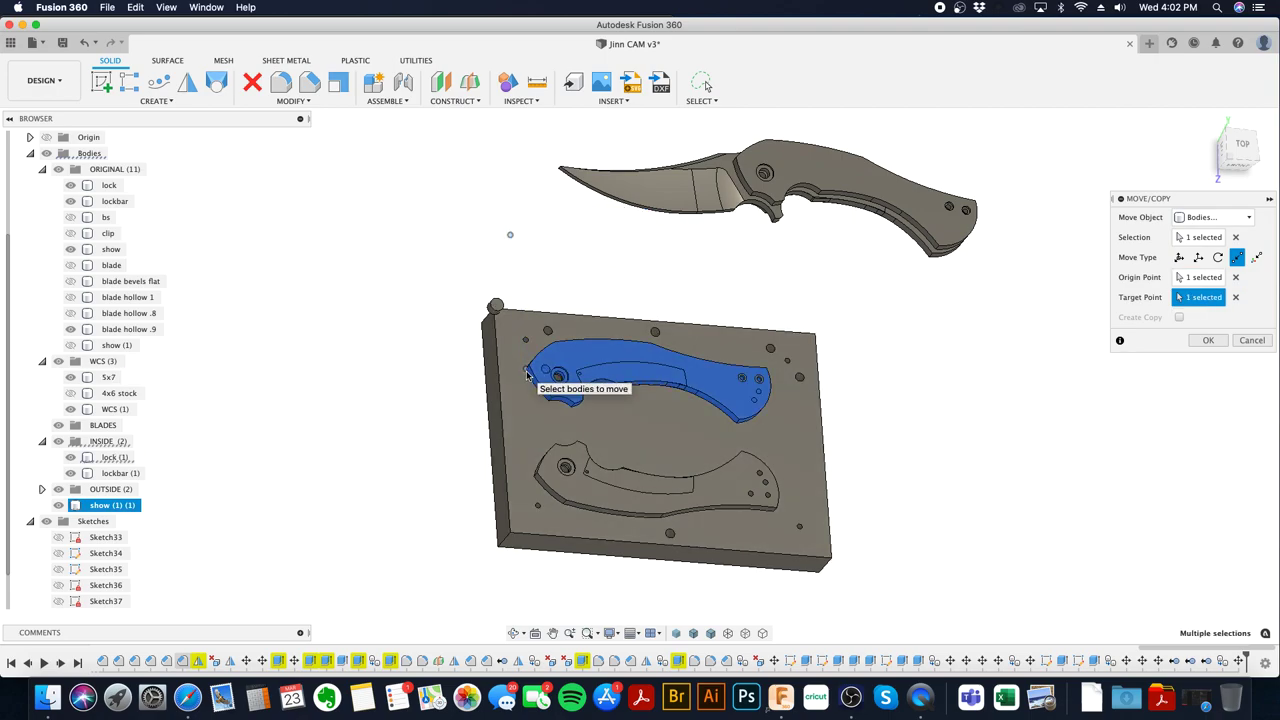
left_click(1240, 147)
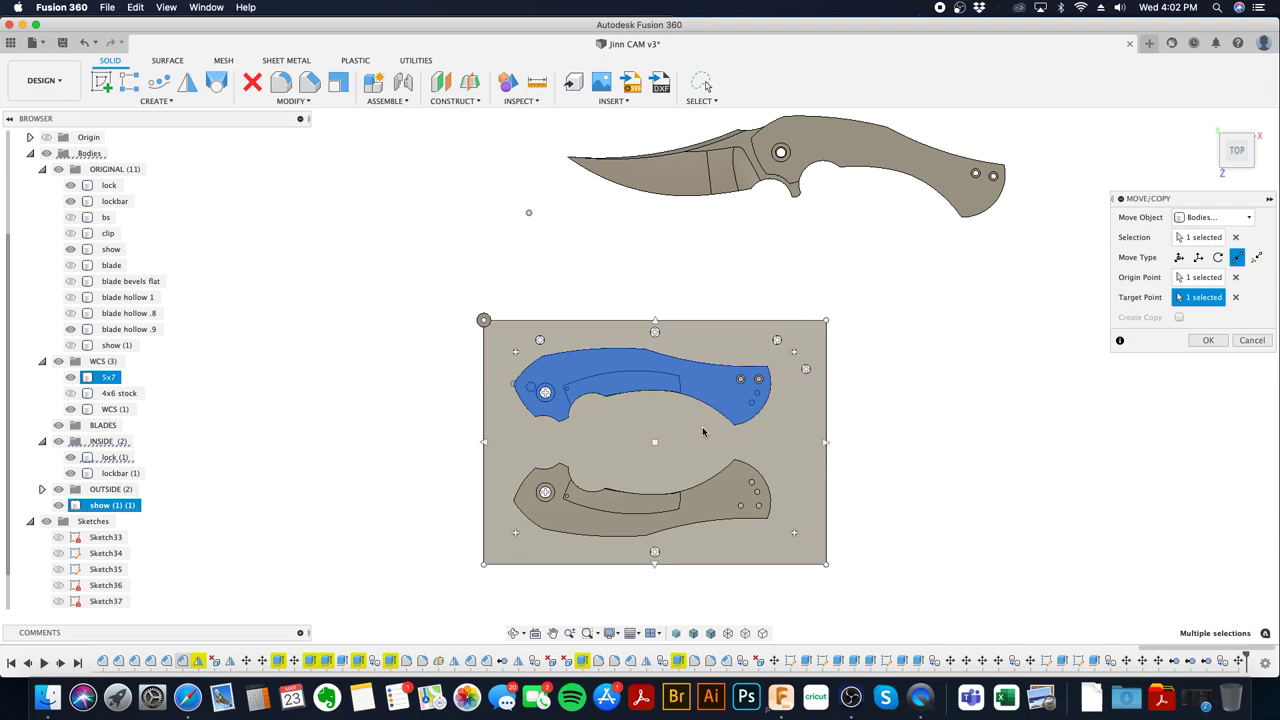
scroll(759, 428, "up", 5)
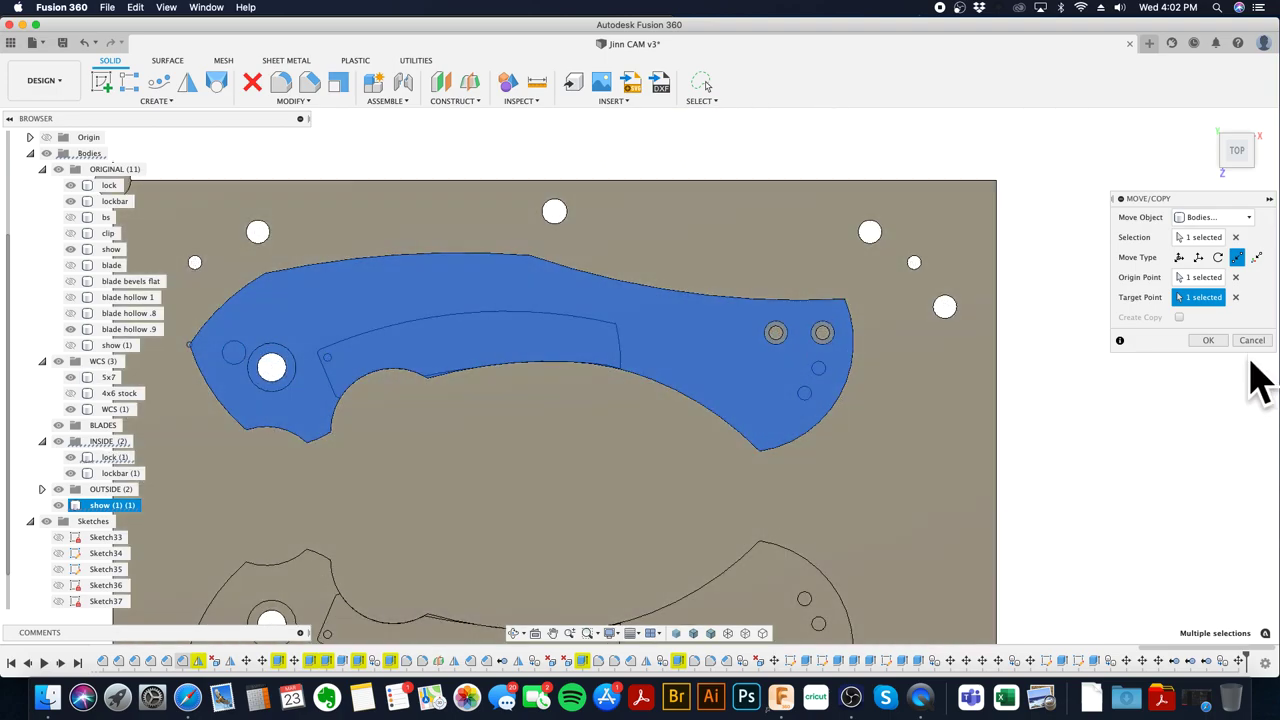
left_click(1210, 341)
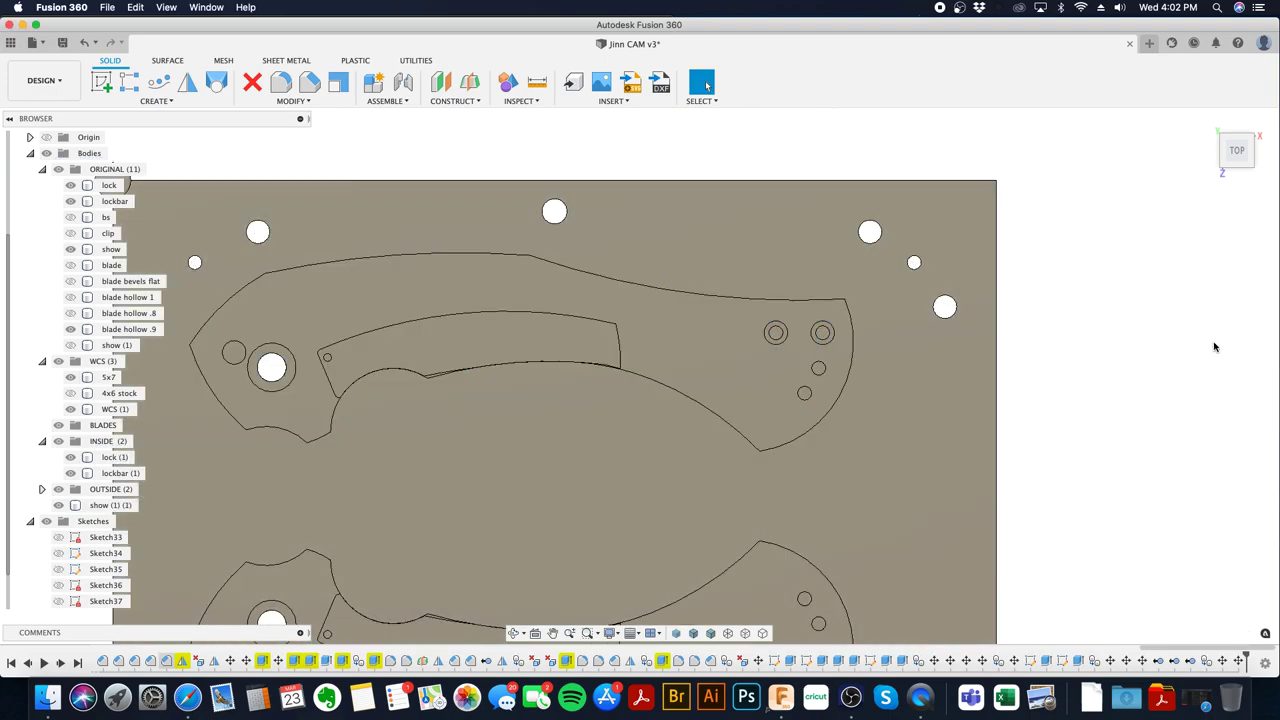
scroll(659, 425, "down", 3)
scroll(680, 380, "down", 3)
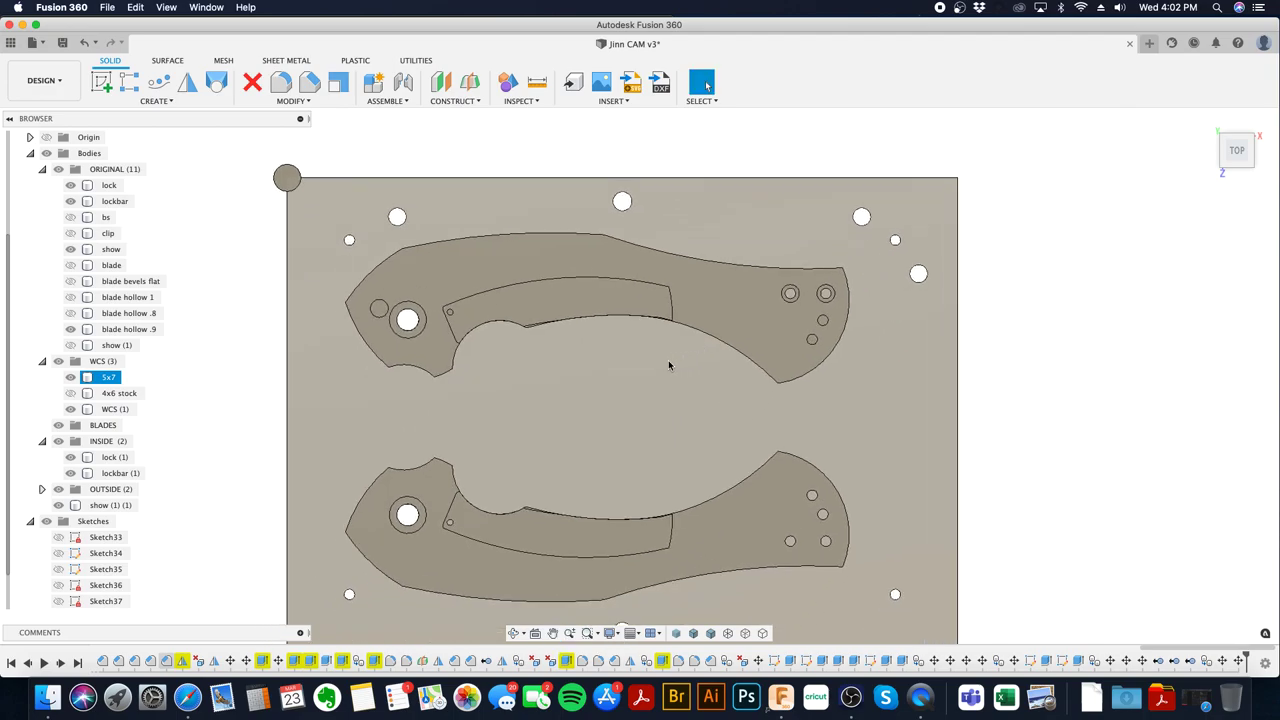
left_click(130, 346)
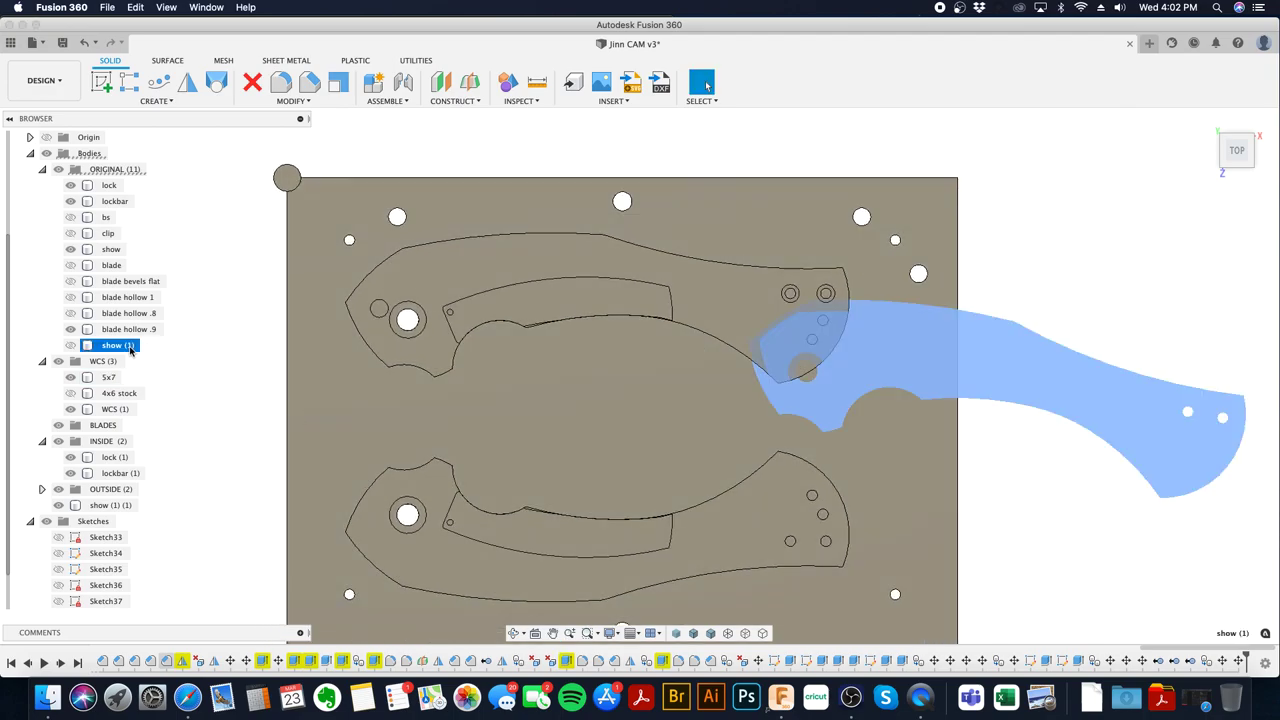
- Move the show (1) handle copy, rotating it -5° and shifting it along Y
left_click(108, 377, "super")
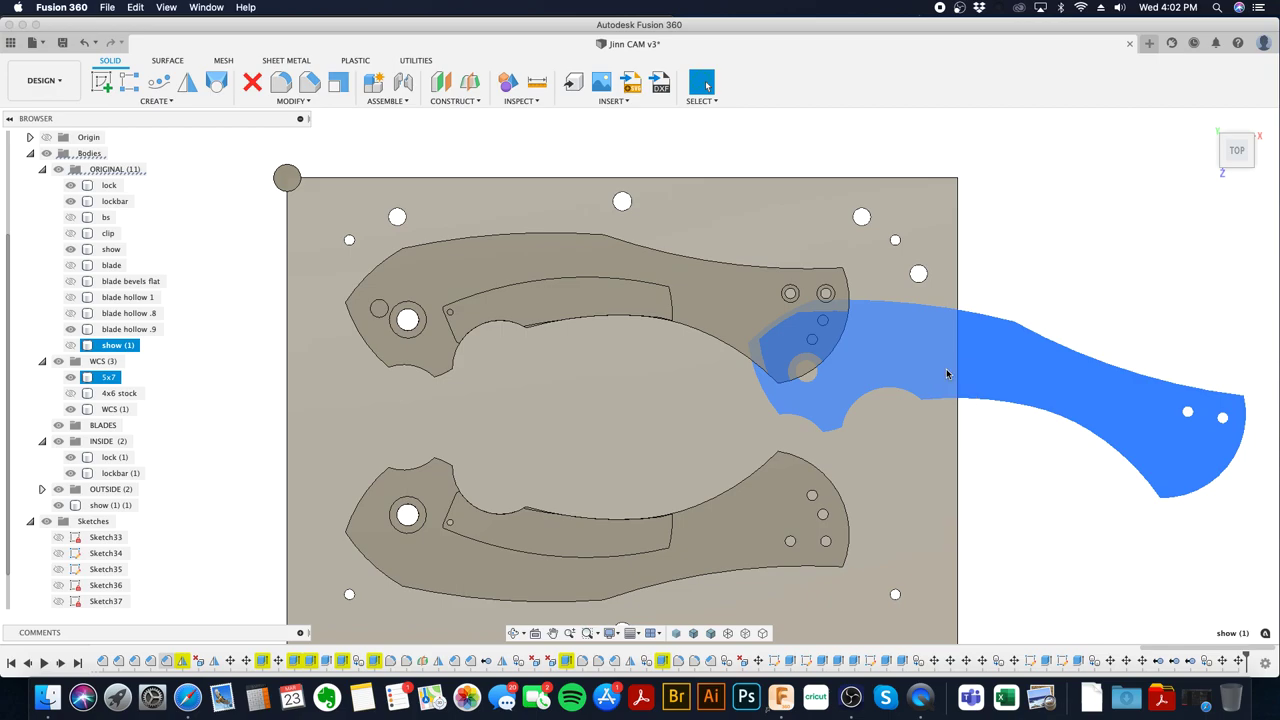
key("m")
left_click(947, 374)
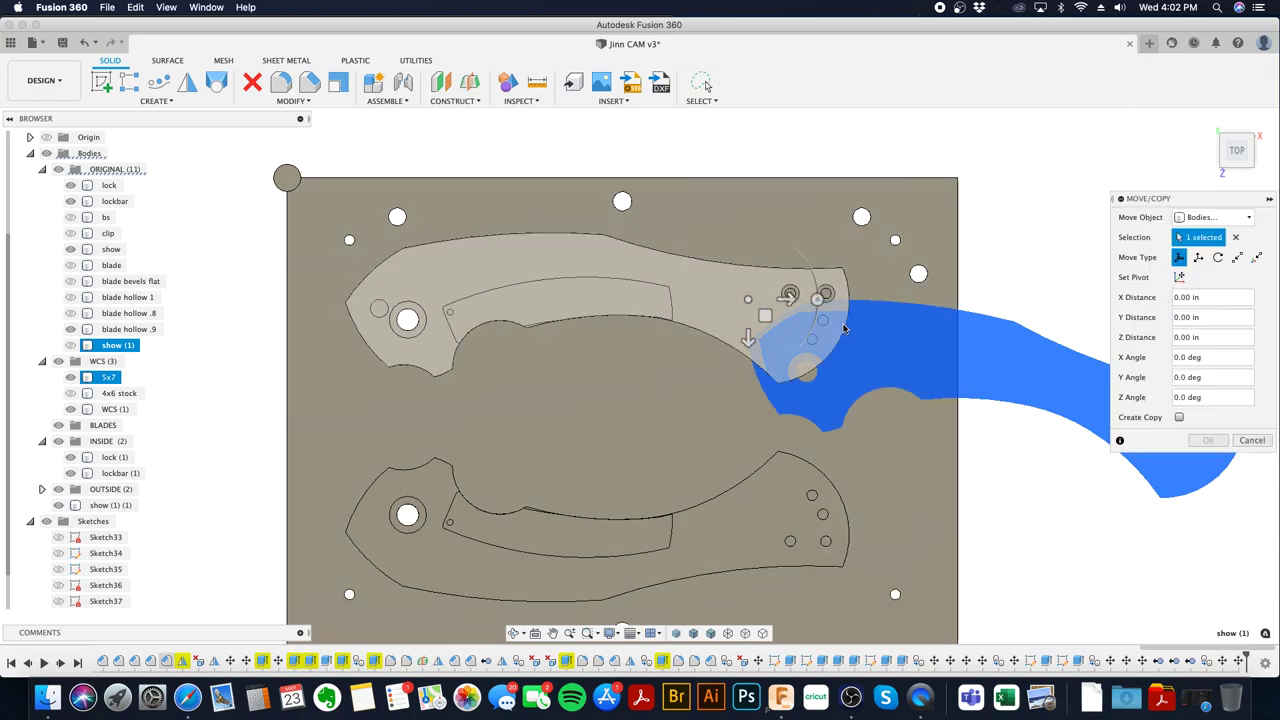
left_click_drag(818, 299, 817, 305)
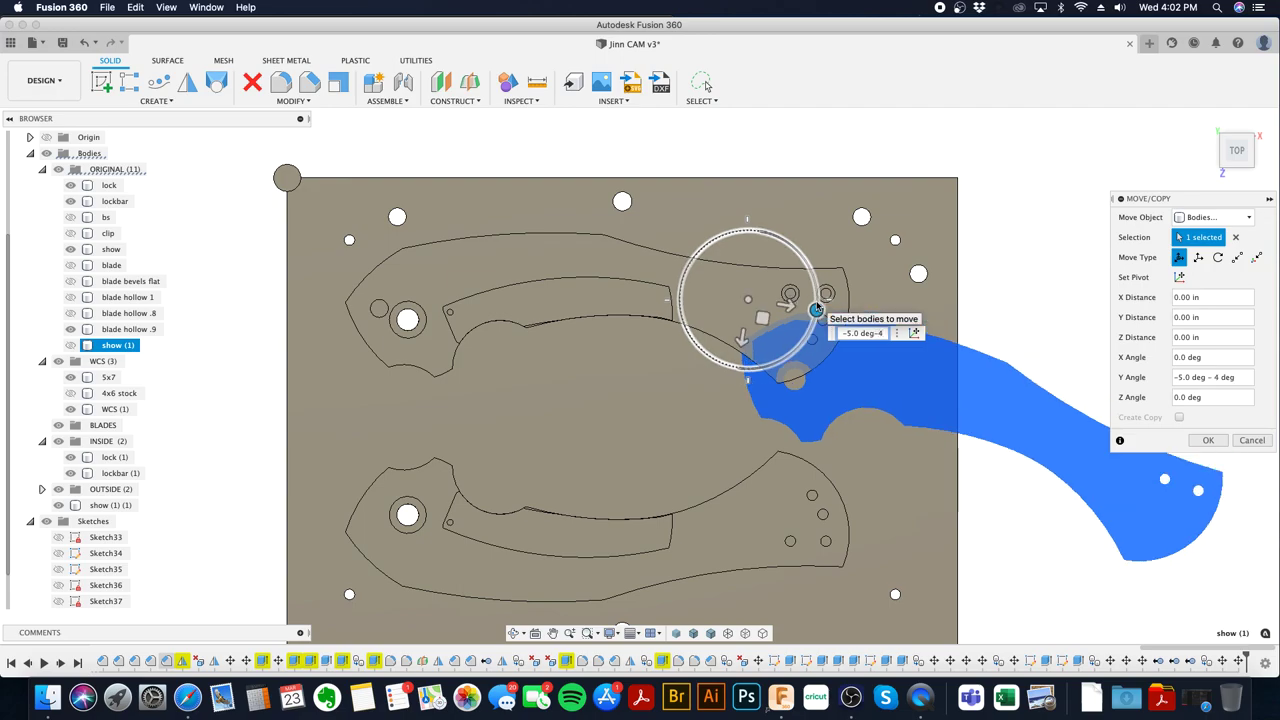
middle_click_drag(817, 310, 766, 286, "shift")
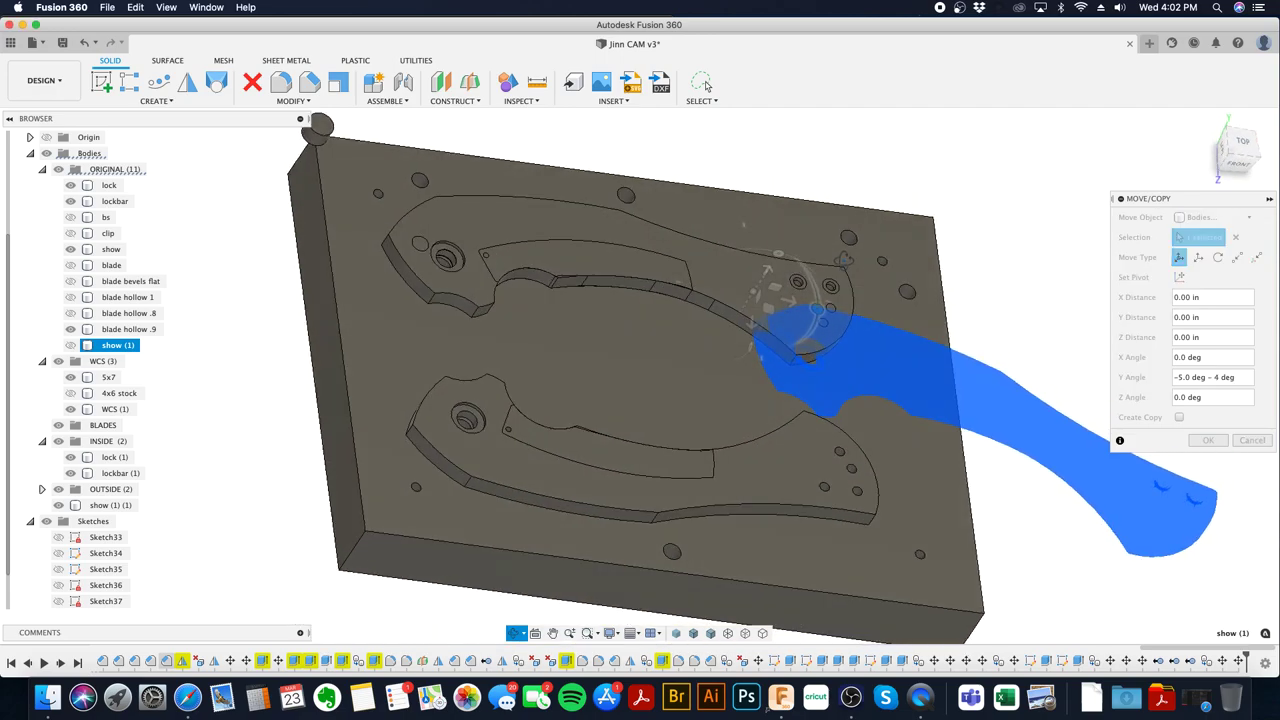
left_click_drag(757, 275, 1077, 211)
- Snap a handle corner onto the pocket corner point-to-point
left_click(1237, 257)
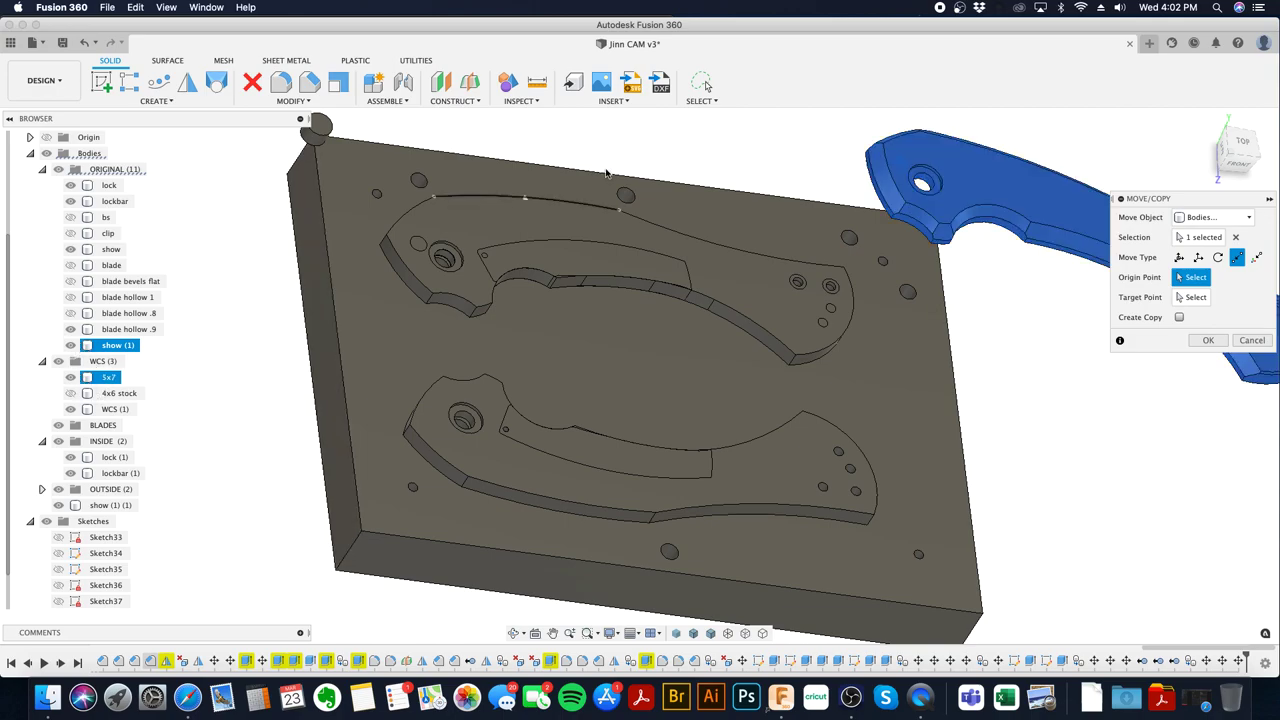
left_click(865, 155)
left_click(380, 243)
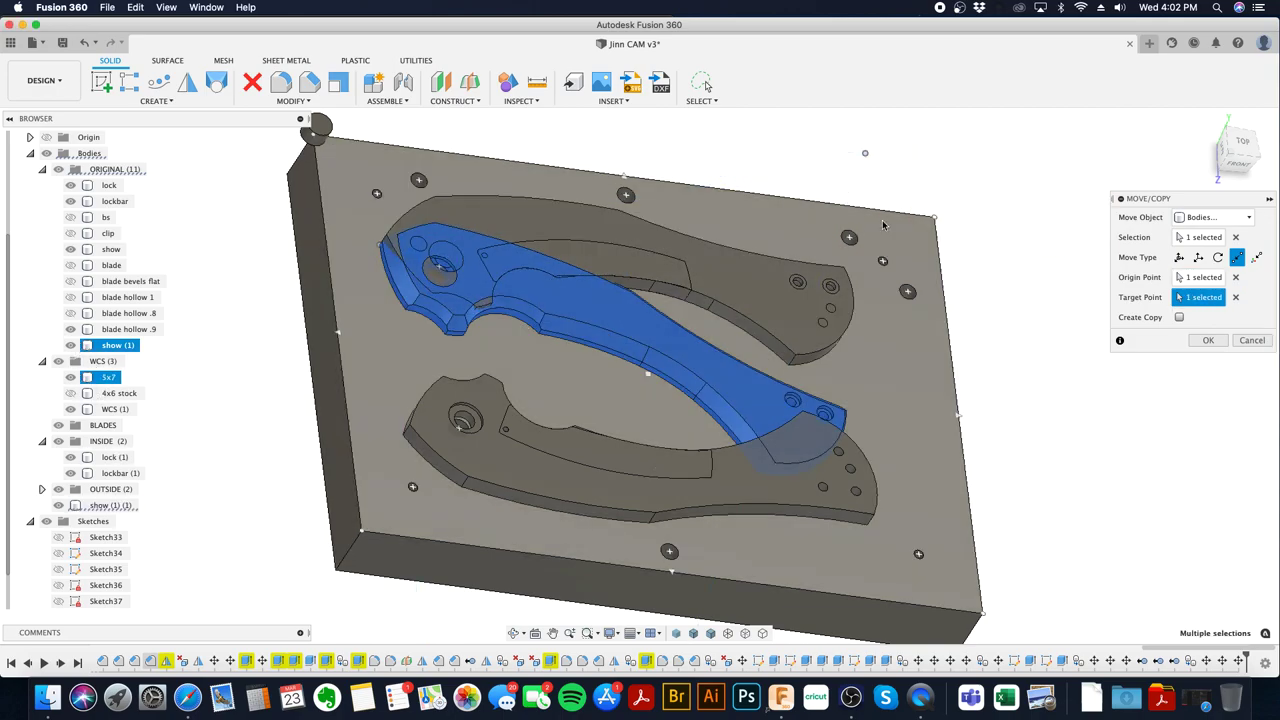
middle_click_drag(883, 224, 908, 268, "shift")
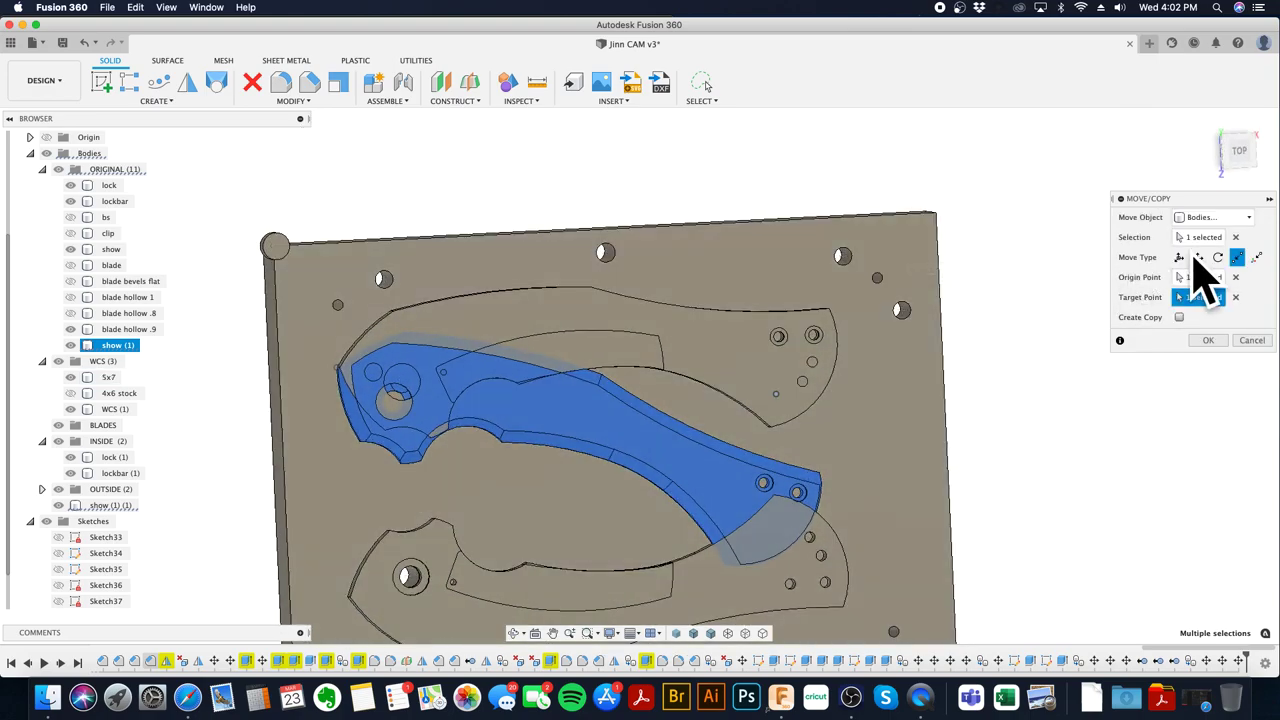
- In Free Move, set the pivot at the handle tip and rotate about -20° around Z
left_click(1179, 257)
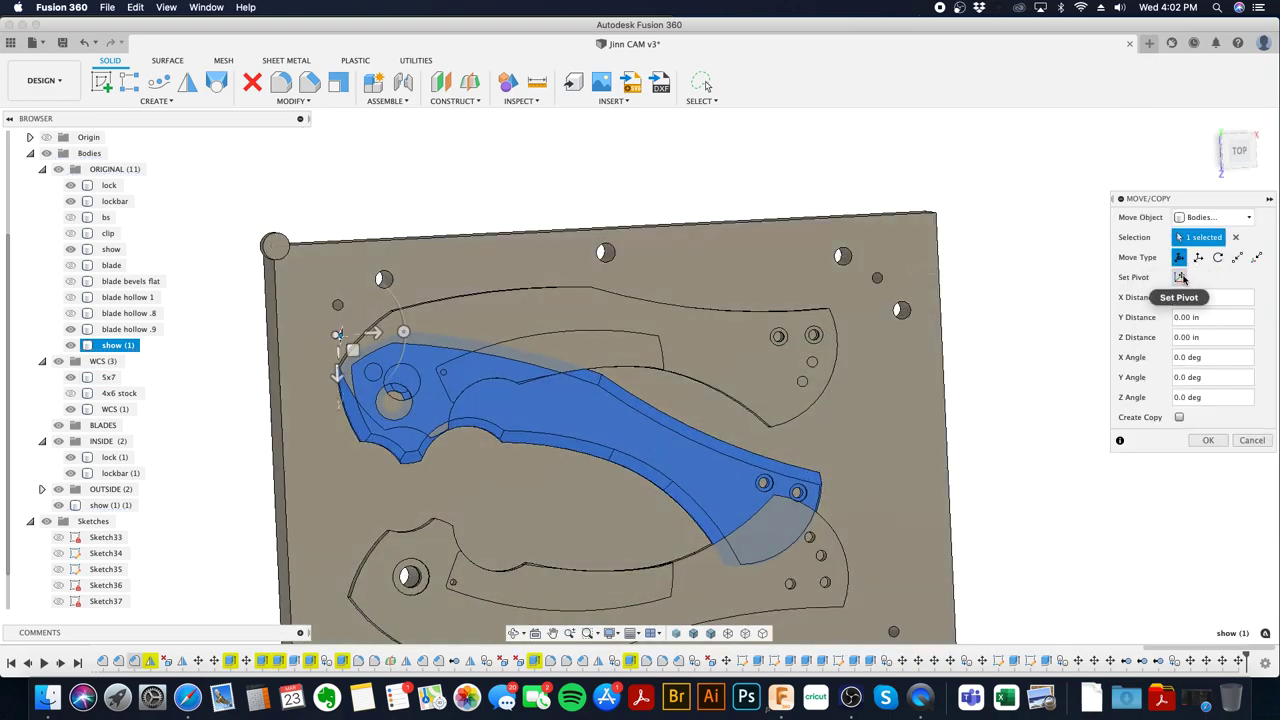
left_click(1180, 277)
middle_click_drag(336, 375, 349, 369, "shift")
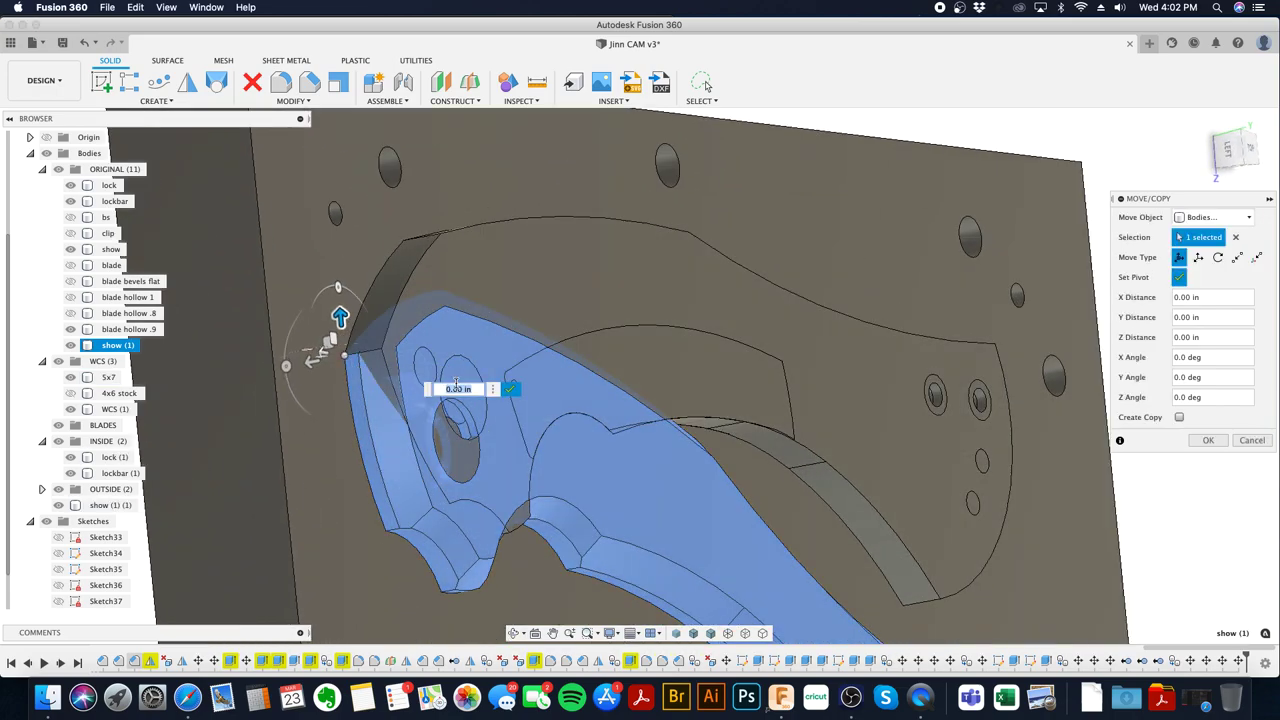
left_click(508, 390)
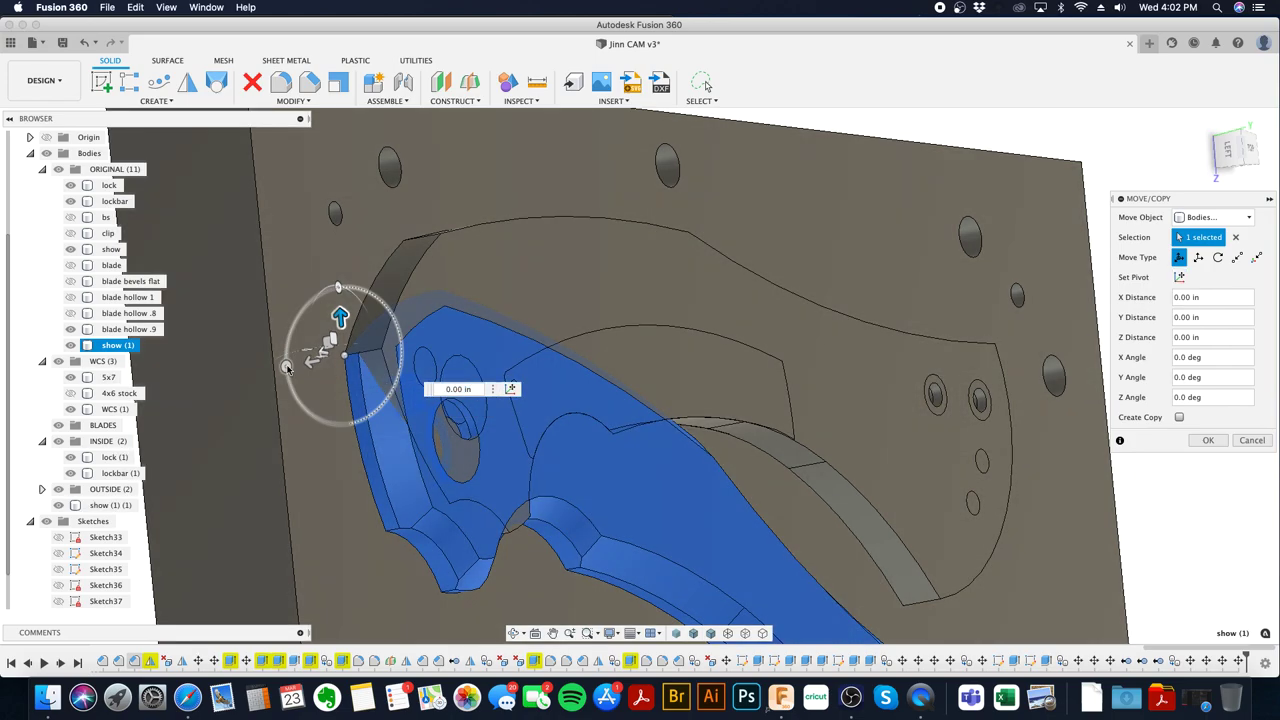
middle_click_drag(287, 366, 493, 343, "shift")
left_click_drag(408, 269, 384, 270)
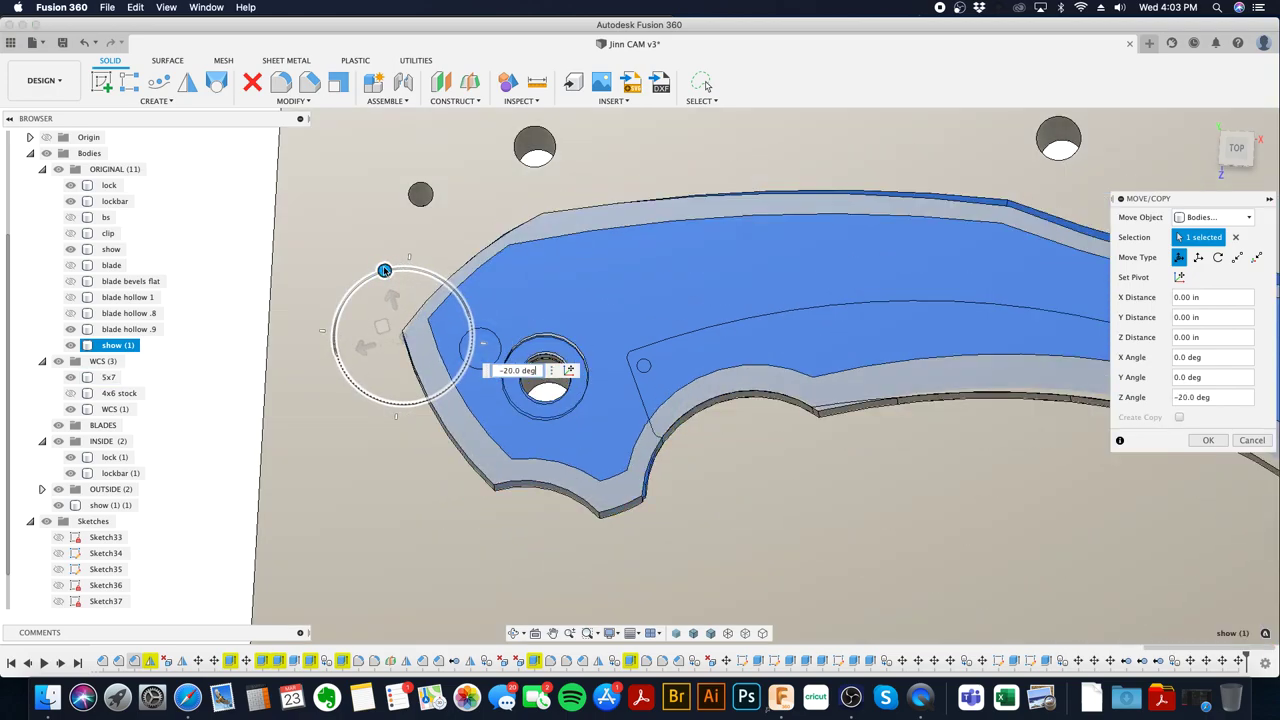
middle_click_drag(1002, 451, 449, 414)
scroll(886, 349, "up", 3)
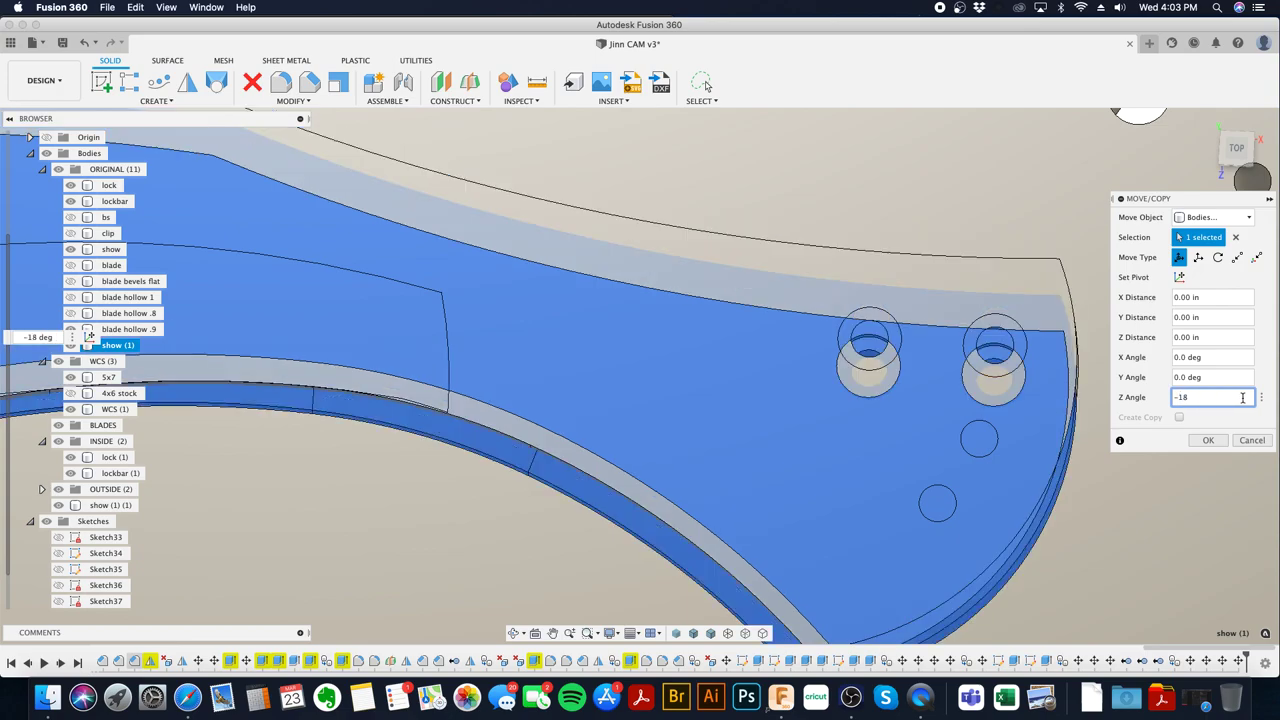
- Try Z angles of -19° and -19.1°, comparing pin-hole alignment from the top view
type("9")
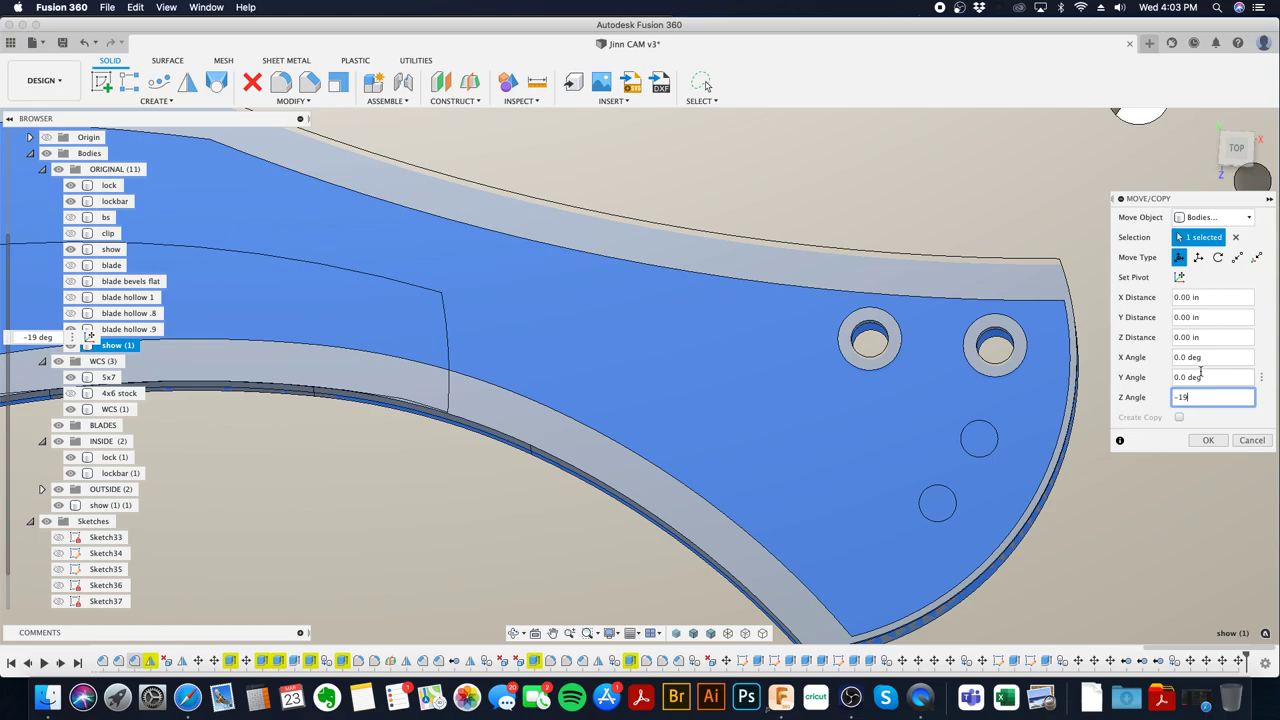
scroll(1040, 260, "up", 3)
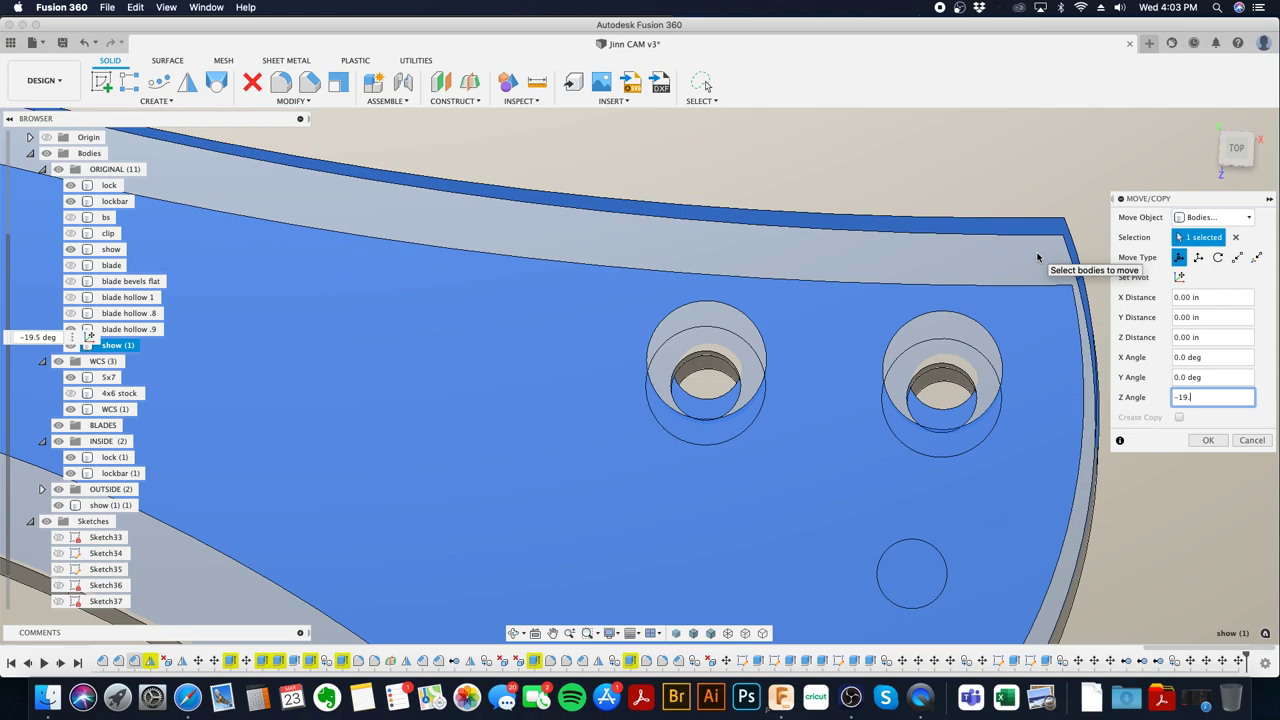
type("1")
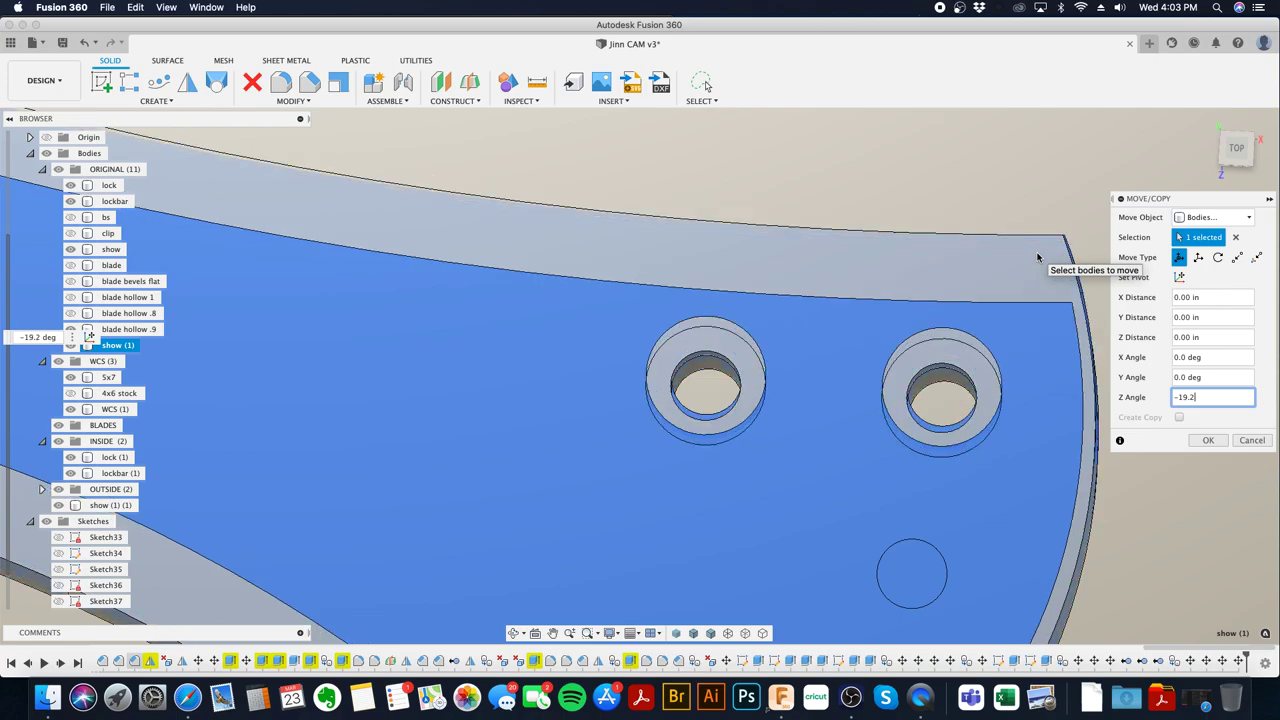
scroll(1037, 257, "up", 10)
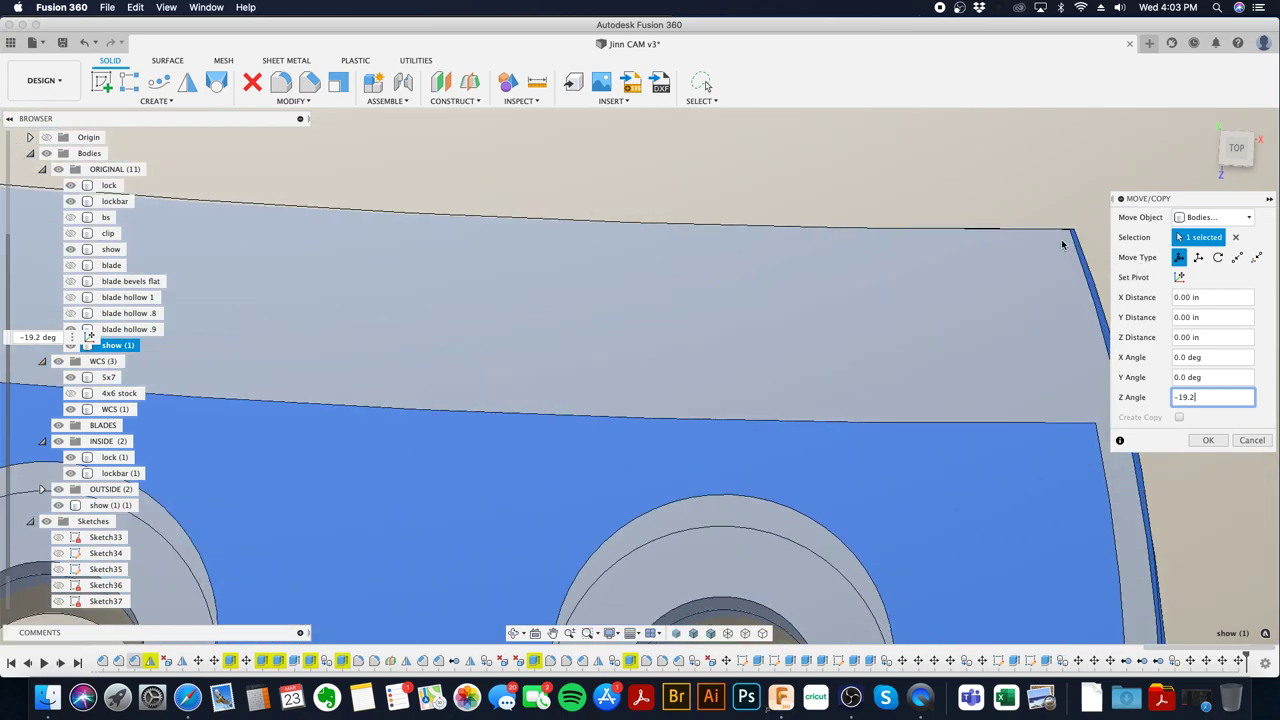
scroll(1060, 222, "up", 3)
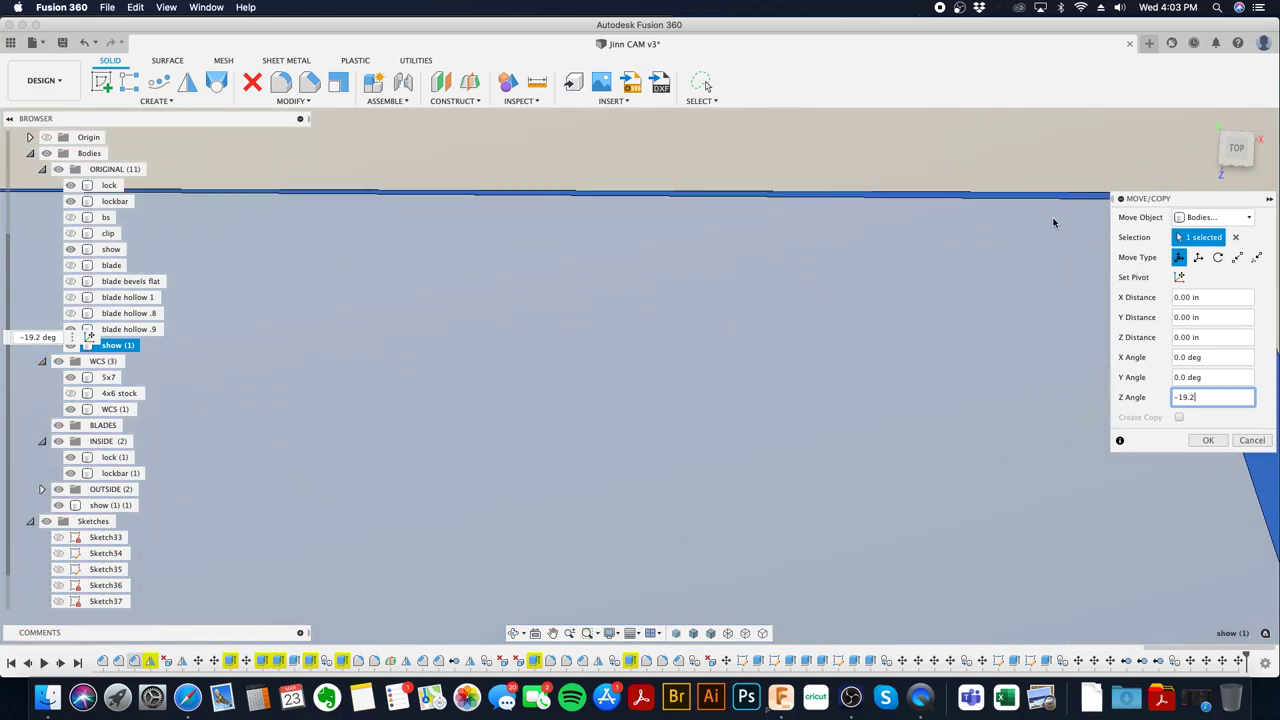
scroll(683, 283, "down", 3)
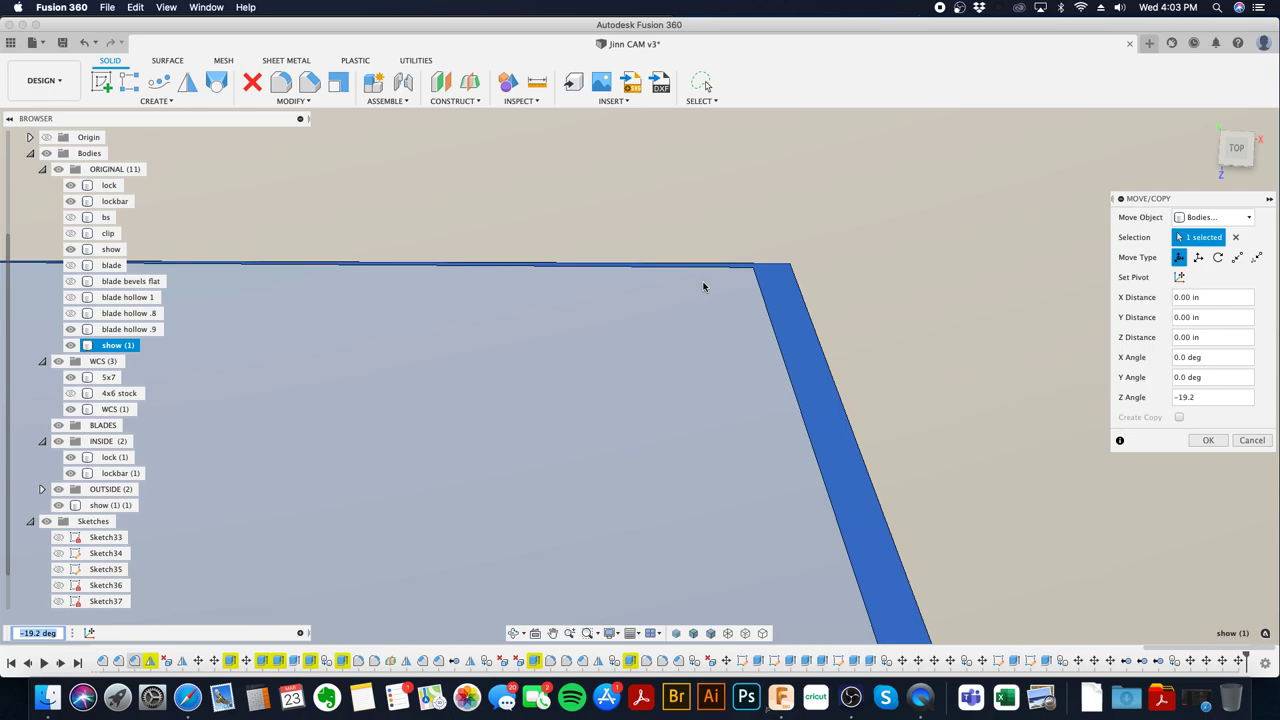
scroll(781, 315, "down", 8)
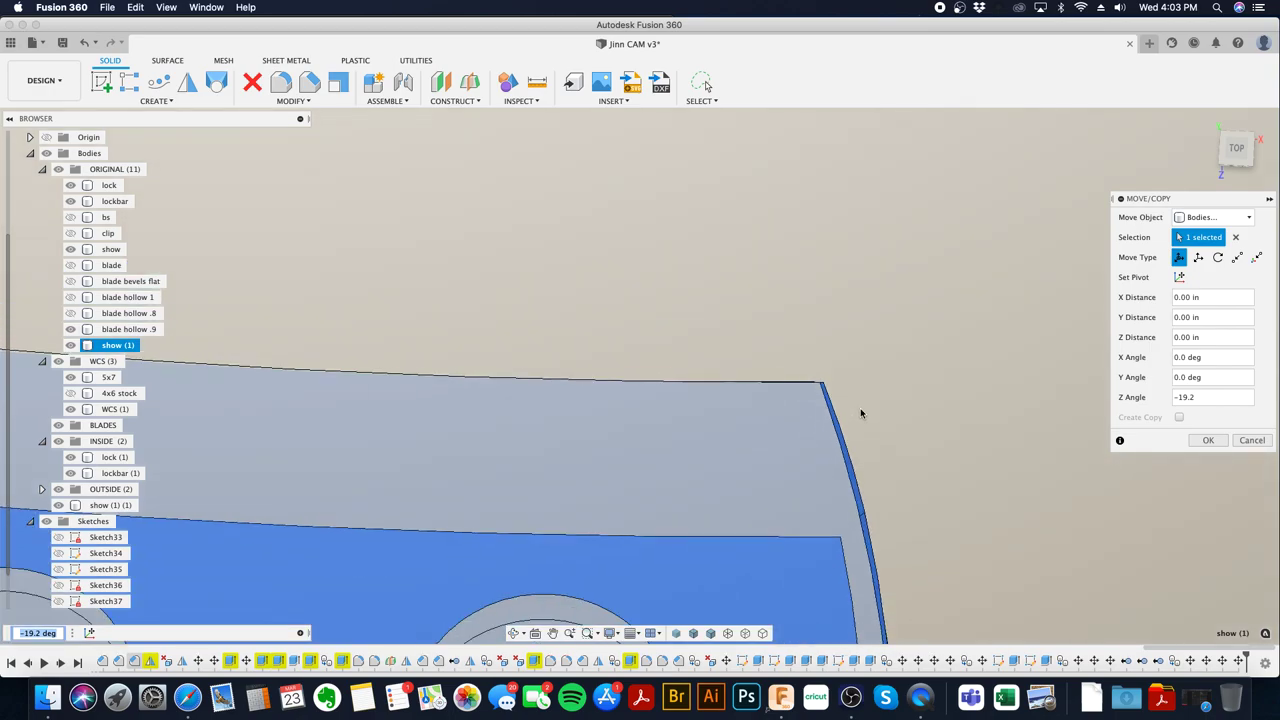
scroll(910, 440, "down", 6)
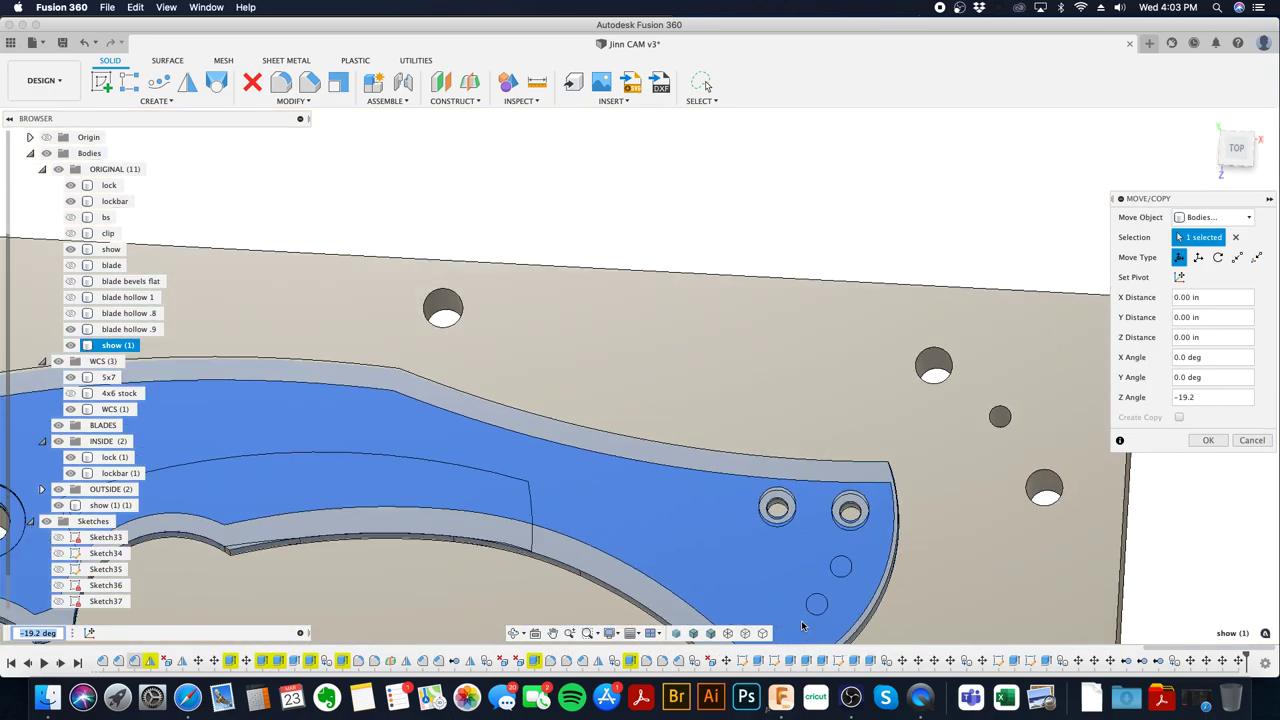
left_click(1234, 150)
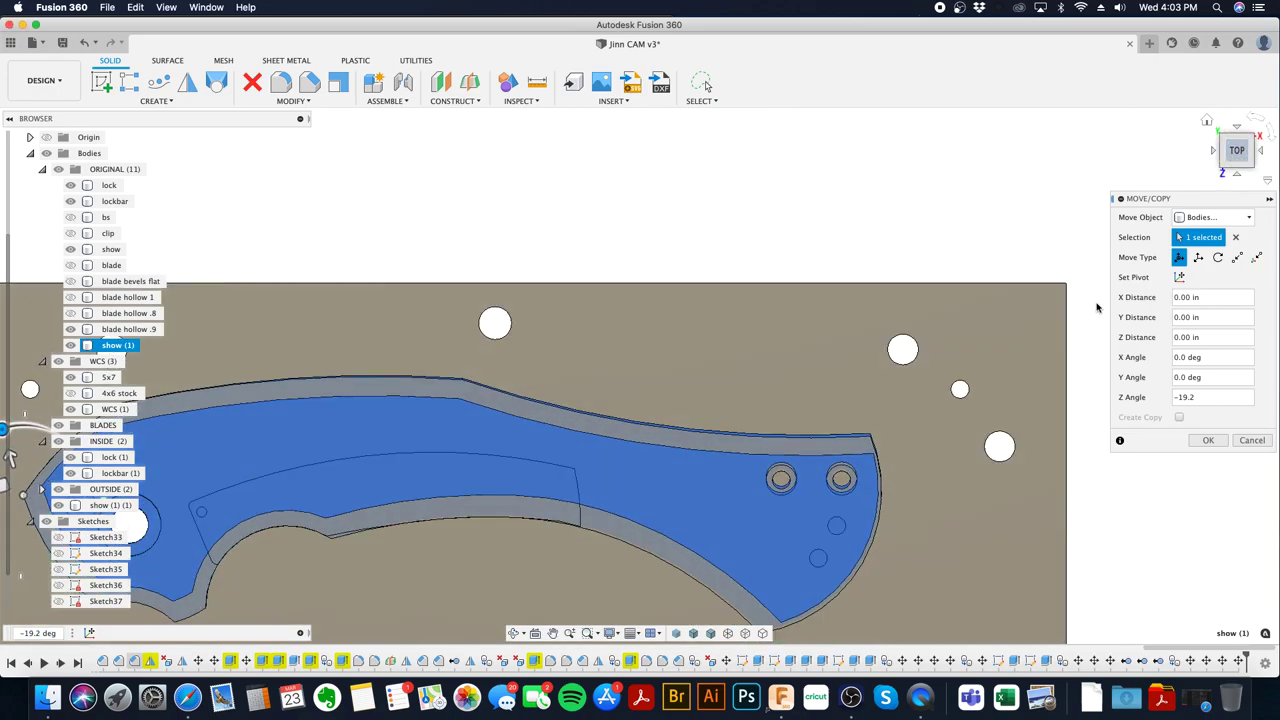
scroll(985, 440, "up", 5)
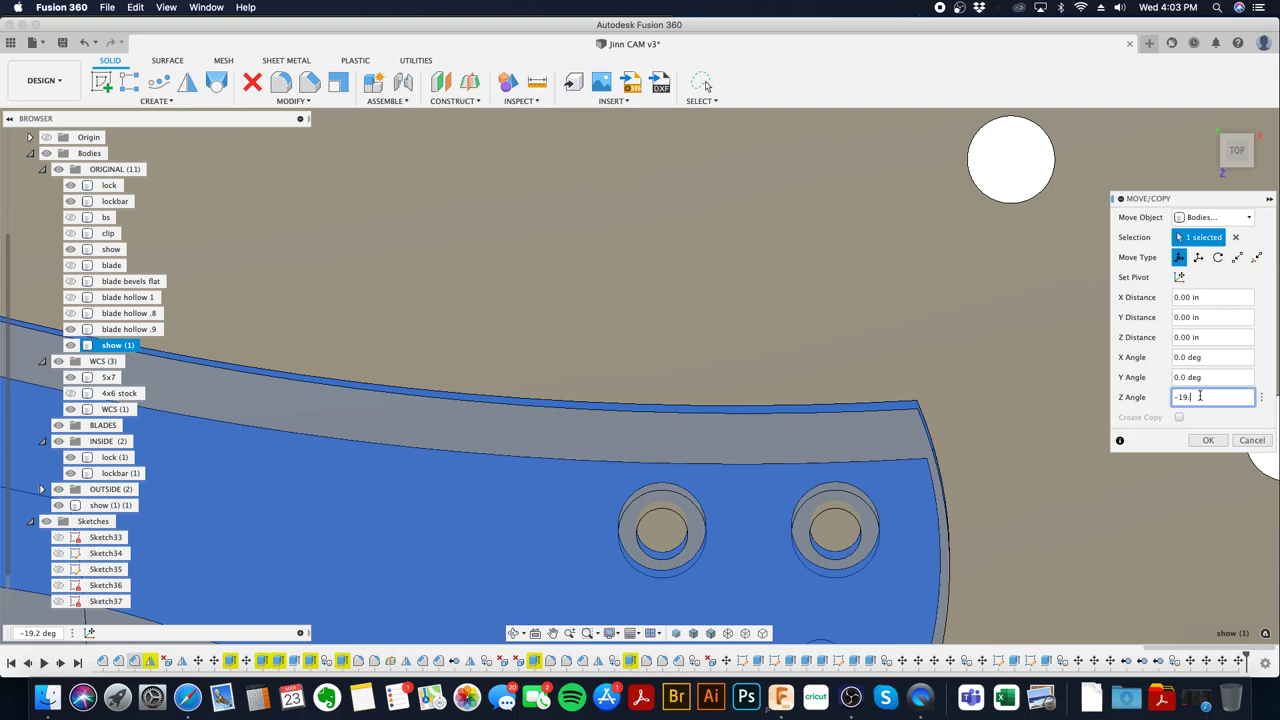
- Return the angle to -19° and cancel the trial rotation
key("BackSpace")
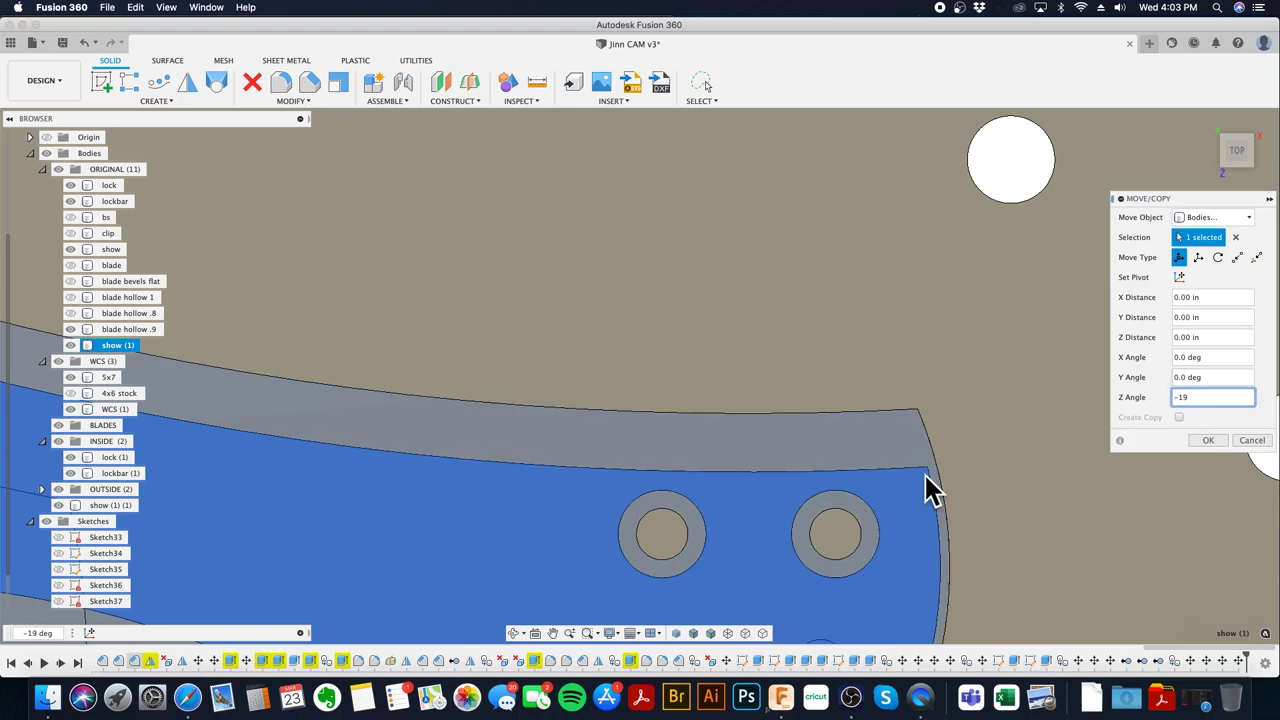
scroll(926, 476, "down", 5)
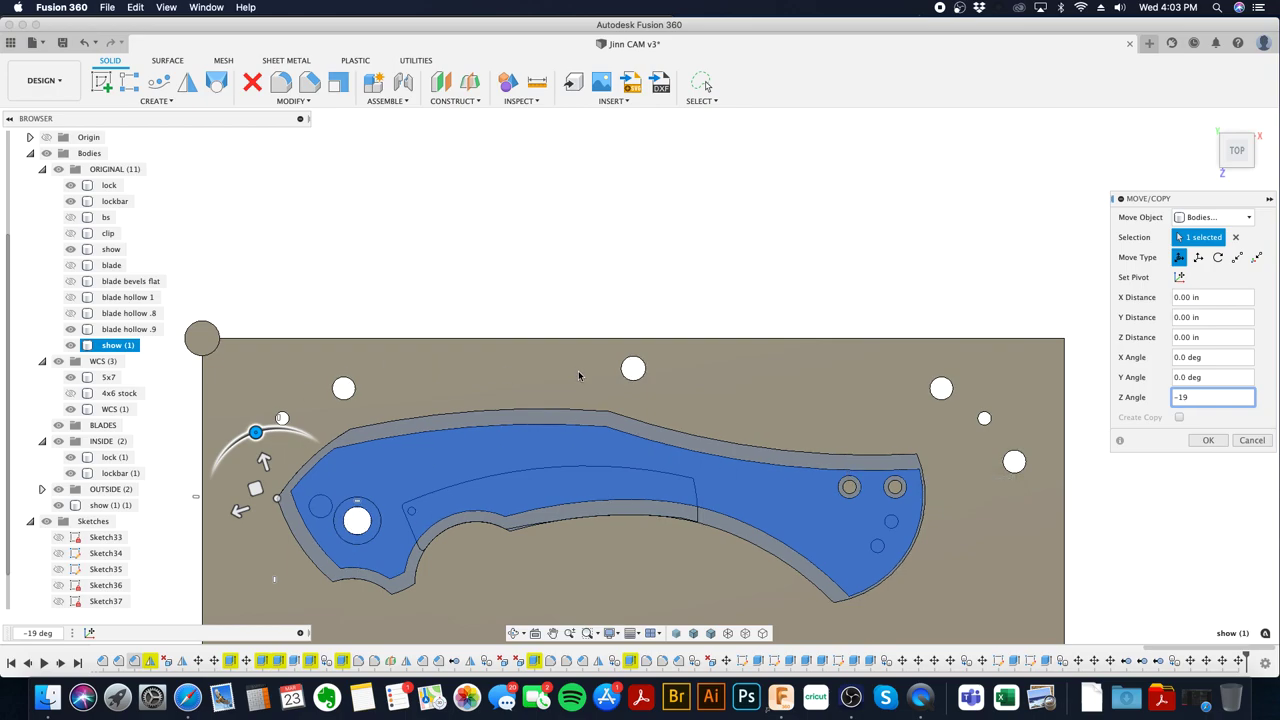
left_click(1251, 441)
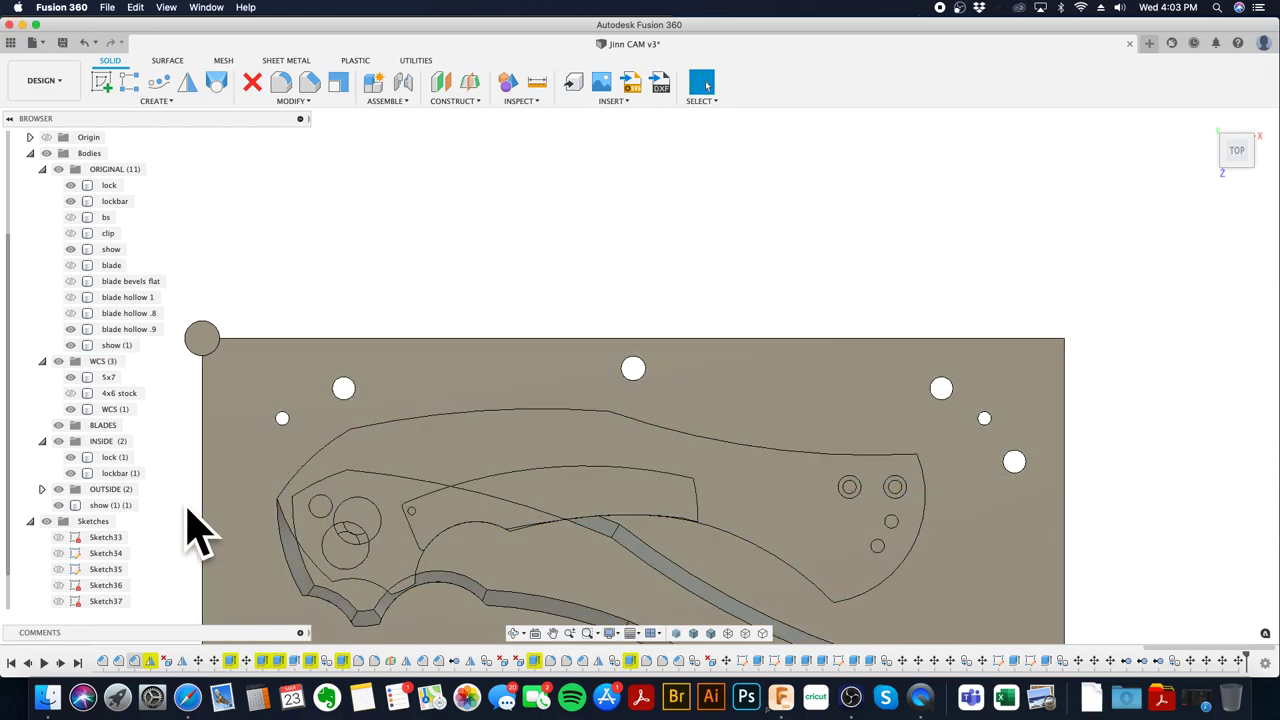
- Discard the trial rotation and save the design as version Jinn CAM v4 with the default description
left_click(108, 505)
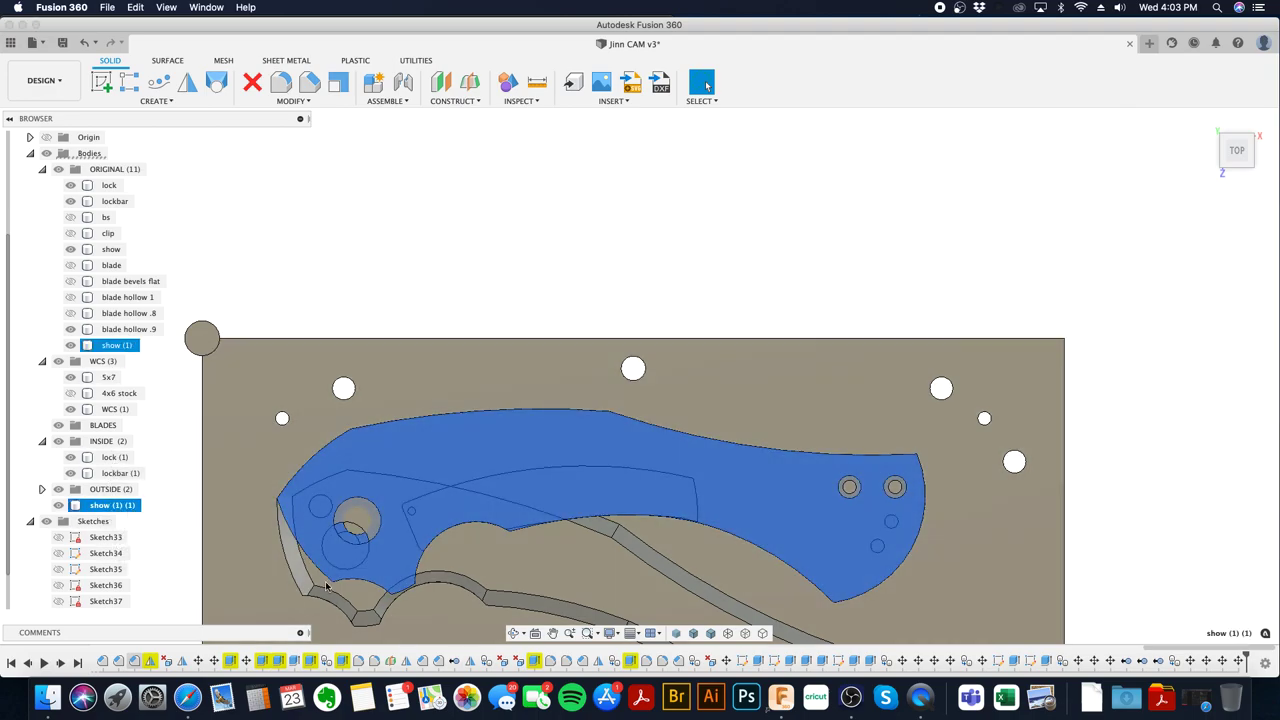
left_click(520, 563)
left_click(122, 346)
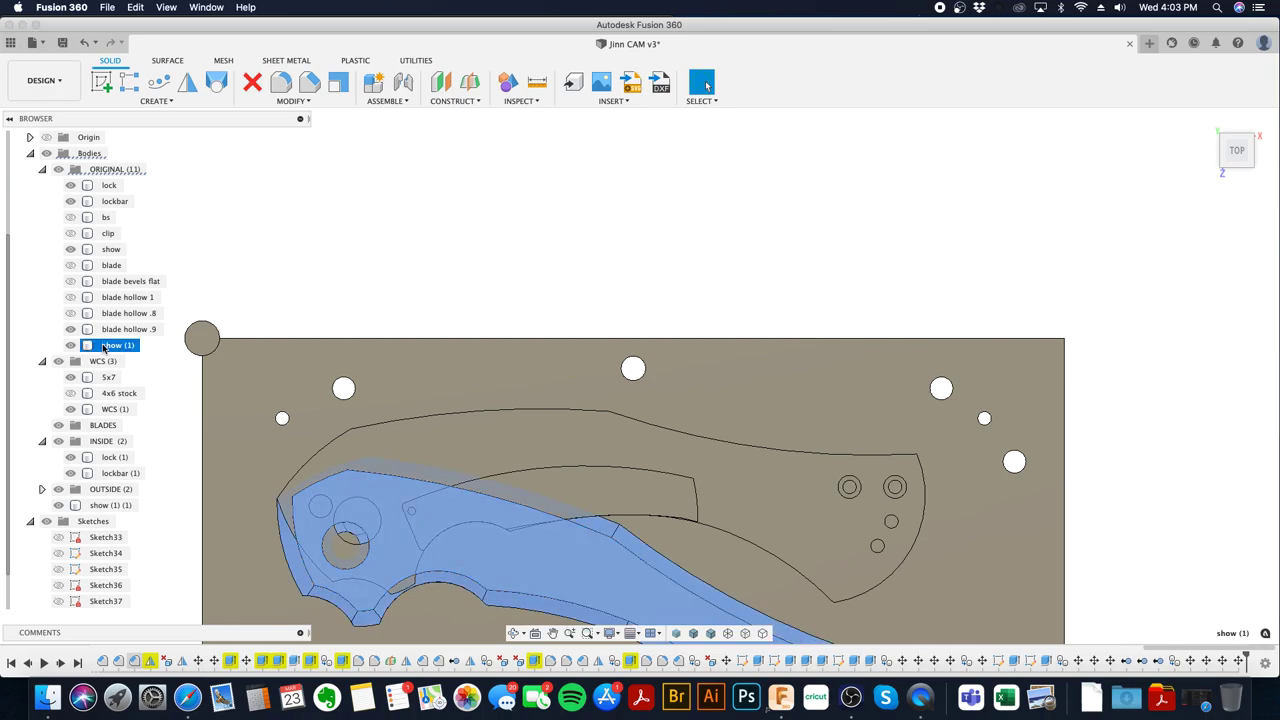
left_click(62, 42)
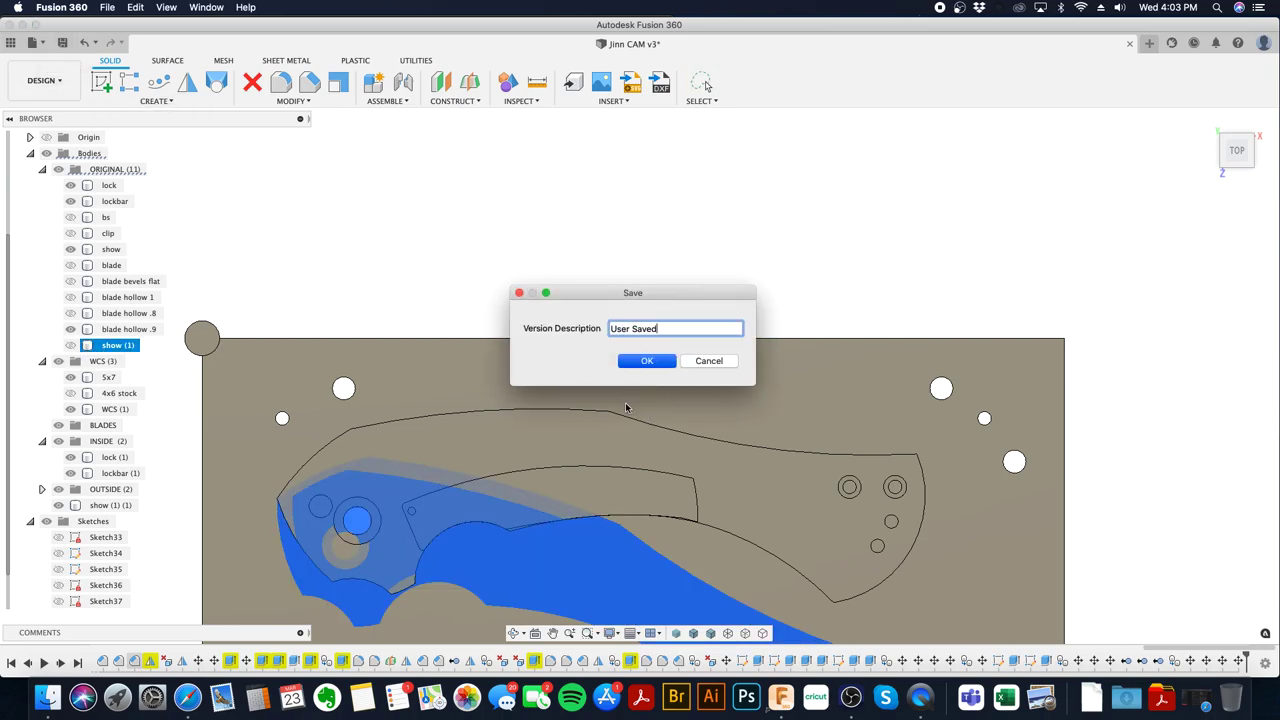
key("Return")
- Reframe the view on the whole plate and check the handle copy and upper knife bodies in the pocket
scroll(623, 420, "down", 3)
middle_click_drag(610, 430, 640, 360)
left_click(683, 252)
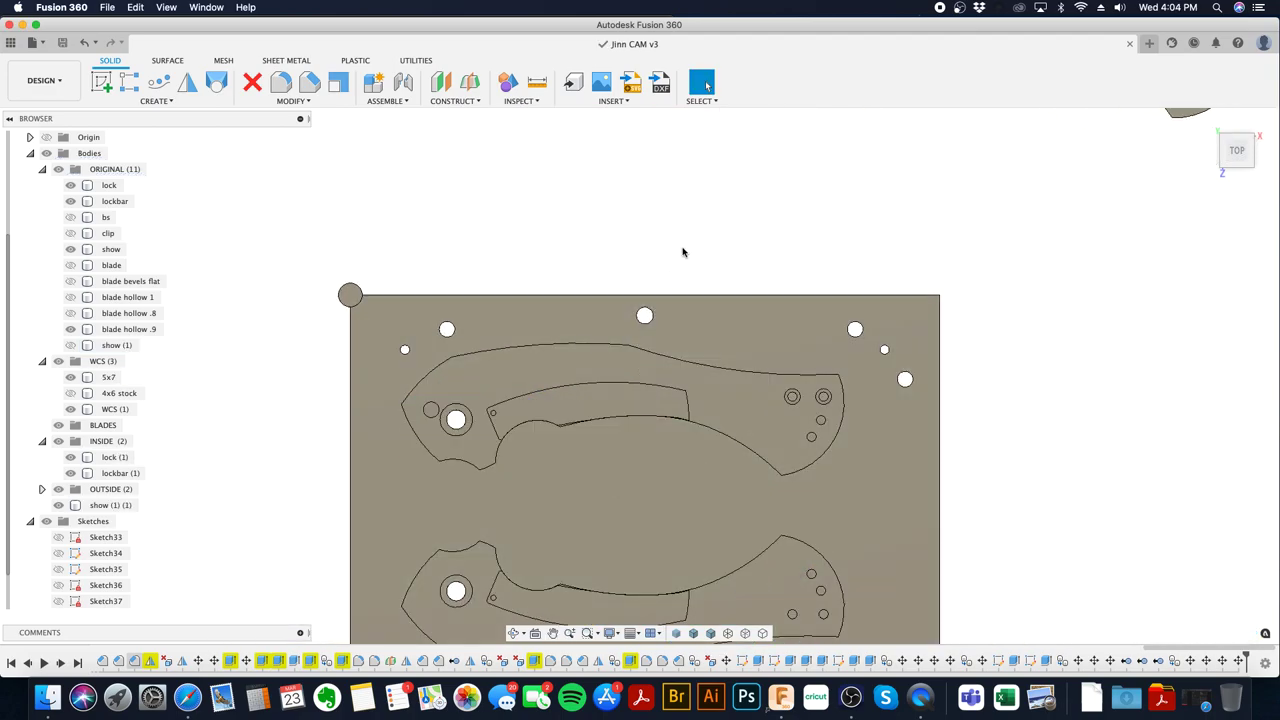
left_click(130, 345)
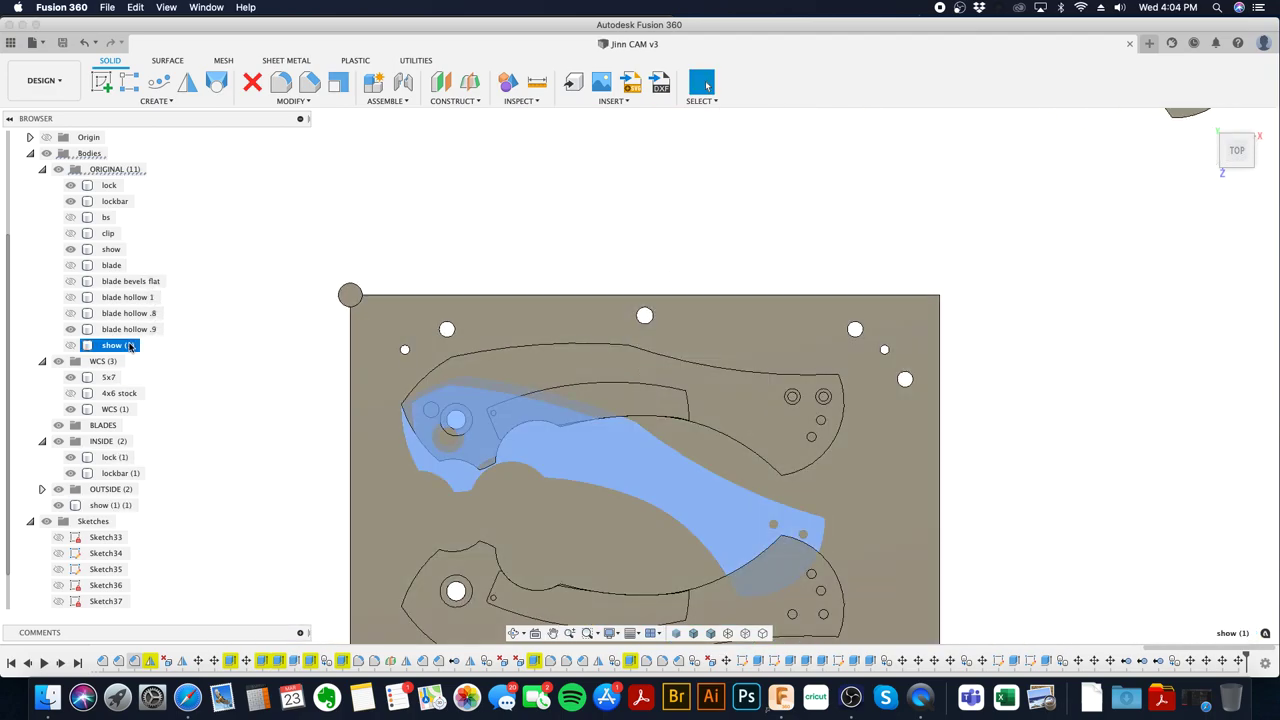
left_click(131, 505)
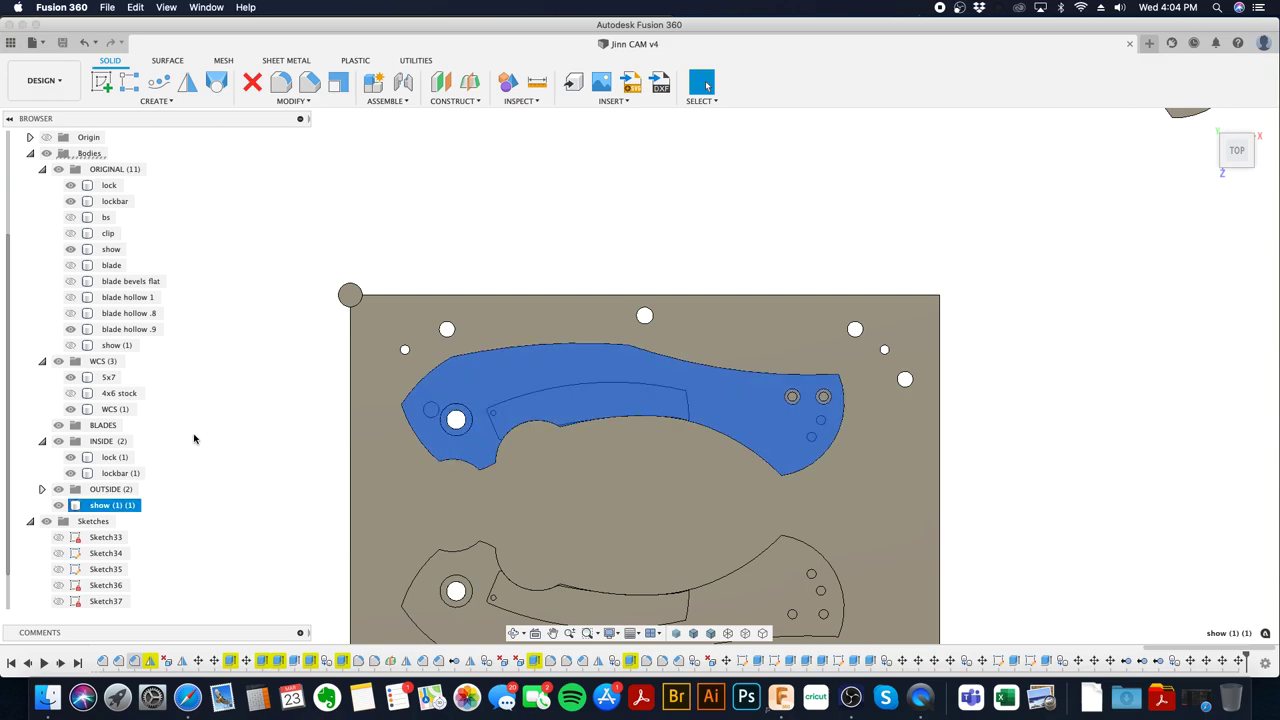
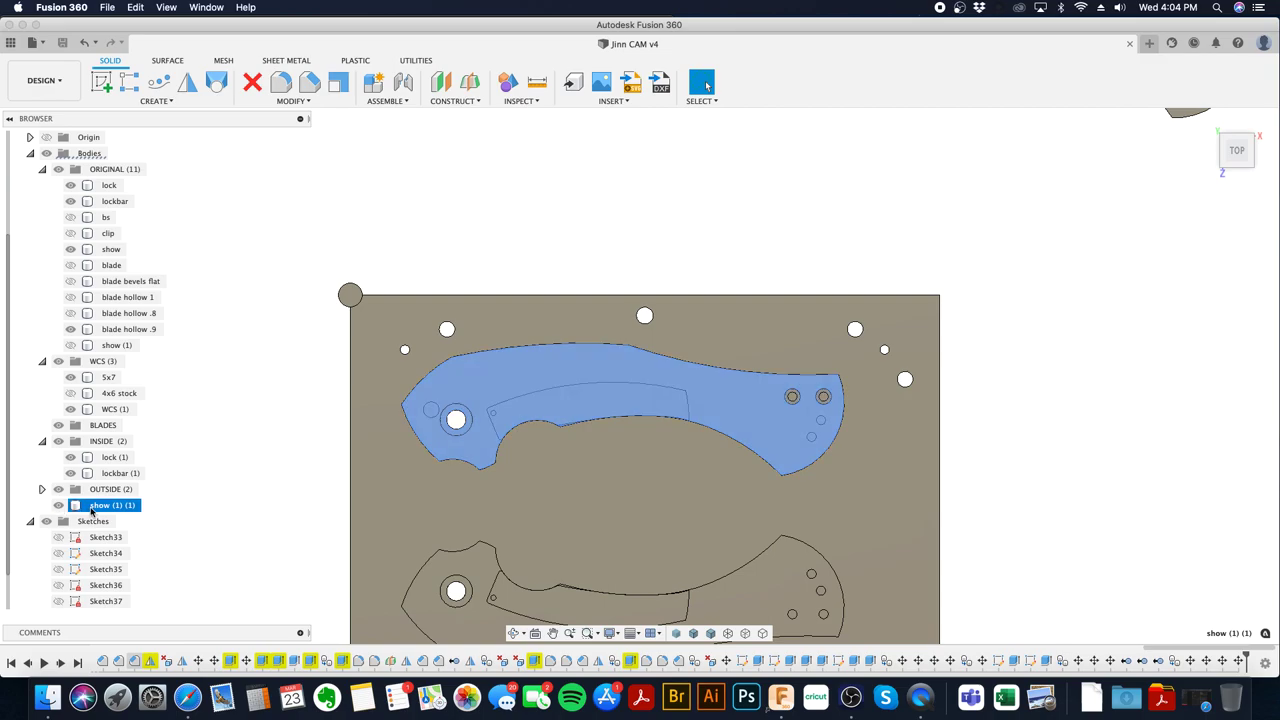
- File the show (1) (1) body under the OUTSIDE folder
left_click_drag(92, 505, 42, 490)
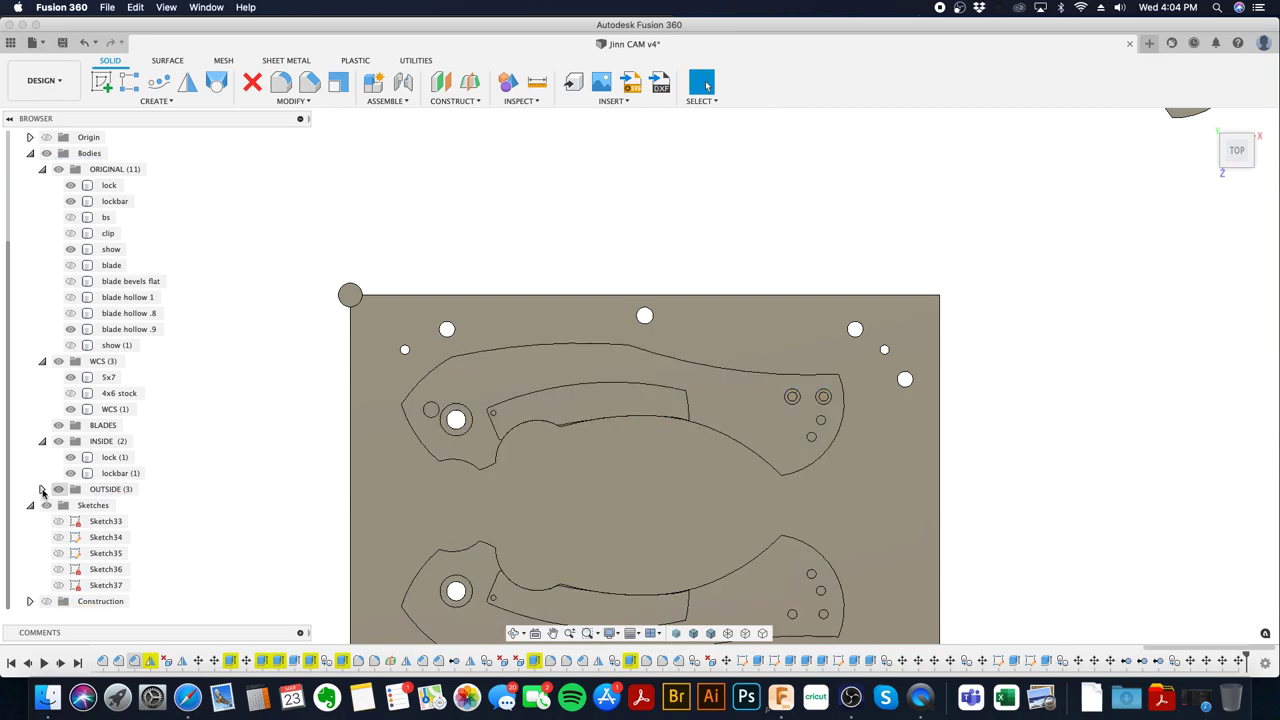
left_click(41, 489)
left_click(104, 507)
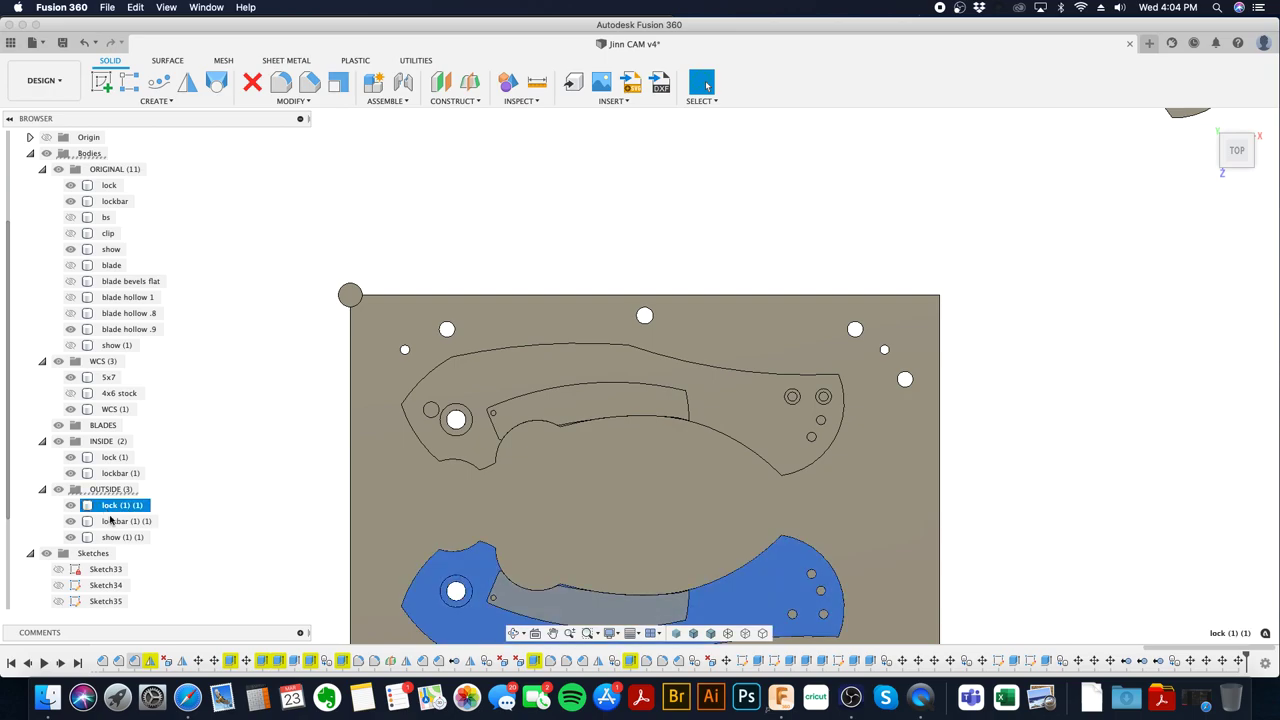
left_click(116, 538, "shift")
left_click(208, 479)
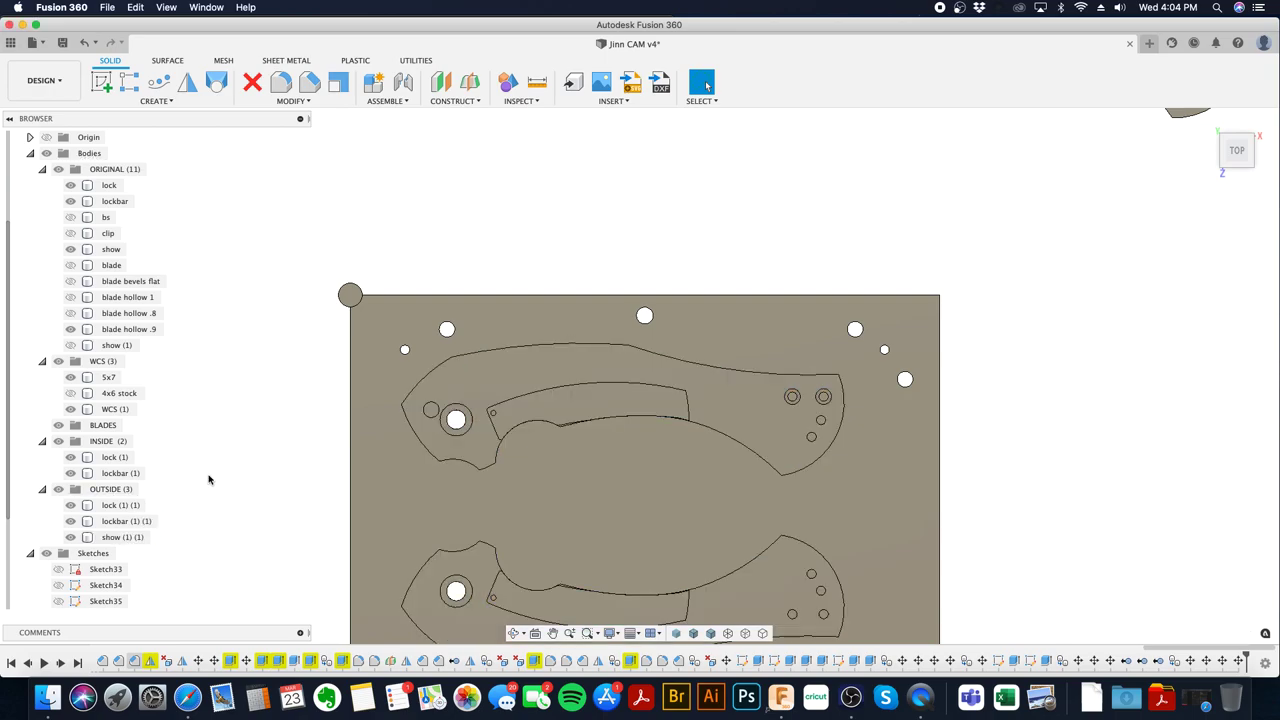
left_click(155, 537)
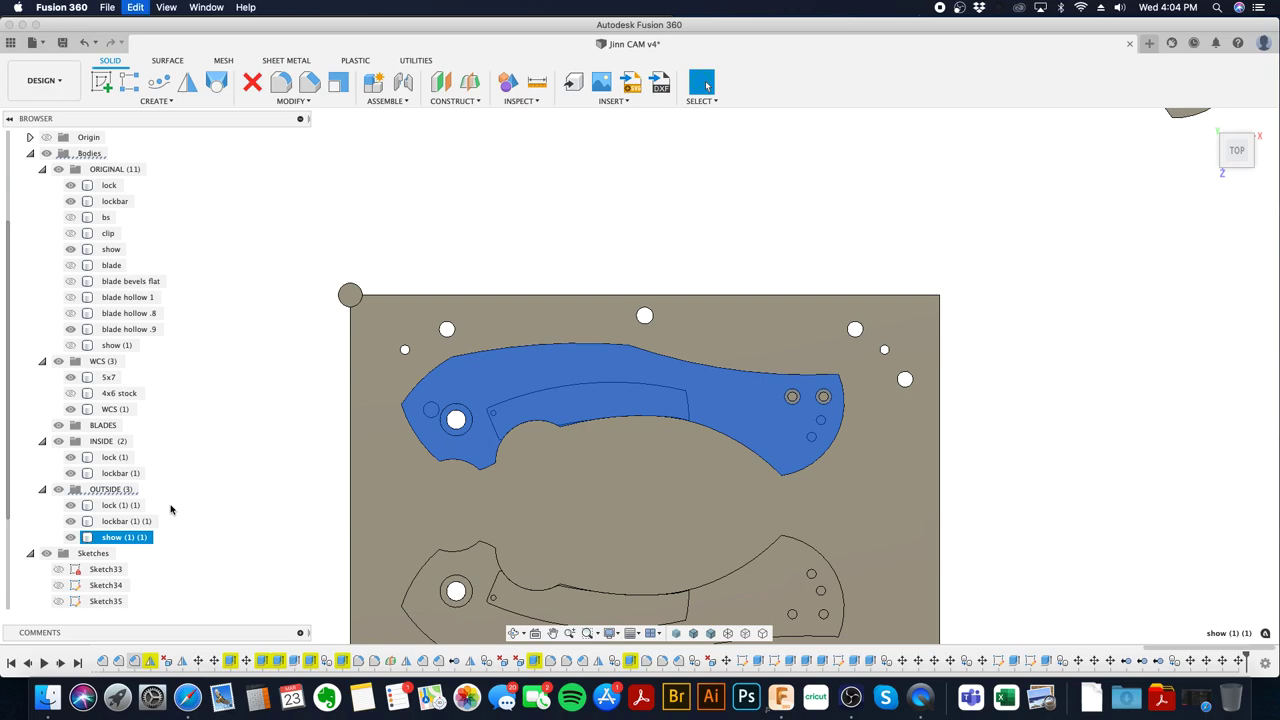
- Paste a show copy flipped 180° about X, snap it into the lower pocket's hole, and file it under INSIDE
key("super+v")
middle_click_drag(231, 463, 298, 448, "shift")
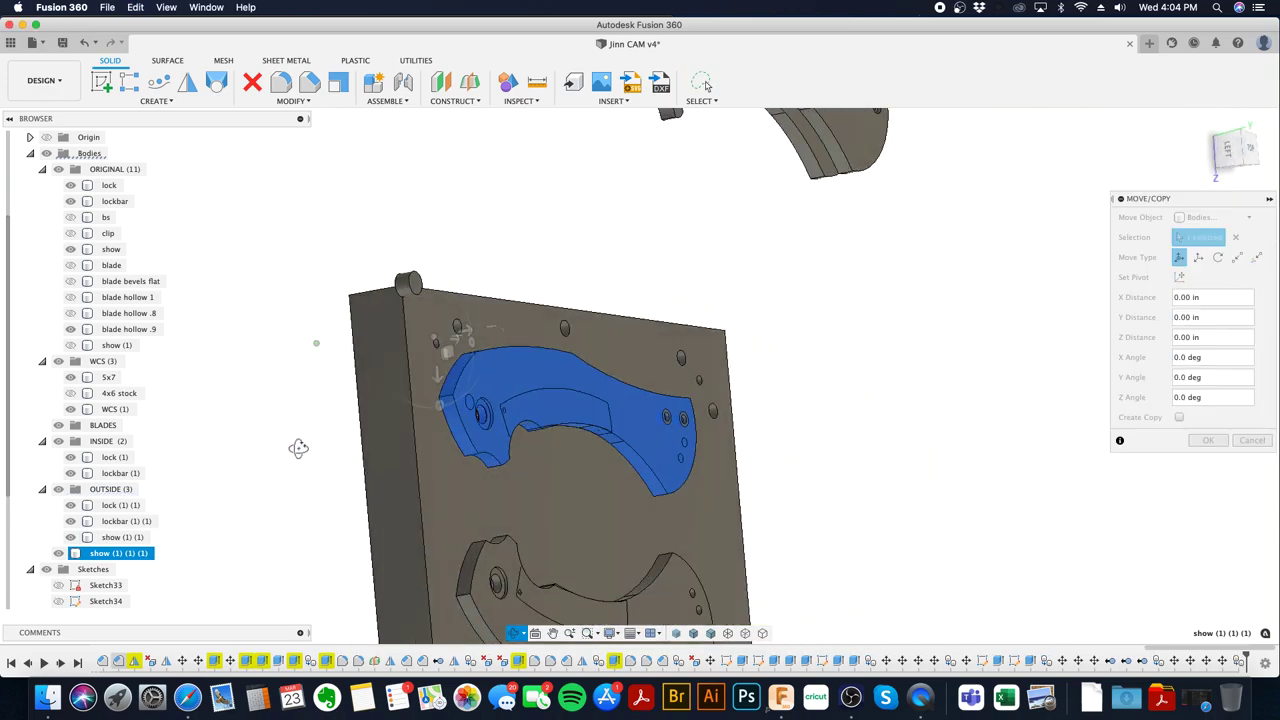
left_click_drag(437, 404, 426, 262)
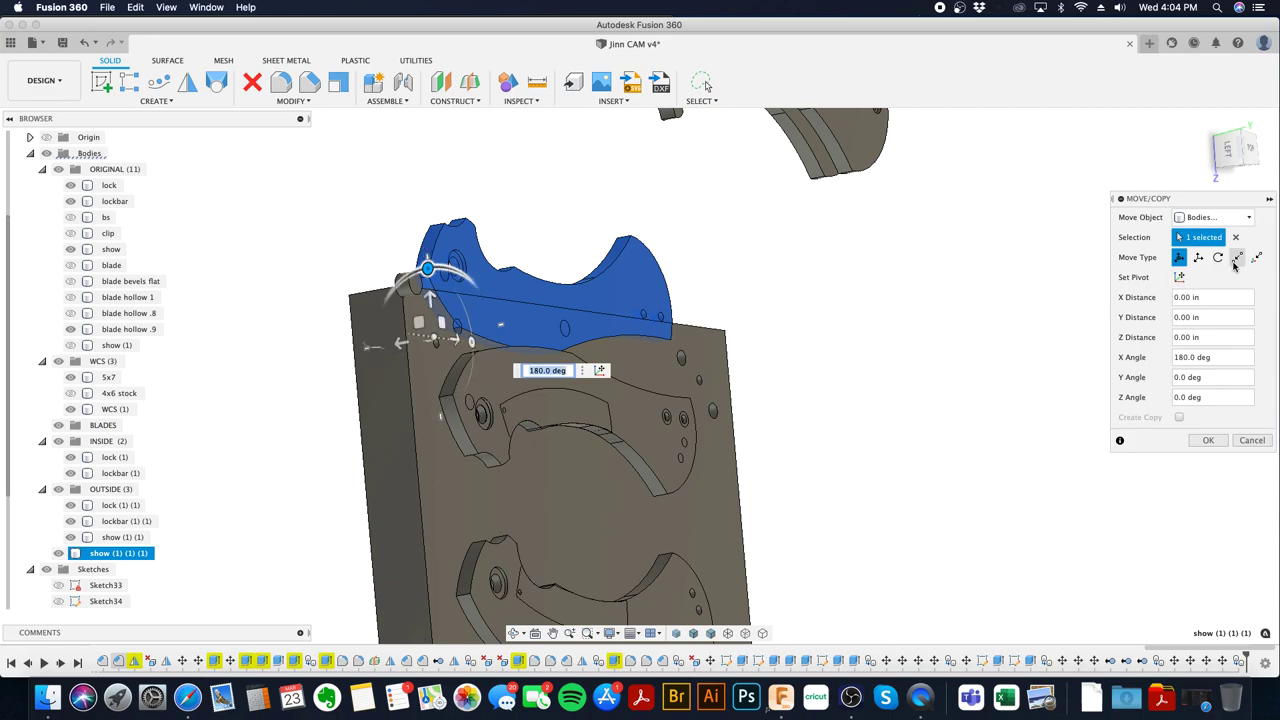
left_click(1236, 258)
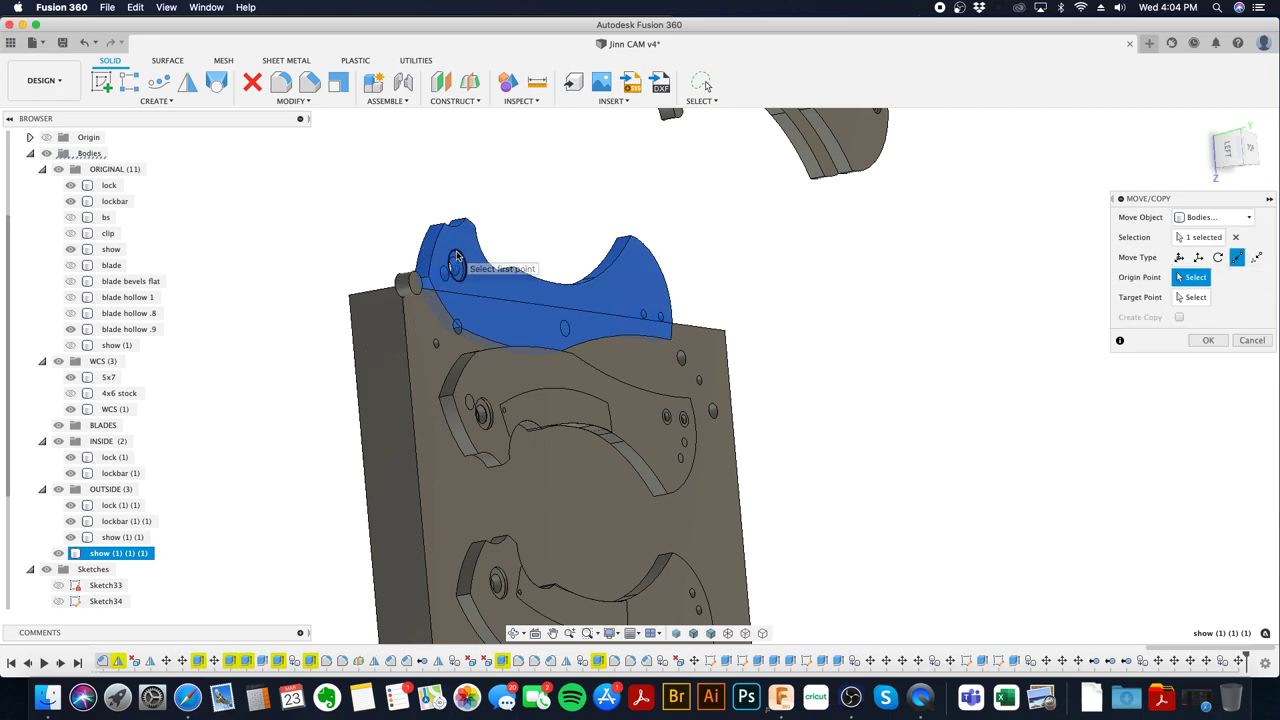
left_click(456, 257)
left_click(492, 572)
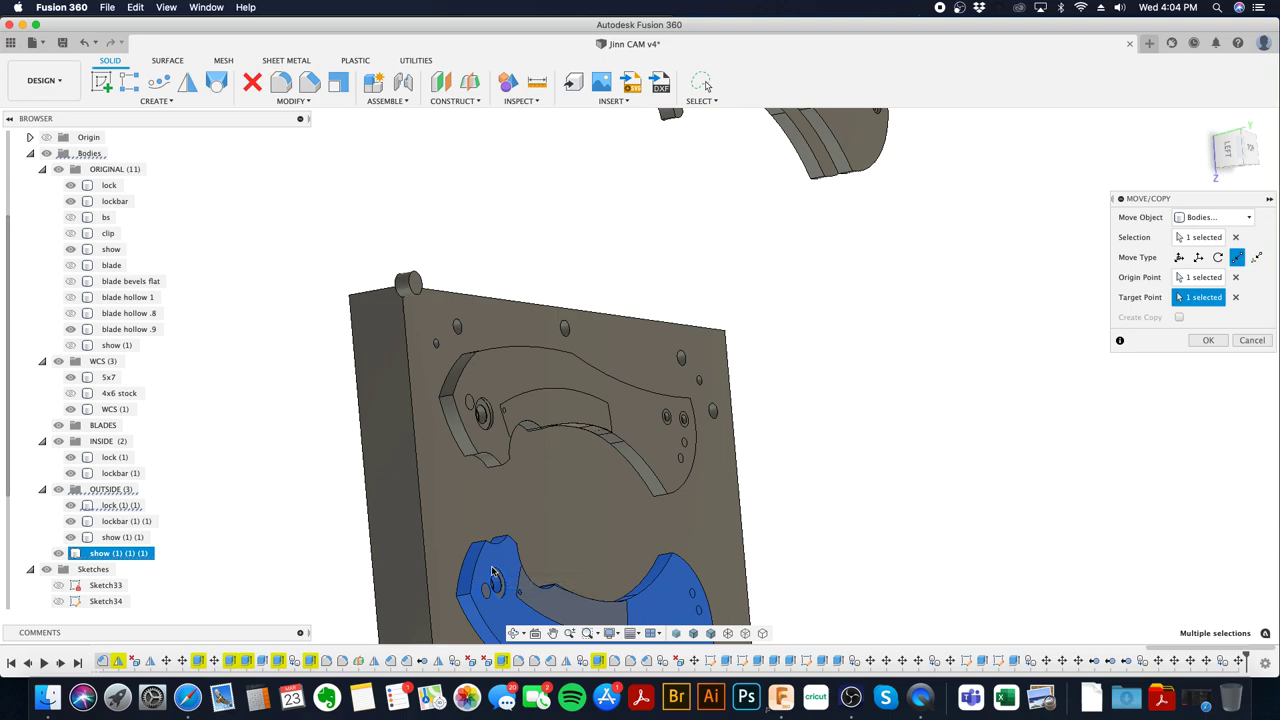
left_click(1205, 341)
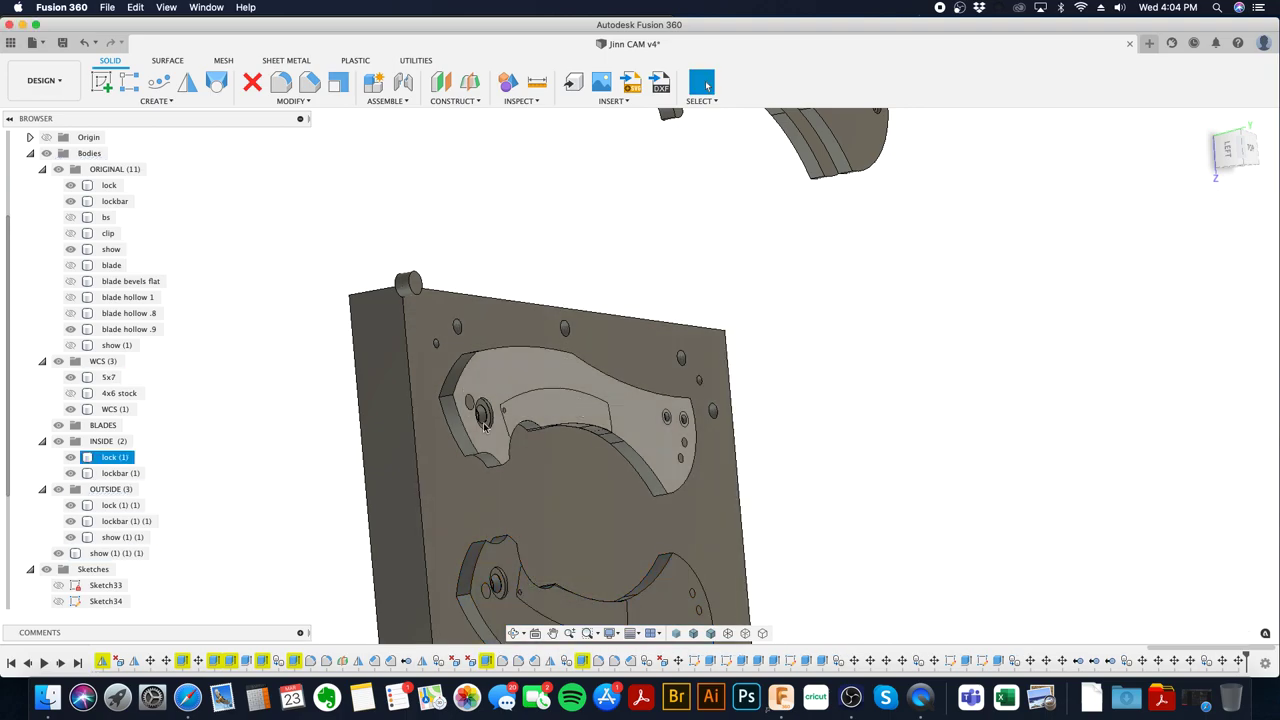
left_click_drag(112, 557, 105, 445)
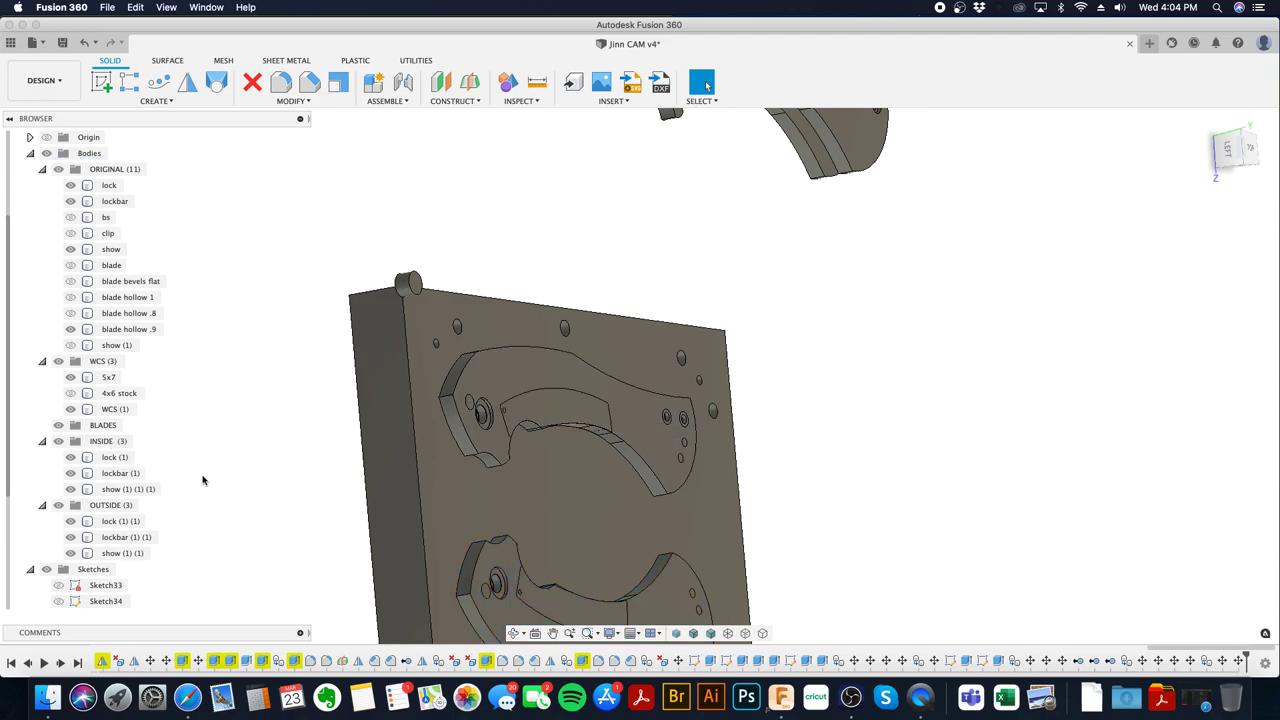
middle_click_drag(823, 552, 855, 525, "shift")
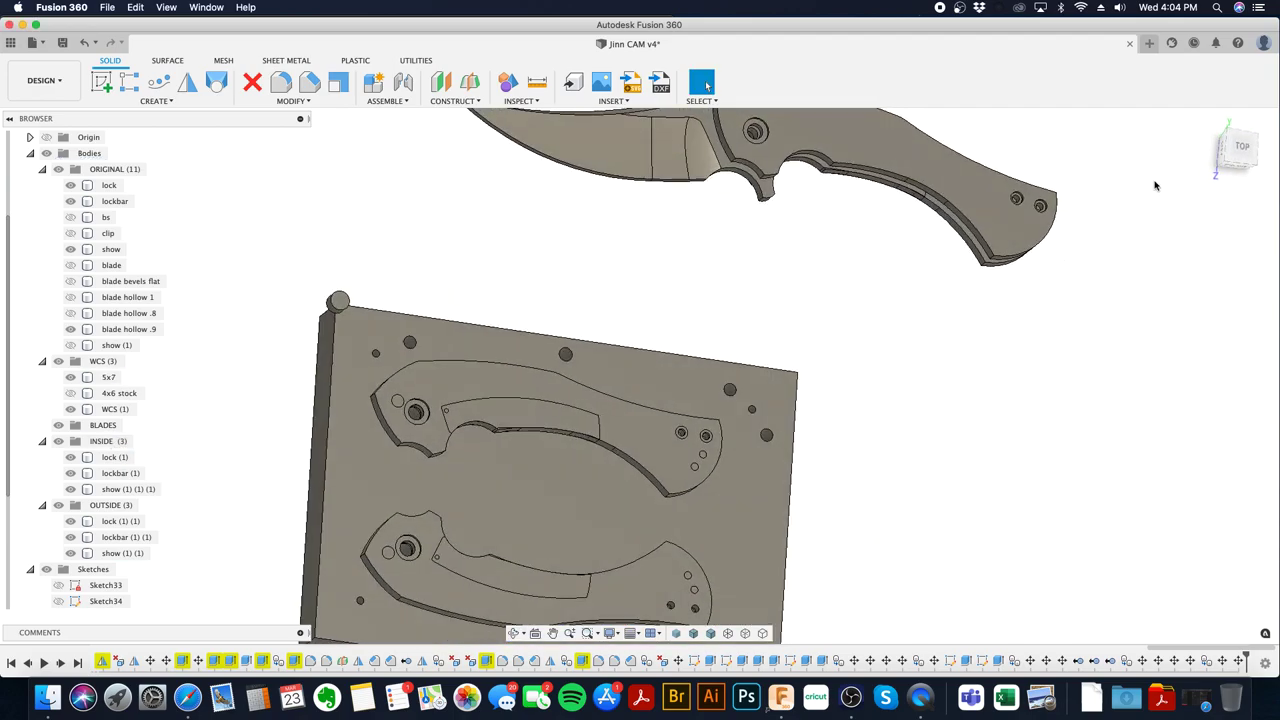
- Paste a bs (1) copy and drag it onto the plate, fine-tuned between the handle outlines
left_click(1236, 148)
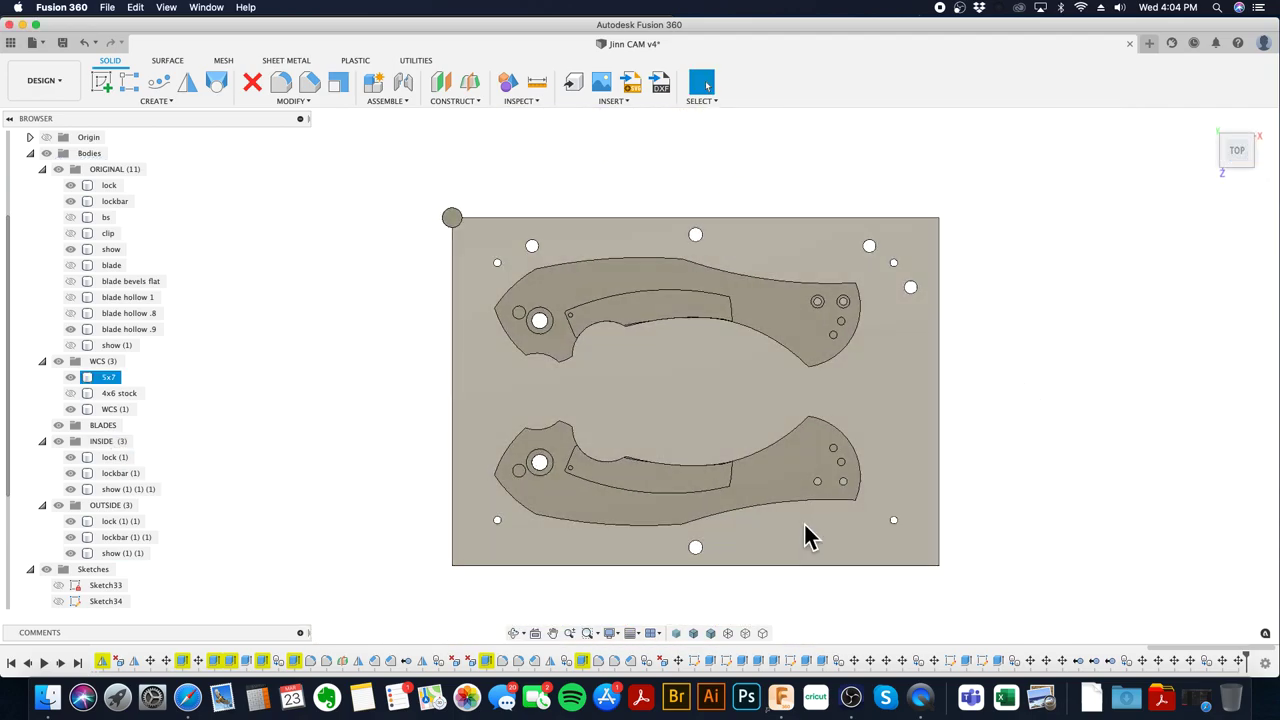
key("Escape")
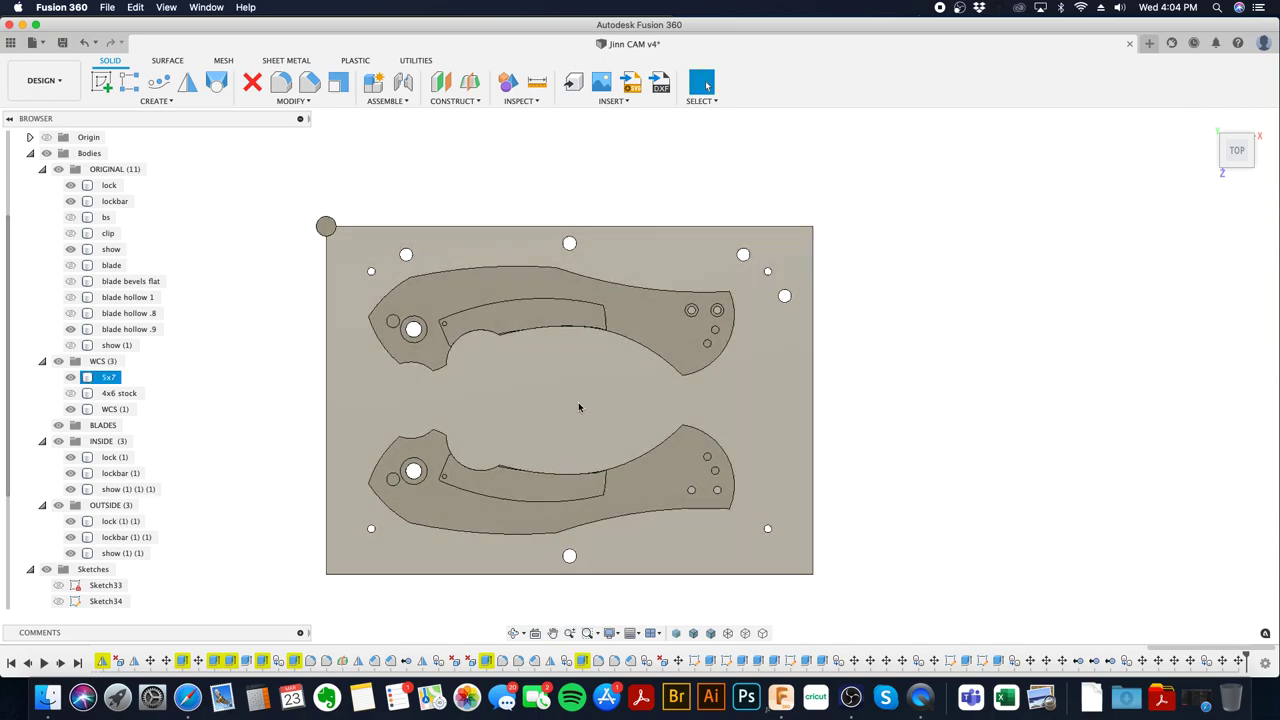
scroll(925, 314, "down", 3)
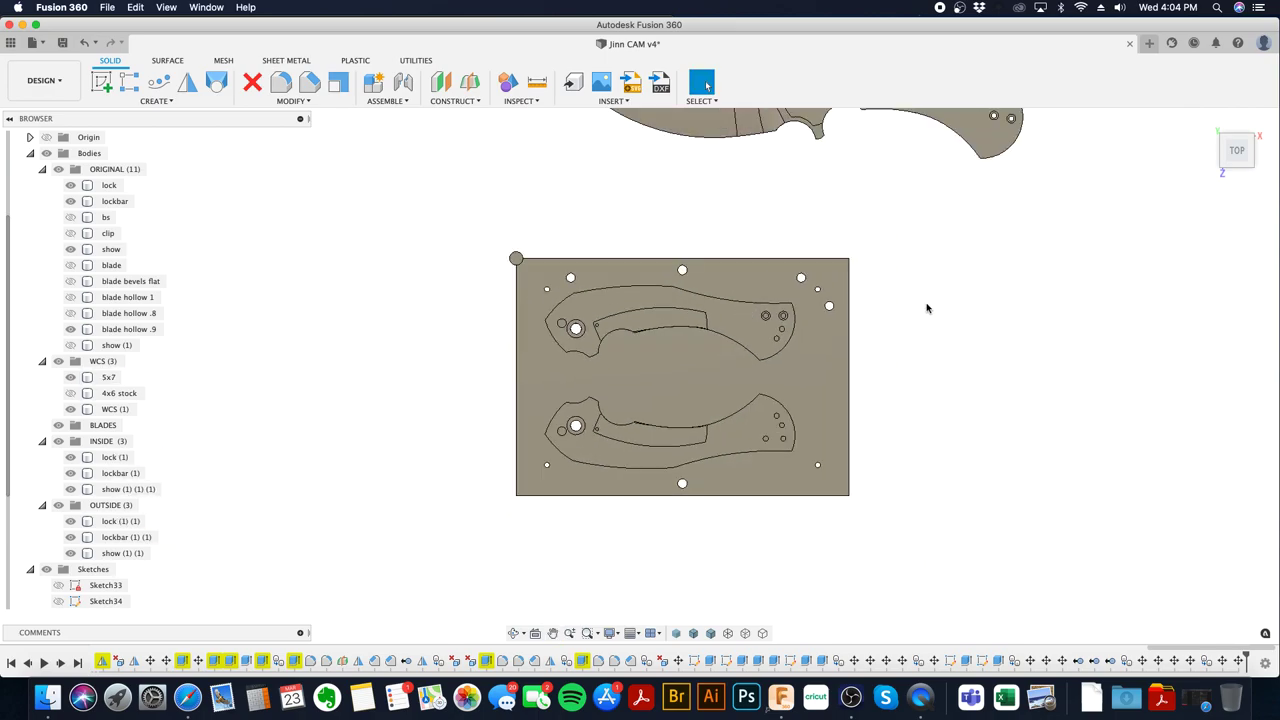
middle_click_drag(925, 314, 866, 428)
middle_click_drag(903, 329, 806, 357, "shift")
key("Escape")
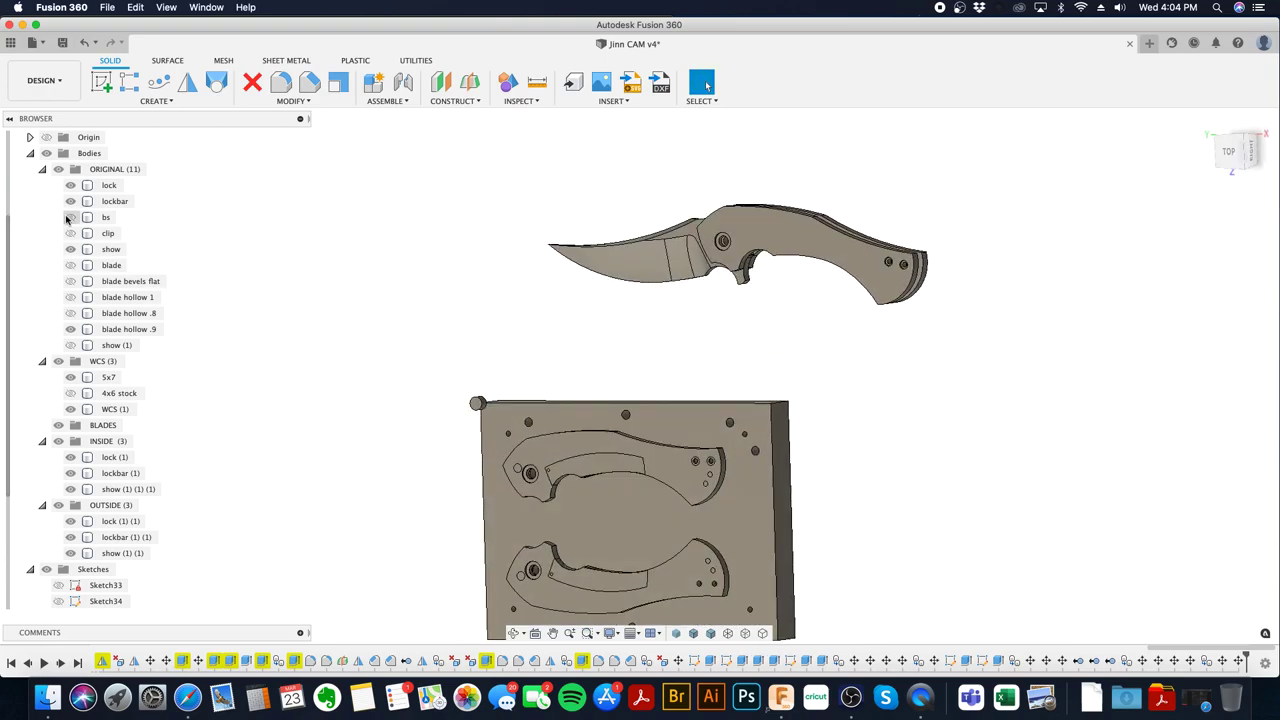
left_click(112, 219)
key("super+v")
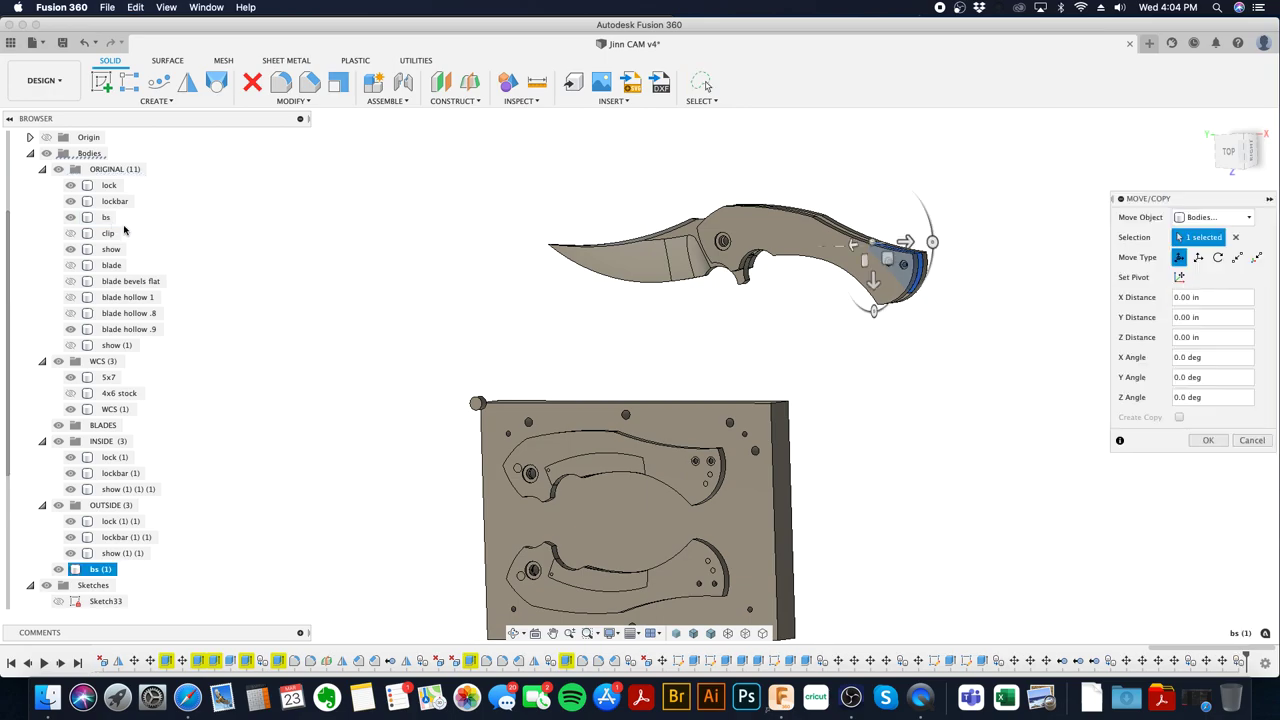
left_click(1228, 151)
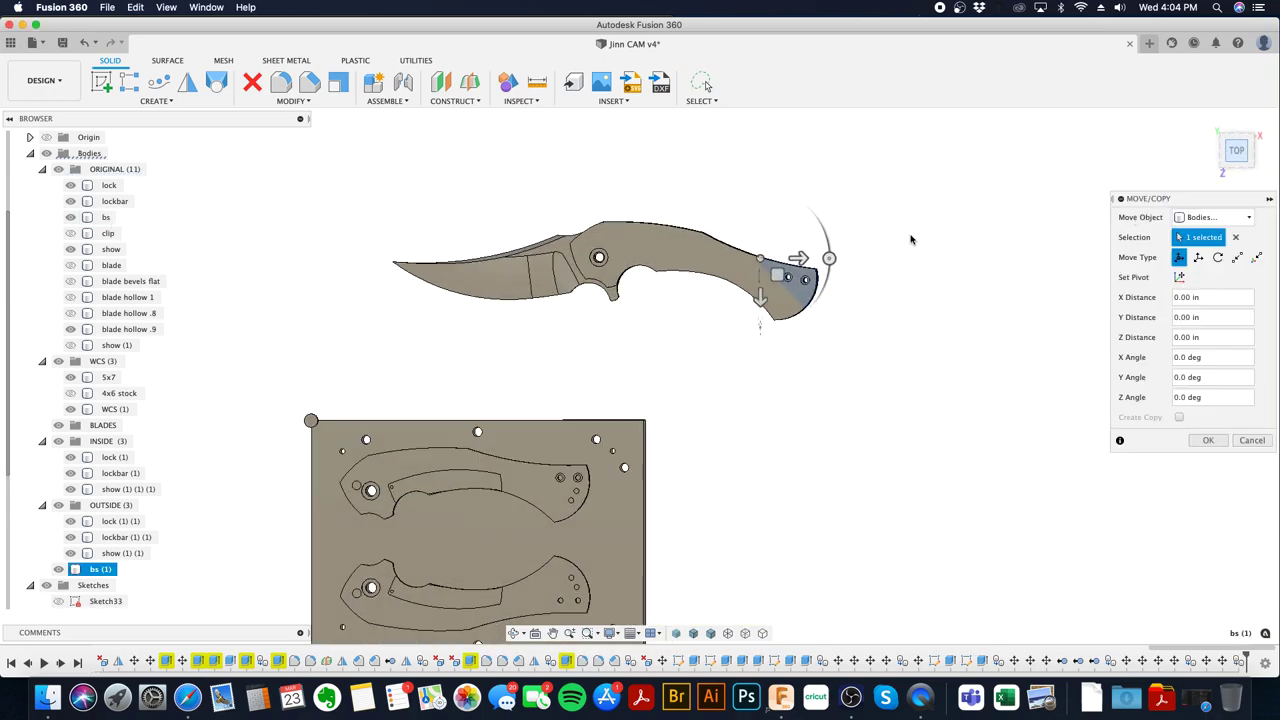
left_click_drag(741, 259, 466, 492)
left_click_drag(398, 529, 388, 543)
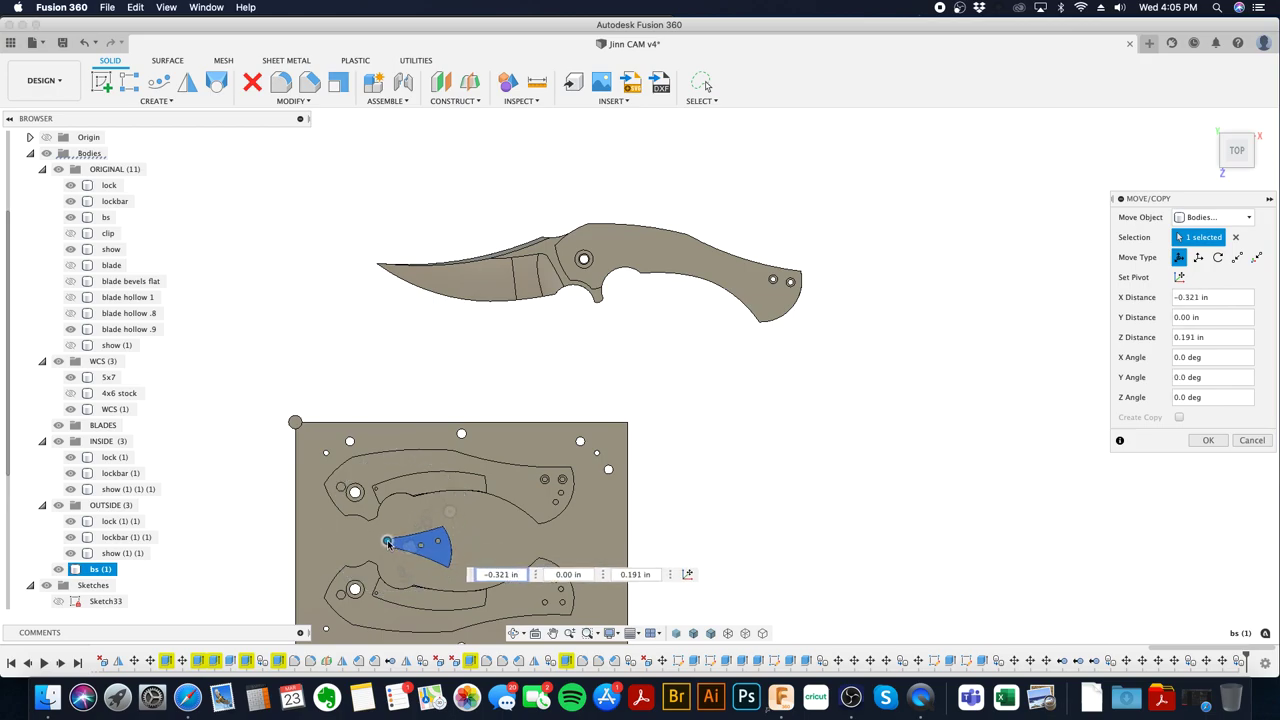
left_click(1208, 440)
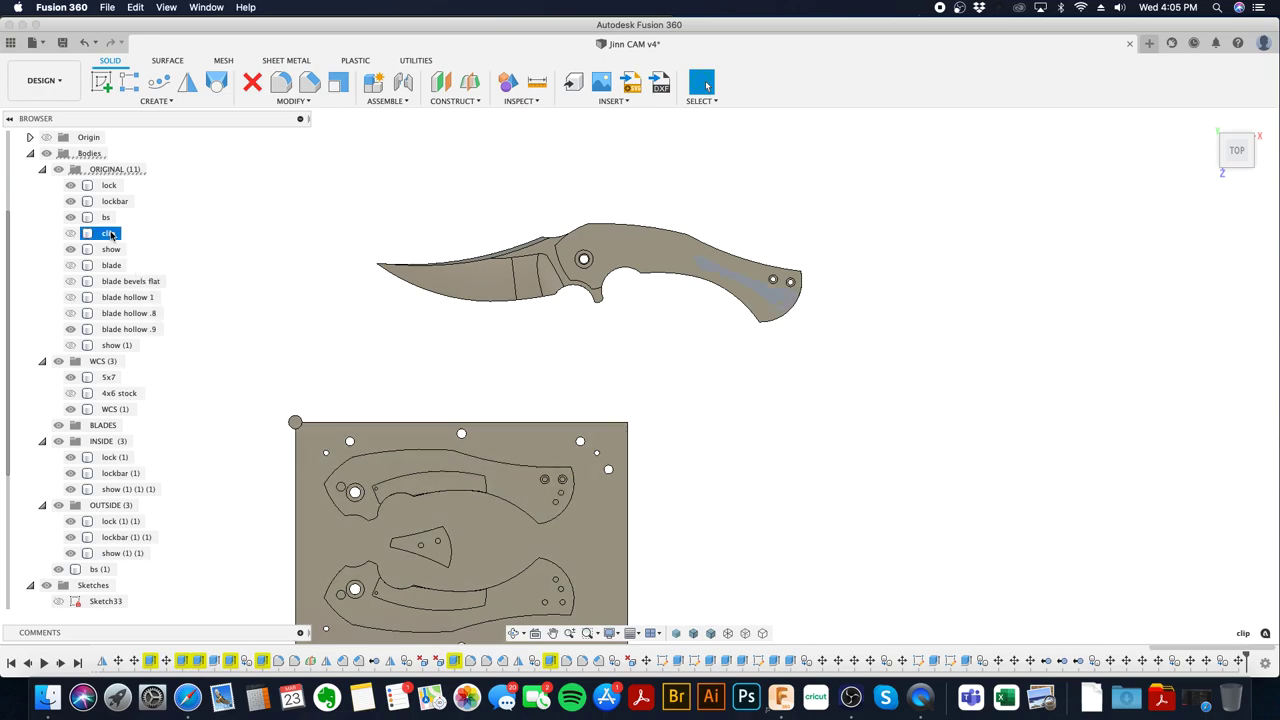
- Copy and paste the clip body, move it onto the plate, and rotate it about -165° between handles
key("super+c")
key("super+v")
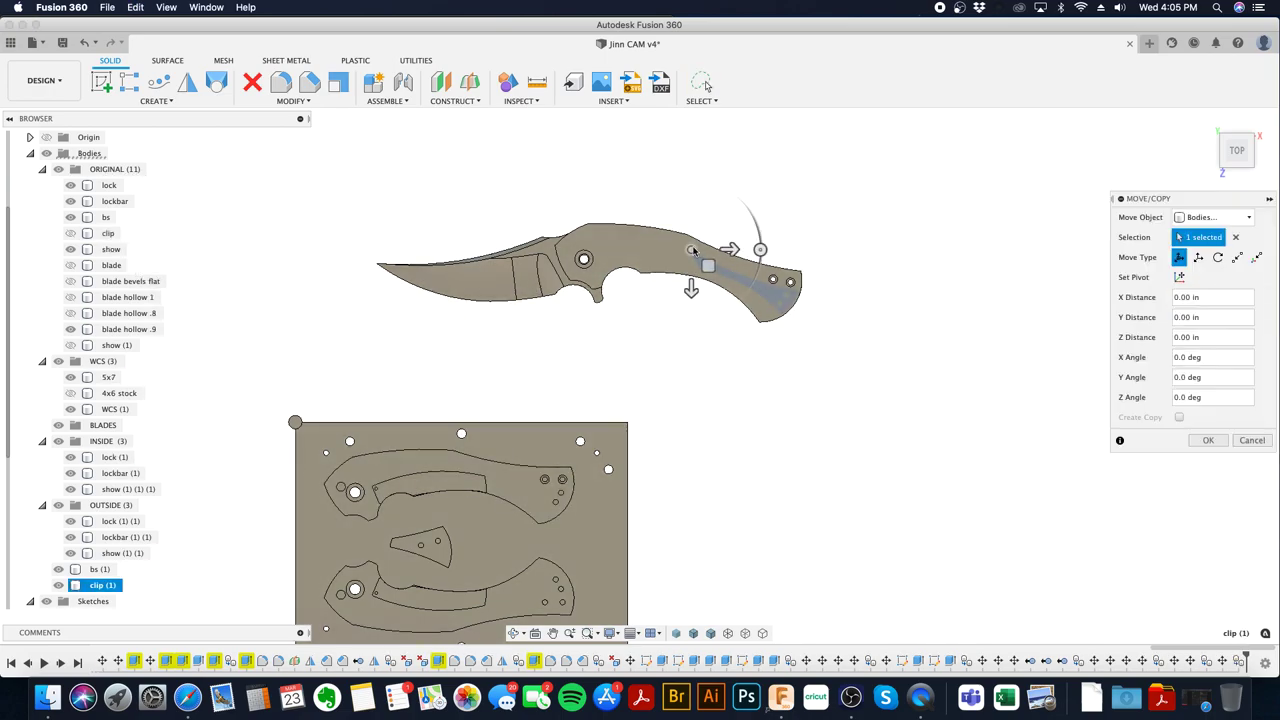
left_click_drag(566, 403, 478, 504)
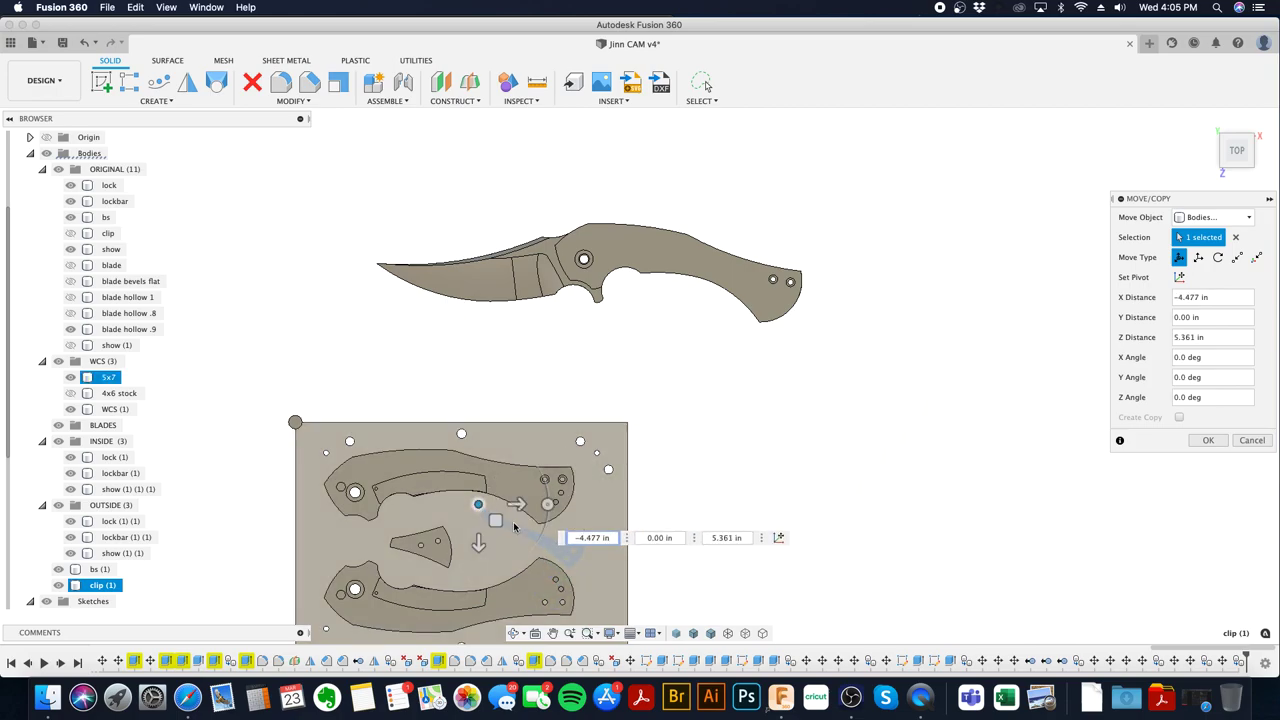
middle_click_drag(681, 408, 790, 366)
scroll(642, 467, "up", 2)
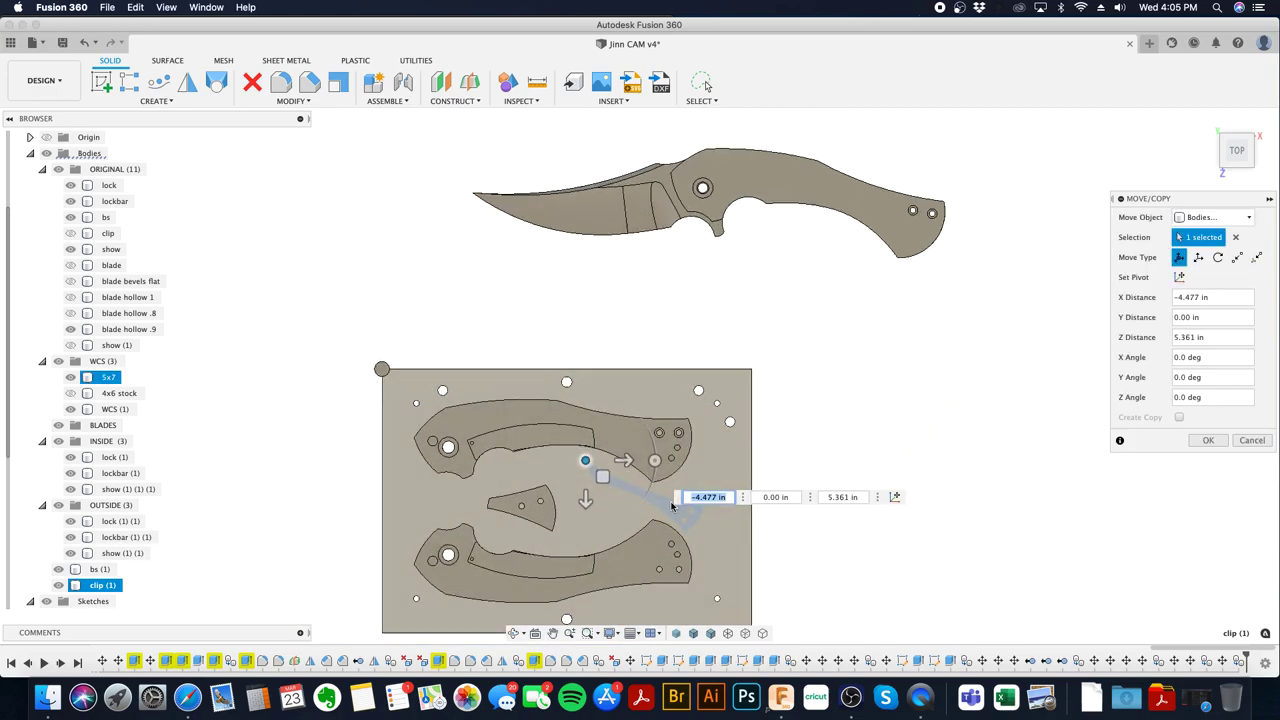
left_click_drag(645, 464, 678, 500)
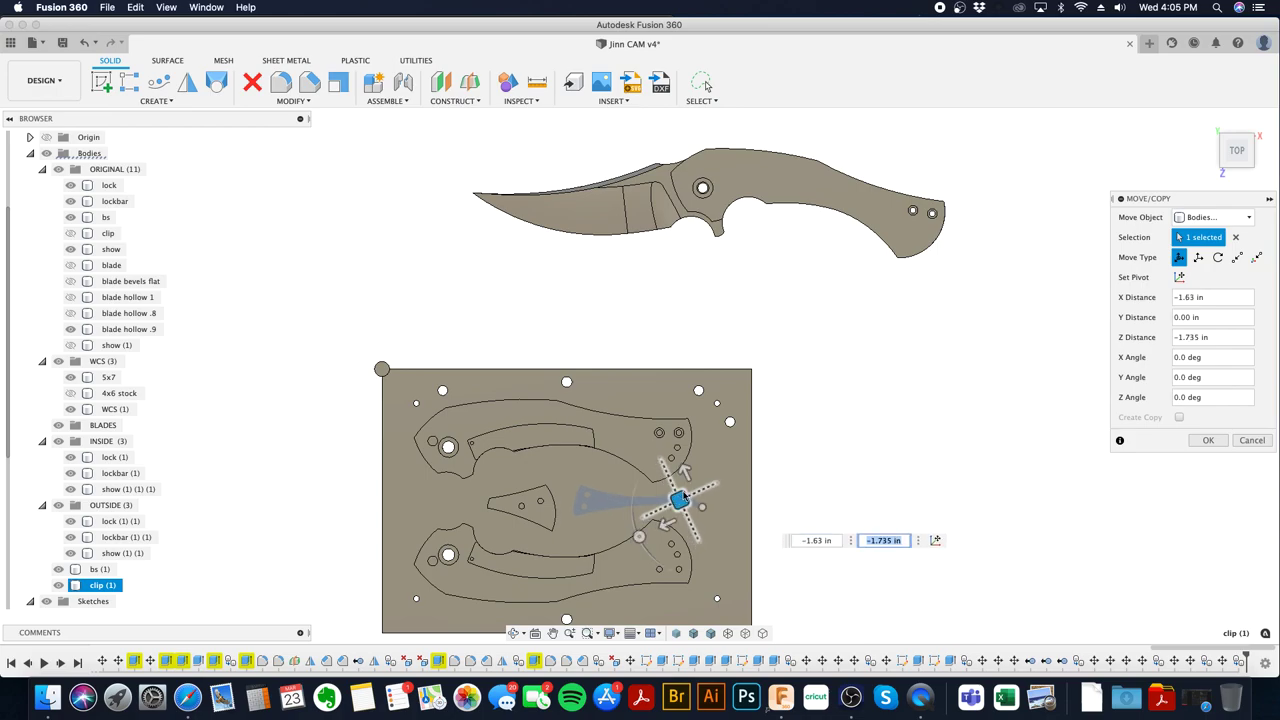
left_click(1205, 441)
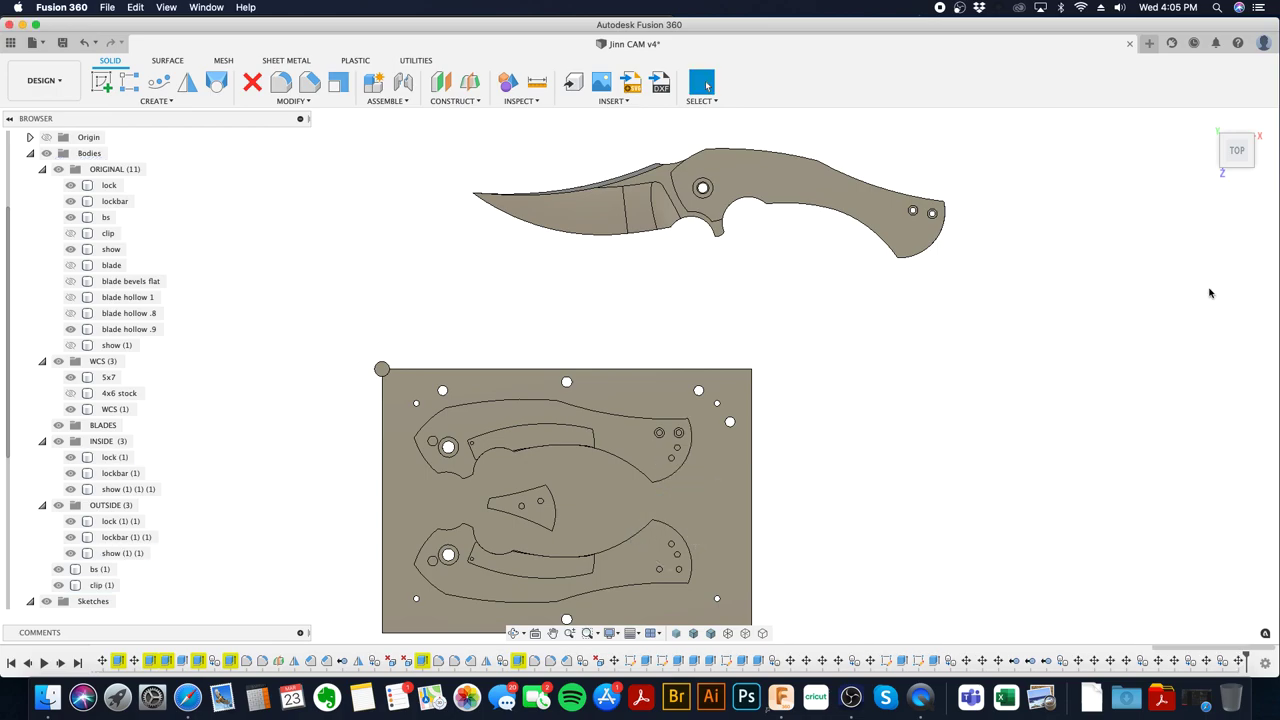
middle_click_drag(516, 518, 528, 436, "shift")
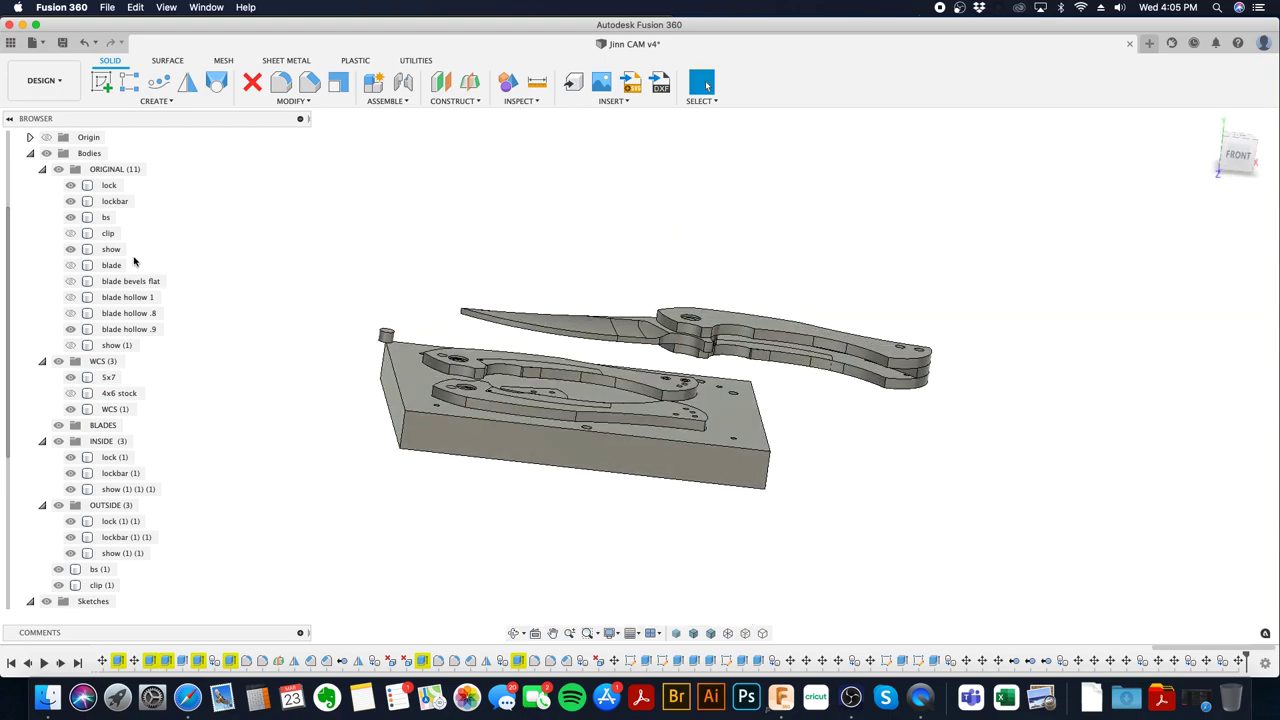
- Select the clip (1) copy and raise it to 0.90 in from the front view
left_click(110, 235)
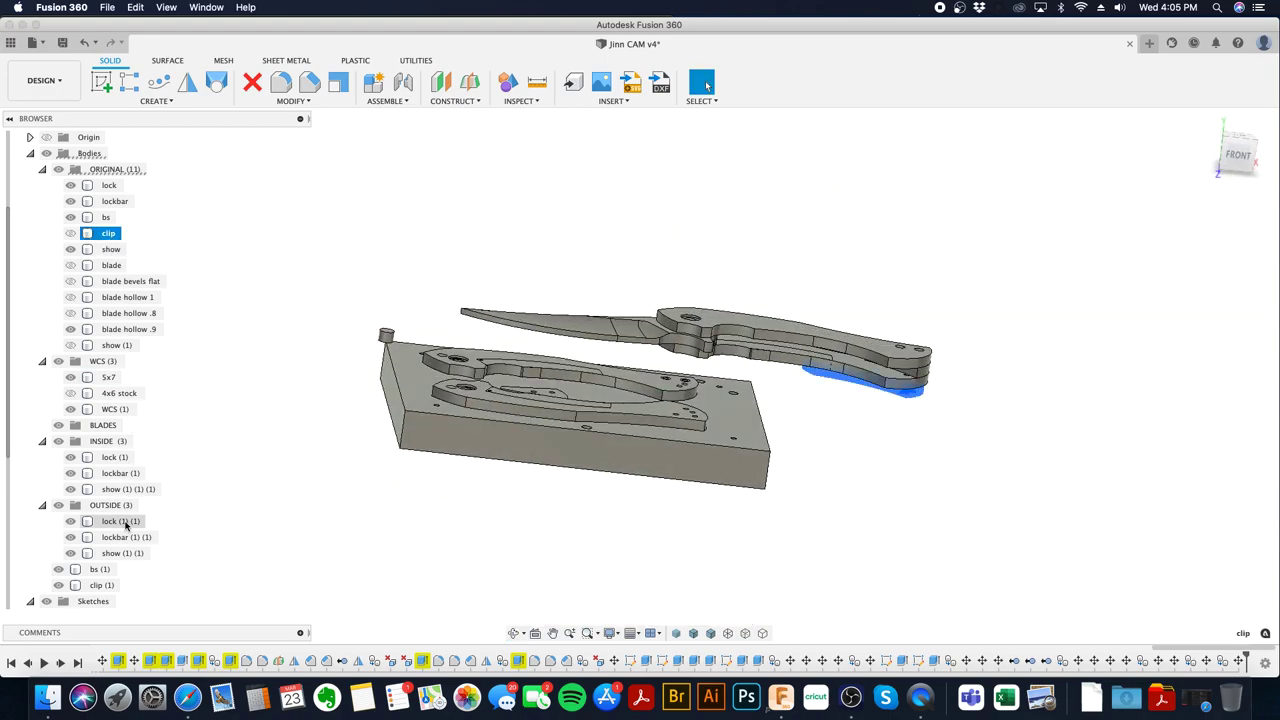
left_click(105, 585)
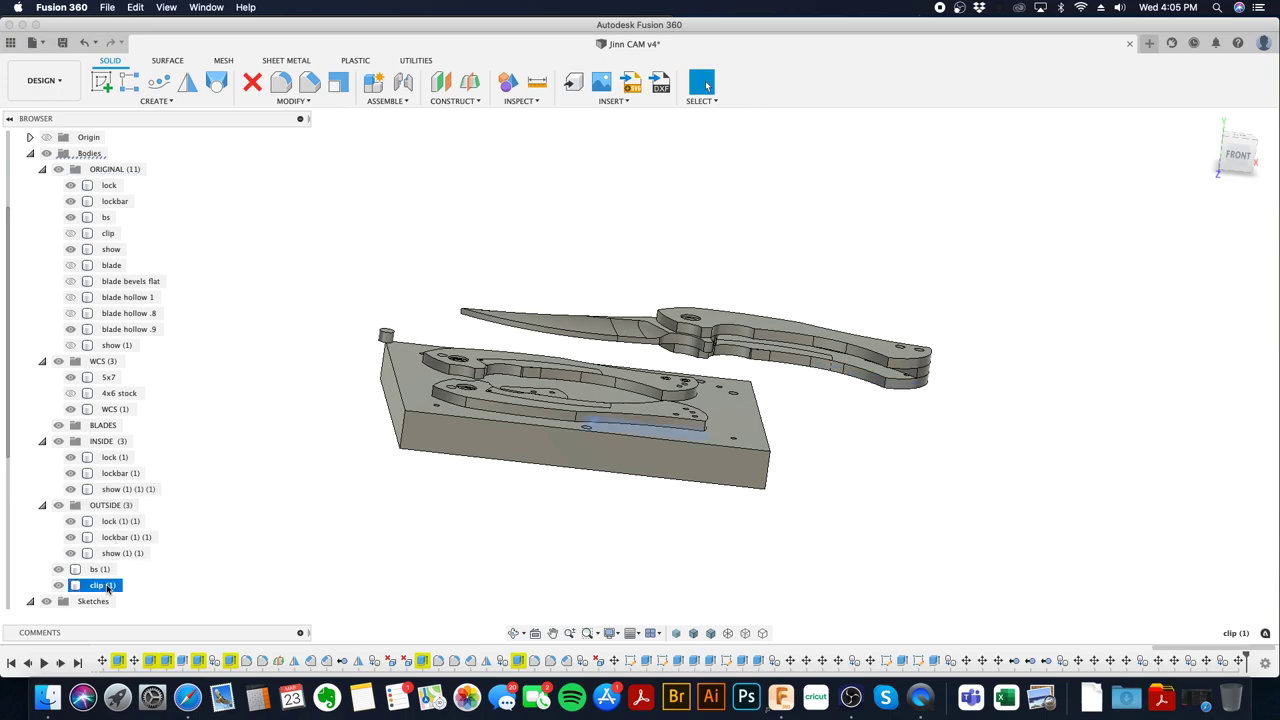
key("m")
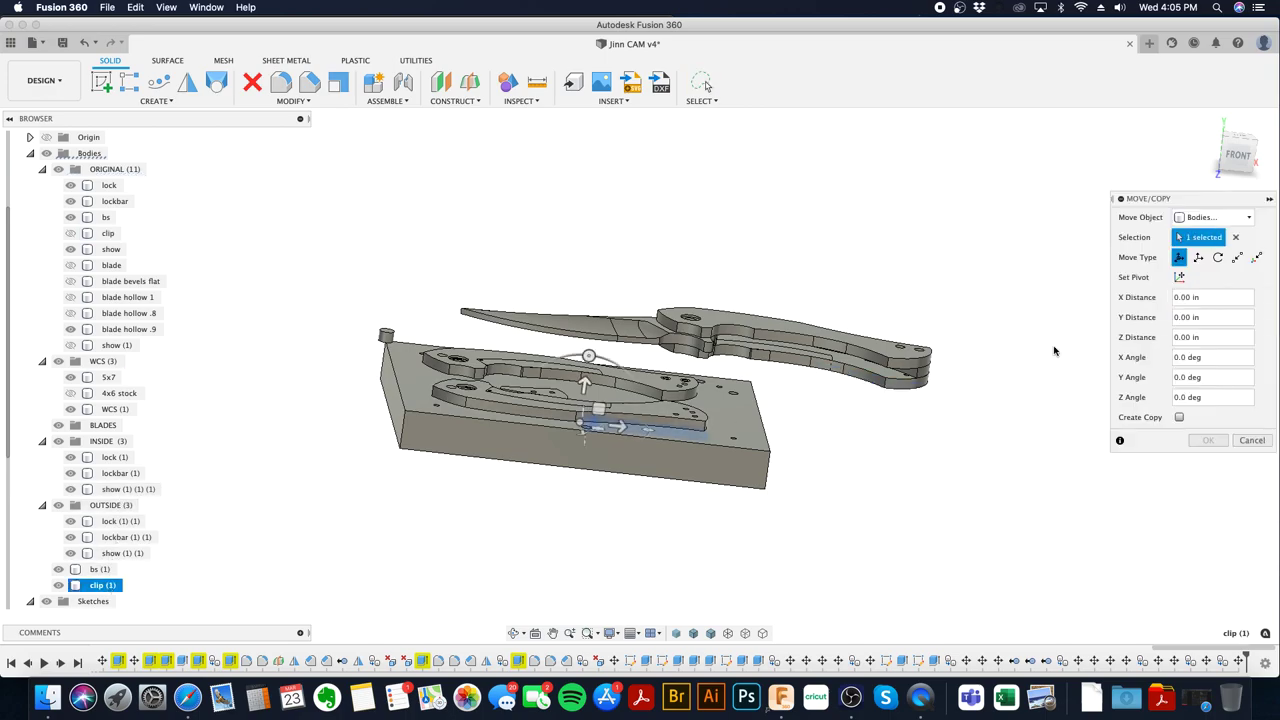
left_click(1240, 160)
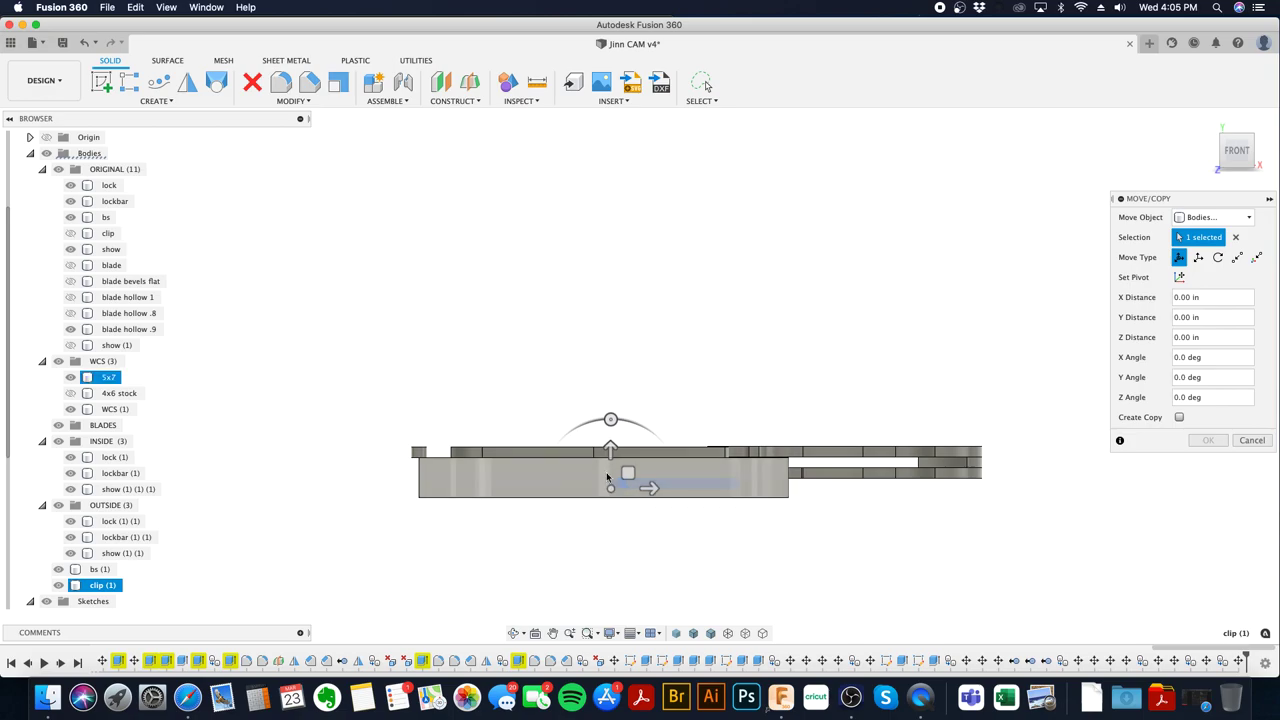
scroll(613, 455, "up", 4)
left_click_drag(608, 512, 607, 413)
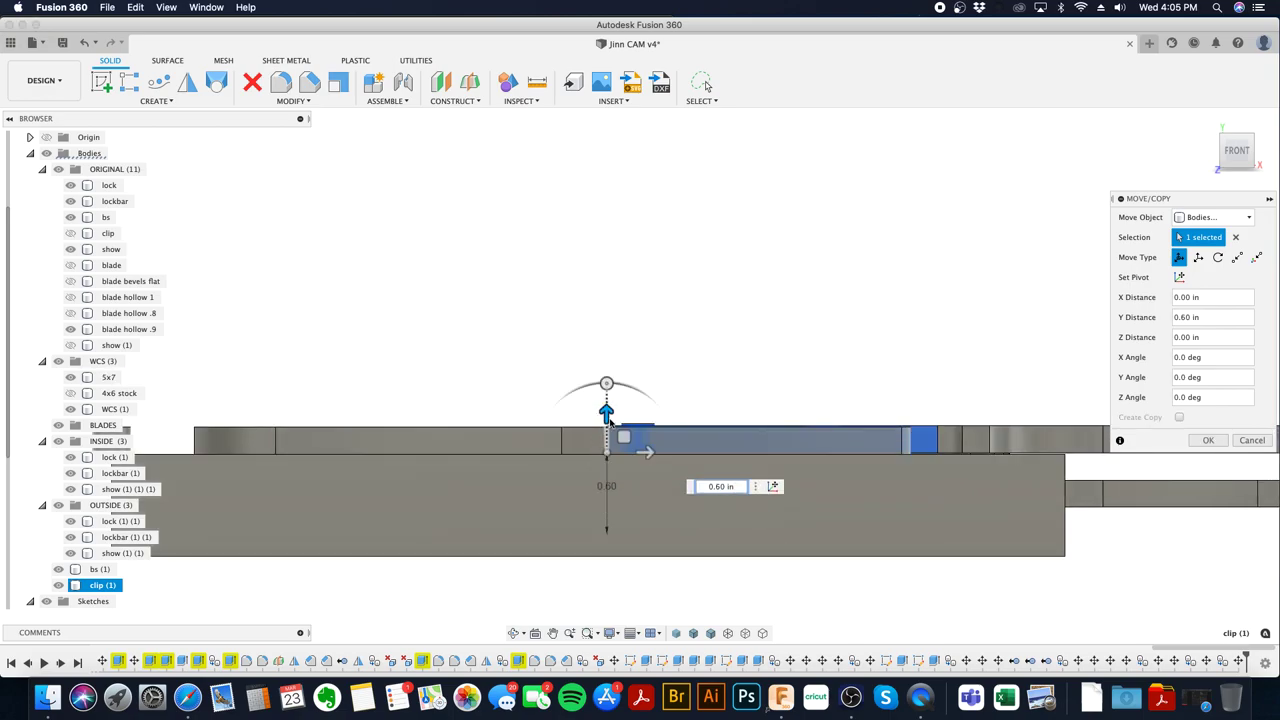
scroll(611, 470, "up", 3)
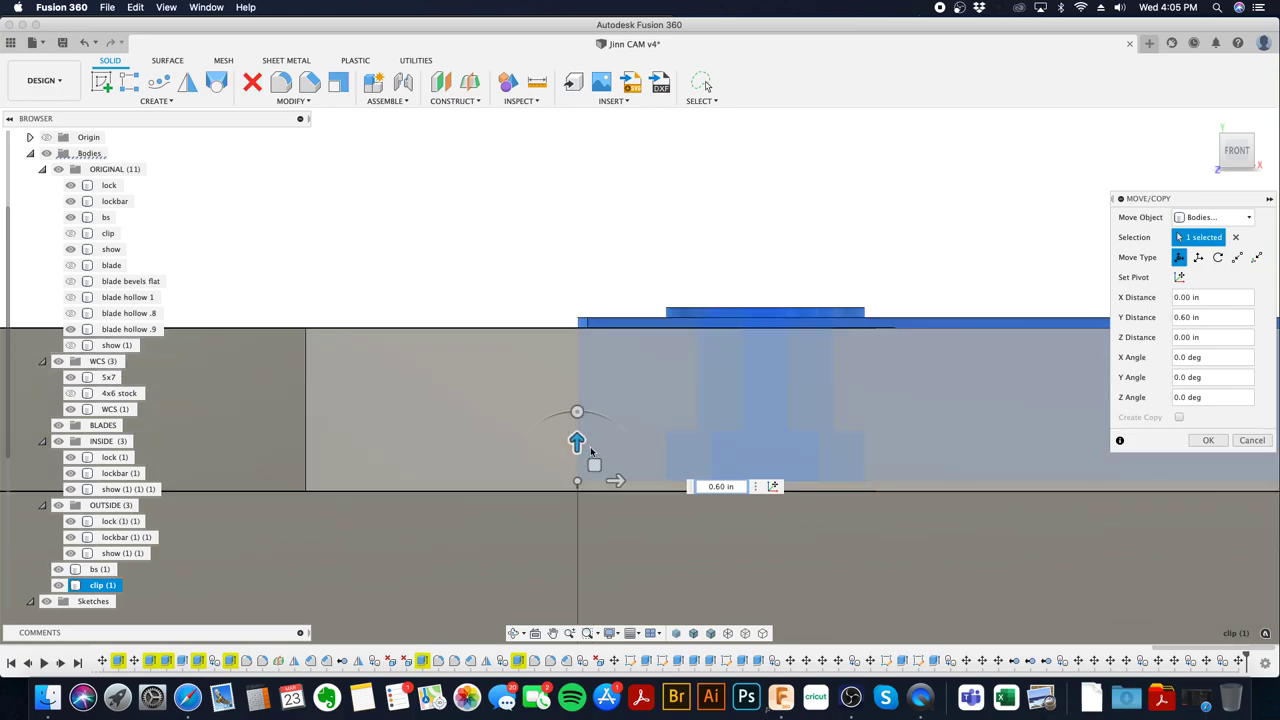
left_click_drag(577, 442, 576, 457)
middle_click_drag(578, 455, 700, 366, "shift")
left_click_drag(600, 526, 598, 493)
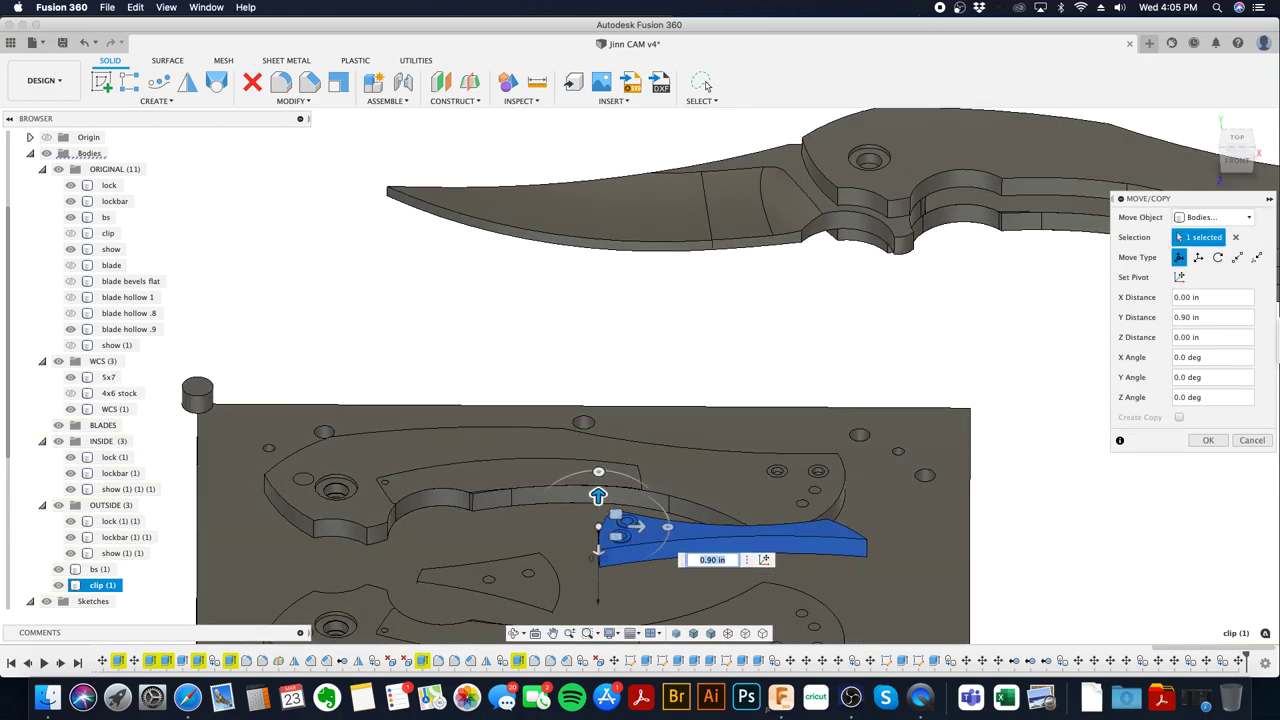
- Snap the clip to the stock's top-right corner, then slide it into the plate's middle from top view
left_click(1237, 257)
left_click(865, 552)
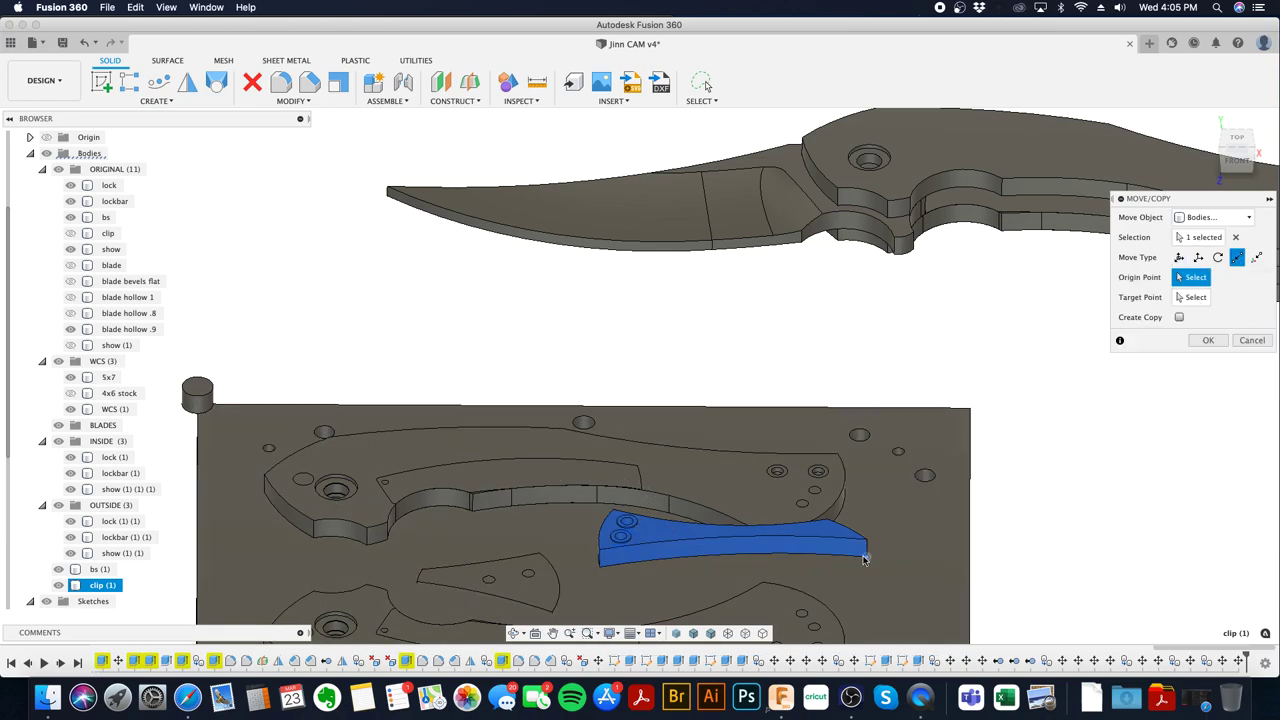
left_click(970, 412)
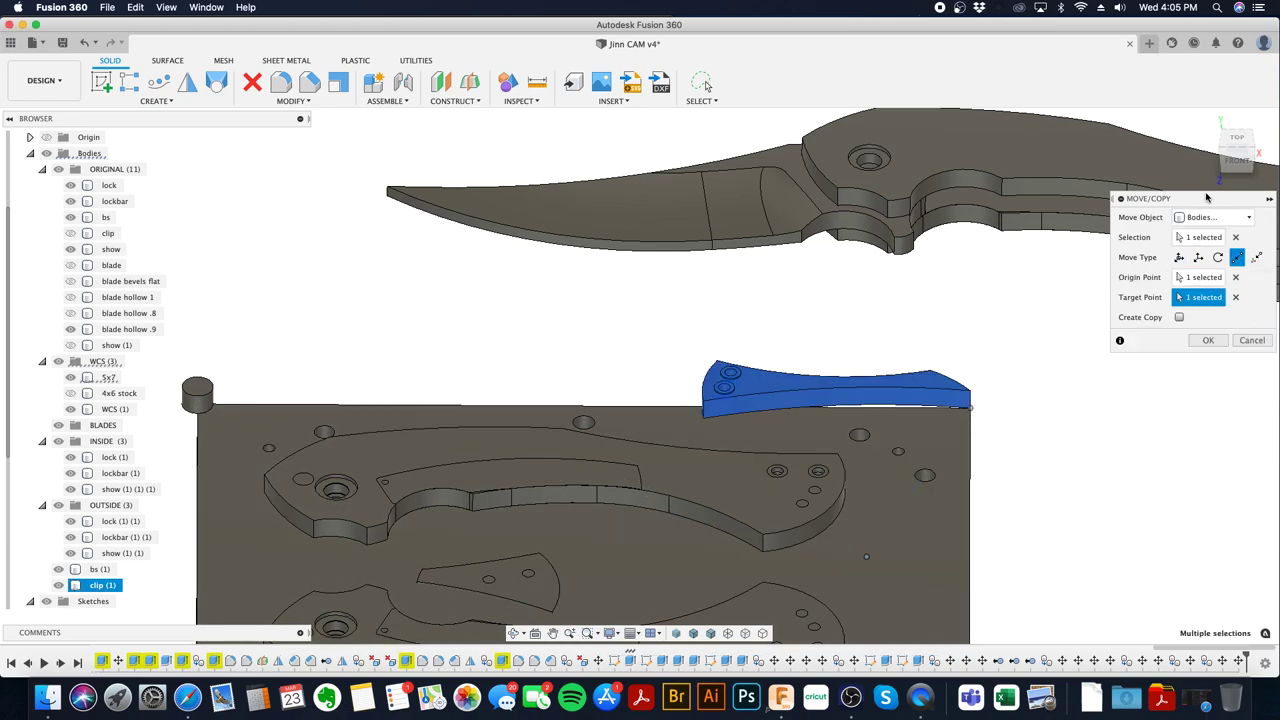
left_click(1237, 140)
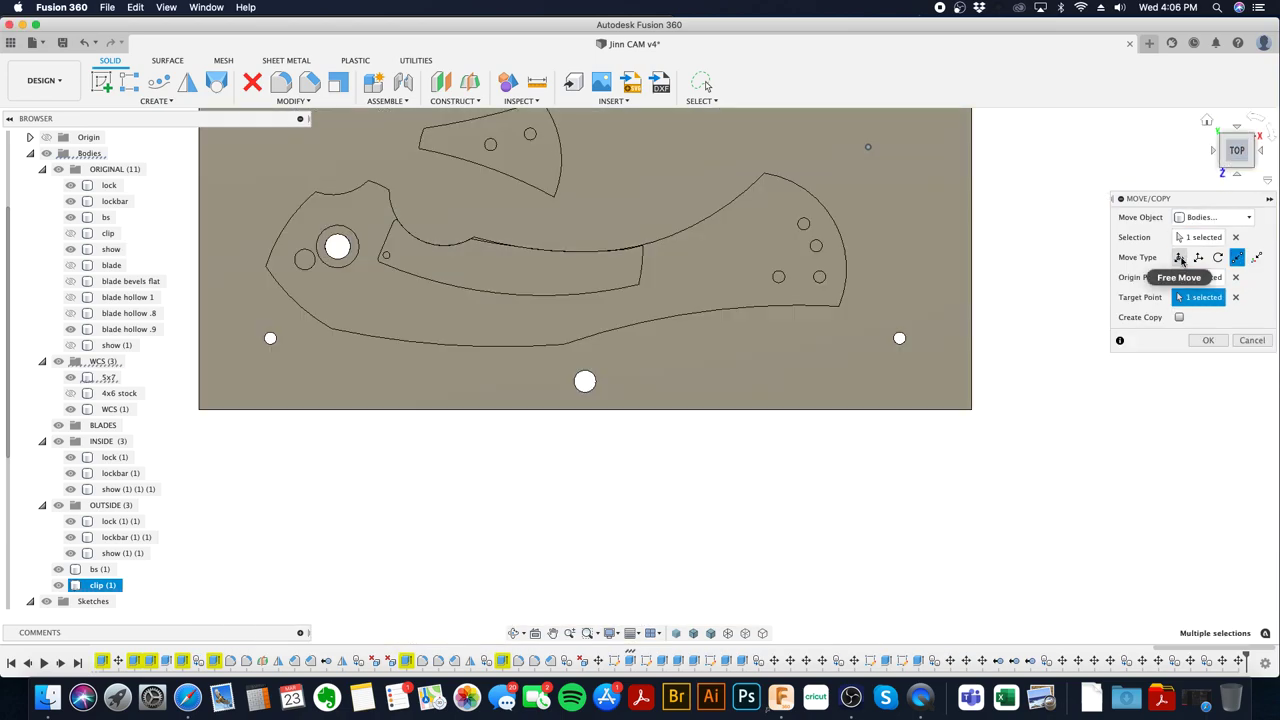
left_click(1179, 257)
scroll(970, 465, "down", 3)
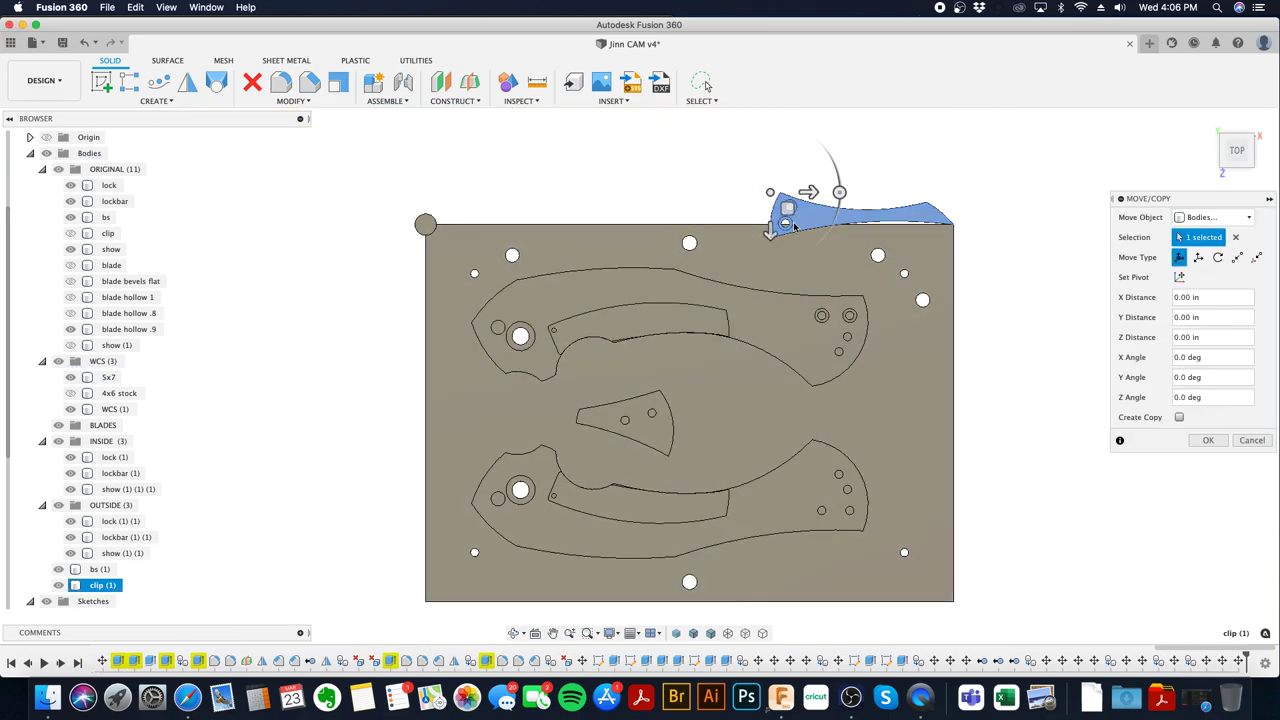
left_click_drag(770, 204, 710, 390)
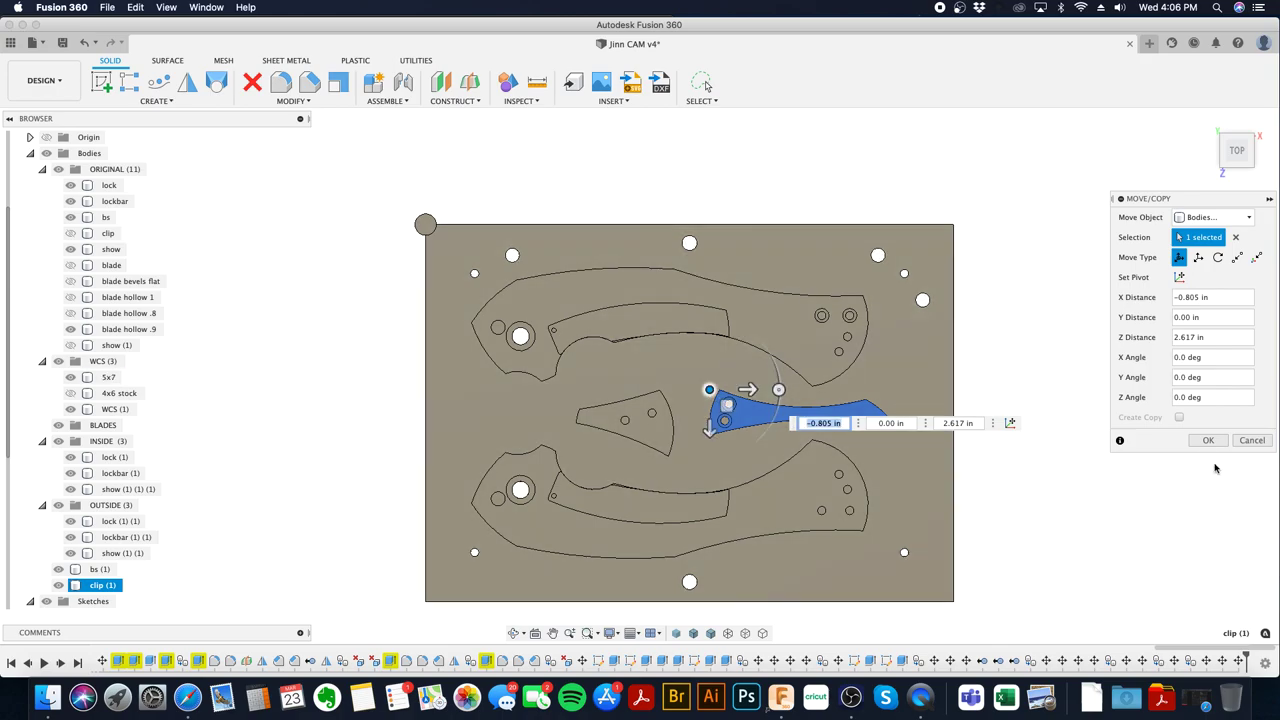
left_click(1208, 440)
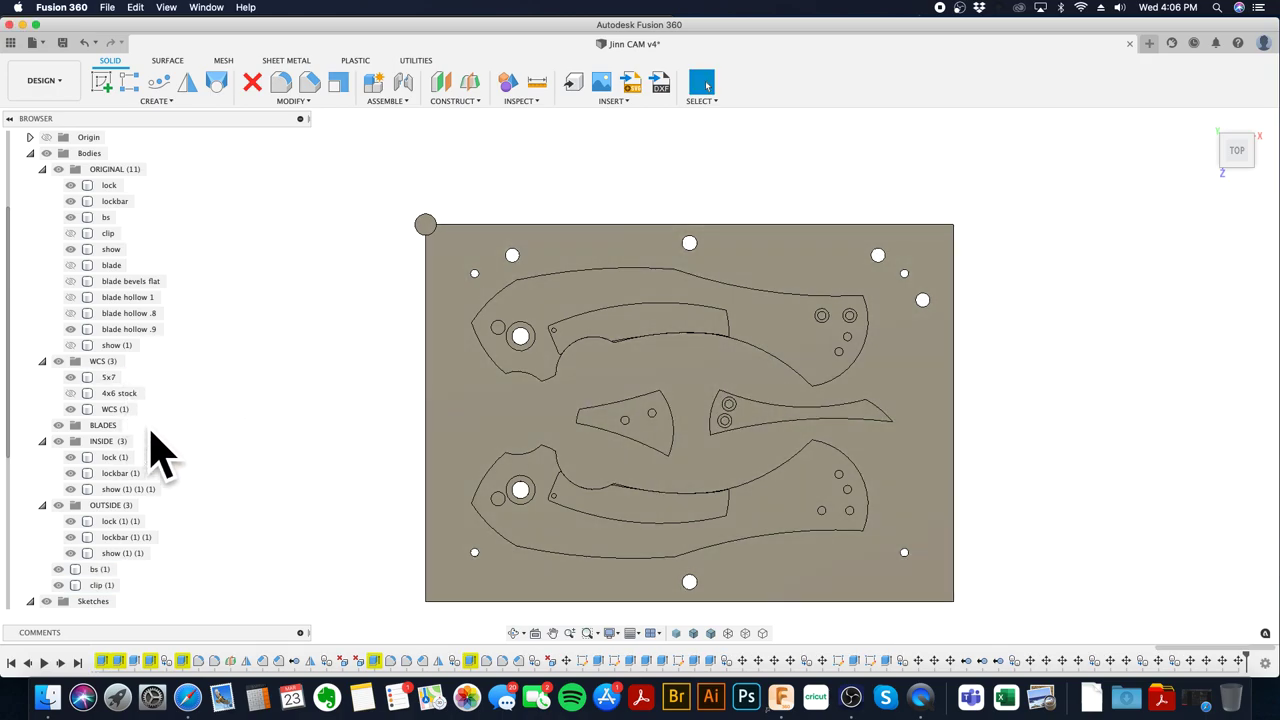
left_click(100, 570)
key("F6")
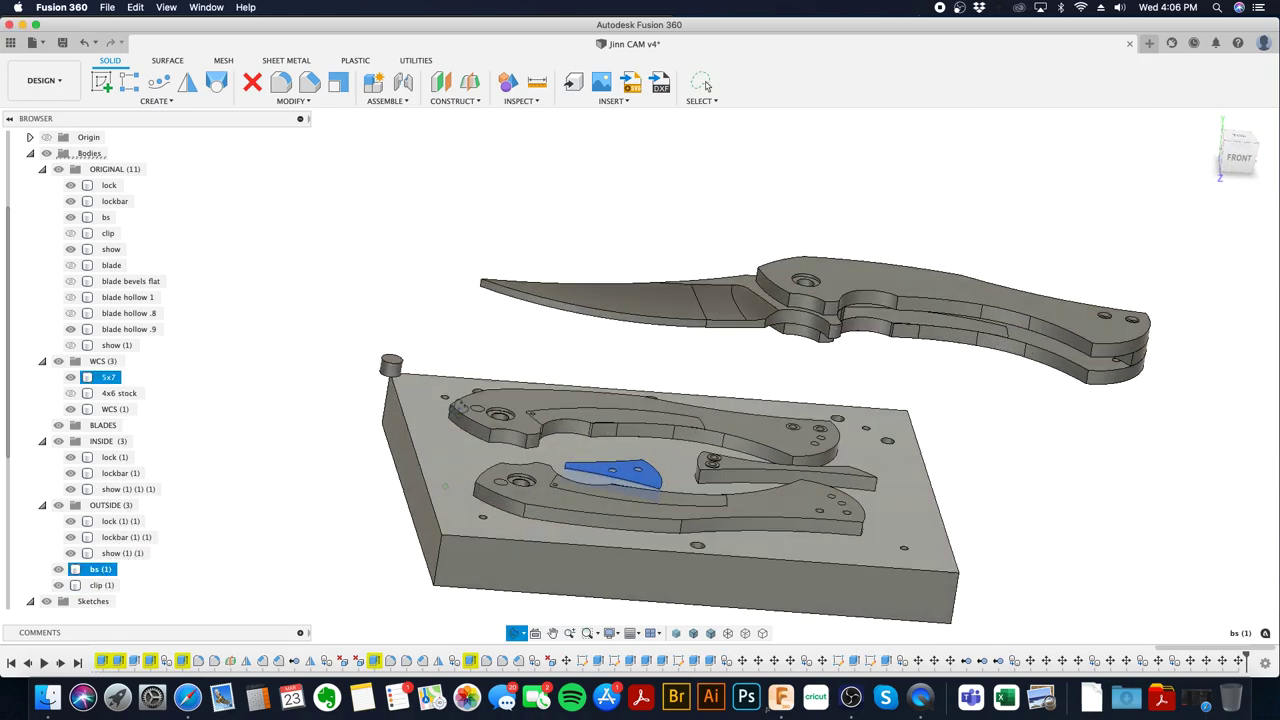
- Snap the bs body onto the plate, then slide it between the handles left of the clip
key("m")
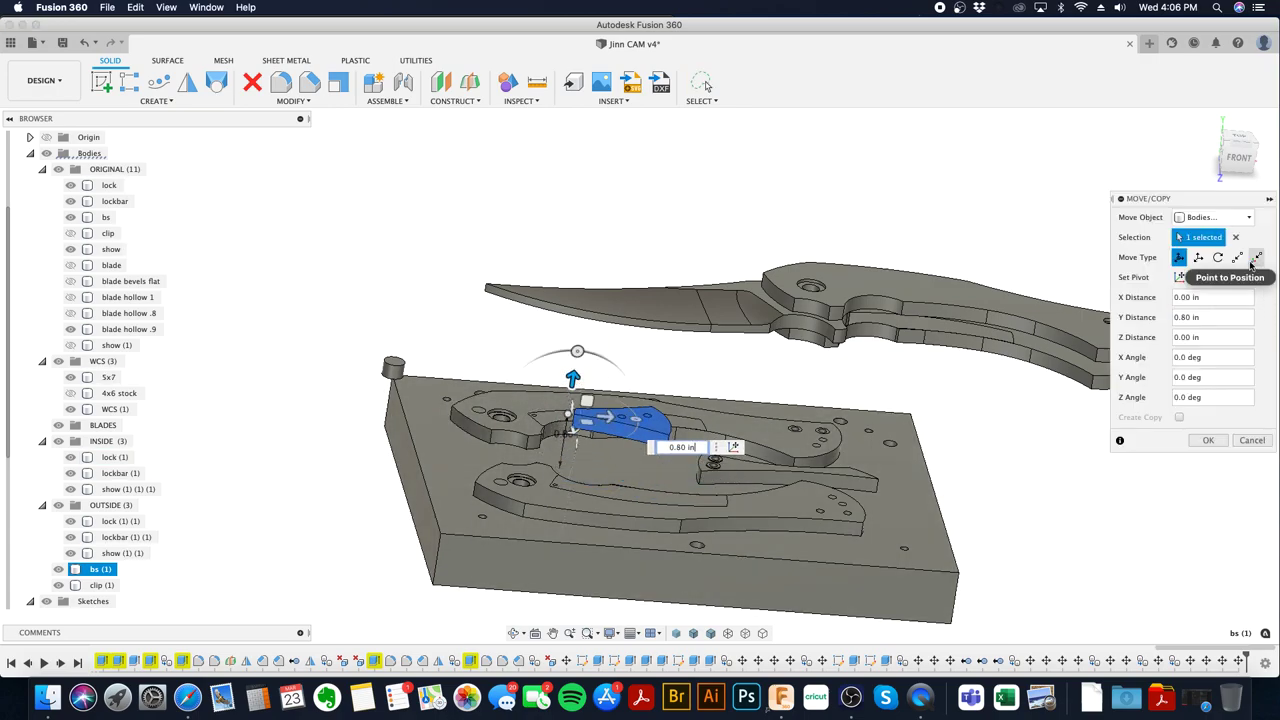
left_click(1237, 257)
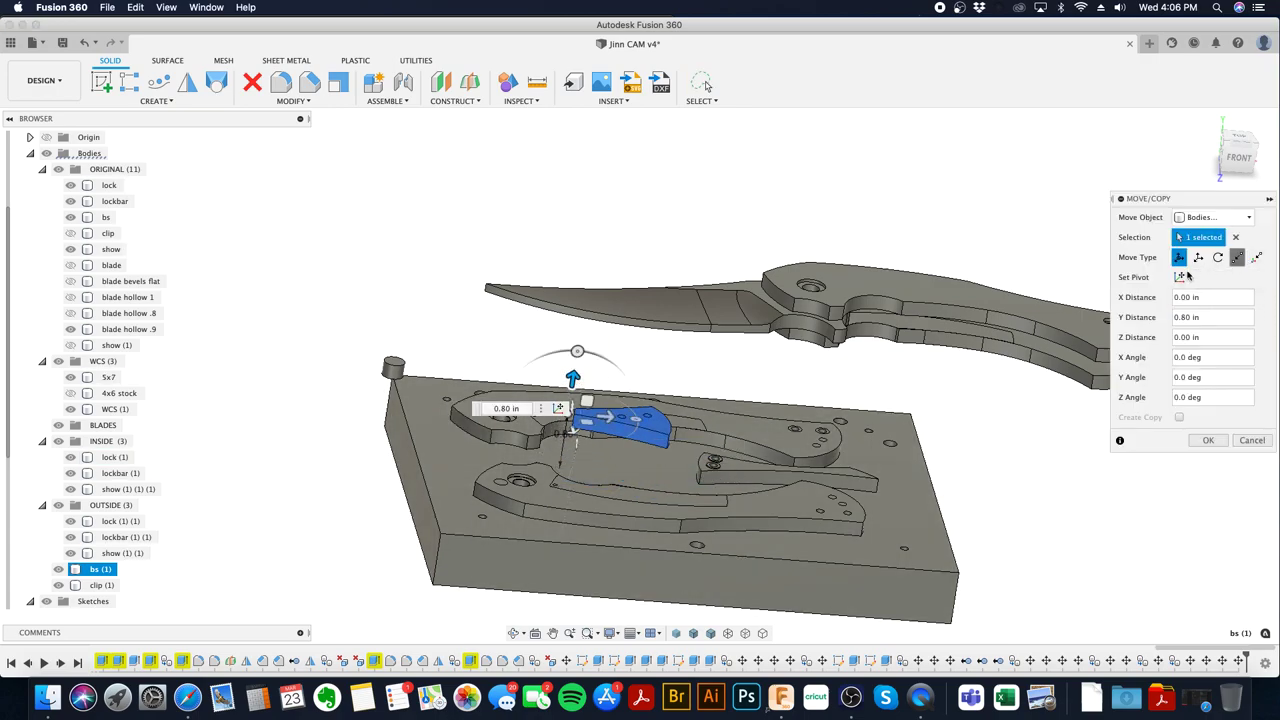
left_click(667, 450)
left_click(700, 485)
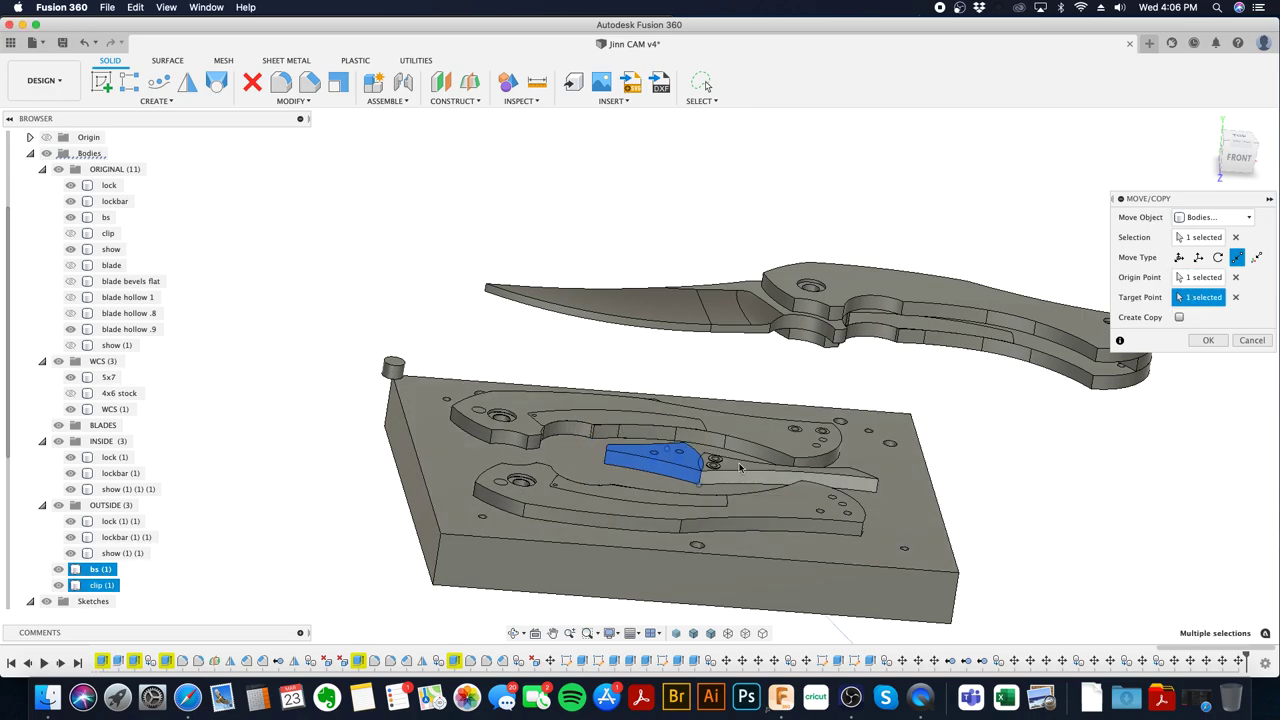
left_click(1240, 138)
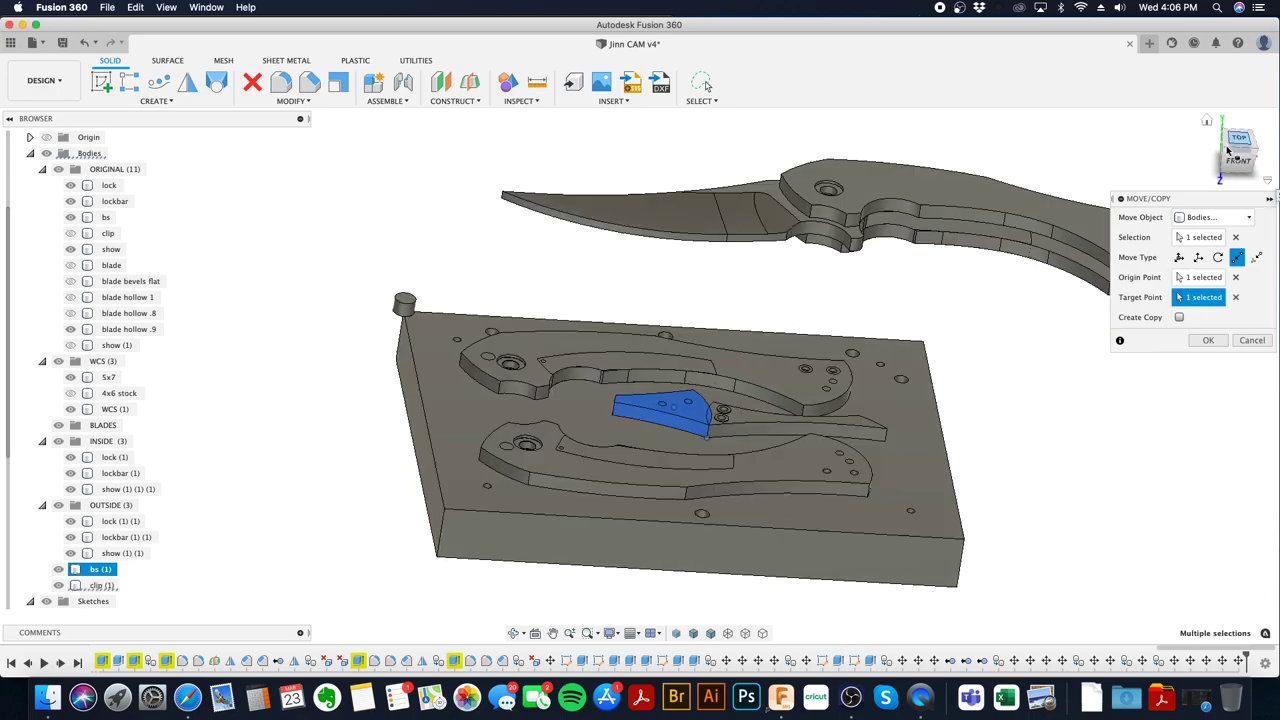
left_click(1179, 257)
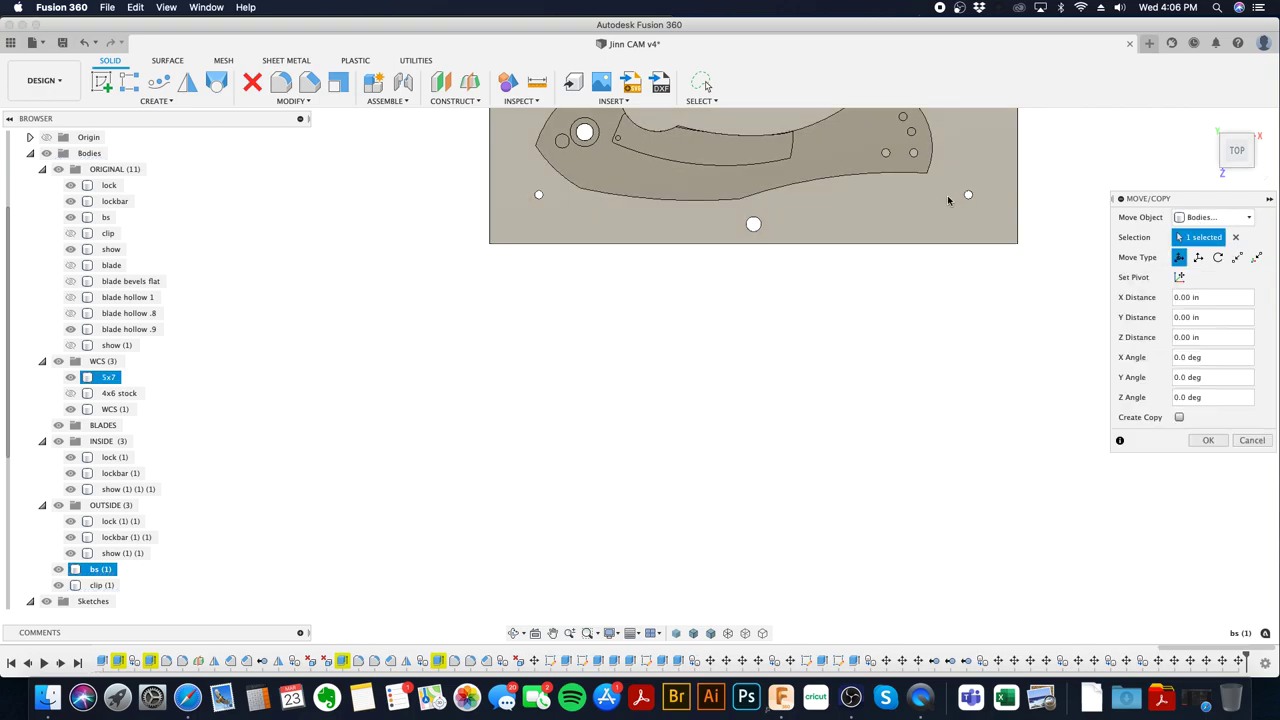
left_click_drag(644, 214, 604, 229)
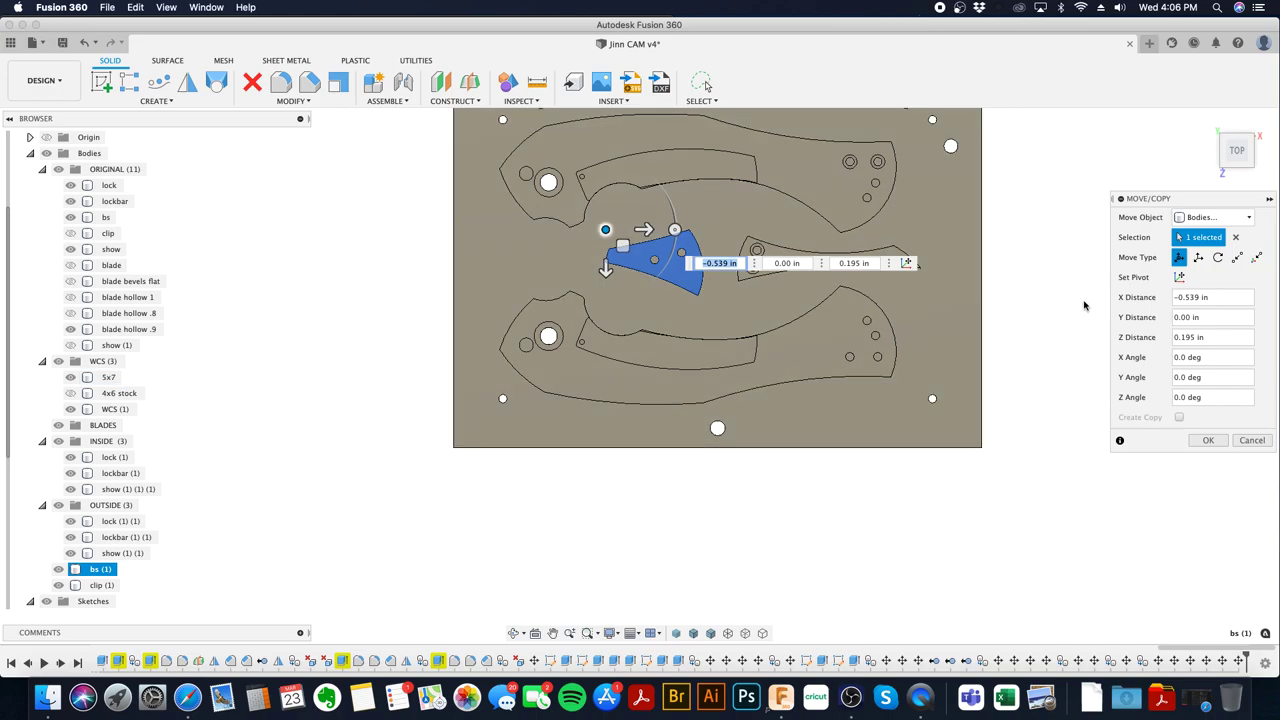
left_click(1205, 441)
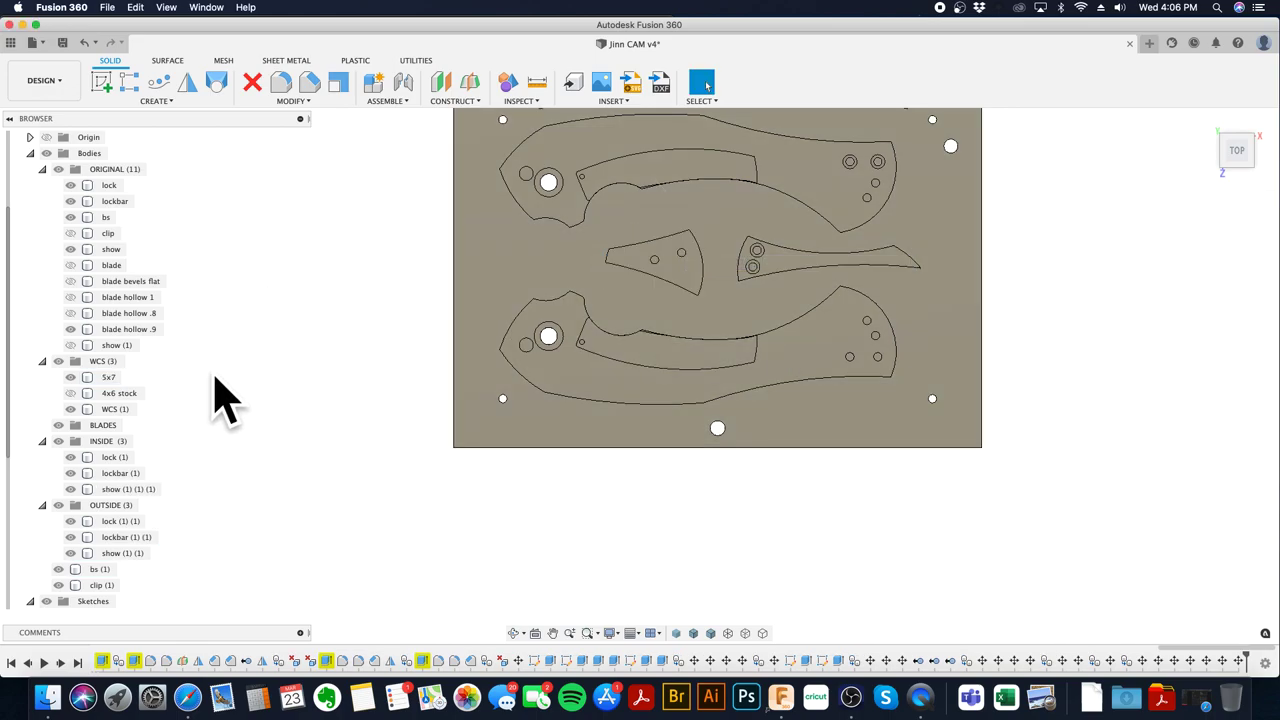
- Hide the 4x6 stock body
left_click(72, 396)
left_click(72, 396)
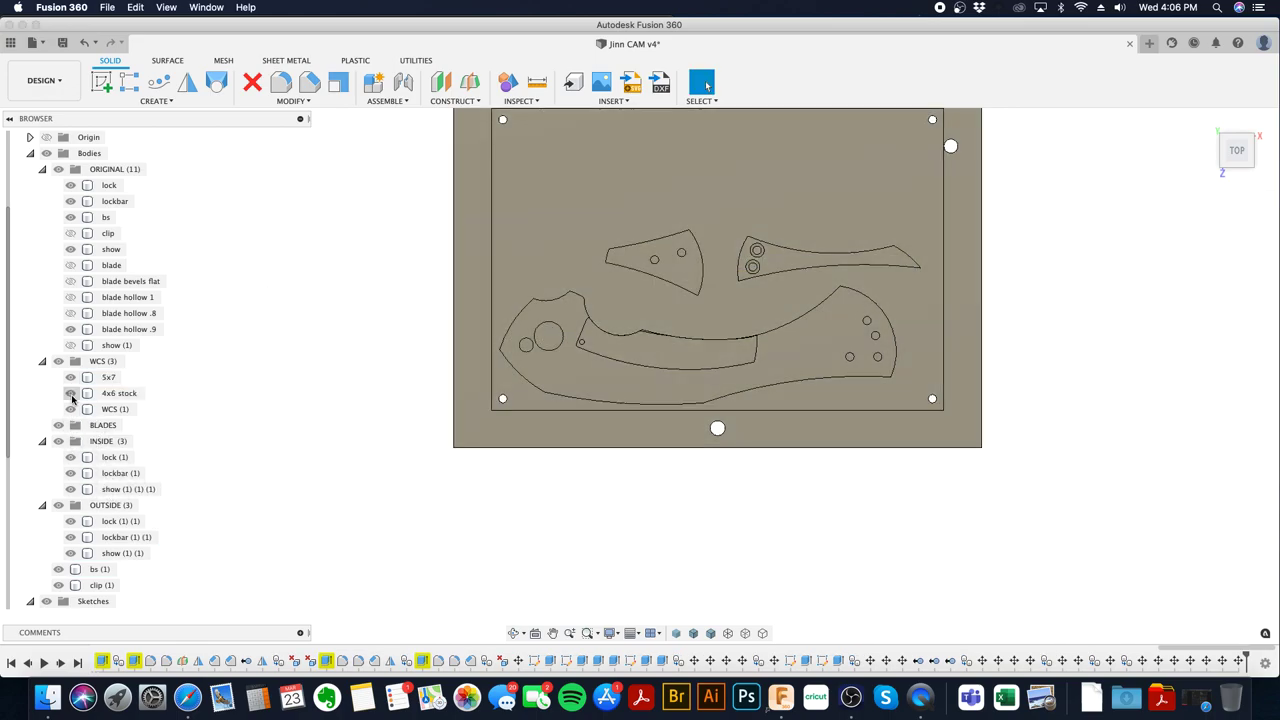
left_click(72, 396)
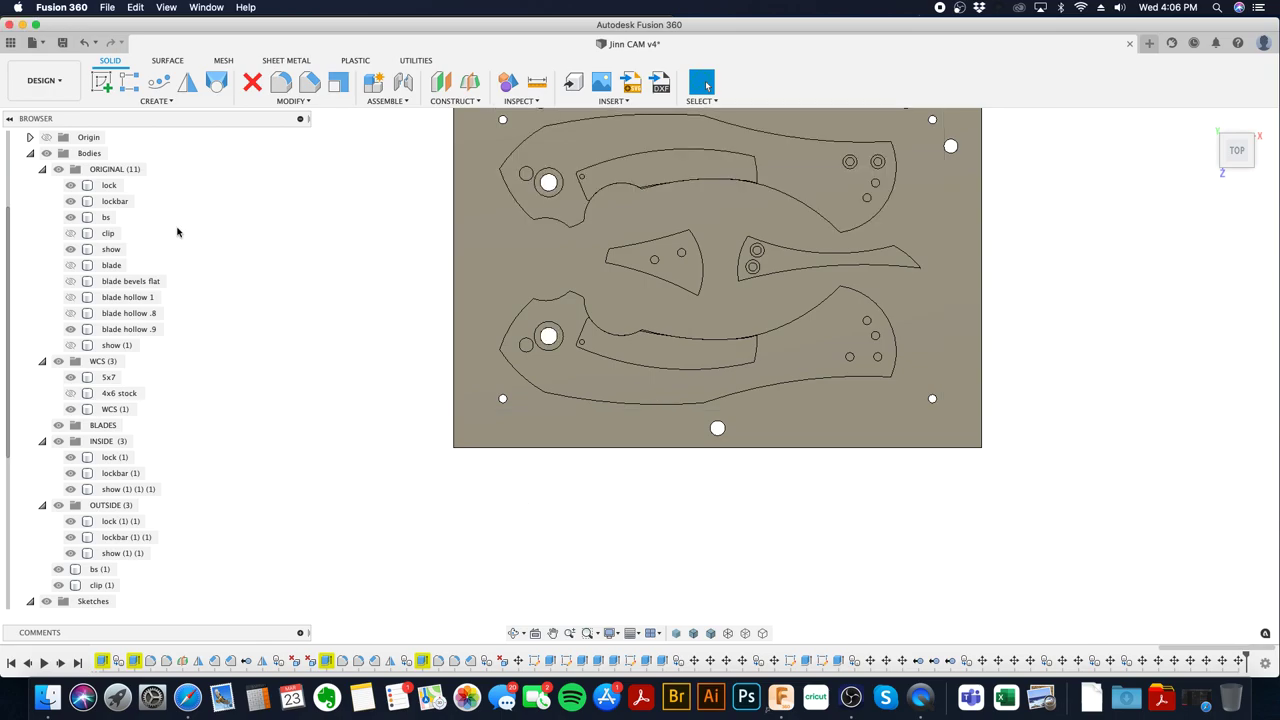
- Save a new 'User Saved' version and hide the OUTSIDE folder's bodies
left_click(62, 42)
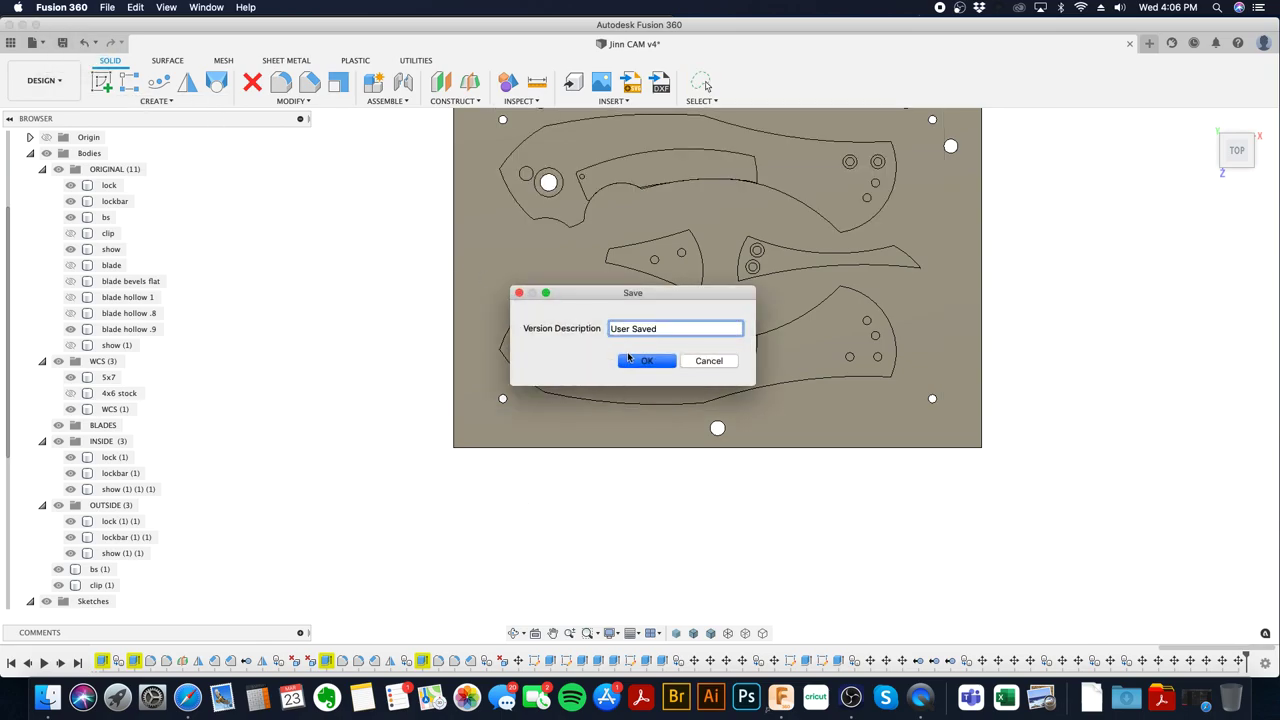
left_click(630, 361)
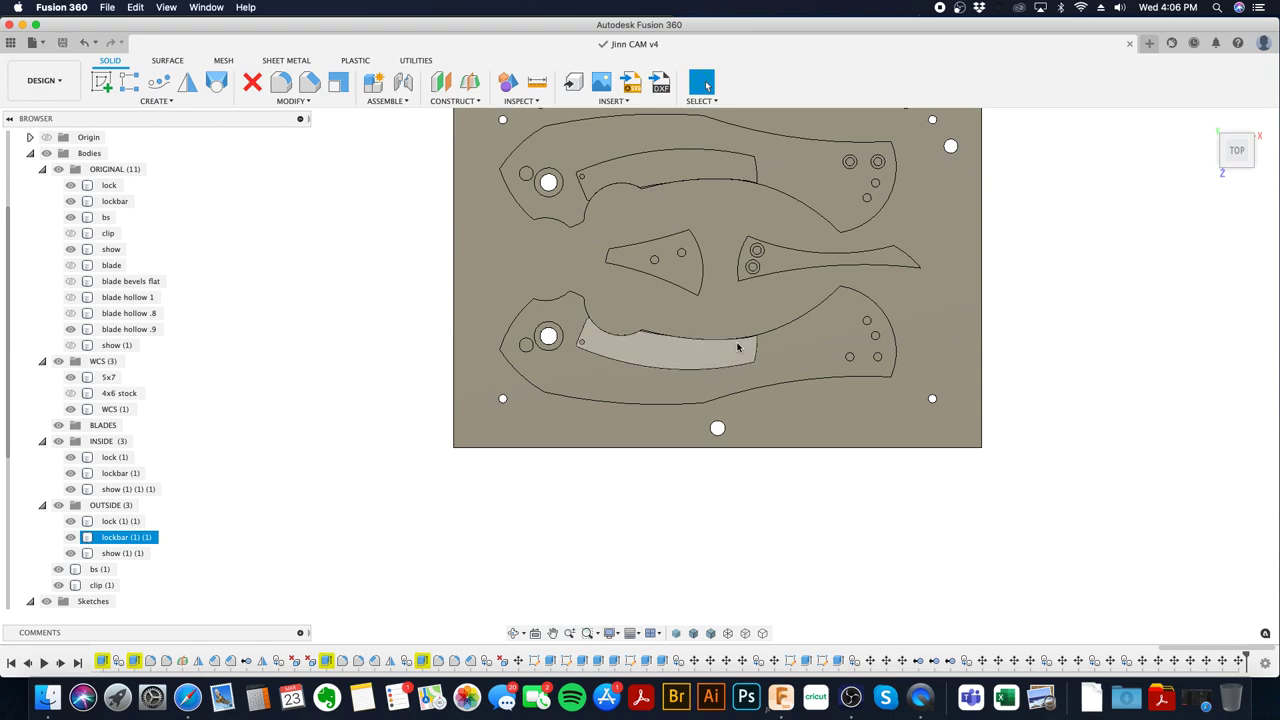
scroll(1025, 340, "down", 4)
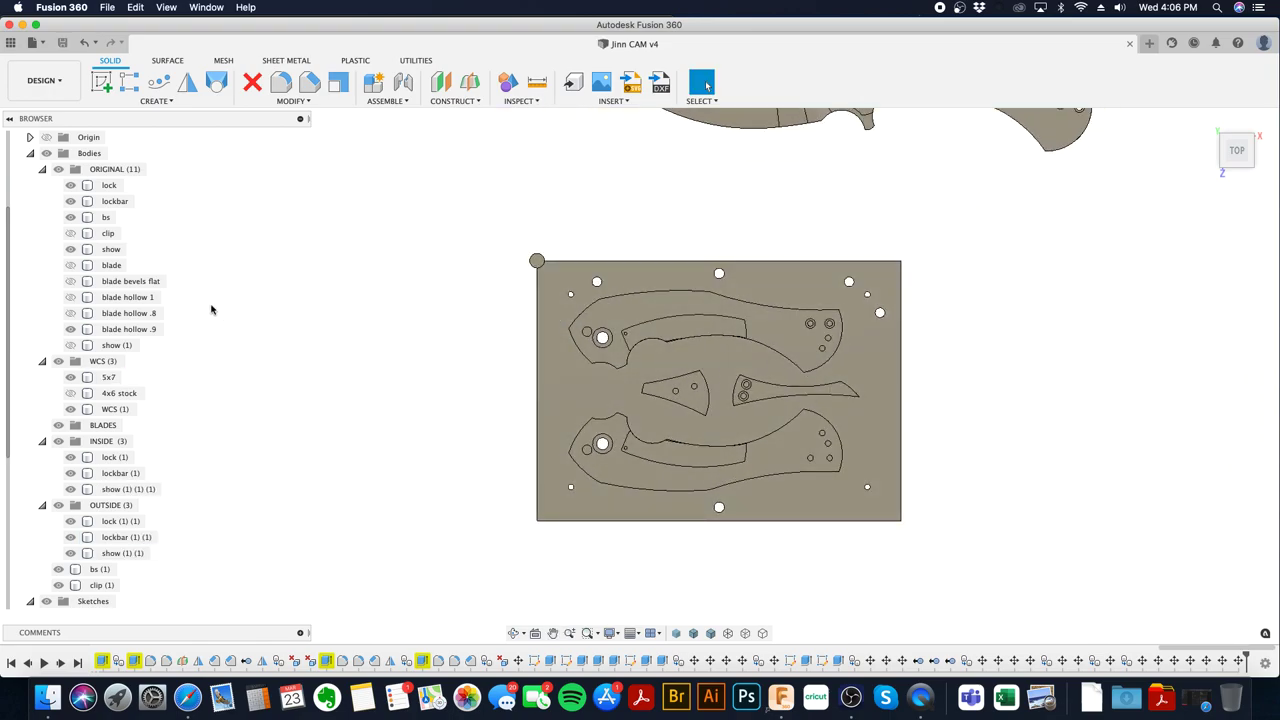
left_click(58, 505)
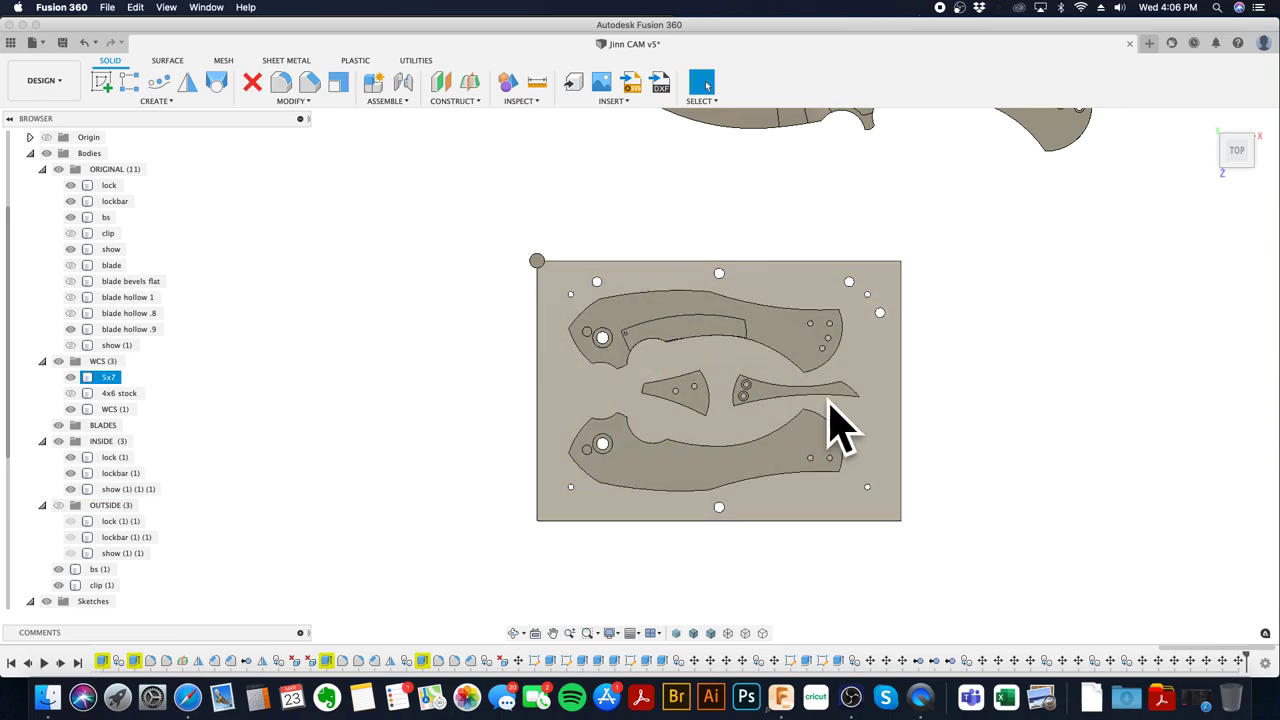
- Orbit to inspect the plate and knife undersides, then return to a recentered top view
scroll(950, 365, "down", 2)
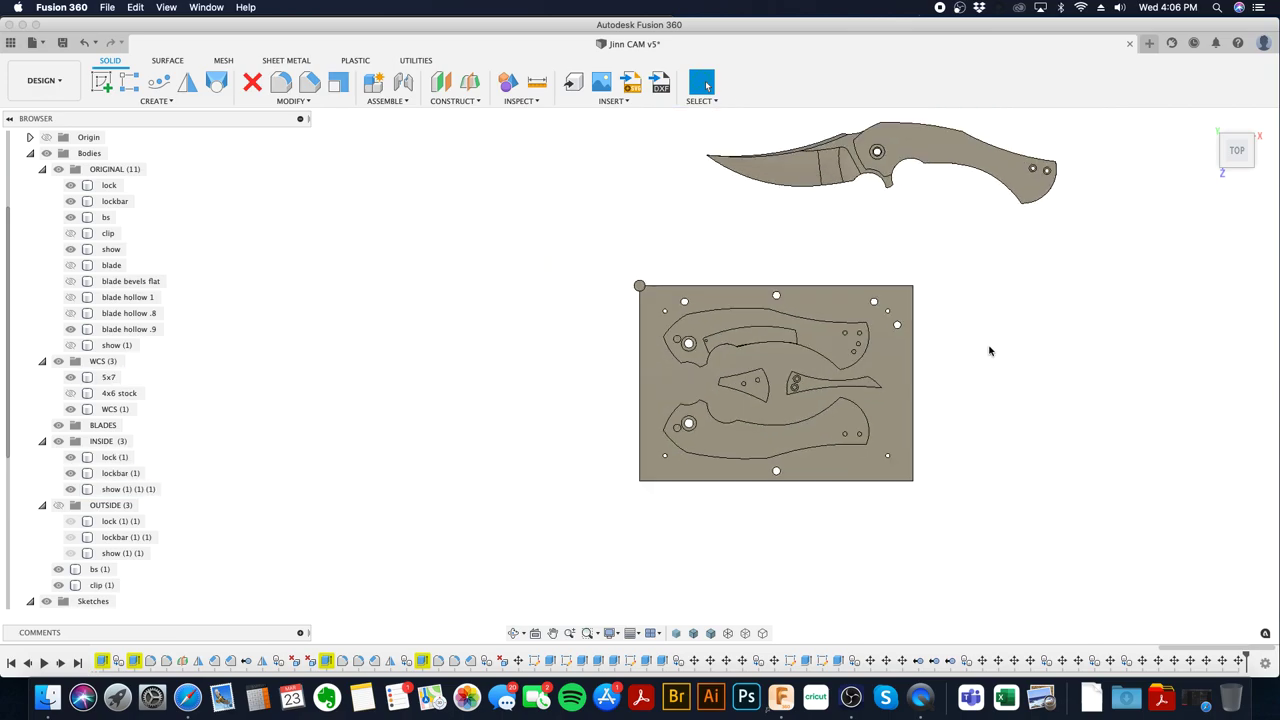
middle_click_drag(987, 323, 514, 303, "shift")
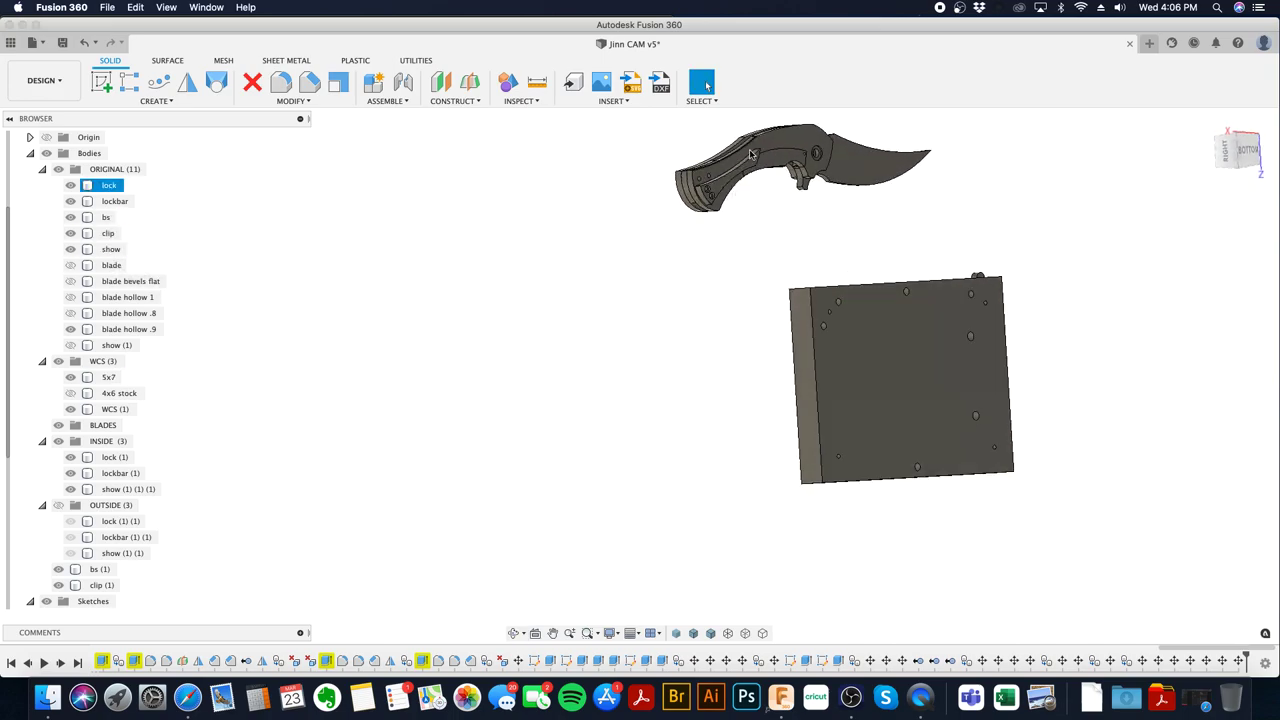
middle_click_drag(729, 286, 923, 280, "shift")
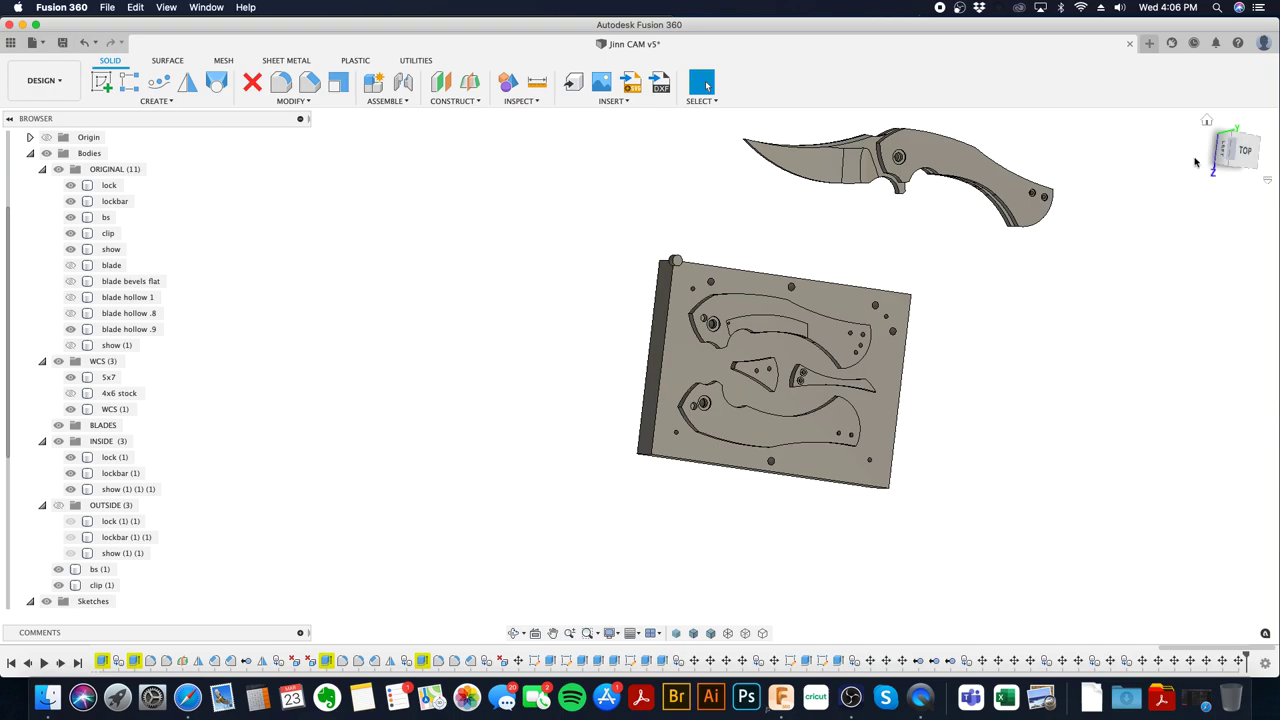
left_click(1236, 155)
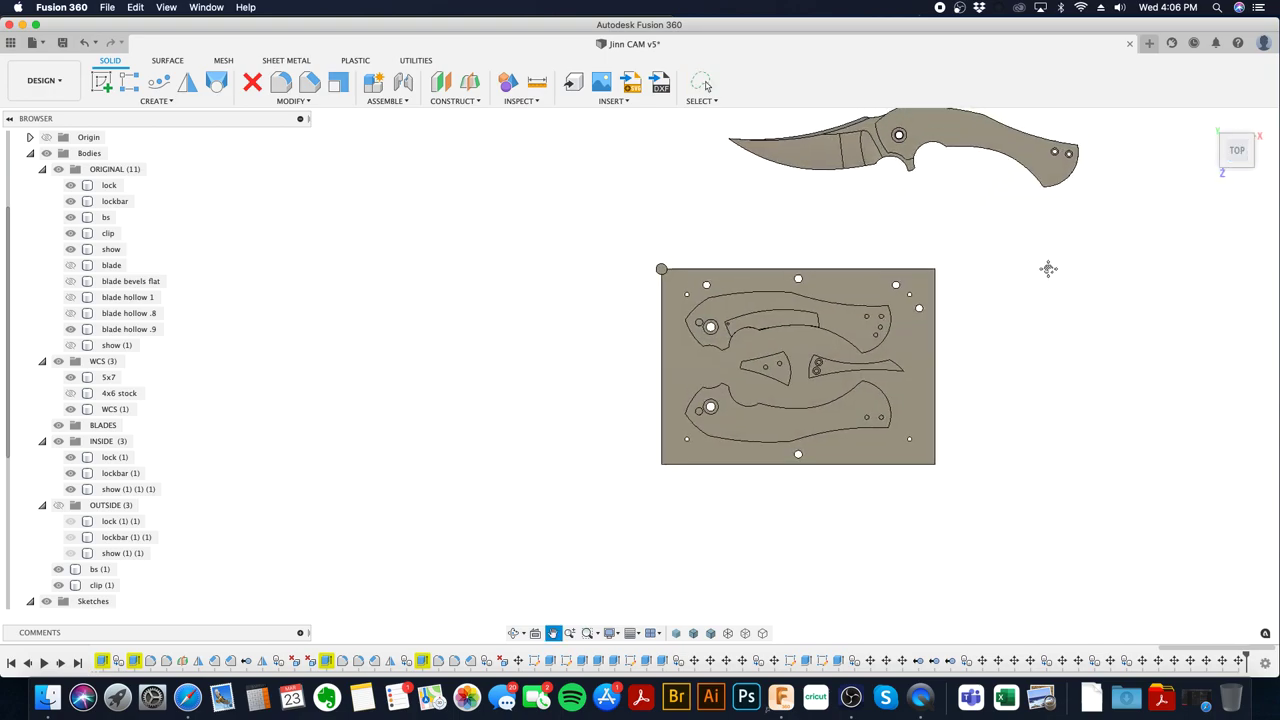
left_click_drag(933, 320, 866, 257)
- Briefly check the Safari live stream dashboard, then minimize the browser
left_click(188, 697)
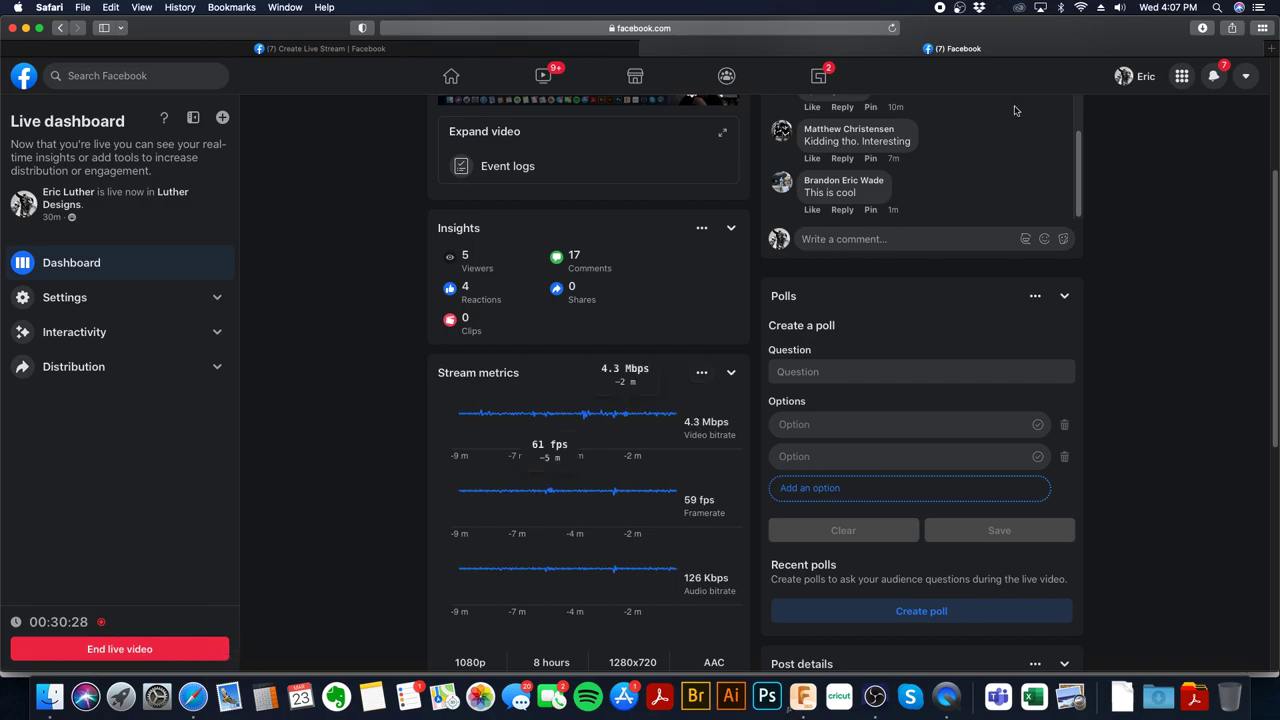
scroll(1009, 149, "down", 1)
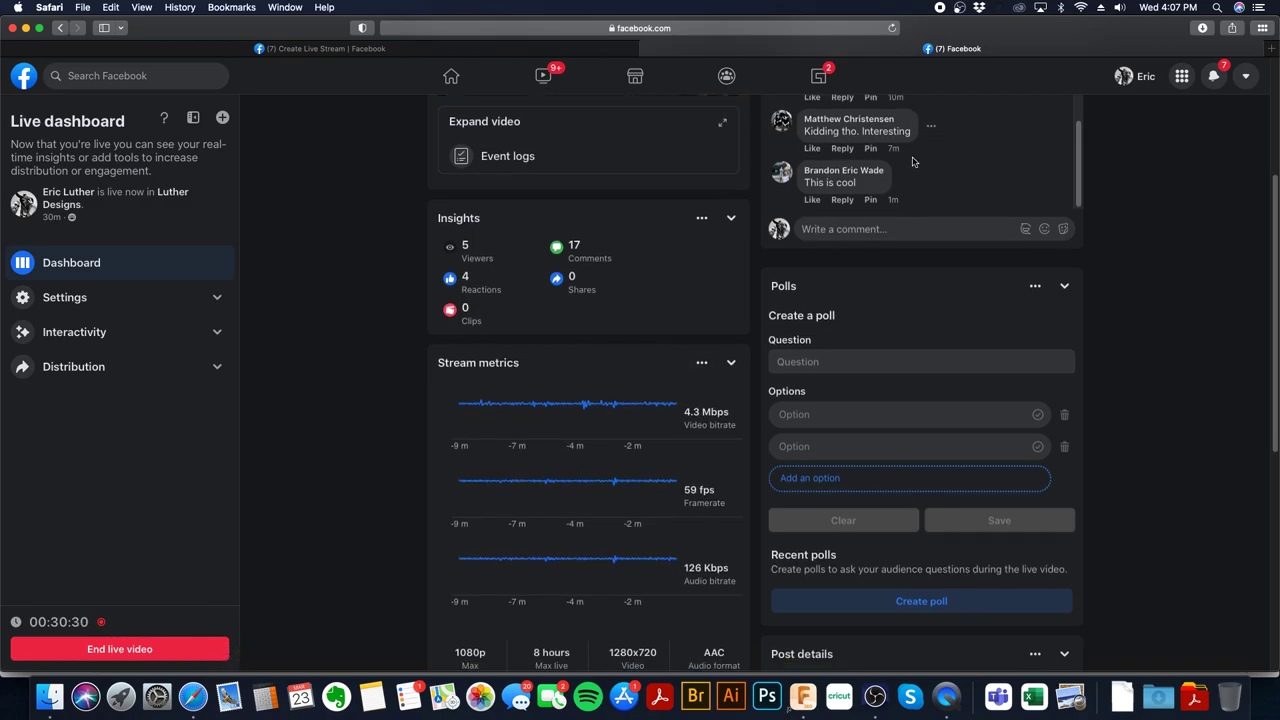
left_click(26, 28)
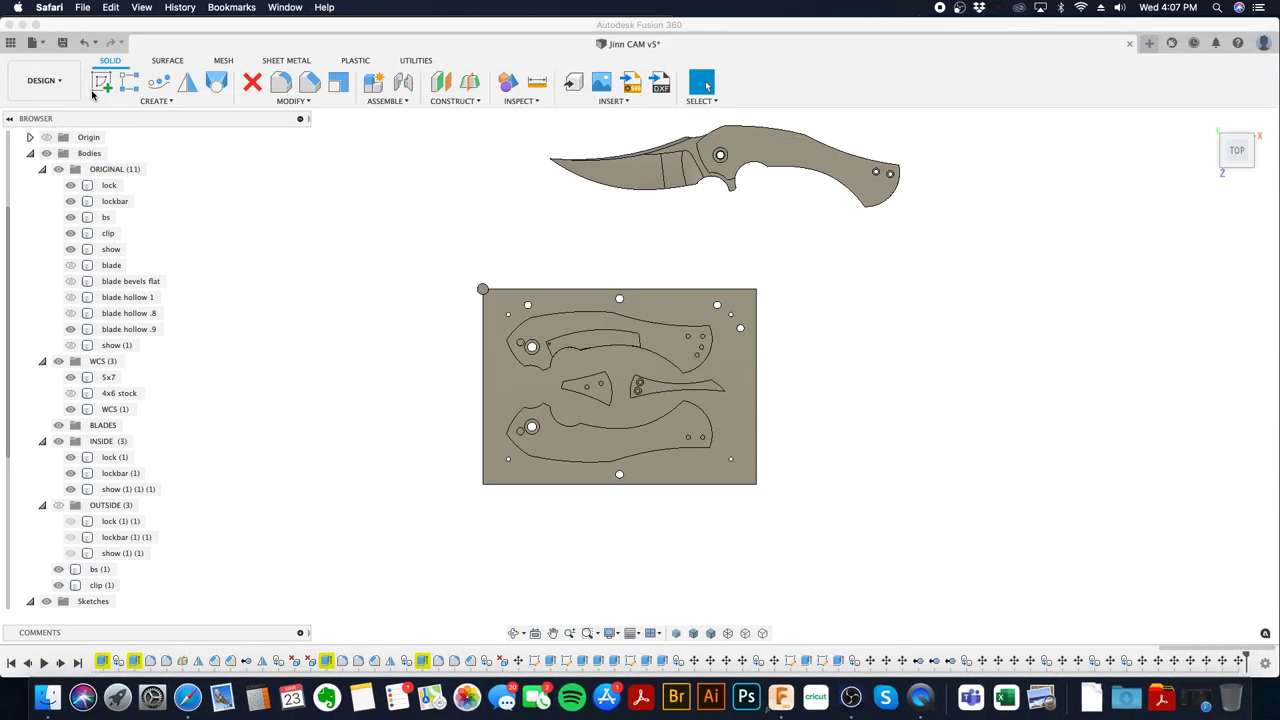
- Hide INSIDE, show OUTSIDE, hide lock (1)(1), and select the lockbar (1)(1) top face
scroll(786, 391, "up", 3)
middle_click_drag(780, 406, 783, 365, "shift")
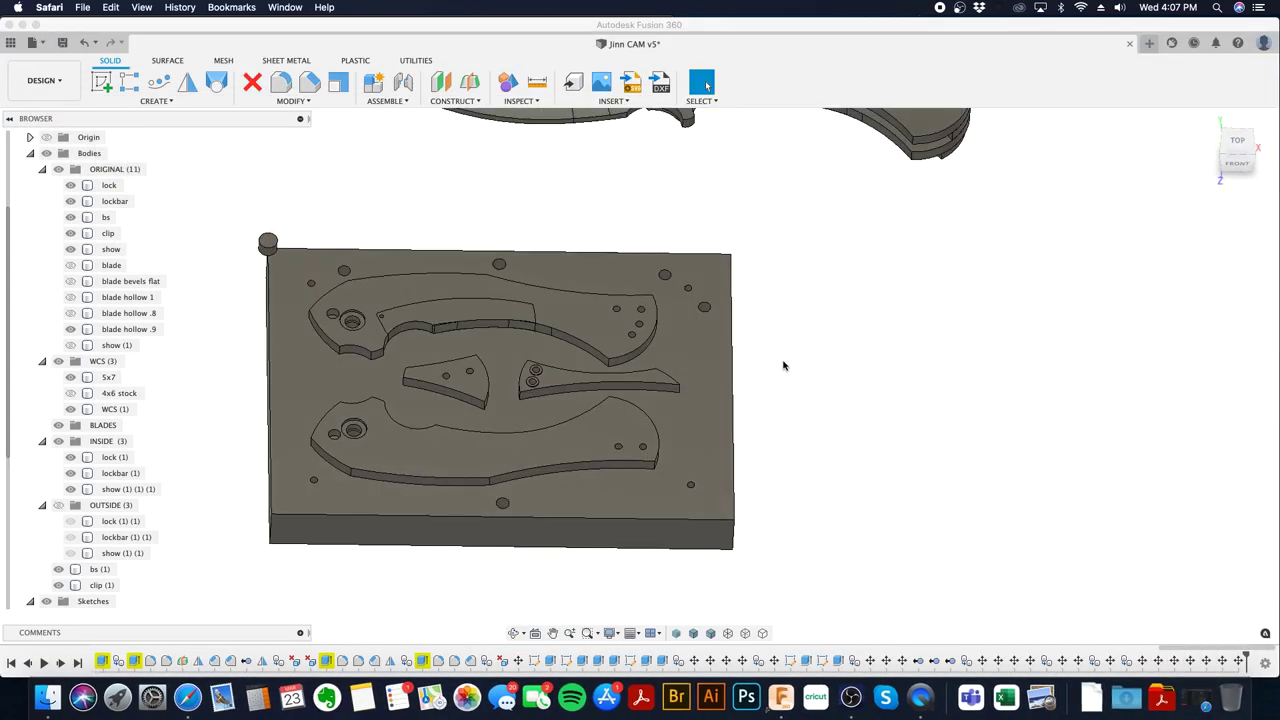
left_click(59, 442)
left_click(58, 505)
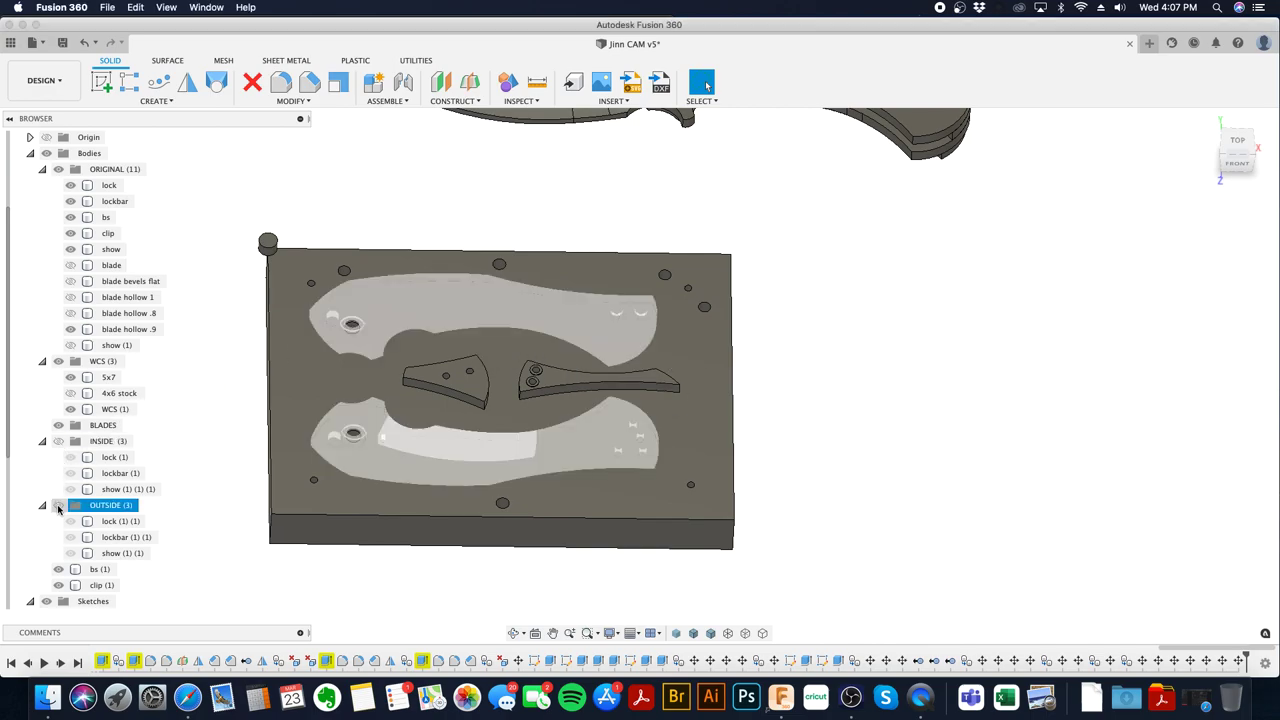
left_click(556, 400)
left_click(541, 431)
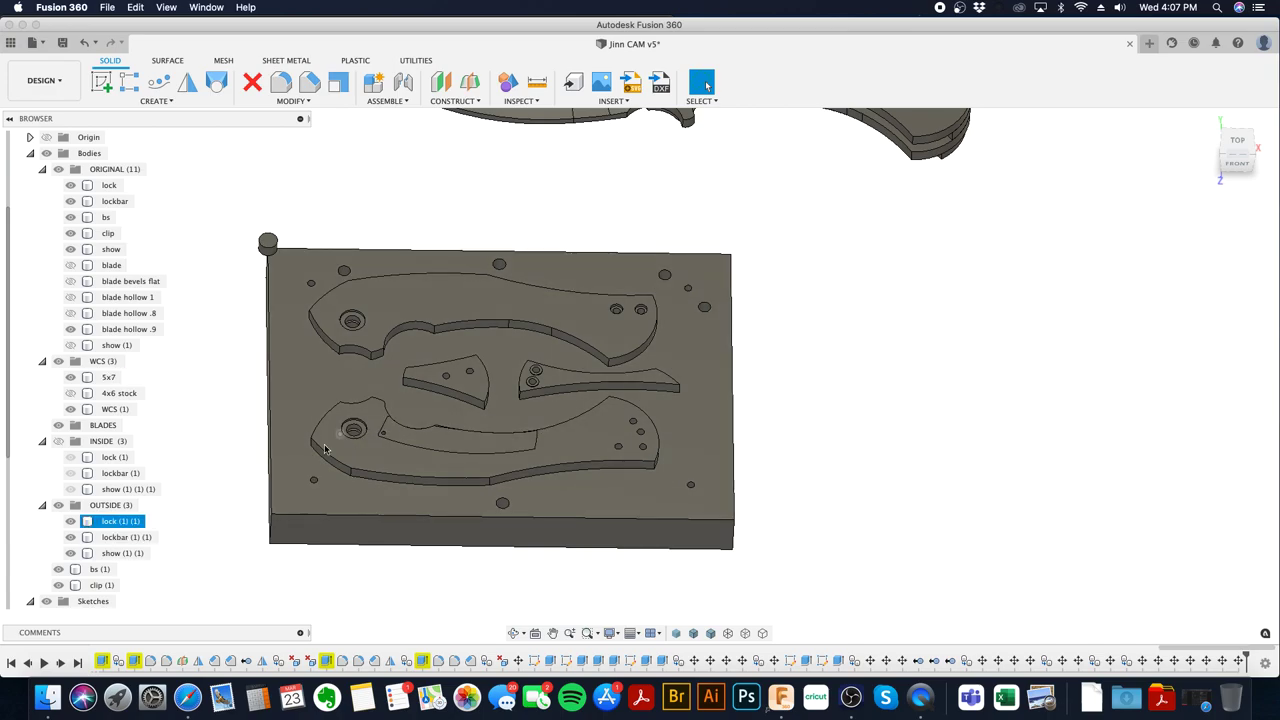
left_click(70, 522)
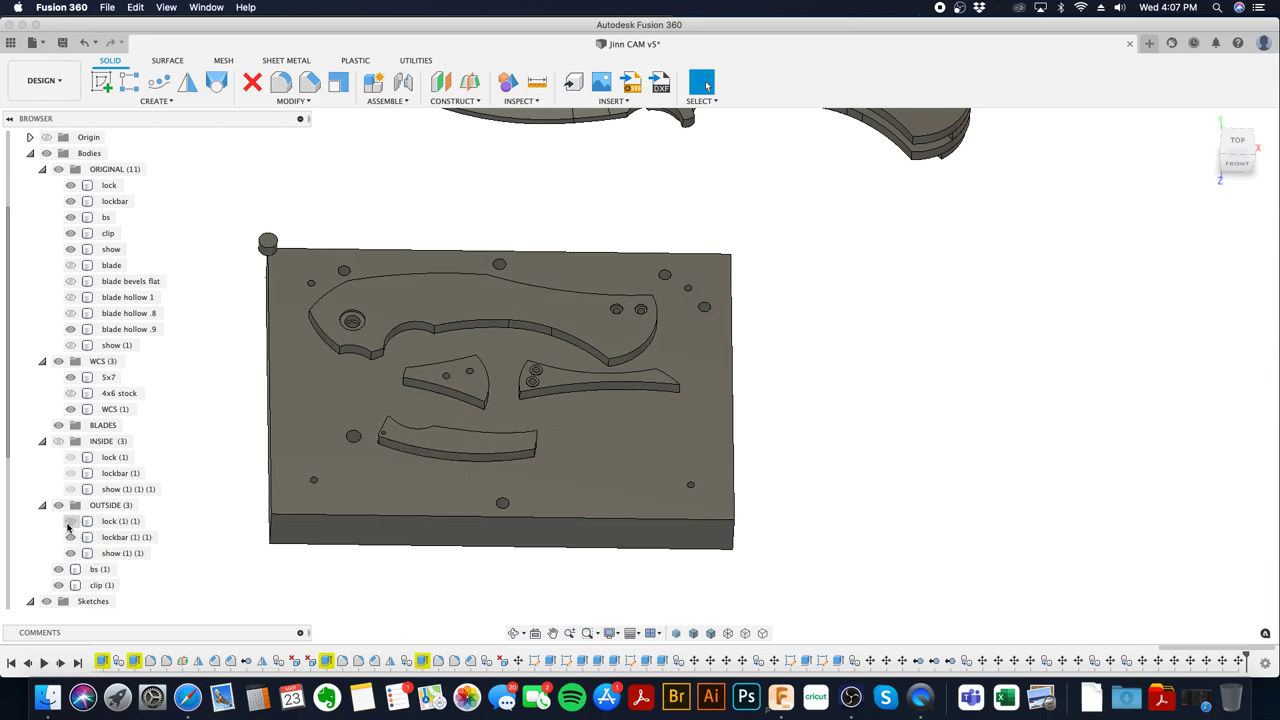
left_click(537, 435)
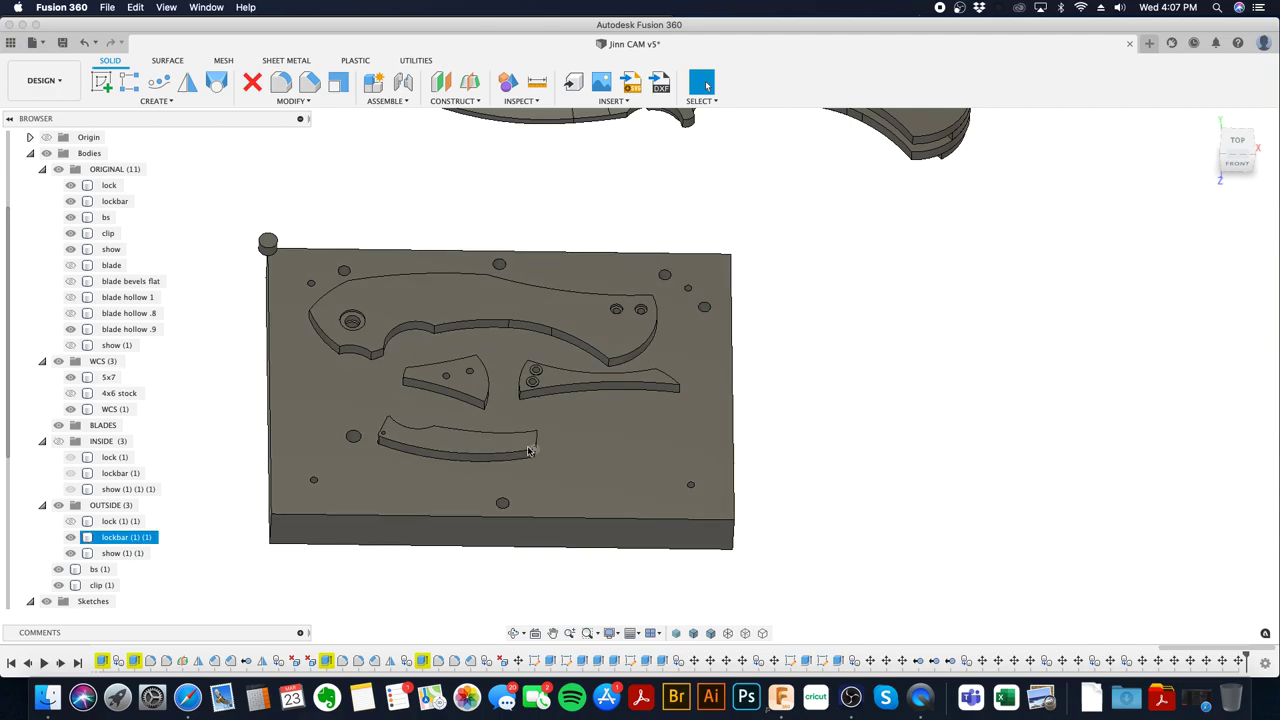
right_click(528, 450)
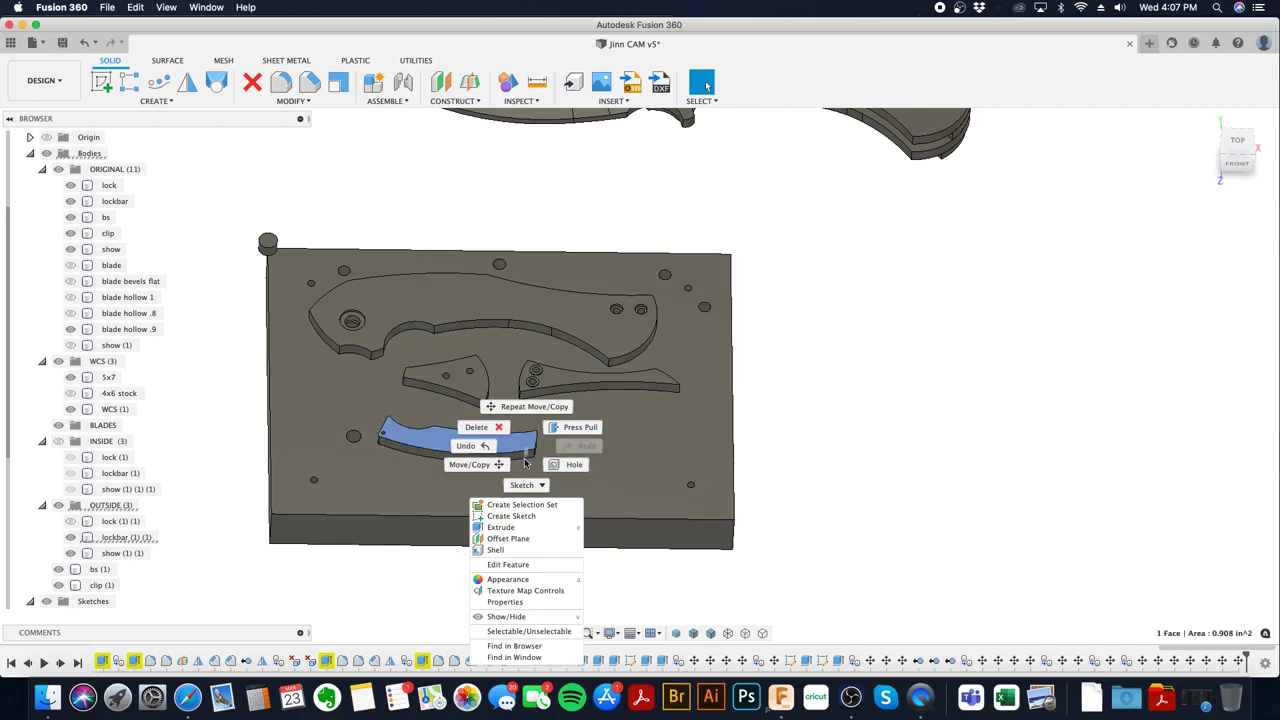
- Create a sketch on the lockbar's top face, select its 0.908 in² profile, and start Offset
left_click(515, 516)
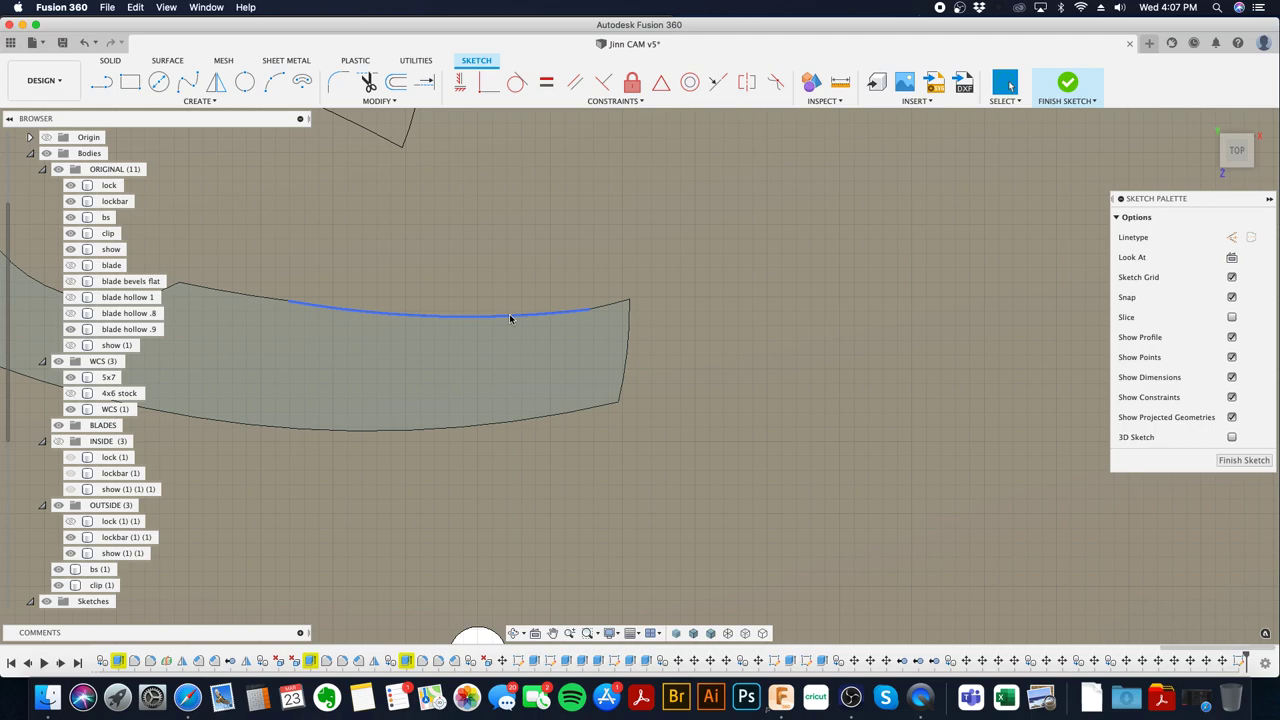
left_click(614, 318)
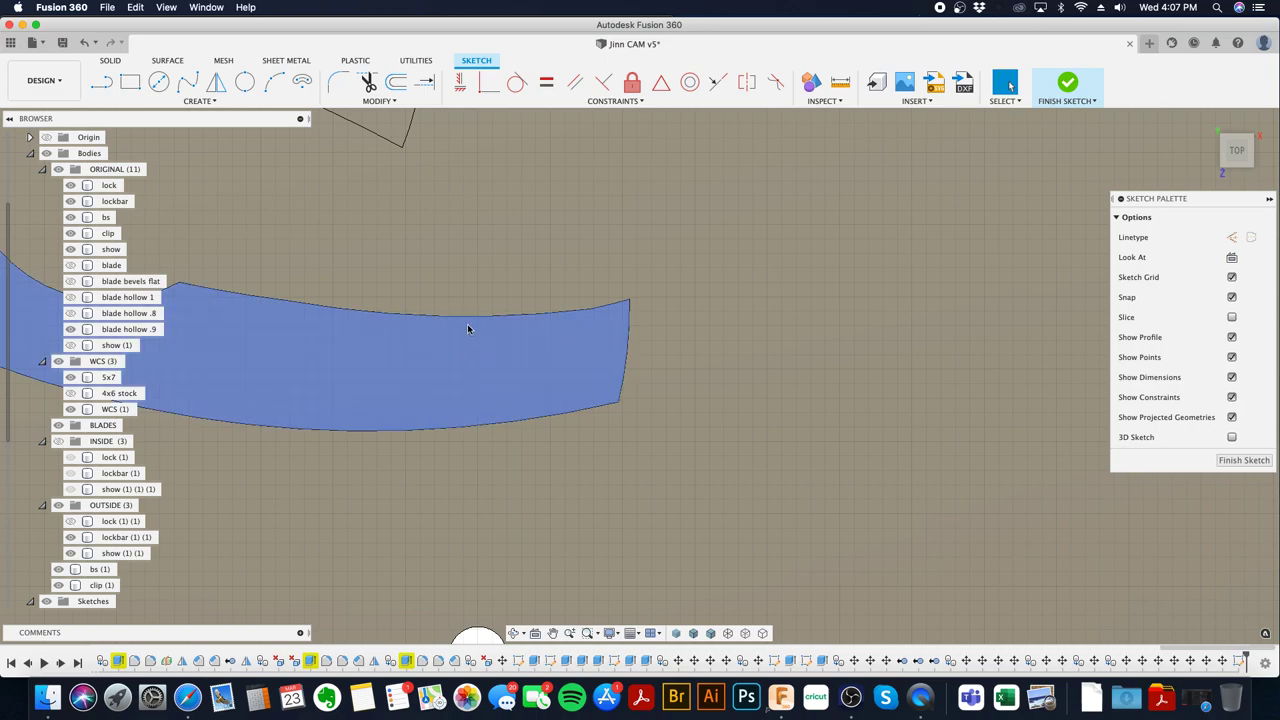
left_click(532, 353)
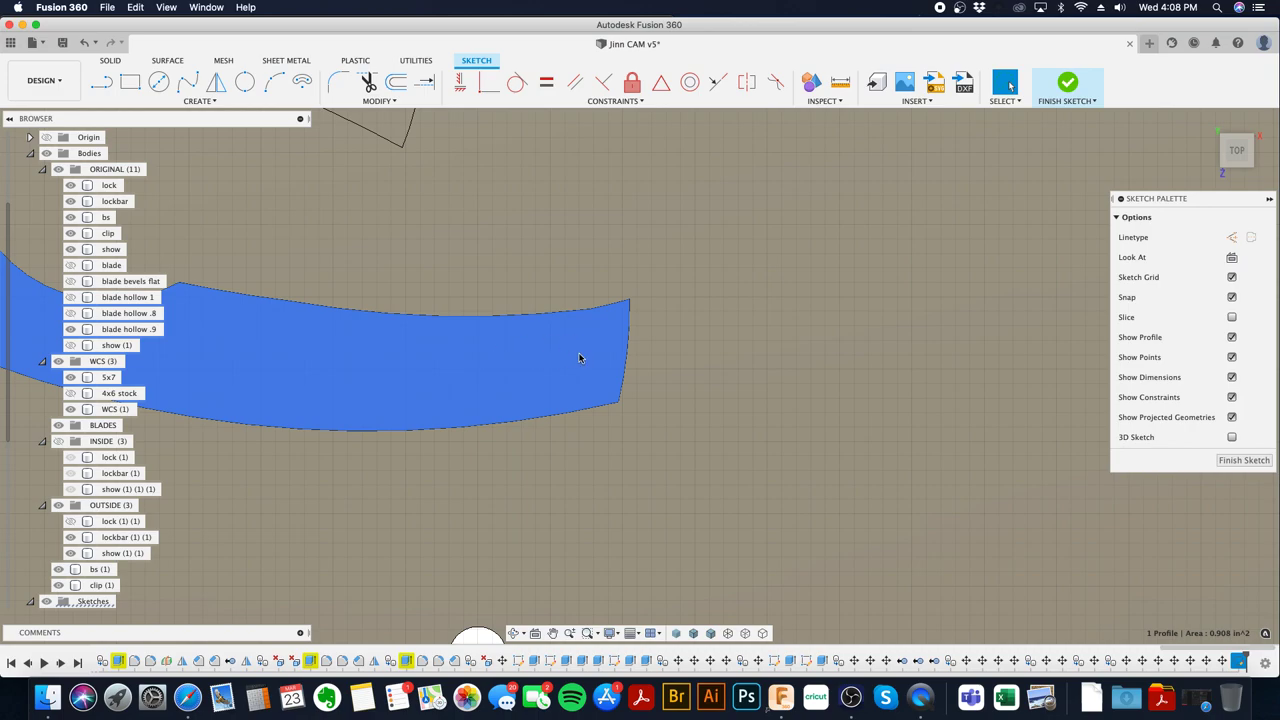
left_click(535, 249)
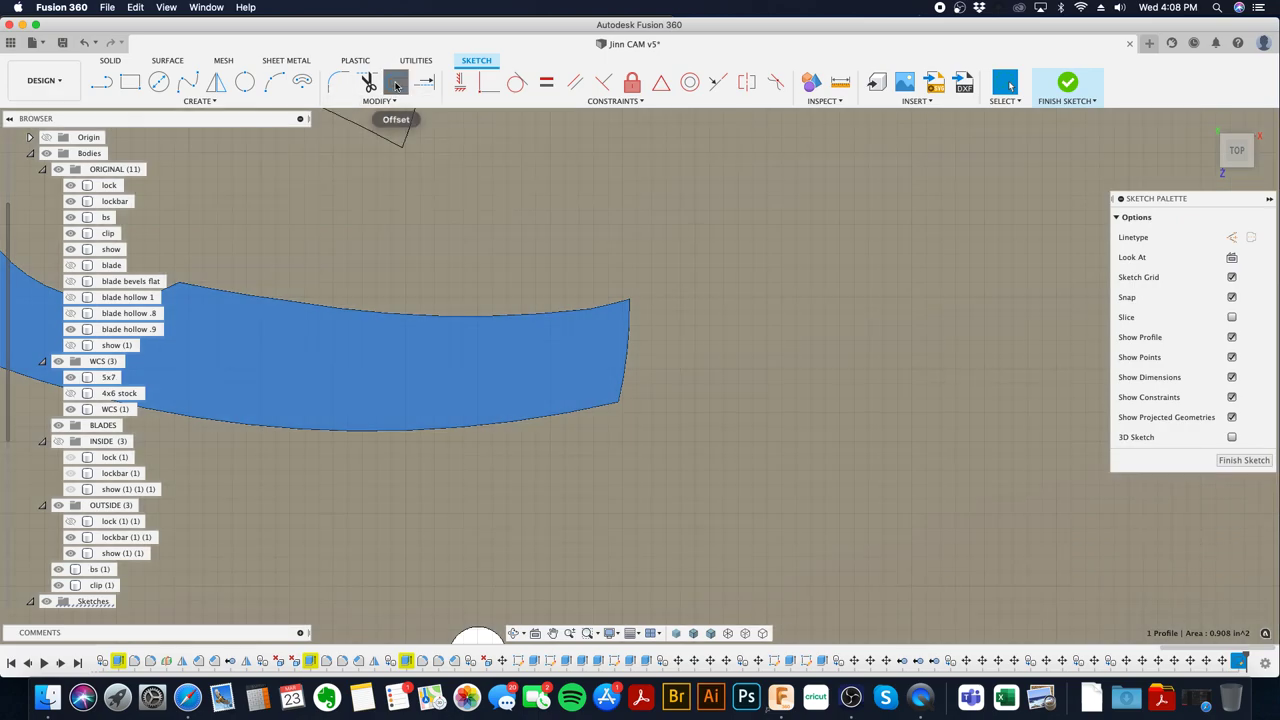
left_click(396, 85)
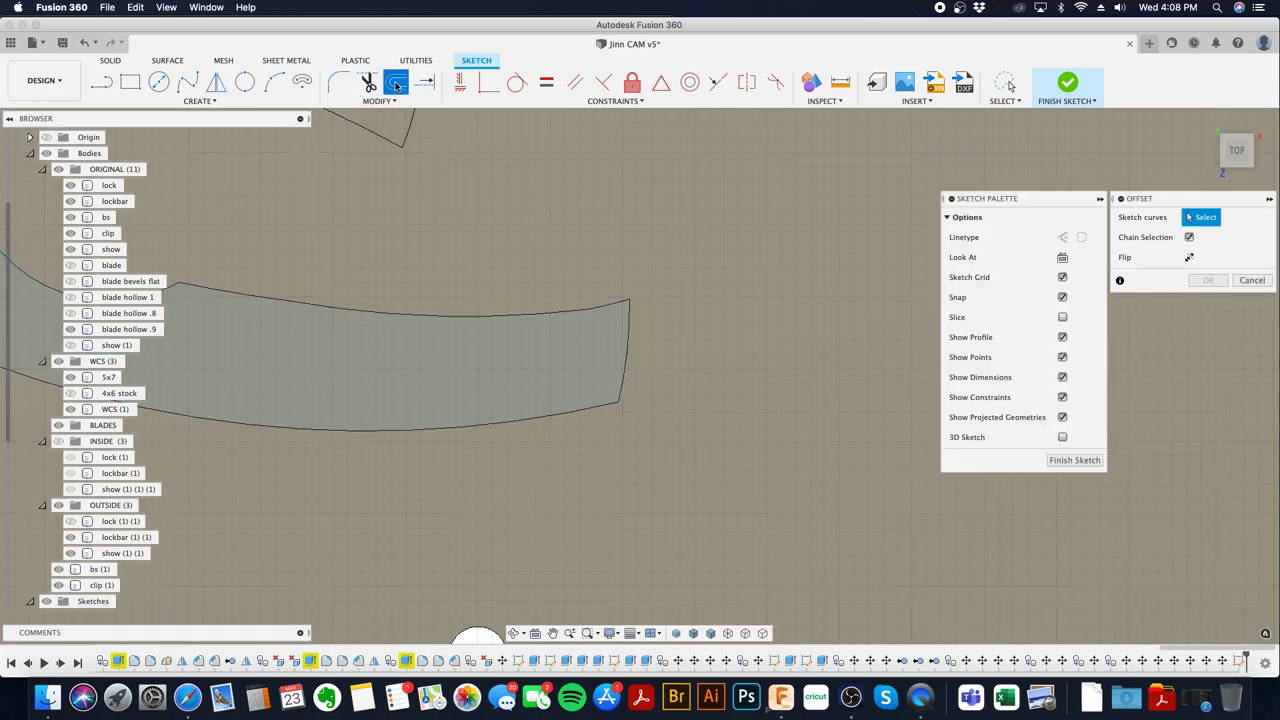
- Offset the lockbar's right edge 0.68 in inward and extend it to the lower edge
left_click(628, 351)
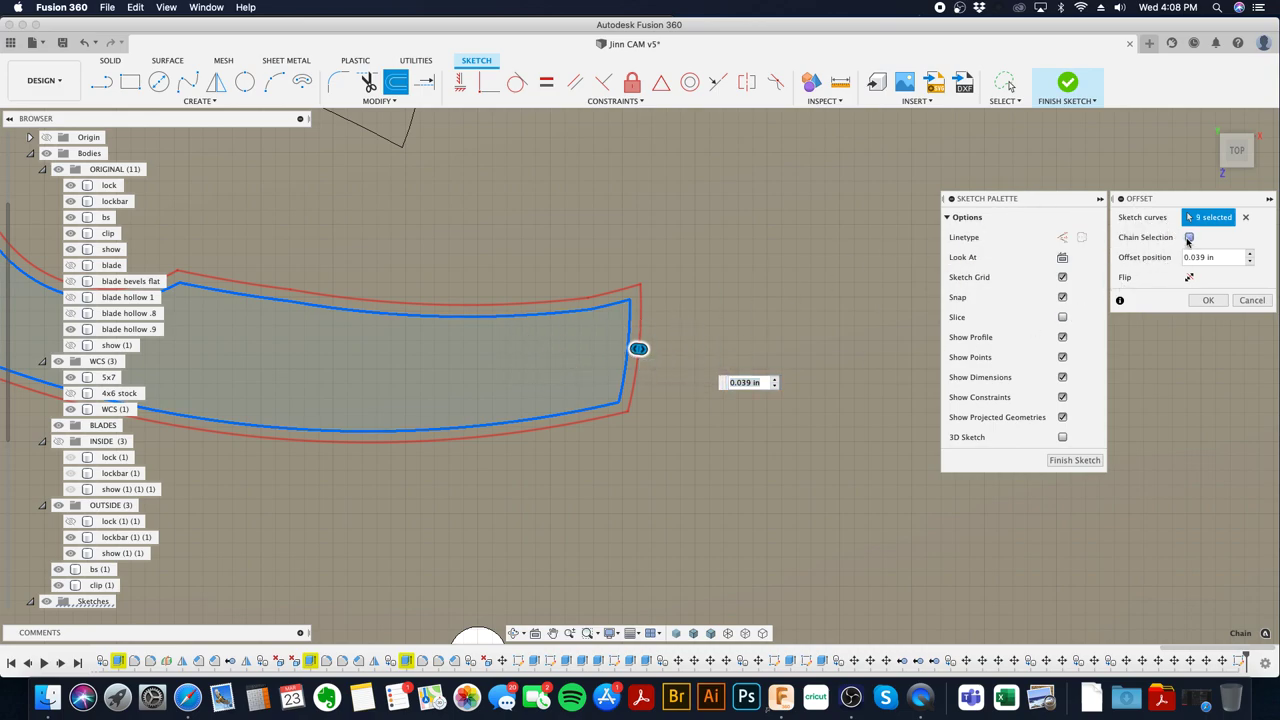
left_click(1248, 219)
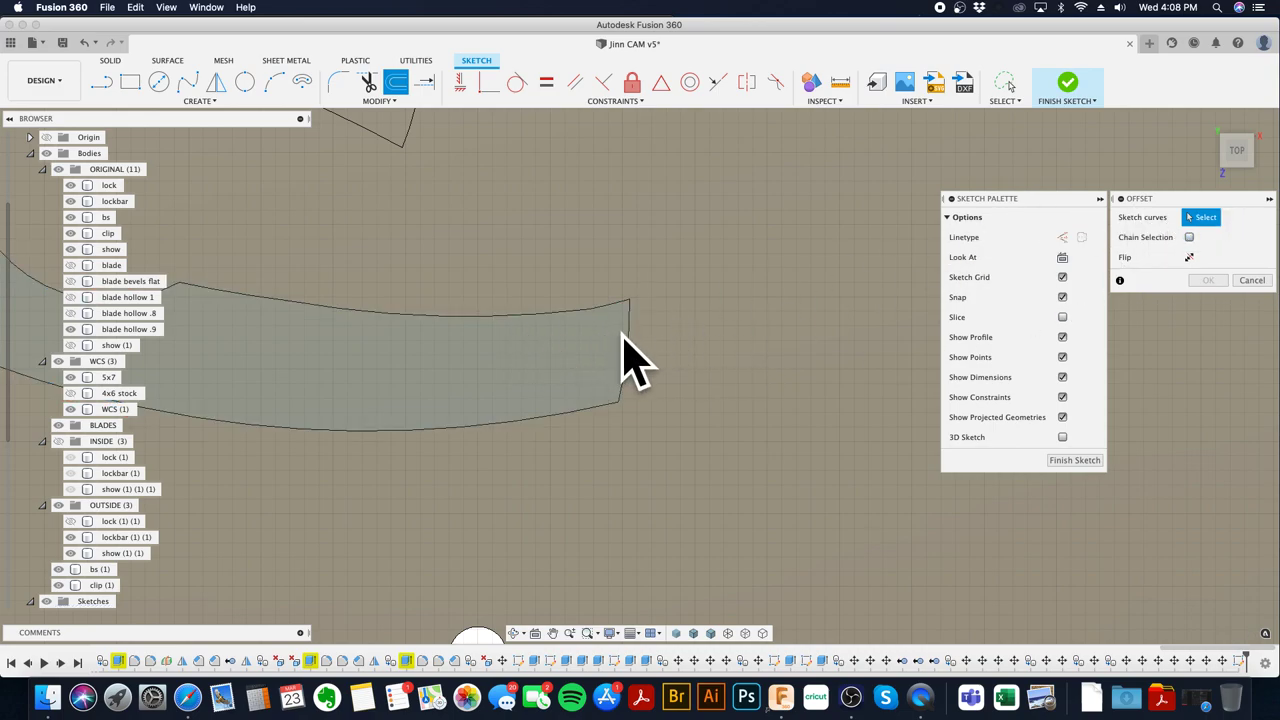
left_click(629, 336)
left_click_drag(640, 333, 484, 350)
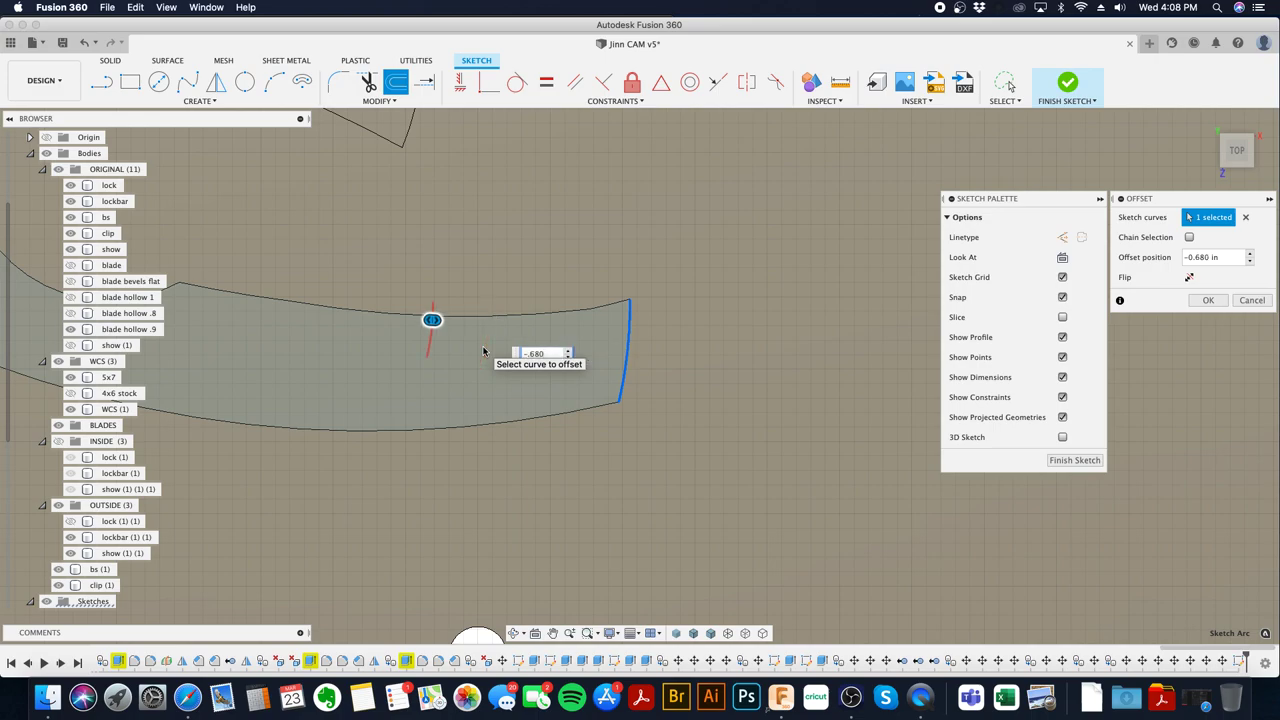
key("Return")
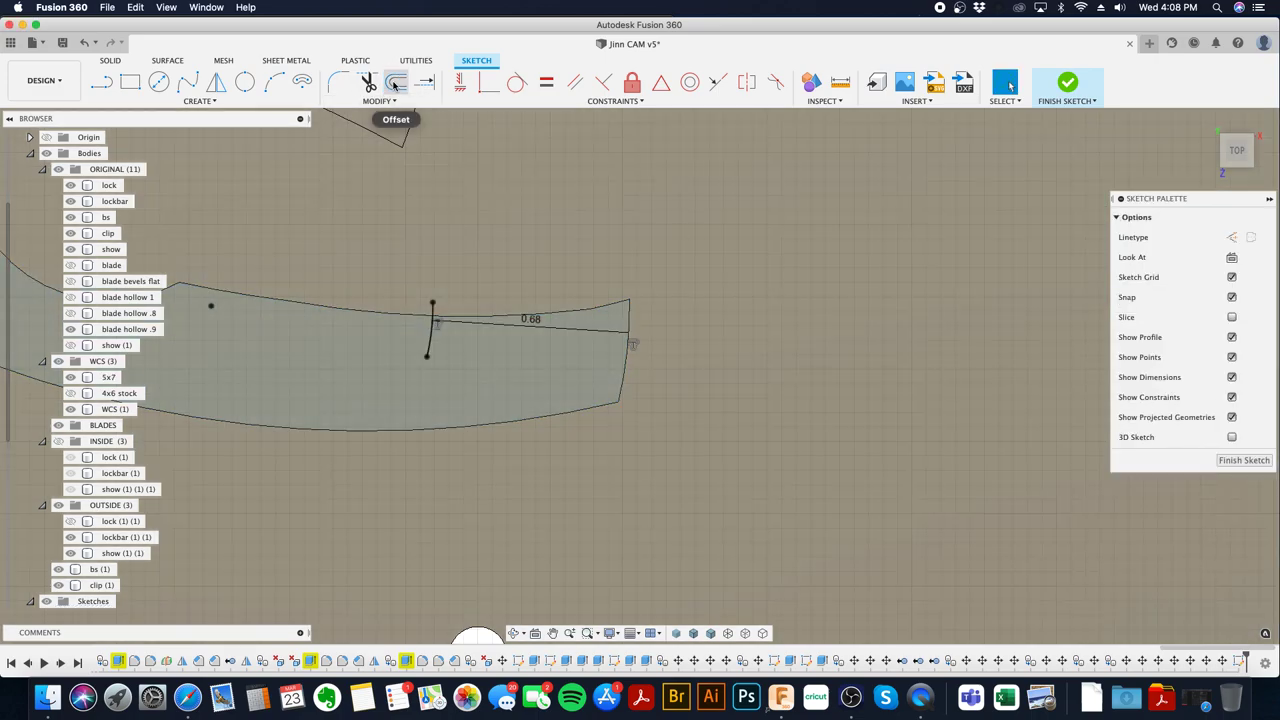
left_click(424, 83)
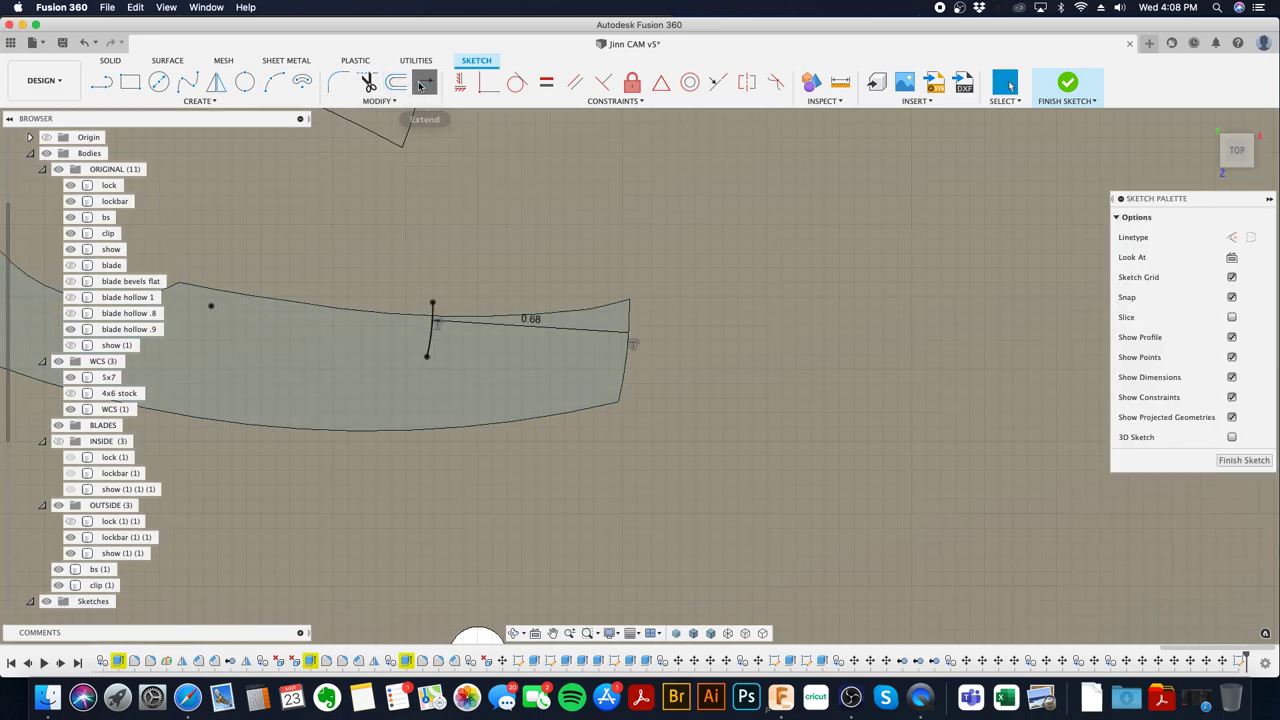
left_click(428, 353)
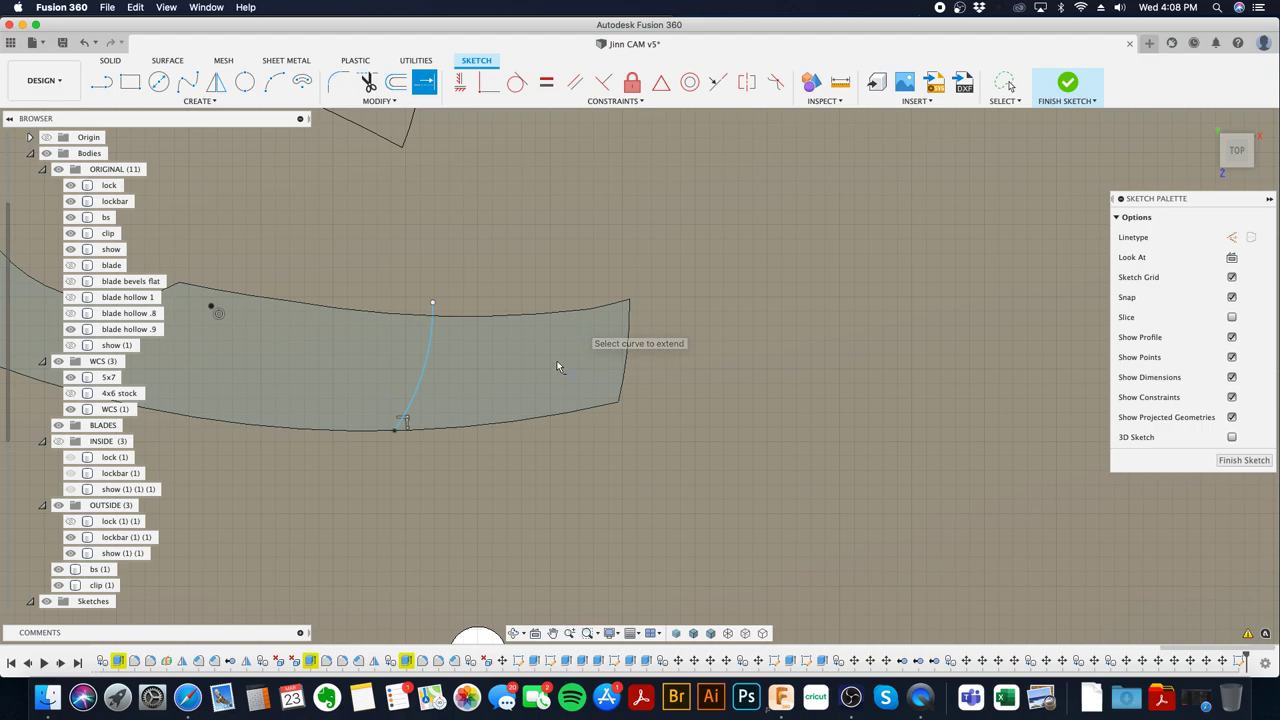
- Draw a 0.418 in line between the offset curve's ends and select the new 0.26 in² end profile
scroll(557, 366, "up", 3)
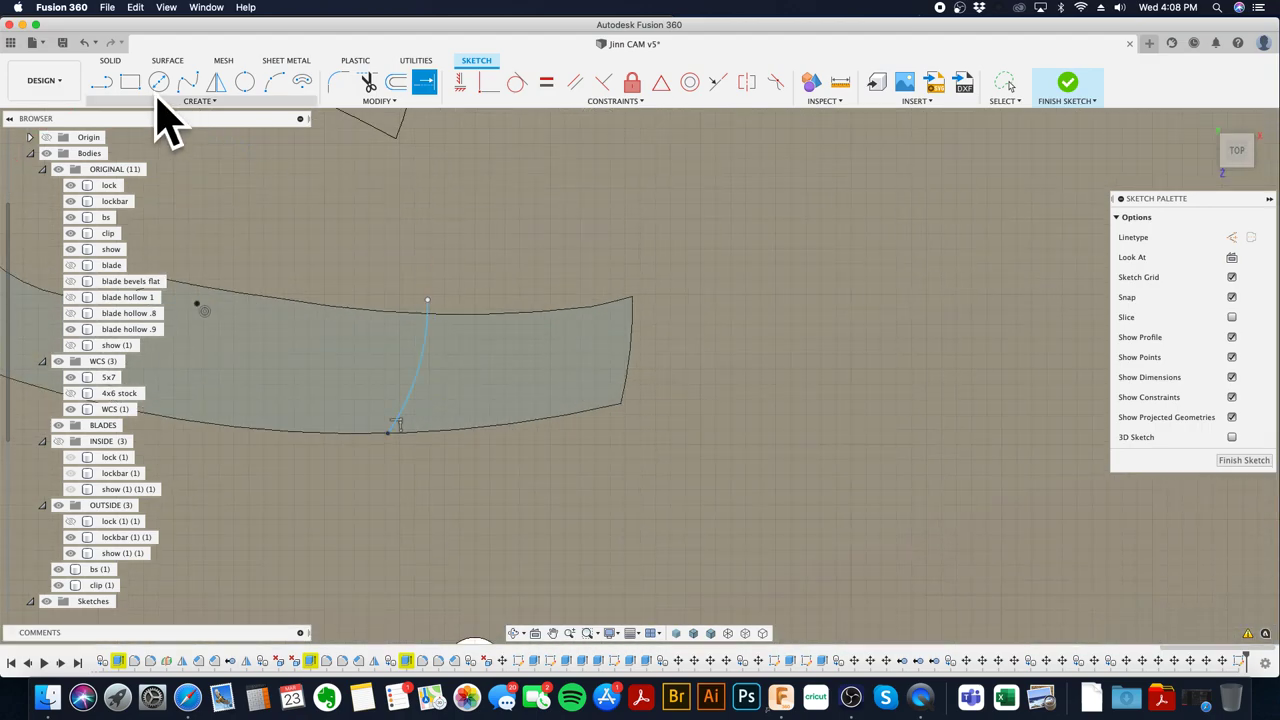
left_click(101, 82)
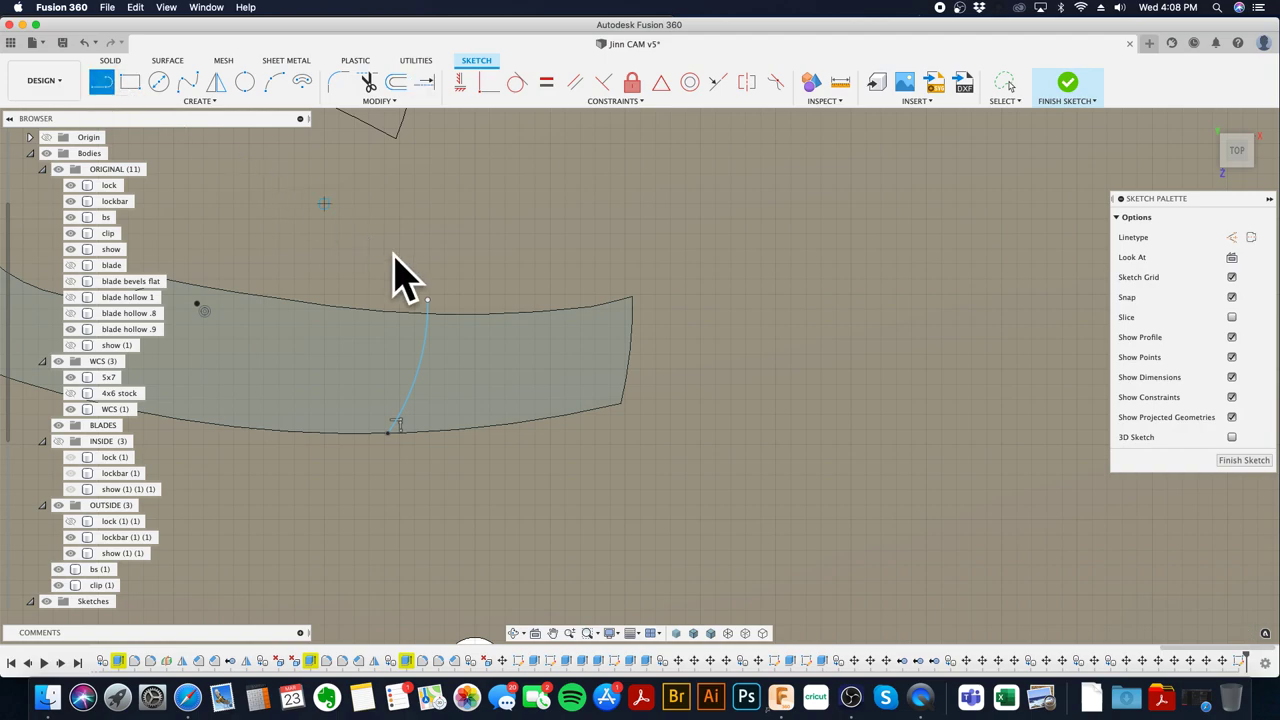
left_click(427, 302)
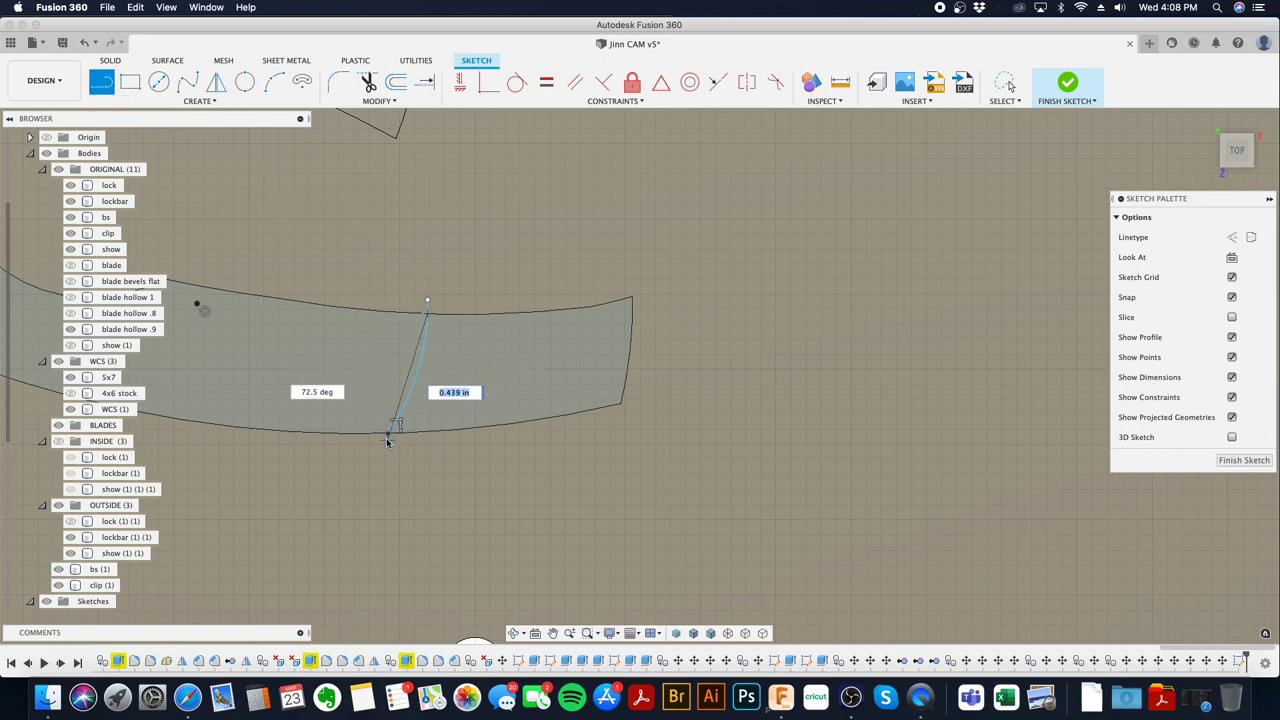
double_click(390, 433)
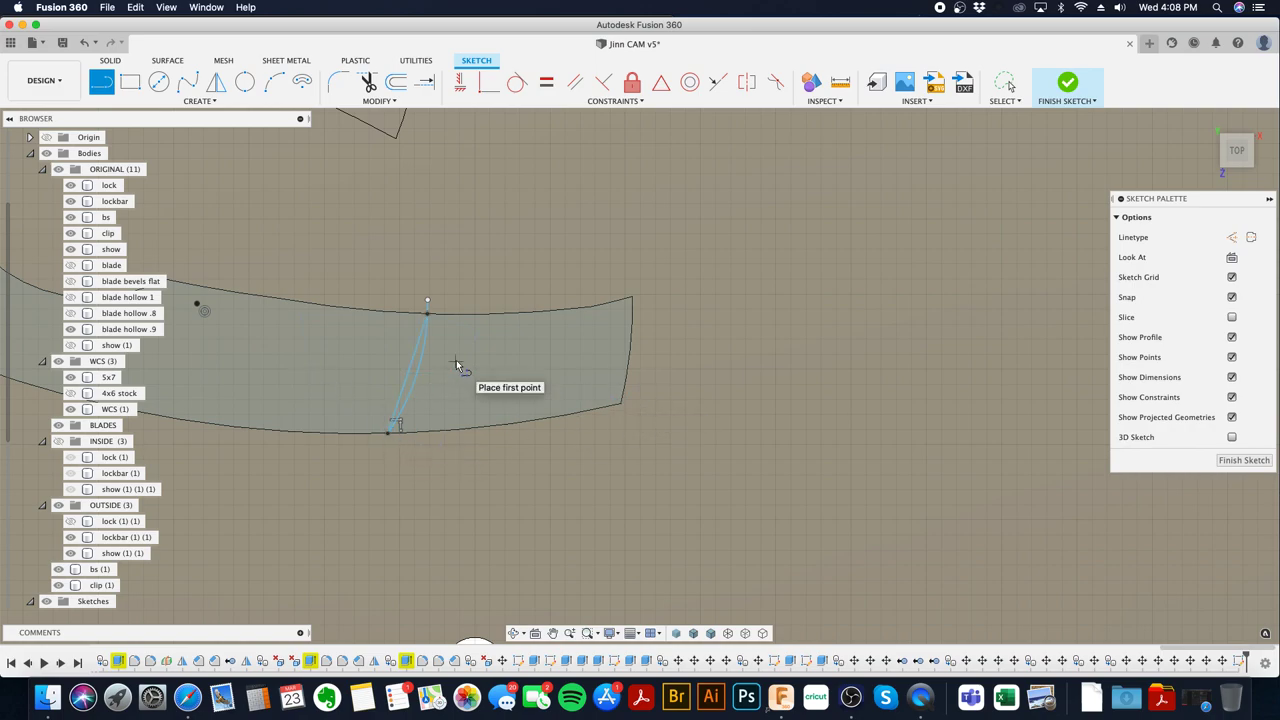
key("Escape")
left_click(413, 357)
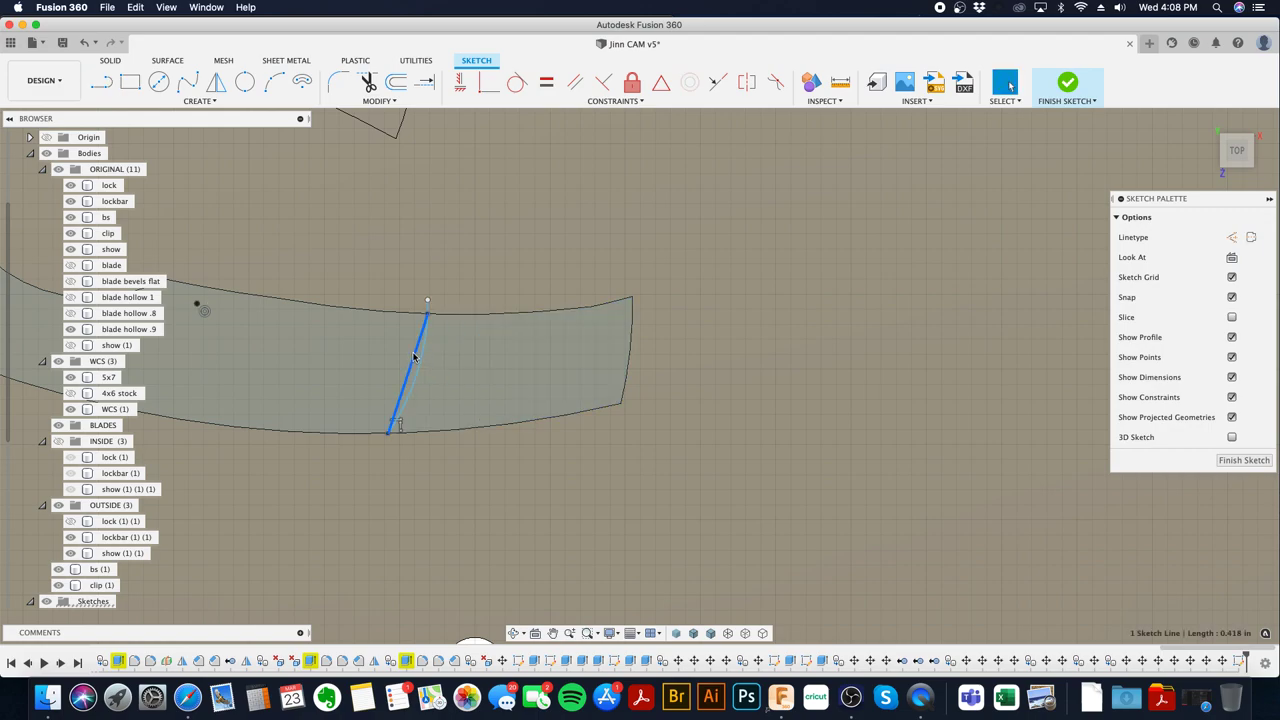
left_click(466, 347)
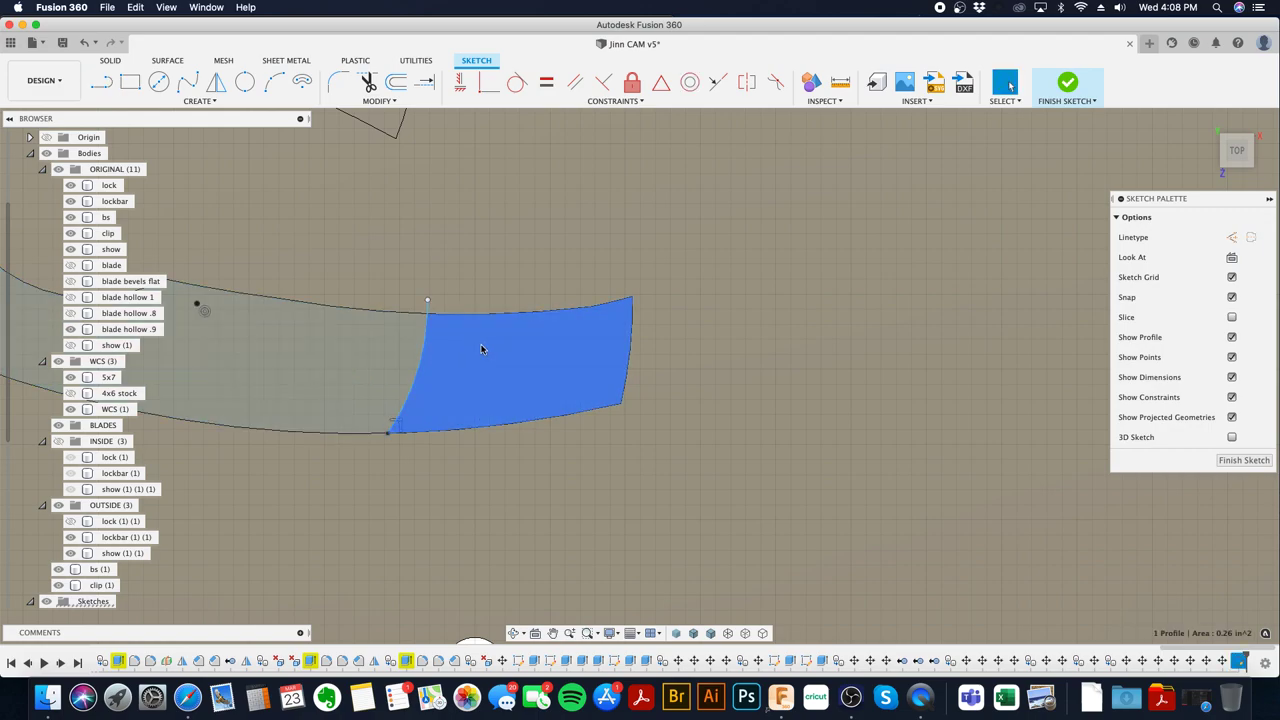
middle_click_drag(563, 353, 564, 325, "shift")
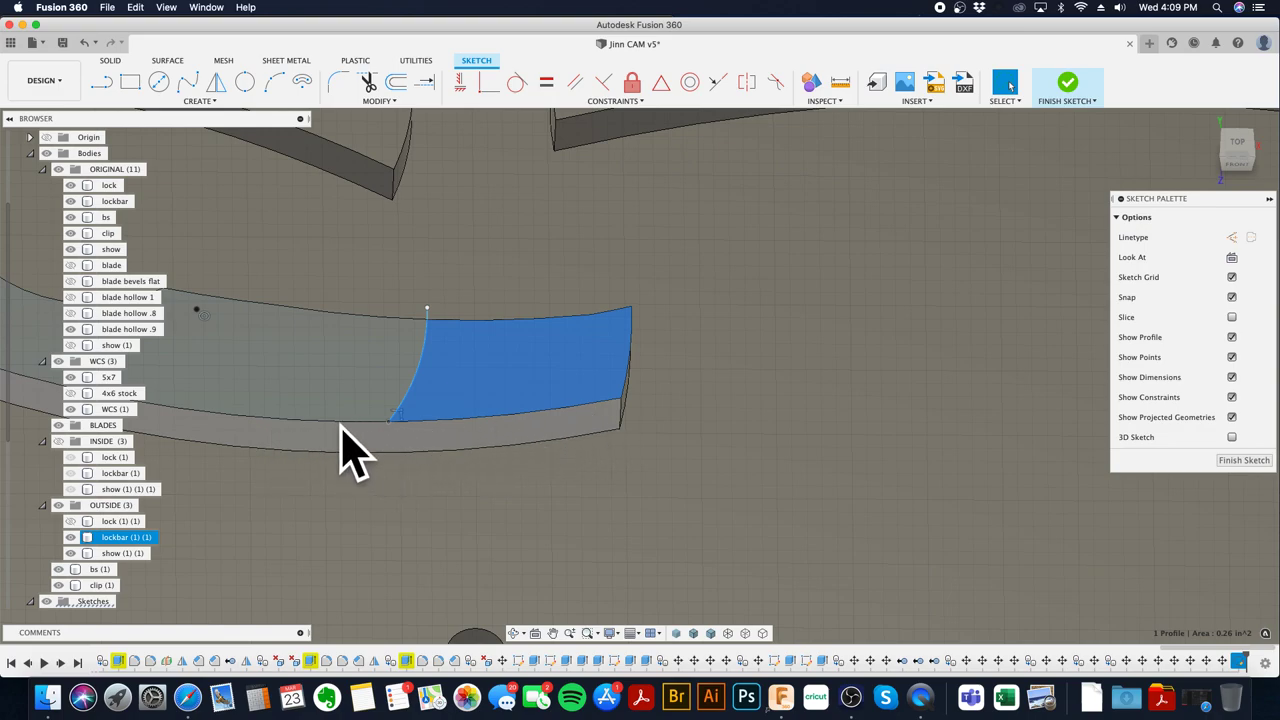
scroll(319, 434, "down", 3)
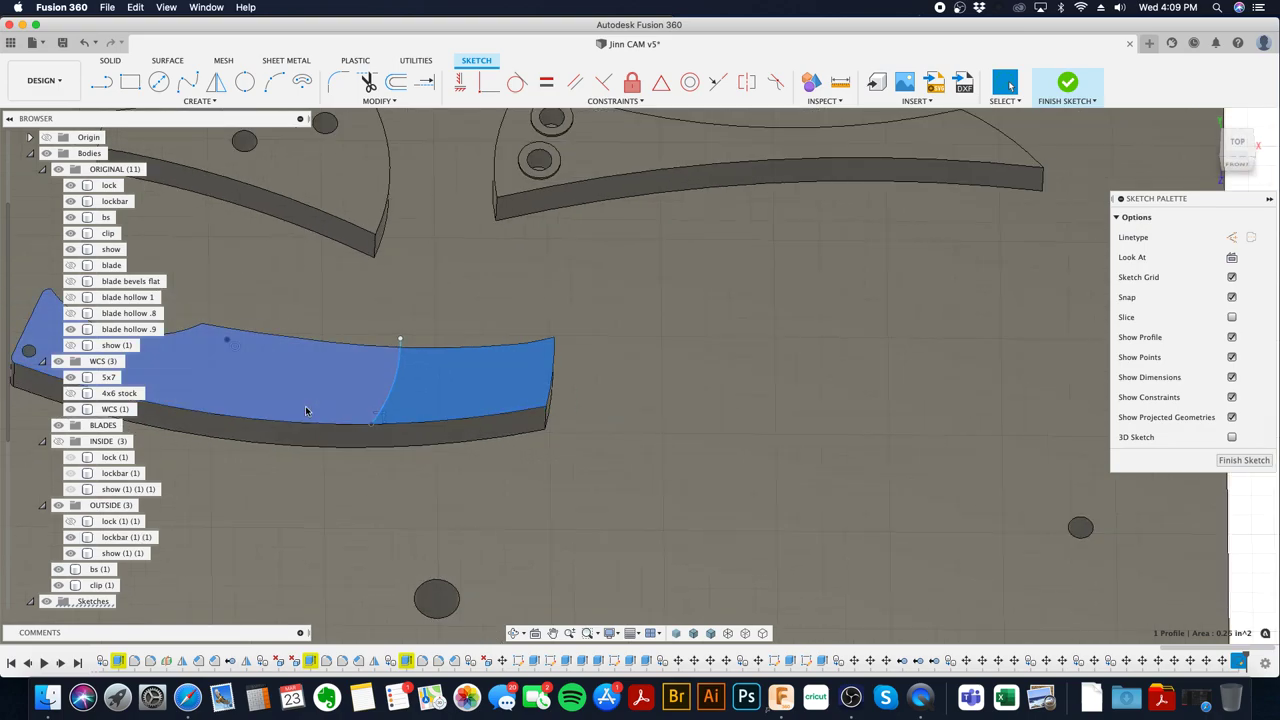
- Offset the lockbar's lower edge 0.085 in outward and extend the line to the outer blade curve
left_click_drag(306, 407, 337, 409)
key("Escape")
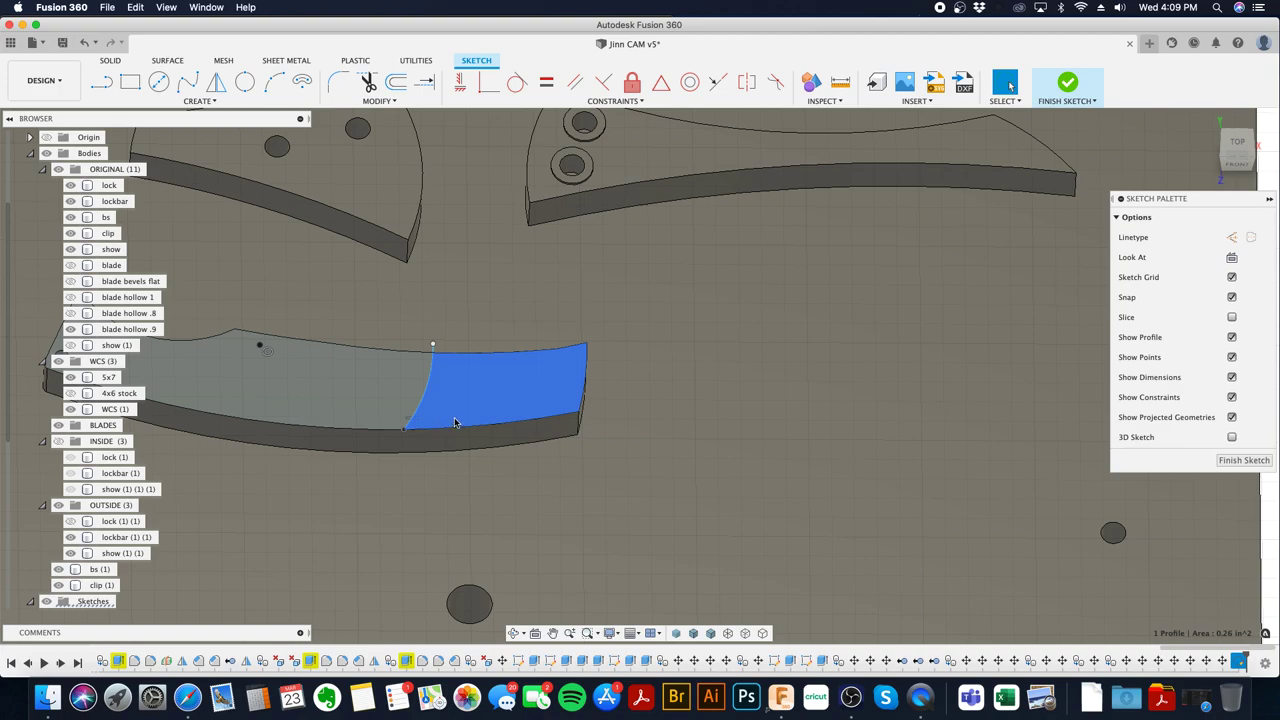
left_click(451, 349)
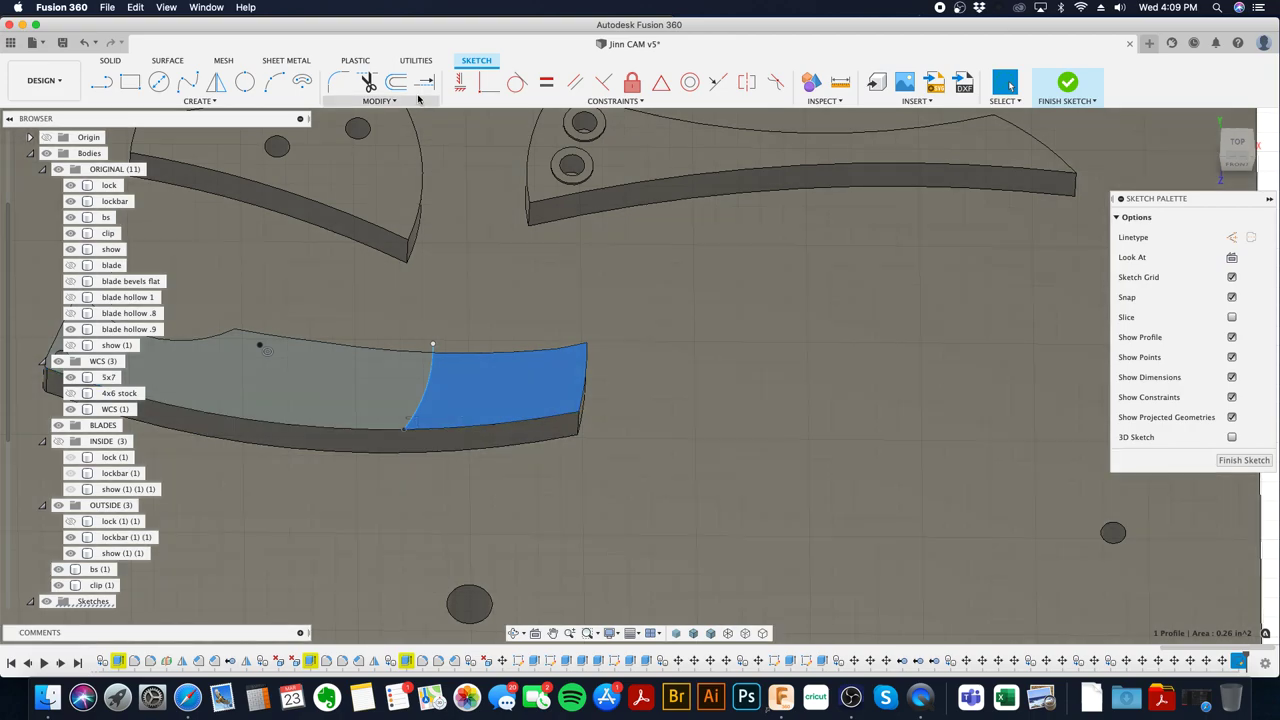
left_click(396, 84)
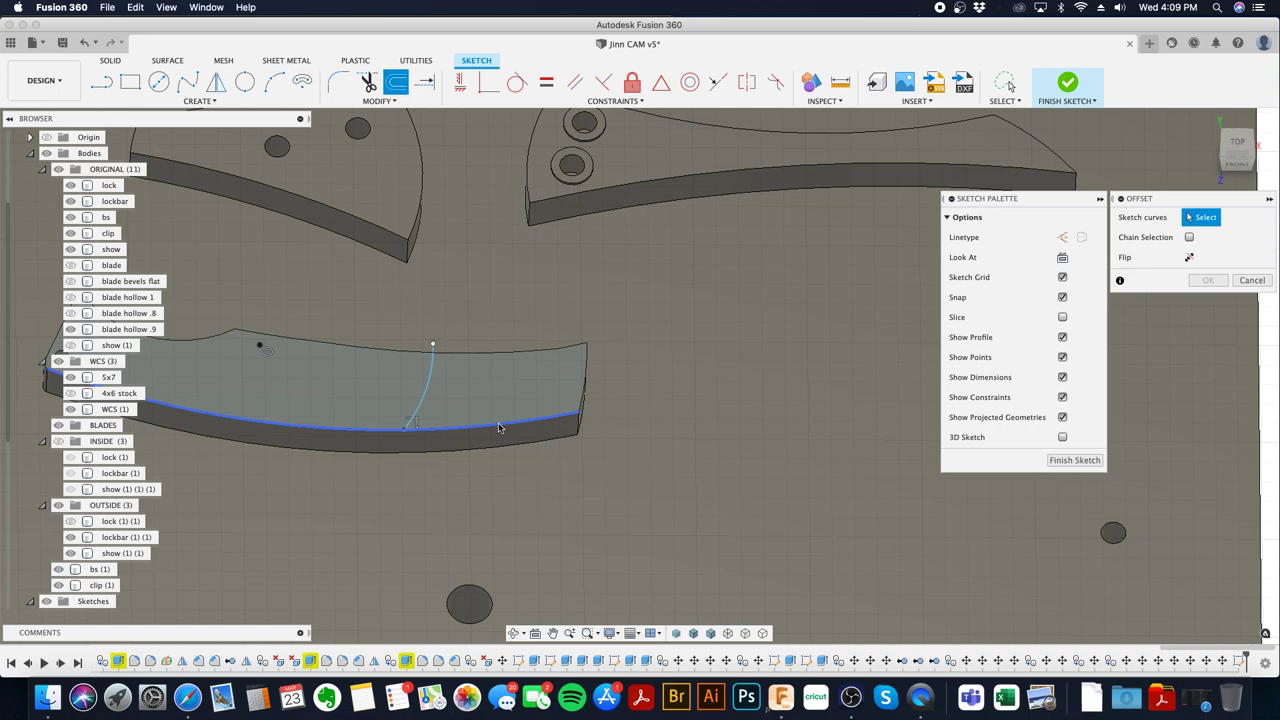
left_click(500, 430)
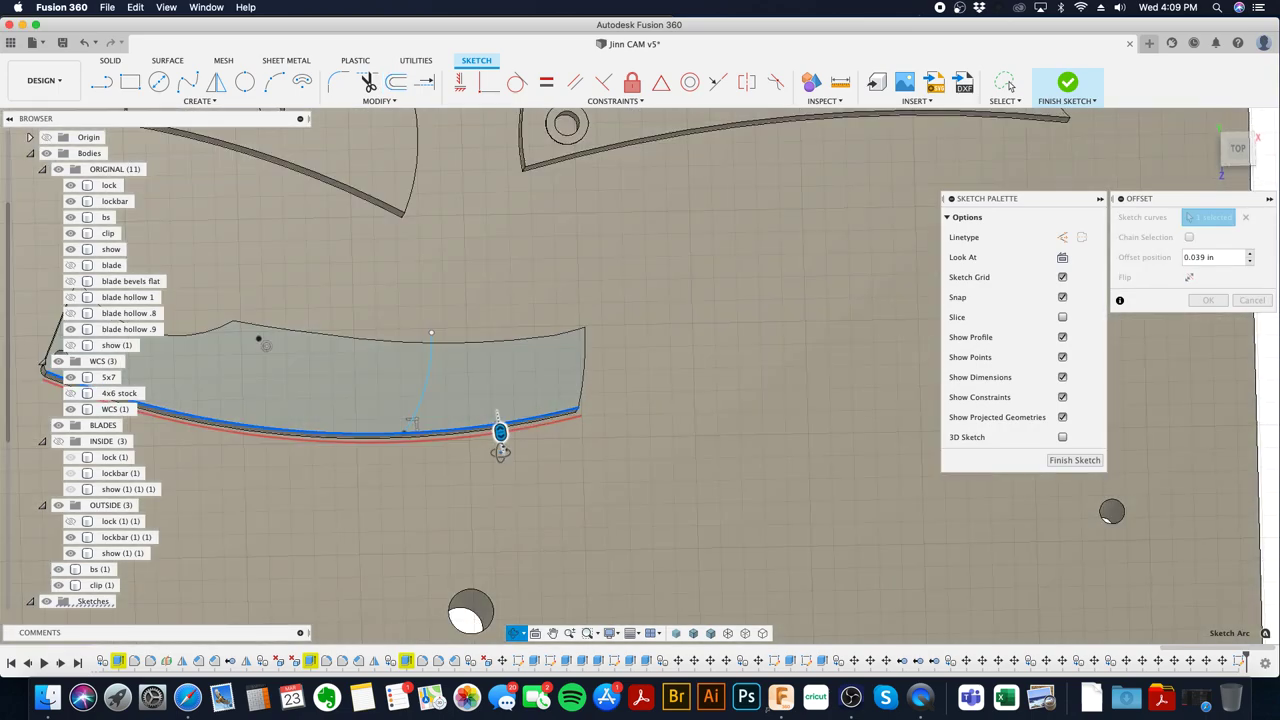
left_click_drag(500, 430, 501, 442)
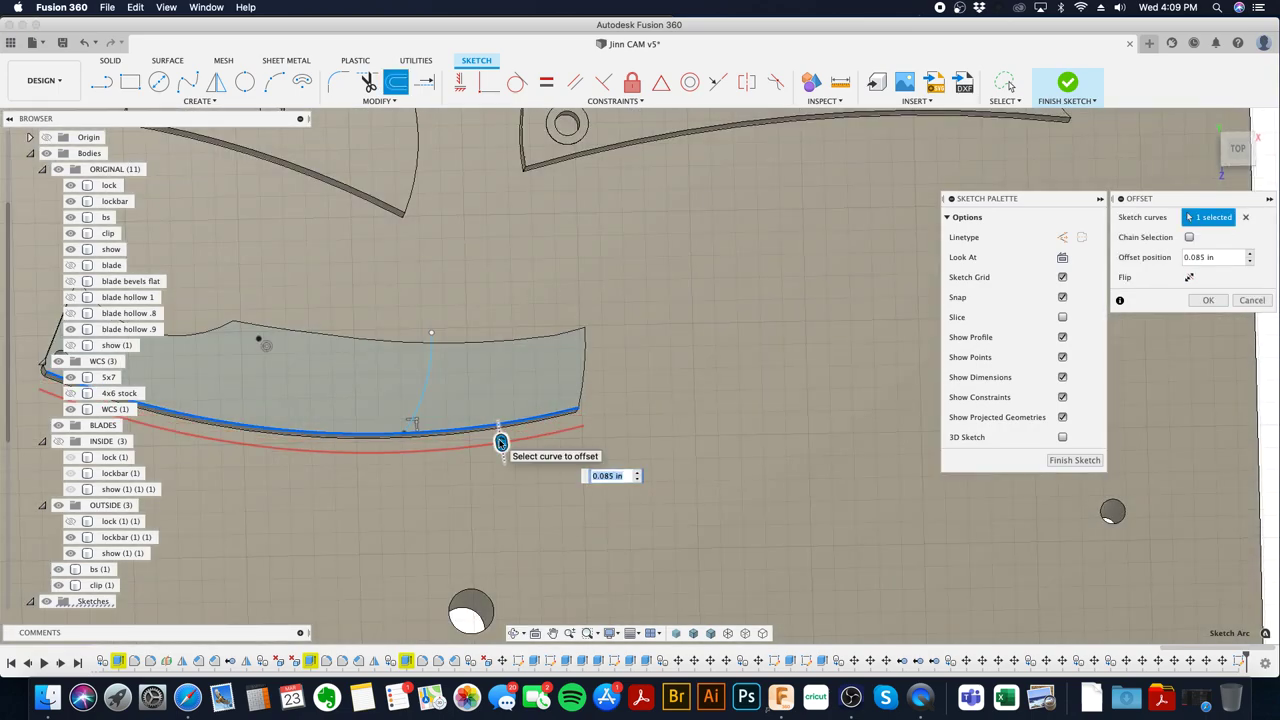
key("Return")
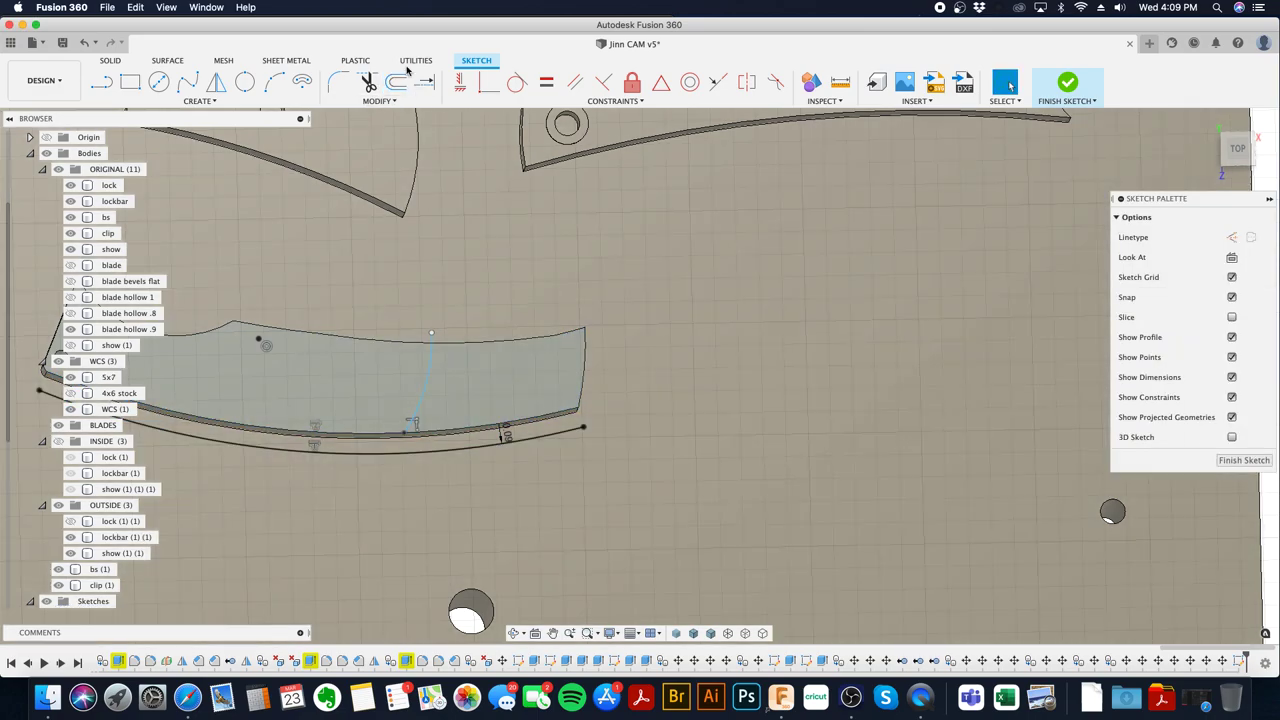
left_click(424, 82)
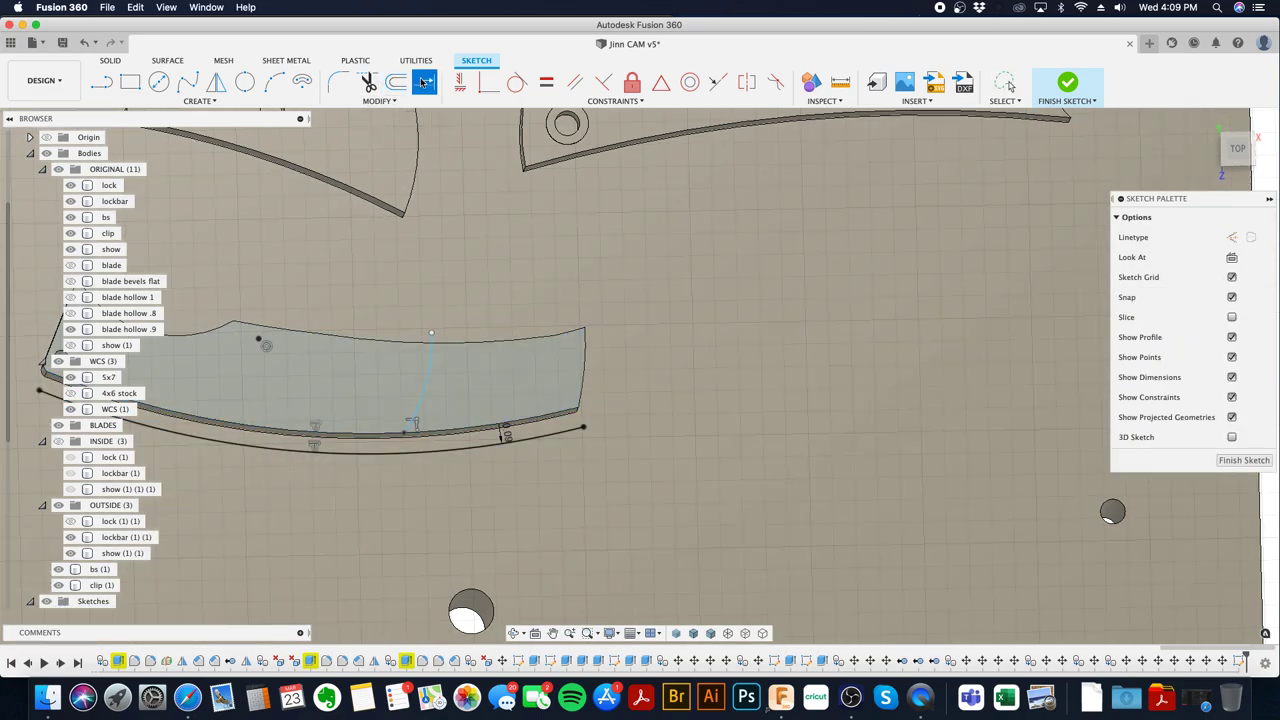
left_click(418, 412)
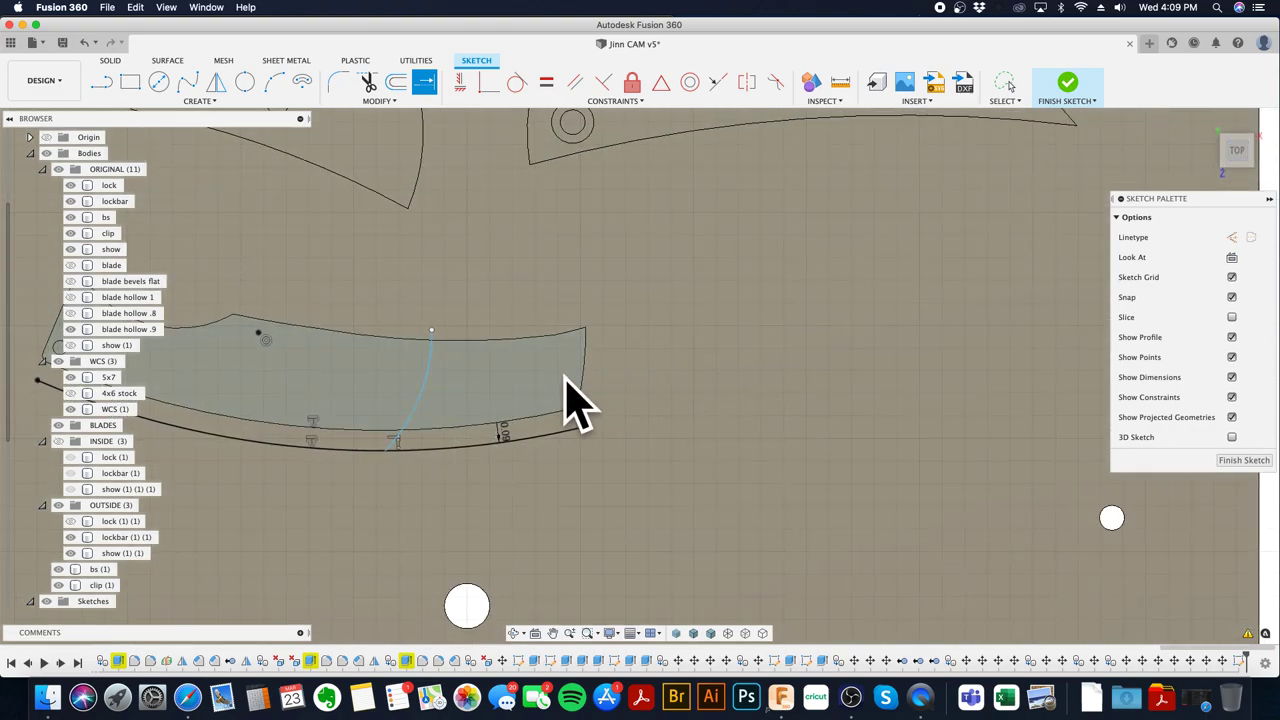
- Draw an arc across the blade's right end, trim the leftover segment, and finish the sketch
left_click(274, 82)
left_click(587, 330)
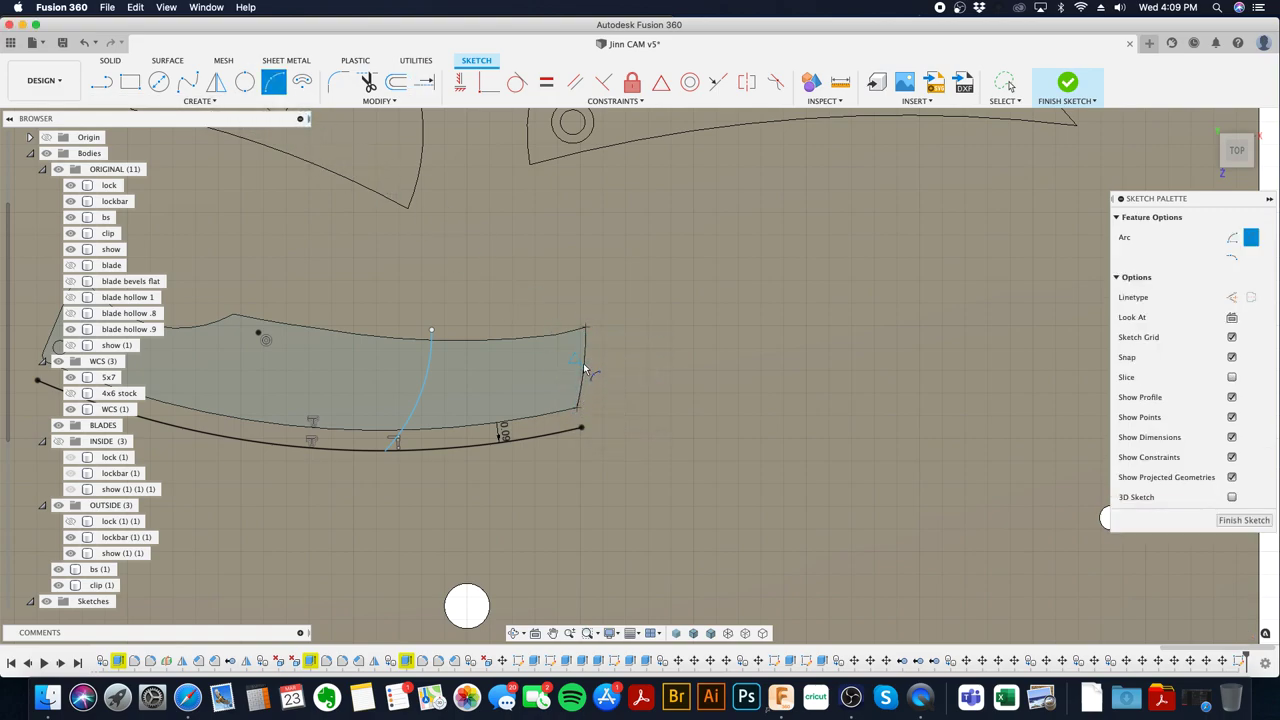
left_click(577, 407)
left_click(424, 82)
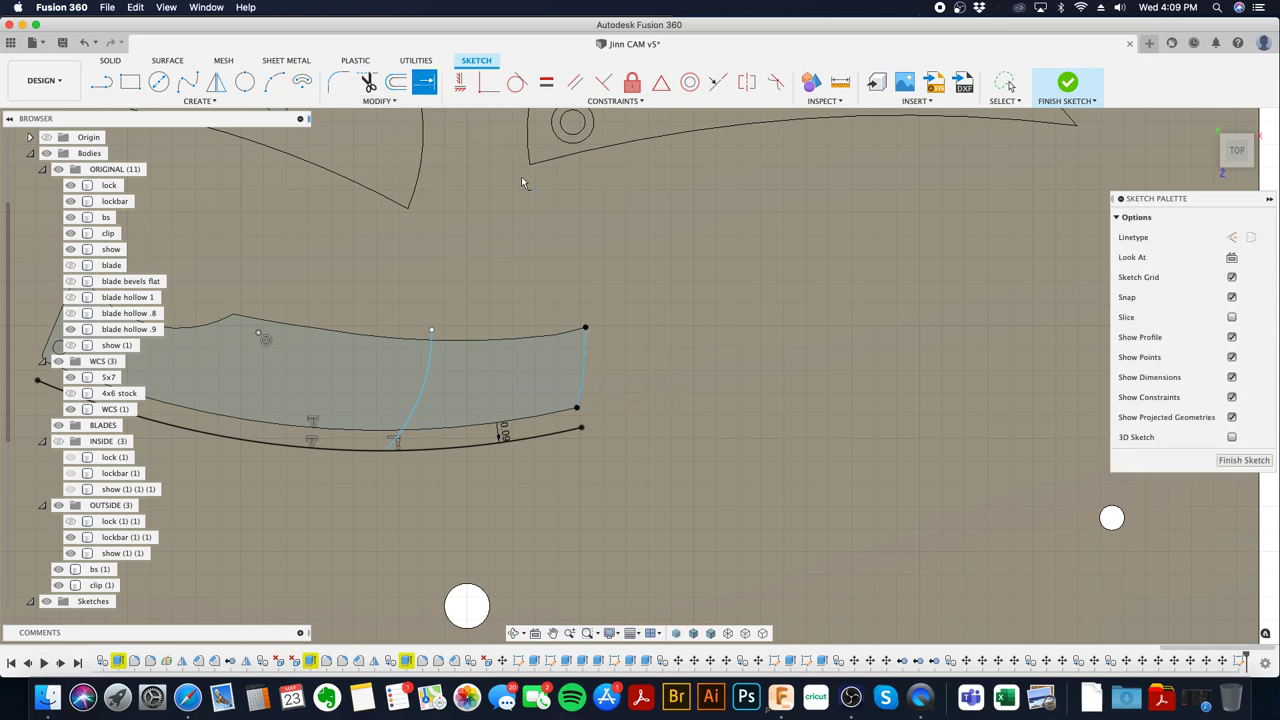
left_click(580, 404)
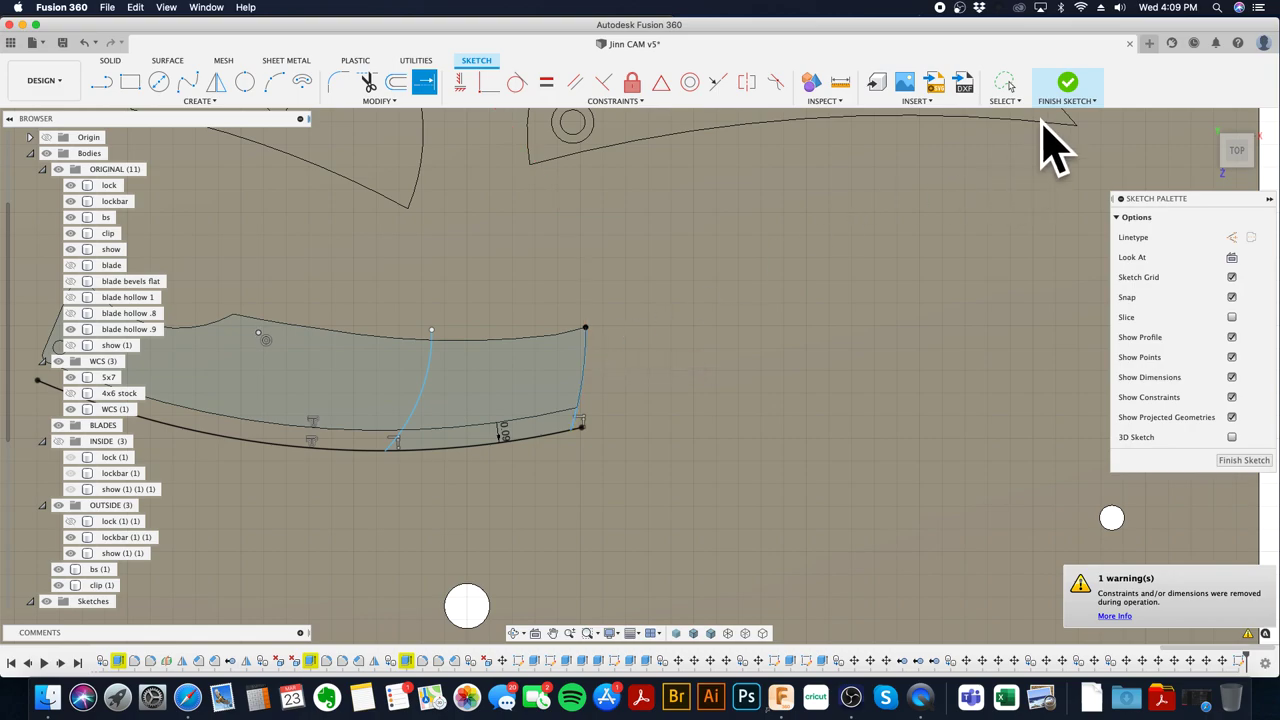
left_click(1067, 86)
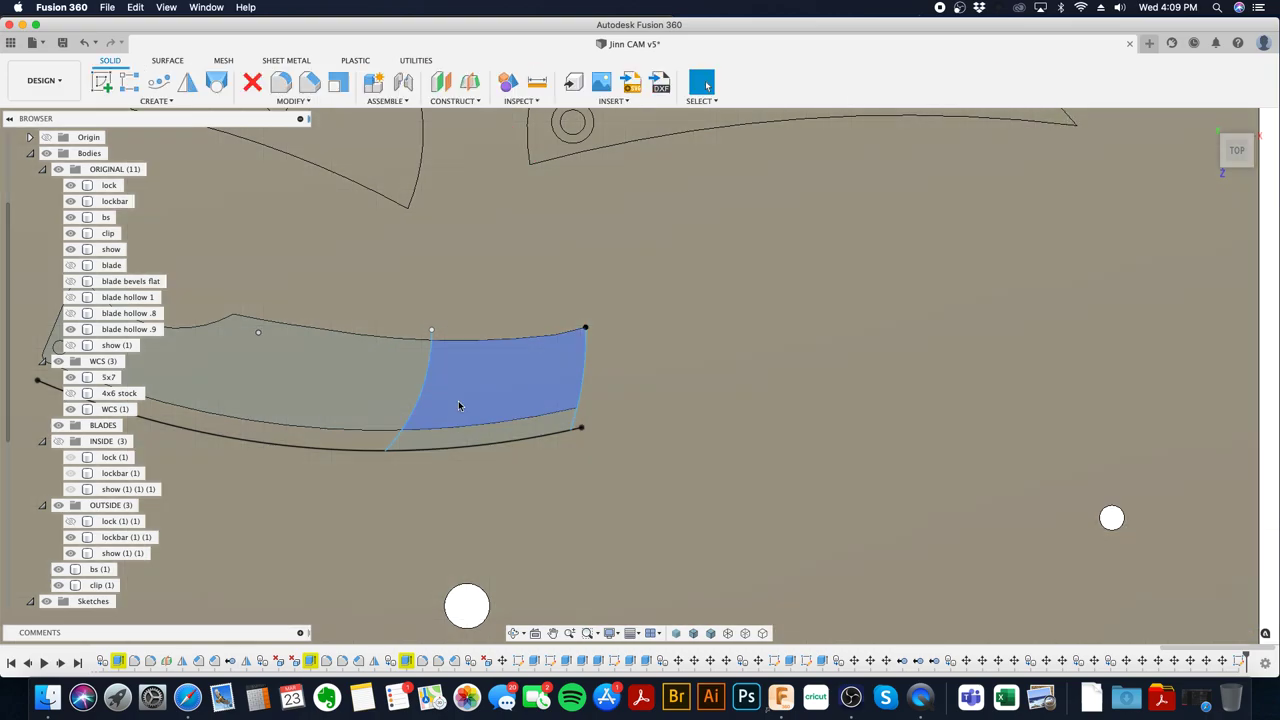
- Extrude the two profiles at the blade's right end 0.05 in as a new body
left_click(453, 438)
left_click(462, 401, "shift")
middle_click_drag(773, 419, 724, 389, "shift")
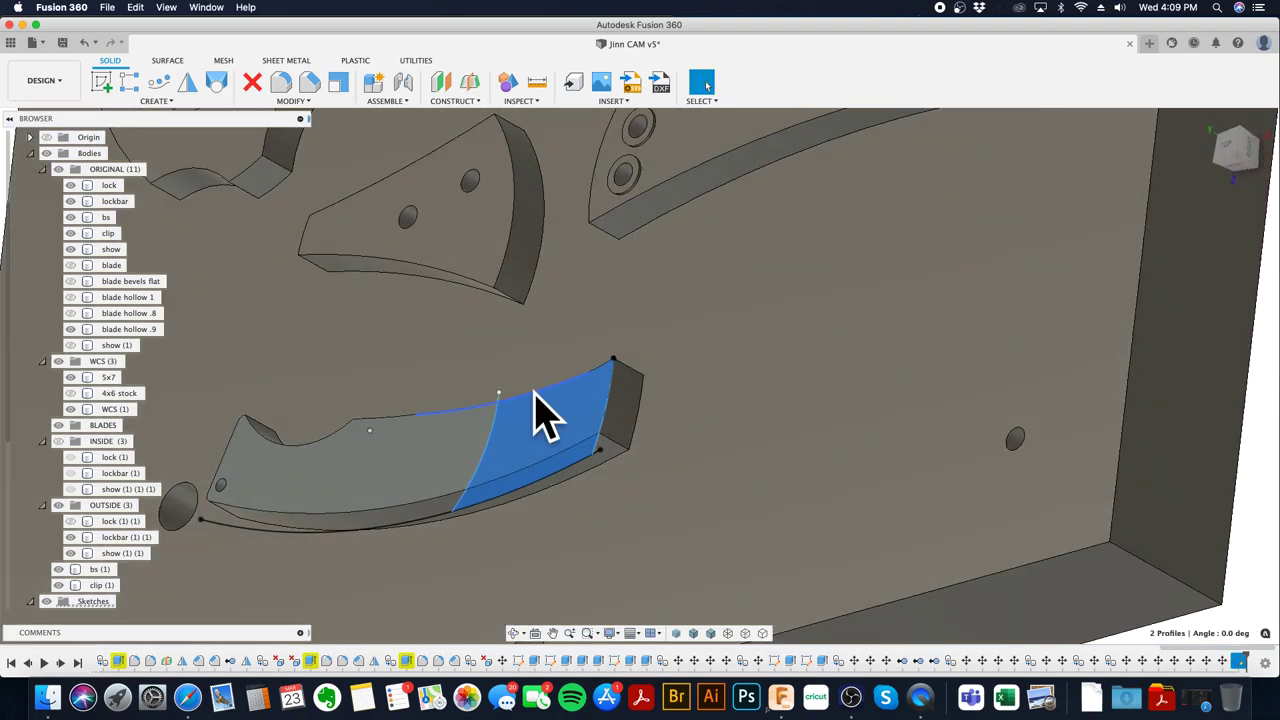
right_click(532, 411)
left_click(586, 396)
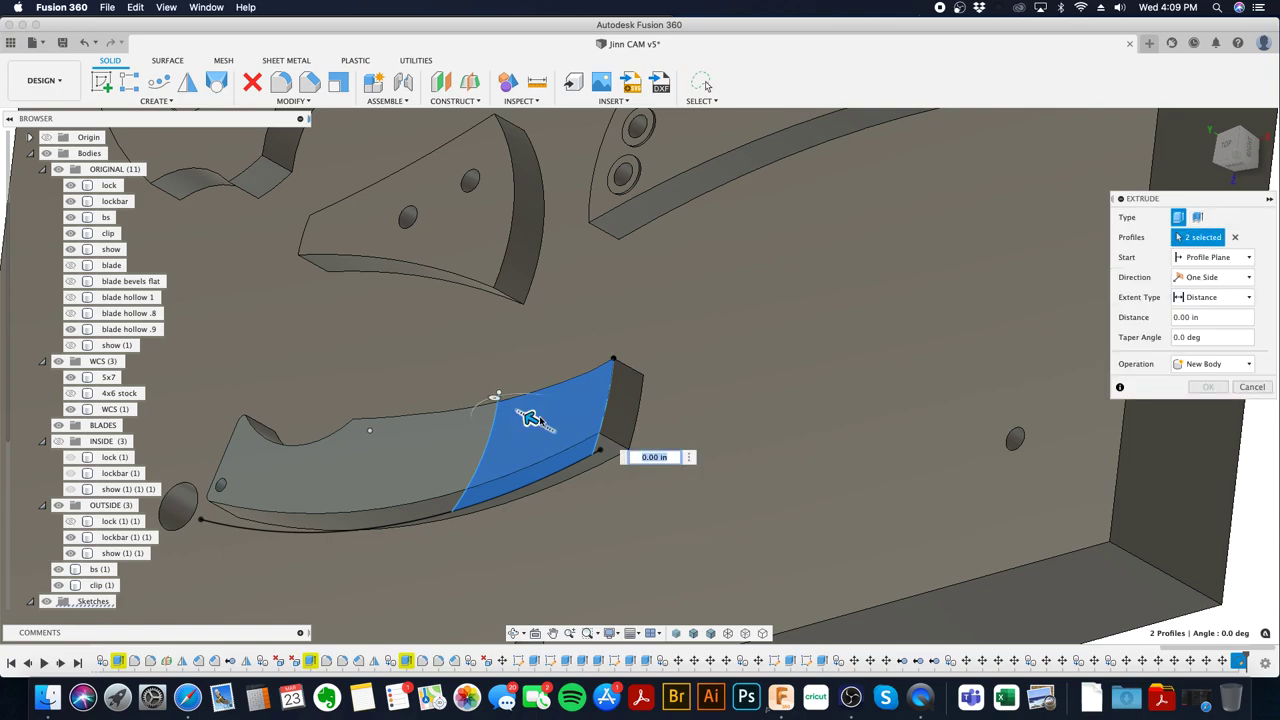
type(".05")
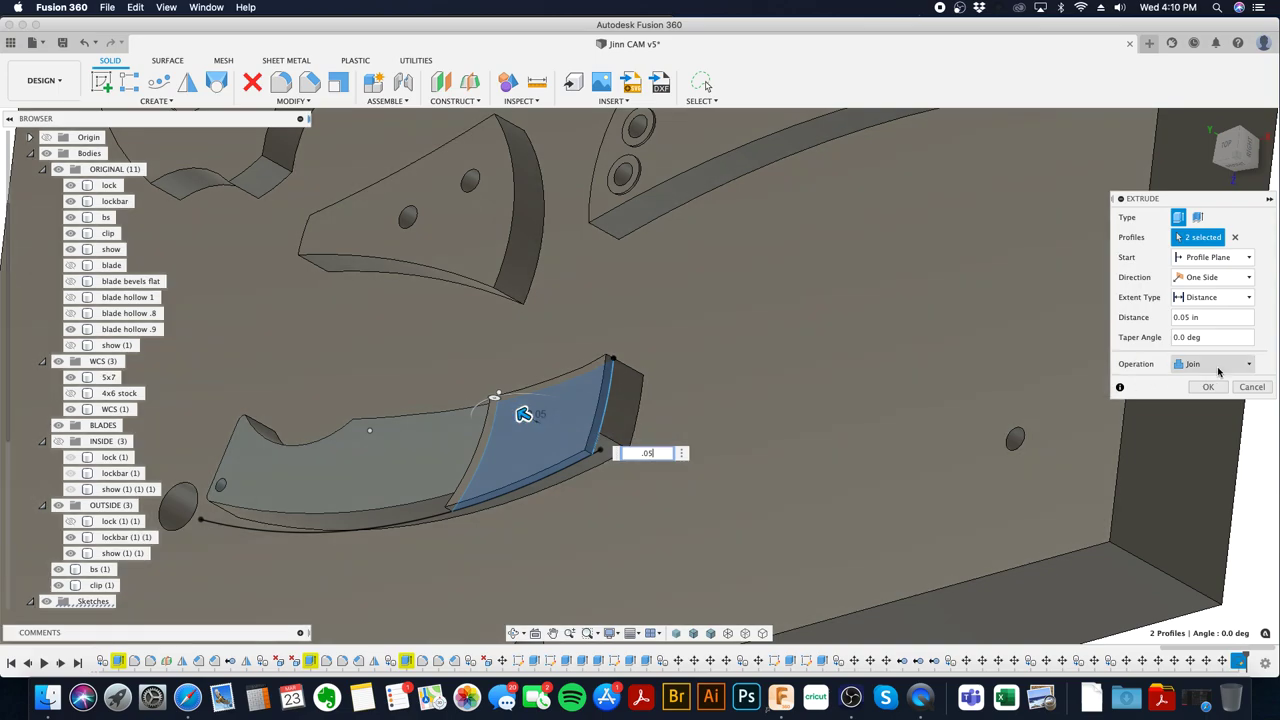
left_click(1218, 366)
left_click(1214, 423)
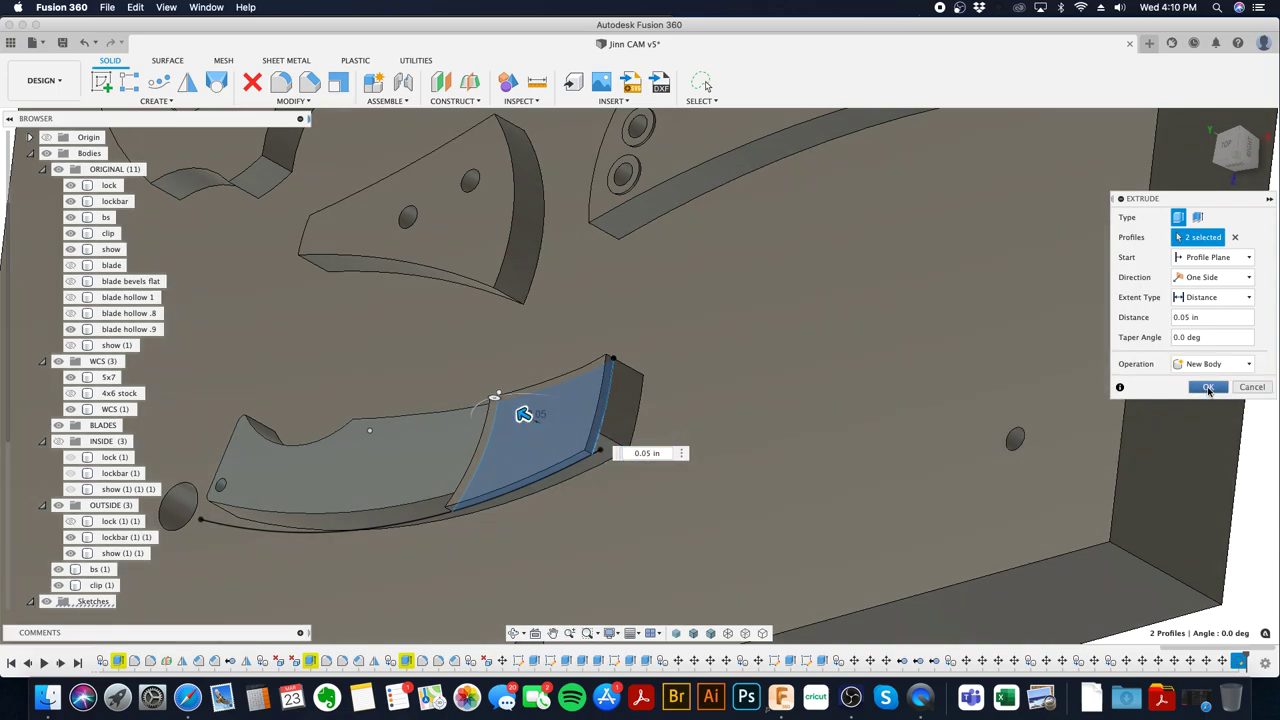
left_click(1208, 388)
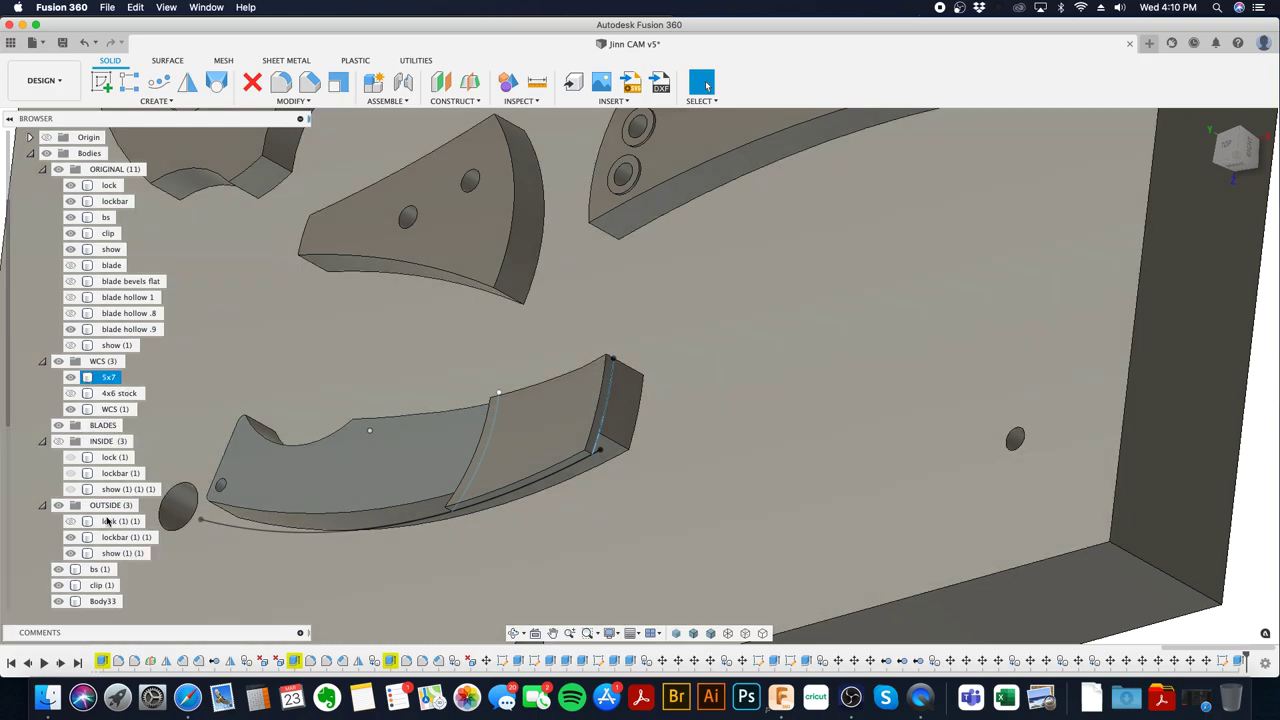
- Rename Body33 to 'lock relief'
scroll(100, 520, "down", 2)
left_click(99, 556)
double_click(100, 553)
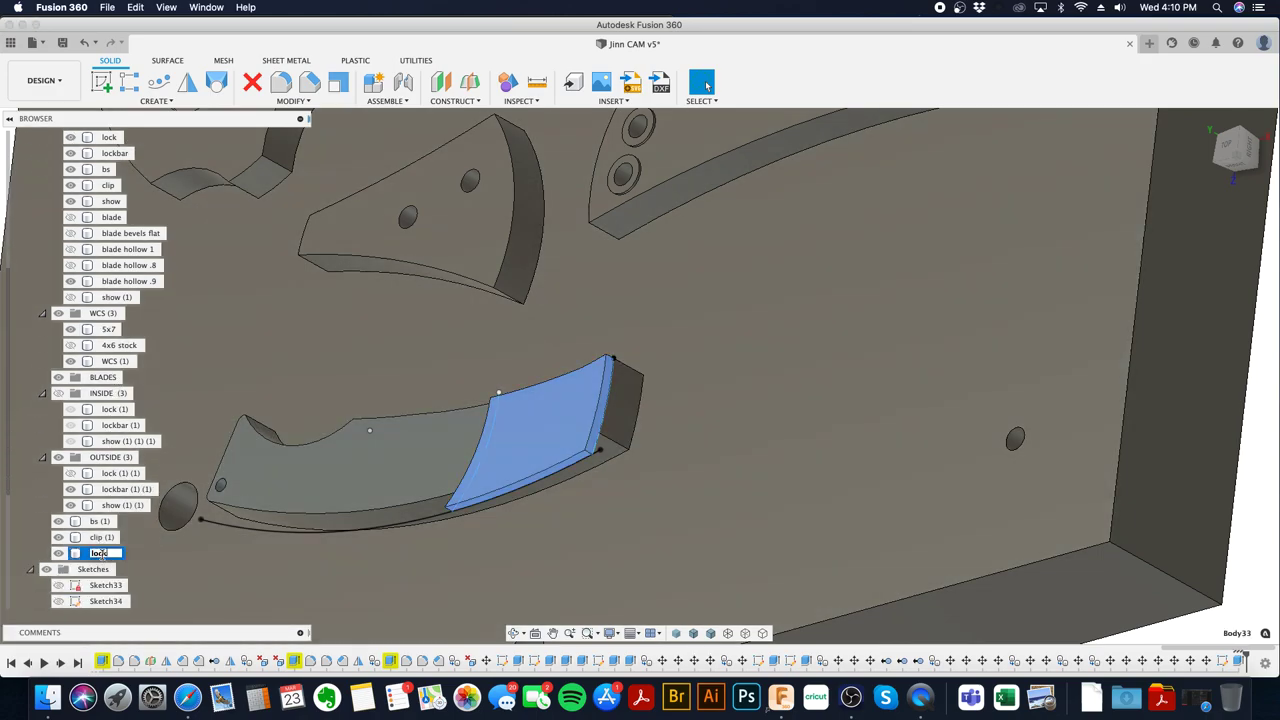
type("lock relief")
key("Return")
- Move the lock relief body -0.20 in along Y
key("m")
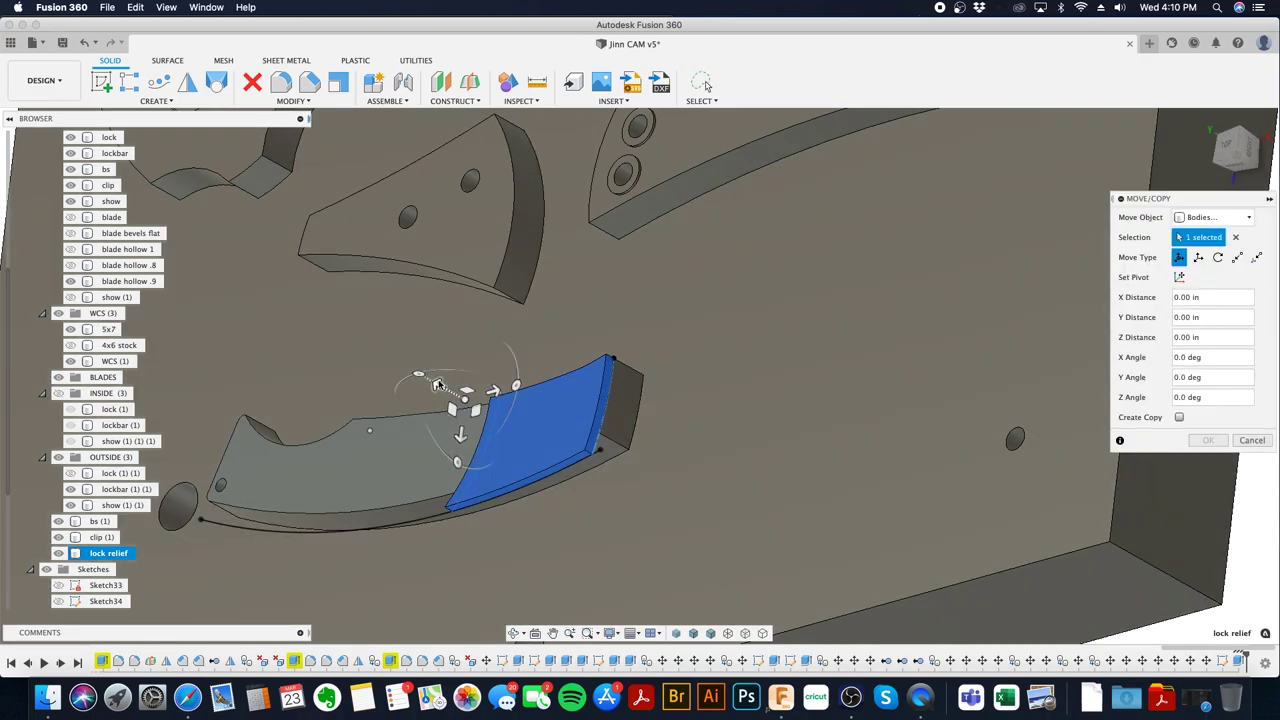
mouse_move(470, 400)
left_mouse_down()
mouse_move(452, 392)
mouse_move(467, 400)
left_mouse_up()
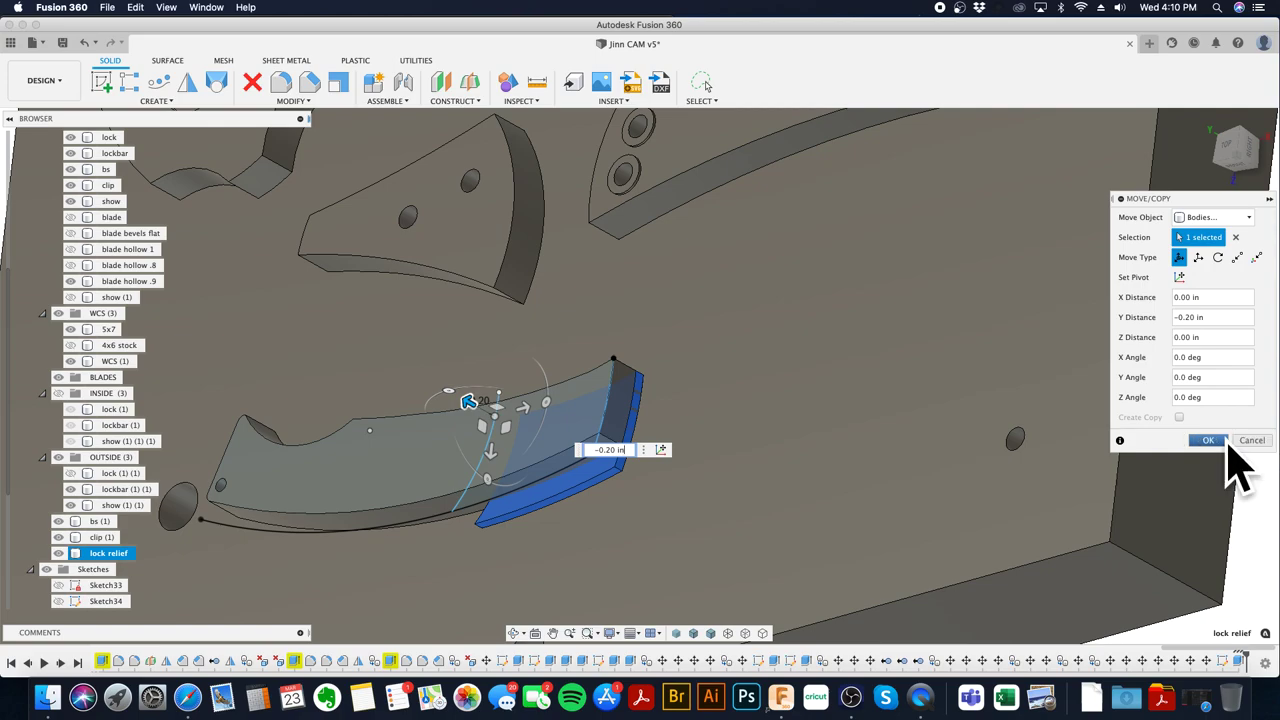
left_click(1208, 440)
mouse_move(939, 423)
middle_mouse_down("shift")
mouse_move(864, 398)
mouse_move(815, 362)
middle_mouse_up("shift")
scroll(30, 510, "down", 3)
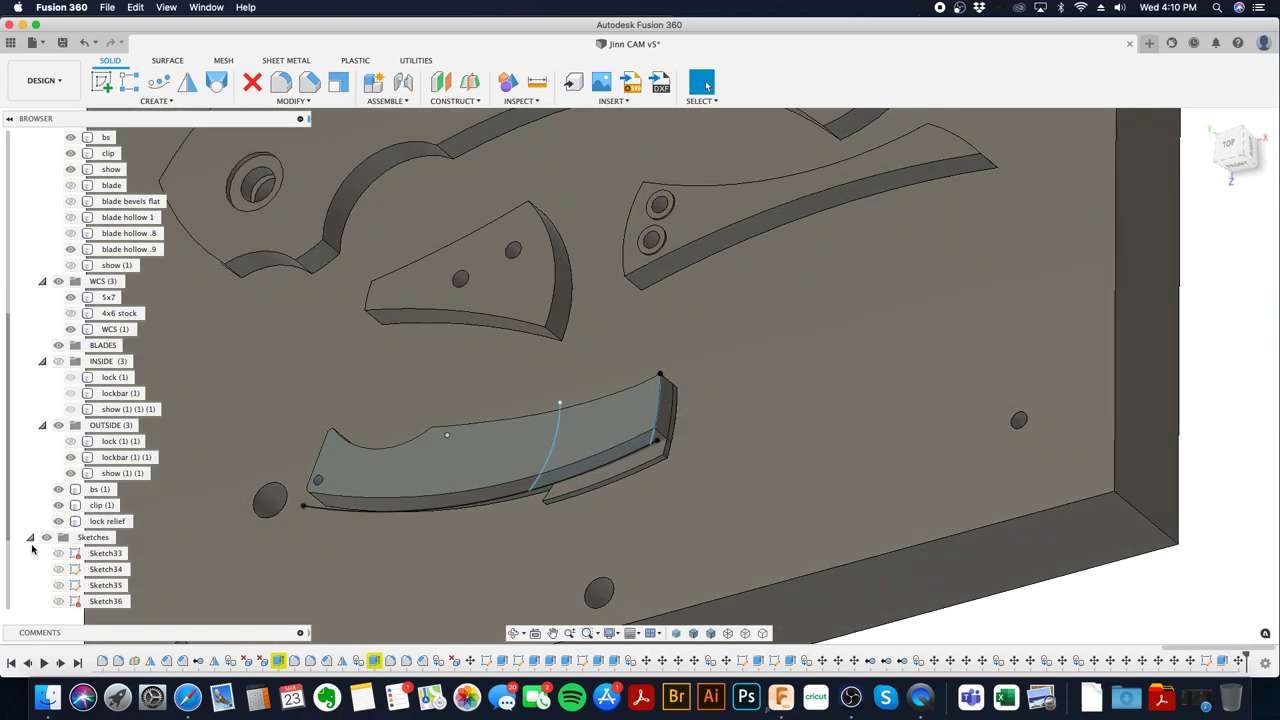
- Hide Sketch38 and cut the lower hole's ring face up to the clip's top face
left_click(58, 586)
left_click(58, 586)
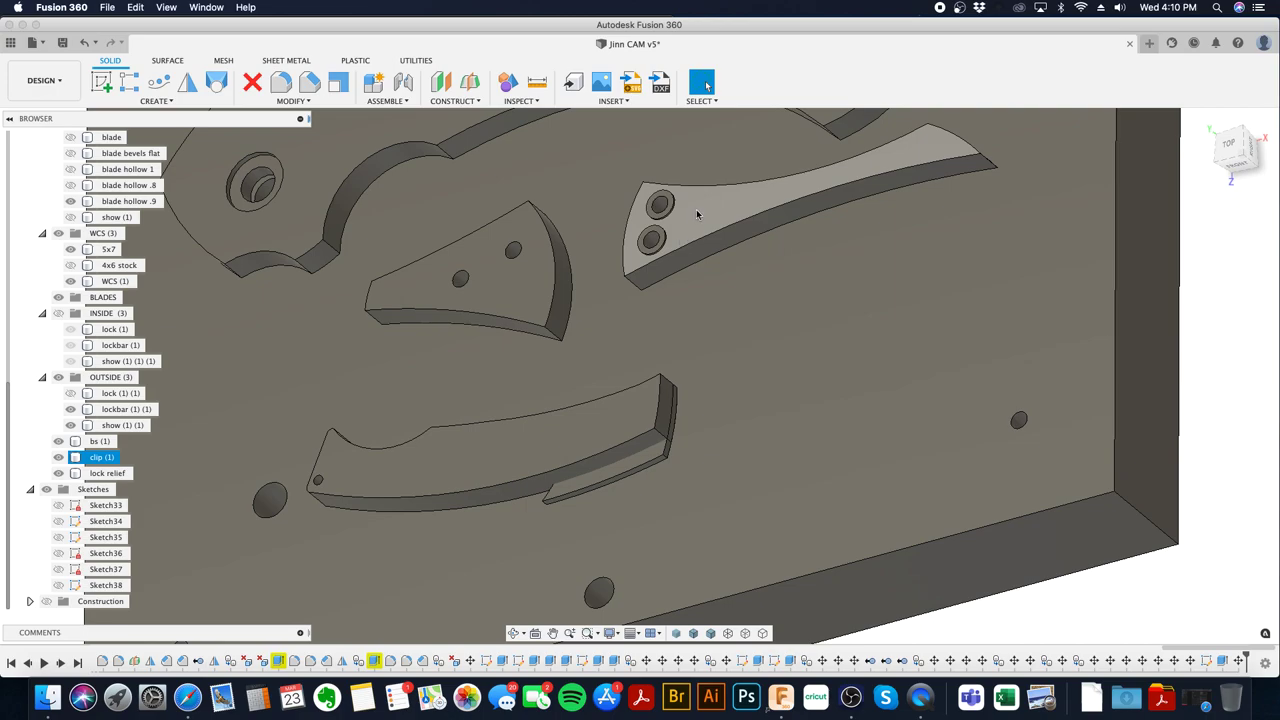
scroll(698, 212, "up", 5)
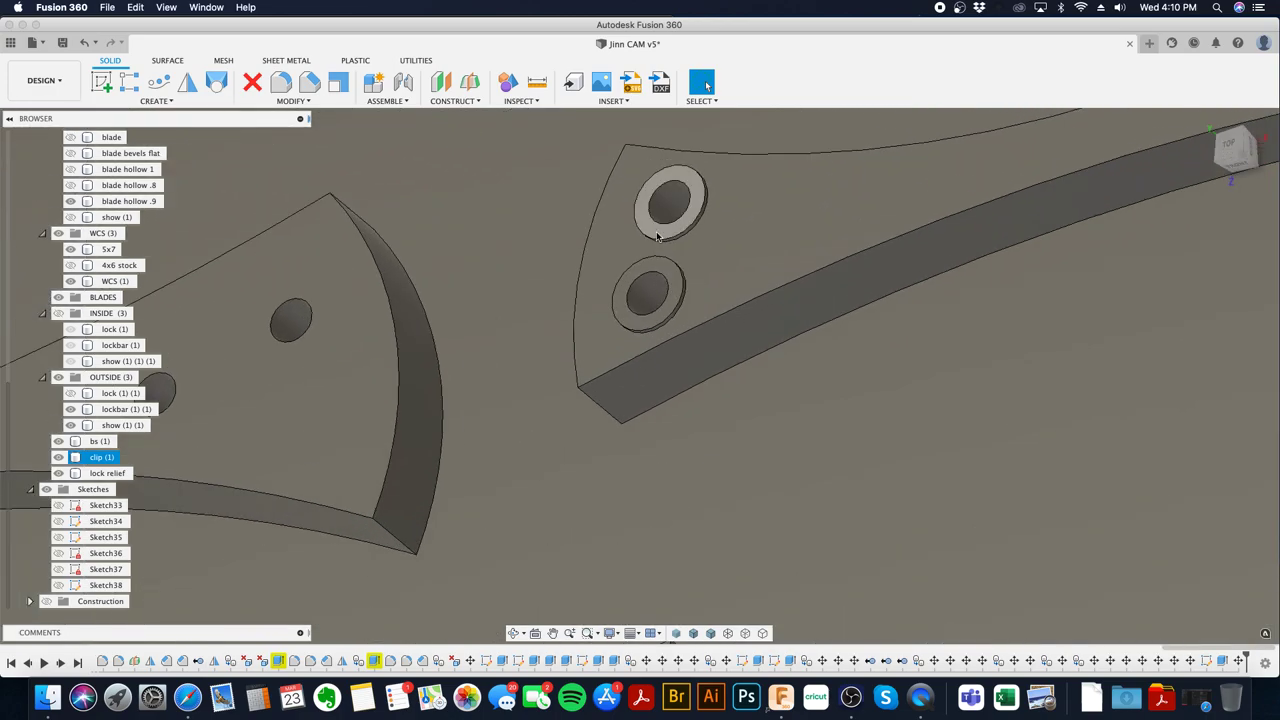
left_click(668, 272)
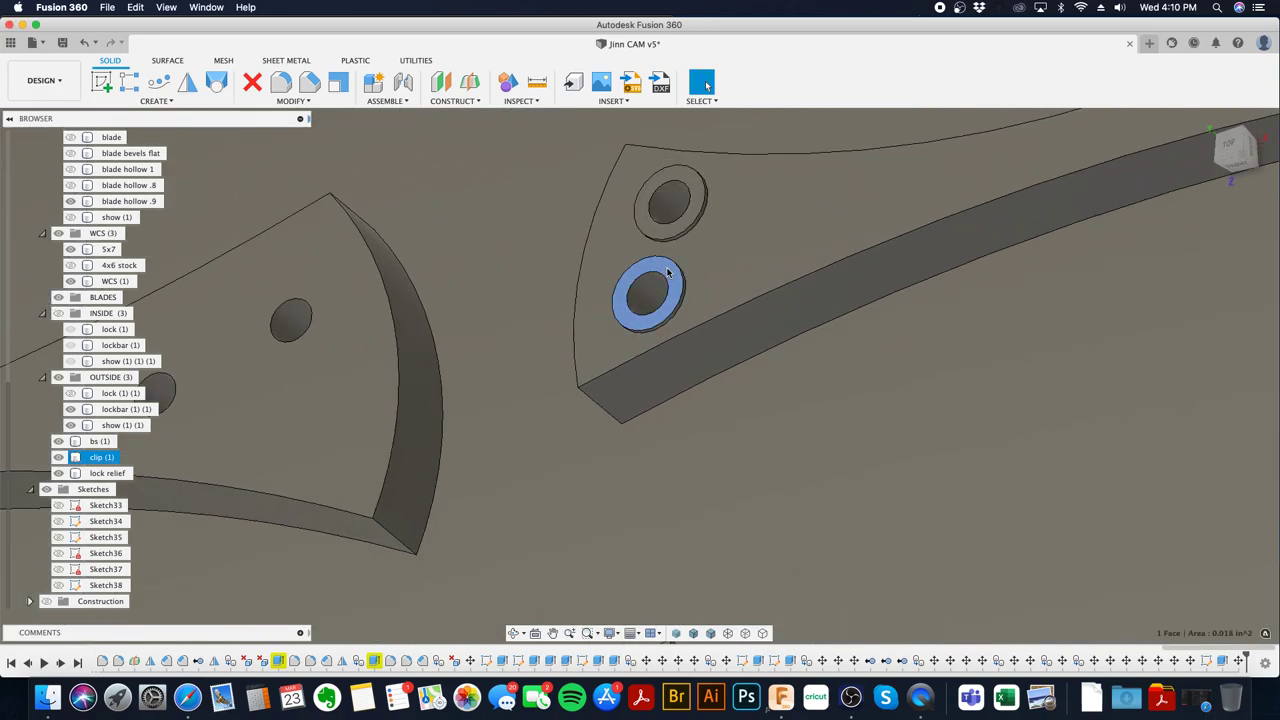
key("e")
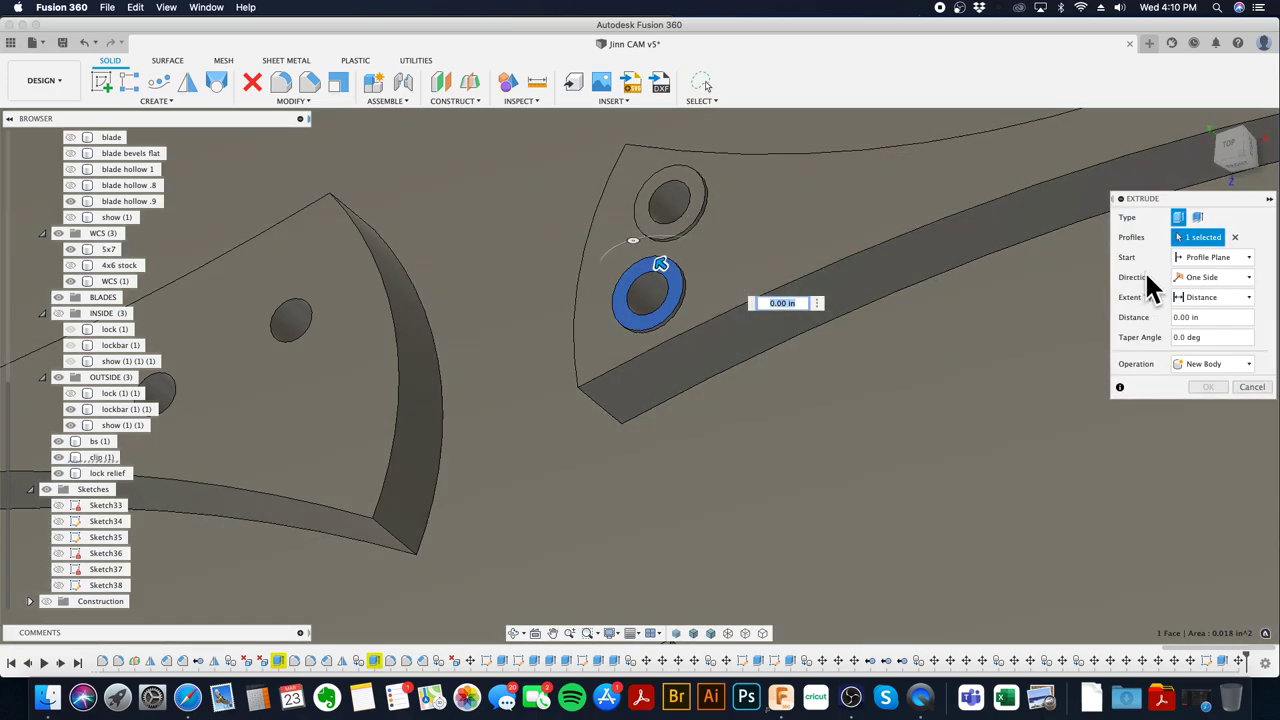
left_click(1191, 299)
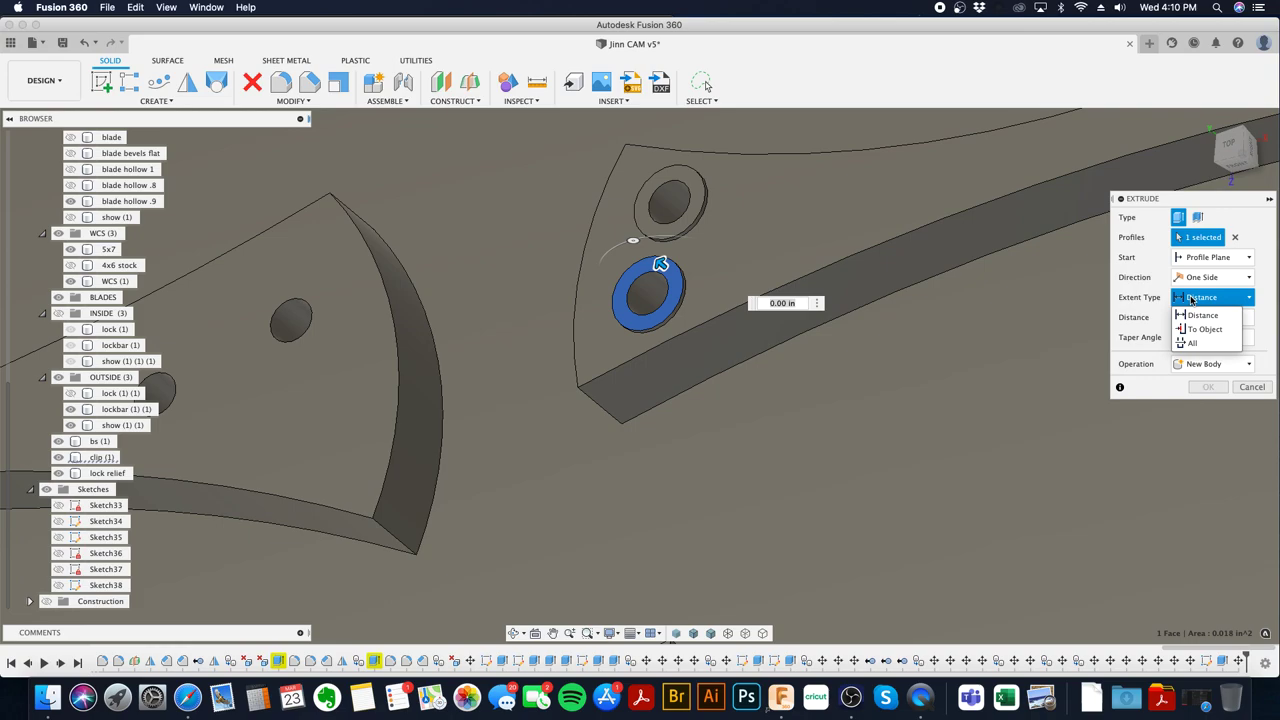
left_click(1195, 313)
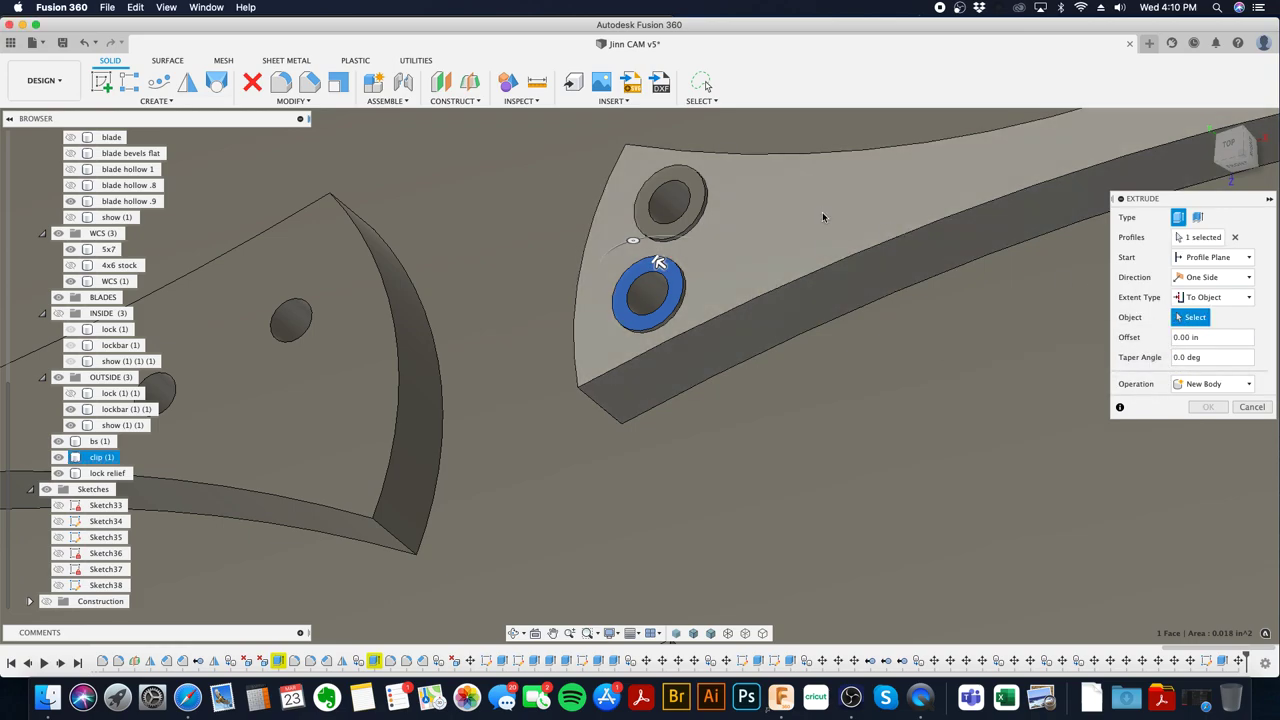
left_click(822, 212)
left_click(1208, 447)
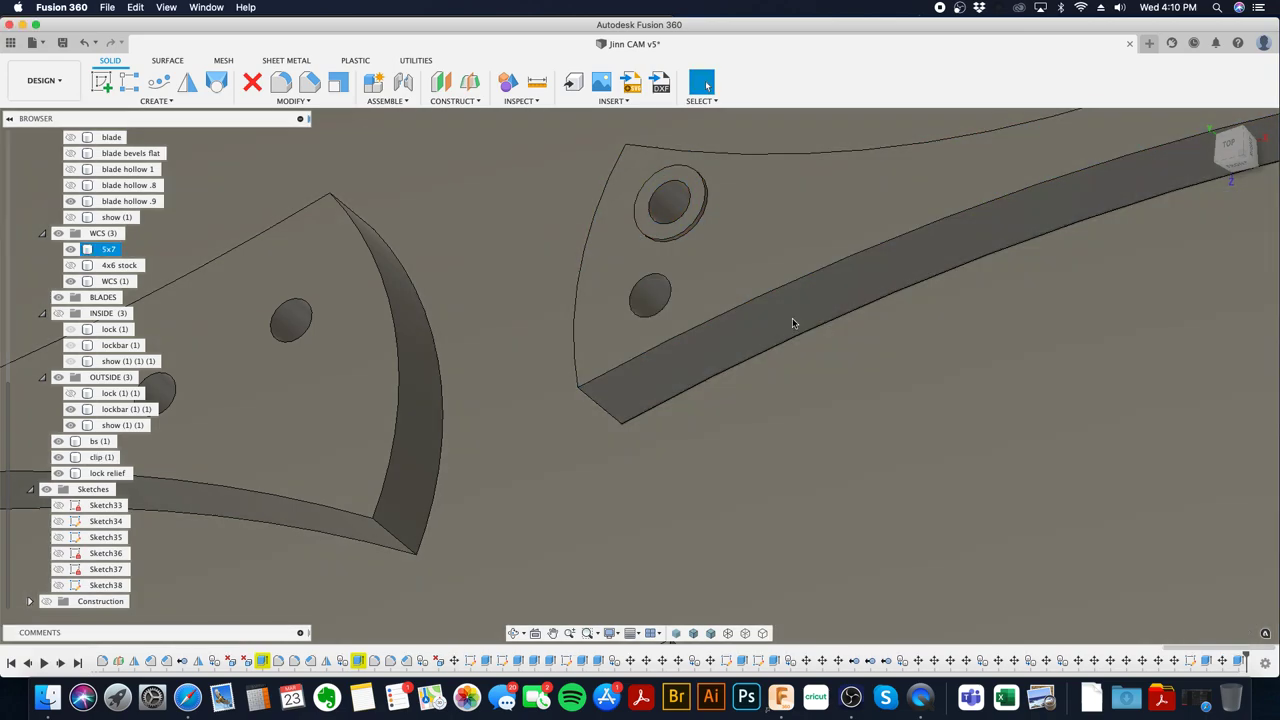
- Cut the upper hole's ring face up to the clip's top face, leaving a plain hole
left_click(698, 216)
key("e")
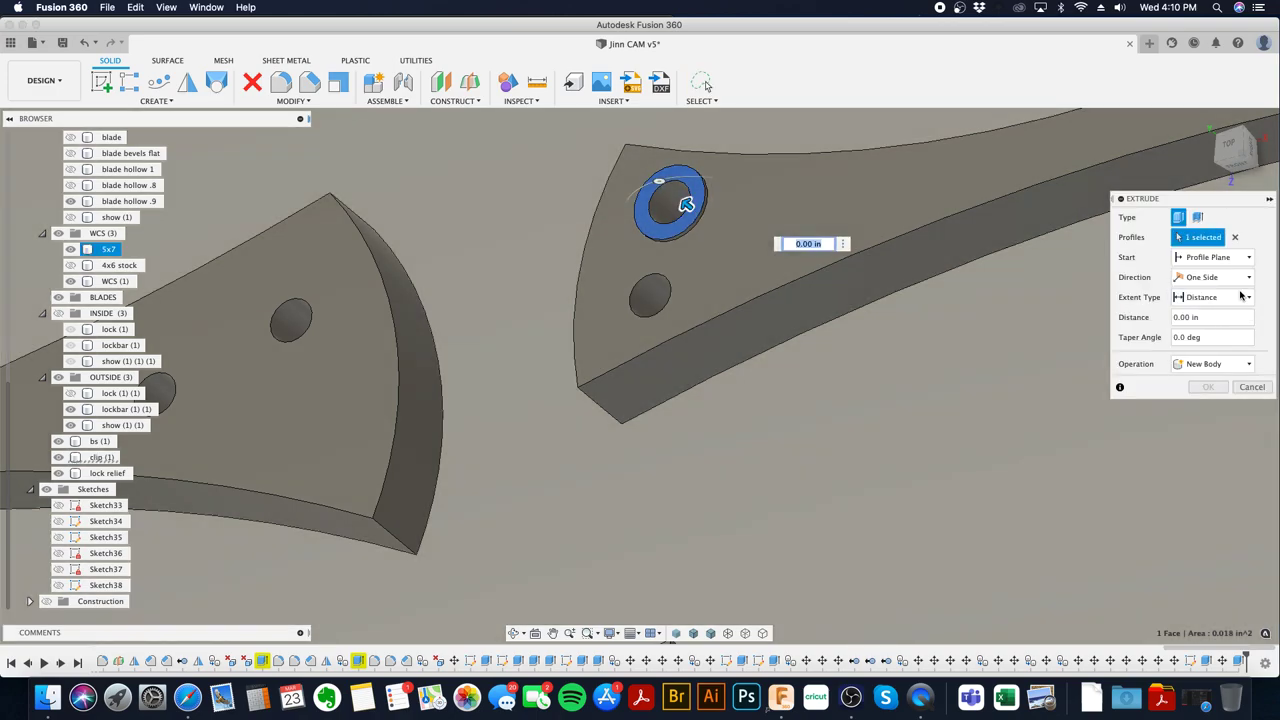
left_click(1212, 297)
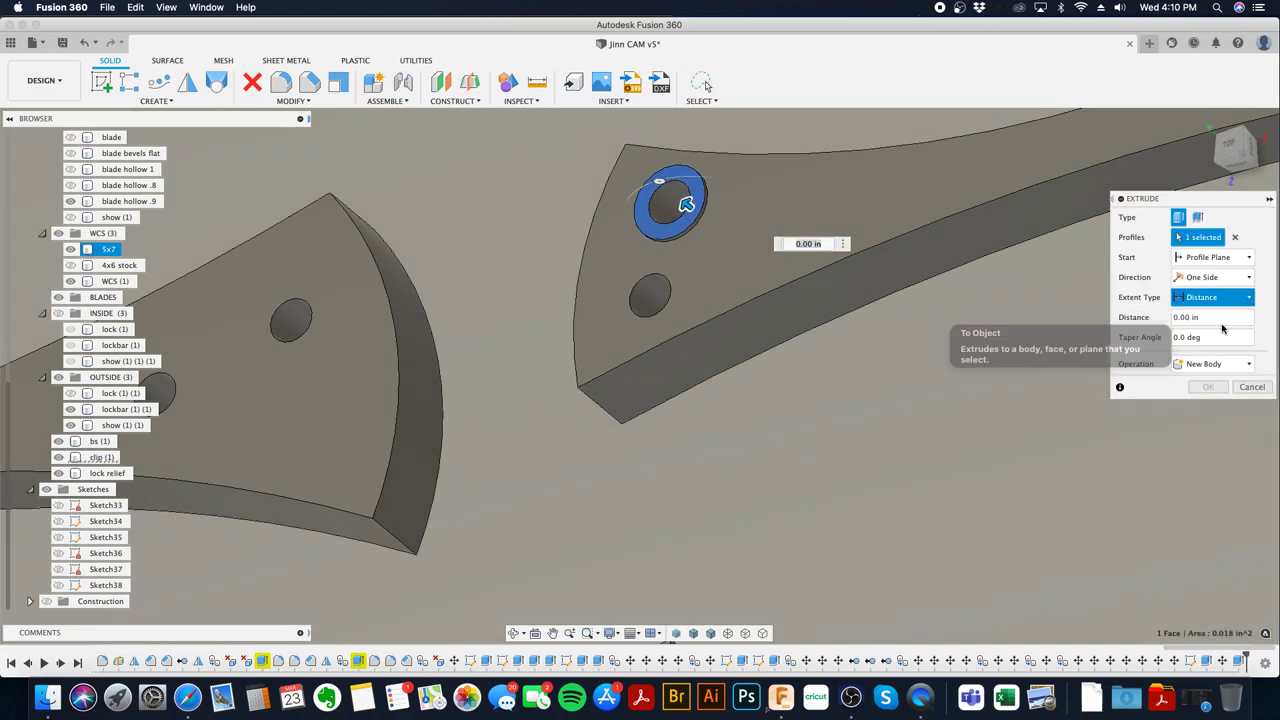
left_click(1205, 329)
left_click(857, 207)
left_click(1208, 447)
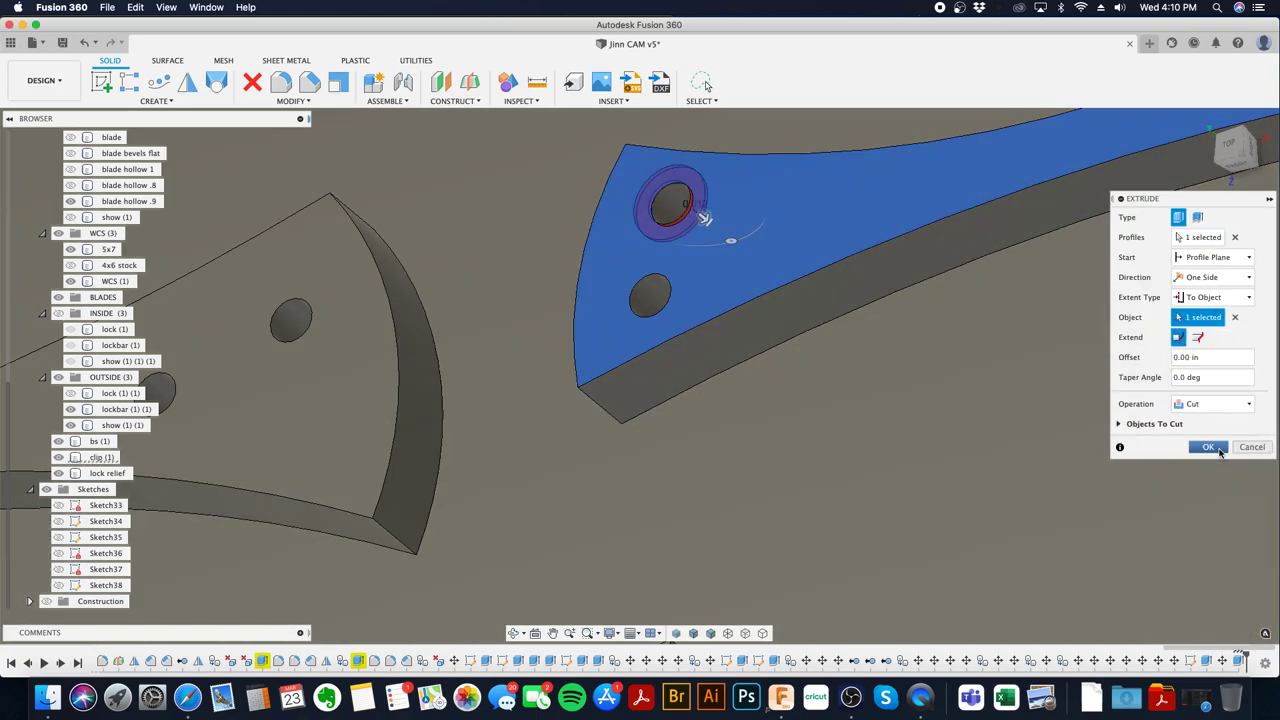
scroll(1040, 370, "down", 2)
middle_click_drag(1055, 363, 840, 426)
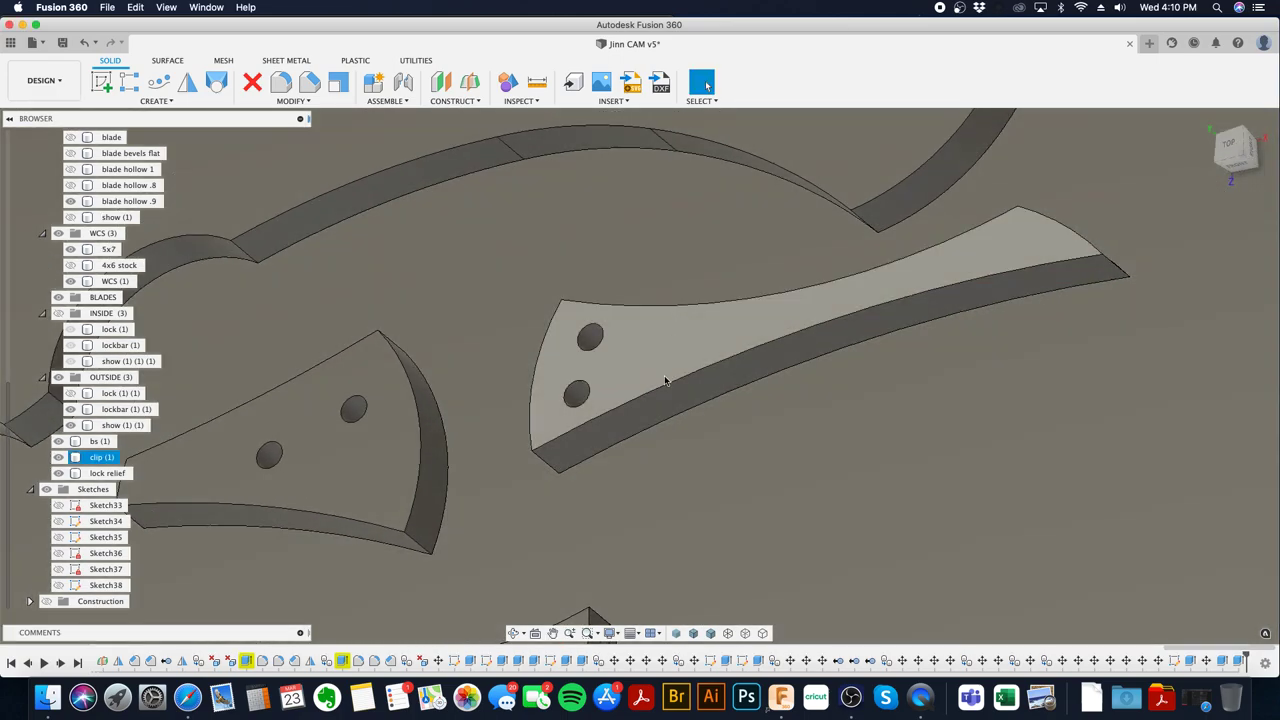
- Start a sketch on the clip's face and draw two cross lines over the handle and right side
right_click(828, 300)
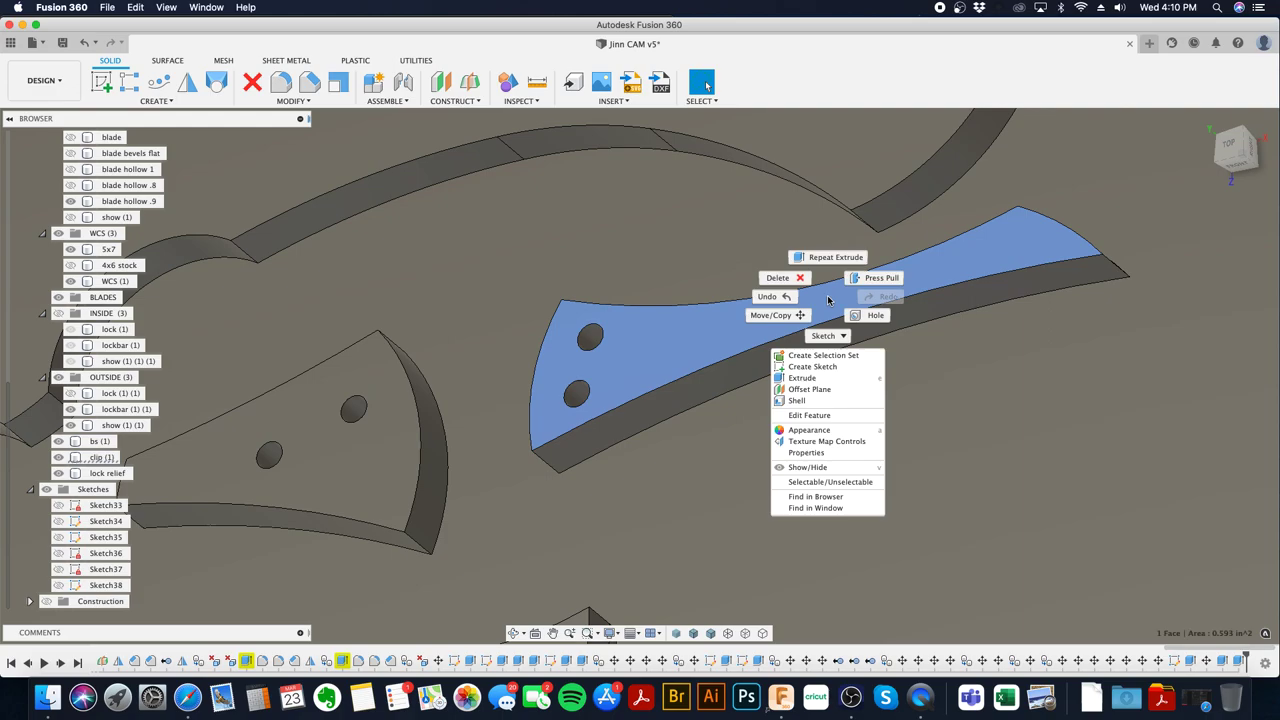
left_click(836, 367)
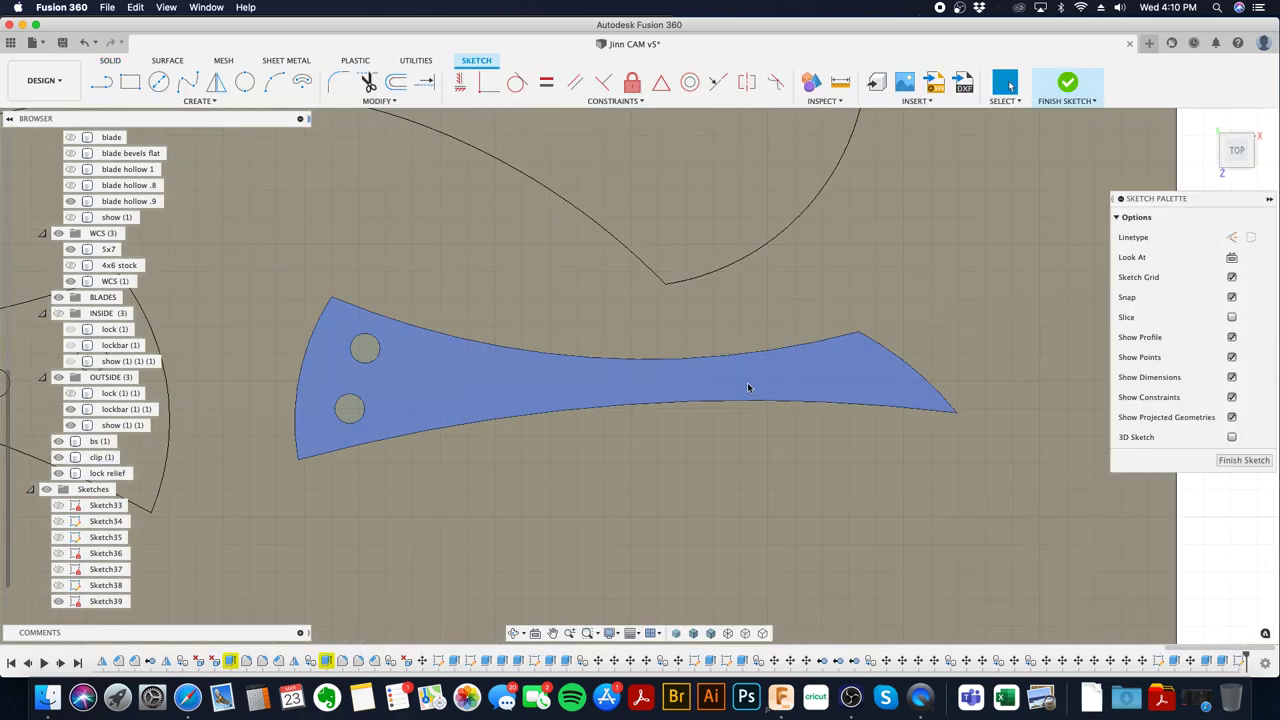
key("Escape")
key("l")
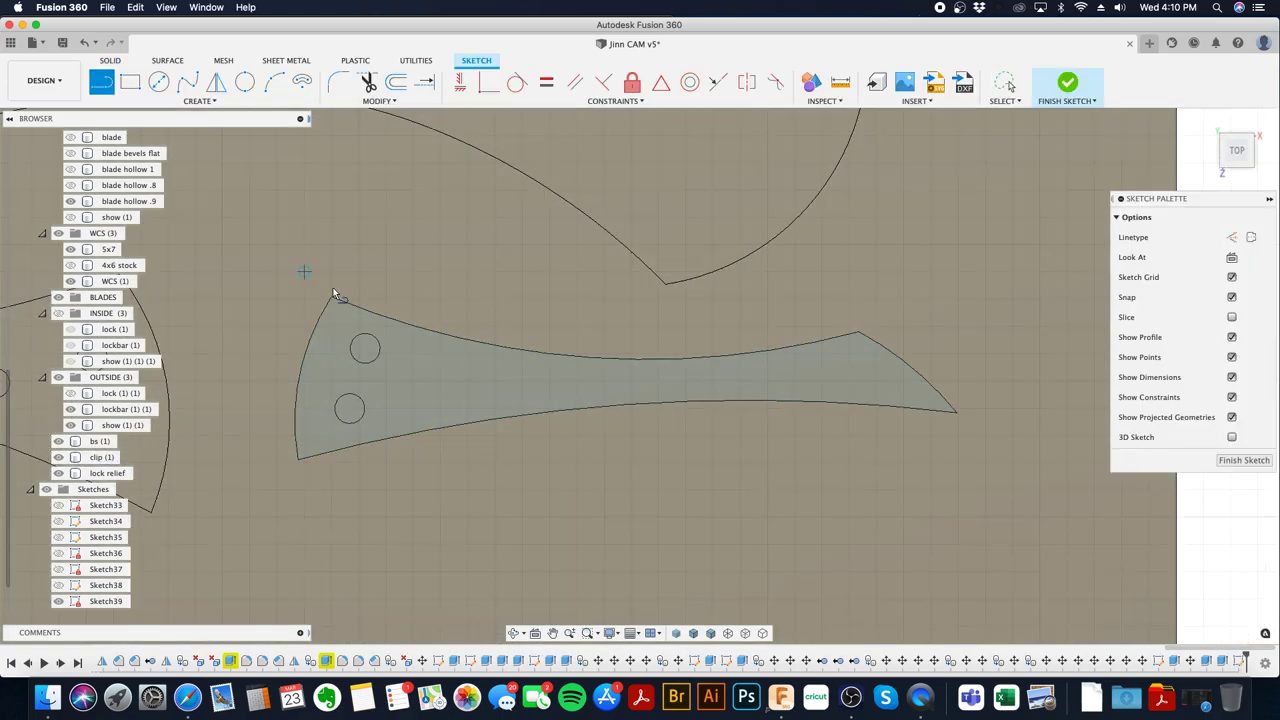
left_click(394, 320)
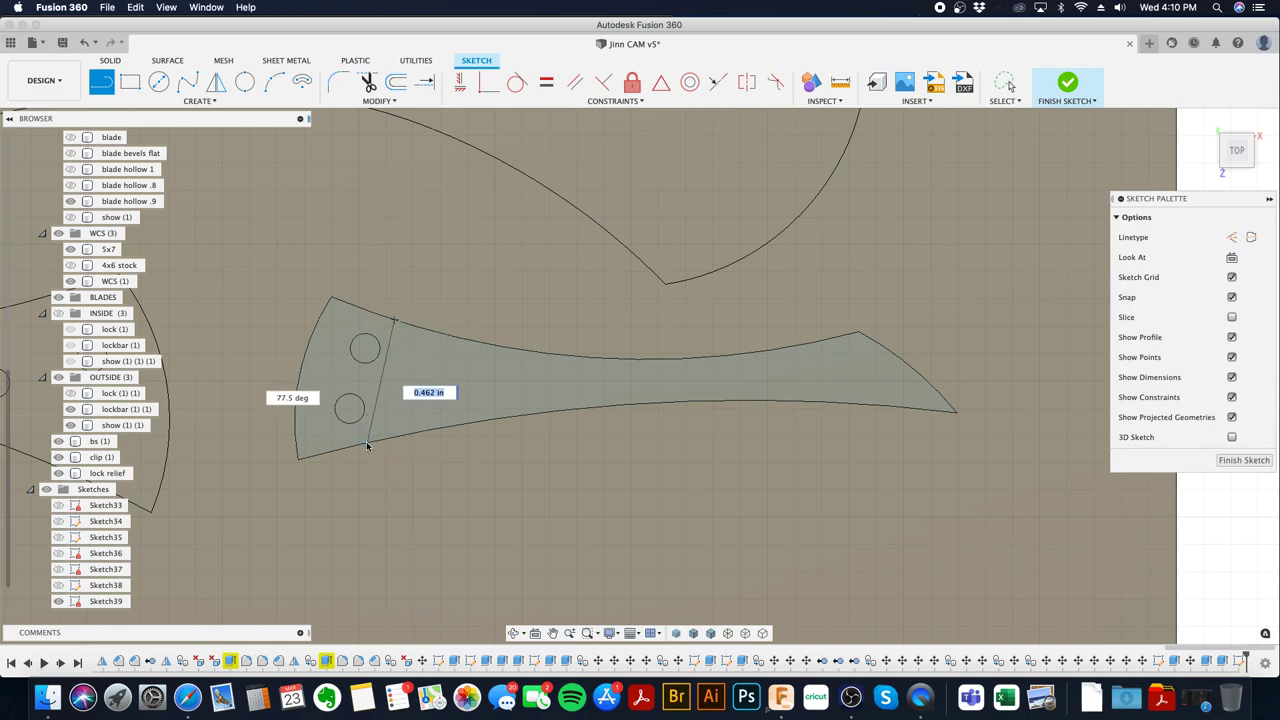
left_click(367, 443)
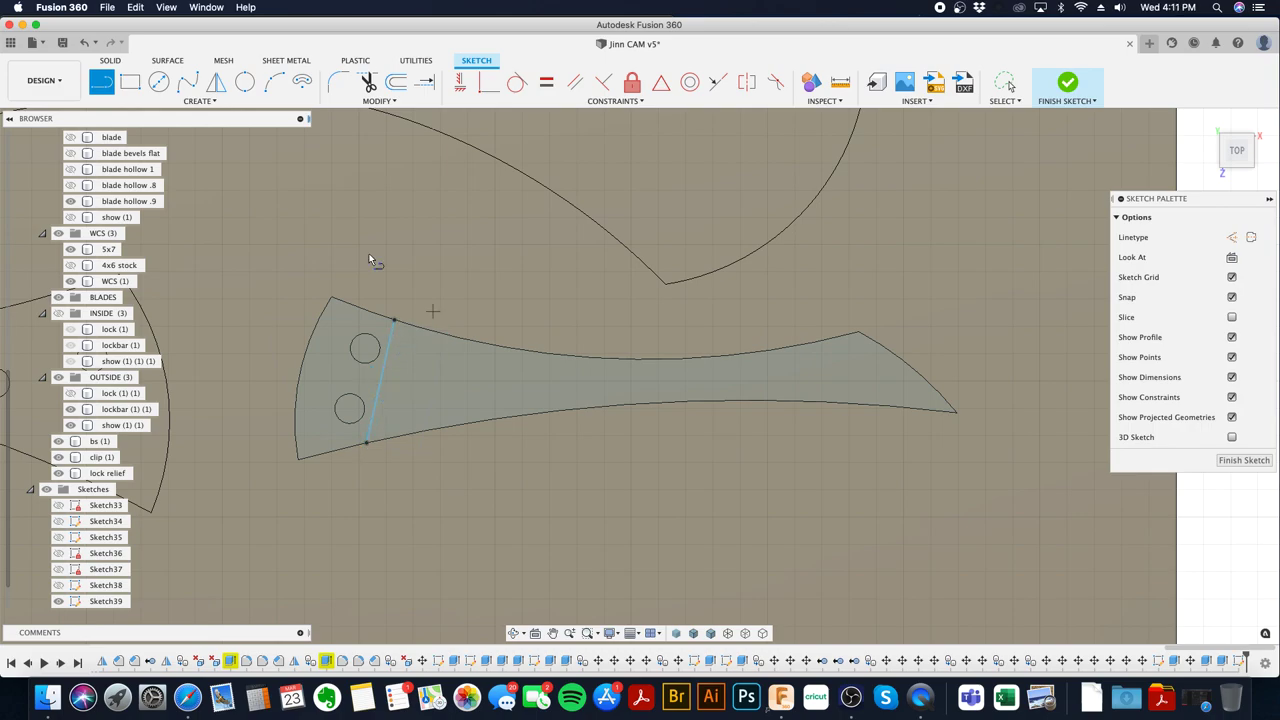
left_click(750, 353)
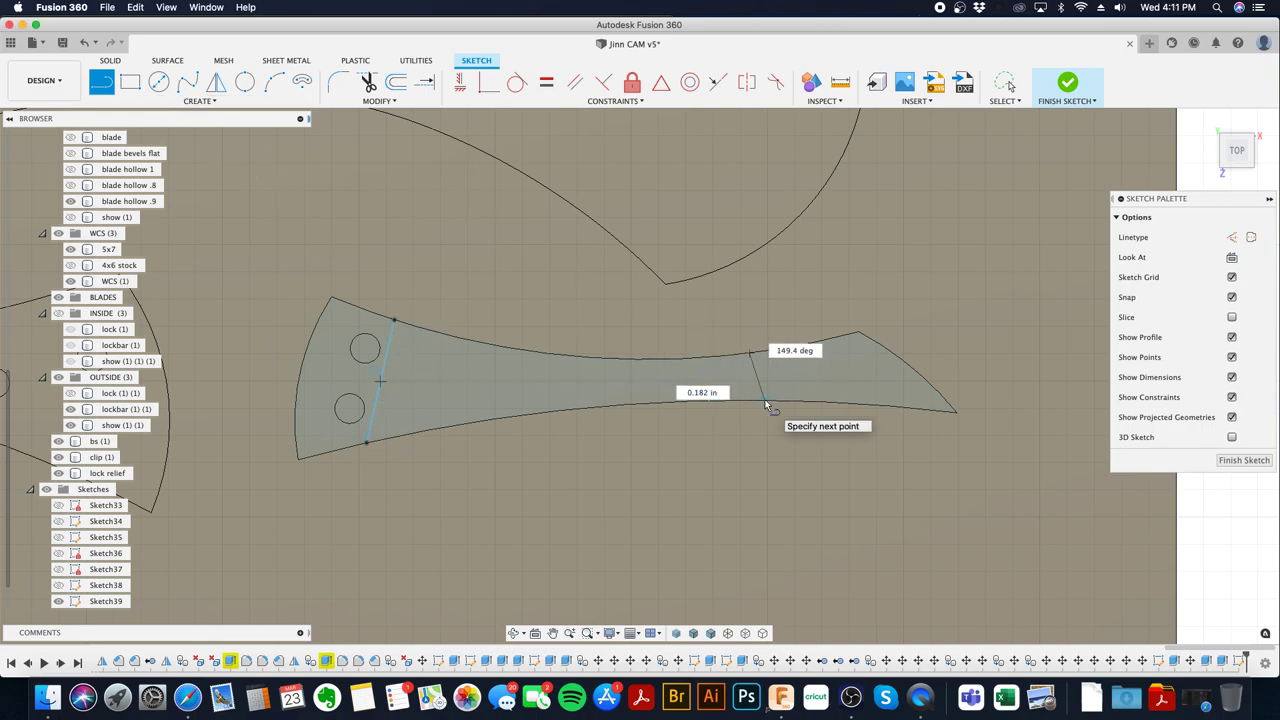
left_click(764, 400)
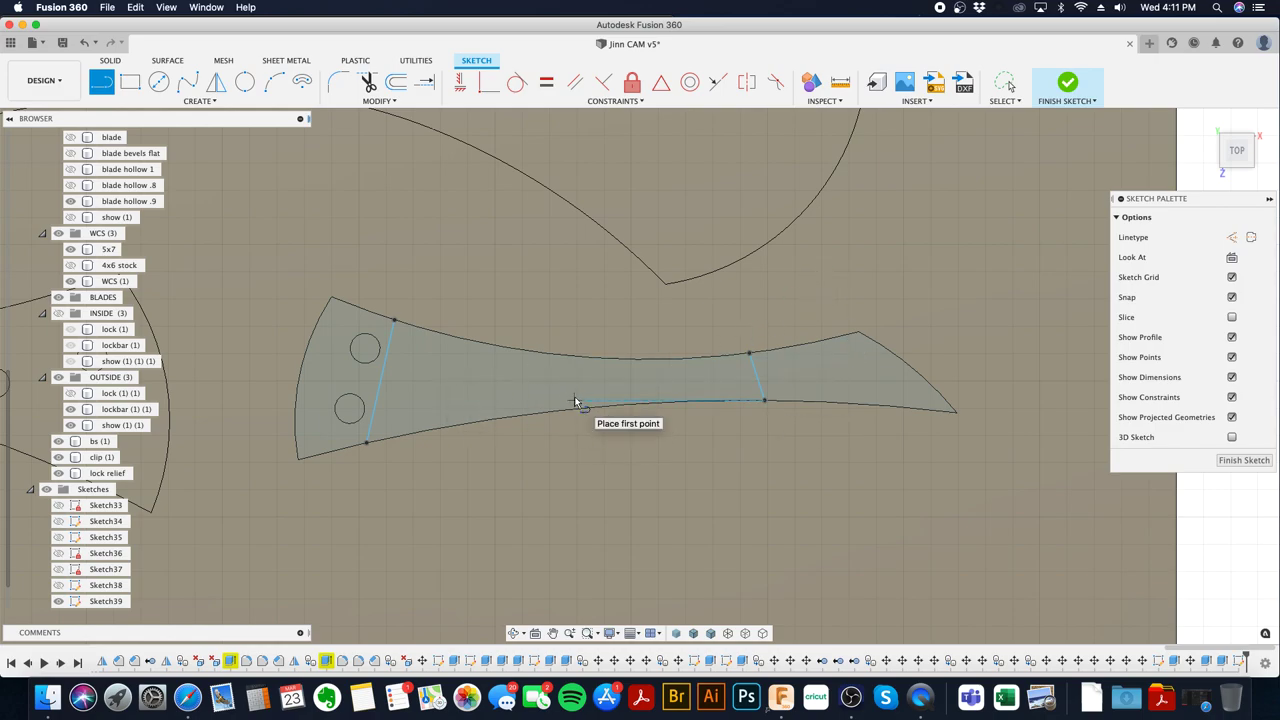
key("Escape")
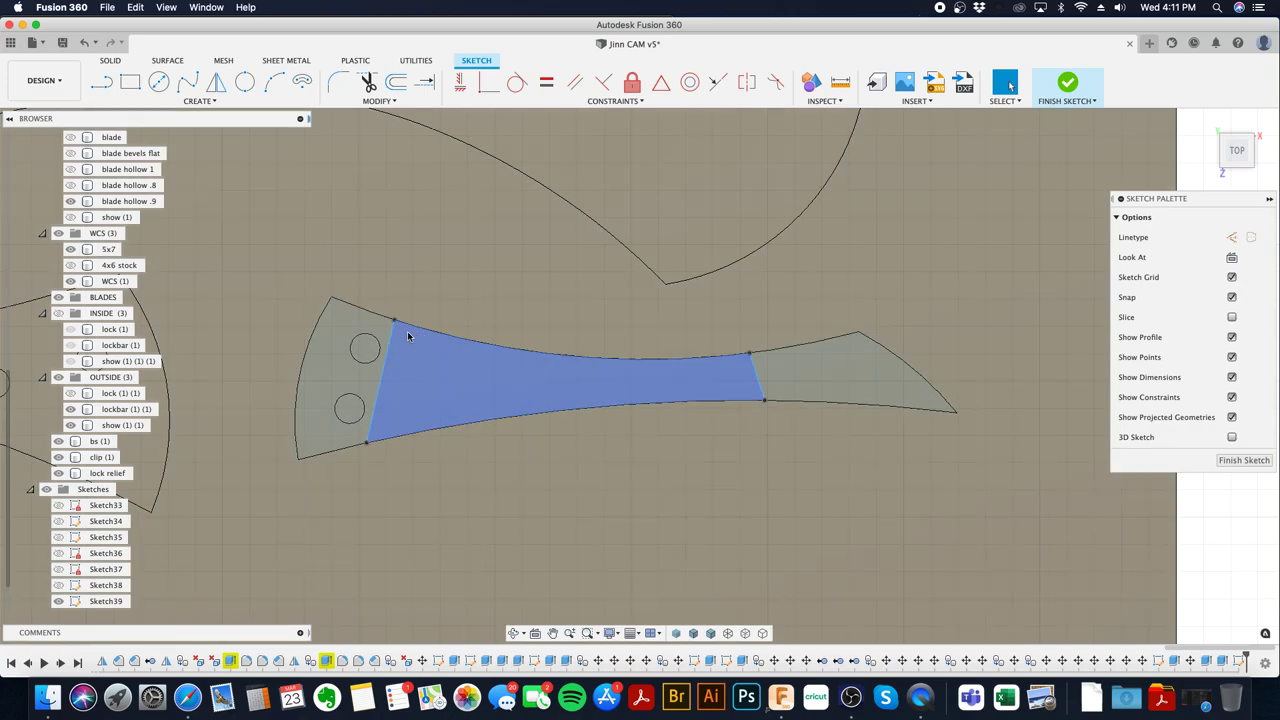
- Offset the clip outline 0.125 in outward
left_click(404, 90)
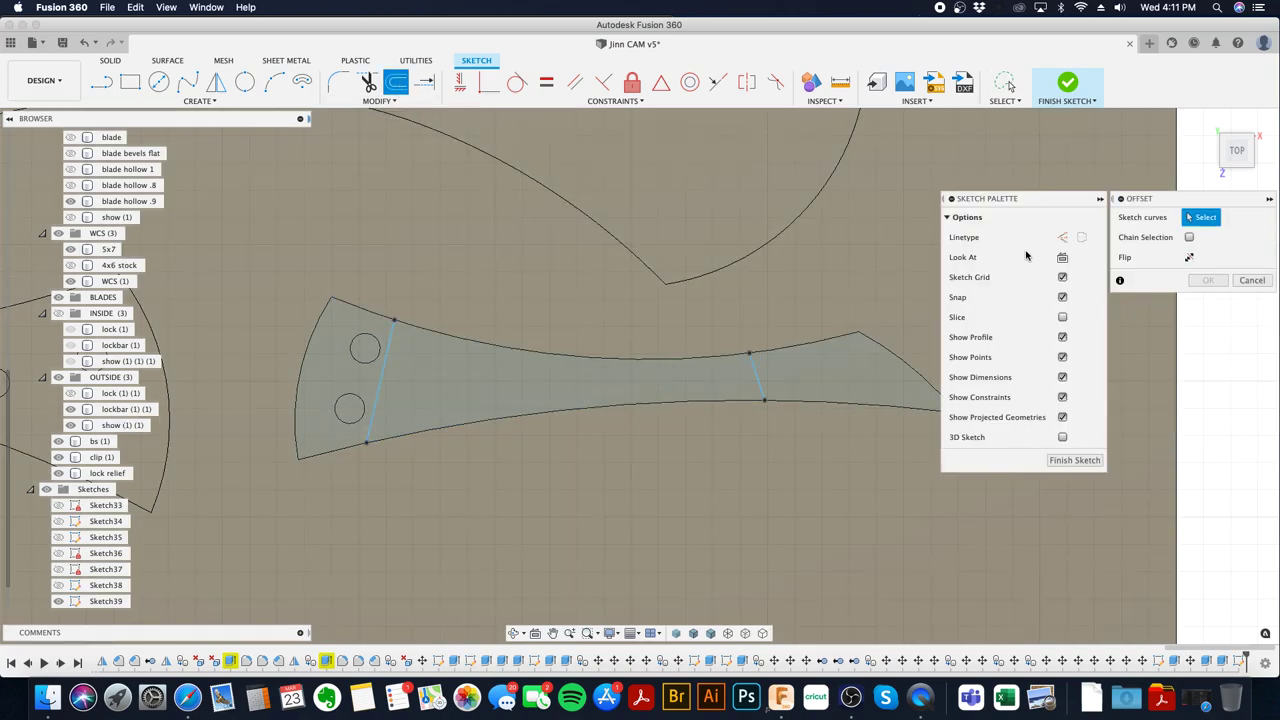
left_click(640, 357)
mouse_move(641, 323)
left_mouse_down()
mouse_move(640, 303)
mouse_move(642, 314)
left_mouse_up()
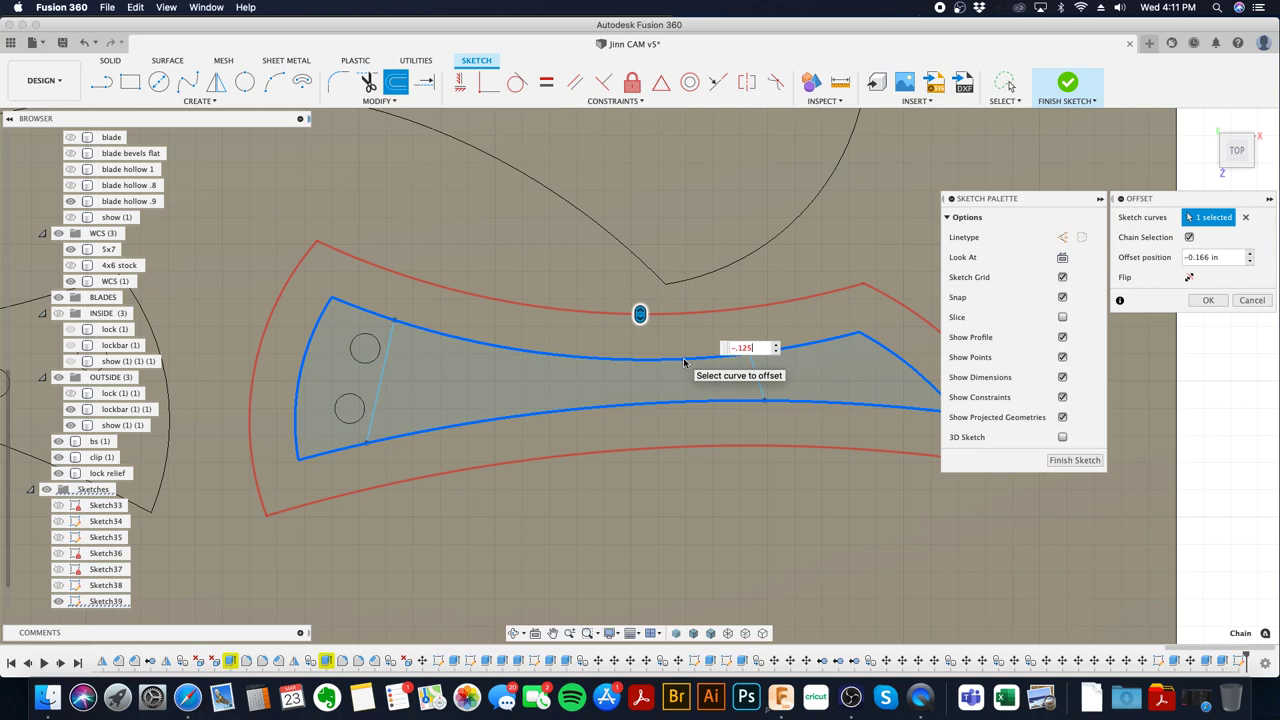
key("Return")
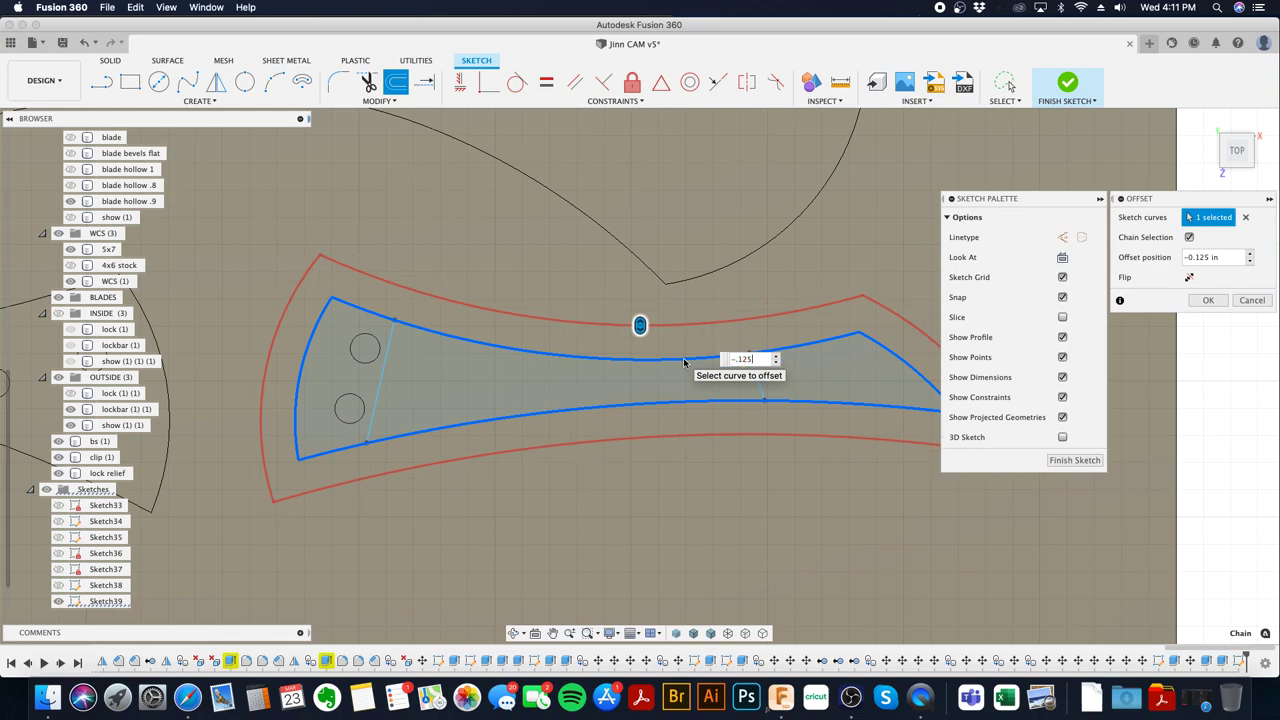
key("Return")
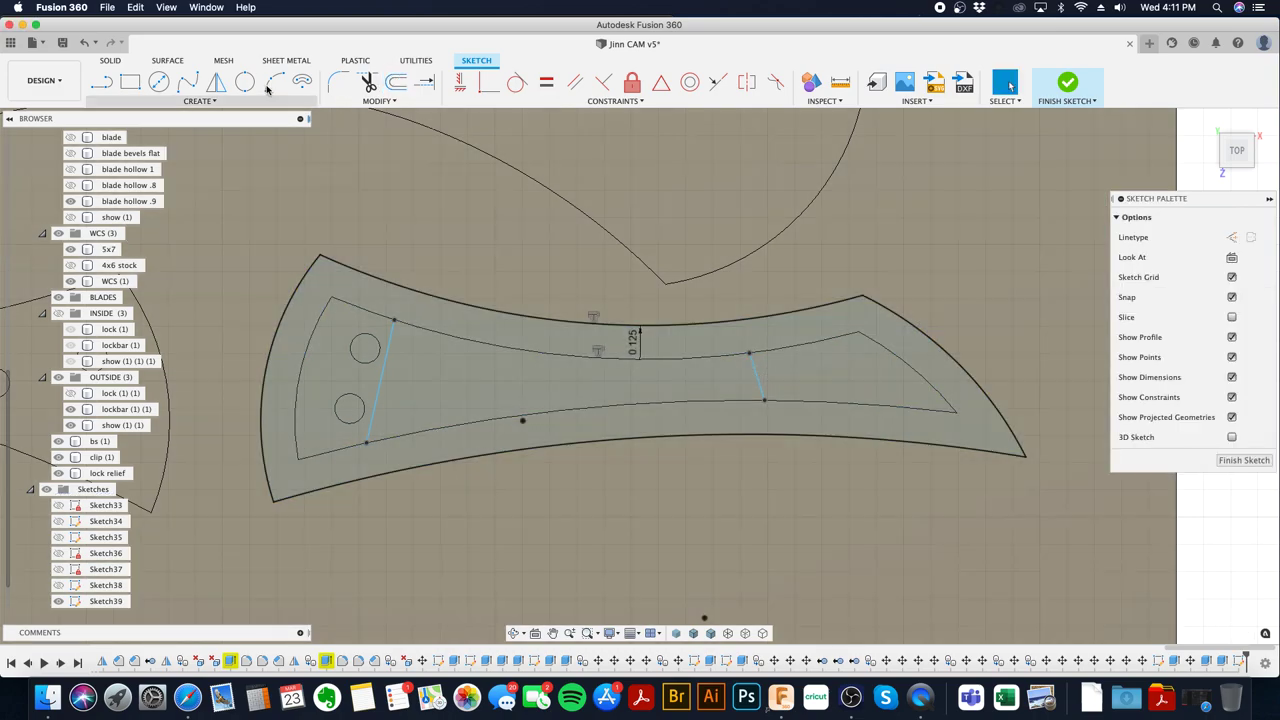
- Extend both cross lines up and down to the outer offset outline
left_click(425, 84)
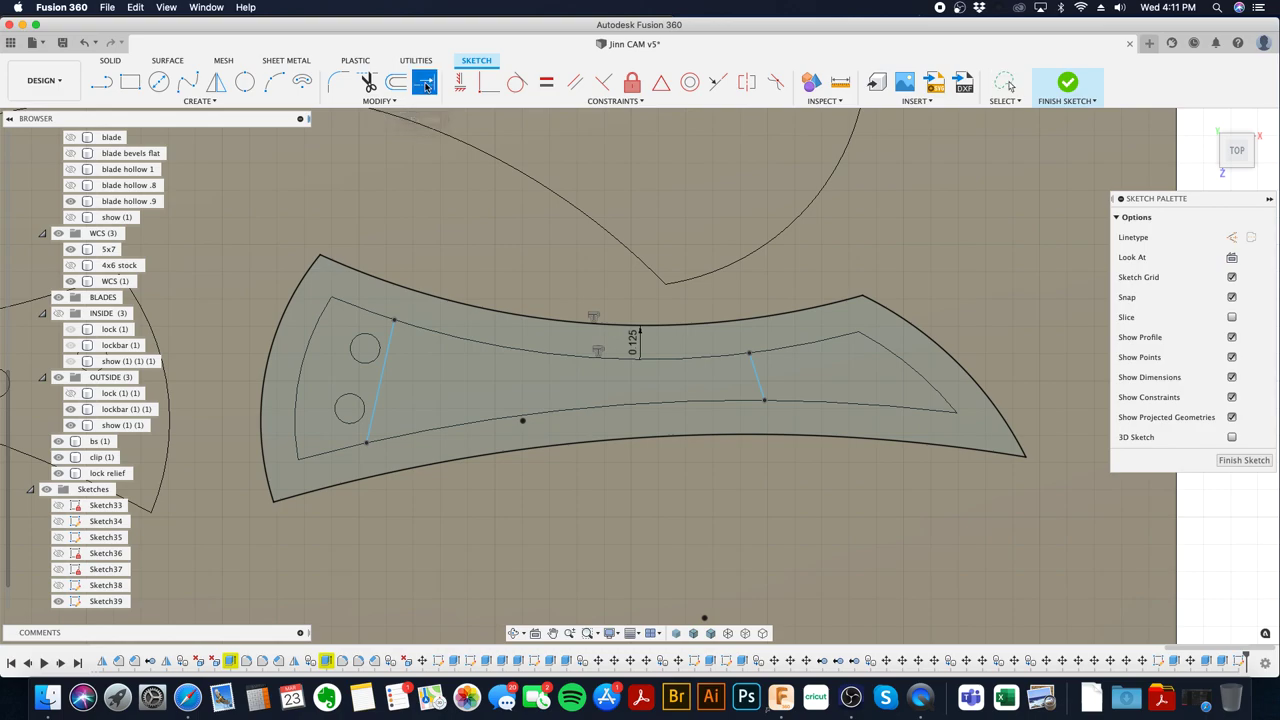
left_click(395, 333)
left_click(378, 428)
left_click(754, 368)
left_click(760, 390)
- Trim the outer outline's end pieces and arcs, leaving a four-sided relief shape
left_click(367, 83)
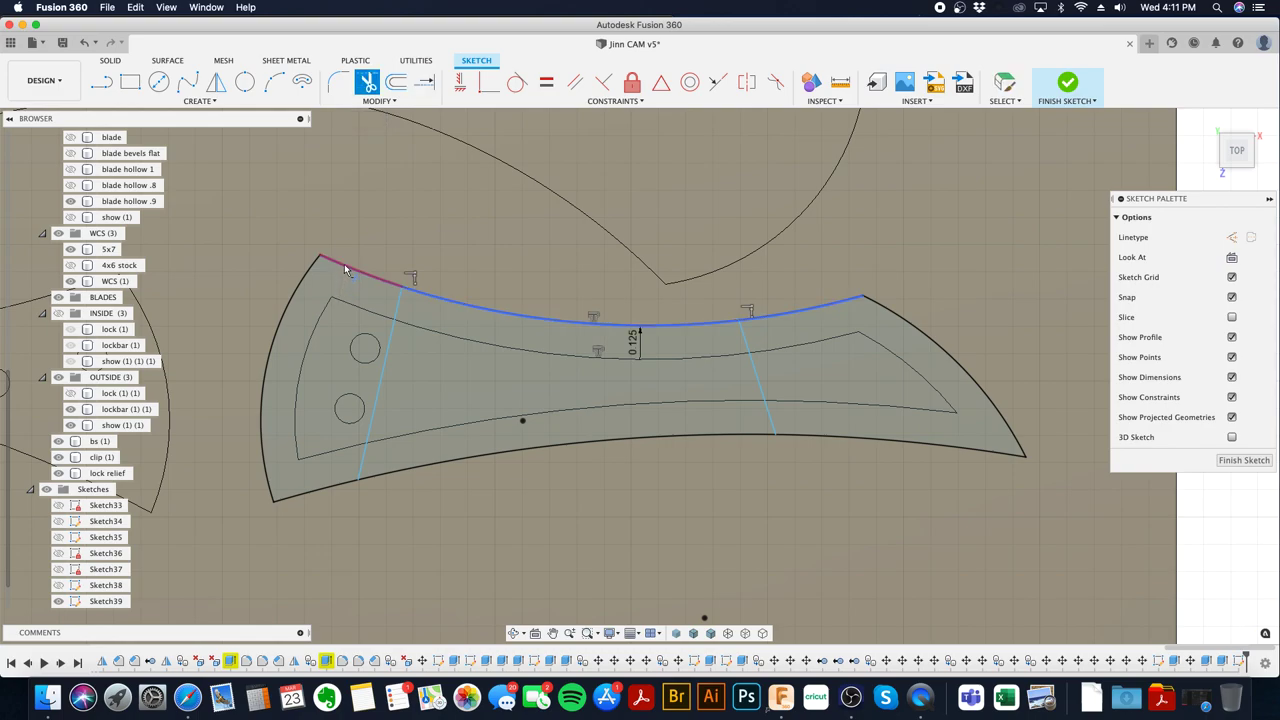
left_click(345, 267)
left_click(305, 278)
left_click(327, 485)
left_click(864, 444)
left_click(935, 356)
left_click(821, 308)
middle_click_drag(811, 354, 825, 313, "shift")
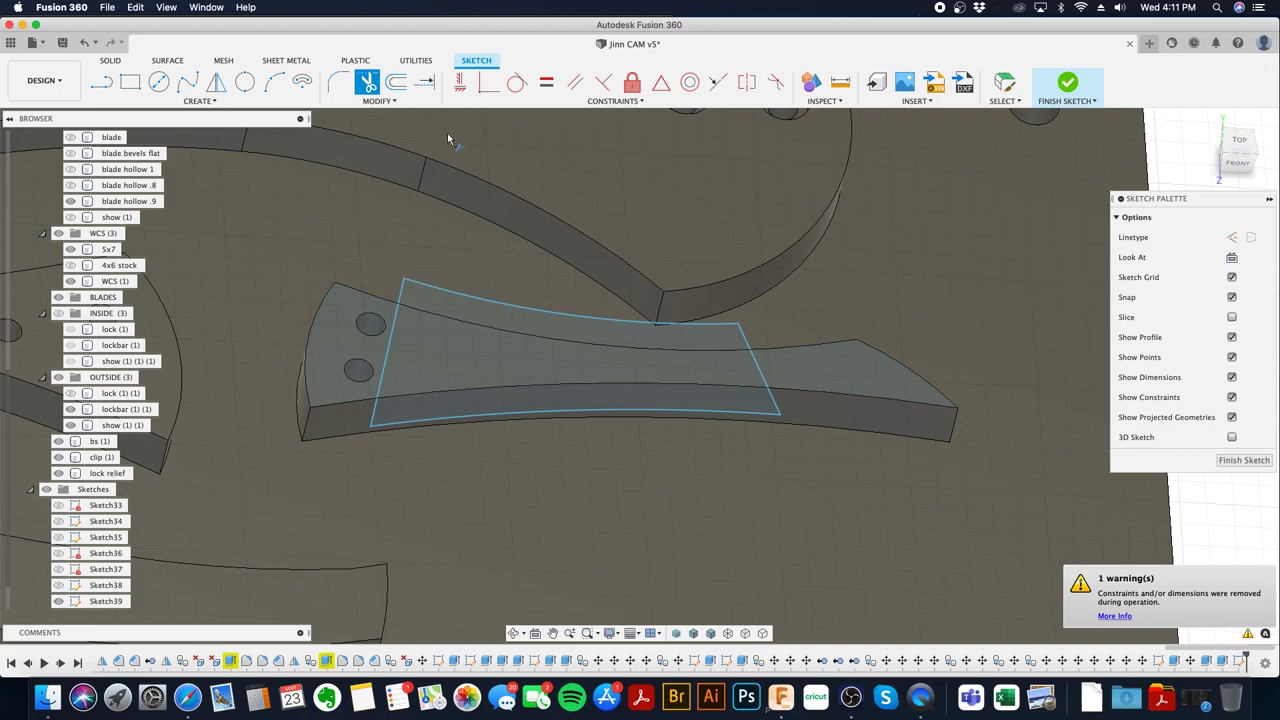
- Offset the four-sided relief outline about 0.066 in outward
left_click(396, 82)
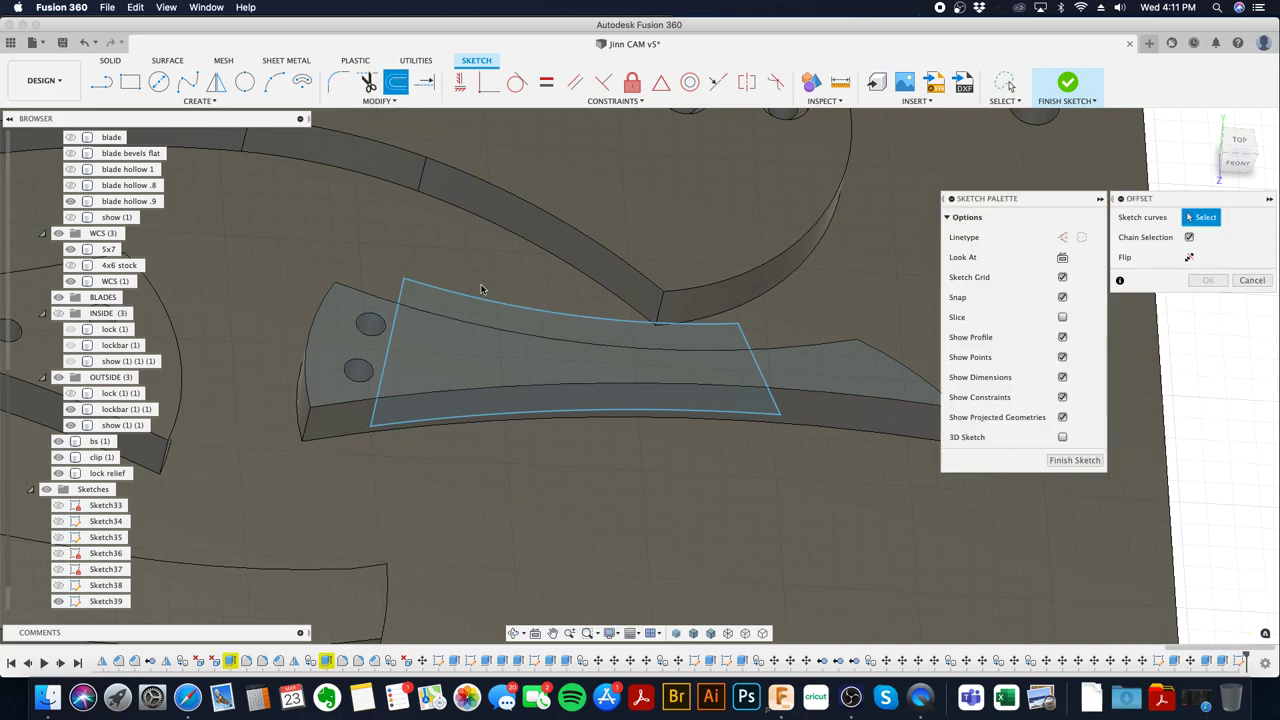
left_click(482, 299)
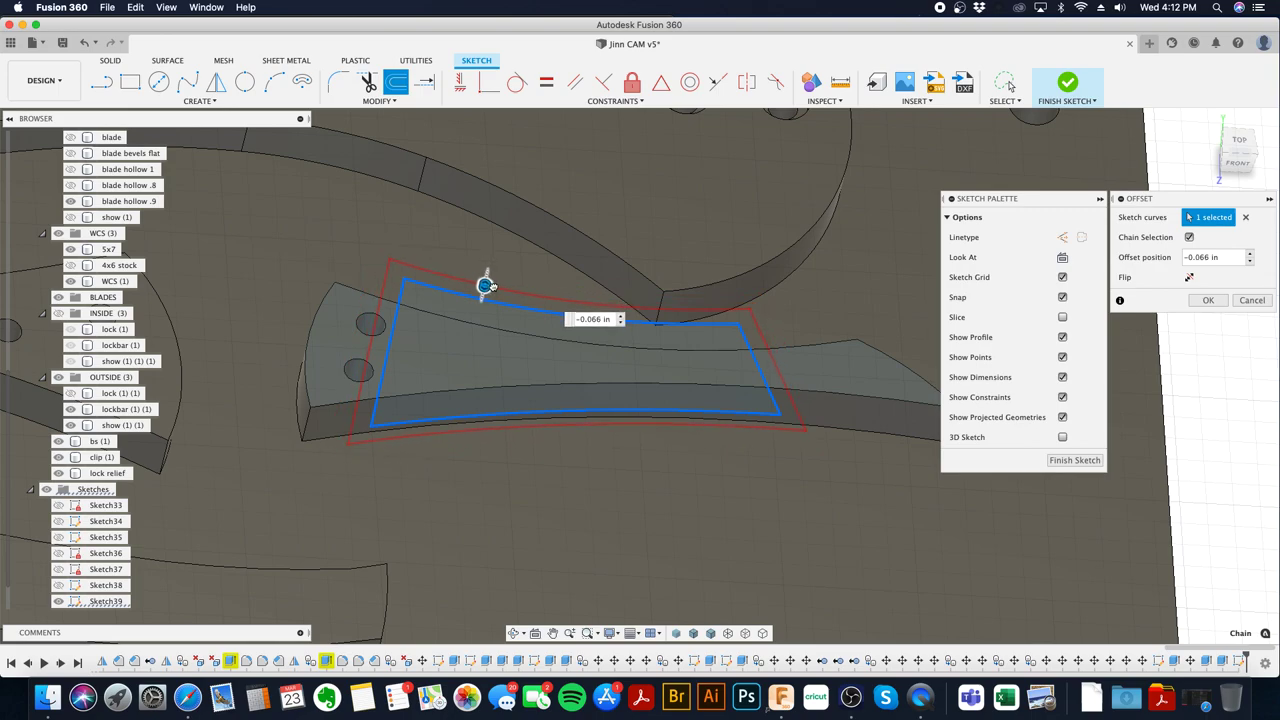
left_click(1208, 301)
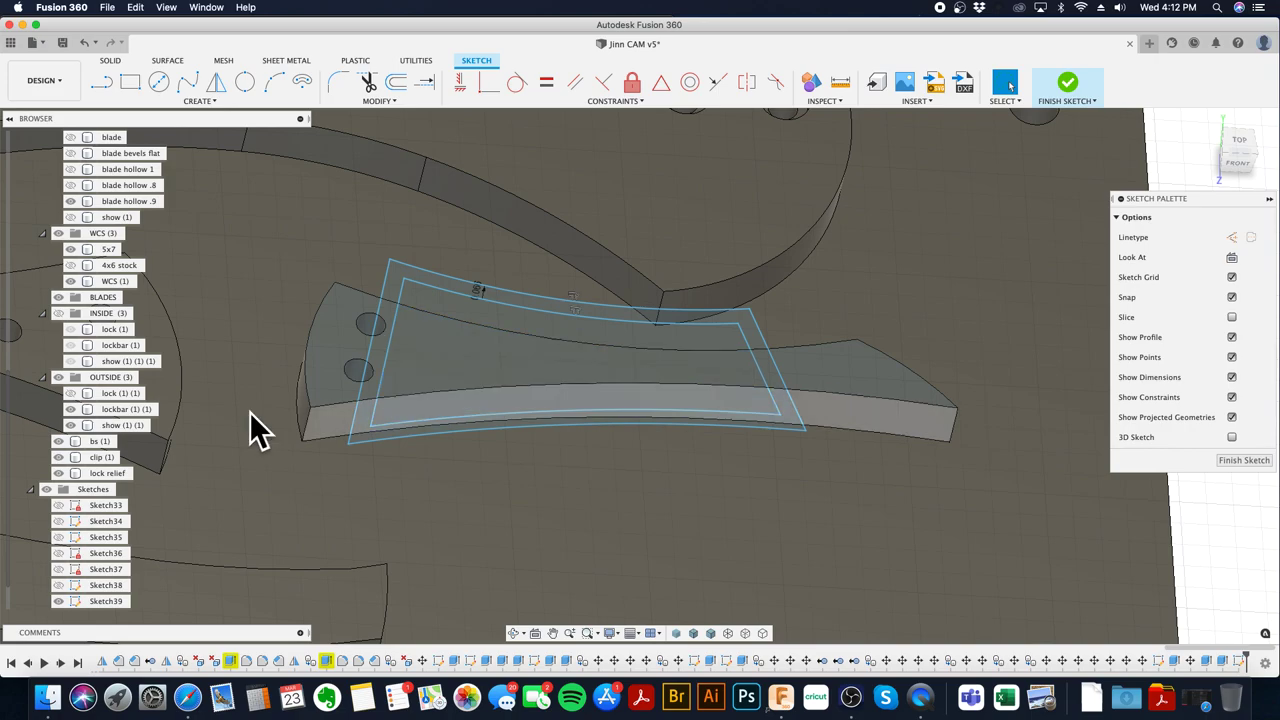
left_click(99, 458)
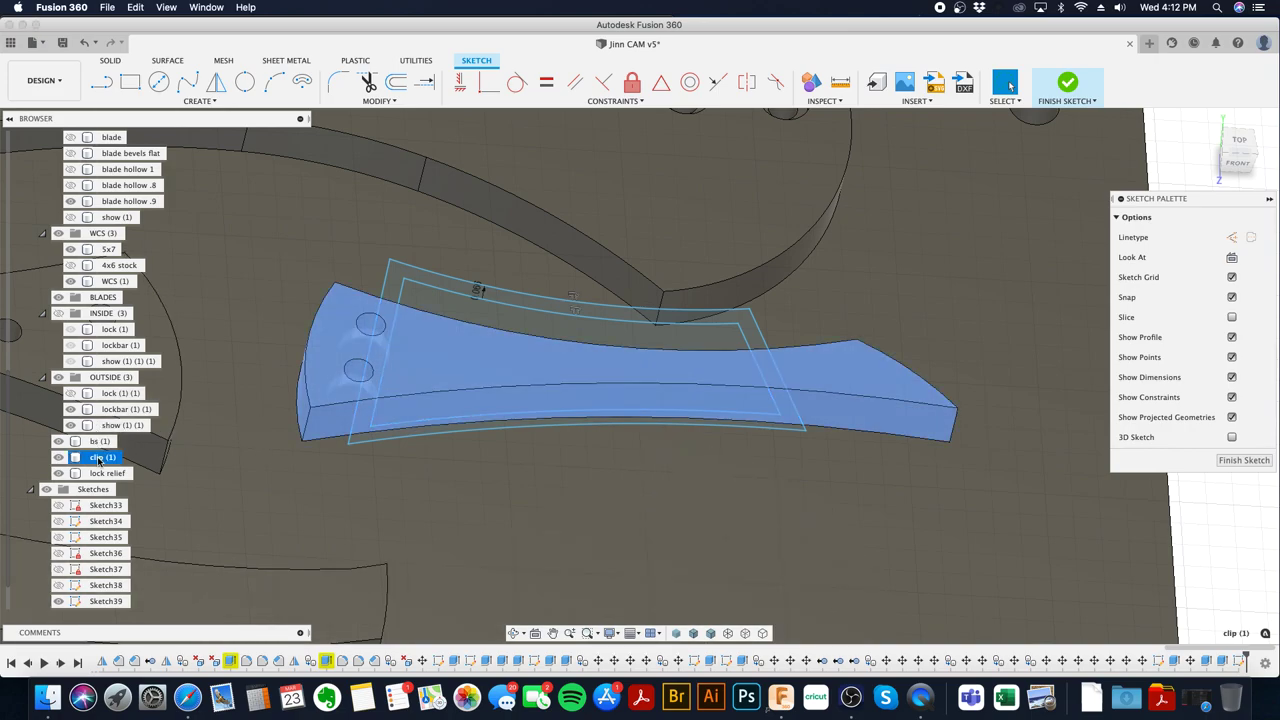
- Paste two in-place copies of the clip body
key("super+v")
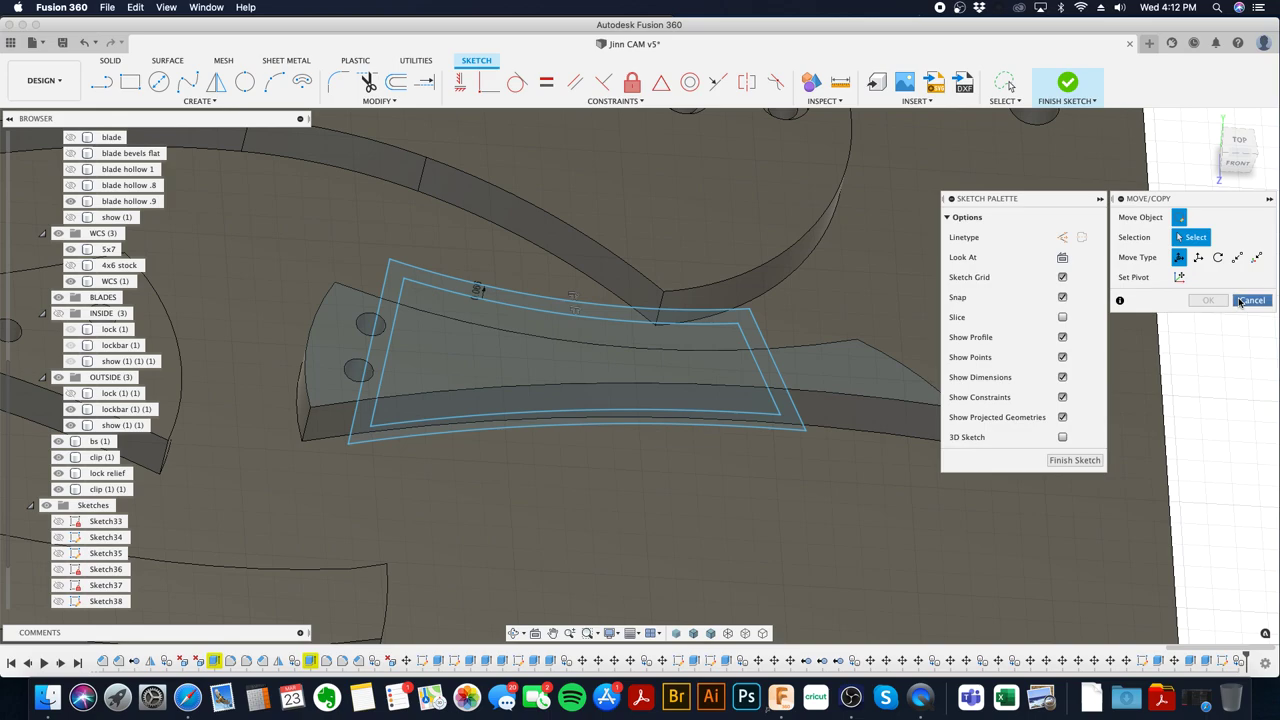
left_click(1250, 301)
left_click(108, 489)
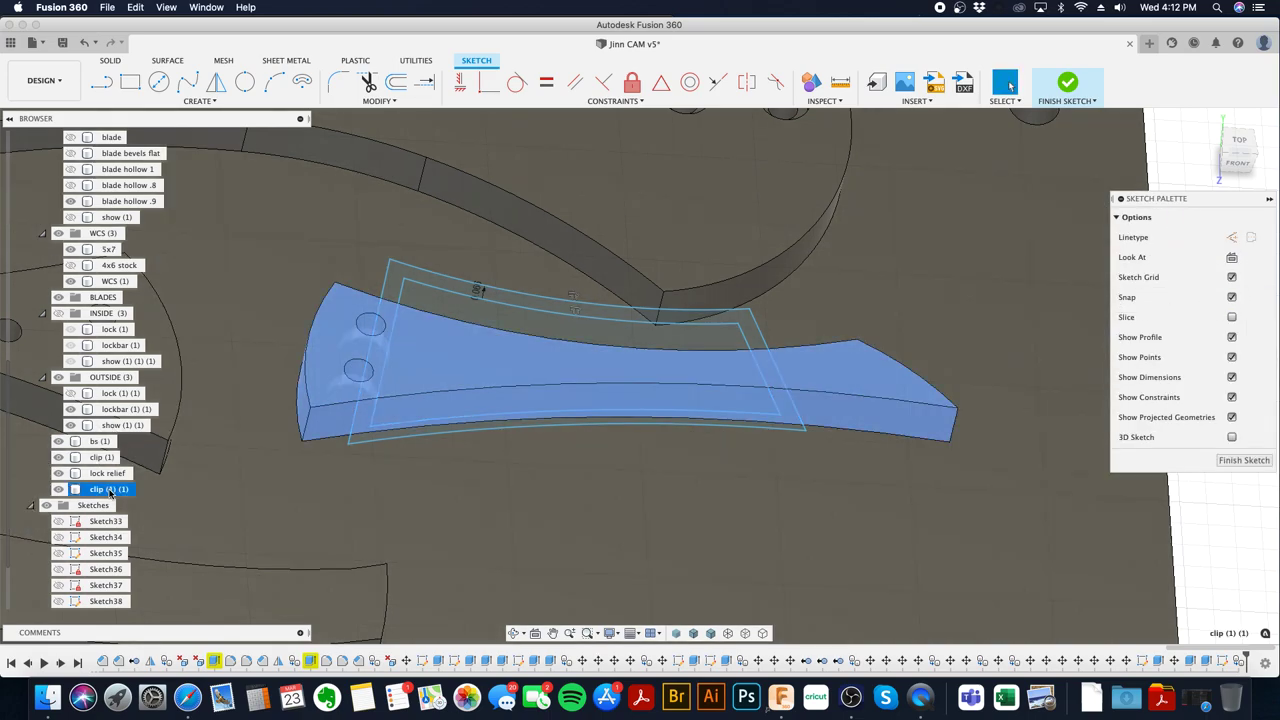
key("super+v")
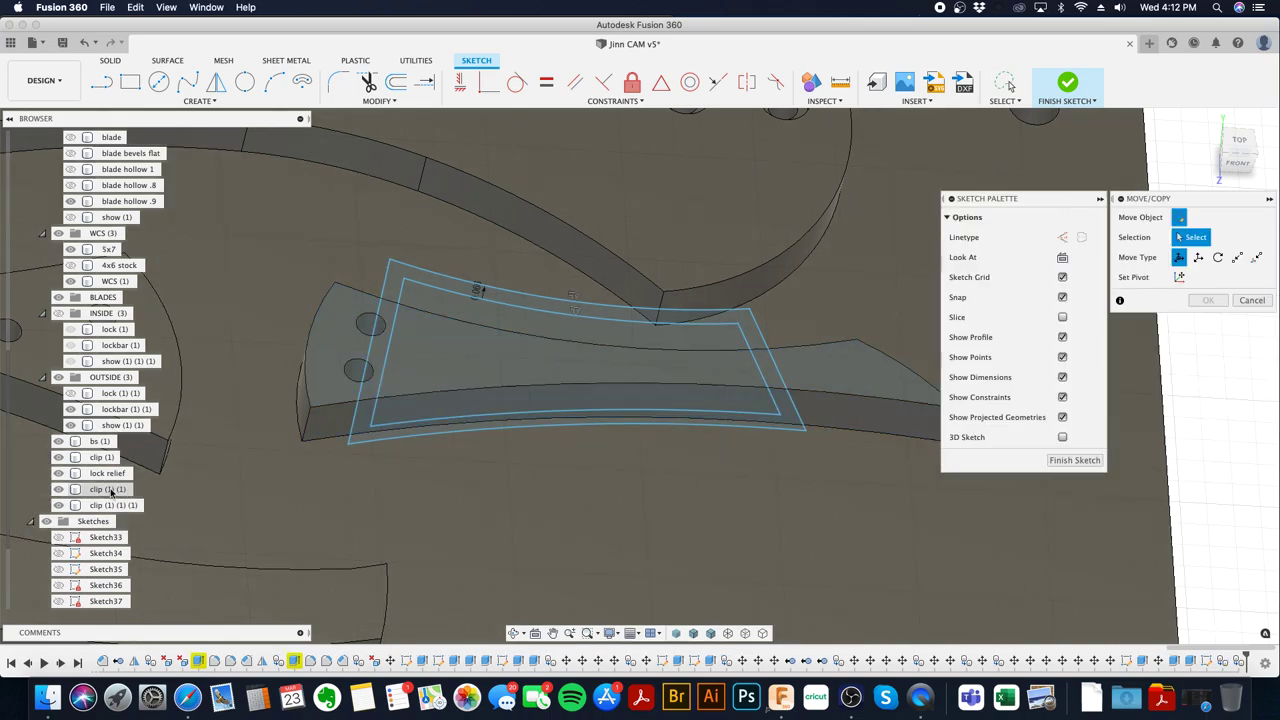
left_click(1252, 300)
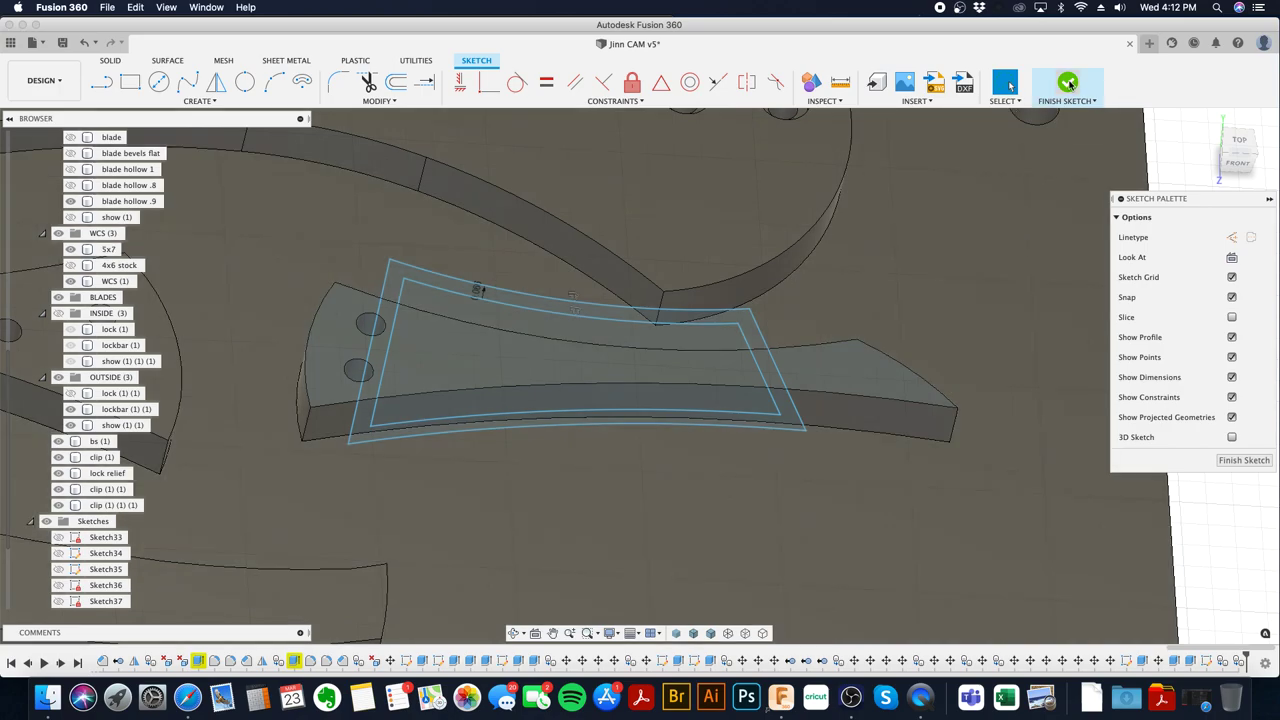
- Finish the sketch and delete the extra clip copy
left_click(1067, 85)
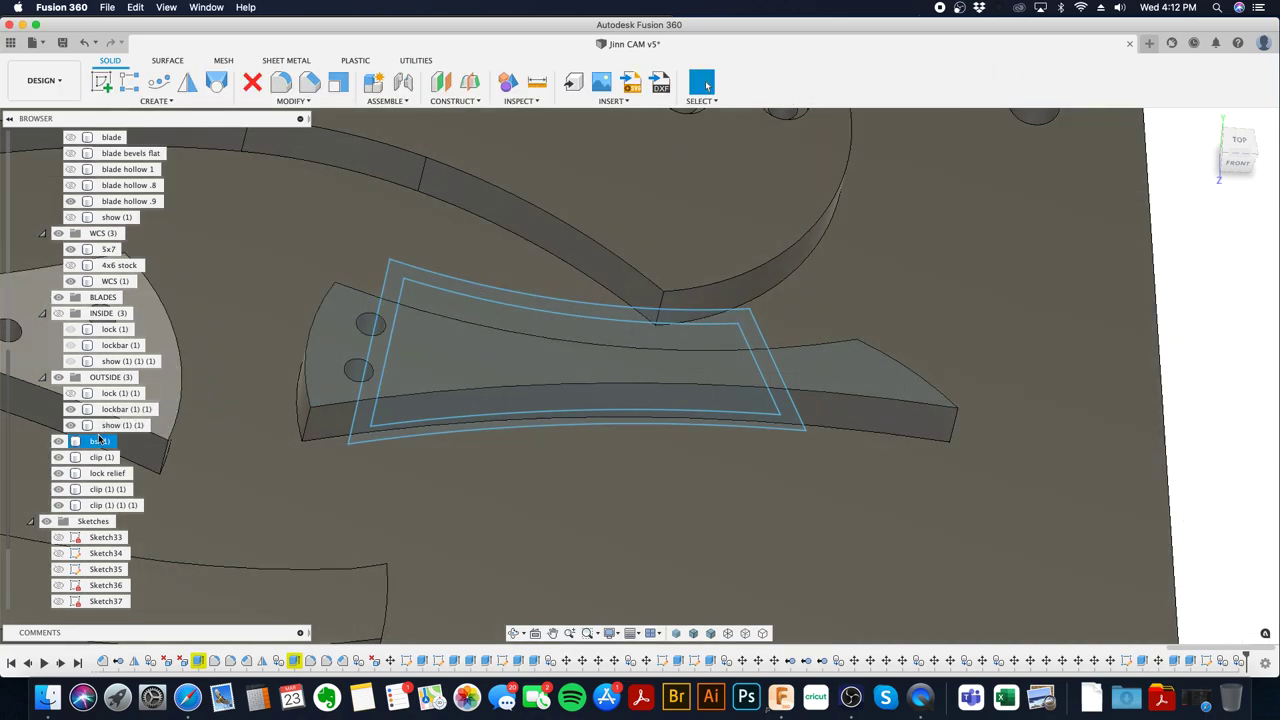
left_click(100, 505)
right_click(100, 505)
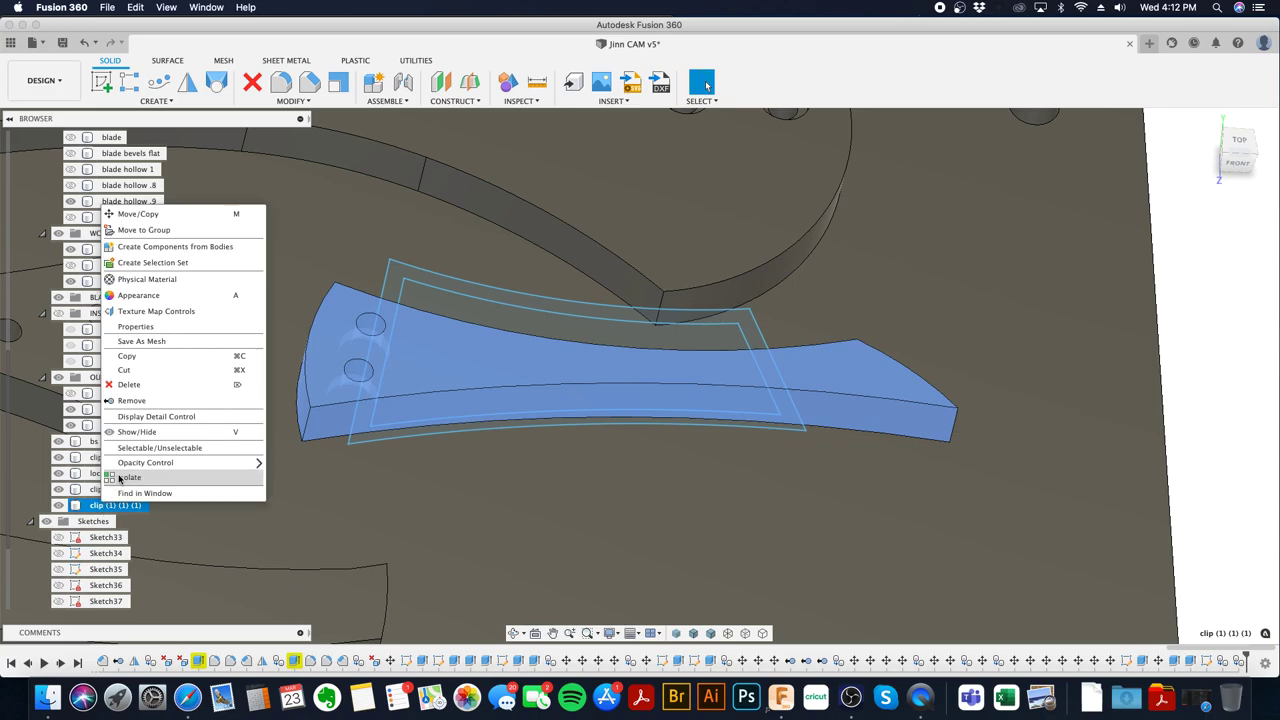
left_click(140, 401)
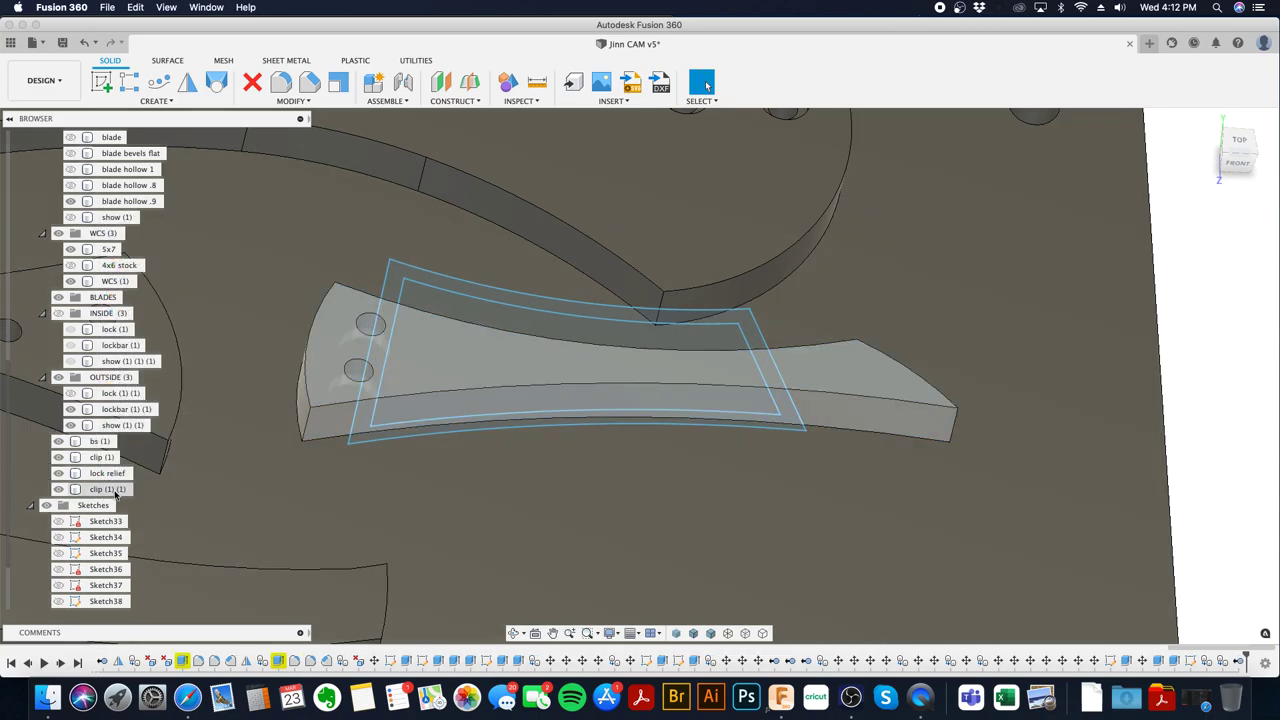
- Move the original clip body and its copy into the INSIDE folder
right_click(353, 421)
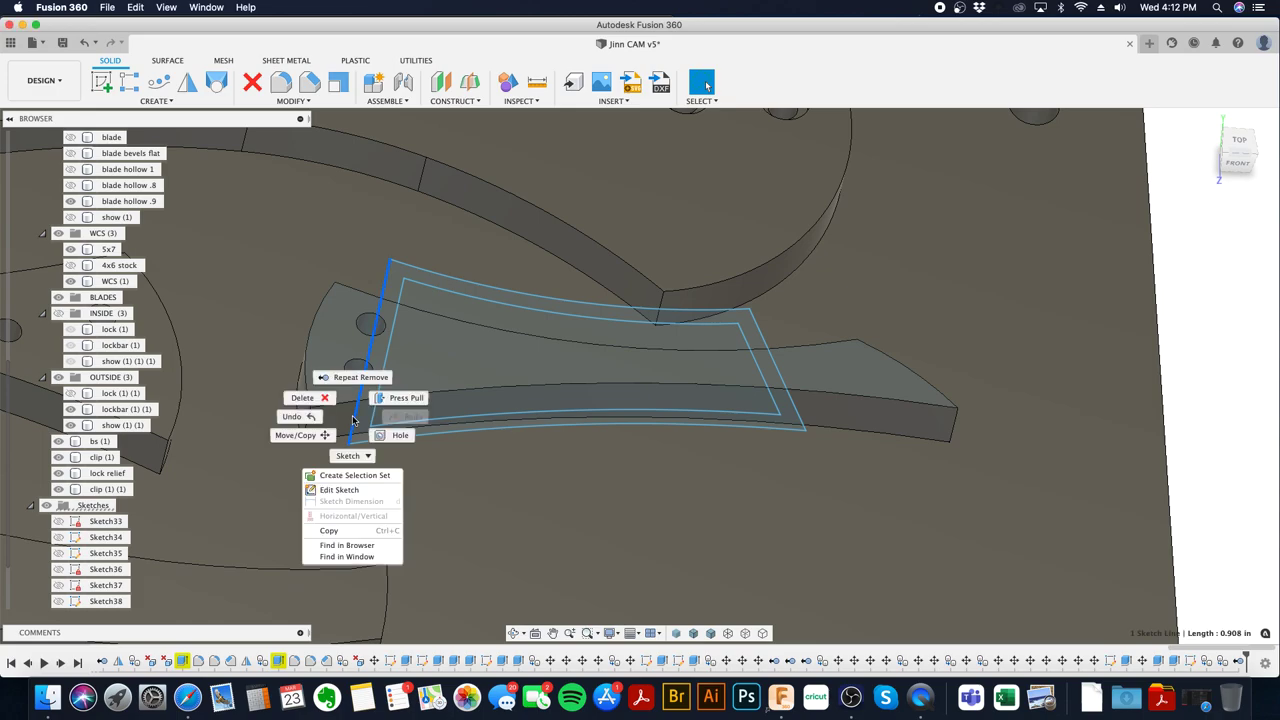
left_click(346, 490)
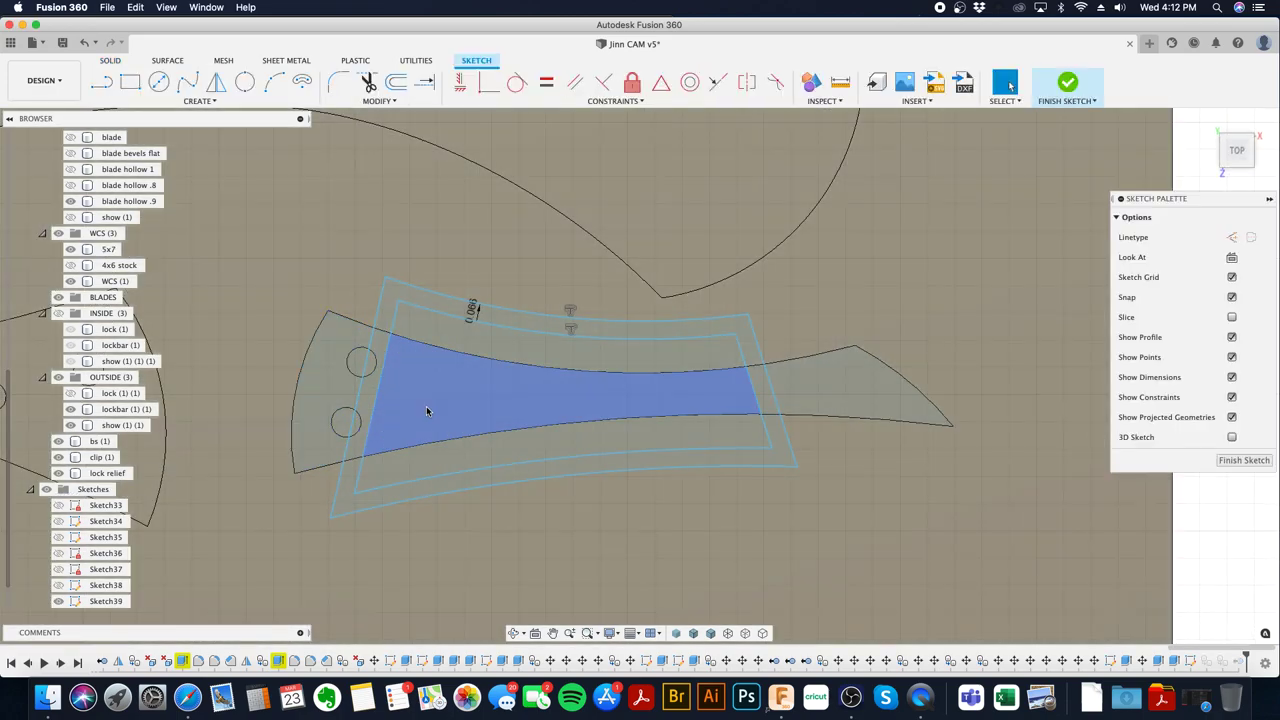
left_click(93, 459)
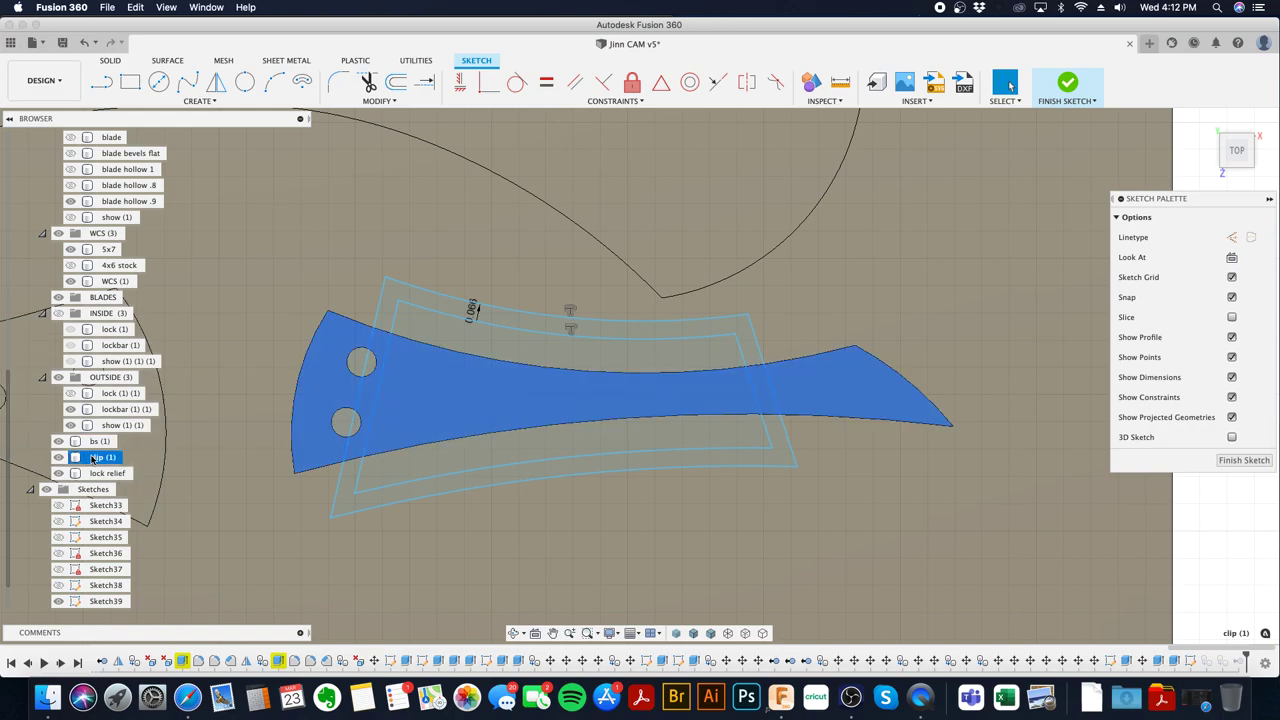
left_click_drag(93, 459, 100, 325)
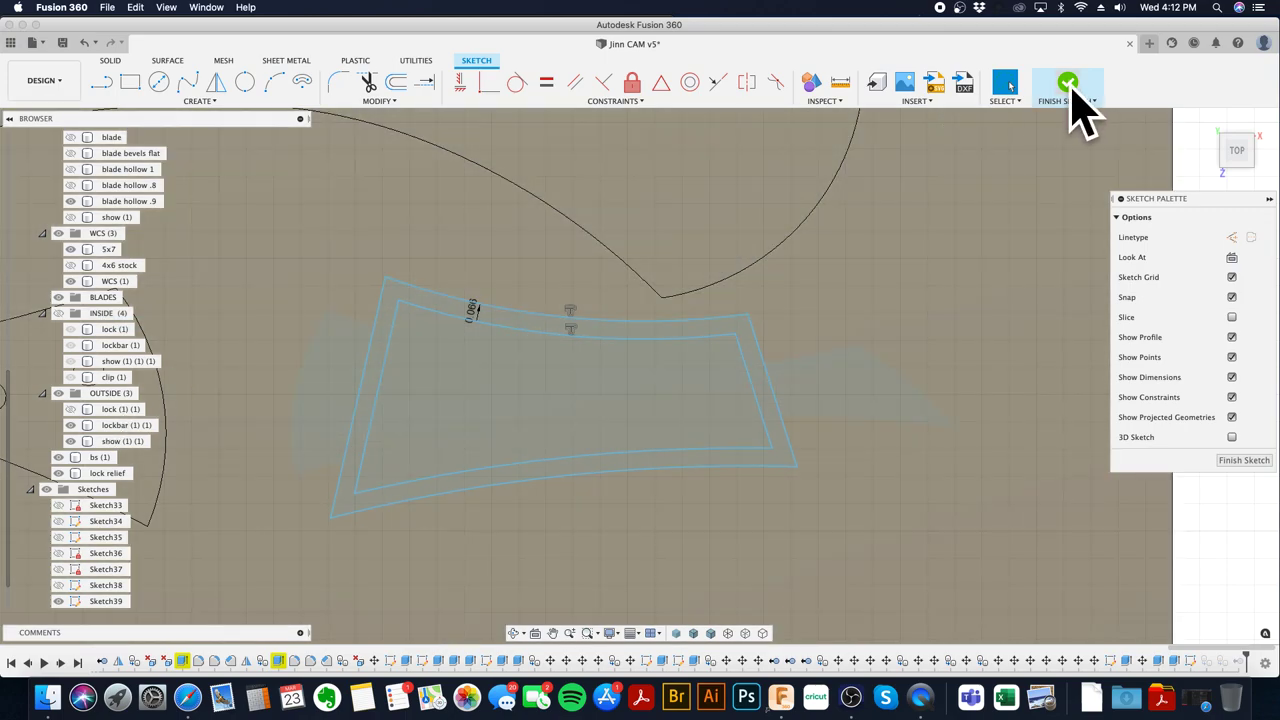
left_click(1068, 84)
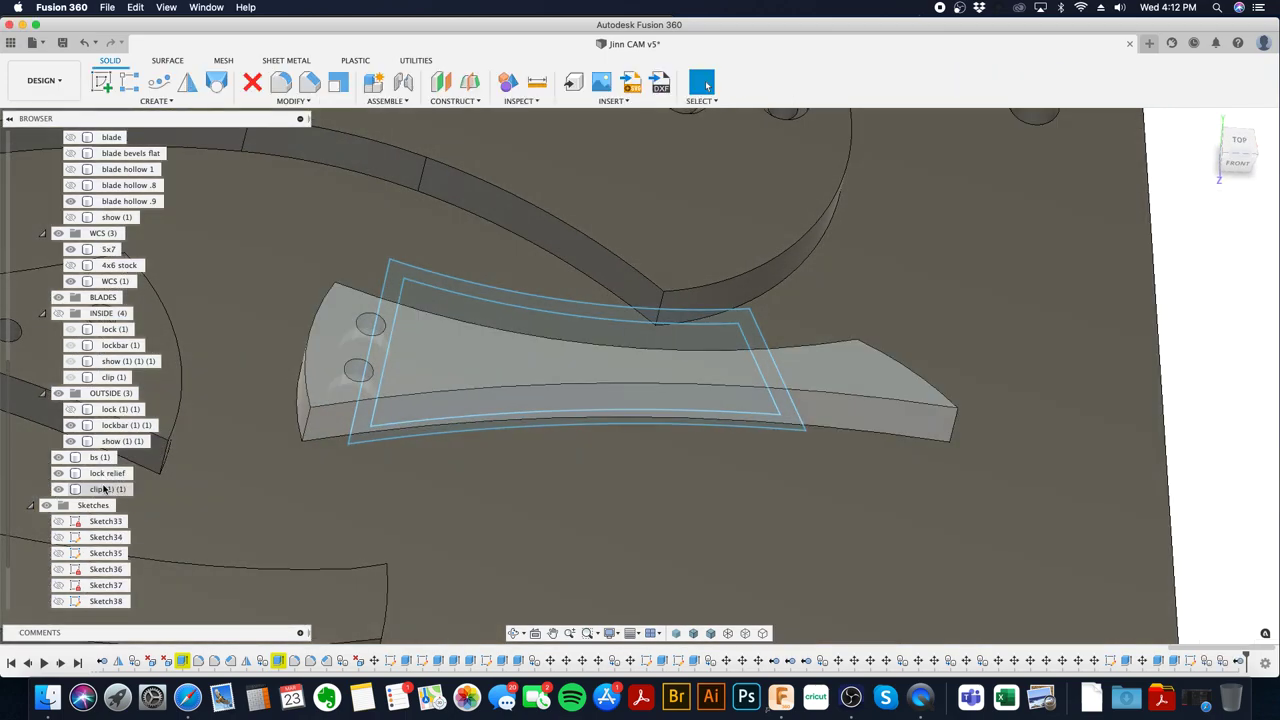
left_click_drag(104, 490, 104, 318)
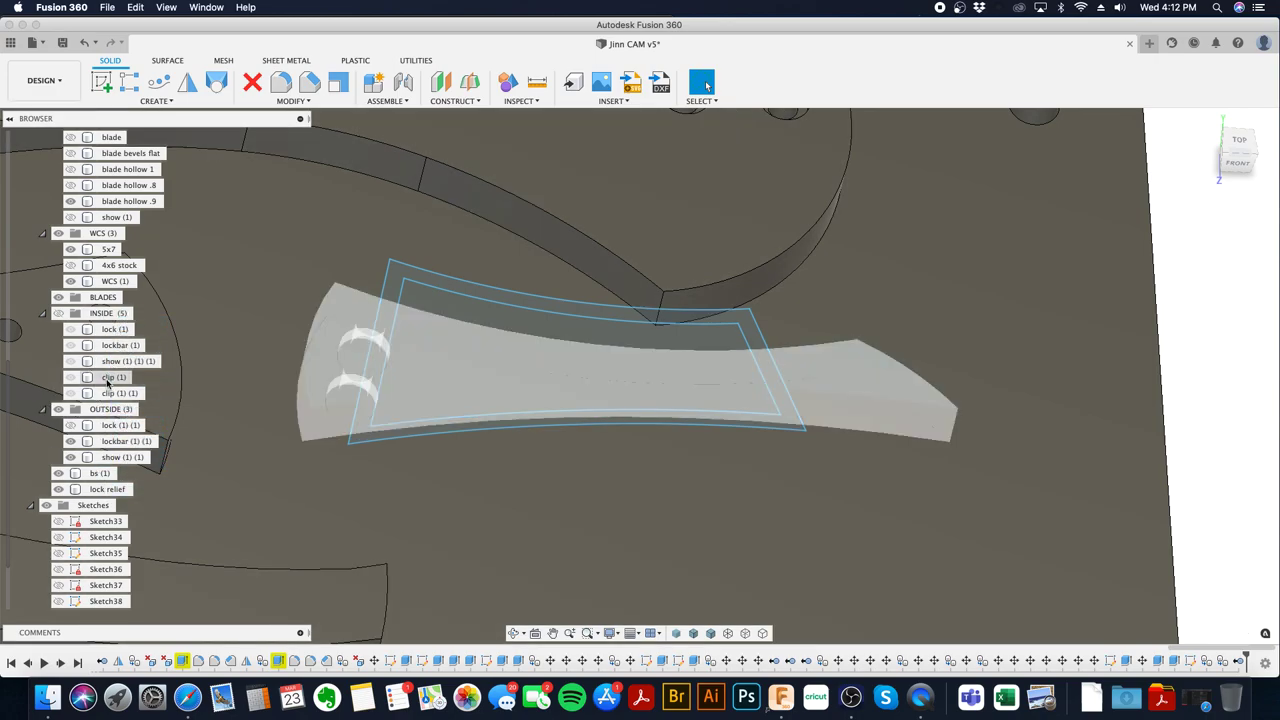
- Toggle the INSIDE folder's bodies hidden and visible again
left_click(57, 314)
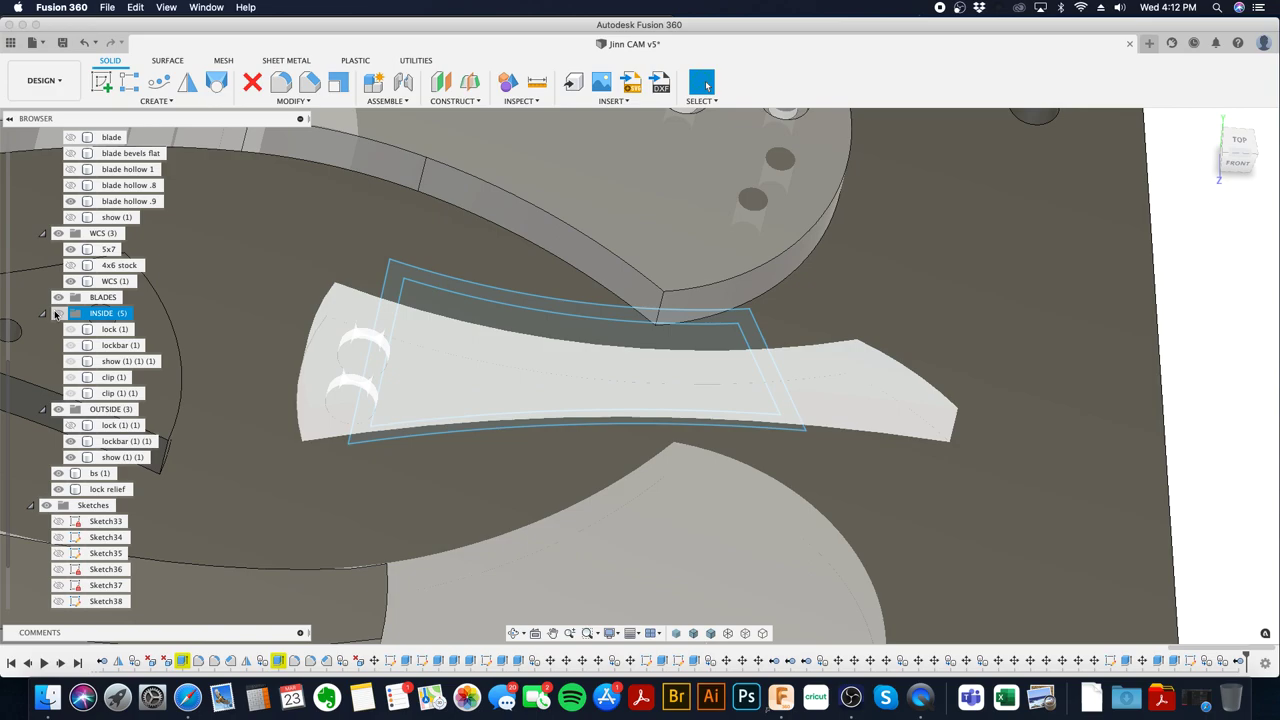
left_click(57, 314)
left_click(57, 314)
left_click(58, 314)
left_click(59, 315)
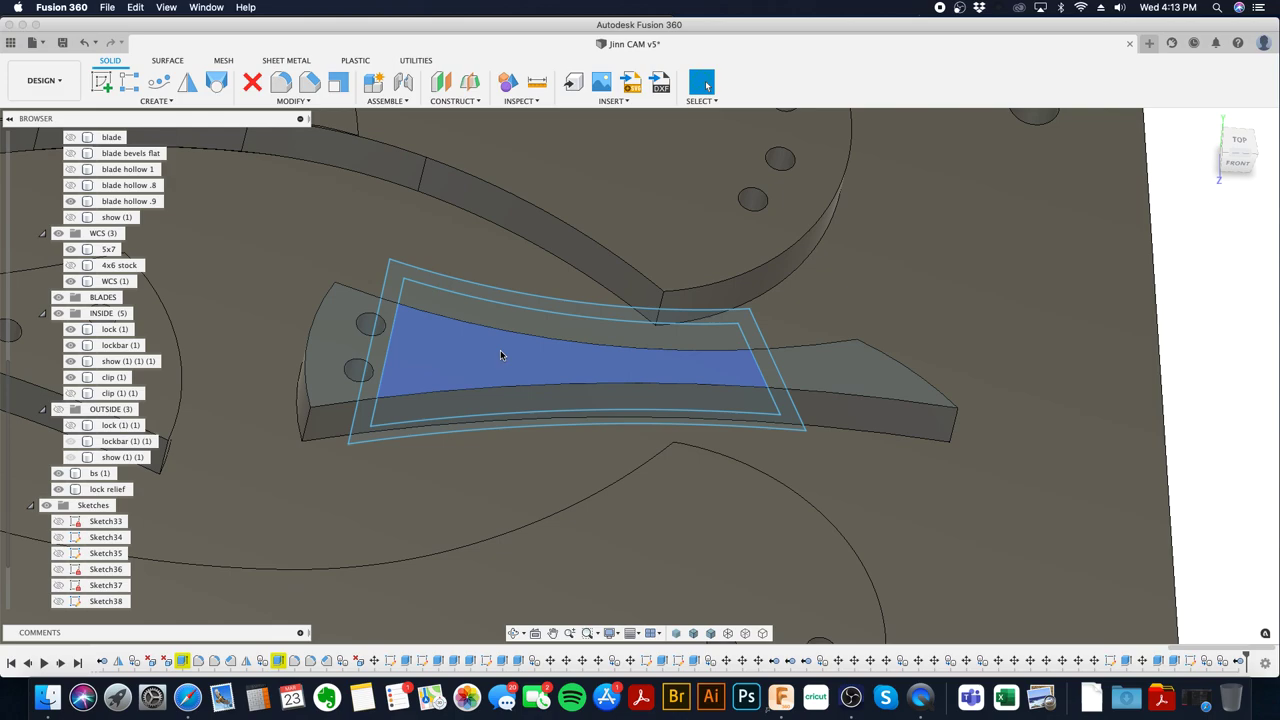
- Hide clip (1) and rename clip (1) (1) to 'clip co'
left_click(72, 377)
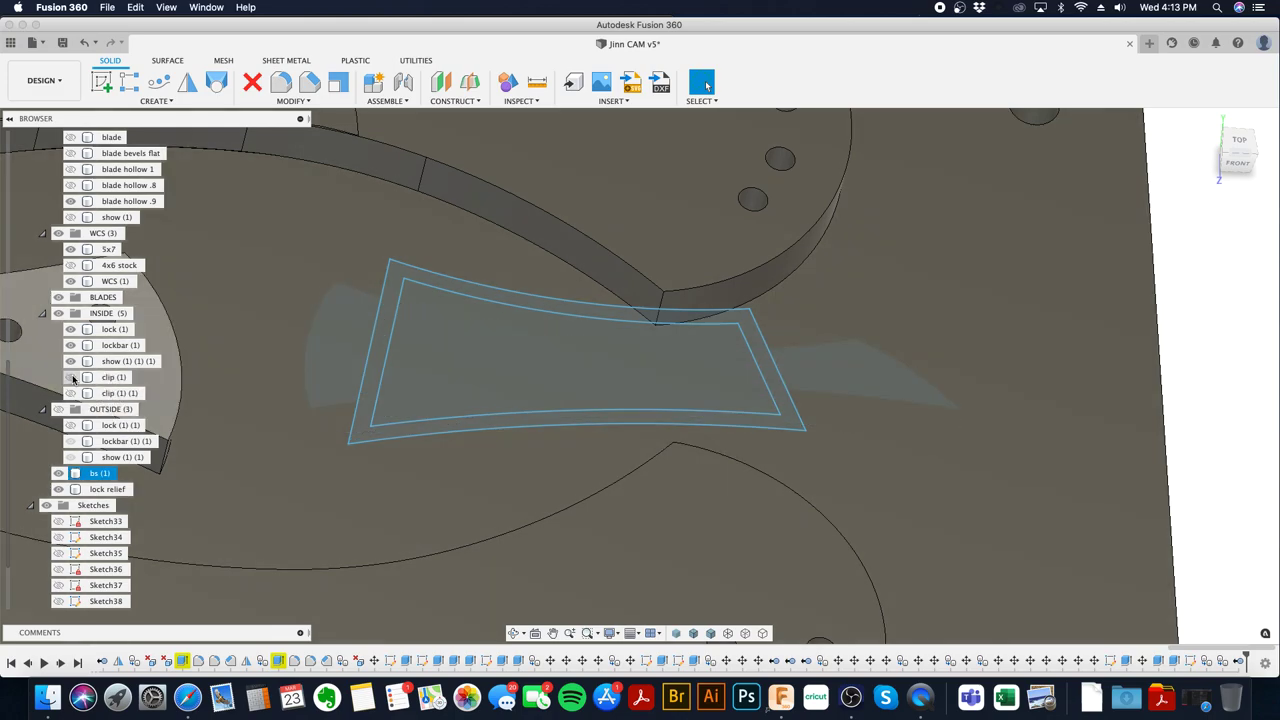
double_click(118, 393)
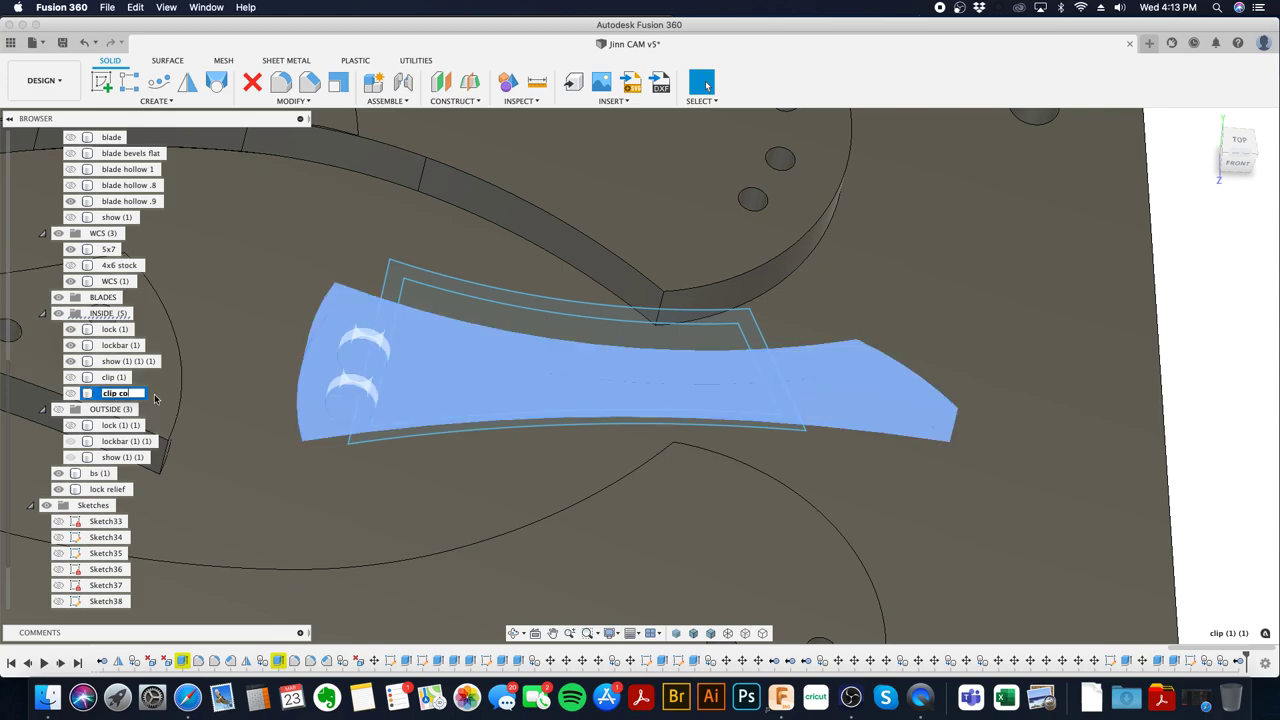
type("clip co")
key("Return")
left_click(97, 393)
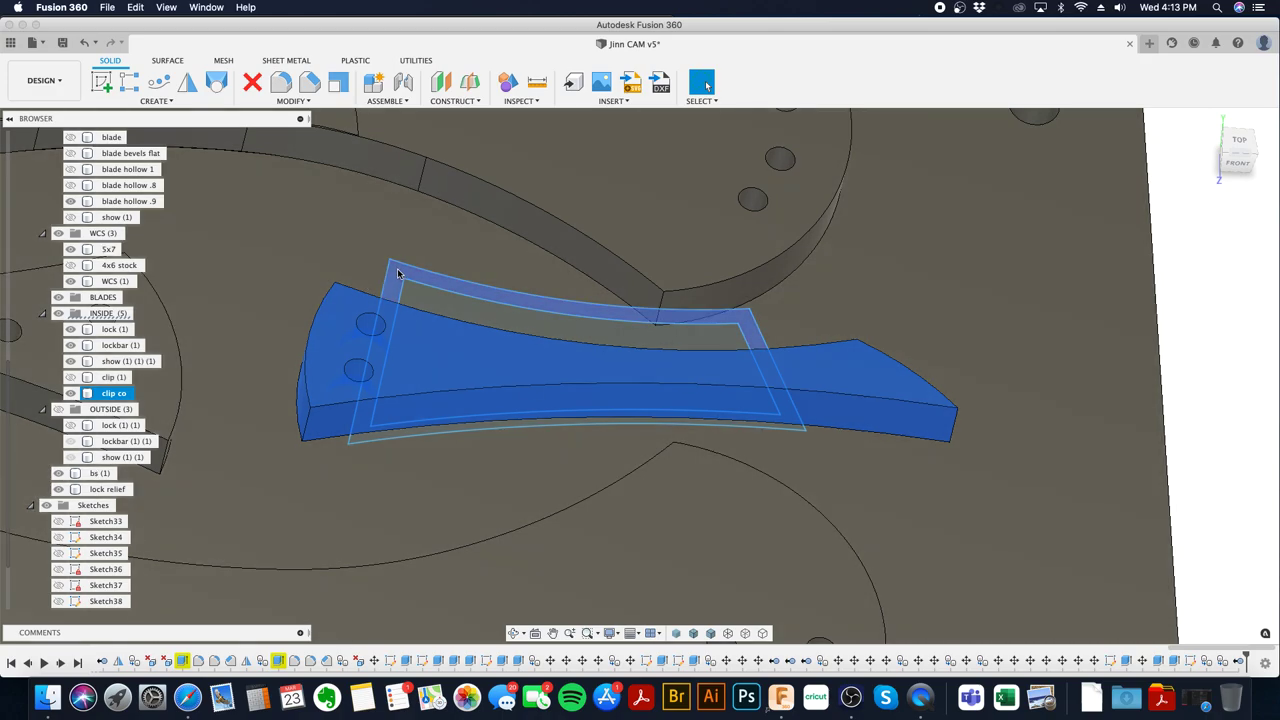
left_click(424, 323)
- Press Pull the sketch profile -0.15 in to cut into clip co
right_click(424, 323)
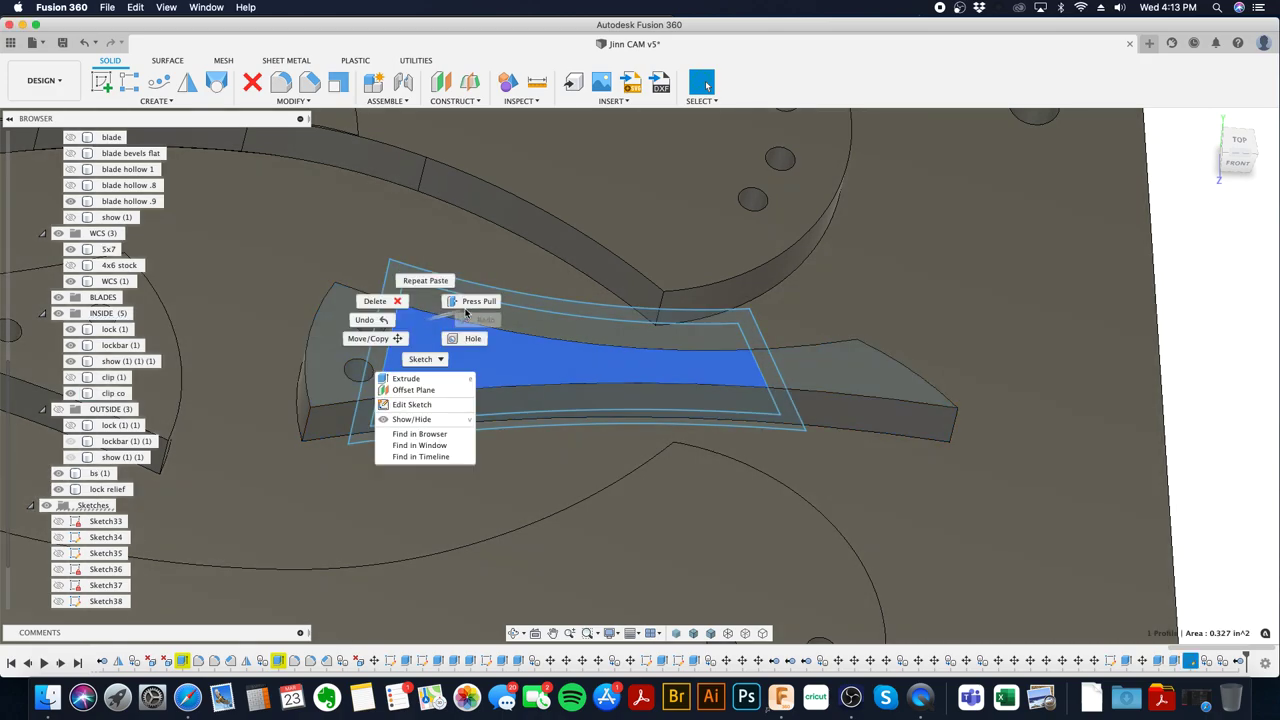
left_click(469, 306)
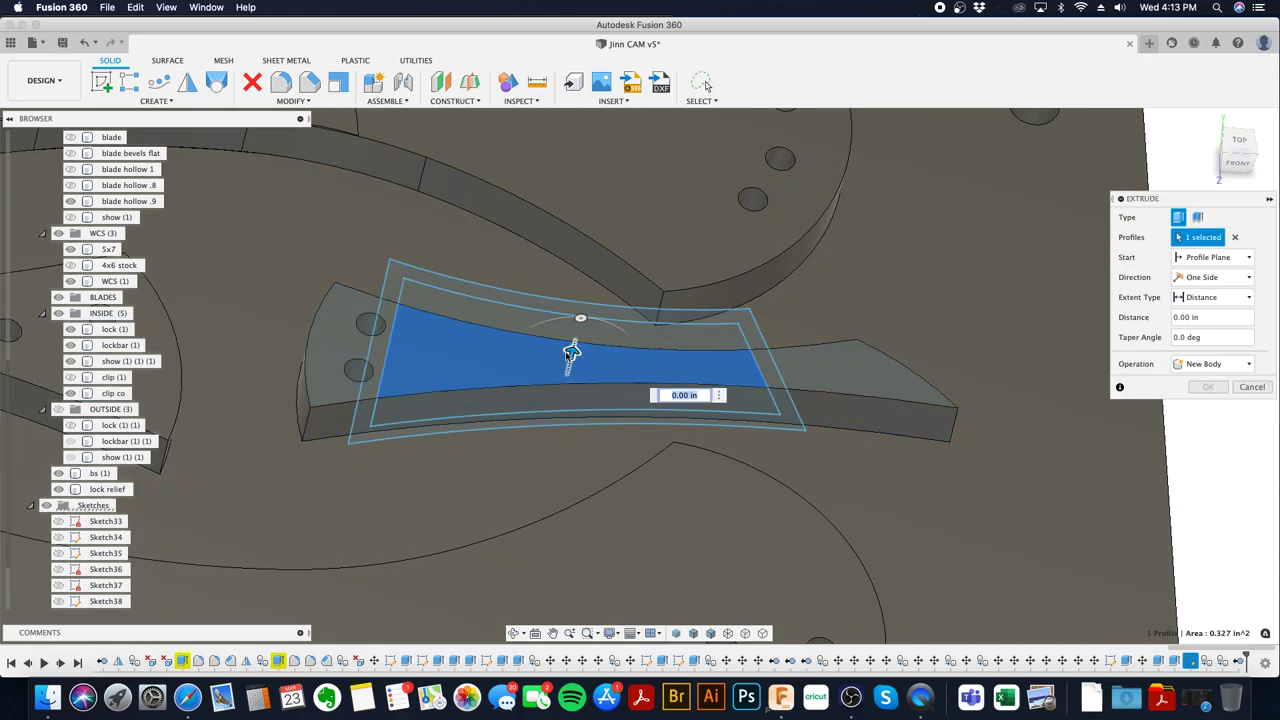
left_click_drag(572, 352, 564, 380)
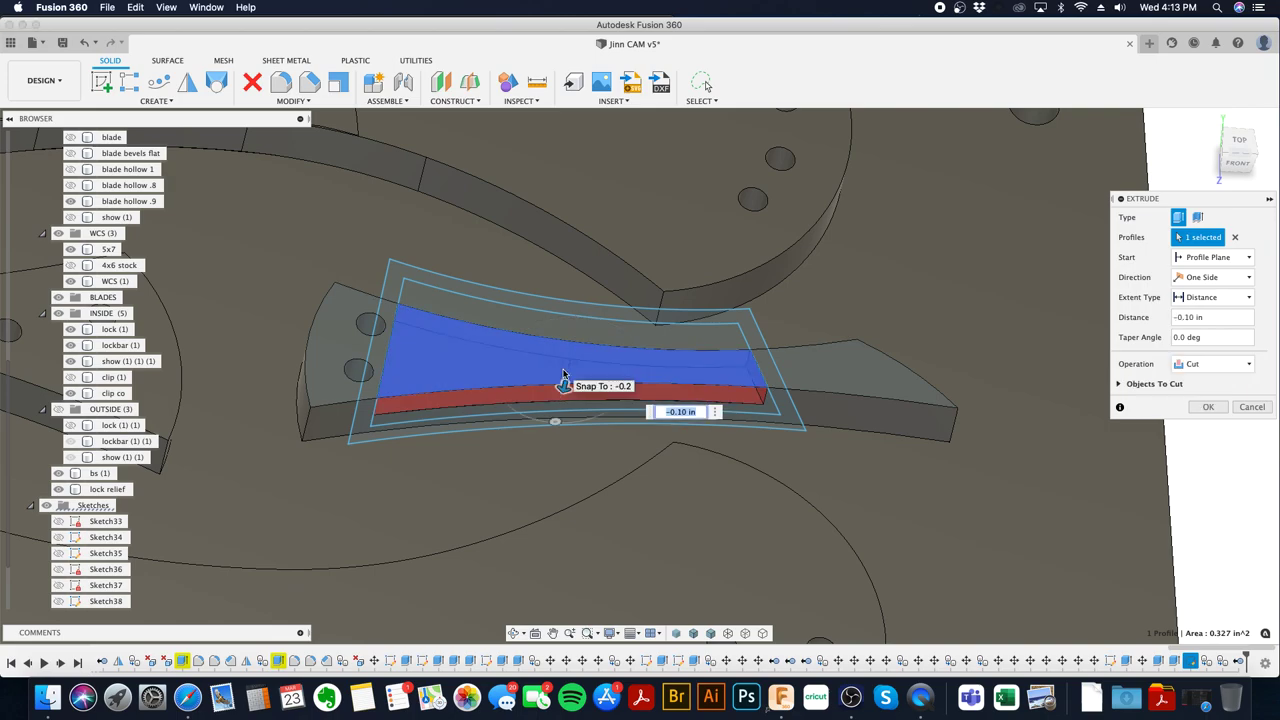
type("-.15")
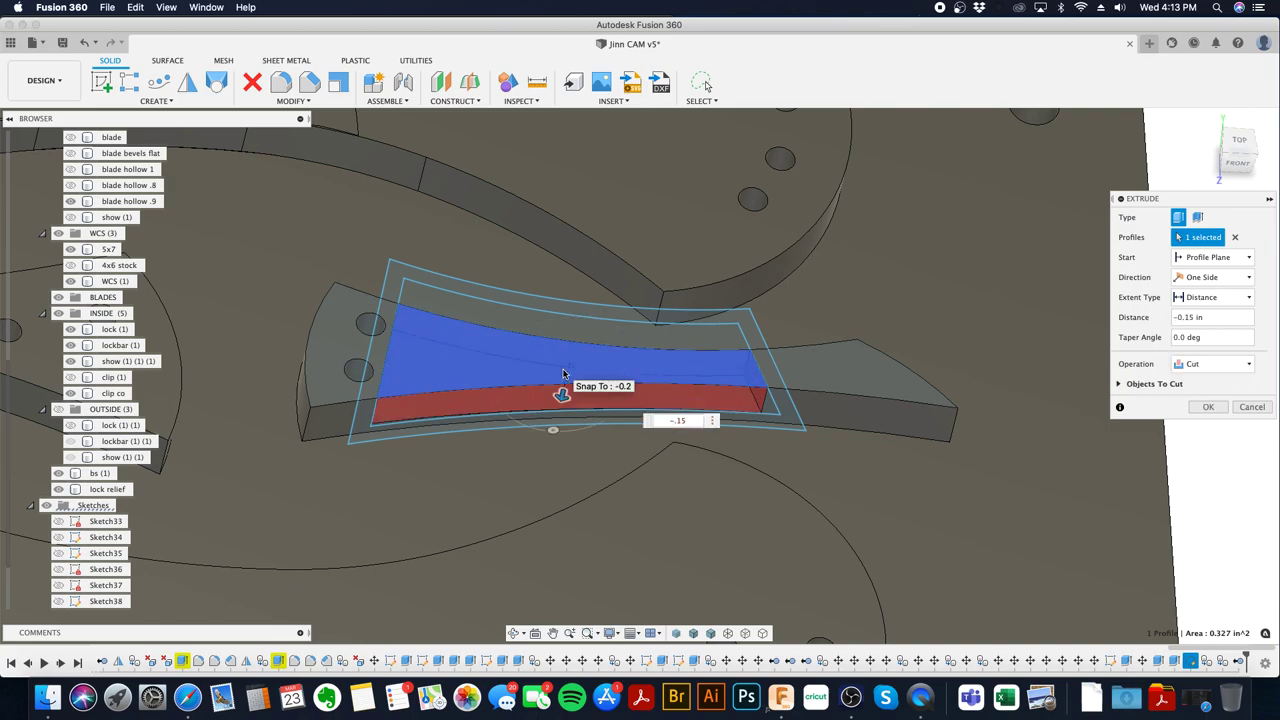
key("Return")
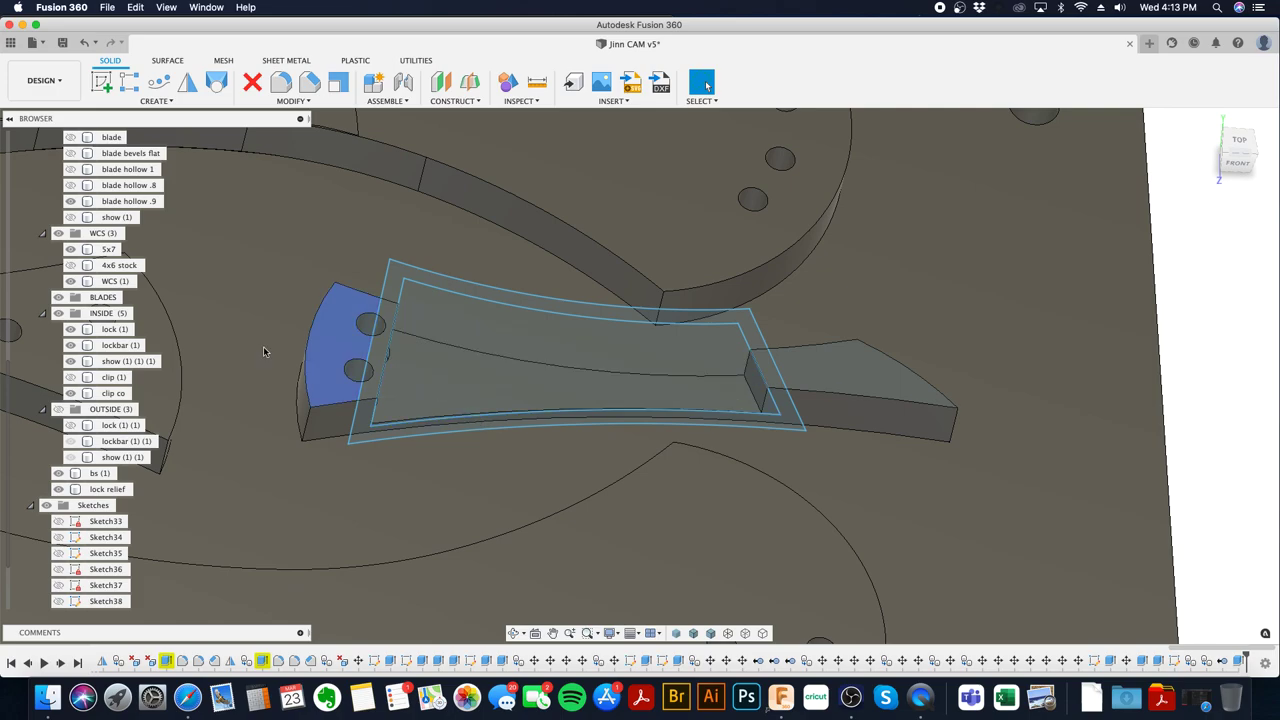
- Hide clip co and select the relief outline's six profiles
left_click(70, 395)
left_click(70, 393)
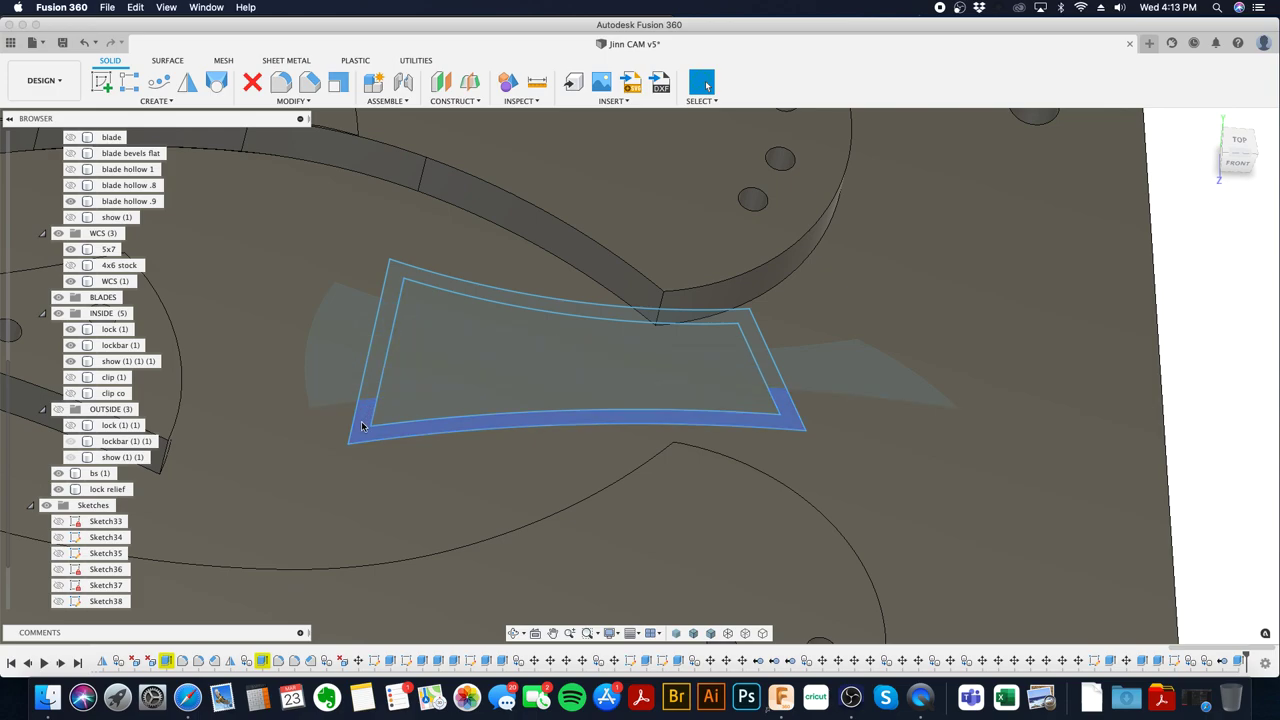
left_click(362, 427)
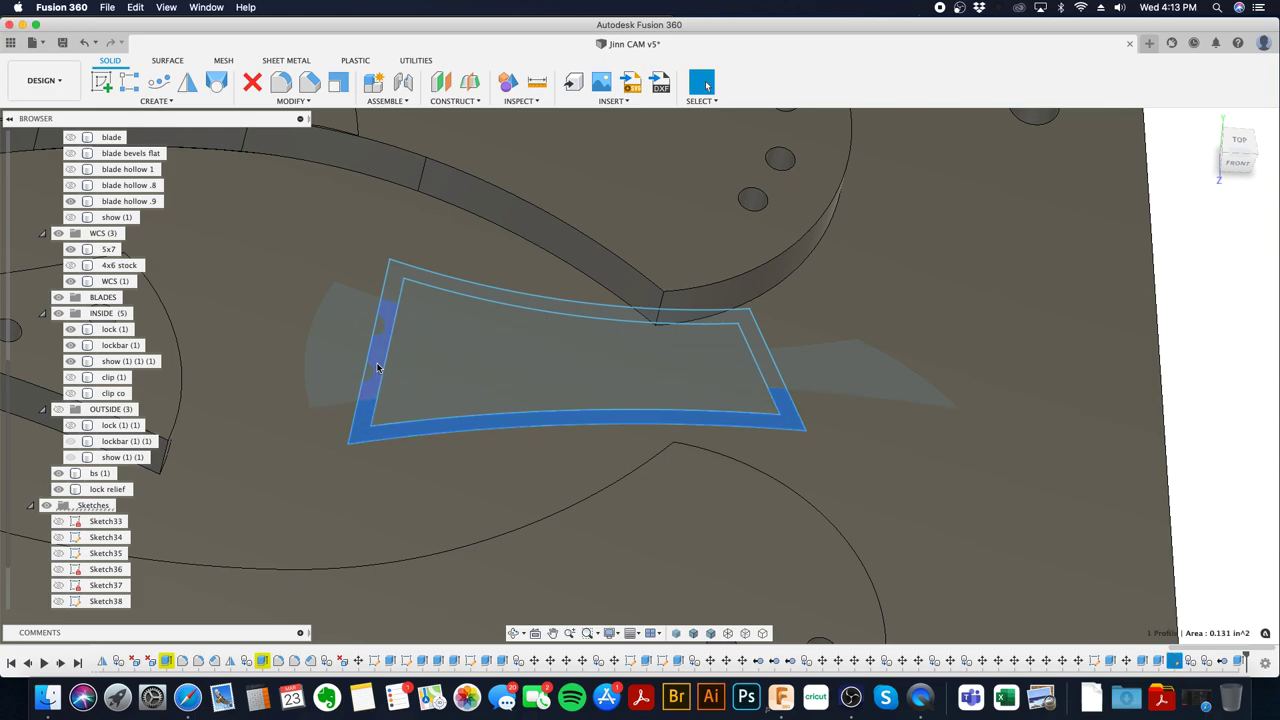
left_click(423, 355)
left_click(438, 307)
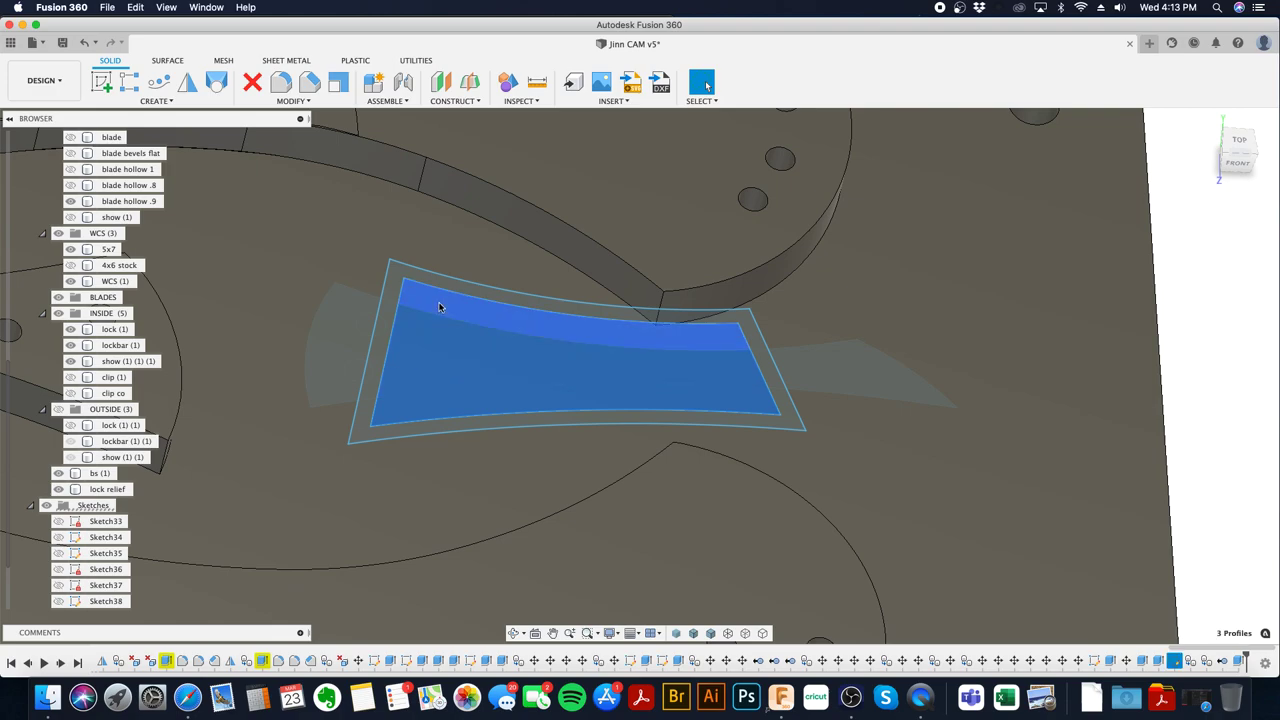
left_click(371, 440)
left_click(378, 333)
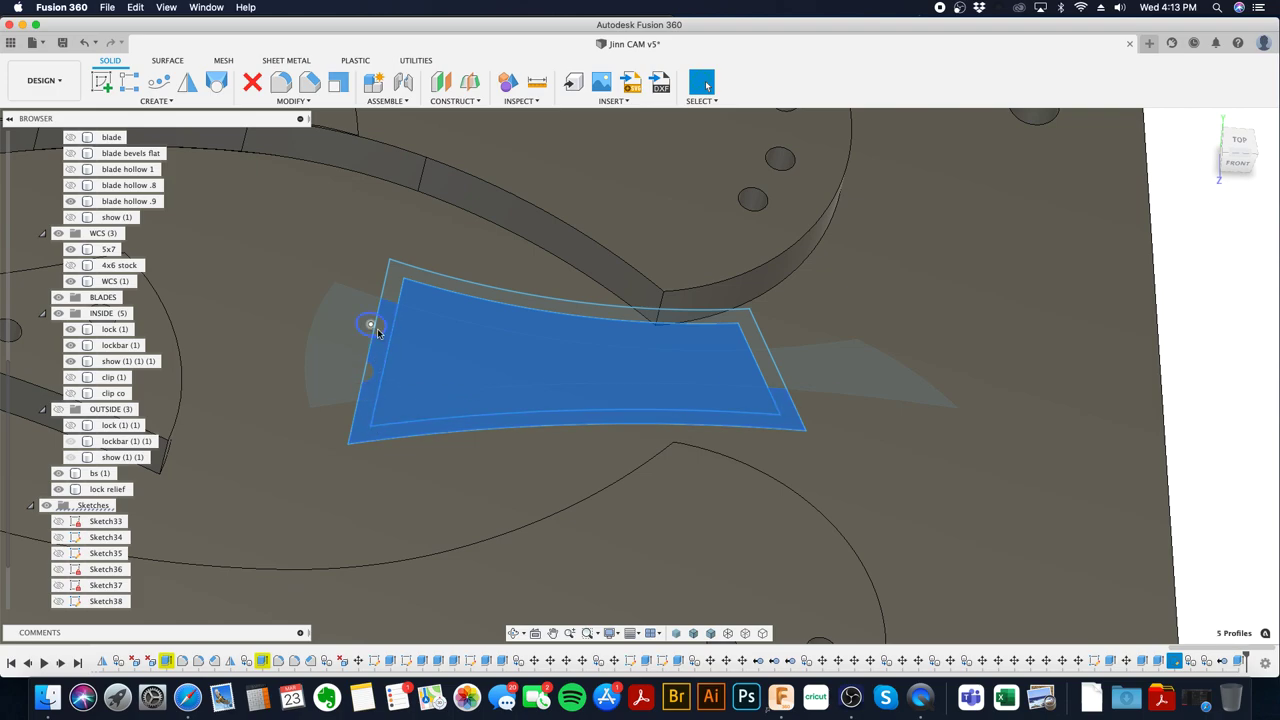
left_click(400, 277)
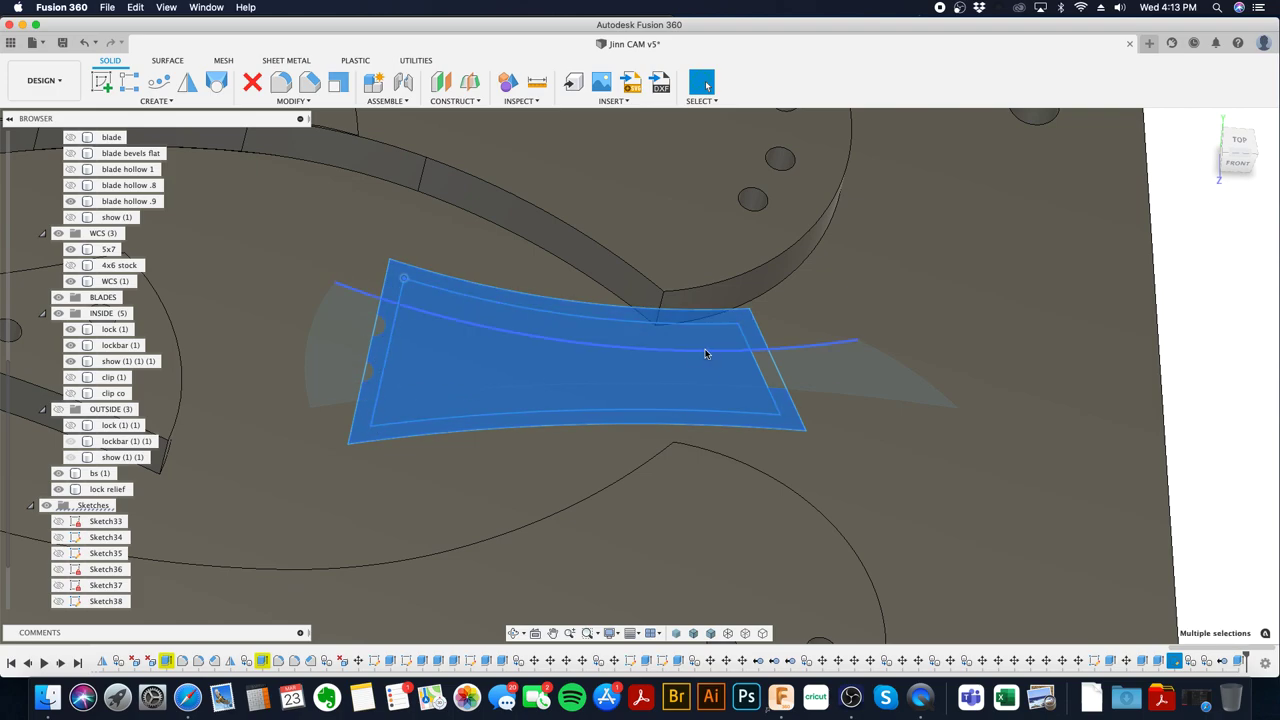
- Extrude the selected profiles 0.20 in down as new body Body36
right_click(769, 376)
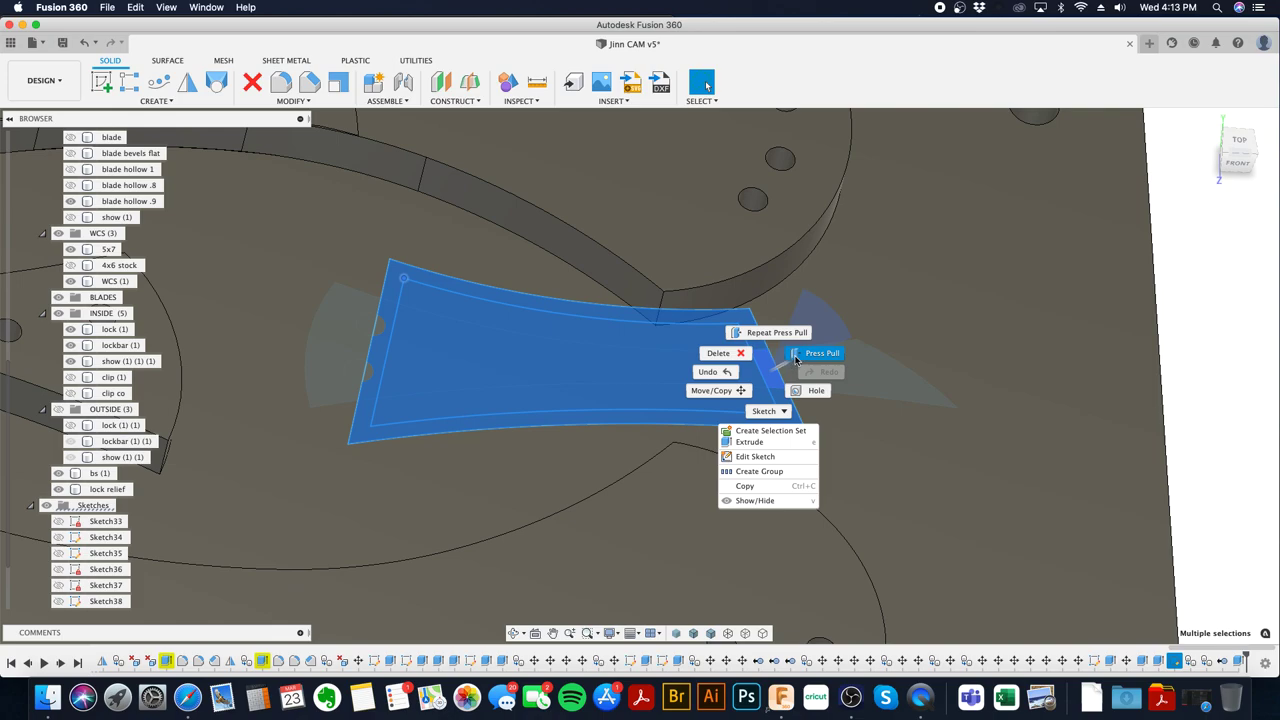
left_click(796, 358)
left_click_drag(766, 357, 758, 410)
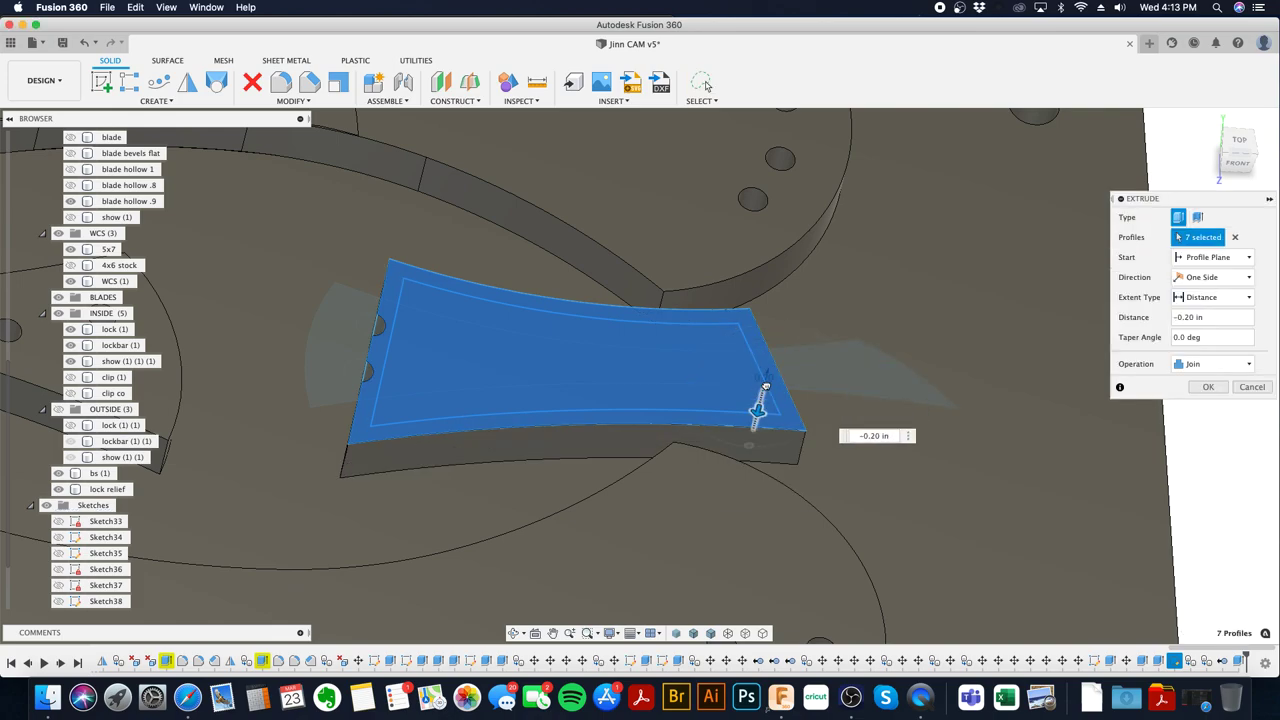
left_click(1225, 364)
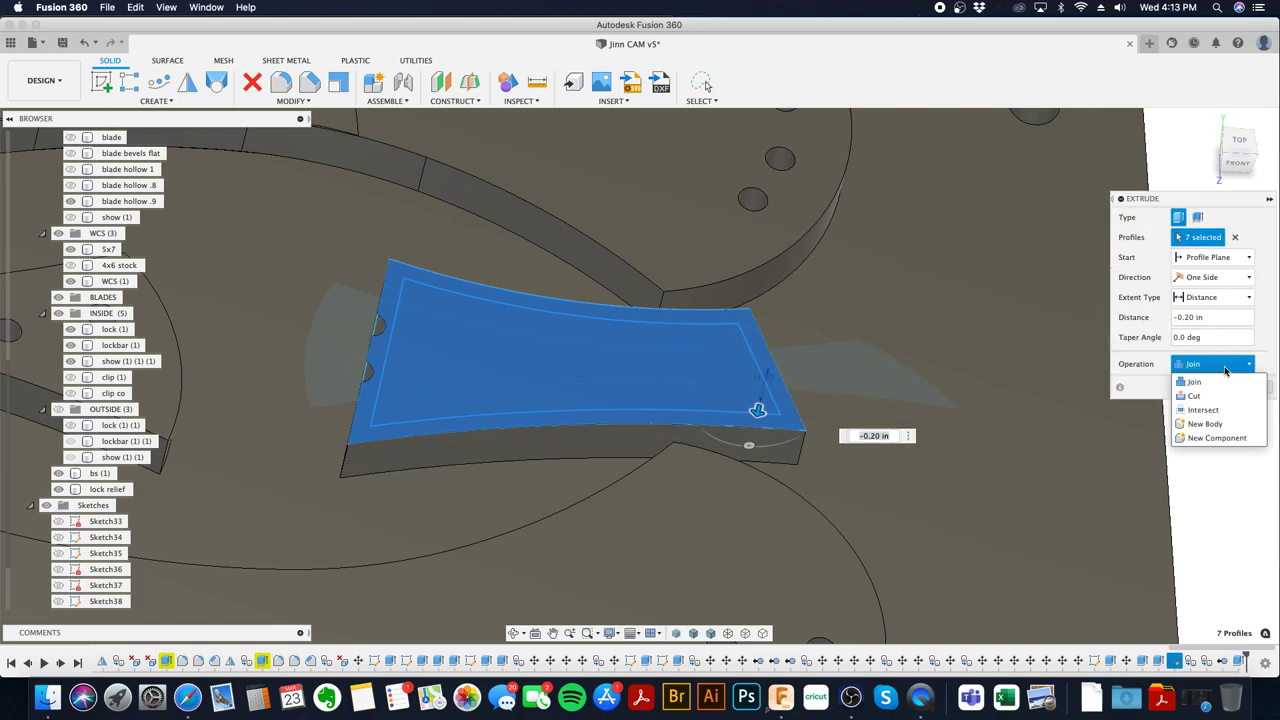
left_click(1205, 424)
left_click(1210, 387)
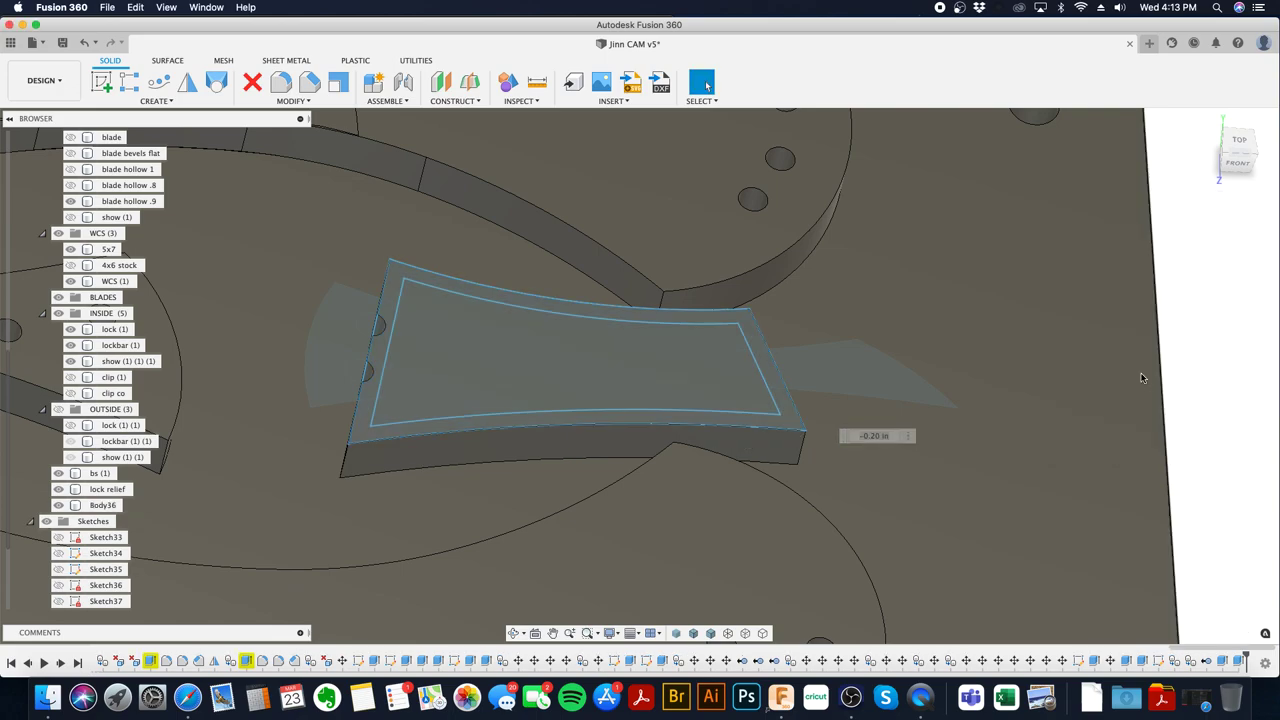
- Cut the inner profiles 0.20 in down to pocket the interior, leaving a thin rim
left_click(655, 352, "shift")
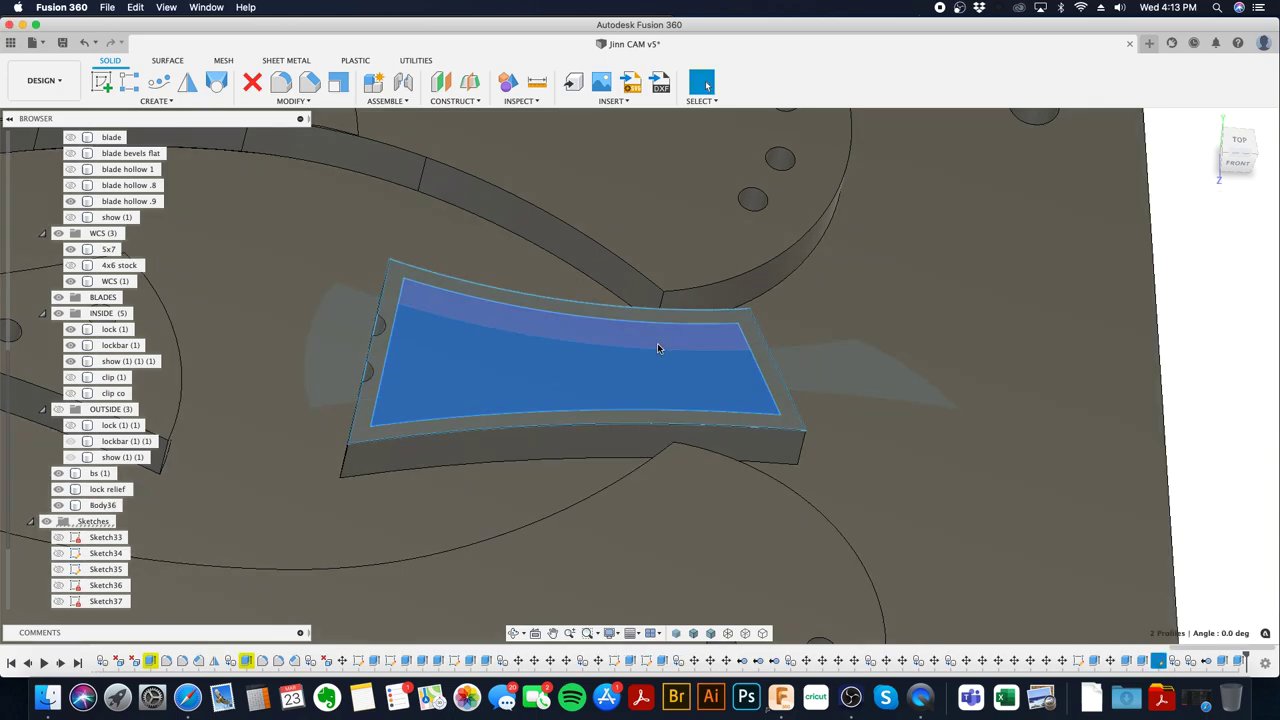
right_click(660, 346)
left_click(658, 304)
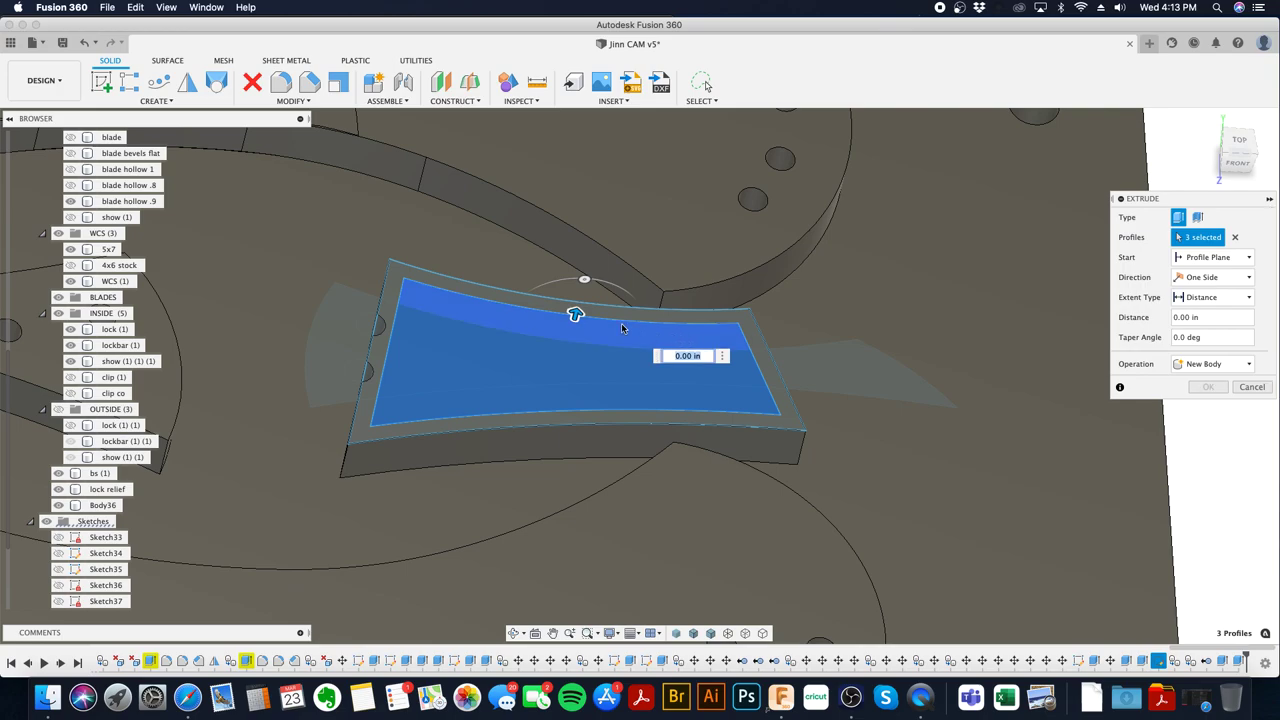
left_click_drag(576, 314, 570, 345)
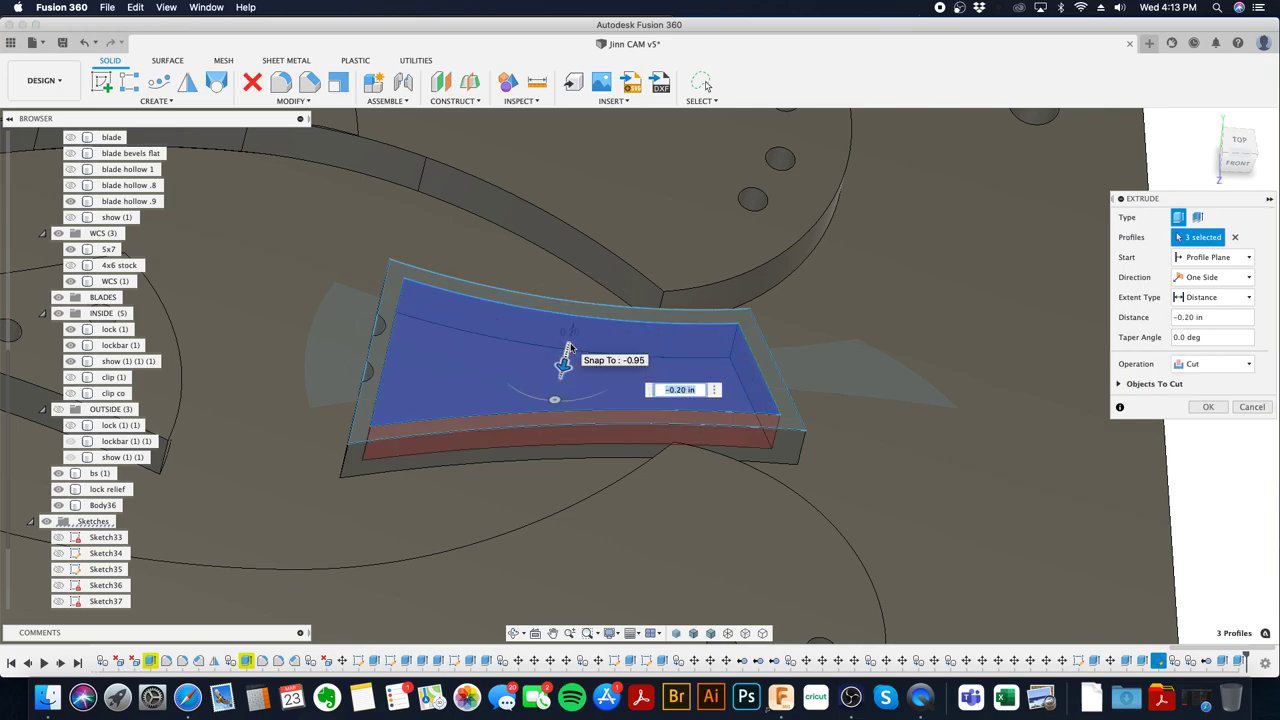
key("Return")
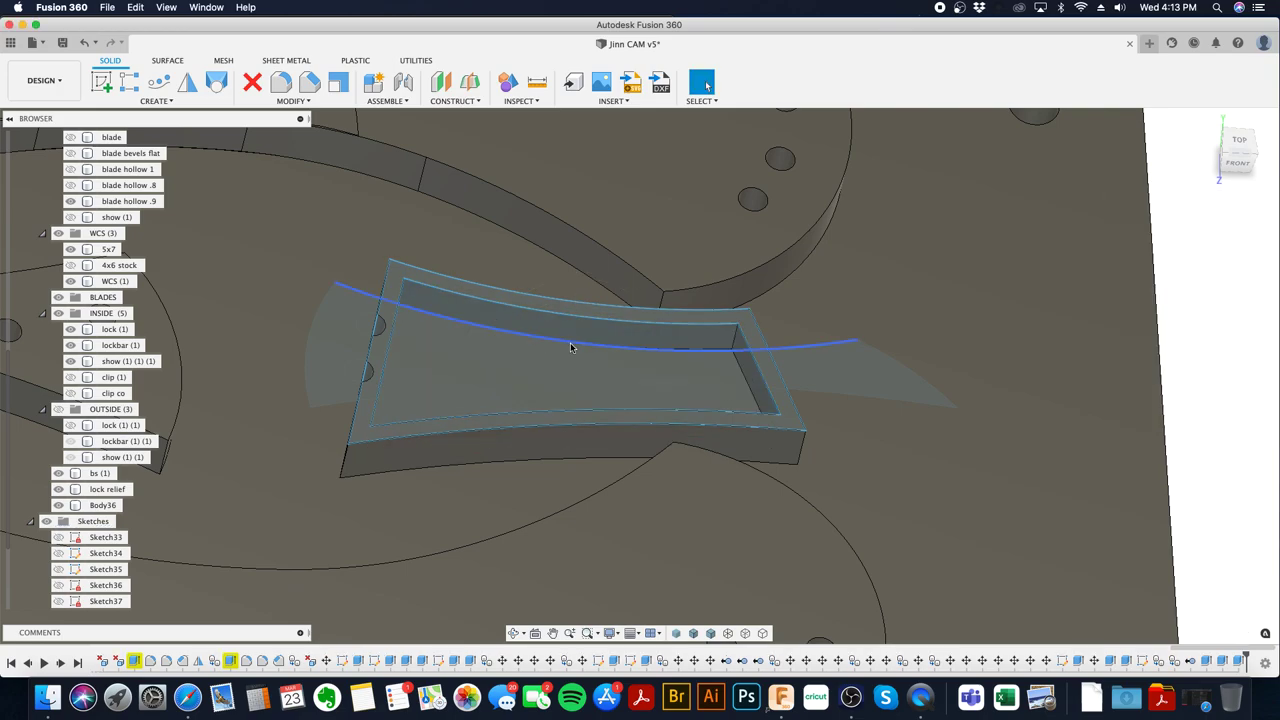
middle_click_drag(703, 375, 634, 327, "shift")
- Select show (1) (1) (1) and Body36, then save a new version of the design
left_click(128, 361)
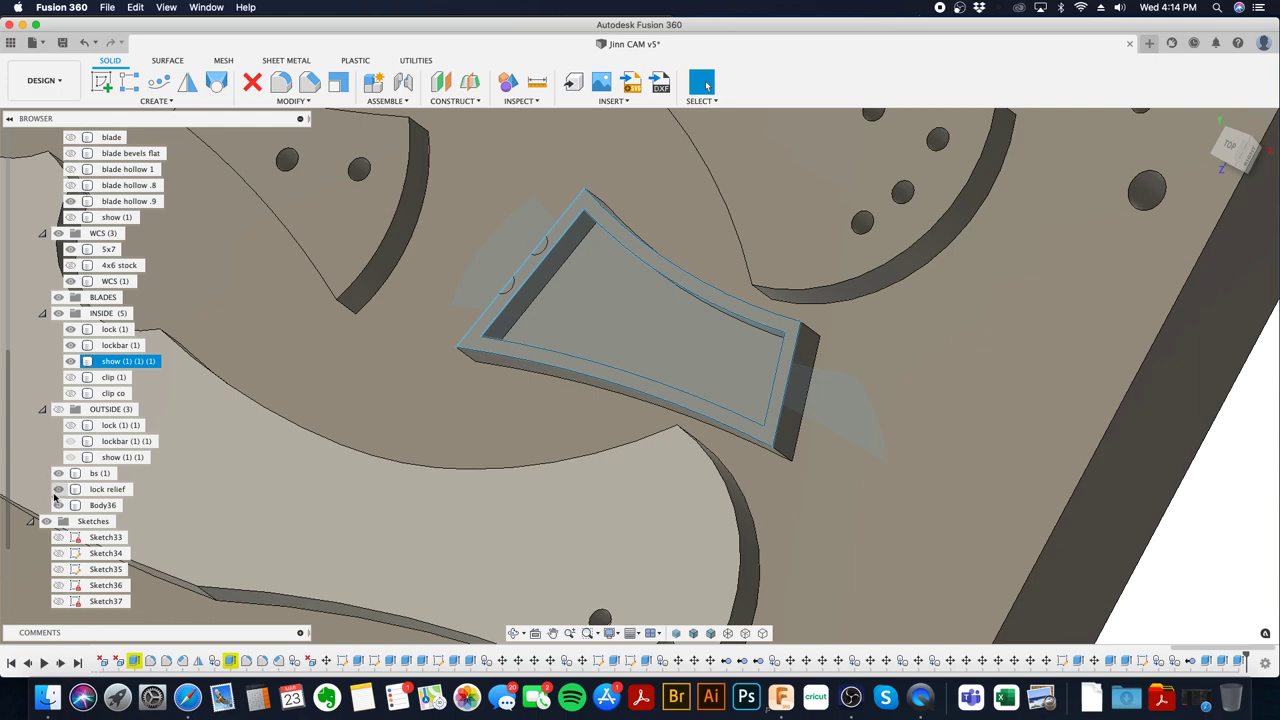
left_click(101, 505)
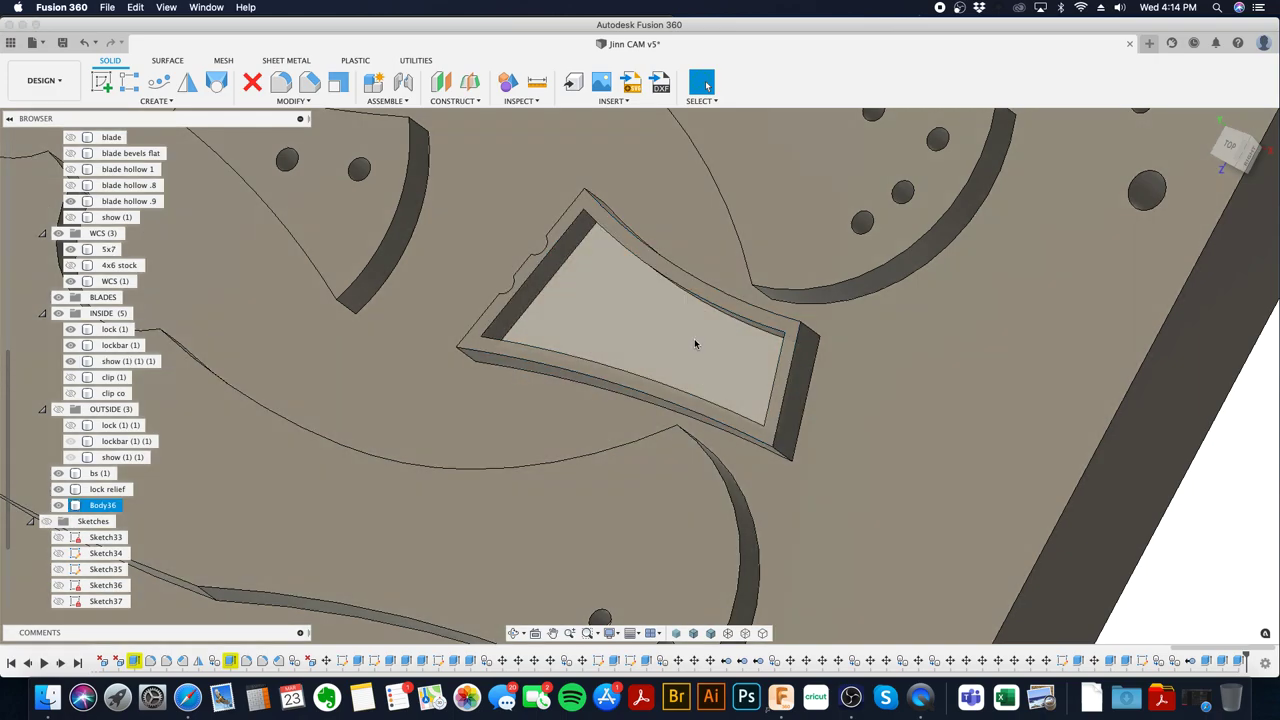
scroll(614, 315, "down", 3)
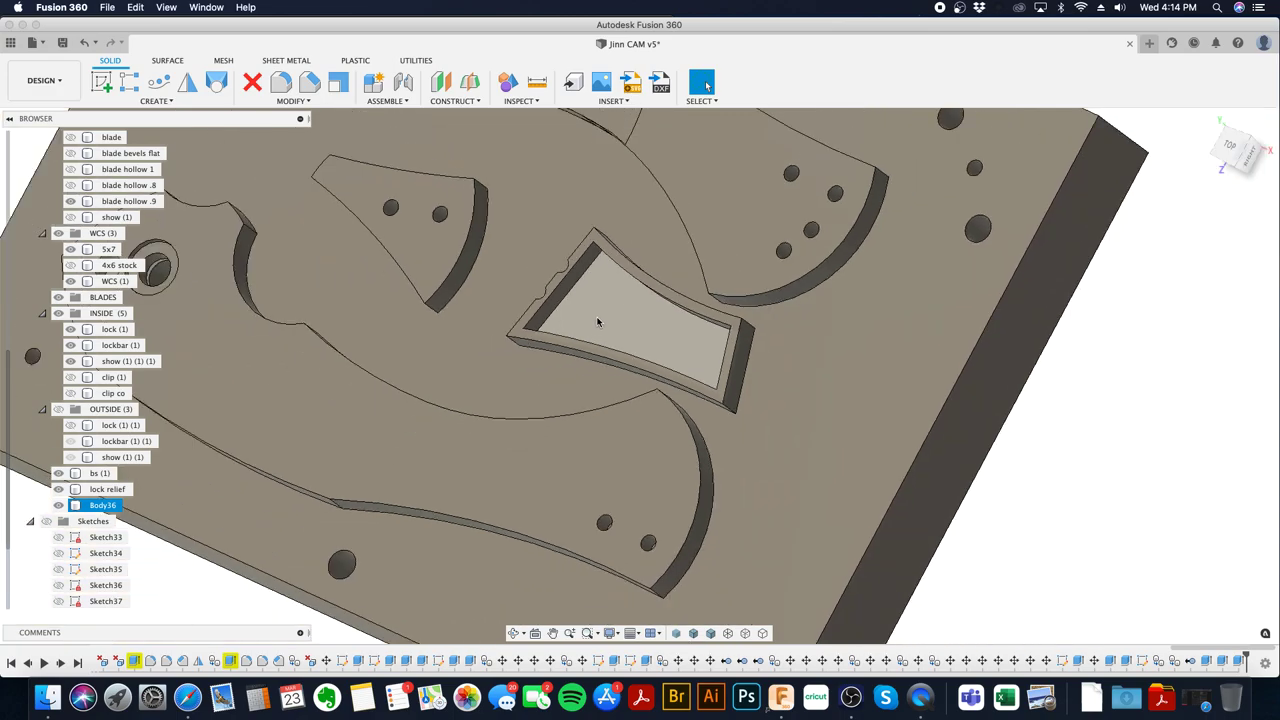
middle_click_drag(591, 297, 575, 305, "shift")
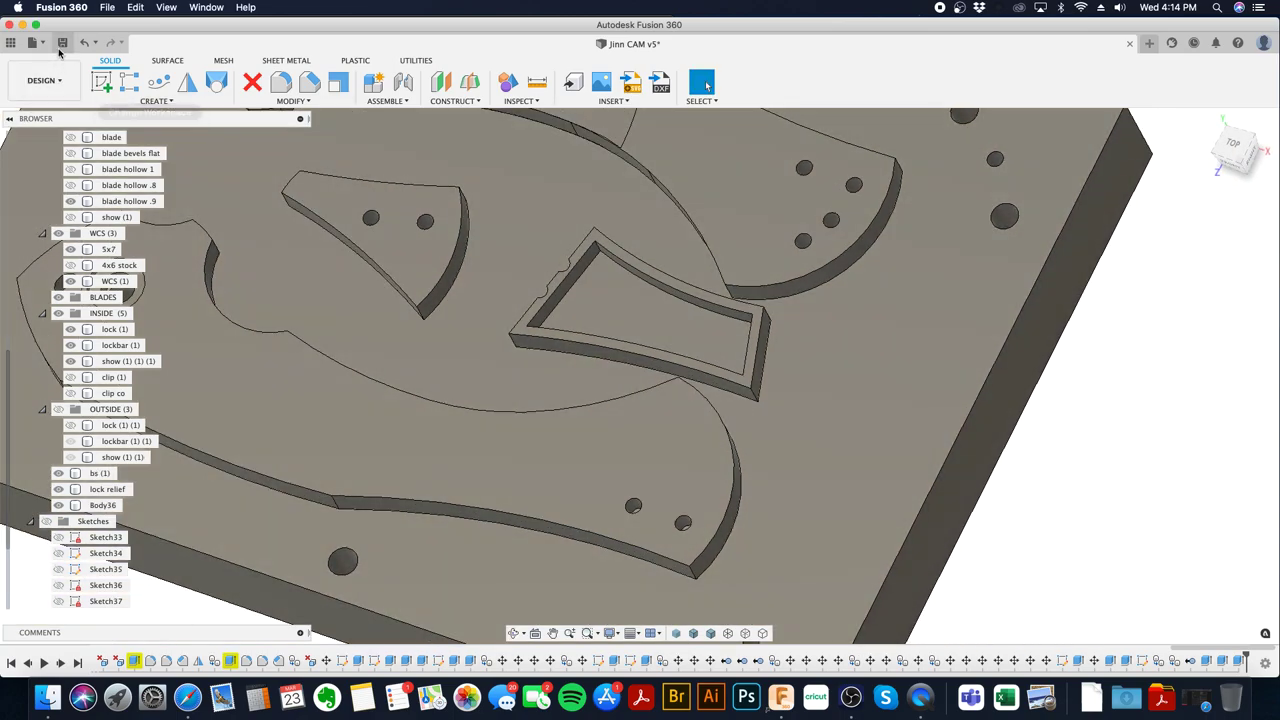
left_click(61, 44)
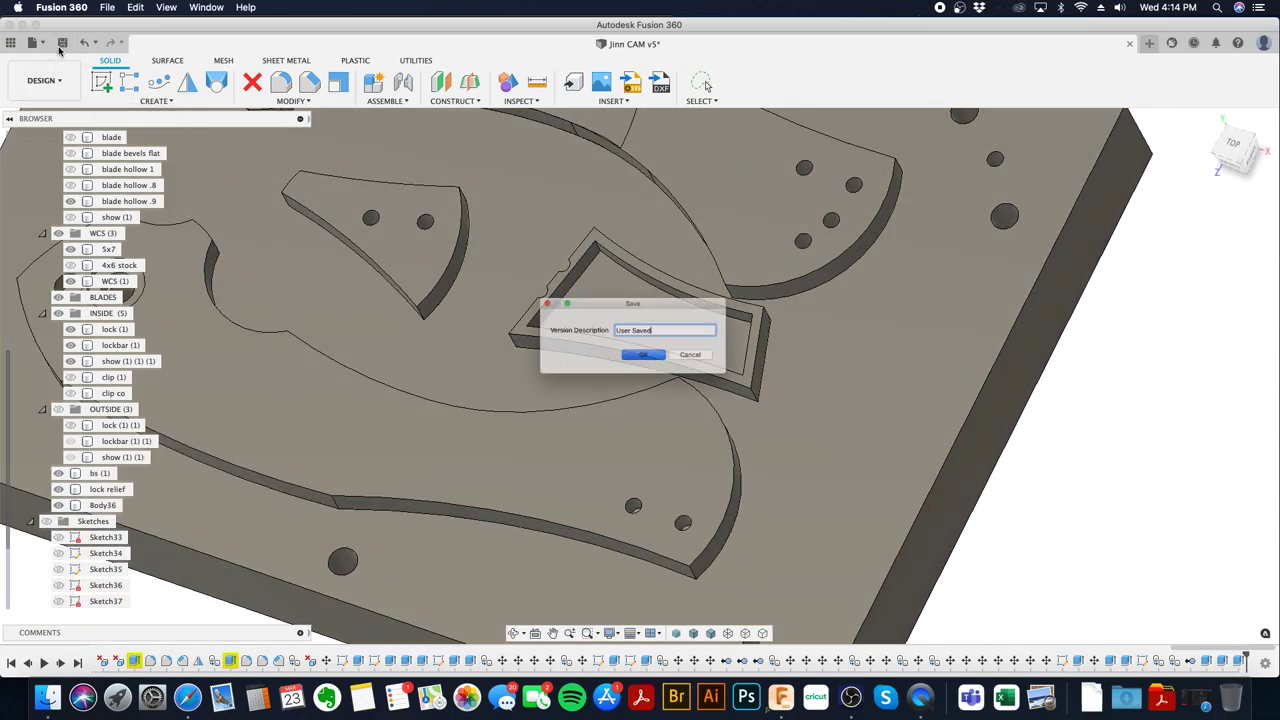
left_click(627, 362)
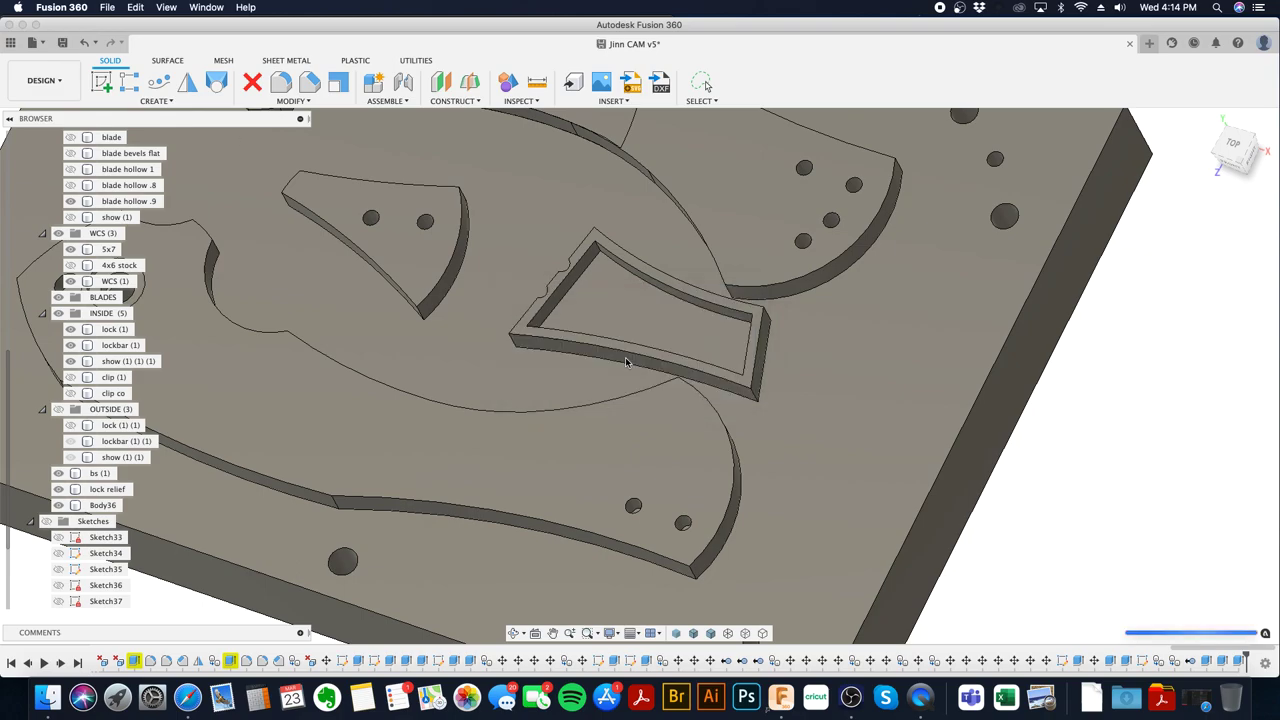
- Switch to the Manufacture workspace and back to Design
left_click(40, 86)
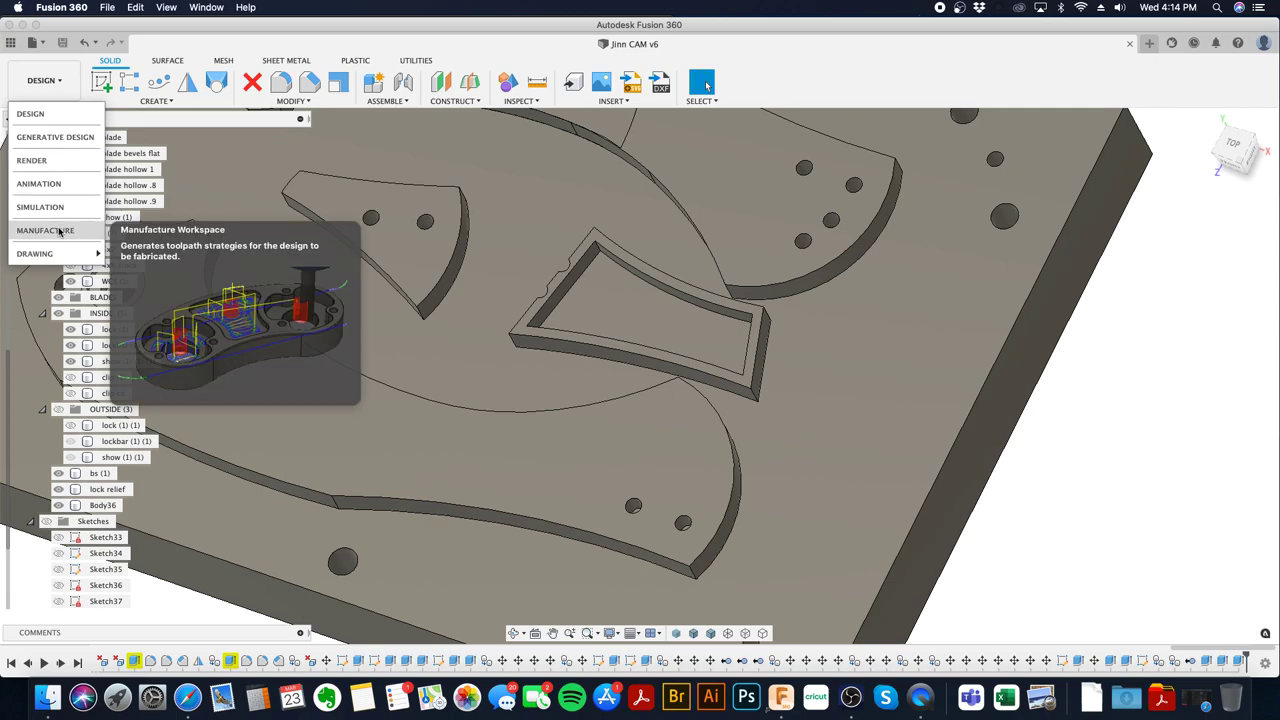
left_click(59, 231)
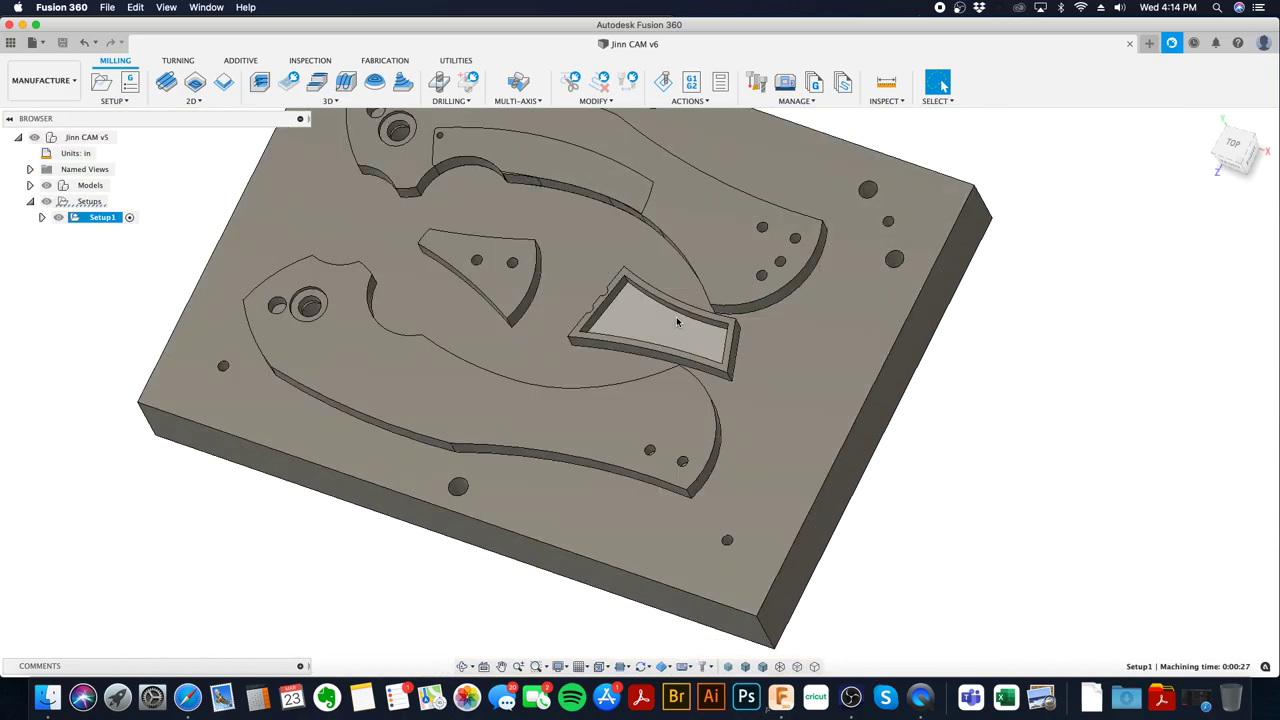
left_click(66, 82)
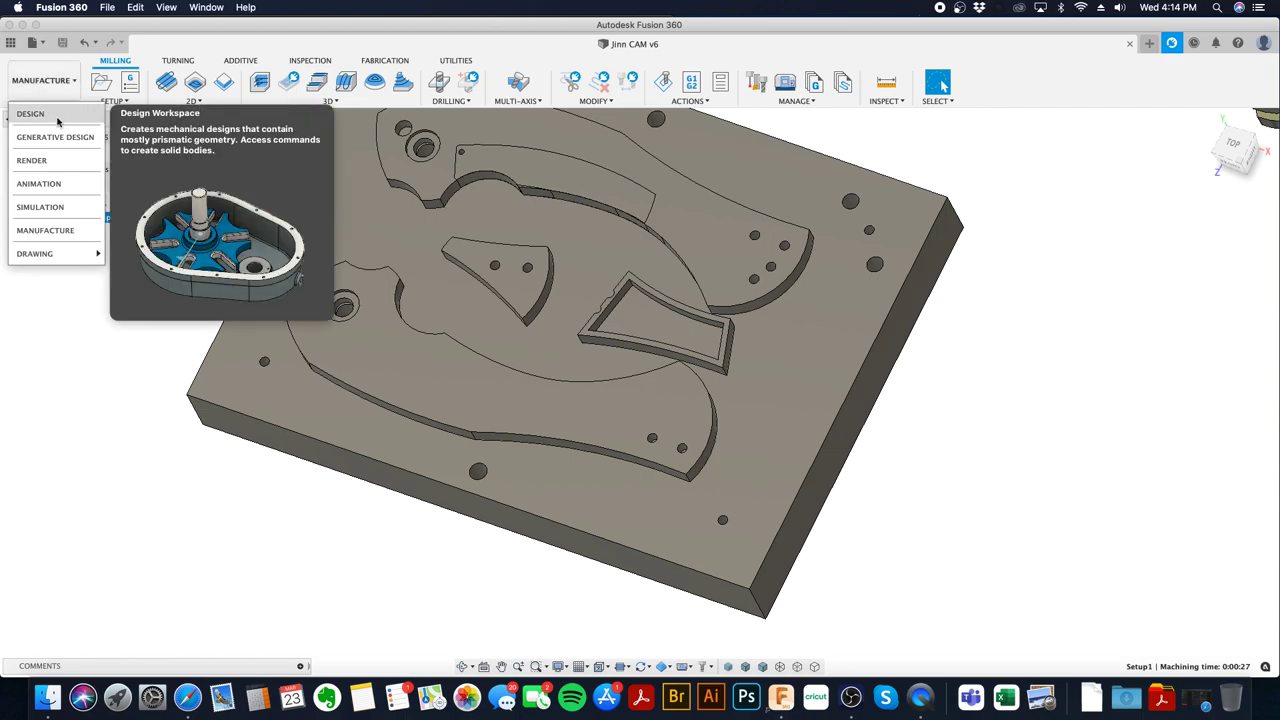
left_click(57, 118)
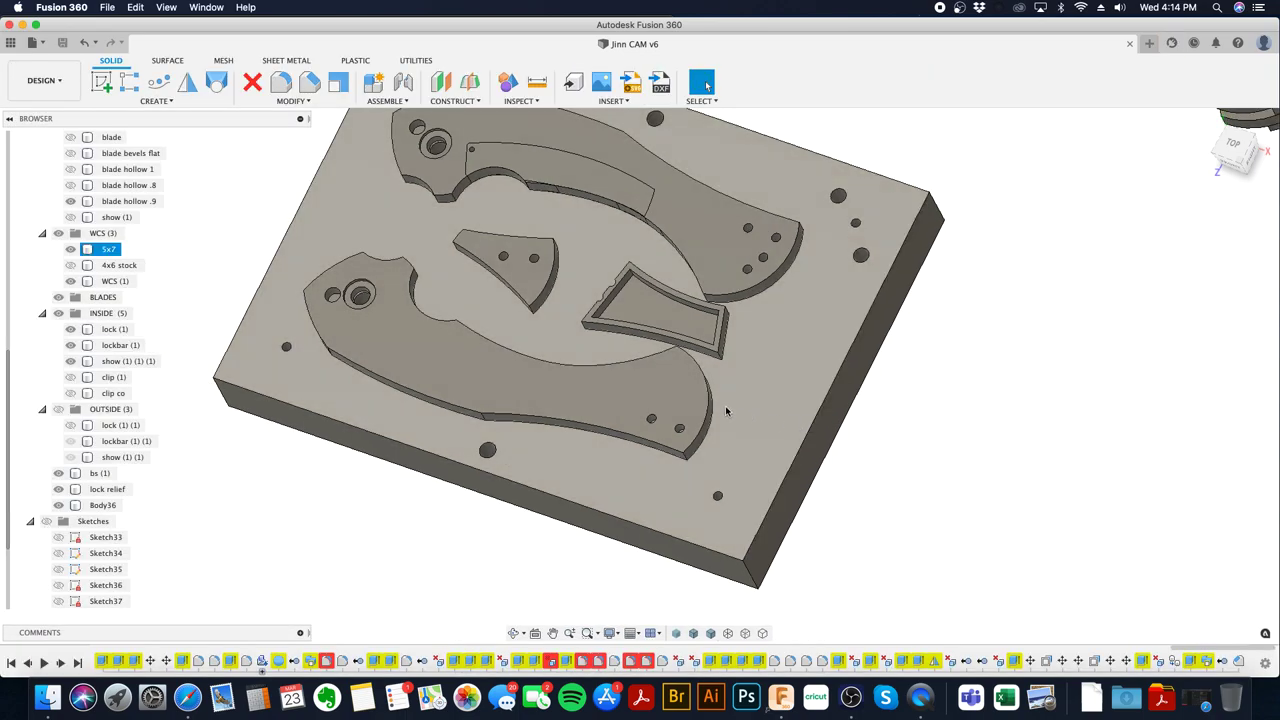
middle_click_drag(558, 383, 760, 485)
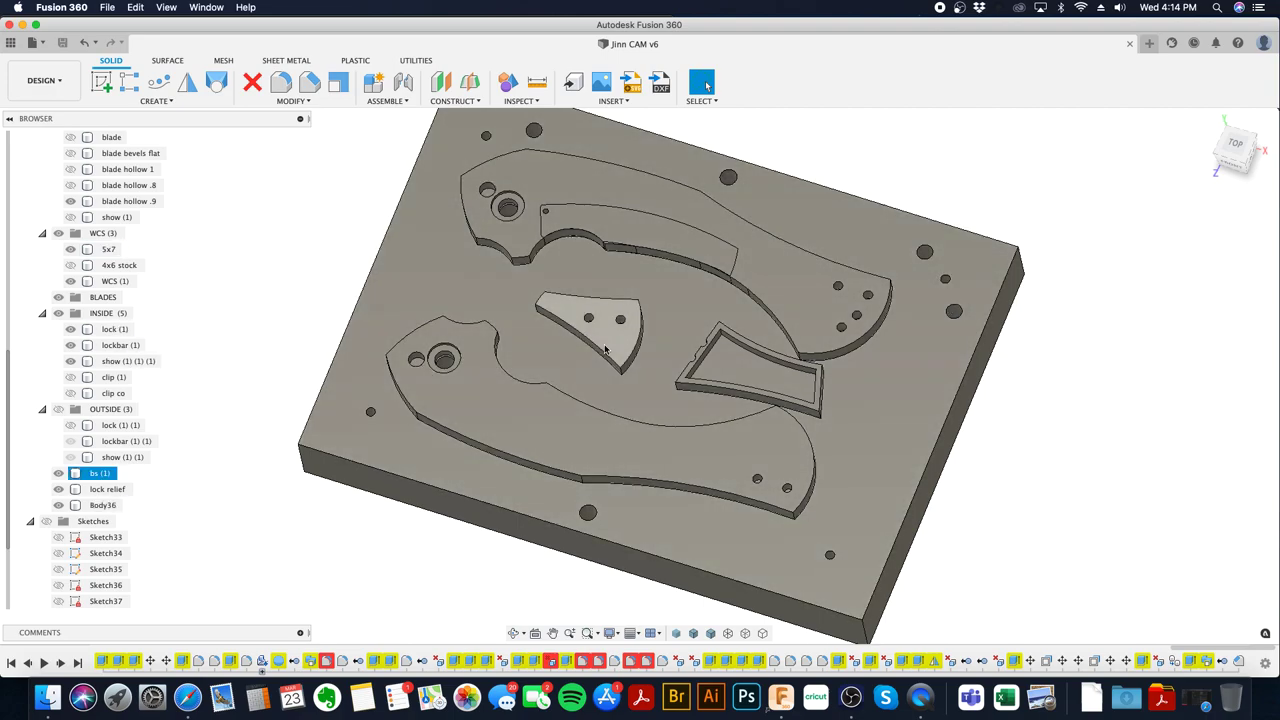
- Start a new sketch on the upper knife part's top face
left_click(800, 298)
right_click(800, 298)
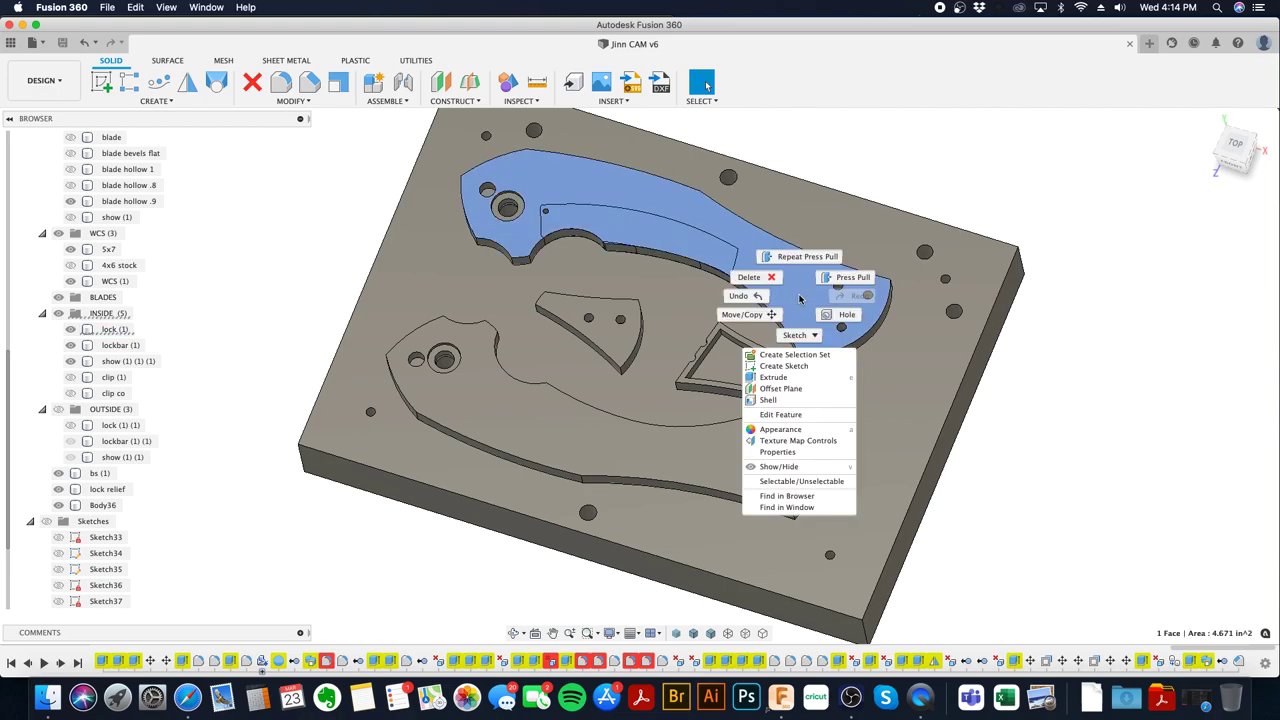
left_click(782, 366)
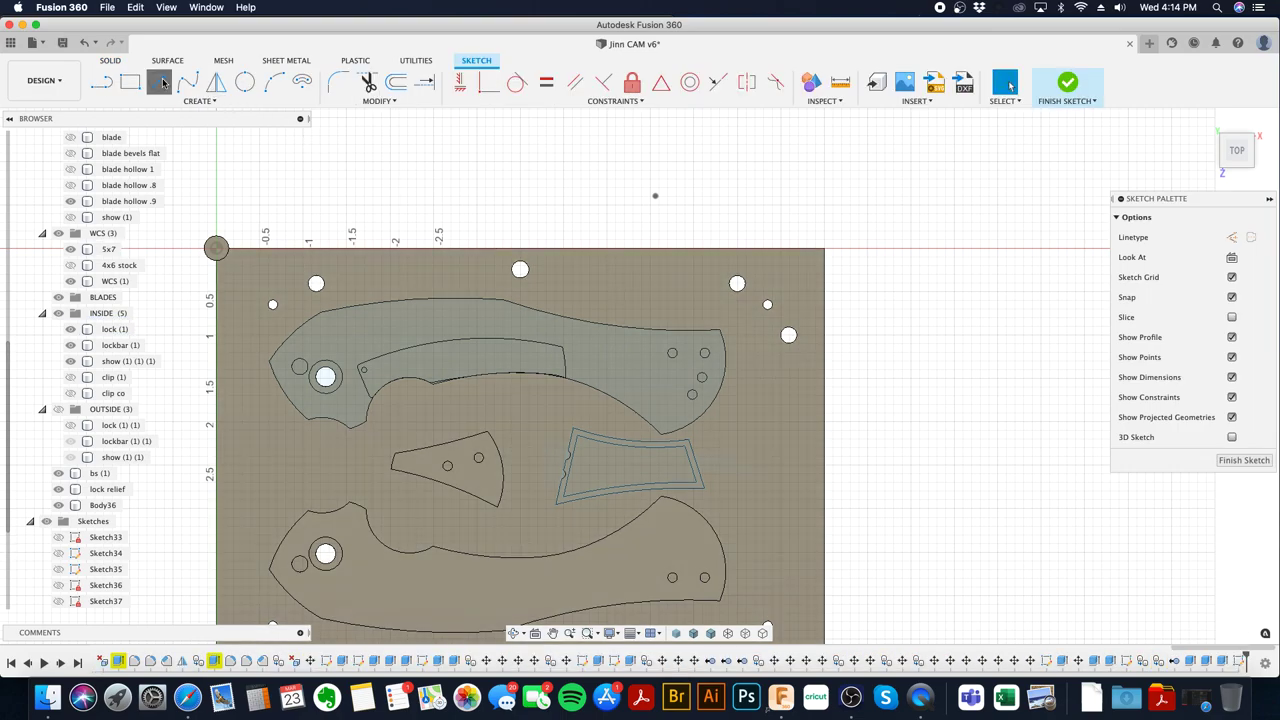
- Sketch a 0.11 in circle on the upper knife part, nudge it slightly right, and finish the sketch
left_click(163, 84)
scroll(690, 380, "up", 5)
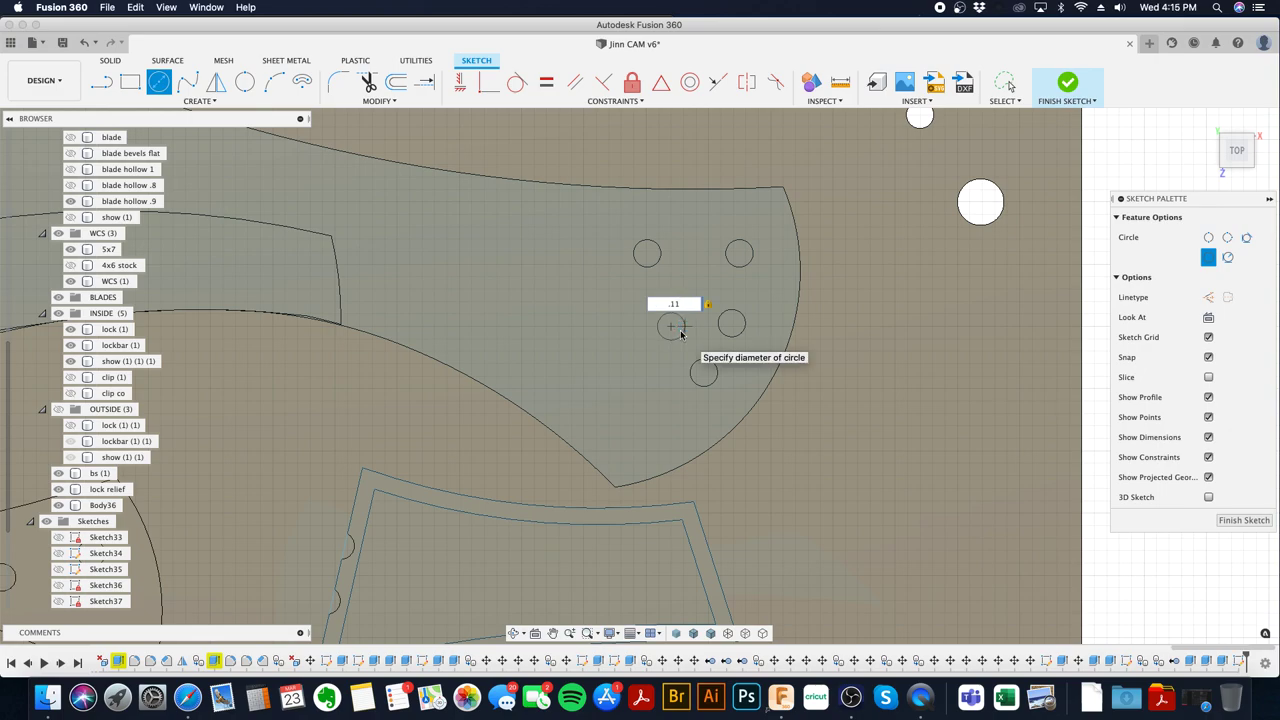
key("Return")
key("Escape")
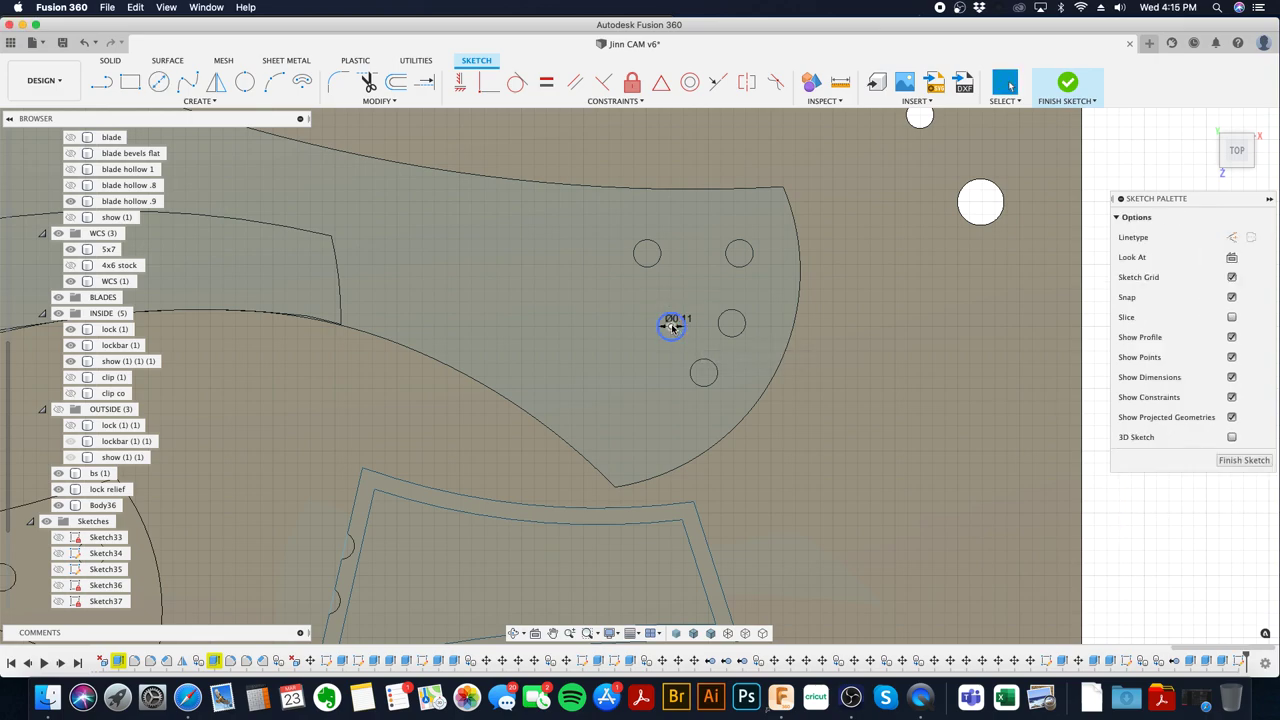
left_click_drag(673, 327, 684, 333)
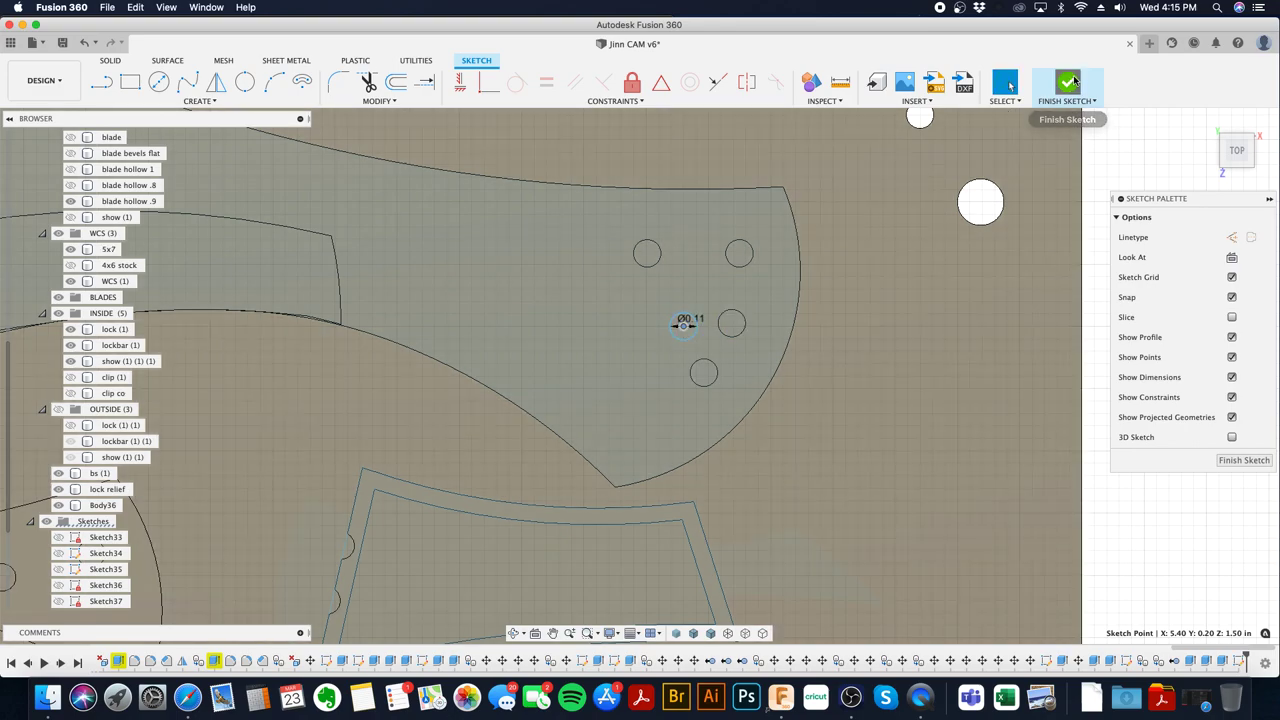
left_click(1066, 86)
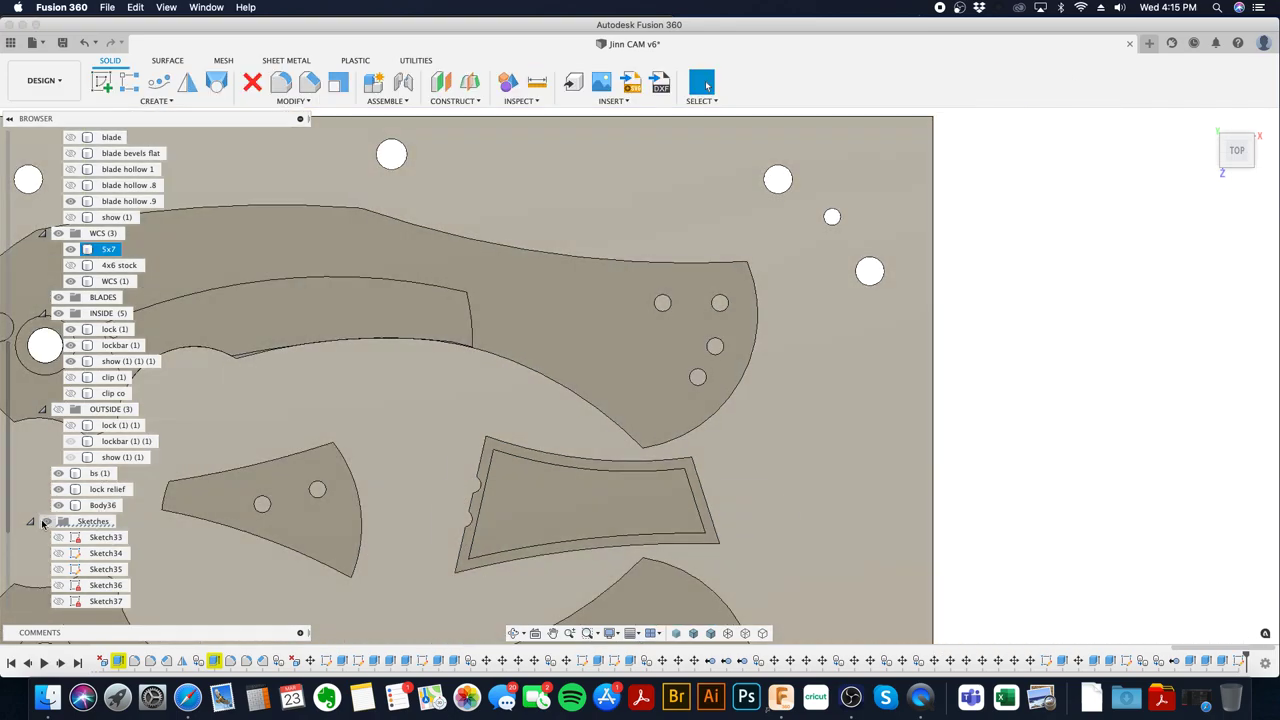
- Extrude the new hole profile downward as a 2.70 in cut
left_click(528, 451)
middle_click_drag(528, 451, 666, 508, "shift")
scroll(680, 243, "up", 5)
right_click(681, 246)
left_click(712, 219)
scroll(680, 290, "down", 4)
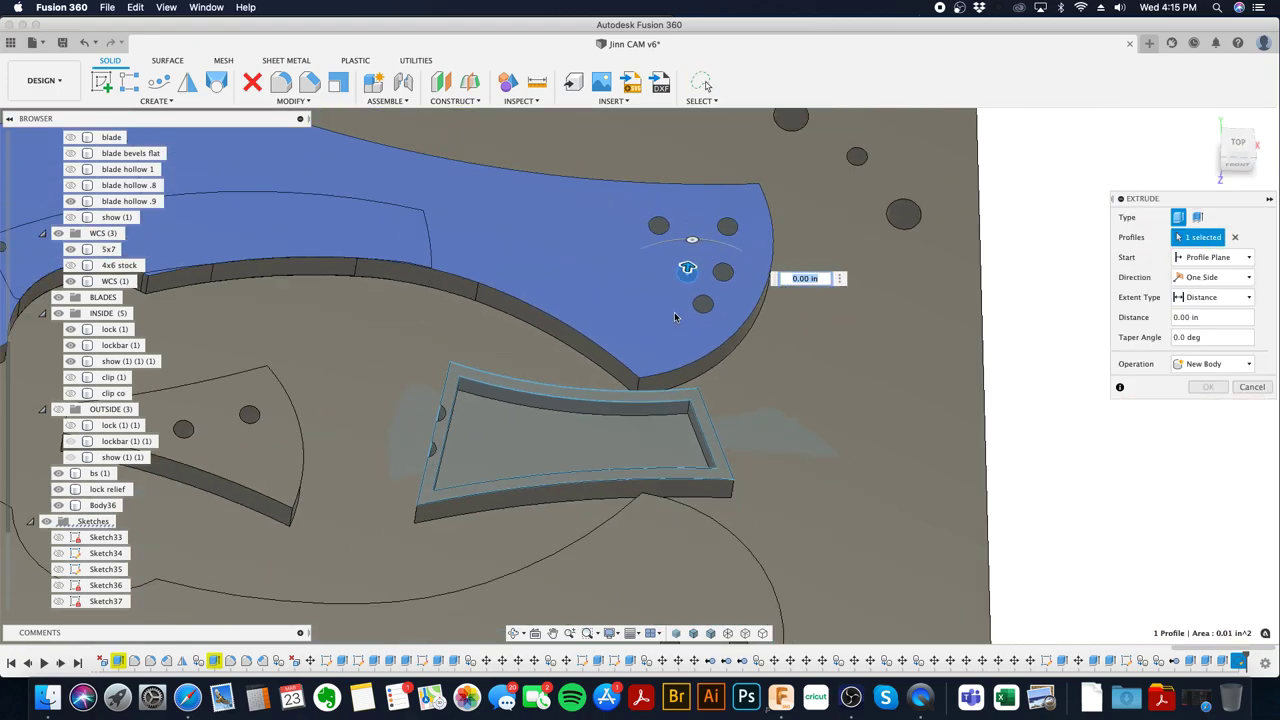
scroll(676, 305, "down", 2)
left_click_drag(684, 278, 655, 470)
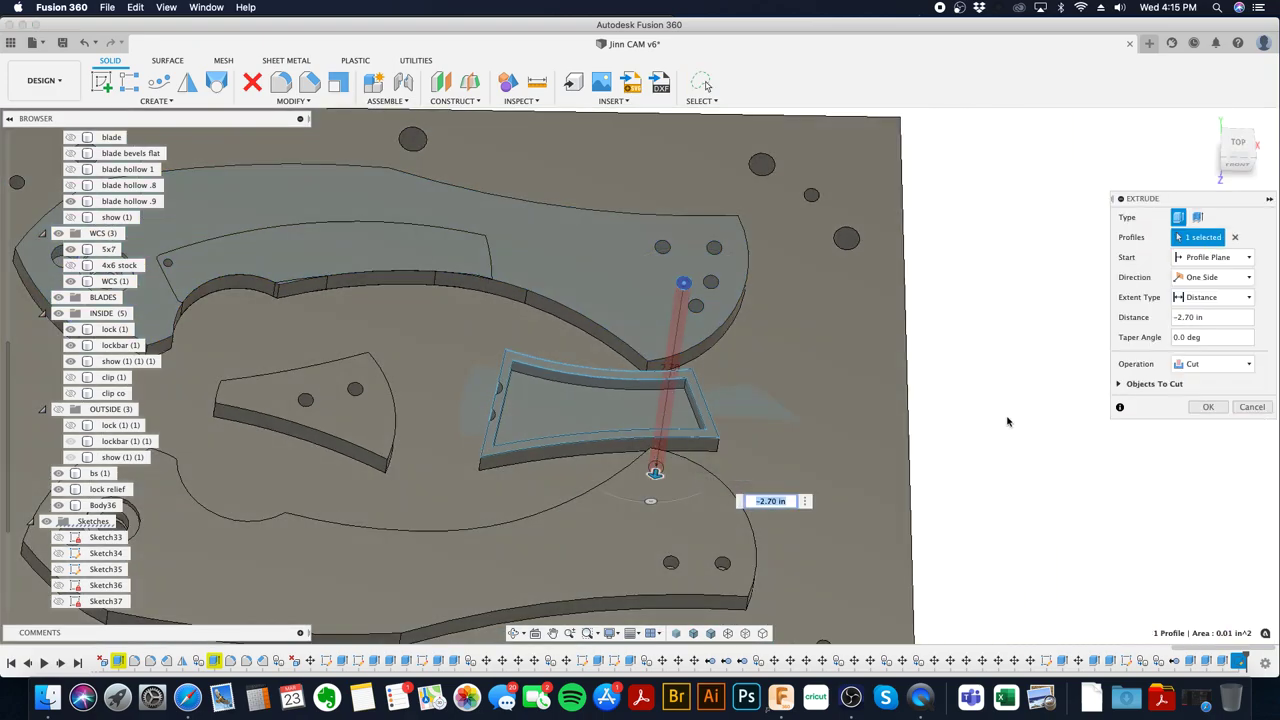
left_click(1210, 407)
- Start a sketch on the lower knife part's top face, then back out without changes
left_click(606, 563)
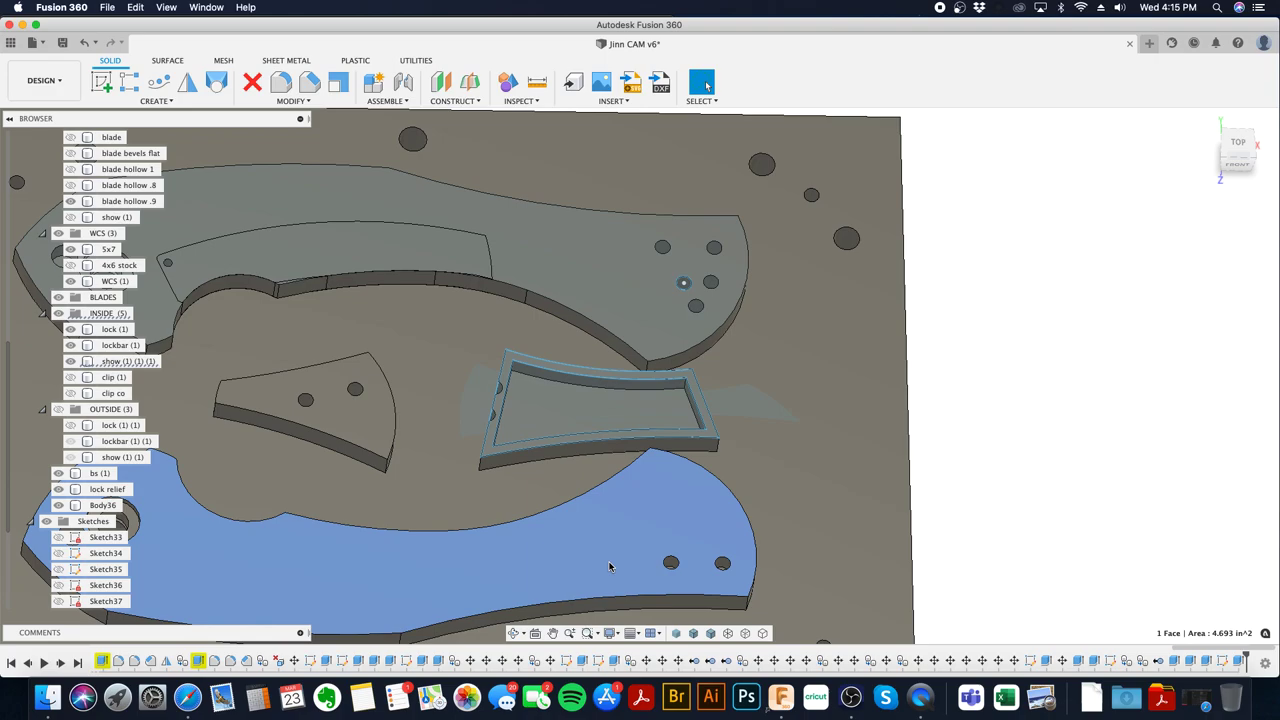
right_click(606, 563)
left_click(596, 362)
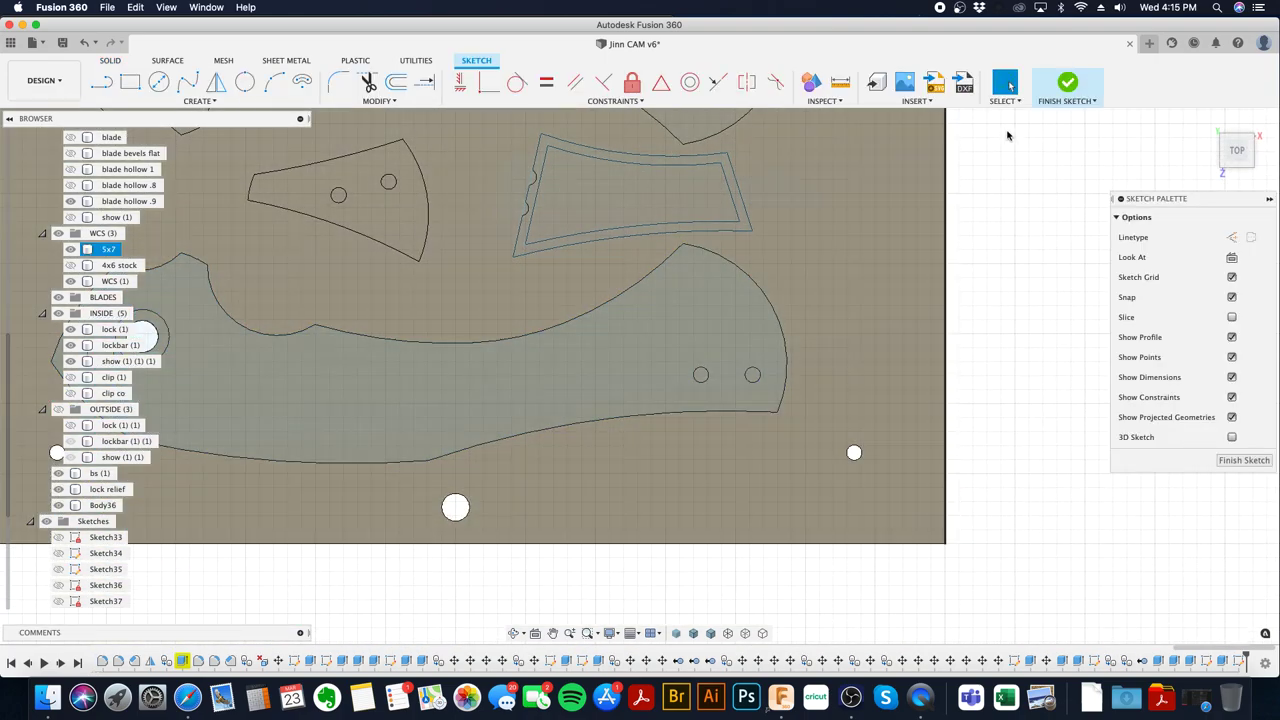
middle_click_drag(760, 420, 748, 590, "shift")
key("ctrl+z")
scroll(748, 590, "up", 3)
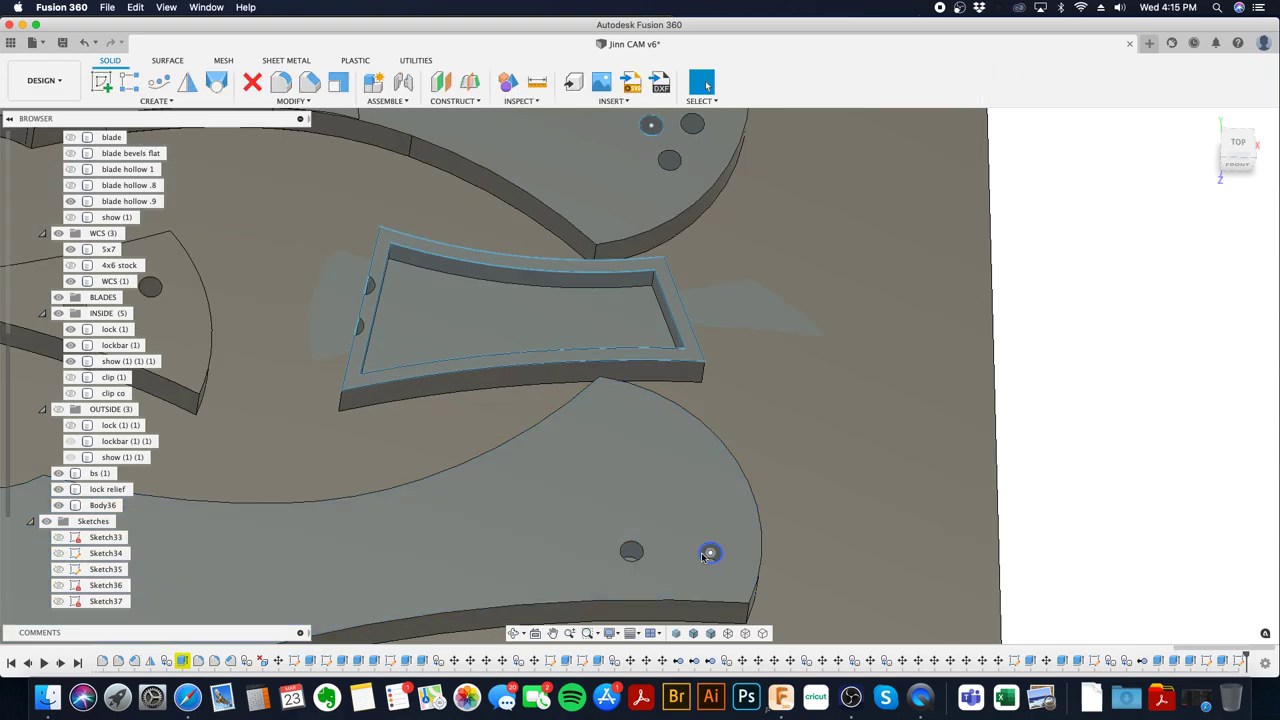
scroll(705, 556, "up", 4)
- Extrude the lower part's hole profile downward as a 2.00 in Cut
right_click(708, 556)
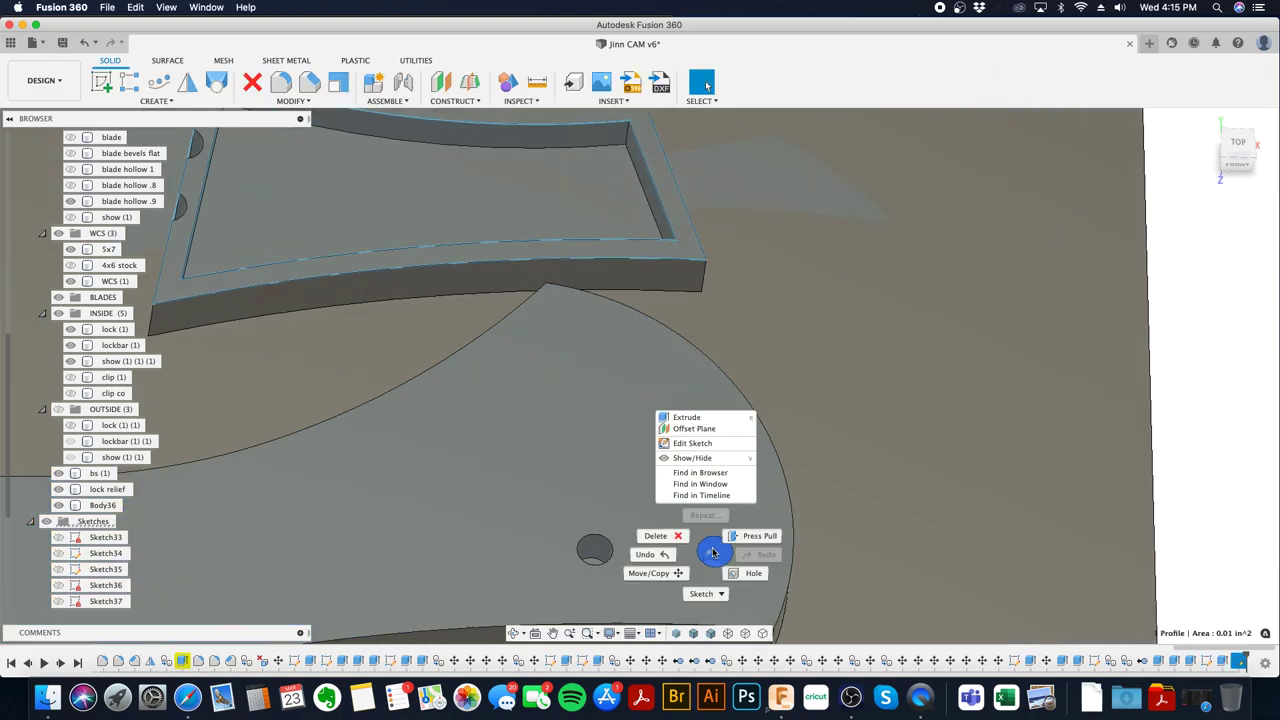
left_click(735, 540)
scroll(731, 546, "down", 5)
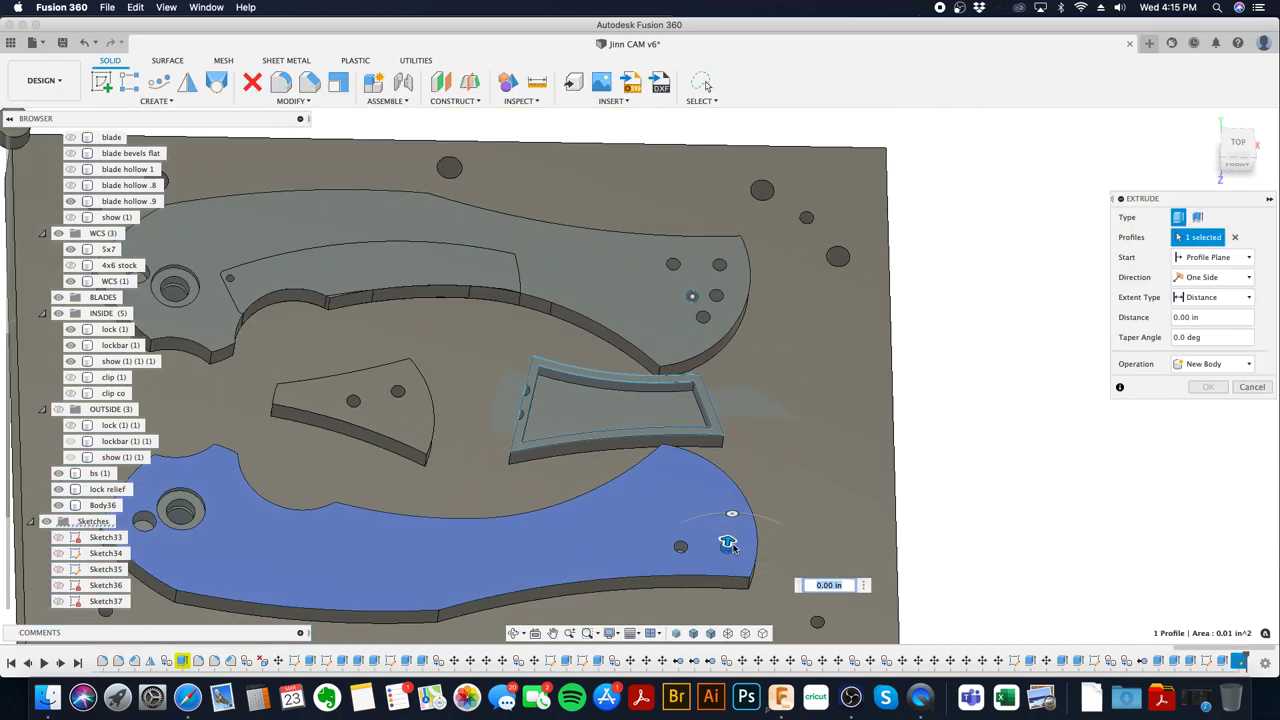
left_click_drag(727, 543, 727, 610)
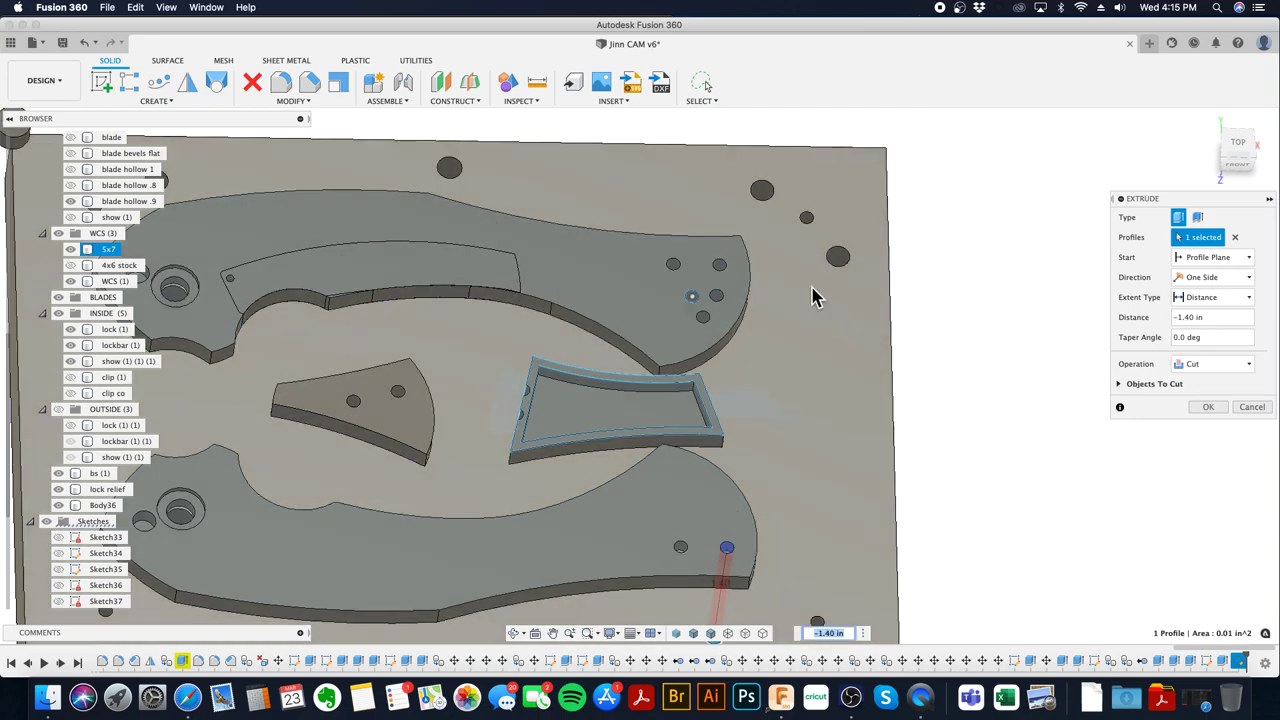
scroll(703, 277, "up", 3)
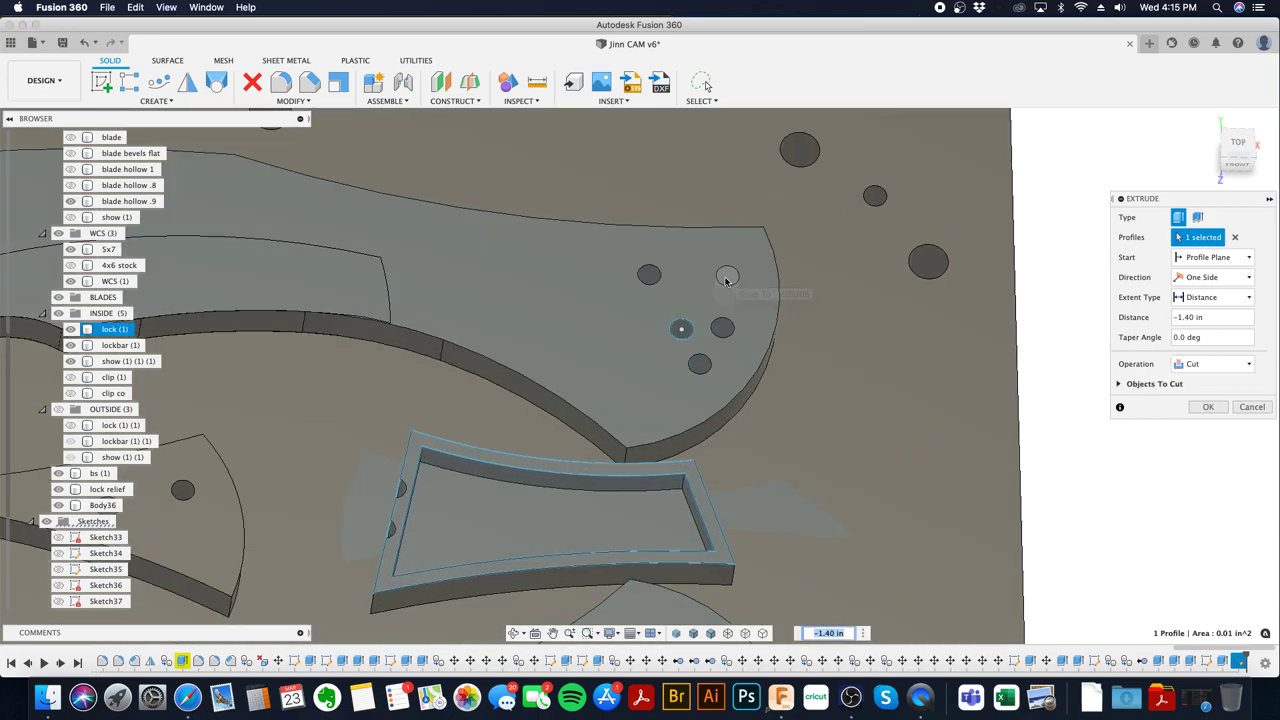
left_click(727, 281)
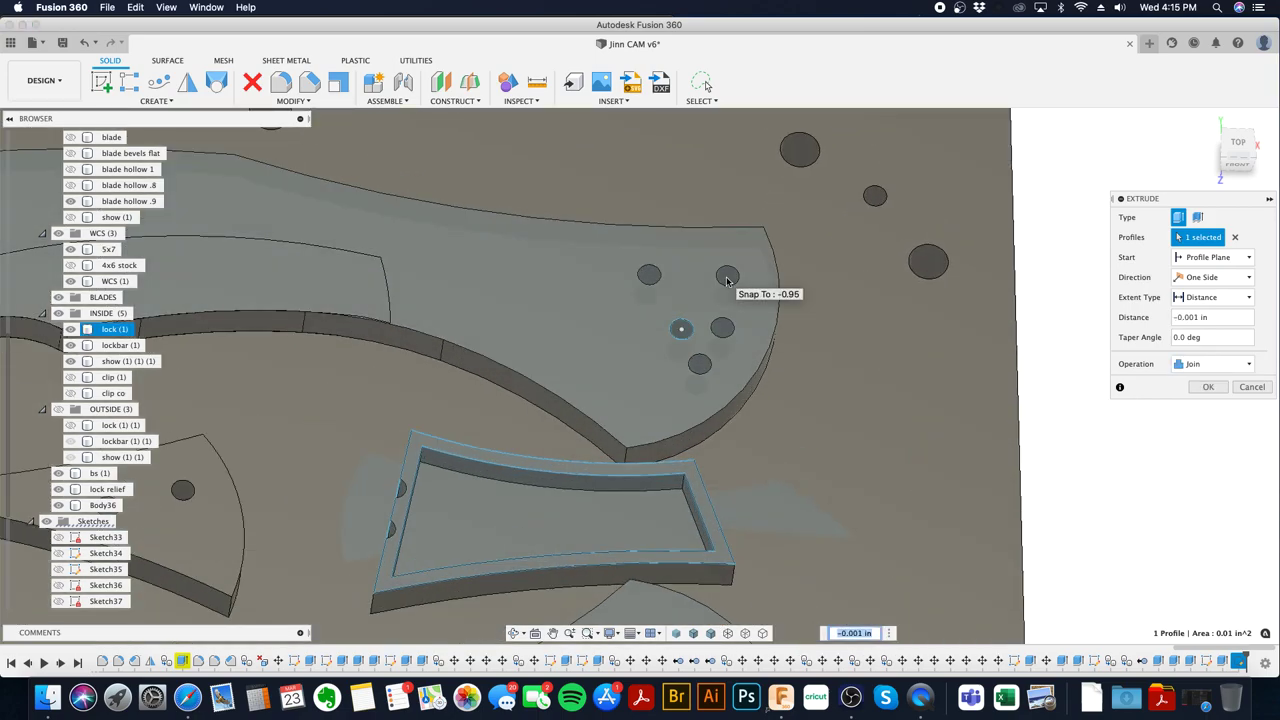
left_click(1232, 364)
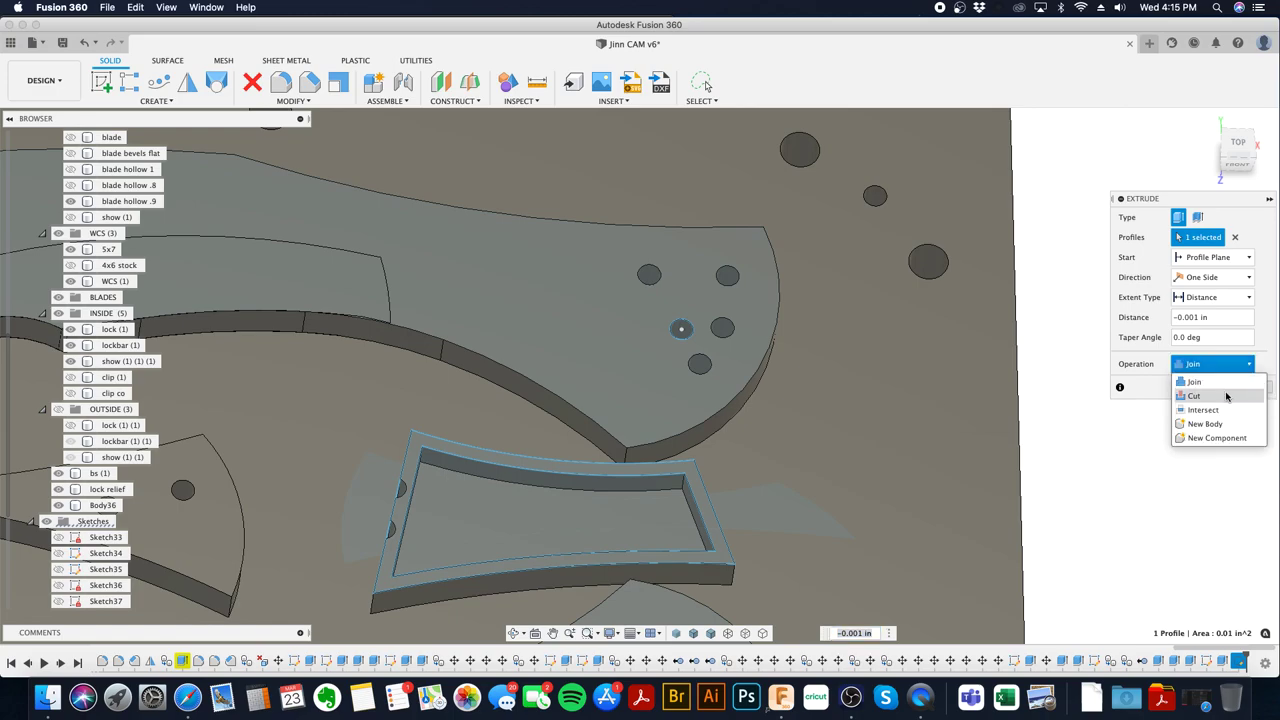
left_click(1195, 396)
scroll(990, 460, "down", 2)
scroll(990, 460, "down", 4)
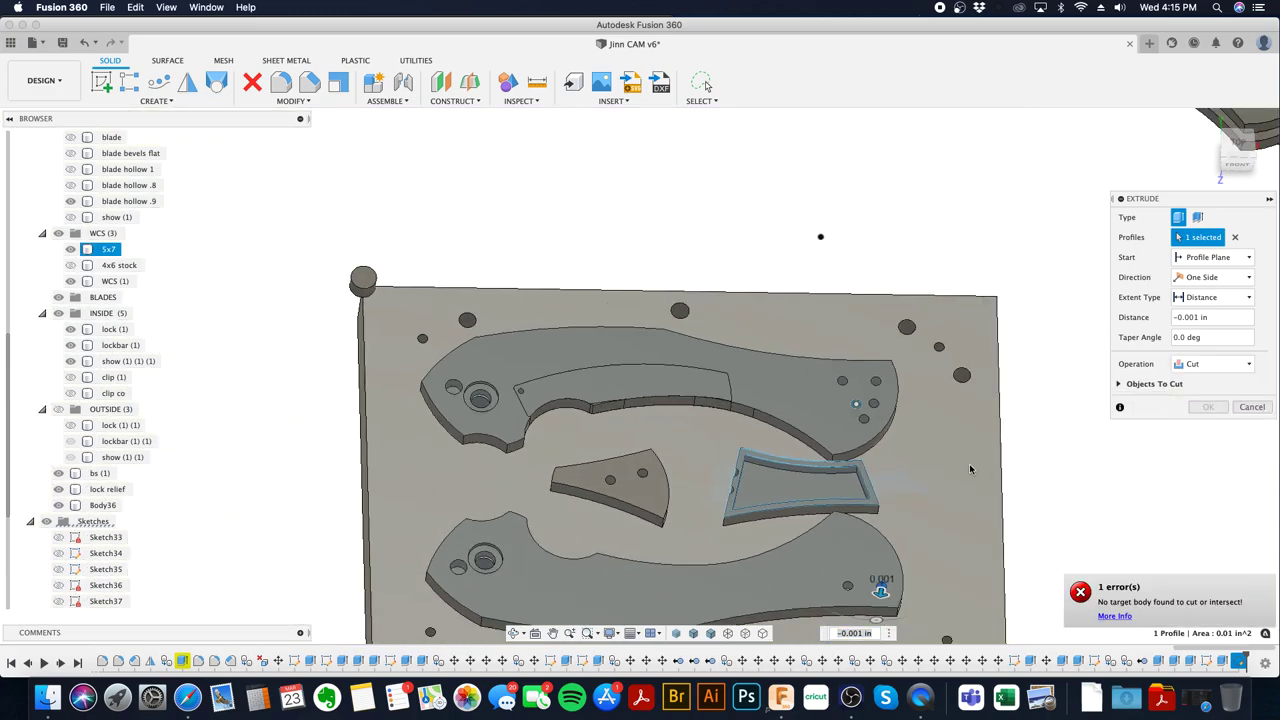
left_click_drag(891, 505, 879, 577)
left_click(1199, 407)
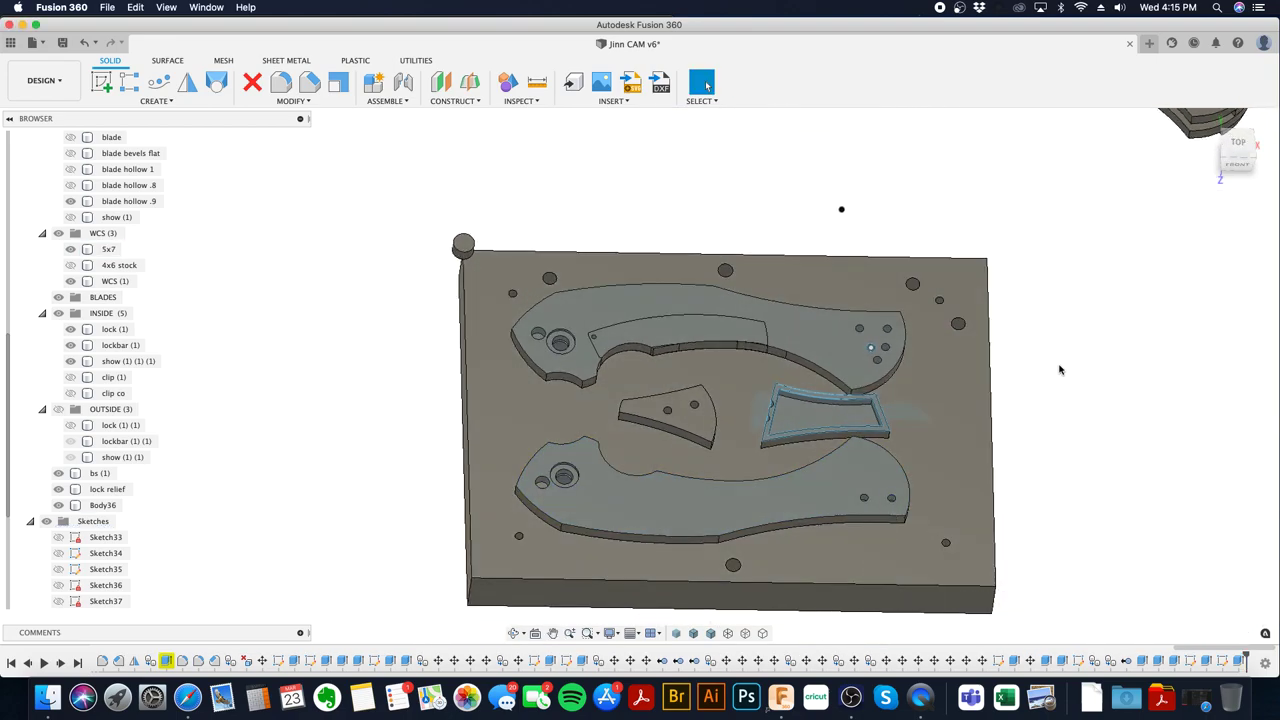
- Cut another upper-part hole profile 2.60 in down, then select the upper part's top face
scroll(878, 336, "up", 6)
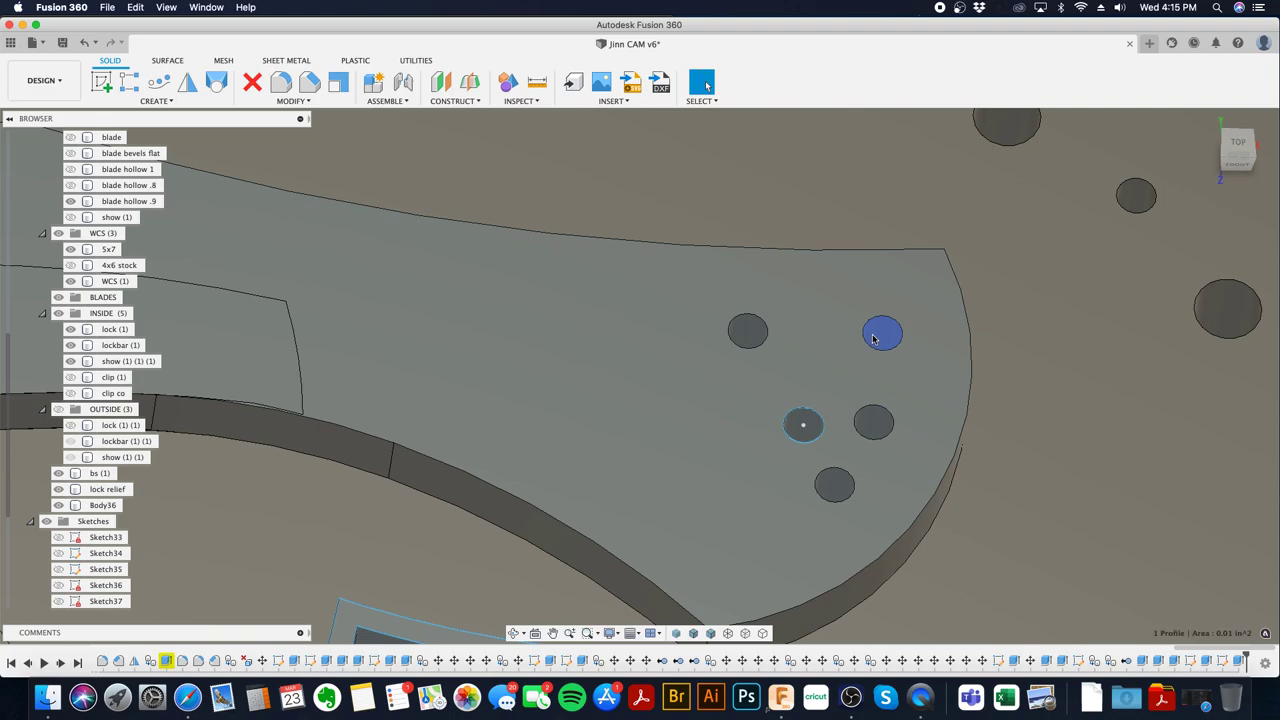
right_click(873, 339)
left_click(908, 318)
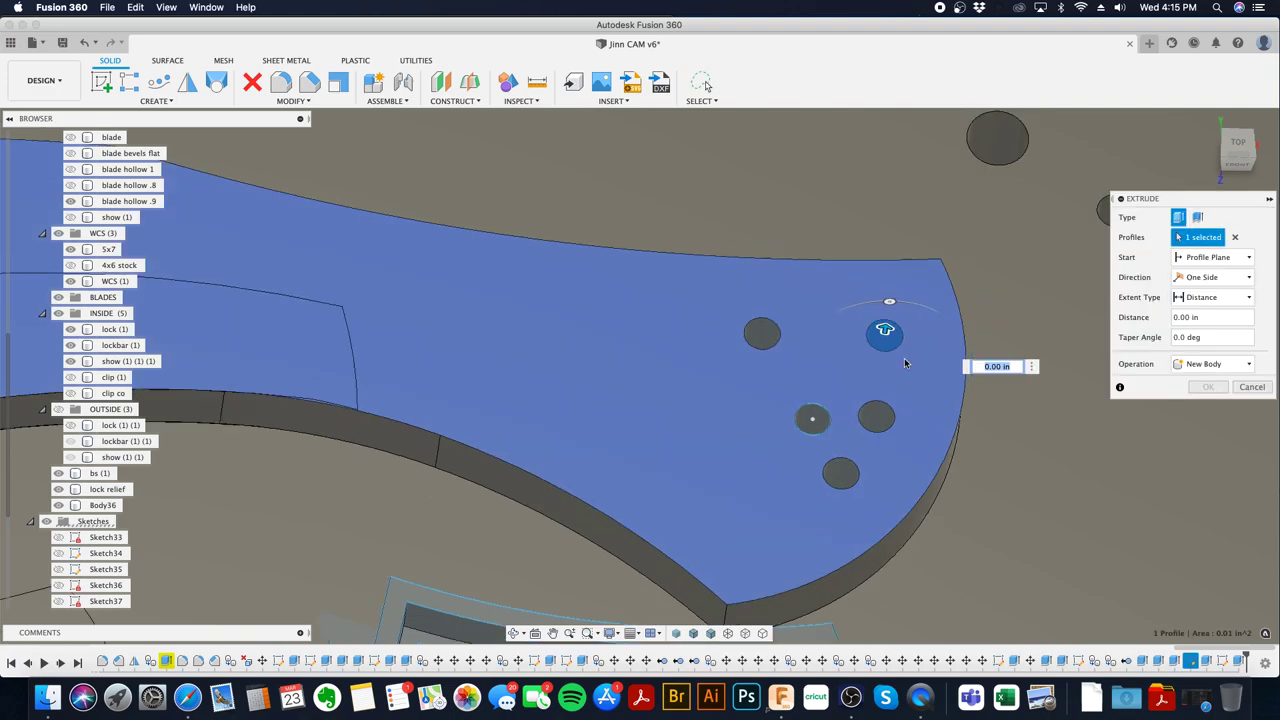
scroll(895, 370, "down", 5)
left_click_drag(897, 366, 879, 478)
left_click(1208, 407)
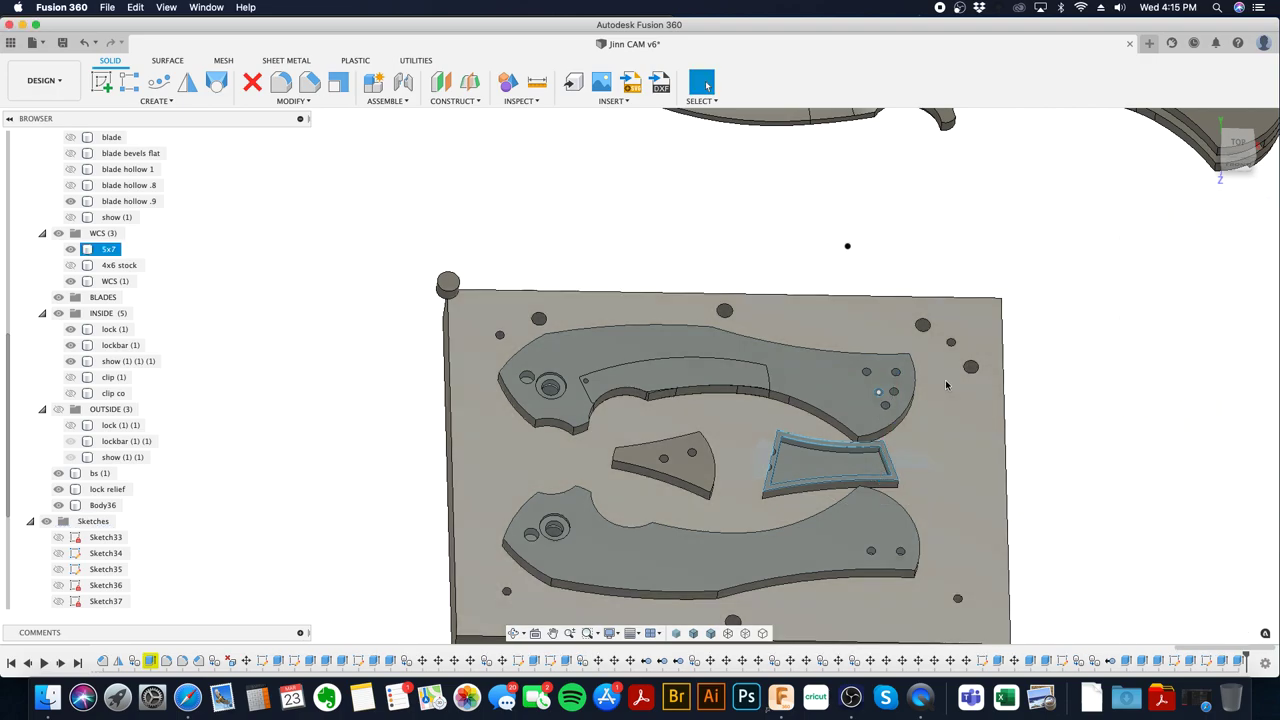
scroll(873, 405, "up", 4)
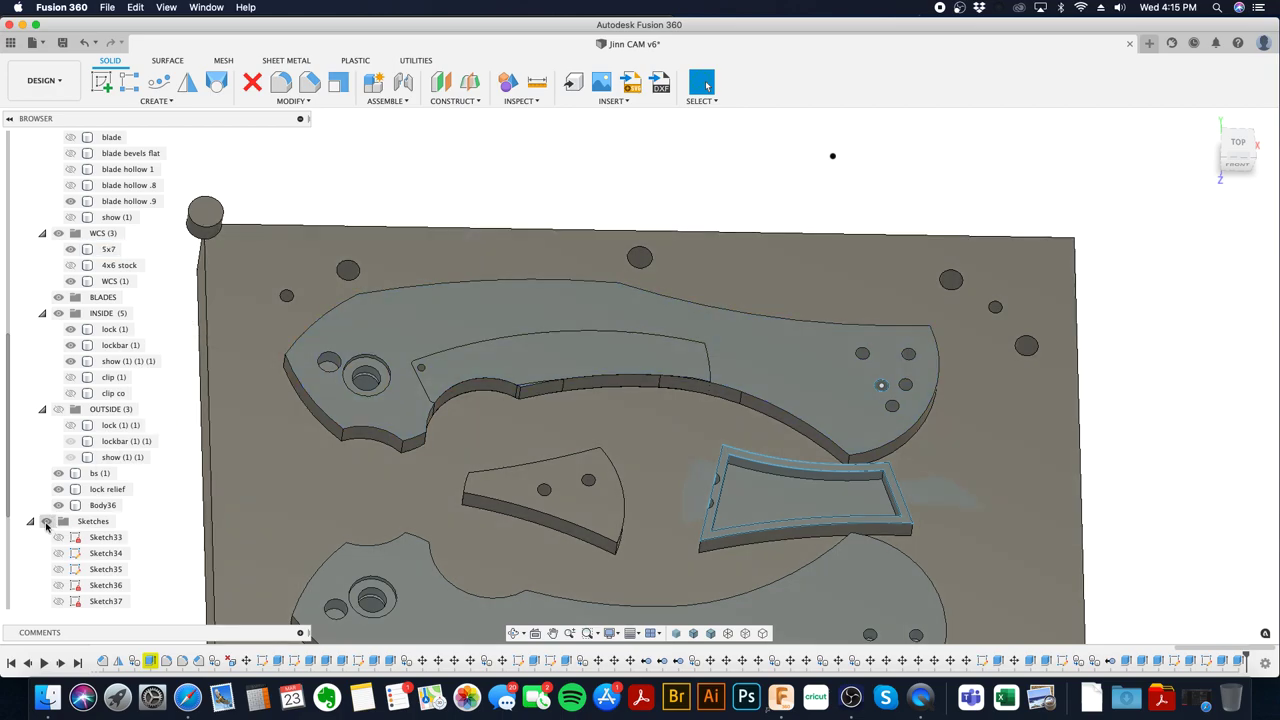
left_click(646, 322)
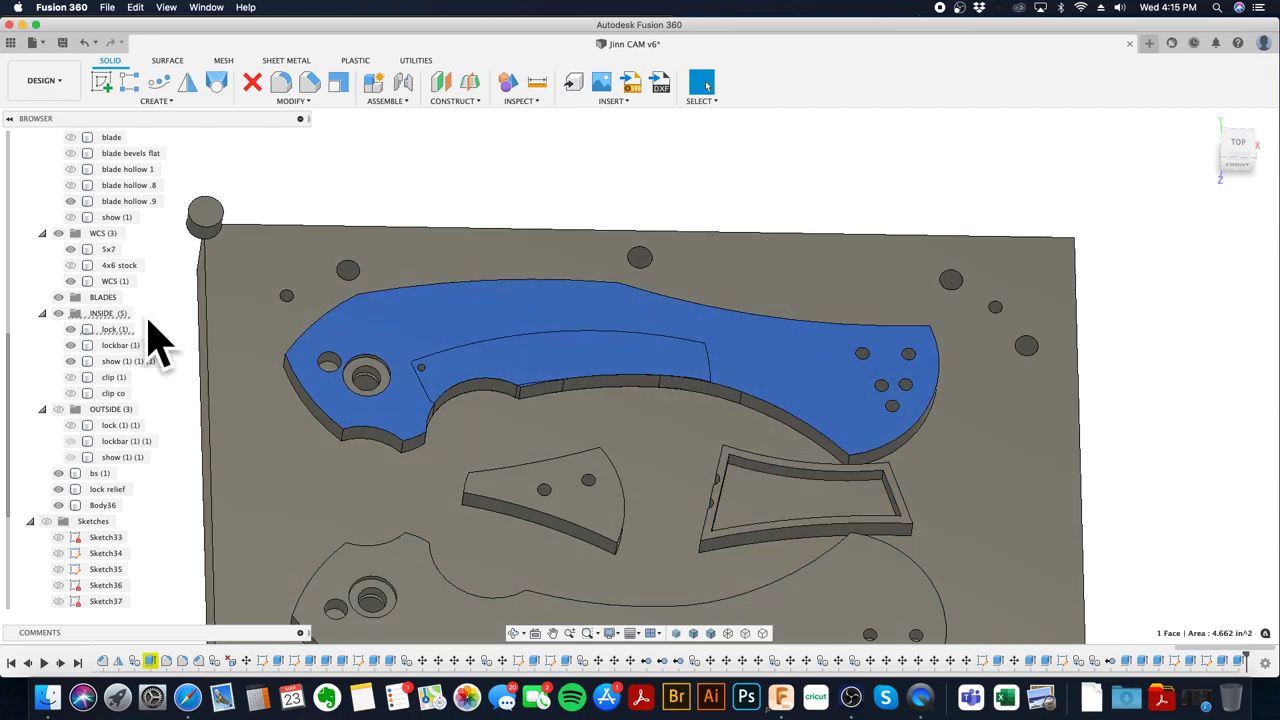
- Copy and paste the lock (1) body, rotating the copy 75° and moving it off the plate
left_click(112, 330)
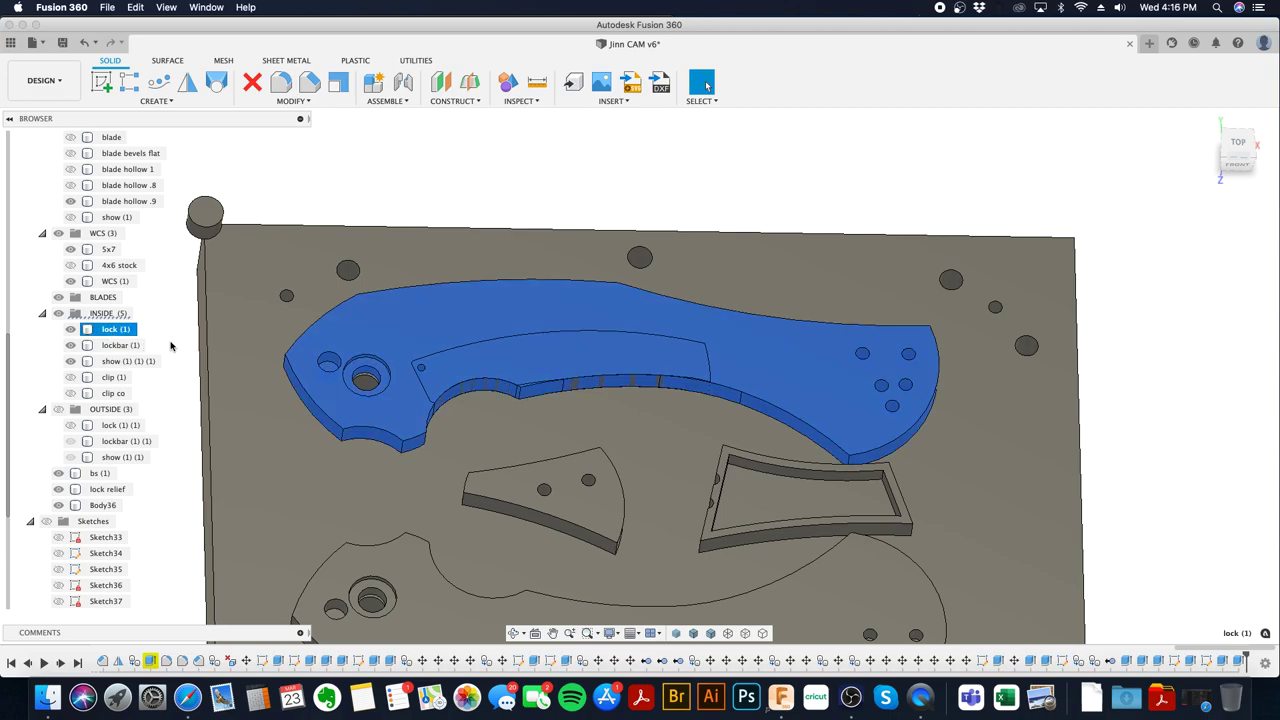
key("ctrl+c")
key("ctrl+v")
middle_click_drag(400, 396, 493, 350, "shift")
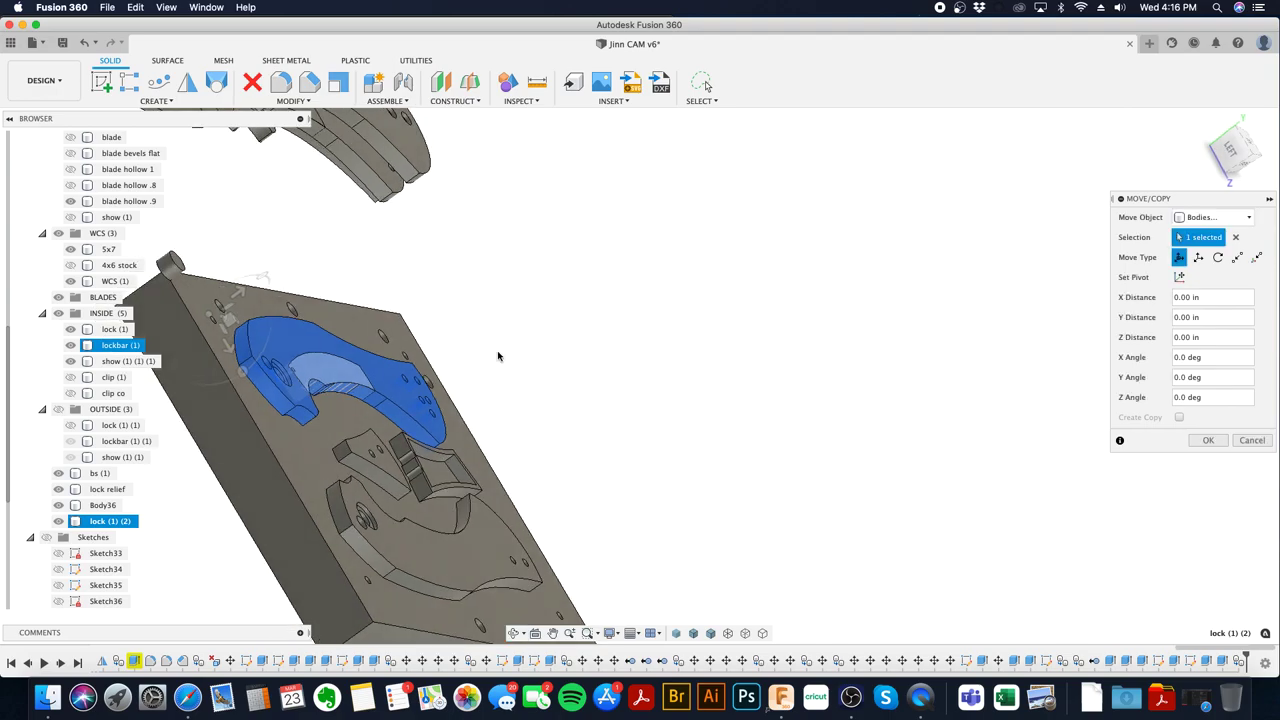
left_click_drag(237, 372, 174, 257)
left_click_drag(202, 318, 468, 311)
- Move the copy point-to-point from its corner onto the matching pocket corner
left_click(1239, 259)
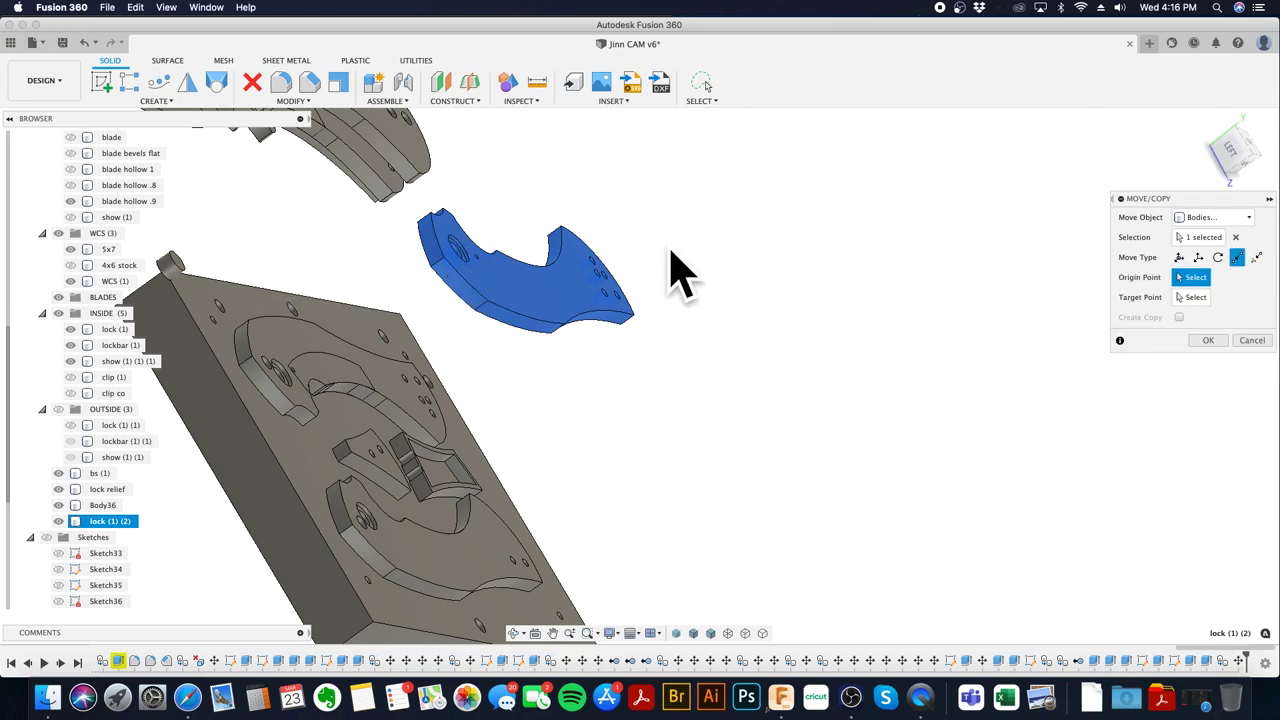
left_click(430, 267)
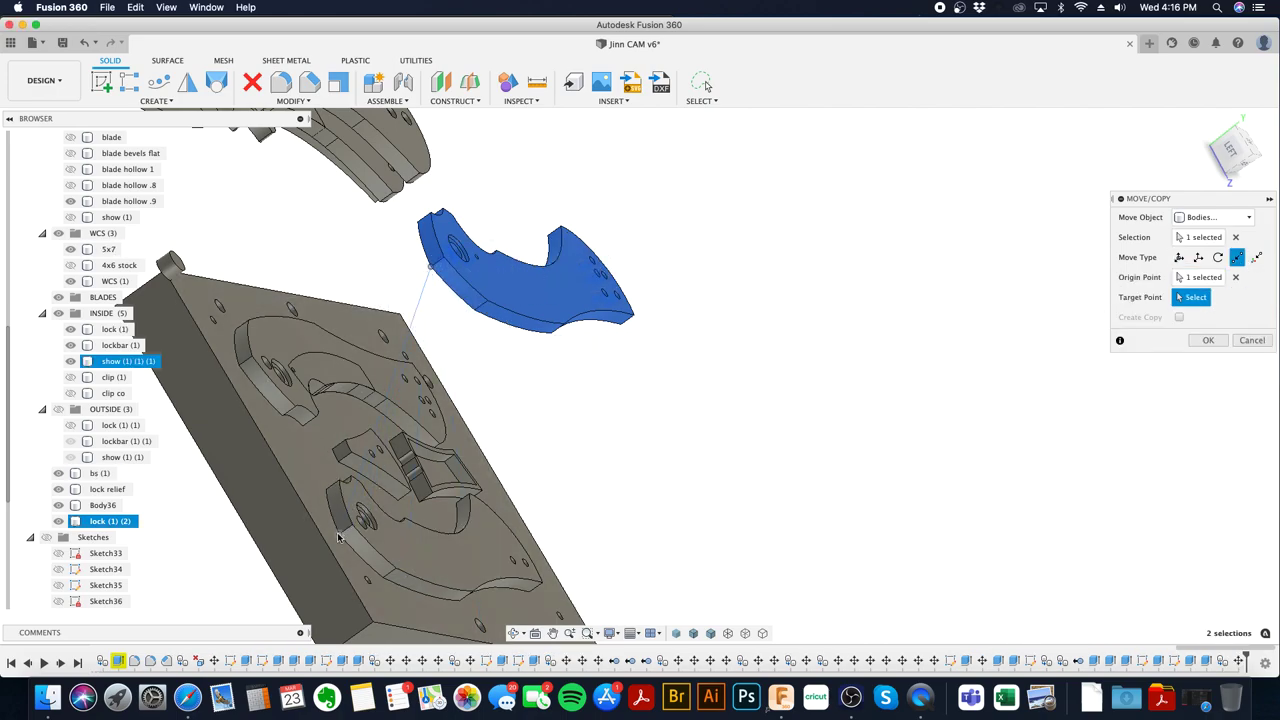
left_click(338, 537)
left_click(1207, 341)
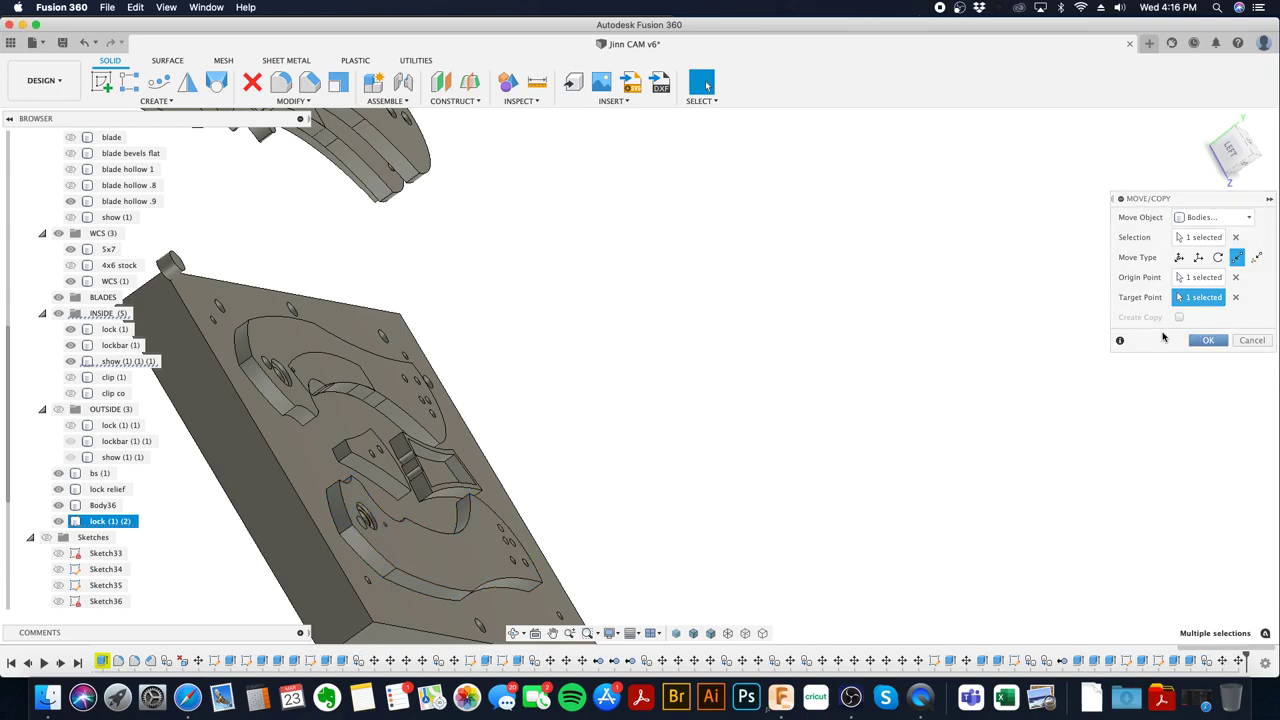
- Start a sketch on the plate's top face, then finish it and return to solids
right_click(447, 585)
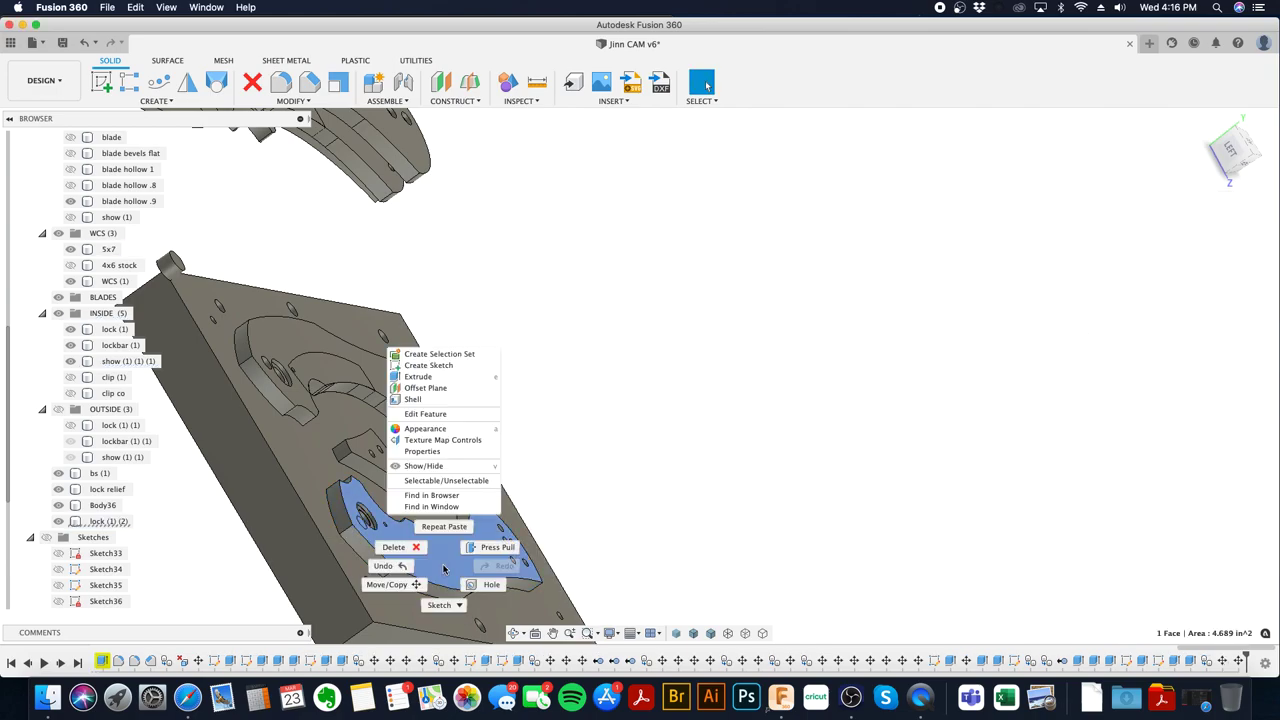
left_click(440, 374)
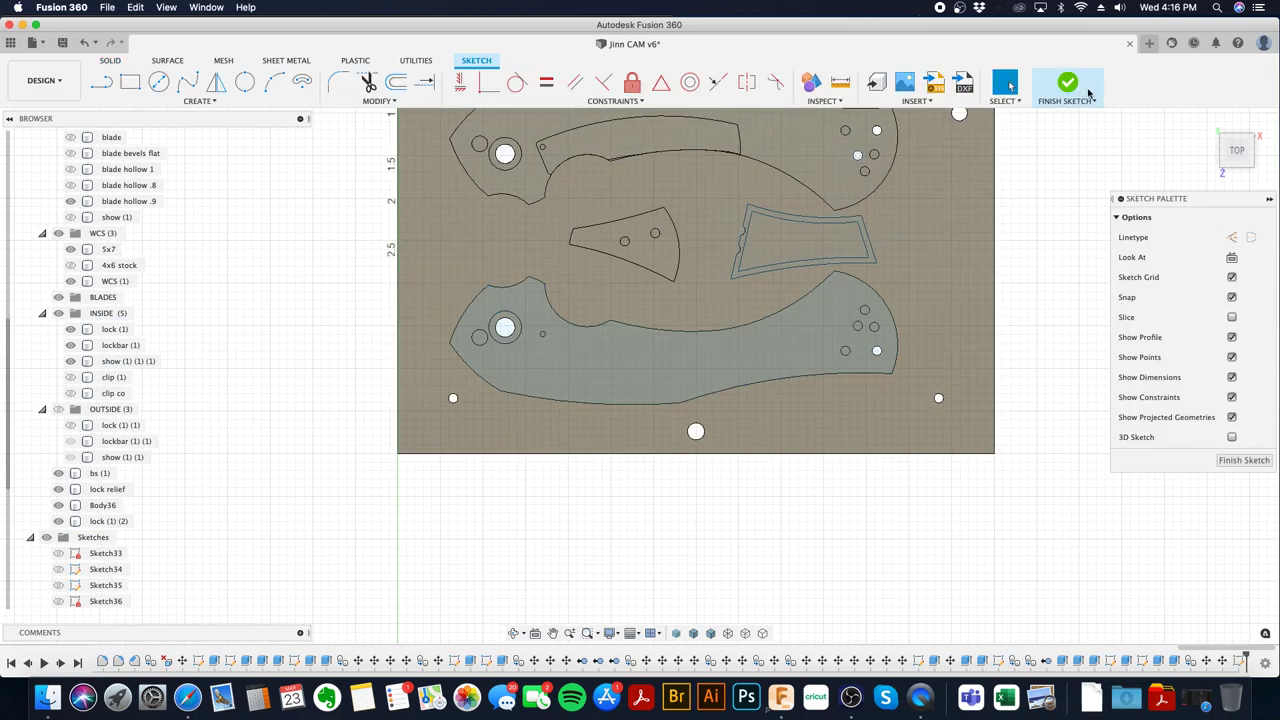
middle_click_drag(983, 294, 560, 543, "shift")
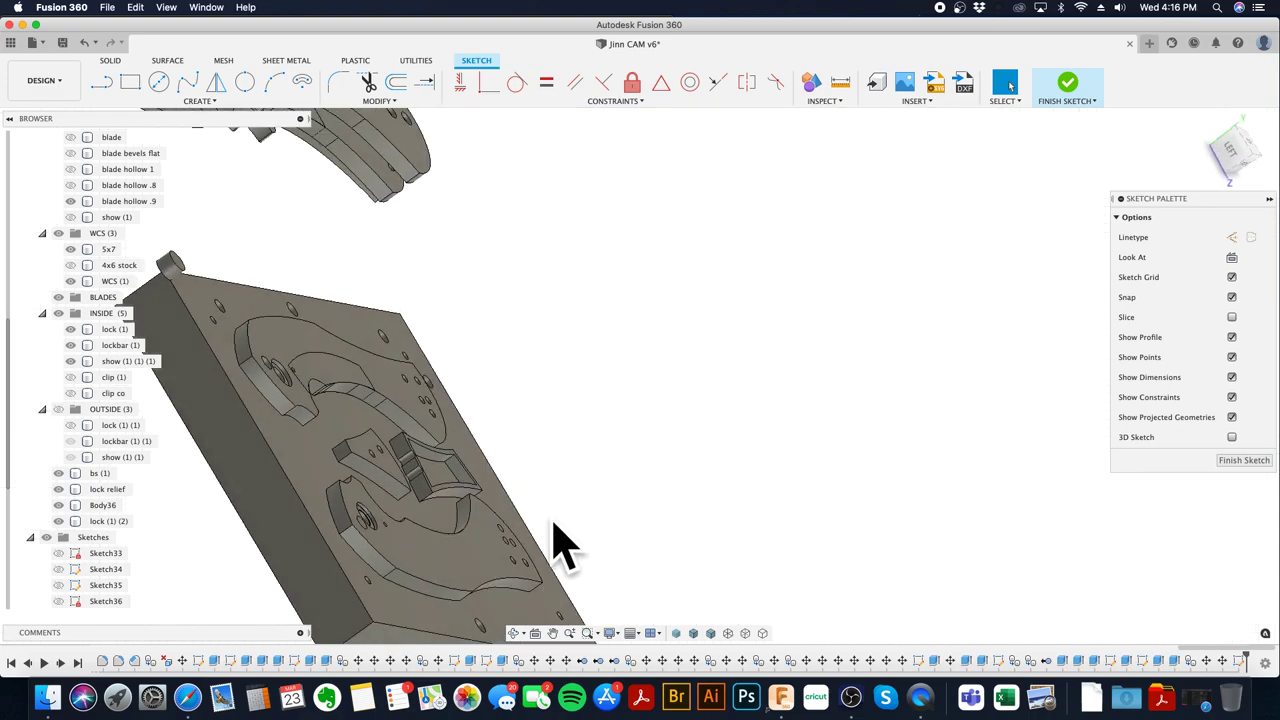
key("super+z")
key("Escape")
scroll(491, 503, "up", 6)
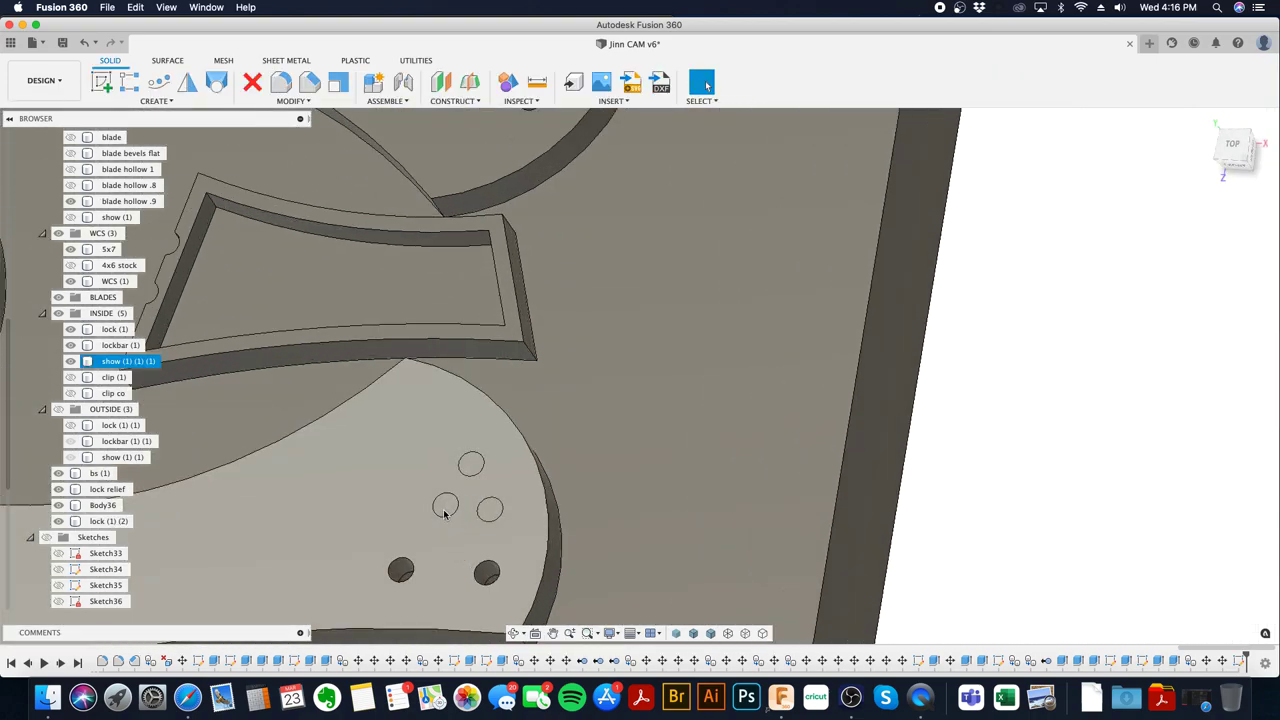
- Show sketches and extrude the small circle profile down as a 2.20 in cut through the plate
left_click(45, 539)
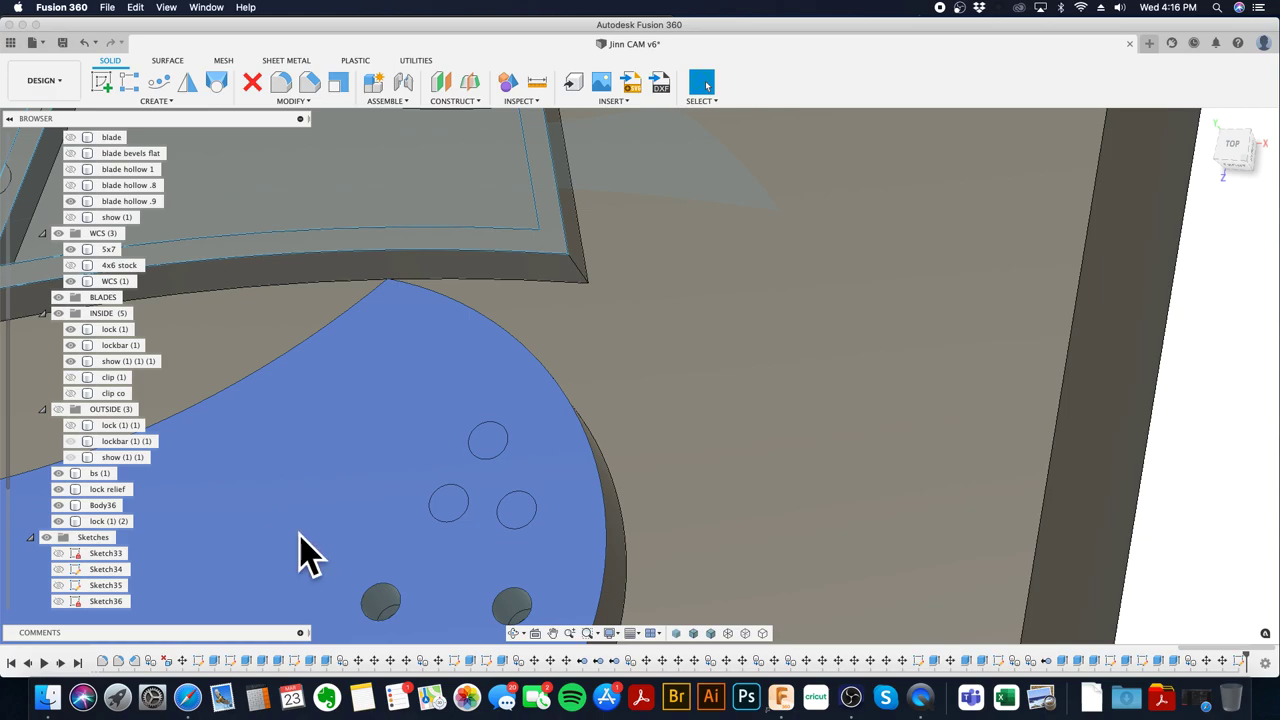
right_click(453, 515)
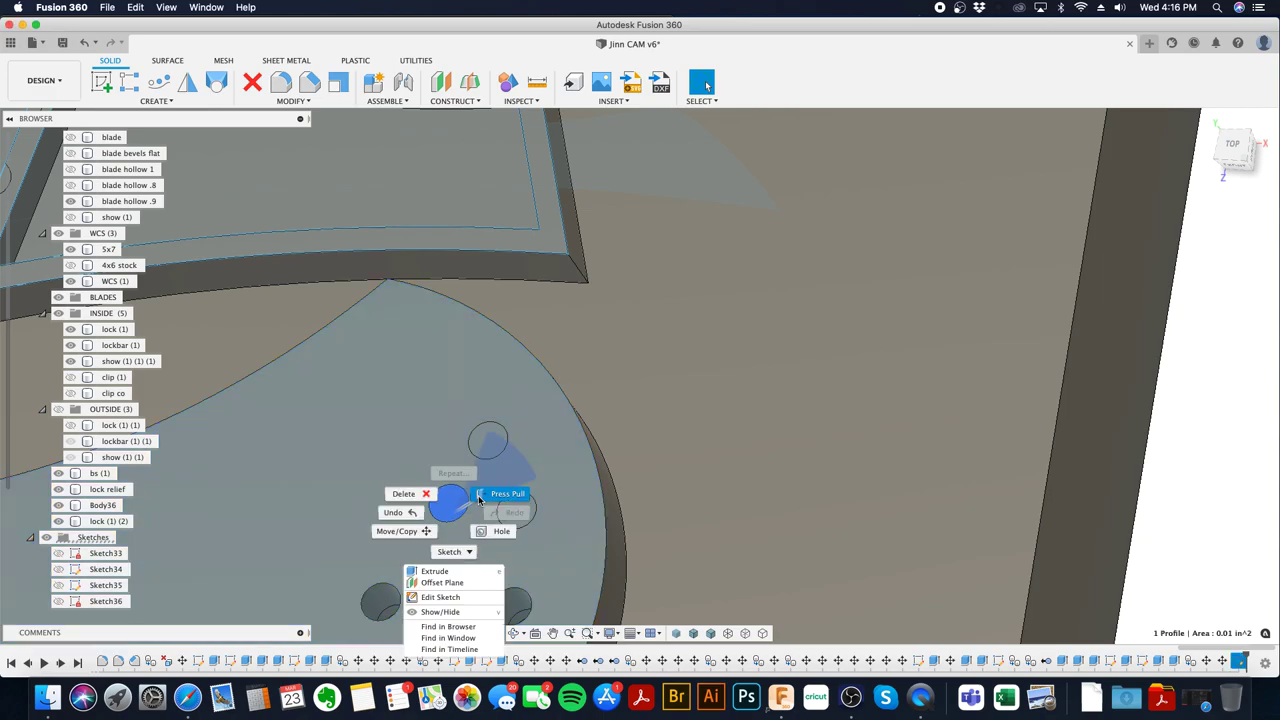
left_click(494, 492)
scroll(480, 500, "down", 5)
left_click_drag(468, 505, 528, 587)
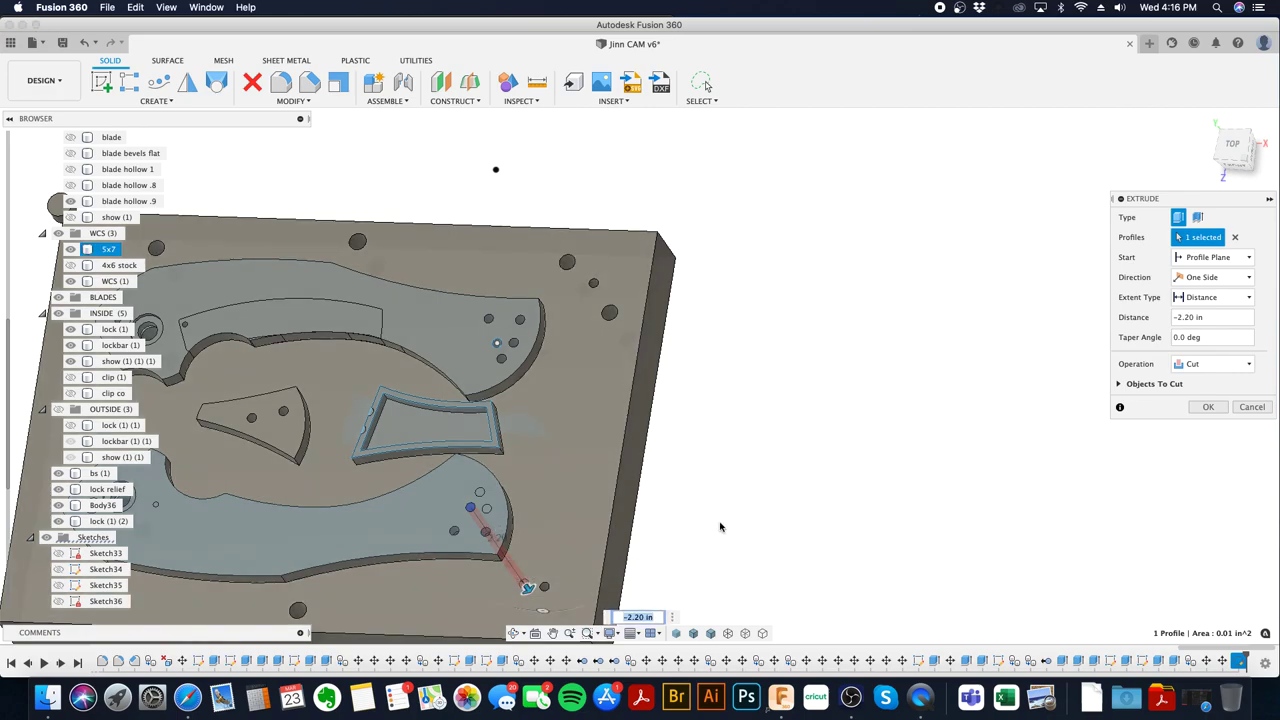
left_click(1208, 408)
- Reframe the view on the whole plate and select the clip (1) body
key("F6")
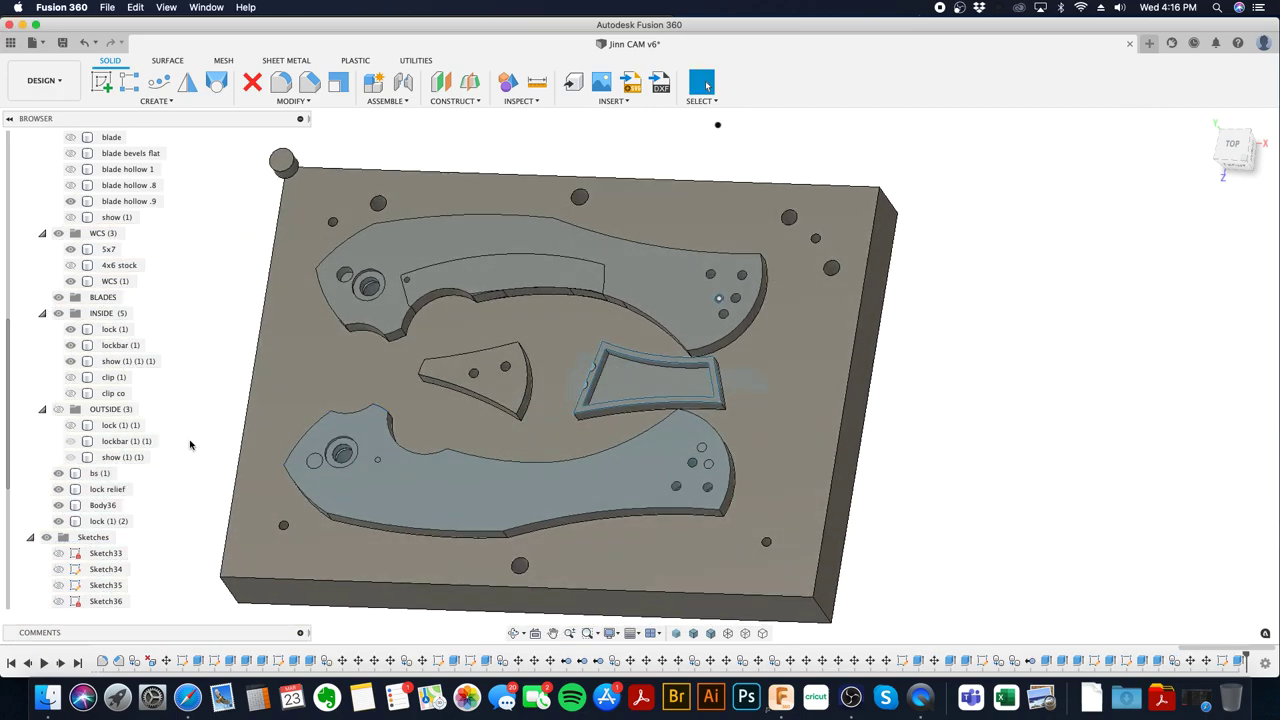
left_click(475, 440)
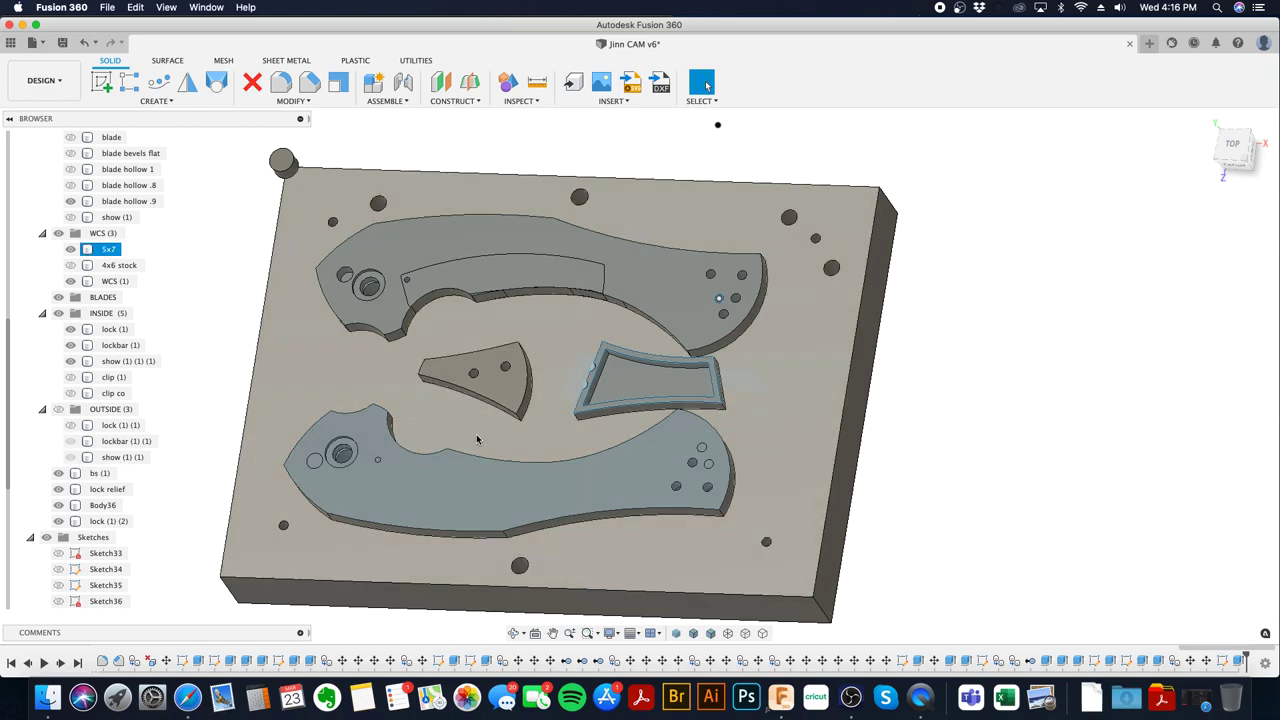
key("Escape")
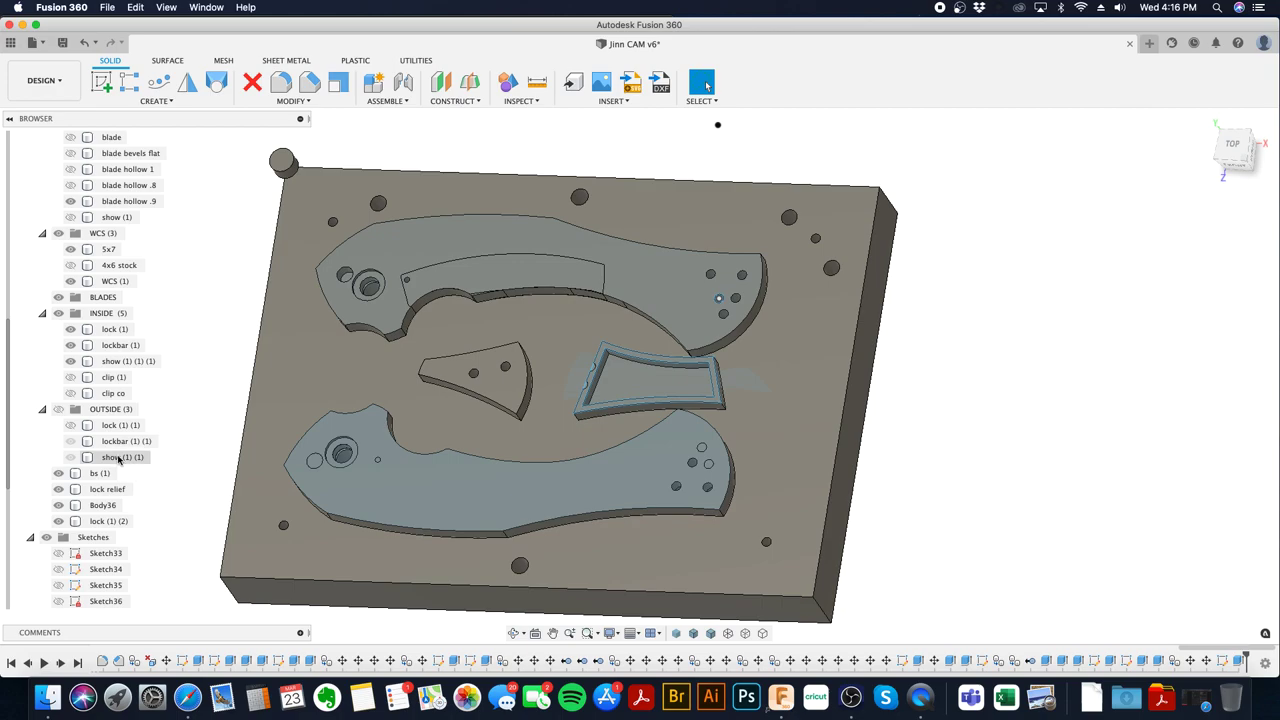
left_click(108, 379)
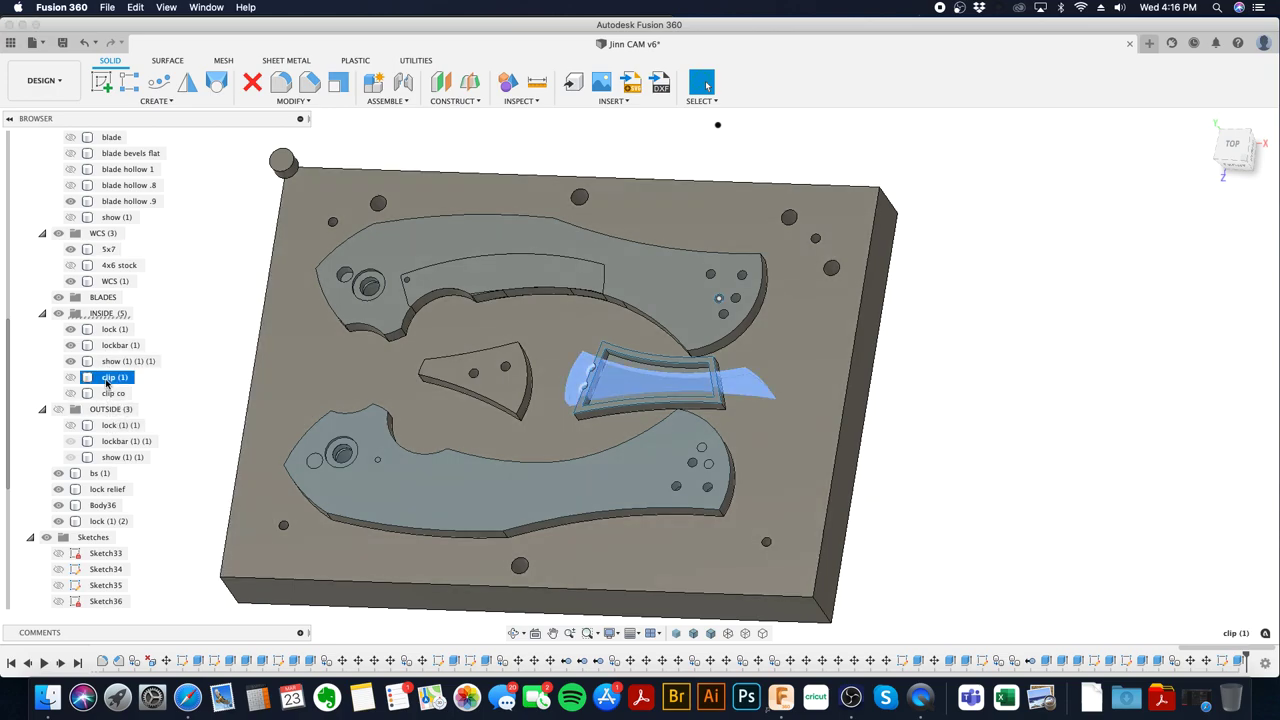
- File bs (1) under INSIDE and select the clip (1), clip co and bs (1) bodies
left_click(110, 393)
left_click(113, 379)
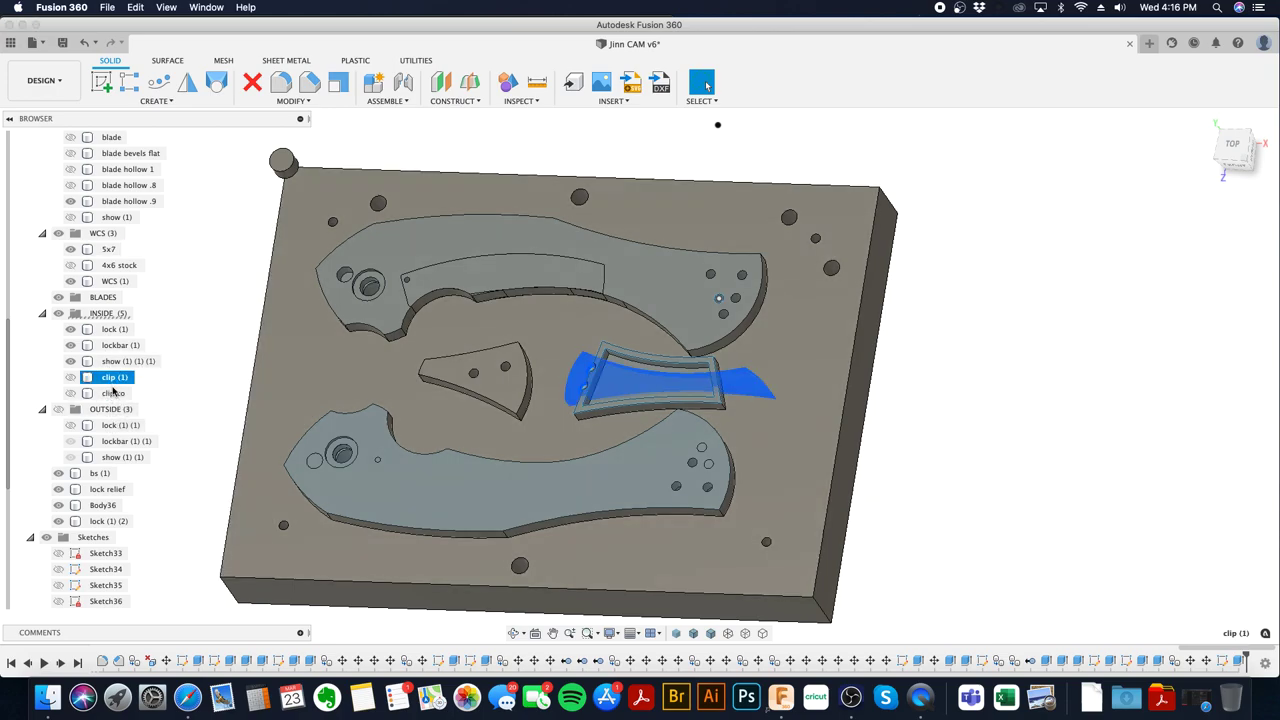
left_click_drag(95, 473, 103, 320)
left_click(113, 377)
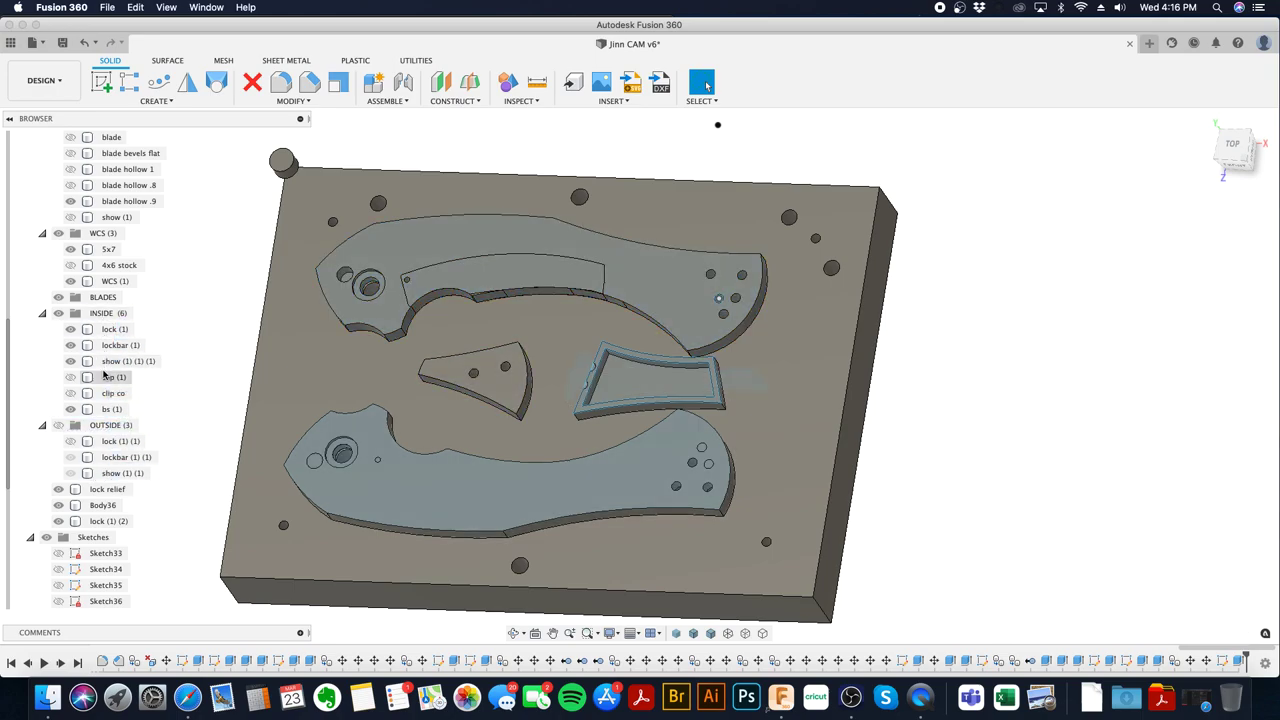
left_click(114, 409, "shift")
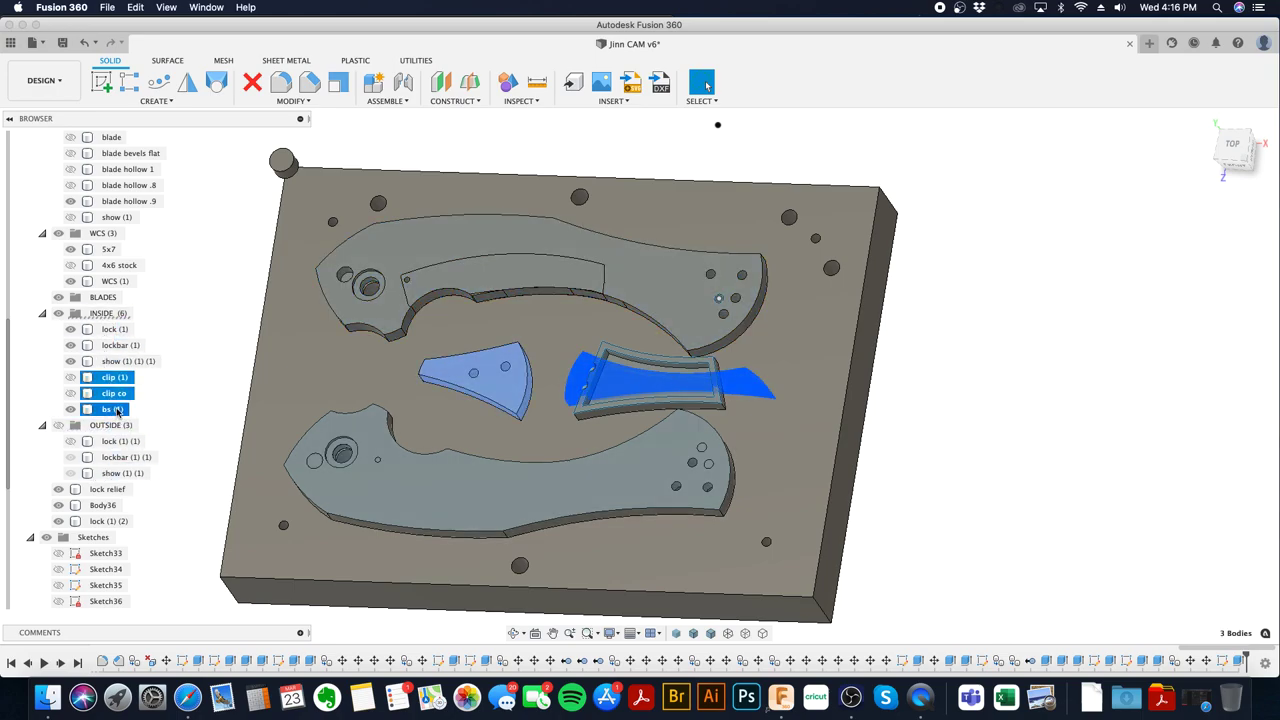
- Rotate the three bodies -180° about Z around a pivot on the 4x6 stock's left edge, shifting -0.20 in X
scroll(115, 308, "up", 2)
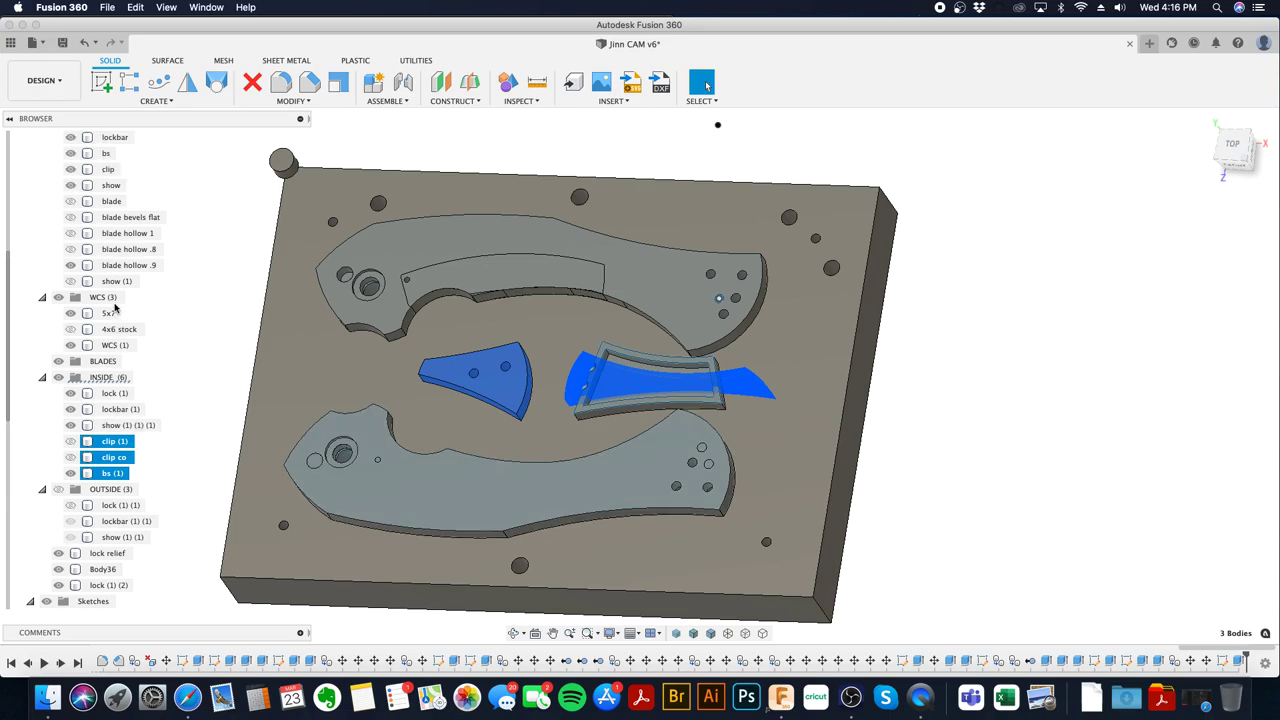
left_click(71, 330)
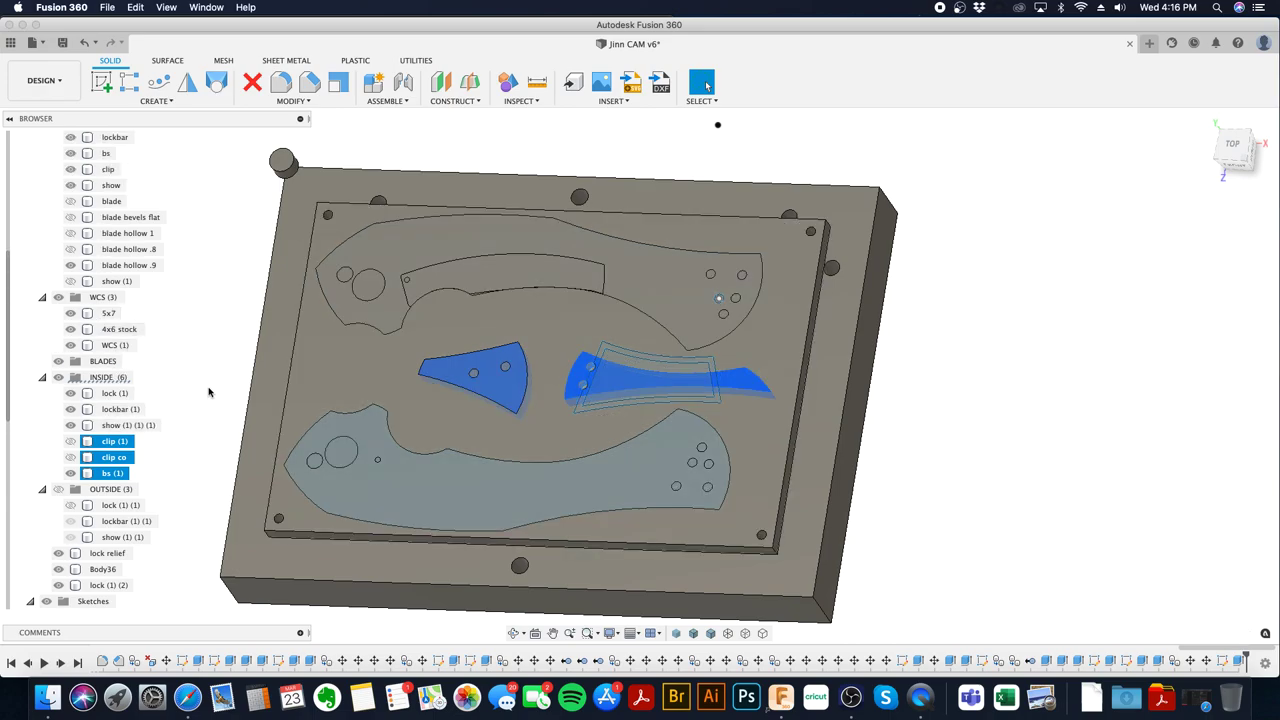
key("m")
middle_click_drag(300, 400, 1120, 335, "shift")
left_click(1180, 277)
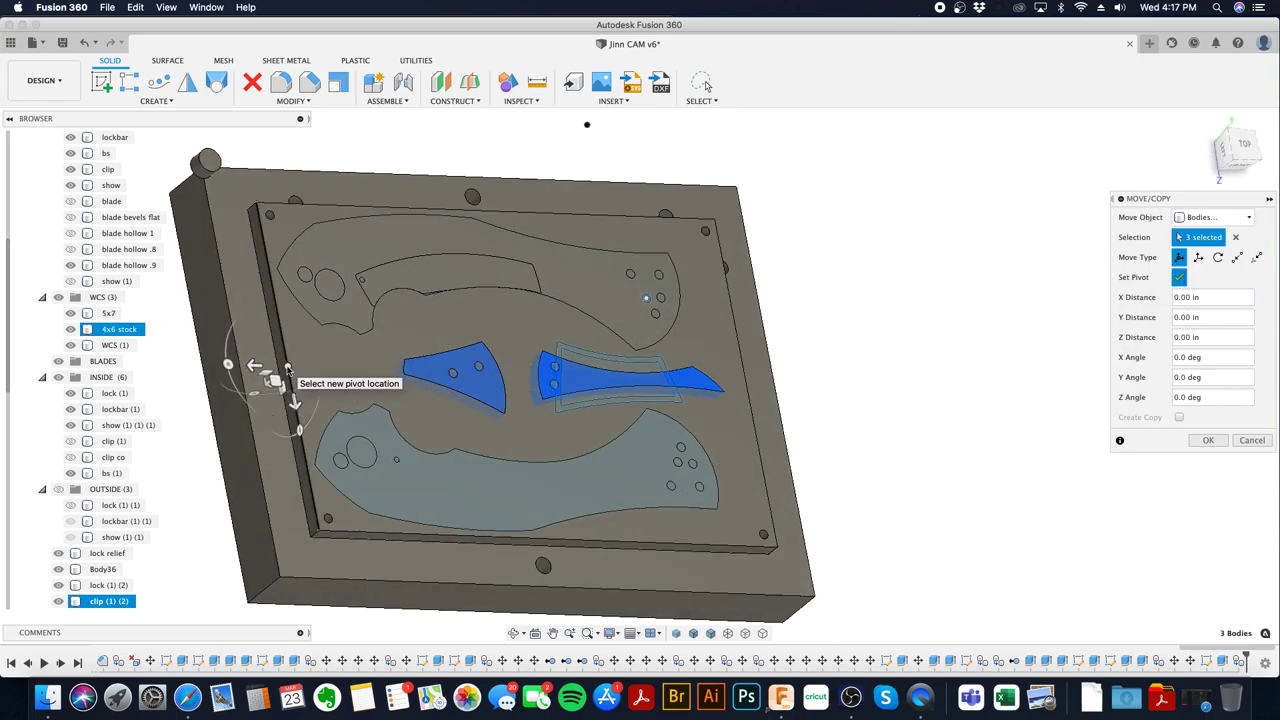
left_click(275, 376)
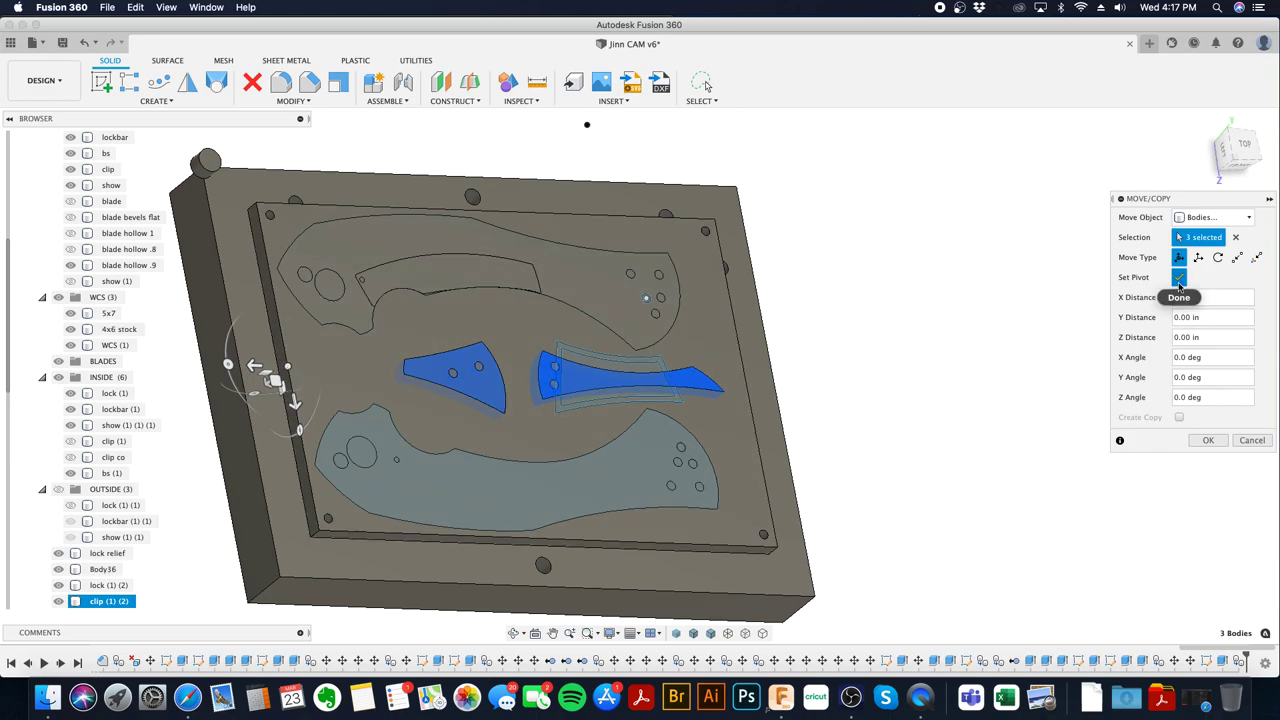
left_click_drag(294, 429, 275, 300)
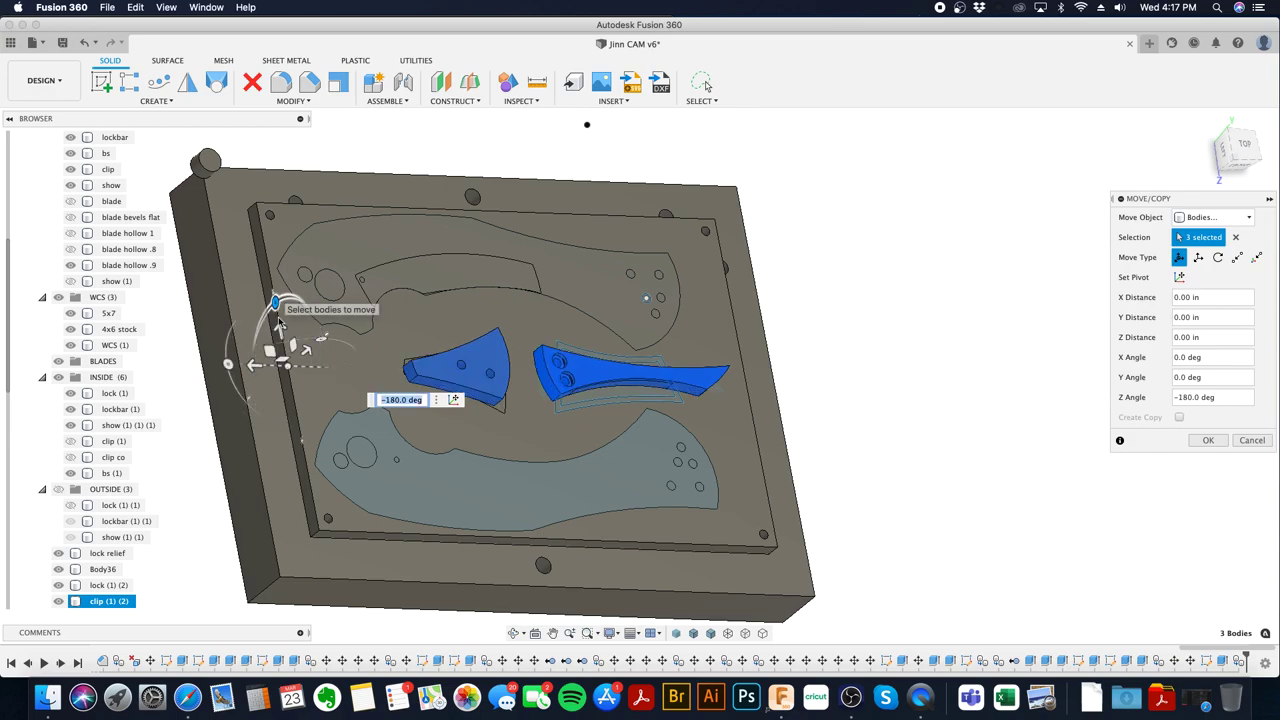
middle_click_drag(290, 356, 316, 310, "shift")
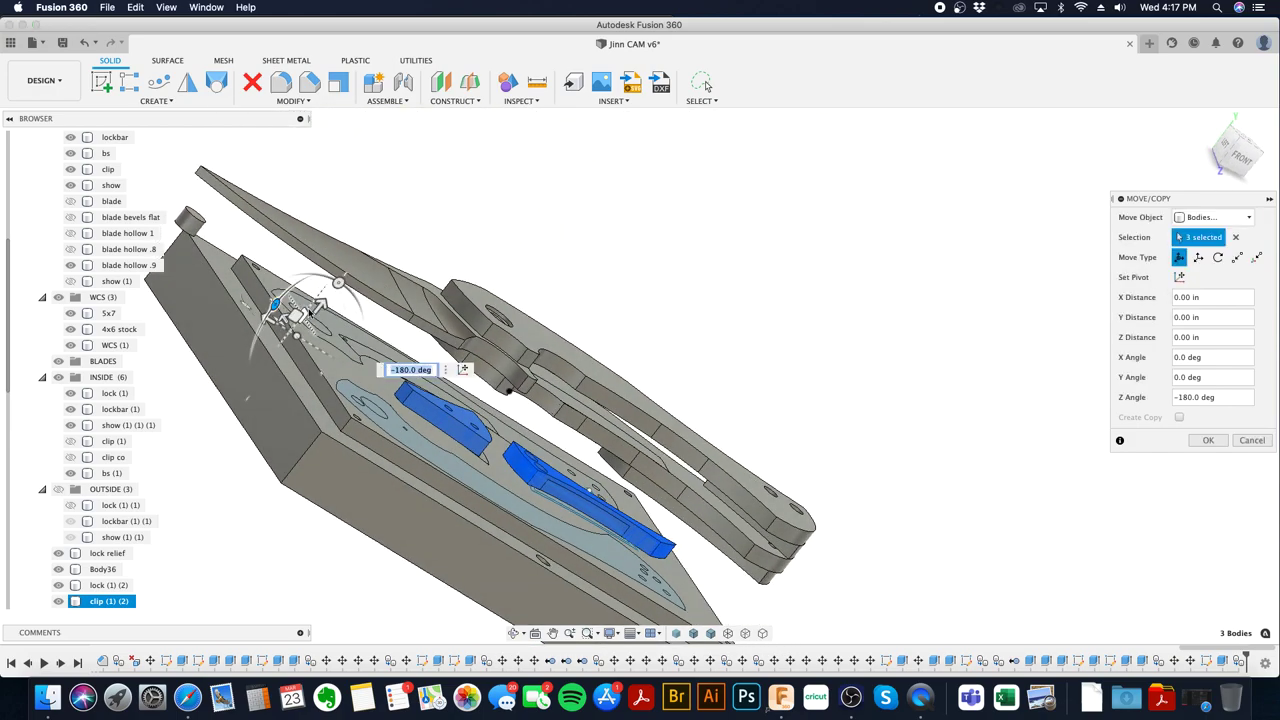
left_click_drag(320, 305, 309, 318)
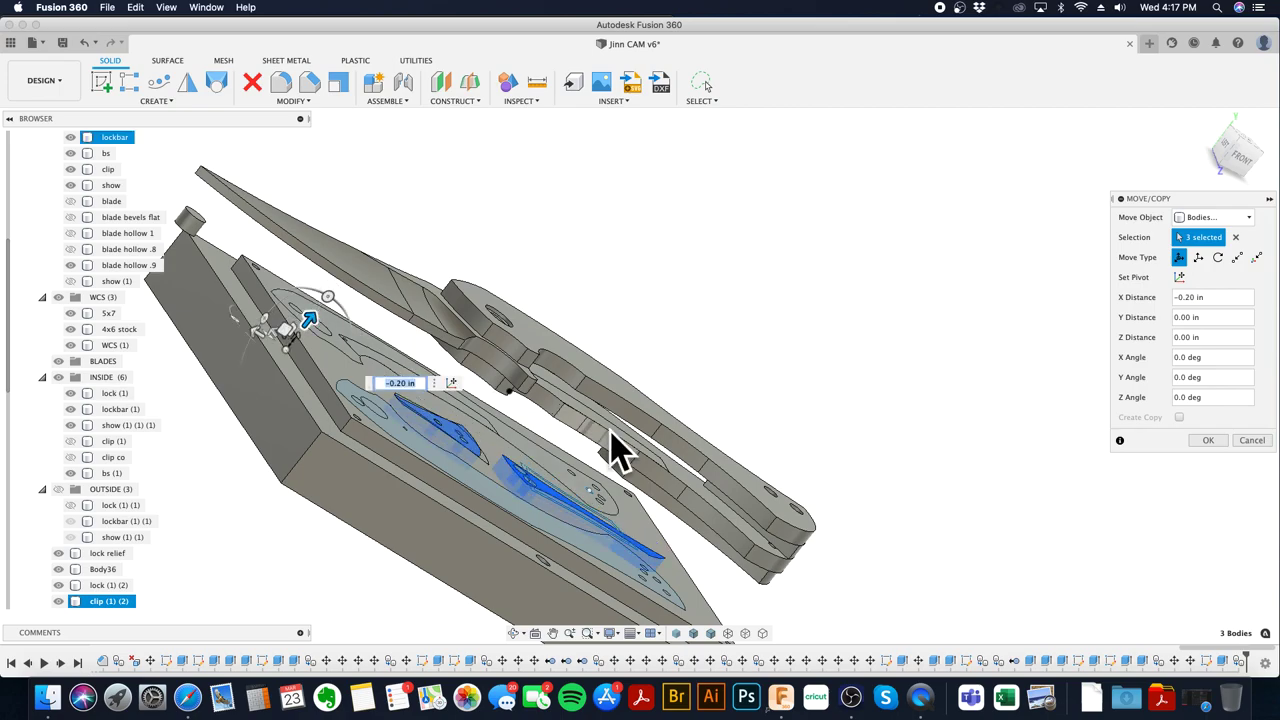
left_click(1207, 441)
- Move the three rotated bodies and lock relief into the OUTSIDE folder
scroll(143, 557, "down", 3)
left_click(115, 537)
left_click(107, 569, "shift")
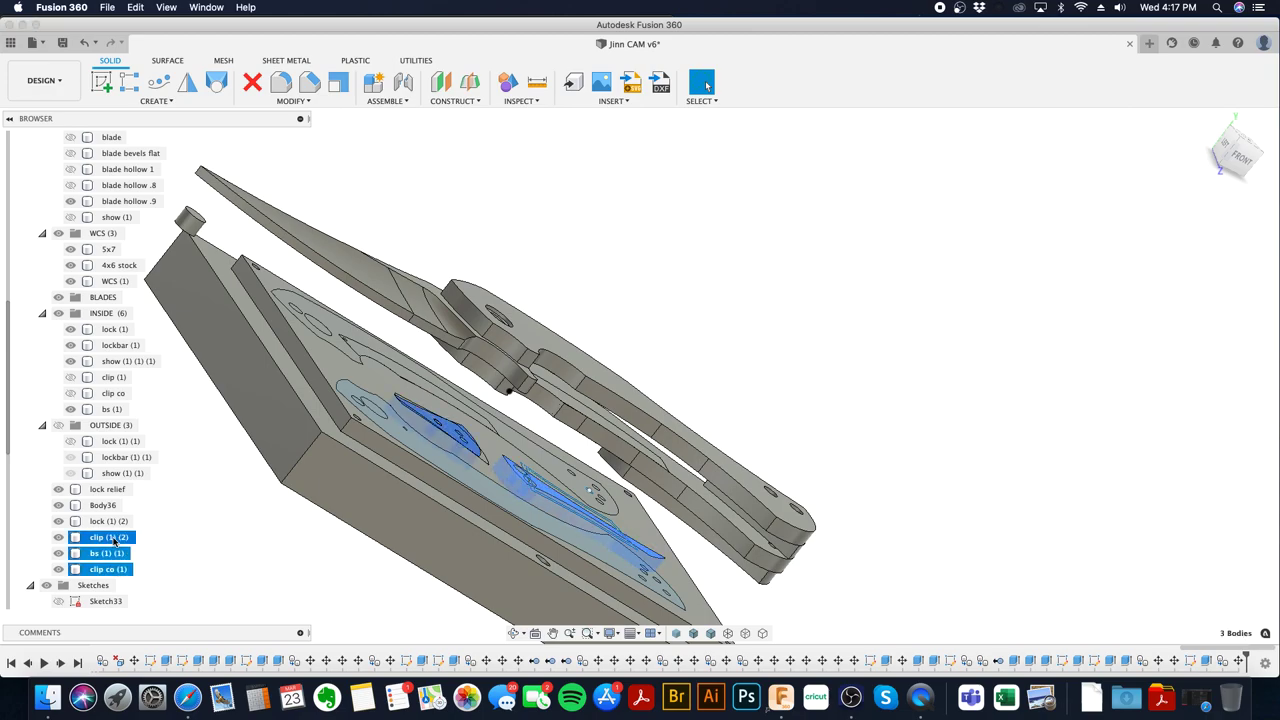
left_click_drag(115, 540, 107, 426)
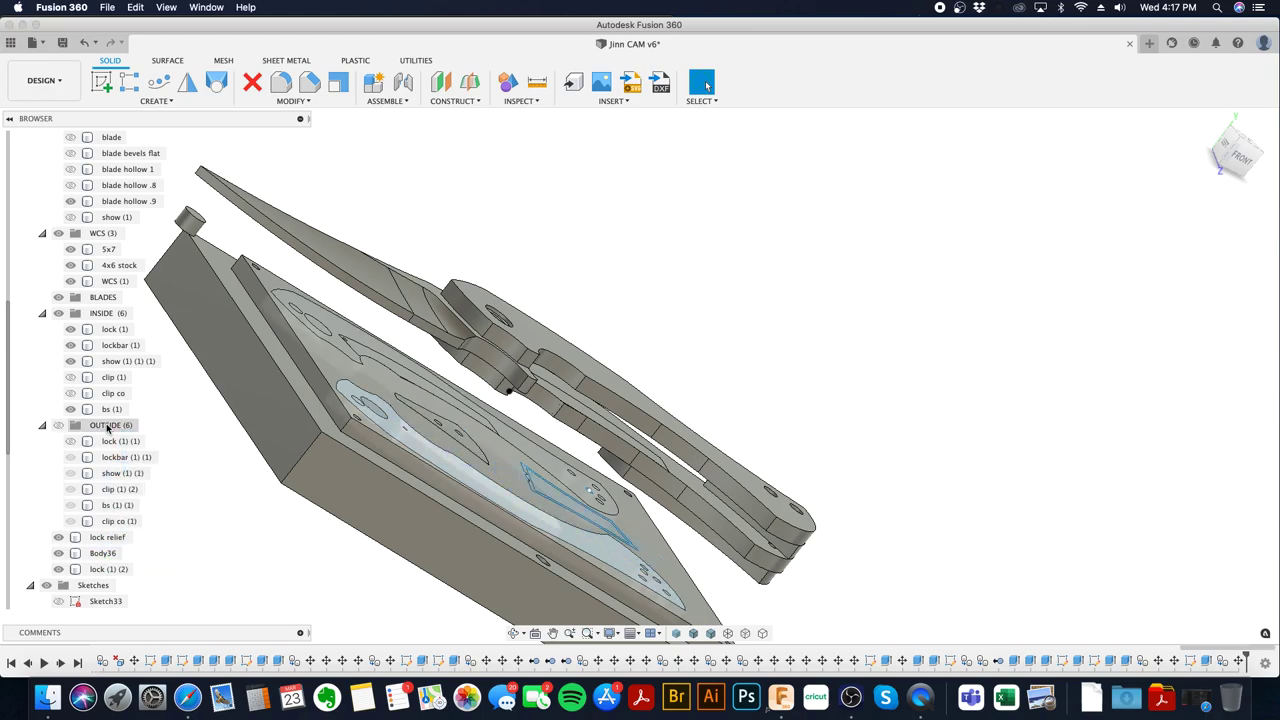
left_click_drag(106, 540, 106, 427)
- Move Body36 into the INSIDE folder and begin renaming it
left_click(100, 558)
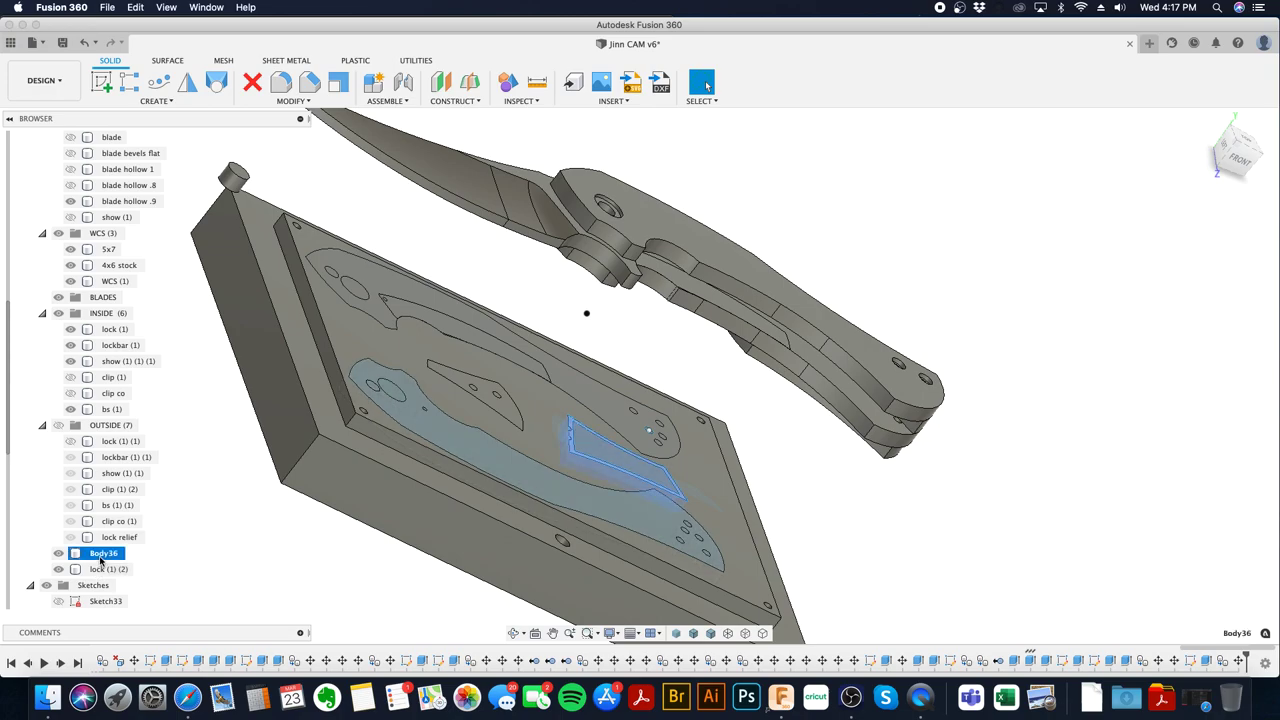
left_click_drag(92, 345, 107, 425)
left_click(117, 428)
left_click(117, 428)
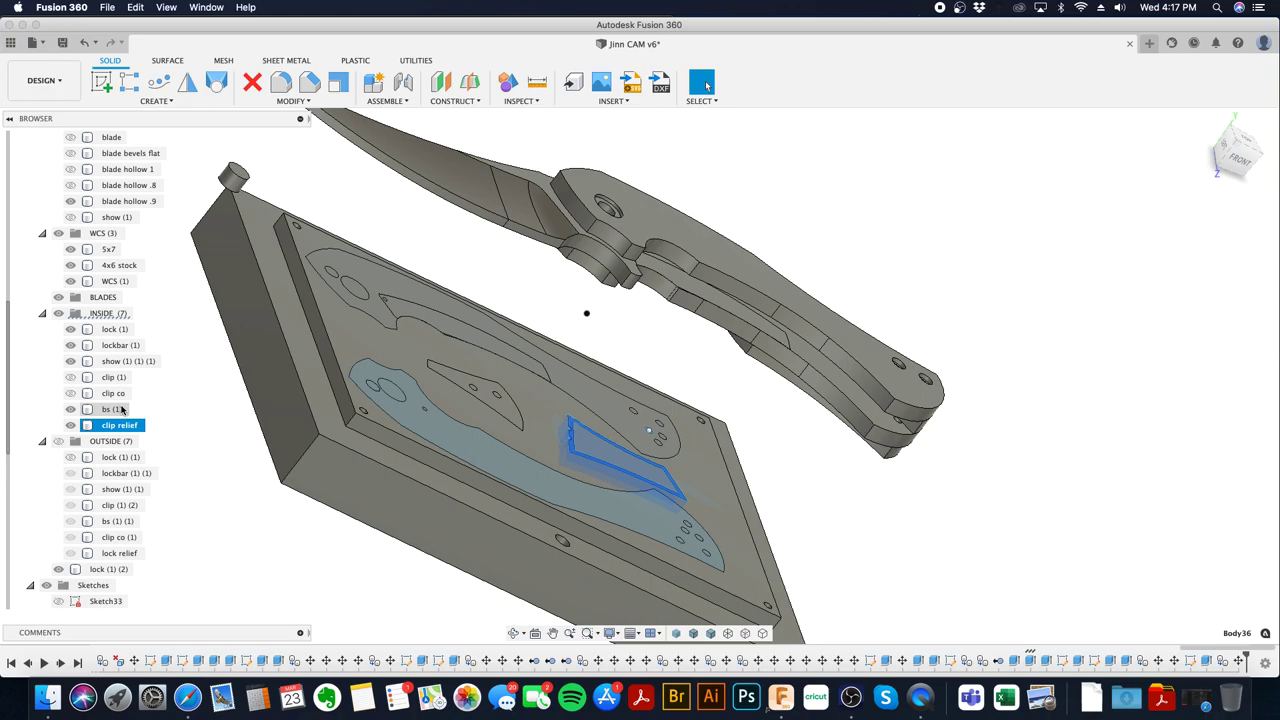
- Save a new version and move the lock (1) (2) body into the OUTSIDE folder
left_click(63, 42)
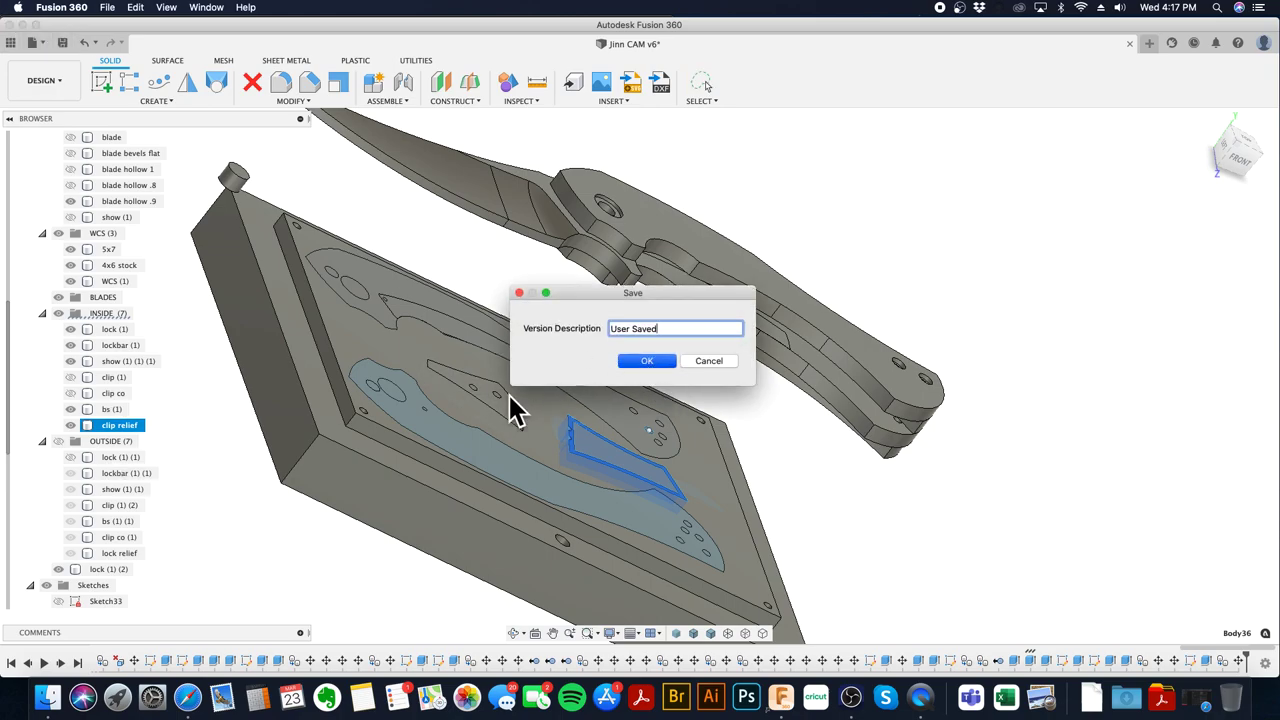
key("Return")
left_click(112, 569)
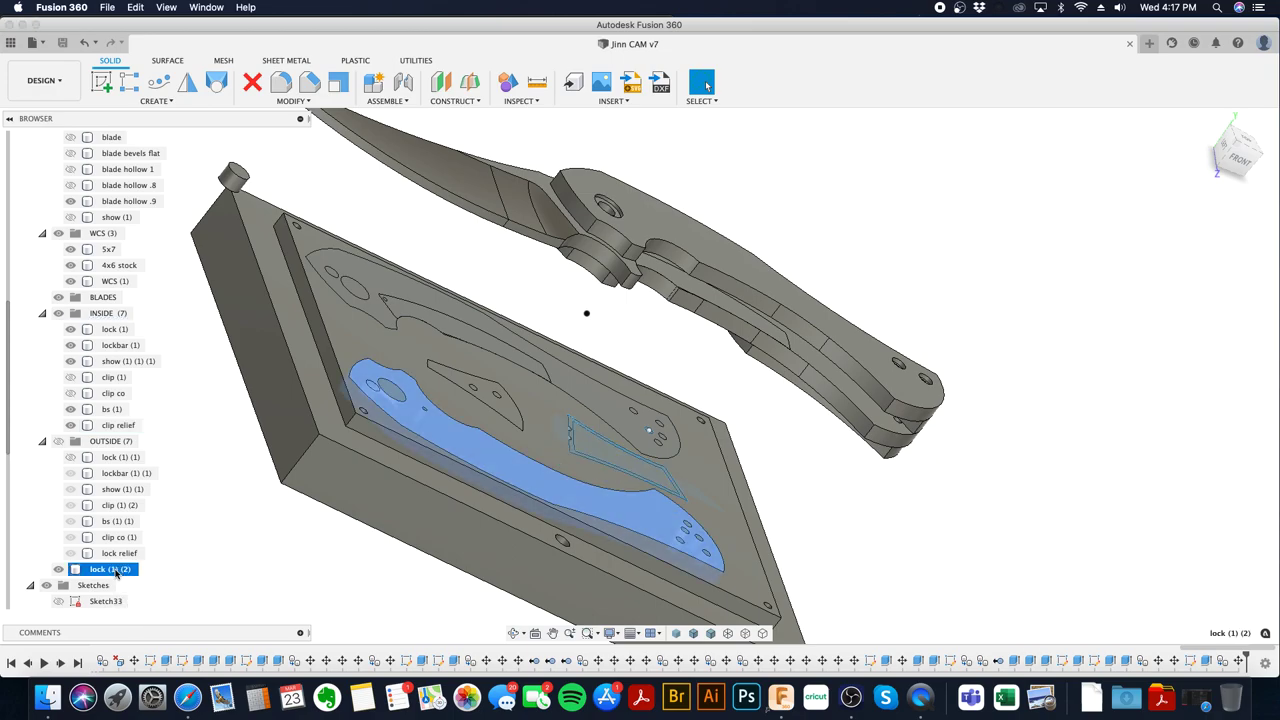
left_click_drag(115, 572, 118, 442)
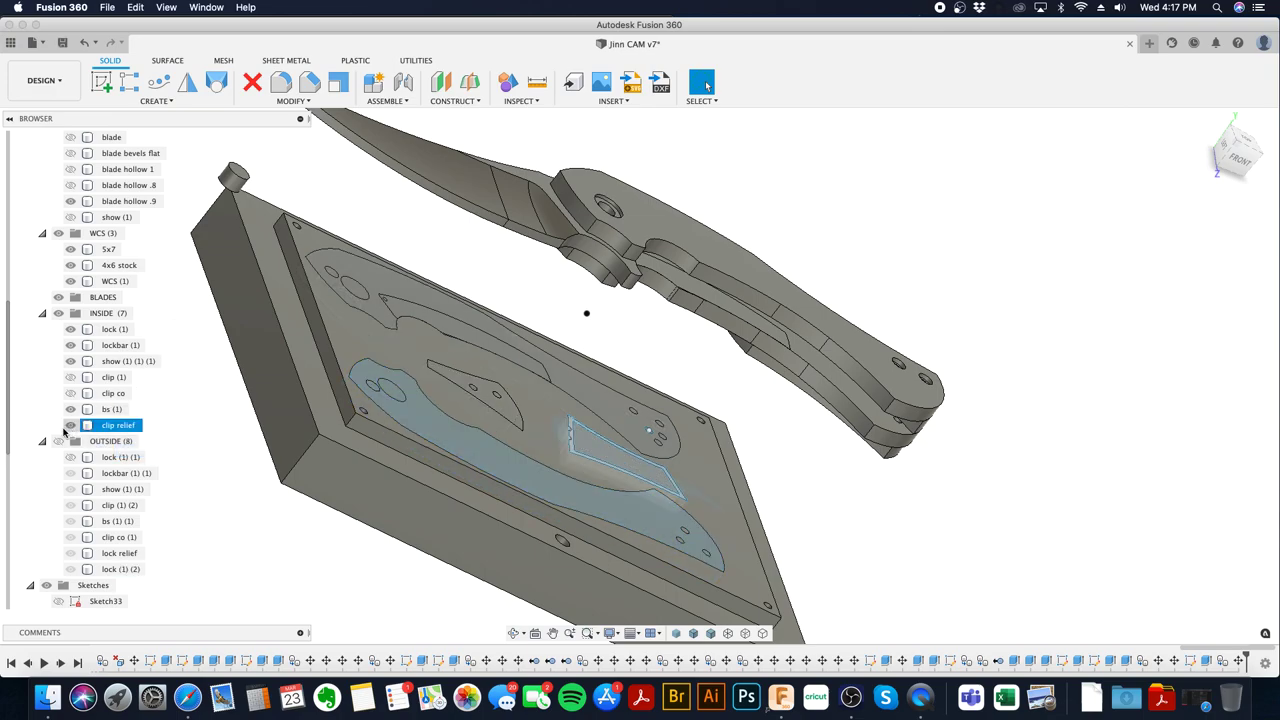
- Collapse the OUTSIDE and ORIGINAL folders and hide their bodies
left_click(42, 441)
left_click(119, 265)
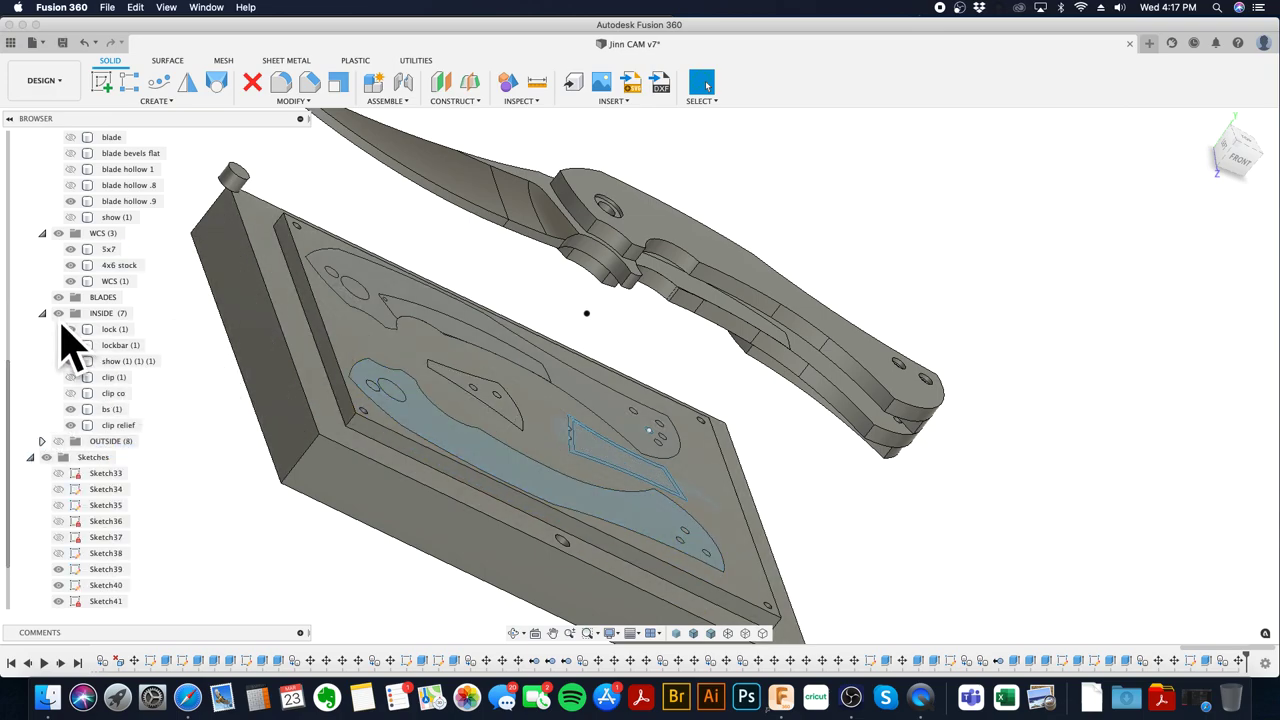
left_click(70, 443)
left_click(60, 442)
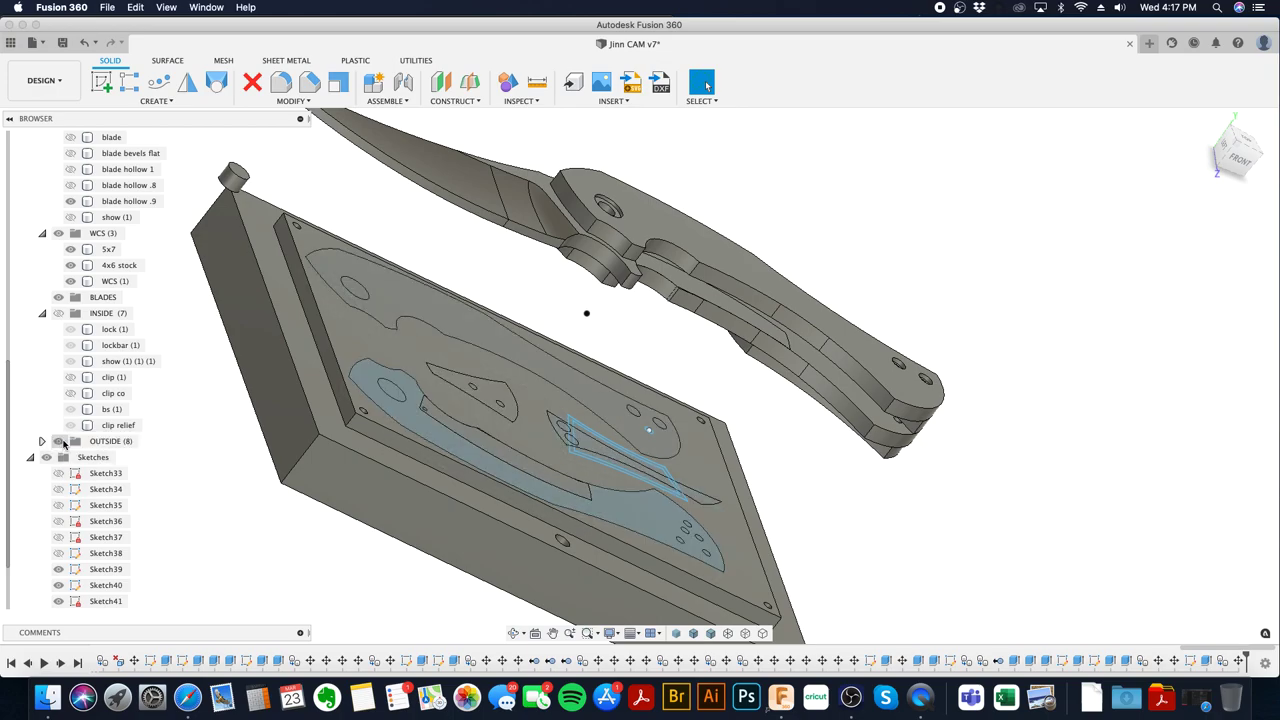
scroll(68, 237, "up", 5)
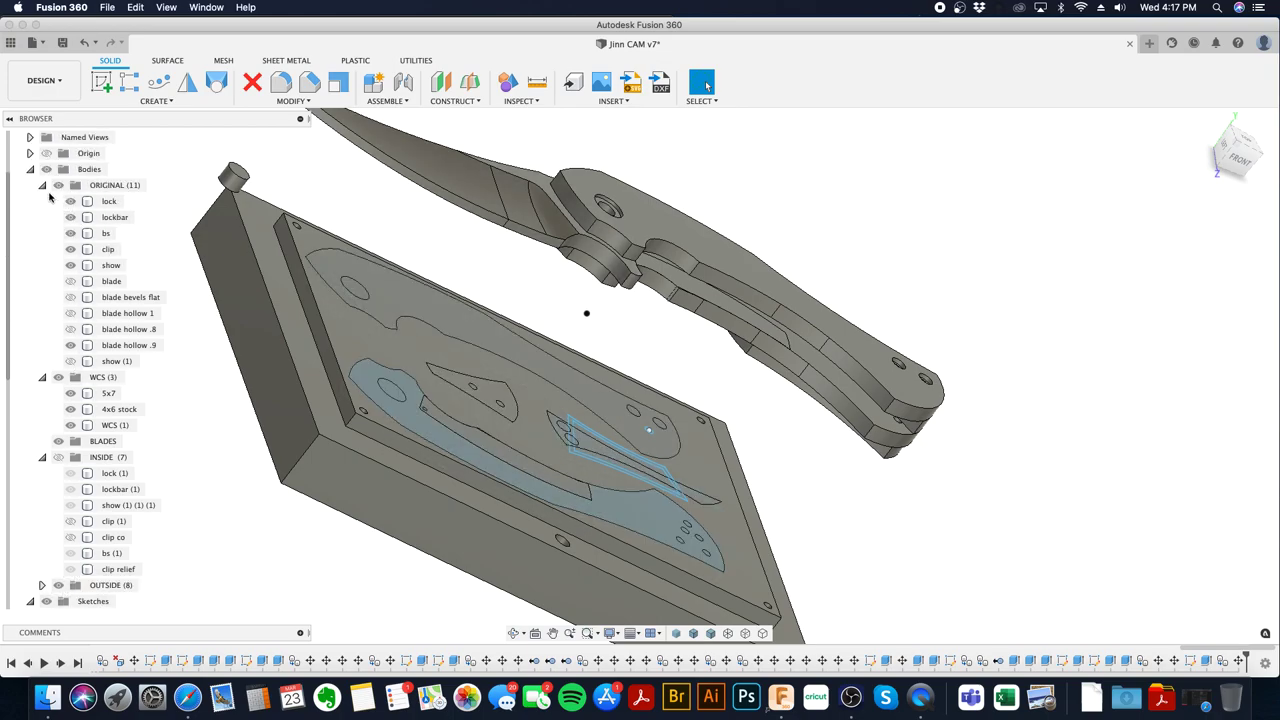
left_click(42, 186)
left_click(58, 186)
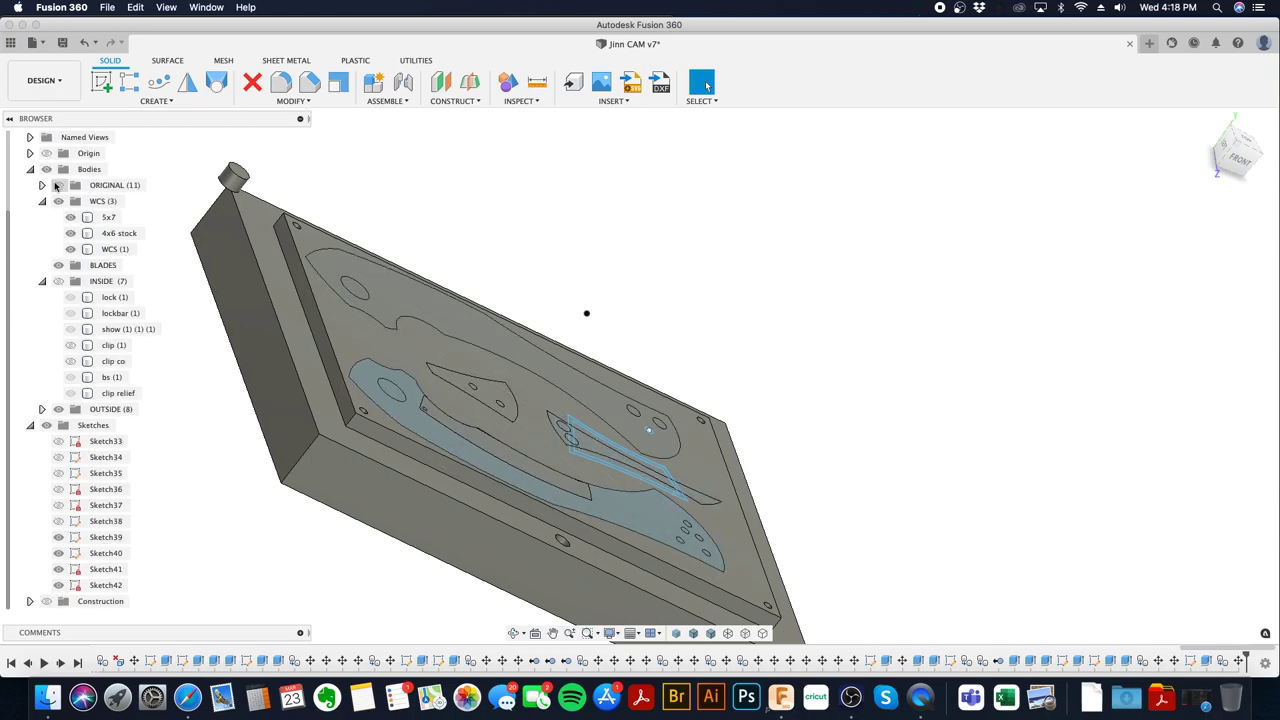
- Hide the 4x6 stock body and all sketches
left_click(71, 235)
middle_click_drag(830, 330, 570, 467, "shift")
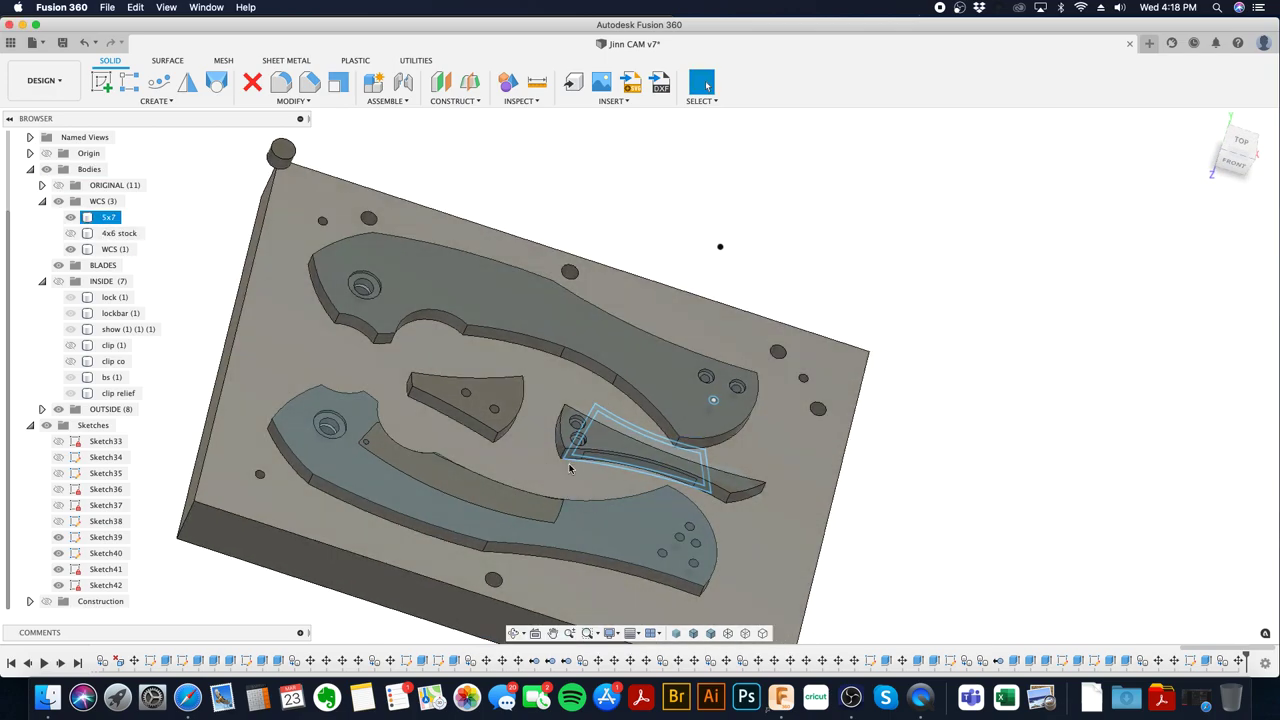
left_click(46, 425)
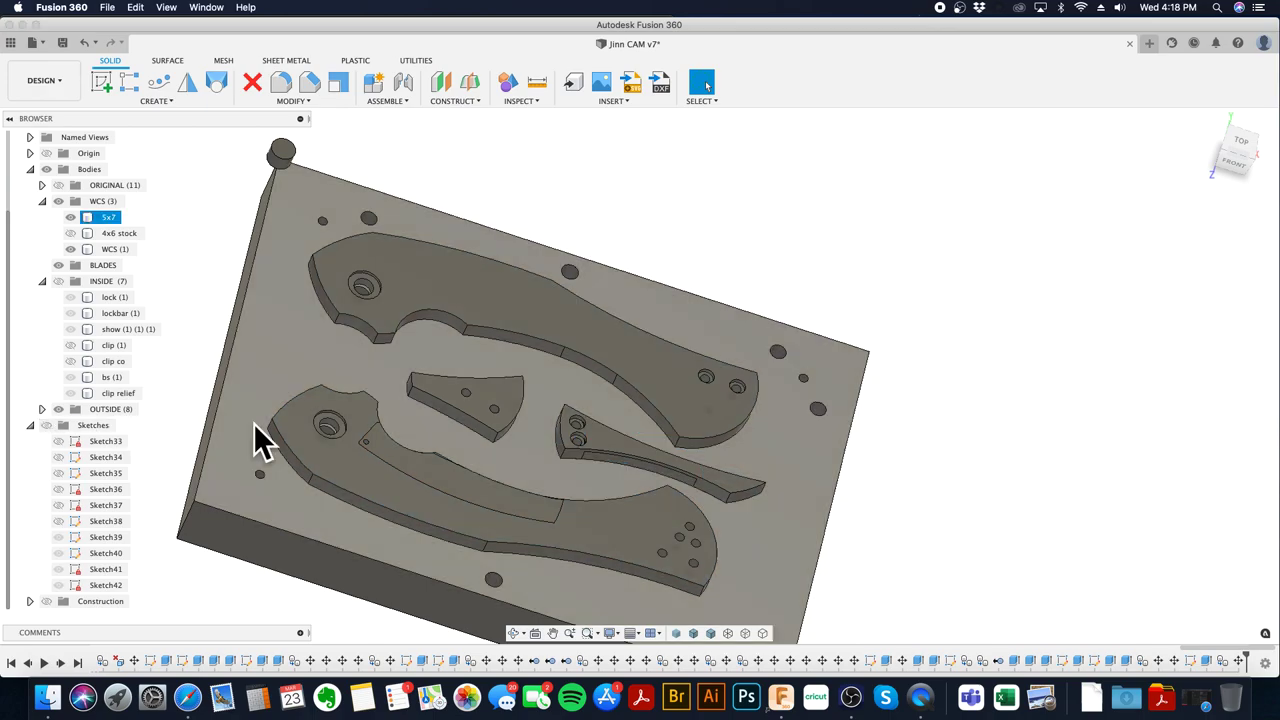
- Sketch on the triangular face and extrude-cut its two hole profiles 1.30 in deep
right_click(512, 394)
left_click(514, 462)
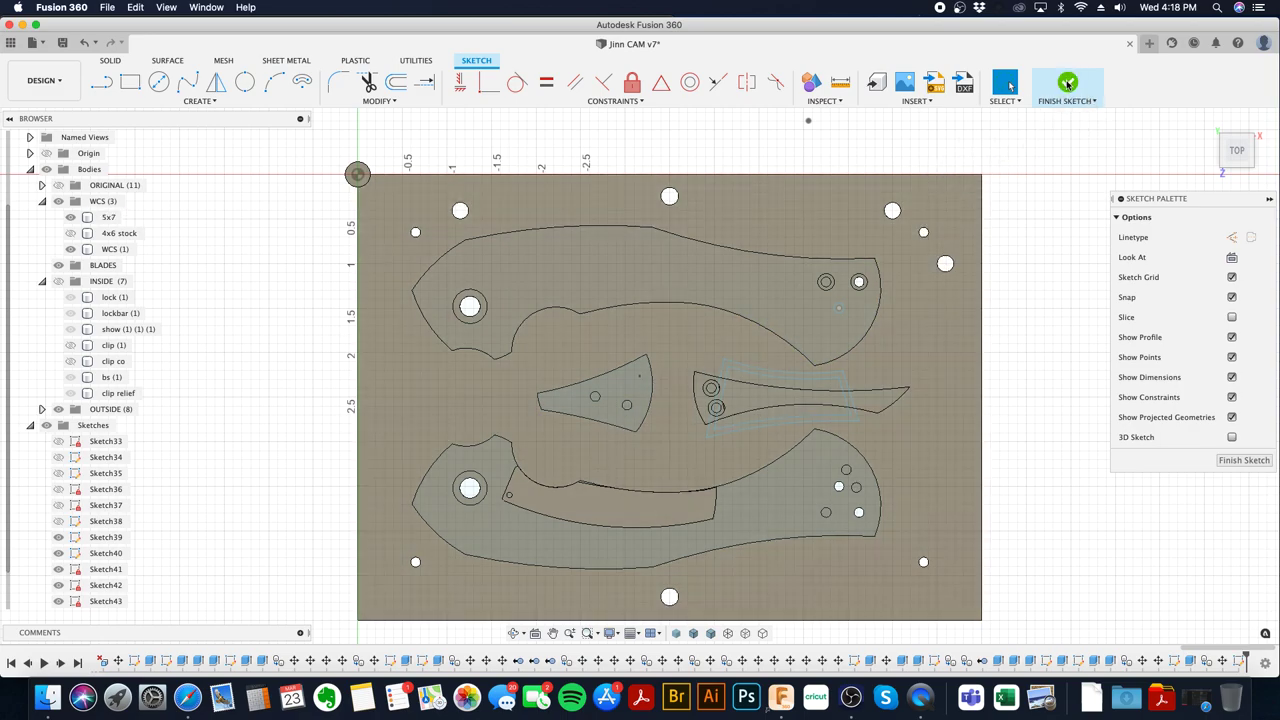
left_click(1068, 84)
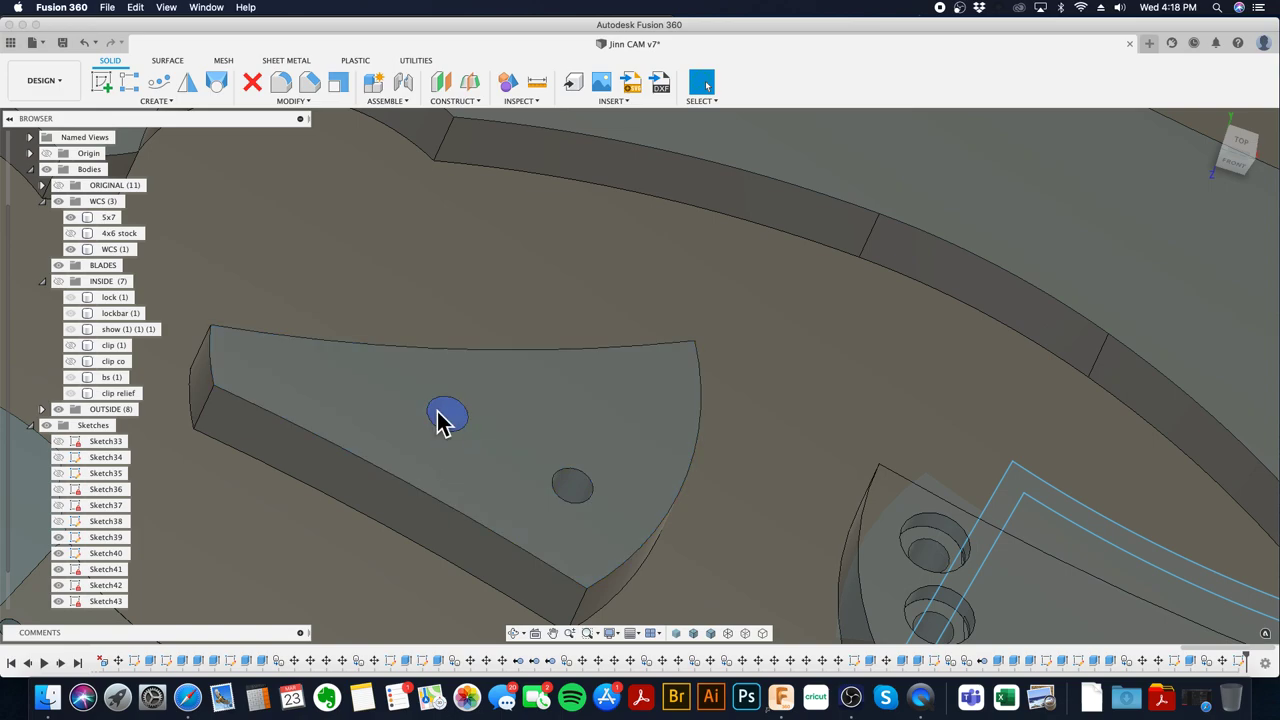
left_click(445, 416)
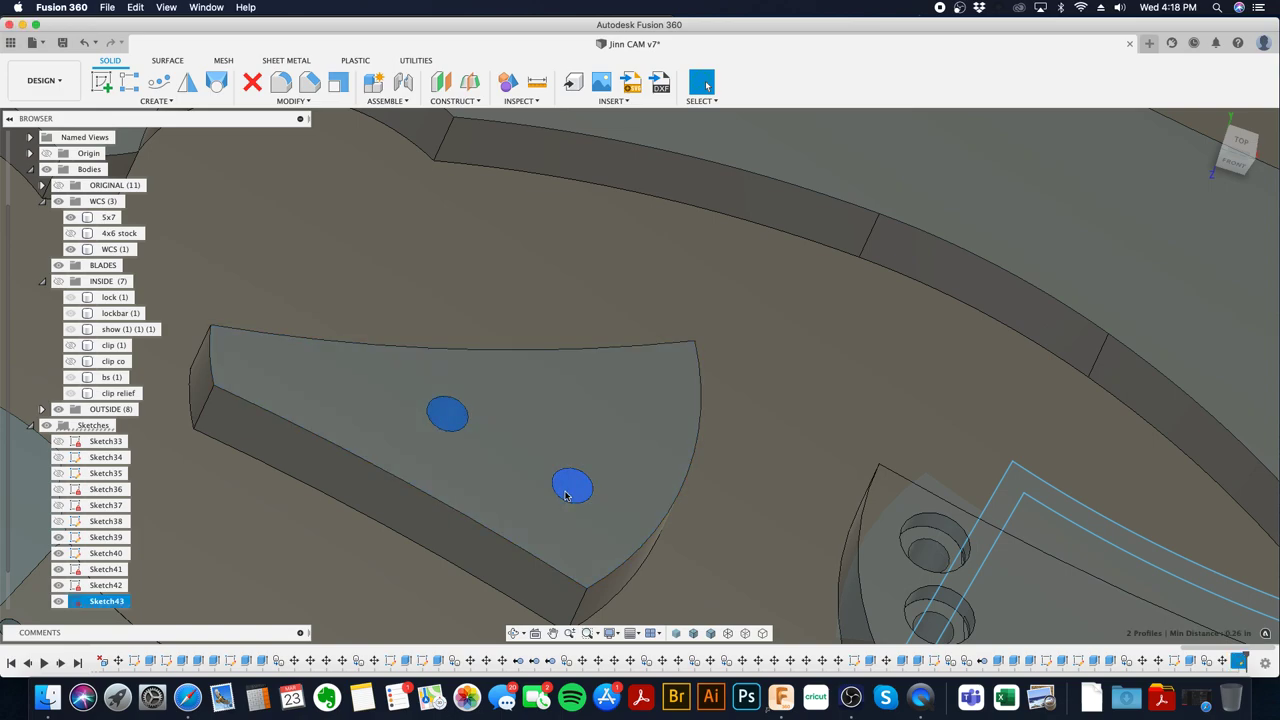
key("e")
scroll(566, 490, "down", 6)
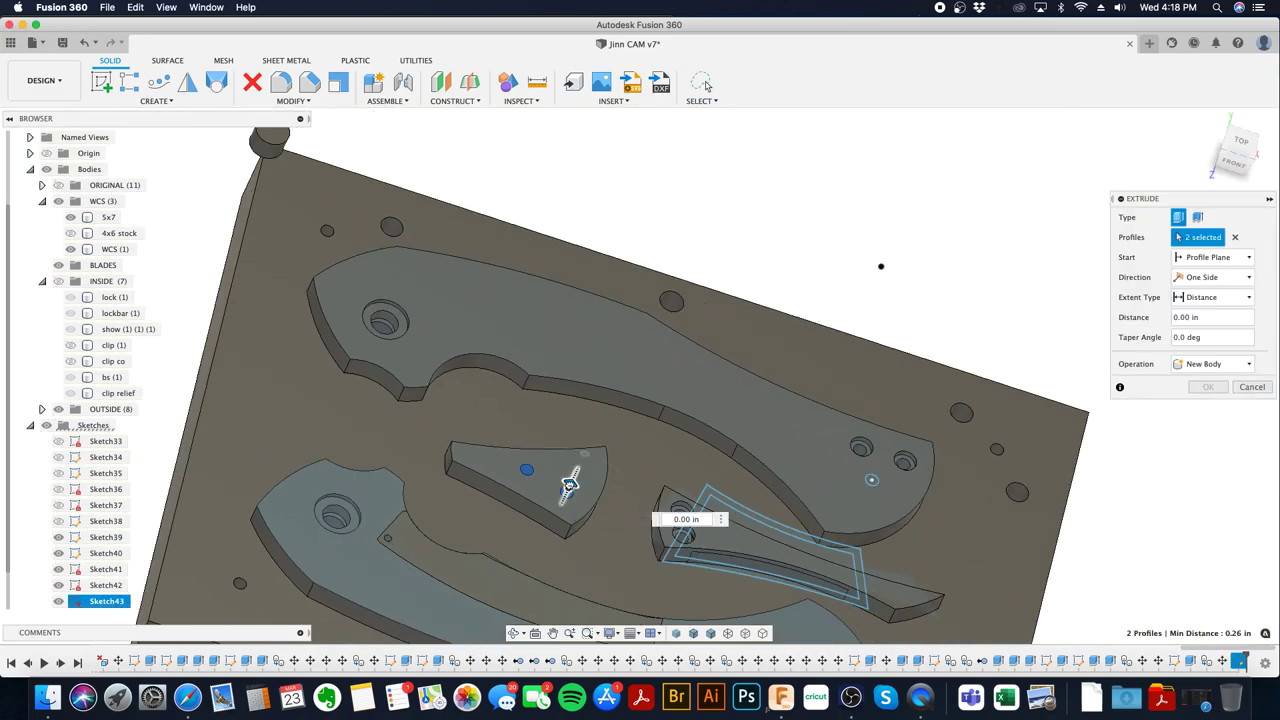
left_click_drag(569, 484, 523, 591)
left_click(1203, 408)
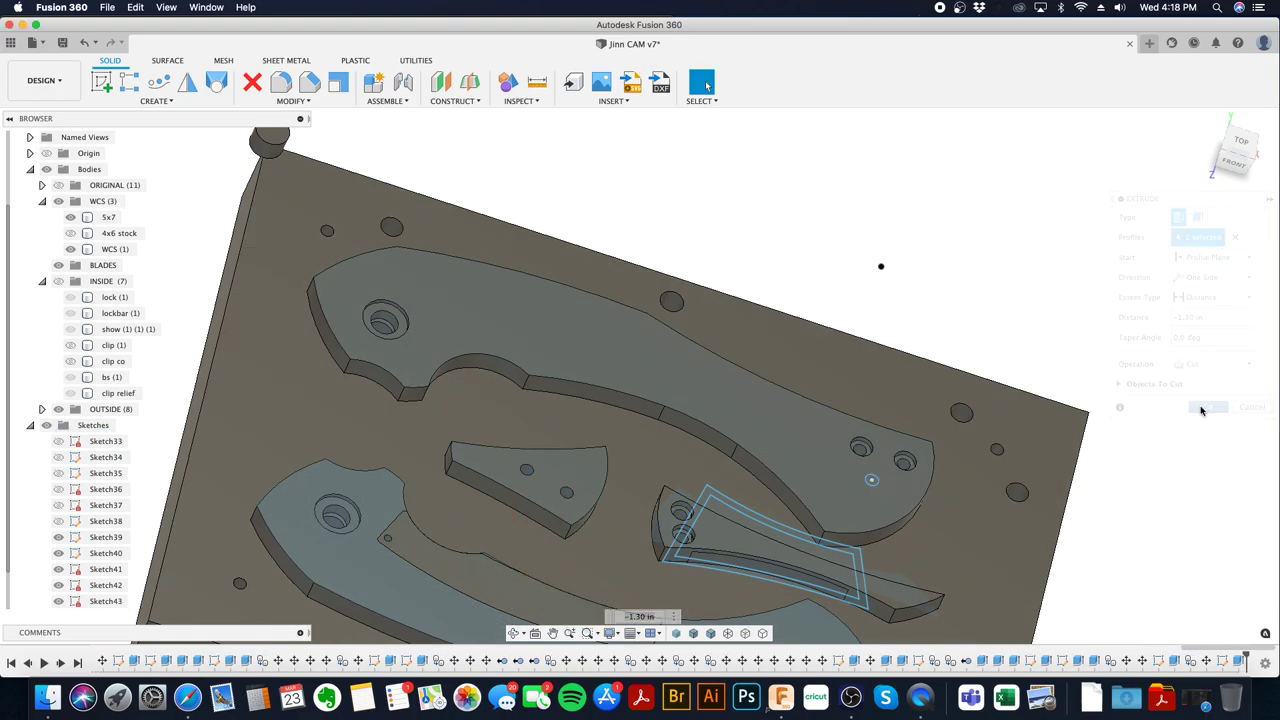
- Hide Sketch41 and bring up the knife-blade face's context menu
left_click(60, 569)
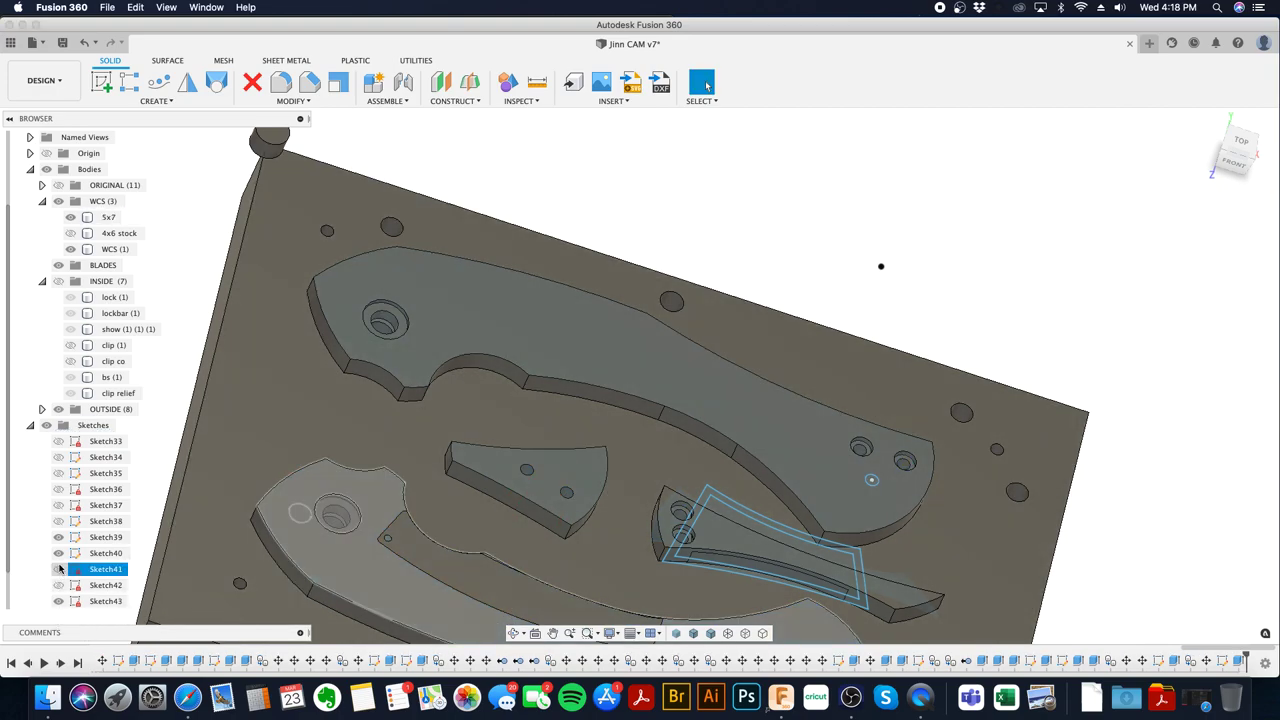
left_click(58, 569)
scroll(58, 578, "down", 1)
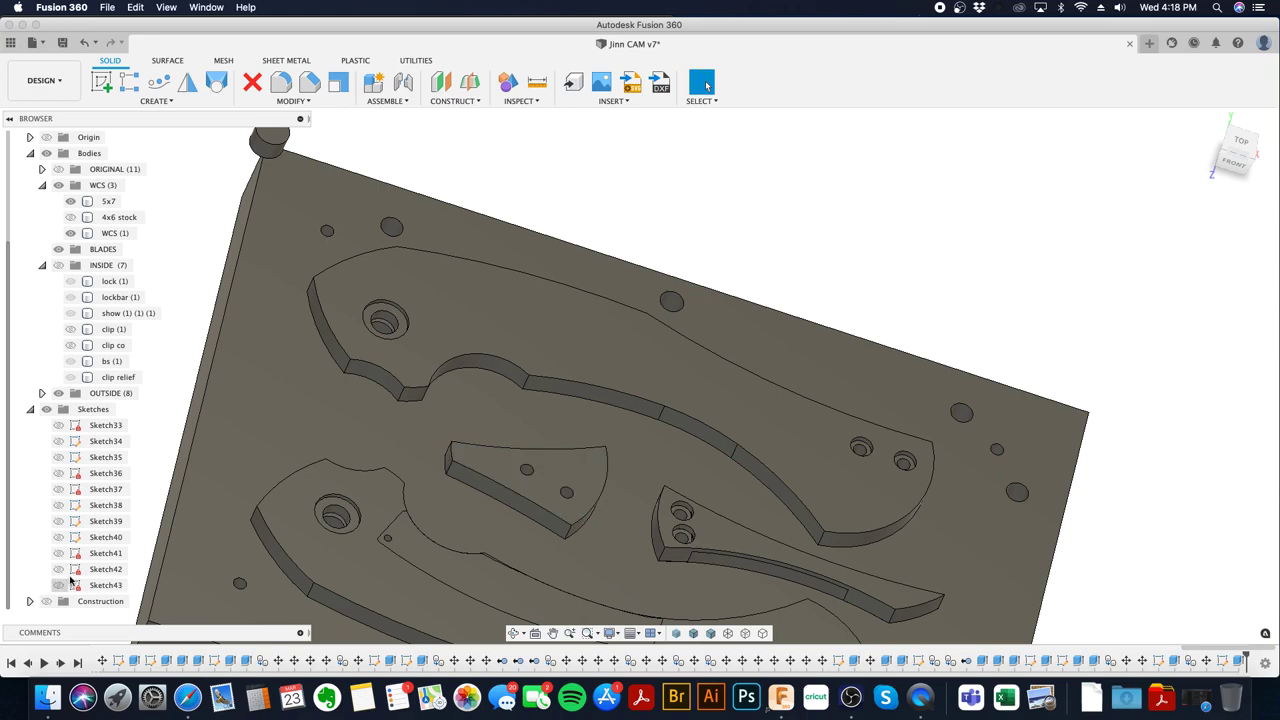
left_click(705, 560)
right_click(722, 530)
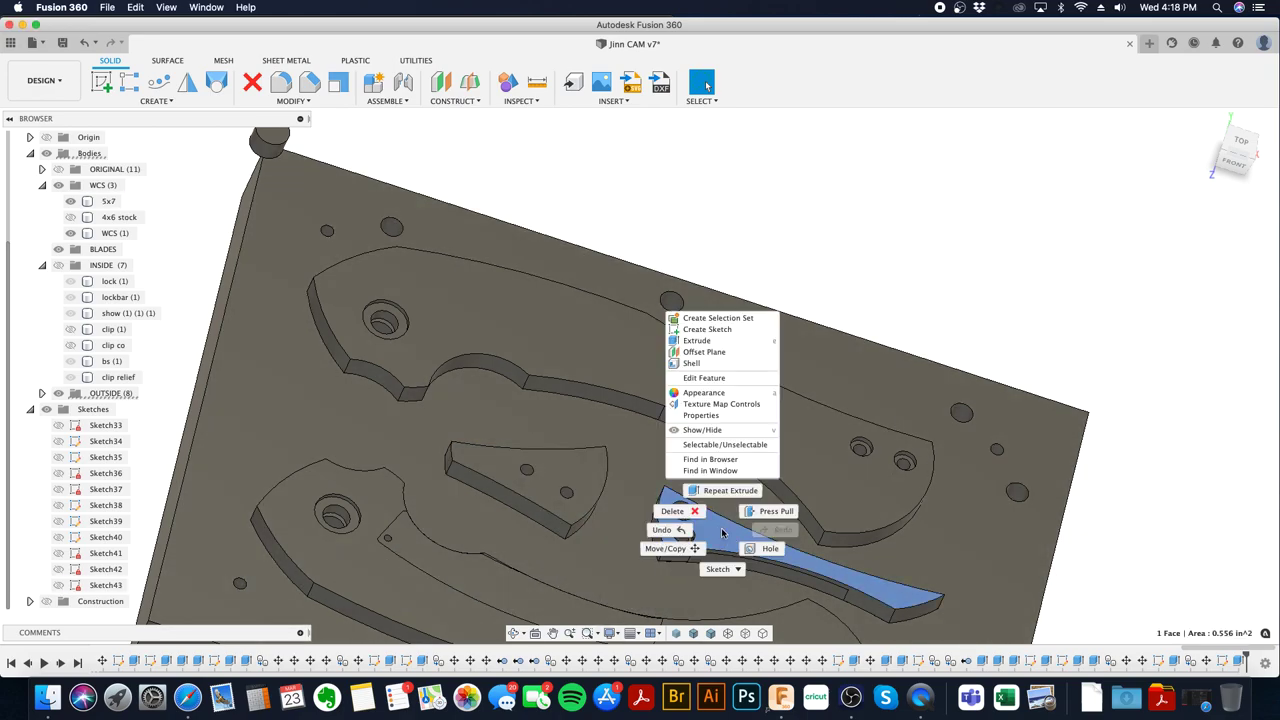
- Create a sketch on the blade face, then undo it
left_click(719, 330)
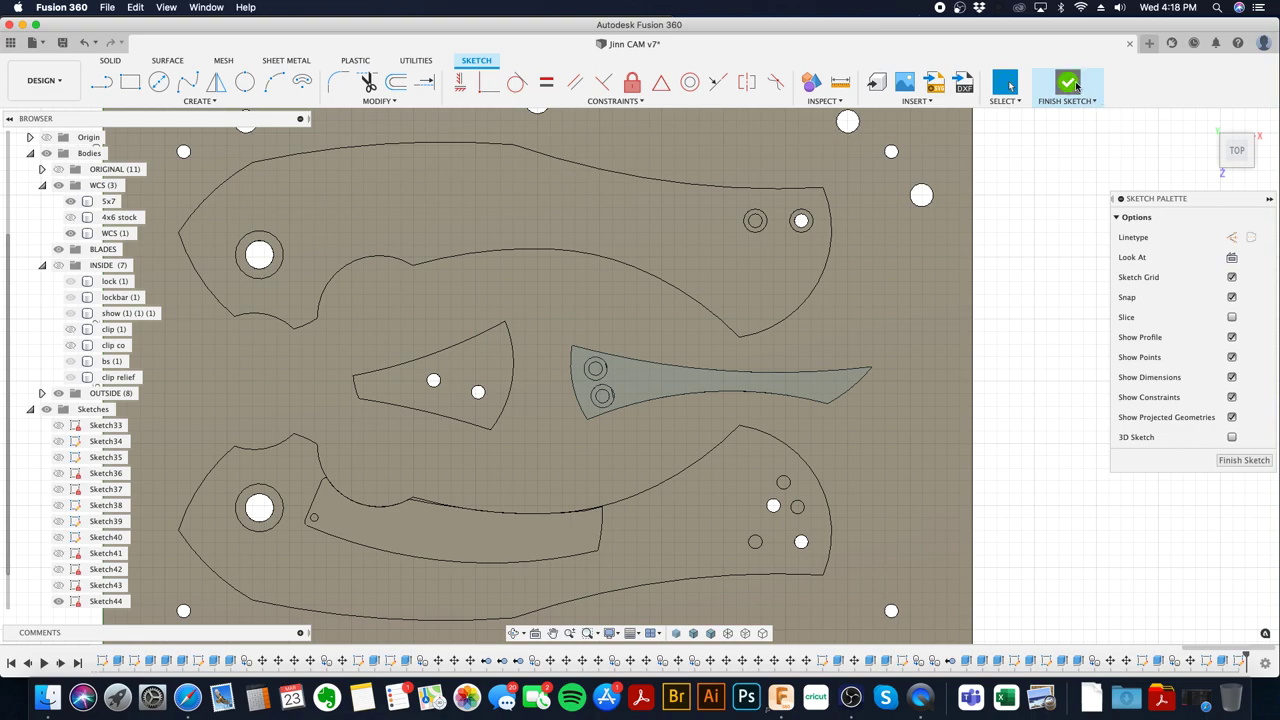
left_click(1068, 84)
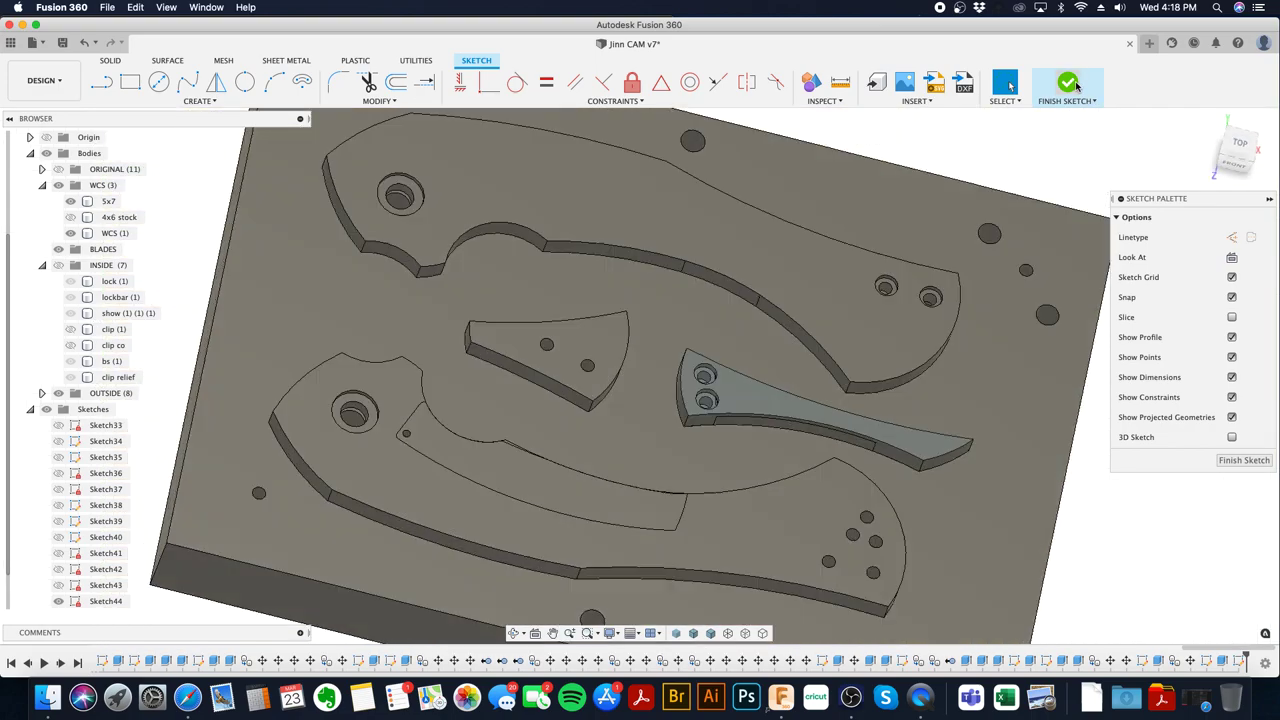
scroll(700, 560, "up", 3)
scroll(687, 543, "up", 6)
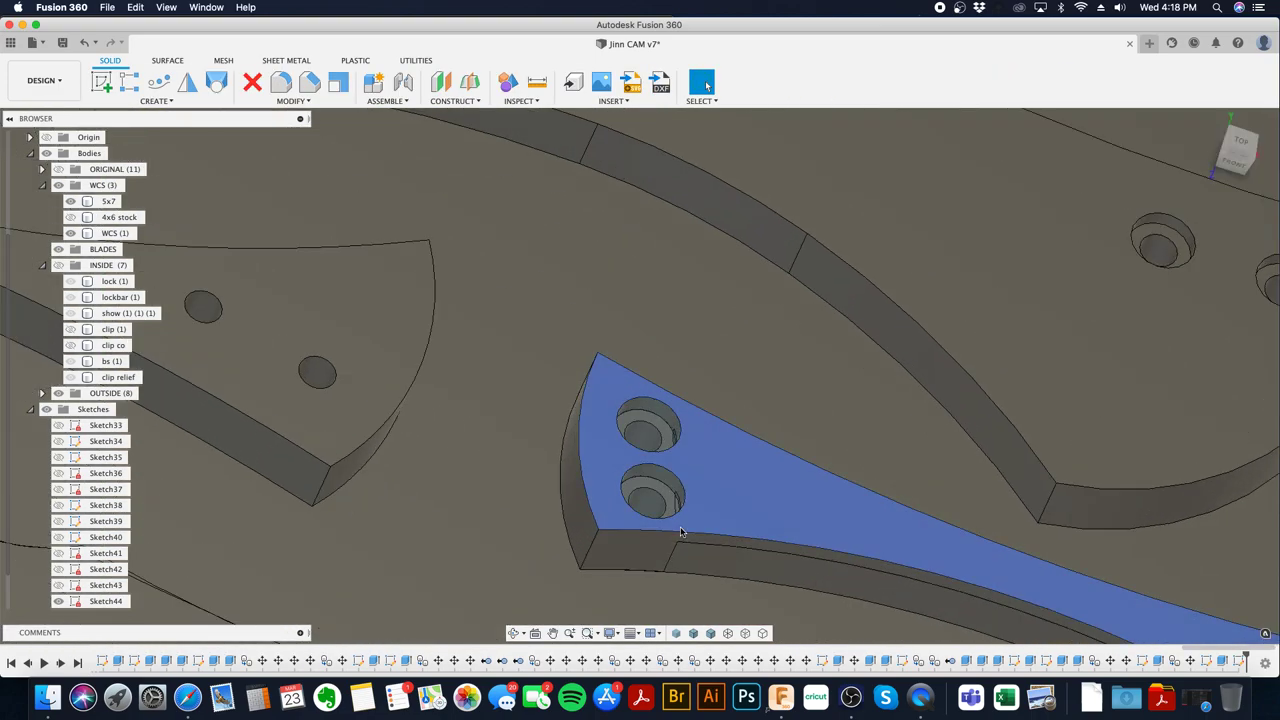
scroll(664, 470, "down", 10)
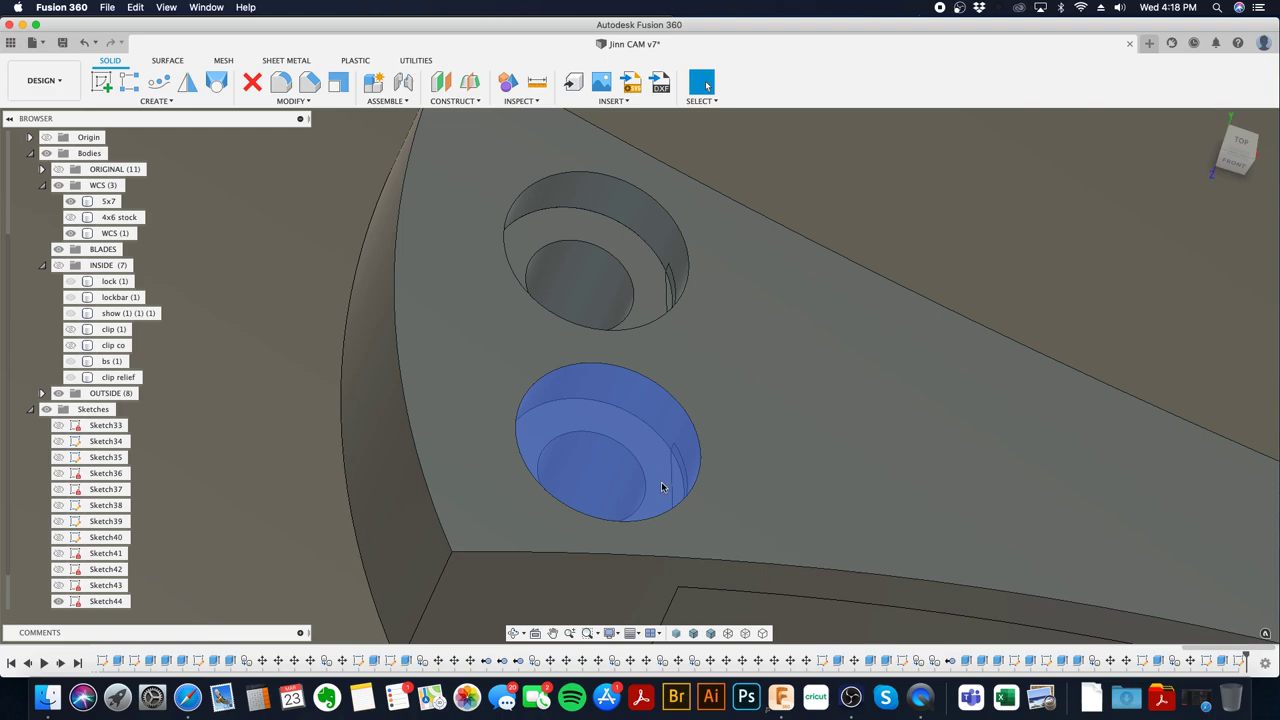
scroll(664, 497, "down", 5)
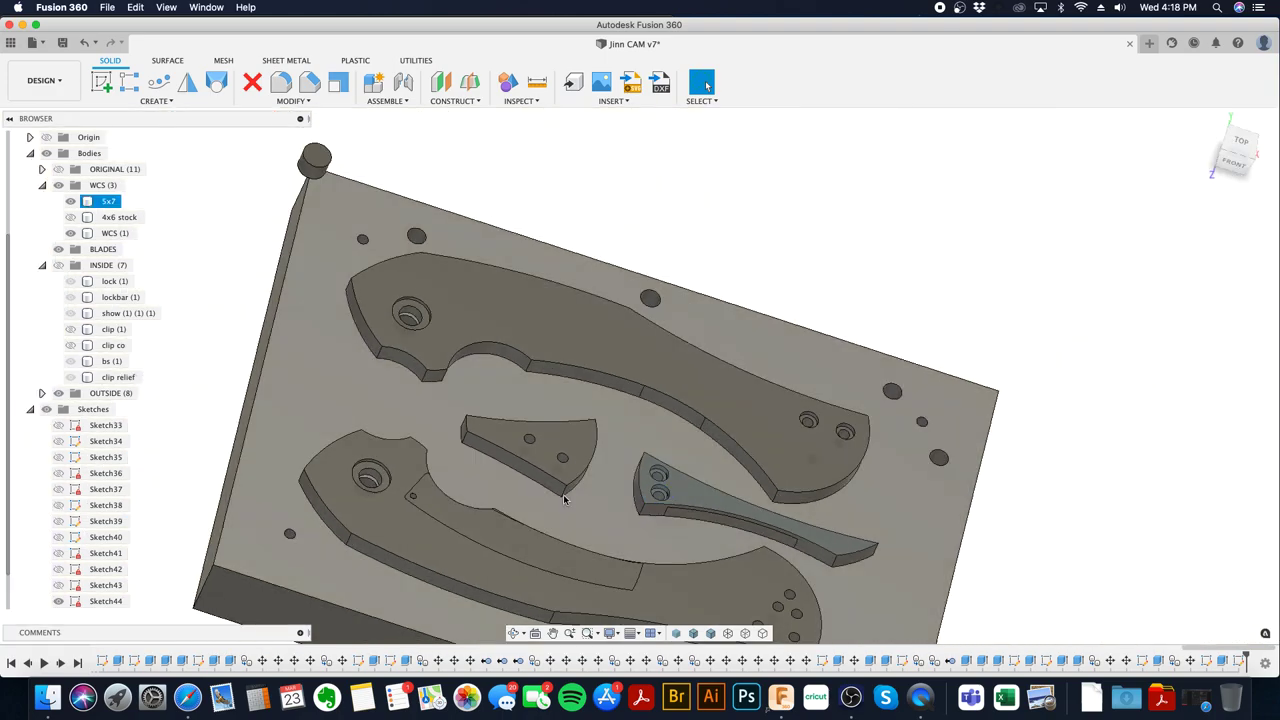
left_click(80, 45)
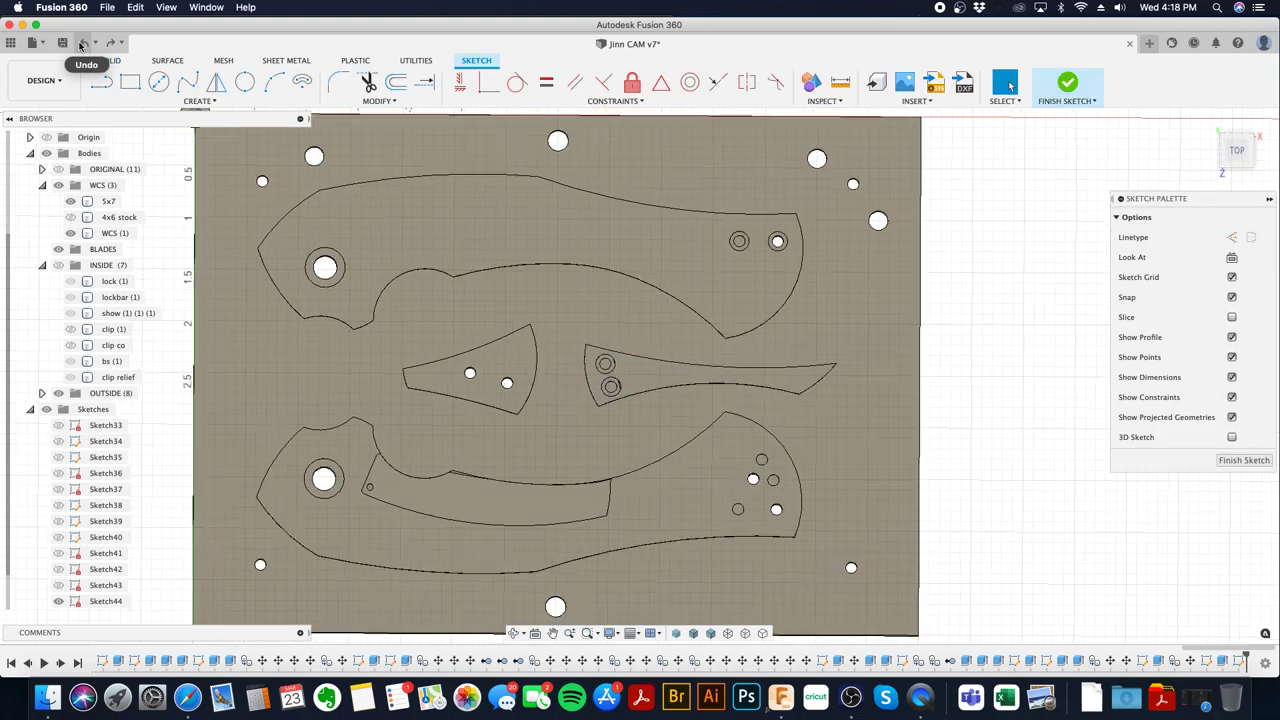
left_click(80, 45)
- Hide the stock plates and create a sketch on the small part's underside face
left_click(58, 185)
middle_click_drag(500, 410, 580, 343, "shift")
scroll(679, 588, "up", 5)
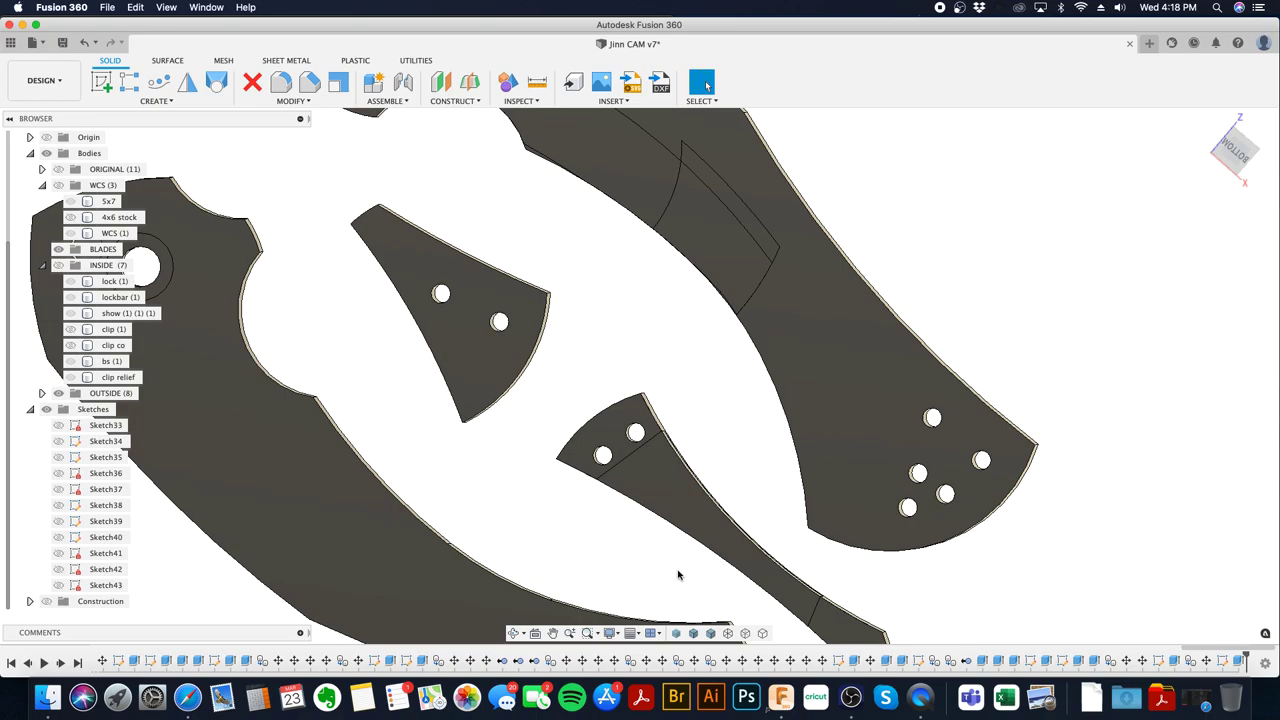
left_click(627, 432)
right_click(627, 432)
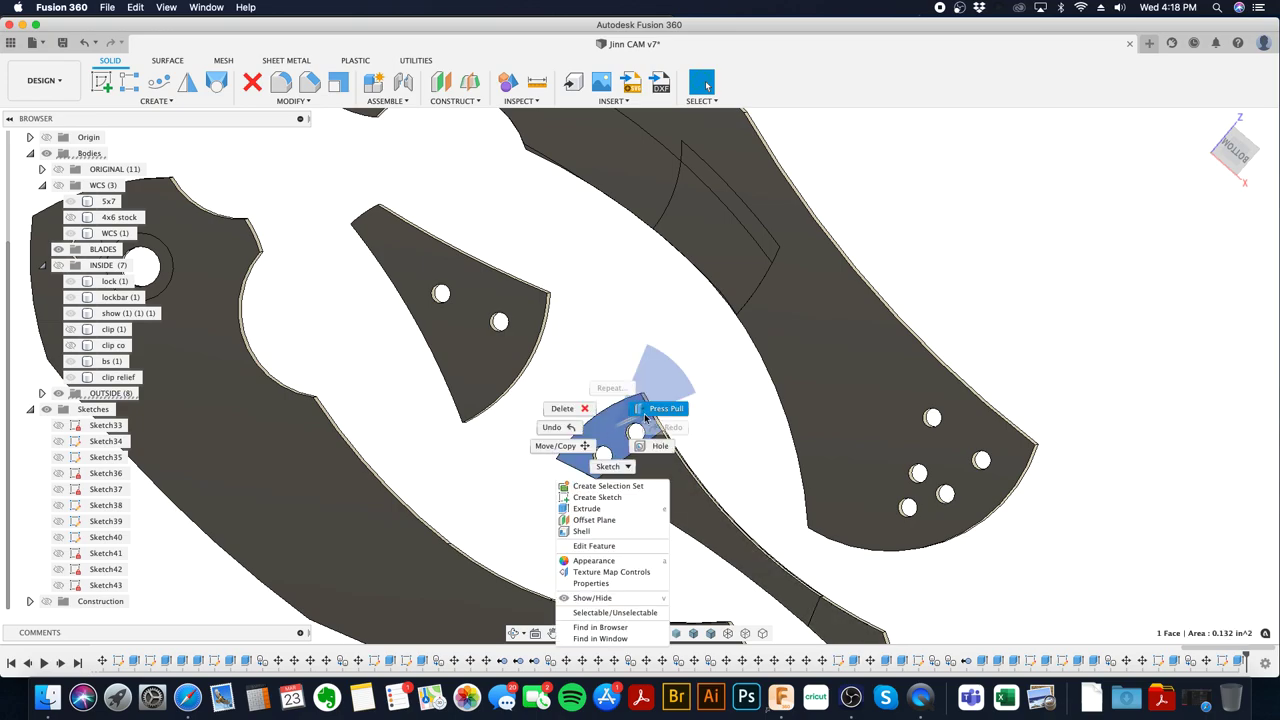
left_click(618, 498)
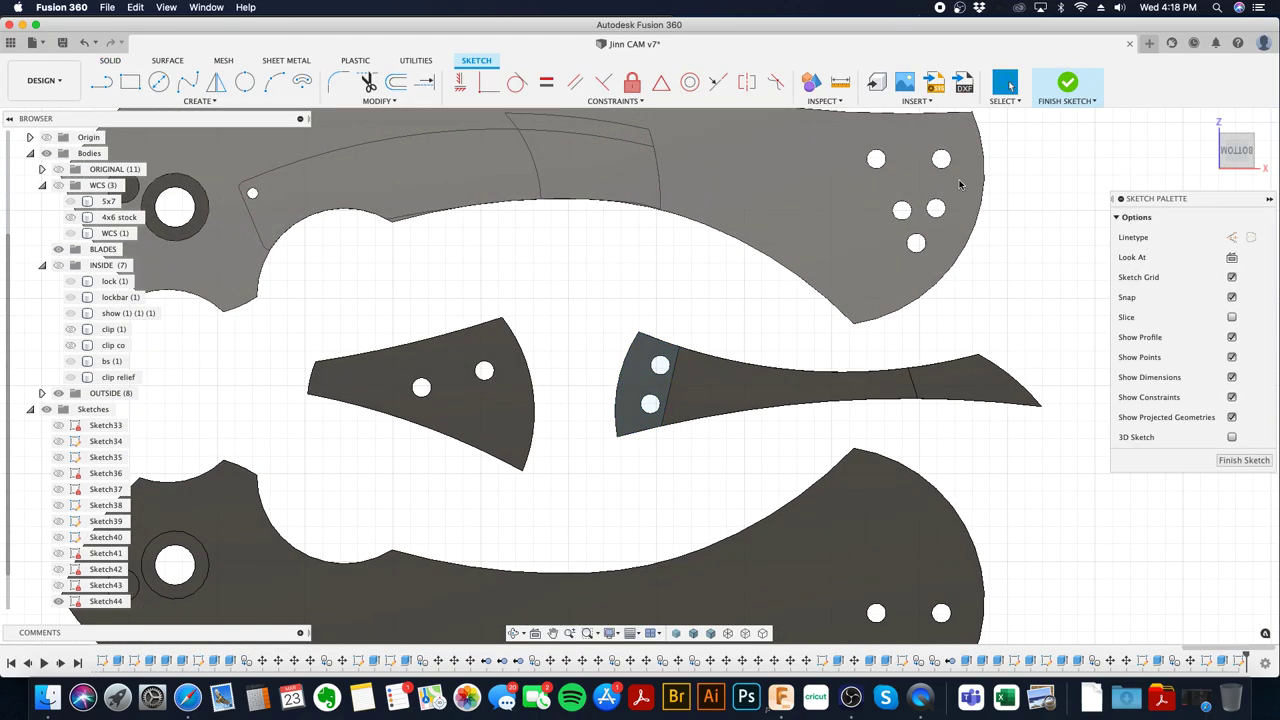
left_click(1059, 105)
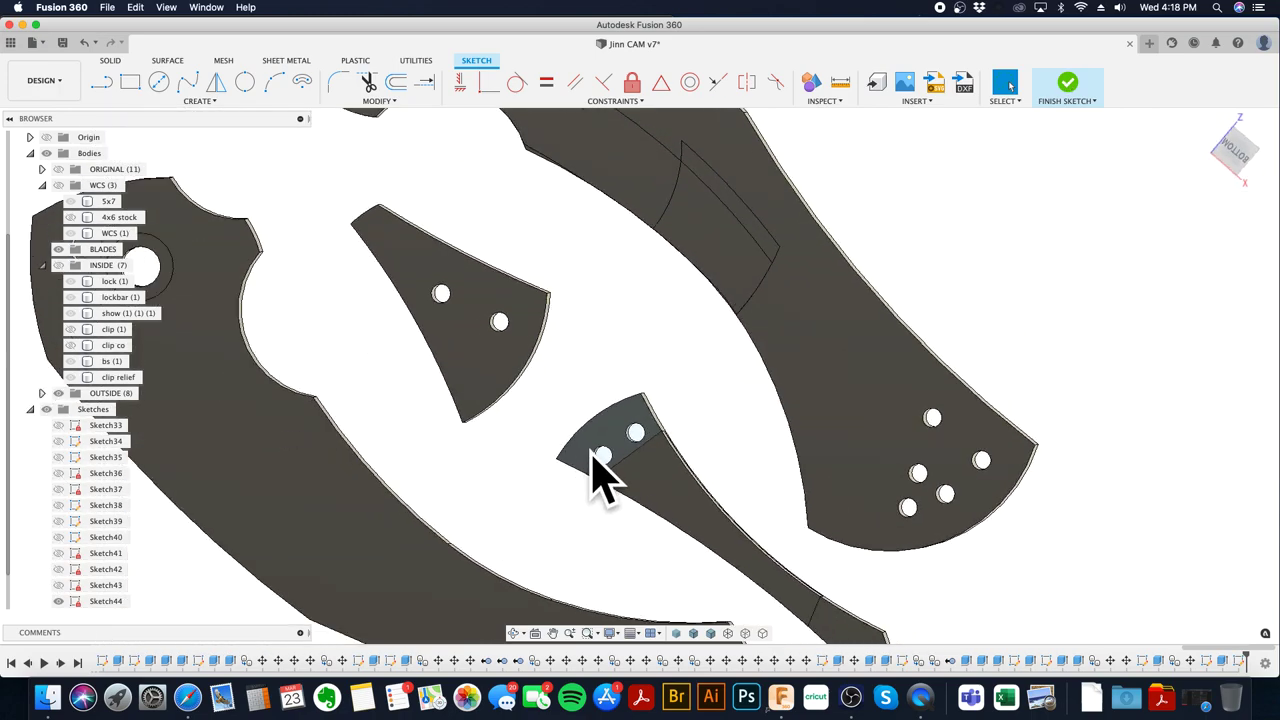
- Show the stock again and extrude-cut the two circle profiles 1.90 in into the plate
scroll(602, 472, "up", 3)
left_click(605, 460)
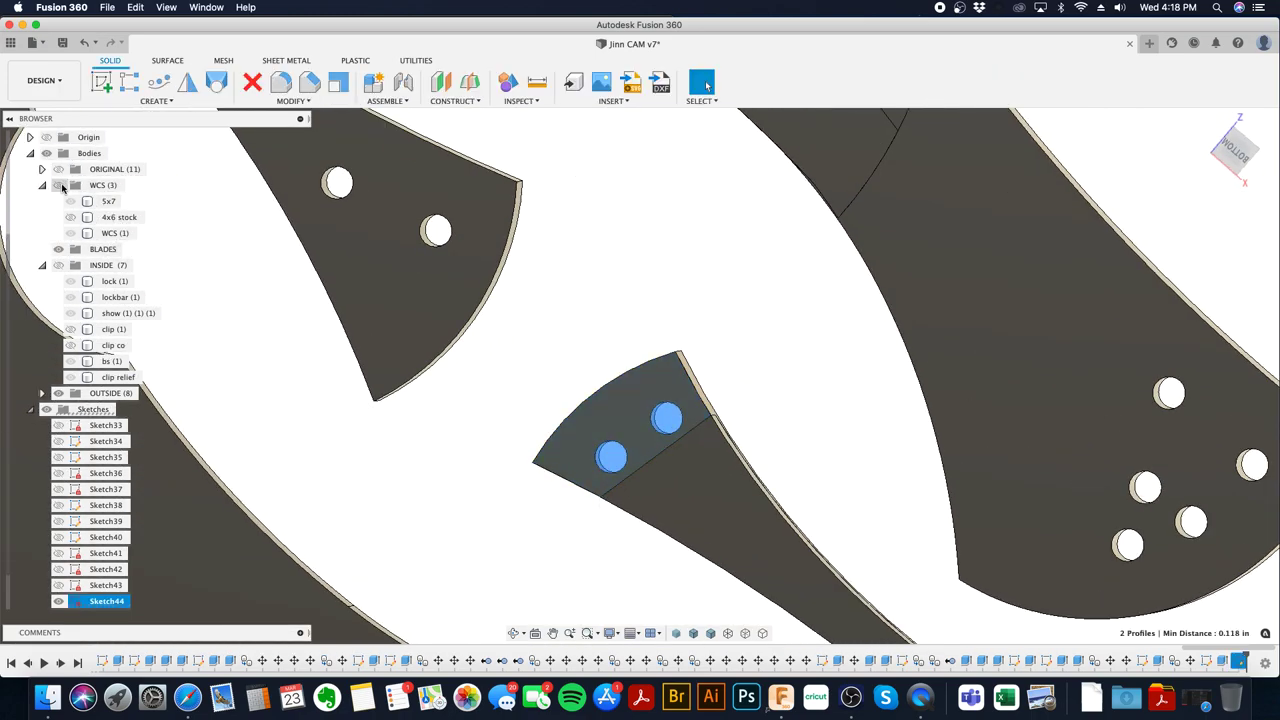
left_click(60, 186)
scroll(681, 462, "down", 5)
middle_click_drag(681, 462, 596, 524, "shift")
key("e")
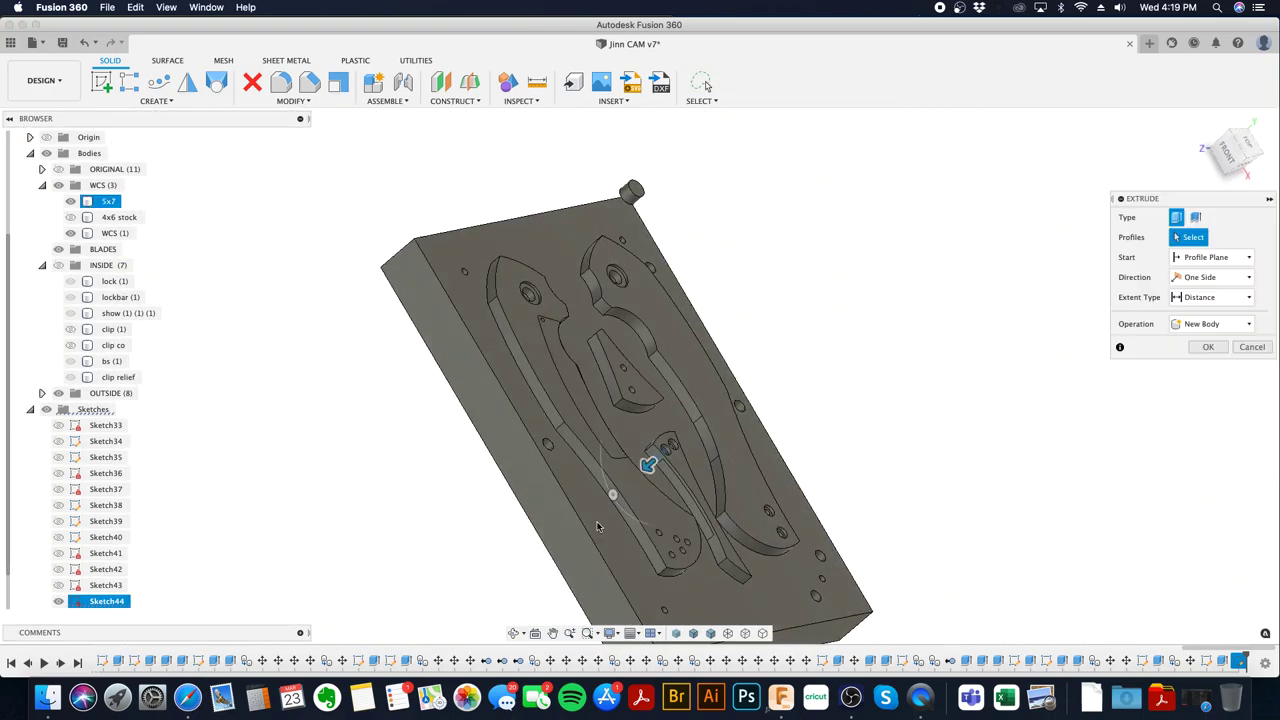
left_click_drag(650, 462, 563, 533)
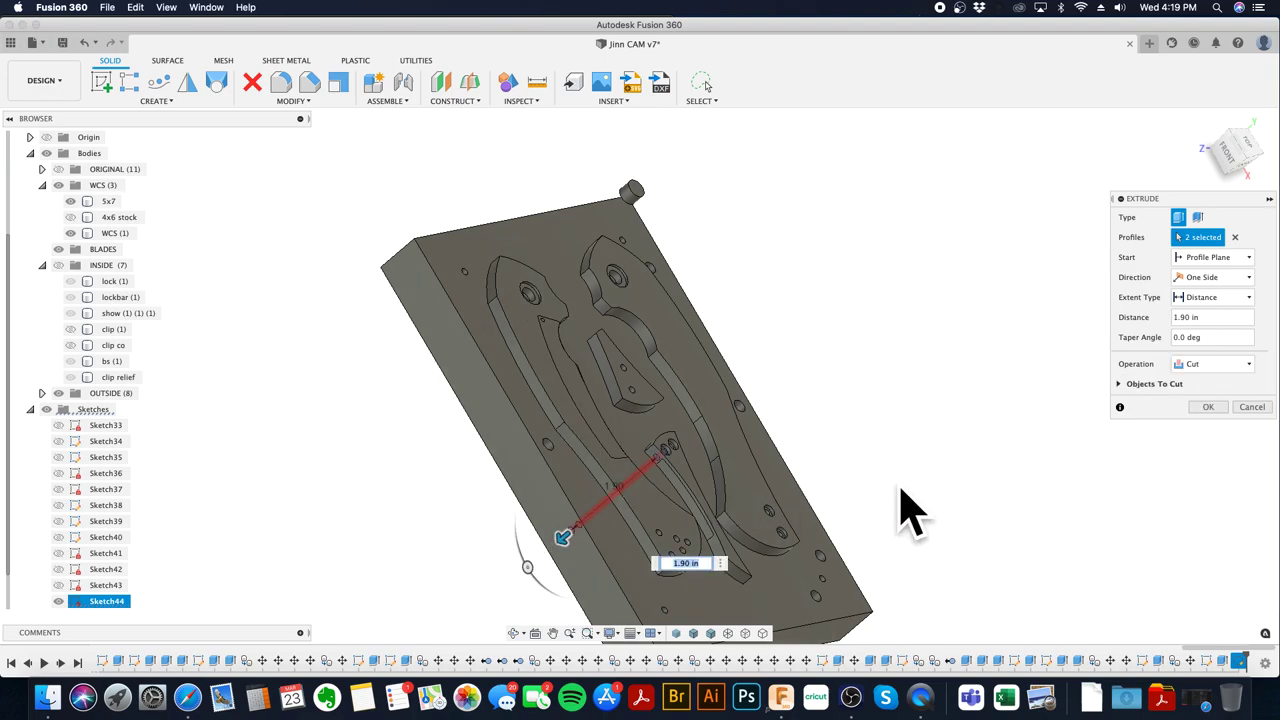
left_click(1213, 407)
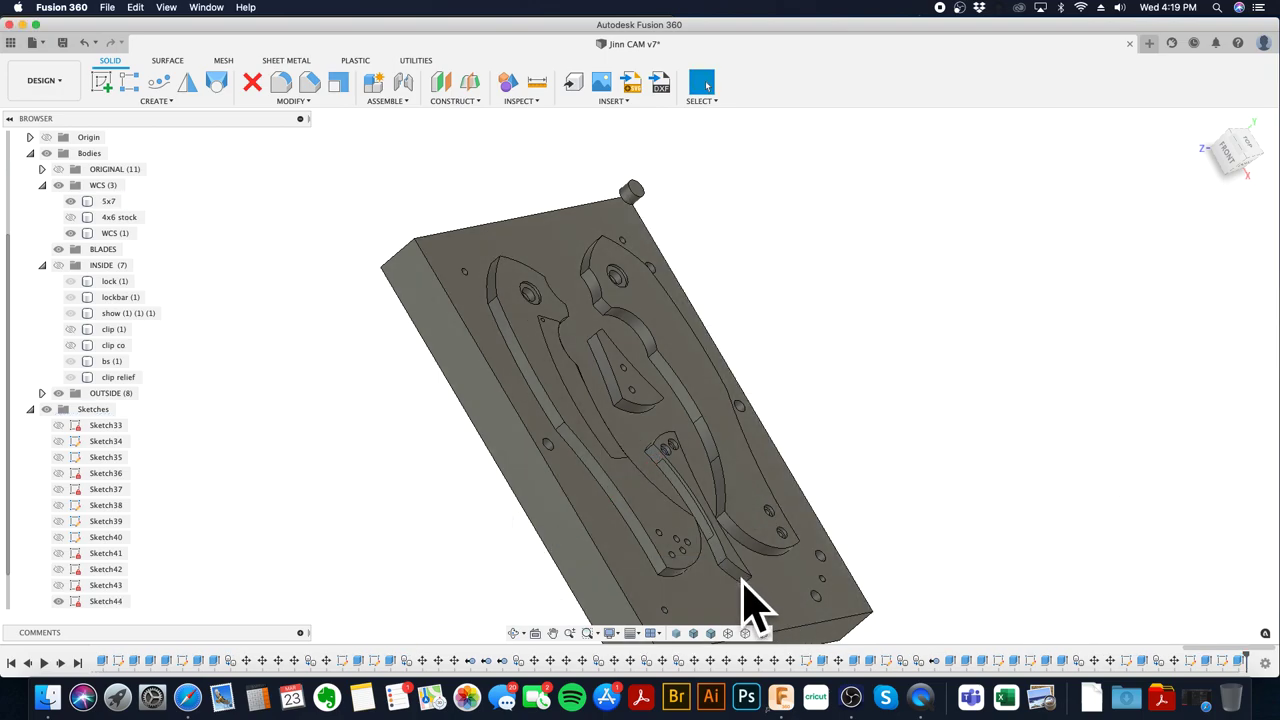
- Save a new version and switch to a landscape Top view
left_click(62, 42)
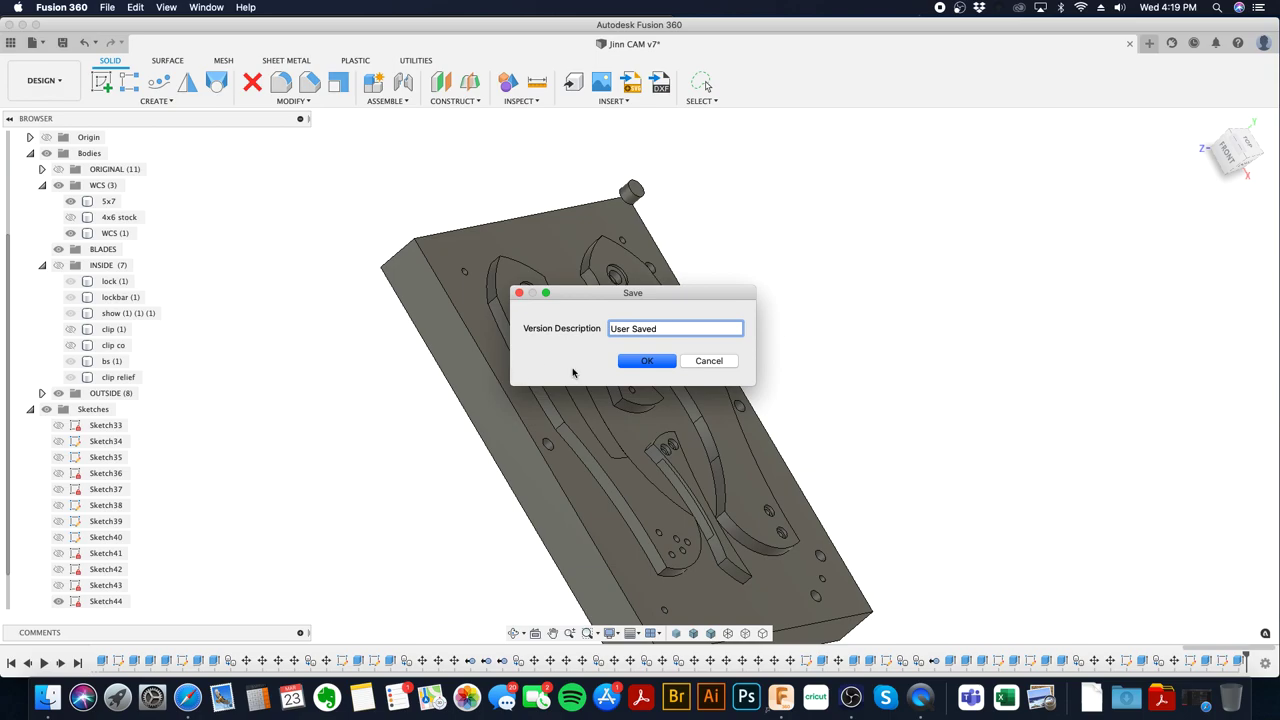
key("Return")
left_click(1246, 143)
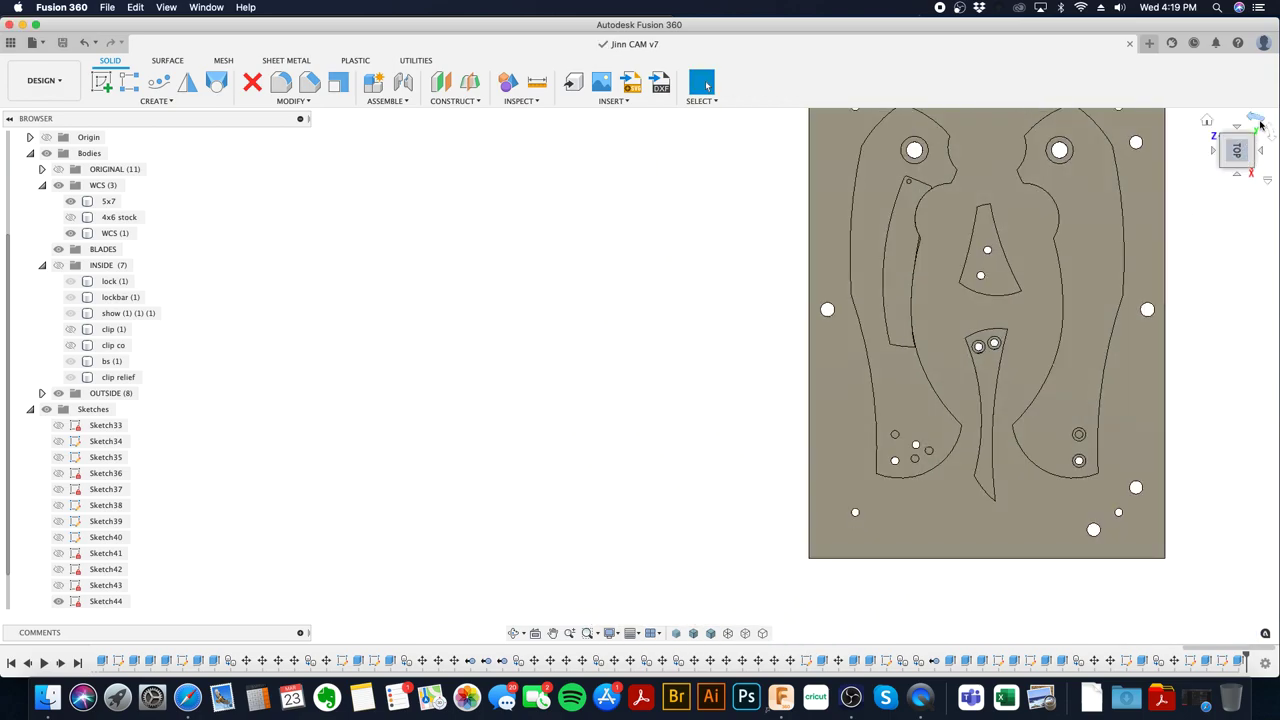
left_click(1259, 128)
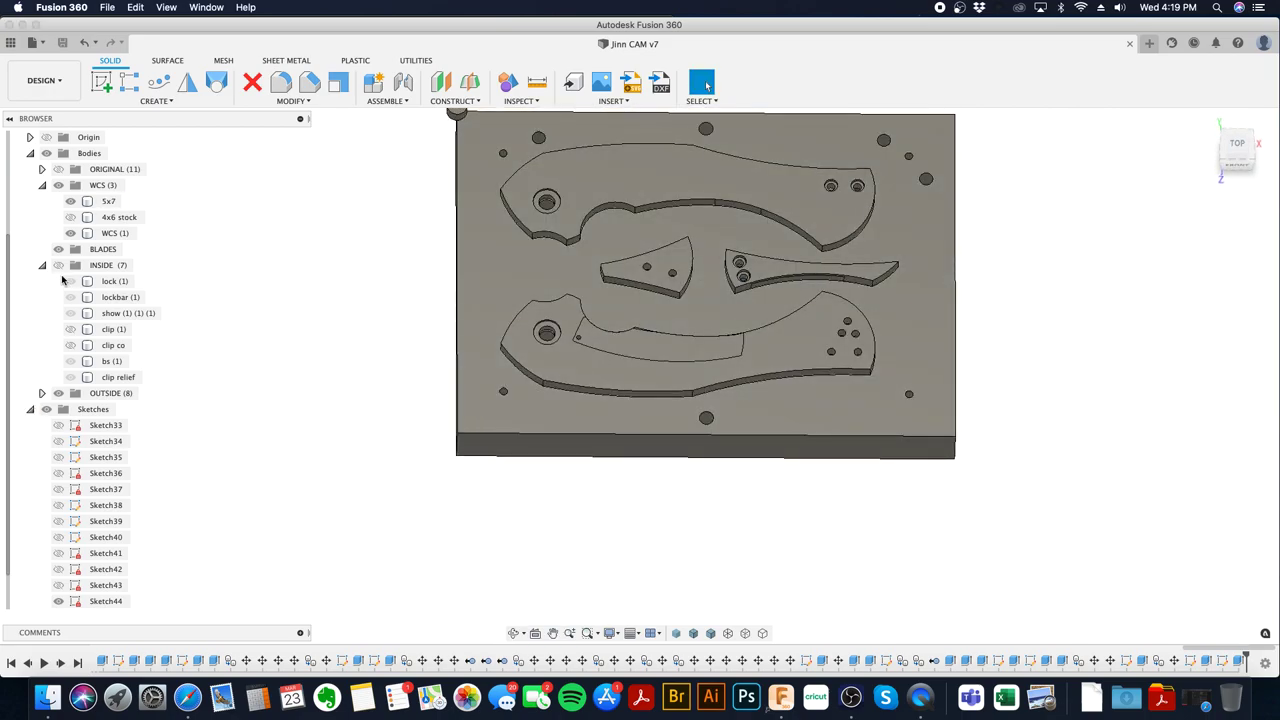
- Hide the OUTSIDE knife bodies, show the INSIDE ones, and select the lock and lockbar pieces
left_click(30, 409)
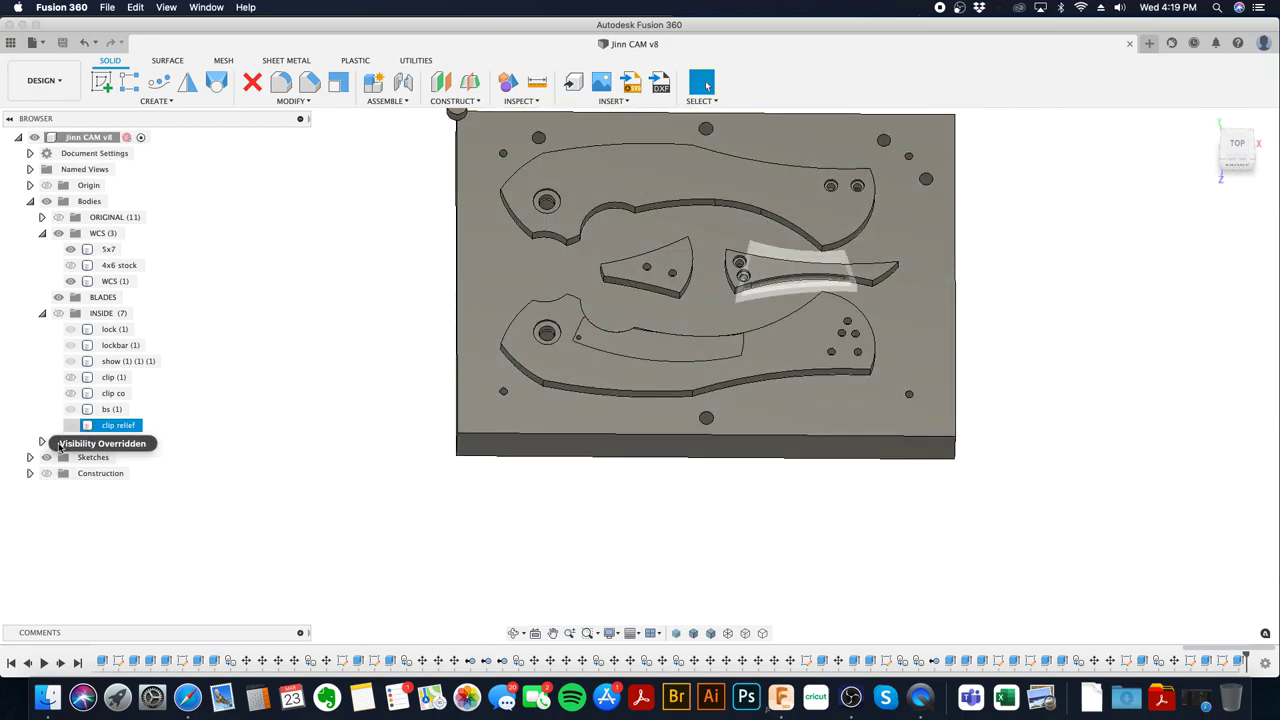
left_click(58, 441)
left_click(59, 314)
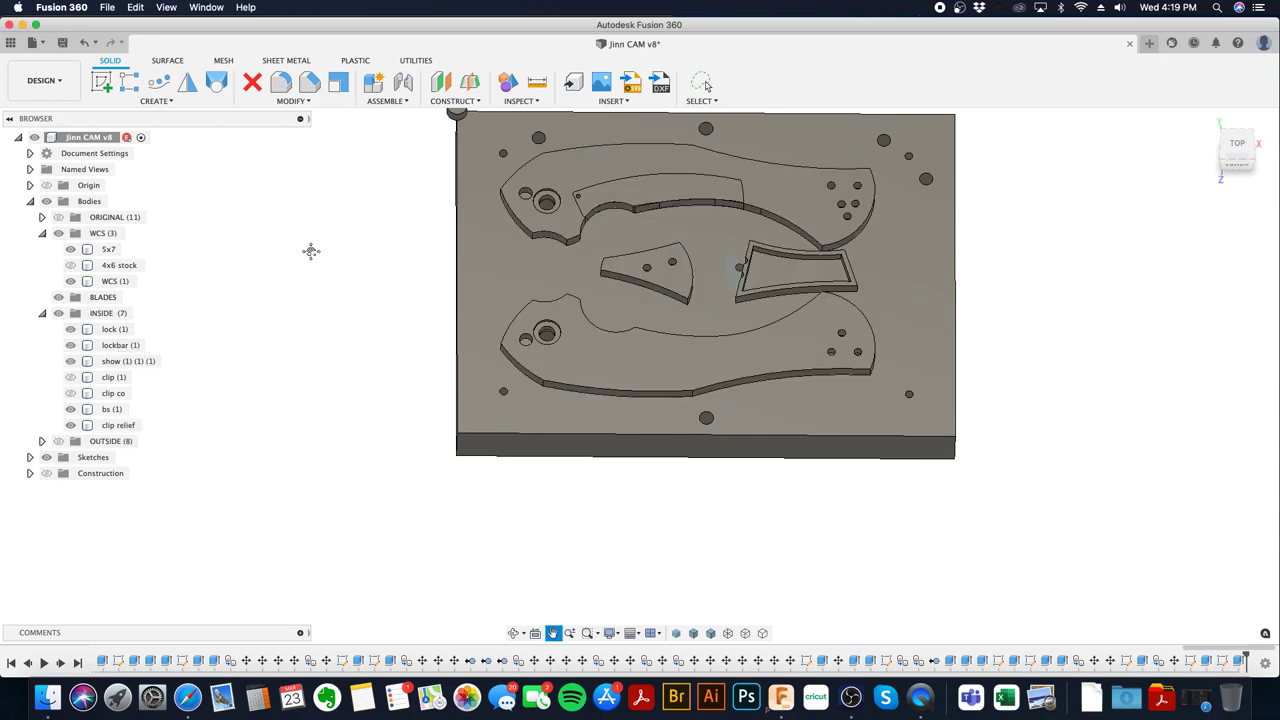
left_click(580, 278)
left_click(545, 273)
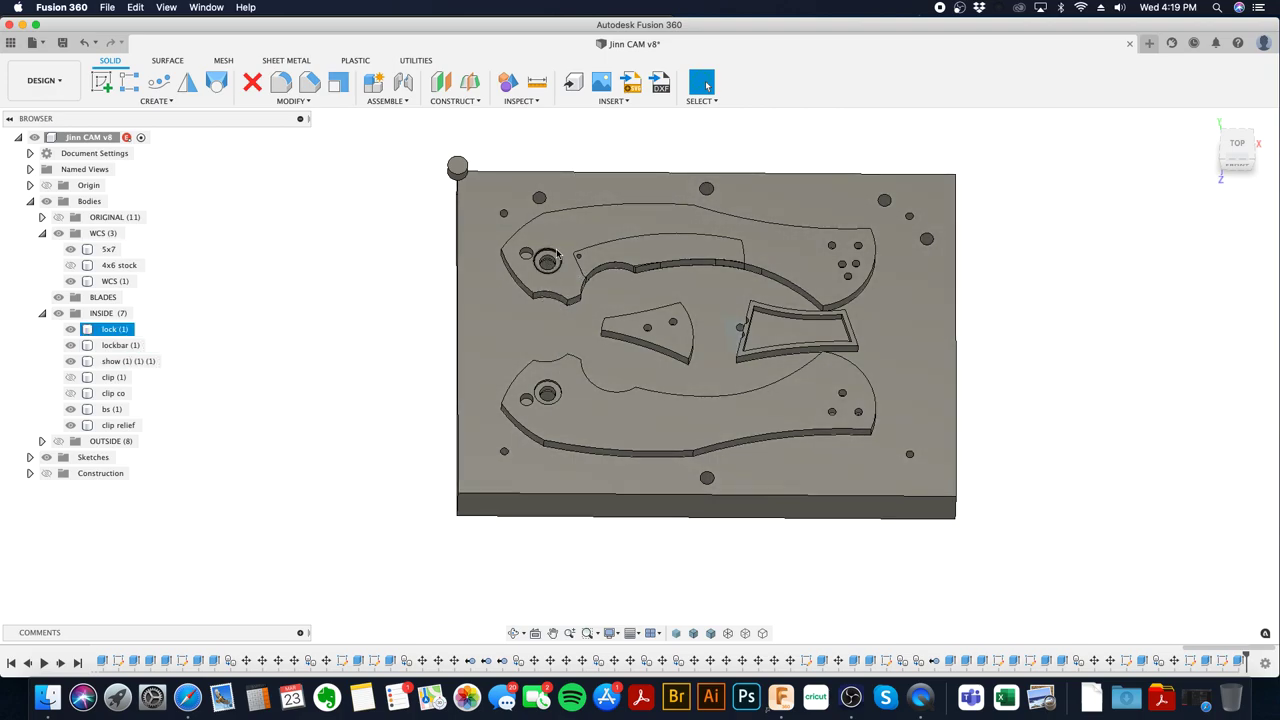
left_click(69, 92)
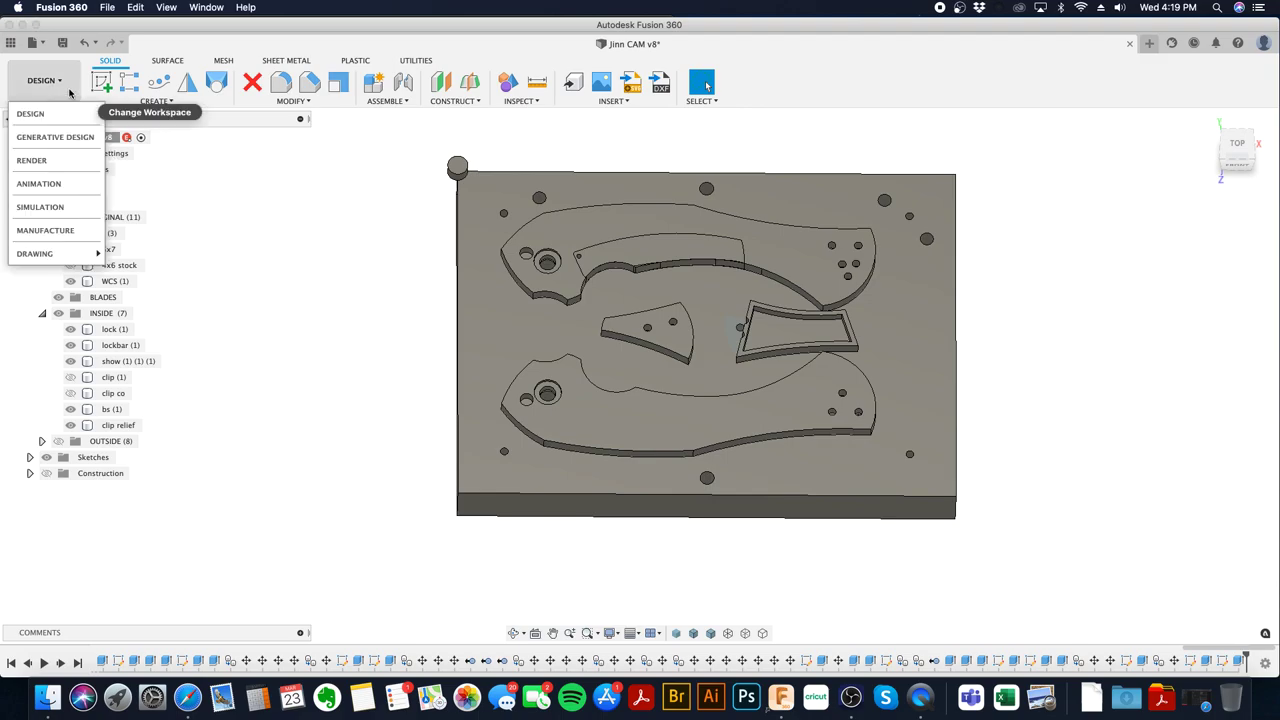
- Switch to the Manufacture workspace and delete Setup1 with its Trace1 toolpath
left_click(45, 231)
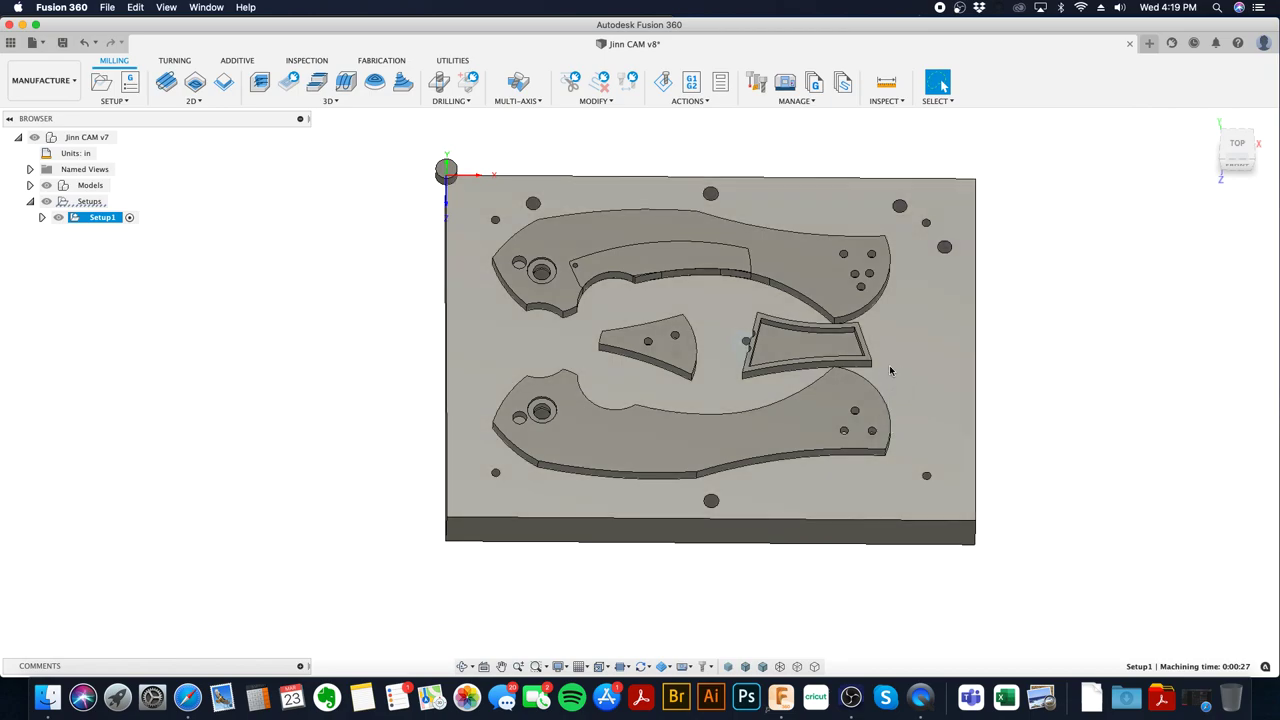
left_click(42, 218)
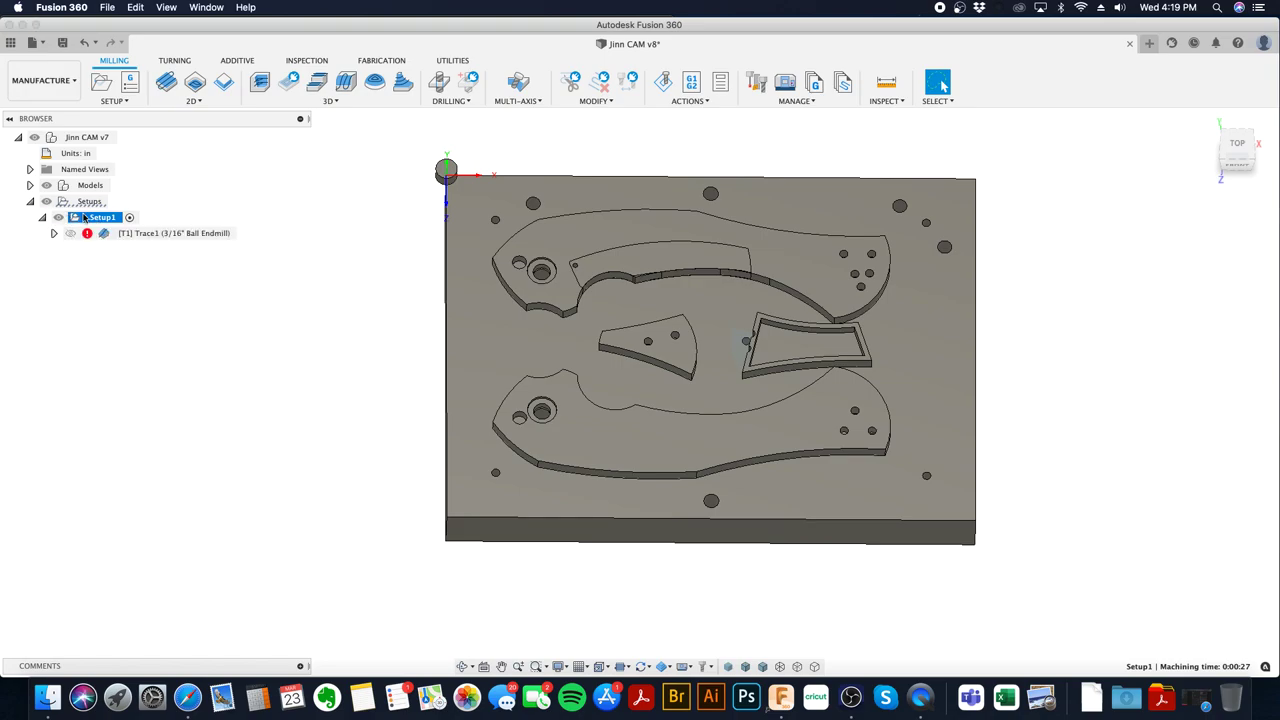
right_click(85, 218)
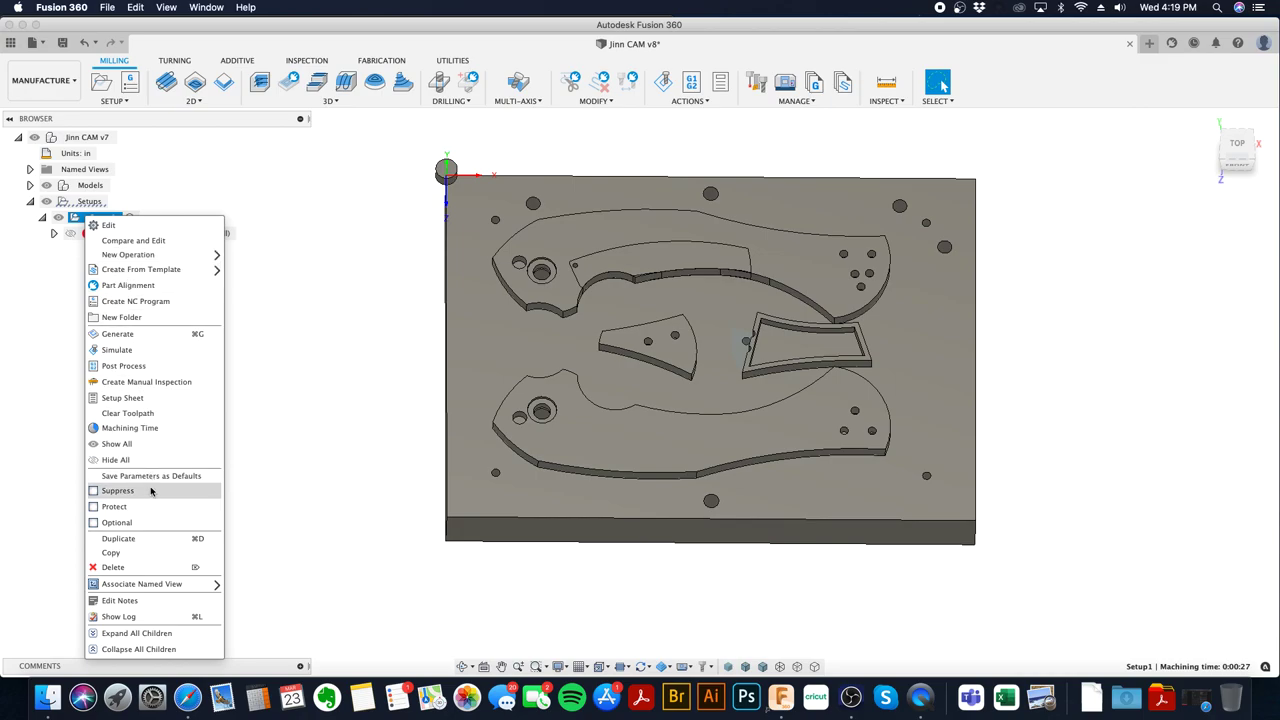
left_click(148, 566)
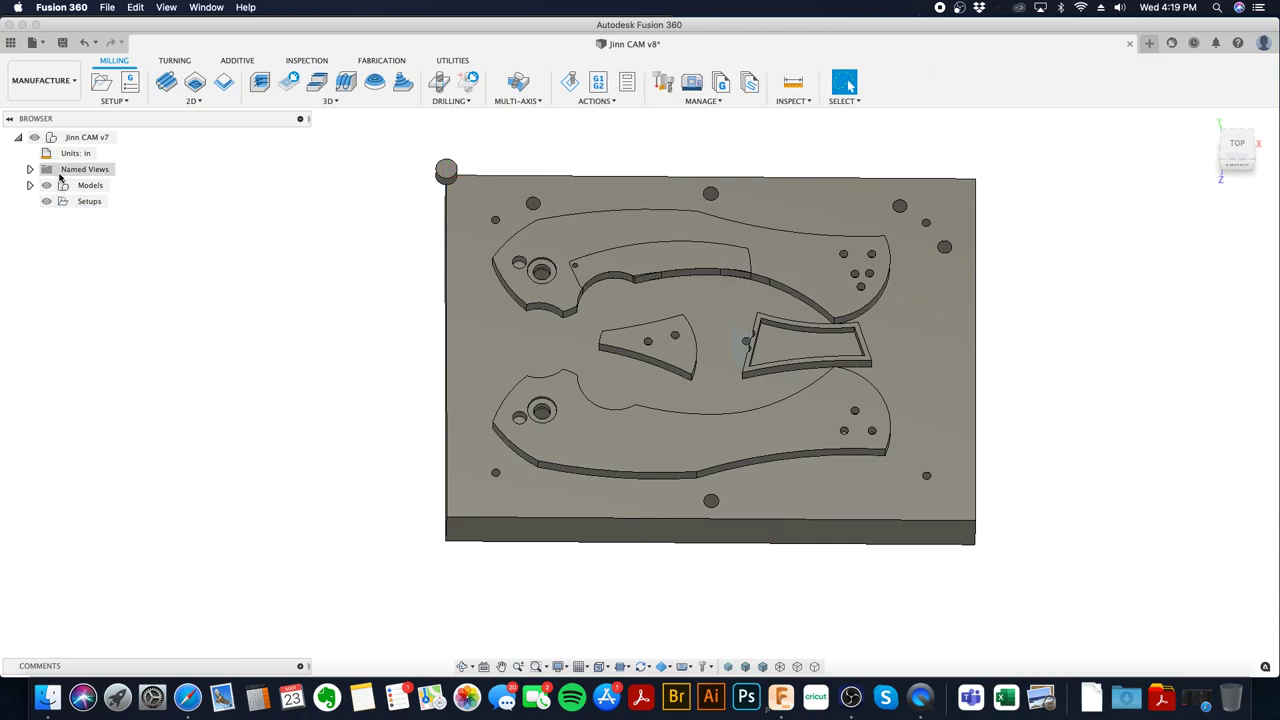
left_click(90, 202)
right_click(94, 207)
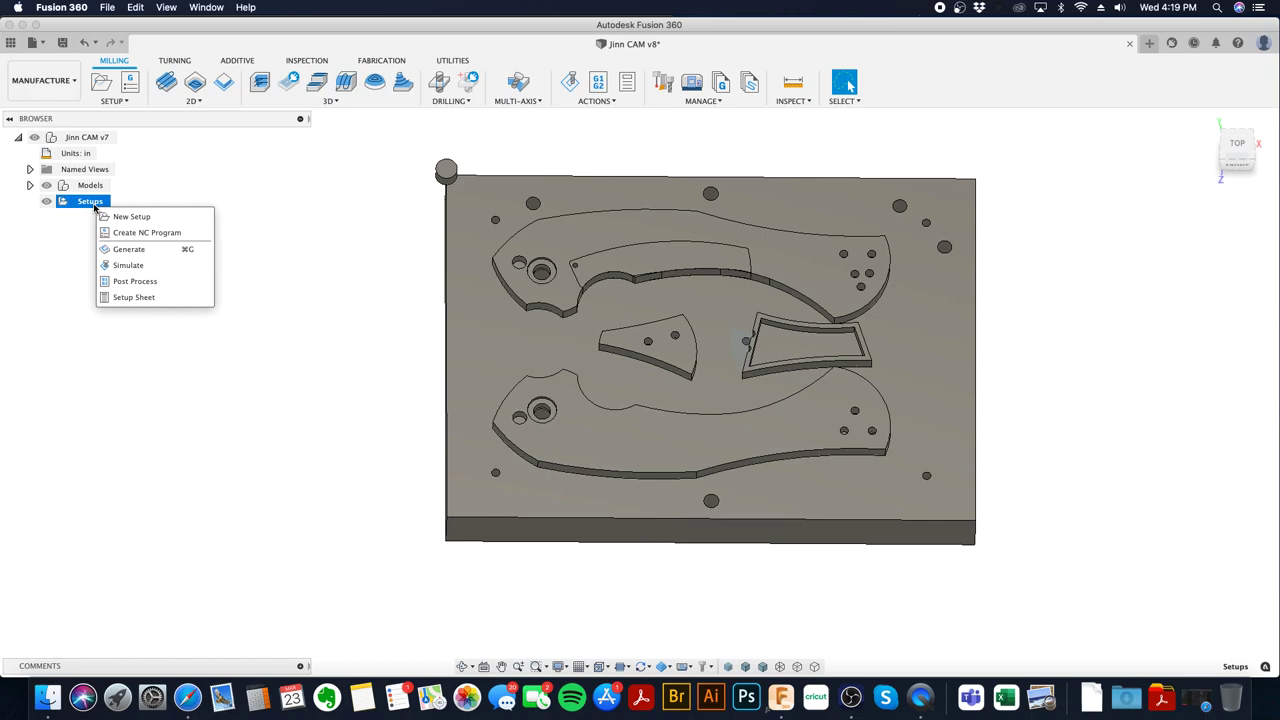
- Start a new setup oriented by Z and X axes on the stock's left and front edges
left_click(131, 220)
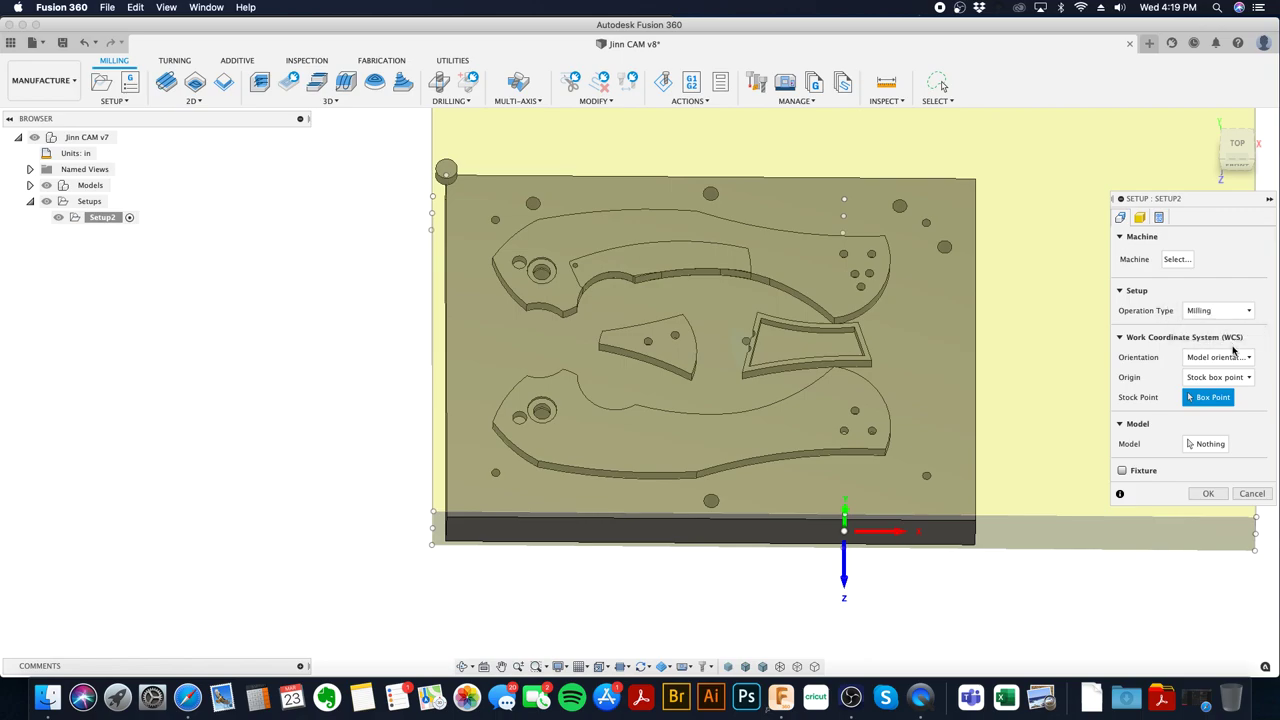
left_click(1240, 360)
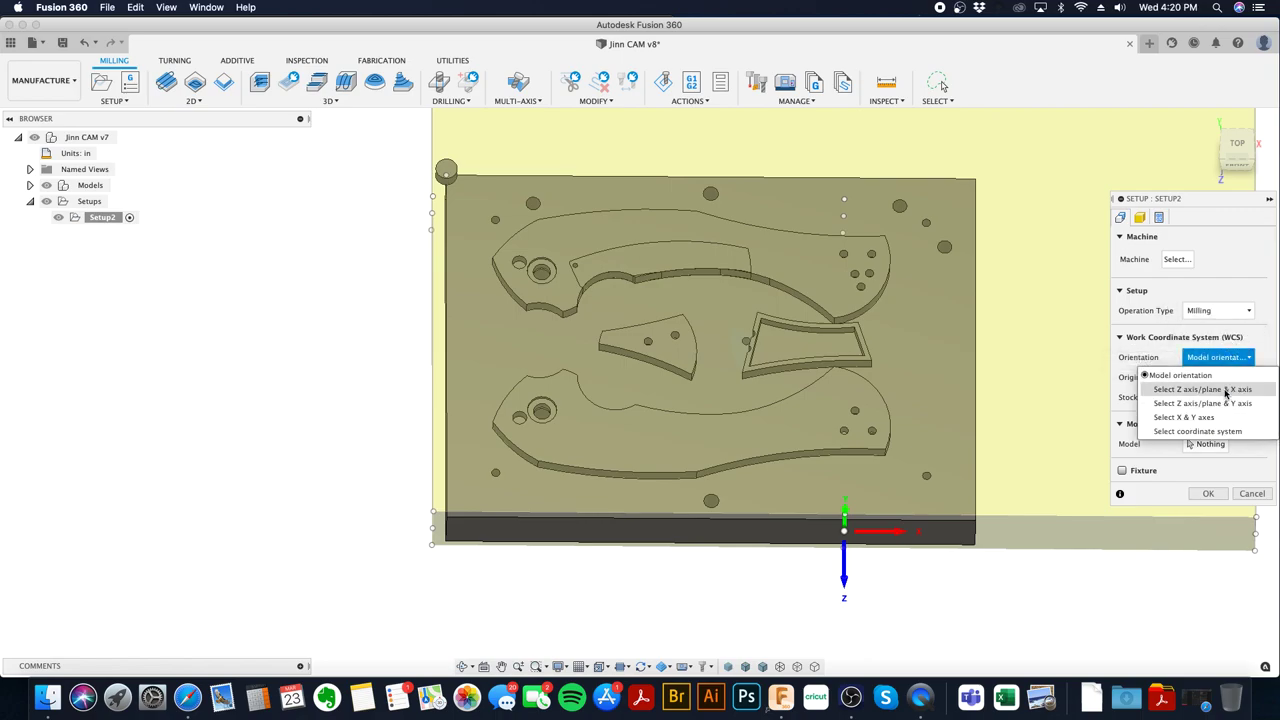
left_click(1225, 390)
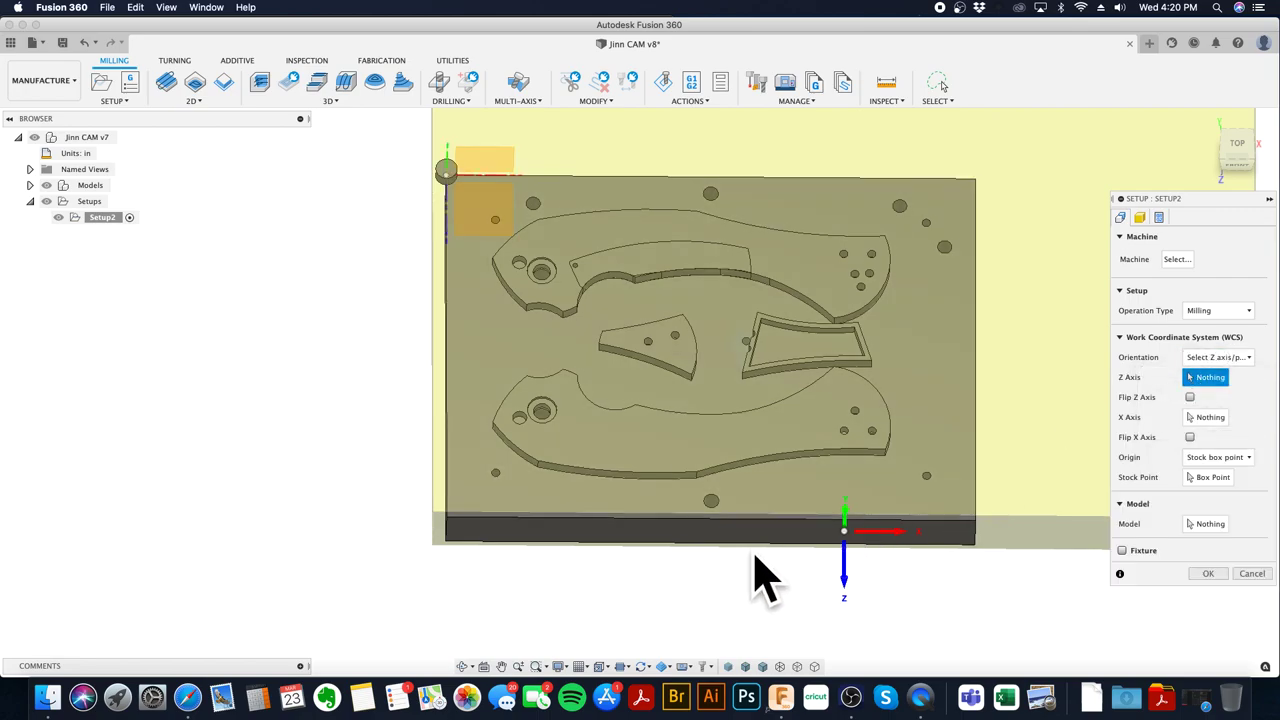
middle_click_drag(729, 520, 700, 495, "shift")
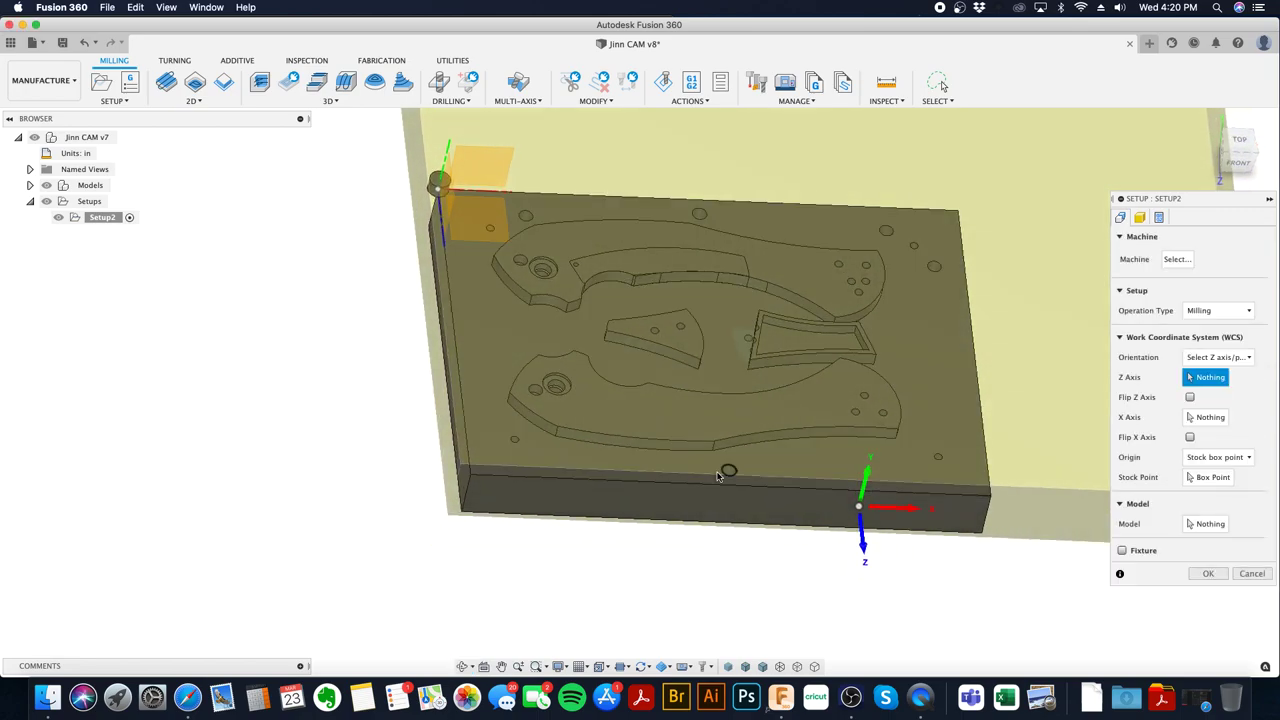
left_click(466, 488)
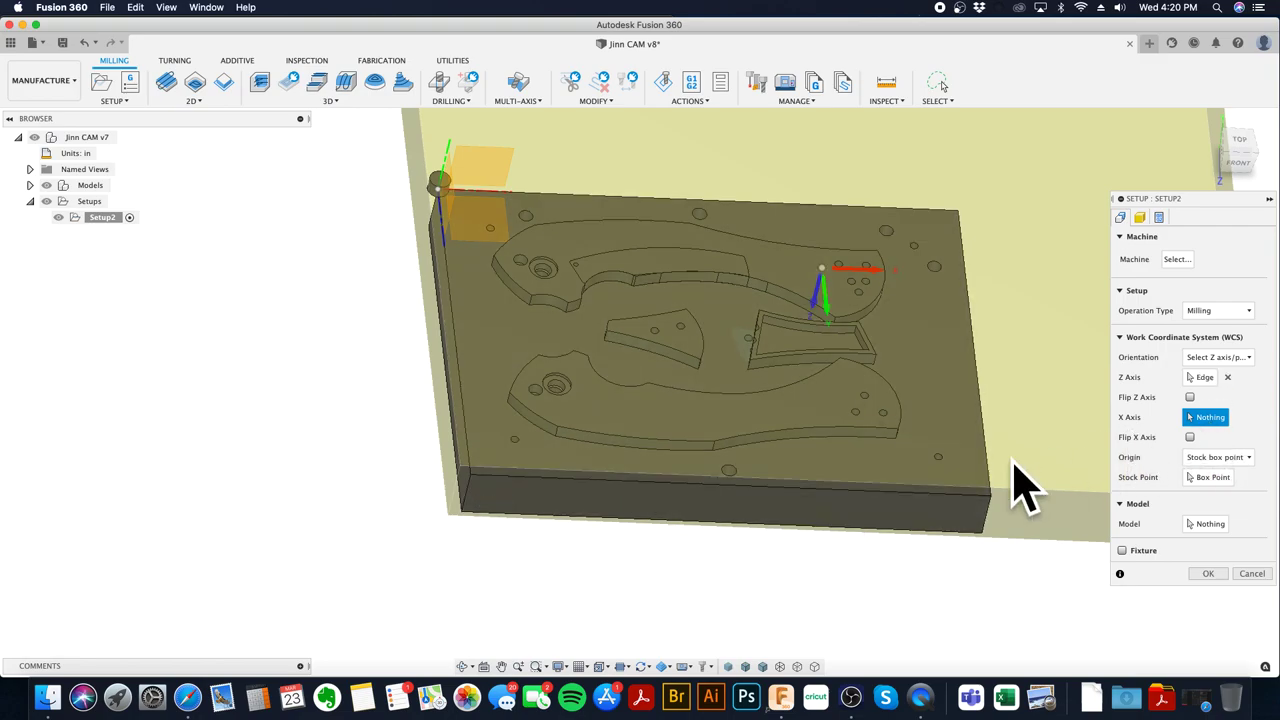
left_click(745, 486)
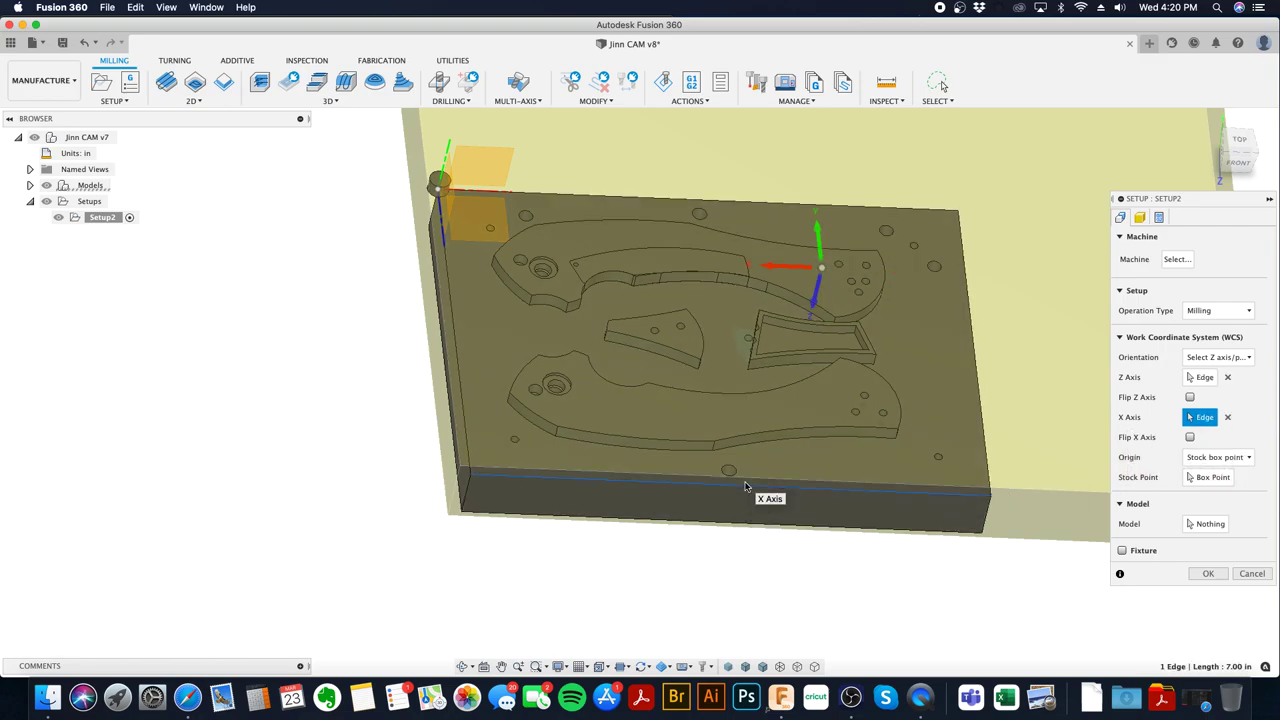
- Place the setup origin on the corner pin's edge and flip Z and X
left_click(1230, 459)
left_click(1231, 489)
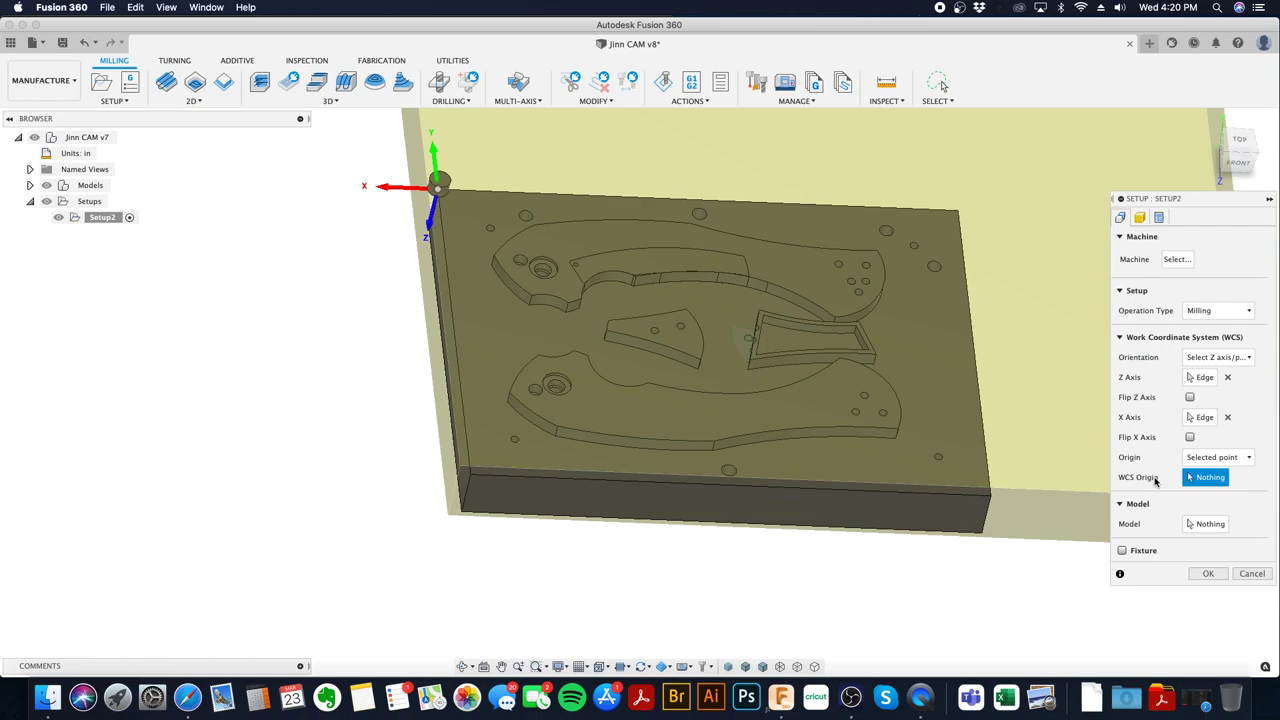
left_click(446, 190)
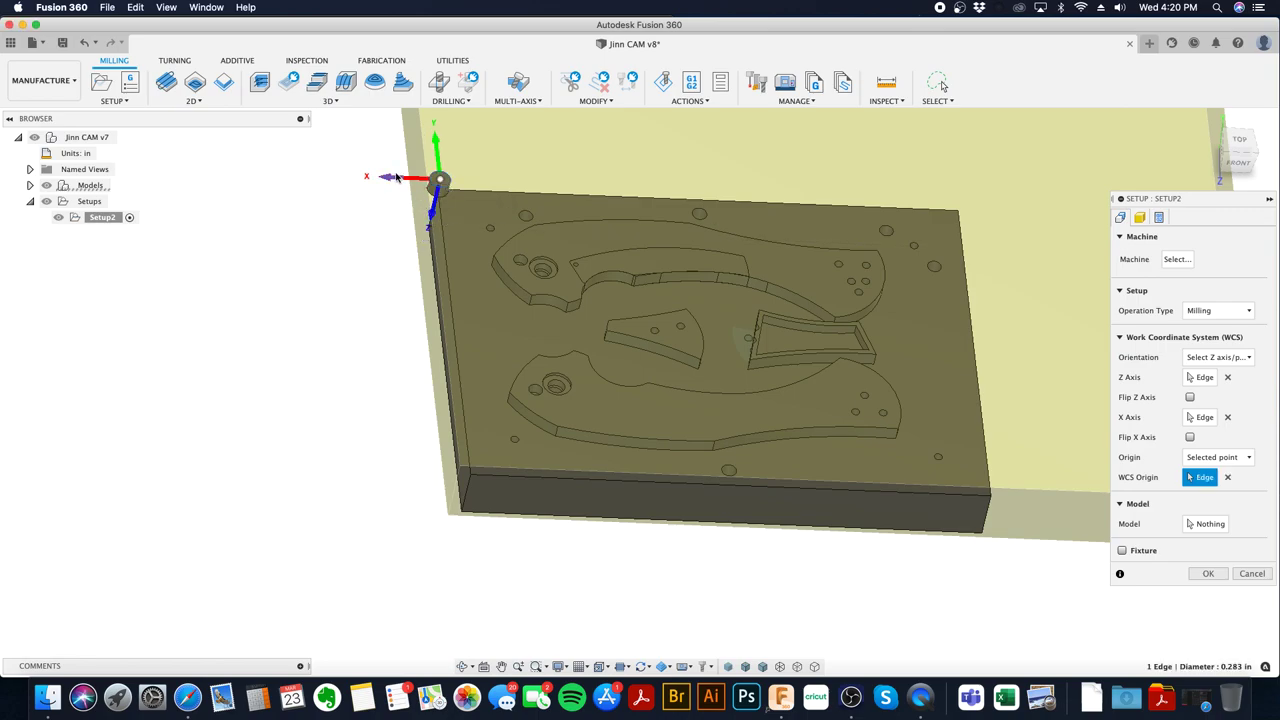
left_click(433, 217)
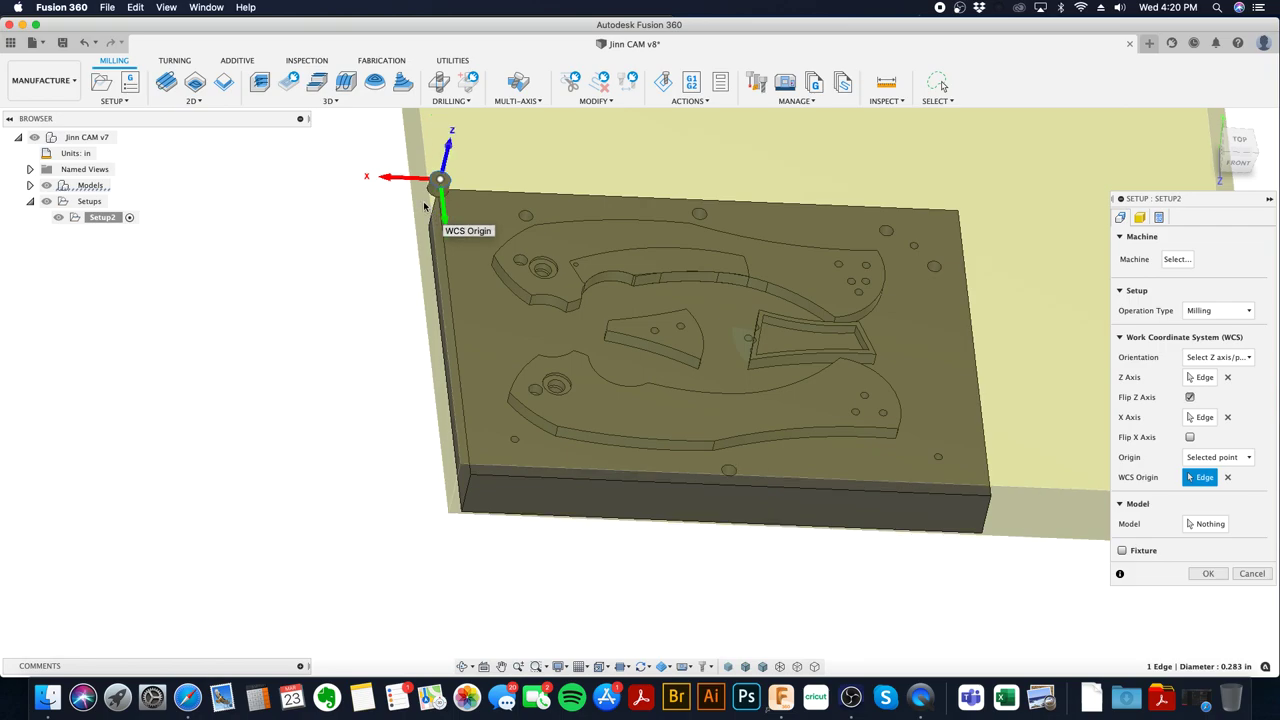
left_click(394, 177)
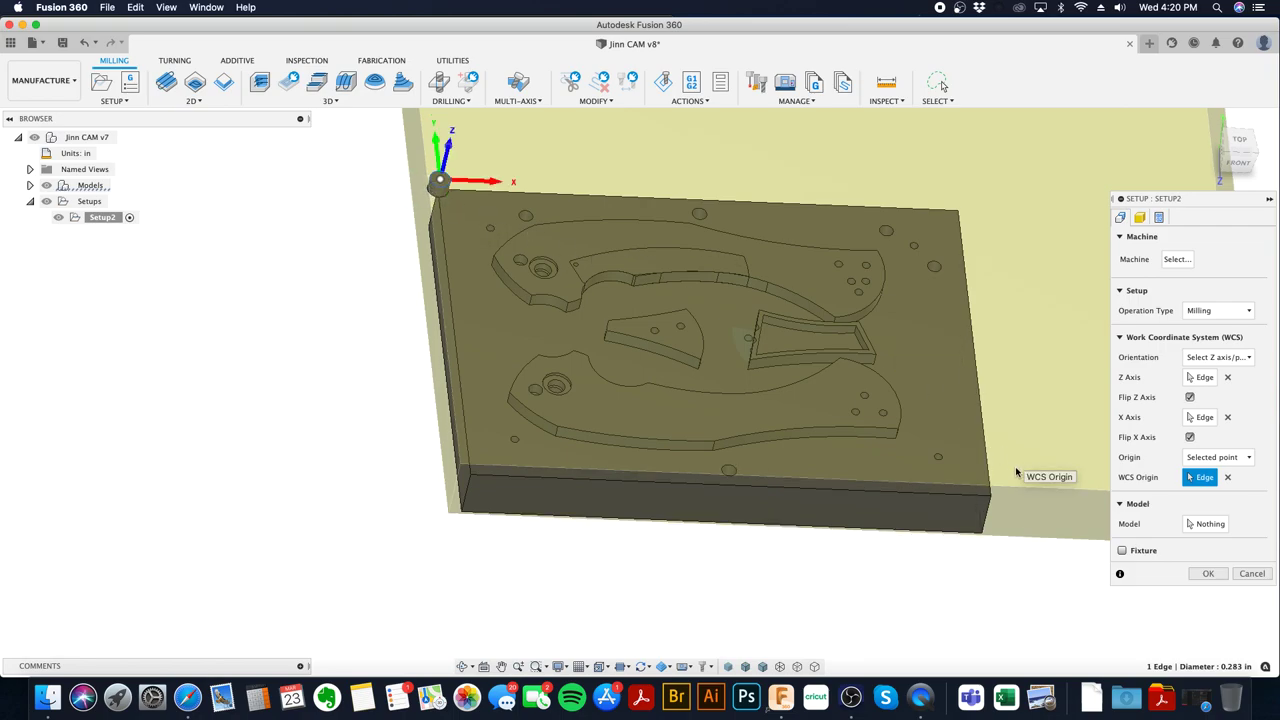
left_click(1207, 524)
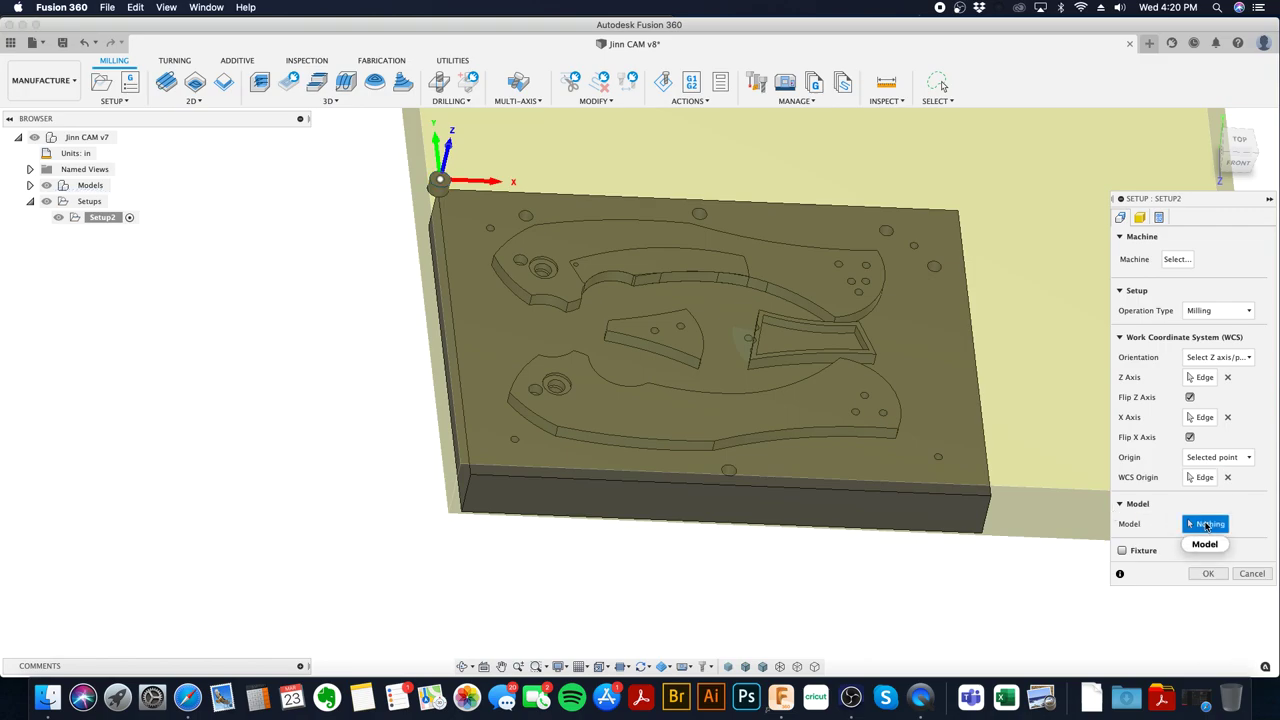
- Add the seven INSIDE bodies (lock, lockbar, show, clip, clip co, bs, clip relief) as the setup model
left_click(30, 186)
left_click(43, 201)
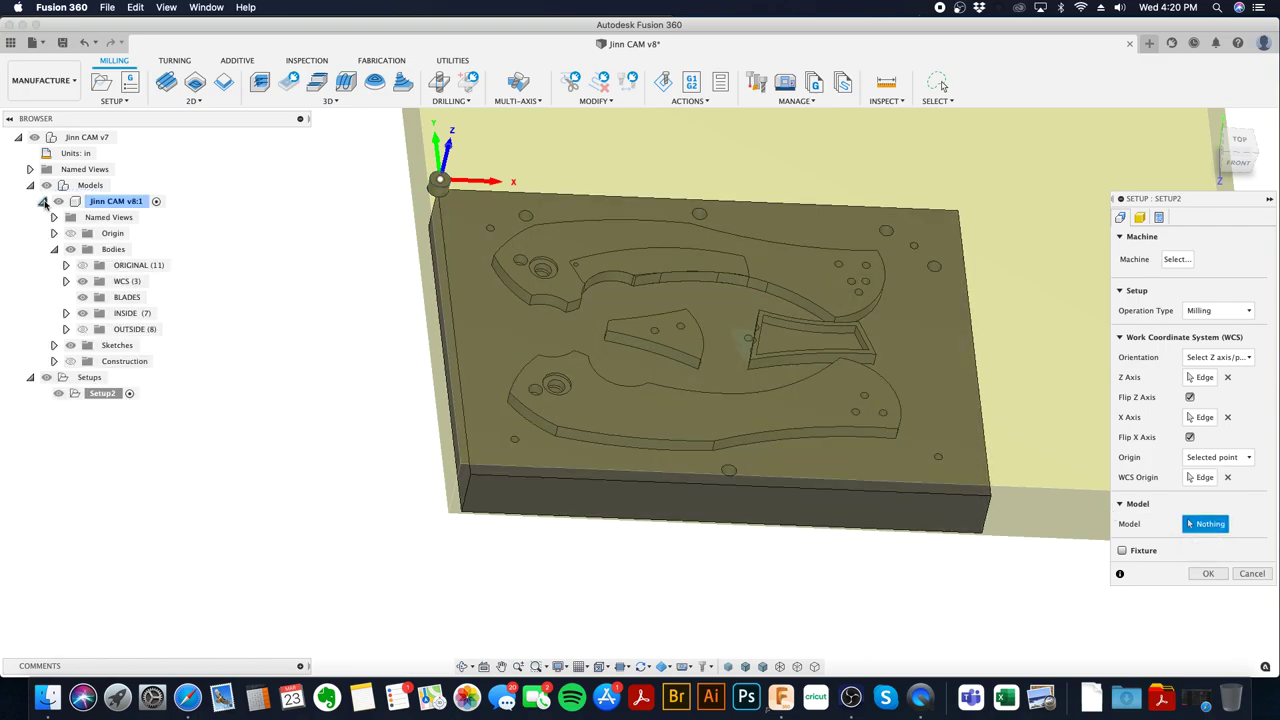
left_click(66, 313)
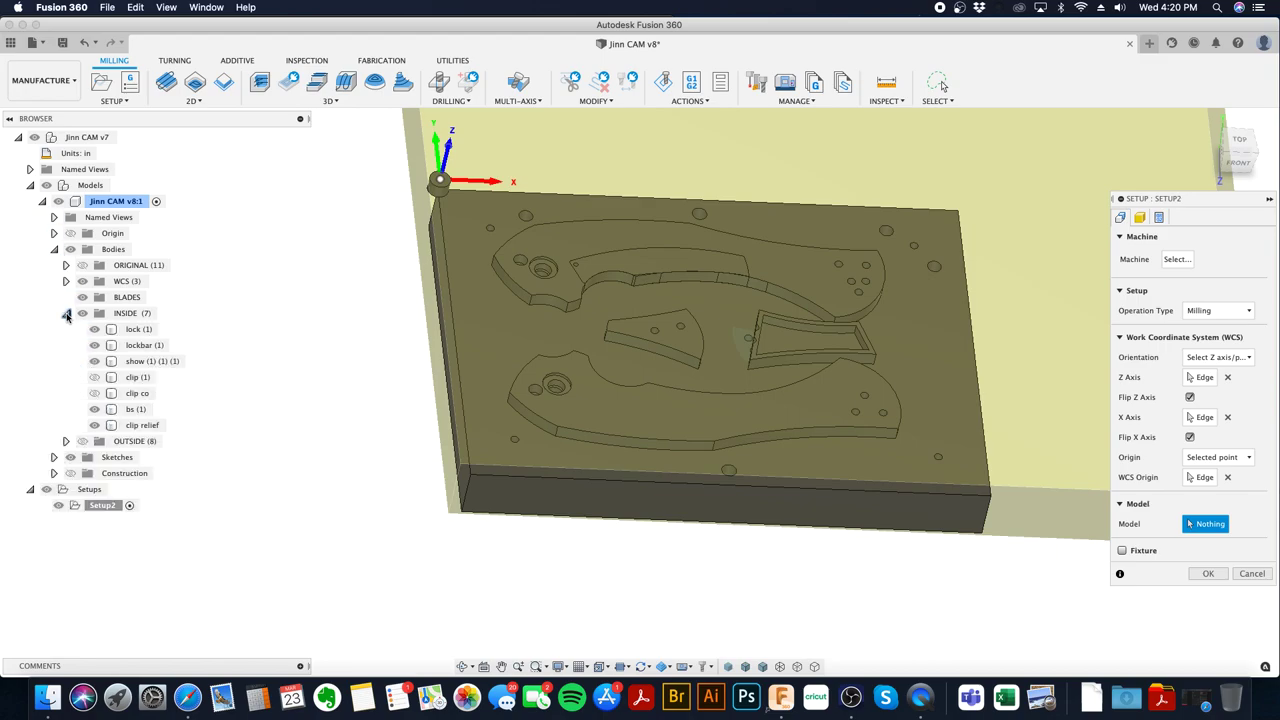
left_click(140, 330)
left_click(143, 345)
left_click(148, 361)
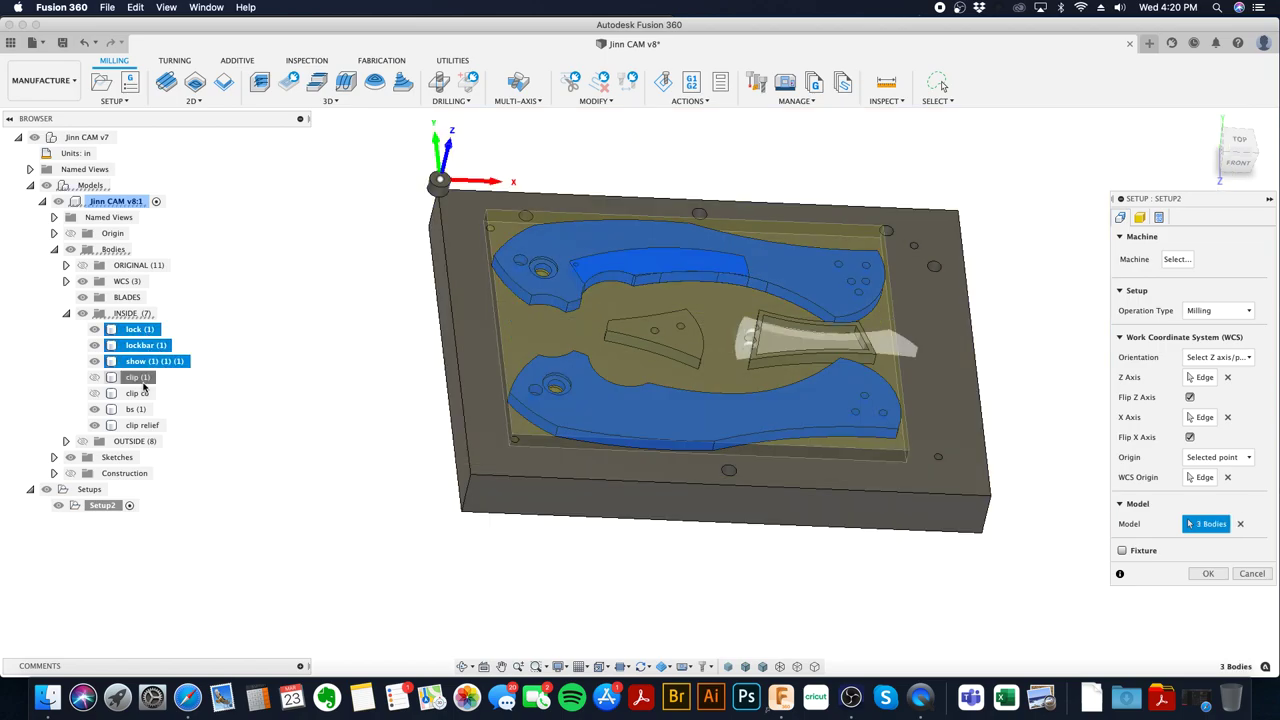
left_click(139, 378)
left_click(138, 393)
left_click(136, 409)
left_click(160, 426)
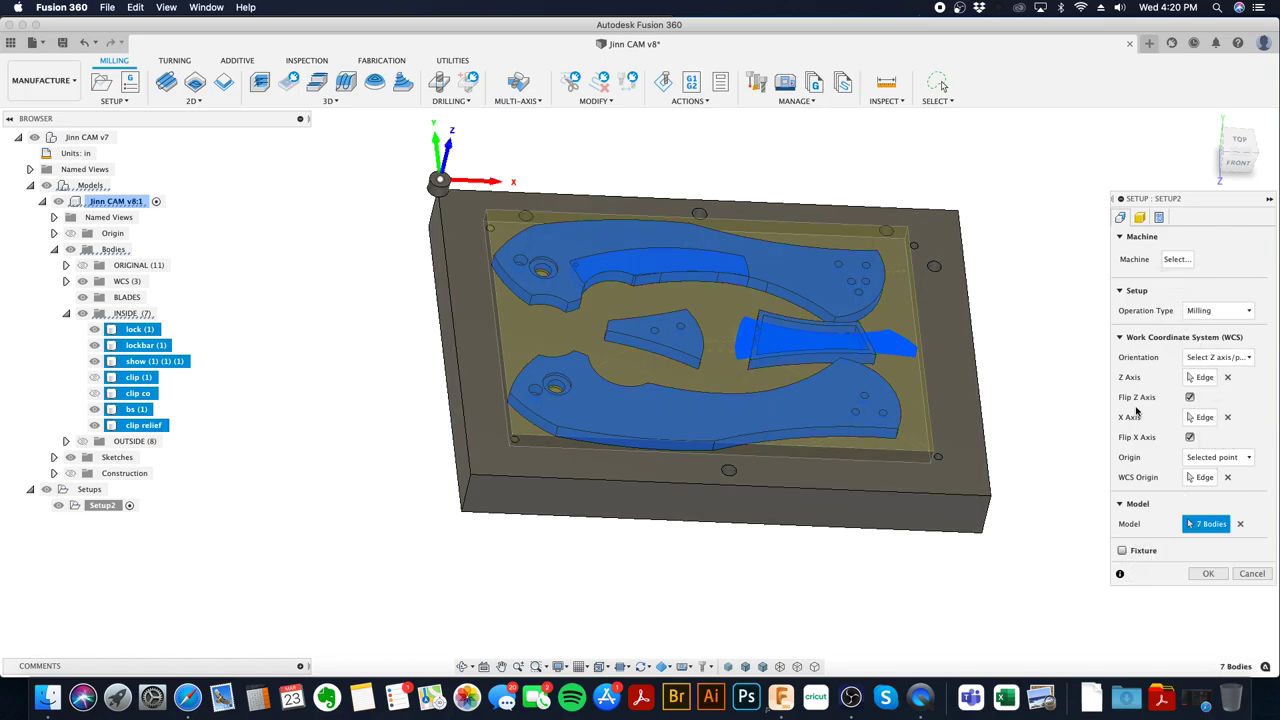
- Turn fixture on, pick the block, turn fixture off again, and go to Stock settings
left_click(1123, 551)
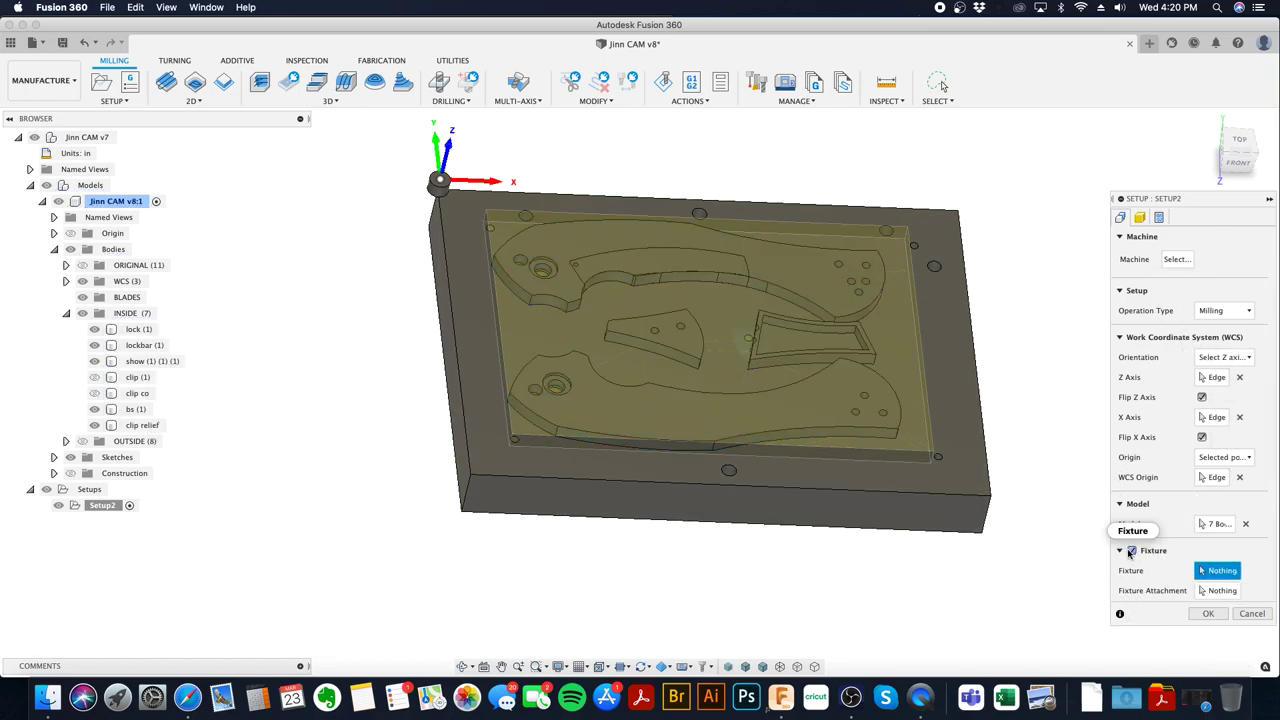
left_click(958, 521)
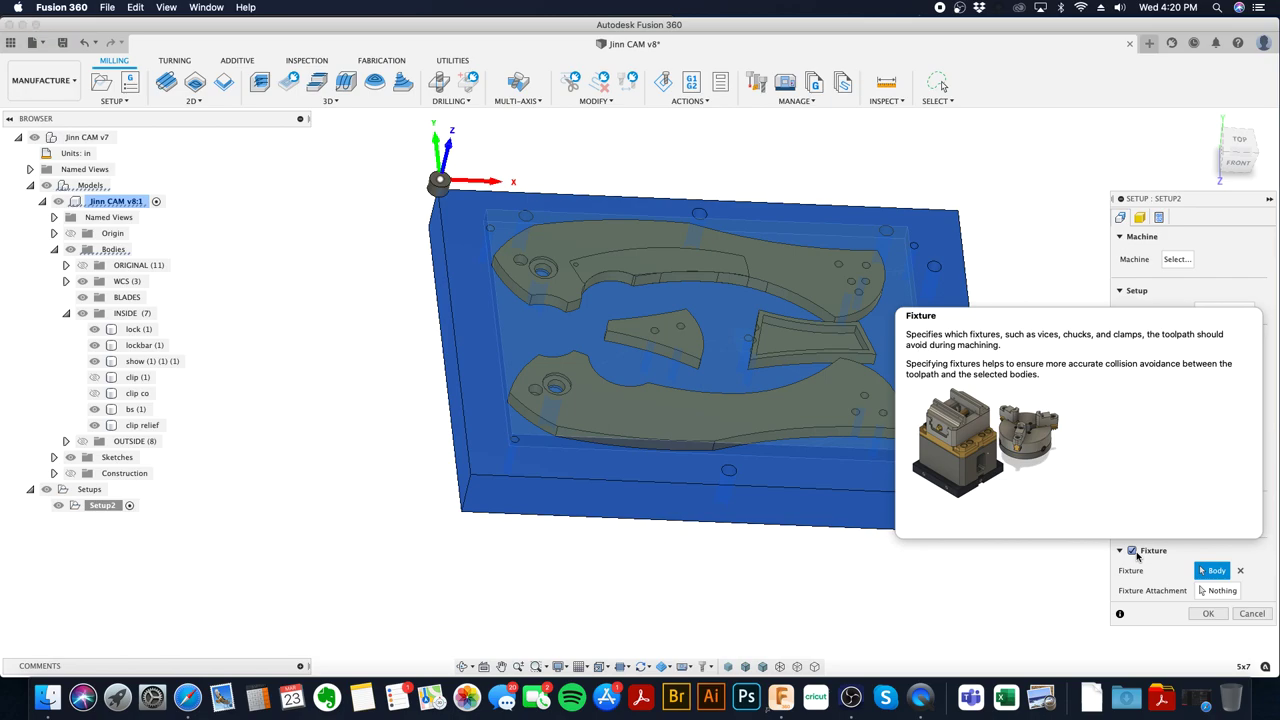
left_click(1134, 553)
left_click(1140, 218)
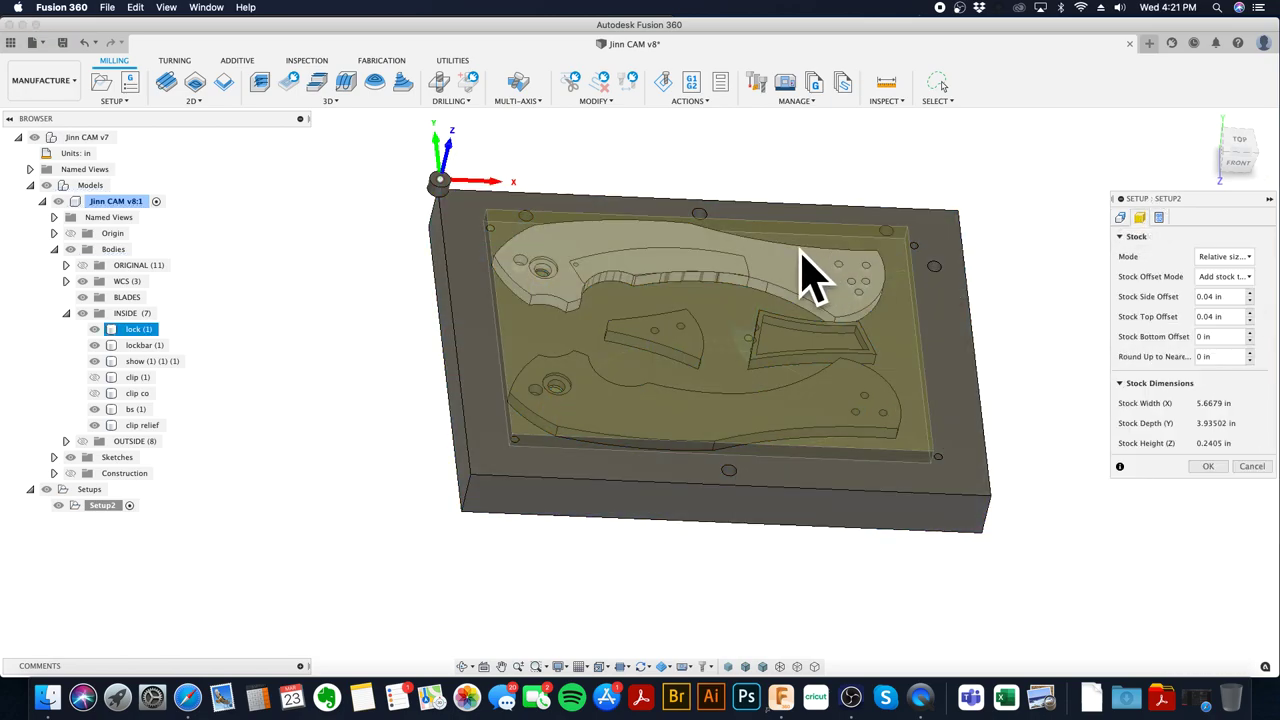
- Set the stock offset mode to No additional stock
mouse_move(1079, 304)
middle_mouse_down("shift")
mouse_move(1060, 263)
mouse_move(997, 260)
mouse_move(1067, 300)
middle_mouse_up("shift")
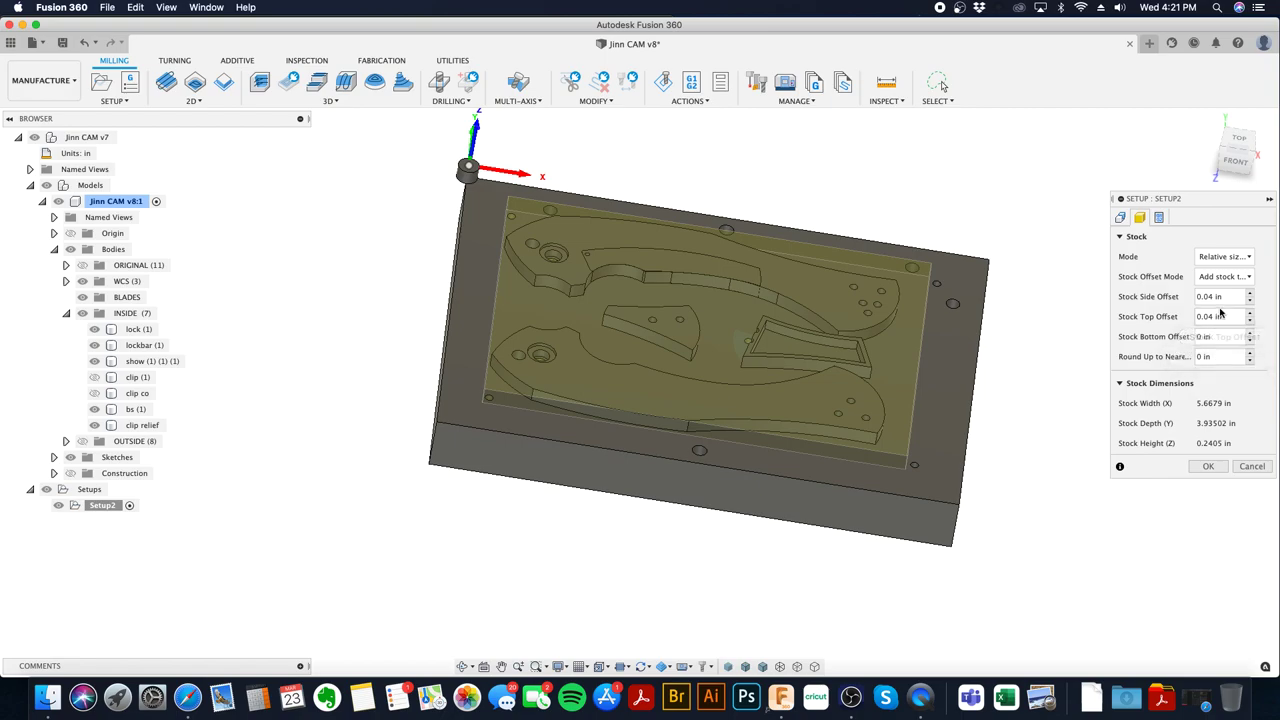
left_click(1226, 279)
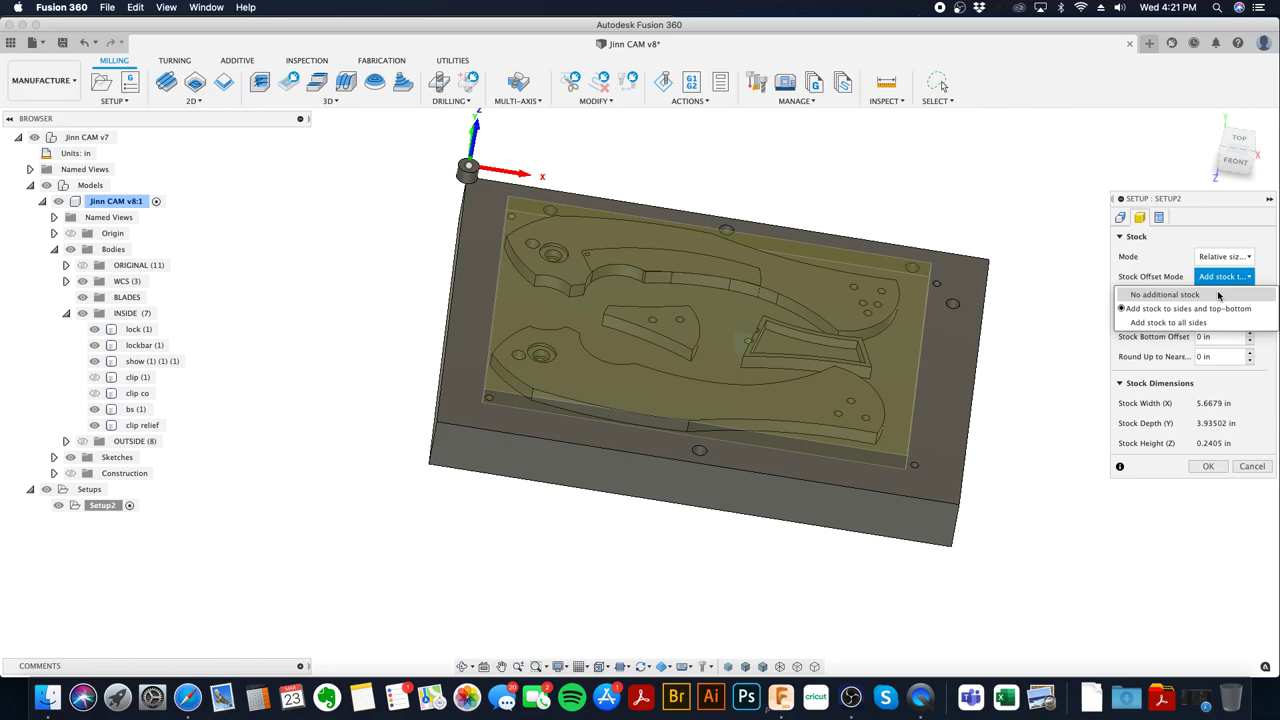
left_click(1218, 295)
left_click(1120, 217)
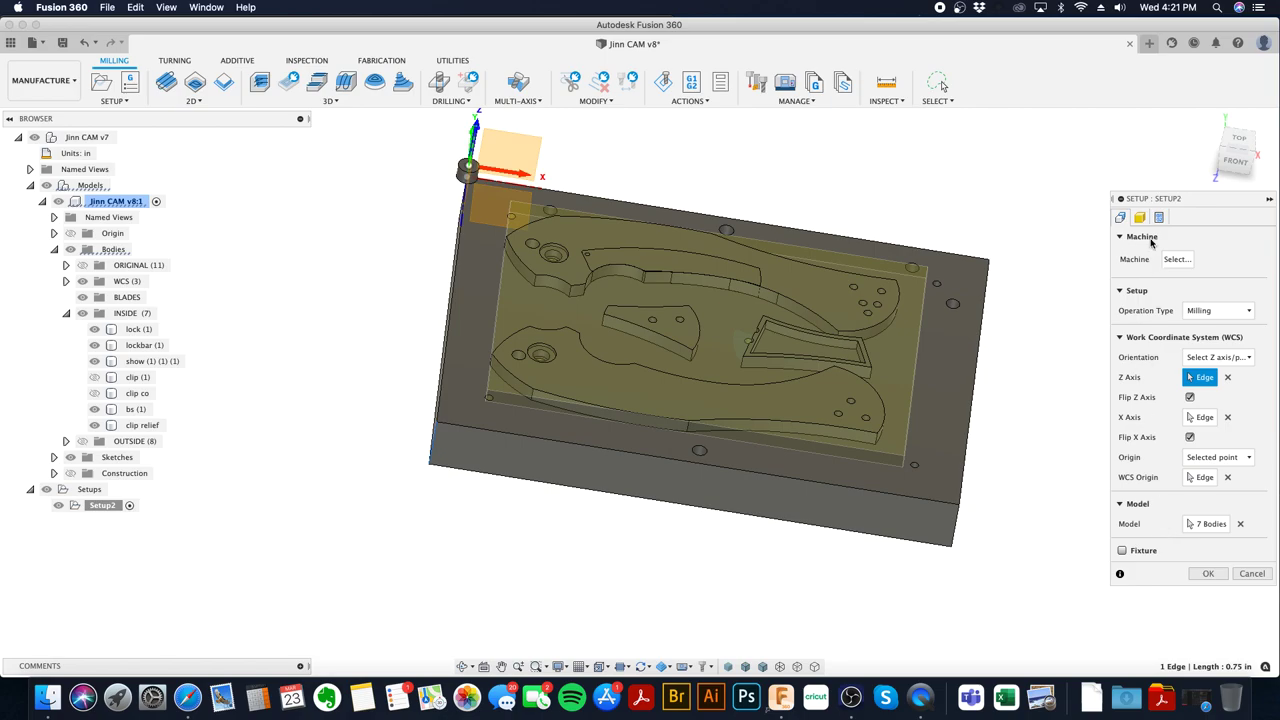
left_click(1139, 217)
- Define the stock From solid using the 4x6 stock body and confirm the setup
left_click(1222, 257)
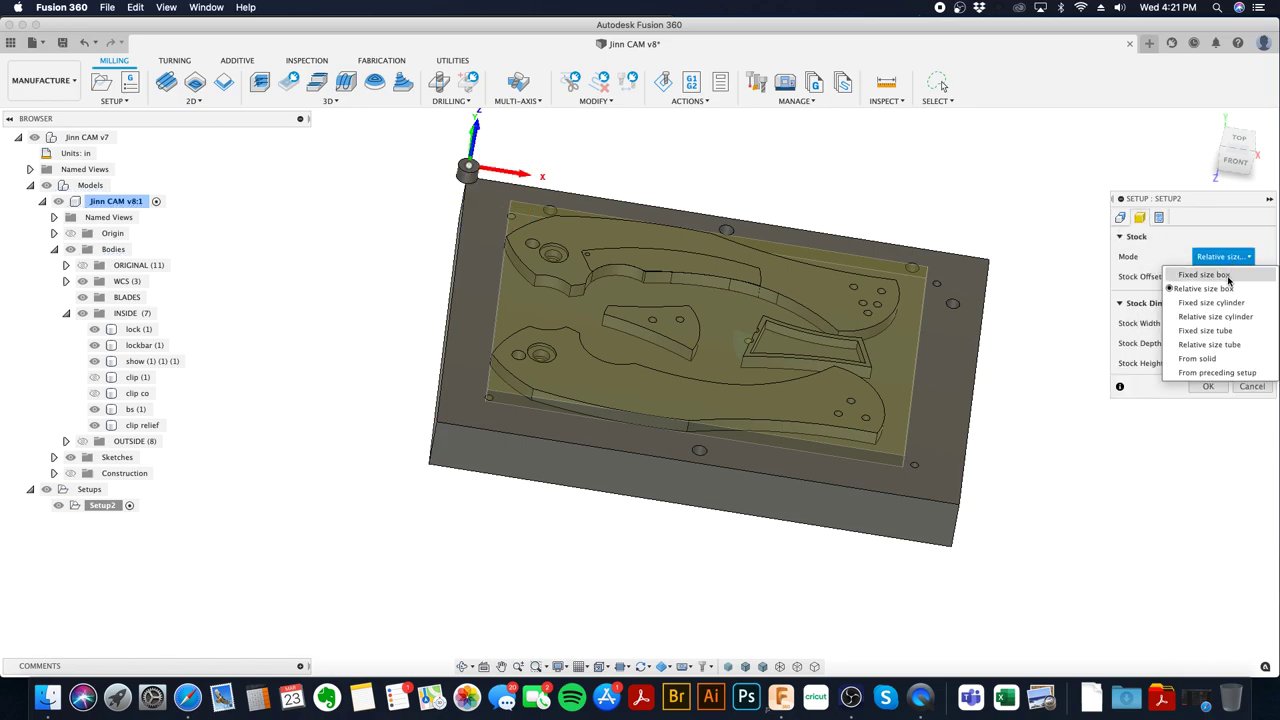
left_click(1225, 361)
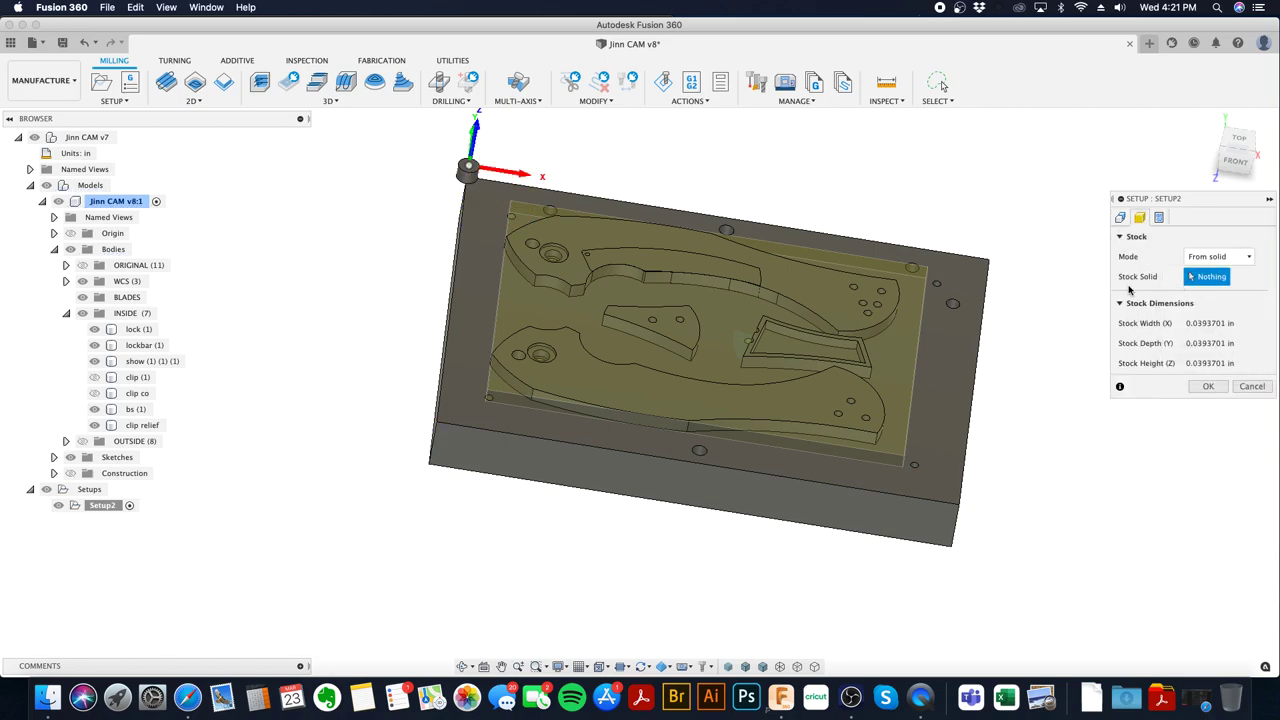
left_click(66, 281)
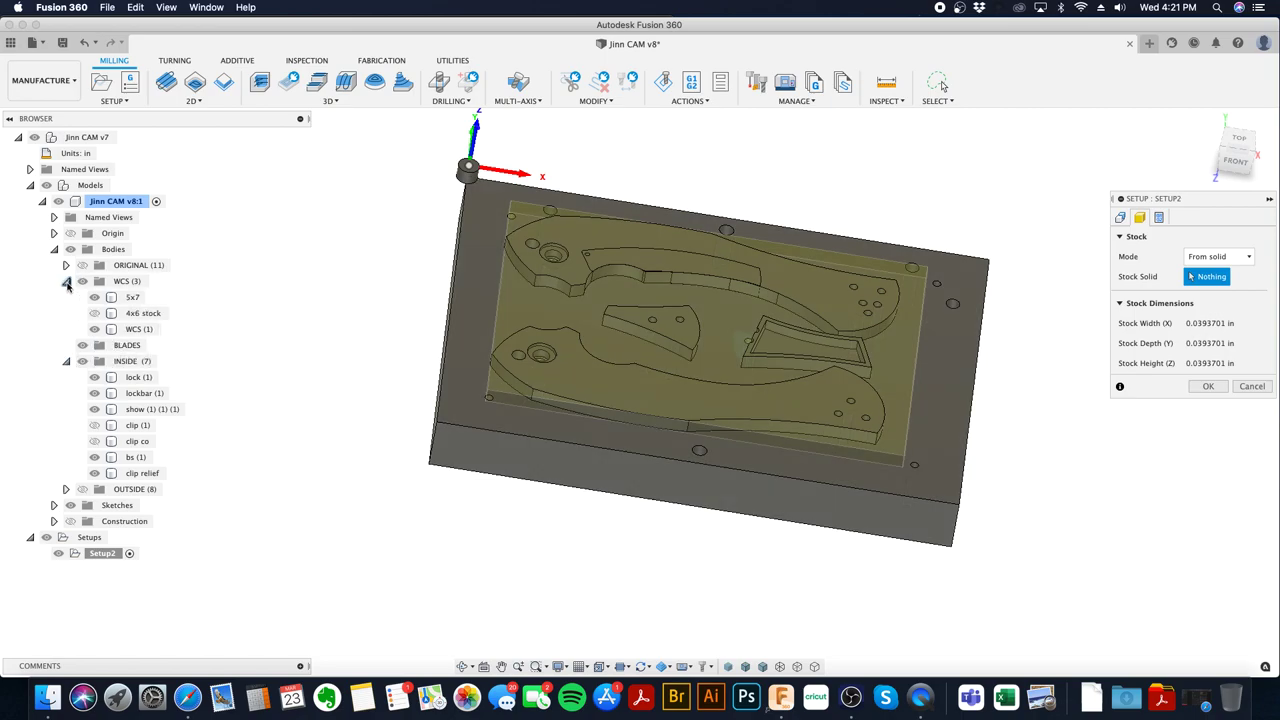
left_click(135, 313)
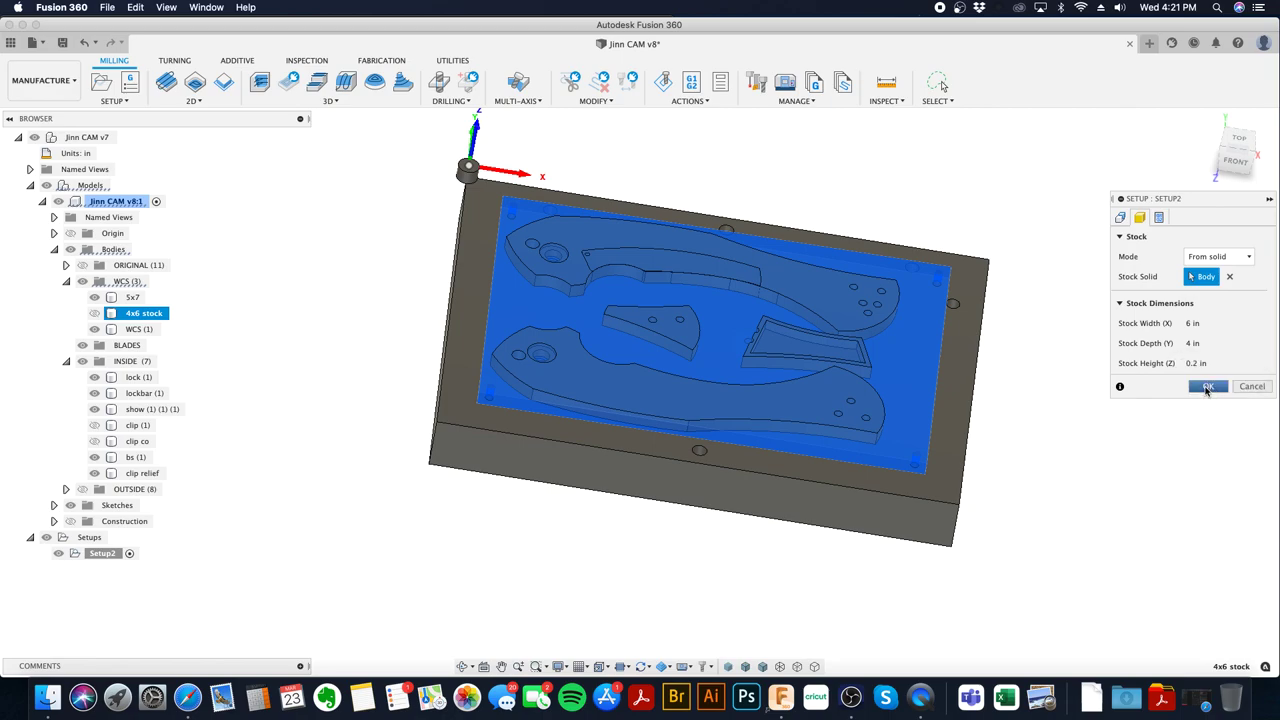
left_click(1120, 217)
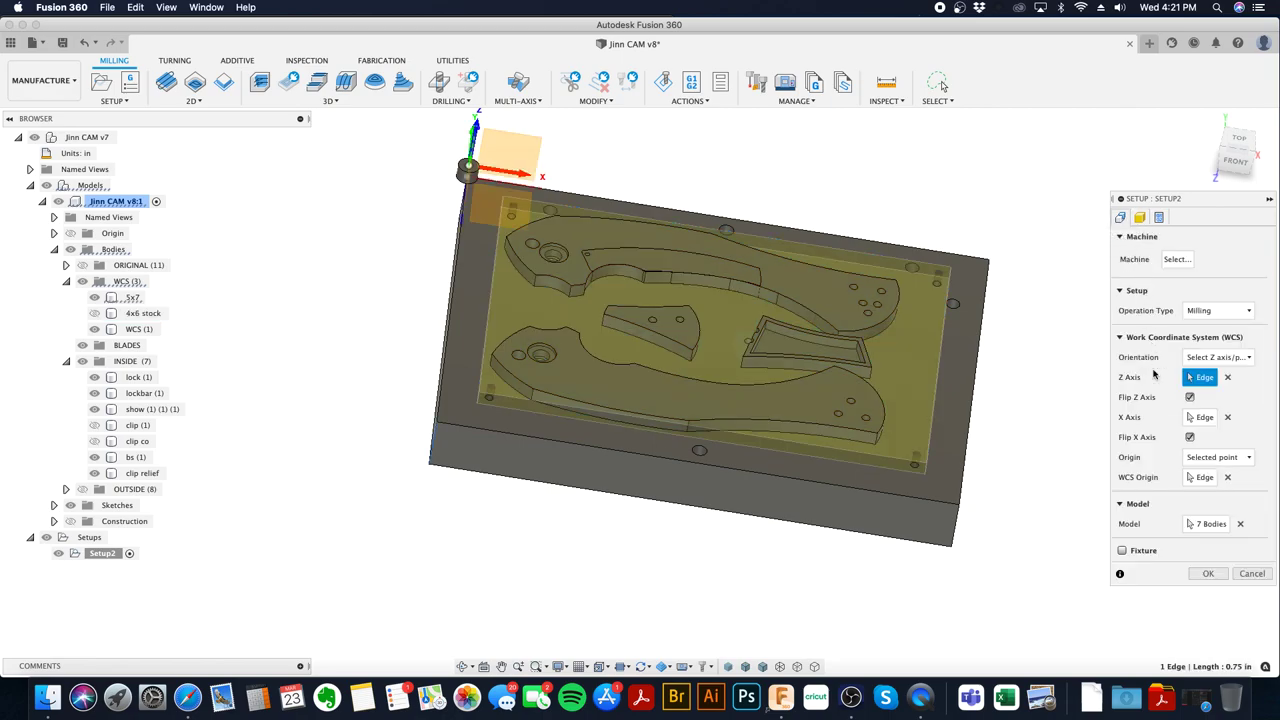
left_click(1205, 574)
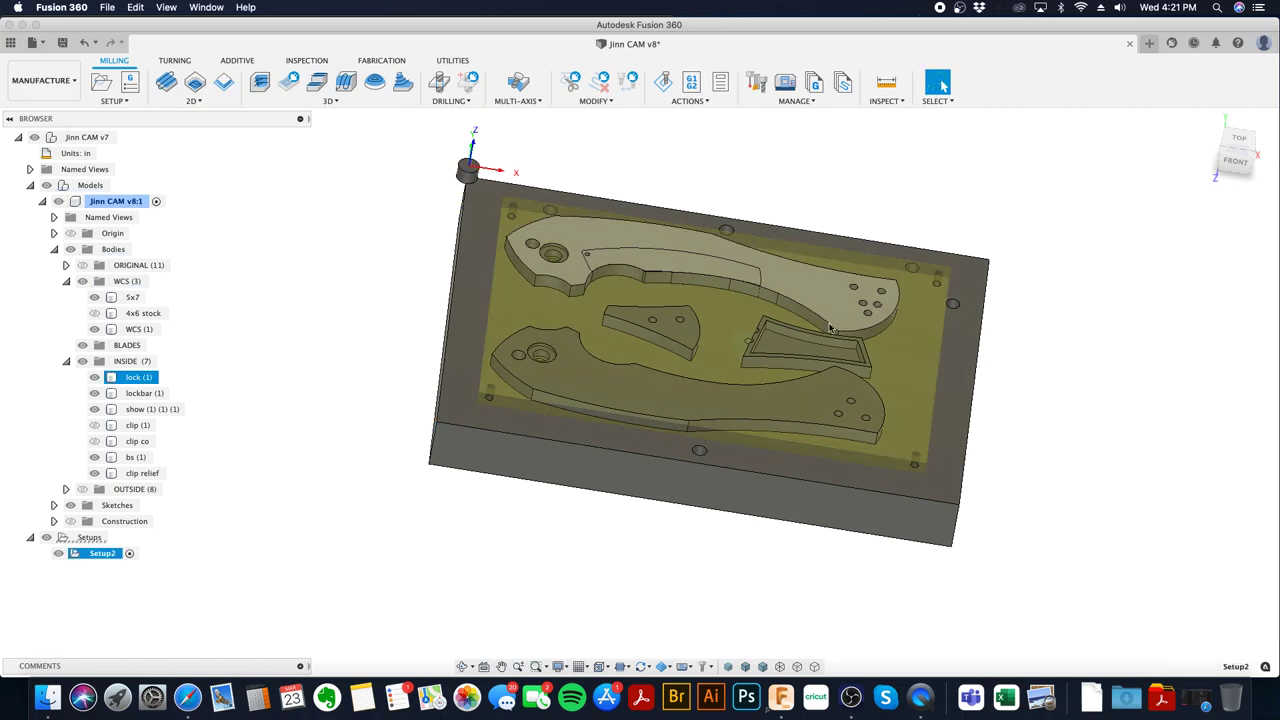
- Hide the INSIDE knife bodies and show the 4x6 stock body
mouse_move(629, 386)
middle_mouse_down("shift")
mouse_move(580, 392)
mouse_move(617, 390)
middle_mouse_up("shift")
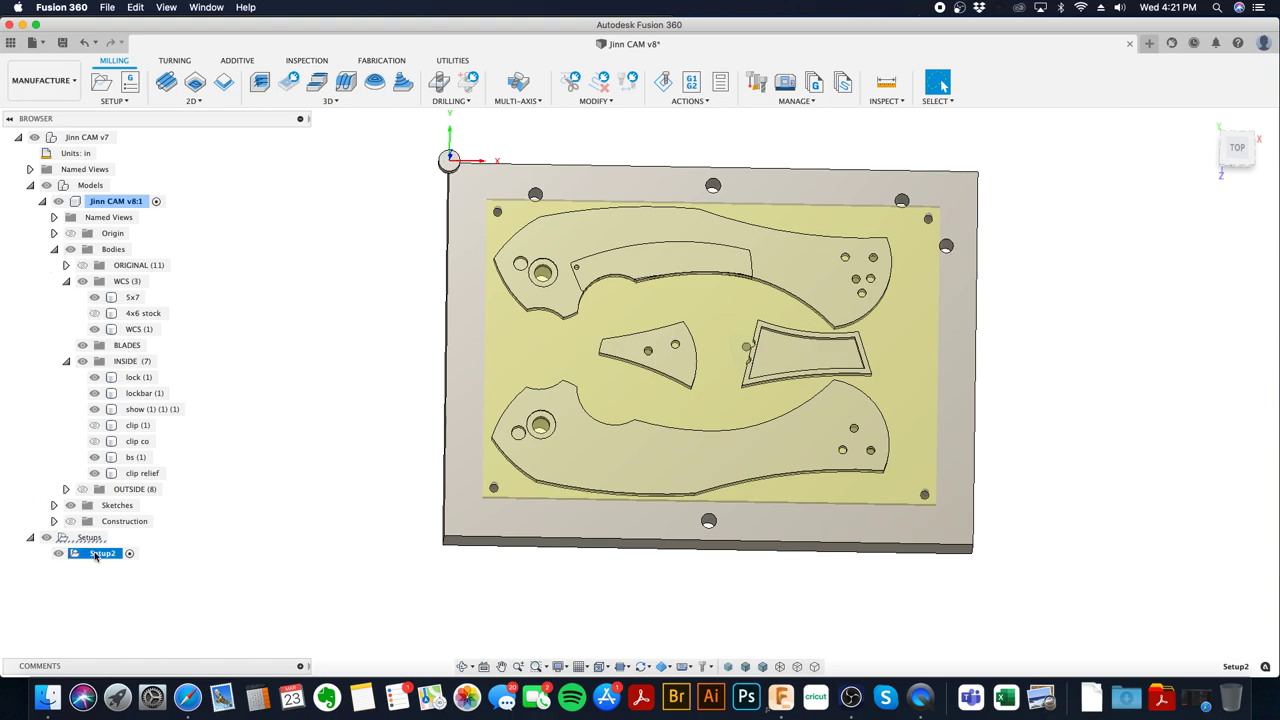
left_click(574, 460)
middle_click_drag(574, 460, 603, 397, "shift")
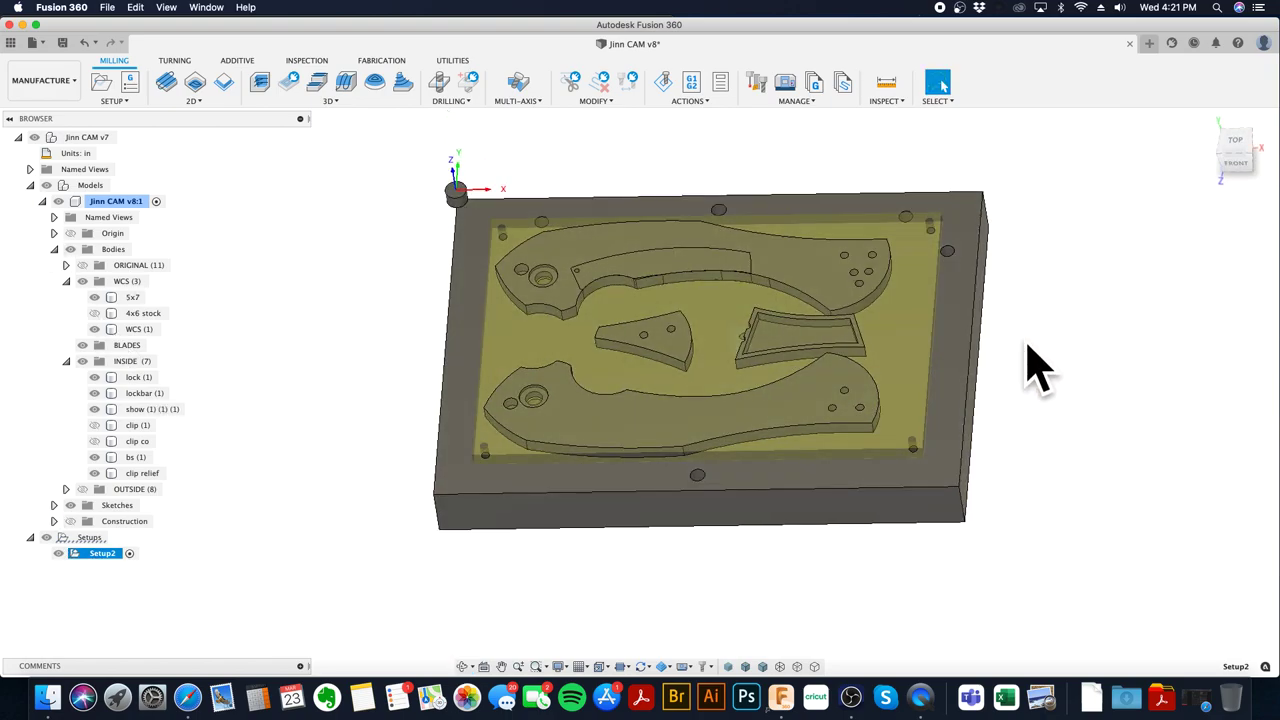
left_click(1026, 350)
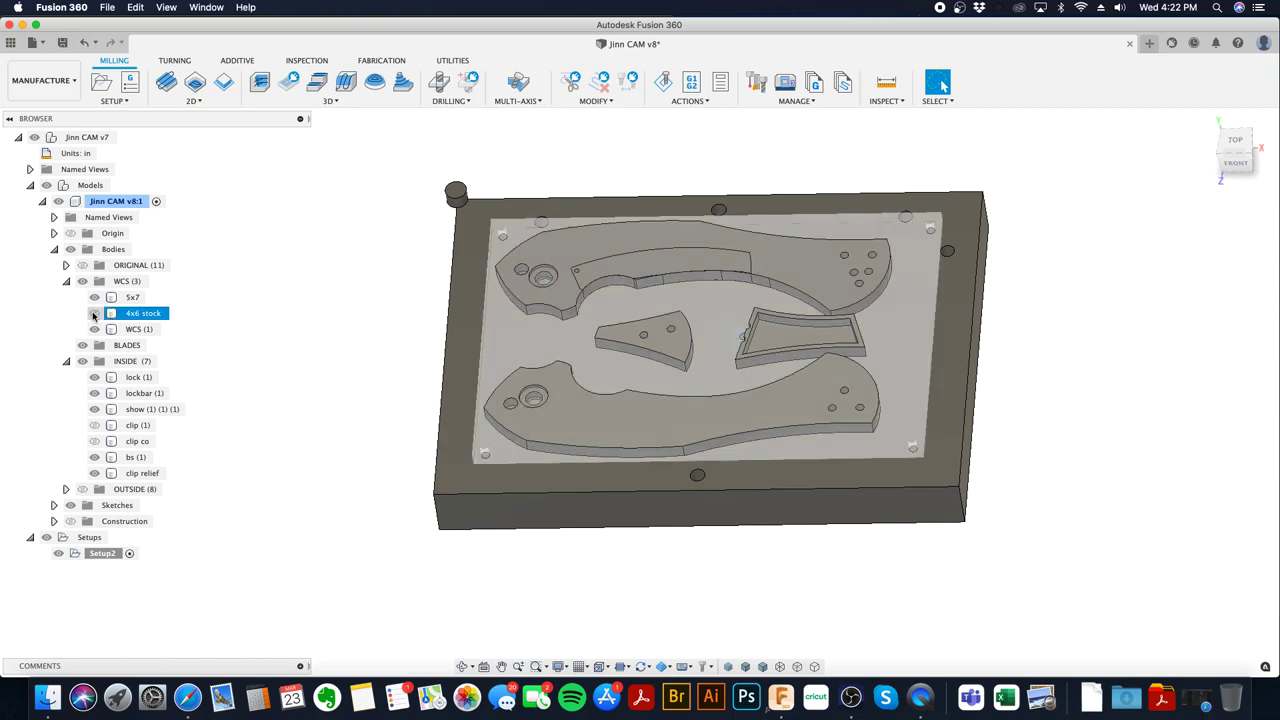
left_click(82, 361)
left_click(94, 313)
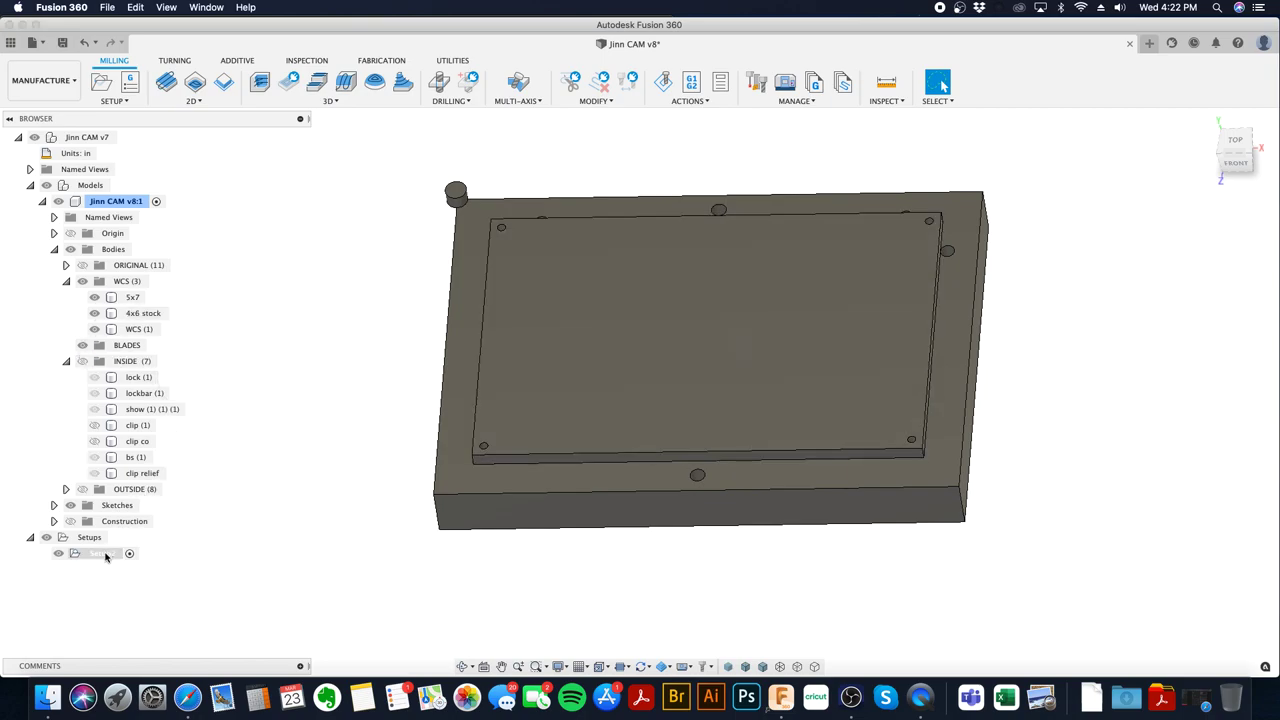
- Rename Setup2 to "stock"
left_click(104, 553)
left_click(104, 553)
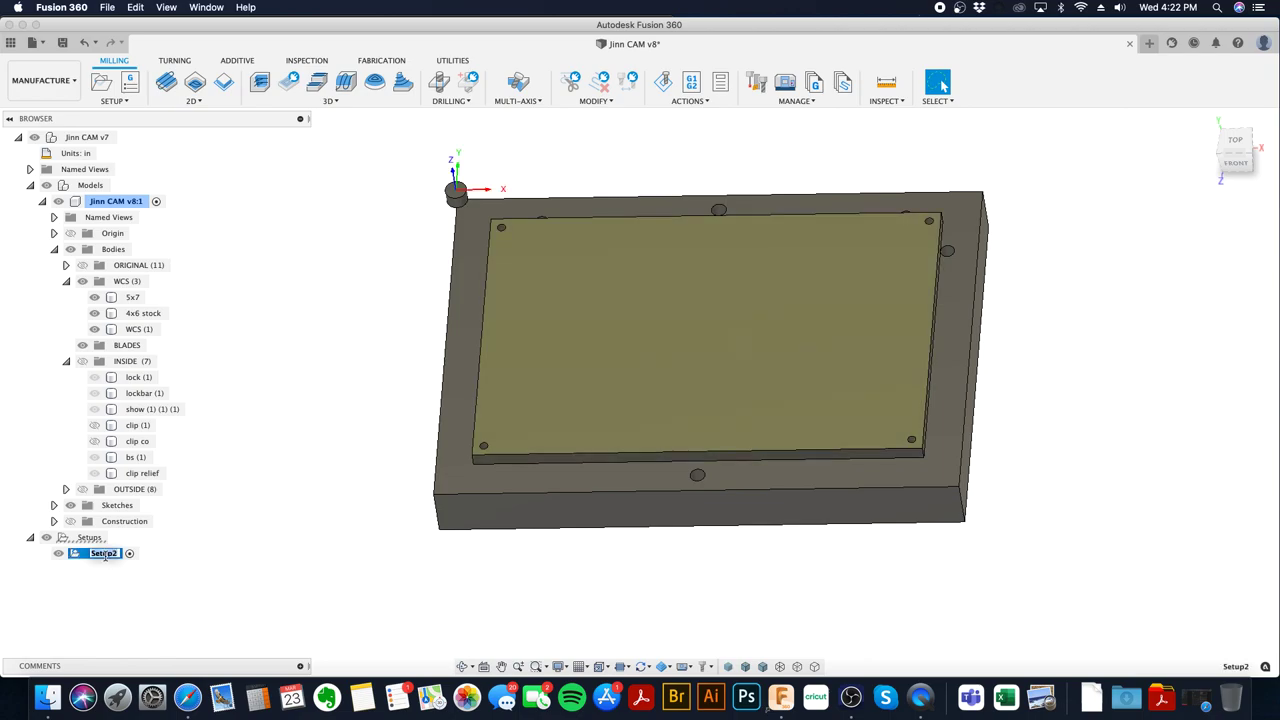
type("stock")
key("Return")
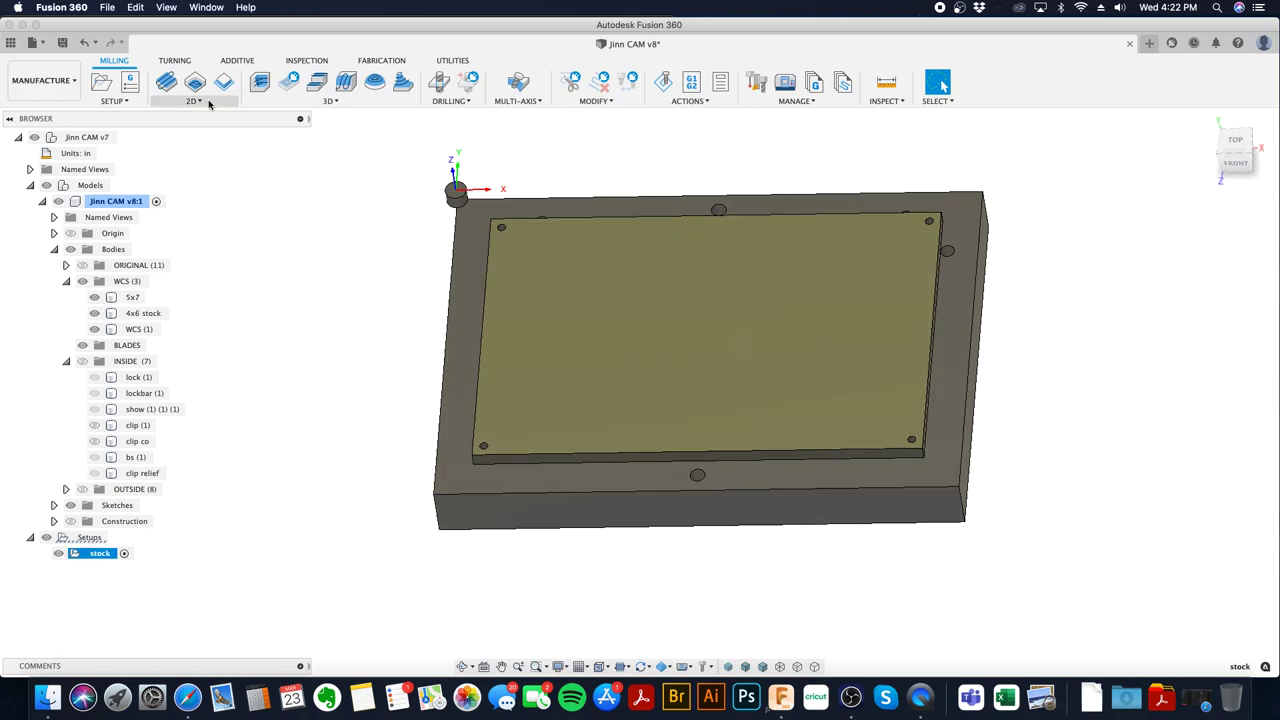
right_click(108, 553)
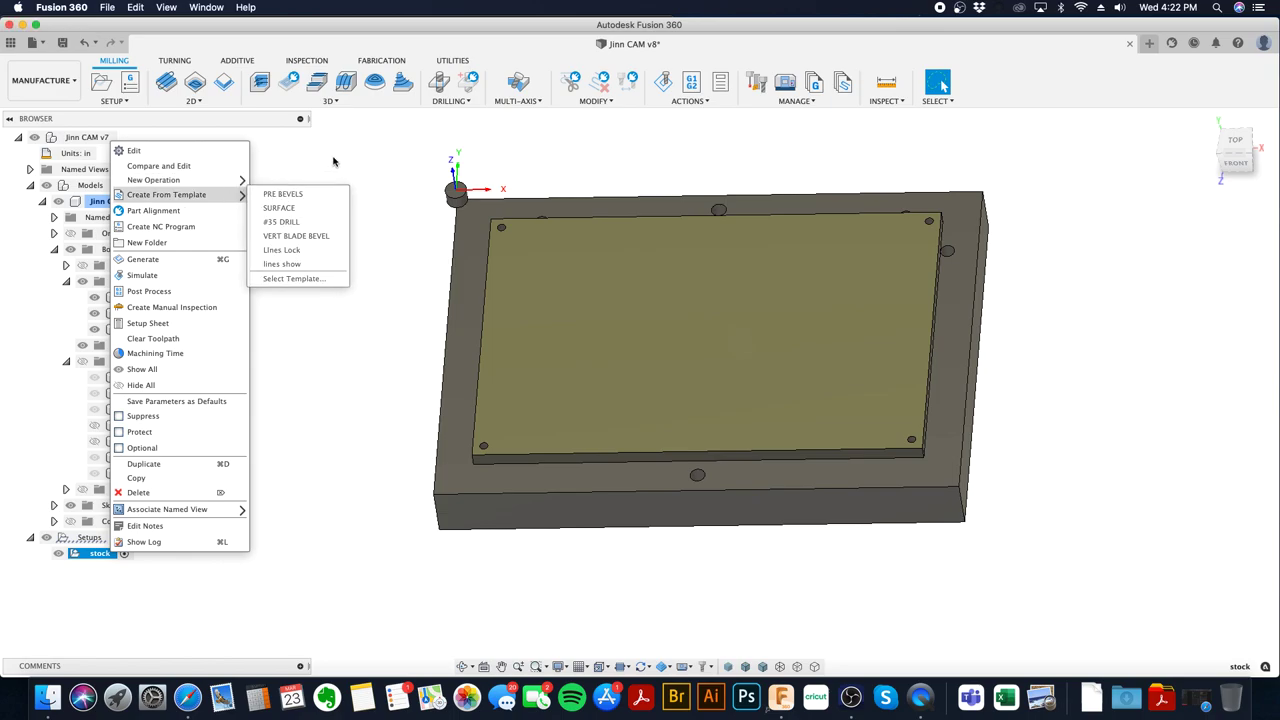
key("Escape")
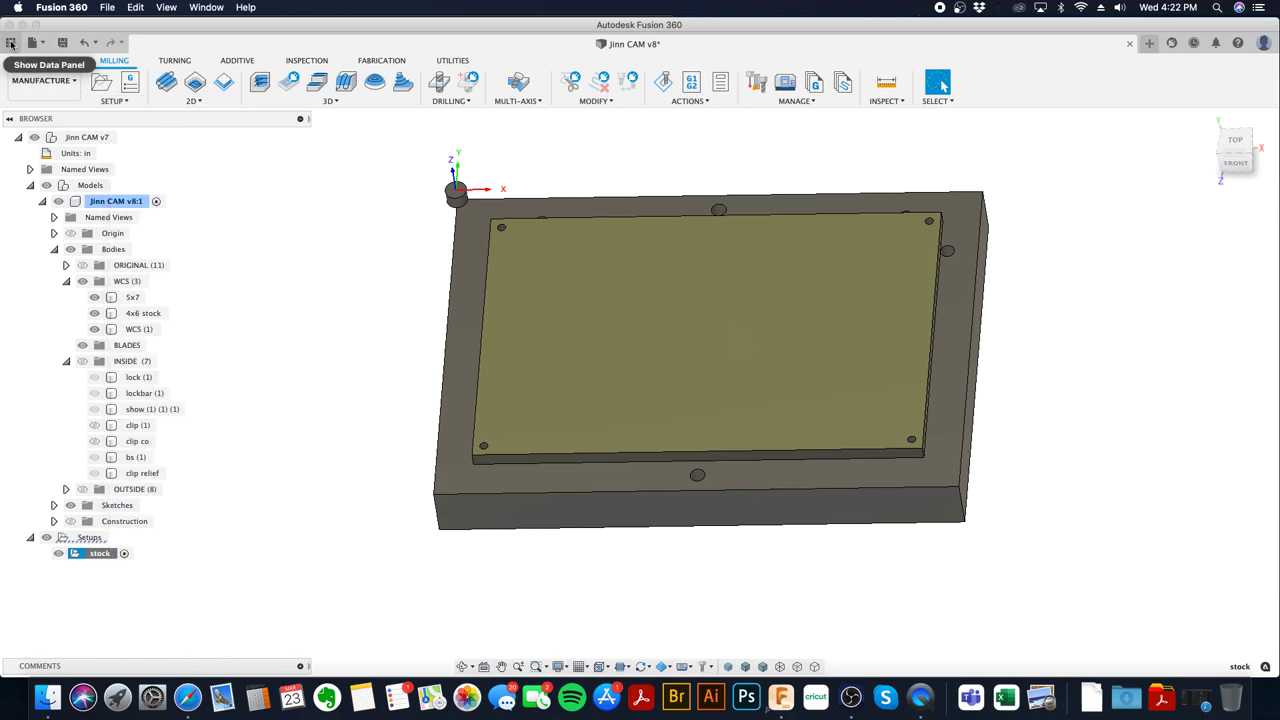
- Open the ORPHAN FRAMES design from Orphan > HAAS MM2 > CAM in the Data Panel
left_click(10, 43)
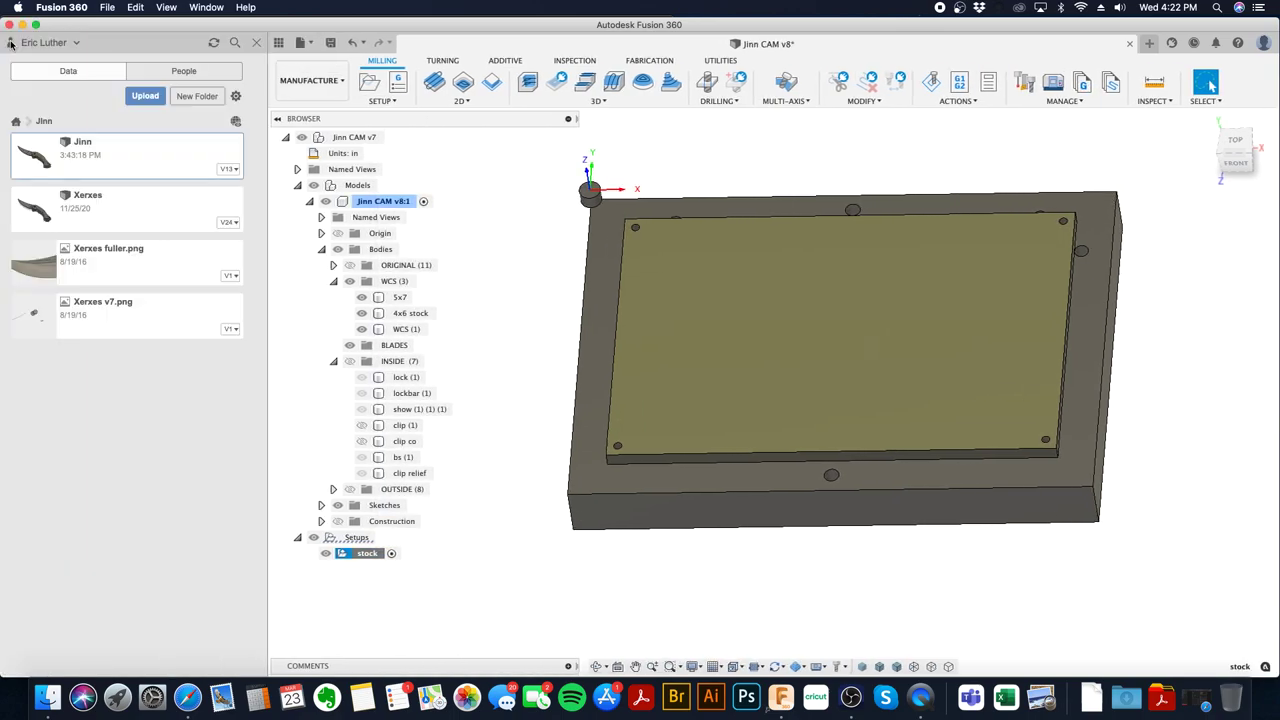
left_click(15, 121)
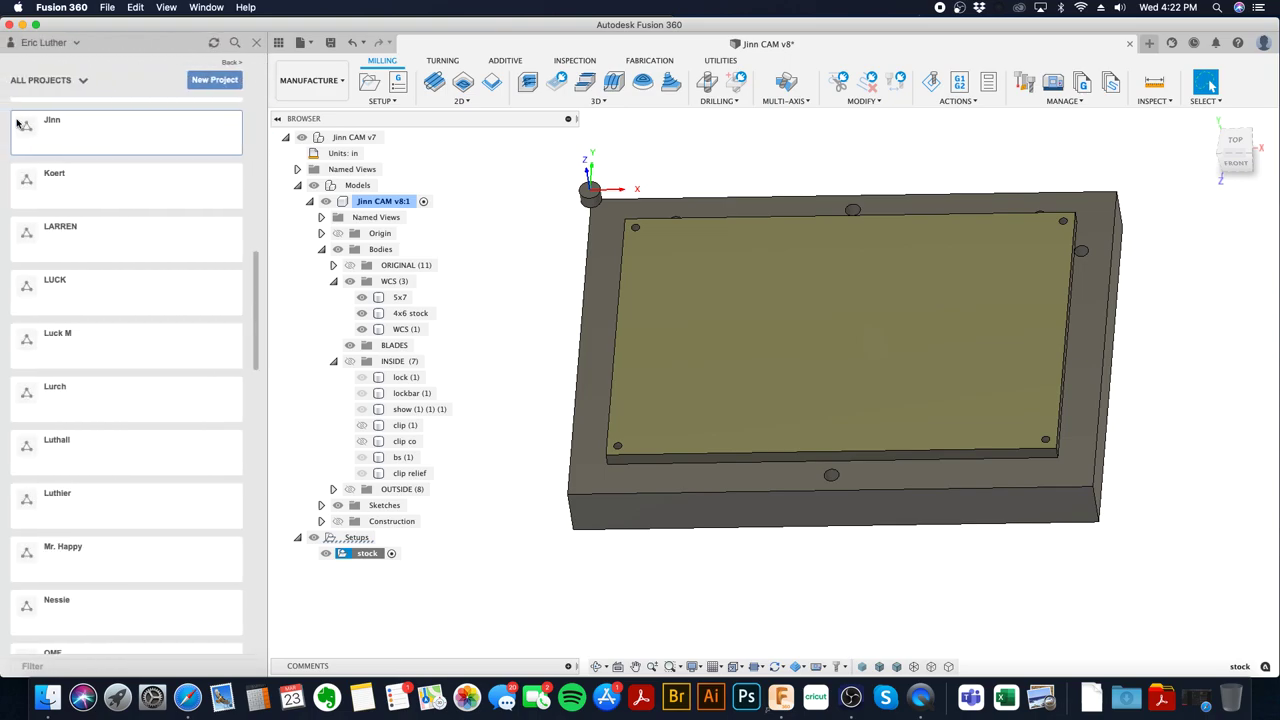
scroll(89, 240, "up", 10)
left_click(92, 186)
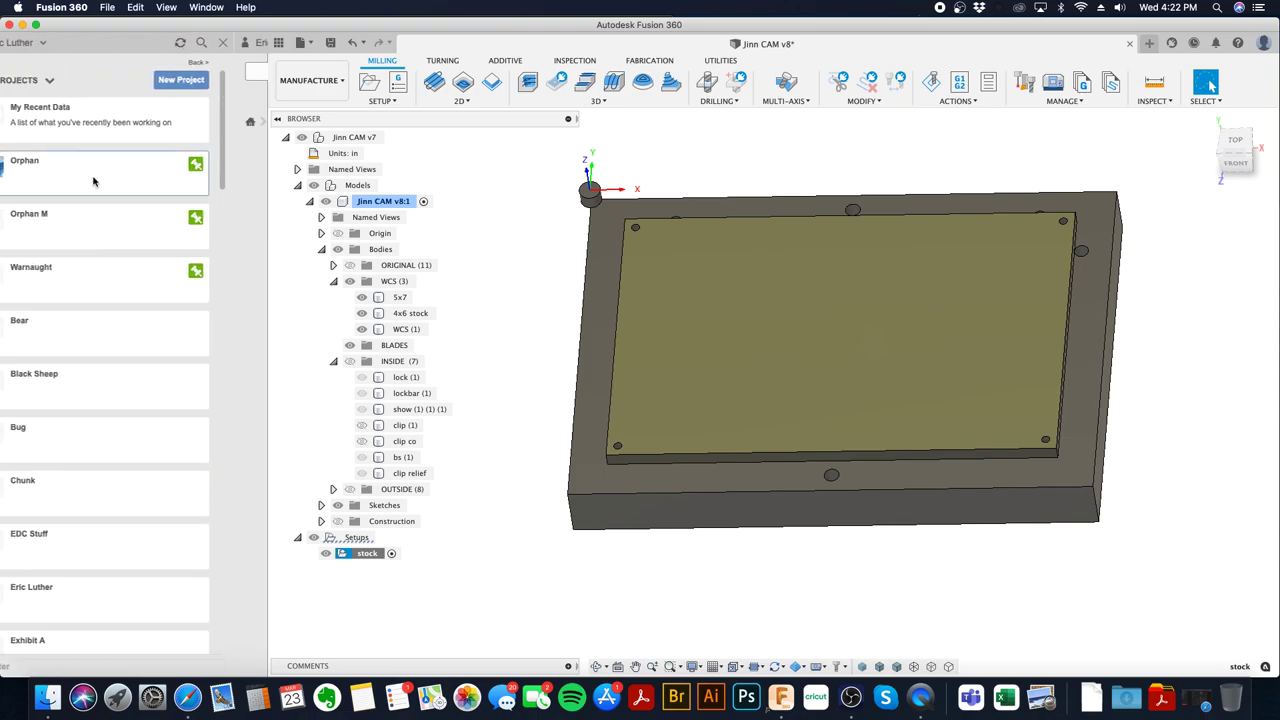
left_click(106, 213)
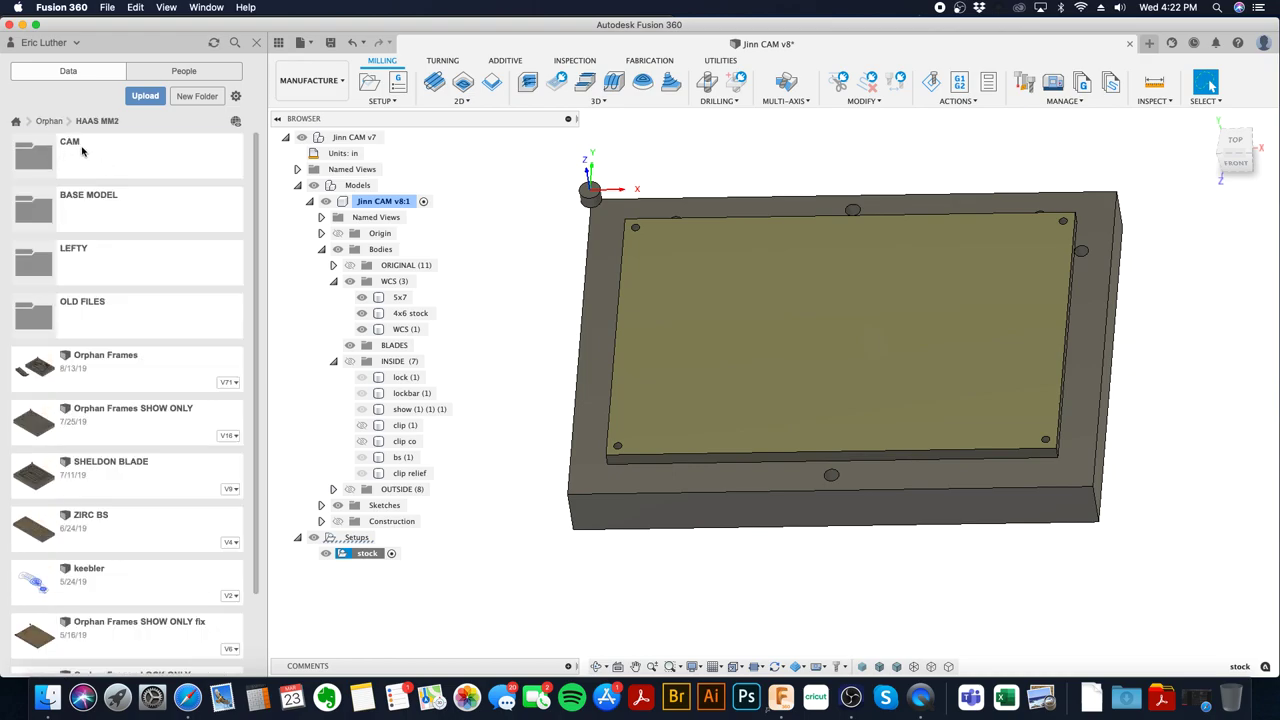
left_click(82, 150)
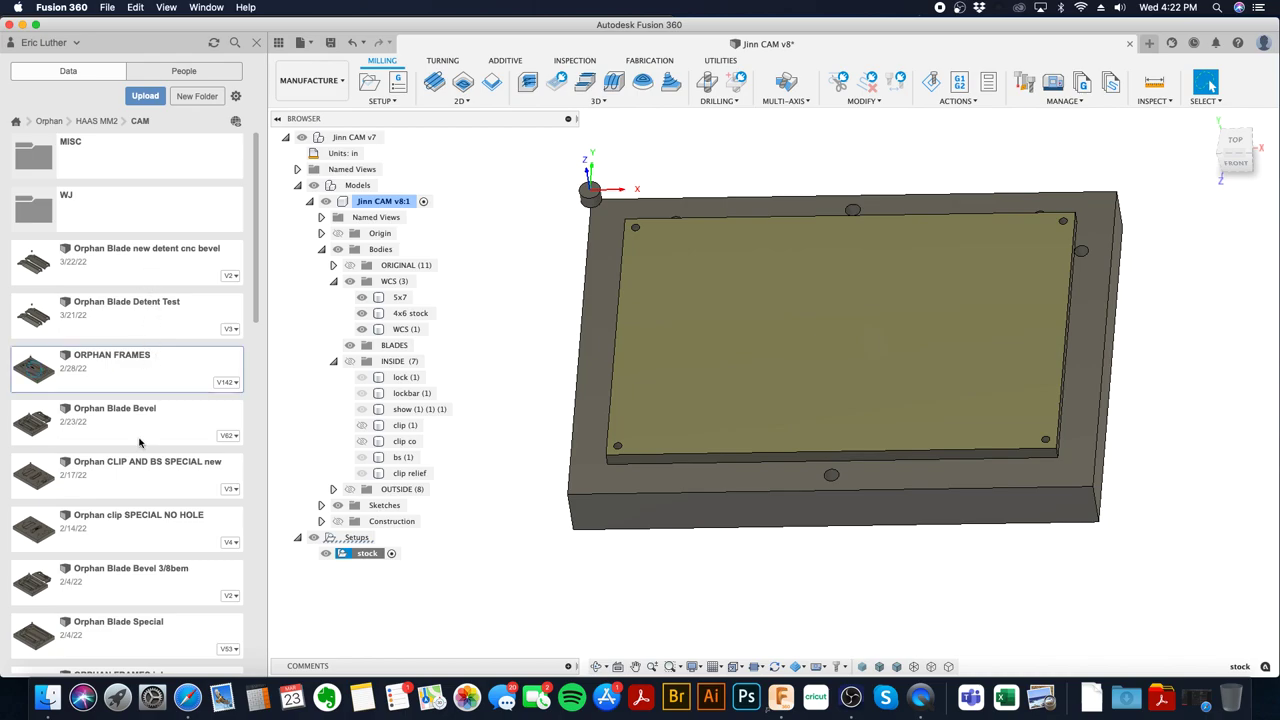
double_click(128, 383)
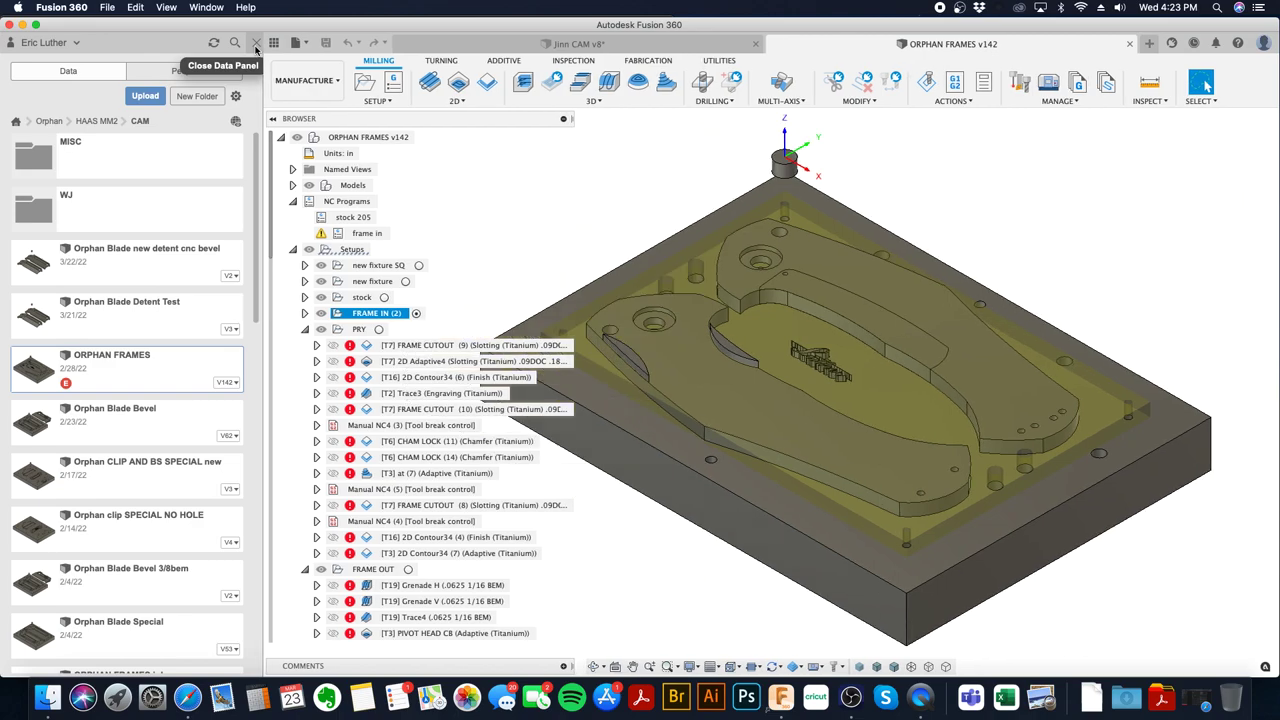
- Close the Data Panel and collapse the PRY and FRAME OUT setups
left_click(256, 49)
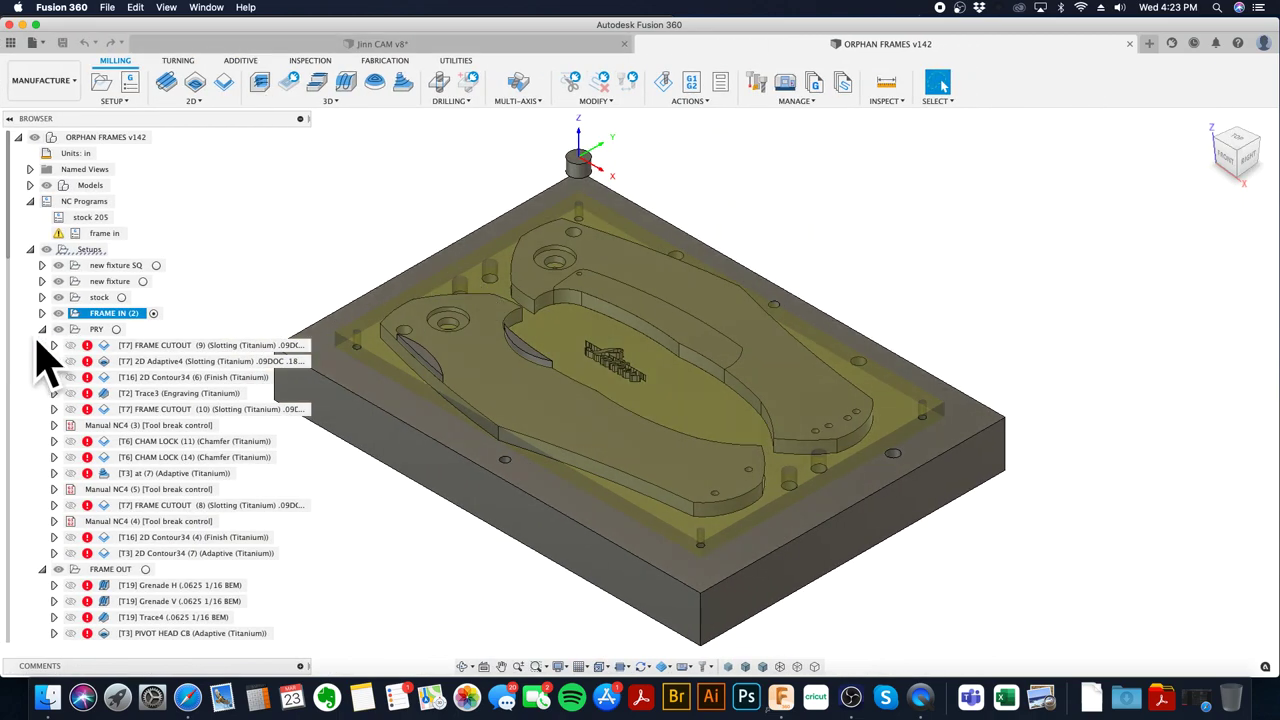
left_click(42, 329)
left_click(42, 345)
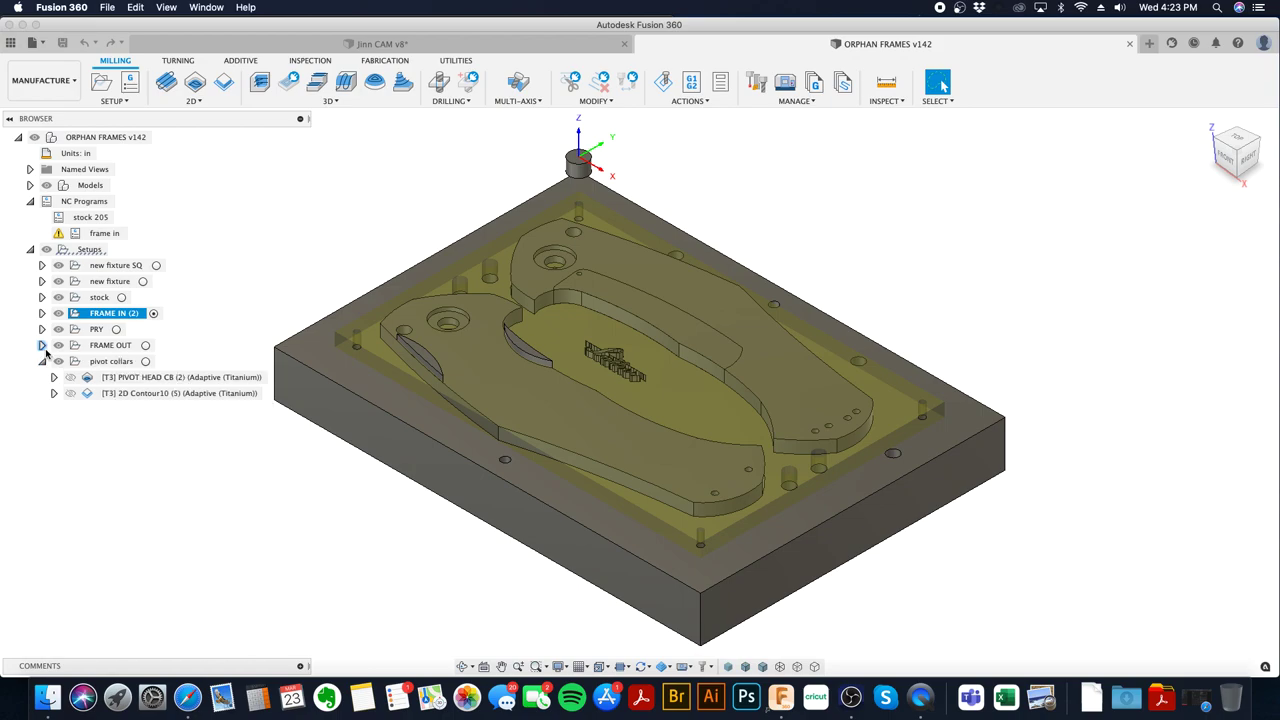
- Preview each setup's stock, from new fixture SQ down to pivot collars, then clear the selection
left_click(92, 266)
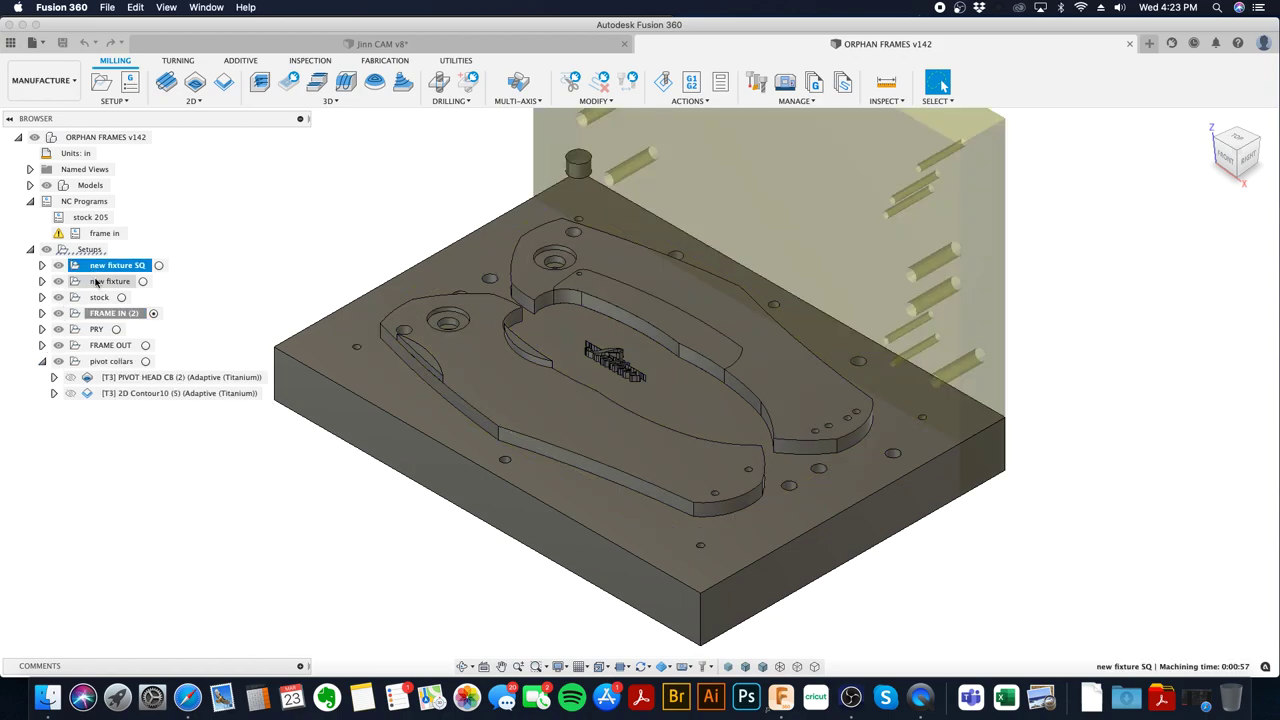
left_click(98, 283)
left_click(103, 266)
left_click(106, 281)
left_click(101, 297)
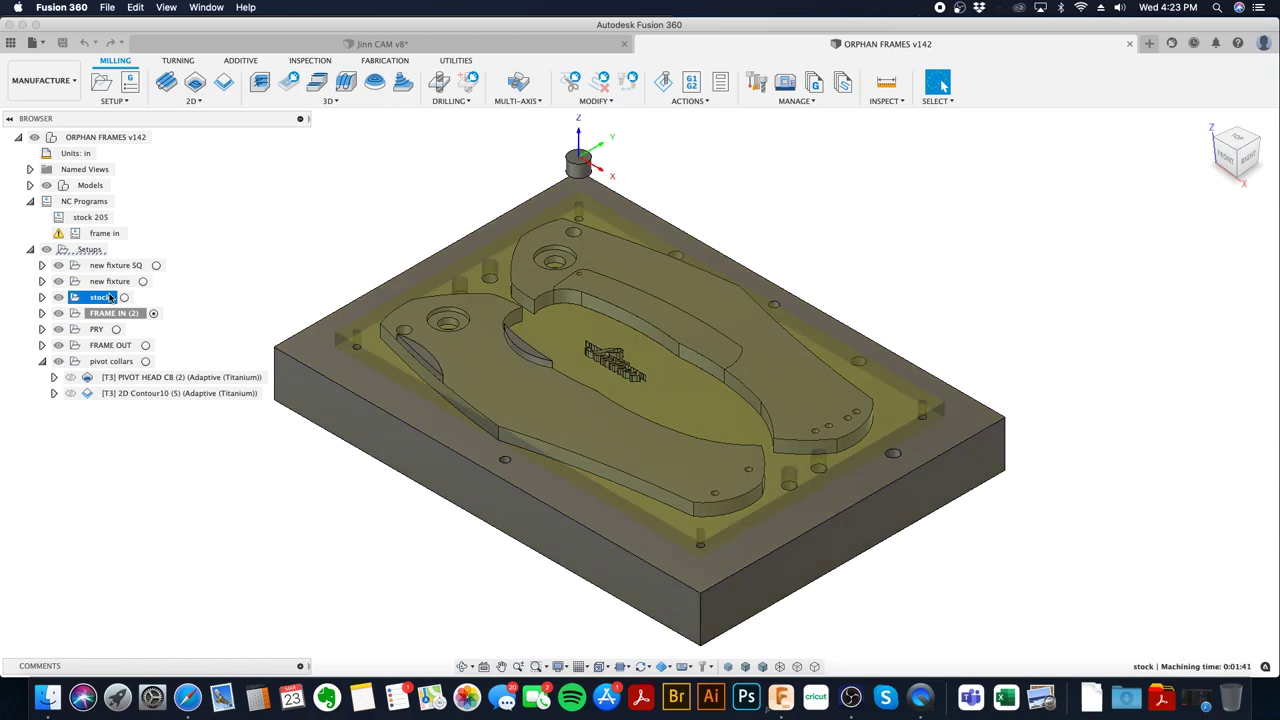
left_click(110, 314)
left_click(100, 331)
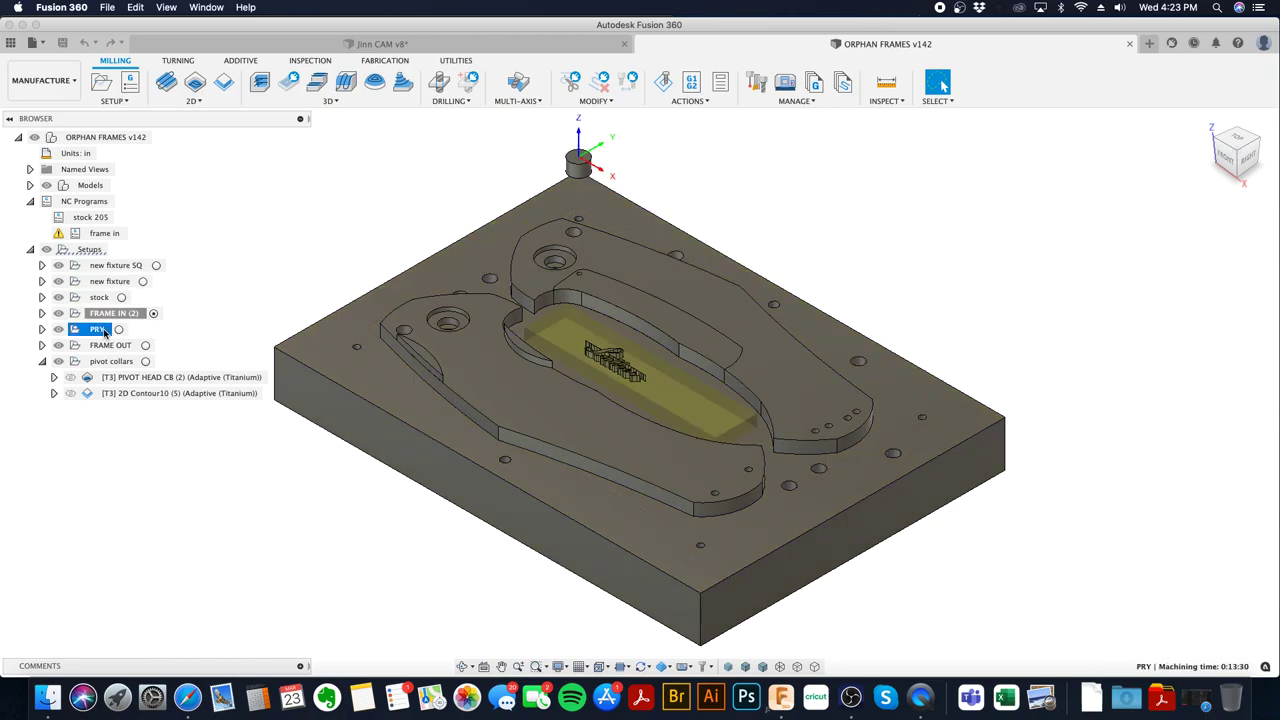
left_click(101, 361)
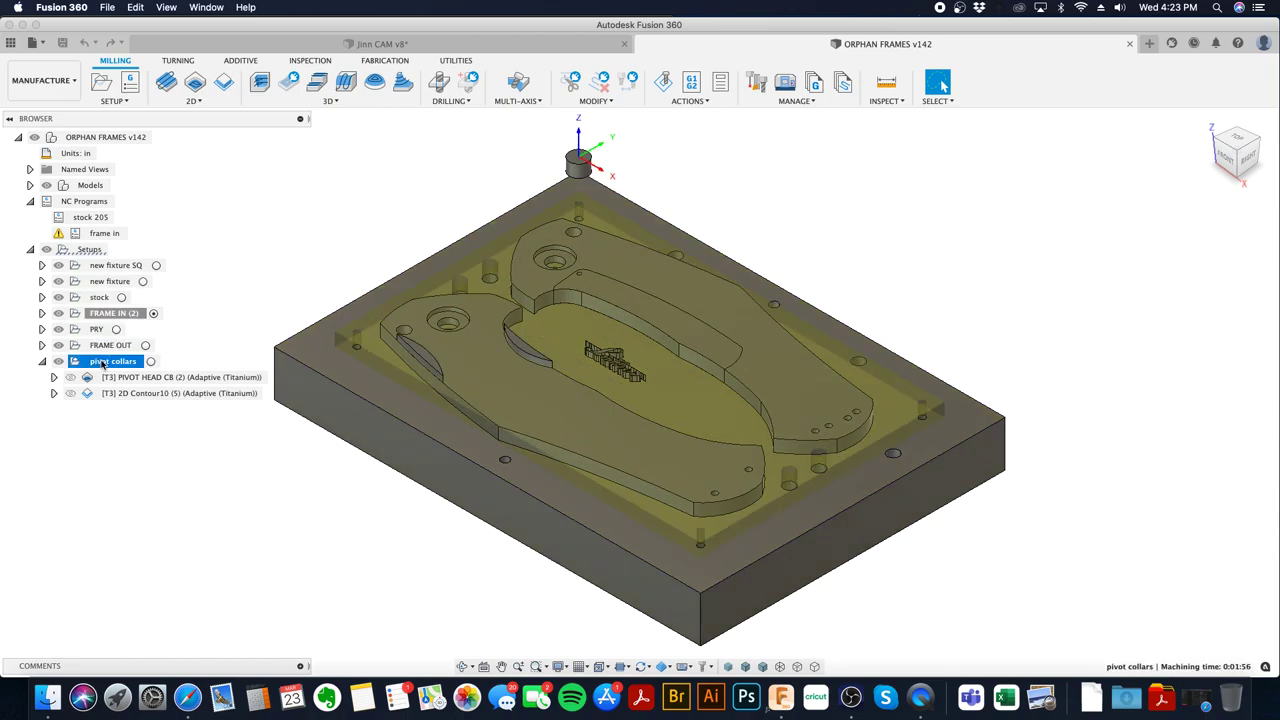
left_click(43, 362)
left_click(261, 330)
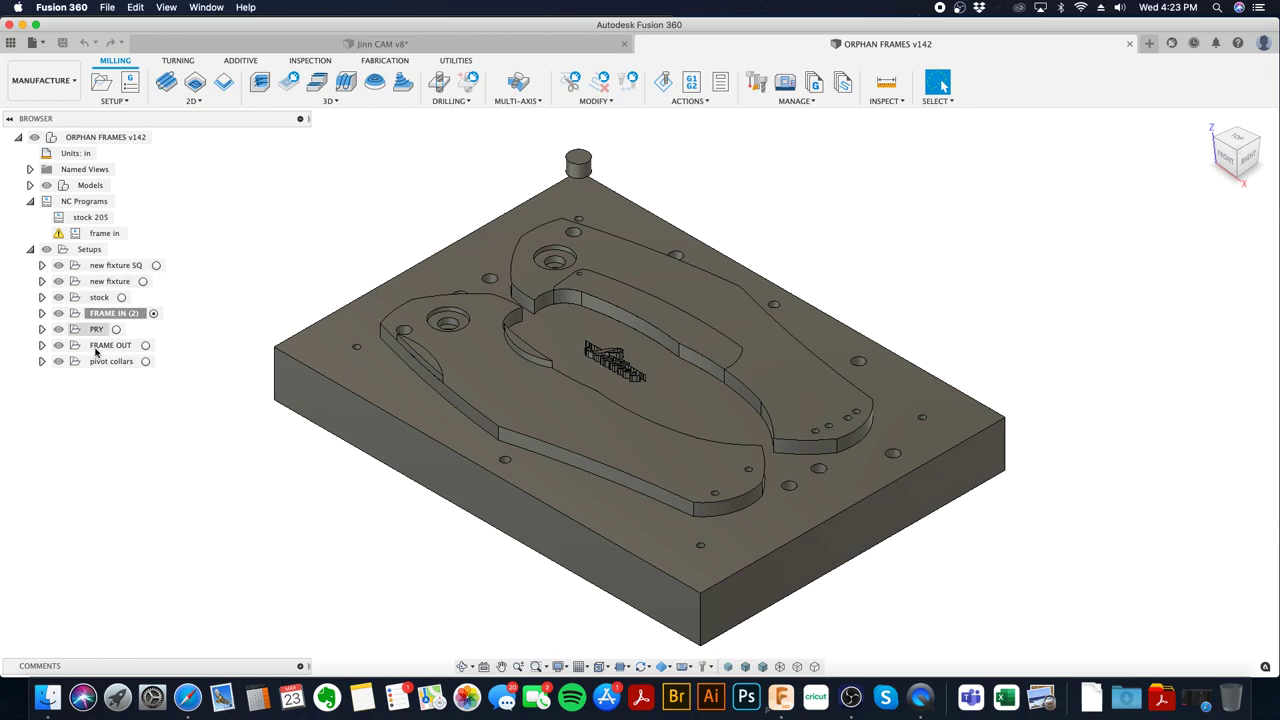
- Copy the seven setups new fixture SQ through pivot collars and switch to Jinn CAM v8
left_click(104, 267)
left_click(101, 362, "shift")
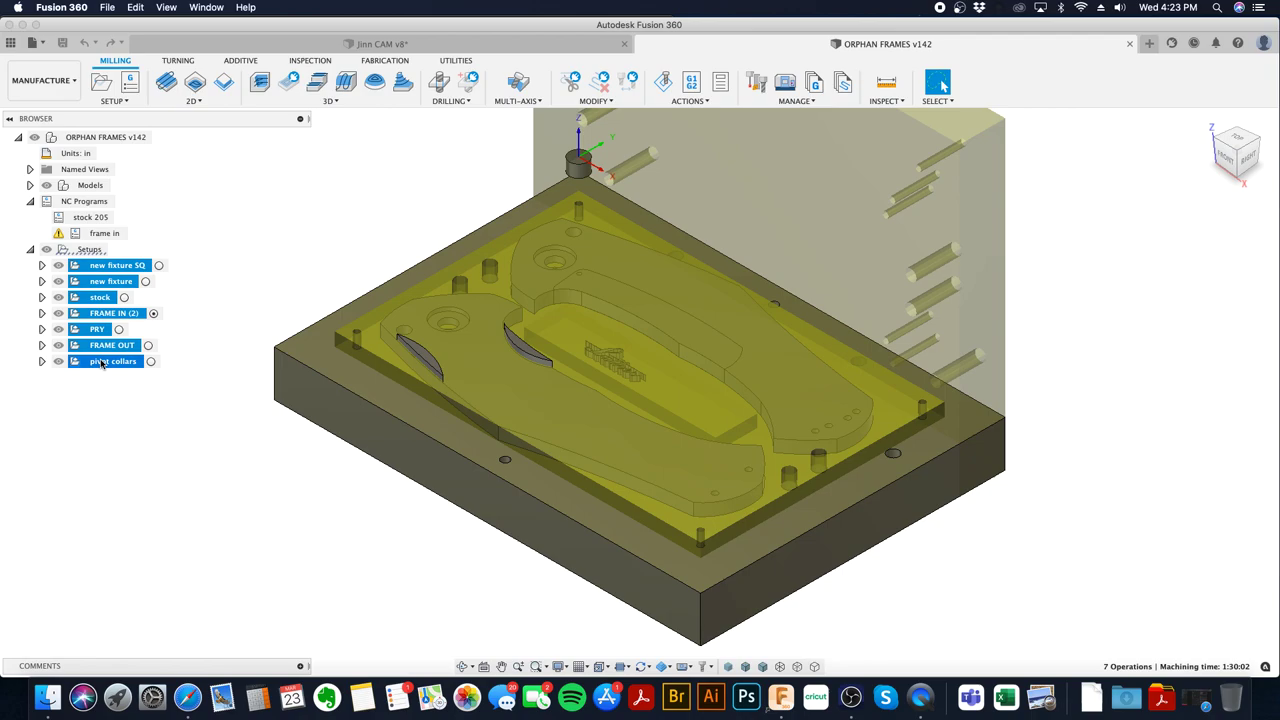
right_click(101, 362)
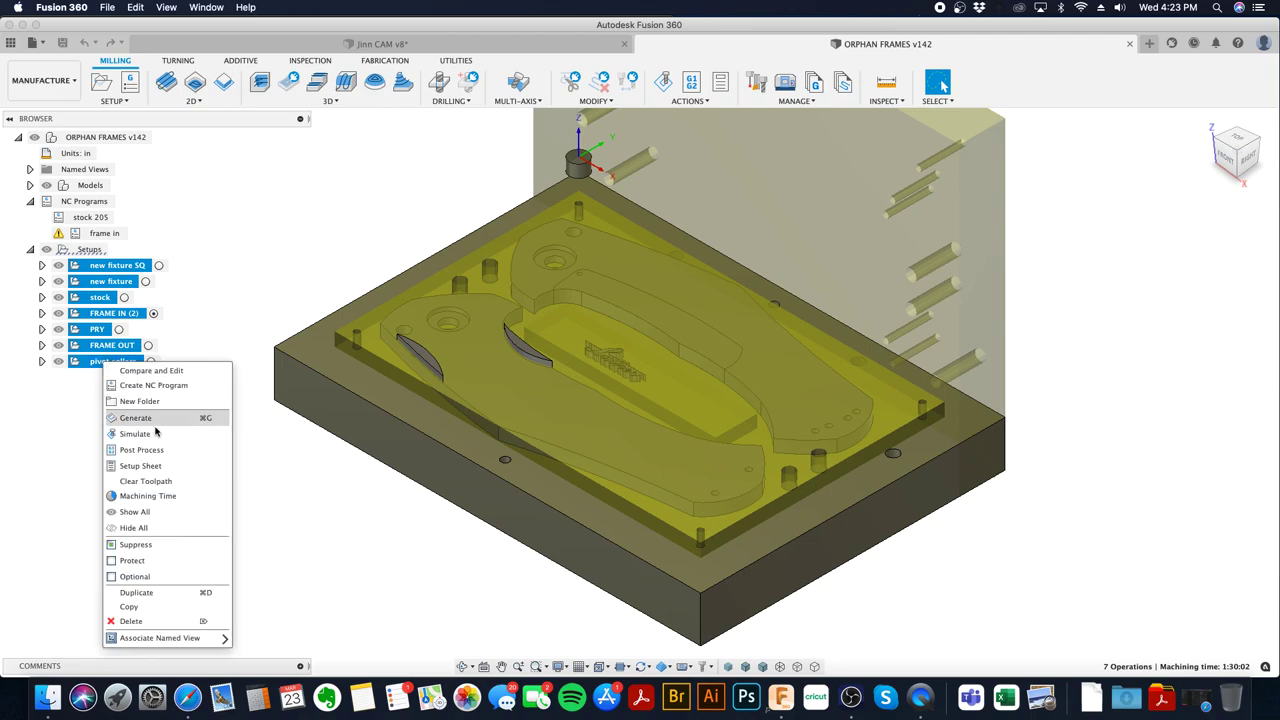
left_click(158, 607)
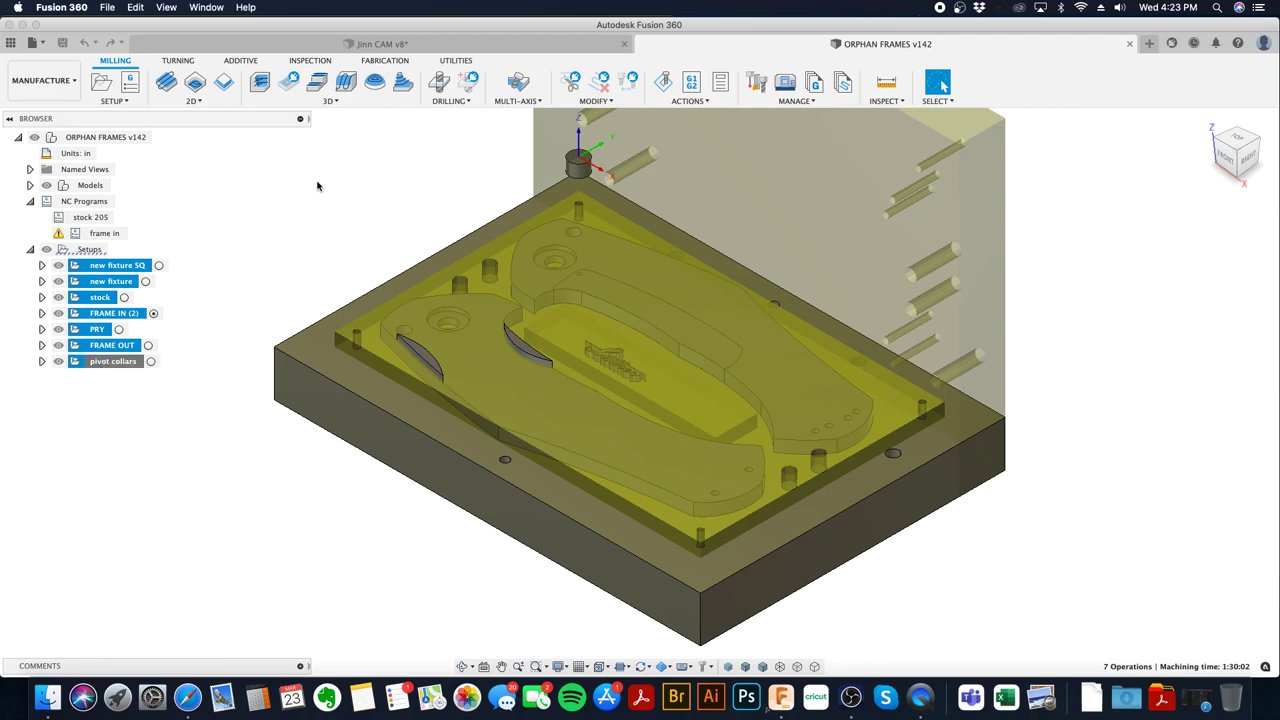
left_click(395, 46)
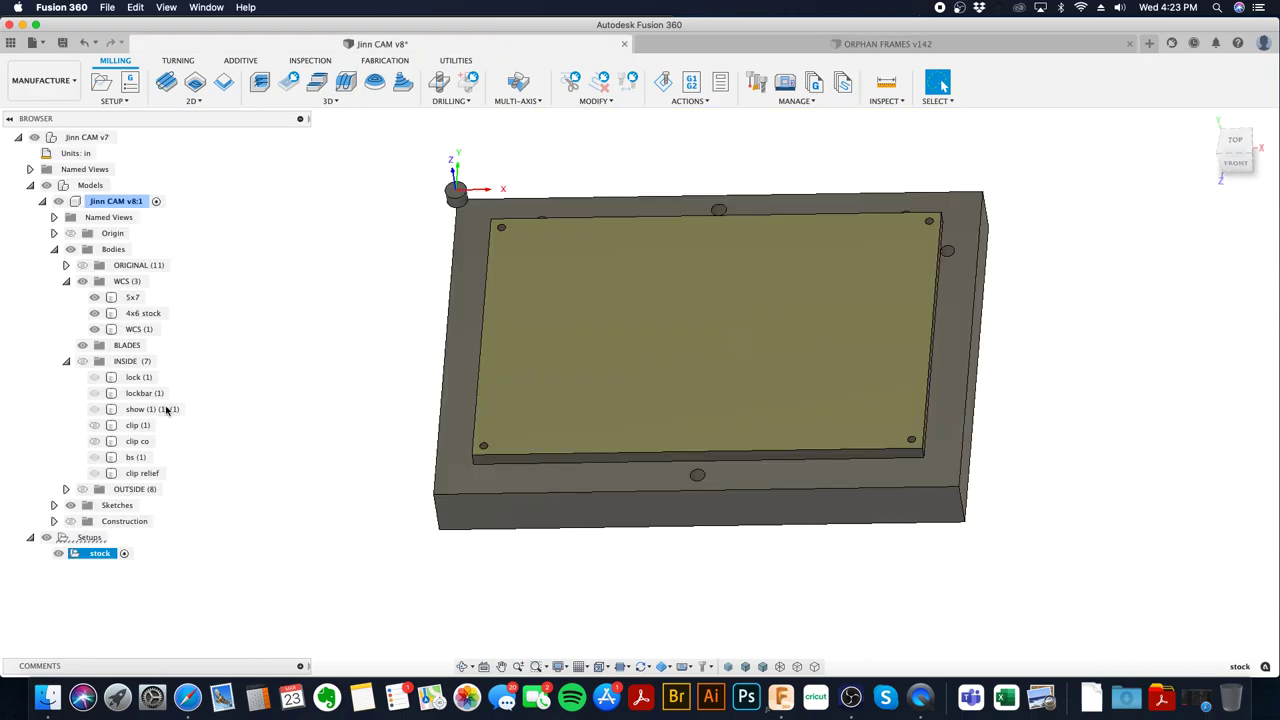
- Paste the copied setups into Jinn CAM v8 and close the ORPHAN FRAMES v142 document
right_click(82, 539)
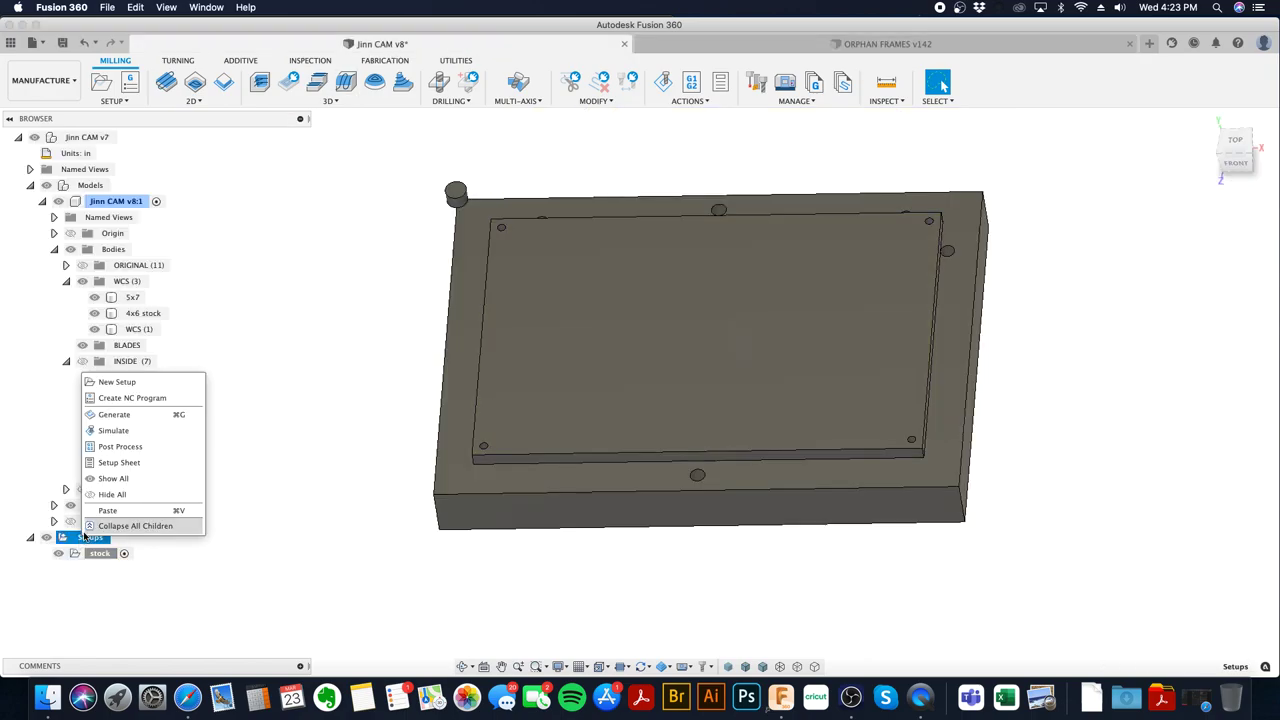
left_click(118, 510)
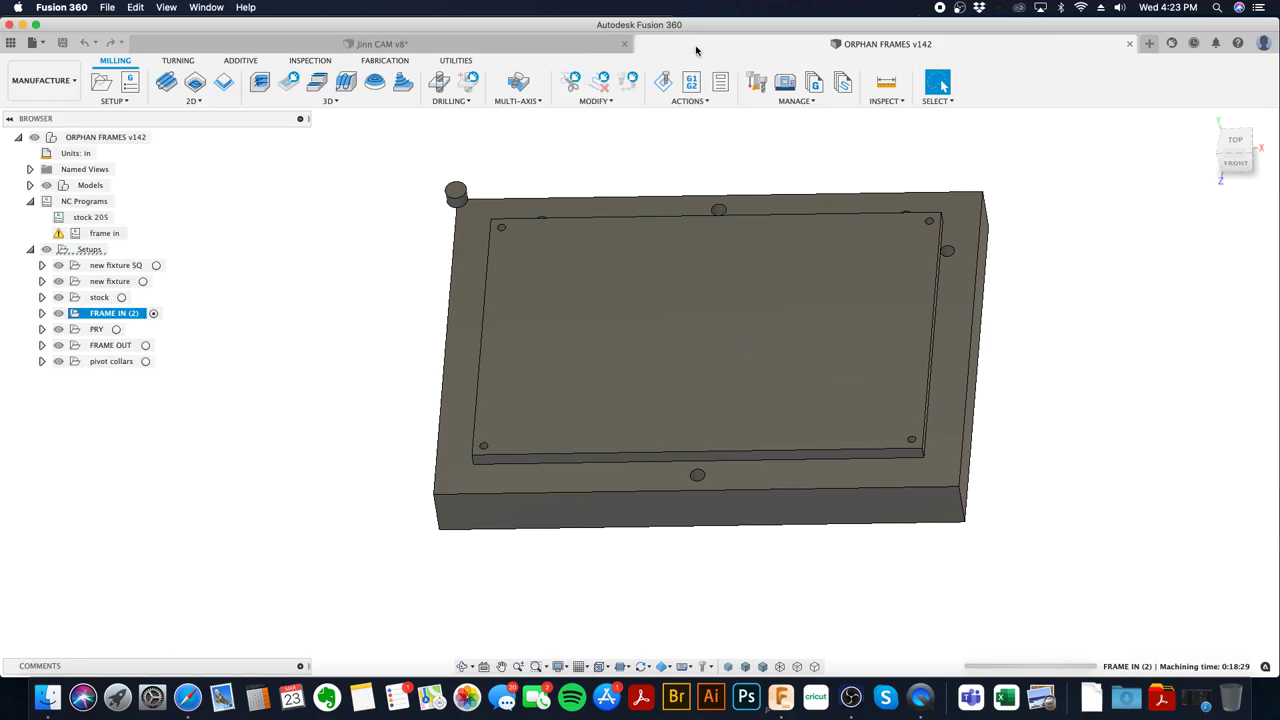
left_click(1129, 44)
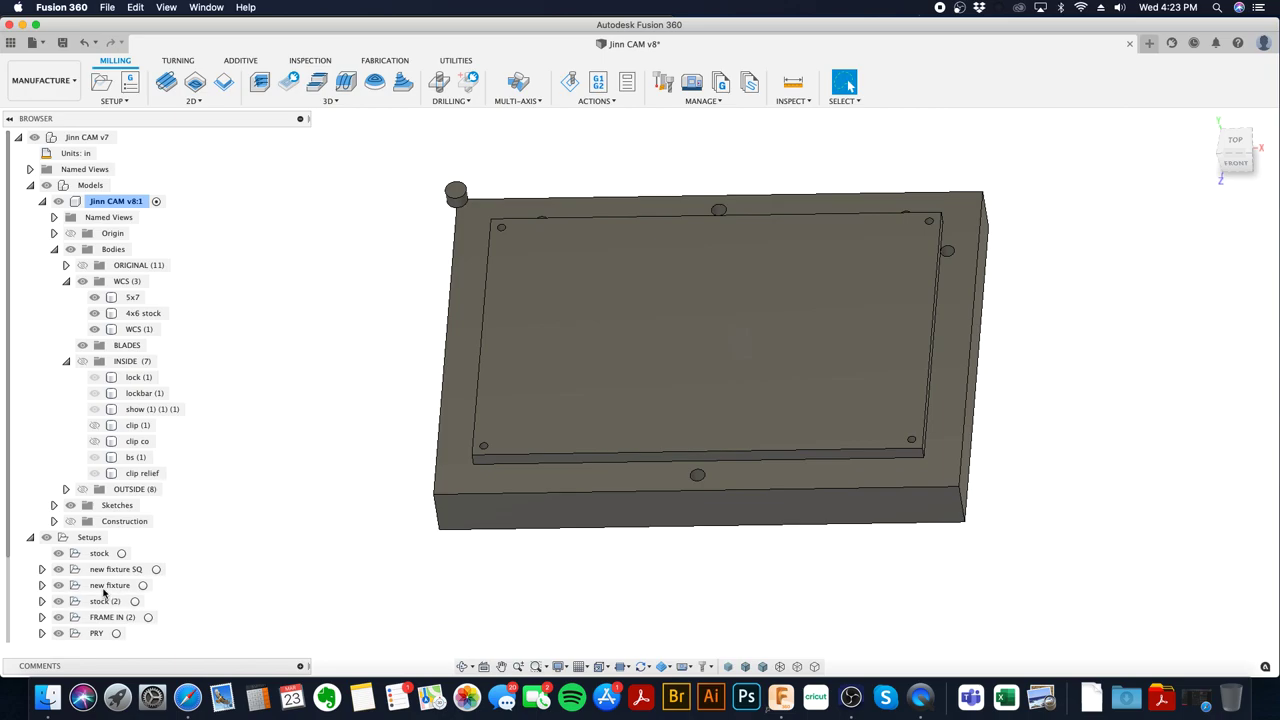
scroll(301, 471, "down", 2)
scroll(301, 471, "up", 1)
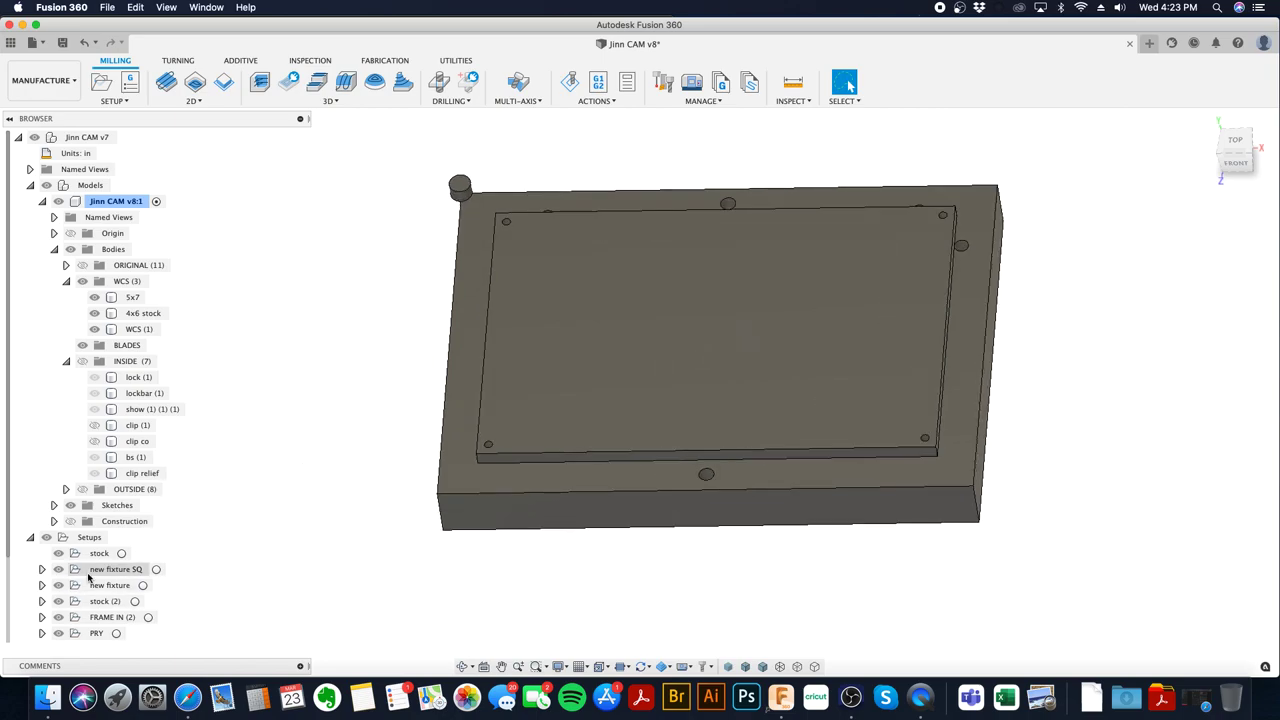
- Delete the old stock setup, then expand stock (2) and open it for editing
left_click(98, 554)
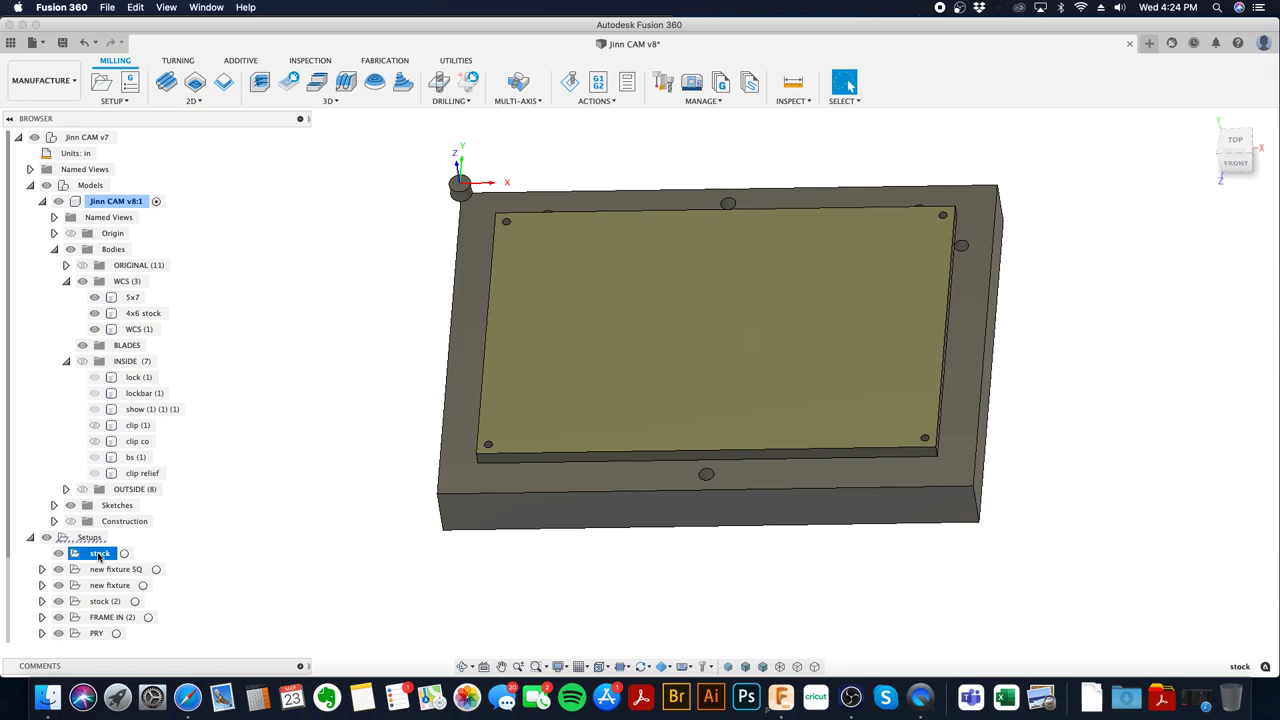
right_click(98, 555)
left_click(124, 491)
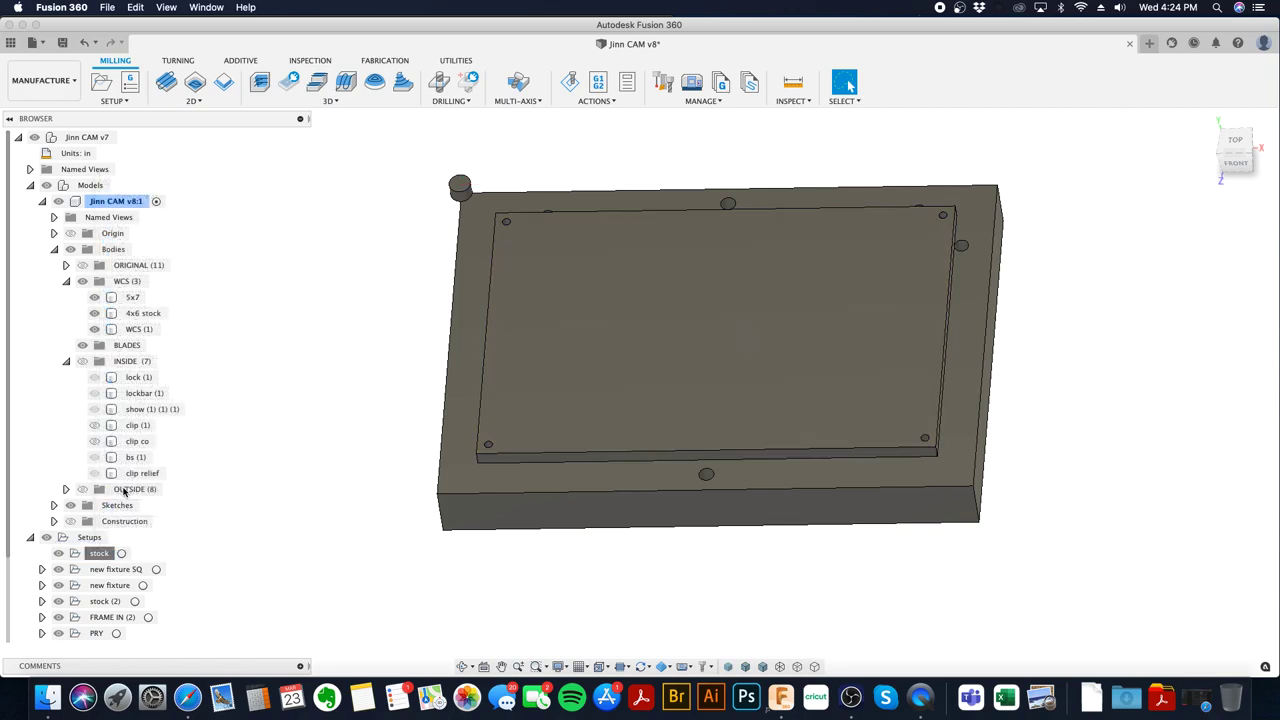
left_click(42, 587)
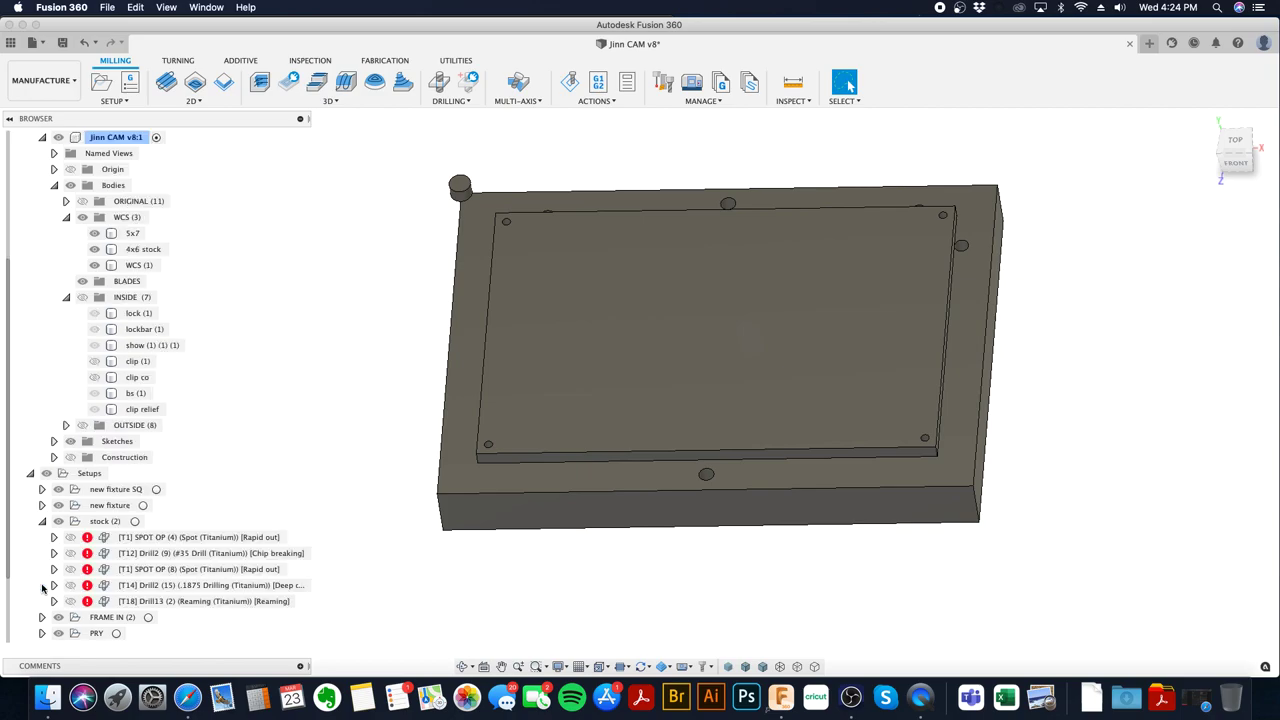
right_click(115, 522)
left_click(165, 119)
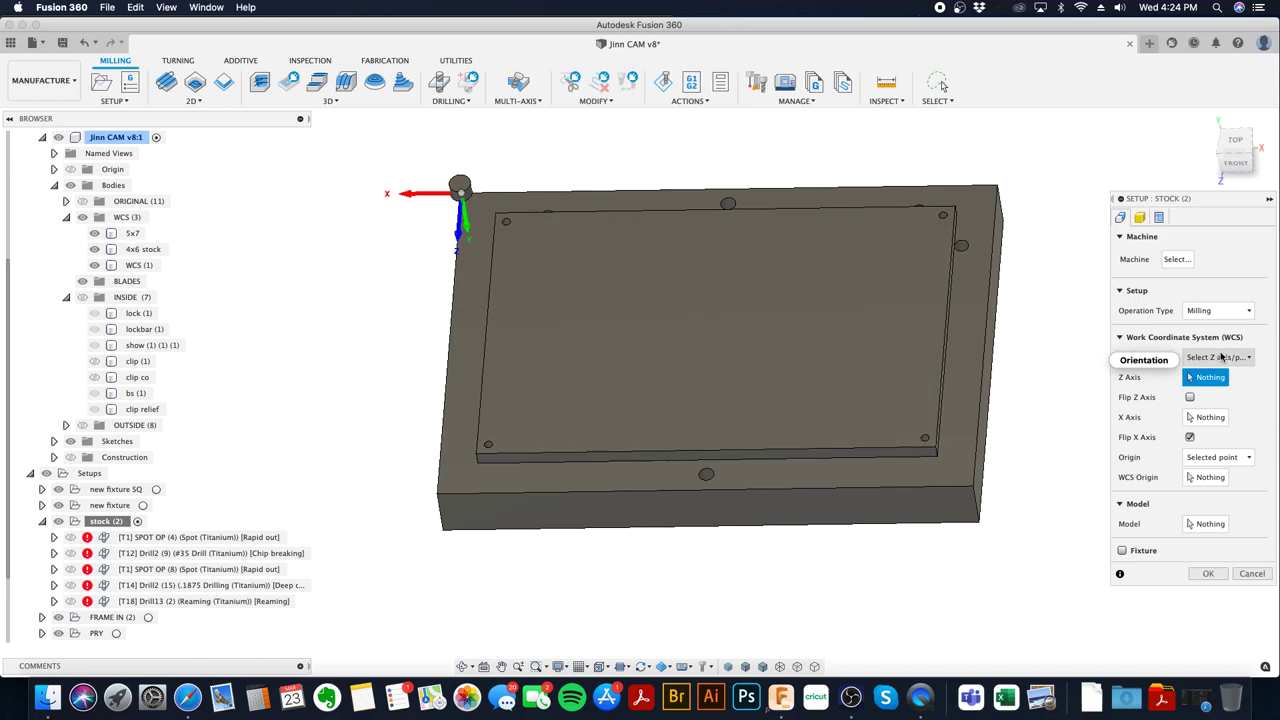
- Orient the WCS from the stock edges at the corner hole, flip Z up, and use 4x6 stock as model
left_click(977, 510)
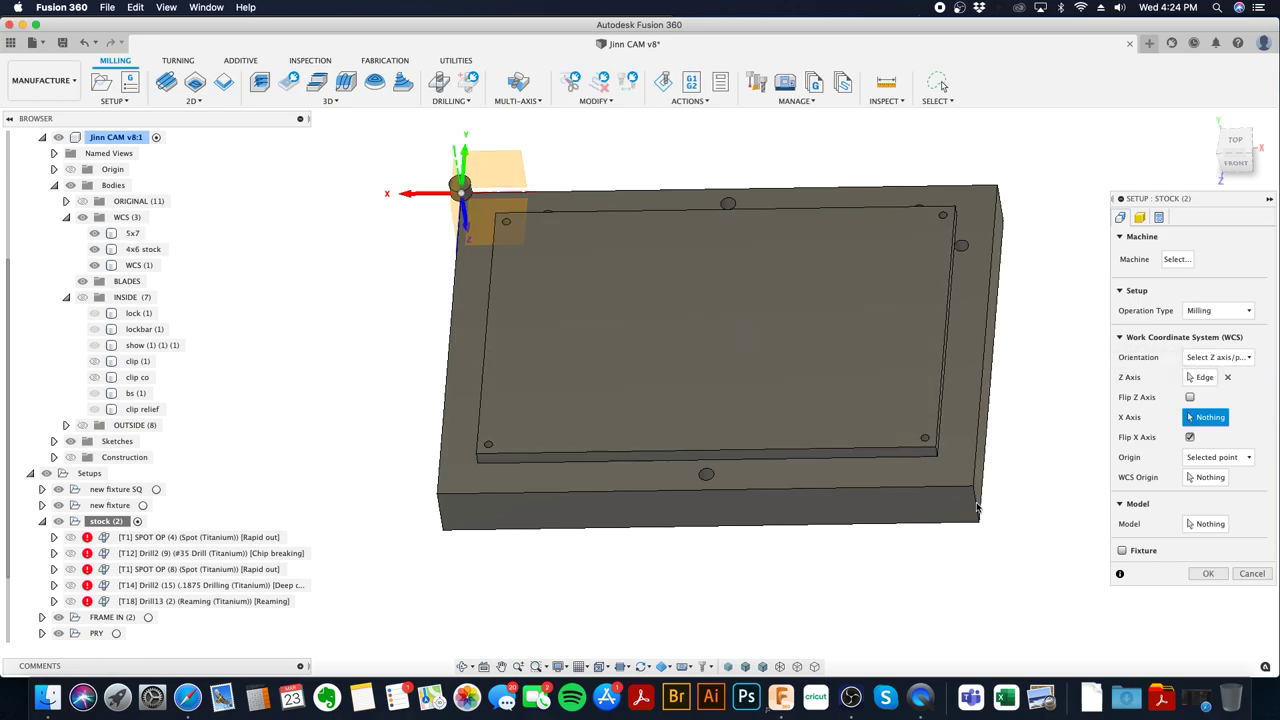
left_click(945, 488)
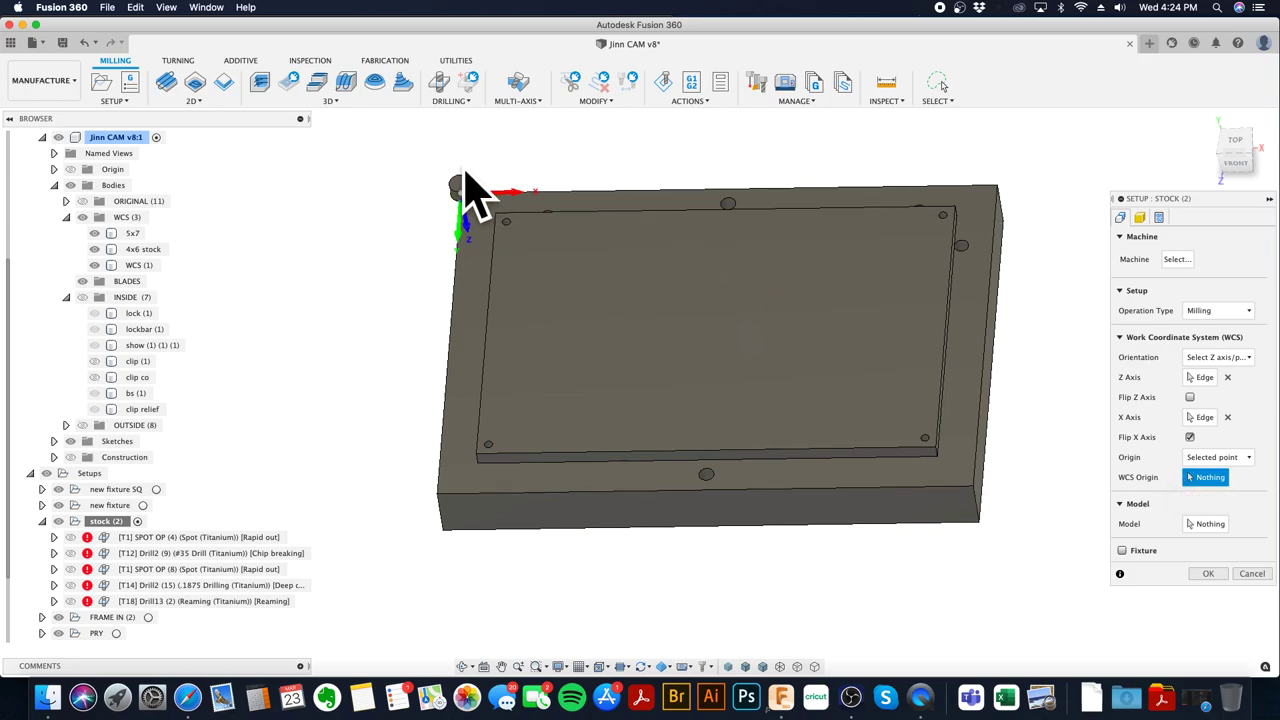
left_click(466, 198)
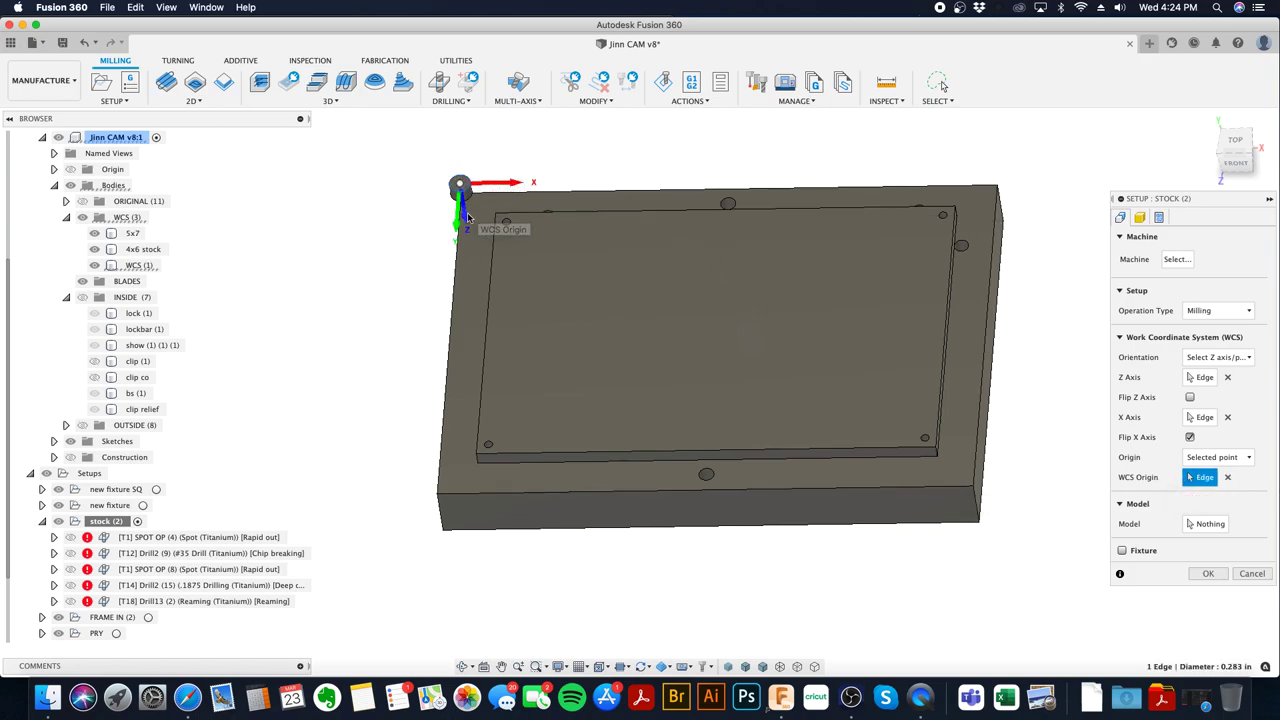
left_click(1189, 397)
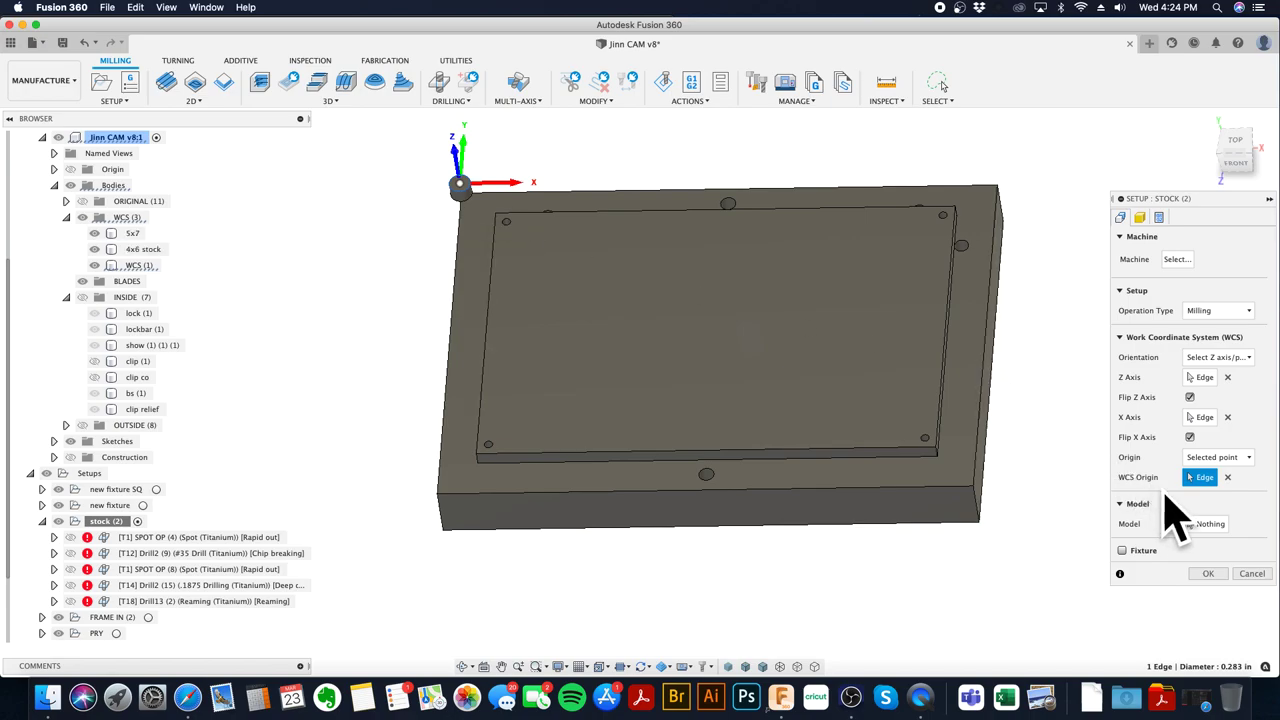
left_click(1205, 523)
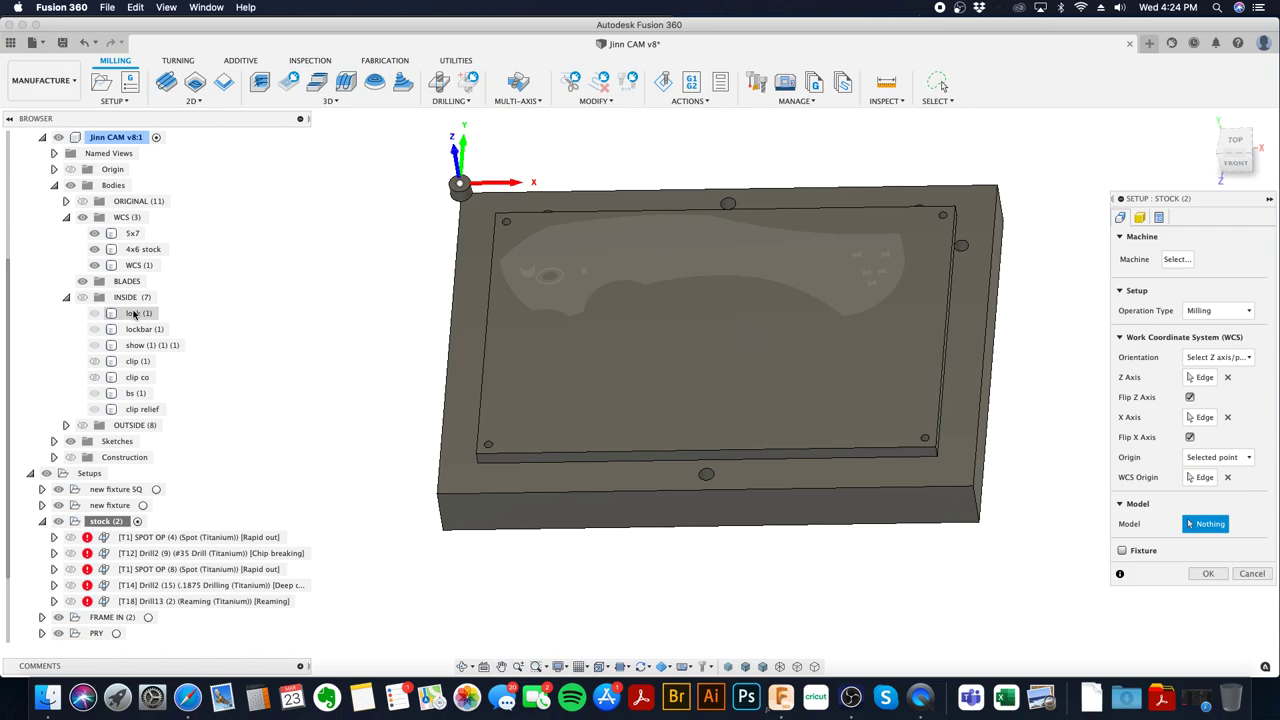
left_click(131, 252)
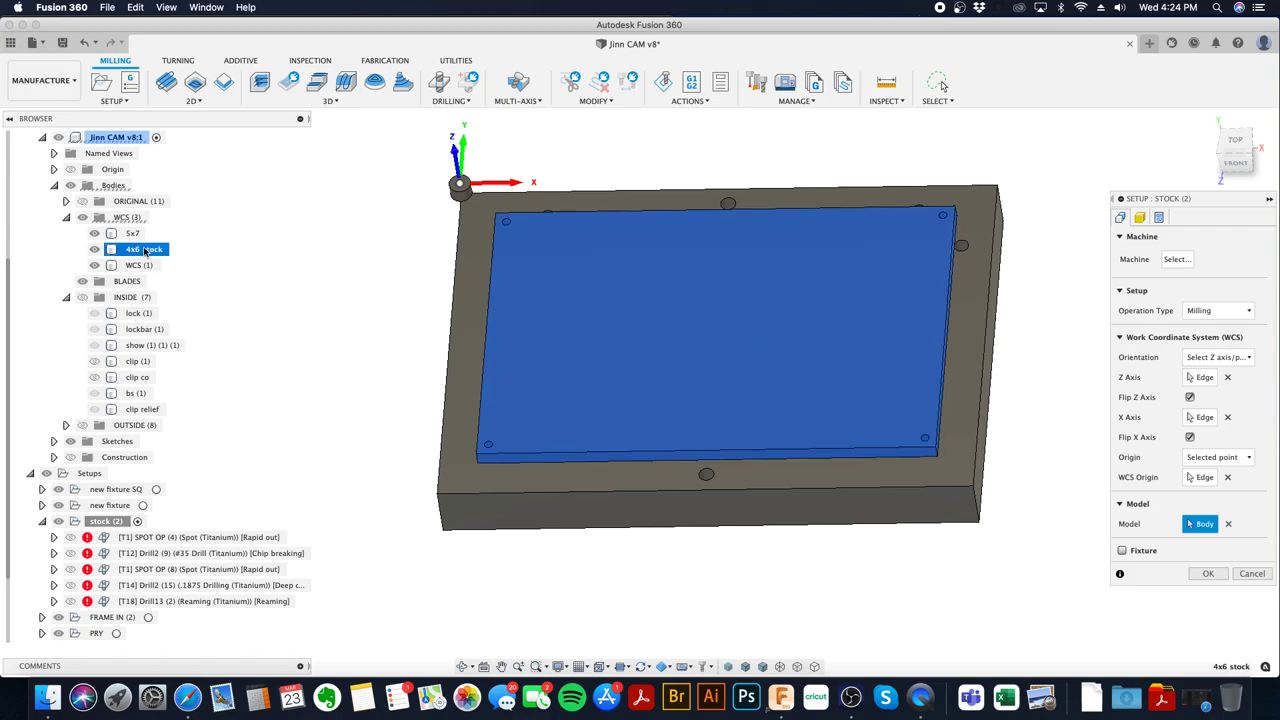
- Make the stock a relative size box with no additional stock (6×4×0.2 in) and confirm
left_click(1138, 219)
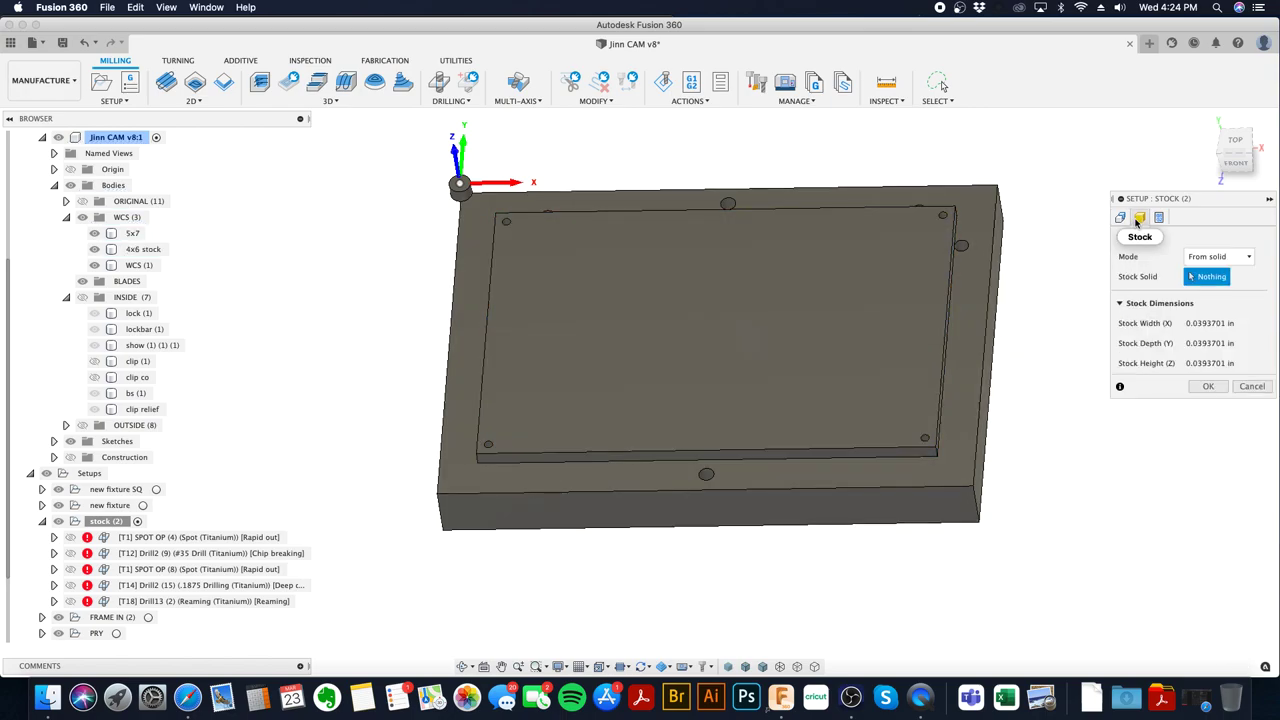
left_click(1218, 257)
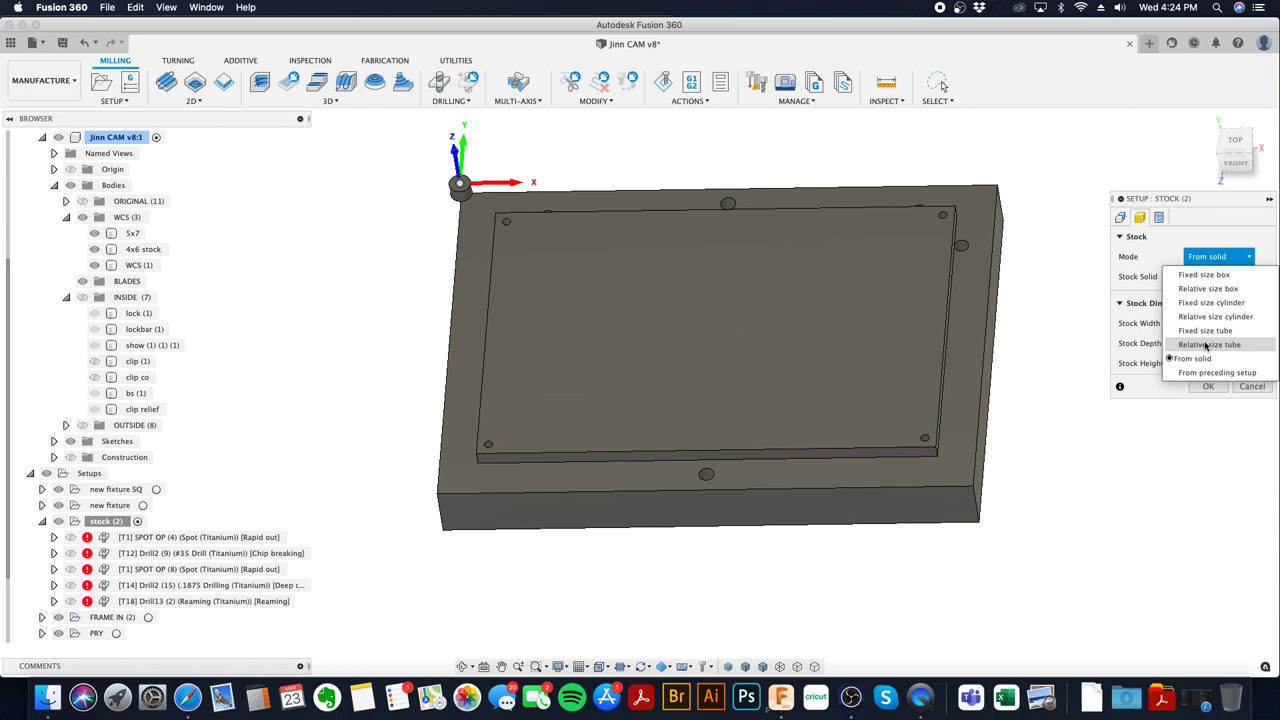
left_click(1220, 289)
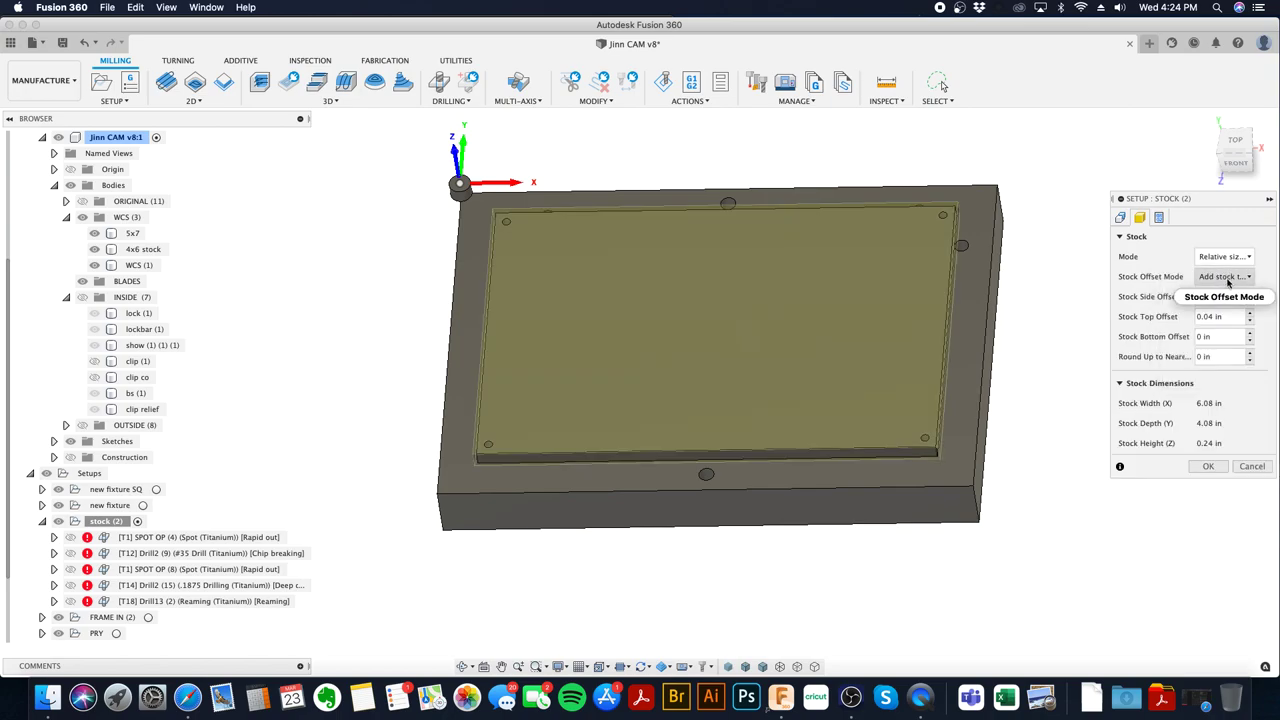
left_click(1222, 277)
left_click(1220, 295)
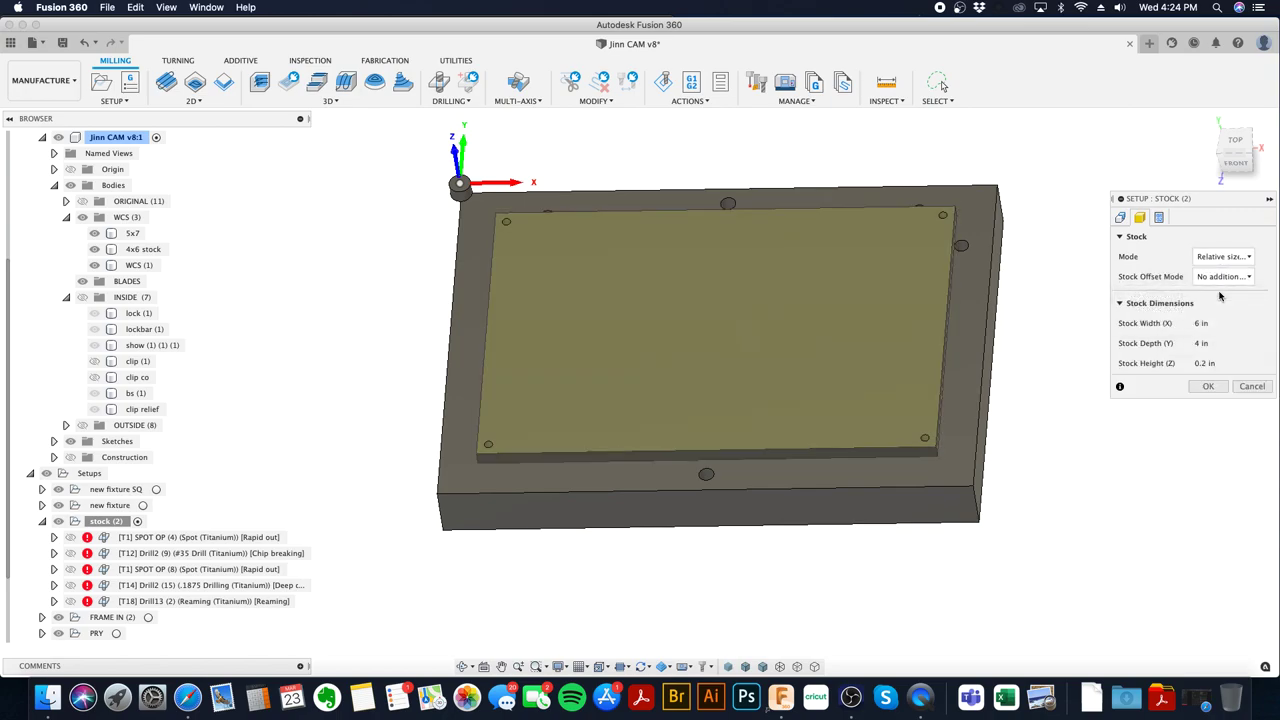
left_click(1207, 386)
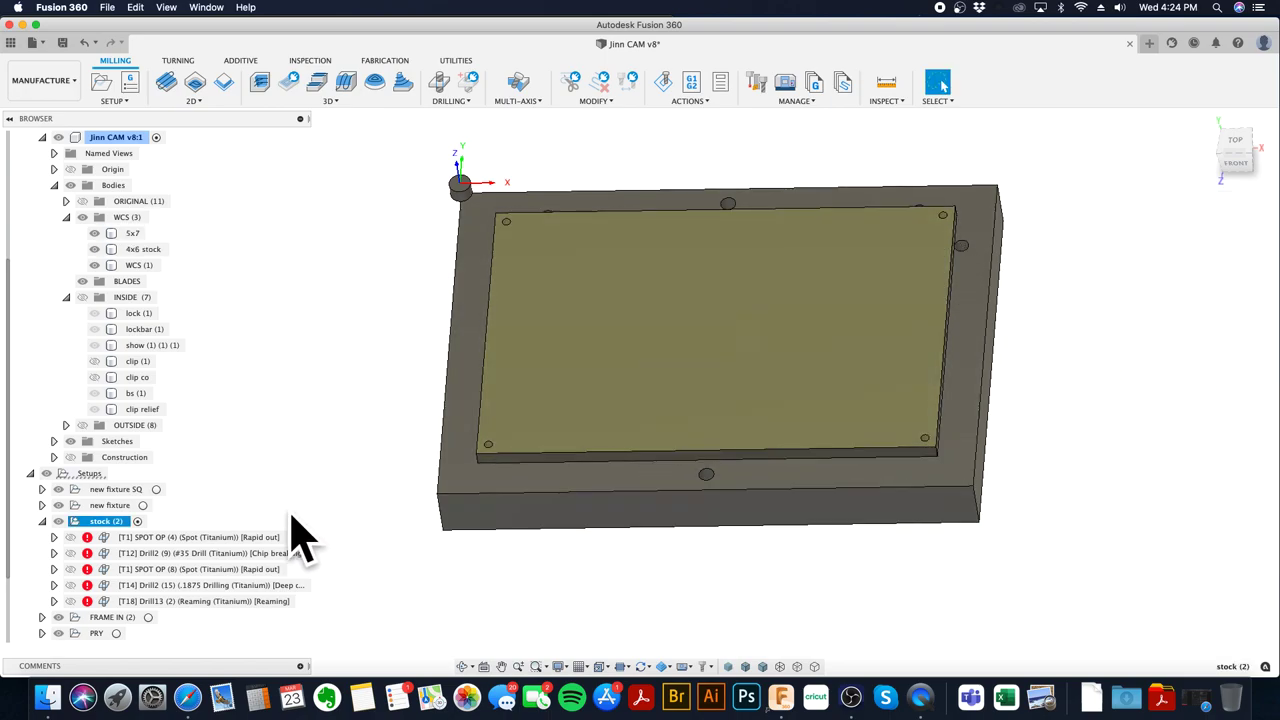
- Select the [T1] SPOT OP (4) operation and browse the 2D and drilling operation menus
scroll(180, 545, "down", 2)
left_click(140, 507)
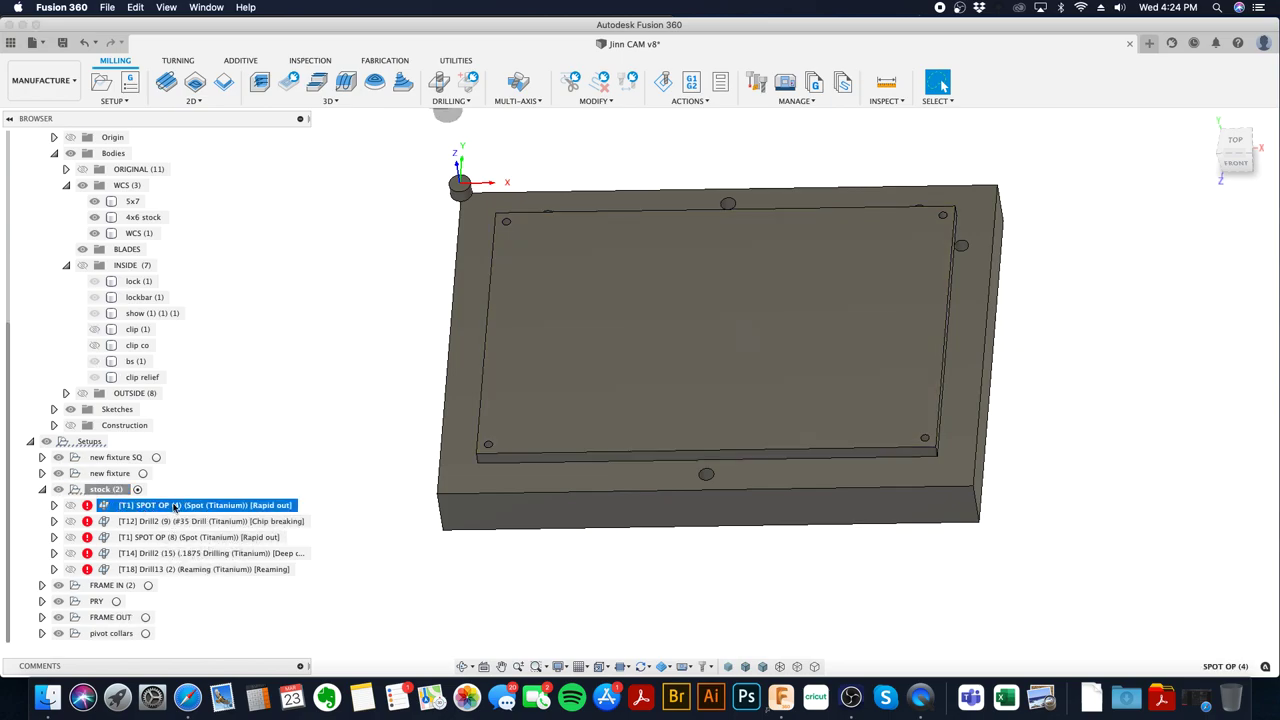
left_click(193, 101)
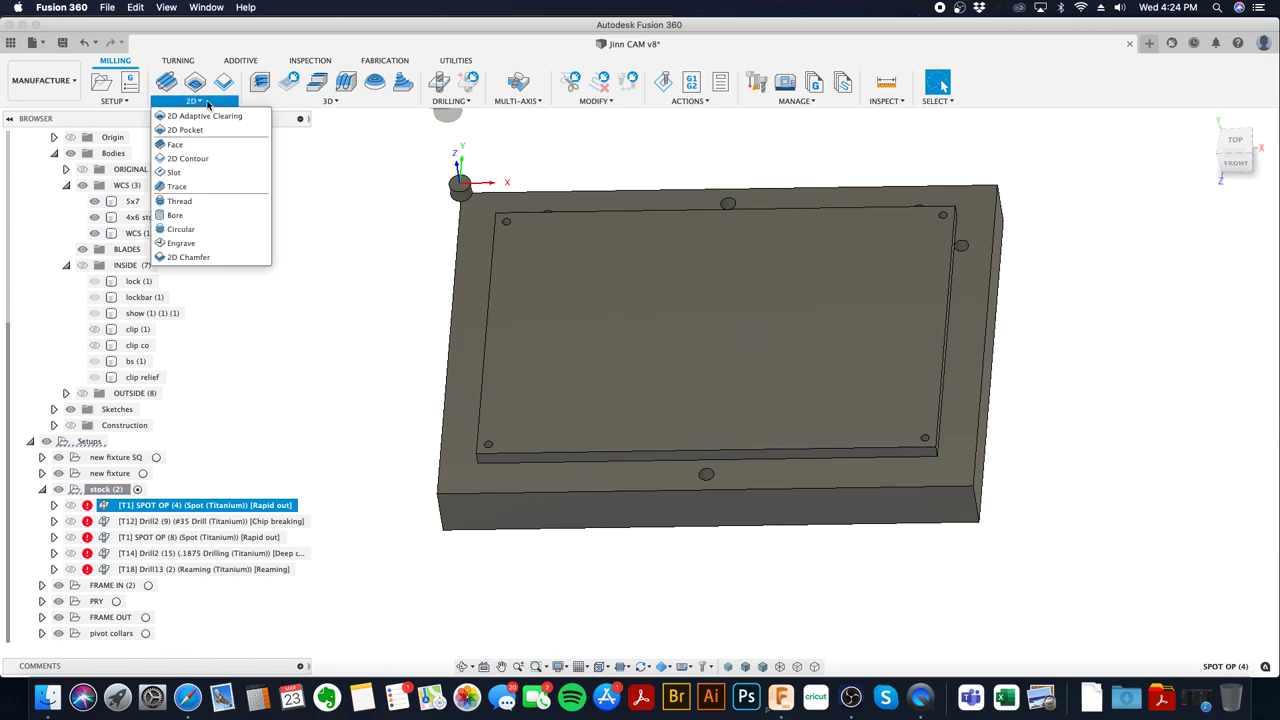
left_click(442, 101)
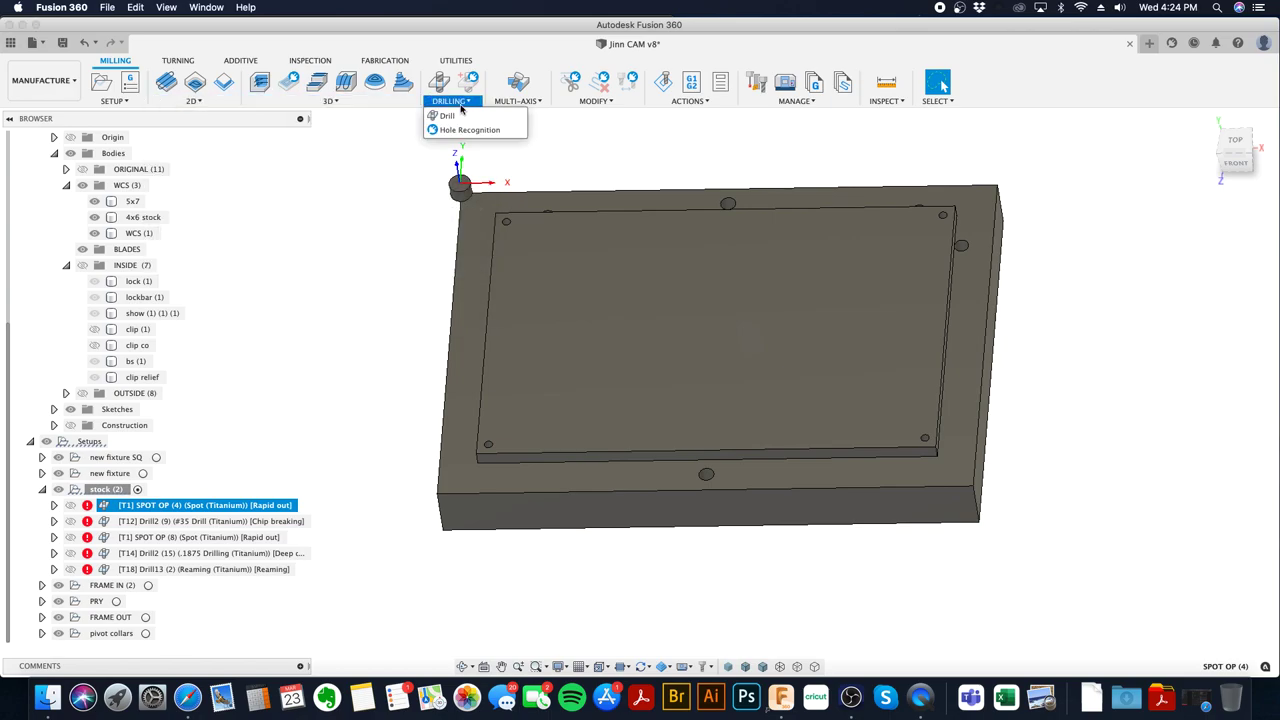
left_click(195, 102)
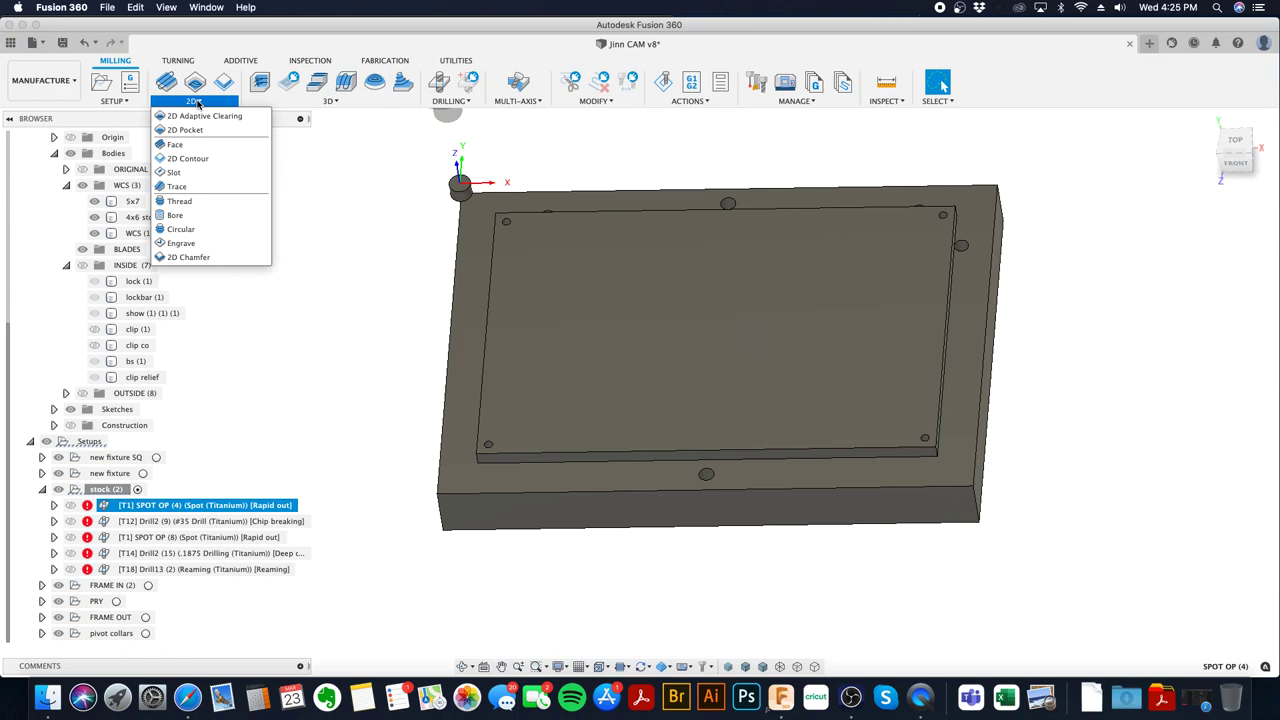
- Edit SPOT OP, pick the four same-diameter corner holes, and review its heights
right_click(214, 505)
left_click(242, 69)
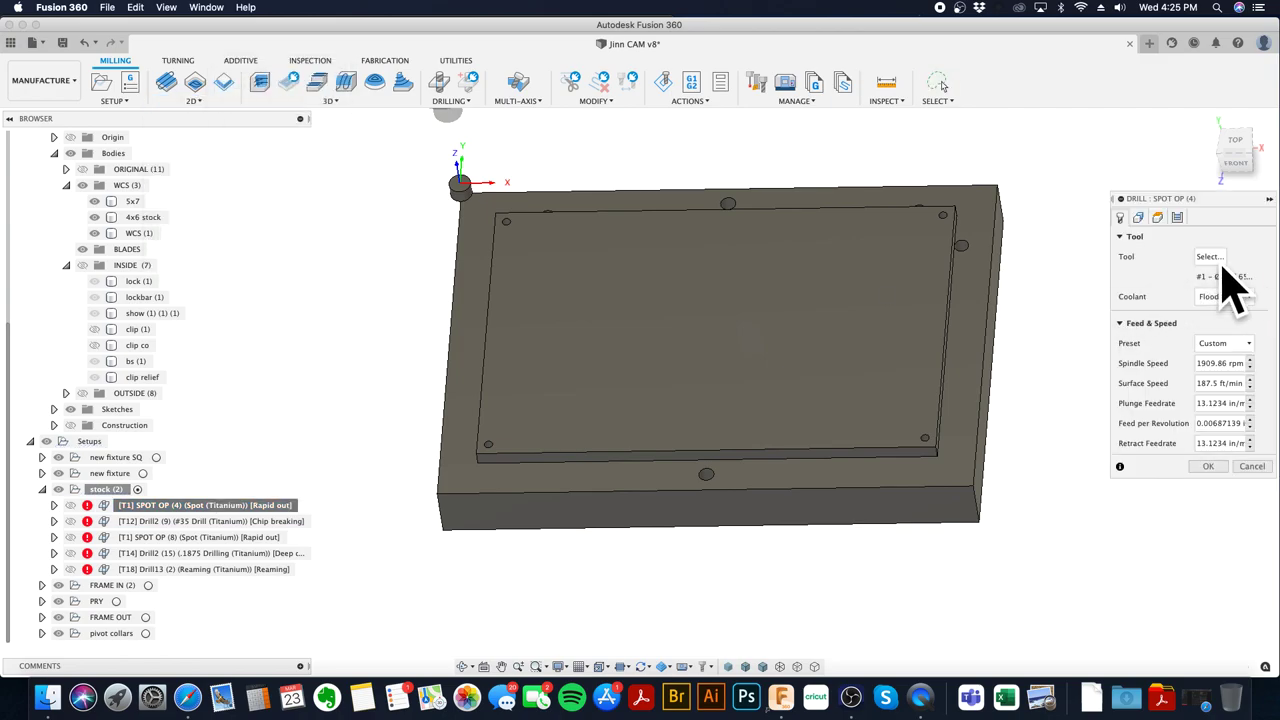
left_click(1139, 218)
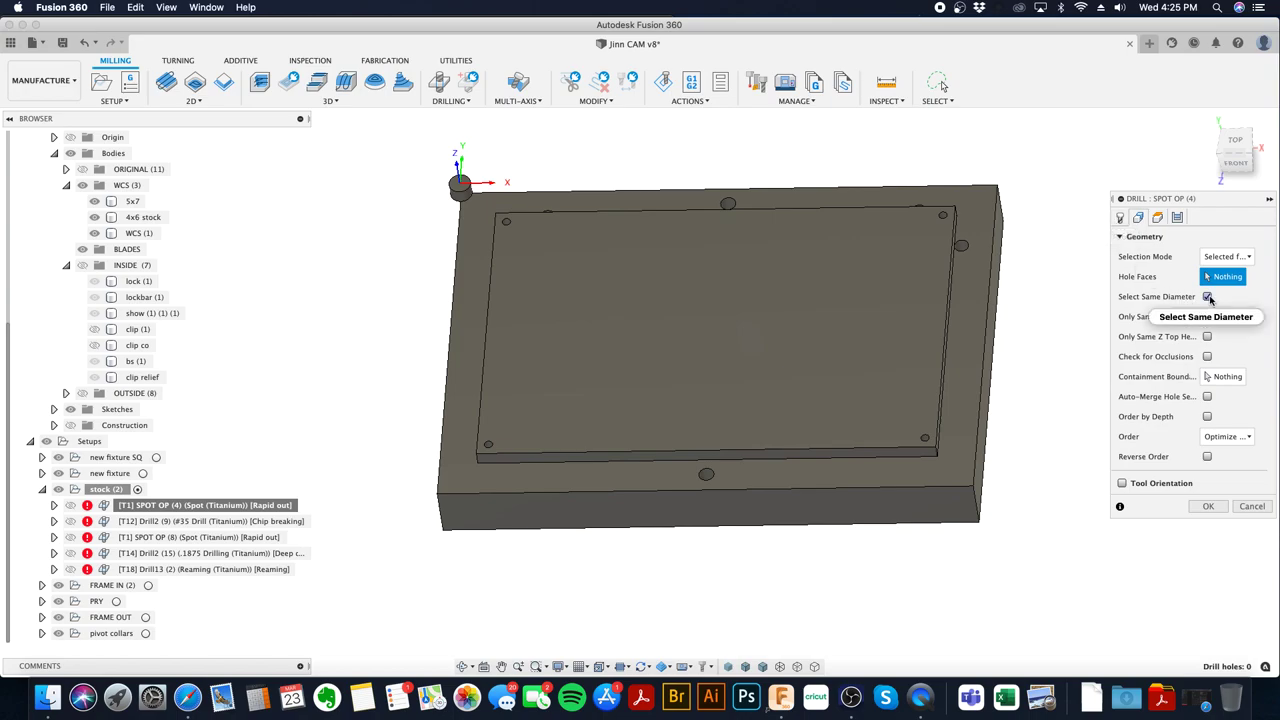
left_click(945, 218)
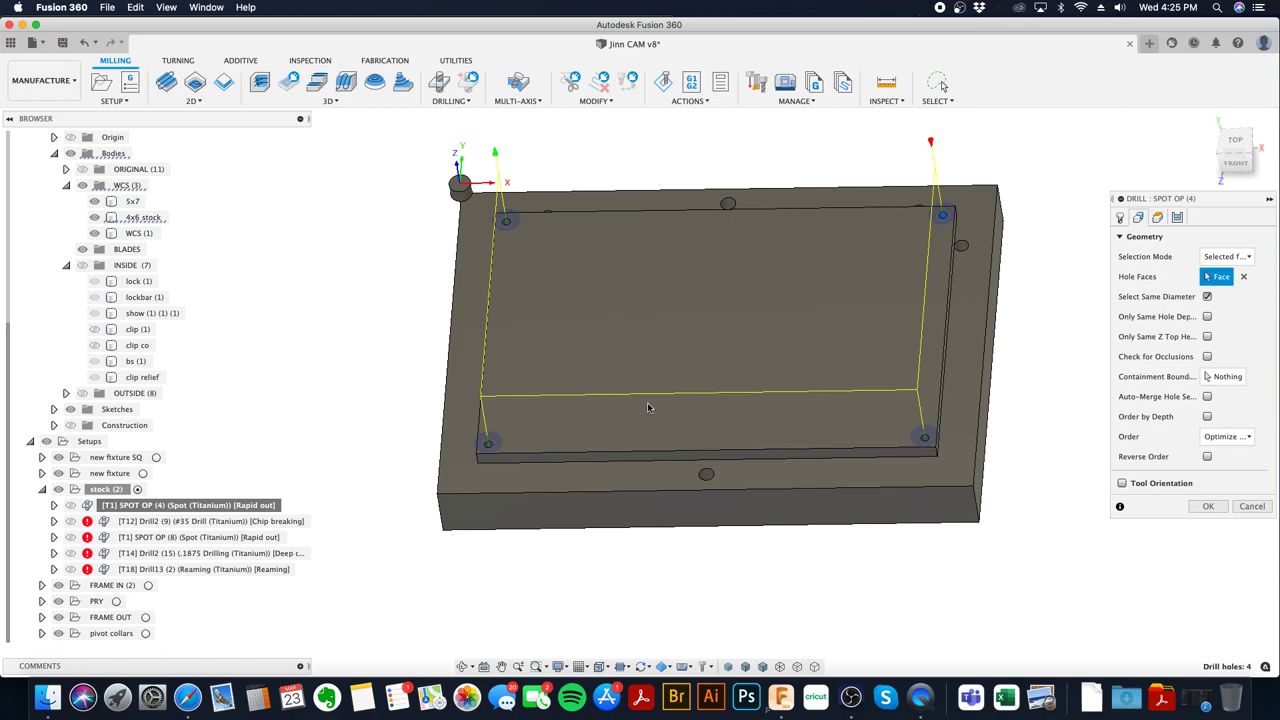
left_click(1158, 218)
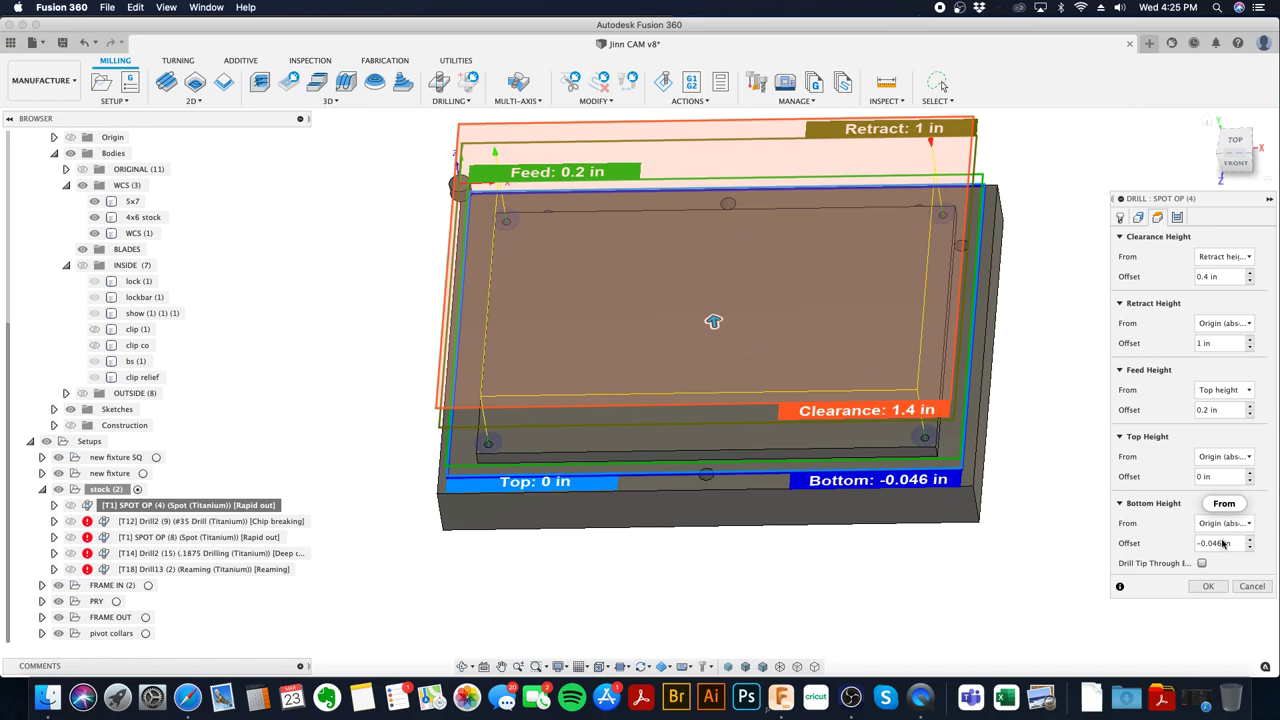
- Check the spot operation's drilling cycle types, then inspect its height planes in Front view
left_click(1180, 218)
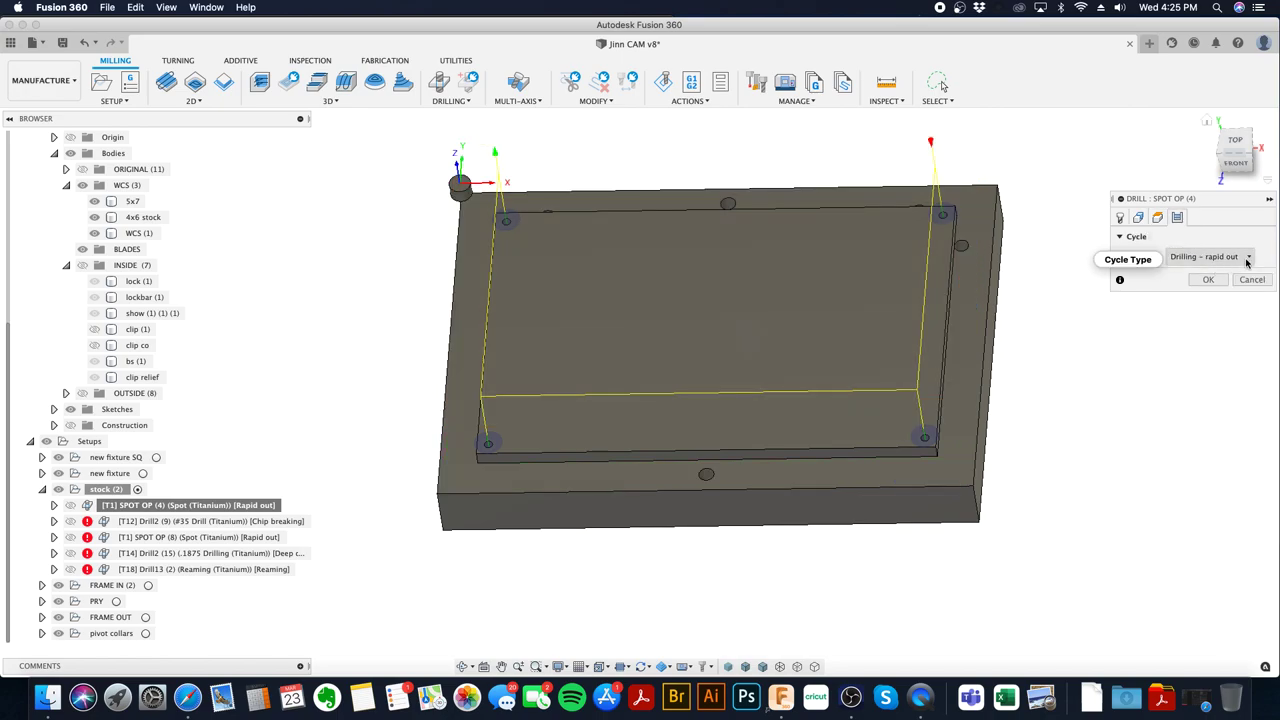
left_click(1182, 257)
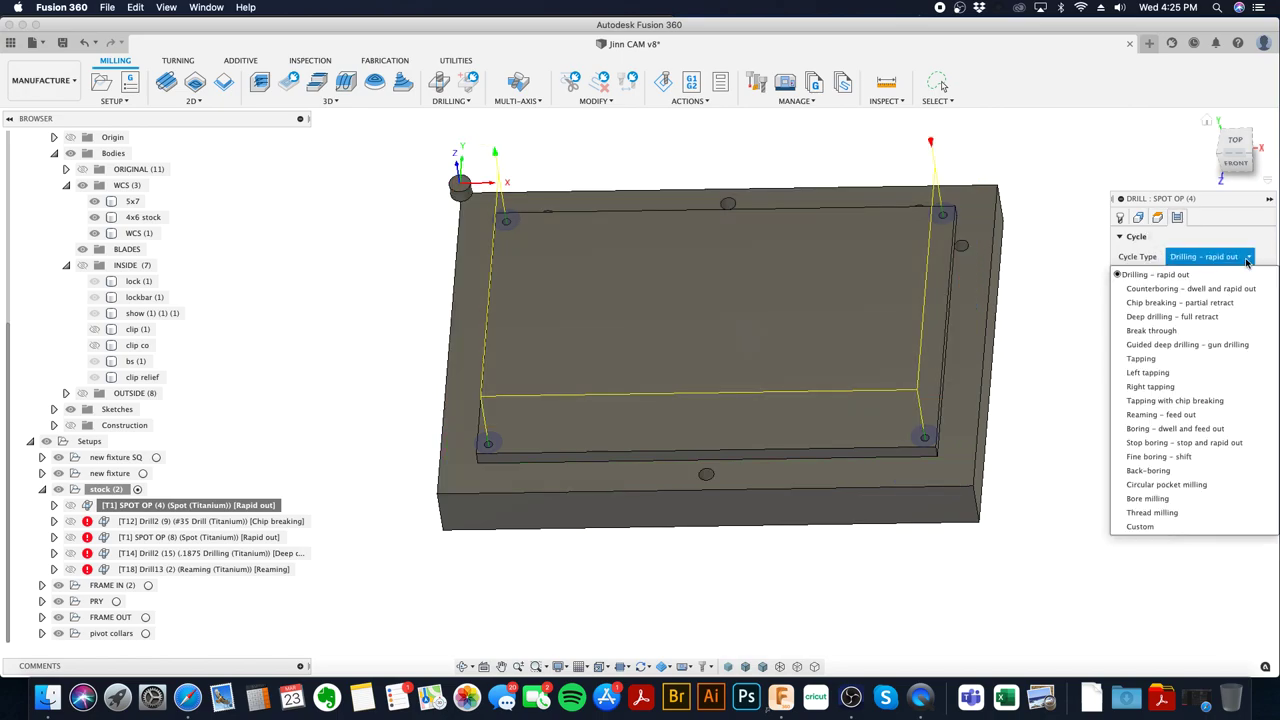
left_click(1163, 218)
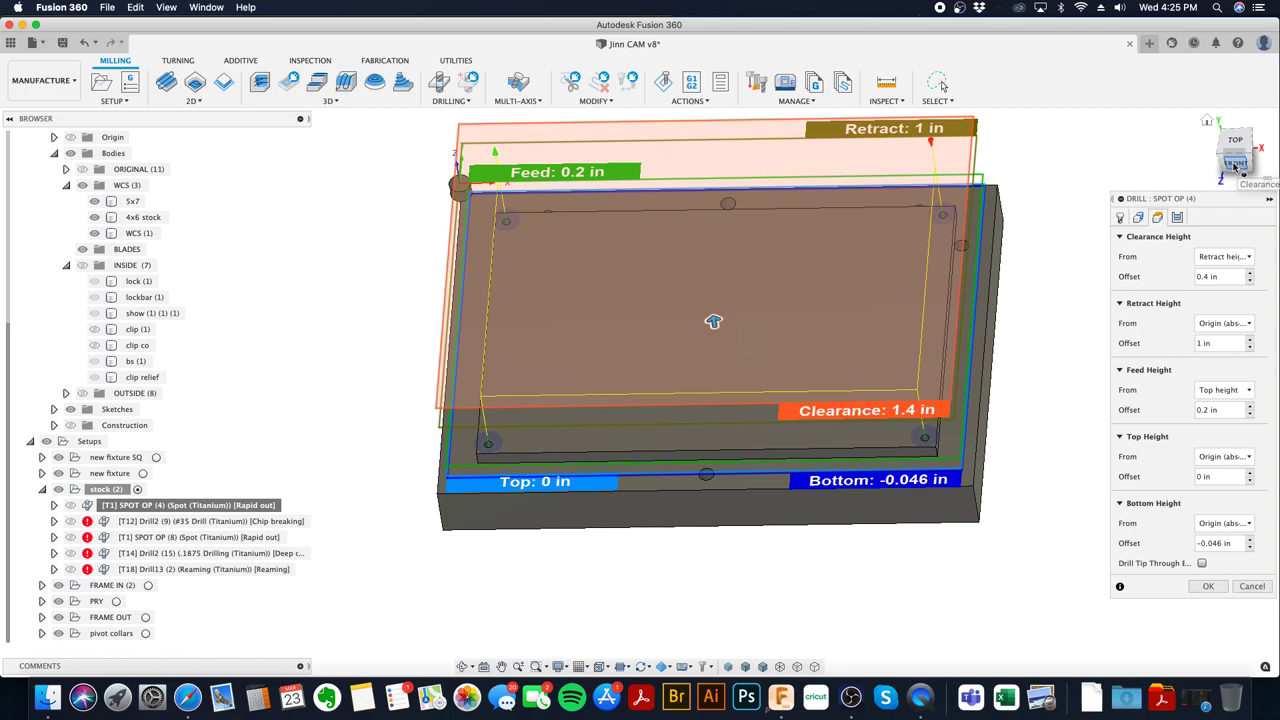
left_click(1236, 162)
middle_click_drag(980, 642, 1017, 551)
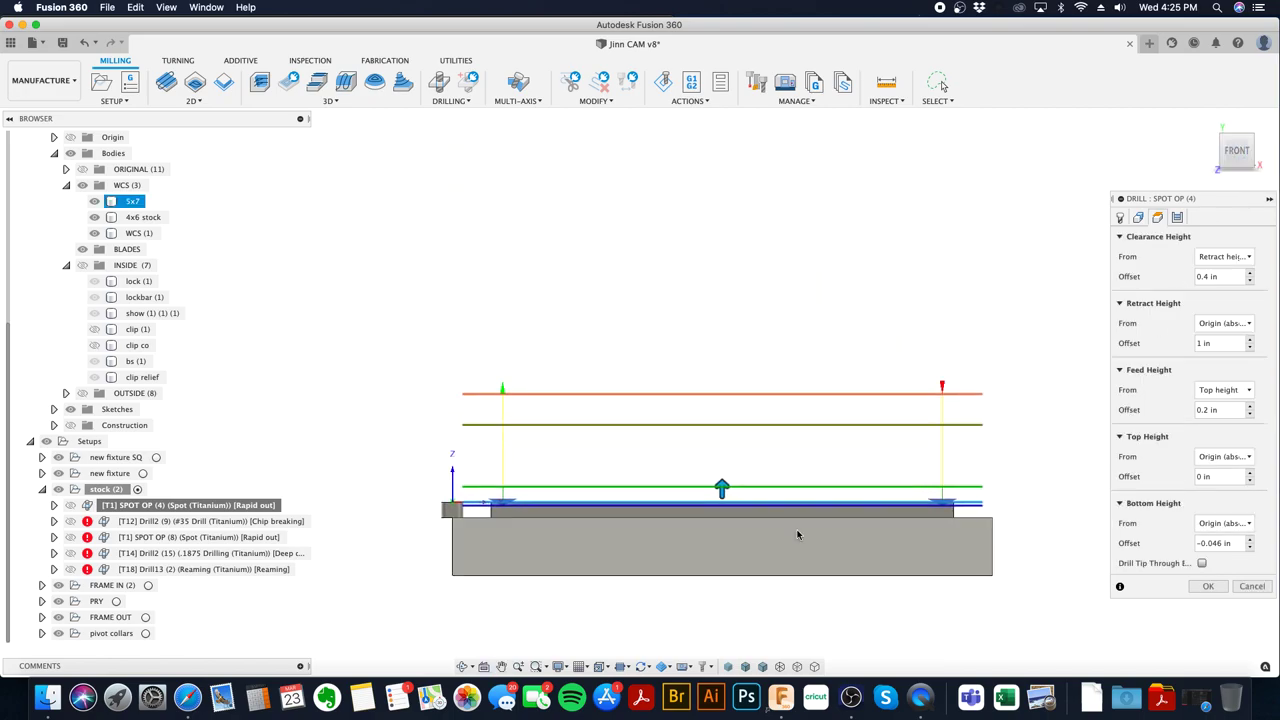
scroll(1003, 524, "up", 3)
scroll(1003, 524, "up", 3)
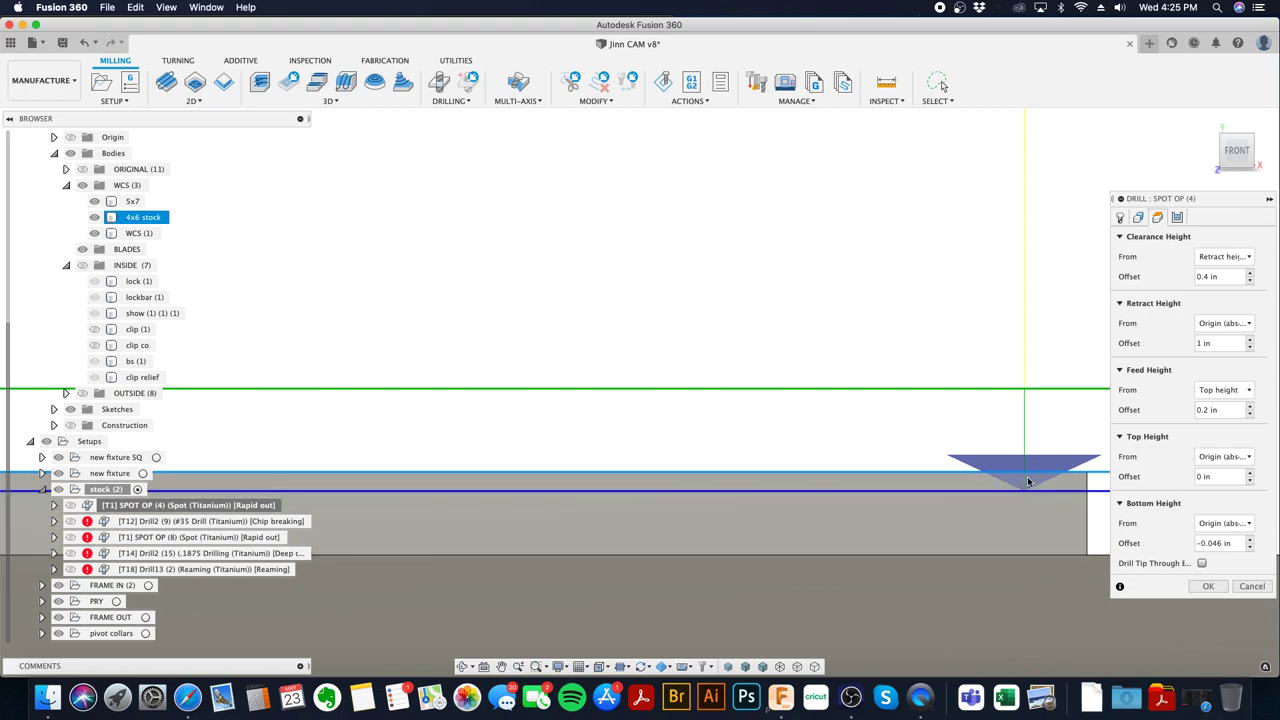
scroll(1040, 488, "down", 2)
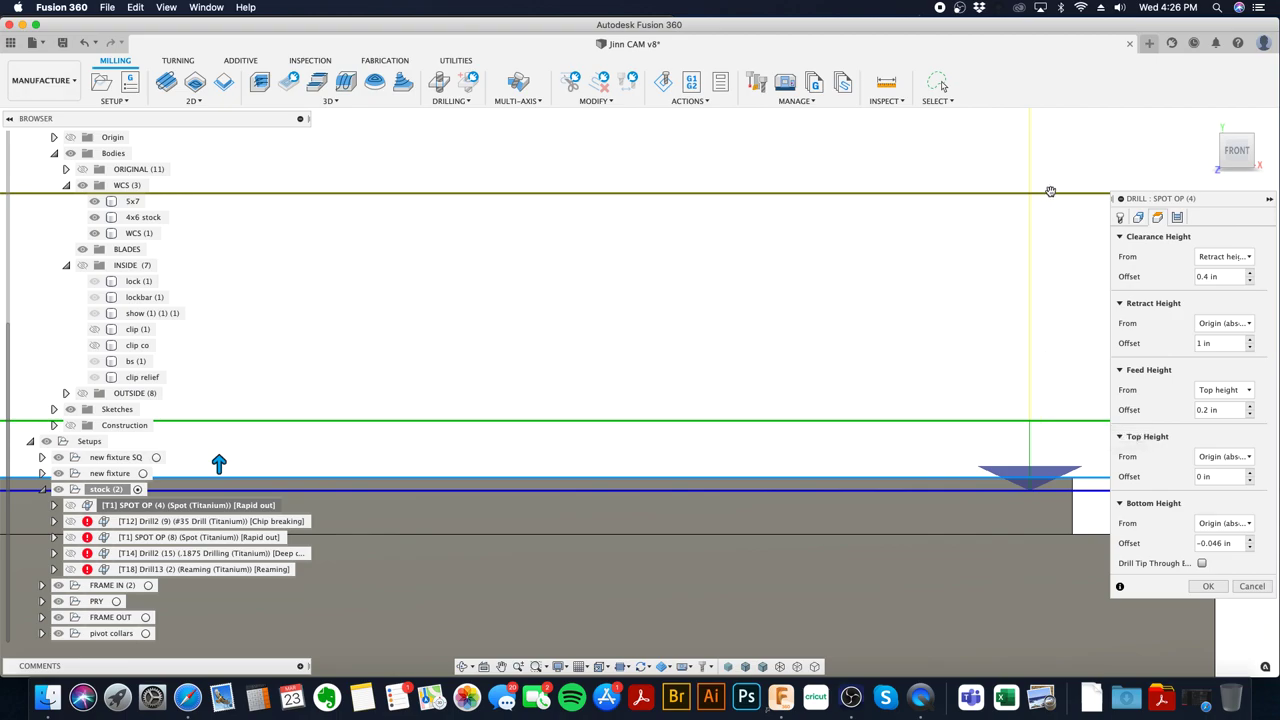
scroll(1046, 192, "down", 3)
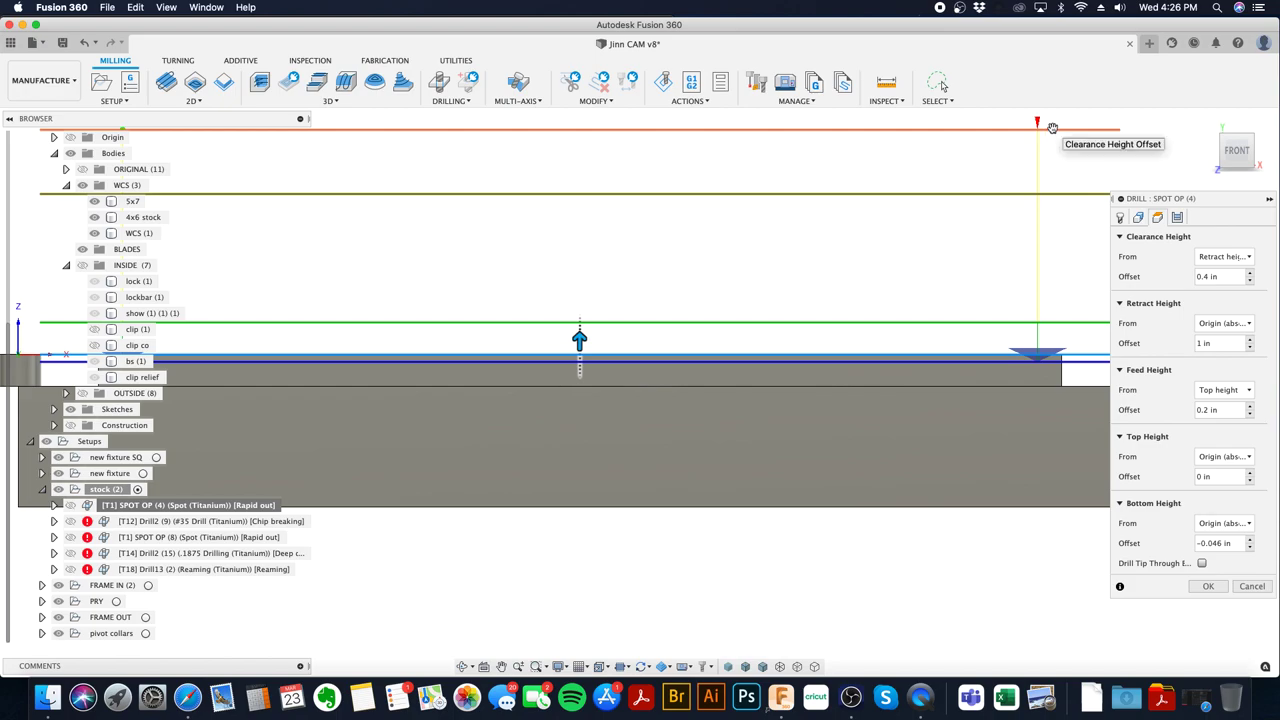
- Confirm the SPOT OP edit and orbit to inspect the regenerated toolpath over the corner holes
left_click(1192, 589)
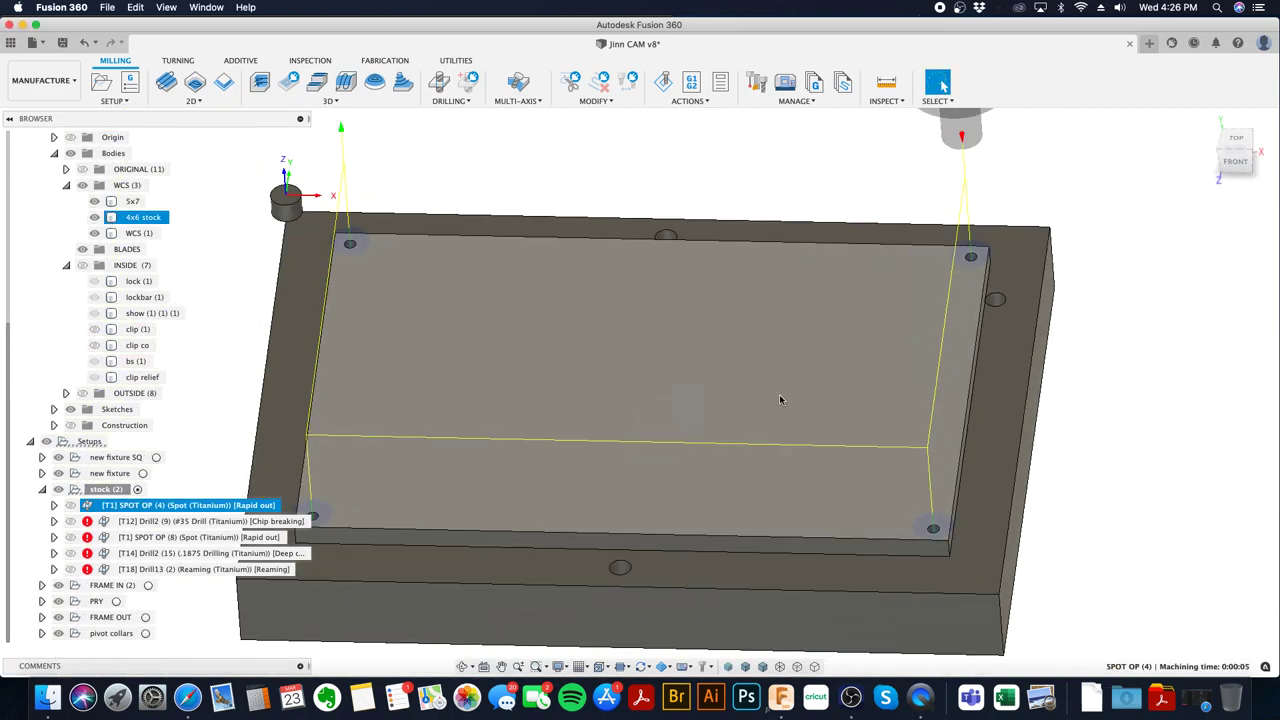
middle_click_drag(882, 357, 933, 210, "shift")
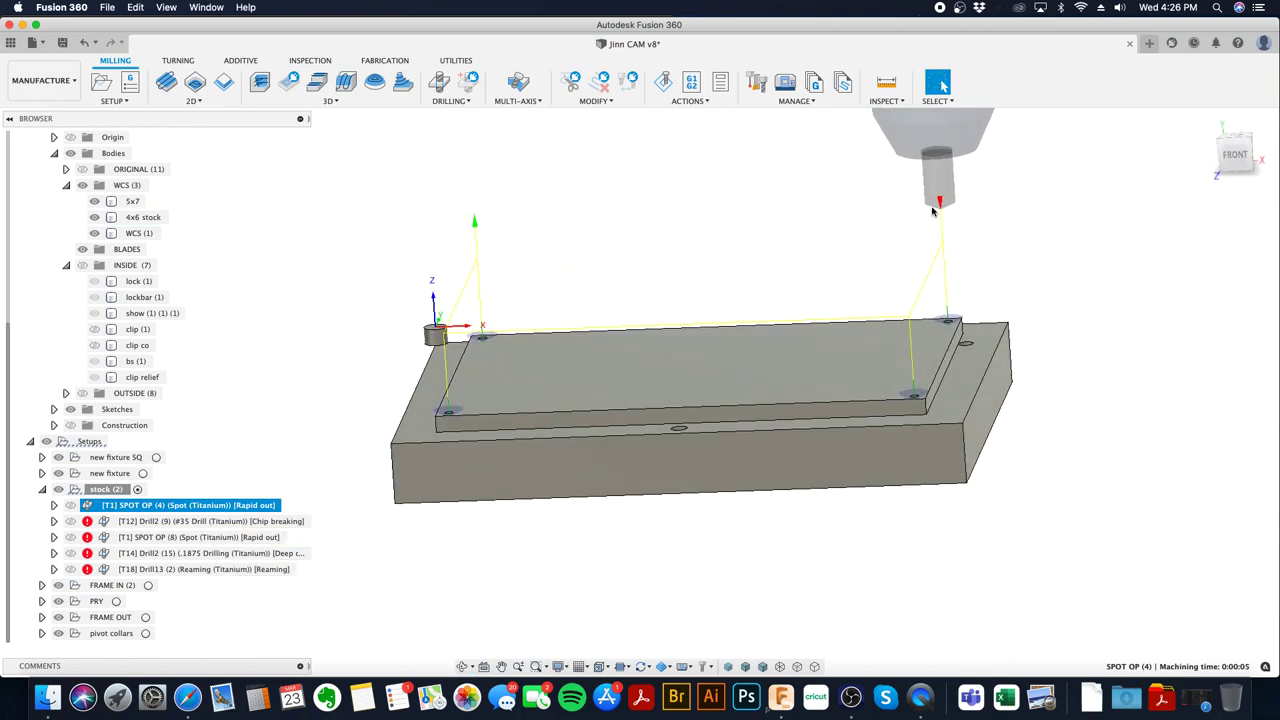
middle_click_drag(741, 300, 743, 338, "shift")
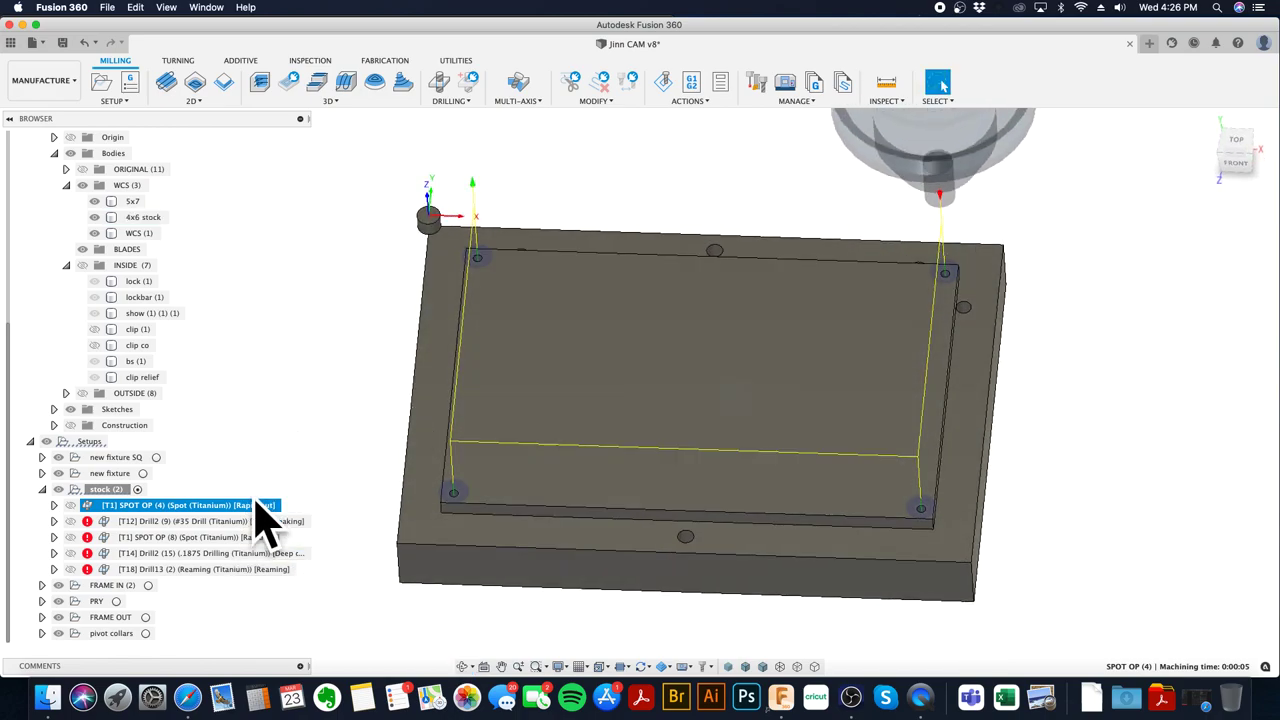
- Simulate the spot operation, playing it through to the end and viewing the pins below the stock
right_click(252, 508)
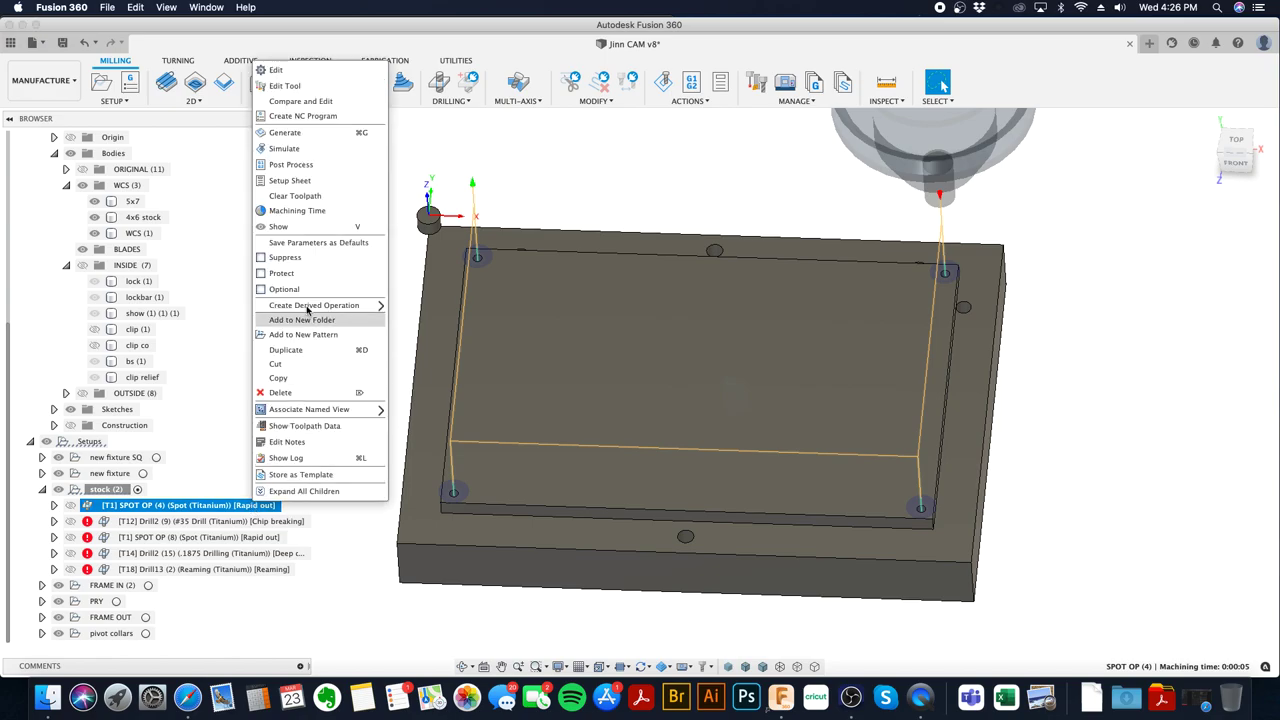
left_click(332, 150)
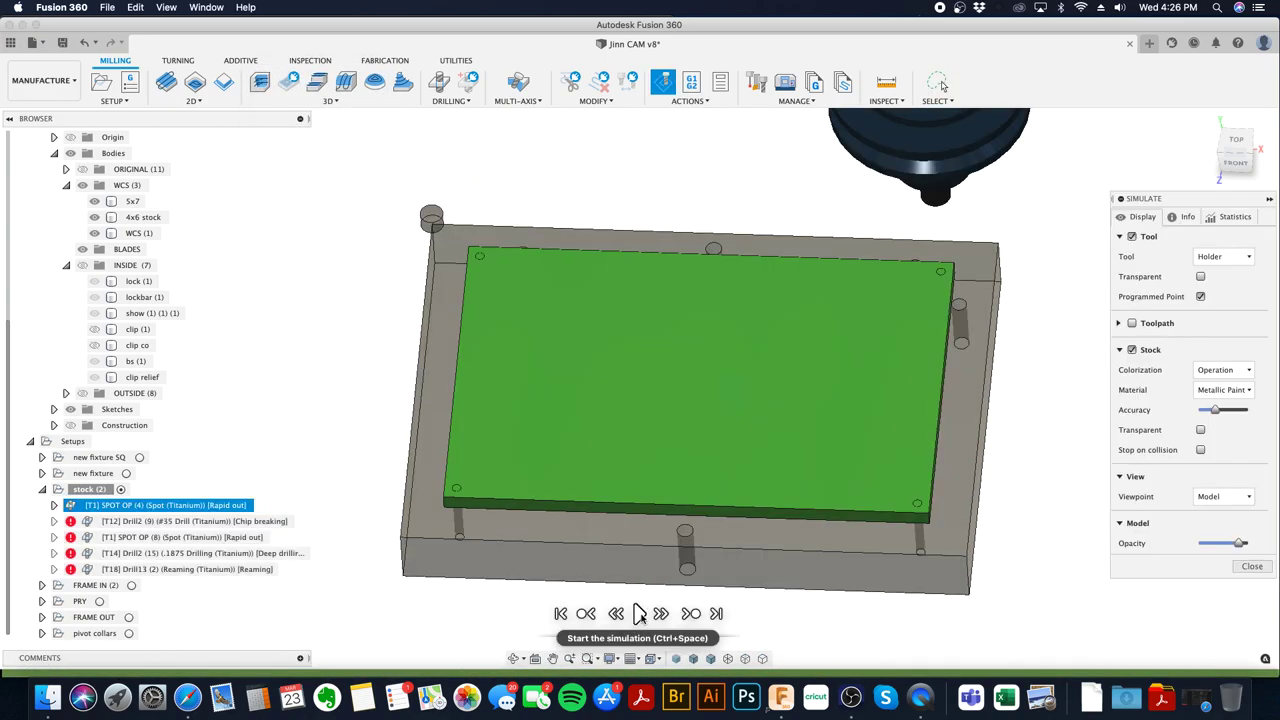
left_click(638, 613)
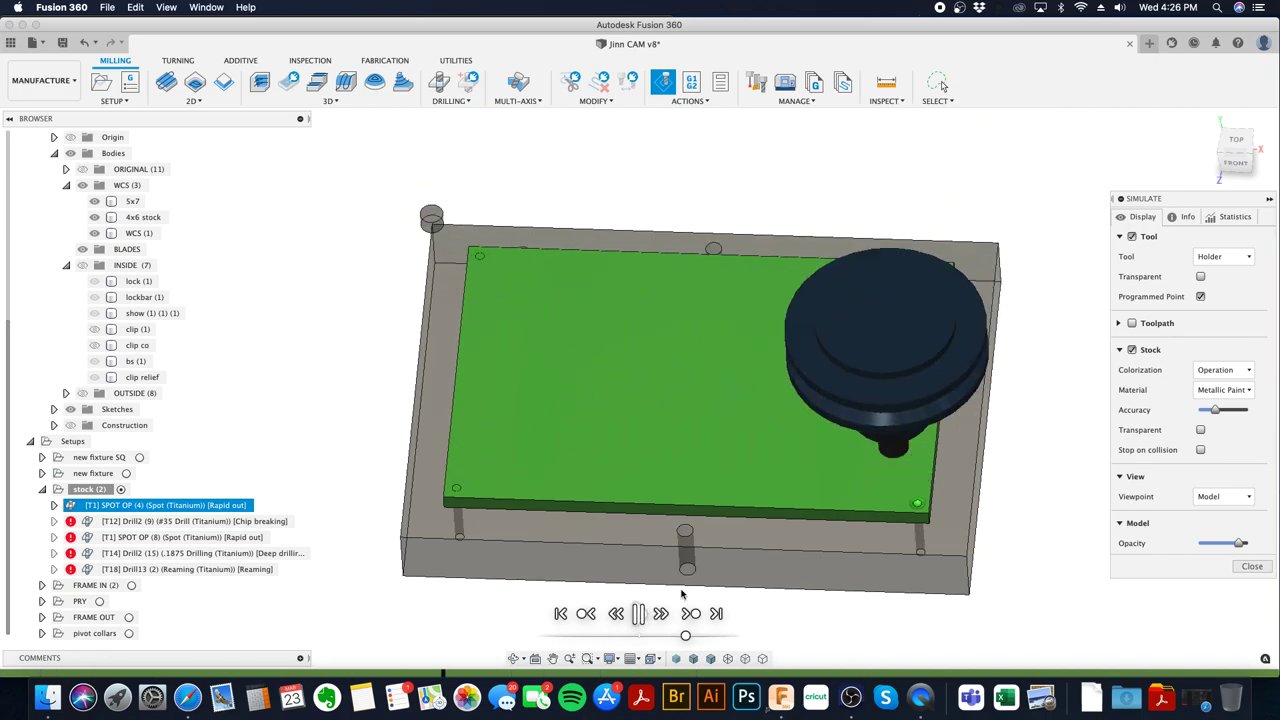
left_click(716, 613)
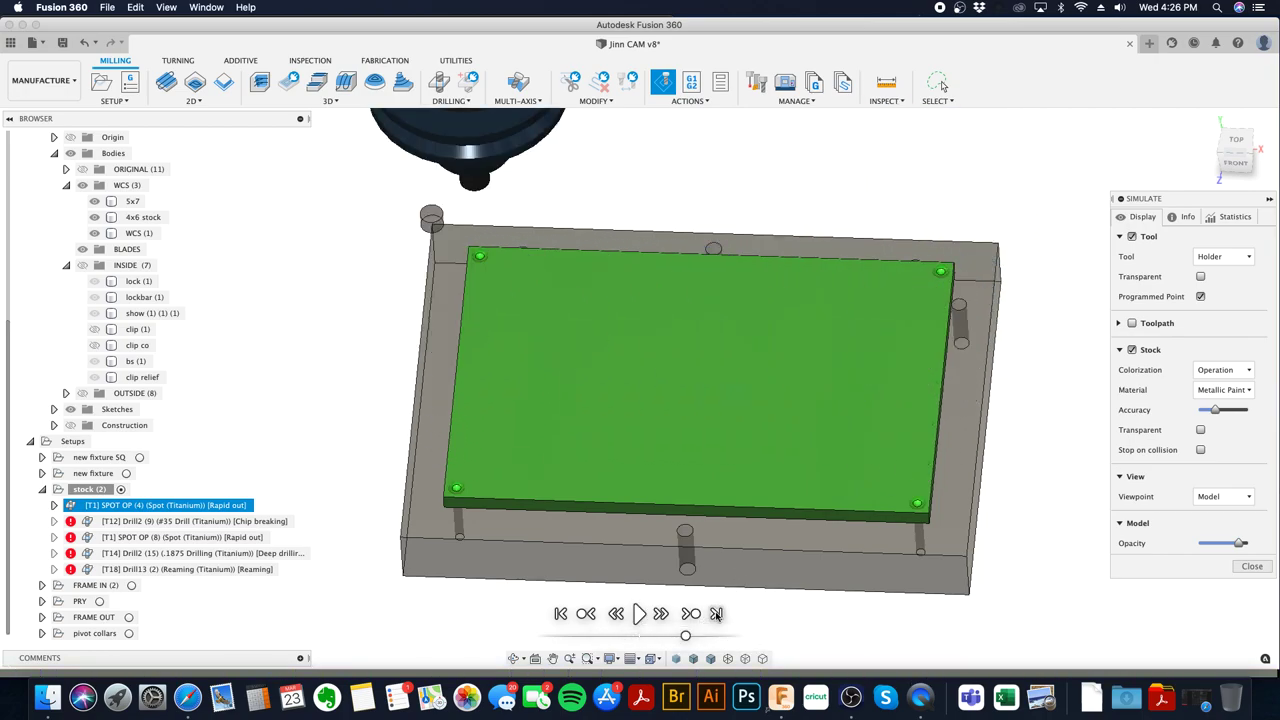
scroll(886, 534, "up", 10)
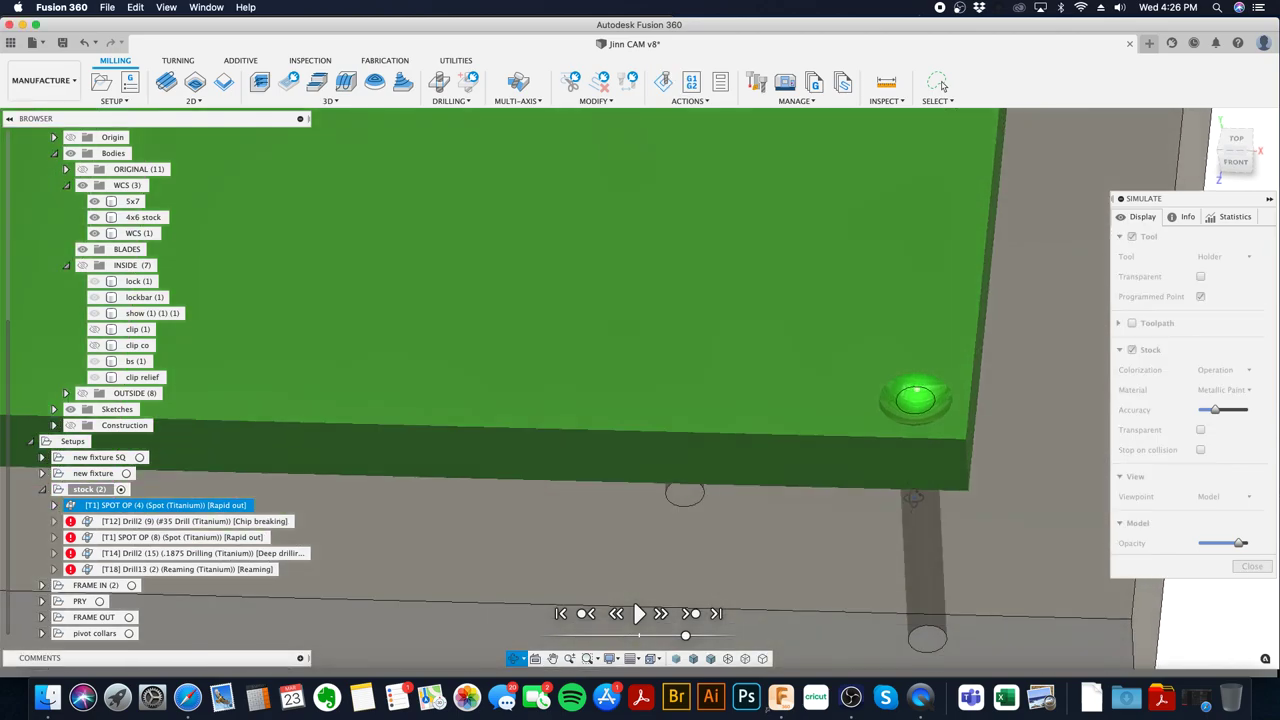
middle_click_drag(912, 497, 920, 420)
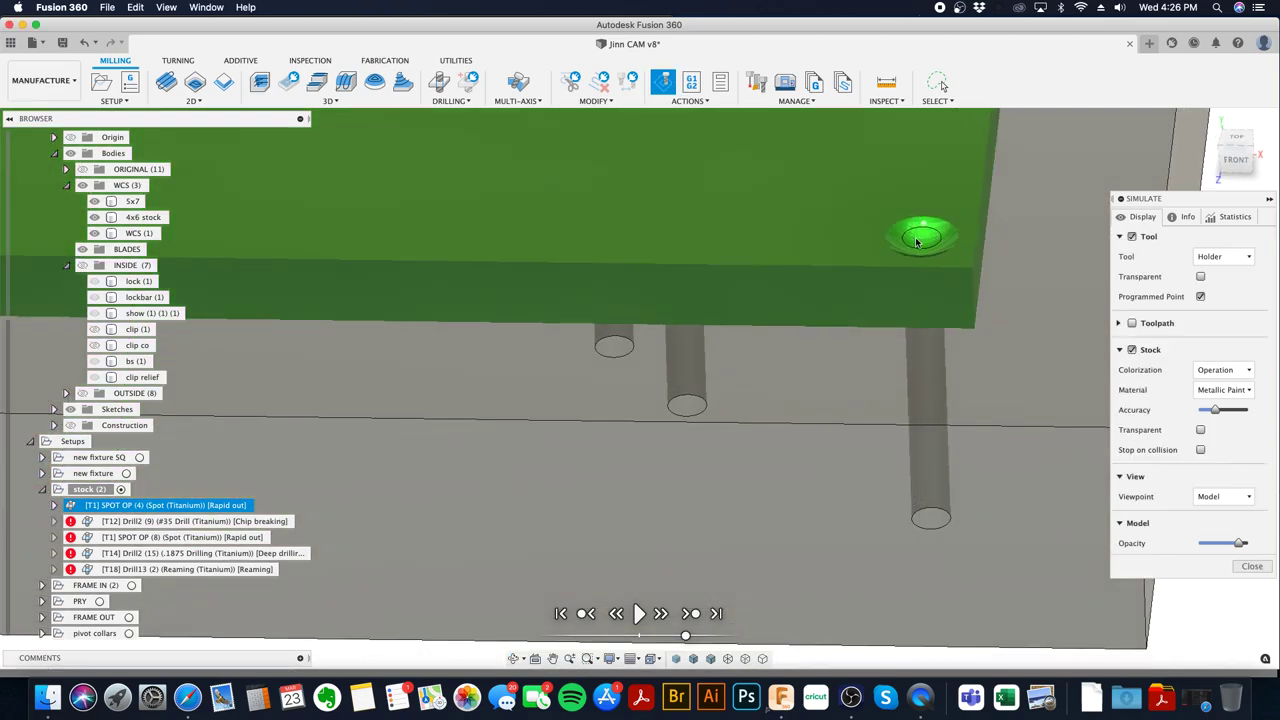
scroll(914, 252, "down", 8)
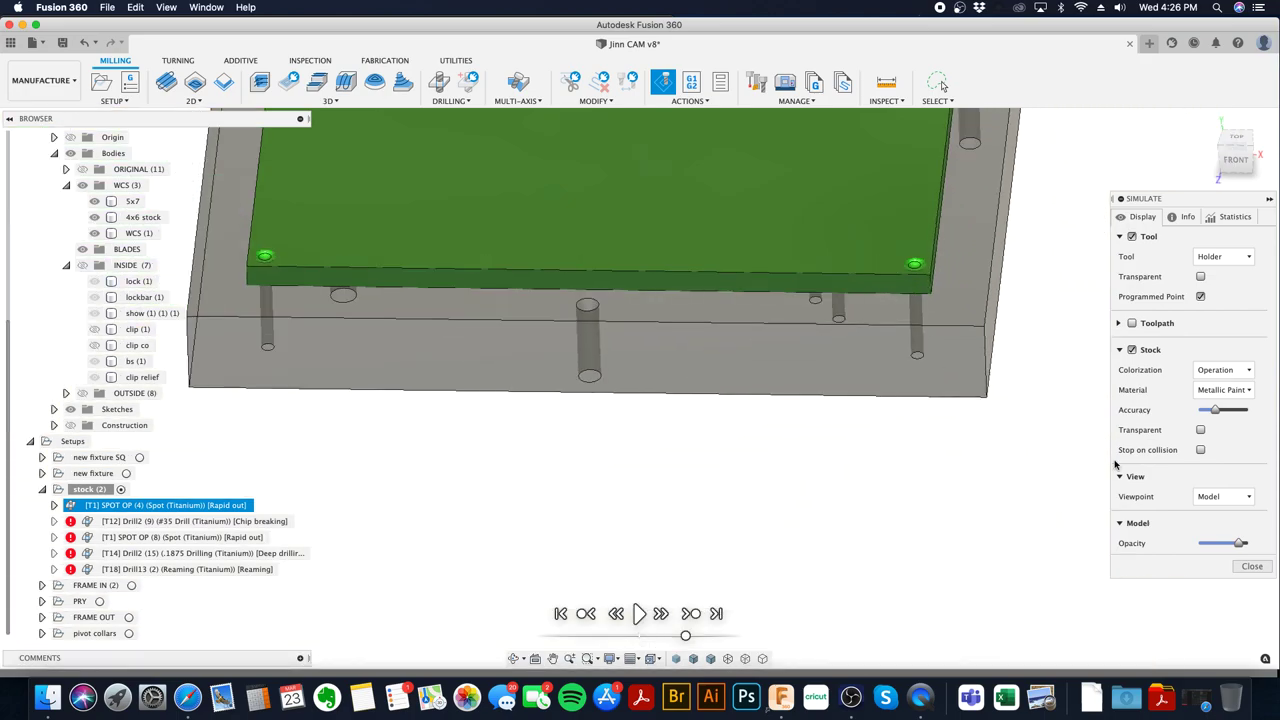
- Try stock transparency and flute-only tool display, then restore opaque stock and the full tool holder
left_click(1200, 430)
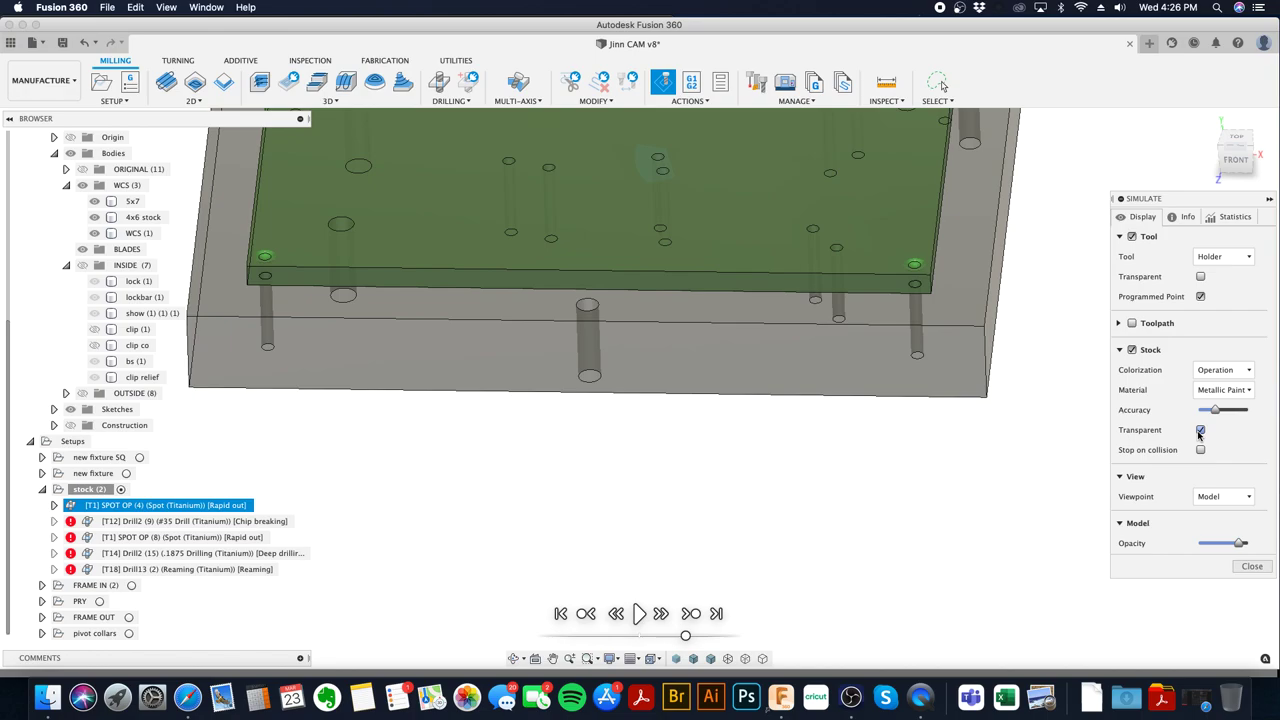
left_click(1200, 430)
middle_click_drag(874, 291, 840, 510, "shift")
left_click(1238, 260)
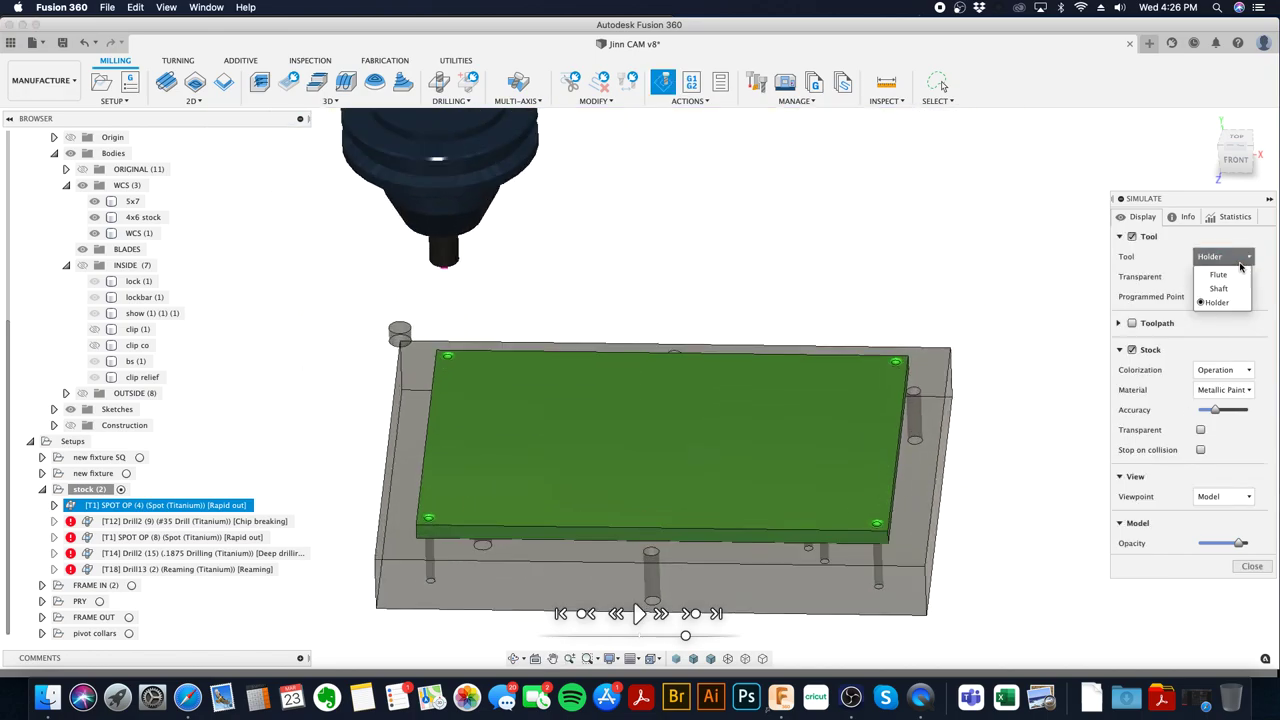
left_click(1236, 279)
left_click(1238, 257)
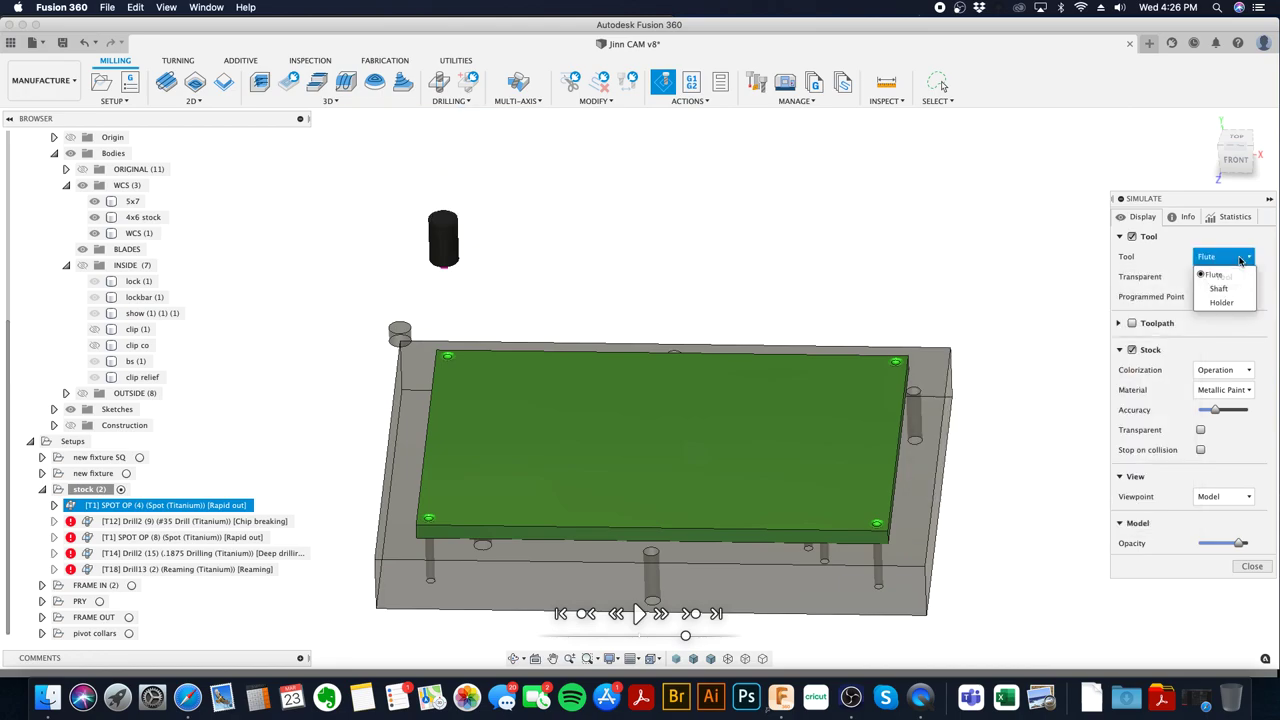
left_click(1228, 277)
left_click(1228, 257)
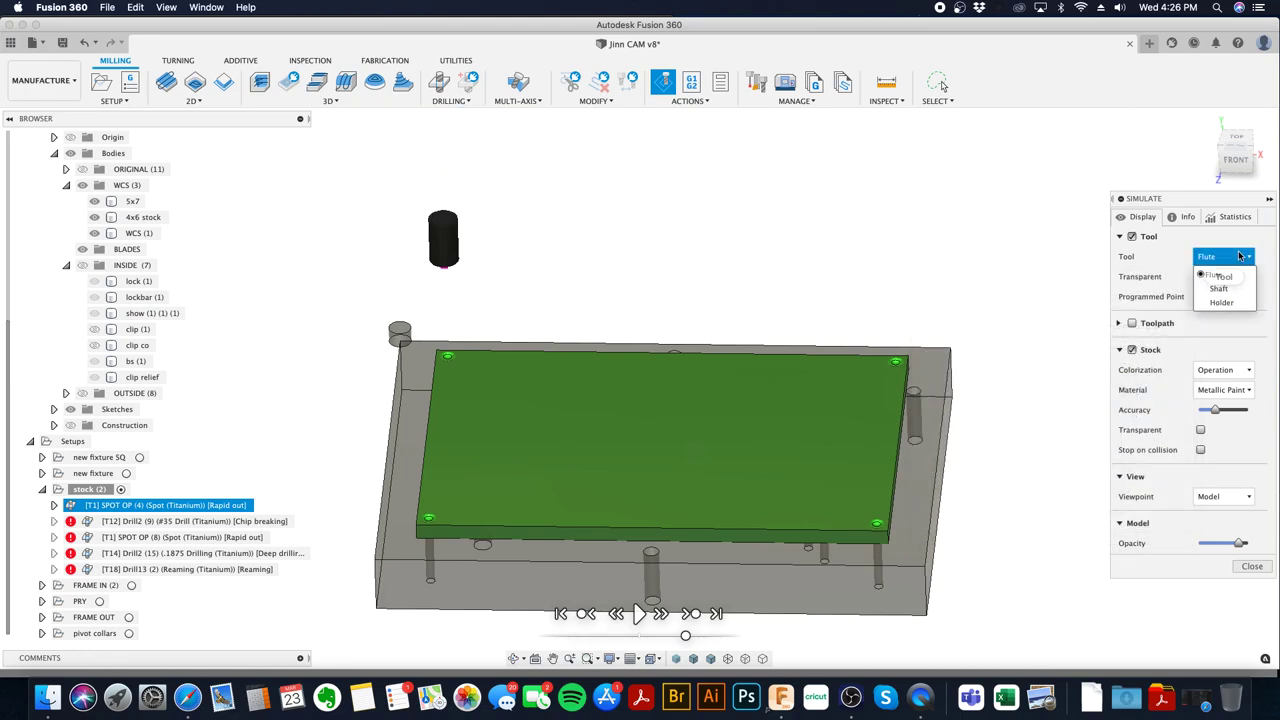
left_click(1226, 303)
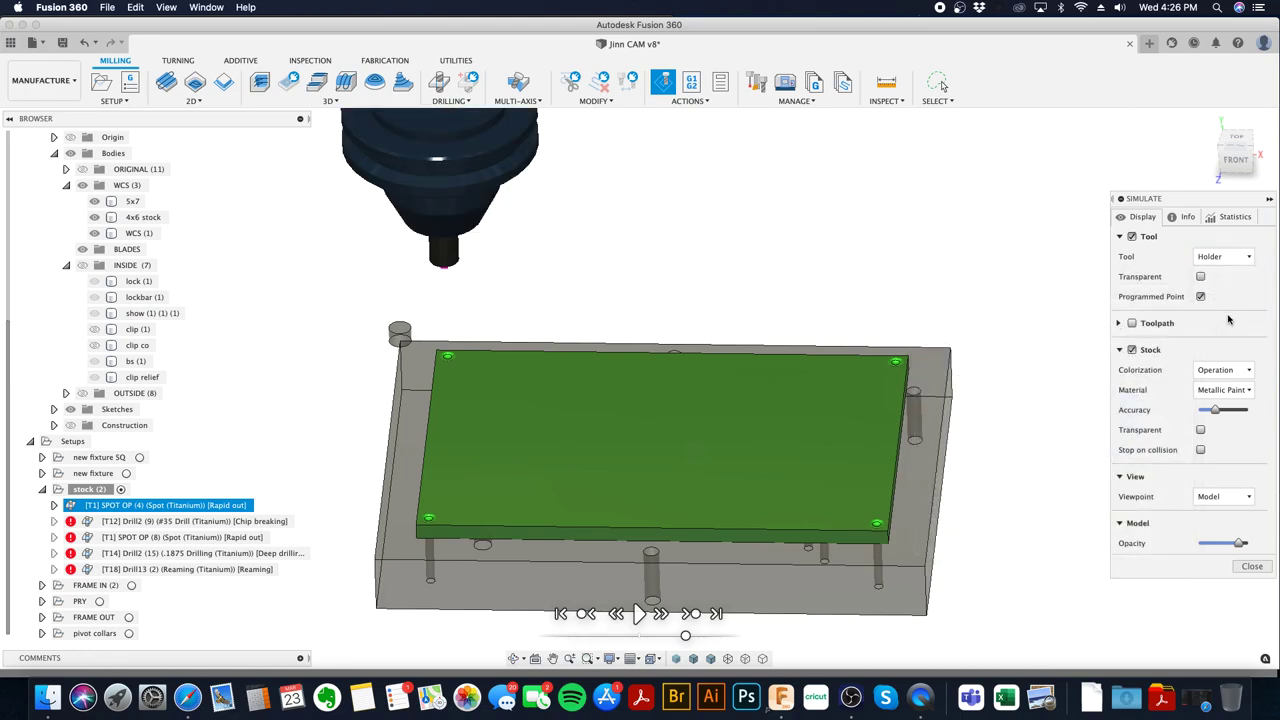
- Turn the simulation's toolpath display off and exit the simulation
left_click(1132, 324)
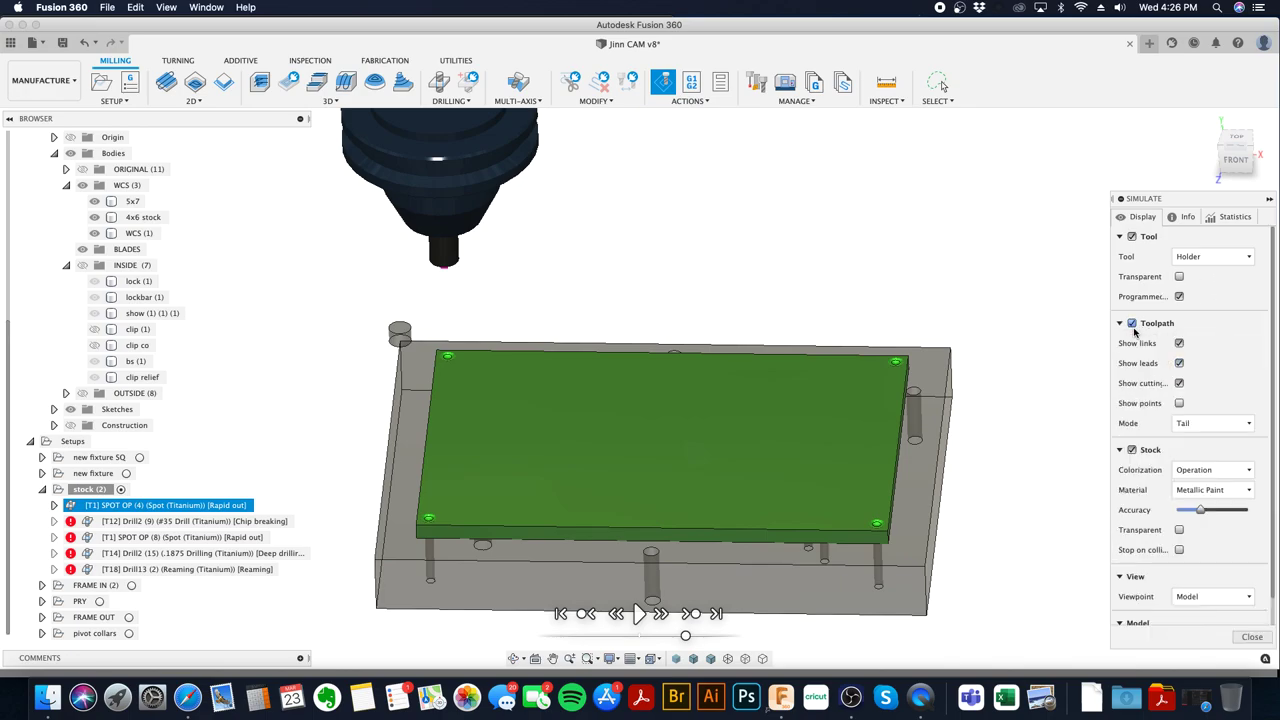
left_click(1133, 325)
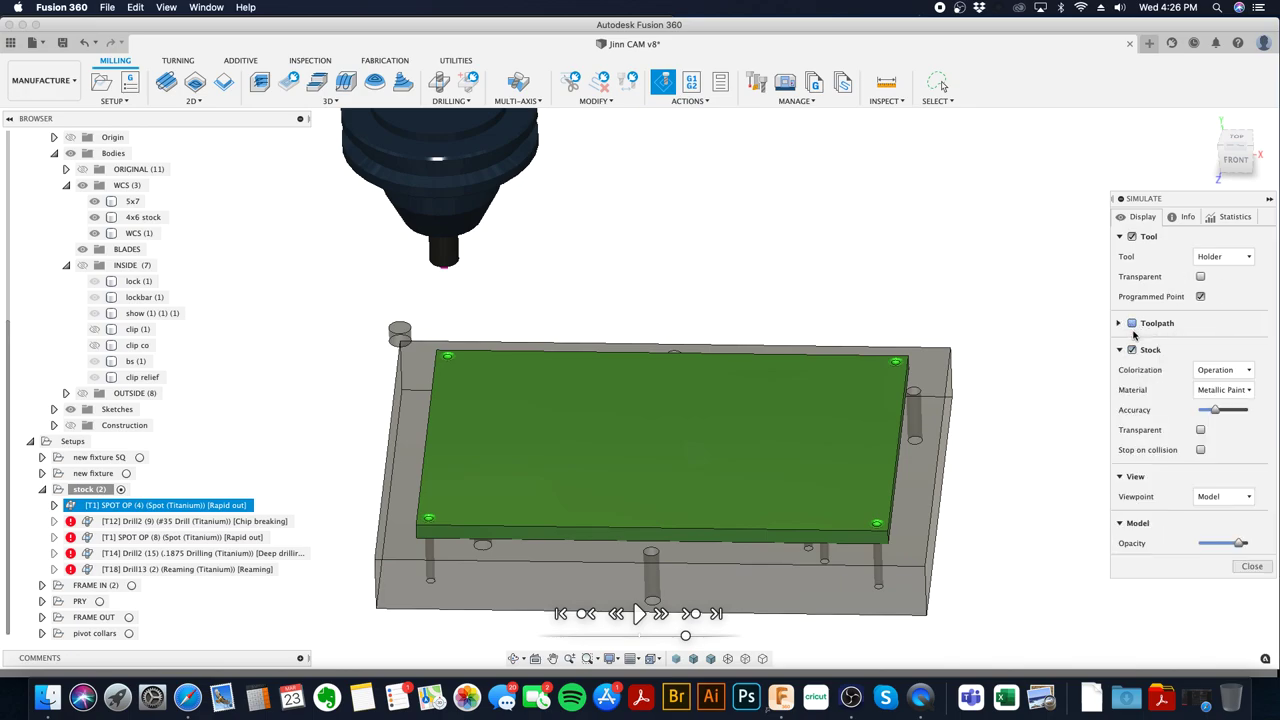
left_click(1253, 567)
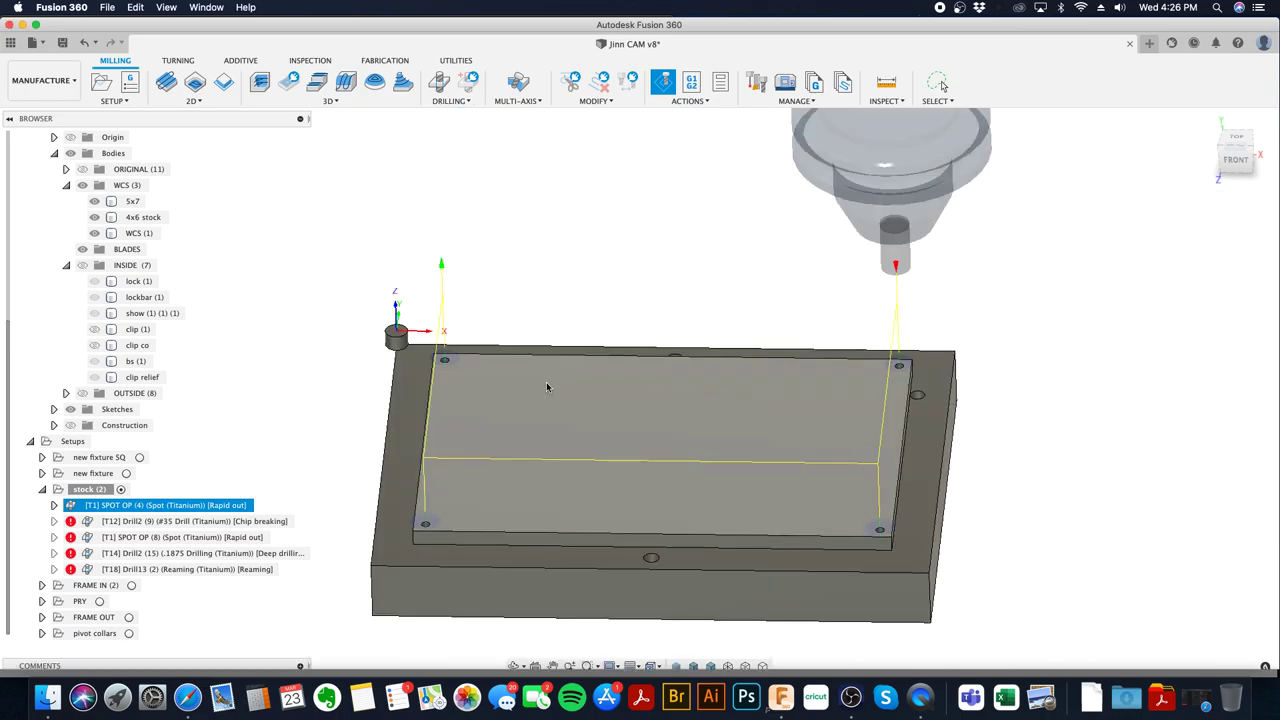
- Open the T12 Drill2 operation for editing at its geometry settings
right_click(238, 521)
left_click(290, 481)
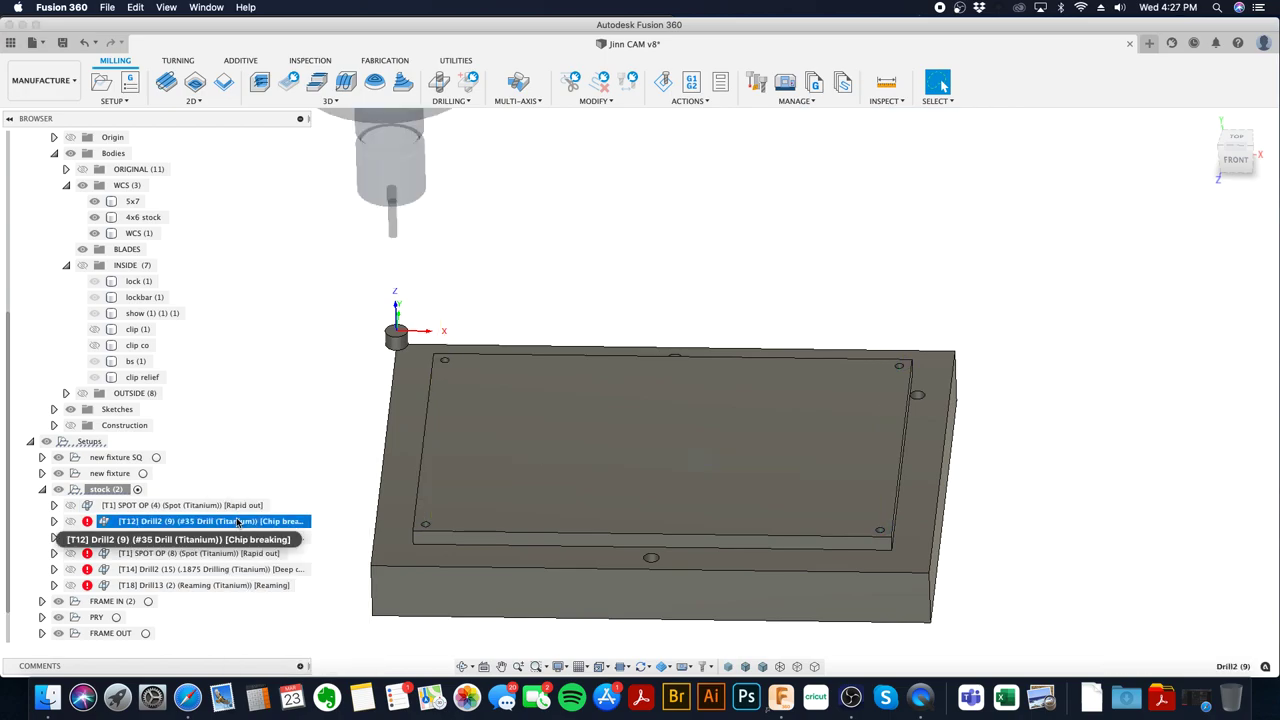
right_click(240, 519)
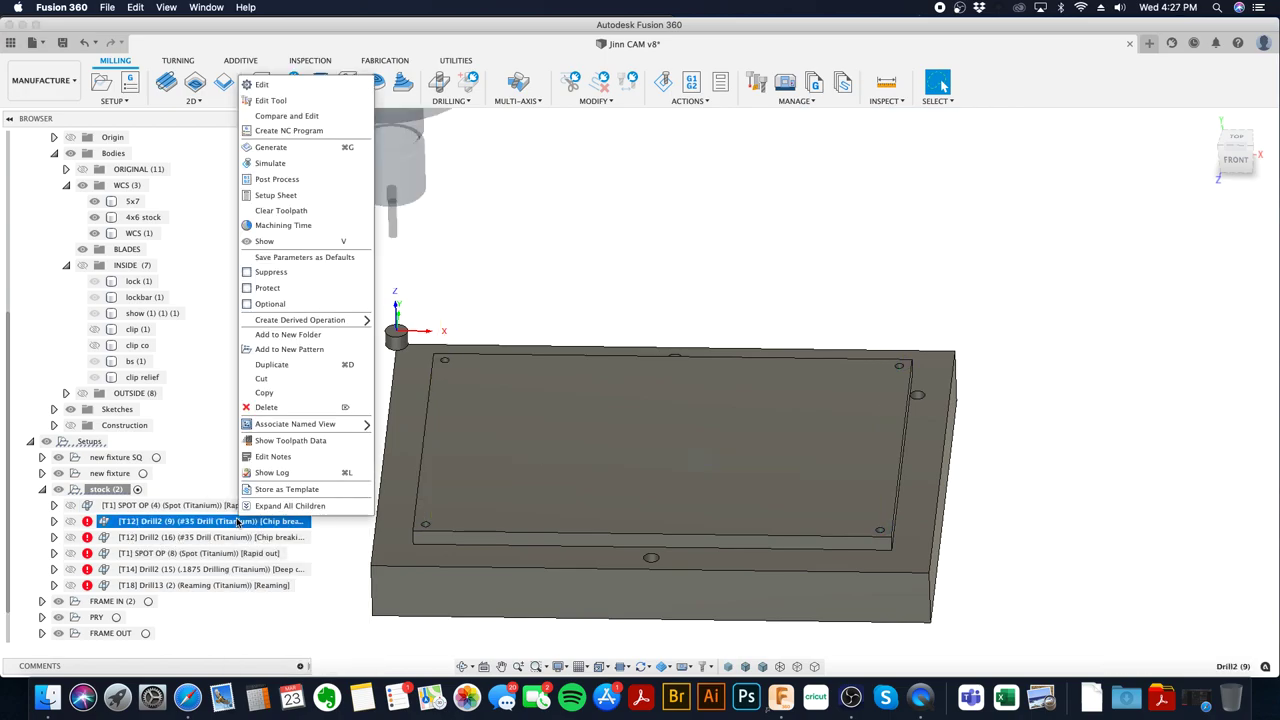
left_click(303, 84)
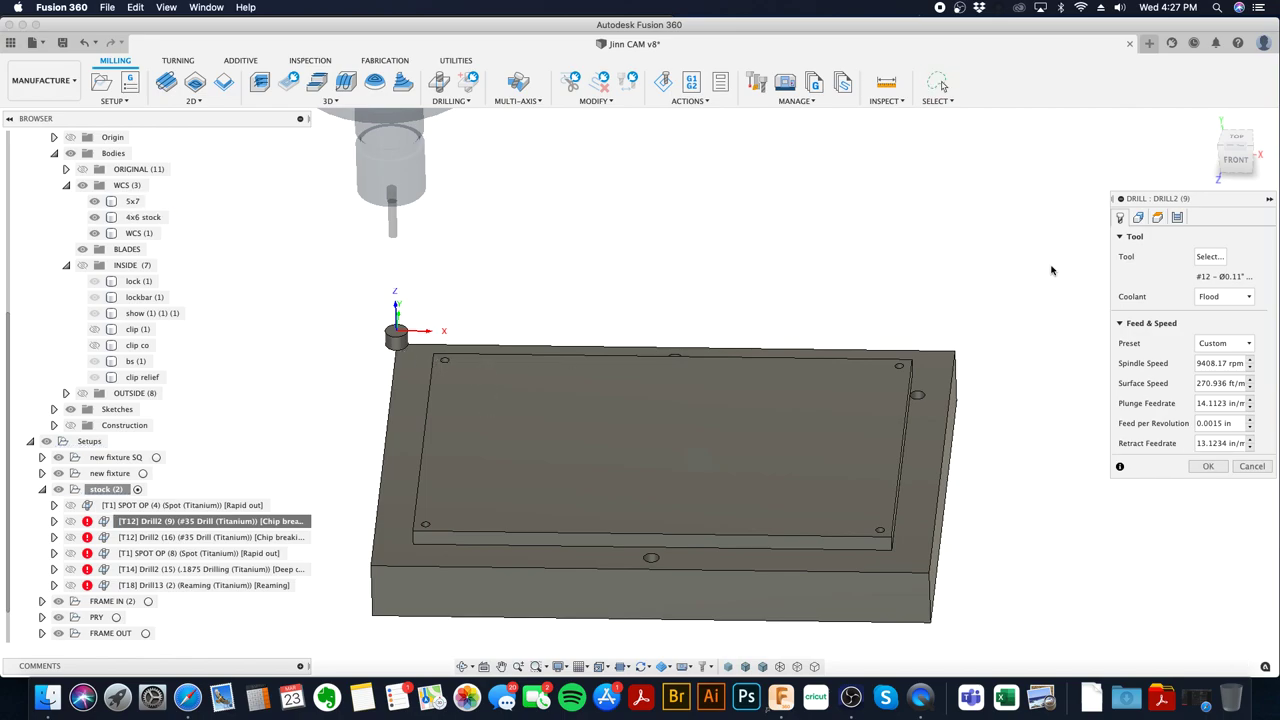
left_click(1138, 217)
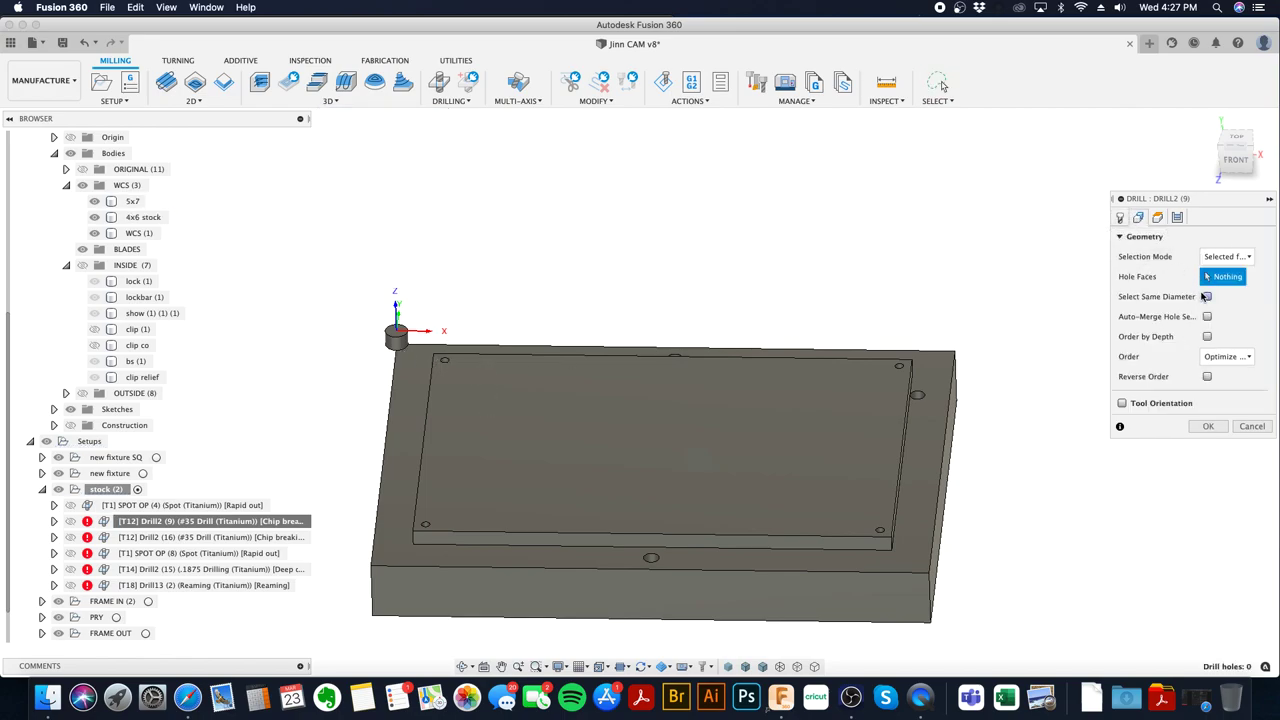
- With Select Same Diameter on, pick a corner hole so Drill2 drills all four corner holes
left_click(1207, 296)
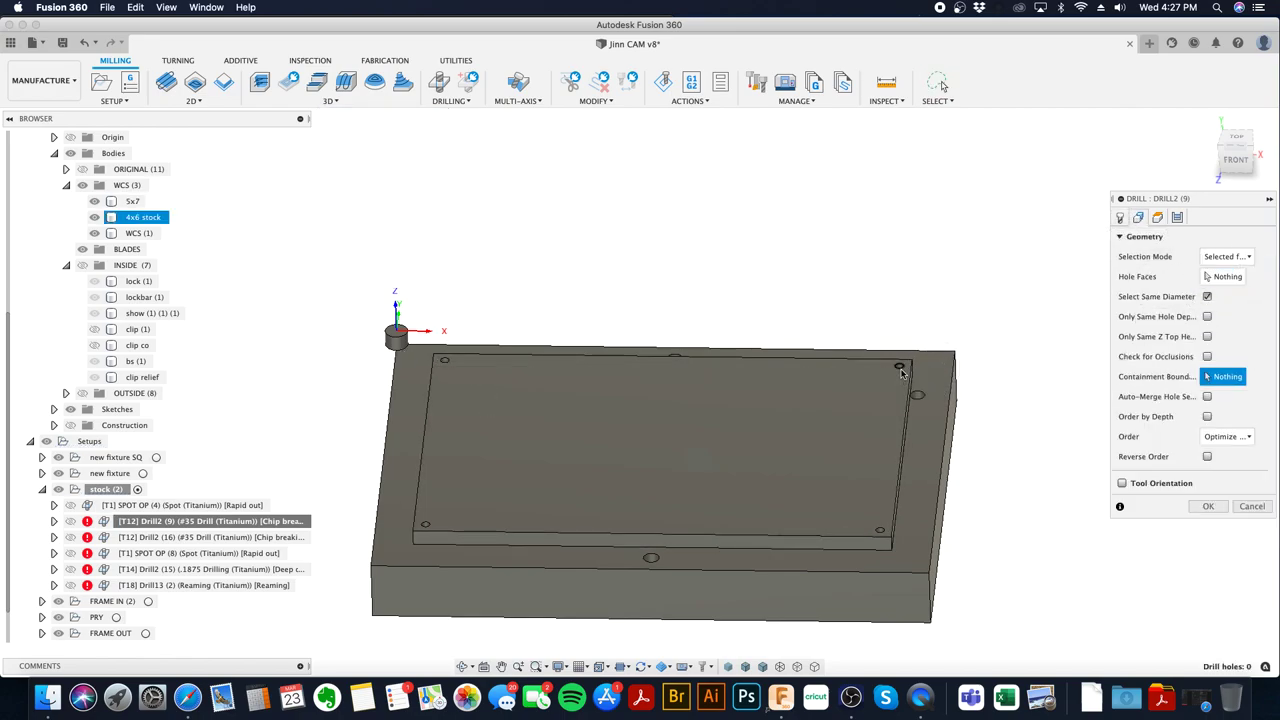
scroll(900, 372, "up", 3)
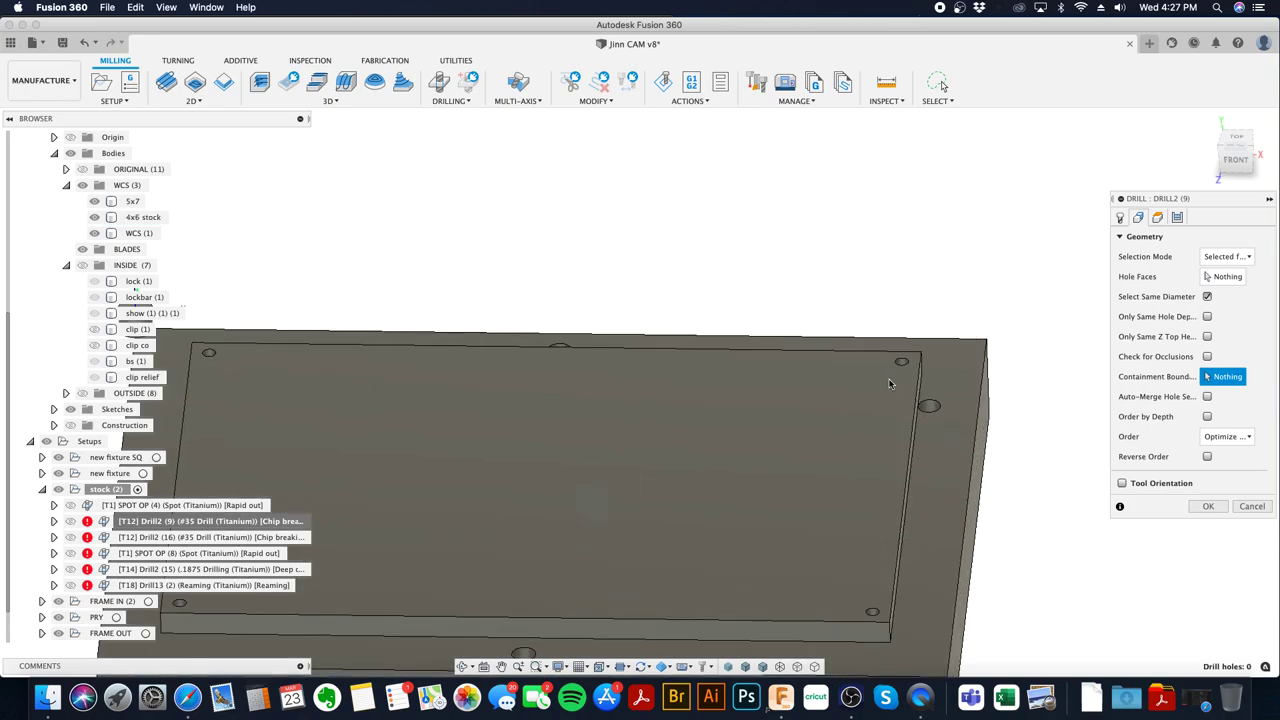
left_click(1226, 278)
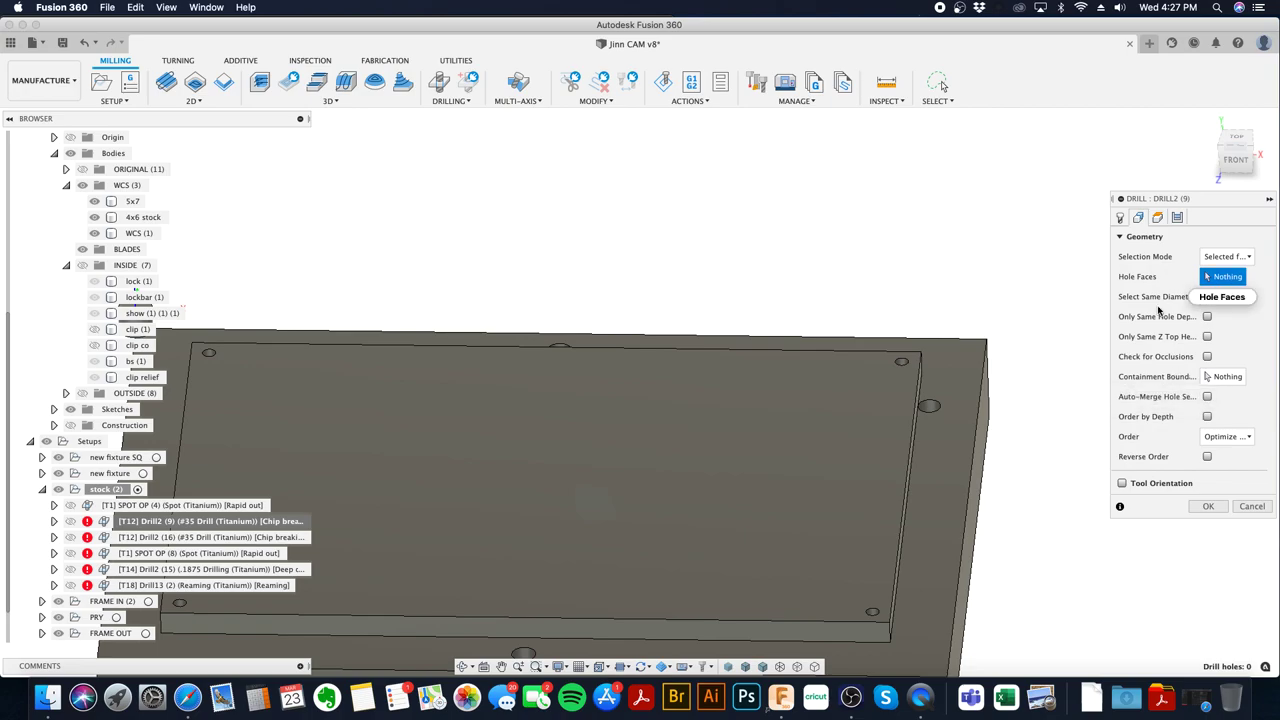
left_click(901, 367)
scroll(877, 421, "down", 3)
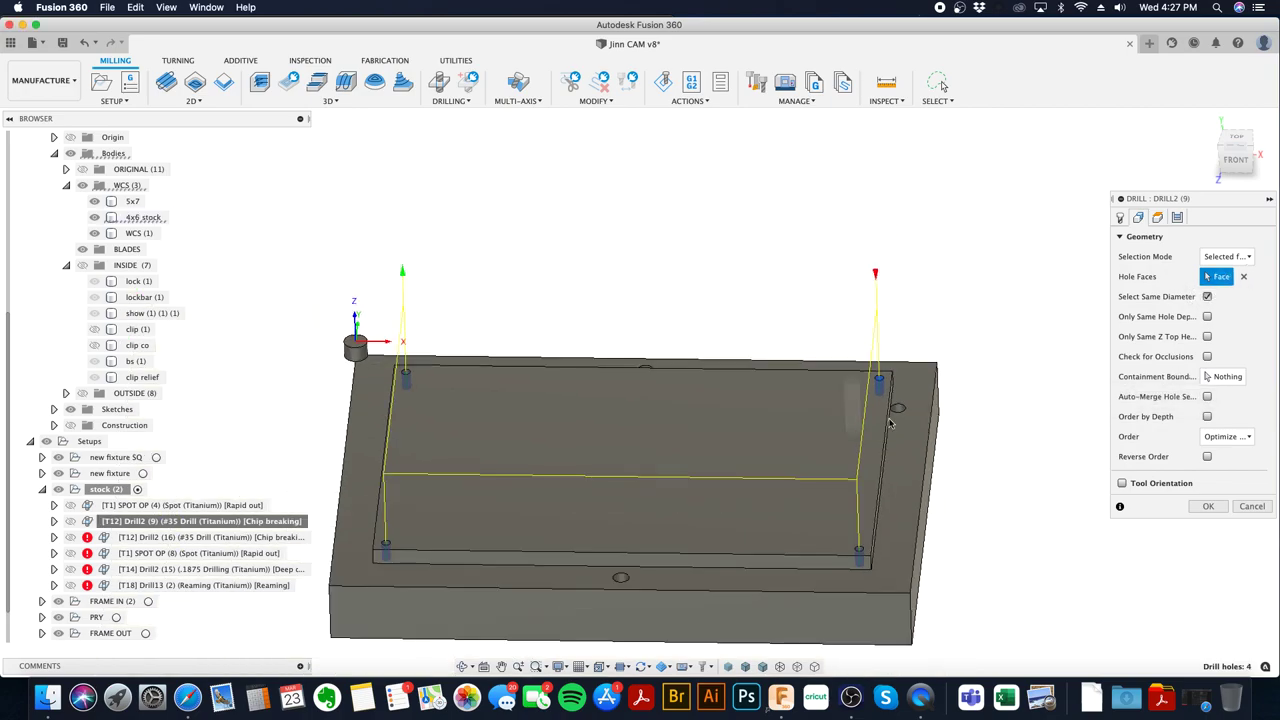
left_click(1119, 217)
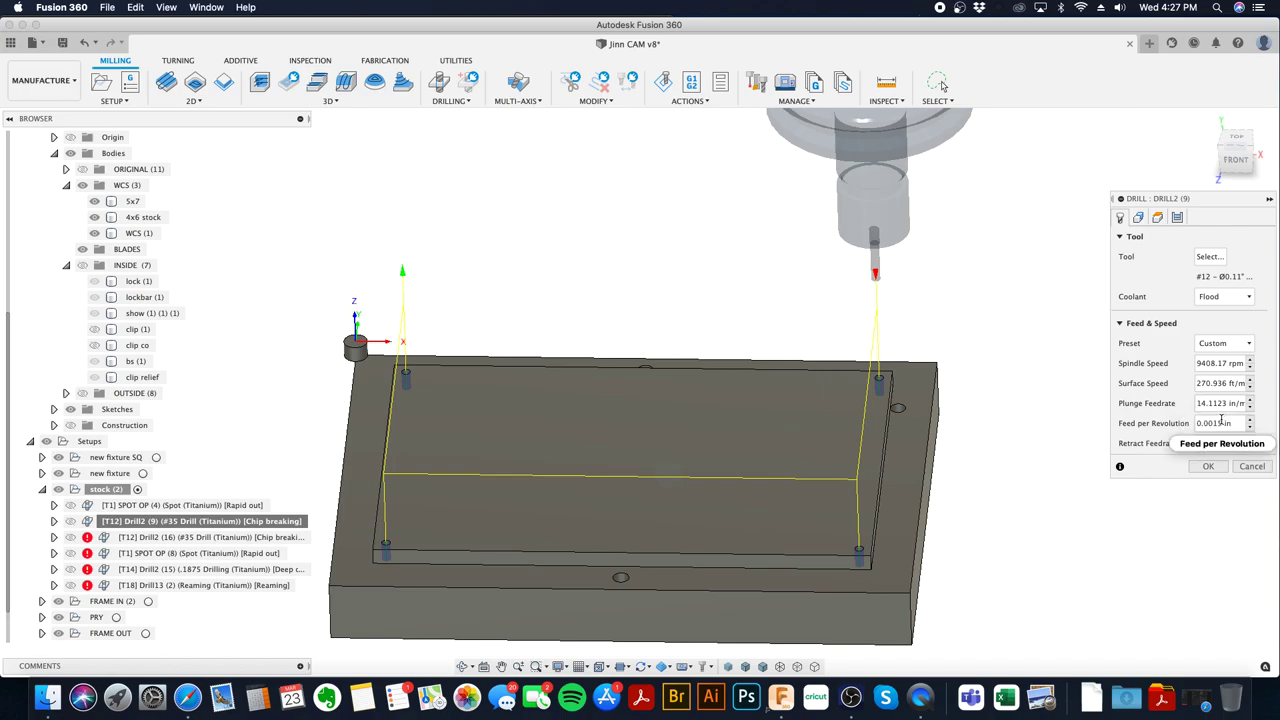
- Keep Drill2's cycle as chip breaking – partial retract and confirm to regenerate its toolpath
left_click(1180, 218)
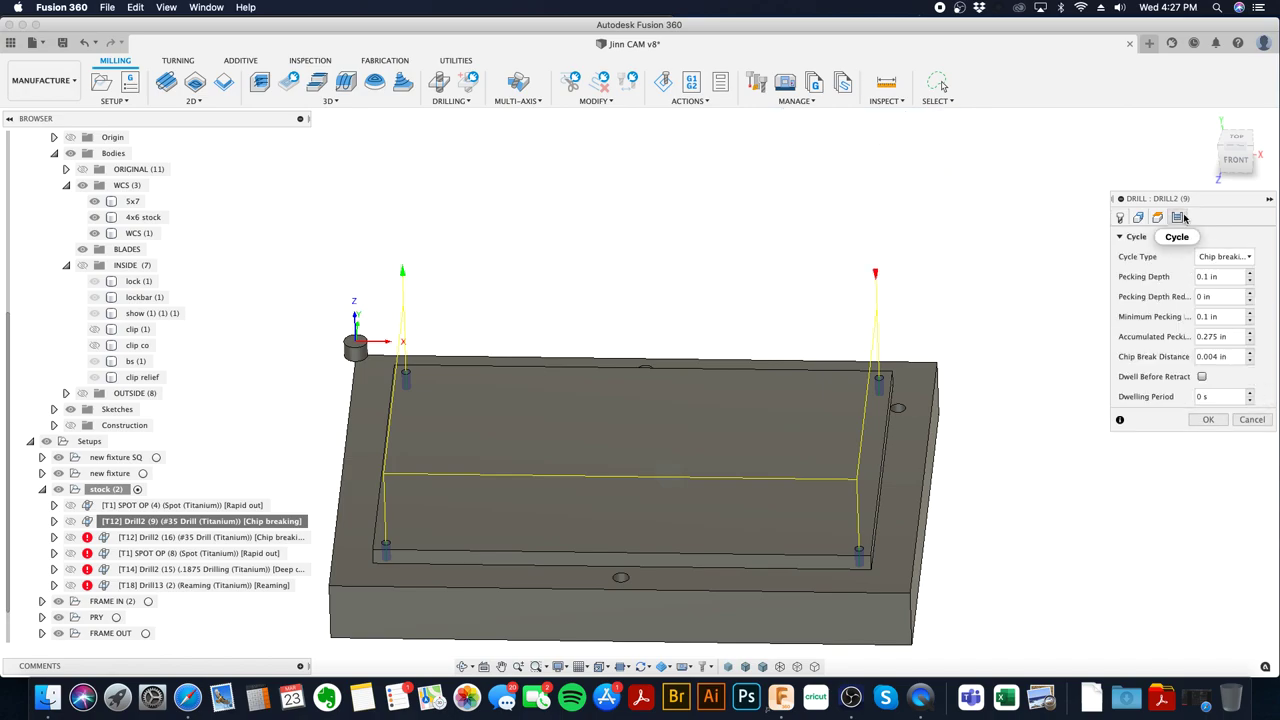
left_click(1224, 257)
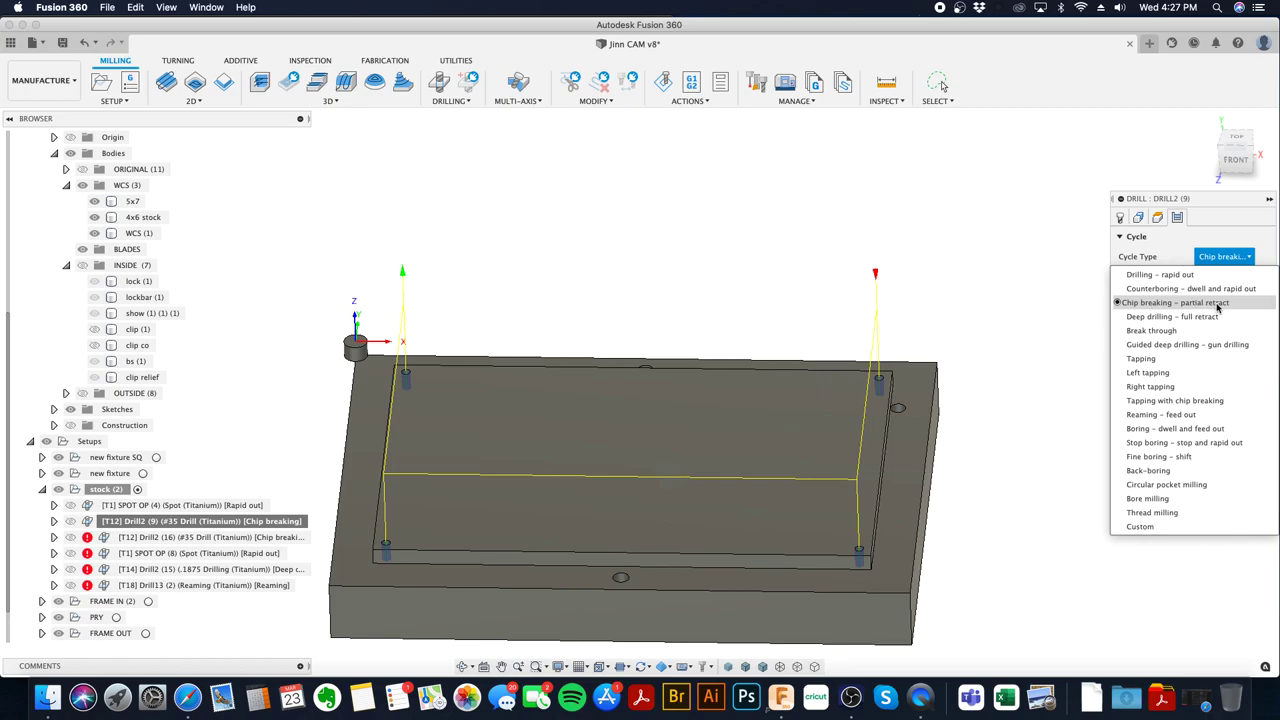
left_click(1220, 240)
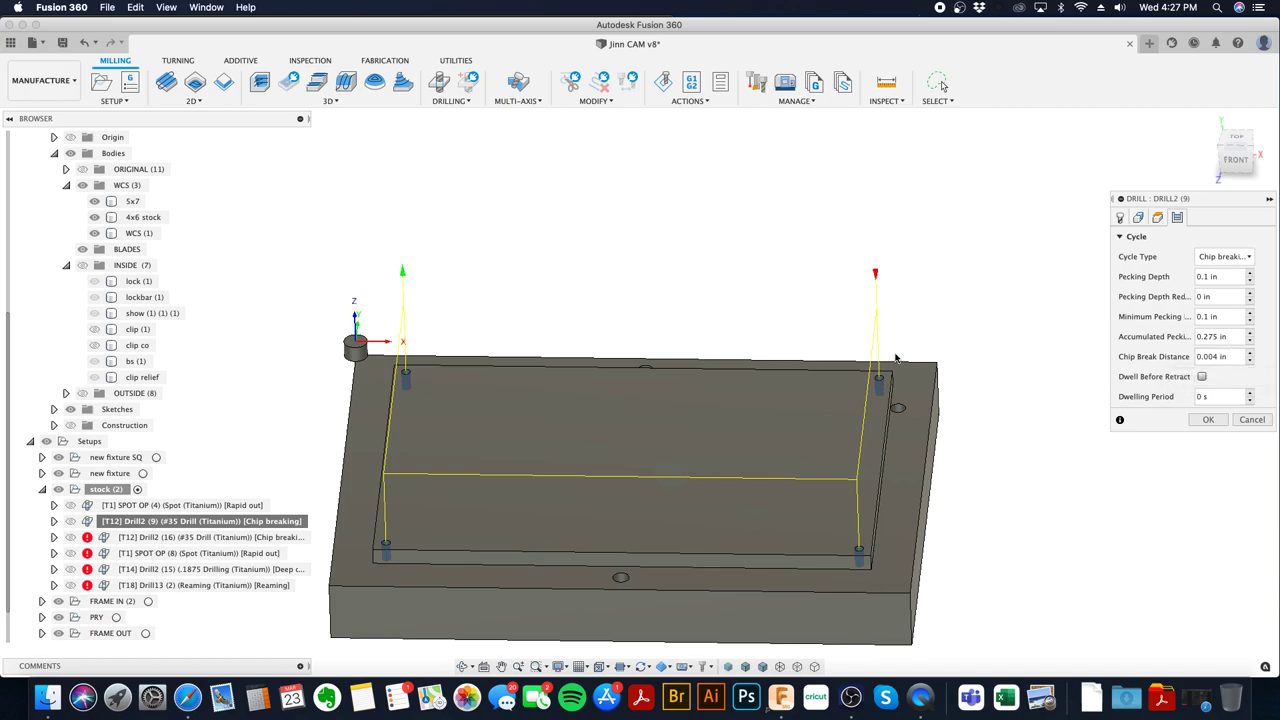
left_click(1247, 257)
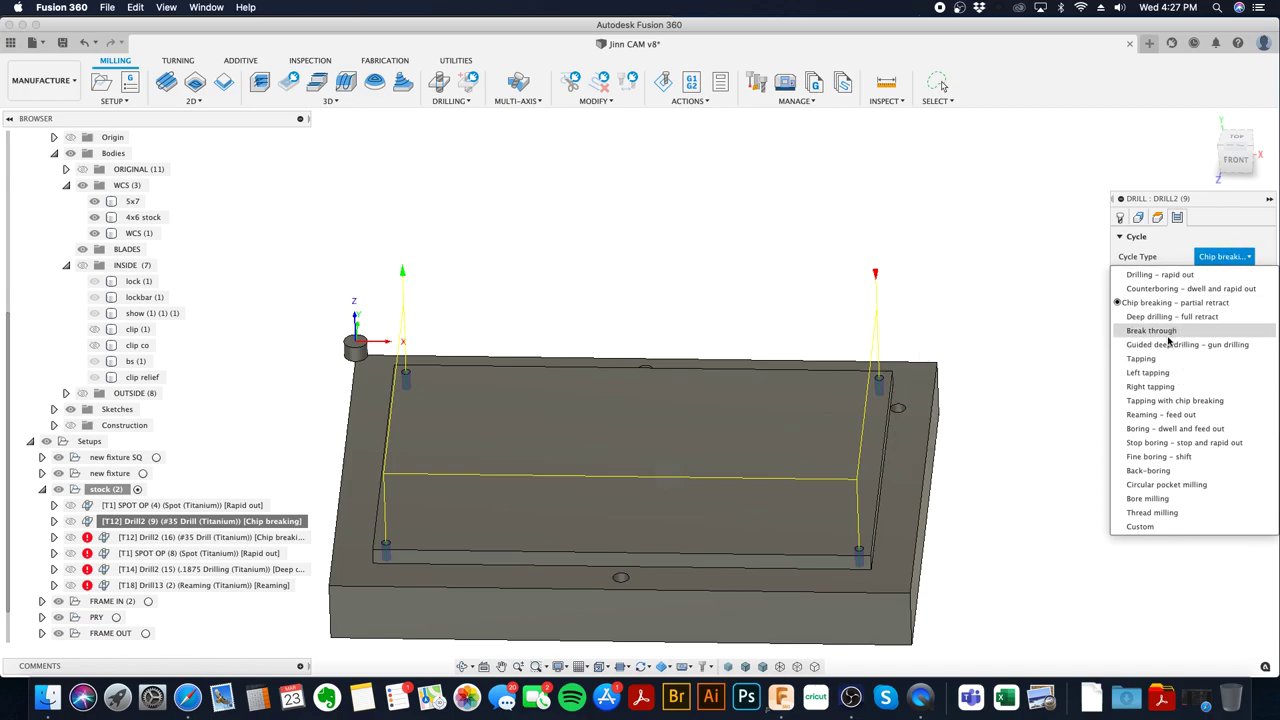
left_click(1215, 207)
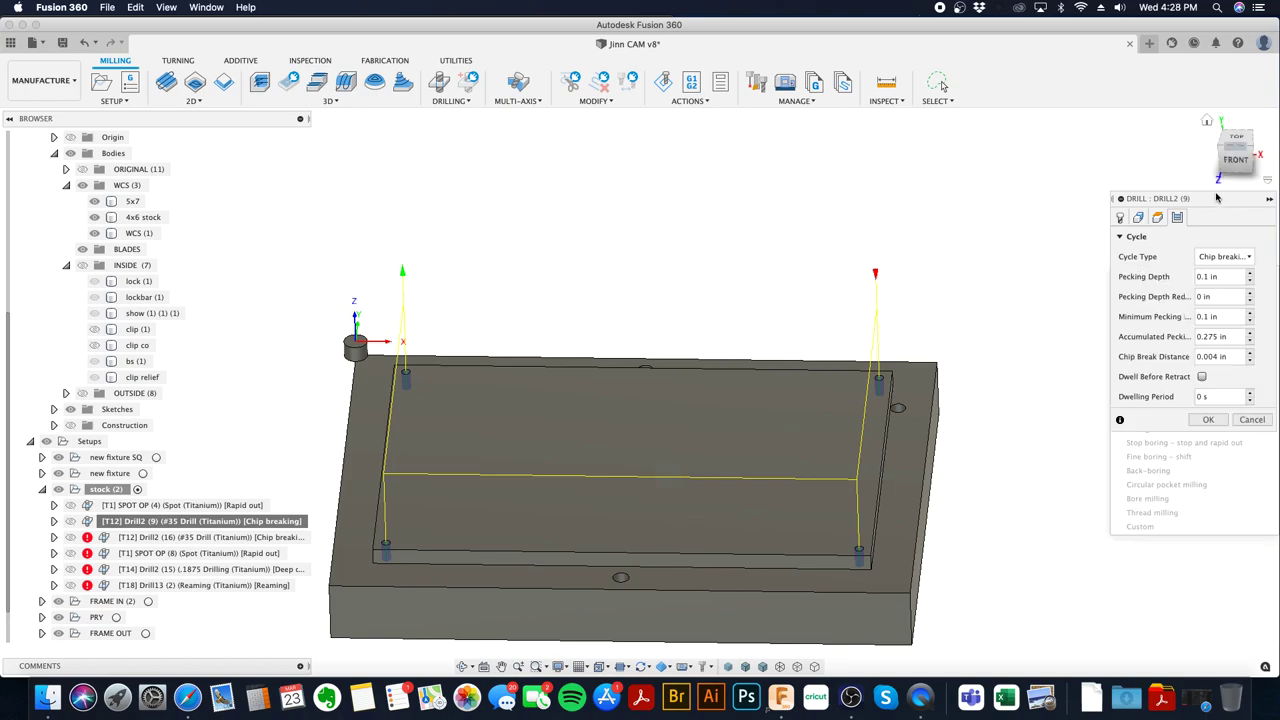
left_click(1209, 420)
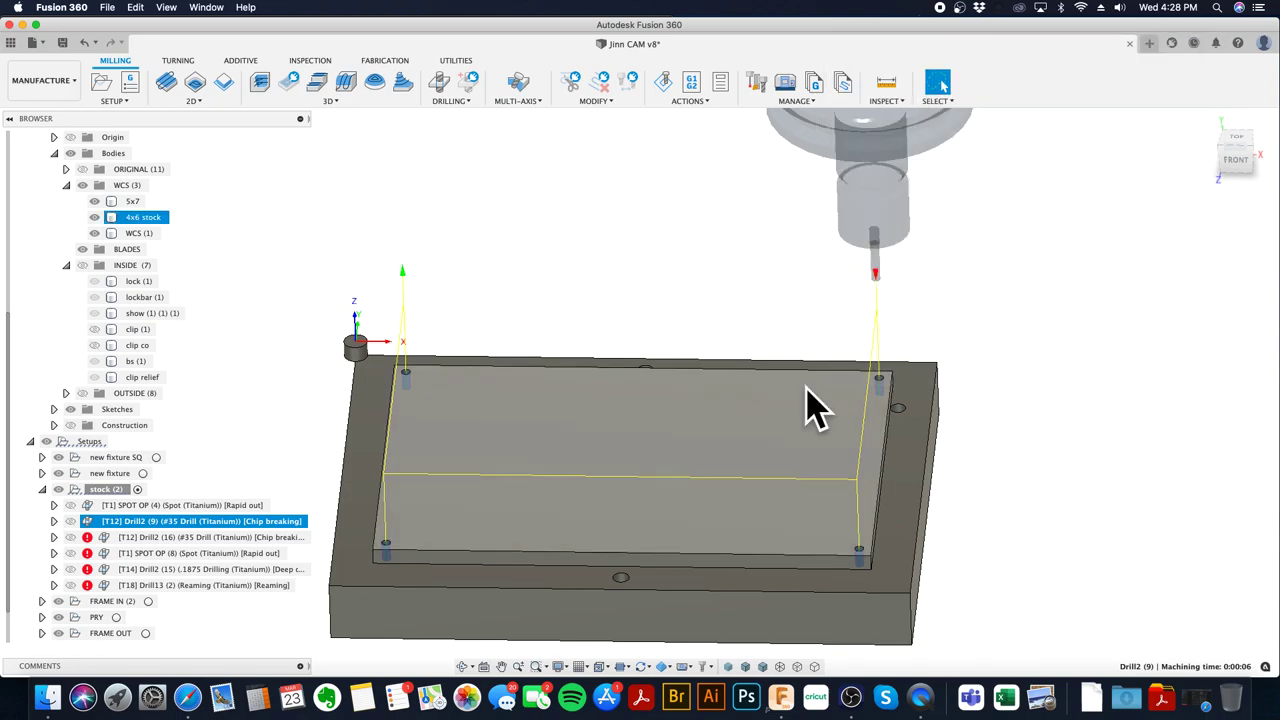
- Review SPOT OP and Drill2 toolpaths together, collapse the stock setup, and select new fixture
left_click(168, 506, "shift")
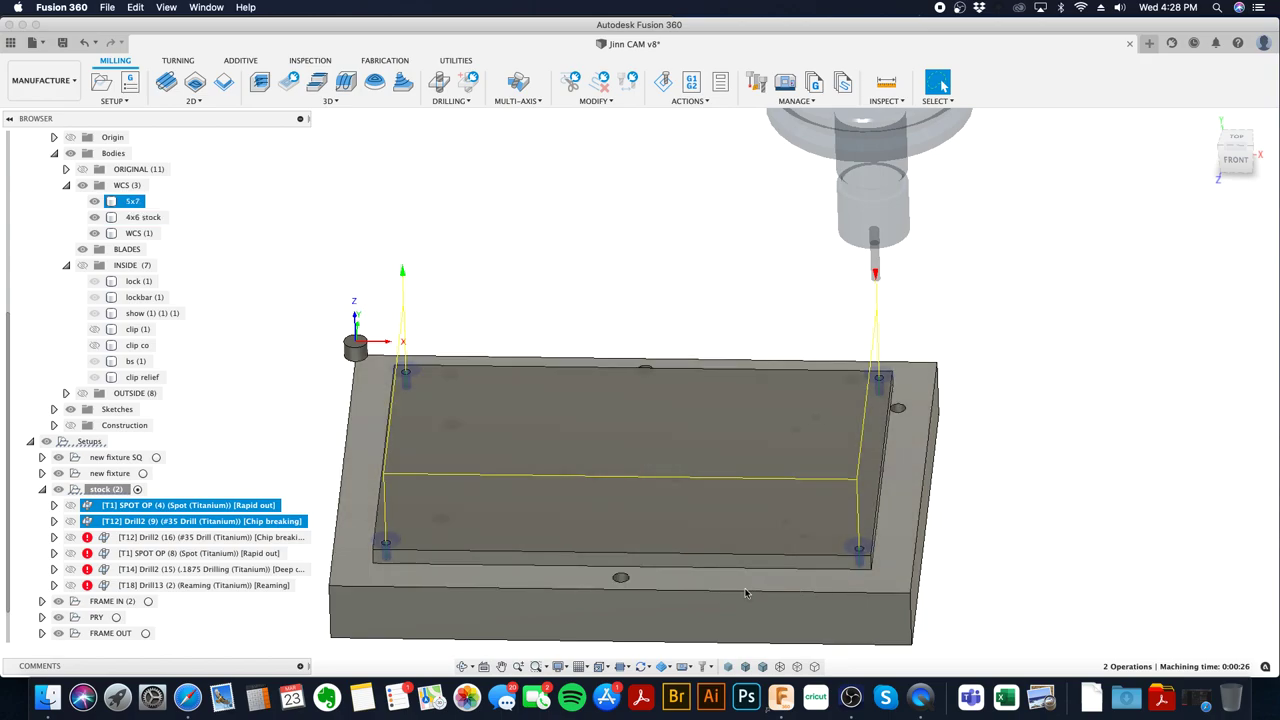
middle_click_drag(641, 372, 680, 394, "shift")
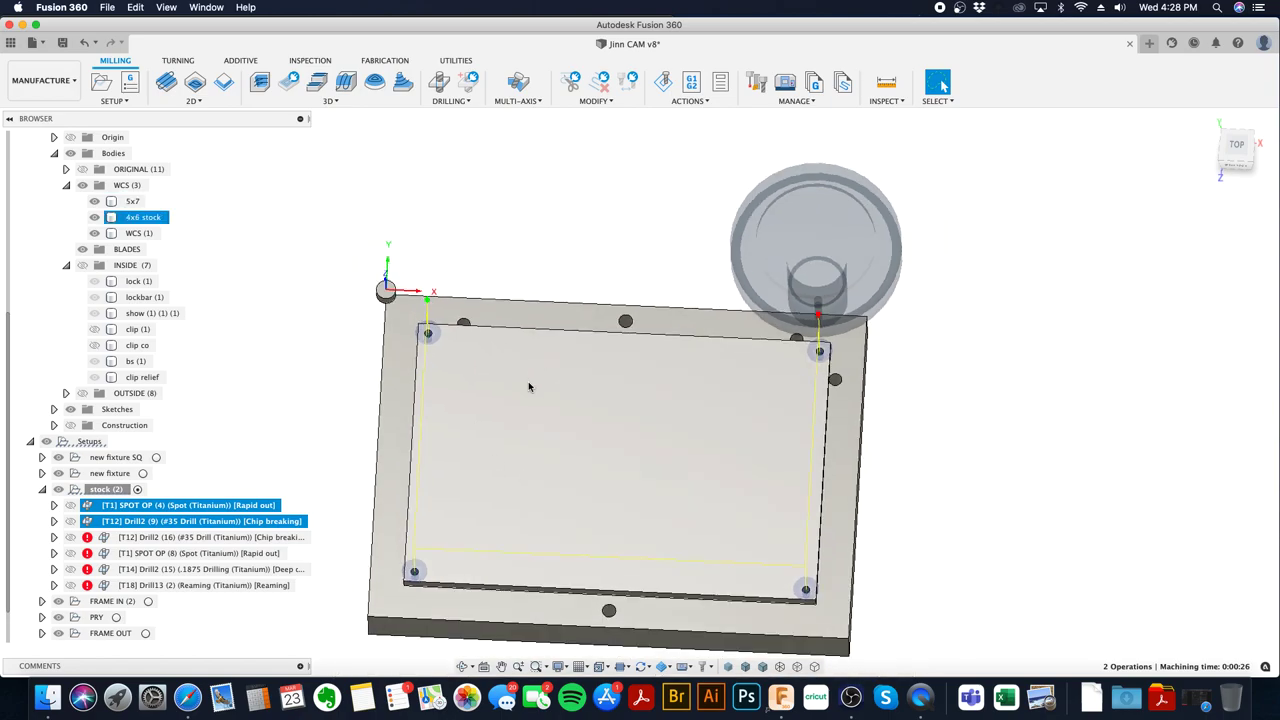
middle_click_drag(532, 386, 528, 380, "shift")
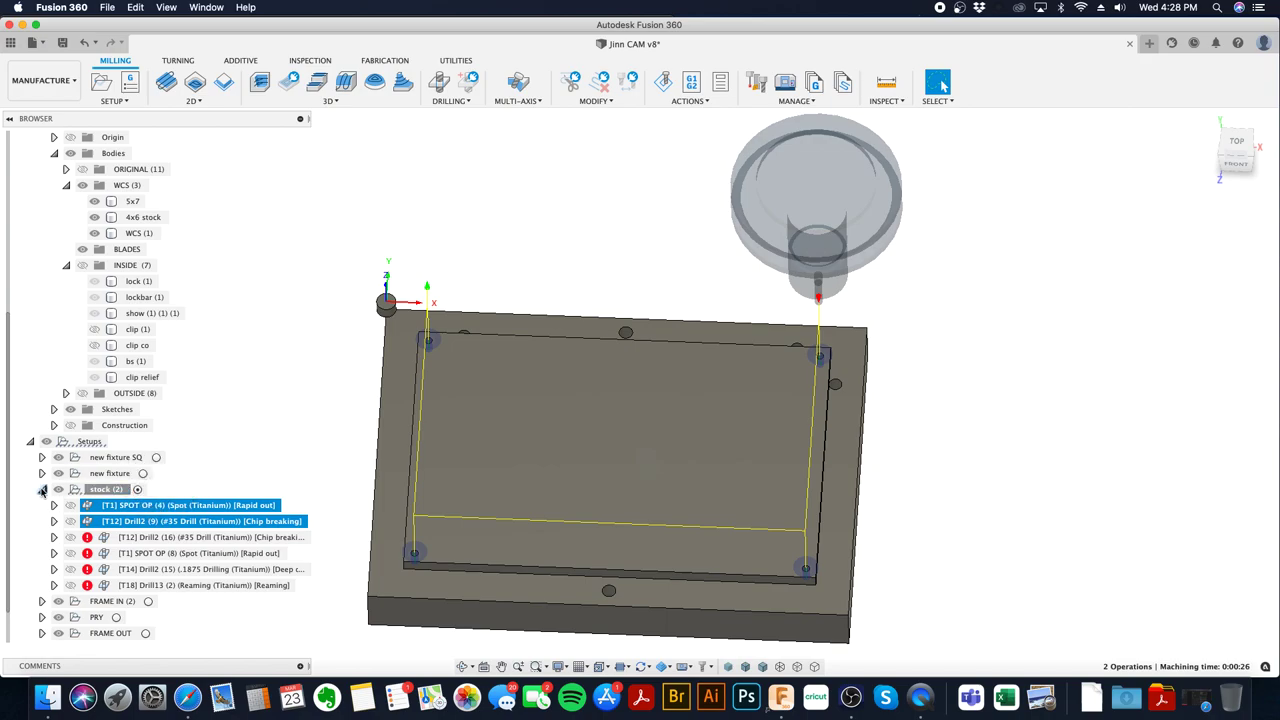
left_click(42, 489)
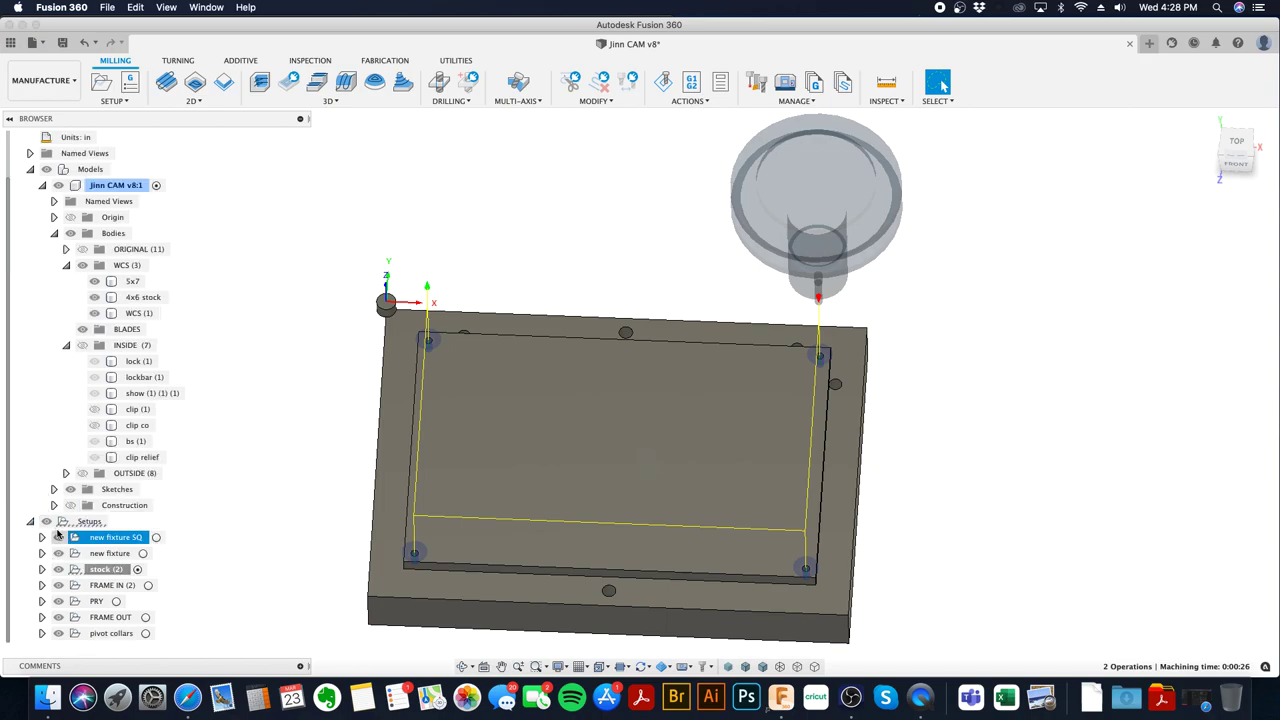
left_click(104, 554)
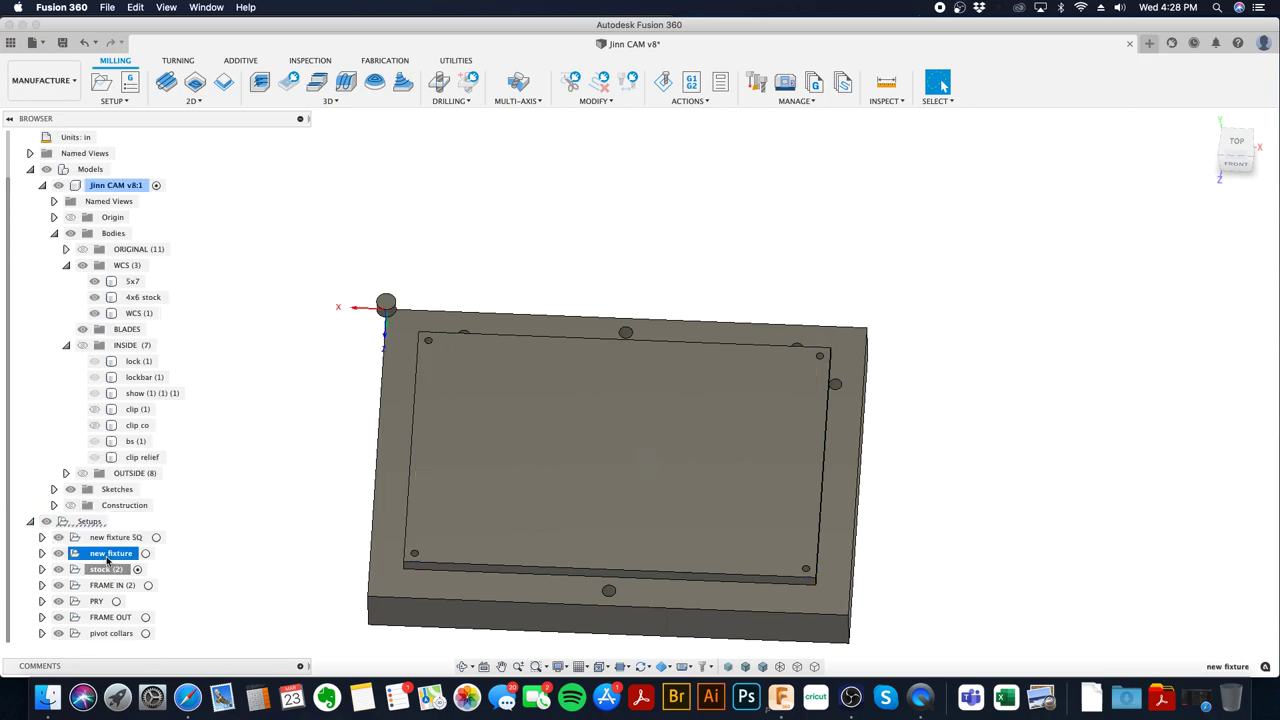
right_click(108, 560)
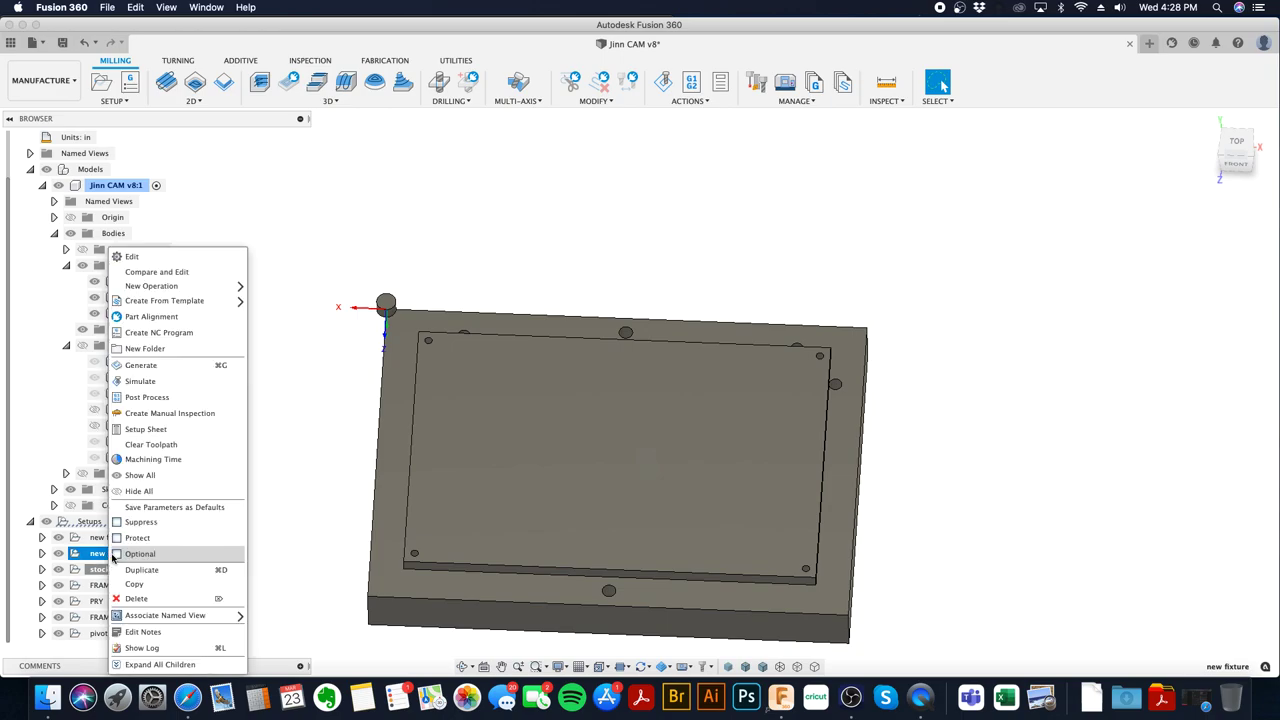
- Edit the new fixture setup: Z and X axes from block edges, origin at the corner hole, 5x7 body as model
left_click(201, 258)
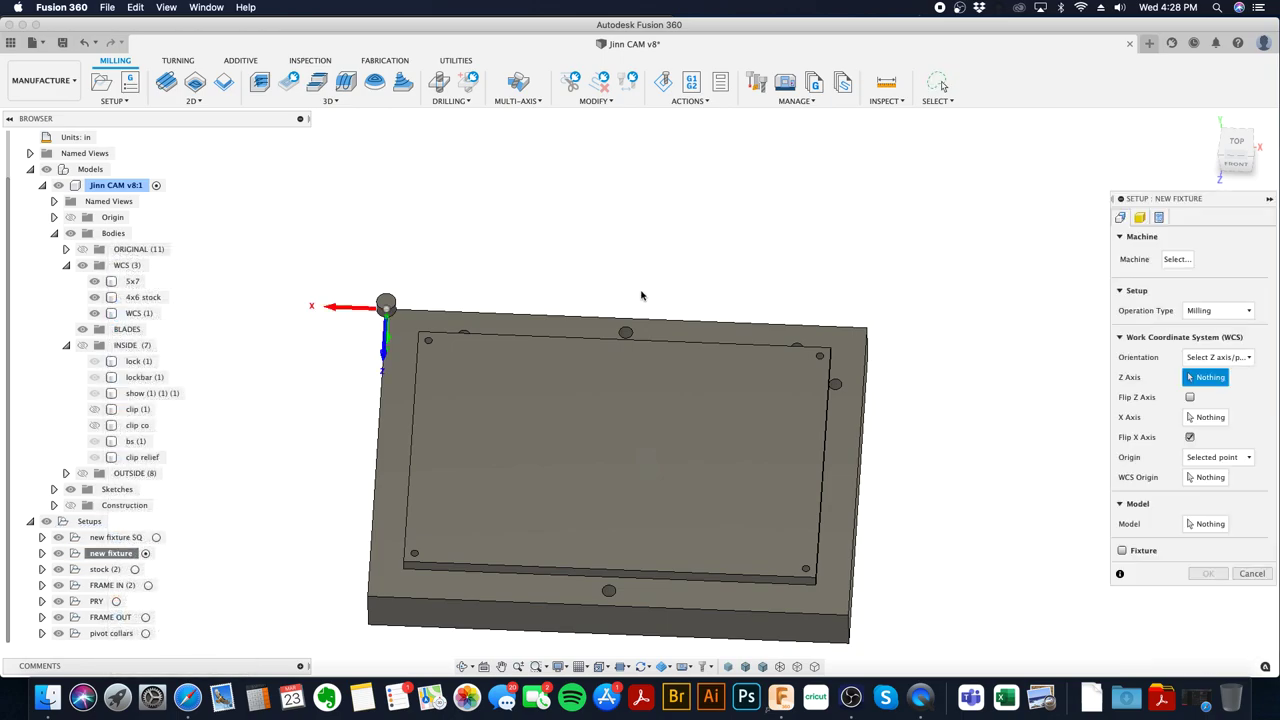
left_click(848, 630)
left_click(845, 618)
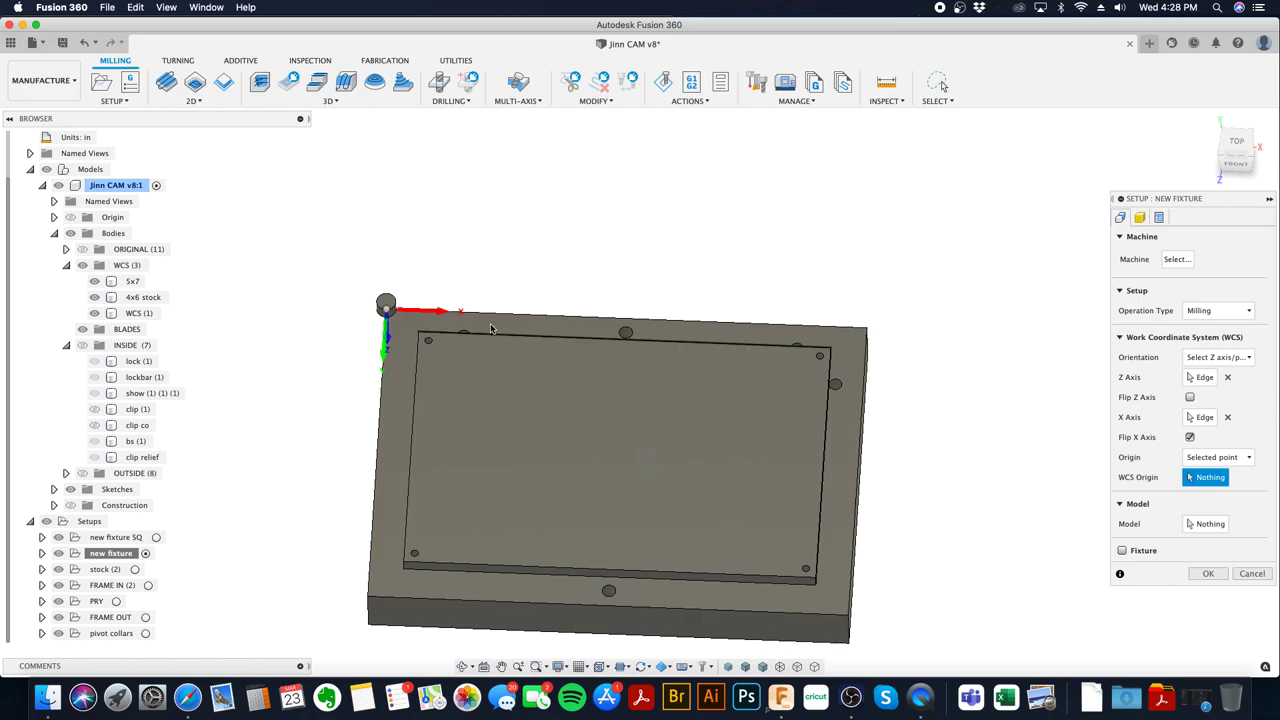
left_click(387, 305)
middle_click_drag(396, 333, 414, 314, "shift")
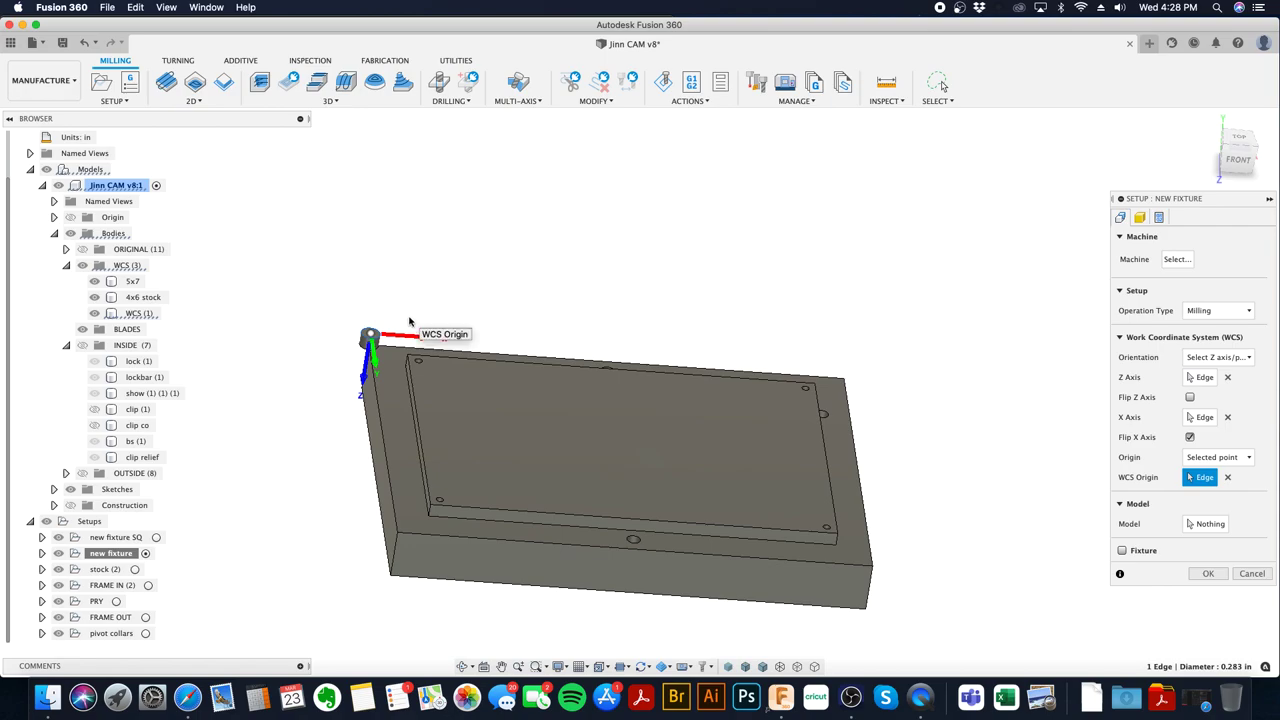
scroll(380, 340, "up", 5)
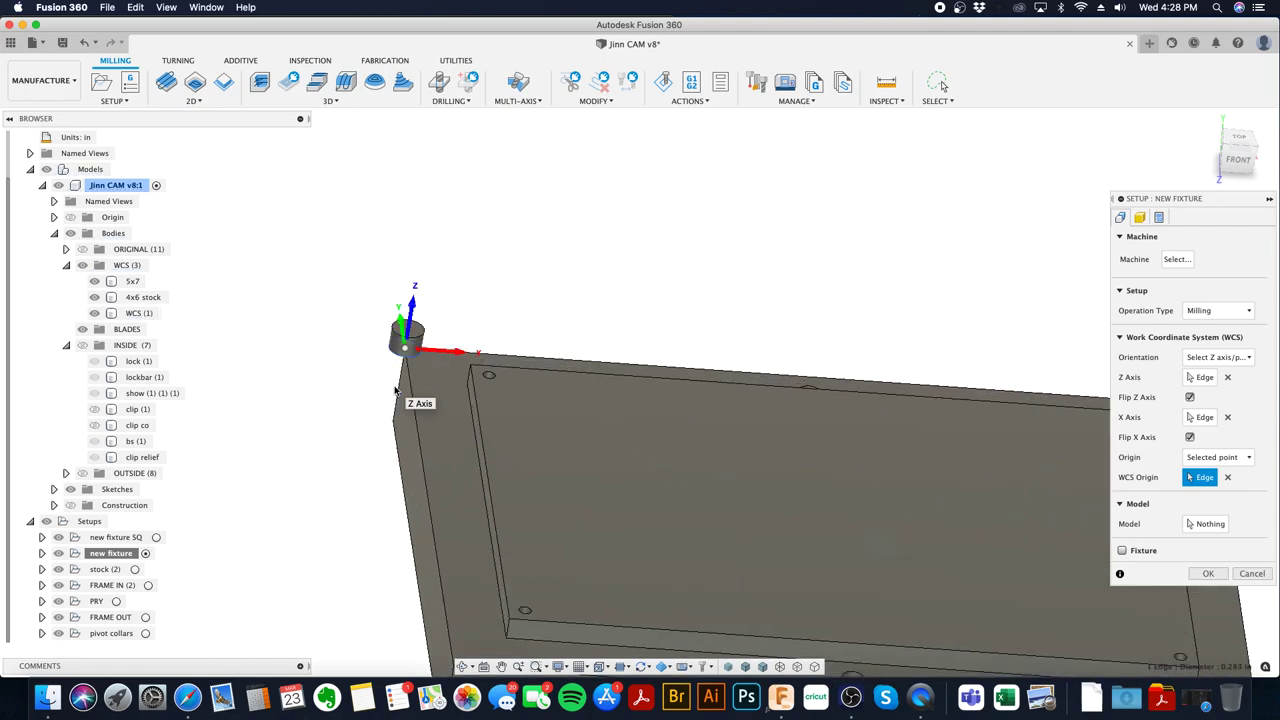
left_click(1193, 528)
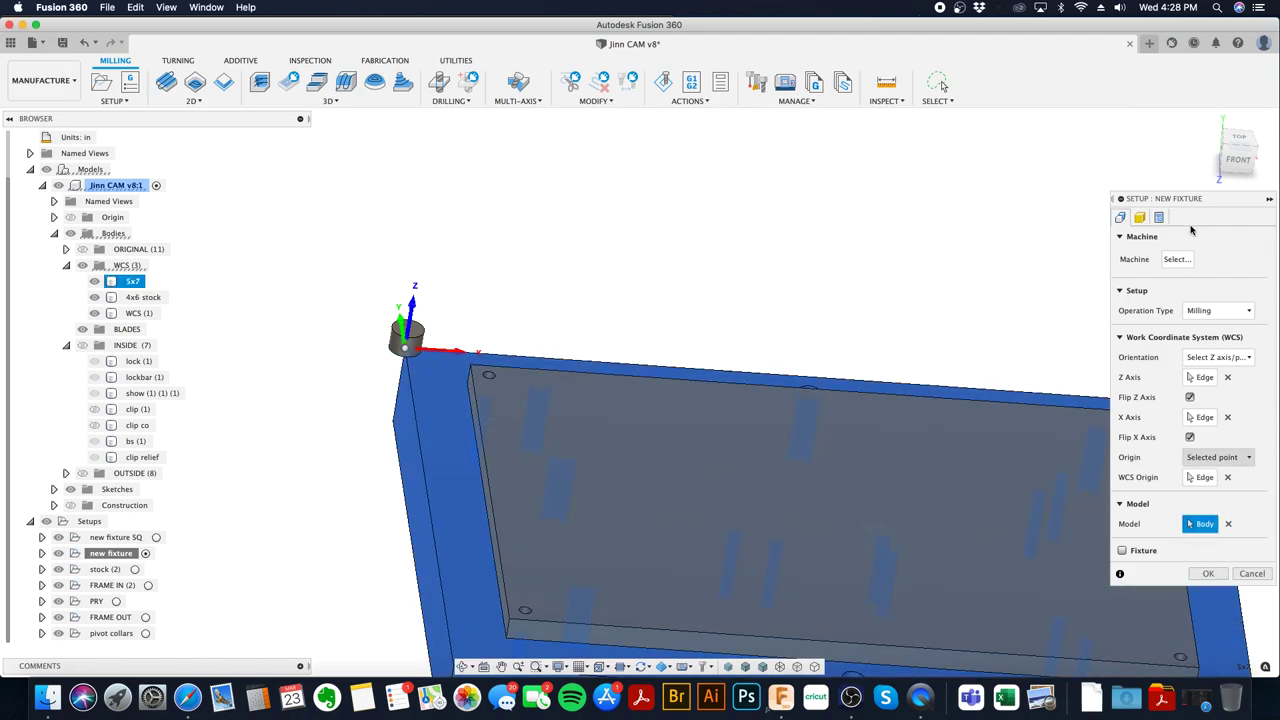
- Set its stock to a relative size box with no additional stock (7 × 5 × 0.75 in) and confirm
left_click(1140, 217)
left_click(1235, 258)
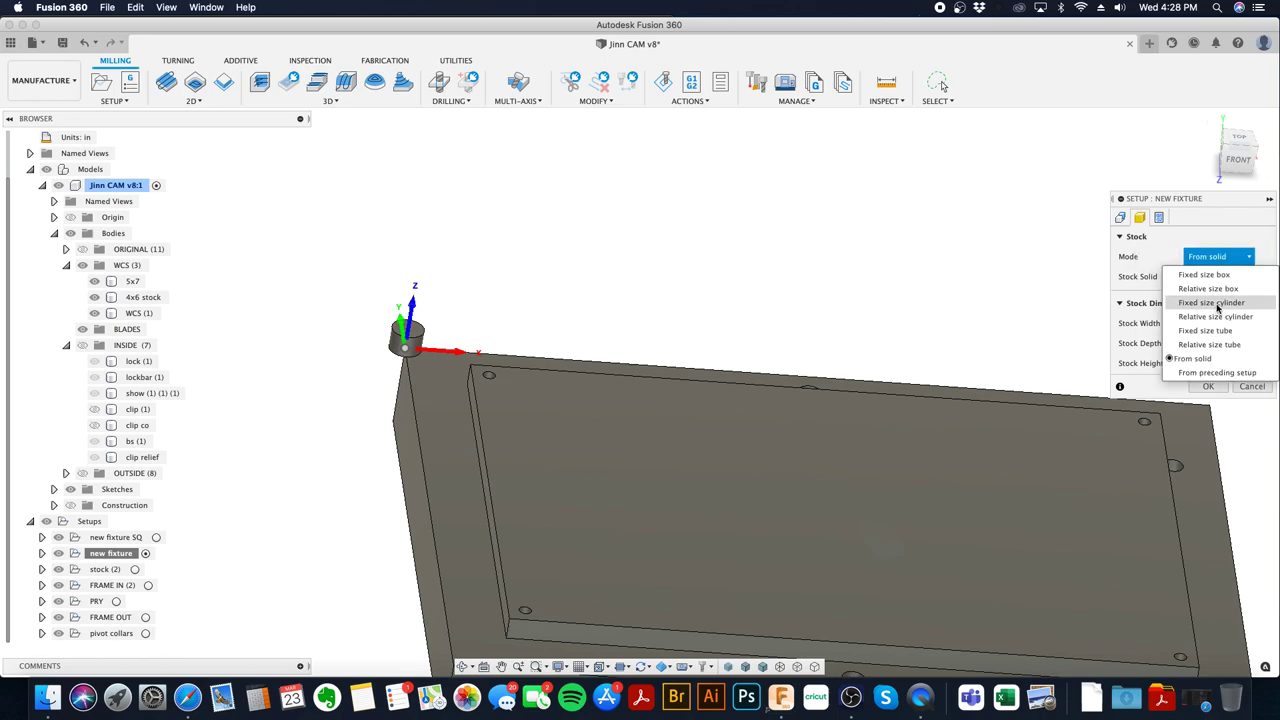
left_click(1210, 288)
left_click(1224, 276)
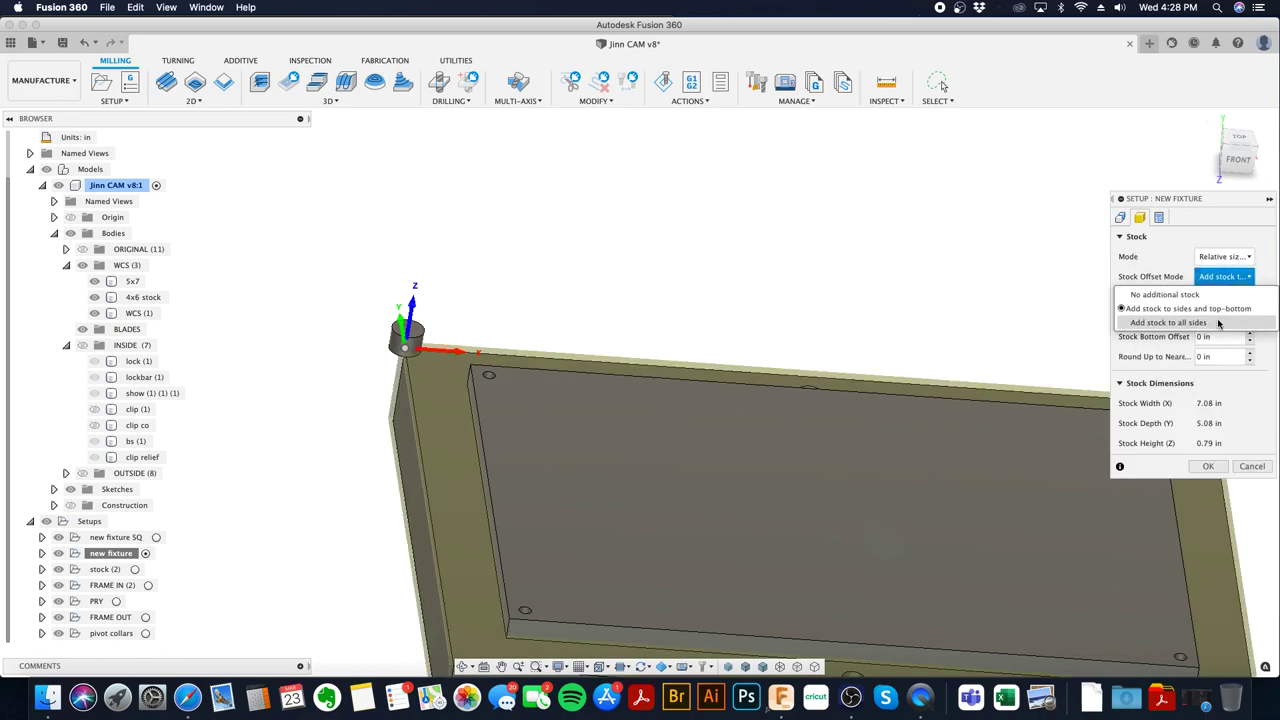
left_click(1166, 295)
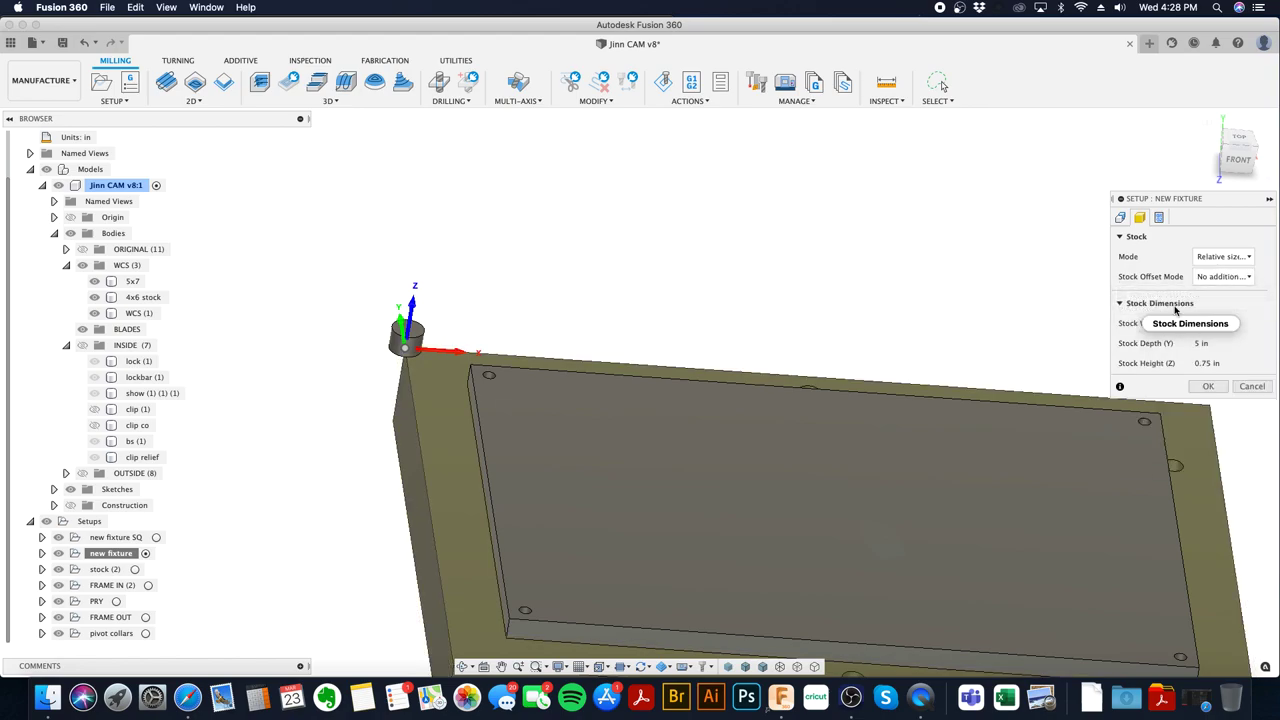
left_click(1208, 386)
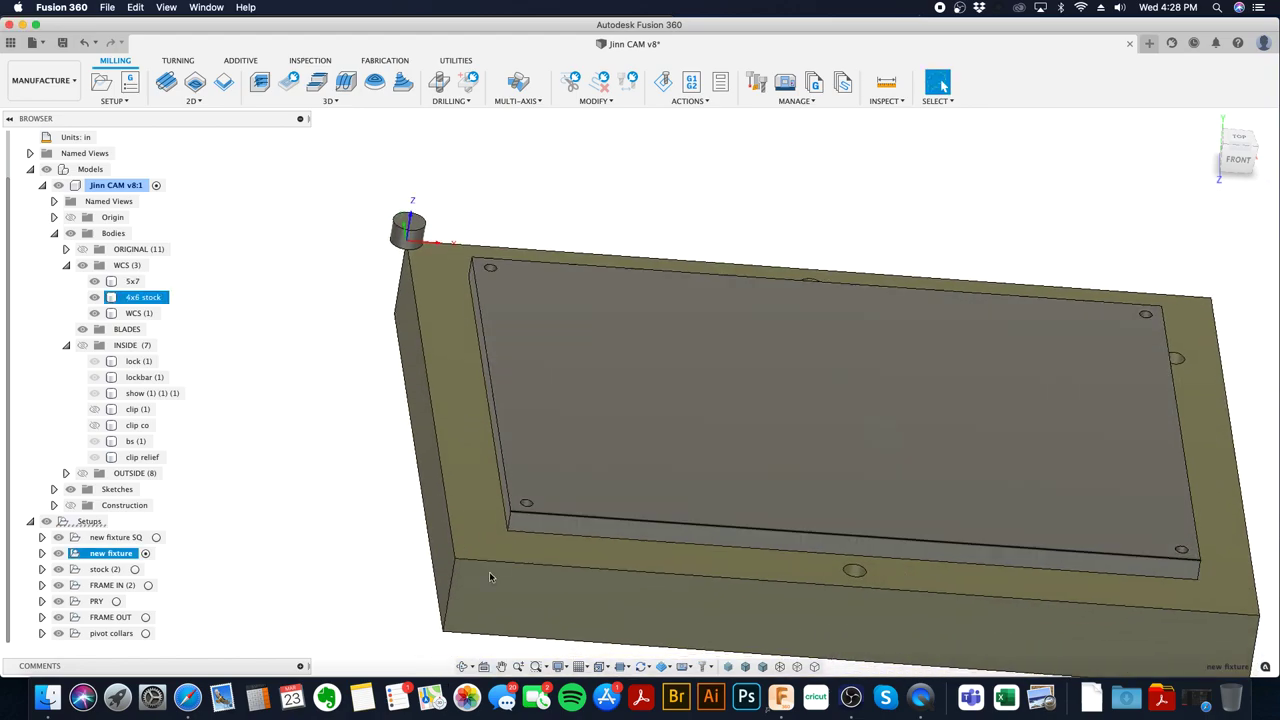
left_click(187, 697)
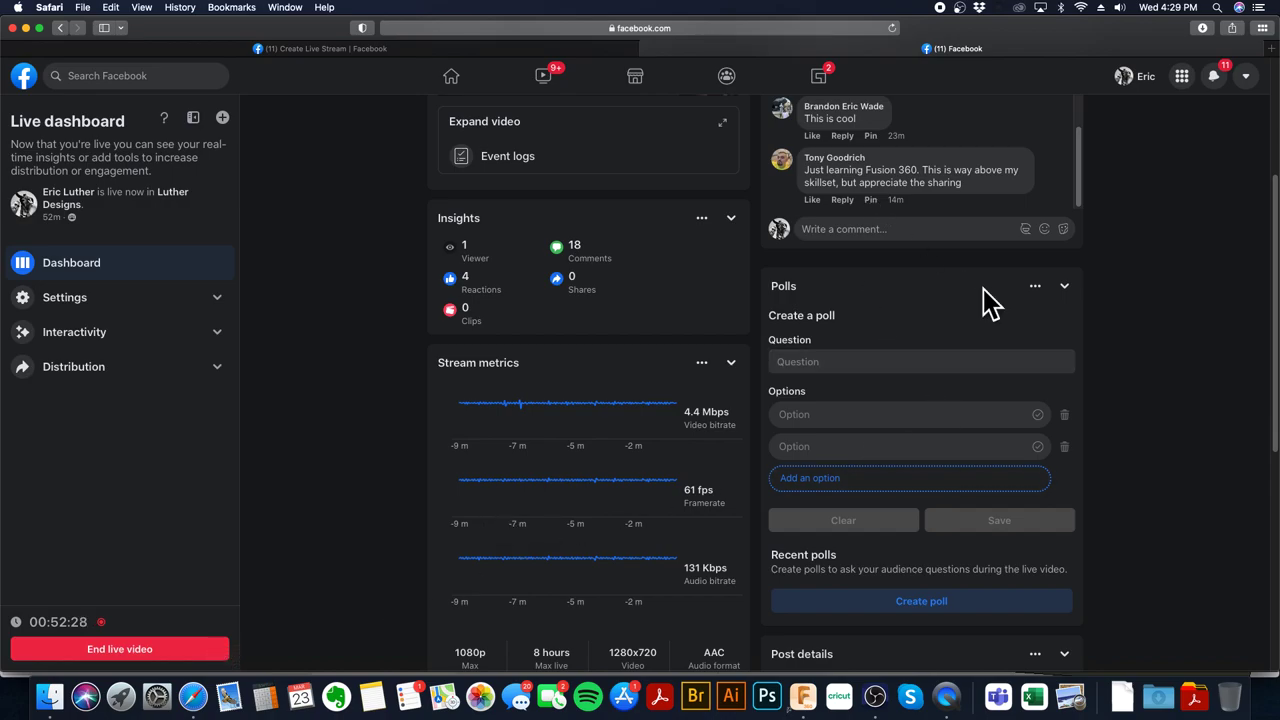
- Scroll through the Facebook Live dashboard comments, then bring the Fusion 360 design back to front
scroll(985, 296, "up", 3)
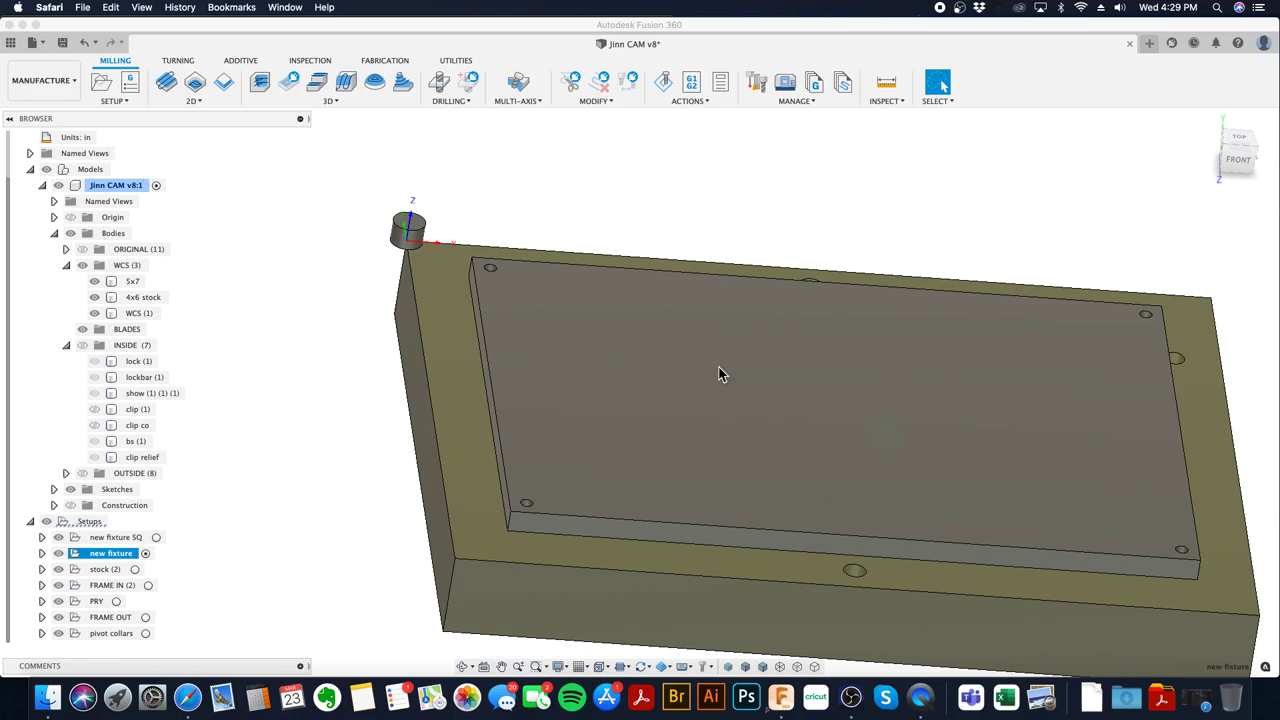
left_click(237, 489)
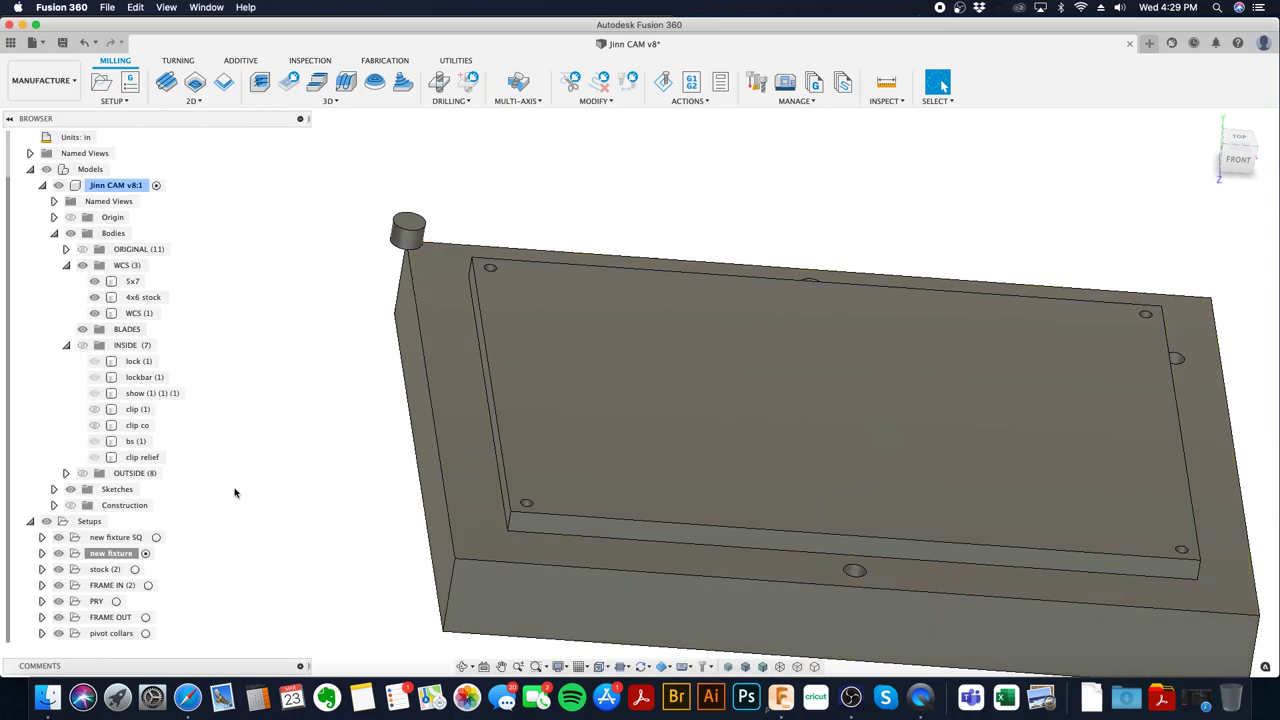
- Expand the new fixture setup and inspect the 2D Contour25 slotting pass on the 5x7 body
left_click(41, 553)
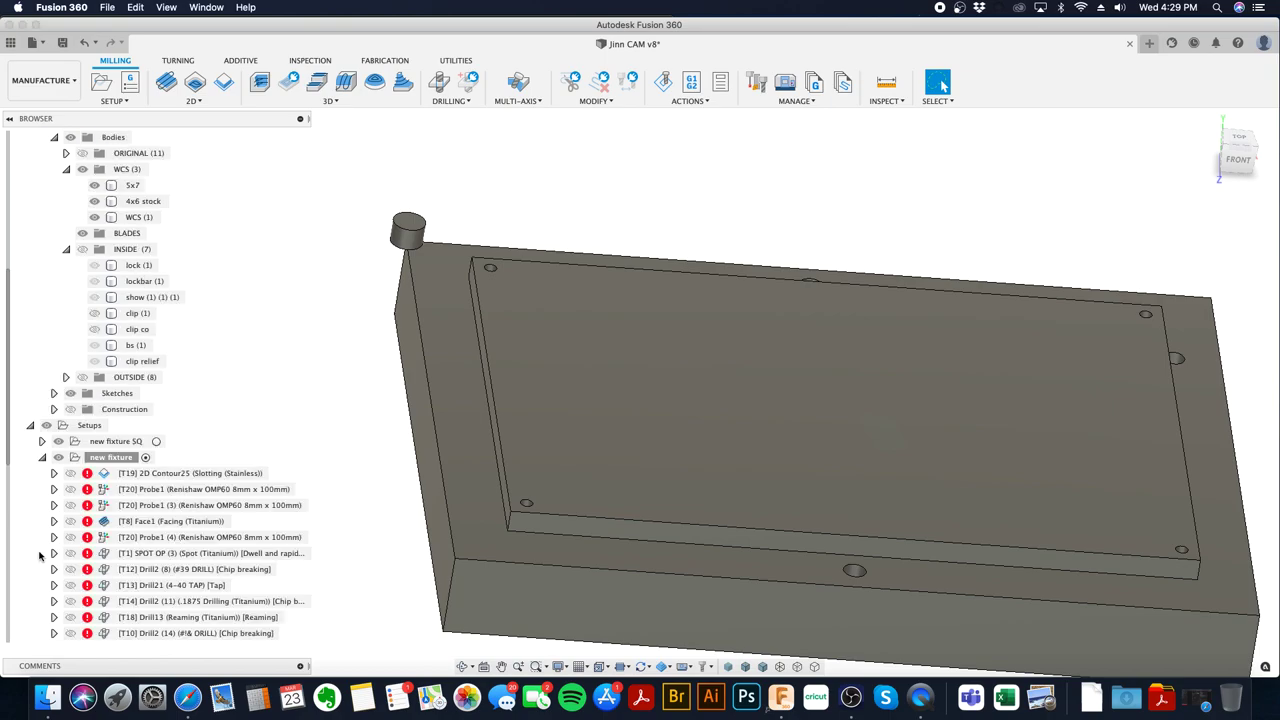
left_click(219, 474)
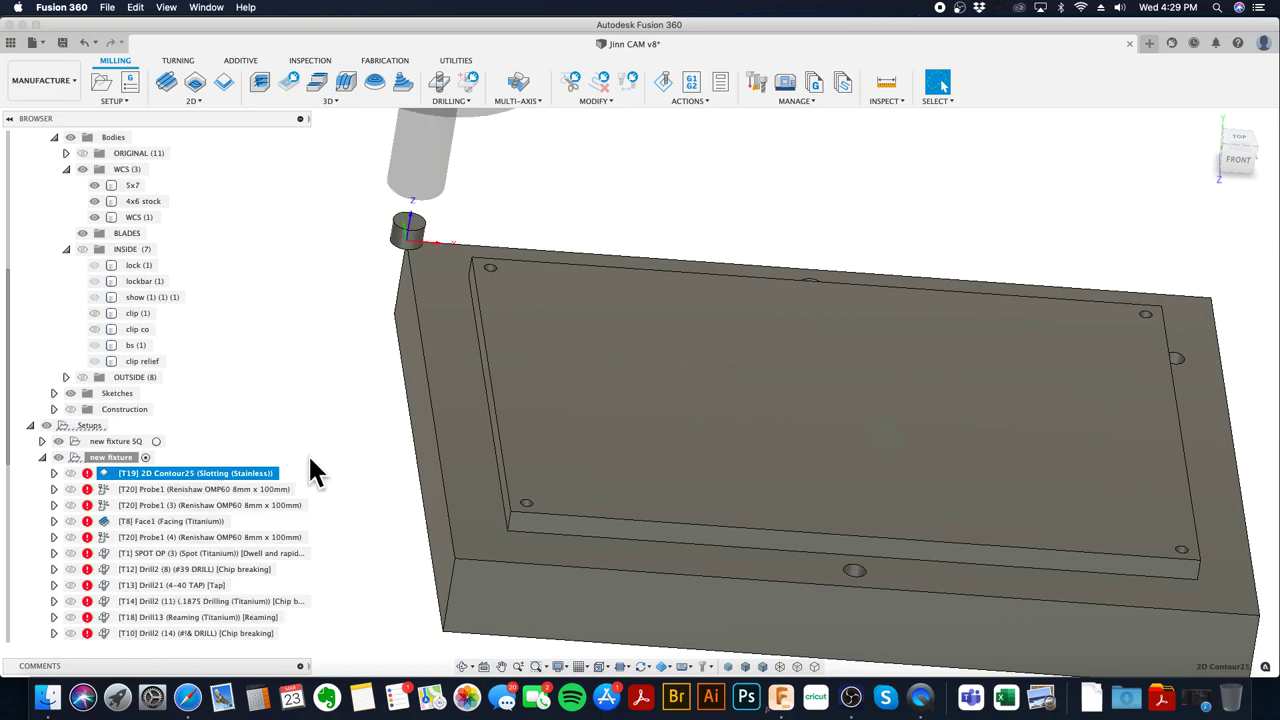
left_click(525, 473)
scroll(537, 477, "down", 3)
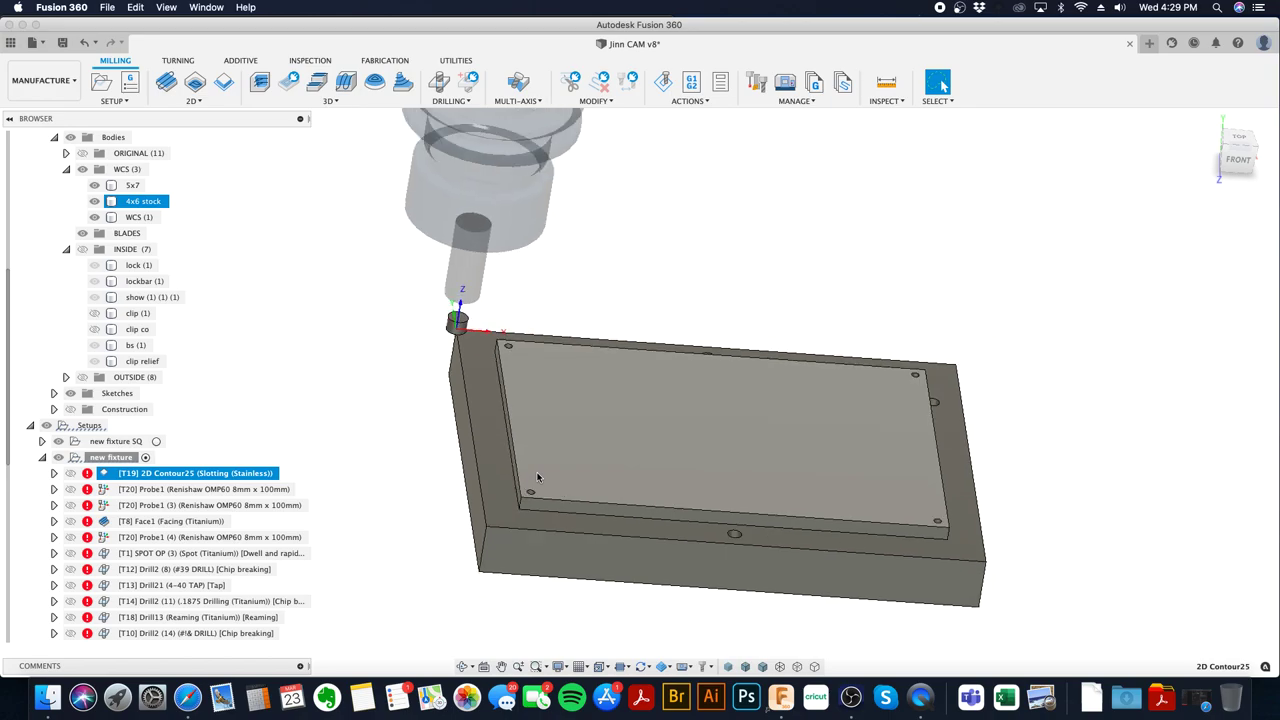
middle_click_drag(535, 471, 533, 497, "shift")
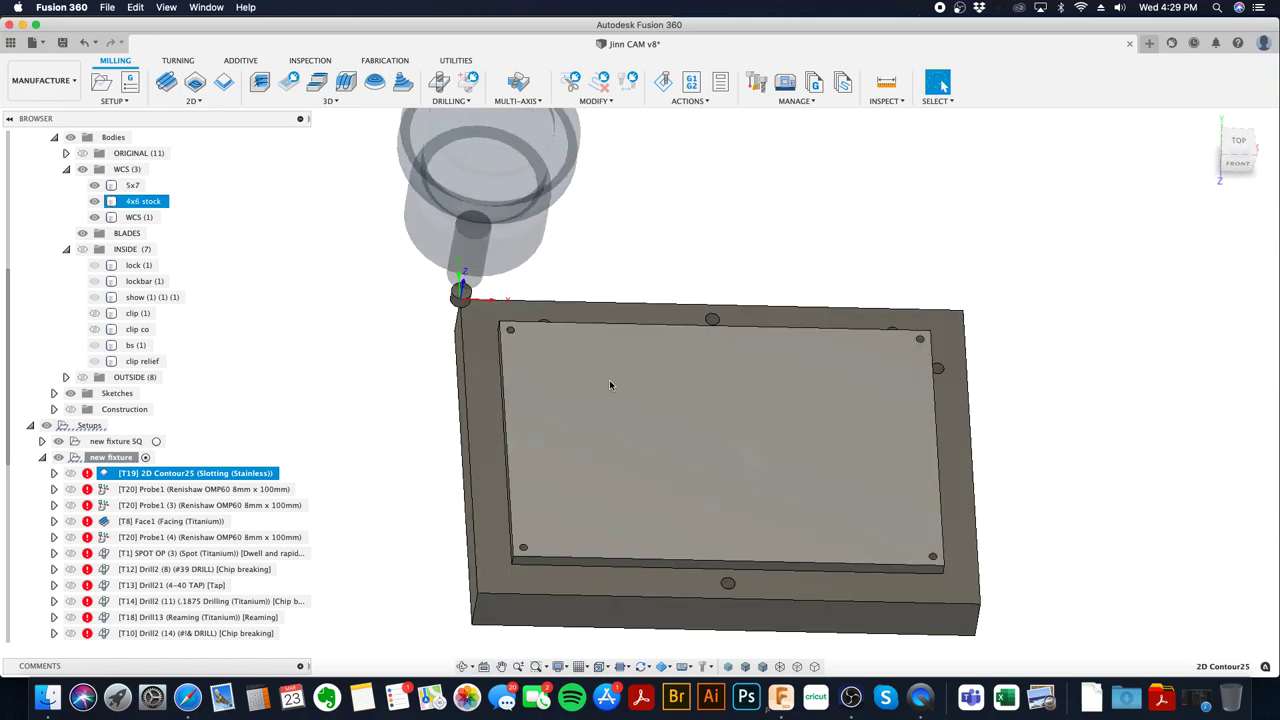
left_click(616, 346)
scroll(963, 375, "down", 3)
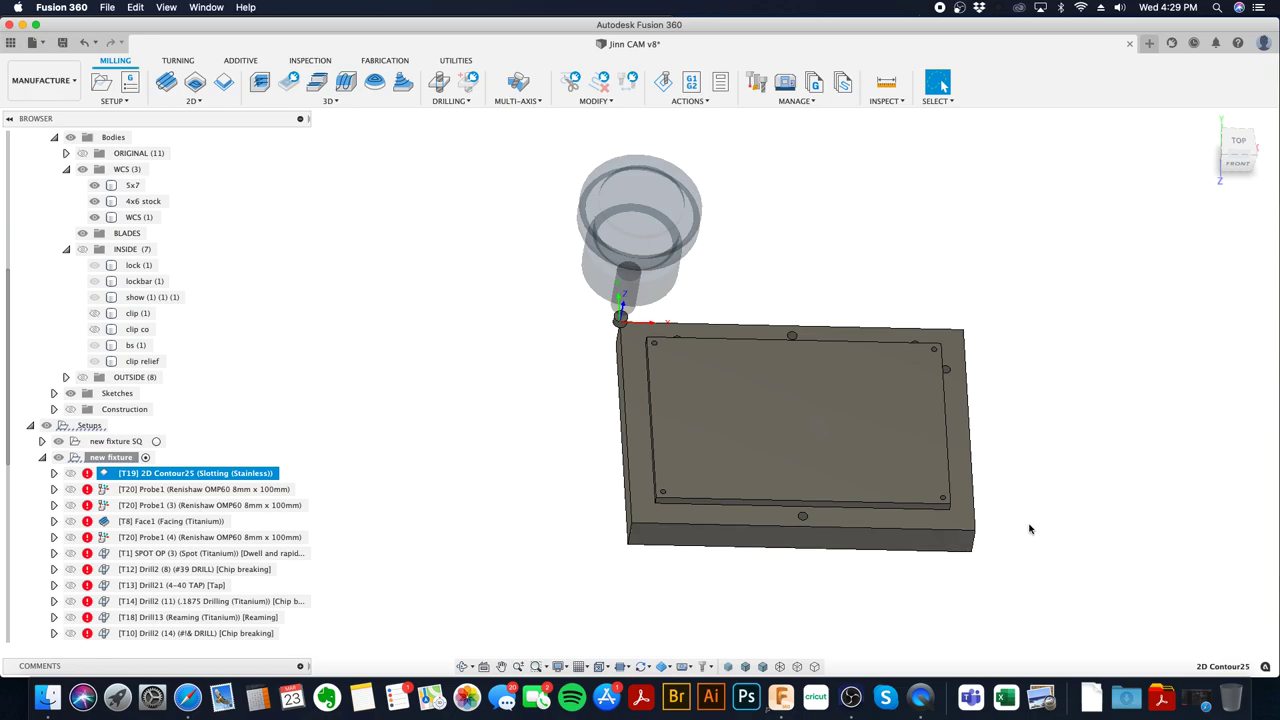
middle_click_drag(985, 543, 994, 523, "shift")
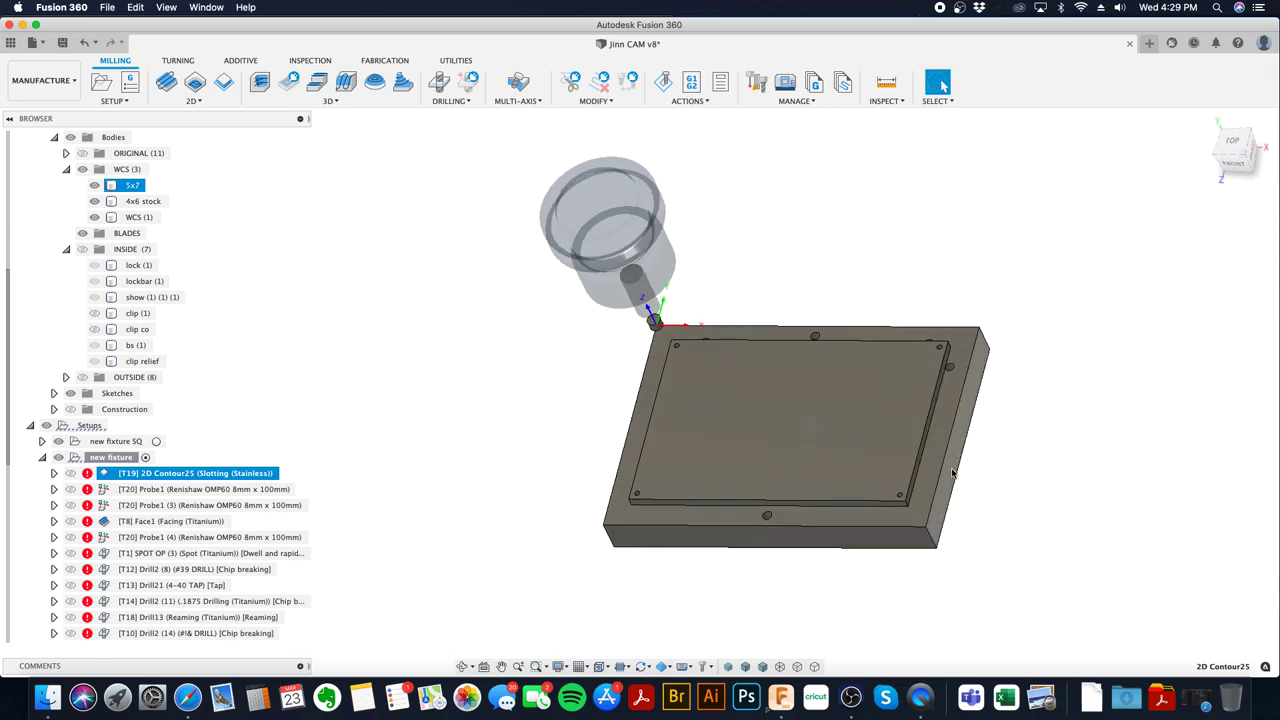
middle_click_drag(960, 432, 986, 452, "shift")
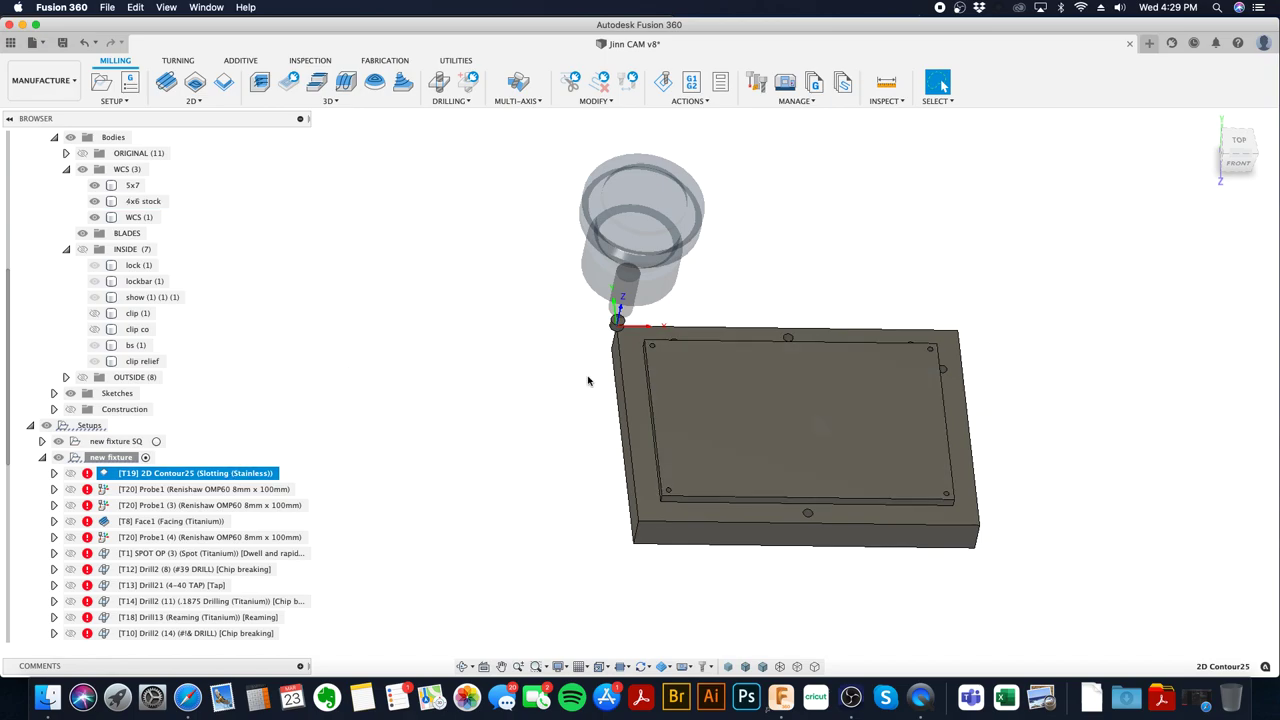
scroll(587, 379, "down", 2)
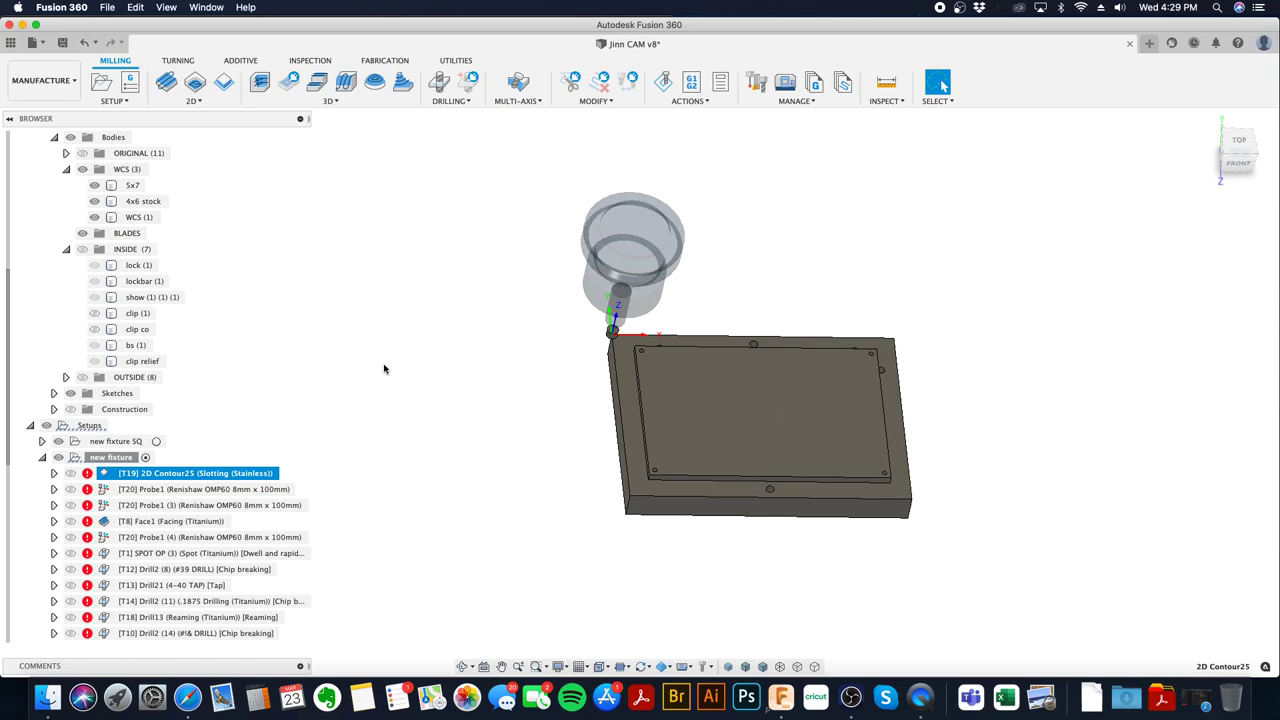
- Expand the new fixture SQ setup and review its 2D Contour25 and Probe1 operations
left_click(40, 441)
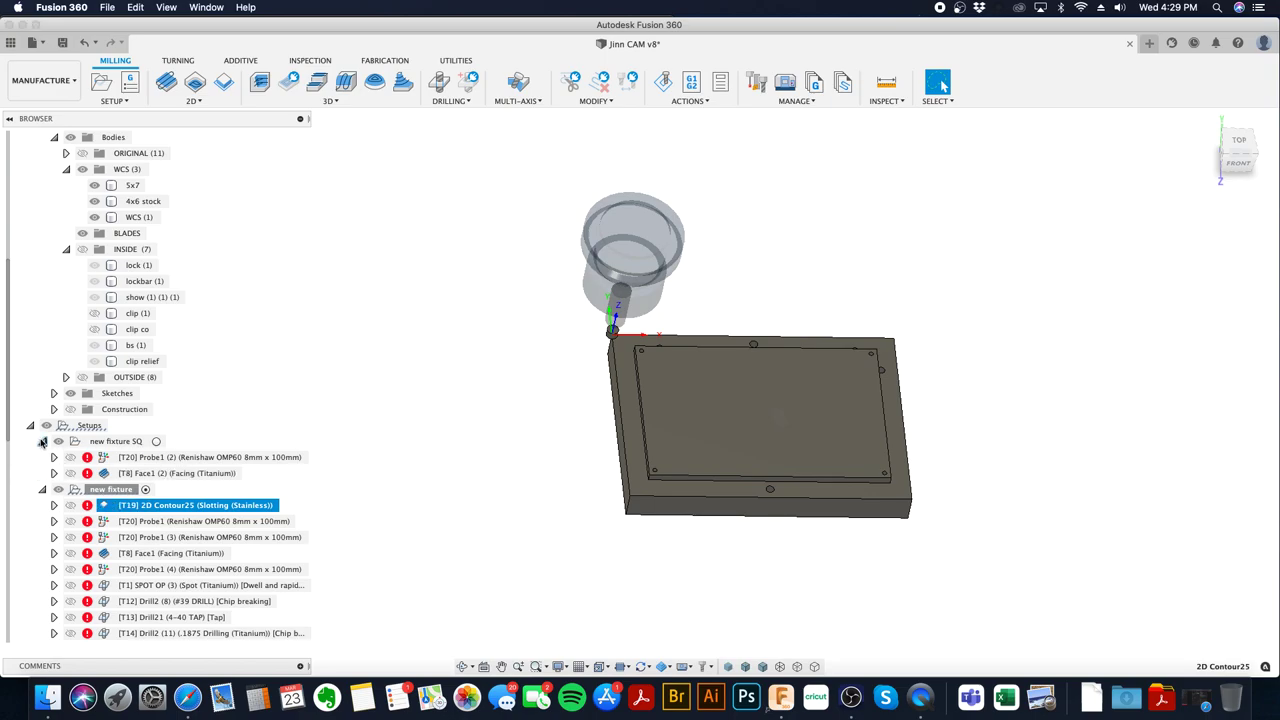
left_click(126, 442)
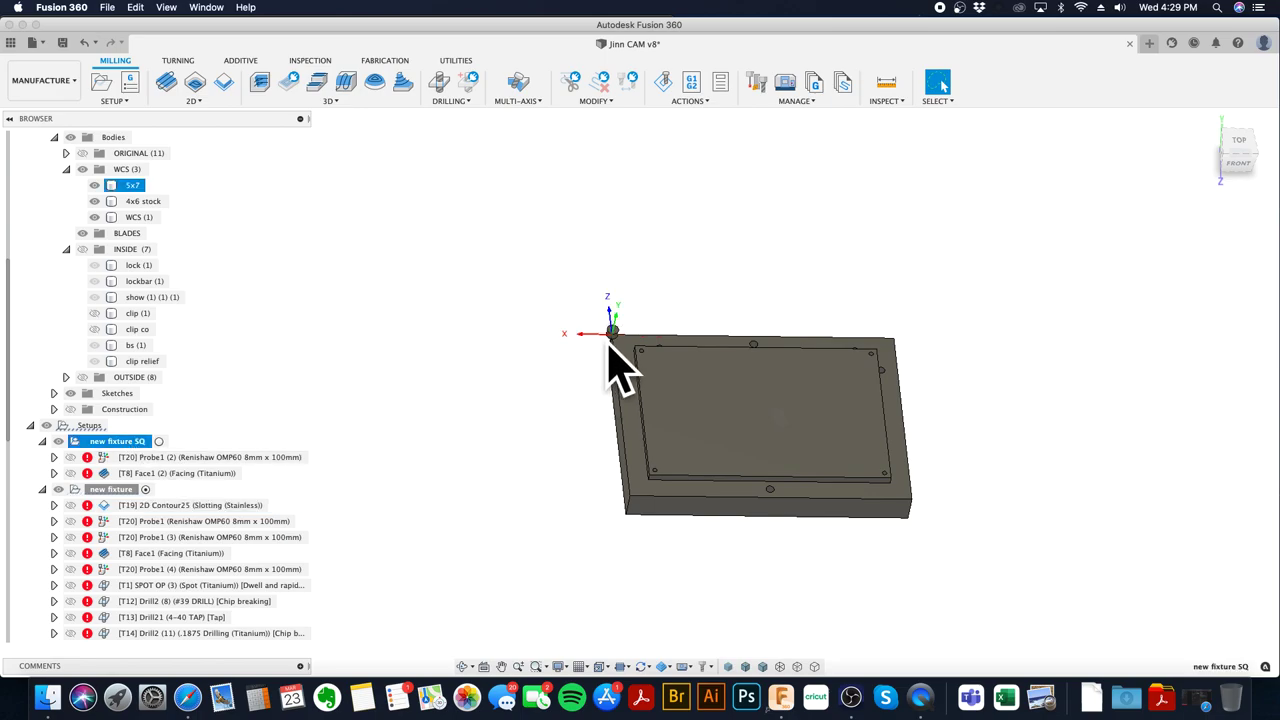
left_click(172, 507)
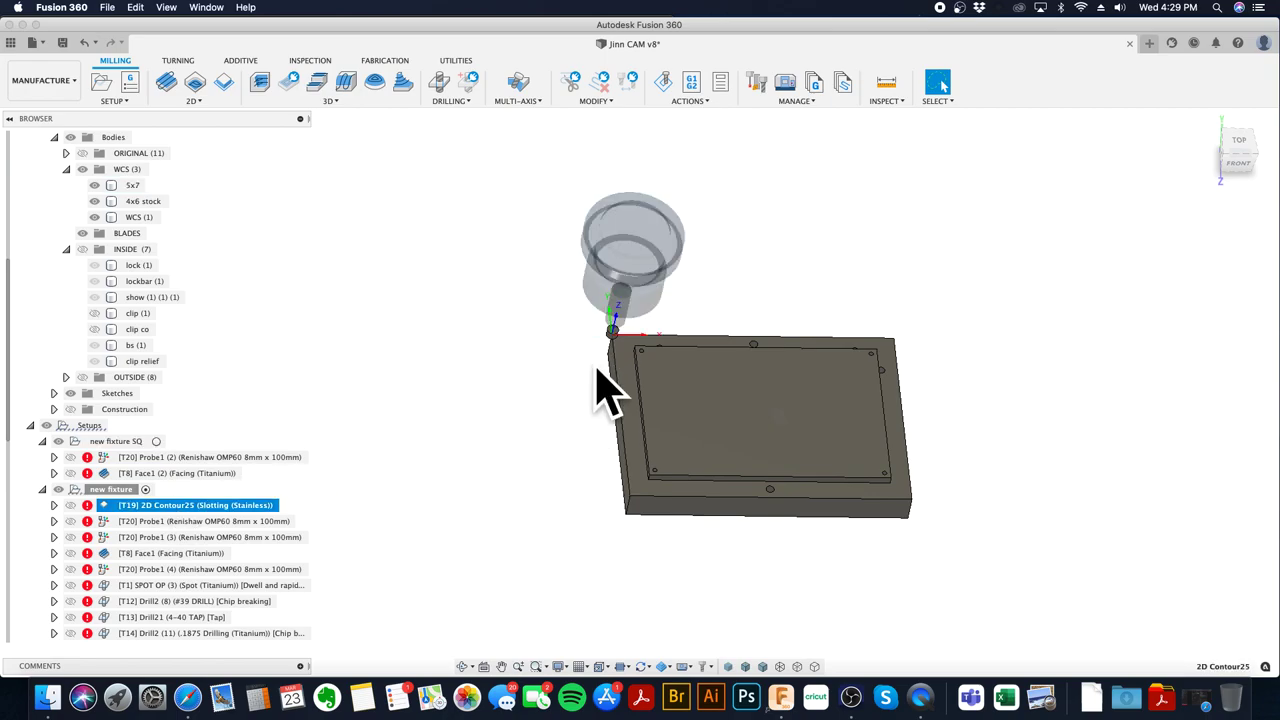
middle_click_drag(622, 390, 620, 338, "shift")
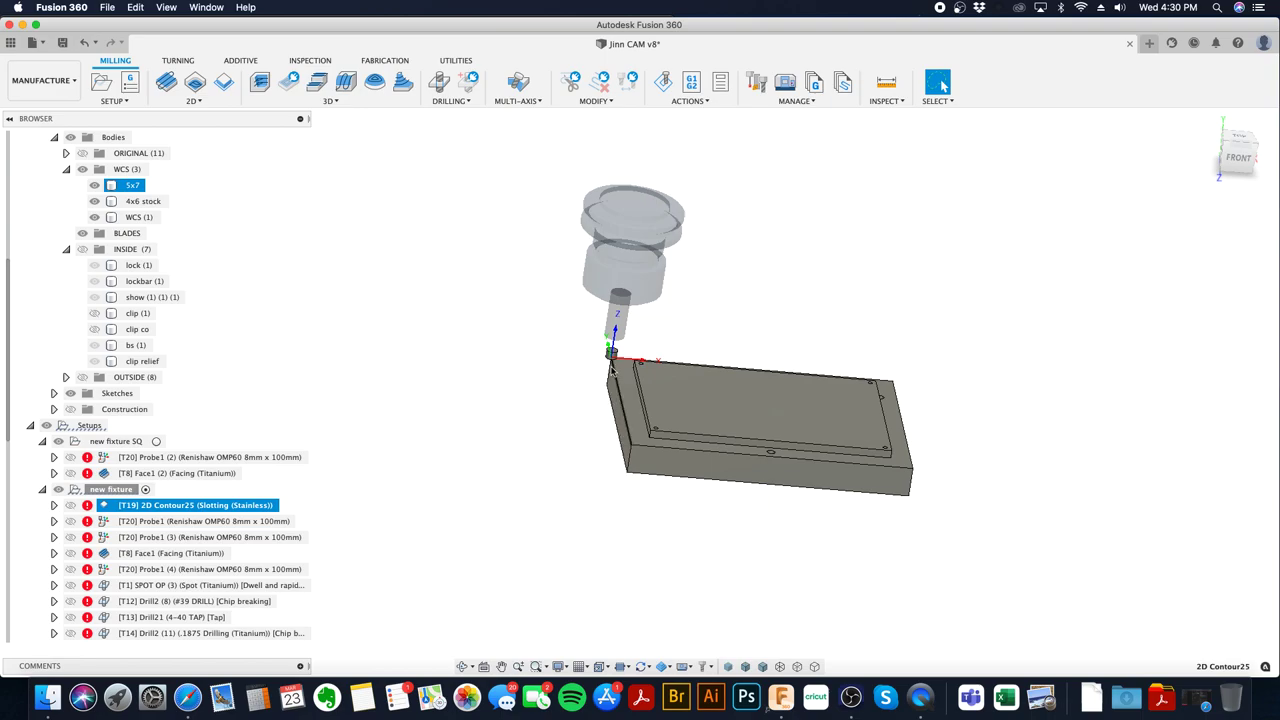
left_click(213, 521)
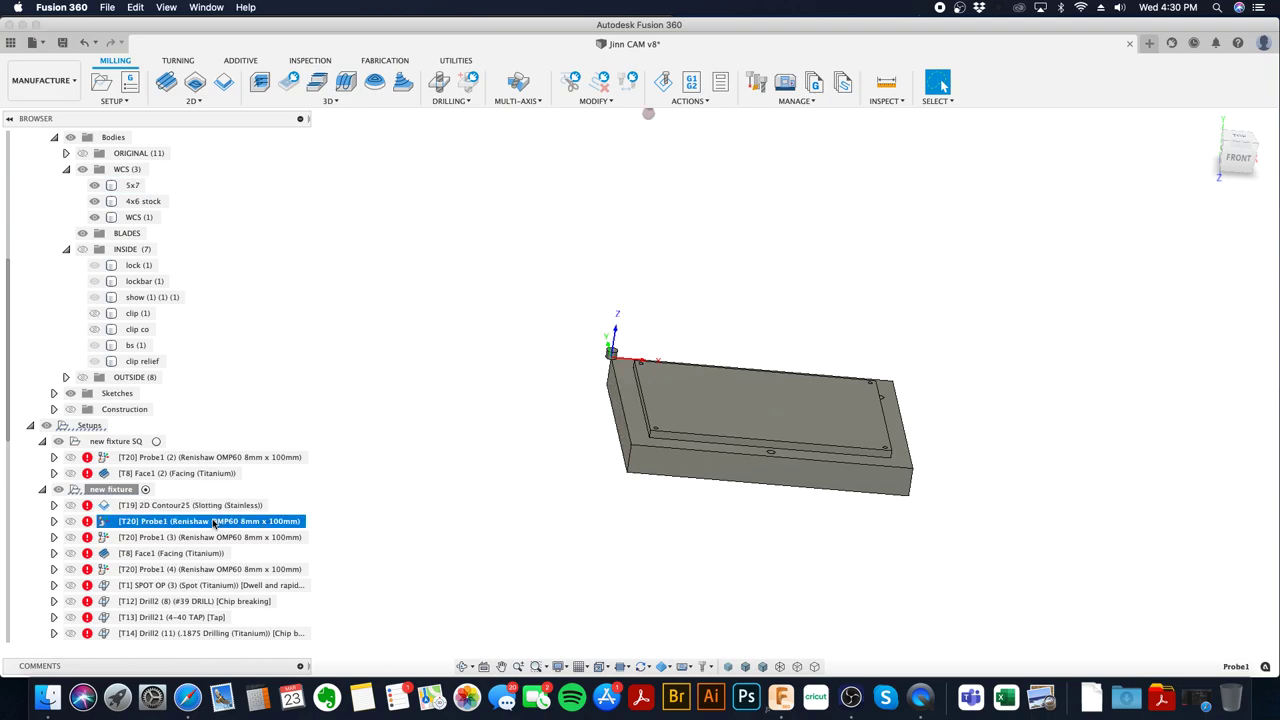
- Re-pick the block's two side faces as Probe1's surfaces, making it an XY outer corner probe
right_click(213, 522)
left_click(297, 102)
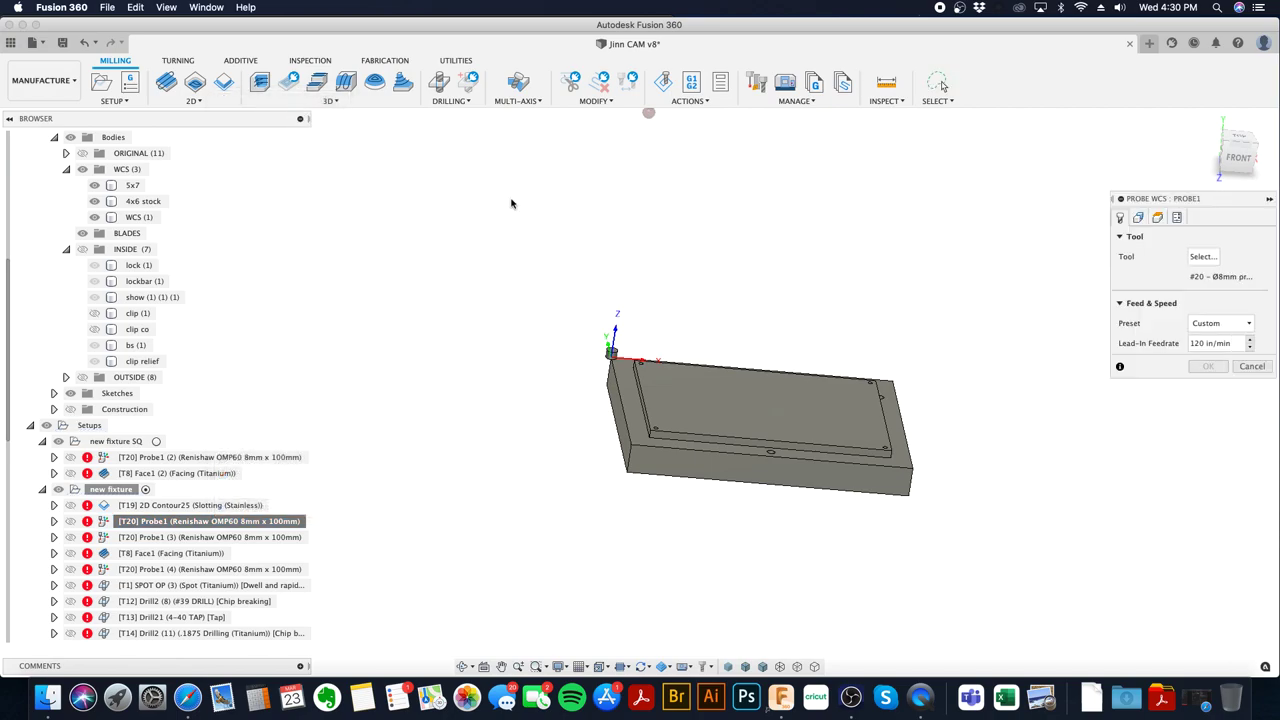
left_click(1139, 218)
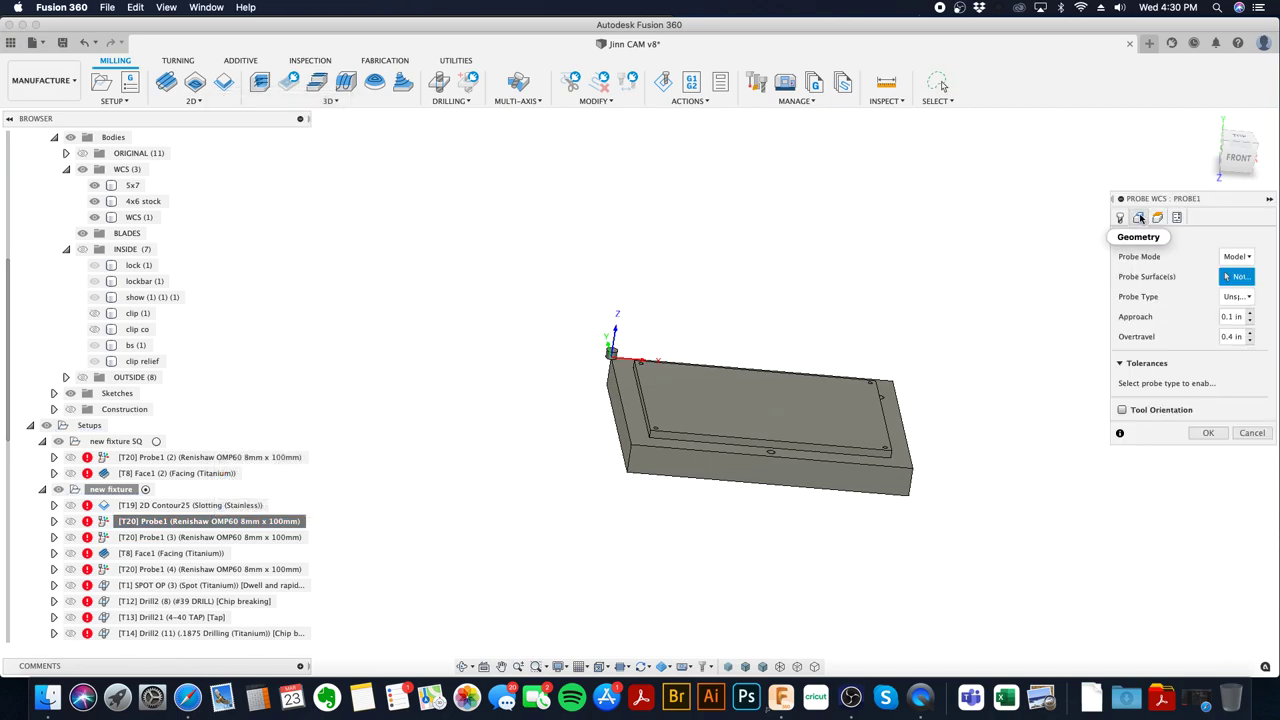
left_click(614, 405)
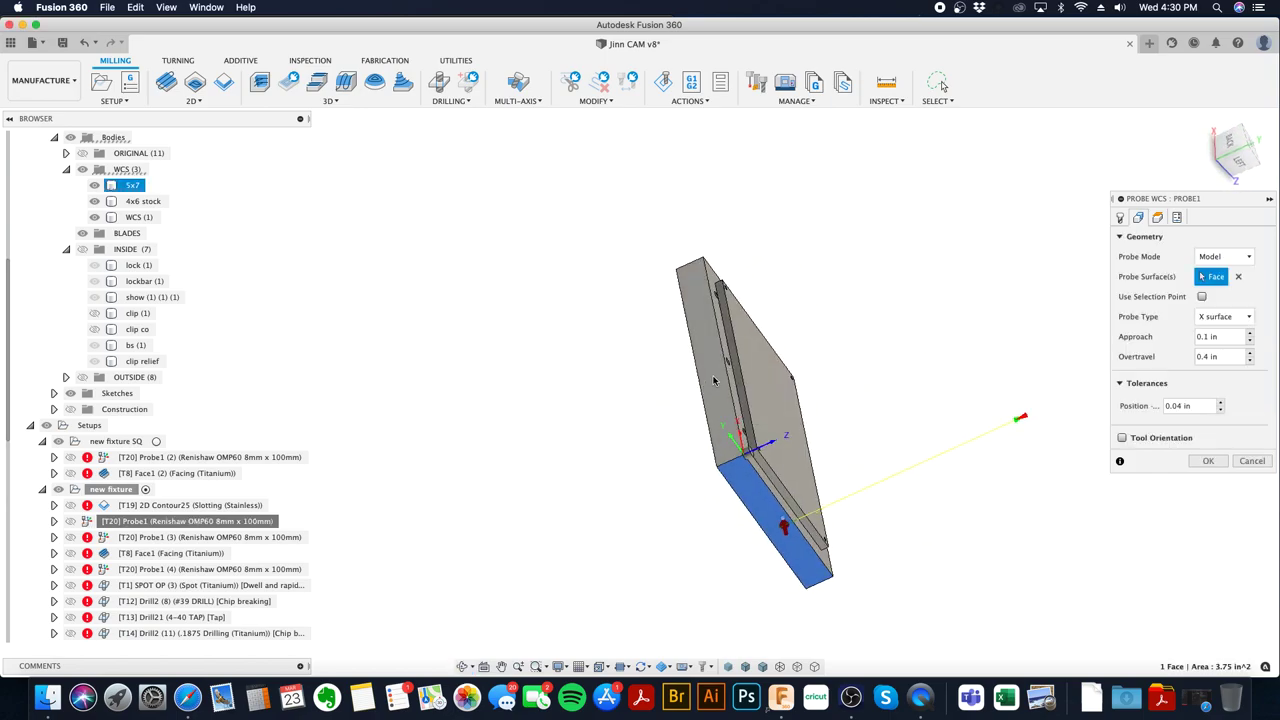
left_click(712, 445)
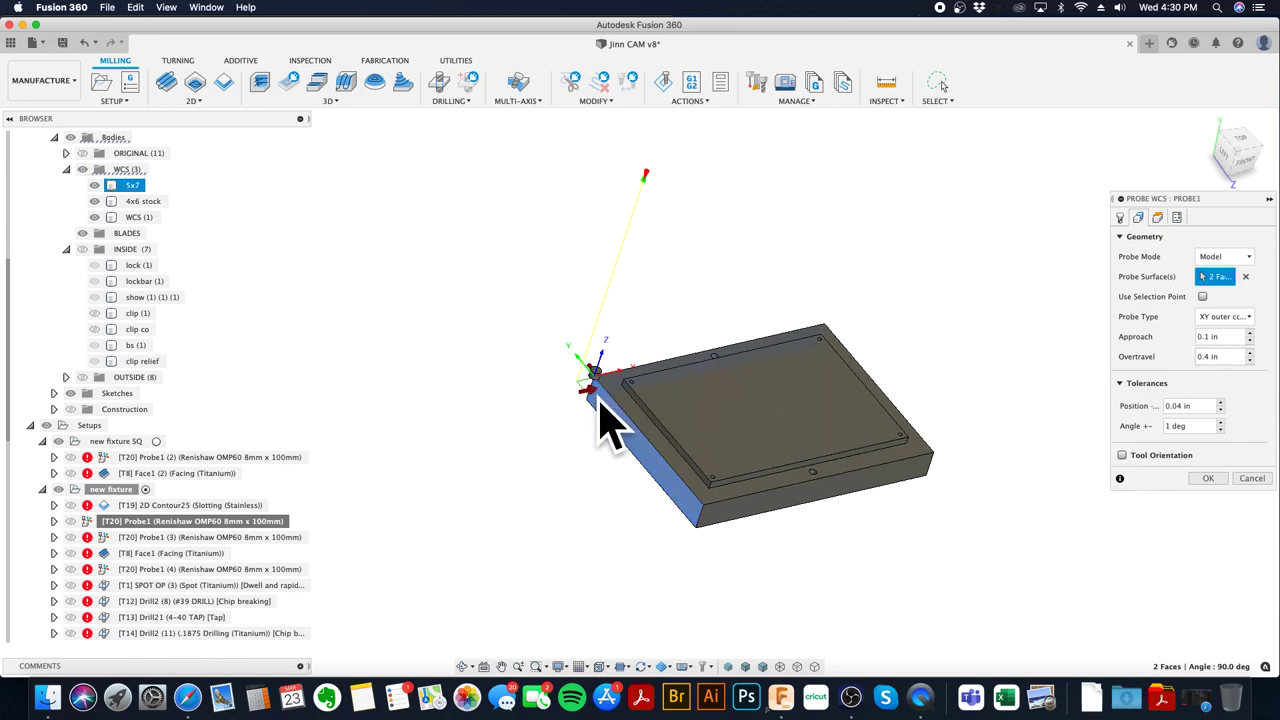
left_click(1207, 479)
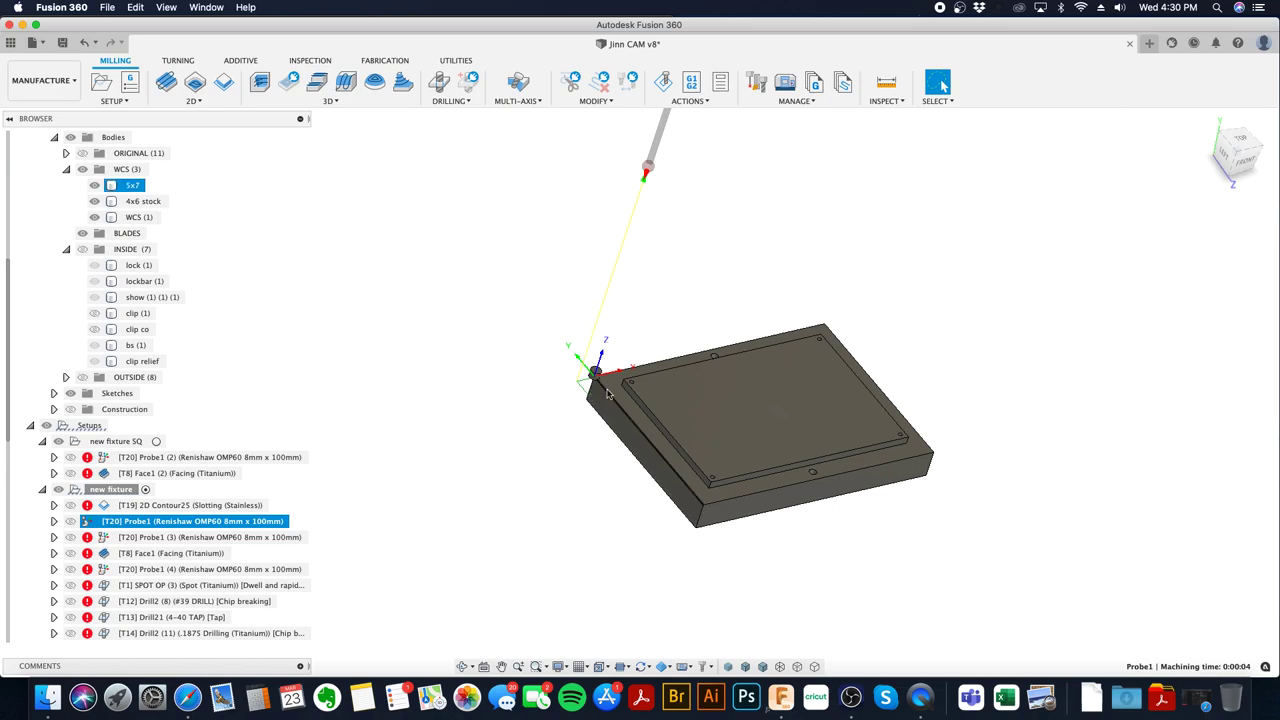
left_click(265, 537)
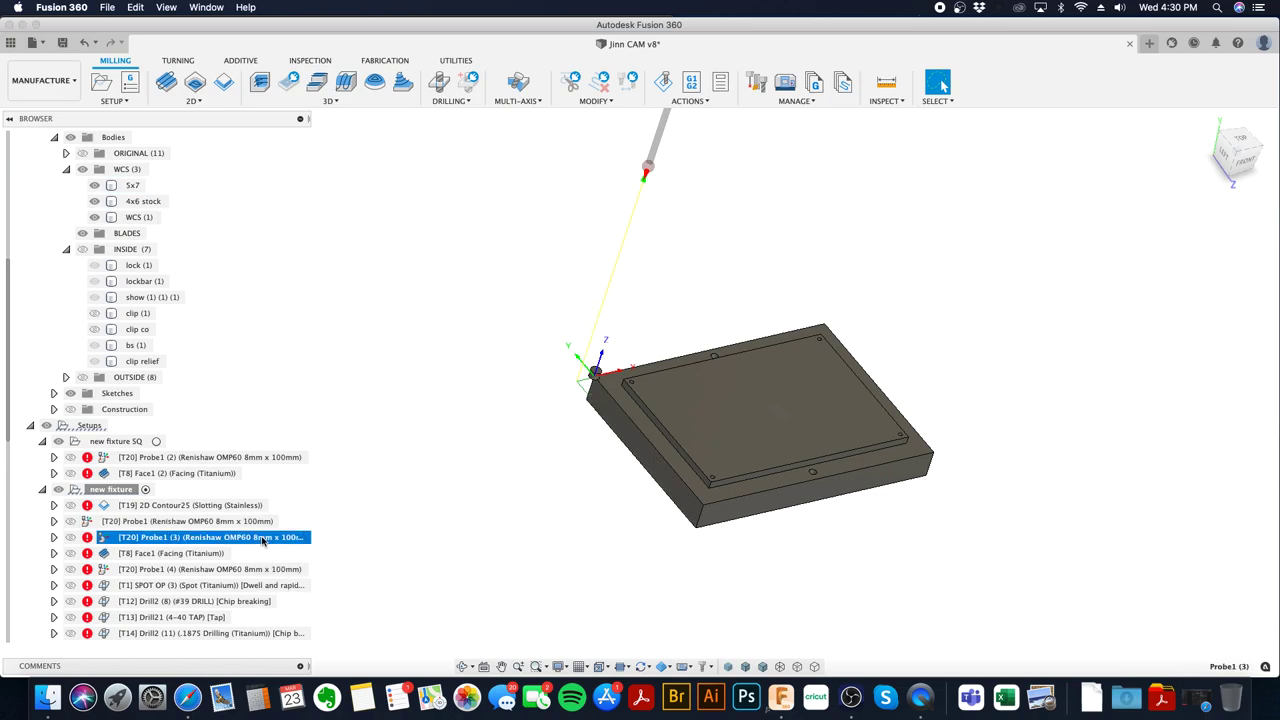
- Set Probe1 (3) to probe the block's top rim face as a Z surface, with Use Selection Point unchecked
left_click(634, 412)
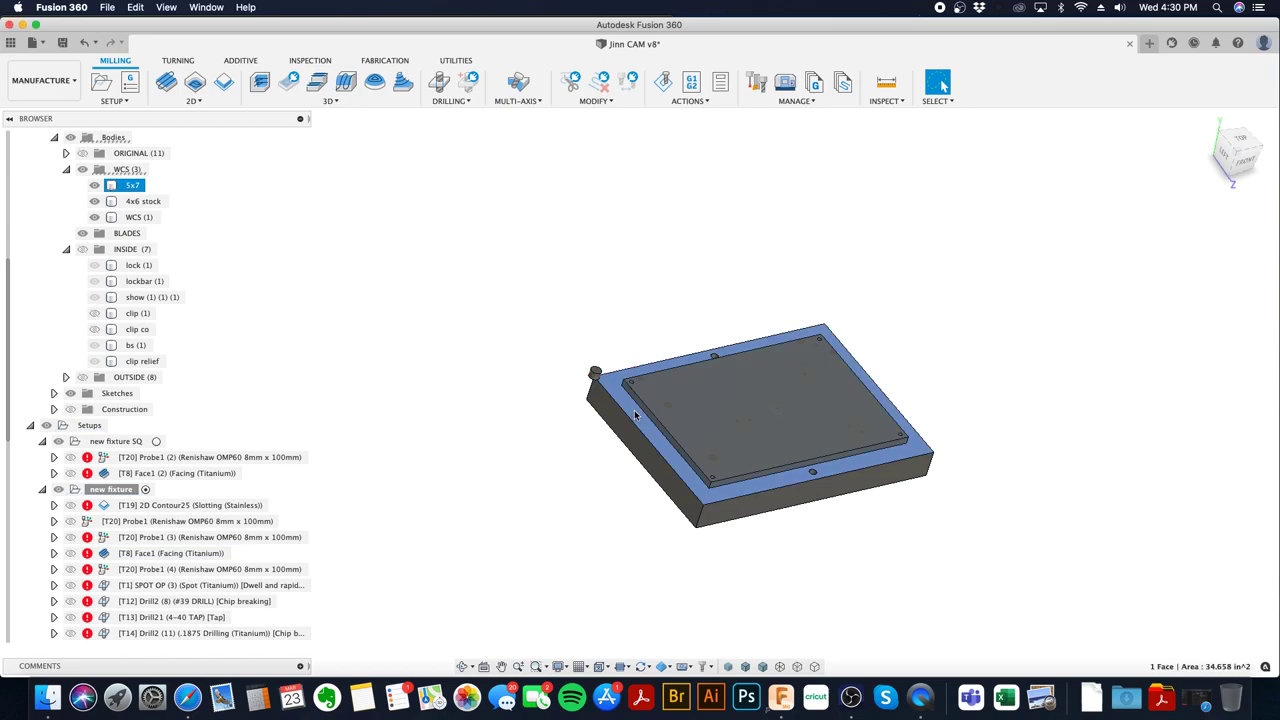
left_click(254, 538)
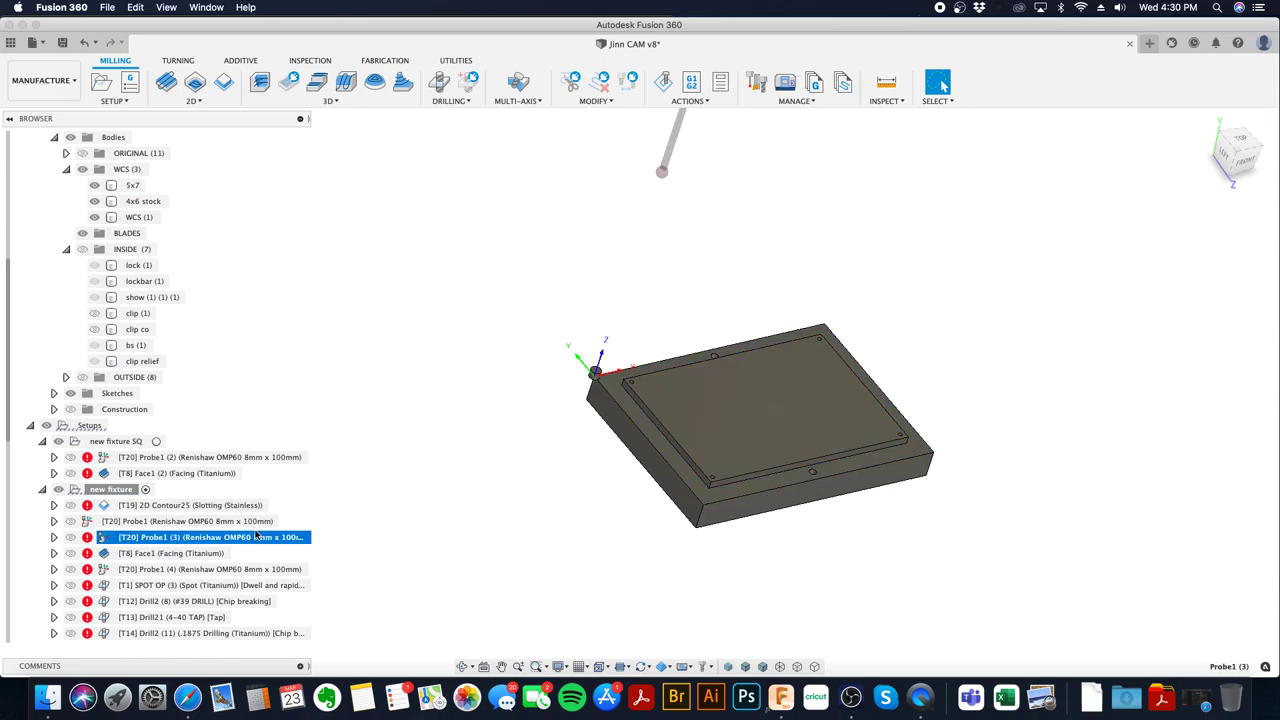
right_click(258, 537)
left_click(290, 258)
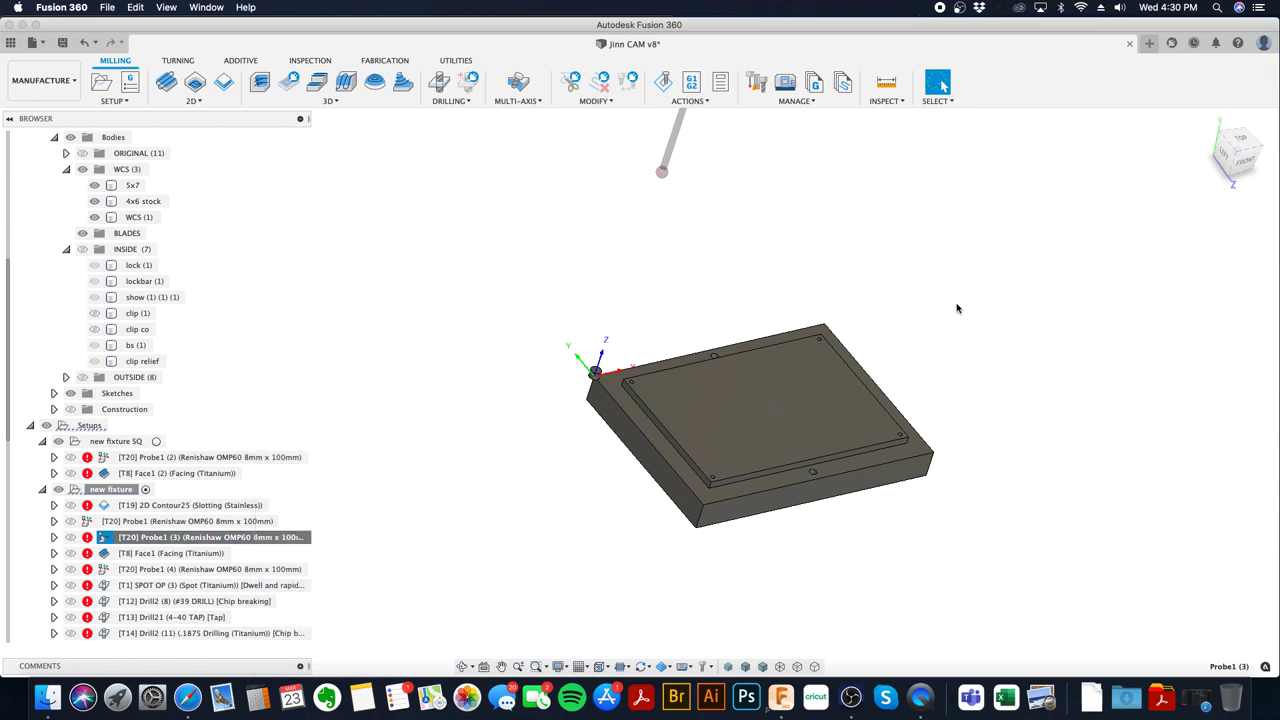
left_click(1138, 217)
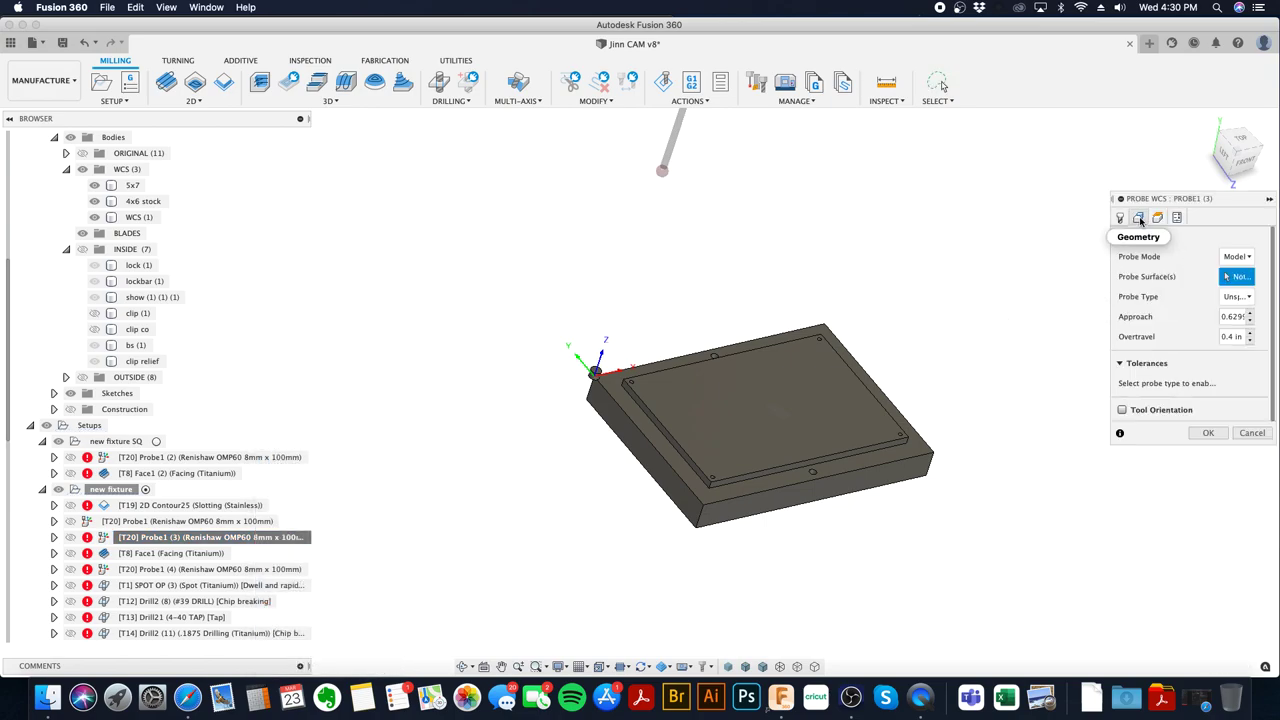
left_click(661, 441)
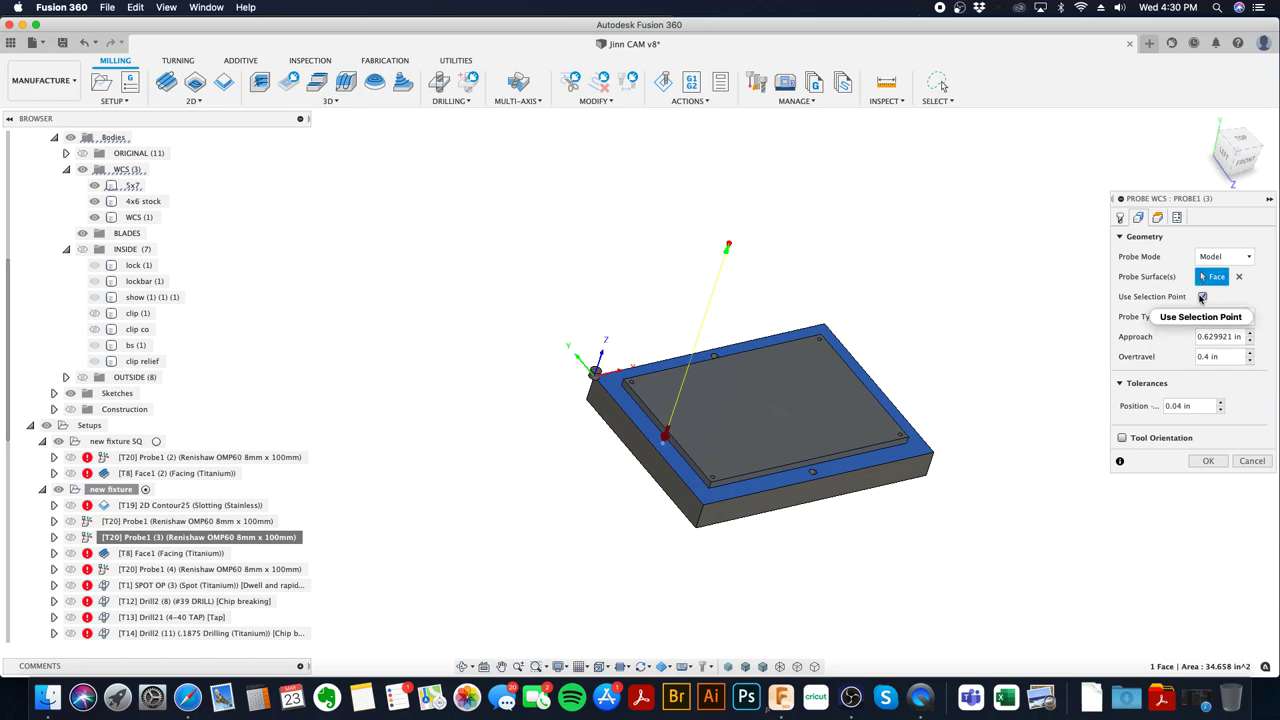
left_click(1203, 297)
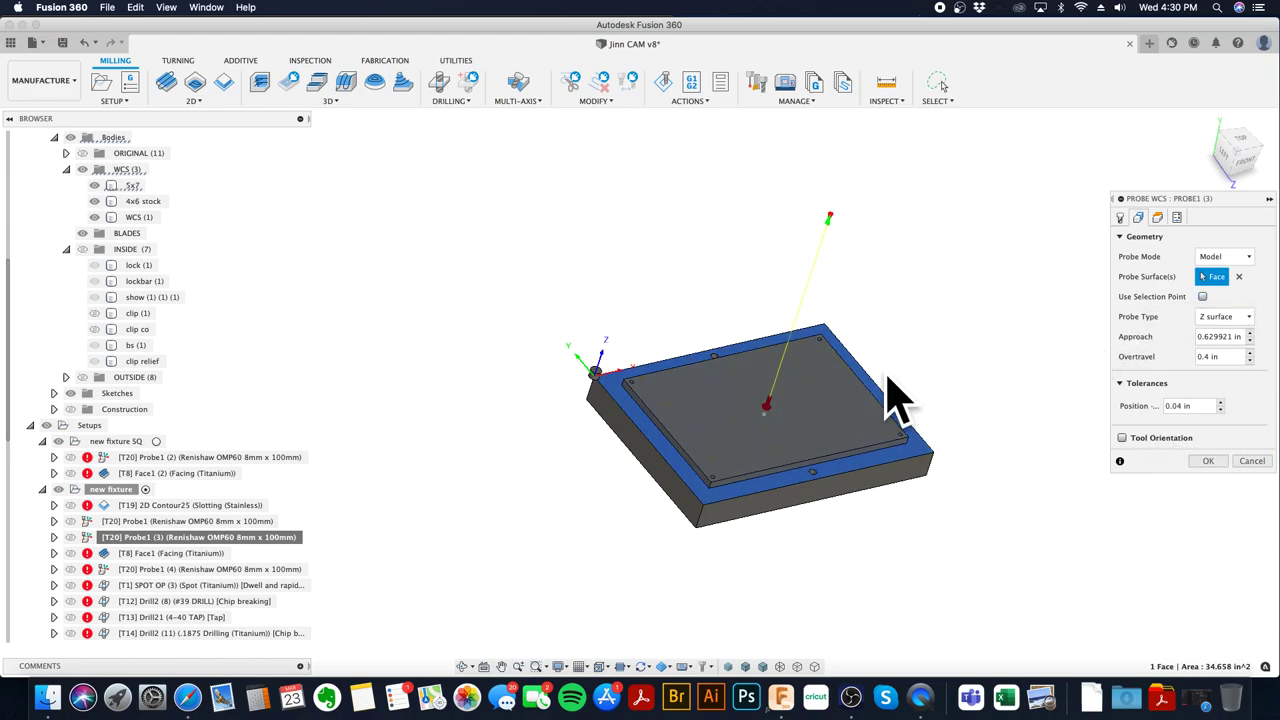
left_click(1196, 462)
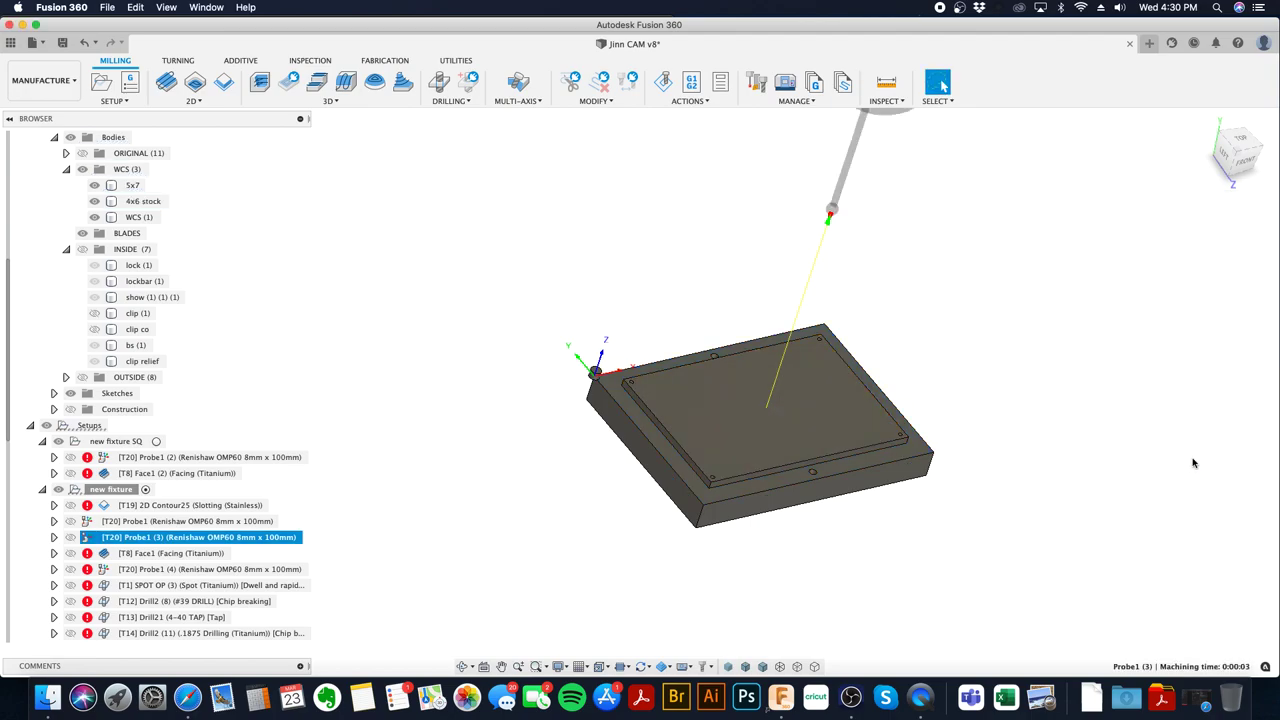
left_click(222, 553)
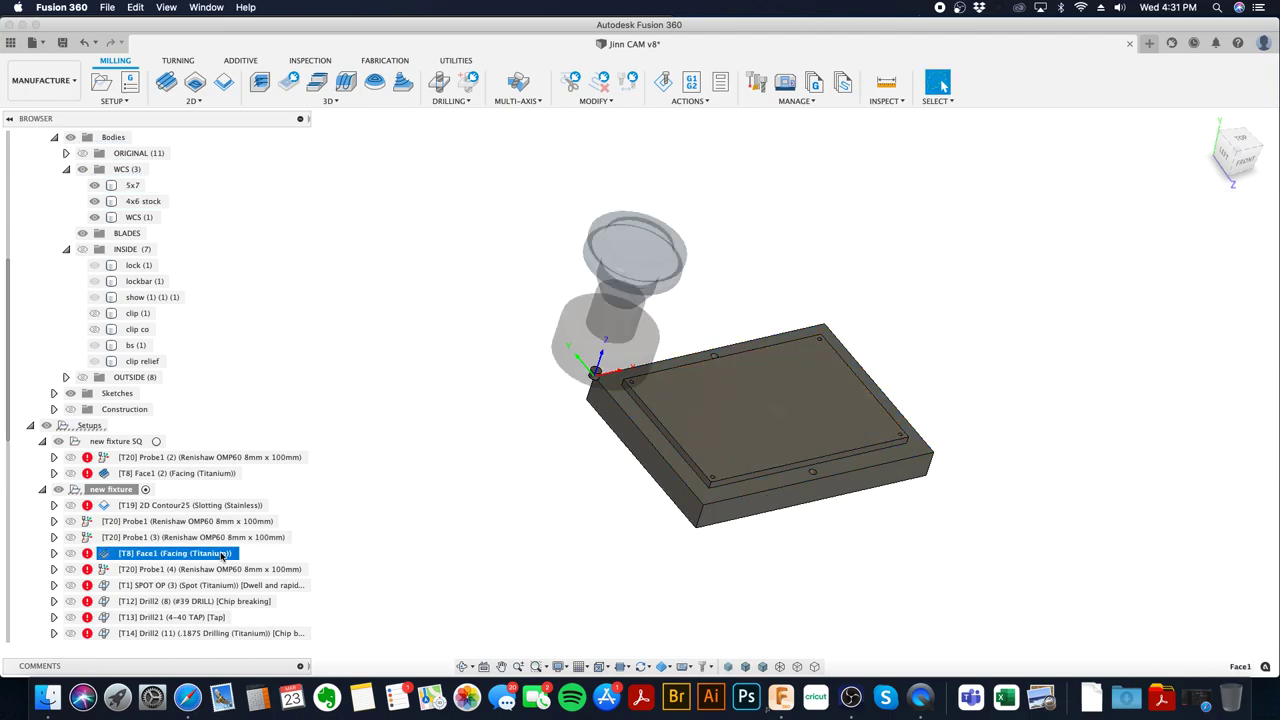
- Set the block's outer top edge chain as Face1's stock contour and regenerate it
right_click(222, 553)
left_click(250, 229)
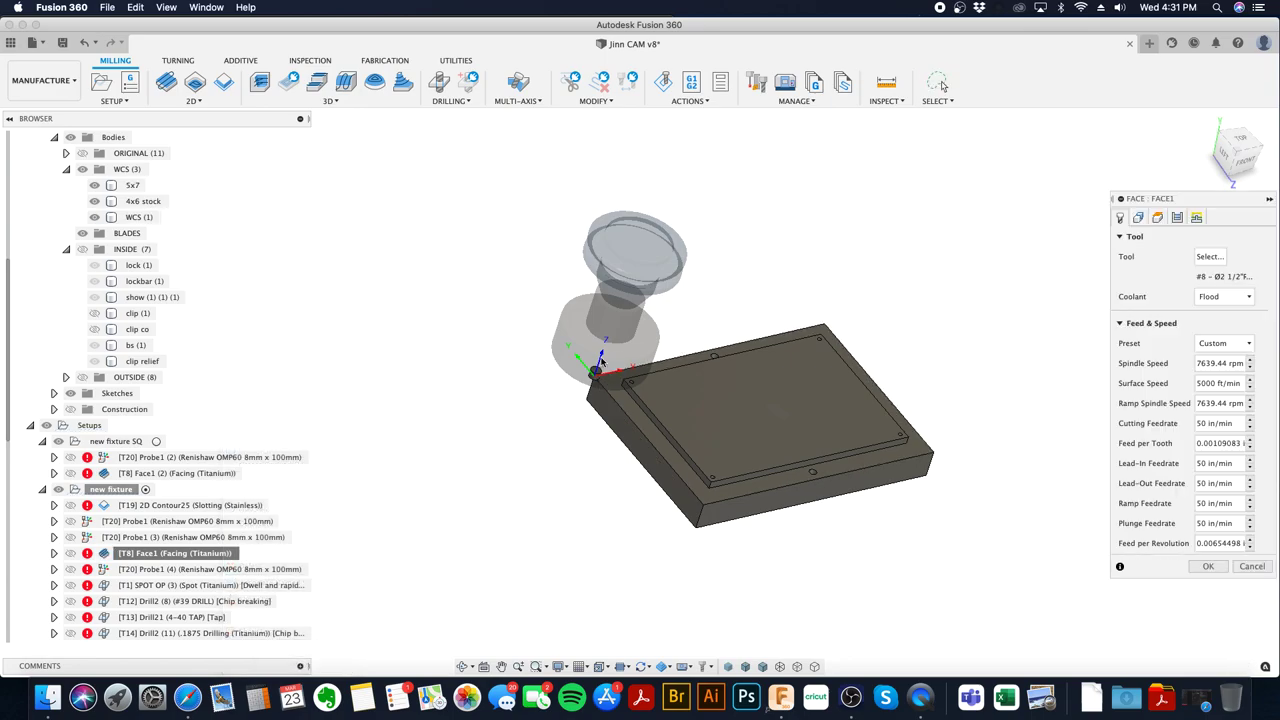
left_click(1138, 220)
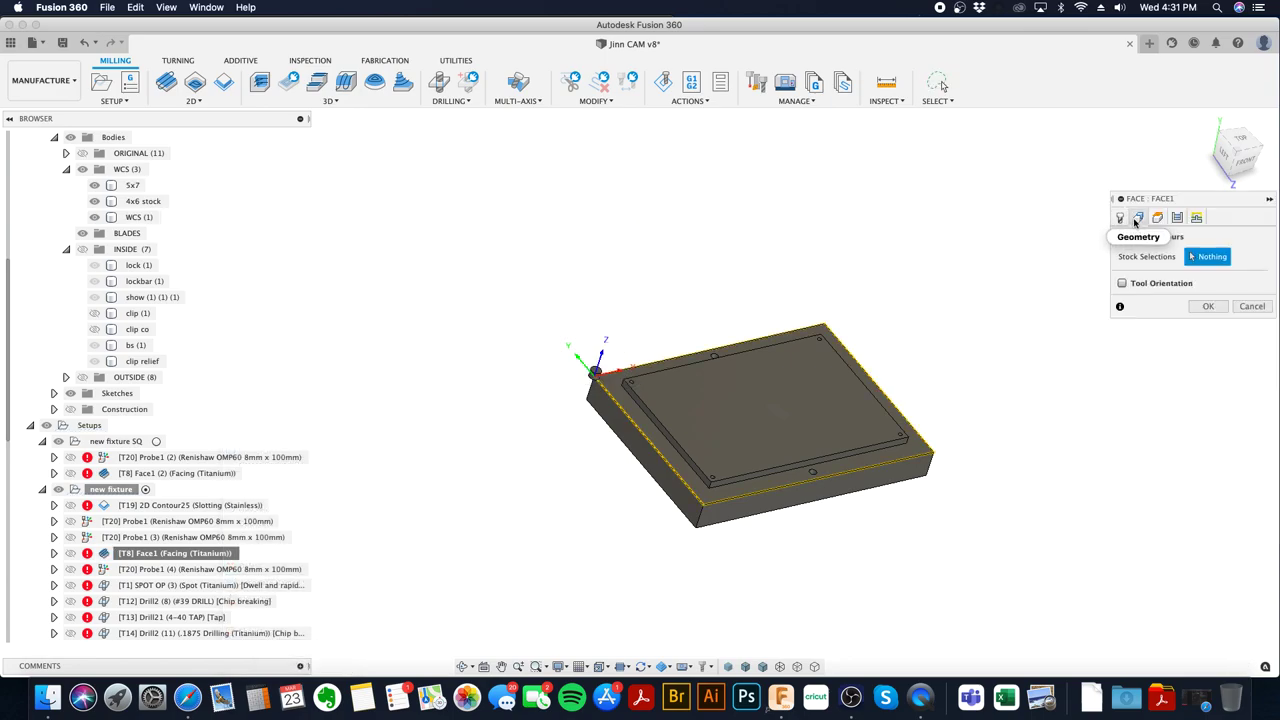
left_click(690, 497)
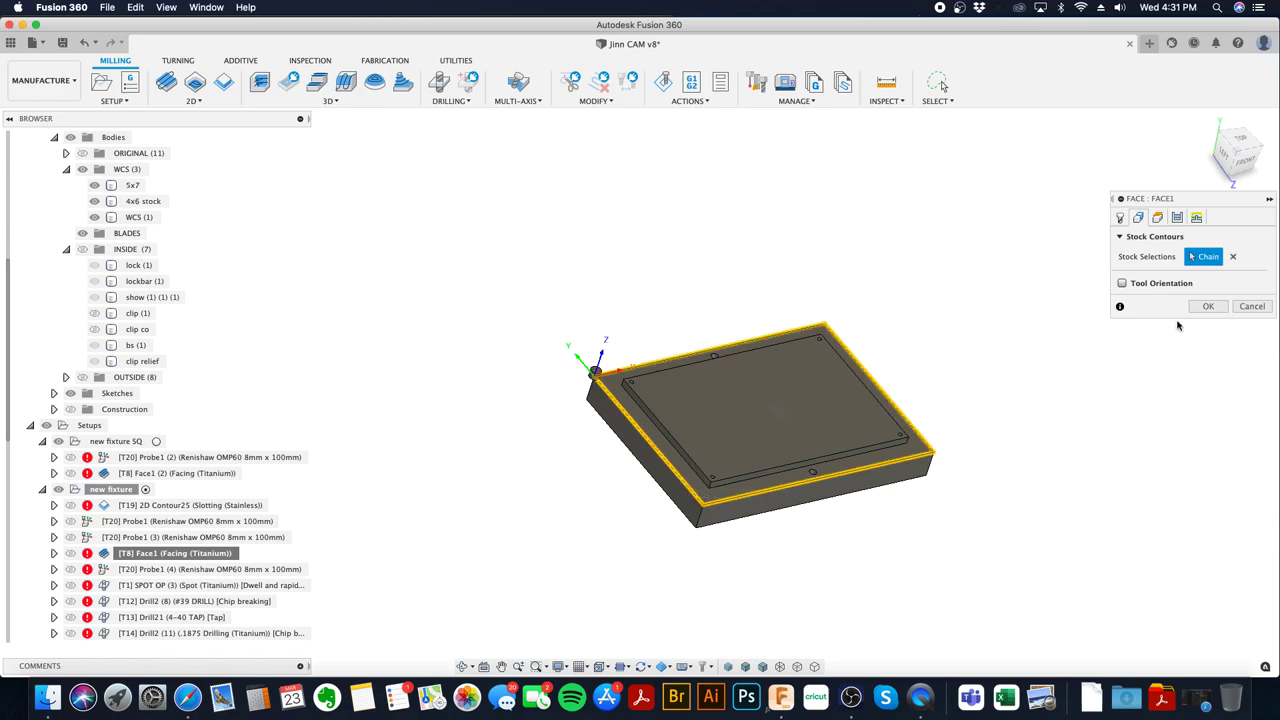
left_click(1203, 308)
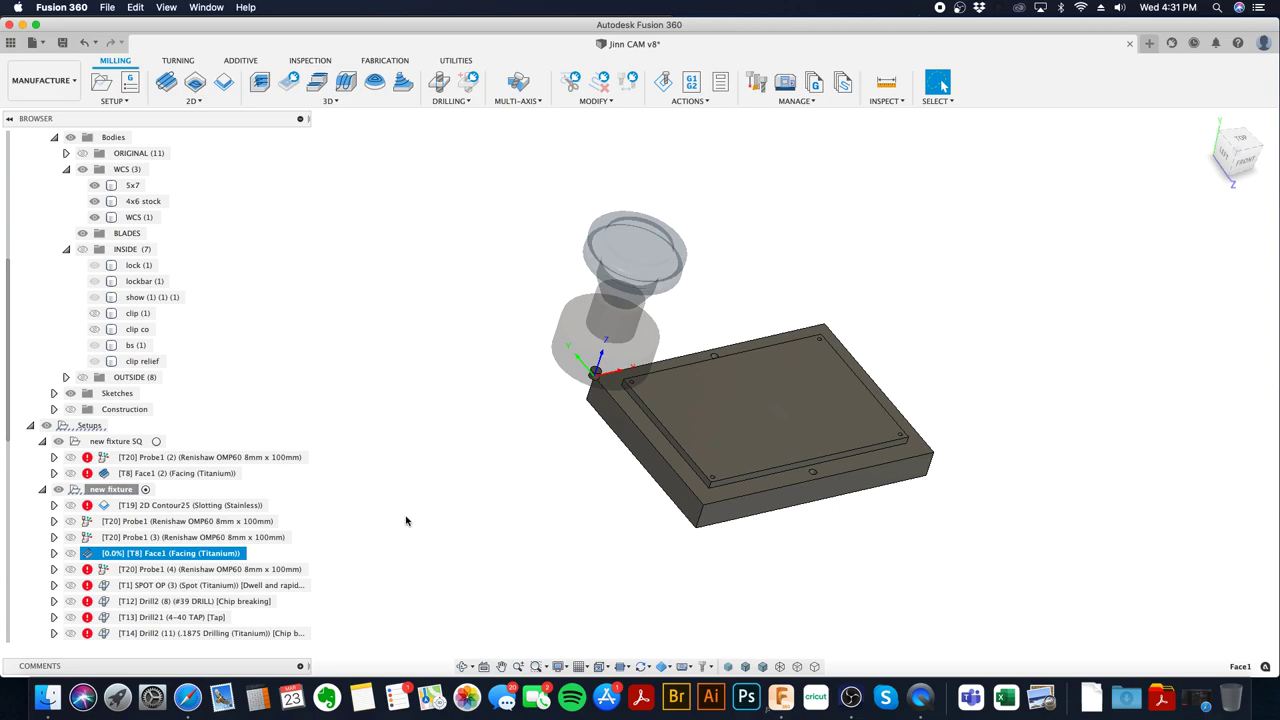
- Review Face1's Heights settings and close the editor keeping them unchanged
right_click(212, 554)
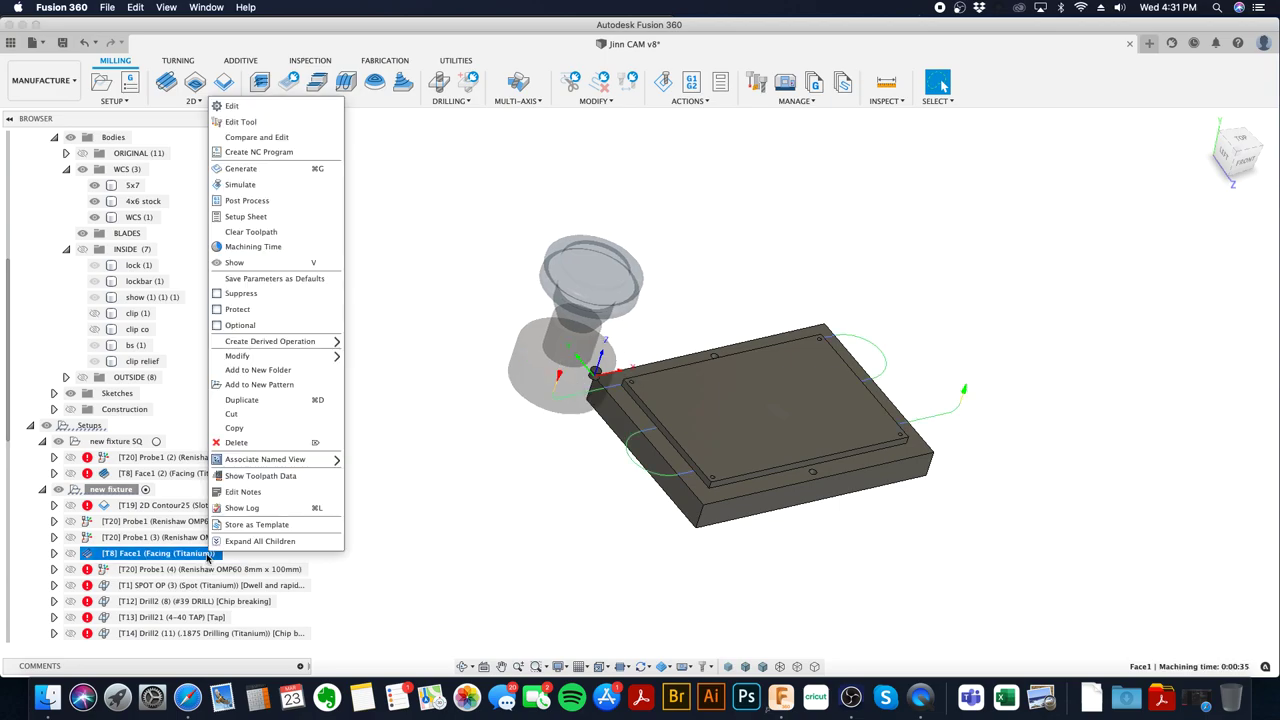
left_click(306, 108)
left_click(1157, 217)
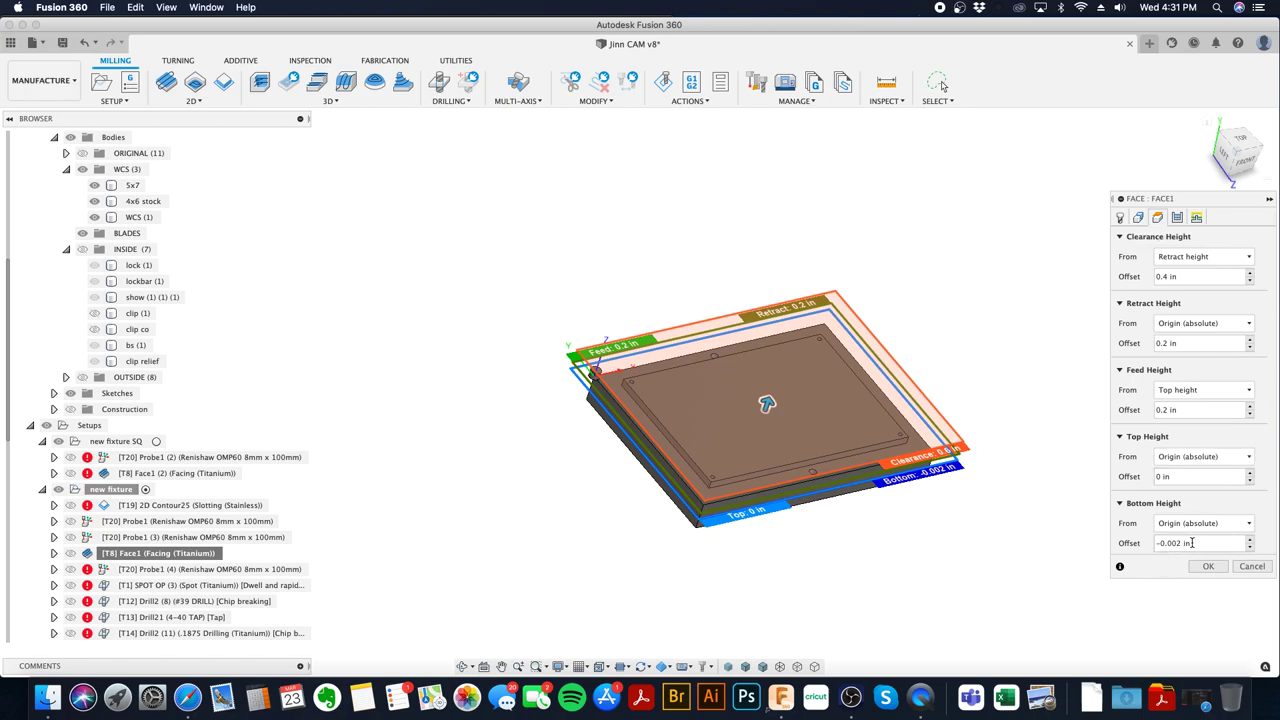
left_click(1206, 567)
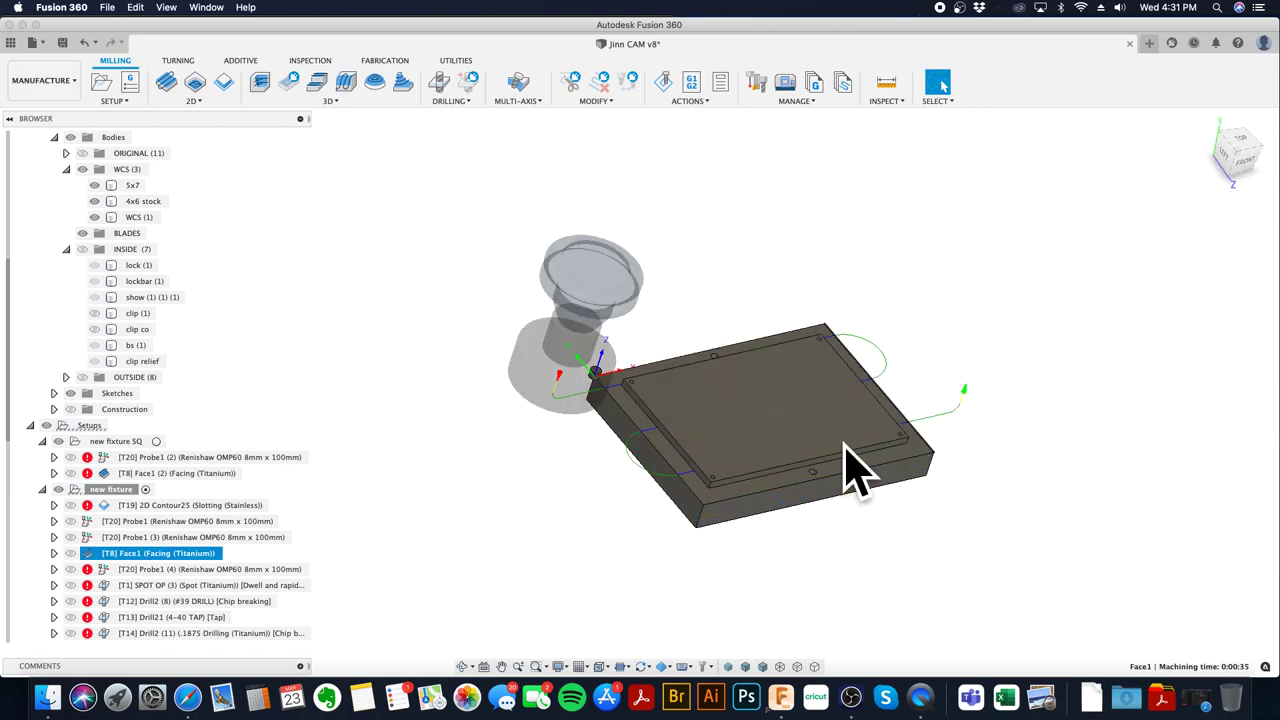
right_click(273, 571)
left_click(345, 152)
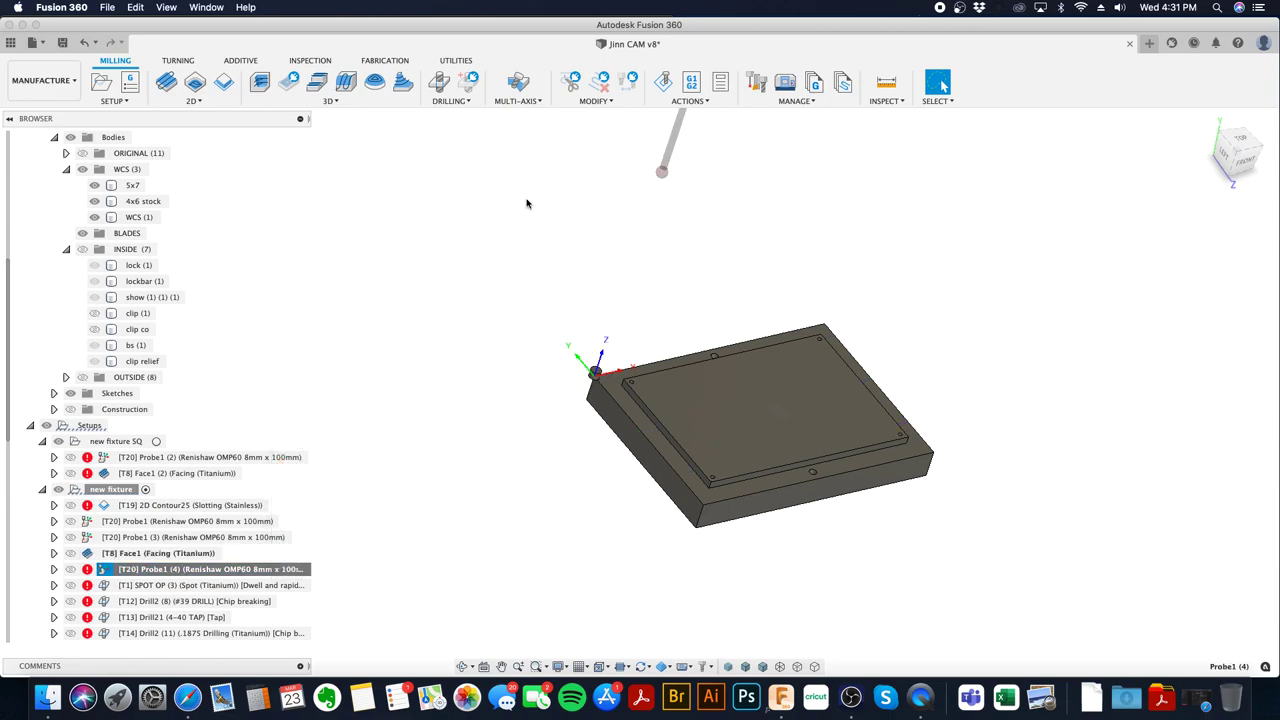
- Re-aim Probe1 (4) at the block's rim face and show the plate body
left_click(644, 425)
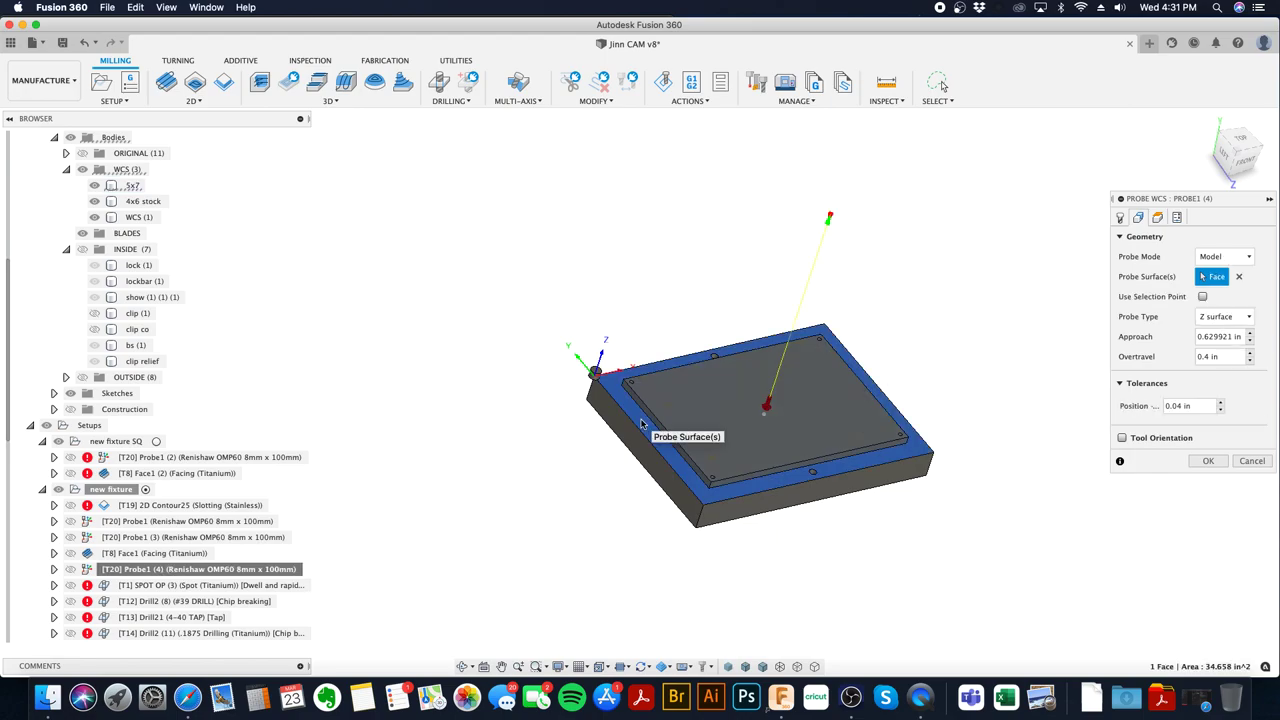
left_click(1206, 461)
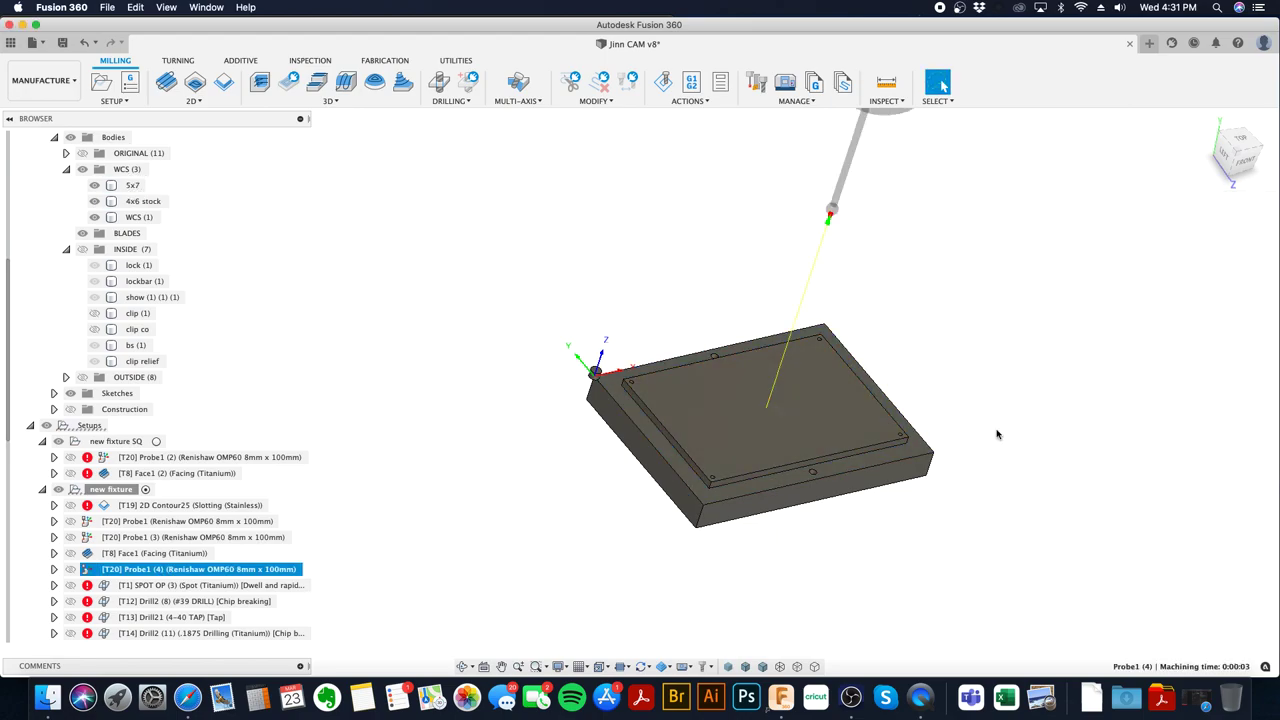
left_click(284, 588)
left_click(95, 217)
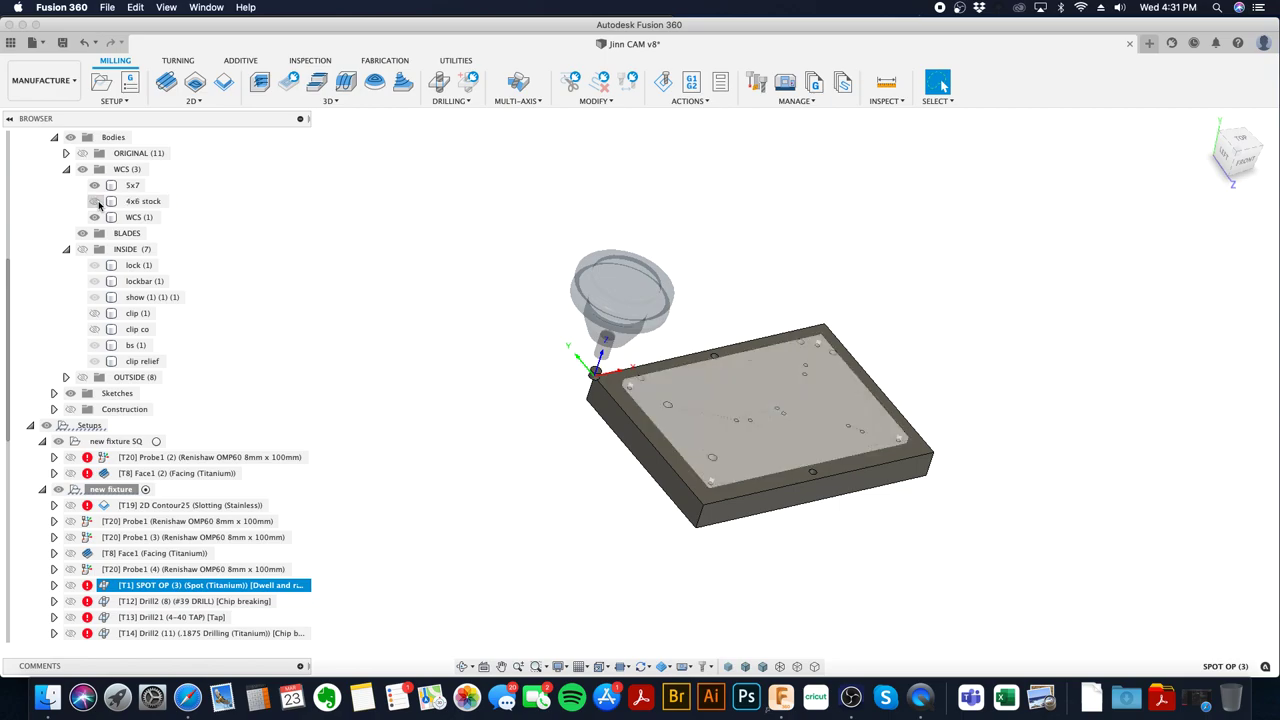
- Re-pick SPOT OP (3) holes with Select Same Diameter, four hole faces giving 19 holes
right_click(274, 588)
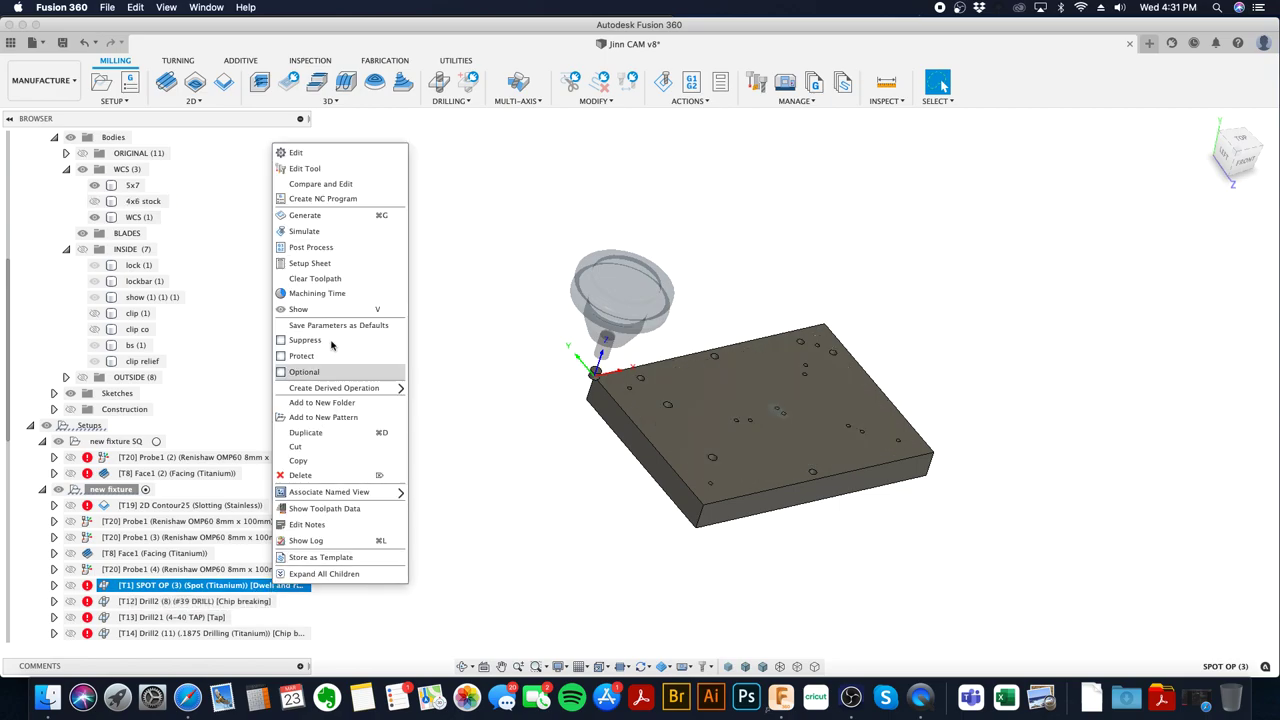
left_click(343, 155)
middle_click_drag(907, 294, 884, 301, "shift")
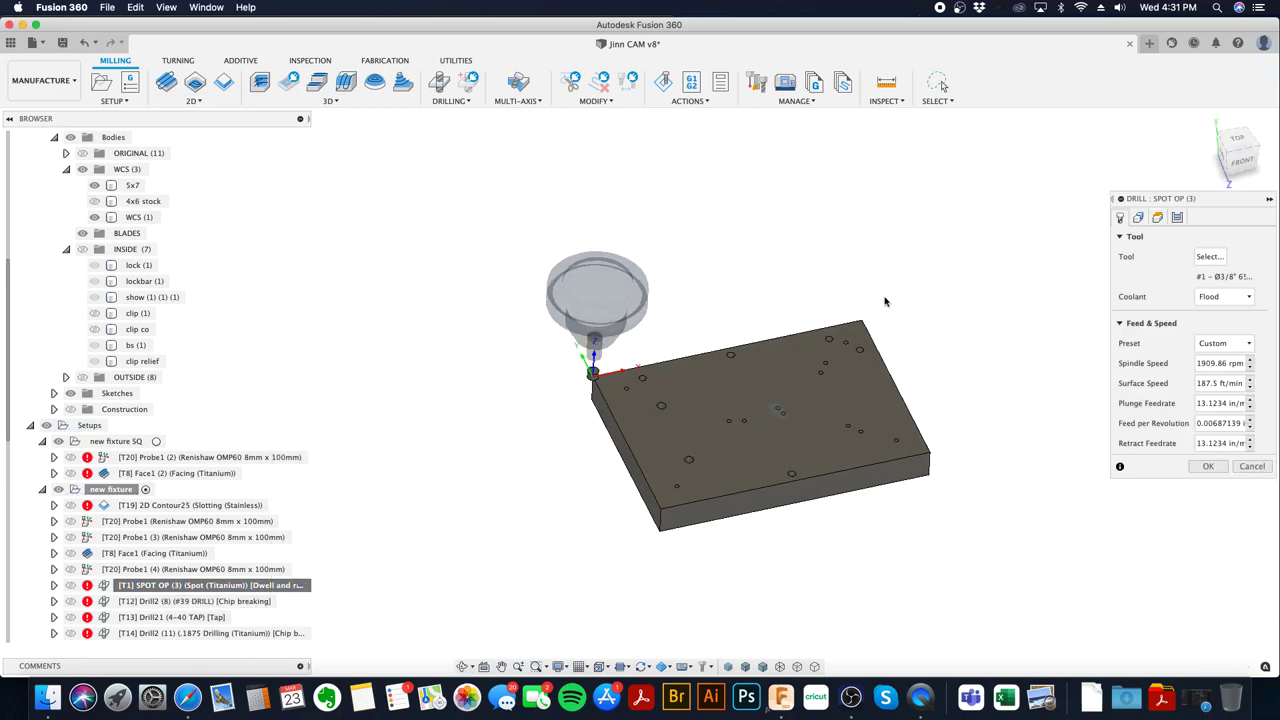
left_click(1138, 217)
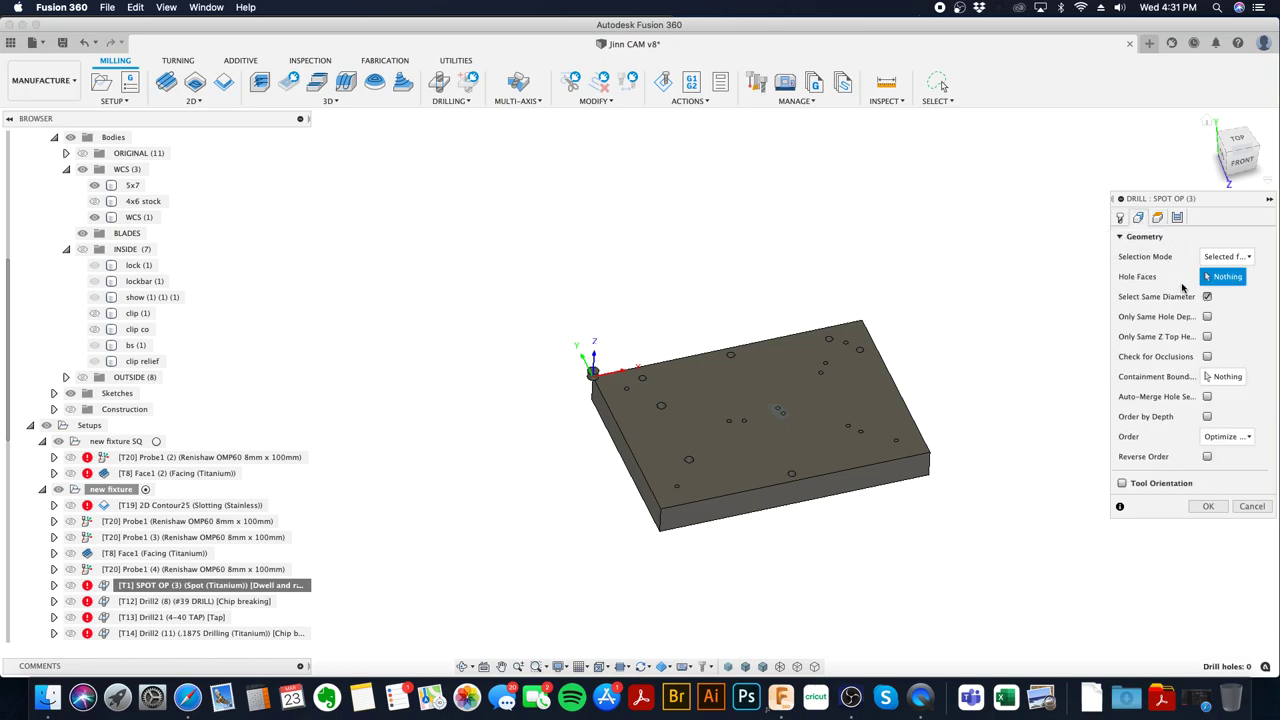
left_click(1208, 297)
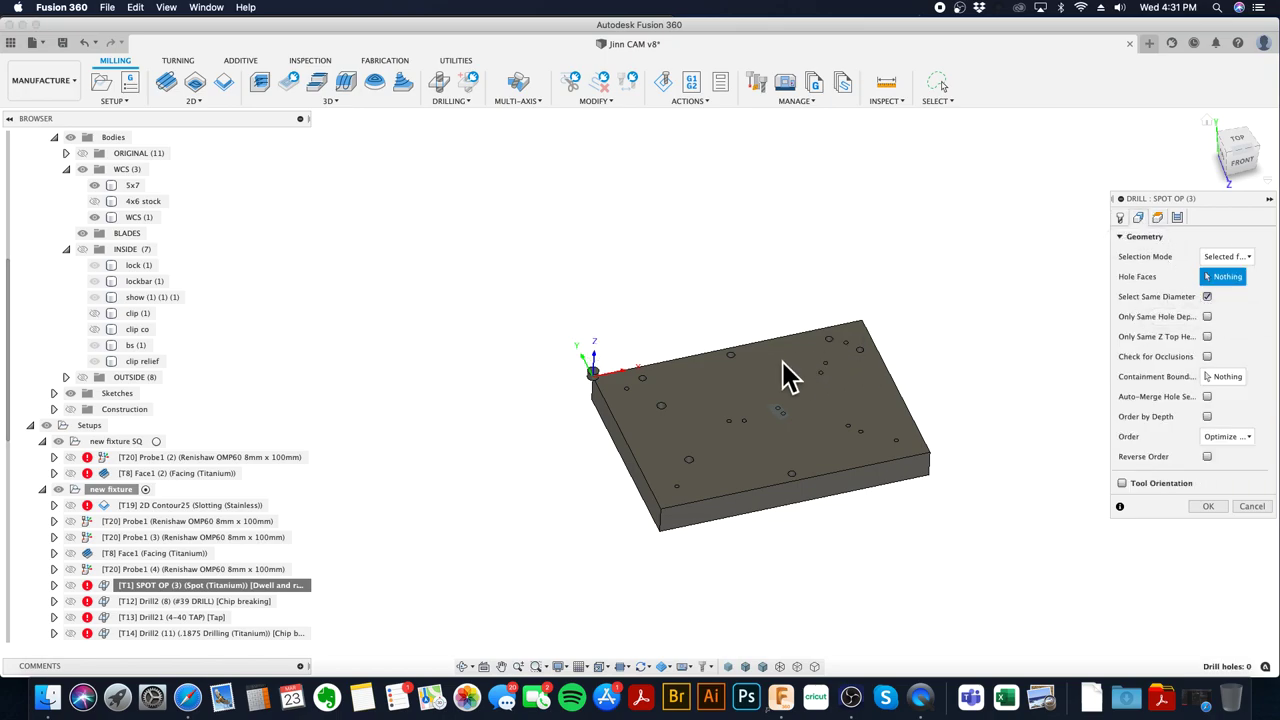
left_click(661, 407)
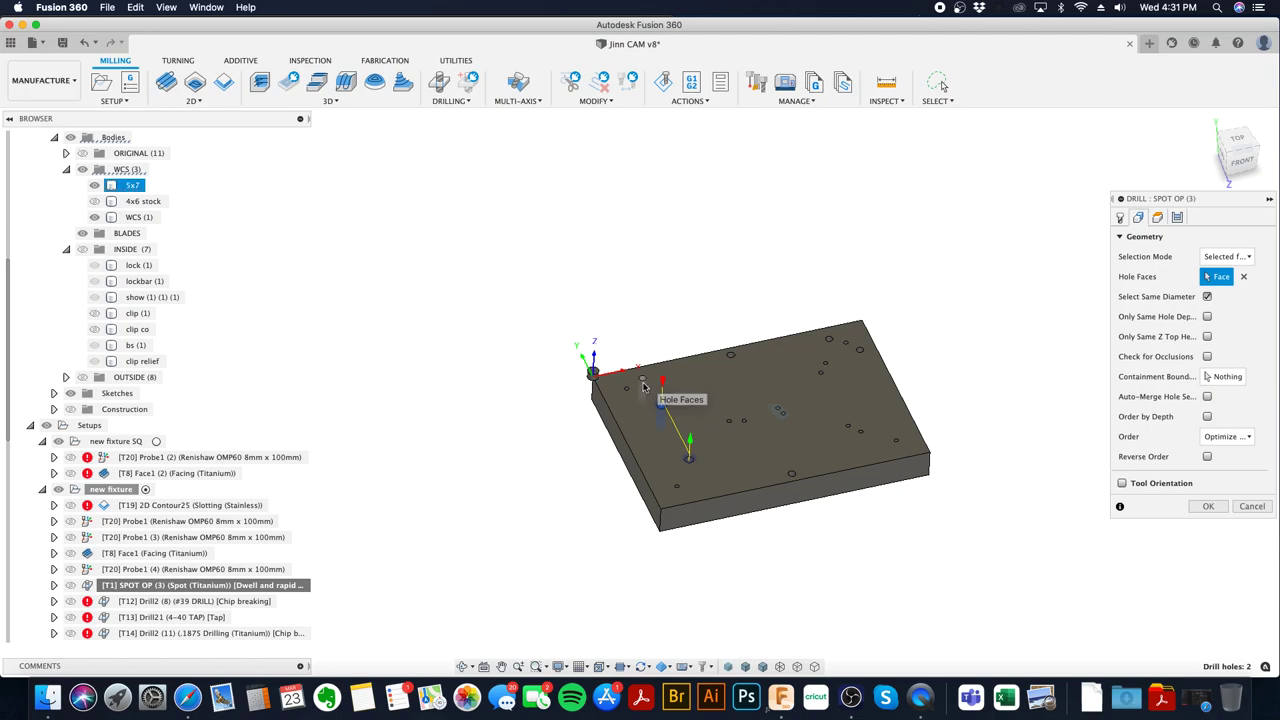
left_click(640, 384)
left_click(626, 399)
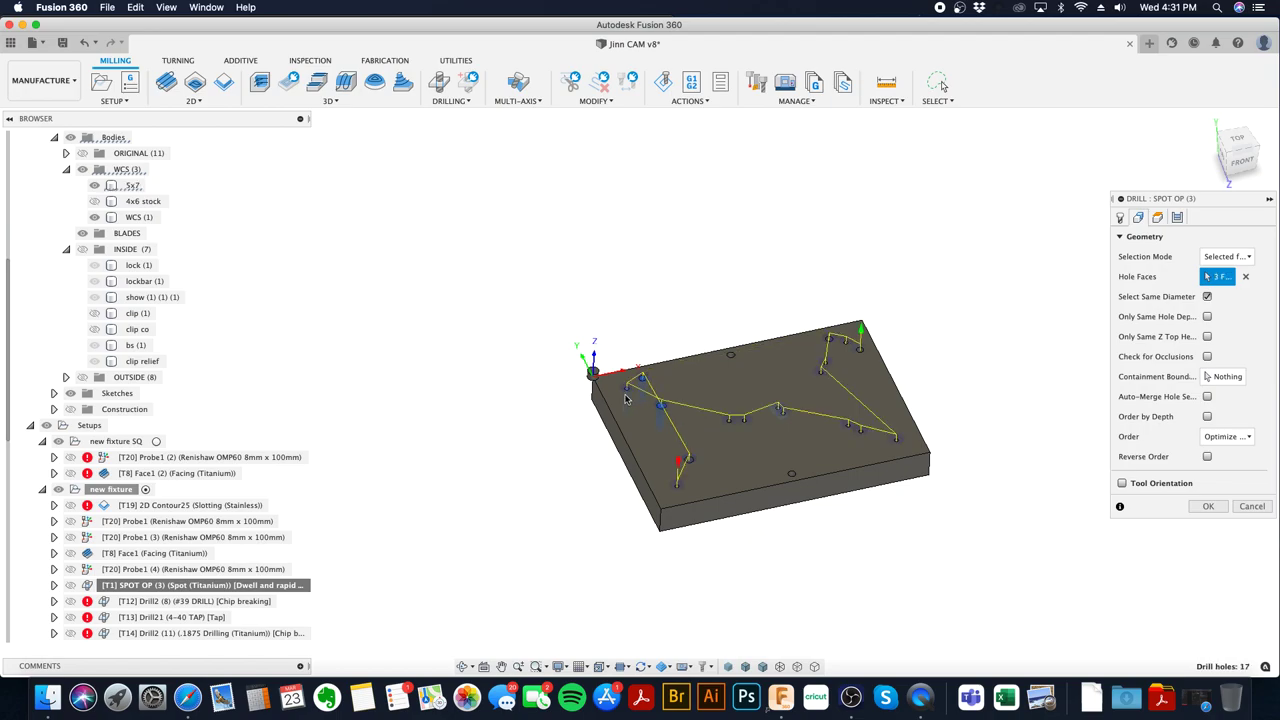
left_click(731, 358)
mouse_move(802, 437)
middle_mouse_down("shift")
mouse_move(797, 466)
mouse_move(797, 453)
middle_mouse_up("shift")
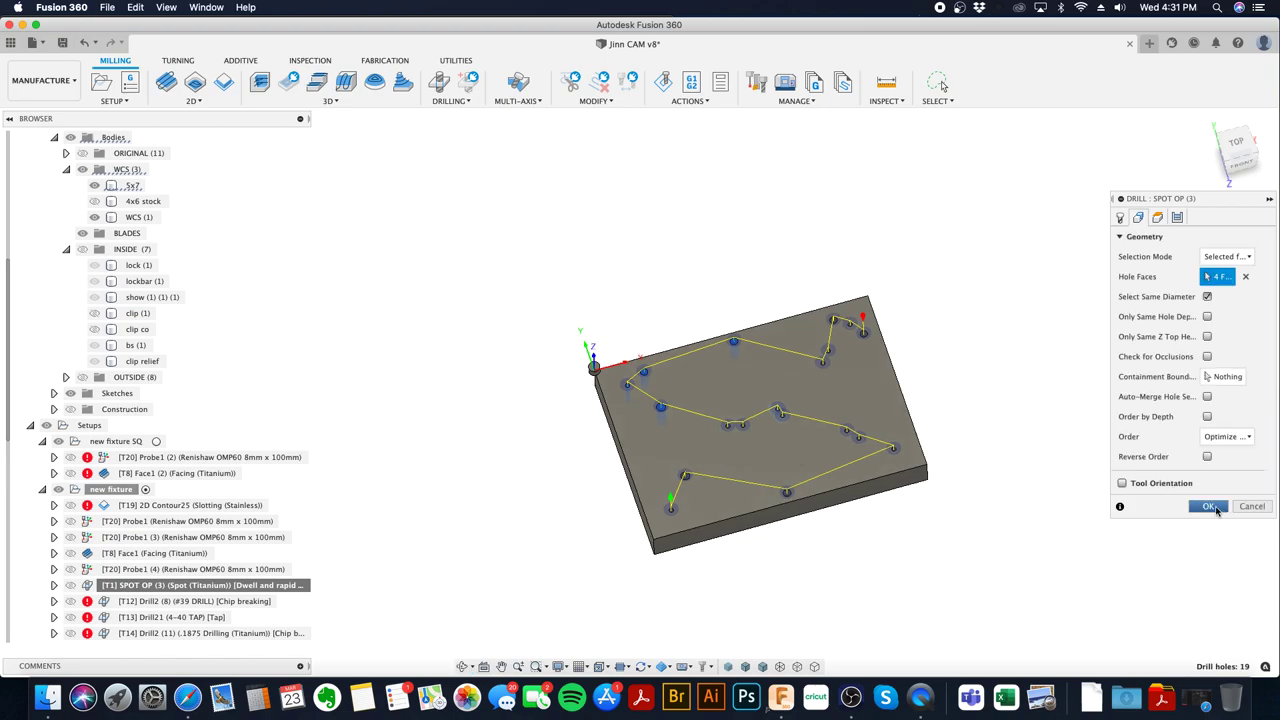
left_click(1209, 507)
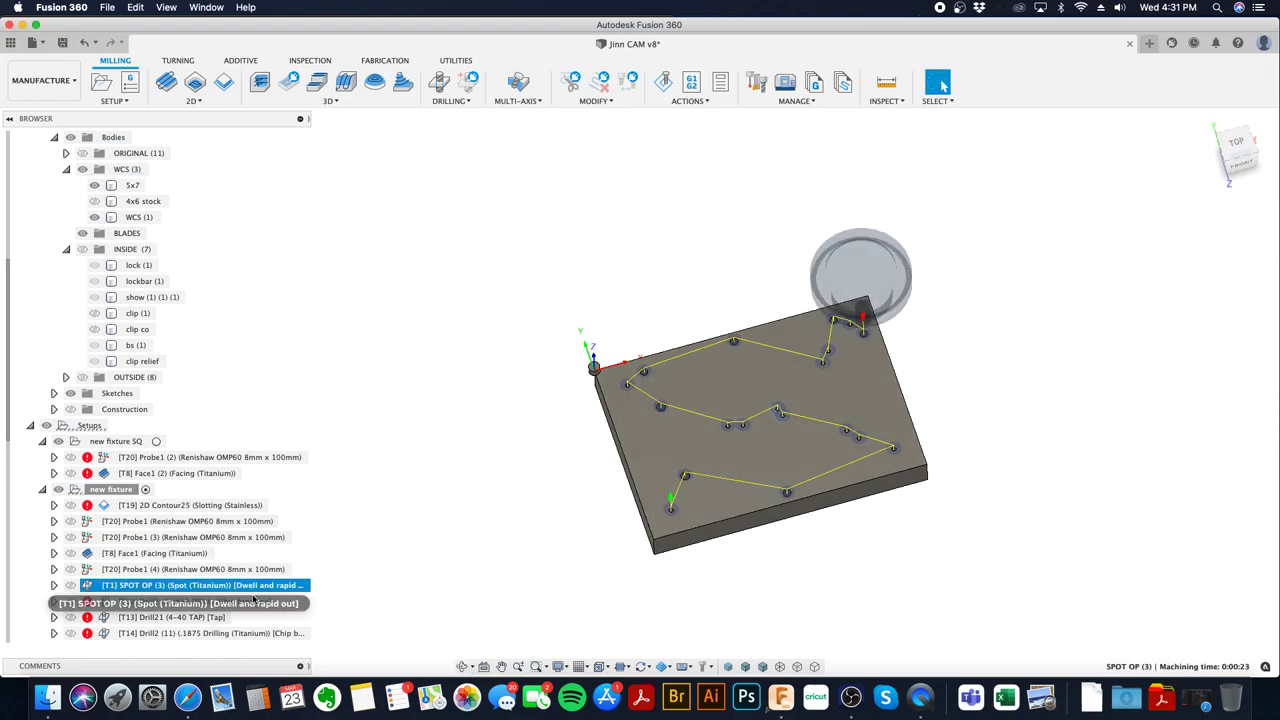
- Re-pick the Drill2 (8) #39 drill holes, selecting 12 same-size holes, and regenerate
right_click(251, 603)
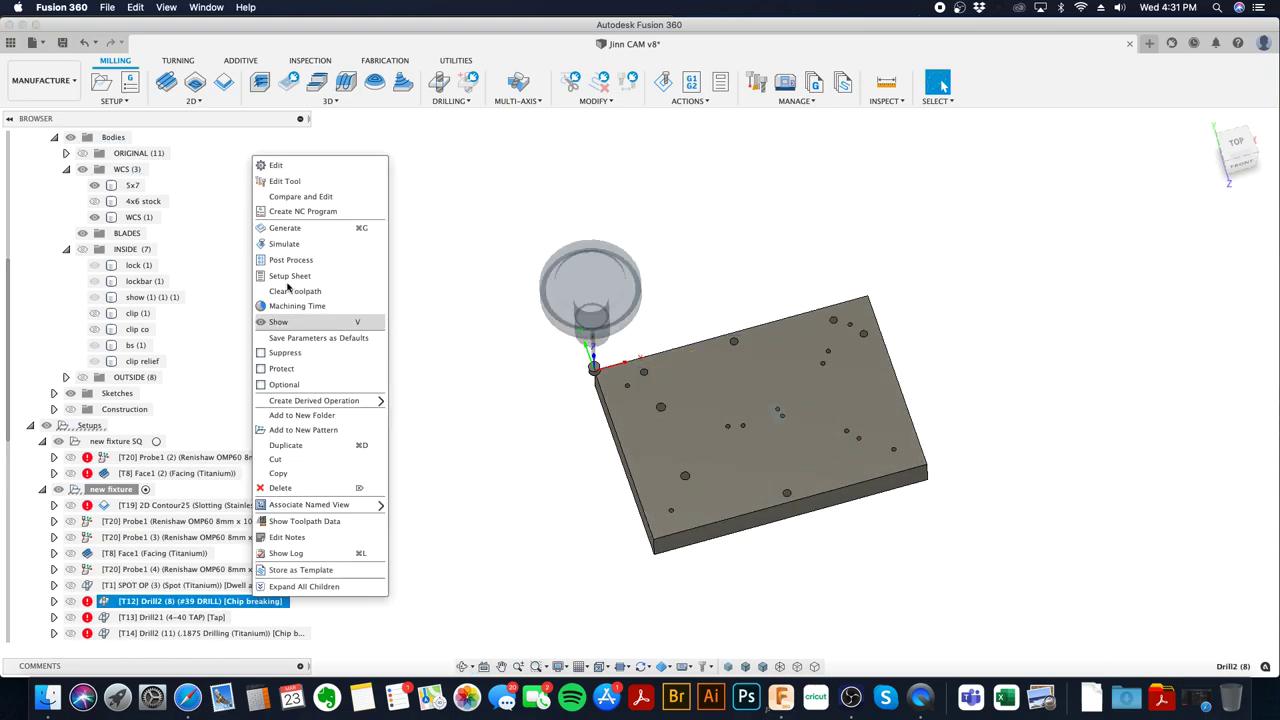
left_click(320, 170)
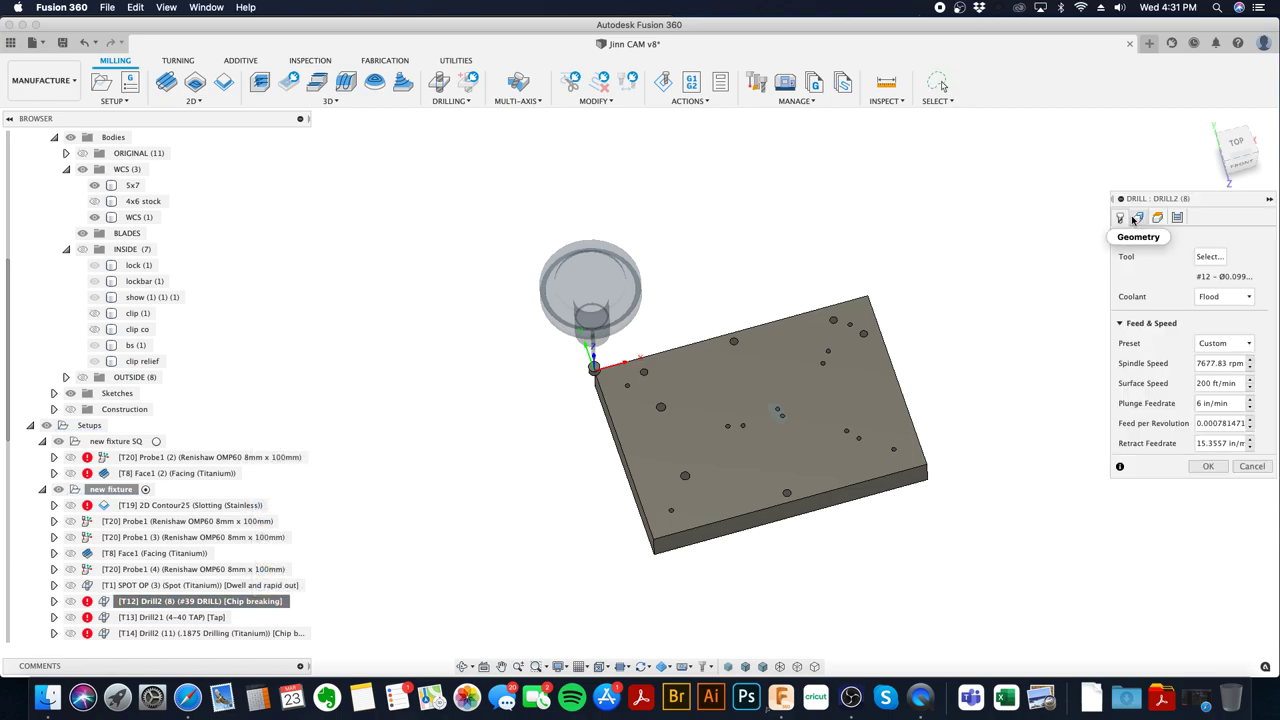
left_click(1138, 217)
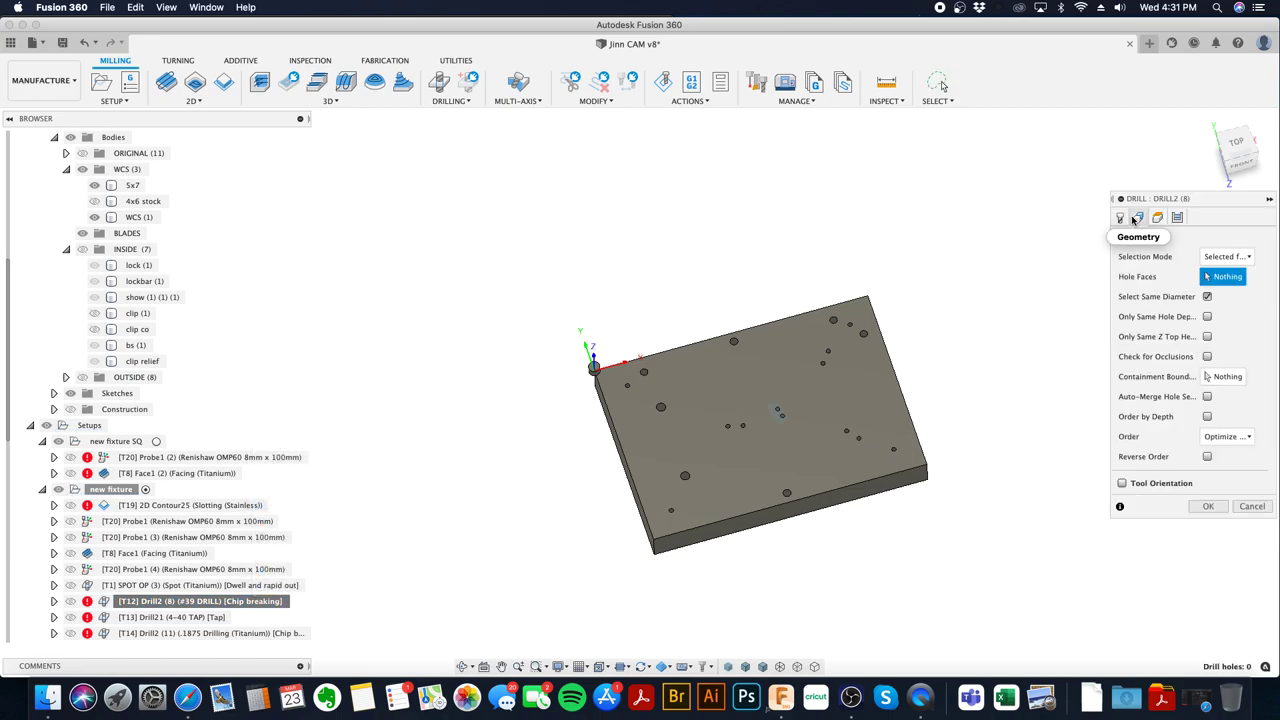
left_click(825, 371)
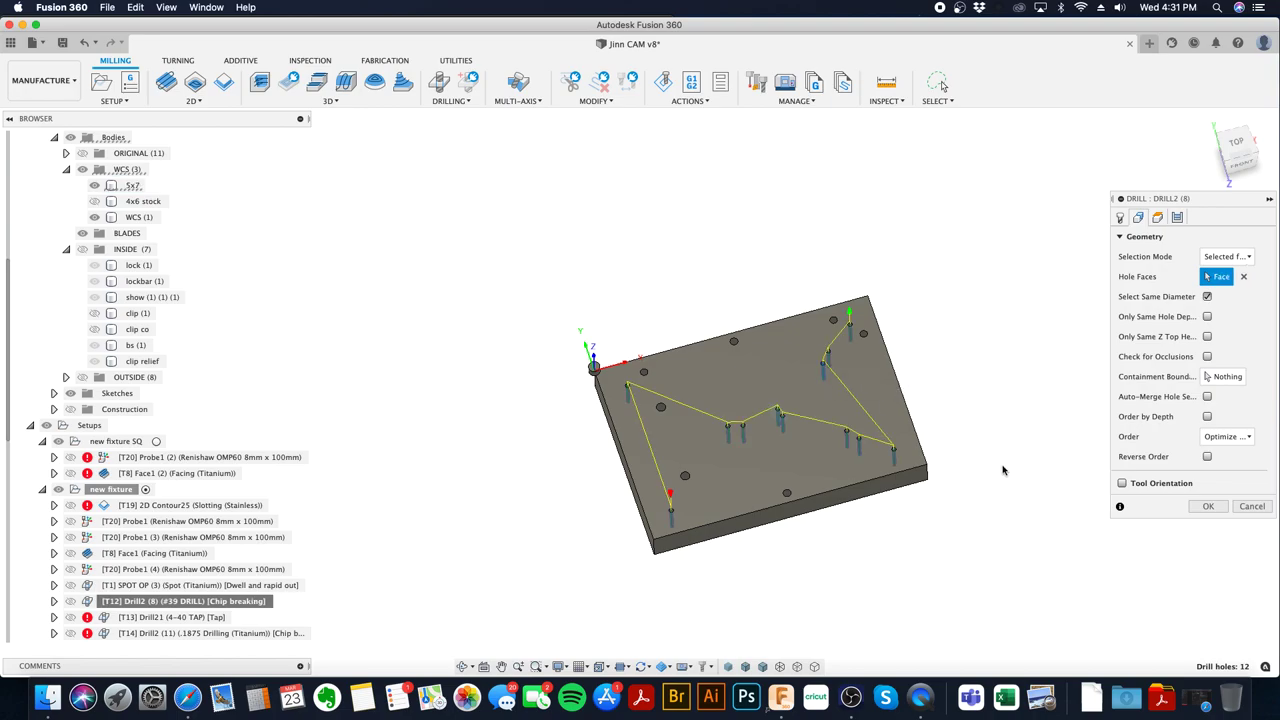
left_click(1208, 507)
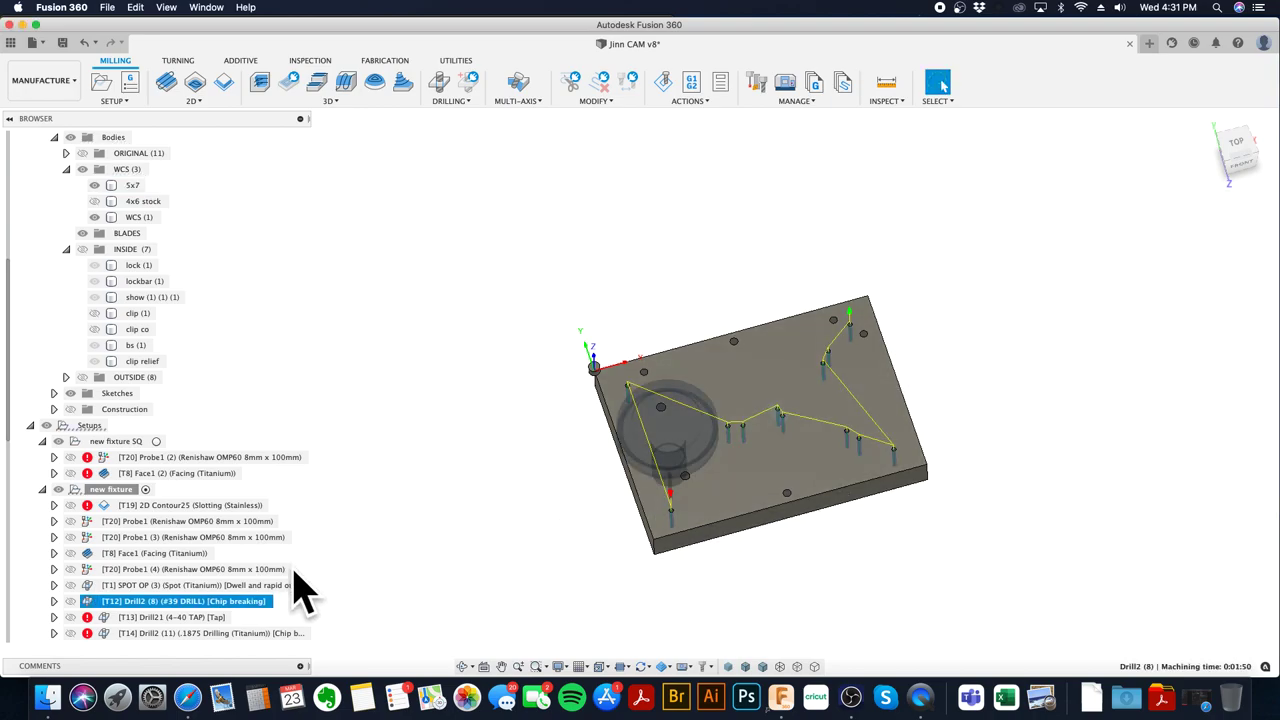
- Re-pick the Drill21 4-40 tap holes, selecting all 12 matching holes, and regenerate
right_click(200, 617)
left_click(280, 189)
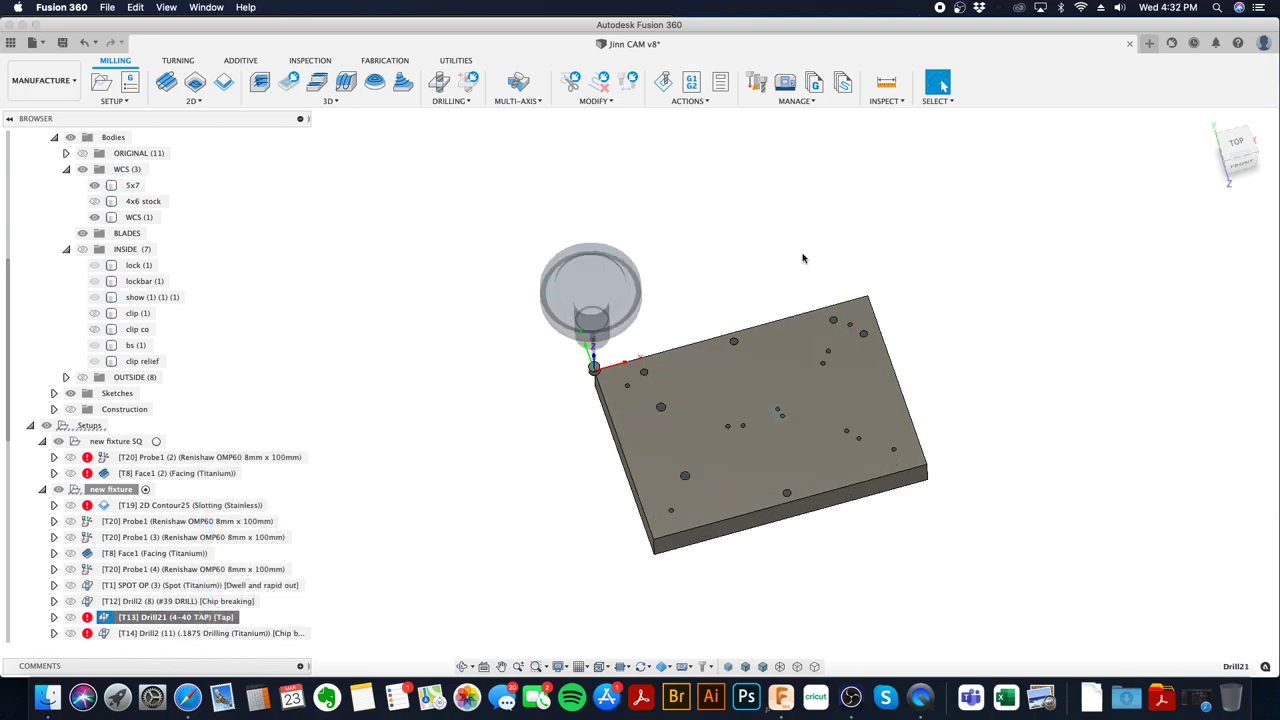
left_click(1139, 217)
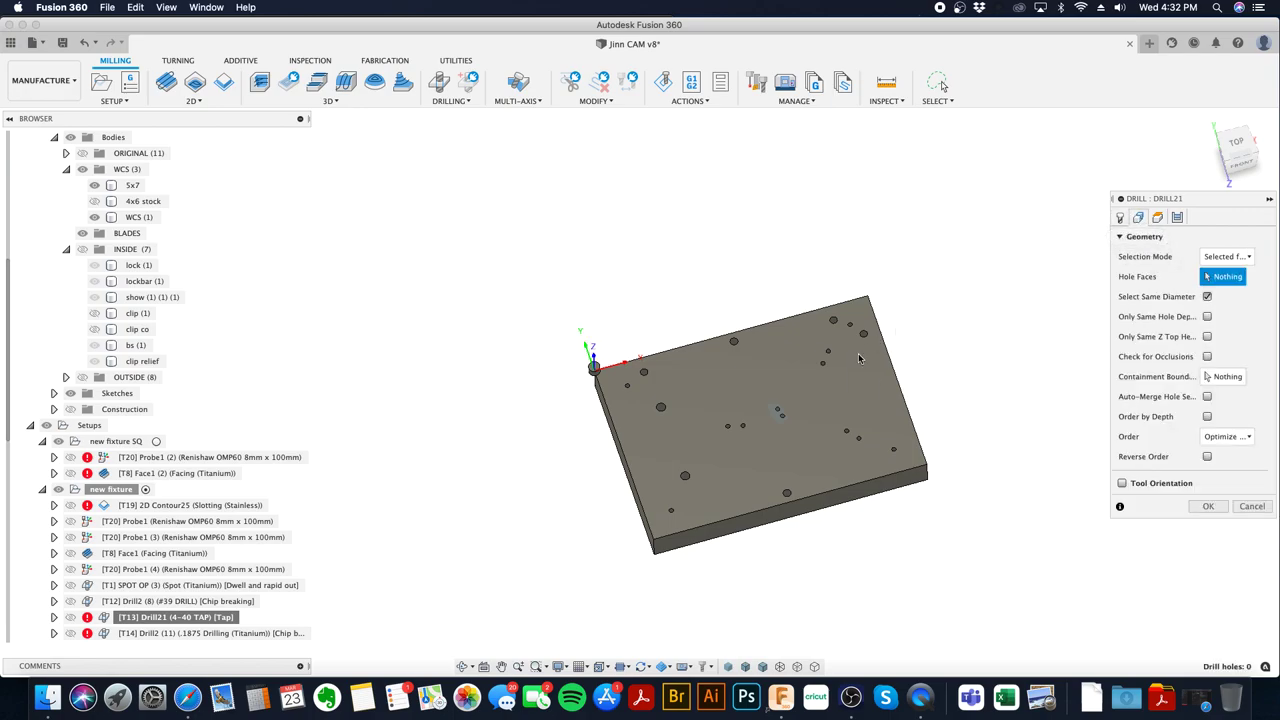
left_click(822, 370)
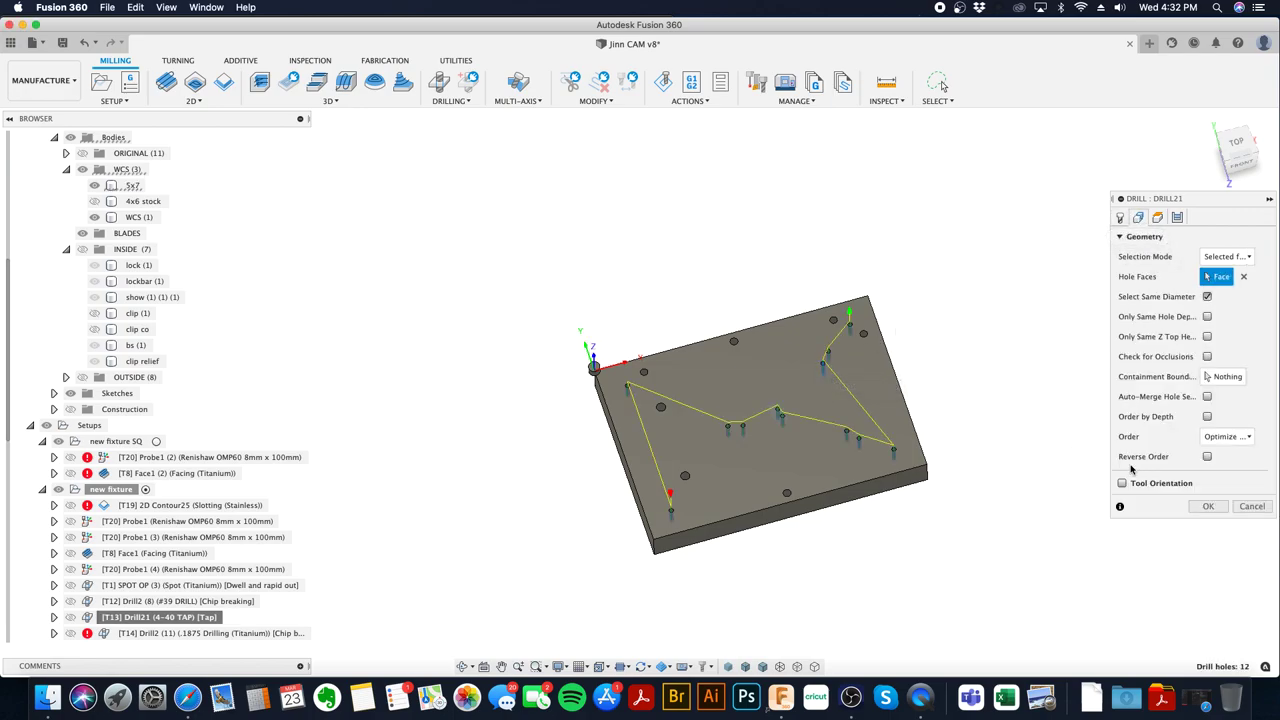
left_click(1196, 509)
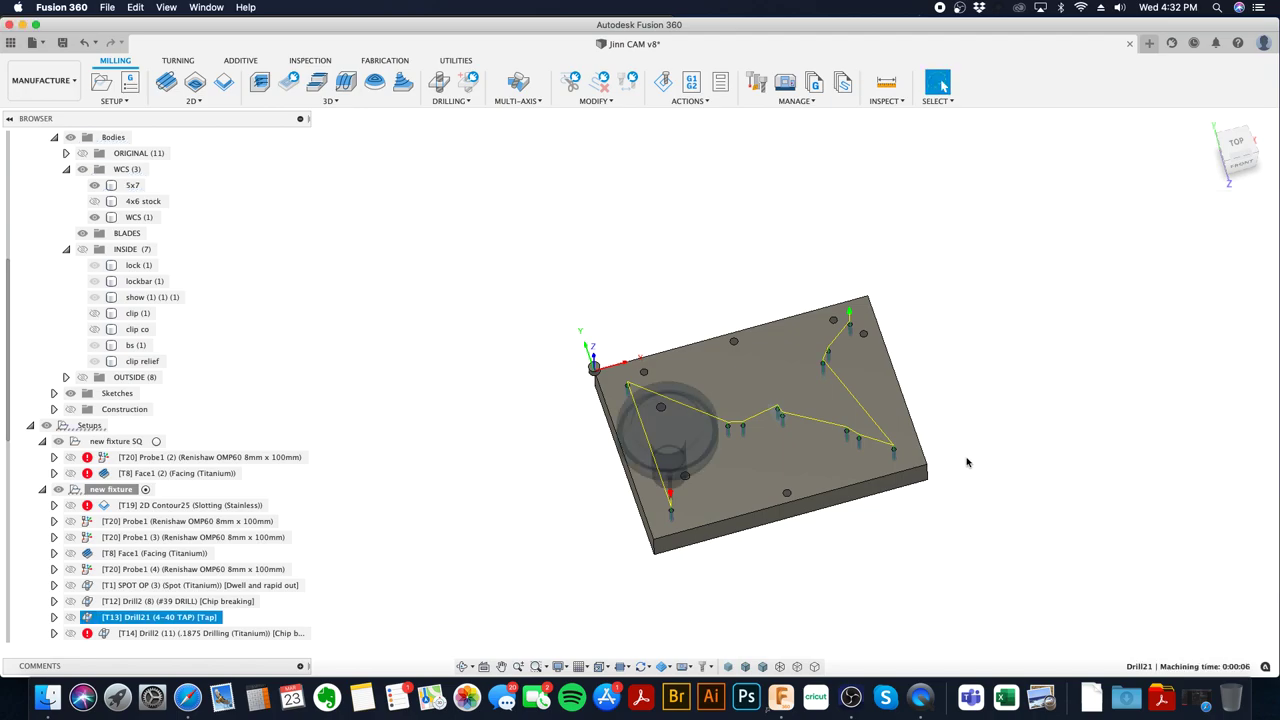
left_click(239, 637)
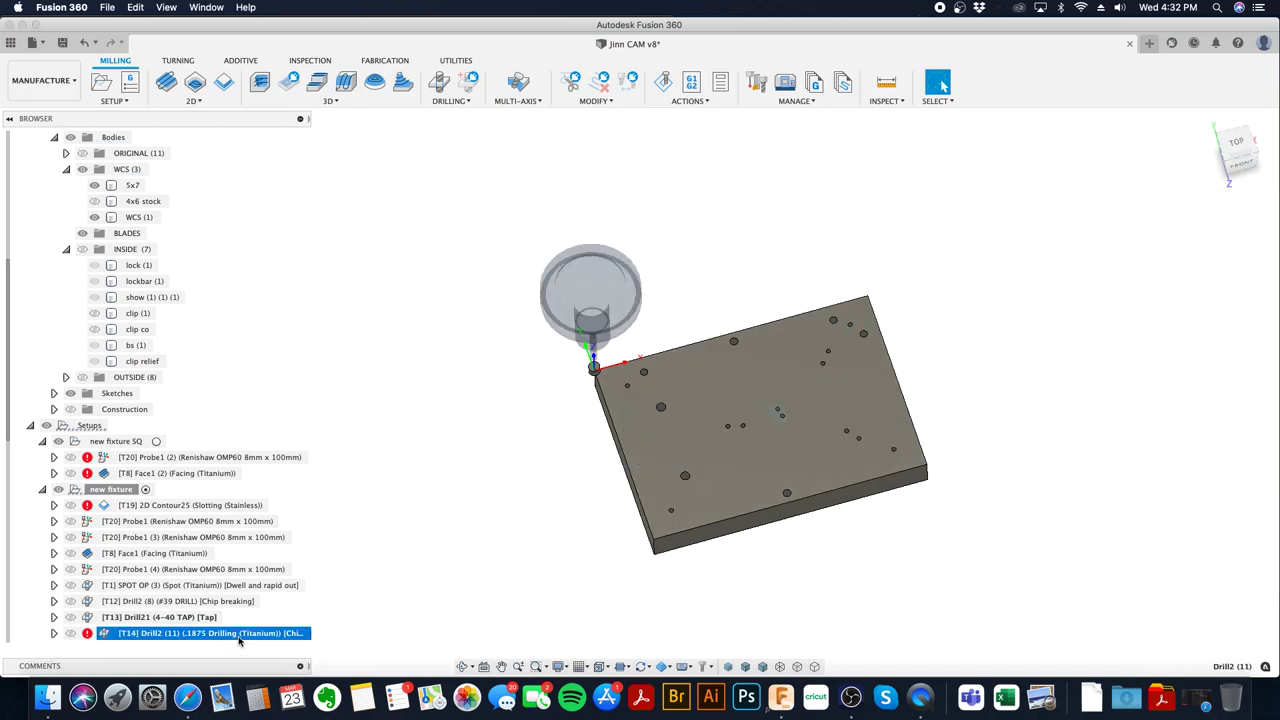
- Re-pick three holes for the .1875 Drill2 (11) operation and regenerate it
right_click(239, 641)
left_click(351, 209)
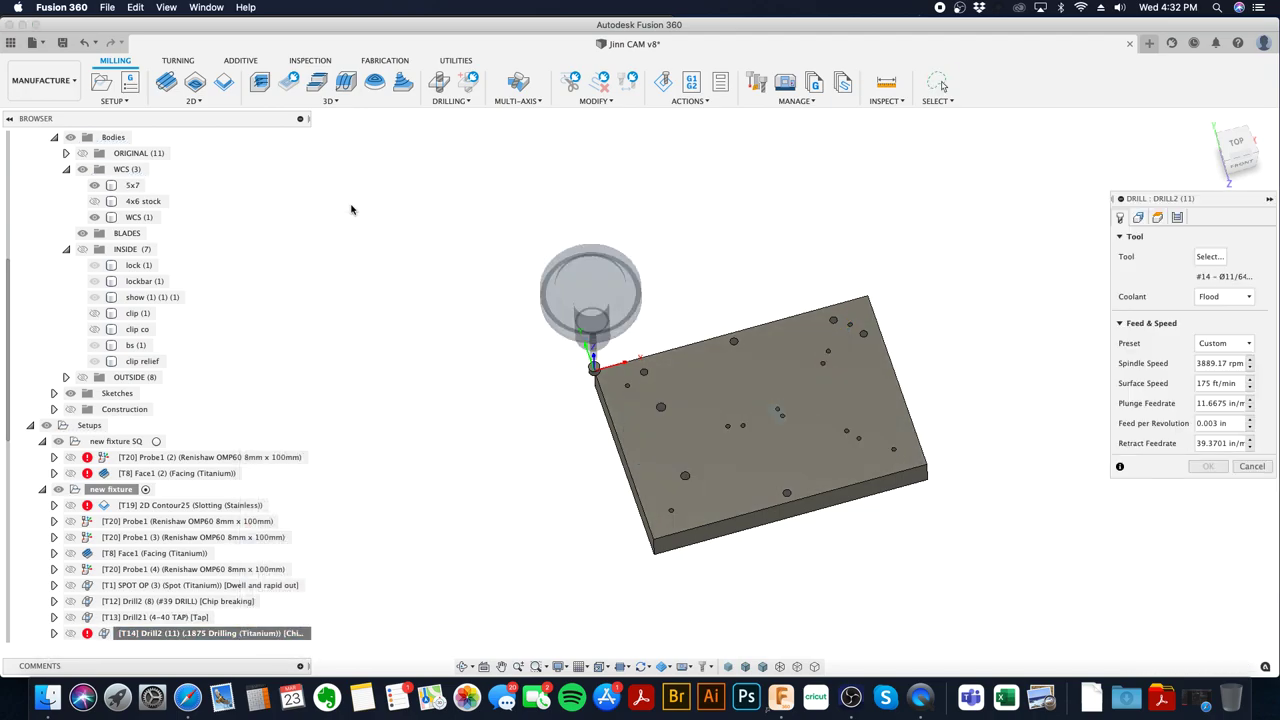
left_click(1137, 218)
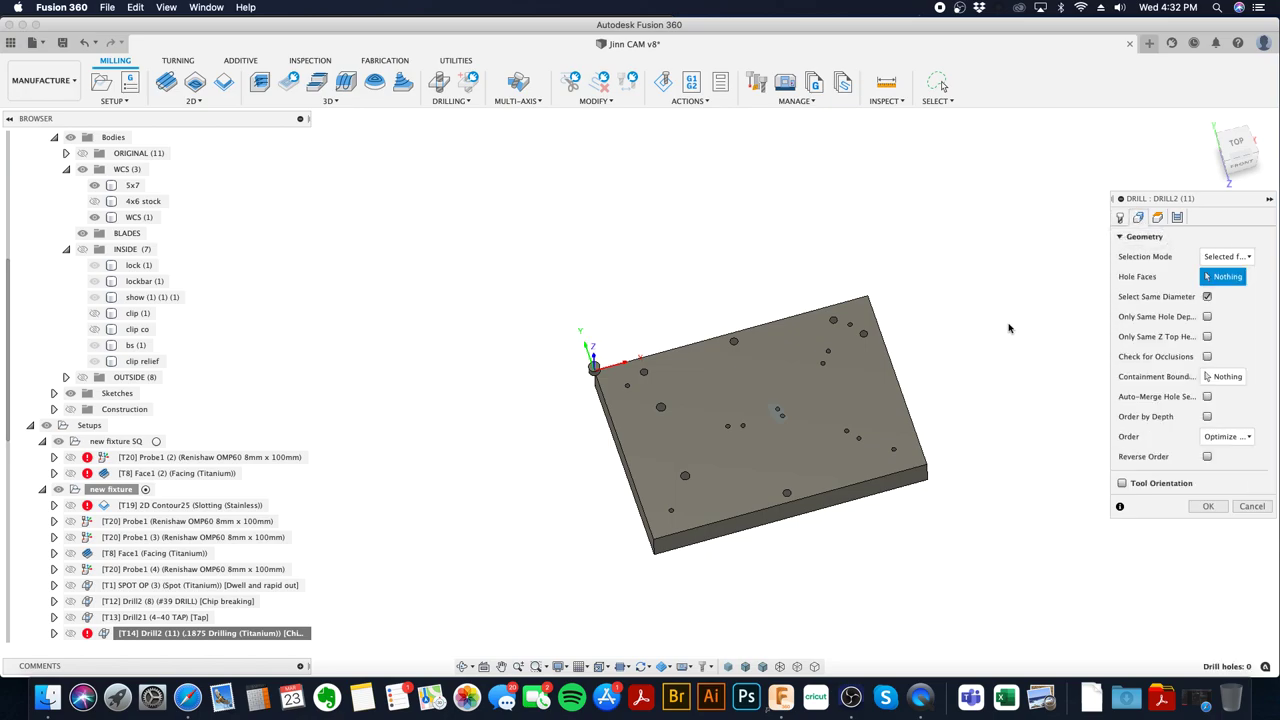
left_click(863, 336)
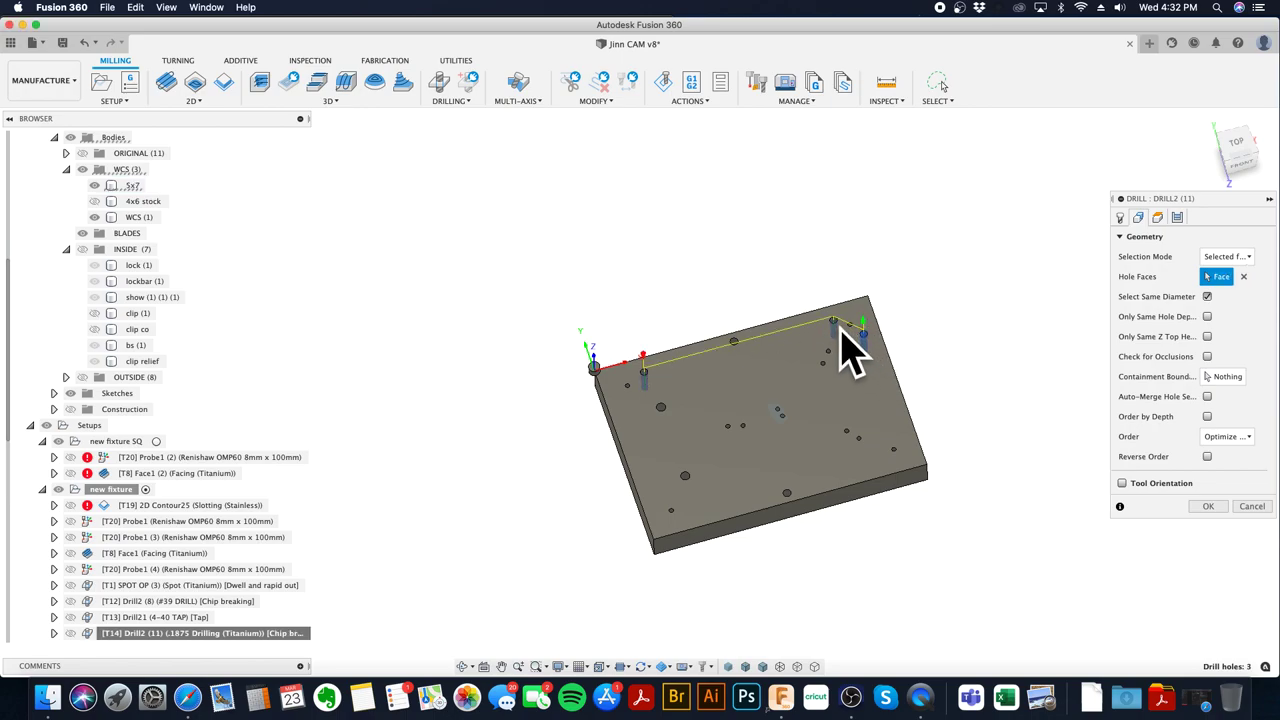
left_click(1214, 512)
scroll(250, 594, "down", 3)
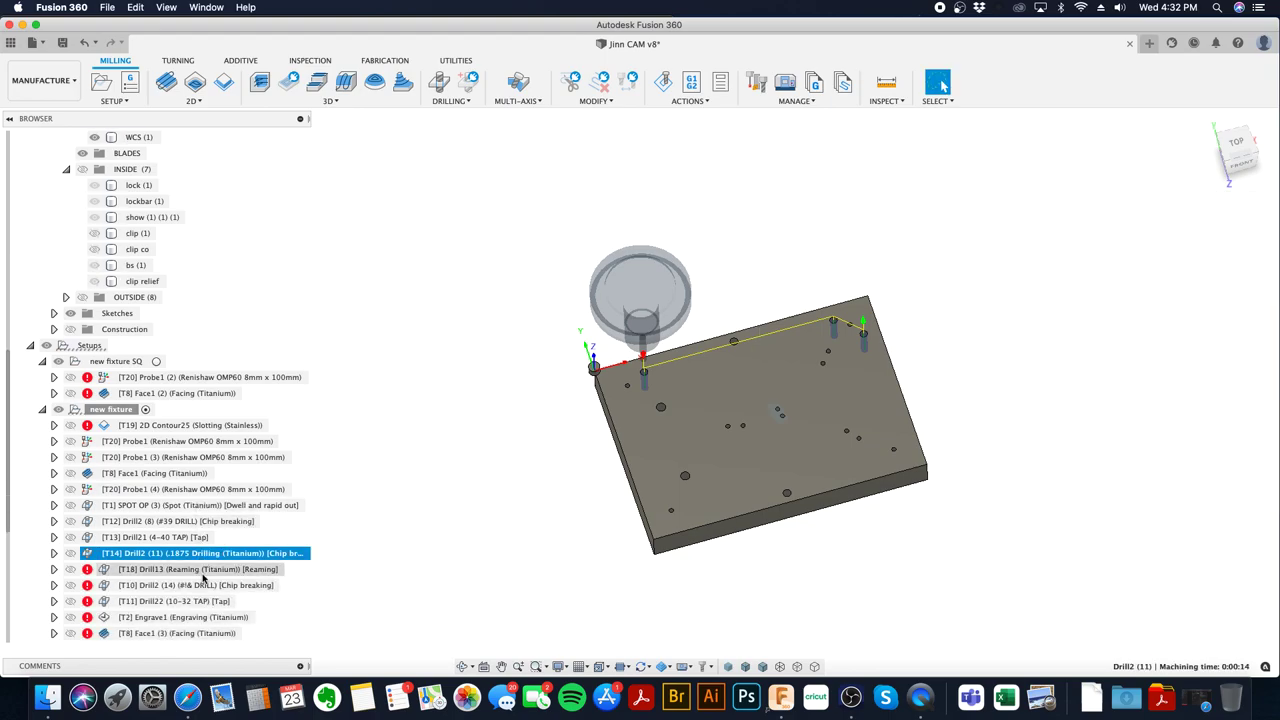
- Re-pick three holes for the Drill13 reaming operation and regenerate it
left_click(203, 569)
right_click(203, 569)
left_click(255, 140)
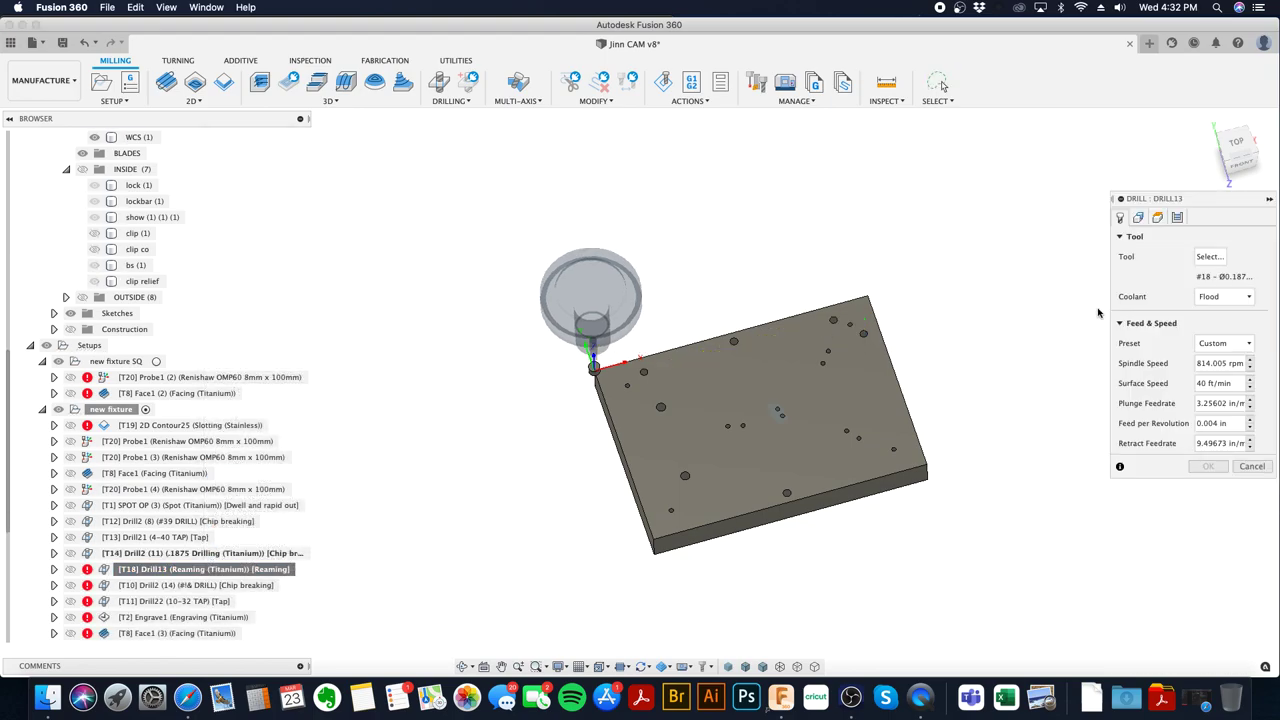
left_click(1138, 217)
left_click(864, 340)
left_click(1208, 506)
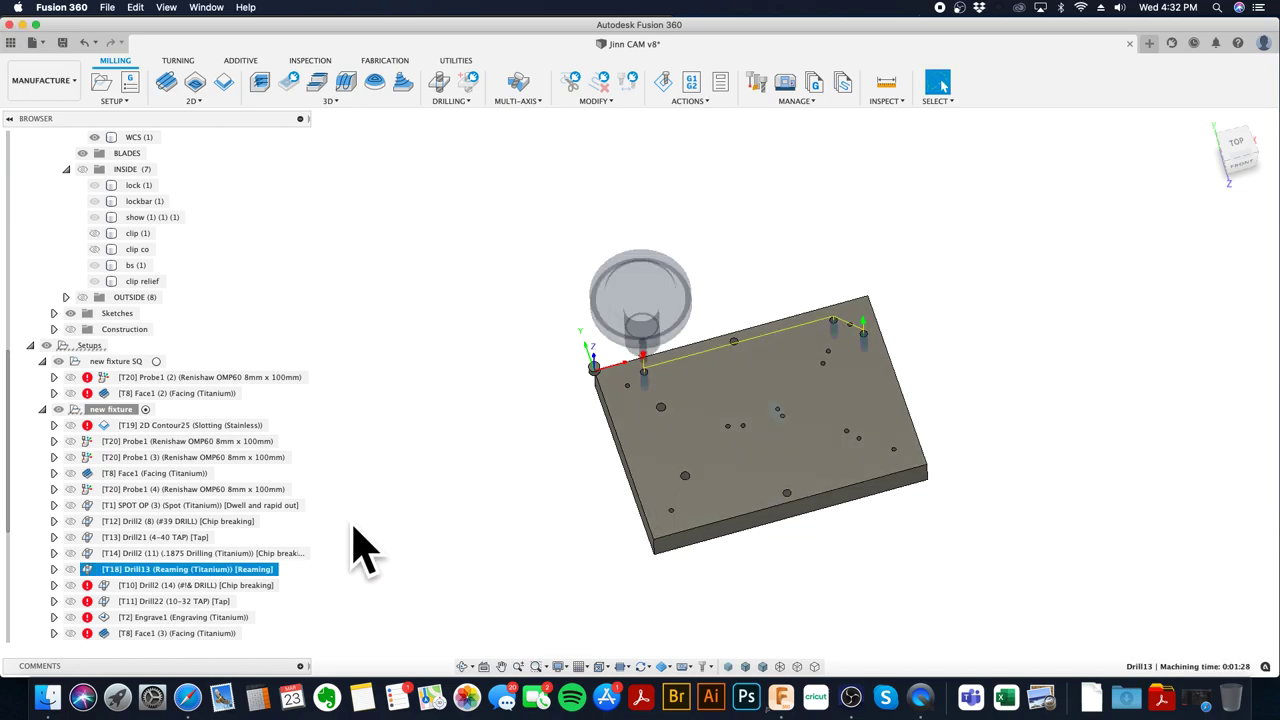
right_click(271, 585)
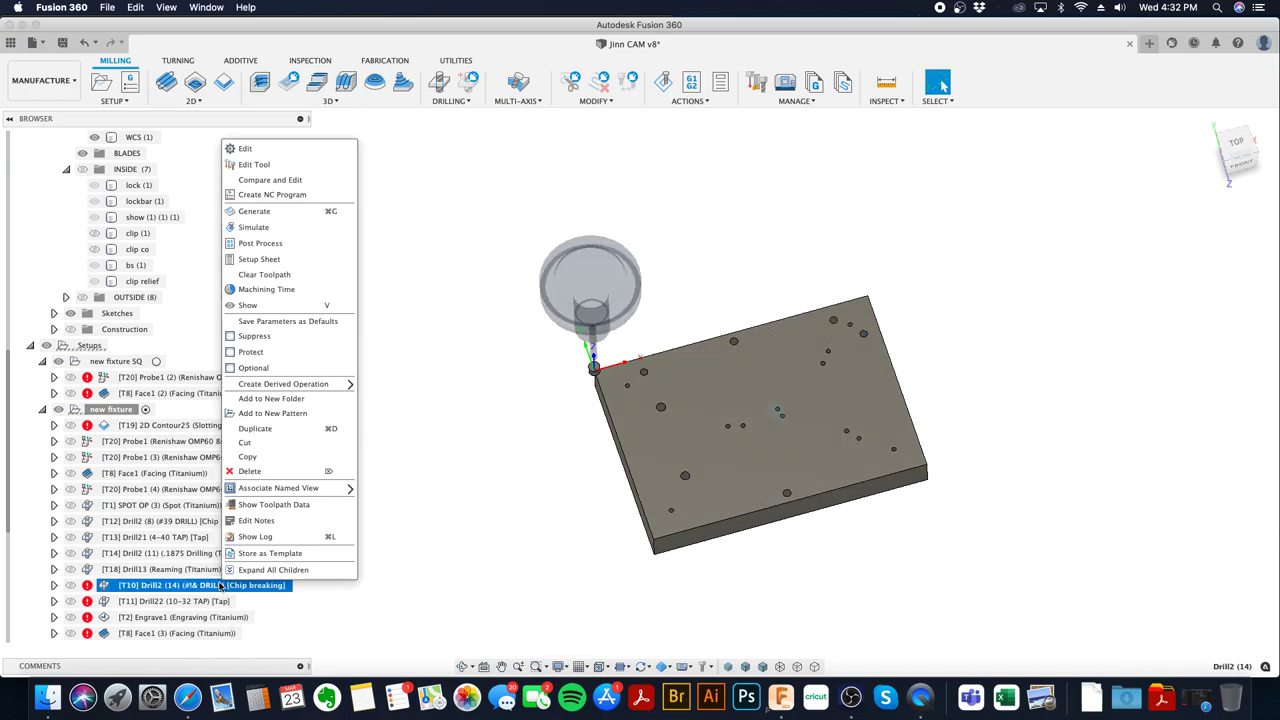
- Re-pick two hole faces for Drill2 (14), giving four holes, and regenerate
left_click(316, 148)
left_click(1138, 218)
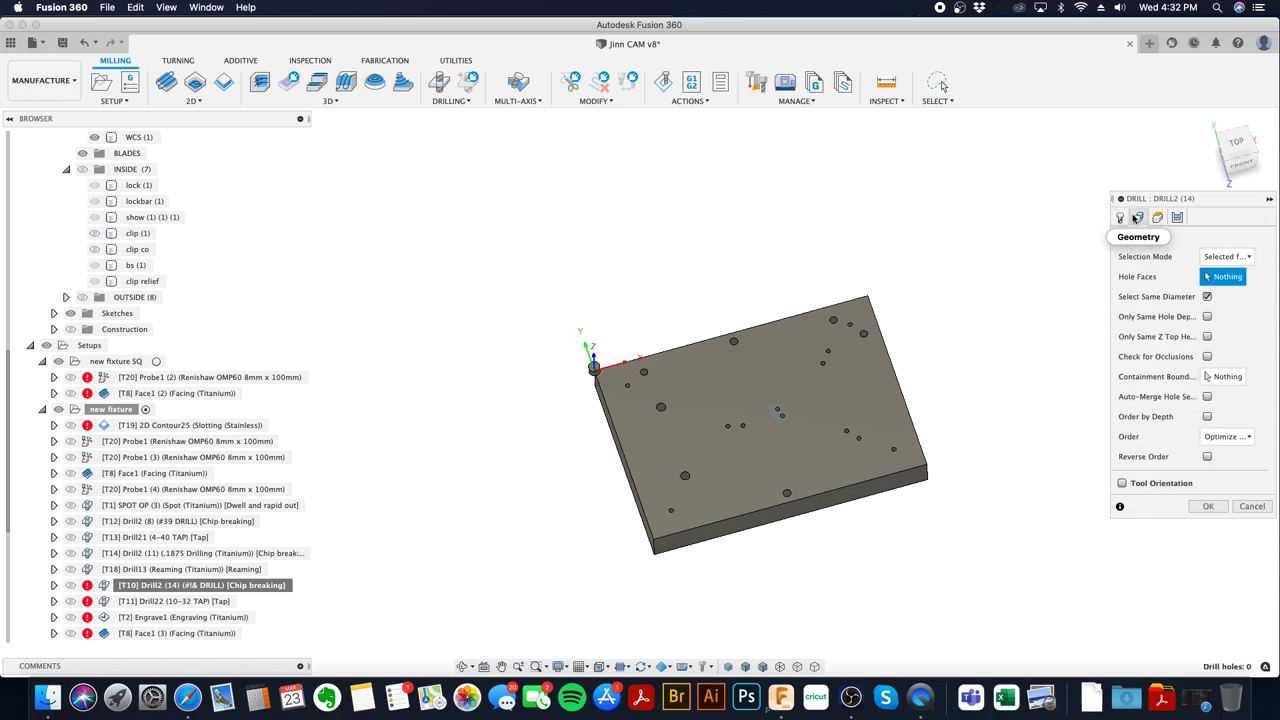
left_click(735, 345)
left_click(661, 410)
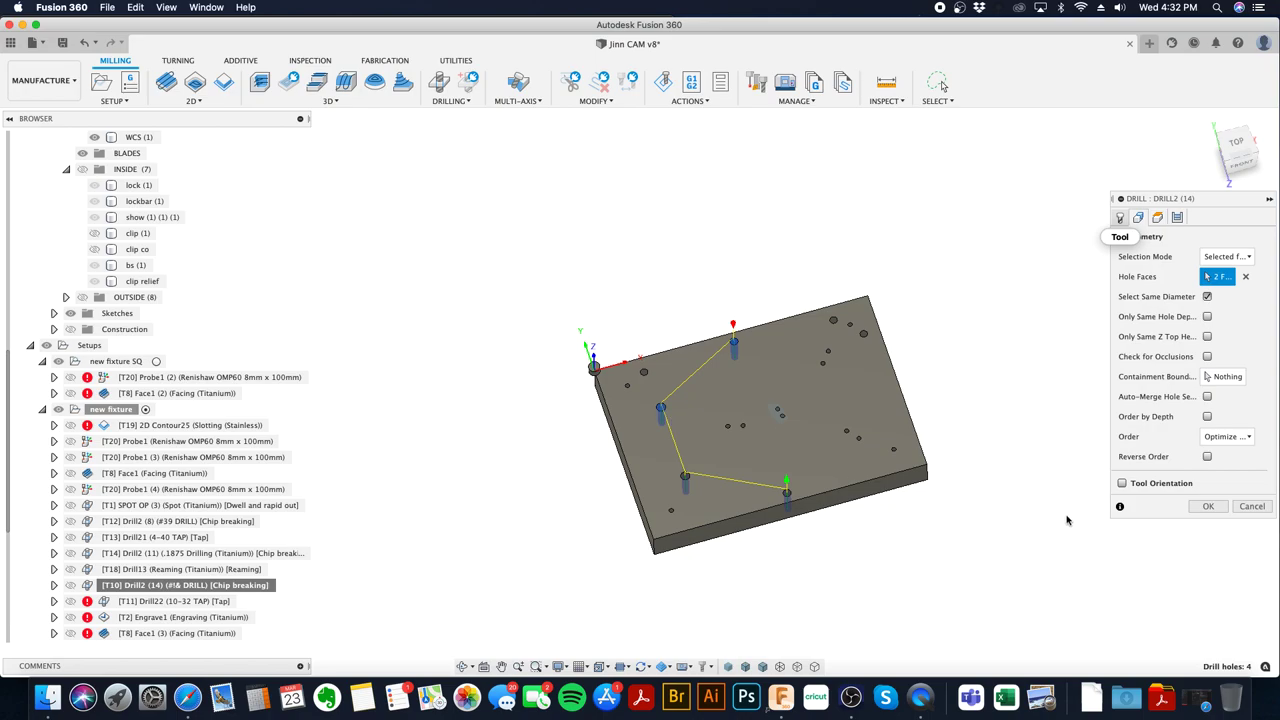
left_click(1207, 507)
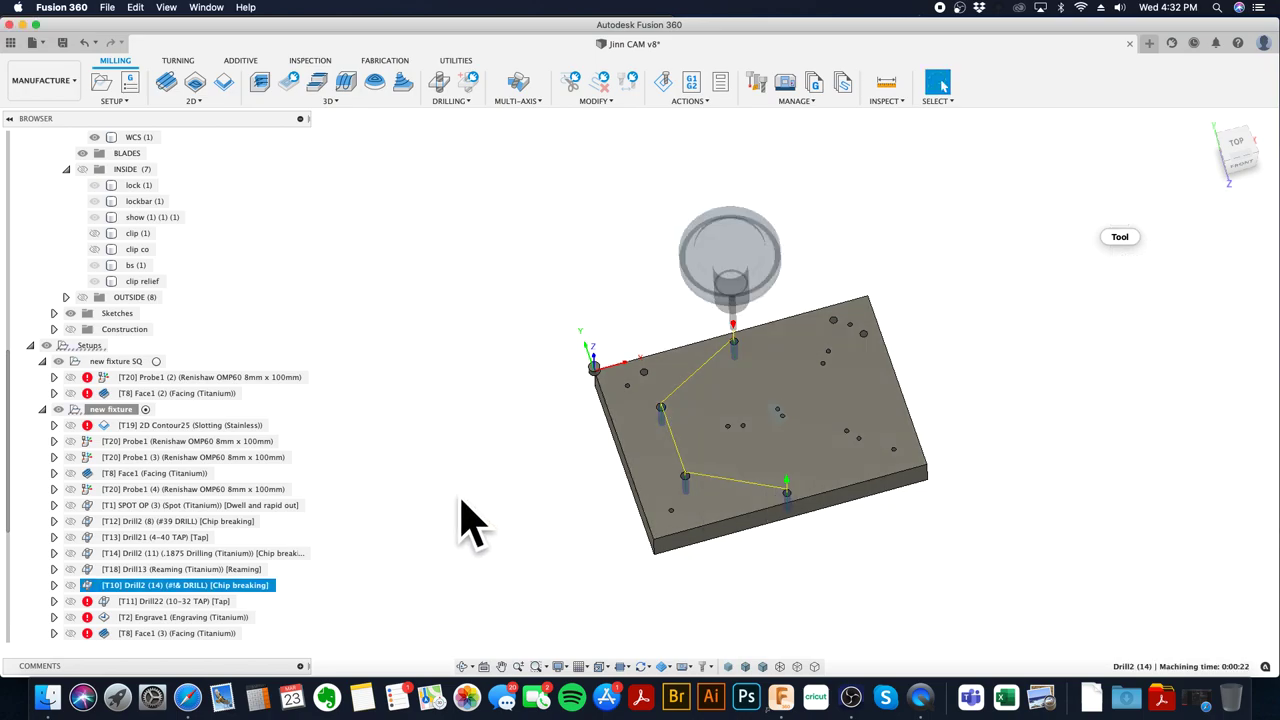
- Regenerate the Drill22 10-32 tap, then review the Engrave1, Face1 (3) and SPOT OP (7) operations
right_click(213, 604)
left_click(314, 176)
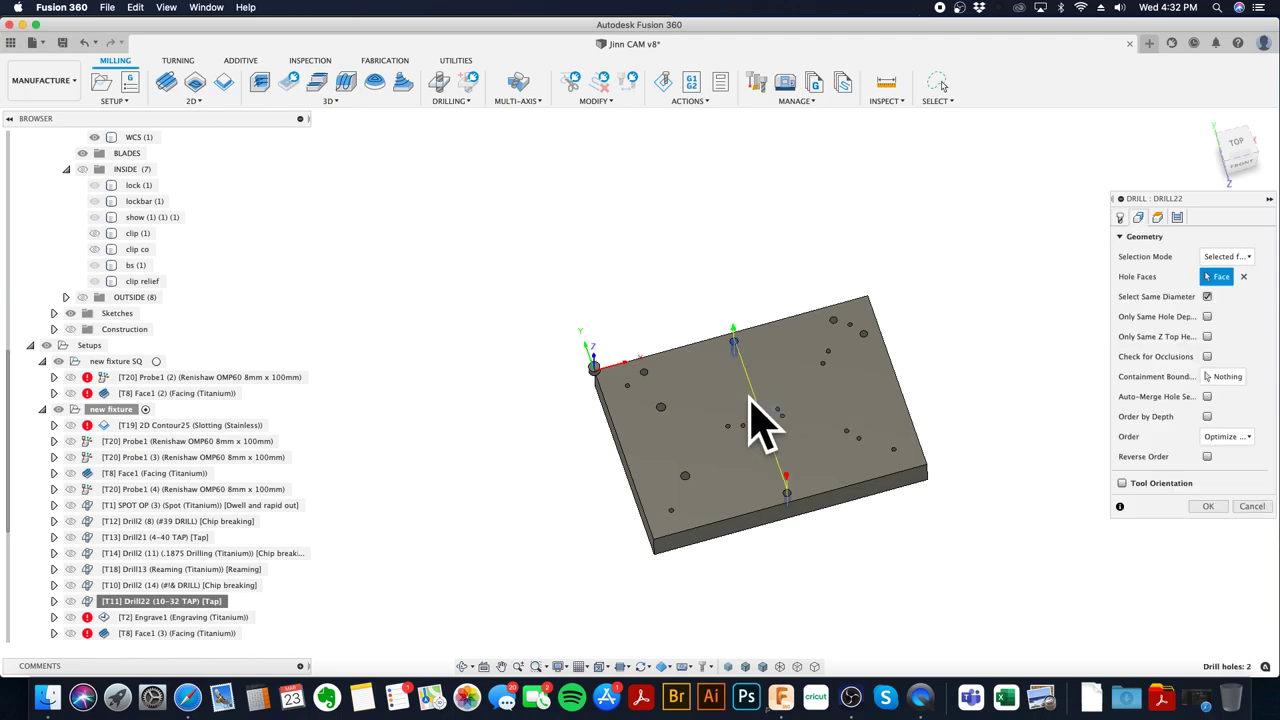
left_click(1207, 507)
left_click(220, 618)
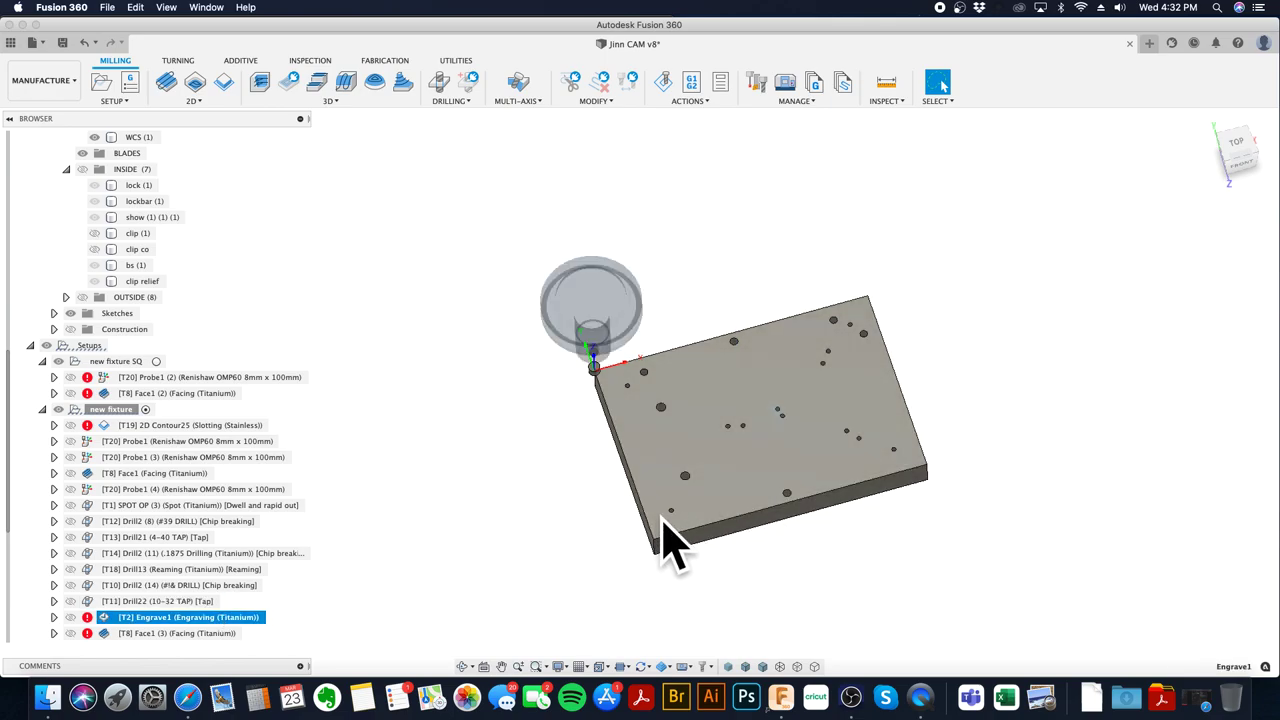
left_click(200, 634)
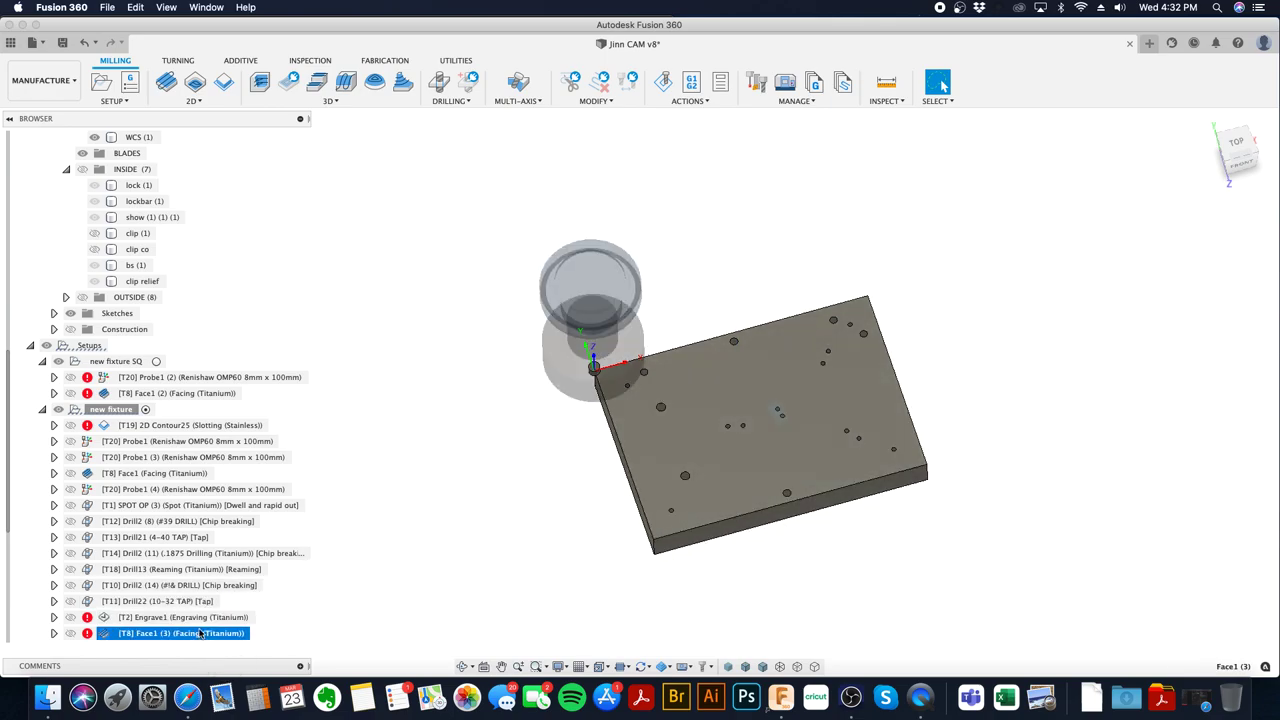
scroll(200, 636, "down", 3)
left_click(190, 572)
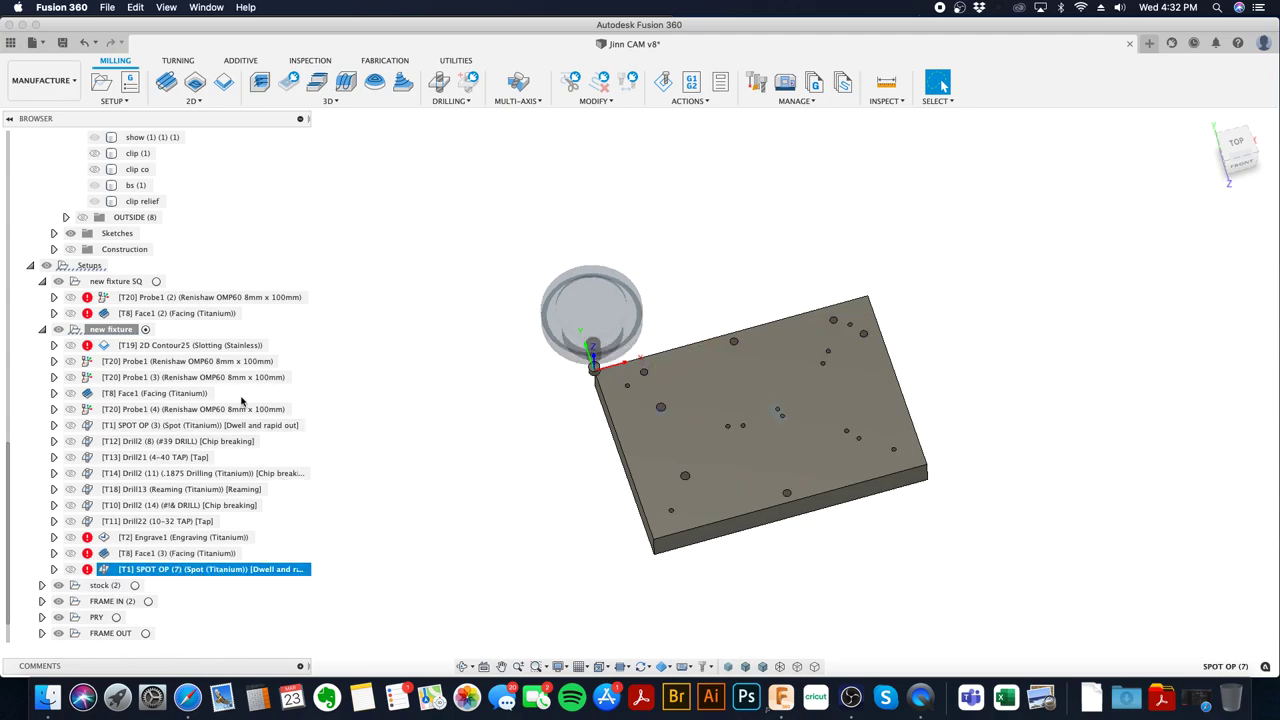
- Review SPOT OP (3) heights from a front view, confirming a -0.035 in bottom offset
left_click(195, 426)
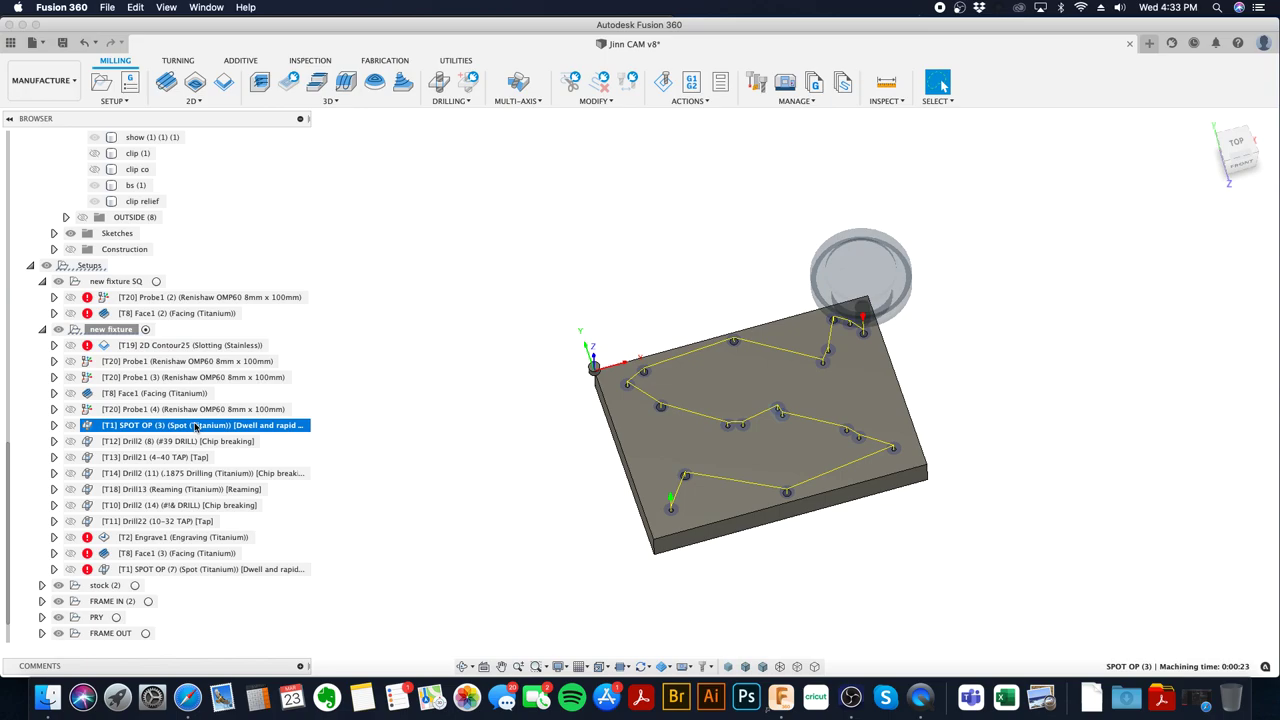
right_click(195, 426)
left_click(225, 29)
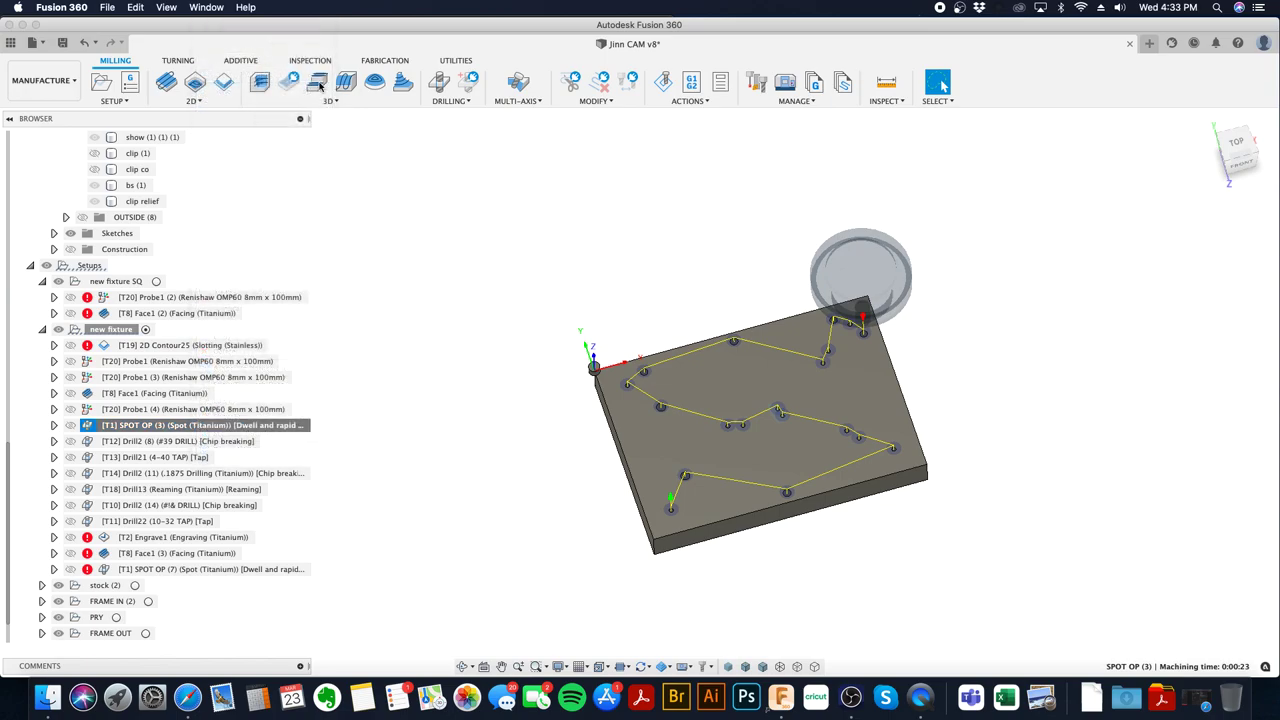
middle_click_drag(716, 410, 701, 374, "shift")
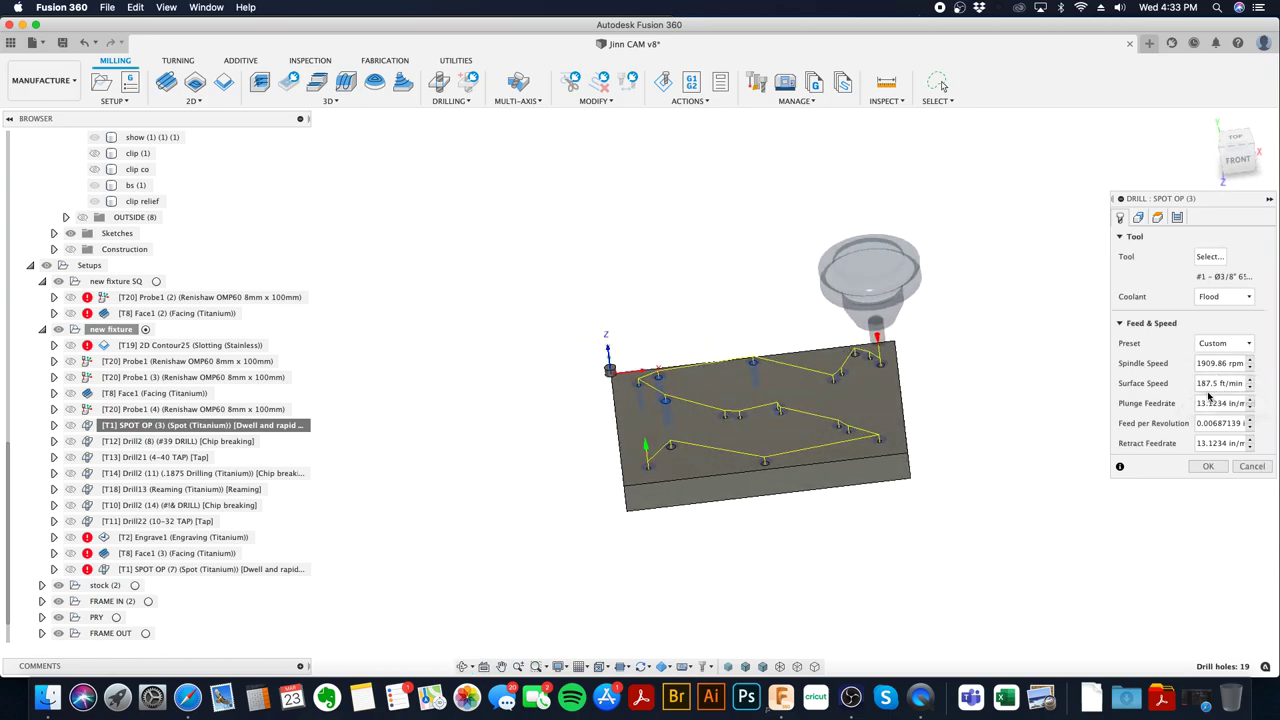
left_click(1157, 217)
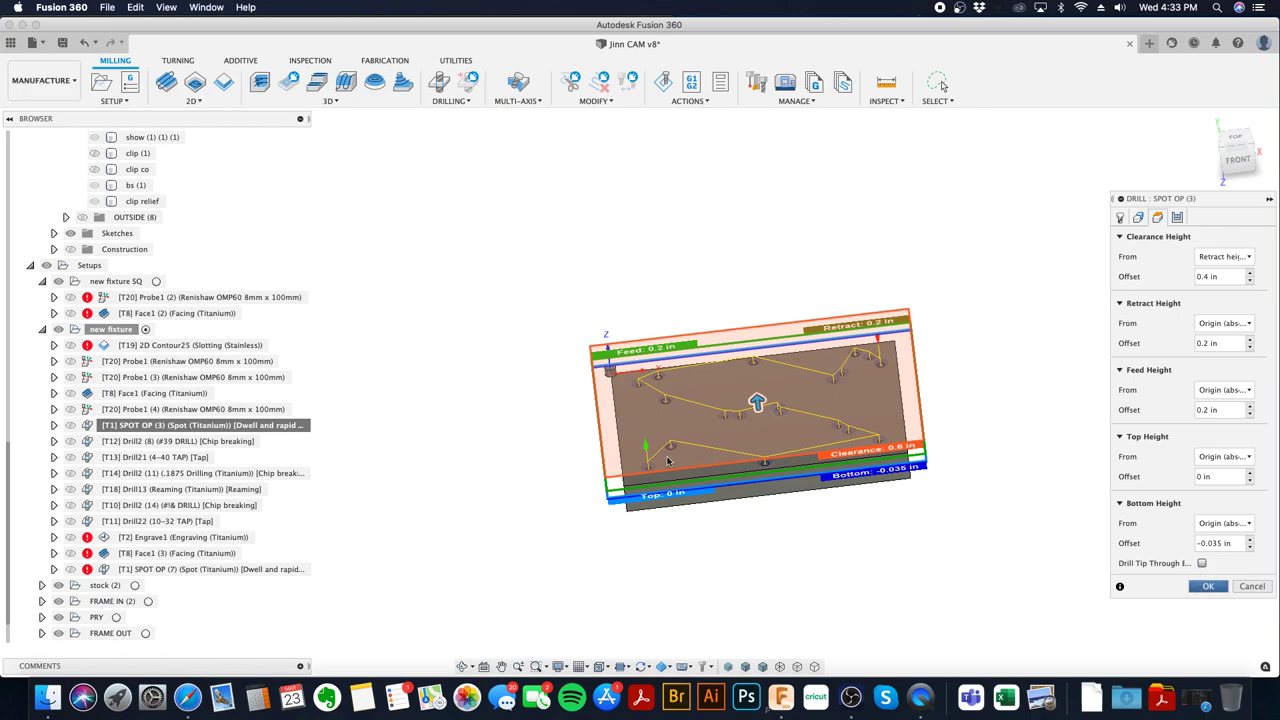
key("Return")
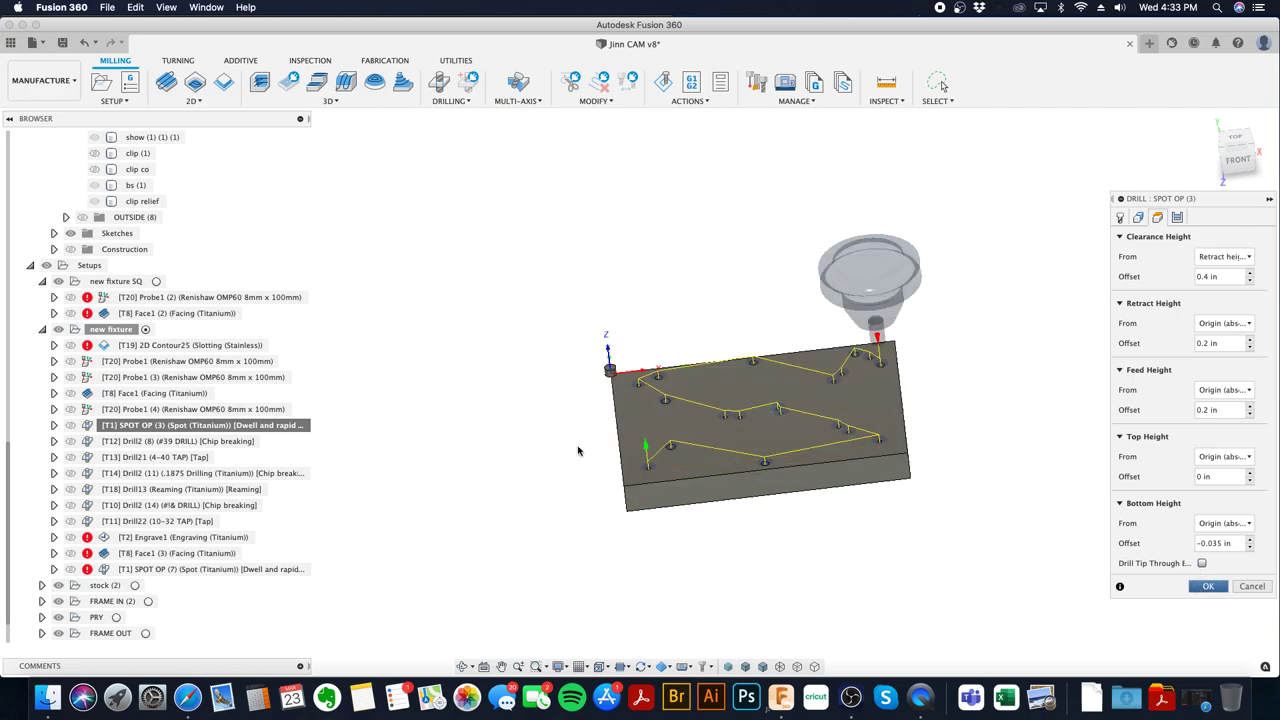
- Open the Drill2 (8) #39 drill operation for editing
left_click(222, 441)
right_click(222, 441)
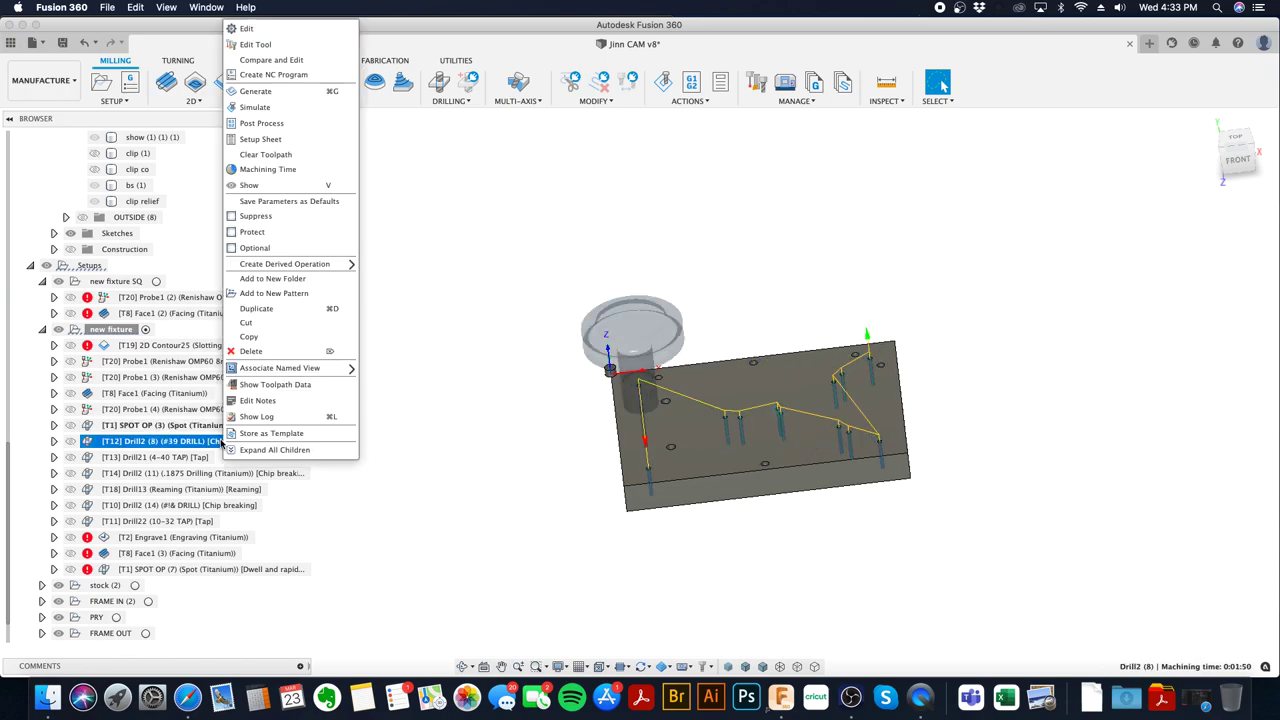
left_click(309, 34)
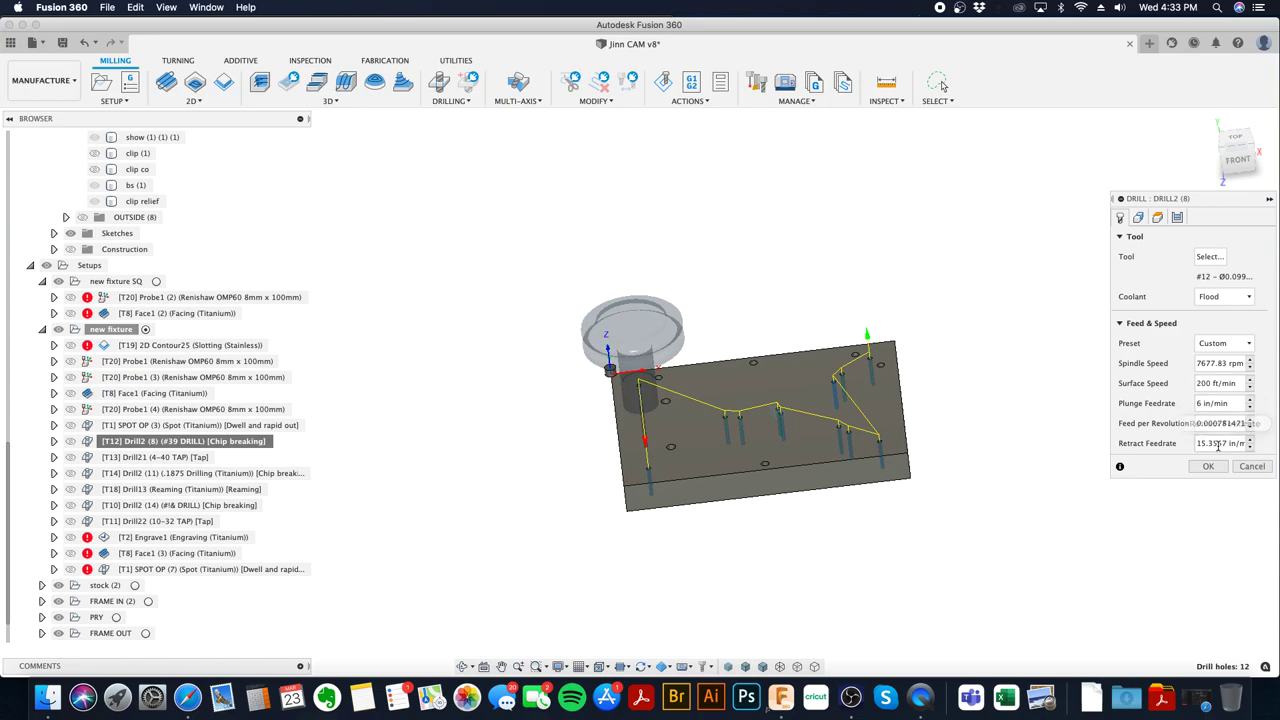
- Check Drill2 (8)'s hole geometry and heights, keep the Chip breaking cycle, and apply it
left_click(1140, 218)
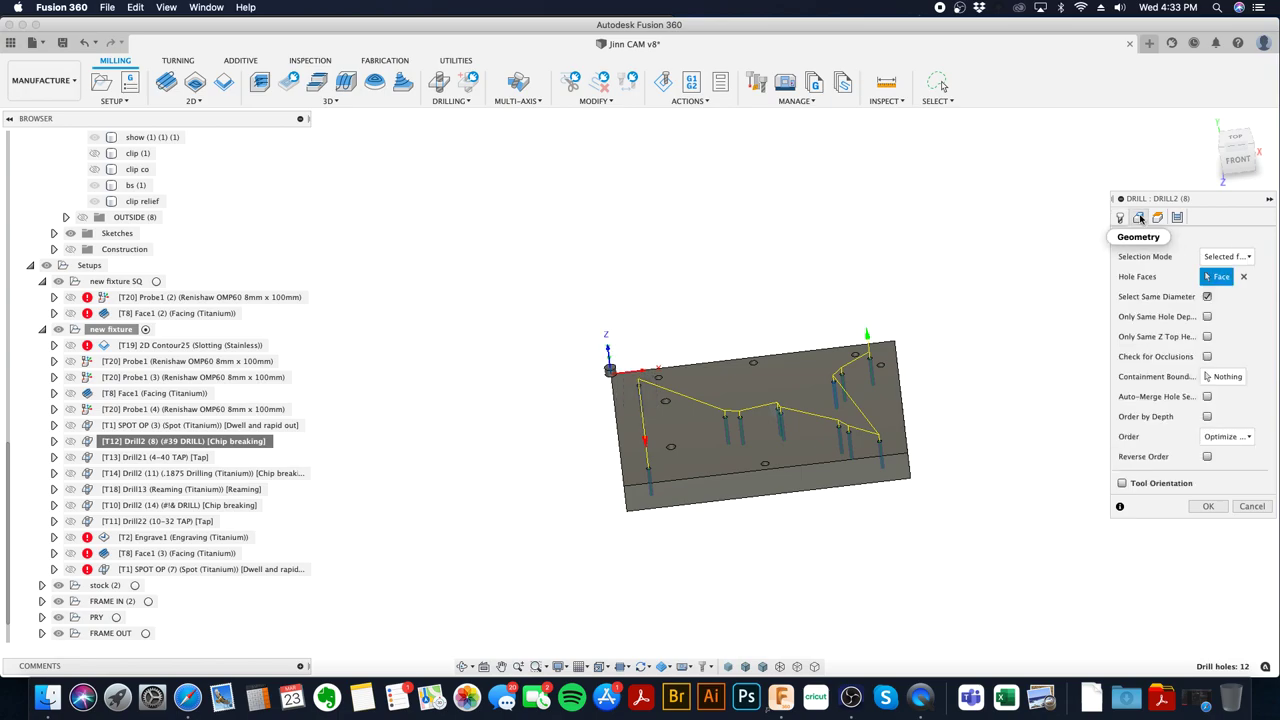
left_click(1158, 217)
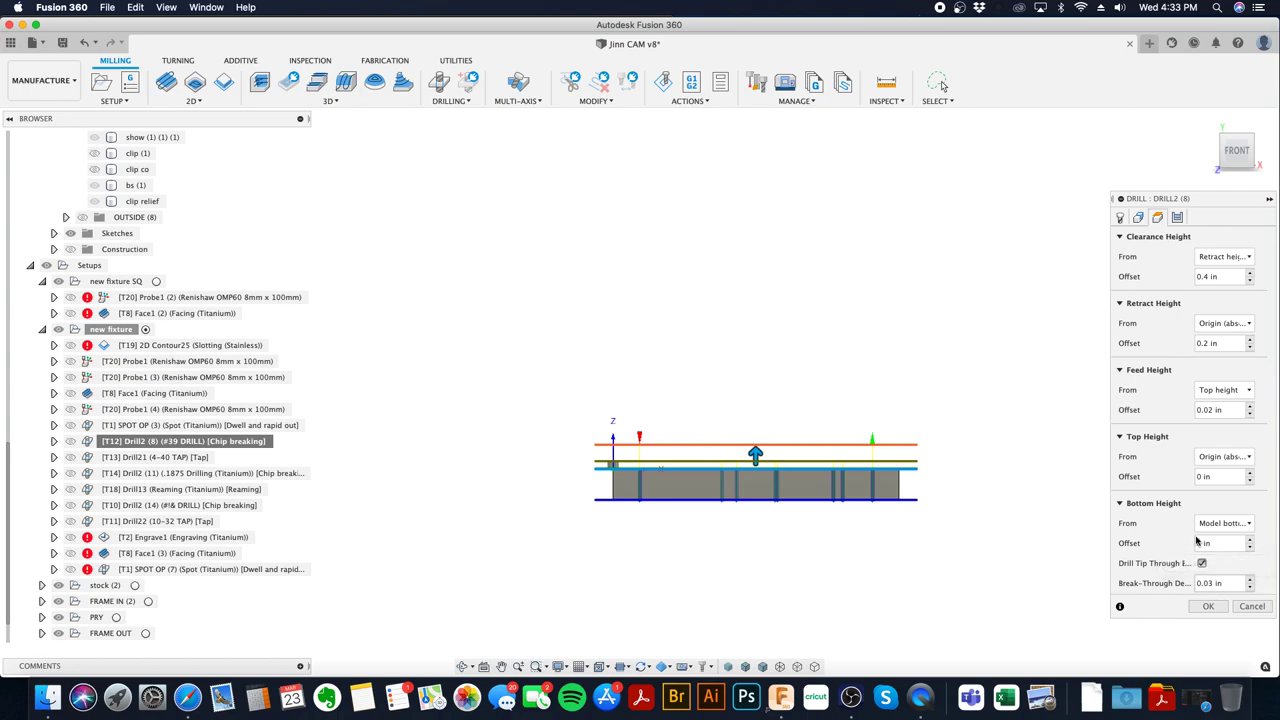
left_click(1207, 120)
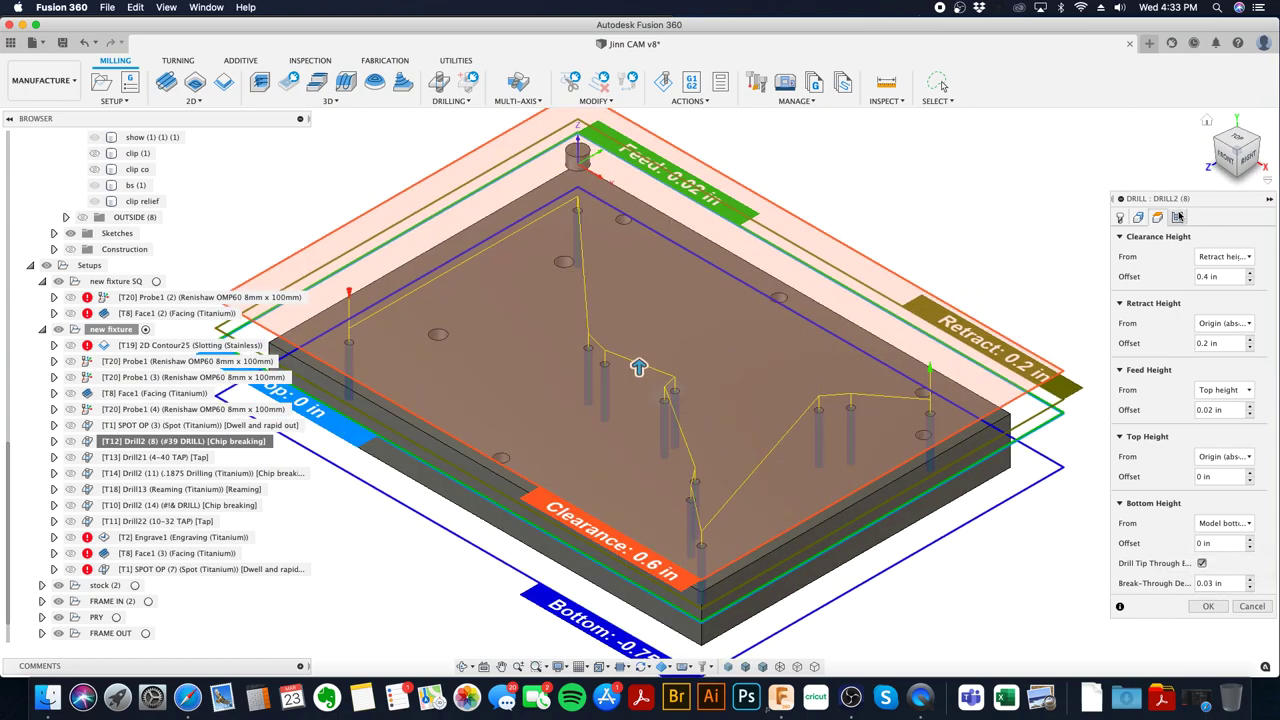
left_click(1177, 217)
left_click(1224, 256)
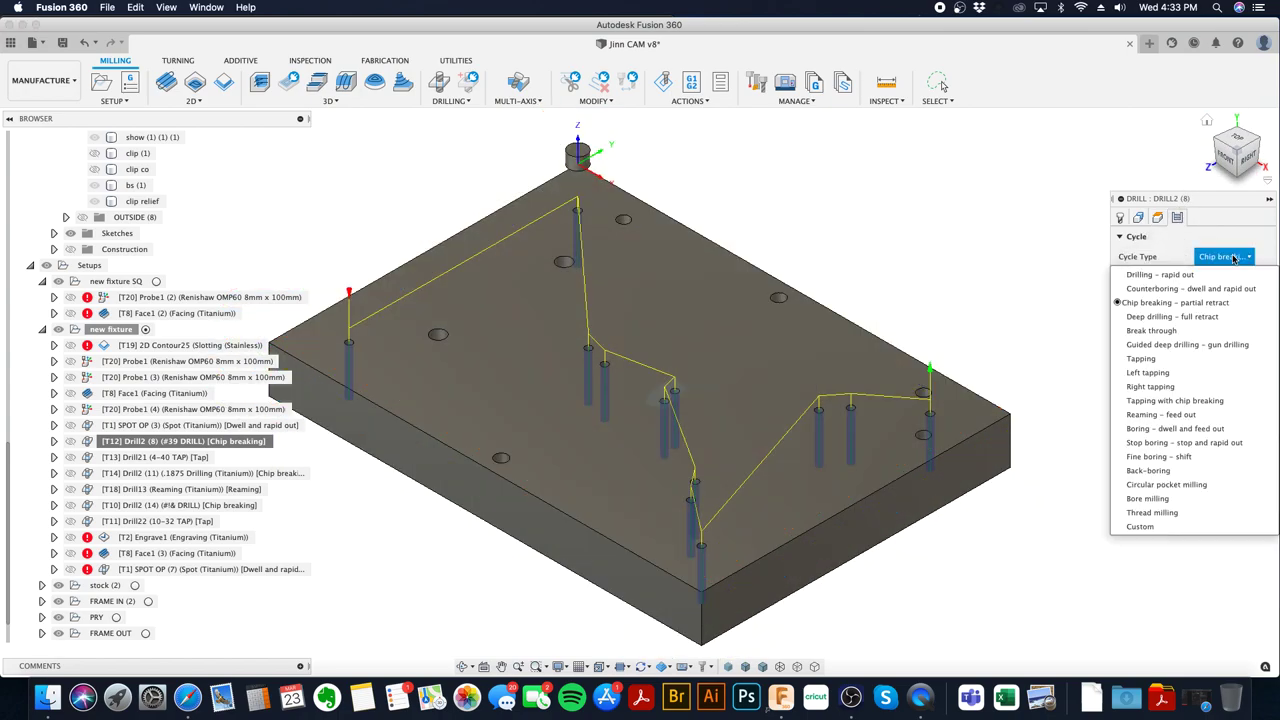
left_click(1234, 256)
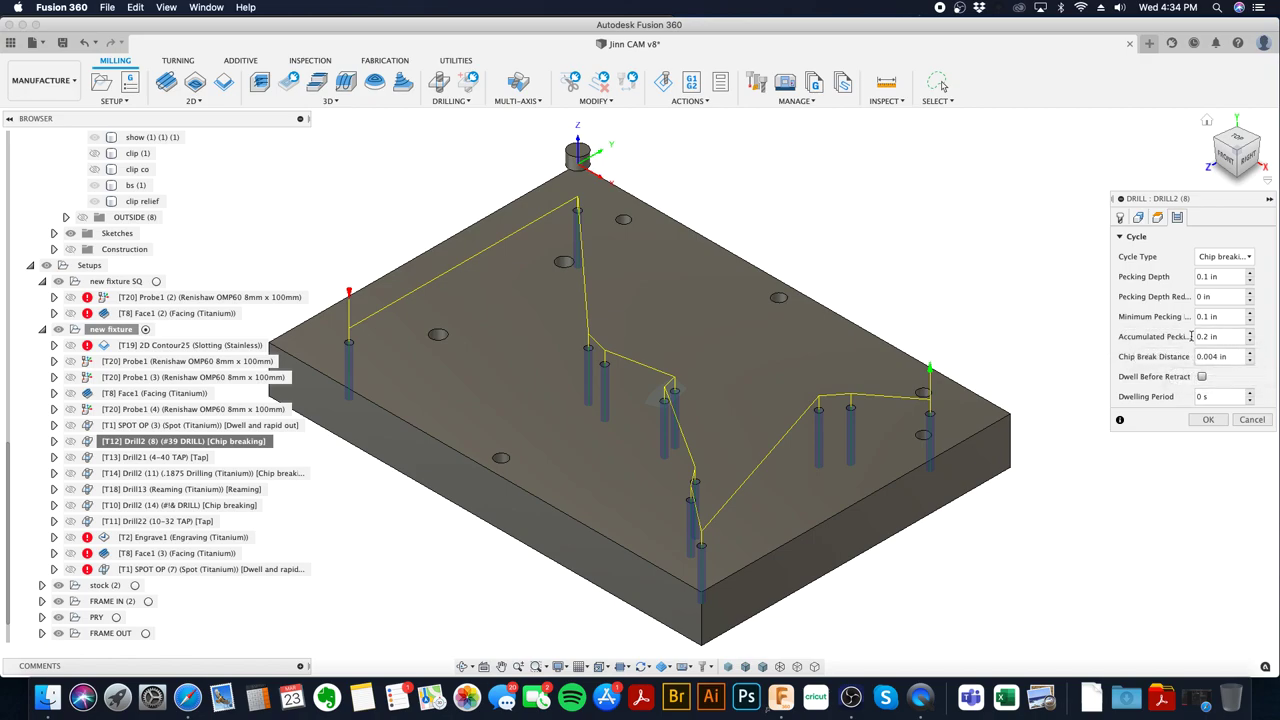
left_click(1204, 420)
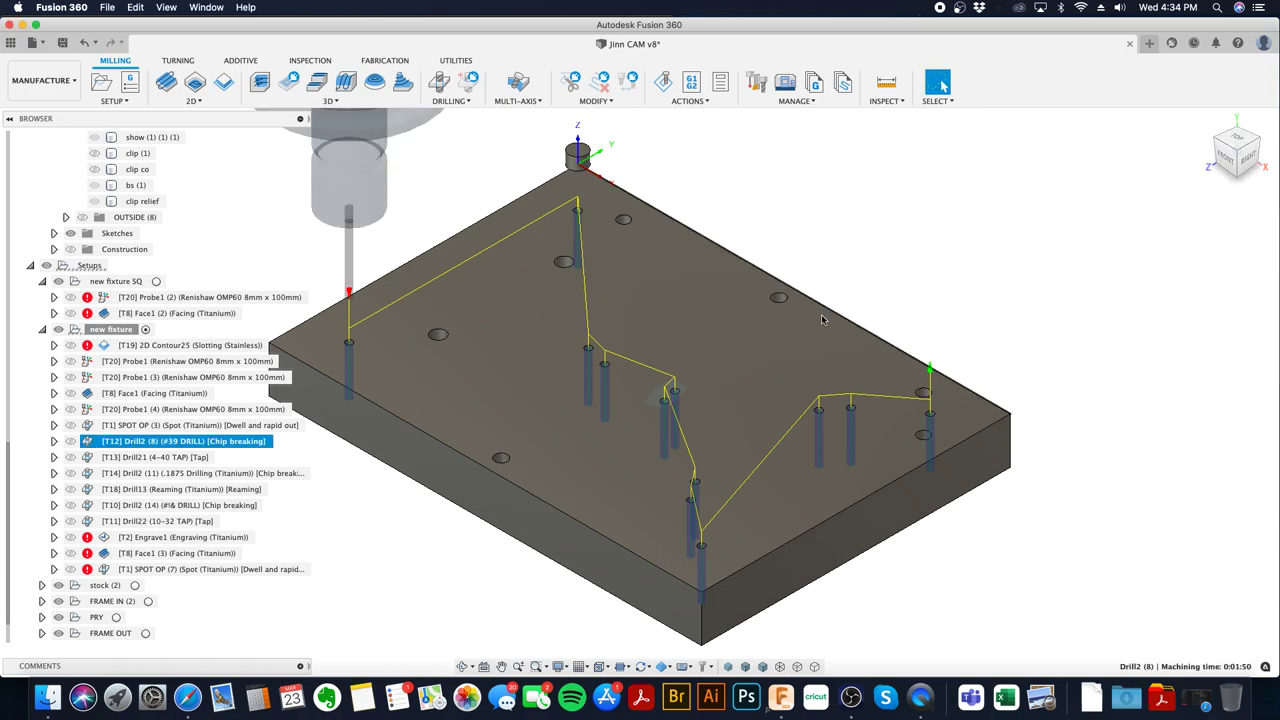
- Review Drill21 (4-40 TAP)'s tool, geometry, heights and Tapping cycle, then apply it
right_click(166, 465)
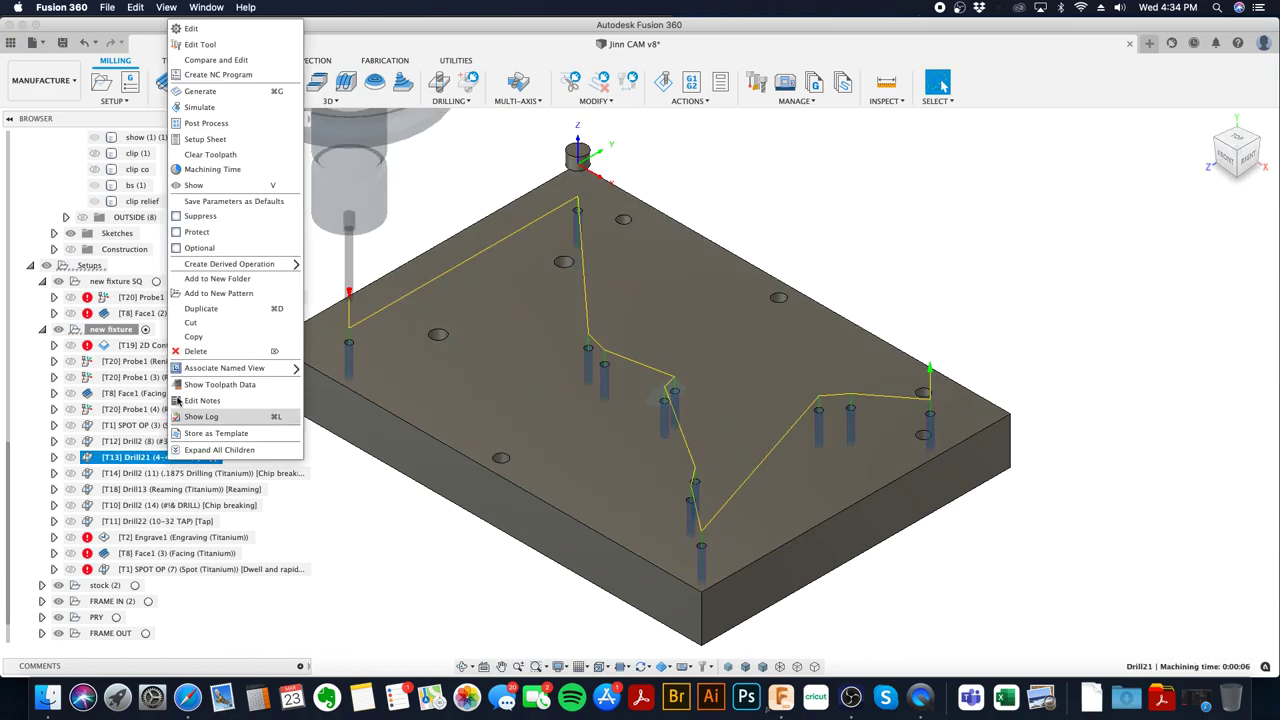
left_click(214, 27)
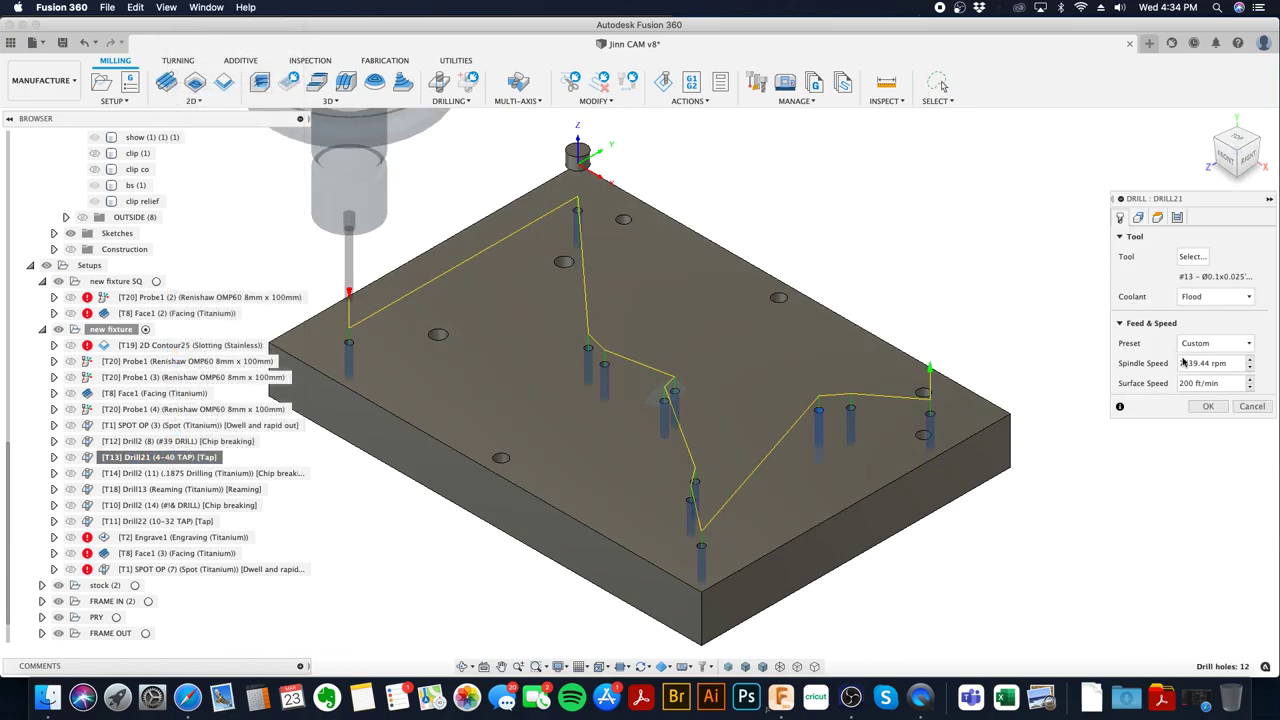
left_click(1138, 217)
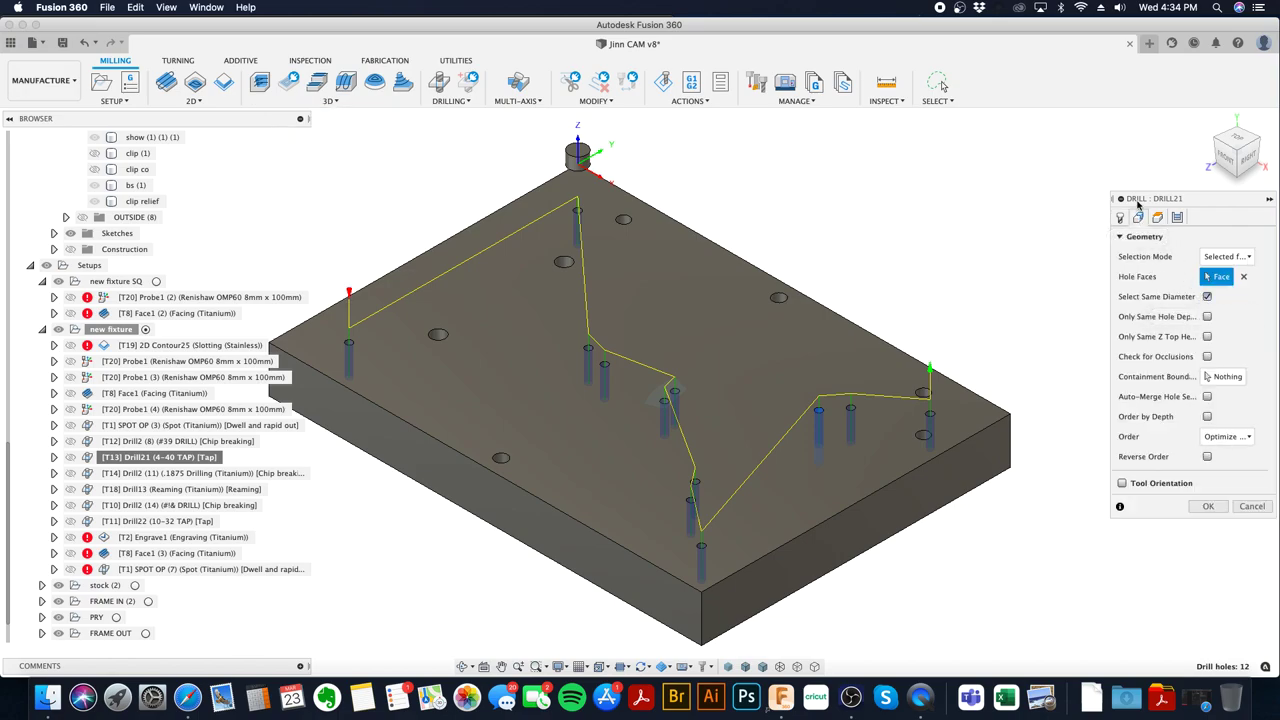
left_click(1157, 217)
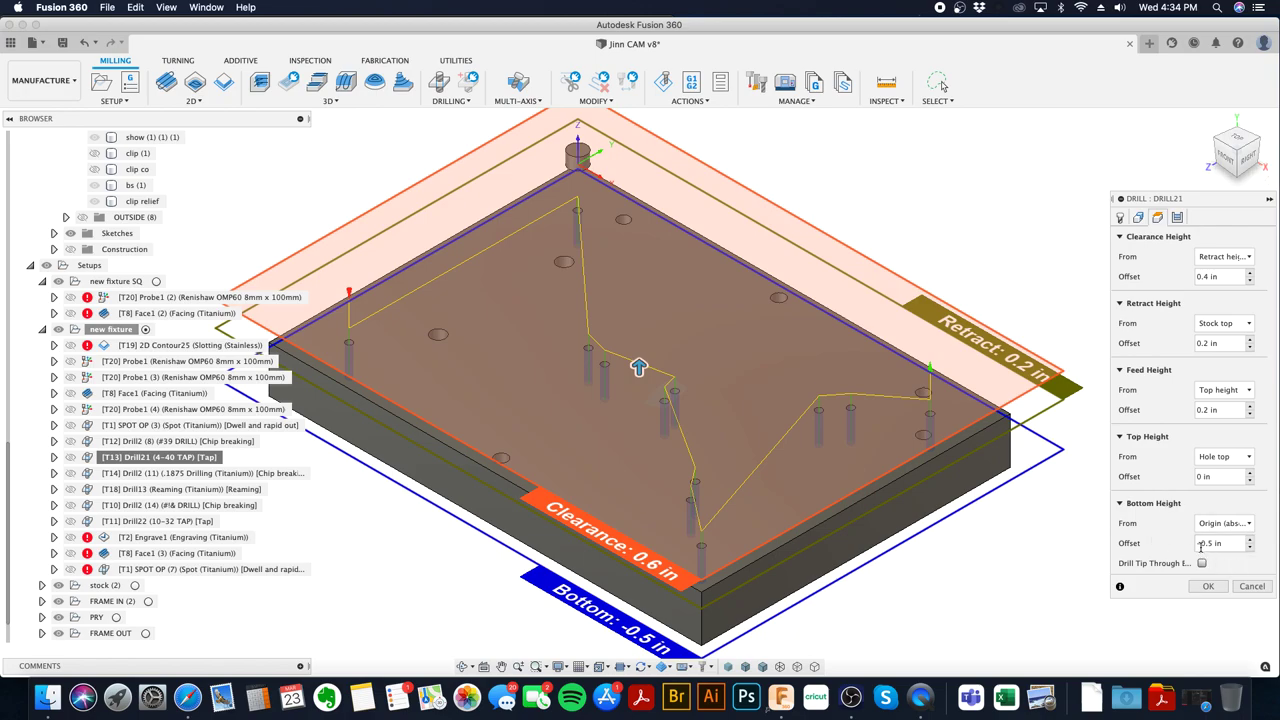
middle_click_drag(954, 526, 983, 510, "shift")
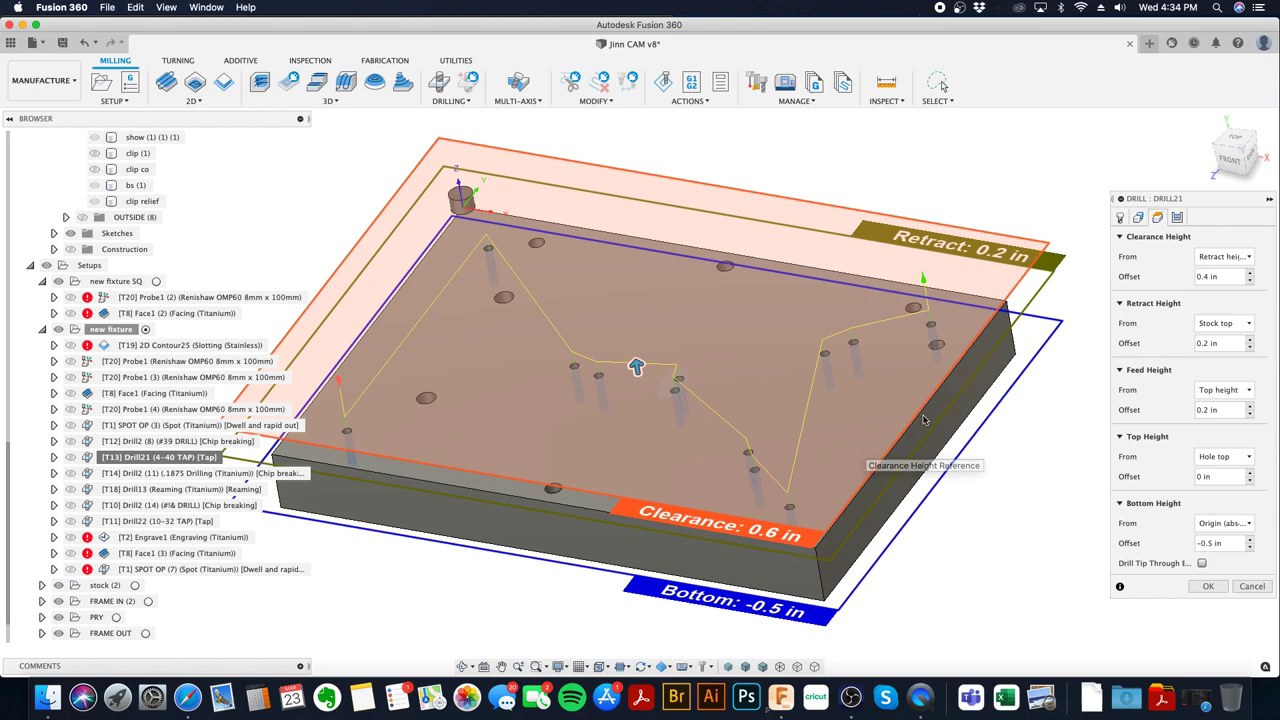
left_click(1176, 220)
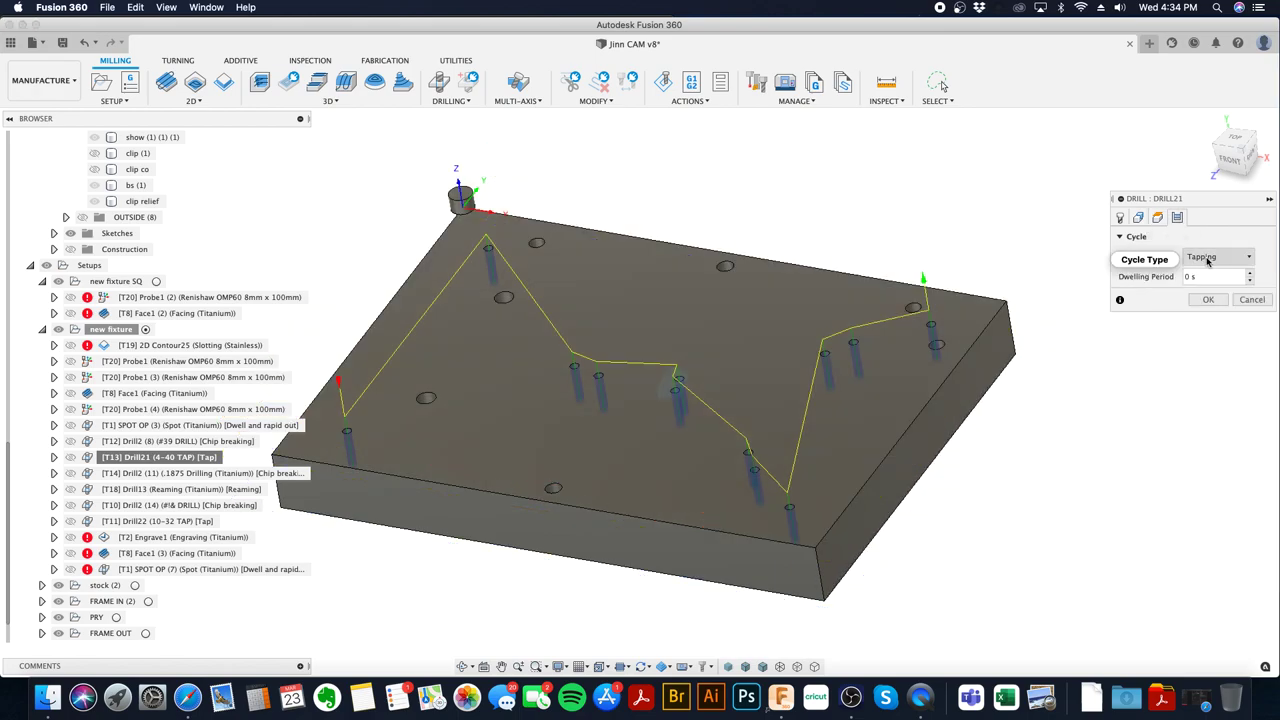
left_click(1158, 218)
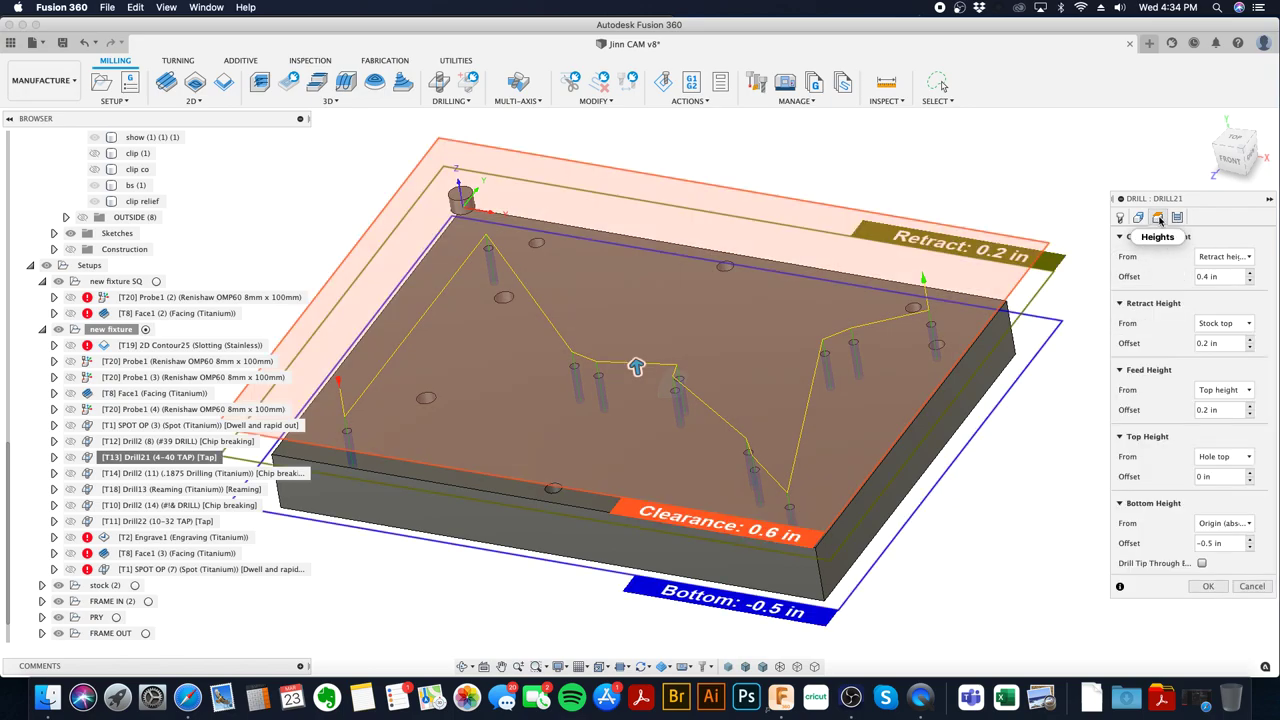
left_click(1121, 217)
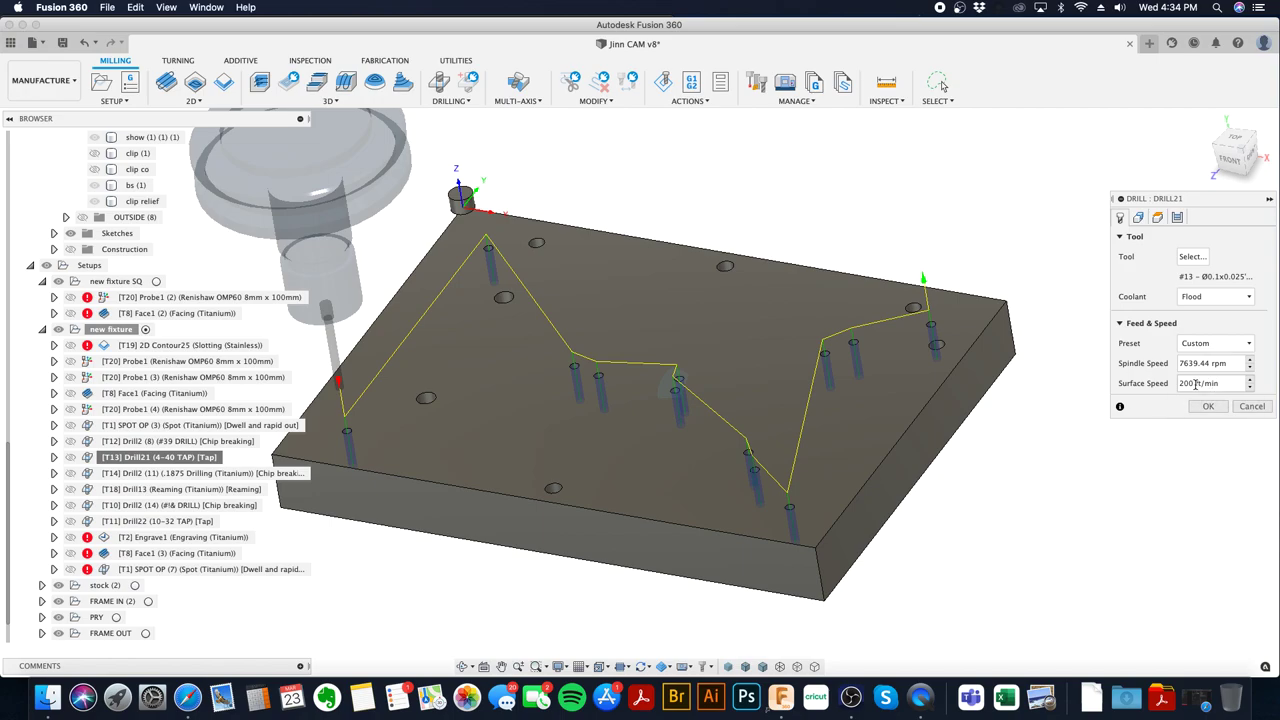
left_click(1140, 219)
left_click(1155, 219)
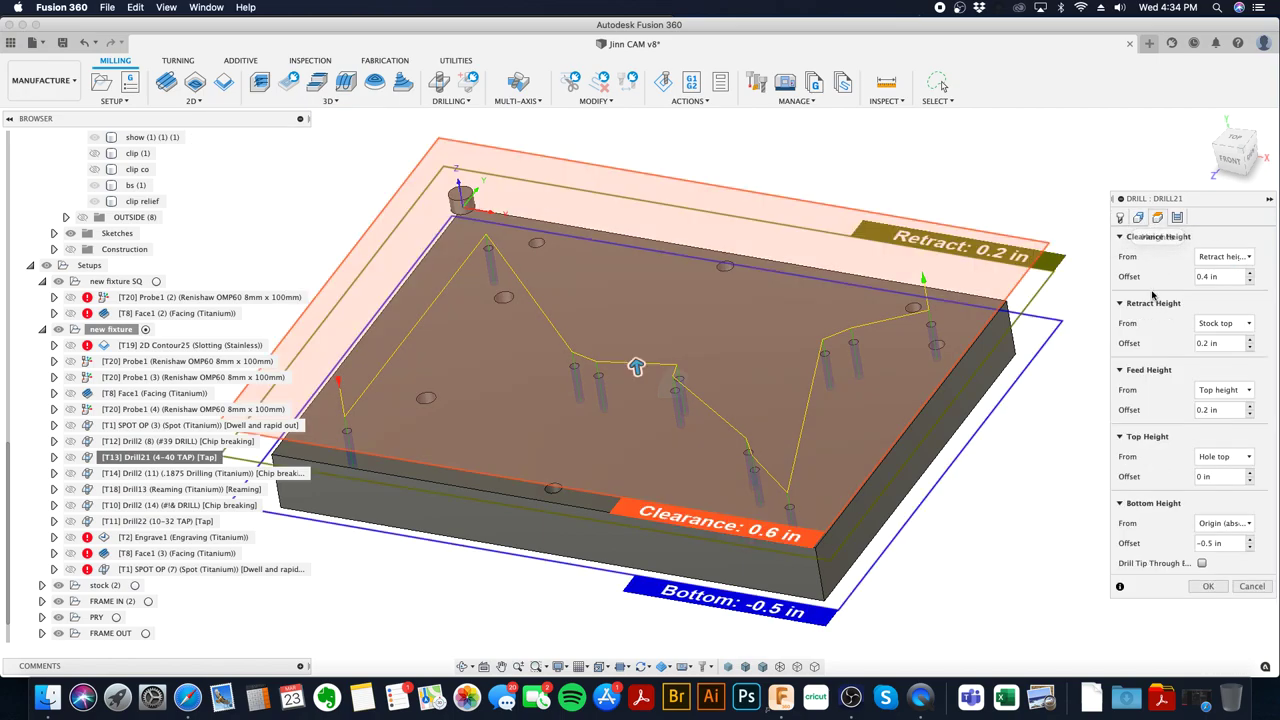
left_click(1205, 586)
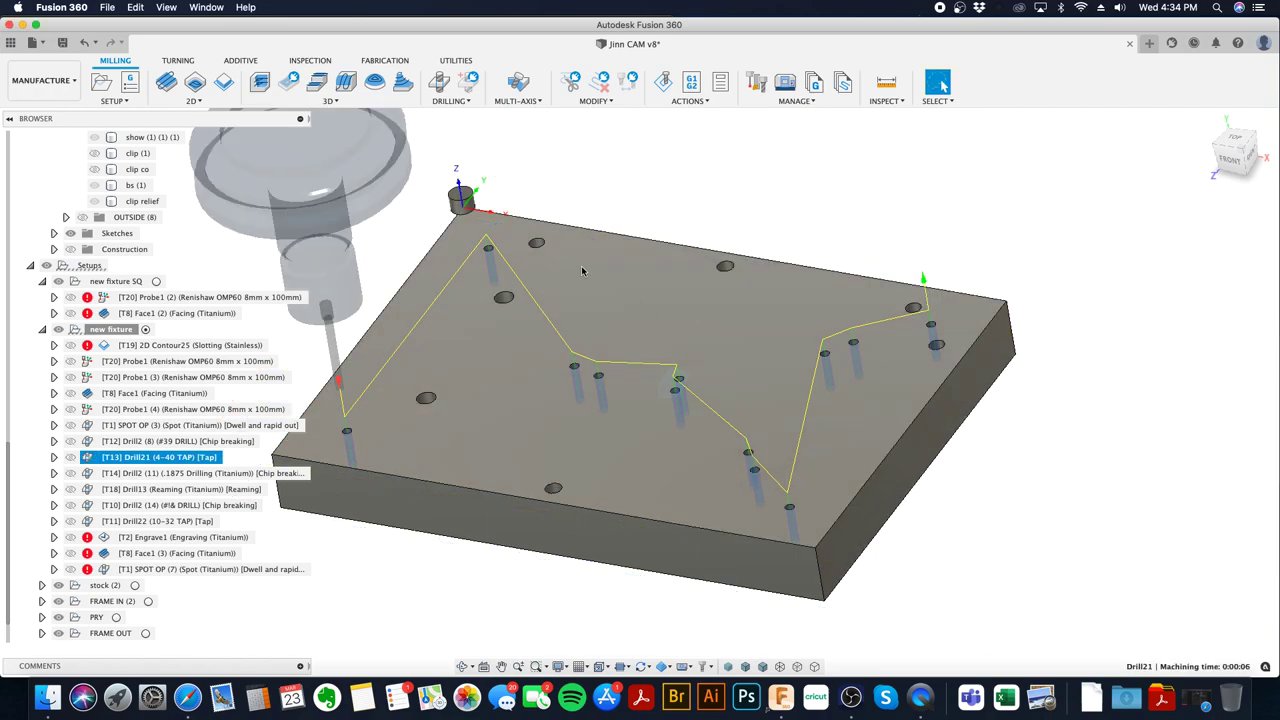
- Confirm Drill2 (11) keeps -0.75 in bottom height and Chip breaking, then regenerate it
left_click(278, 474)
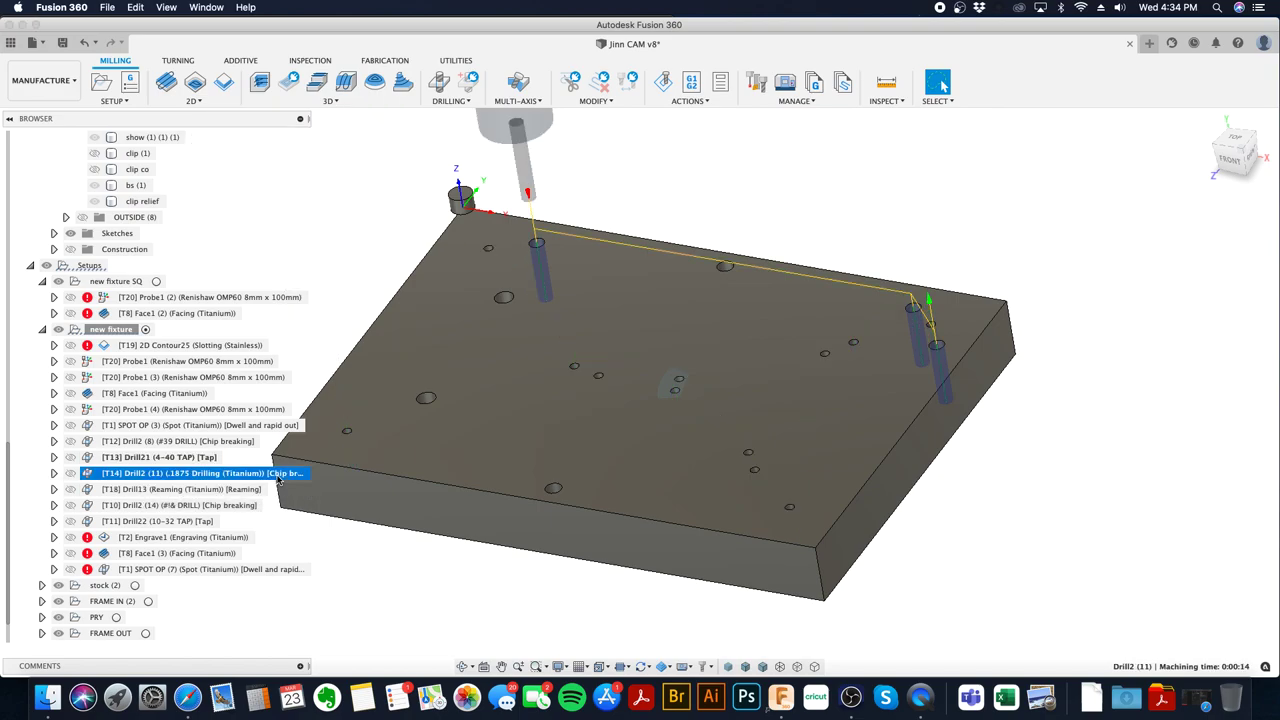
right_click(278, 474)
left_click(372, 43)
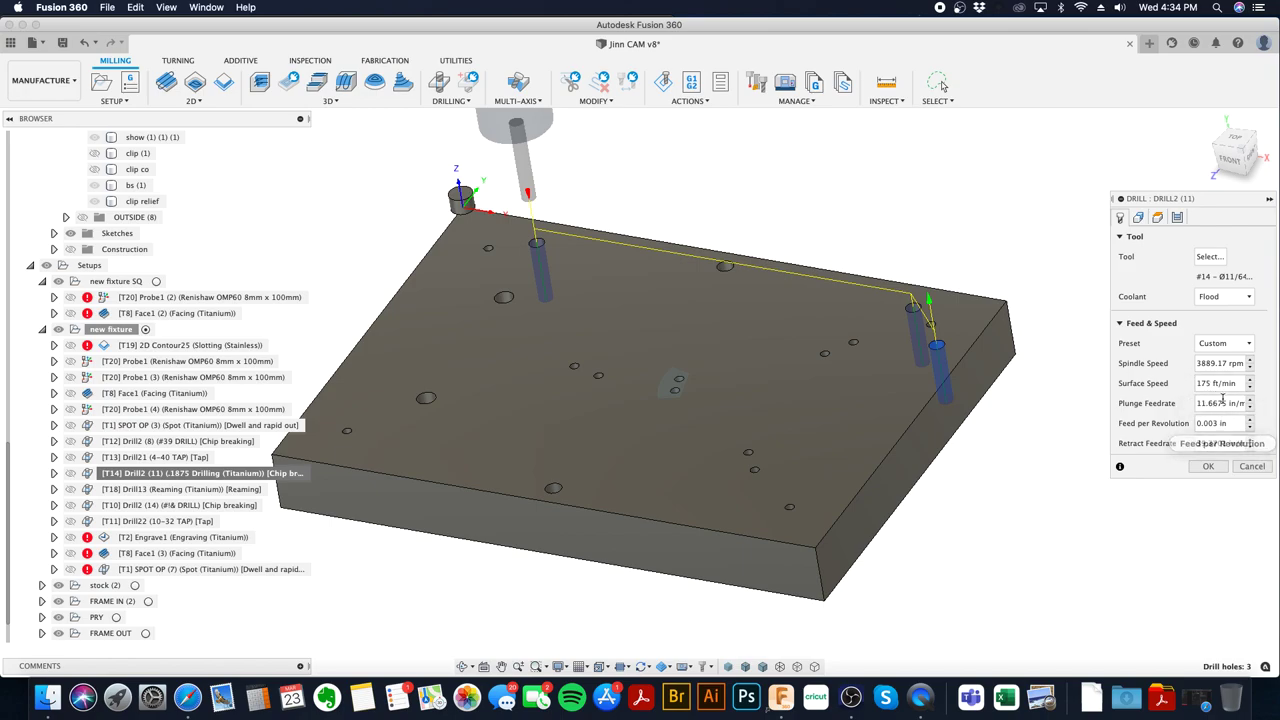
left_click(1157, 220)
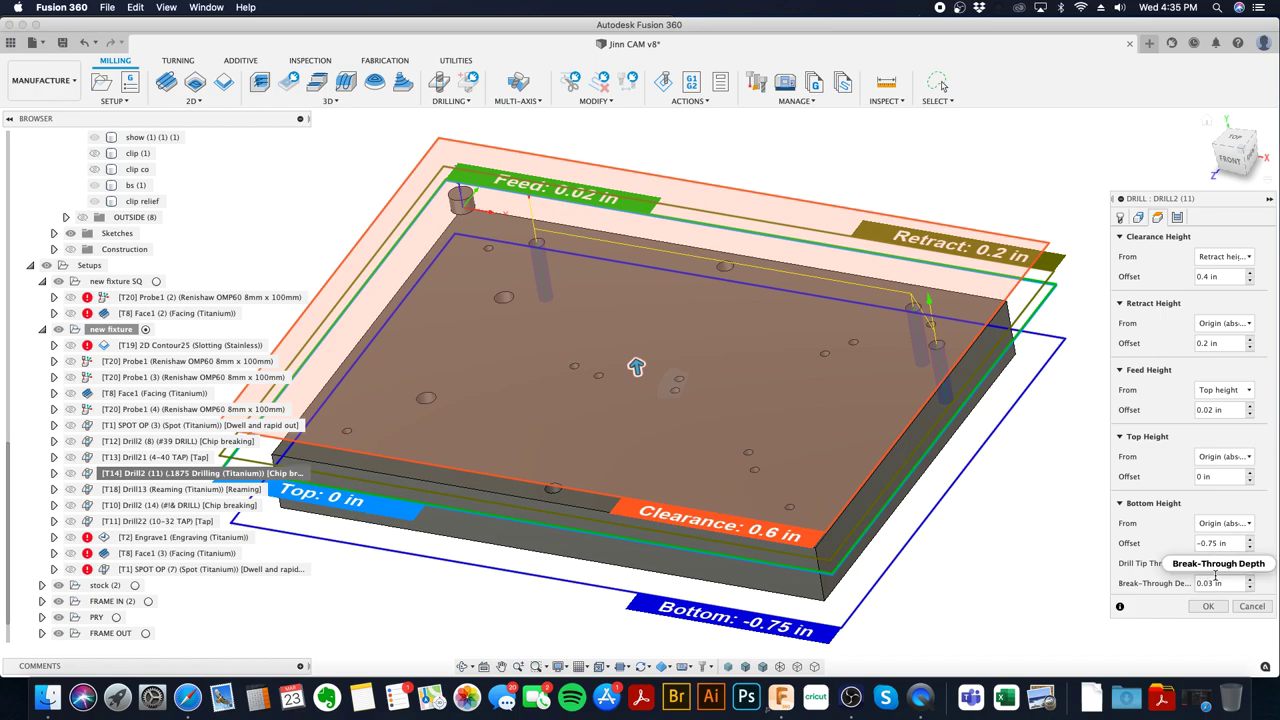
left_click(1177, 218)
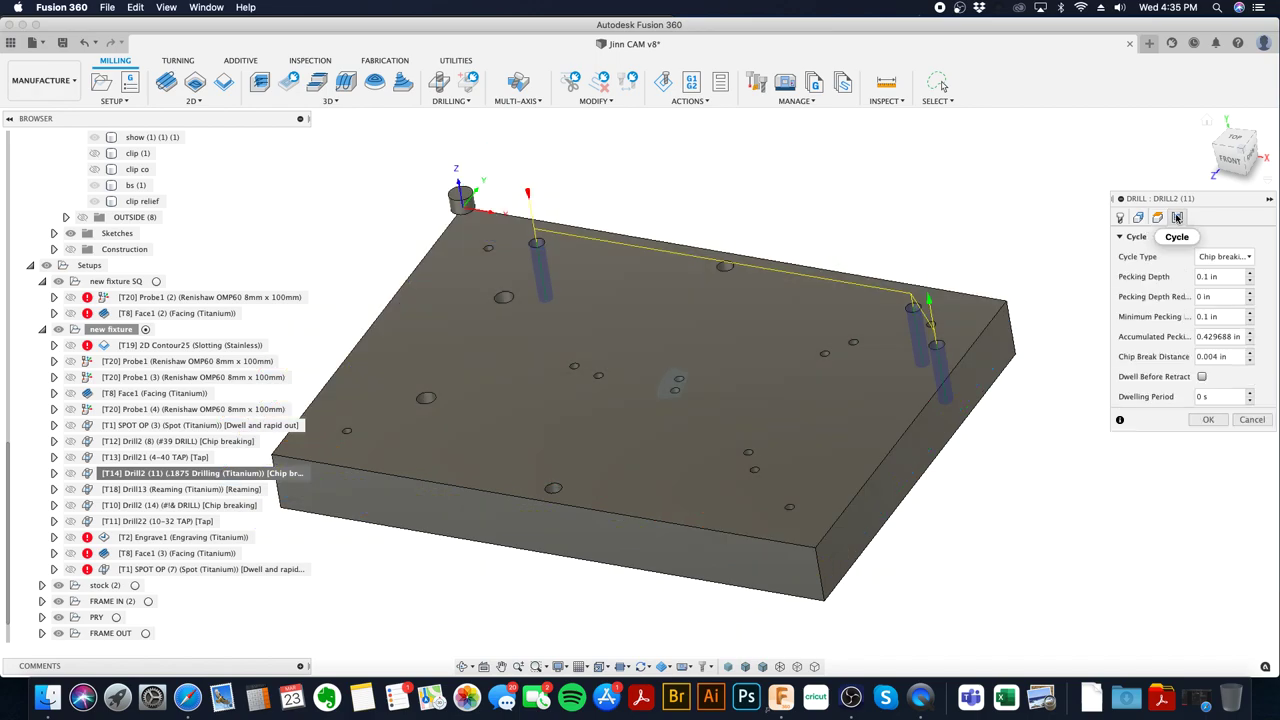
left_click(1216, 256)
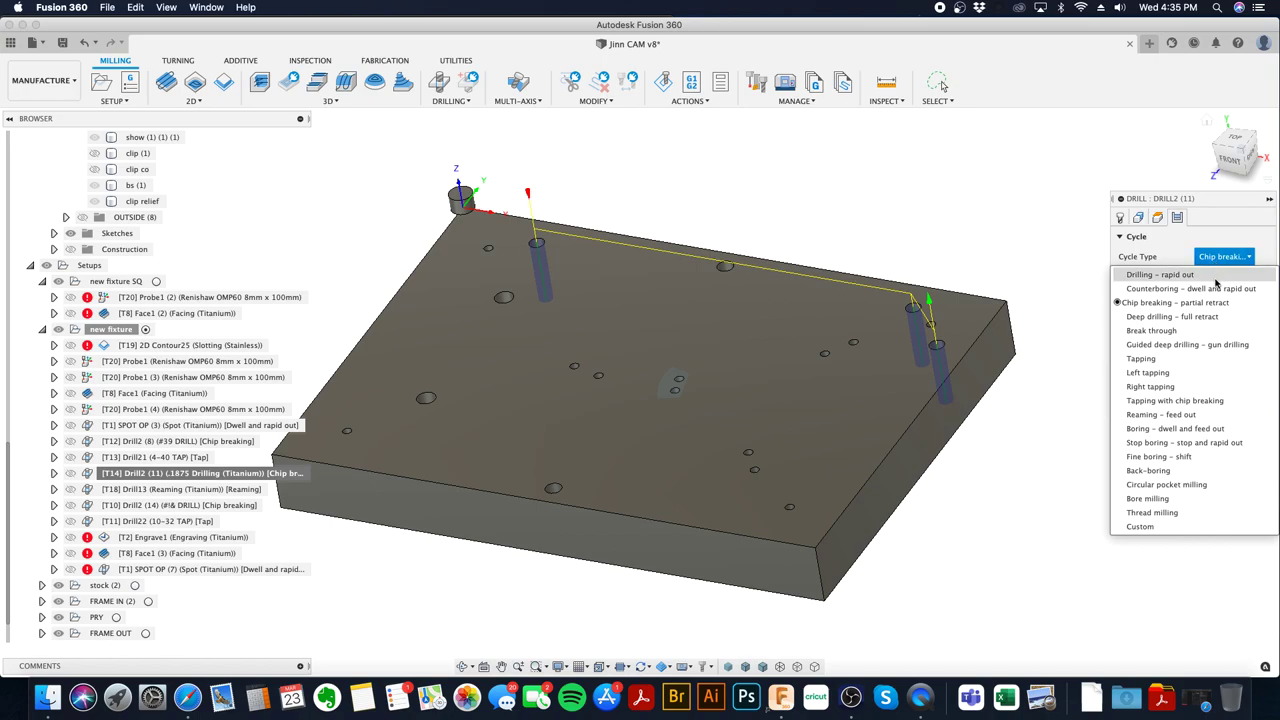
left_click(1216, 256)
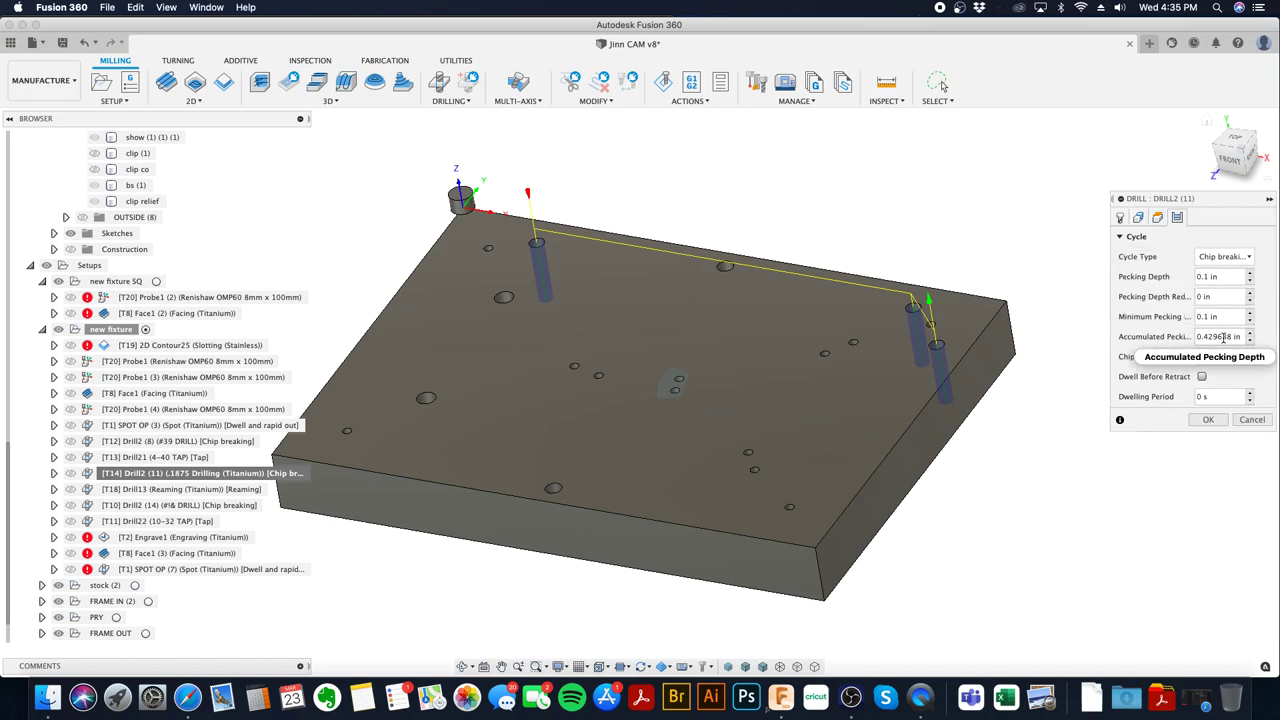
left_click(1209, 421)
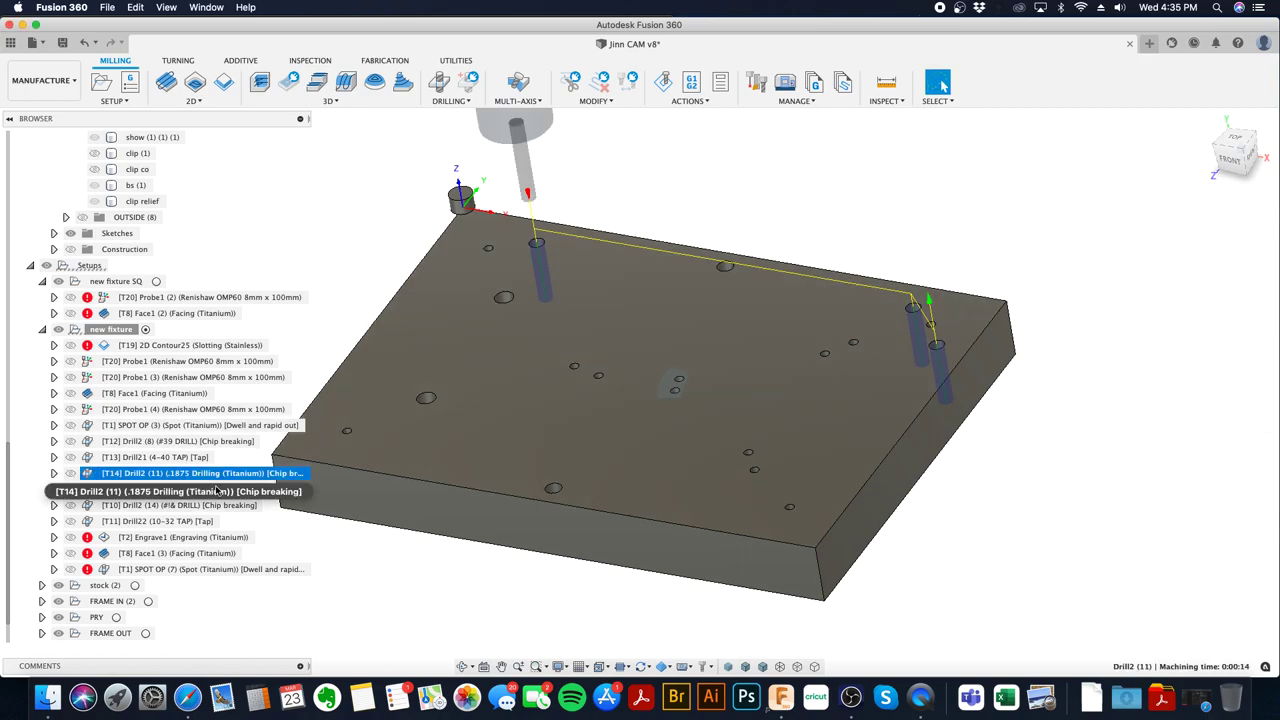
right_click(250, 489)
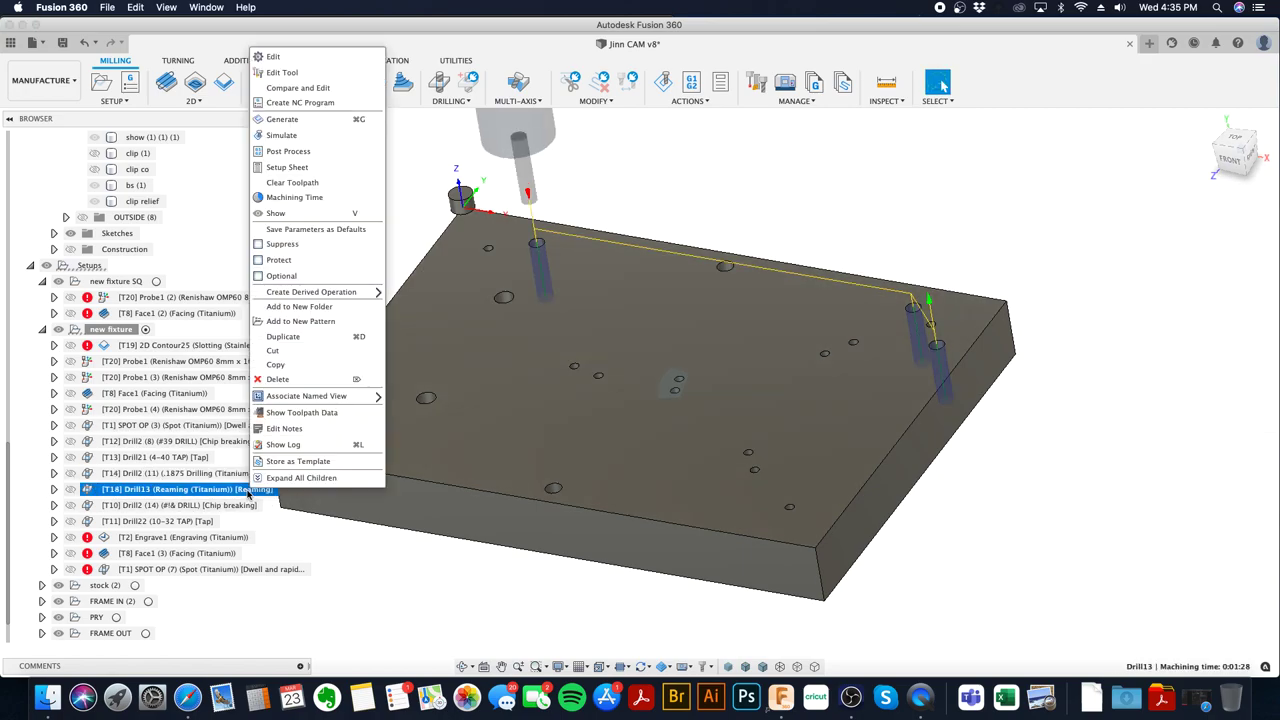
- Apply Drill13 with its Reaming – feed out cycle, then display the Drill2 (14) toolpath
left_click(273, 56)
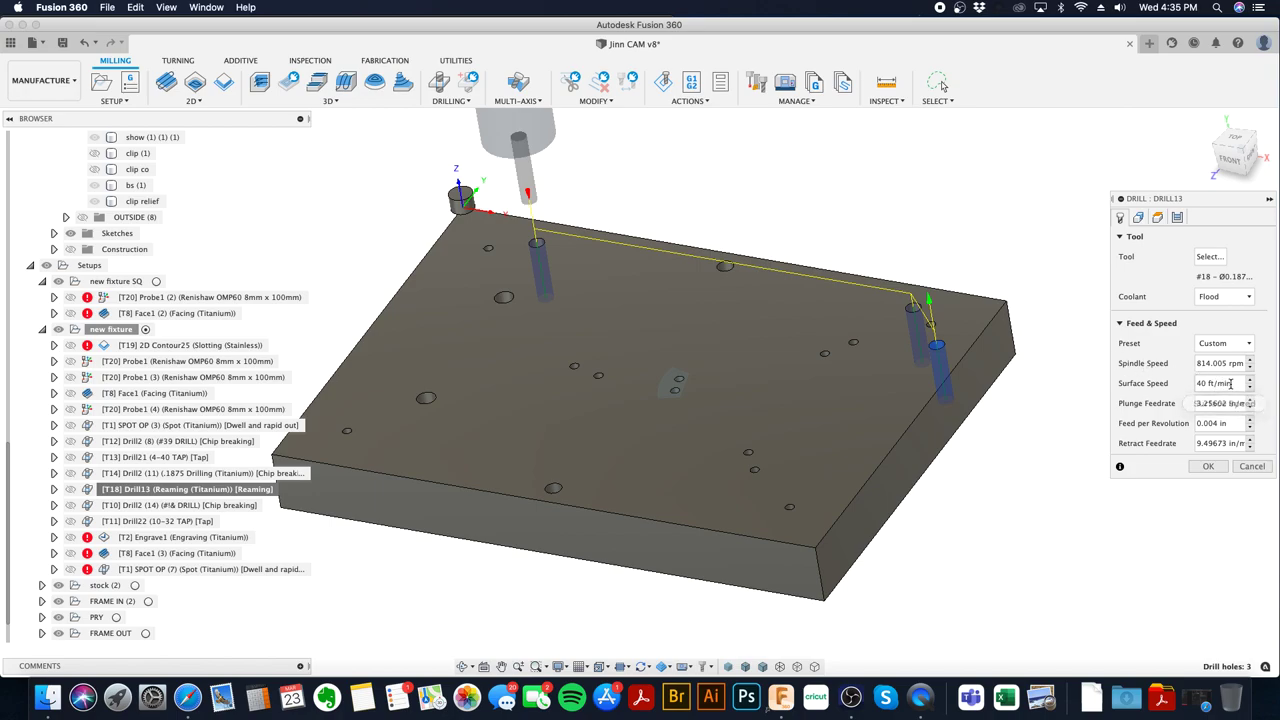
left_click(1138, 218)
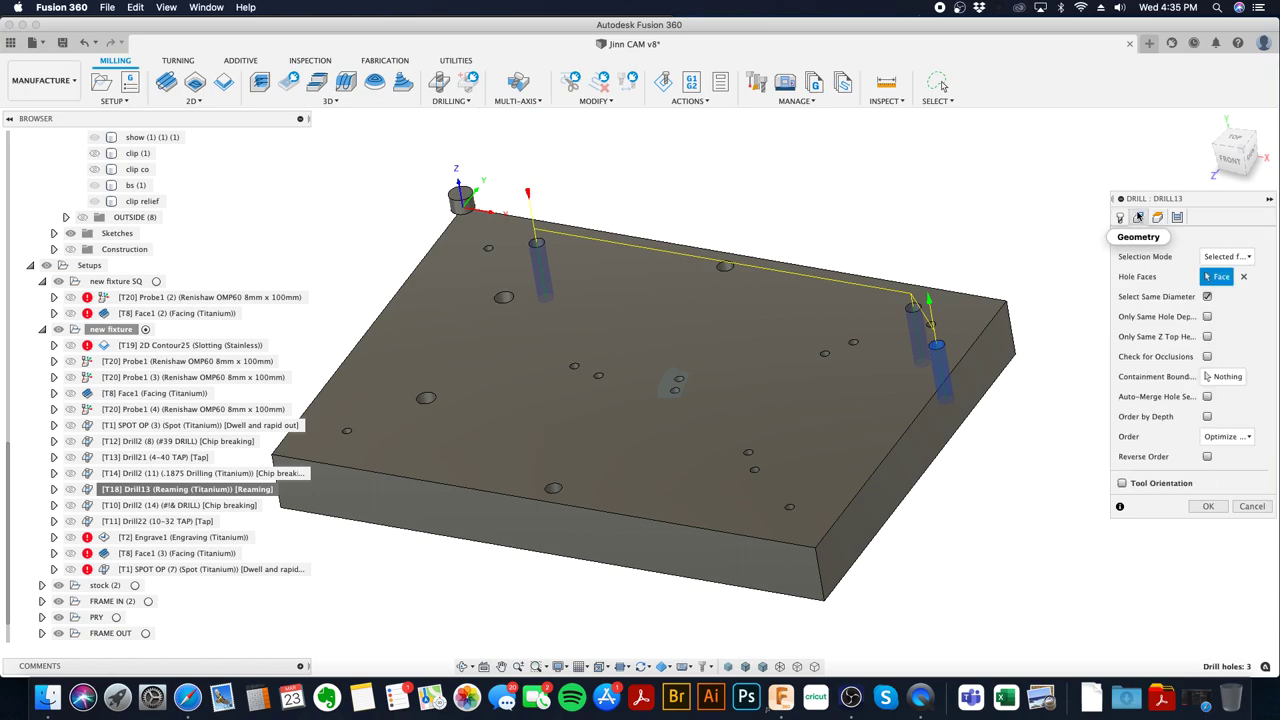
left_click(1157, 217)
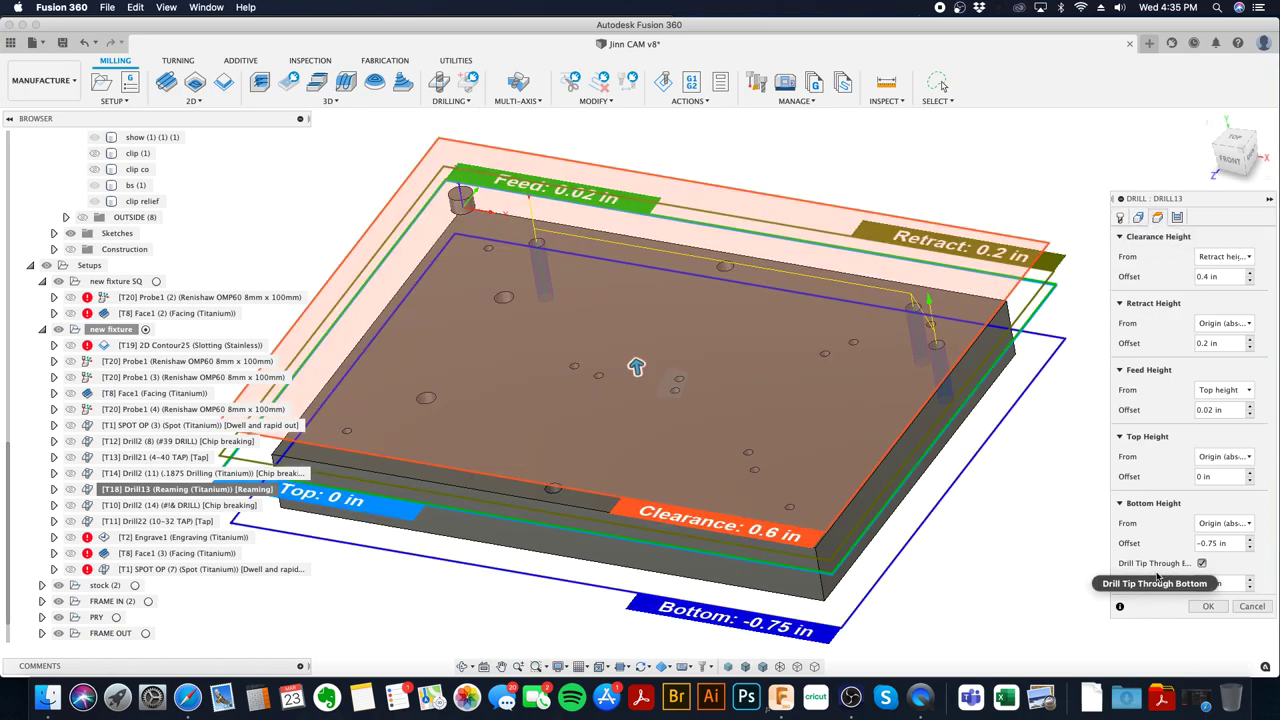
left_click(1177, 217)
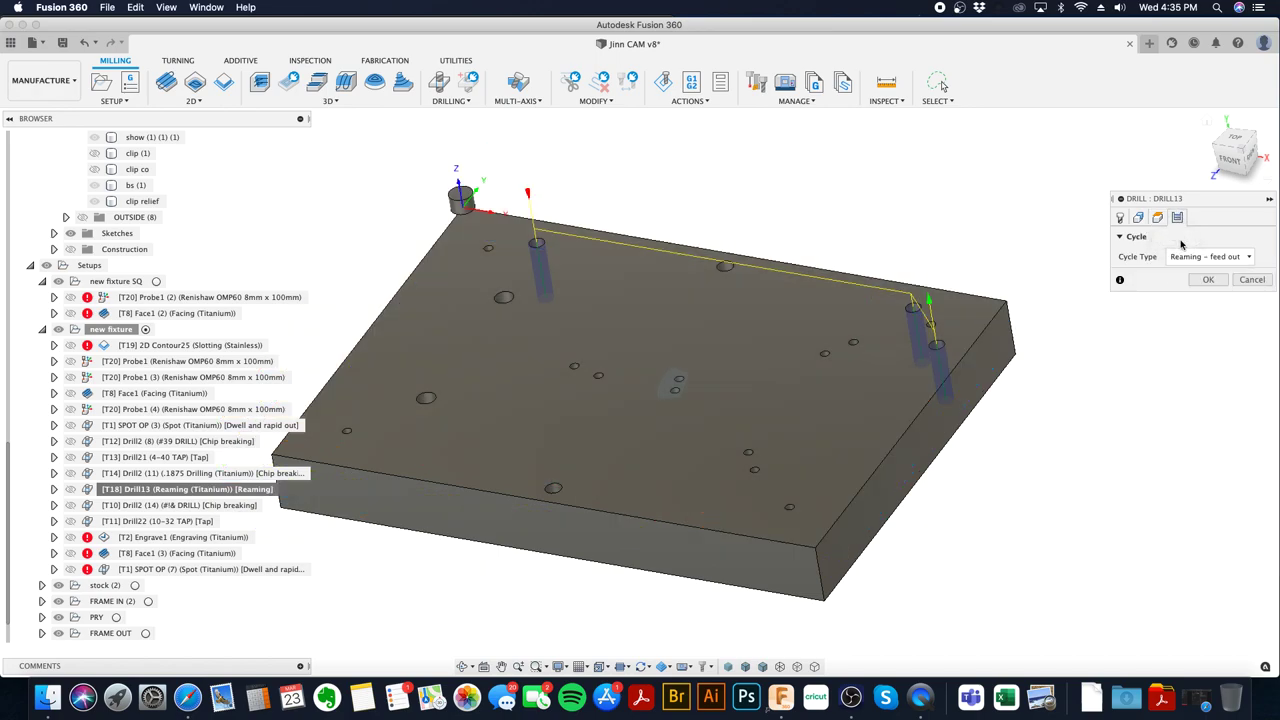
left_click(1206, 257)
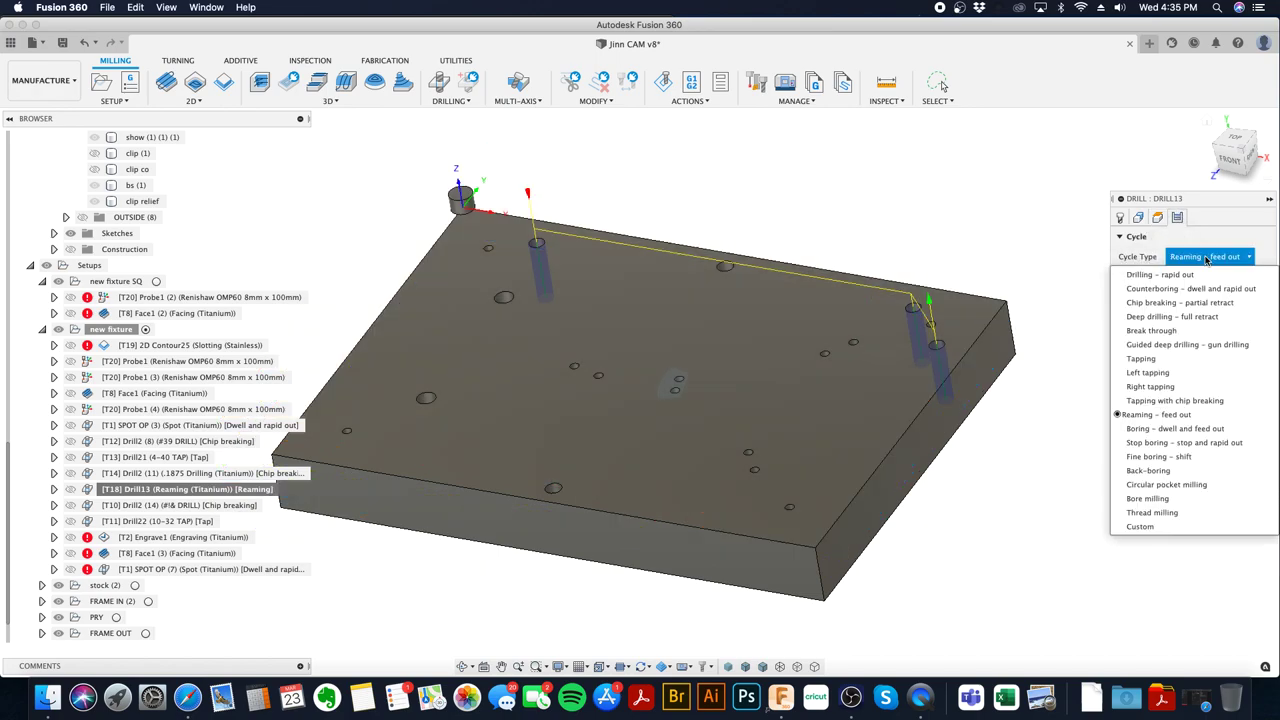
left_click(1136, 416)
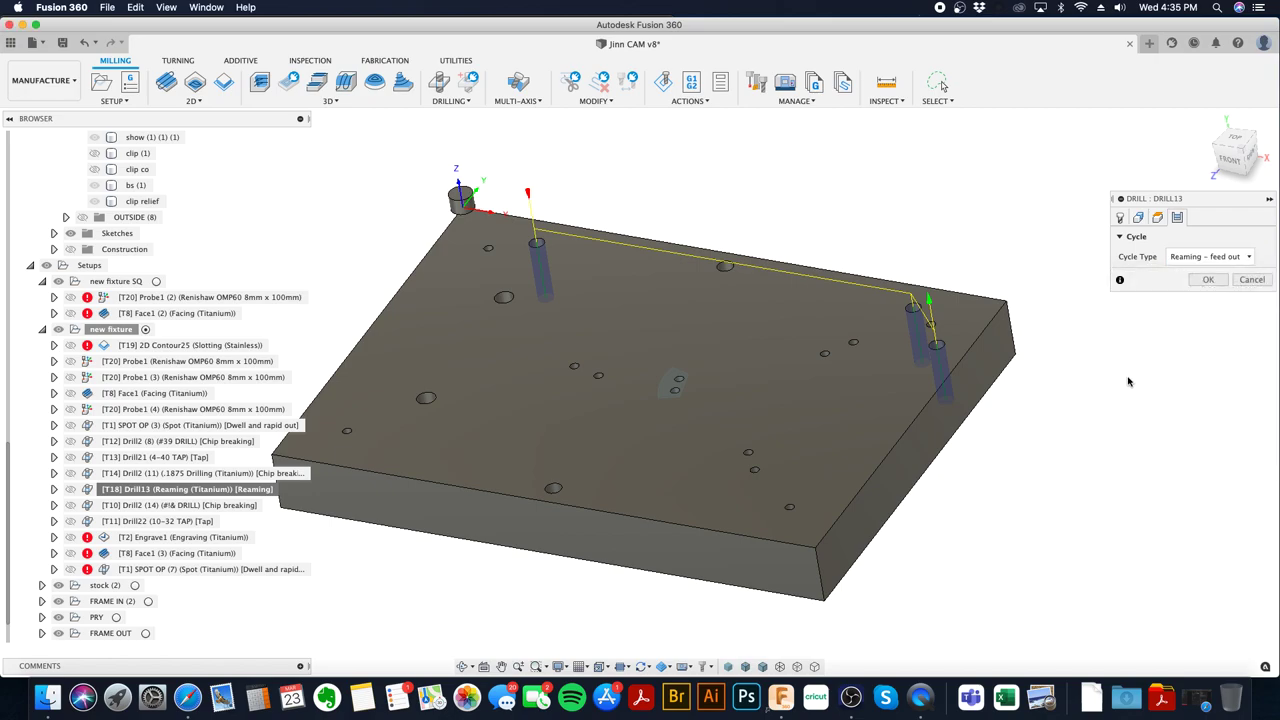
left_click(1205, 280)
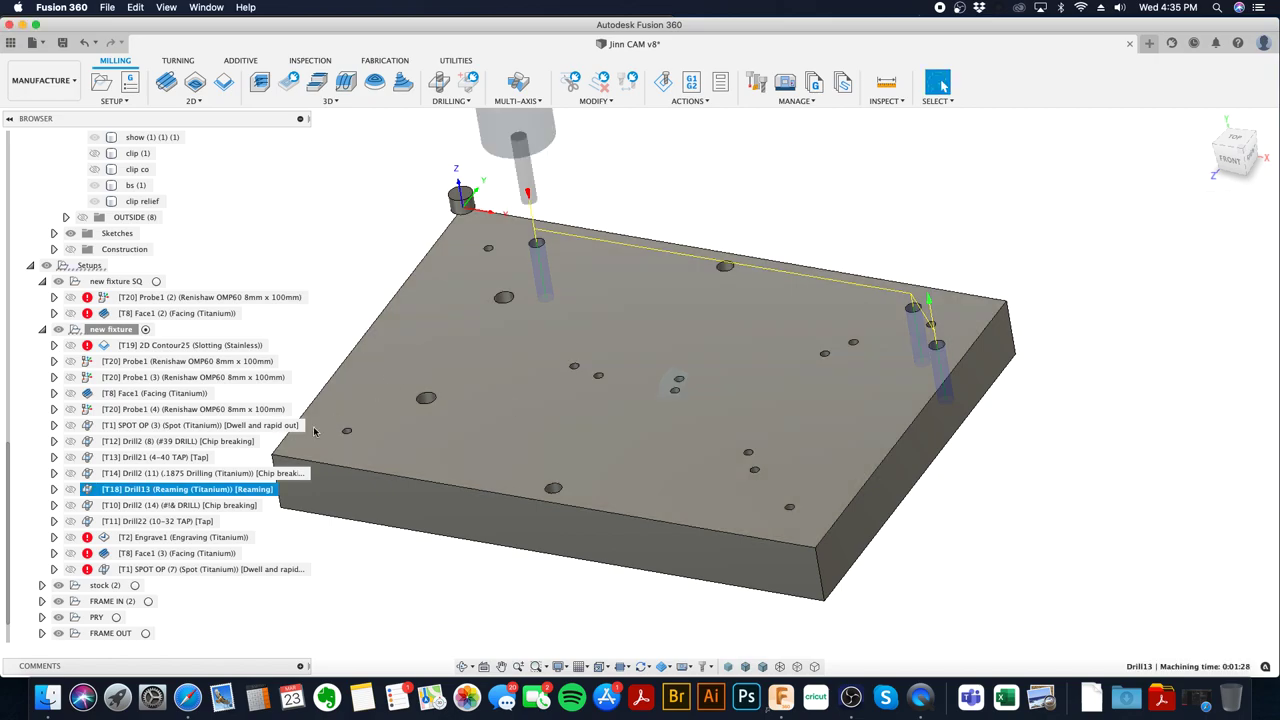
left_click(204, 507)
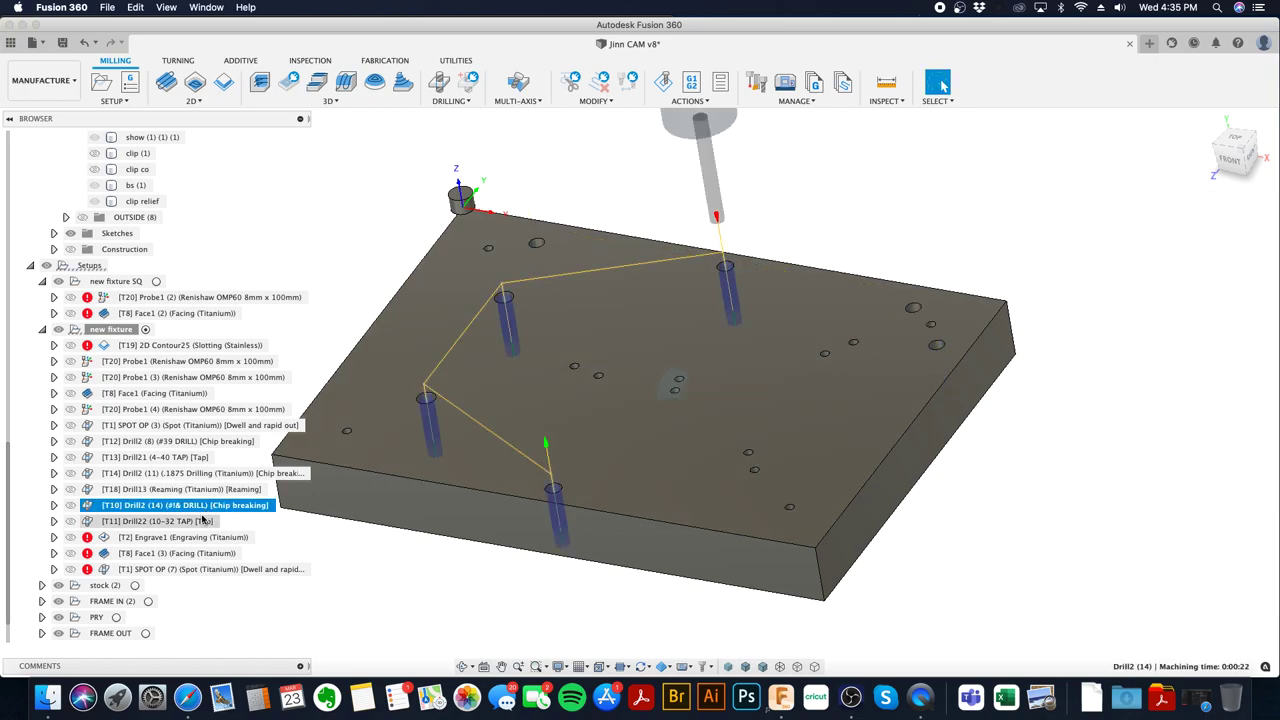
left_click(201, 522)
right_click(204, 506)
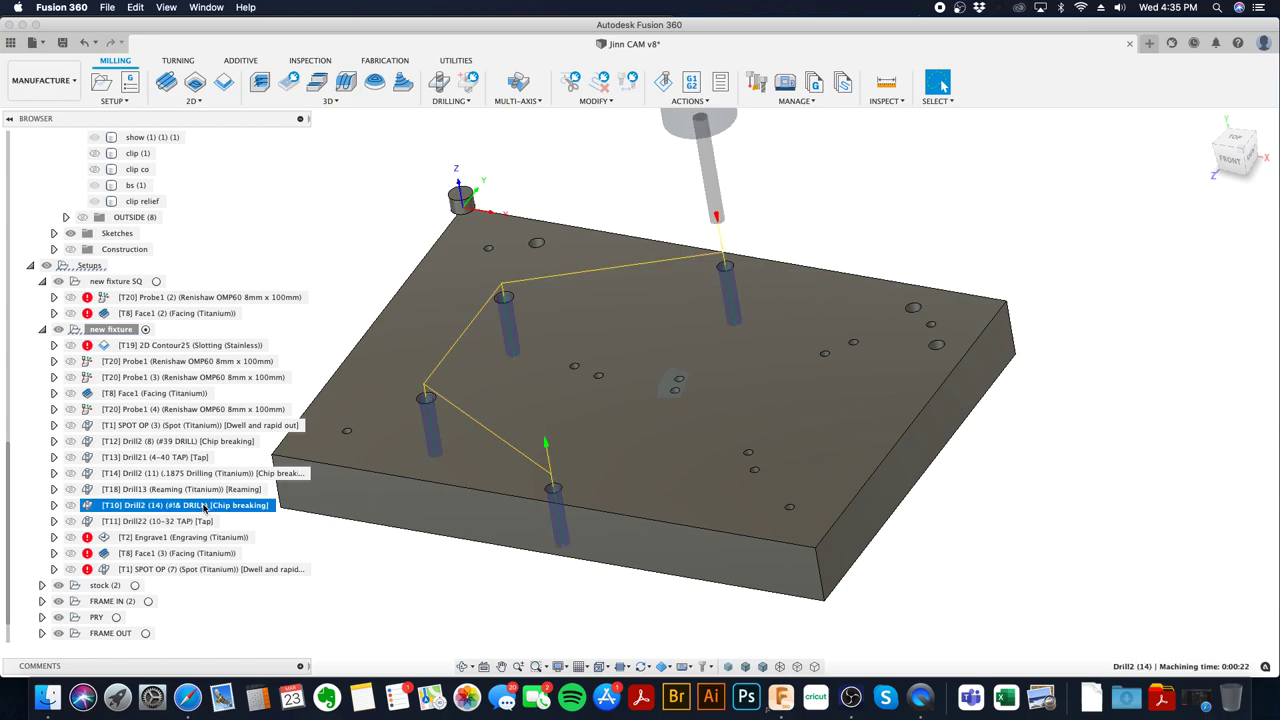
left_click(285, 76)
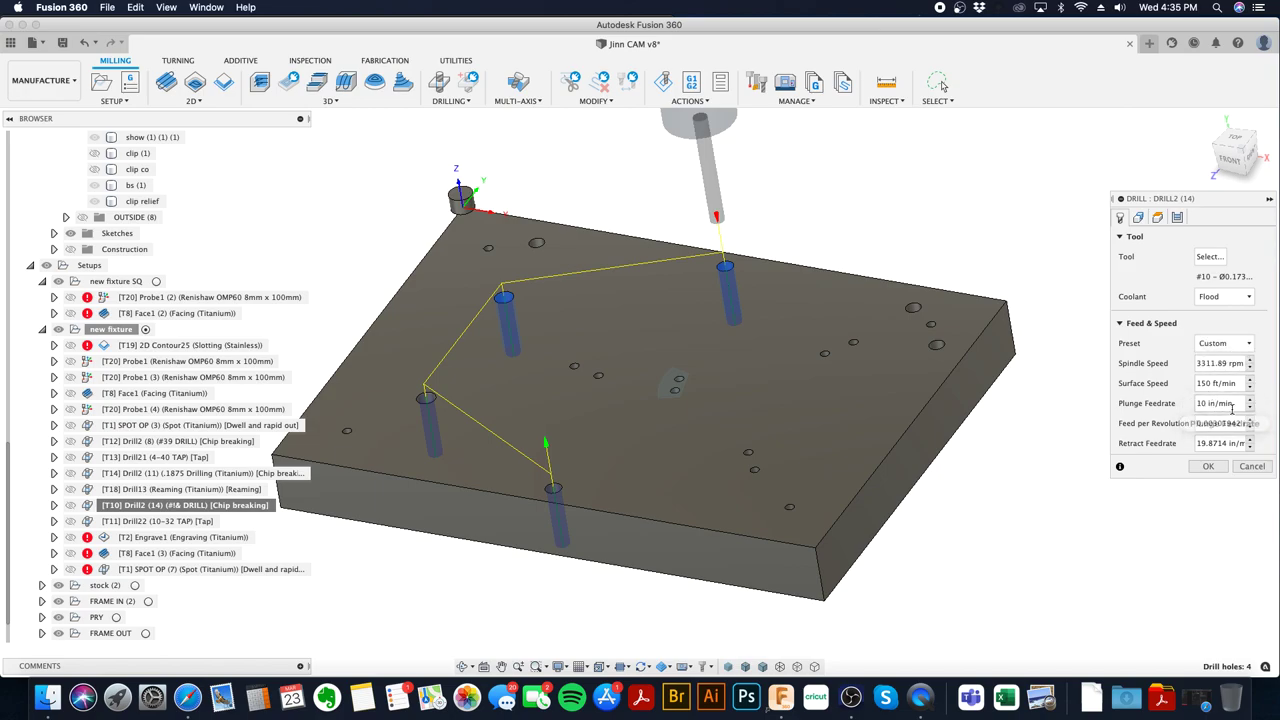
left_click(1178, 217)
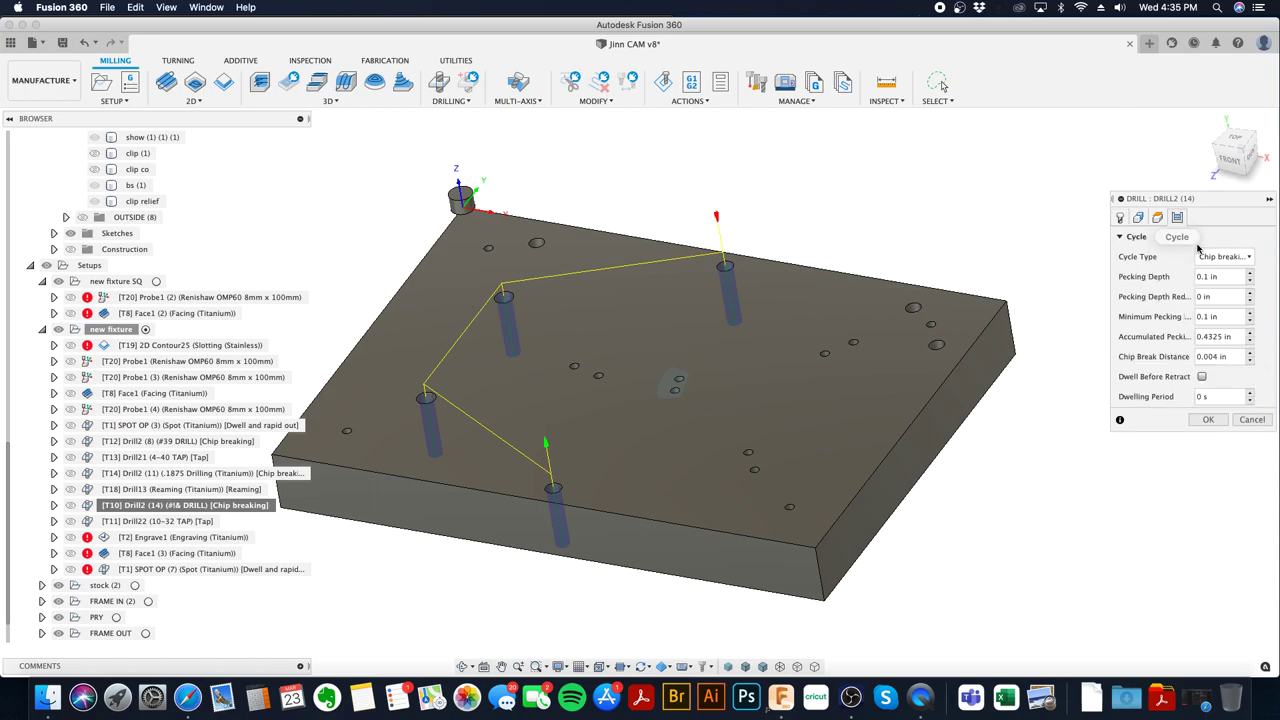
left_click(1222, 257)
left_click(1210, 274)
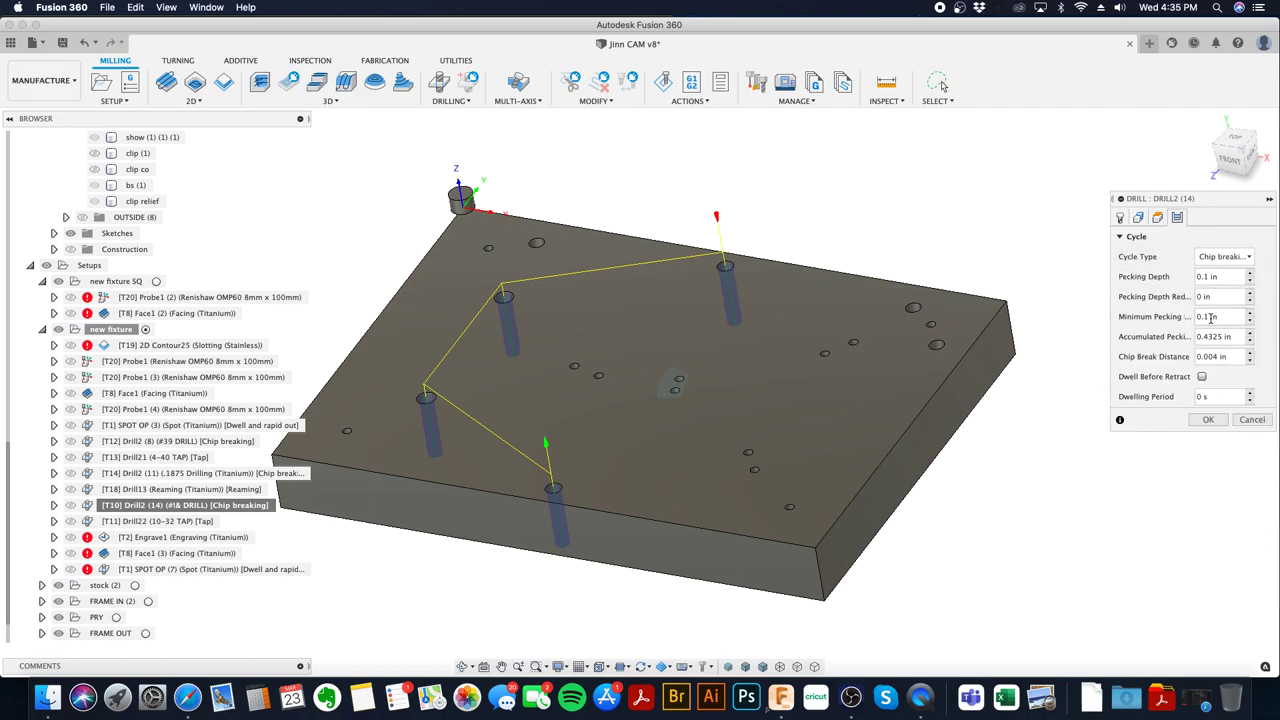
left_click(1208, 419)
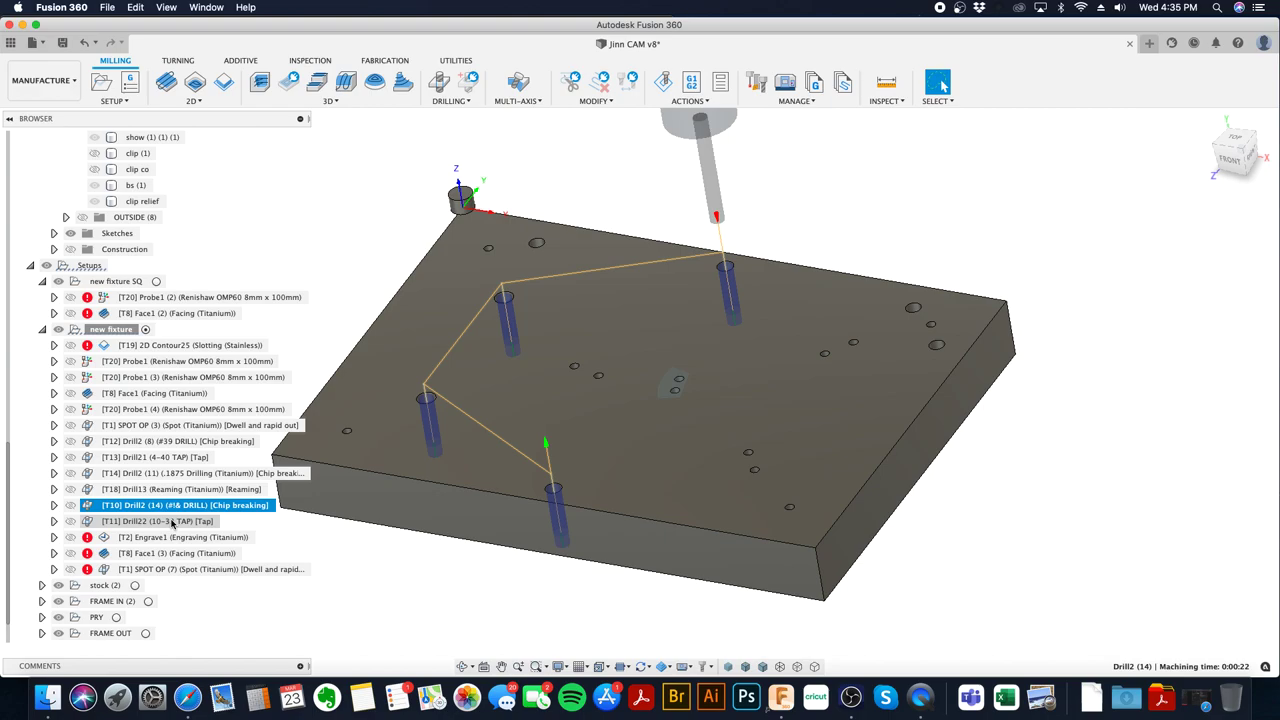
right_click(172, 523)
left_click(249, 88)
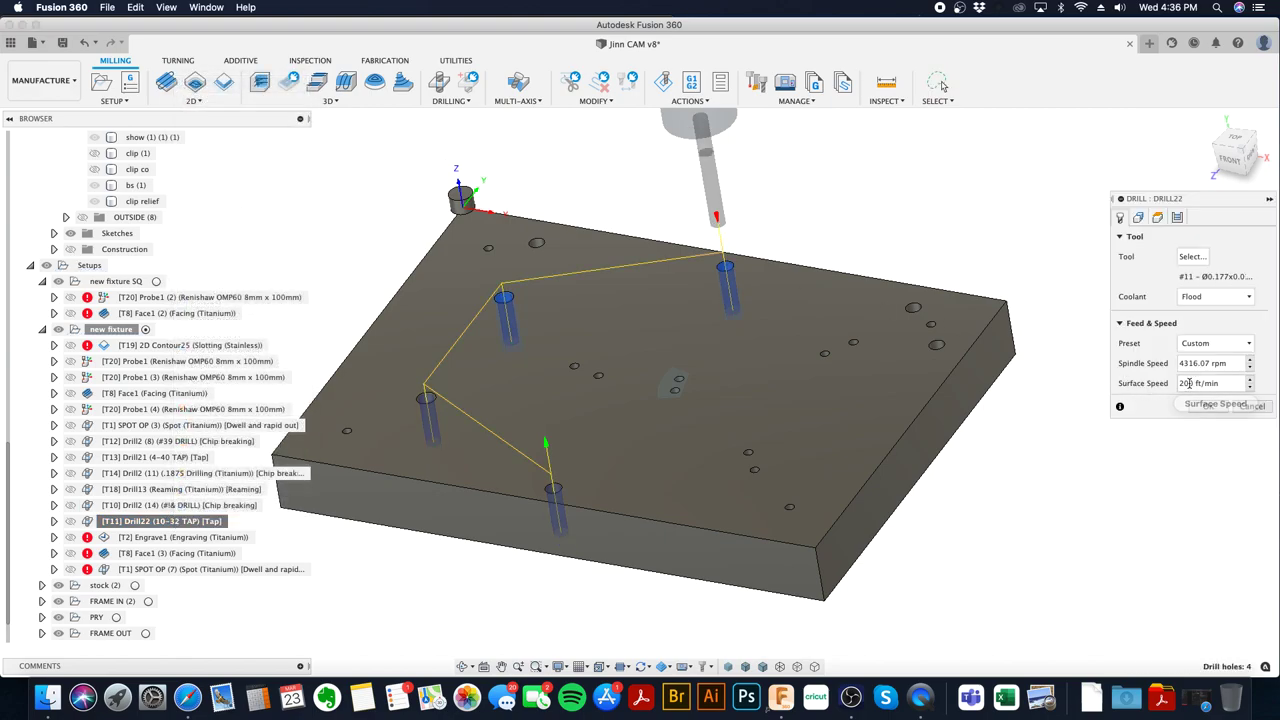
left_click(1157, 219)
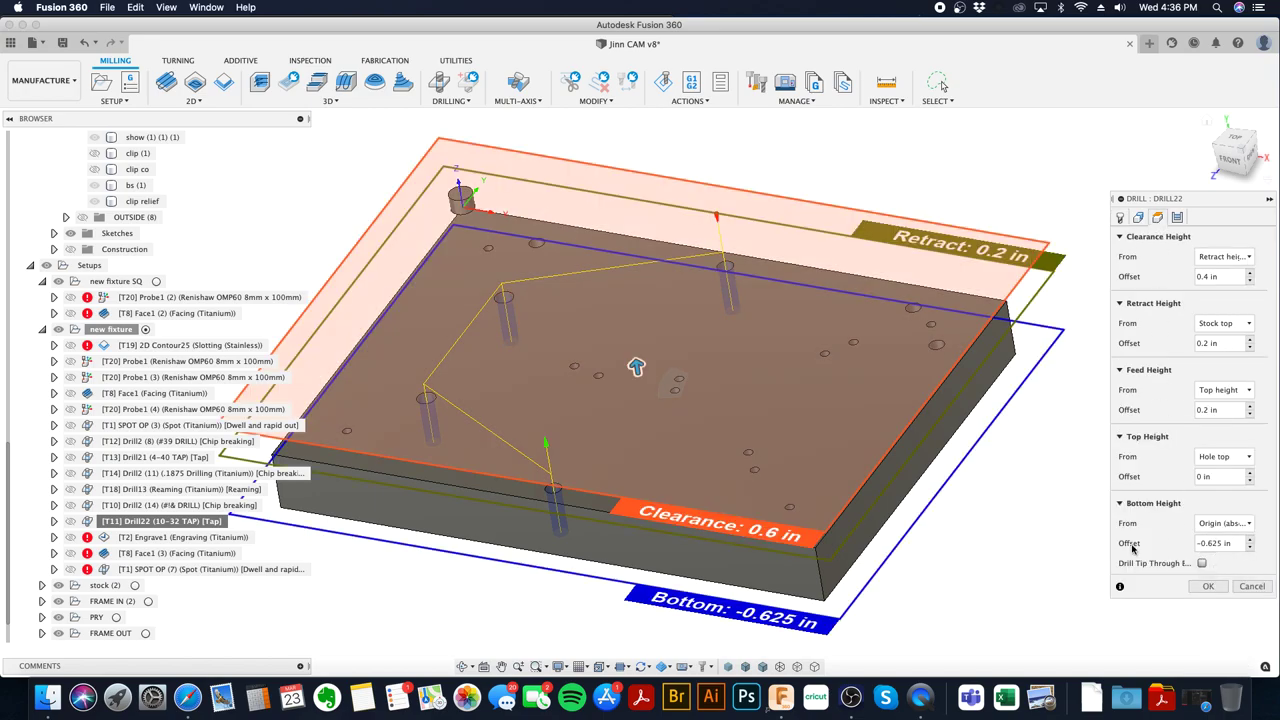
left_click(1177, 218)
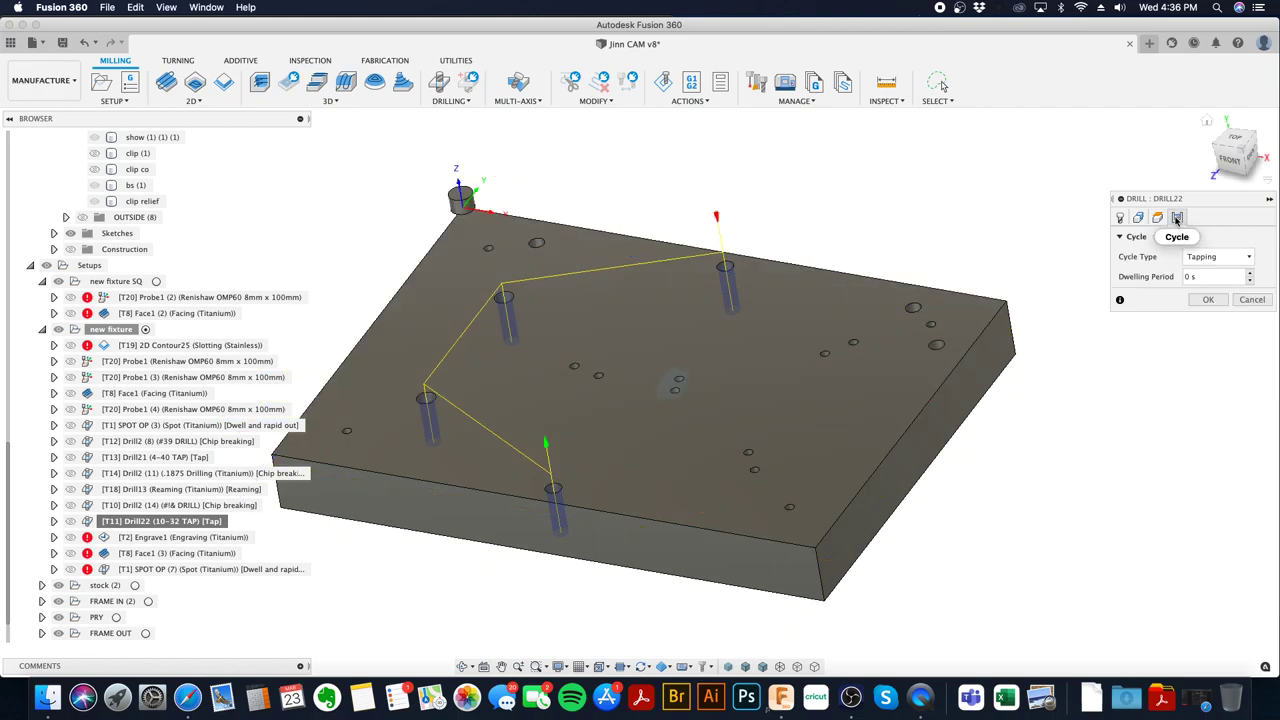
left_click(1207, 298)
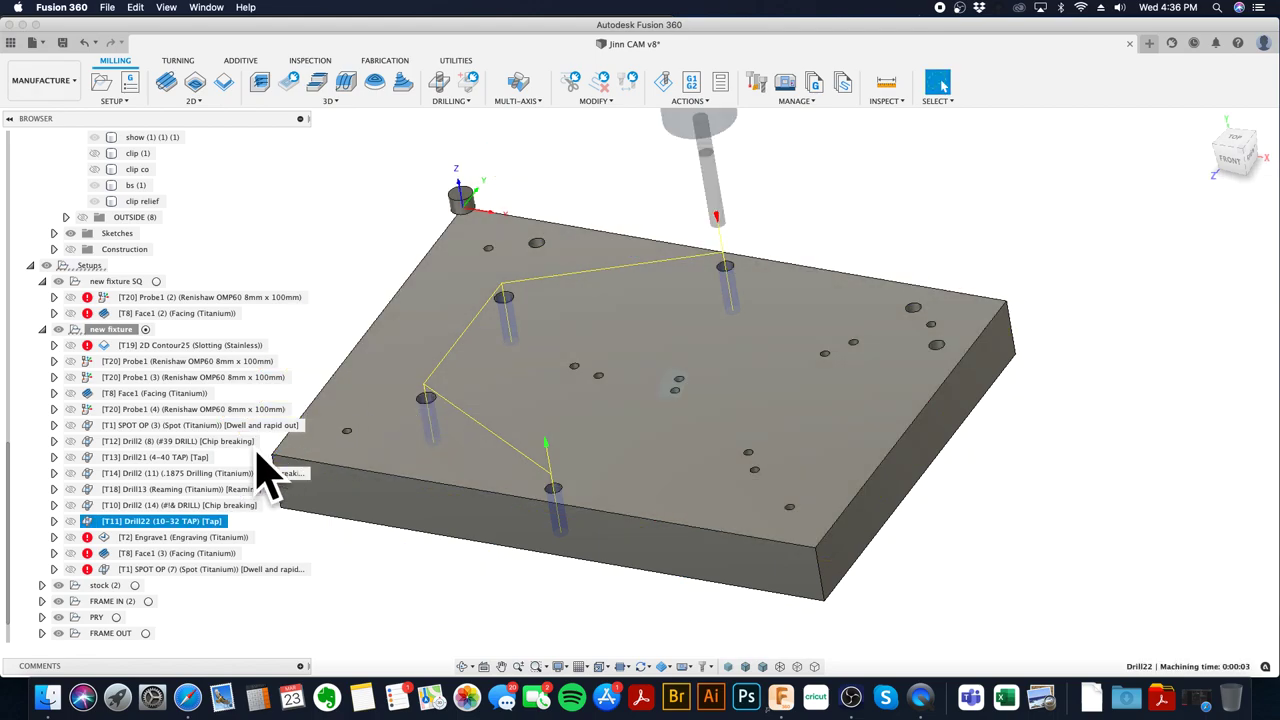
- Set FRAME IN (2)'s Z and X axes from edges, origin on the corner cylinder, X flipped
left_click(42, 329)
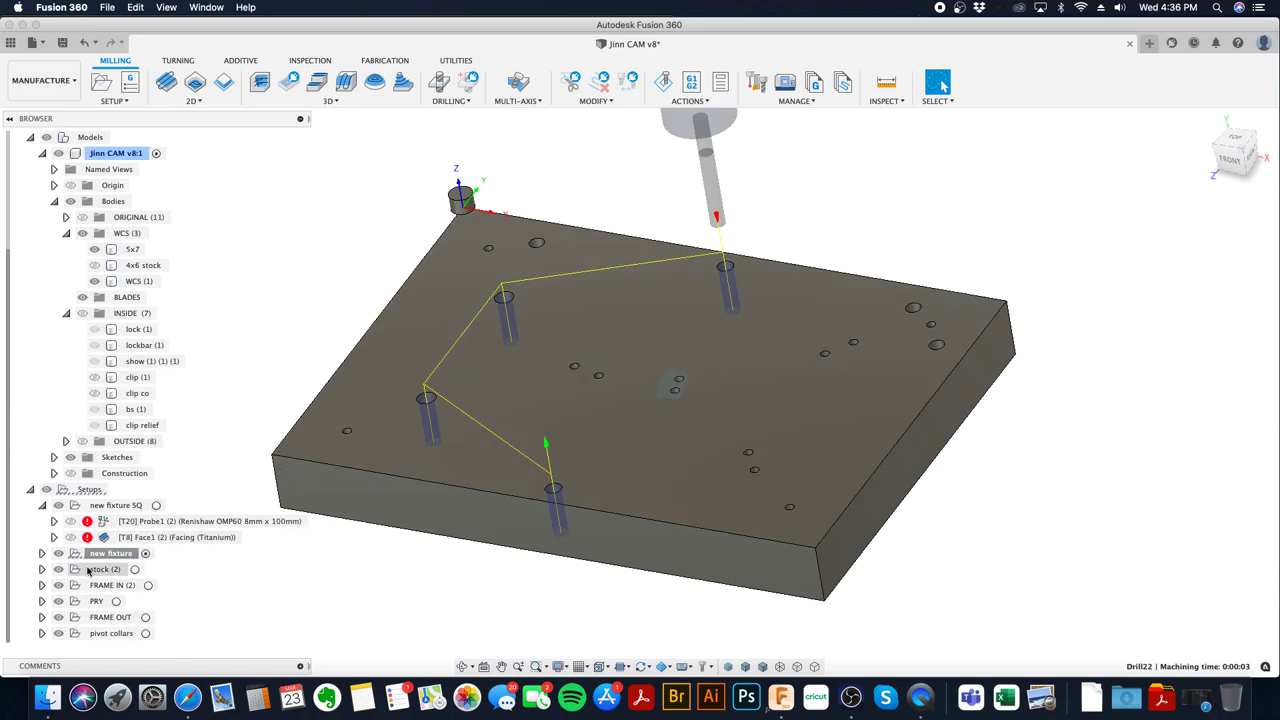
left_click(90, 586)
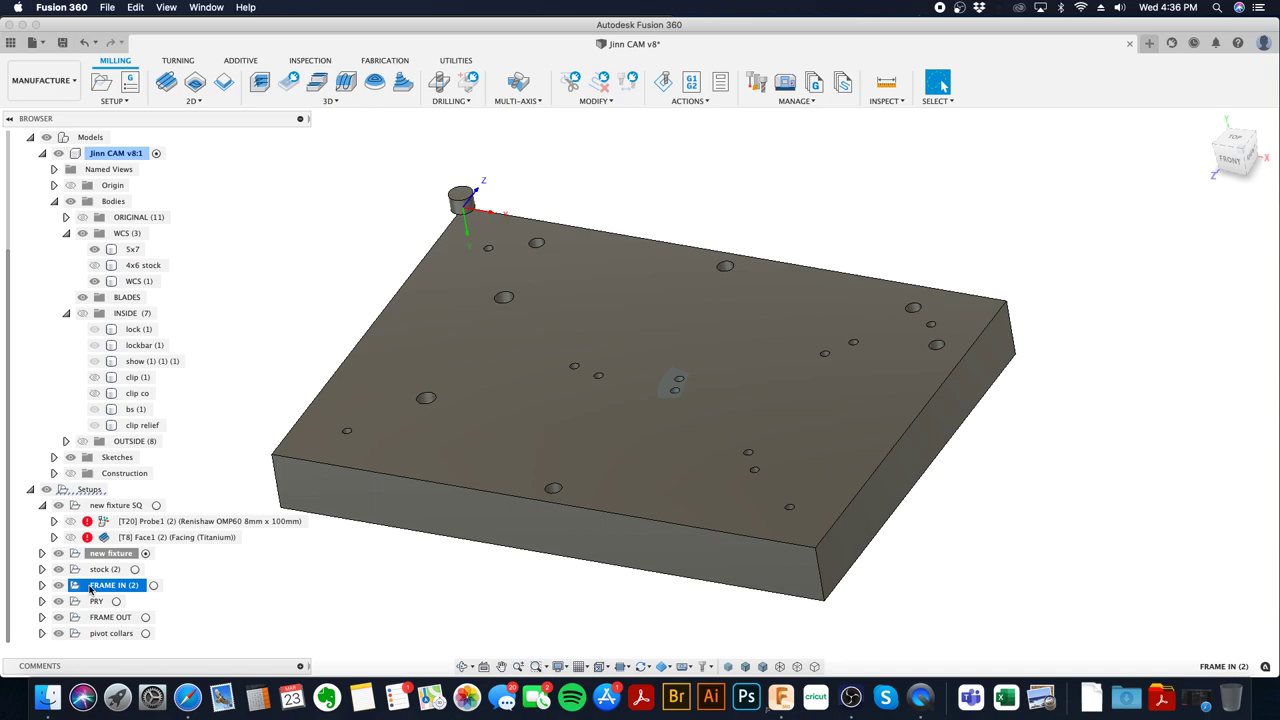
left_click(110, 566)
left_click(113, 555)
left_click(106, 585)
right_click(106, 586)
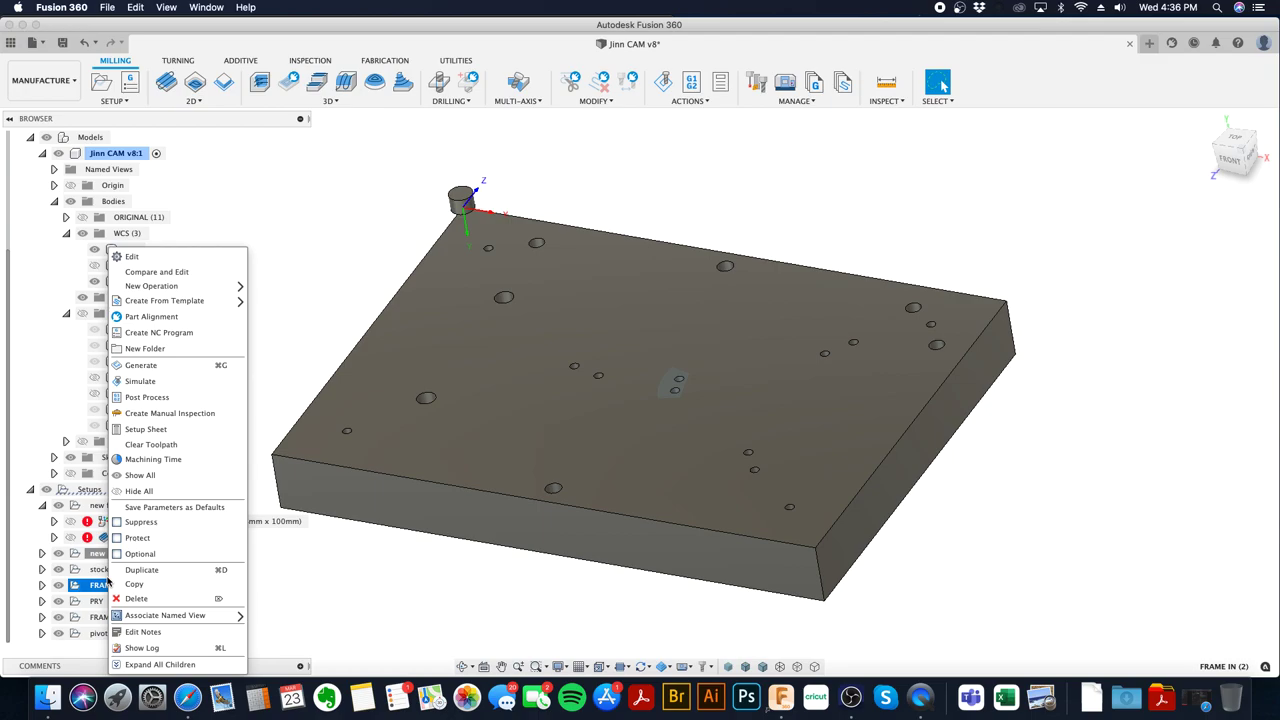
left_click(184, 257)
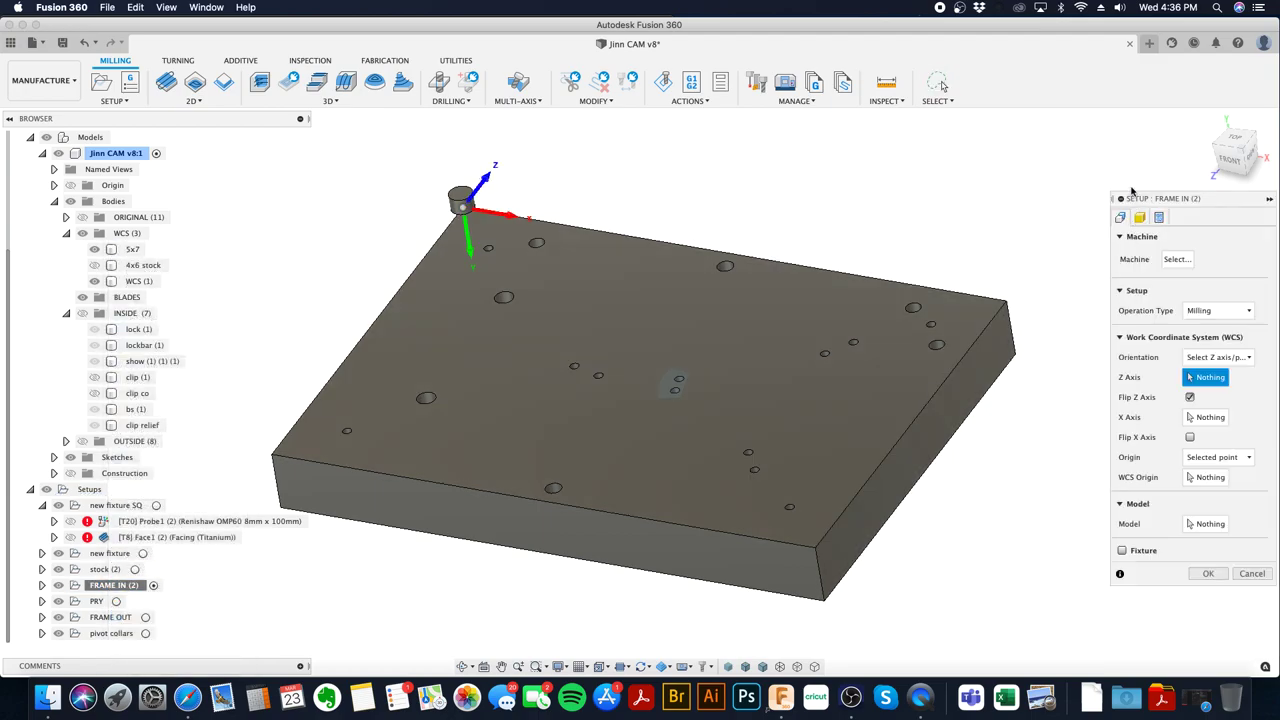
left_click(821, 574)
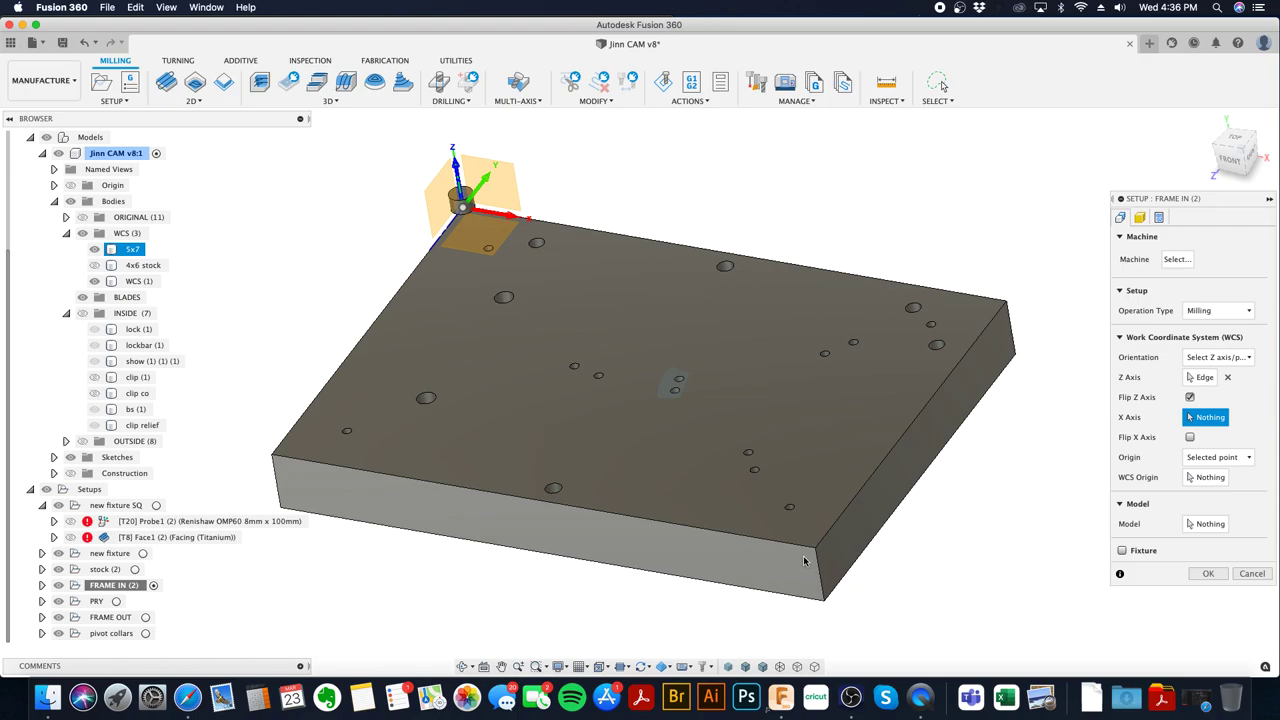
left_click(797, 549)
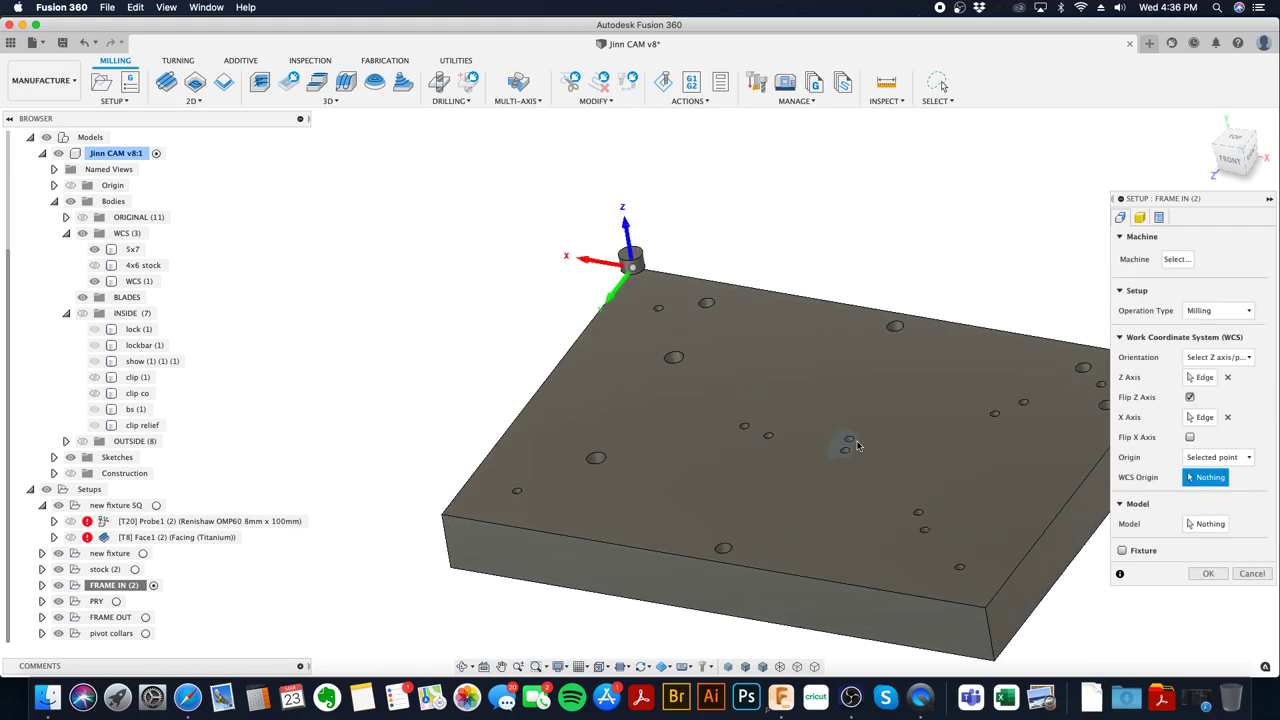
scroll(640, 262, "up", 3)
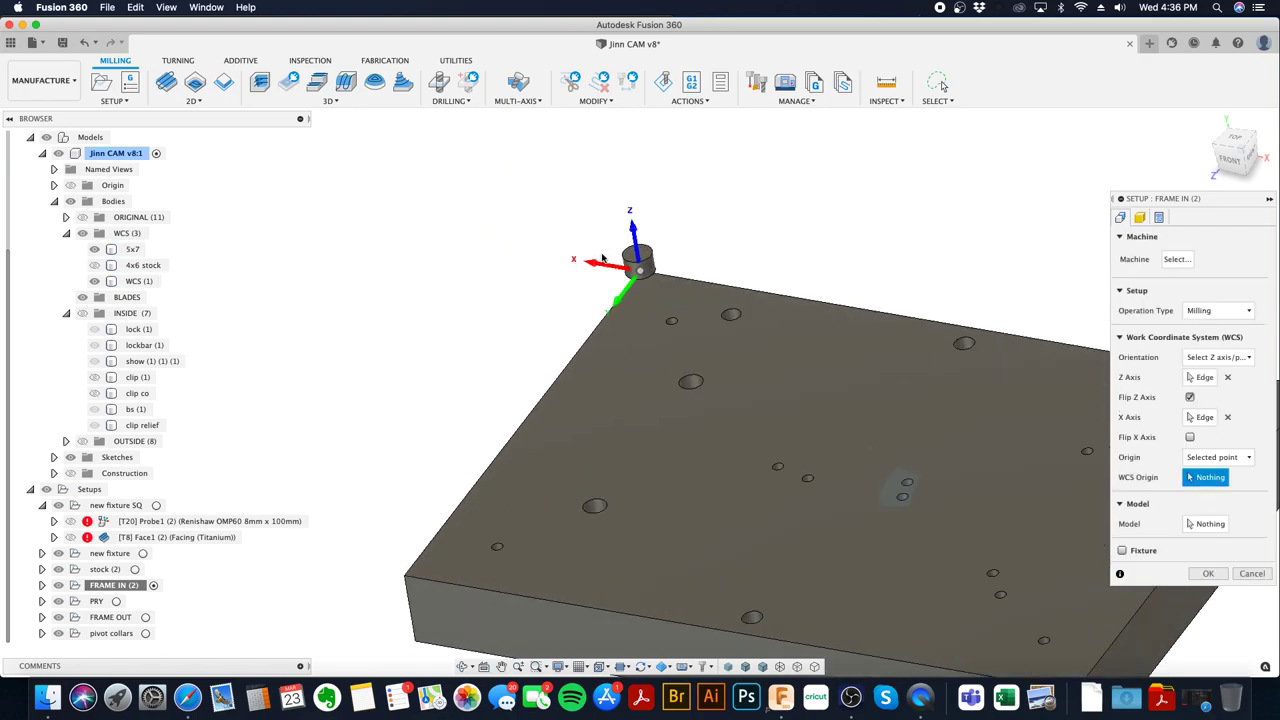
left_click(605, 254)
left_click(605, 254)
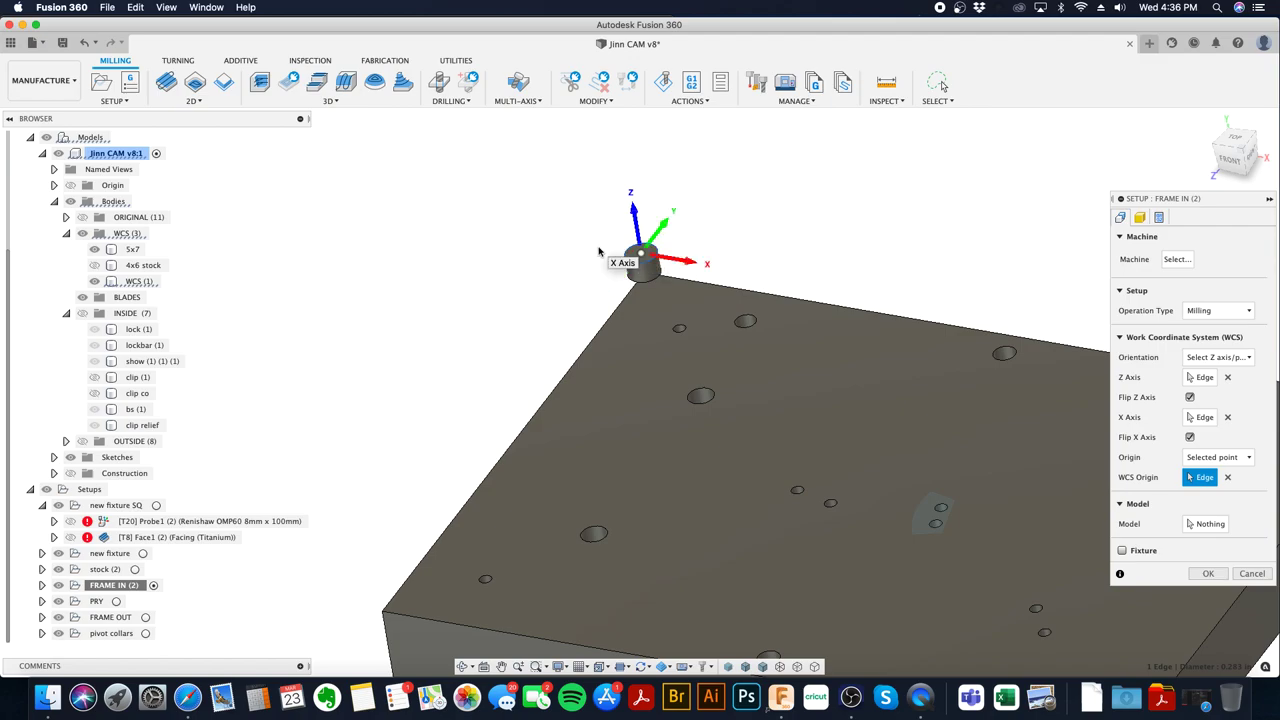
- Use the seven INSIDE bodies as the model and the 4x6 stock body as stock
left_click(1205, 523)
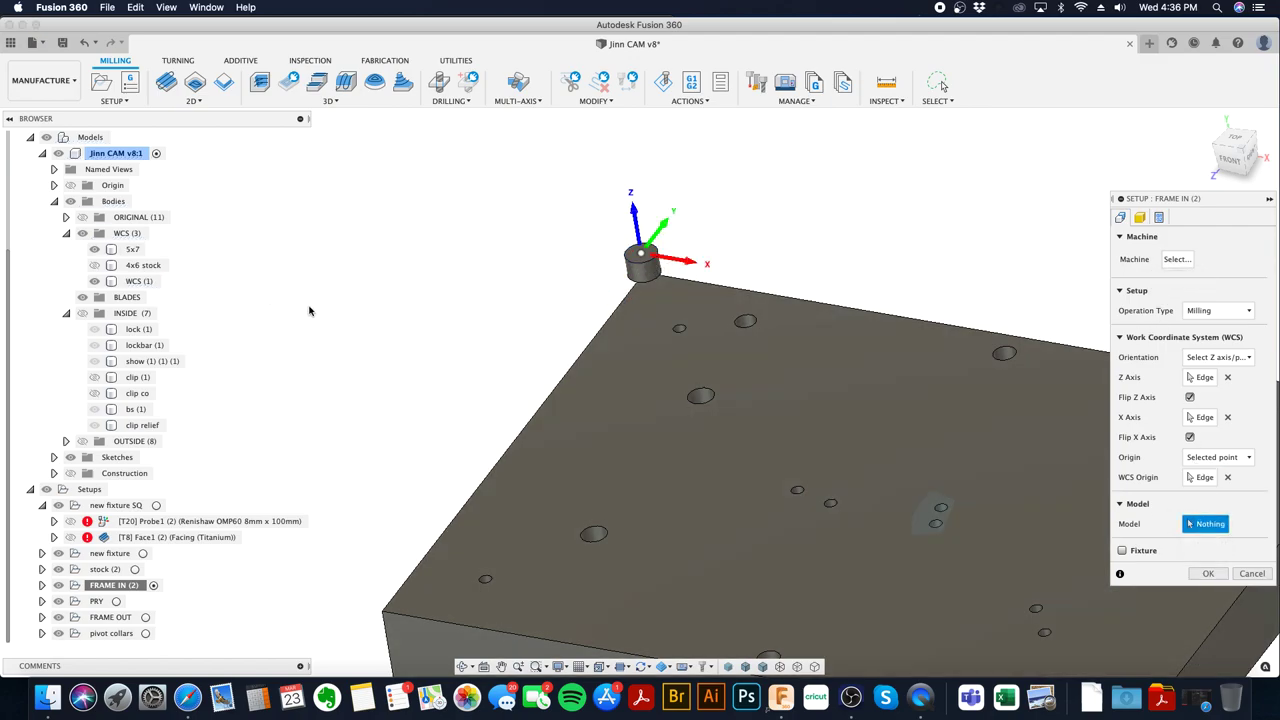
left_click(138, 330)
left_click(143, 345)
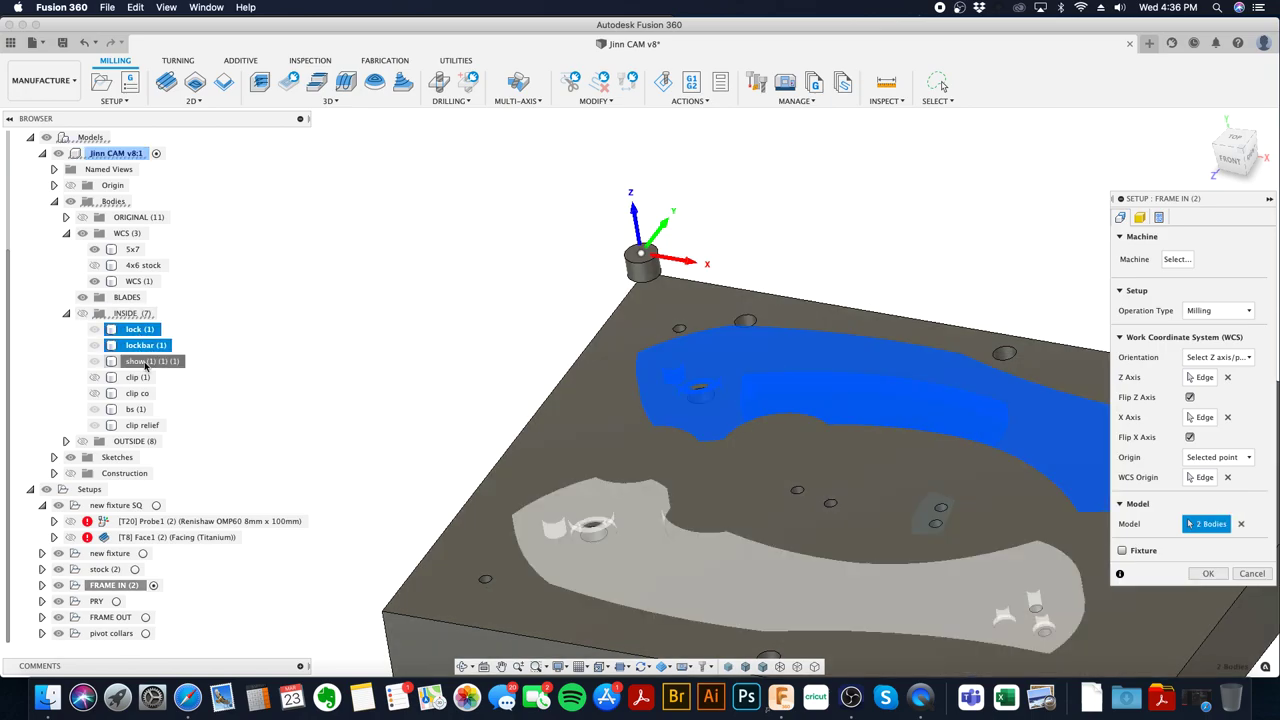
left_click(150, 361)
left_click(138, 377)
left_click(138, 393)
left_click(136, 409)
left_click(148, 425)
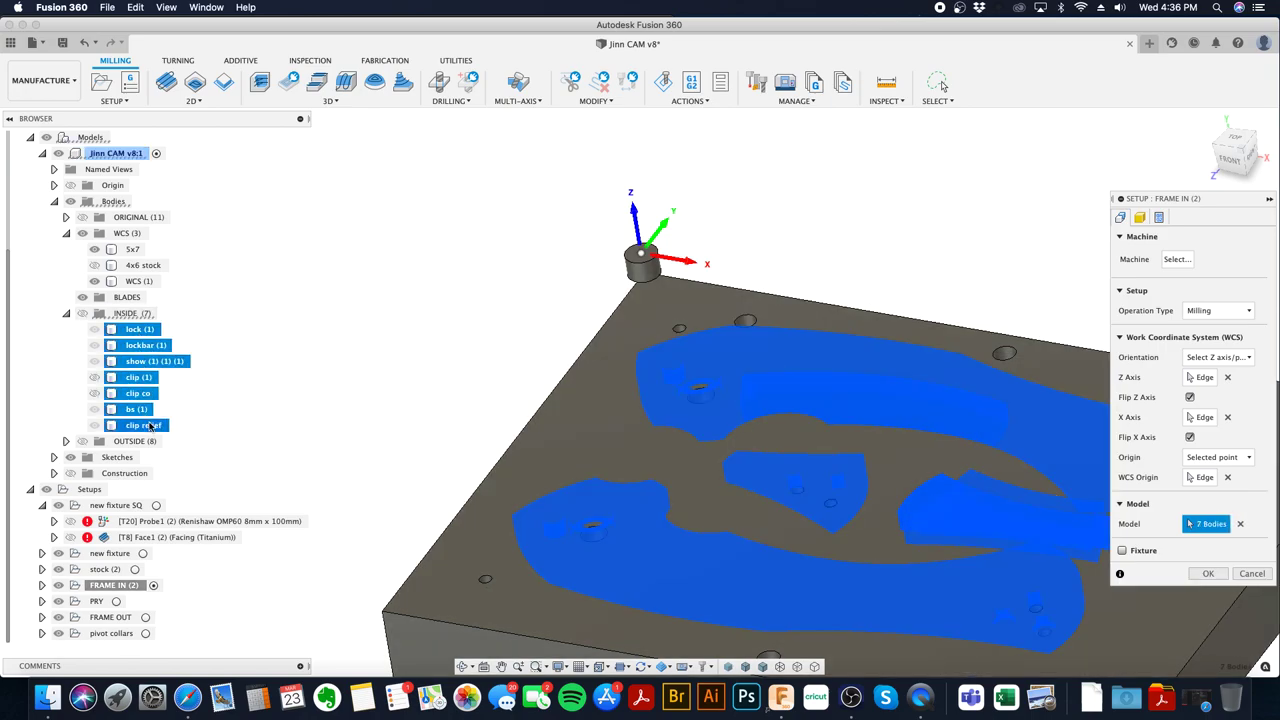
left_click(1139, 217)
left_click(143, 266)
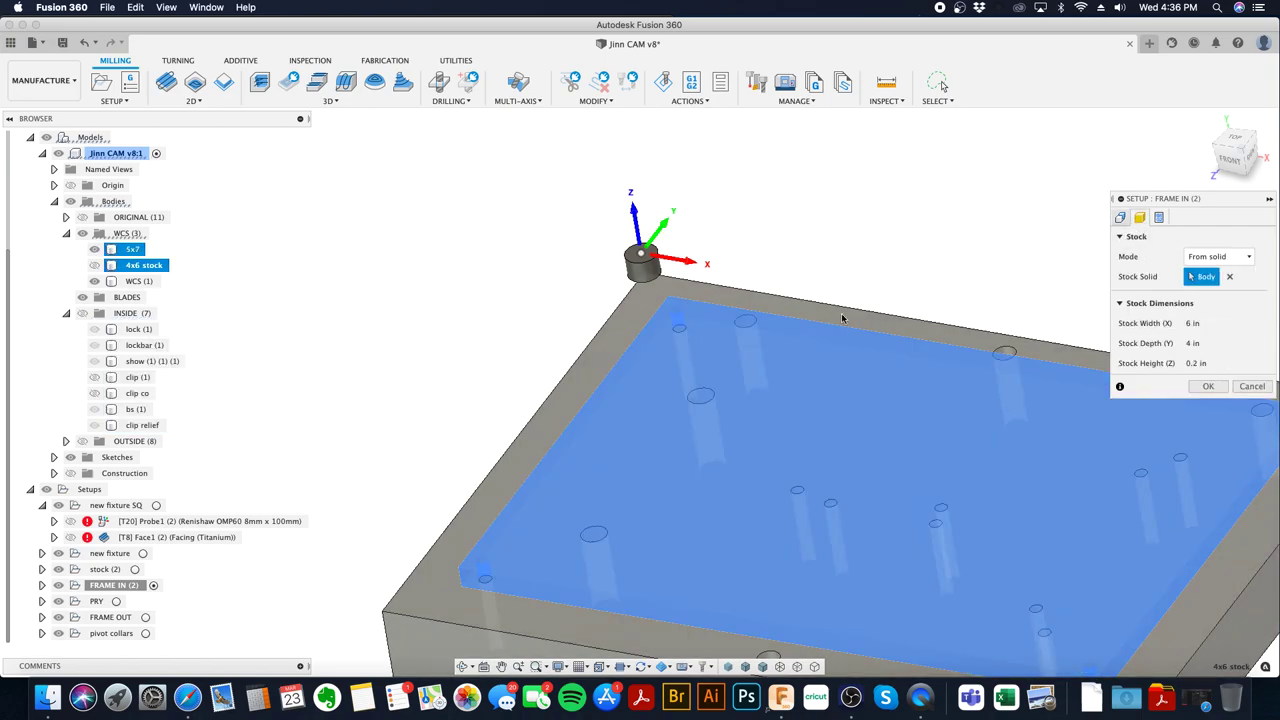
left_click(1235, 387)
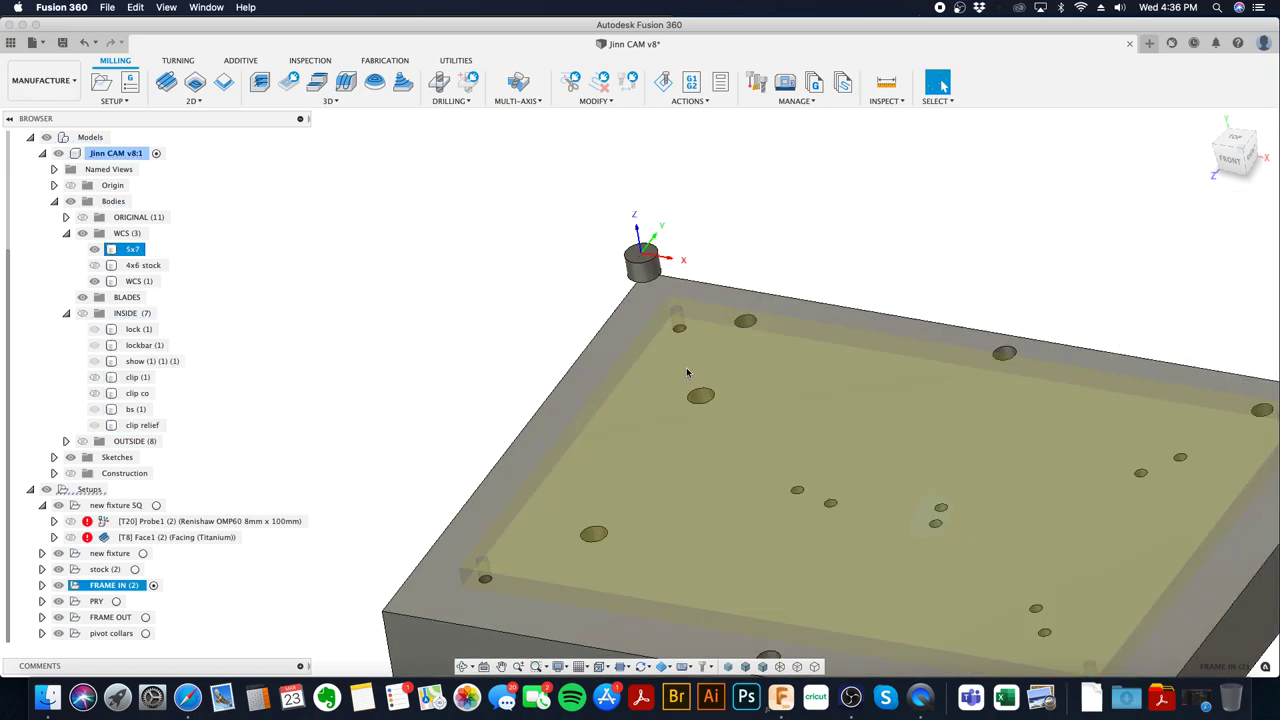
- Show the seven INSIDE bodies and open SPOT OP (5) for editing
left_click(41, 585)
scroll(40, 400, "down", 1)
scroll(40, 300, "up", 1)
left_click(42, 153)
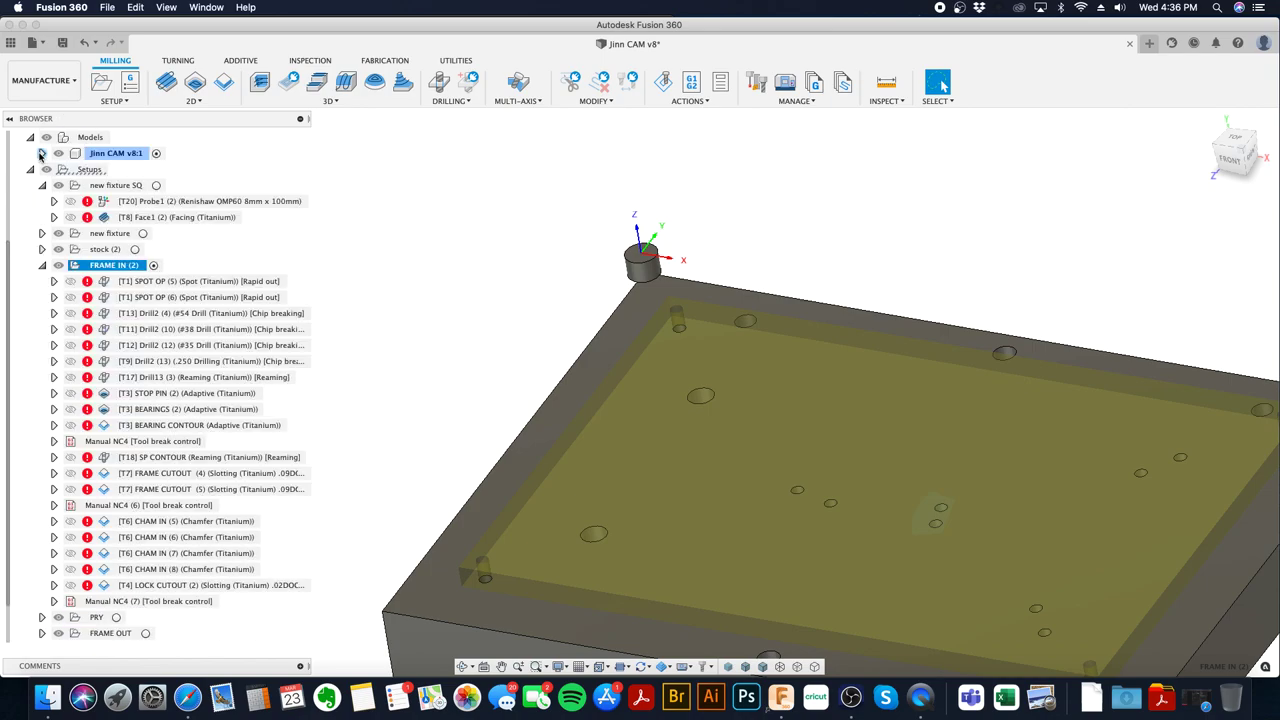
left_click(210, 281)
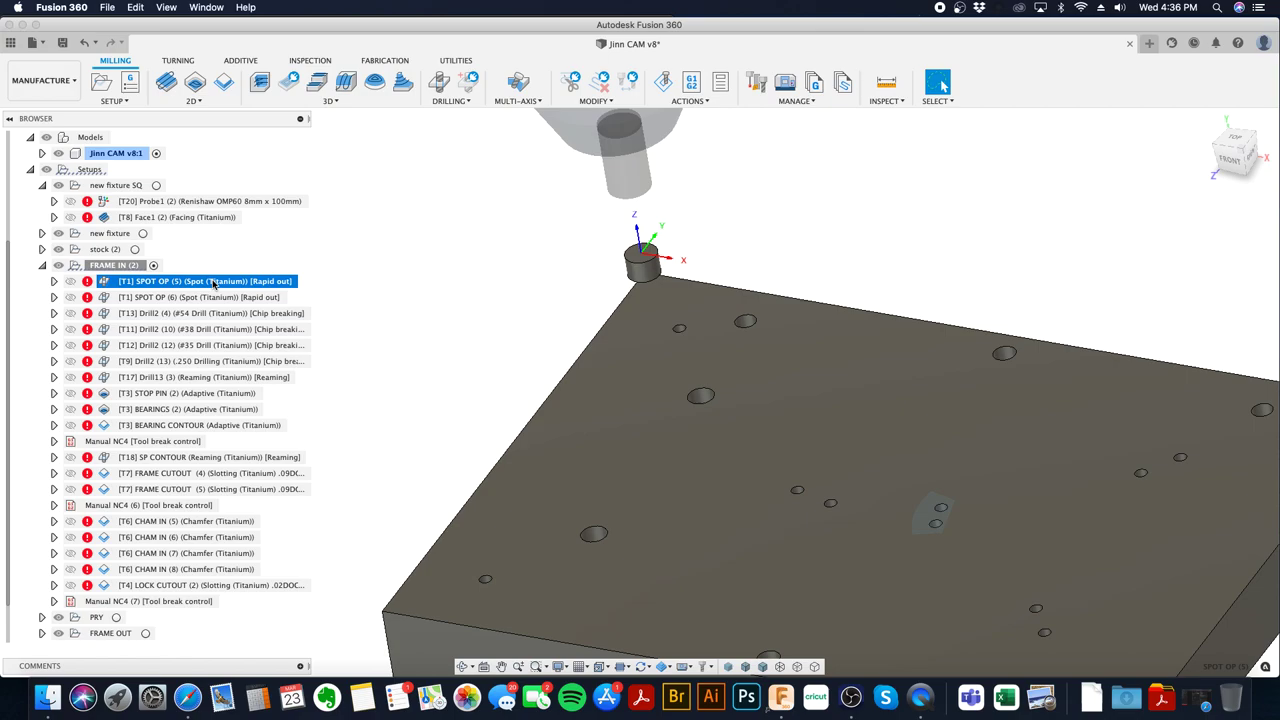
scroll(143, 234, "up", 2)
left_click(42, 201)
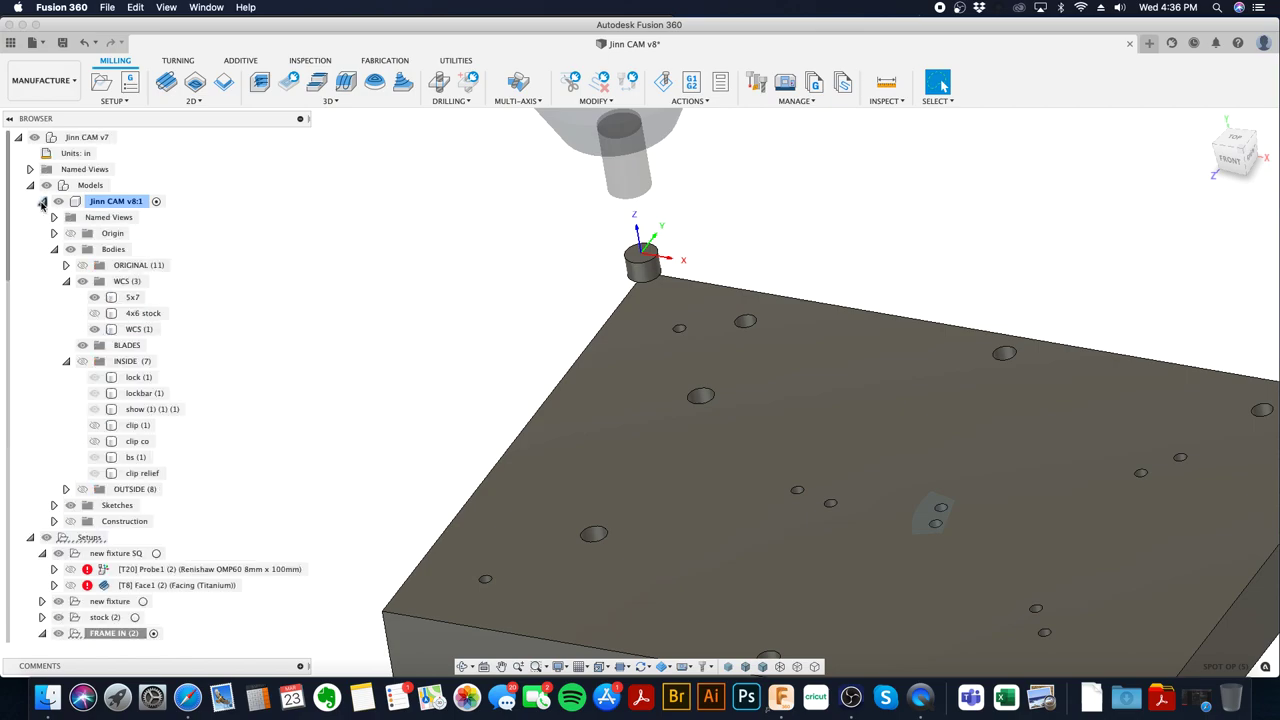
left_click(82, 361)
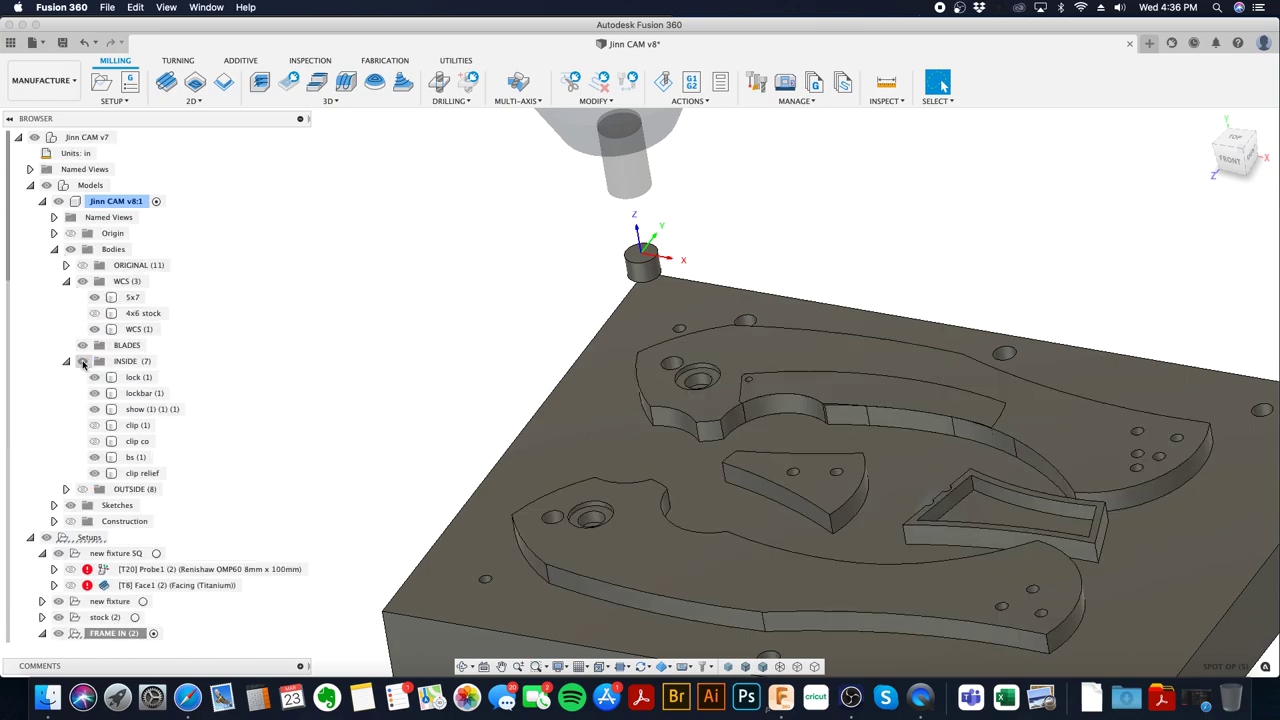
left_click(31, 186)
left_click(188, 313)
right_click(205, 314)
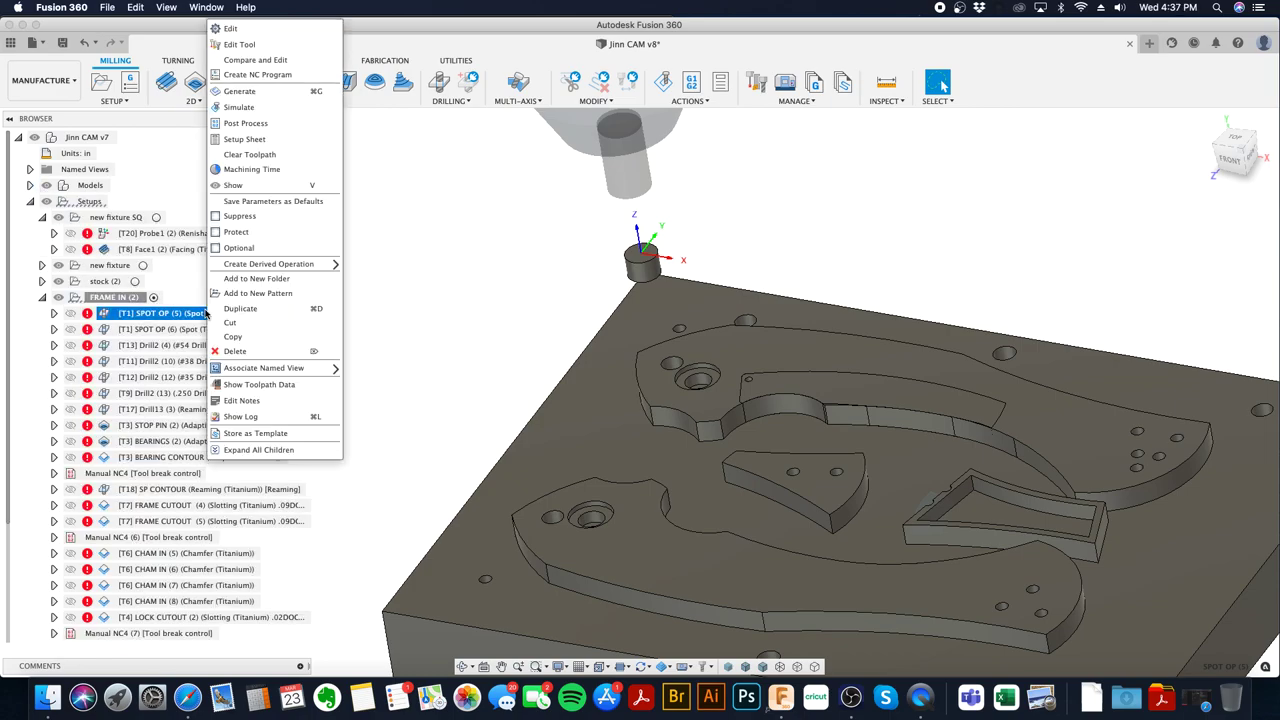
left_click(266, 32)
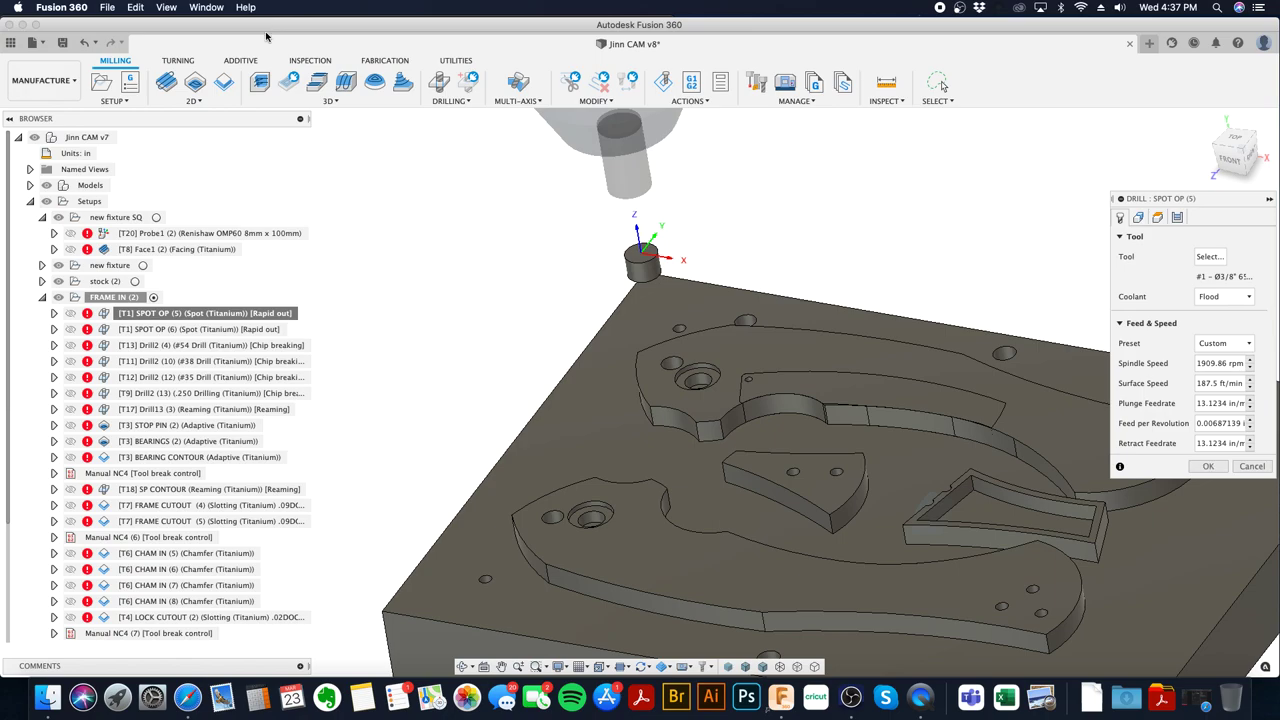
- Select same-diameter hole faces of both sizes, bringing SPOT OP (5) to 14 holes
left_click(452, 101)
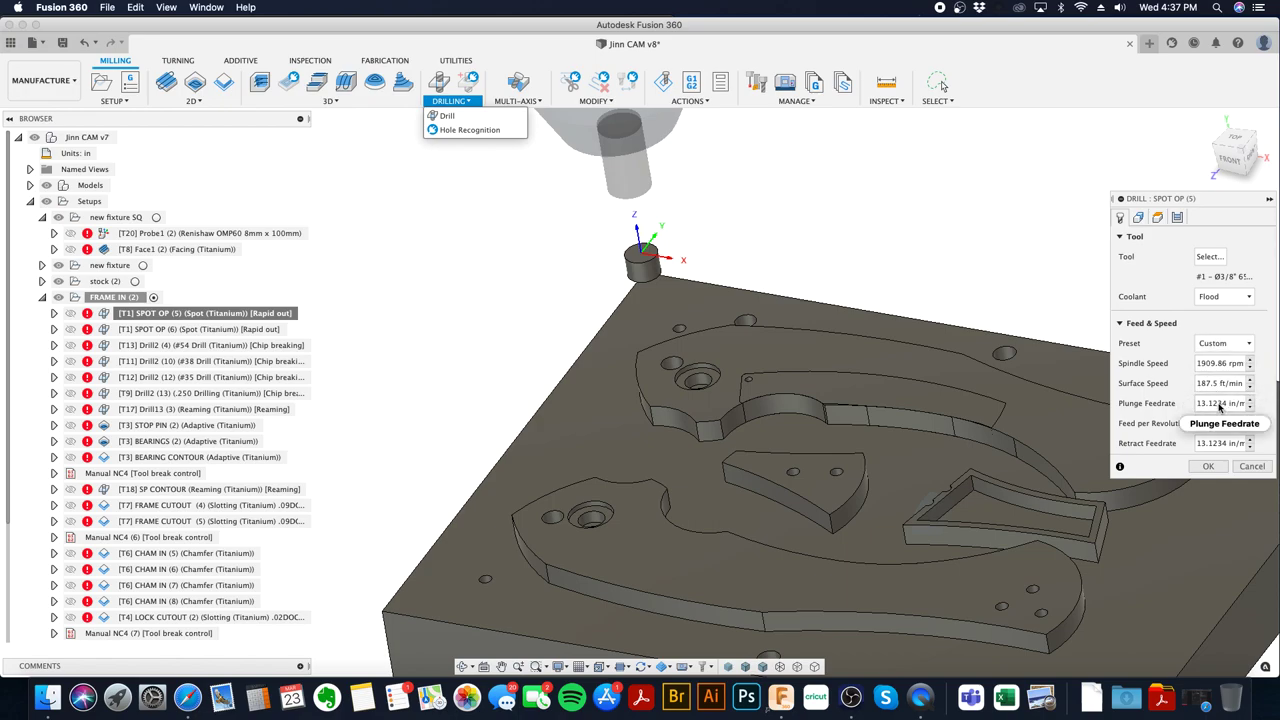
left_click(1138, 218)
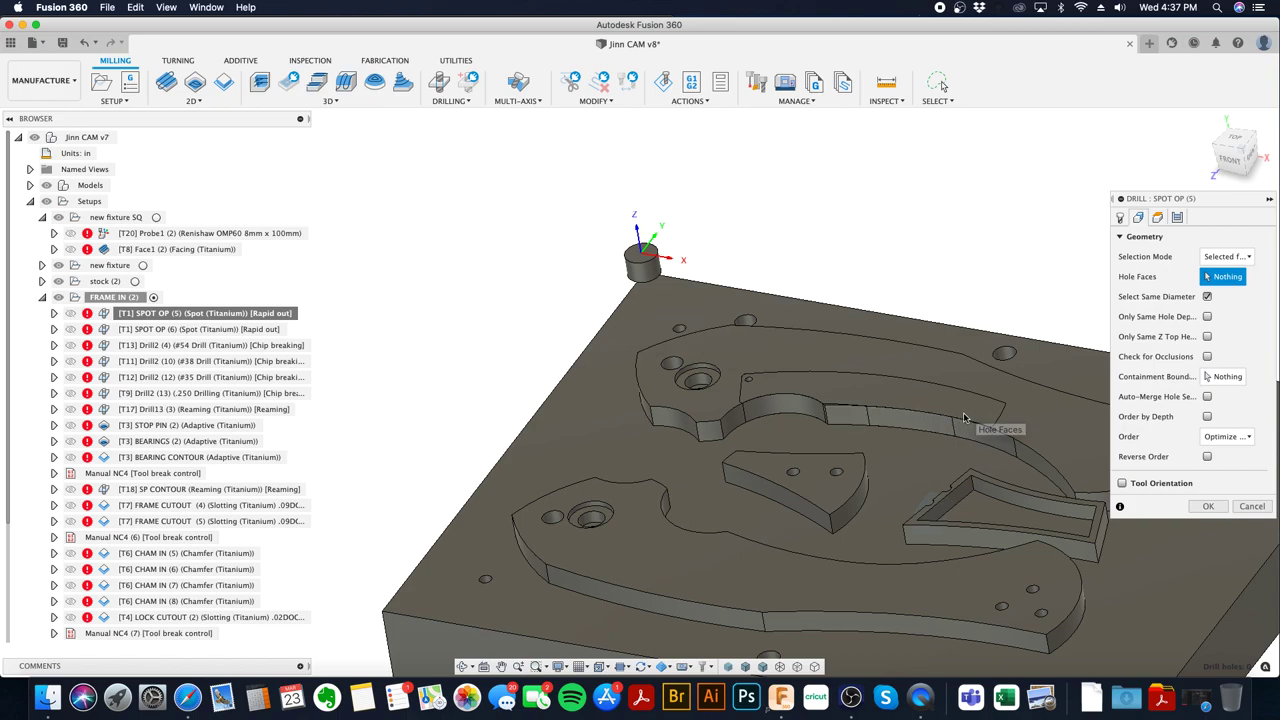
left_click(594, 510)
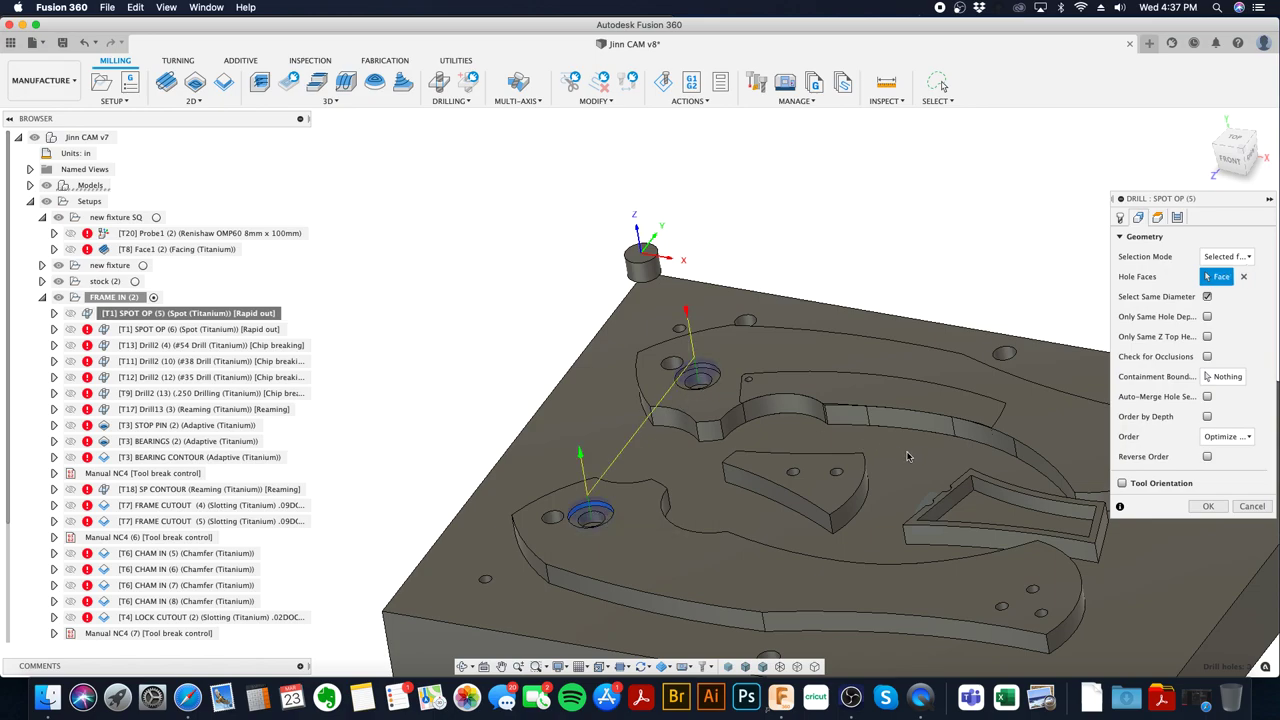
middle_click_drag(900, 455, 762, 423)
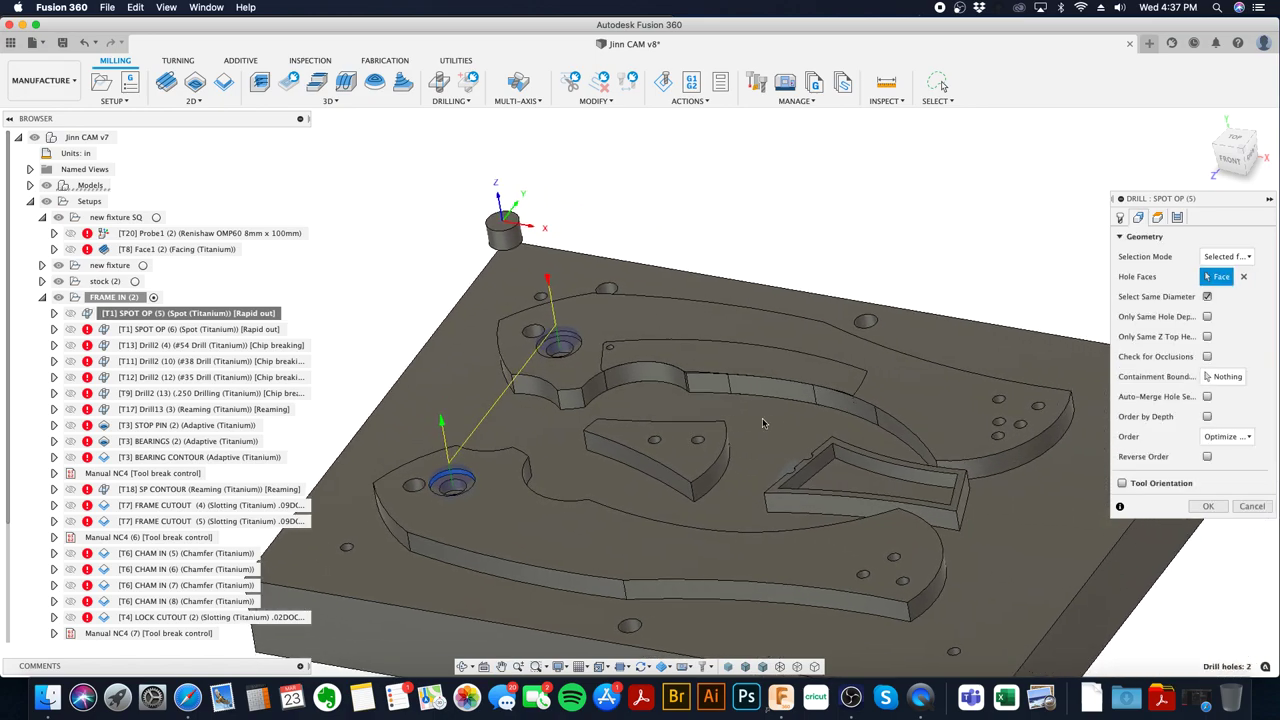
left_click(661, 446)
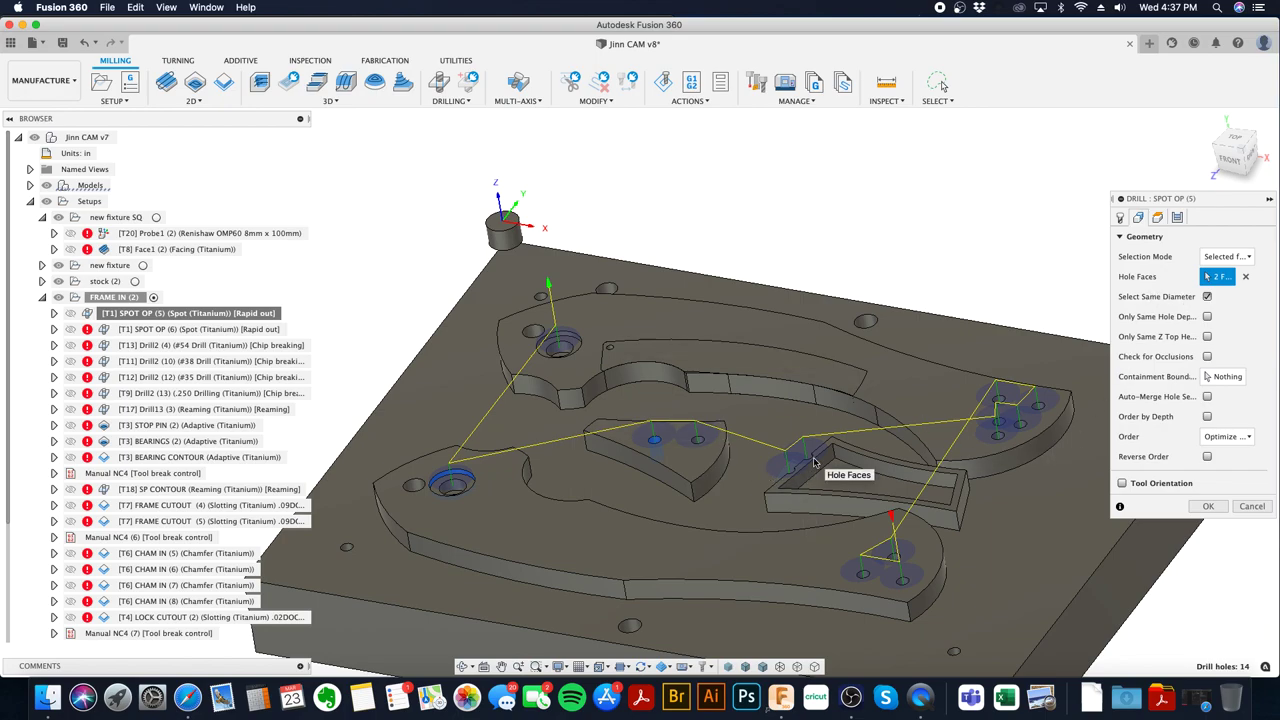
- Toggle clip relief, clip (1) and clip co body visibility, then accept the 14-hole selection
left_click(30, 186)
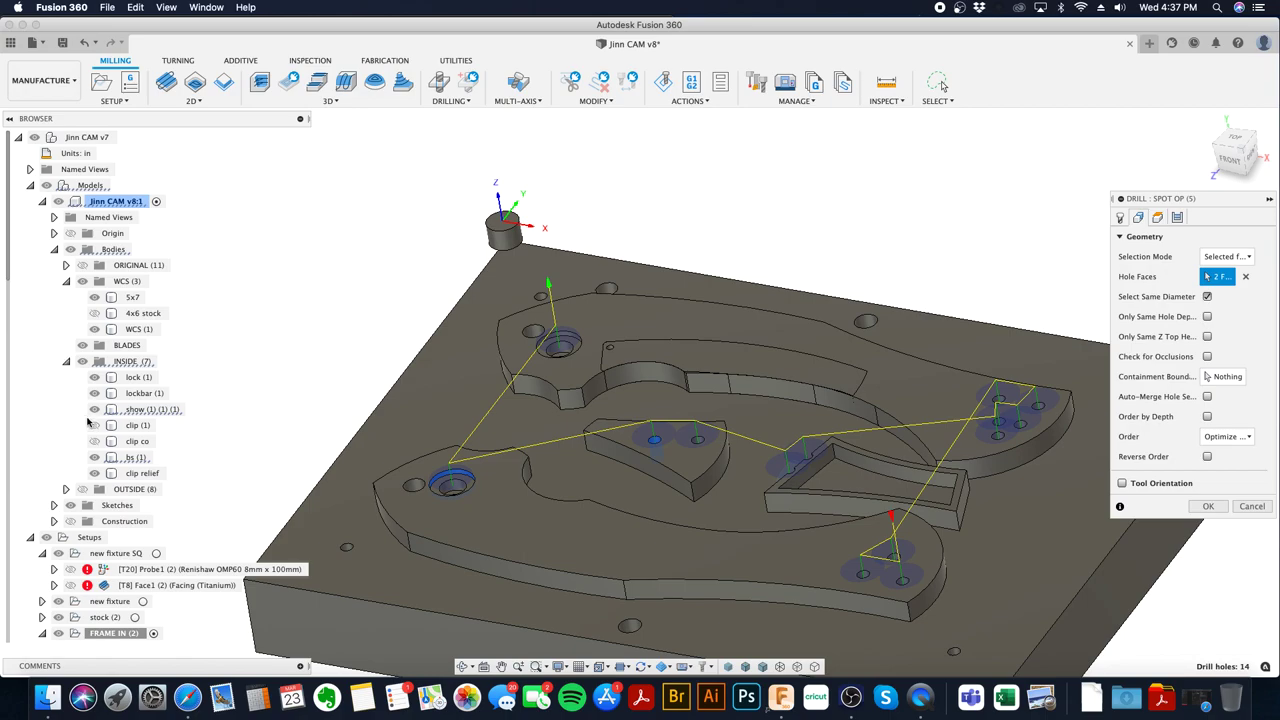
left_click(94, 473)
left_click(100, 425)
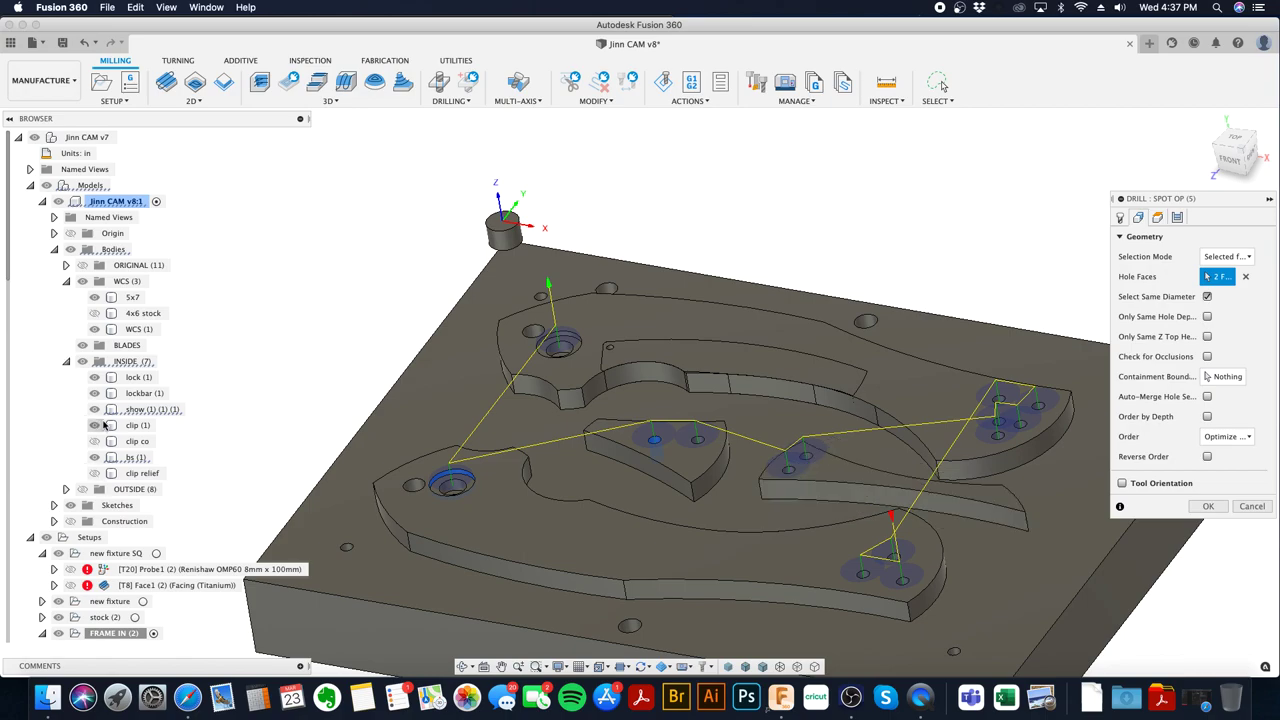
left_click(96, 425)
left_click(96, 441)
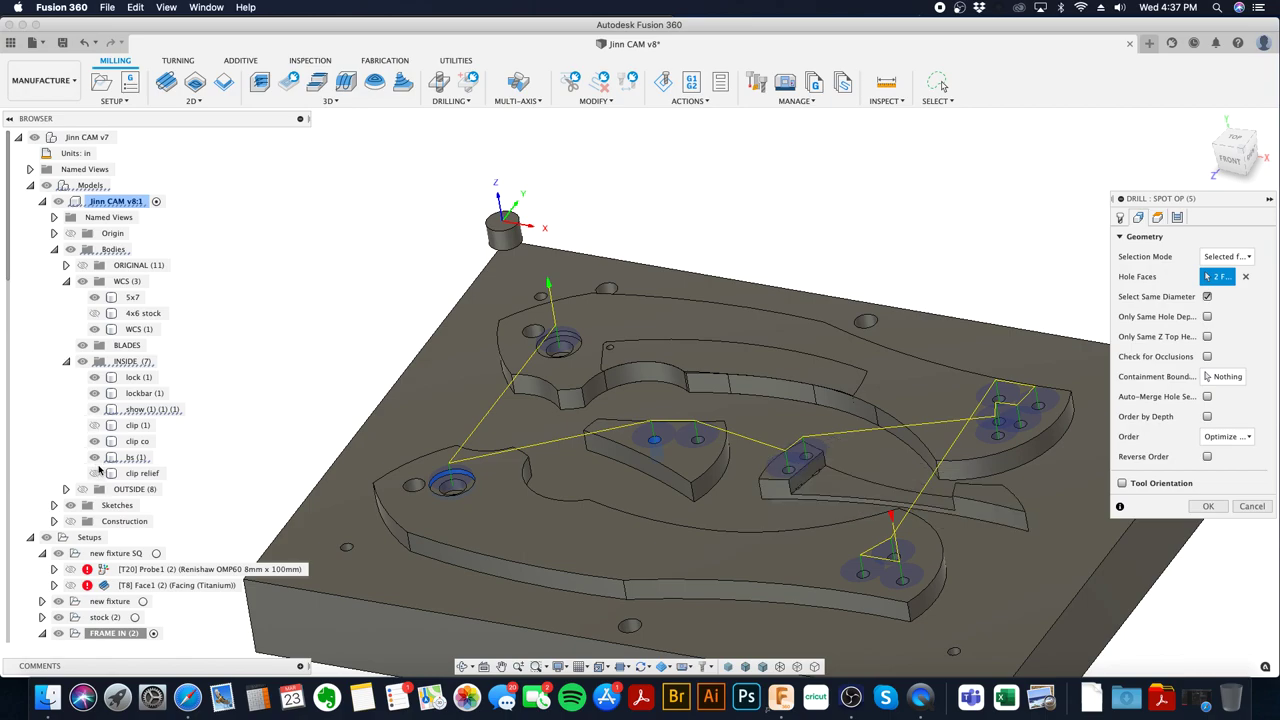
left_click(95, 473)
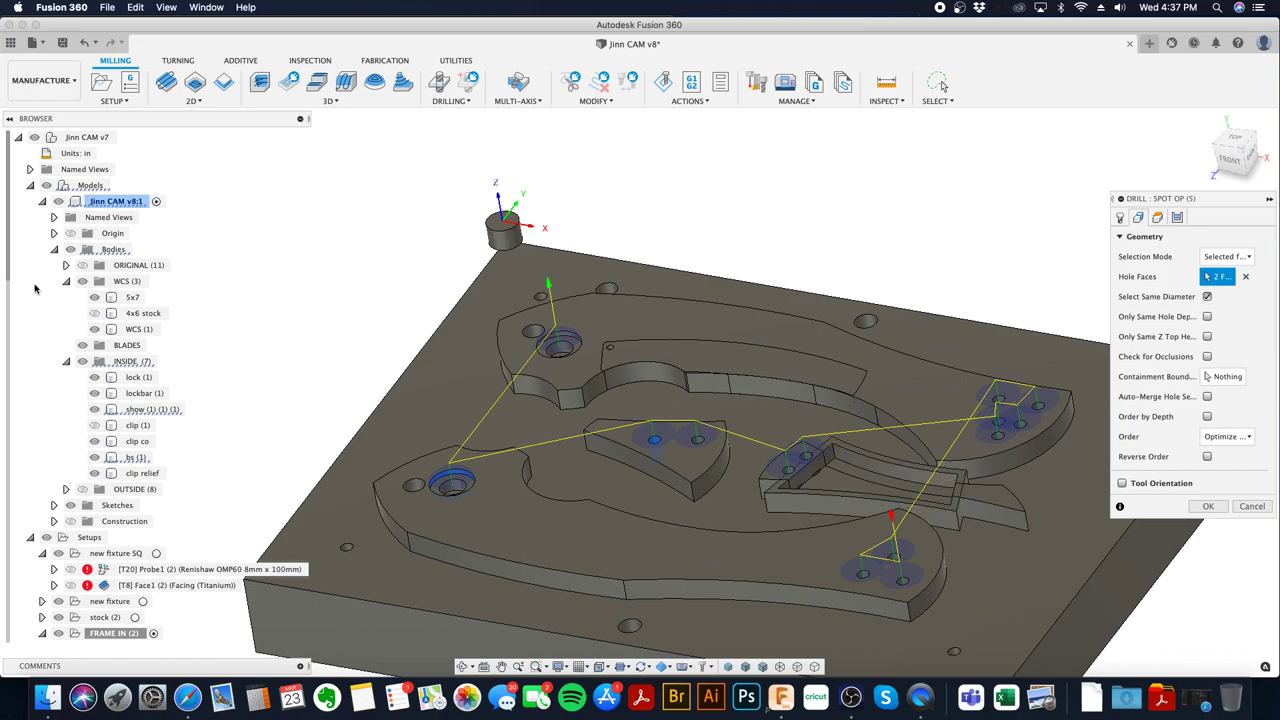
left_click(30, 185)
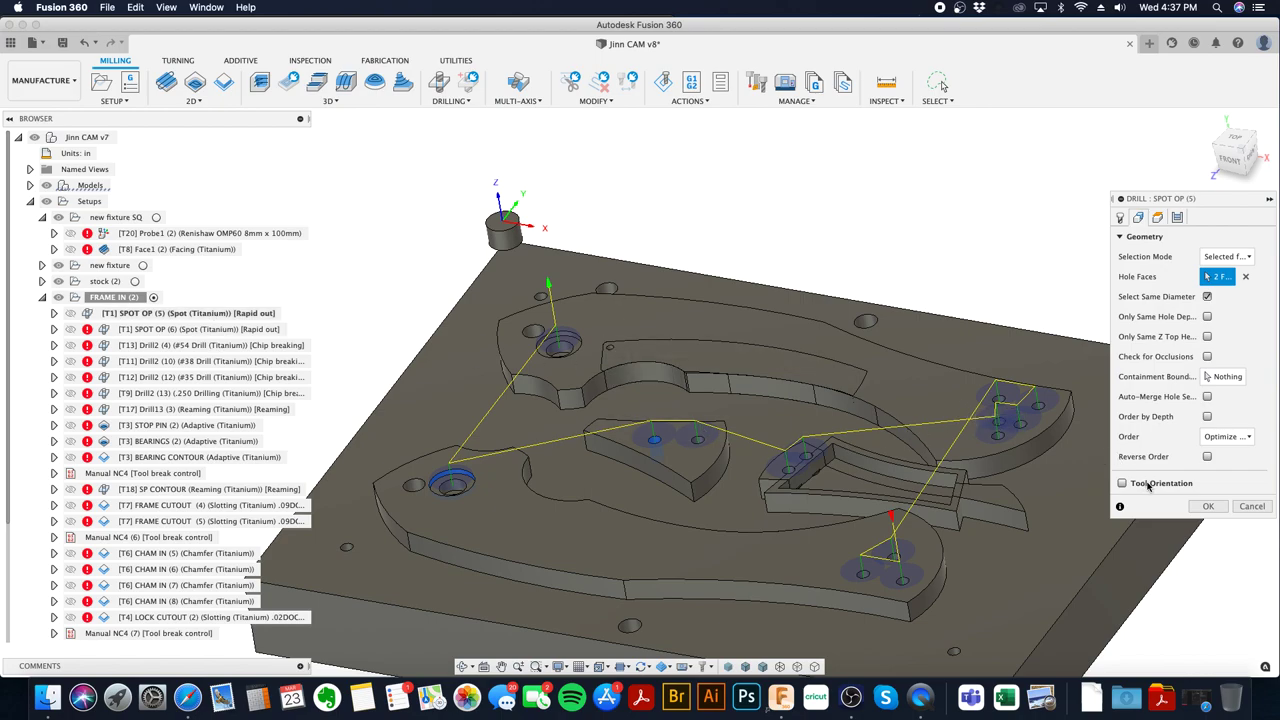
left_click(1208, 506)
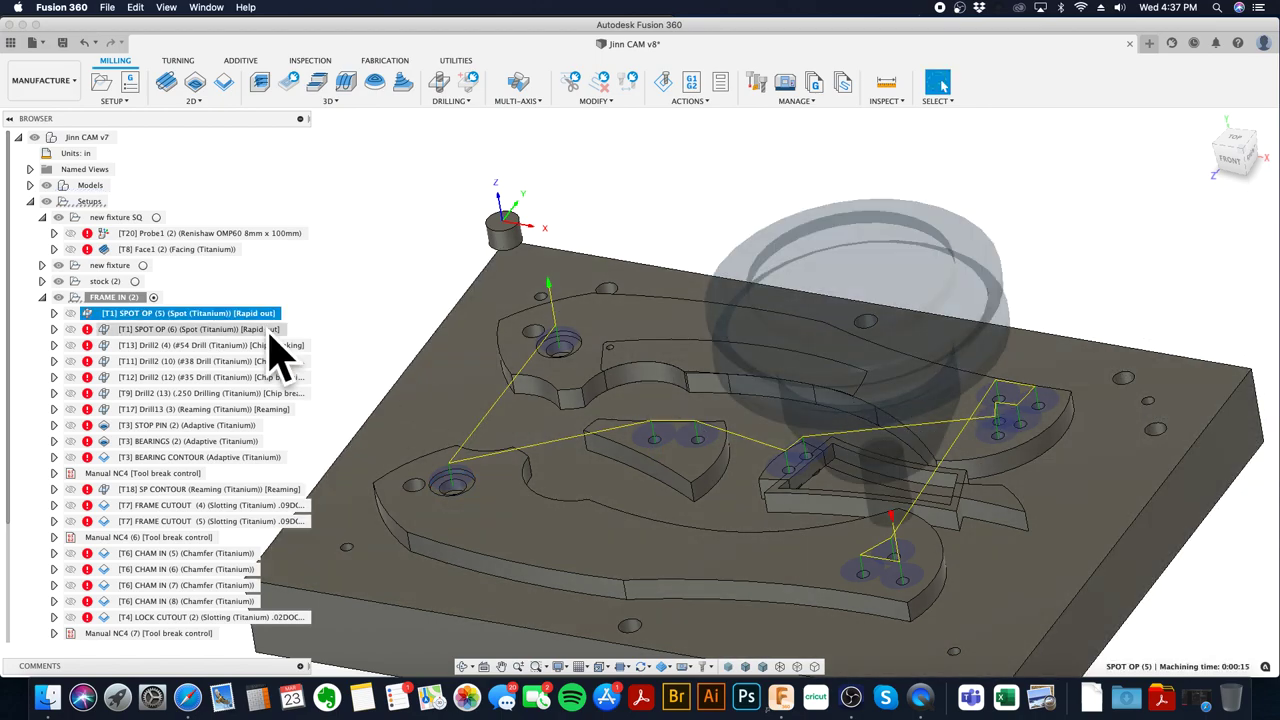
- Give SPOT OP (6) a single small hole face and regenerate its toolpath
right_click(264, 330)
left_click(288, 29)
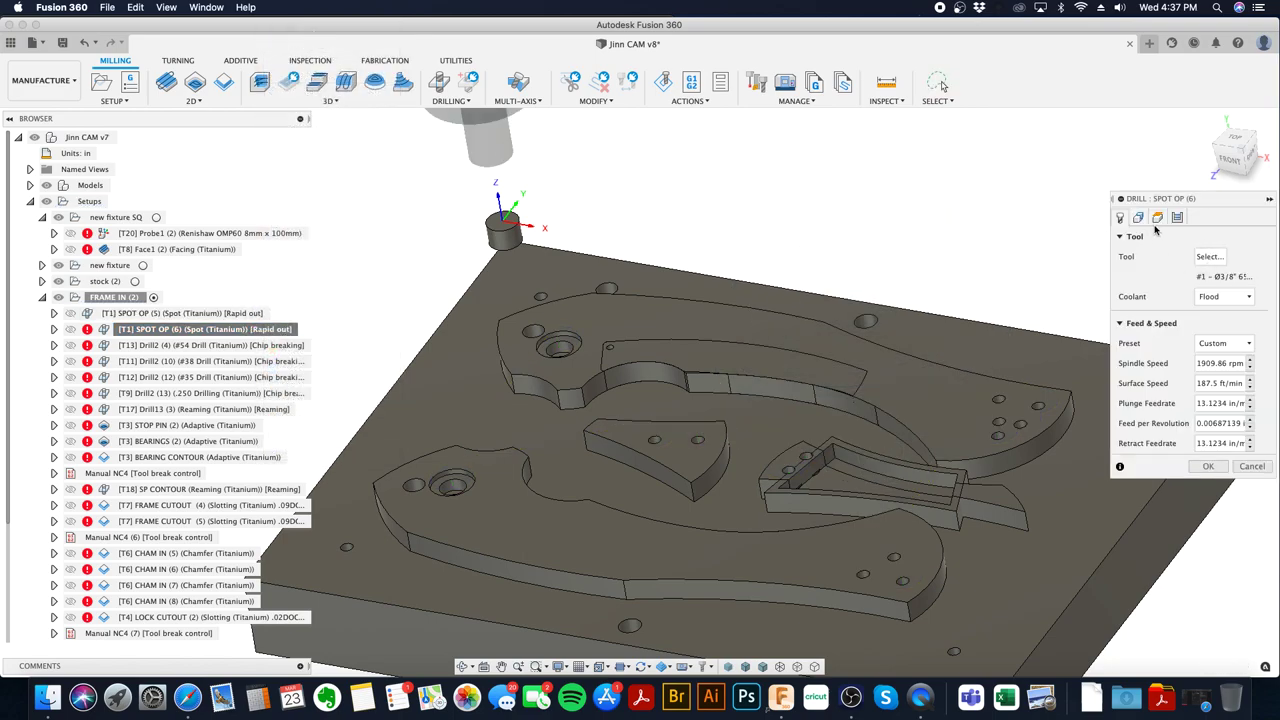
left_click(1157, 218)
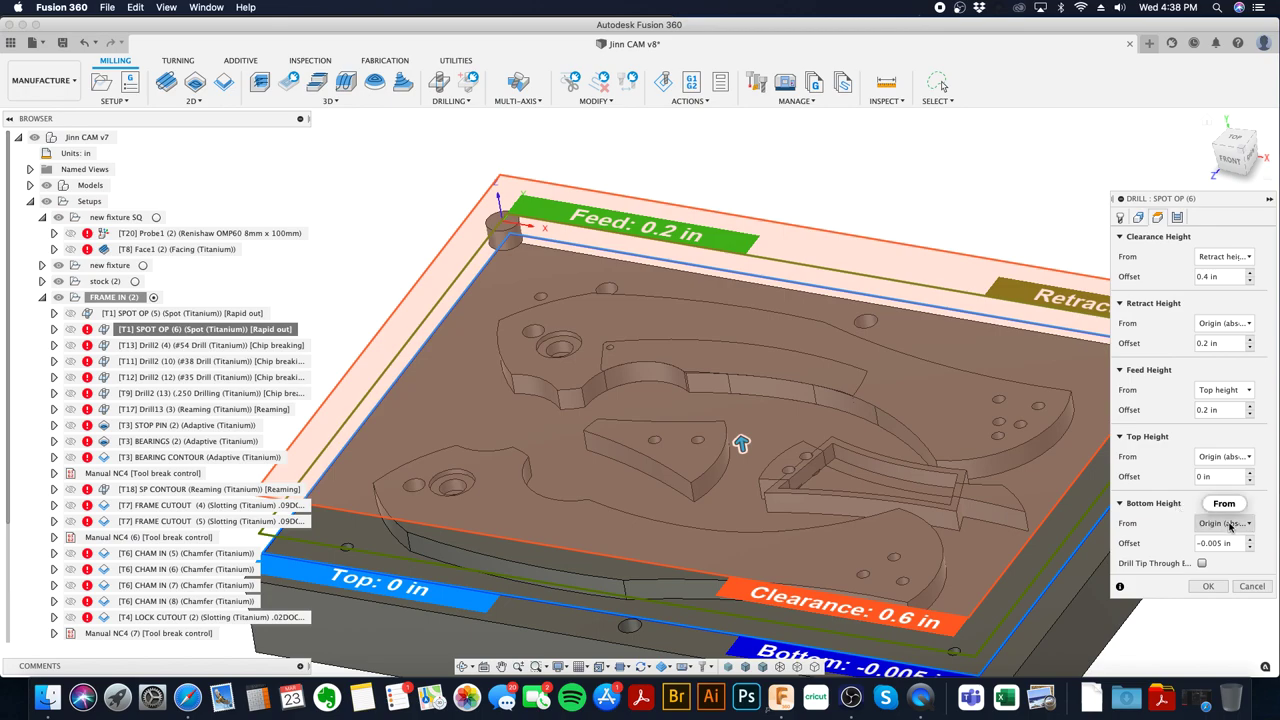
mouse_move(1230, 526)
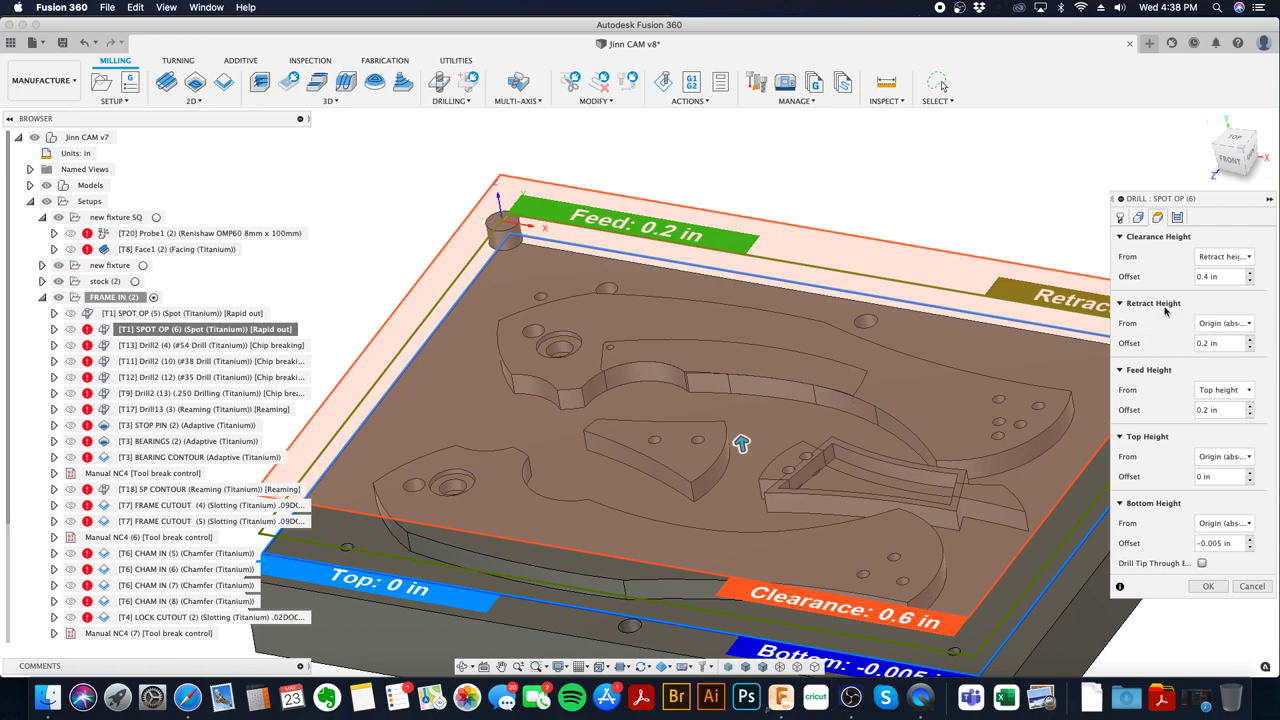
left_click(1177, 220)
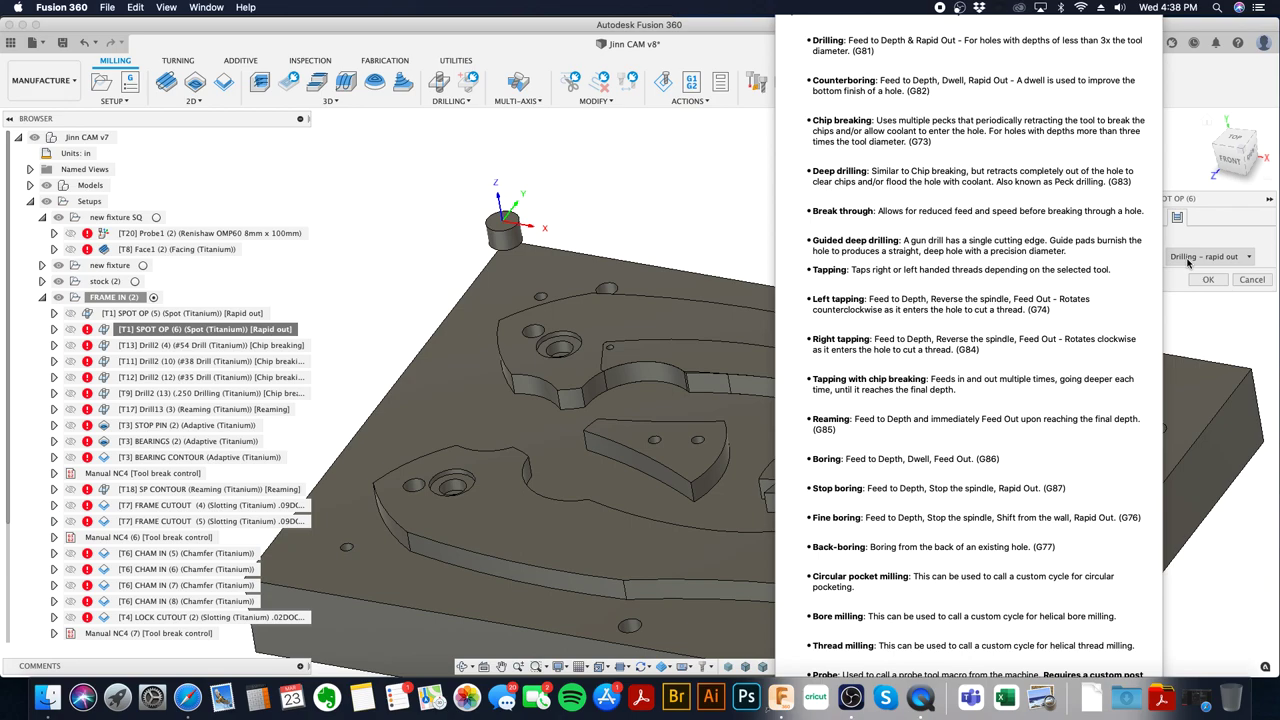
left_click(1208, 280)
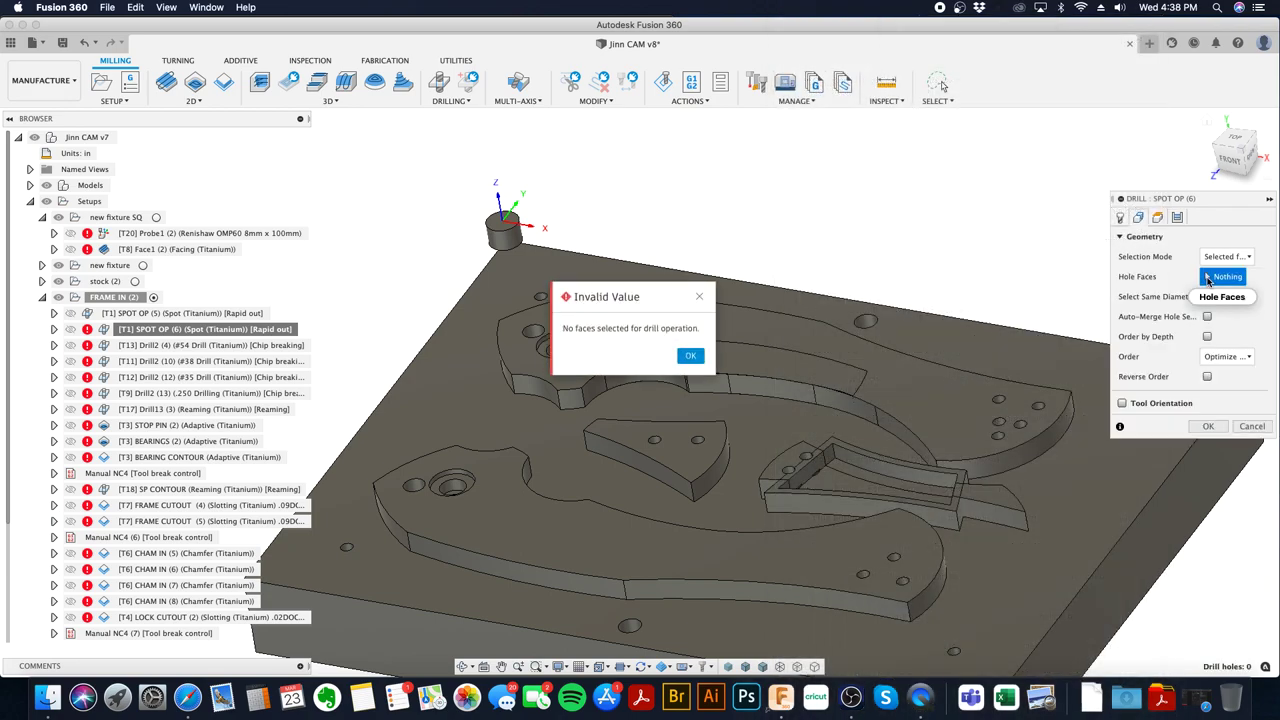
left_click(690, 356)
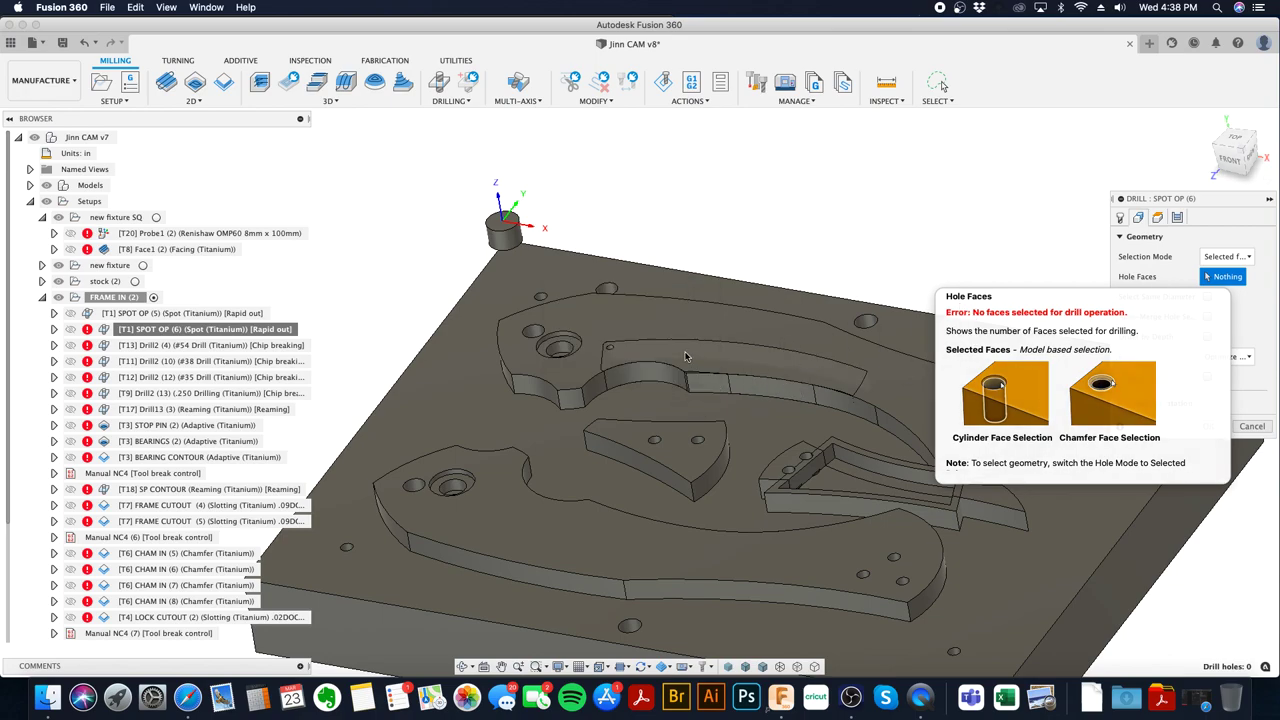
left_click(608, 346)
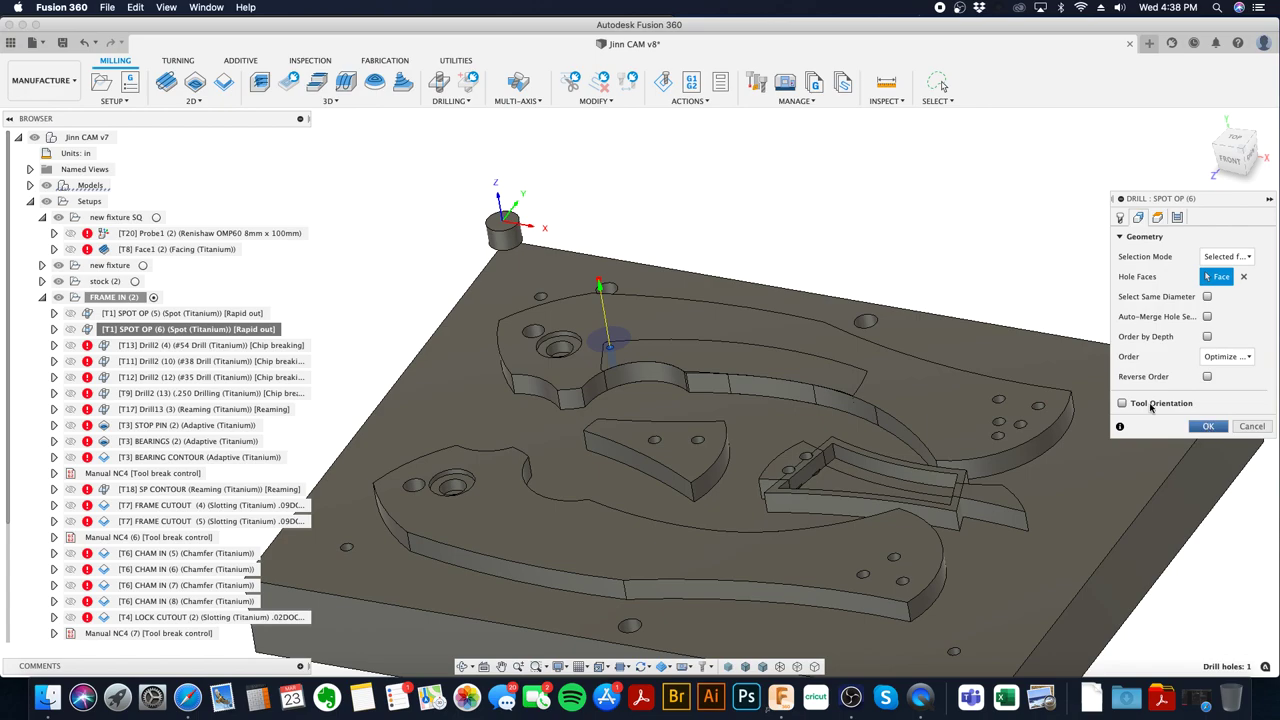
left_click(1208, 426)
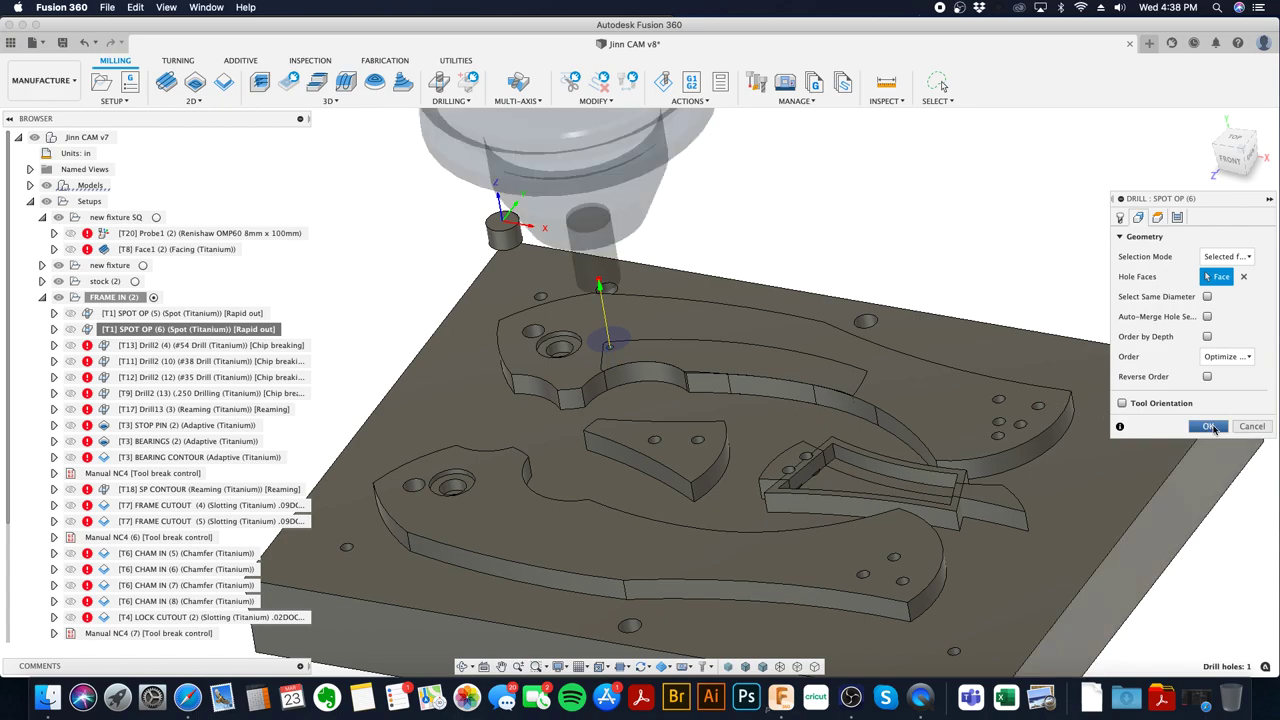
- Save the Jinn CAM document as a new version and switch to wireframe display
left_click(62, 42)
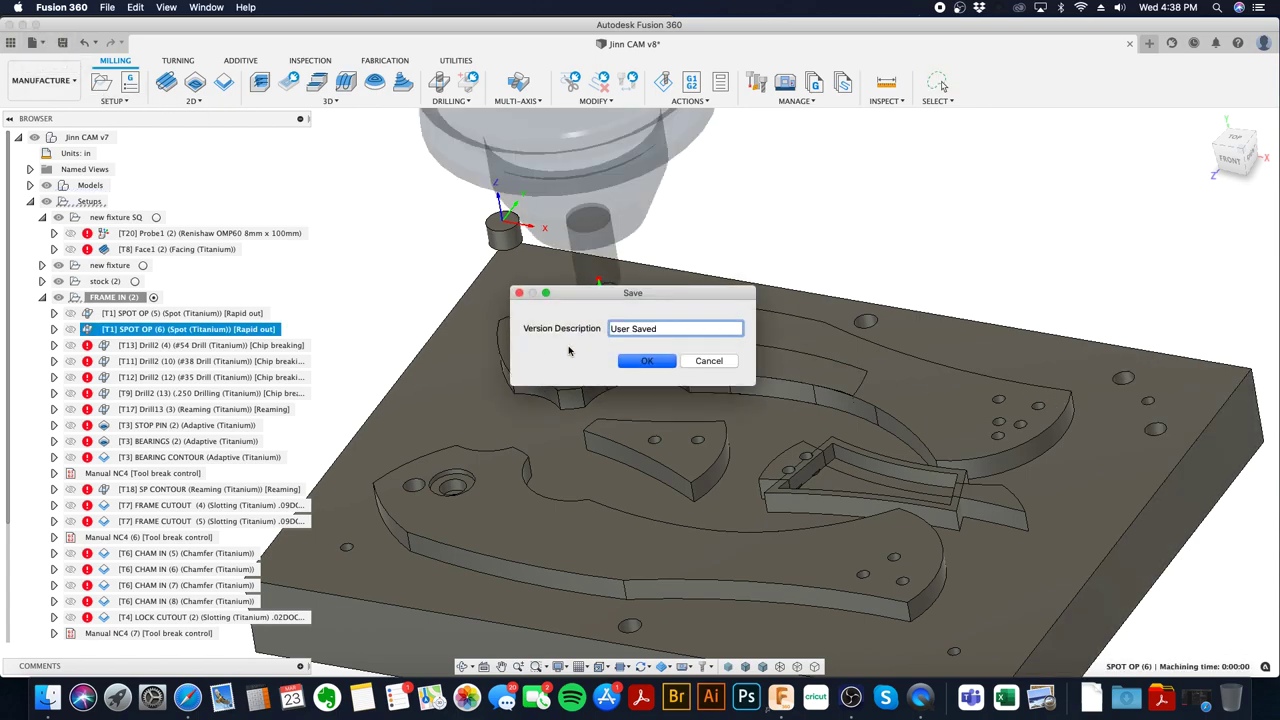
left_click(648, 361)
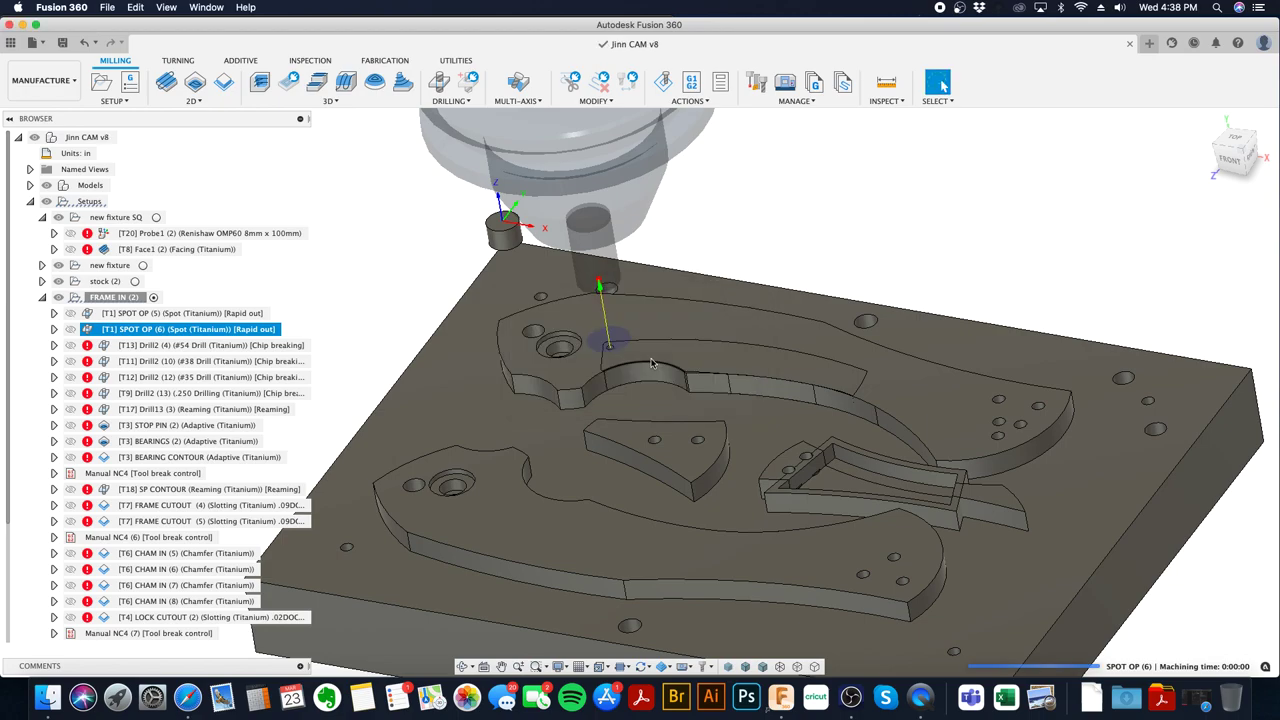
left_click(780, 667)
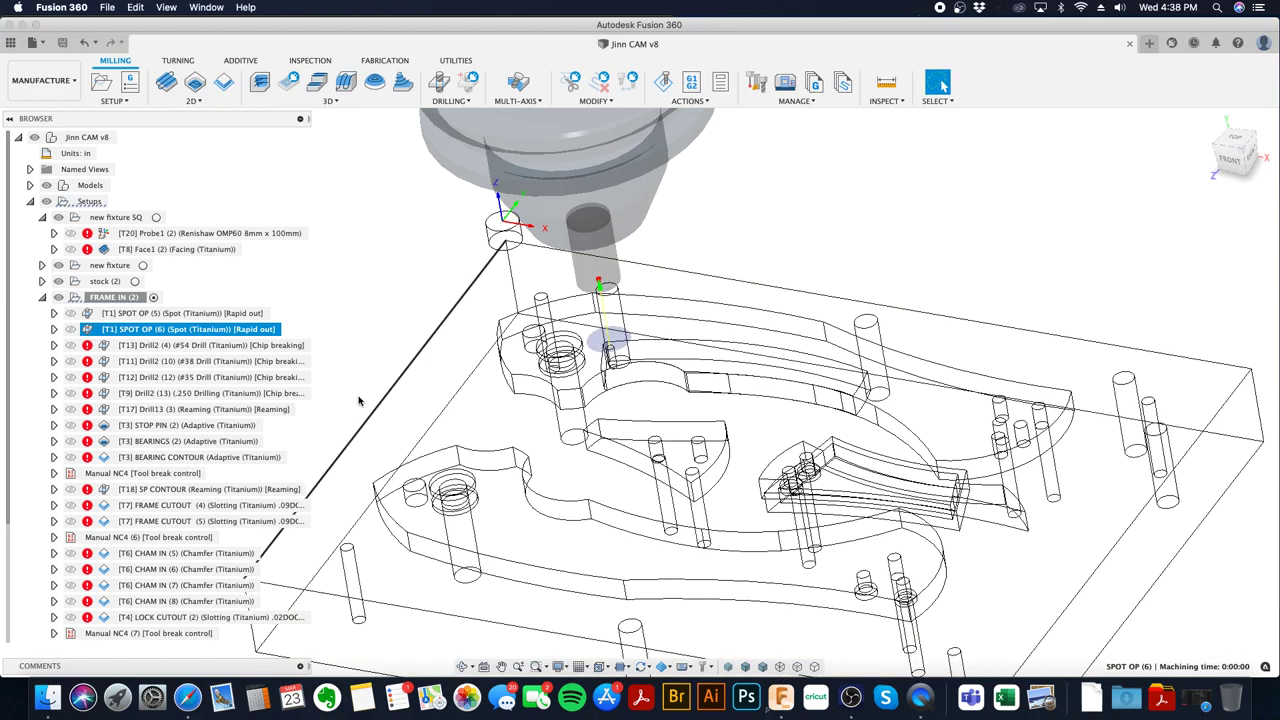
- Select both SPOT OP toolpaths and zoom into the spot cones from the front view
left_click(173, 314, "shift")
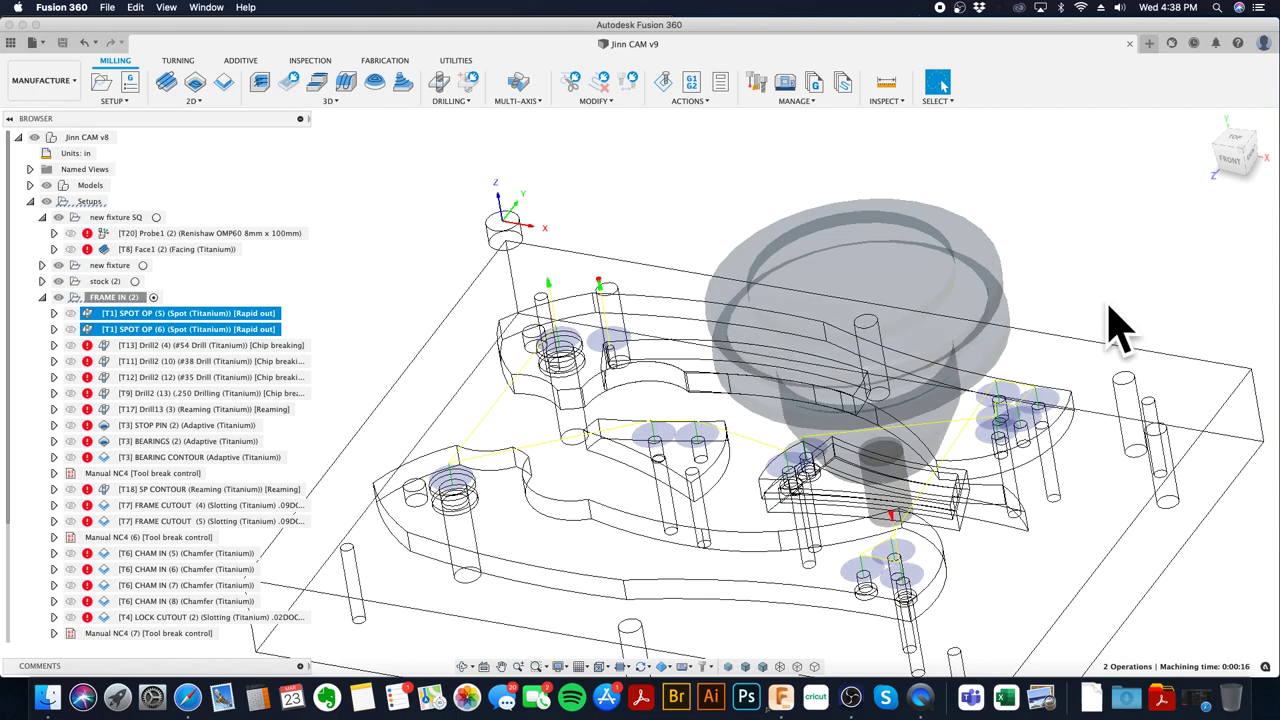
left_click(1229, 160)
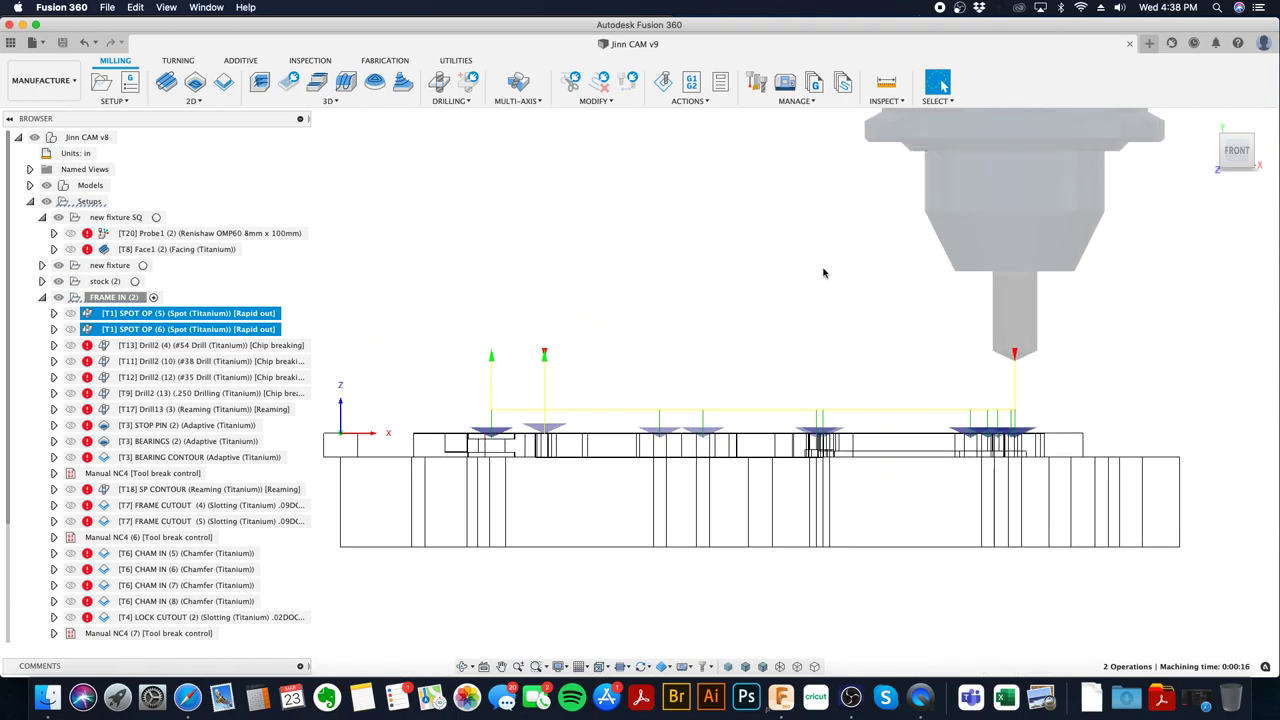
scroll(529, 460, "up", 5)
scroll(549, 421, "up", 4)
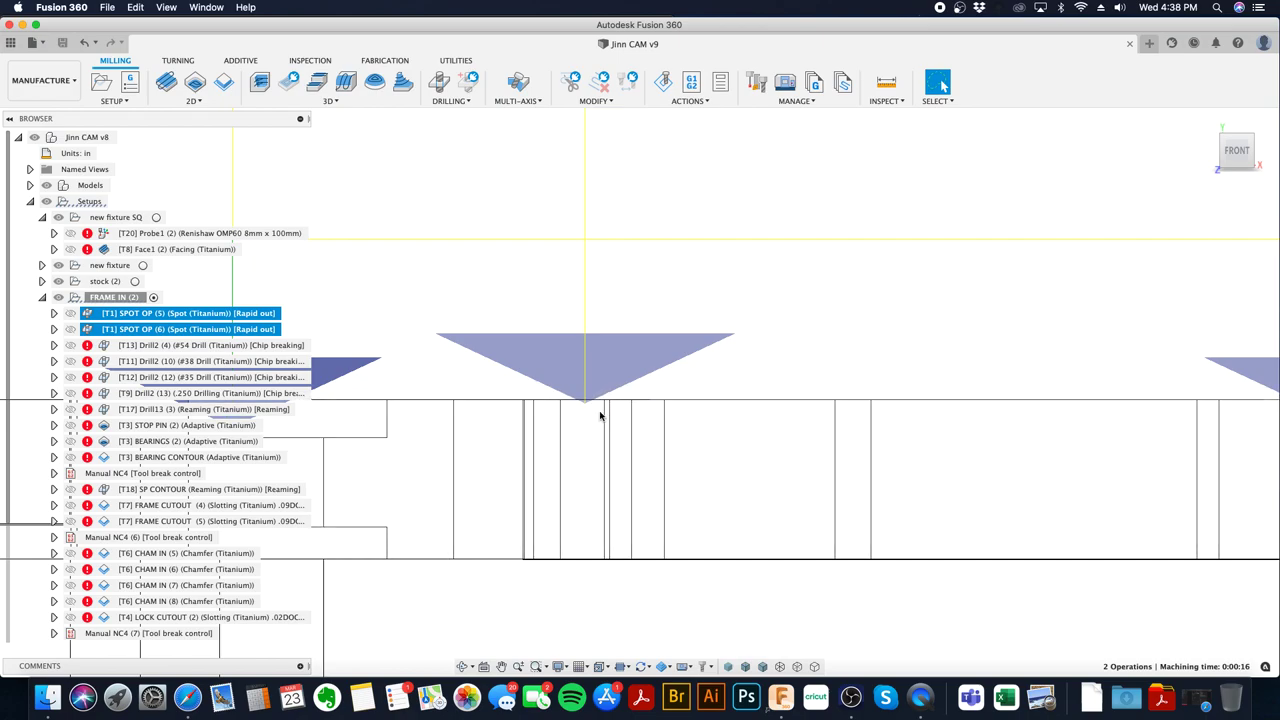
scroll(601, 414, "down", 1)
scroll(601, 414, "up", 2)
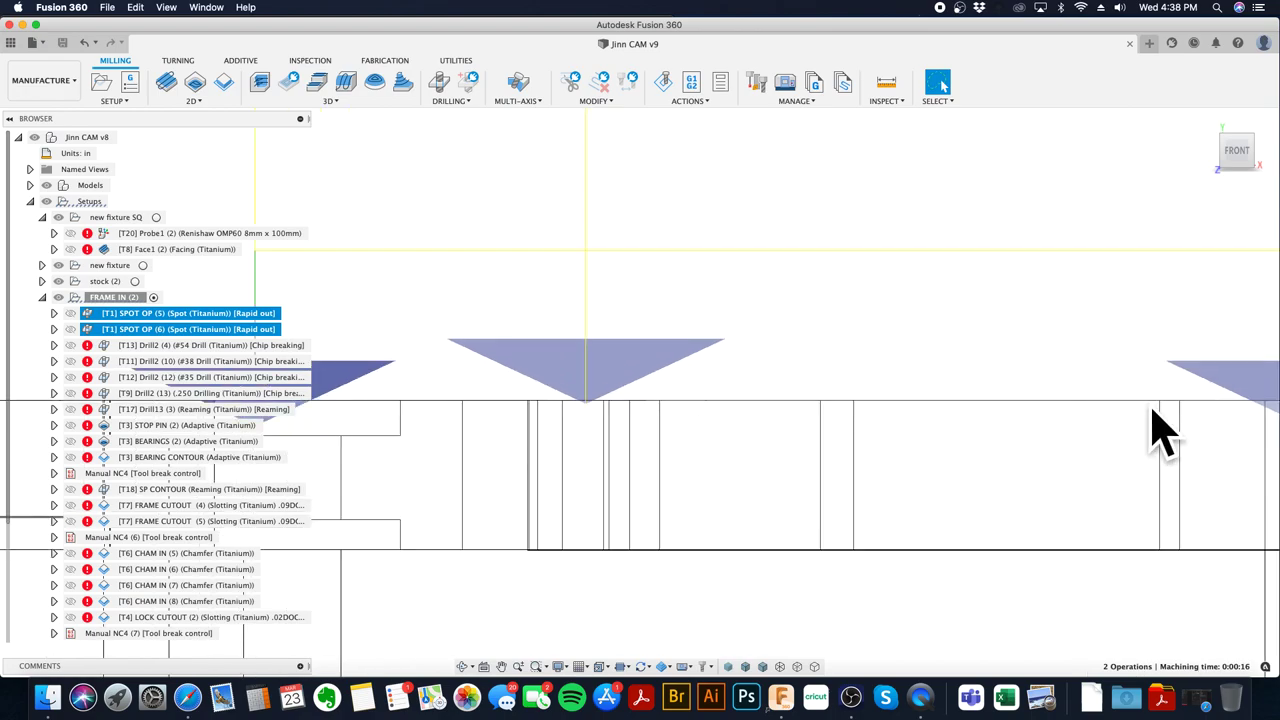
middle_click_drag(1157, 429, 664, 421)
scroll(848, 425, "up", 3)
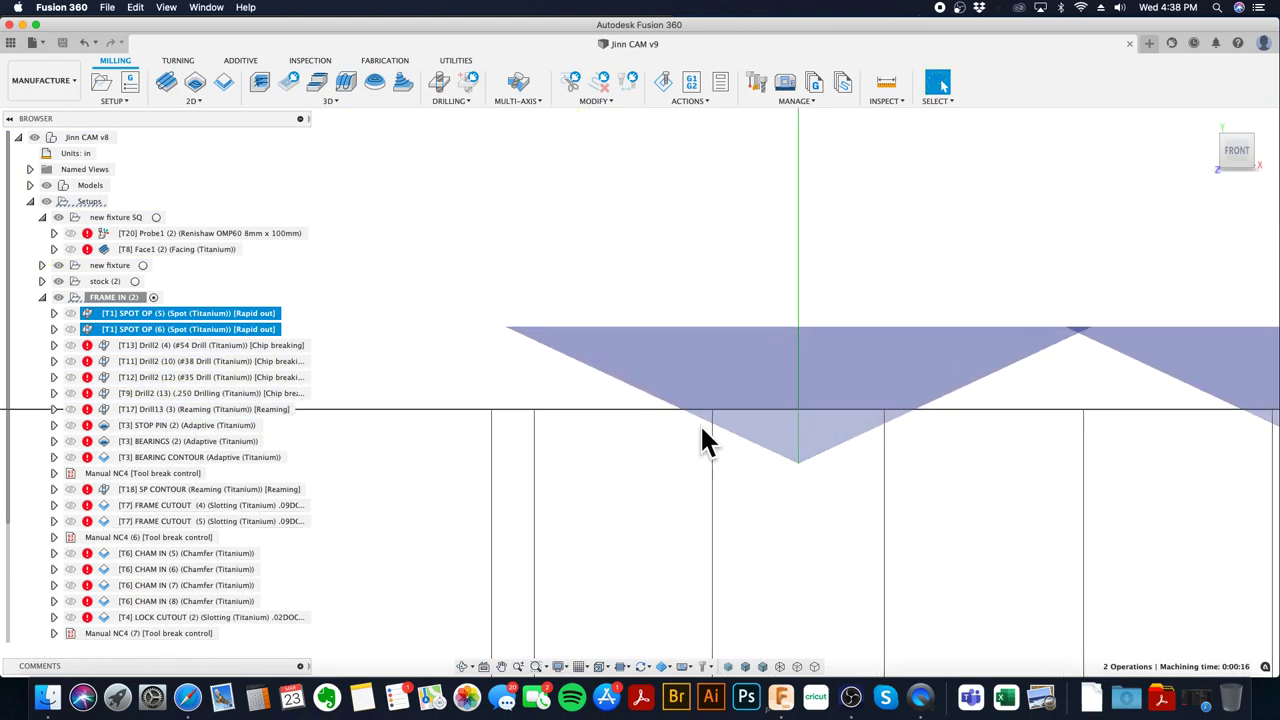
scroll(711, 433, "down", 5)
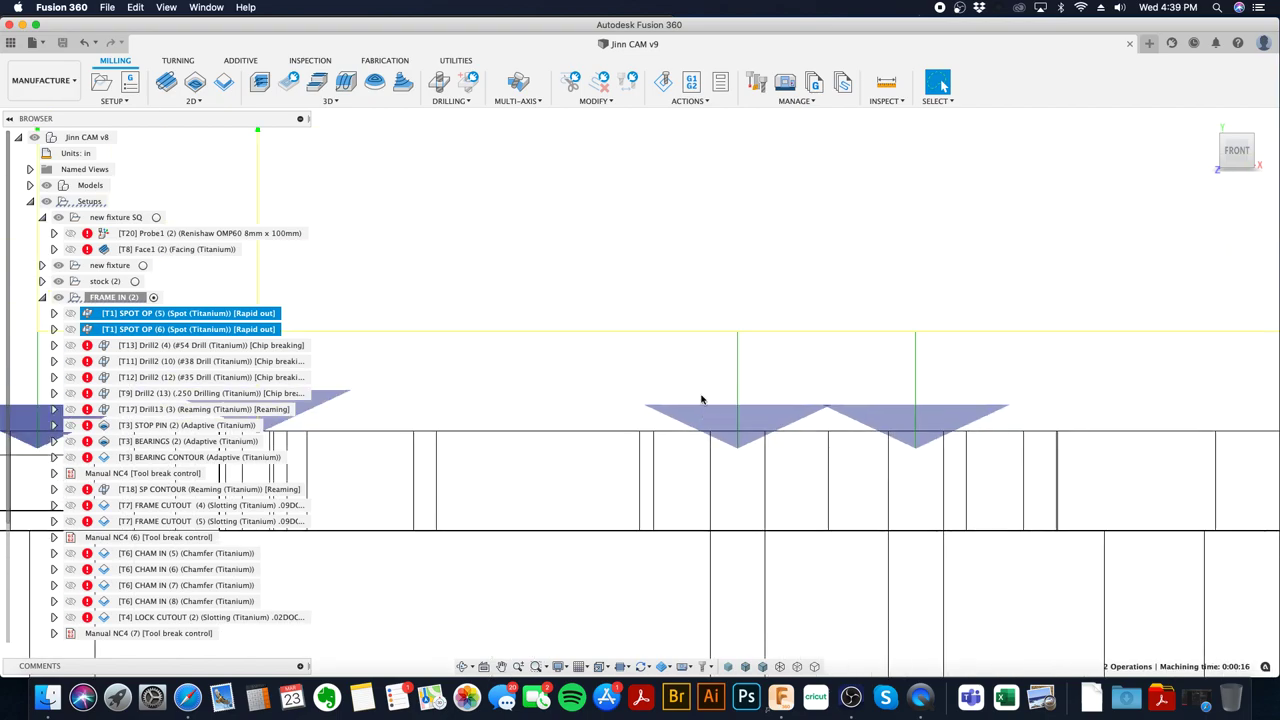
left_click(365, 308)
right_click(270, 314)
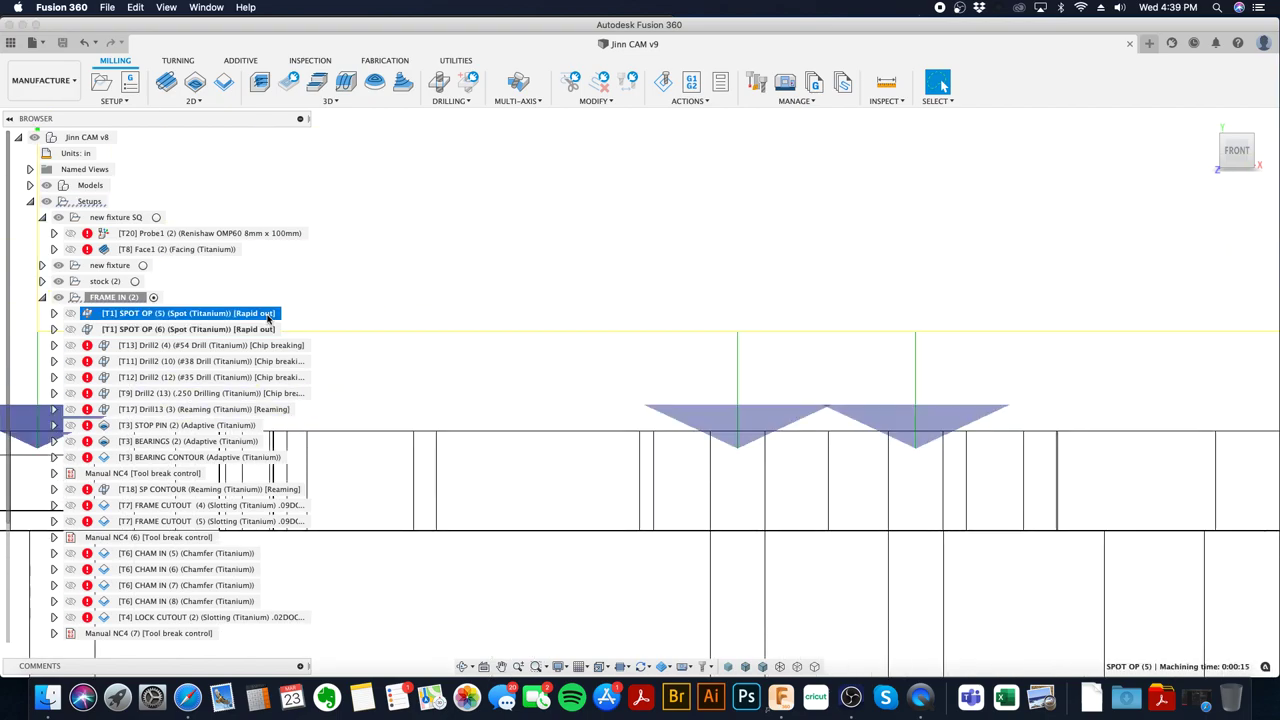
- Change SPOT OP (5)'s Bottom Height Offset from -0.02 to -0.03 and regenerate it
left_click(347, 34)
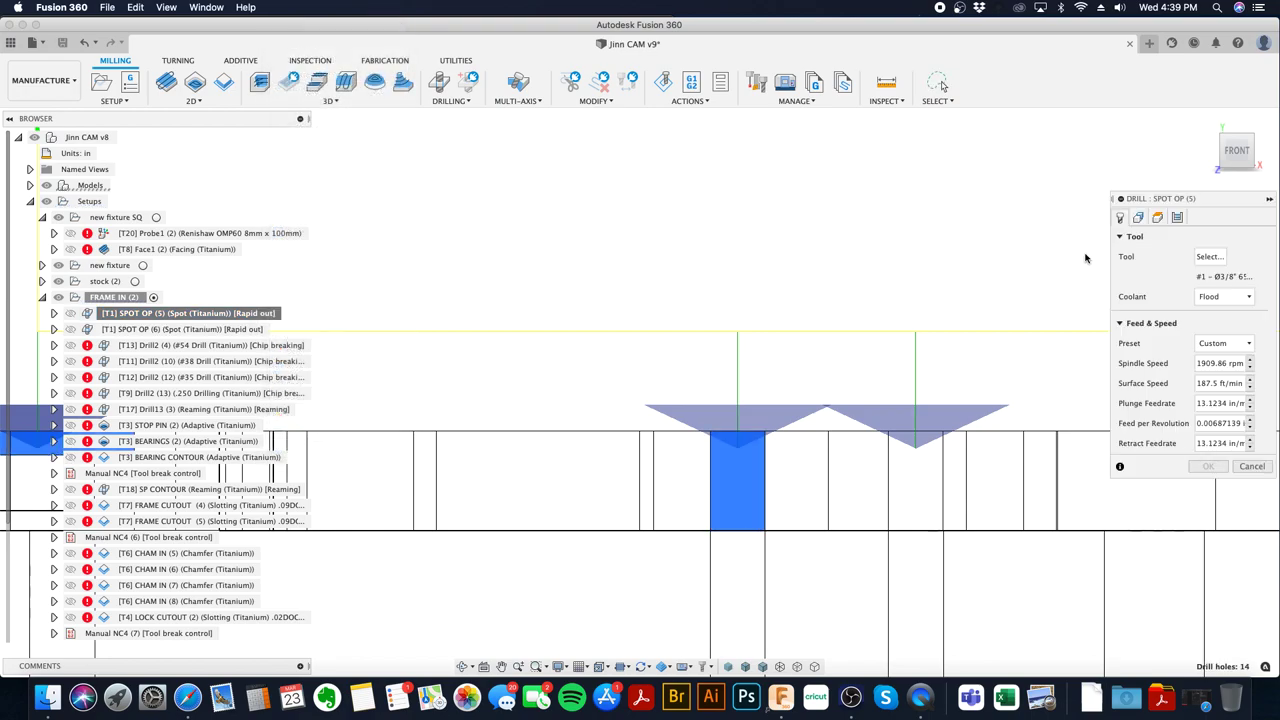
left_click(1157, 217)
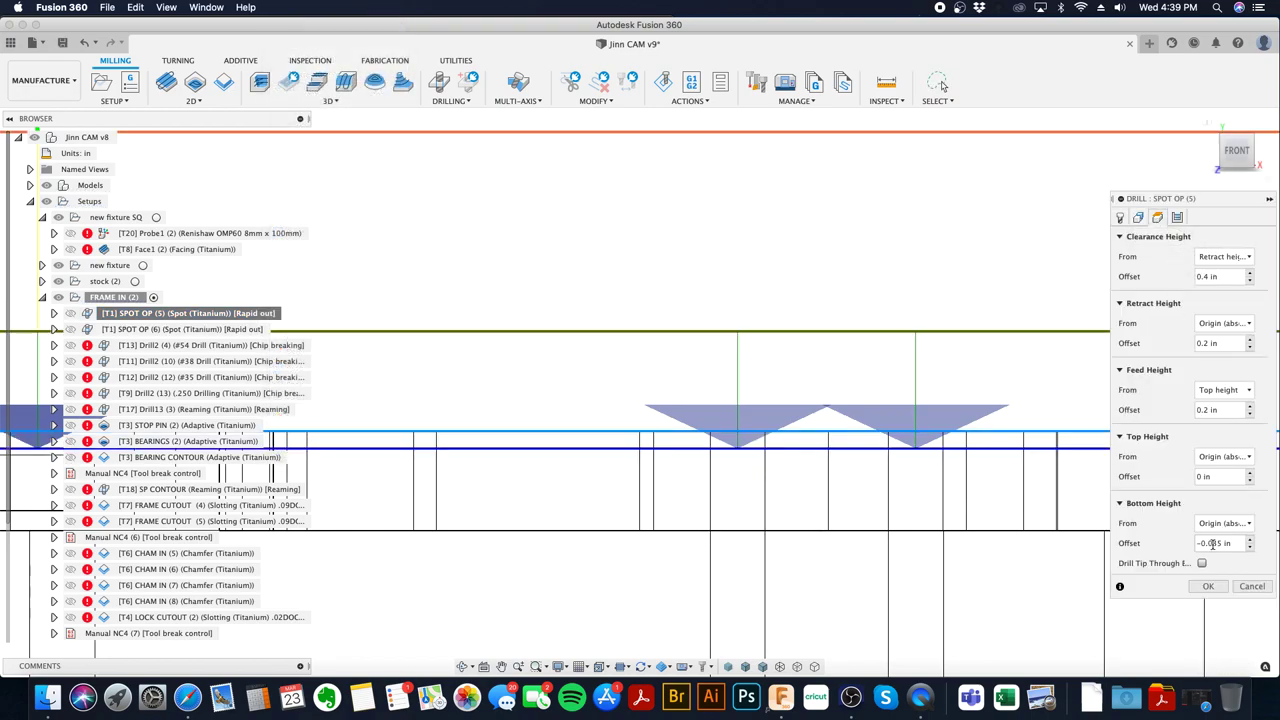
left_click_drag(1213, 543, 1250, 544)
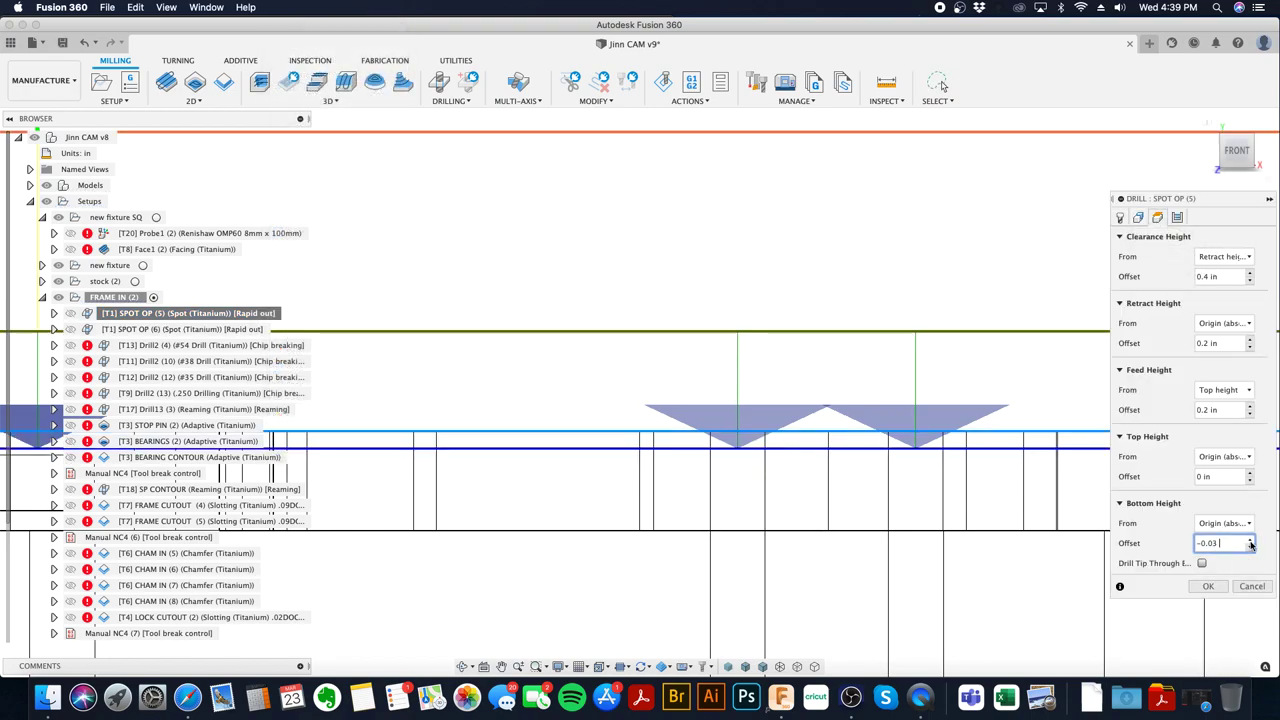
scroll(795, 435, "up", 5)
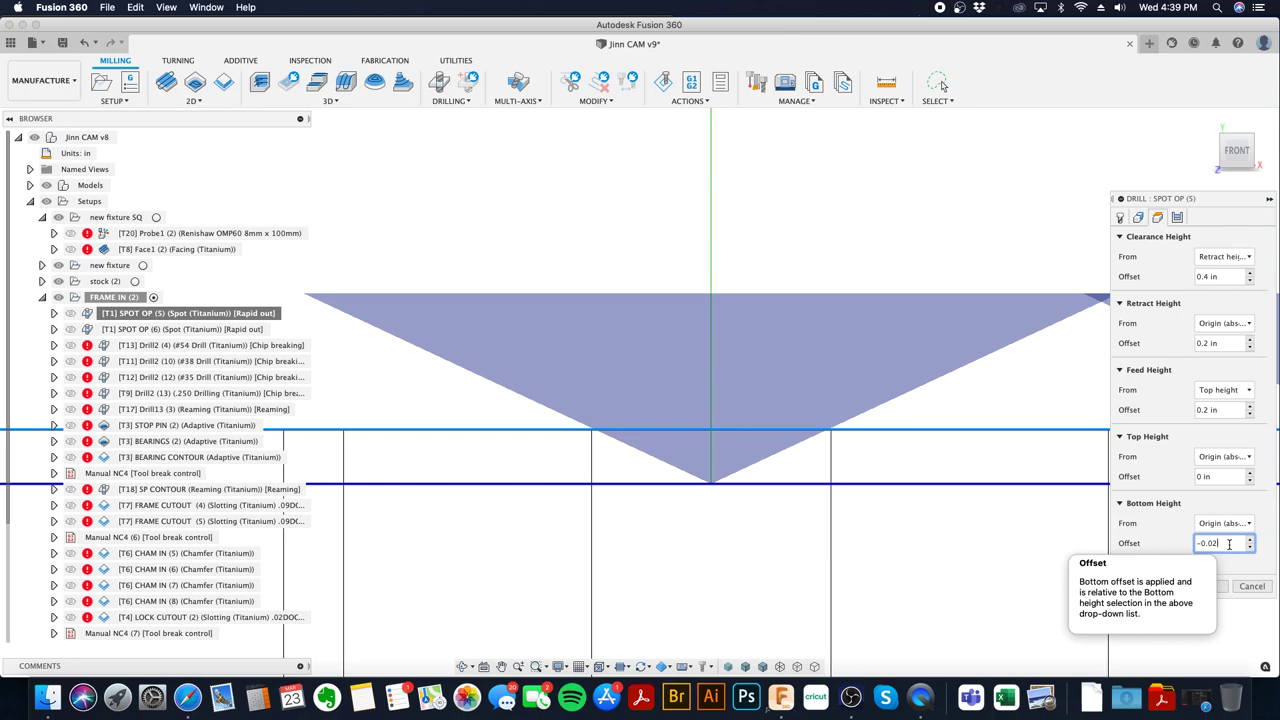
key("BackSpace")
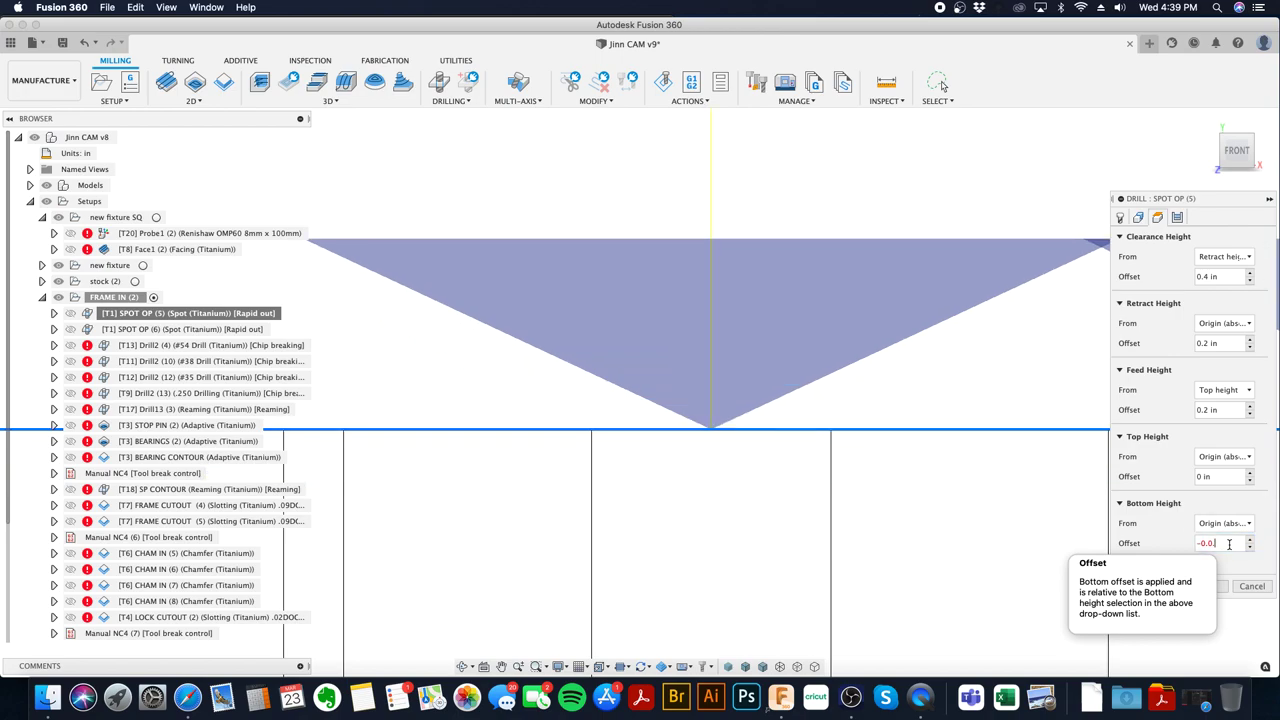
key("BackSpace")
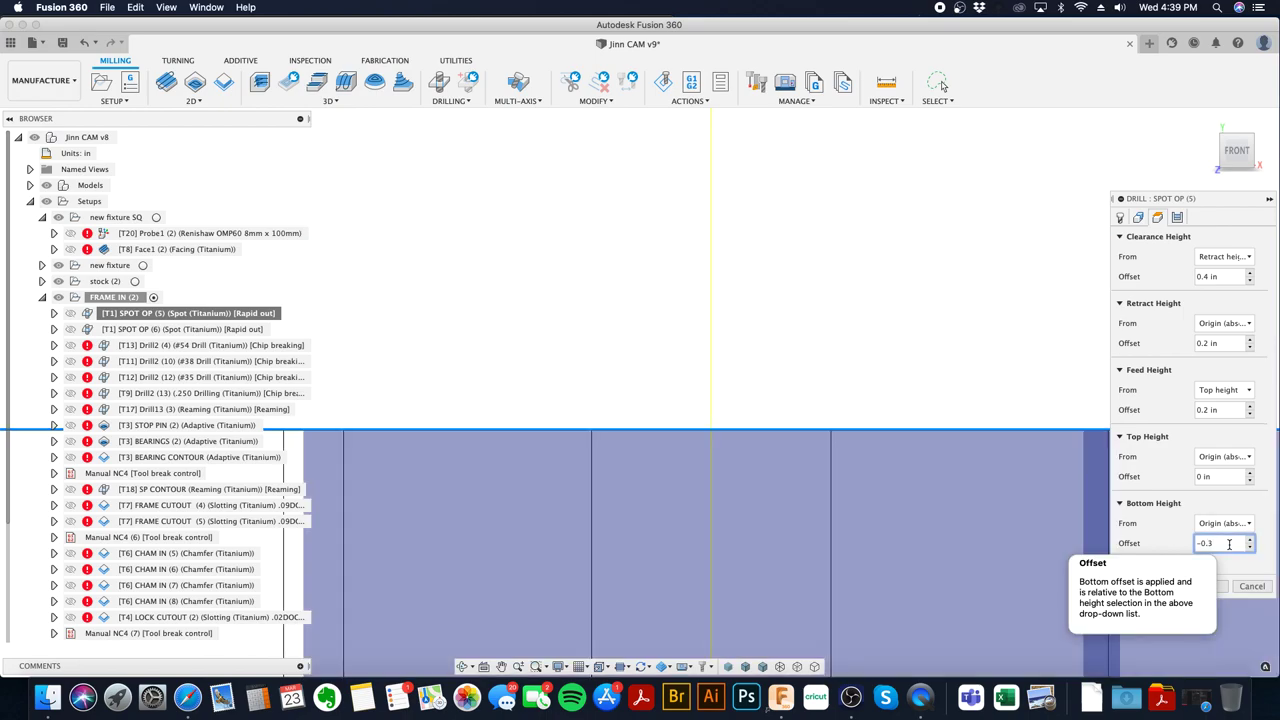
type("3")
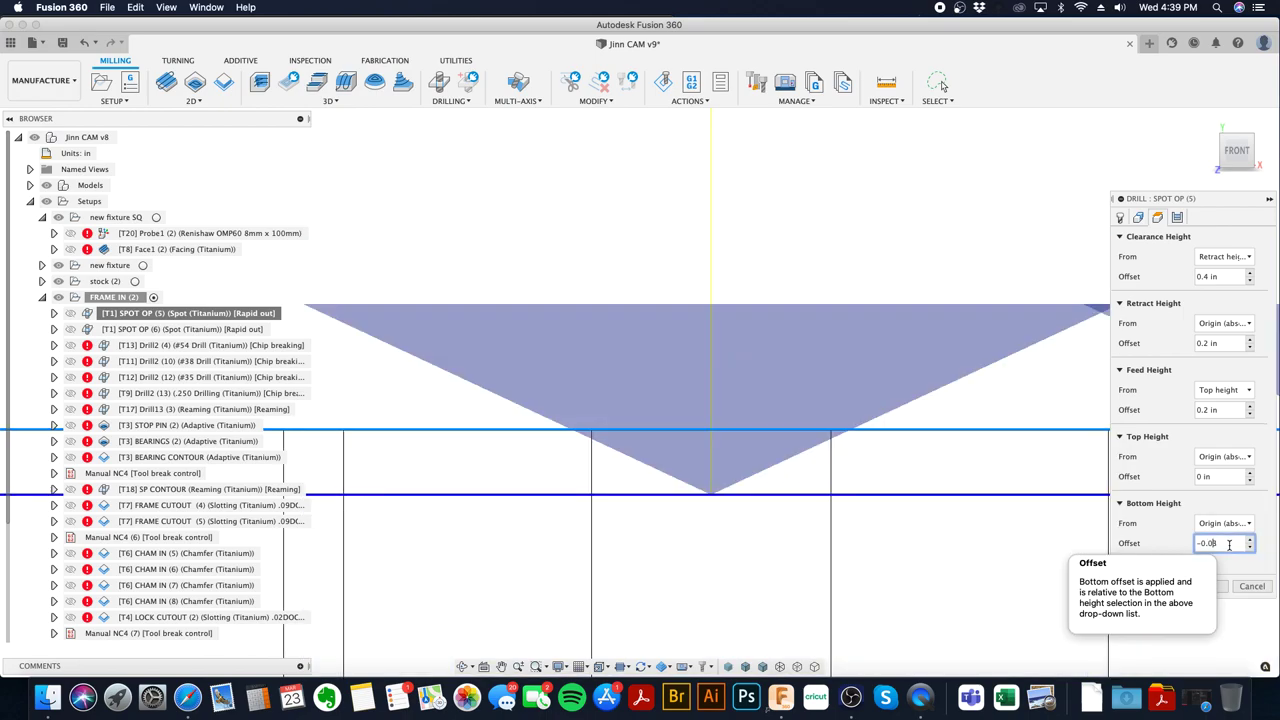
left_click(1209, 586)
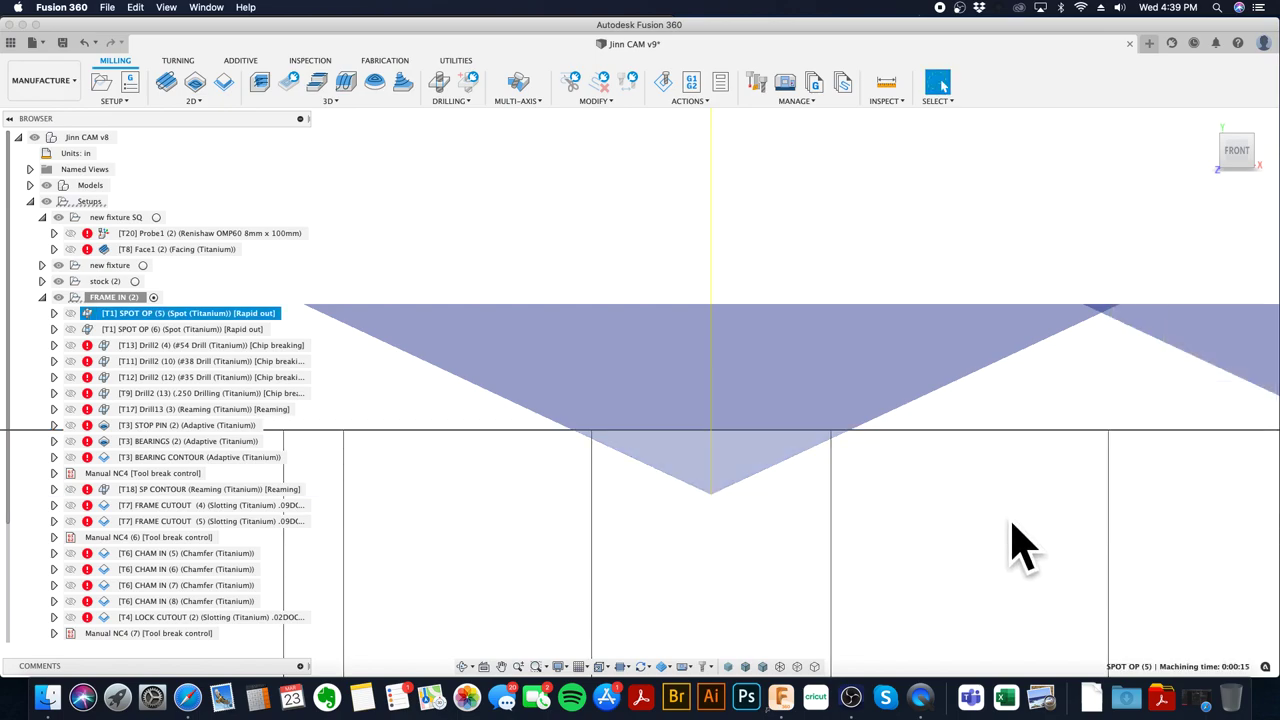
scroll(848, 482, "down", 5)
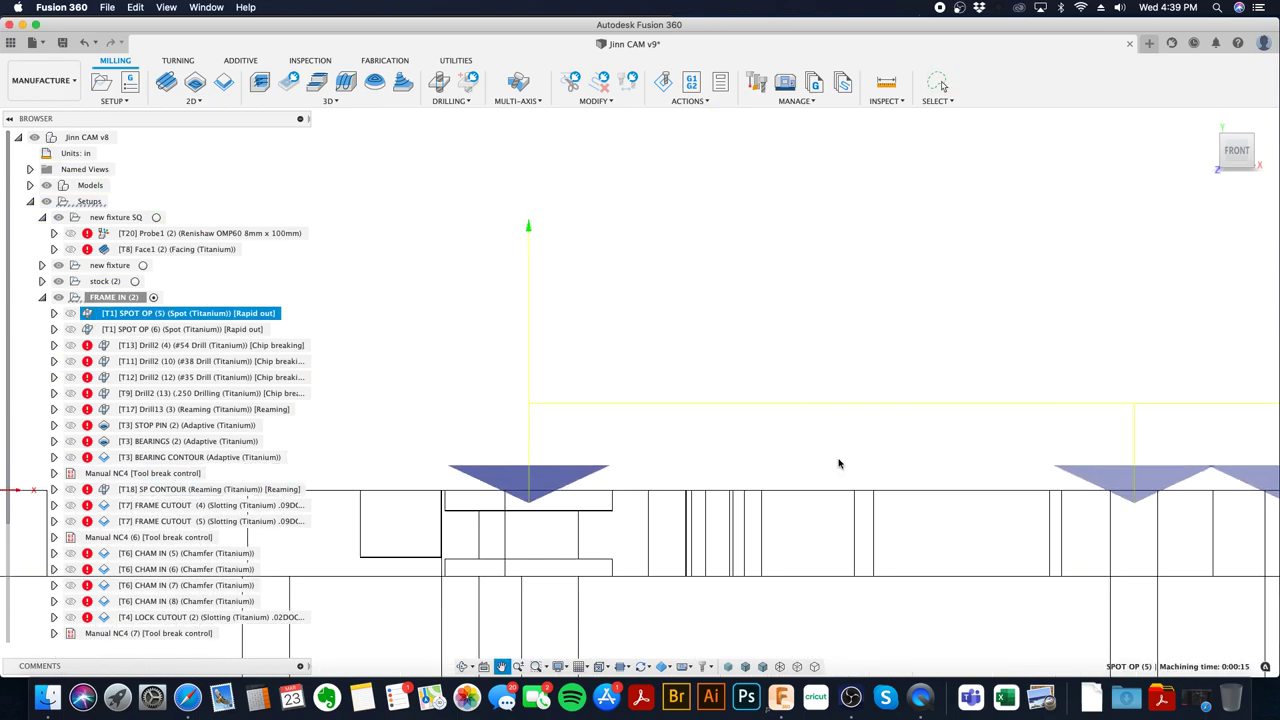
- Zoom and pan over the SPOT OP (6) toolpath, then orbit to an angled view of the fixture
left_click(247, 332)
scroll(800, 485, "up", 5)
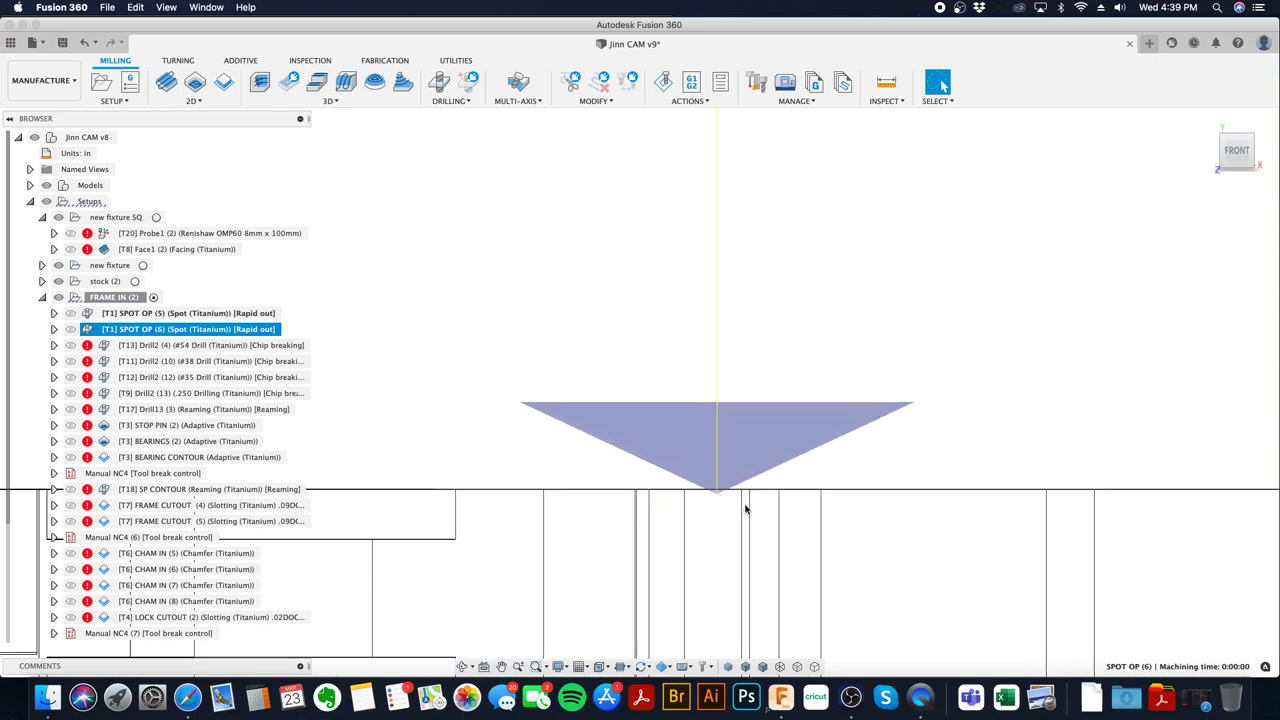
scroll(745, 510, "down", 8)
middle_click_drag(1063, 500, 830, 428)
key("Escape")
scroll(900, 410, "down", 2)
middle_click_drag(930, 392, 866, 354, "shift")
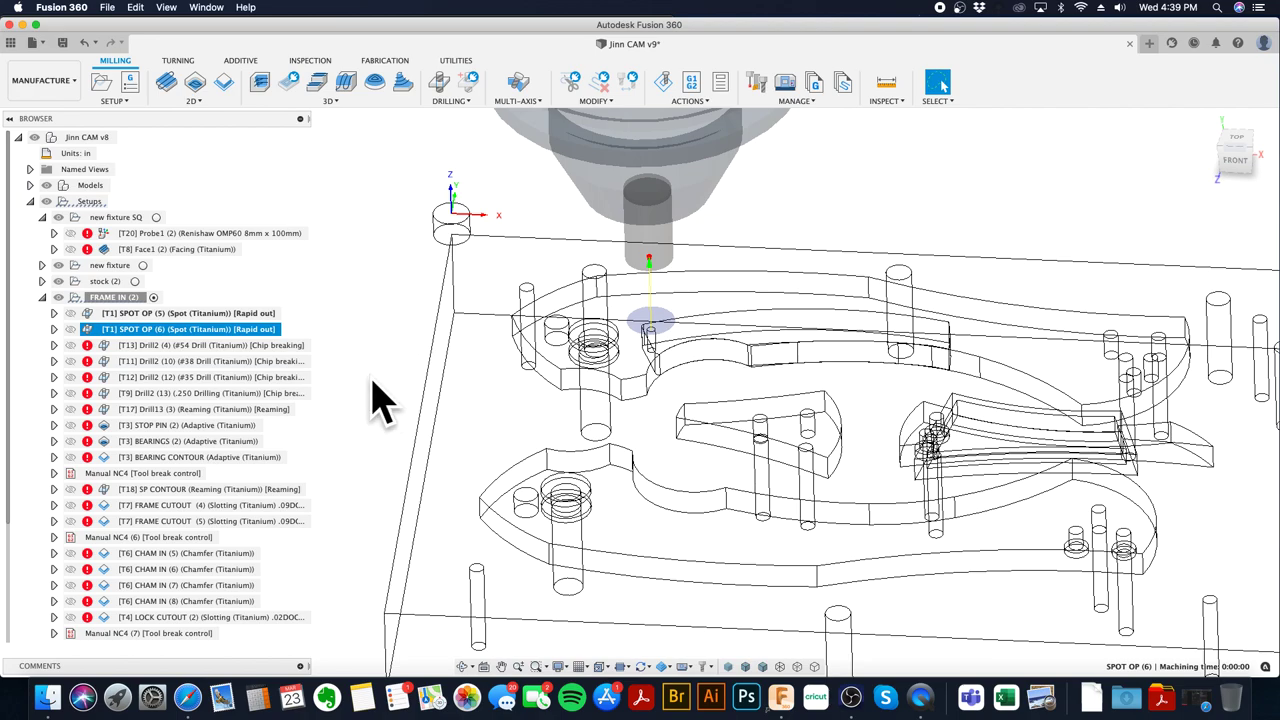
left_click(380, 394)
left_click(282, 345)
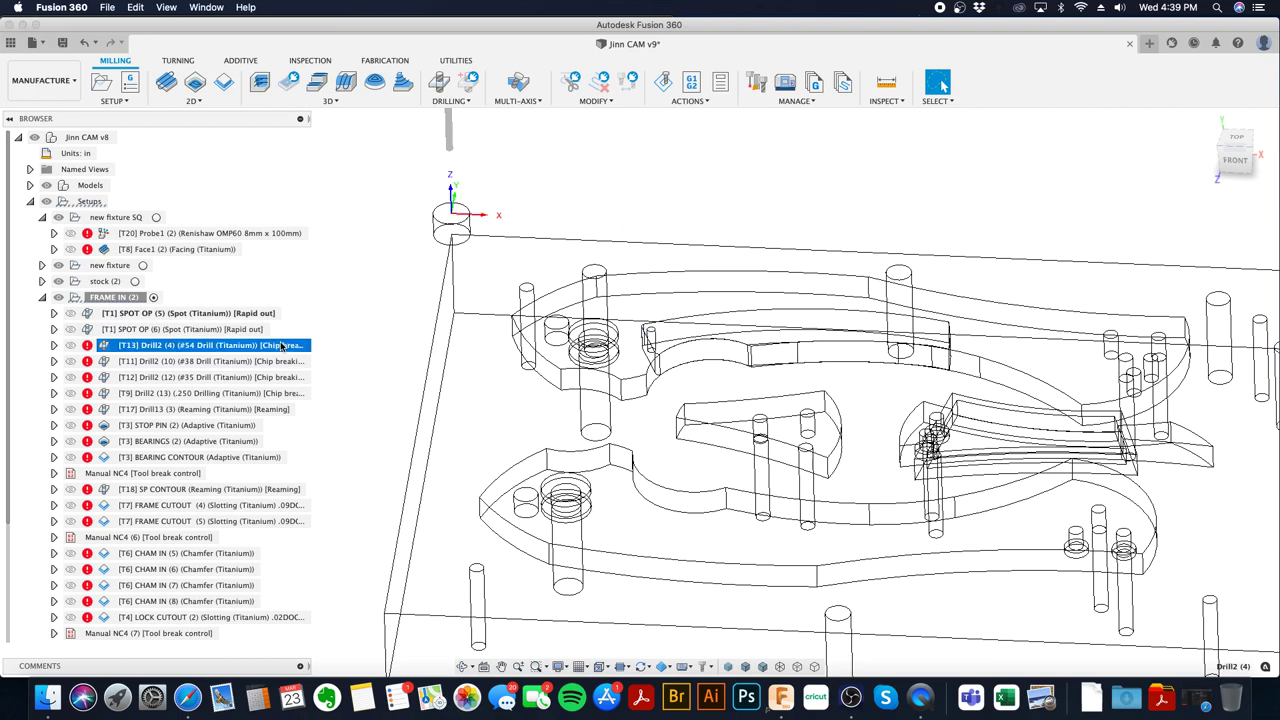
right_click(282, 345)
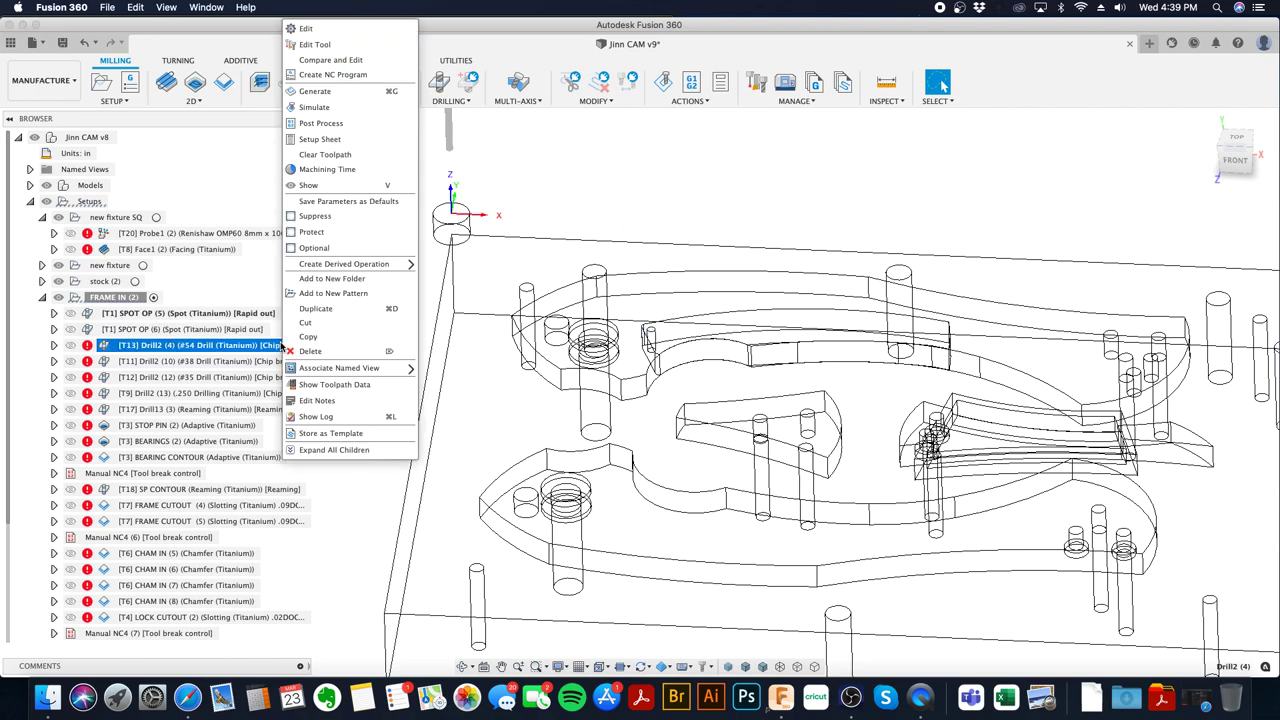
- Set Drill2 (4) to drill one small hole face, keeping the Chip breaking cycle
left_click(322, 27)
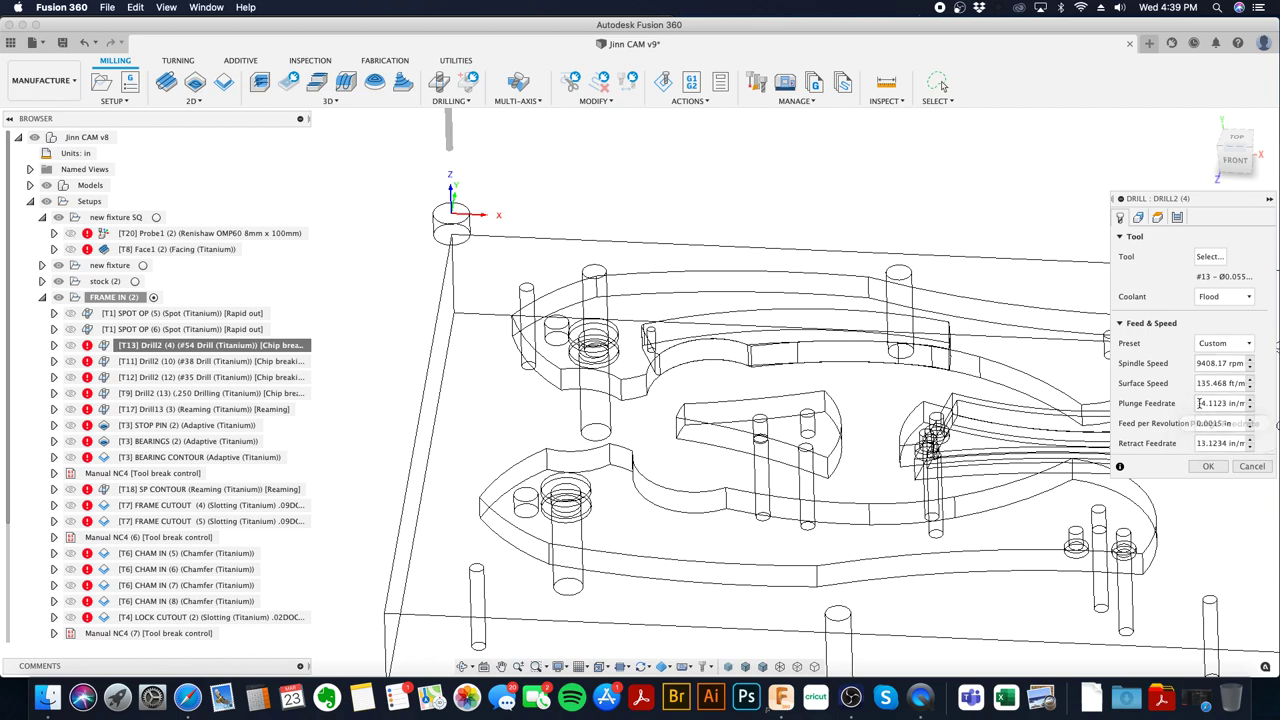
left_click(1138, 217)
left_click(650, 338)
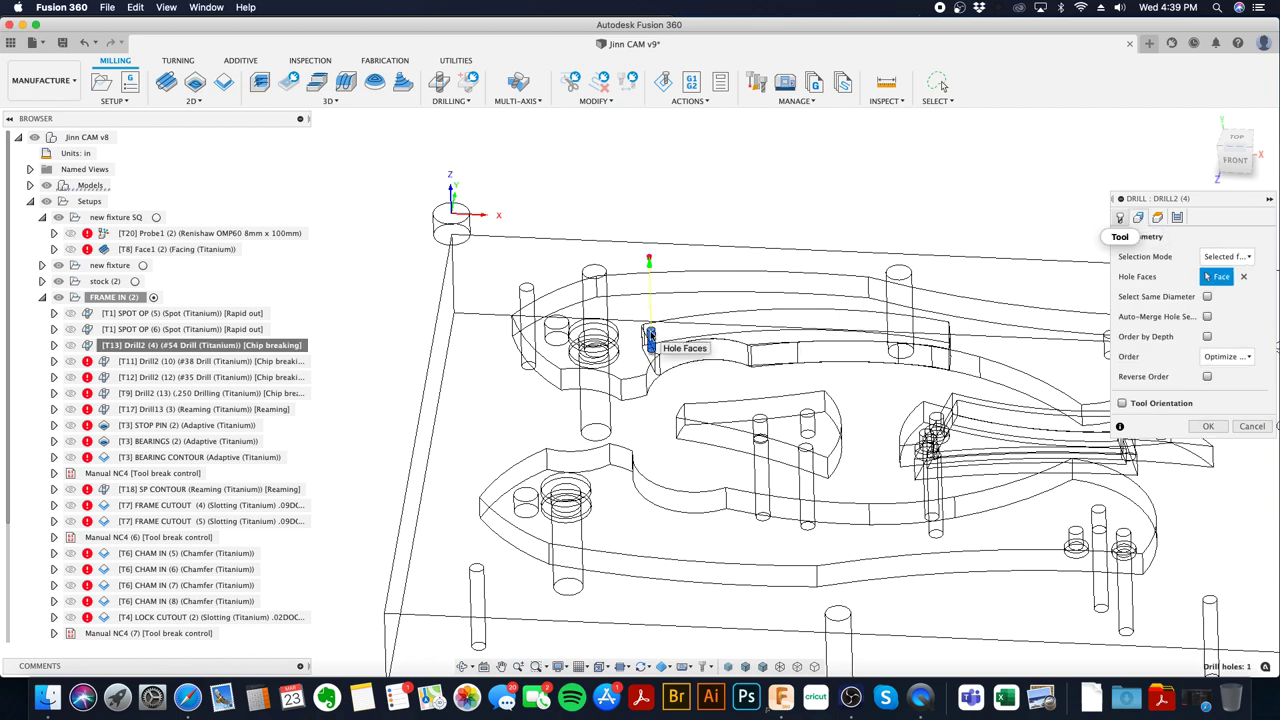
left_click(1157, 217)
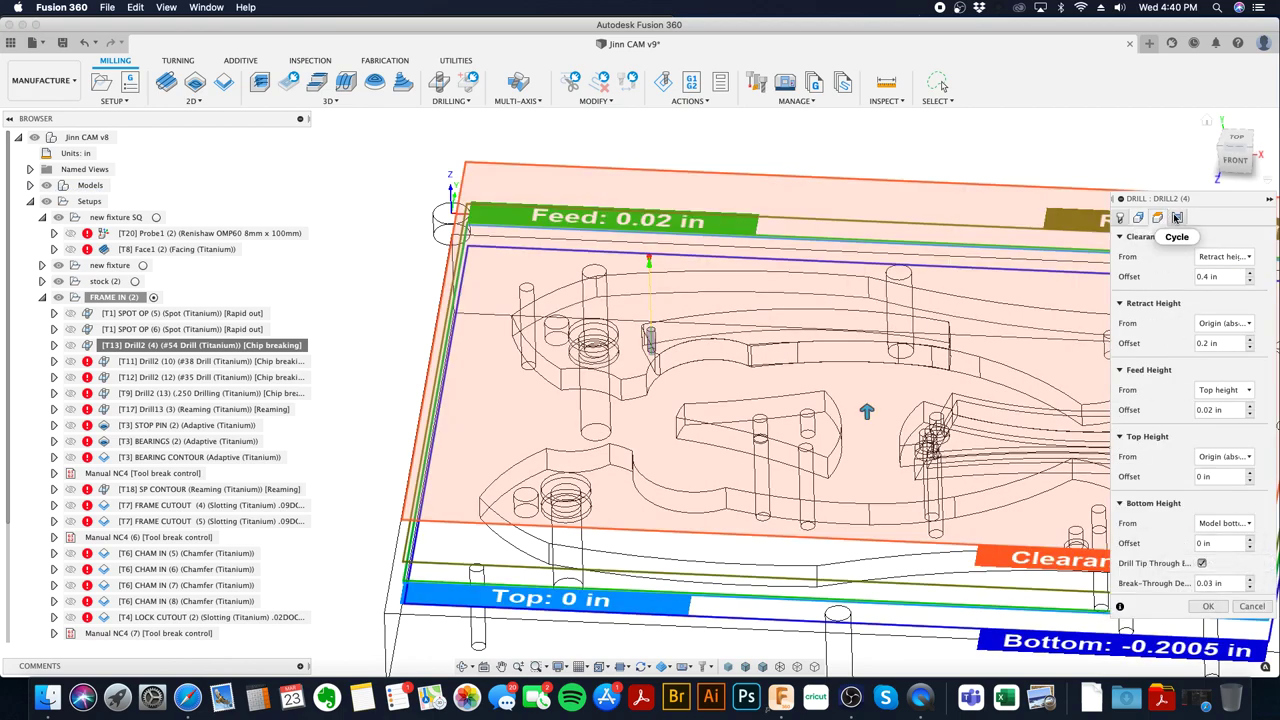
left_click(1177, 217)
left_click(1224, 257)
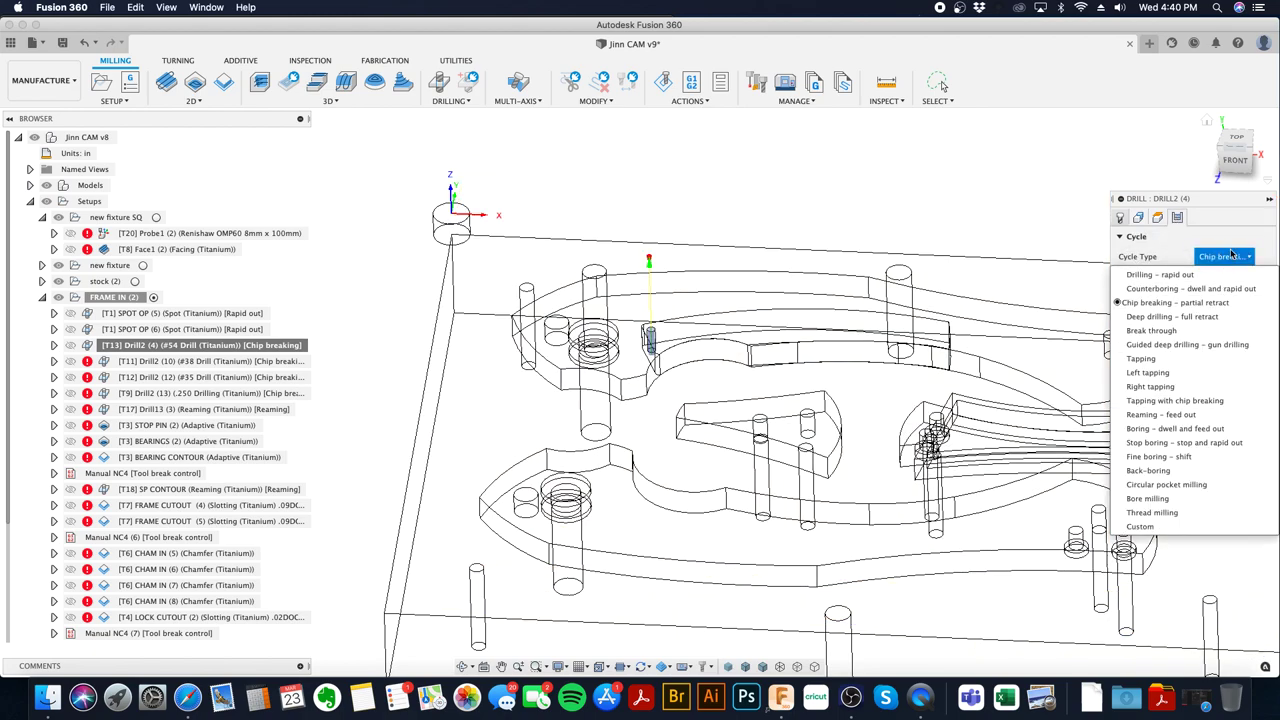
left_click(1233, 257)
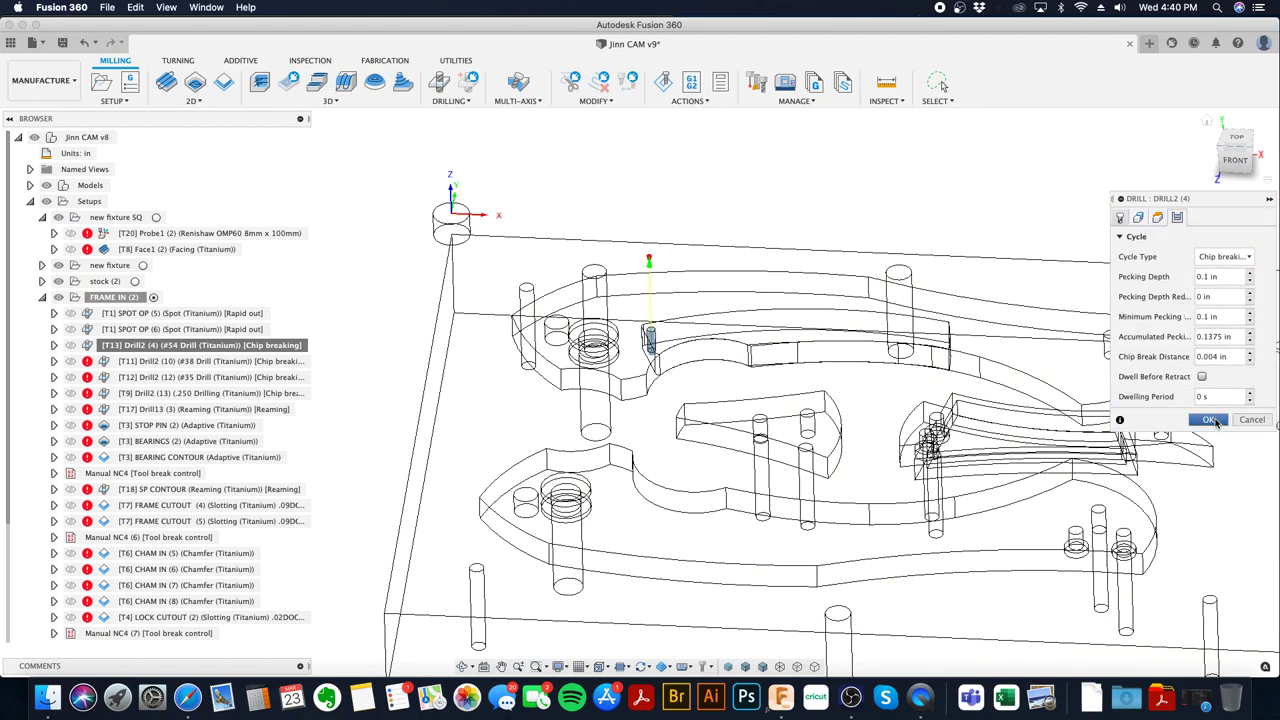
left_click(1213, 421)
left_click(237, 362)
- Add a hole face to Drill2 (10) so it drills four holes
right_click(187, 365)
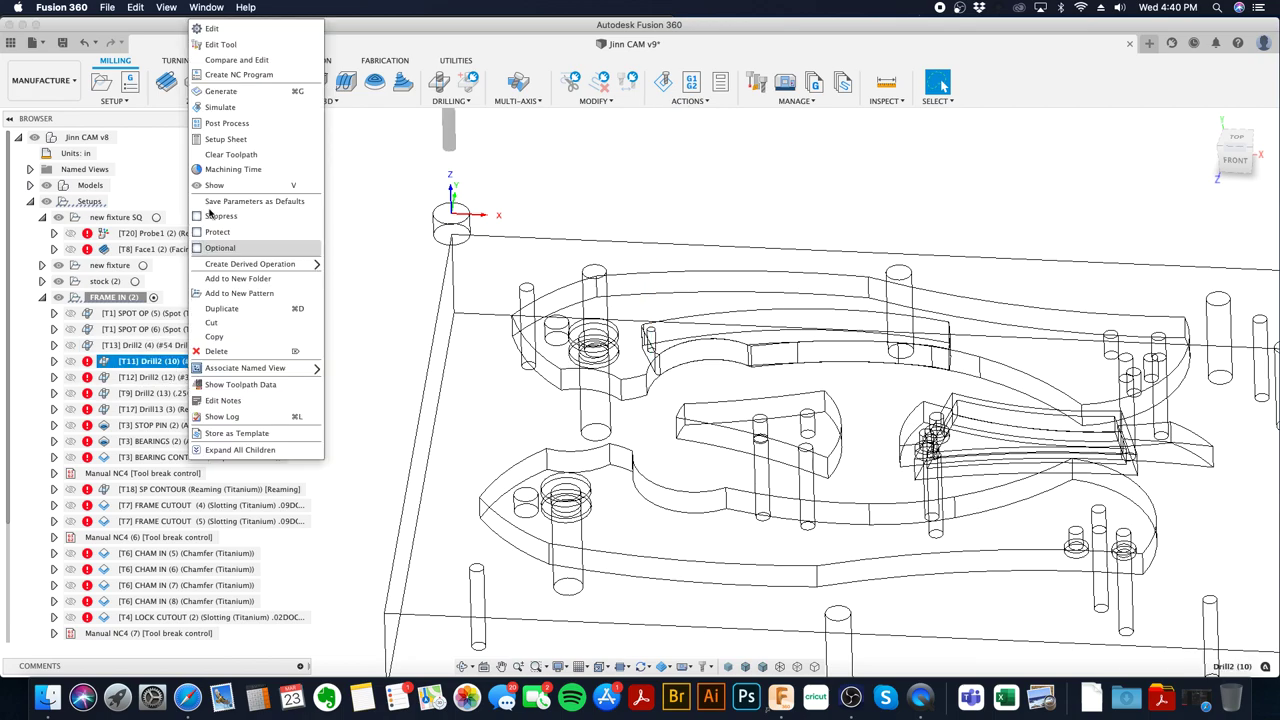
left_click(254, 28)
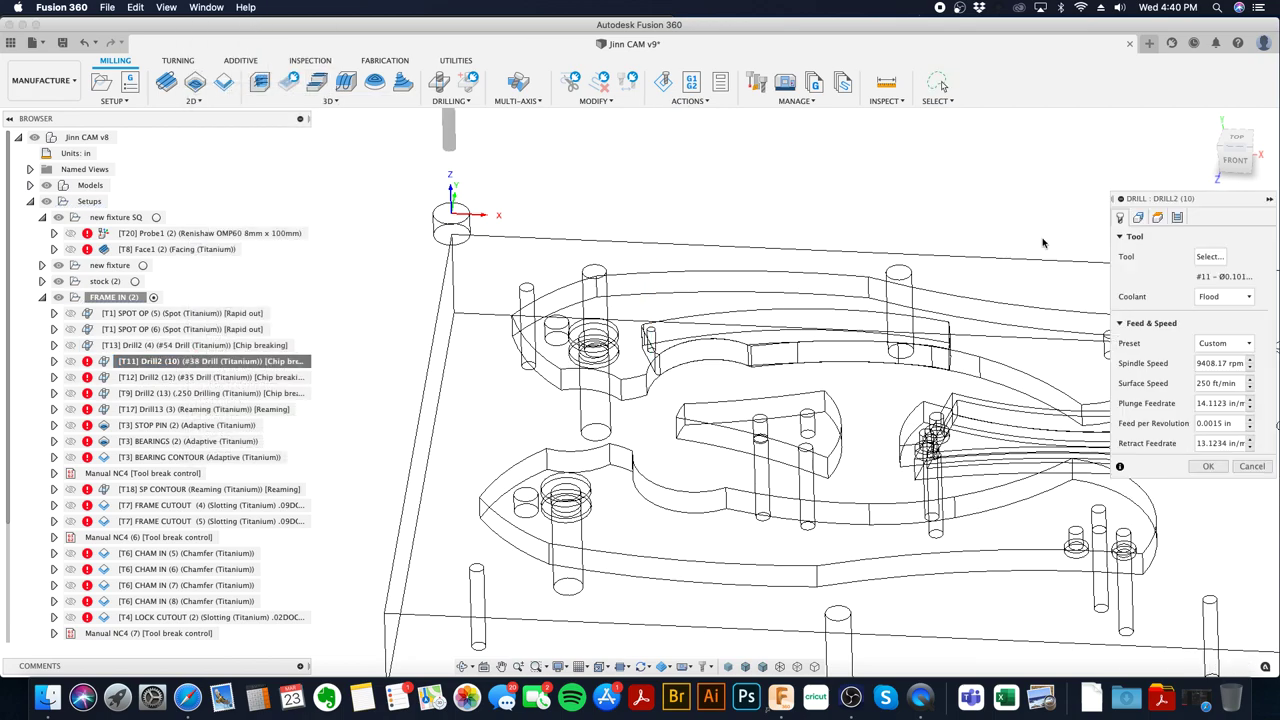
left_click(1139, 221)
middle_click_drag(1120, 345, 850, 305)
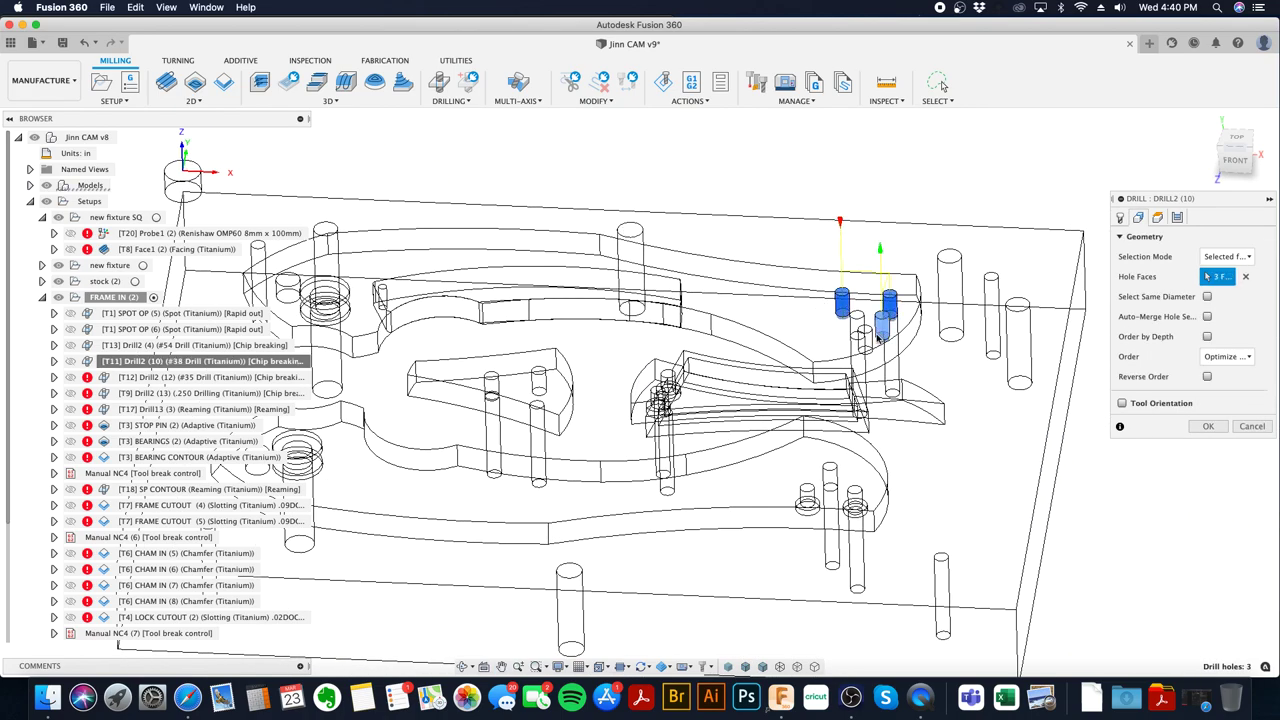
left_click(866, 342)
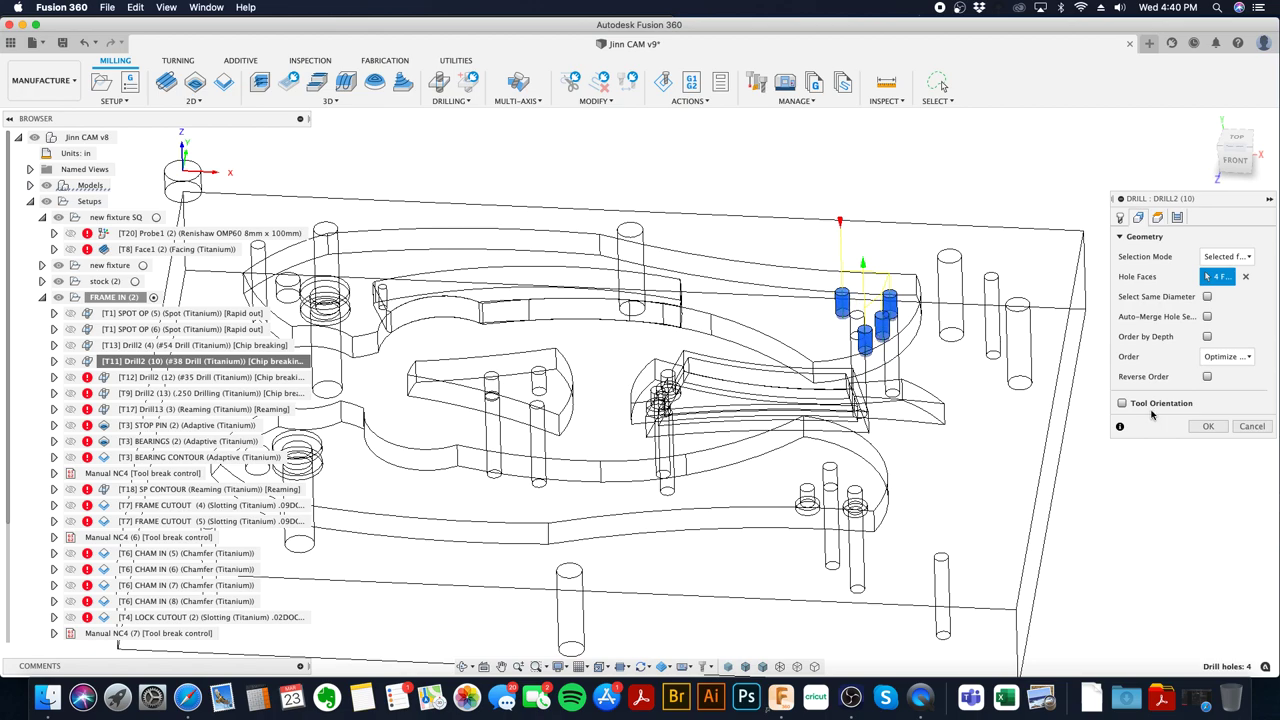
left_click(1195, 428)
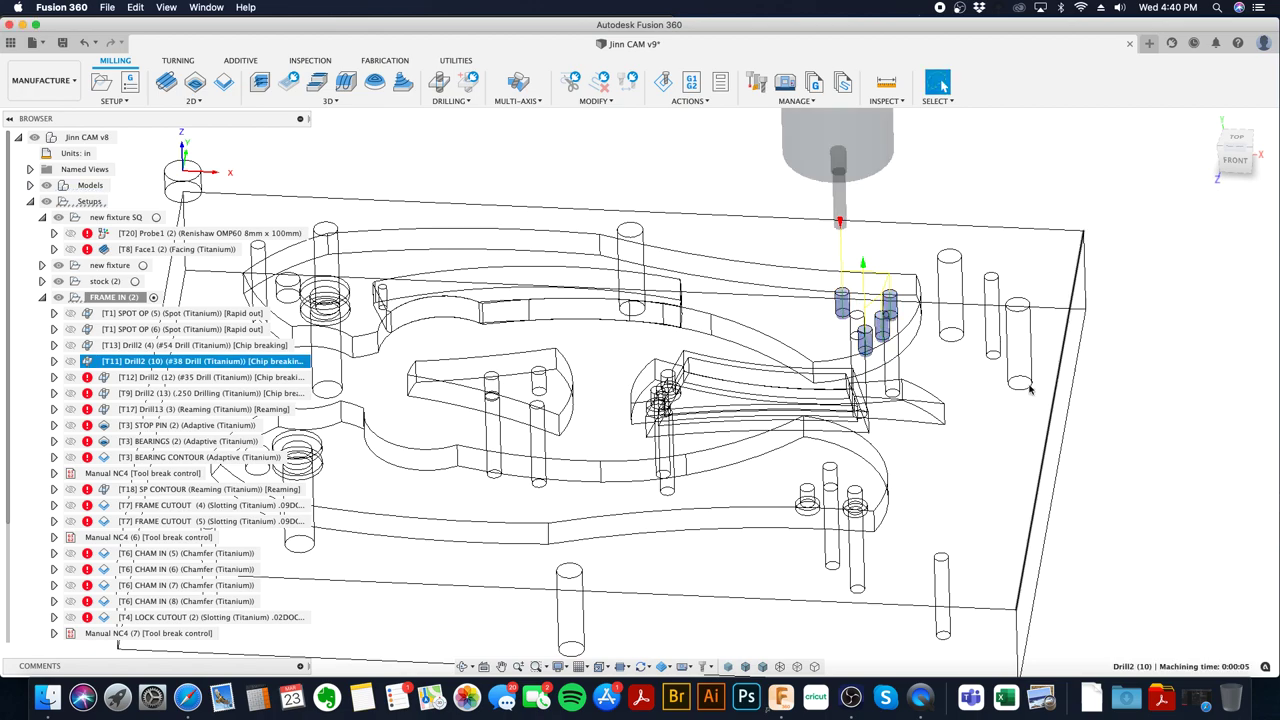
- Select three hole faces for Drill2 (12) and apply the edit
right_click(243, 377)
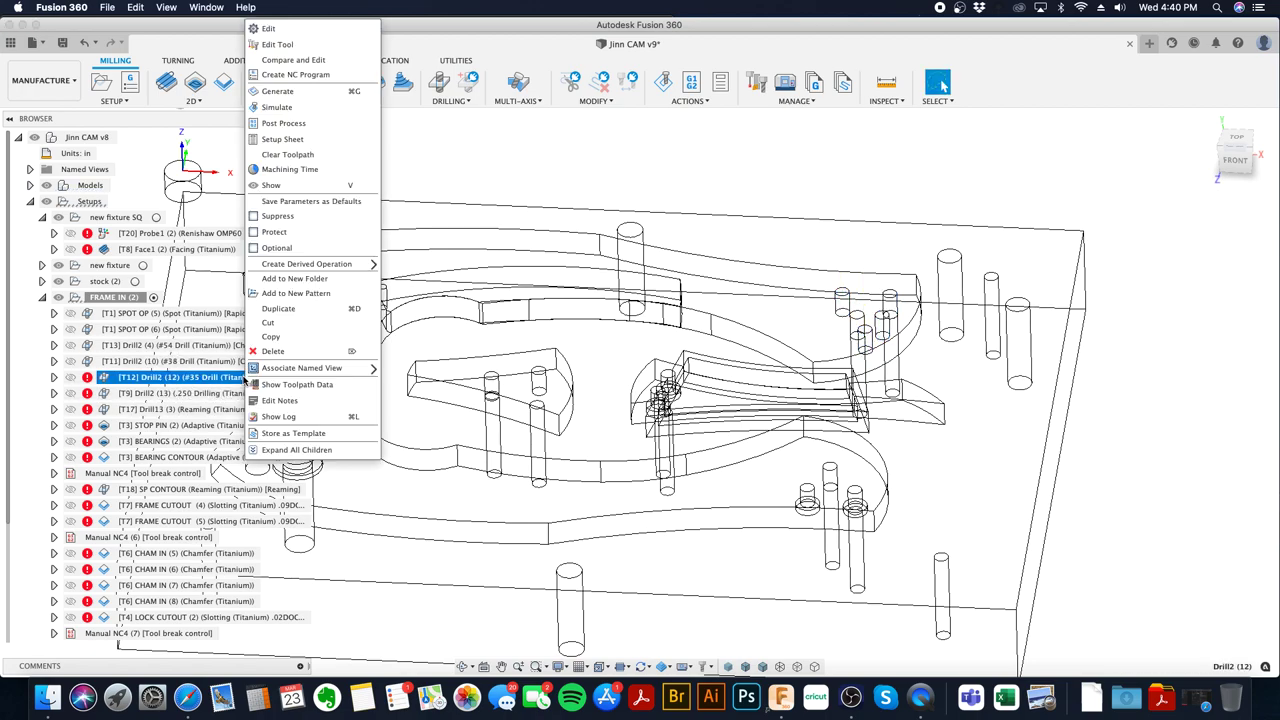
left_click(268, 28)
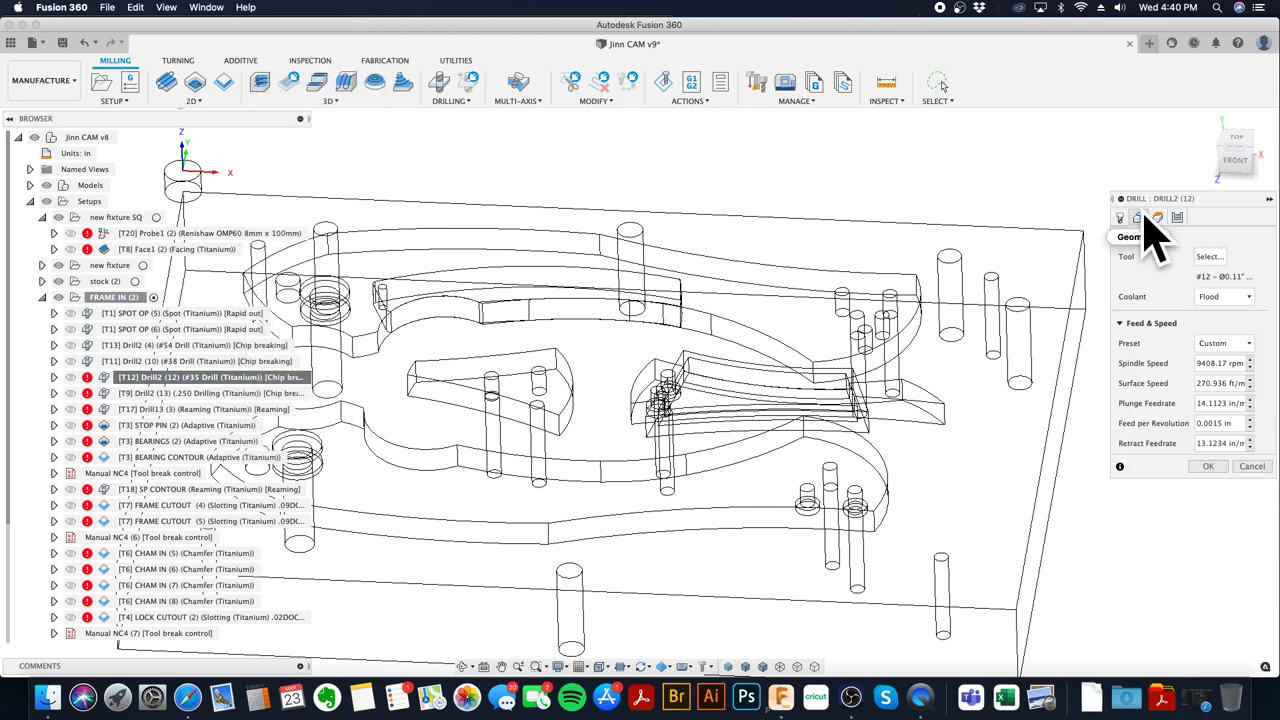
left_click(1177, 218)
left_click(858, 323)
left_click(808, 499)
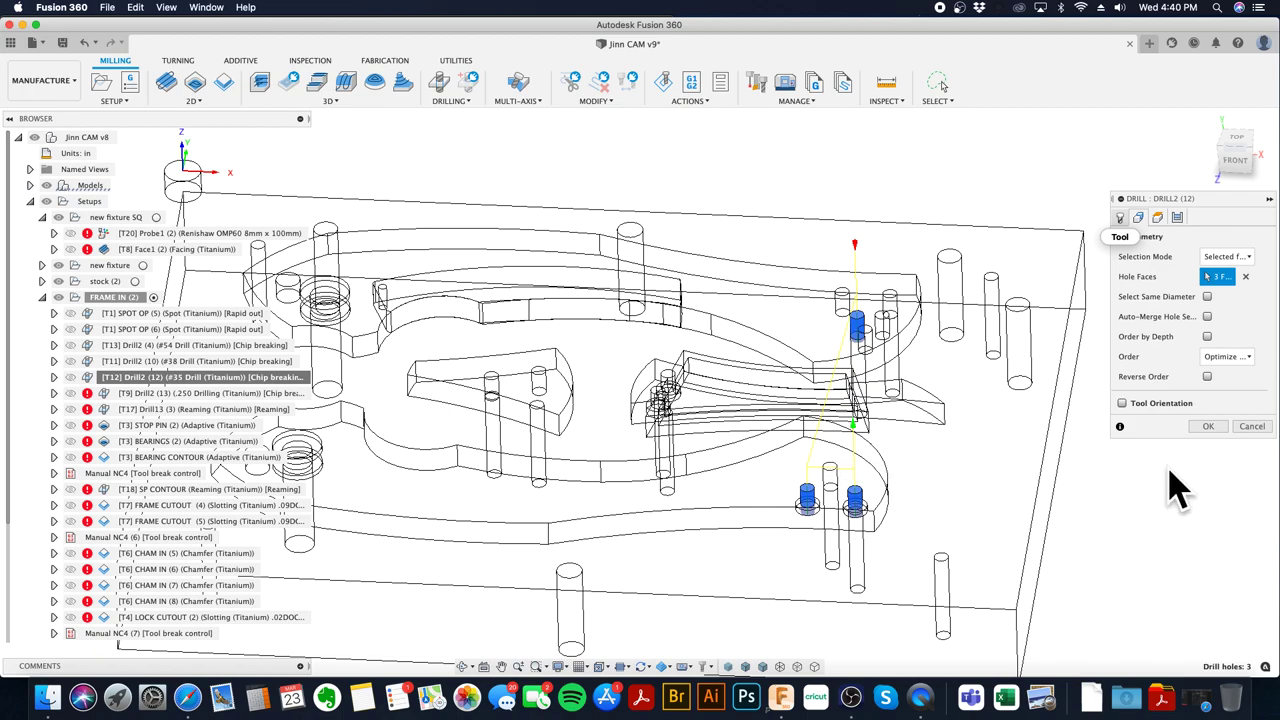
left_click(1208, 426)
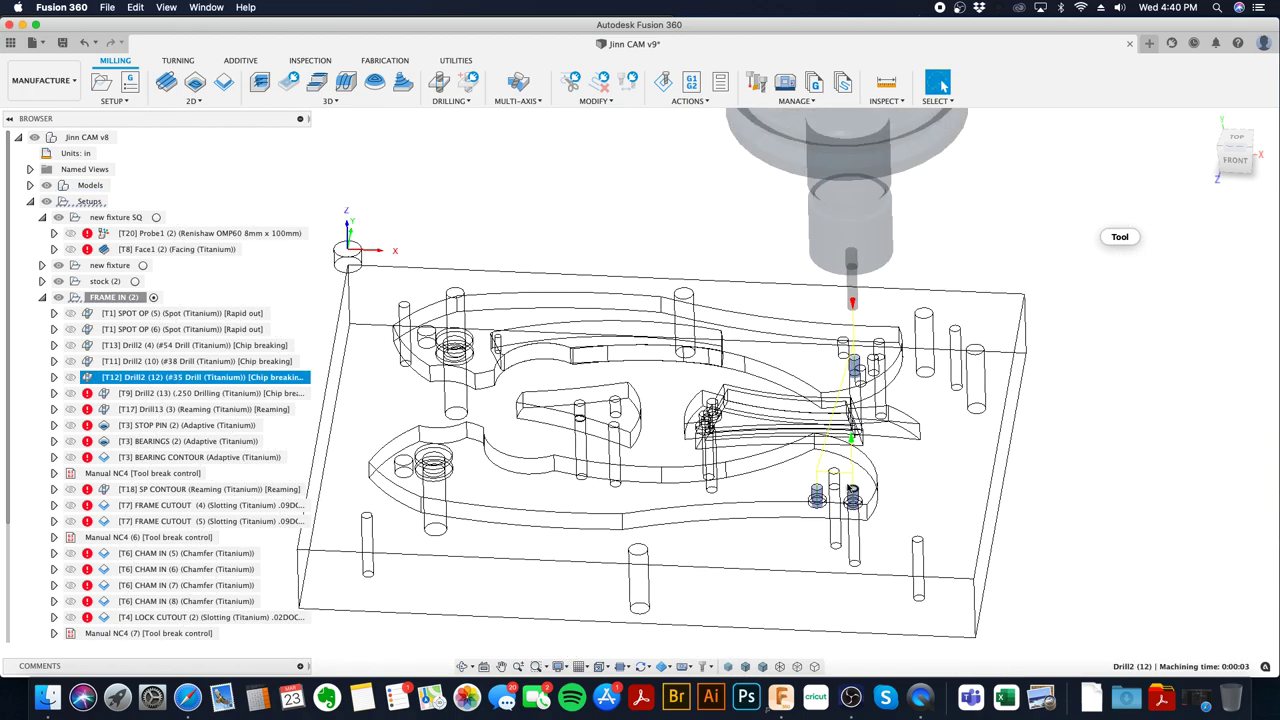
left_click(533, 212)
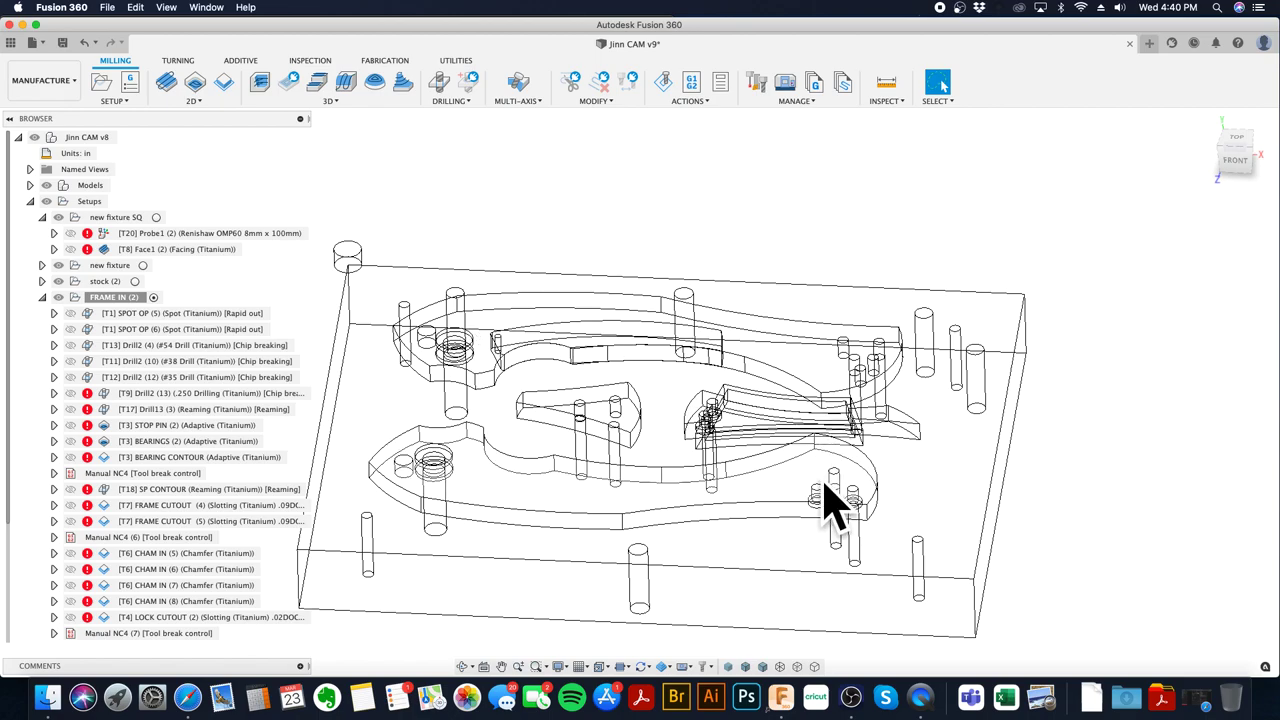
- Check a small hole's 0.11 in diameter in Design, then return to Manufacture
left_click(44, 80)
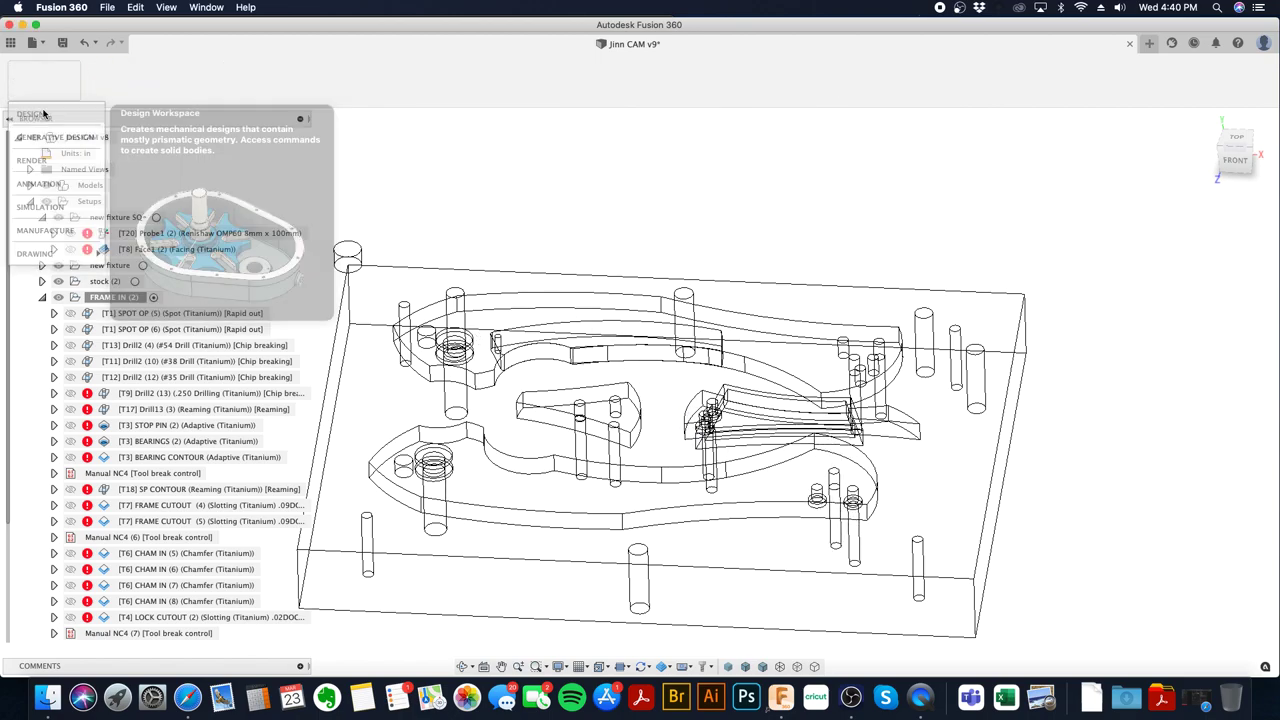
left_click(43, 110)
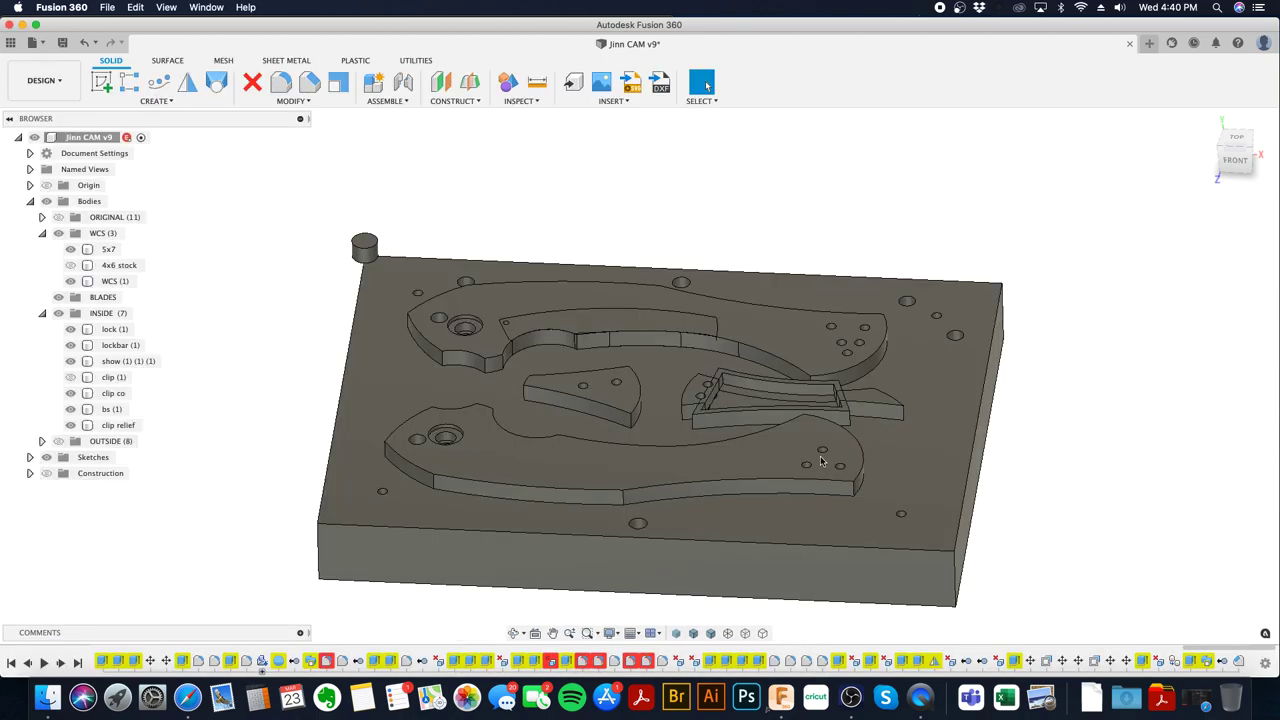
scroll(821, 461, "up", 3)
scroll(823, 447, "up", 3)
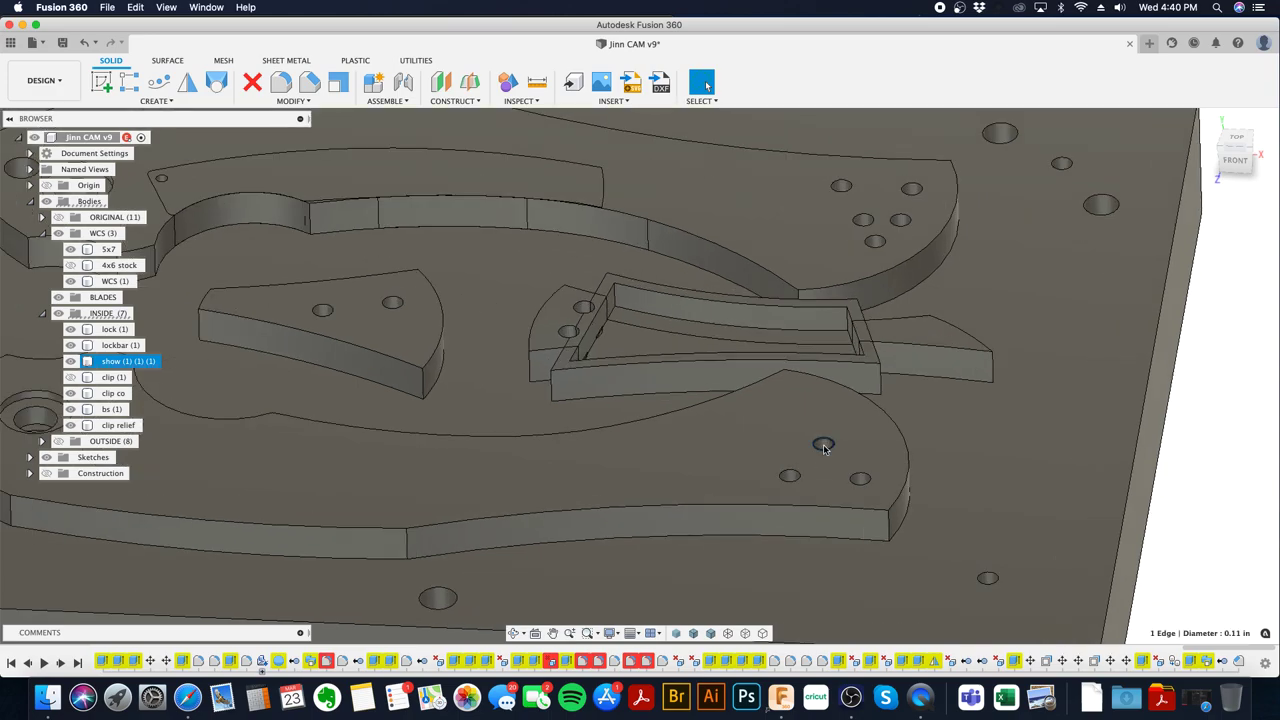
key("Escape")
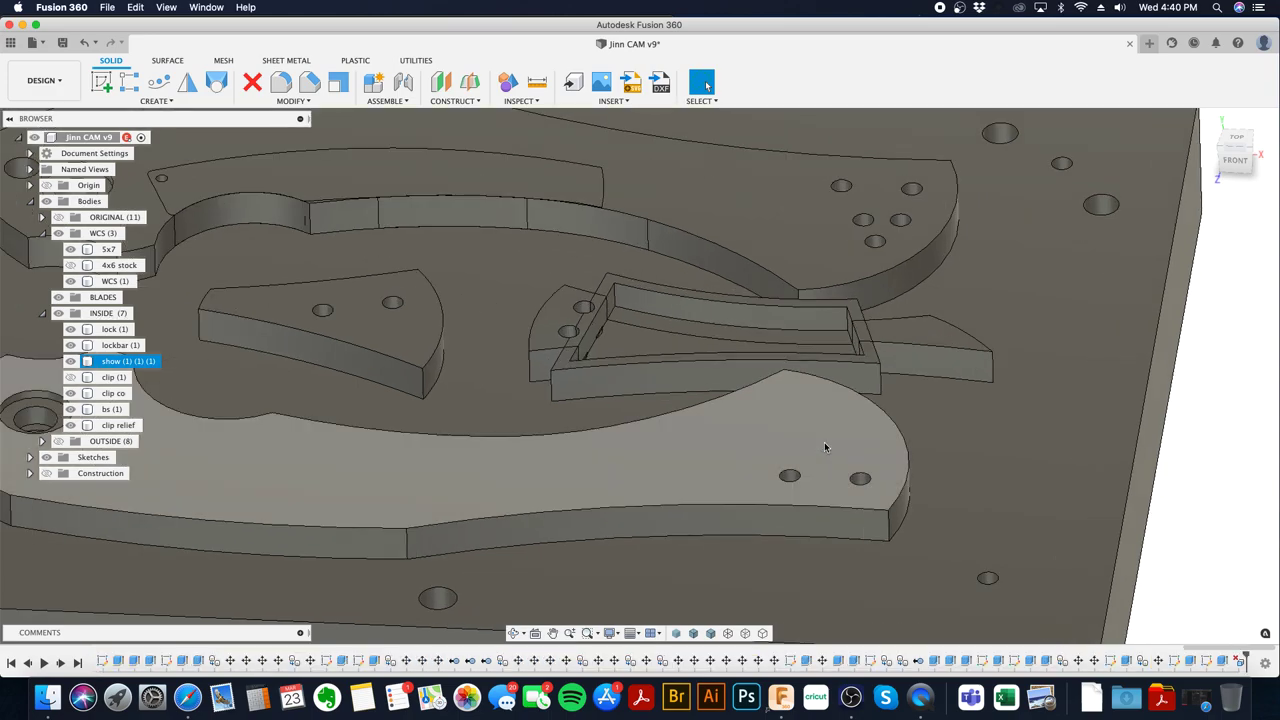
scroll(825, 447, "down", 10)
left_click(44, 80)
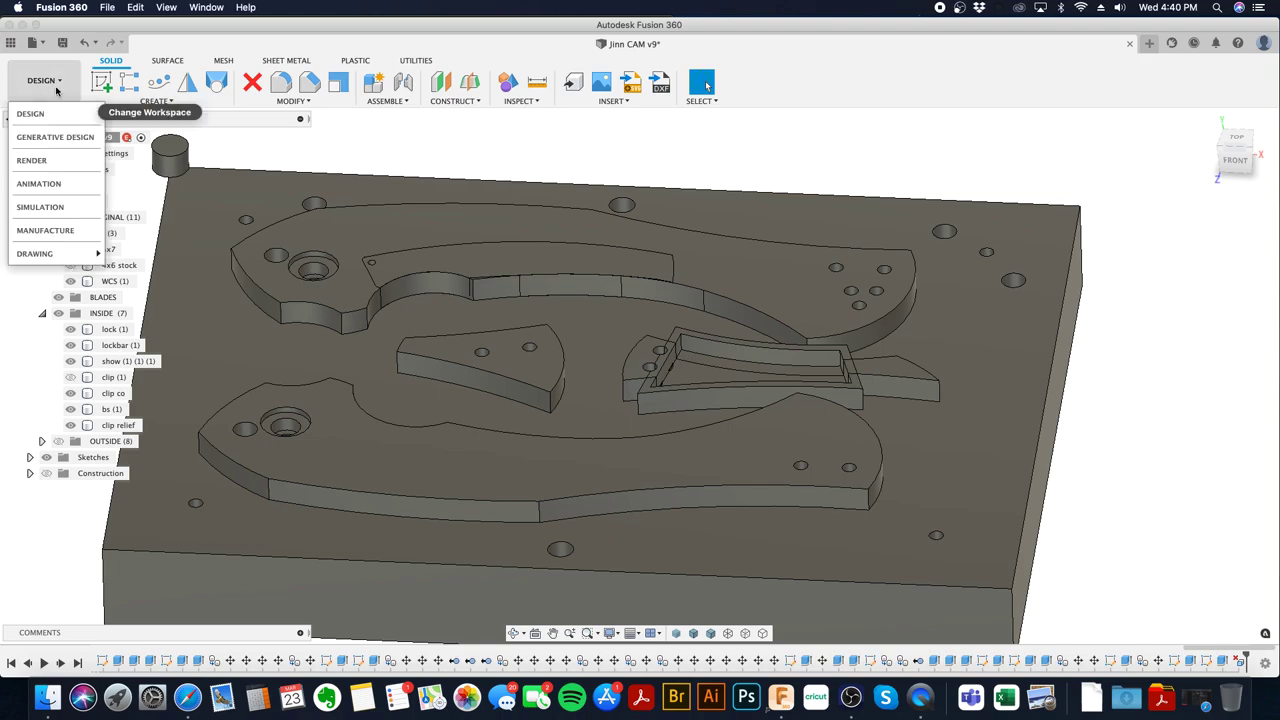
left_click(64, 228)
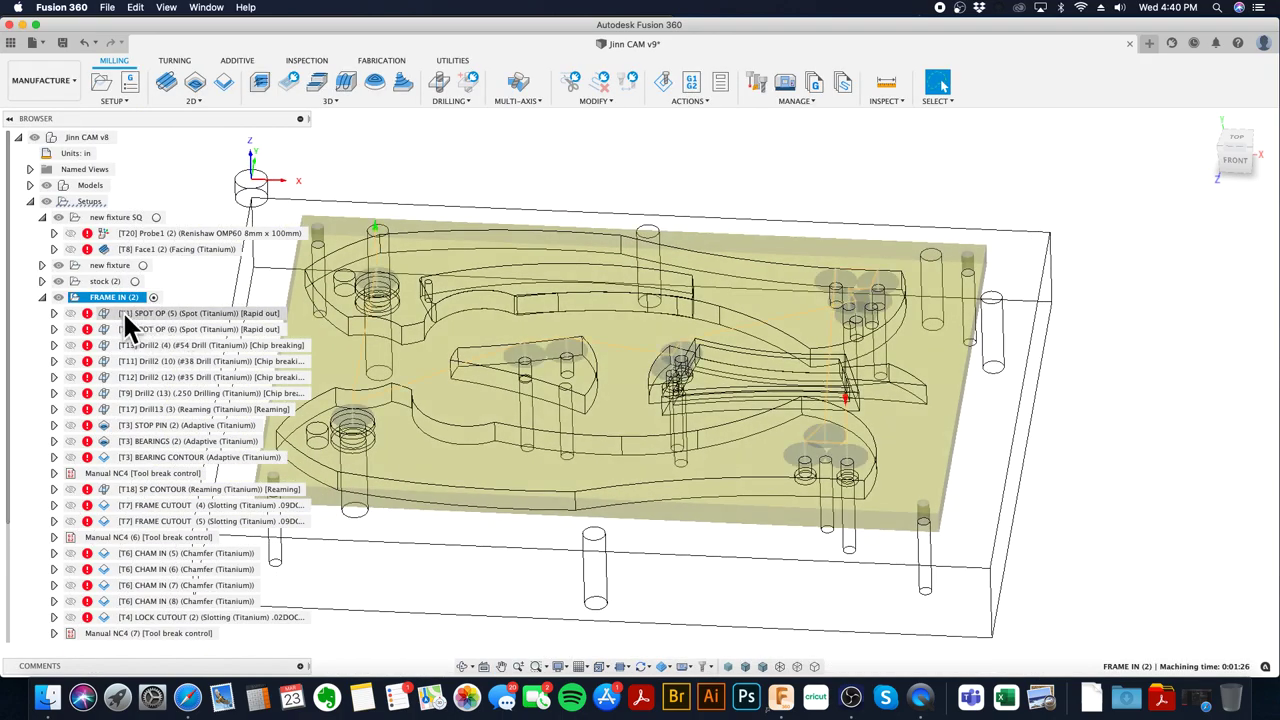
- Generate toolpaths for the selected T1, T13, T11 and T12 spot and drill operations
left_click(125, 313)
left_click(150, 377, "shift")
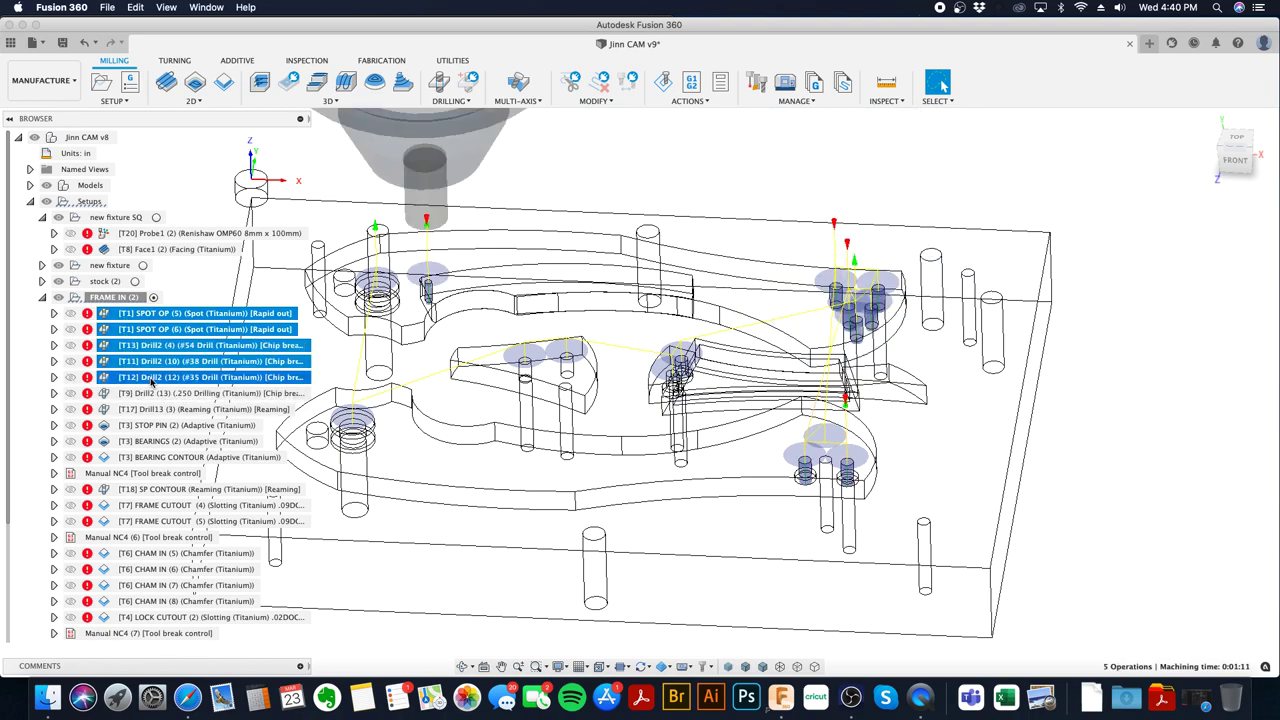
right_click(155, 370)
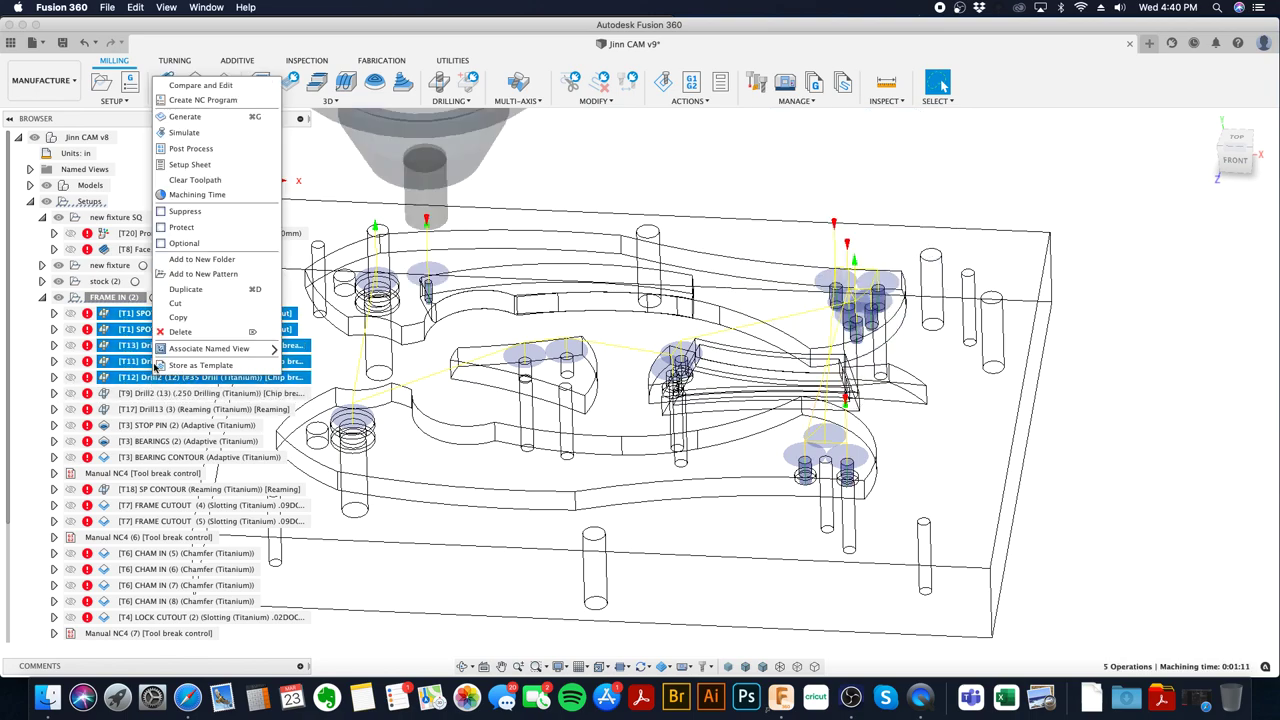
left_click(198, 119)
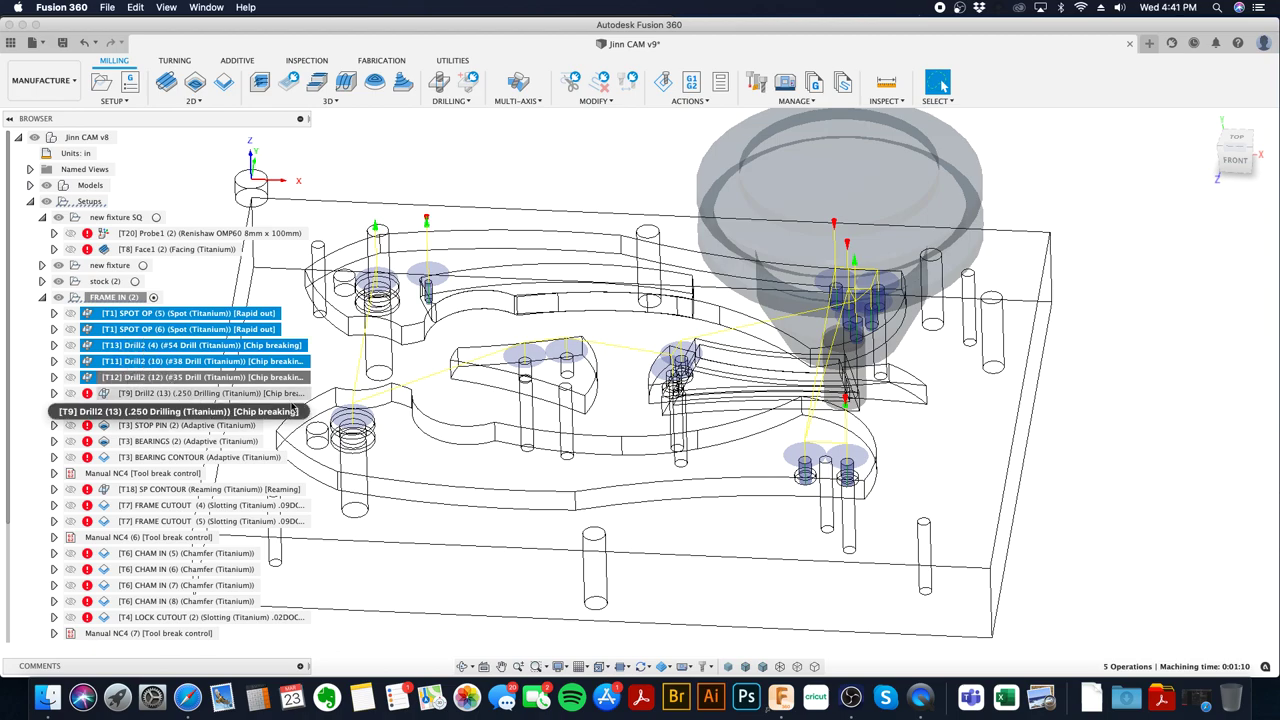
- Simulate the selected operations, playing and stopping it with the tool hidden
right_click(262, 334)
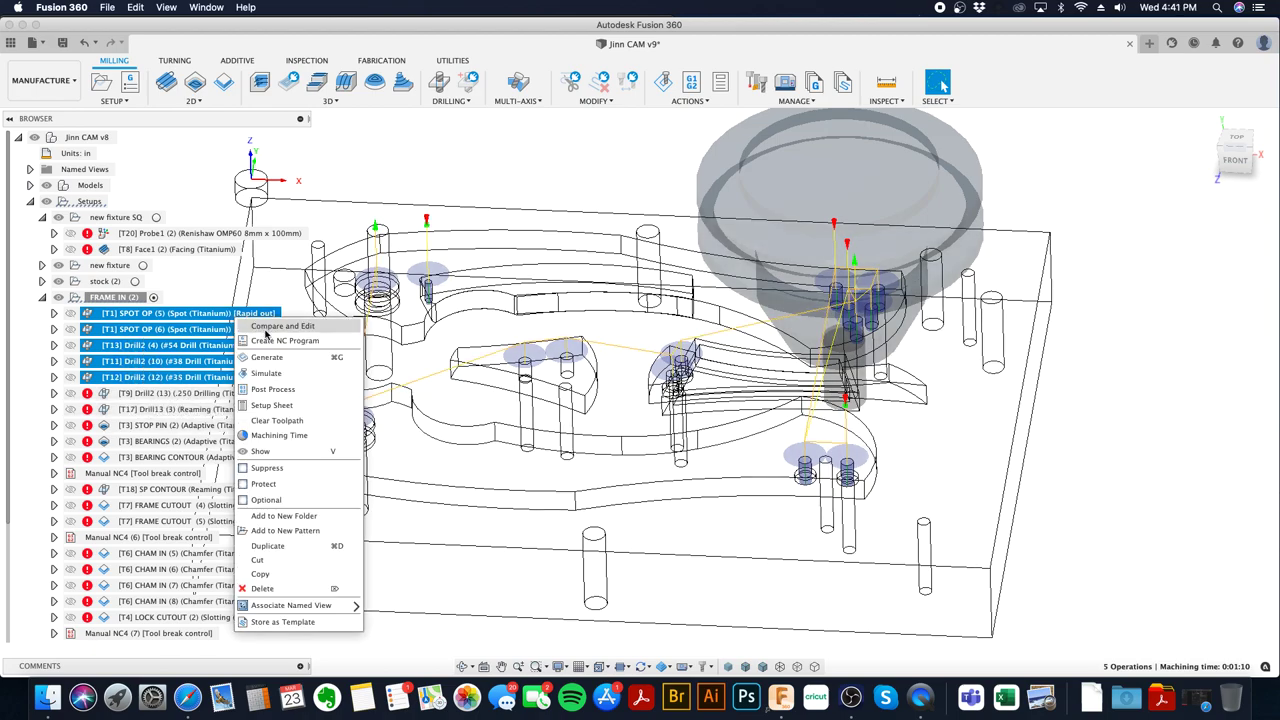
left_click(298, 376)
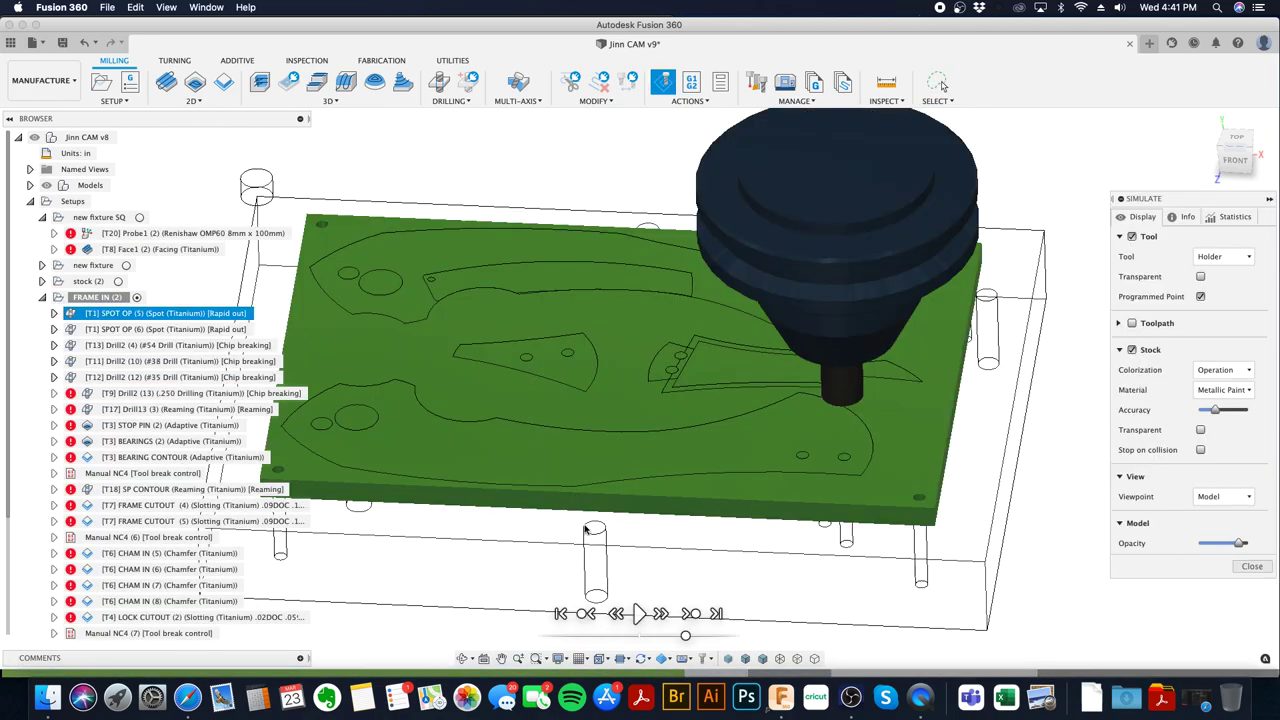
left_click(638, 612)
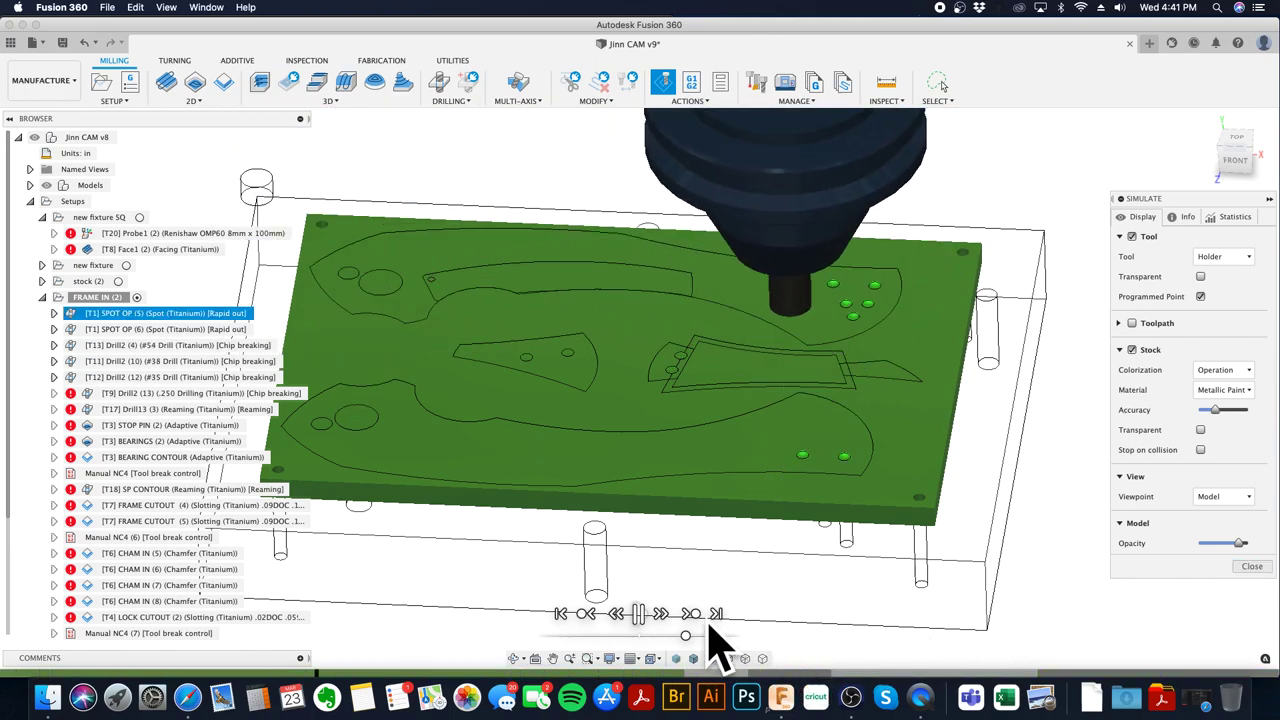
left_click(716, 613)
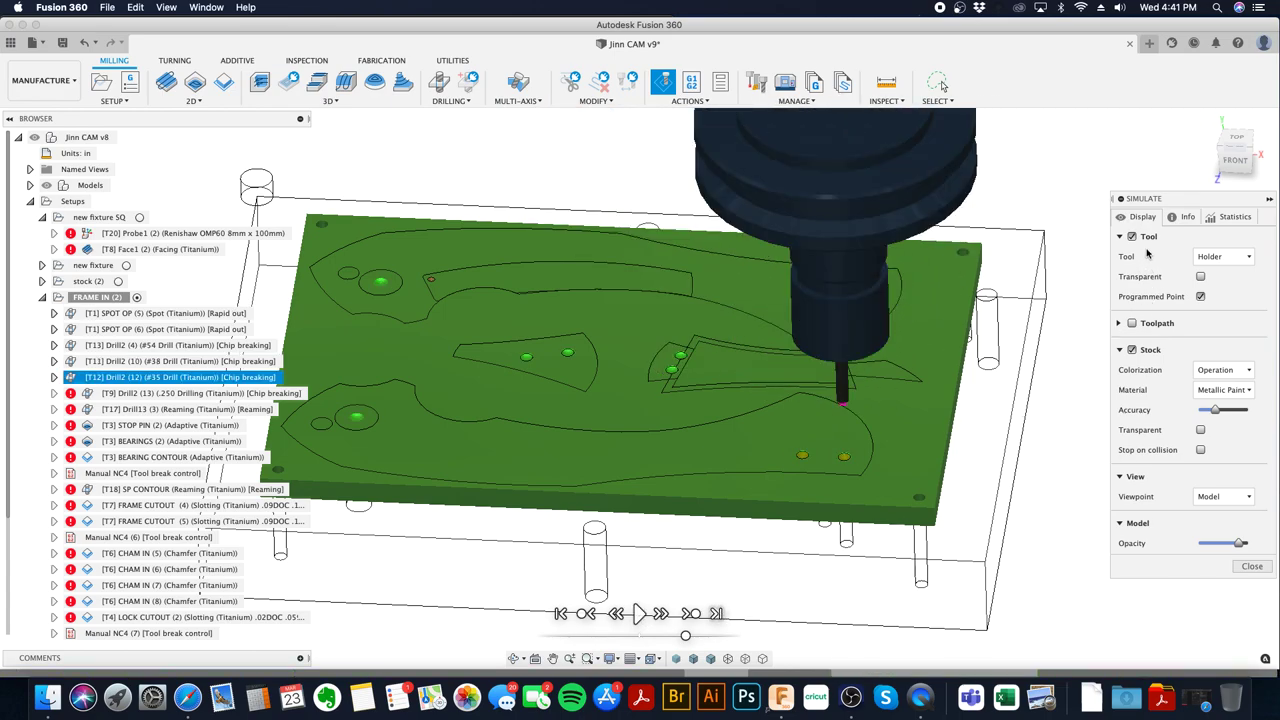
left_click(1132, 236)
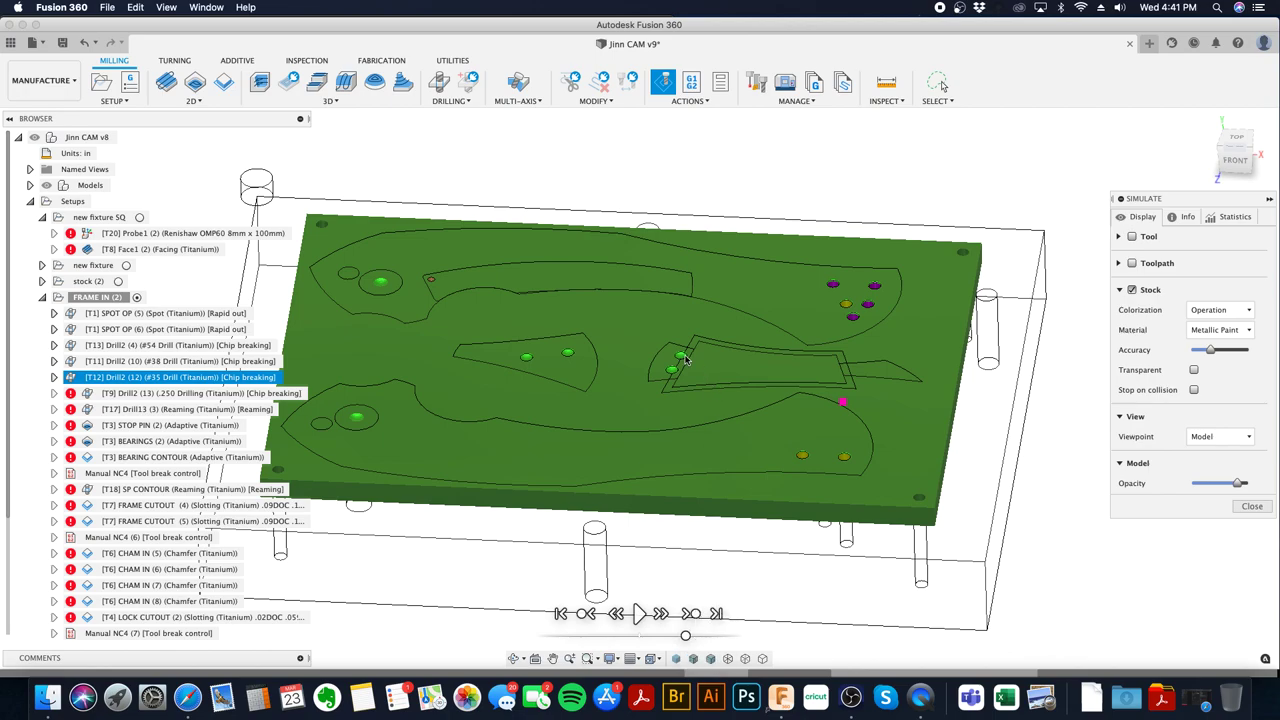
left_click(1247, 507)
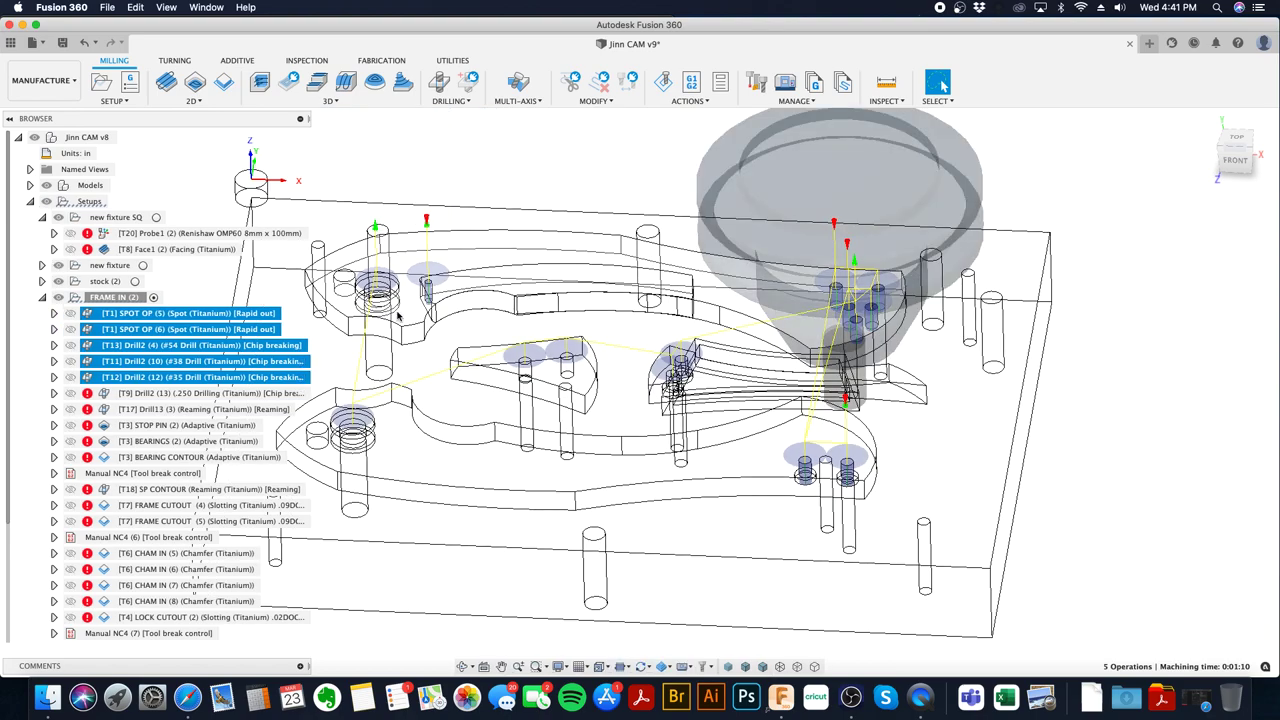
- Add the centre island hole faces to Drill2 (12), making seven holes
key("Escape")
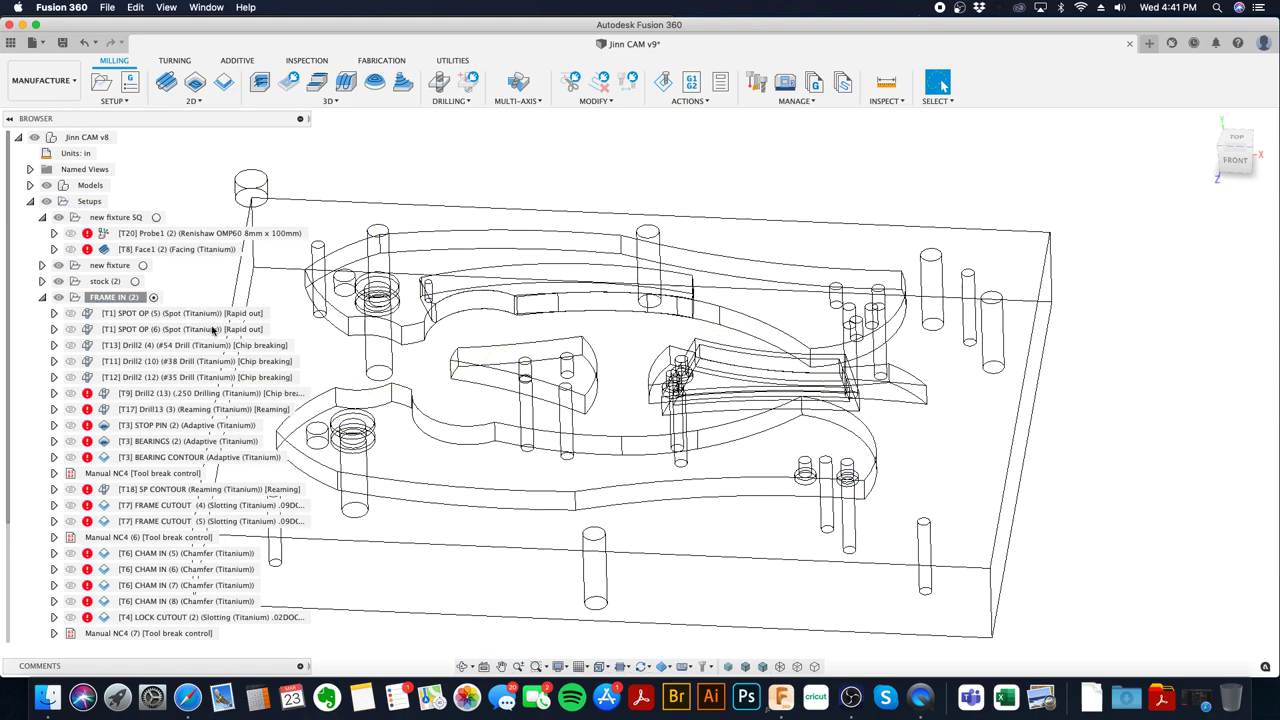
left_click(216, 378)
right_click(220, 377)
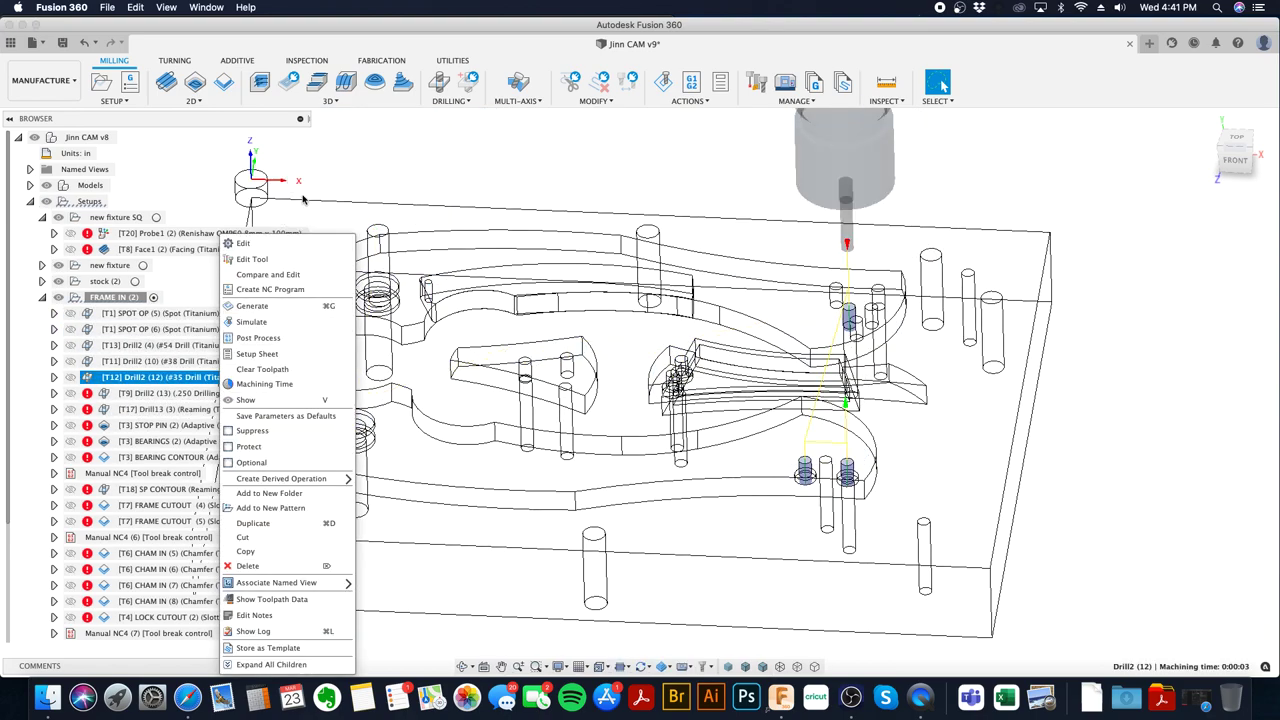
left_click(300, 245)
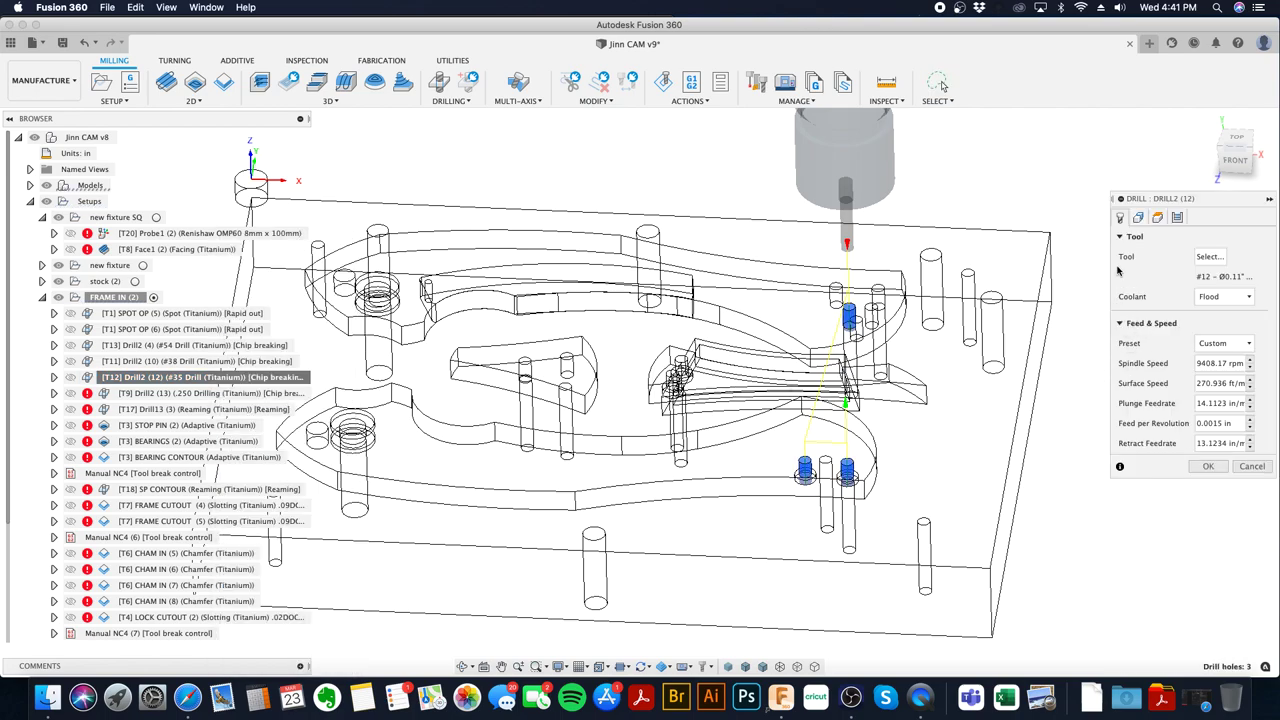
left_click(1139, 218)
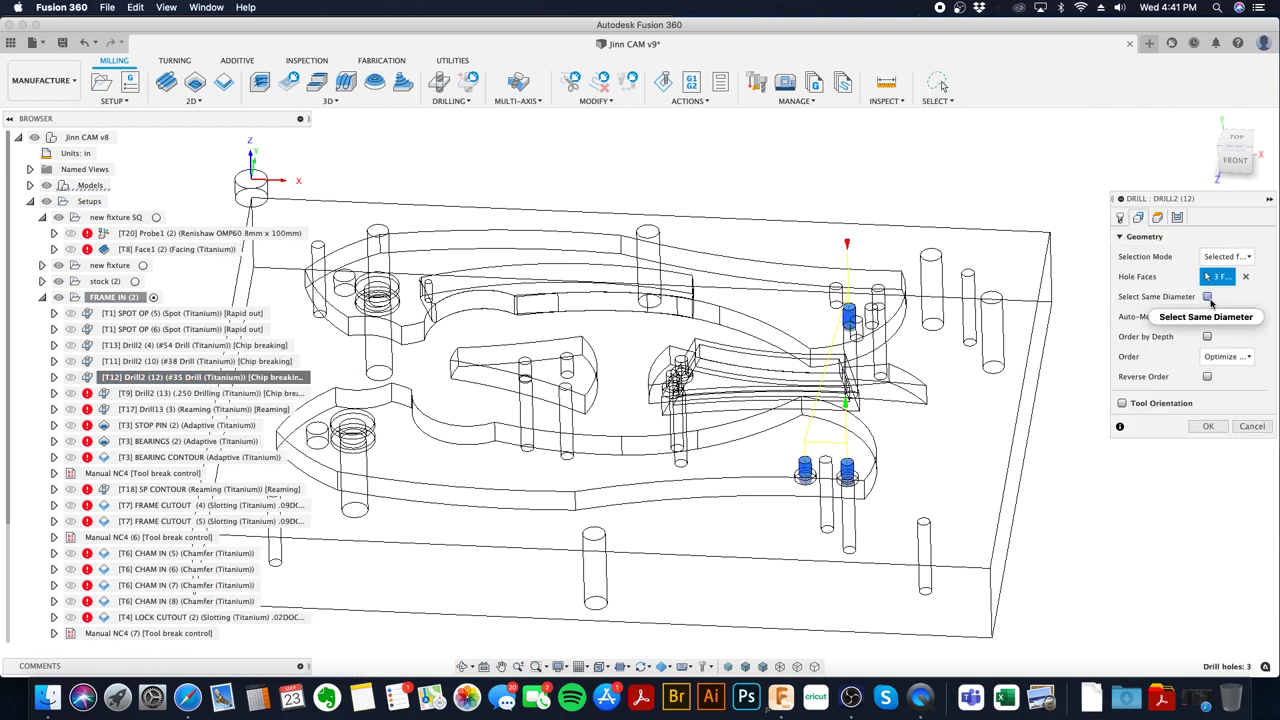
mouse_move(1212, 303)
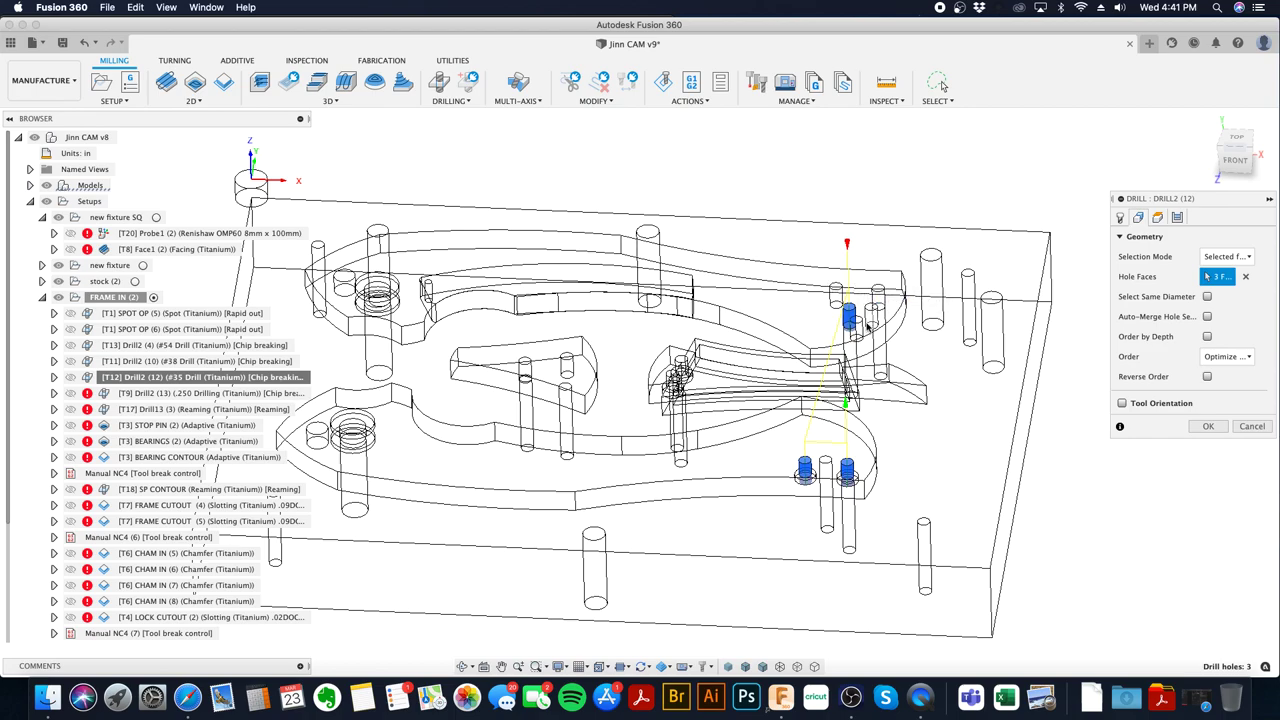
mouse_move(868, 327)
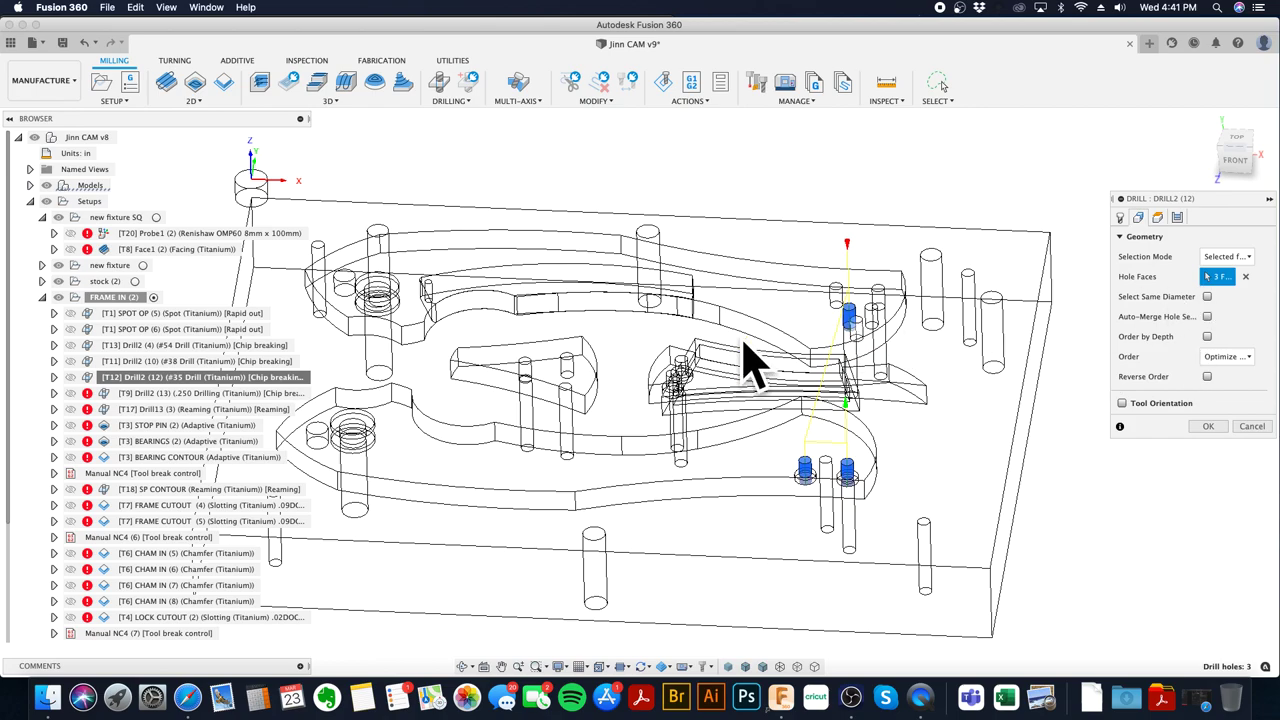
left_click(567, 364)
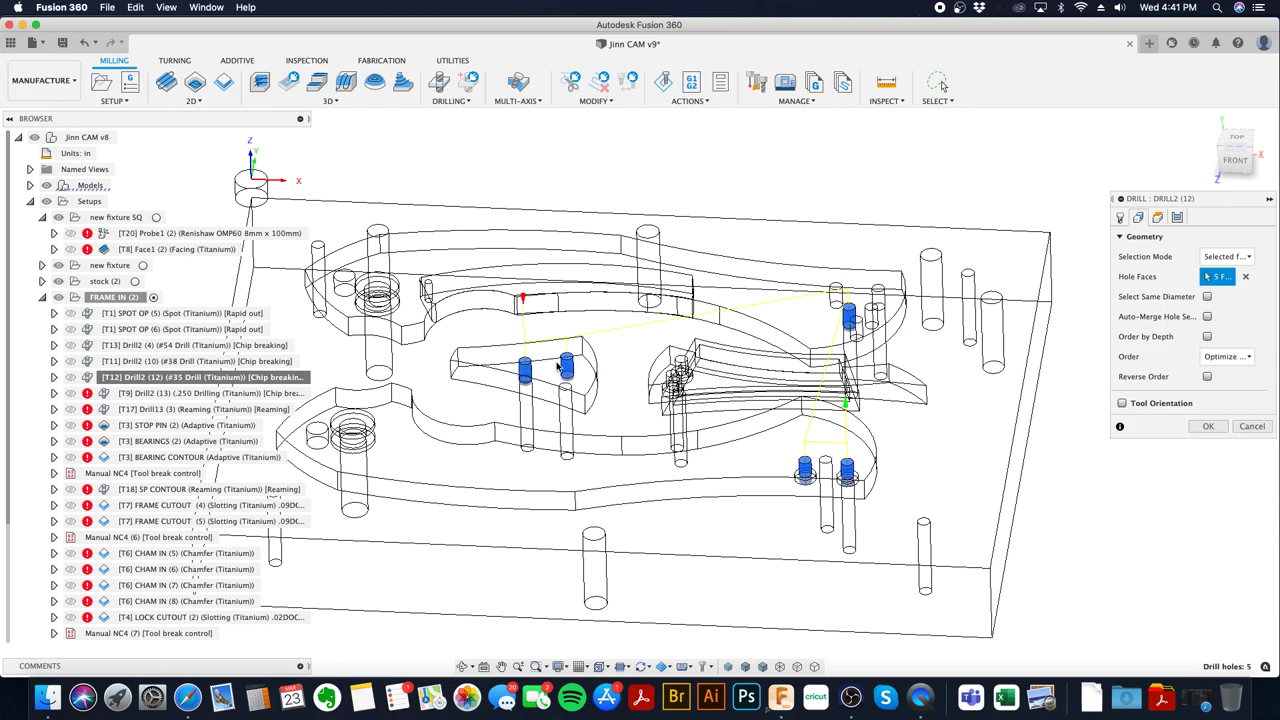
middle_click_drag(680, 378, 700, 395, "shift")
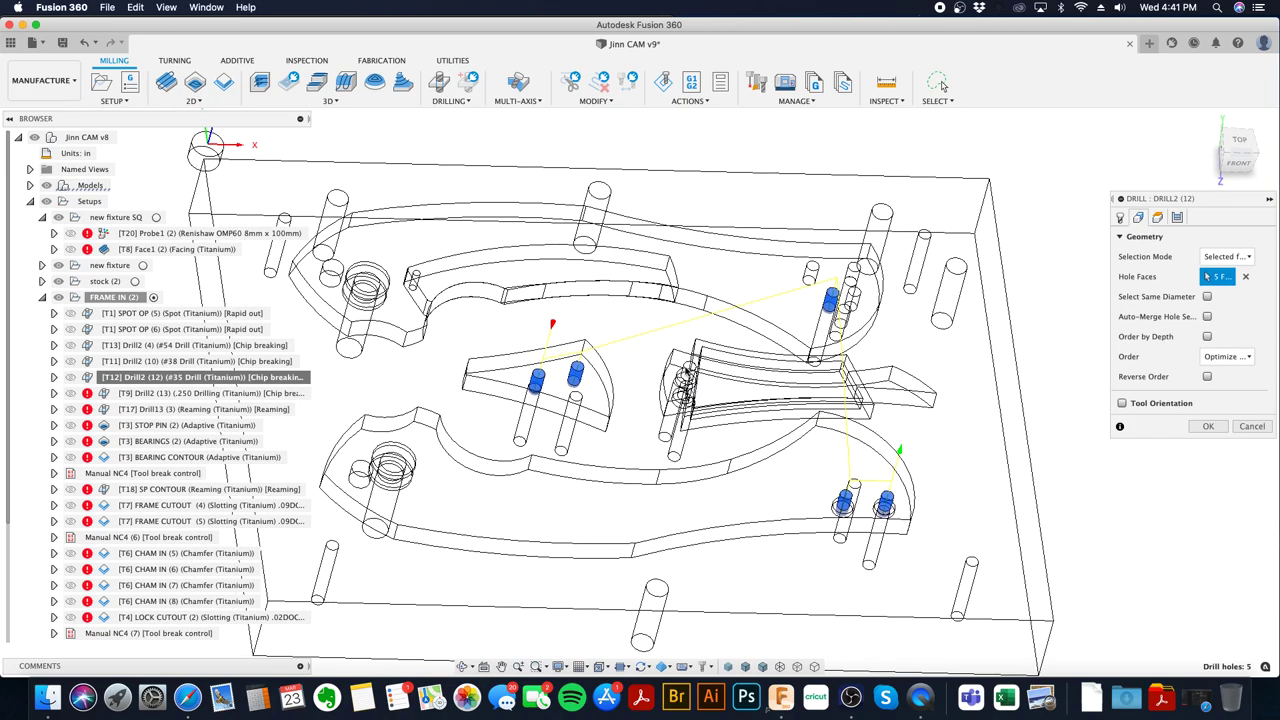
left_click(1218, 428)
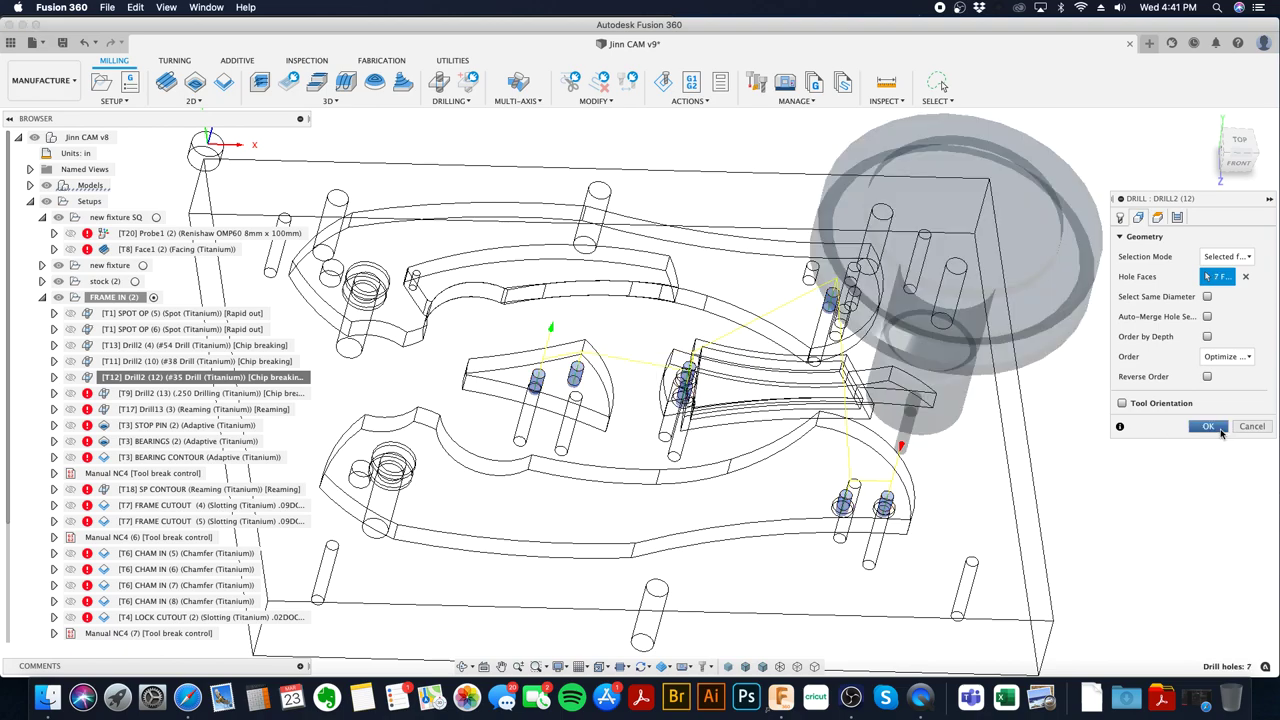
- Inspect the regenerated Drill2 (12) toolpath from the FRONT view and a tilted 3D view
left_click(1240, 165)
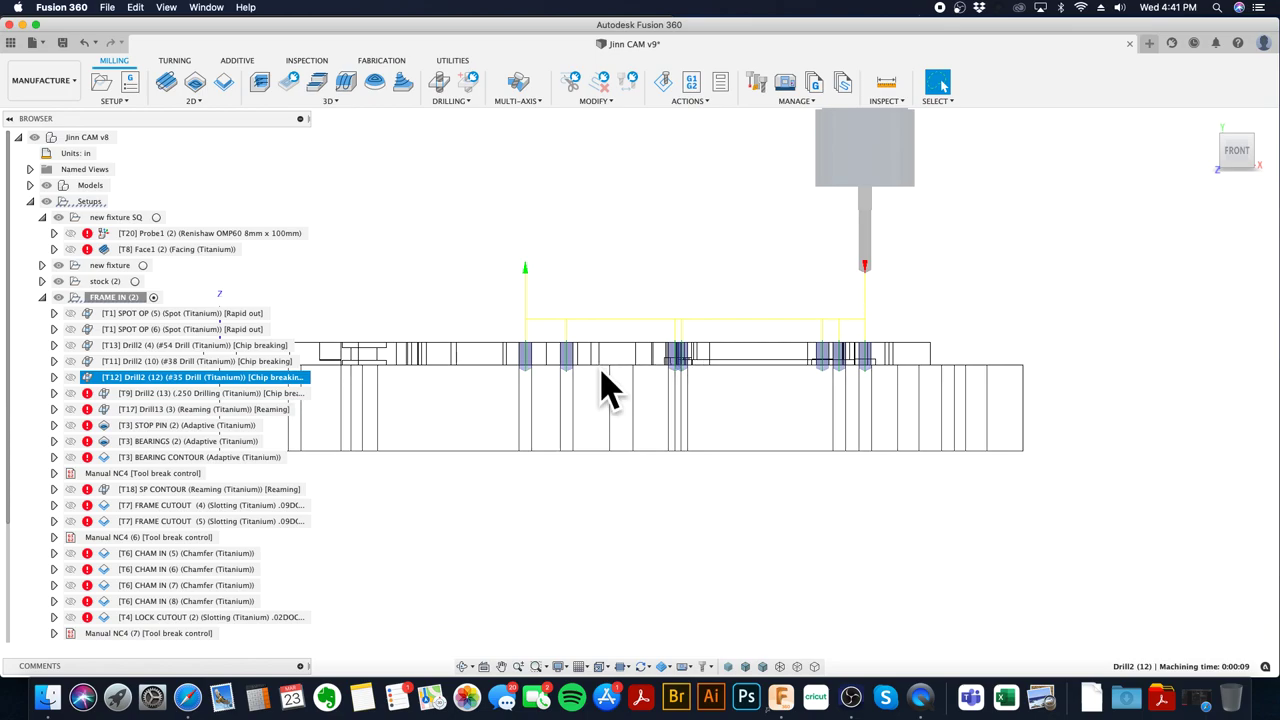
scroll(590, 360, "up", 2)
scroll(757, 314, "down", 5)
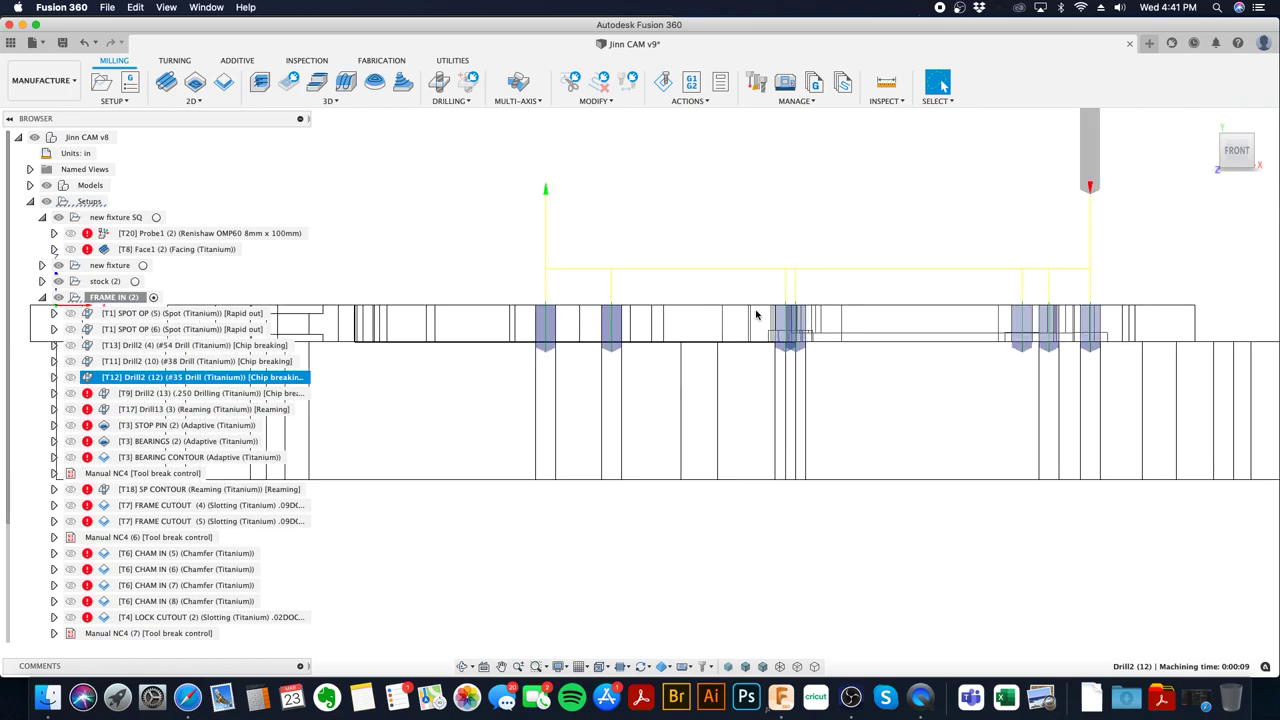
middle_click_drag(742, 294, 762, 318, "shift")
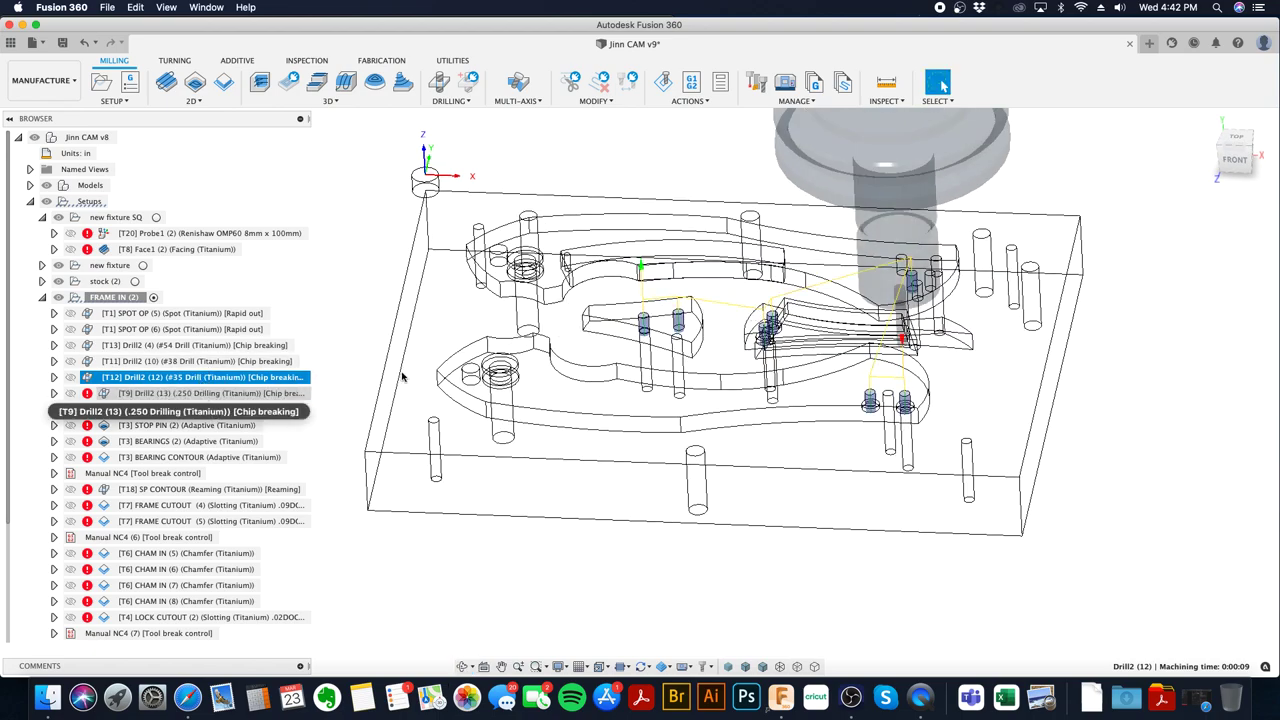
middle_click_drag(383, 383, 556, 395)
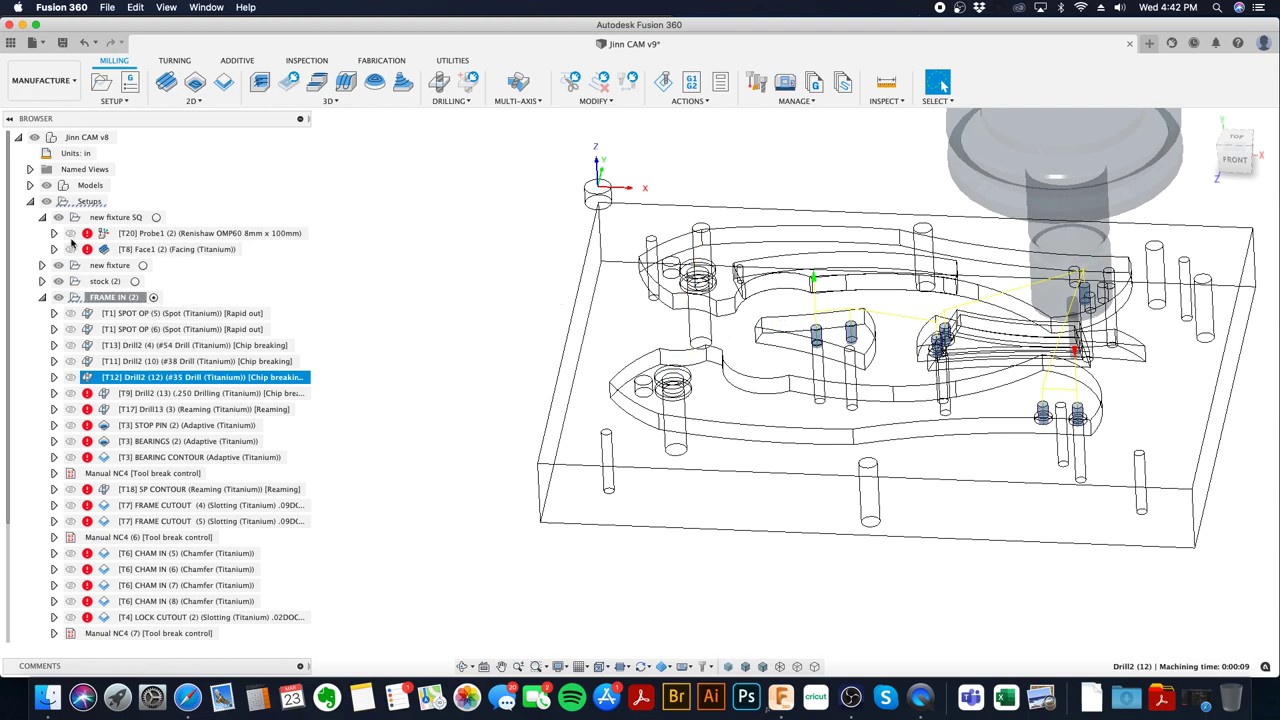
left_click(50, 92)
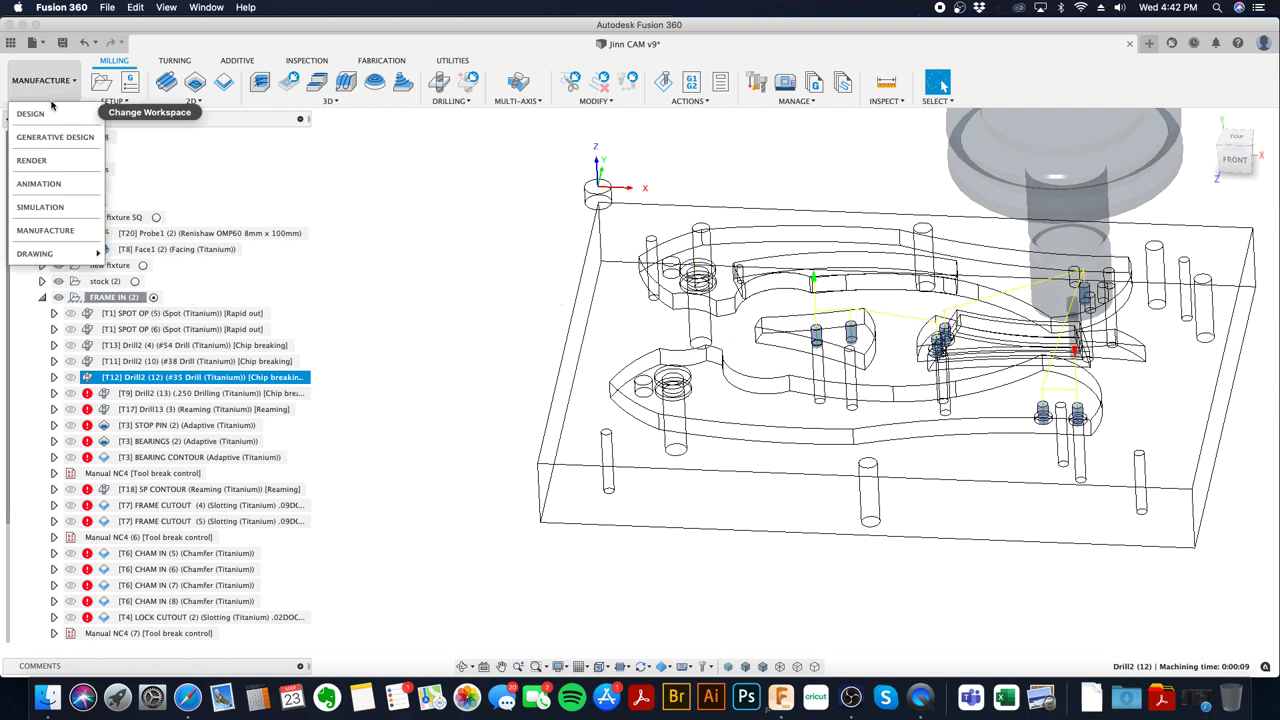
- Switch to the Design workspace and select the 4x6 stock plate
left_click(48, 113)
left_click(62, 234)
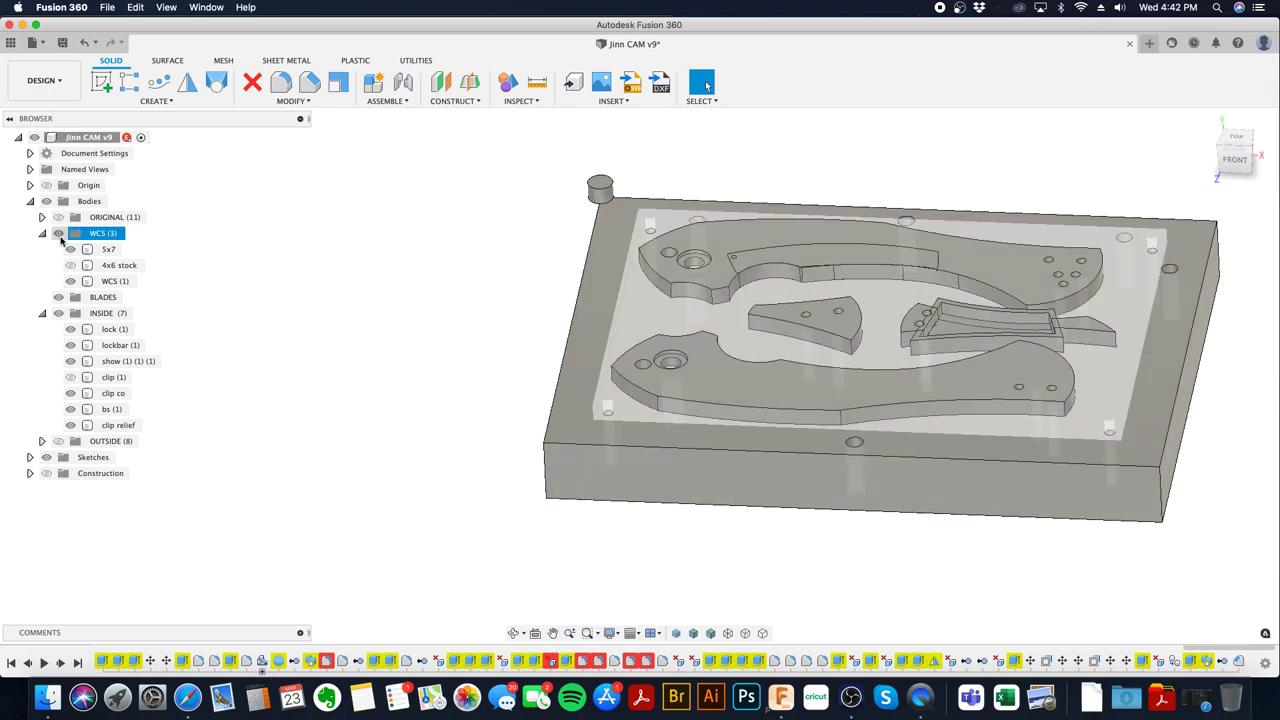
key("Escape")
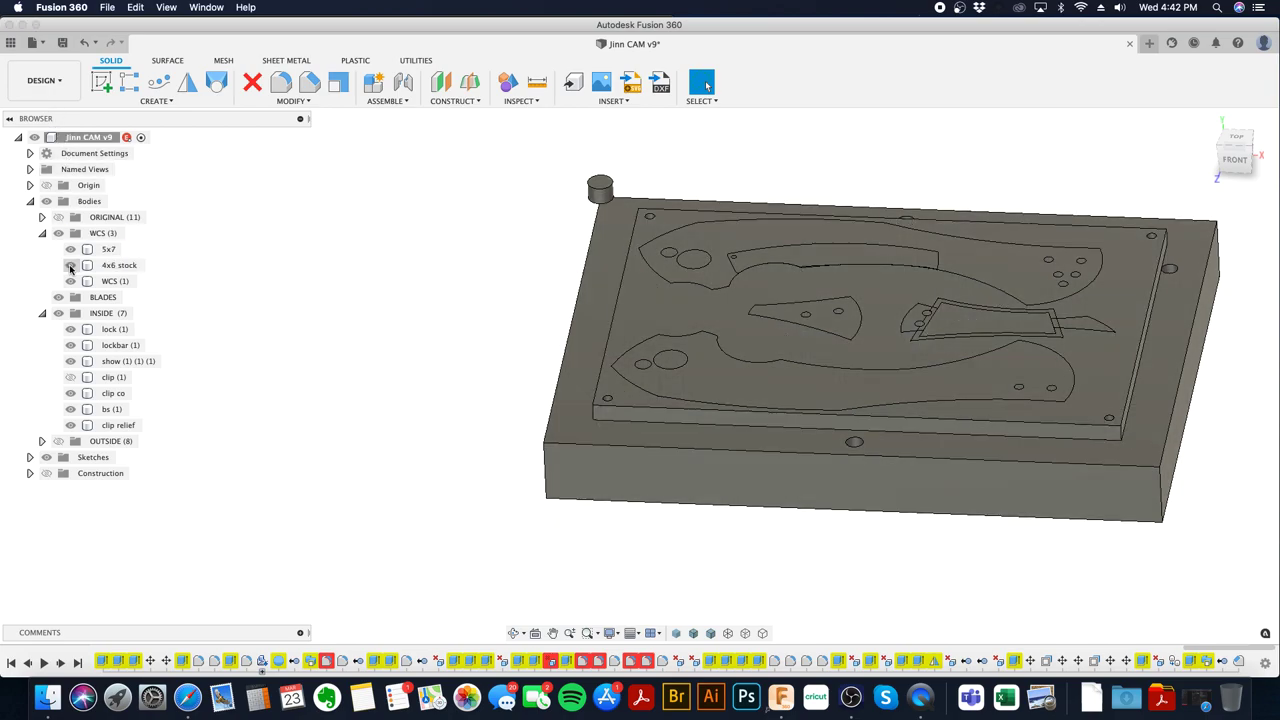
left_click(760, 213)
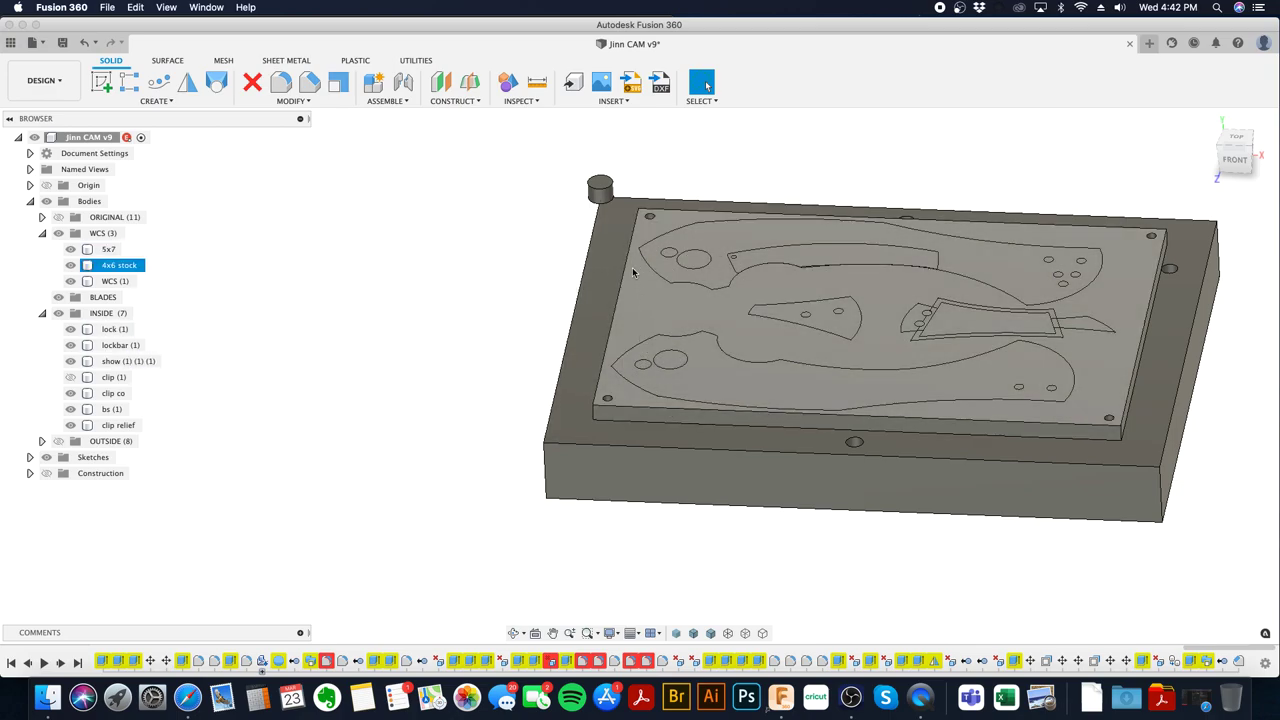
- Measure the corner pin's edges, finding 0.20 in
left_click(537, 82)
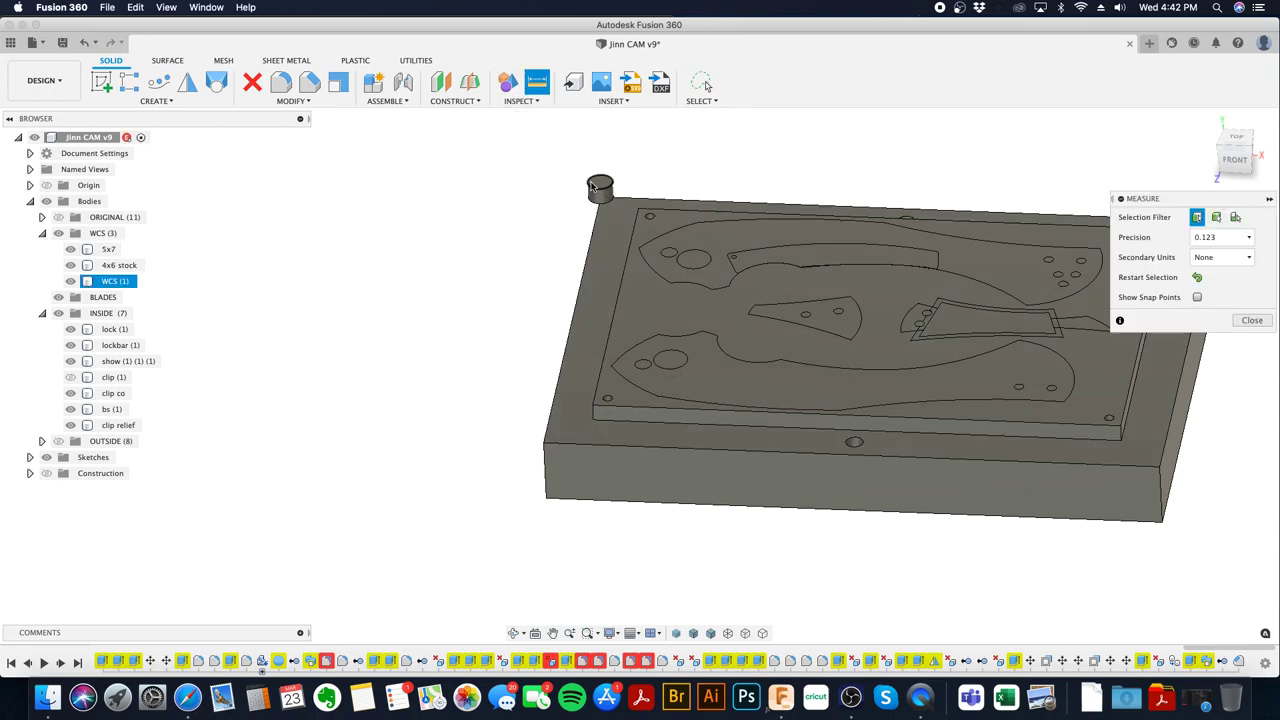
left_click(592, 184)
left_click(595, 199)
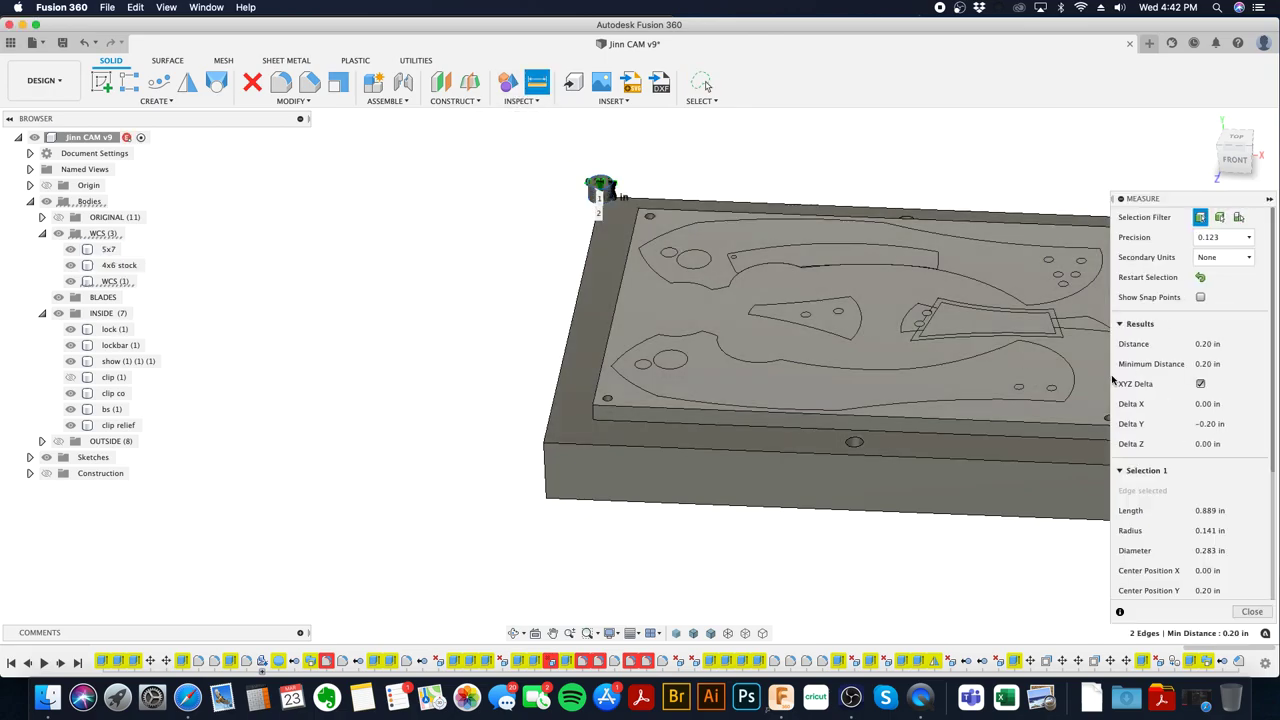
left_click(1252, 611)
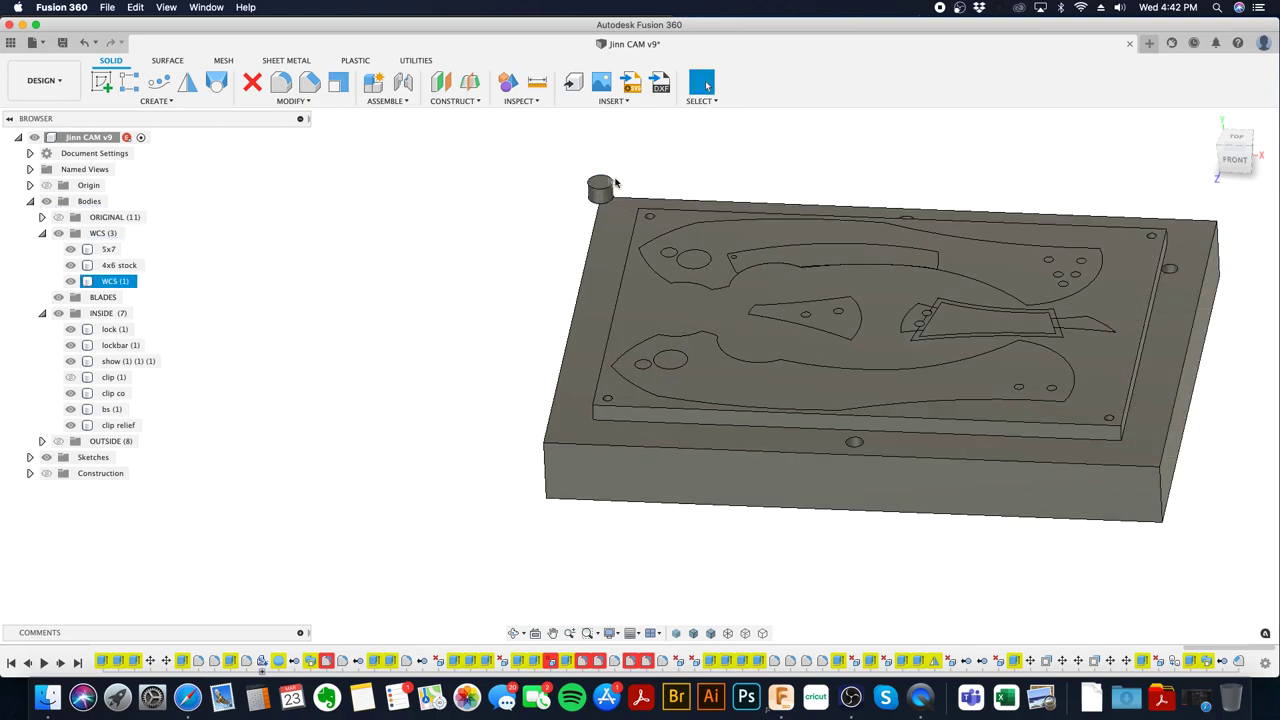
scroll(609, 203, "up", 5)
left_click(577, 198)
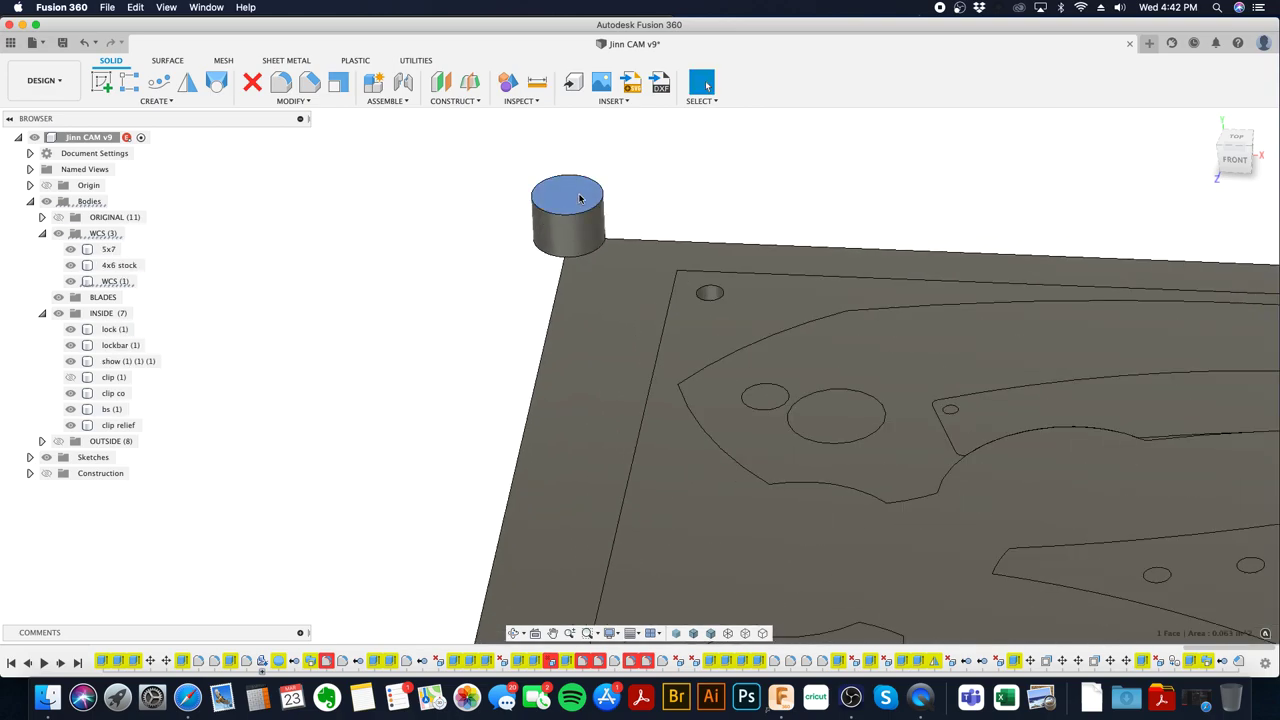
- Offset the corner pin's top face by .003 in as a New Offset
right_click(580, 196)
key("Escape")
key("q")
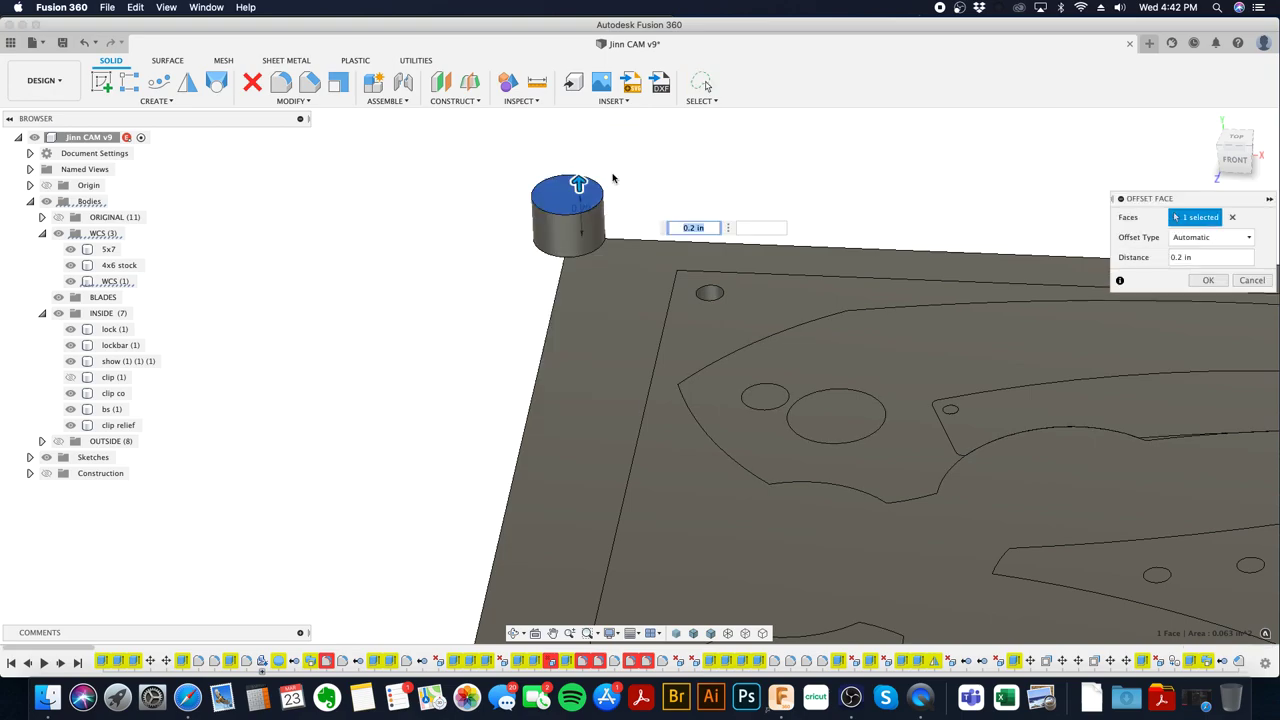
left_click(1232, 237)
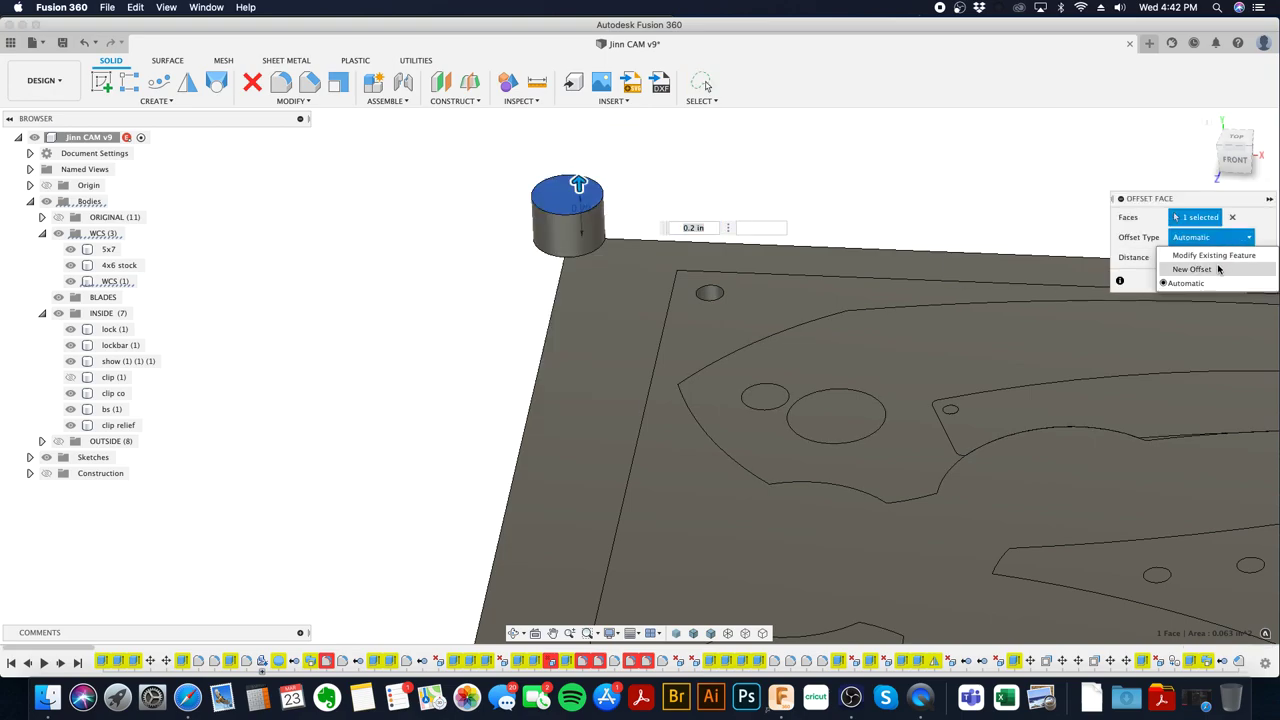
left_click(1218, 266)
left_click(1200, 260)
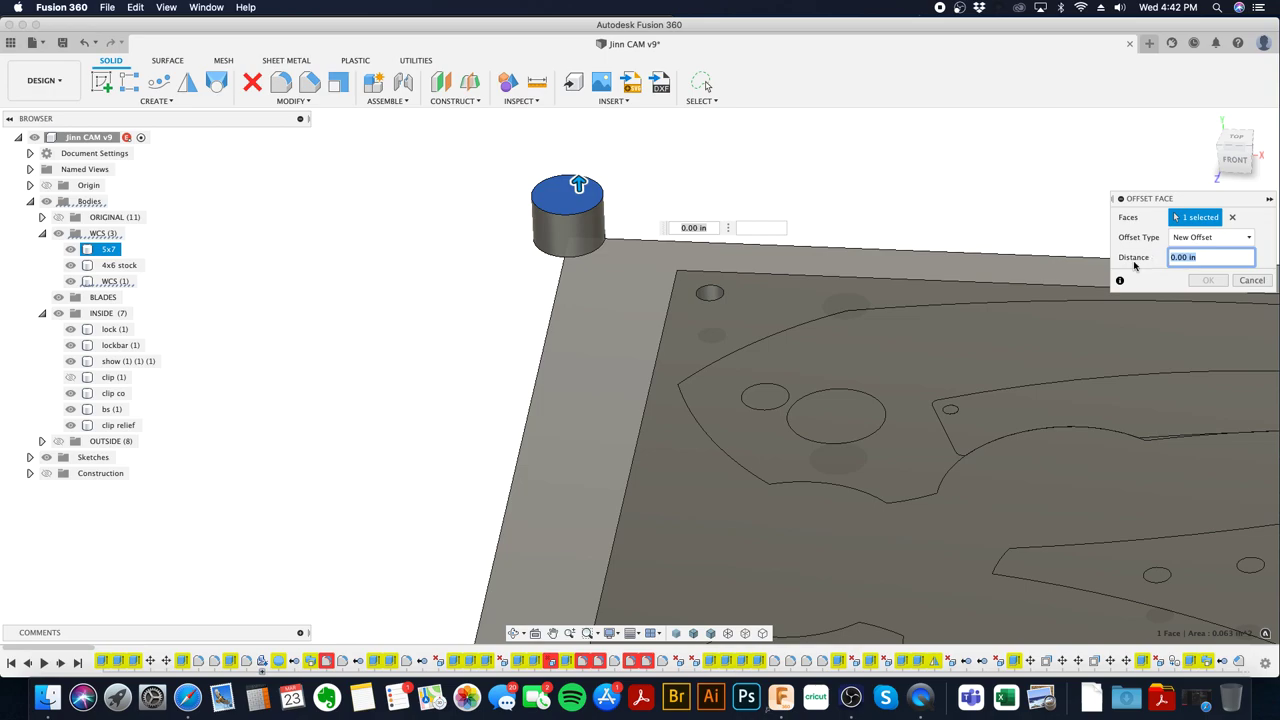
key("Return")
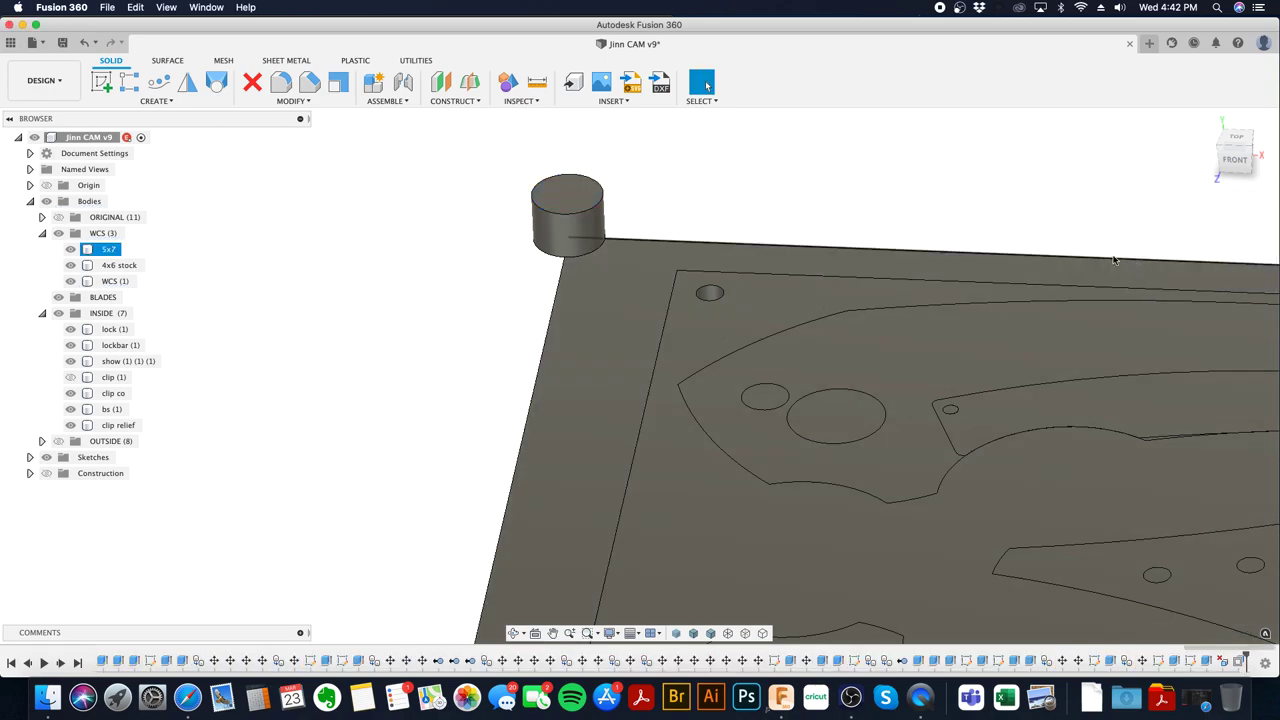
- Measure the corner pin edges, giving a 0.283 in diameter
left_click(535, 85)
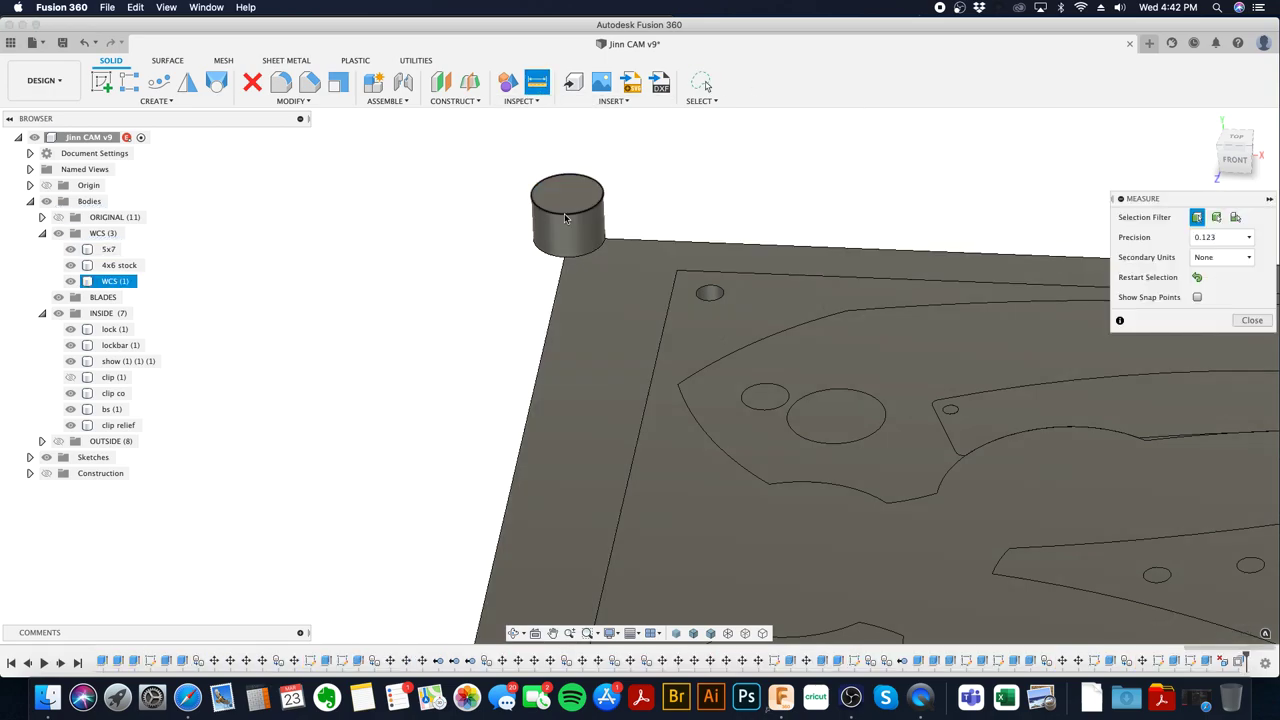
left_click(564, 212)
left_click(552, 261)
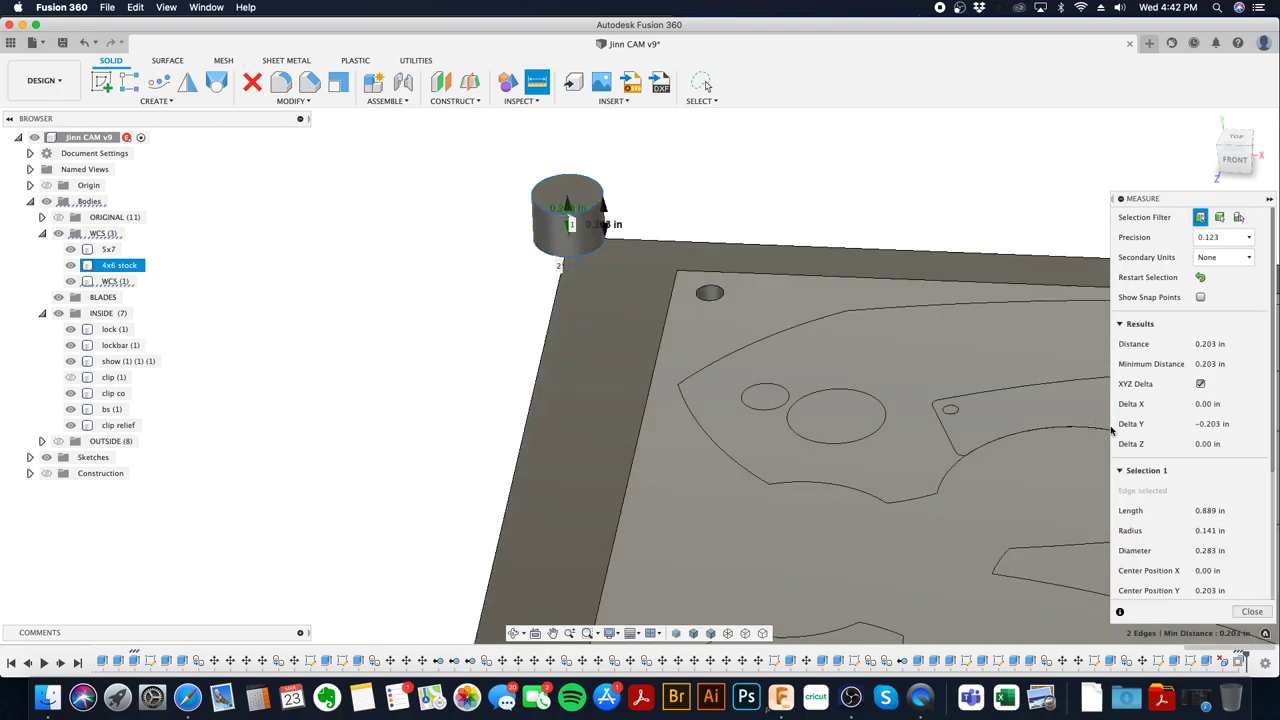
left_click(1250, 612)
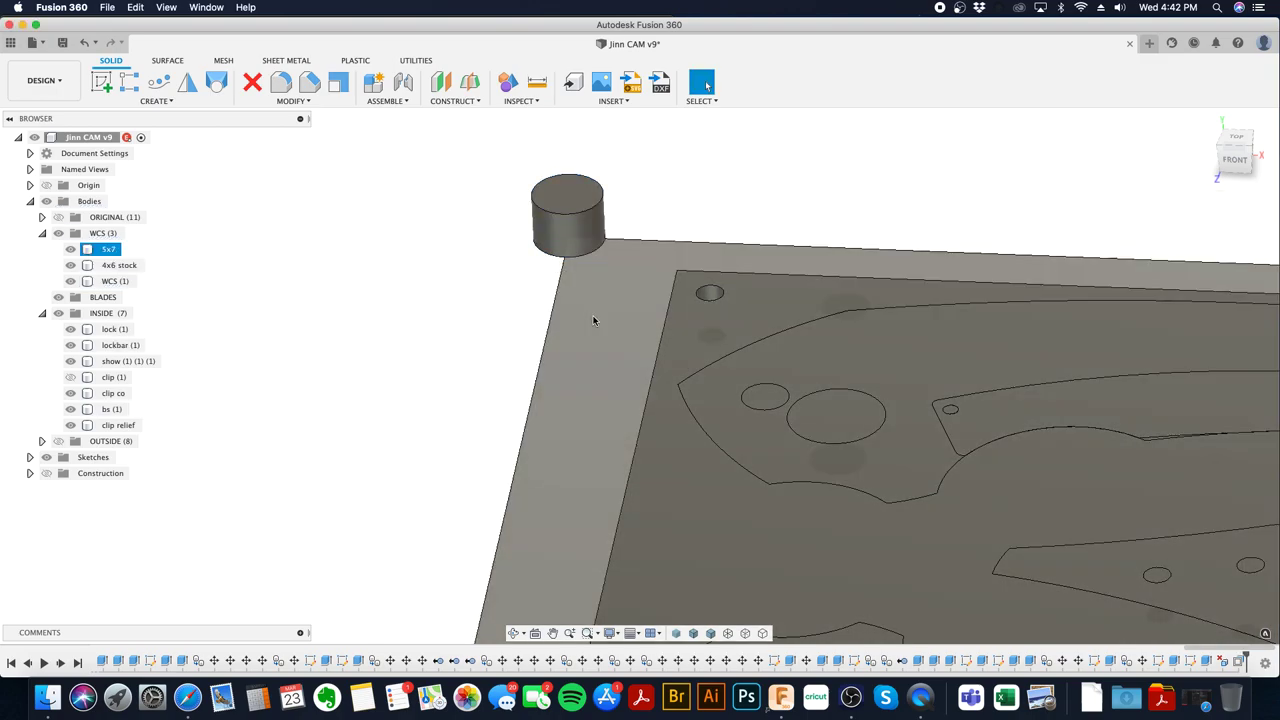
- Return to Manufacture and select the SPOT OP through T9 drill operations
left_click(41, 92)
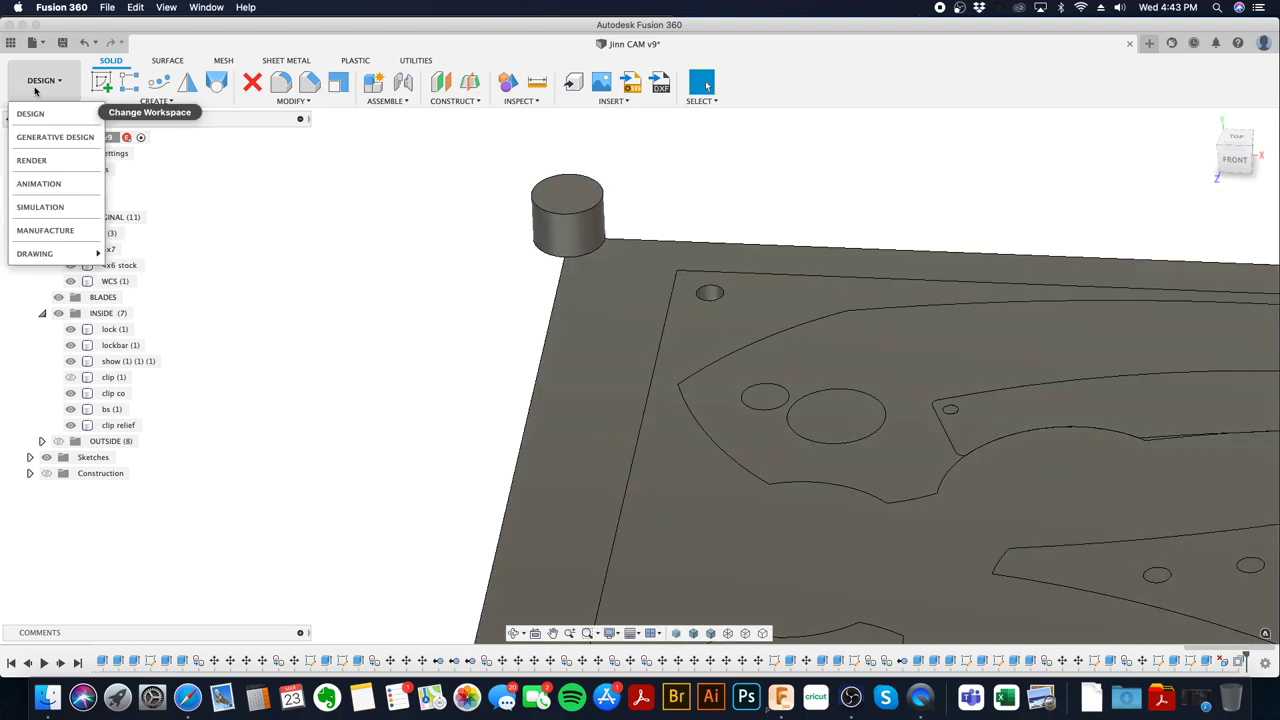
left_click(77, 233)
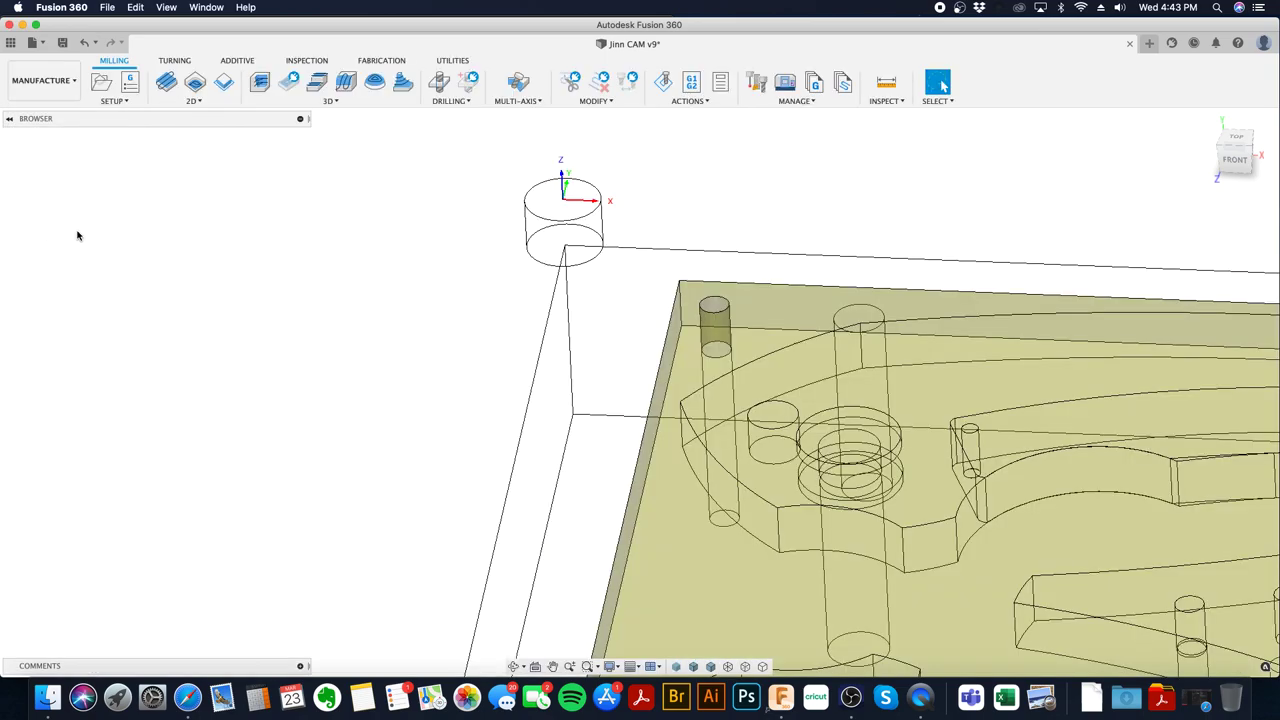
left_click(214, 315)
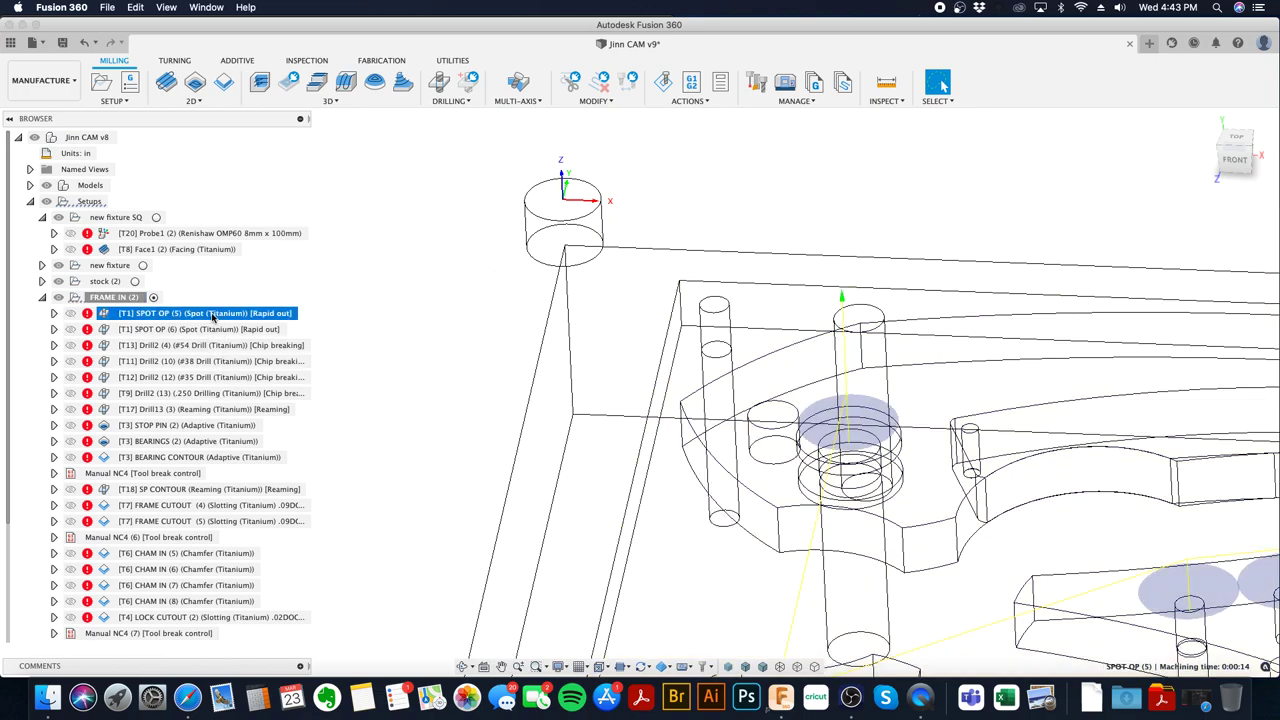
left_click(214, 393, "shift")
right_click(216, 393)
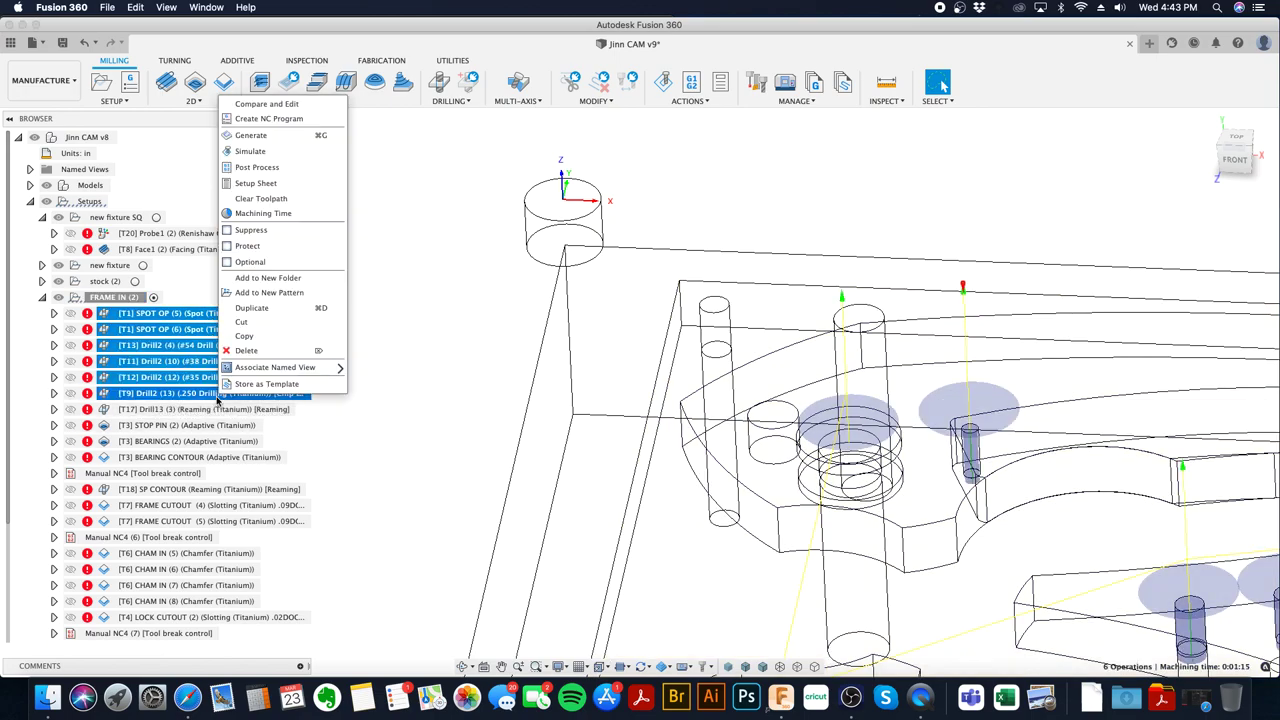
- Generate the six selected spot and drill toolpaths, totalling 0:01:15
left_click(251, 135)
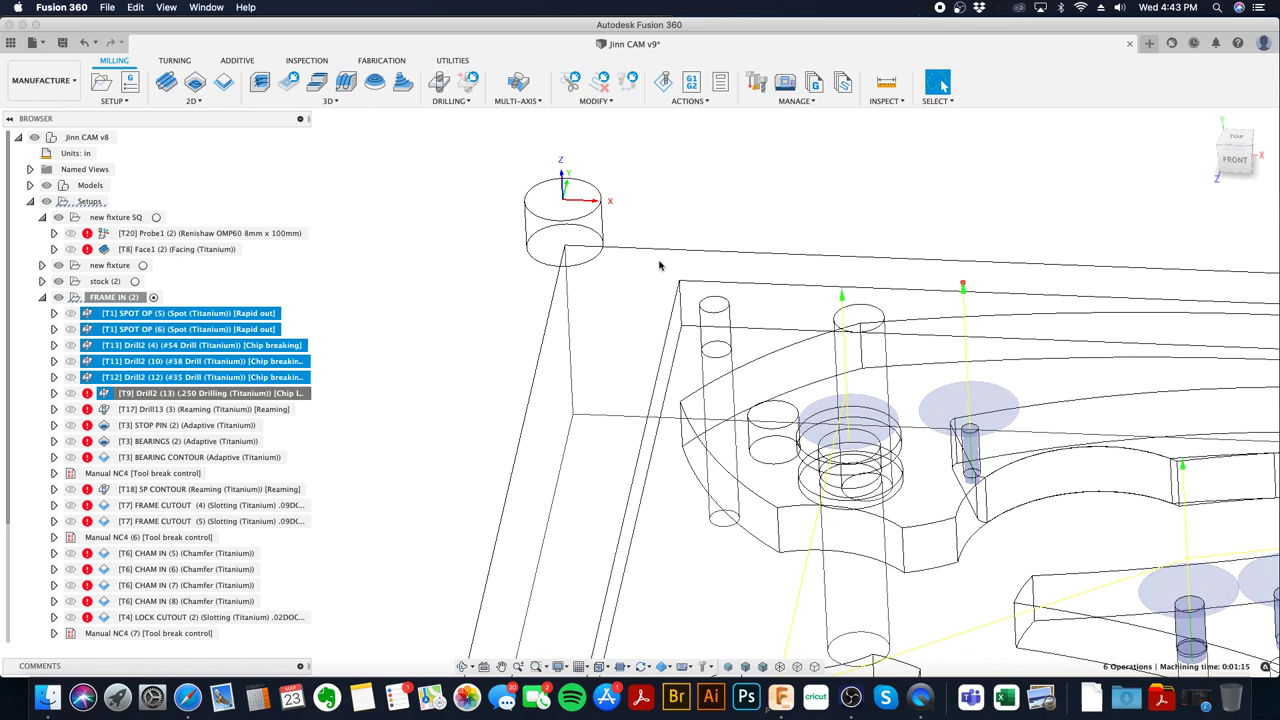
left_click(689, 218)
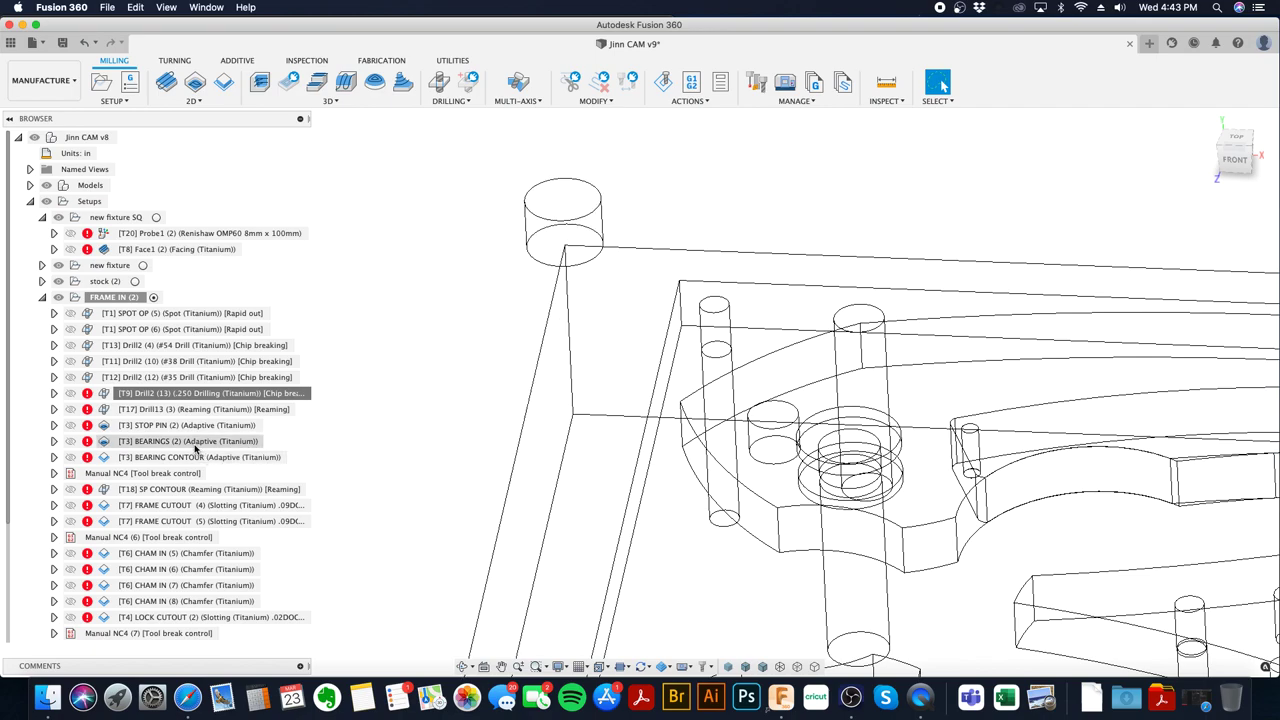
- Set the [T9] .250 Drill2 operation to drill both stepped hole faces
left_click(212, 395)
right_click(218, 392)
left_click(288, 30)
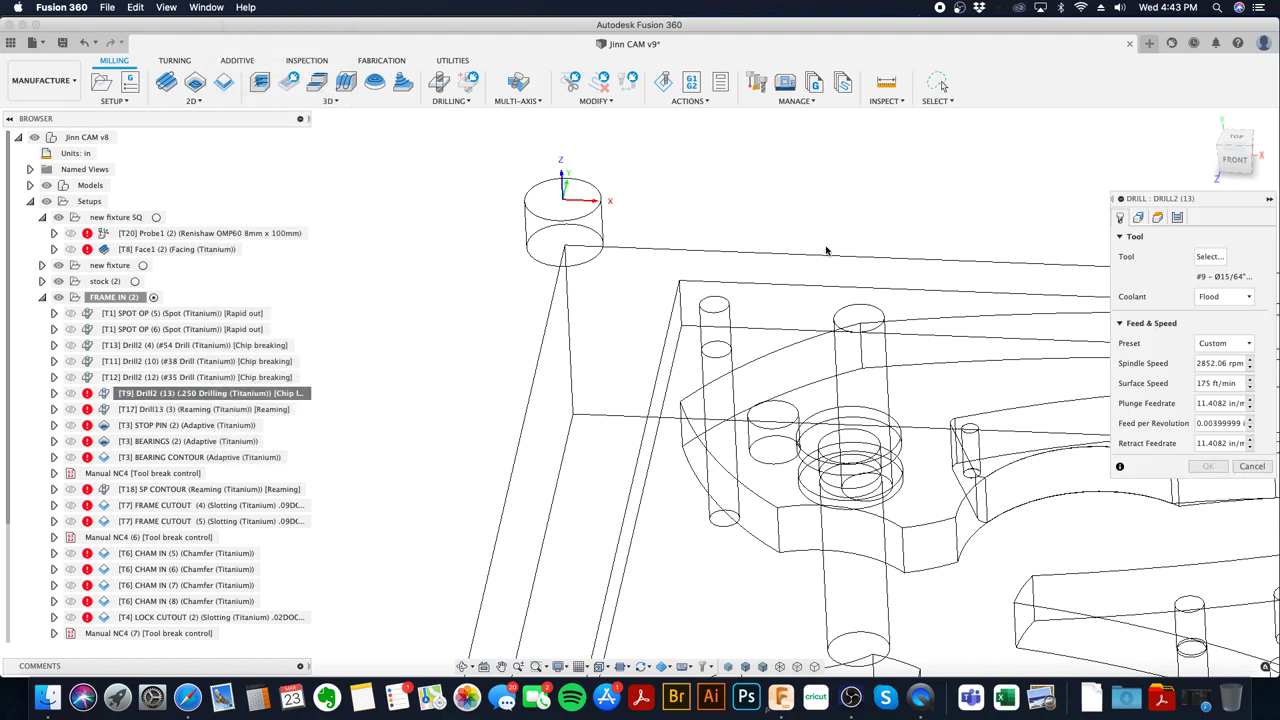
left_click(1138, 217)
left_click(857, 443)
middle_click_drag(857, 443, 892, 213)
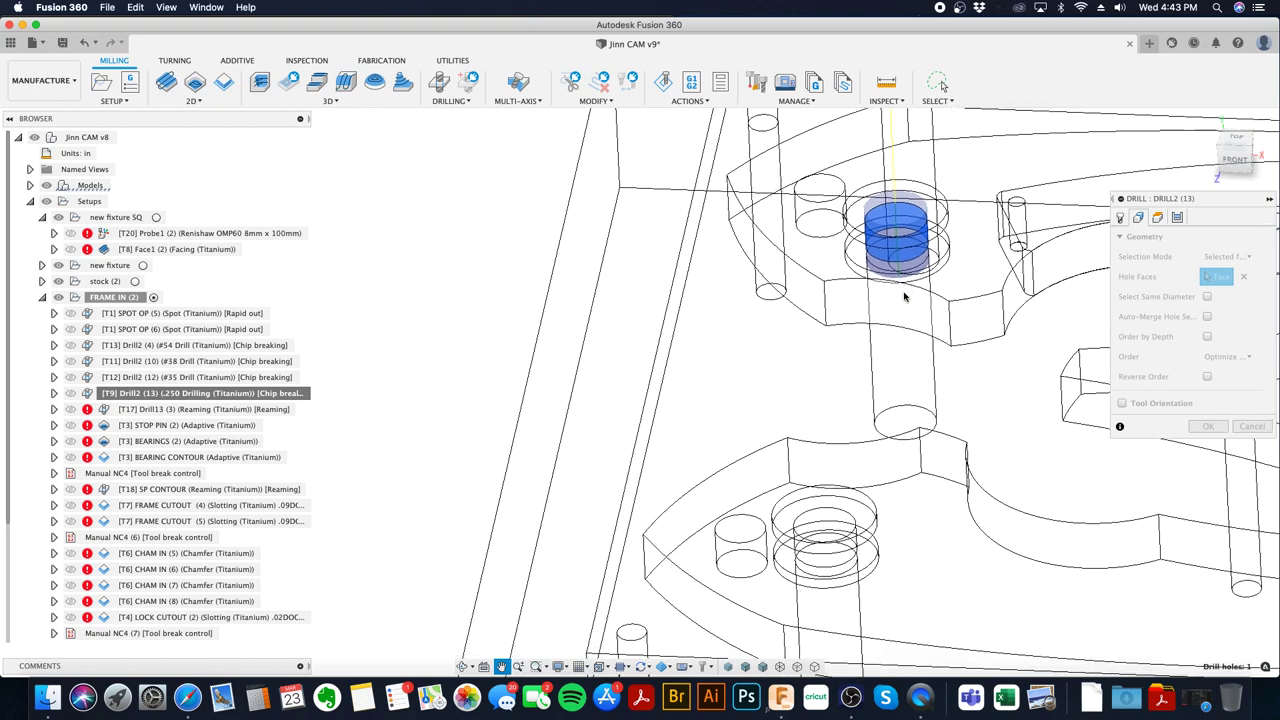
left_click(827, 527)
left_click(1157, 217)
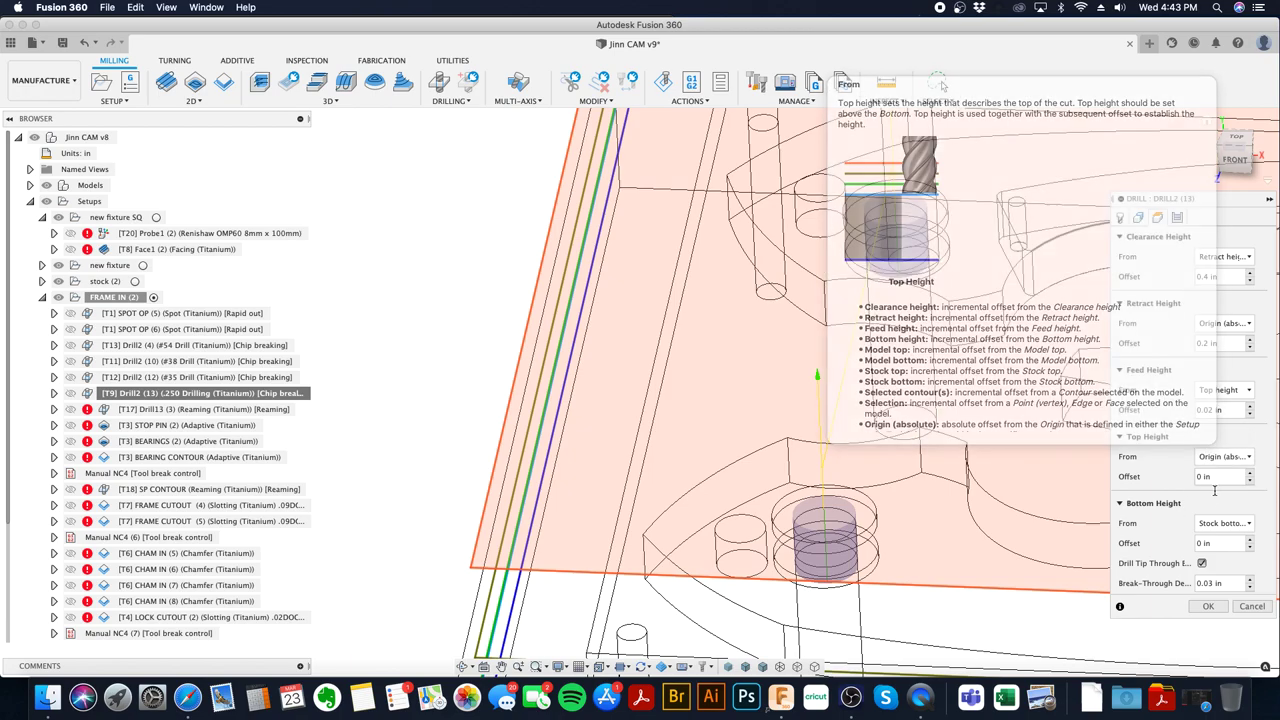
mouse_move(1216, 529)
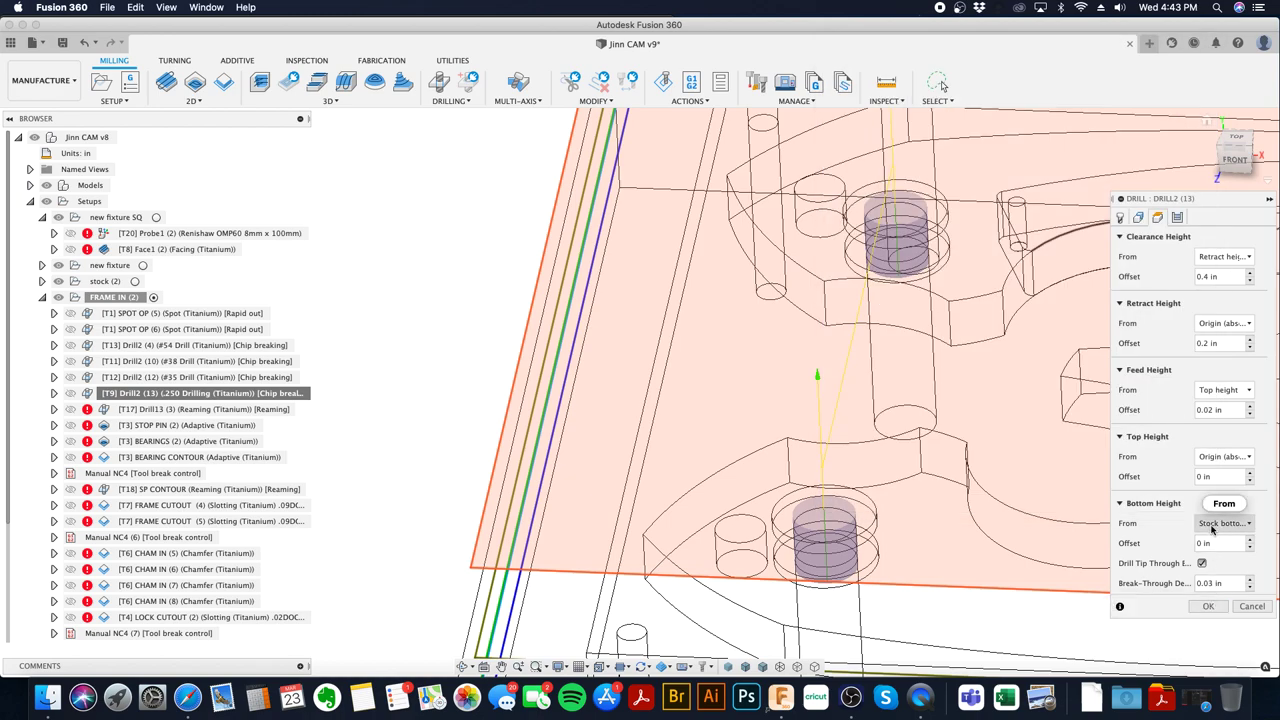
left_click(1209, 607)
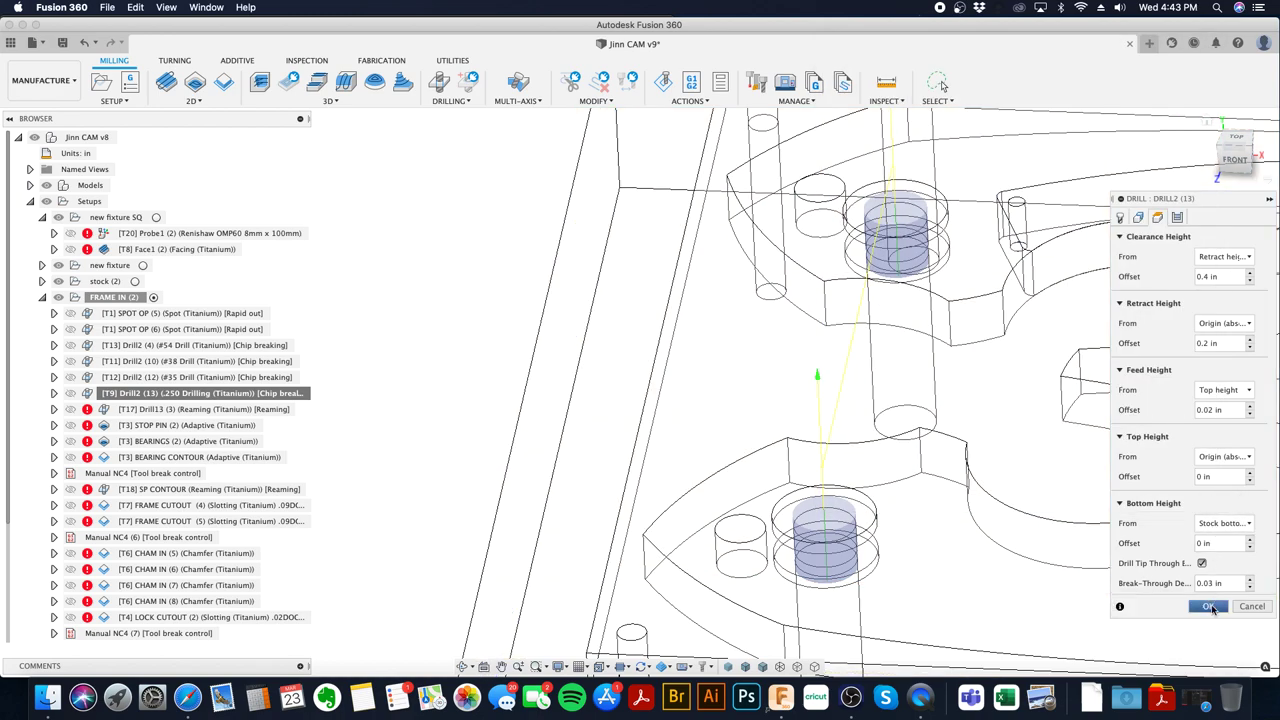
mouse_move(849, 614)
middle_mouse_down("shift")
mouse_move(851, 557)
mouse_move(813, 543)
mouse_move(782, 438)
middle_mouse_up("shift")
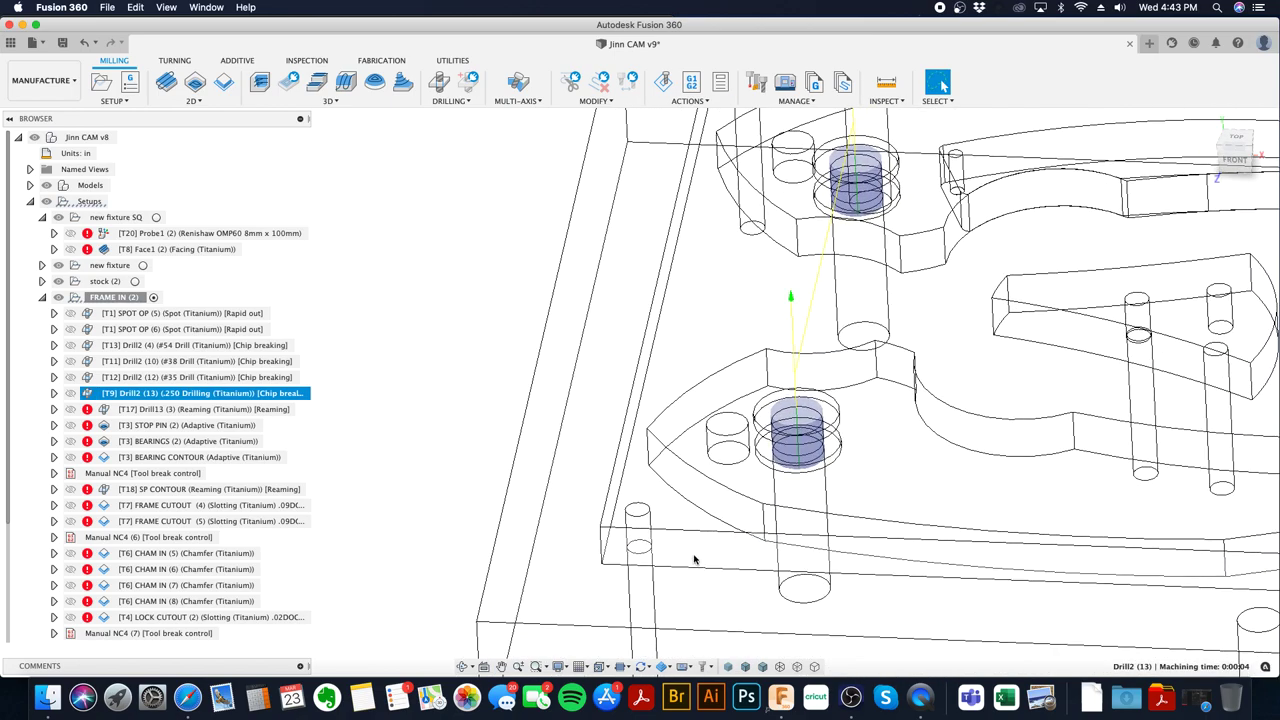
- Add the second hole face to the [T17] Drill13 reaming operation
right_click(232, 411)
left_click(328, 28)
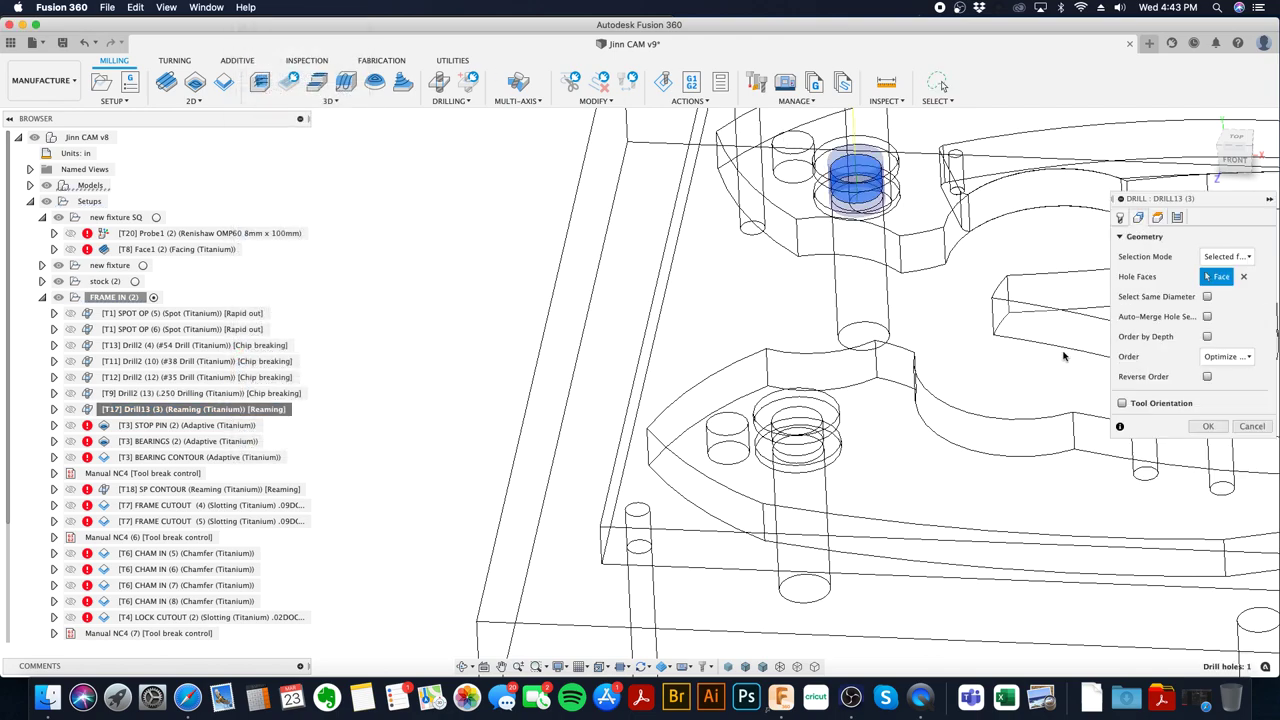
left_click(808, 428)
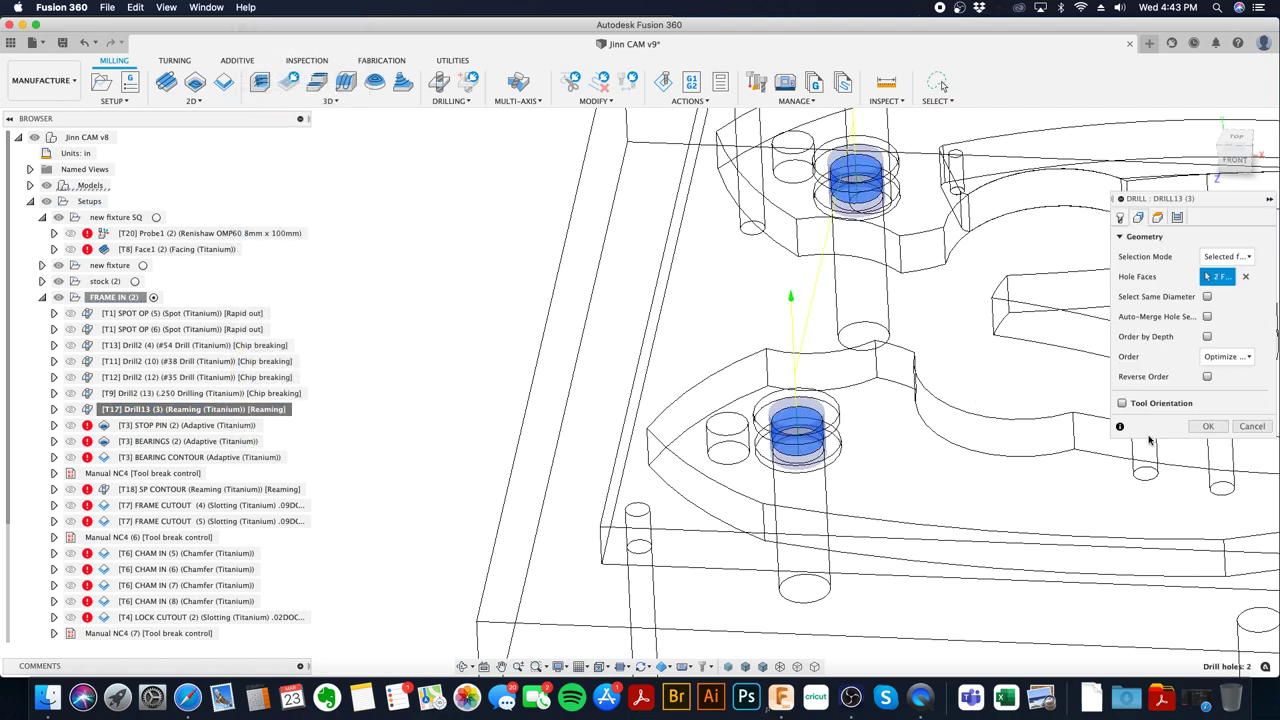
left_click(1205, 428)
left_click(237, 430)
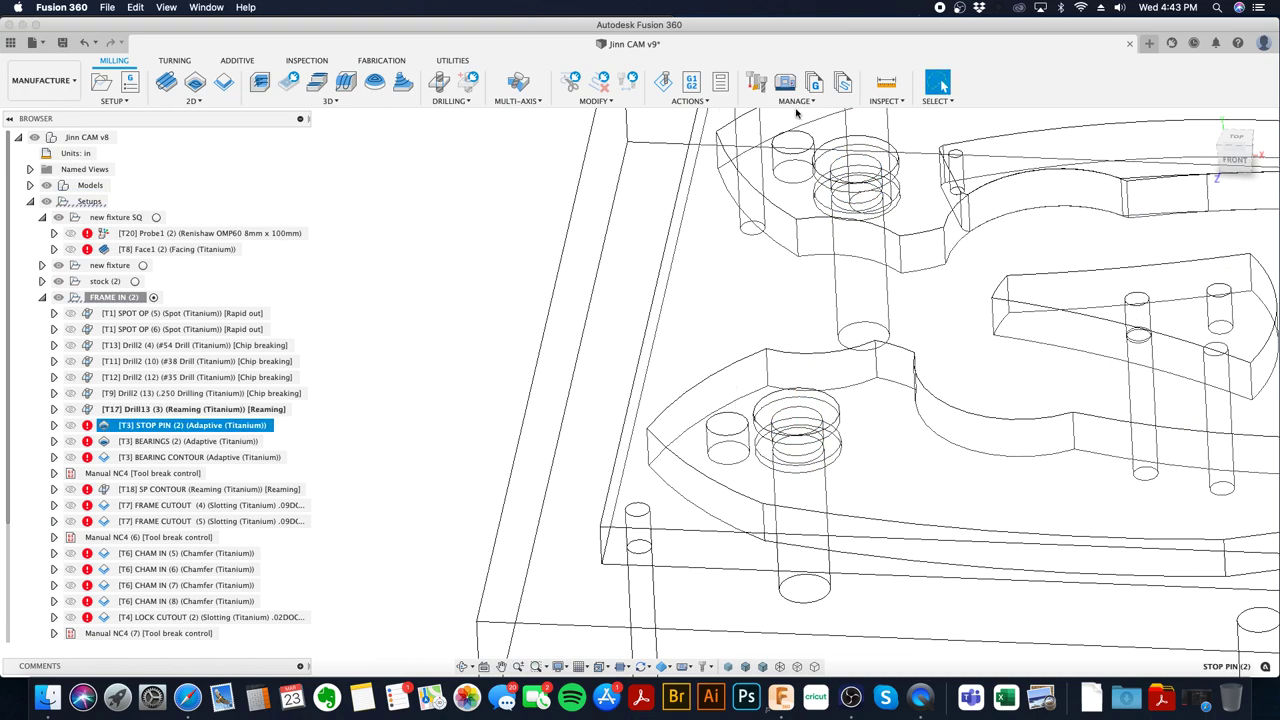
left_click(890, 84)
middle_click_drag(781, 331, 770, 352, "shift")
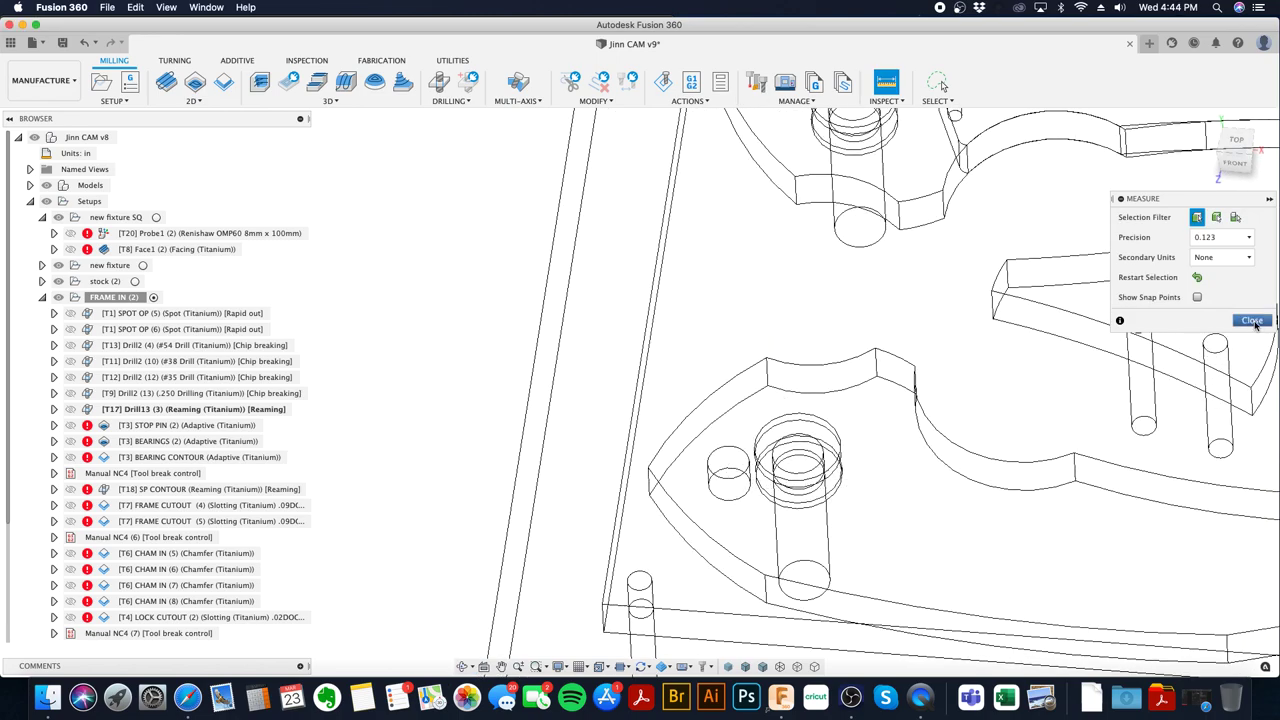
key("Escape")
middle_click_drag(713, 518, 731, 523, "shift")
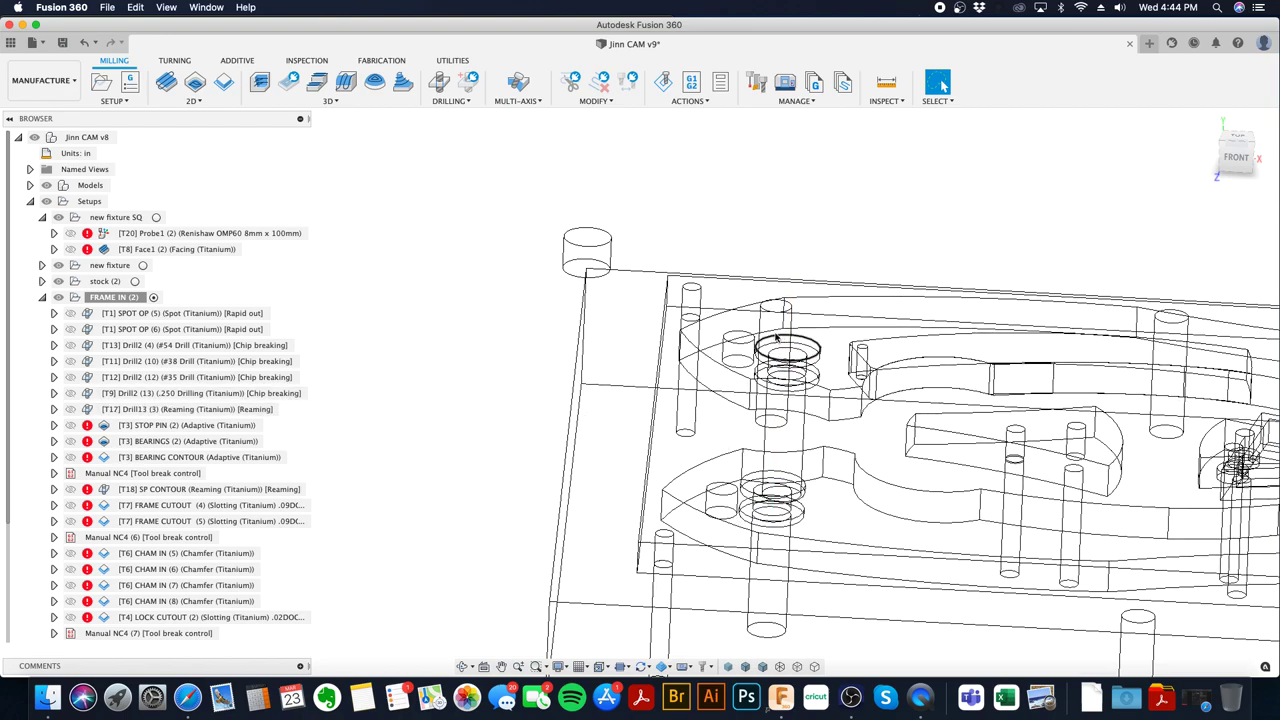
- In STOP PIN's geometry, select a plate pocket face, then clear the selection
right_click(200, 427)
left_click(297, 30)
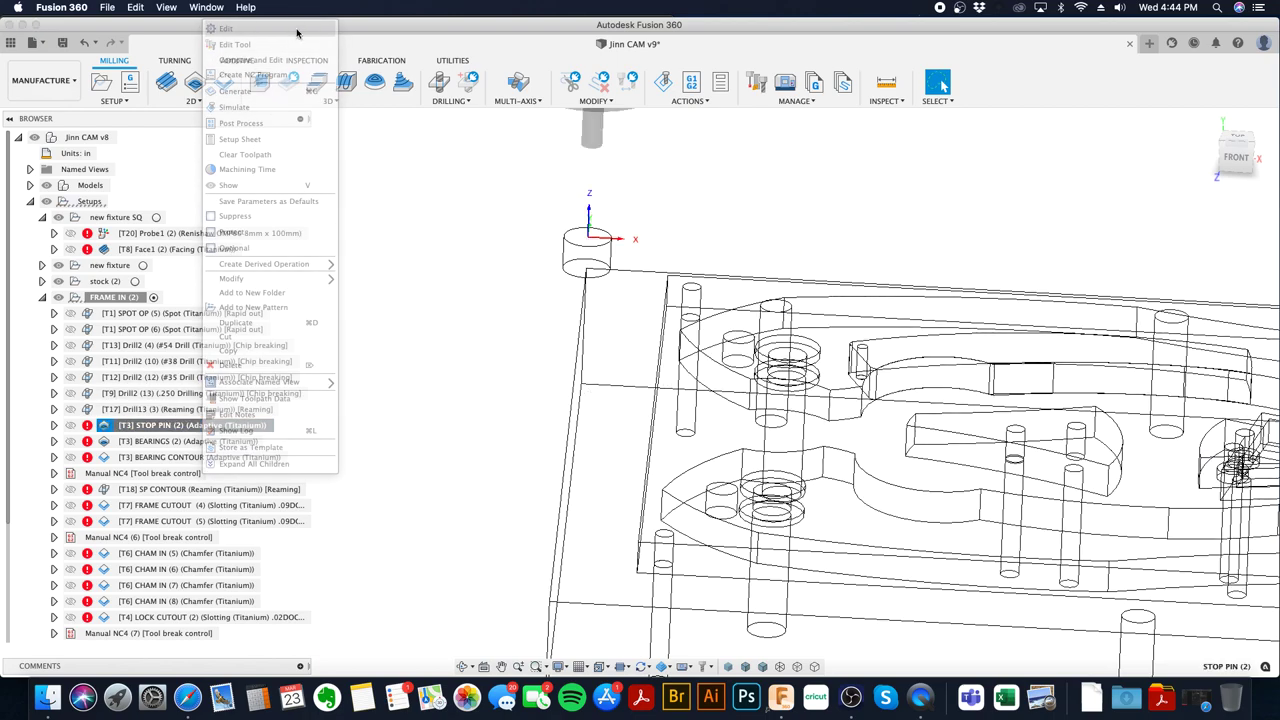
left_click(1138, 218)
middle_click_drag(800, 386, 815, 520, "shift")
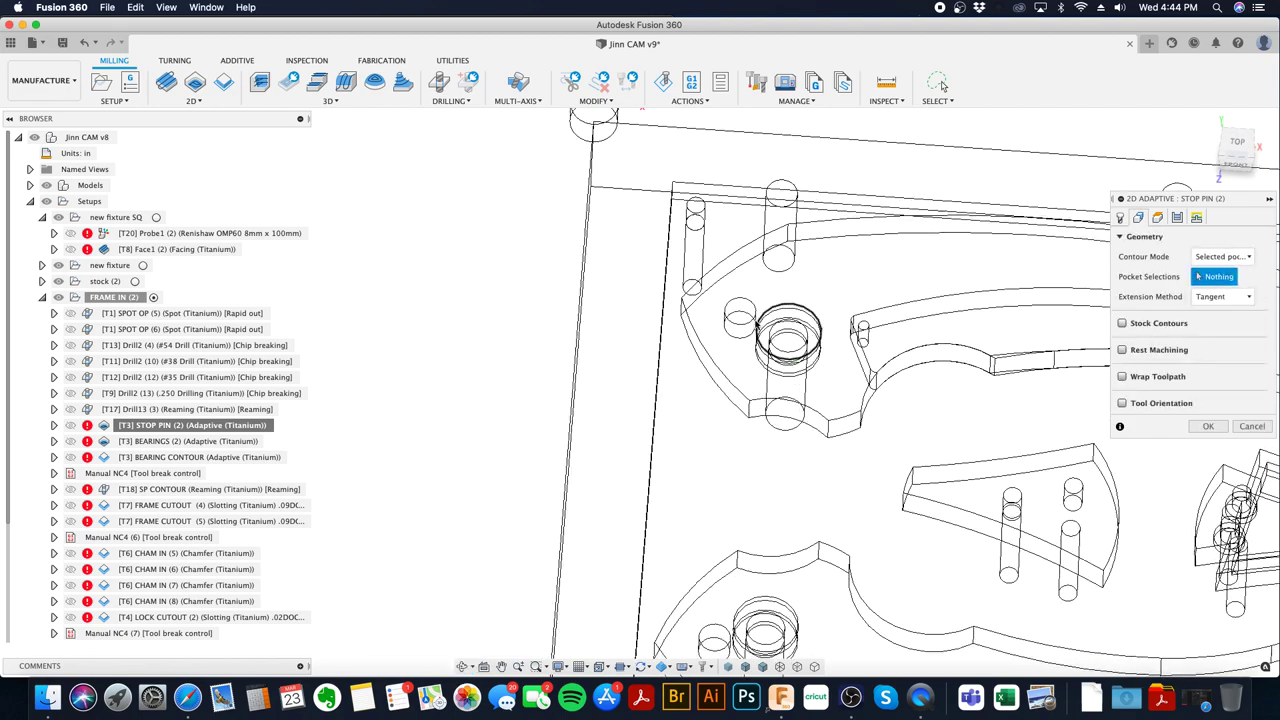
left_click(741, 316)
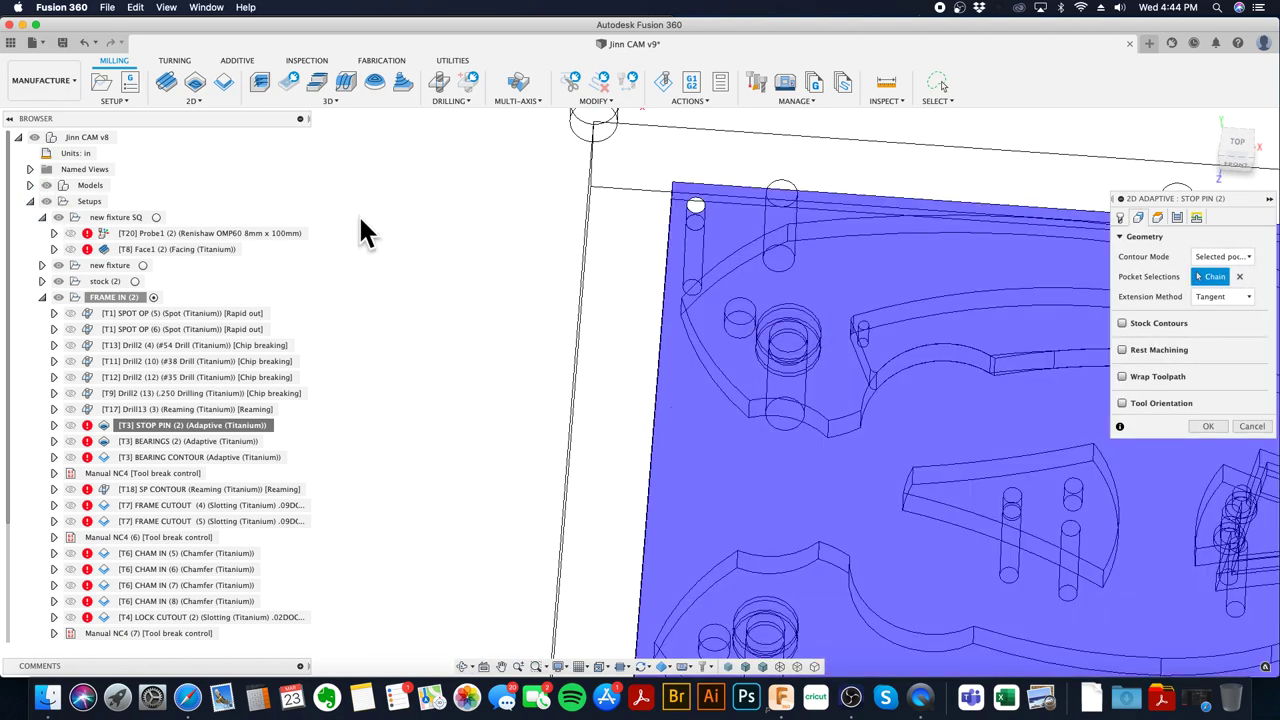
left_click(1239, 277)
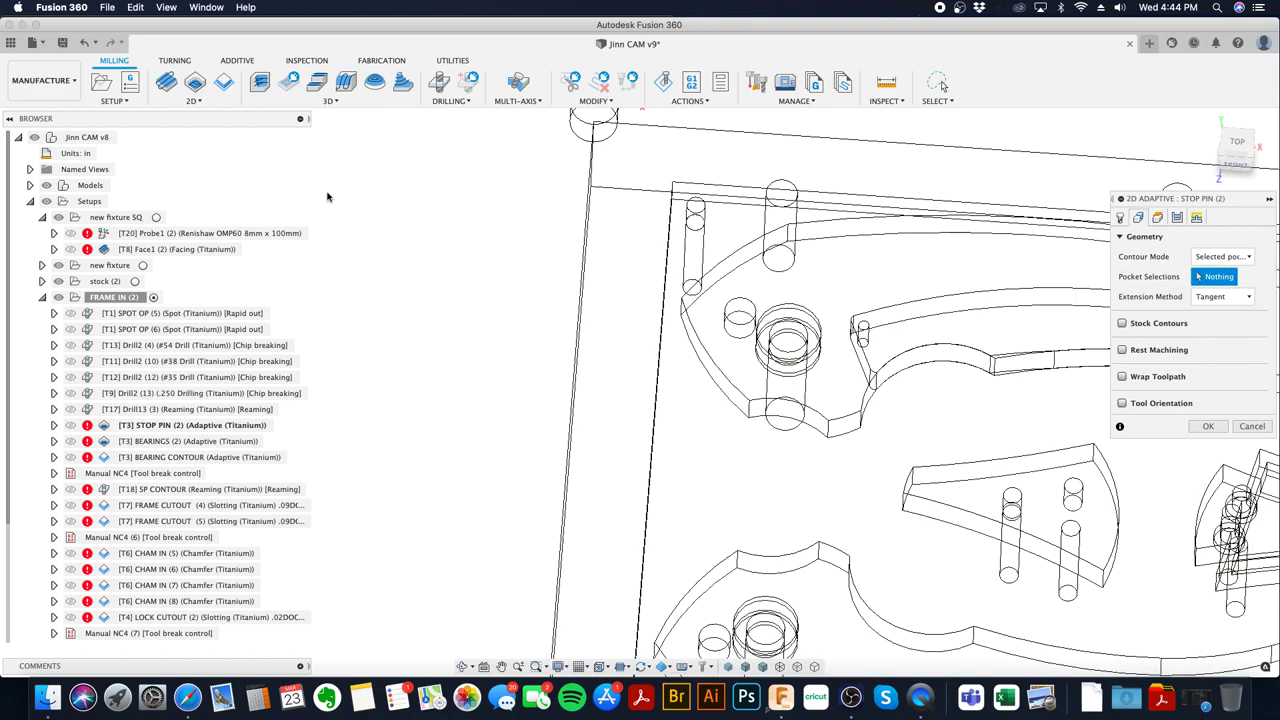
- Set display to Shaded with Visible Edges Only and hide the 4x6 stock body
left_click(765, 667)
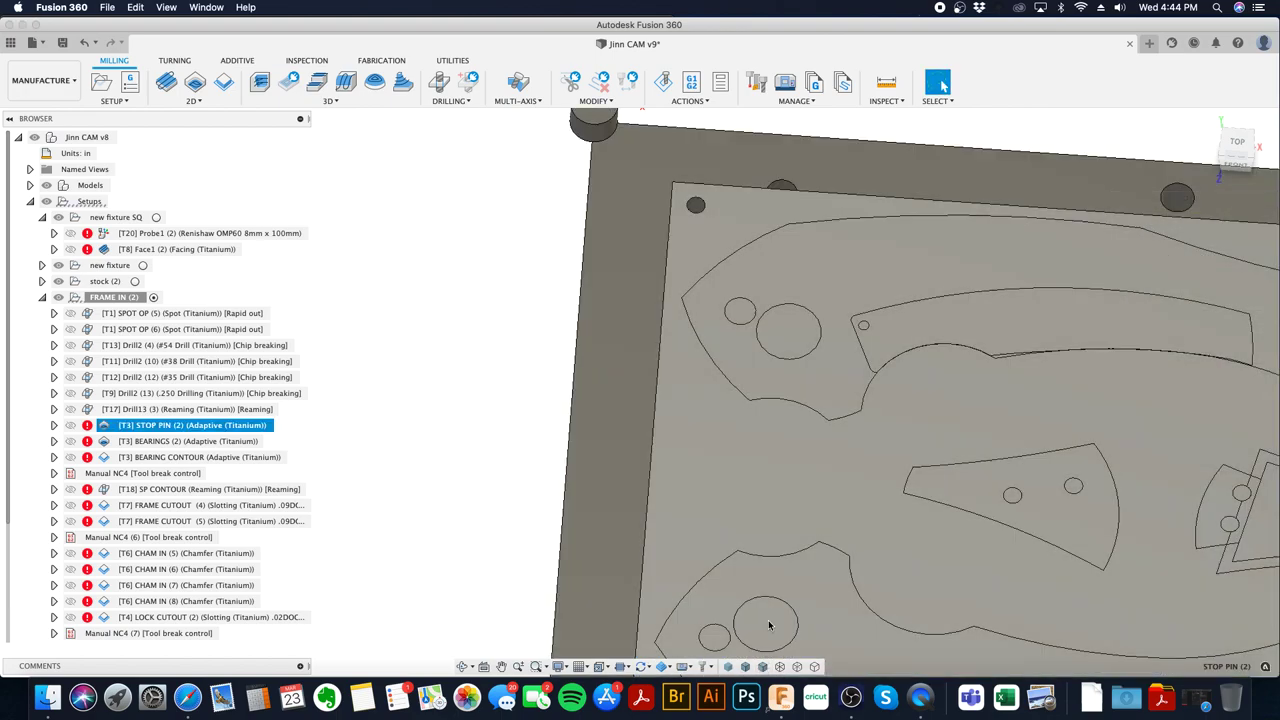
left_click(30, 186)
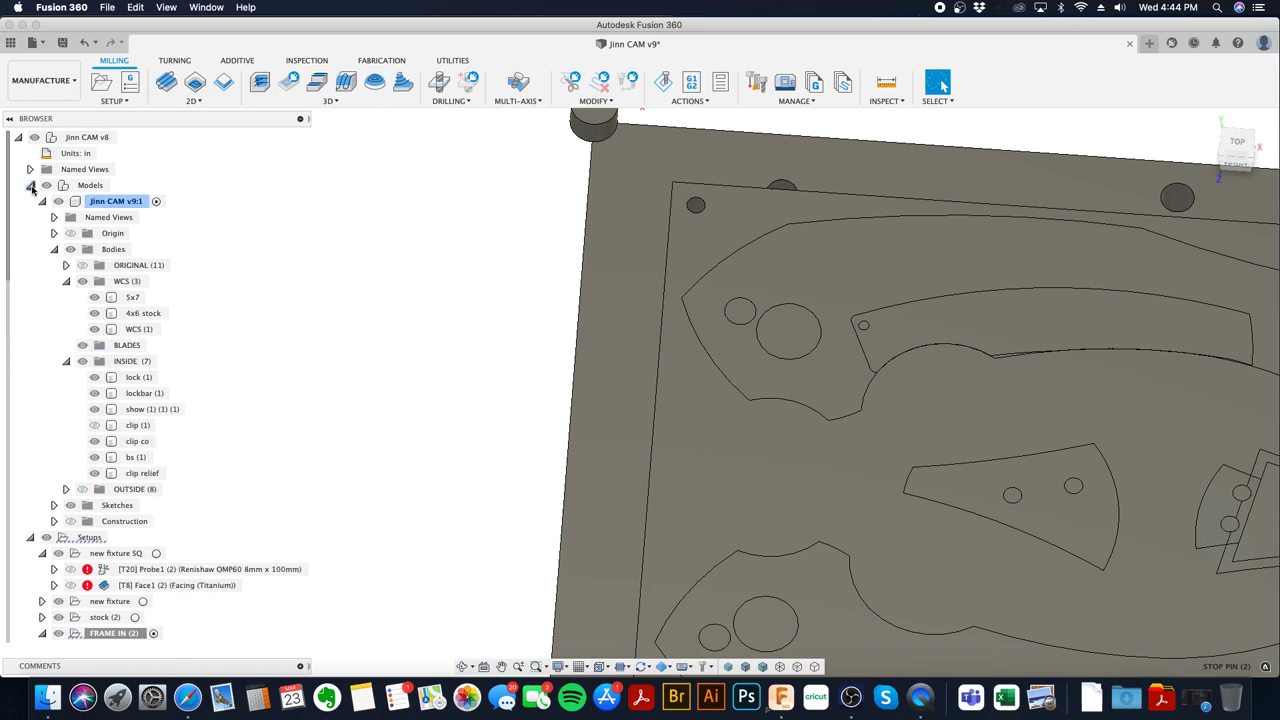
left_click(95, 313)
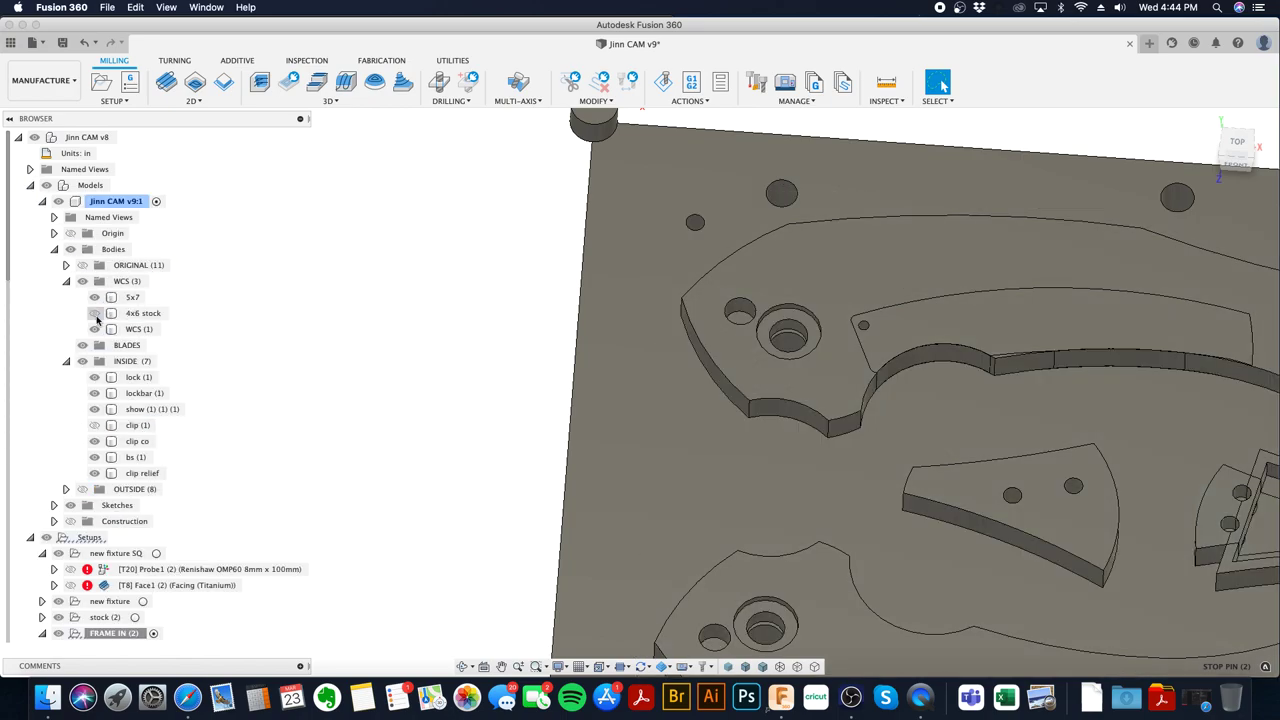
scroll(165, 540, "down", 10)
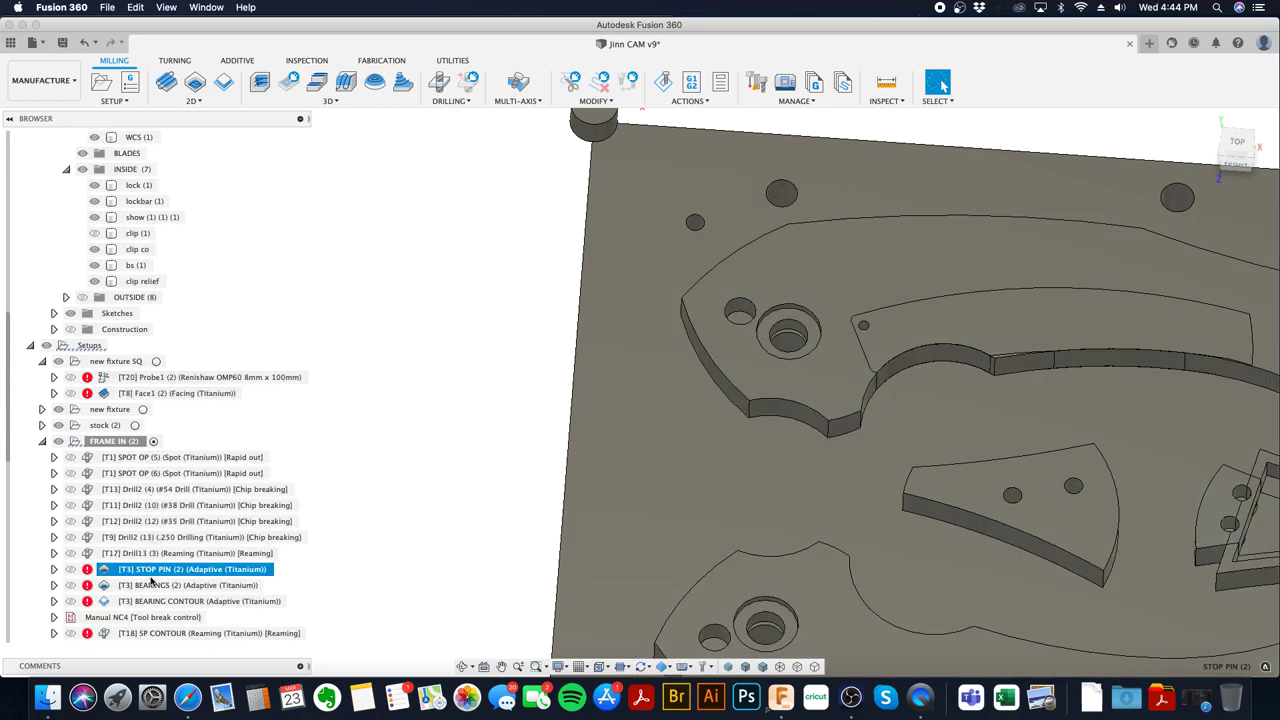
right_click(170, 575)
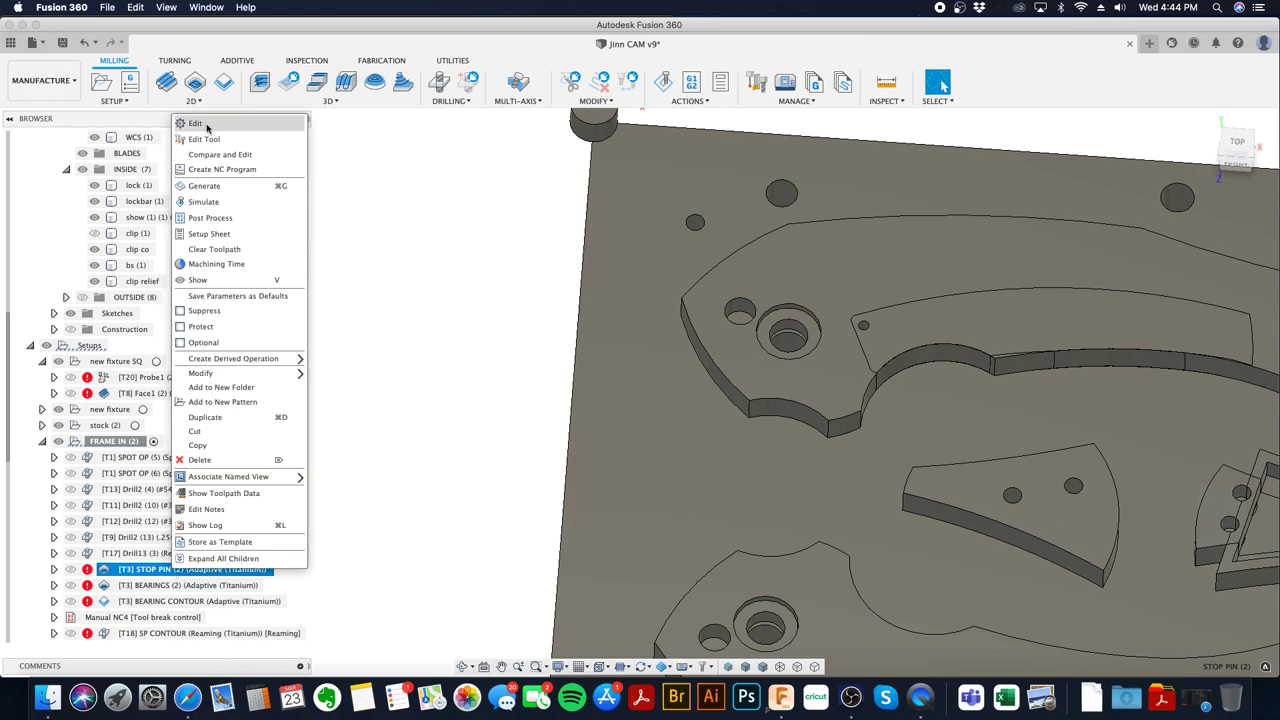
- Edit STOP PIN and select the two small pin holes in the lock parts as pockets
left_click(558, 225)
left_click(1138, 217)
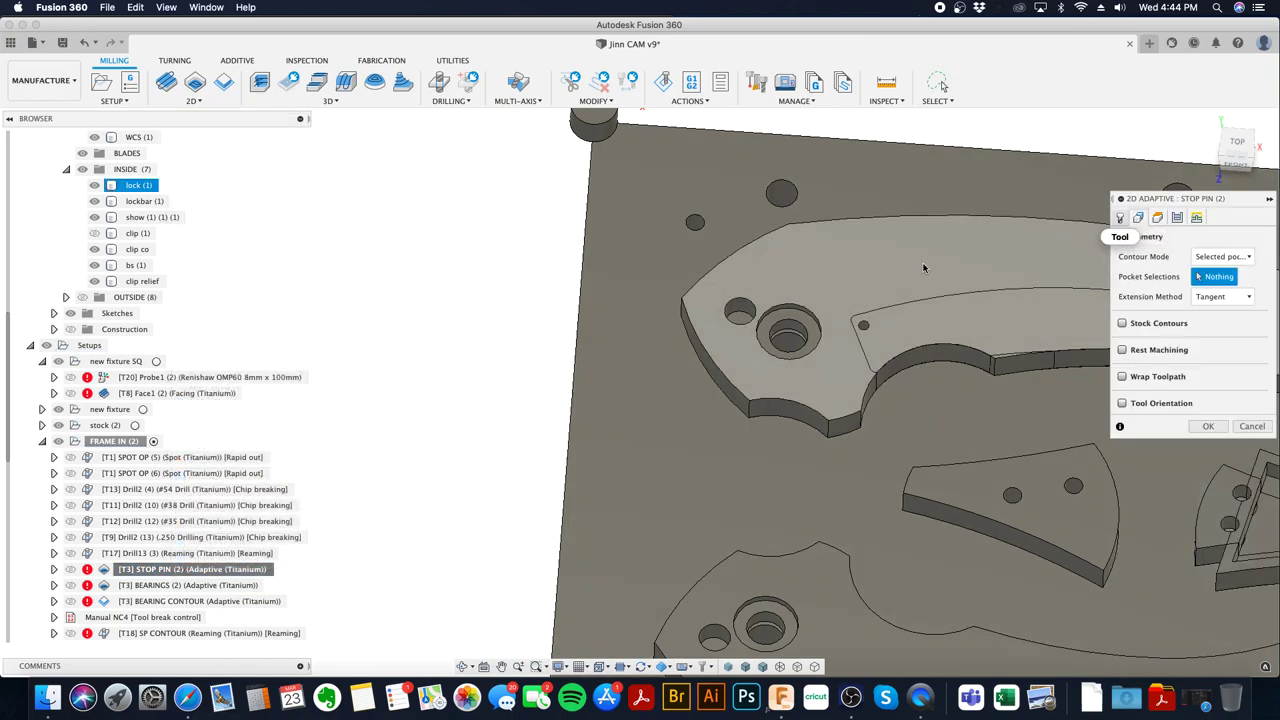
left_click(740, 312)
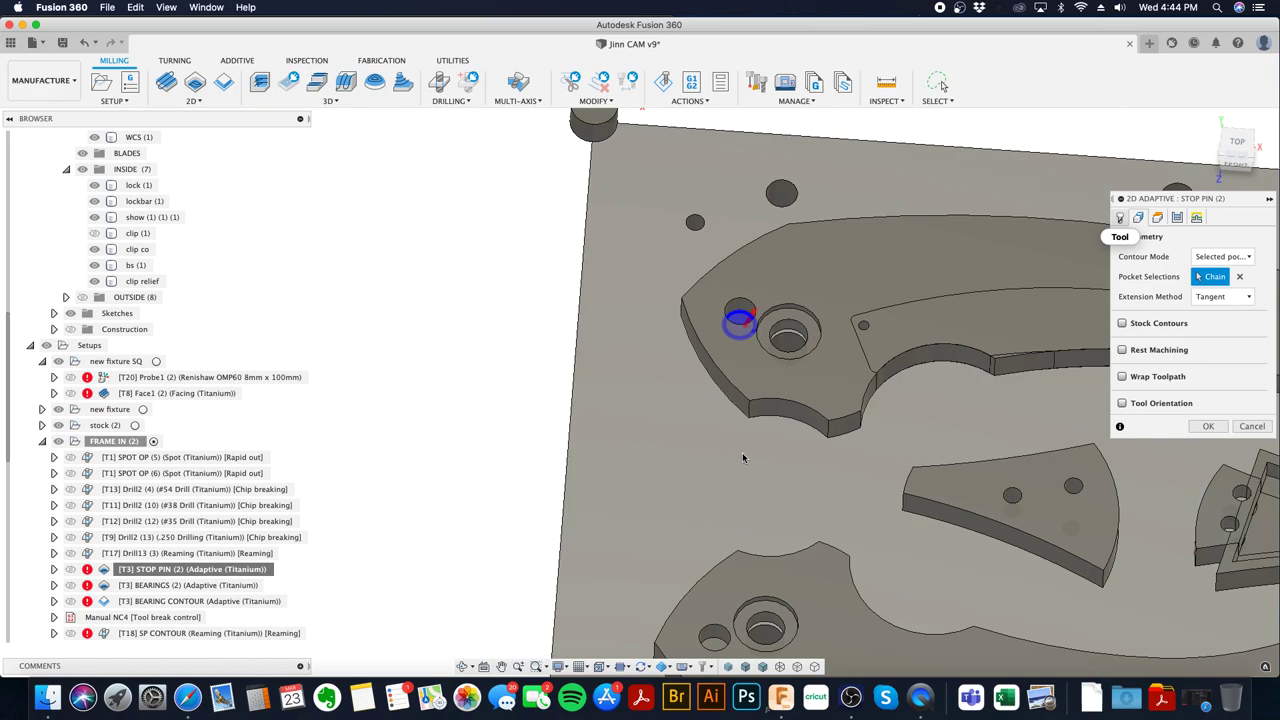
scroll(805, 357, "down", 5)
left_click(778, 503)
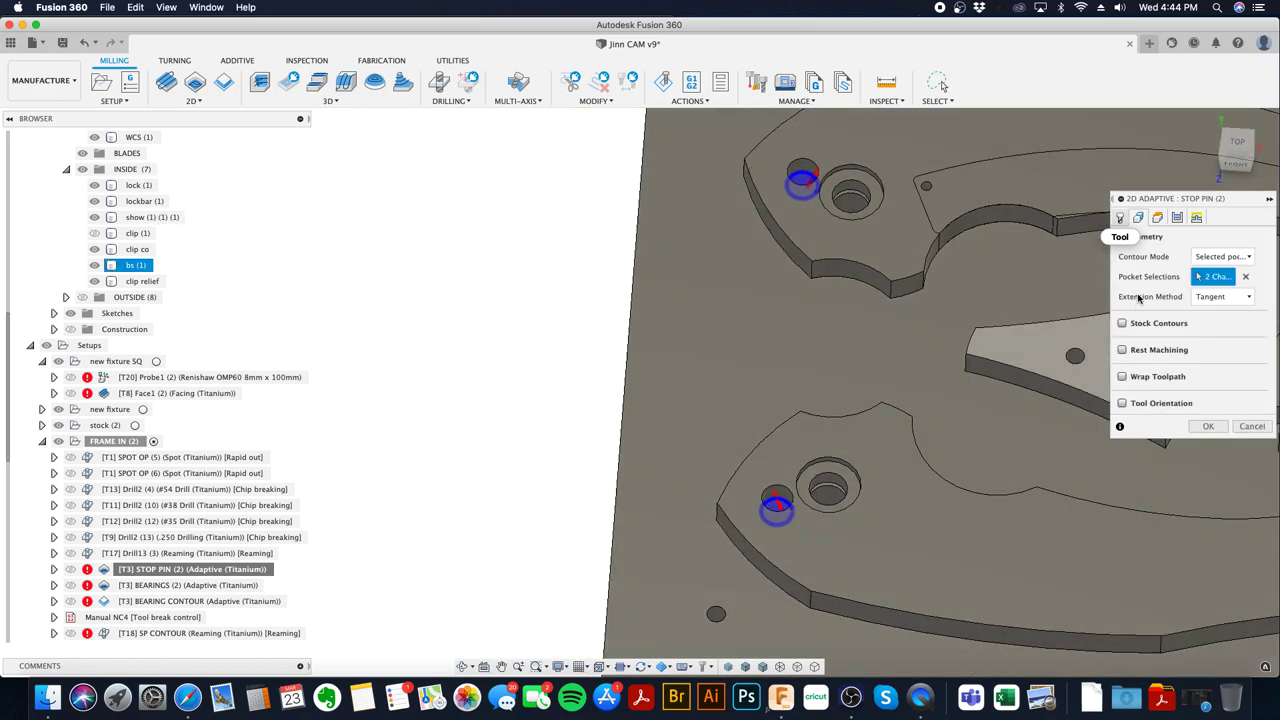
- Review the heights, tool and passes (0.005 in radial stock) settings and accept the operation
left_click(1158, 218)
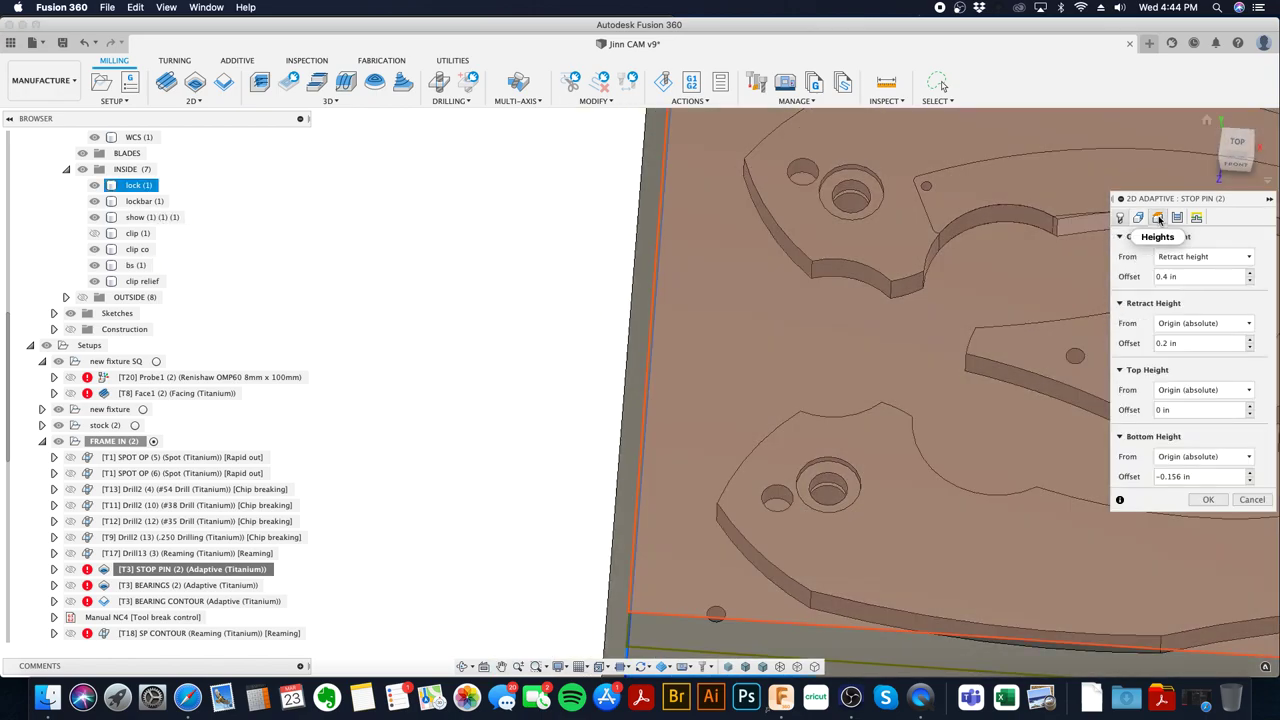
left_click(1121, 218)
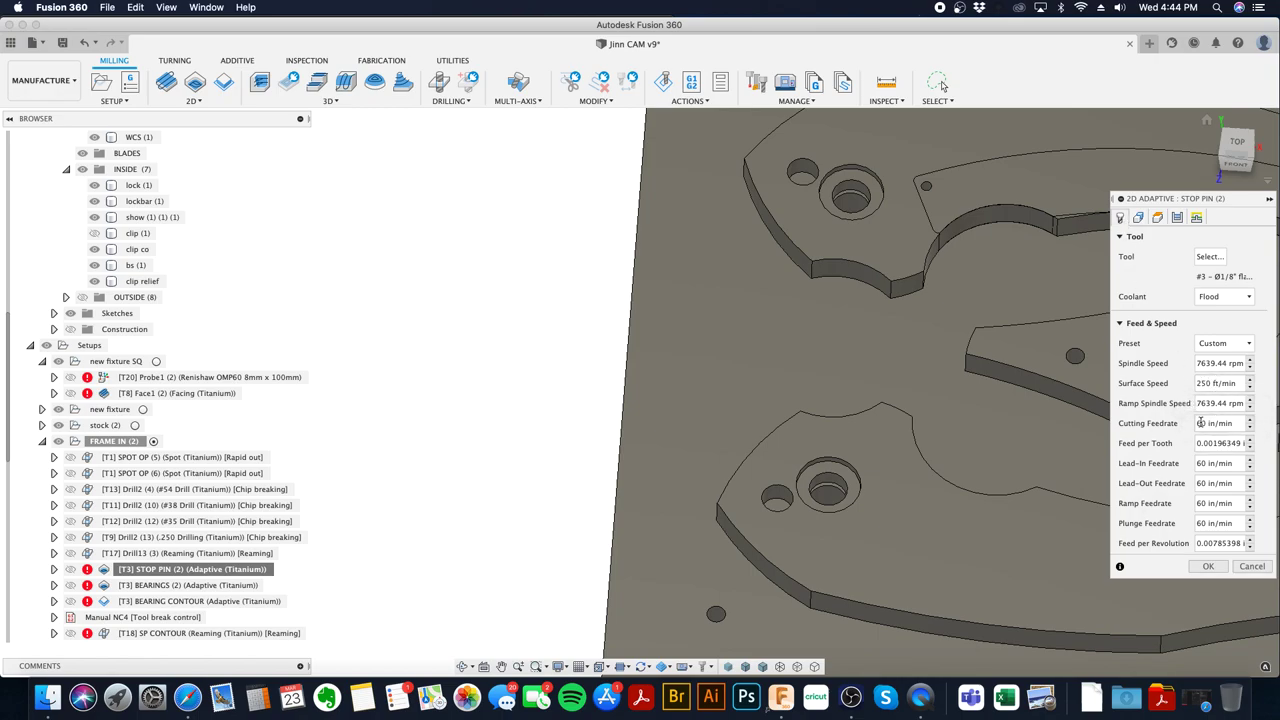
left_click(1158, 218)
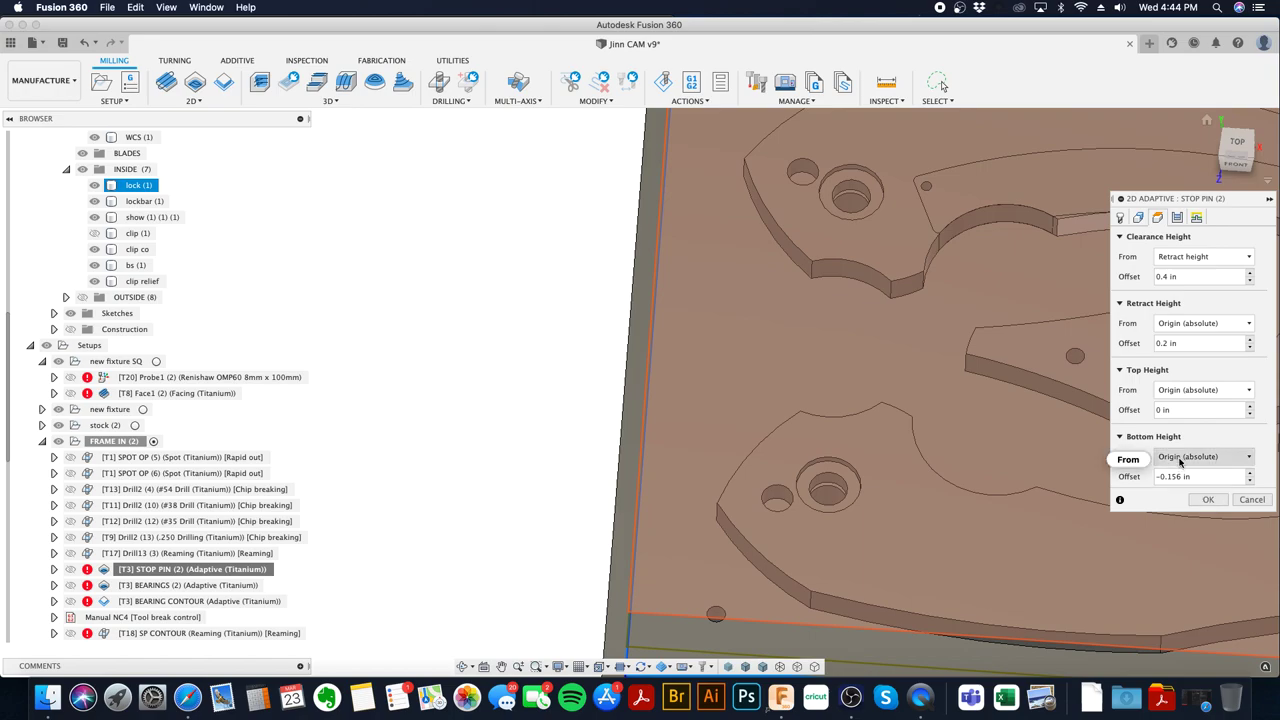
mouse_move(1205, 462)
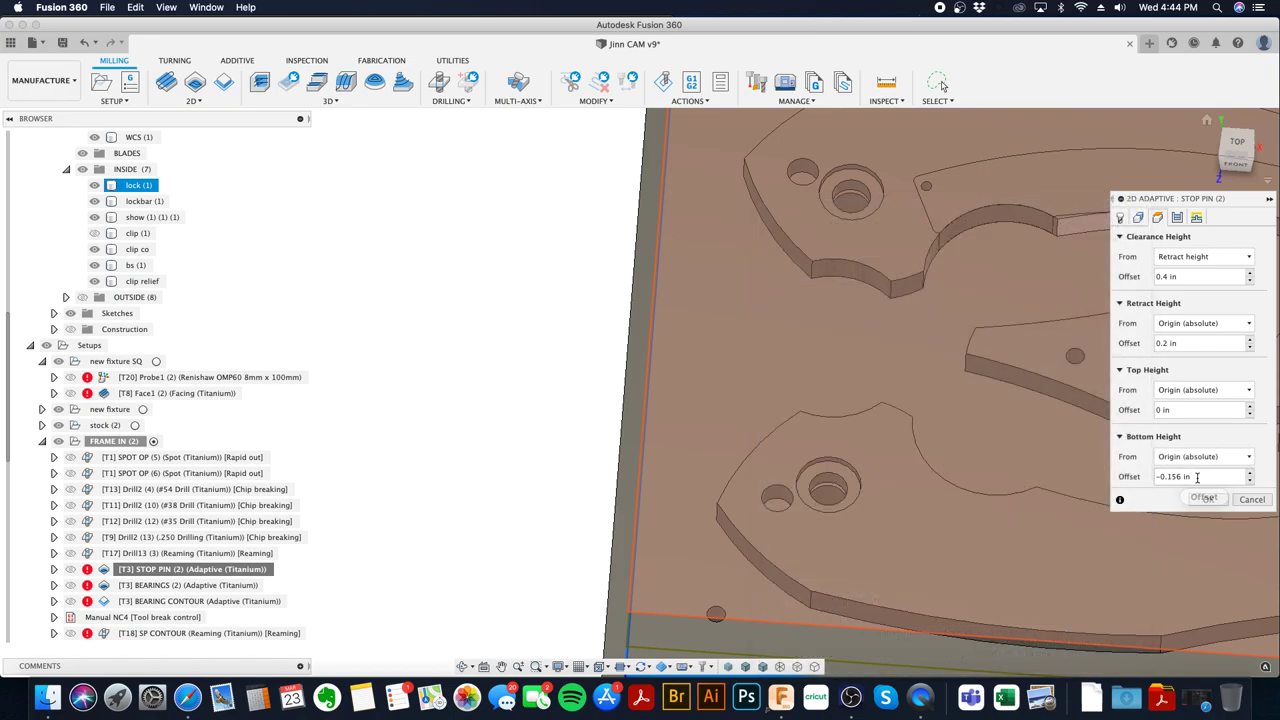
middle_click_drag(900, 300, 762, 222, "shift")
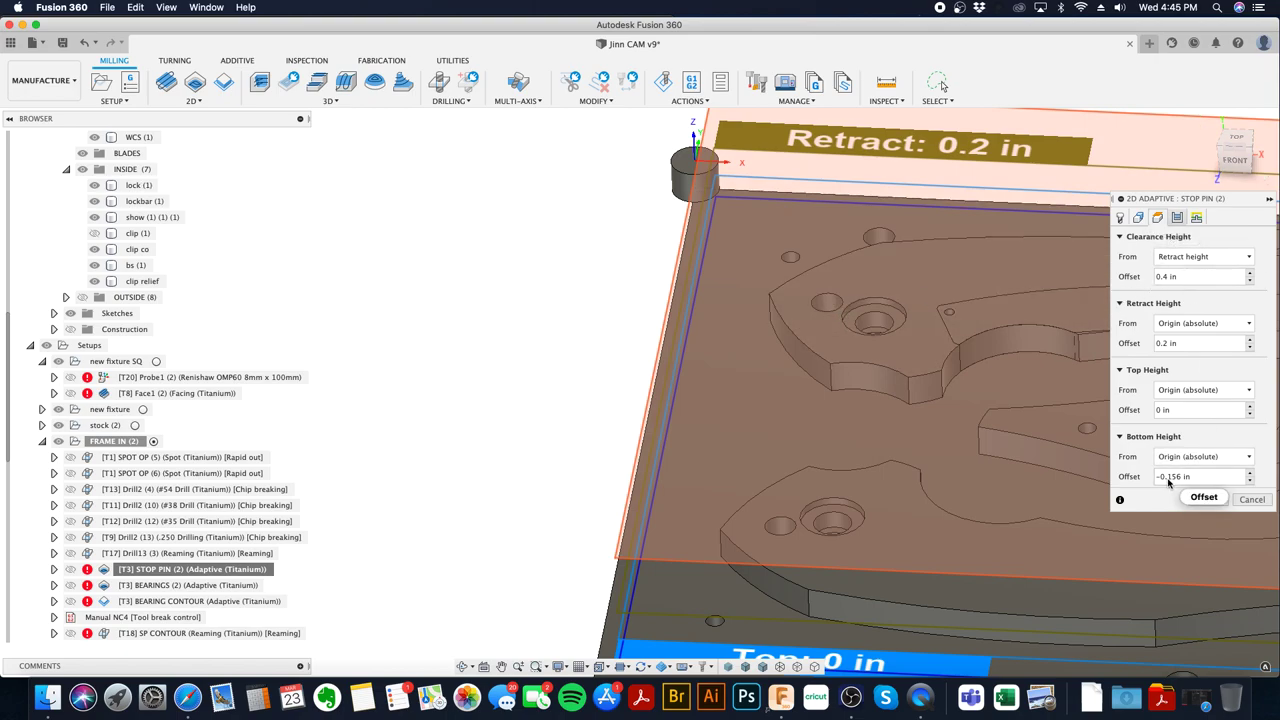
left_click(1178, 218)
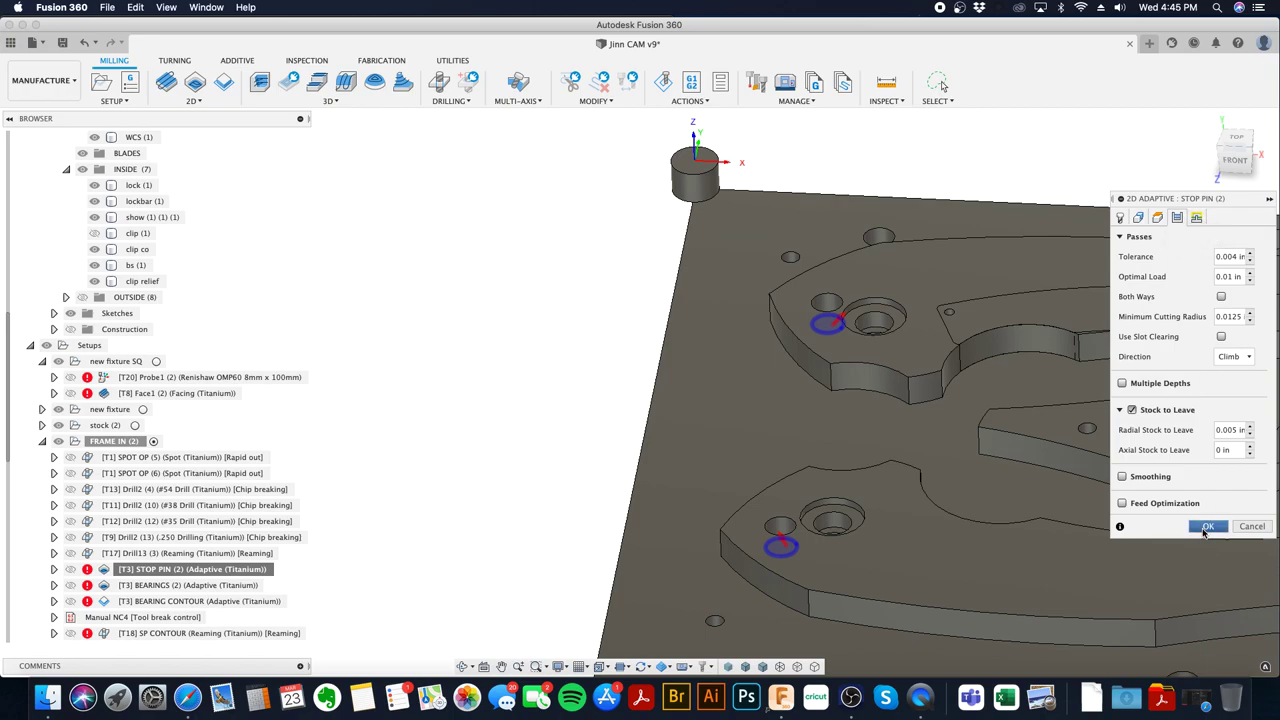
key("Escape")
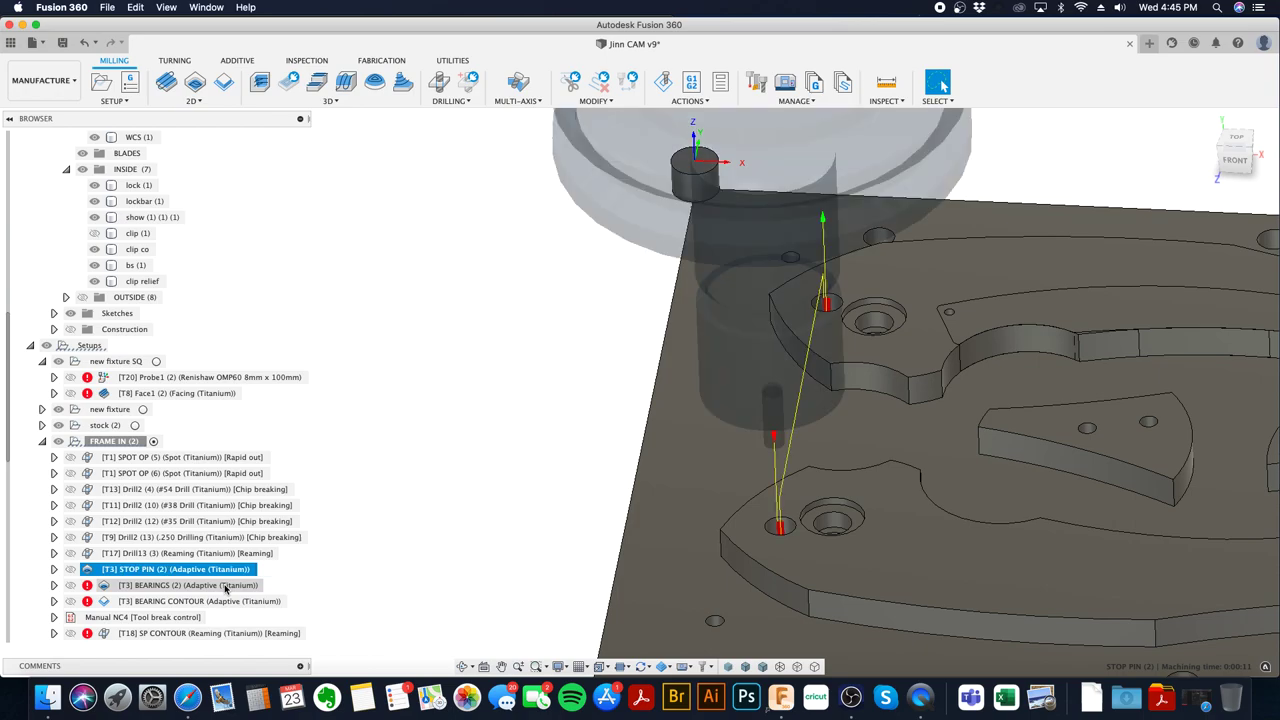
- Step through the BEARINGS, BEARING CONTOUR, Drill13, Drill2 and STOP PIN toolpaths
left_click(226, 586)
left_click(228, 601)
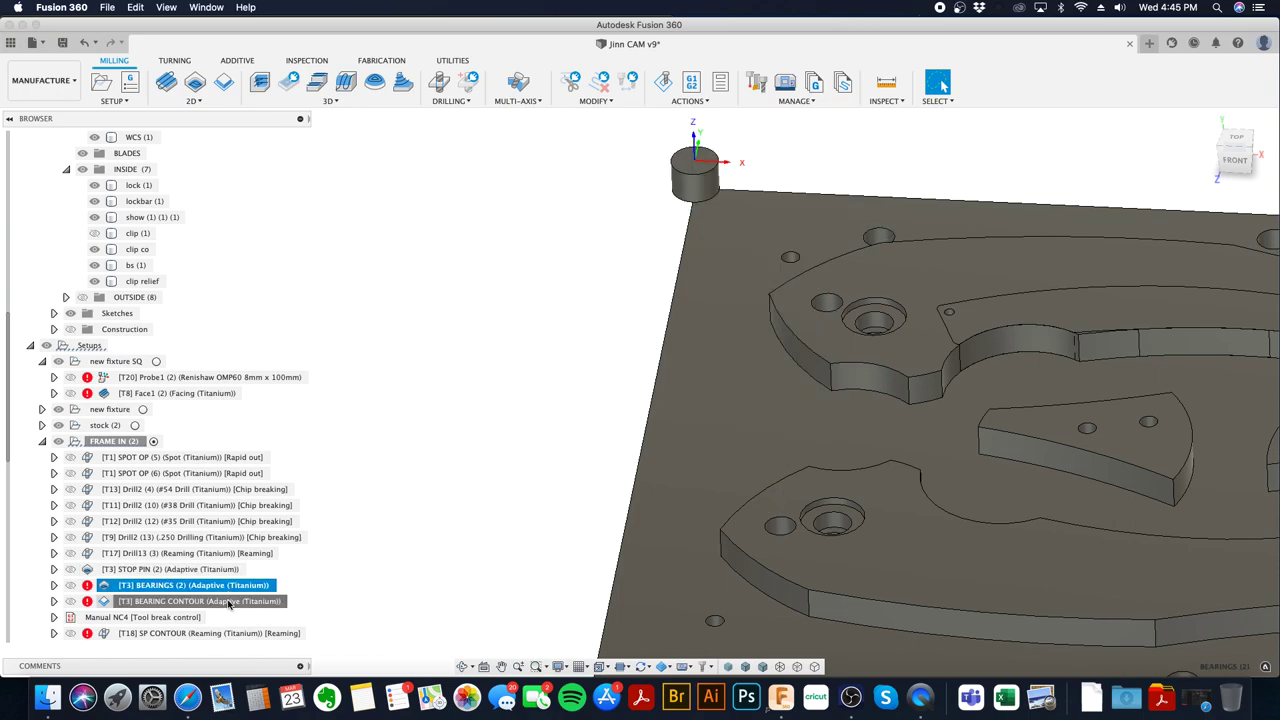
scroll(228, 601, "down", 3)
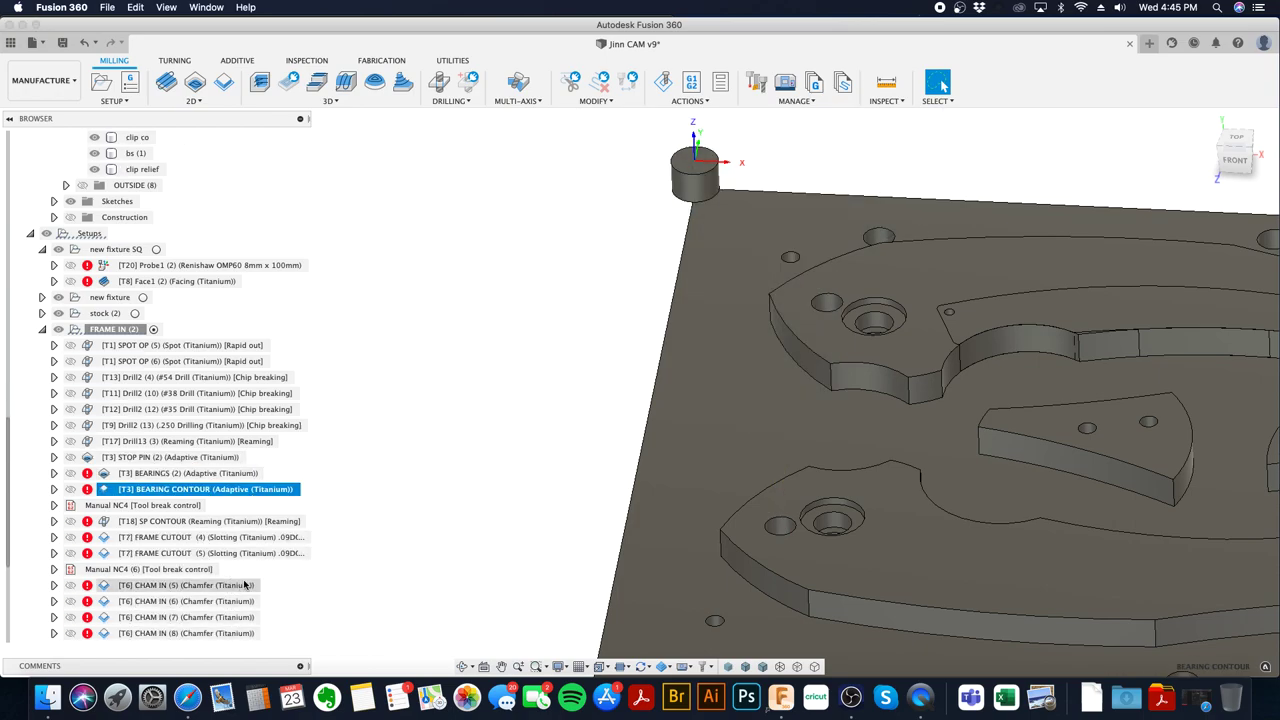
left_click(217, 442)
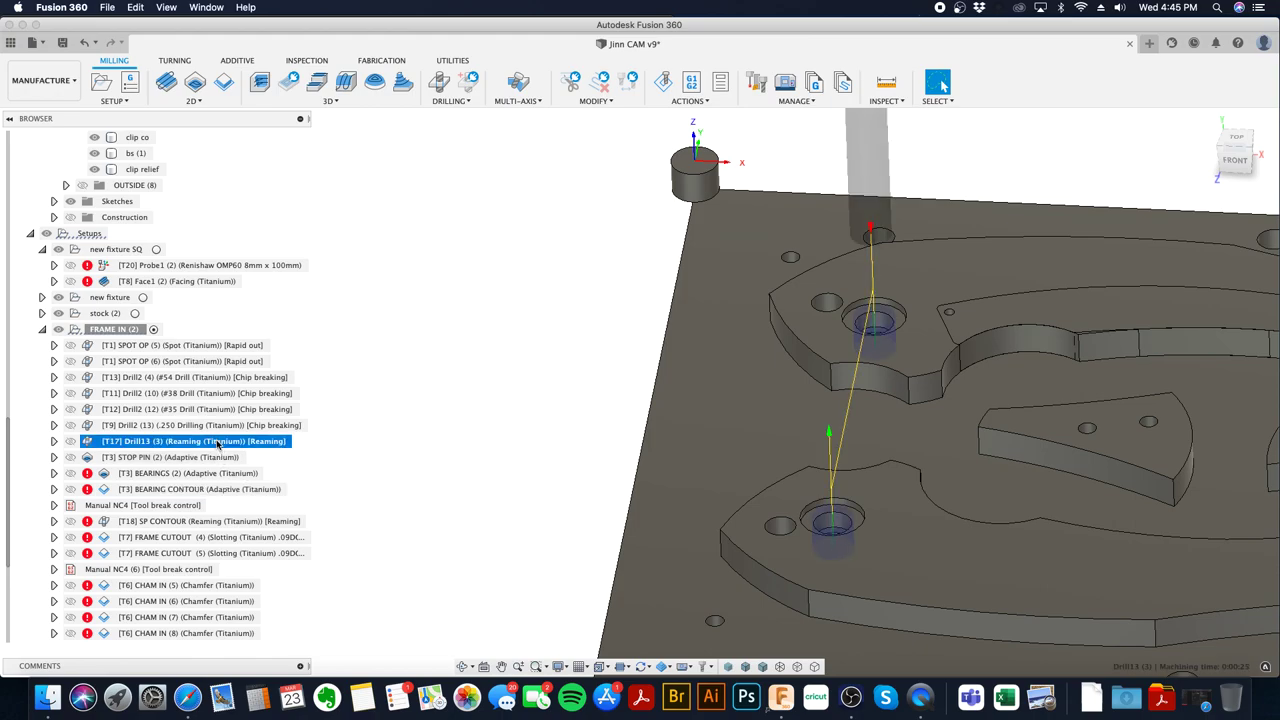
left_click(210, 426)
left_click(210, 457)
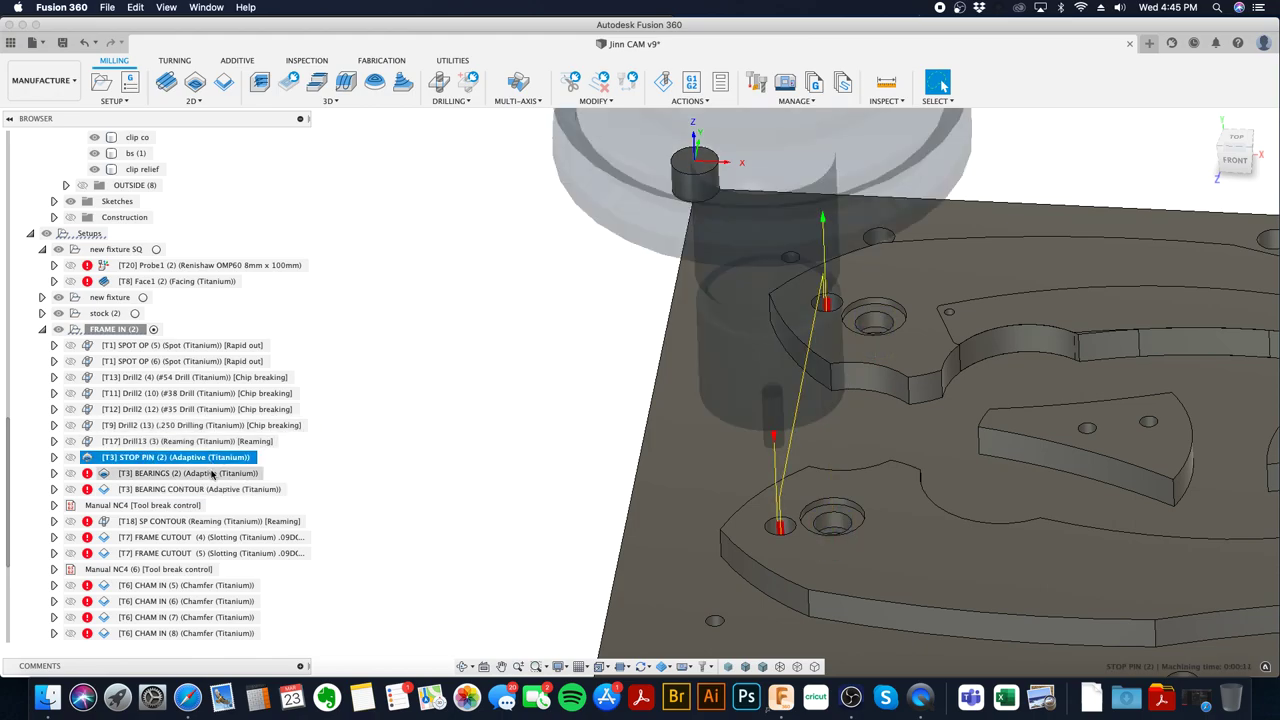
left_click(210, 473)
left_click(210, 489)
left_click(210, 473)
left_click(210, 457)
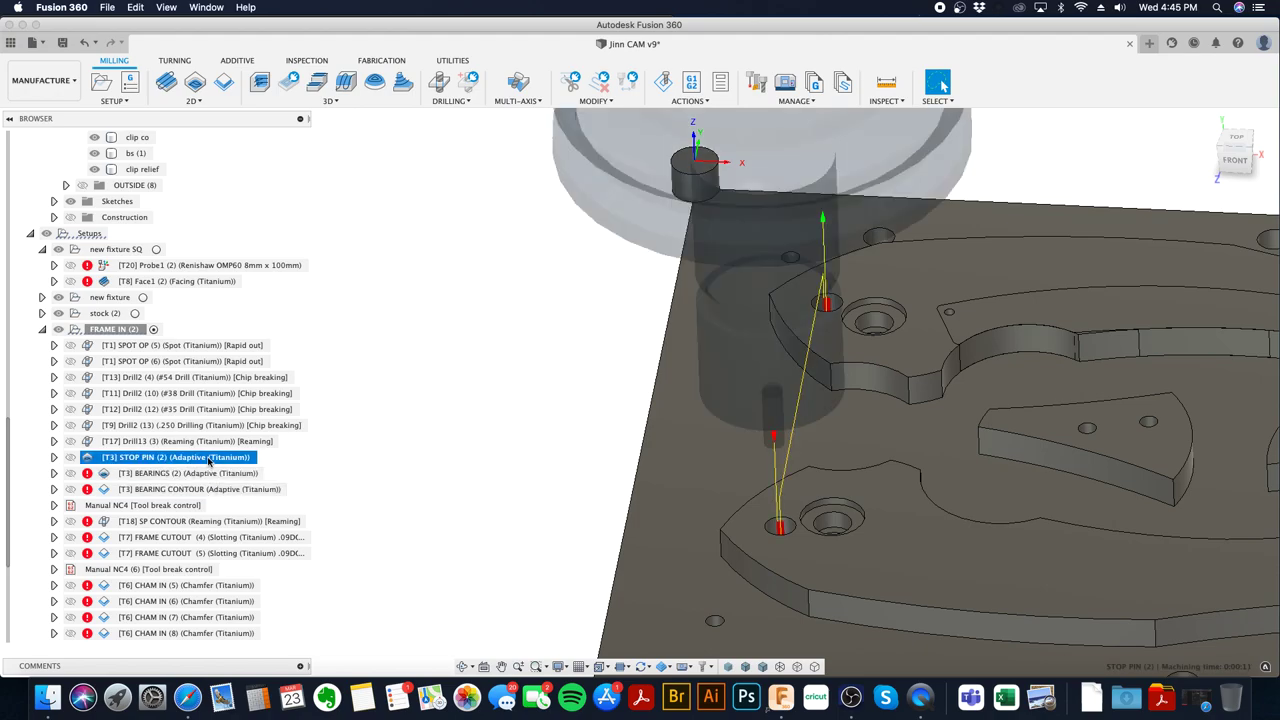
- Compare the T9 Drill2, T17 Drill13 reaming and STOP PIN toolpaths against each other
right_click(128, 332)
mouse_move(213, 78)
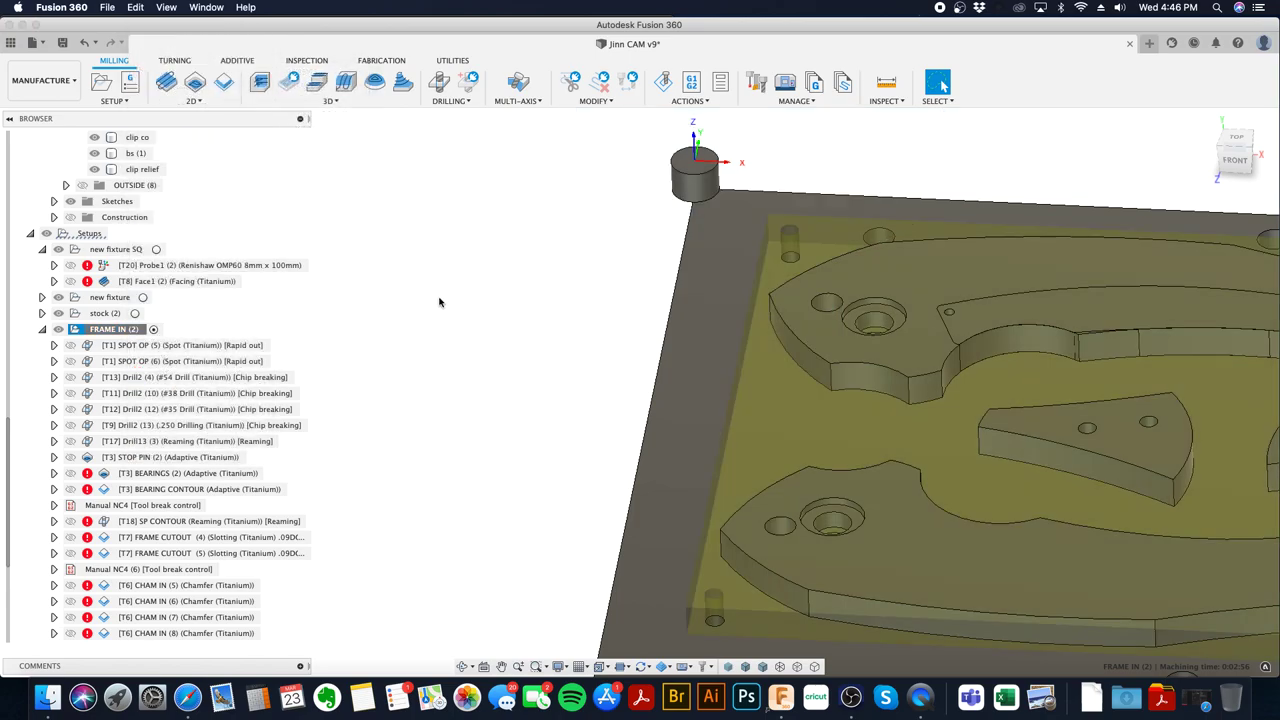
left_click(437, 297)
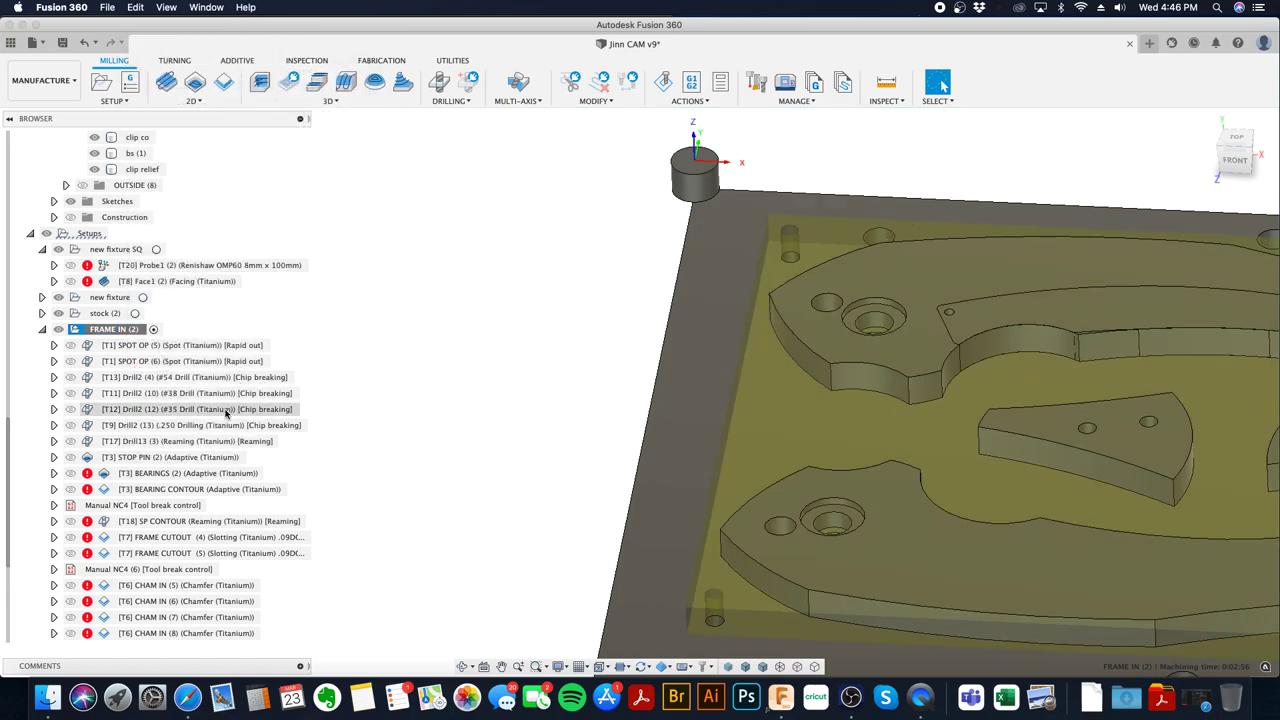
left_click(228, 427)
left_click(222, 441)
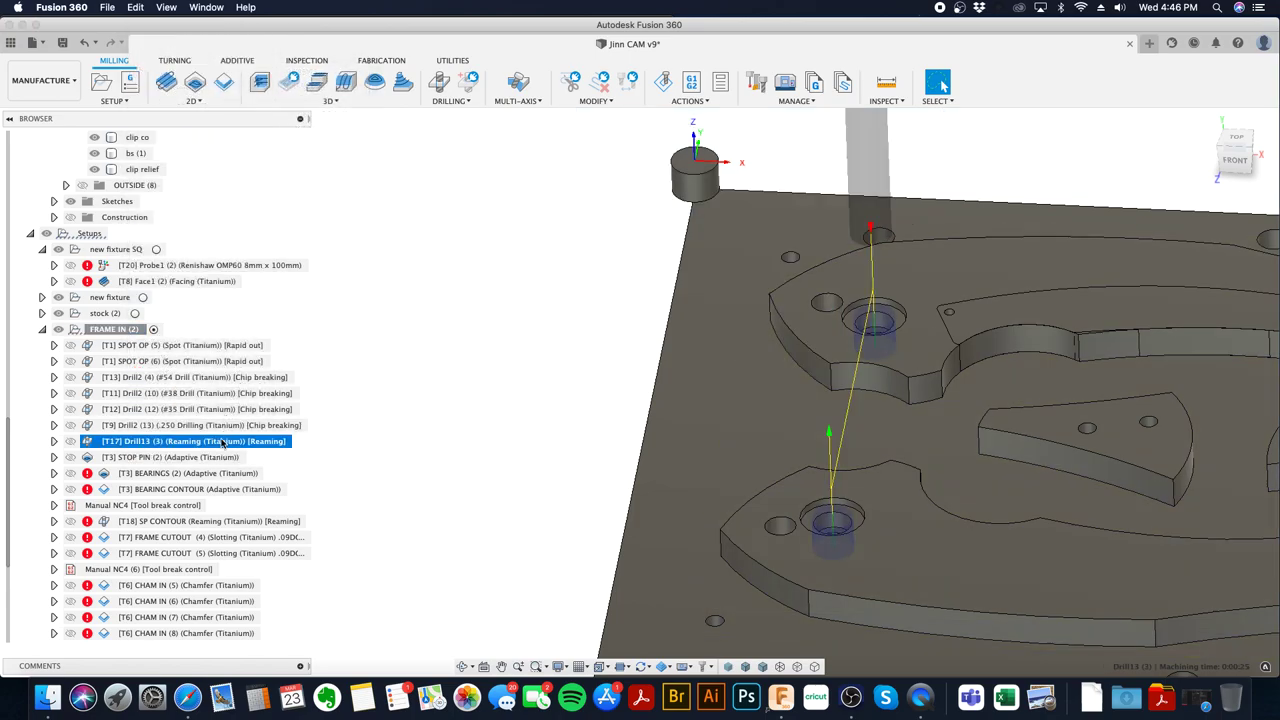
left_click(225, 425)
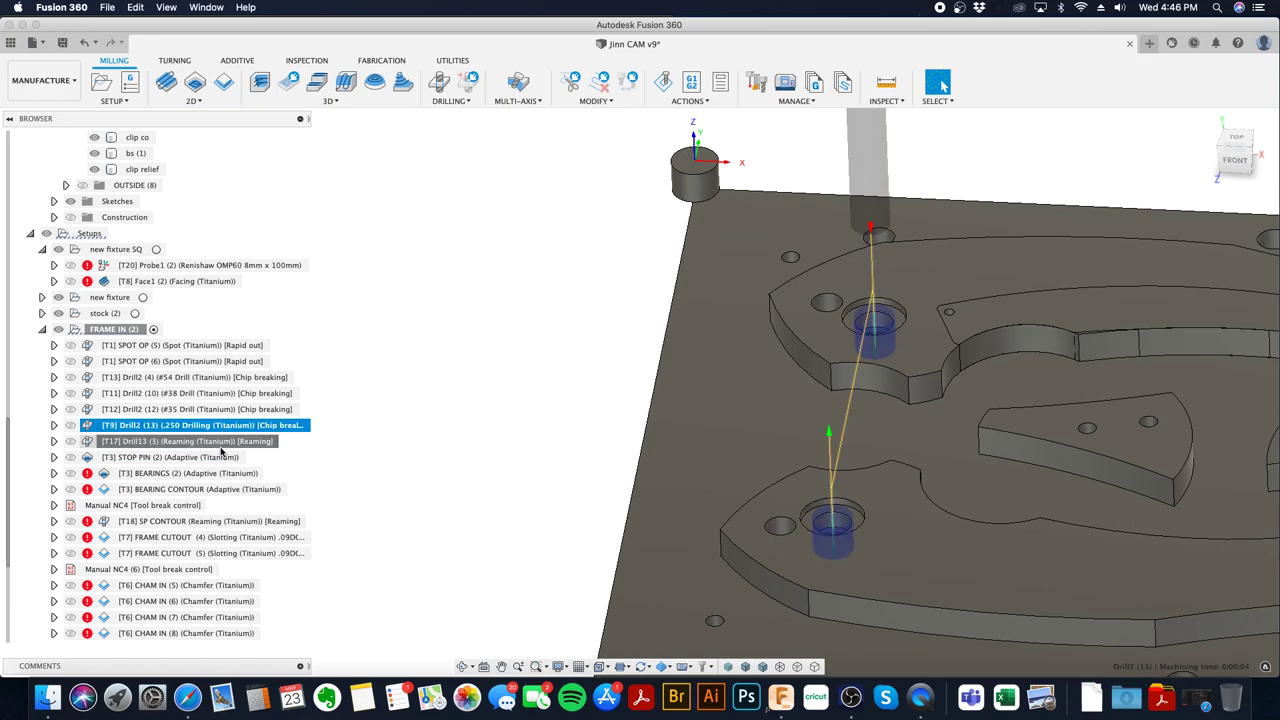
left_click(222, 441)
left_click(221, 459)
left_click(225, 442)
- Duplicate the Drill13 reaming operation, keeping Drill13 (3) above STOP PIN and the copy below it
right_click(226, 443)
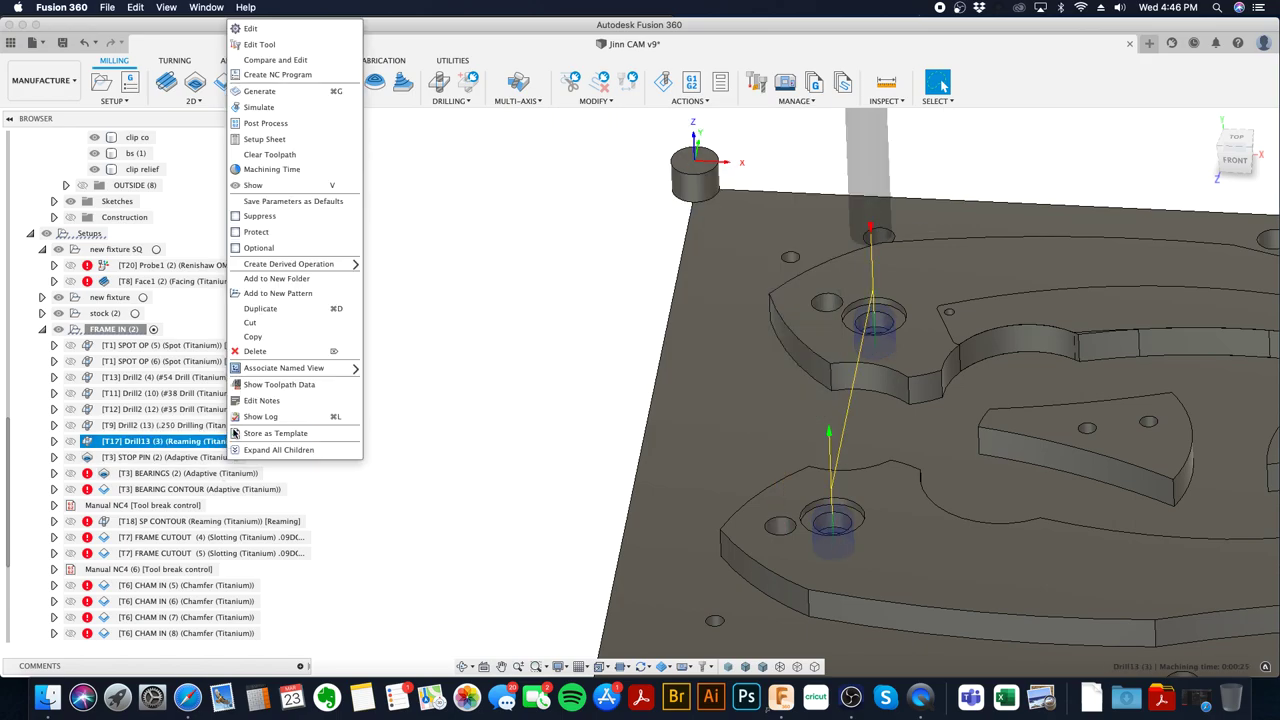
left_click(285, 313)
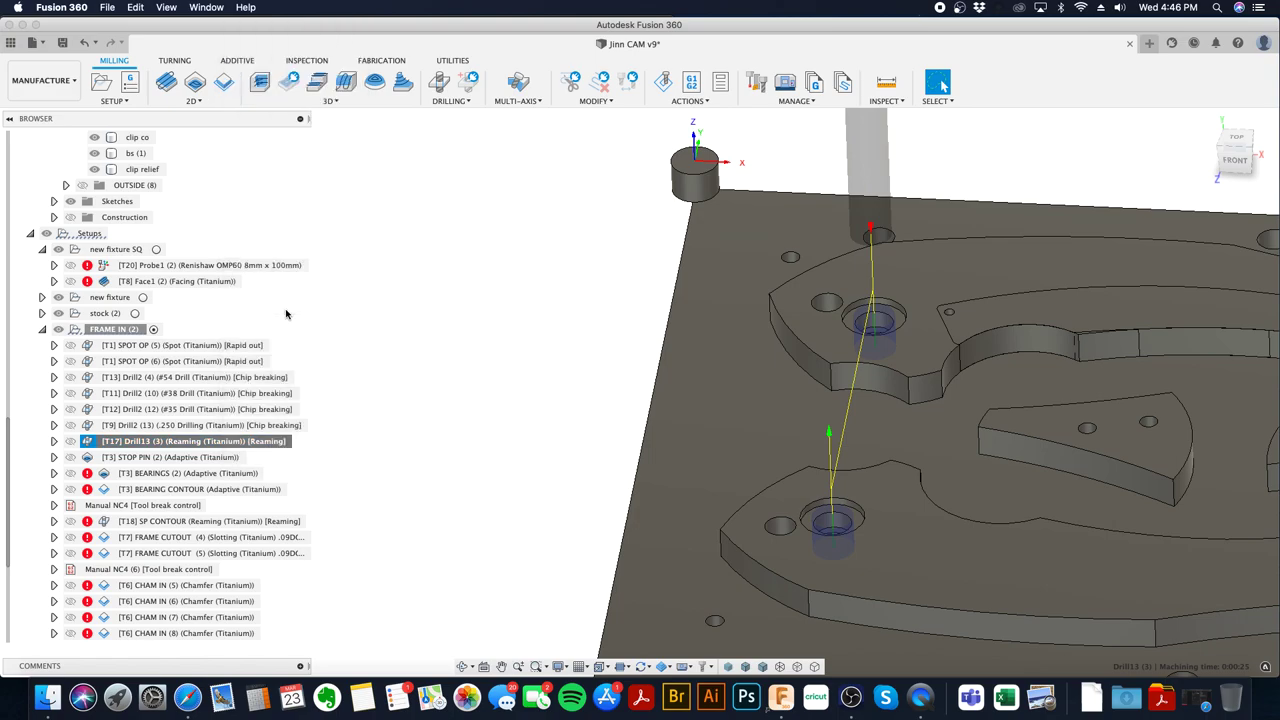
mouse_move(222, 457)
left_mouse_down()
mouse_move(224, 490)
mouse_move(213, 438)
left_mouse_up()
left_click(220, 460)
- Edit Drill13 (4) and bring up the hole-making tool library to change its tool
left_click(215, 473)
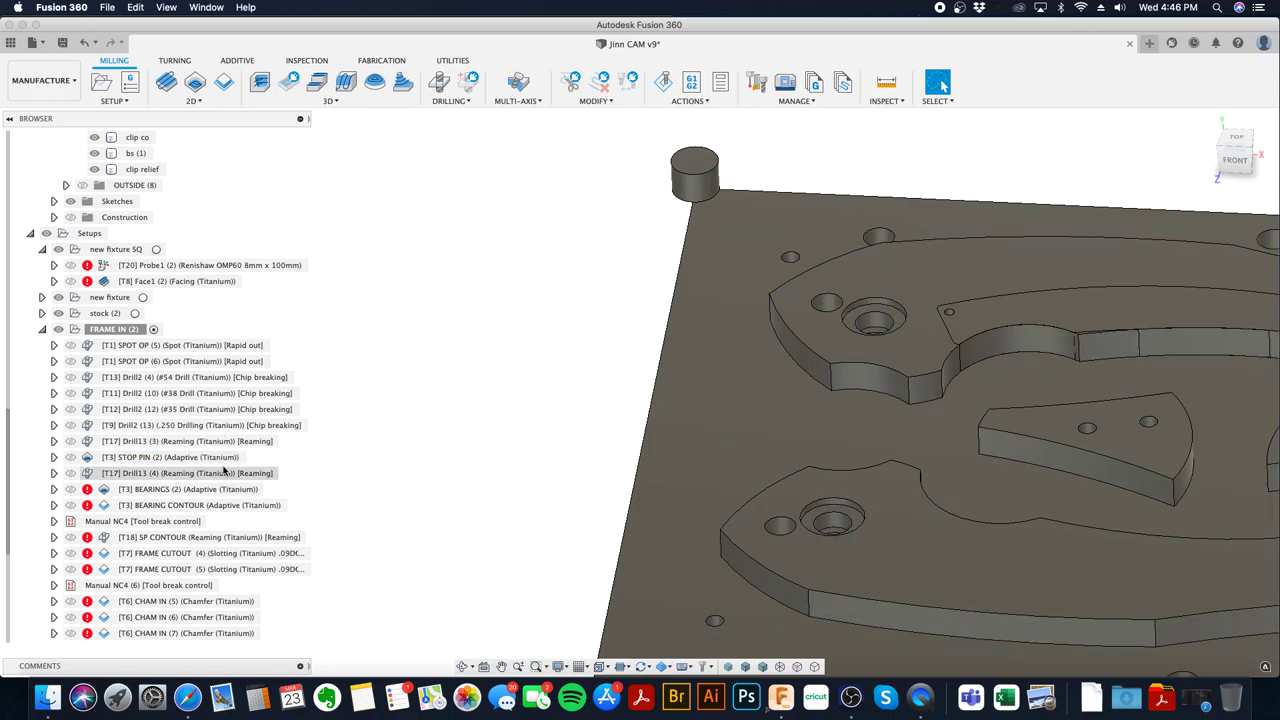
right_click(228, 473)
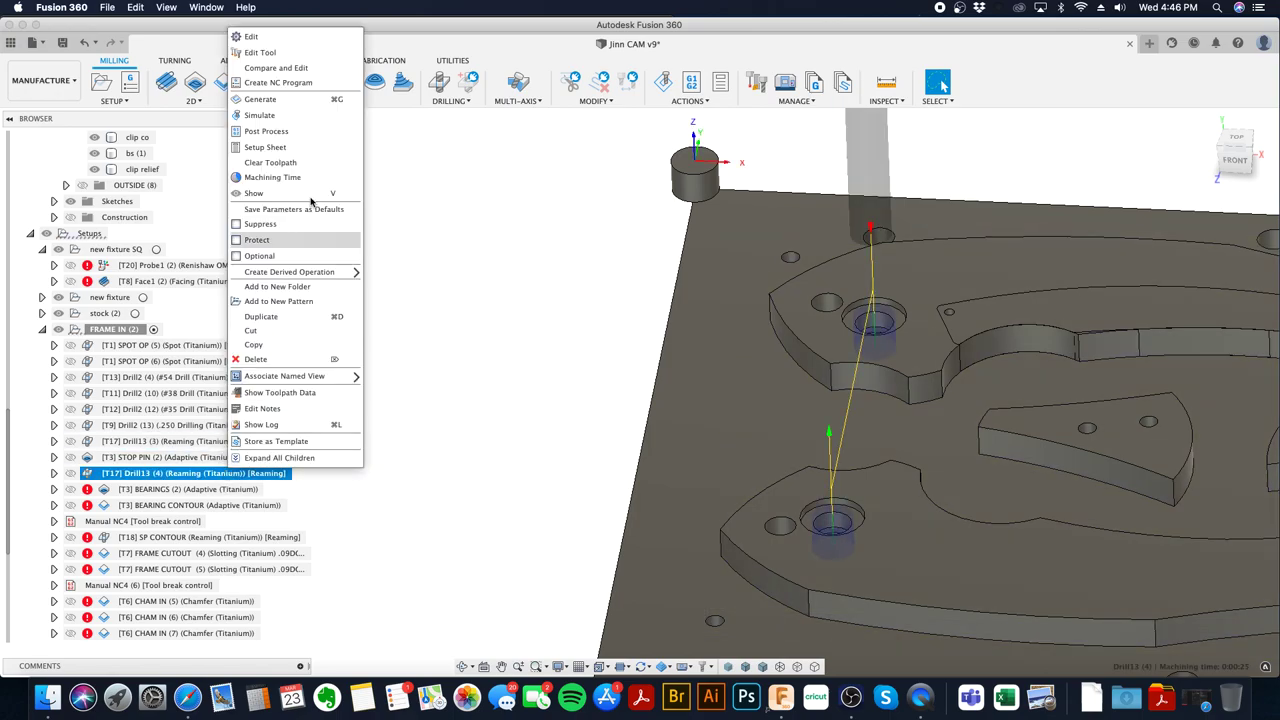
left_click(331, 37)
left_click(1203, 258)
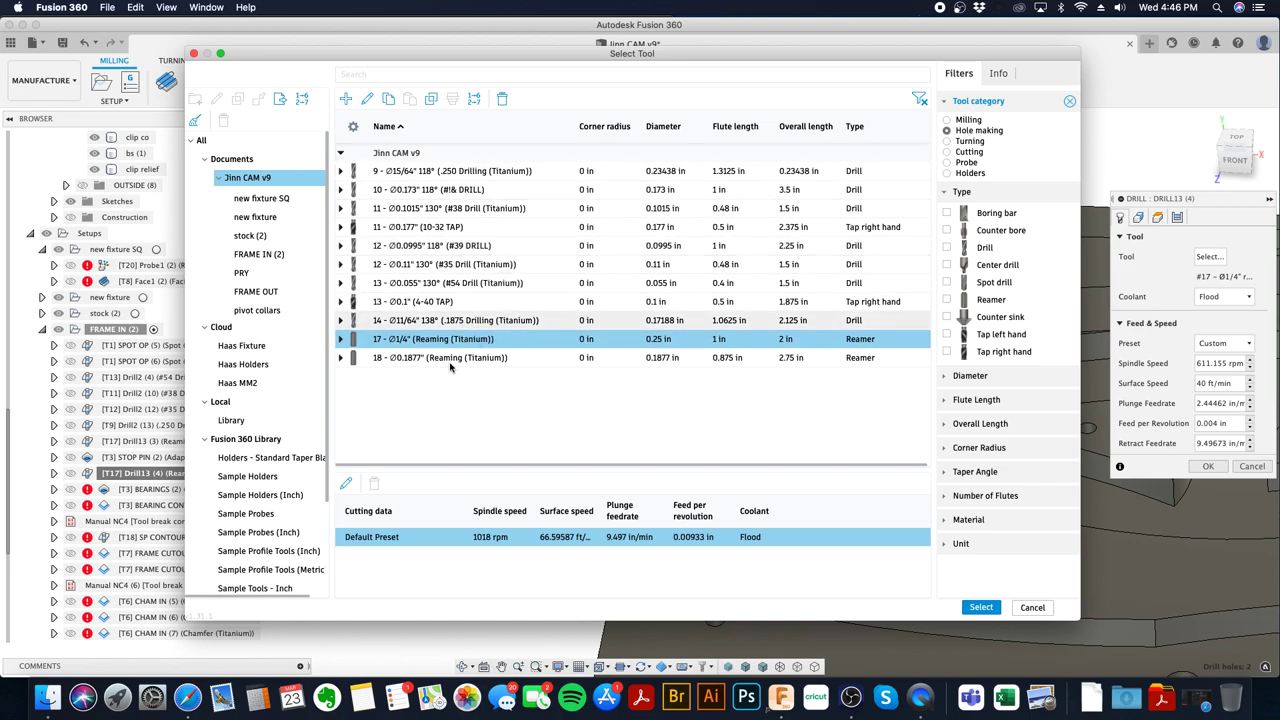
- Give Drill13 (4) the Ø0.1877 reamer and an origin-based -.156 in bottom height, then generate it
left_click(405, 360)
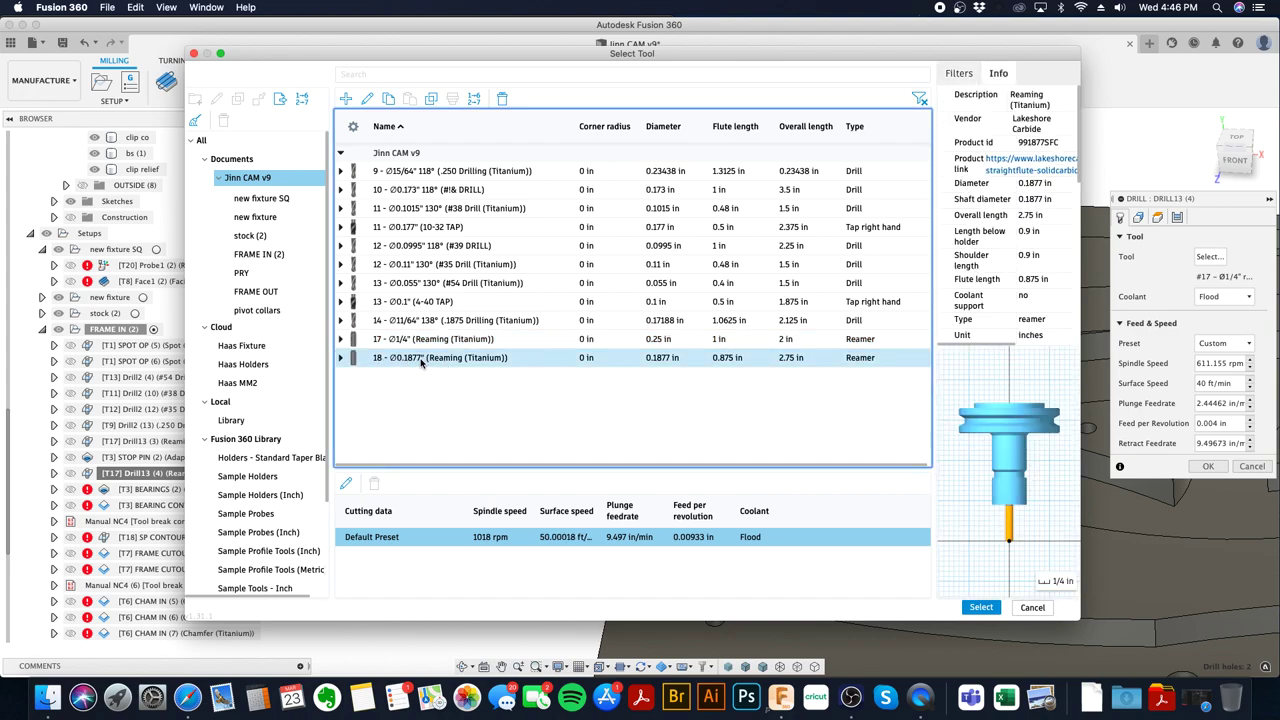
left_click(980, 608)
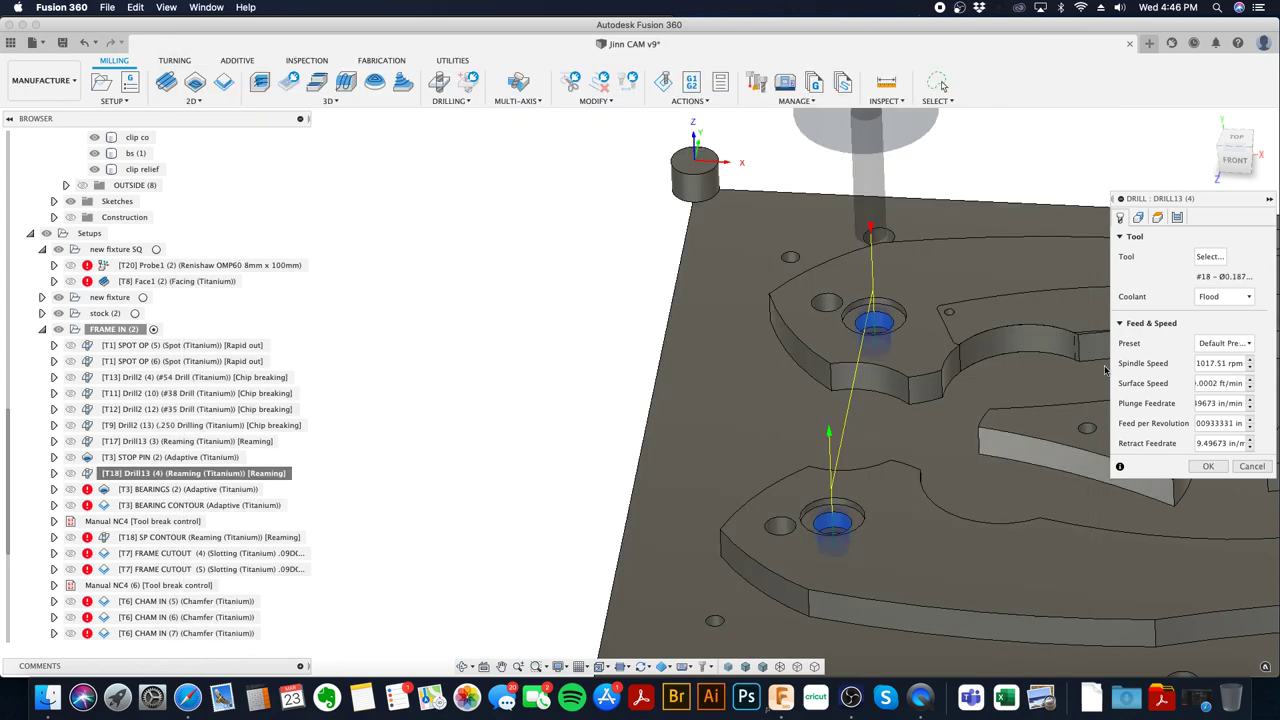
left_click(1157, 217)
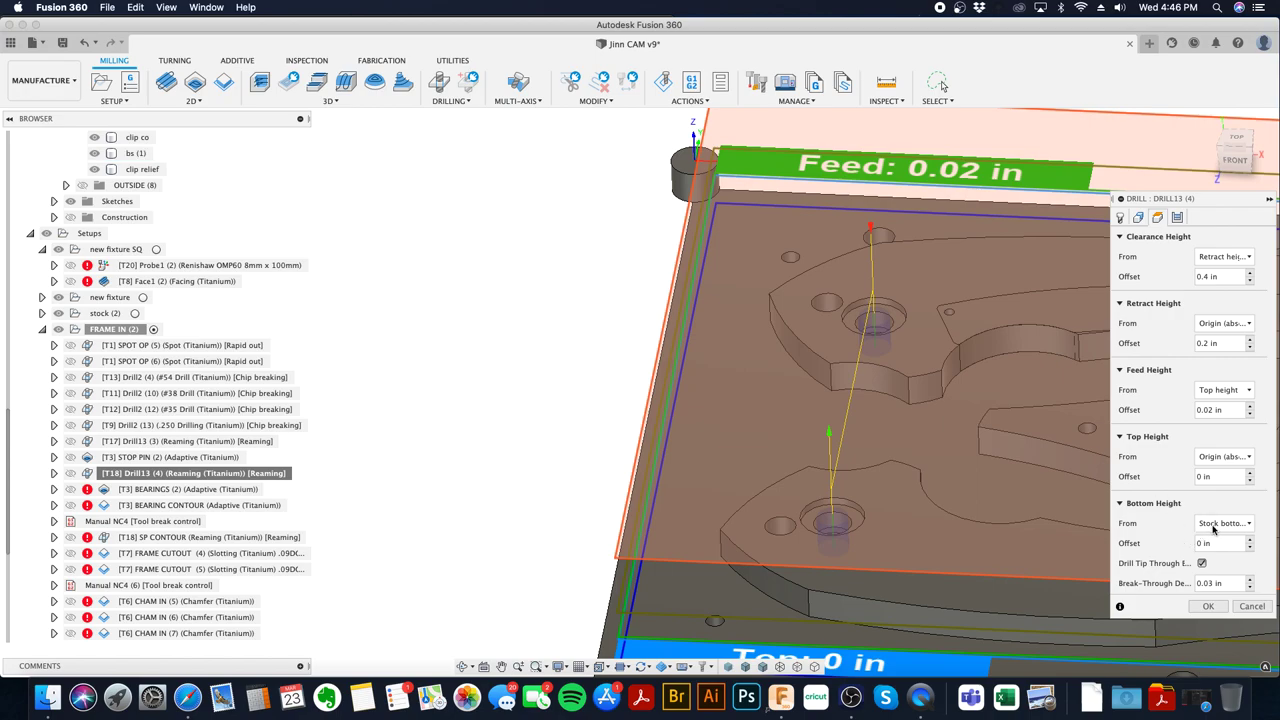
left_click(1217, 524)
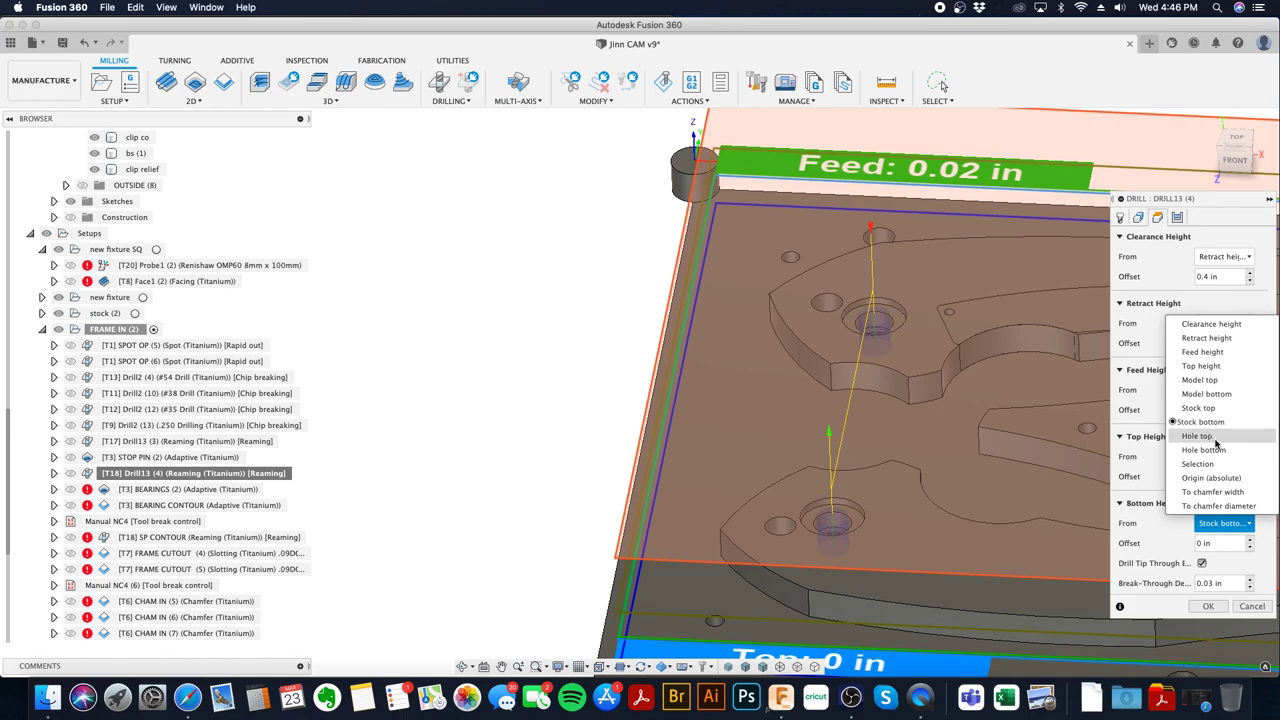
left_click(1216, 478)
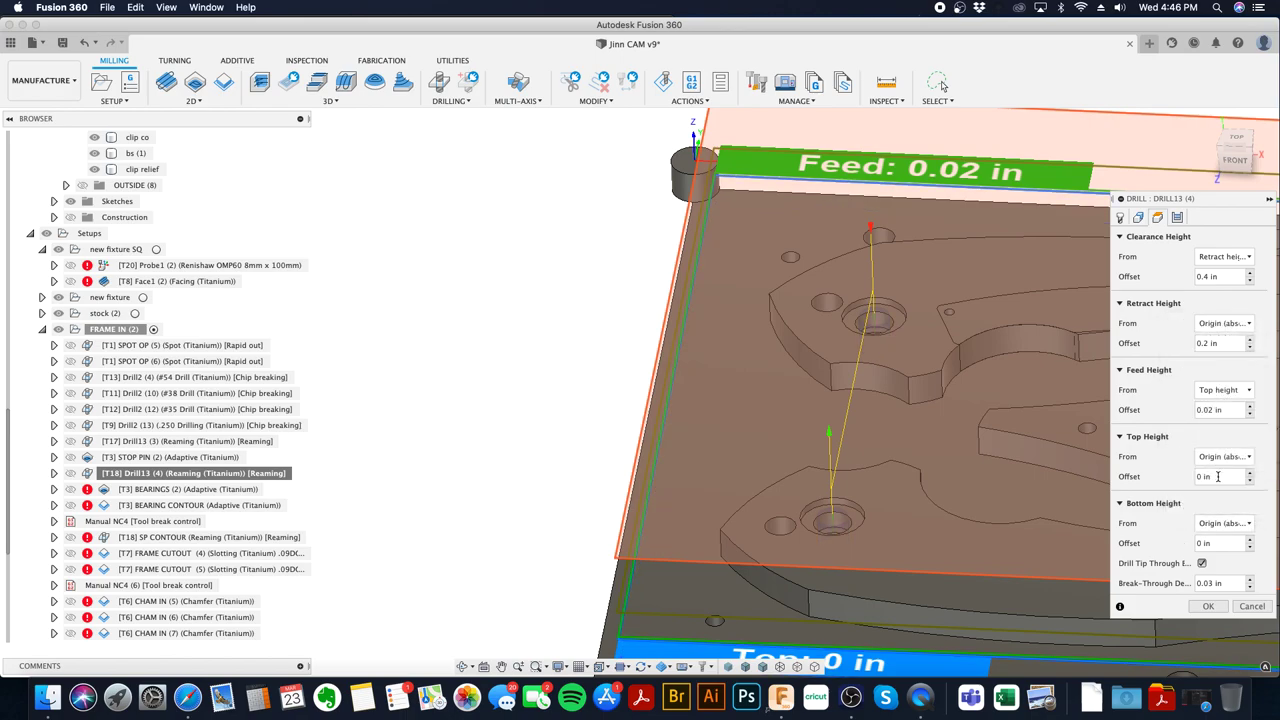
left_click(1202, 563)
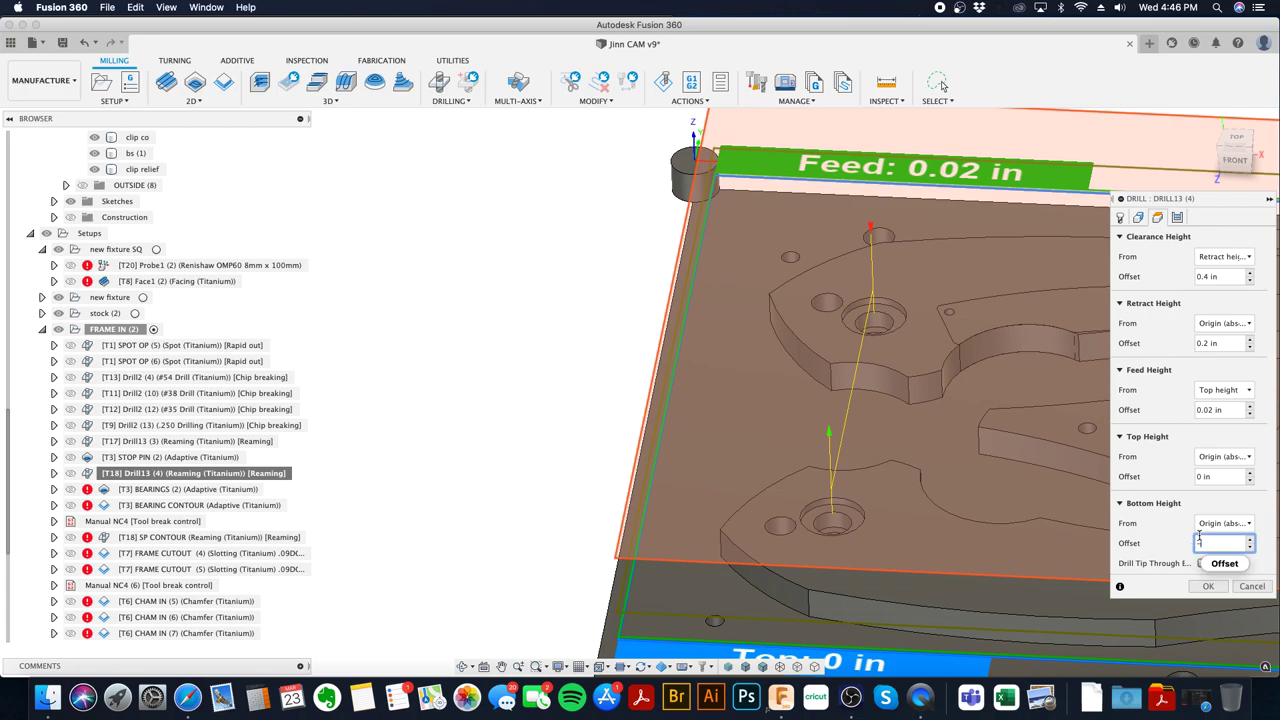
type("6")
left_click(1210, 476)
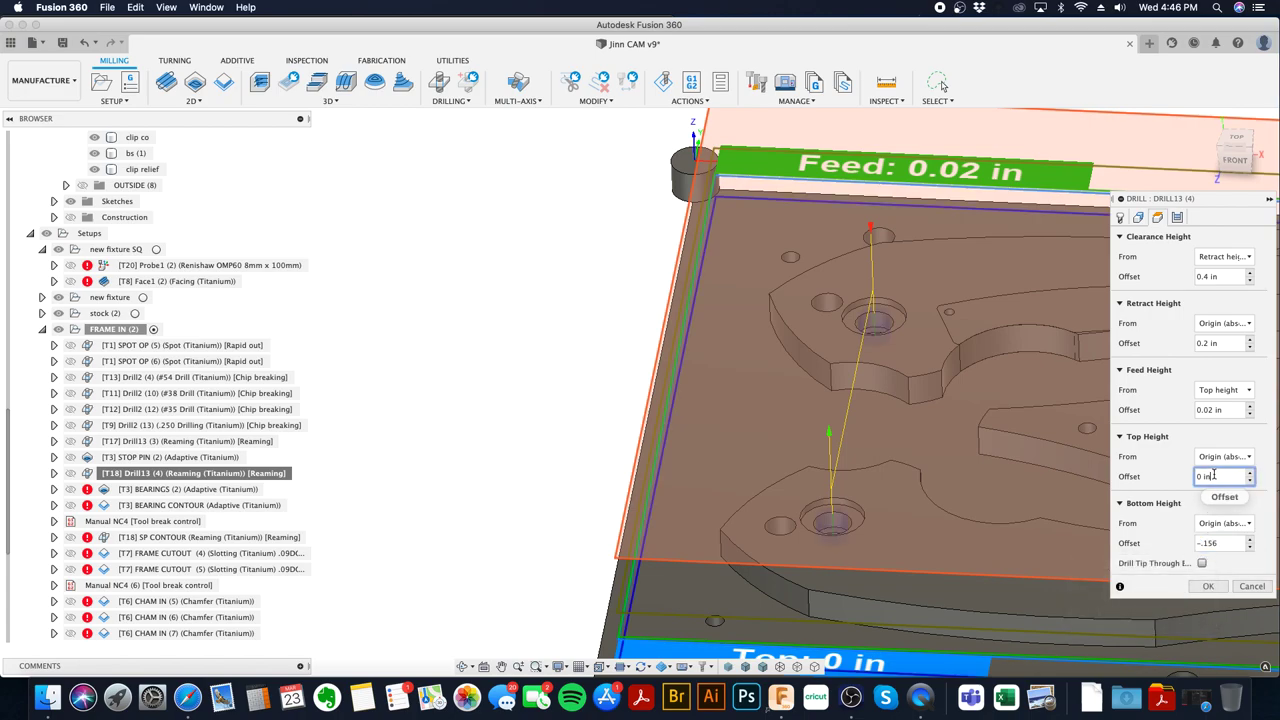
left_click(1177, 217)
left_click(1207, 280)
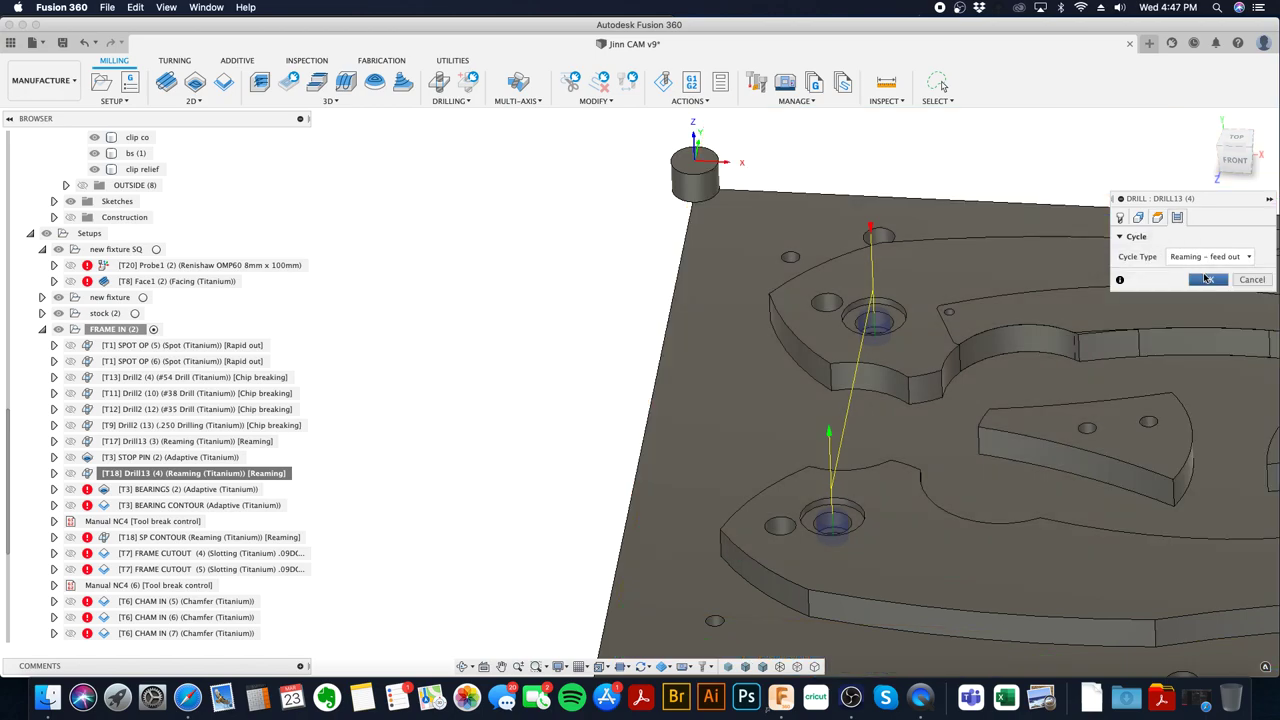
- View the part from the front and compare the STOP PIN and Drill13 toolpaths together
left_click(1237, 162)
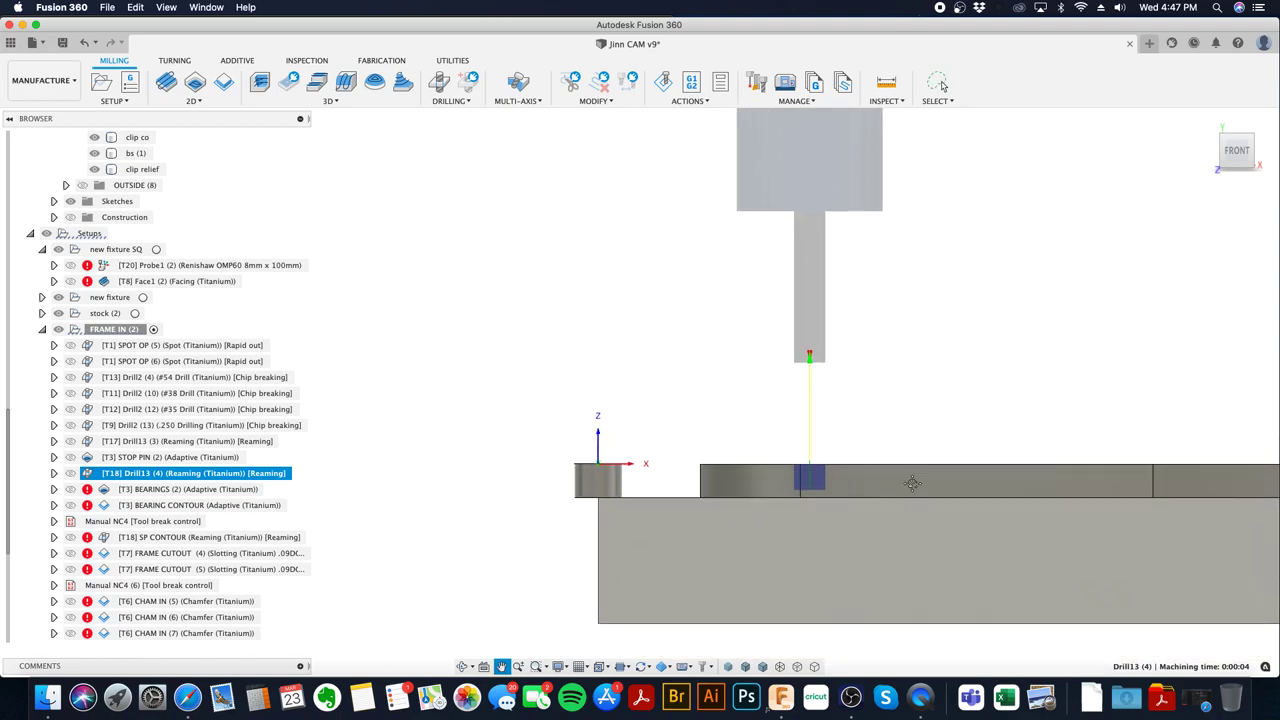
left_click(232, 458)
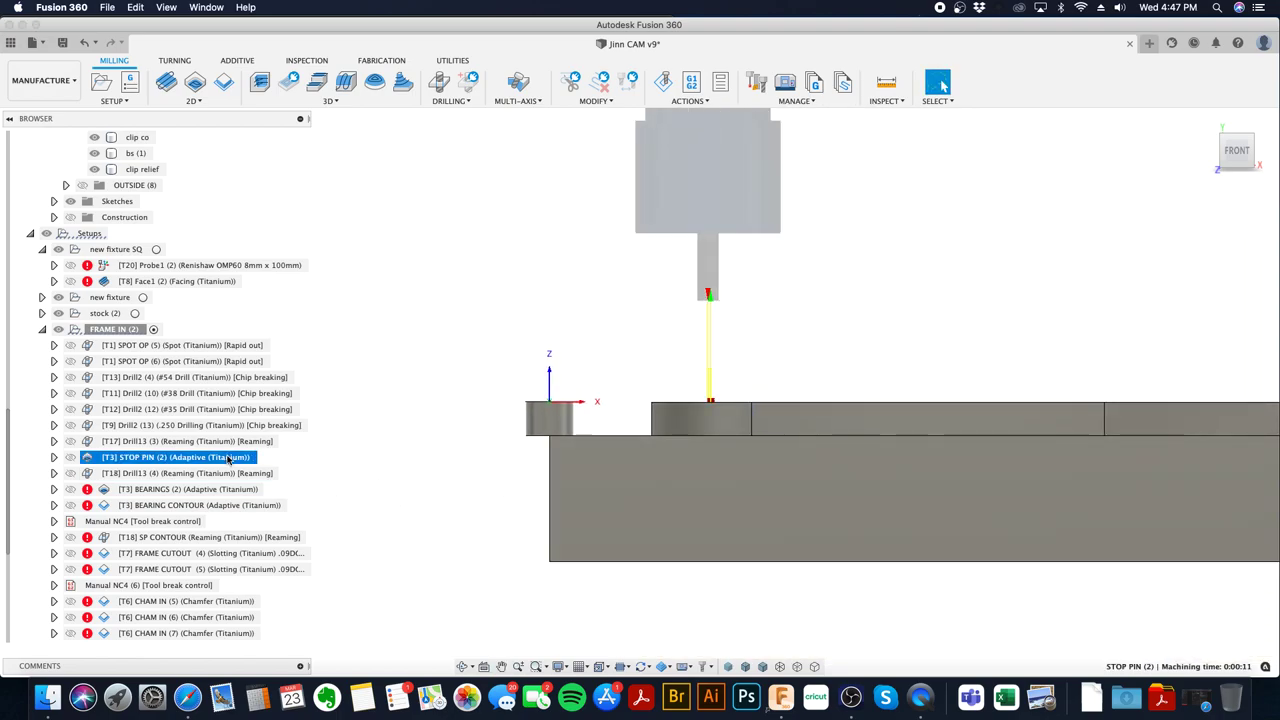
left_click(229, 474, "shift")
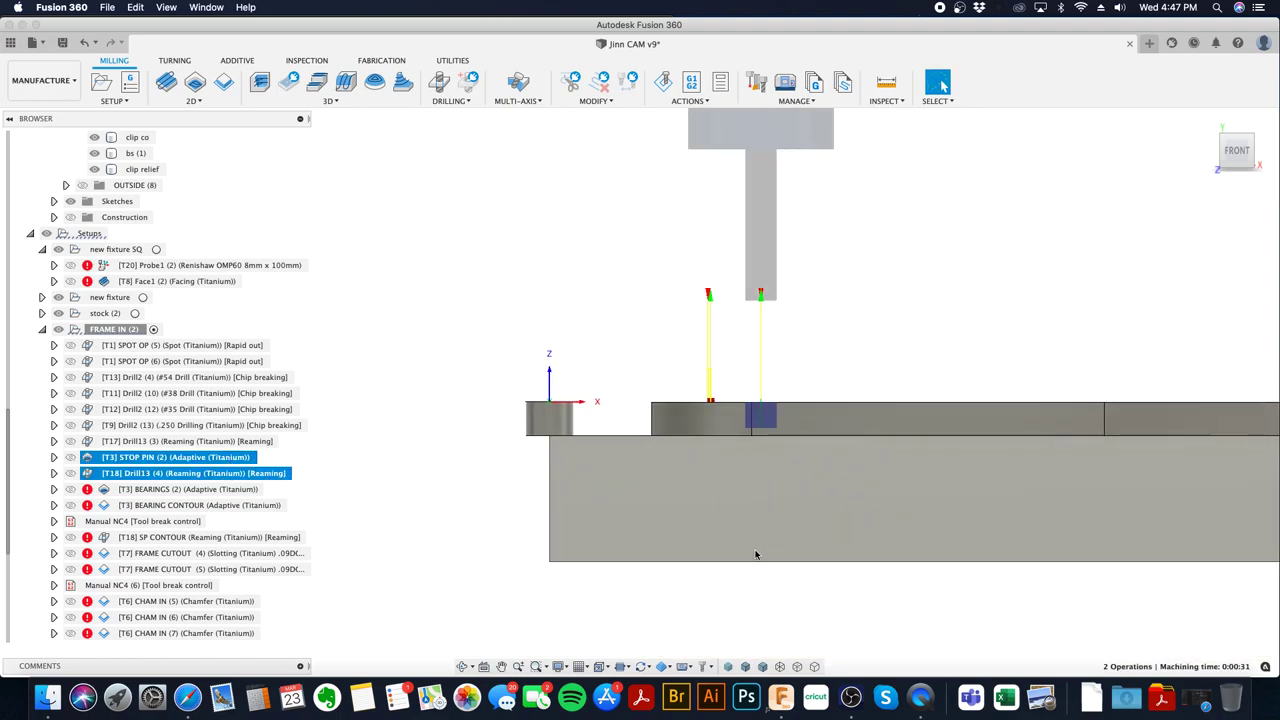
middle_click_drag(864, 452, 600, 420, "shift")
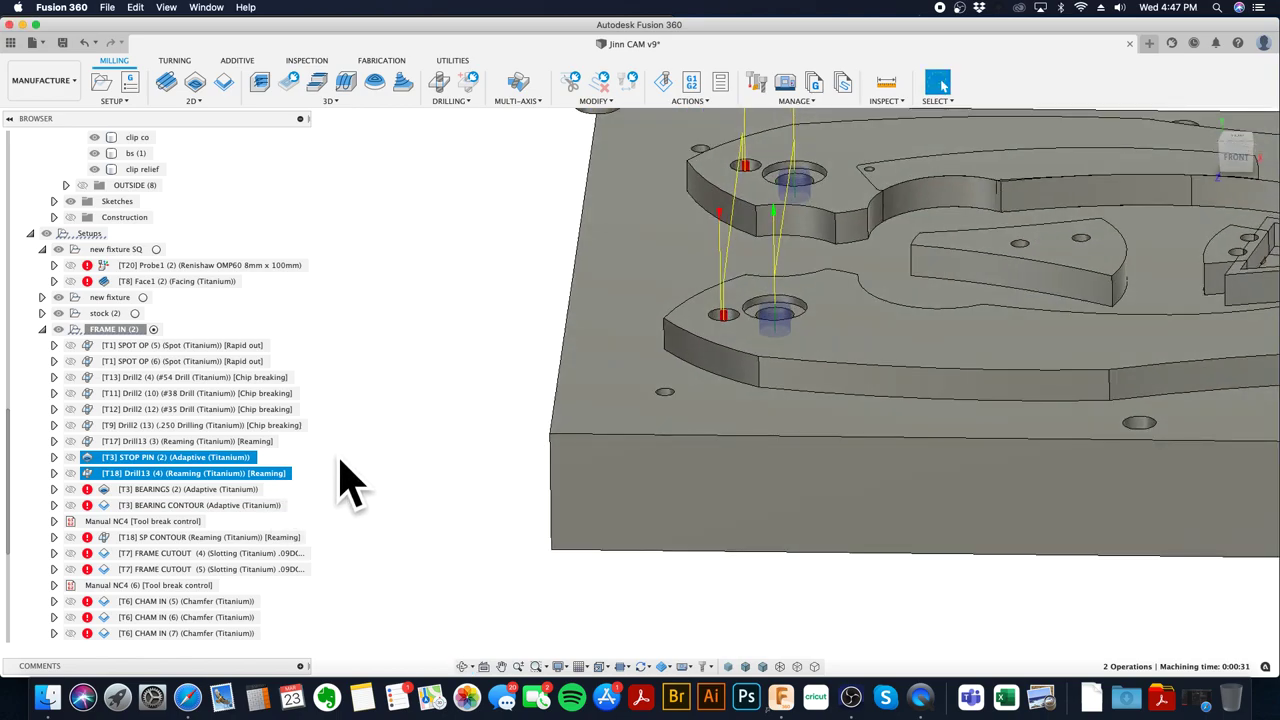
key("Escape")
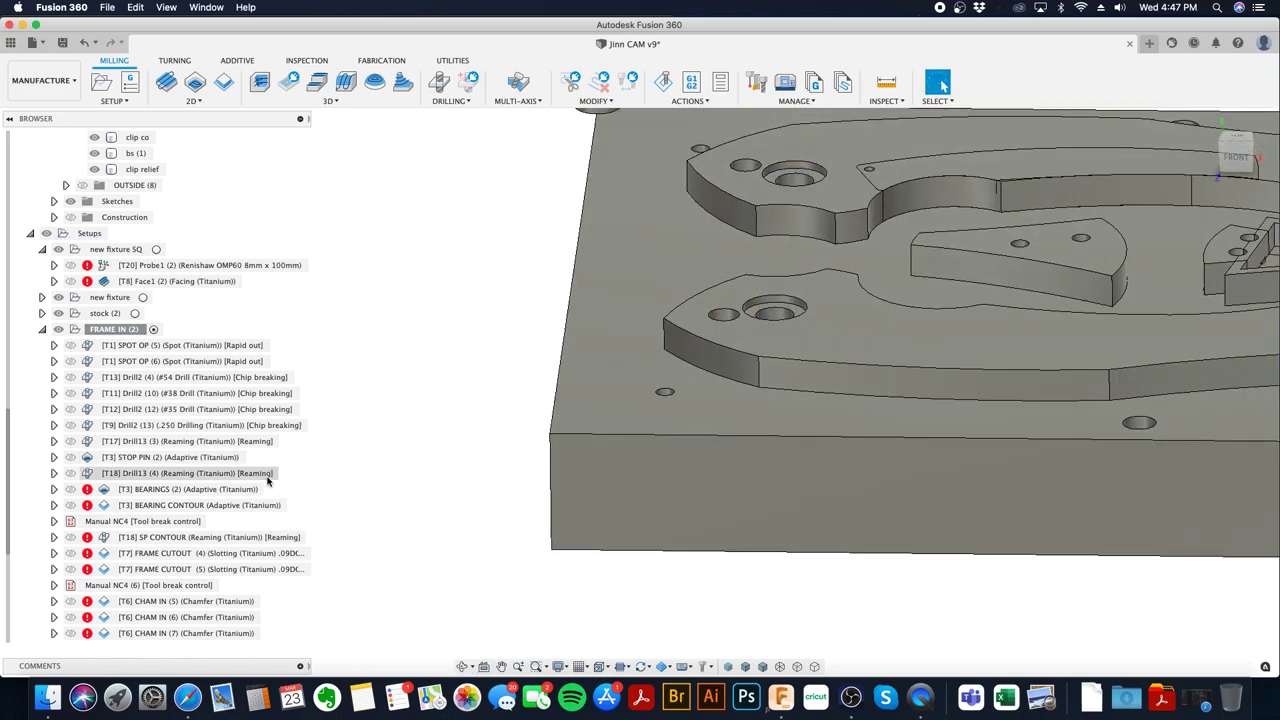
- Replace the Drill13 hole selection with the upper and lower holes to ream
right_click(265, 476)
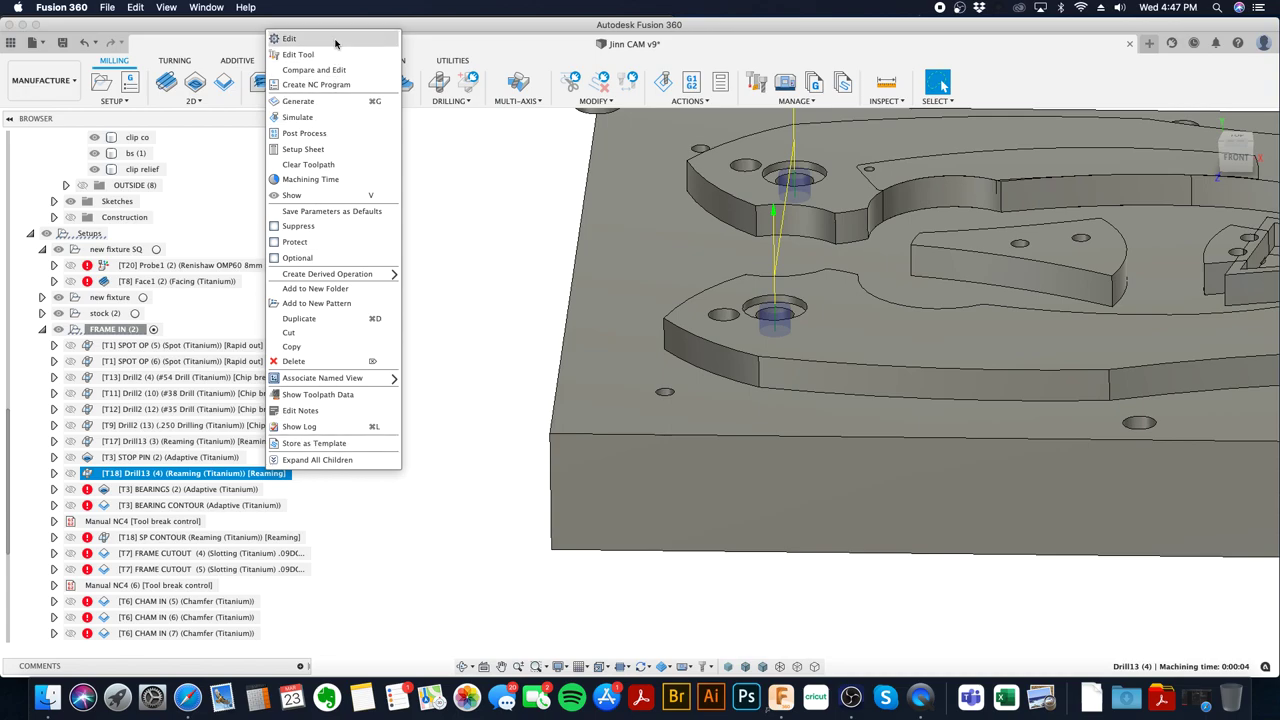
left_click(1225, 295)
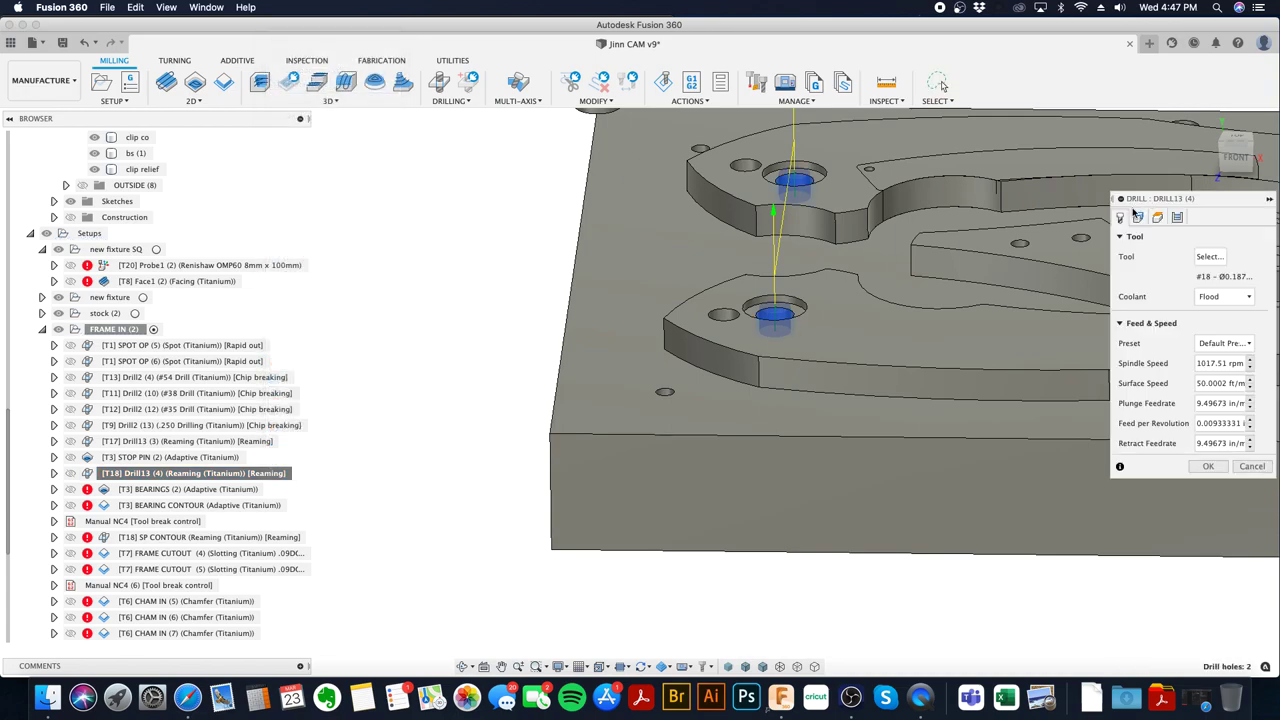
left_click(1137, 216)
left_click(1240, 277)
left_click(740, 165)
left_click(724, 315)
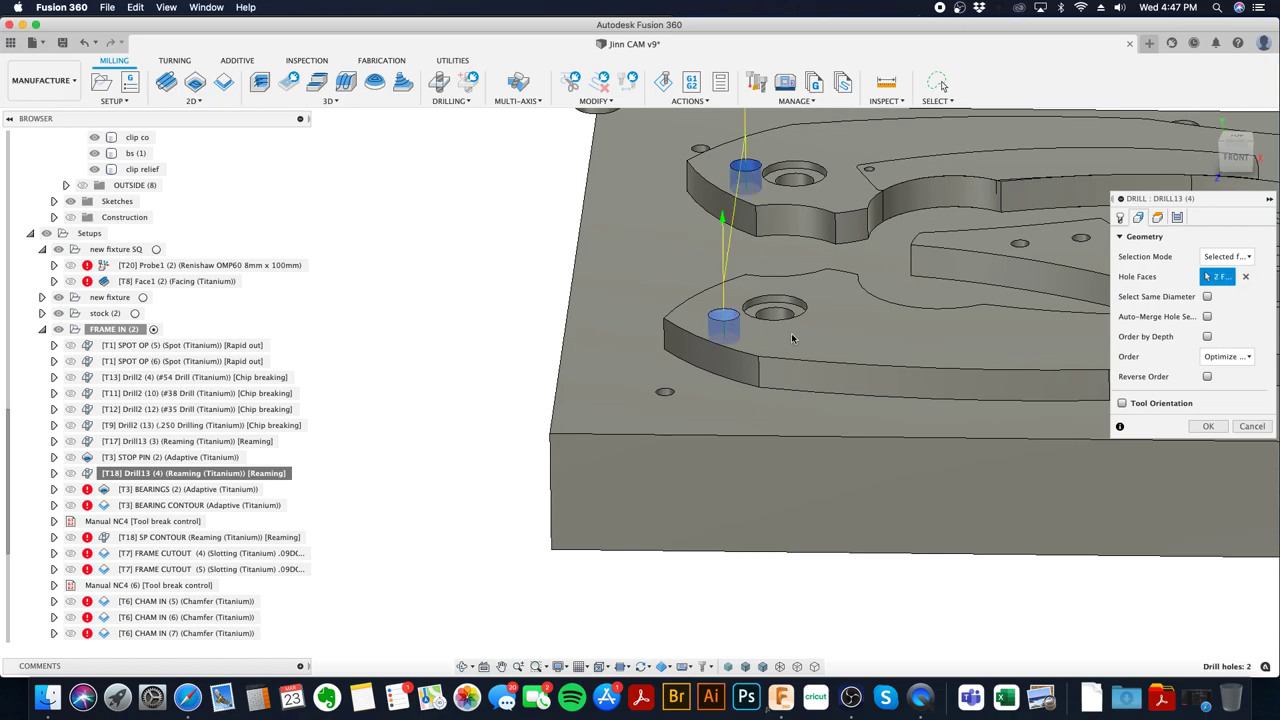
left_click(1223, 427)
- Inspect Drill13 alongside STOP PIN from the front with the model shown as wireframe
left_click(1236, 158)
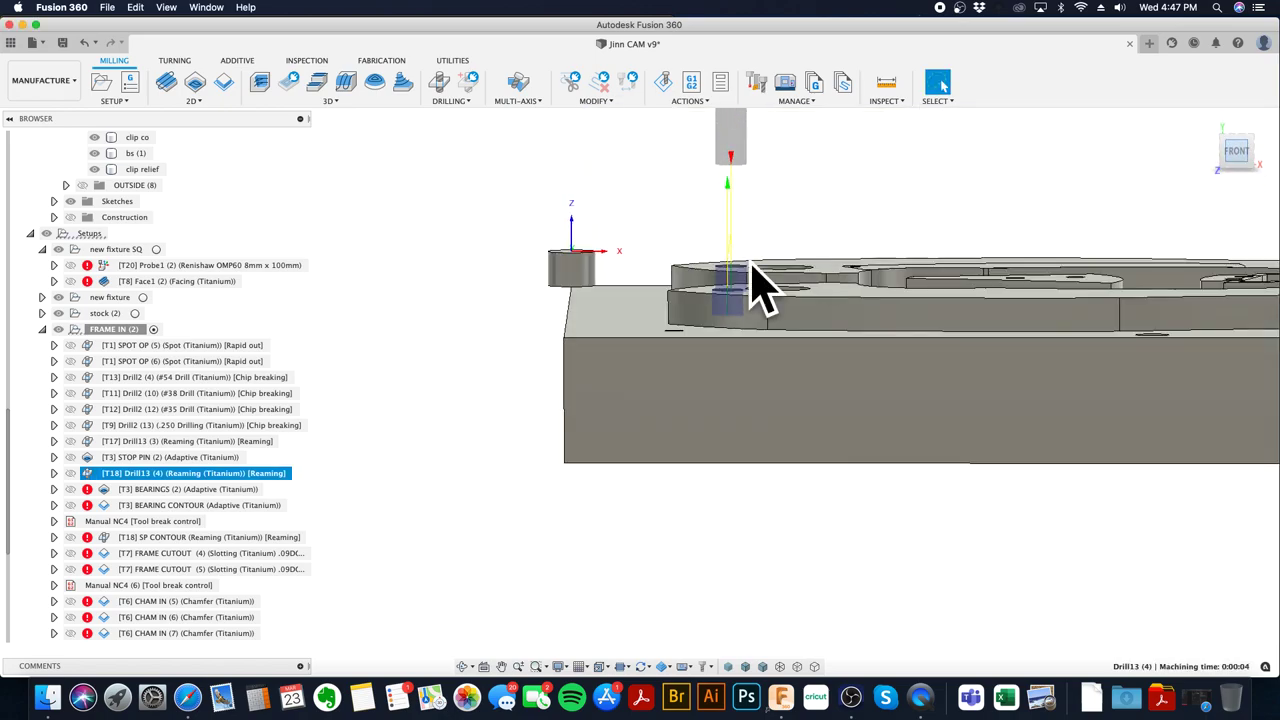
left_click(195, 457, "shift")
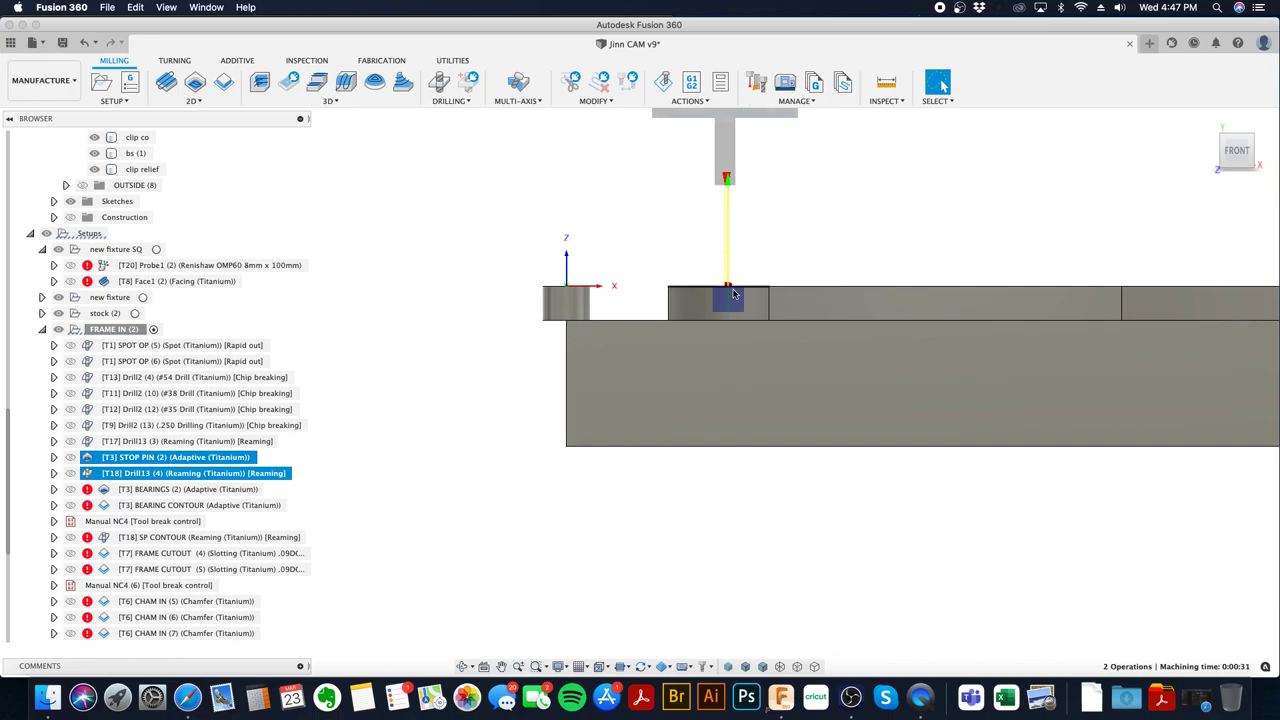
scroll(759, 302, "up", 5)
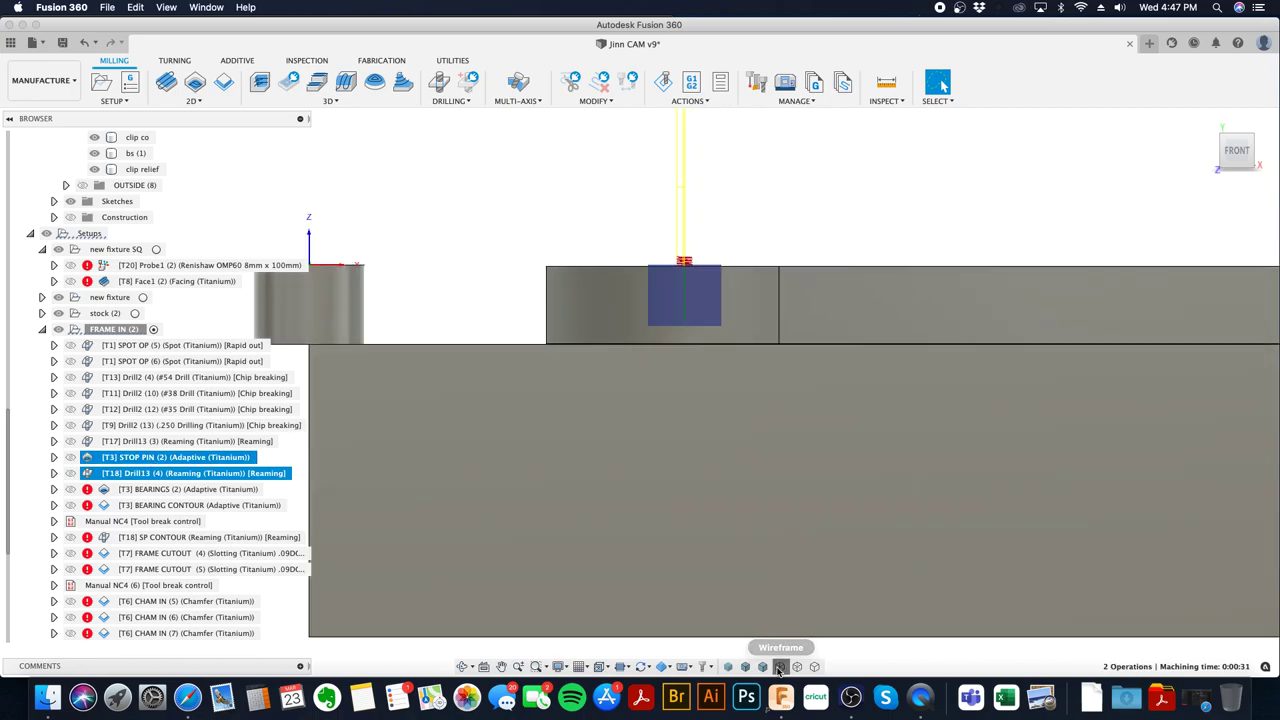
left_click(770, 666)
scroll(670, 310, "up", 5)
scroll(795, 340, "up", 4)
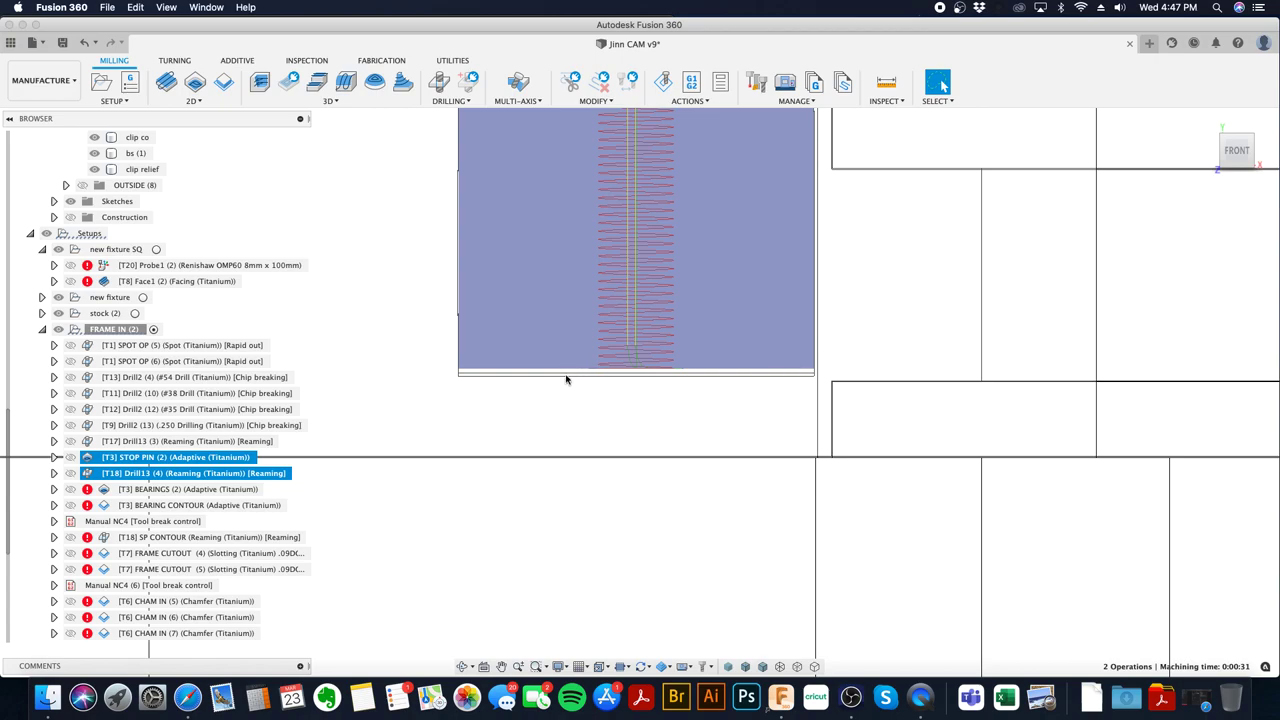
scroll(586, 378, "down", 4)
scroll(577, 231, "down", 1)
scroll(580, 250, "down", 4)
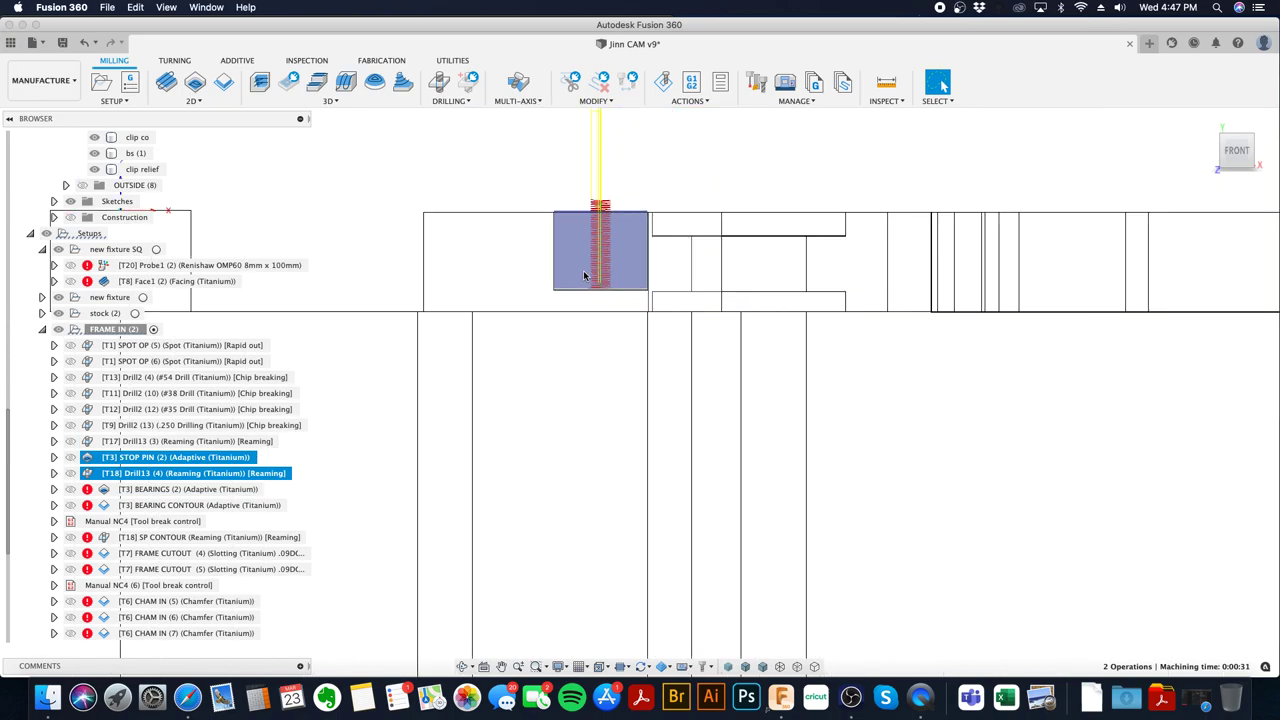
middle_click_drag(706, 282, 706, 313, "shift")
scroll(706, 313, "down", 5)
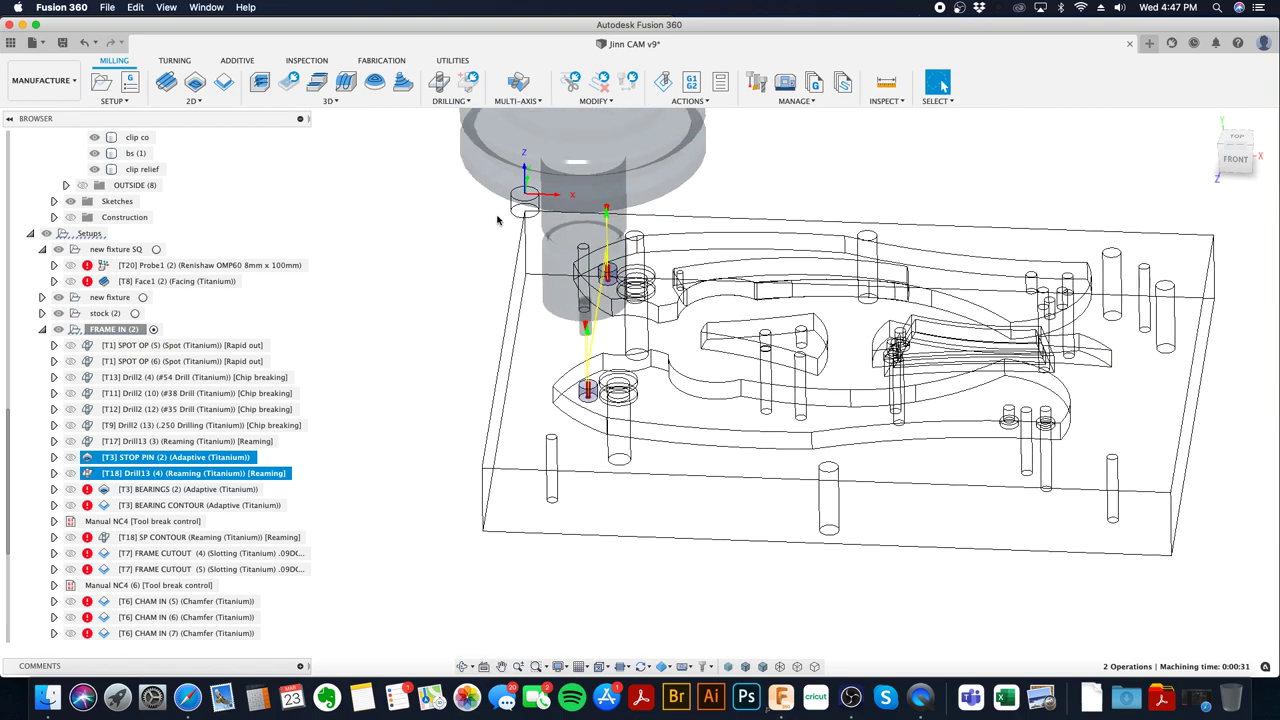
key("Escape")
- Save the document as v10 with the 'User Saved' description and return to shaded display
left_click(63, 43)
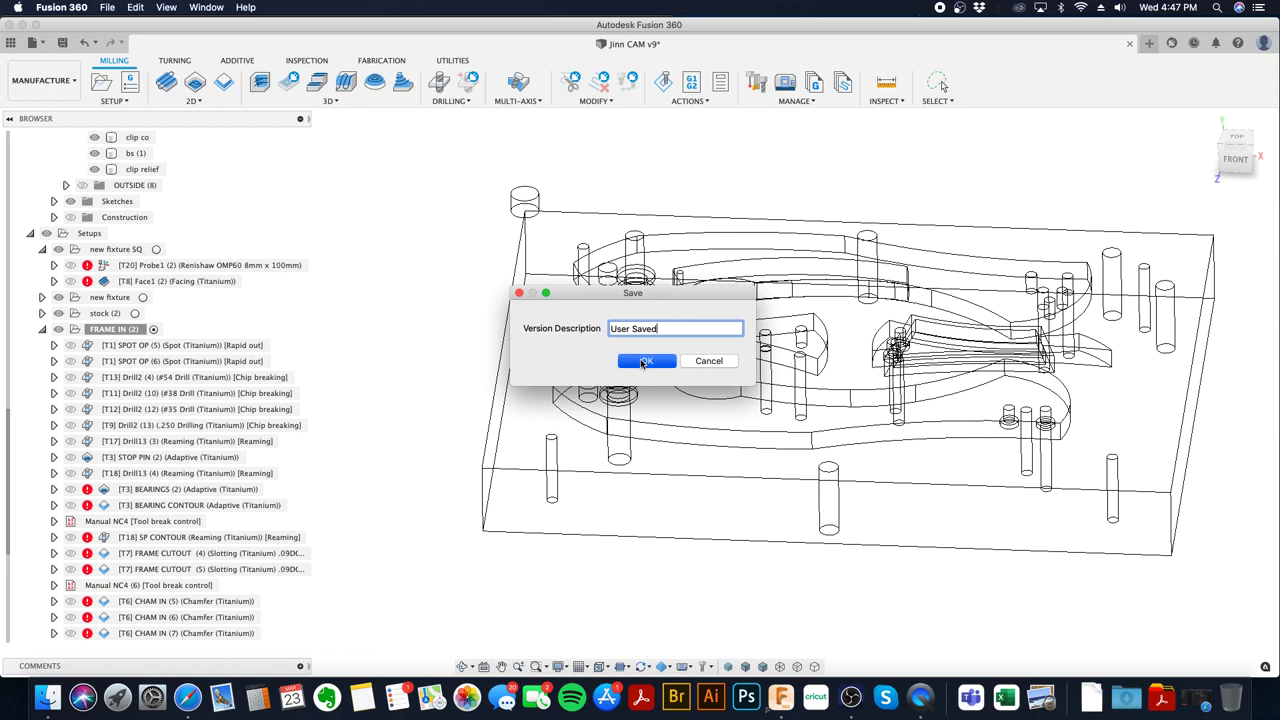
left_click(642, 362)
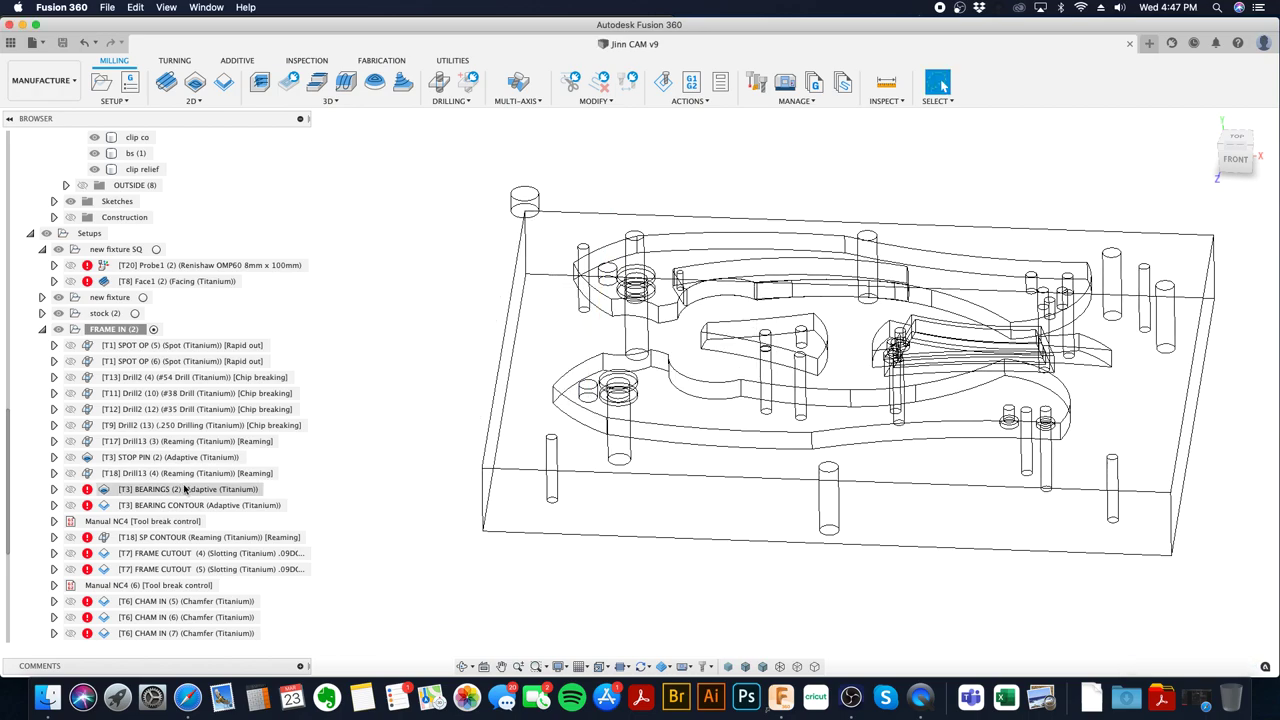
left_click(762, 665)
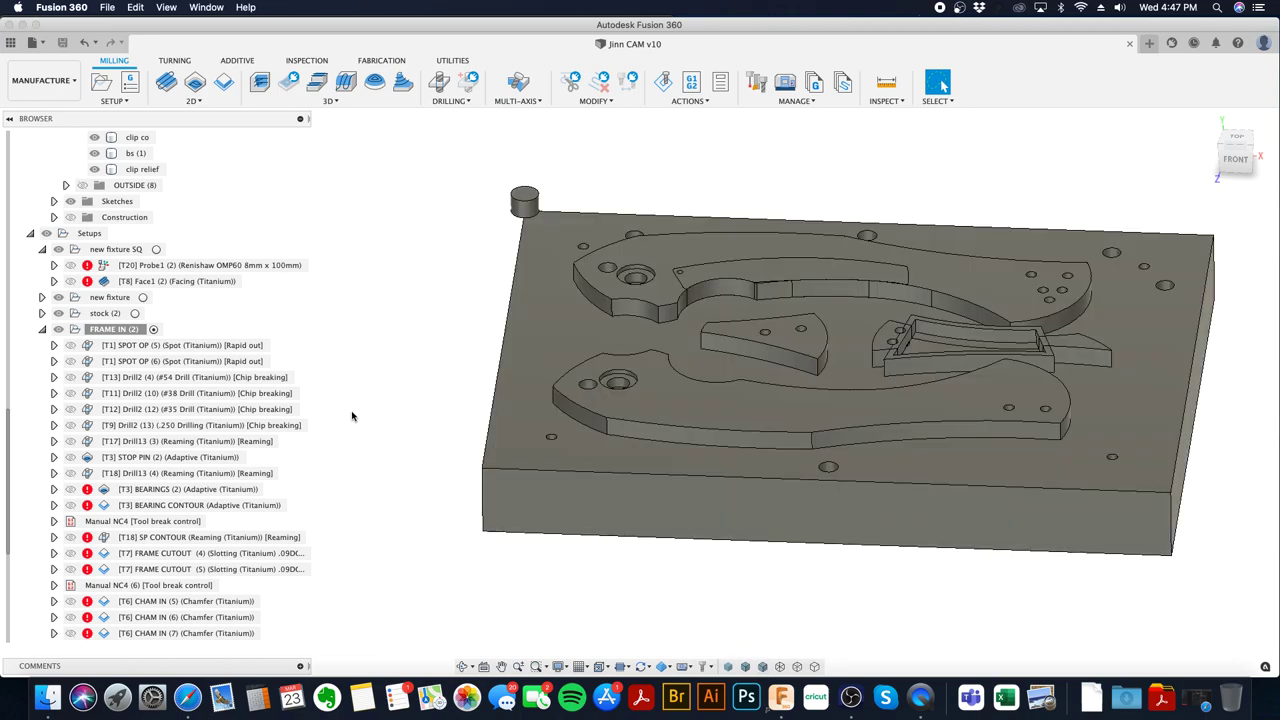
- Pick the upper and lower bearing pockets for BEARINGS (2), check its -0.063 in bottom height, and launch Calculator
left_click(250, 489)
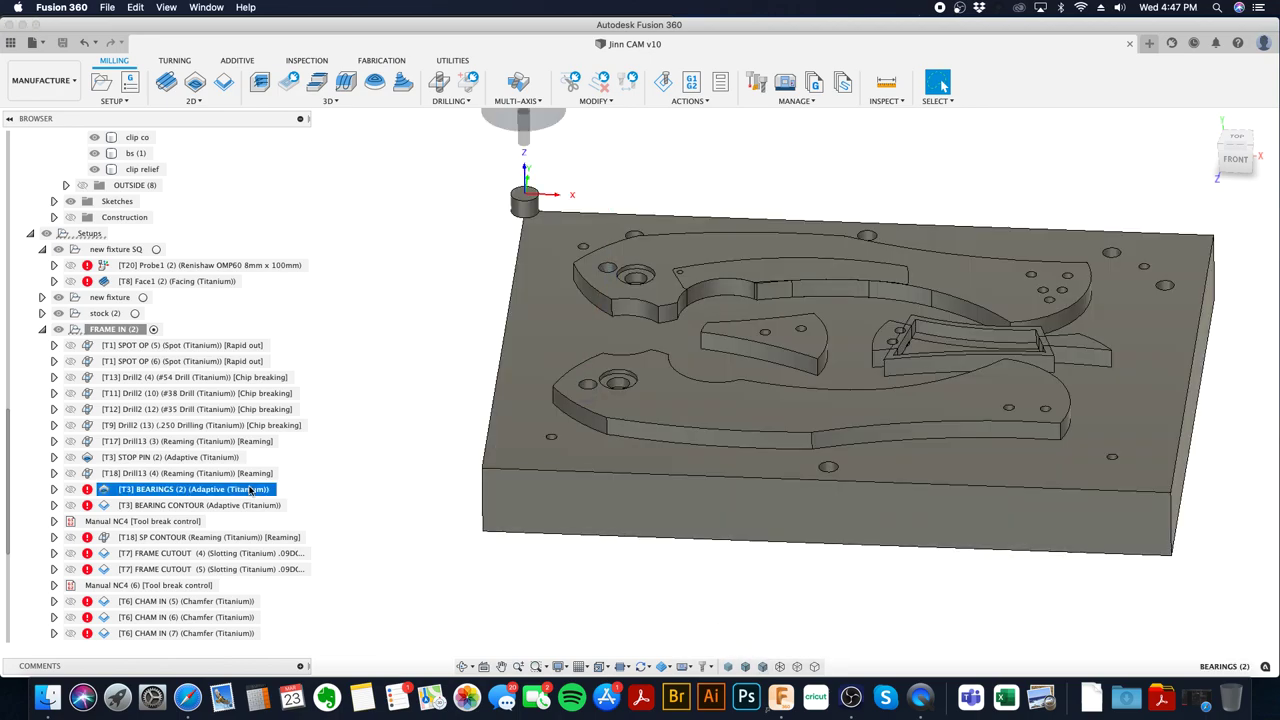
right_click(250, 489)
left_click(329, 40)
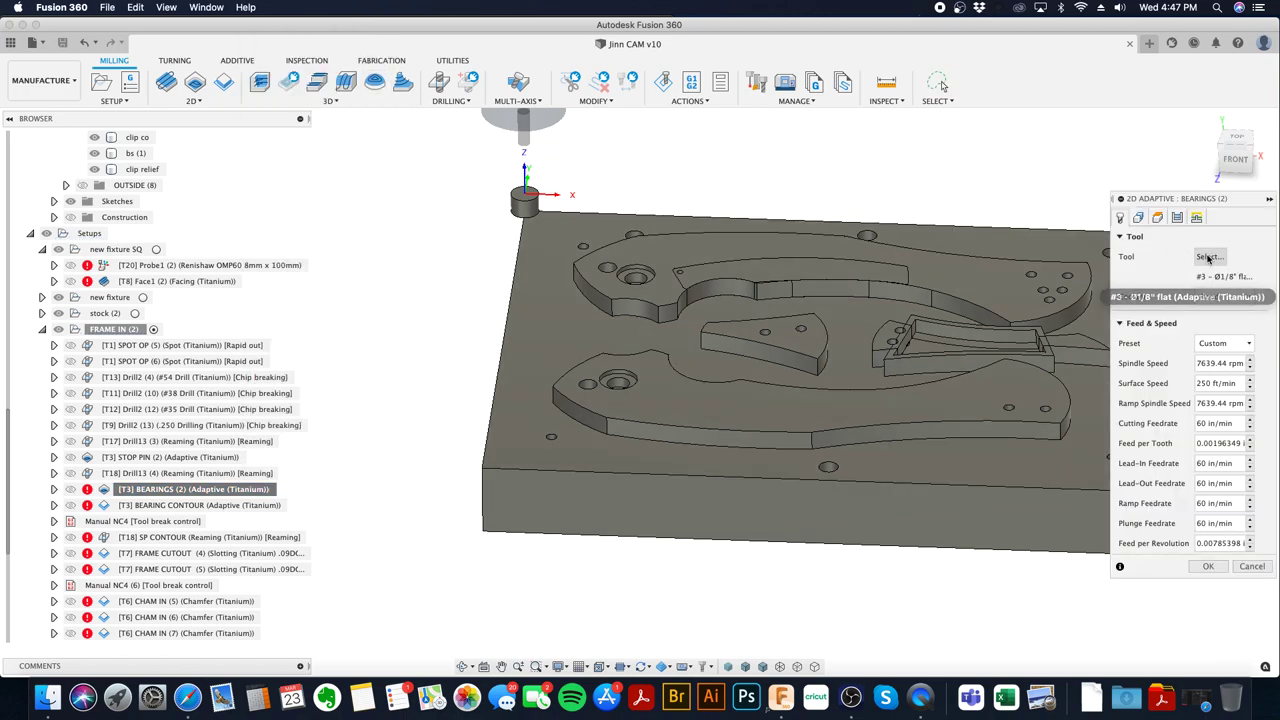
left_click(1139, 218)
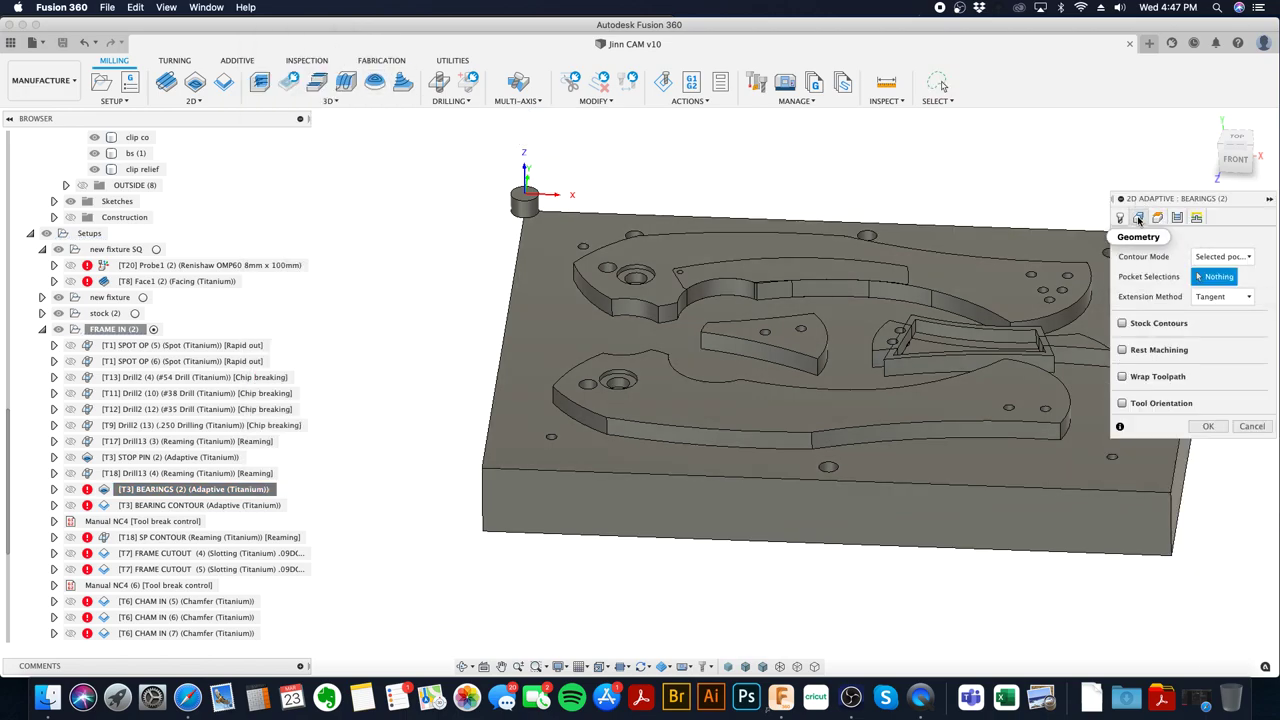
scroll(700, 300, "up", 3)
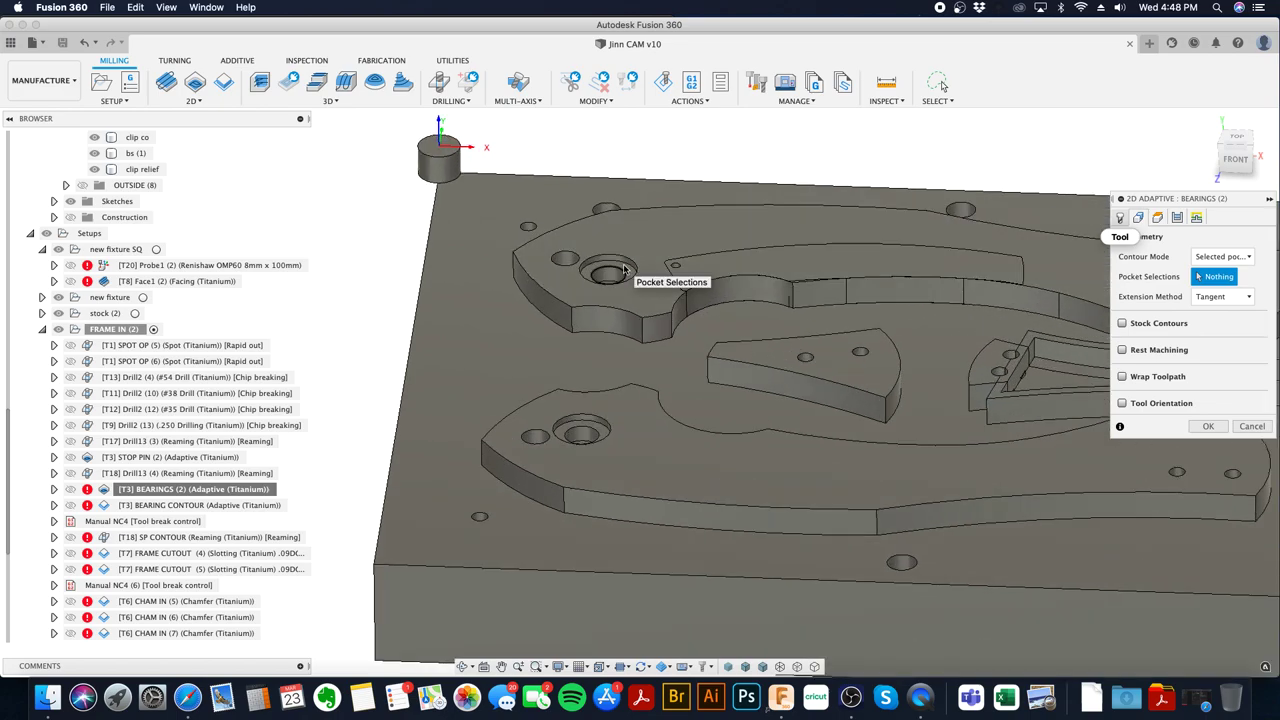
left_click(621, 266)
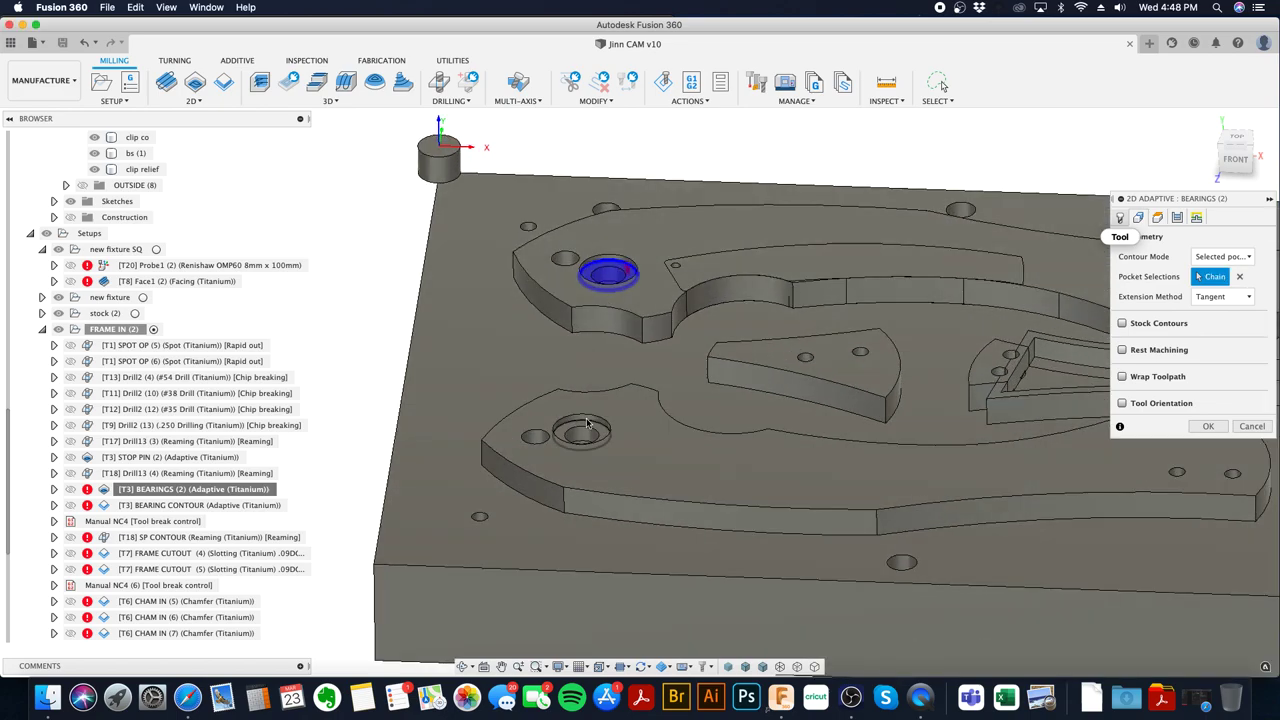
left_click(586, 424)
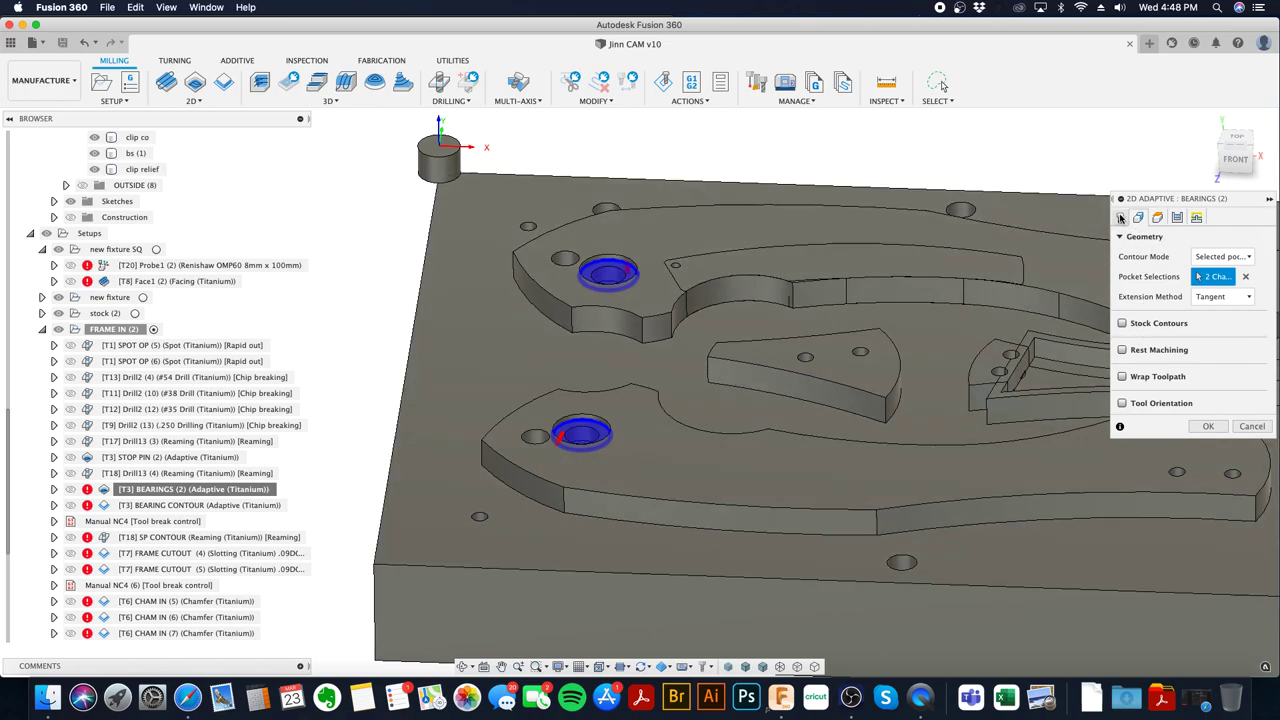
left_click(1158, 218)
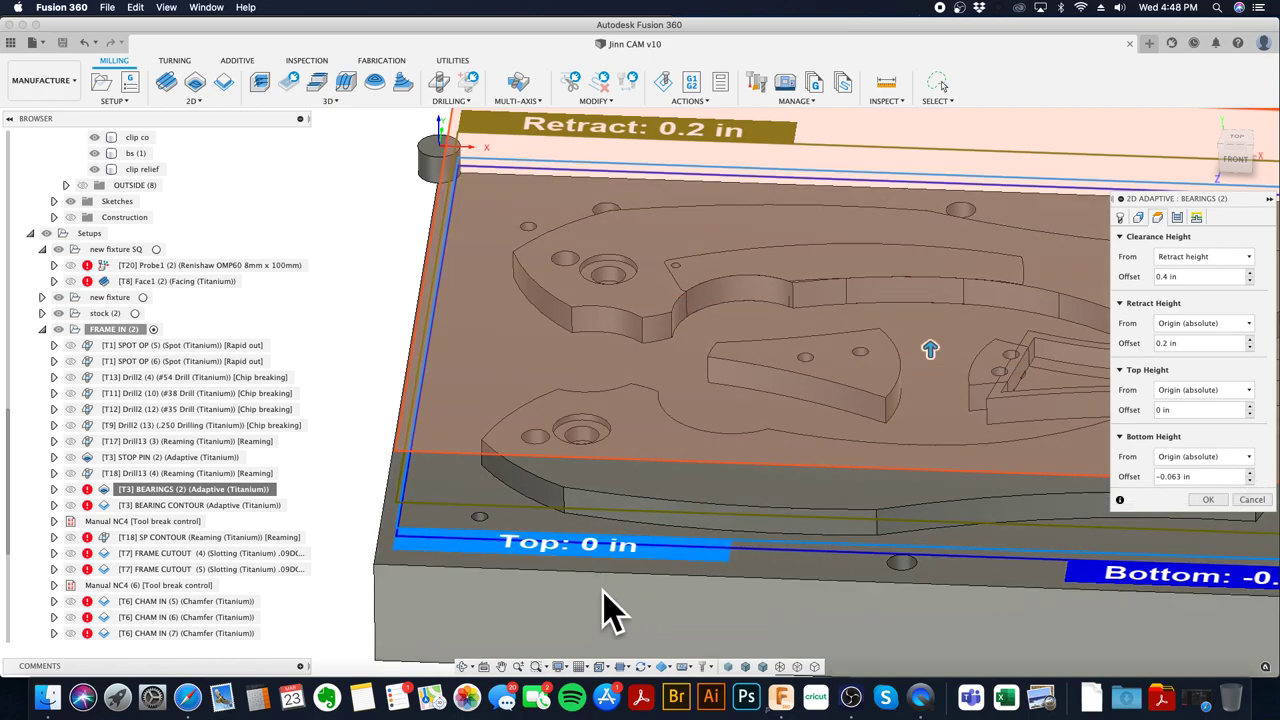
left_click(257, 698)
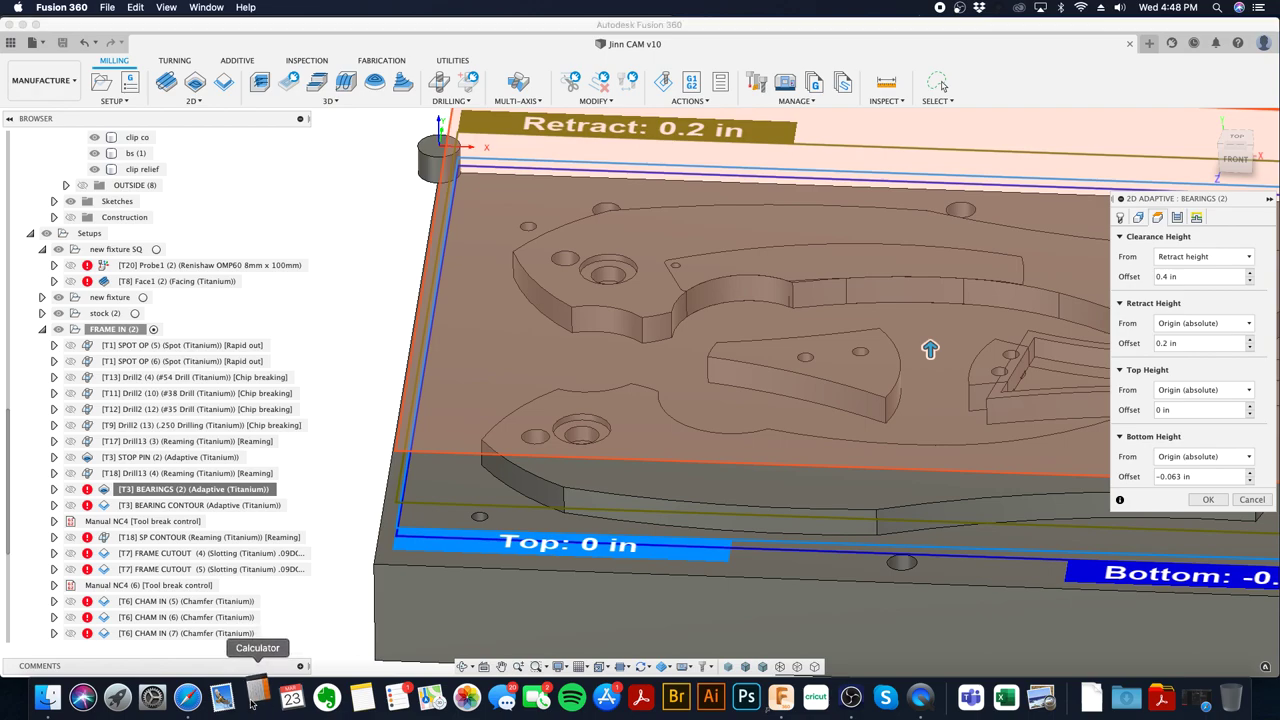
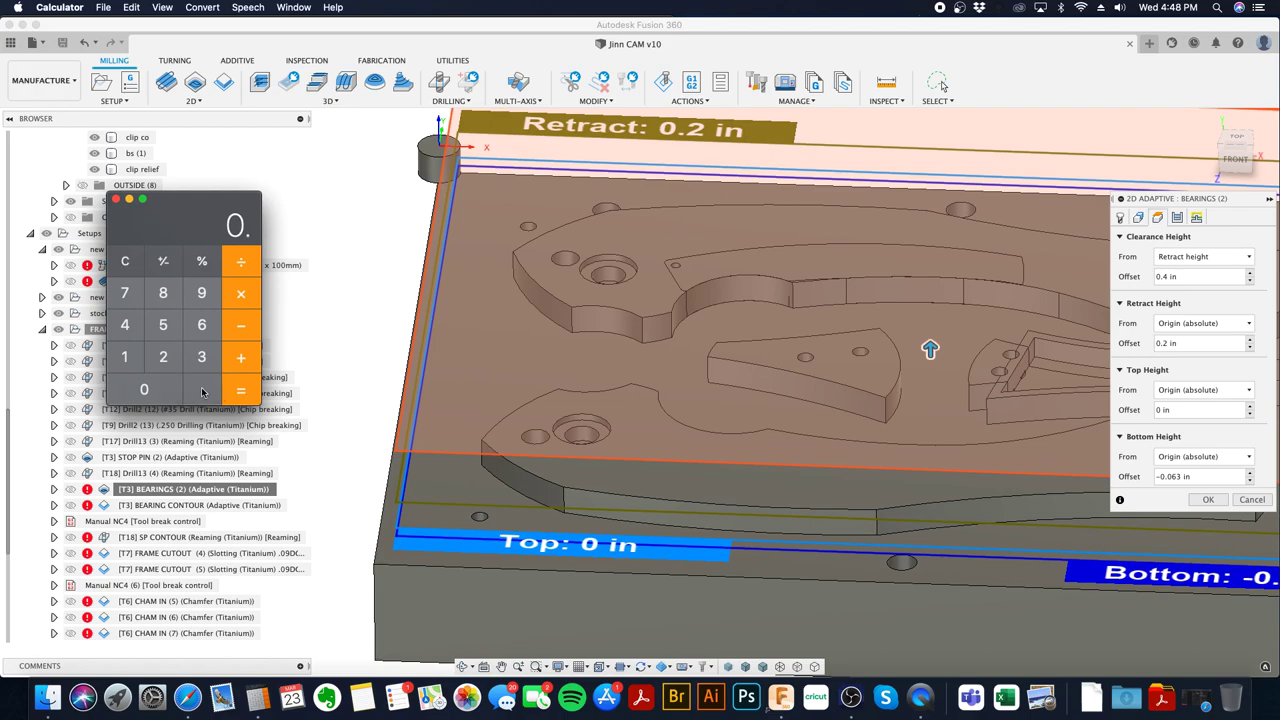
- Add 0.063 and 0.015 in Calculator to get 0.078, then close Calculator
left_click(182, 391)
left_click(199, 335)
left_click(201, 358)
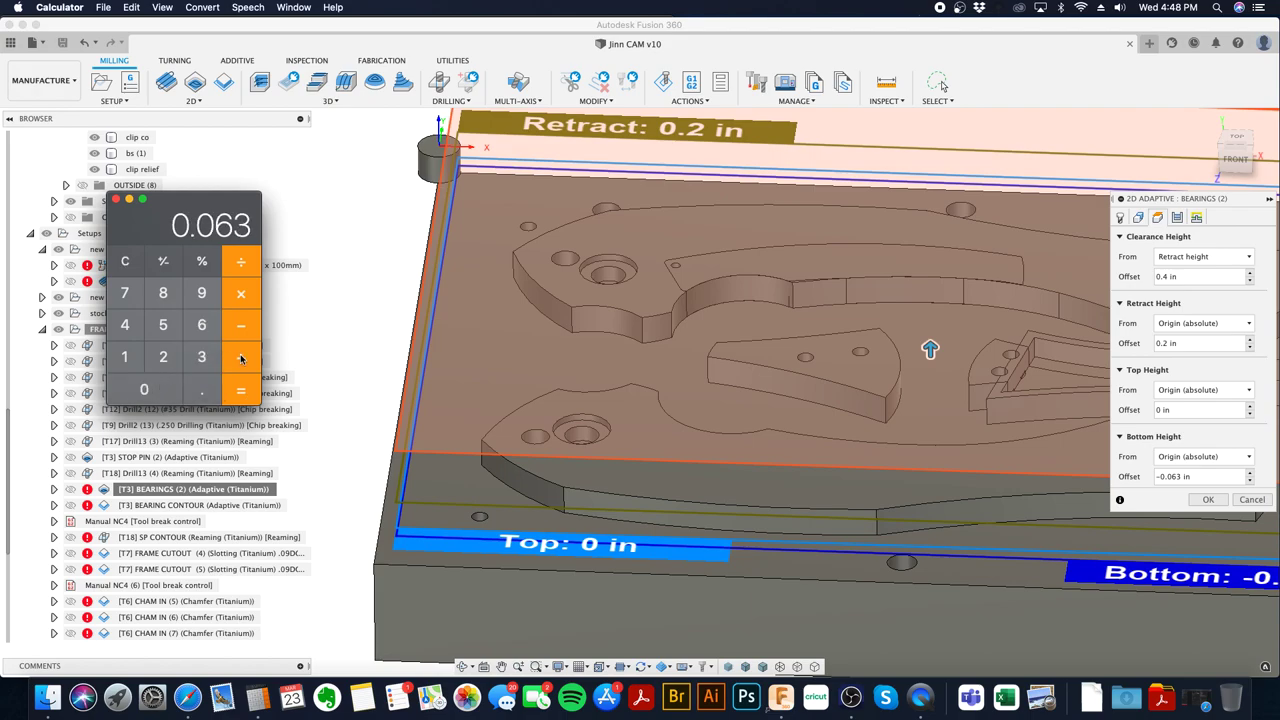
left_click(193, 393)
left_click(144, 389)
left_click(124, 357)
left_click(163, 325)
left_click(238, 390)
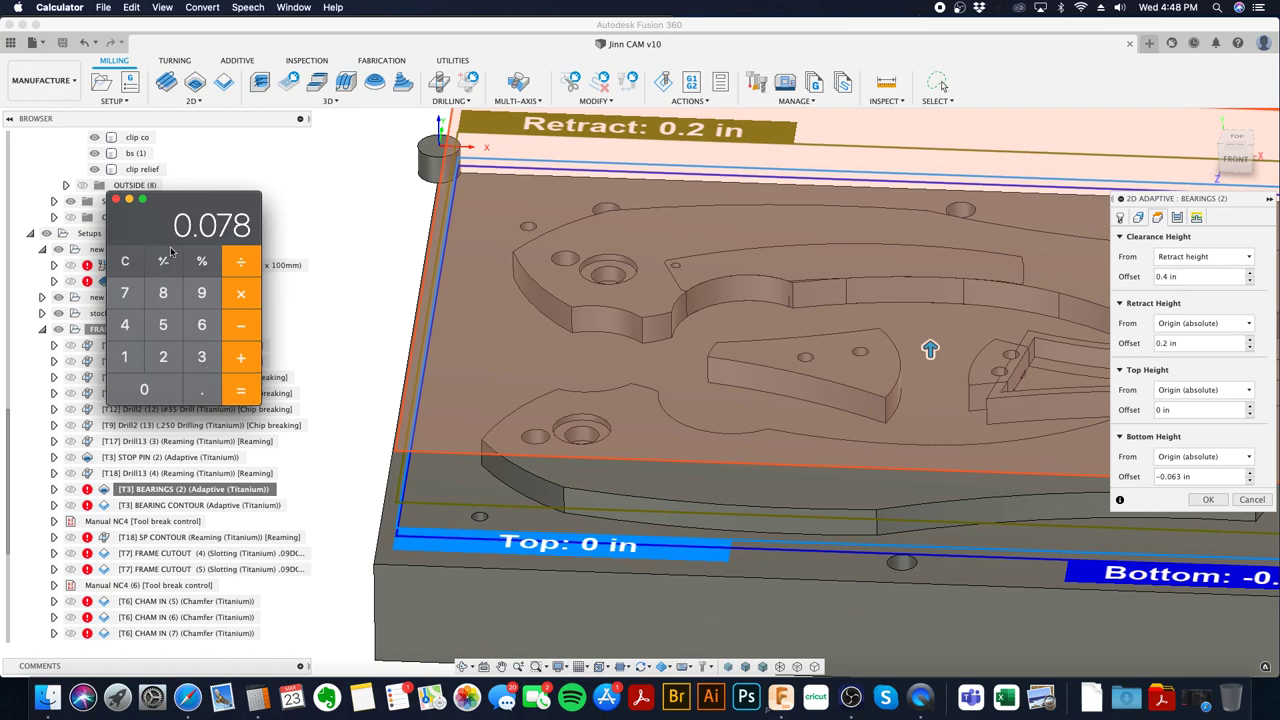
left_click(117, 200)
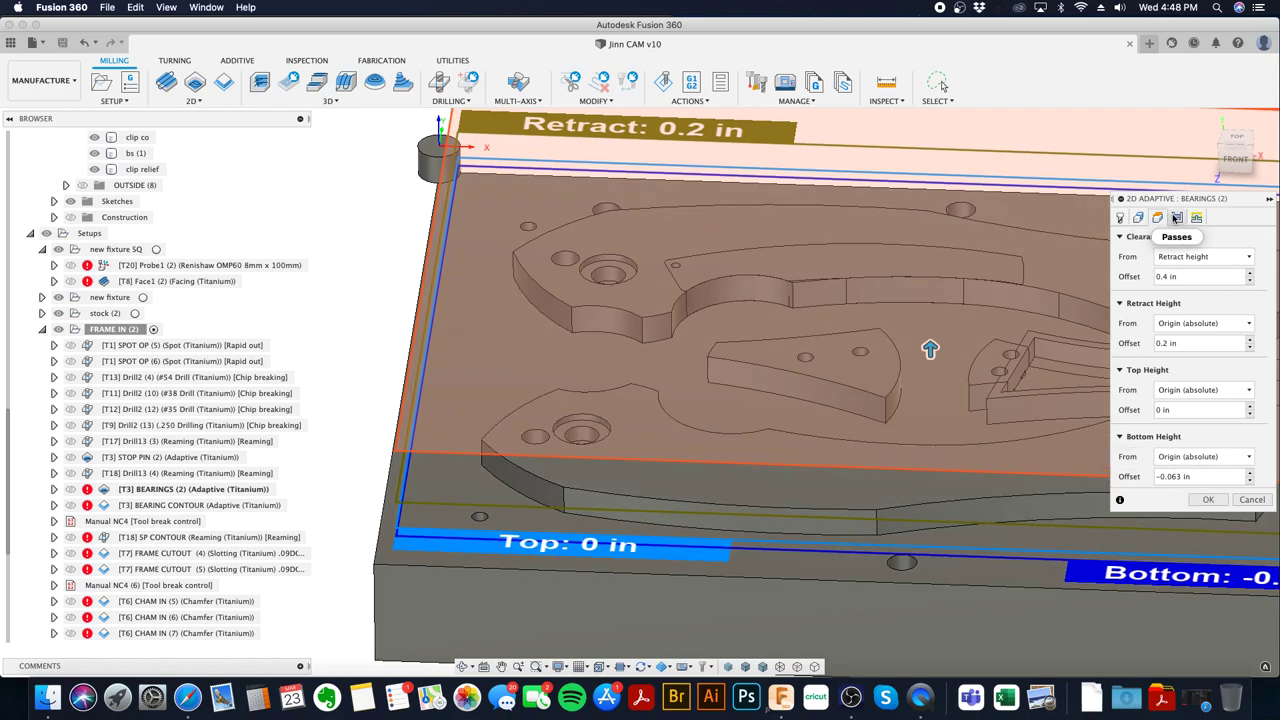
- Accept the BEARINGS 2D Adaptive settings and zoom in on the concentric clearing passes in the bearing pocket
left_click(1176, 217)
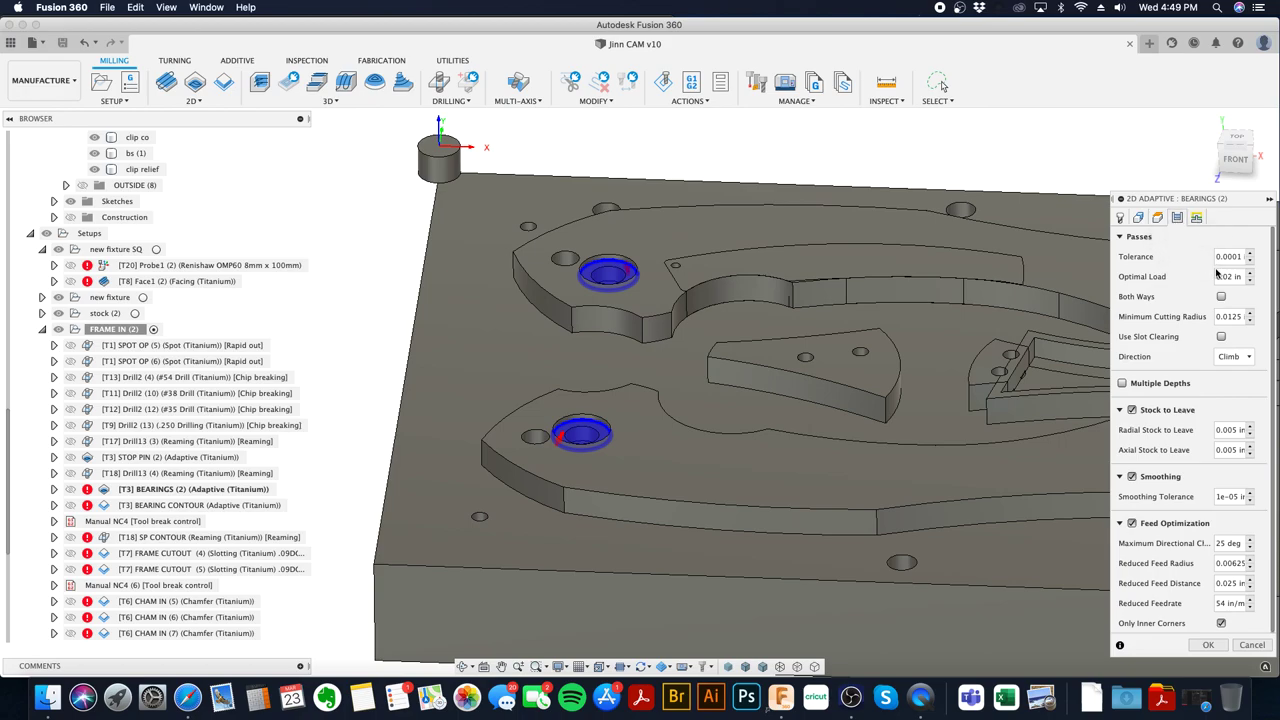
left_click(1208, 645)
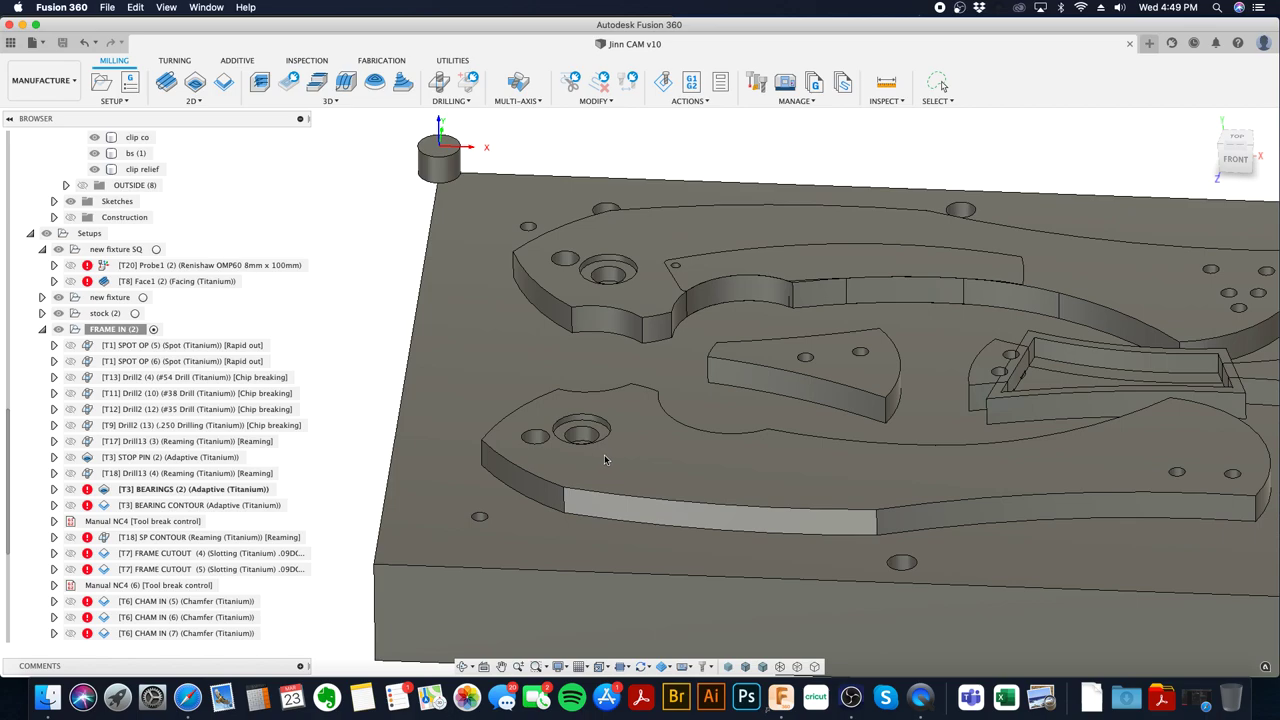
left_click(295, 489)
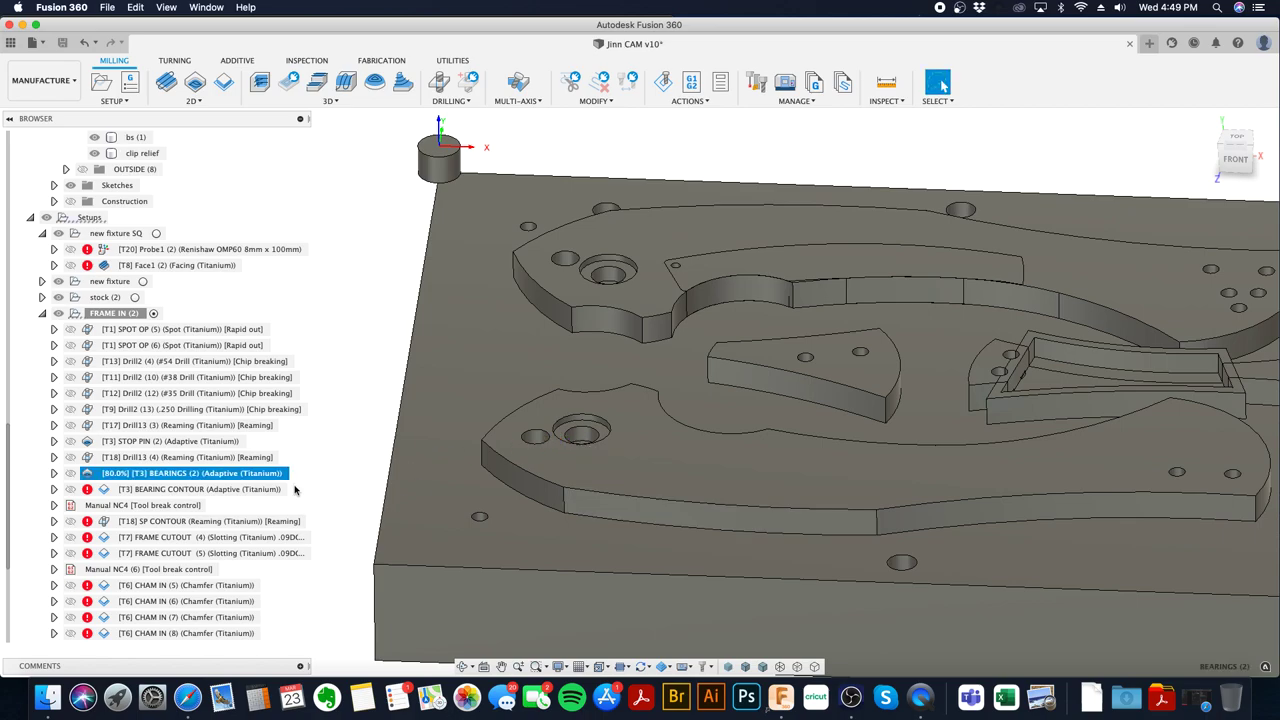
scroll(520, 450, "up", 3)
scroll(546, 440, "up", 3)
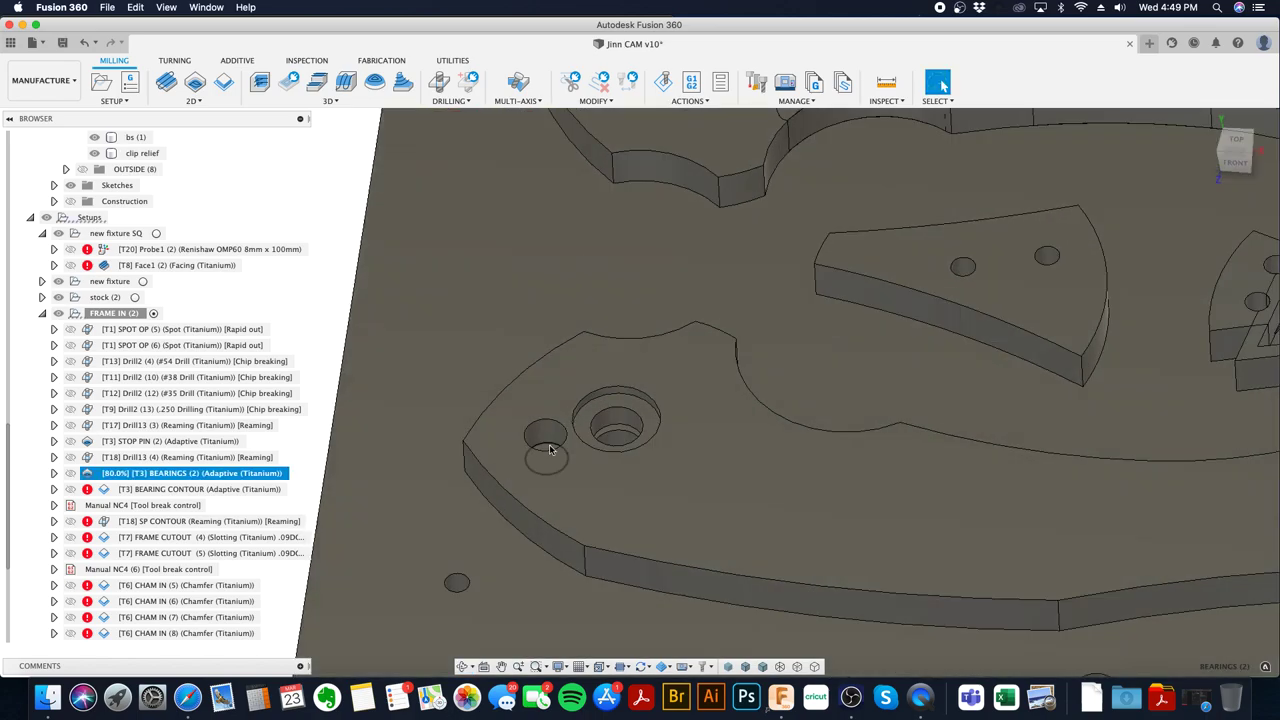
scroll(640, 452, "up", 5)
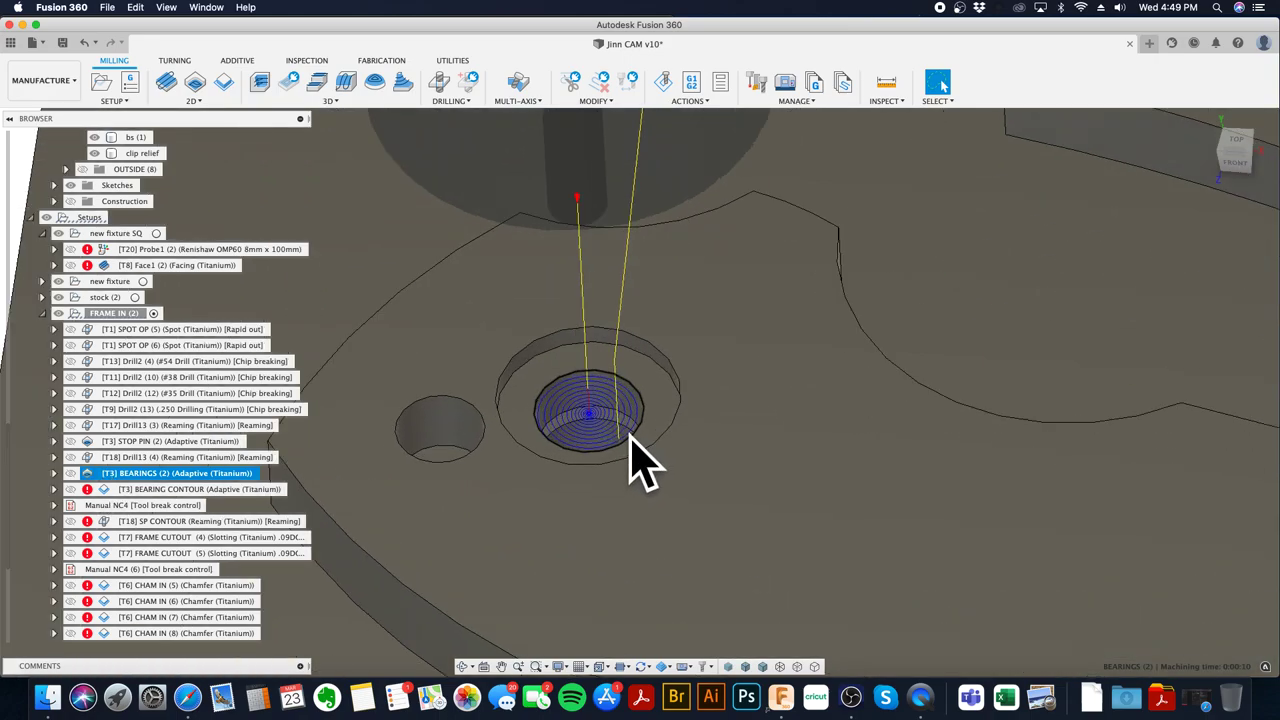
scroll(627, 421, "up", 3)
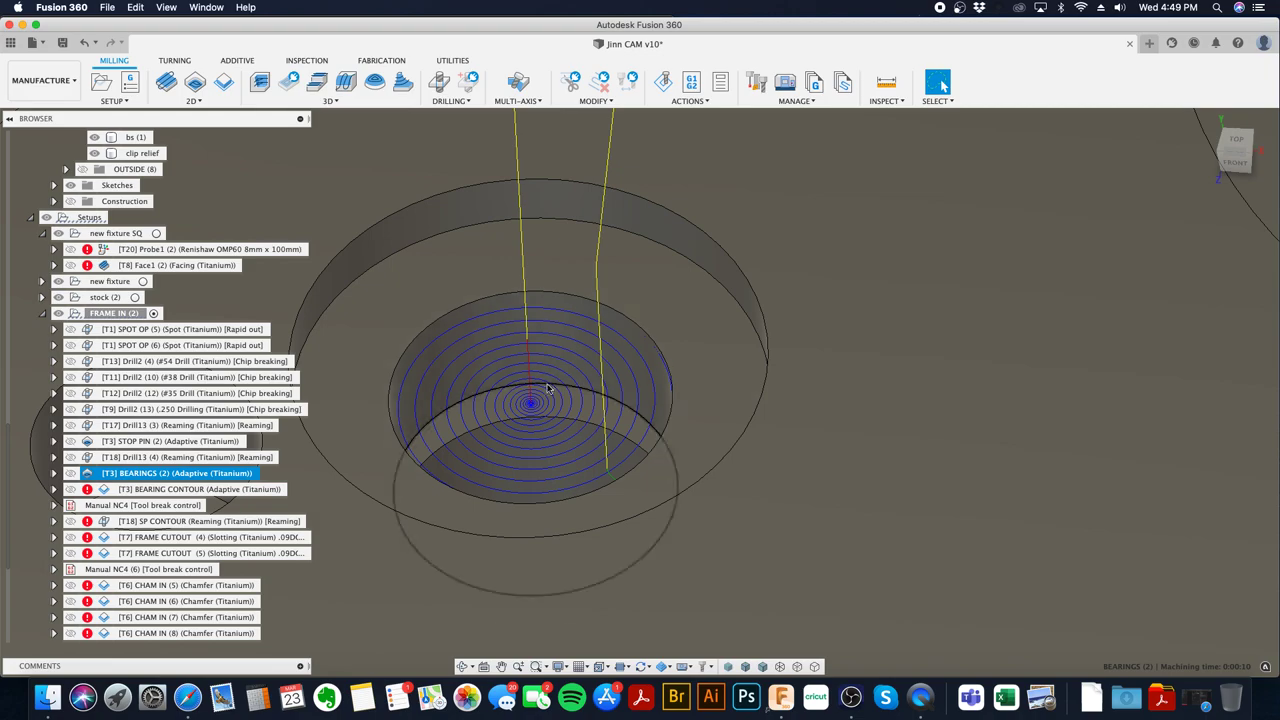
scroll(518, 350, "down", 8)
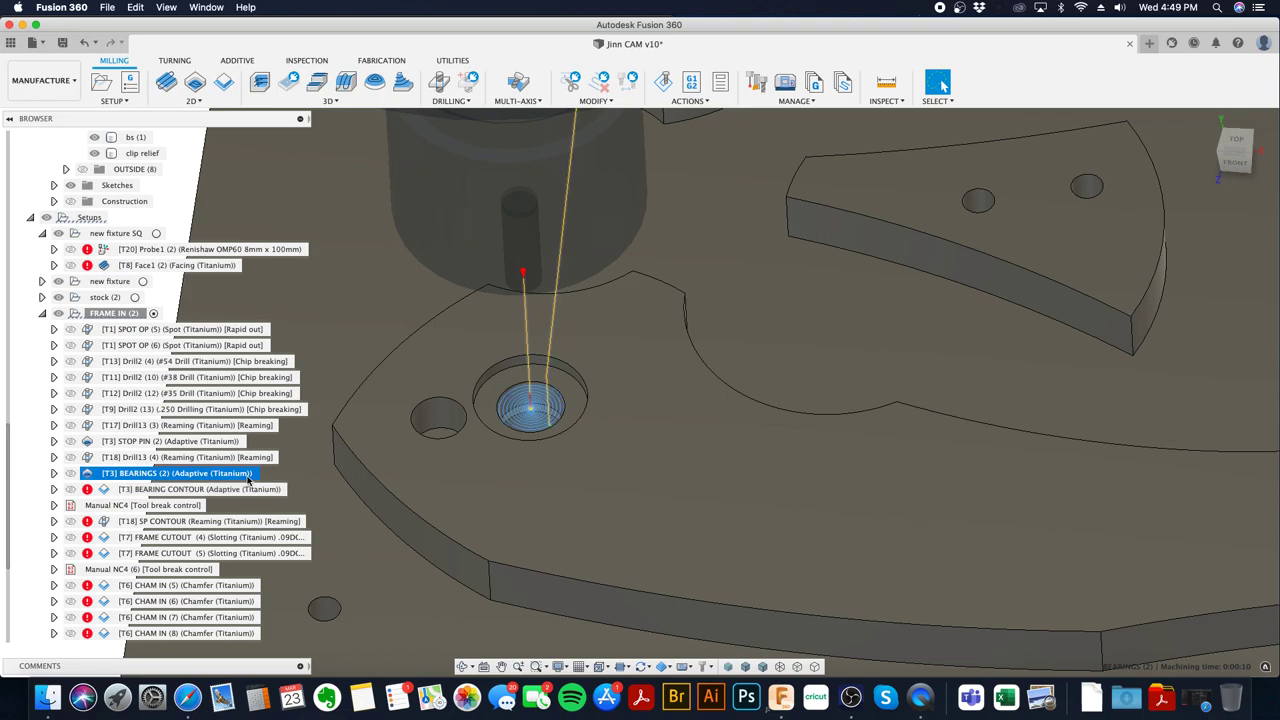
- Recheck the BEARINGS linking, keep the Plunge ramp type, and regenerate the toolpath
right_click(248, 480)
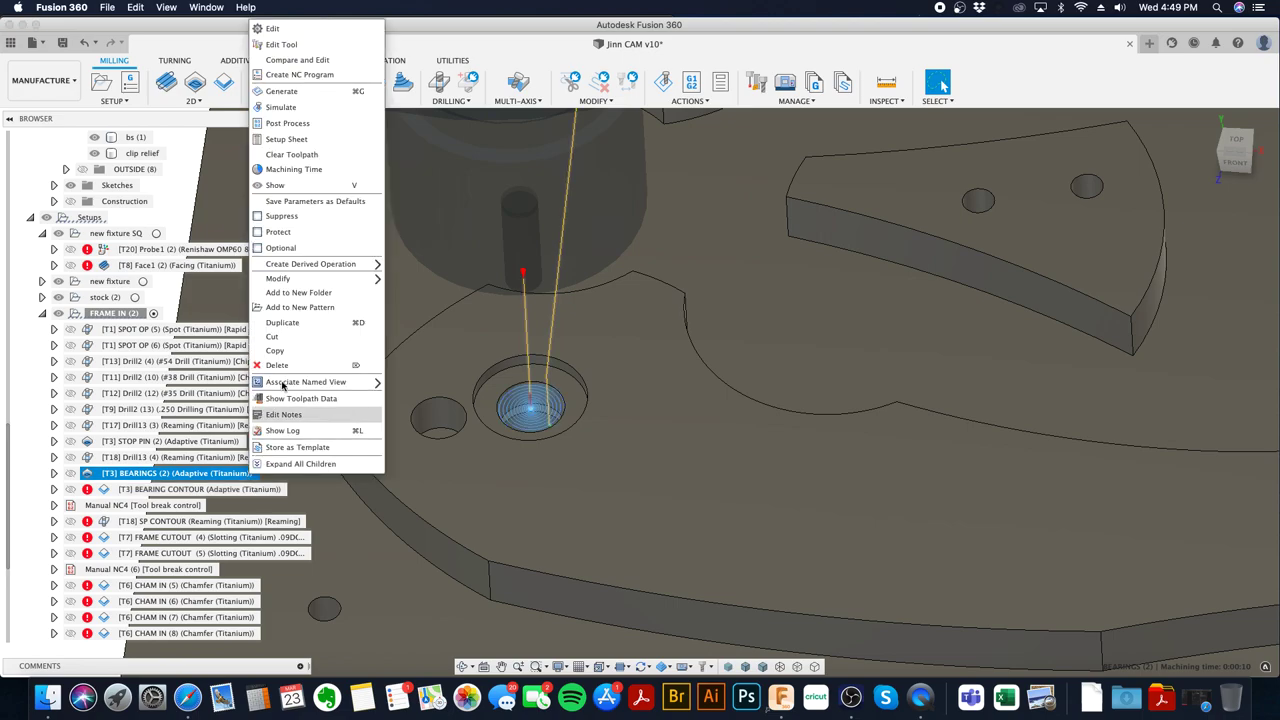
left_click(348, 26)
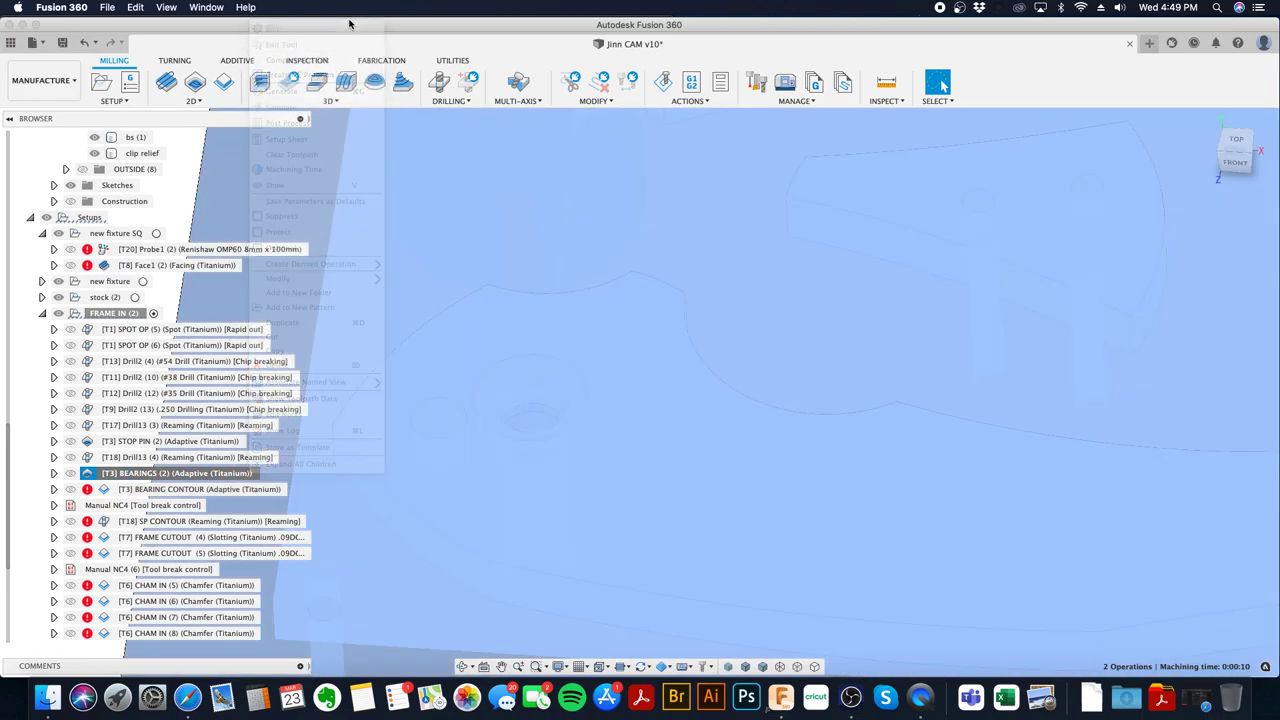
right_click(247, 475)
key("Escape")
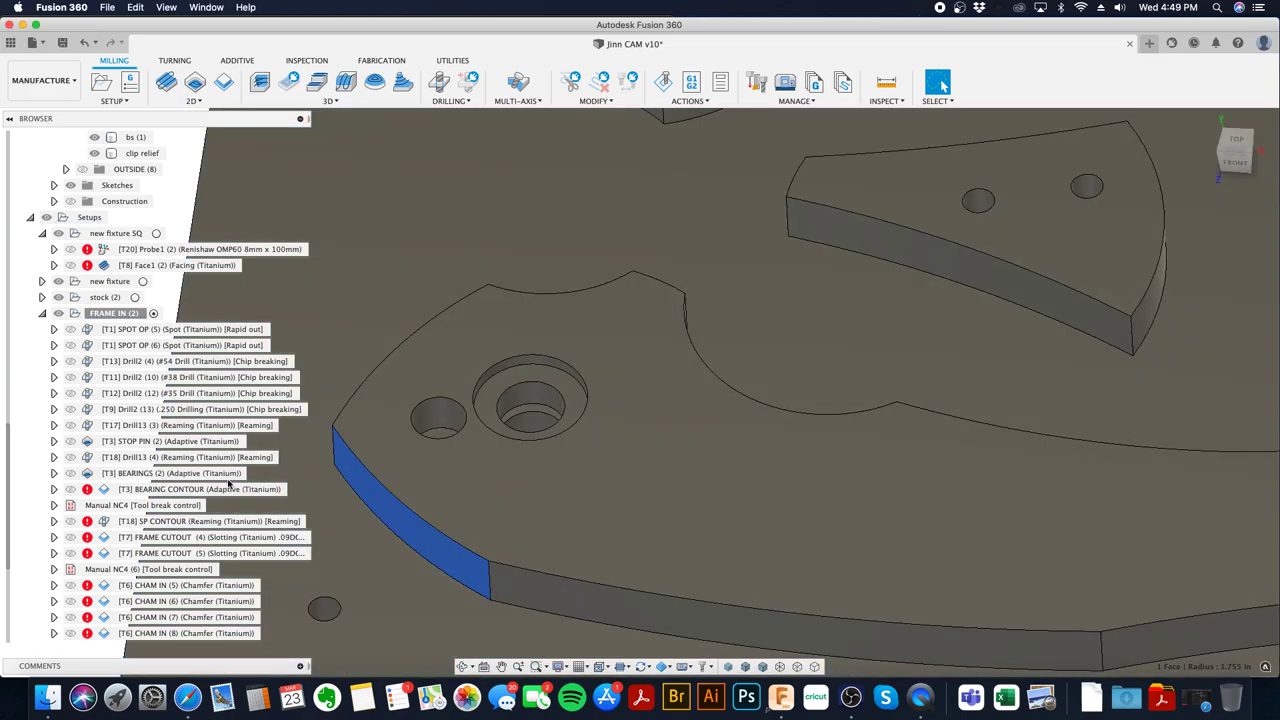
right_click(229, 479)
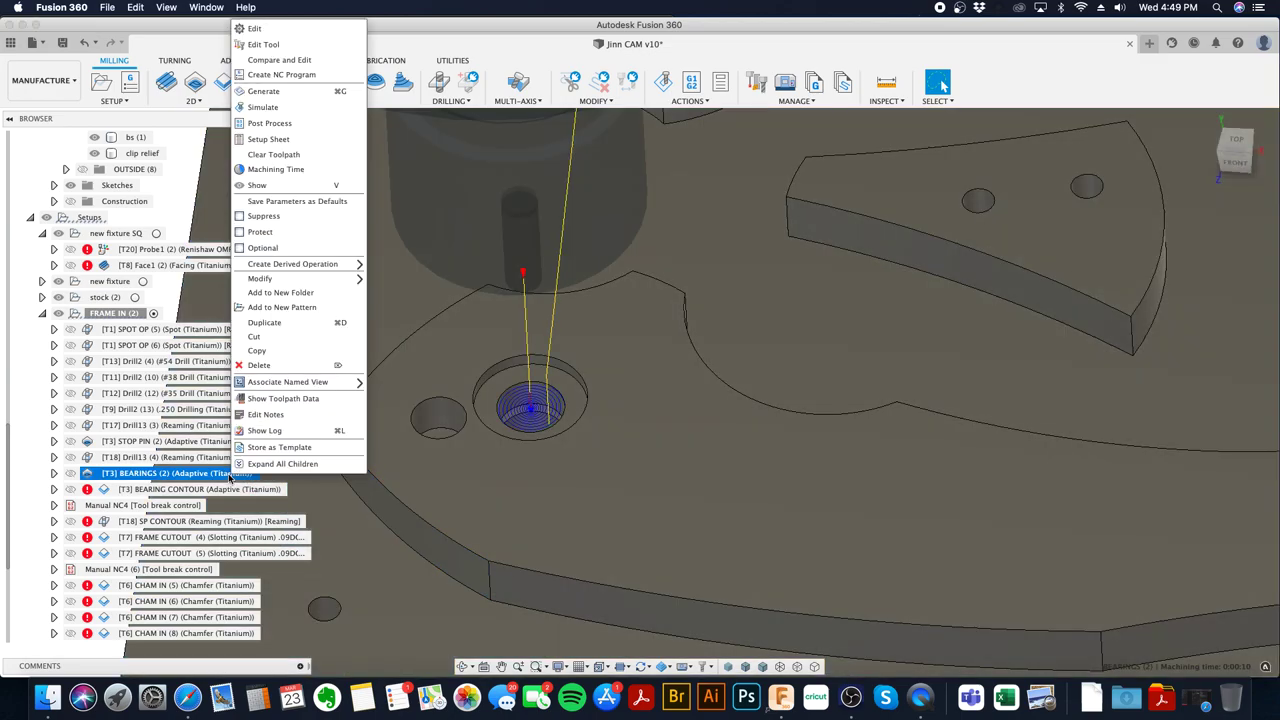
left_click(322, 28)
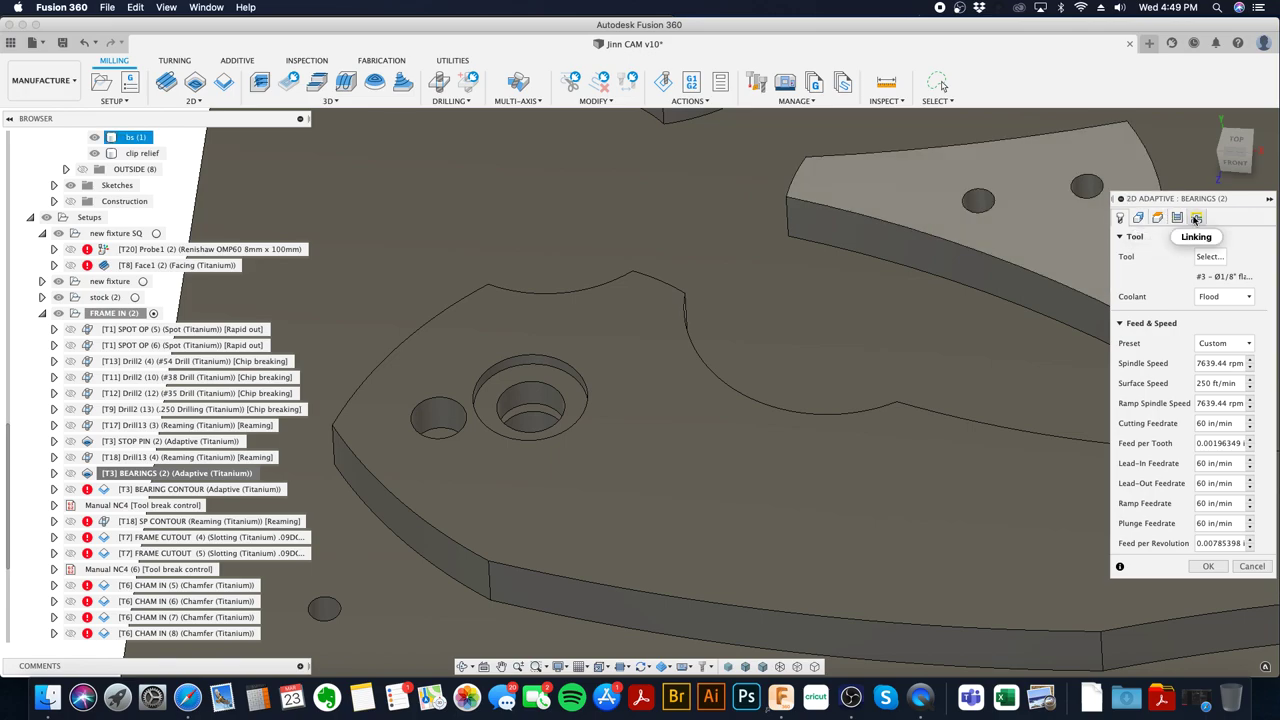
left_click(1196, 217)
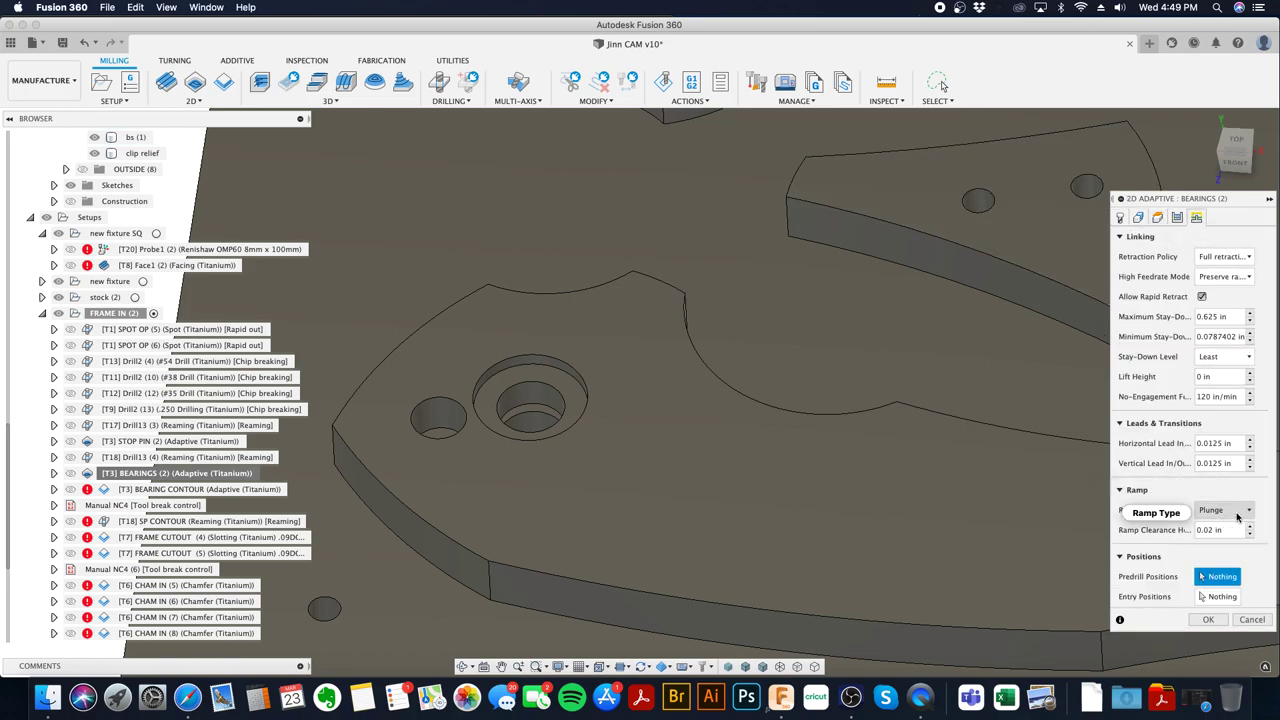
left_click(1251, 513)
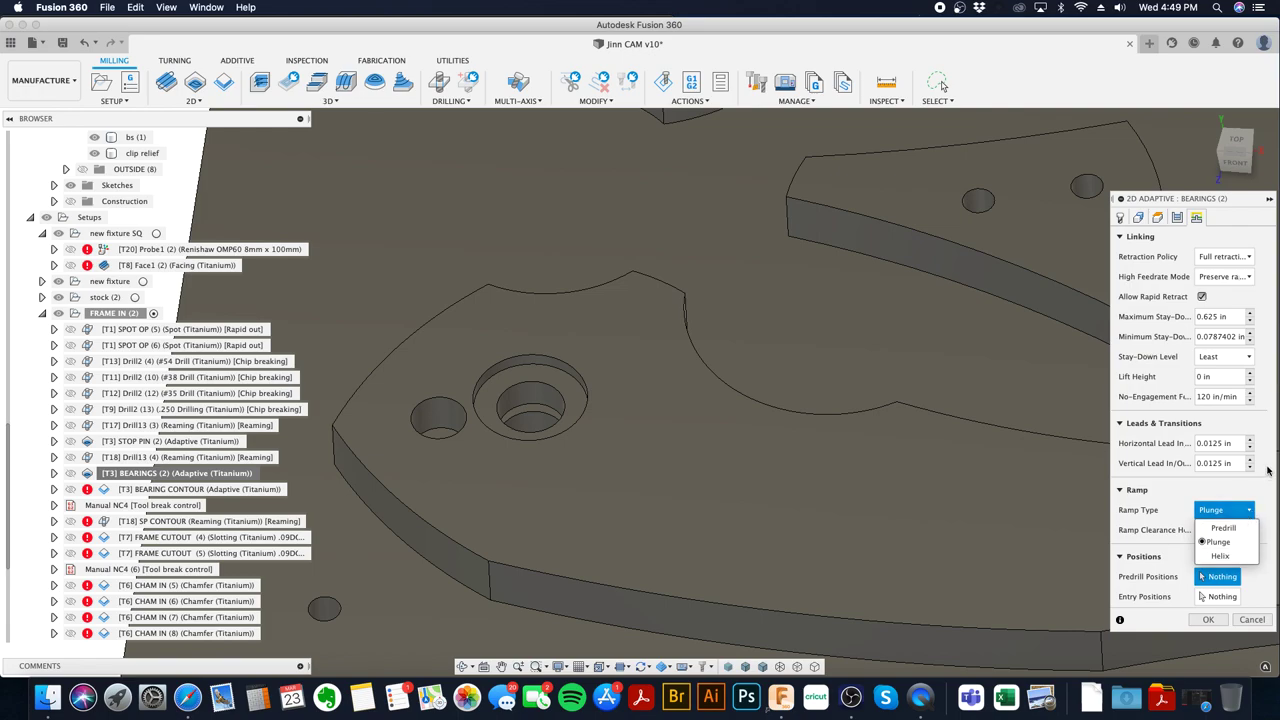
left_click(1218, 541)
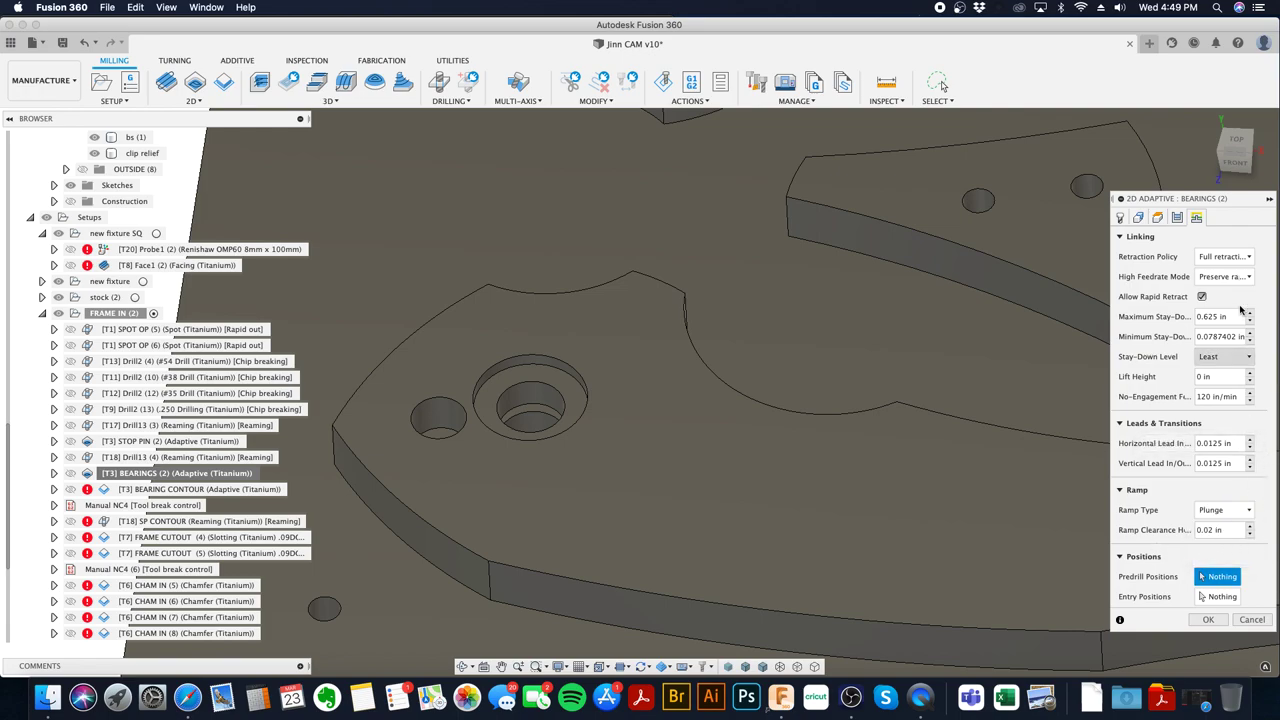
left_click(1209, 620)
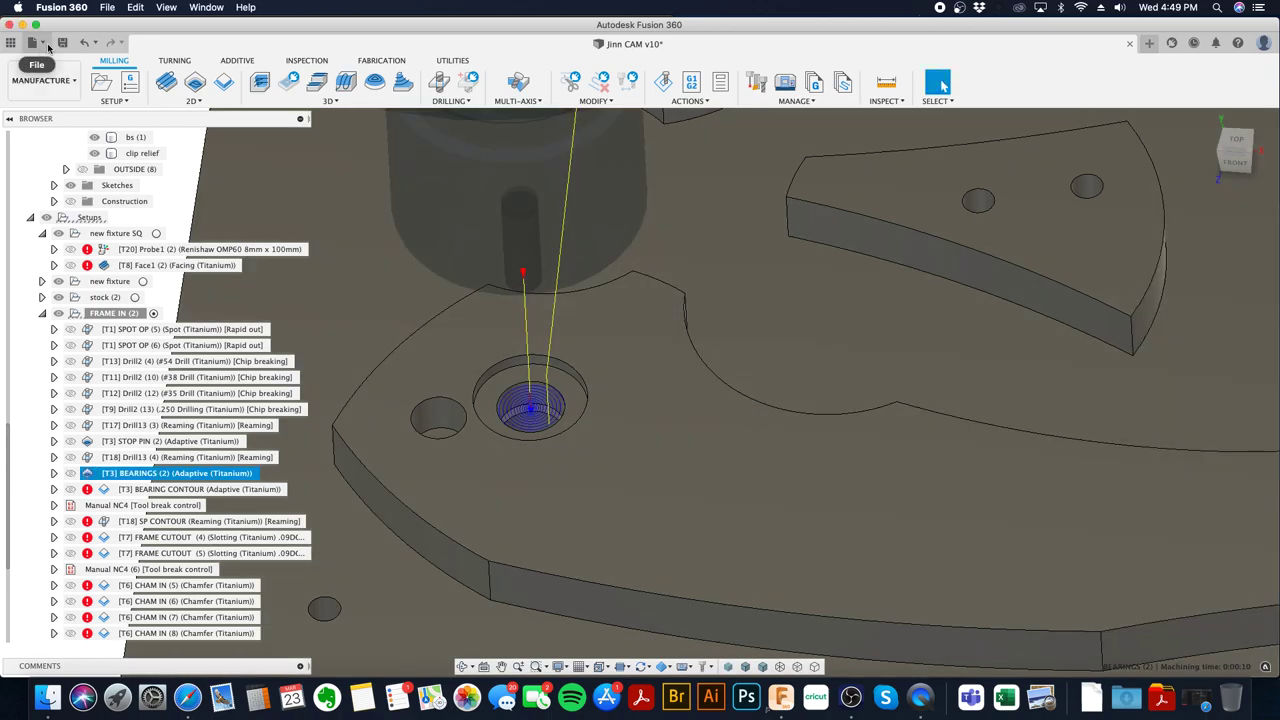
- Save the project as a new version, then select the BEARING CONTOUR operation
left_click(62, 42)
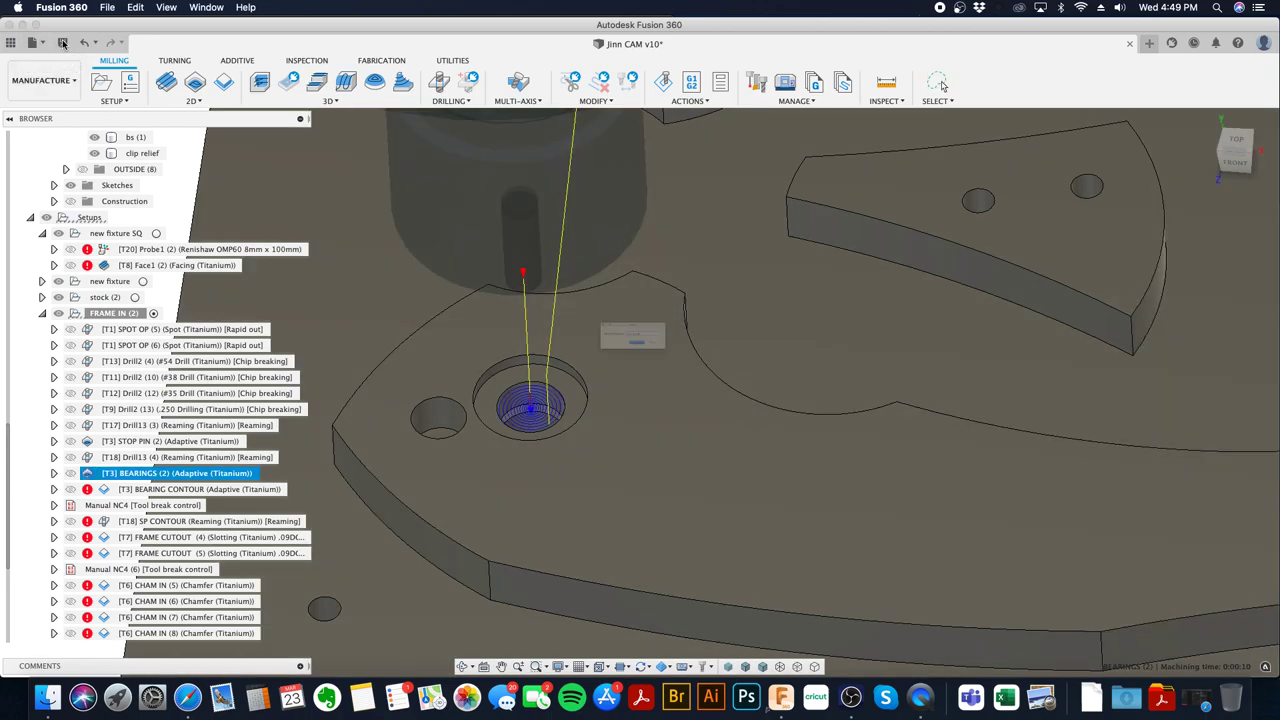
left_click(645, 362)
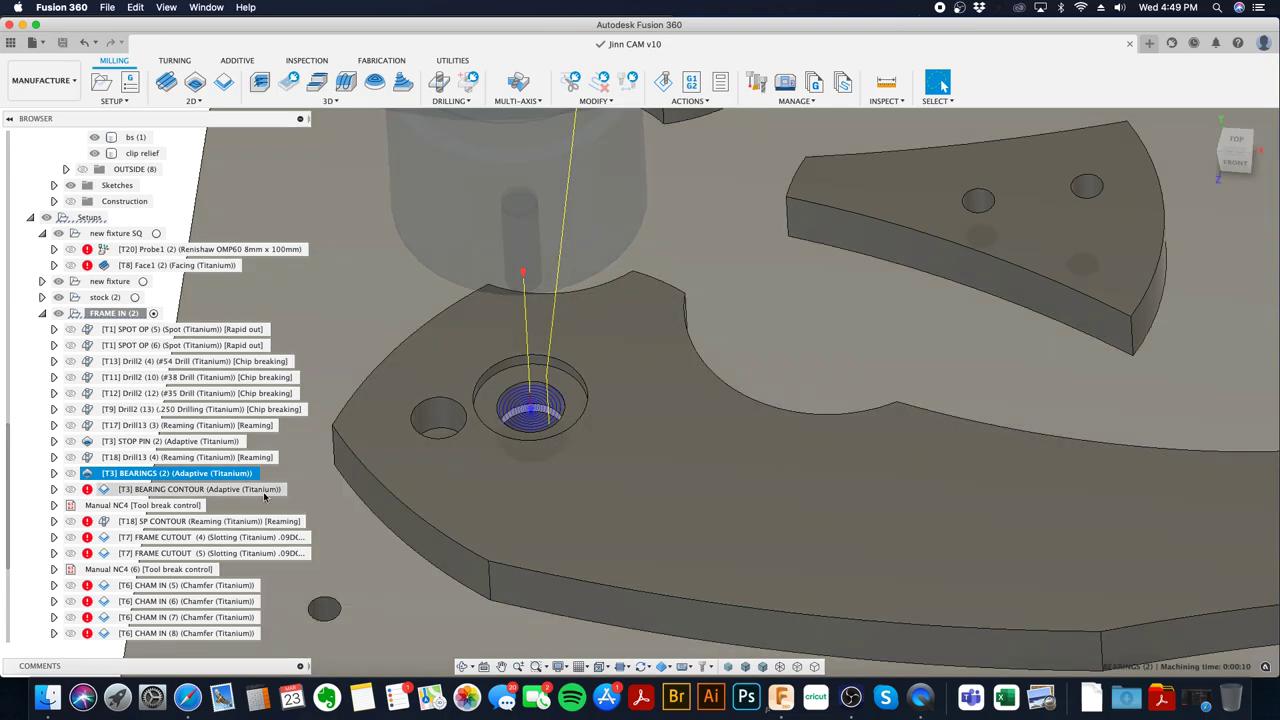
left_click(262, 491)
right_click(265, 496)
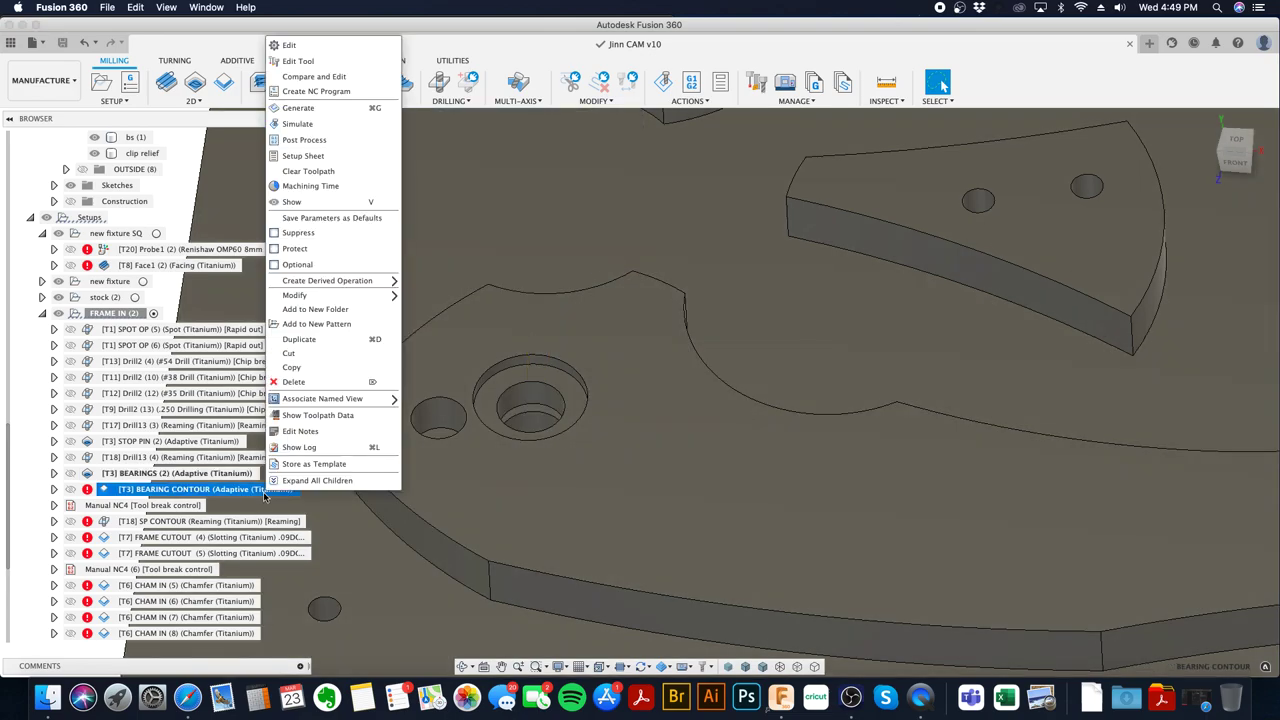
- Set the BEARING CONTOUR geometry to the counterbore edges
left_click(367, 47)
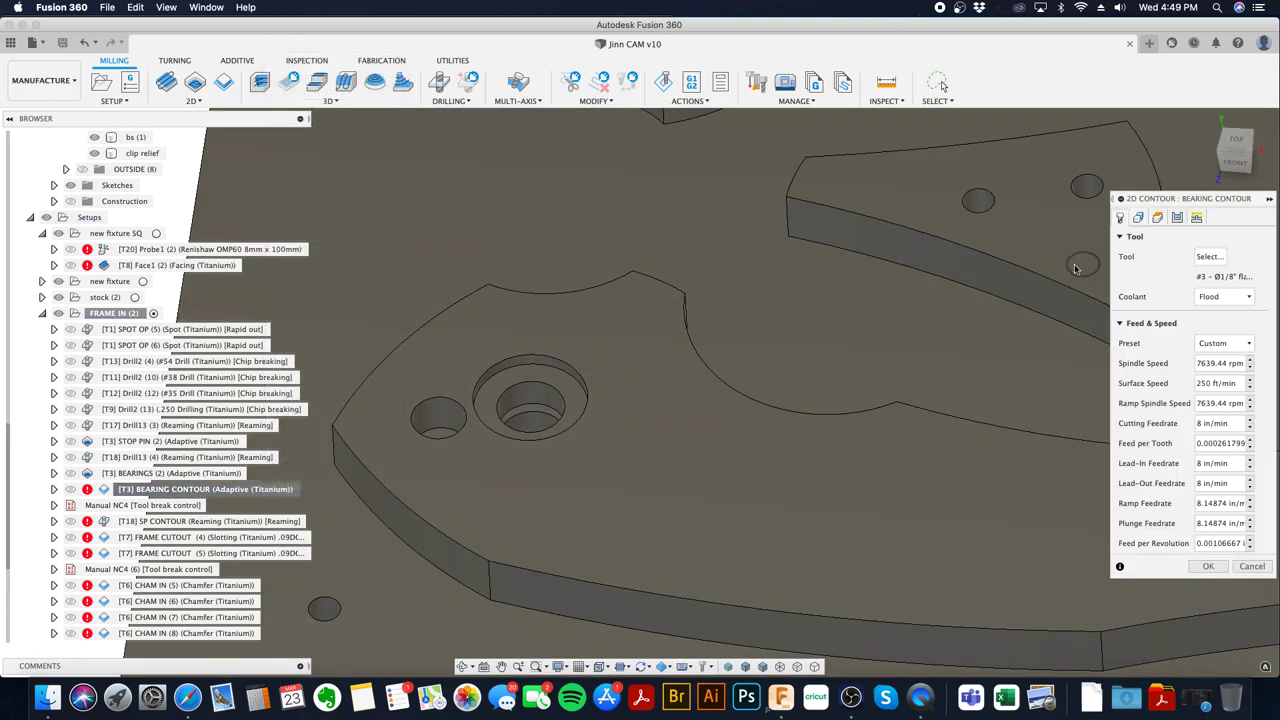
left_click(1138, 217)
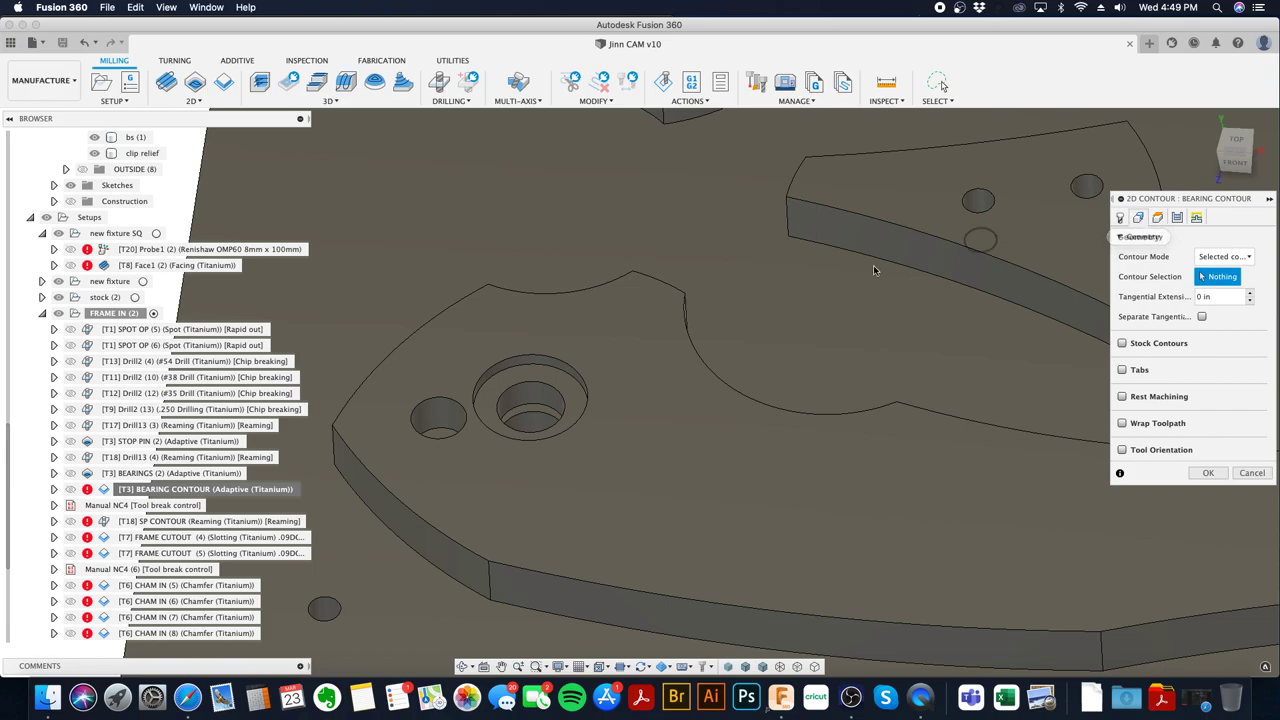
left_click(524, 366)
middle_click_drag(525, 363, 677, 421, "shift")
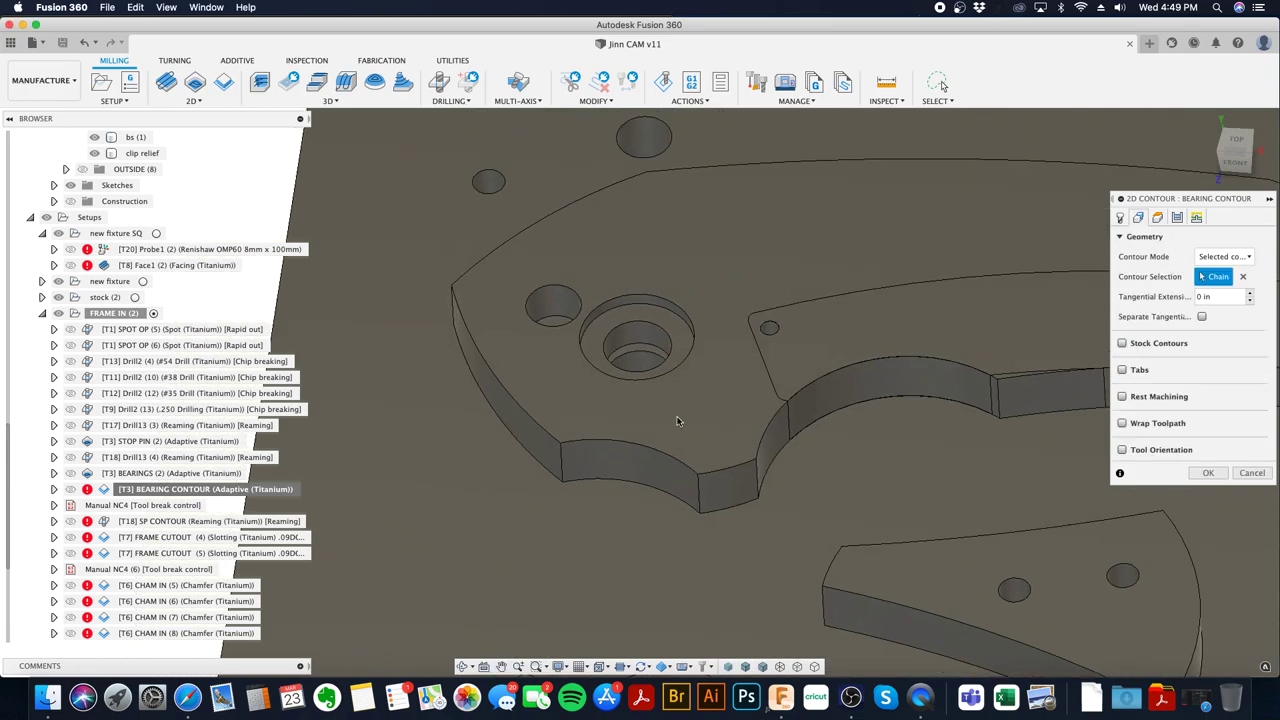
left_click(660, 313)
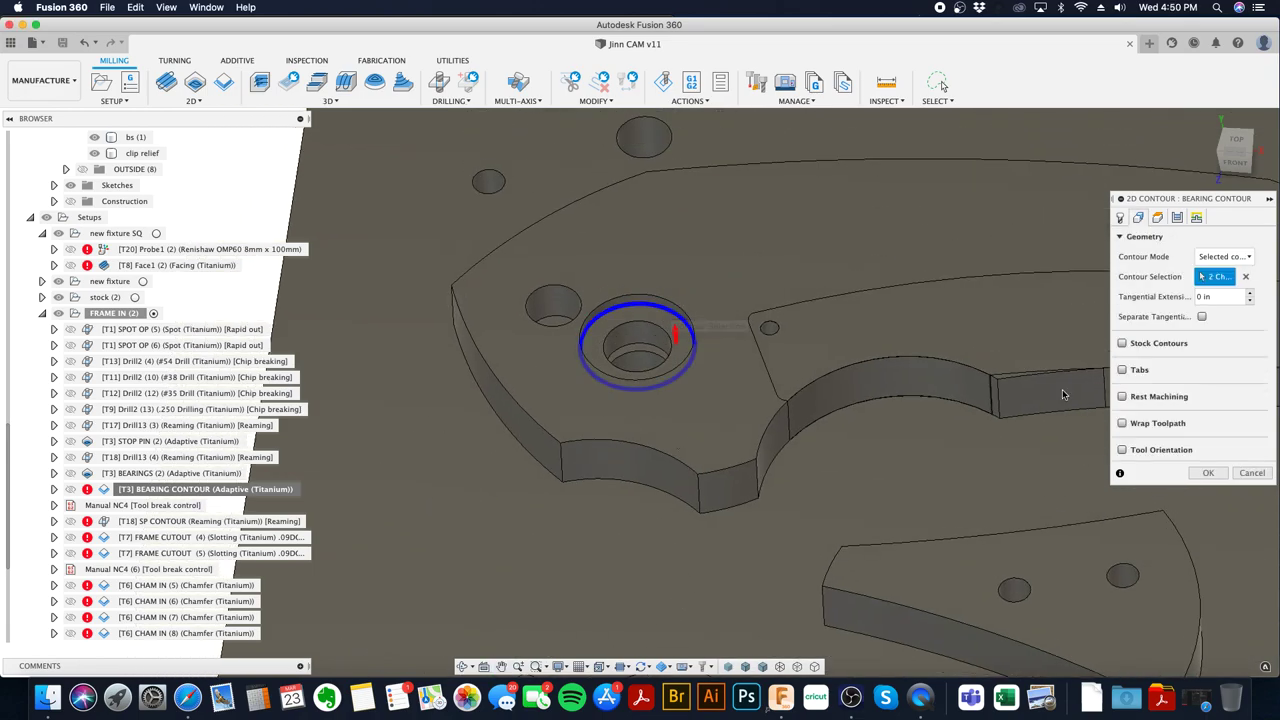
- Review BEARING CONTOUR heights, passes and tool, then regenerate it with the 0.06 in roughing stepover
left_click(1158, 218)
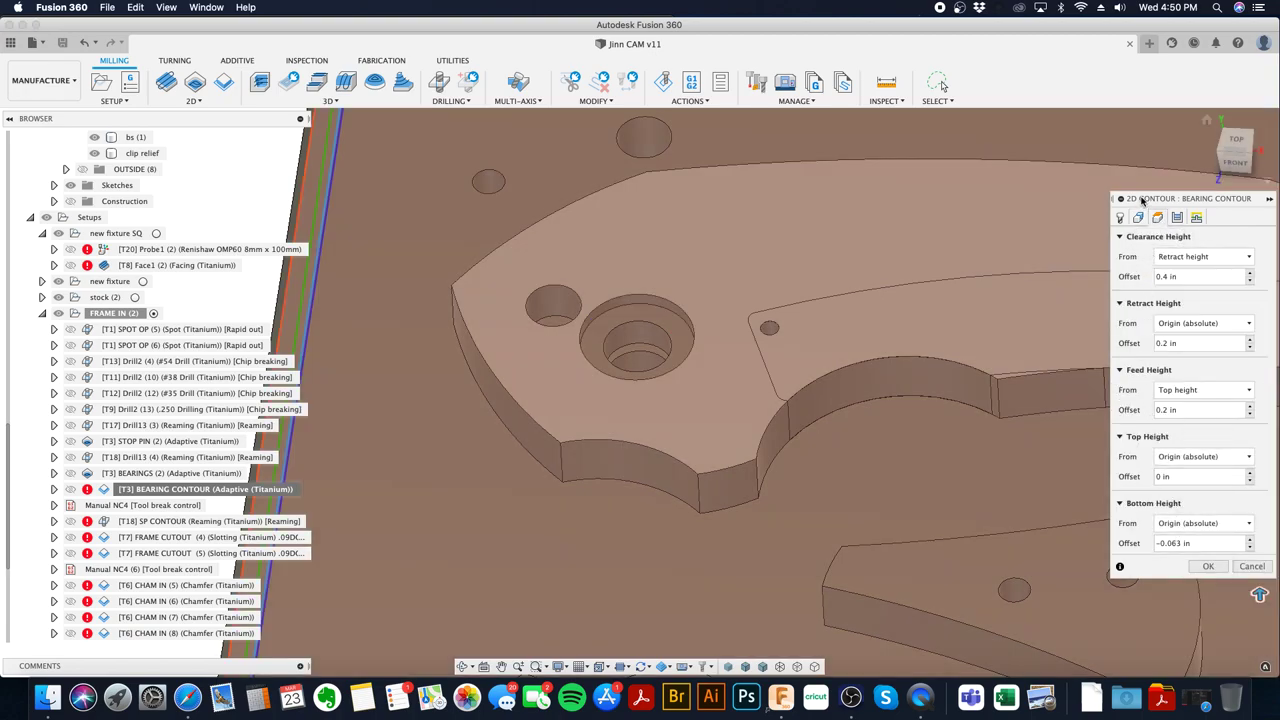
left_click(1176, 218)
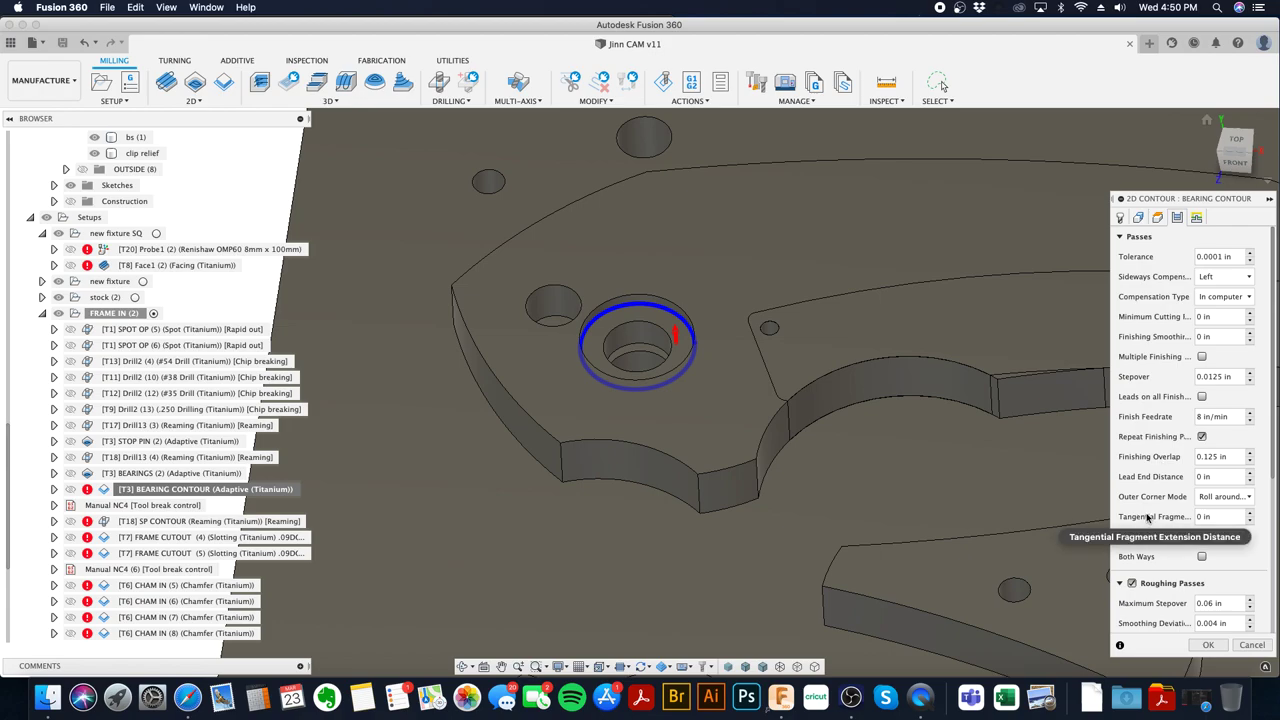
scroll(1150, 520, "down", 4)
scroll(1153, 563, "down", 2)
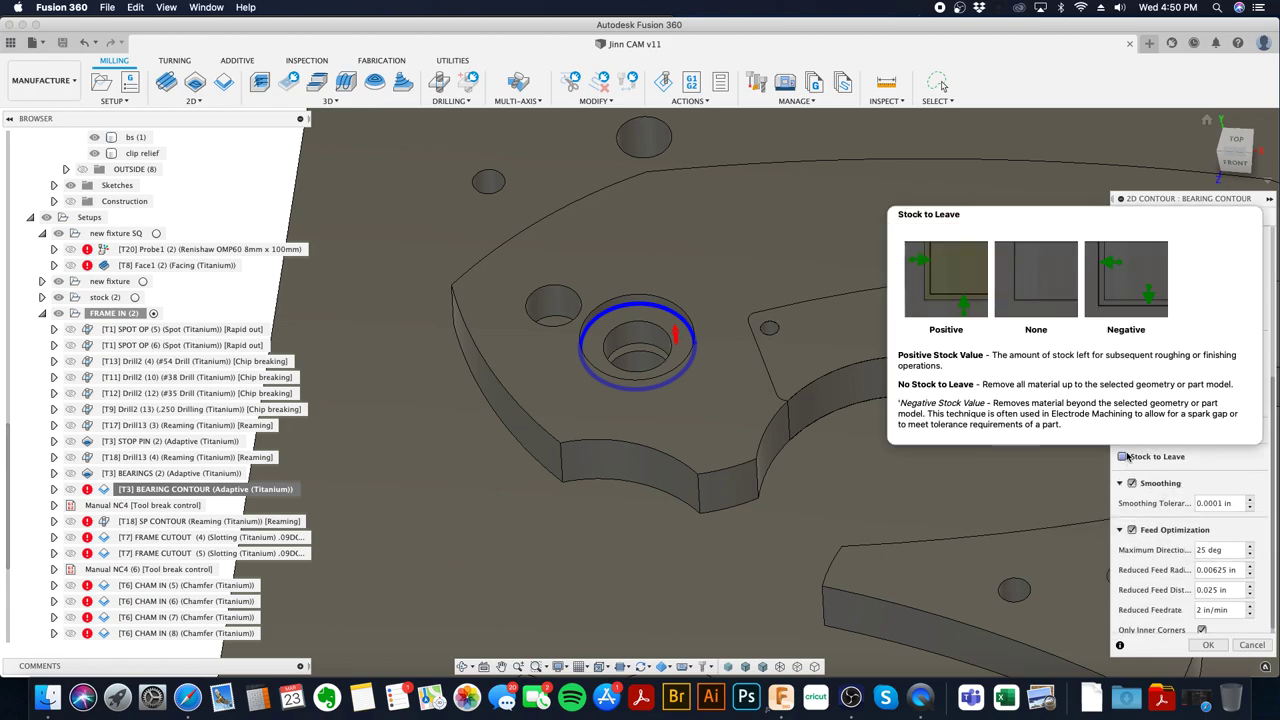
scroll(1183, 428, "up", 2)
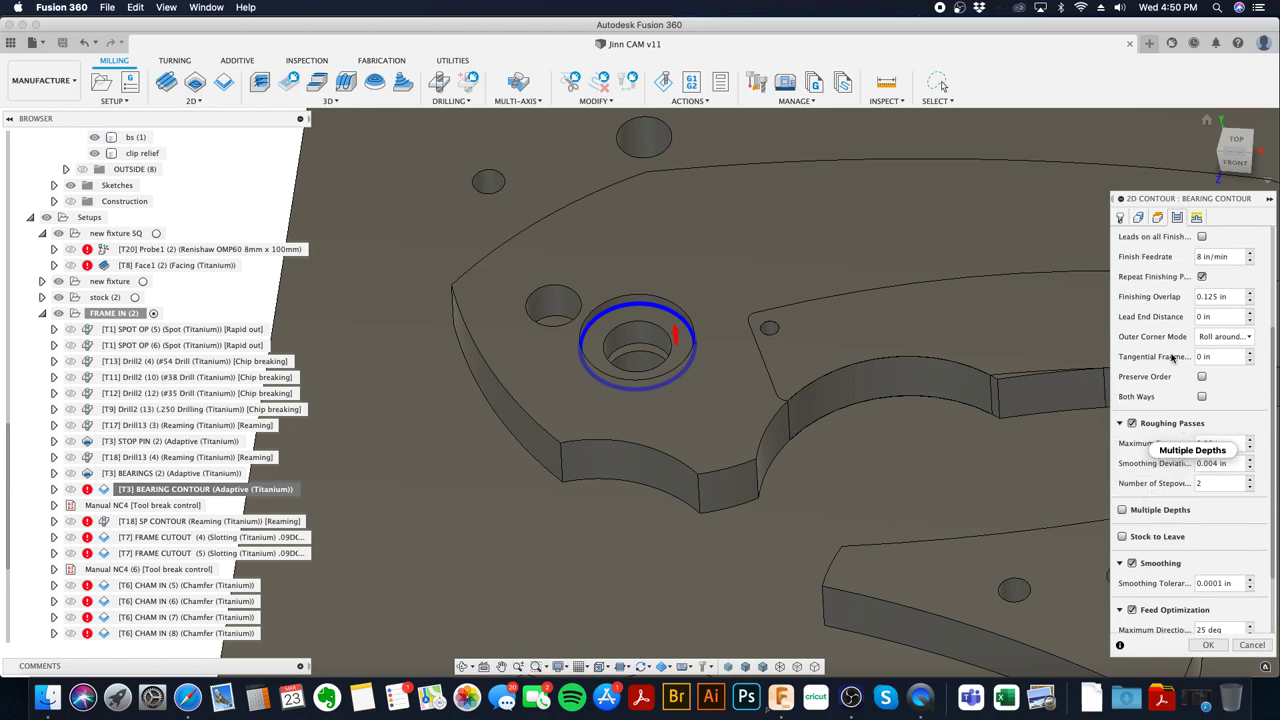
left_click(1120, 218)
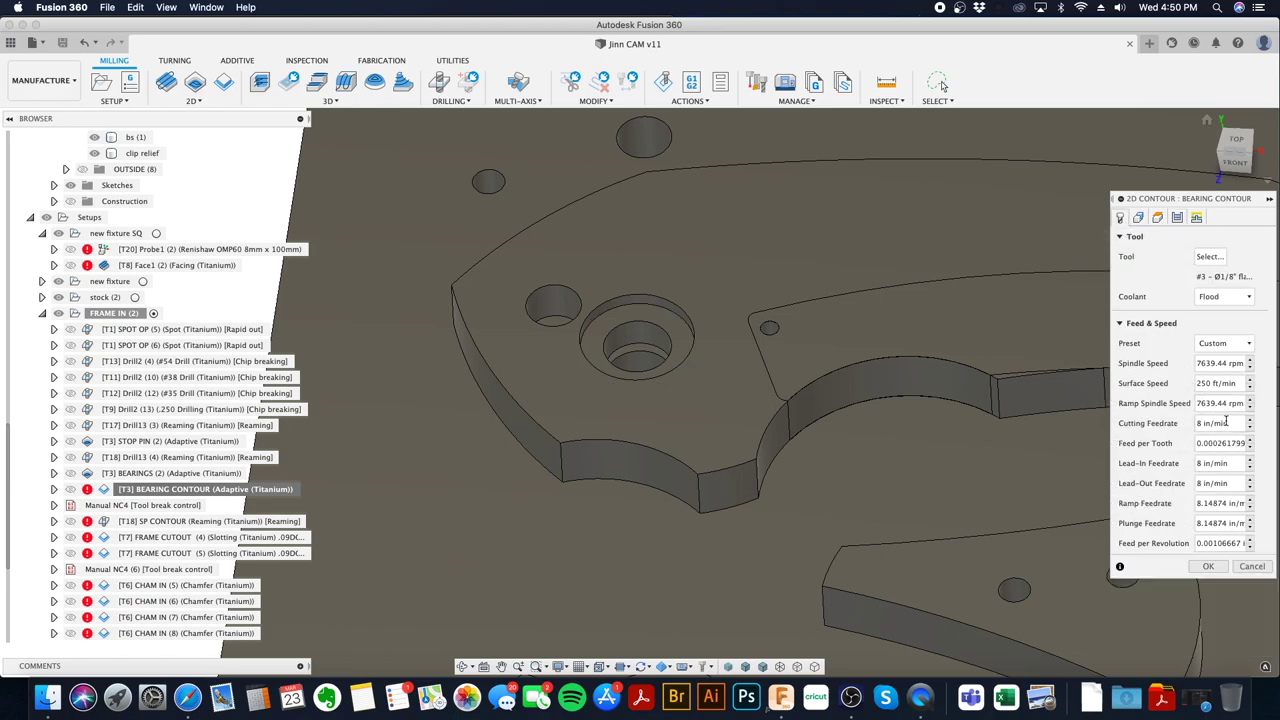
left_click(1176, 218)
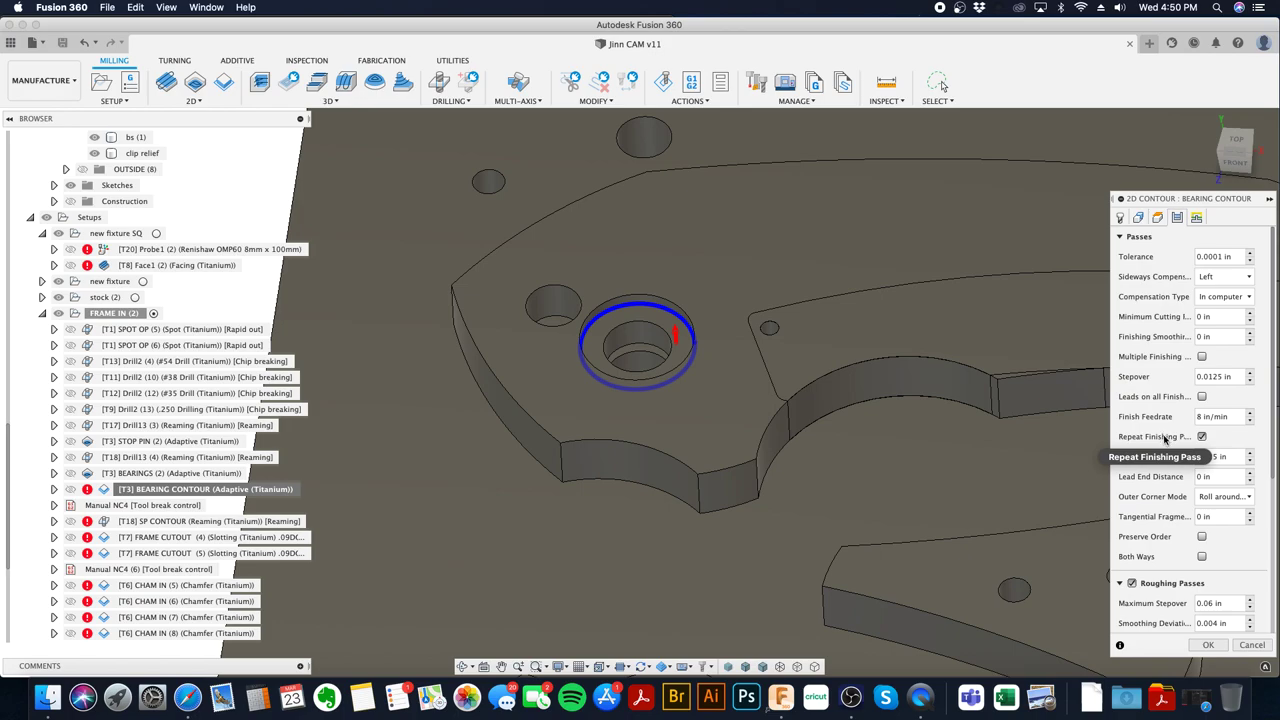
mouse_move(1201, 438)
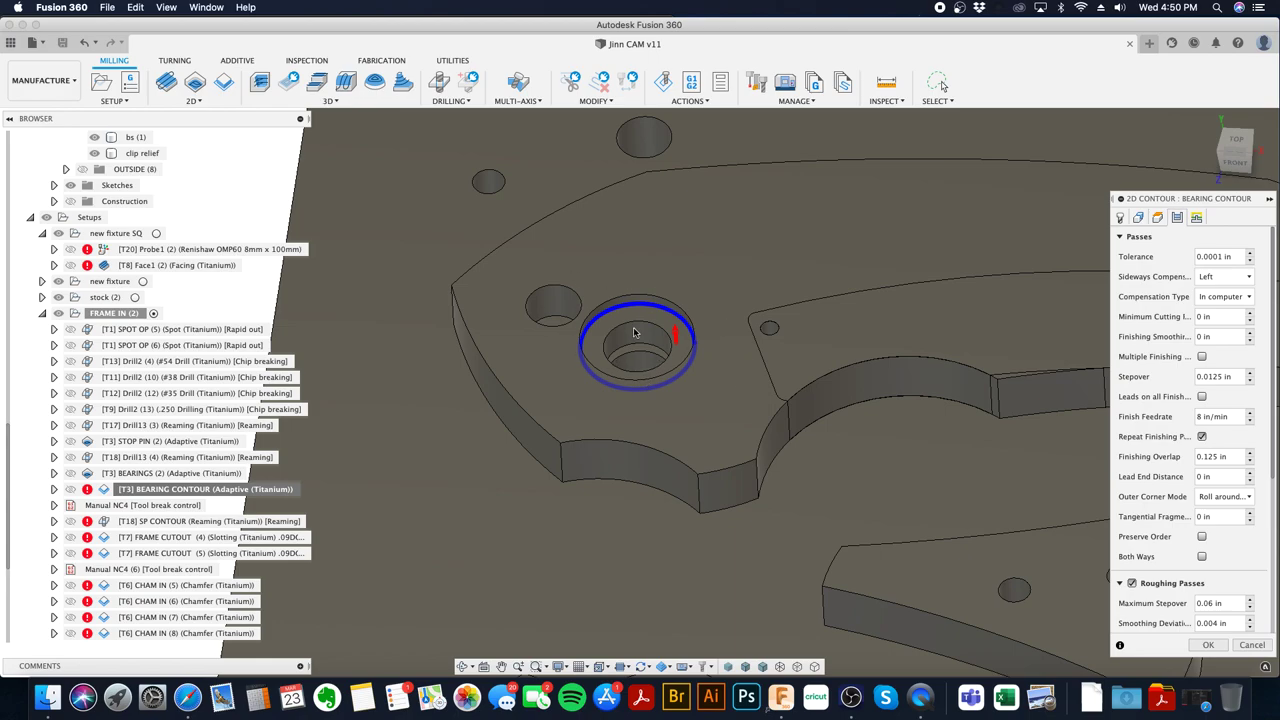
left_click(1208, 645)
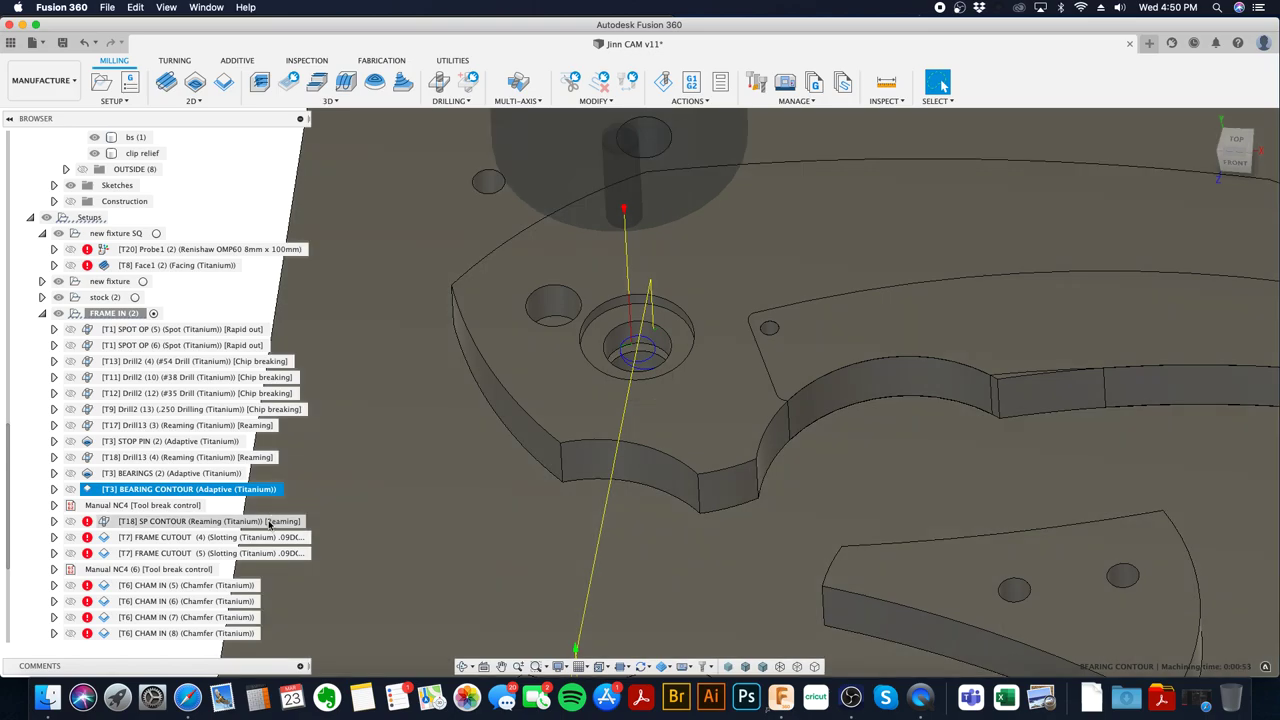
left_click(270, 522)
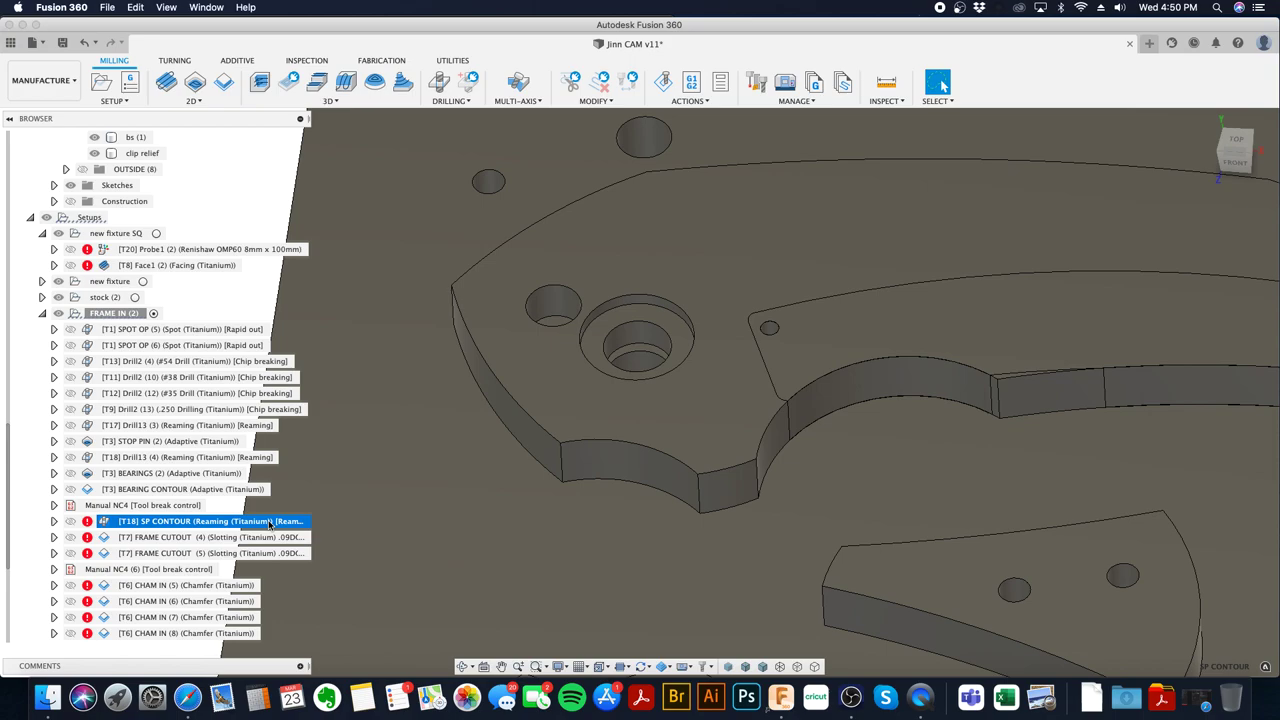
- Review the T18 SP CONTOUR drill height and cycle settings without changing them
right_click(269, 523)
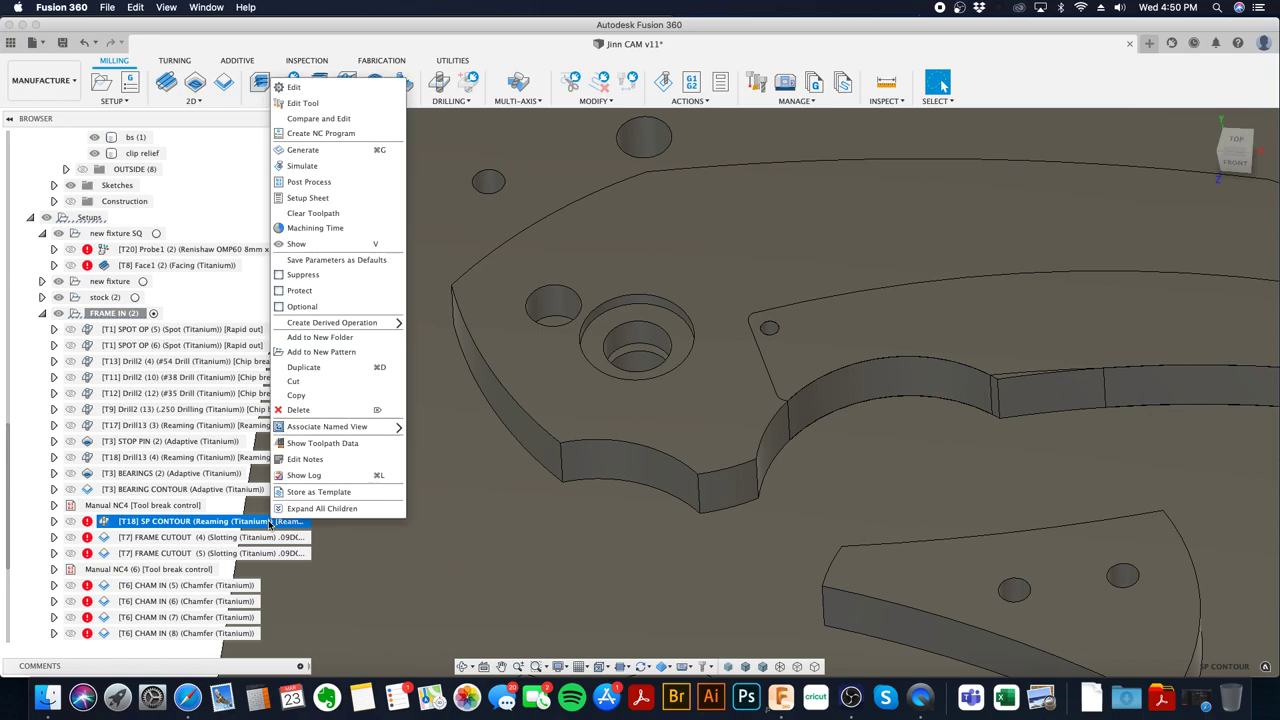
left_click(354, 90)
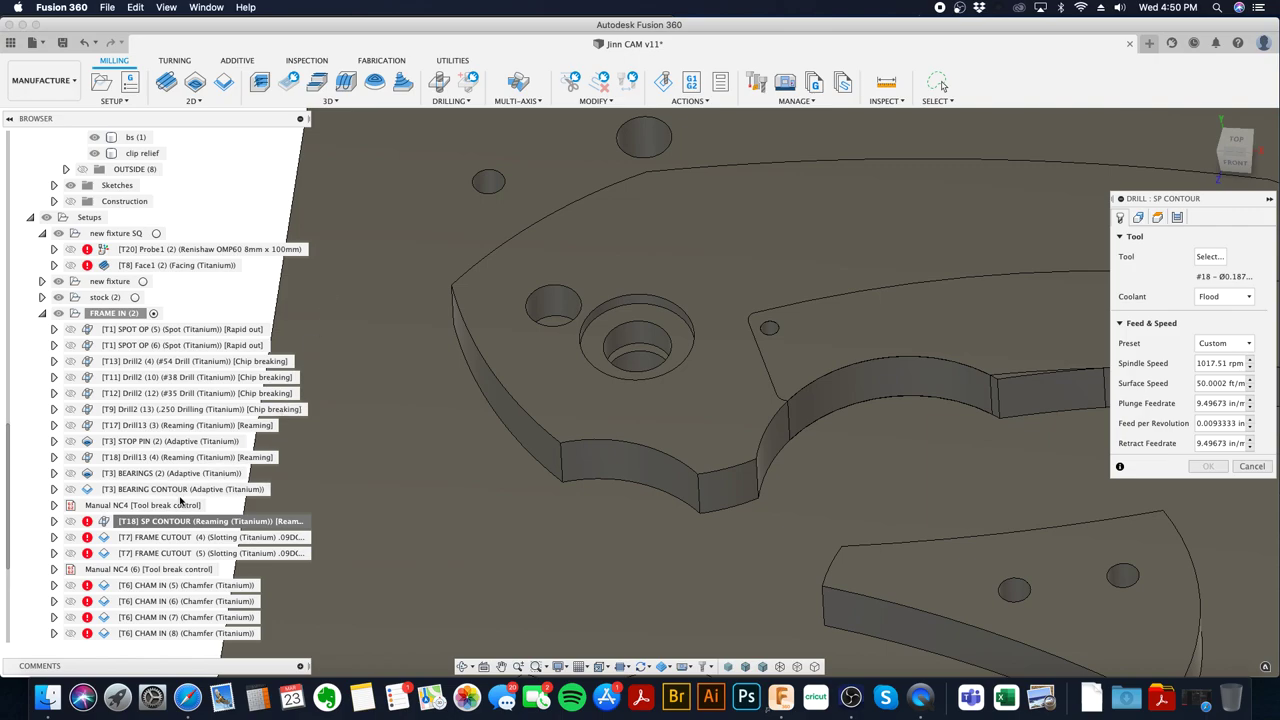
scroll(182, 480, "down", 3)
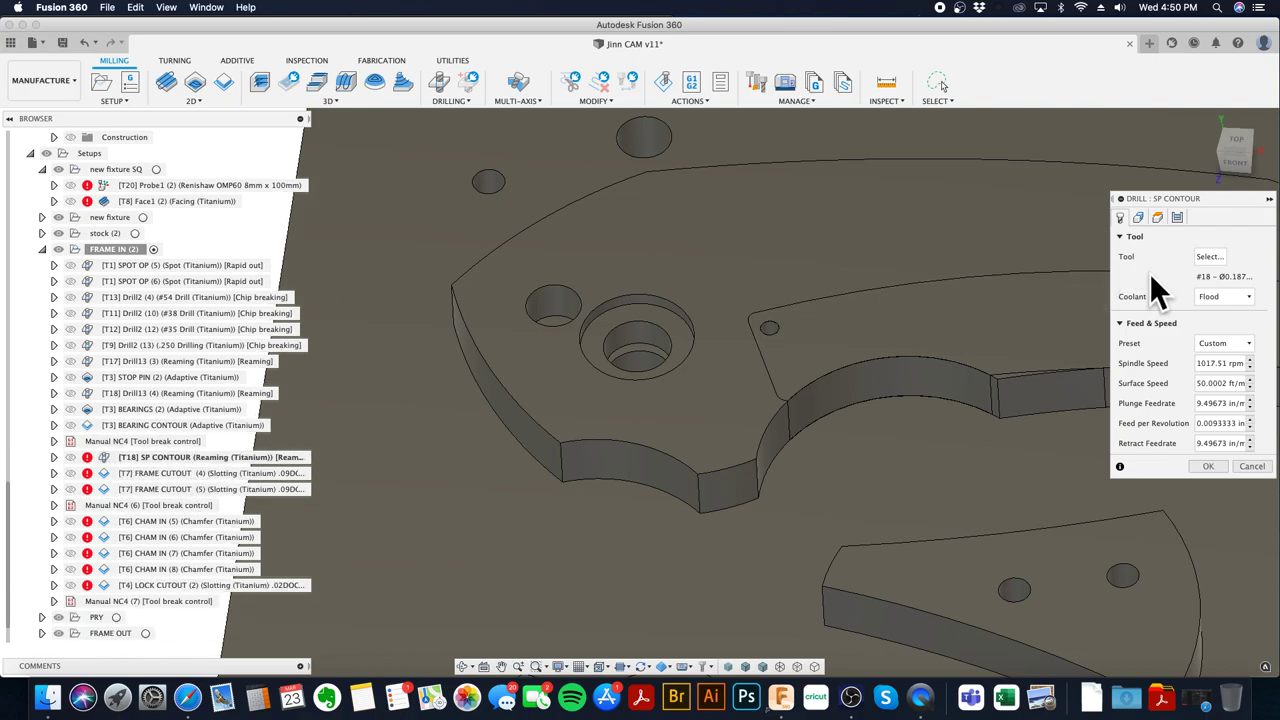
left_click(1157, 217)
left_click(1176, 217)
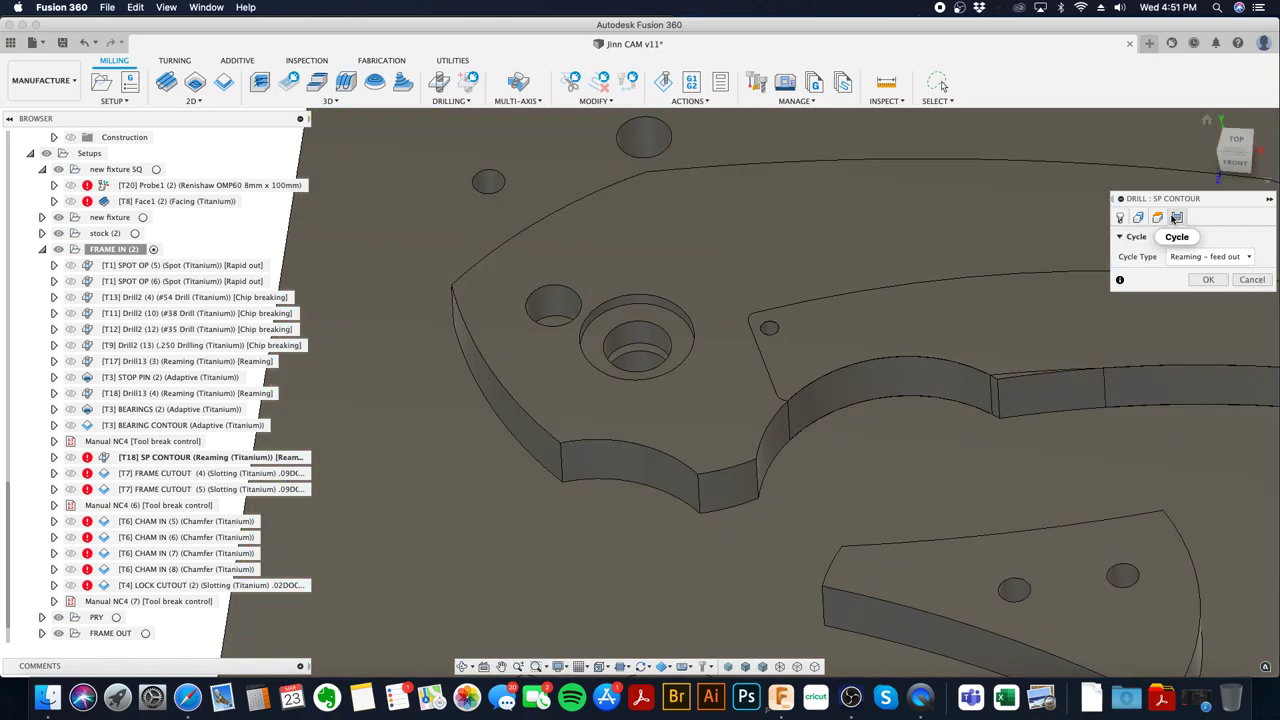
left_click(1208, 280)
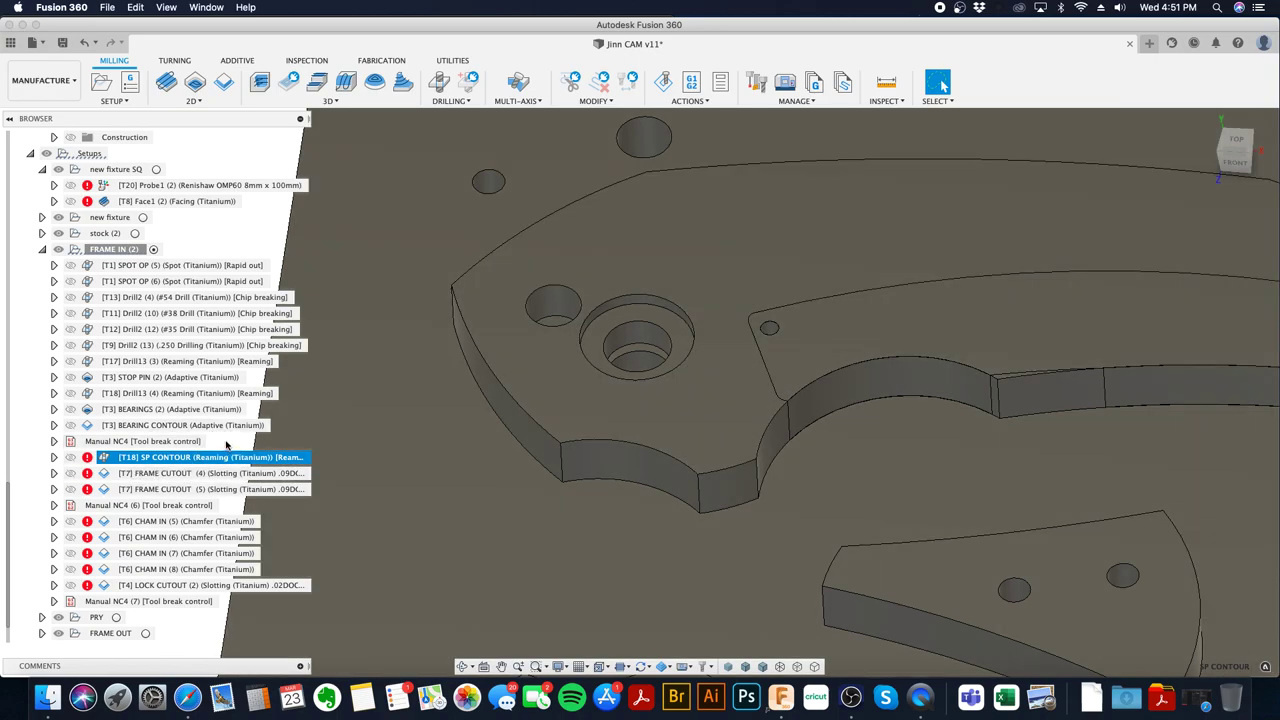
- Delete the T18 SP CONTOUR reaming operation from the FRAME IN setup
right_click(224, 459)
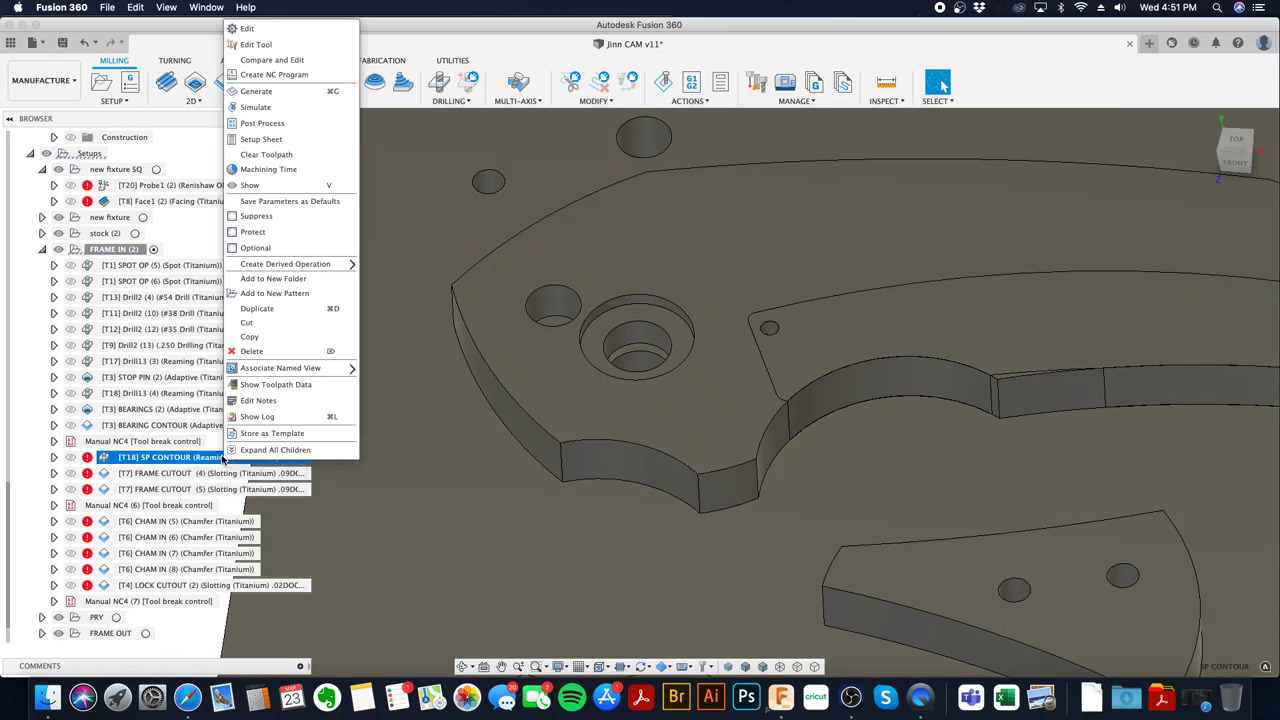
left_click(252, 351)
left_click(232, 460)
scroll(343, 460, "down", 5)
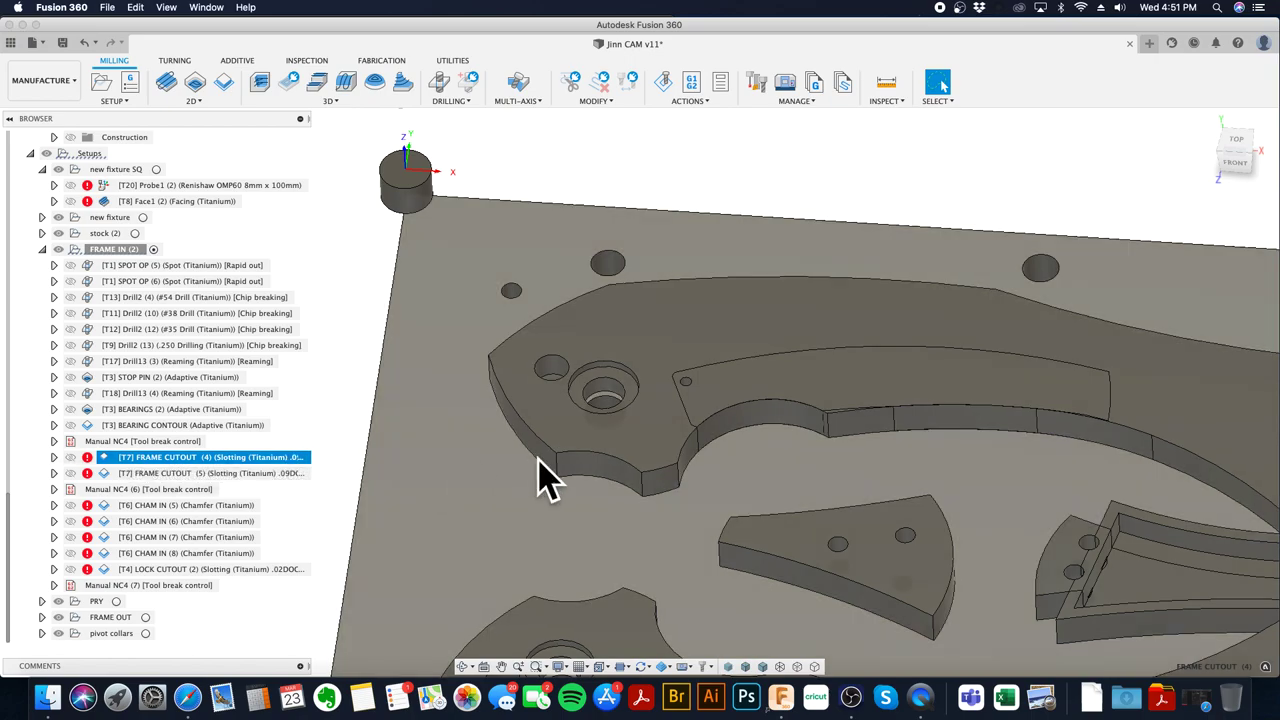
- Reselect the blade outline as the FRAME CUTOUT (4) contour chain
scroll(560, 371, "down", 3)
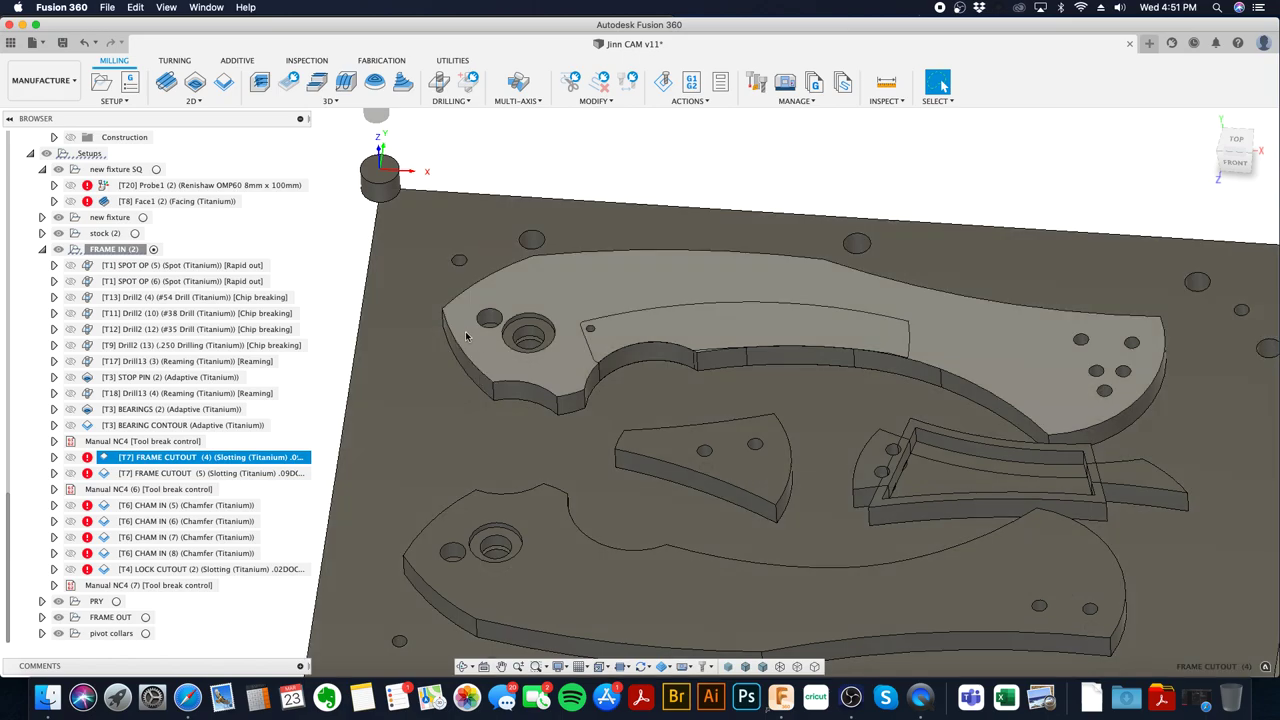
right_click(286, 458)
left_click(303, 28)
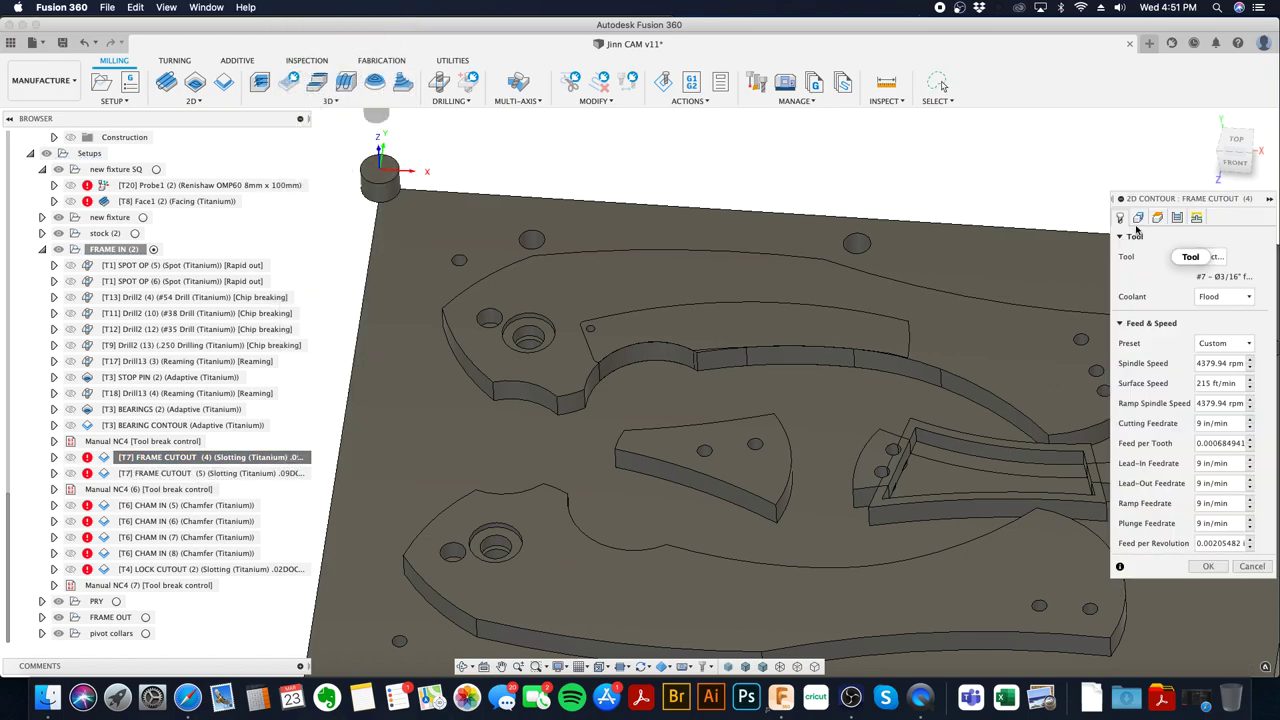
left_click(1137, 219)
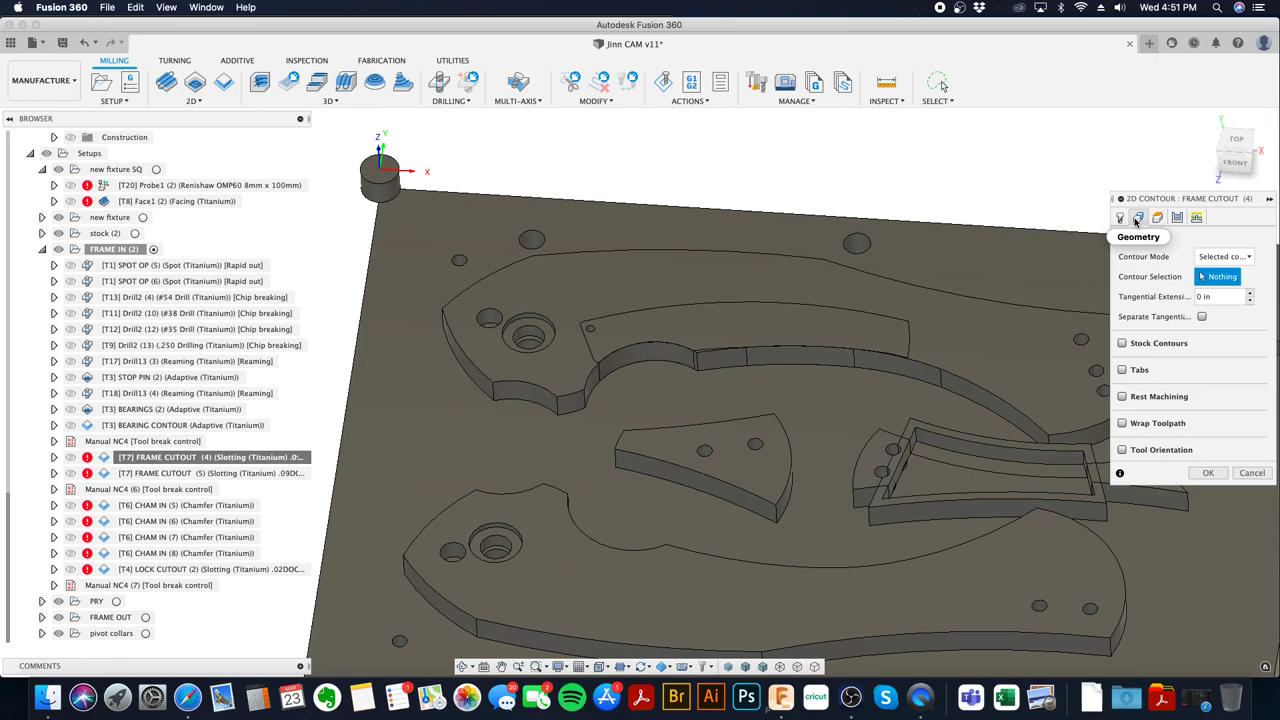
left_click(1002, 401)
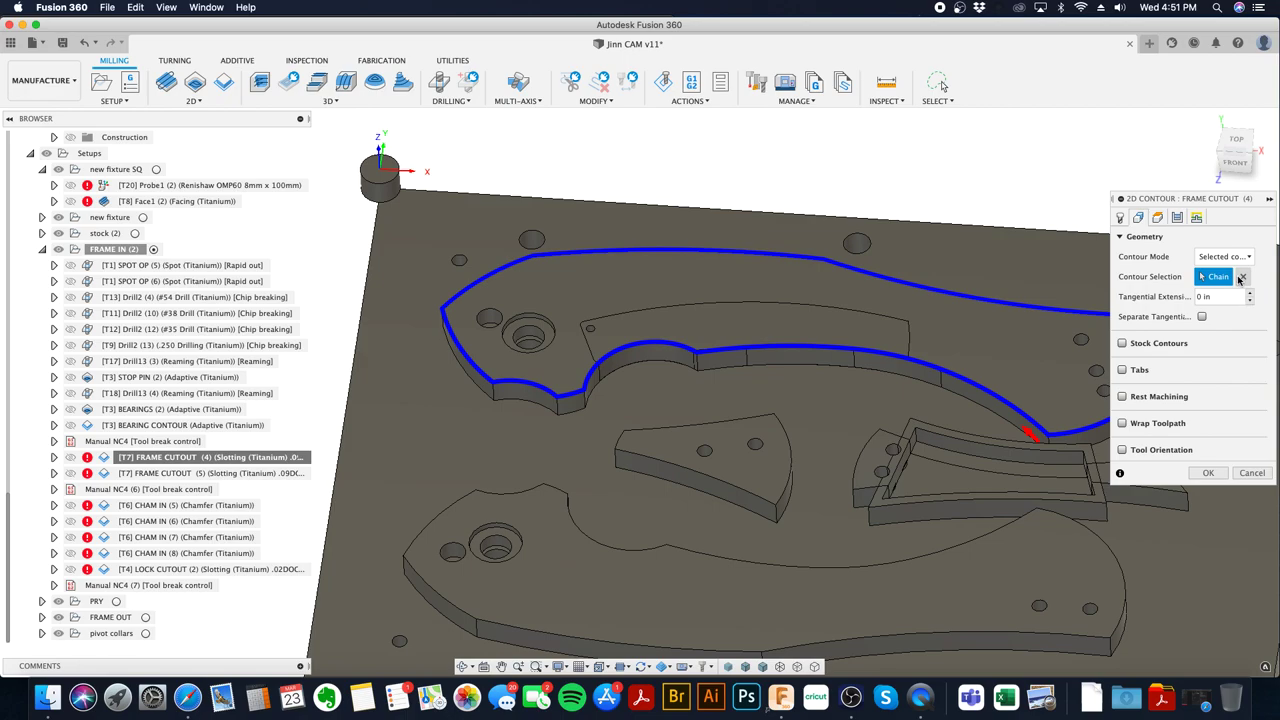
left_click(1243, 276)
left_click(969, 405)
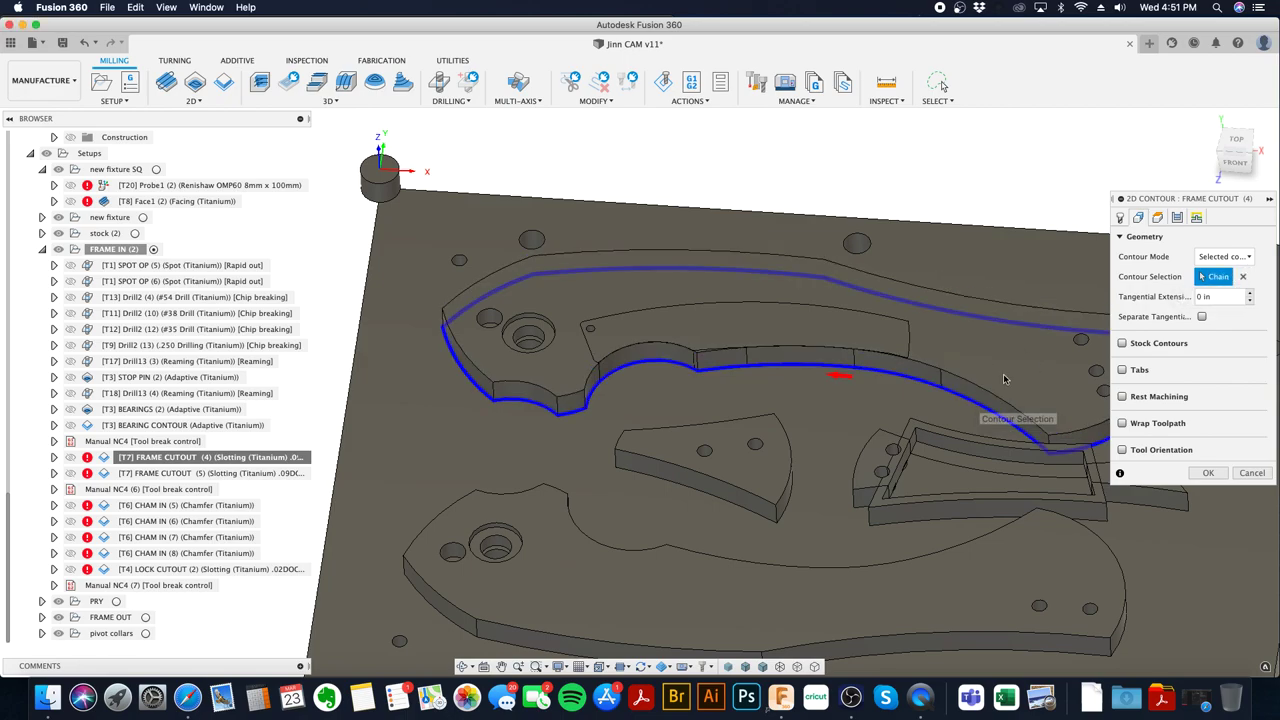
left_click(1157, 217)
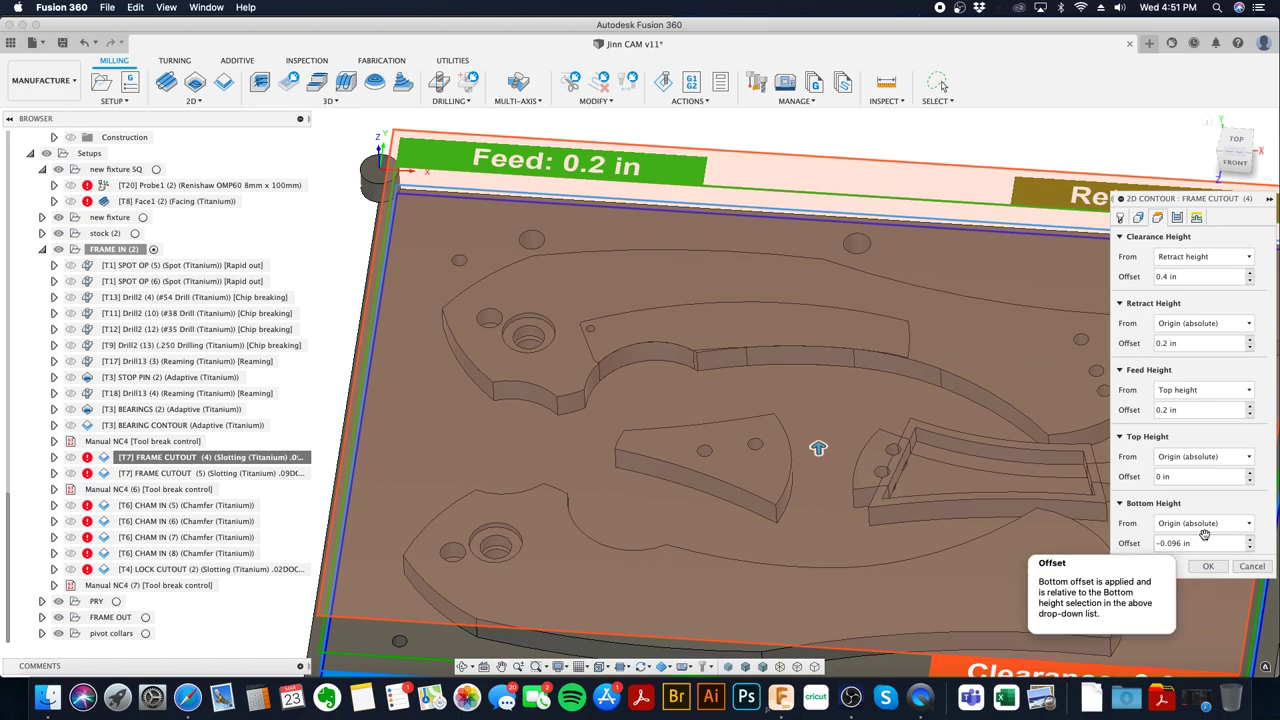
left_click(1140, 218)
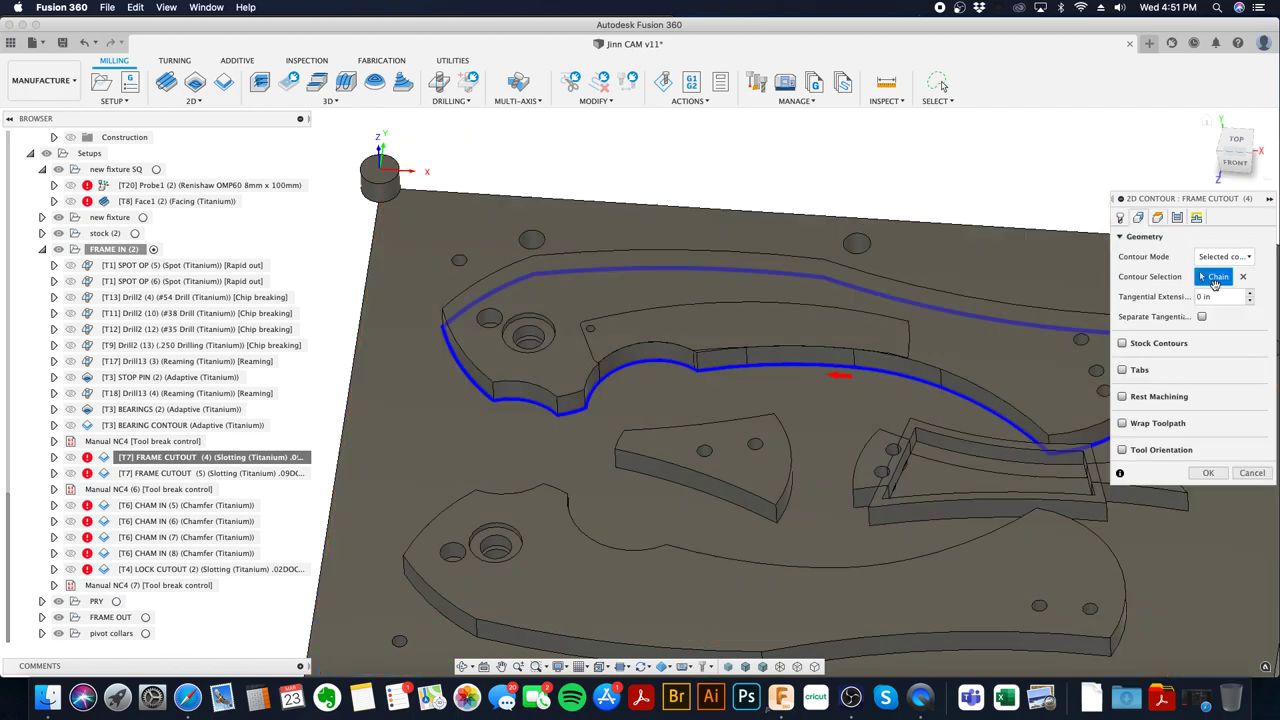
left_click(1247, 276)
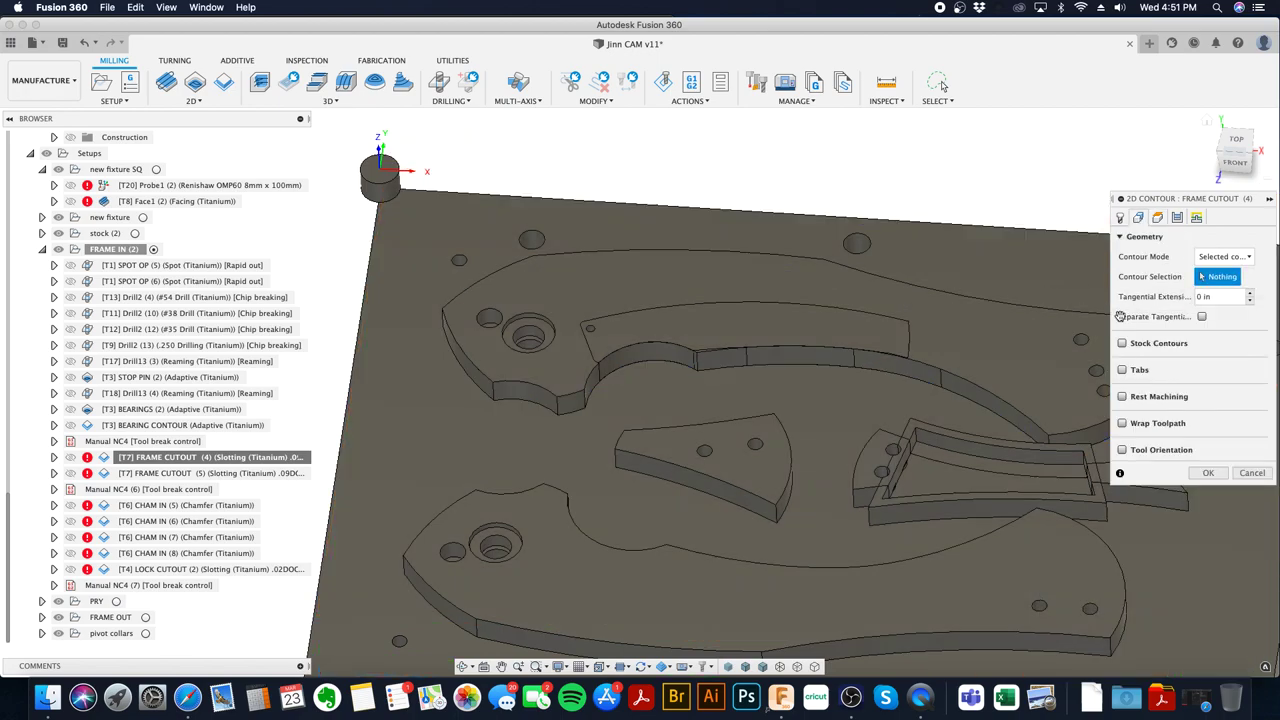
left_click(997, 420)
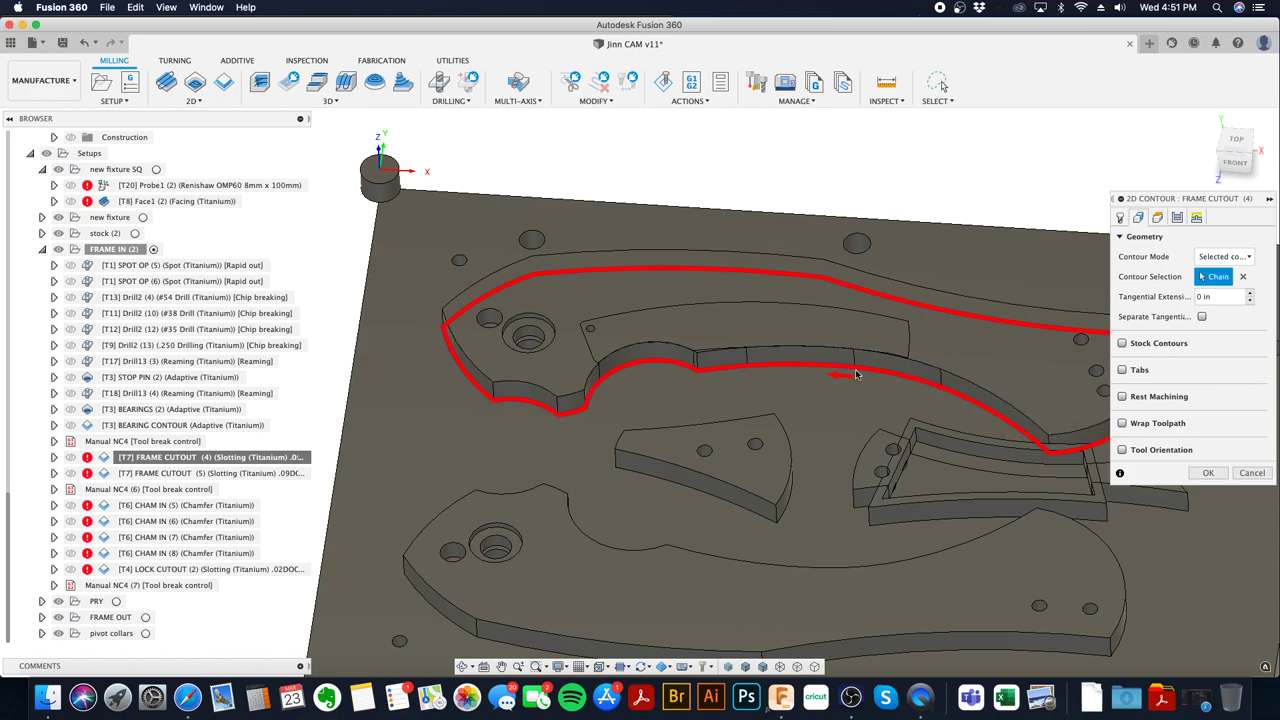
- Pick an entry position on the frame contour edge, keeping the 0.4 in lead-in, and regenerate FRAME CUTOUT (4)
left_click(1157, 217)
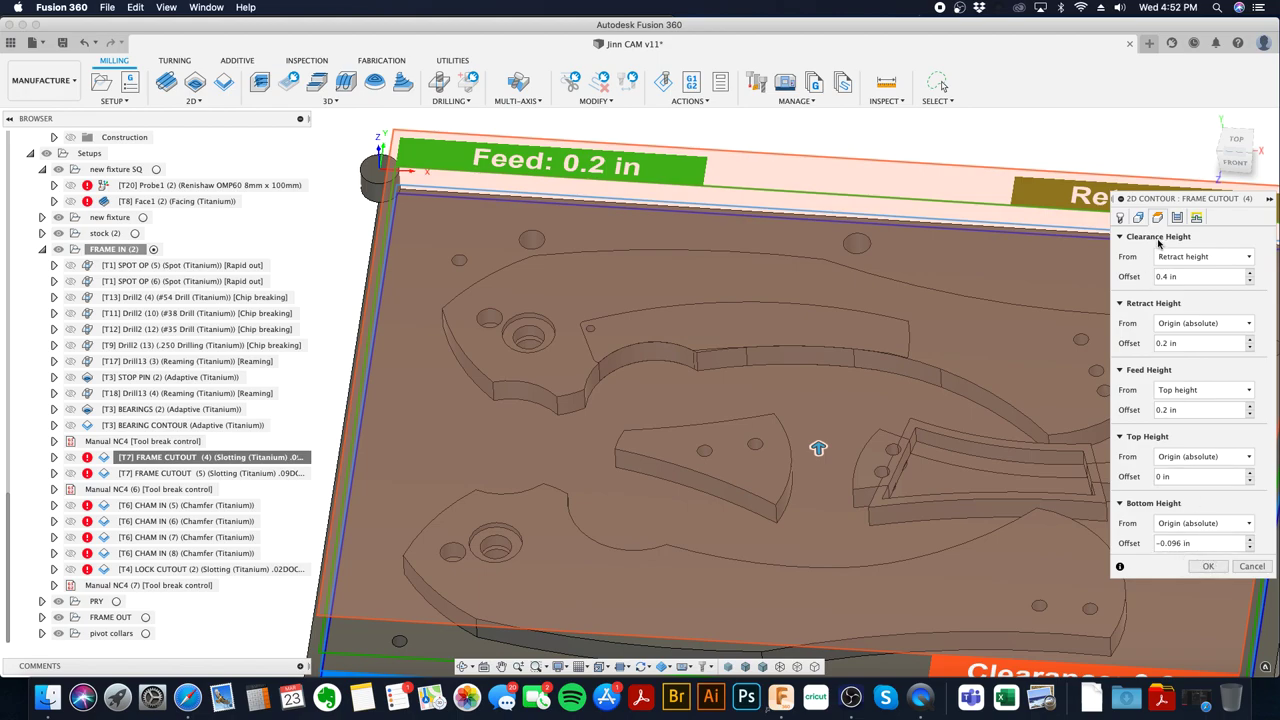
left_click(1178, 217)
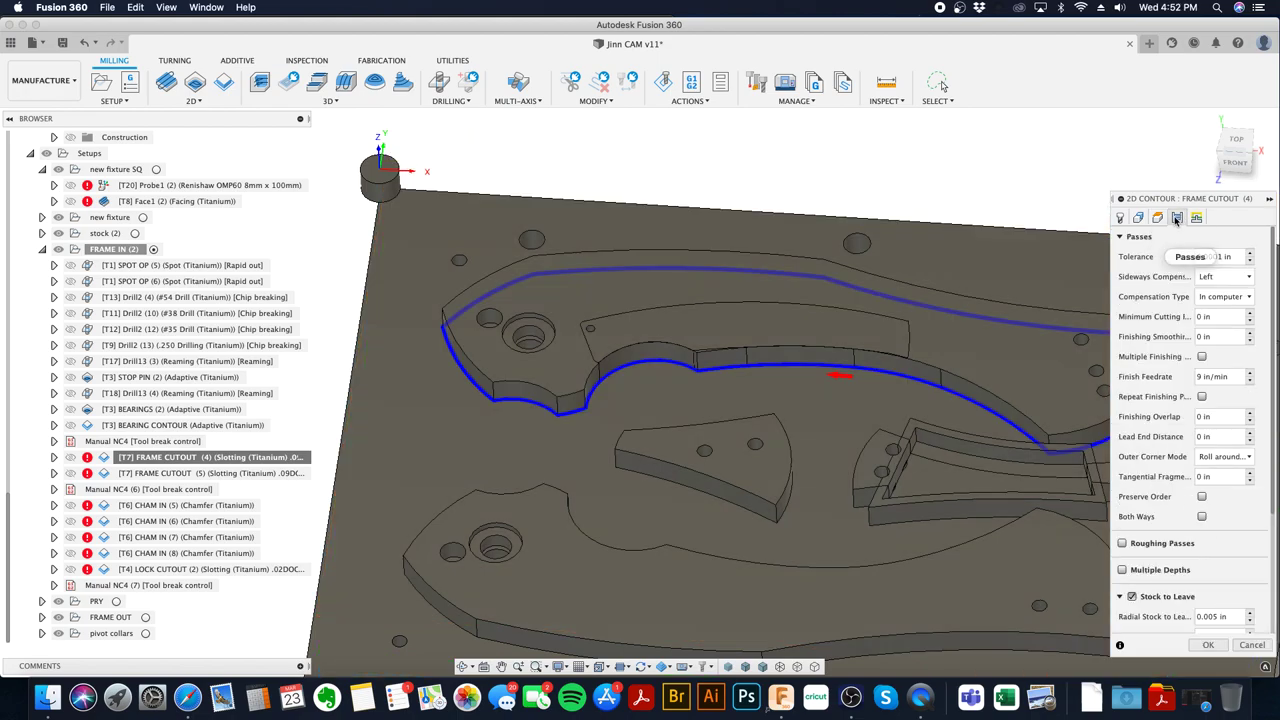
scroll(1183, 577, "down", 4)
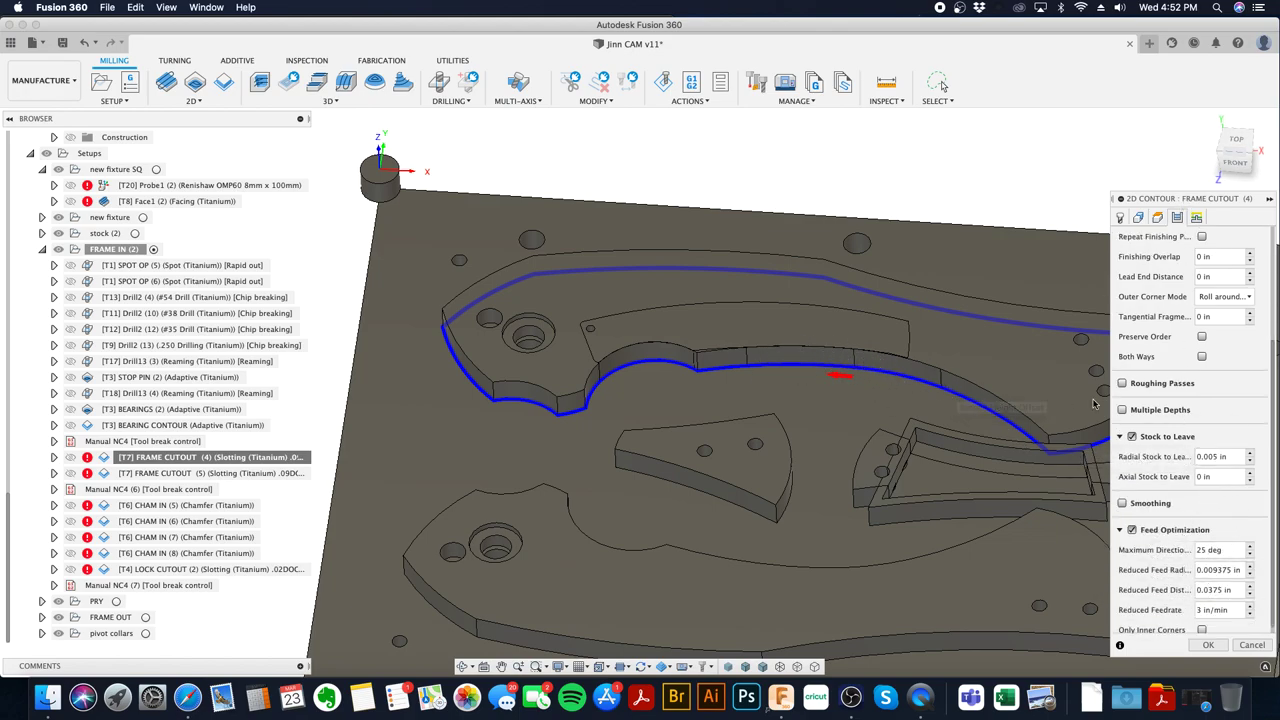
left_click(1196, 218)
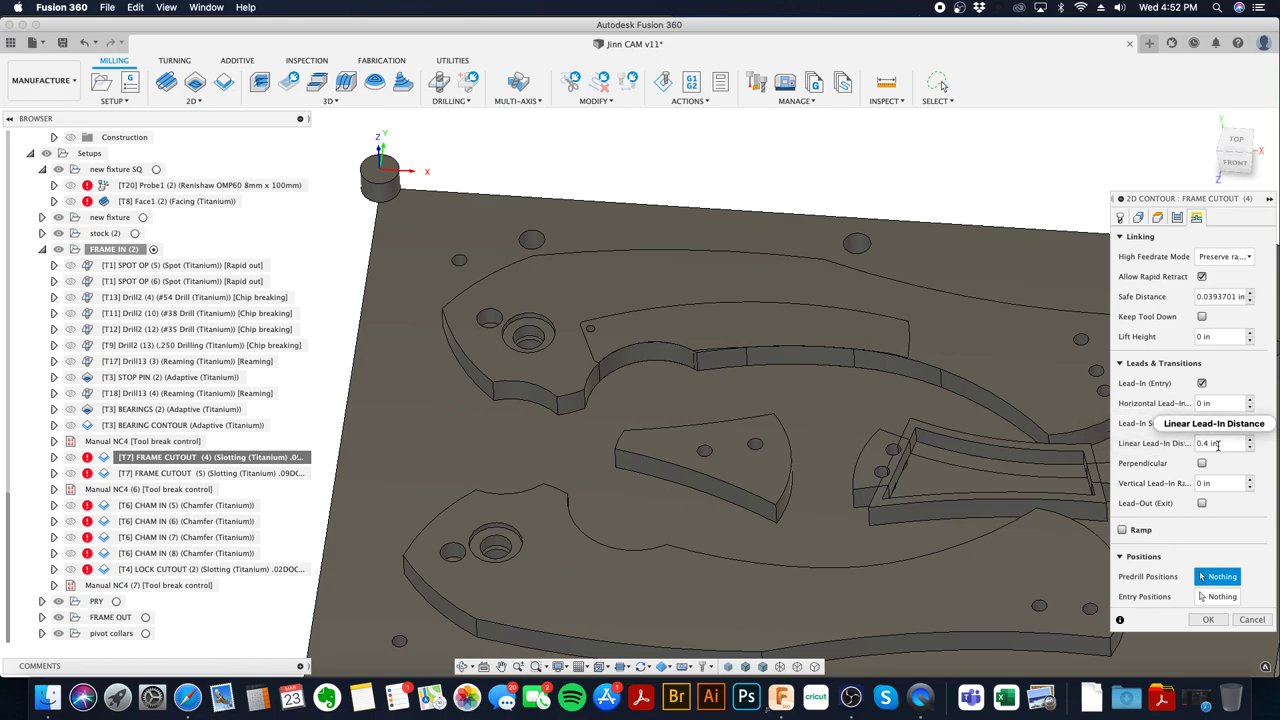
left_click(1215, 599)
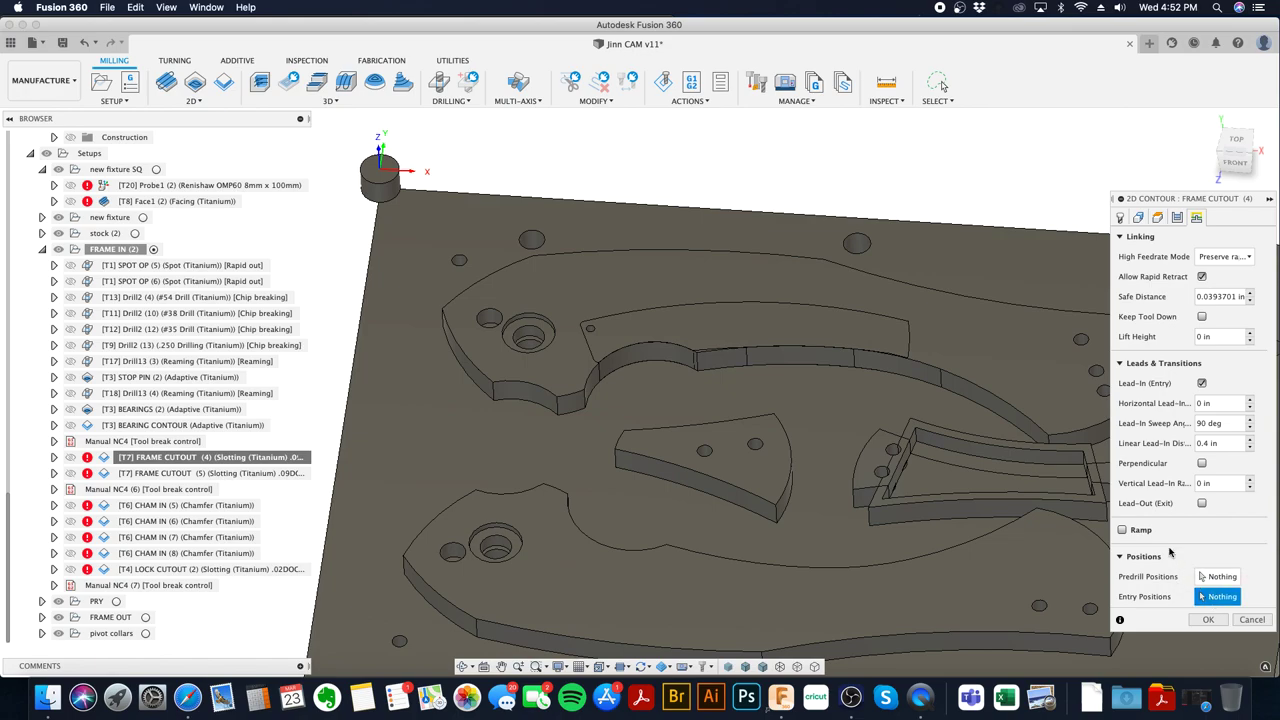
middle_click_drag(958, 350, 955, 397, "shift")
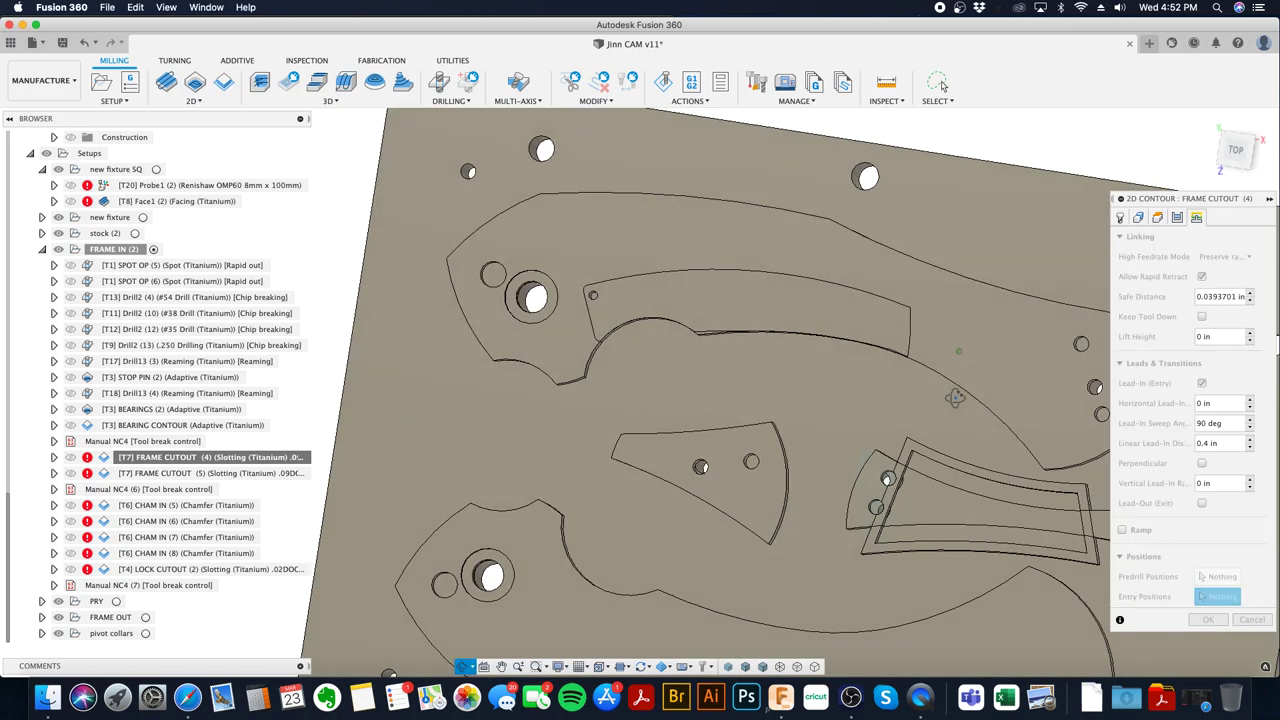
left_click(830, 220)
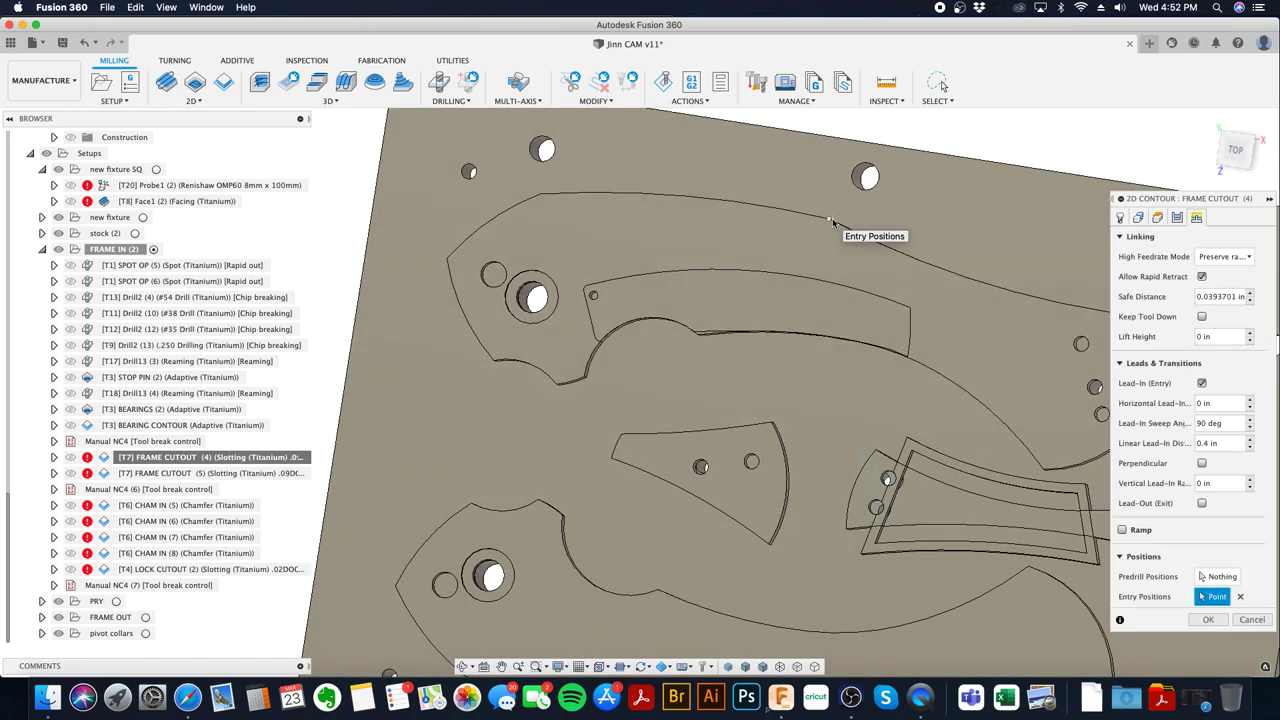
left_click(1203, 621)
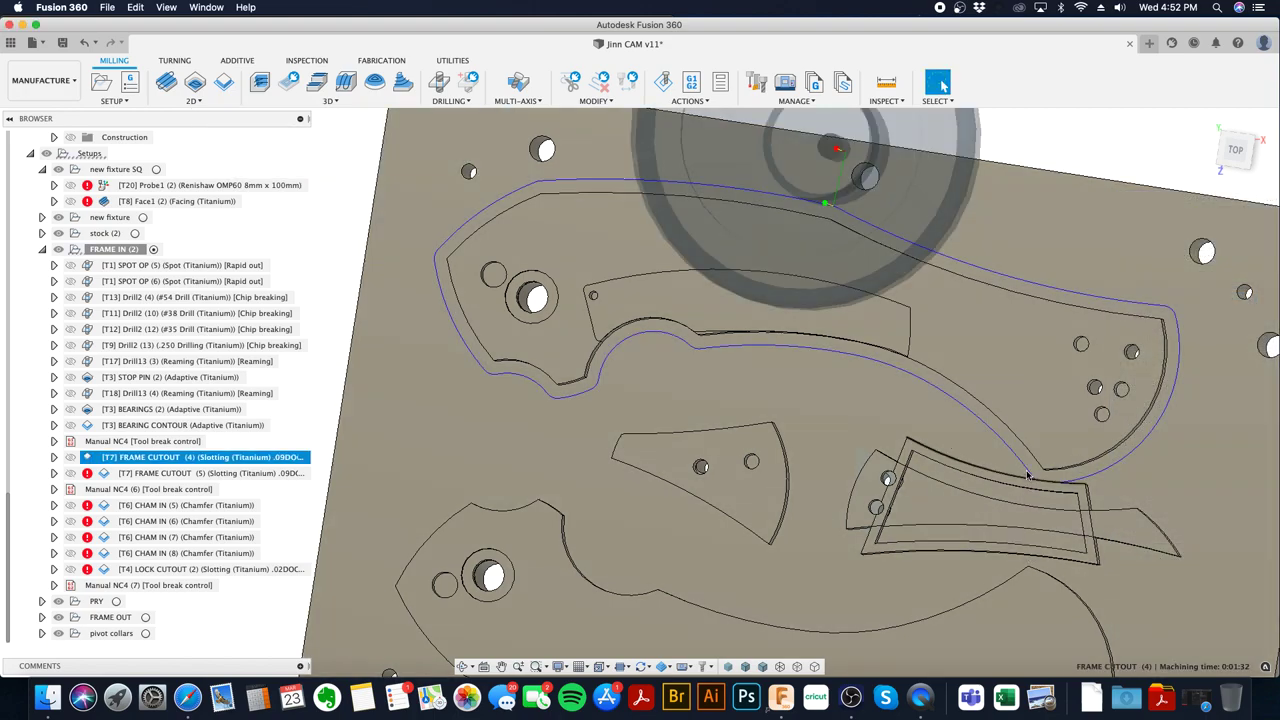
middle_click_drag(1000, 500, 958, 423, "shift")
middle_click_drag(935, 421, 933, 418, "shift")
left_click(1238, 152)
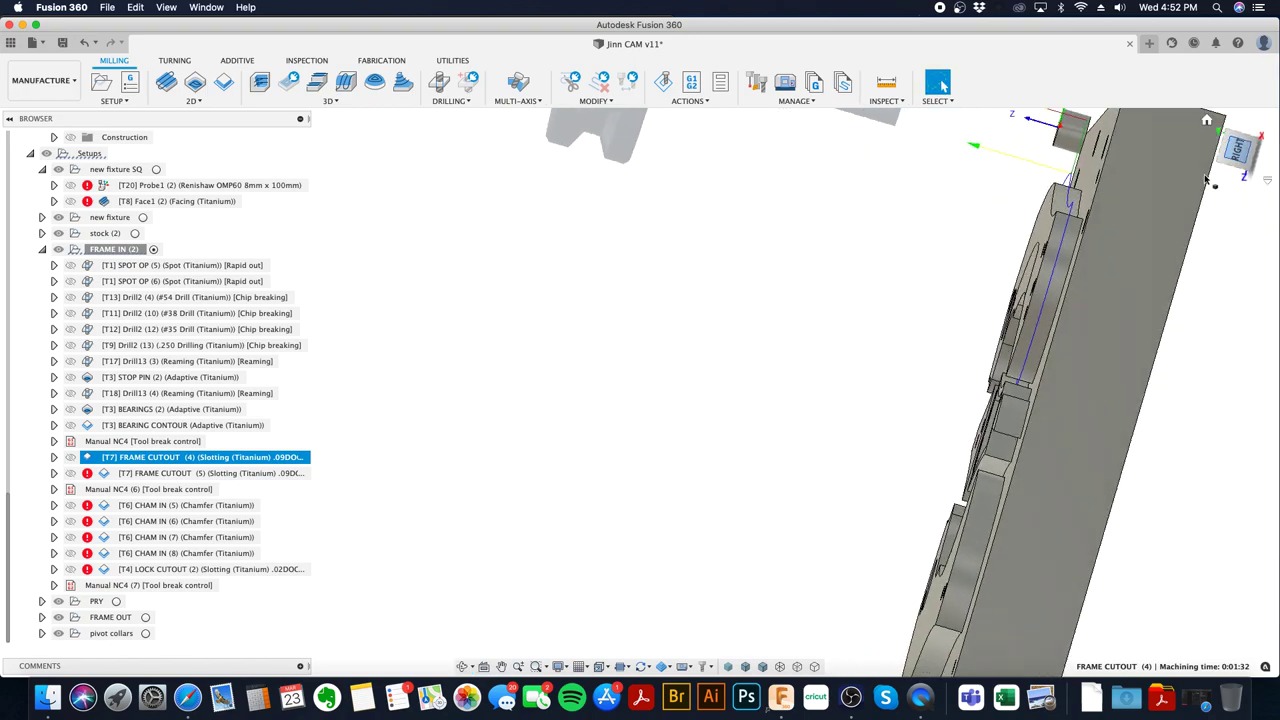
middle_click_drag(1020, 355, 982, 355)
key("F5")
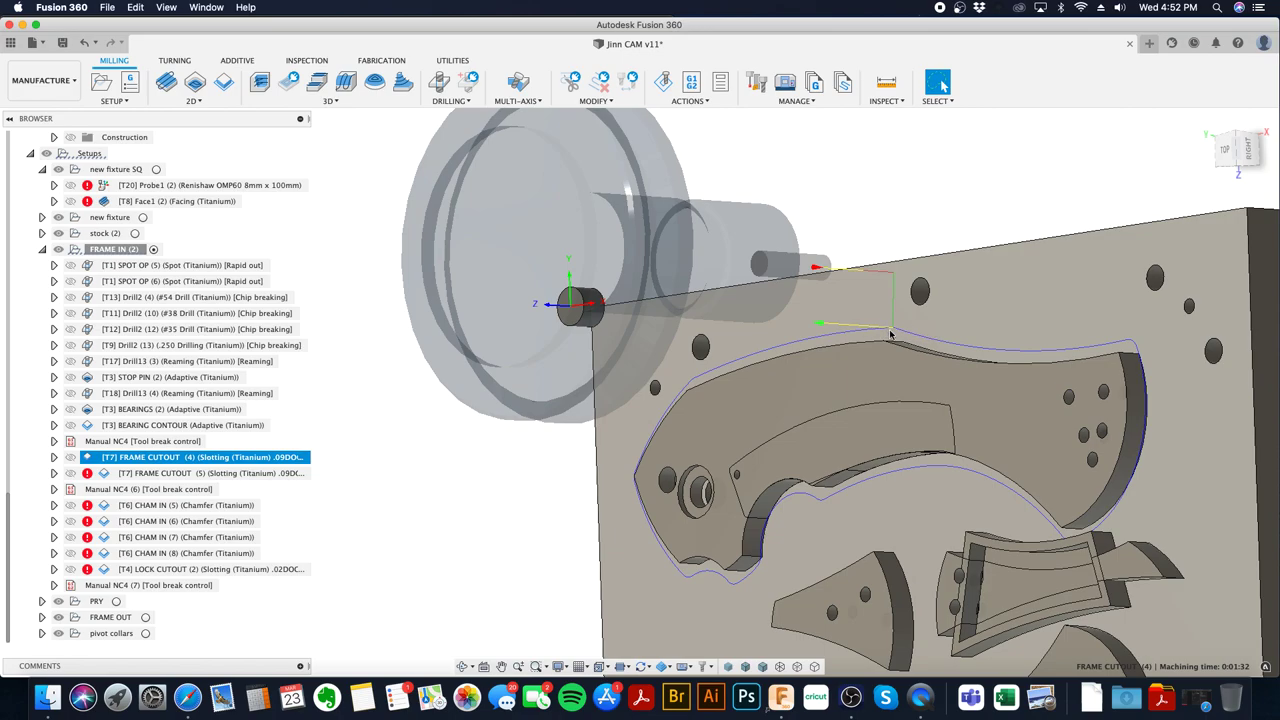
middle_click_drag(890, 333, 892, 297, "shift")
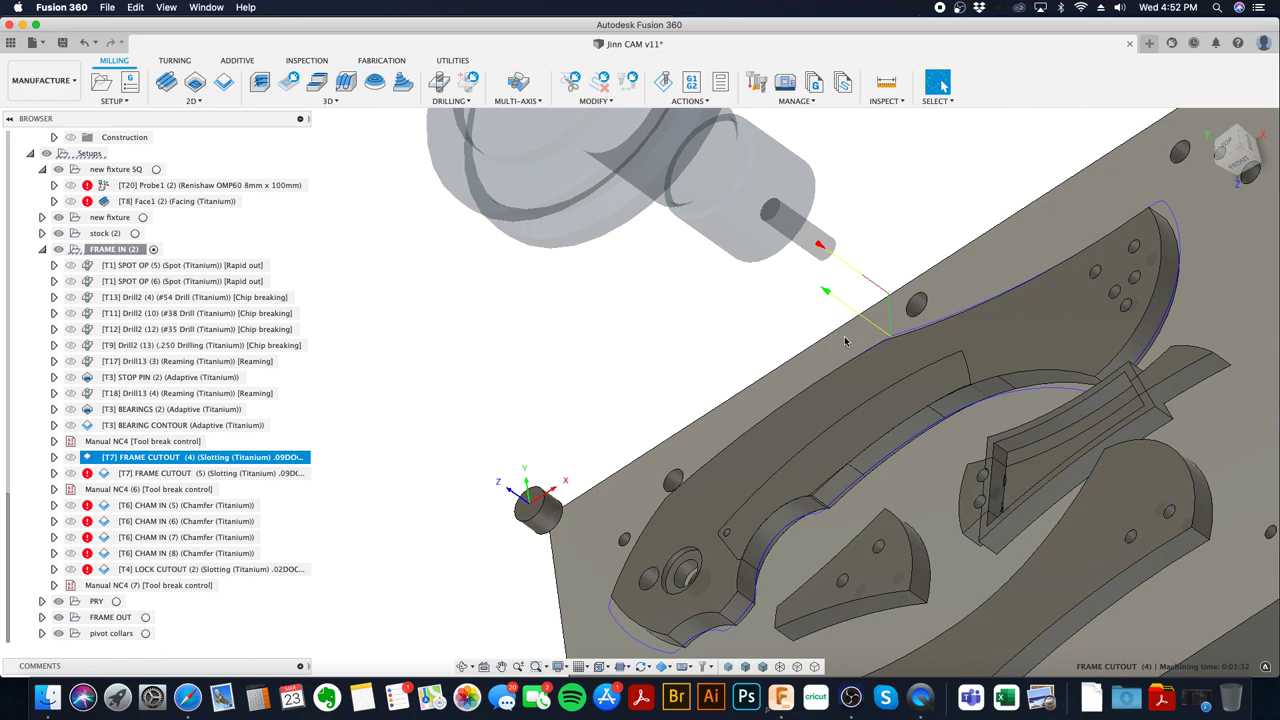
left_click(1230, 160)
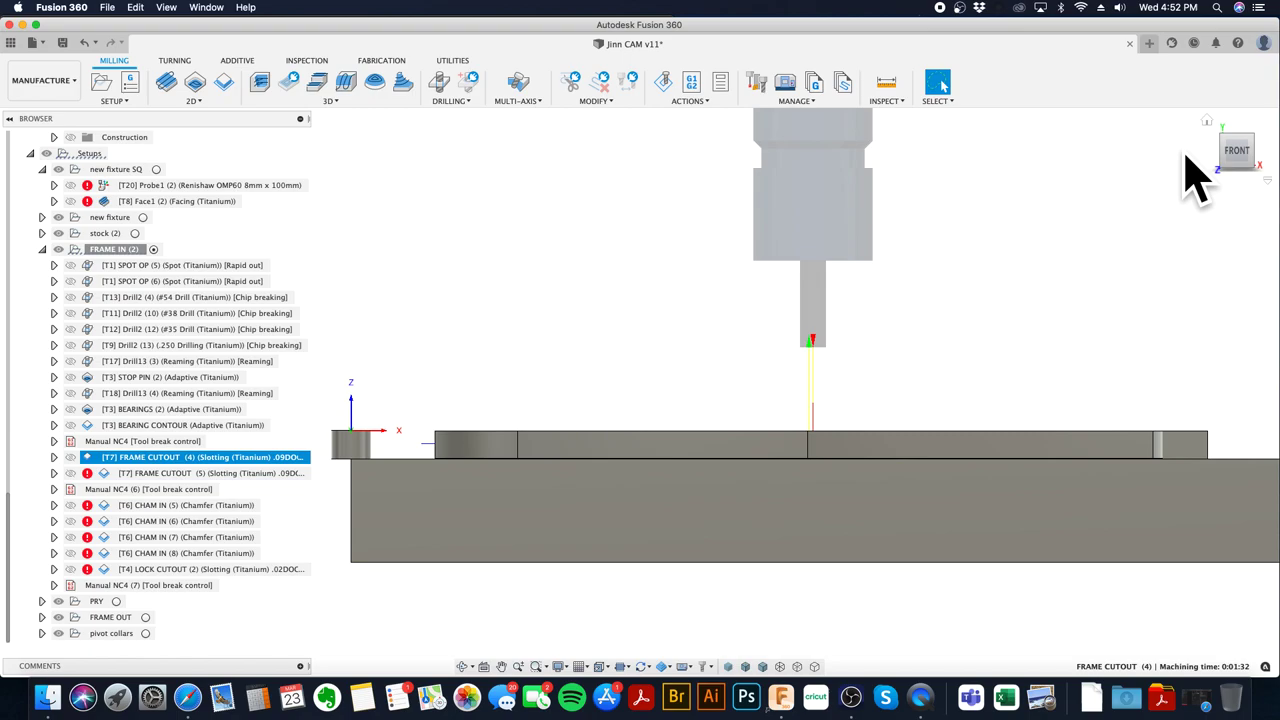
left_click(1207, 121)
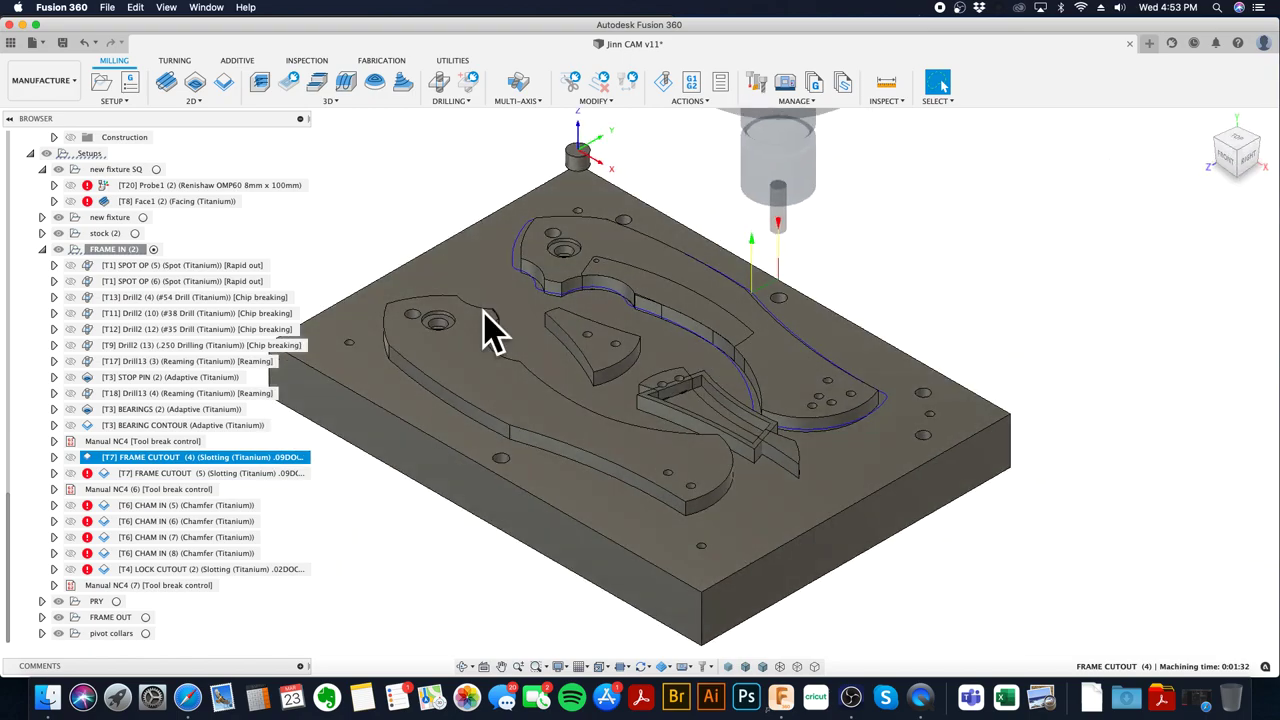
- Review the FRAME CUTOUT (4) linking and tool settings without changes
right_click(296, 455)
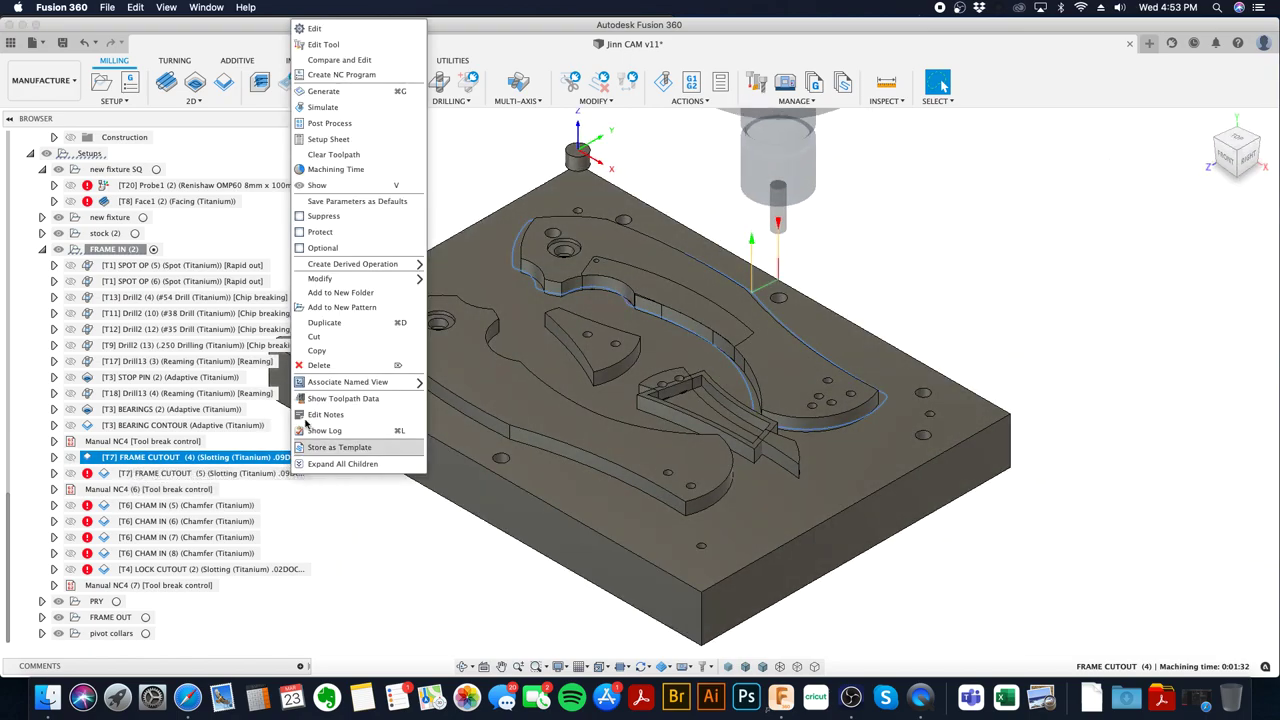
left_click(377, 32)
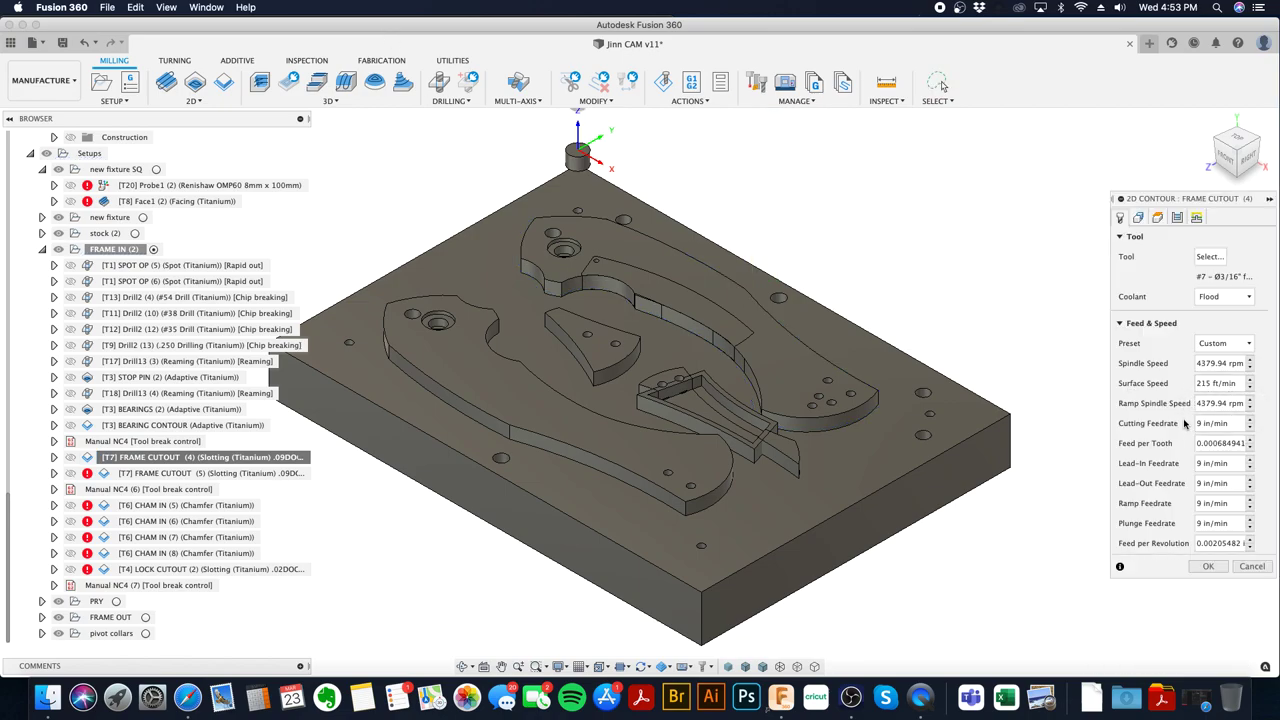
left_click(1196, 218)
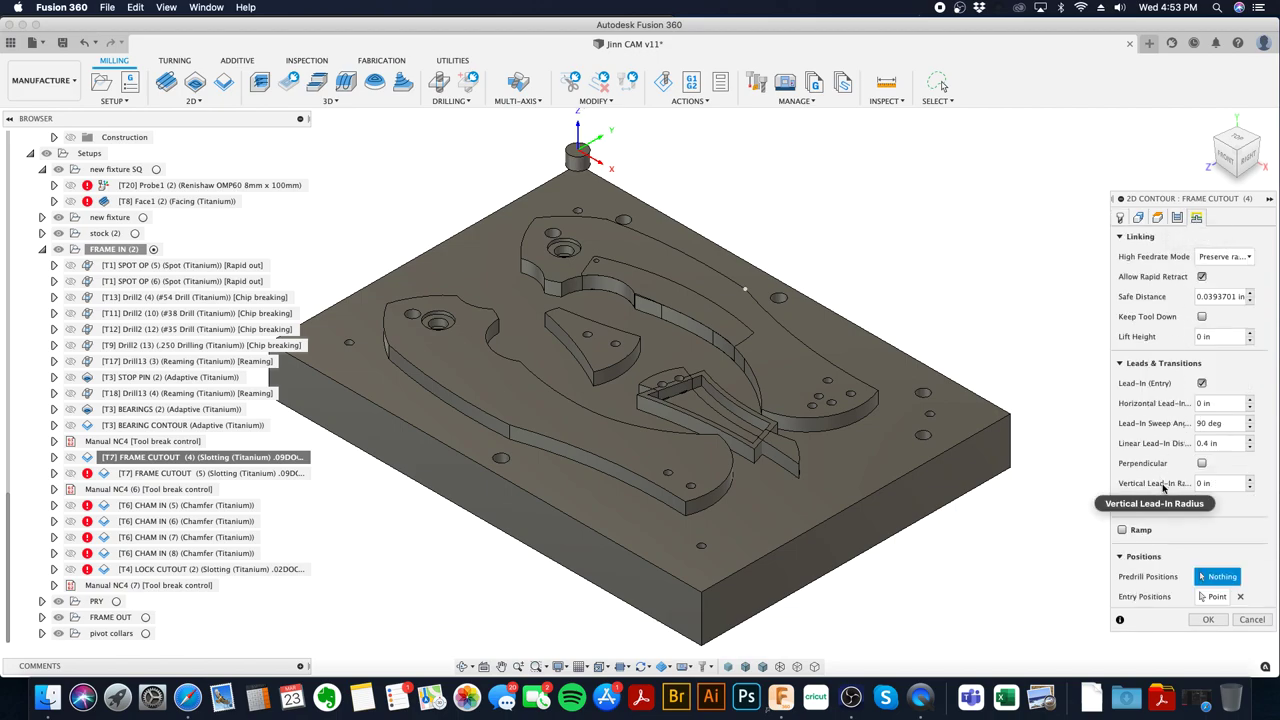
mouse_move(1127, 533)
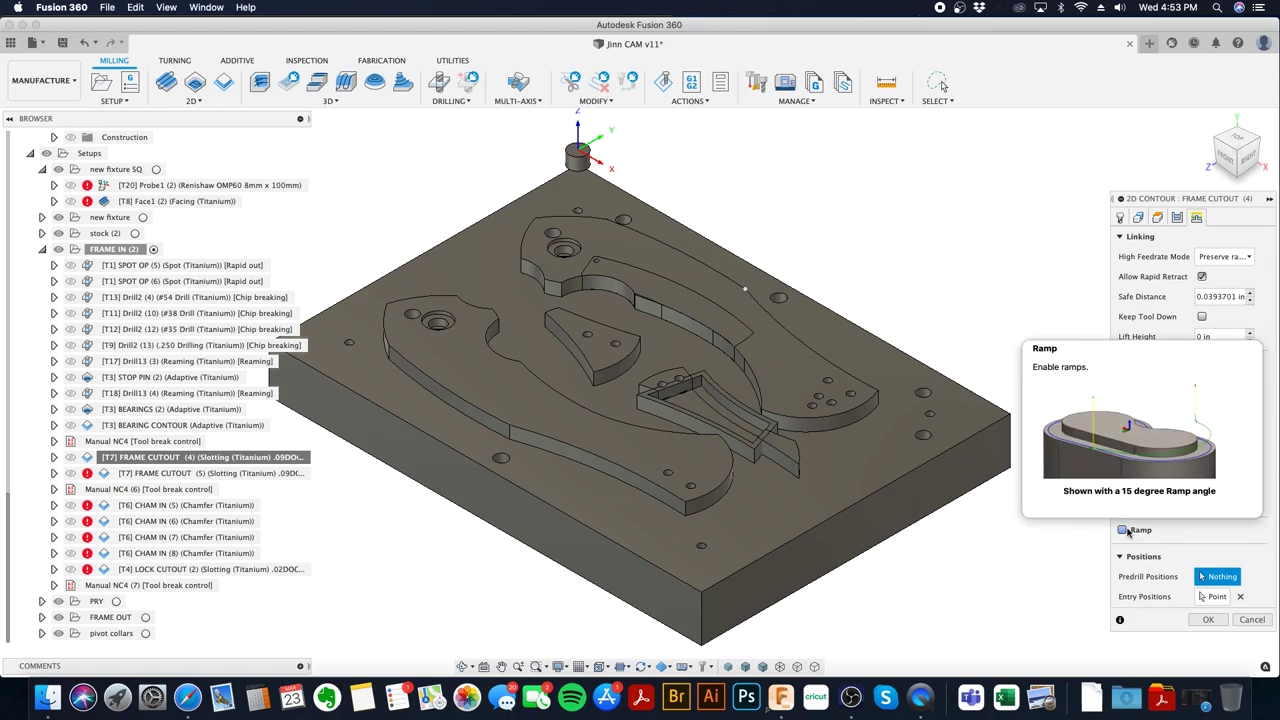
left_click(1120, 217)
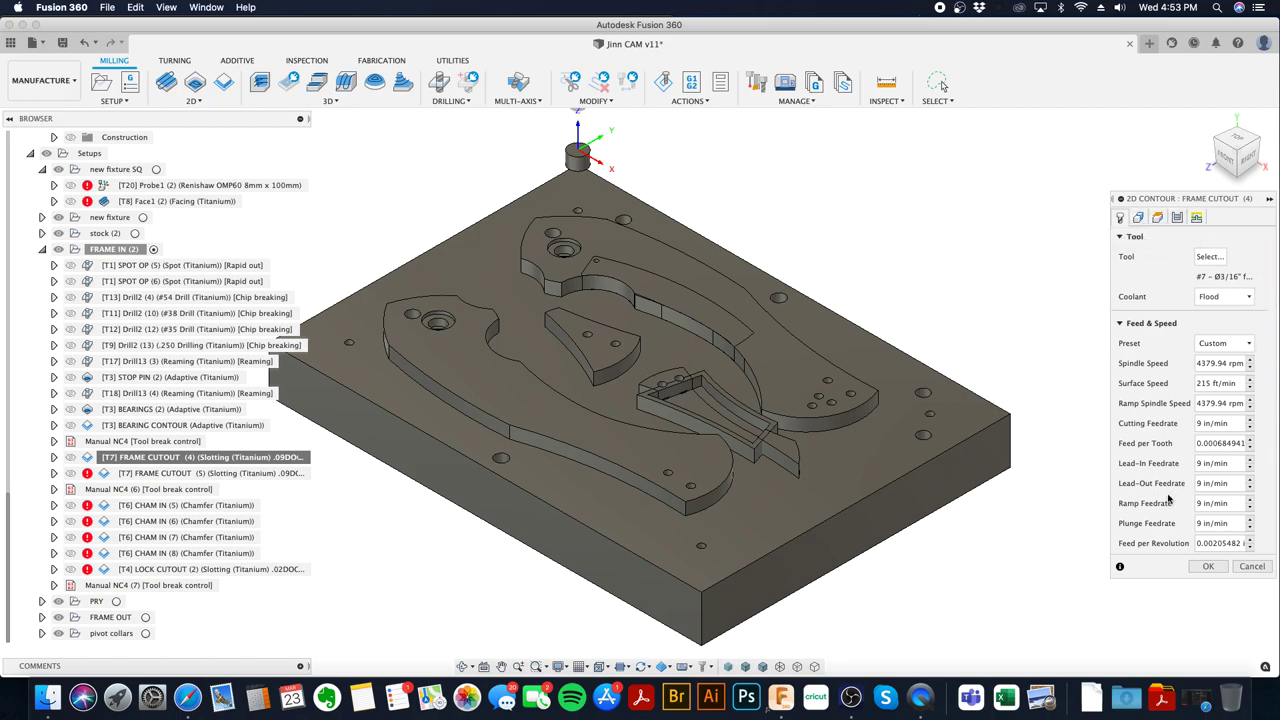
left_click(1207, 566)
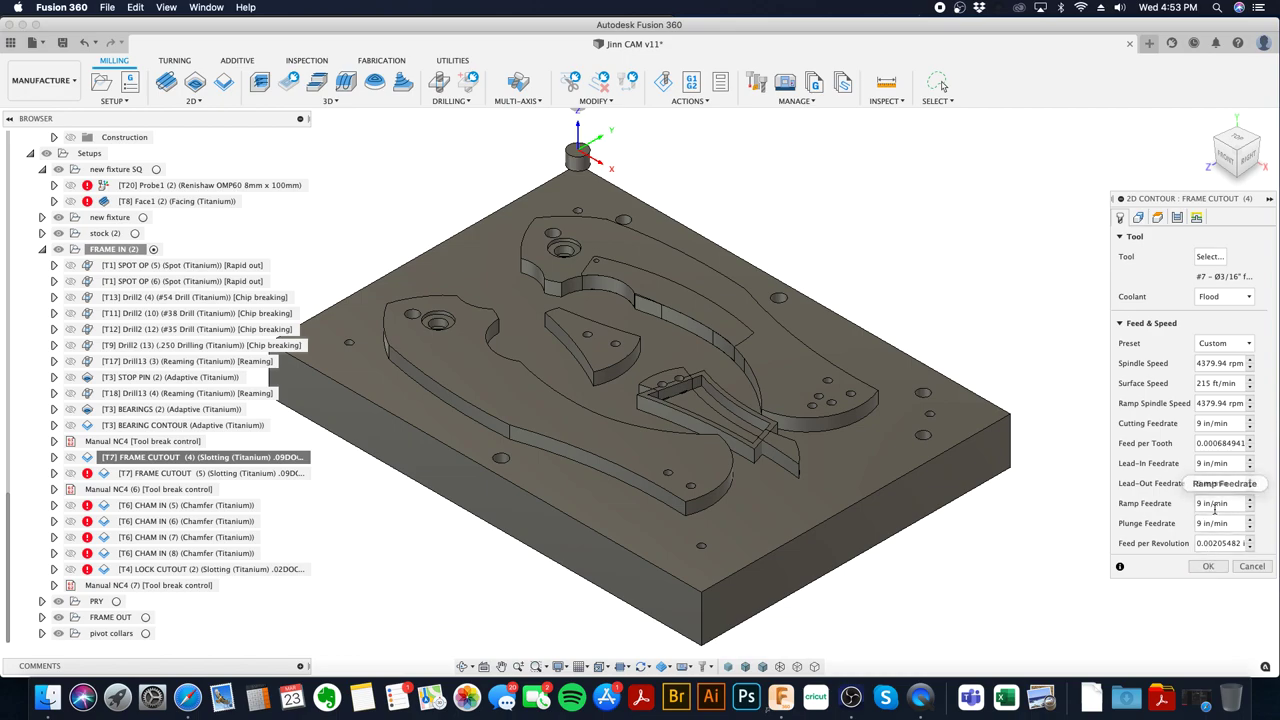
left_click(1209, 566)
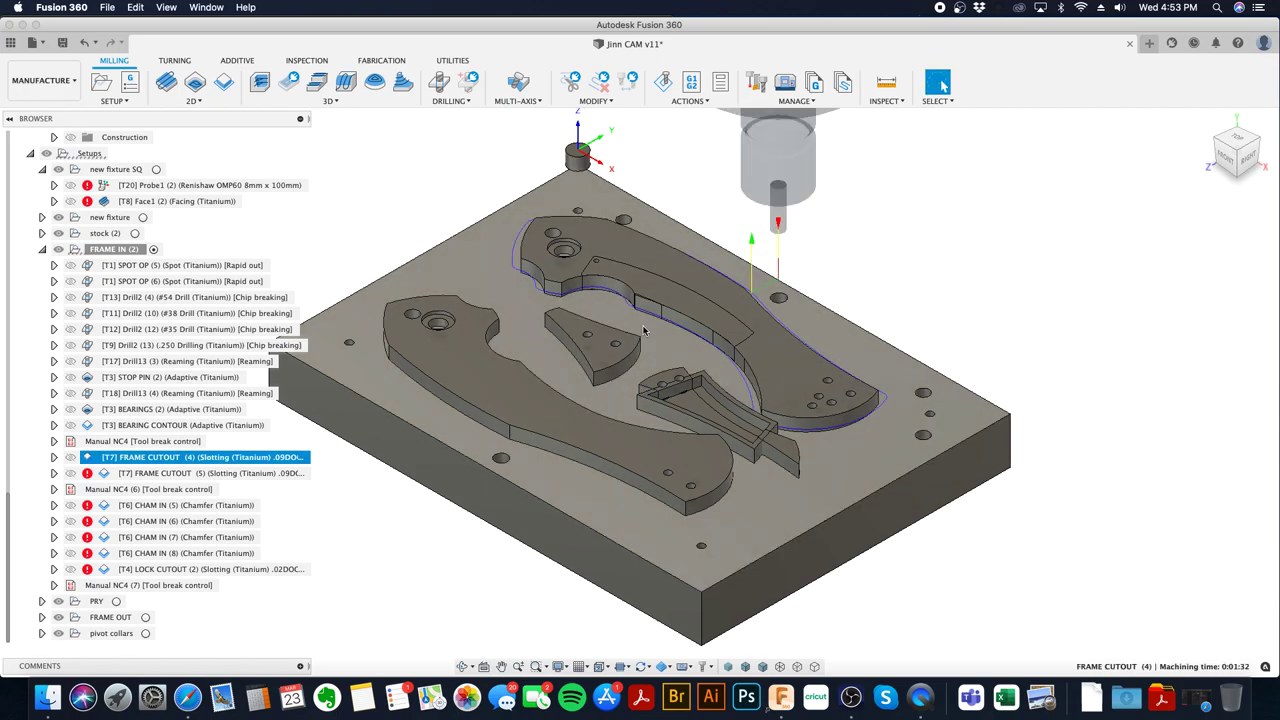
- Give FRAME CUTOUT (5) the knife outline contour and a picked entry point, then regenerate it
right_click(250, 474)
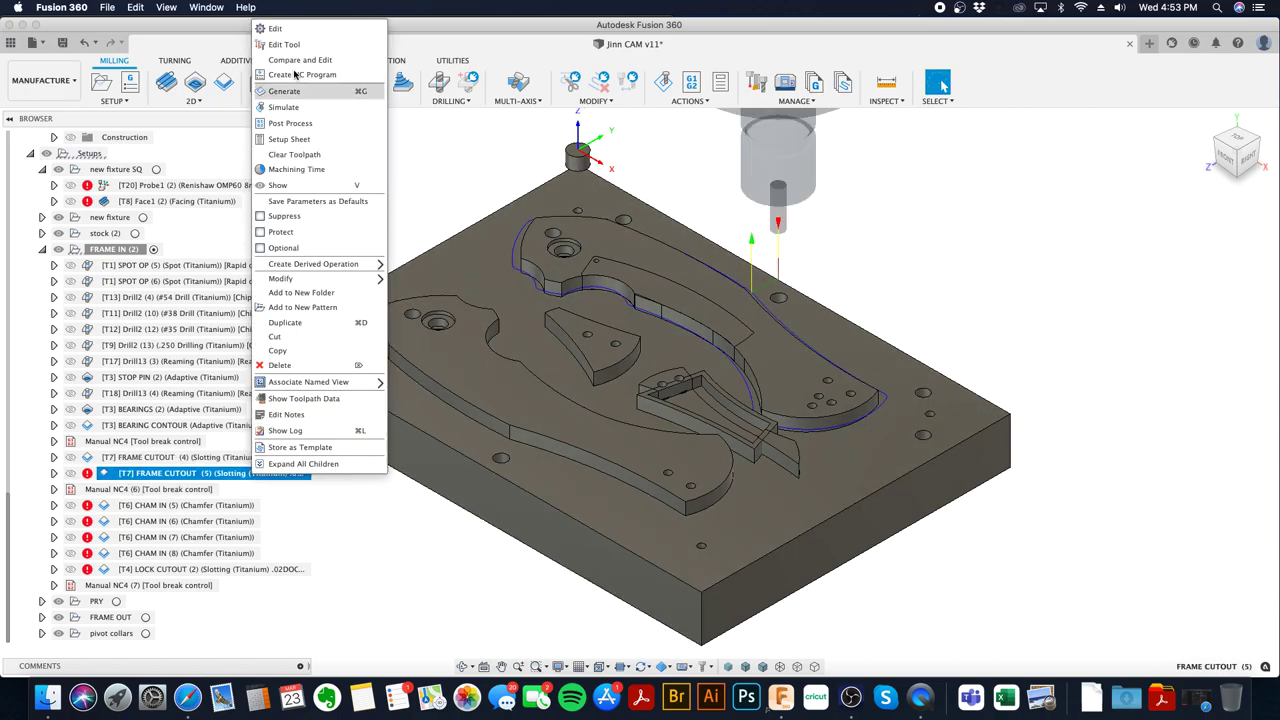
left_click(285, 29)
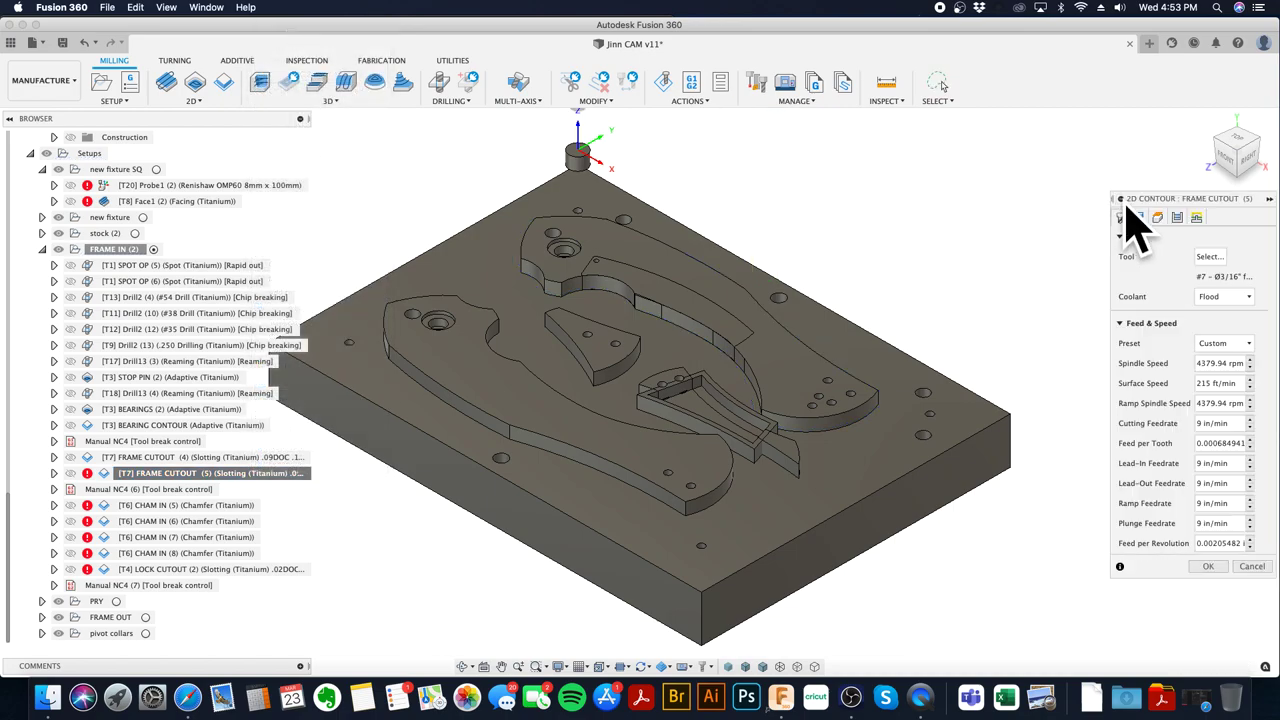
left_click(1138, 217)
left_click(592, 415)
left_click(1196, 217)
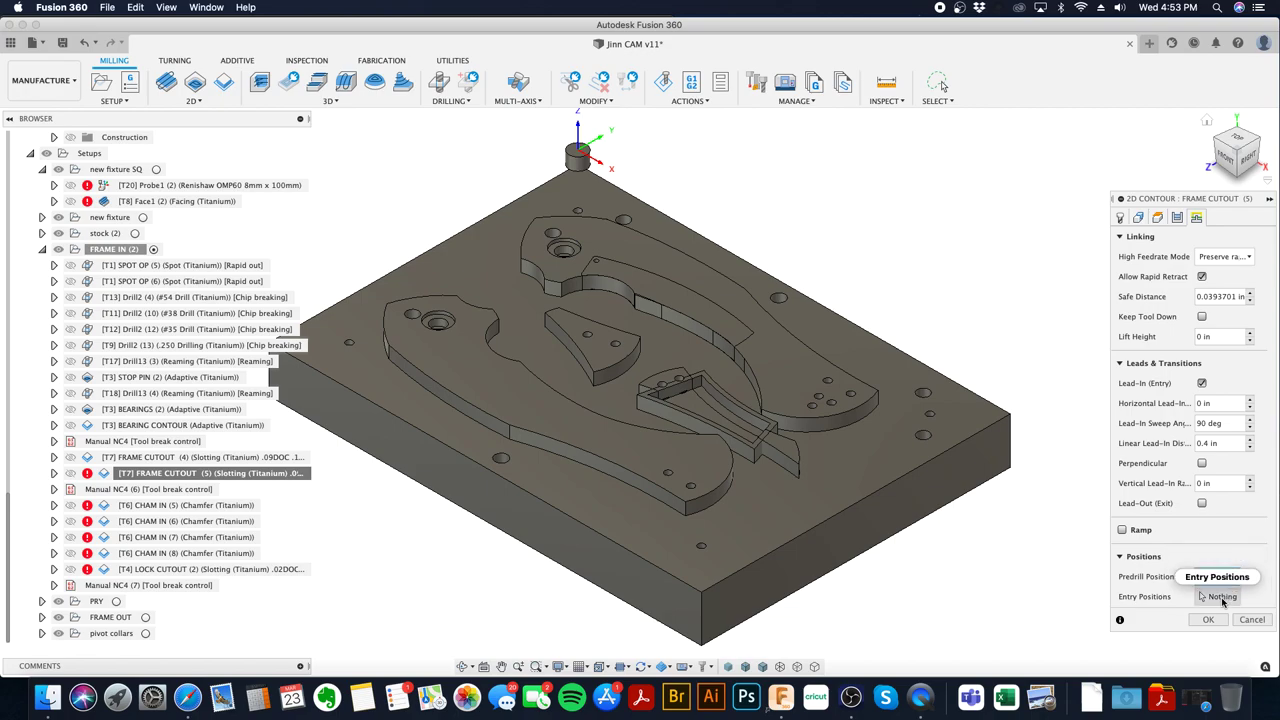
left_click(1218, 596)
left_click(508, 426)
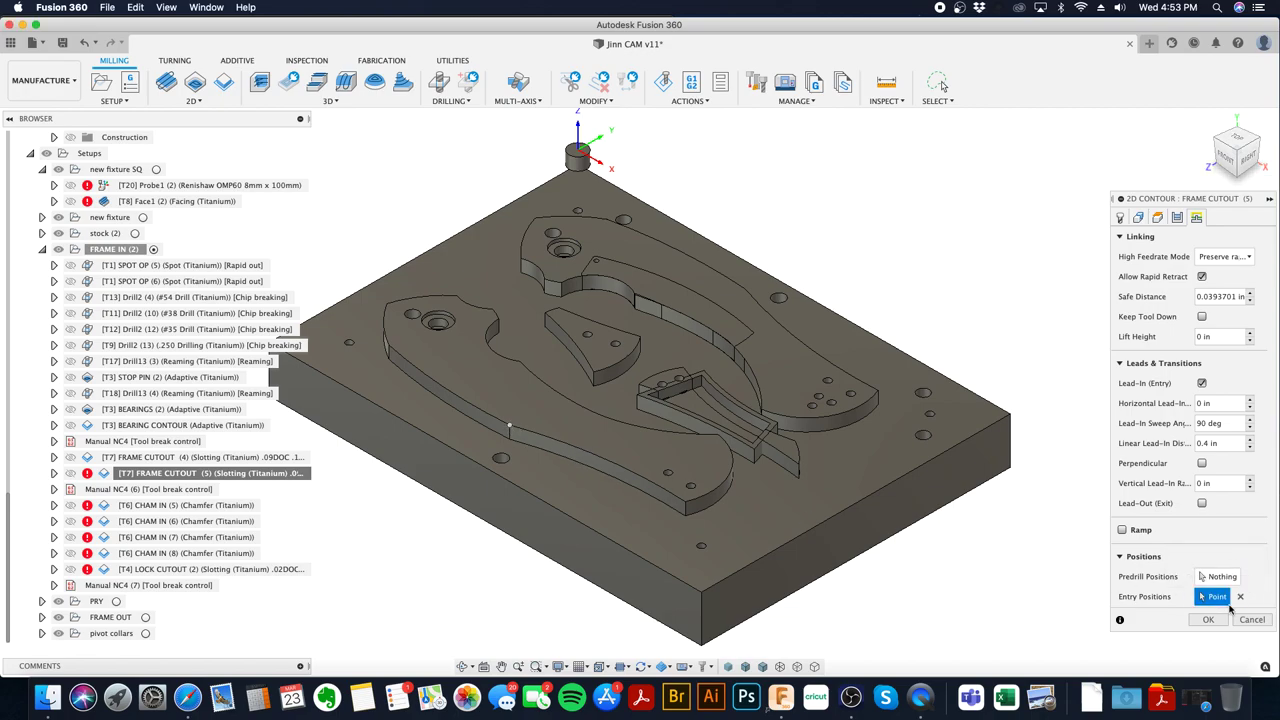
left_click(1210, 620)
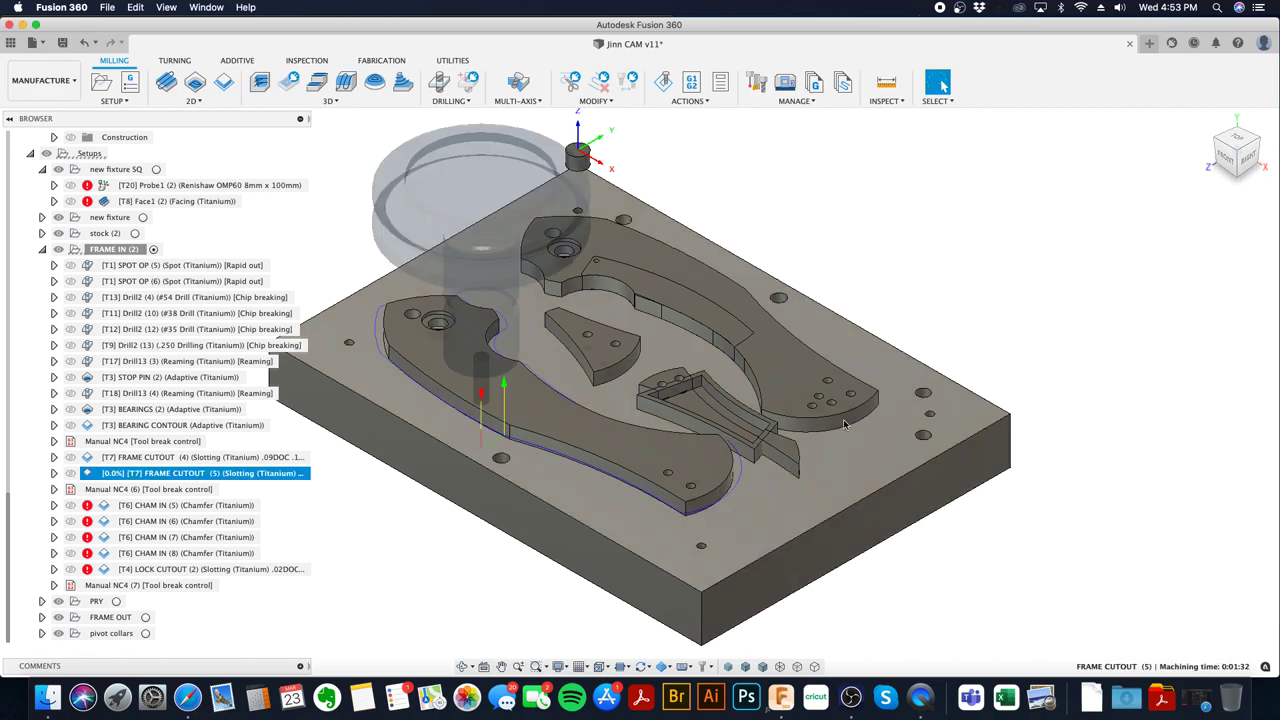
left_click(220, 505)
- Review the CHAM IN (5) tool and geometry settings
right_click(220, 505)
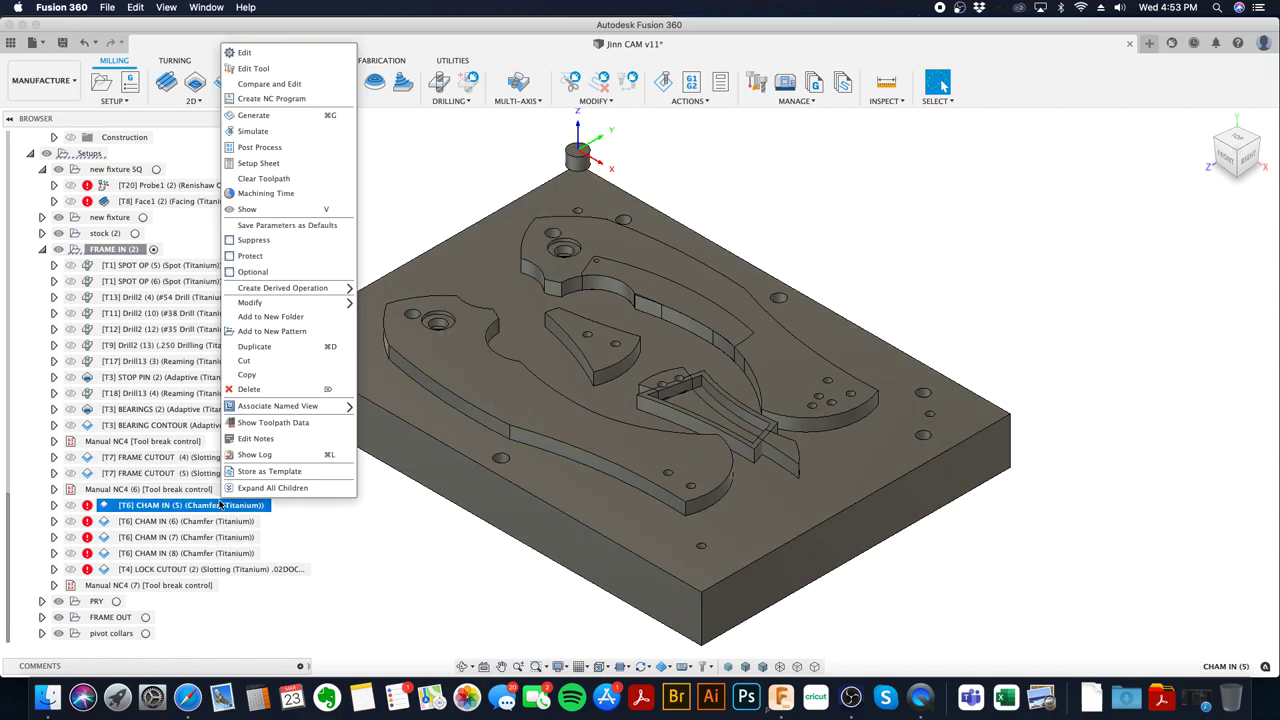
left_click(243, 49)
left_click(1139, 218)
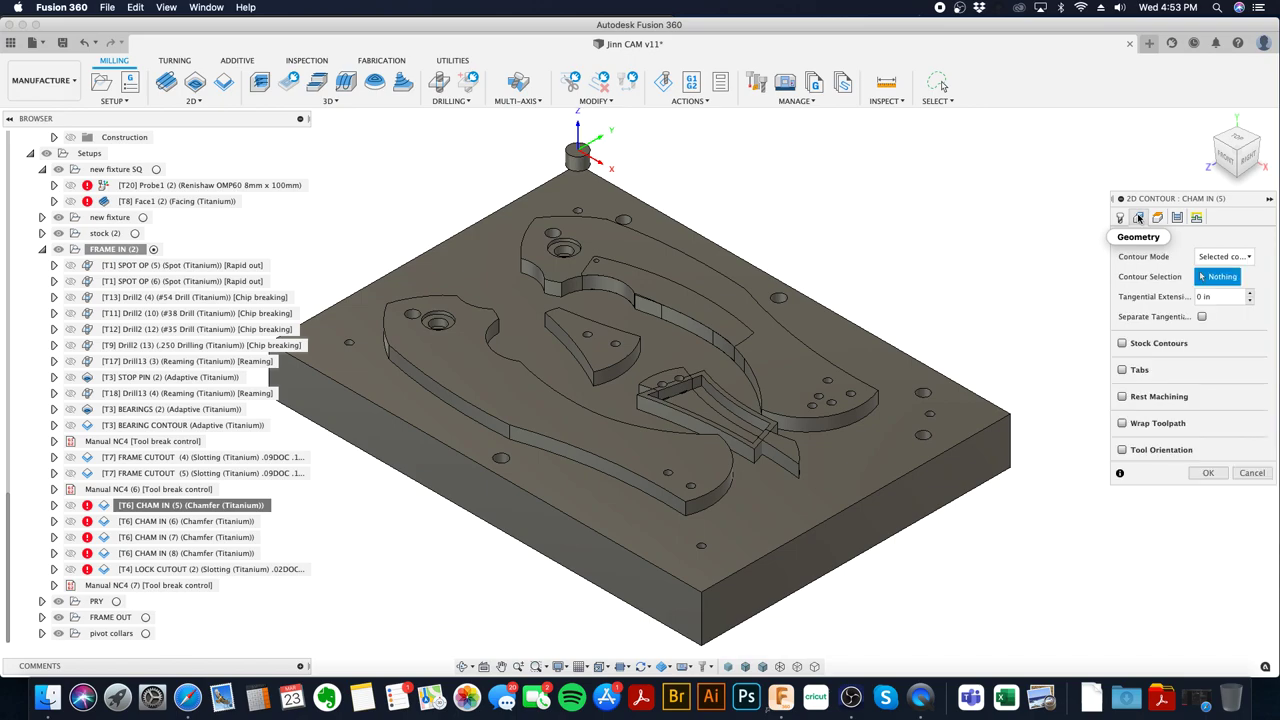
left_click(1121, 217)
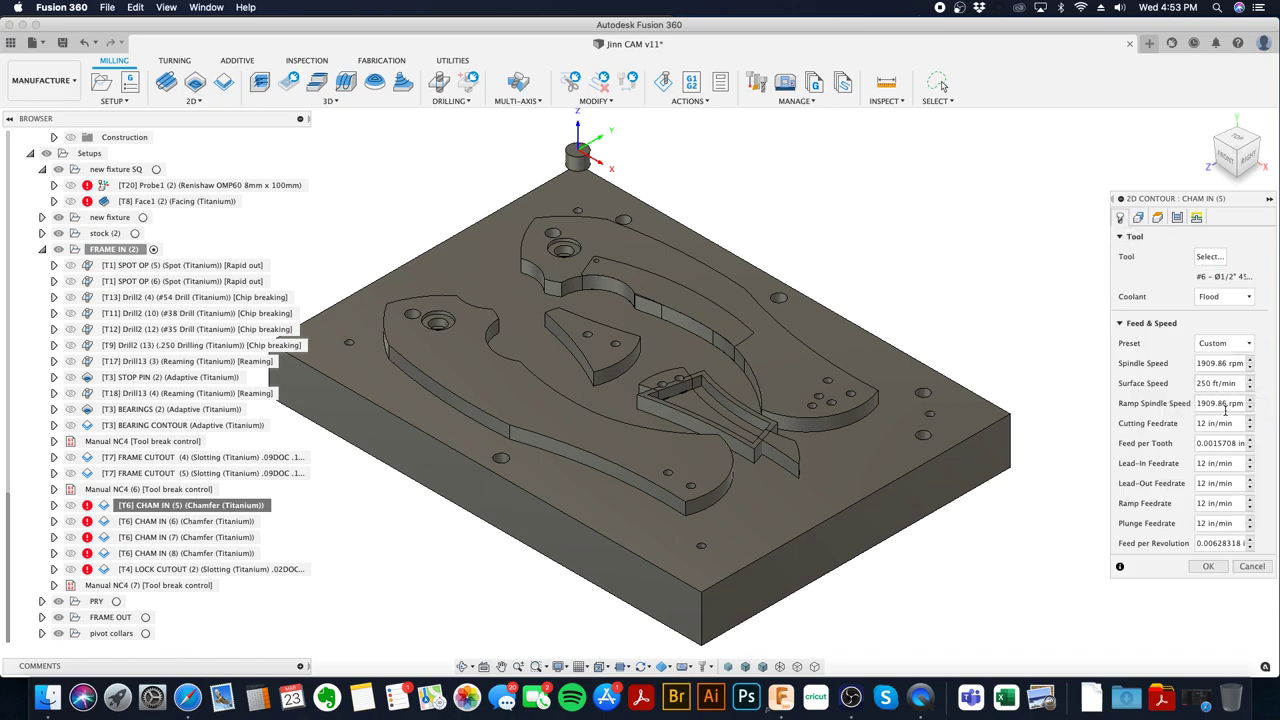
left_click(1140, 218)
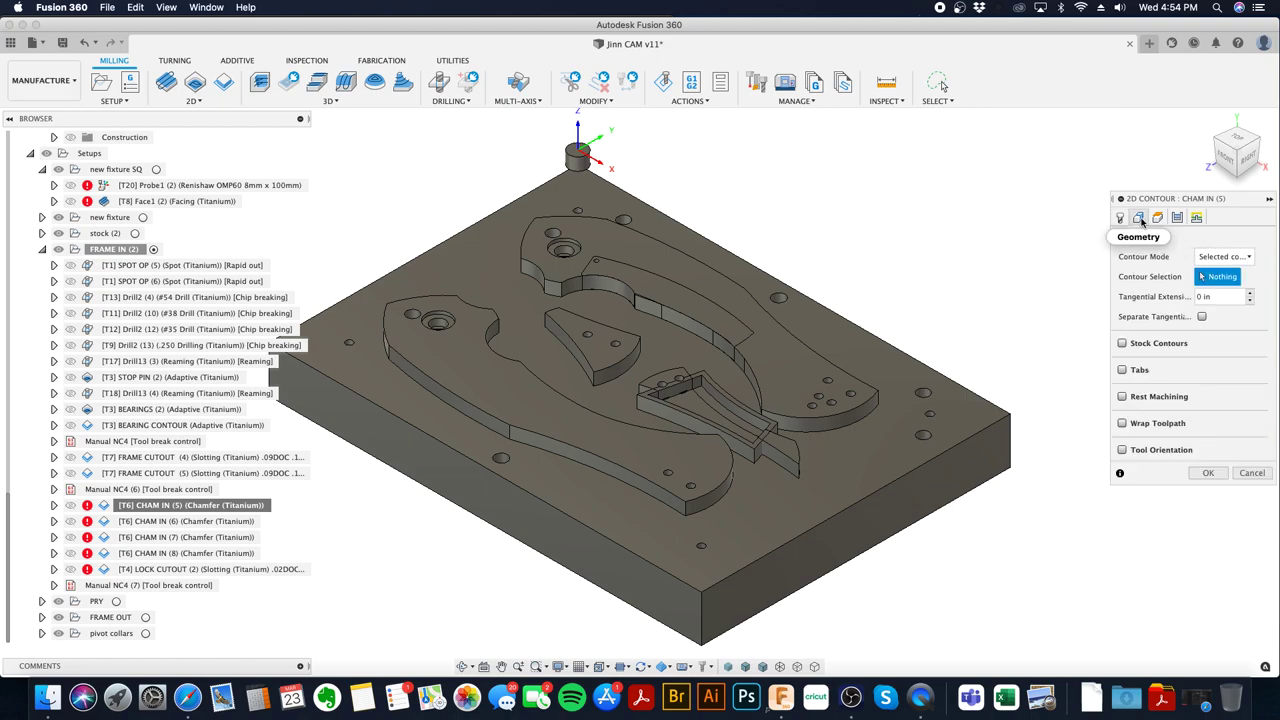
- Replace the chamfer chain with only the notch arc edge as an open contour
left_click(607, 280)
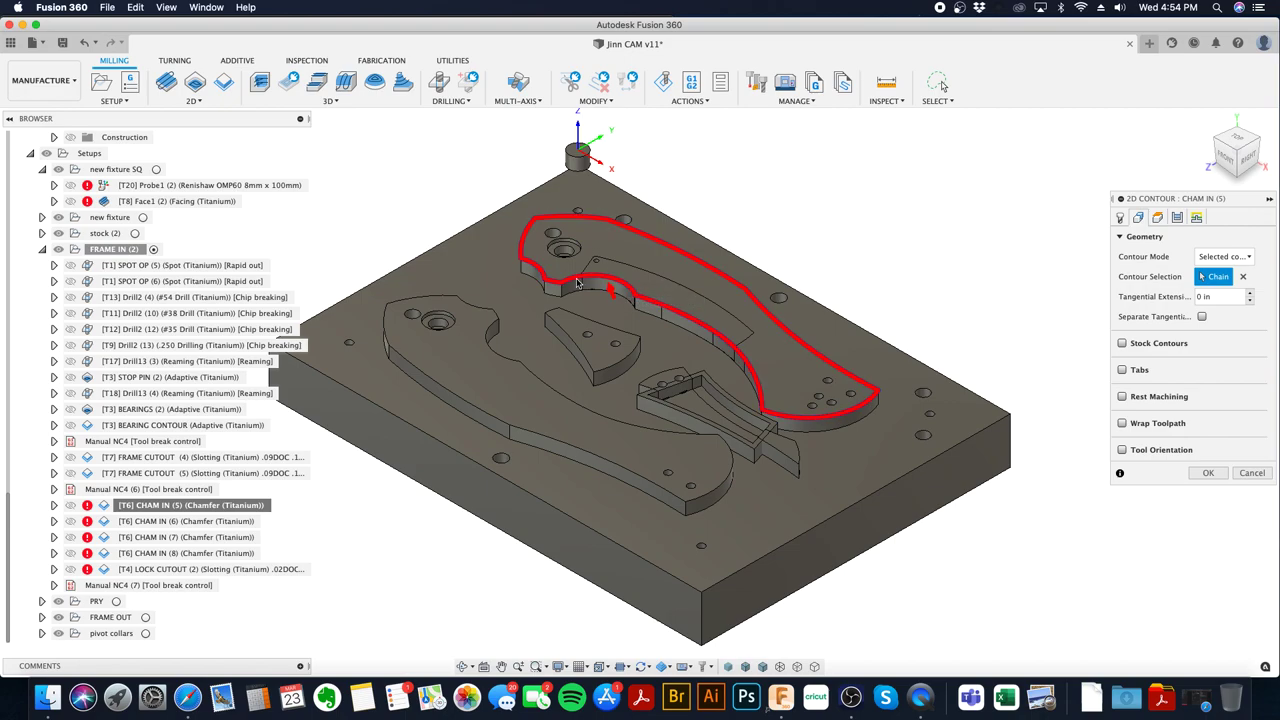
scroll(560, 285, "up", 5)
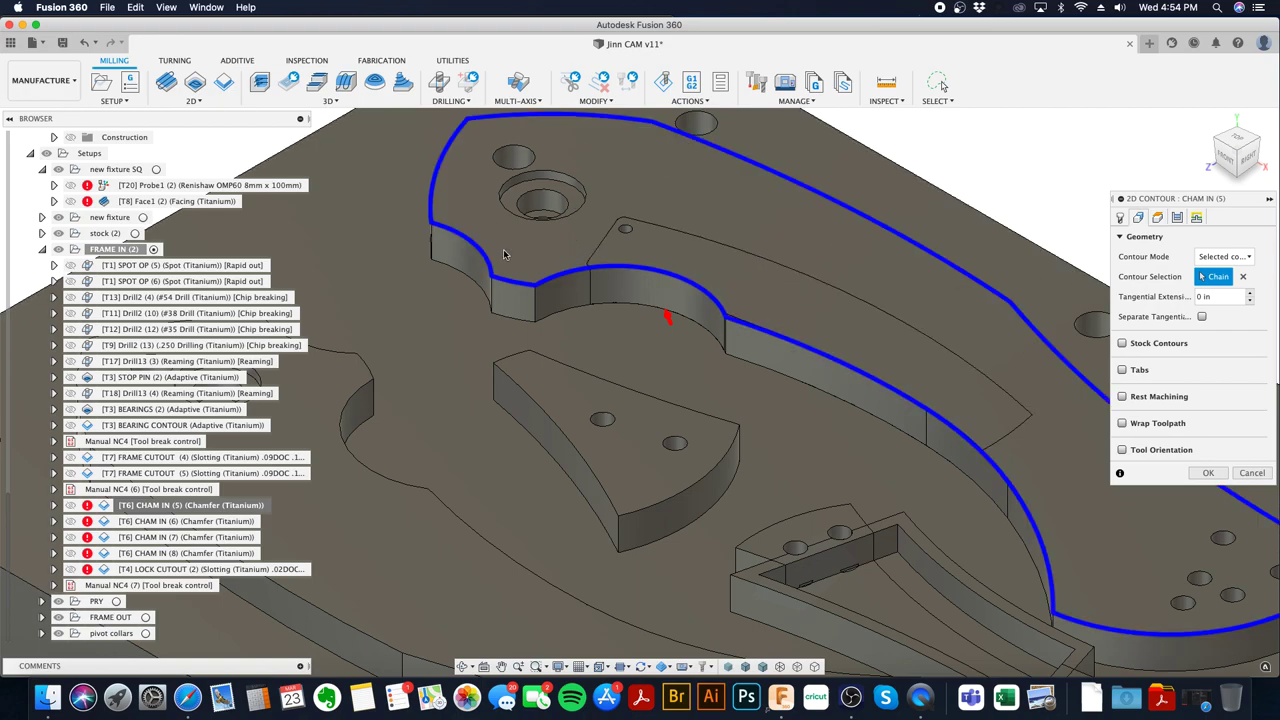
left_click(548, 281)
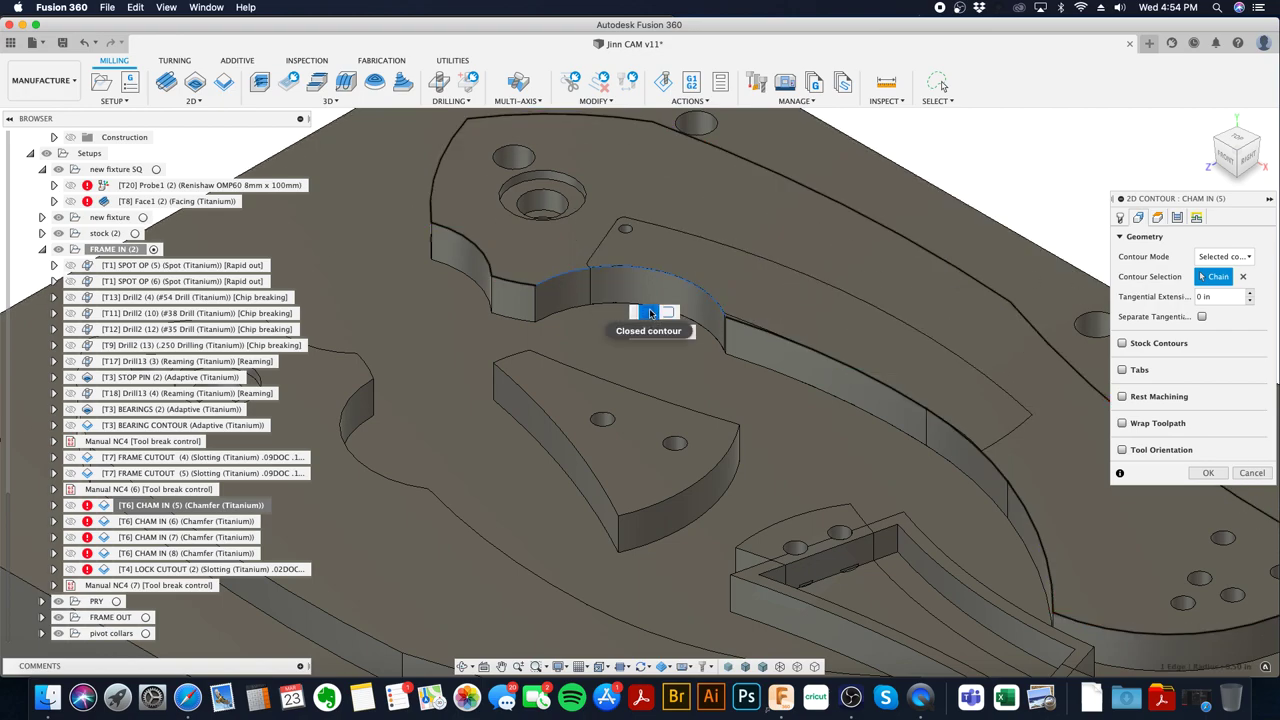
left_click(652, 314)
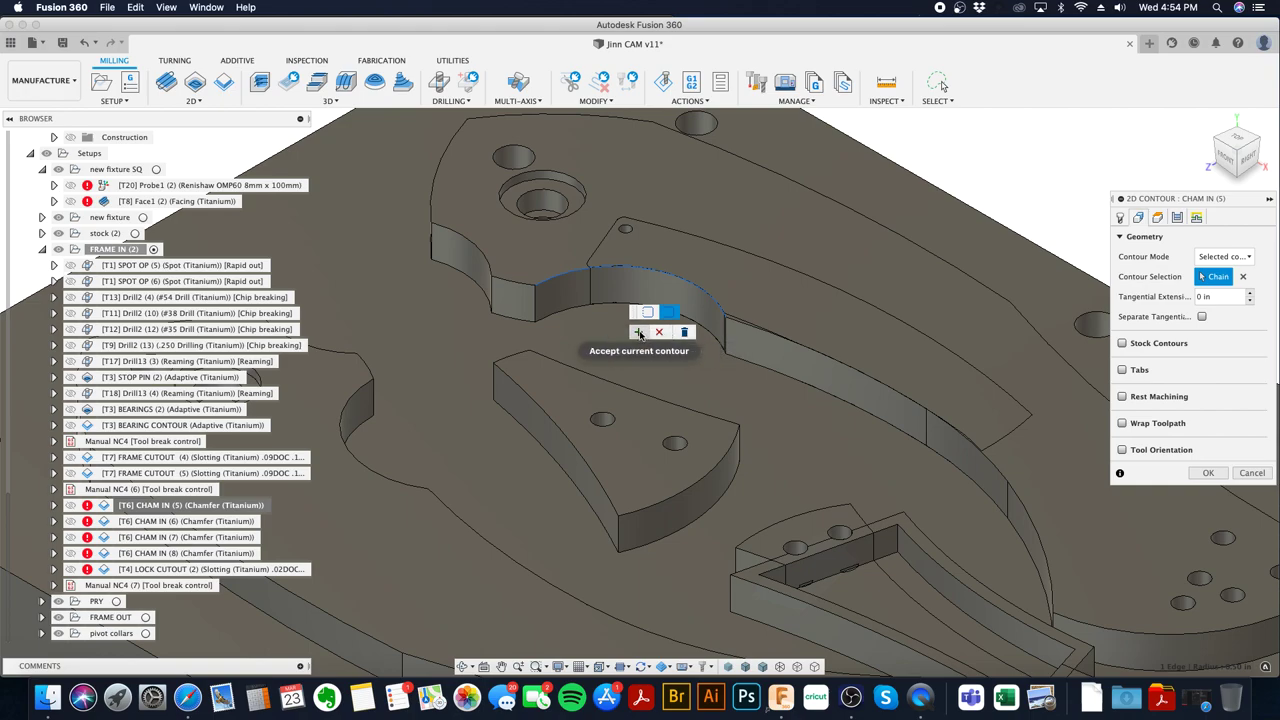
left_click(640, 334)
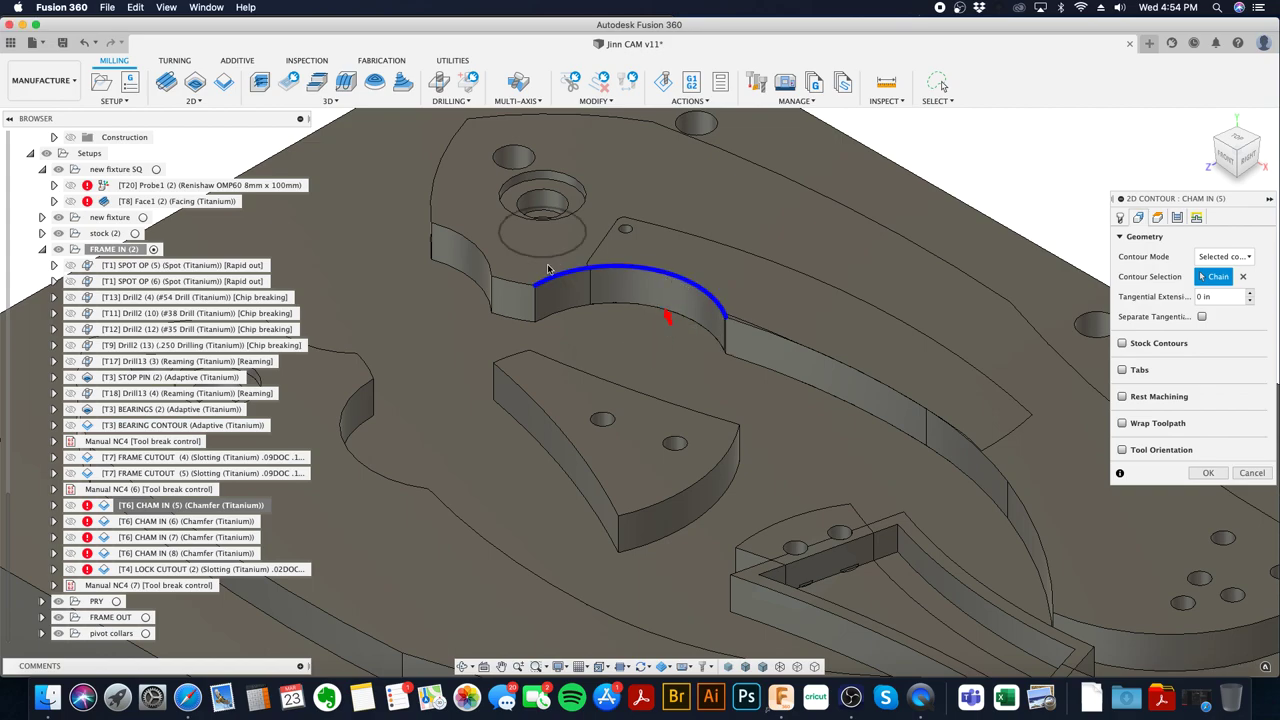
left_click(1157, 217)
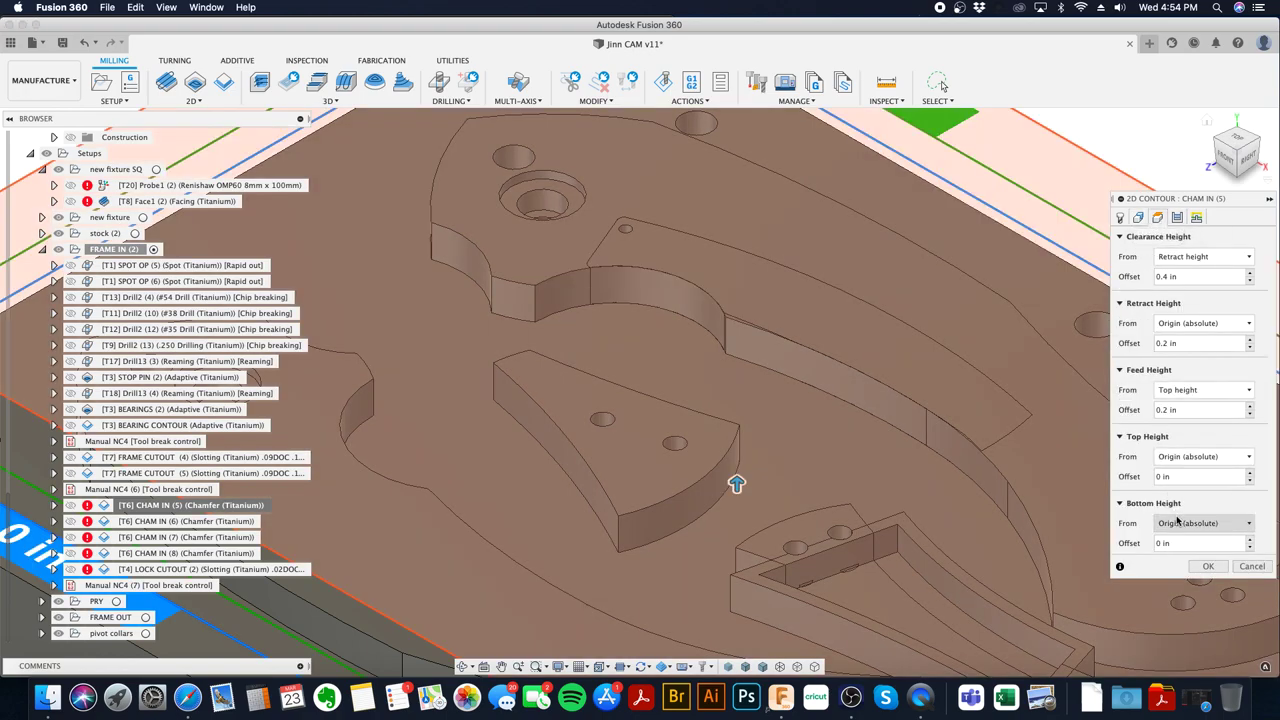
left_click(1177, 217)
- Set the CHAM IN (5) chamfer width to 0.07 in and zoom on the regenerated notch arc passes
scroll(1146, 486, "down", 2)
scroll(1146, 486, "down", 5)
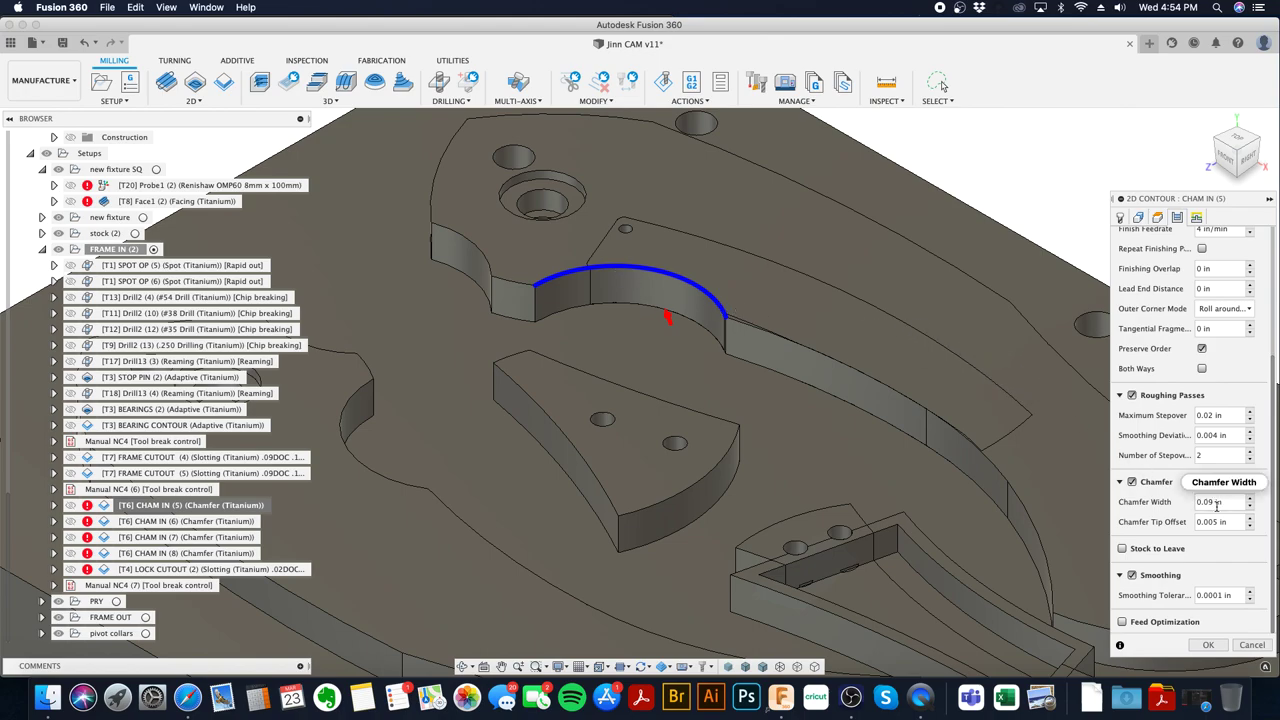
mouse_move(1216, 506)
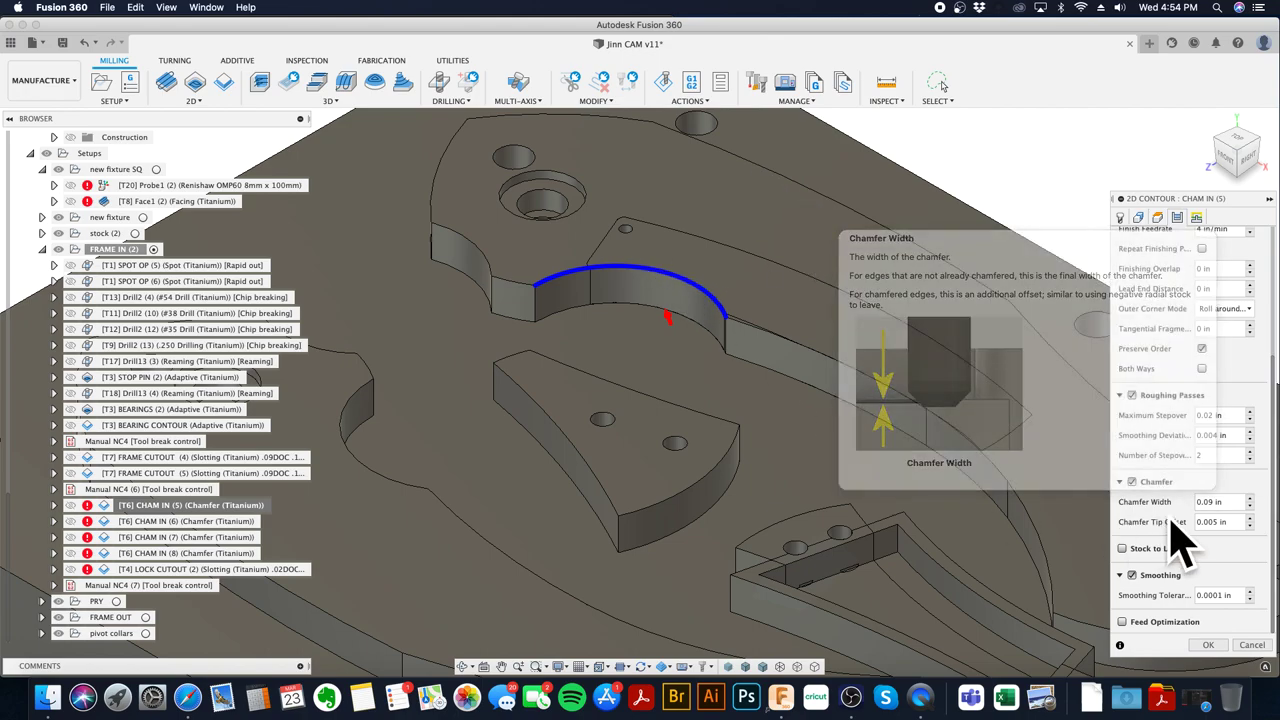
left_click(1212, 501)
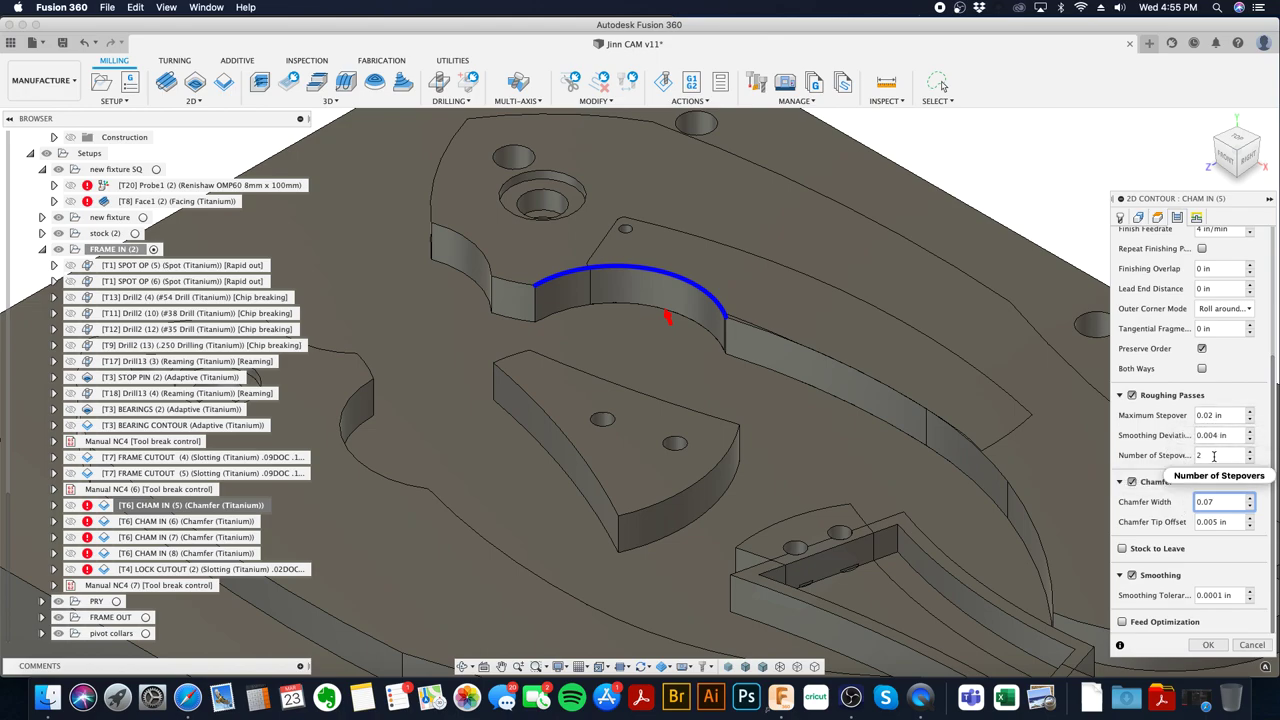
left_click(1212, 645)
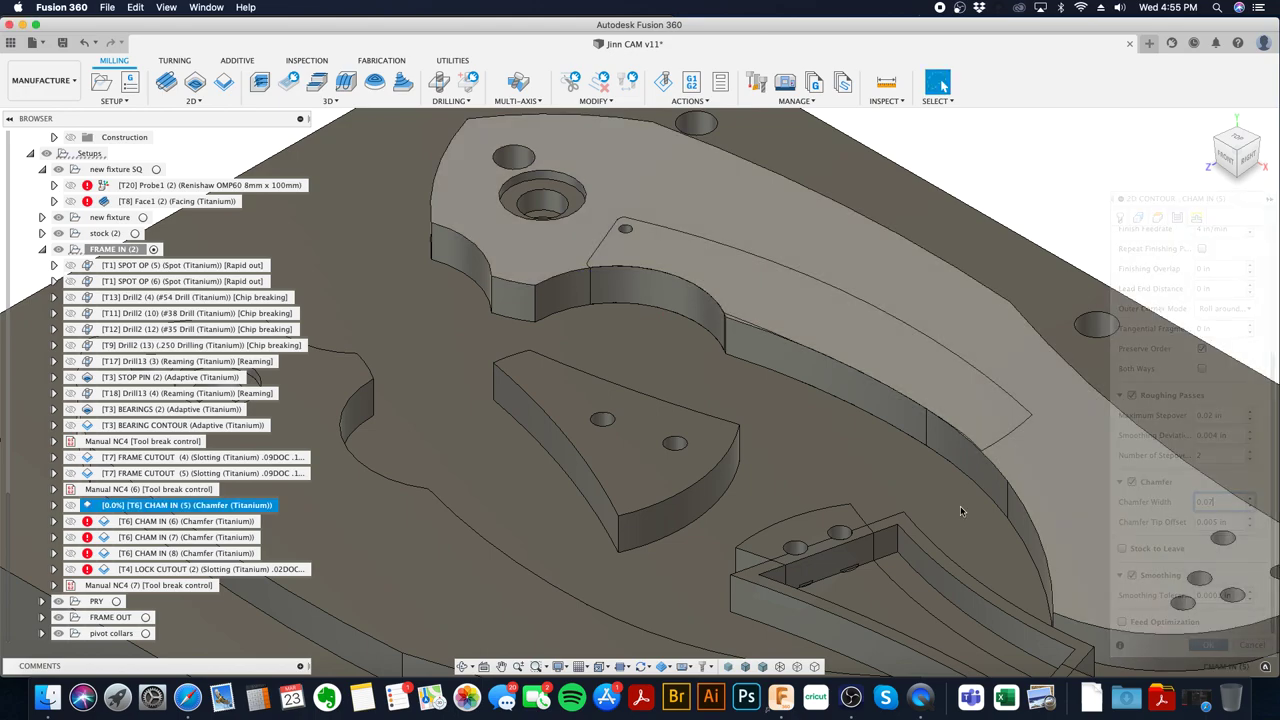
scroll(688, 323, "up", 5)
scroll(690, 320, "up", 3)
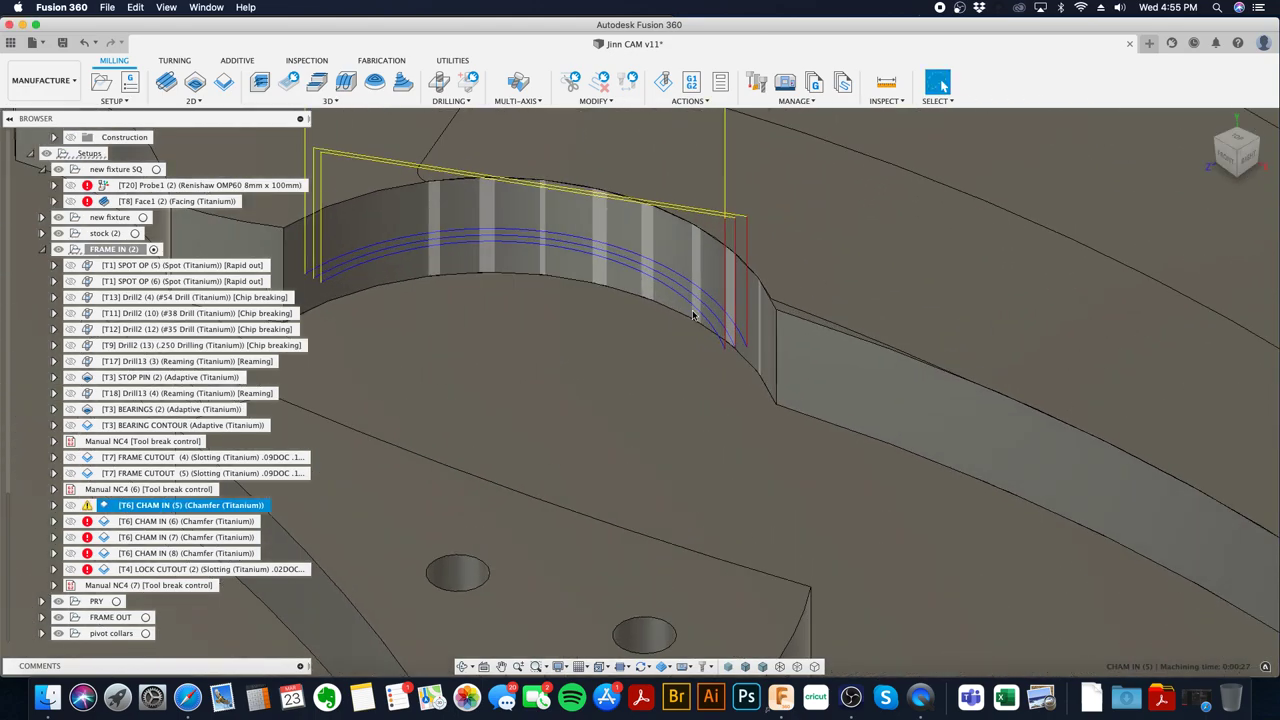
scroll(690, 320, "down", 8)
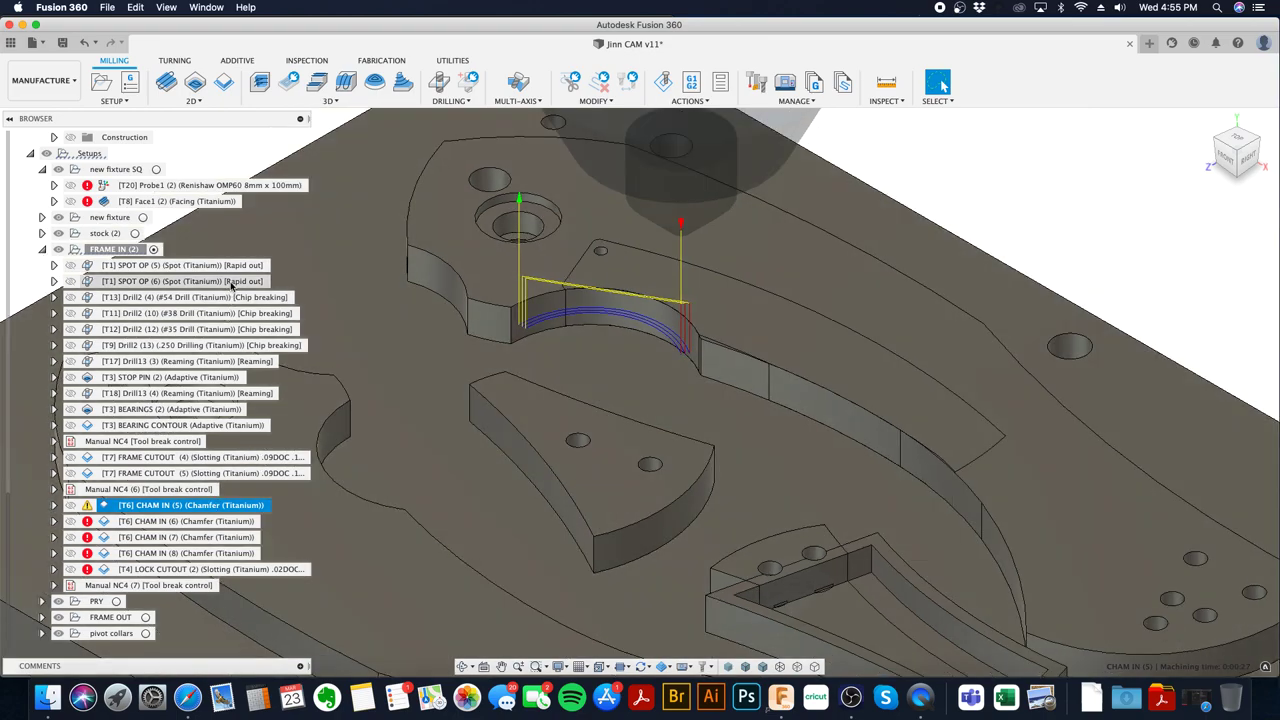
- Simulate T1 SPOT OP (5) through CHAM IN (5) to the end, inspect the notch arc chamfer, and close
left_click(236, 265, "shift")
right_click(238, 265)
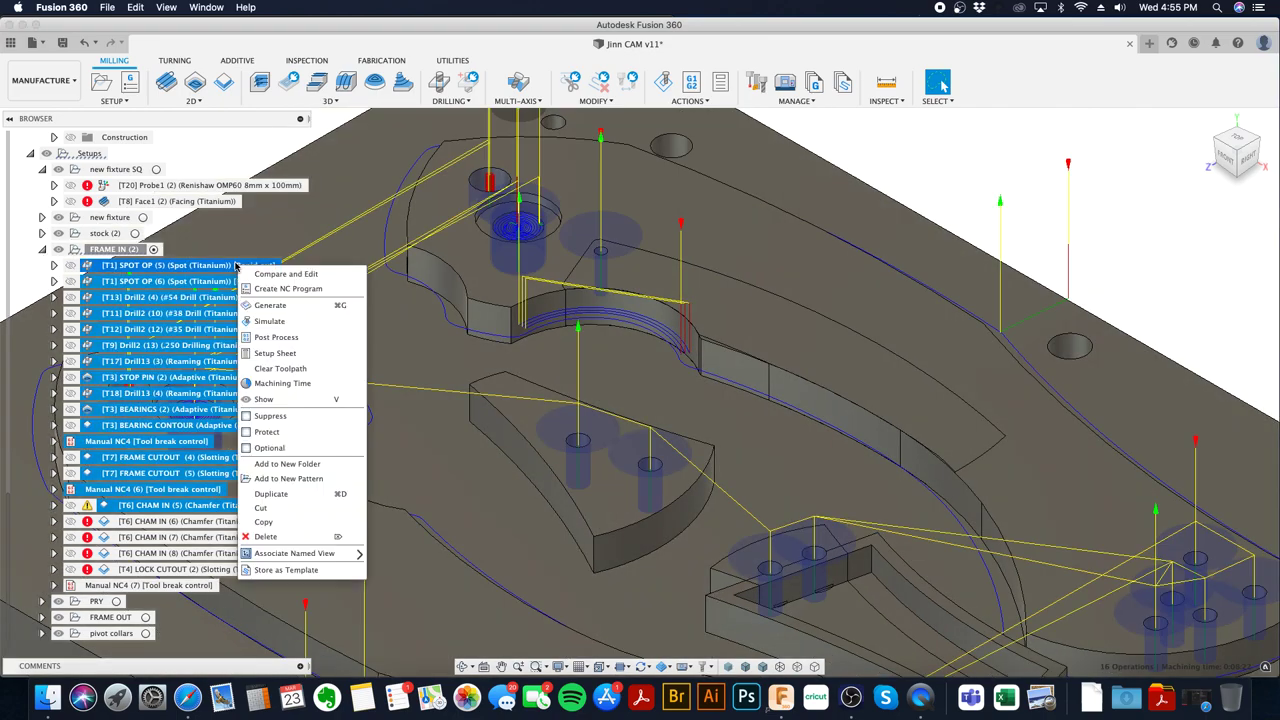
left_click(276, 321)
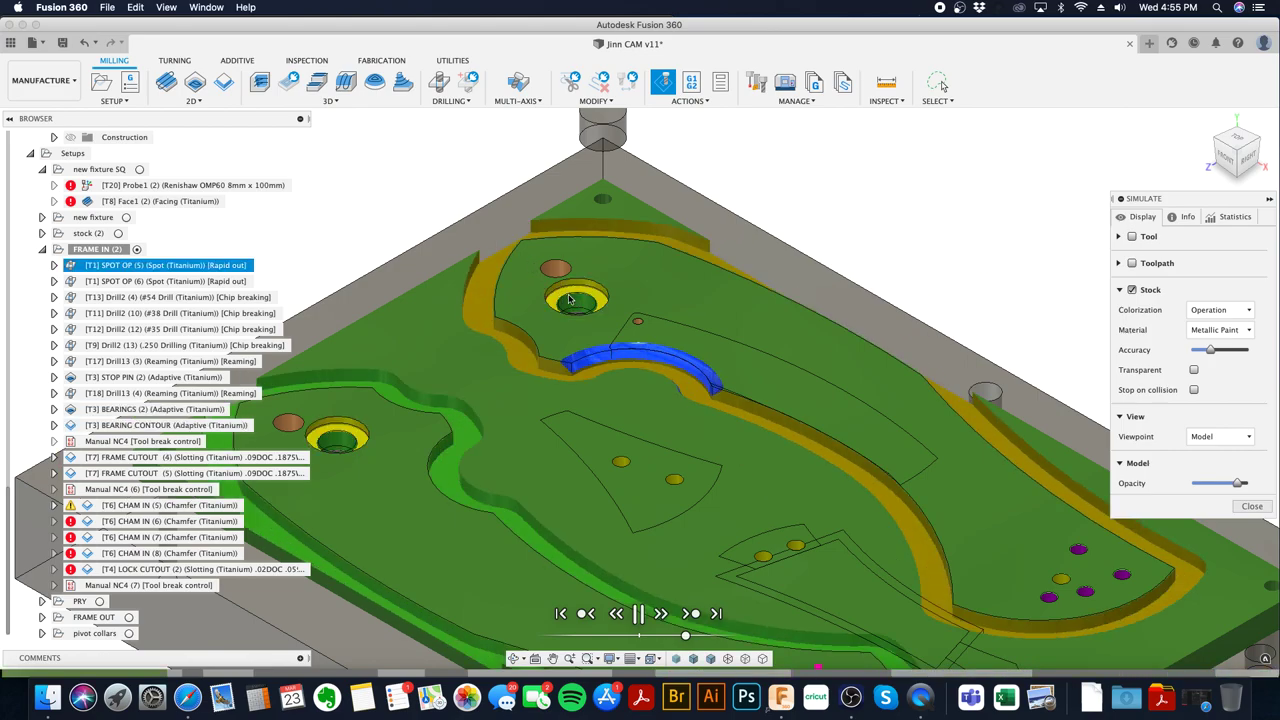
left_click(716, 613)
scroll(660, 366, "up", 5)
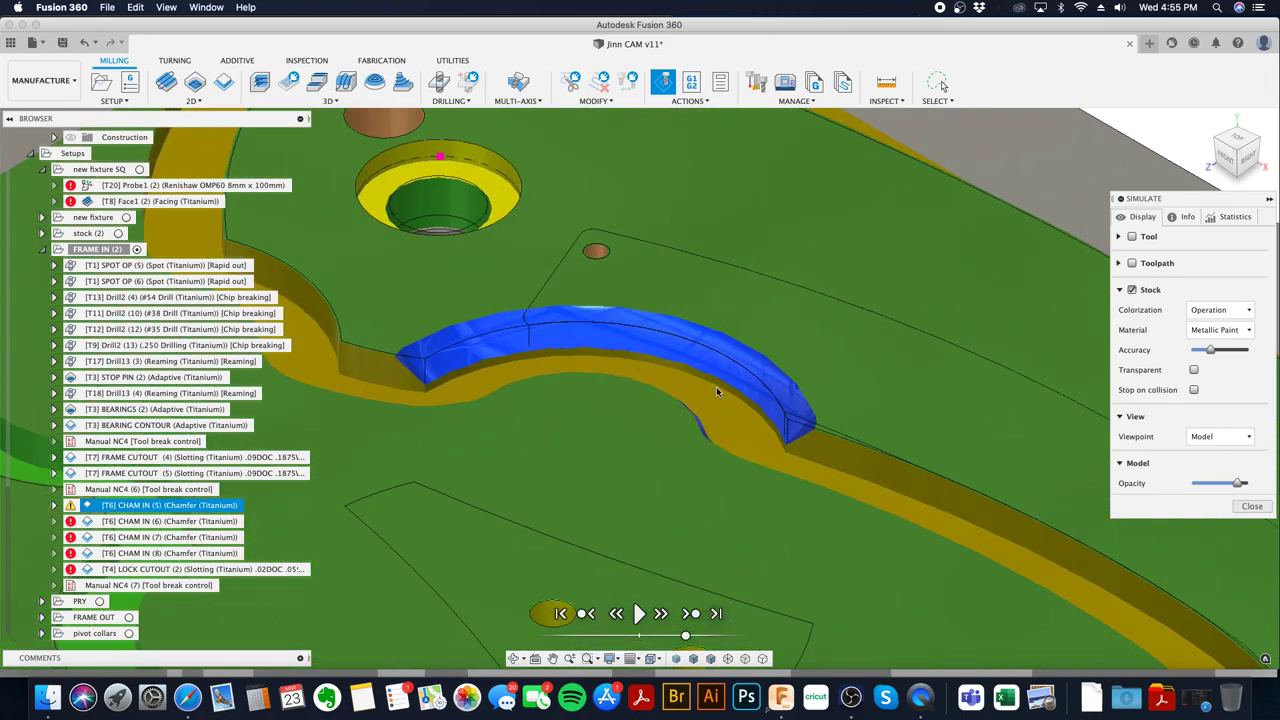
scroll(647, 312, "down", 2)
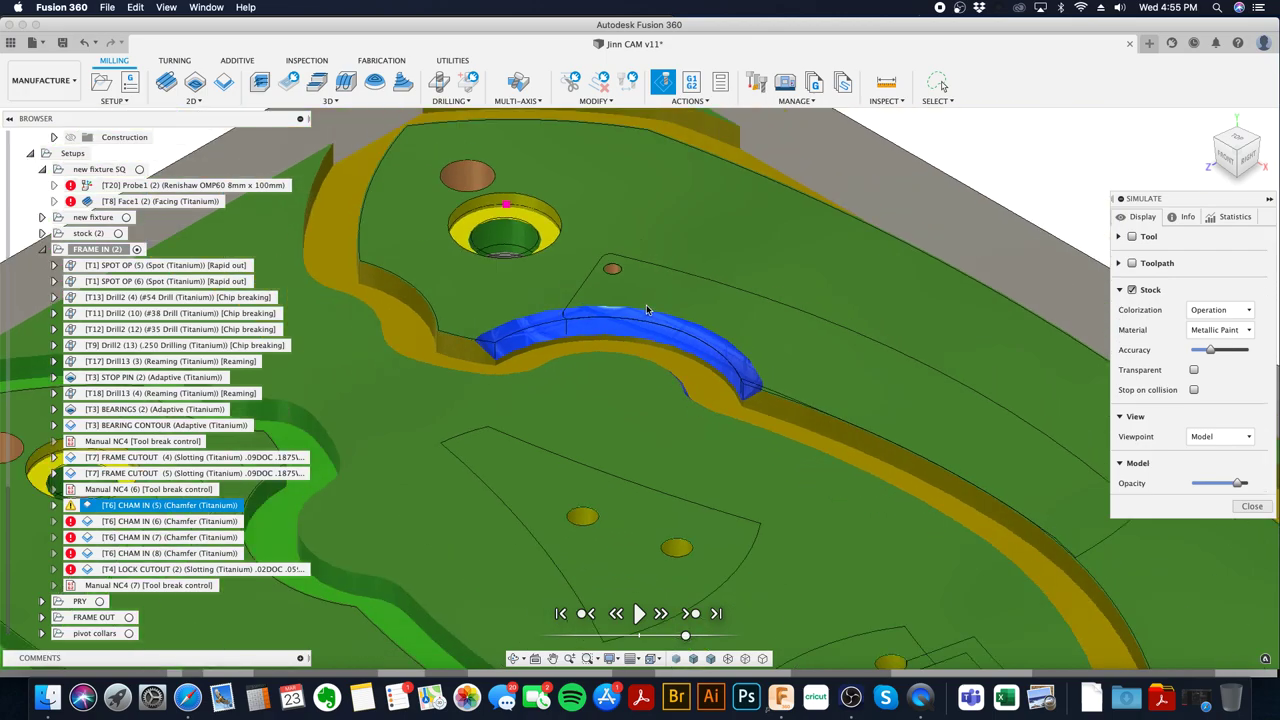
scroll(700, 350, "up", 2)
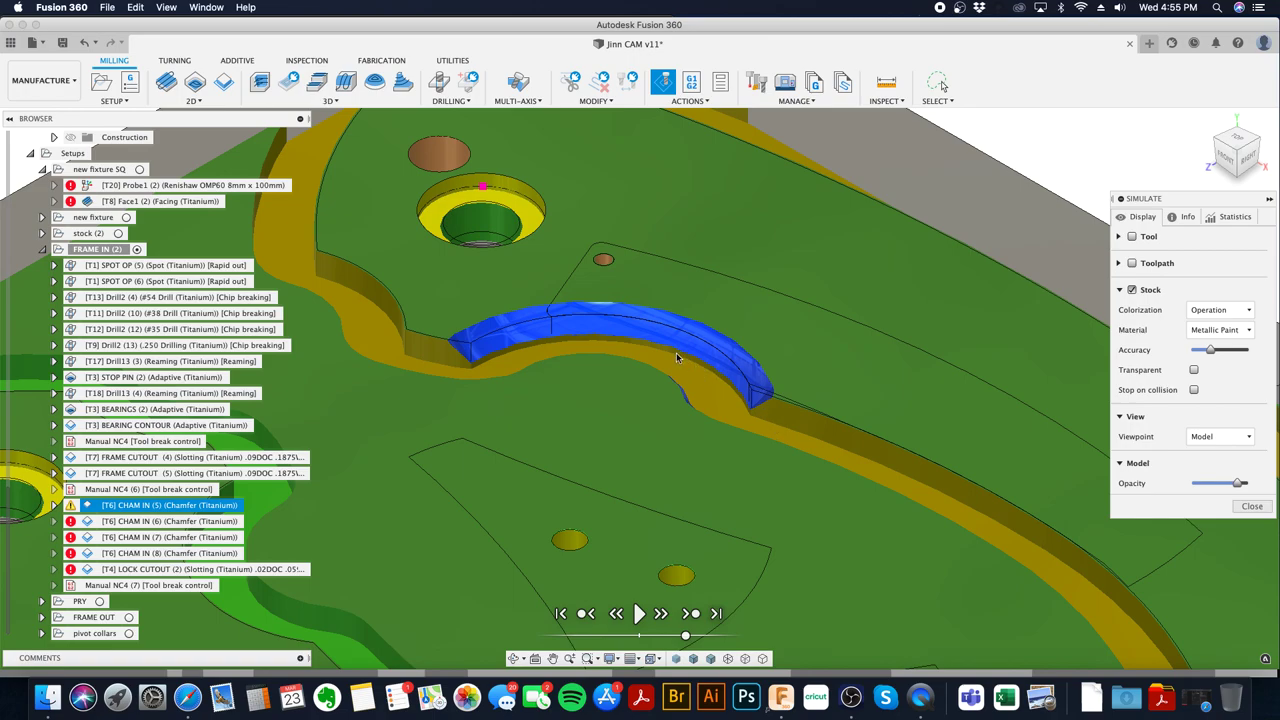
left_click(1252, 506)
left_click(364, 422)
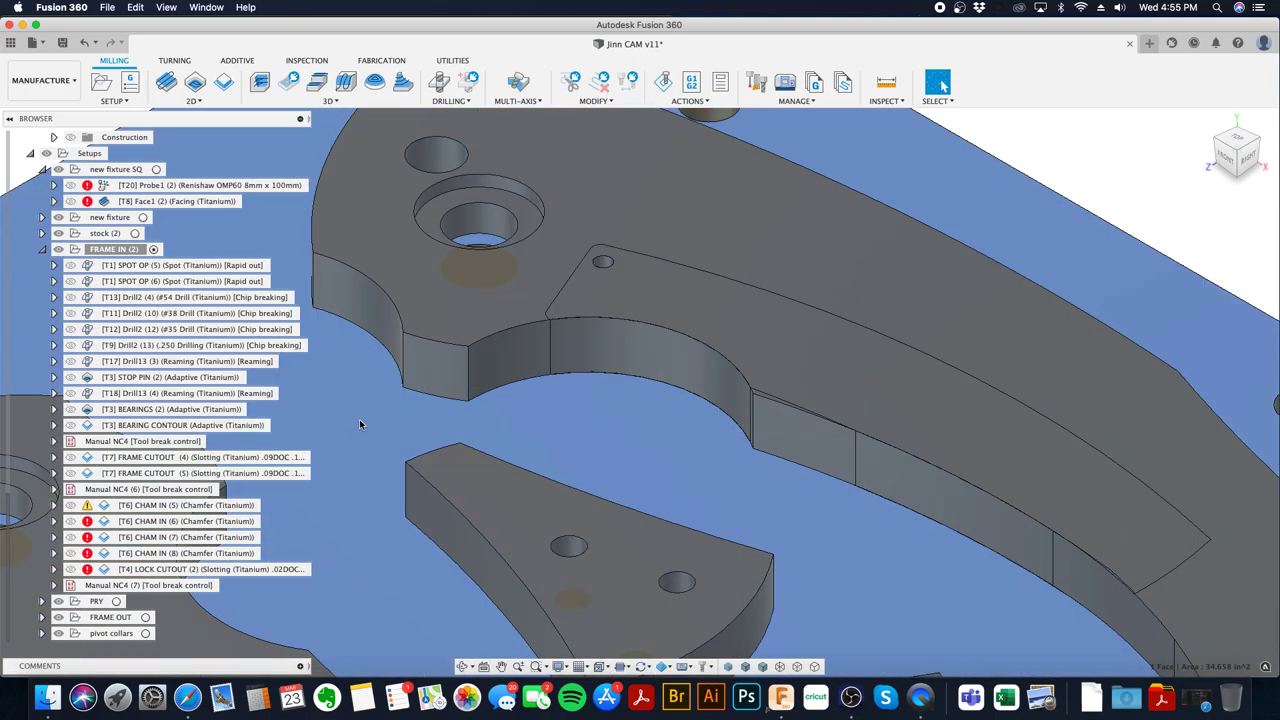
- Change the CHAM IN (5) chamfer width to 0.065 in on the Passes tab
right_click(229, 507)
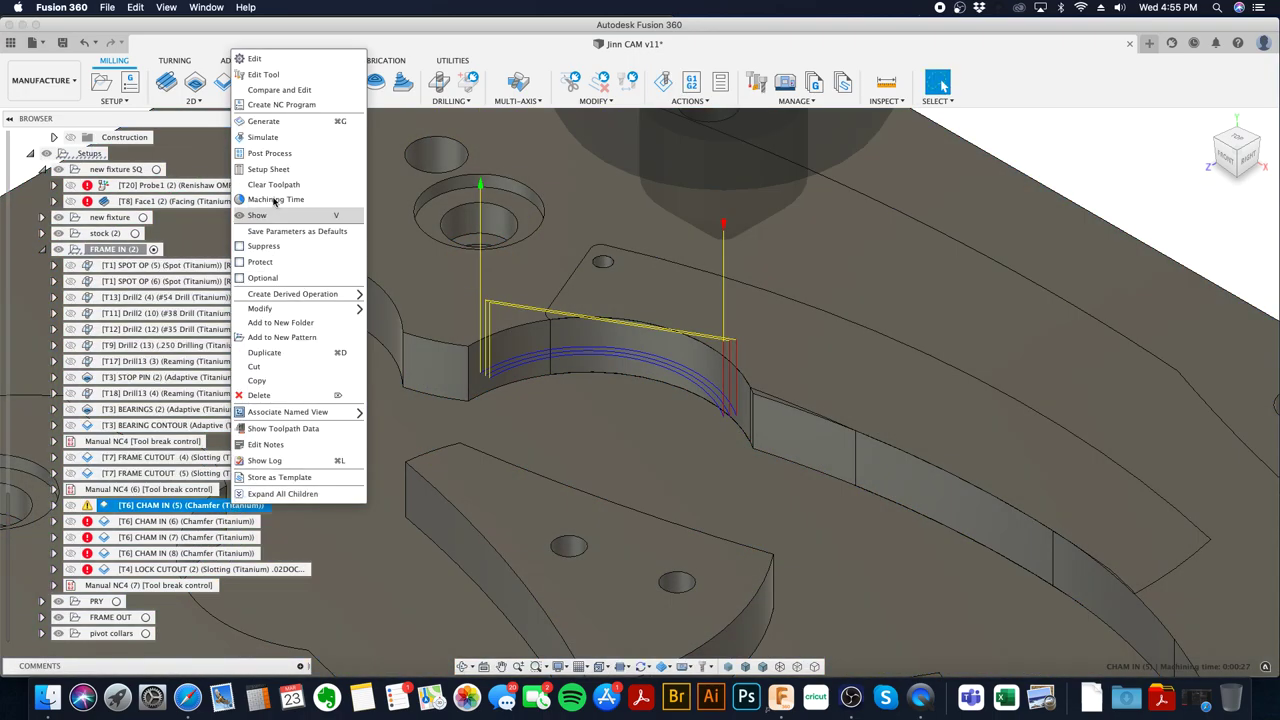
left_click(287, 62)
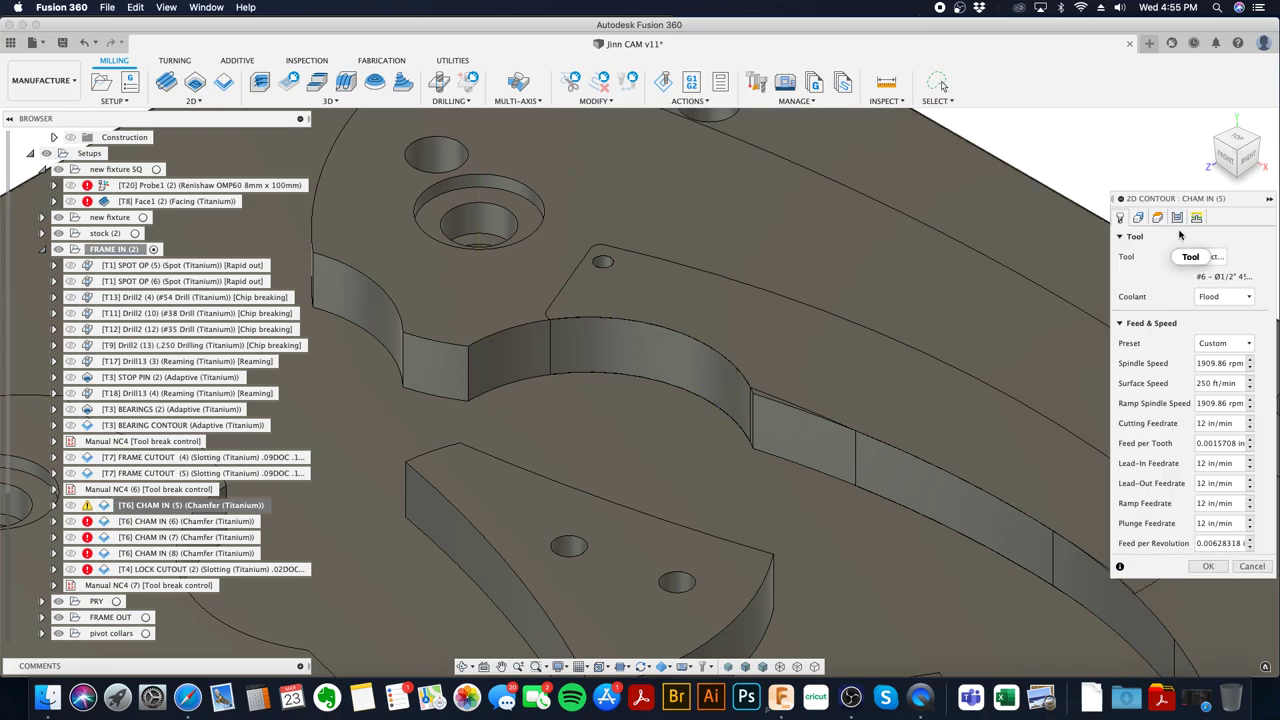
left_click(1177, 217)
scroll(1153, 583, "down", 4)
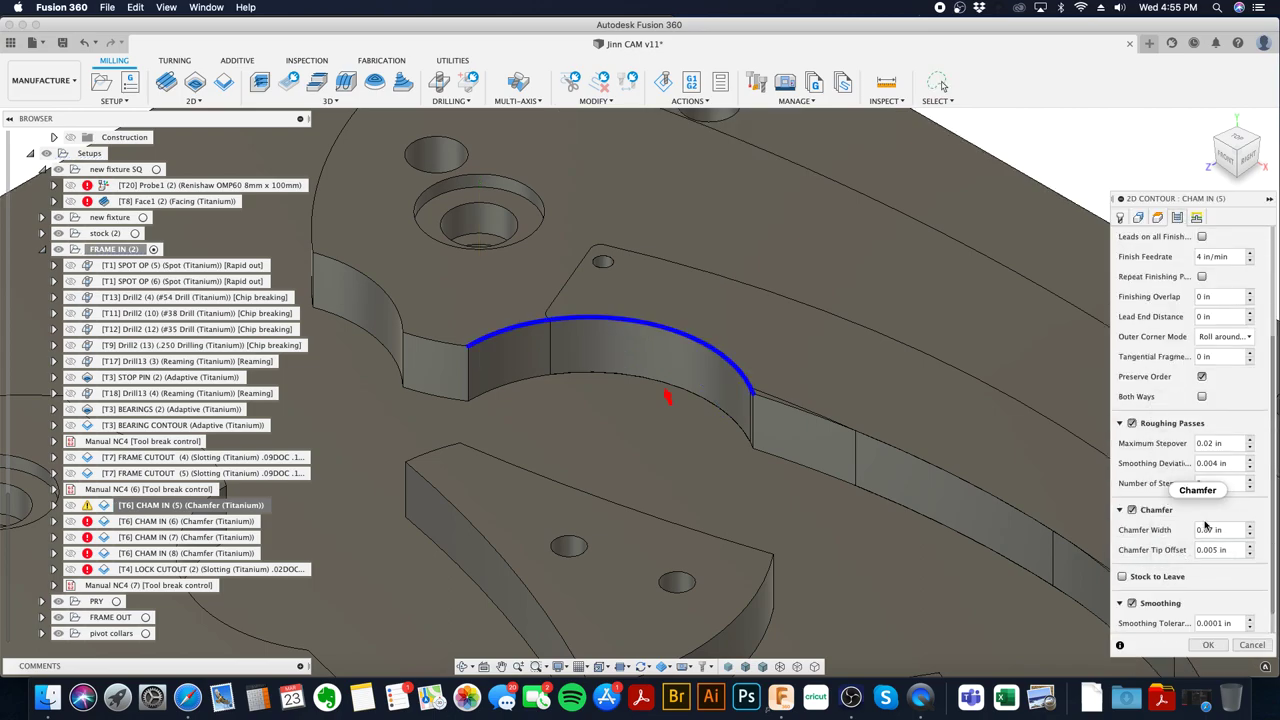
left_click(1211, 530)
double_click(1211, 530)
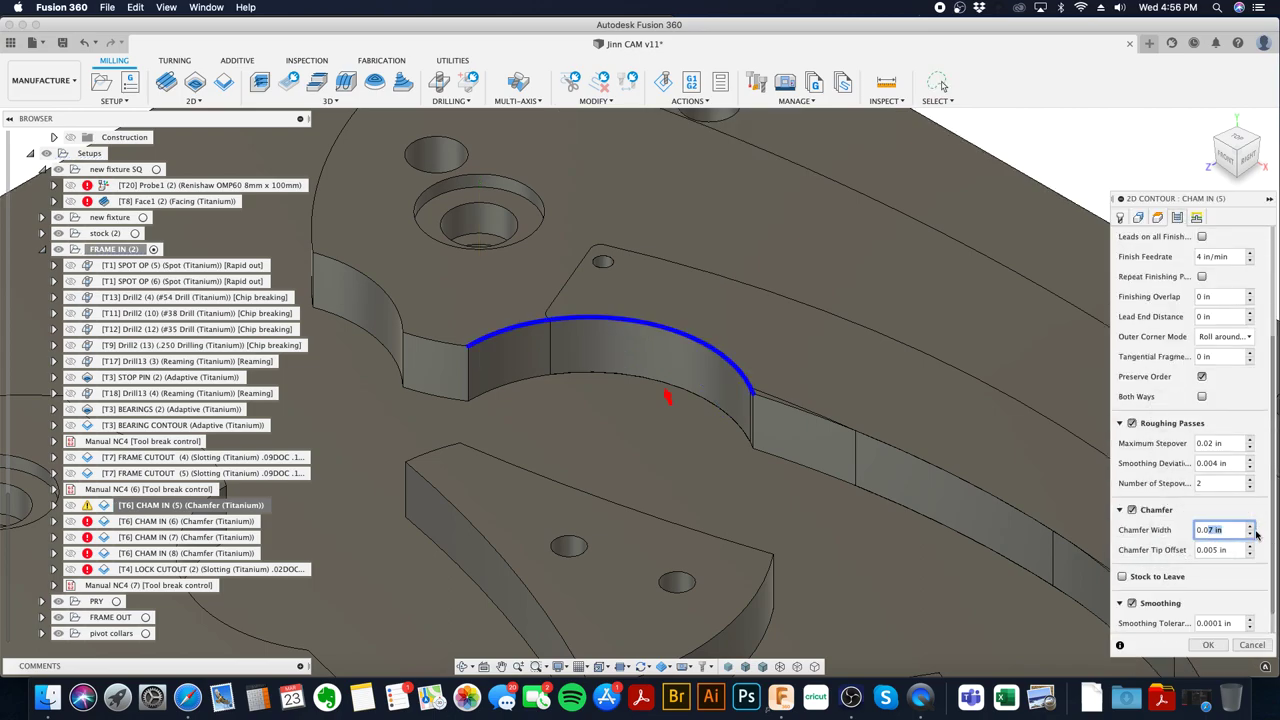
key("Return")
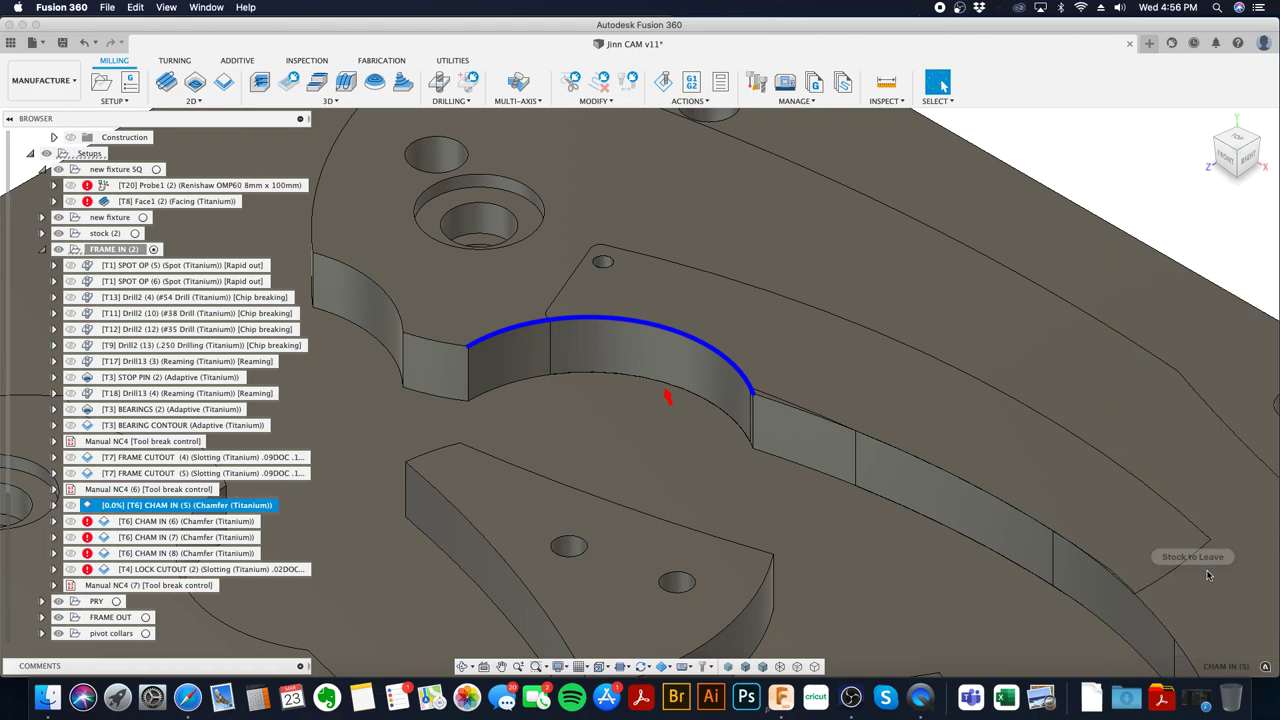
- Save the file as version 12 and recentre the view on the chamfer arc
key("super+s")
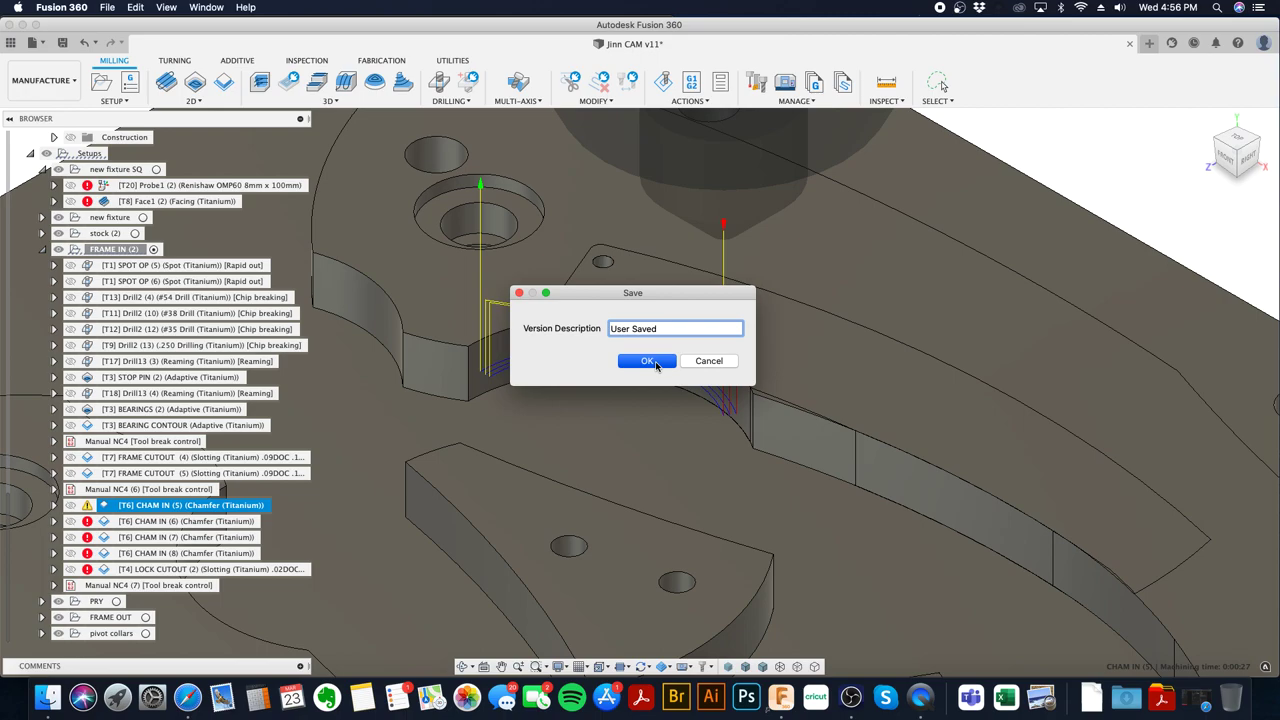
left_click(650, 361)
scroll(670, 400, "down", 3)
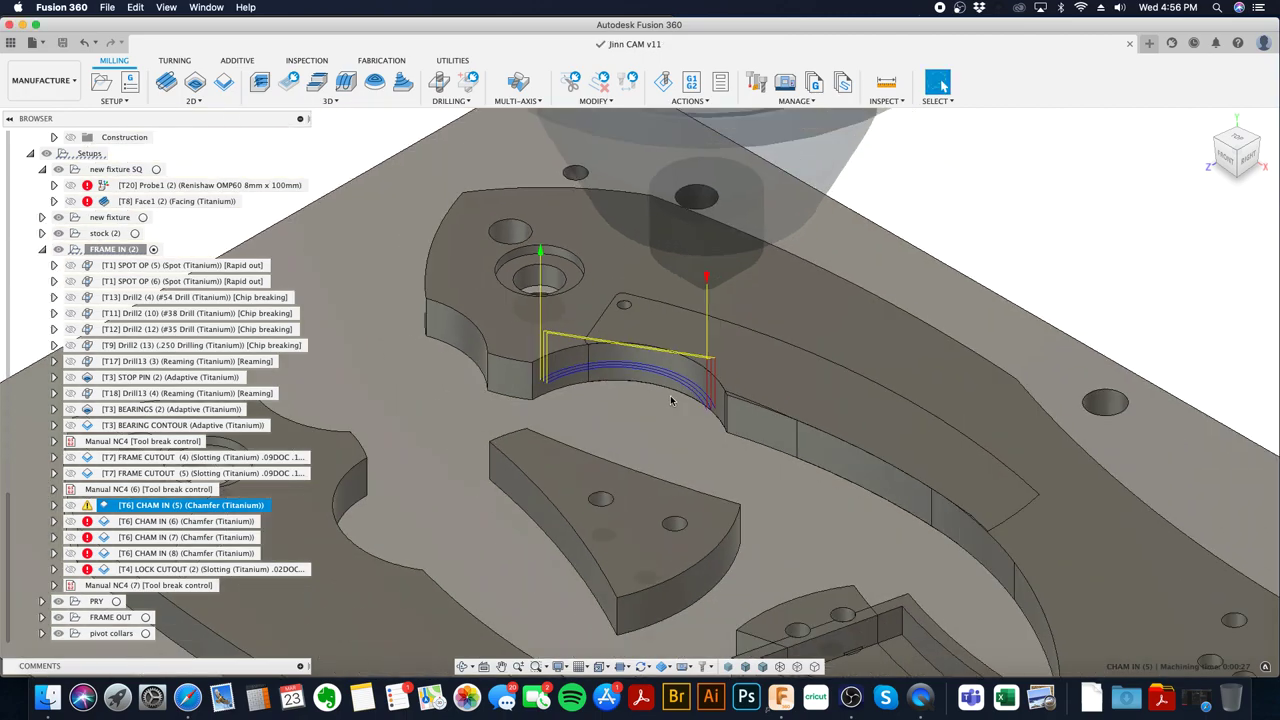
middle_click_drag(671, 403, 828, 417)
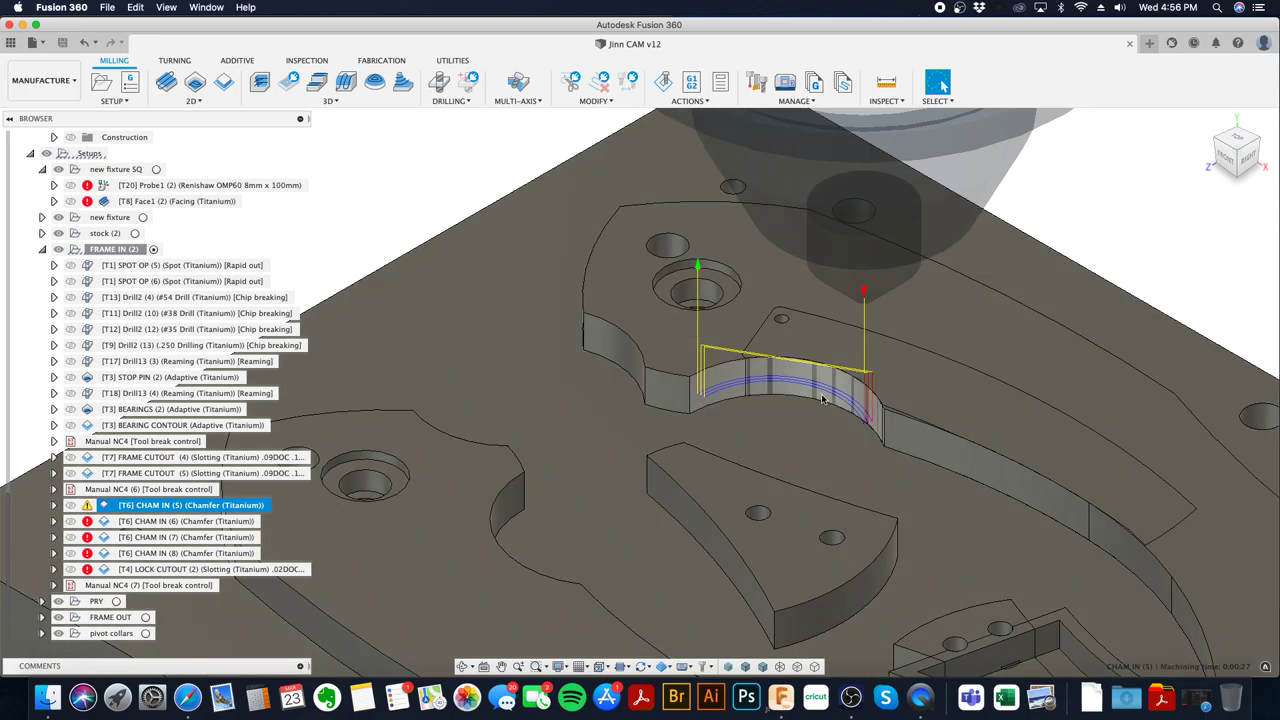
middle_click_drag(723, 423, 758, 408)
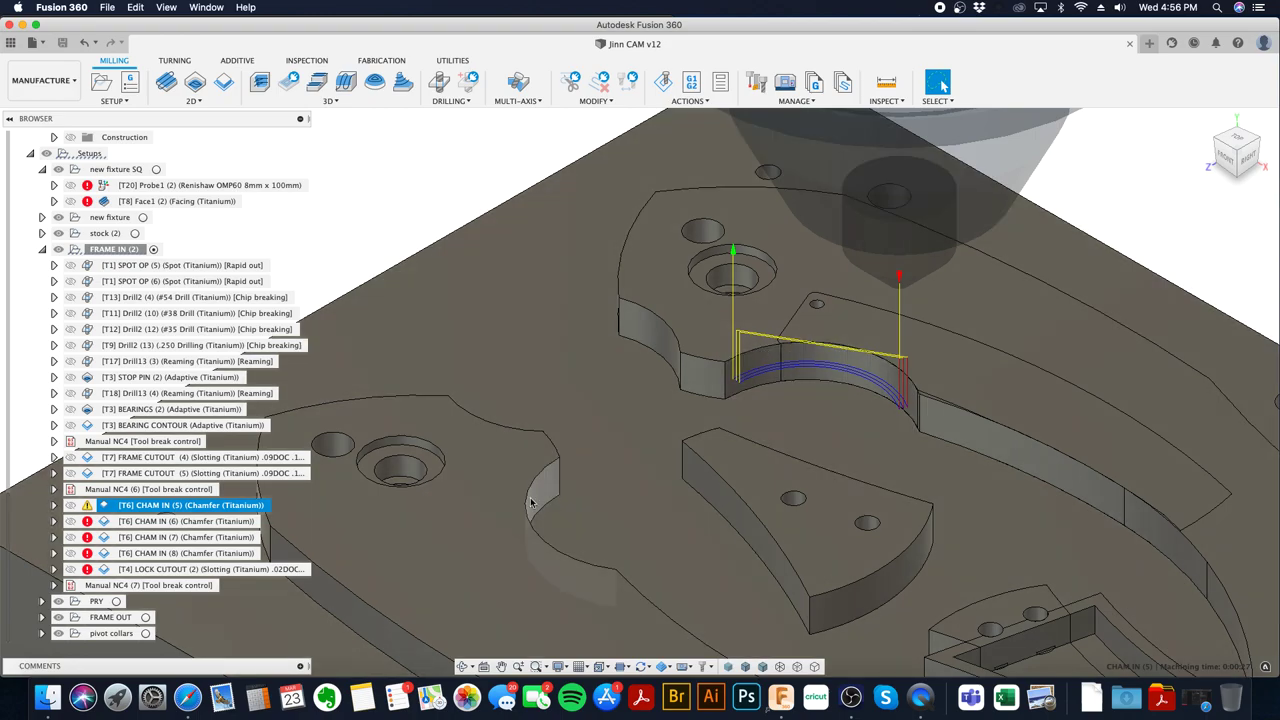
left_click(40, 82)
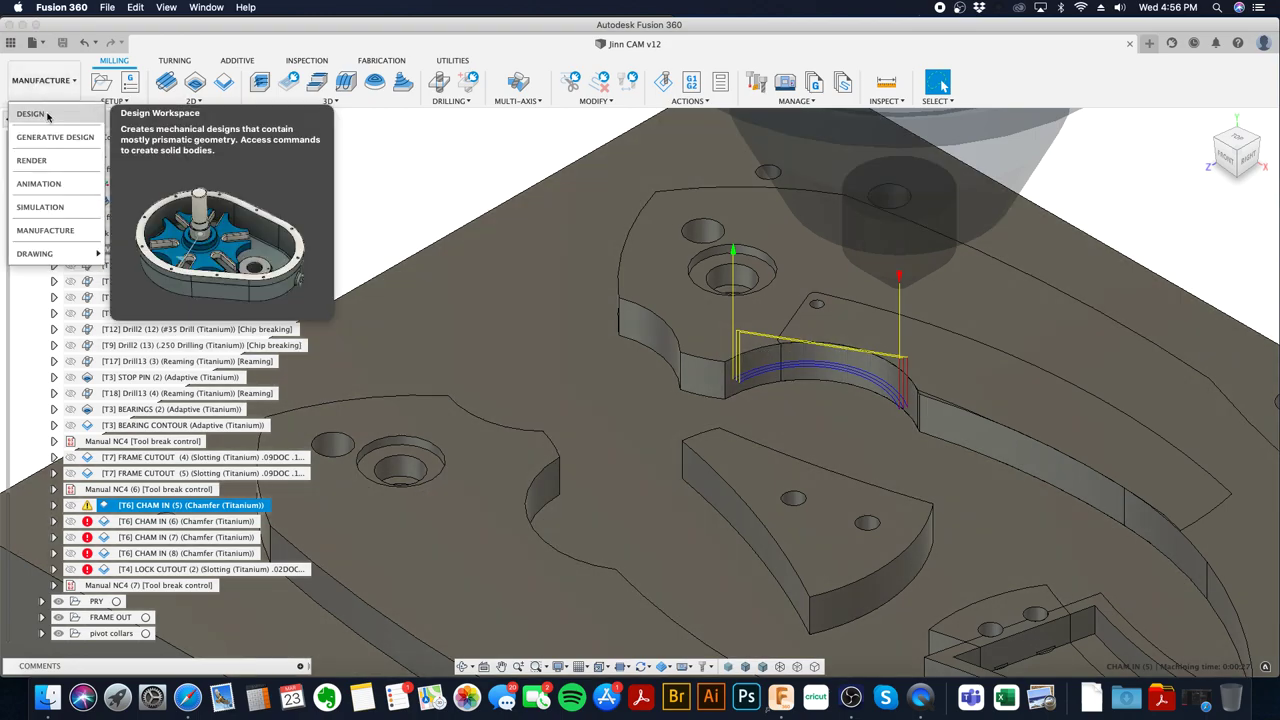
- Switch to the Design workspace, view from the top, and show the ORIGINAL knife bodies
left_click(40, 114)
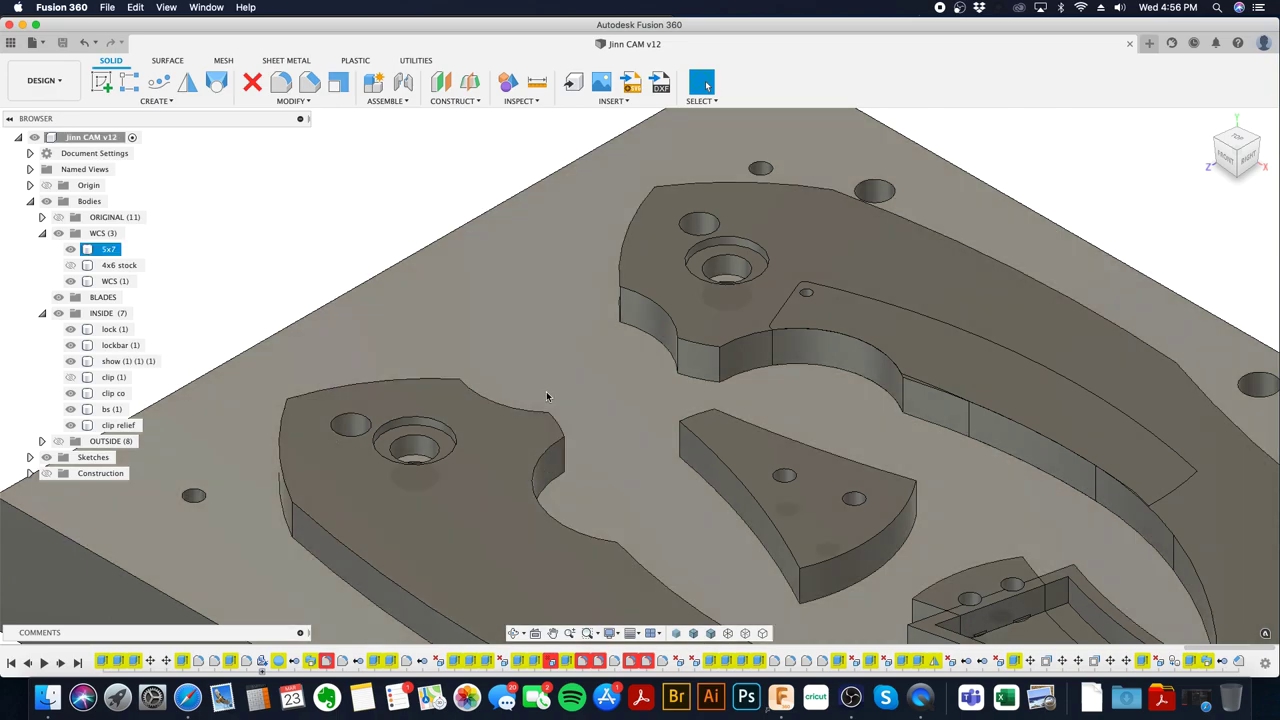
key("F6")
left_click(1236, 140)
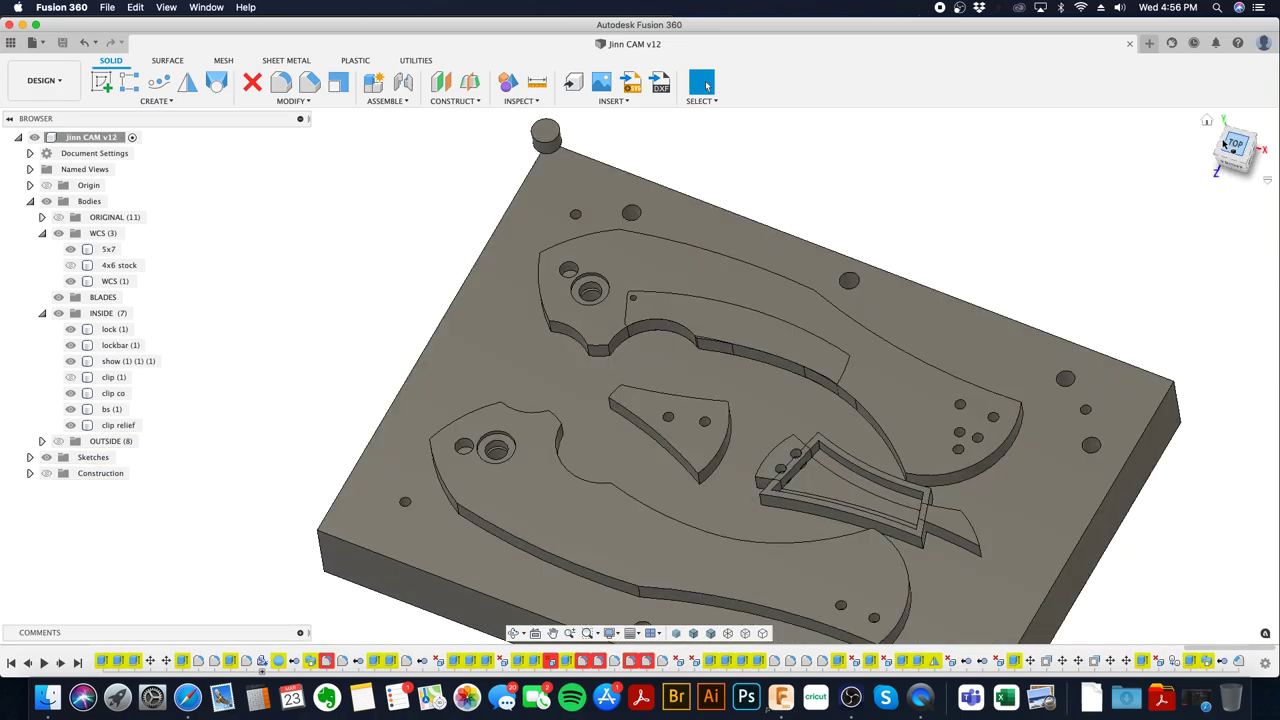
left_click(62, 217)
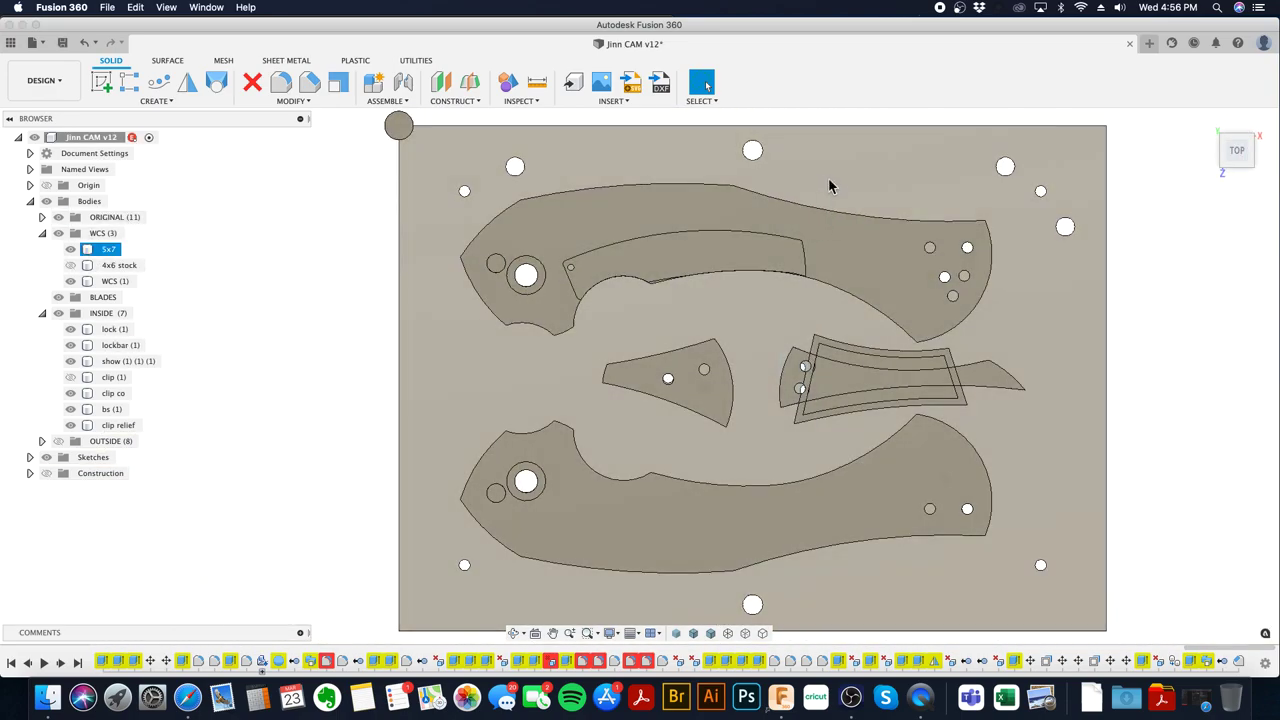
middle_click_drag(829, 184, 780, 517)
scroll(790, 428, "down", 3)
scroll(918, 150, "up", 3)
middle_click_drag(918, 147, 962, 157, "shift")
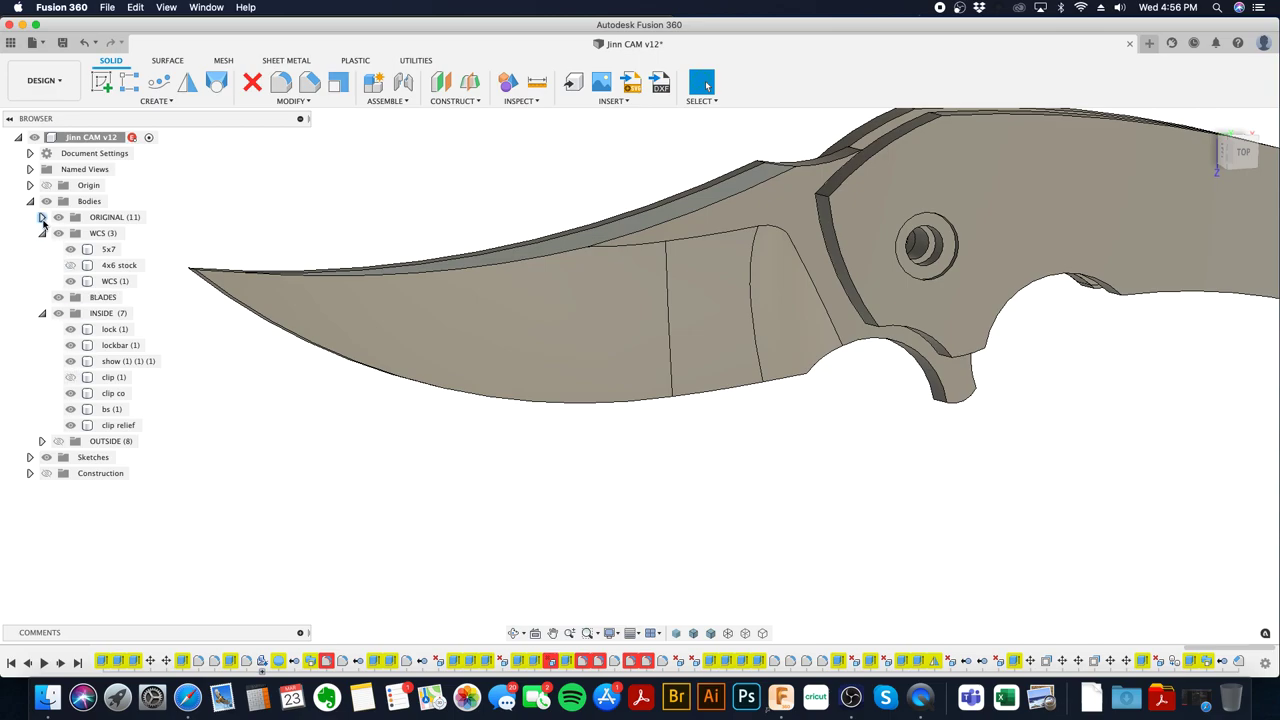
- Toggle the blade hollow and bevel bodies to compare grinds, then hide all ORIGINAL bodies
left_click(42, 217)
left_click(68, 376)
left_click(70, 362)
left_click(70, 362)
left_click(73, 346)
left_click(73, 346)
left_click(72, 331)
left_click(71, 330)
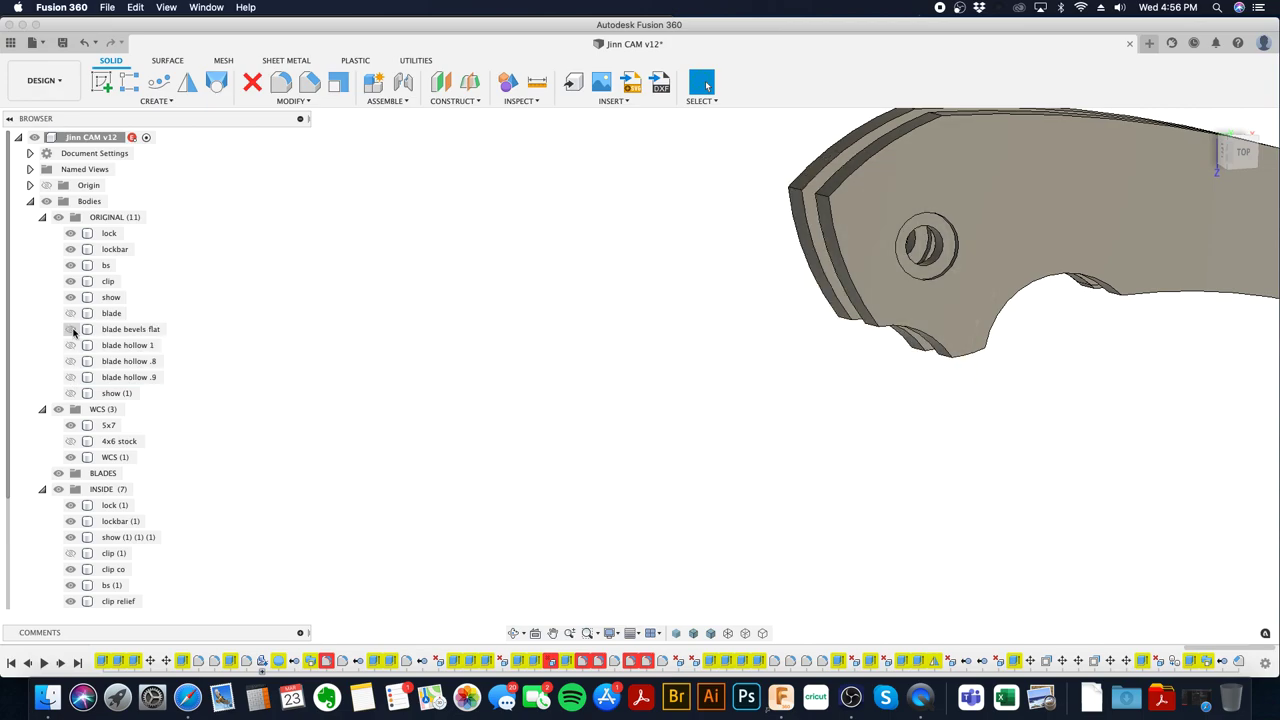
left_click(58, 217)
left_click(58, 217)
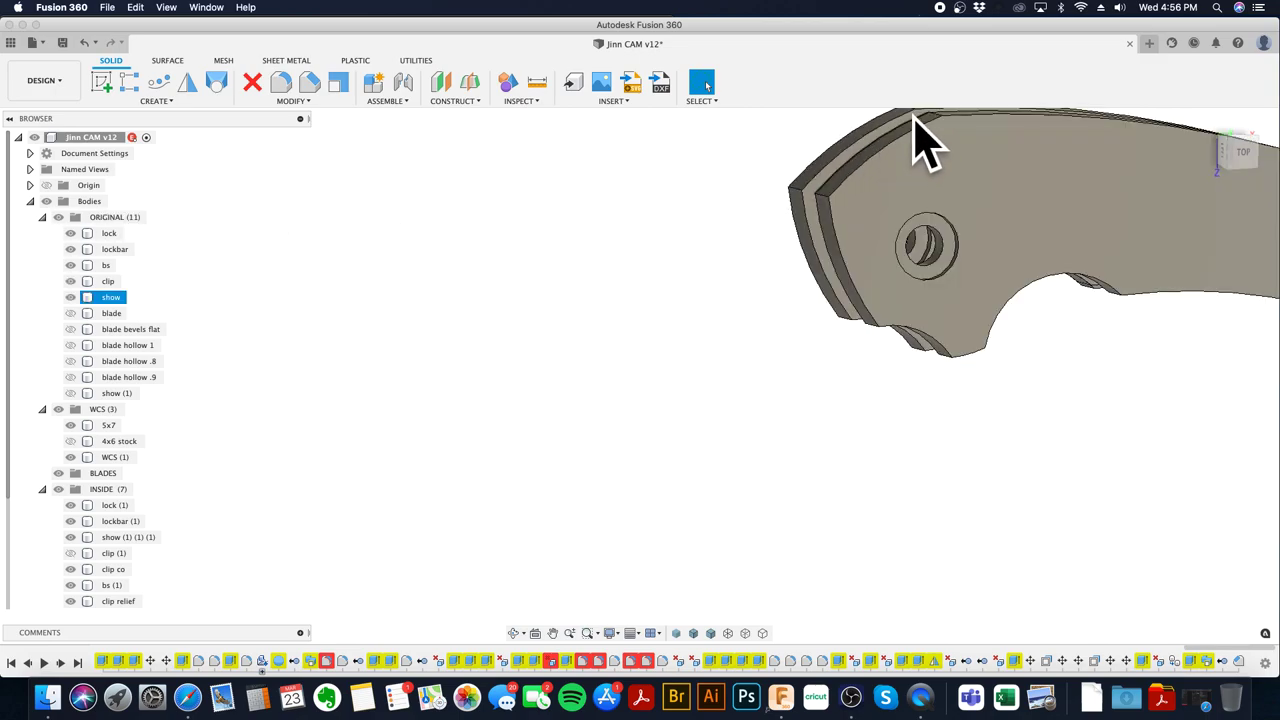
left_click(58, 217)
- Create a sketch on the blade's top face
key("F6")
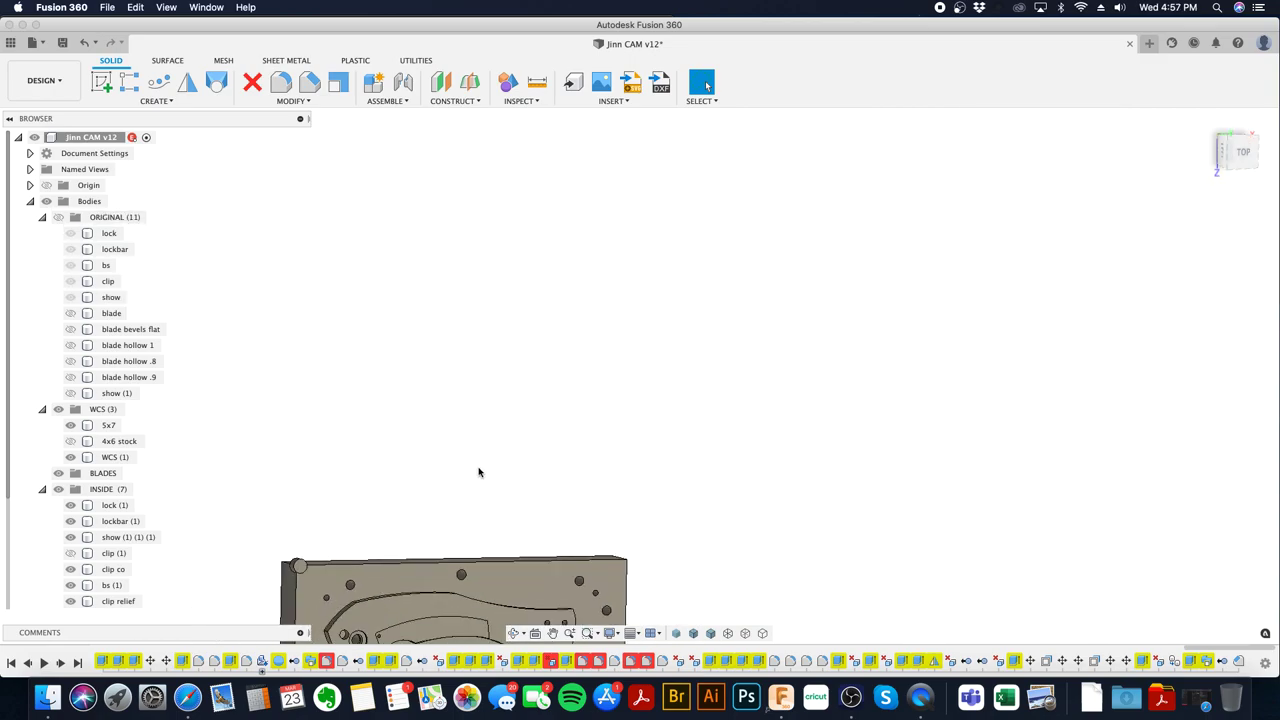
left_click(628, 461)
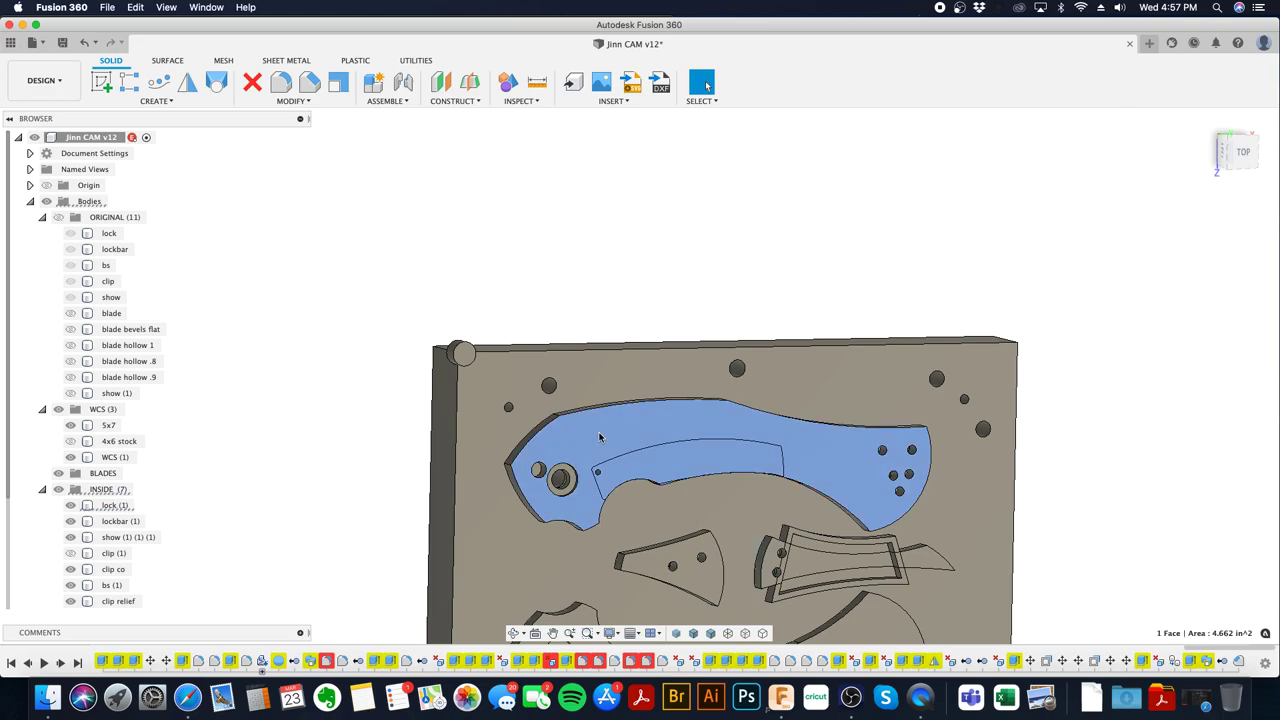
right_click(600, 440)
left_click(607, 504)
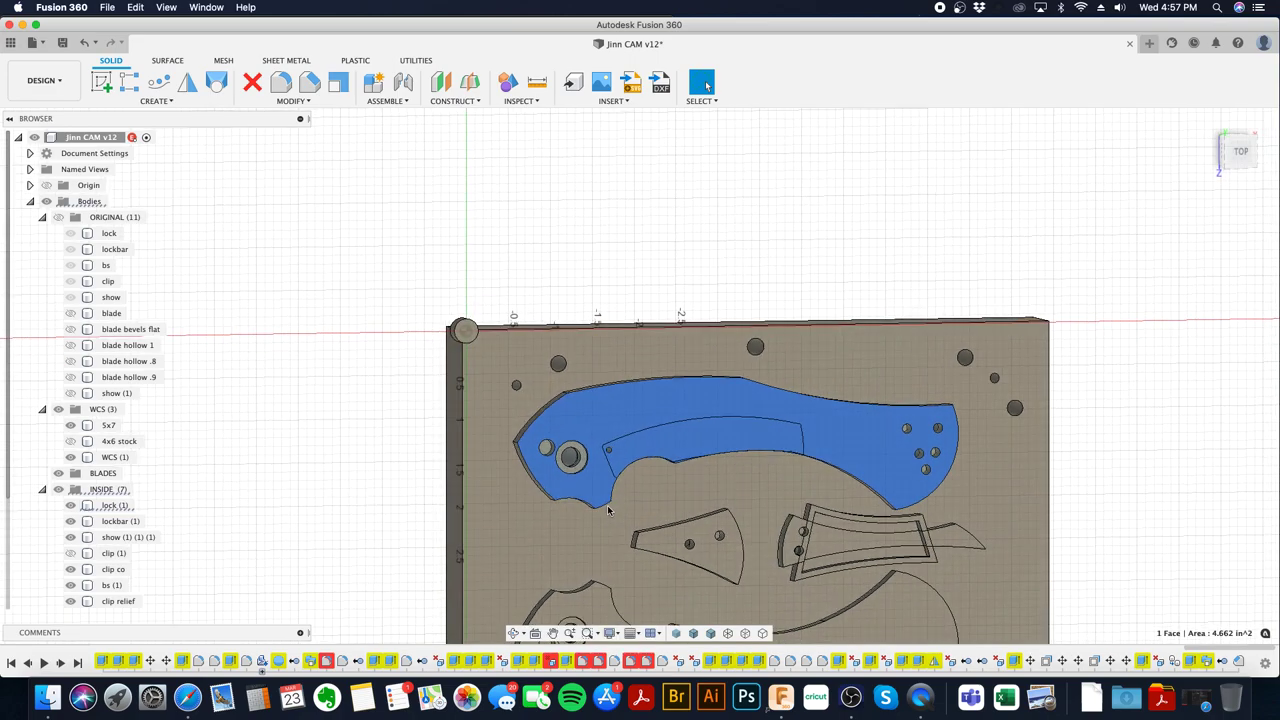
- Draw a 3-point arc along the blade spine edge
scroll(633, 385, "up", 5)
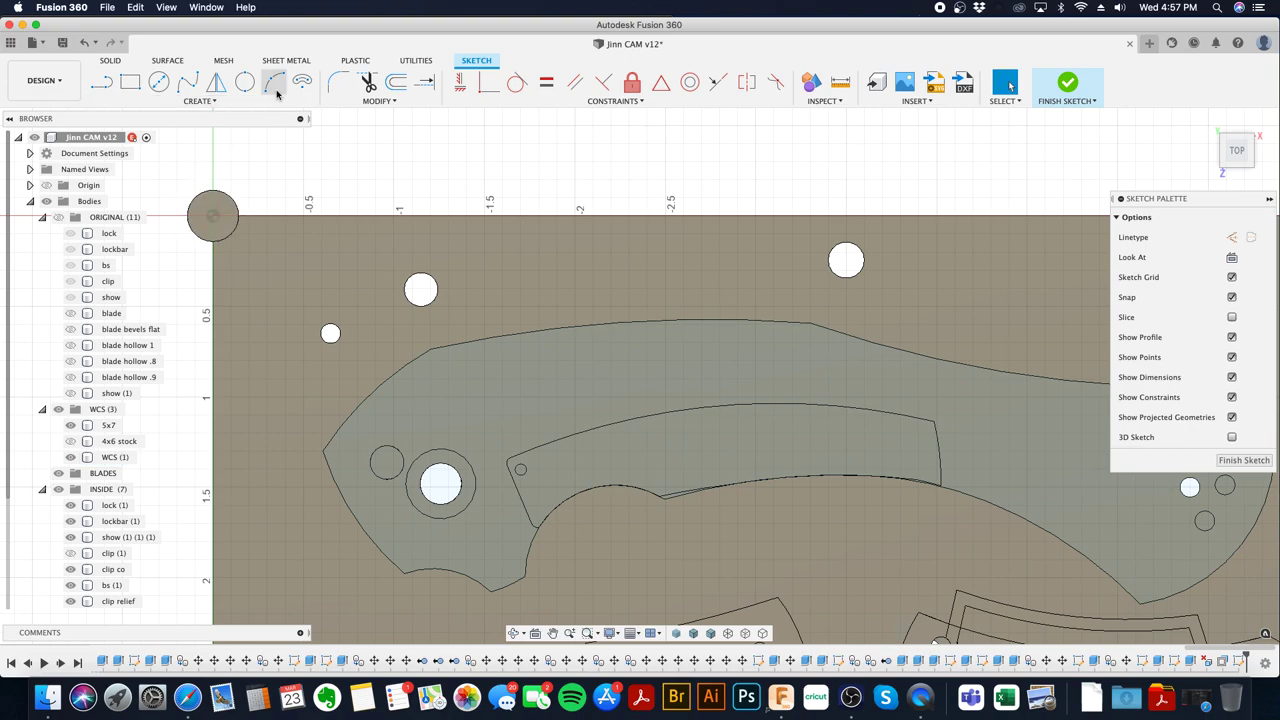
left_click(274, 84)
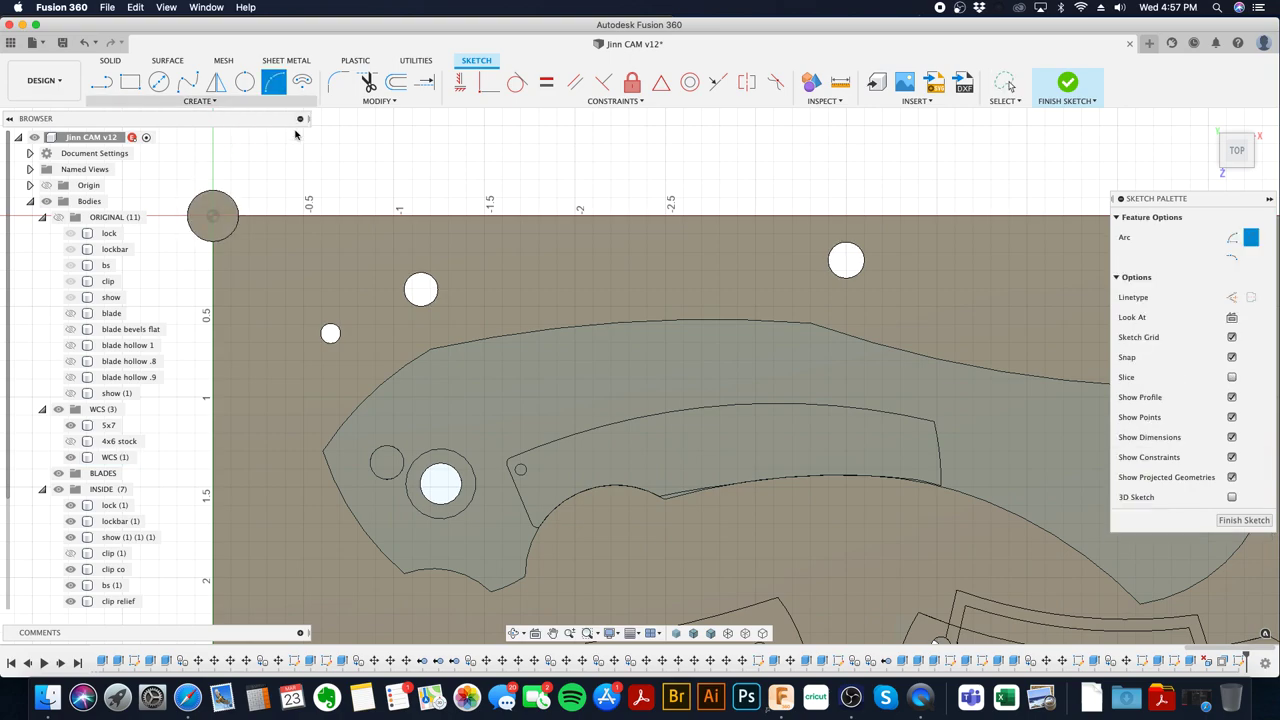
left_click(430, 349)
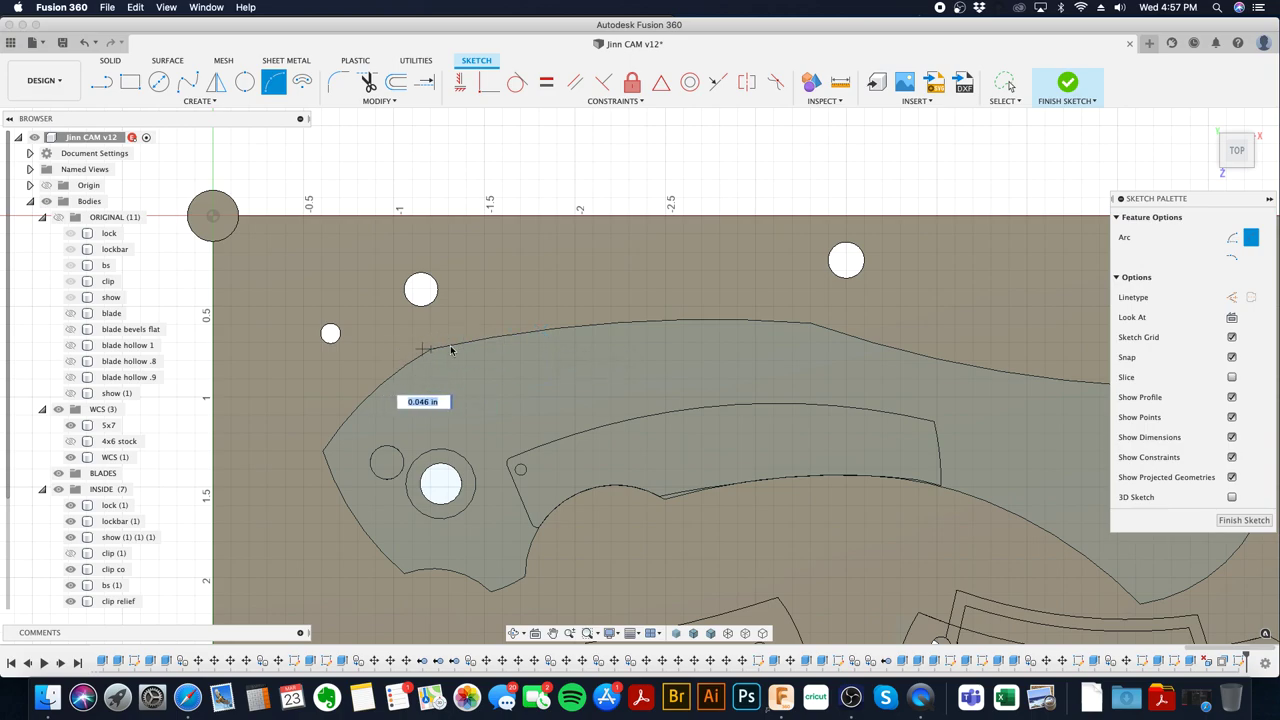
left_click(533, 335)
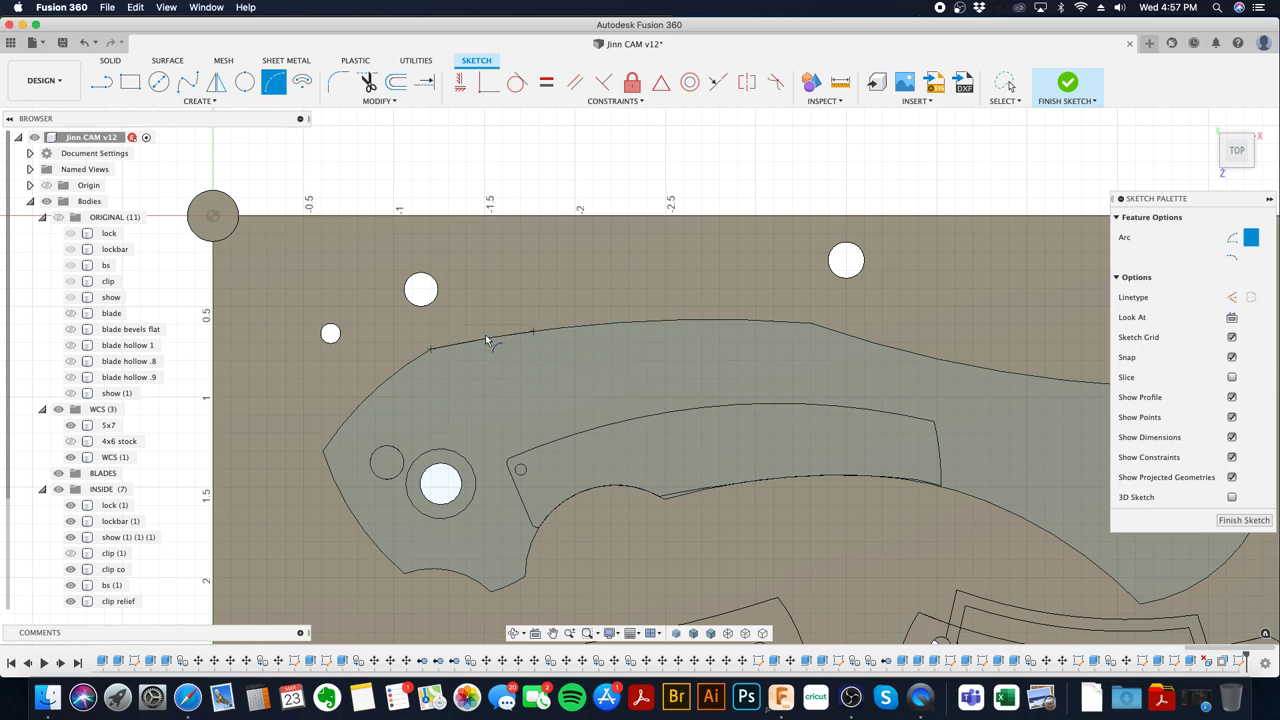
left_click(430, 349)
left_click(533, 335)
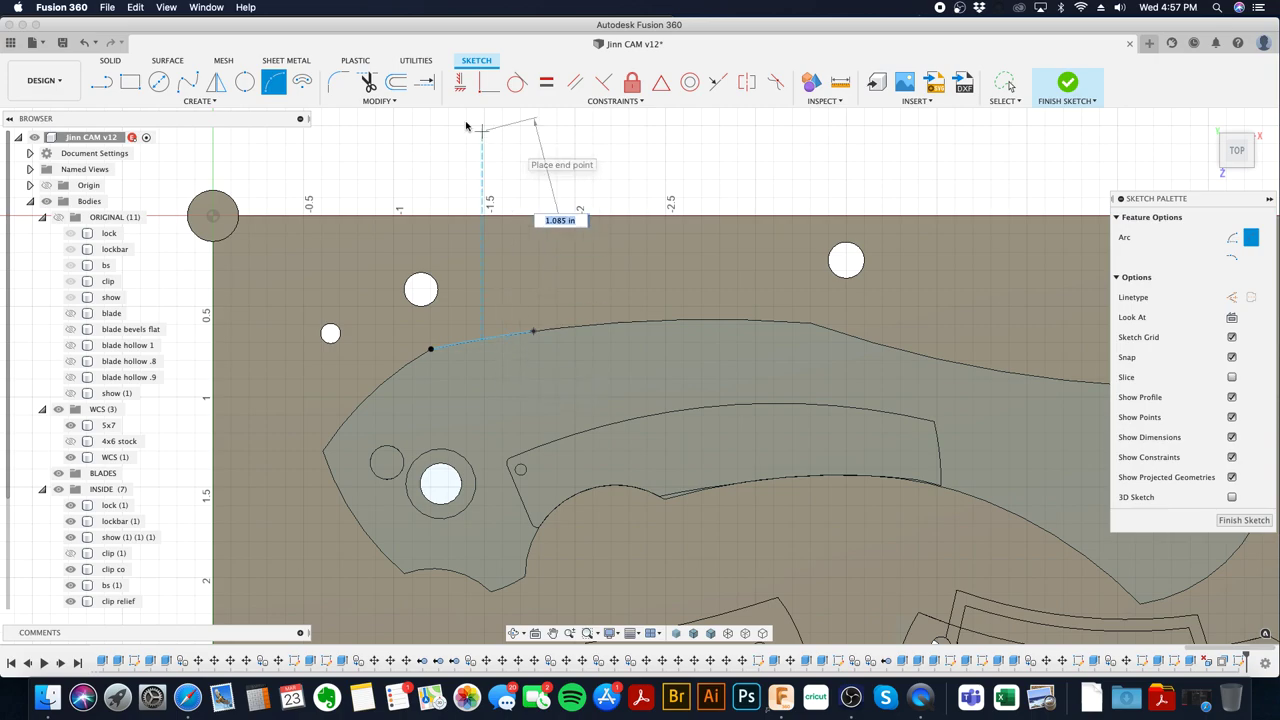
- Extend the arc to the sketch boundary and draw a second arc bulging downward
left_click(425, 83)
left_click(441, 348)
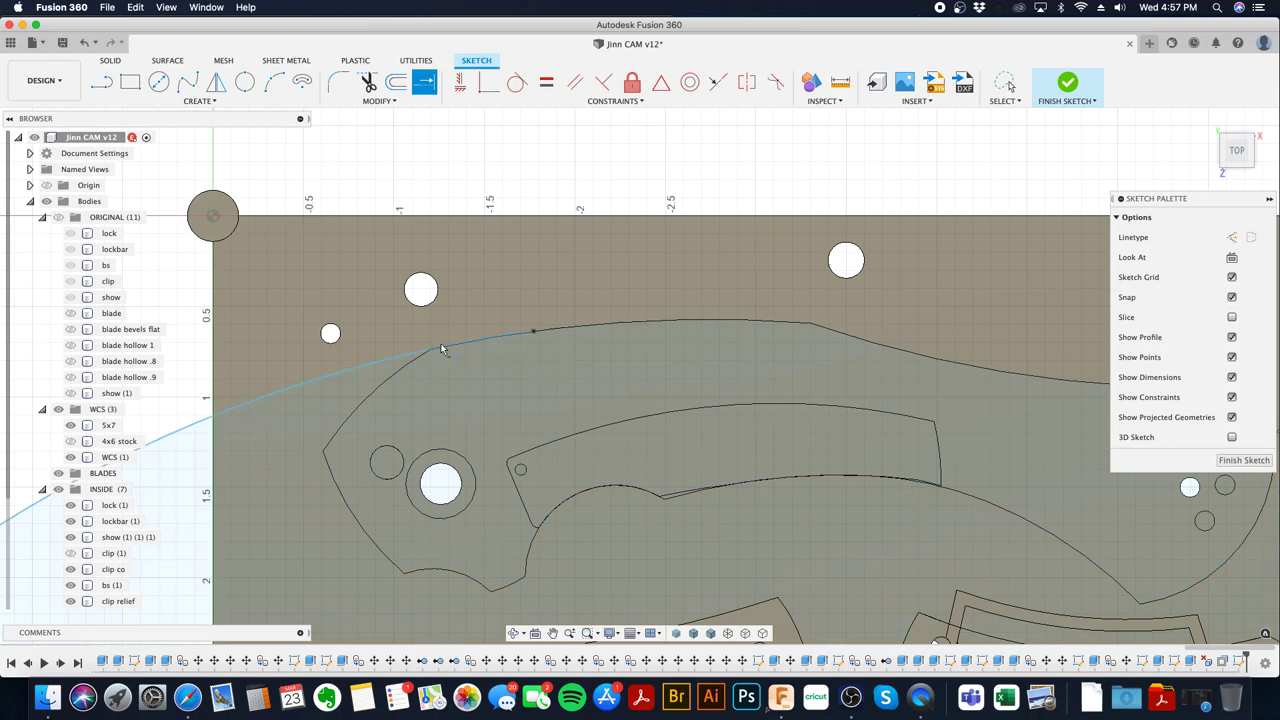
key("a")
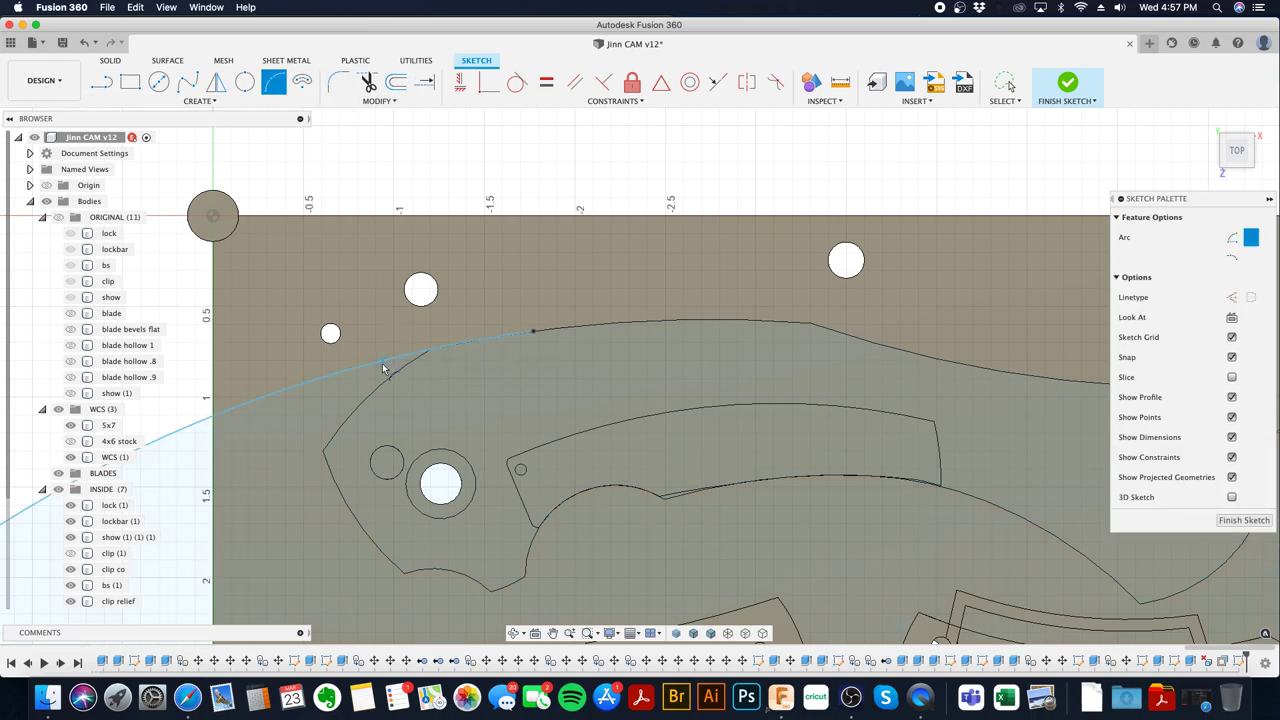
left_click(366, 366)
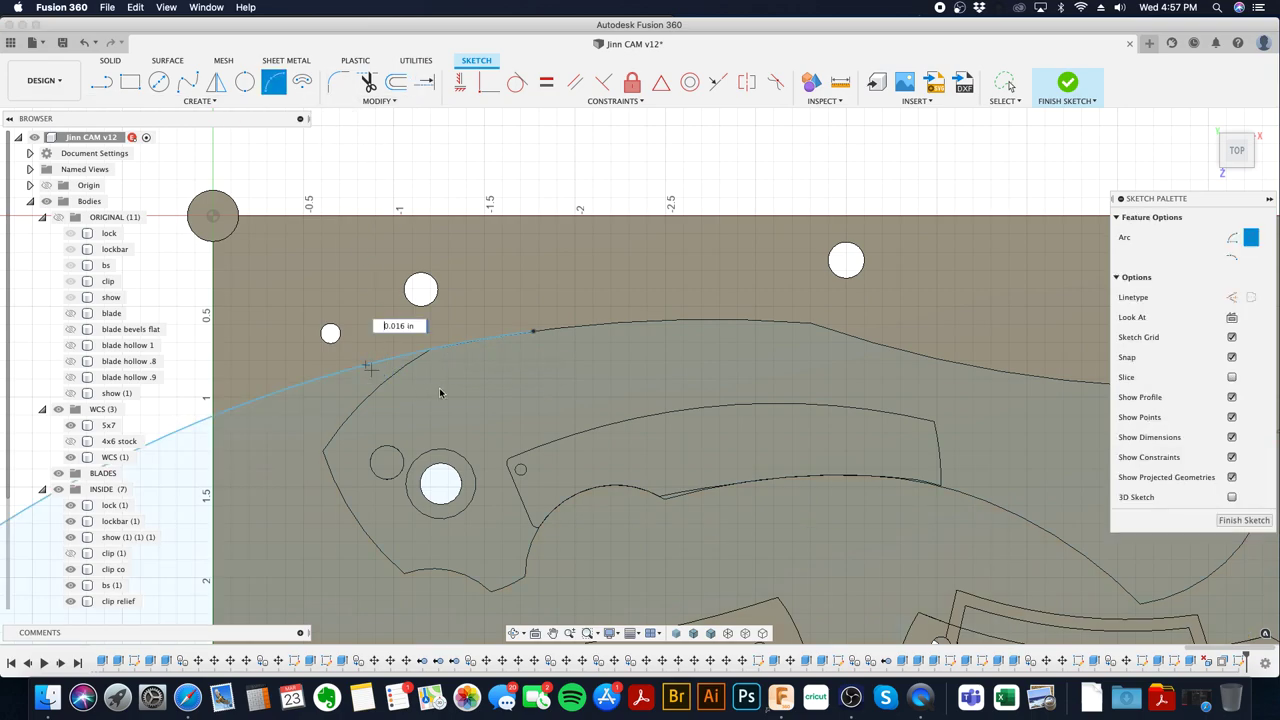
left_click(533, 331)
left_click(490, 364)
- Trim the extended arc's left overhang and finish the sketch
left_click(381, 86)
left_click(274, 392)
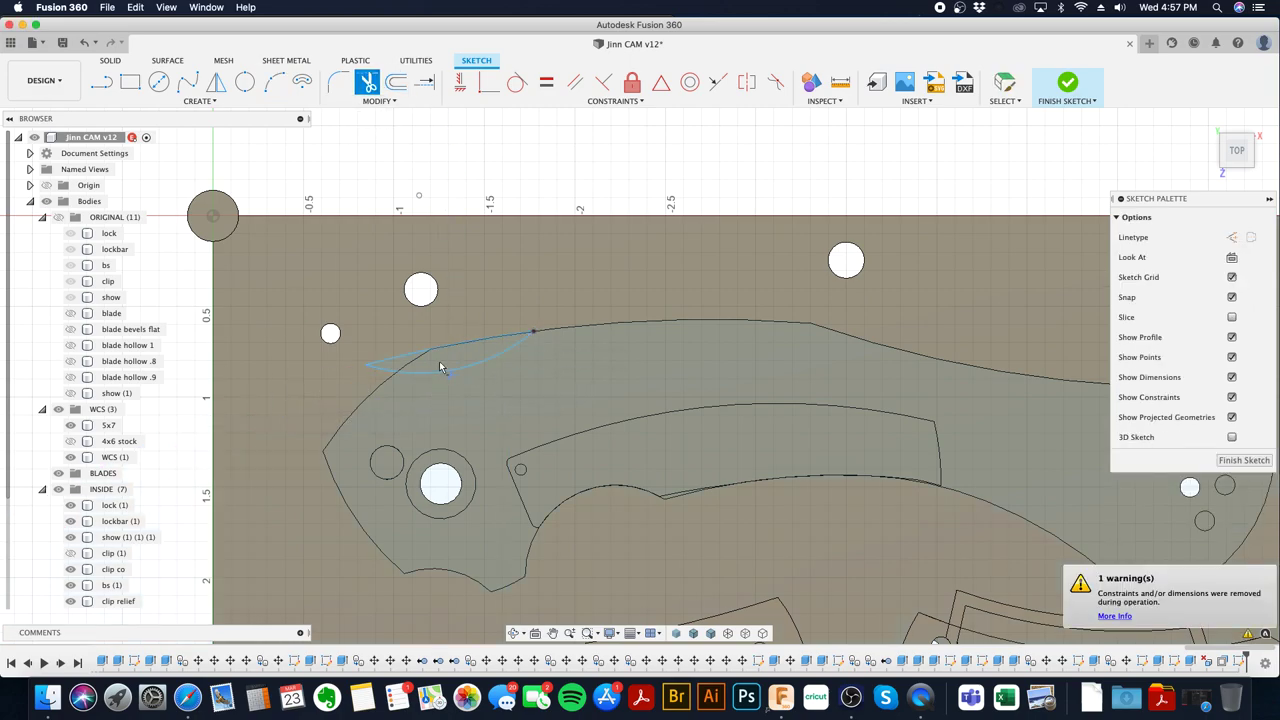
key("Escape")
scroll(552, 400, "down", 3)
middle_click_drag(590, 340, 598, 112)
key("t")
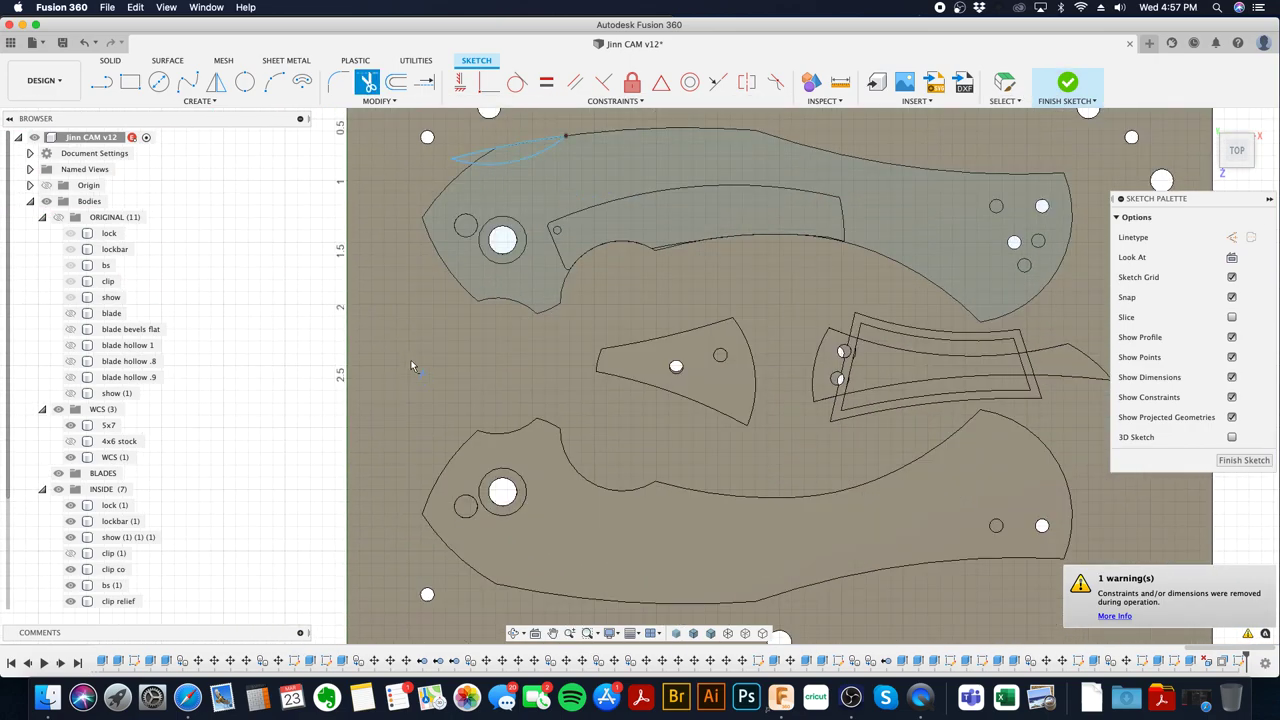
left_click(1068, 82)
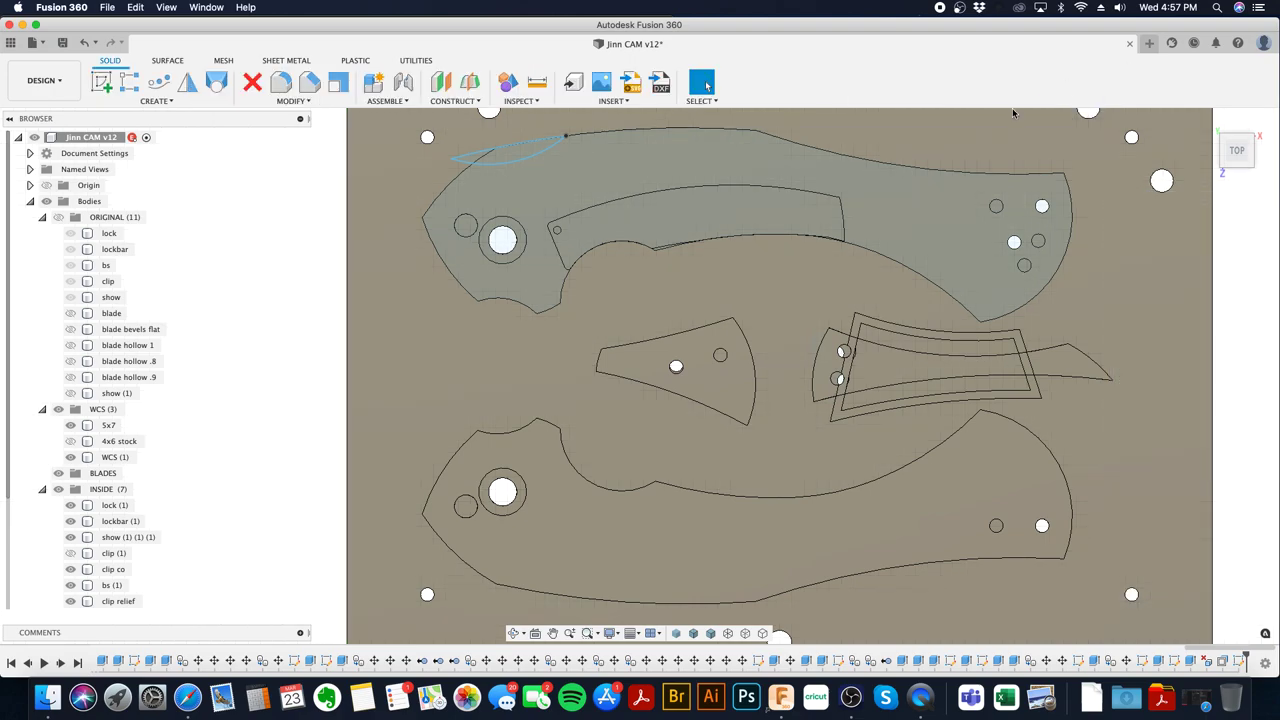
left_click(66, 90)
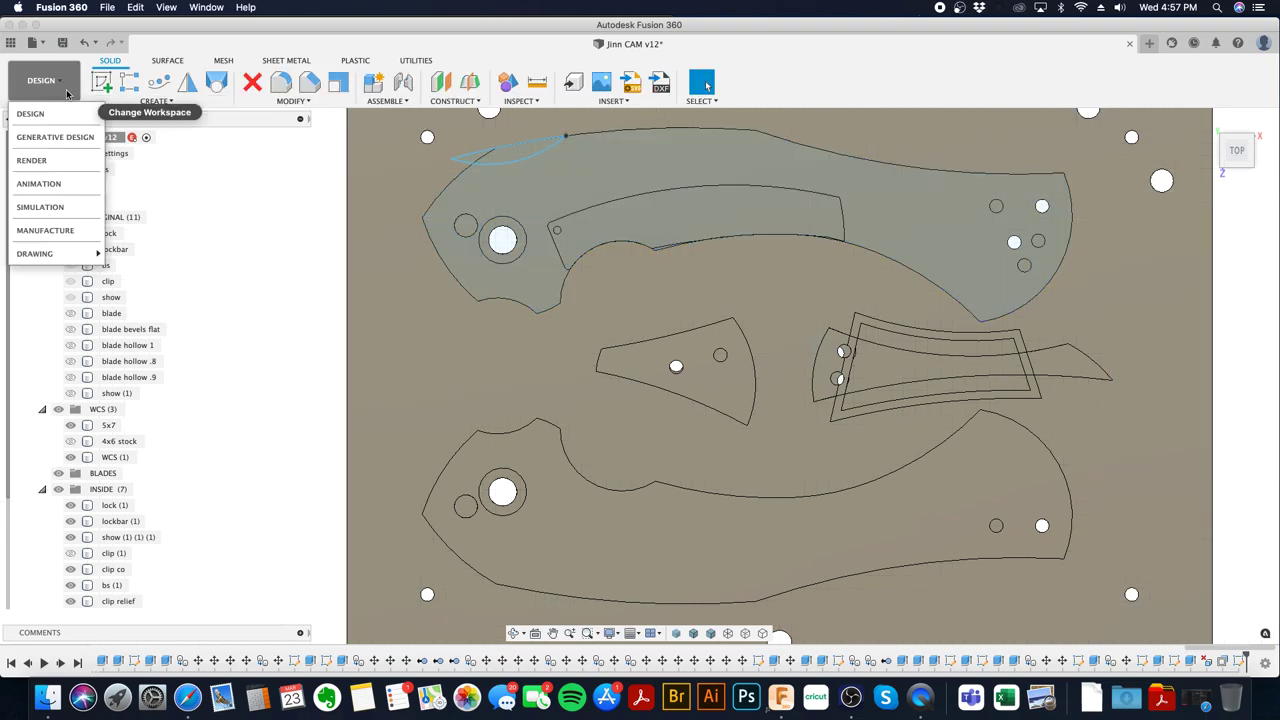
- In Manufacture, add the new sketched arc chain to CHAM IN (5)'s contour selection and regenerate
left_click(75, 236)
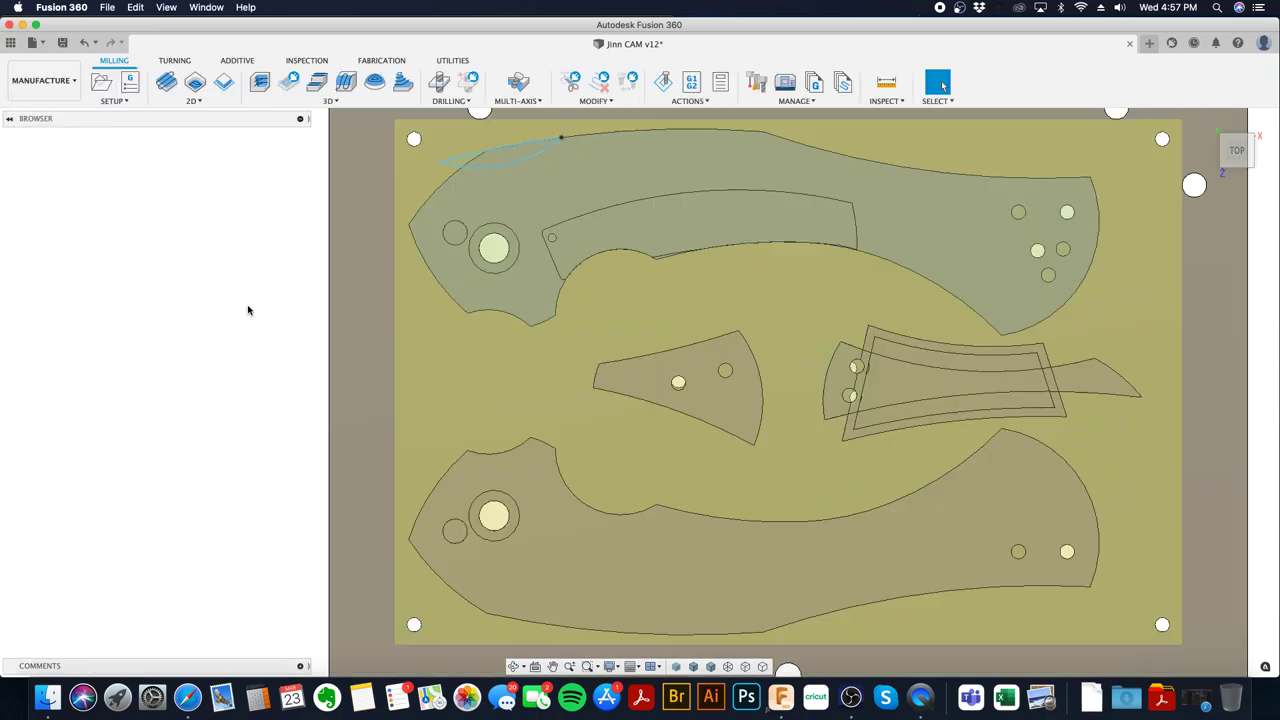
left_click(218, 504)
right_click(218, 505)
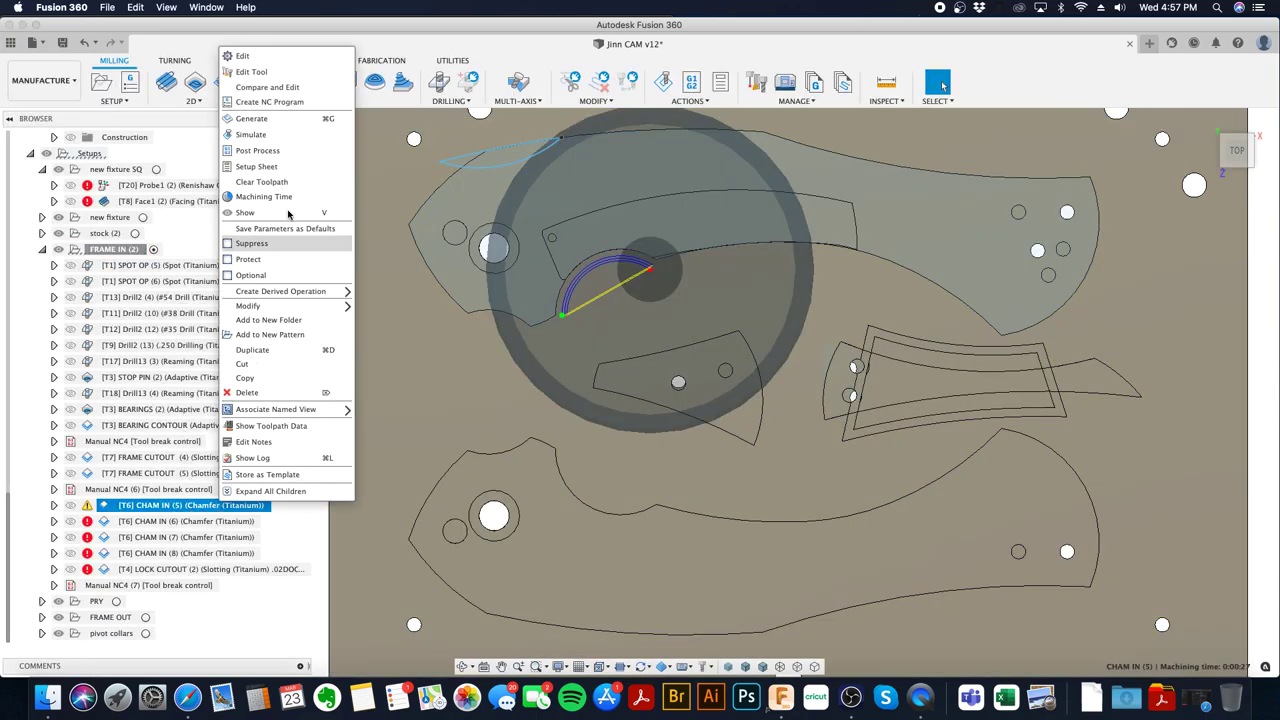
left_click(310, 56)
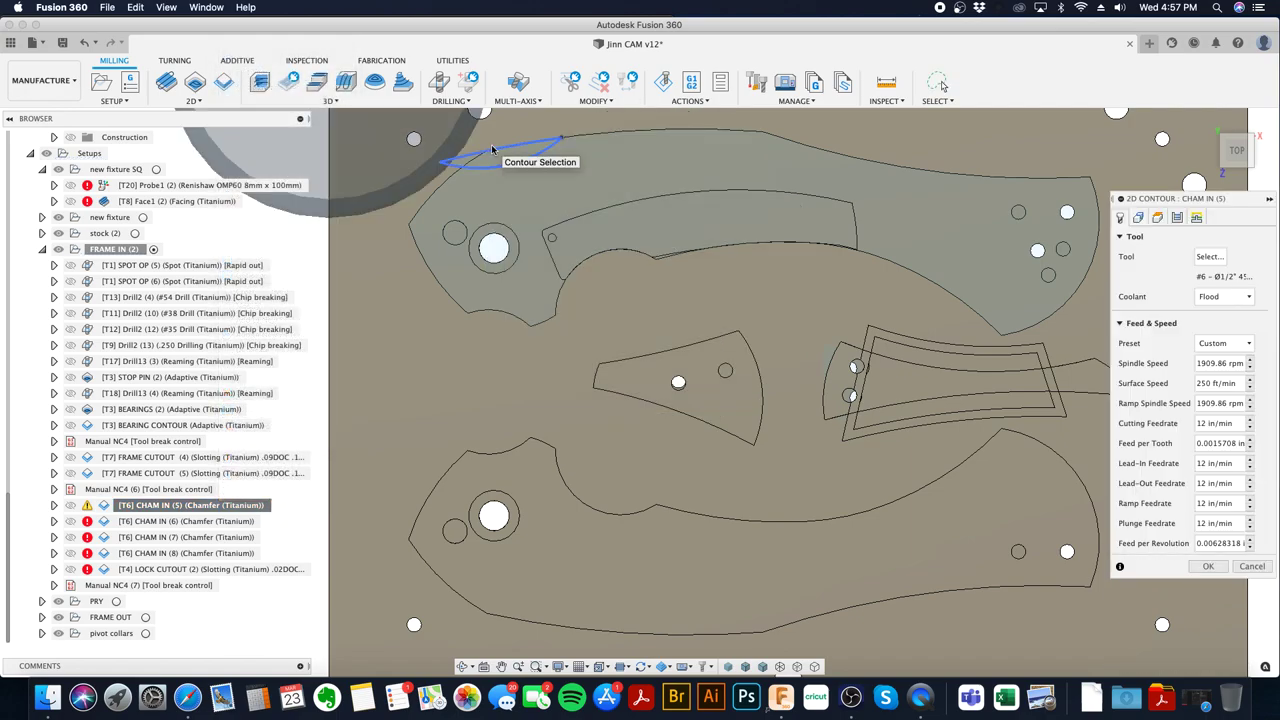
left_click(492, 149)
scroll(492, 149, "up", 3)
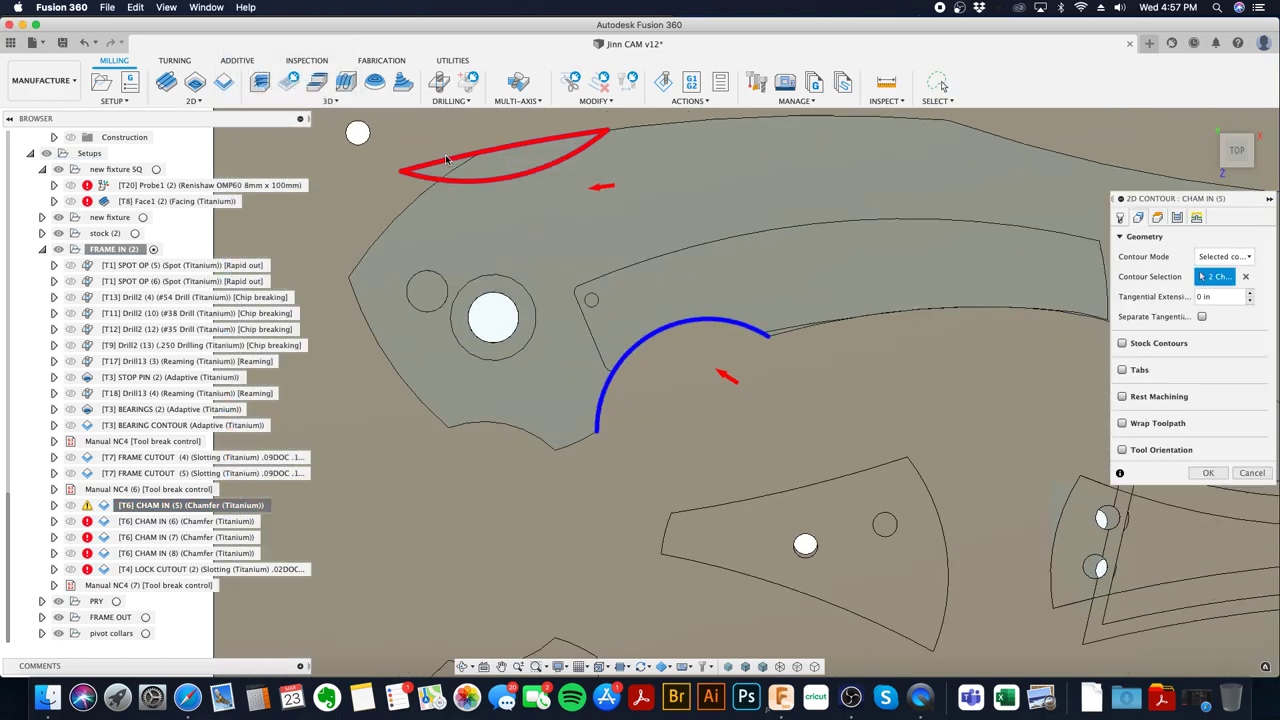
left_click(453, 165)
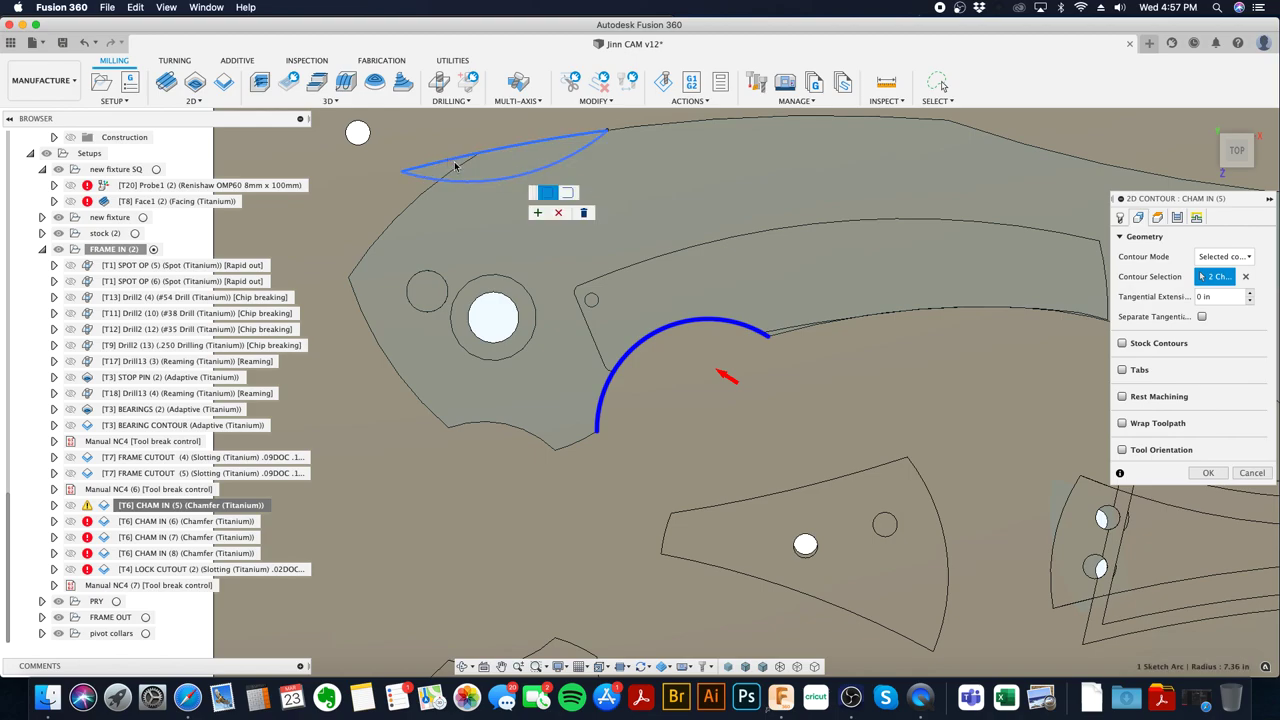
left_click(541, 213)
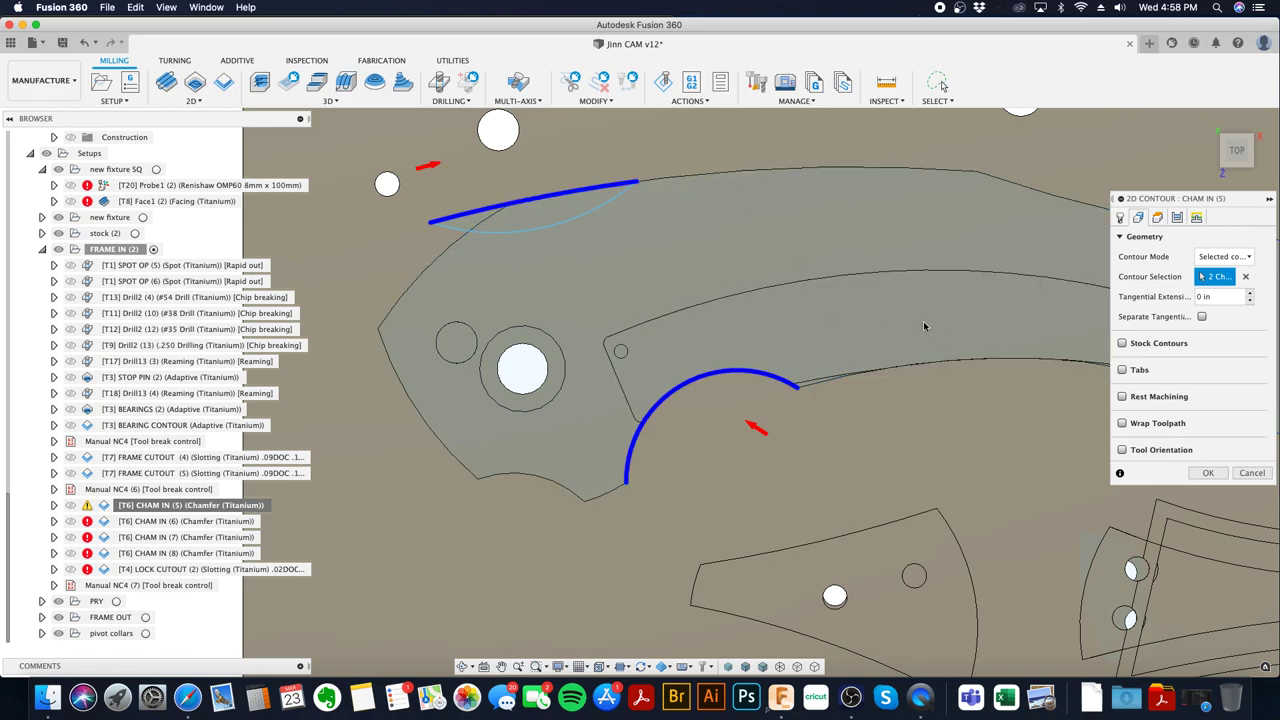
left_click(1208, 474)
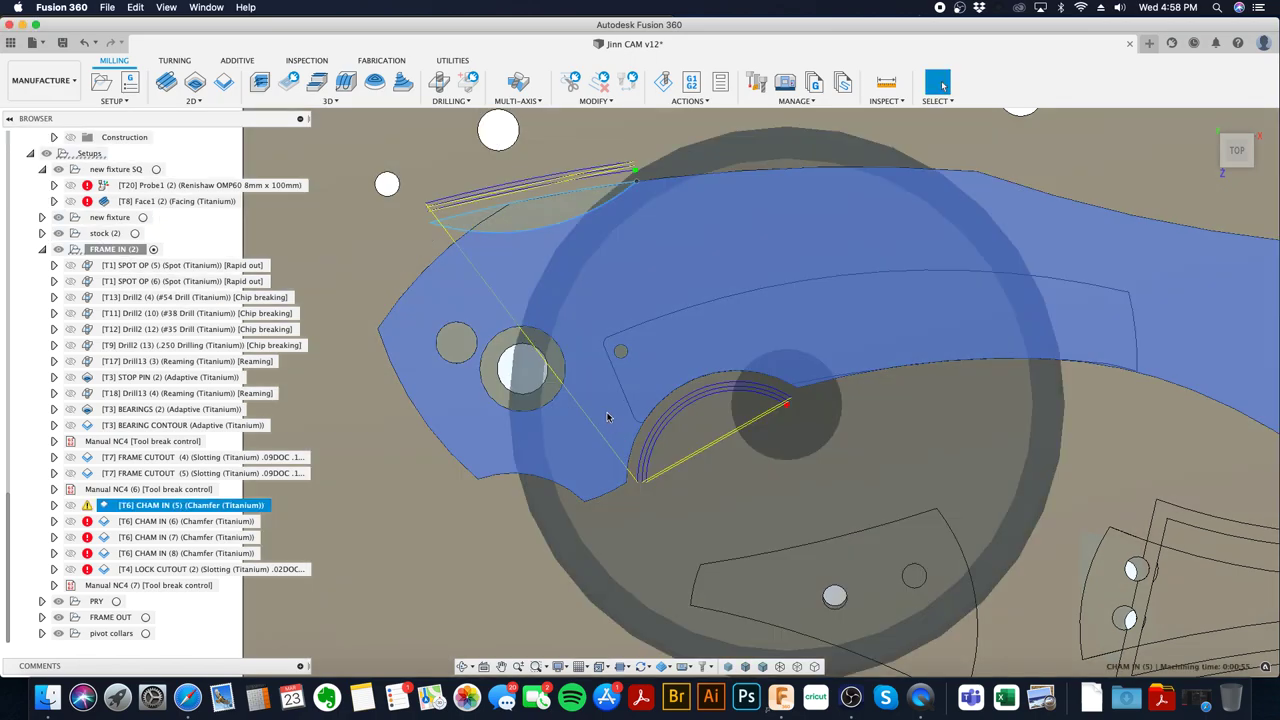
middle_click_drag(606, 417, 533, 440, "shift")
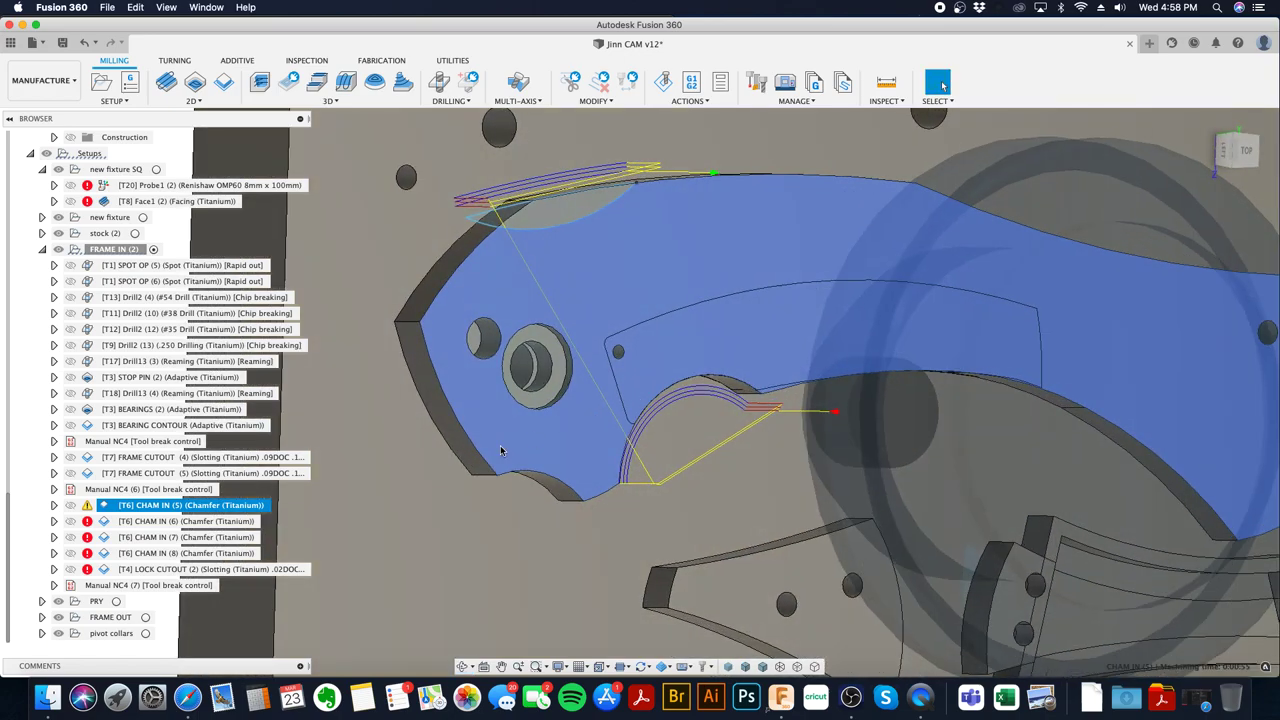
left_click(200, 457, "shift")
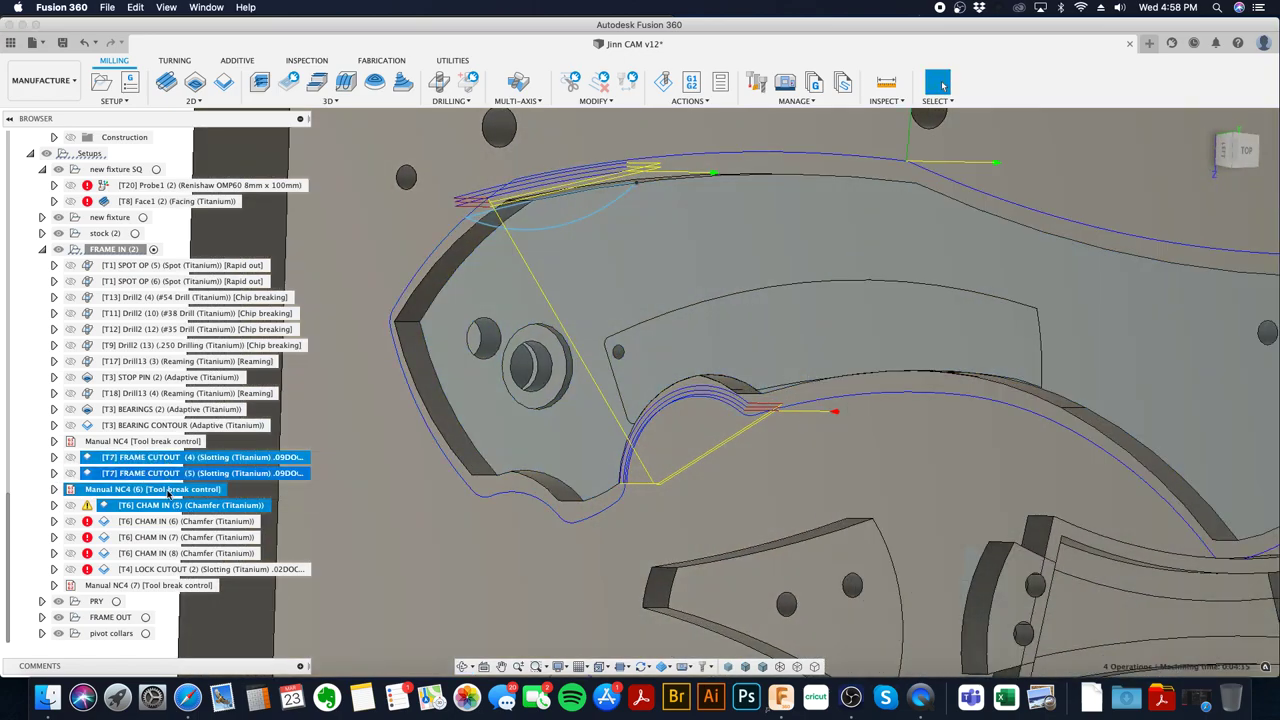
right_click(166, 508)
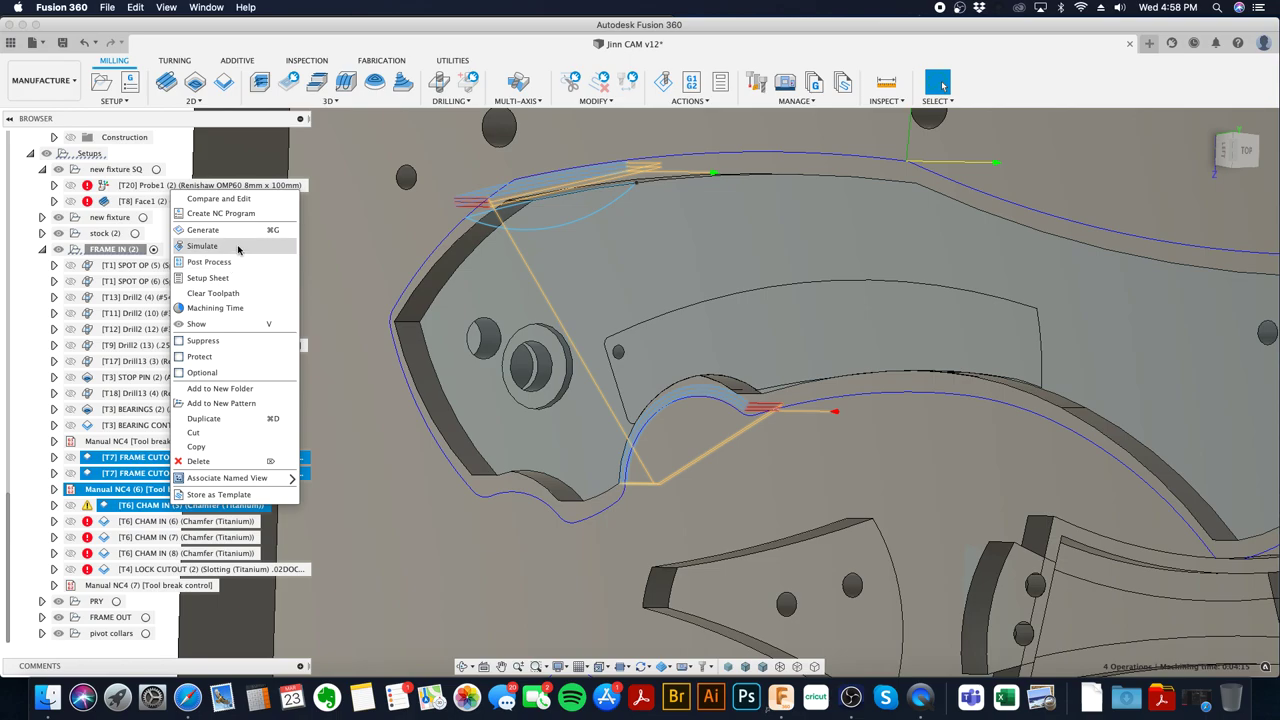
left_click(238, 248)
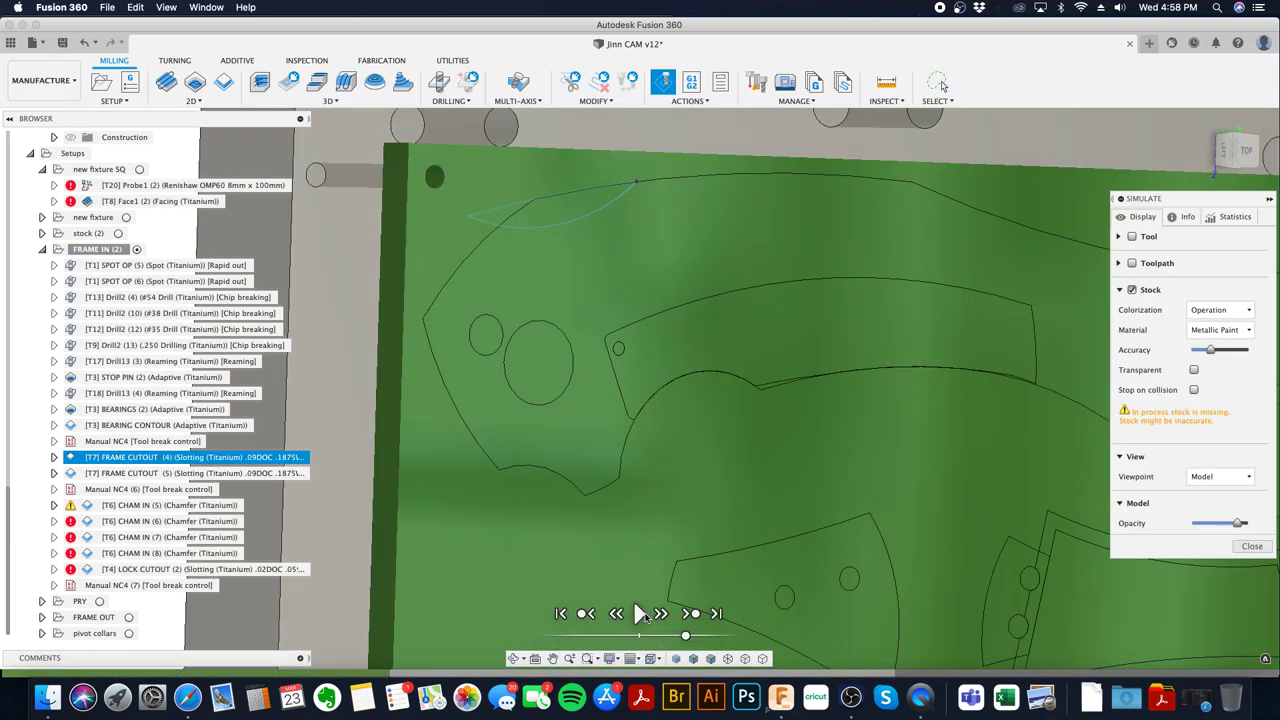
left_click(643, 614)
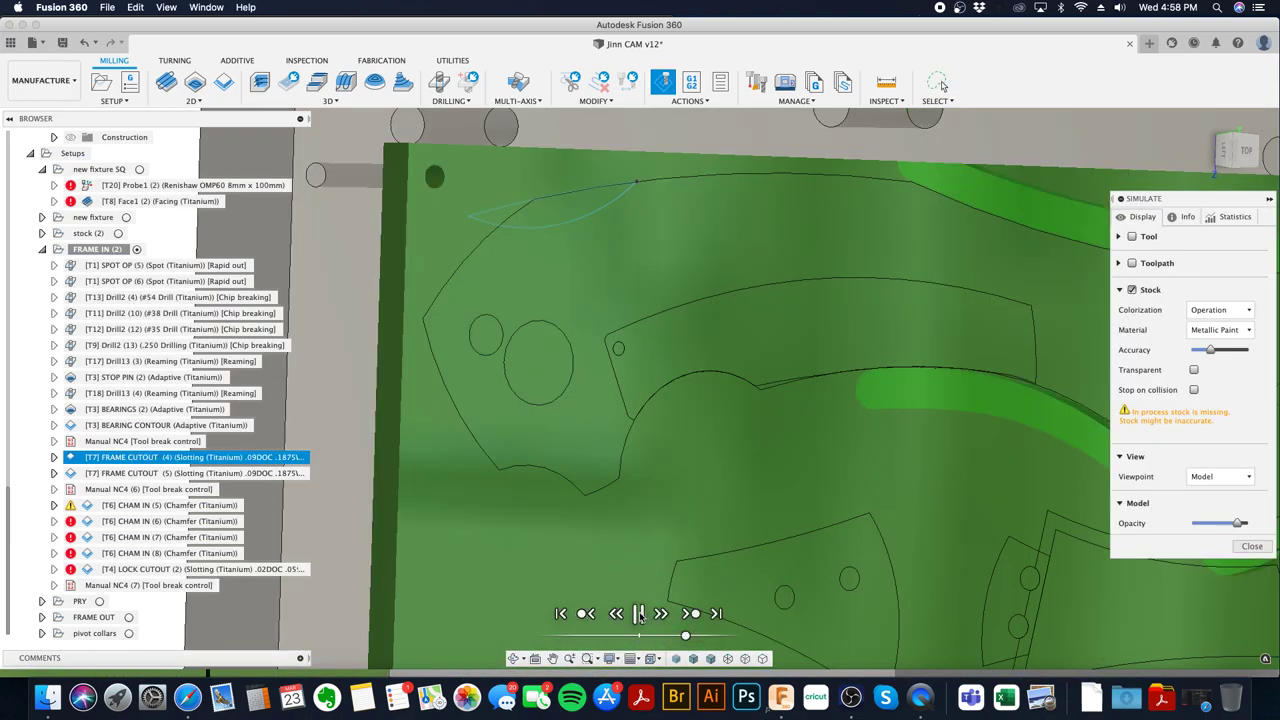
left_click(716, 613)
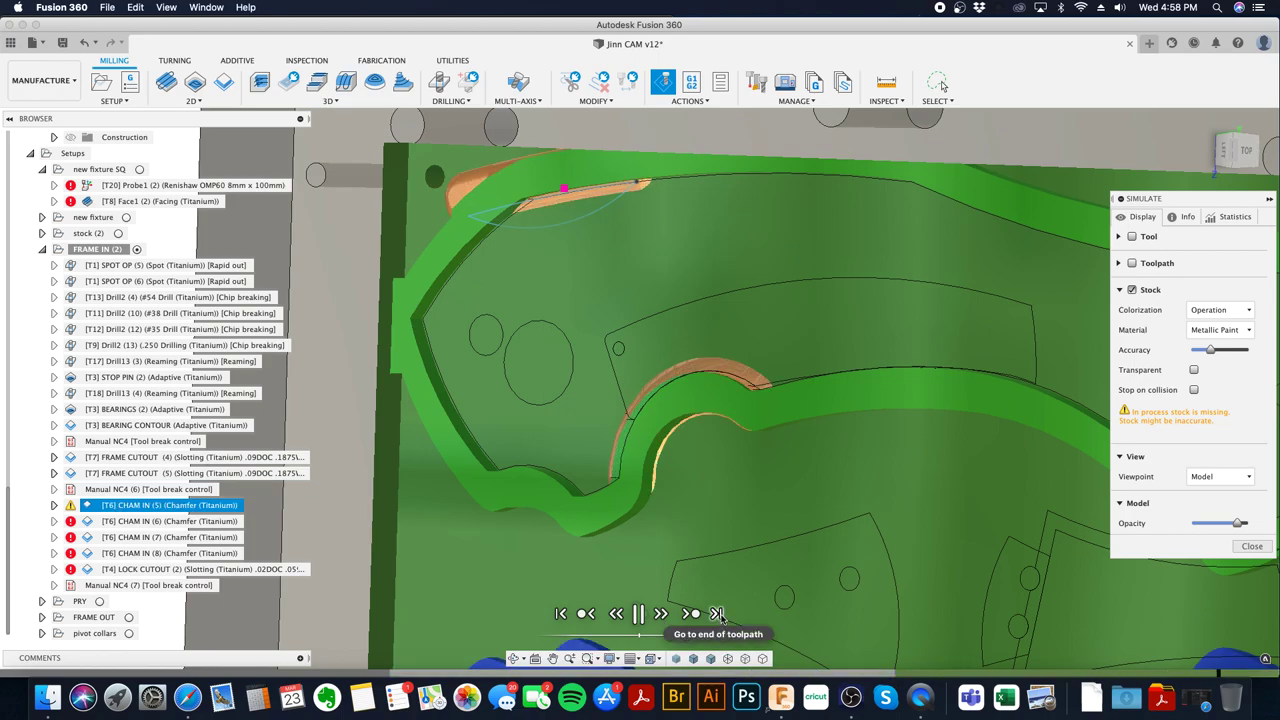
middle_click_drag(661, 515, 610, 415, "shift")
scroll(567, 369, "up", 5)
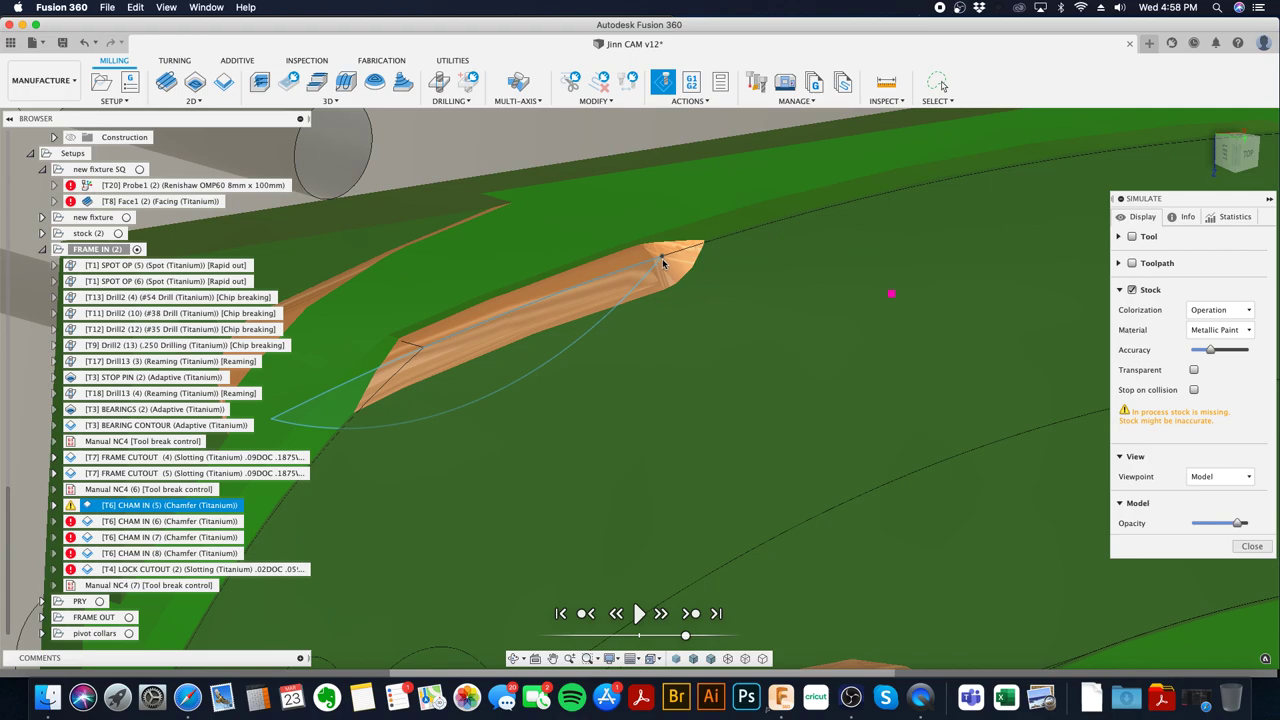
left_click(1252, 547)
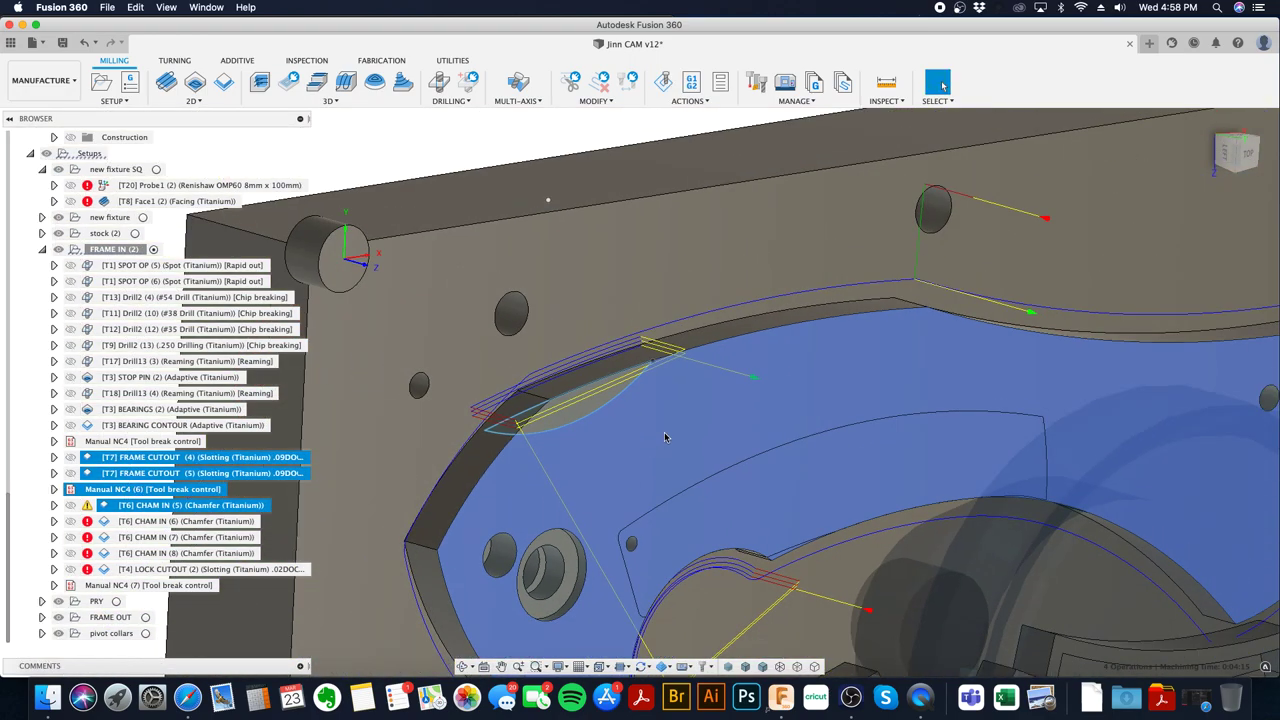
middle_click_drag(665, 437, 666, 452, "shift")
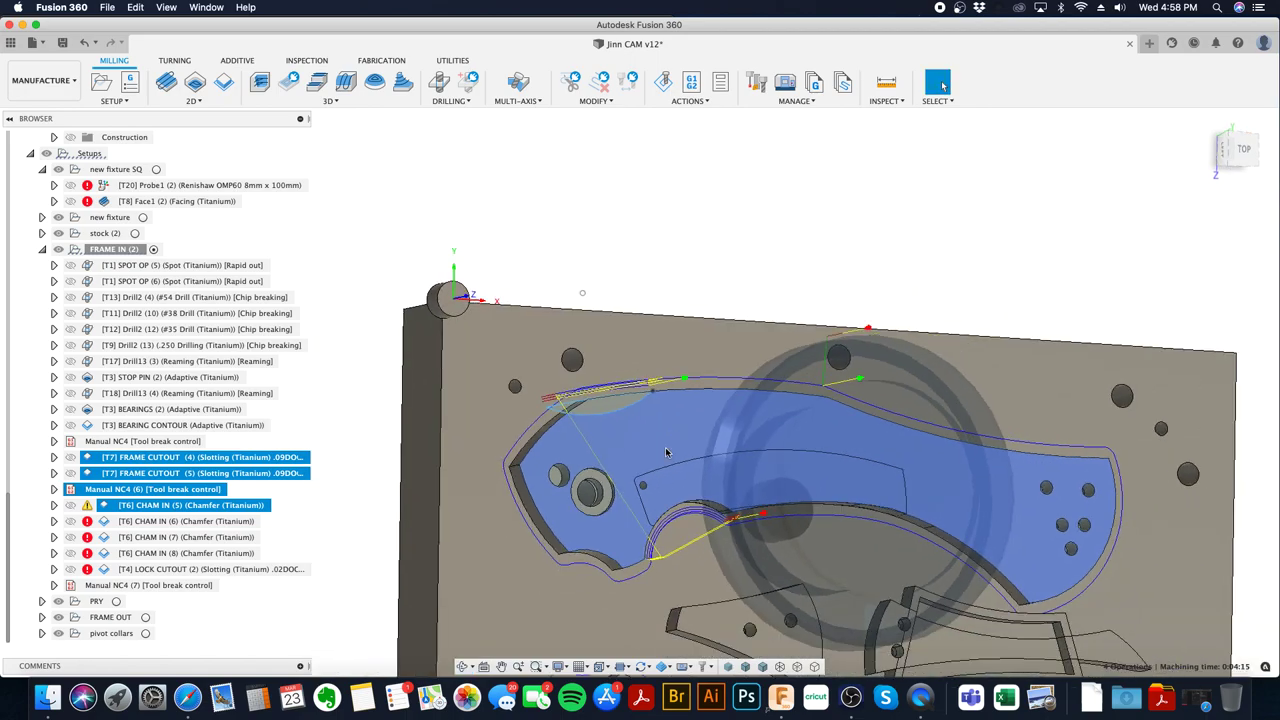
left_click(245, 521)
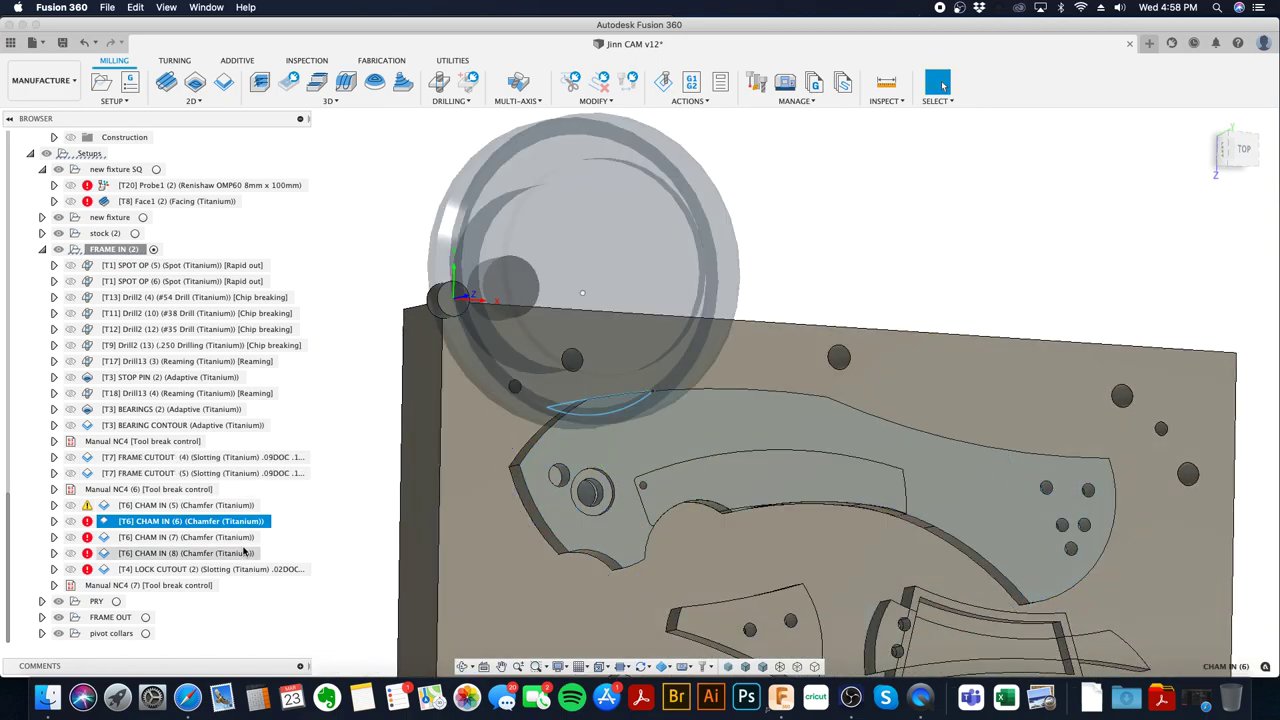
left_click(243, 552)
- Set the knife profile outline as CHAM IN (8)'s contour, review heights and passes, and confirm
right_click(243, 552)
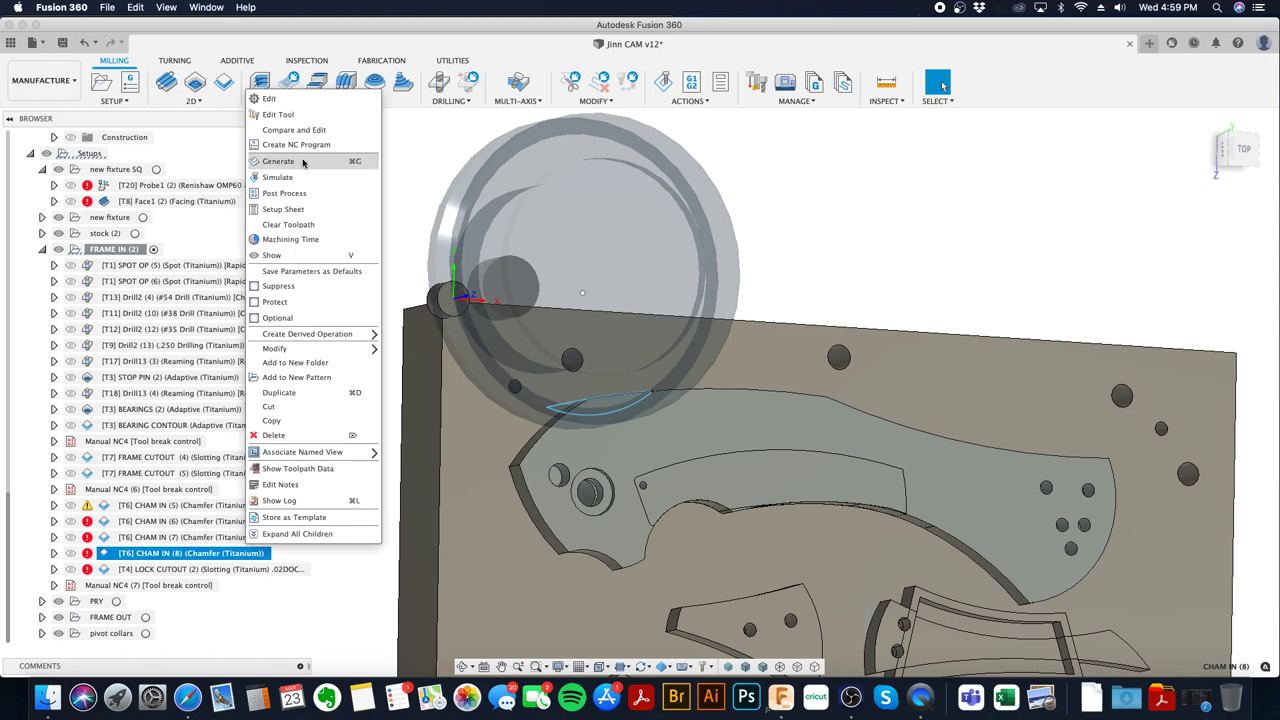
left_click(311, 106)
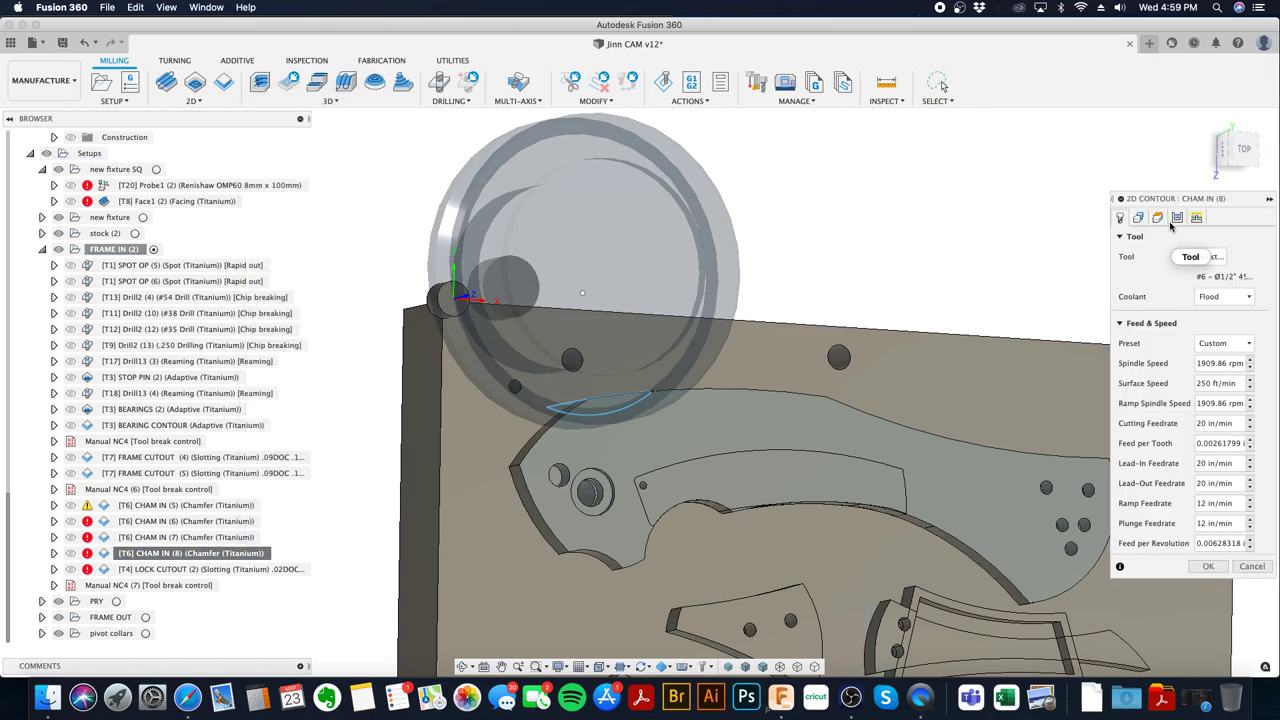
left_click(1177, 217)
scroll(1140, 469, "down", 3)
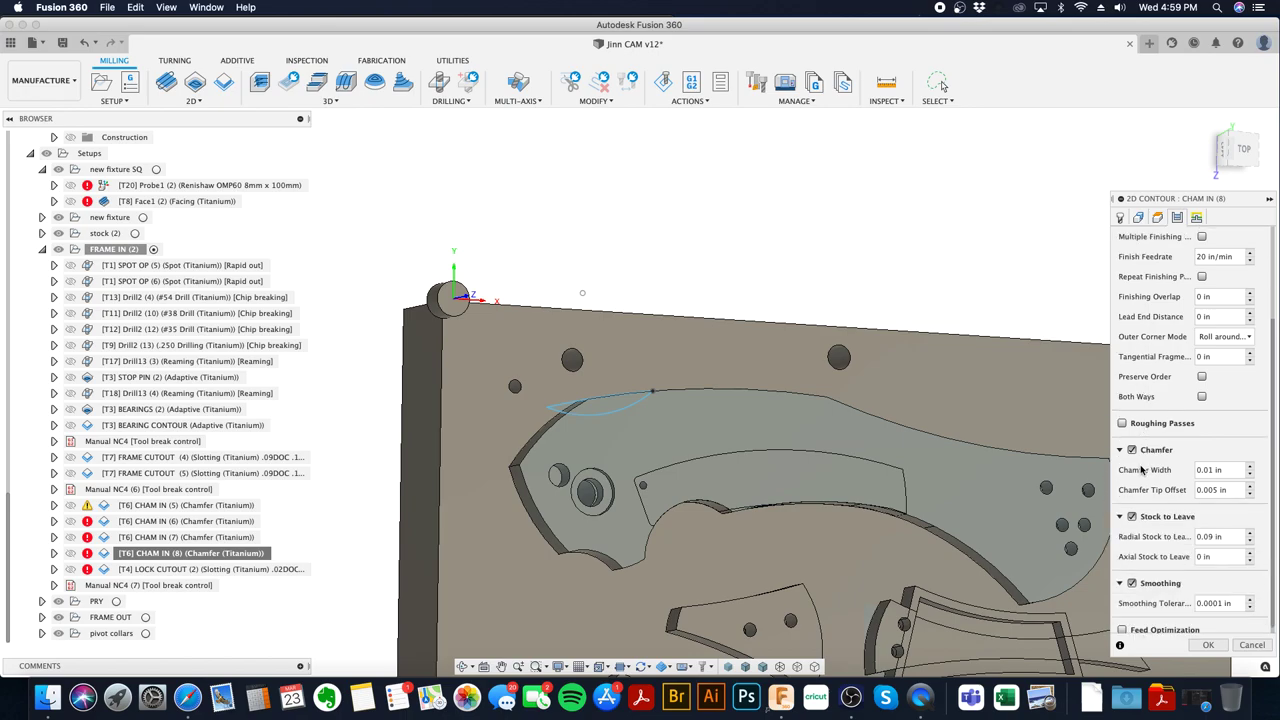
scroll(1144, 489, "down", 1)
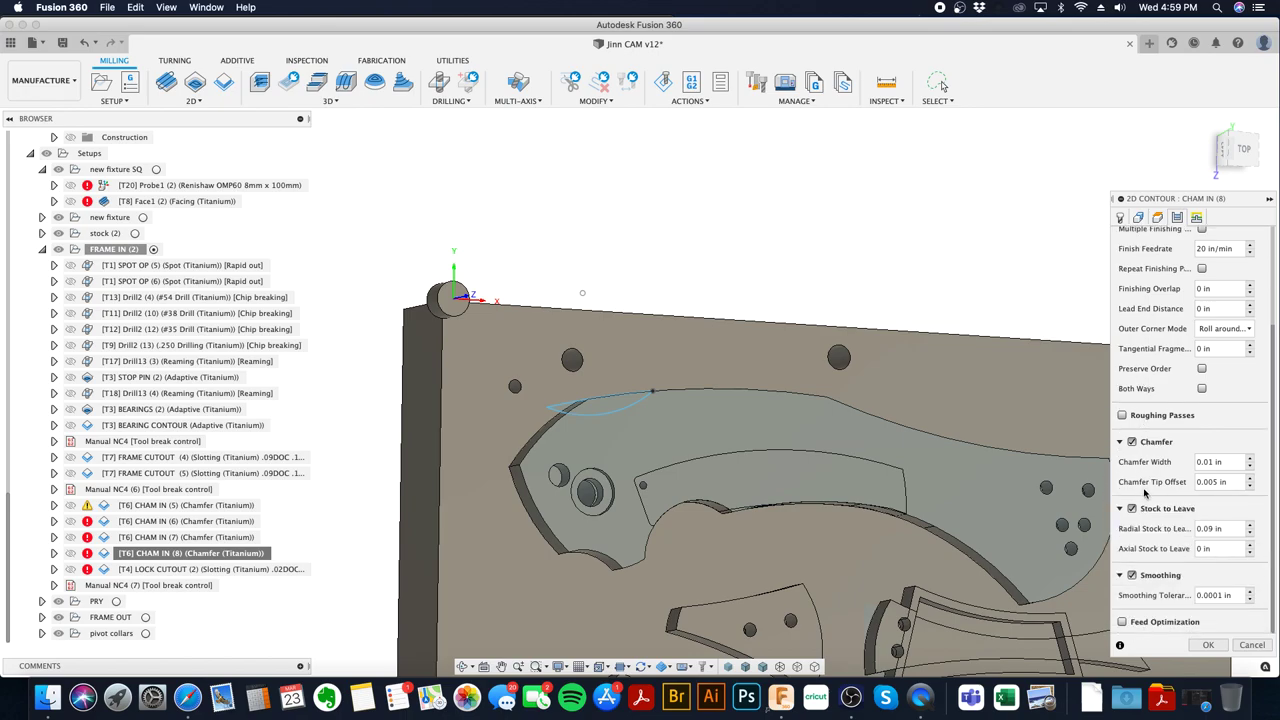
left_click(1138, 217)
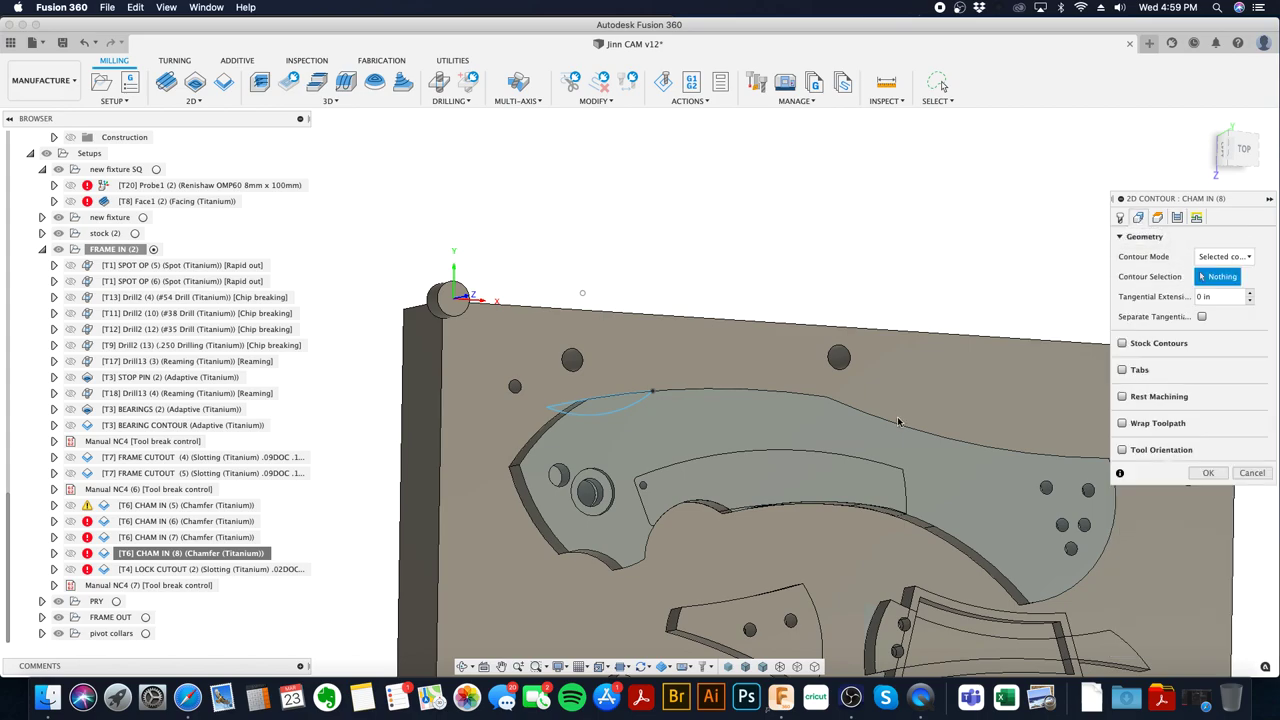
left_click(896, 428)
left_click(1157, 217)
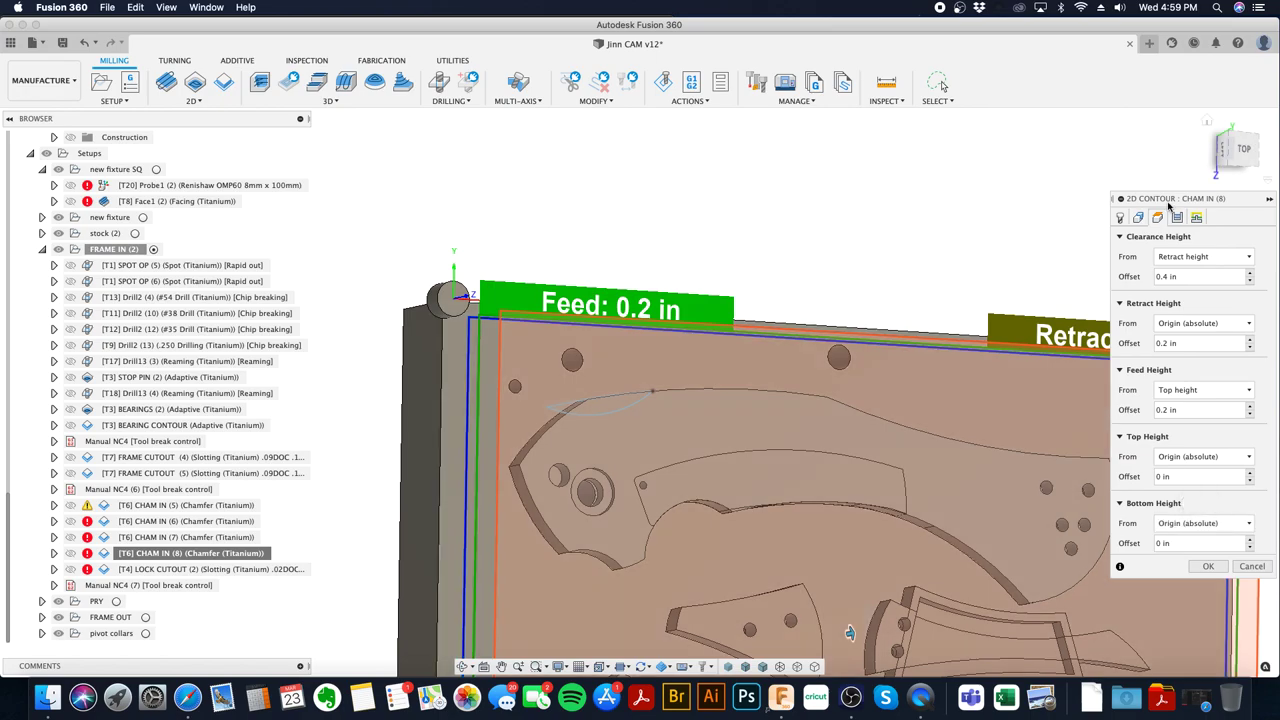
left_click(1177, 217)
scroll(1150, 490, "down", 4)
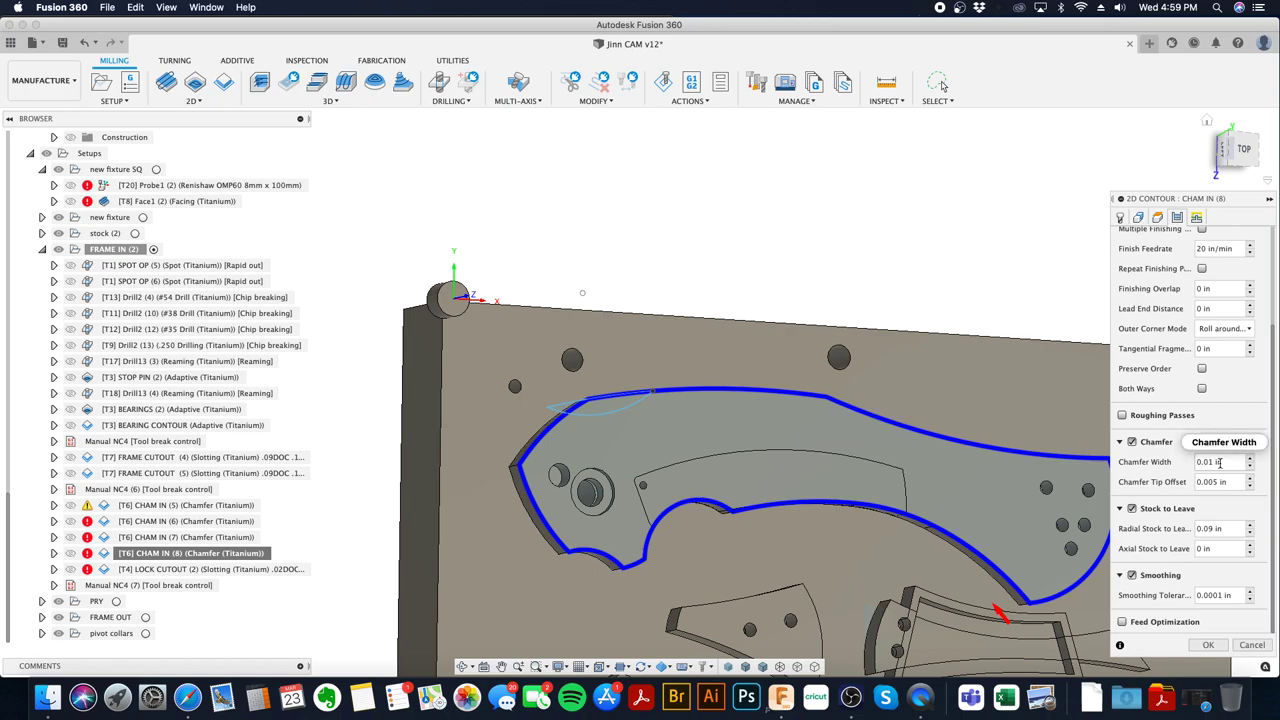
left_click(1207, 646)
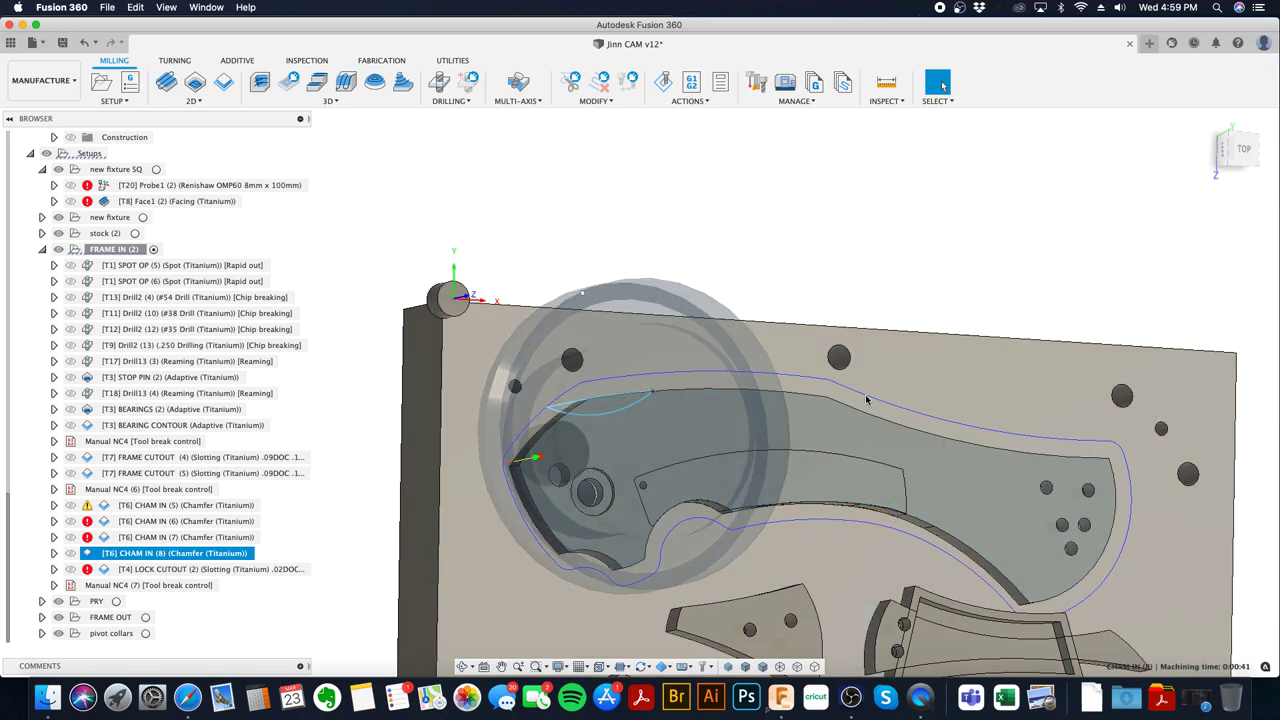
middle_click_drag(510, 408, 483, 366, "shift")
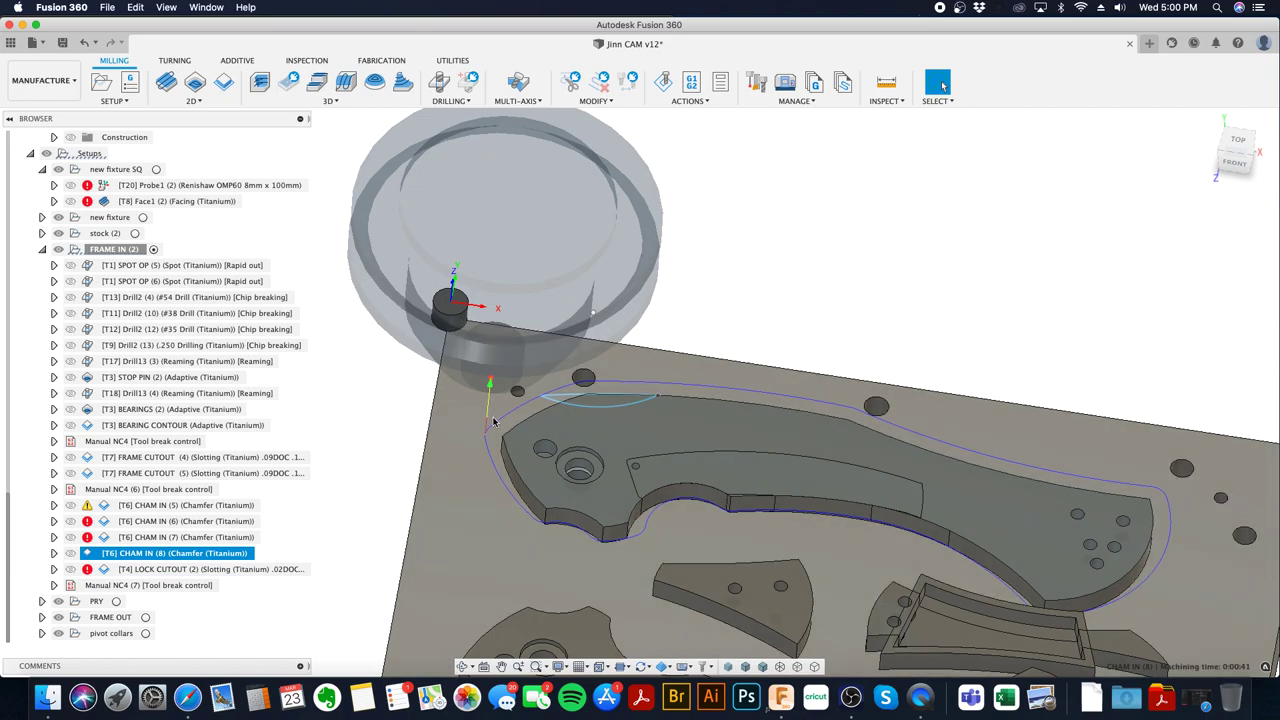
- Select the knife profile face, then bring up the LOCK CUTOUT (2) operation's options
left_click(668, 452)
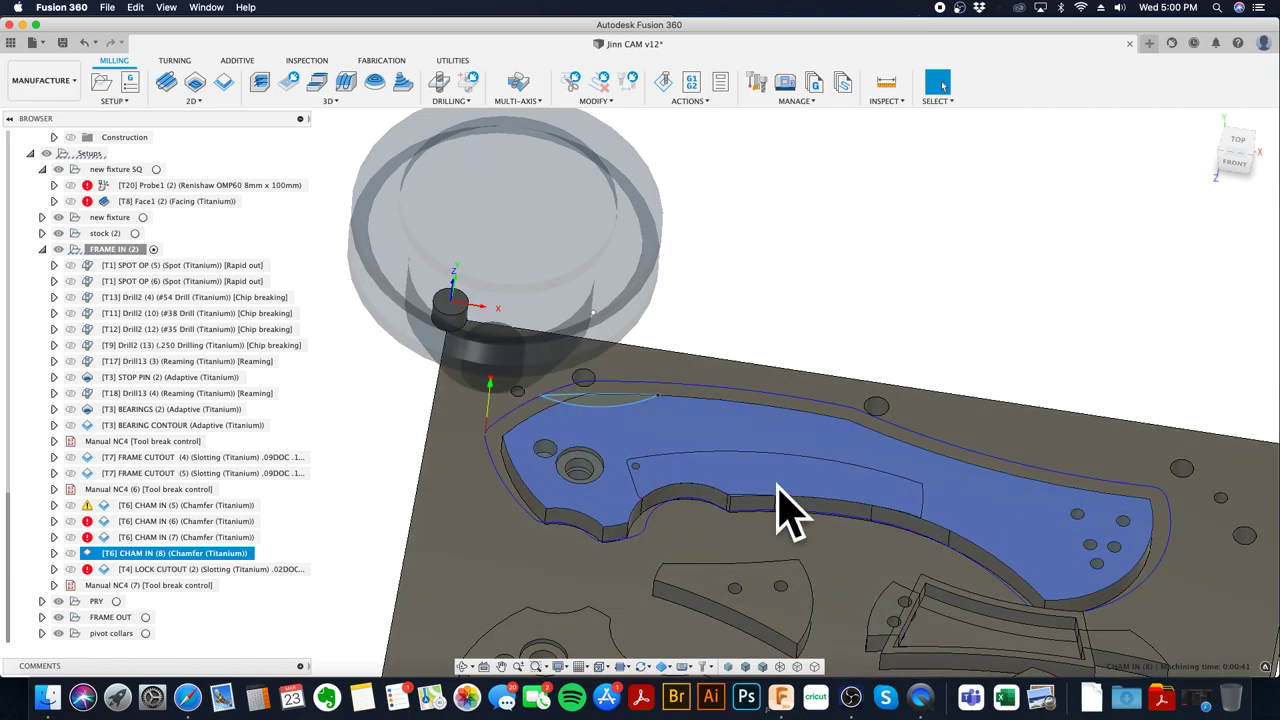
left_click(257, 570)
right_click(257, 570)
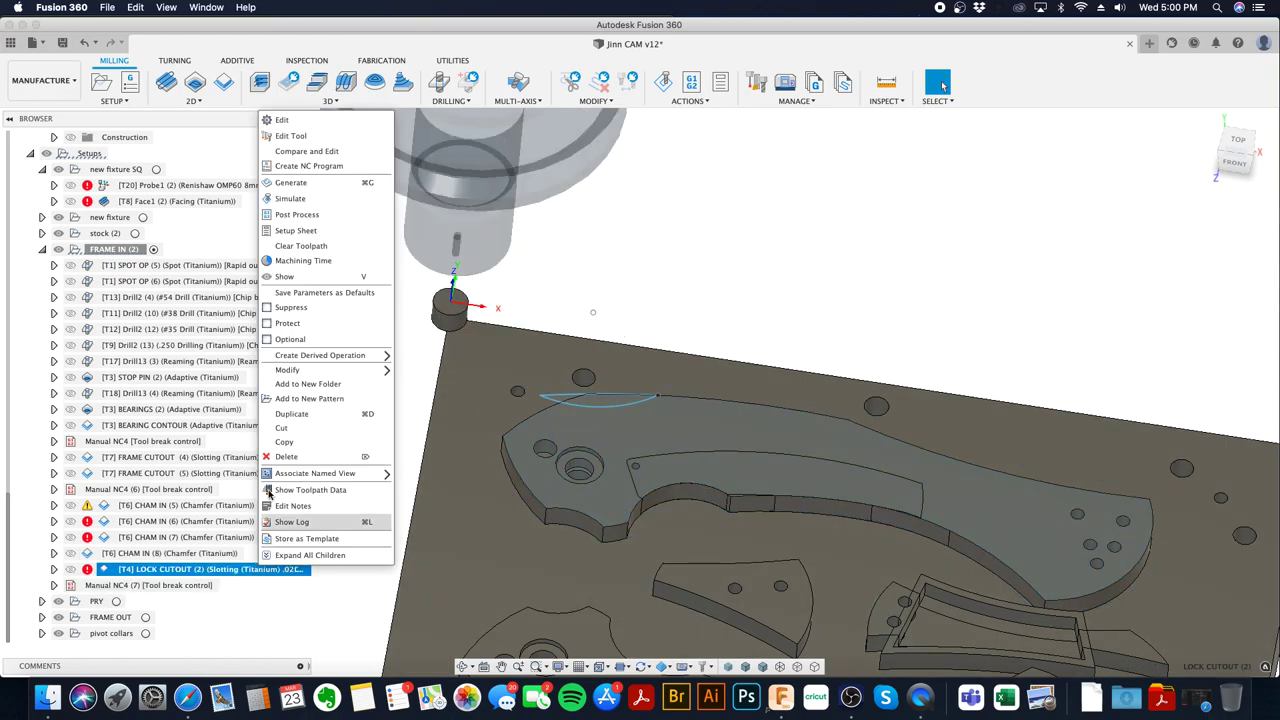
- Define LOCK CUTOUT (2)'s contour as an open path of the lock edge plus the upper curved edge
left_click(302, 125)
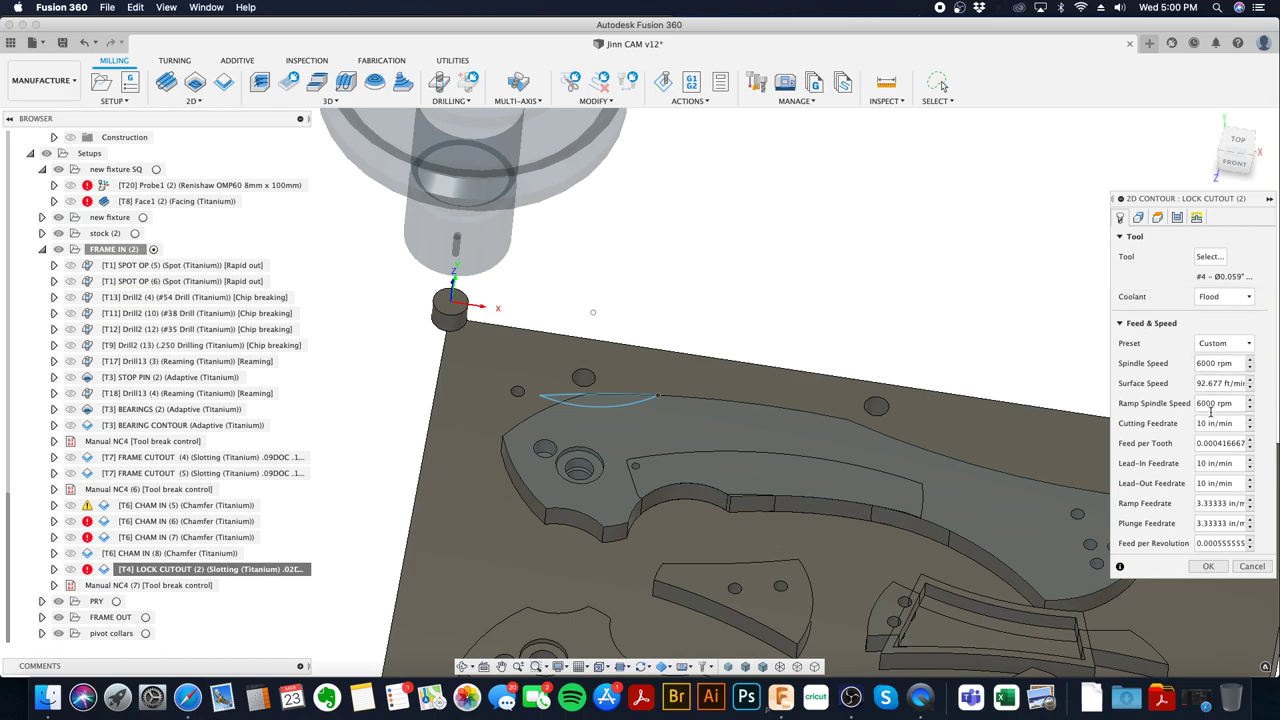
left_click(1138, 217)
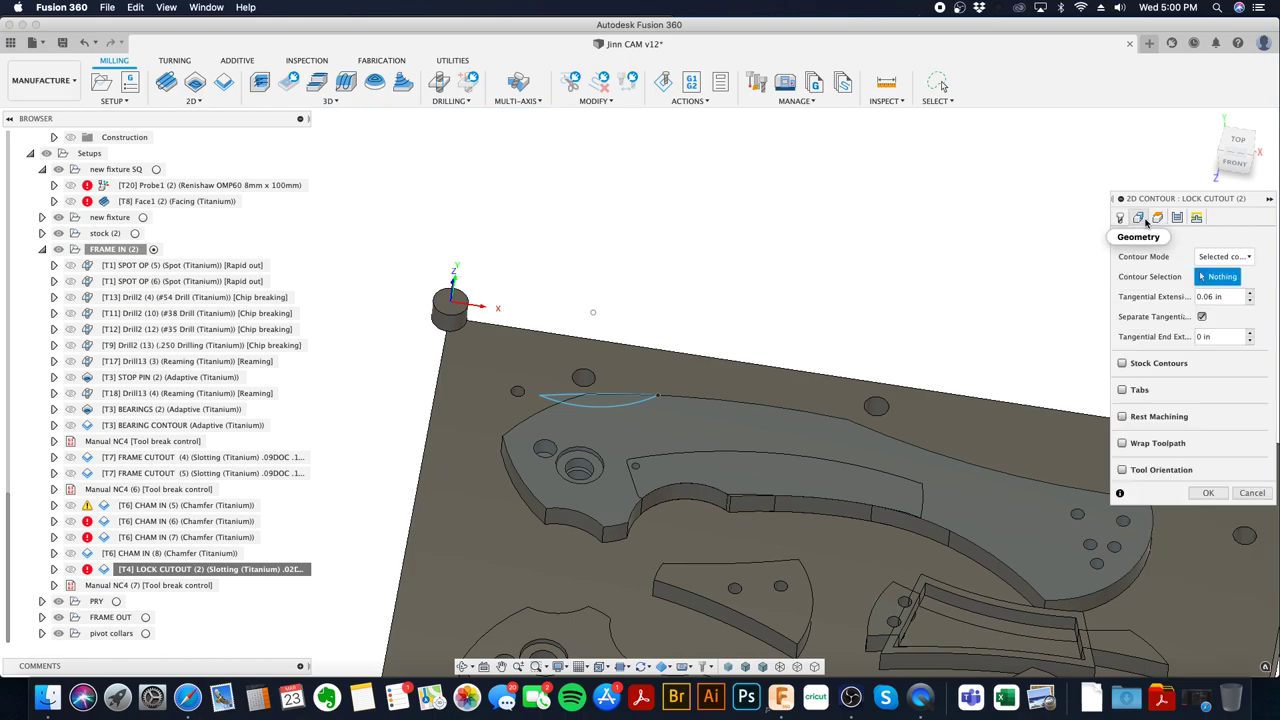
scroll(665, 495, "up", 5)
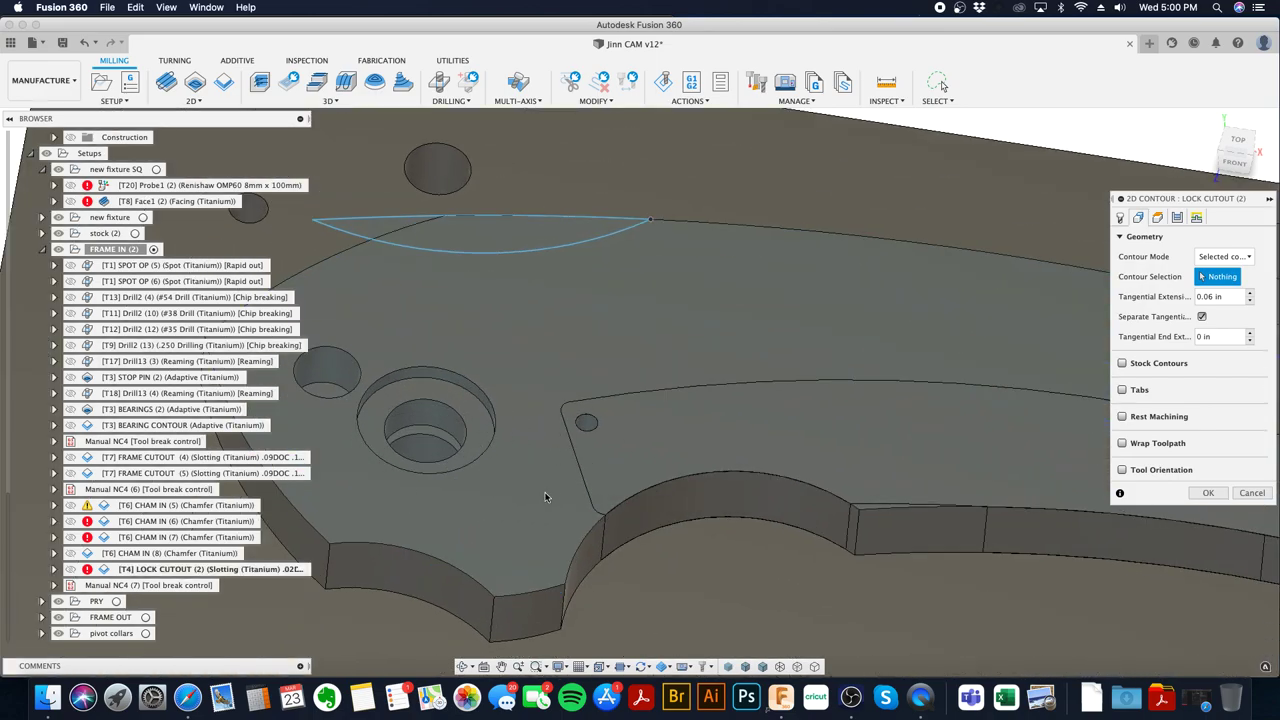
left_click(574, 459)
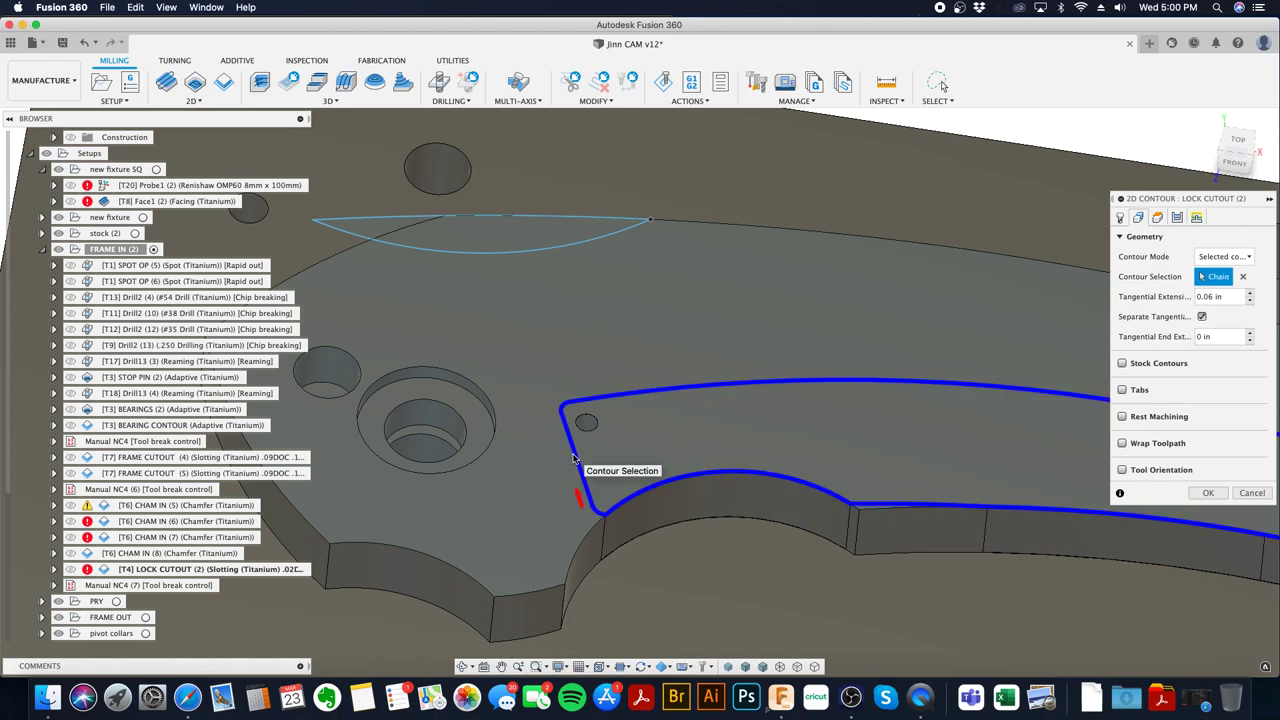
left_click(574, 459)
left_click(693, 486)
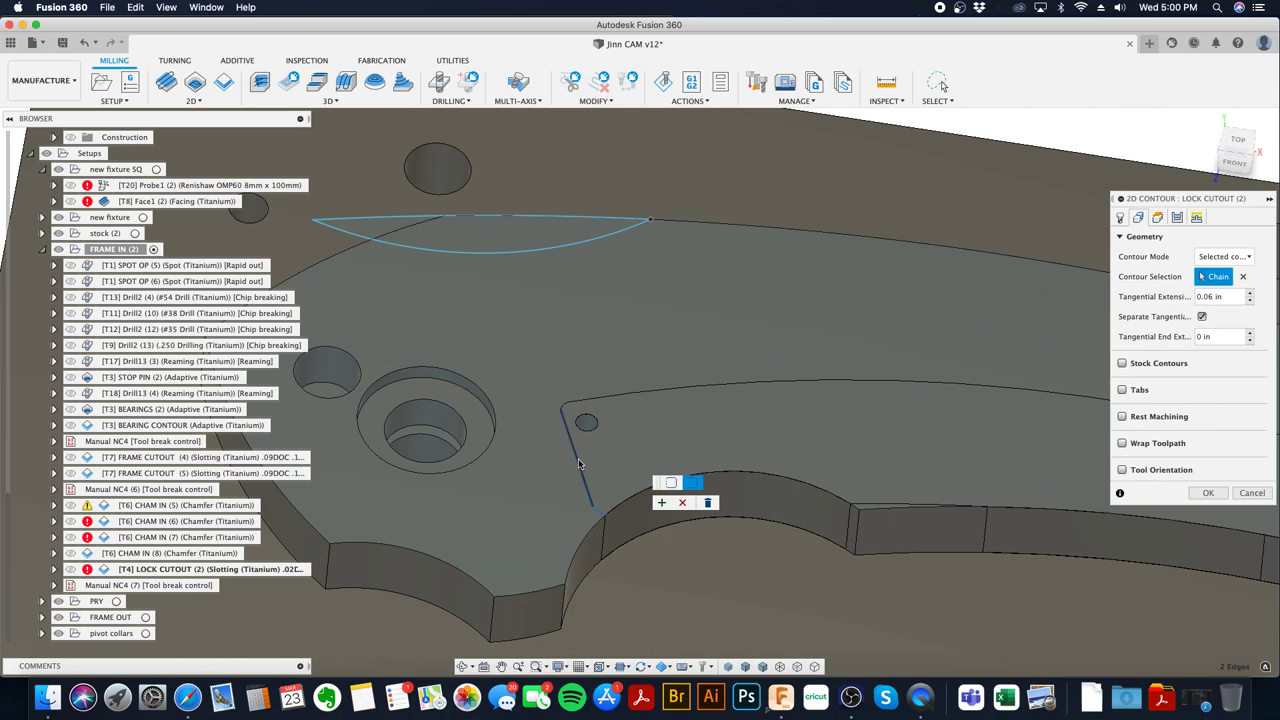
left_click(565, 405)
middle_click_drag(843, 457, 666, 432, "shift")
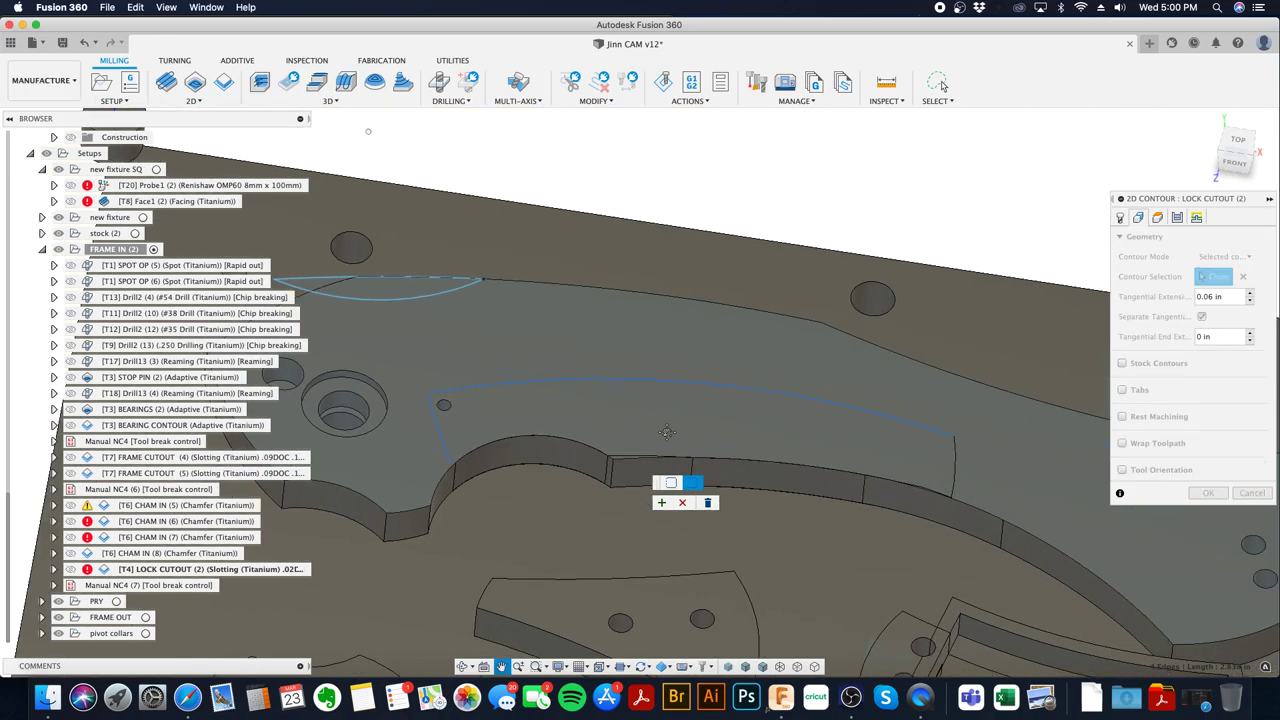
left_click(660, 503)
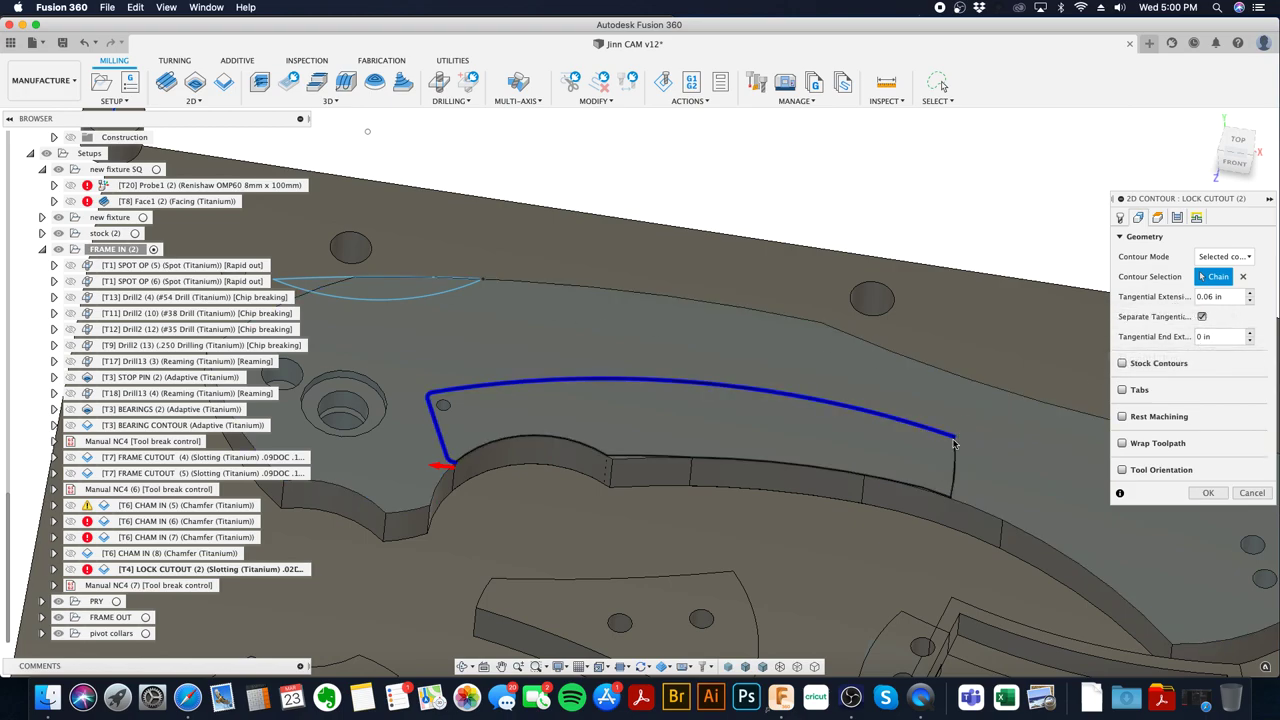
- Review heights, passes and linking, then confirm and accept the safe-distance warning
left_click(1157, 217)
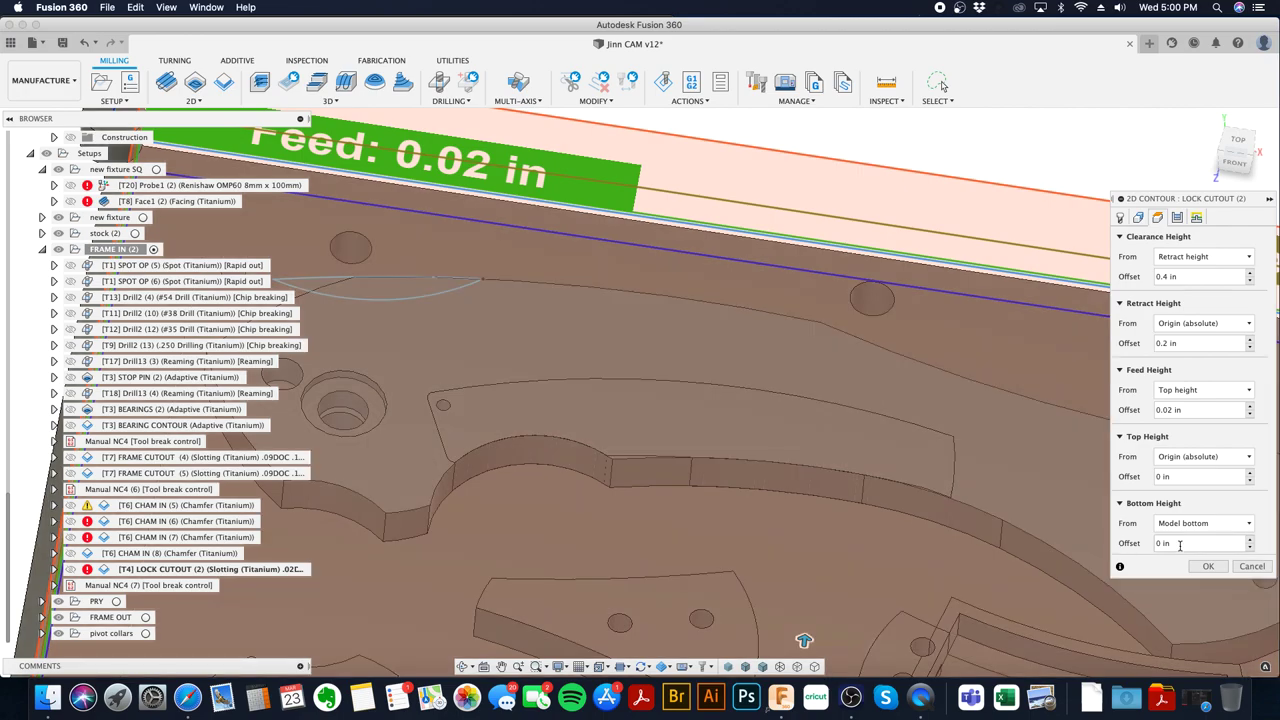
left_click(1177, 217)
scroll(1158, 511, "down", 2)
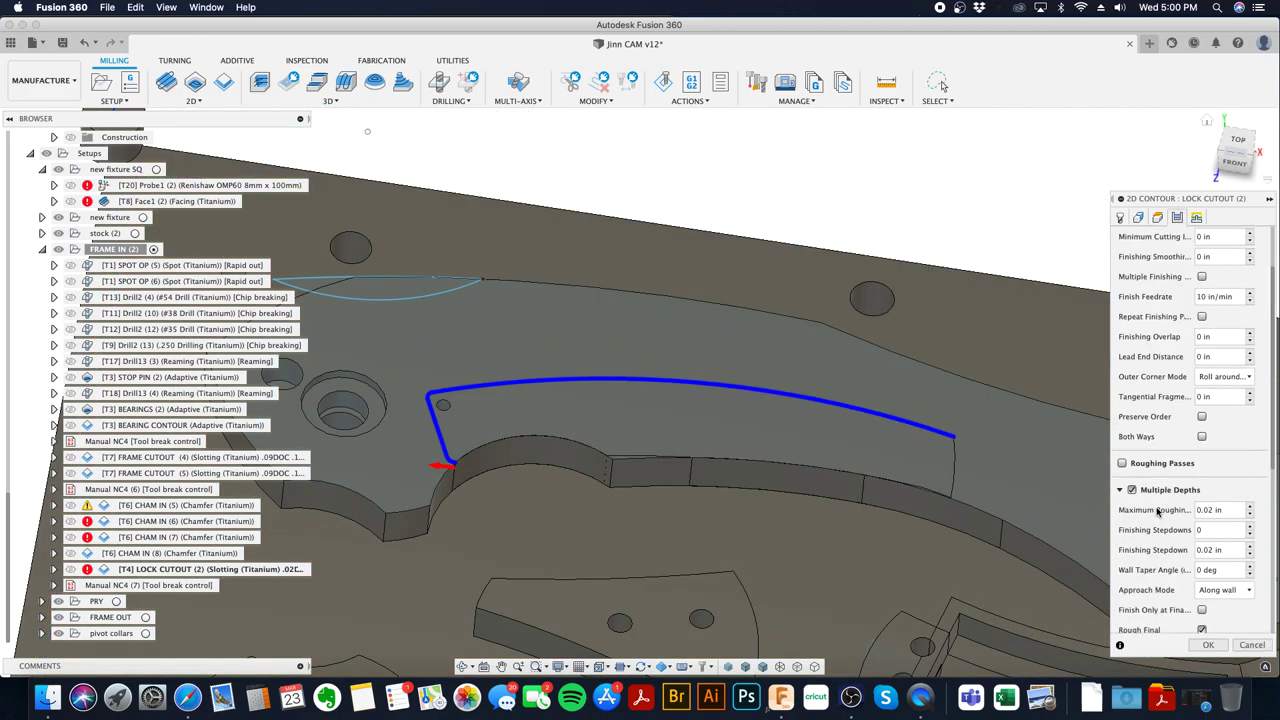
scroll(1158, 511, "down", 5)
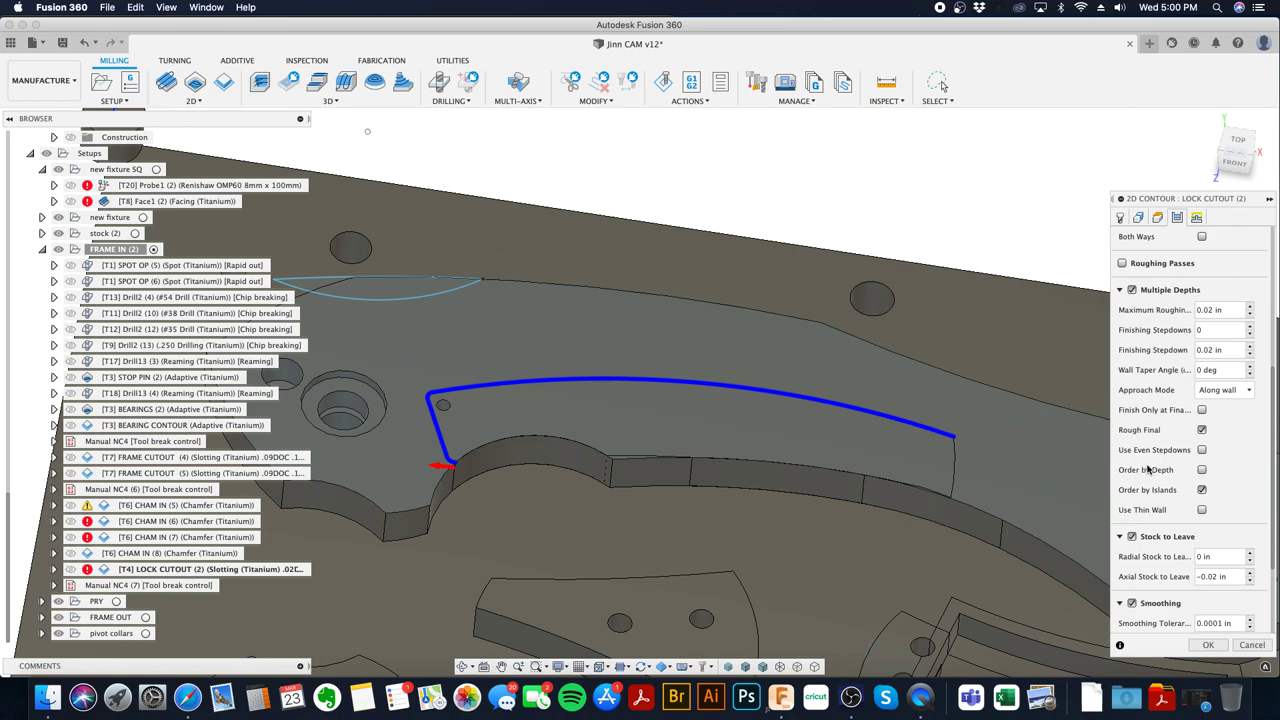
scroll(1148, 468, "up", 1)
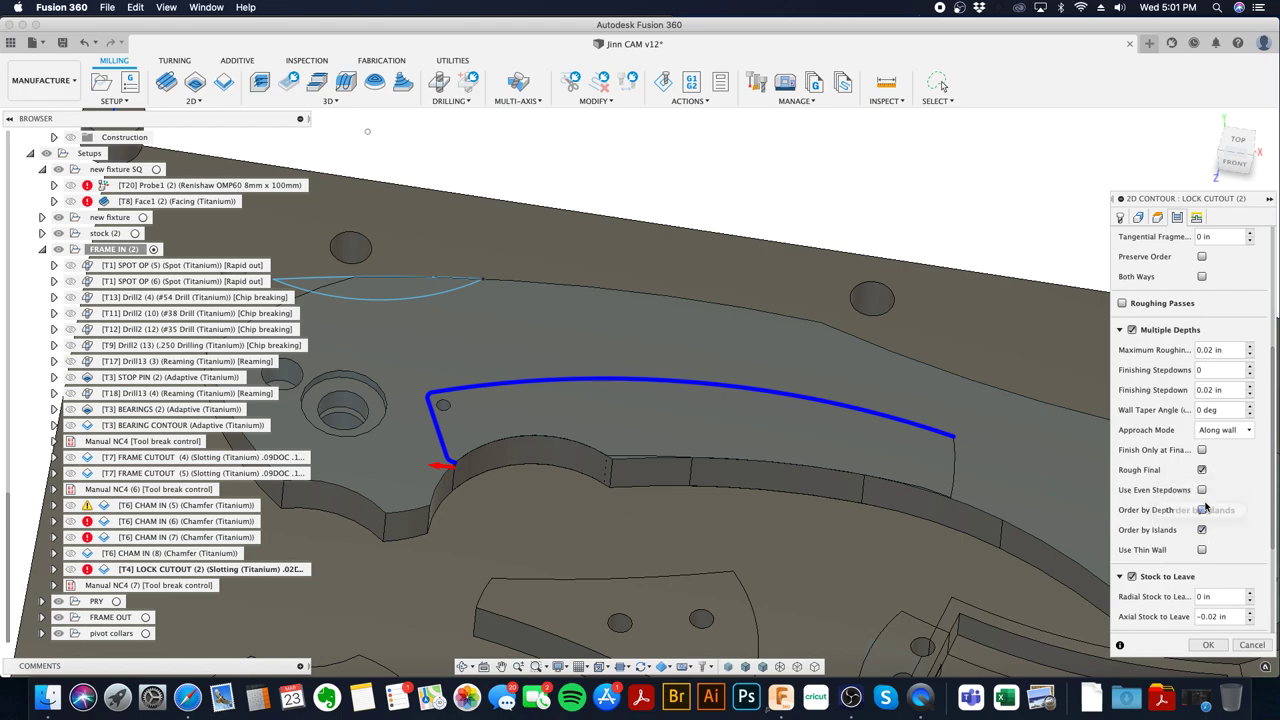
left_click(1197, 220)
left_click(1177, 218)
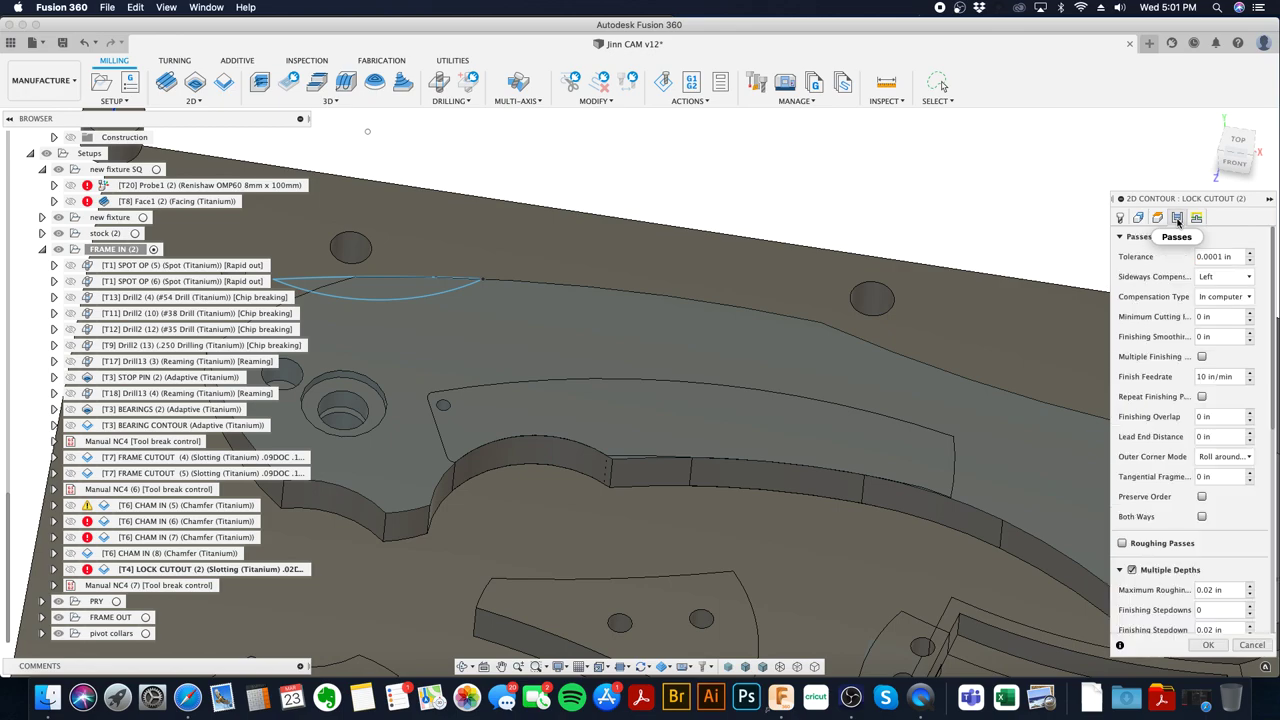
left_click(1157, 218)
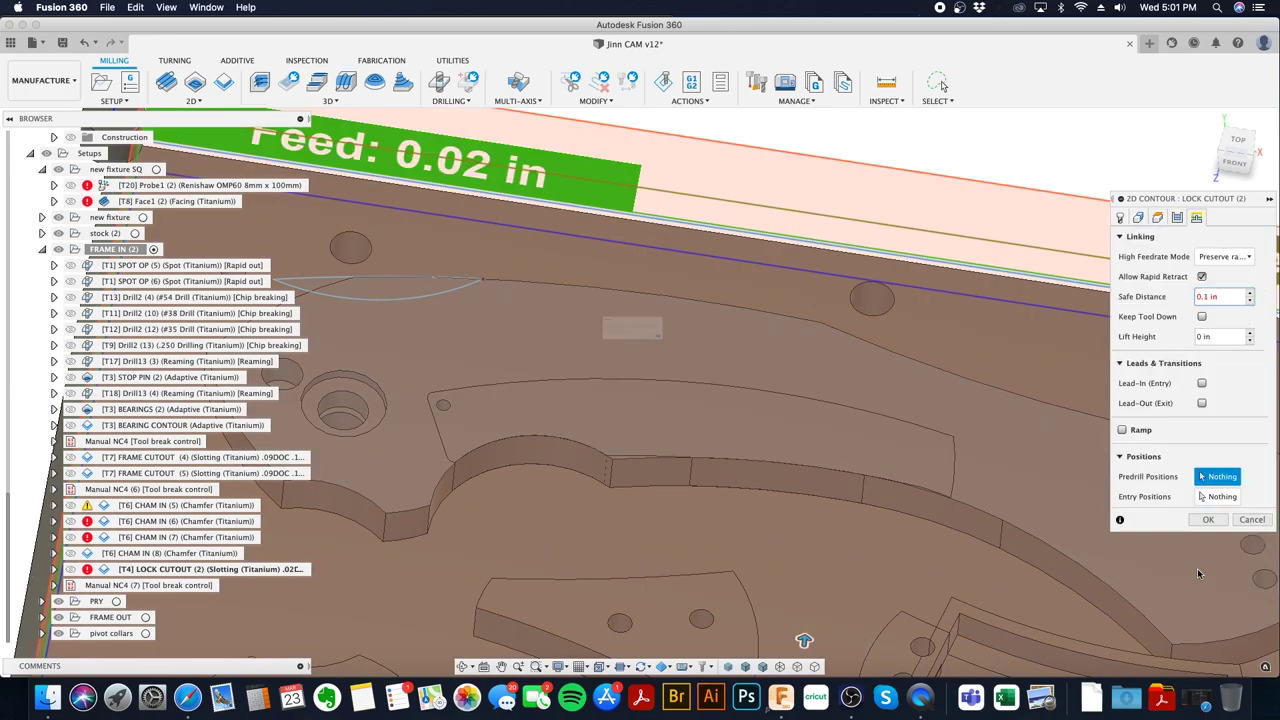
left_click(1200, 568)
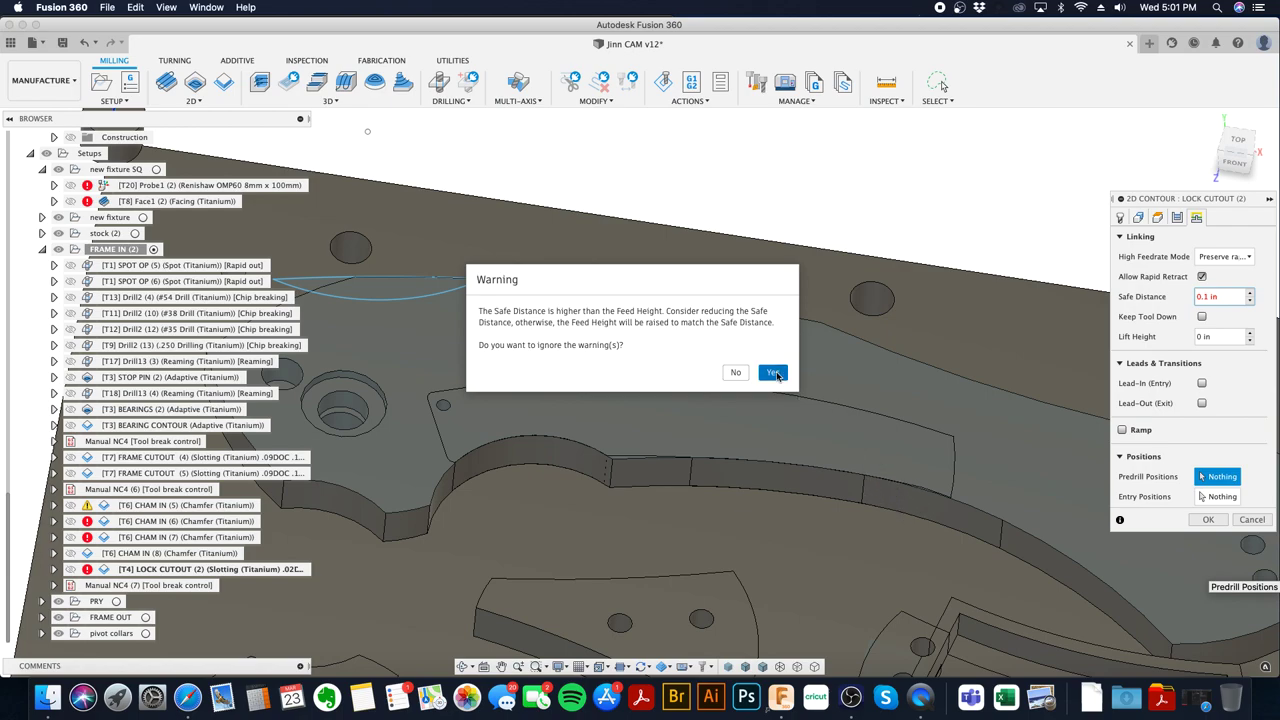
left_click(774, 373)
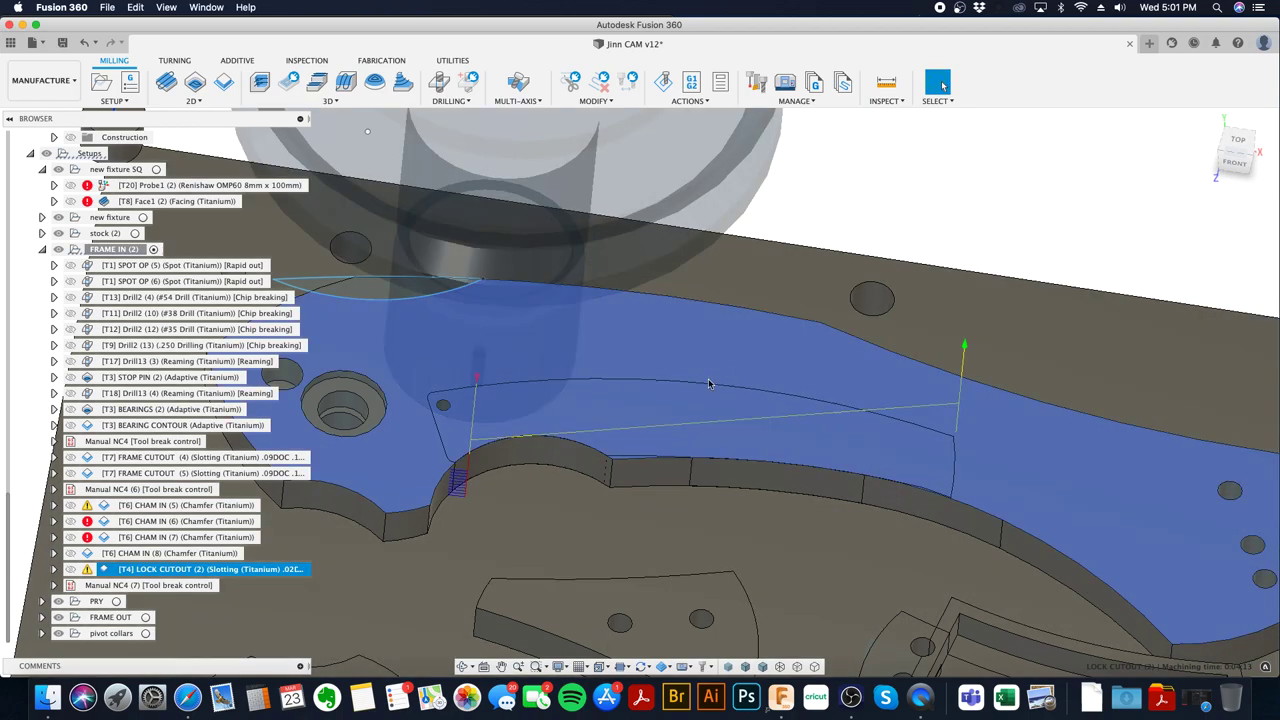
- Inspect the lock cutout toolpath from the top, then re-edit LOCK CUTOUT (2) and regenerate ignoring the warning
scroll(600, 440, "up", 5)
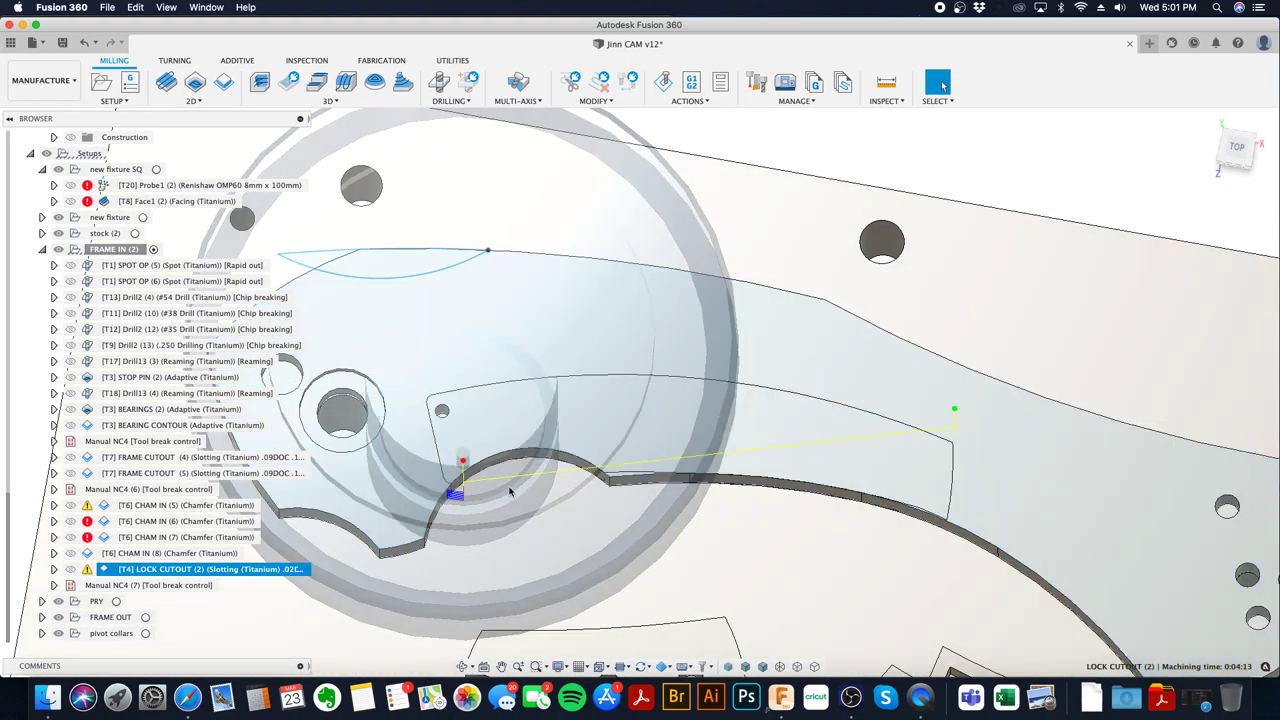
middle_click_drag(510, 492, 464, 500, "shift")
scroll(464, 500, "up", 6)
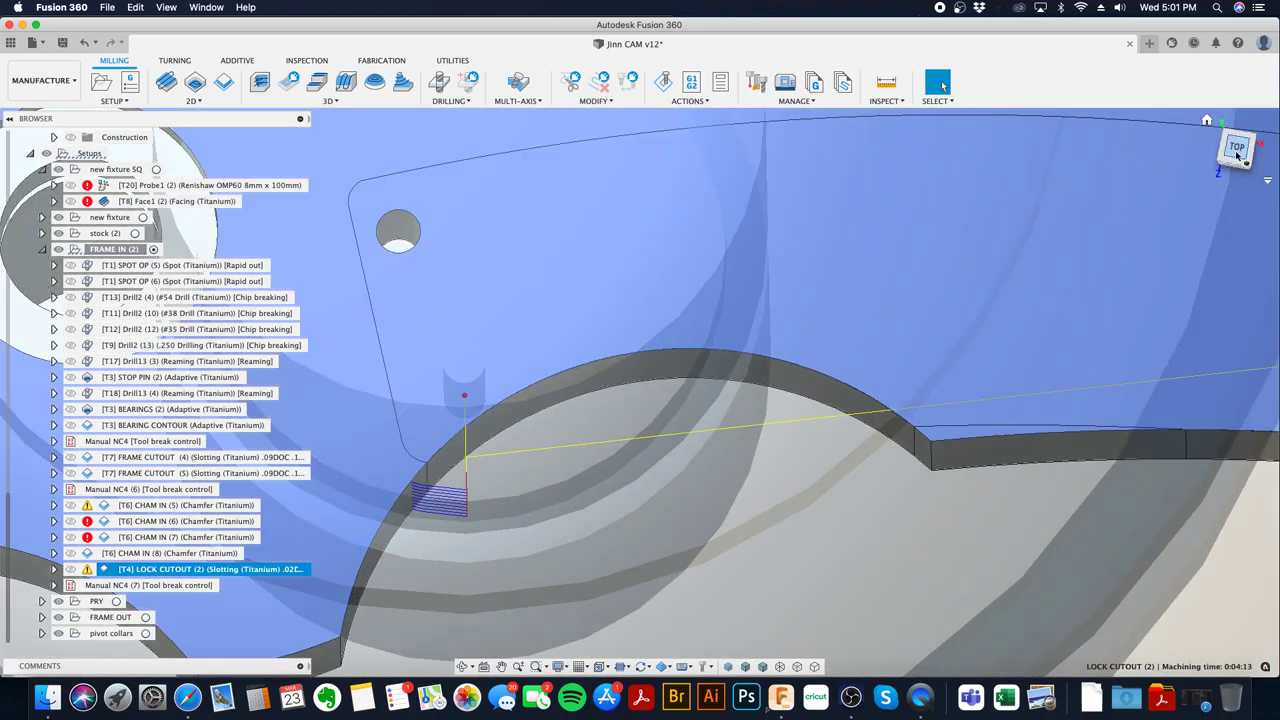
left_click(1237, 153)
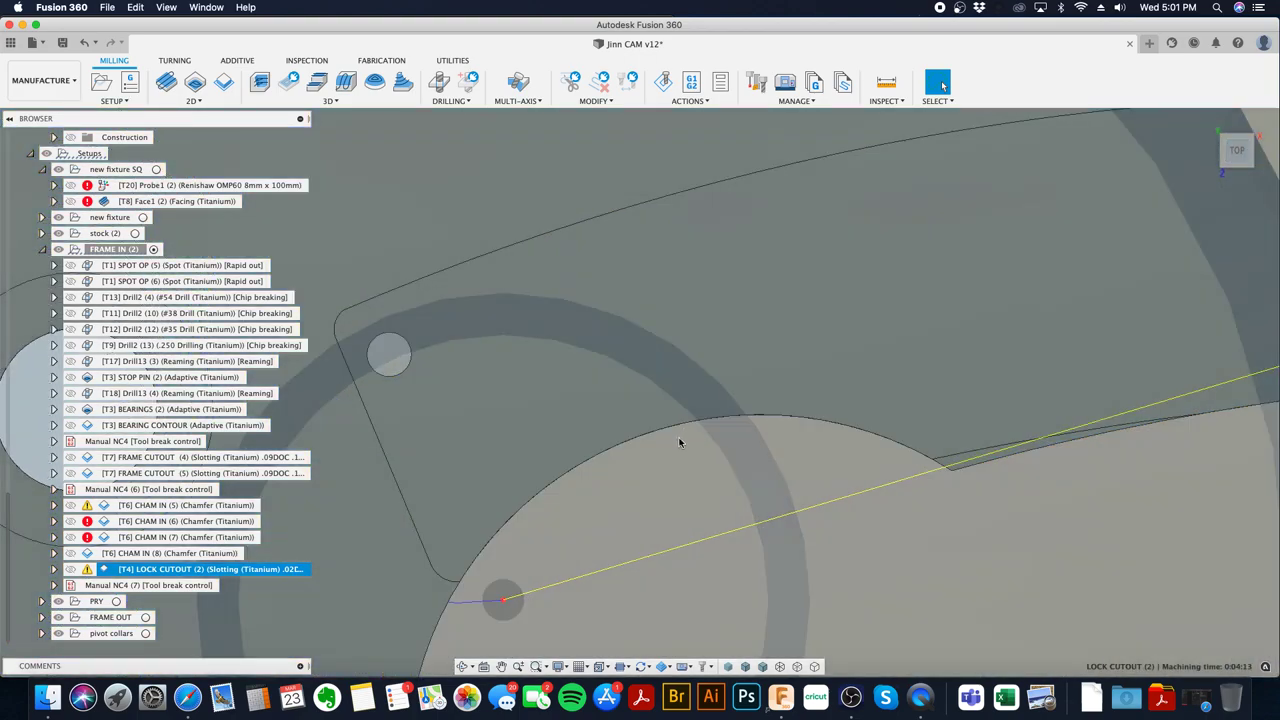
scroll(578, 527, "up", 2)
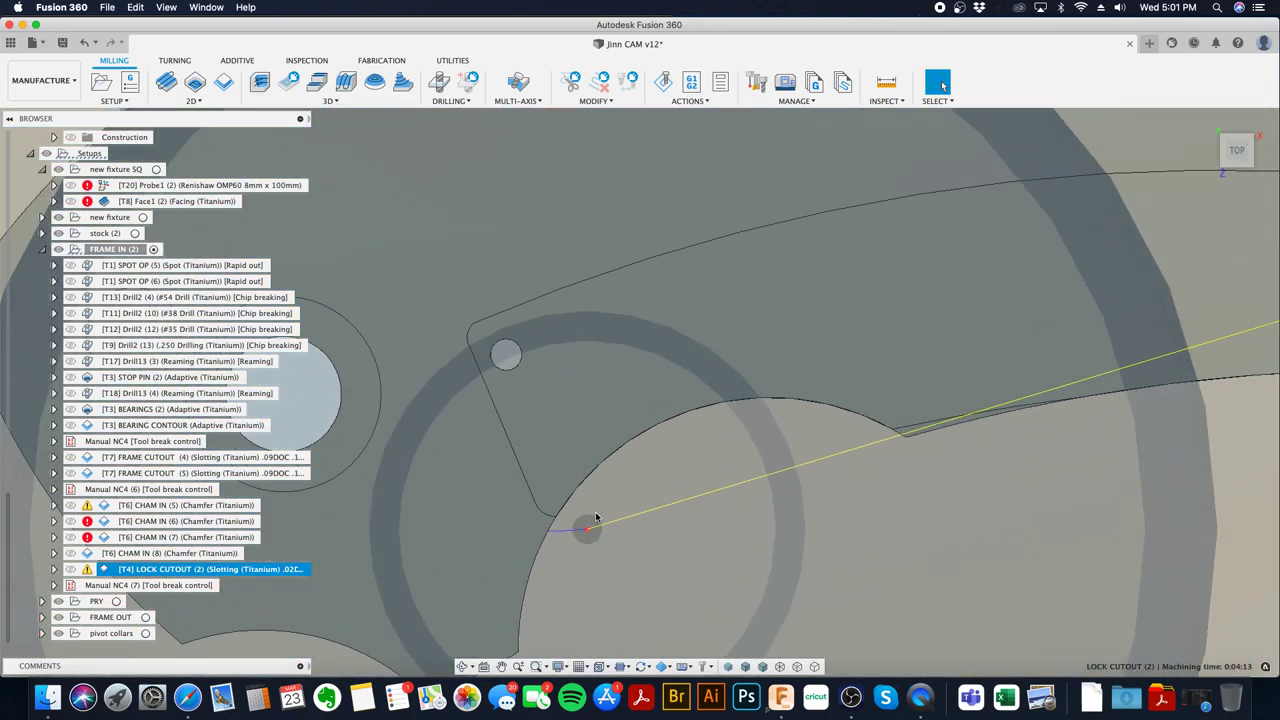
scroll(883, 313, "down", 2)
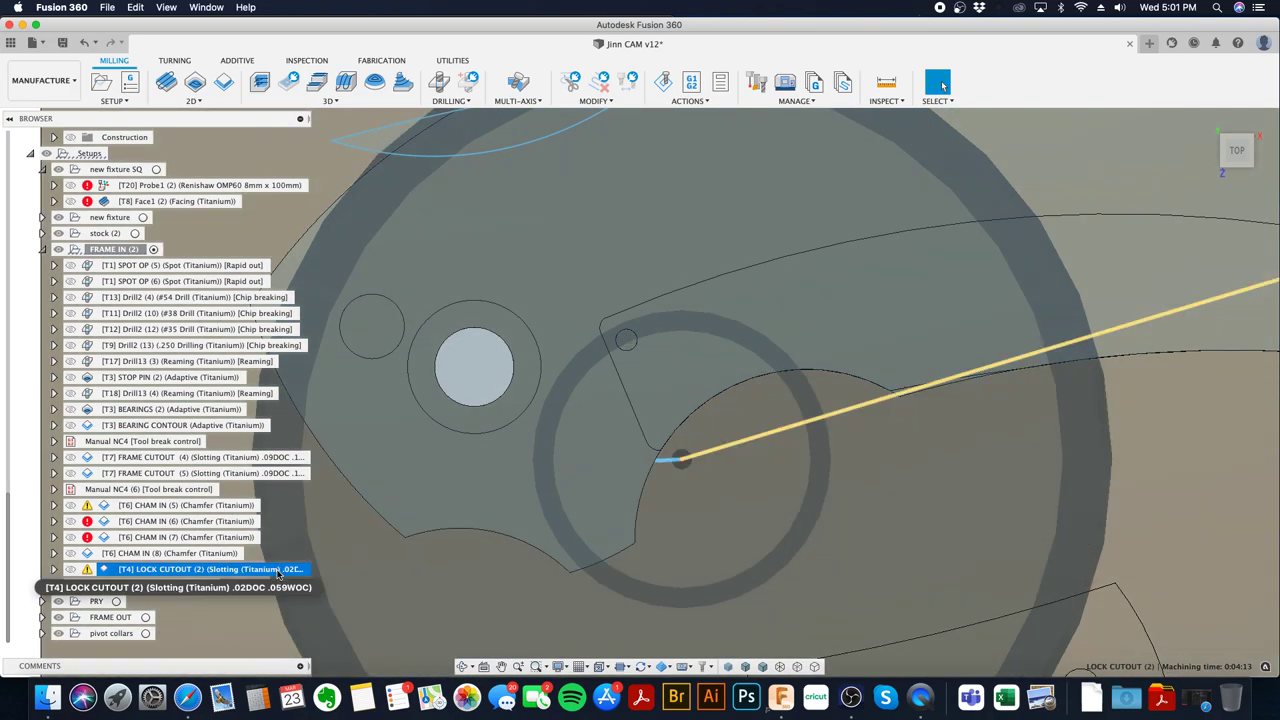
right_click(283, 568)
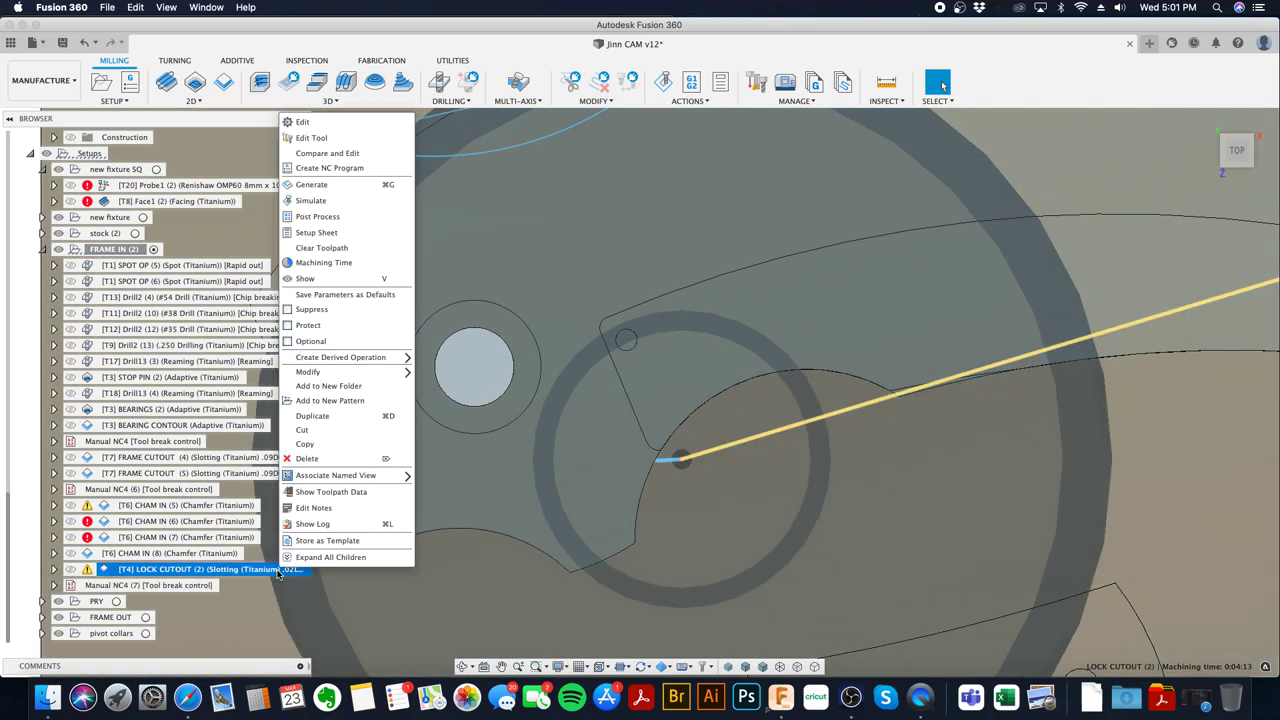
left_click(380, 122)
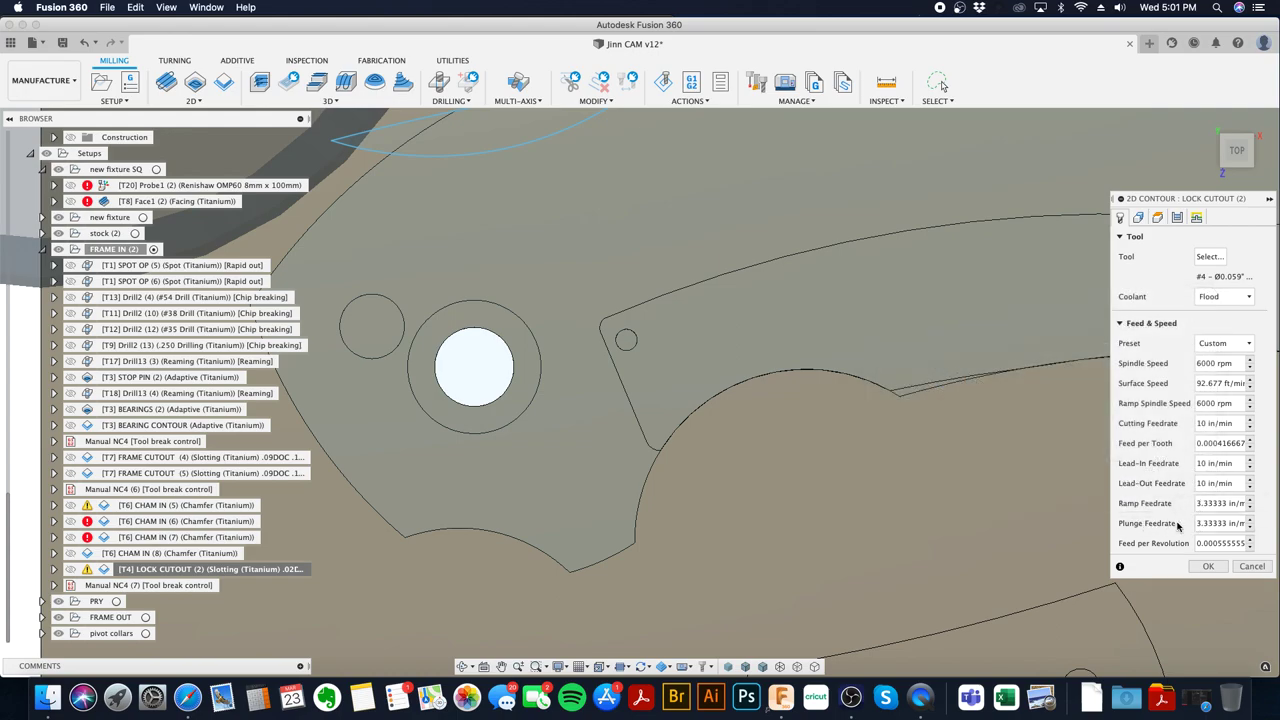
left_click(1205, 566)
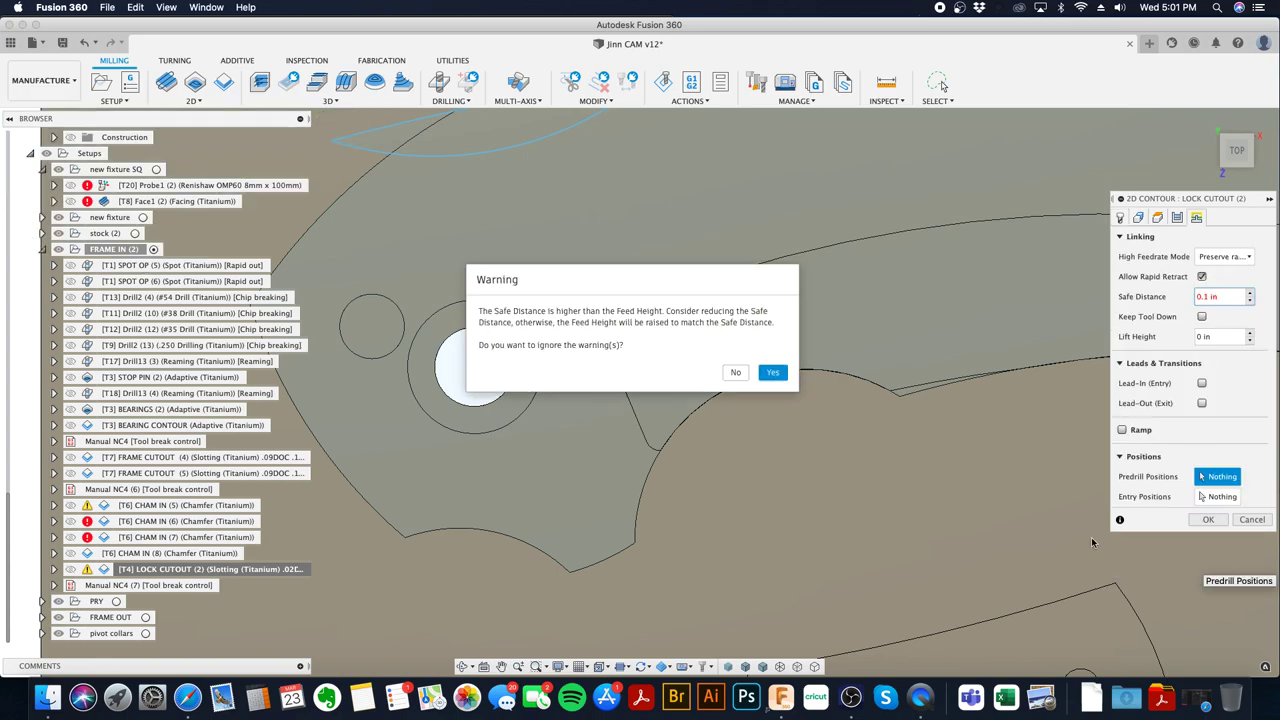
left_click(771, 373)
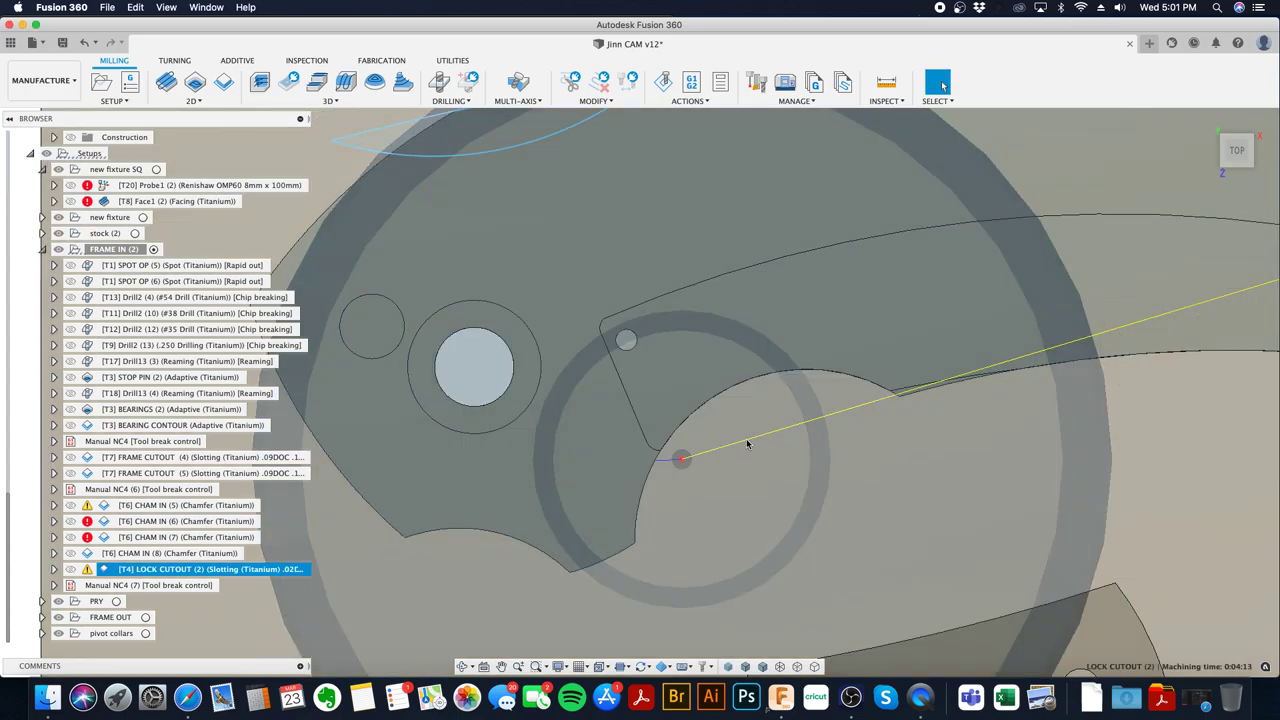
scroll(690, 398, "up", 5)
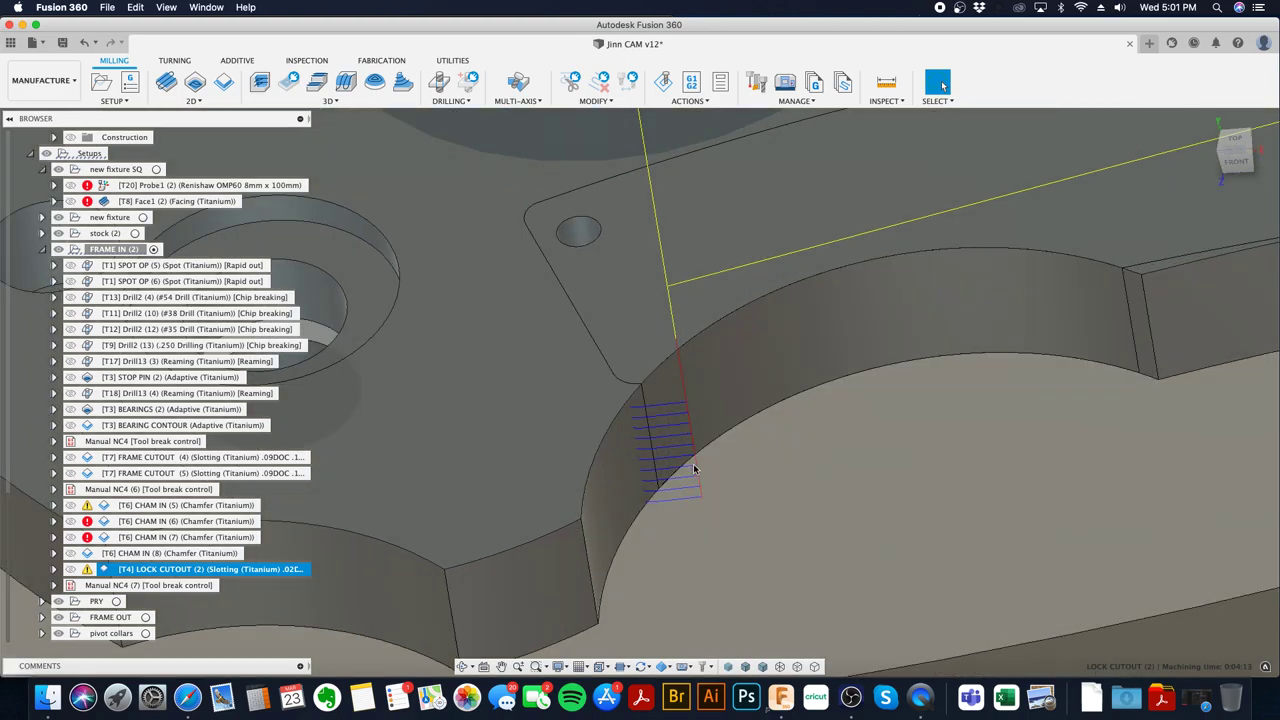
- Reopen LOCK CUTOUT (2)'s Geometry settings to view its chained contour and 0.06 in tangential extension
scroll(703, 451, "down", 5)
scroll(714, 477, "down", 2)
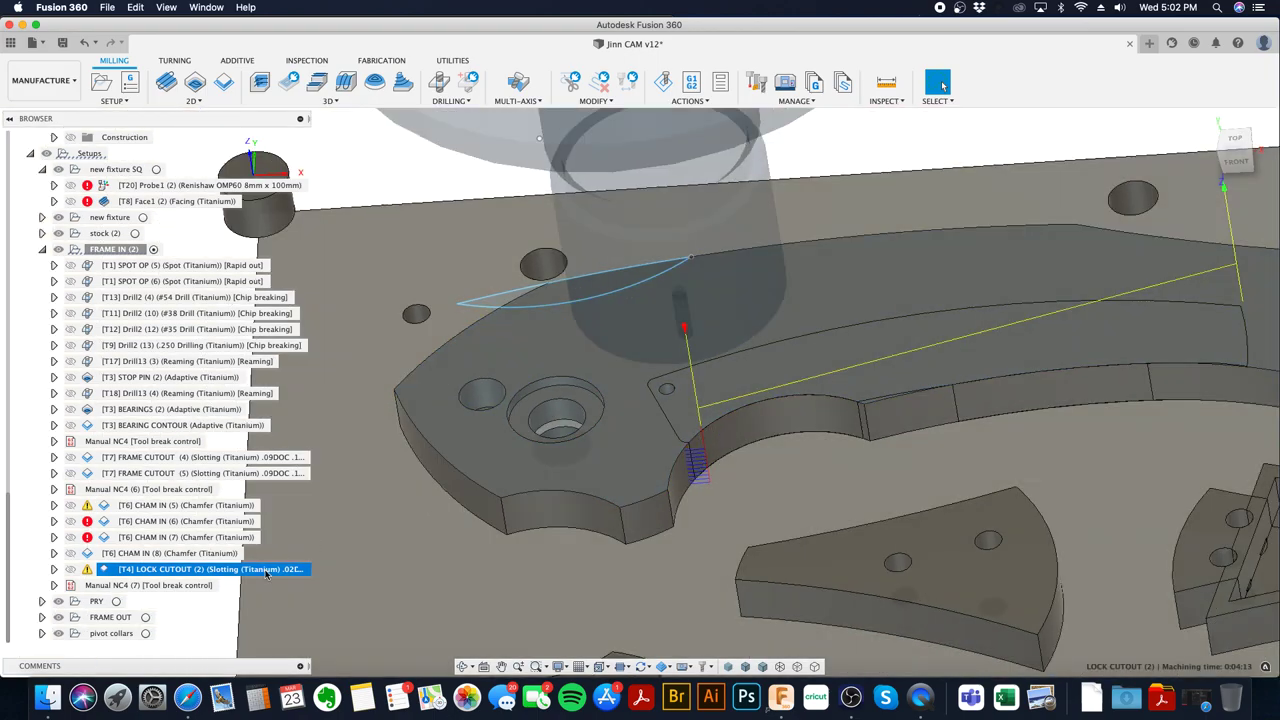
right_click(268, 570)
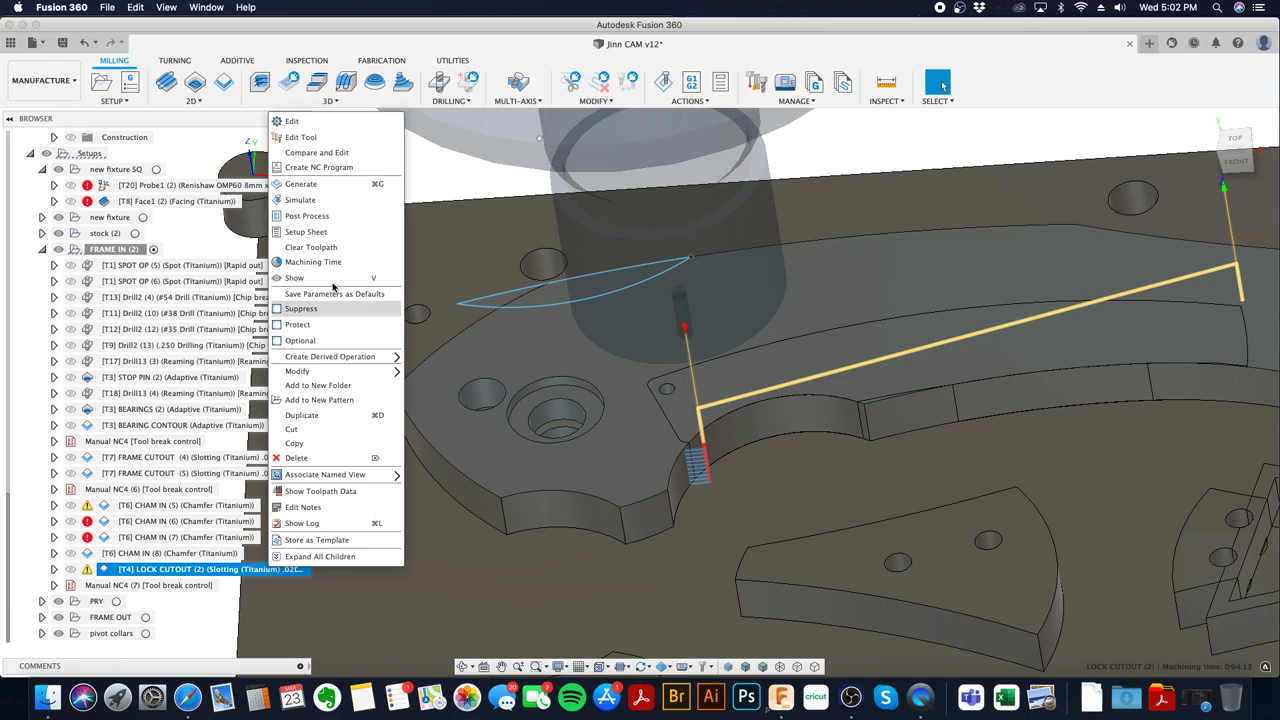
left_click(340, 122)
left_click(1138, 218)
middle_click_drag(840, 425, 835, 448, "shift")
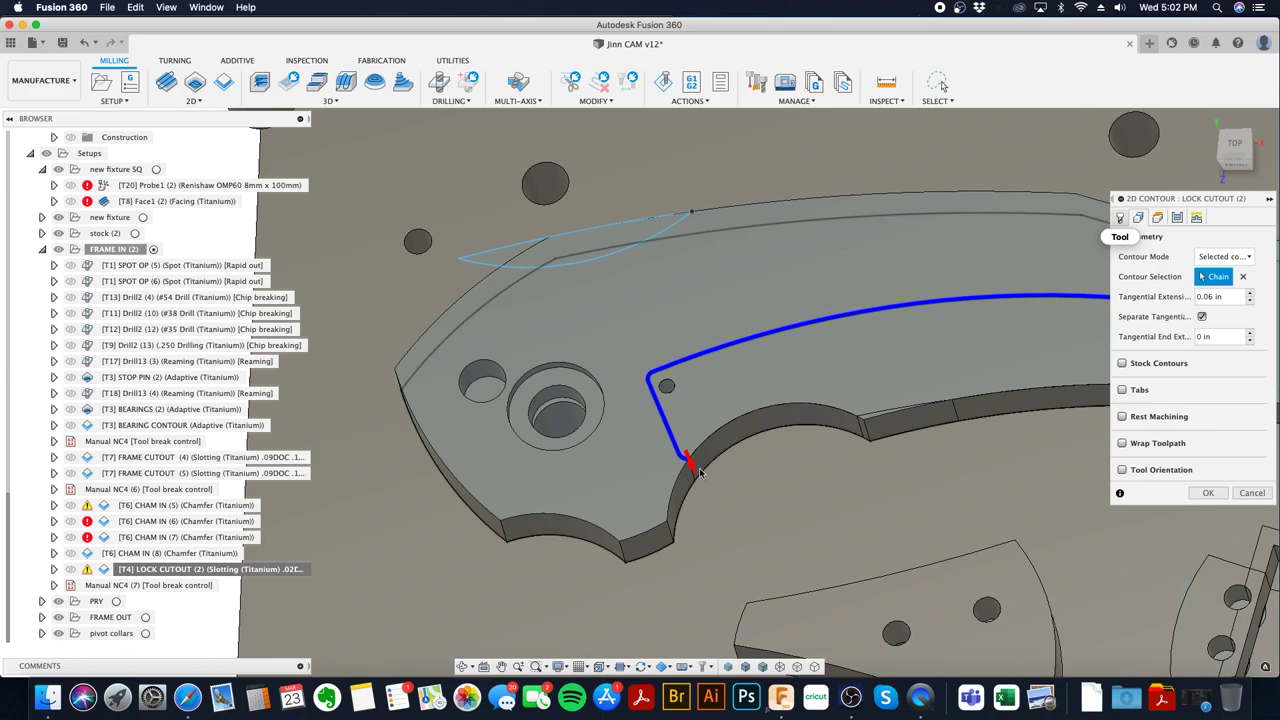
- Flip the LOCK CUTOUT contour's start direction and regenerate, accepting the safe-distance warning
left_click(690, 464)
left_click(1195, 492)
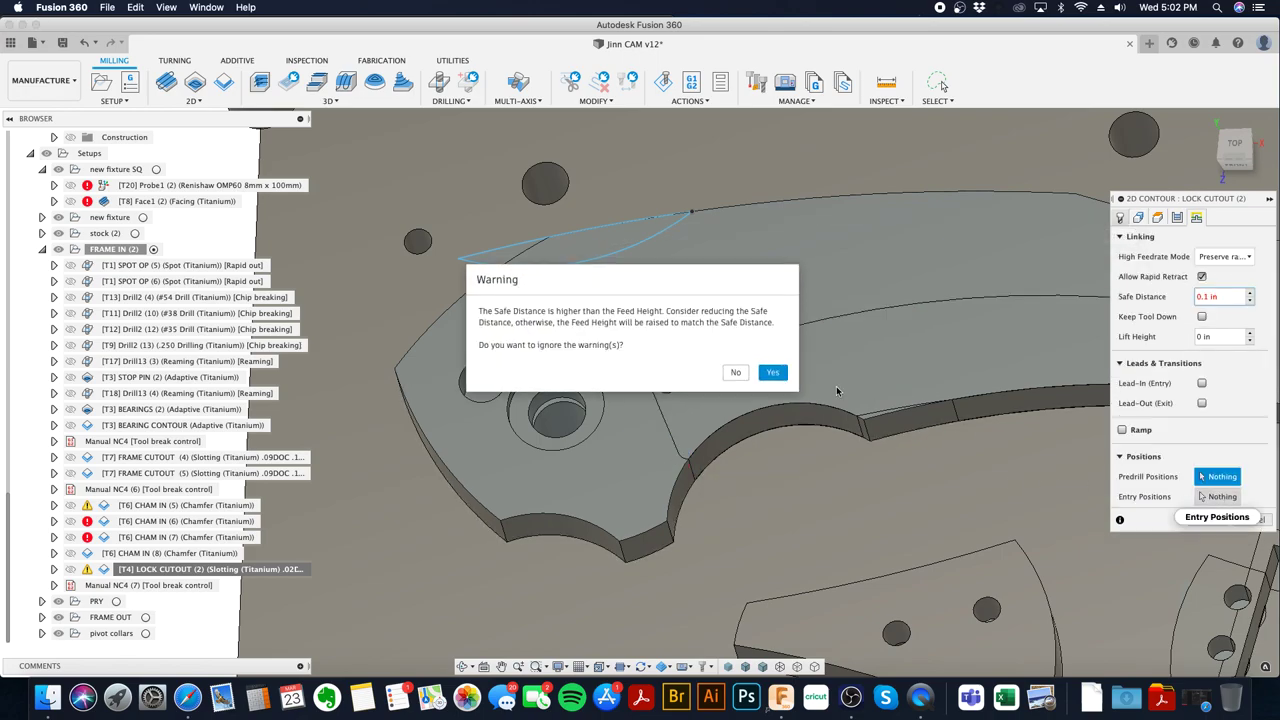
left_click(765, 372)
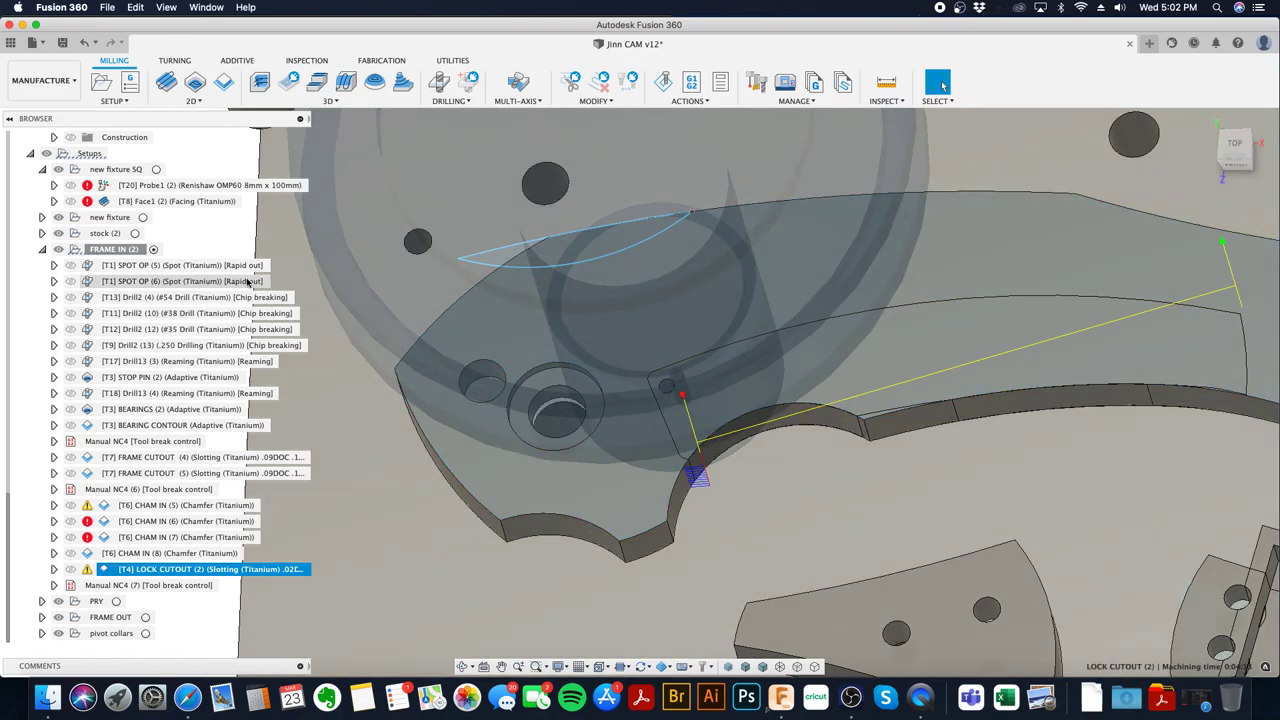
left_click(245, 265)
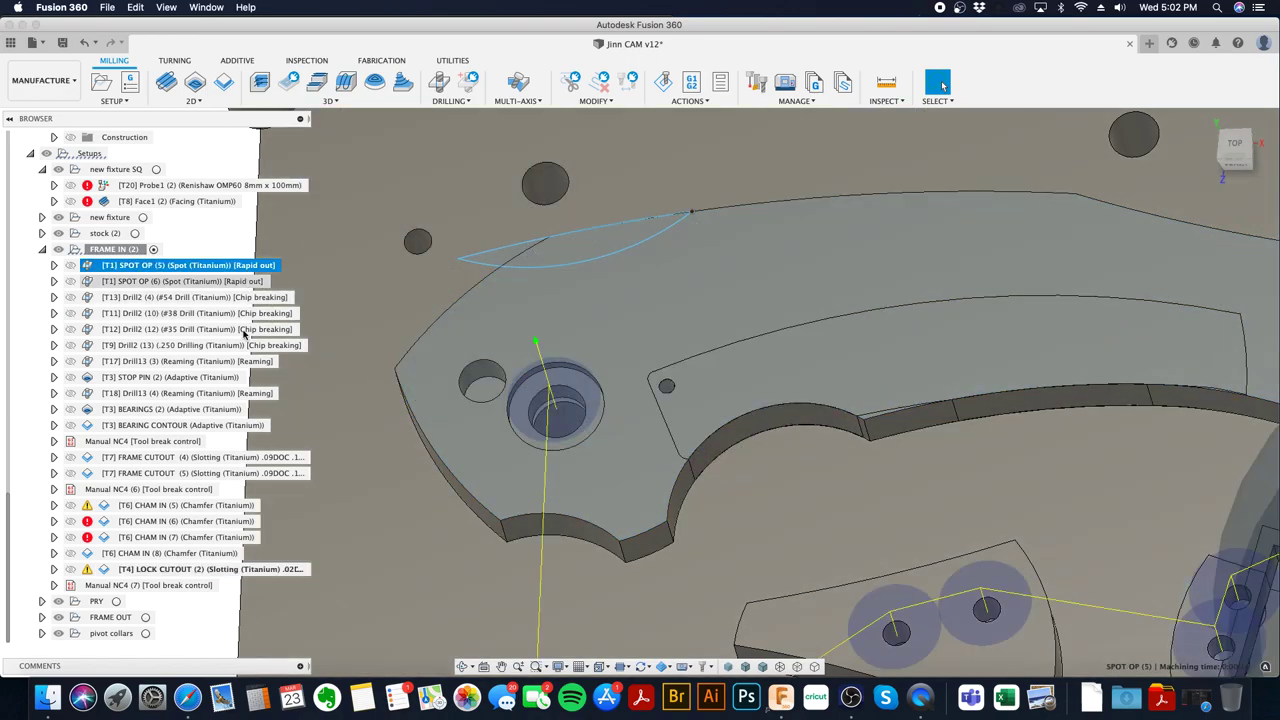
left_click(220, 569, "shift")
- Simulate the selected FRAME IN operations, playing the machining through to the finished cuts
right_click(220, 570)
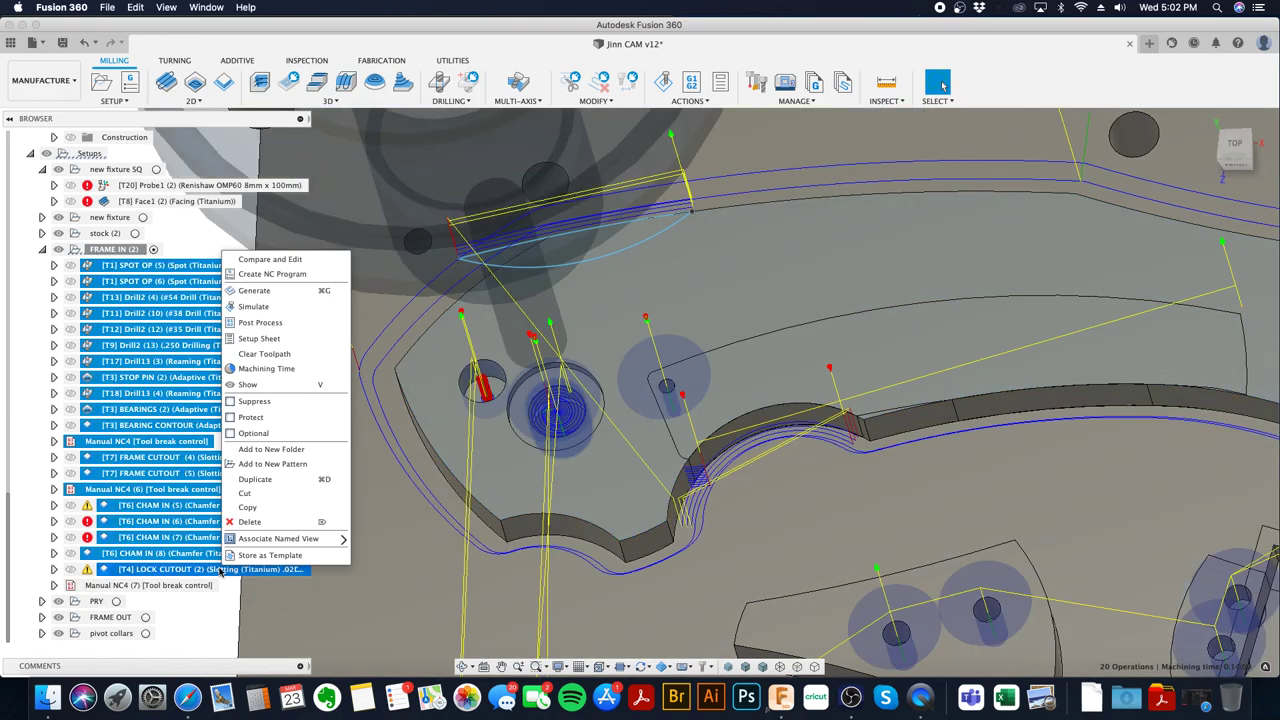
left_click(286, 305)
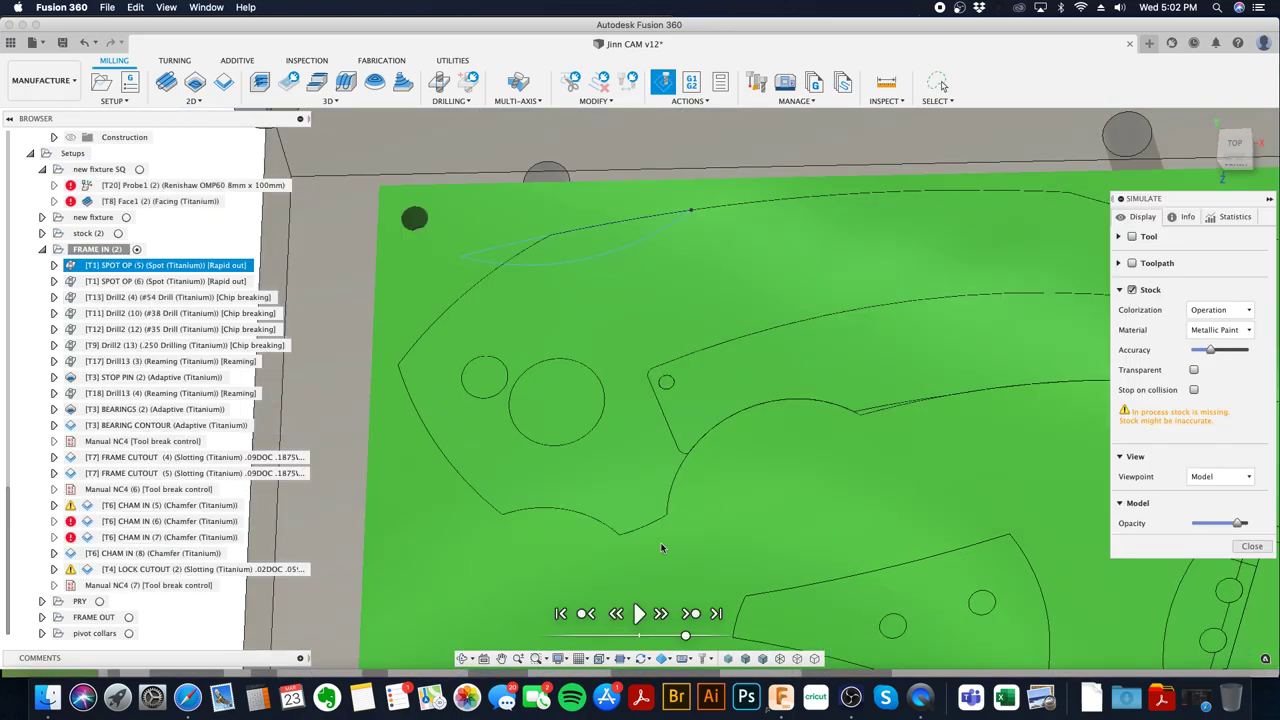
left_click(639, 613)
scroll(912, 502, "down", 3)
middle_click_drag(912, 503, 729, 352)
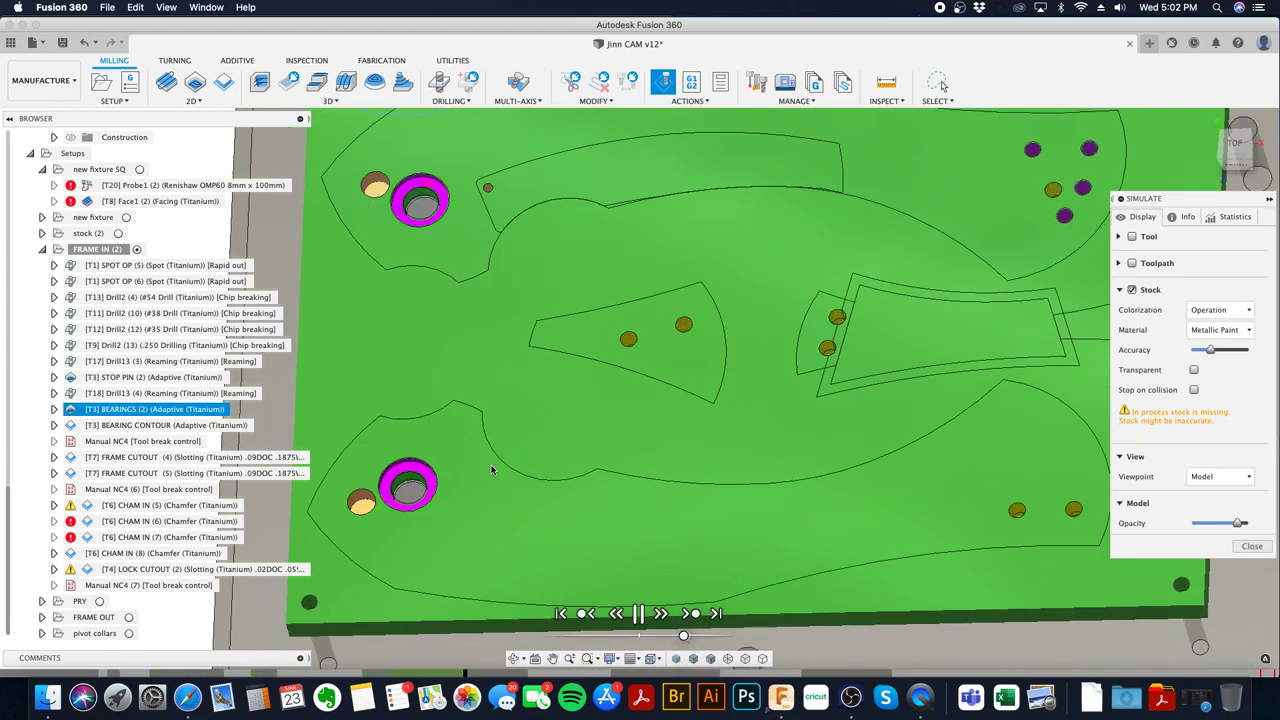
scroll(436, 487, "down", 3)
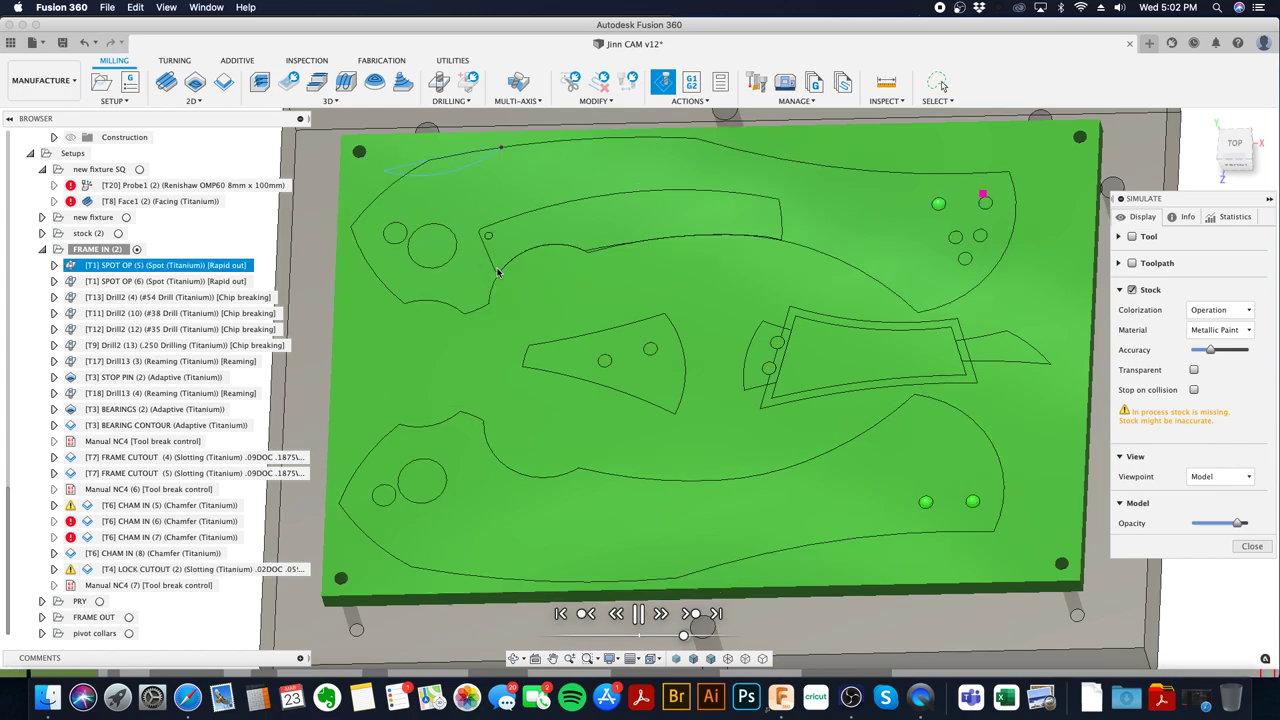
left_click(716, 613)
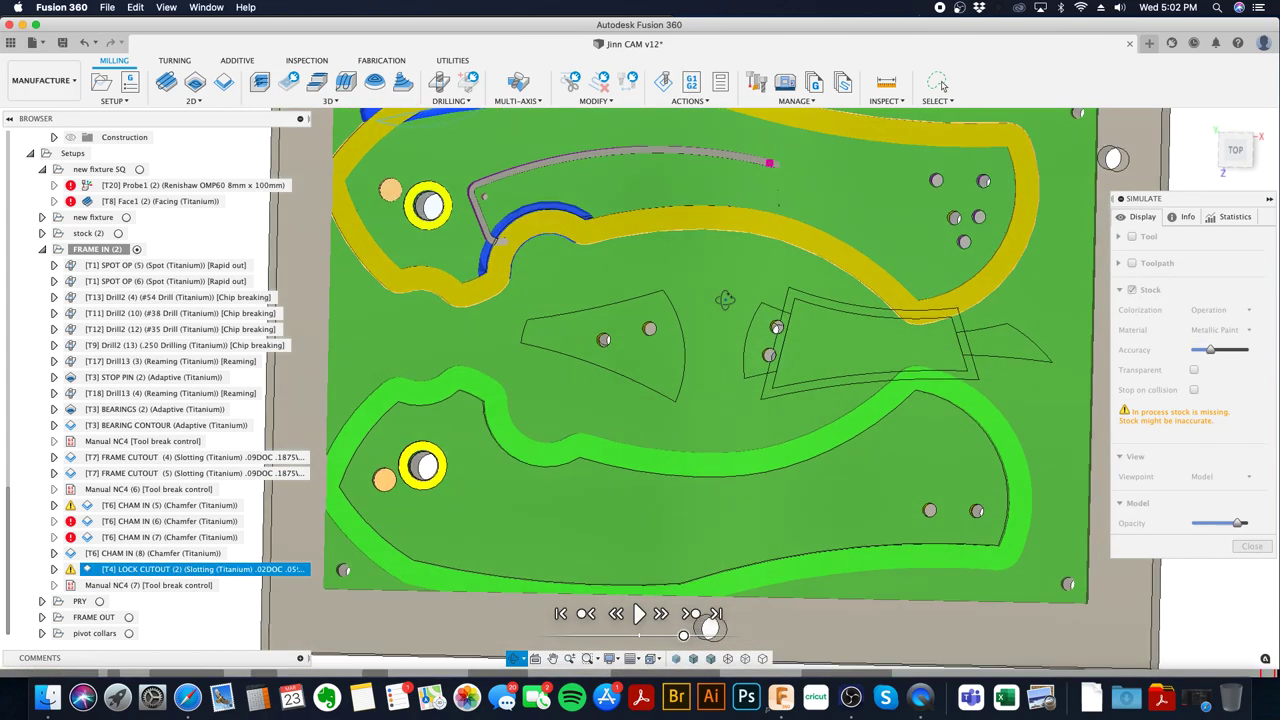
left_click(1252, 545)
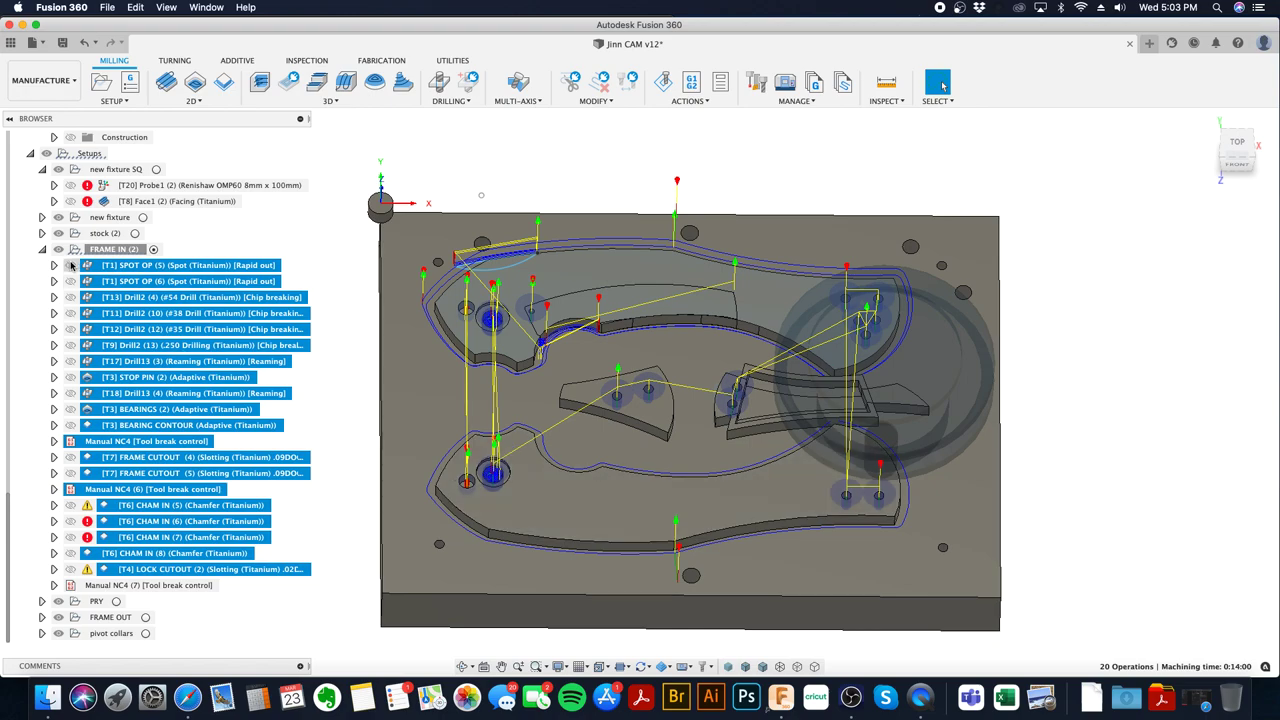
- Save Jinn CAM as a new version with the default description
left_click(42, 249)
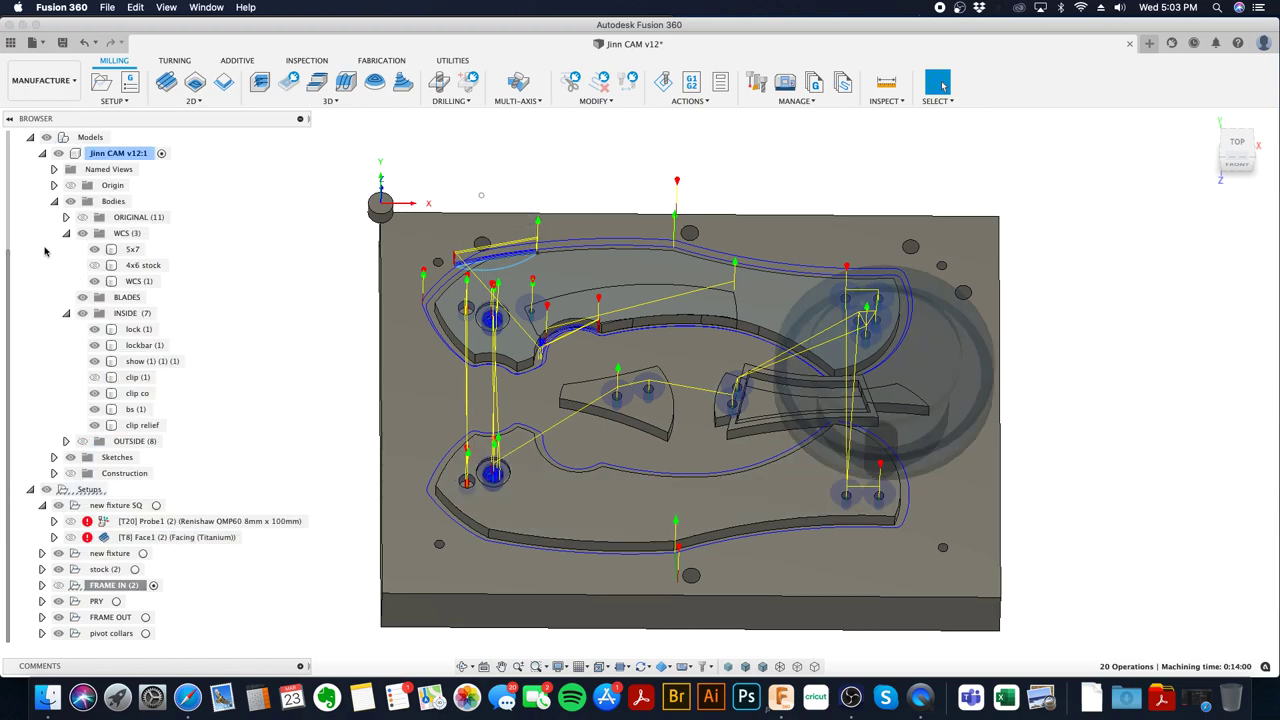
left_click(62, 42)
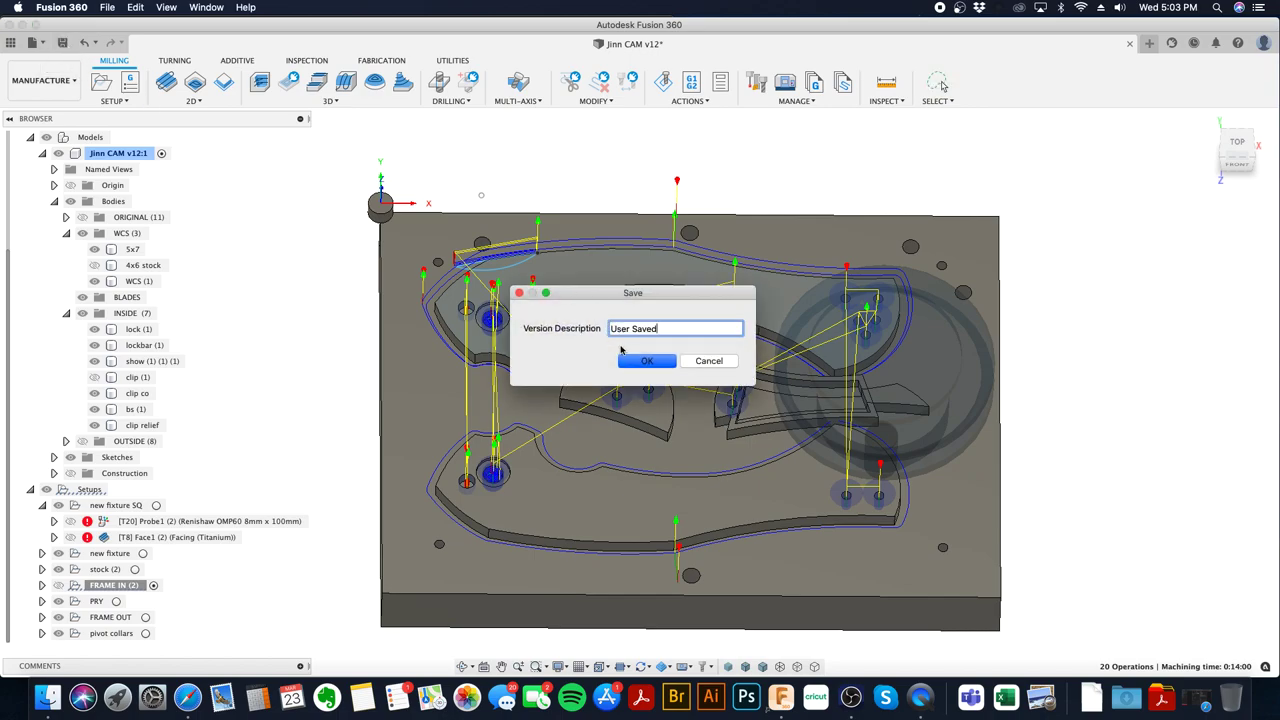
left_click(630, 362)
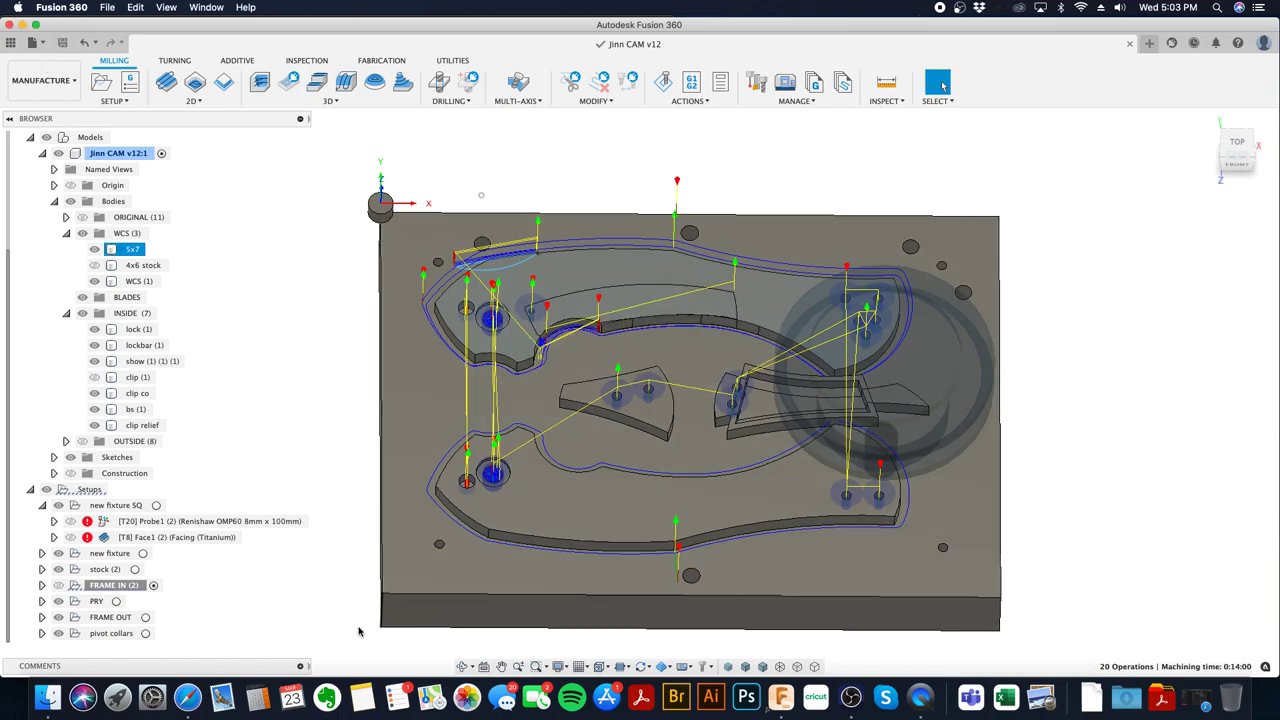
left_click(190, 705)
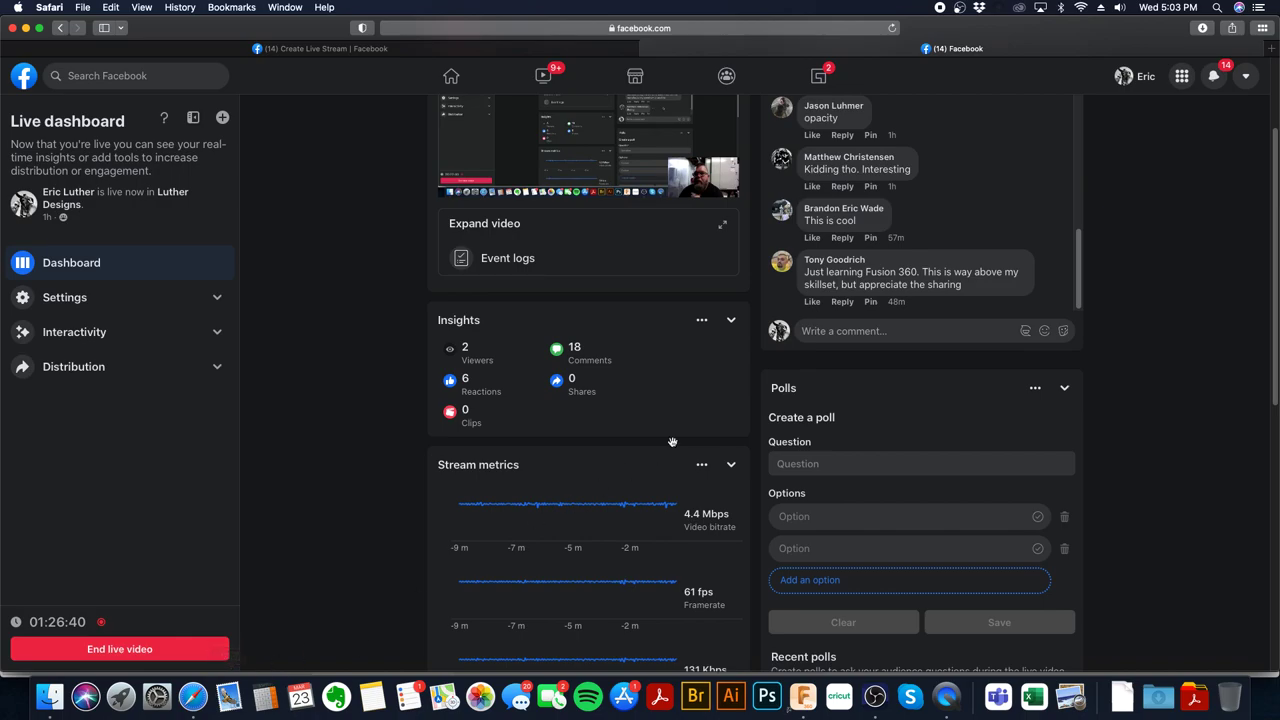
- Review the Facebook Live dashboard and its Insights section, then minimize Safari to return to Fusion 360
scroll(899, 293, "down", 1)
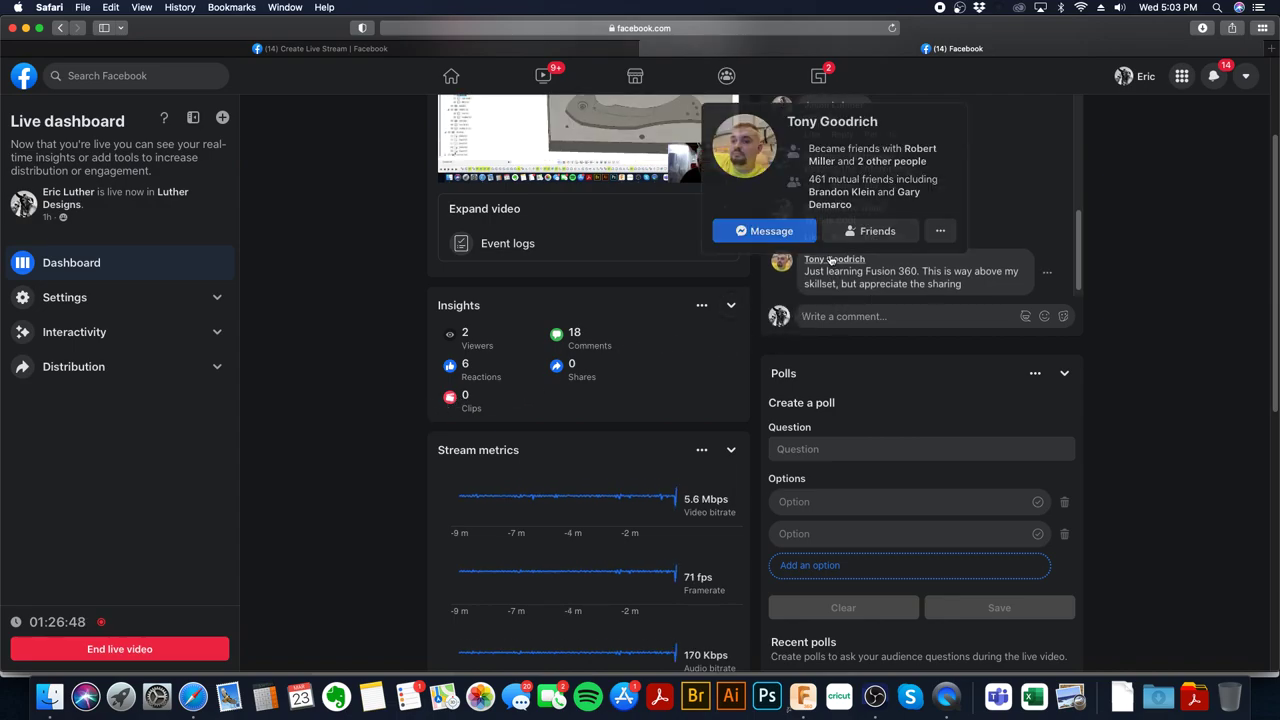
scroll(850, 248, "down", 5)
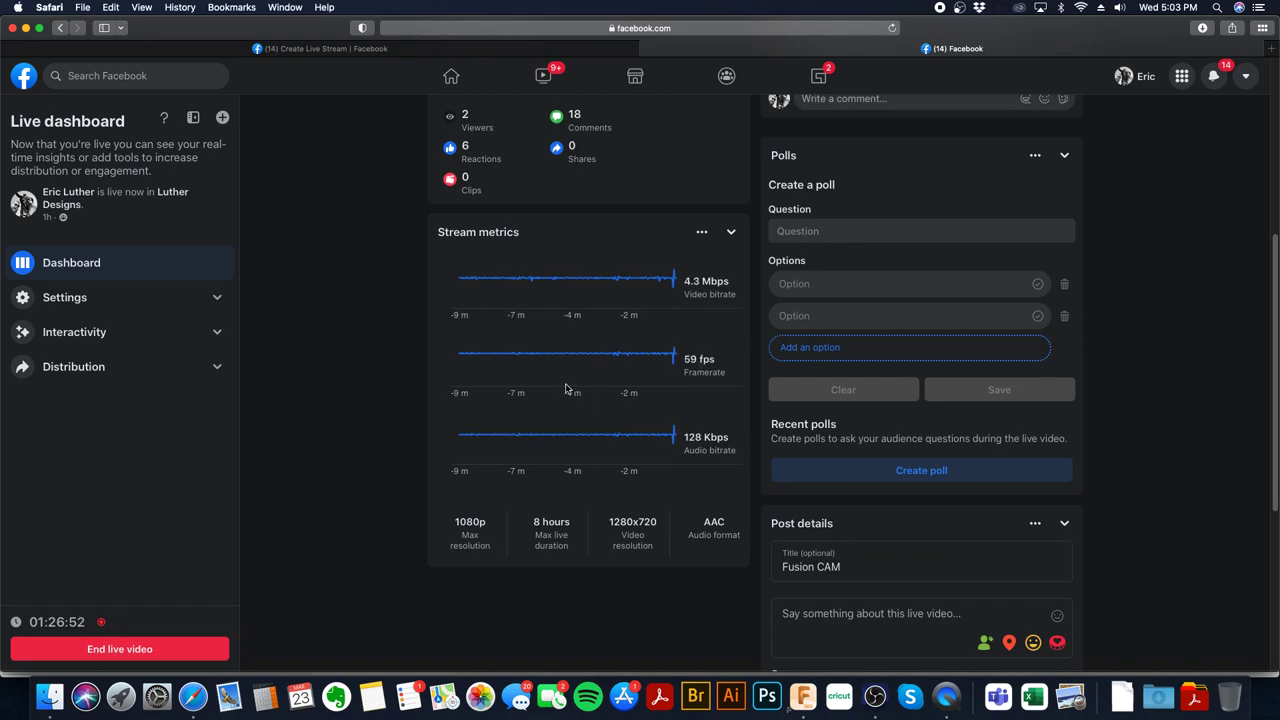
scroll(565, 388, "up", 2)
scroll(565, 385, "up", 3)
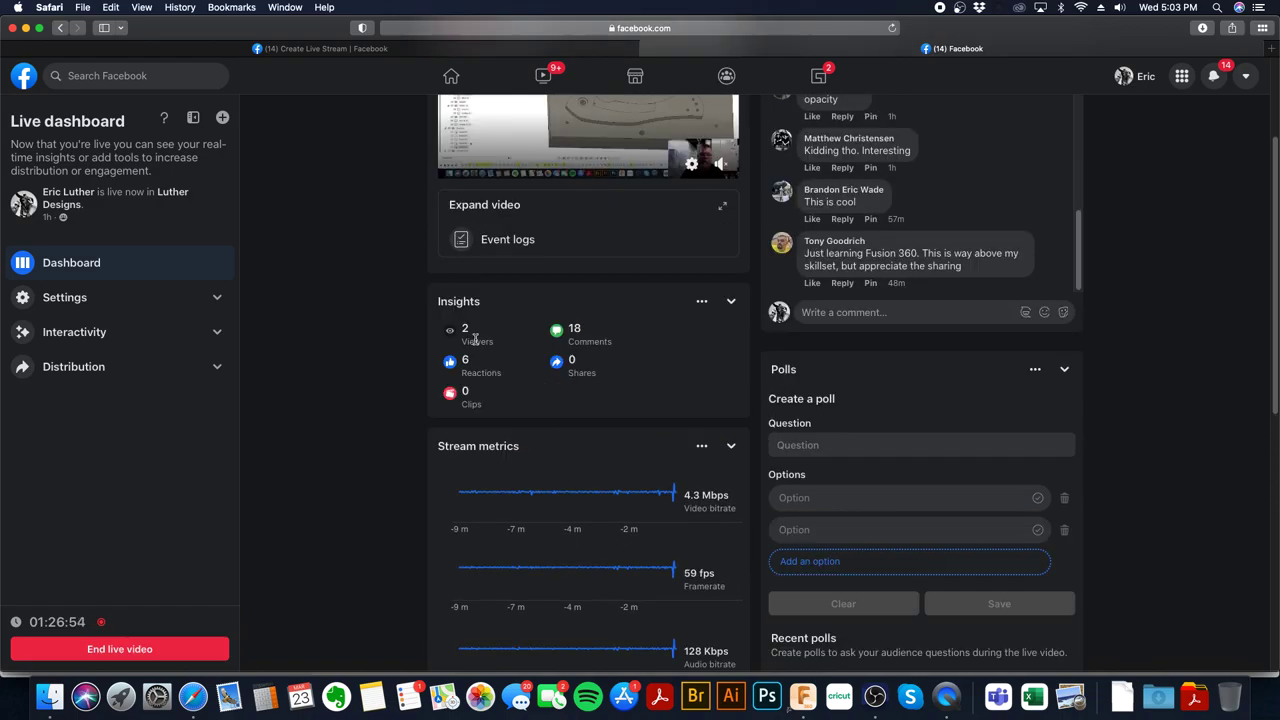
left_click(731, 302)
left_click(731, 303)
scroll(705, 330, "up", 3)
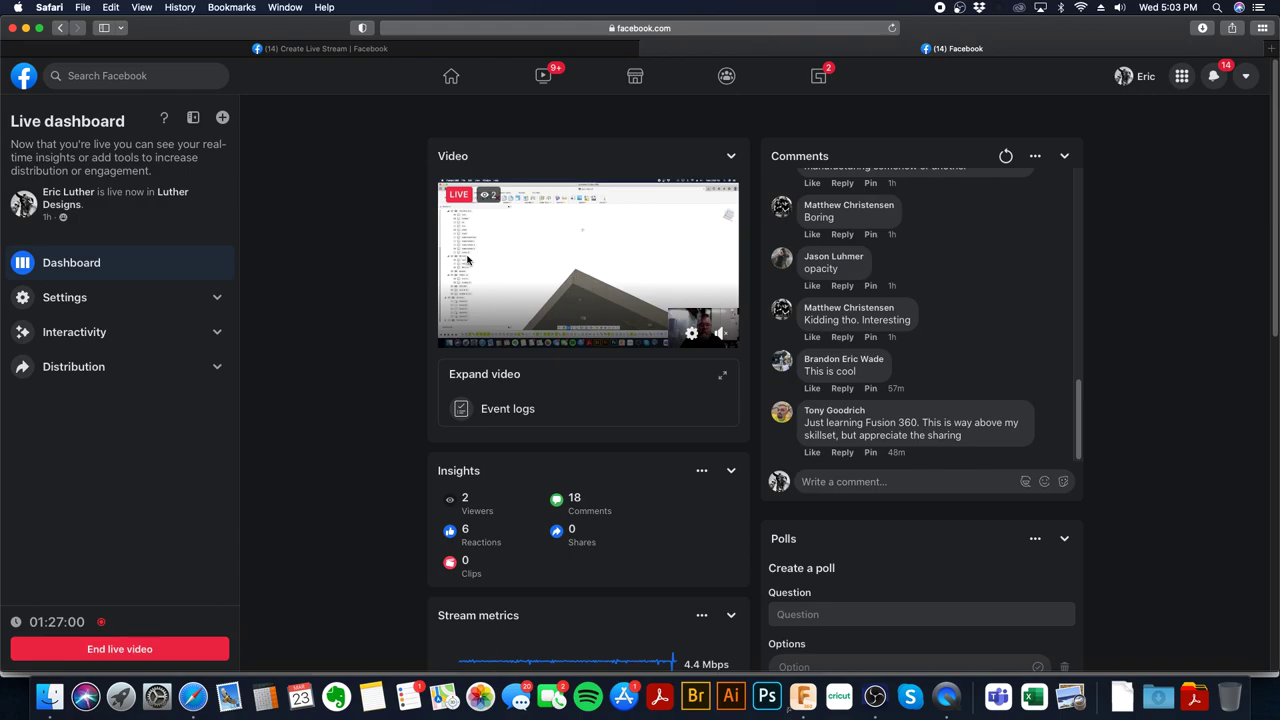
left_click(25, 28)
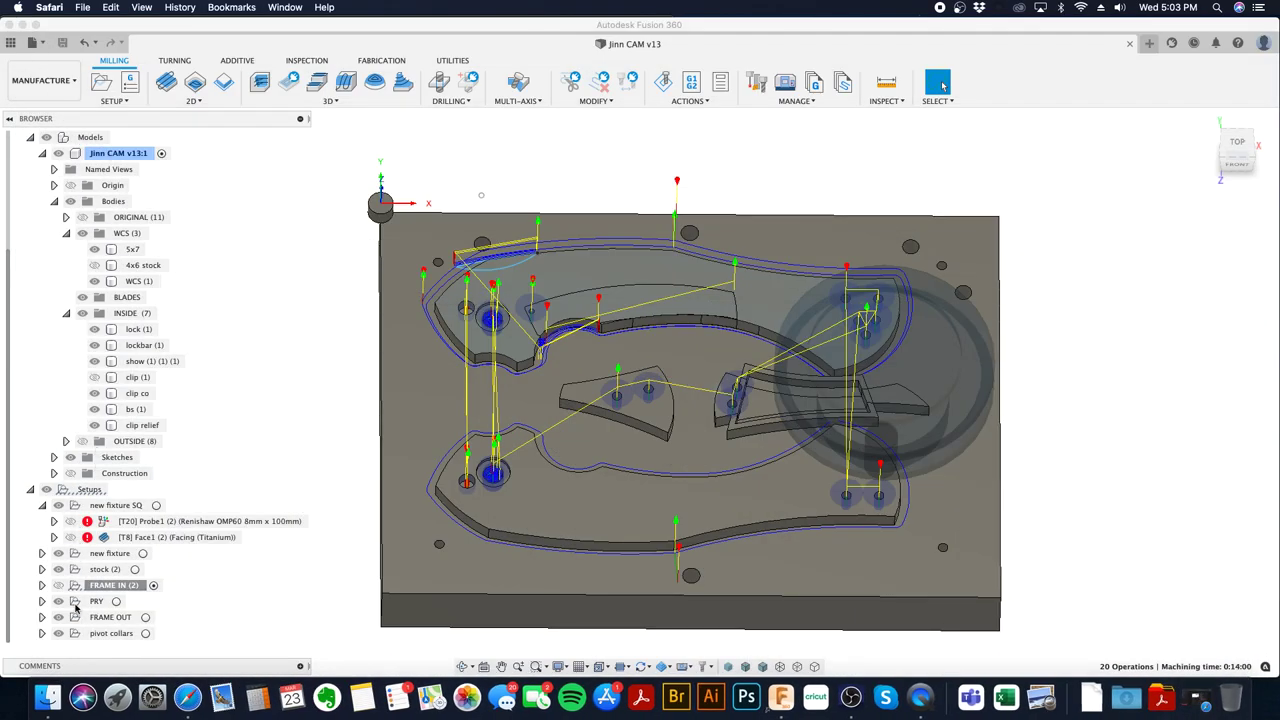
- Edit FRAME OUT's work coordinates: Z and X from model edges, origin on the pin edge, Z flipped up
left_click(107, 619)
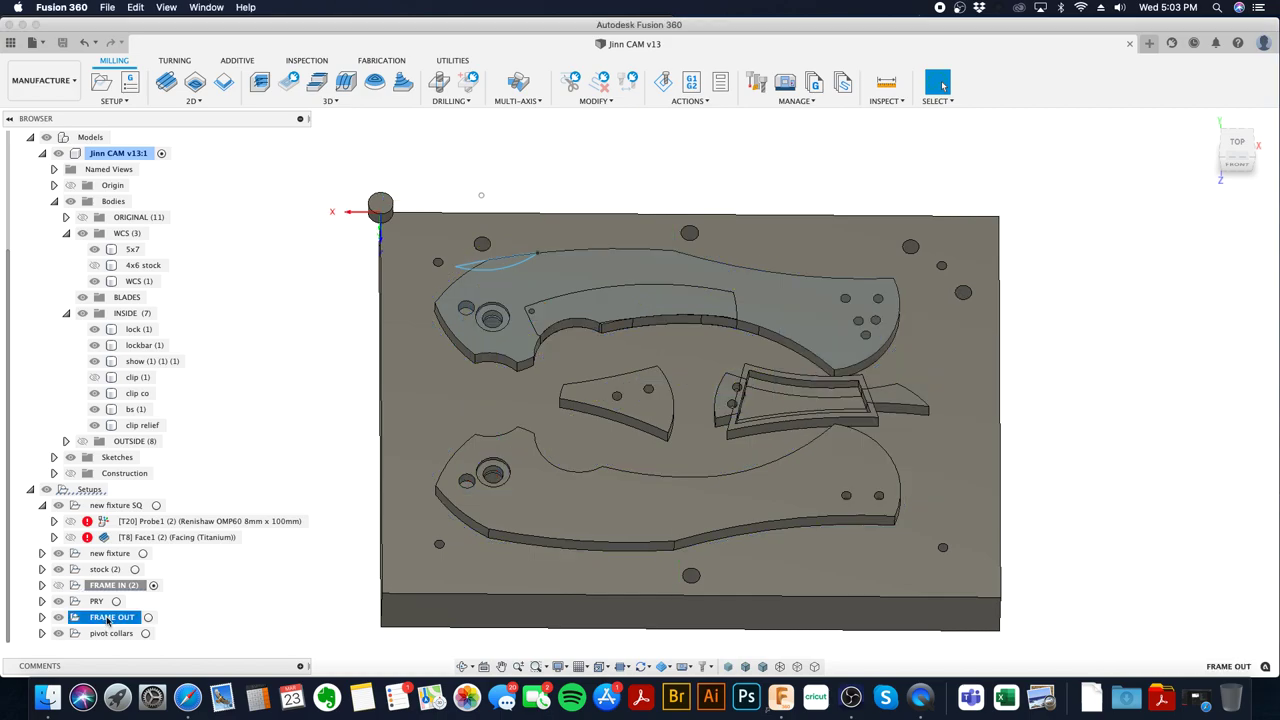
right_click(107, 619)
left_click(164, 199)
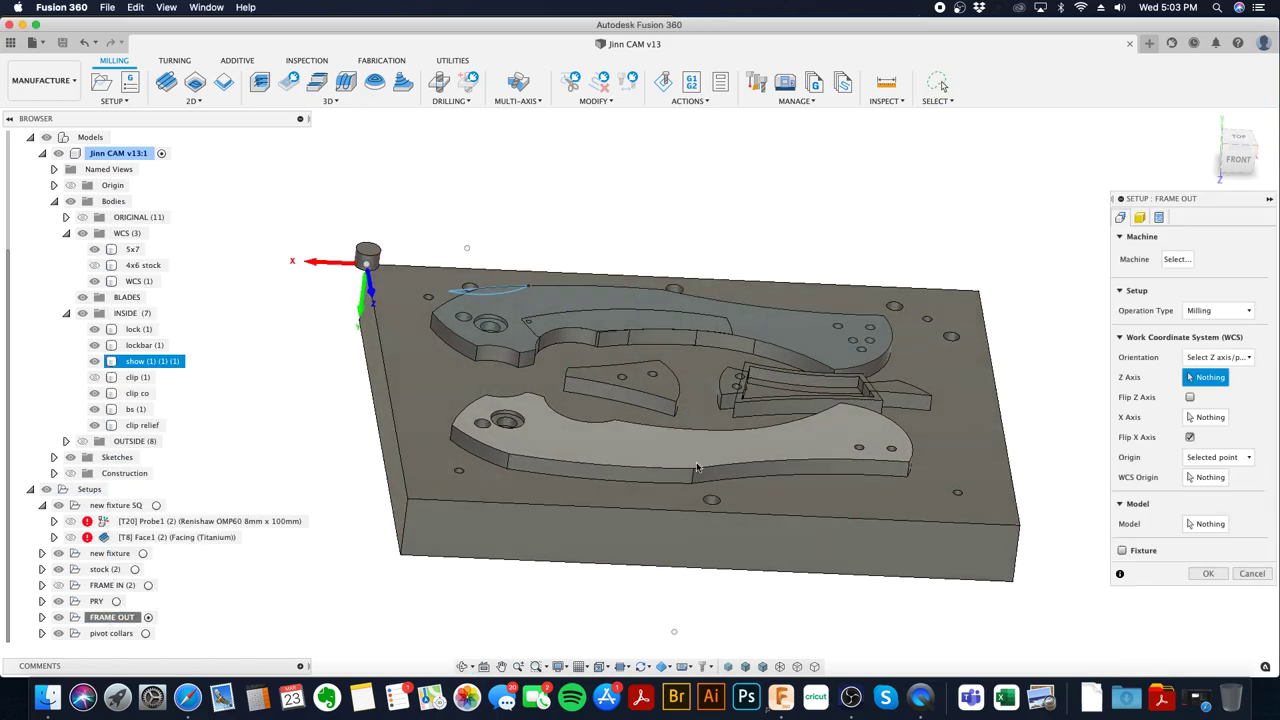
left_click(410, 512)
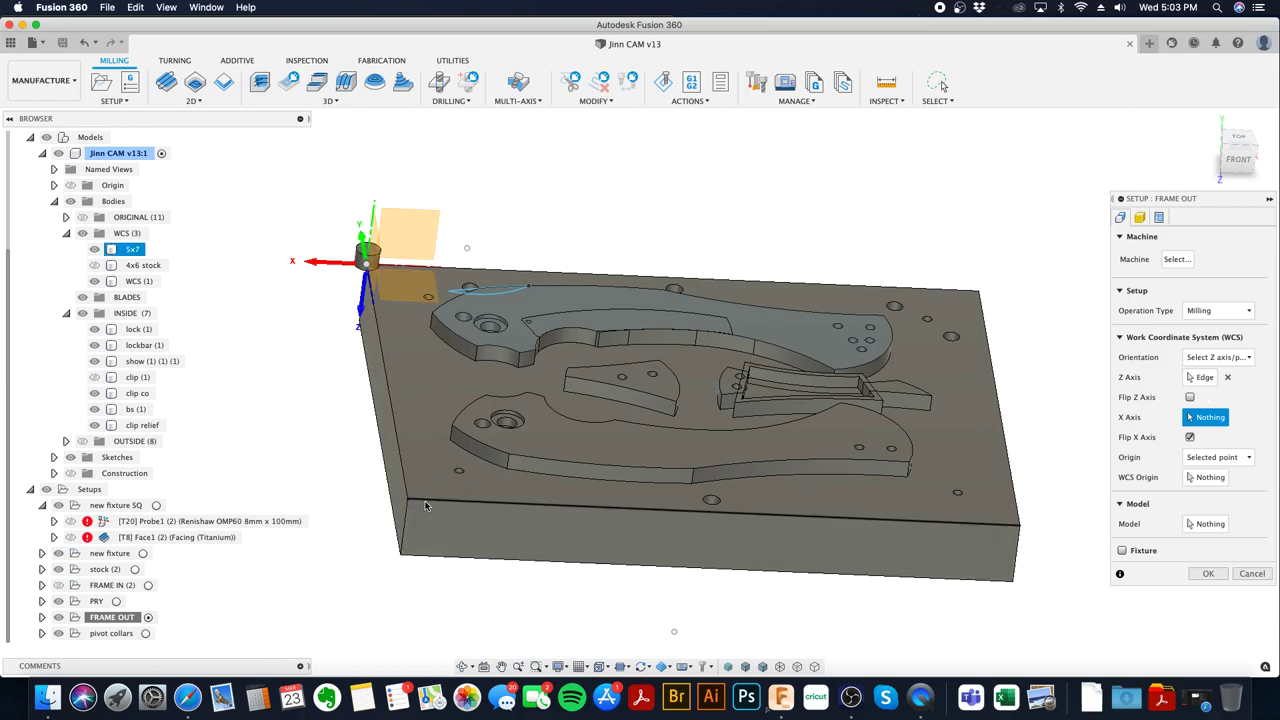
left_click(380, 313)
left_click(363, 266)
left_click(363, 293)
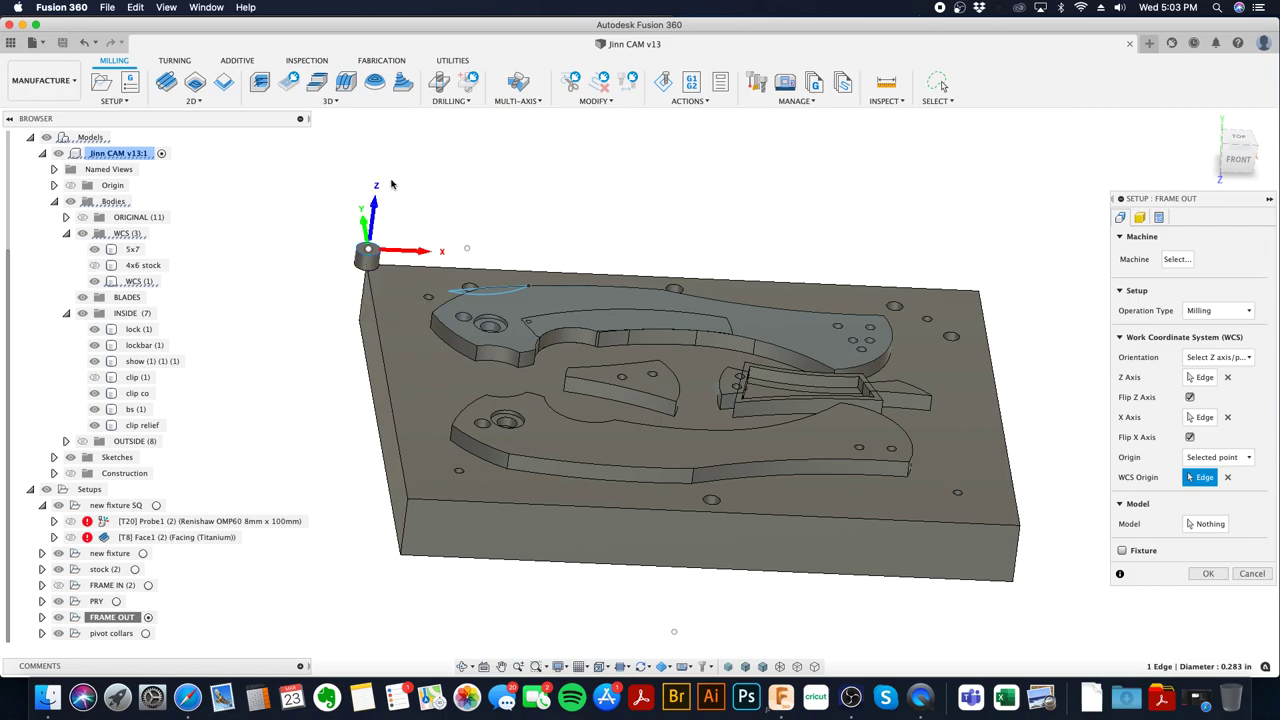
- Use the eight OUTSIDE bodies as the model and the 4x6 stock body as stock
left_click(1205, 524)
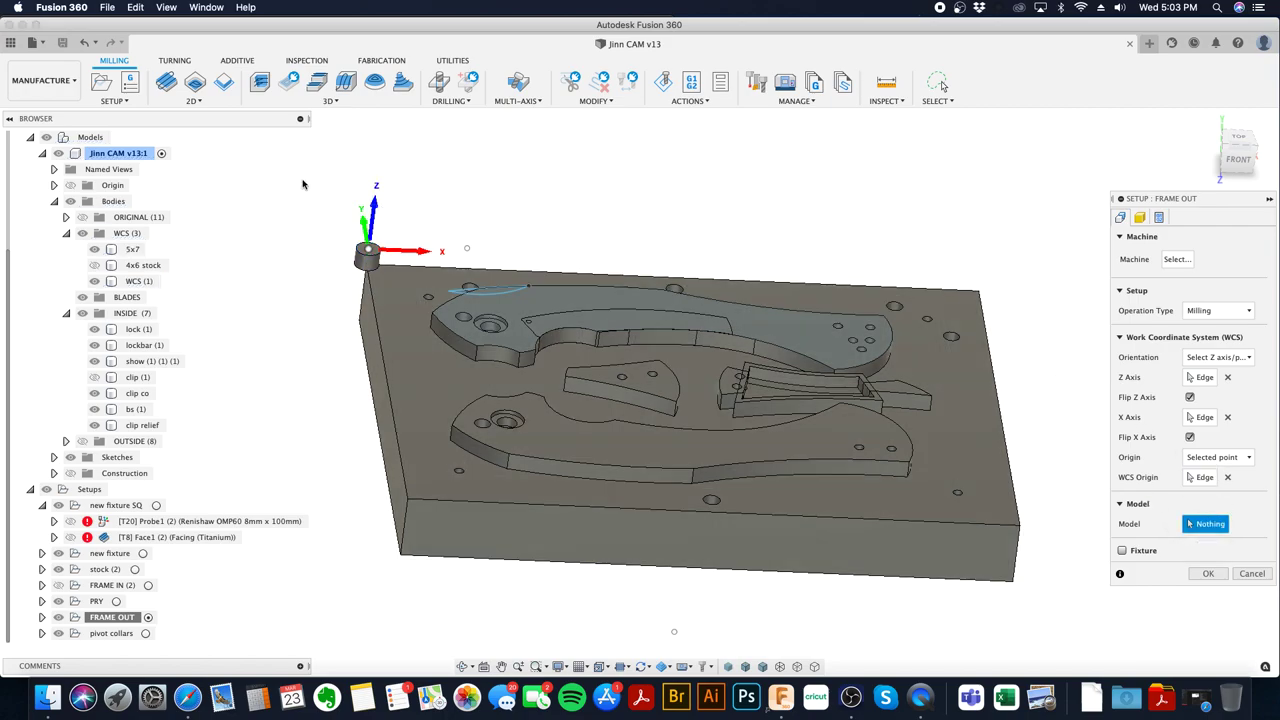
left_click(66, 314)
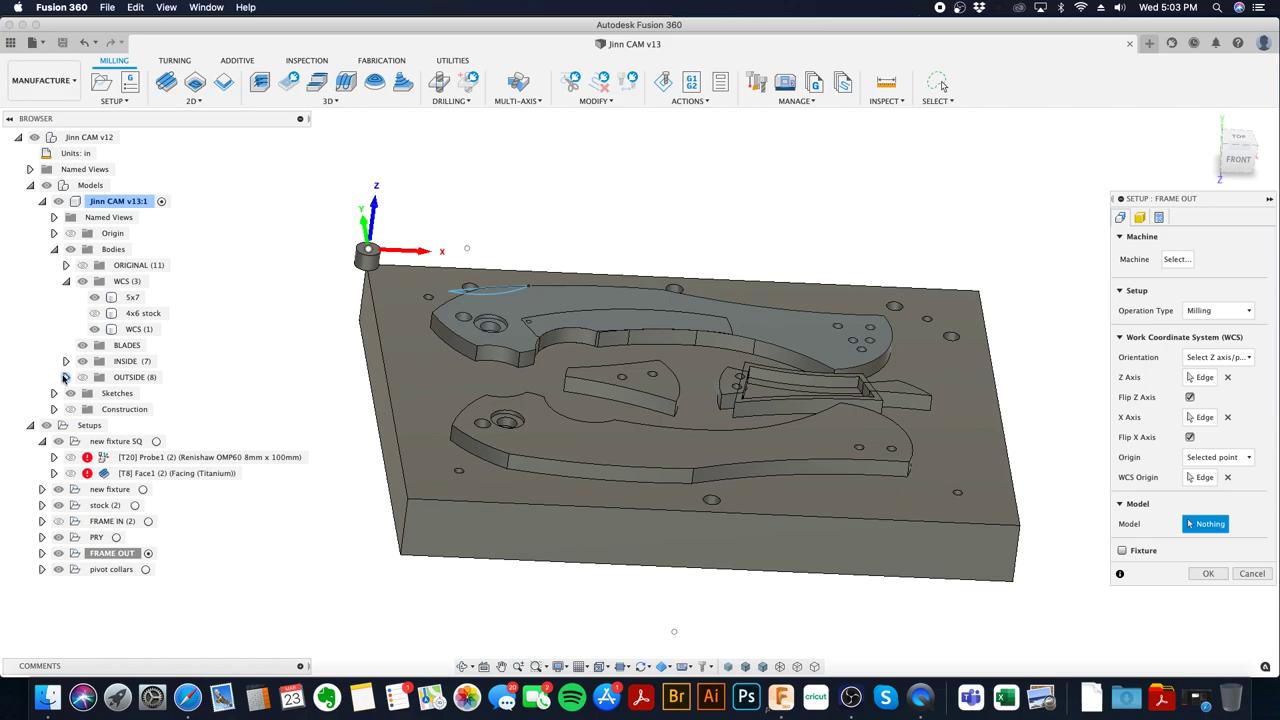
left_click(65, 377)
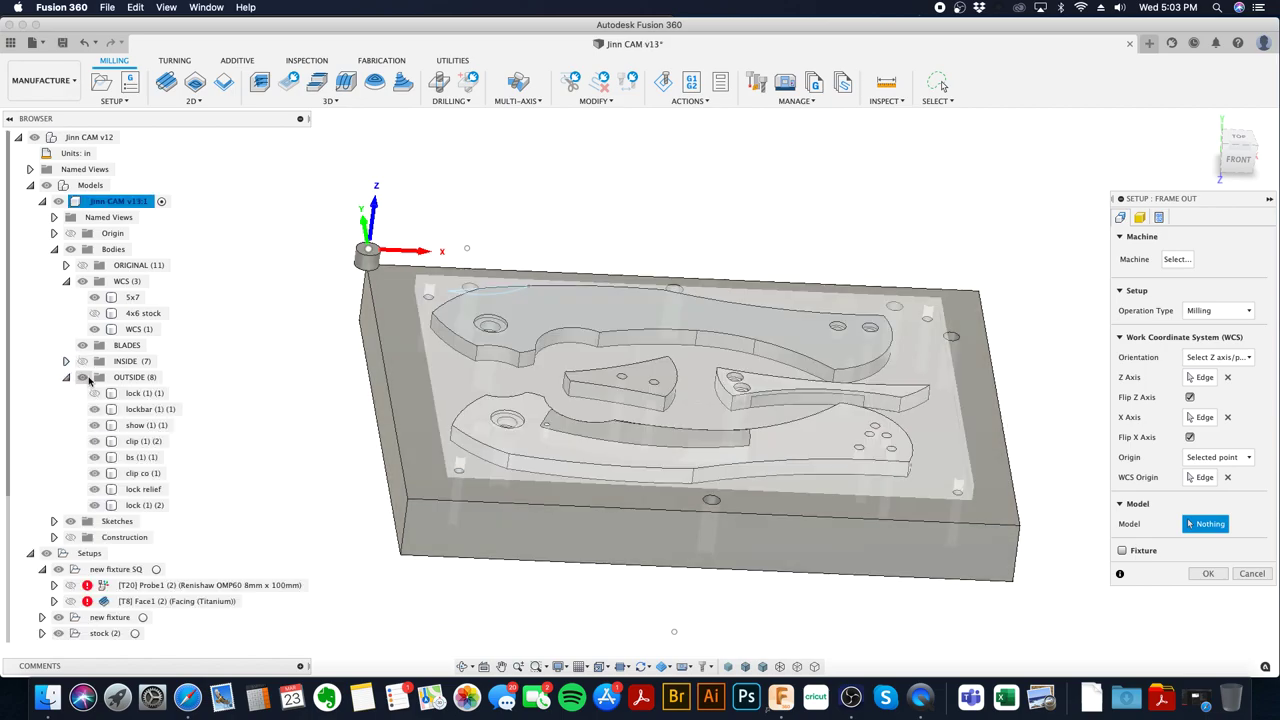
left_click(134, 394)
left_click_drag(134, 412, 150, 506)
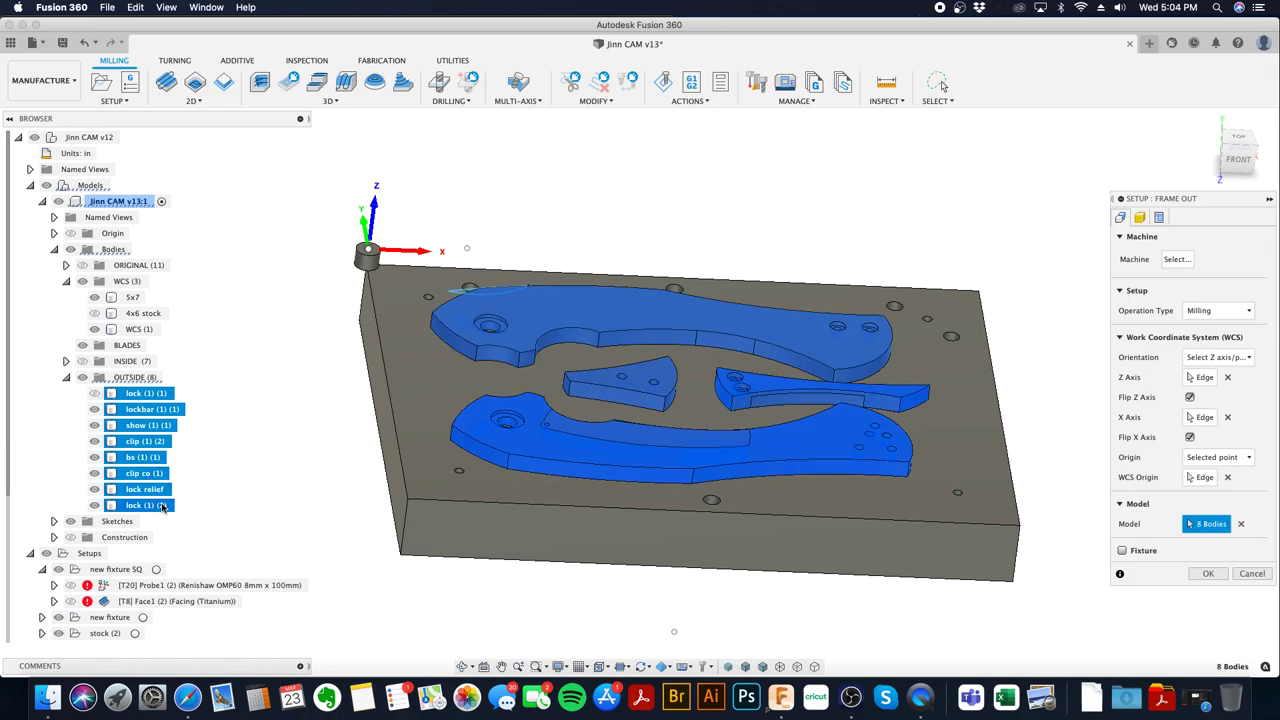
left_click(1139, 217)
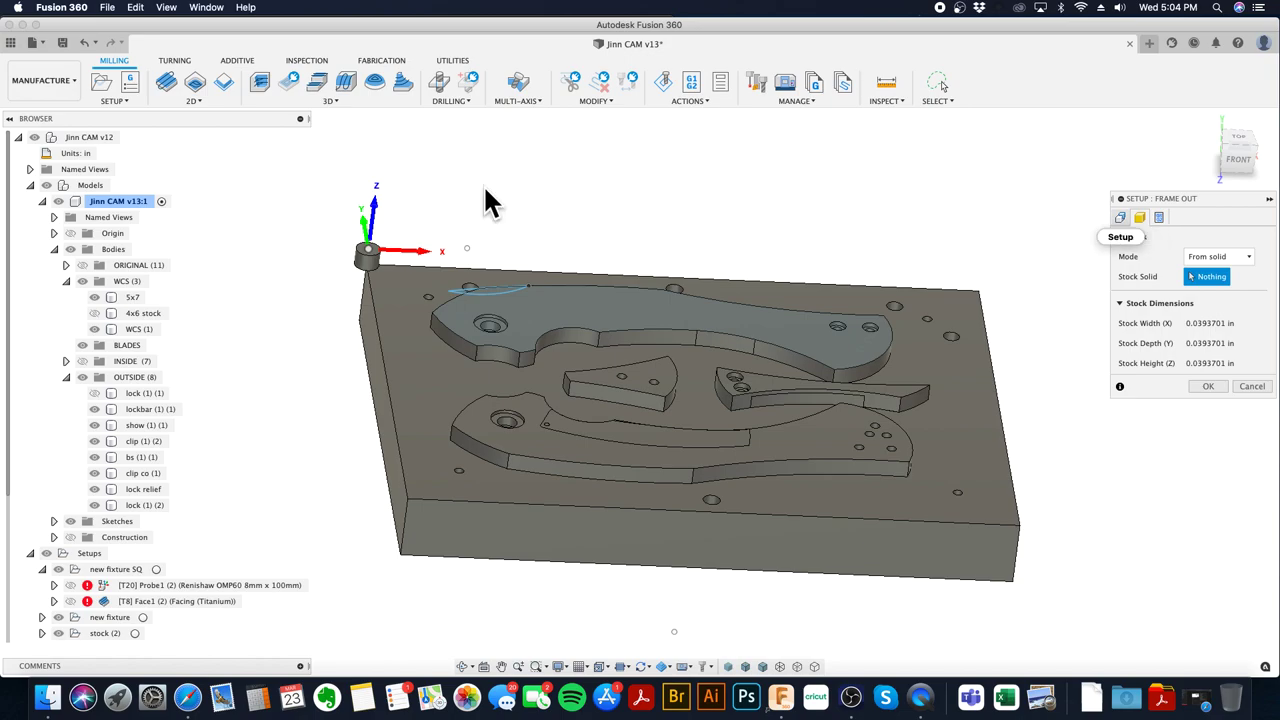
left_click(124, 314)
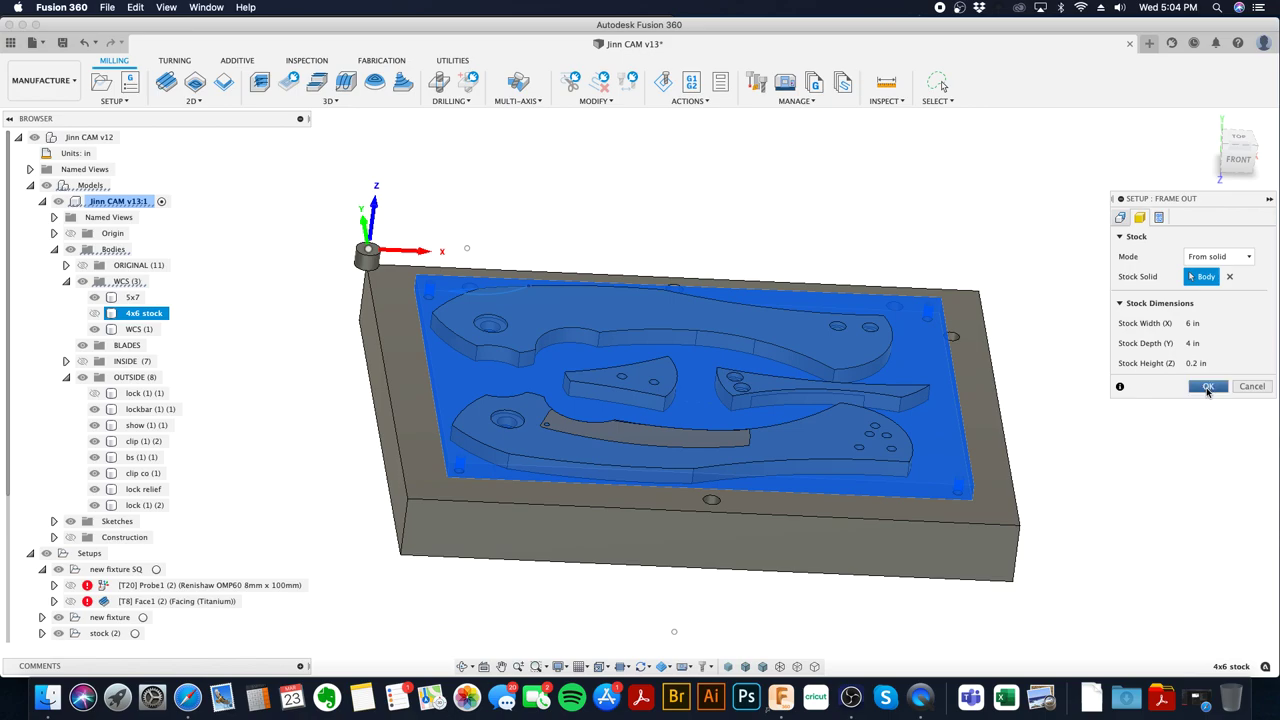
left_click(1208, 387)
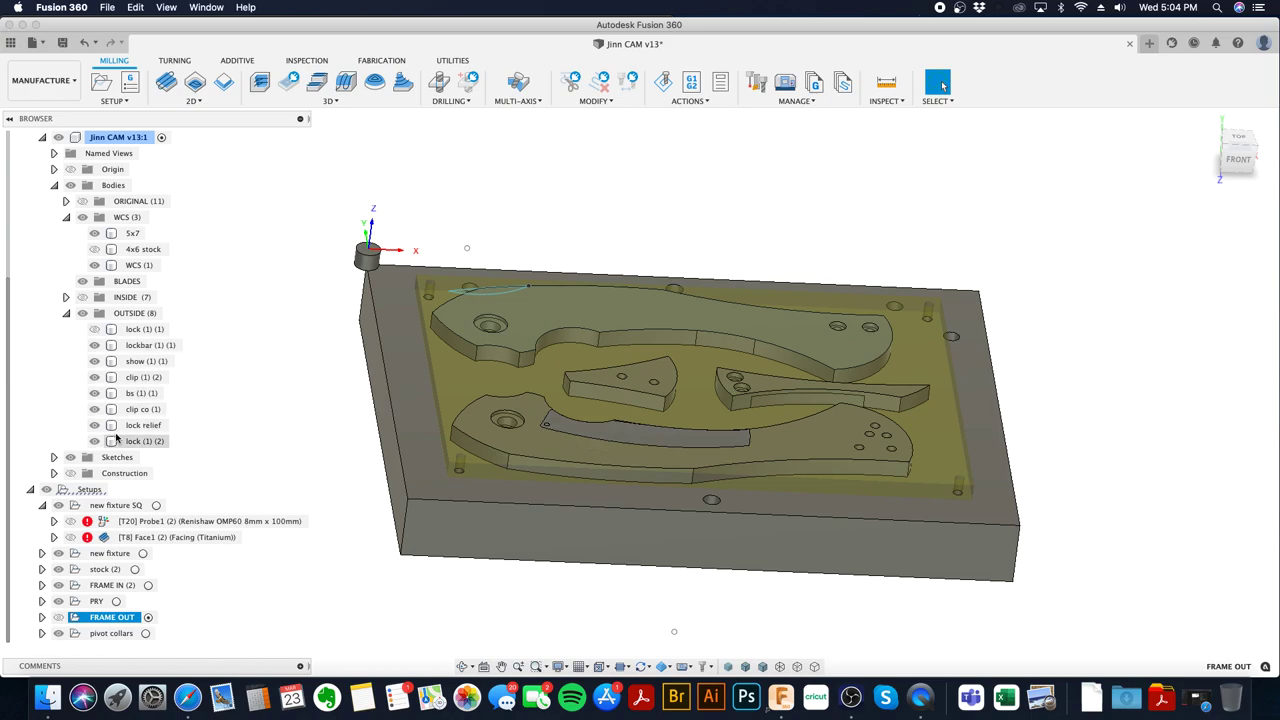
- Hide the OUTSIDE bodies and expand the FRAME IN (2) setup's operations
left_click(85, 313)
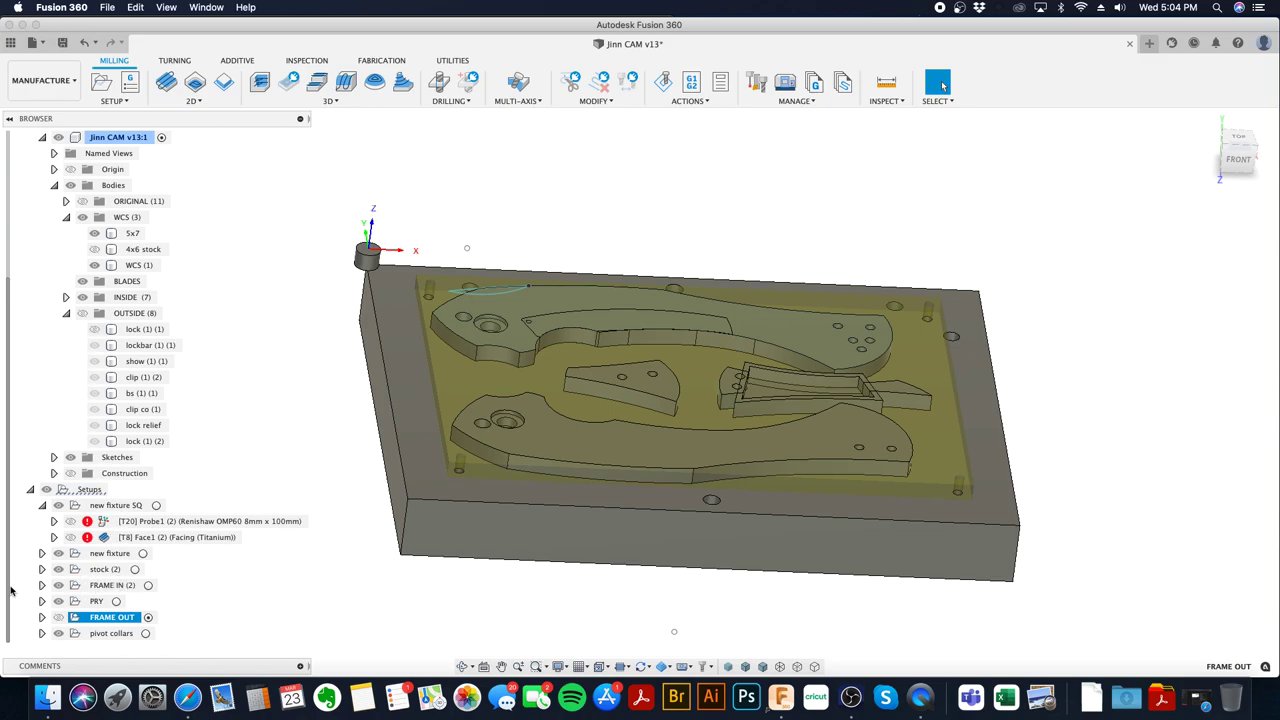
left_click(42, 586)
scroll(80, 500, "down", 3)
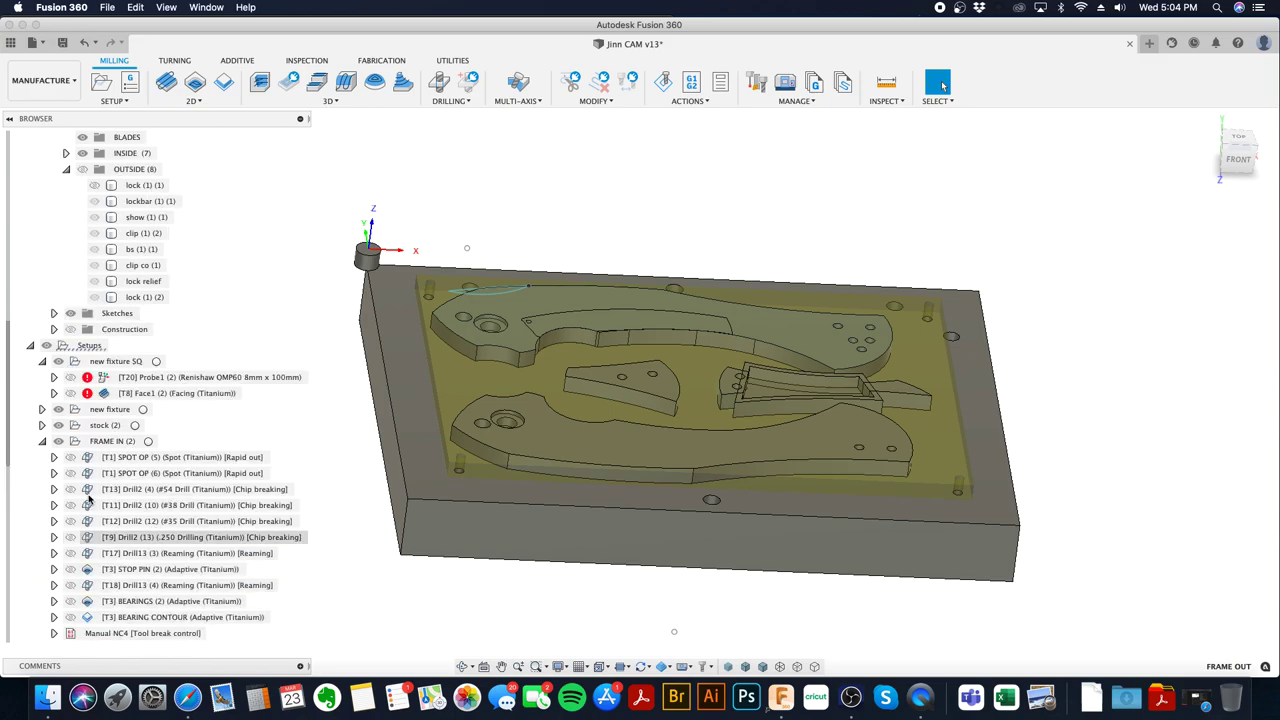
left_click(107, 445)
scroll(110, 450, "down", 4)
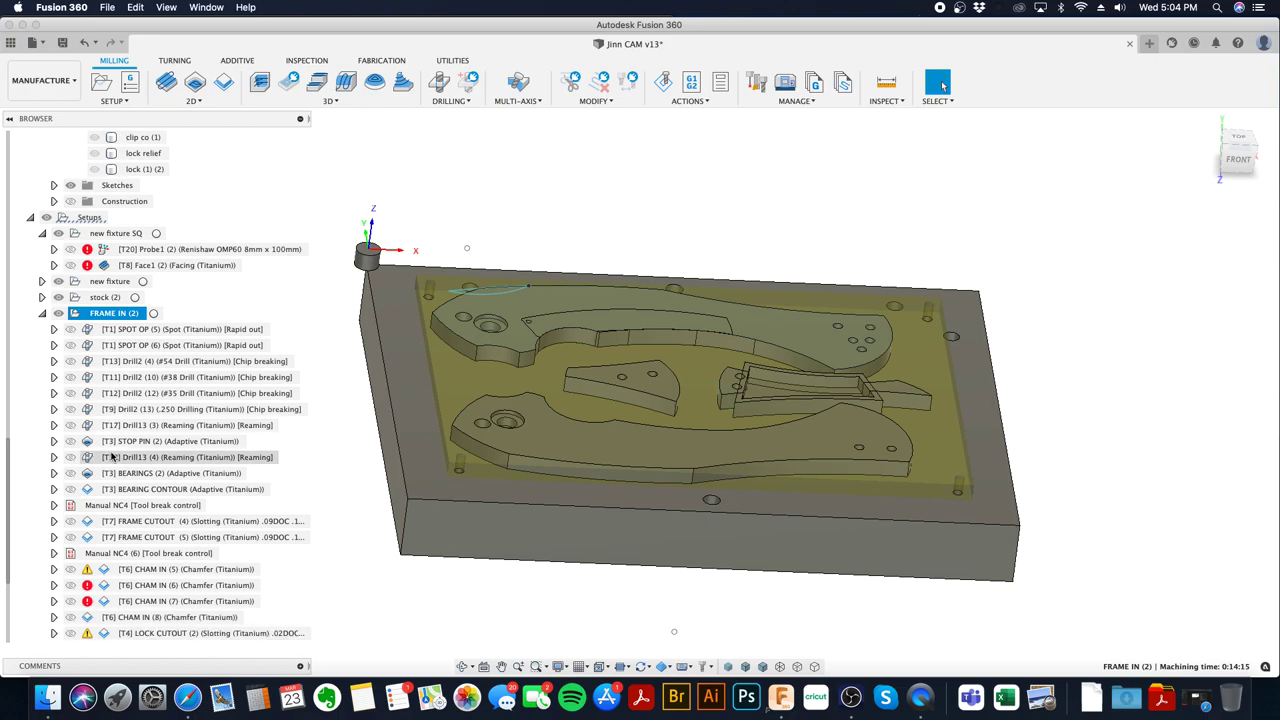
mouse_move(192, 432)
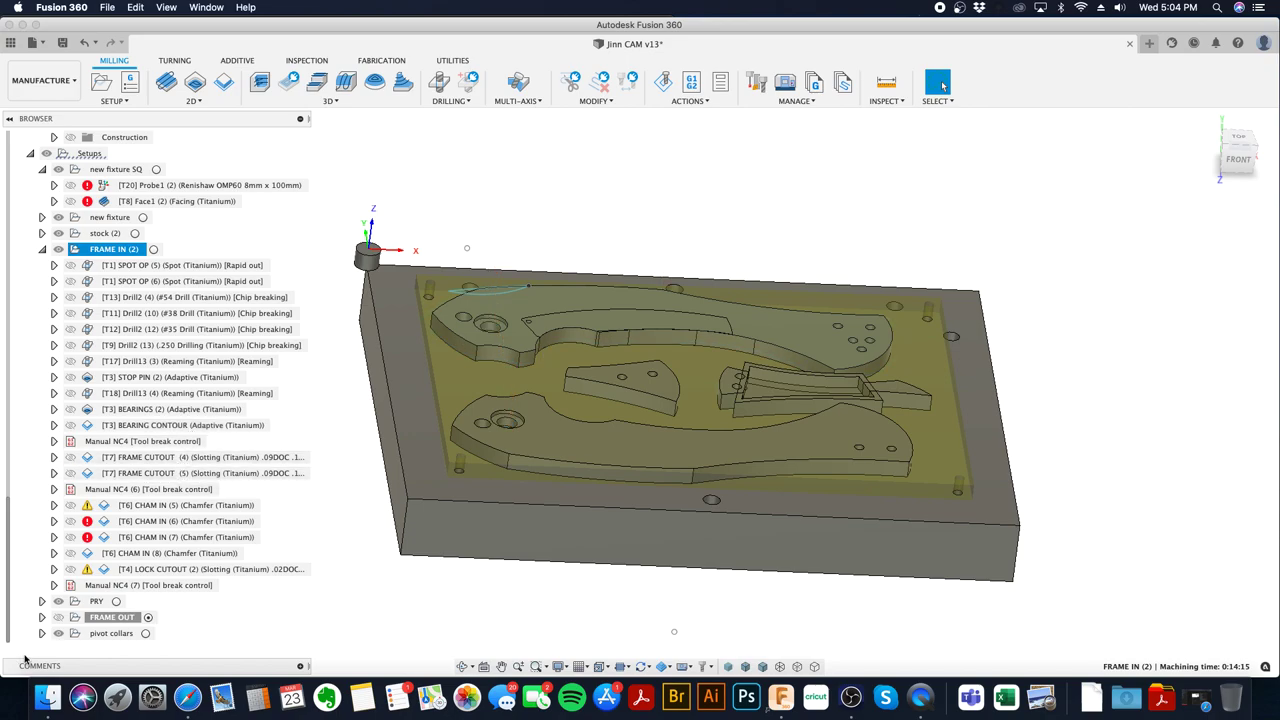
- Expand FRAME OUT and scroll through its operations, now flagged with errors
left_click(41, 617)
scroll(40, 617, "down", 5)
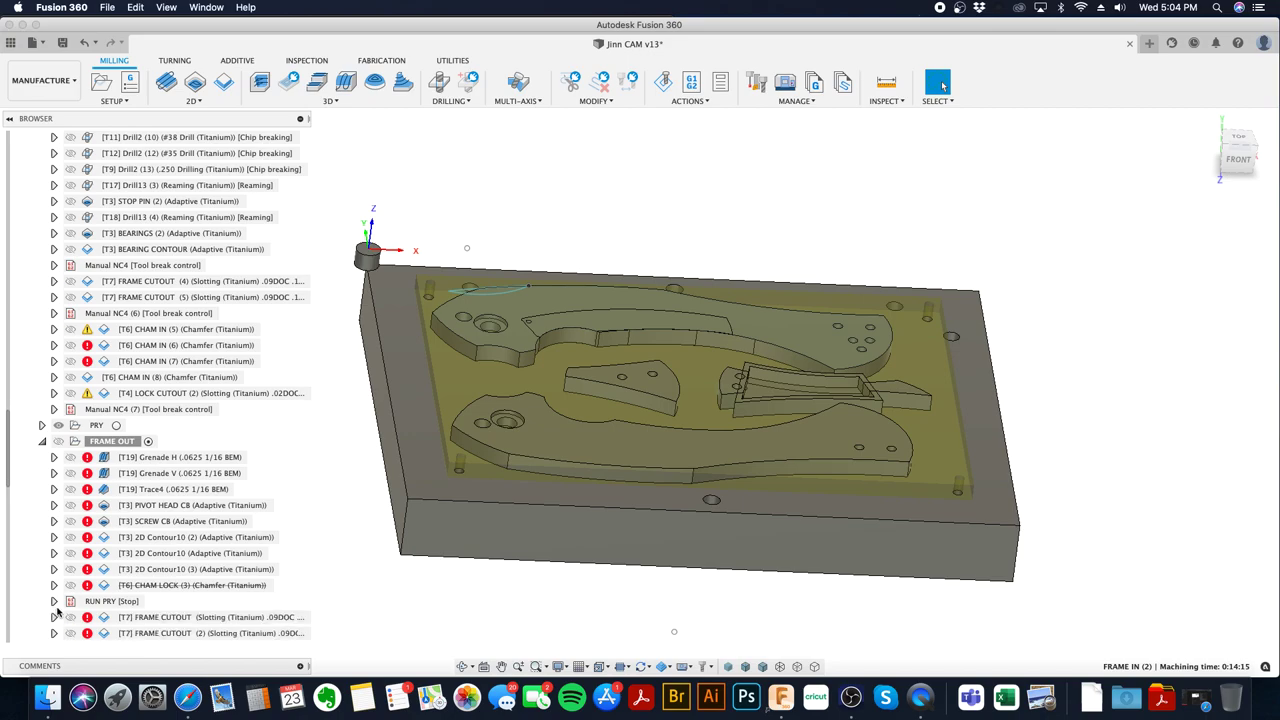
scroll(110, 603, "down", 3)
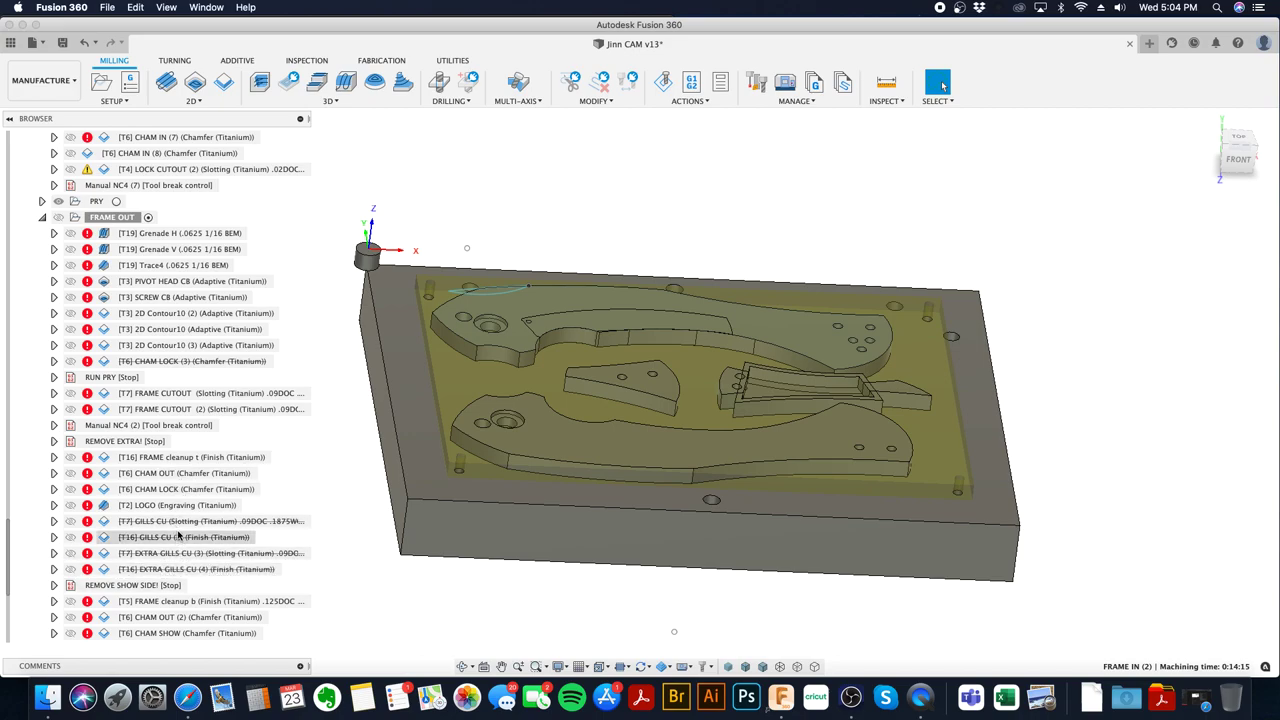
scroll(178, 540, "down", 2)
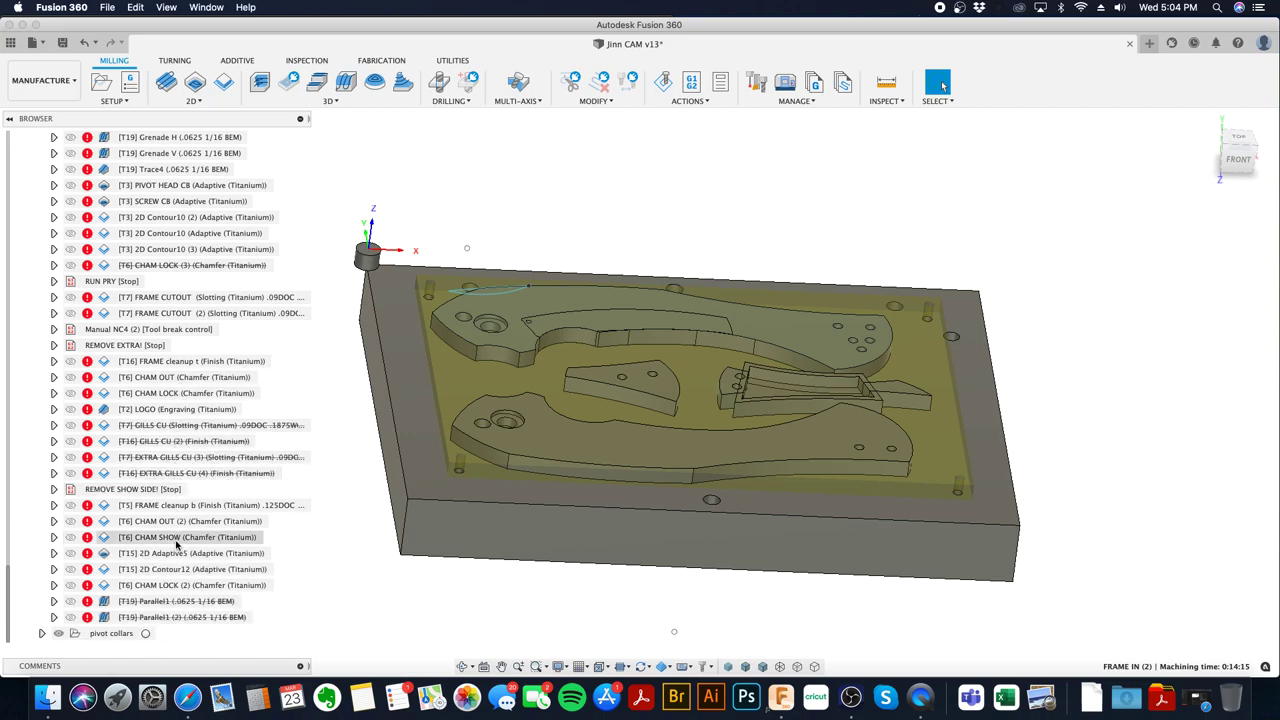
- Copy the 2D Adaptive5, 2D Contour12 and CHAM LOCK operations from FRAME OUT
left_click(178, 556)
right_click(178, 556)
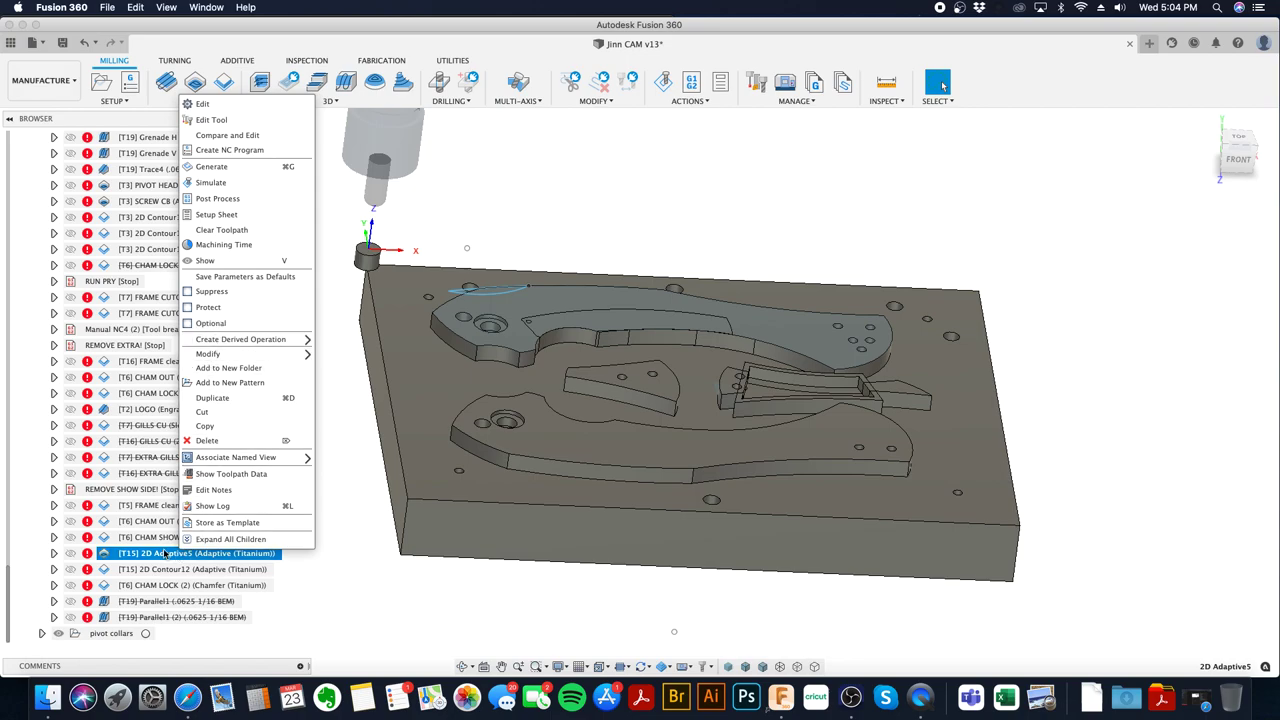
left_click(166, 560)
left_click(166, 586, "shift")
right_click(166, 586)
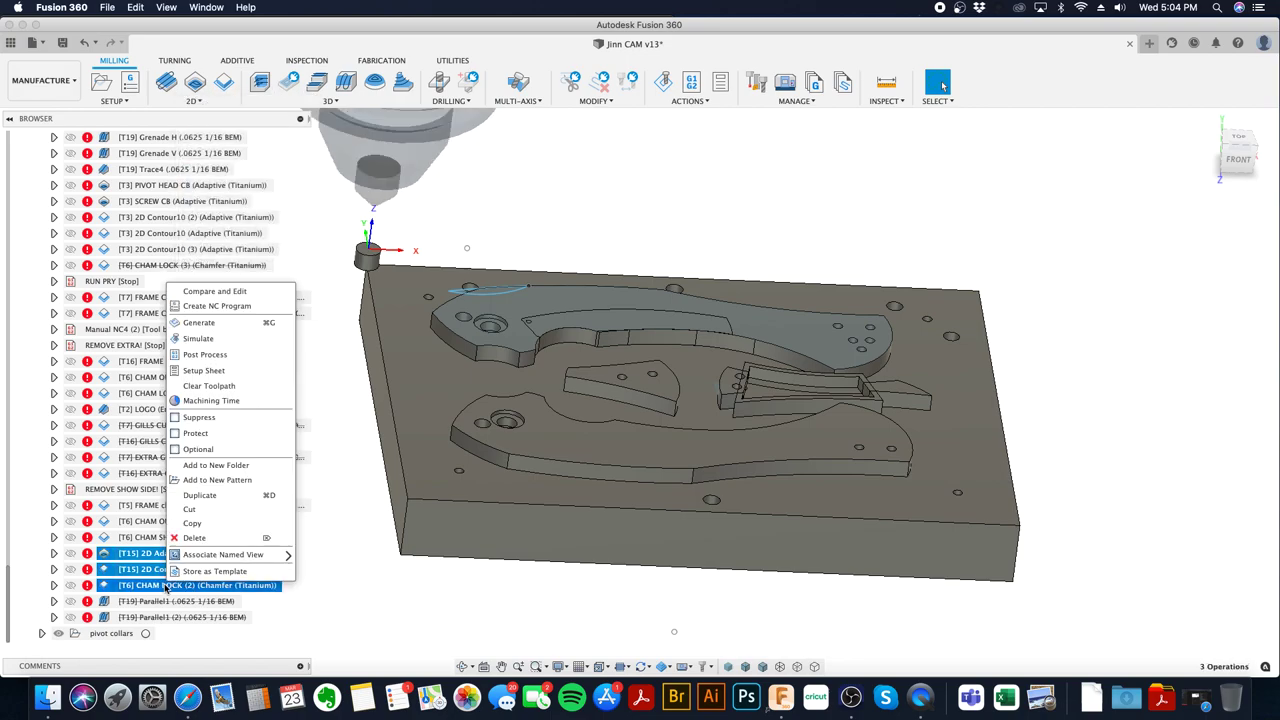
left_click(192, 523)
- Make FRAME IN (2) the active setup and paste the three operations into it
scroll(66, 401, "up", 4)
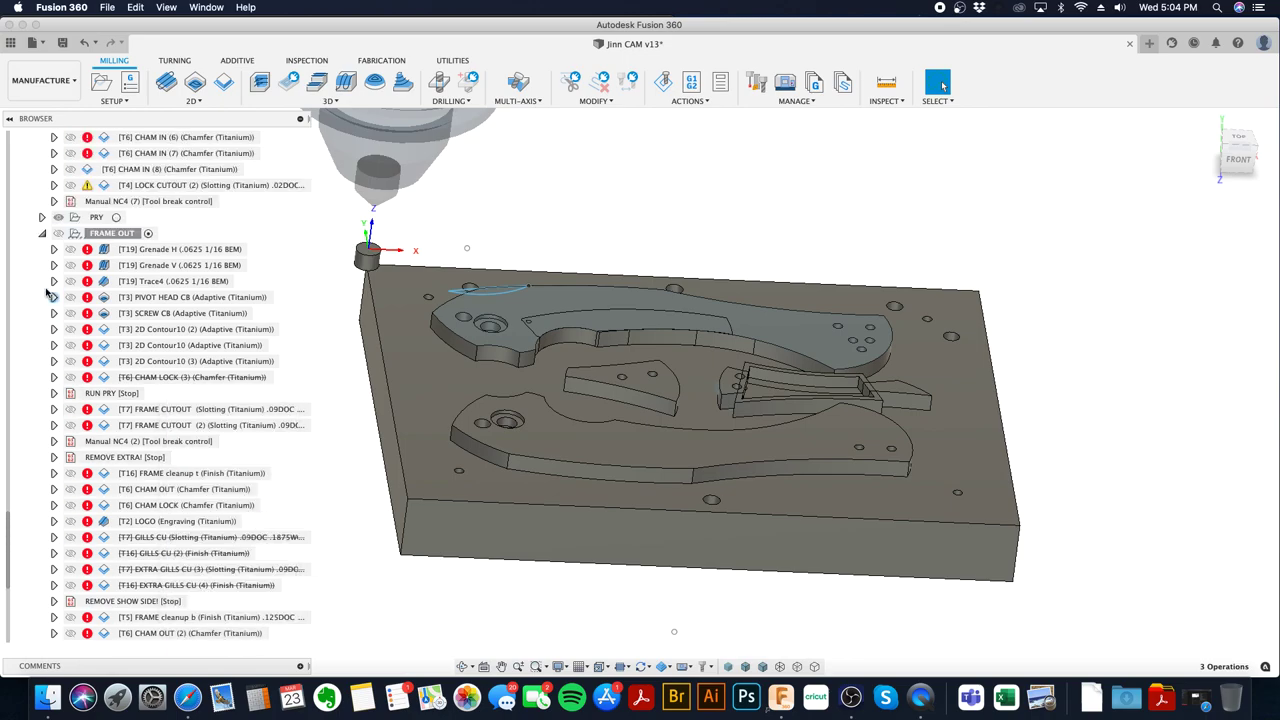
left_click(42, 234)
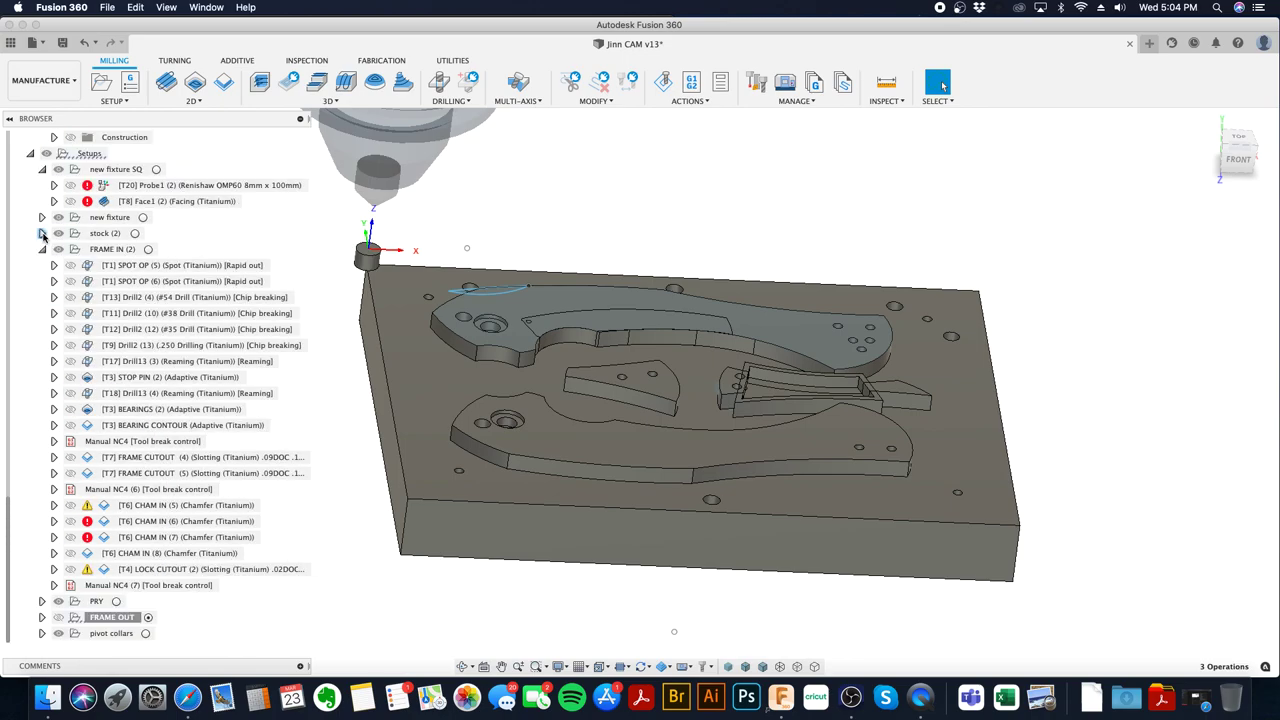
scroll(150, 313, "up", 2)
left_click(150, 313)
left_click(152, 313)
right_click(136, 320)
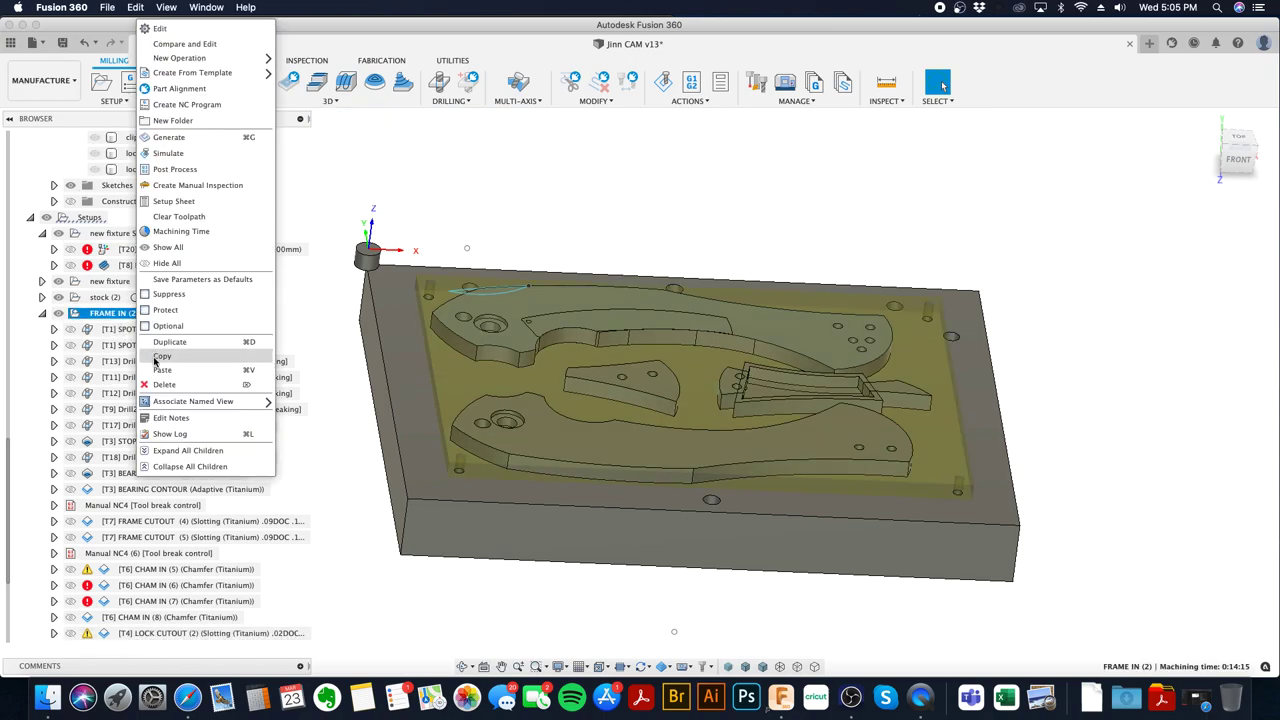
left_click(178, 467)
- Open the pasted 2D Adaptive5 (2) operation for editing
scroll(176, 505, "down", 6)
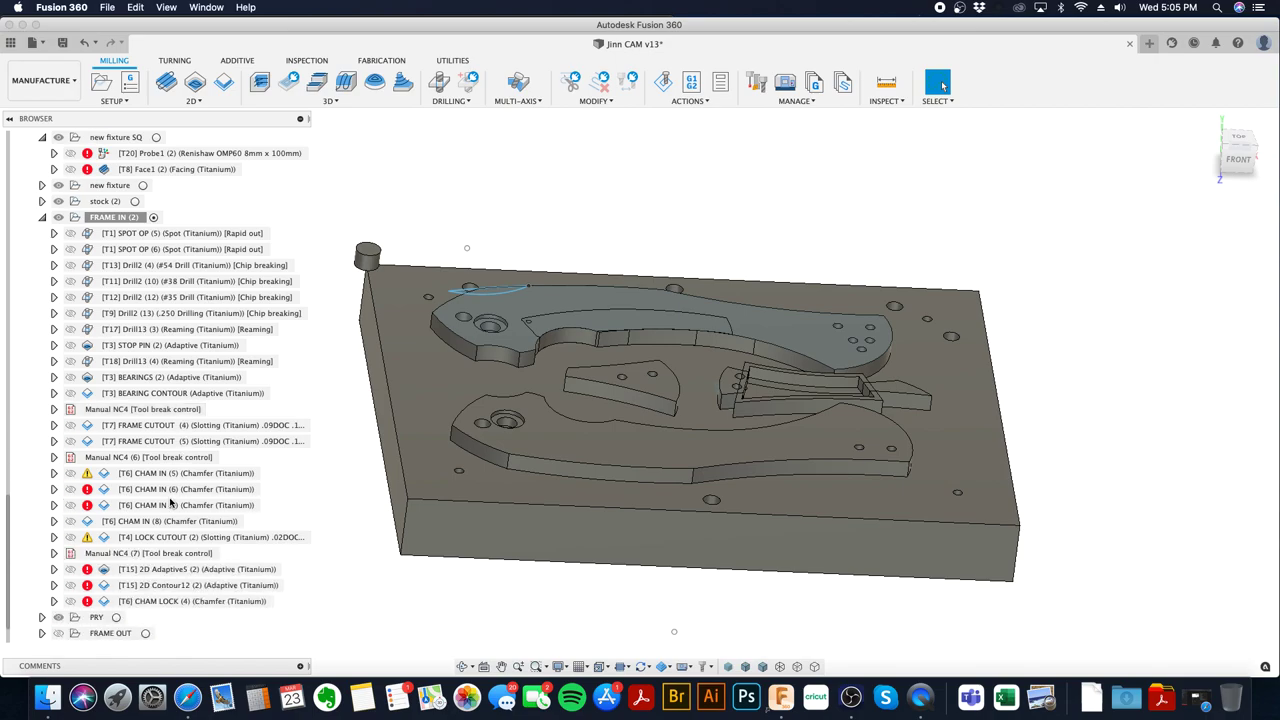
left_click(170, 569)
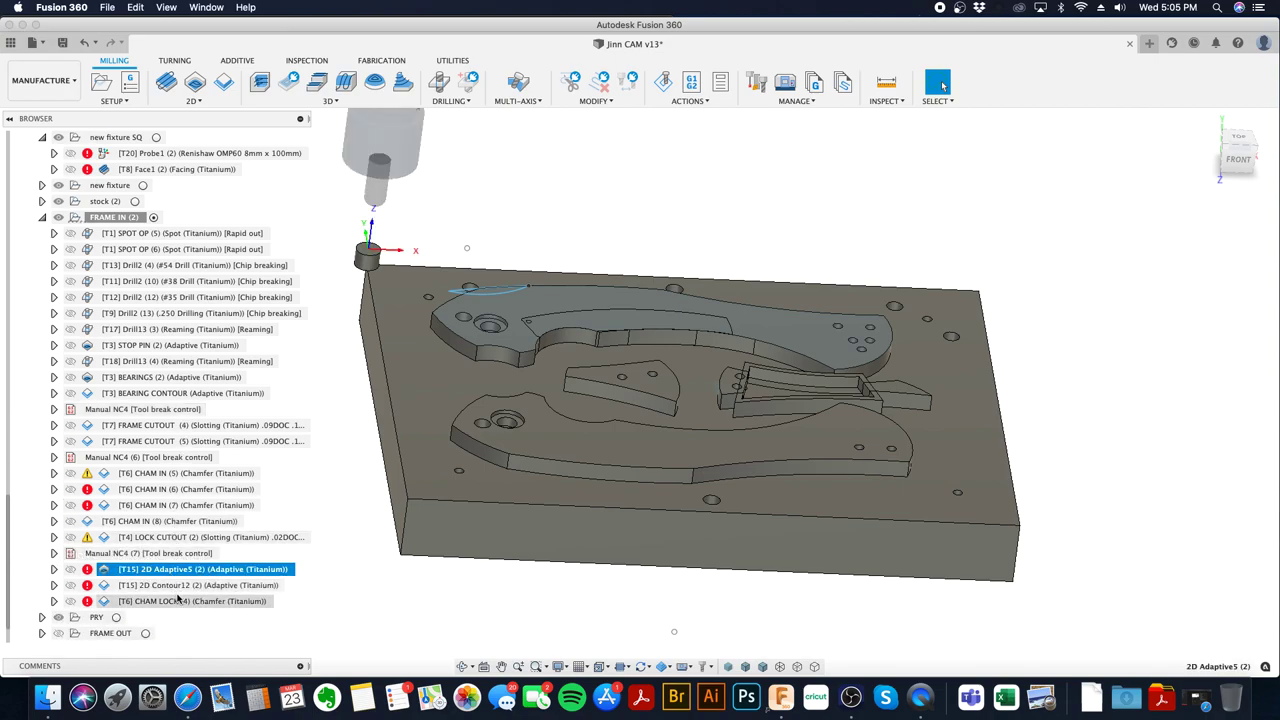
left_click(180, 601, "shift")
left_click(282, 571)
right_click(282, 571)
left_click(335, 126)
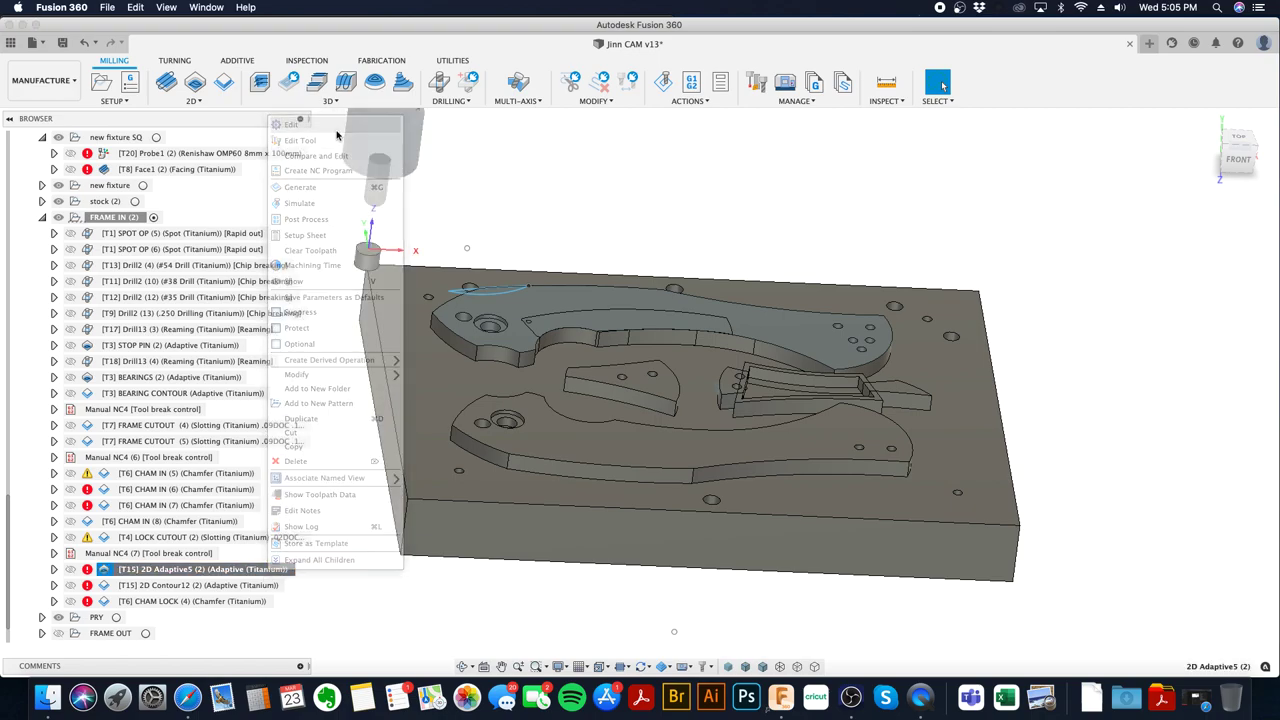
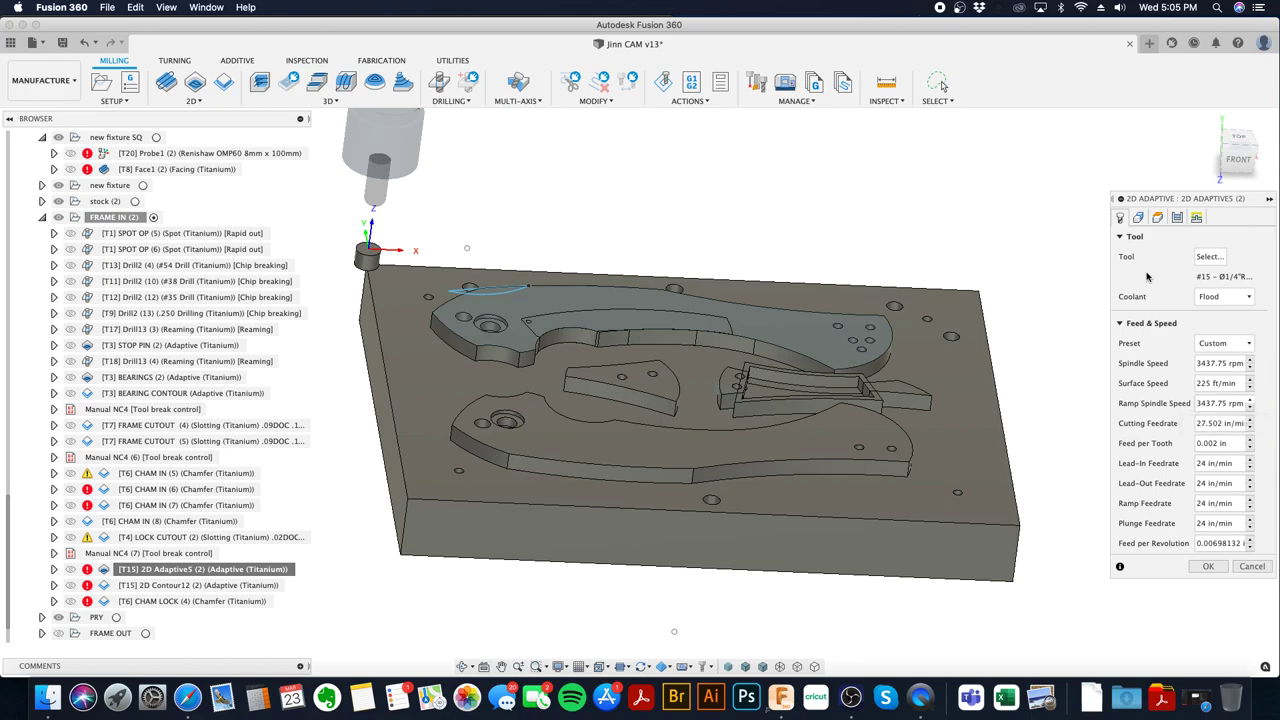
- Pick the lock pocket floor as 2D Adaptive5's pocket and the pocket outline as its stock contour
left_click(1137, 218)
middle_click_drag(915, 360, 903, 370, "shift")
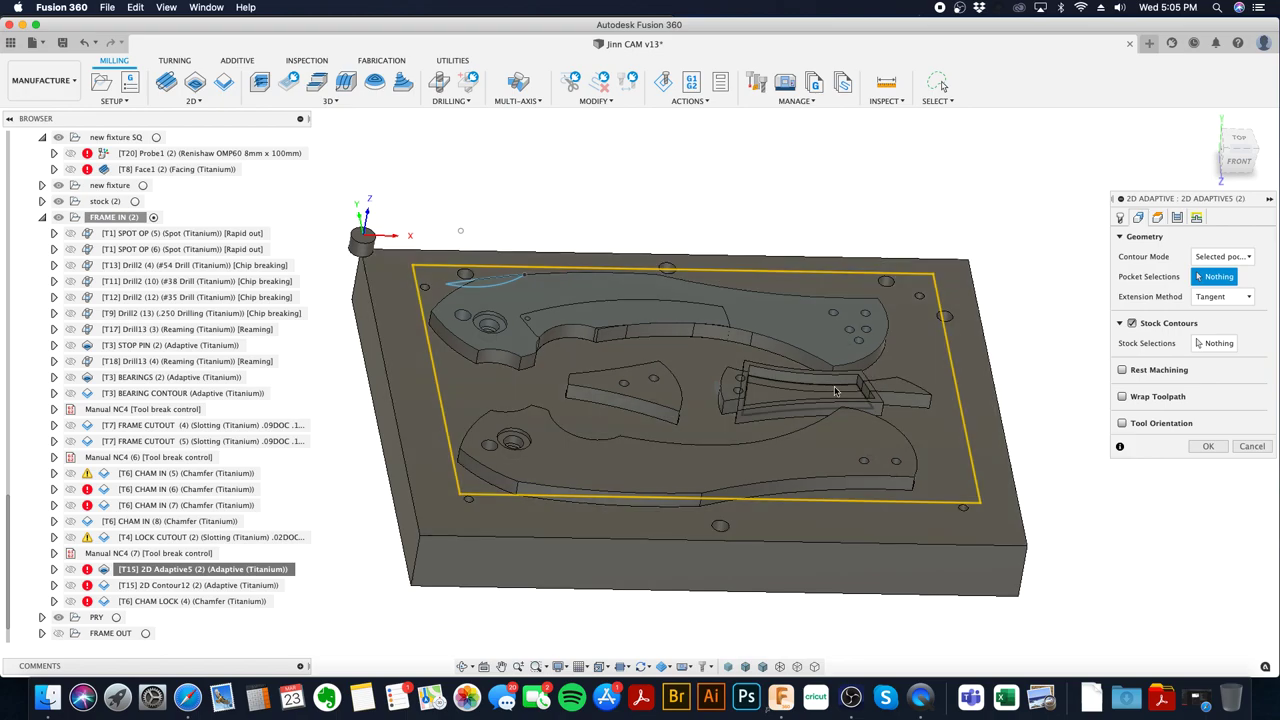
left_click(835, 391)
scroll(825, 390, "up", 5)
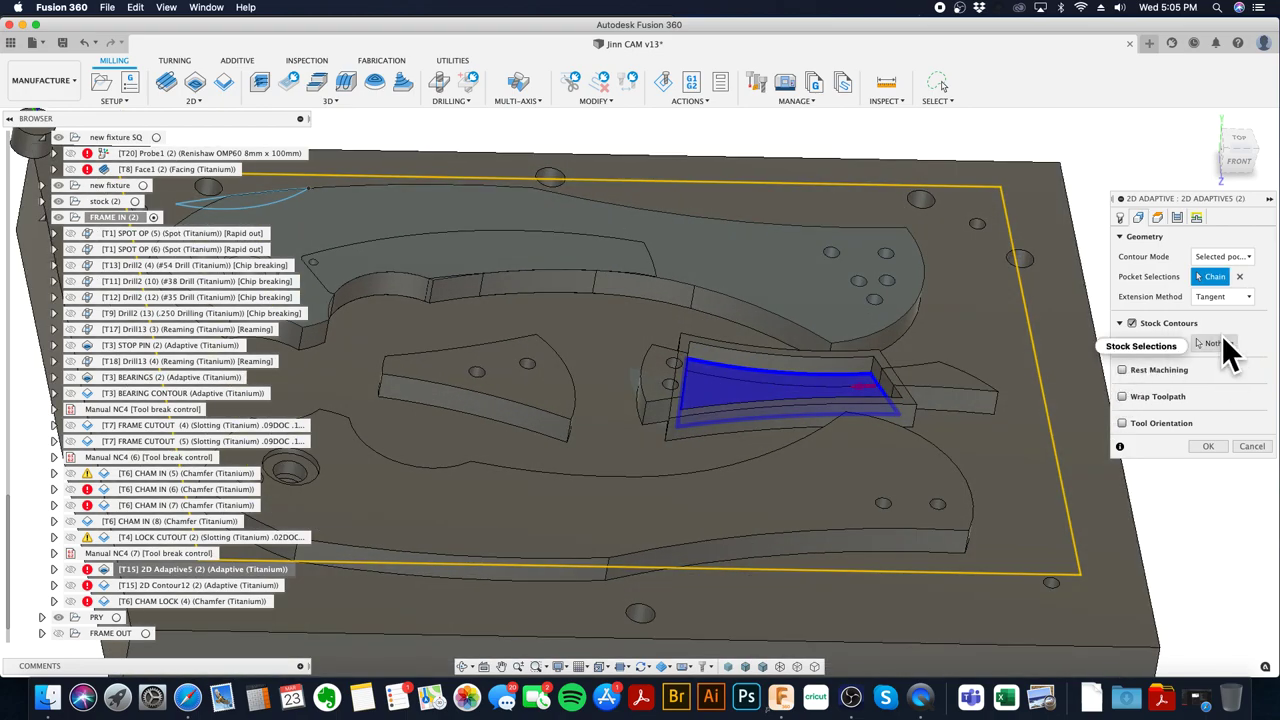
left_click(1218, 343)
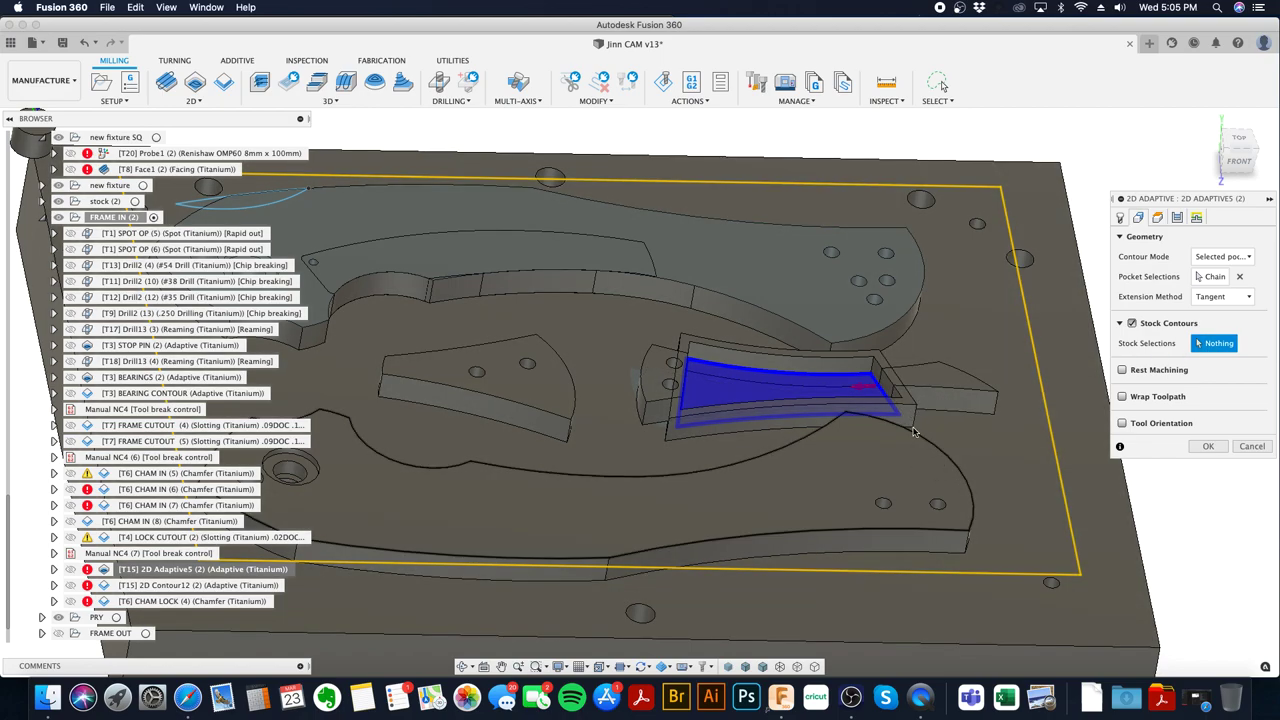
left_click(776, 432)
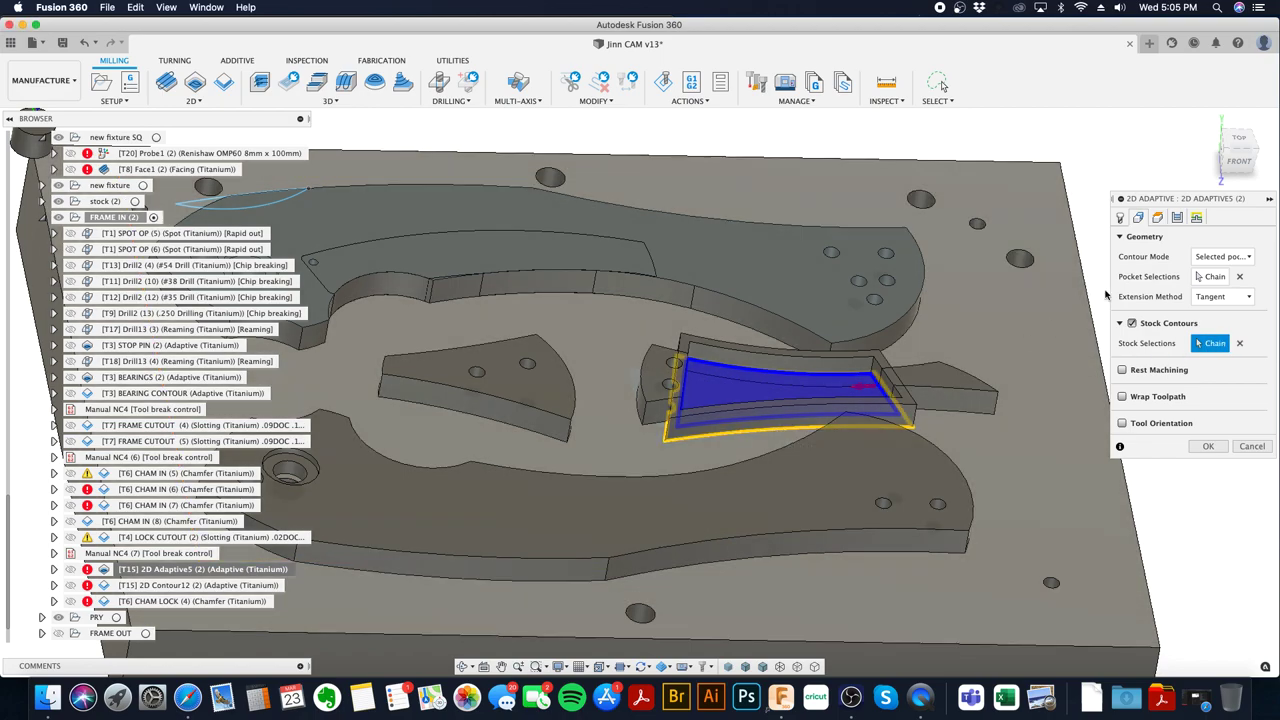
- Review the heights and passes, then apply 2D Adaptive5 to generate a 0:01:38 toolpath
left_click(1158, 218)
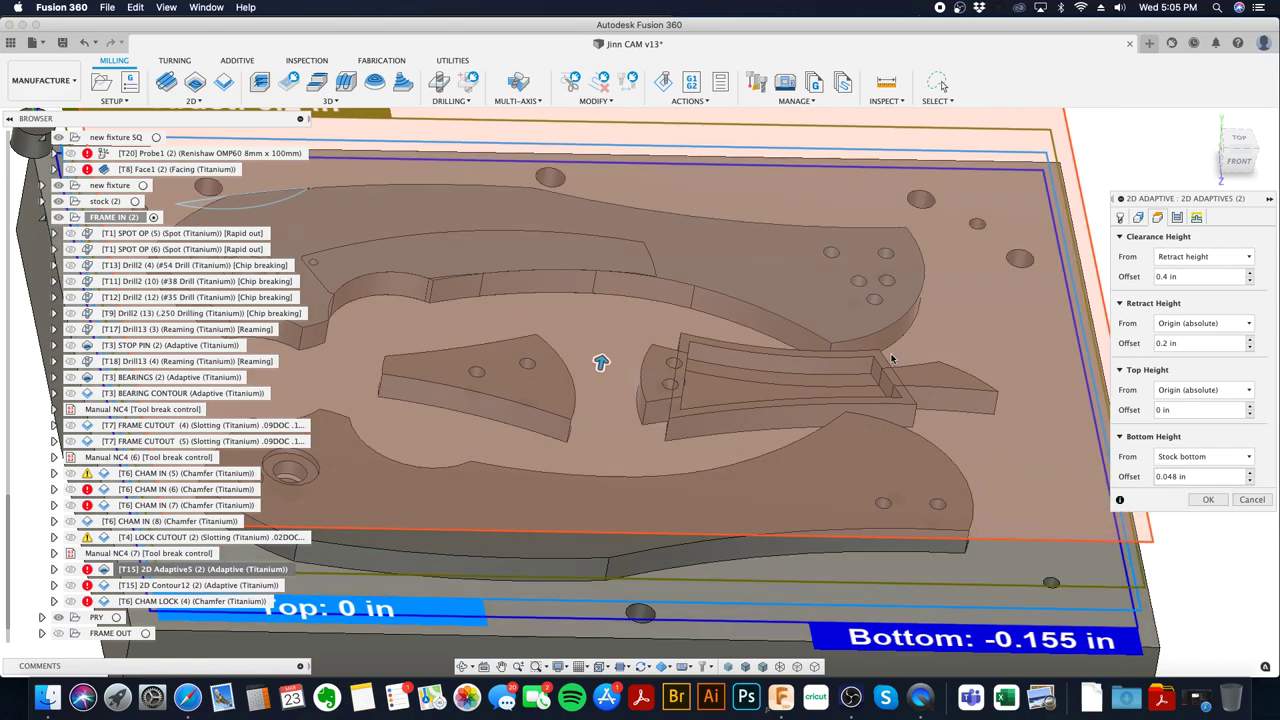
scroll(962, 423, "down", 3)
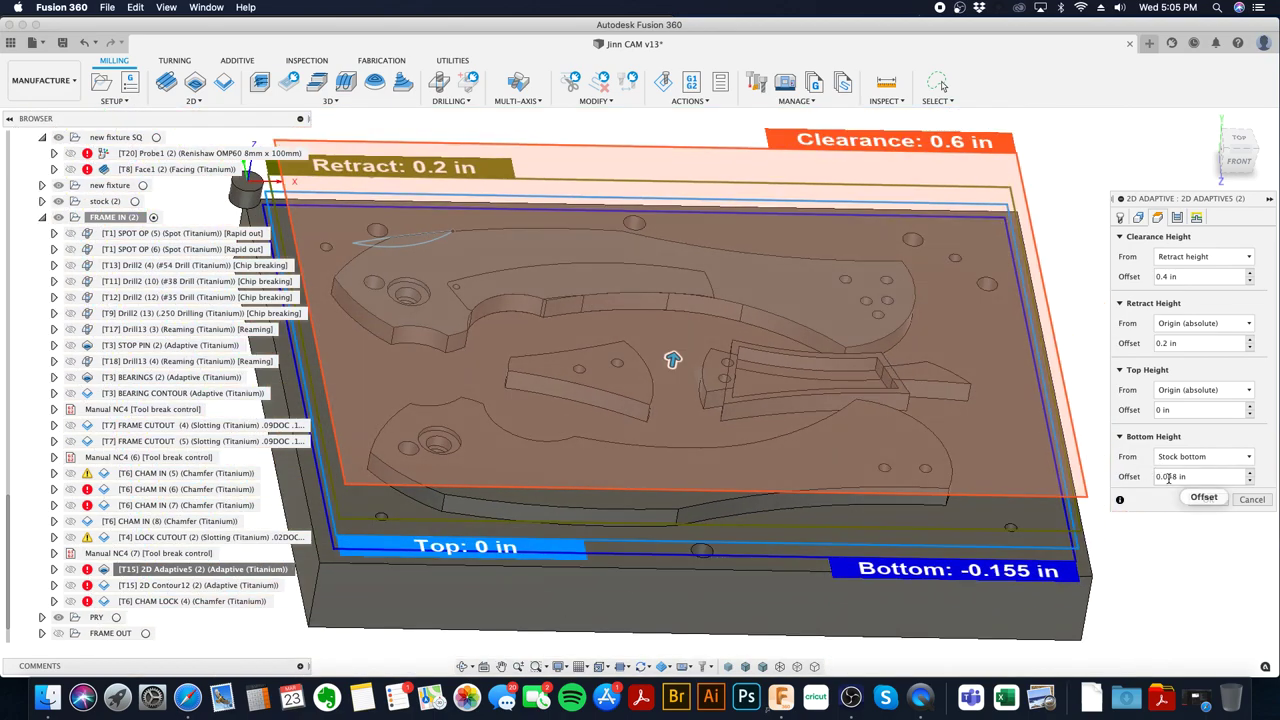
left_click(1177, 217)
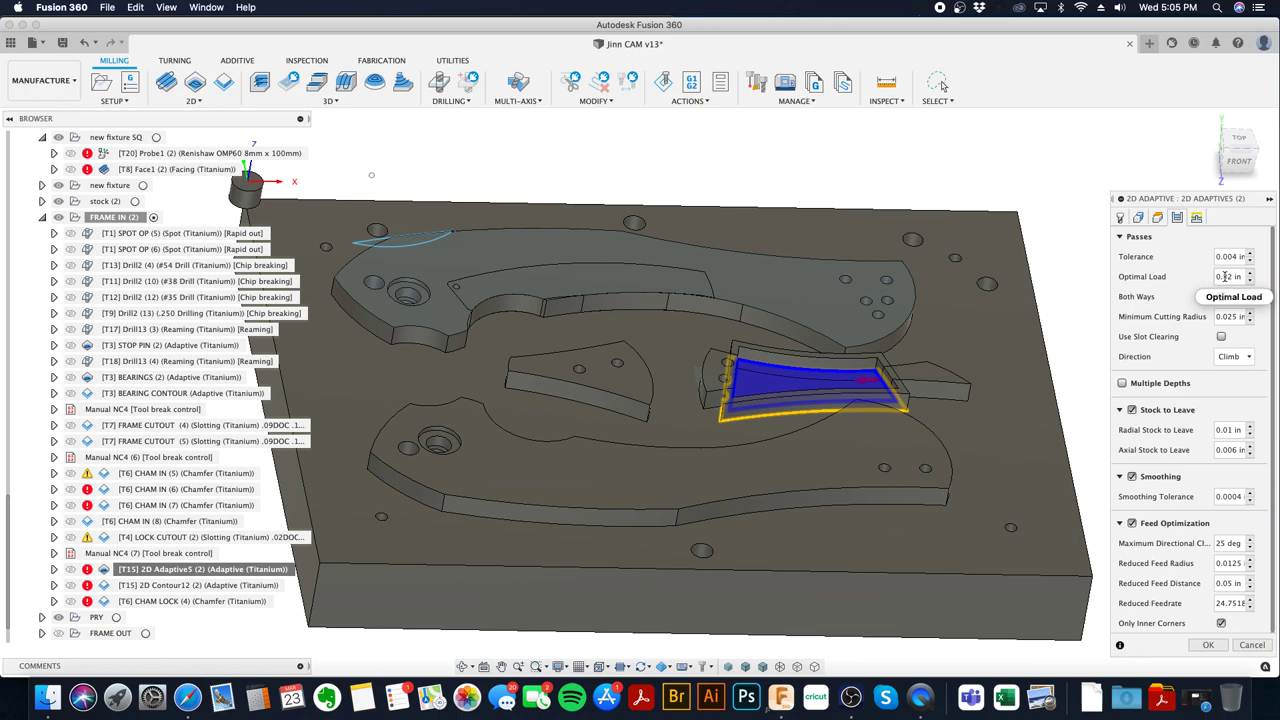
left_click(1207, 645)
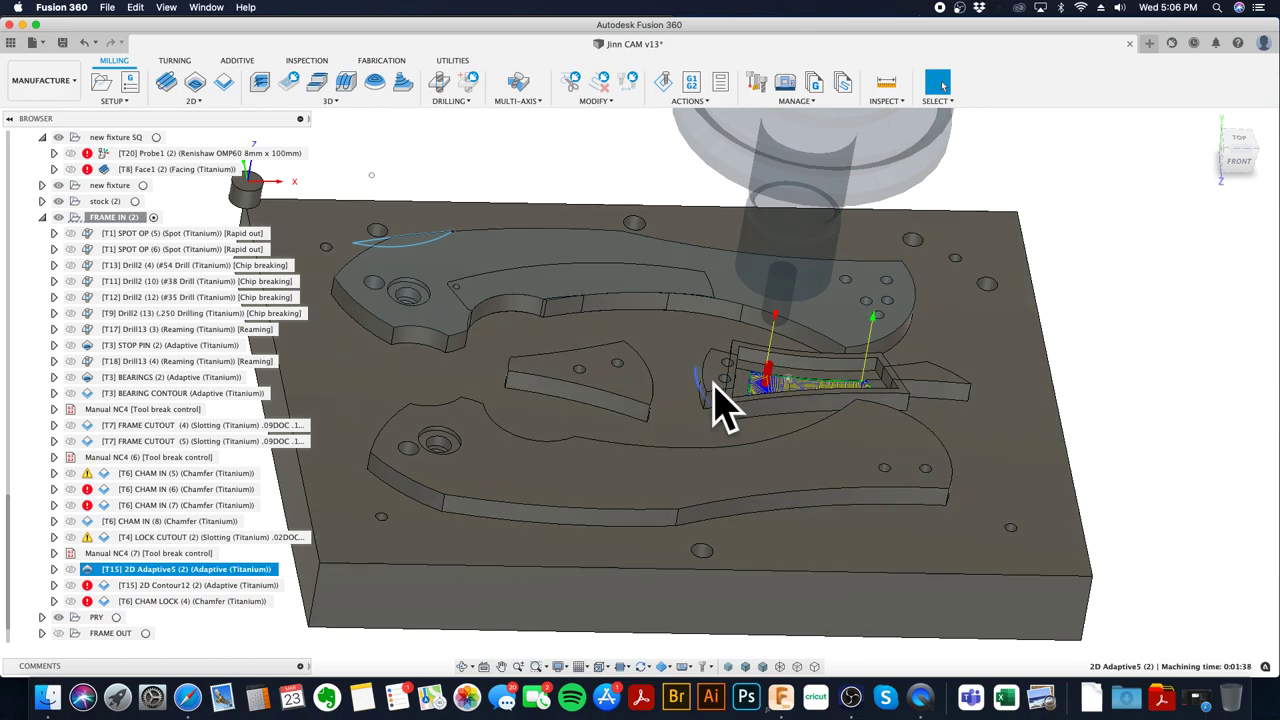
scroll(705, 405, "up", 5)
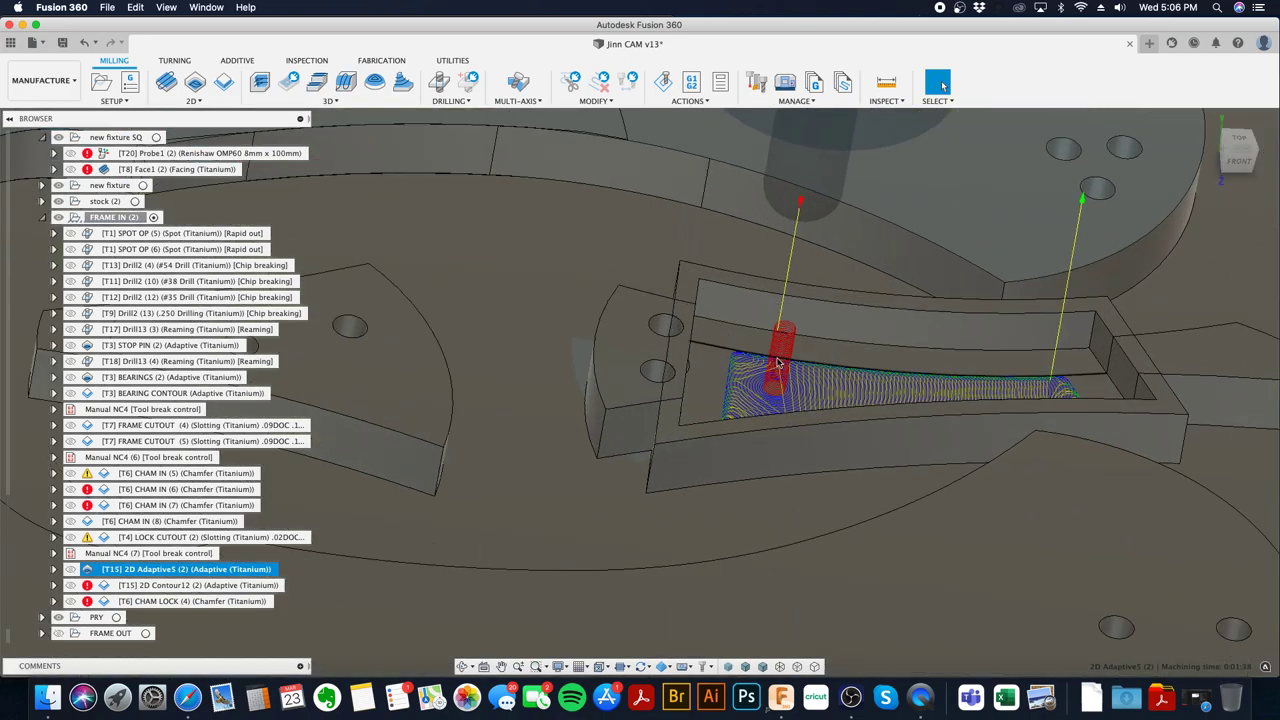
middle_click_drag(920, 380, 1000, 390, "shift")
scroll(1024, 393, "up", 4)
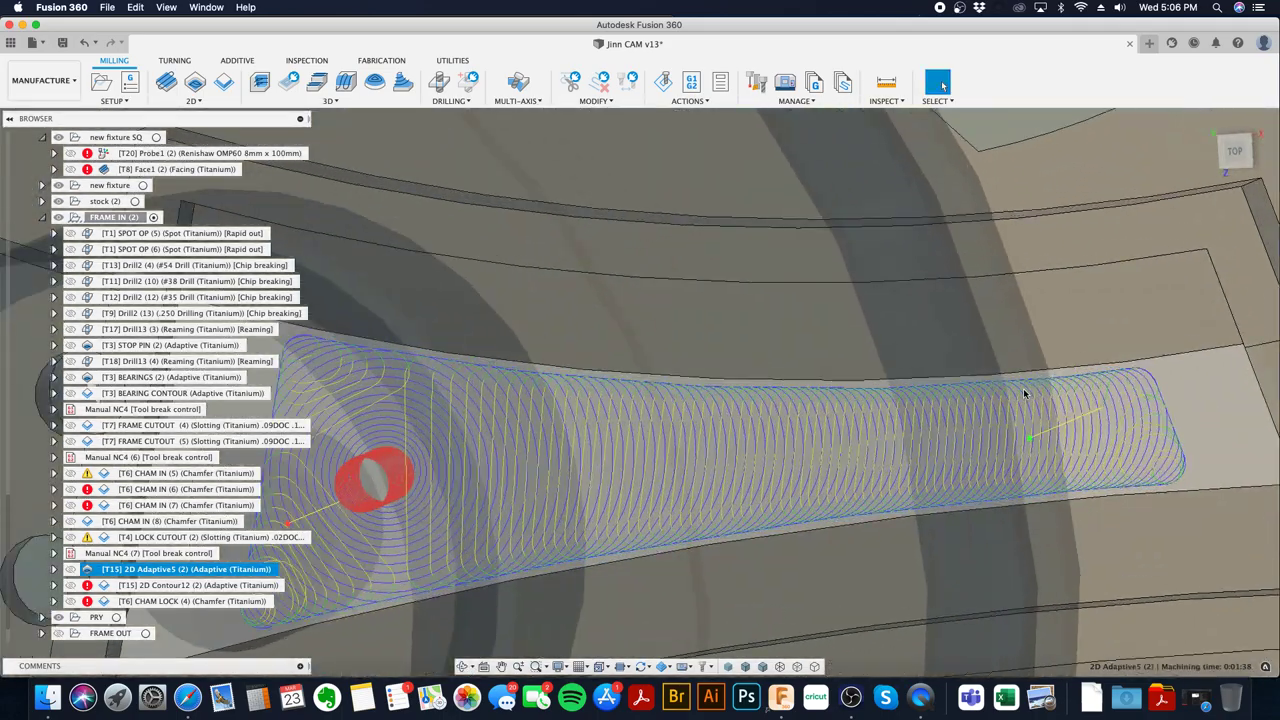
scroll(990, 420, "down", 6)
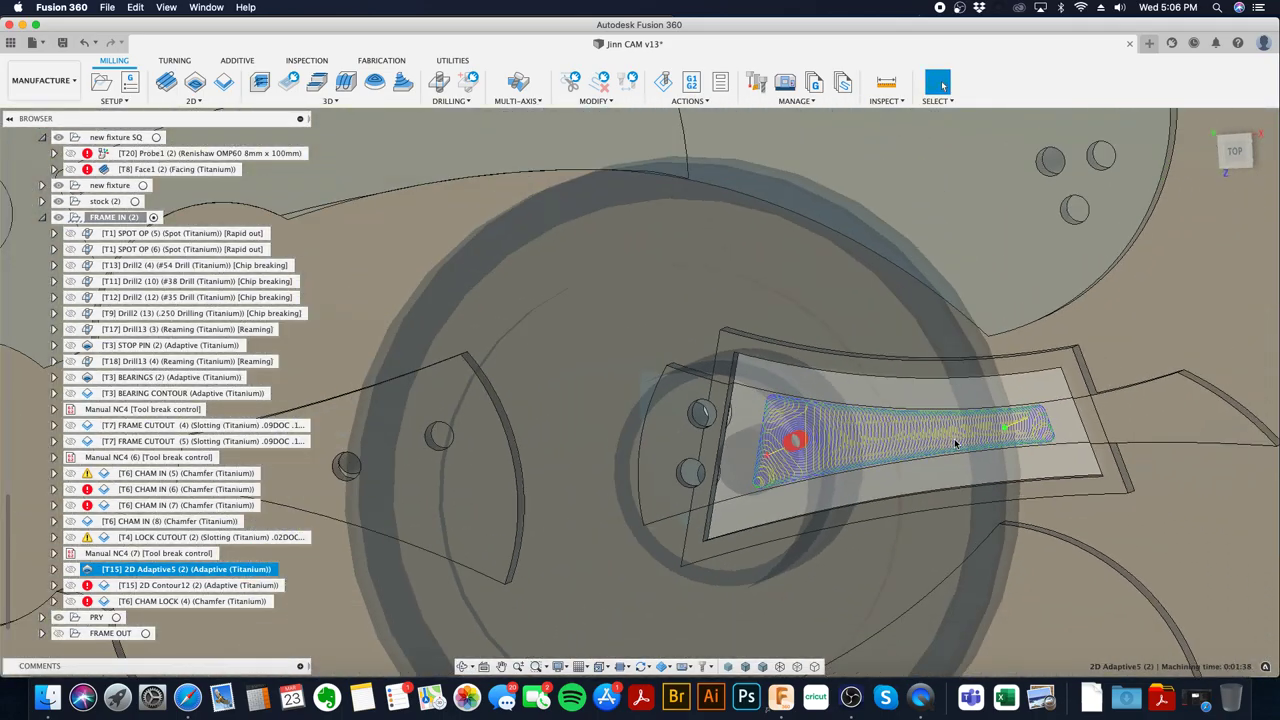
middle_click_drag(955, 443, 951, 384, "shift")
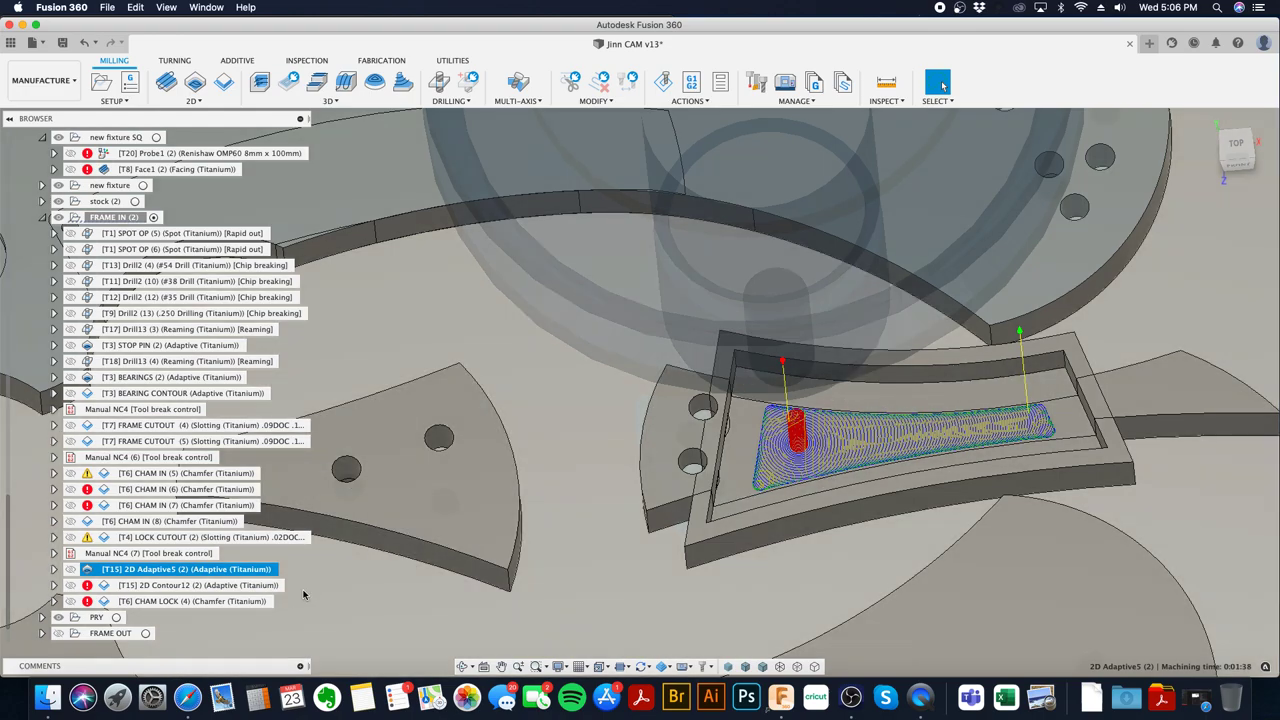
left_click(261, 588)
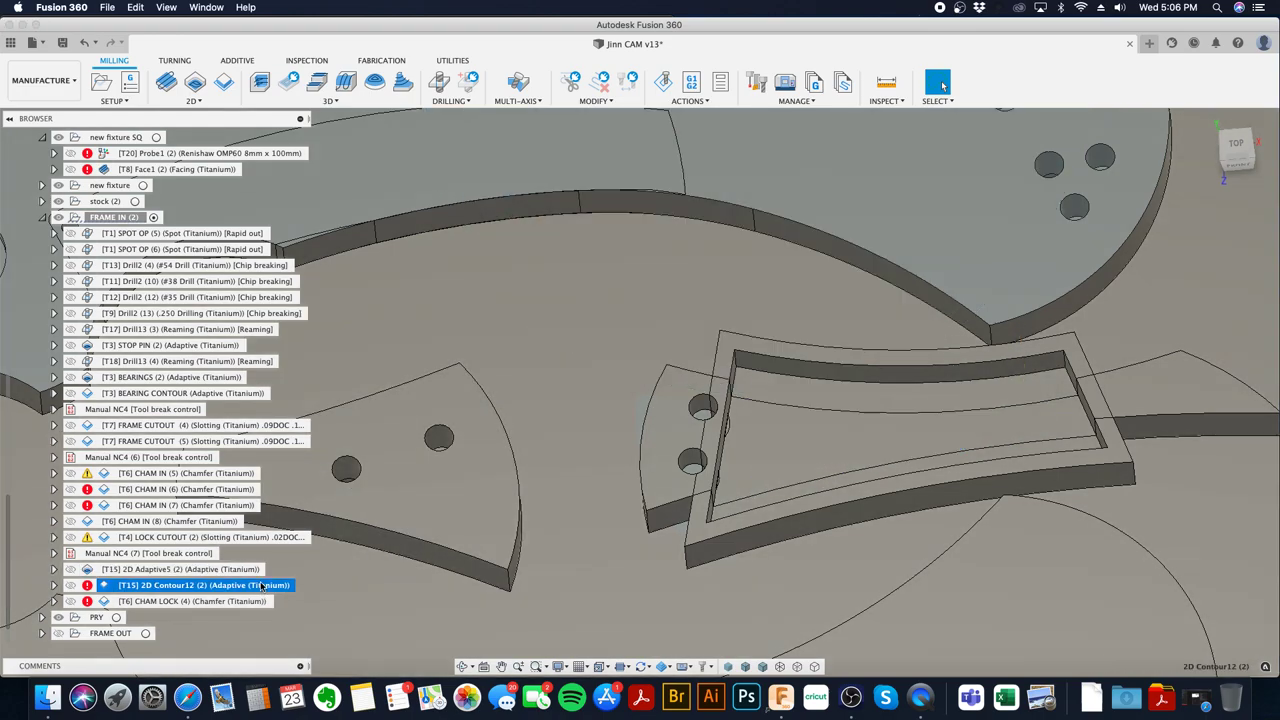
- Edit 2D Contour12 and chain-select the right and left end edges of the lock pocket
right_click(262, 587)
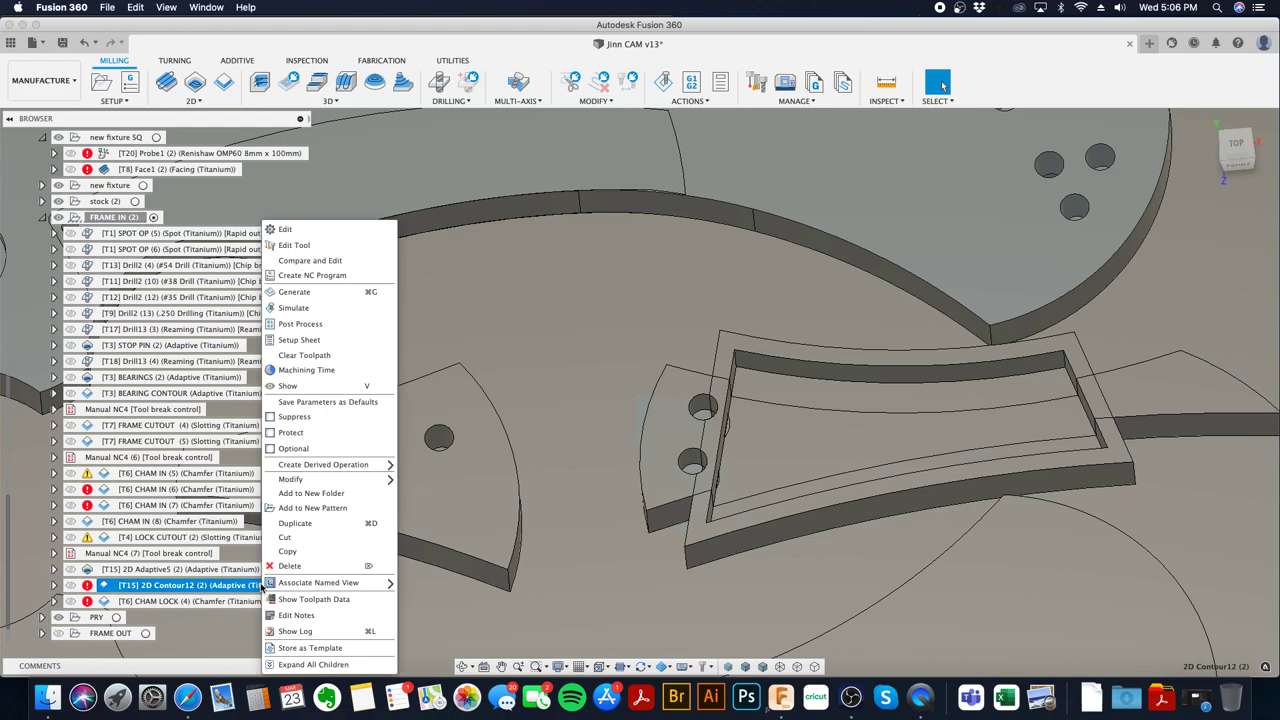
left_click(345, 231)
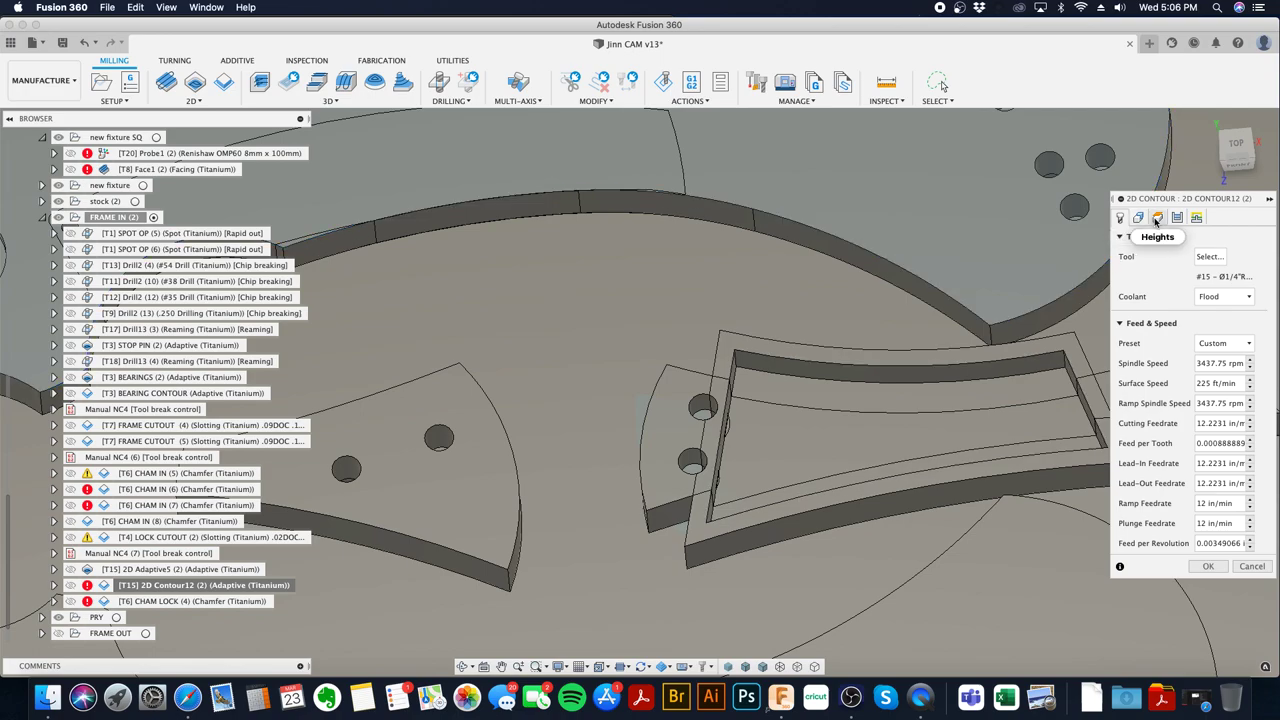
left_click(1157, 218)
left_click(1138, 218)
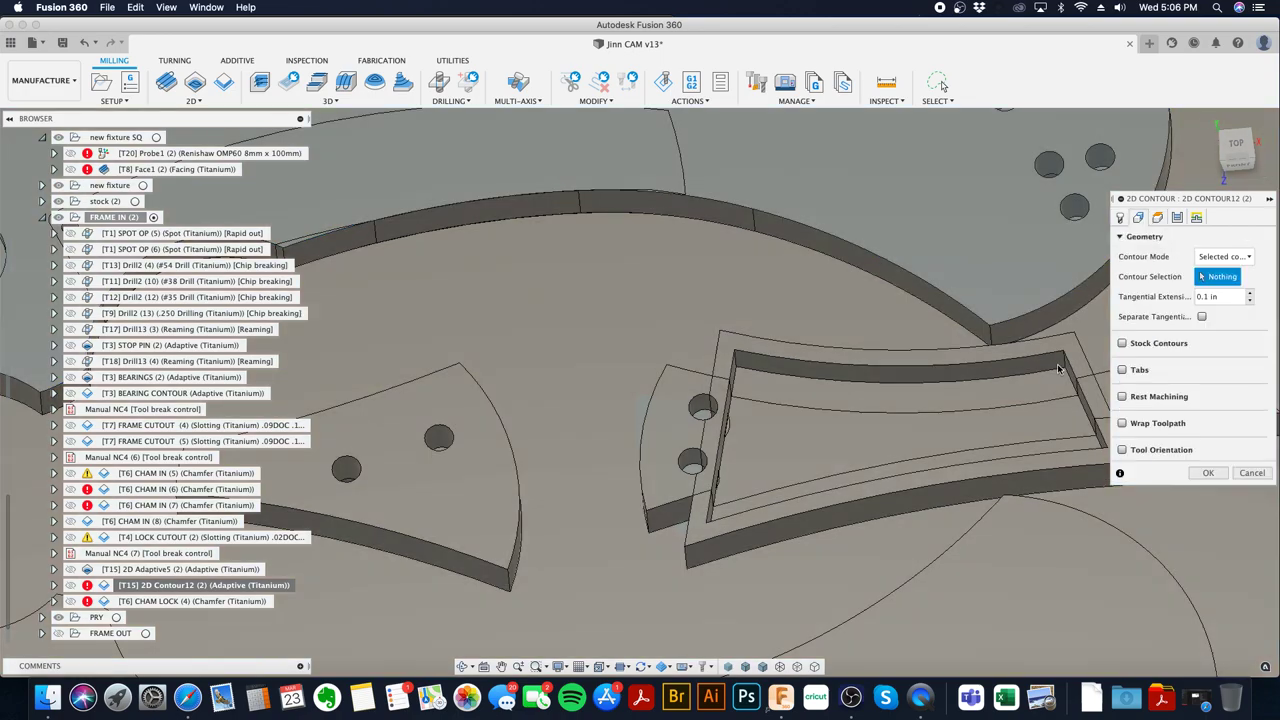
left_click(1085, 414)
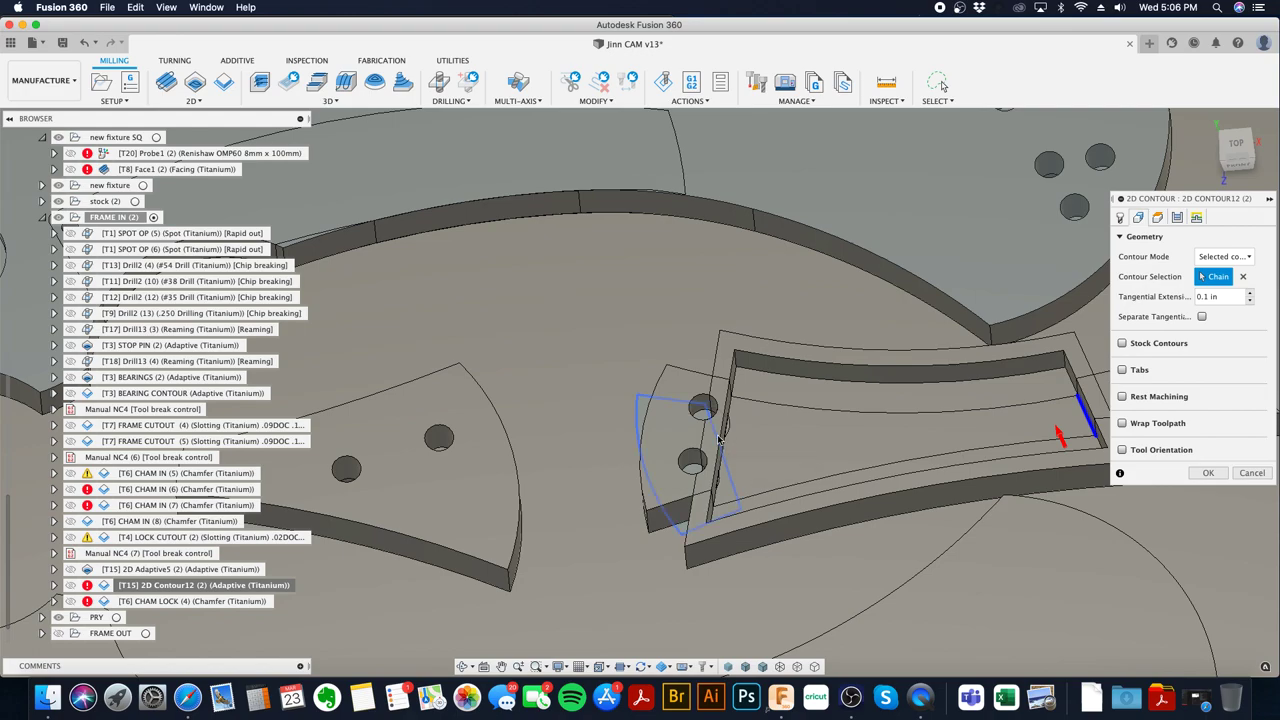
middle_click_drag(817, 446, 765, 454, "shift")
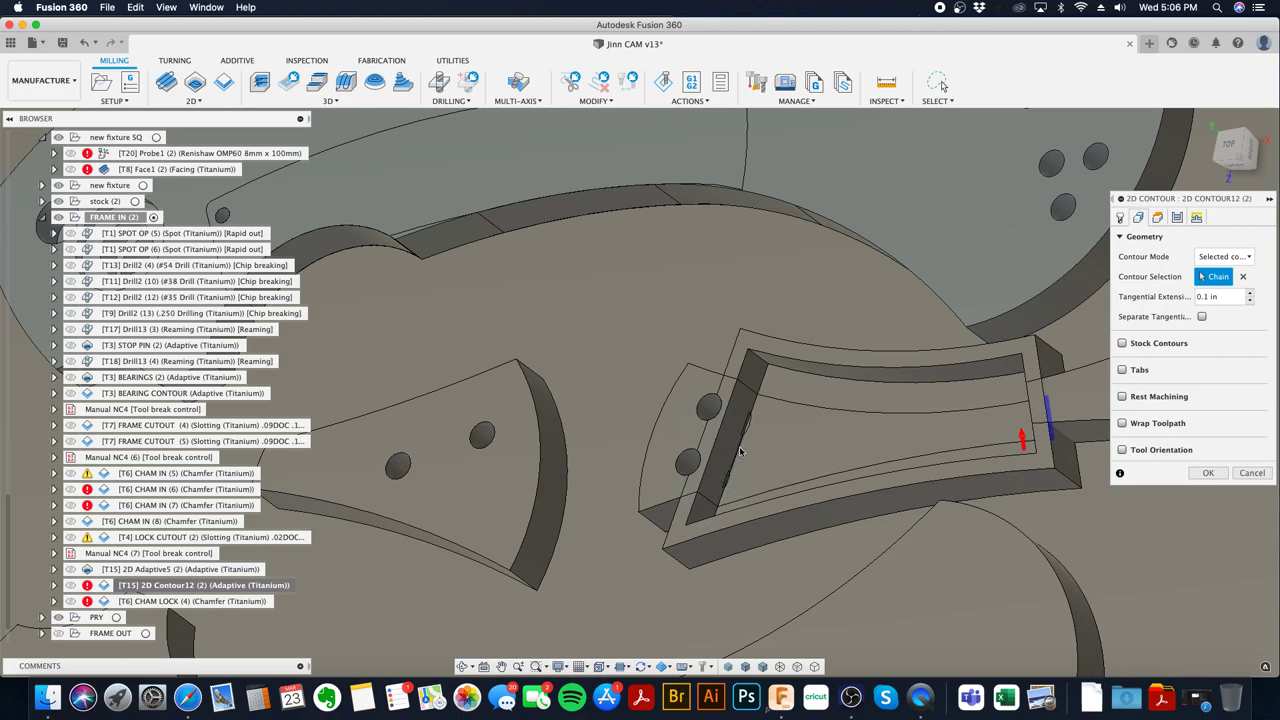
left_click(732, 393)
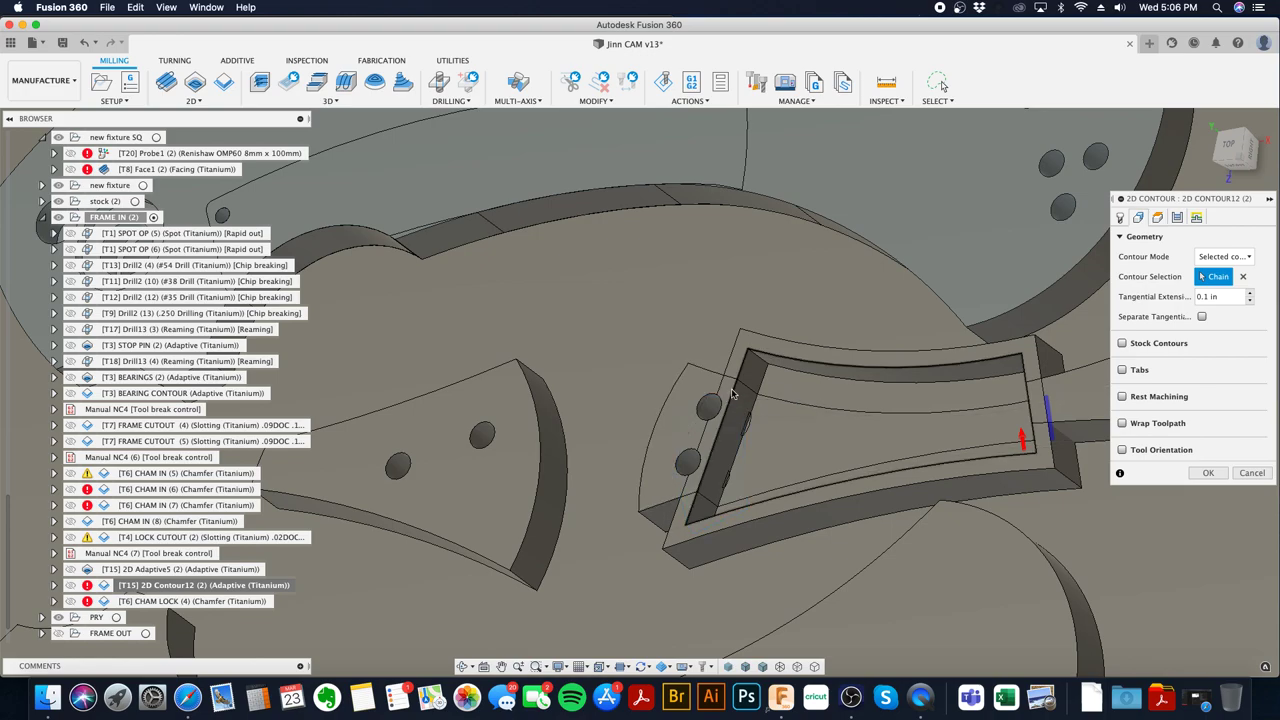
- Delete the wrongly picked chain, reselect the left end edge and make it an open contour
left_click(731, 403)
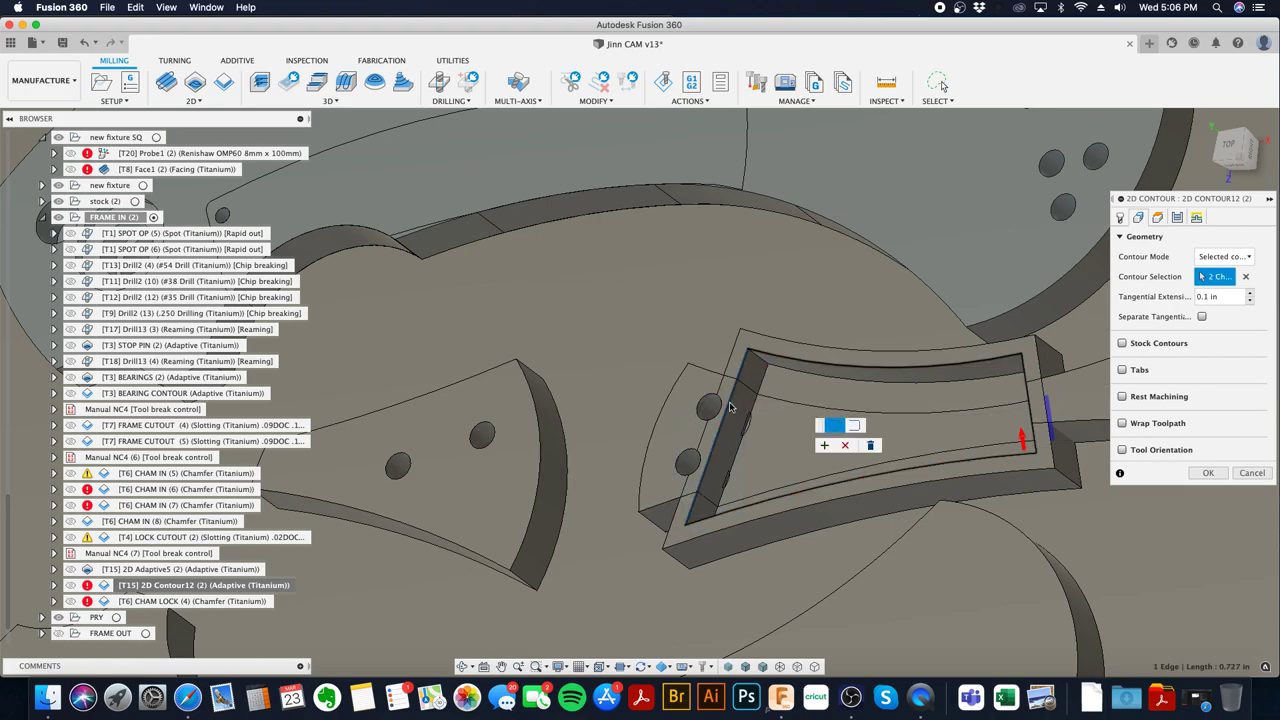
left_click(869, 446)
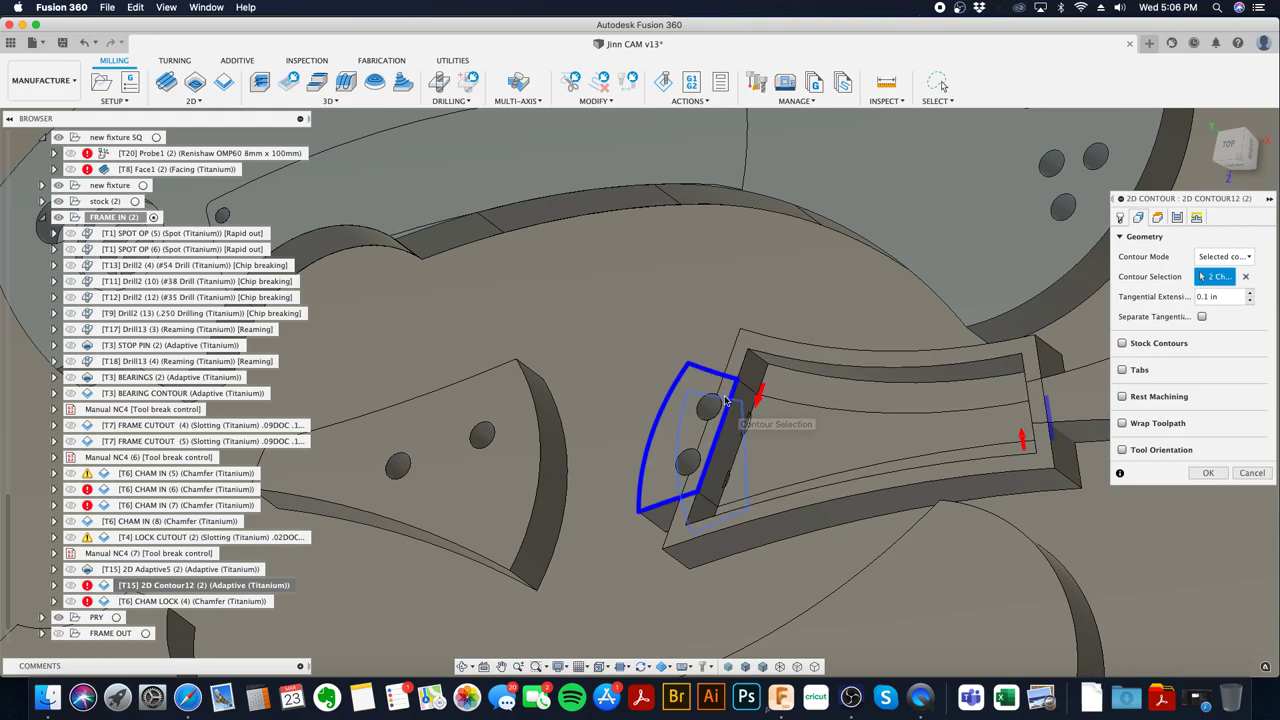
left_click(730, 408)
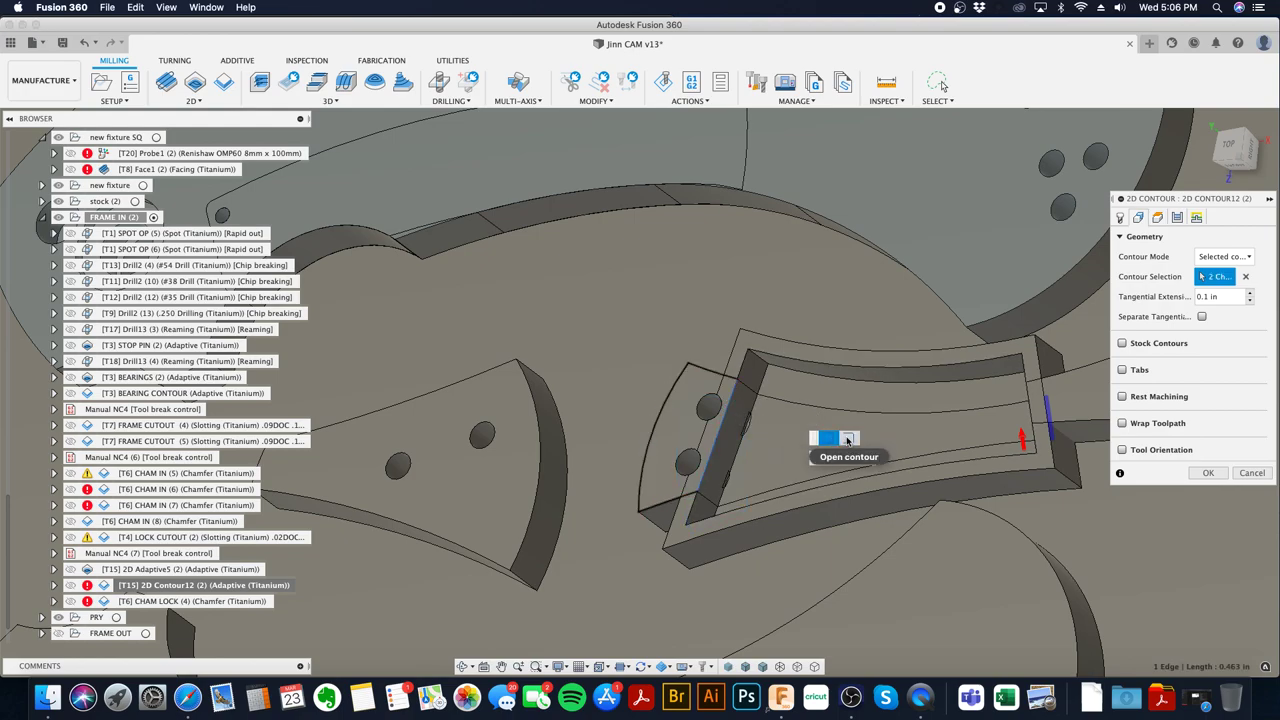
left_click(827, 440)
middle_click_drag(895, 430, 1022, 418, "shift")
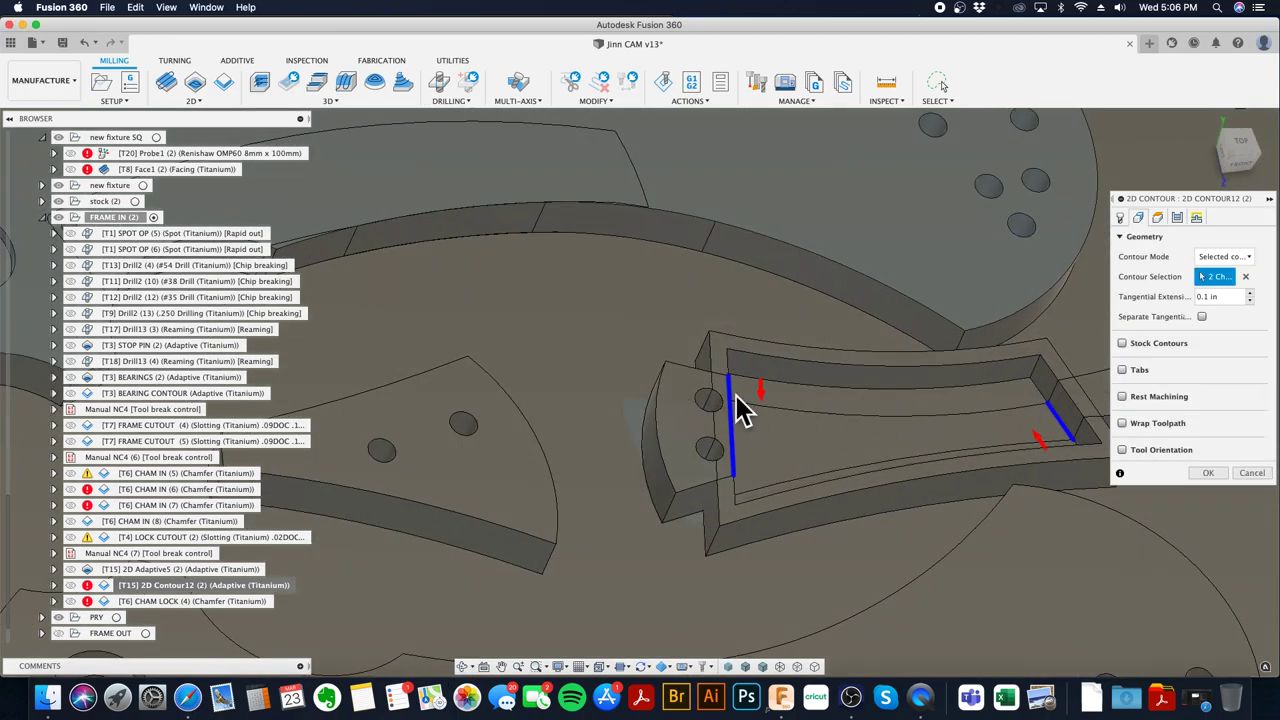
- Check heights and passes with 4 roughing stepovers at 0.06 in, then apply 2D Contour12
left_click(1157, 217)
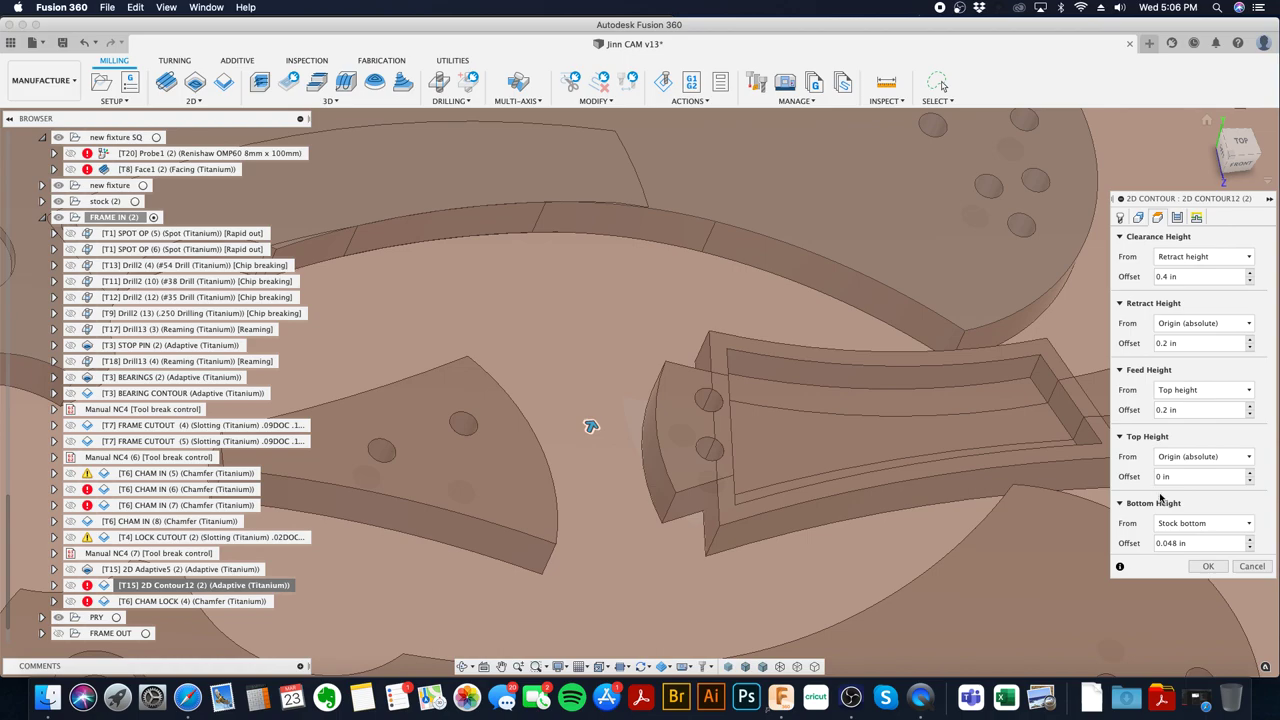
left_click(1177, 217)
scroll(1170, 507, "down", 5)
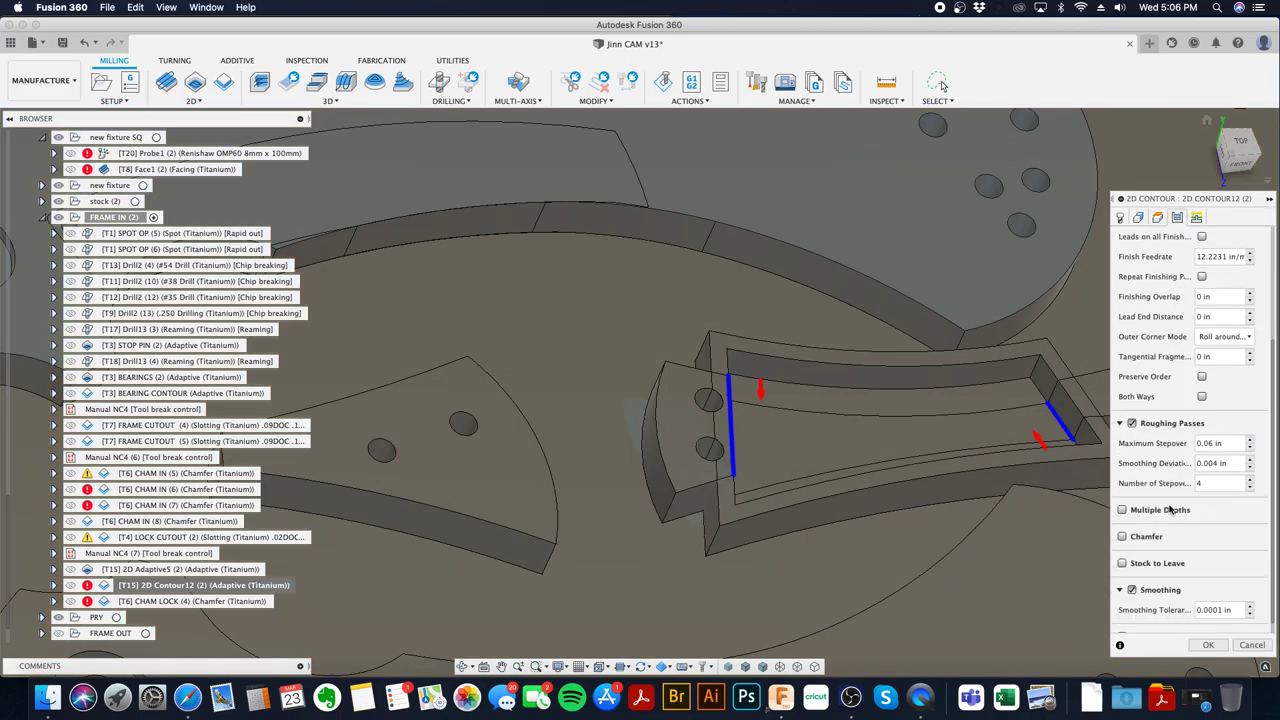
left_click(1205, 645)
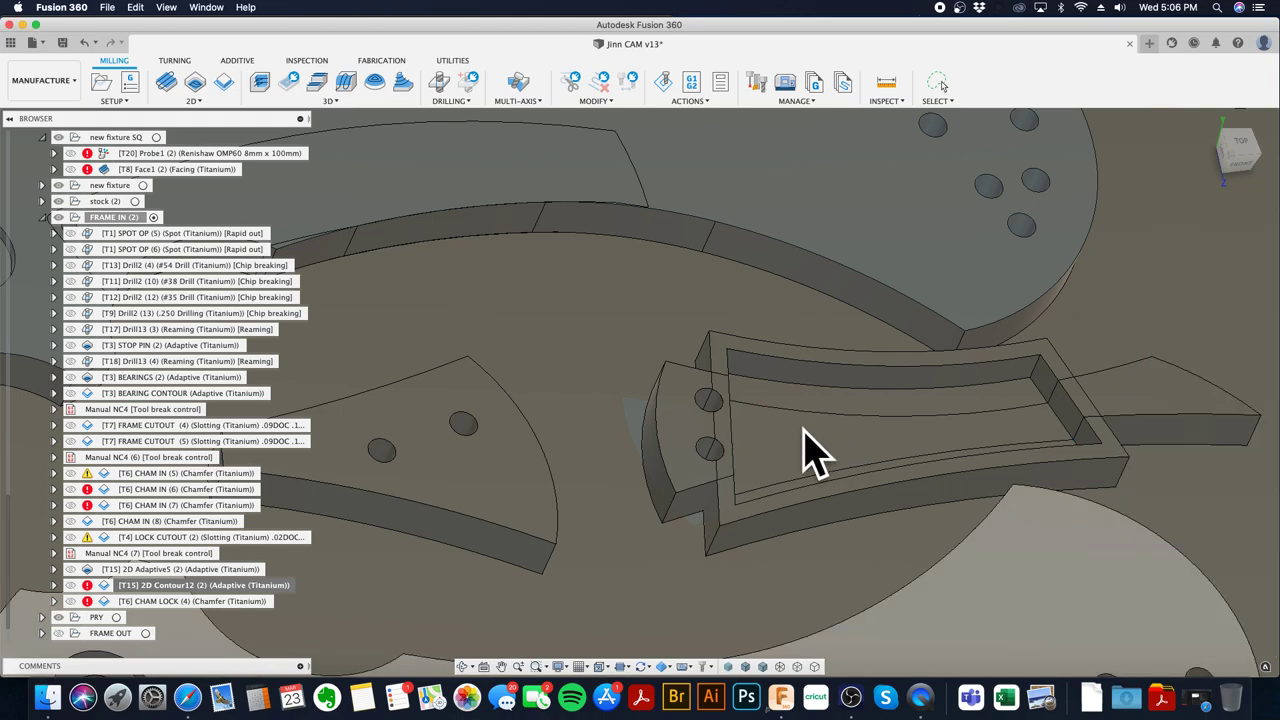
left_click(232, 586)
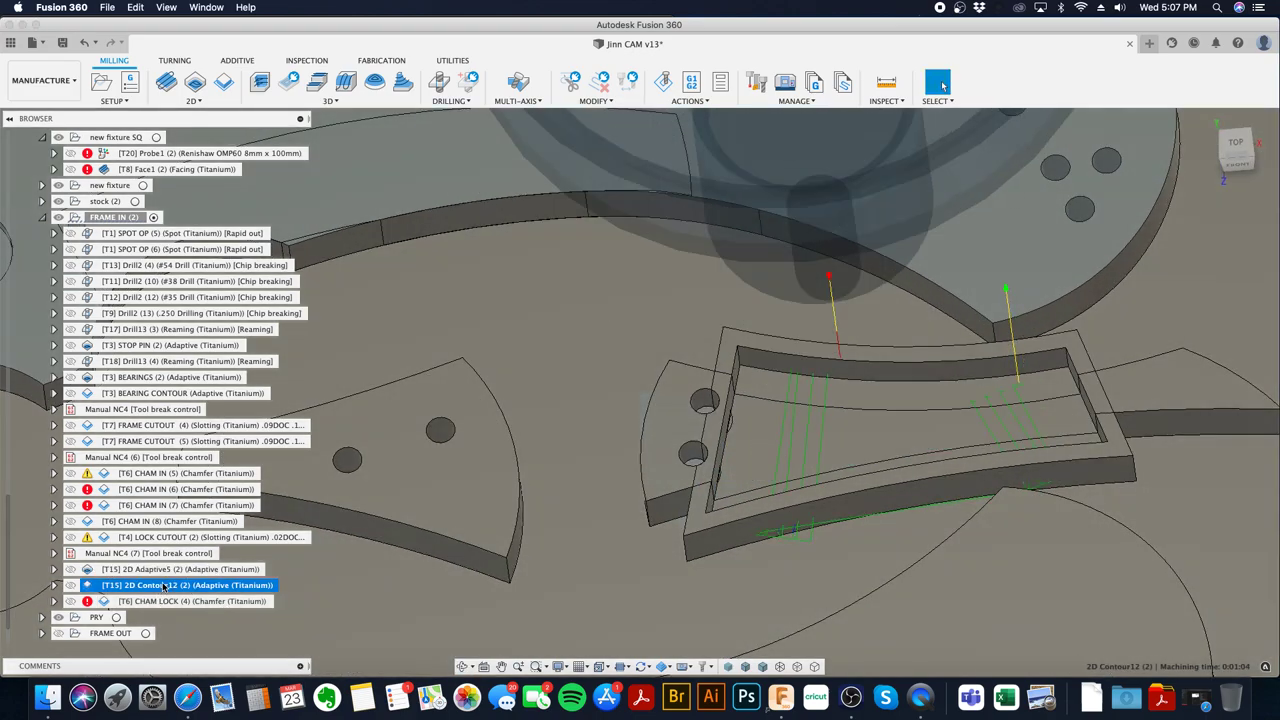
- Turn off roughing passes in 2D Contour12 and regenerate it to 0:00:14 machining time
right_click(163, 587)
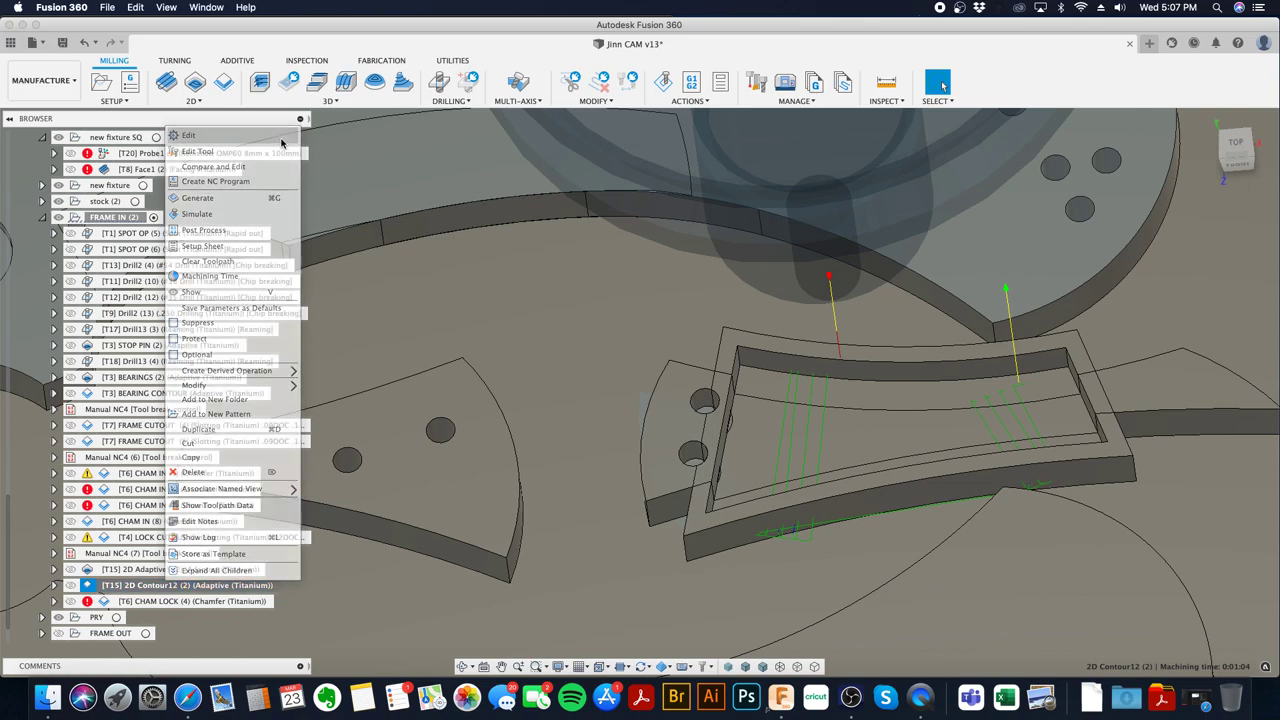
left_click(200, 131)
left_click(1177, 217)
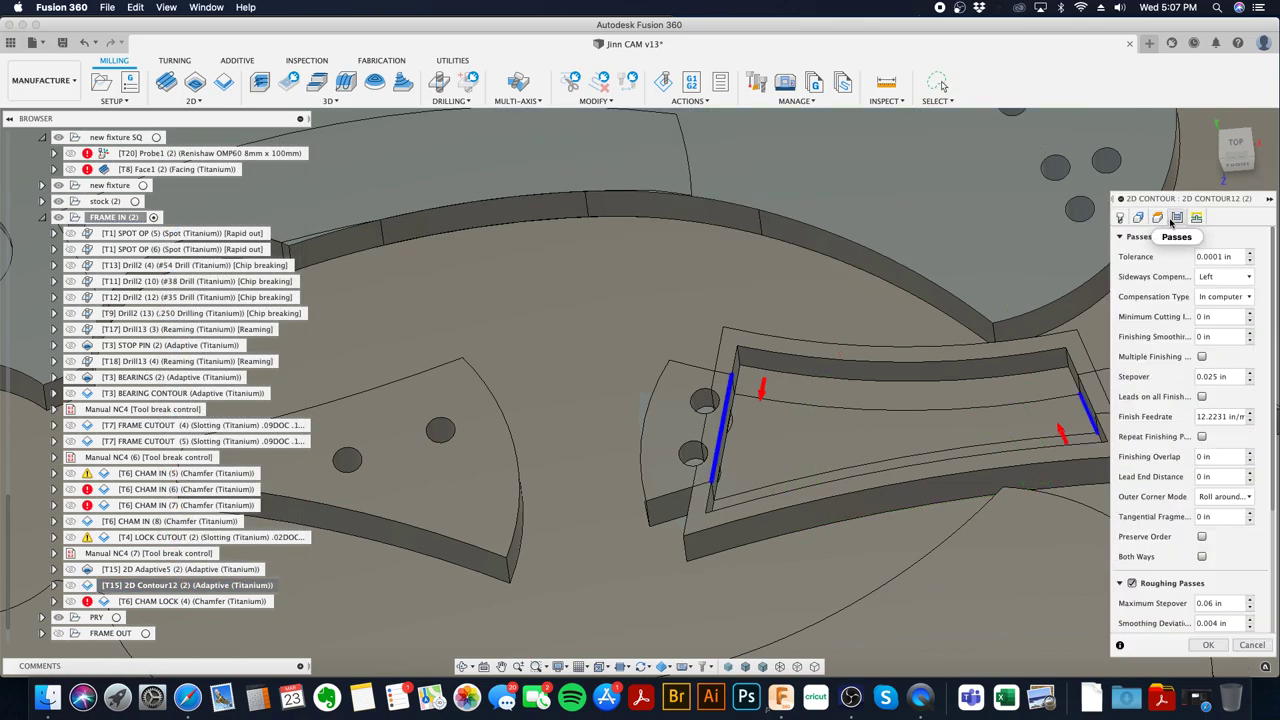
left_click(1131, 583)
scroll(1140, 570, "down", 3)
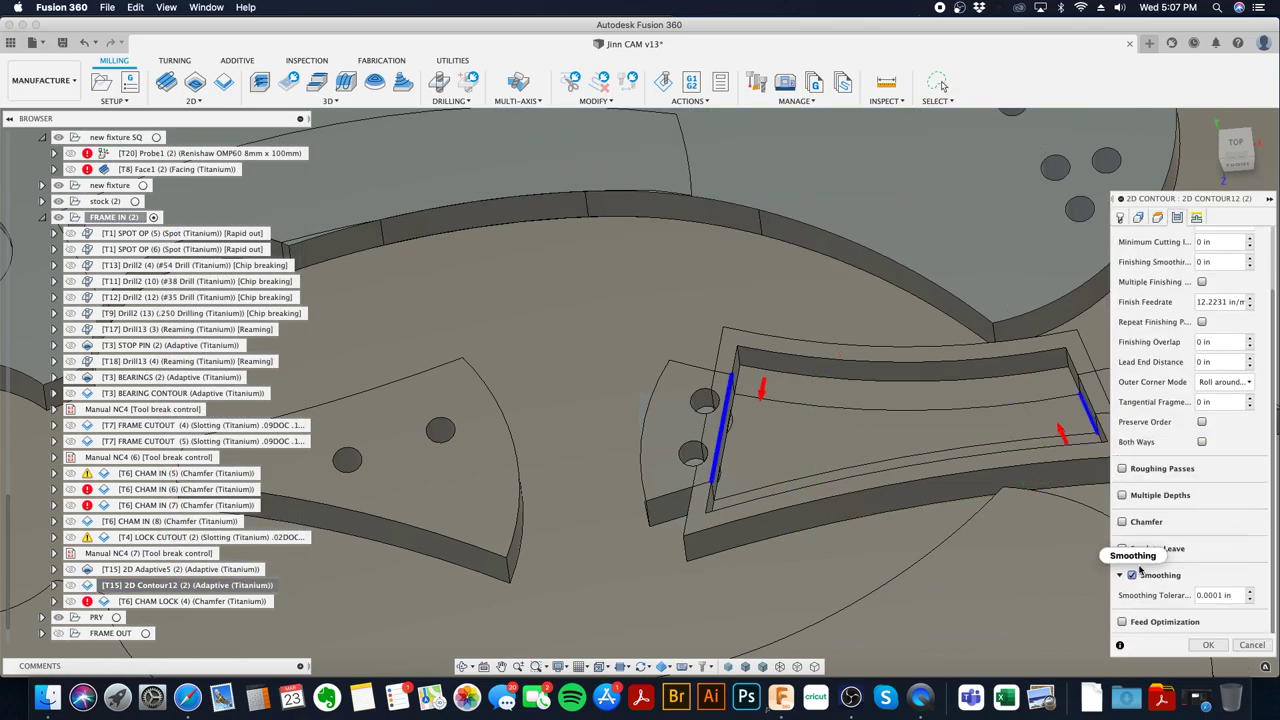
left_click(1208, 645)
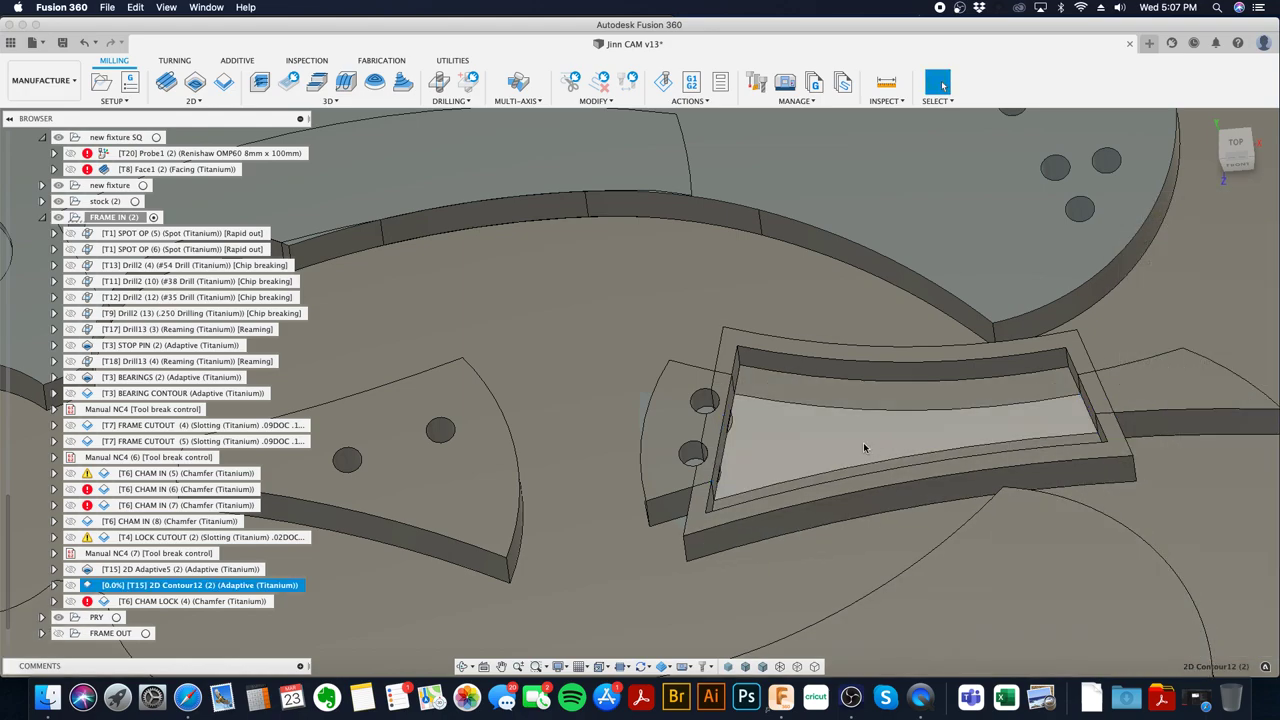
- Inspect the toolpath in wireframe, then return to shaded with visible edges only
left_click(780, 667)
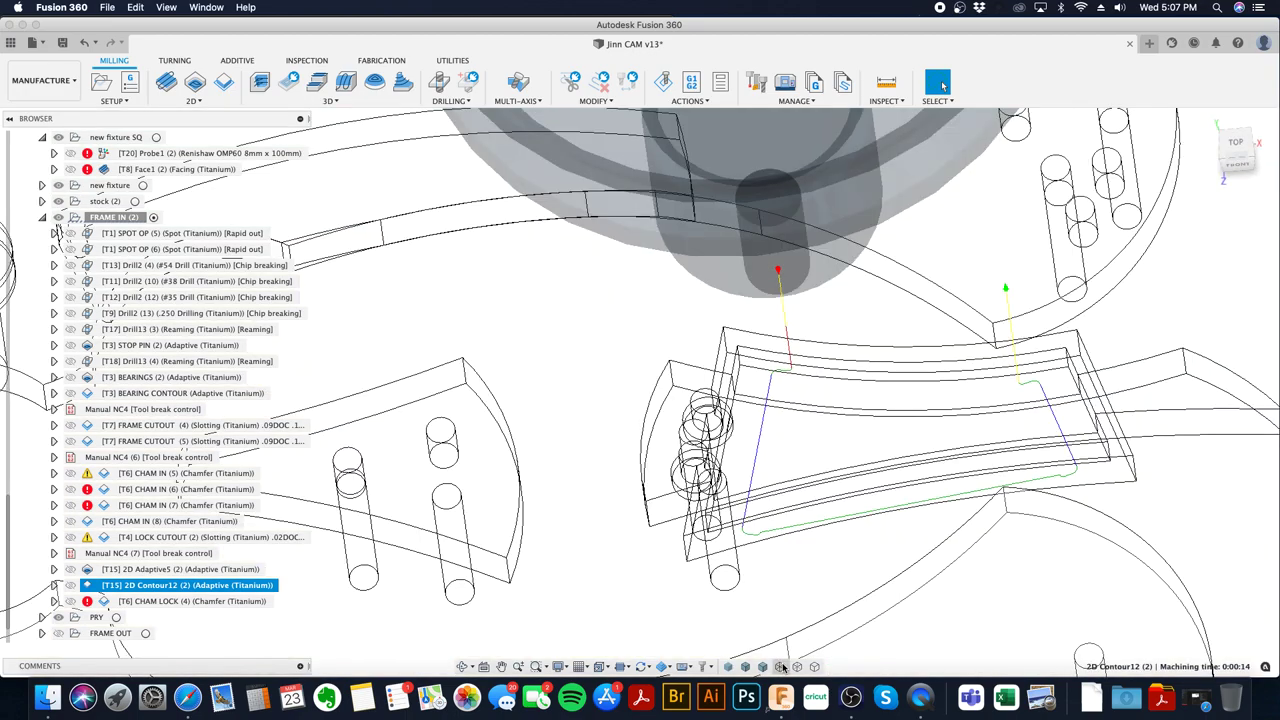
left_click(764, 667)
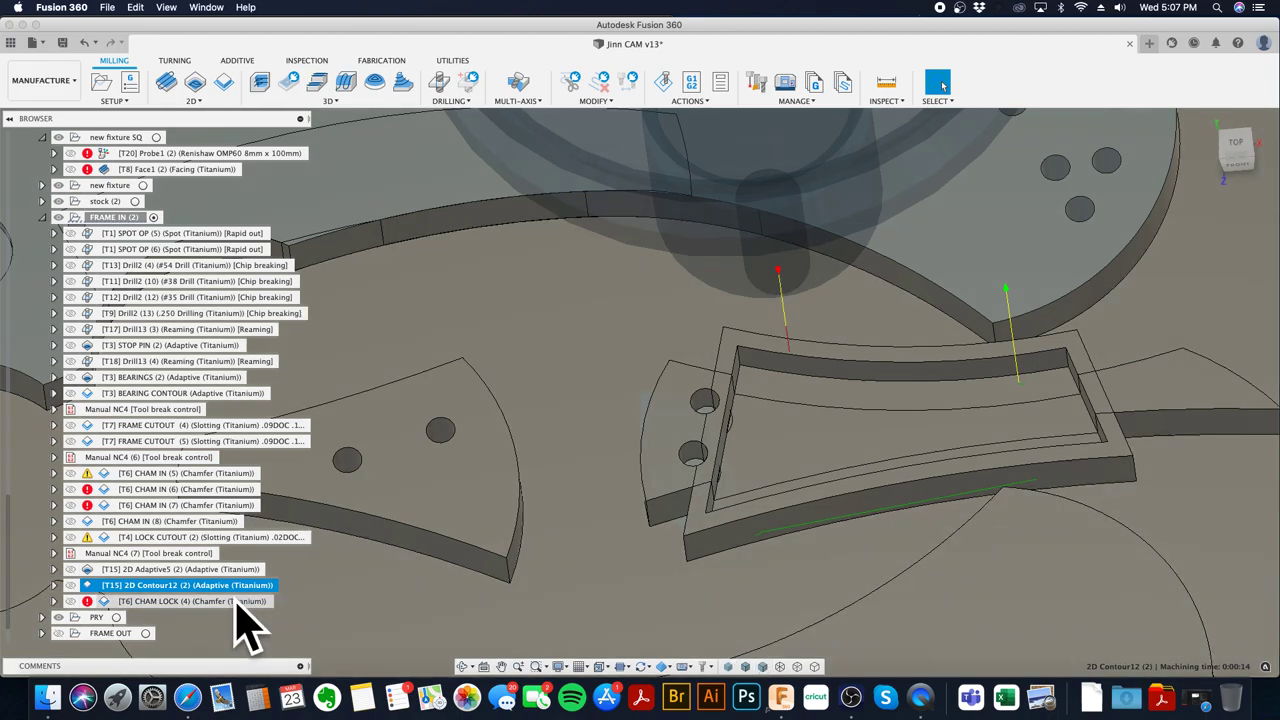
left_click(238, 603)
right_click(238, 603)
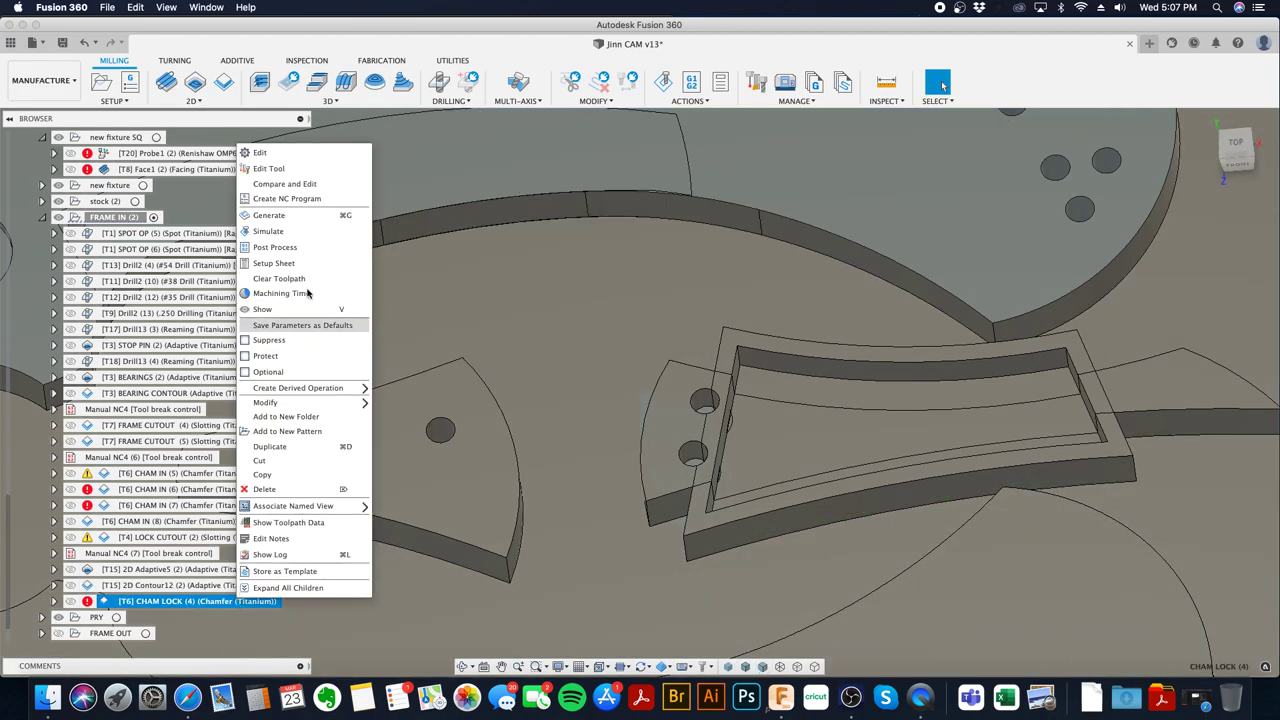
- Pick the lock tab's edge chain as CHAM LOCK (4)'s contour
left_click(338, 153)
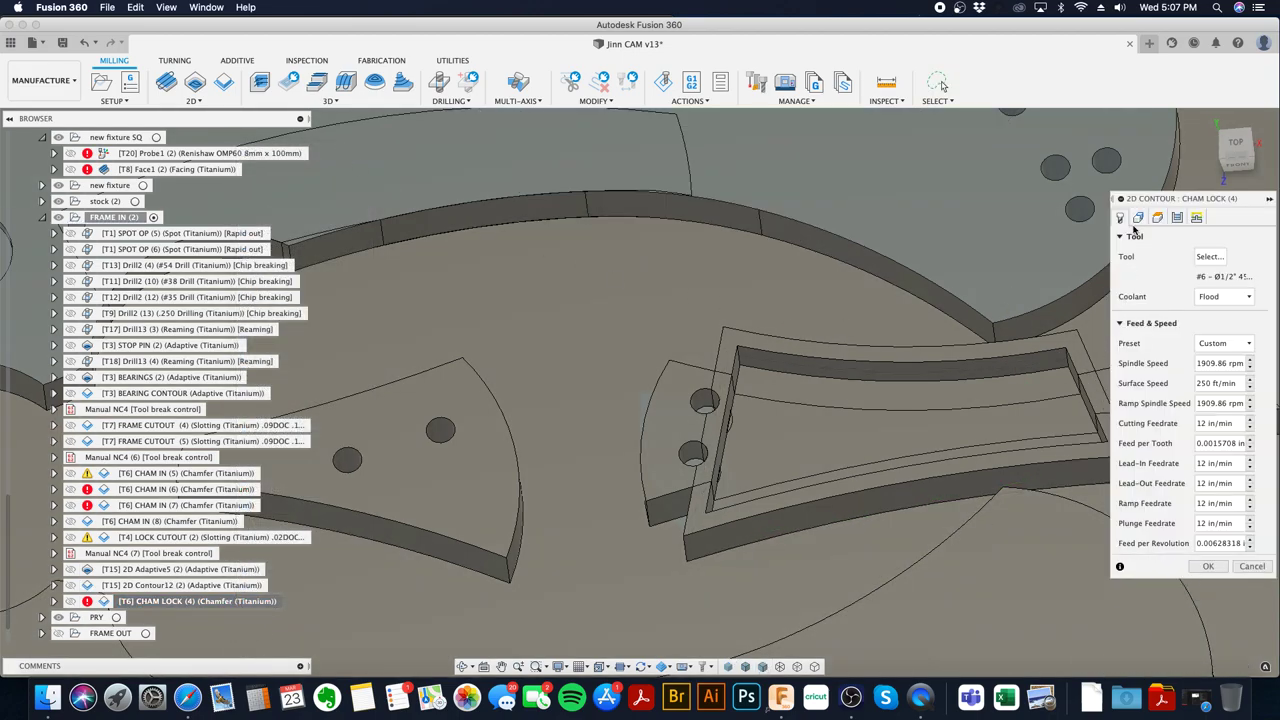
left_click(1138, 217)
middle_click_drag(720, 400, 840, 382, "shift")
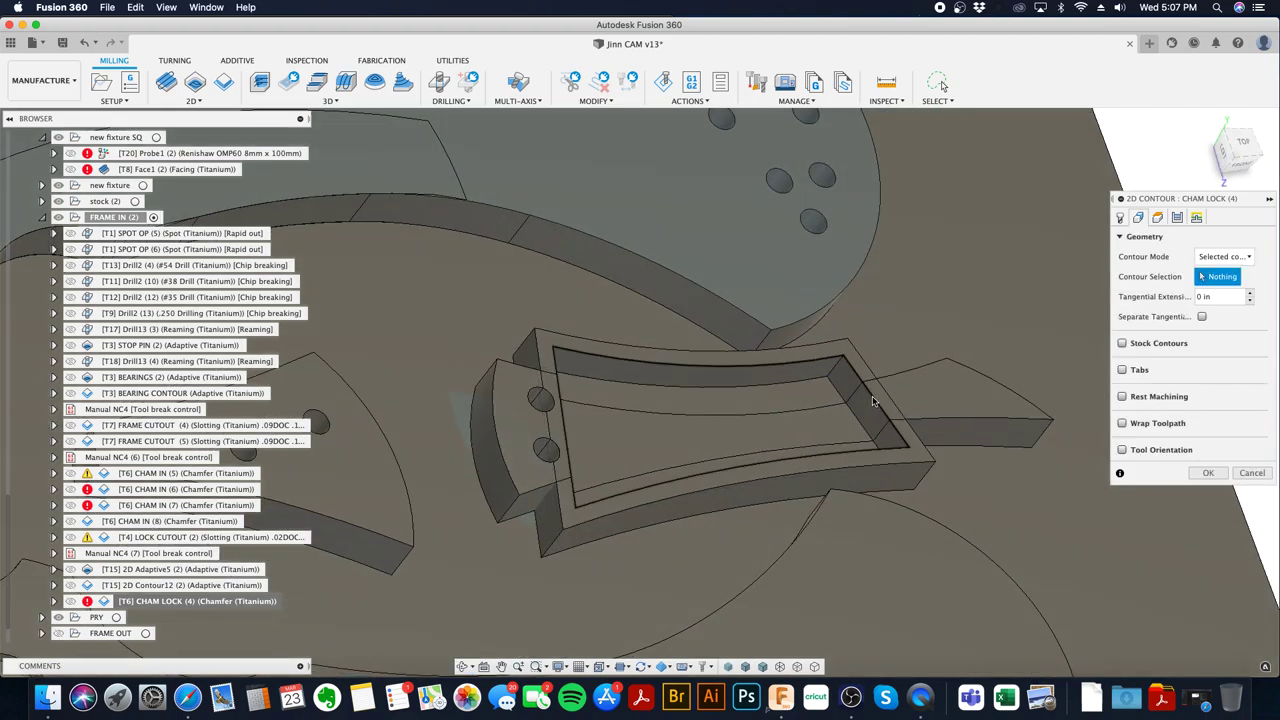
left_click(876, 404)
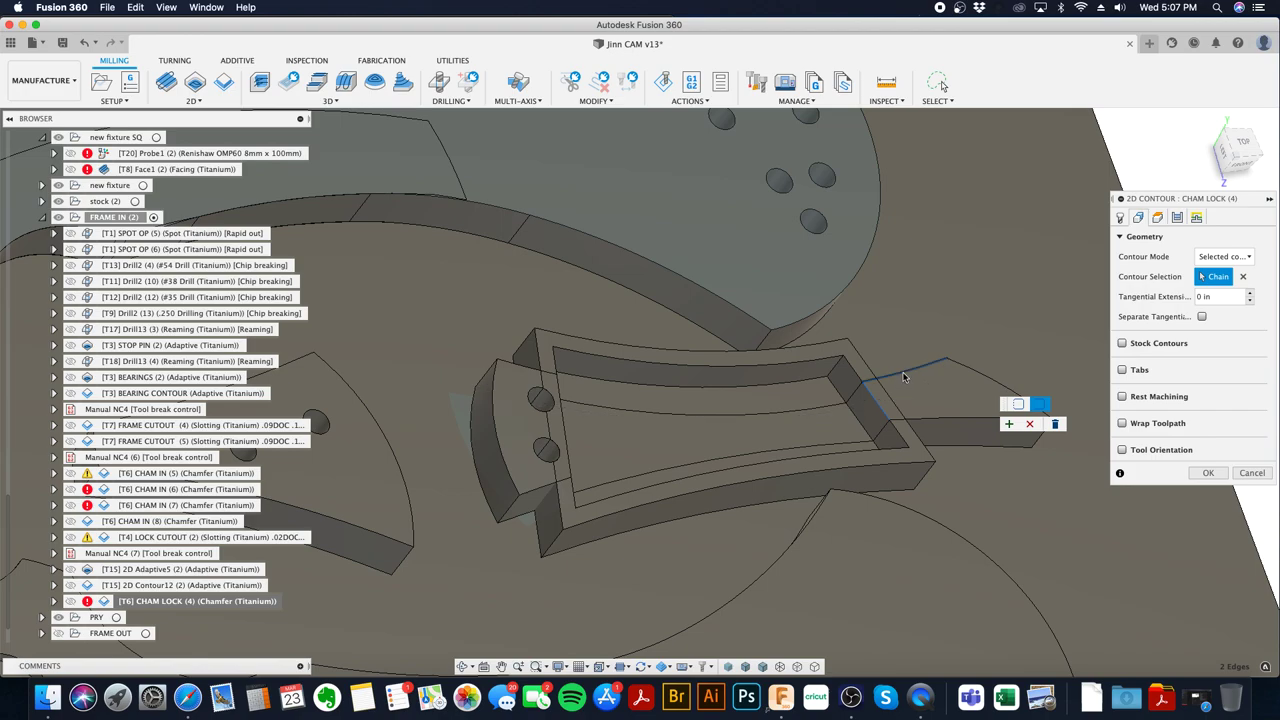
left_click(1011, 422)
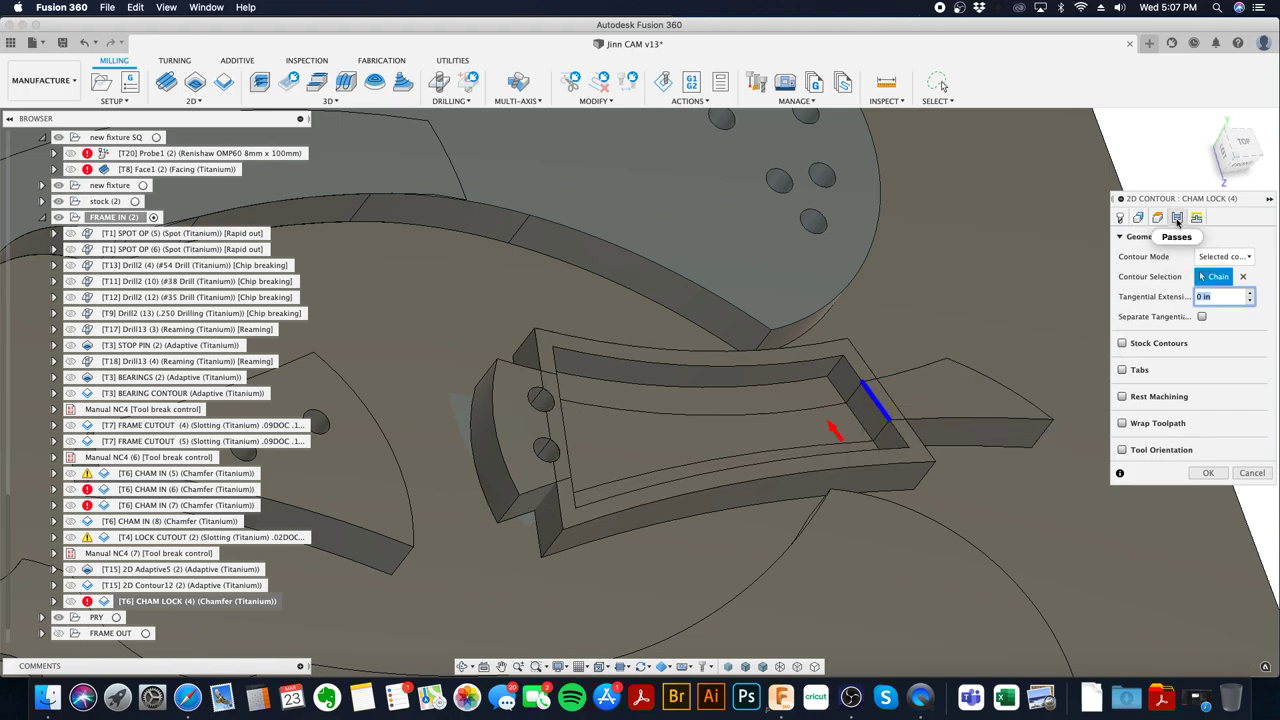
- Set the chamfer width to 0.1 in and regenerate, giving 0:00:06 machining time
left_click(1177, 218)
scroll(1200, 430, "down", 5)
left_click(1222, 429)
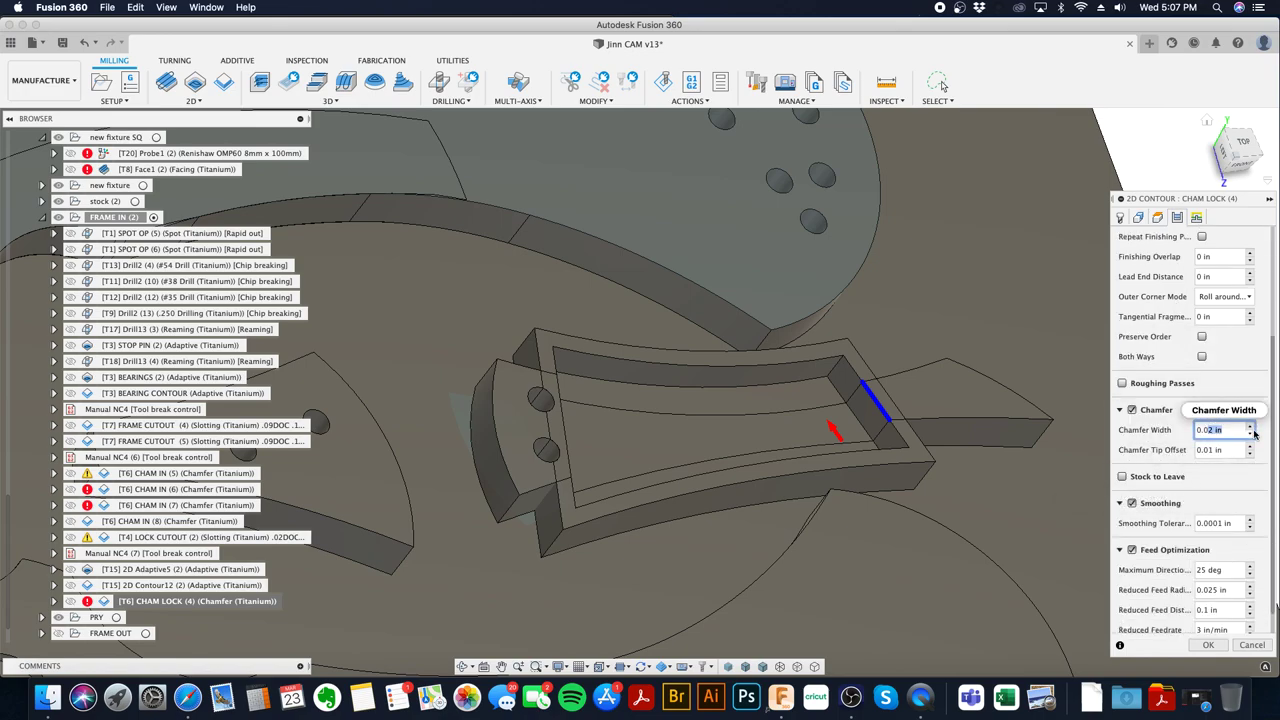
mouse_move(1254, 432)
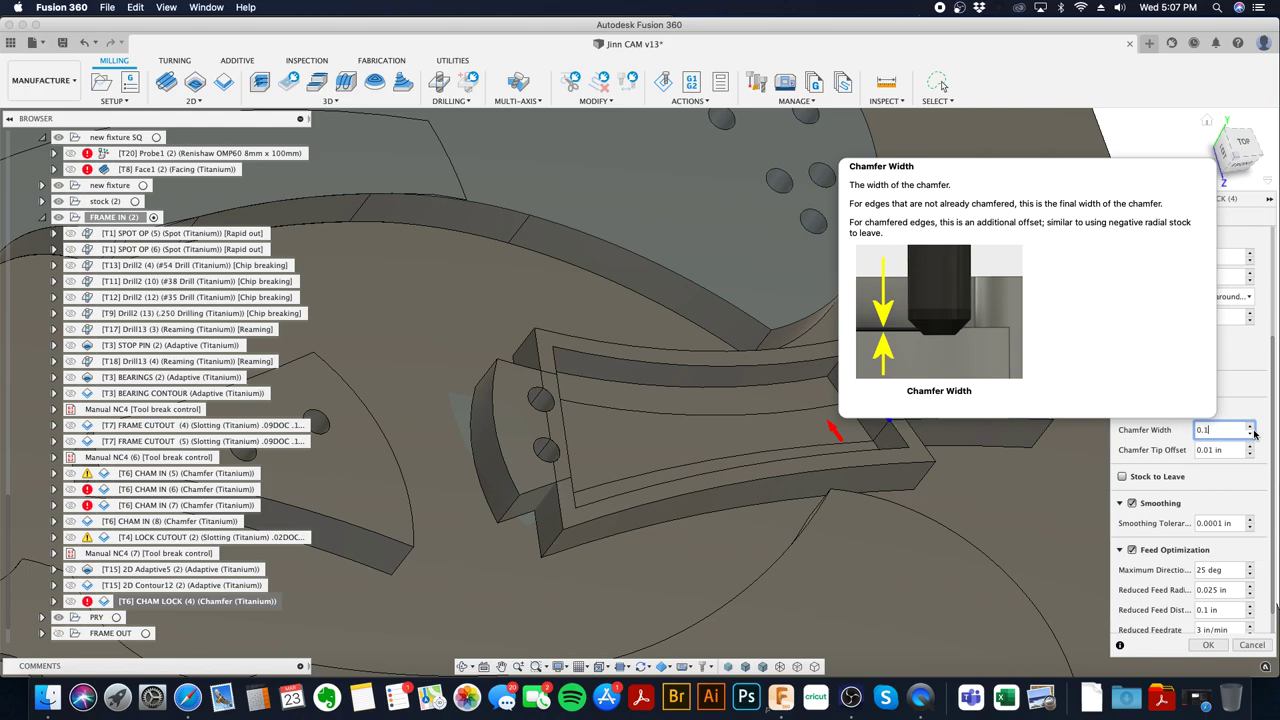
key("Return")
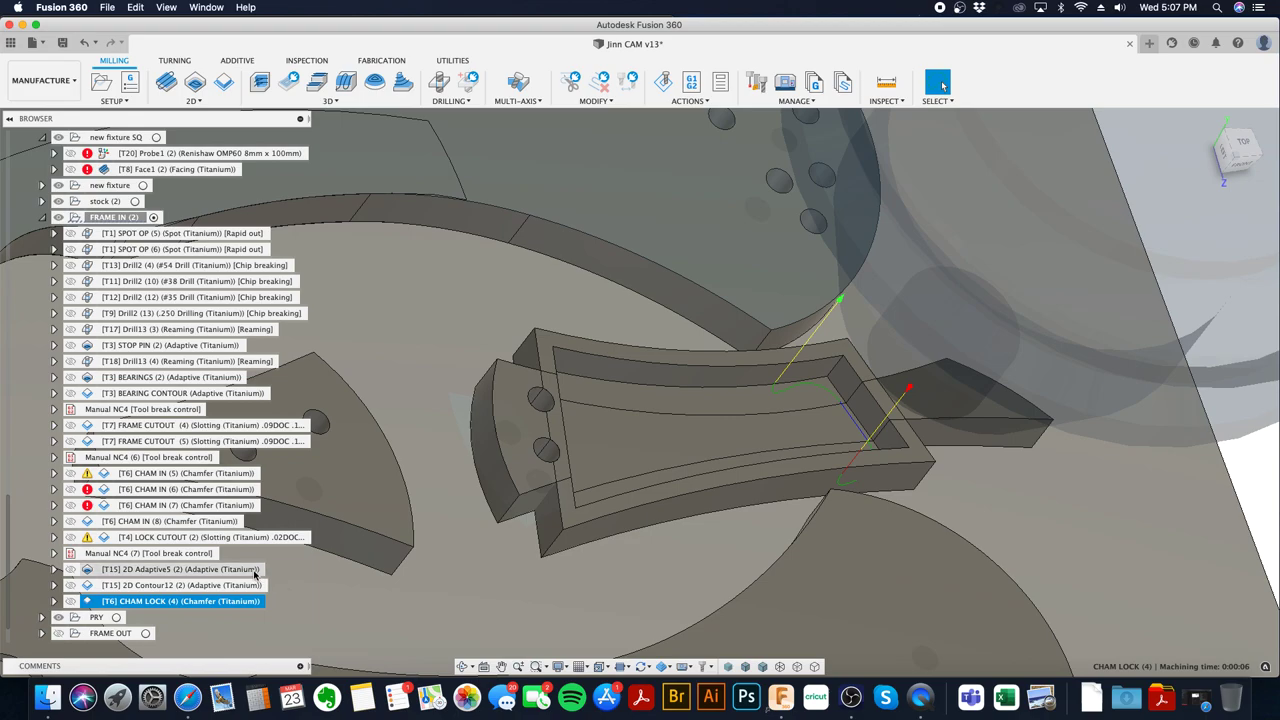
- Simulate 2D Adaptive5, 2D Contour12 and CHAM LOCK (4) together and play to the end
left_click(255, 572, "shift")
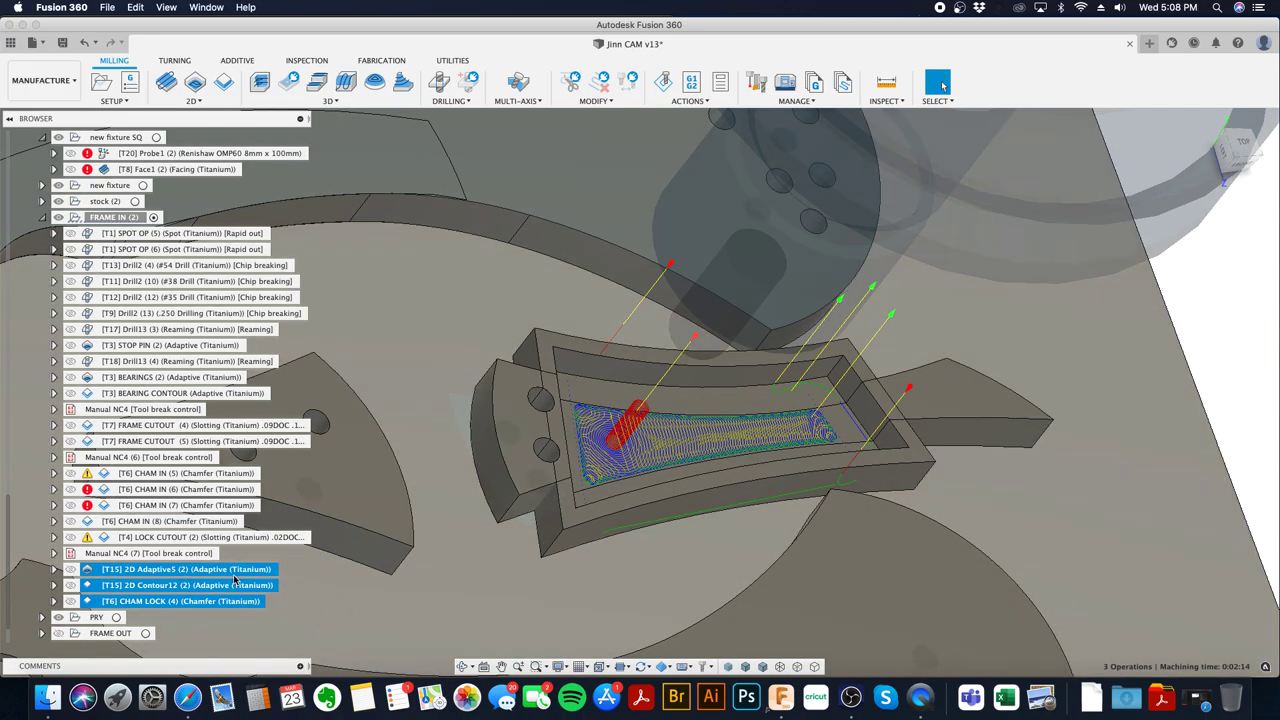
right_click(236, 572)
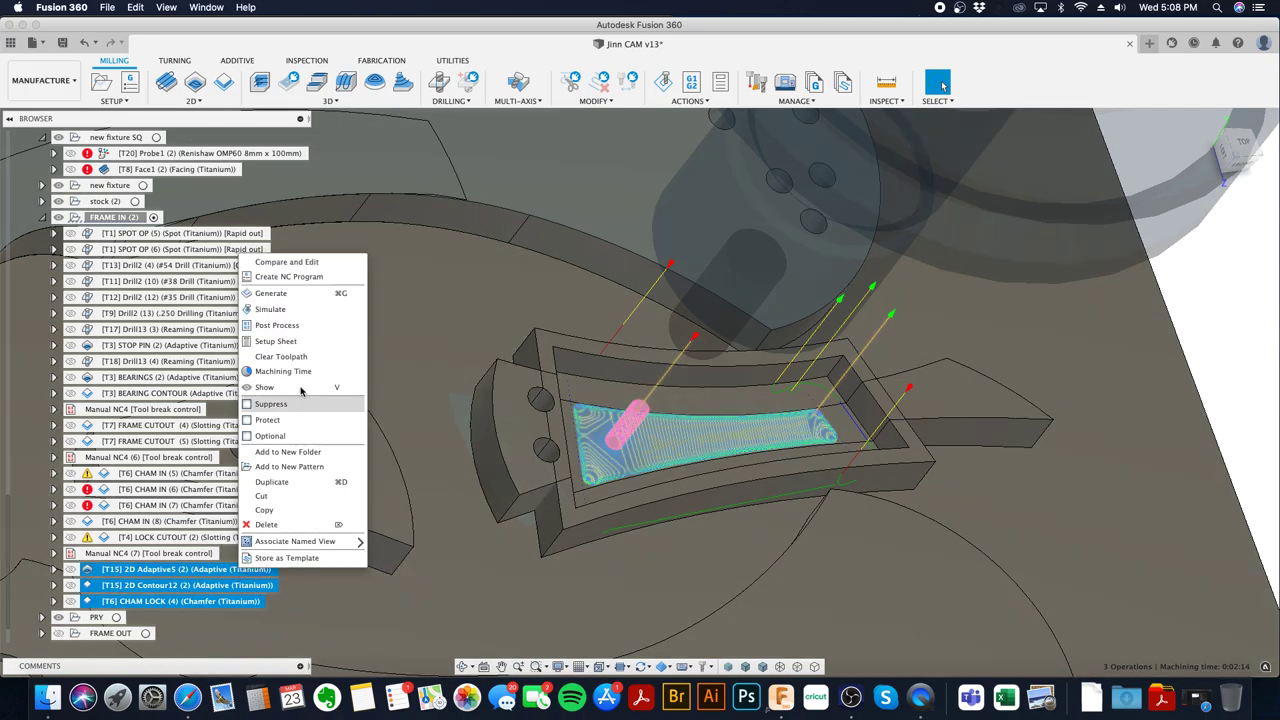
left_click(285, 309)
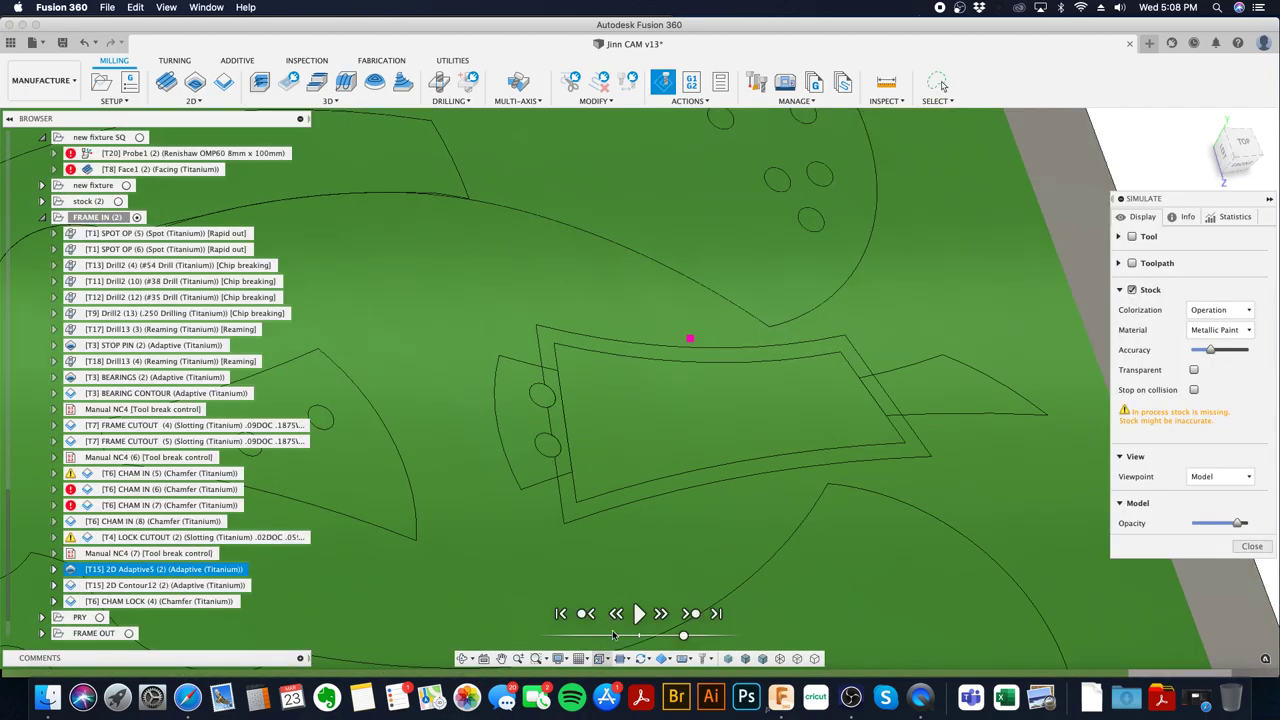
left_click(639, 613)
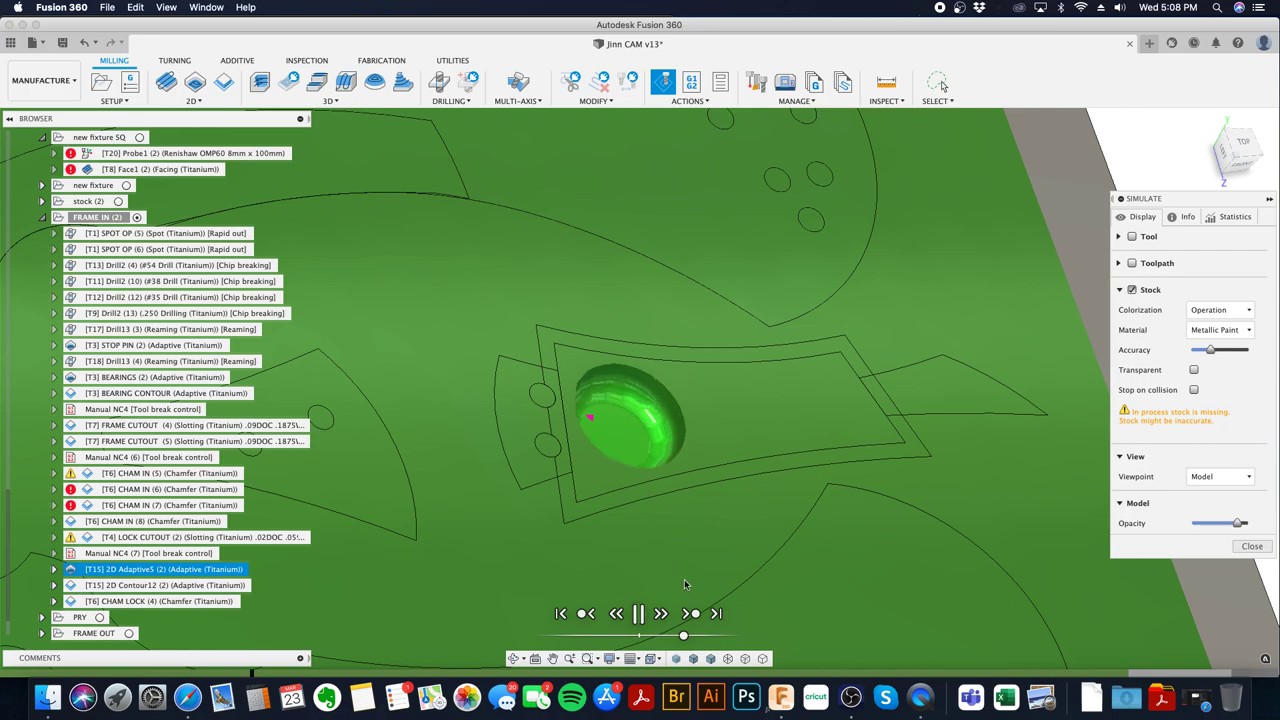
left_click(716, 613)
- Orbit and zoom to inspect the simulated cut, then close the simulation and collapse FRAME IN
middle_click_drag(930, 438, 942, 86, "shift")
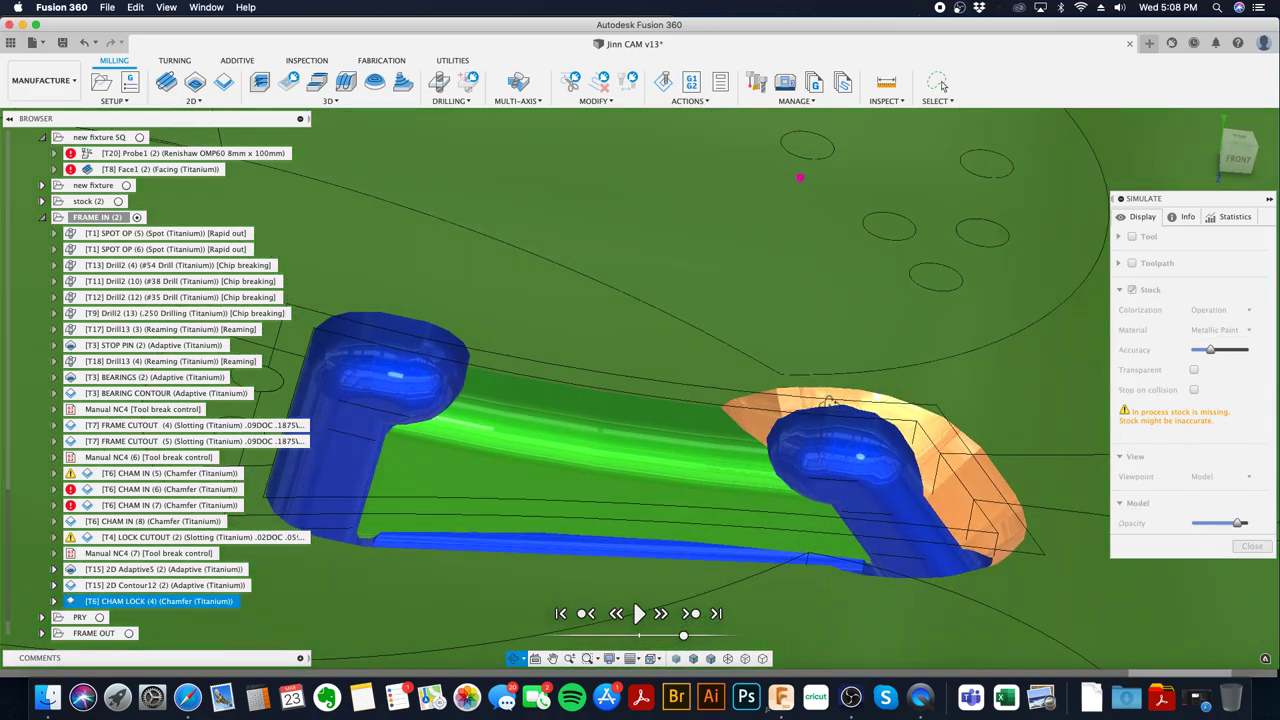
middle_click_drag(828, 401, 843, 427, "shift")
scroll(959, 557, "up", 5)
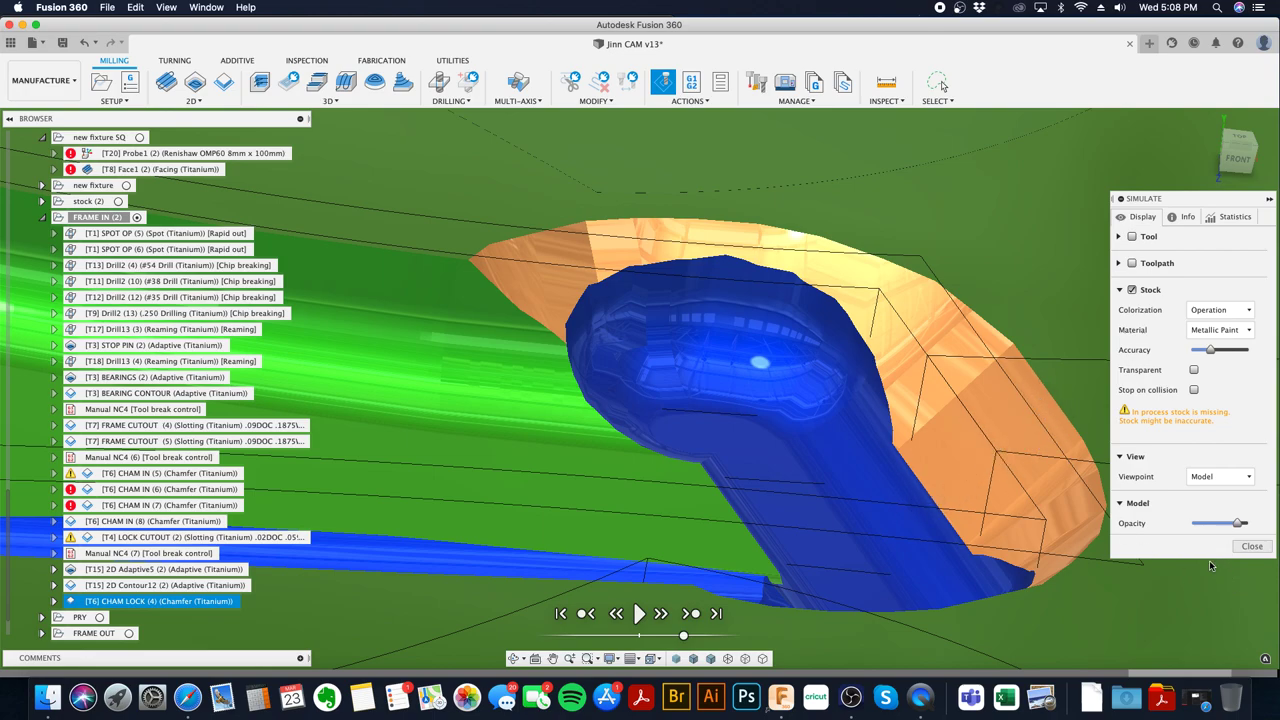
left_click(1252, 546)
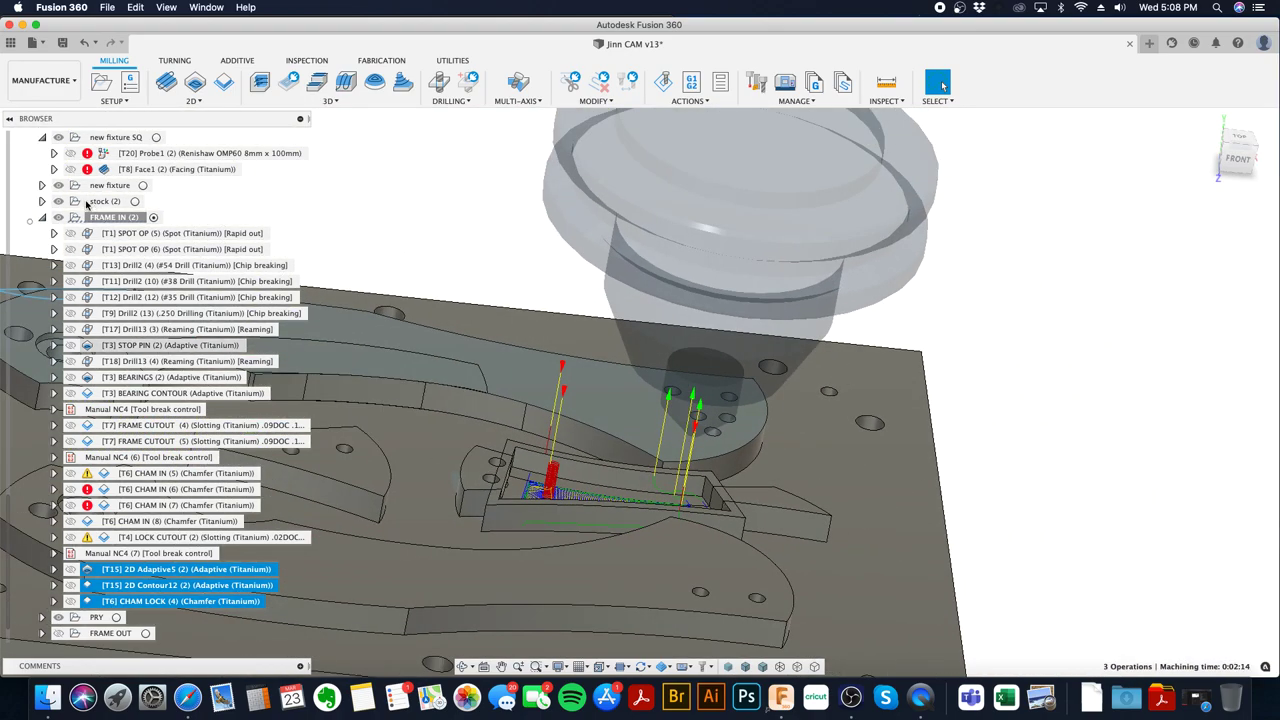
left_click(42, 217)
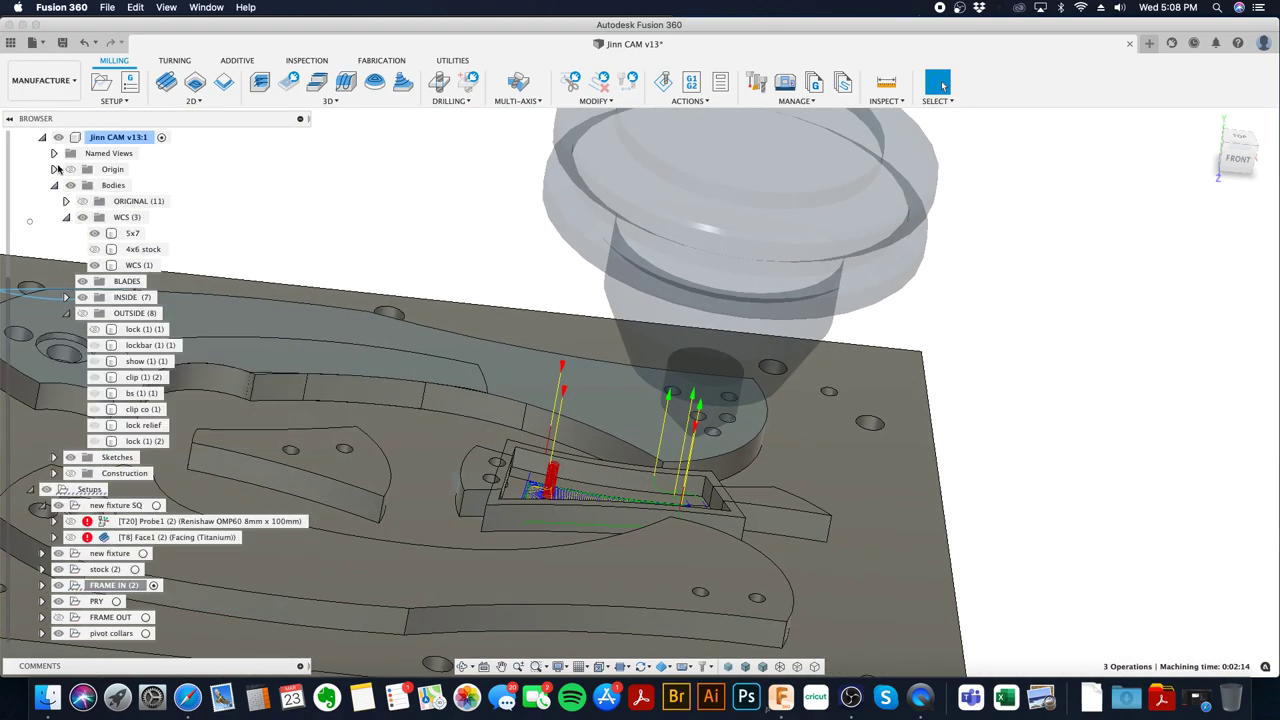
- Save the Jinn CAM design as version 14
left_click(57, 42)
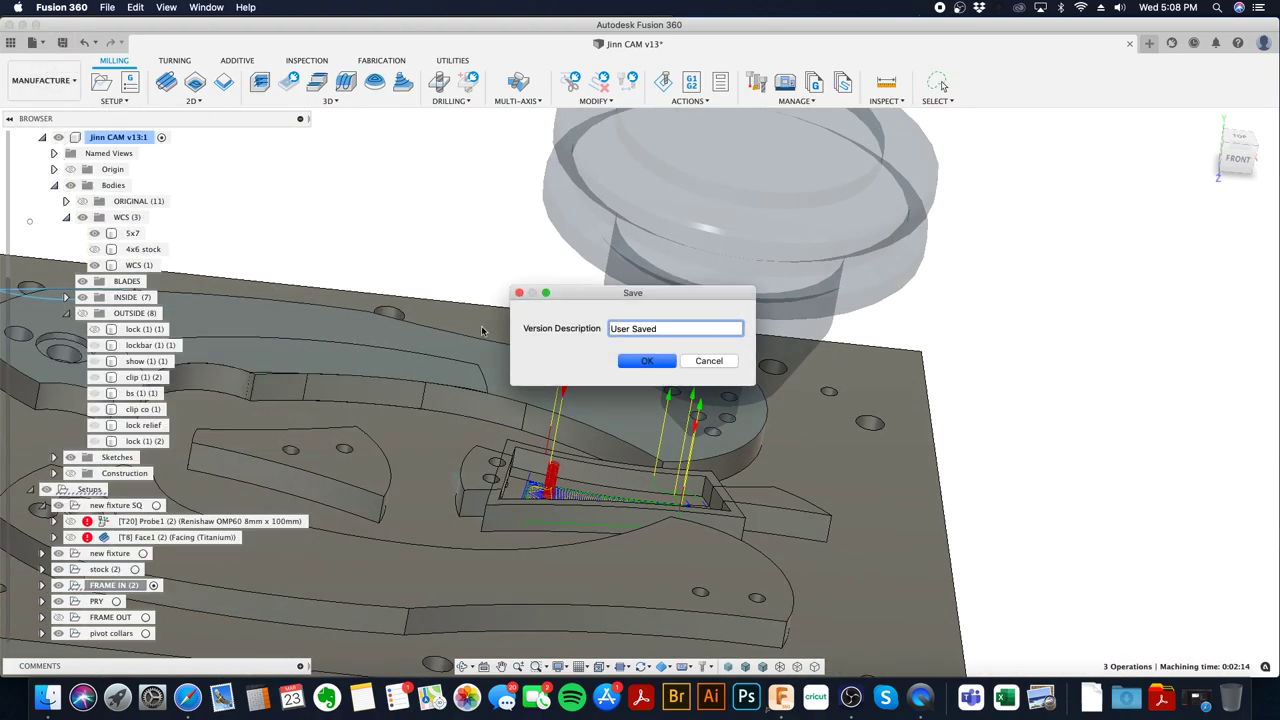
left_click(646, 361)
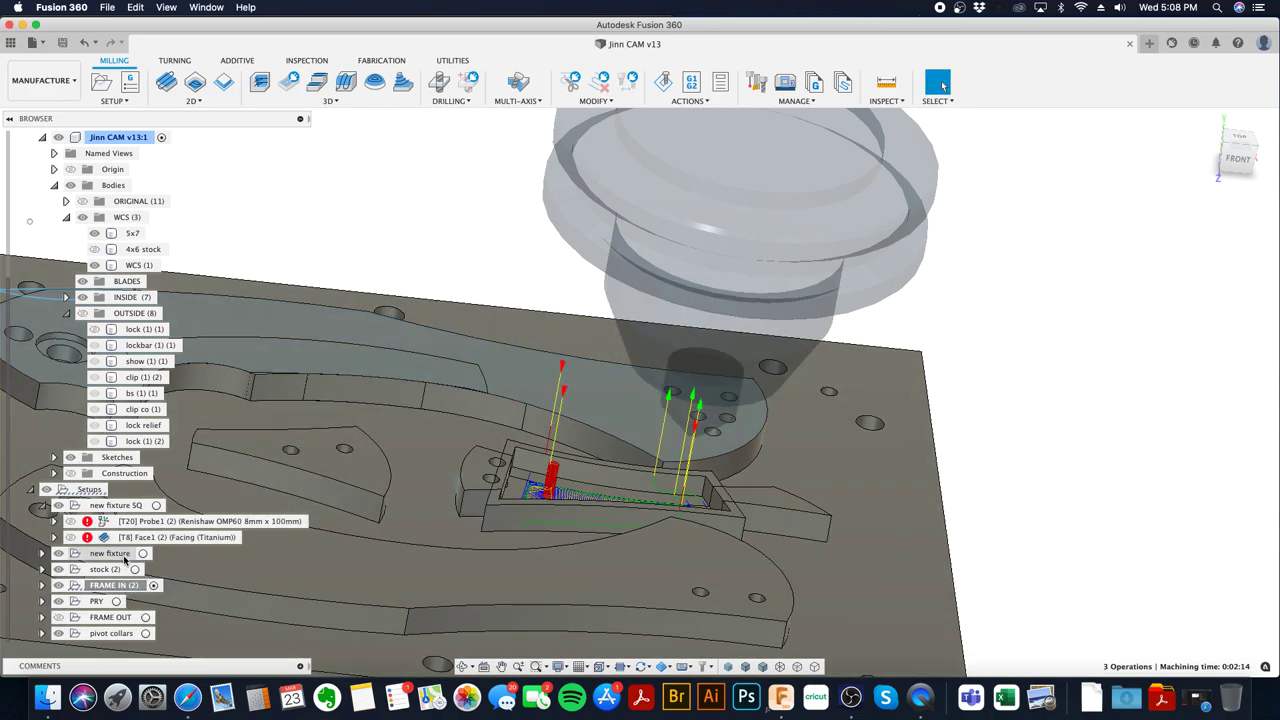
left_click(65, 601)
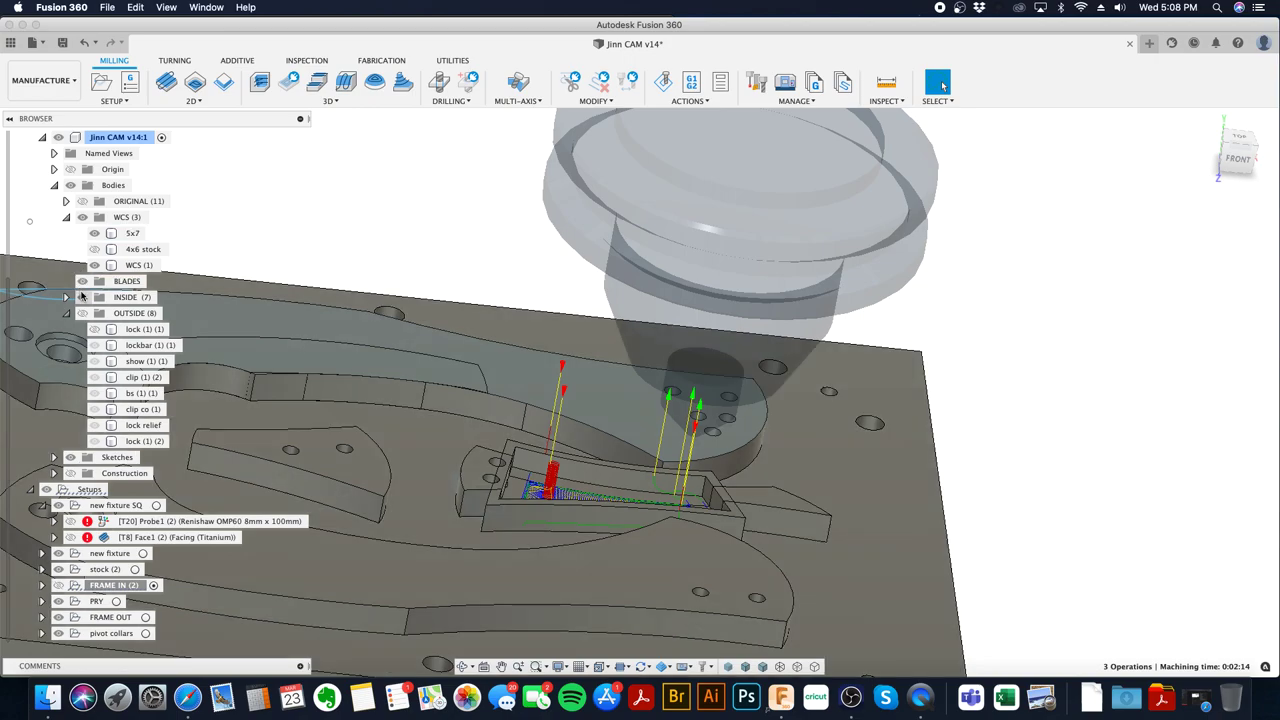
- Toggle the fixture body visibility, collapse the component tree and expand FRAME OUT's operations
left_click(80, 312)
left_click(81, 313)
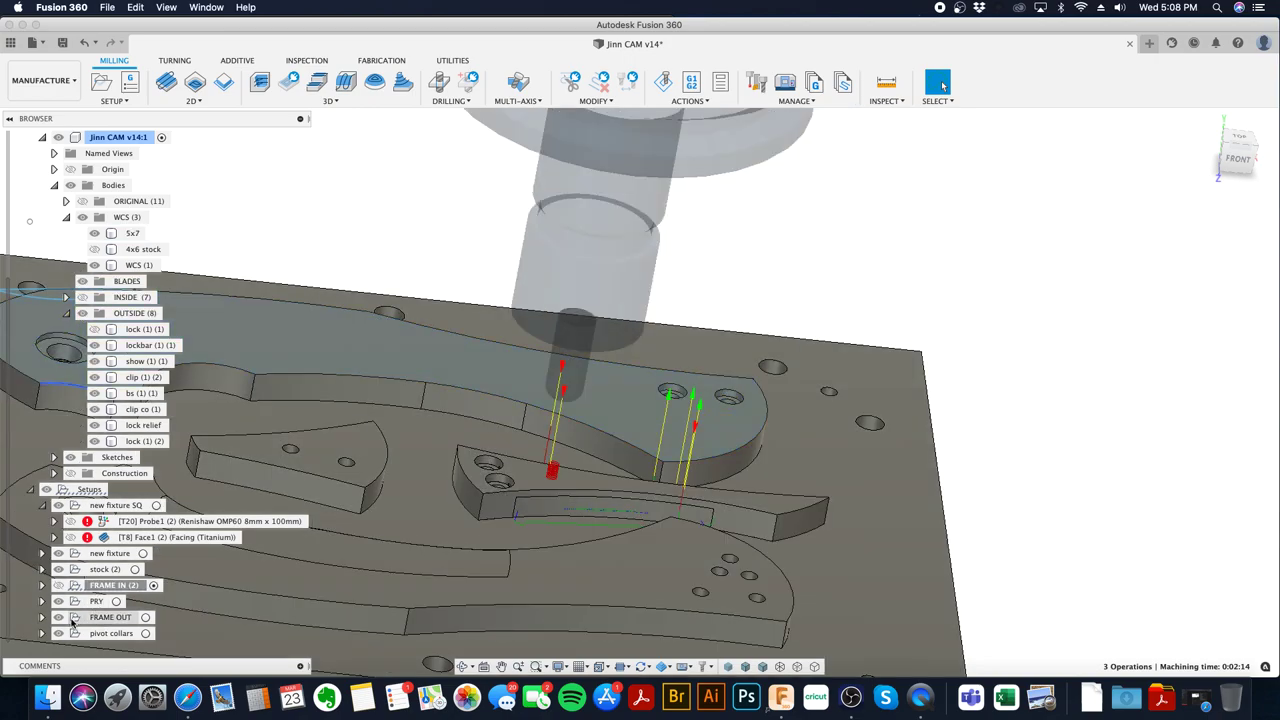
left_click(58, 308)
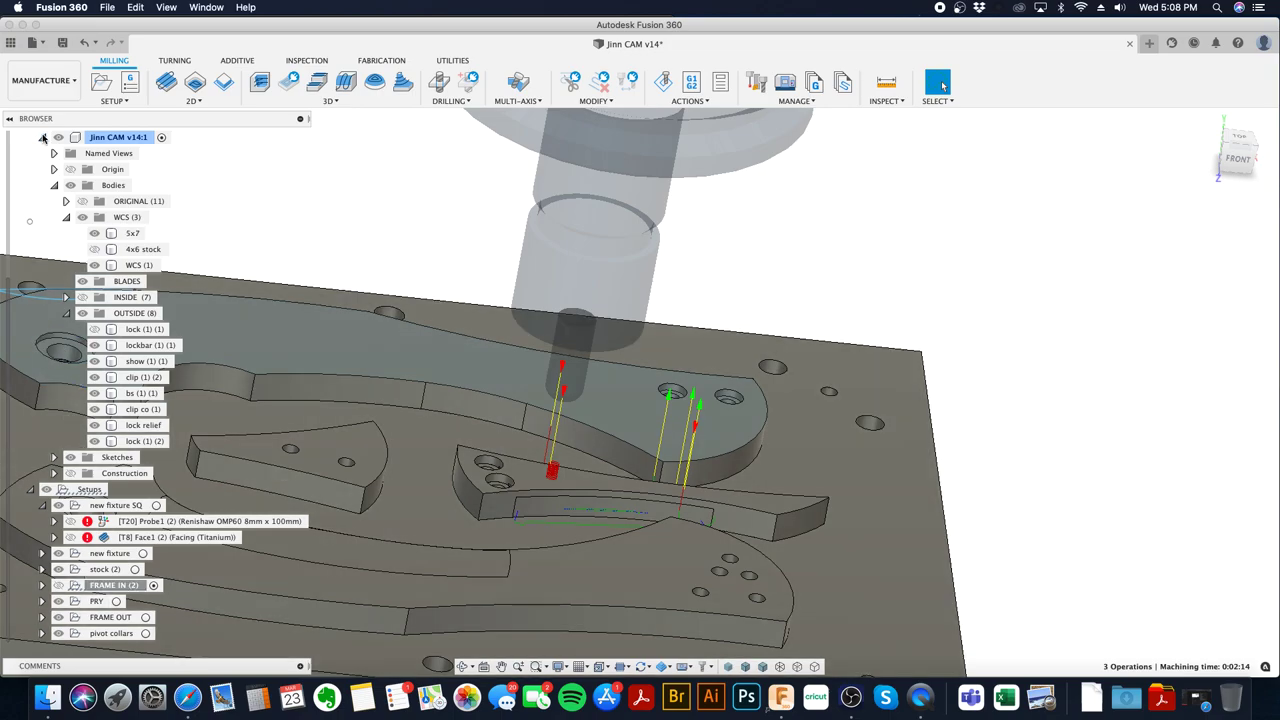
left_click(42, 137)
left_click(43, 345)
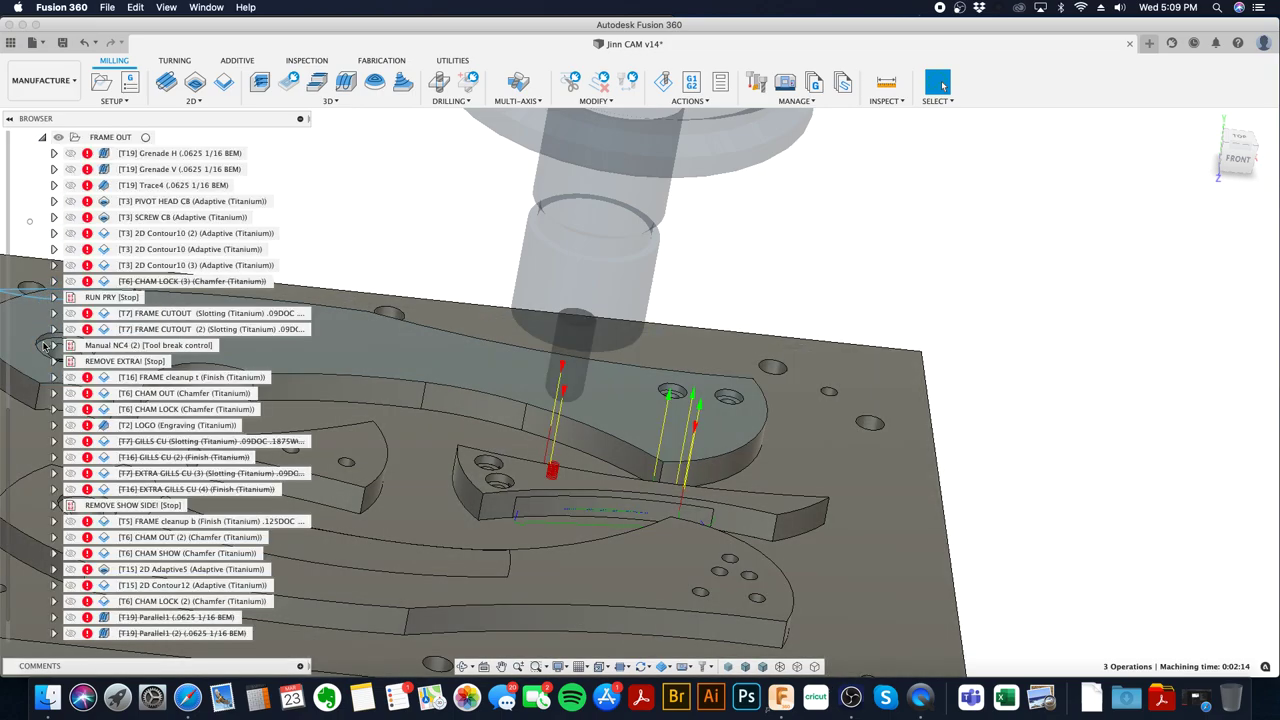
- Dismiss a simulation error for Grenade H, Grenade V and Trace4, then edit PIVOT HEAD CB
left_click(145, 139)
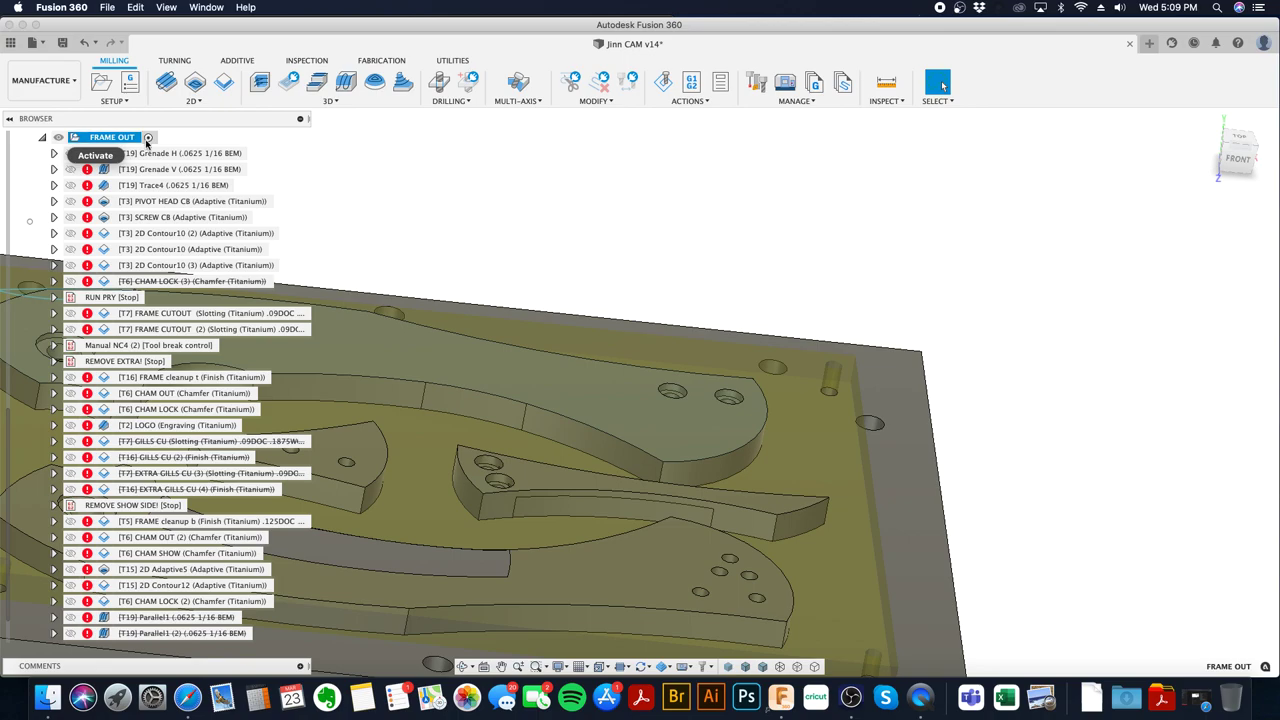
left_click(160, 155)
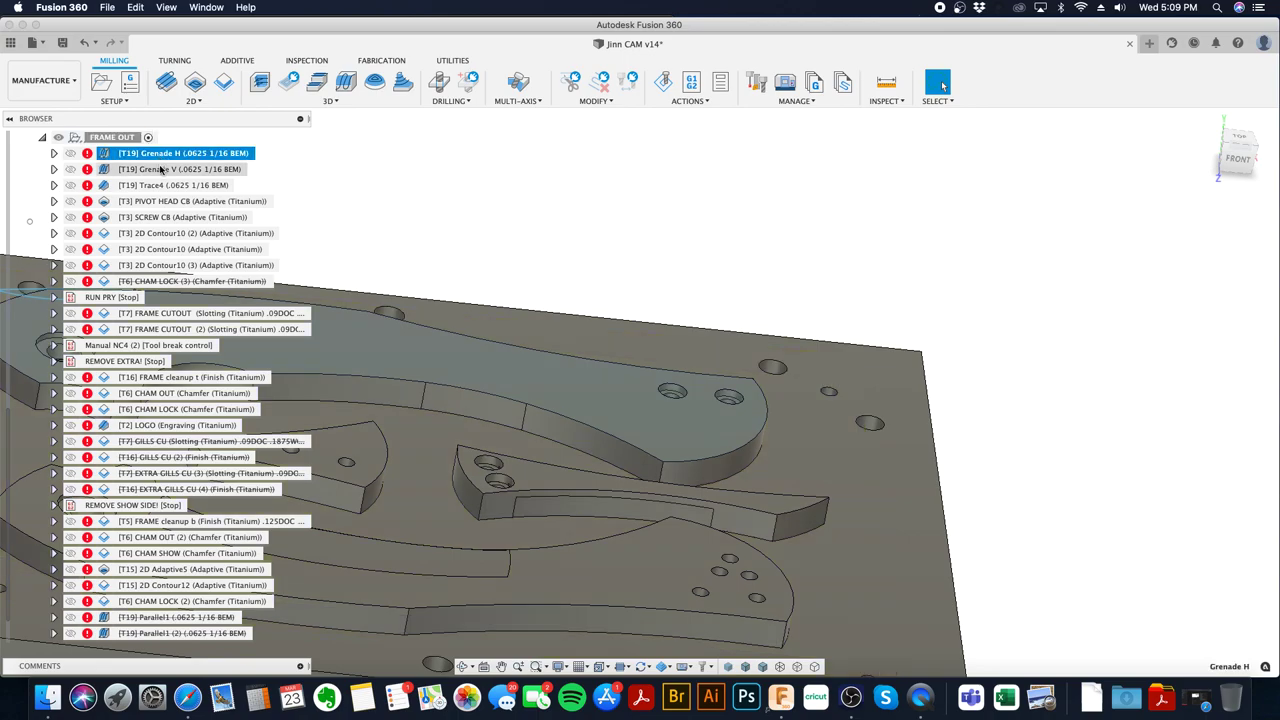
left_click(162, 185, "shift")
right_click(163, 185)
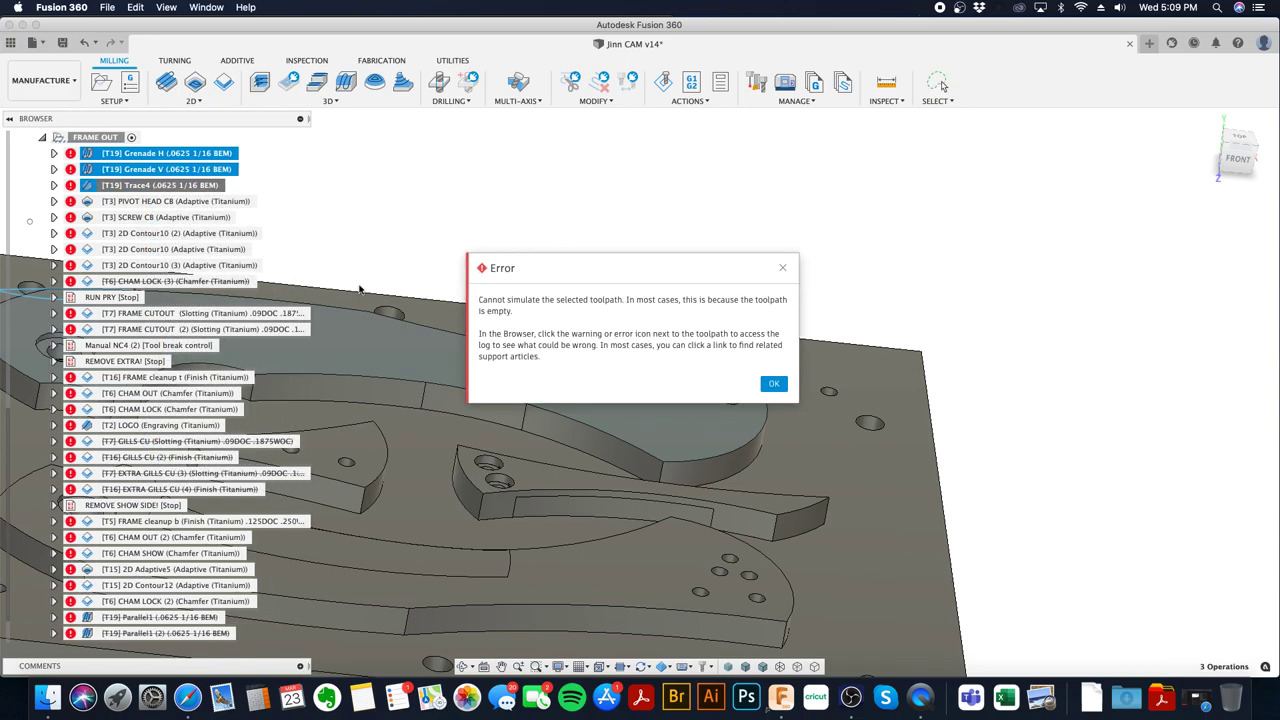
left_click(774, 385)
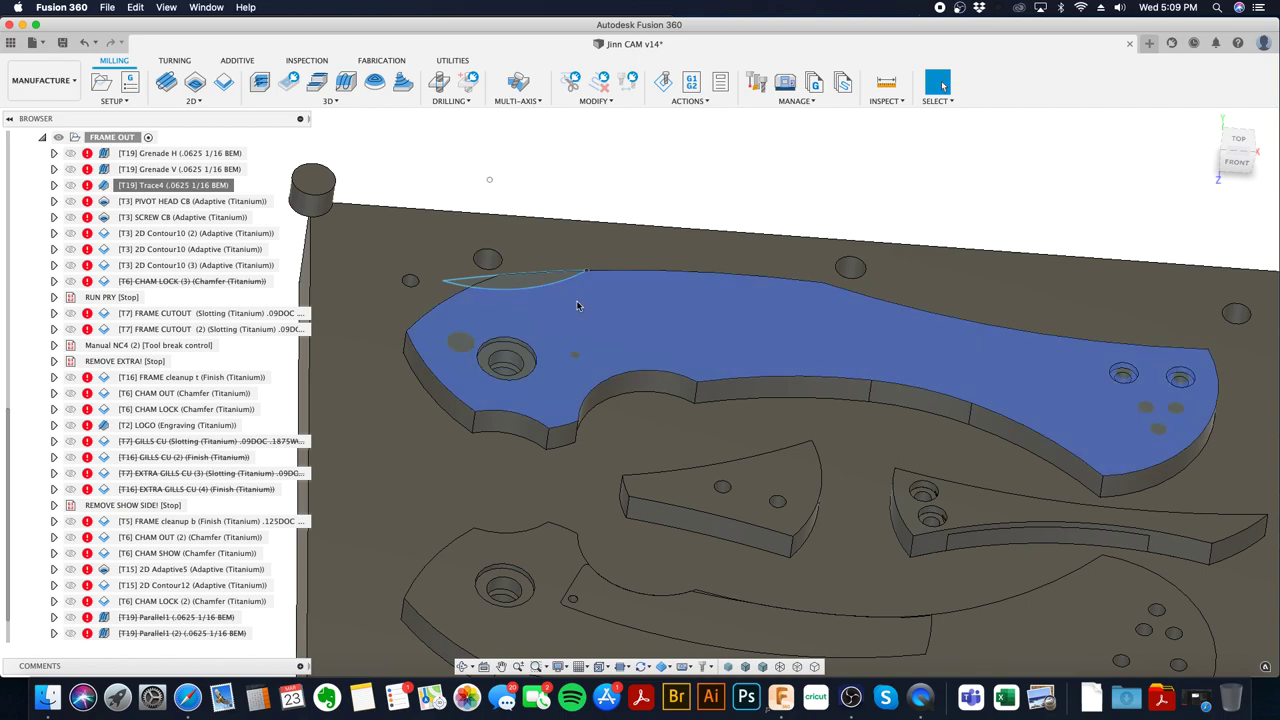
right_click(198, 202)
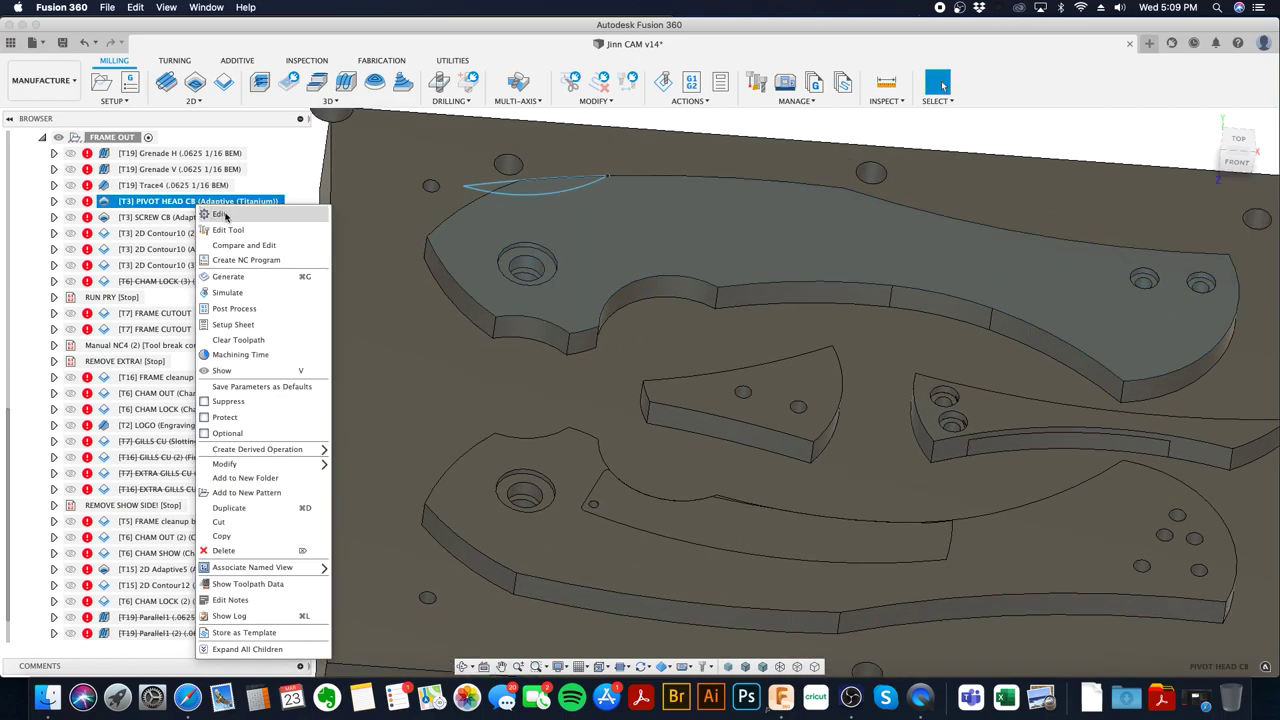
left_click(220, 214)
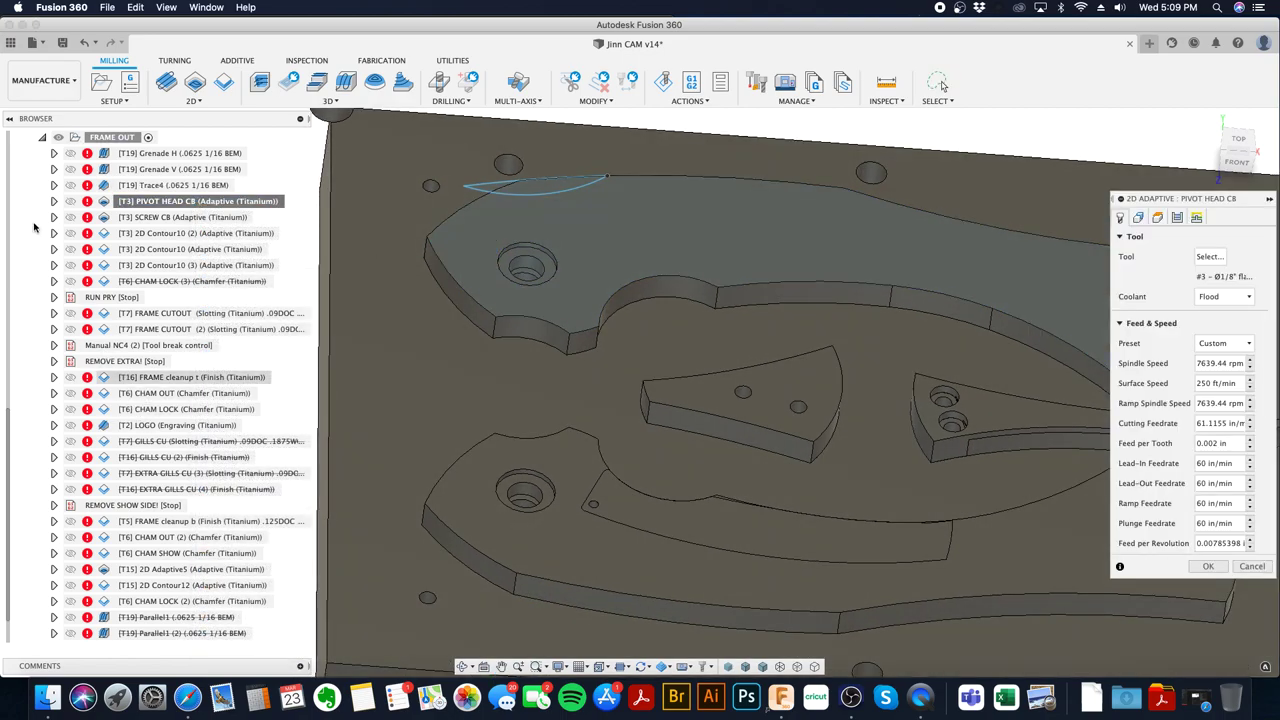
- Add the lower pivot counterbore to PIVOT HEAD CB's pocket selections and regenerate the toolpath
scroll(63, 228, "up", 3)
scroll(63, 228, "up", 4)
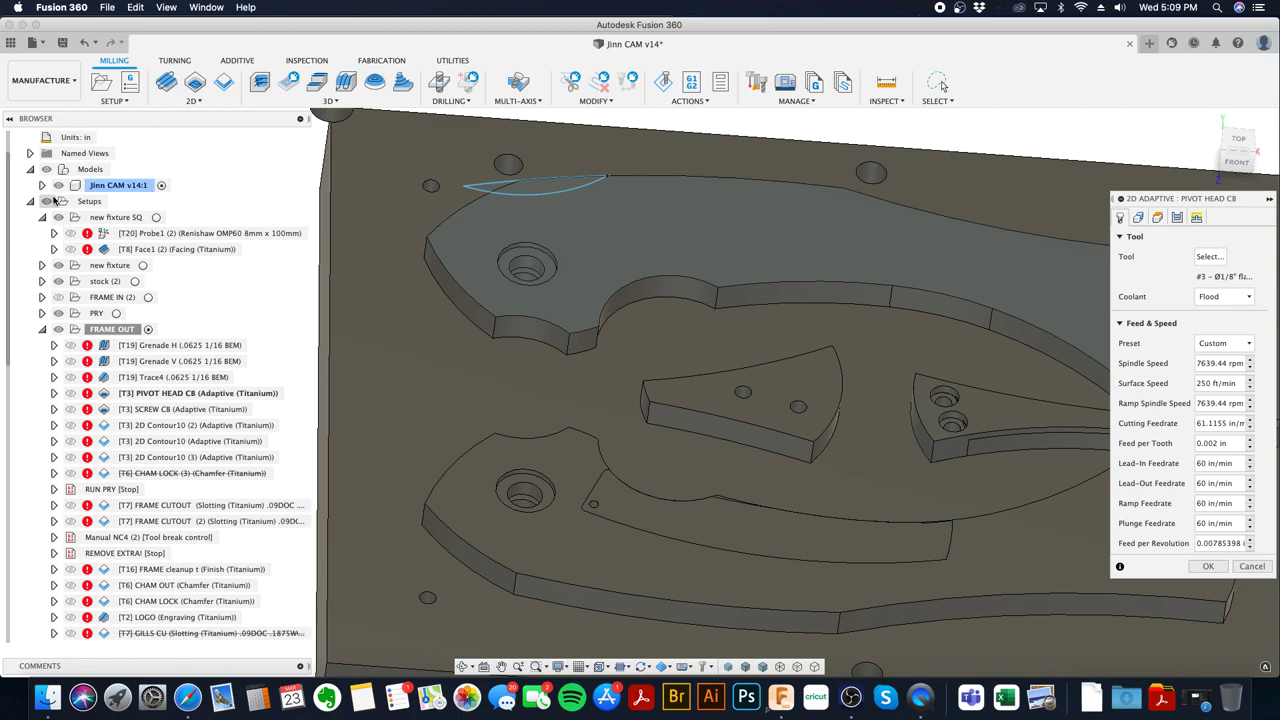
left_click(41, 185)
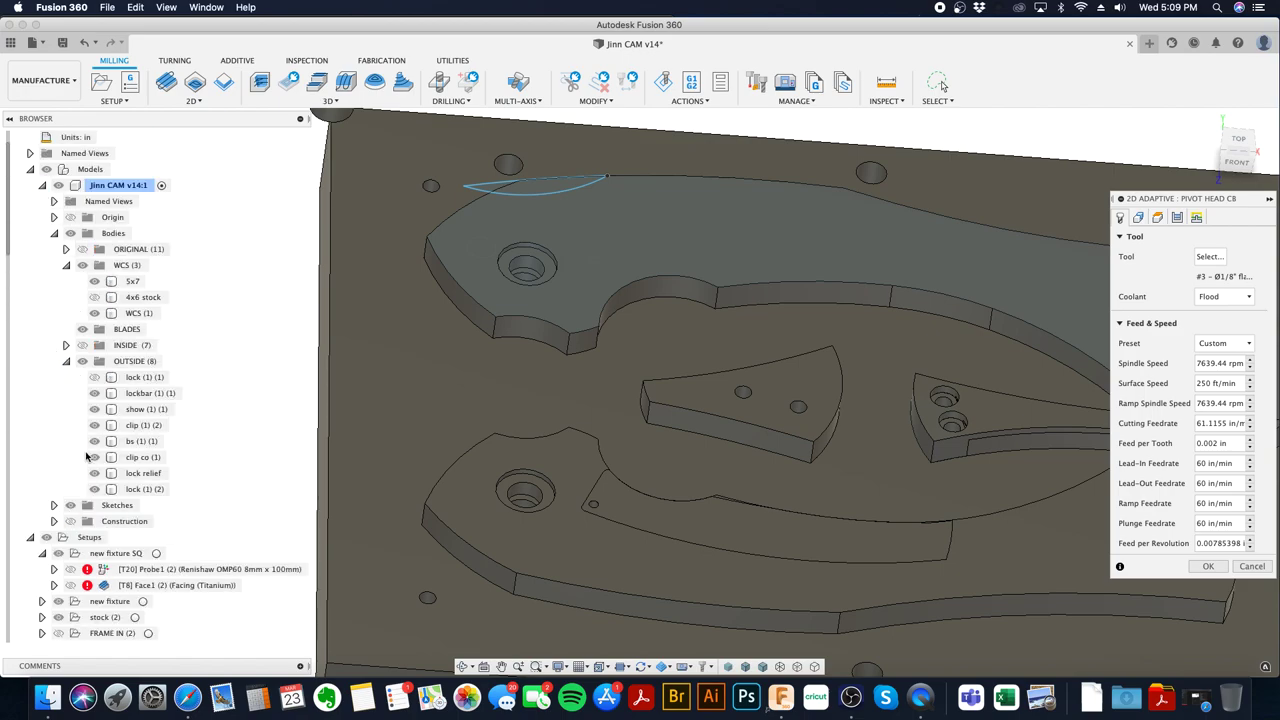
left_click(44, 185)
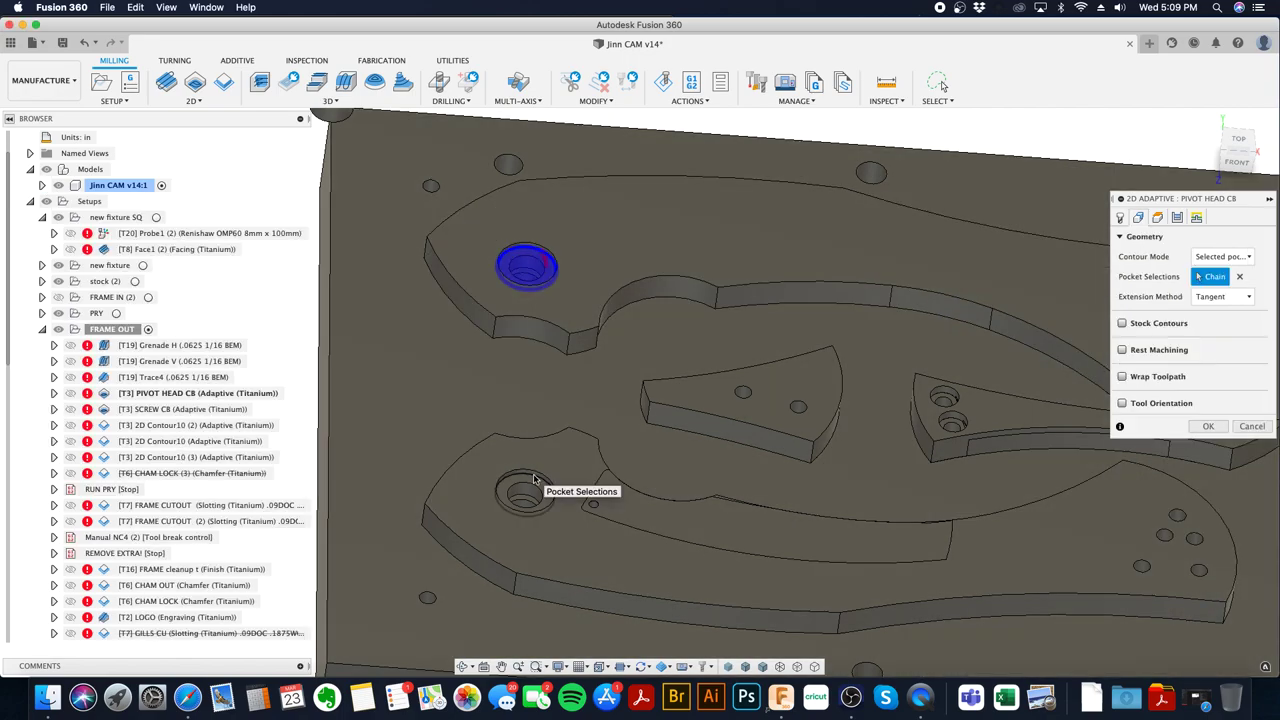
left_click(533, 480)
left_click(1120, 217)
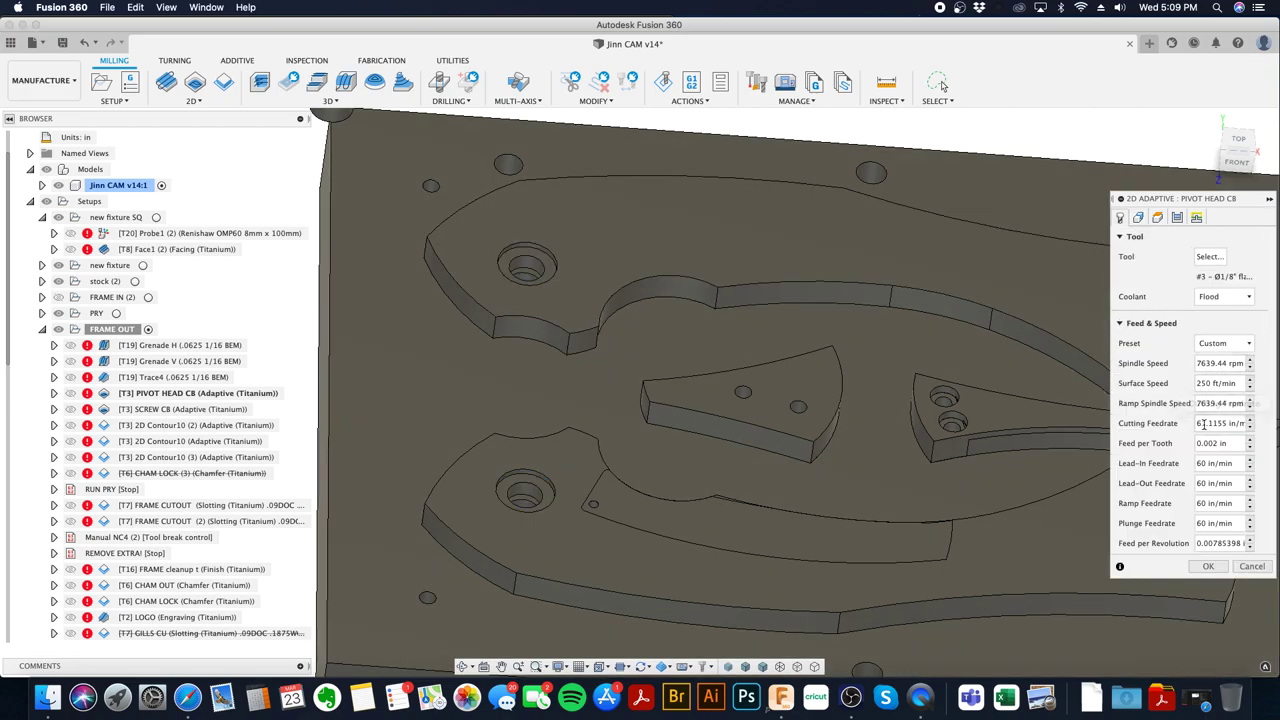
left_click(1197, 217)
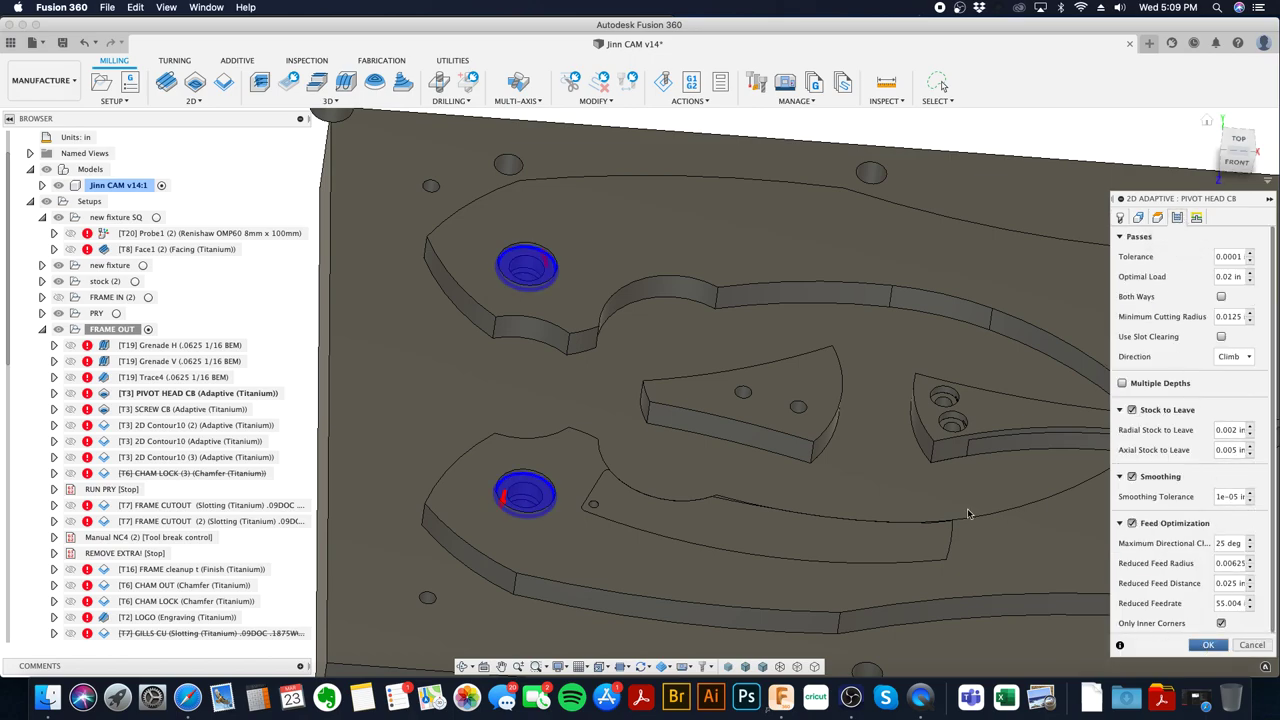
key("Return")
left_click(212, 410)
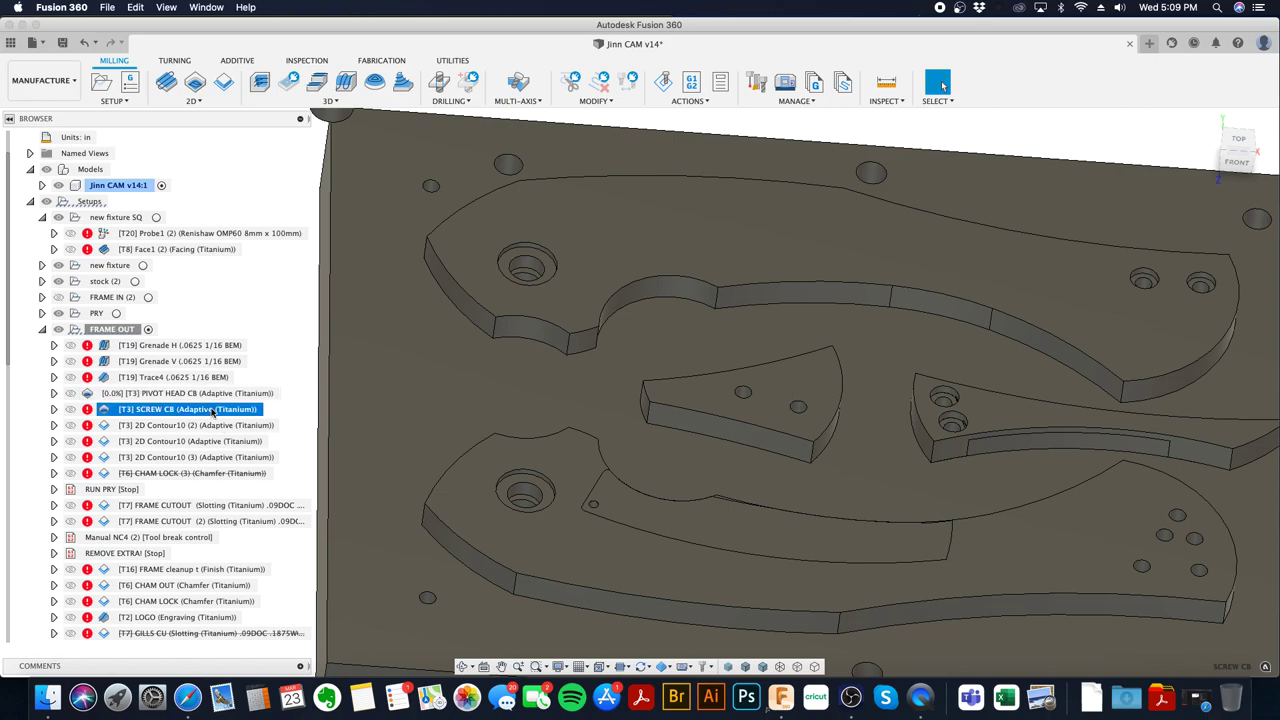
- Select both screw counterbores as SCREW CB's pockets and regenerate
right_click(212, 410)
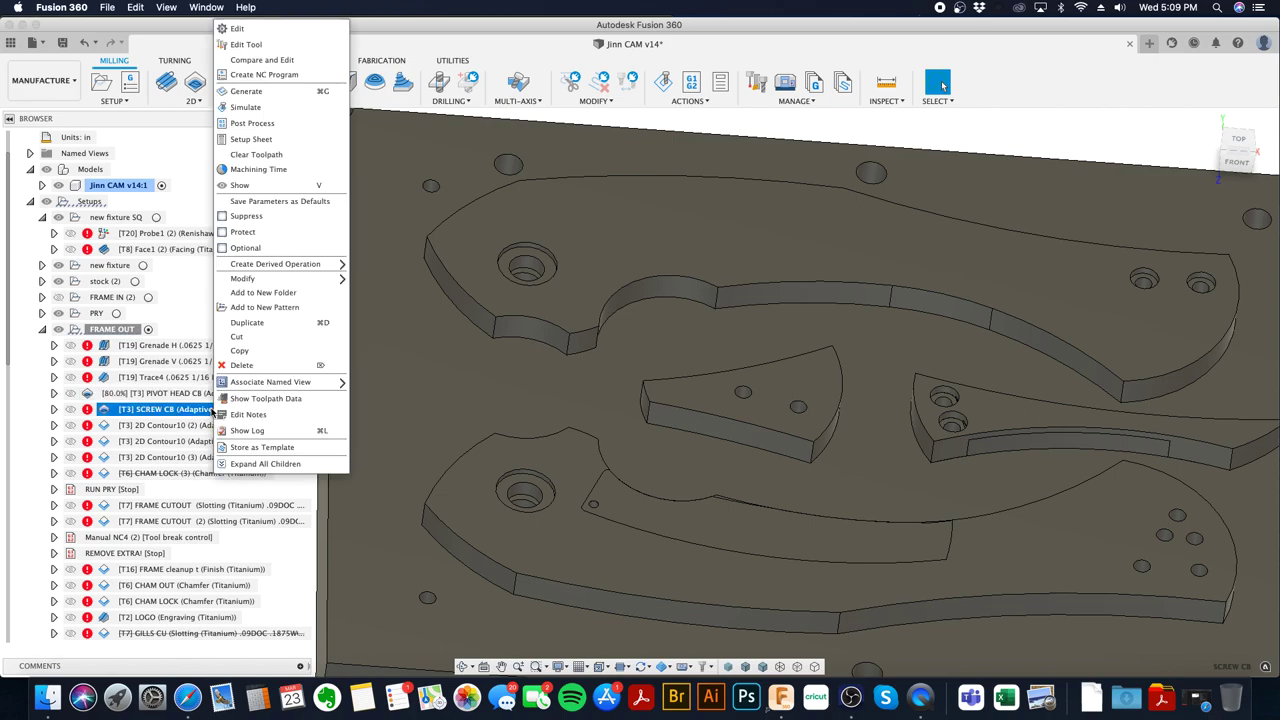
left_click(240, 28)
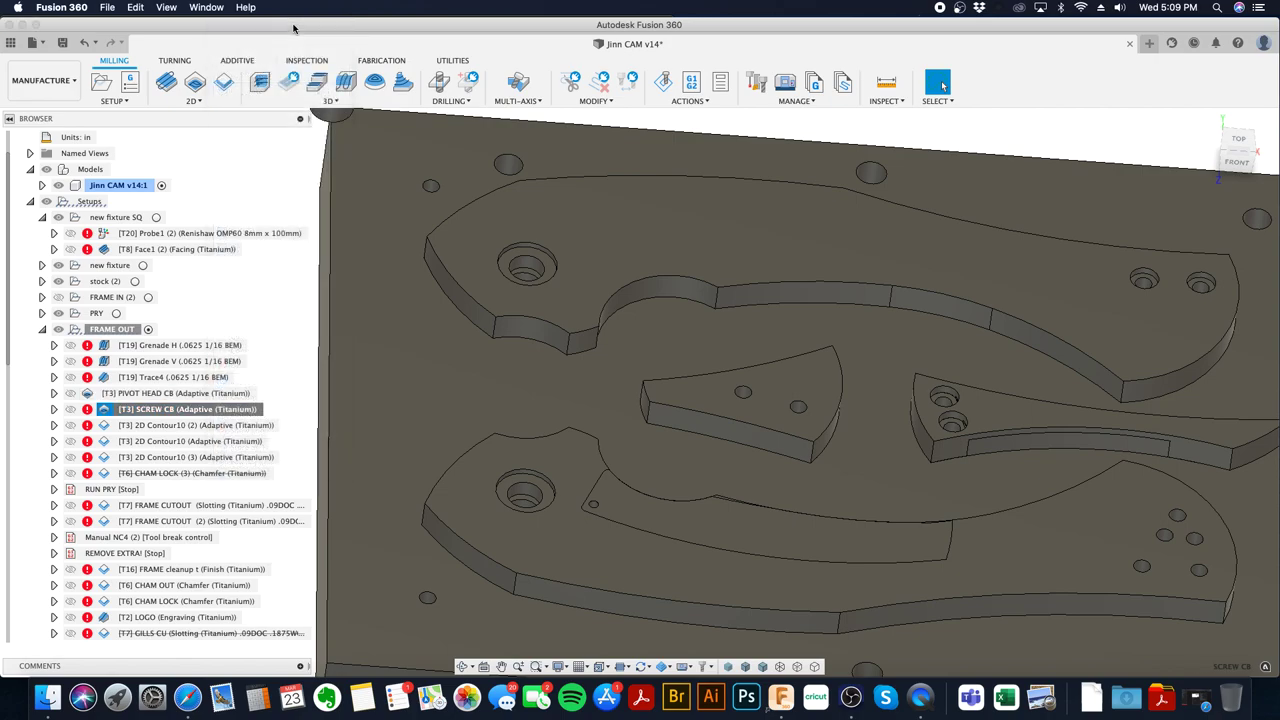
scroll(900, 305, "up", 5)
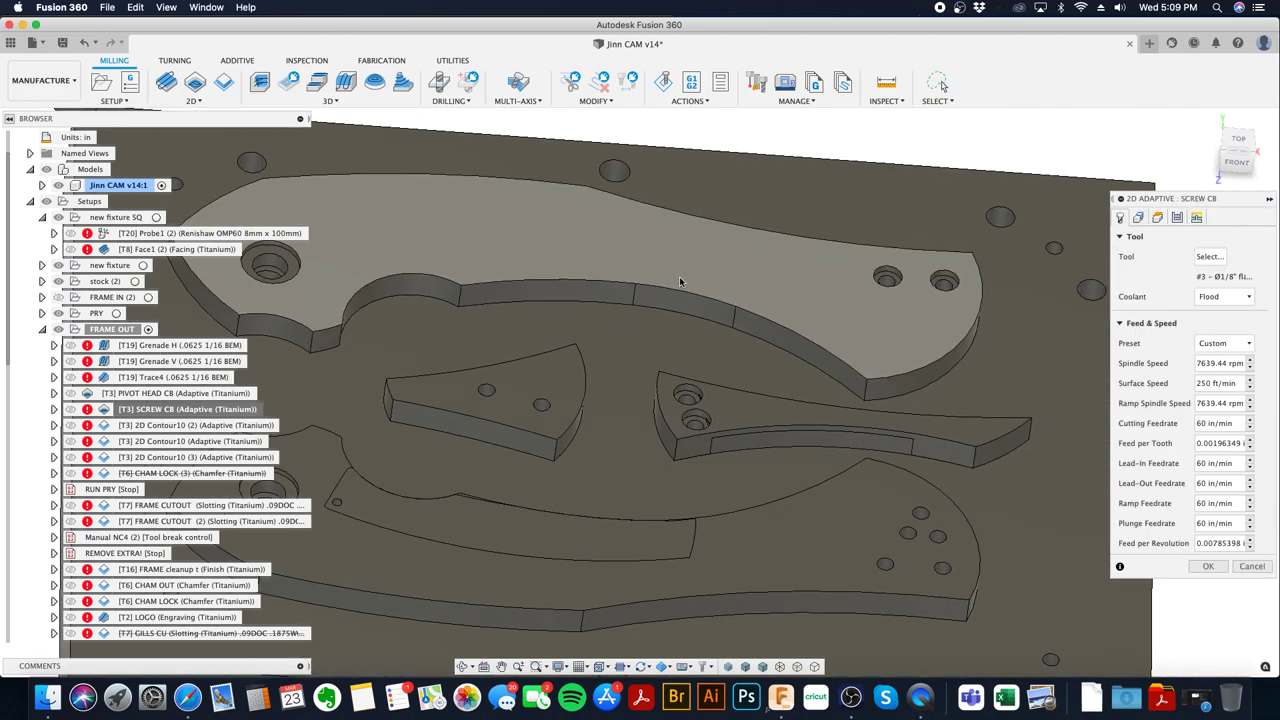
left_click(883, 275)
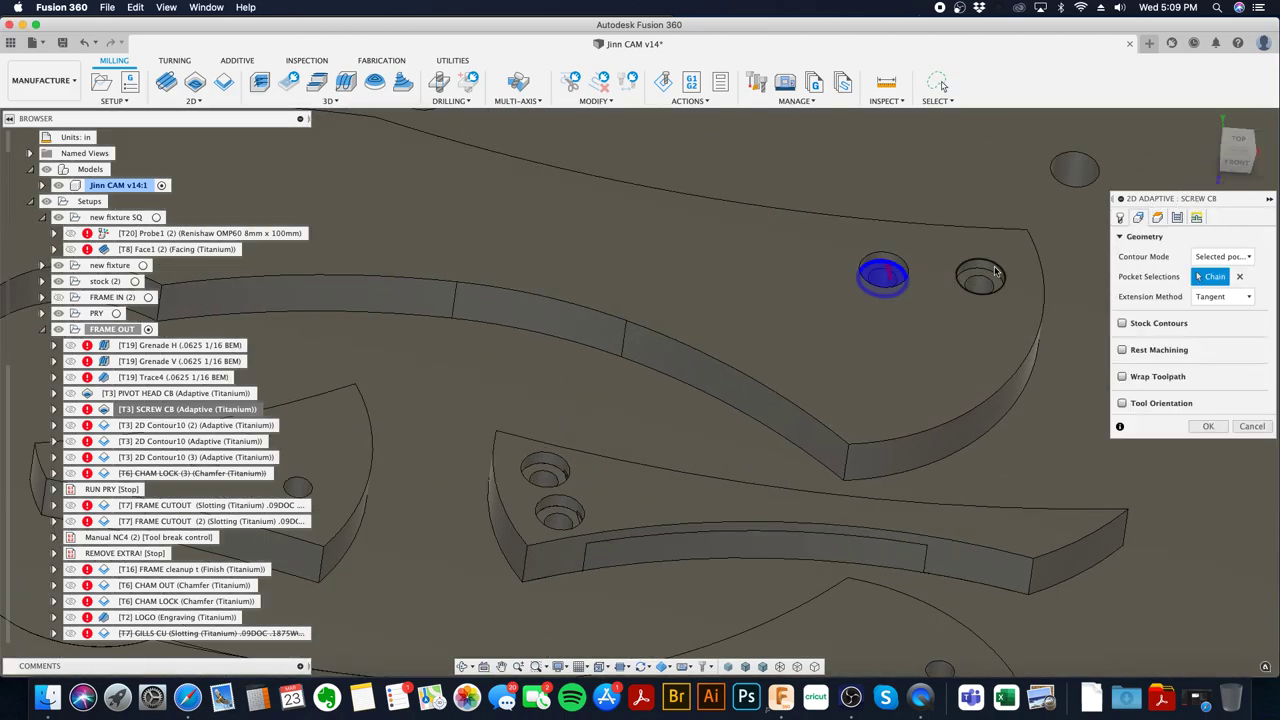
left_click(995, 277)
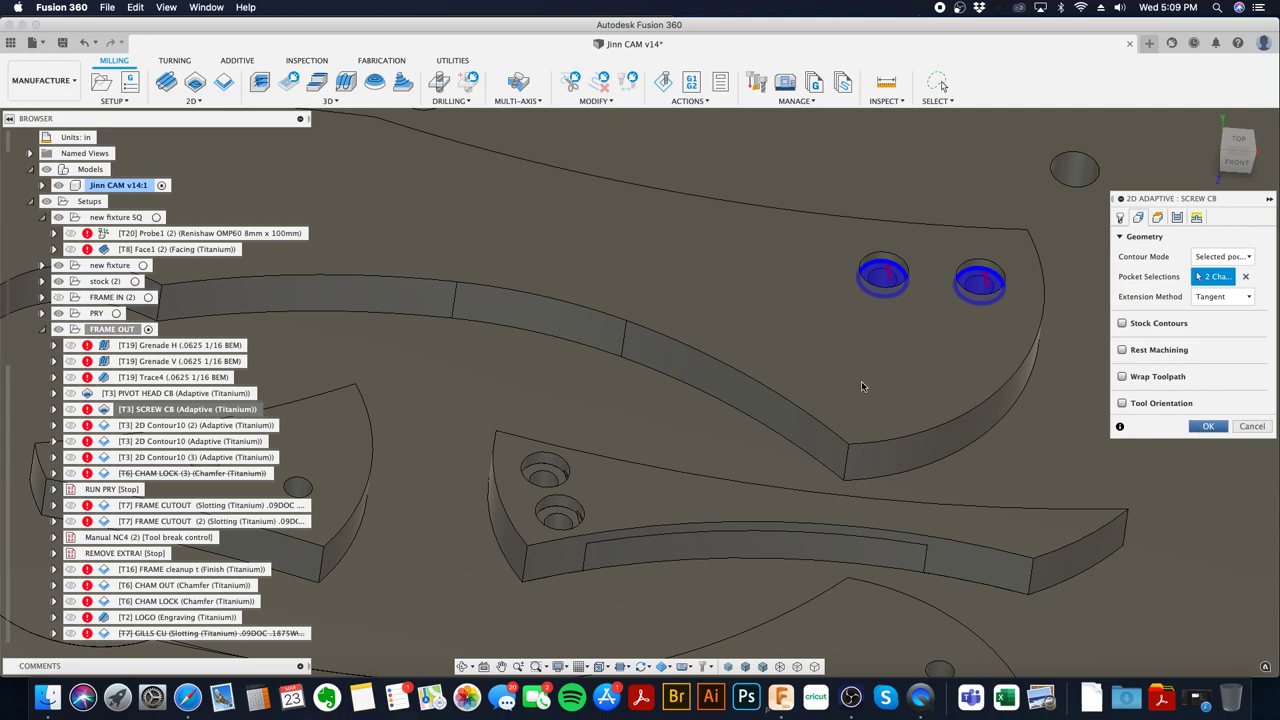
key("Return")
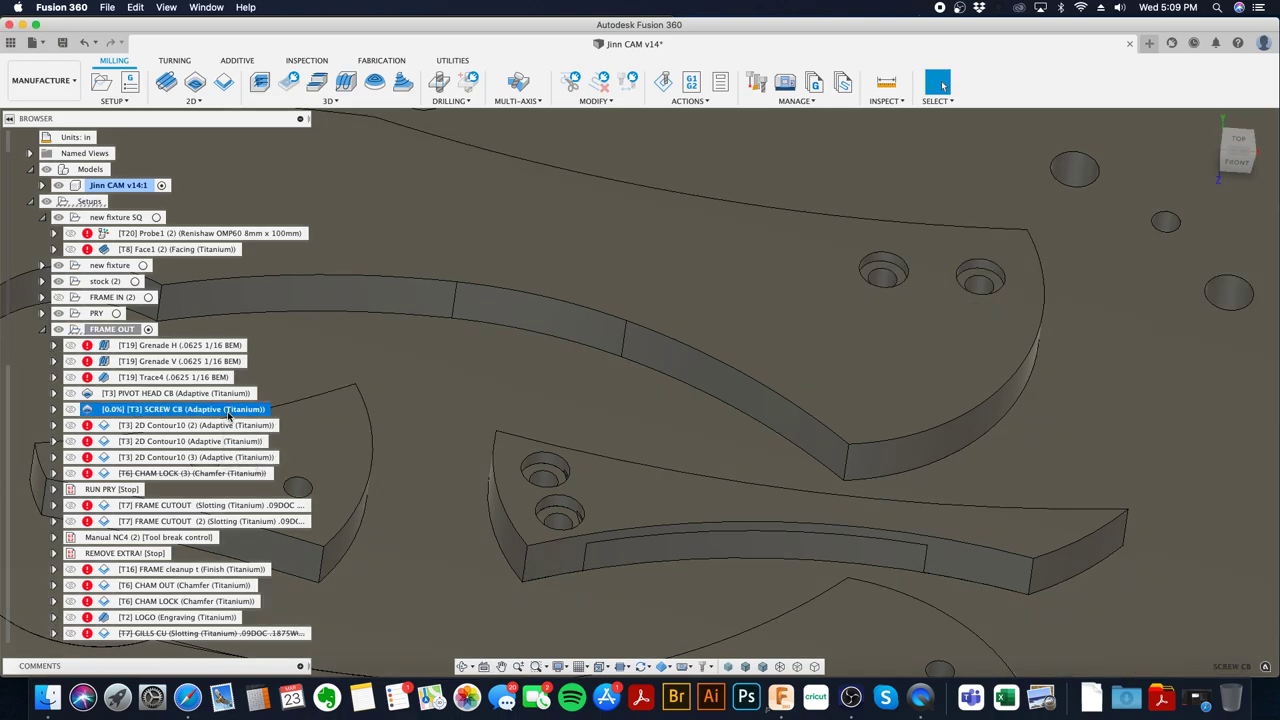
- Set SCREW CB's bottom height offset to -0.065 in and regenerate to 0:00:07
right_click(229, 411)
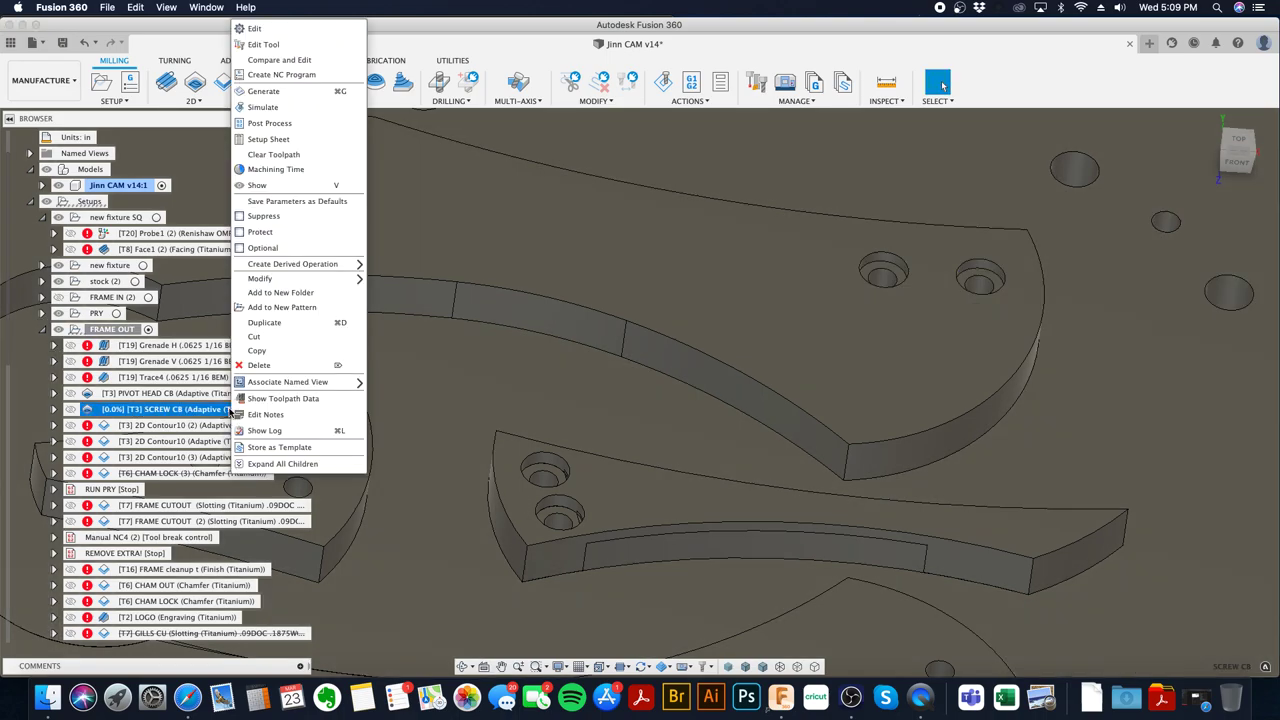
left_click(320, 28)
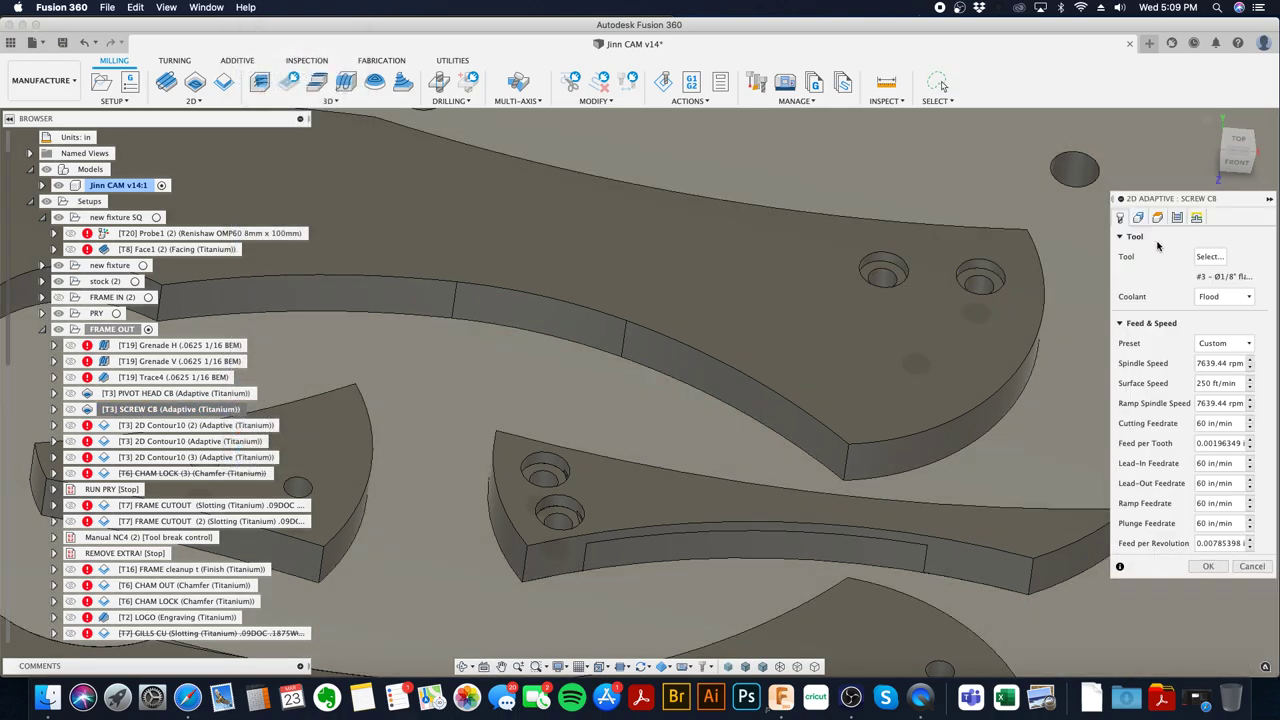
left_click(1157, 217)
left_click(1158, 478)
type("-0.065")
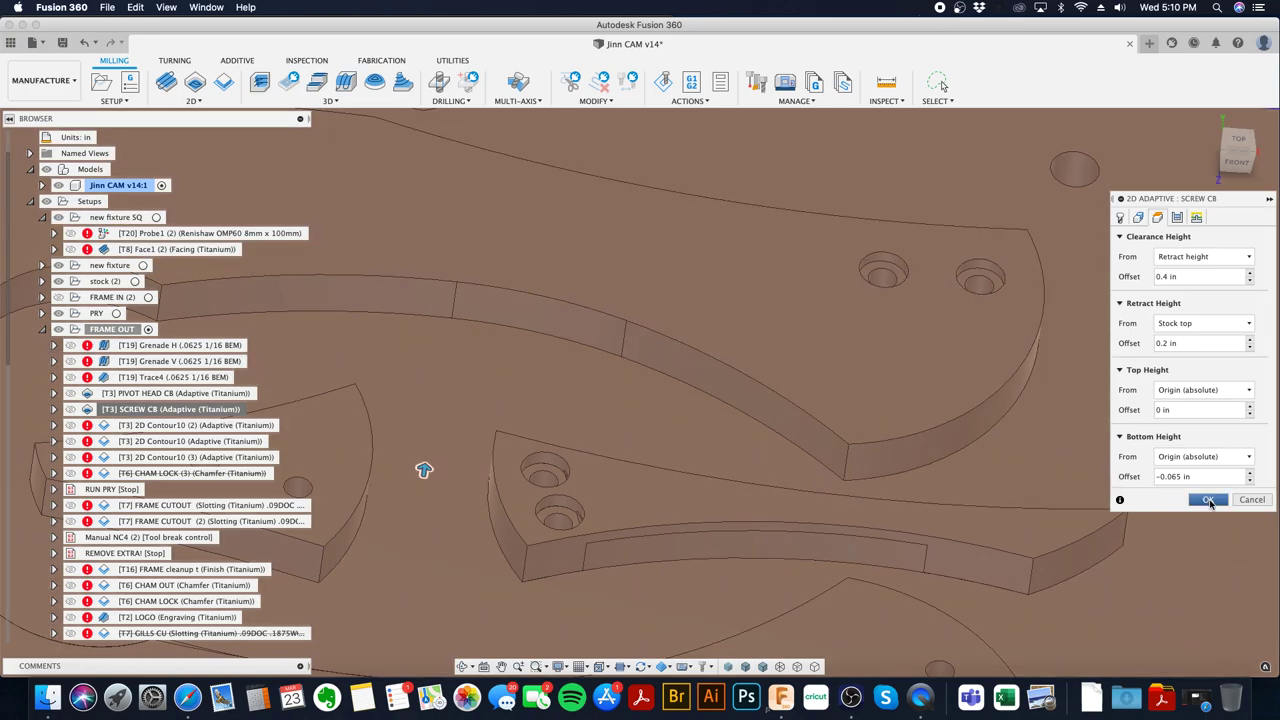
left_click(1208, 500)
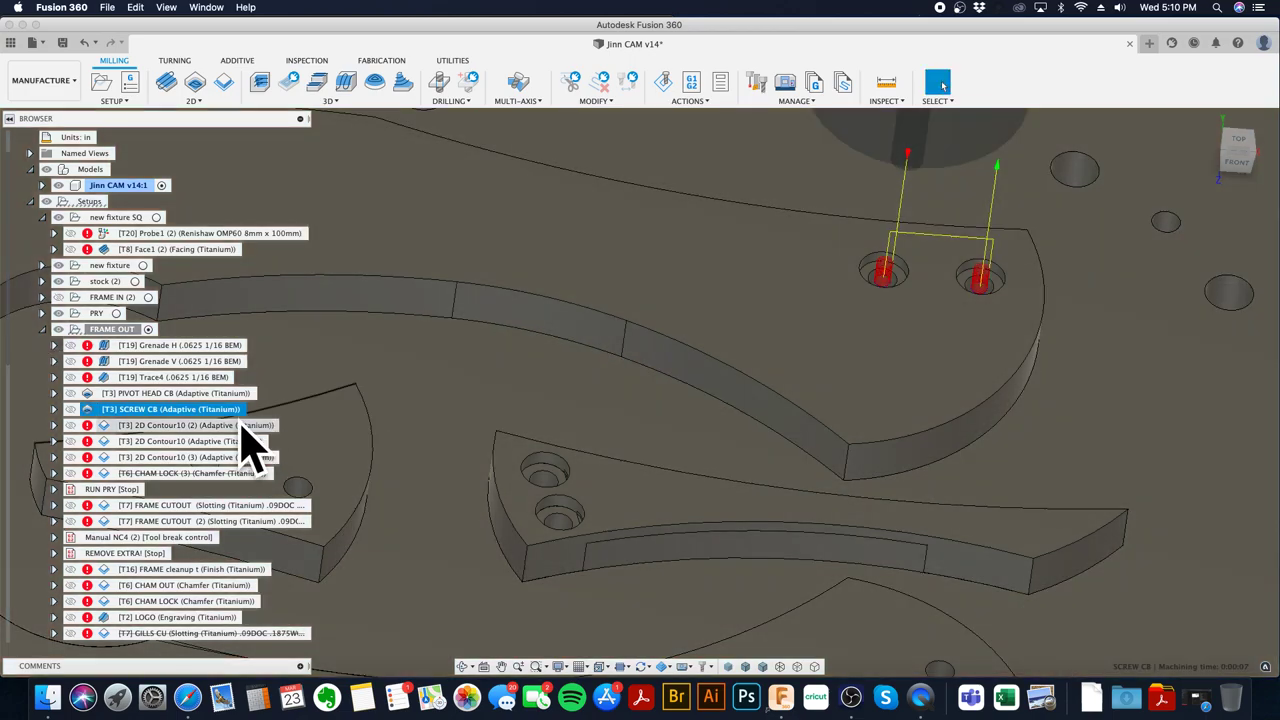
left_click(242, 428)
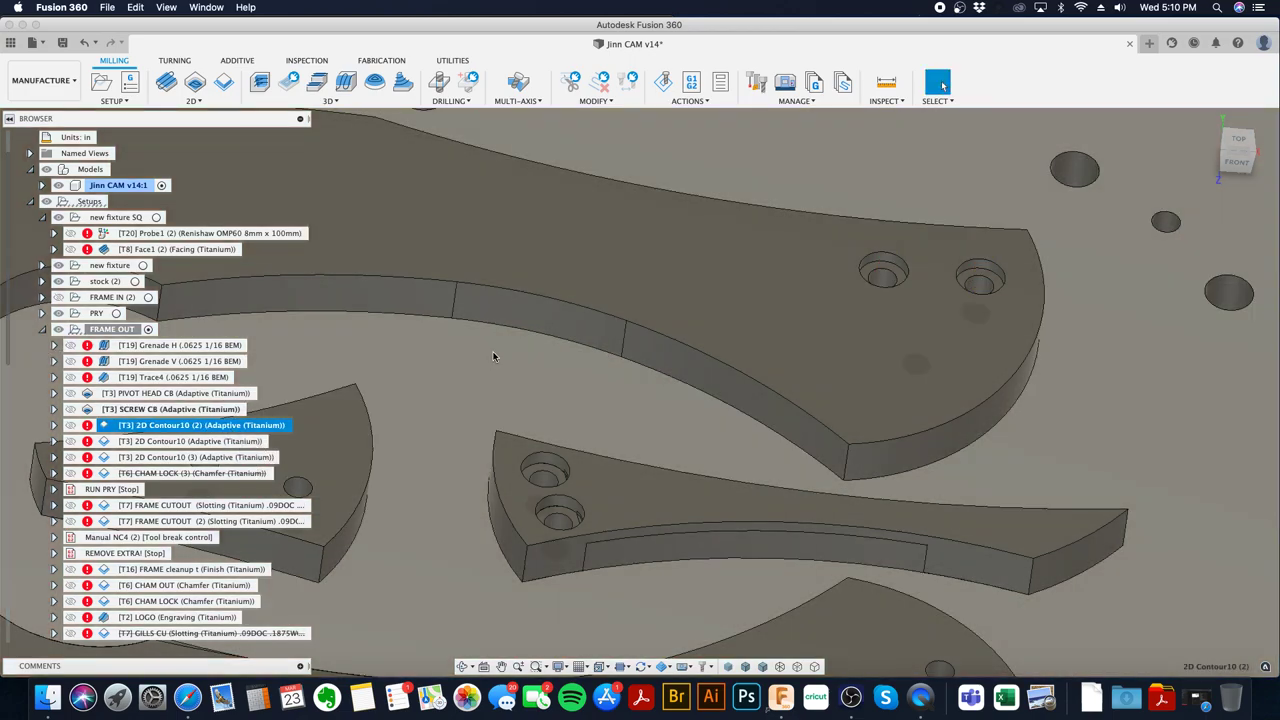
- Select the two hole edges as 2D Contour10 (2)'s contours and regenerate it
middle_click_drag(492, 354, 859, 348)
scroll(859, 348, "down", 3)
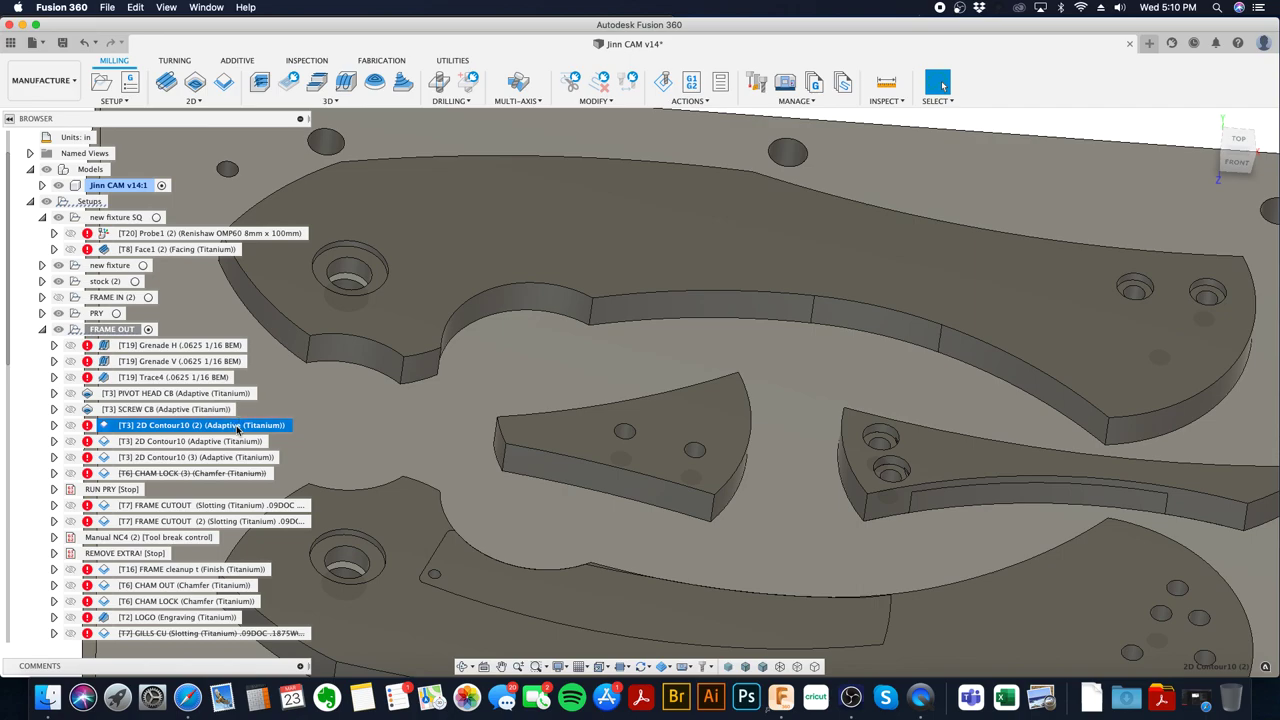
right_click(250, 424)
left_click(355, 29)
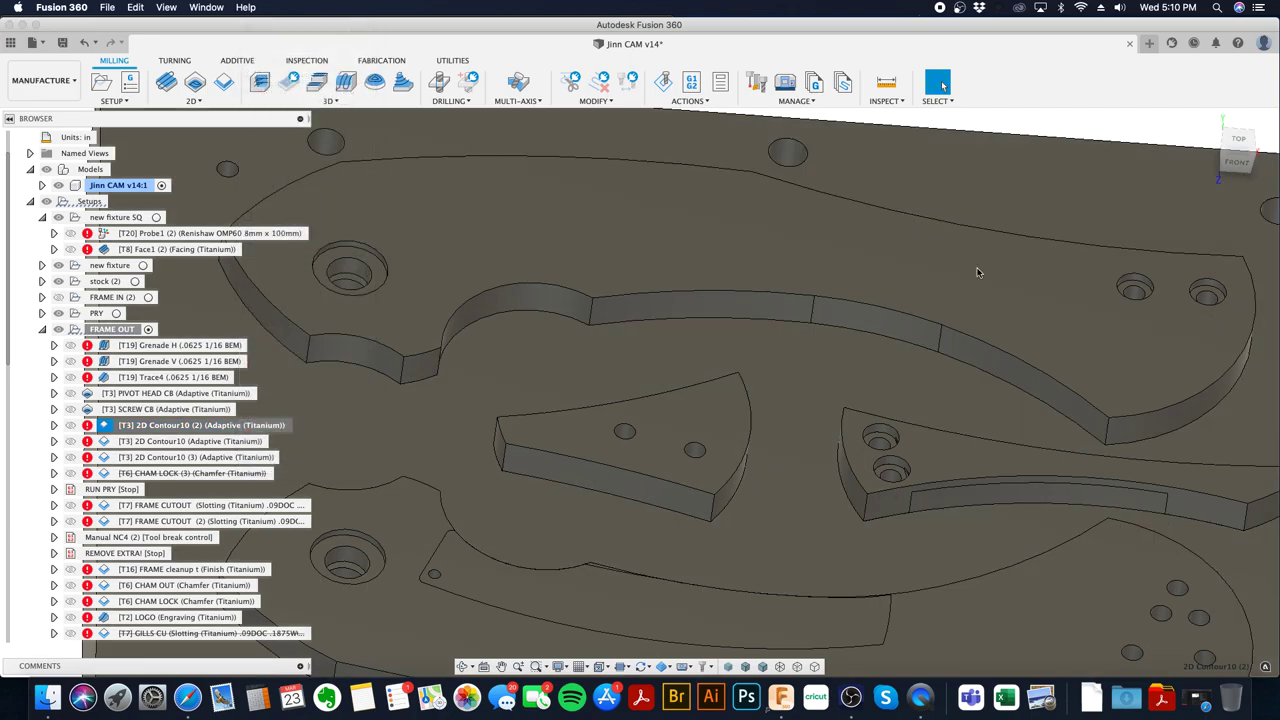
left_click(1157, 218)
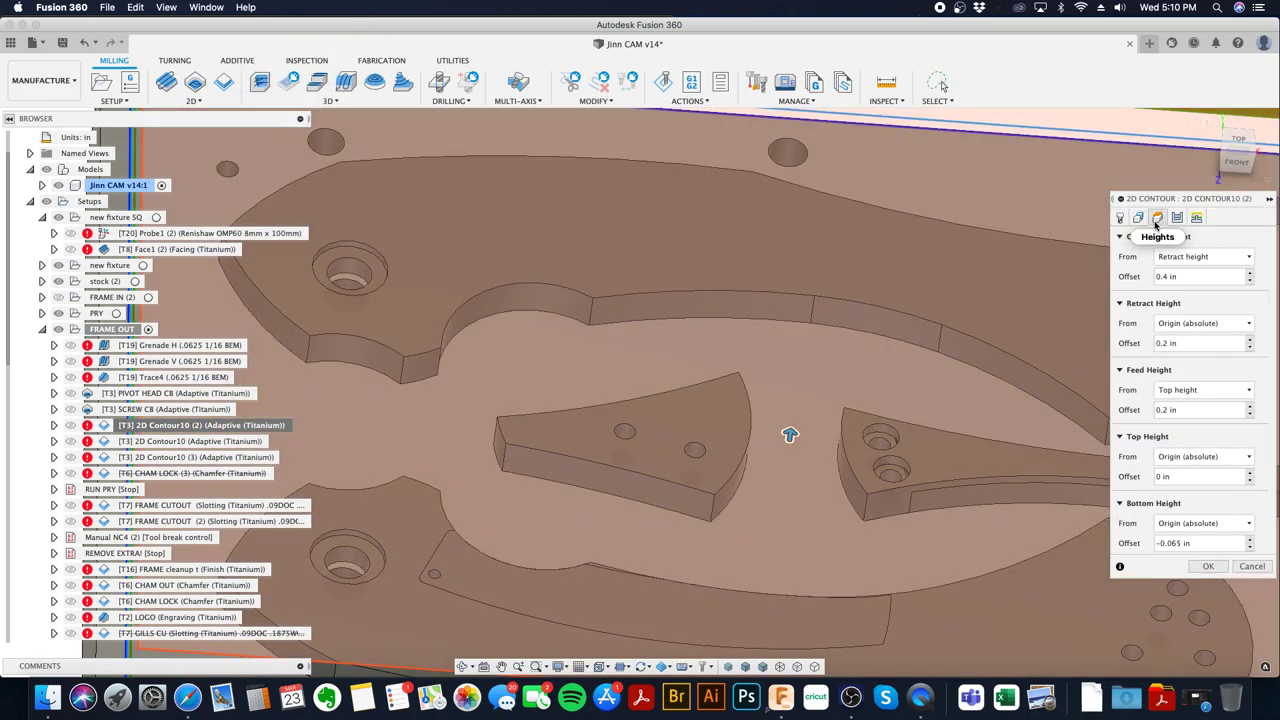
left_click(1208, 566)
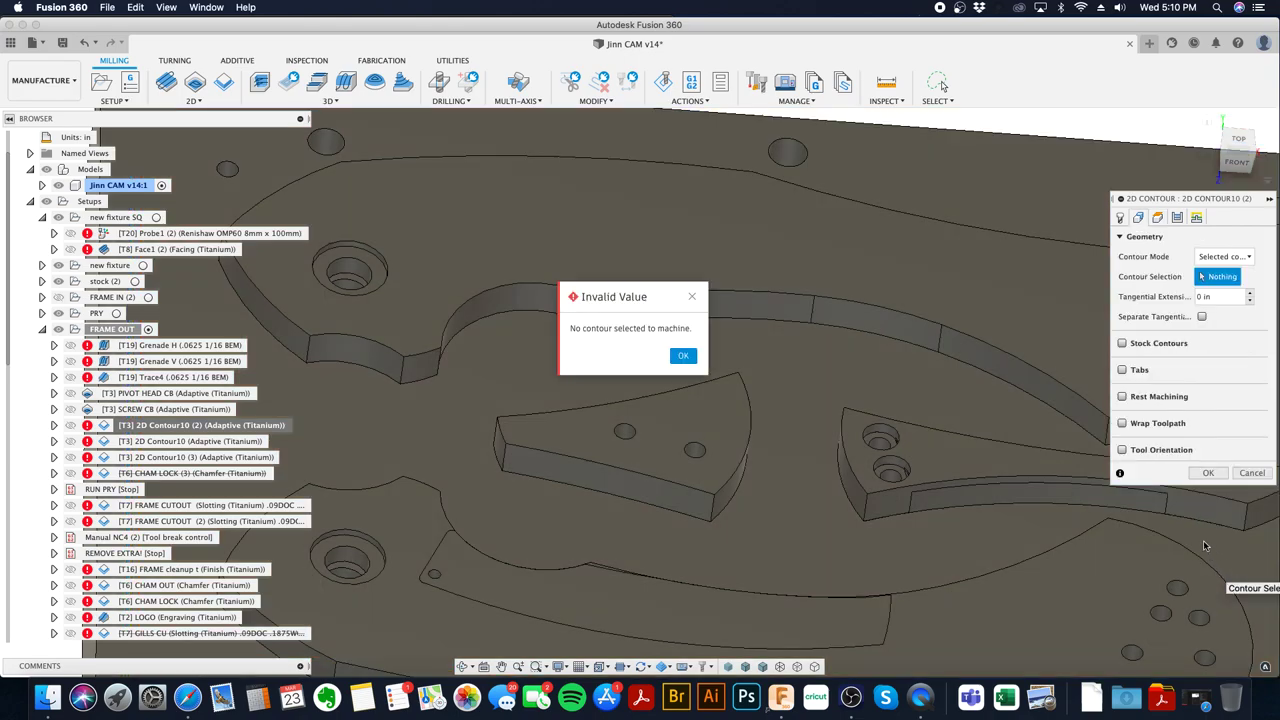
left_click(684, 357)
scroll(740, 370, "up", 5)
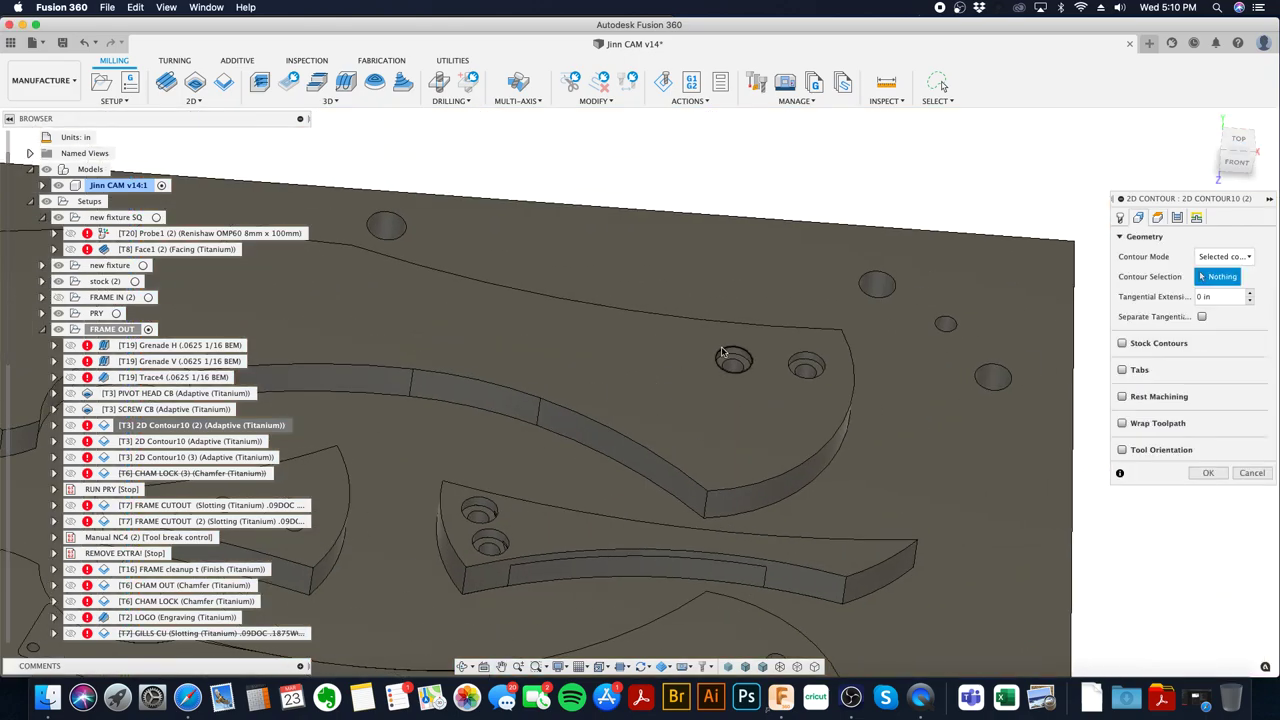
left_click(738, 358)
left_click(845, 371)
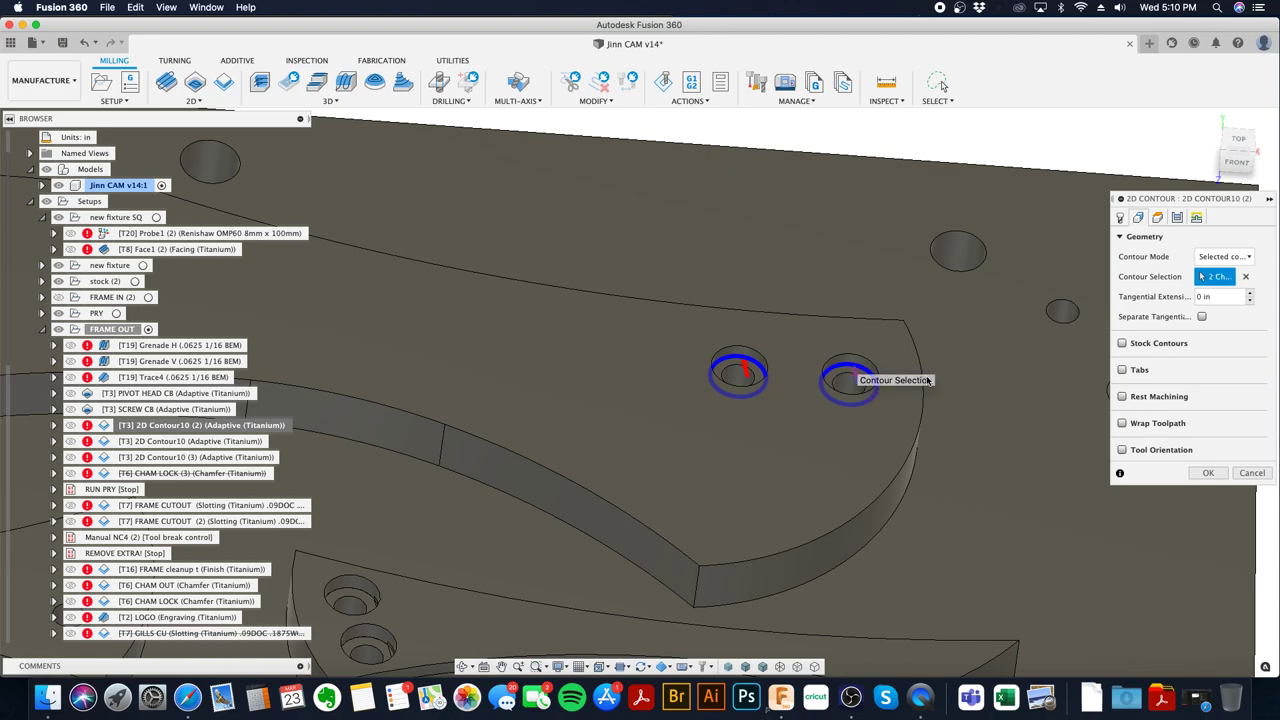
key("Return")
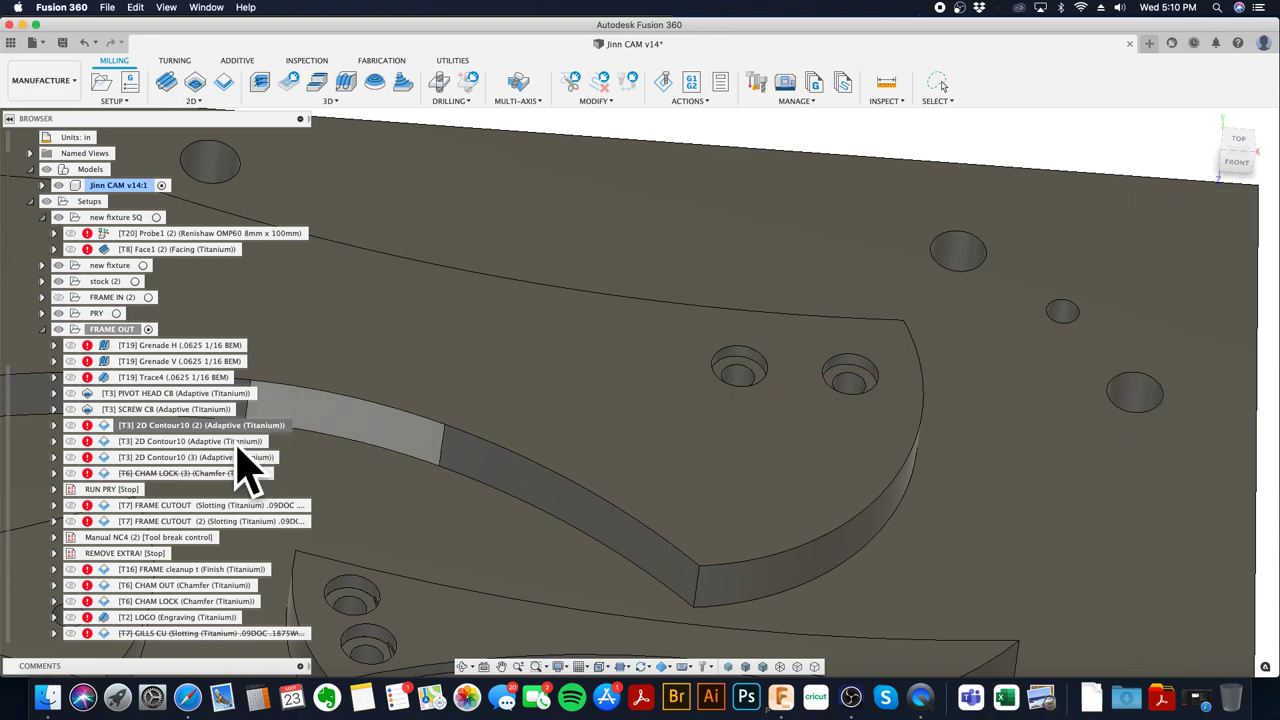
- Select the upper and lower pivot hole edges as 2D Contour10's contours and regenerate
left_click(242, 441)
right_click(242, 441)
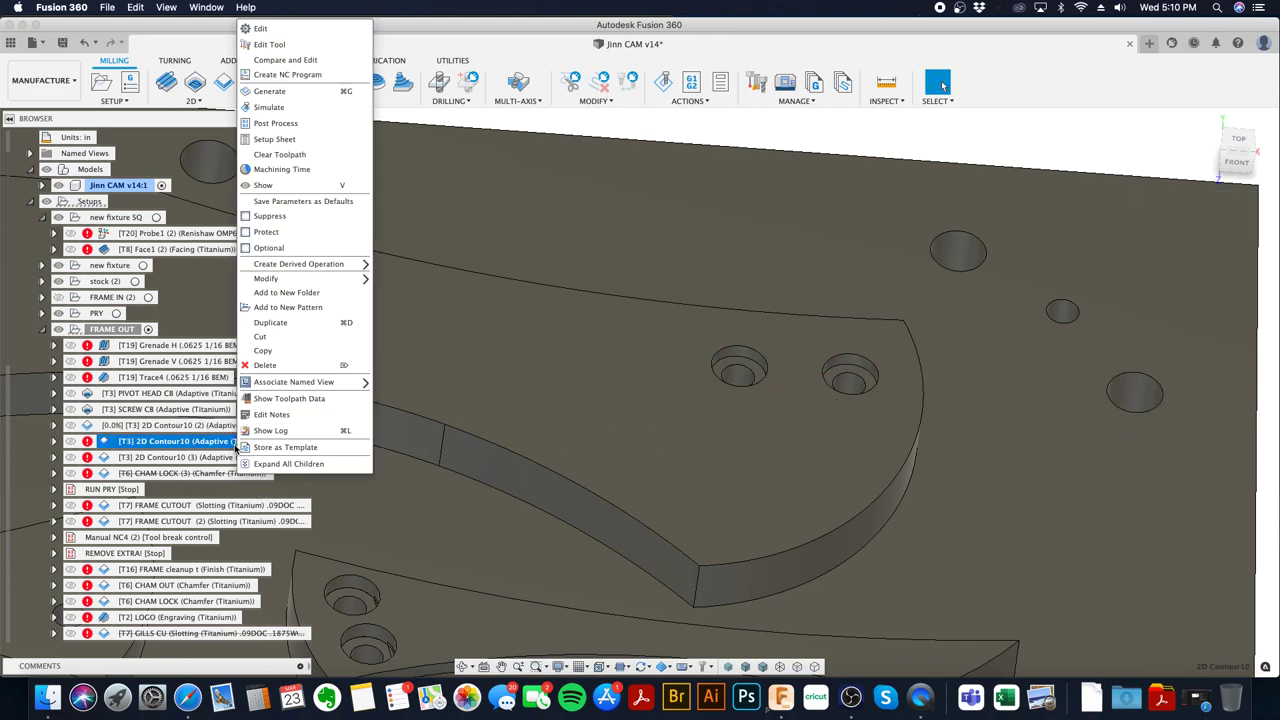
left_click(330, 28)
left_click(1158, 218)
middle_click_drag(883, 443, 915, 443, "shift")
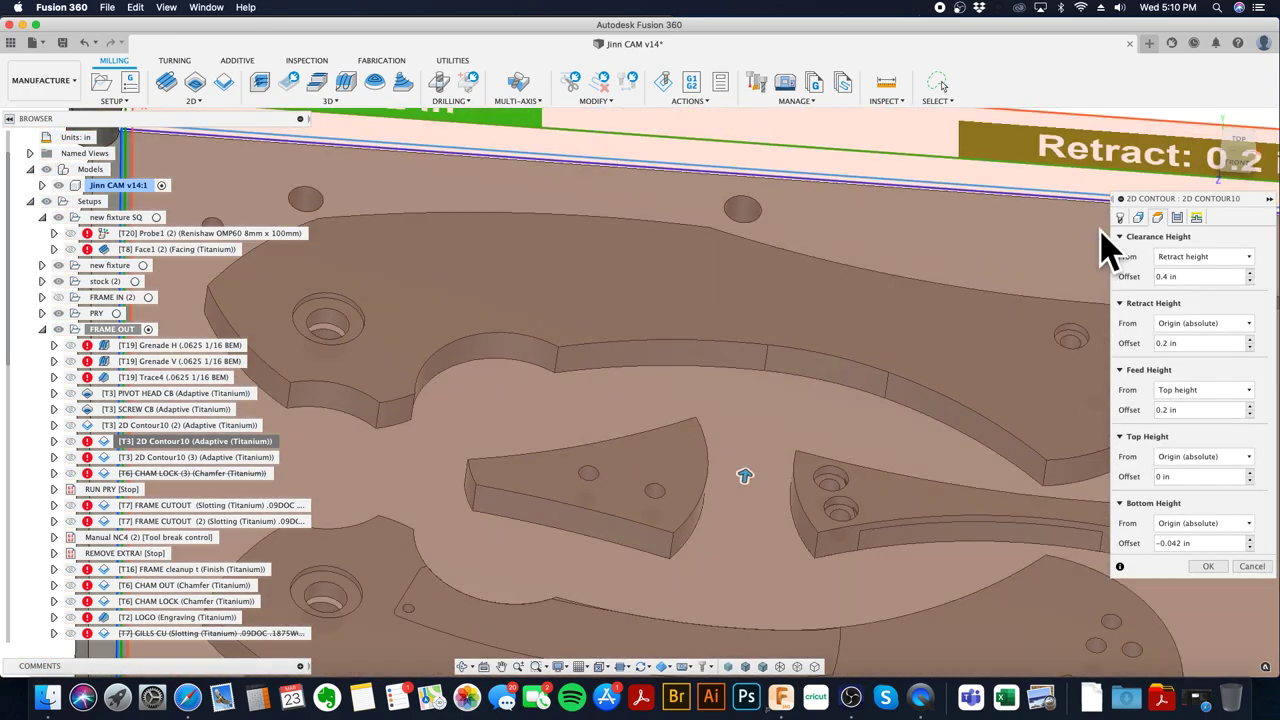
left_click(1138, 217)
left_click(318, 301)
left_click(340, 578)
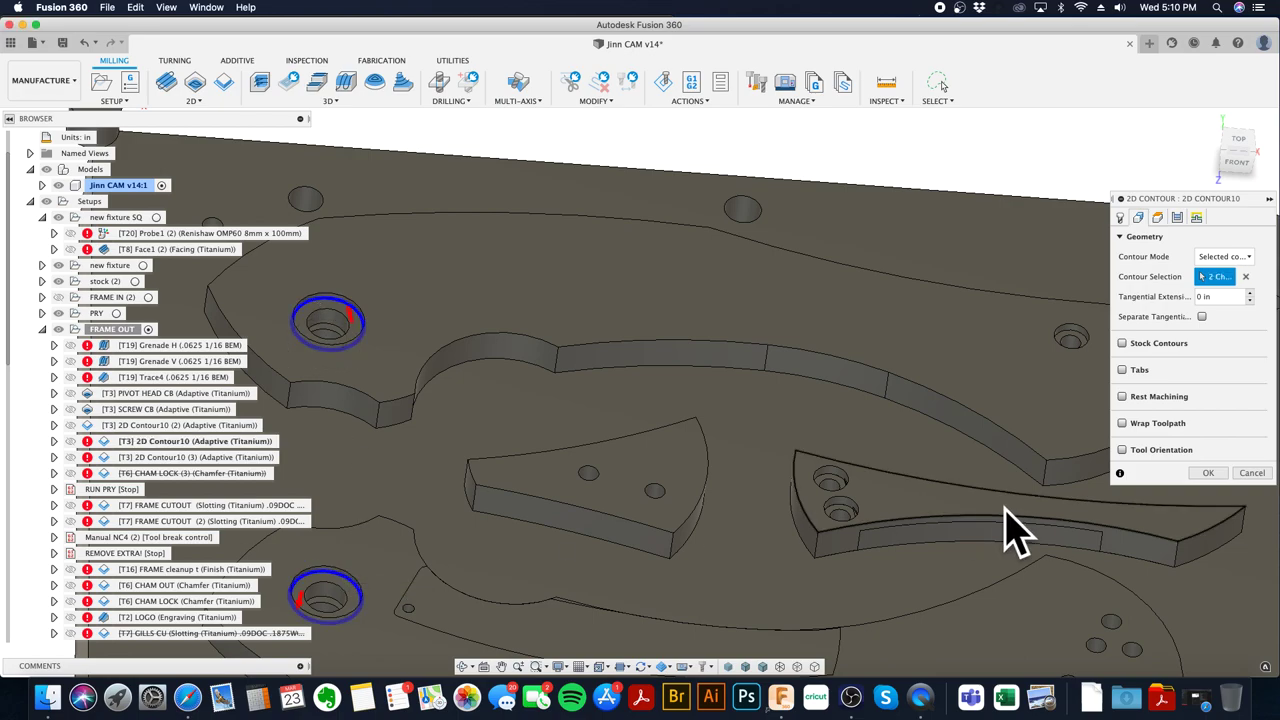
key("Tab")
key("Return")
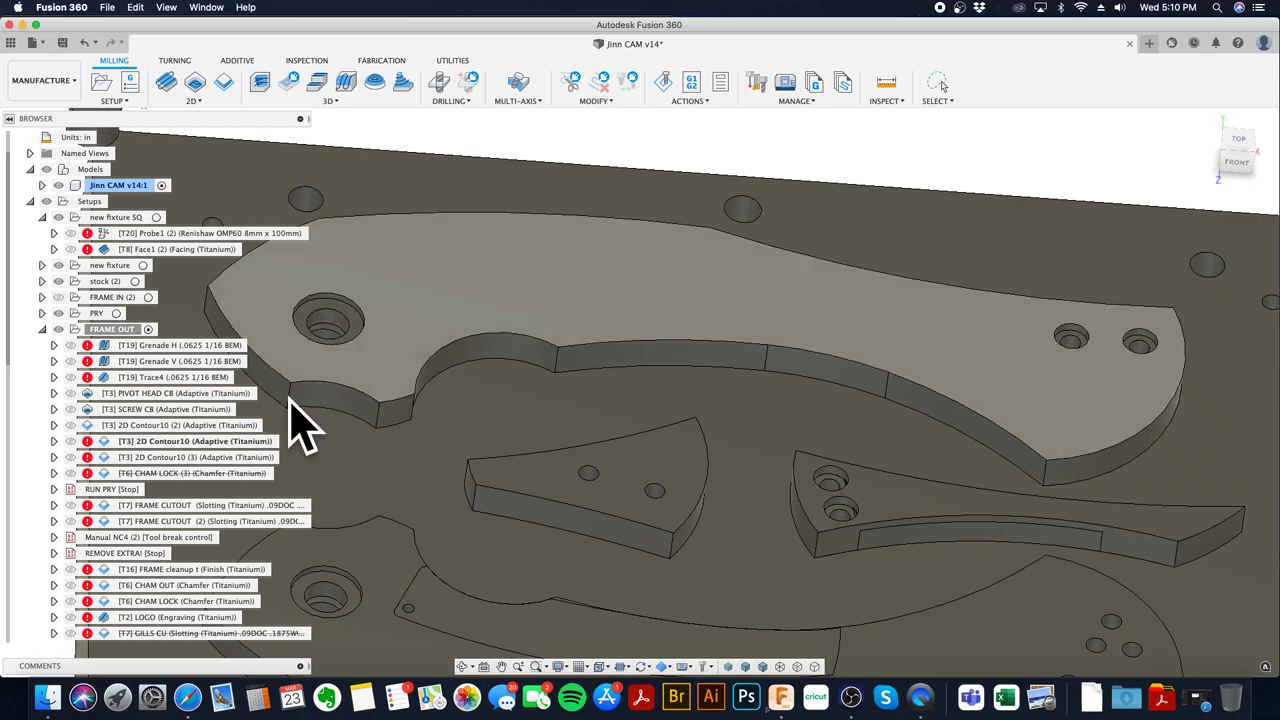
- Check 2D Contour10 (3)'s height settings, then cancel without changes
right_click(192, 458)
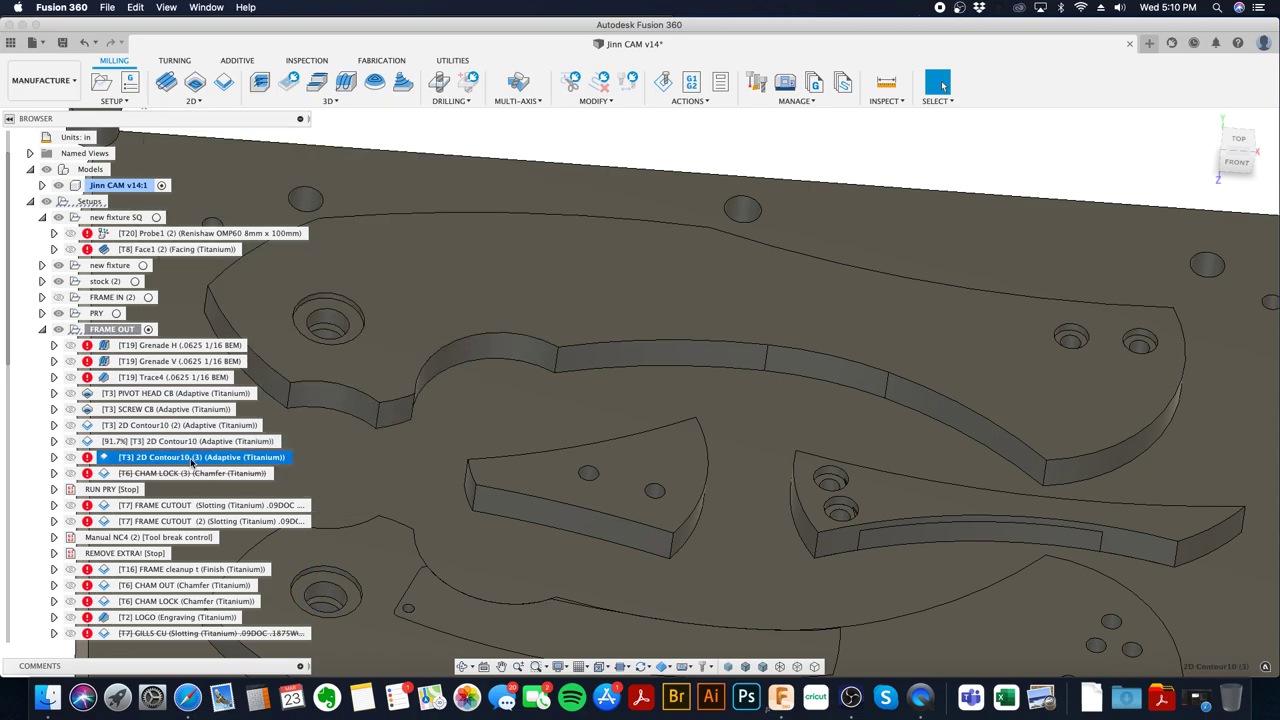
left_click(300, 28)
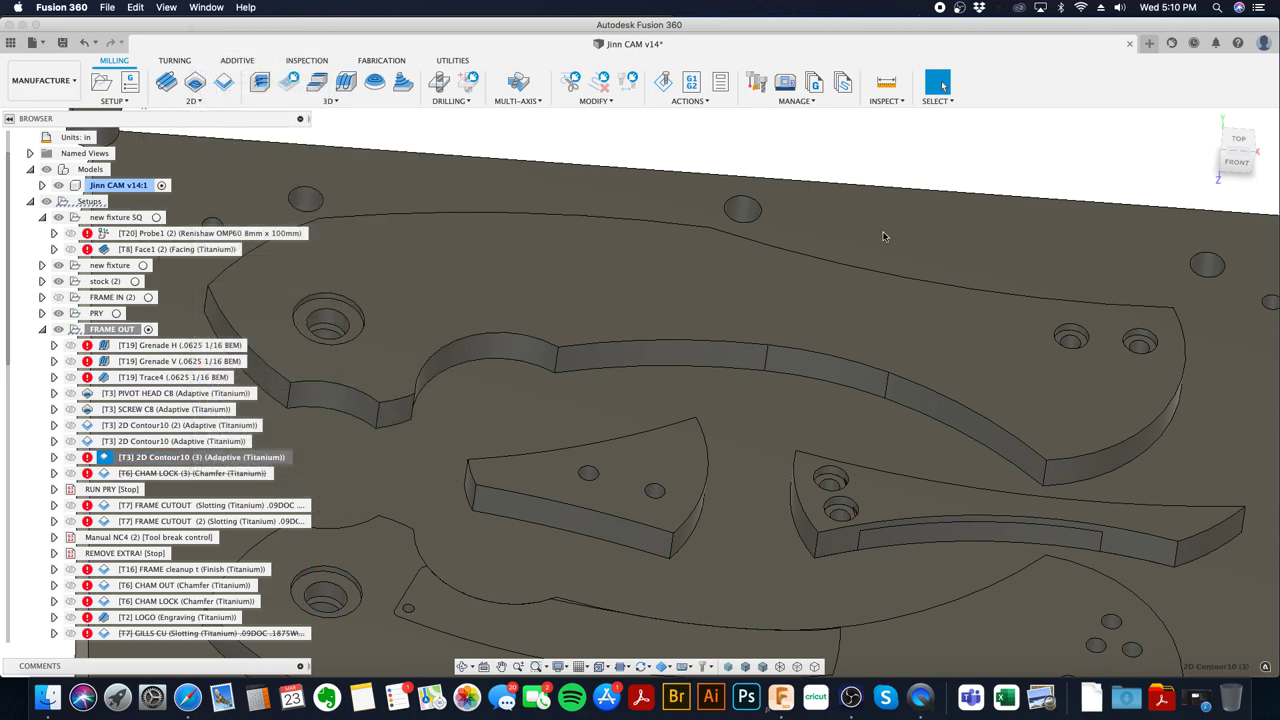
left_click(1155, 219)
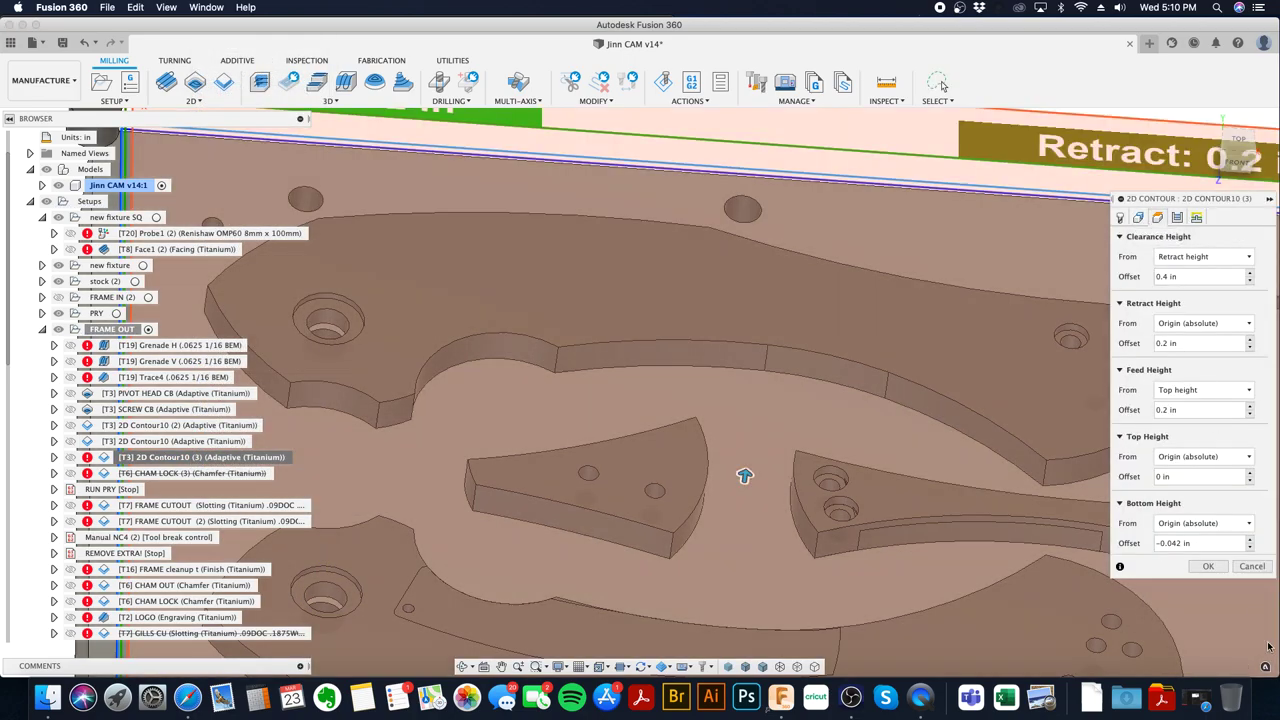
left_click(1252, 567)
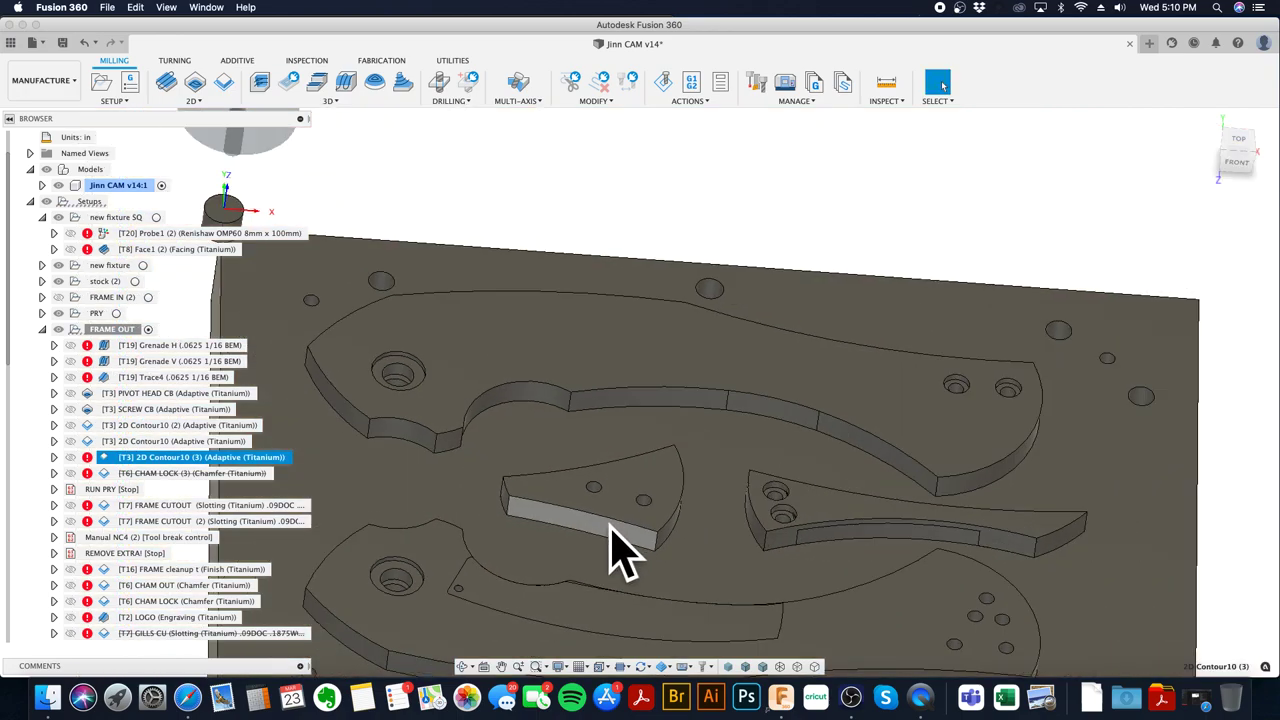
- Delete 2D Contour10 (3) and CHAM LOCK (3) together
right_click(225, 459)
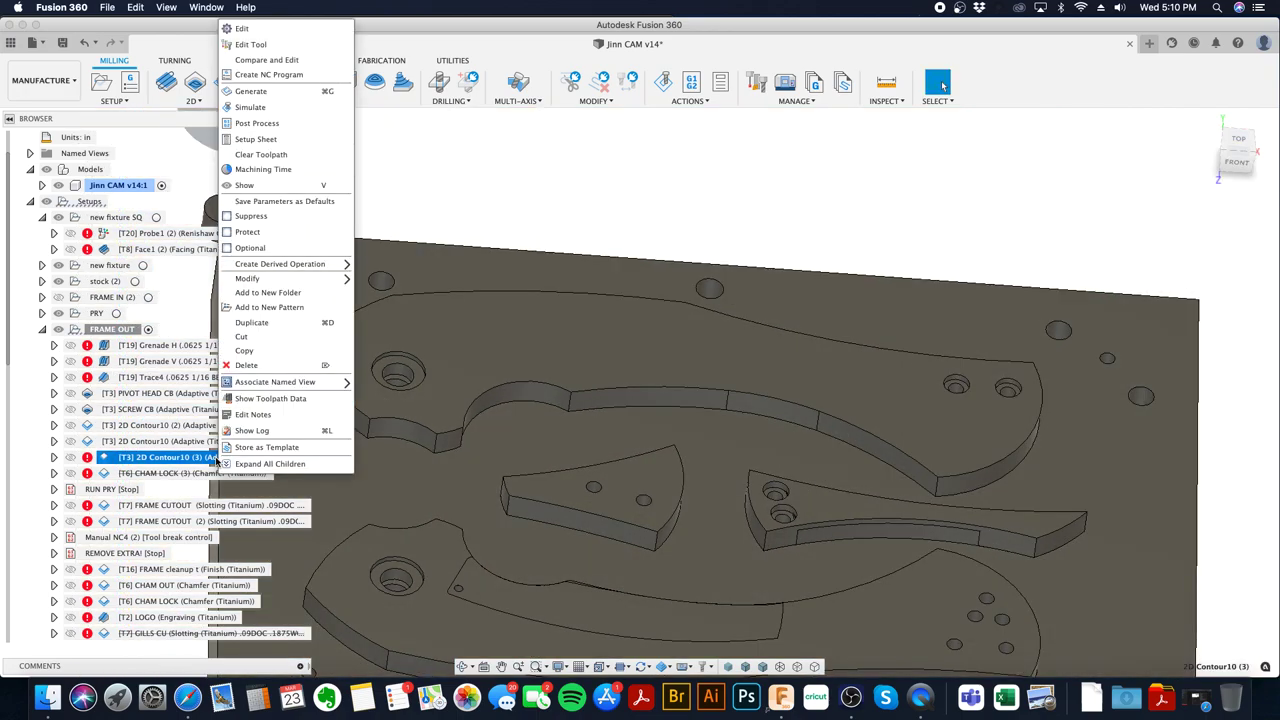
left_click(187, 474, "shift")
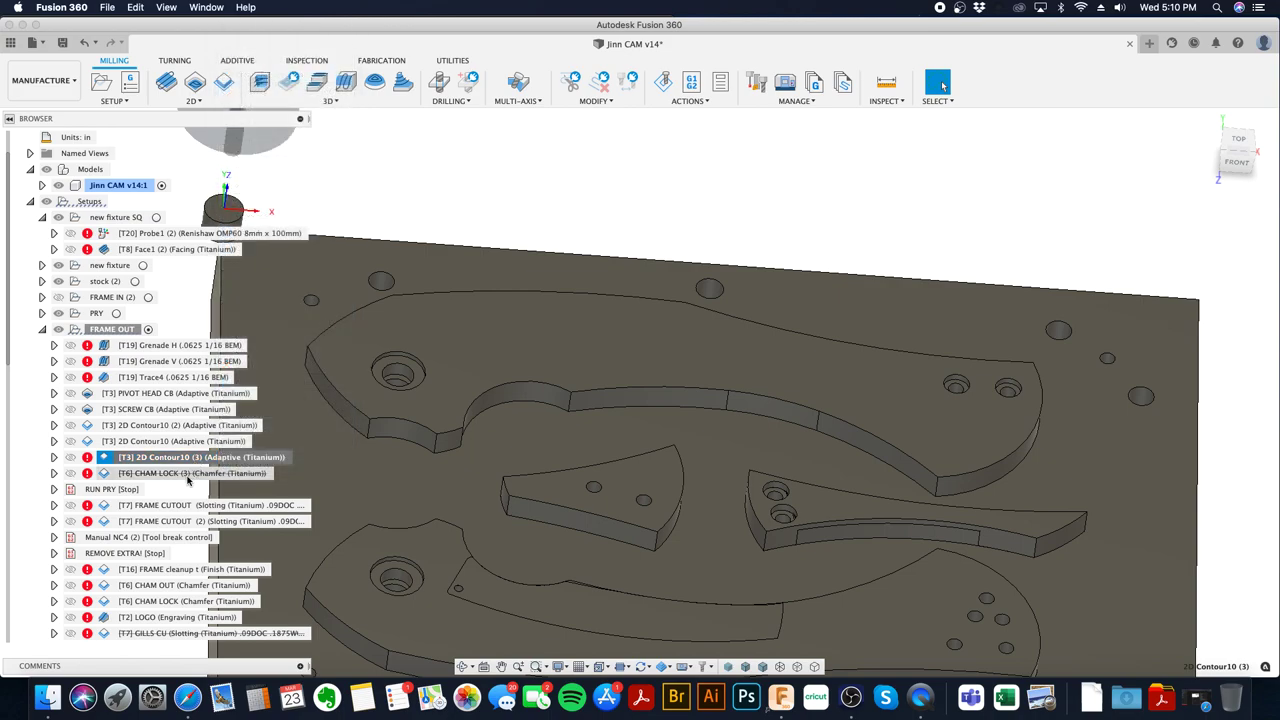
right_click(187, 476)
mouse_move(222, 440)
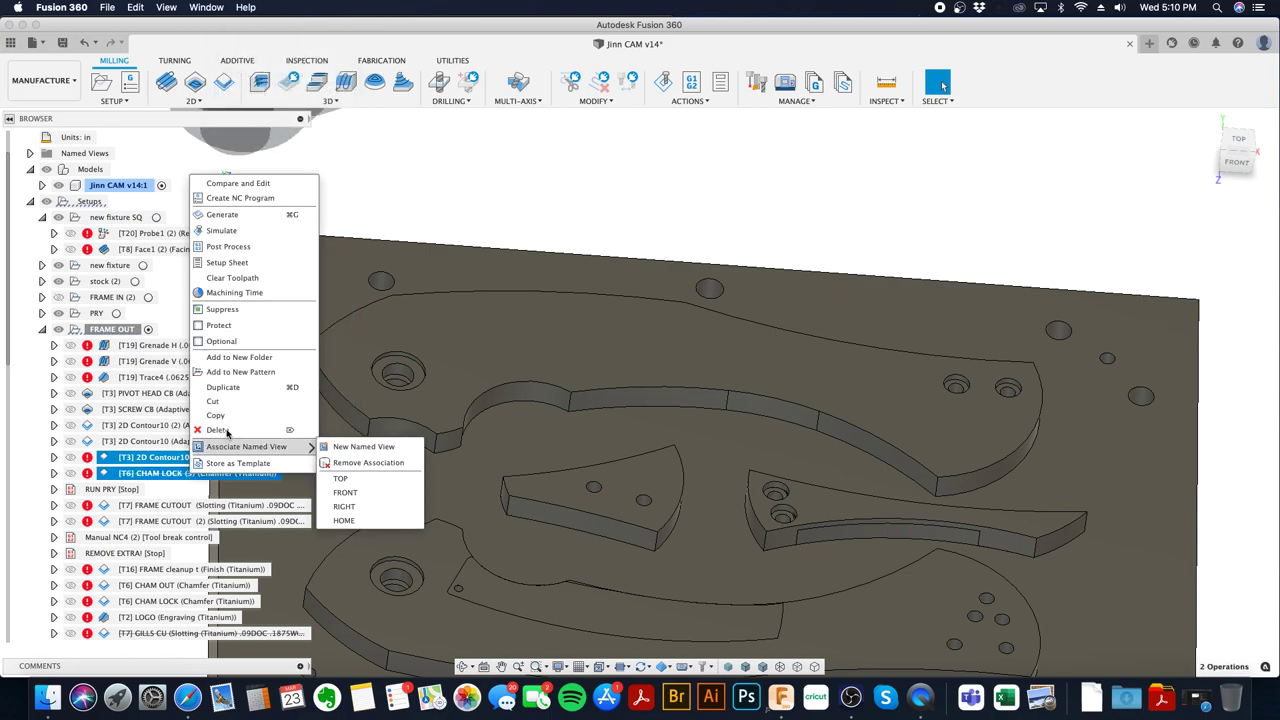
left_click(226, 430)
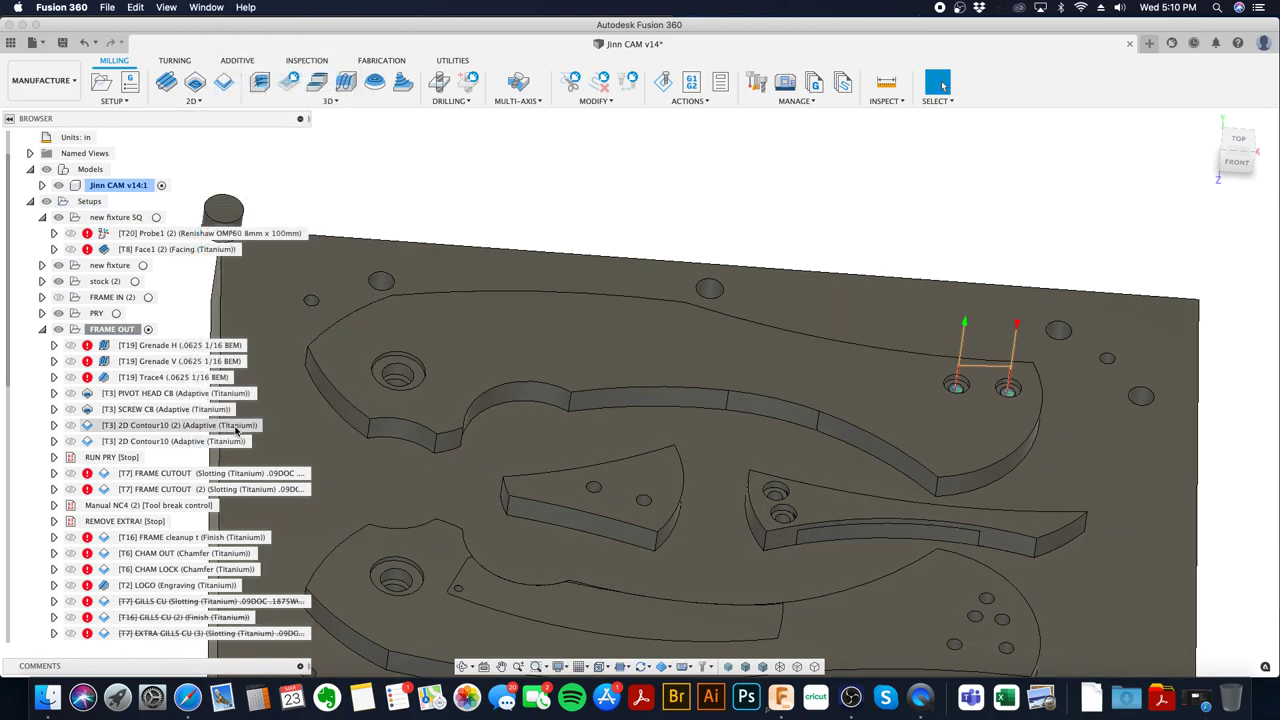
left_click(200, 473)
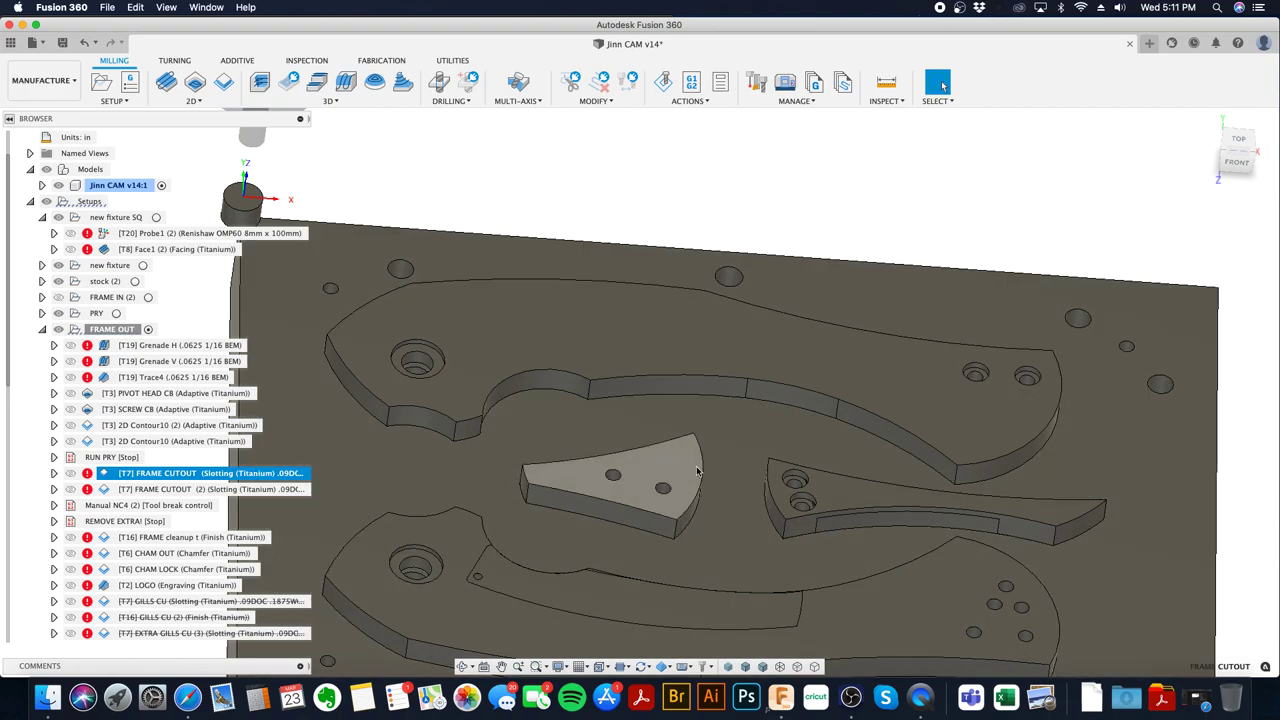
- Duplicate FRAME CUTOUT and set the original's contours to the upper and lower frame outlines
right_click(226, 473)
left_click(258, 322)
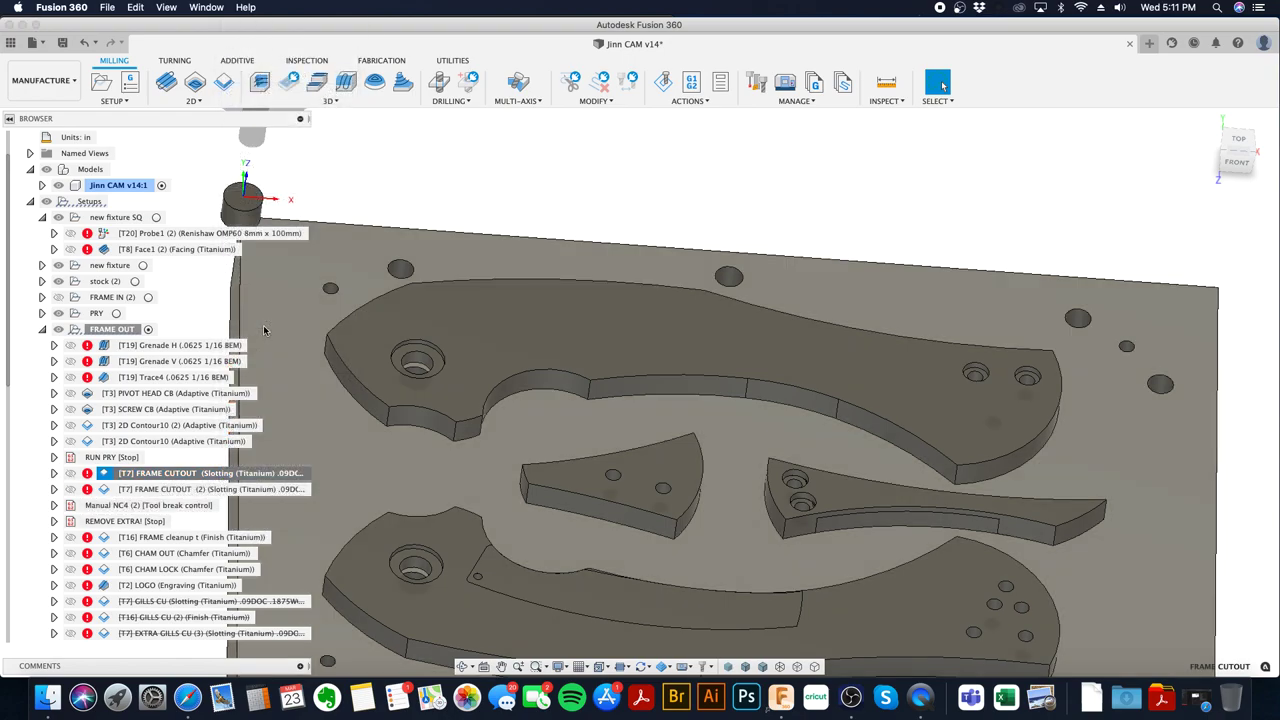
right_click(224, 471)
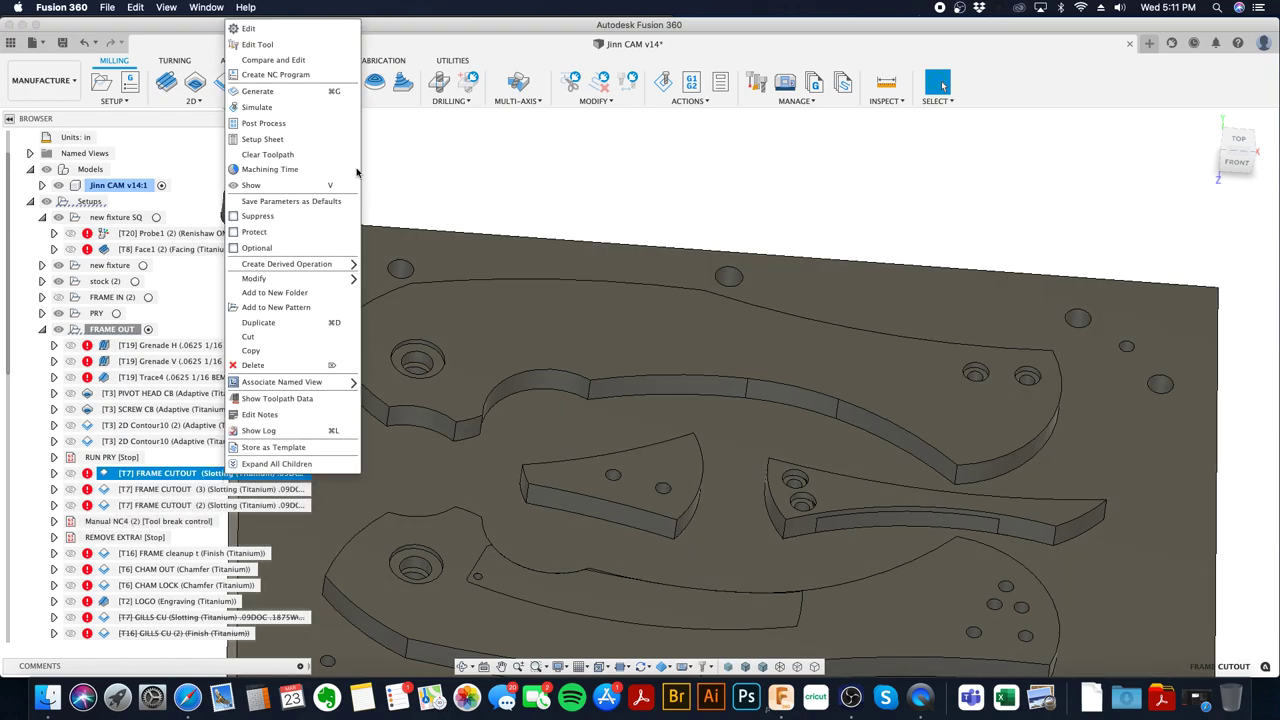
left_click(326, 28)
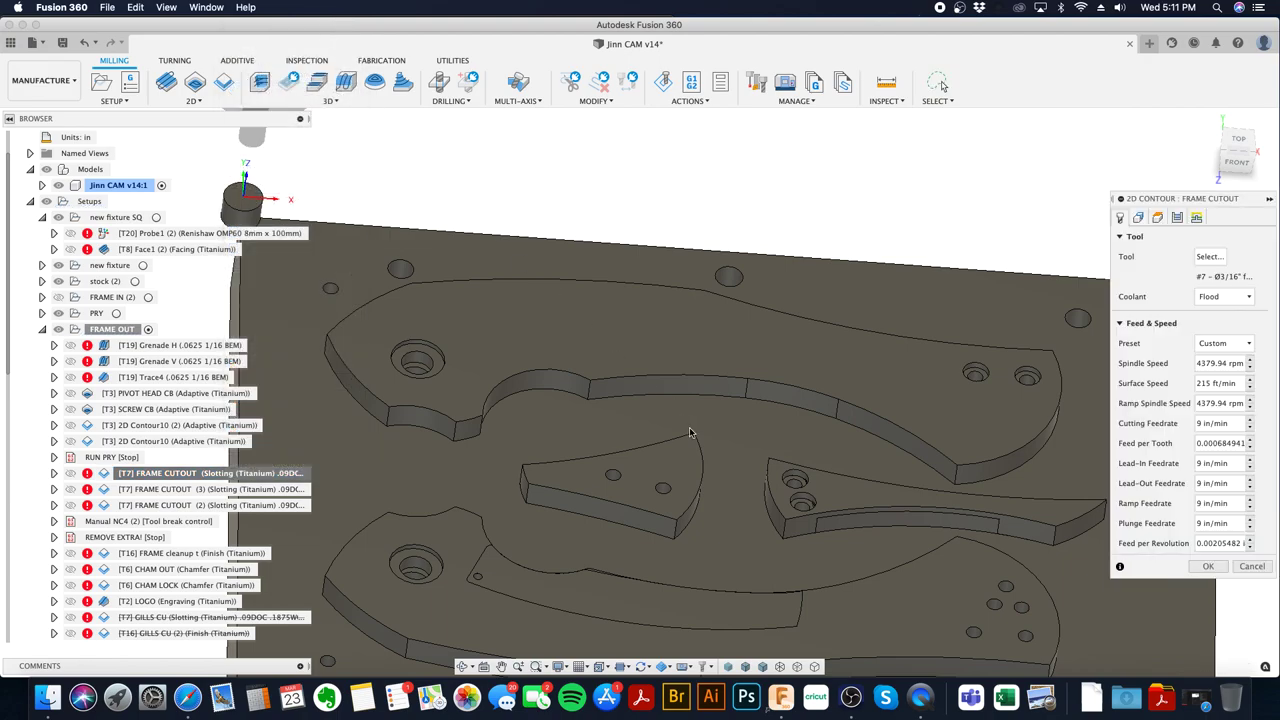
scroll(730, 432, "down", 2)
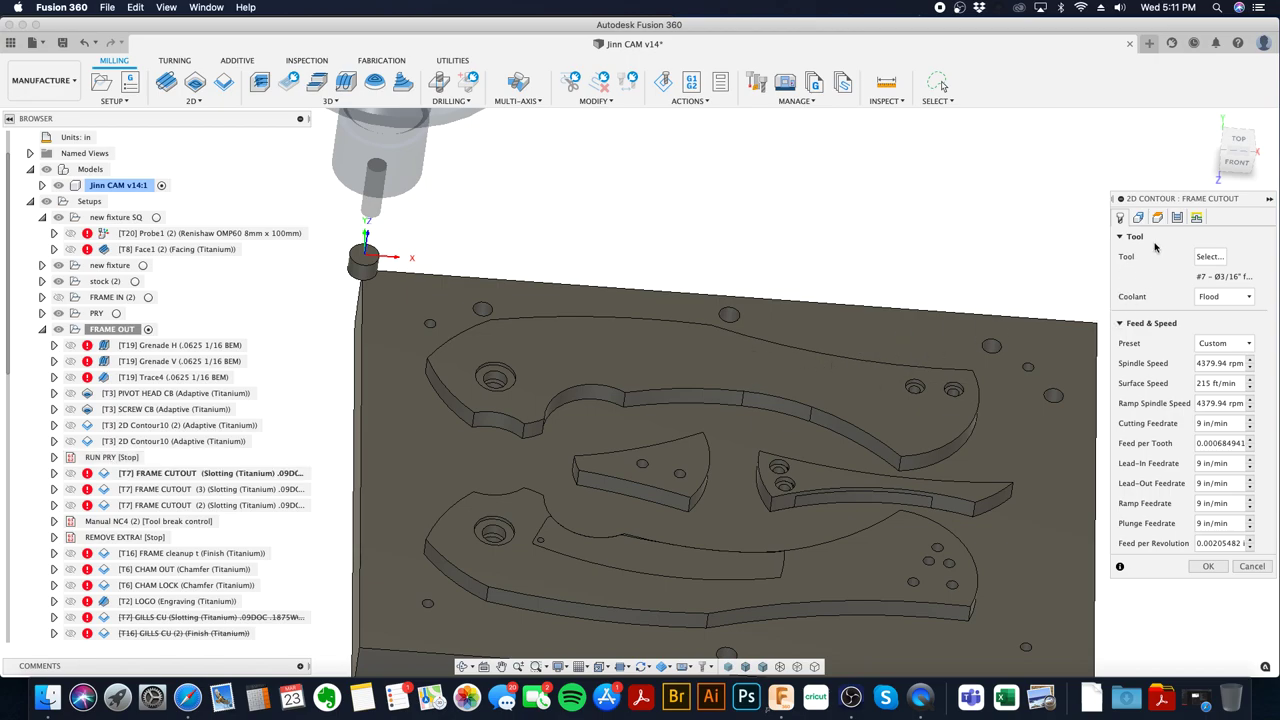
left_click(1138, 218)
left_click(815, 425)
left_click(822, 617)
- Review heights and passes, then generate the FRAME CUTOUT toolpath with 0.005 in radial stock
left_click(1157, 218)
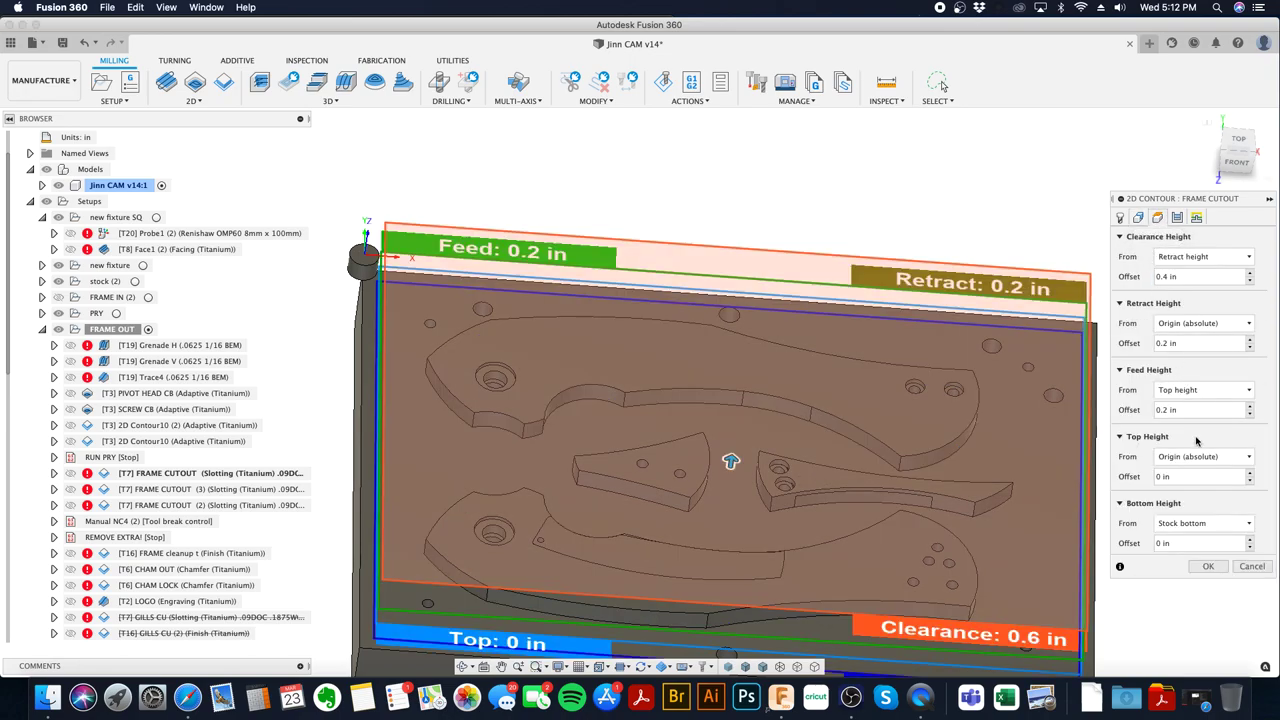
left_click(1177, 218)
scroll(1195, 500, "down", 2)
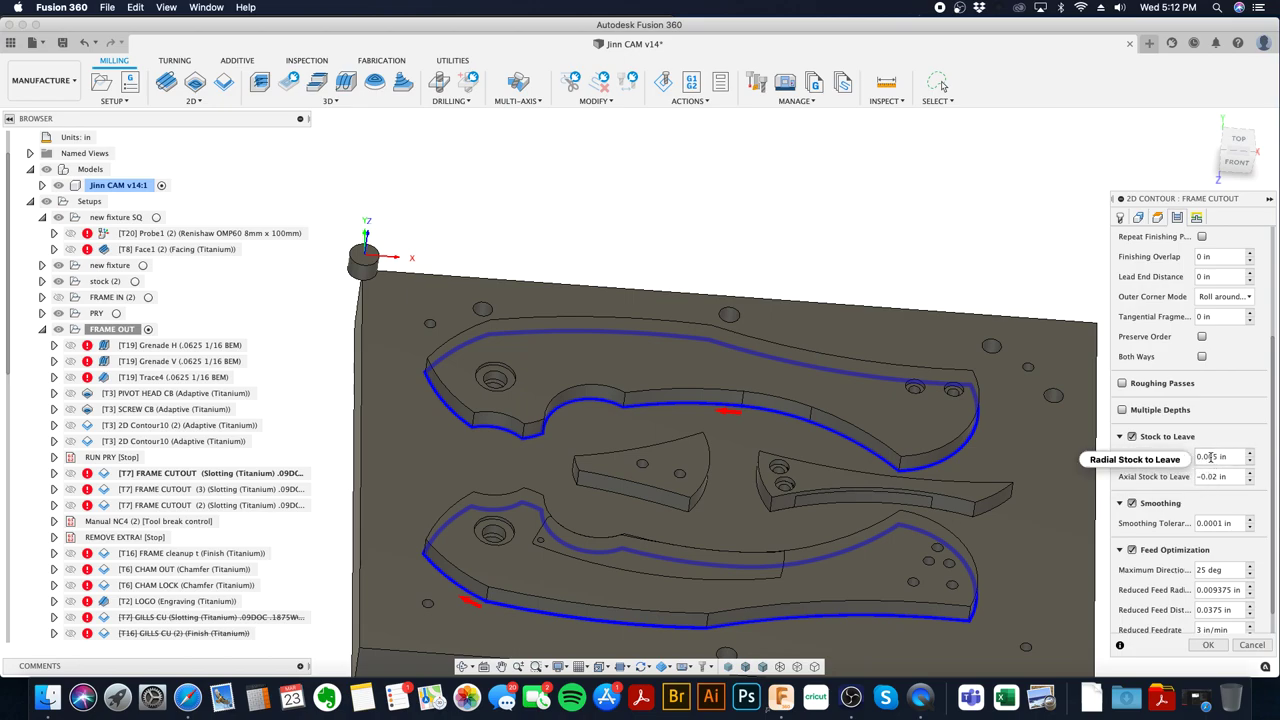
left_click(1124, 219)
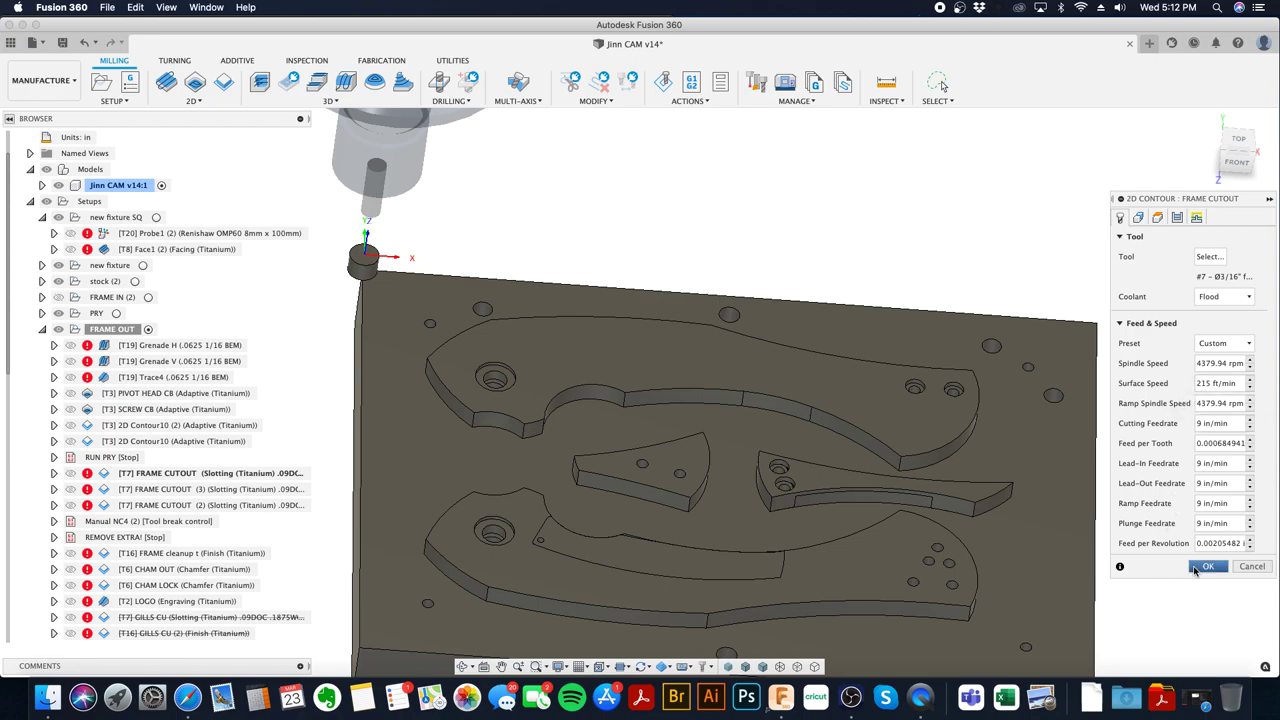
key("Return")
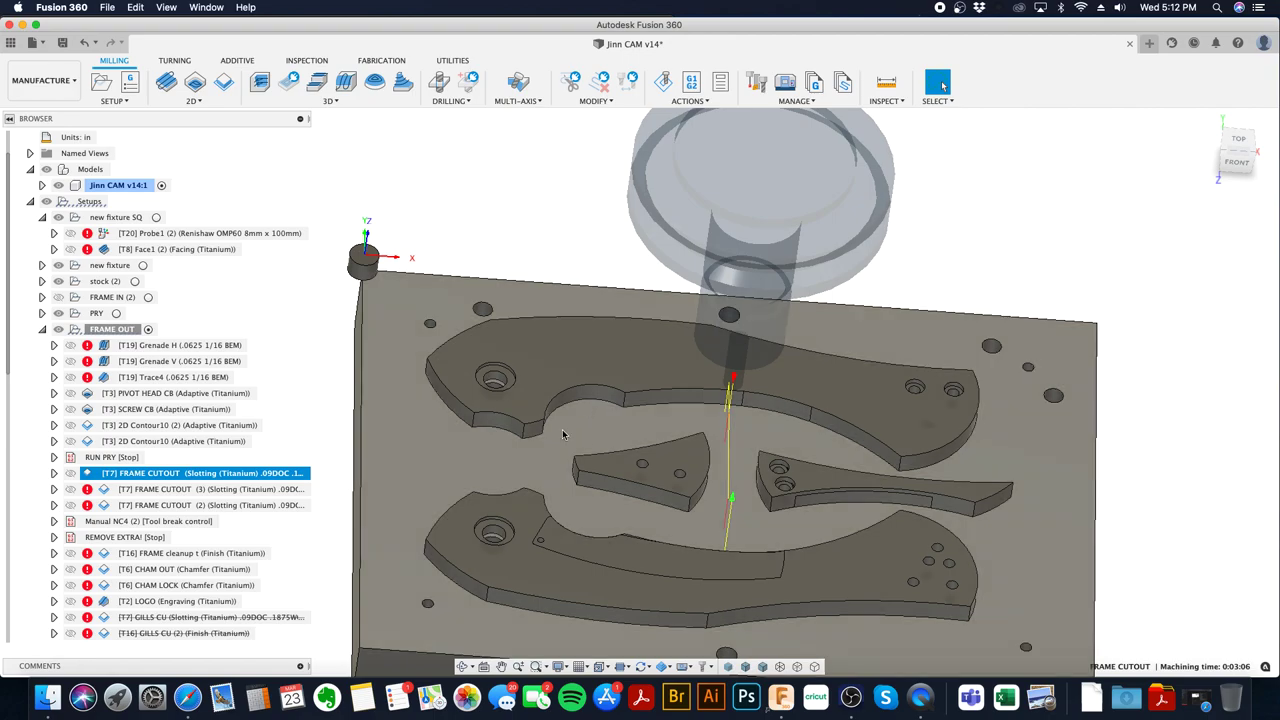
left_click(198, 490)
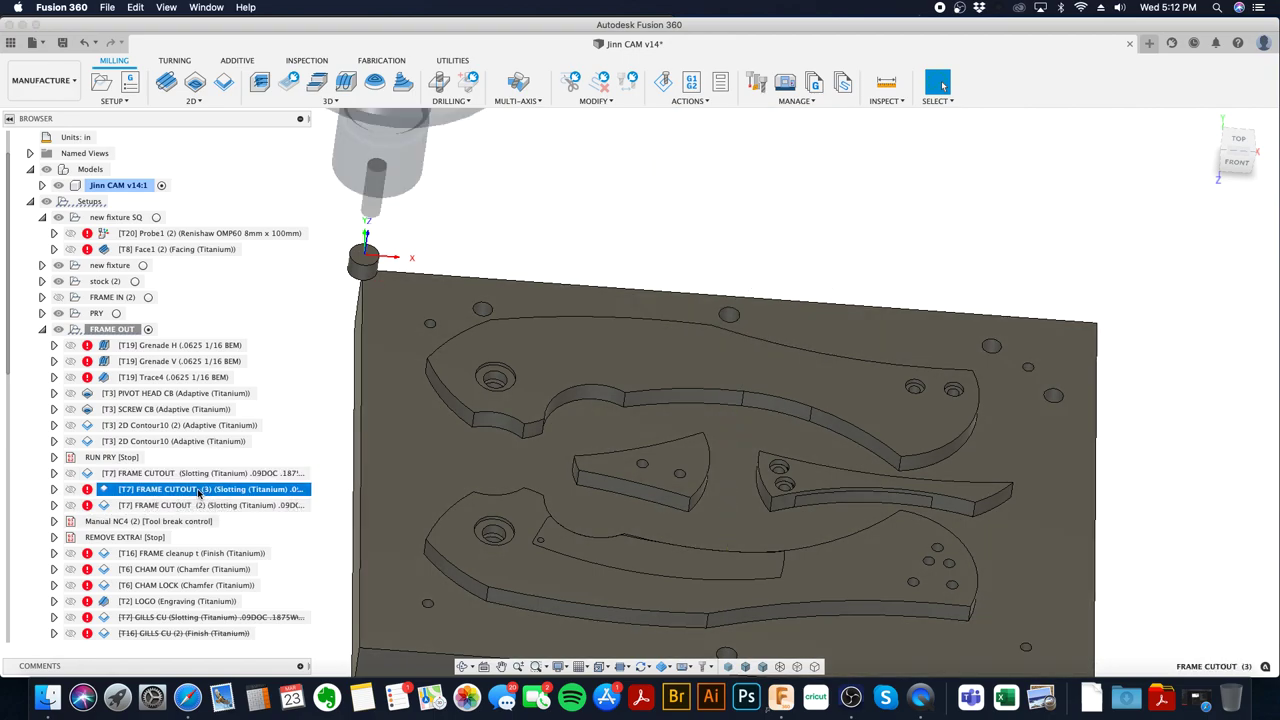
- Contour FRAME CUTOUT (3) around the triangular part's outline with ramping on, and regenerate it
right_click(200, 490)
left_click(266, 40)
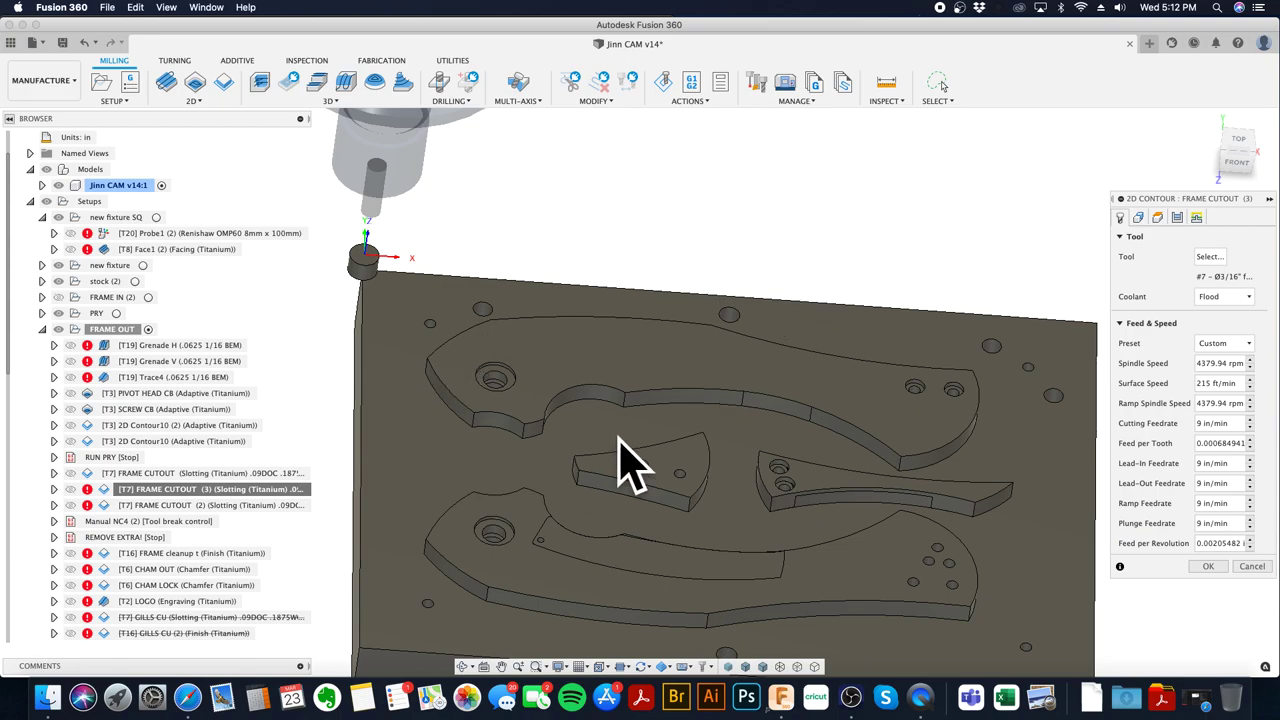
left_click(1139, 219)
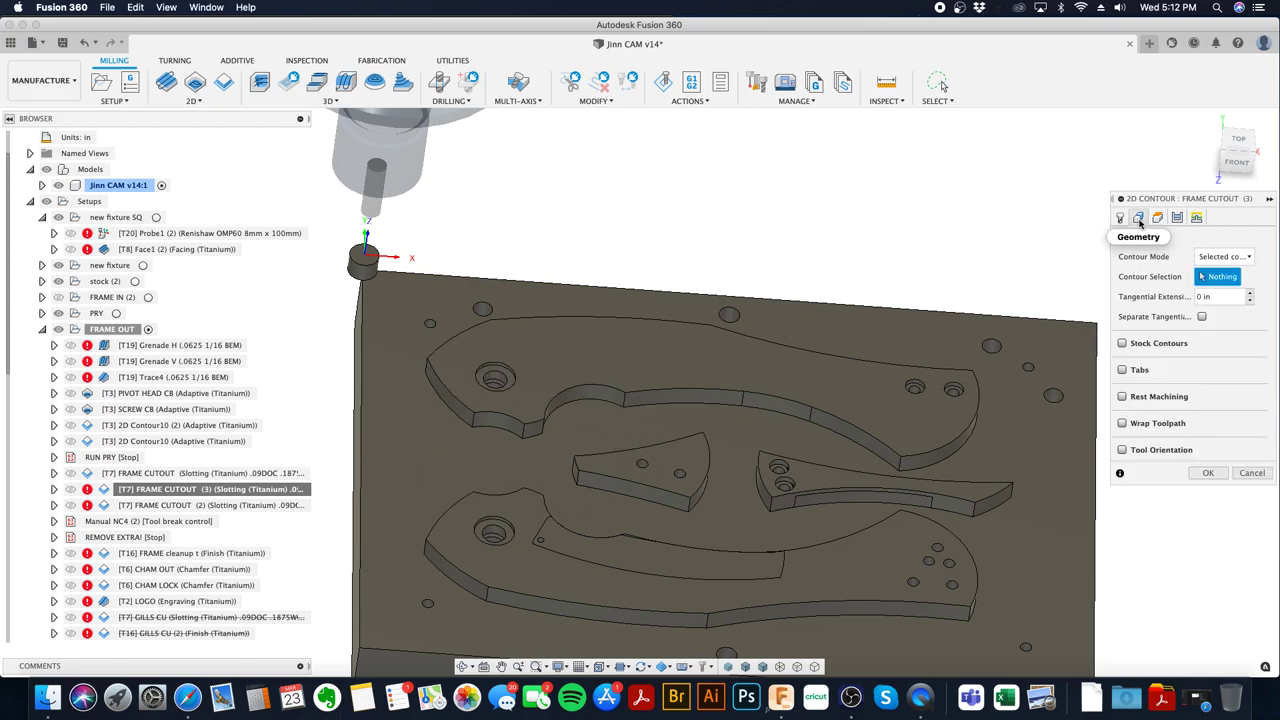
left_click(647, 508)
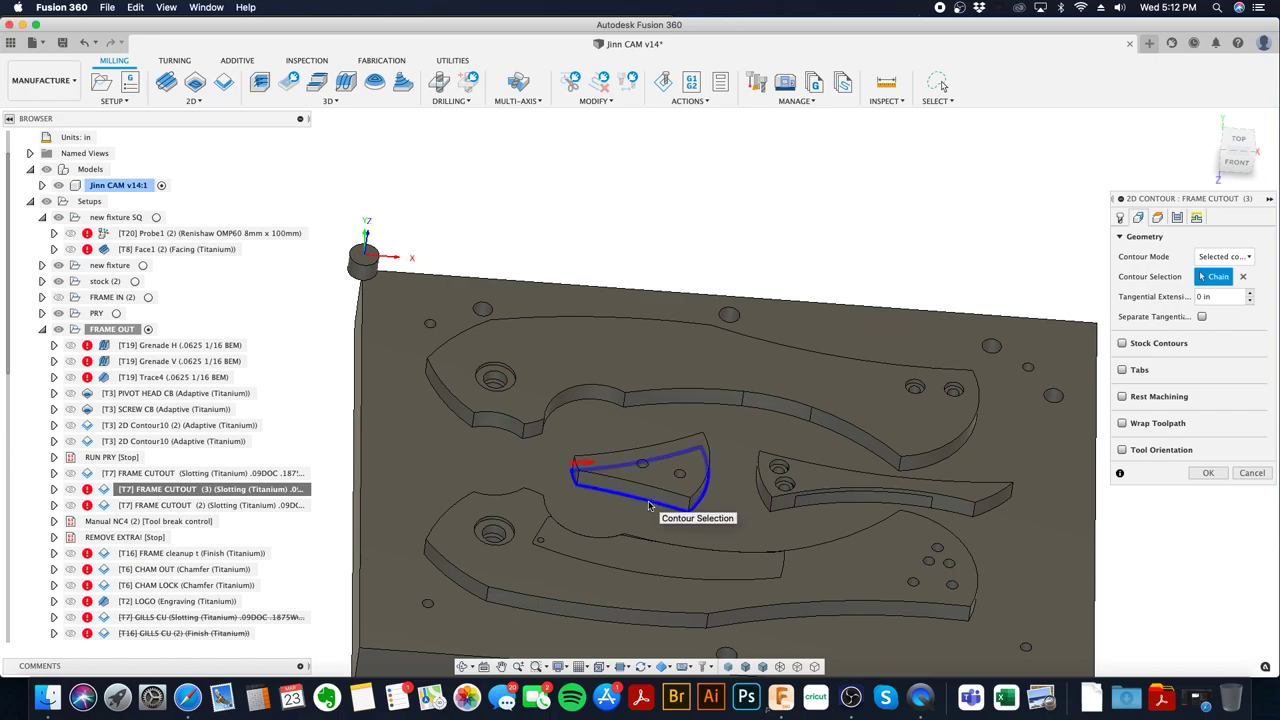
left_click(1196, 217)
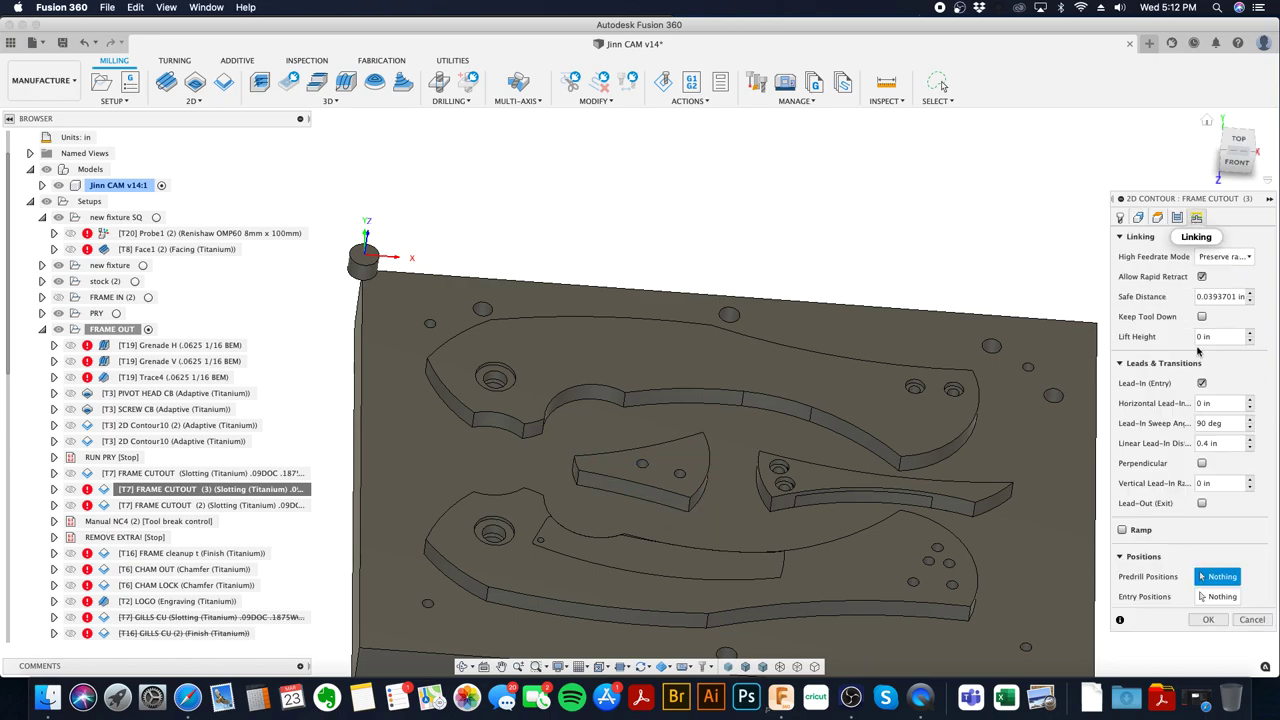
left_click(1129, 530)
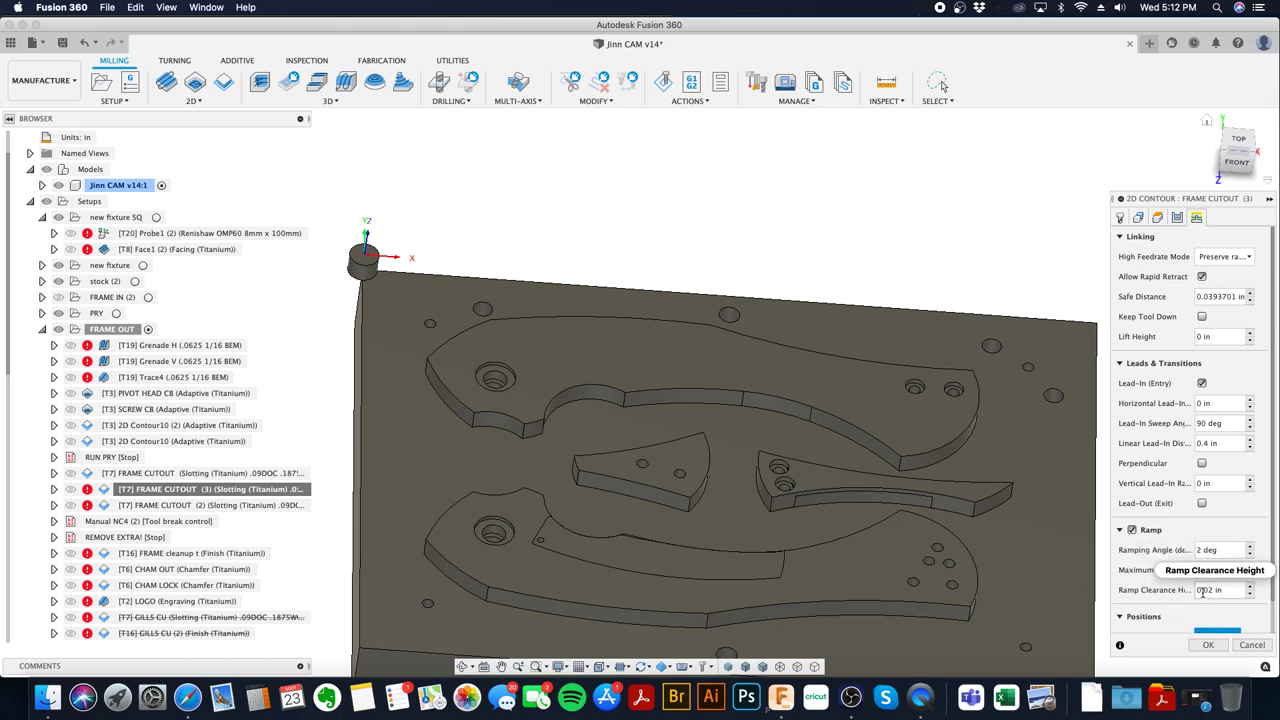
left_click(1120, 217)
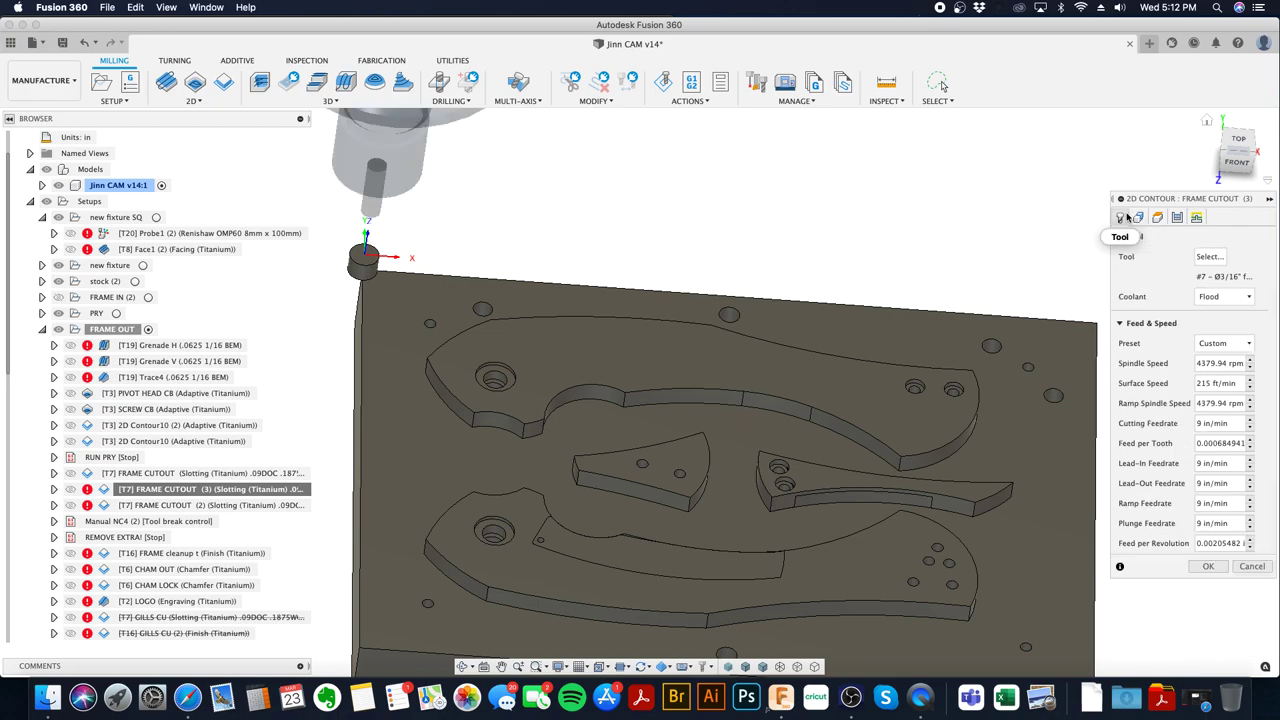
left_click(1227, 505)
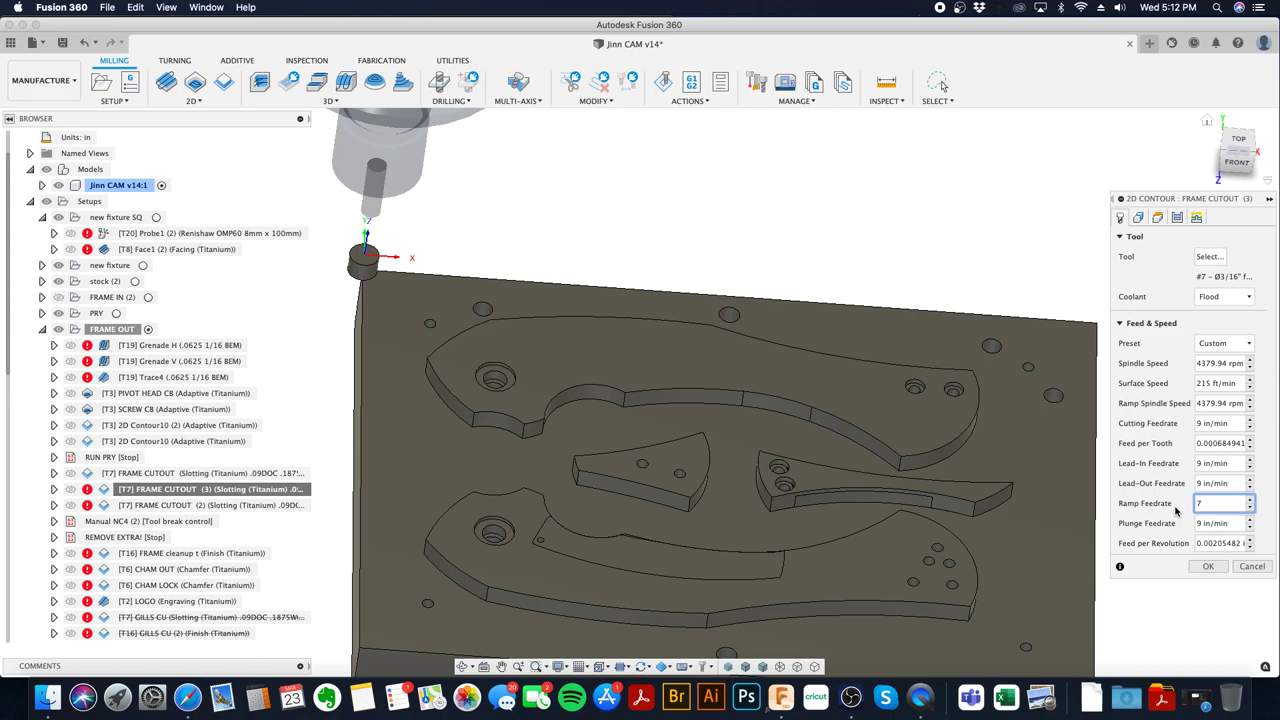
left_click(1204, 566)
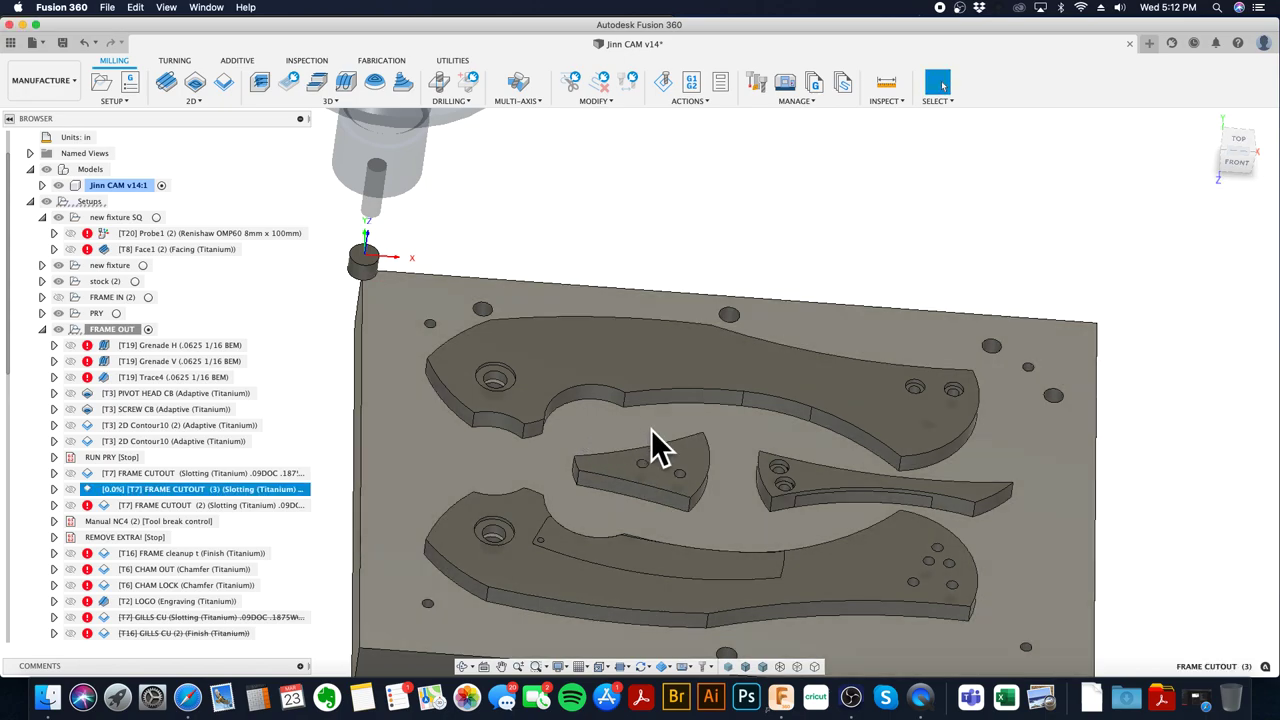
- Set FRAME CUTOUT (3)'s horizontal lead-in radius and linear lead-in distance to 0.01 in
middle_click_drag(776, 436, 771, 391, "shift")
scroll(547, 447, "up", 2)
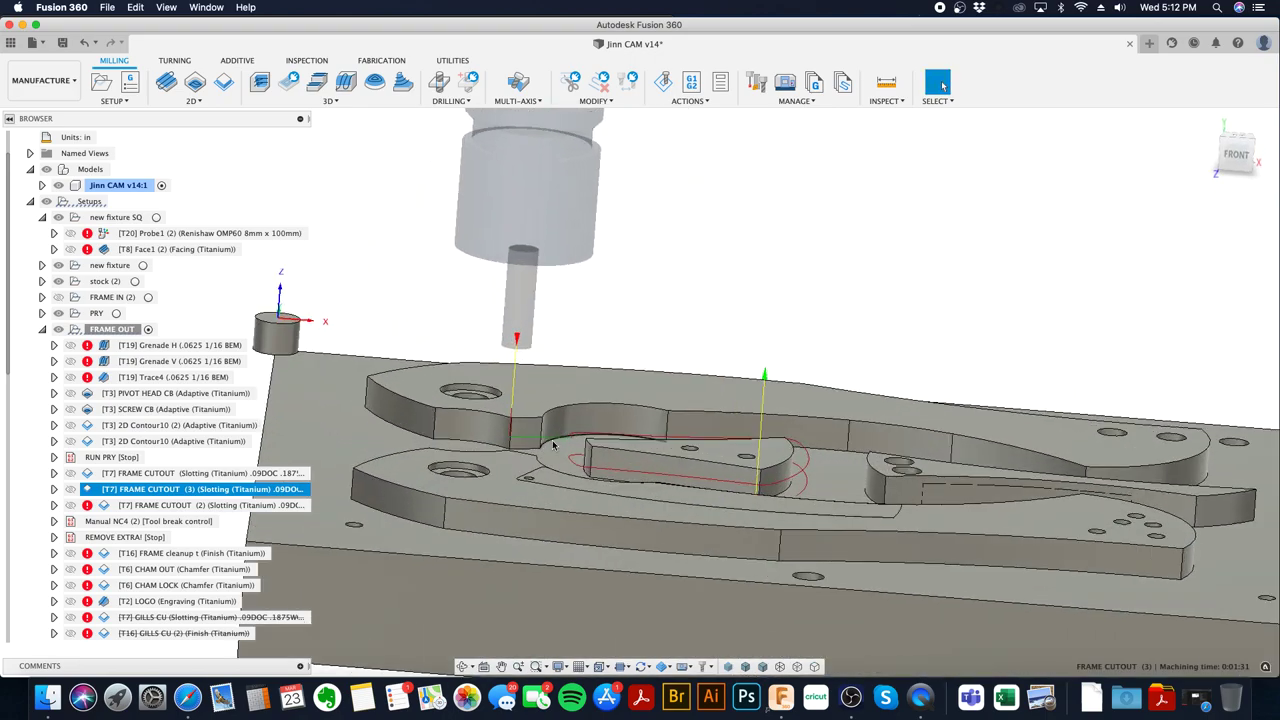
right_click(300, 490)
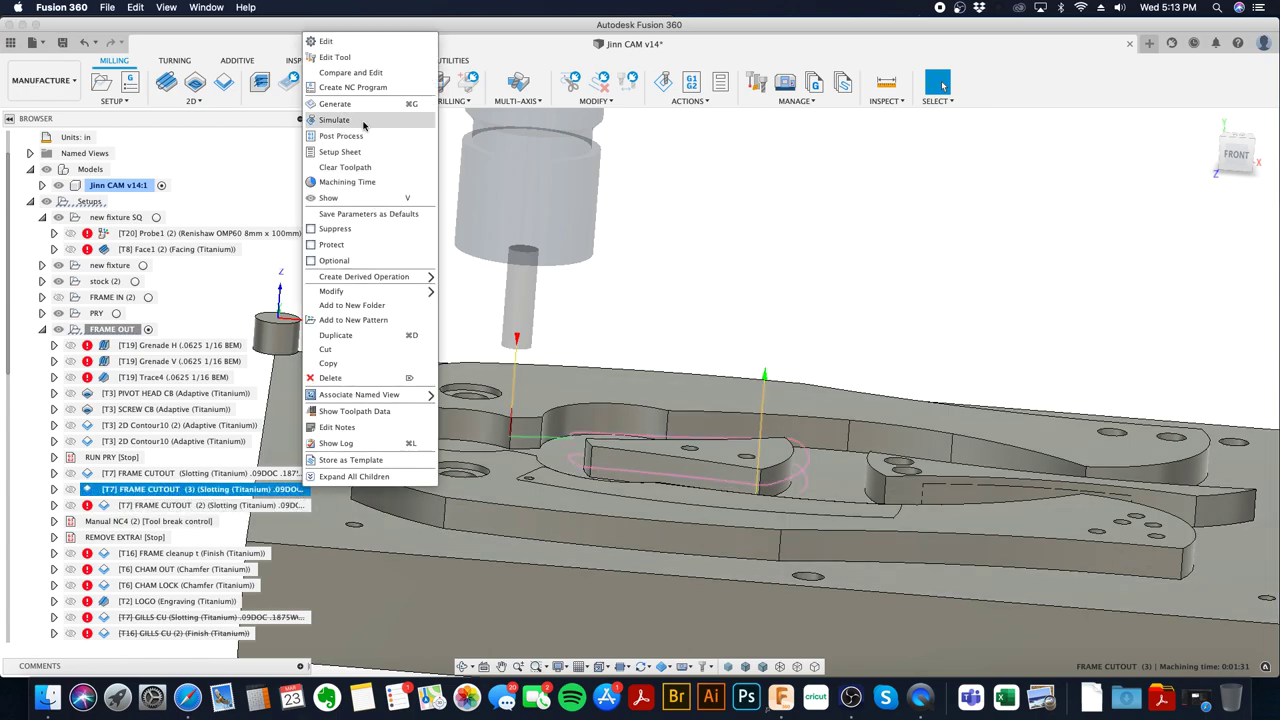
left_click(390, 40)
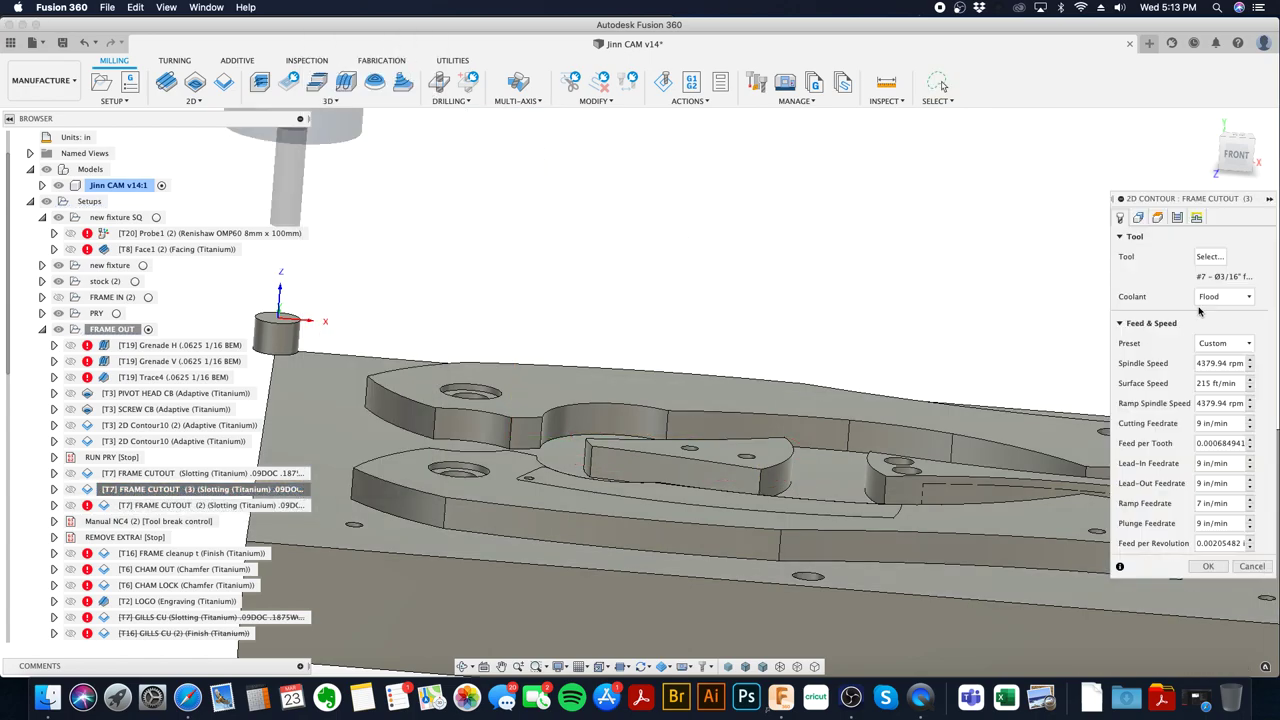
left_click(1196, 217)
left_click(1229, 442)
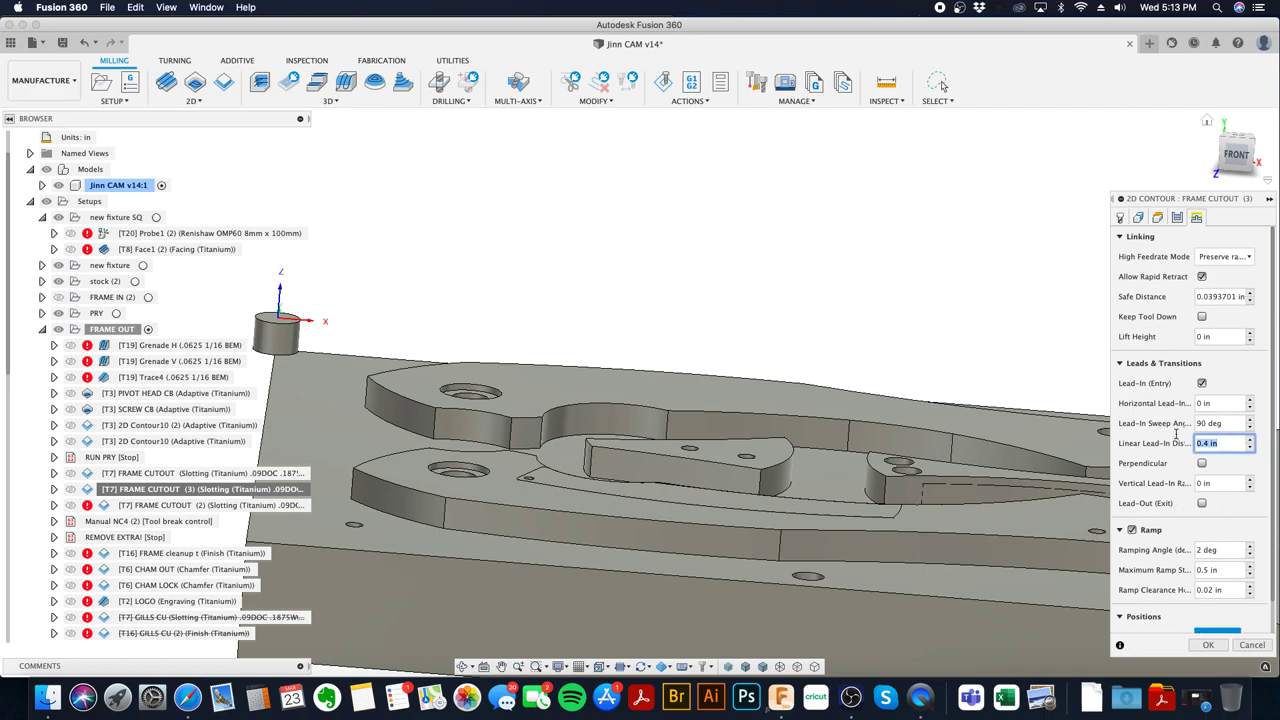
left_click(1219, 403)
type(".01")
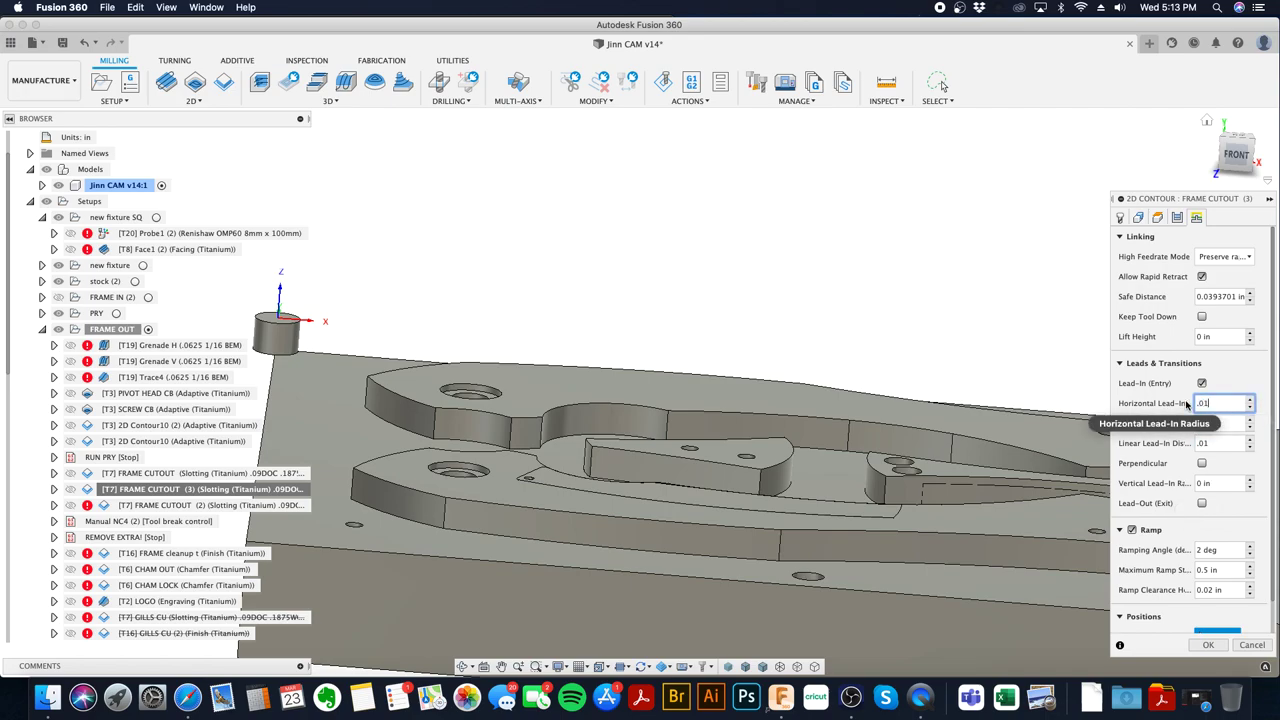
left_click(1208, 646)
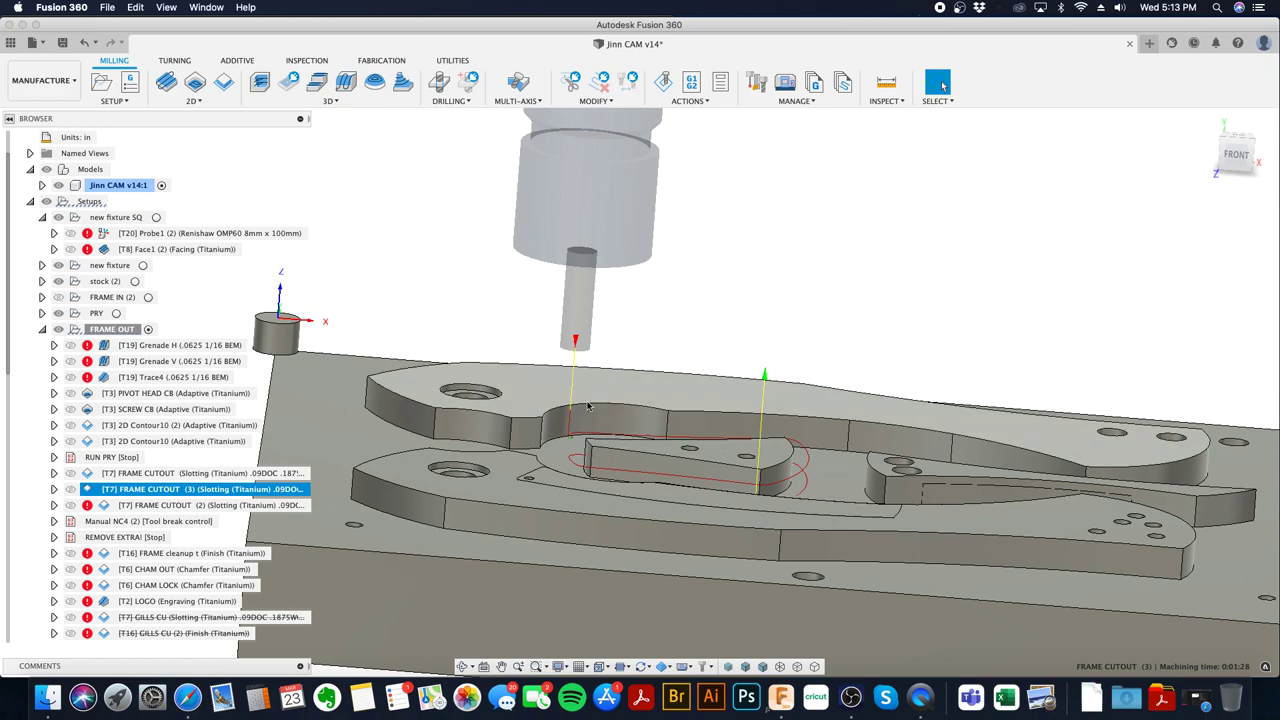
left_click(280, 473)
right_click(280, 473)
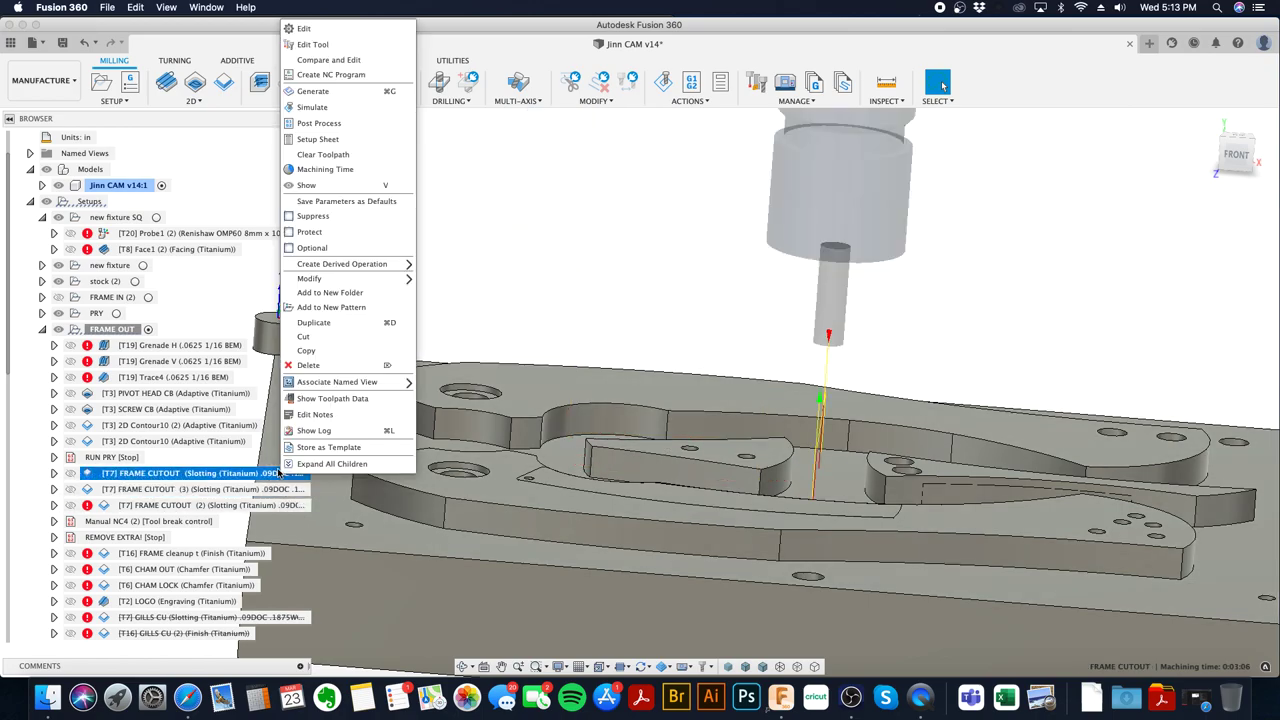
- Give FRAME CUTOUT two entry positions on the frame contours and regenerate it
middle_click_drag(619, 254, 380, 410, "shift")
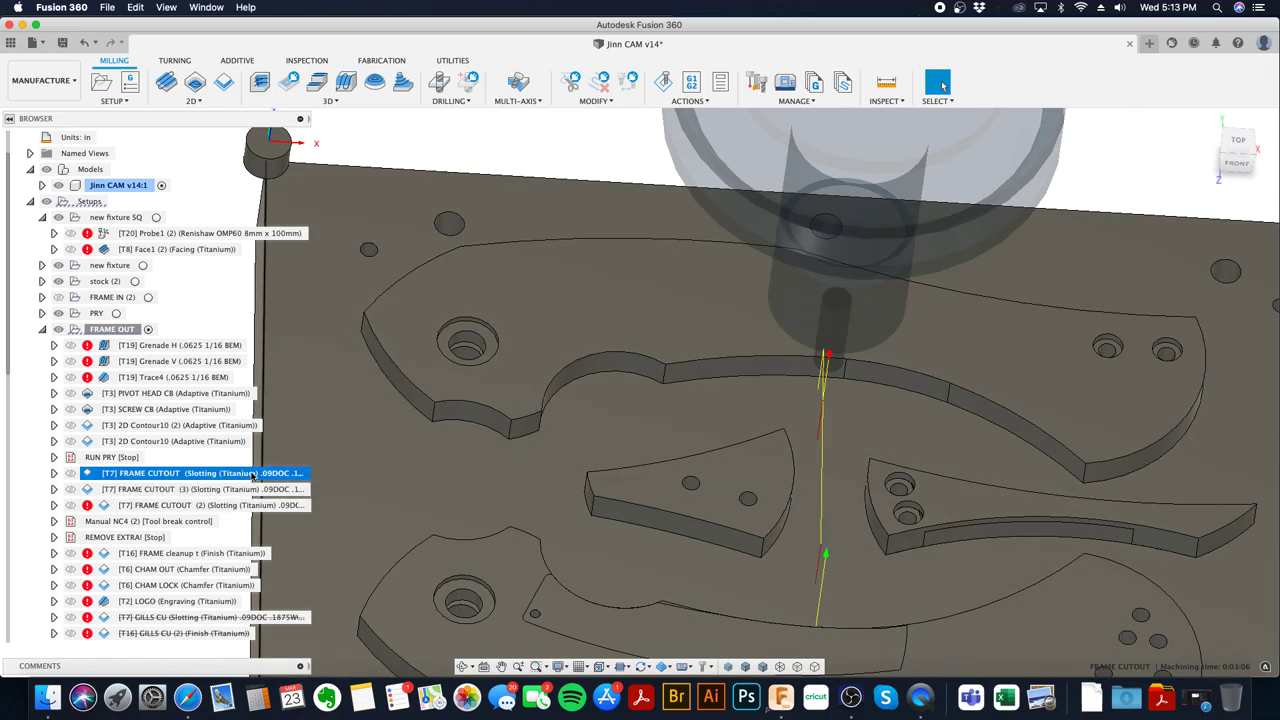
right_click(258, 473)
left_click(365, 29)
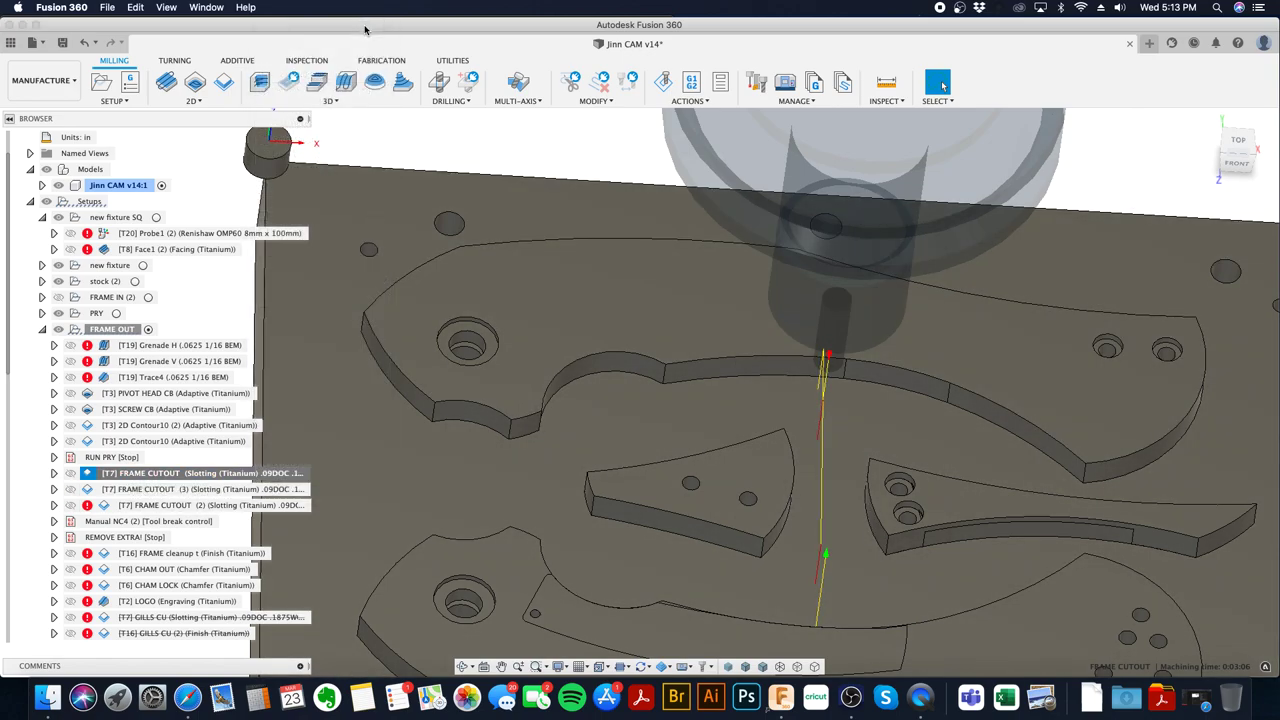
left_click(1195, 218)
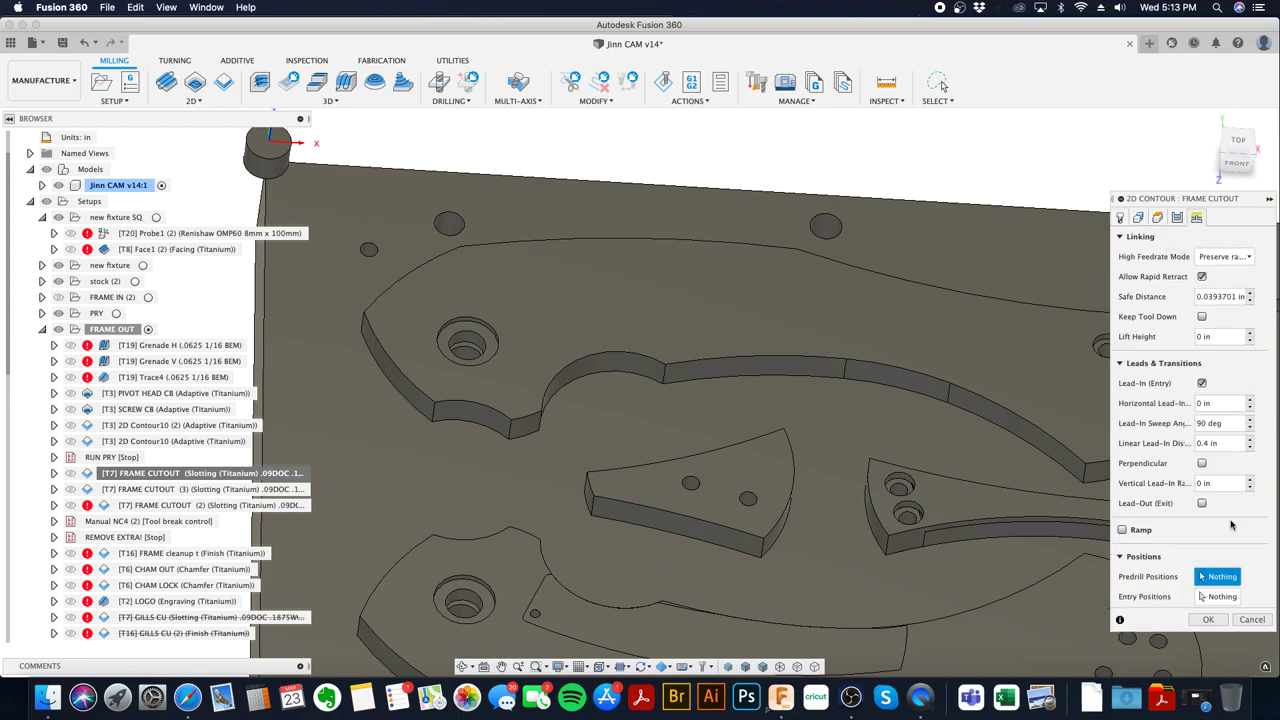
left_click(1218, 596)
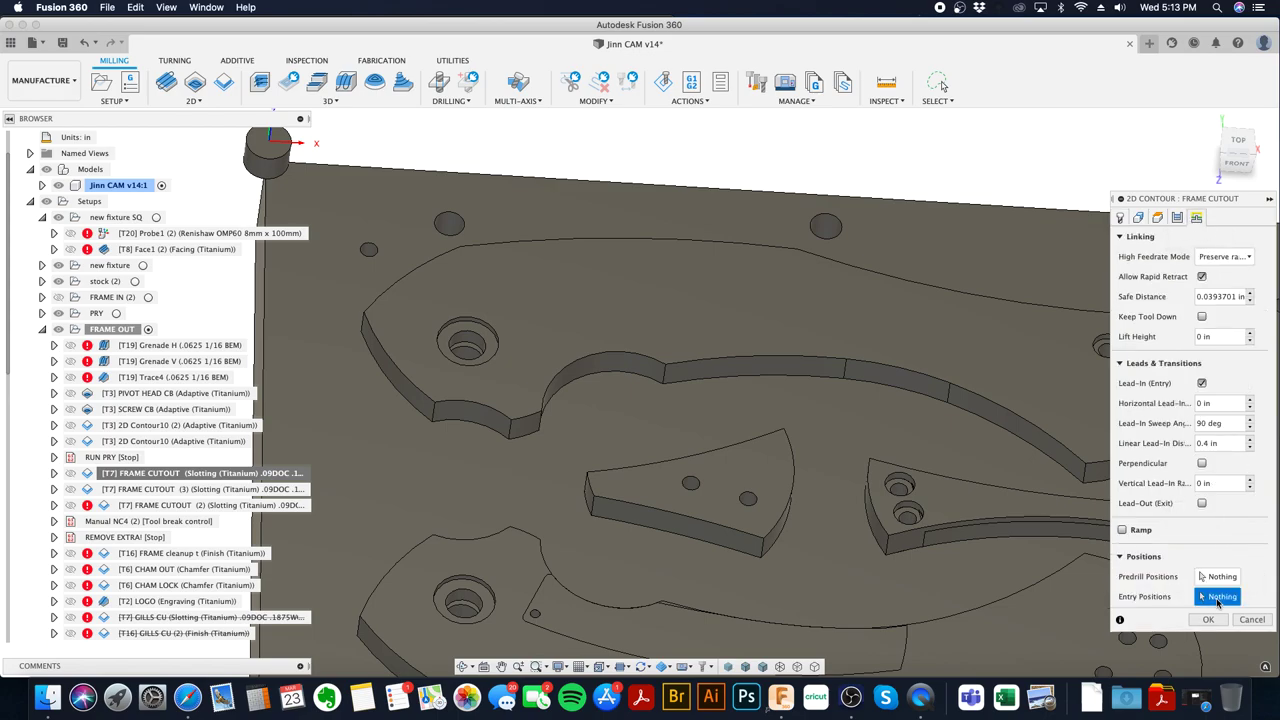
left_click(797, 252)
middle_click_drag(867, 439, 907, 251)
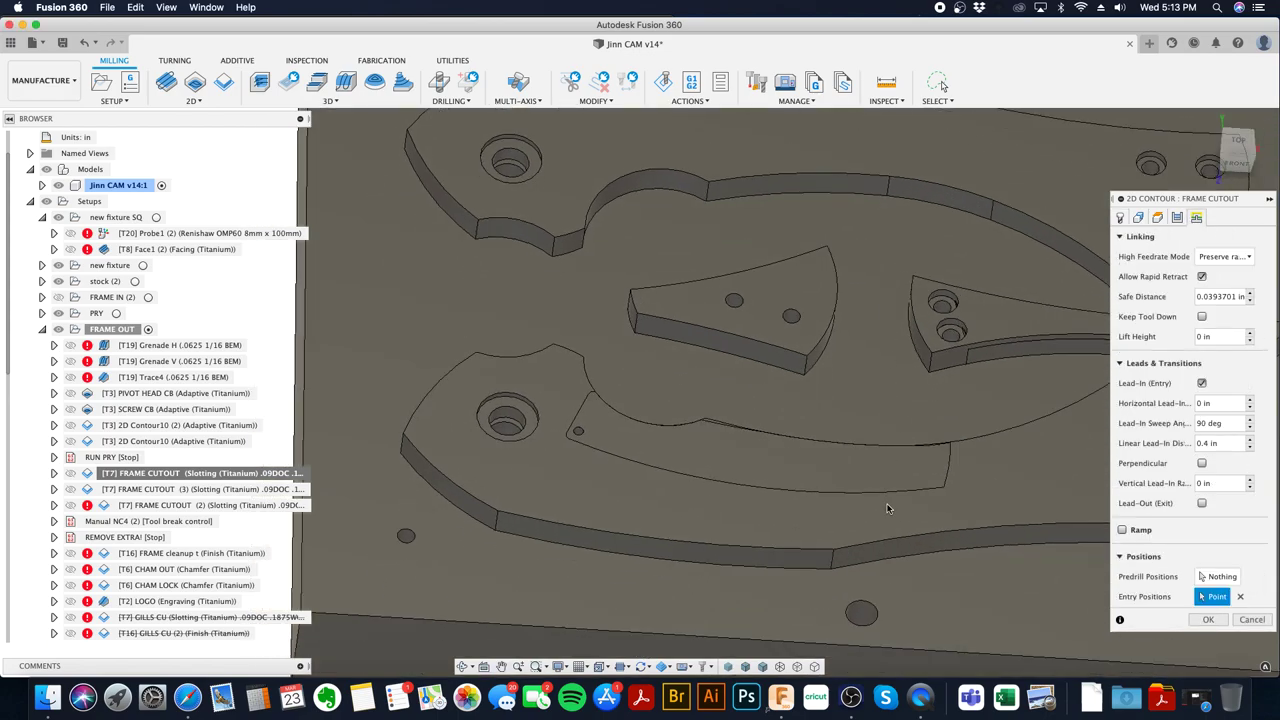
left_click(835, 550)
key("Return")
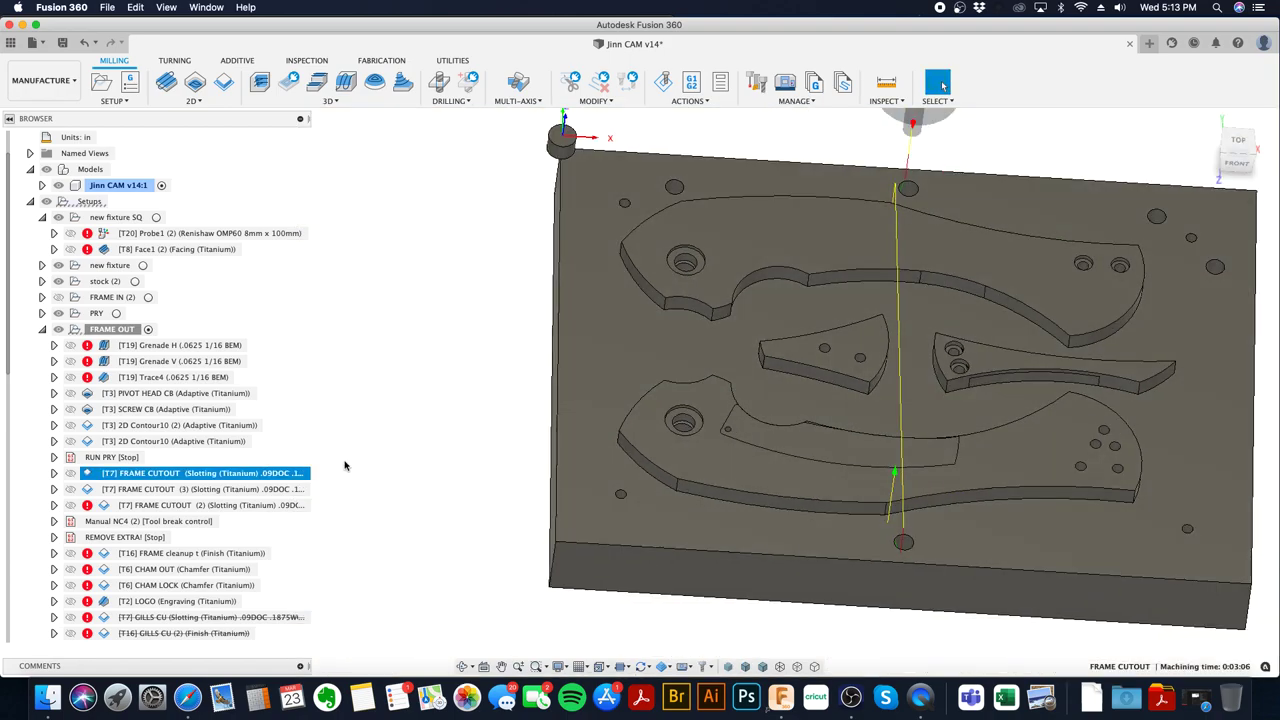
- Set FRAME CUTOUT (2)'s contour to the narrow curved piece's outline
left_click(295, 487)
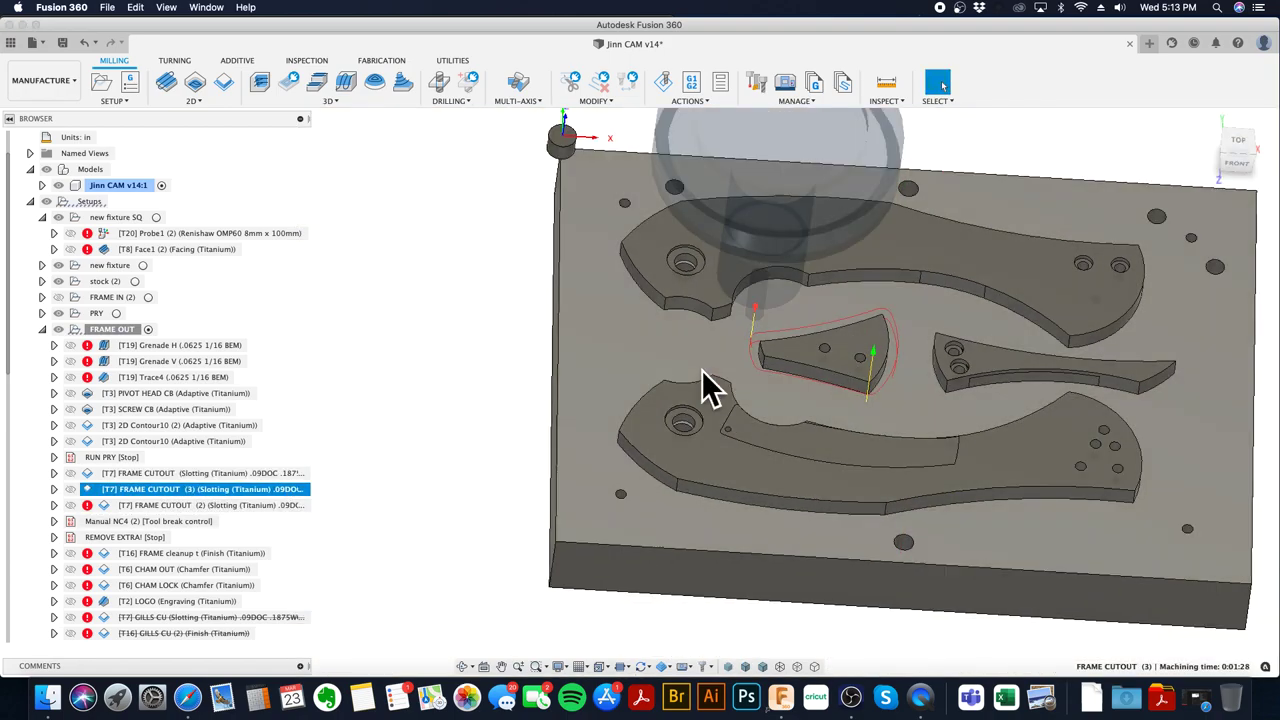
left_click(243, 508)
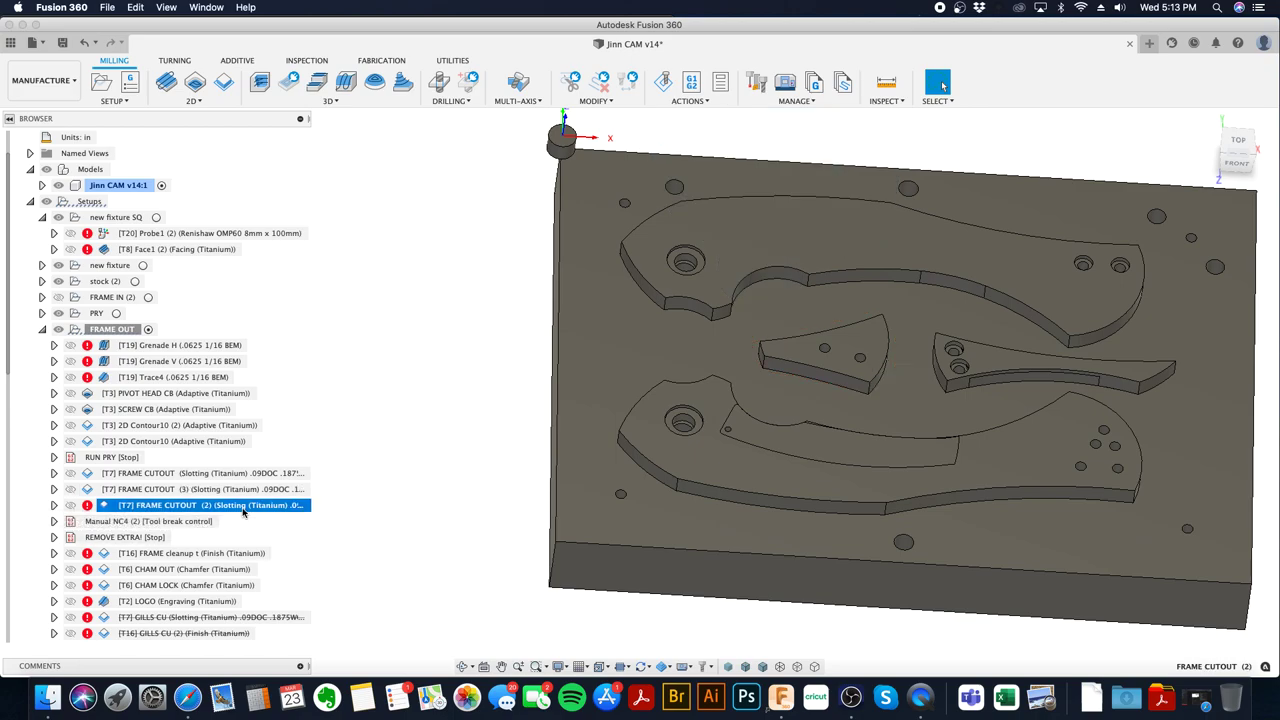
right_click(243, 512)
left_click(332, 60)
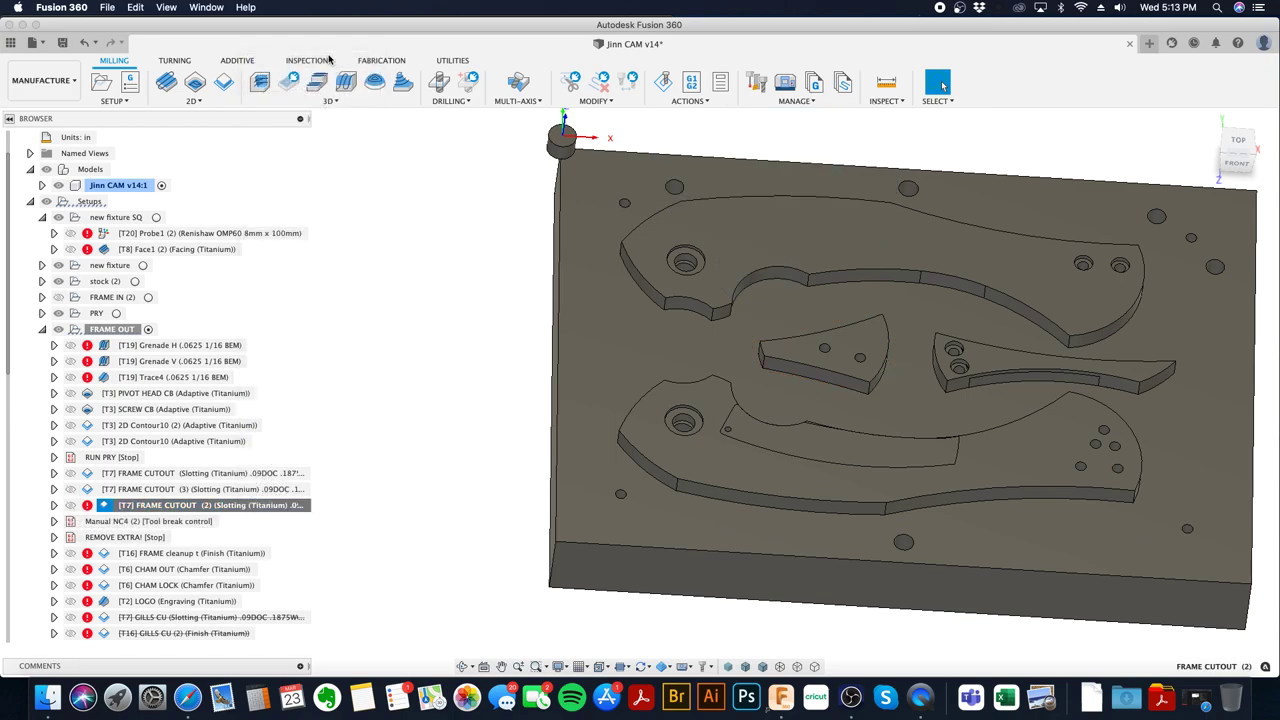
left_click(1138, 217)
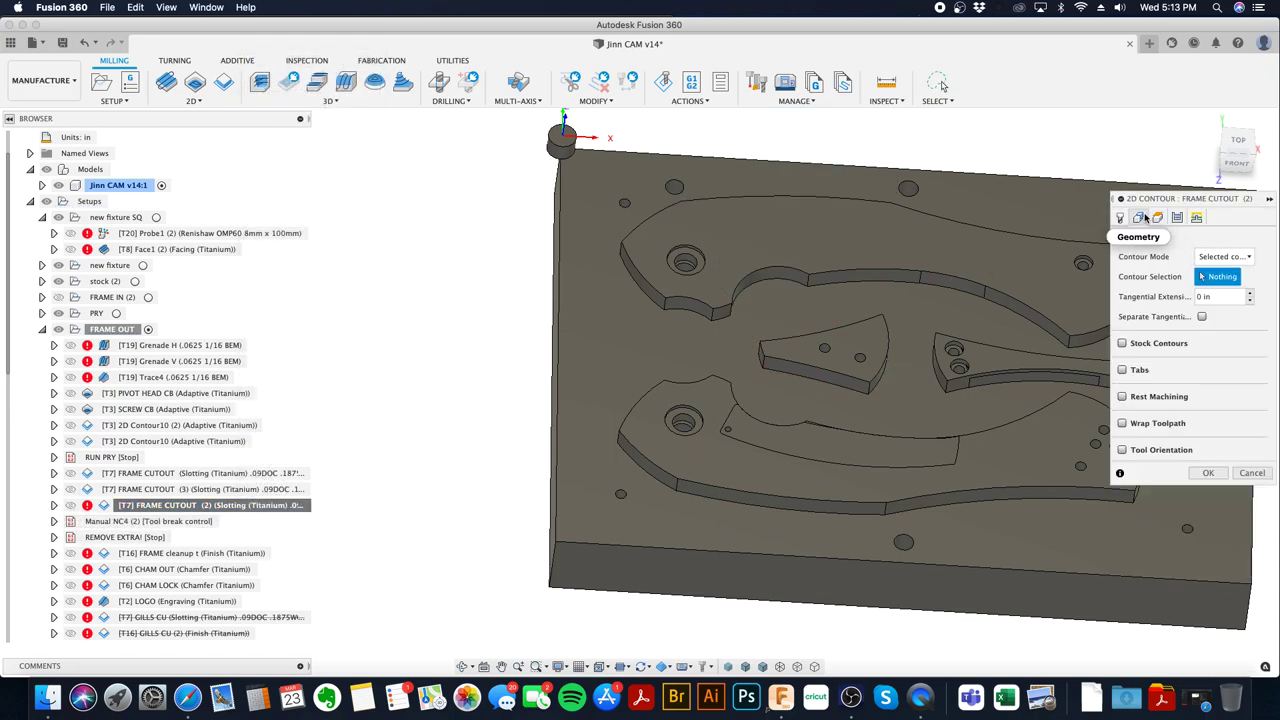
left_click(960, 383)
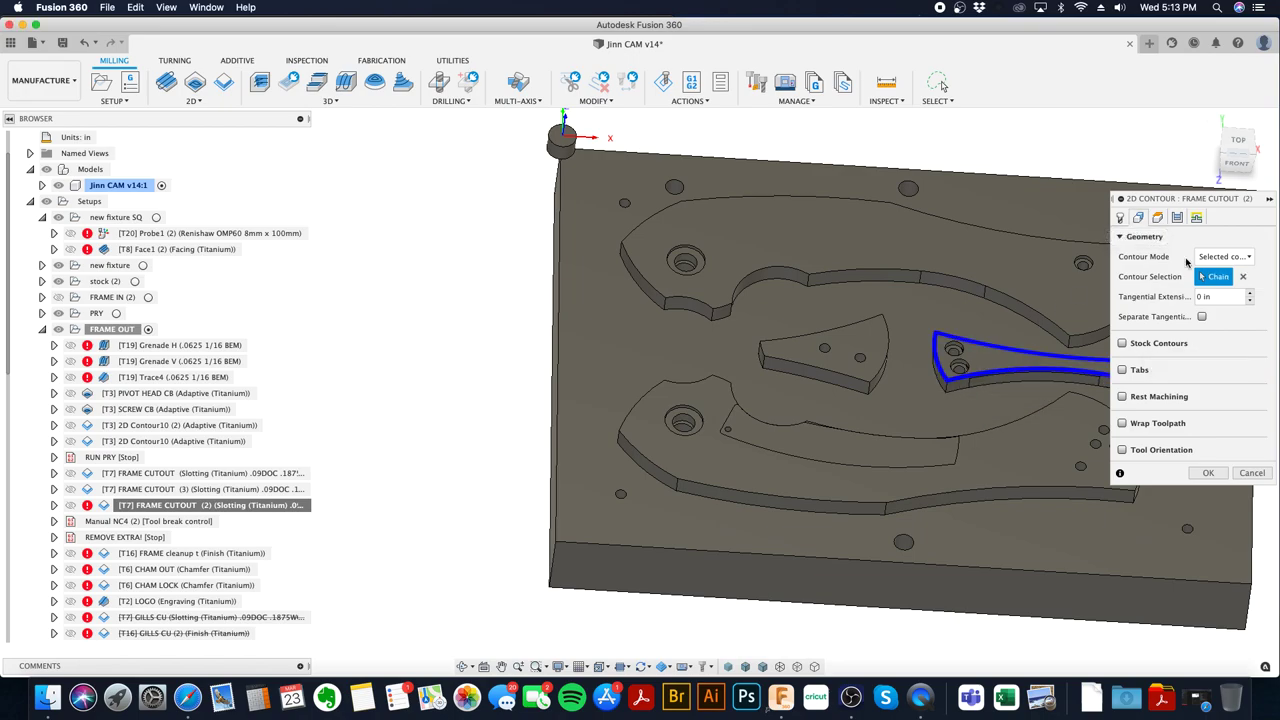
- Enable holding tabs on FRAME CUTOUT (2), placed at a picked point on the piece's lower edge
left_click(1176, 217)
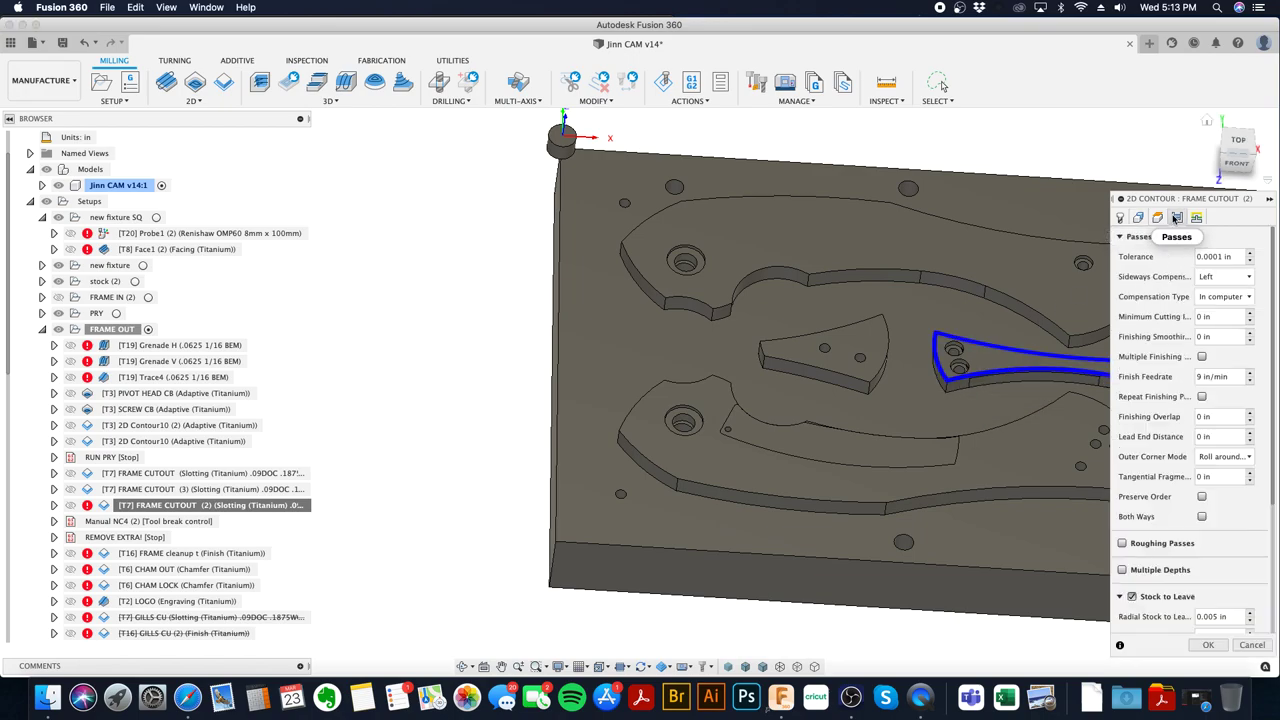
left_click(1138, 217)
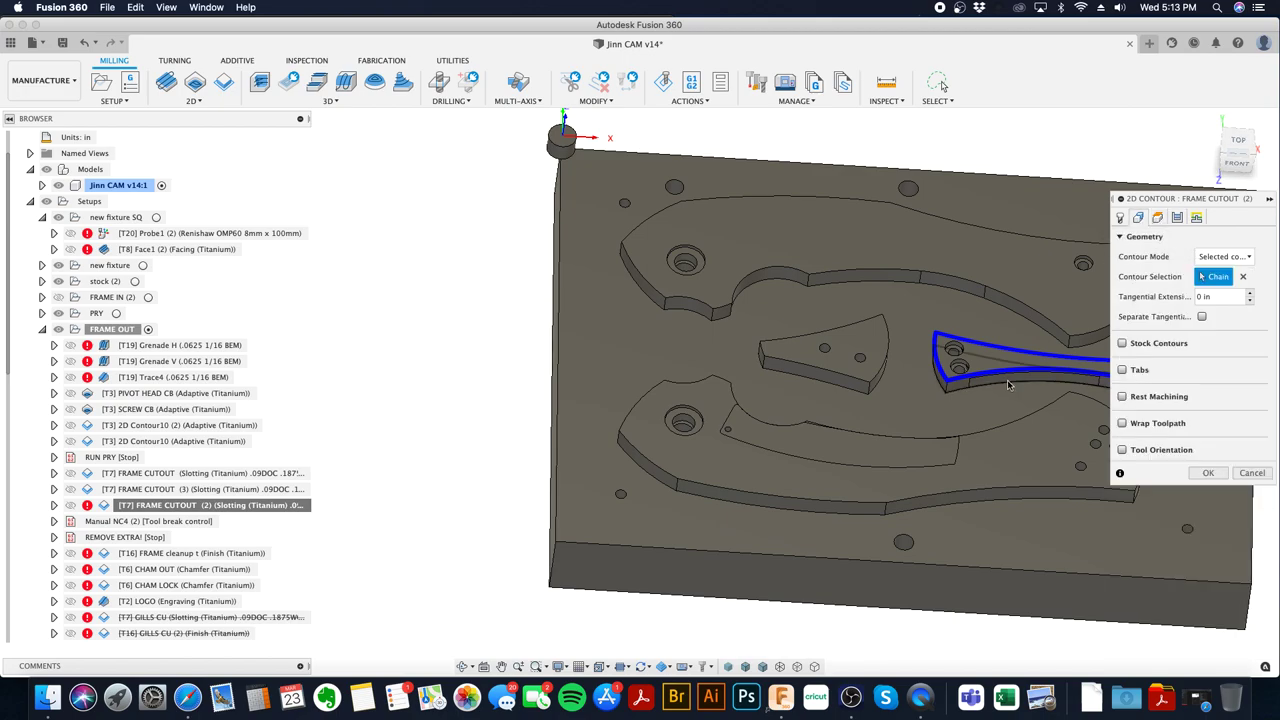
middle_click_drag(1009, 385, 779, 393)
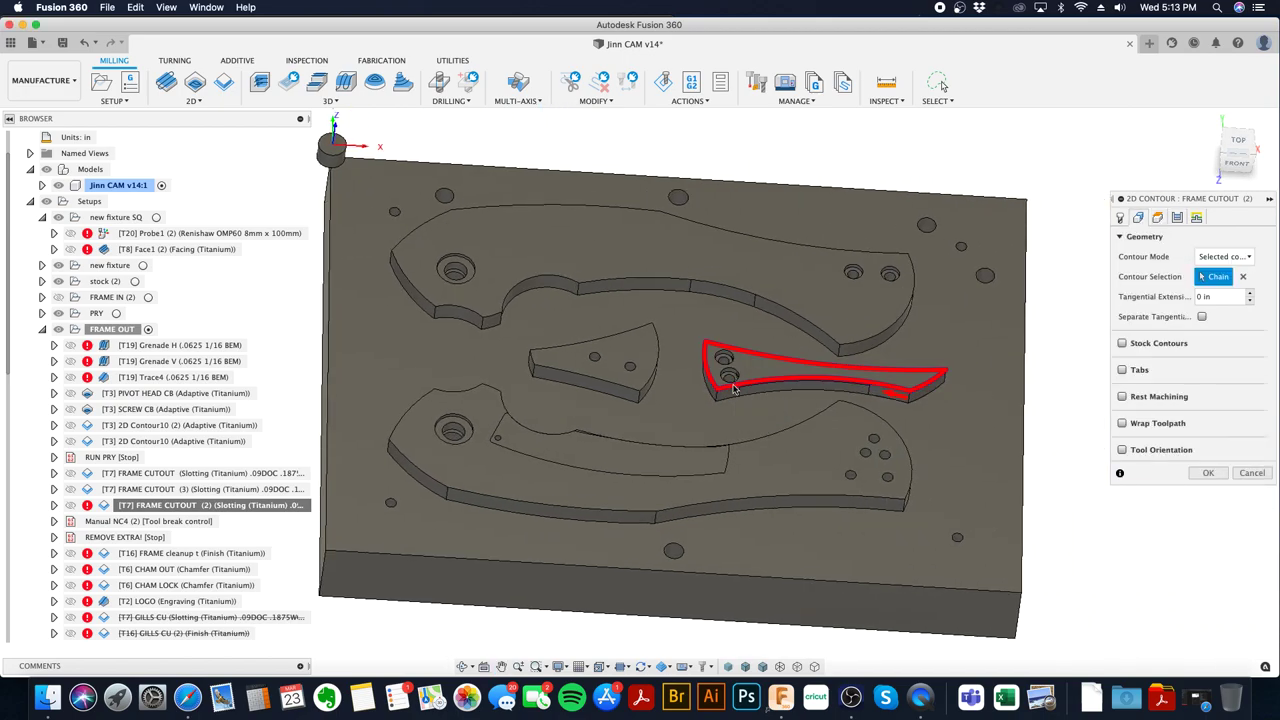
left_click(1122, 370)
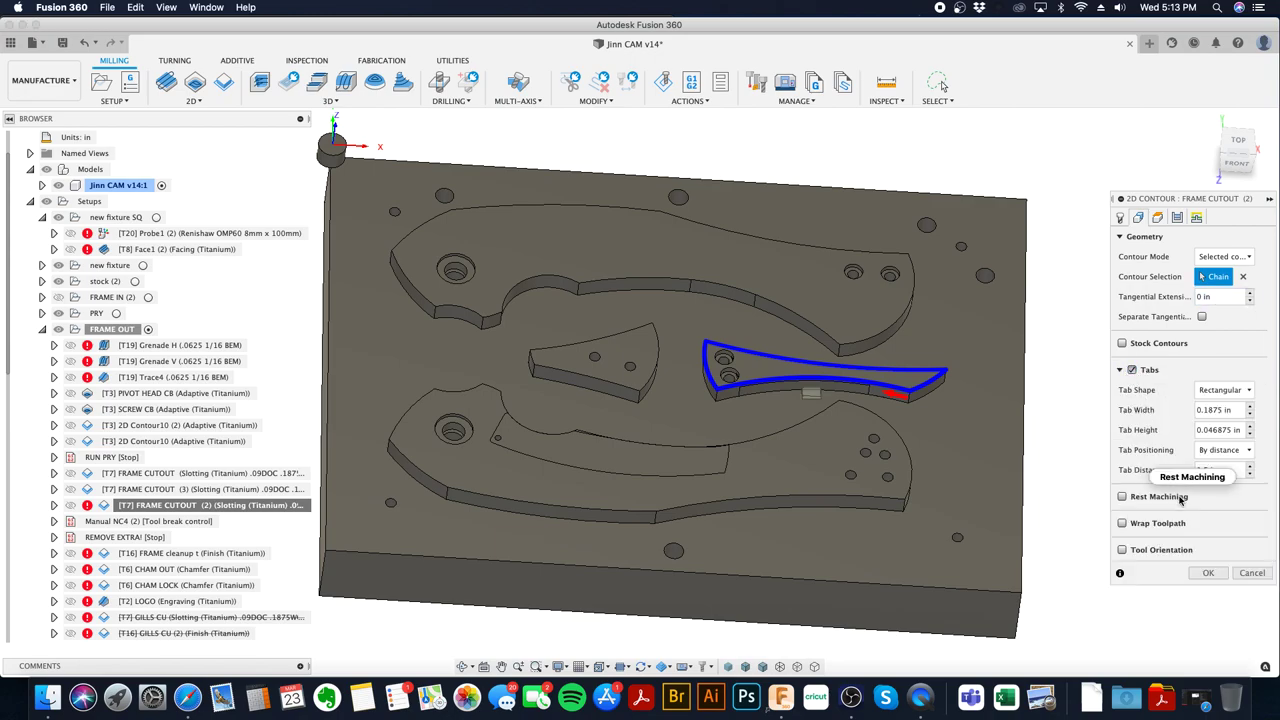
left_click(1219, 452)
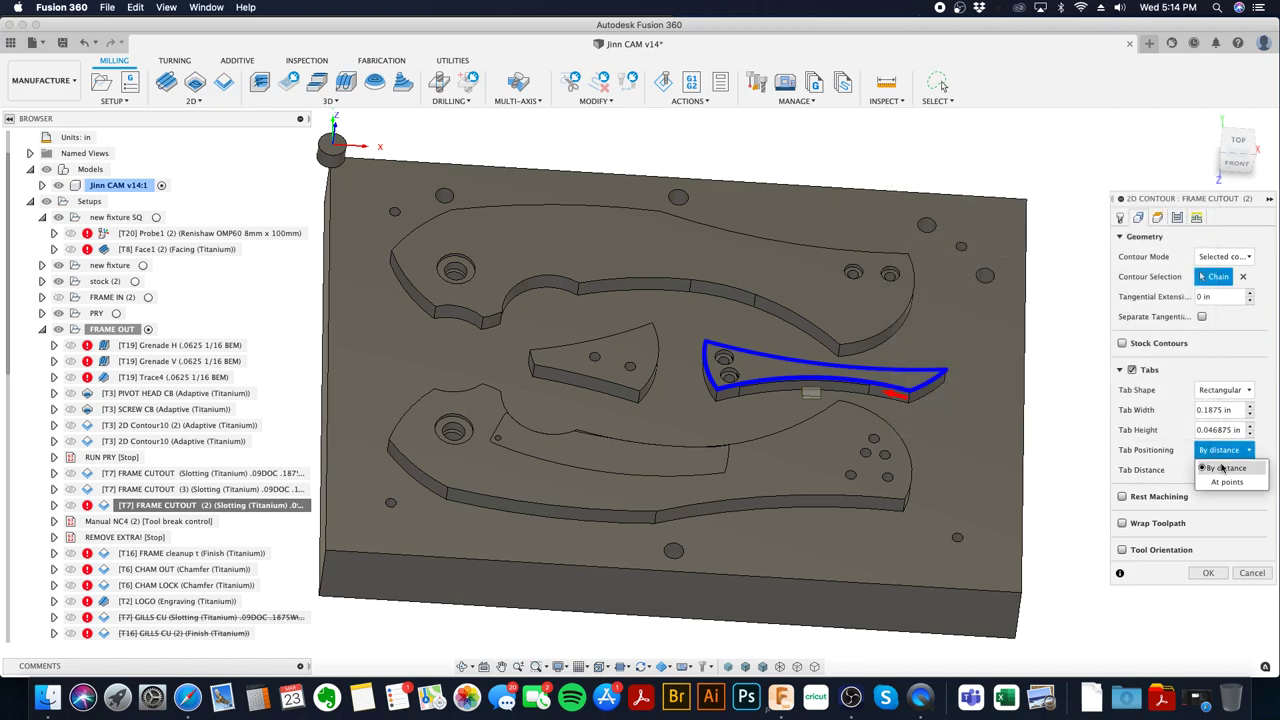
left_click(1227, 484)
scroll(950, 380, "up", 5)
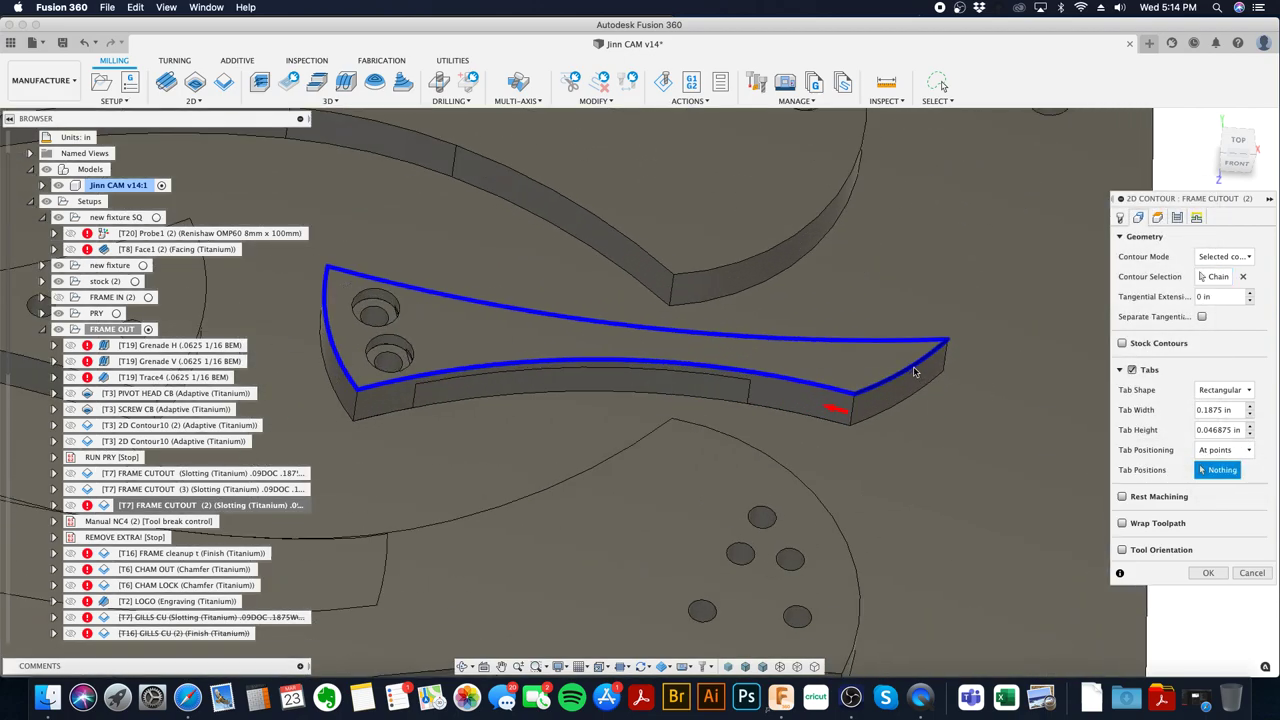
left_click(908, 378)
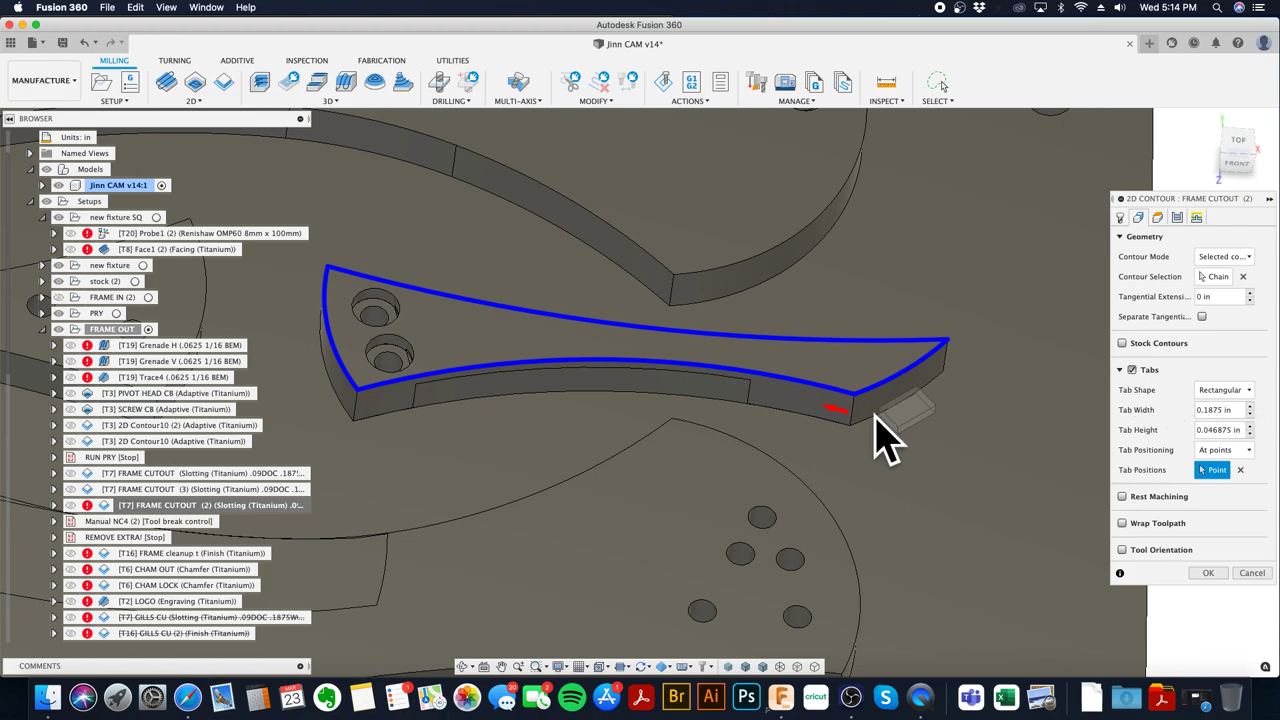
- Make the rectangular tab 0.1875 in wide and 0.2 in high
left_click_drag(1234, 412, 1190, 409)
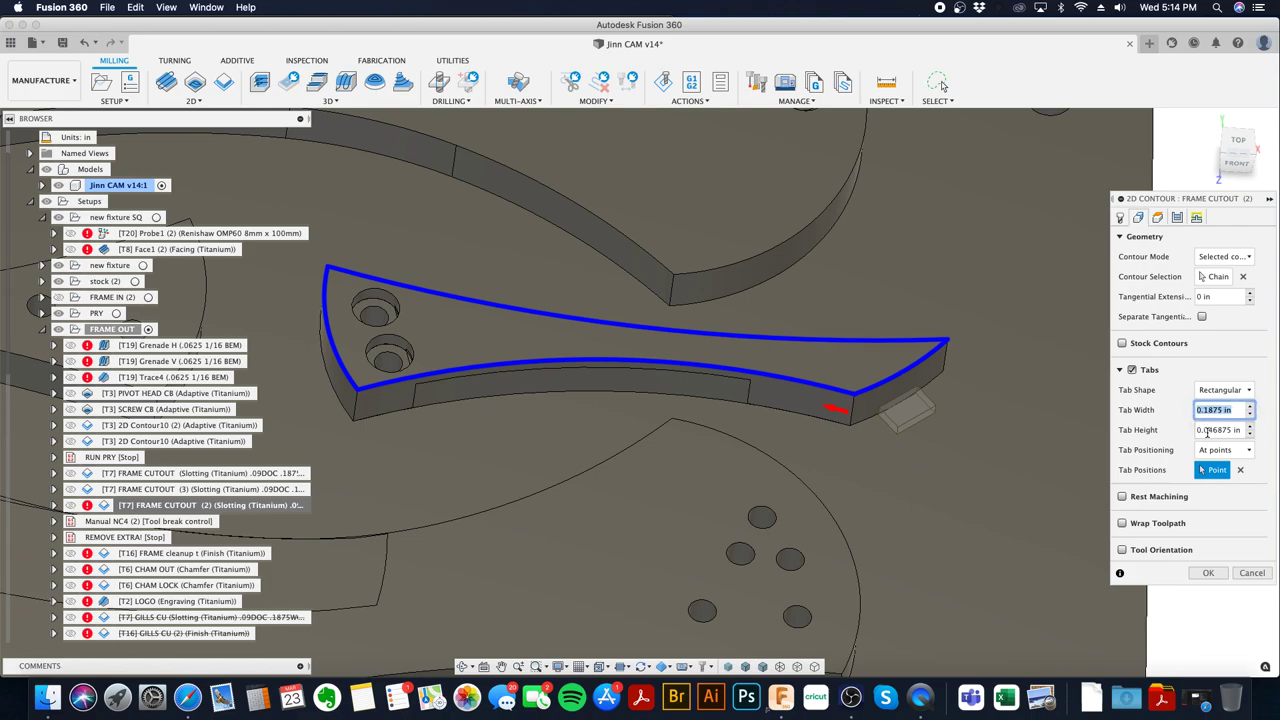
left_click(1211, 430)
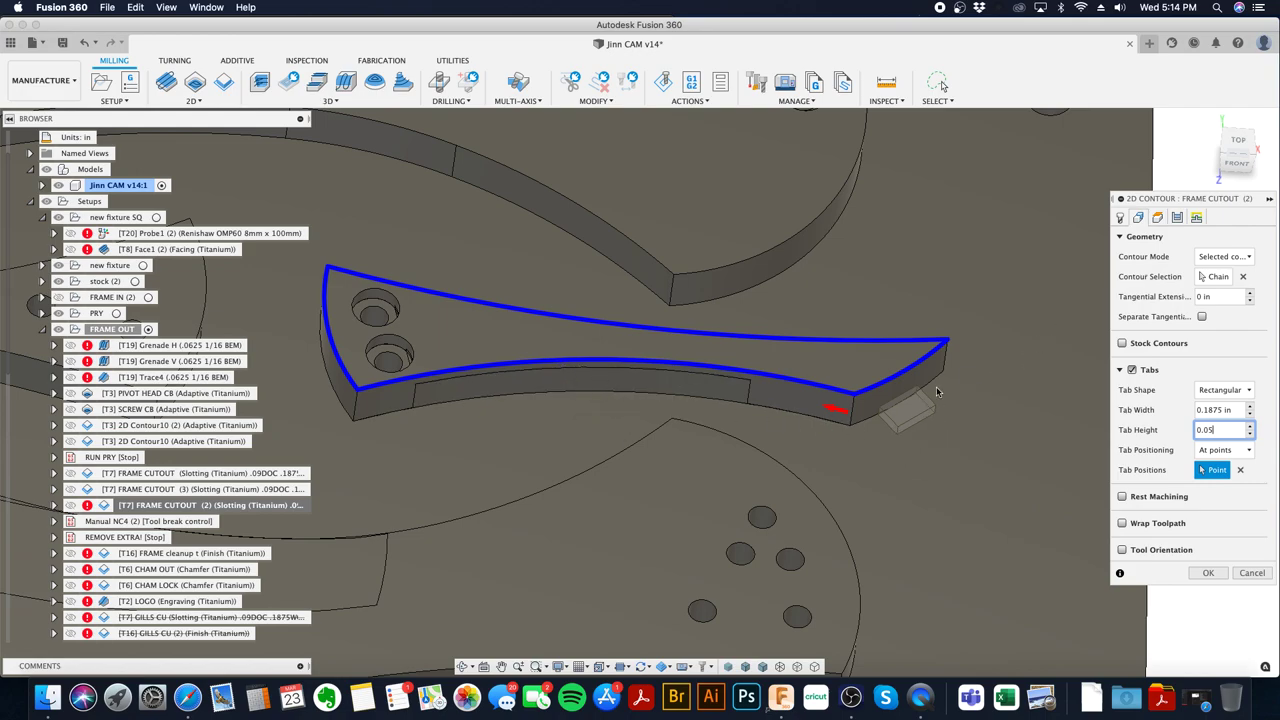
left_click_drag(1210, 432, 1187, 431)
type(".2")
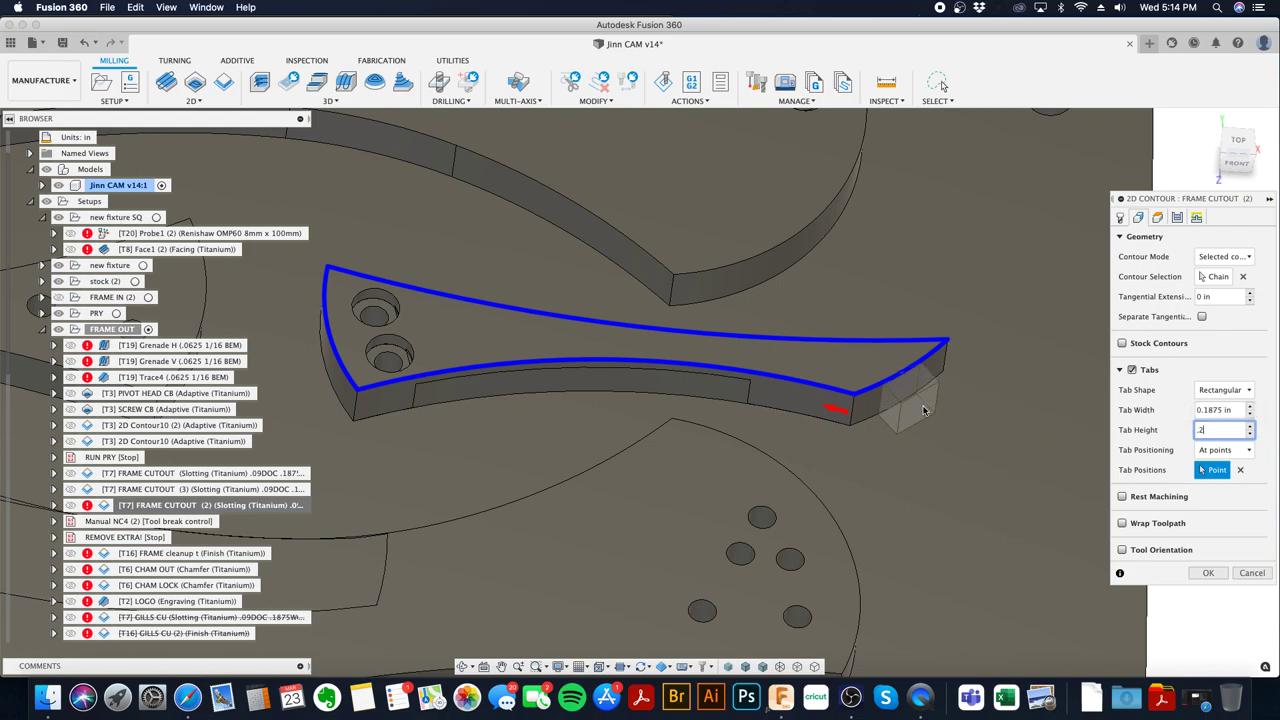
middle_click_drag(912, 478, 897, 482, "shift")
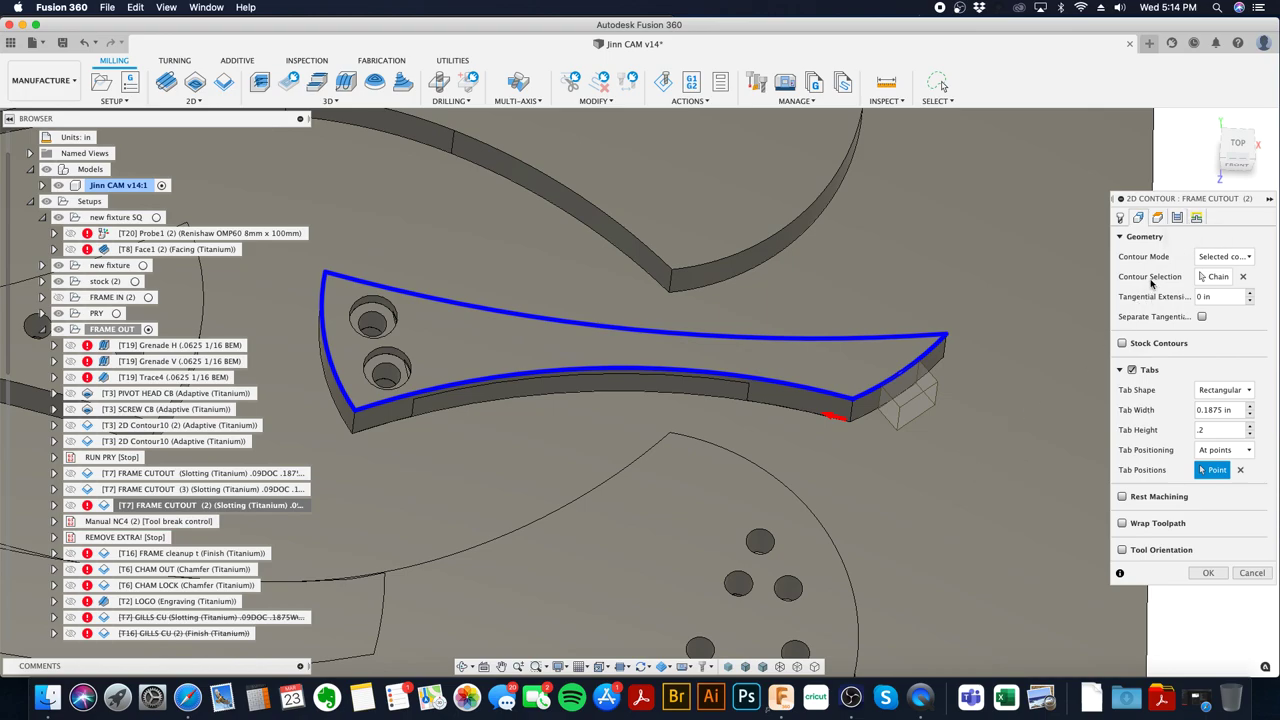
left_click(1196, 217)
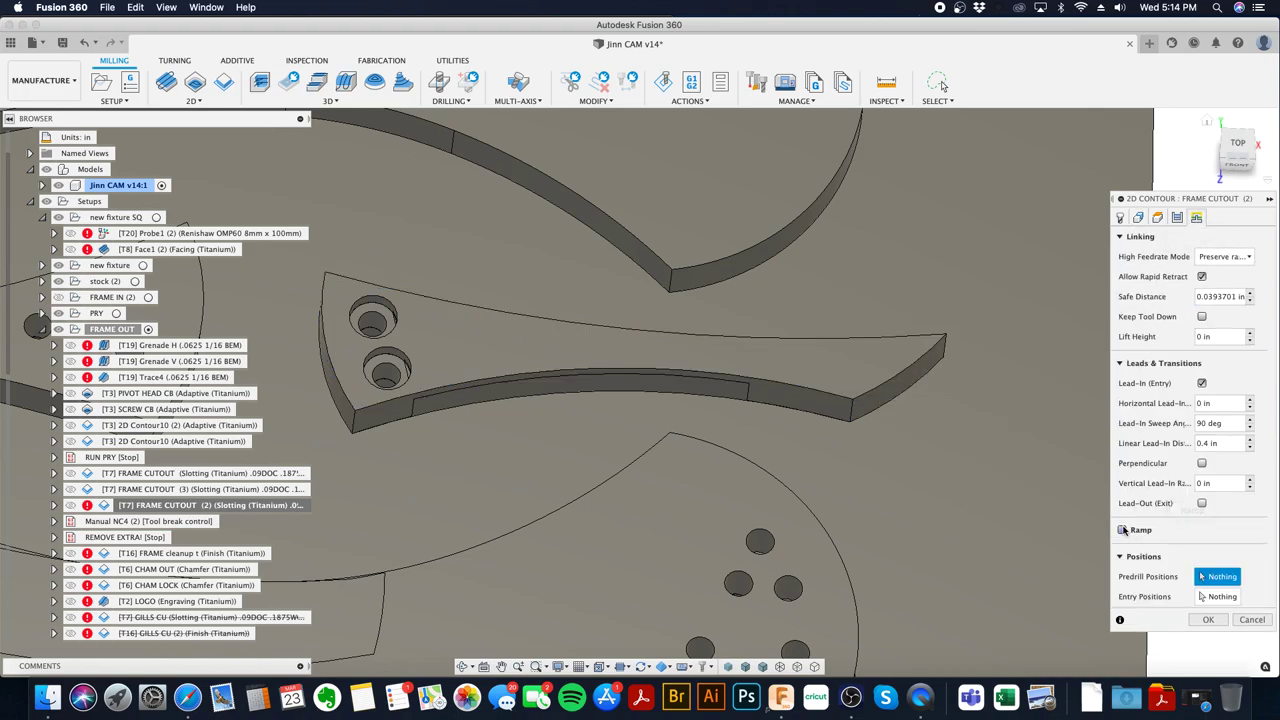
- Turn on ramping, edit the linear lead-in, reset the horizontal lead-in, and generate FRAME CUTOUT (2)
left_click(1123, 530)
left_click(1212, 443)
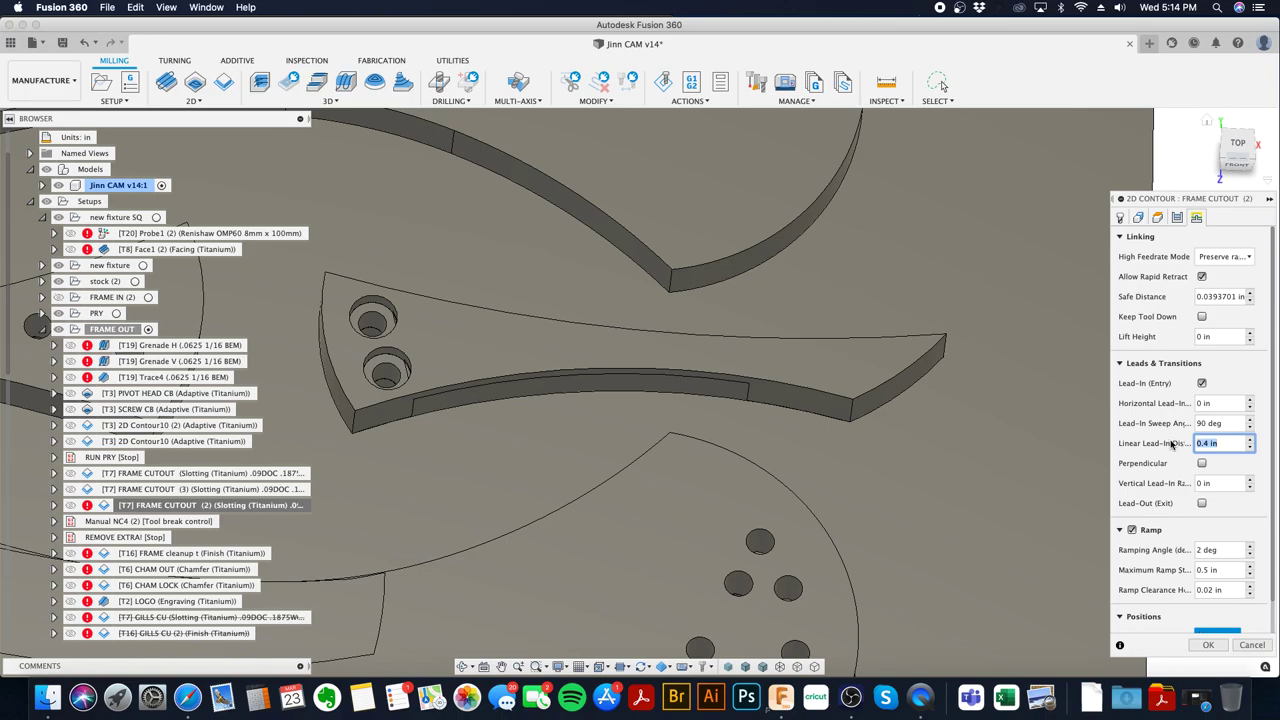
type(".01")
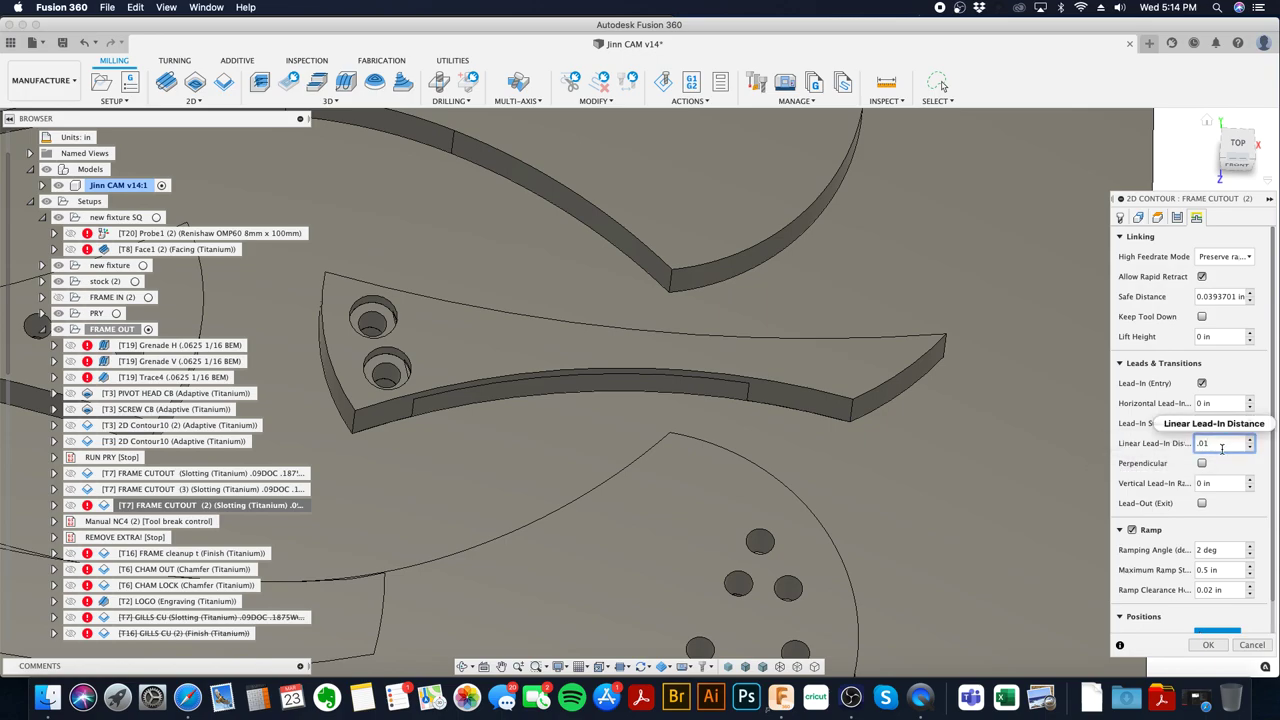
right_click(1230, 400)
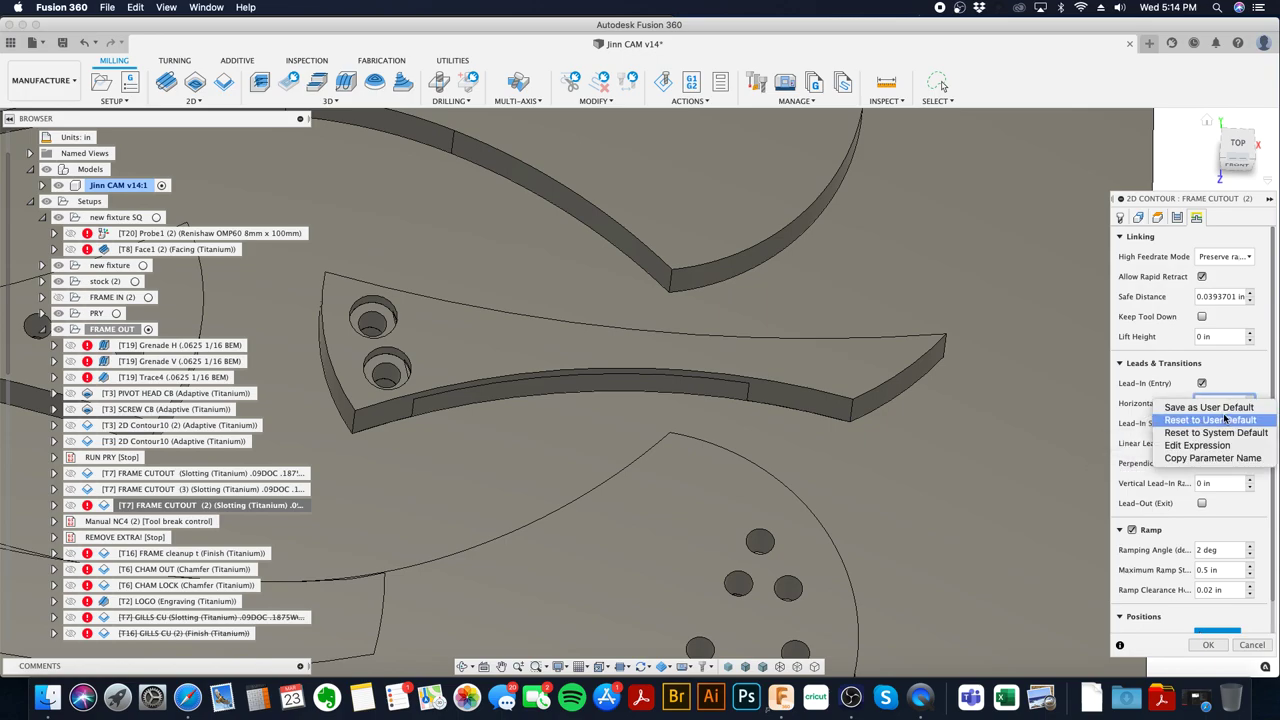
left_click(1221, 433)
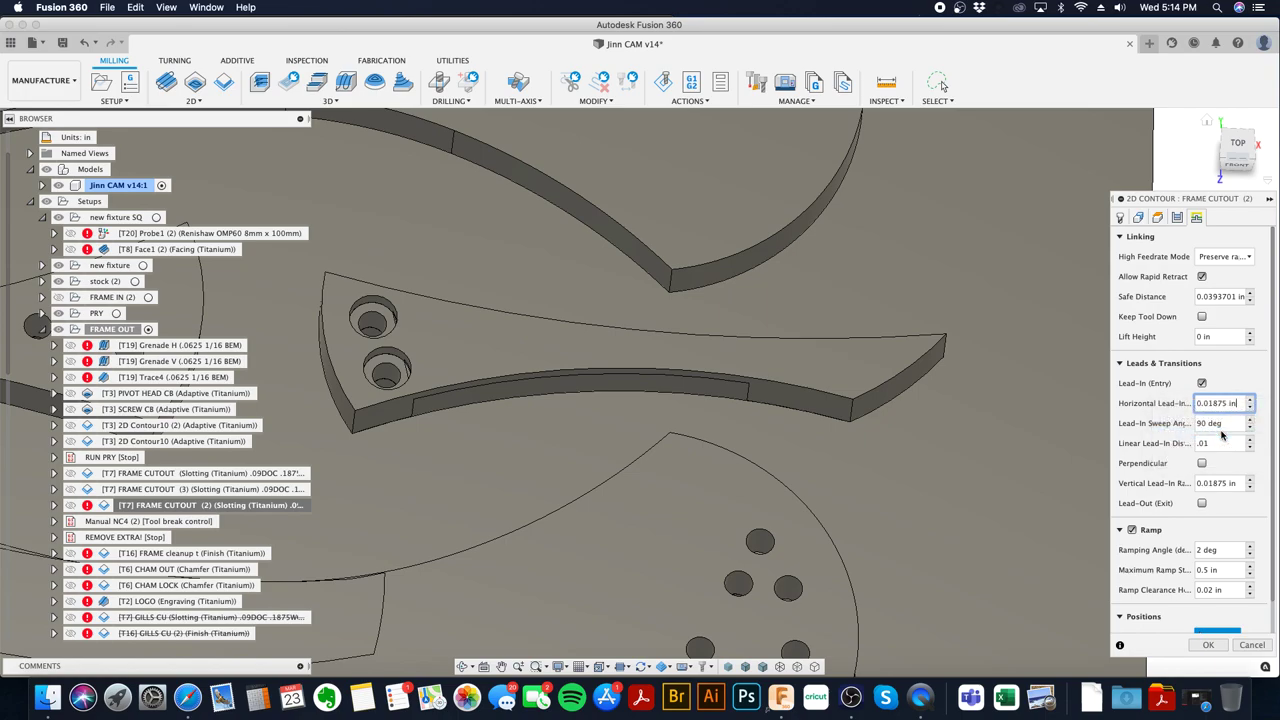
scroll(1162, 535, "down", 1)
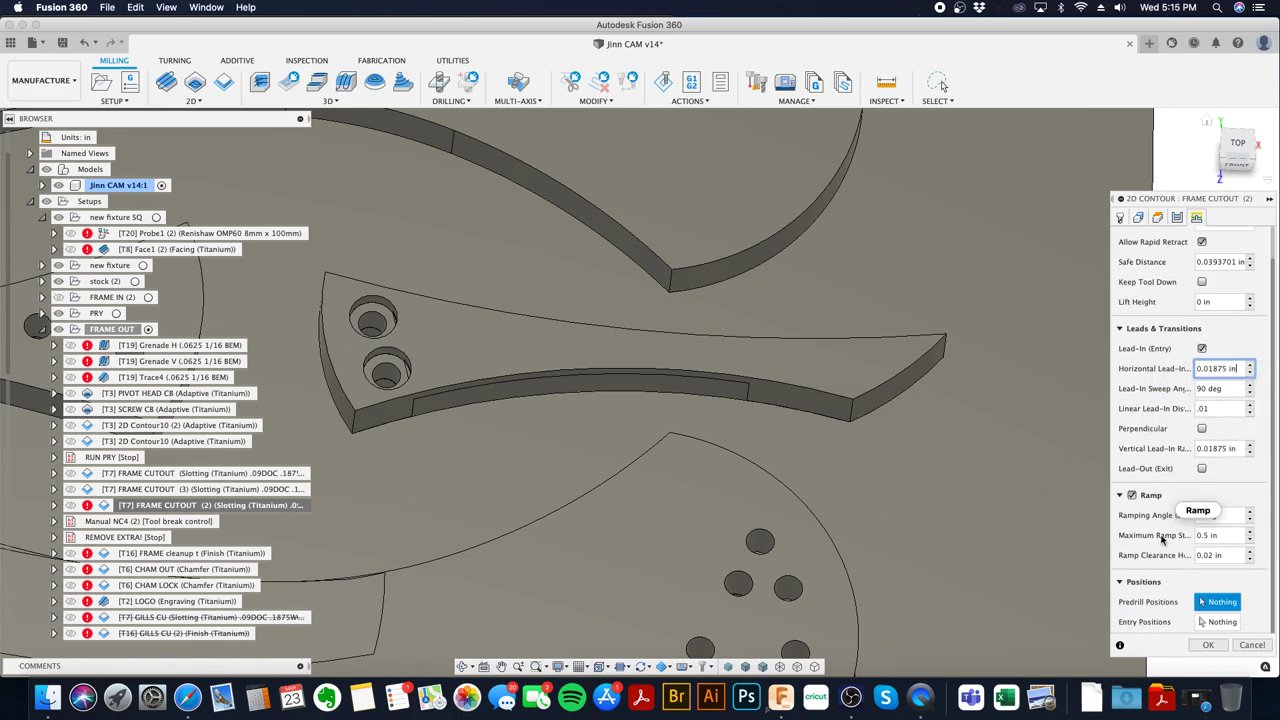
left_click(1207, 645)
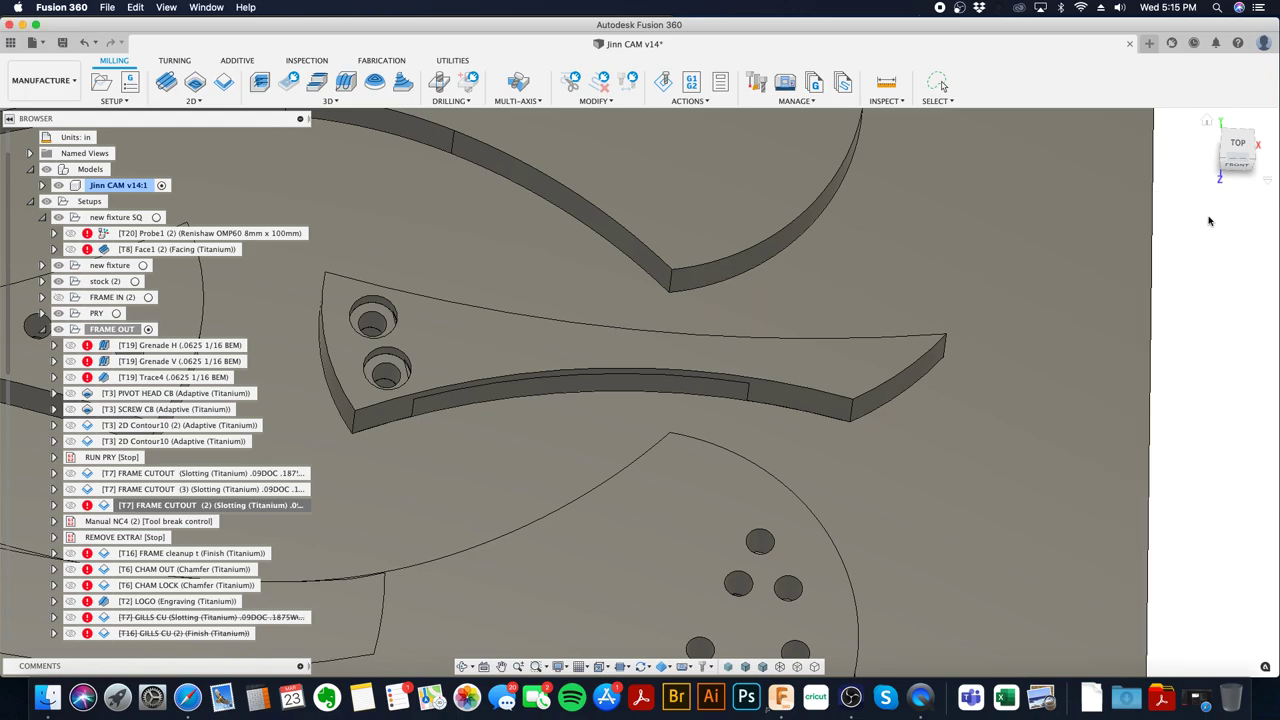
left_click(1236, 166)
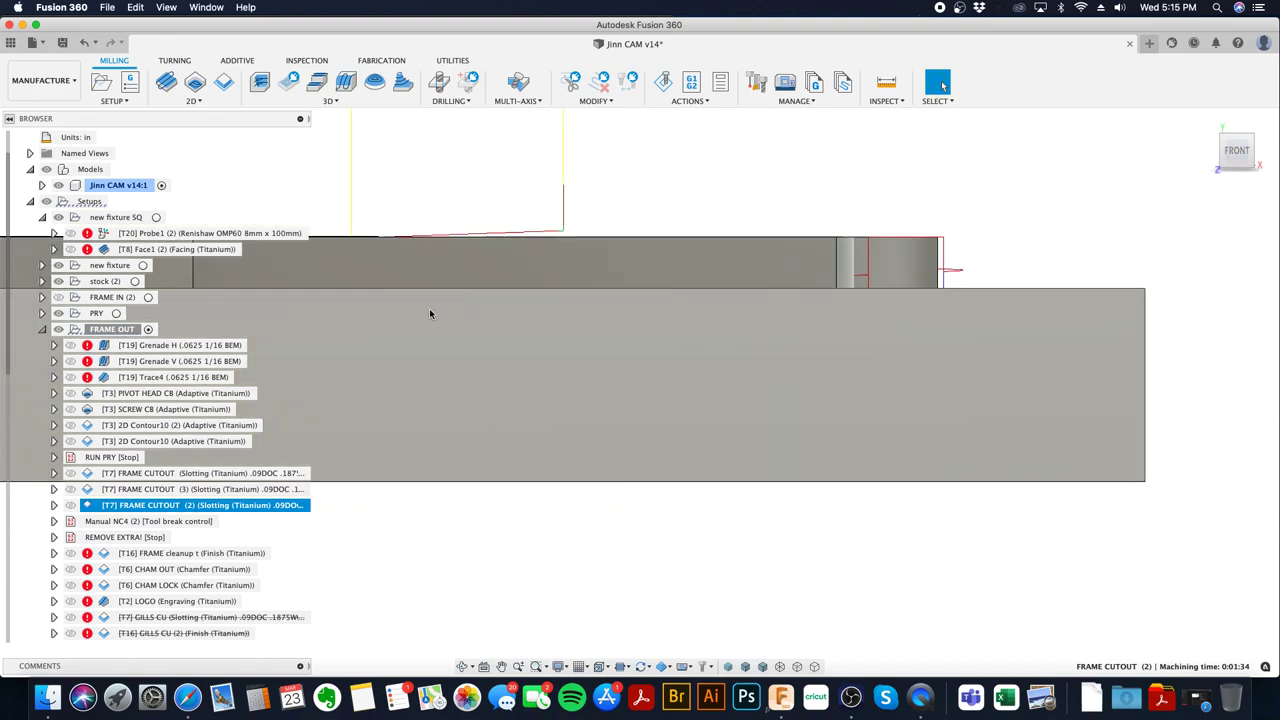
- Lower FRAME CUTOUT (2)'s Feed Height offset to 0.1 in and inspect the regenerated toolpath
right_click(250, 505)
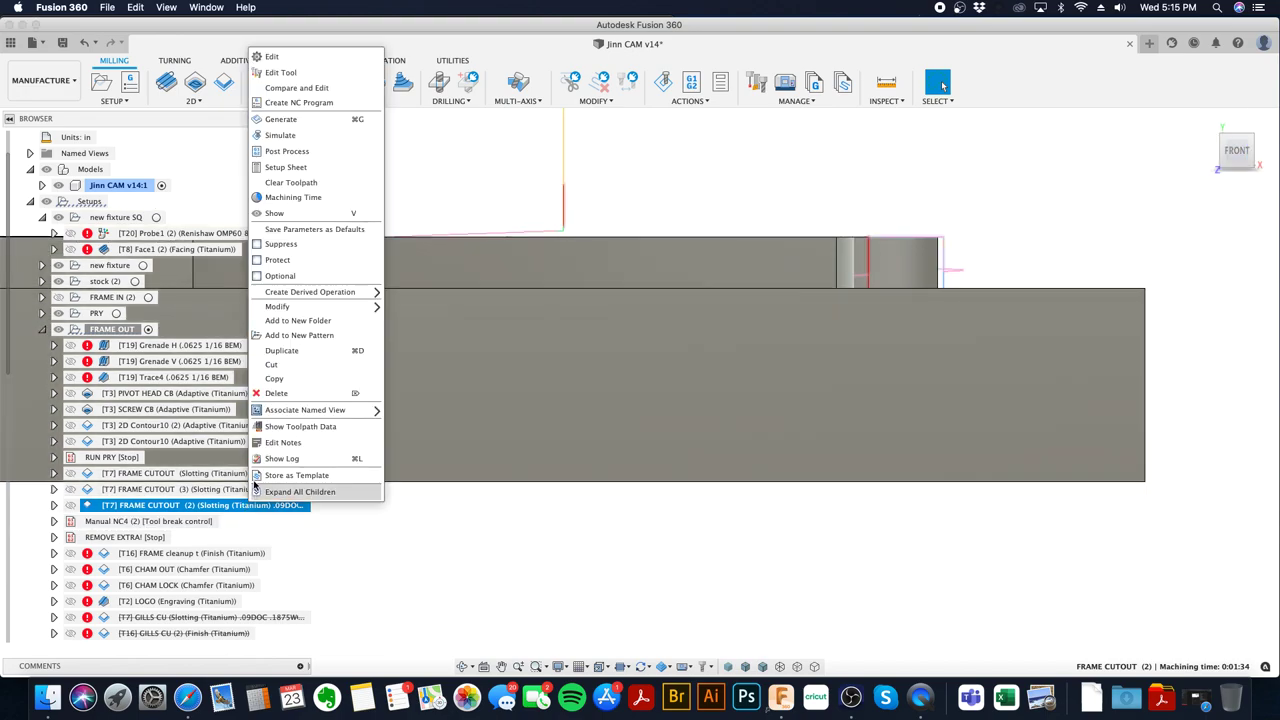
left_click(350, 56)
left_click(1157, 217)
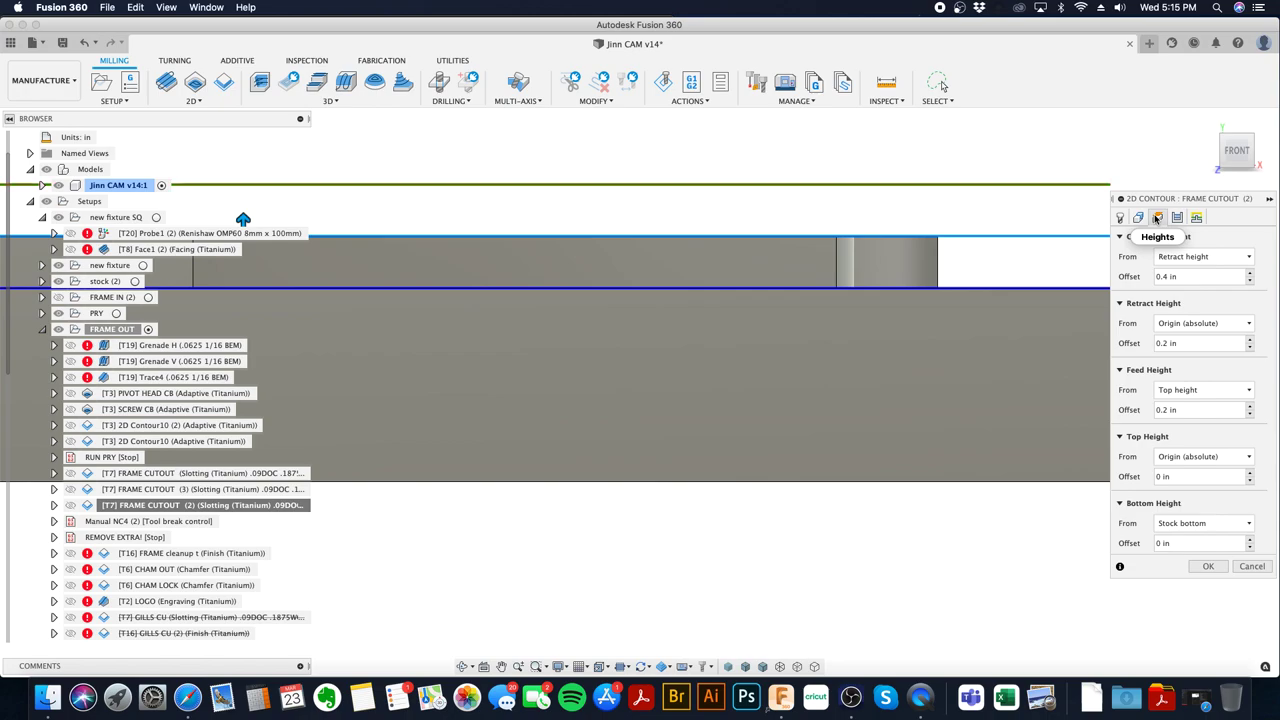
left_click(1185, 412)
type(".1")
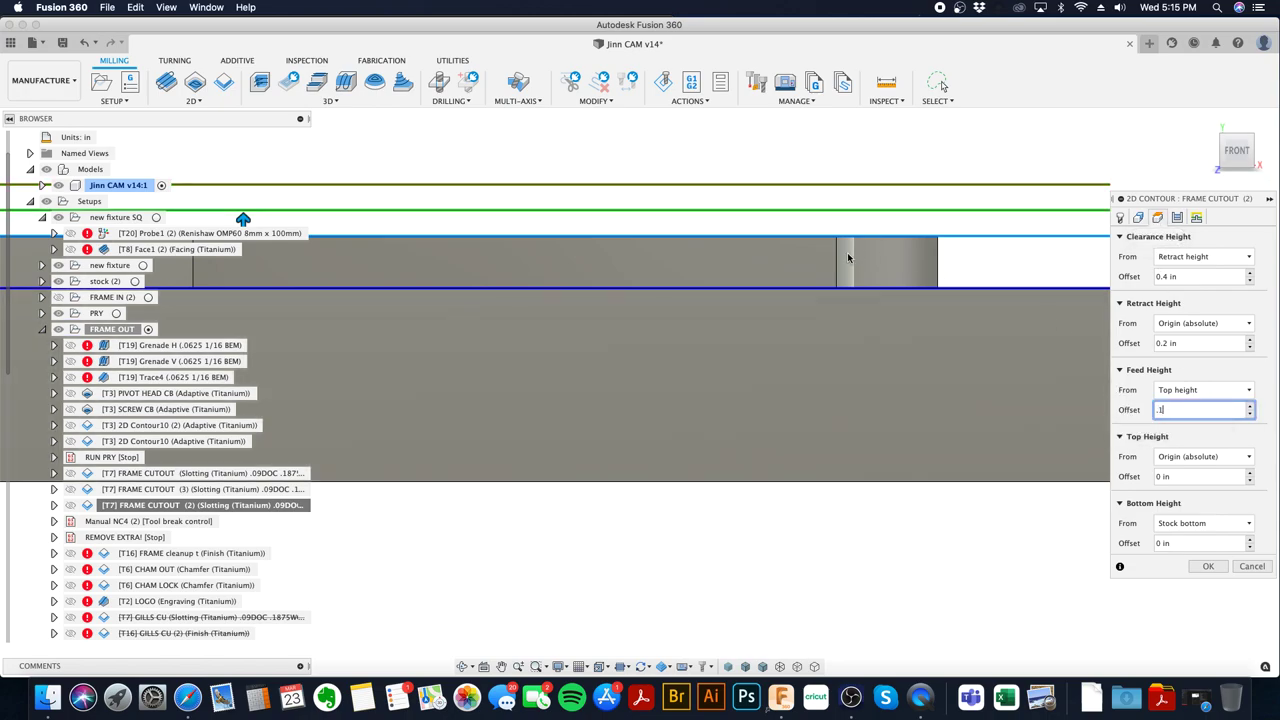
key("Return")
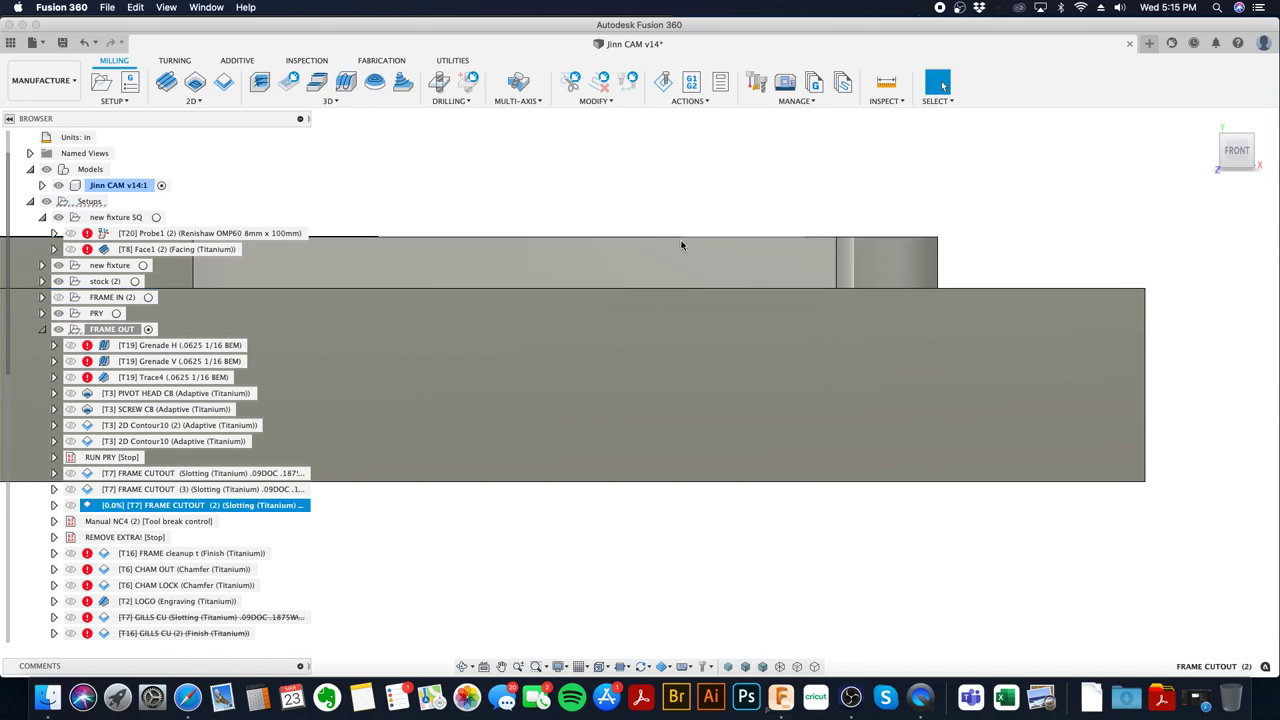
scroll(551, 250, "up", 5)
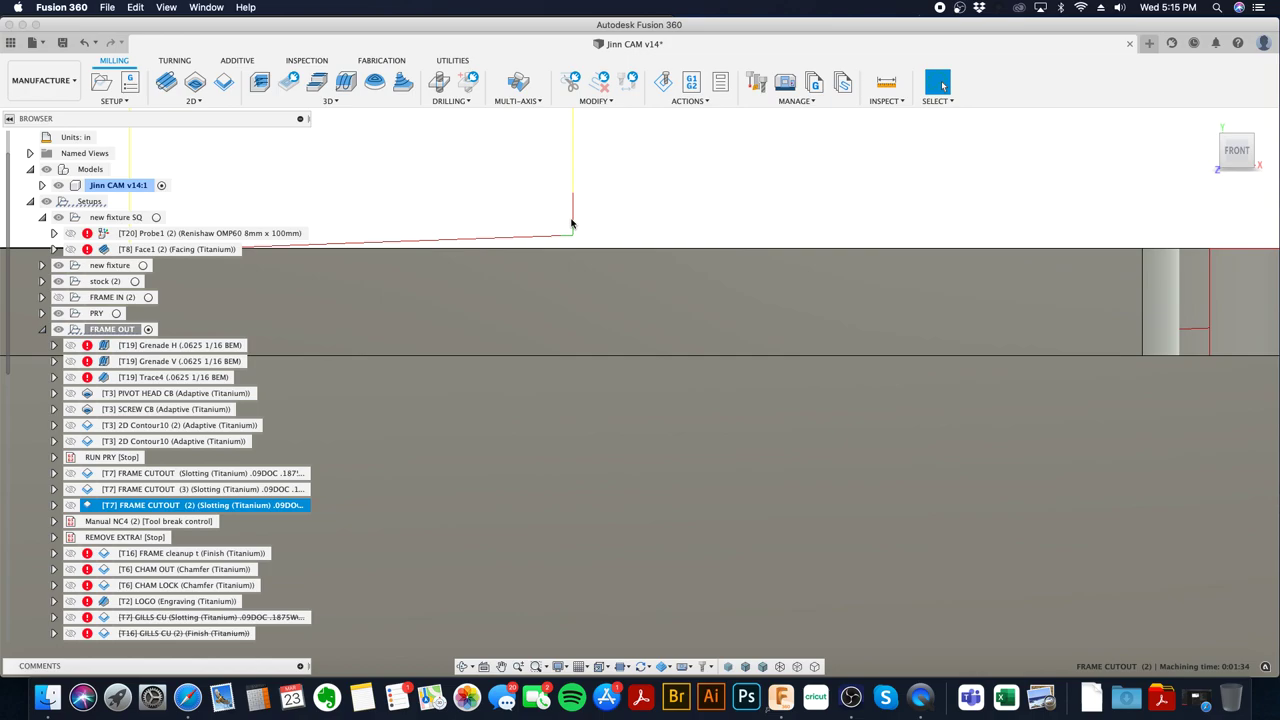
scroll(578, 233, "down", 2)
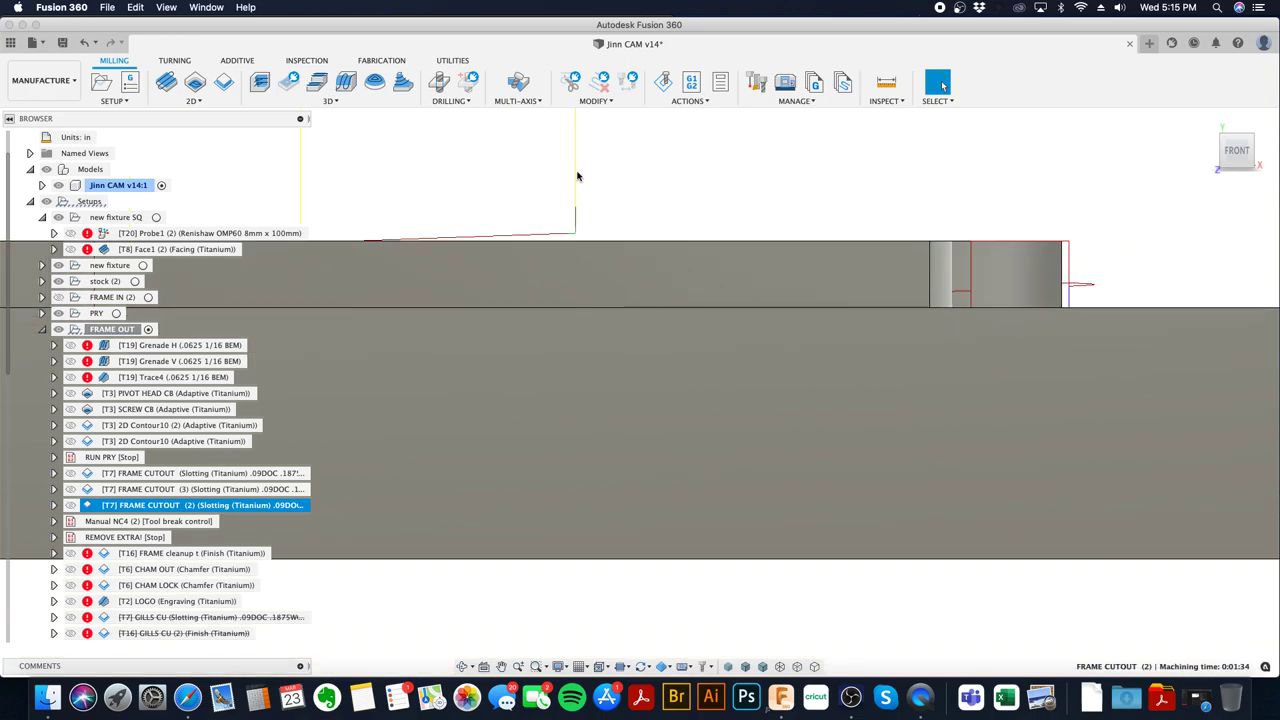
scroll(560, 257, "down", 2)
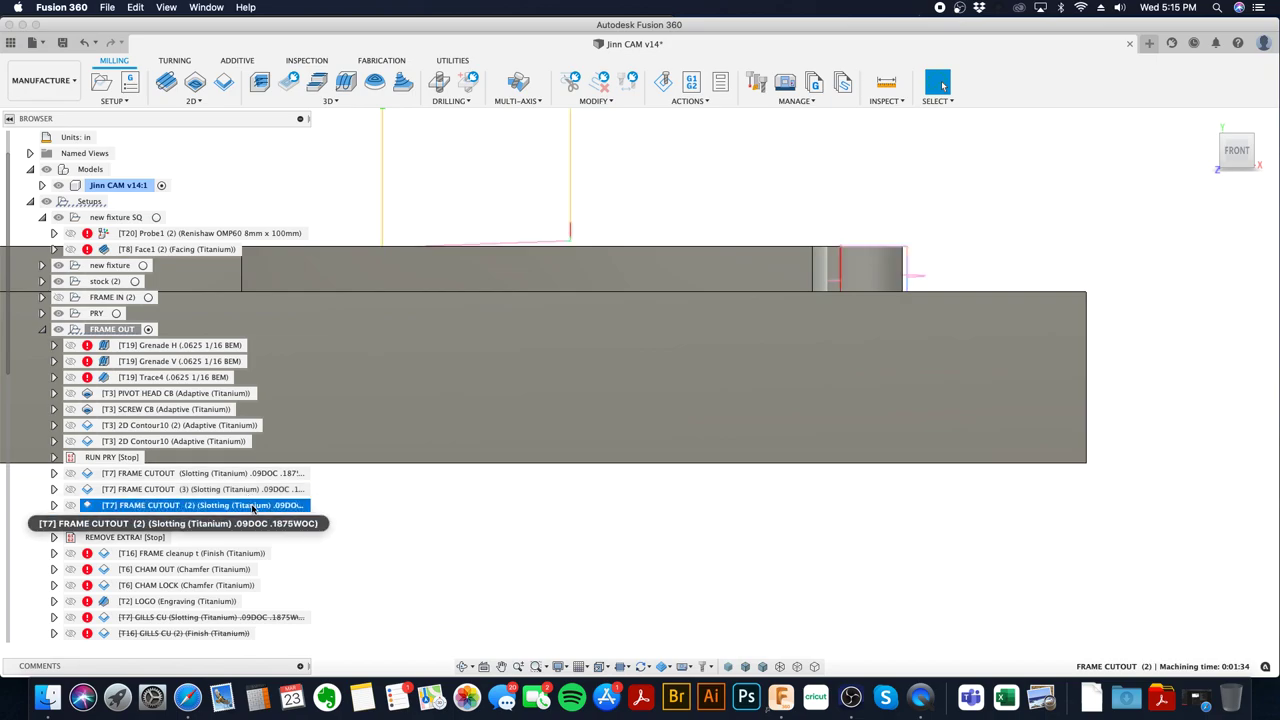
scroll(581, 237, "up", 2)
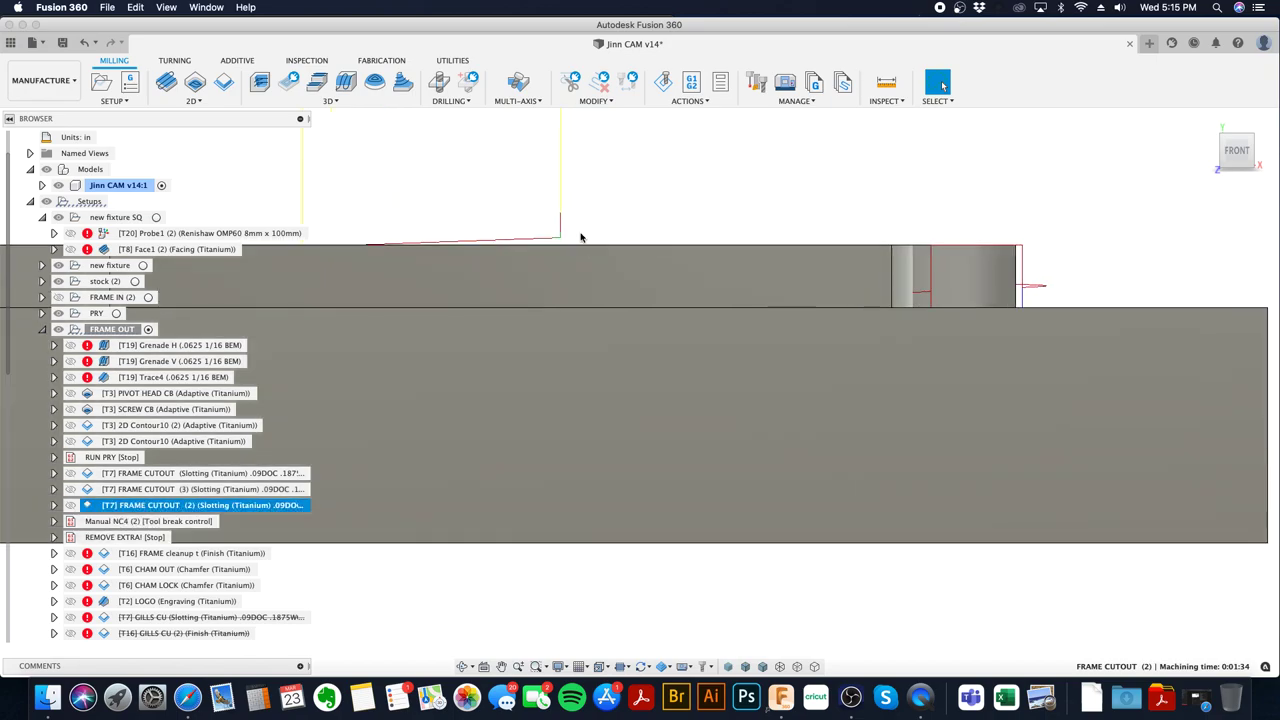
scroll(564, 234, "up", 2)
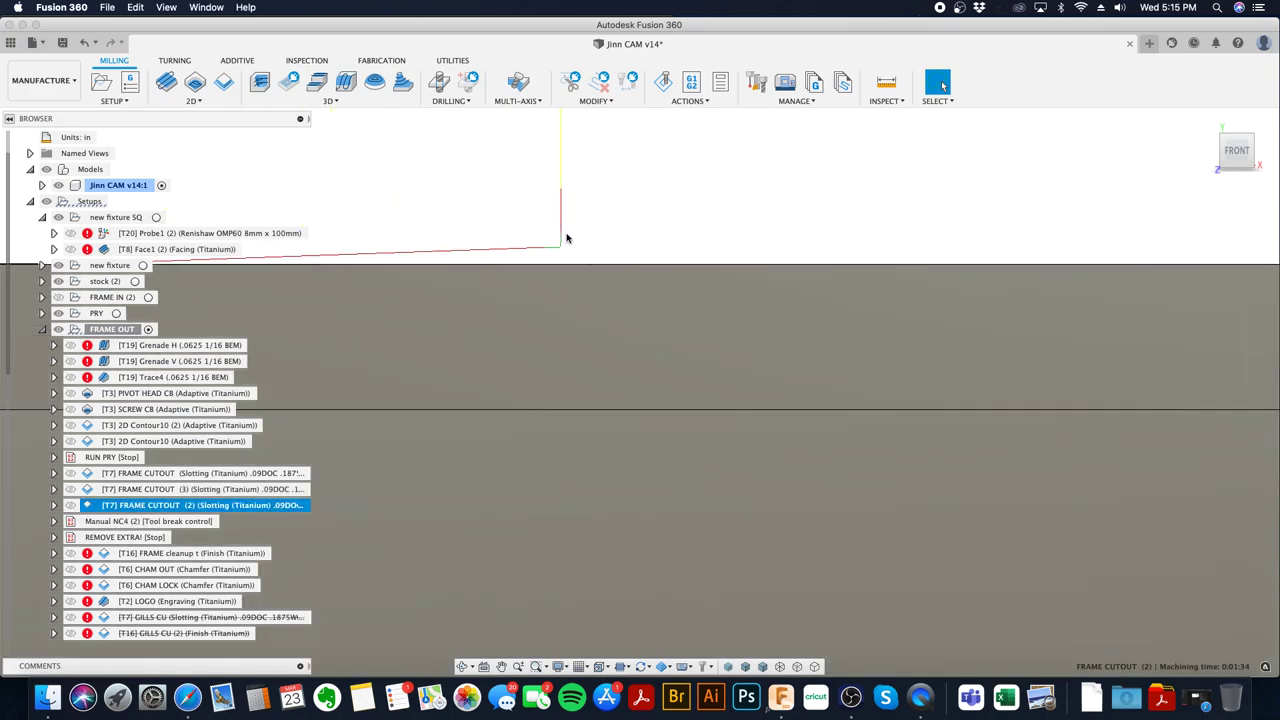
scroll(564, 243, "down", 3)
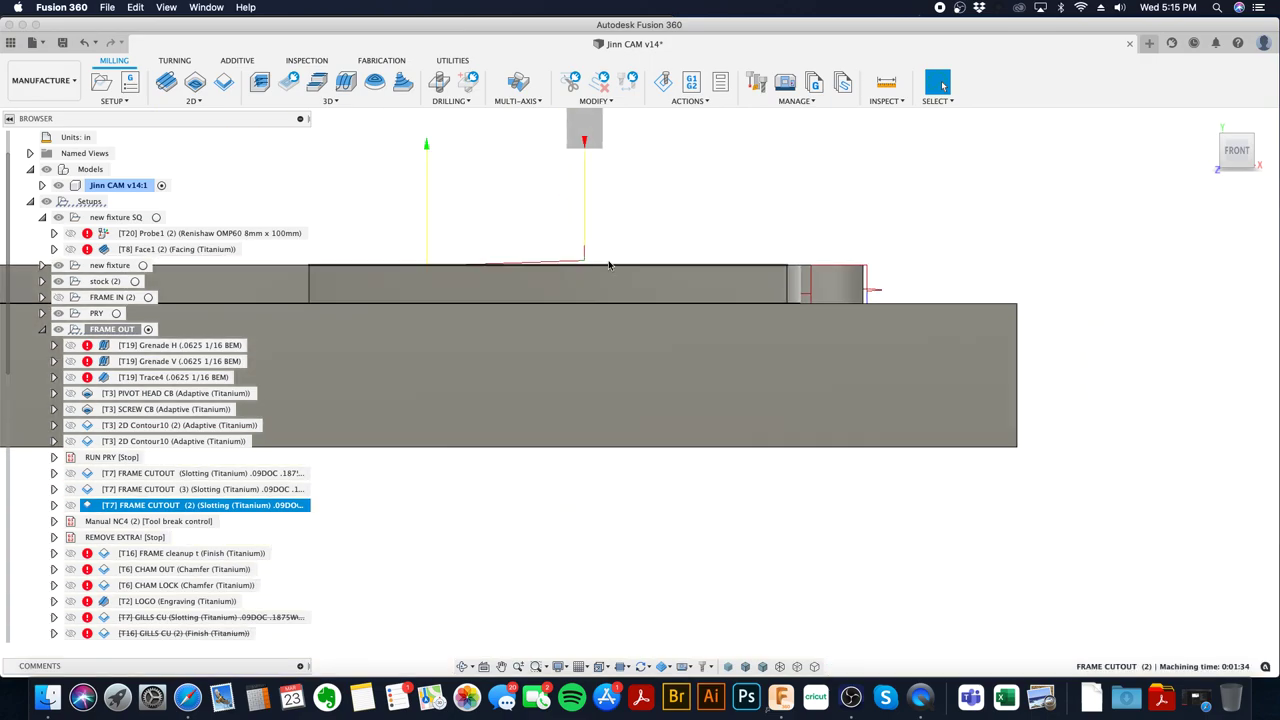
middle_click_drag(556, 258, 817, 295, "shift")
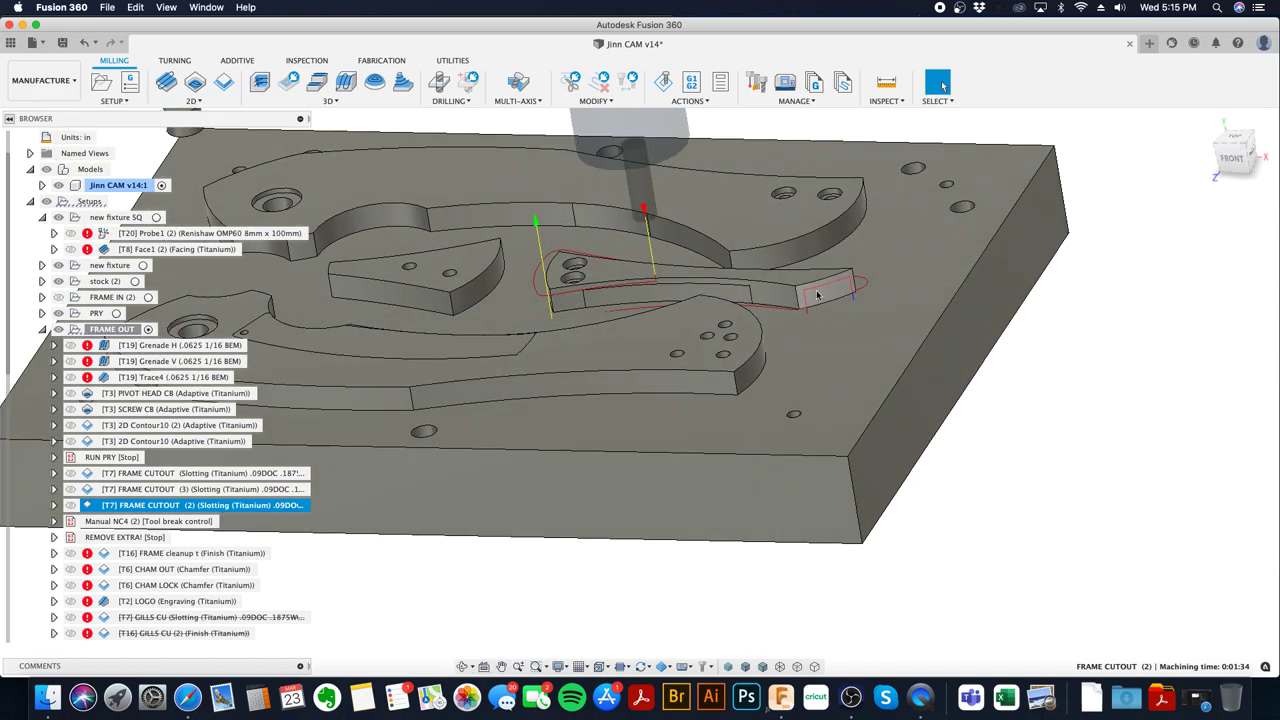
- Collapse FRAME OUT, expand FRAME IN (2) and the bodies, toggle stock visibility, and show FRAME CUTOUT (5)
left_click(43, 330)
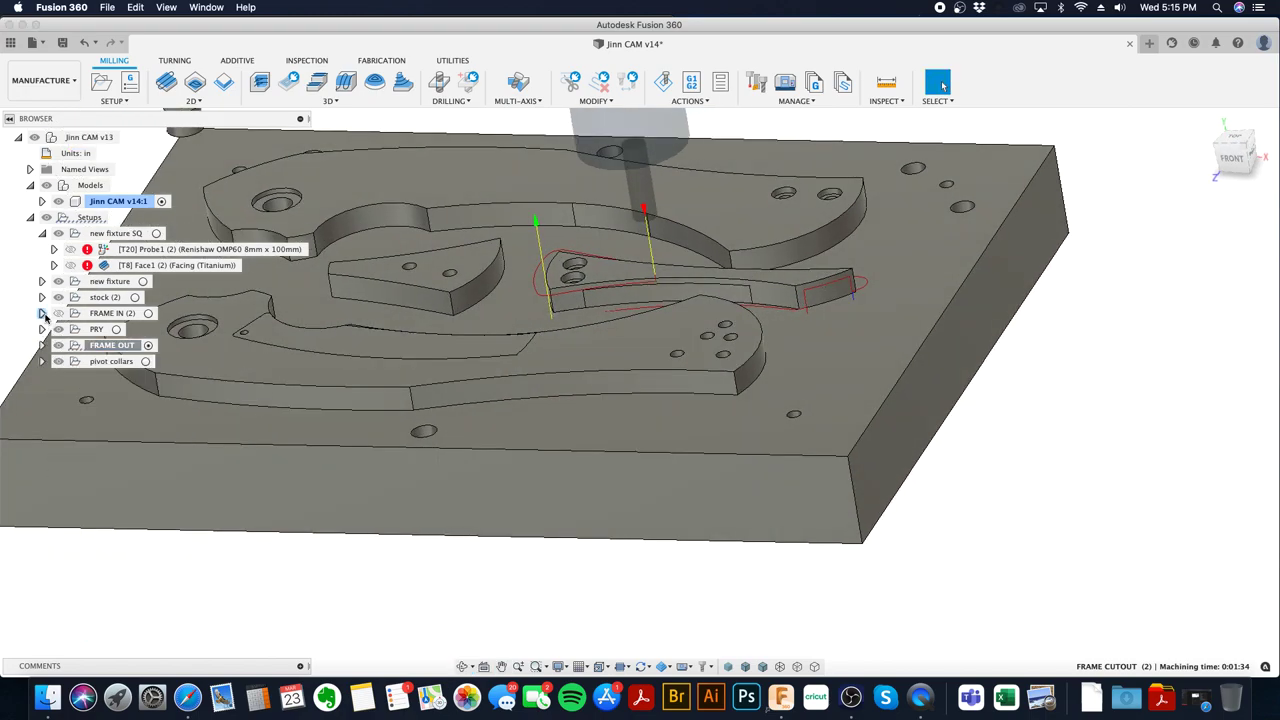
left_click(42, 313)
scroll(46, 224, "up", 3)
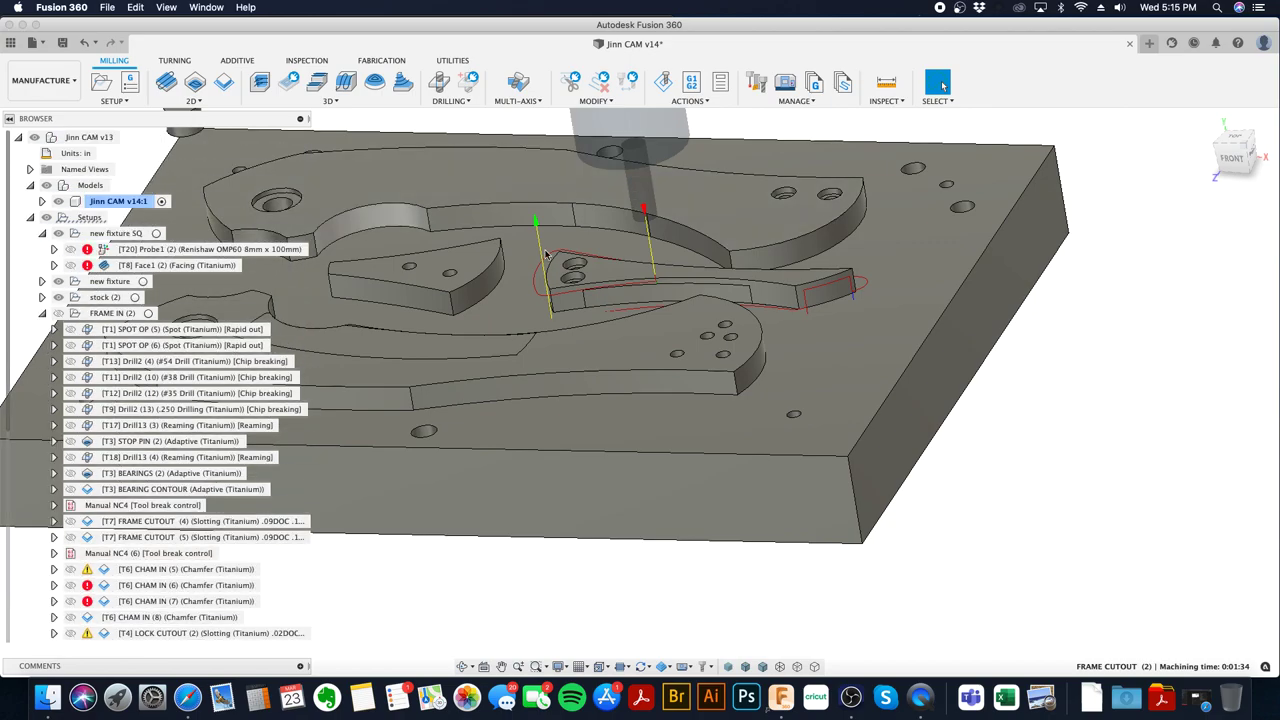
left_click(42, 201)
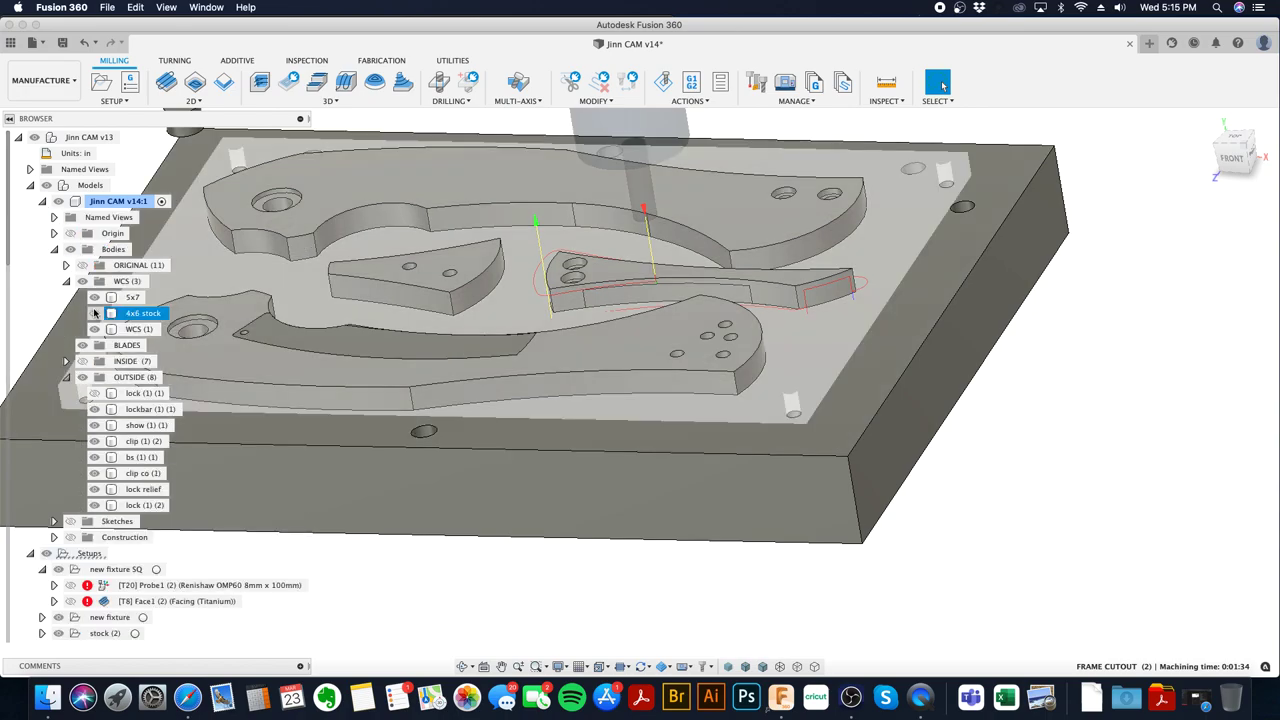
left_click(94, 393)
left_click(82, 377)
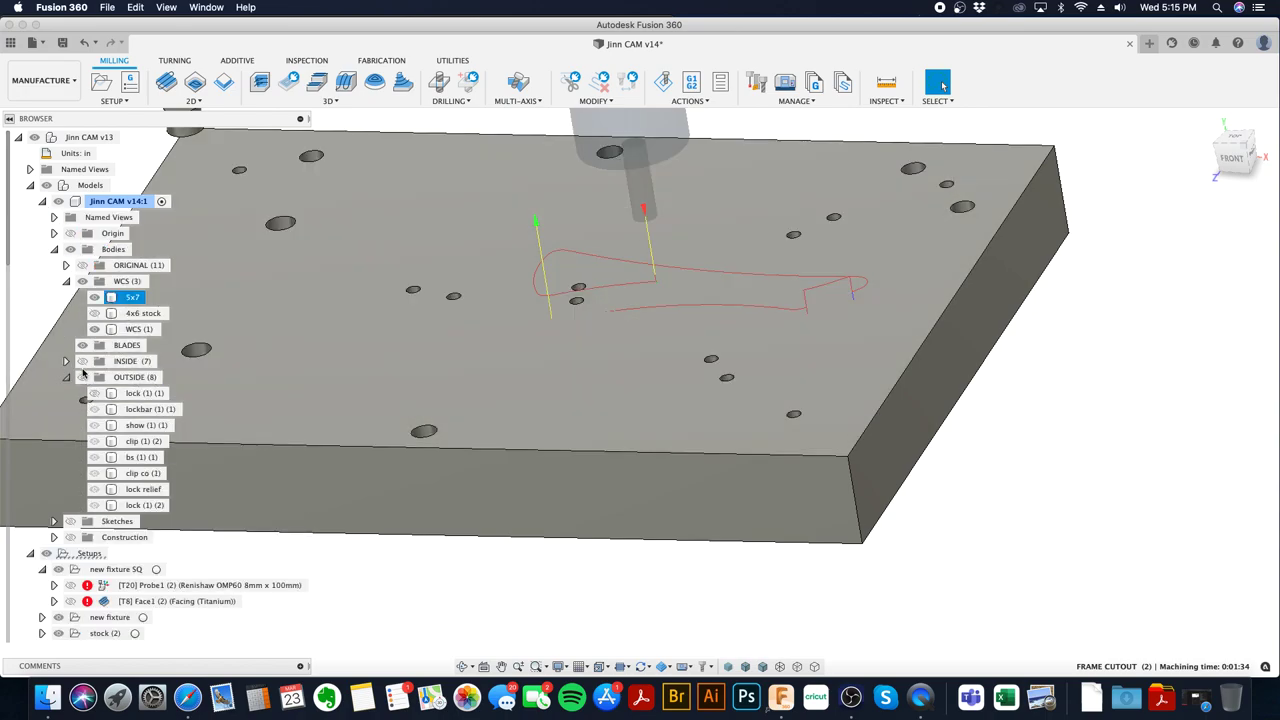
left_click(82, 361)
scroll(94, 447, "down", 2)
scroll(94, 447, "down", 10)
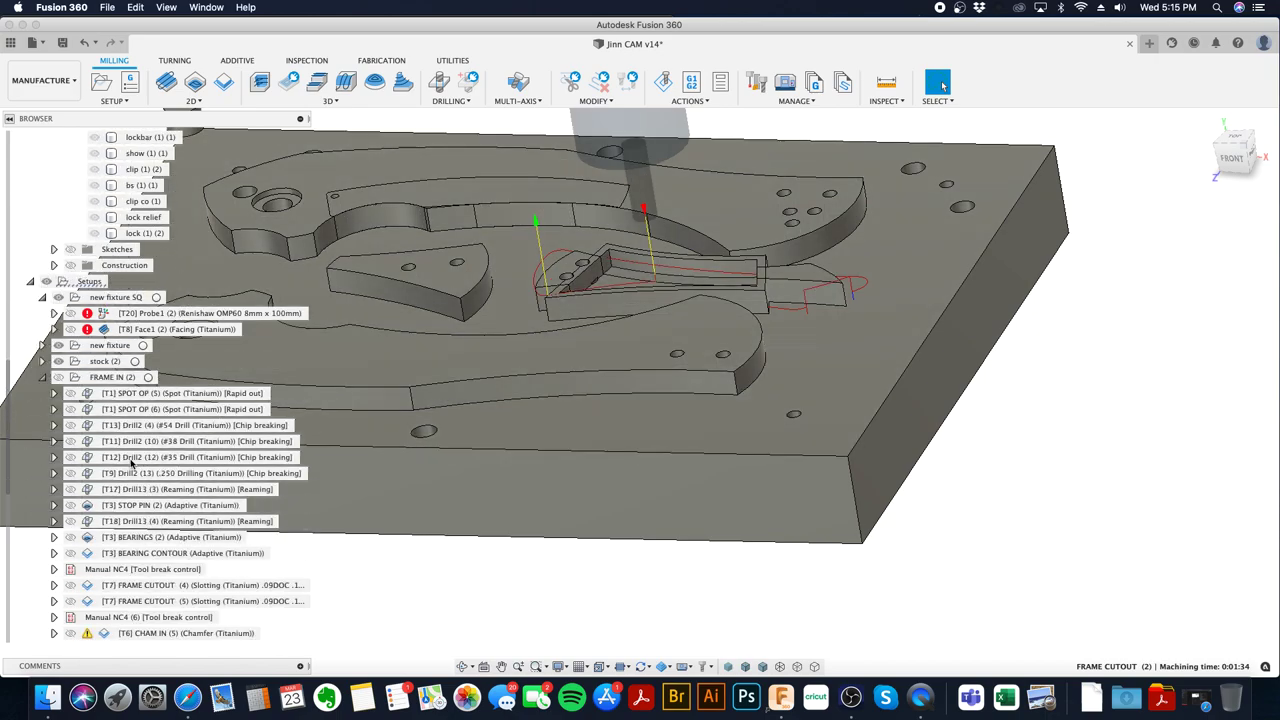
left_click(181, 506)
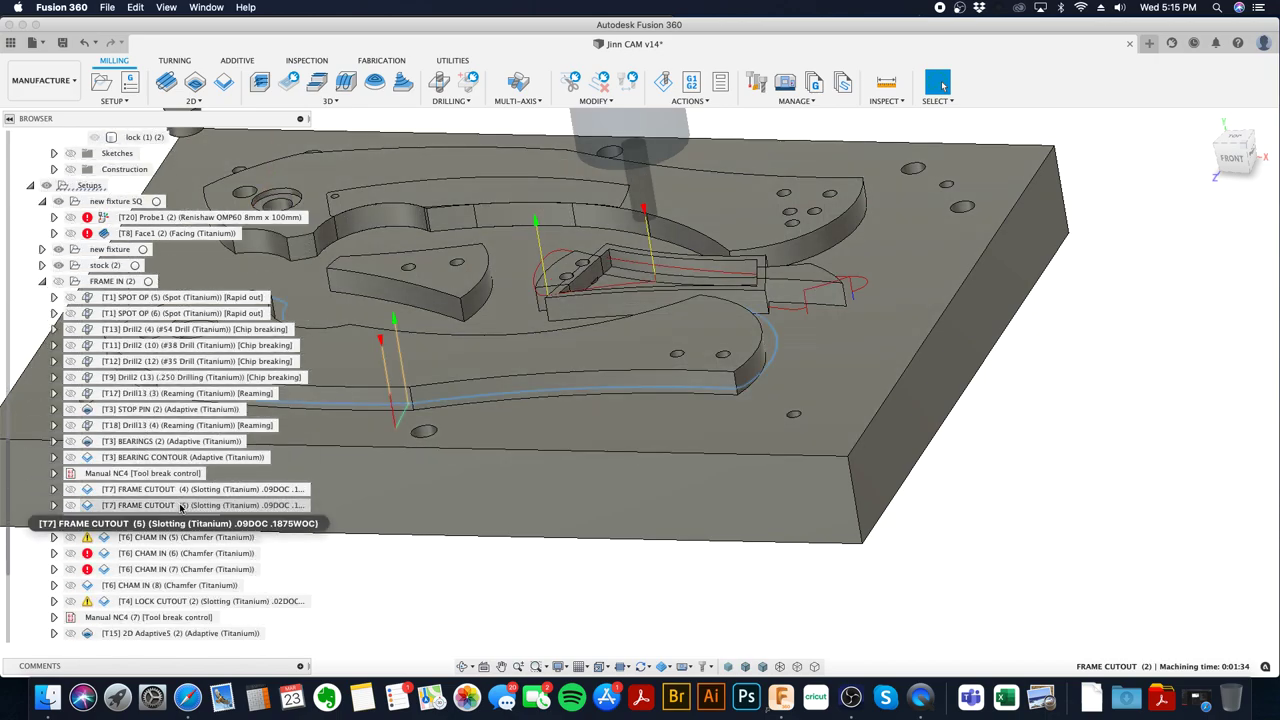
right_click(183, 508)
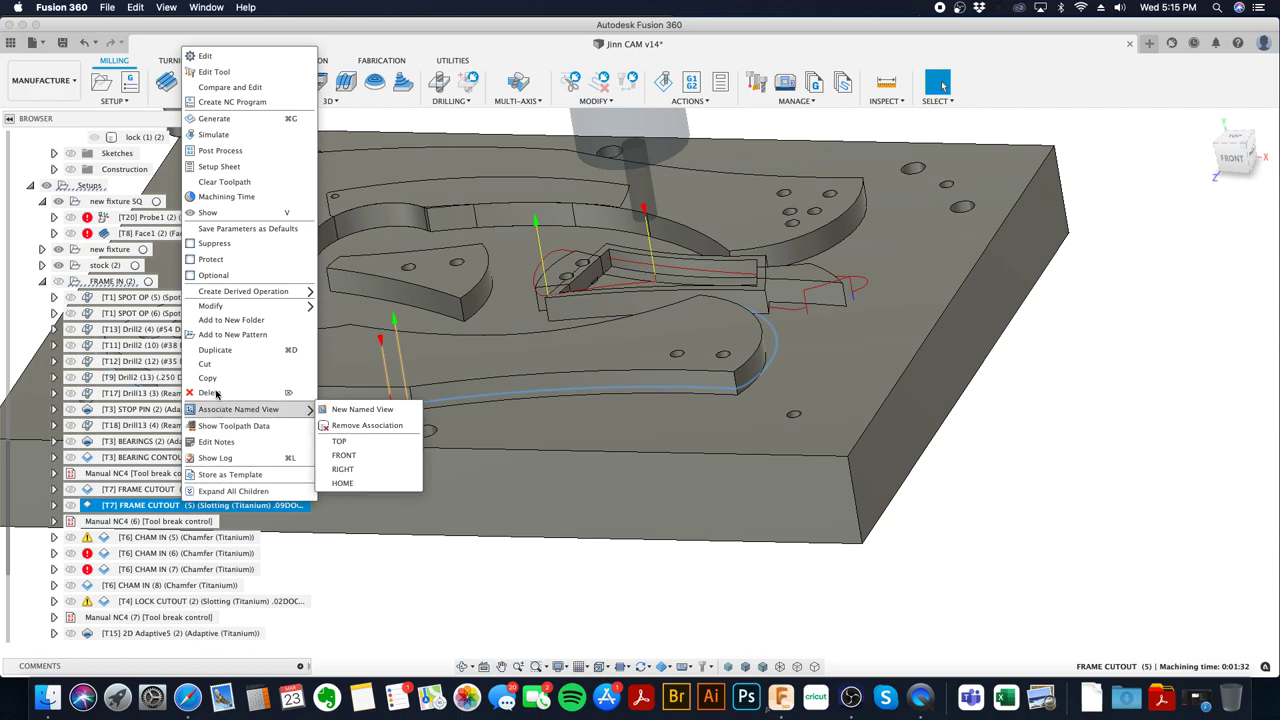
- Duplicate FRAME CUTOUT (5) and set the new copy's contour to the lock pocket edge
left_click(216, 351)
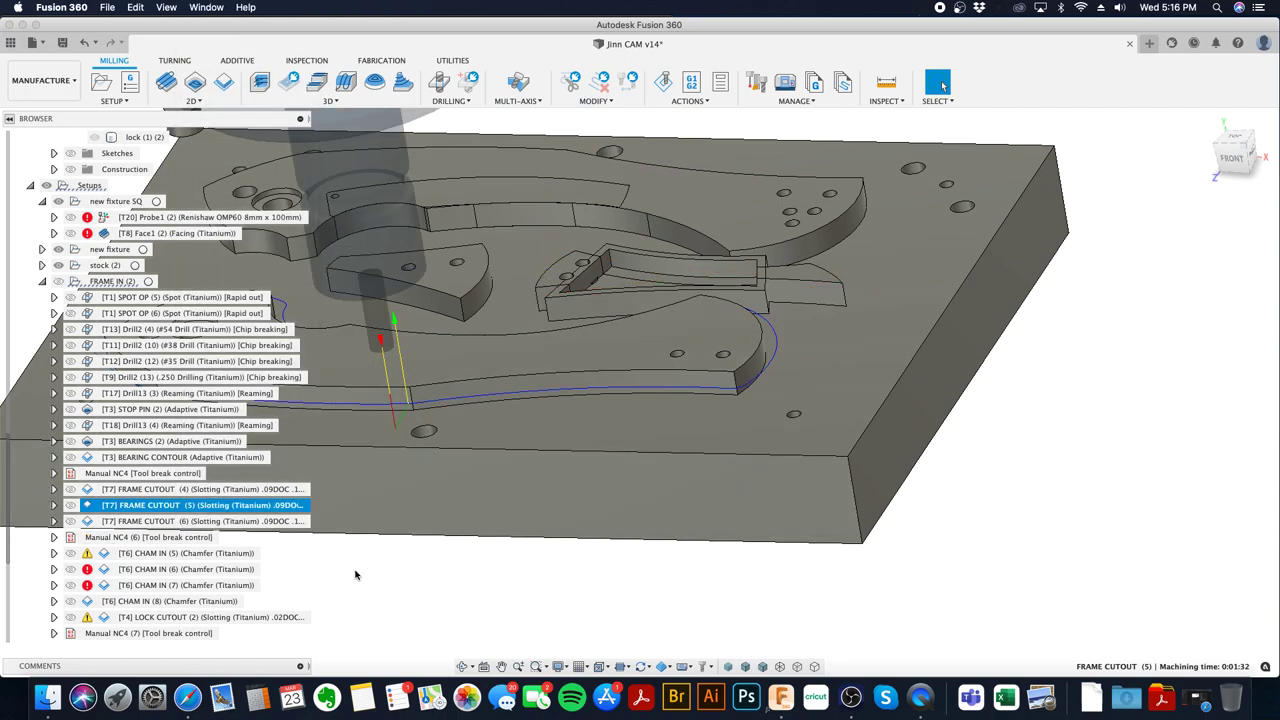
left_click(280, 530)
right_click(280, 530)
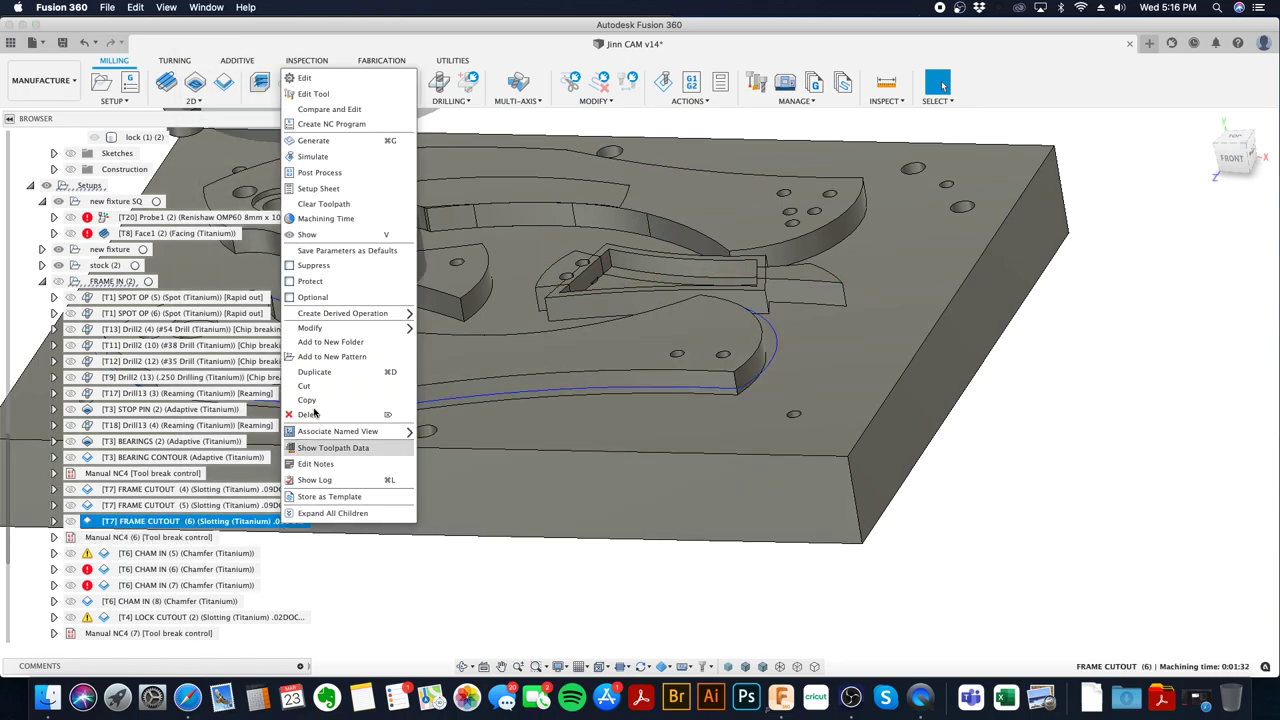
left_click(354, 81)
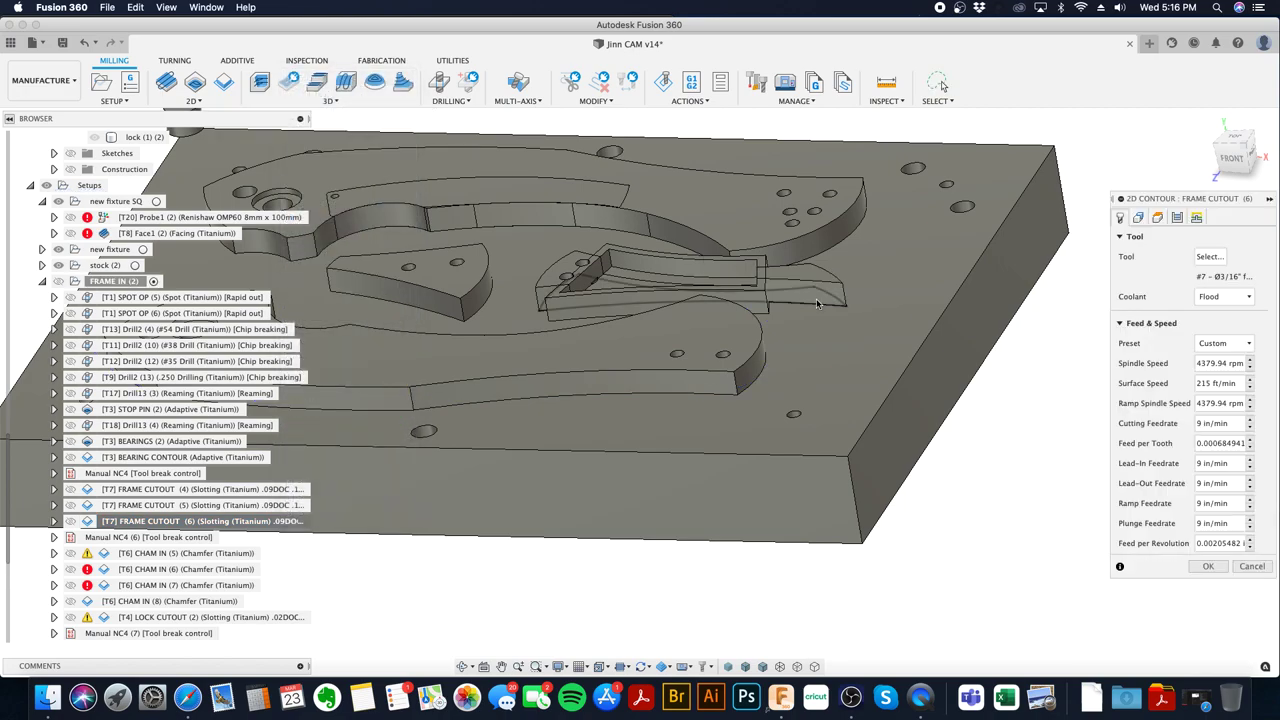
left_click(1244, 277)
left_click(828, 302)
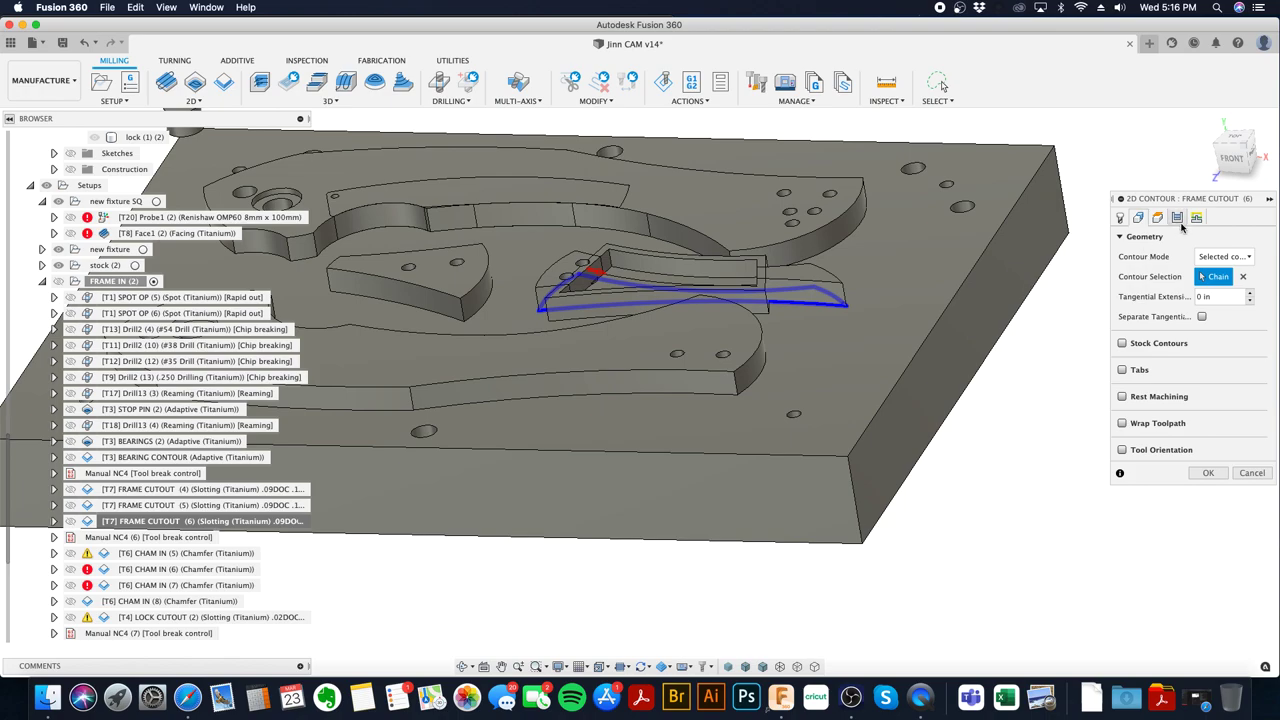
- Reset FRAME CUTOUT (6)'s lead-in distance and radius to defaults and turn on ramping
left_click(1197, 217)
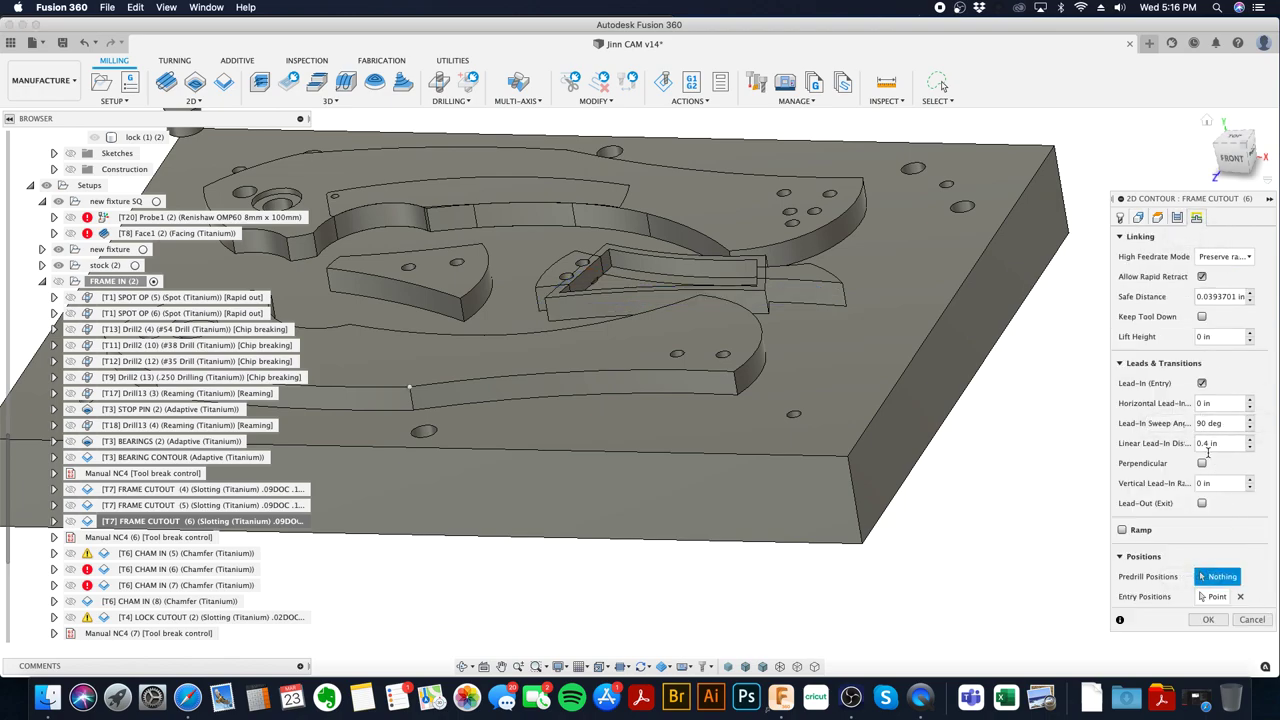
left_click(1197, 443)
right_click(1197, 443)
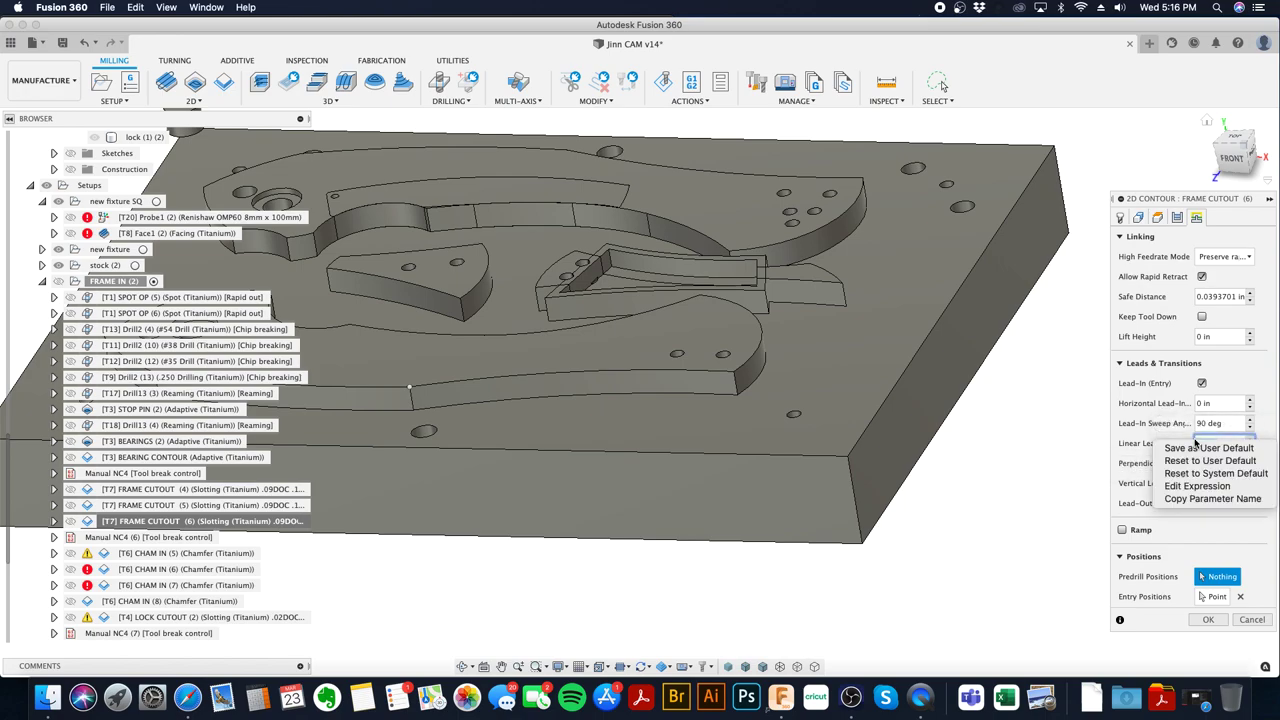
left_click(1206, 472)
right_click(1216, 404)
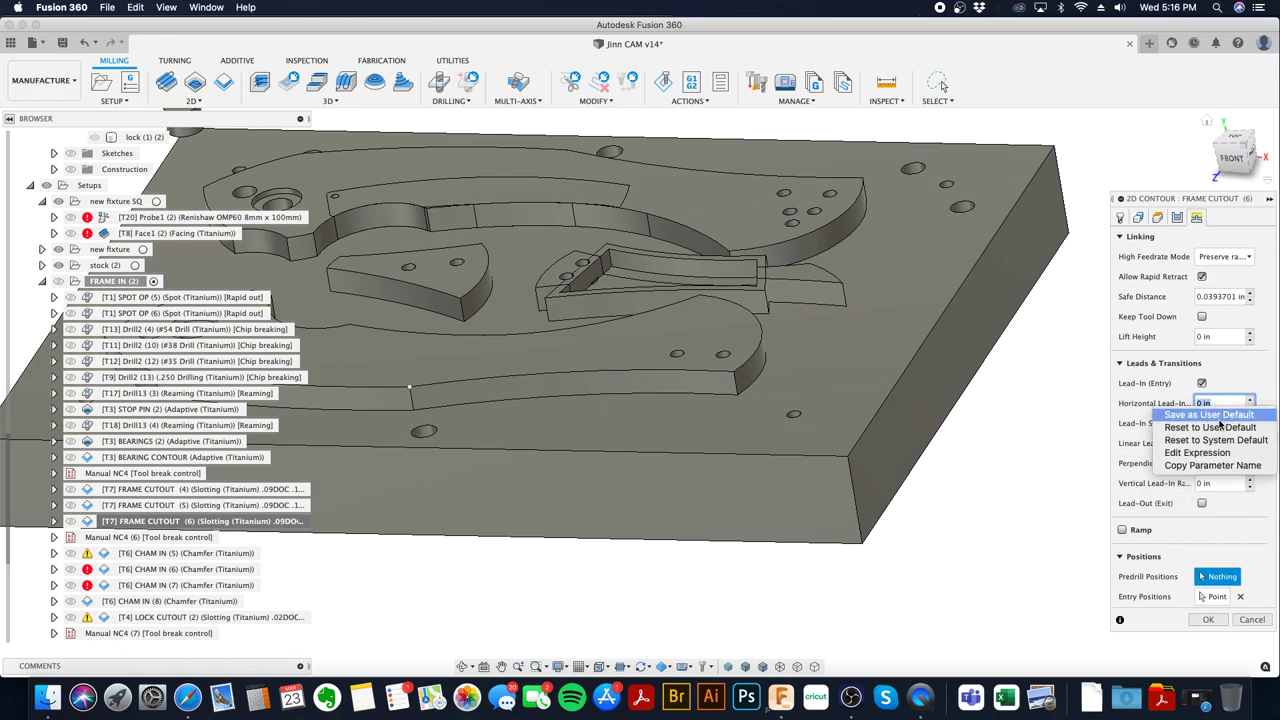
left_click(1206, 434)
left_click(1130, 531)
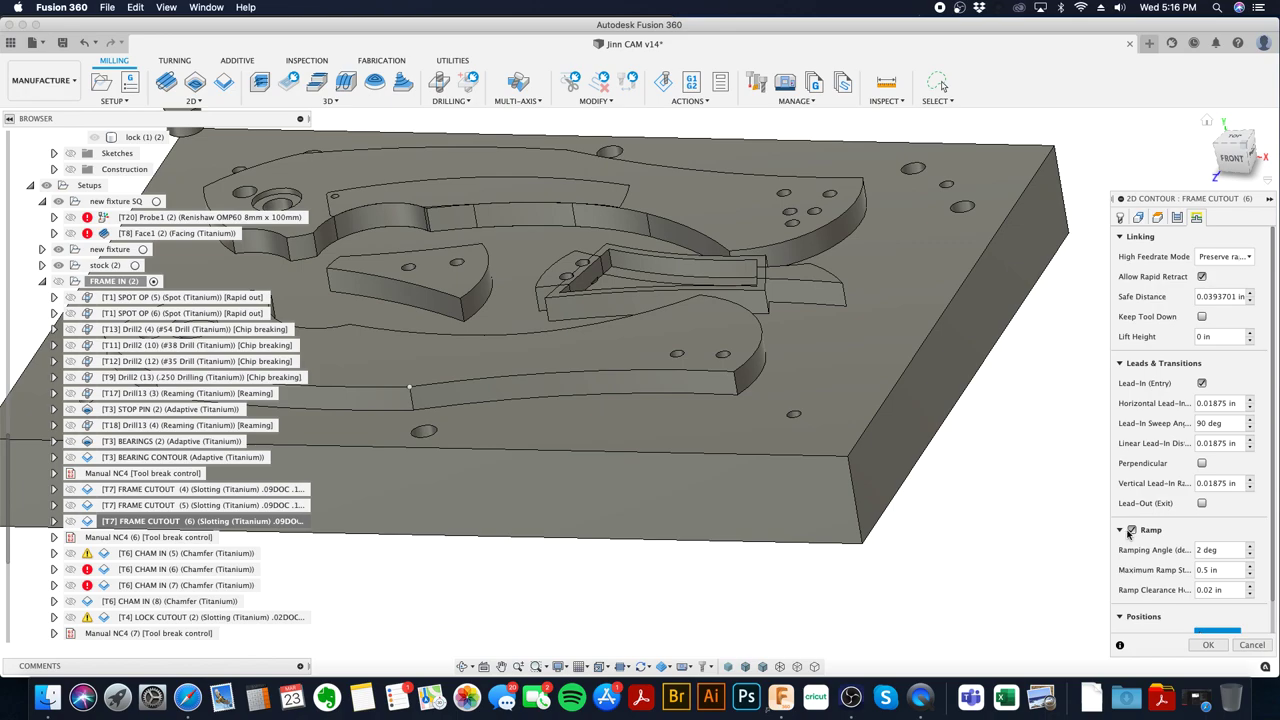
- Measure the bottom height from stock bottom with a 0.048 in offset and regenerate
left_click(1157, 217)
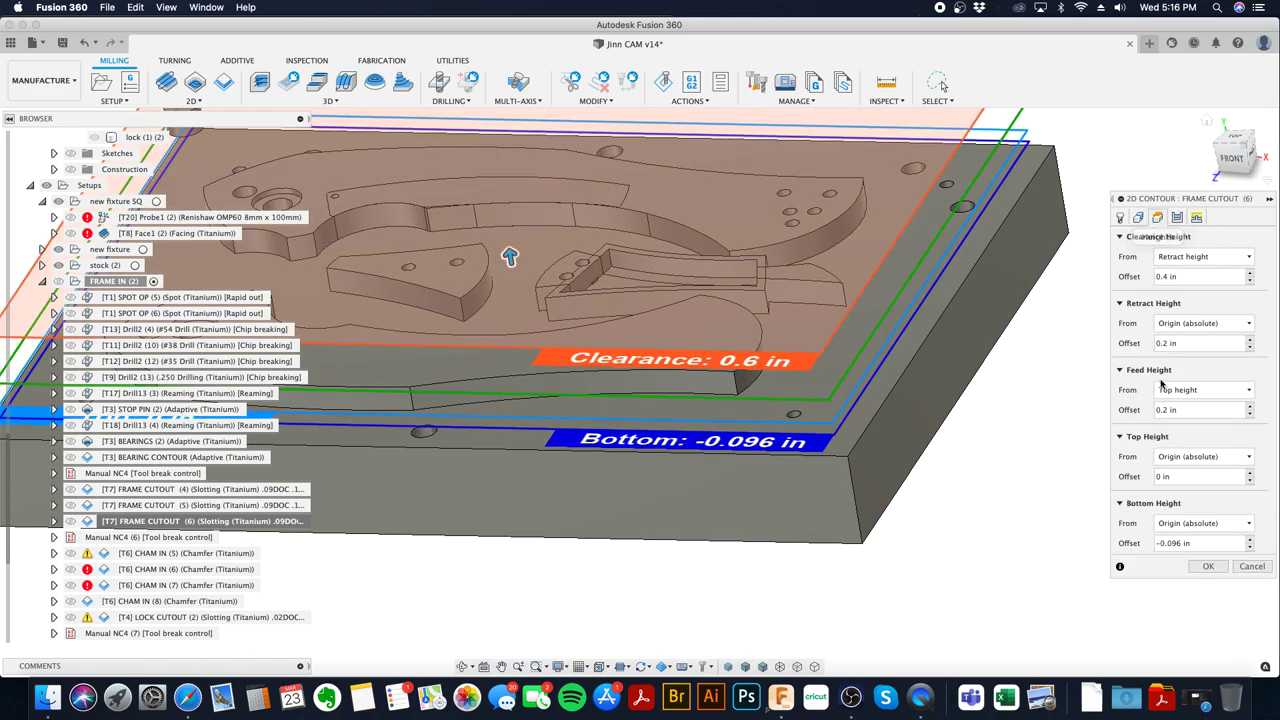
left_click(1171, 528)
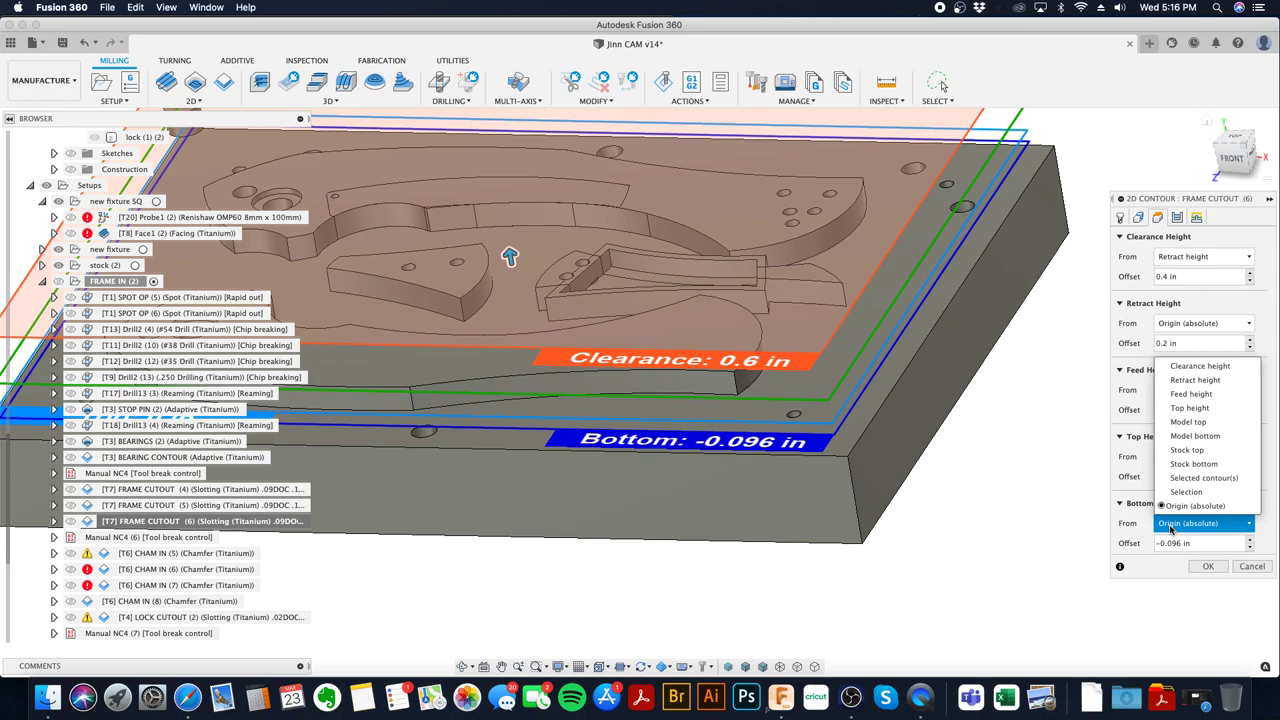
left_click(1193, 463)
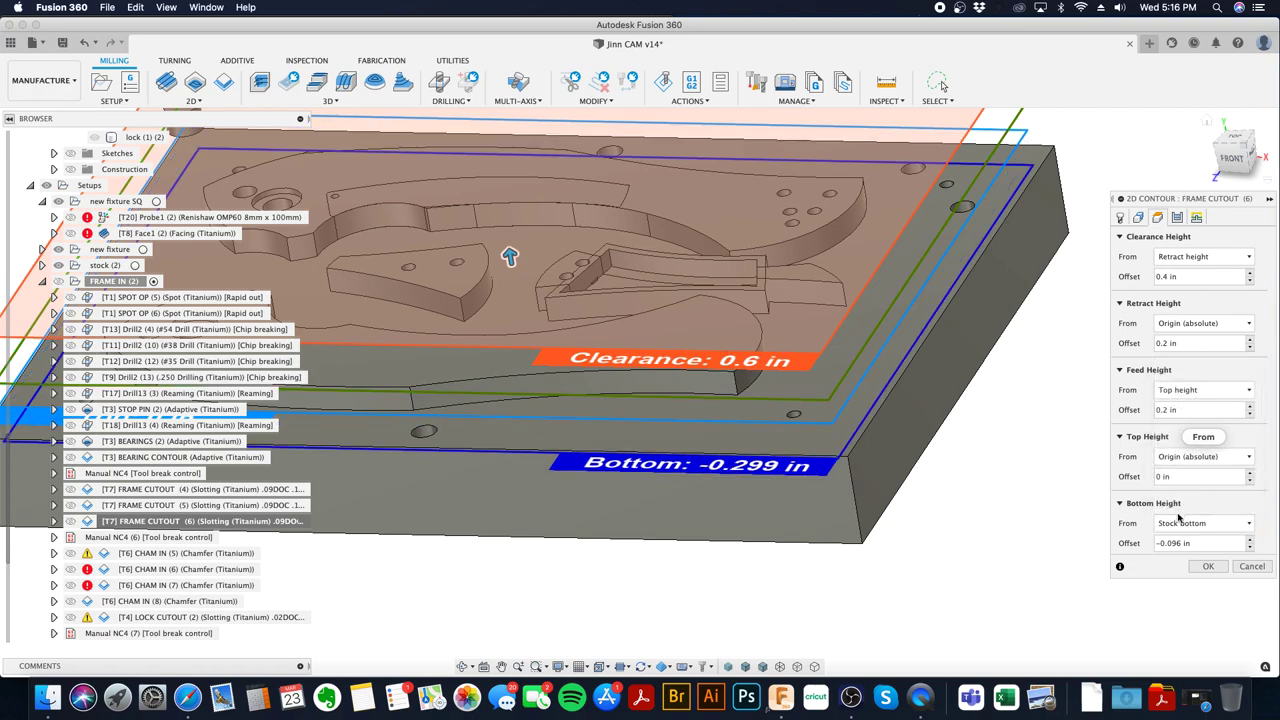
left_click(1160, 543)
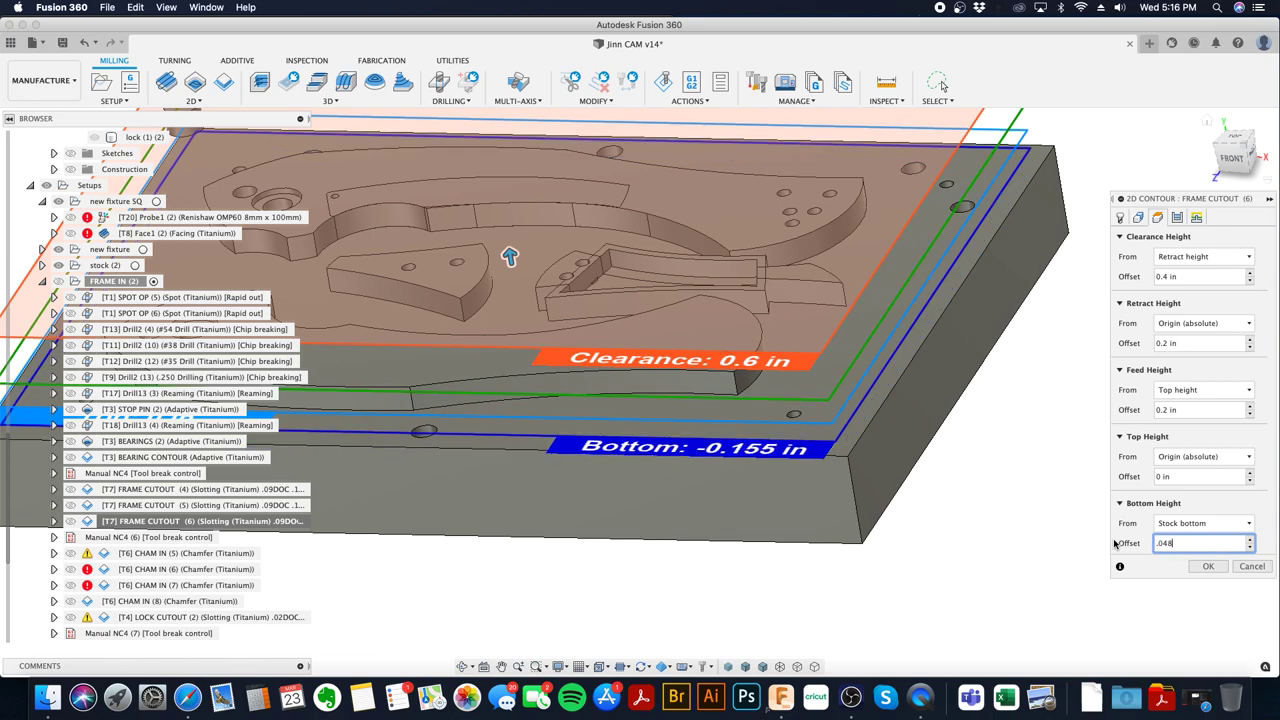
key("Return")
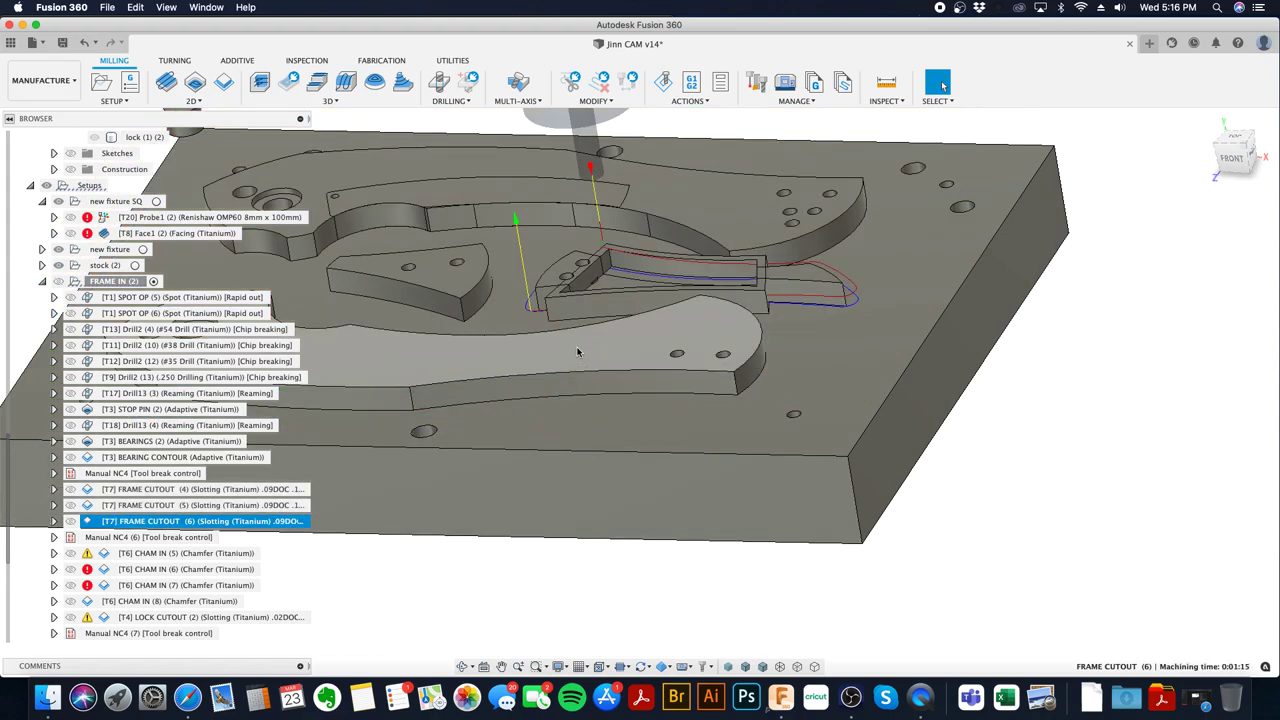
- Start a stock simulation of FRAME CUTOUT (6), 2D Adaptive5, 2D Contour12 and CHAM LOCK
scroll(270, 556, "down", 3)
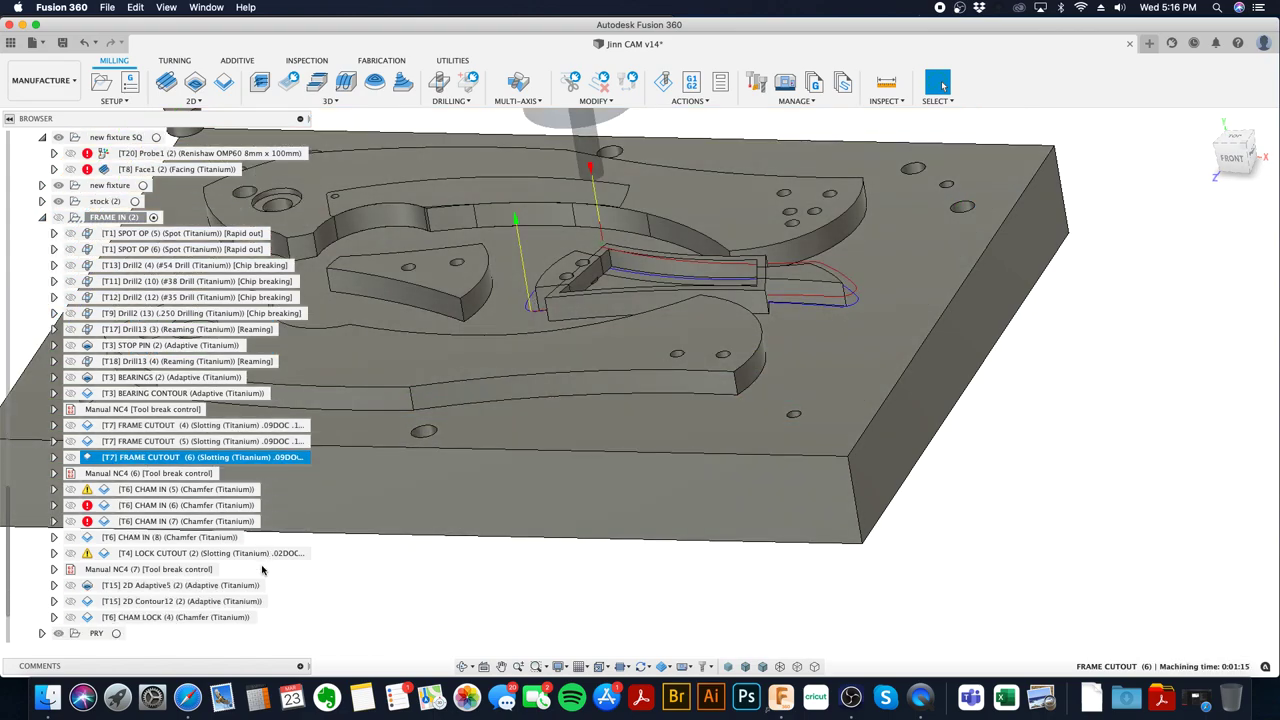
left_click(249, 587, "super")
left_click(245, 601, "super")
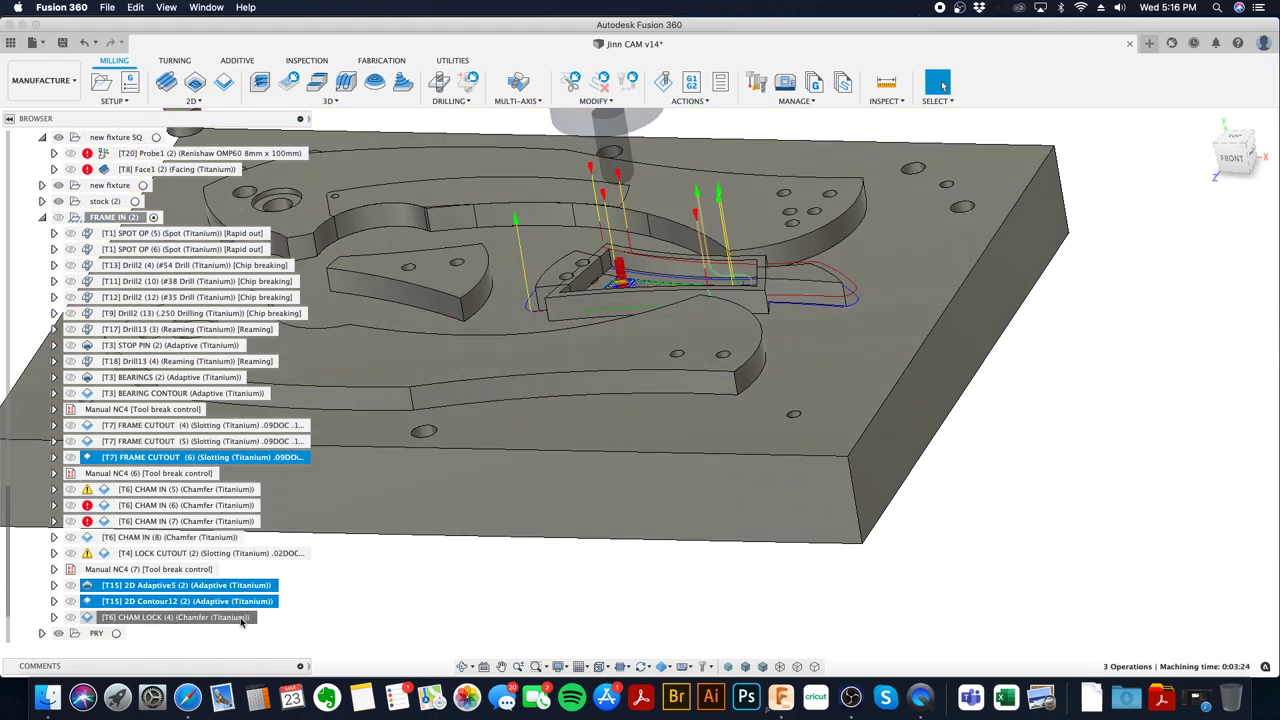
left_click(243, 617, "super")
right_click(245, 617)
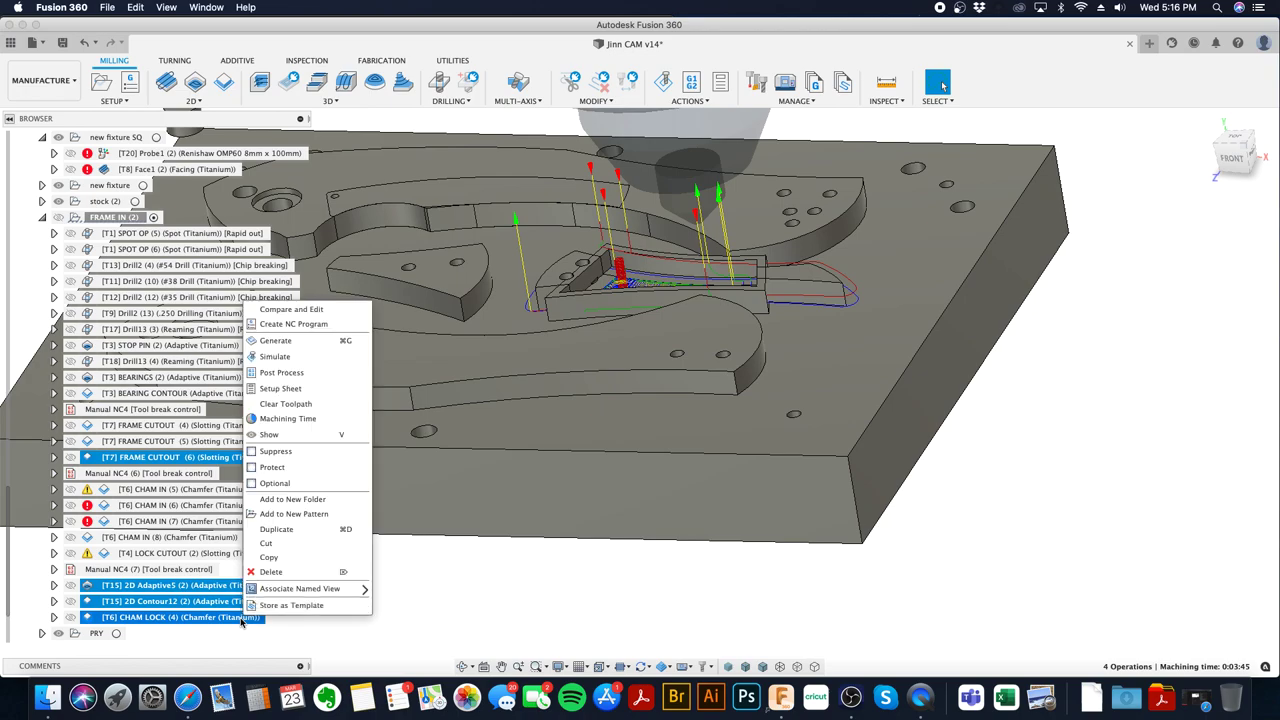
left_click(293, 361)
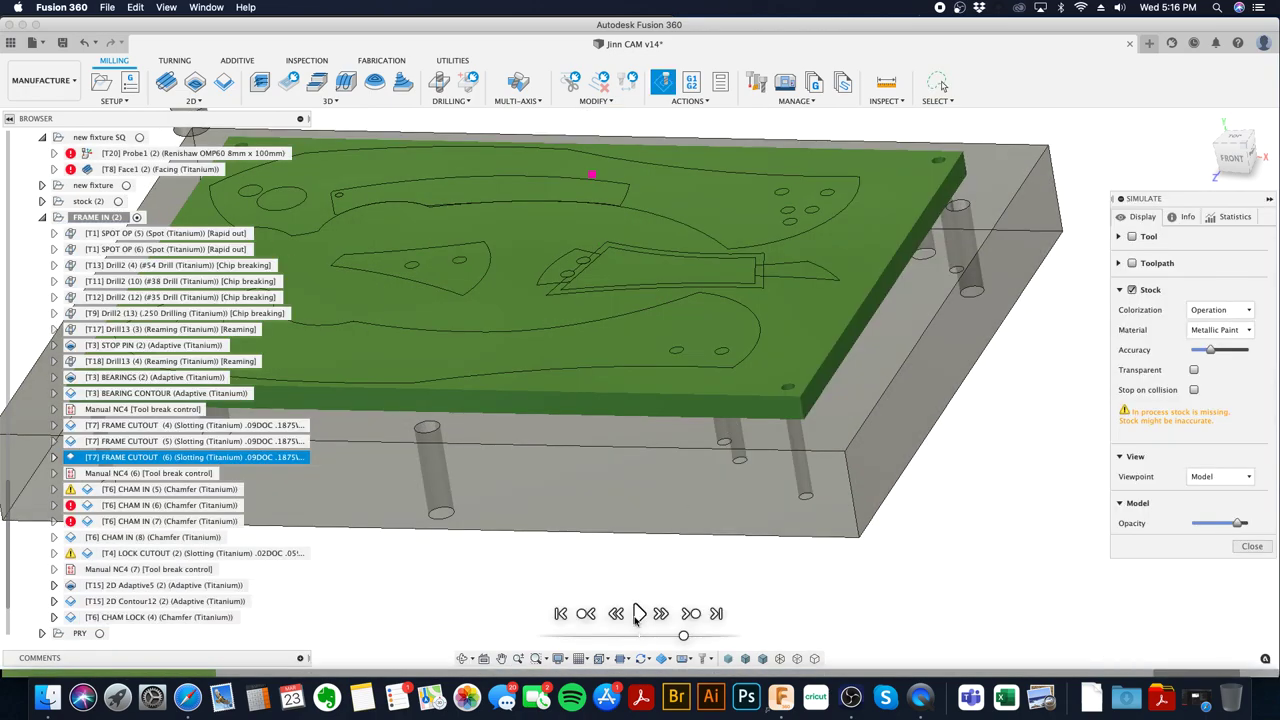
- Play the simulation through to the end and close it
left_click(637, 614)
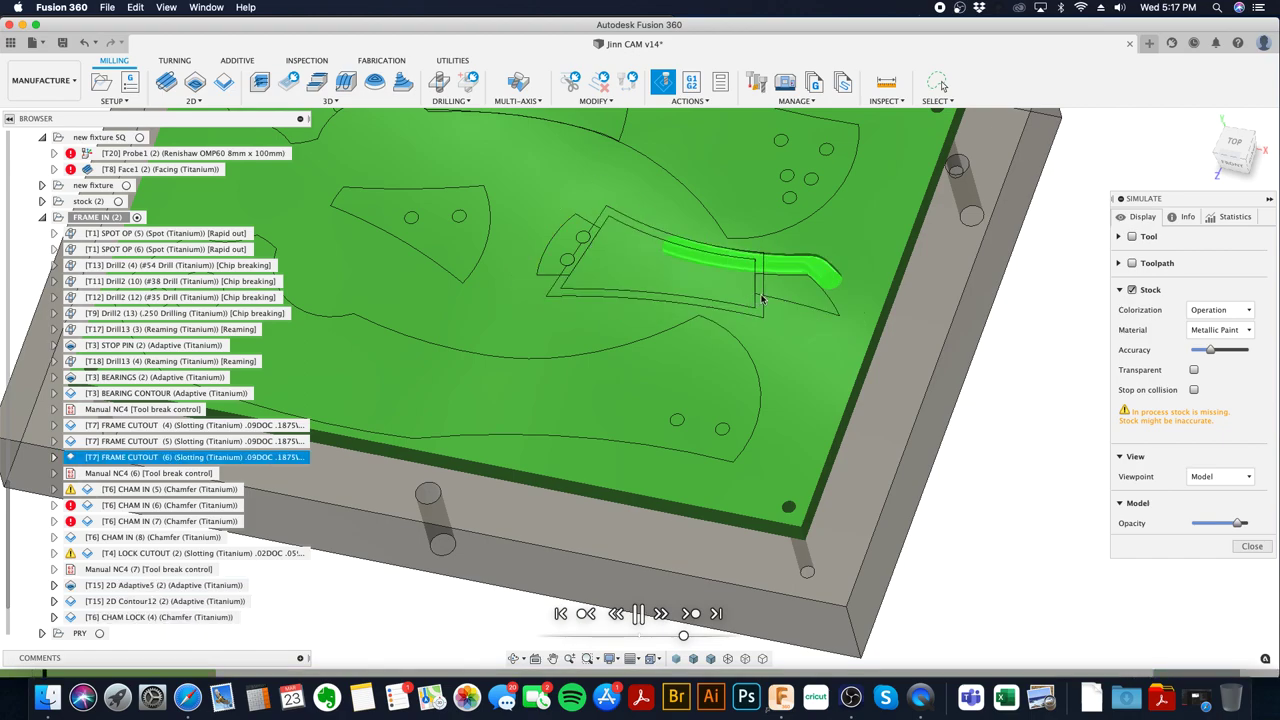
left_click(717, 613)
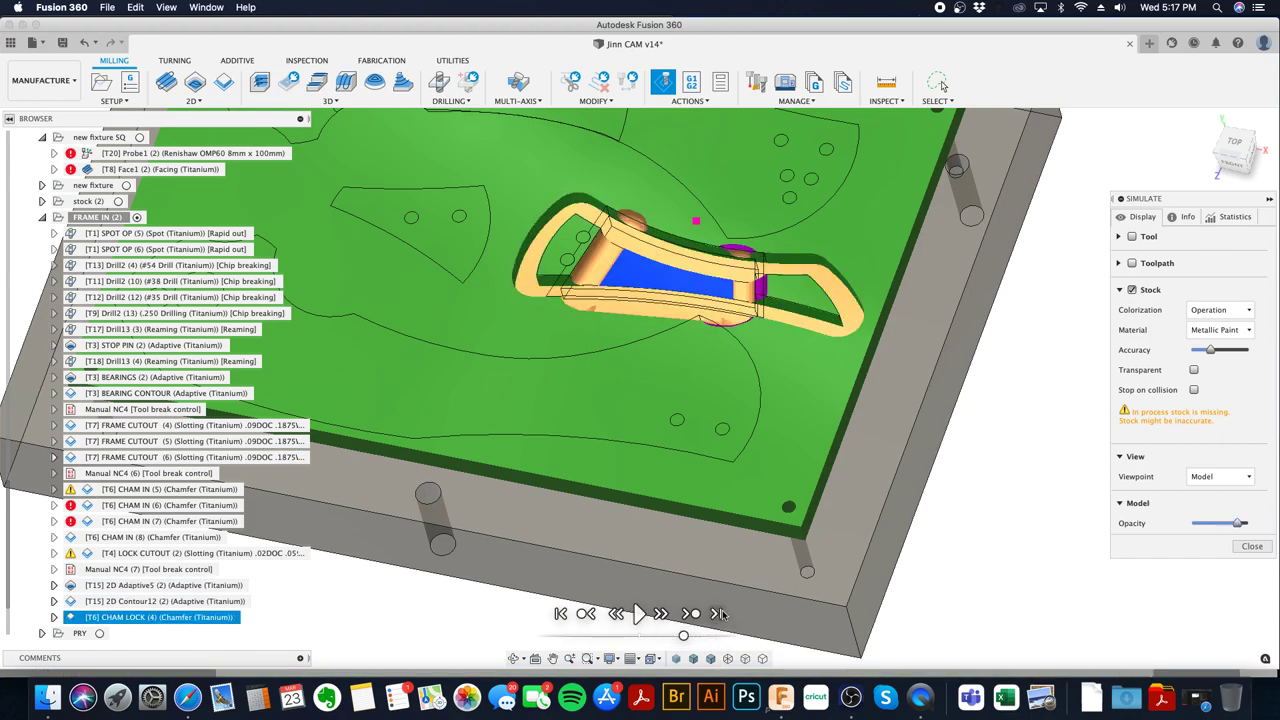
scroll(728, 376, "up", 5)
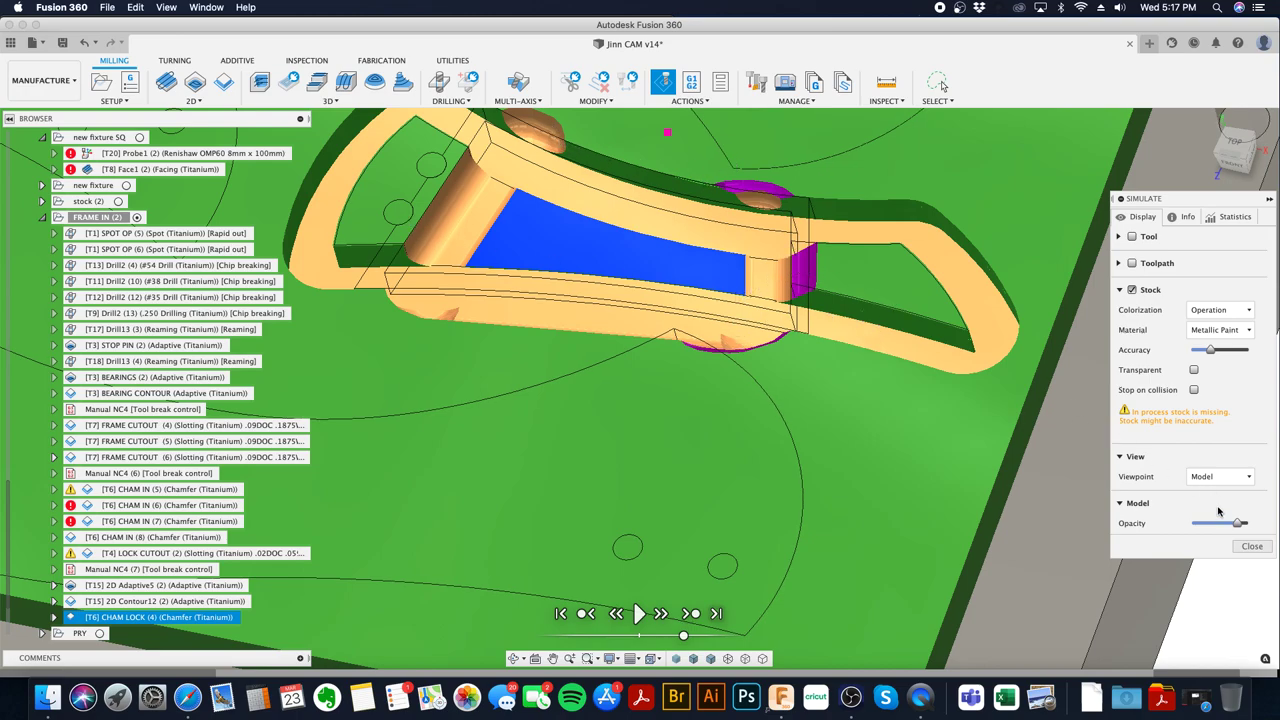
left_click(1251, 546)
left_click(346, 516)
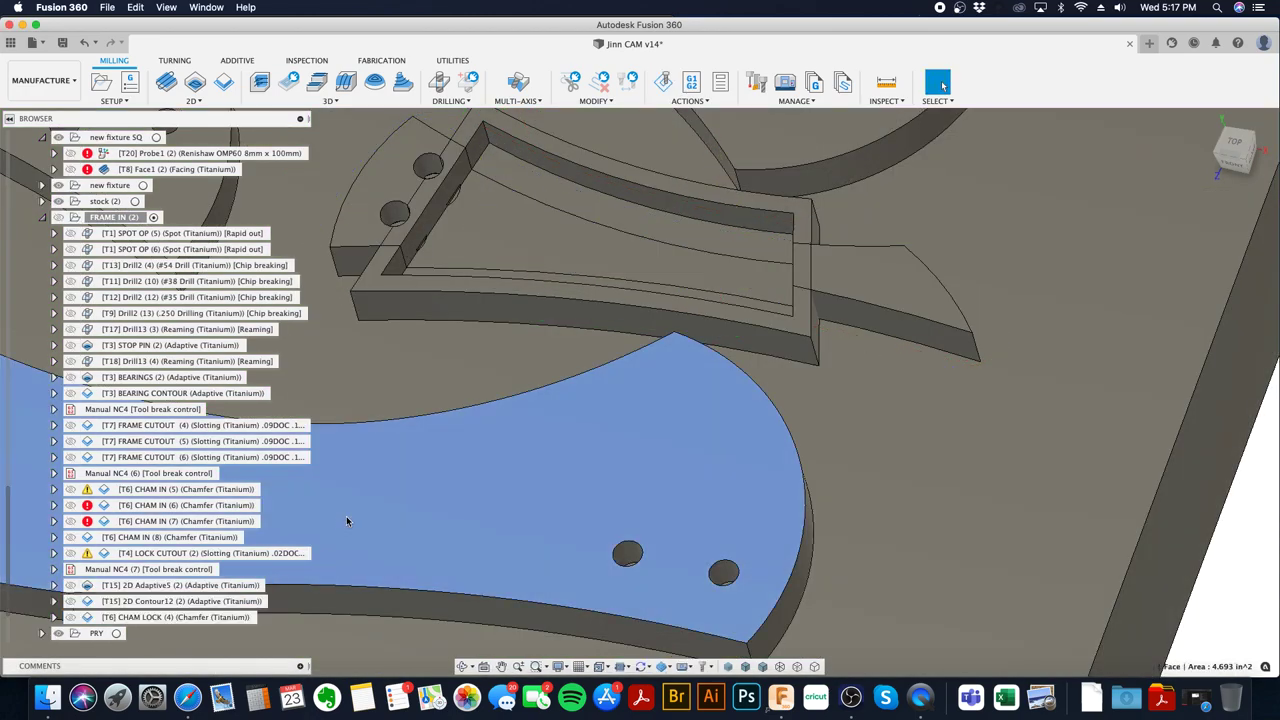
- Set 2D Contour12's plunge feedrate to 2 in/min
right_click(220, 601)
key("Escape")
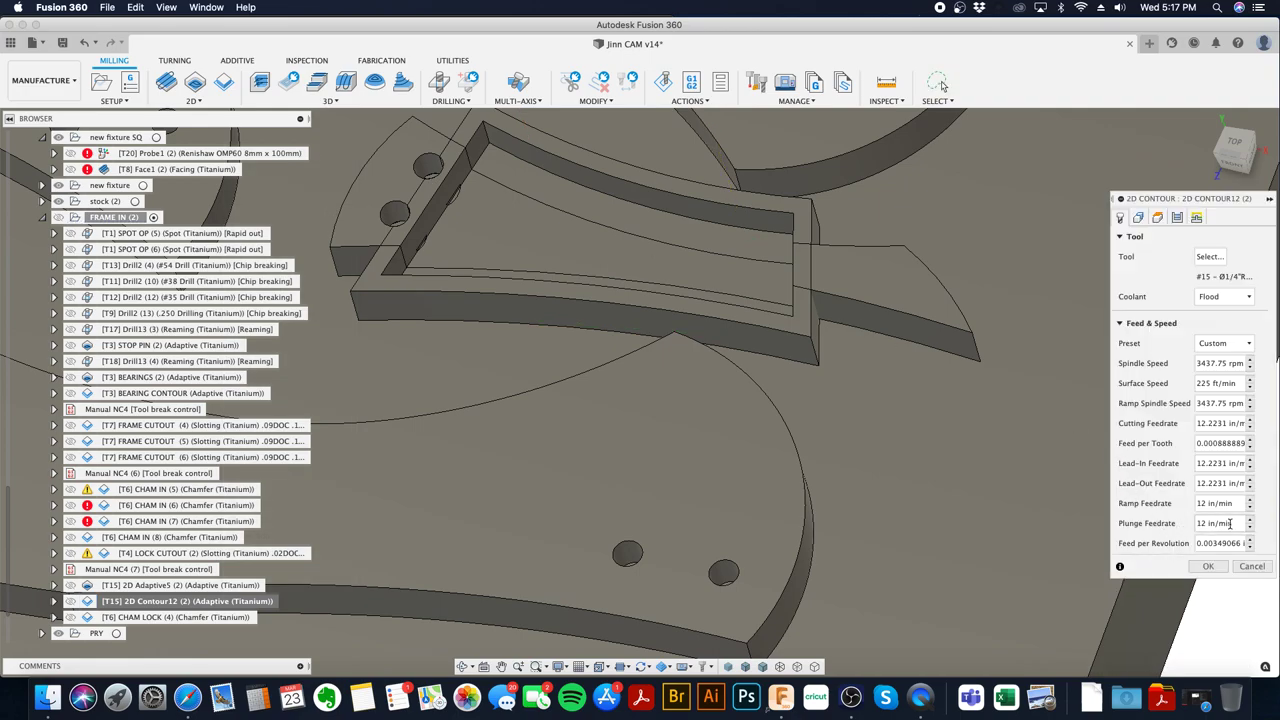
left_click(1230, 523)
type("2")
left_click(1208, 567)
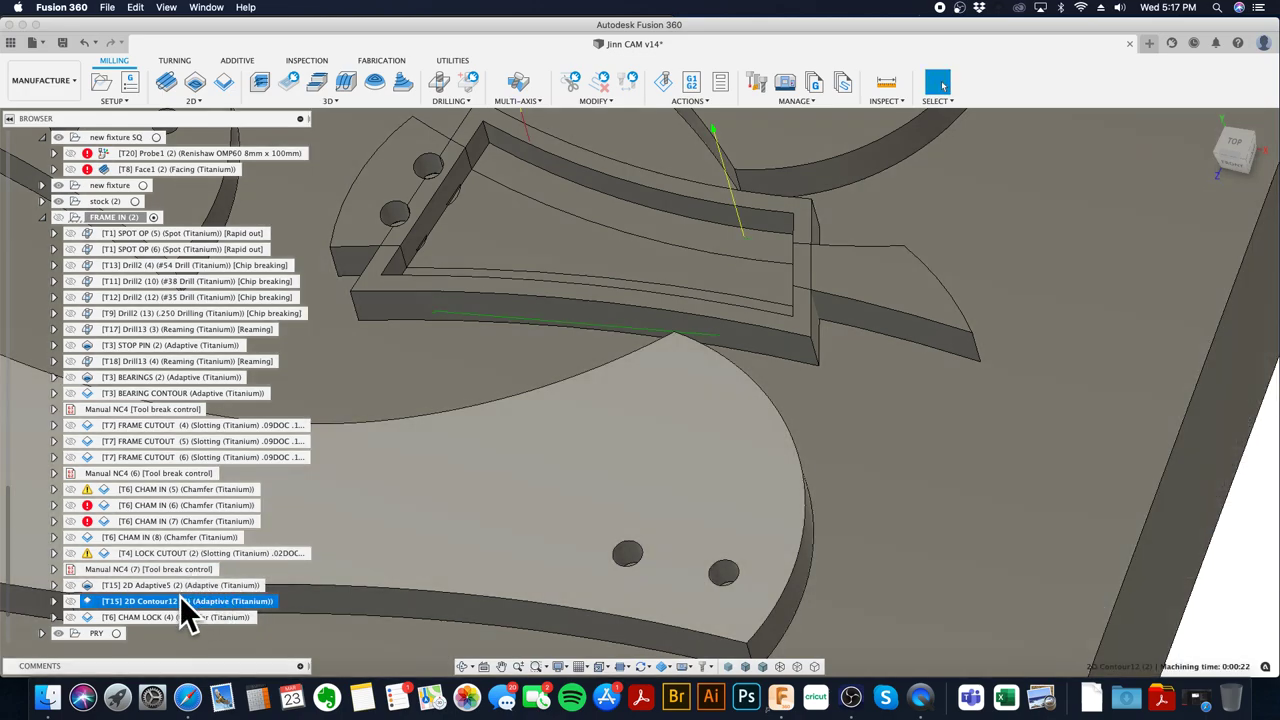
- Set CHAM LOCK's plunge feedrate to 2 in/min and view the lock pocket
right_click(179, 617)
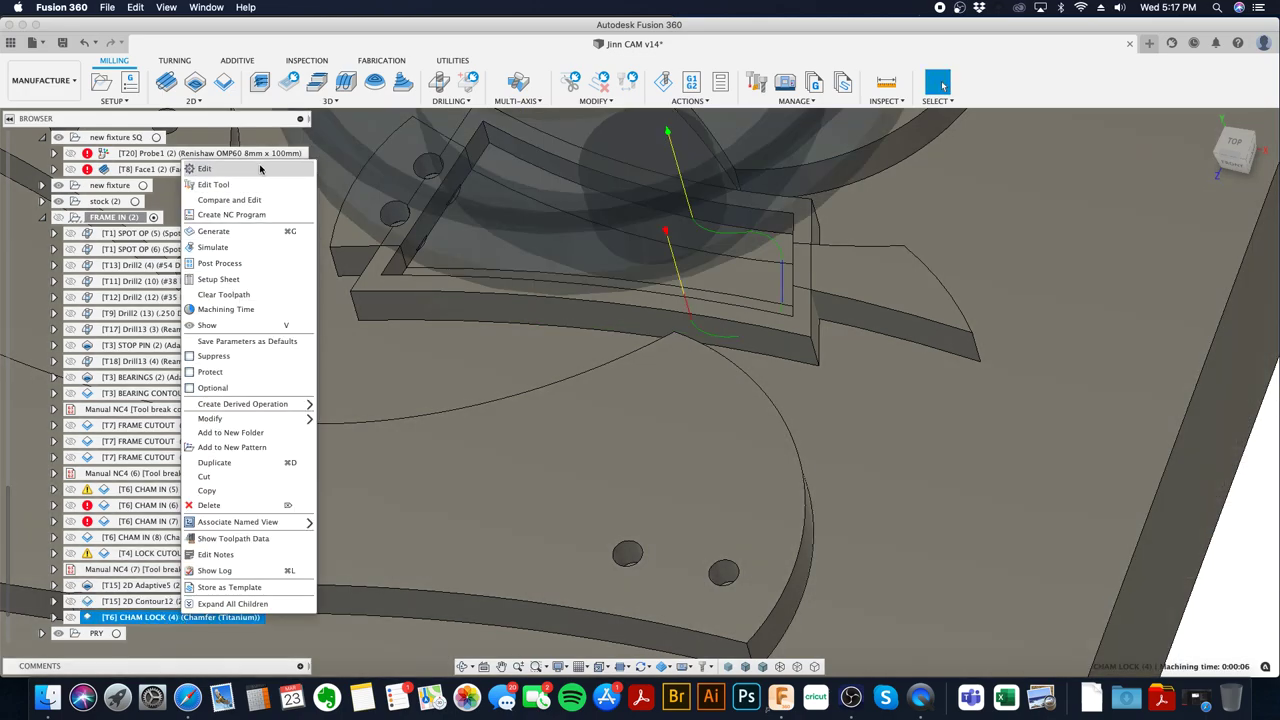
left_click(204, 169)
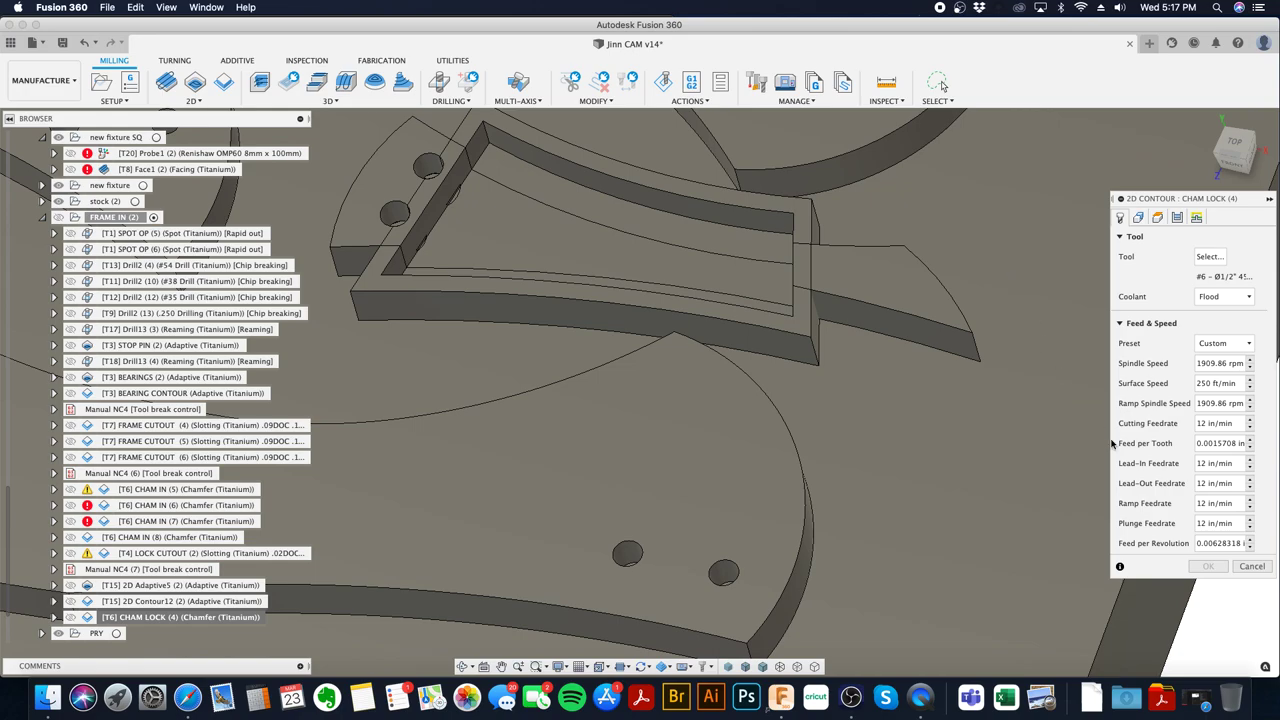
type("2")
left_click(1206, 567)
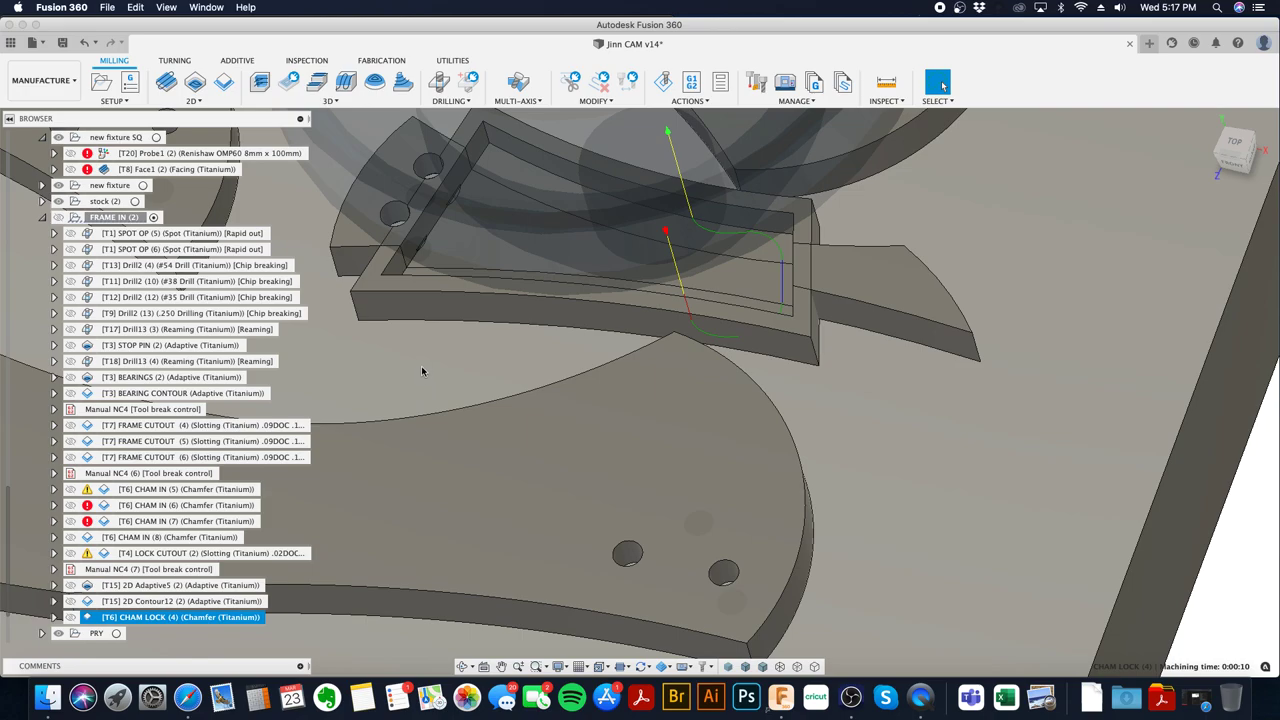
scroll(421, 371, "down", 2)
middle_click_drag(421, 370, 578, 372, "shift")
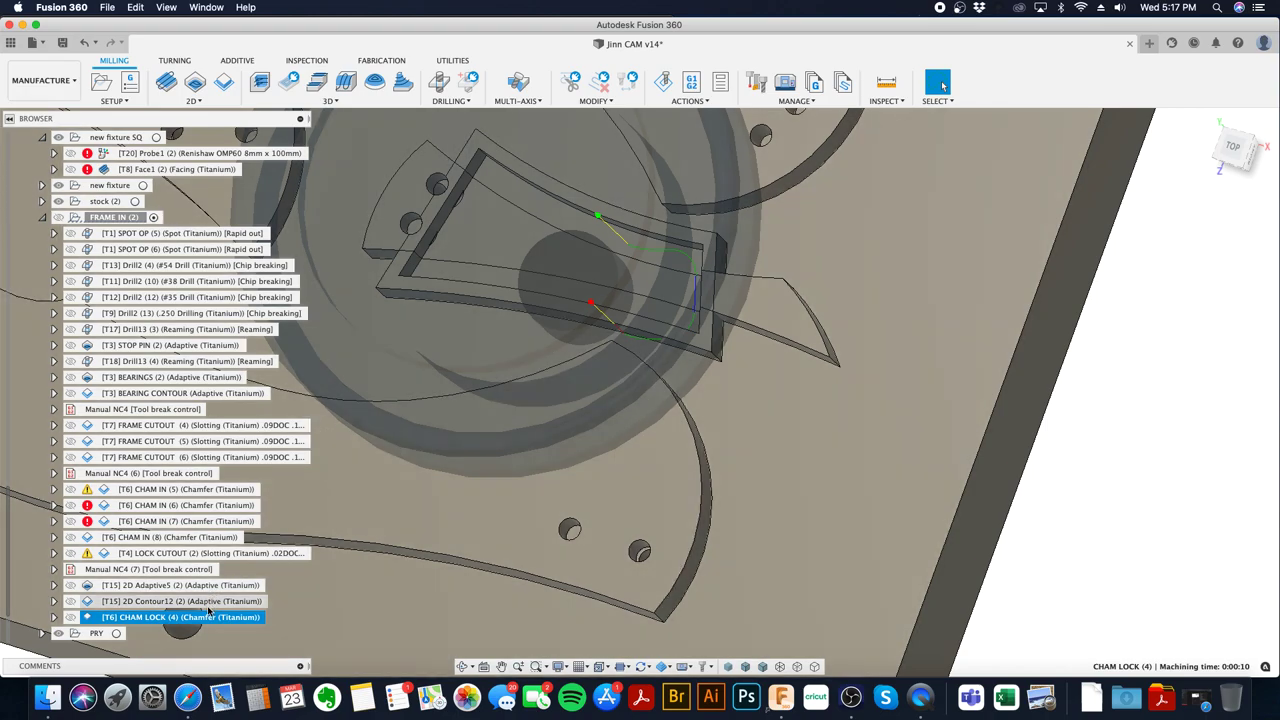
- Restore CHAM LOCK (4) lead-in radii to the 0.05 in system defaults, then select FRAME CUTOUT (4) through CHAM LOCK (4)
right_click(210, 617)
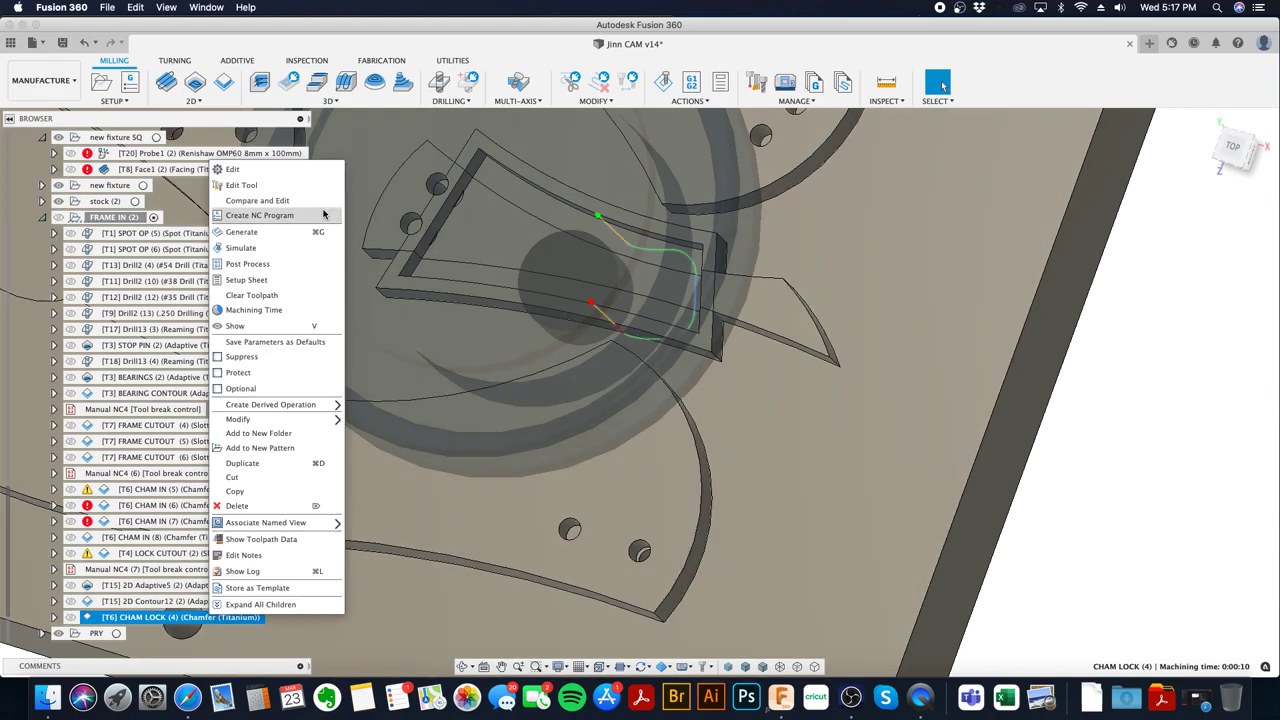
left_click(320, 169)
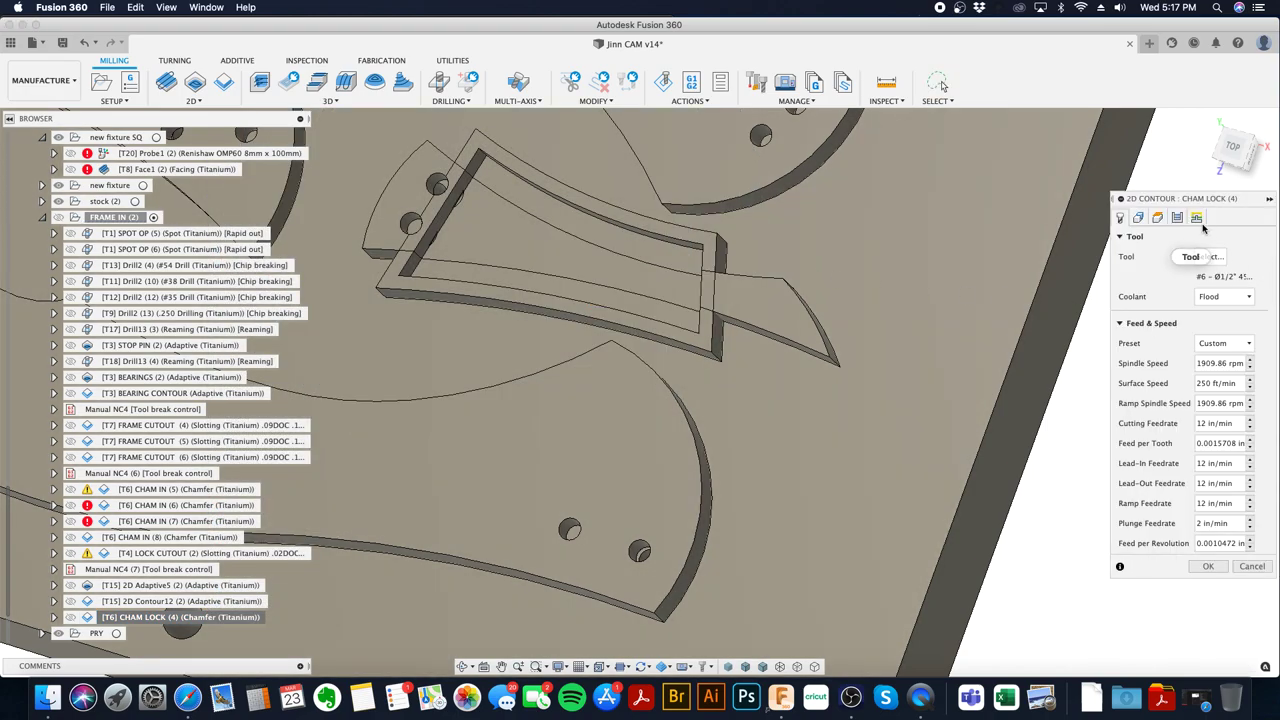
left_click(1198, 220)
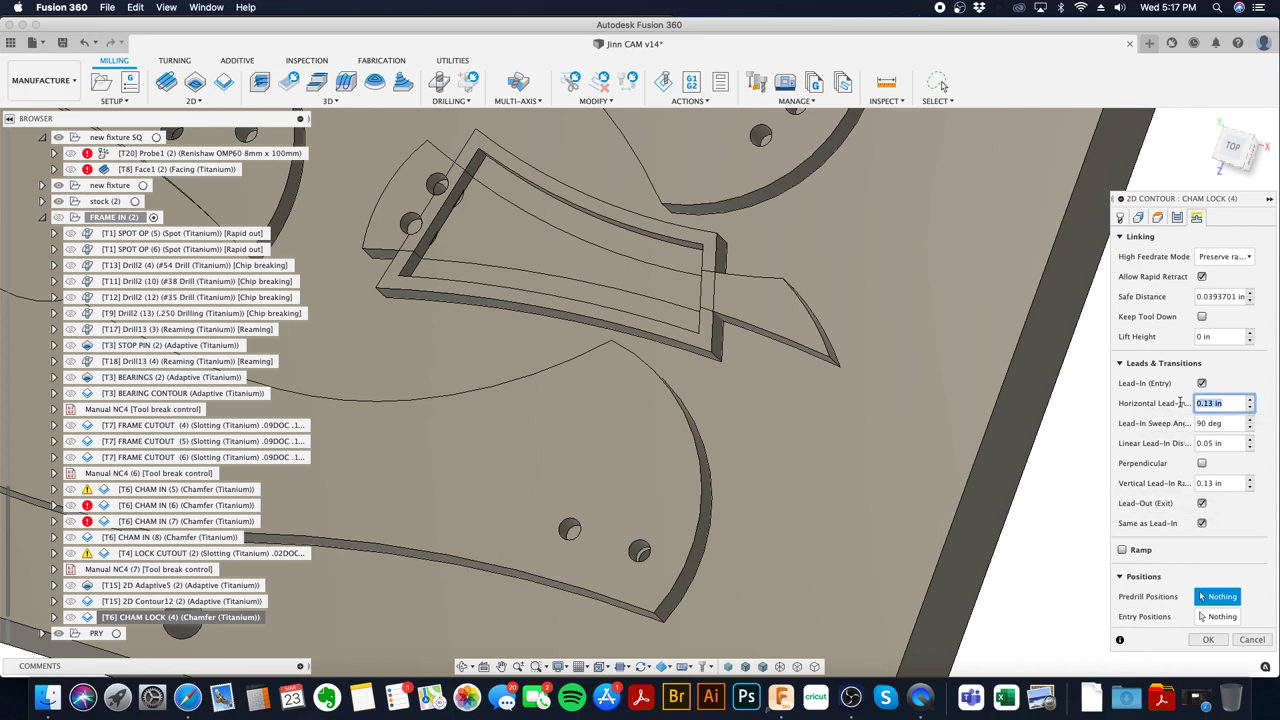
right_click(1205, 402)
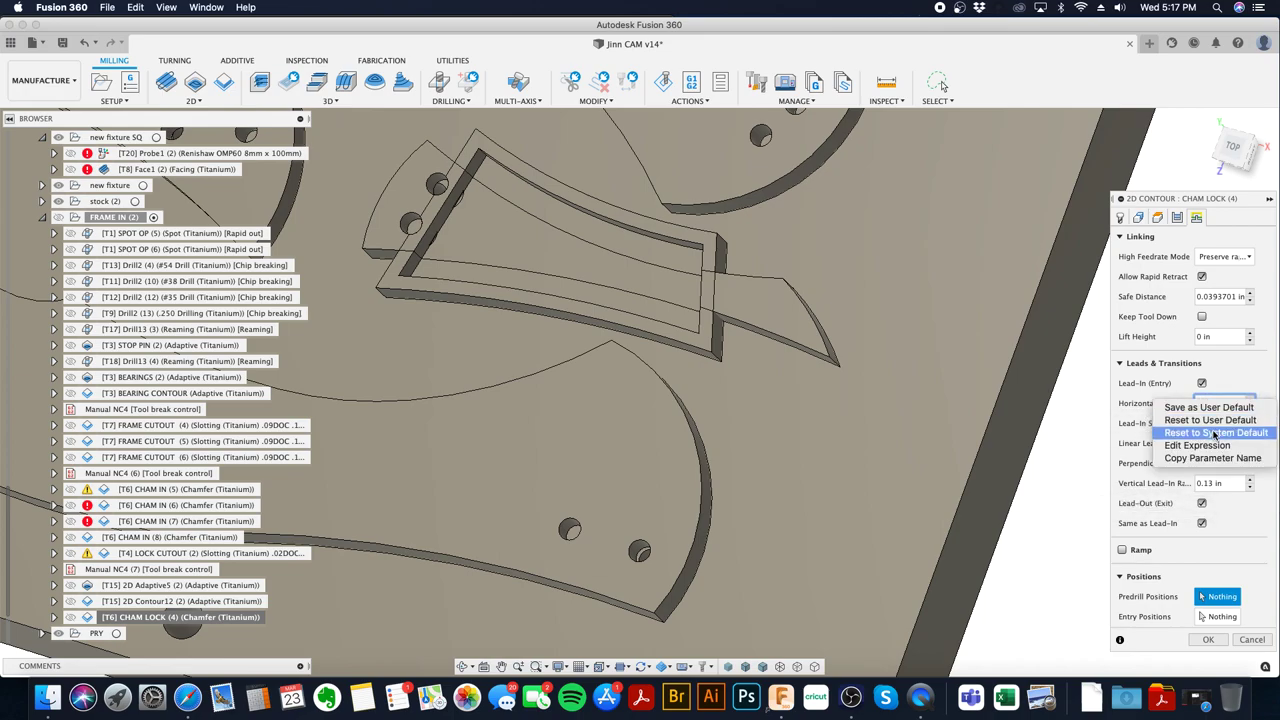
left_click(1215, 433)
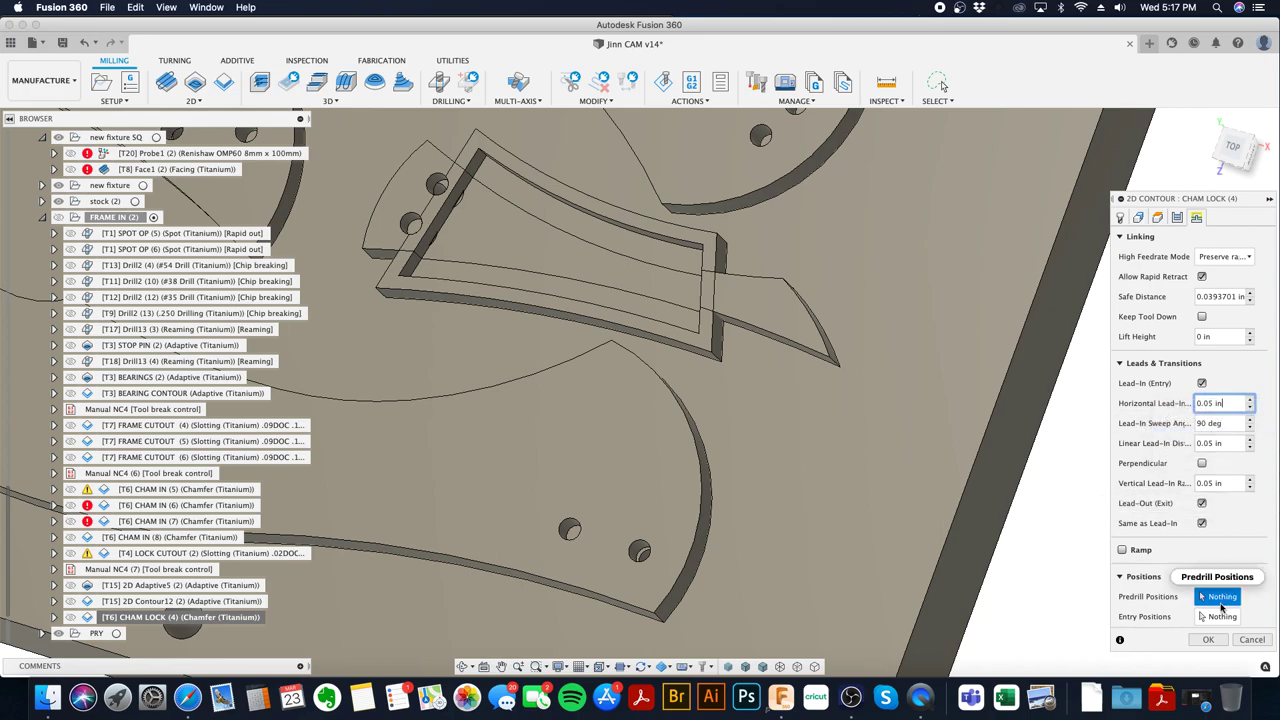
left_click(1210, 640)
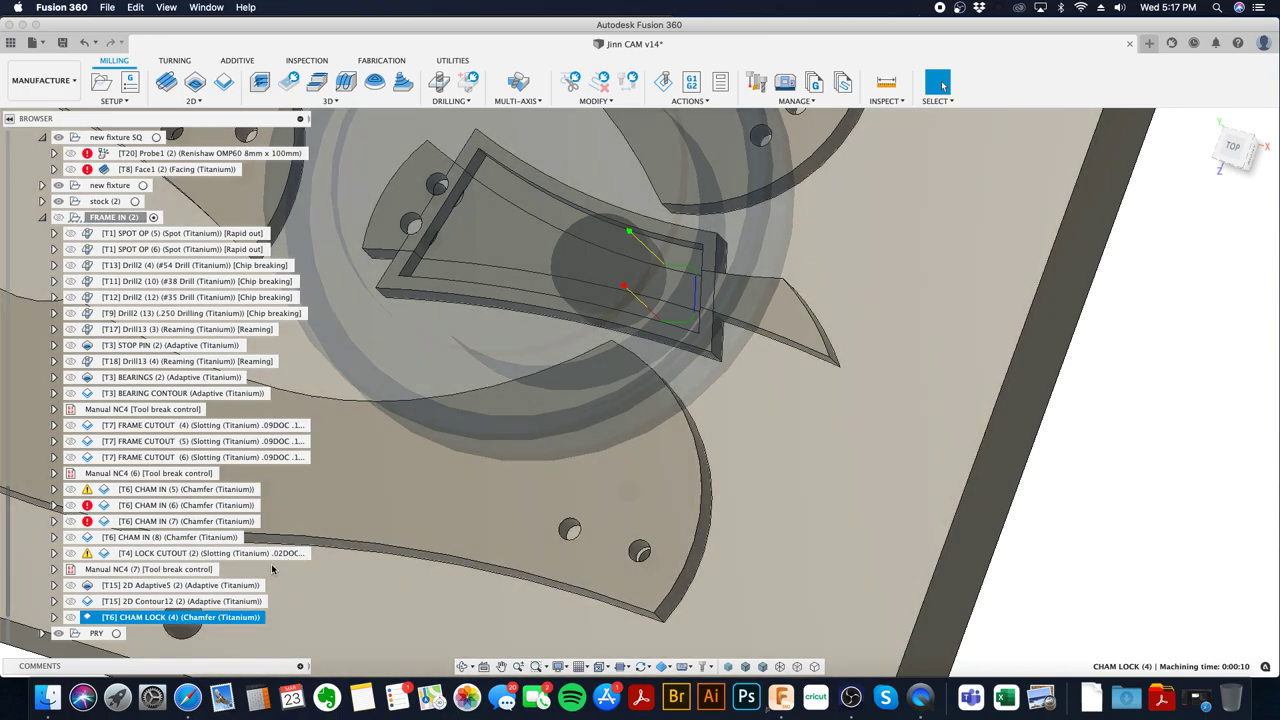
left_click(178, 428, "shift")
right_click(178, 428)
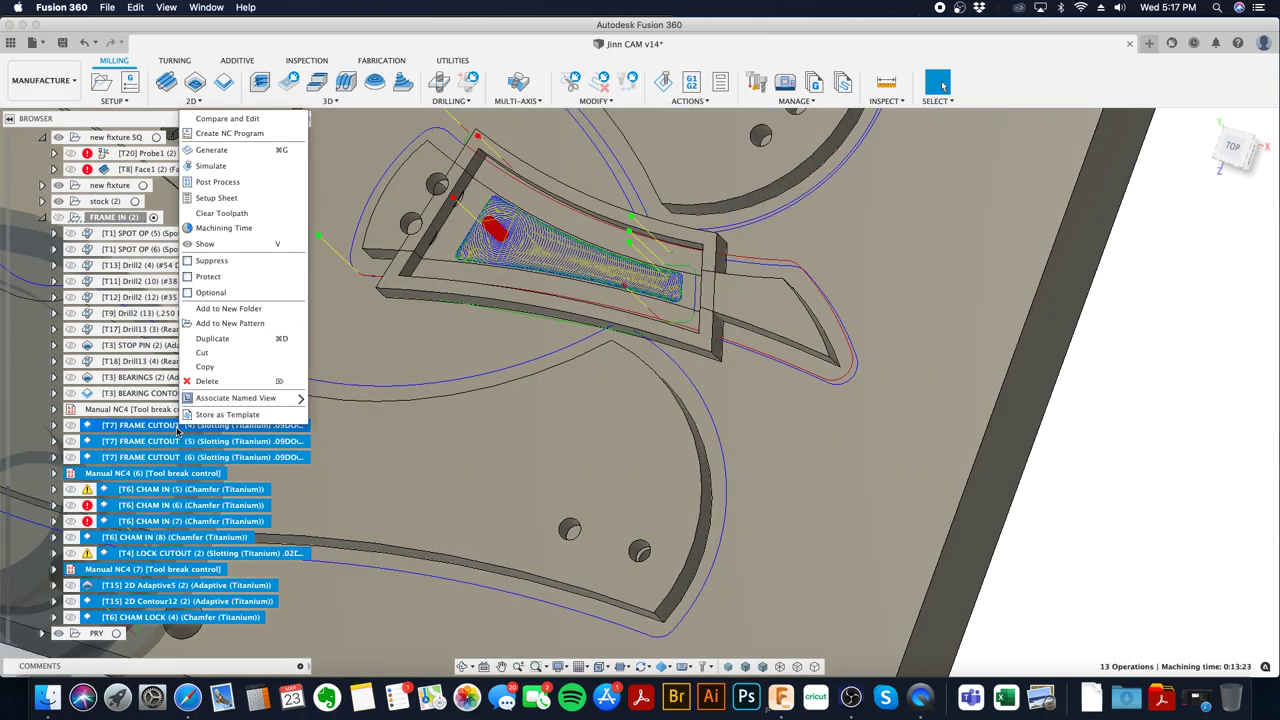
- Simulate the 13 selected operations to the end, inspect the machined frame bar, and close the simulation
left_click(212, 166)
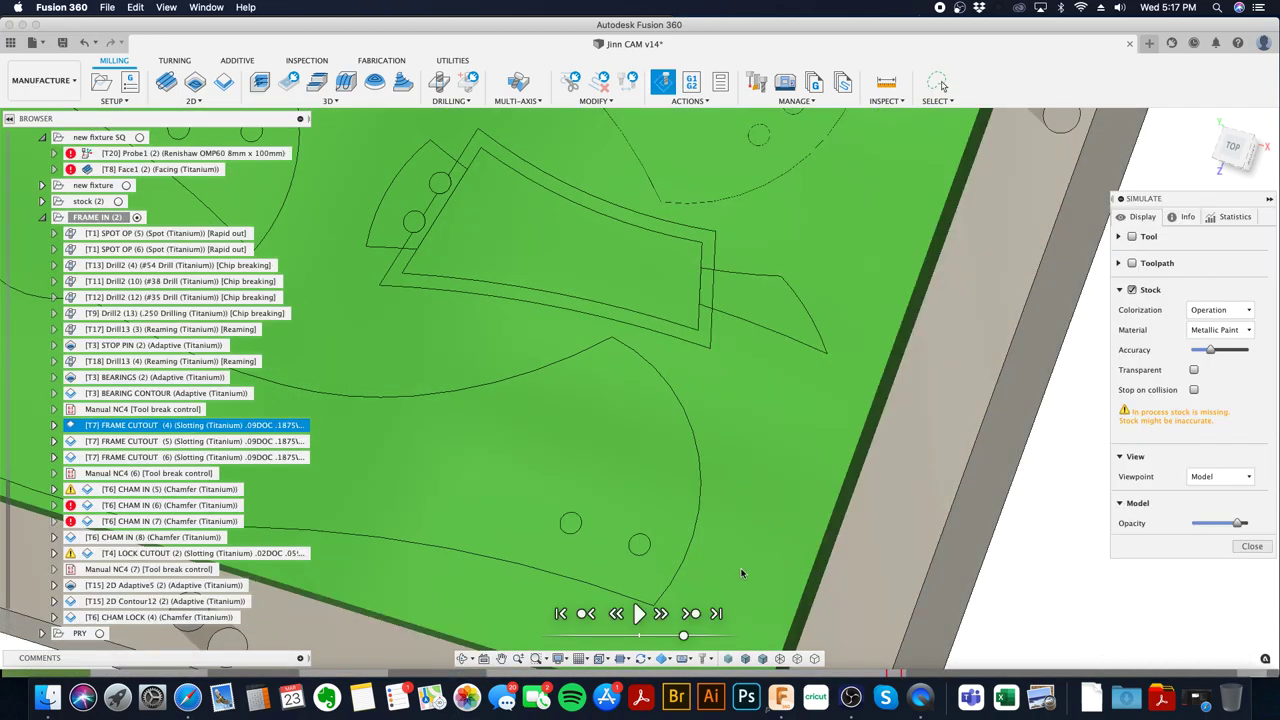
left_click(639, 613)
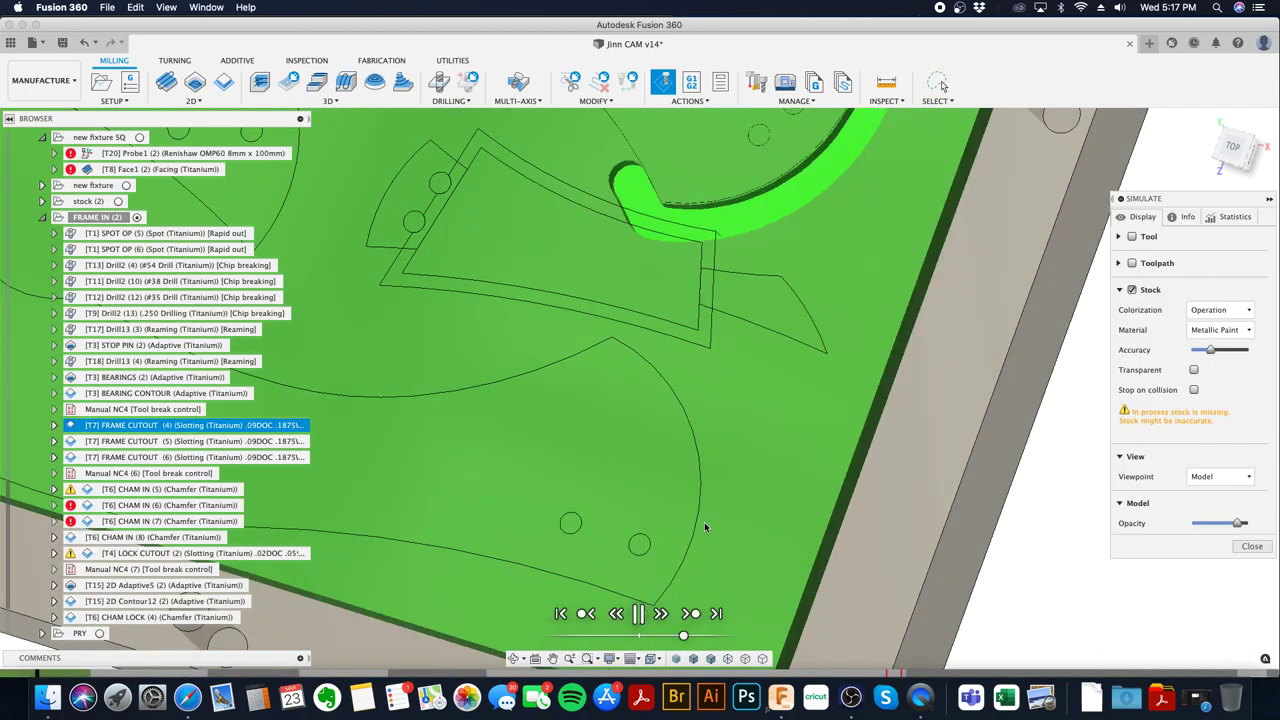
left_click(715, 613)
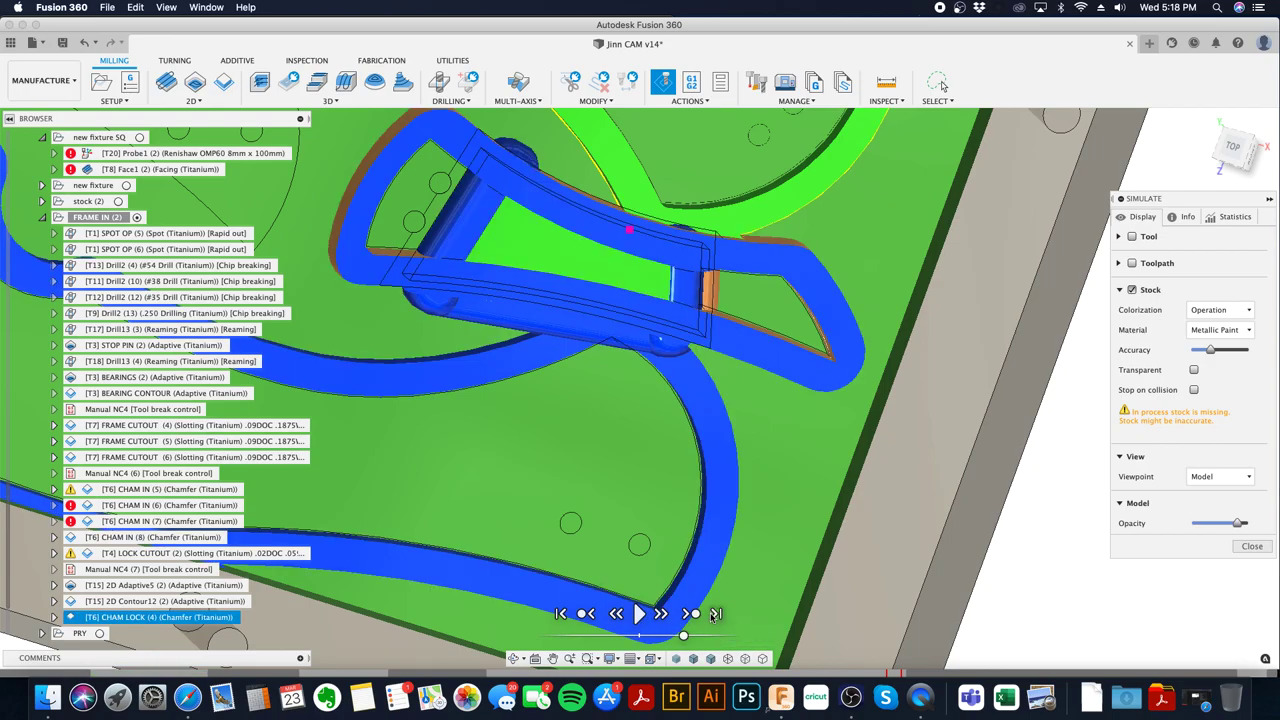
scroll(638, 380, "up", 5)
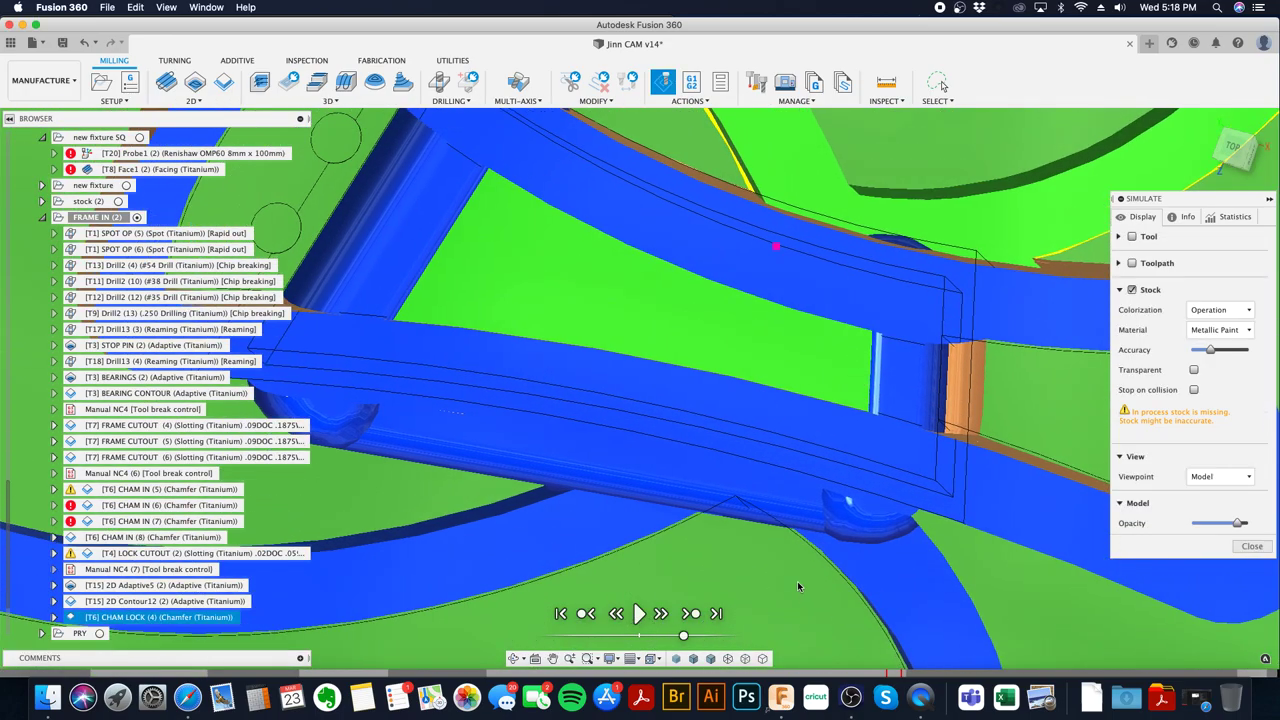
middle_click_drag(798, 587, 822, 533, "shift")
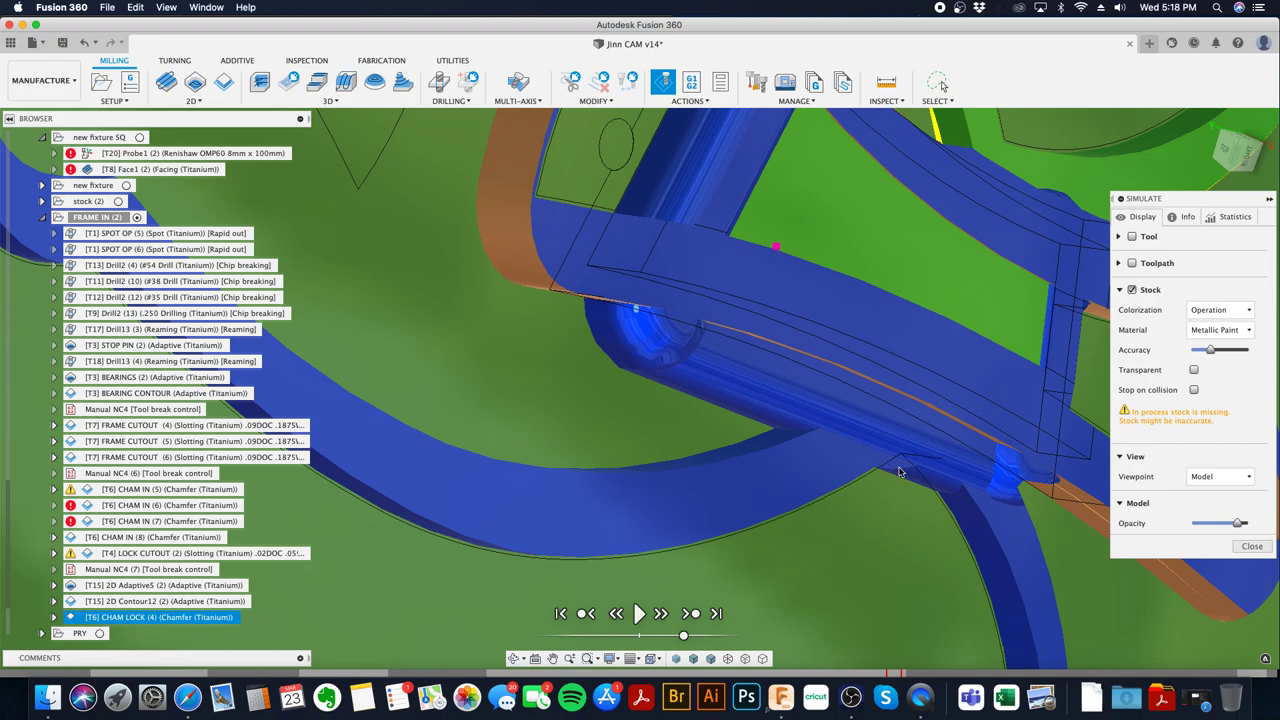
left_click(1253, 548)
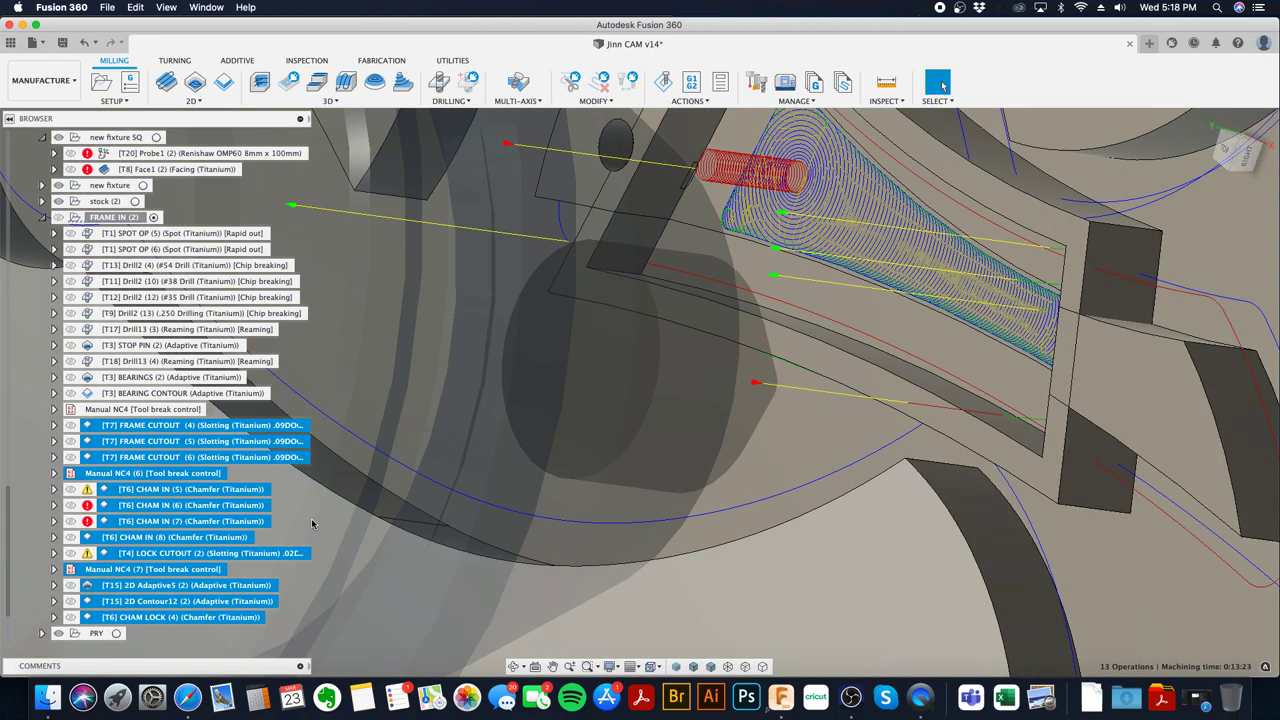
- Select 2D Contour12 and switch the model's visual style to wireframe
left_click(255, 638)
left_click(228, 601)
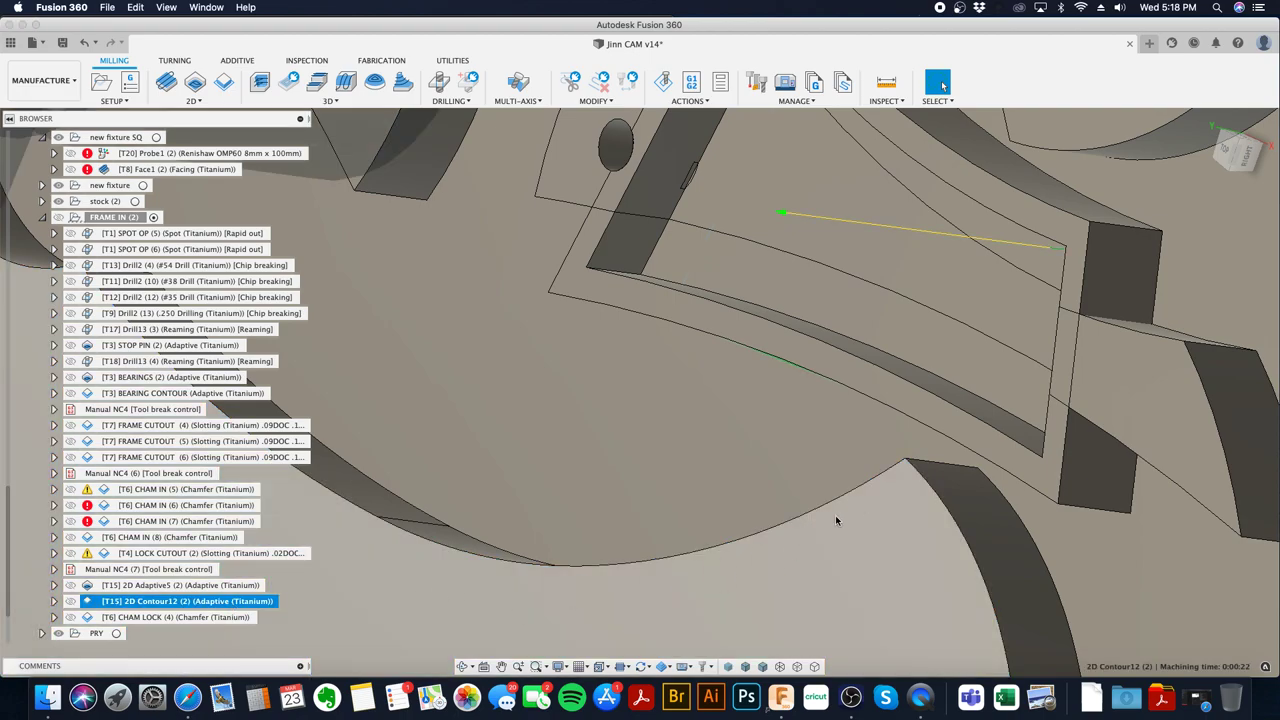
left_click(781, 667)
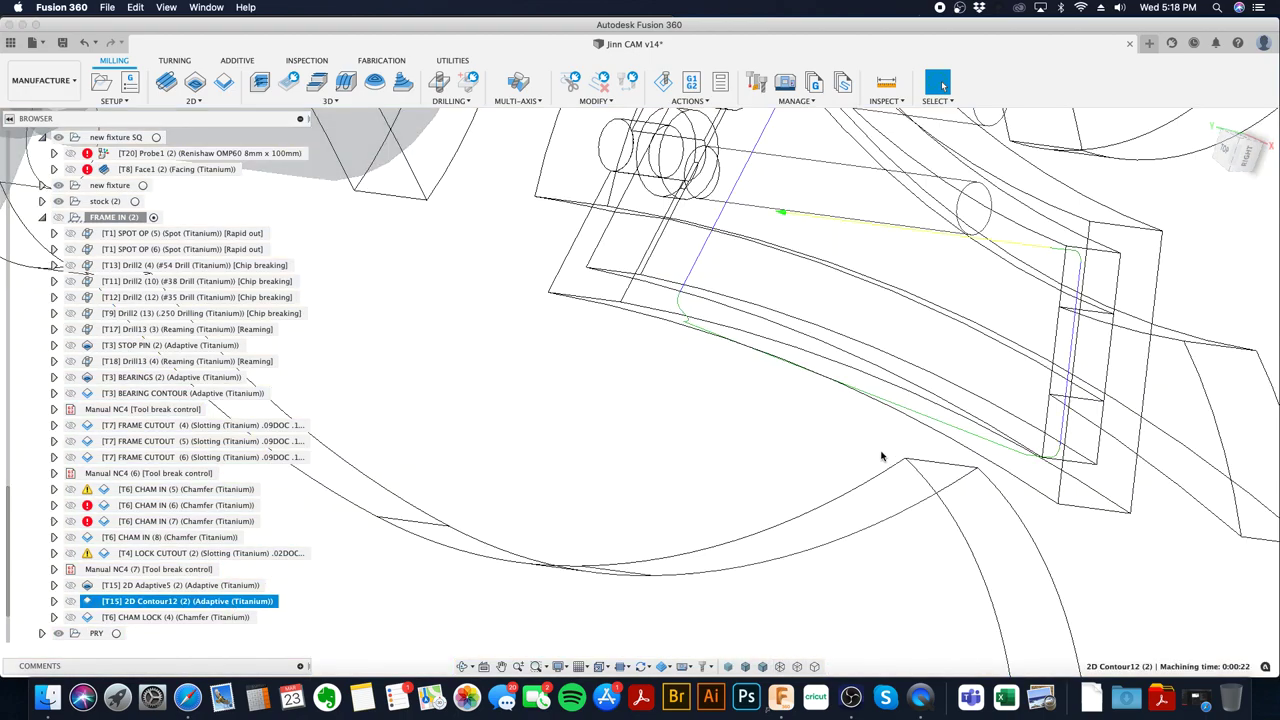
- Turn off Keep Tool Down in 2D Contour12's linking settings
right_click(200, 603)
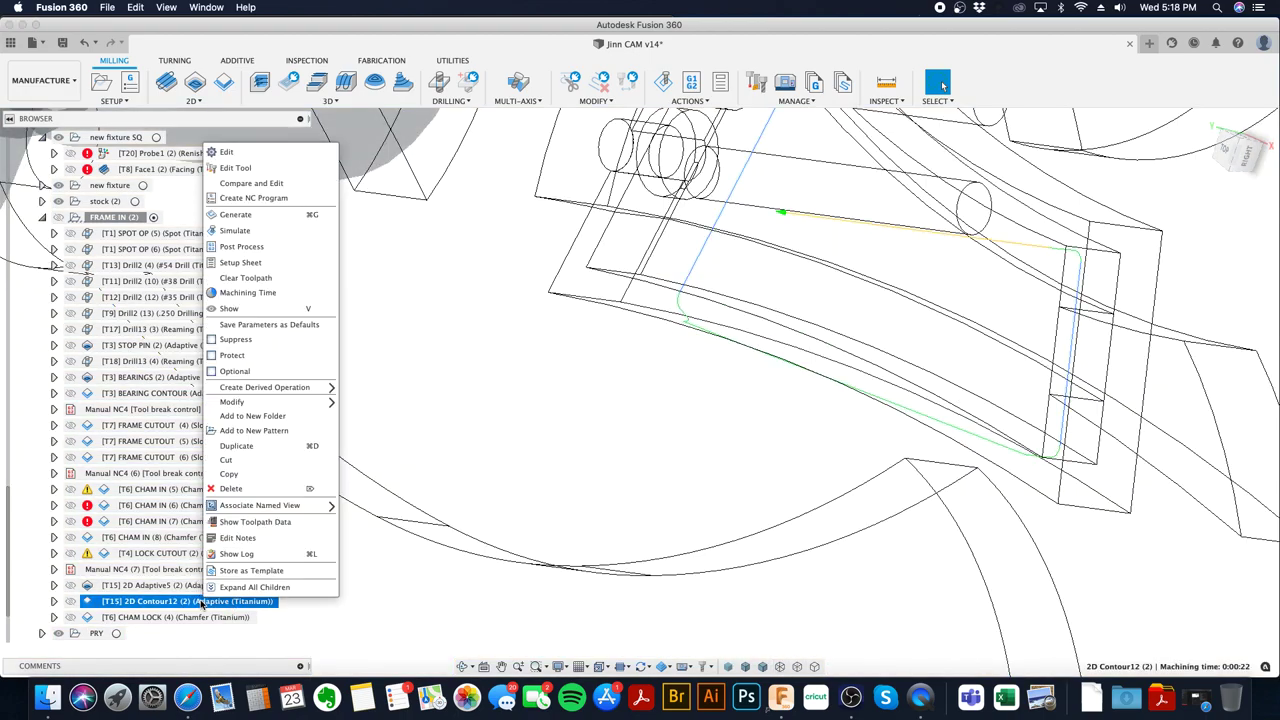
left_click(873, 311)
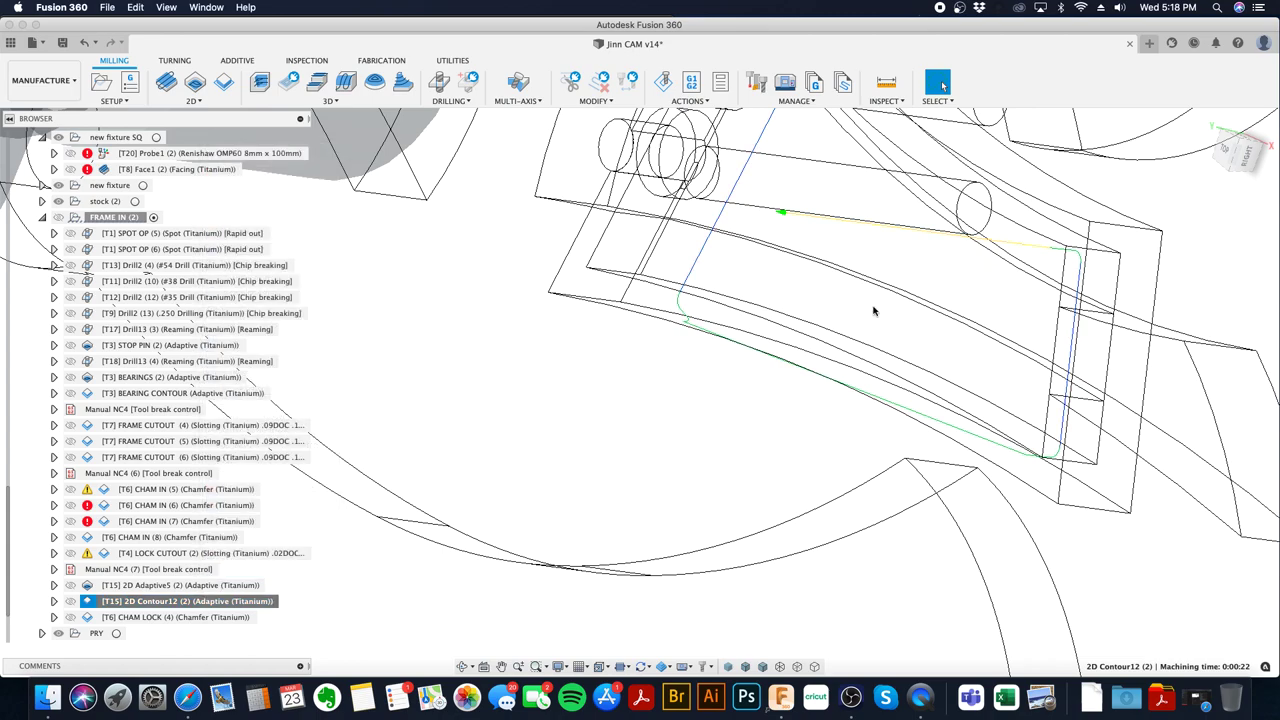
left_click(1199, 217)
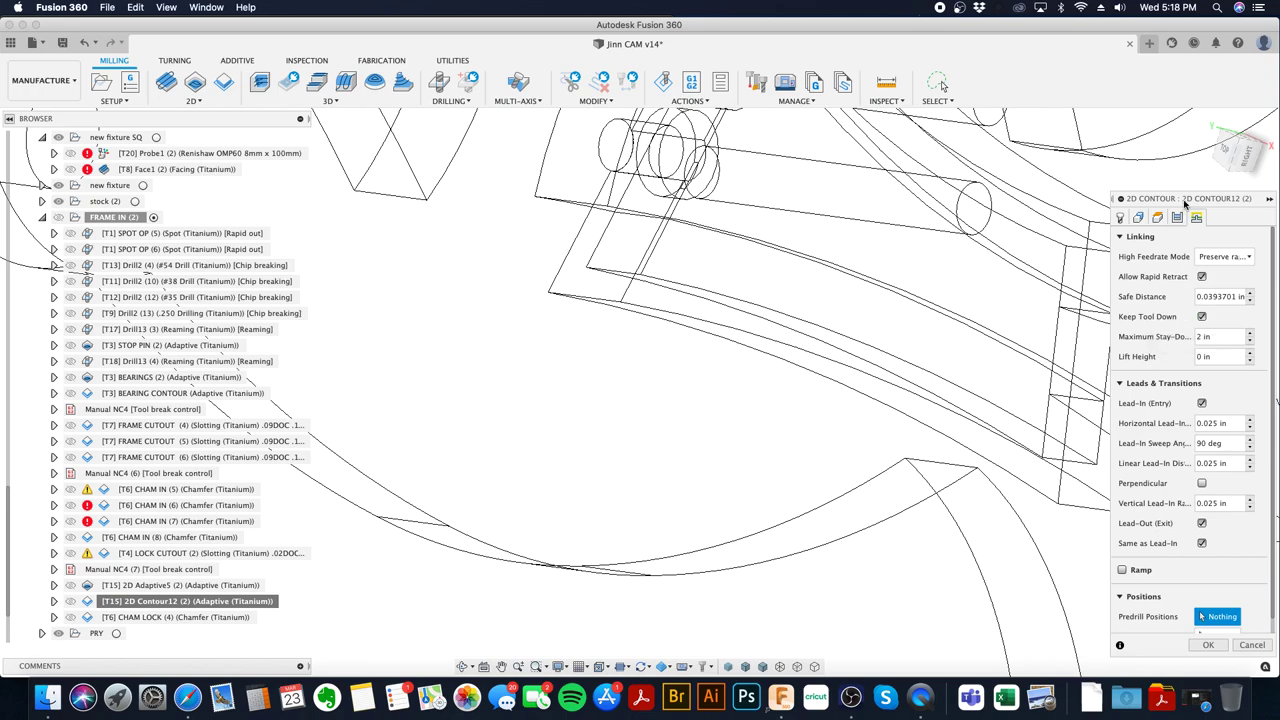
left_click(1202, 317)
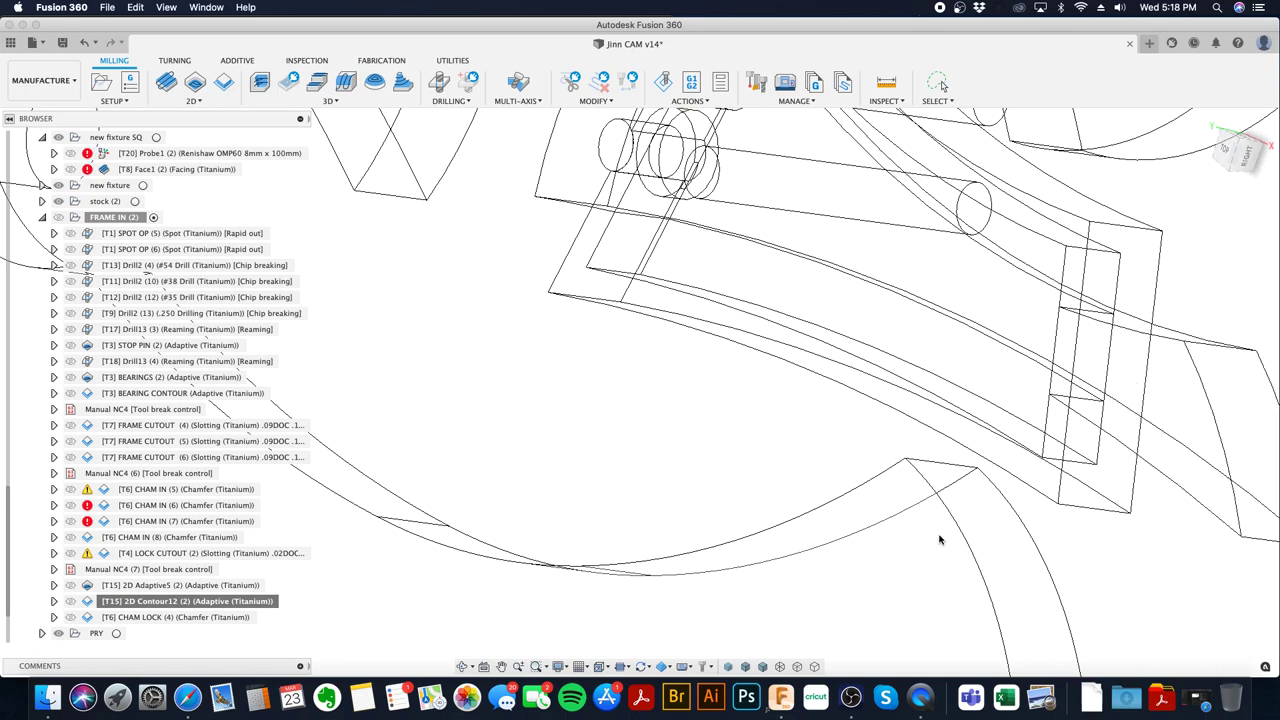
middle_click_drag(882, 514, 560, 460, "shift")
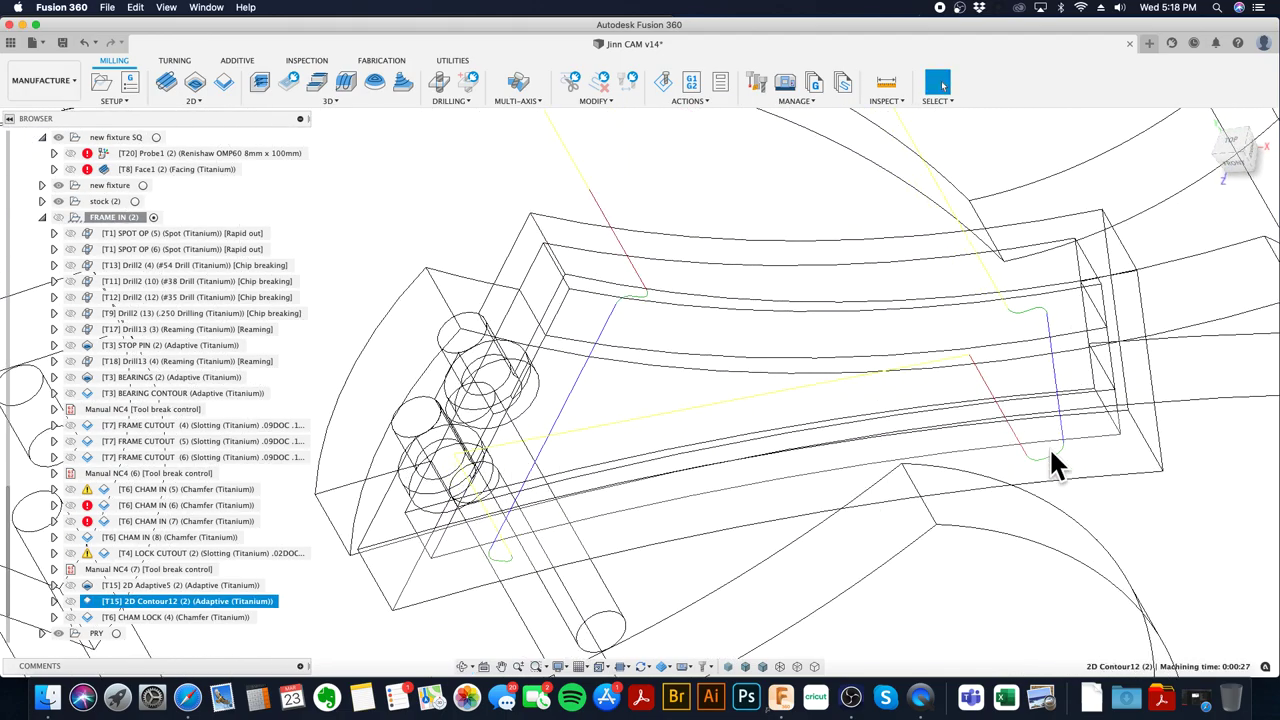
left_click(196, 426)
- Simulate FRAME CUTOUT (4) through CHAM LOCK, inspect the cut stock, then close it and collapse FRAME IN
left_click(212, 617, "shift")
right_click(220, 613)
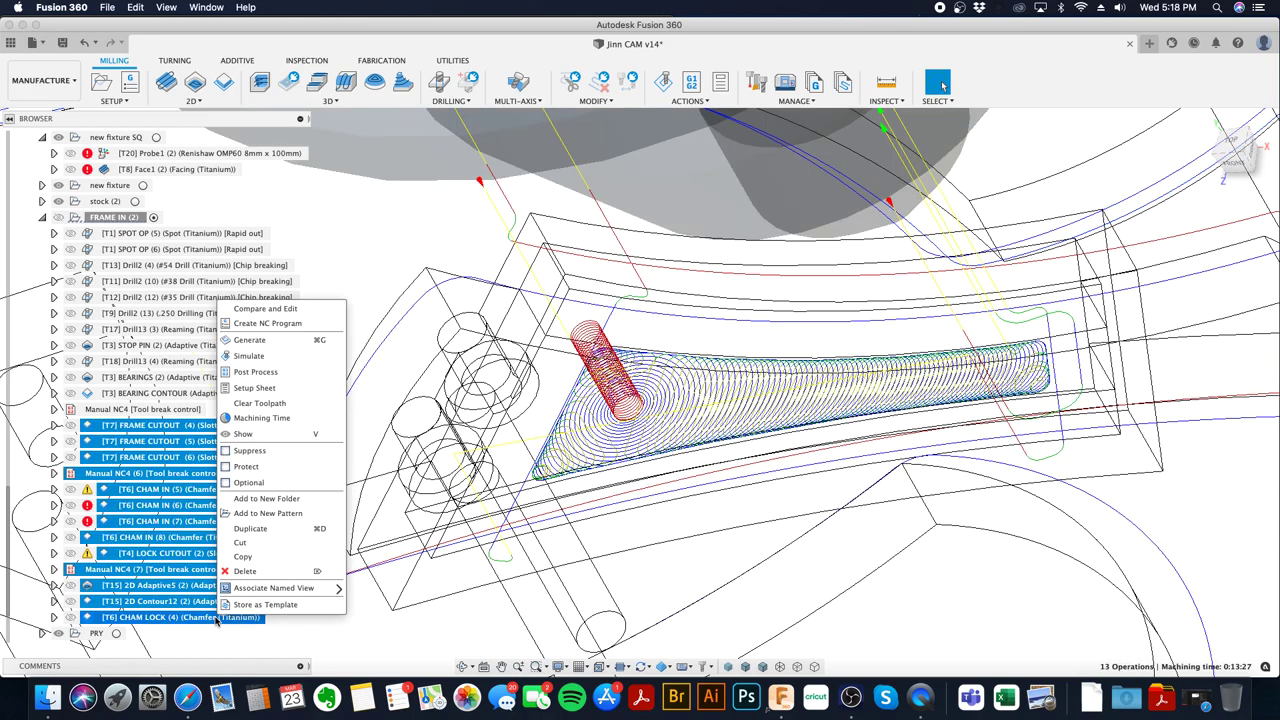
left_click(282, 357)
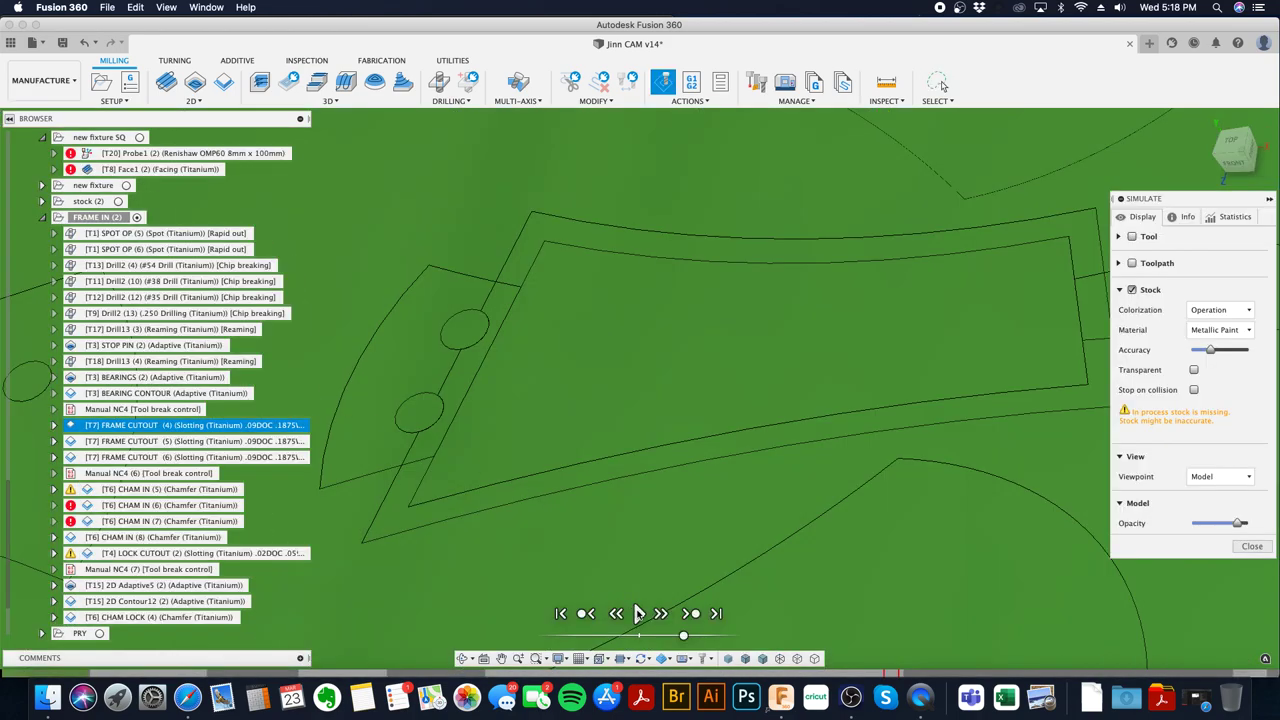
left_click(638, 613)
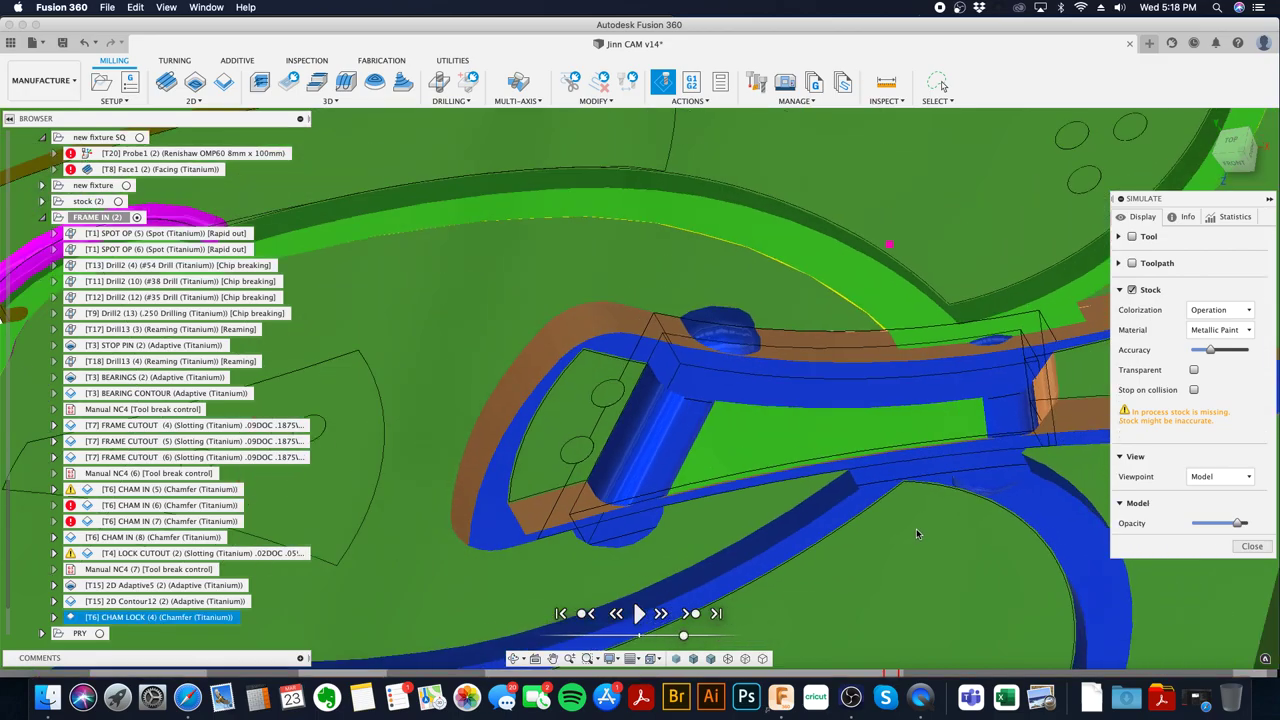
scroll(916, 528, "up", 5)
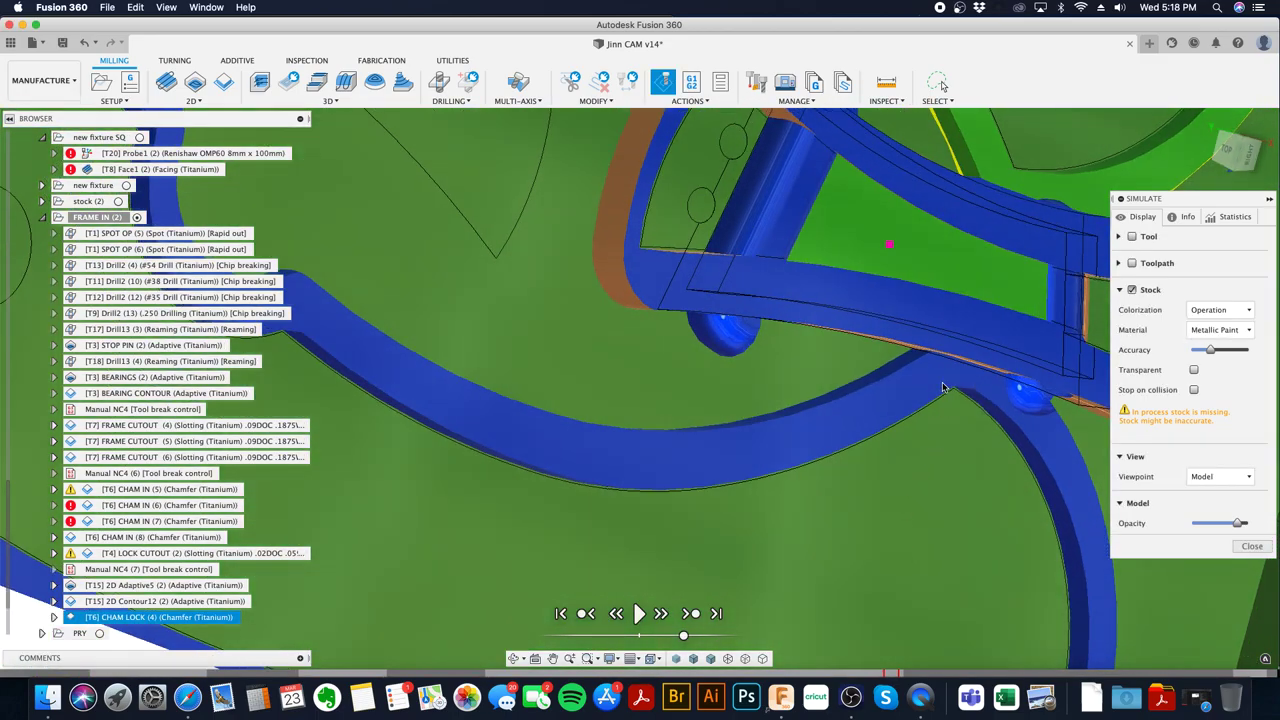
scroll(942, 387, "down", 5)
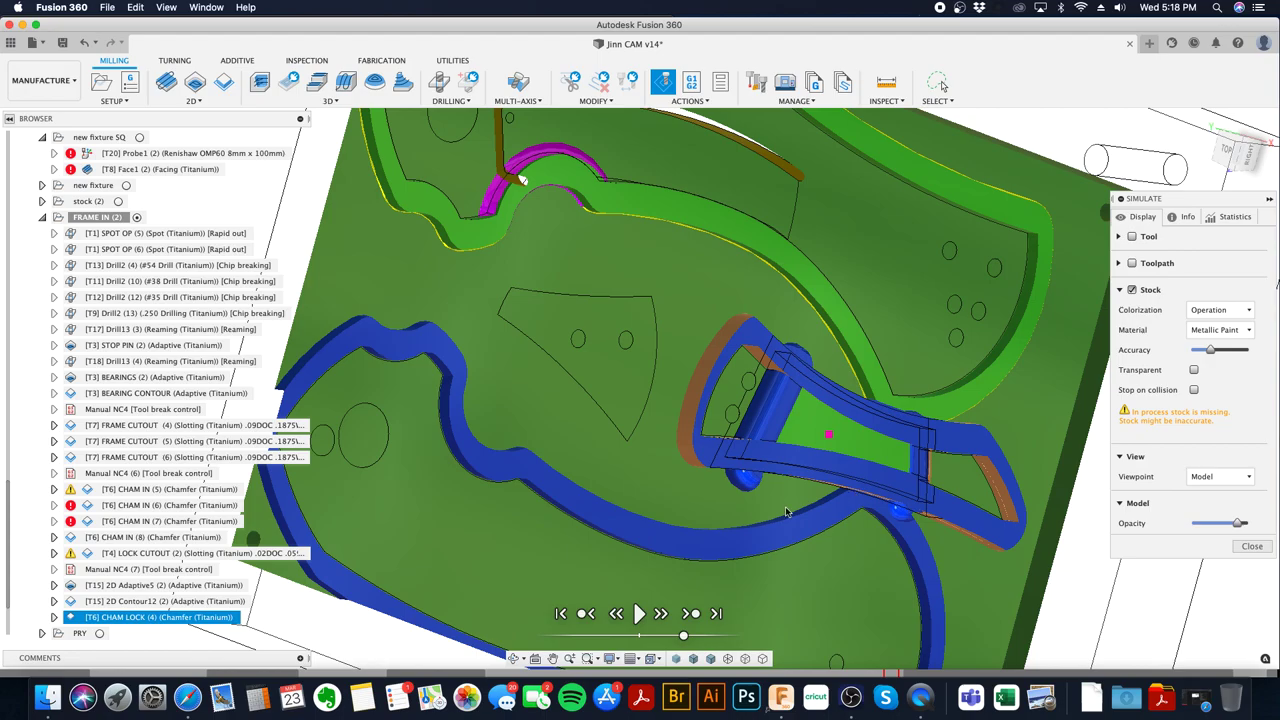
scroll(786, 512, "down", 3)
left_click(1243, 547)
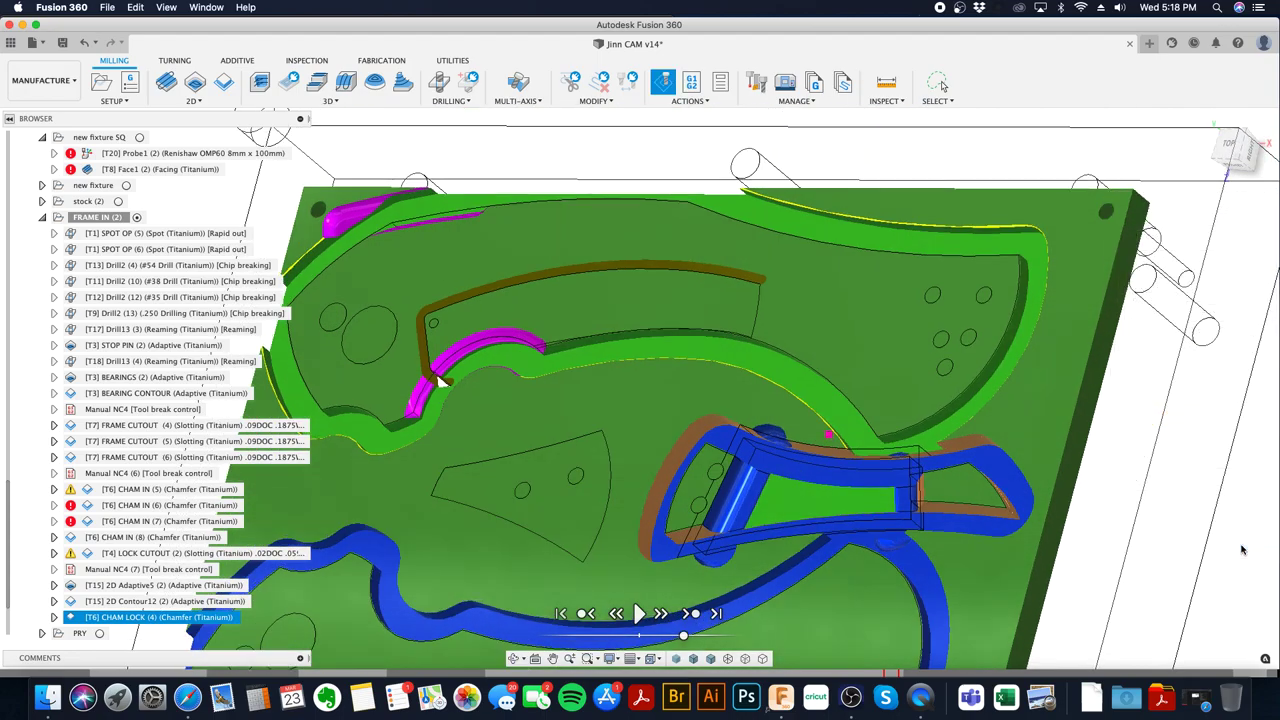
left_click(41, 218)
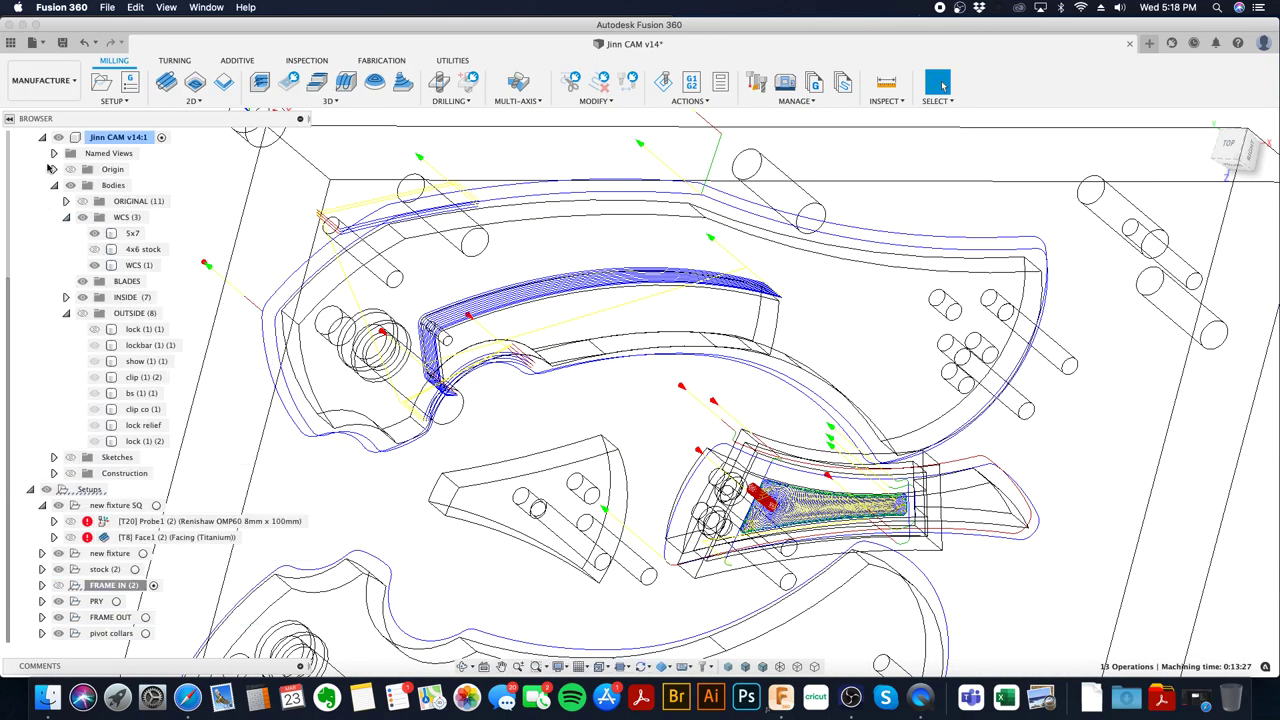
- Save Jinn CAM as a new version described 'User Saved', then check and minimize the Safari dashboard
left_click(62, 42)
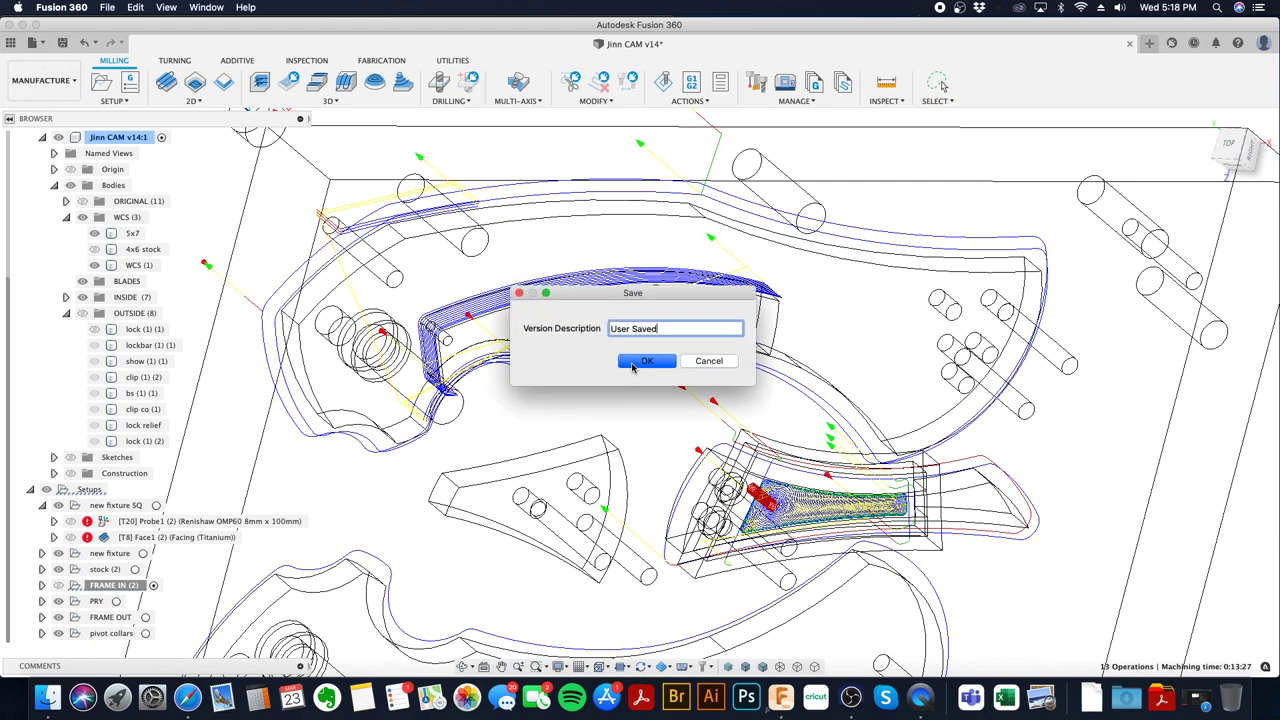
key("Return")
left_click(187, 697)
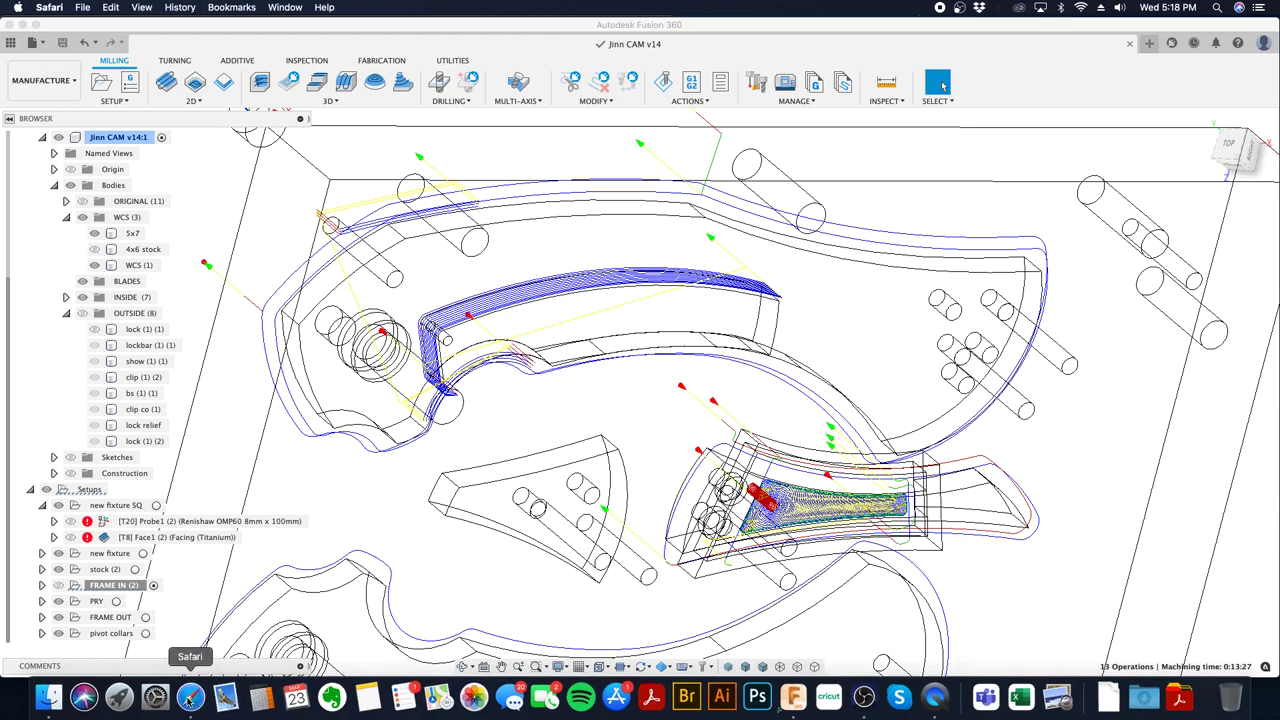
scroll(1021, 435, "down", 2)
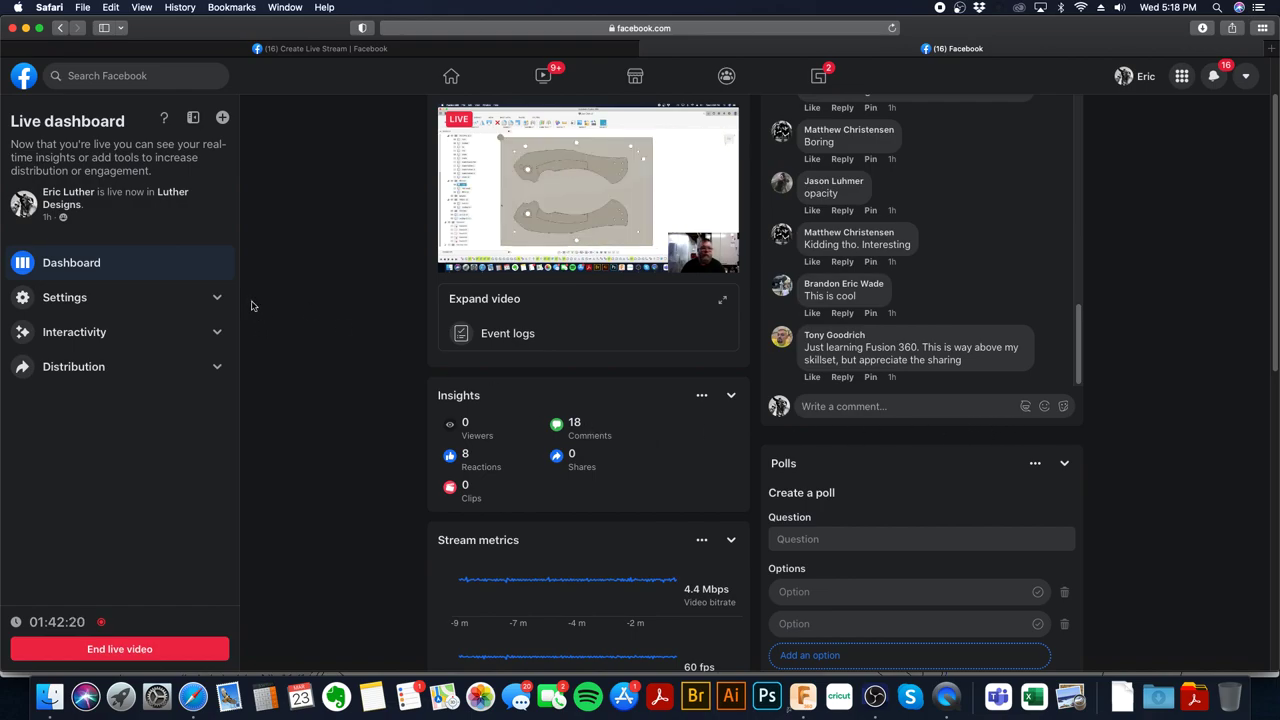
left_click(27, 28)
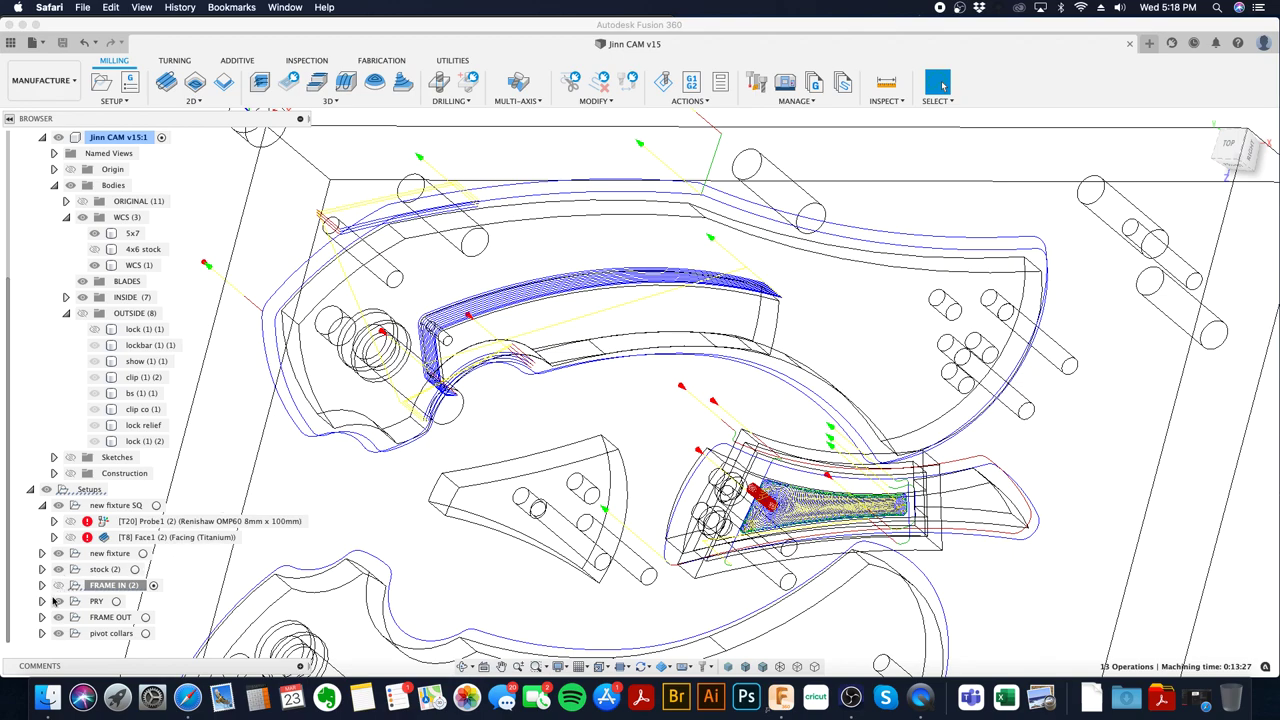
- Expand FRAME OUT and select its three FRAME CUTOUT operations, then Manual NC4, to review toolpaths
left_click(41, 617)
scroll(104, 588, "down", 10)
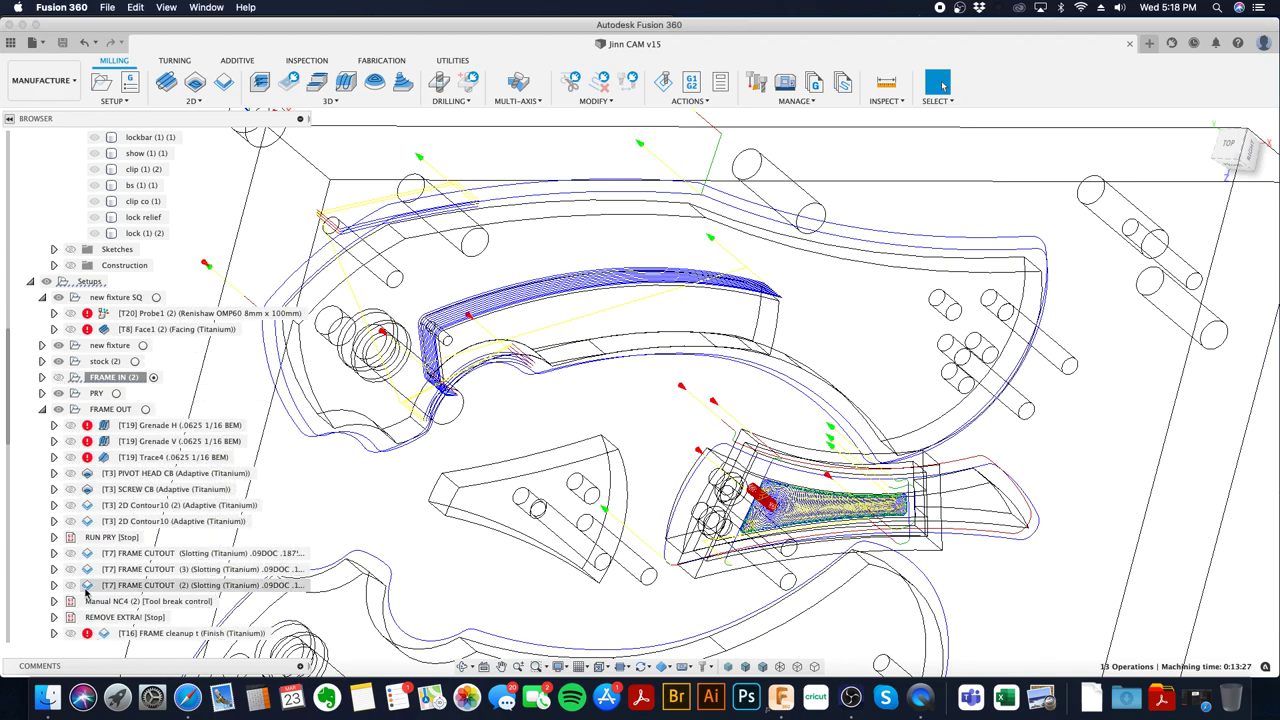
scroll(104, 588, "down", 2)
left_click(232, 457)
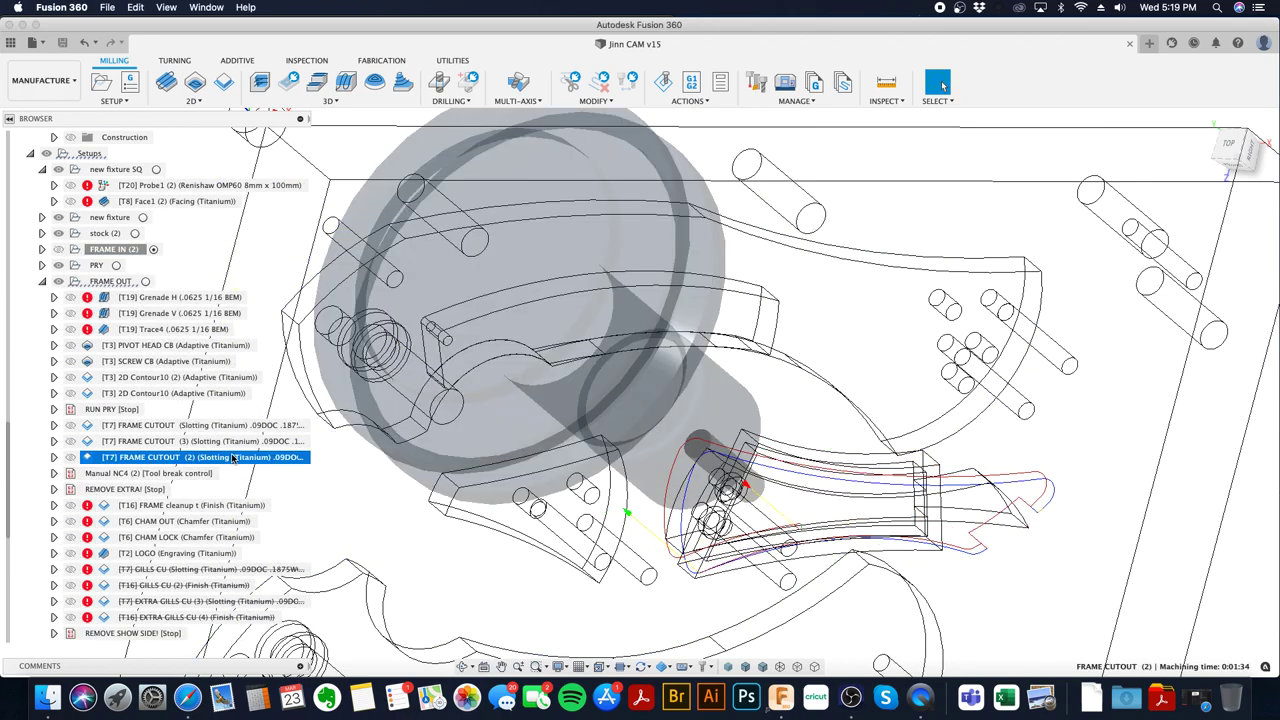
left_click(226, 455, "shift")
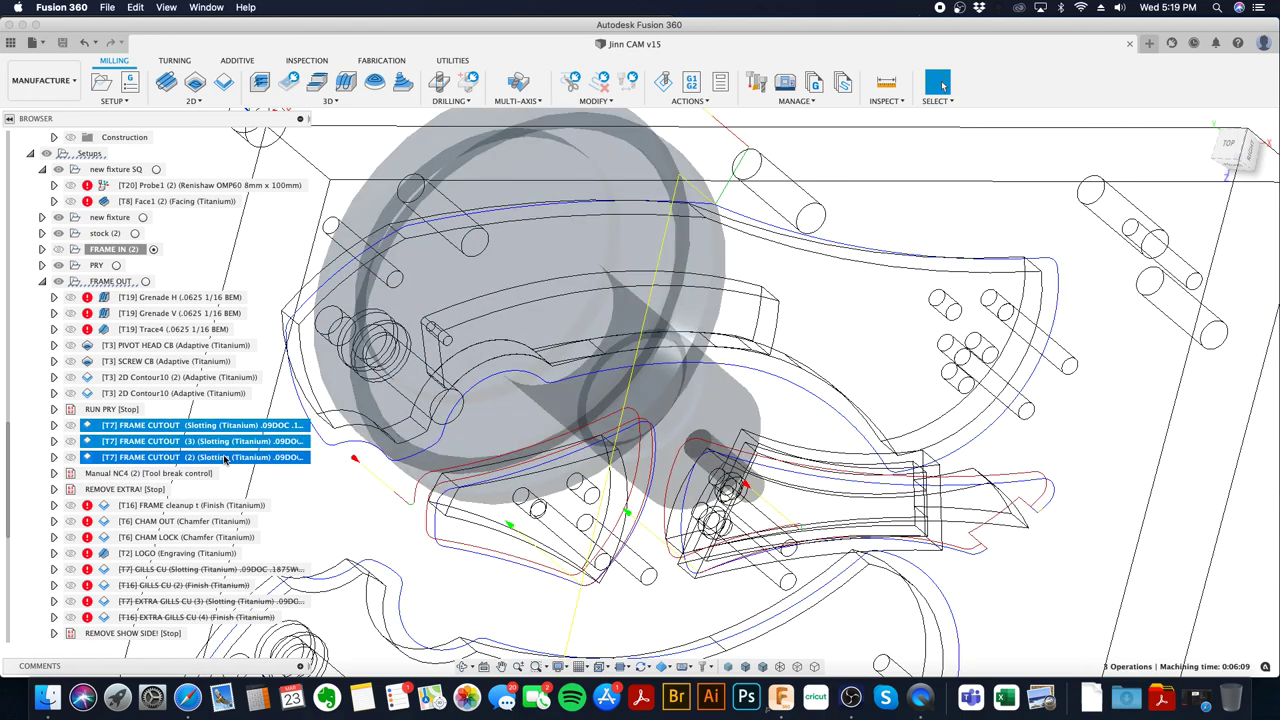
left_click(189, 476)
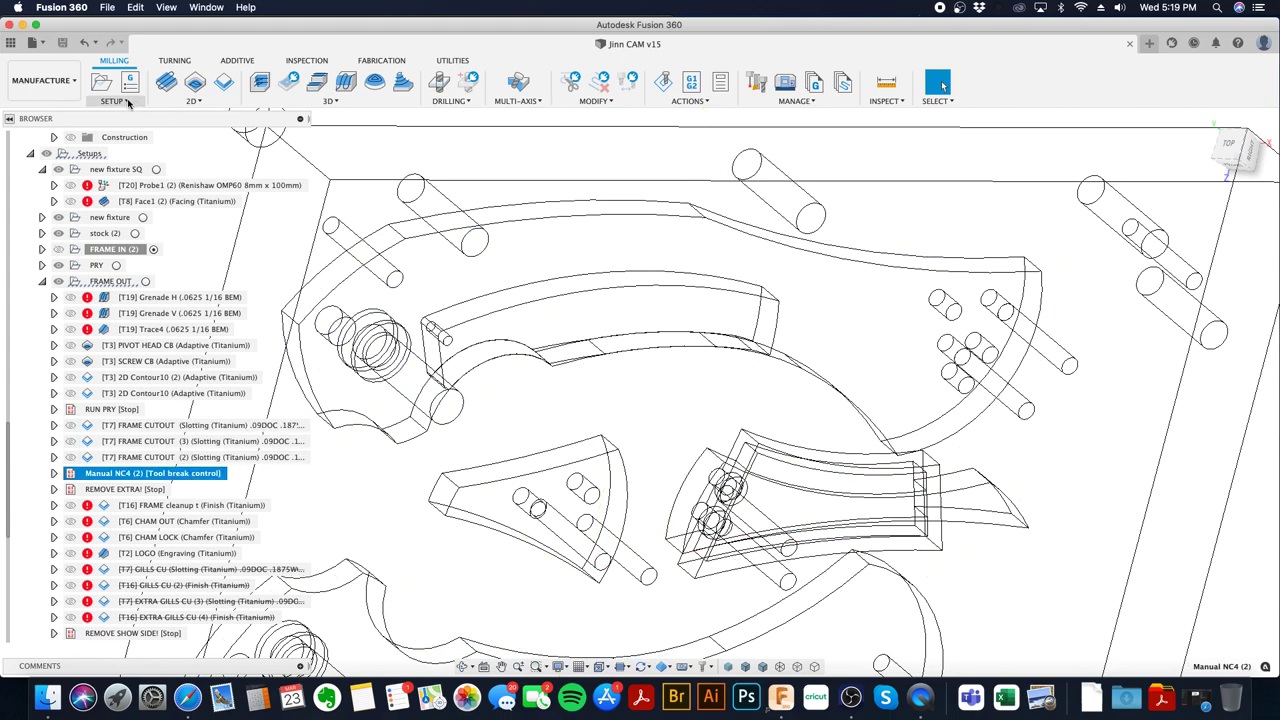
left_click(114, 101)
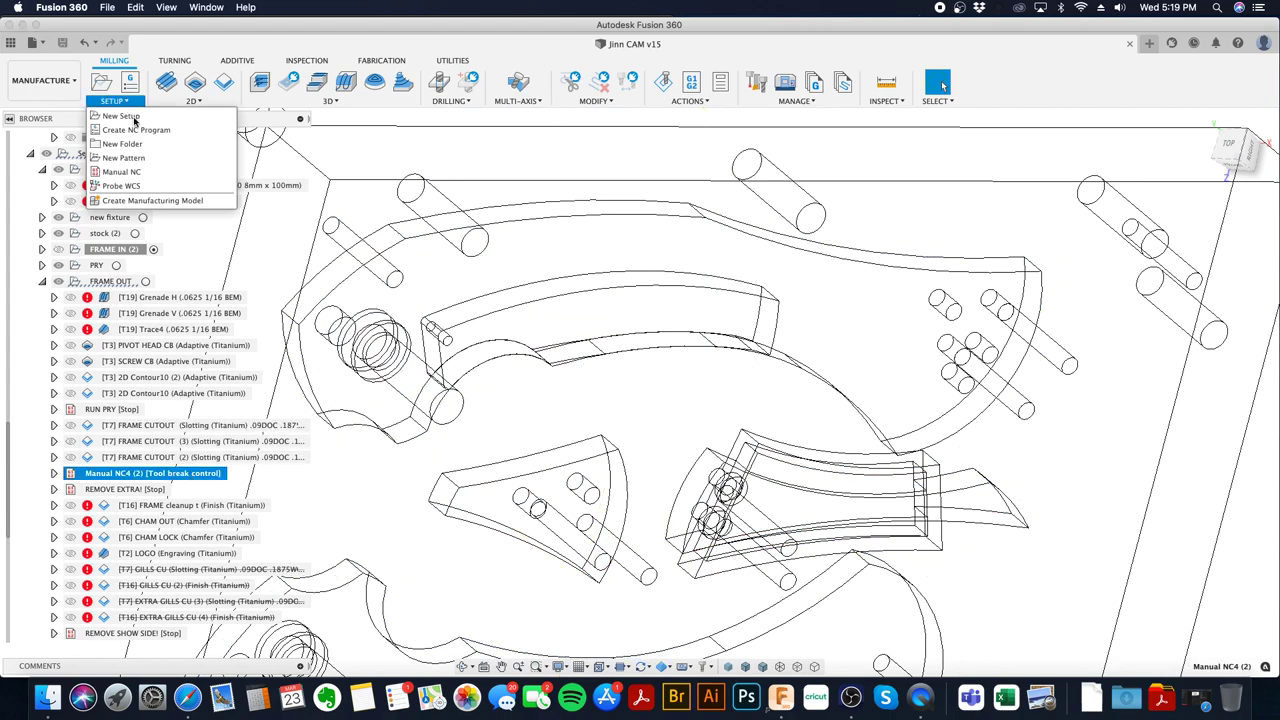
left_click(121, 172)
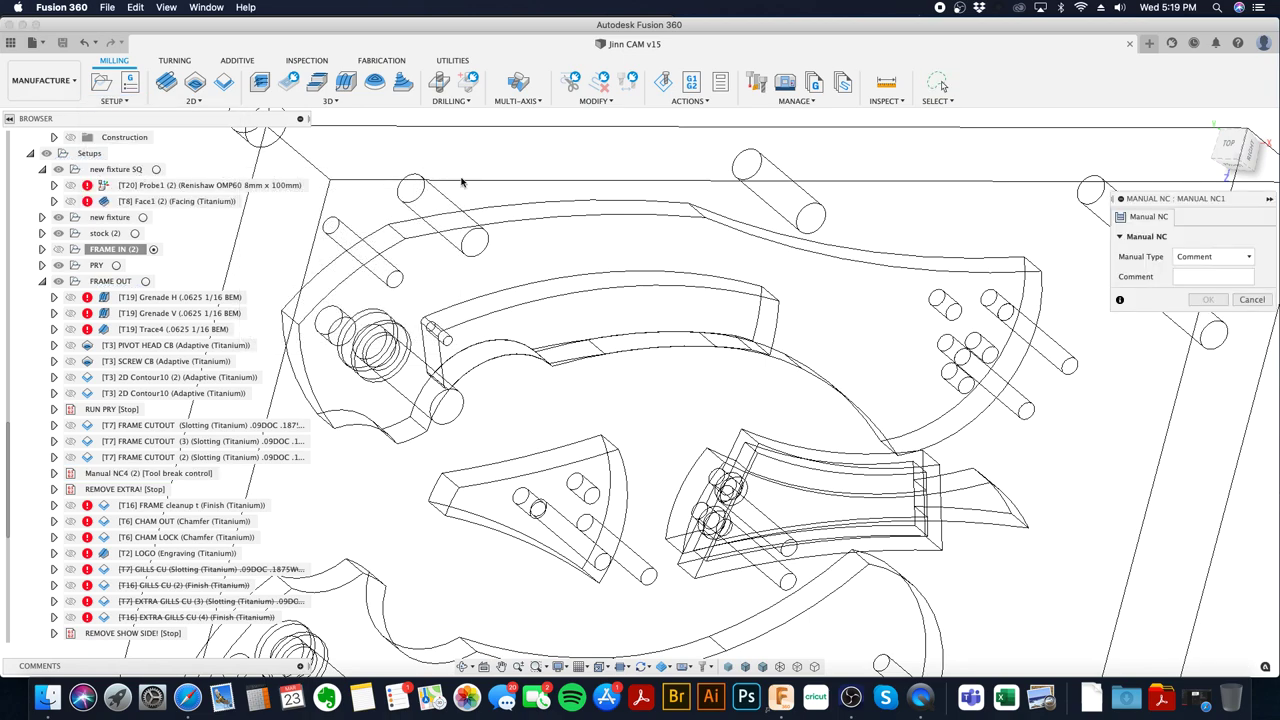
left_click(1210, 257)
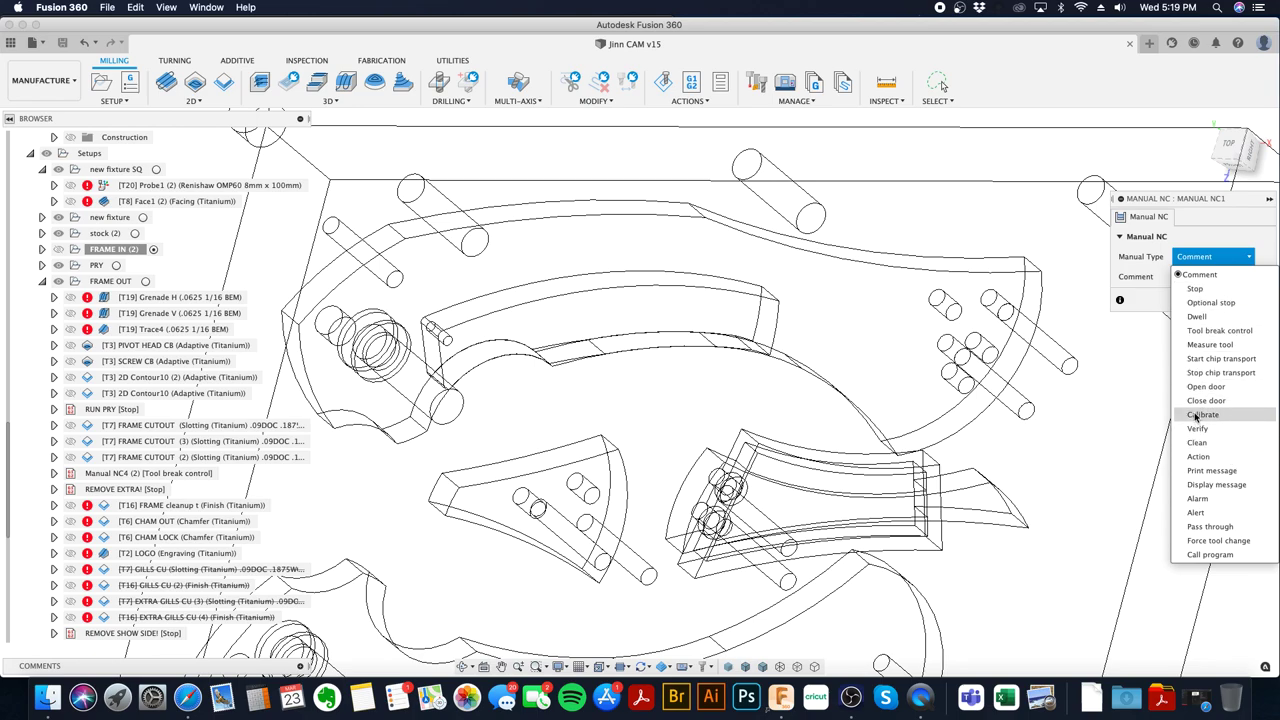
left_click(1152, 305)
left_click(1212, 300)
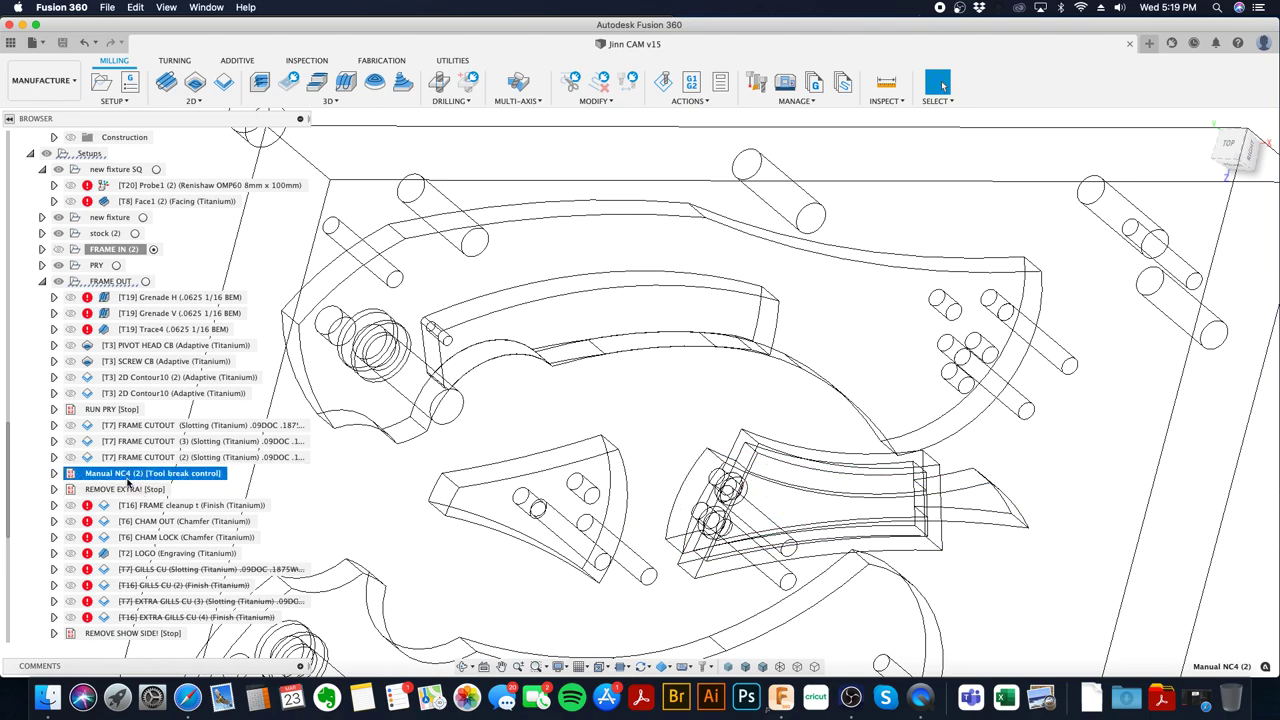
left_click(124, 490)
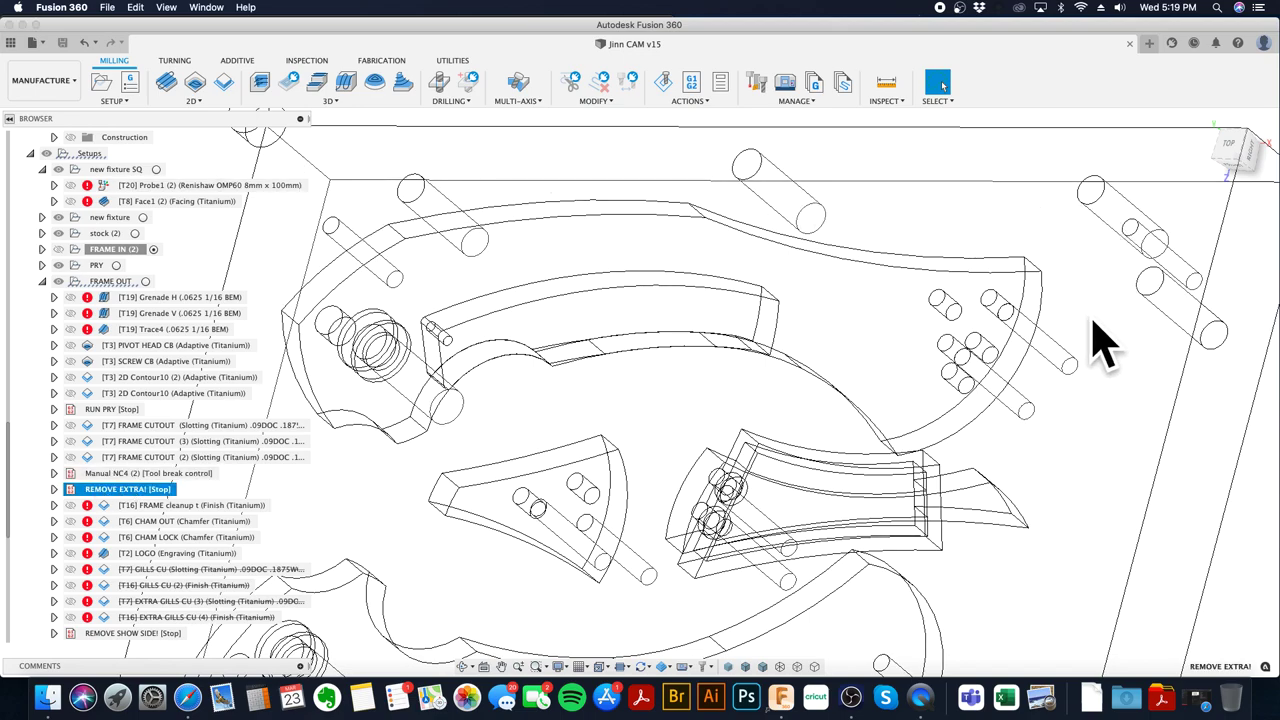
scroll(1000, 555, "down", 2)
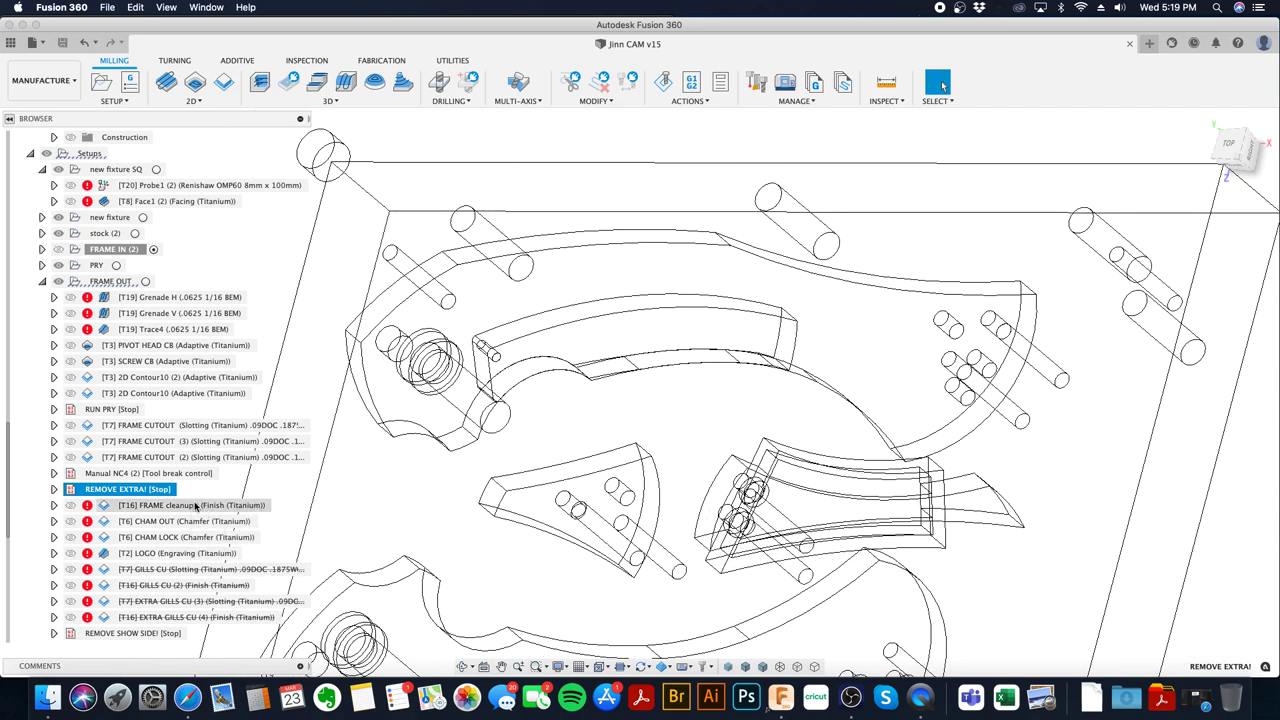
- Simulate the eight operations from PIVOT HEAD CB to FRAME CUTOUT (2) and inspect the cut frames
left_click(157, 458)
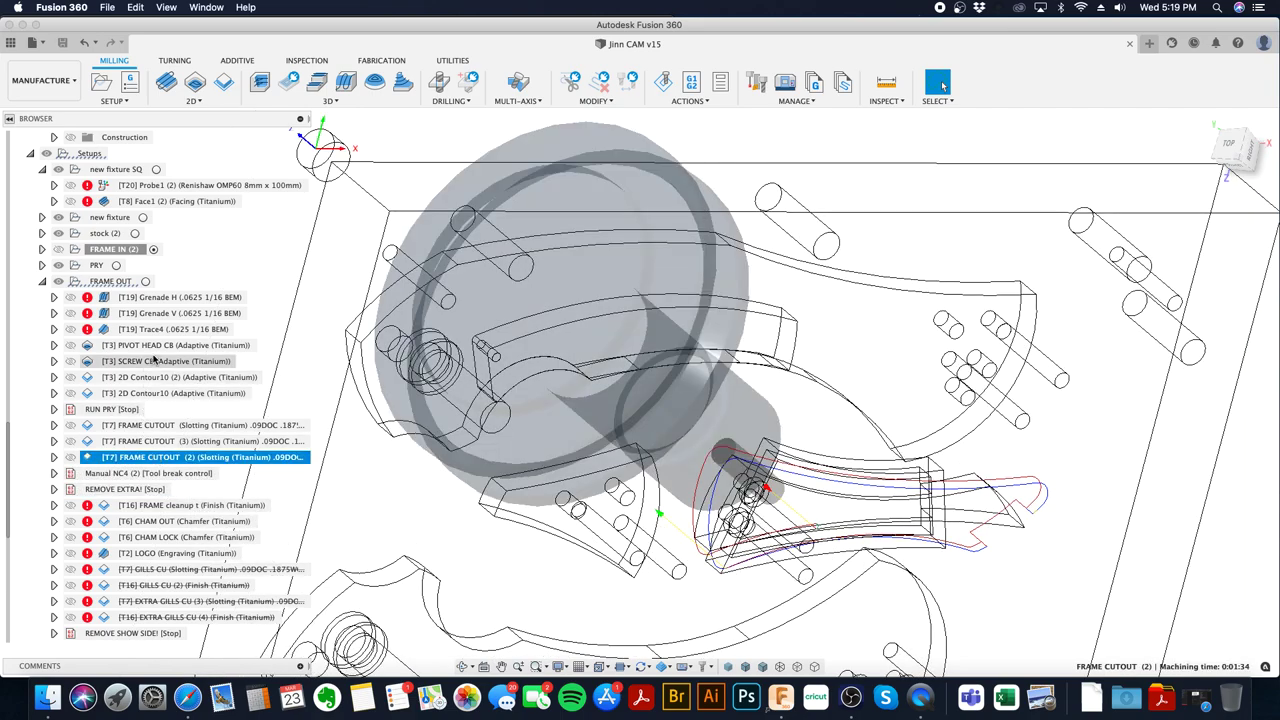
left_click(160, 346, "shift")
right_click(160, 347)
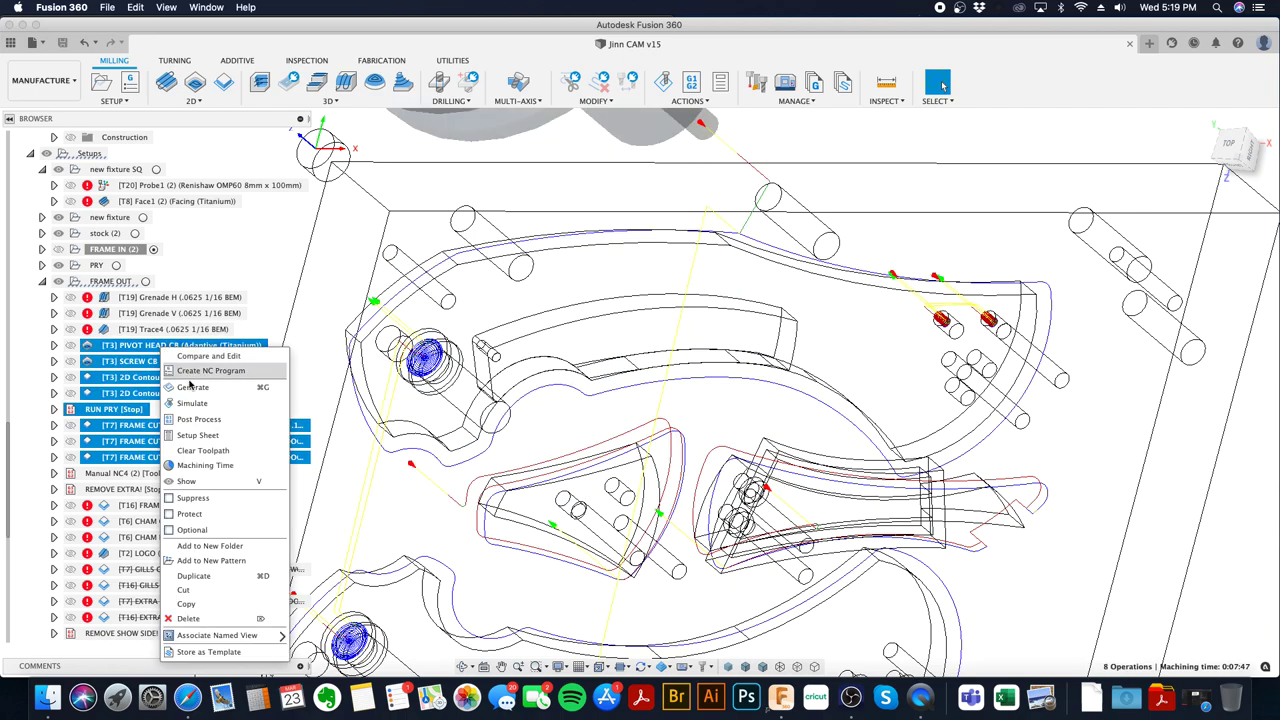
left_click(200, 403)
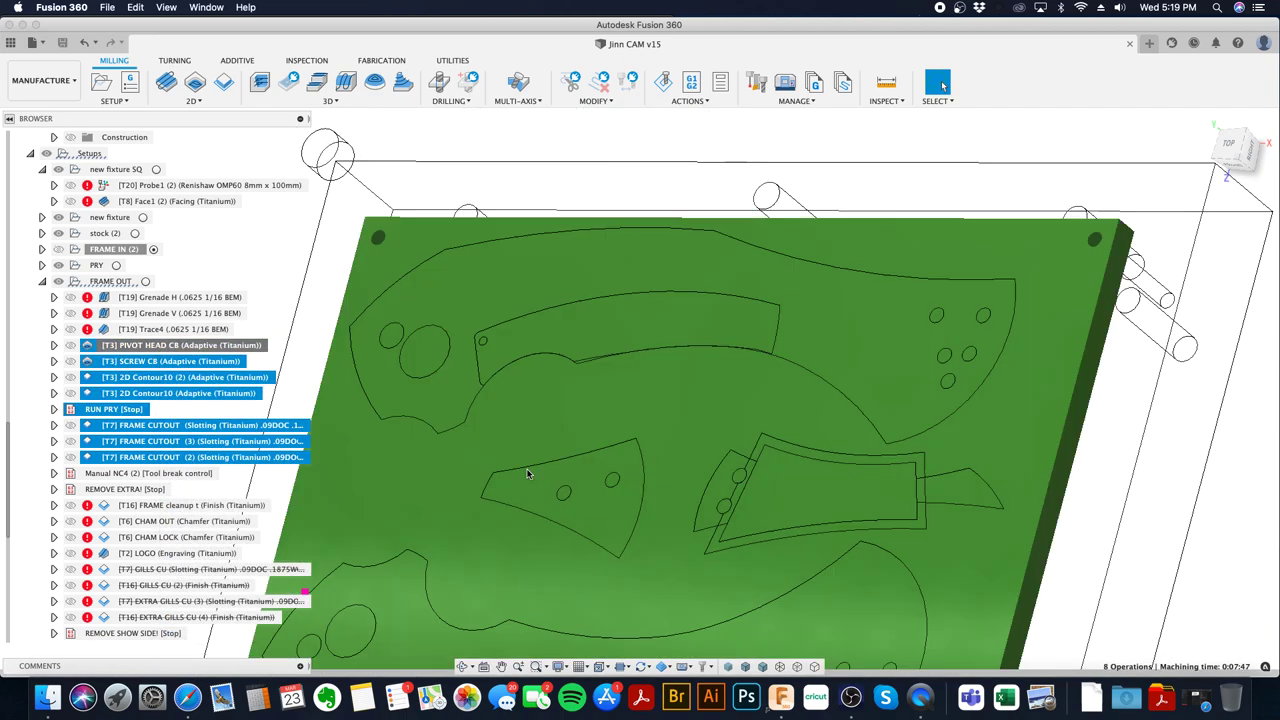
left_click(637, 614)
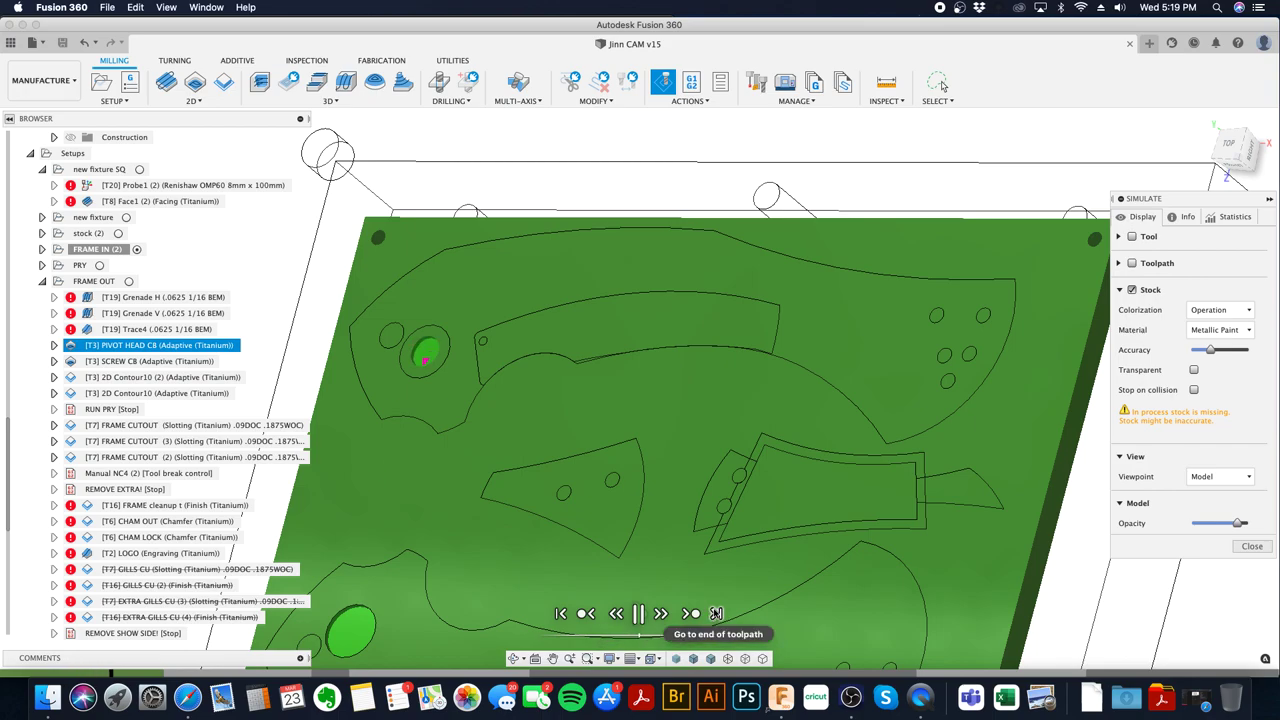
left_click(716, 613)
middle_click_drag(740, 551, 713, 478)
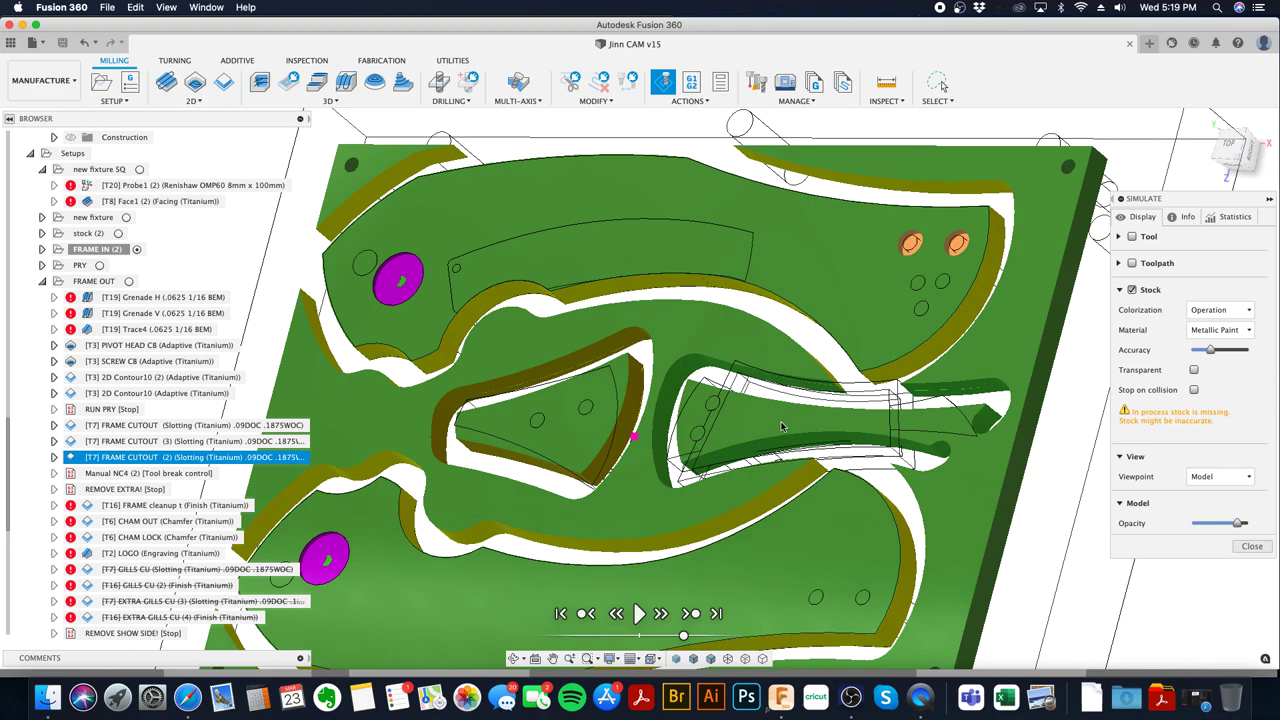
scroll(662, 457, "down", 3)
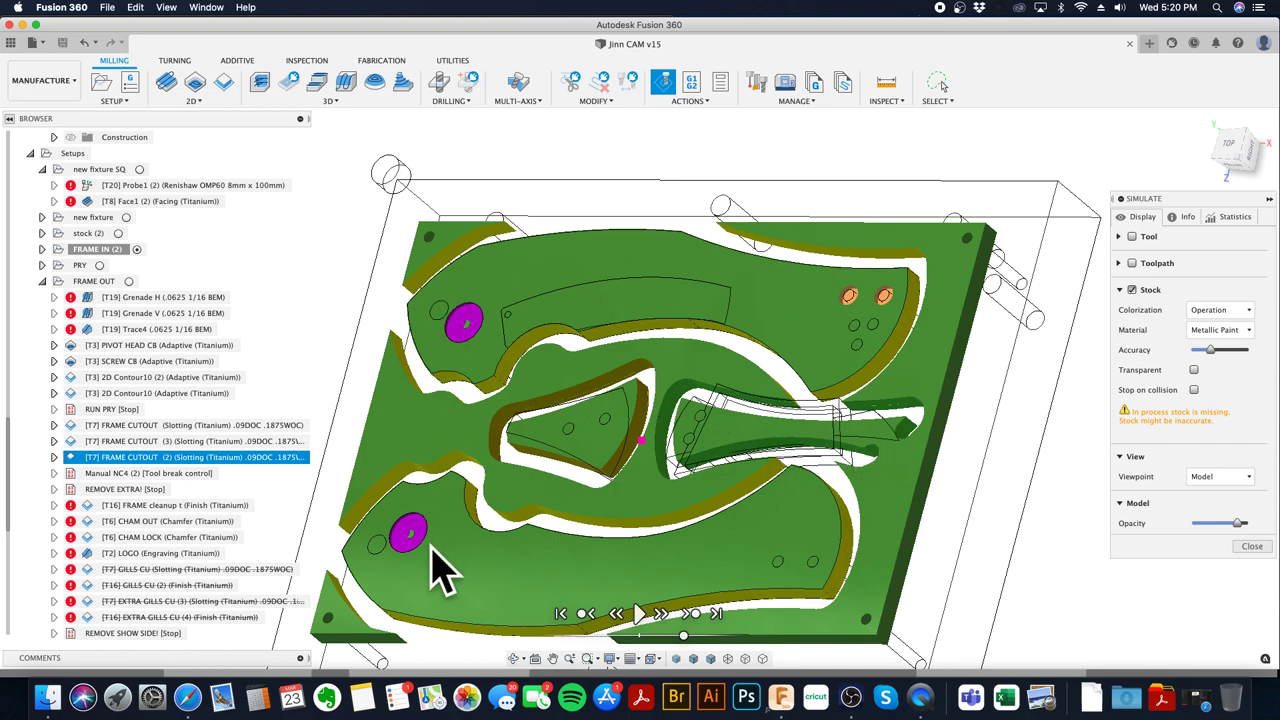
left_click(1252, 546)
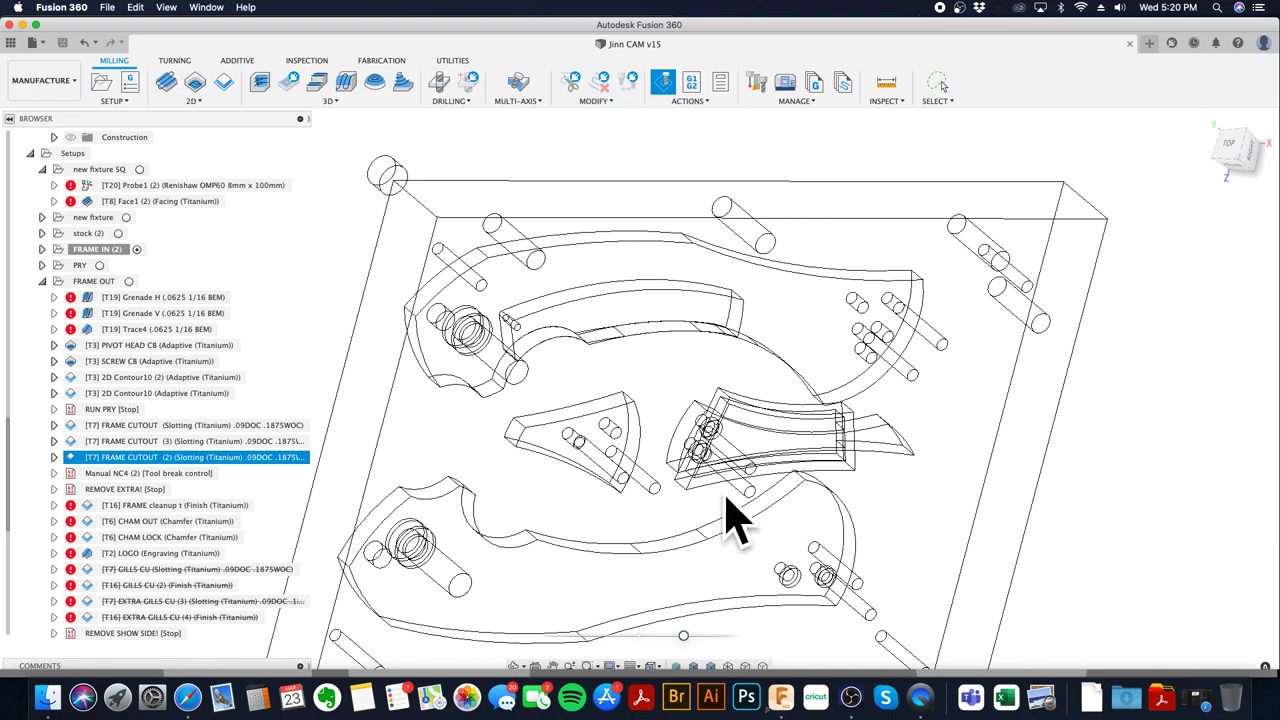
- Add the lower knife frame outline to FRAME cleanup's contour selection and clear its predrill positions
left_click(210, 505)
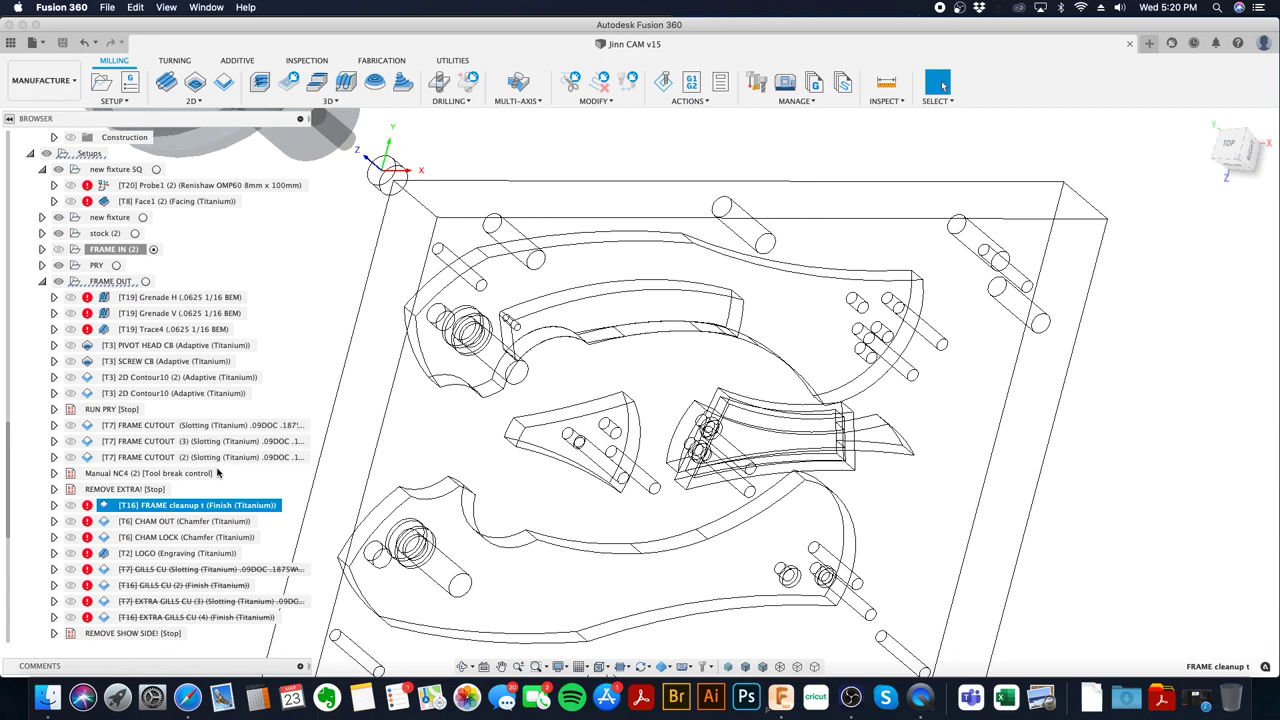
right_click(201, 506)
left_click(268, 52)
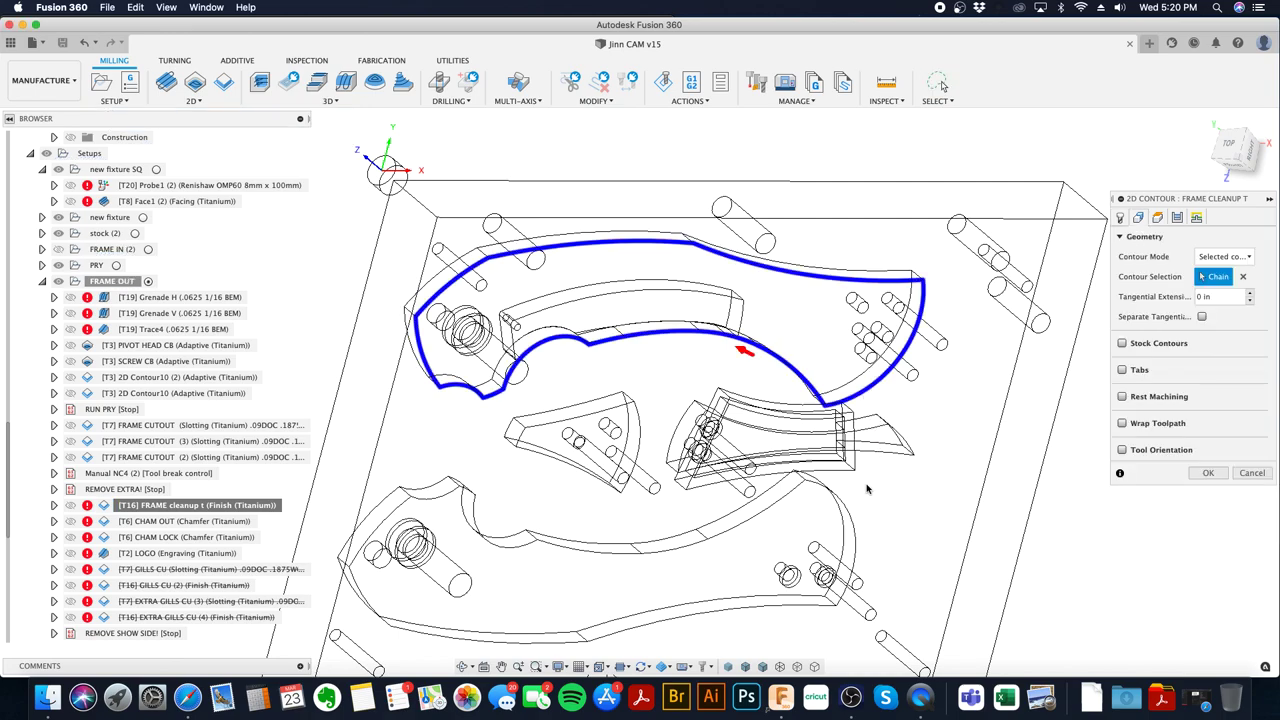
left_click(857, 532)
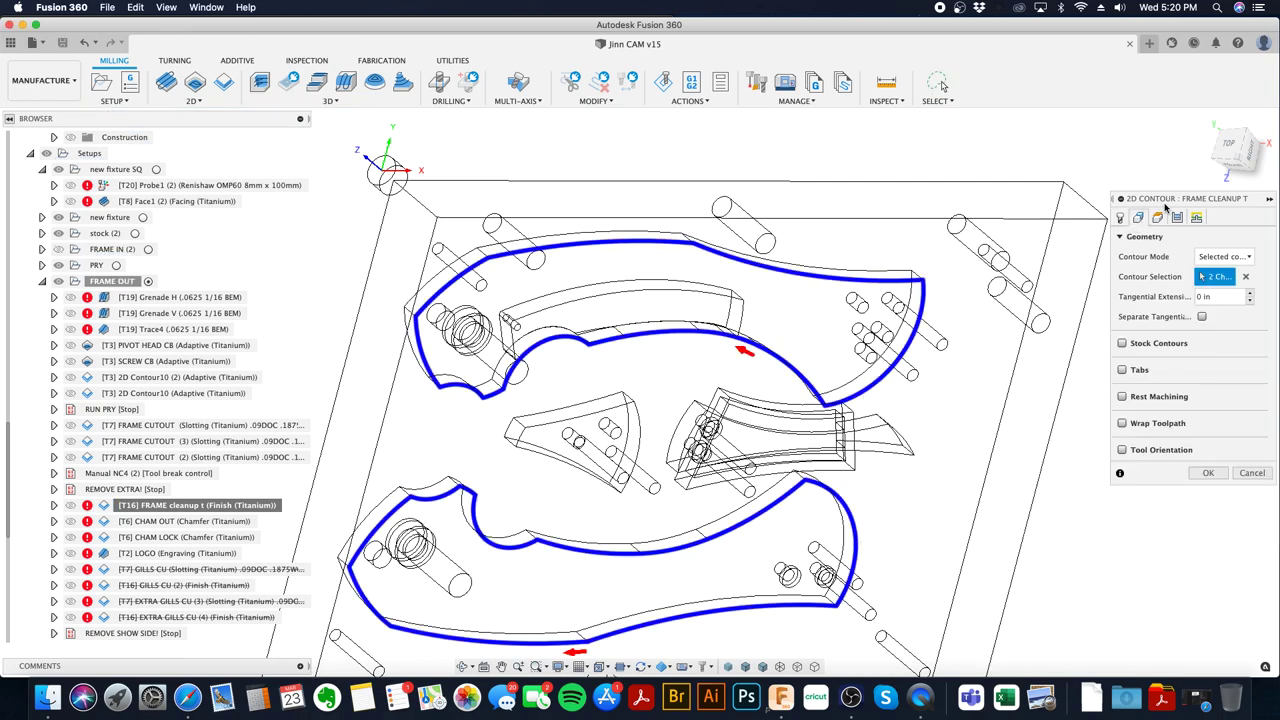
left_click(1203, 218)
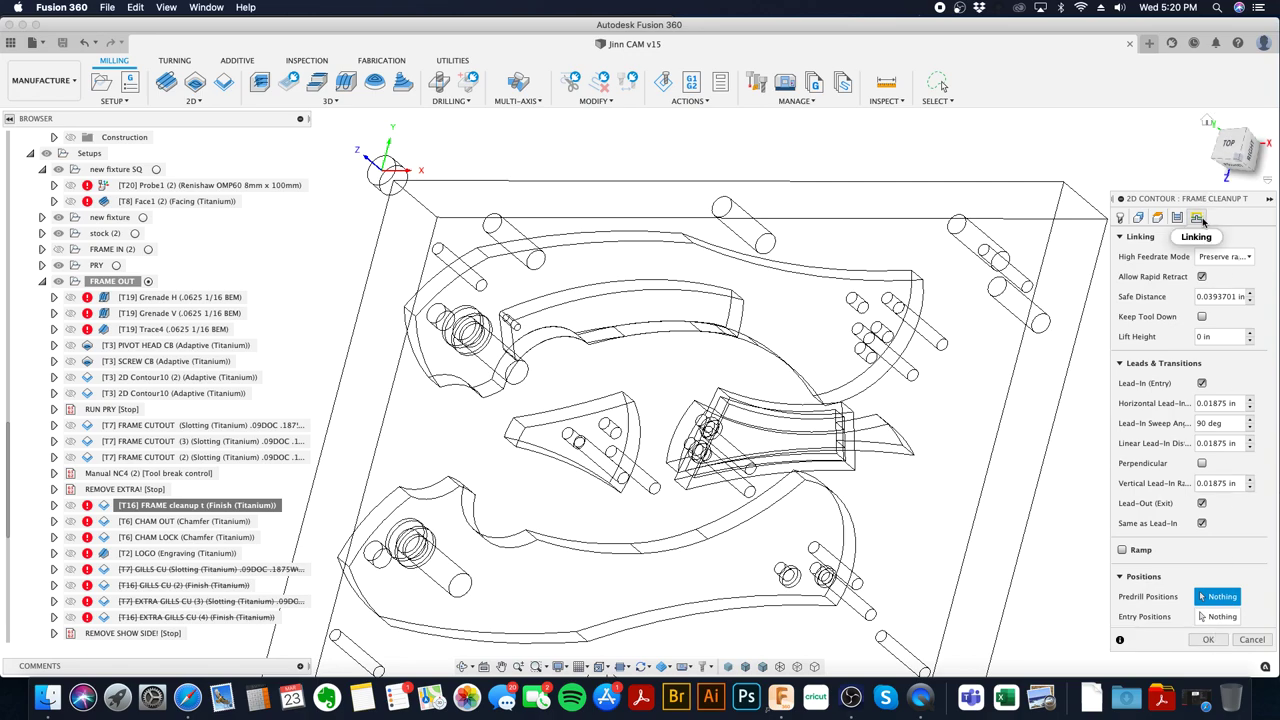
left_click(922, 280)
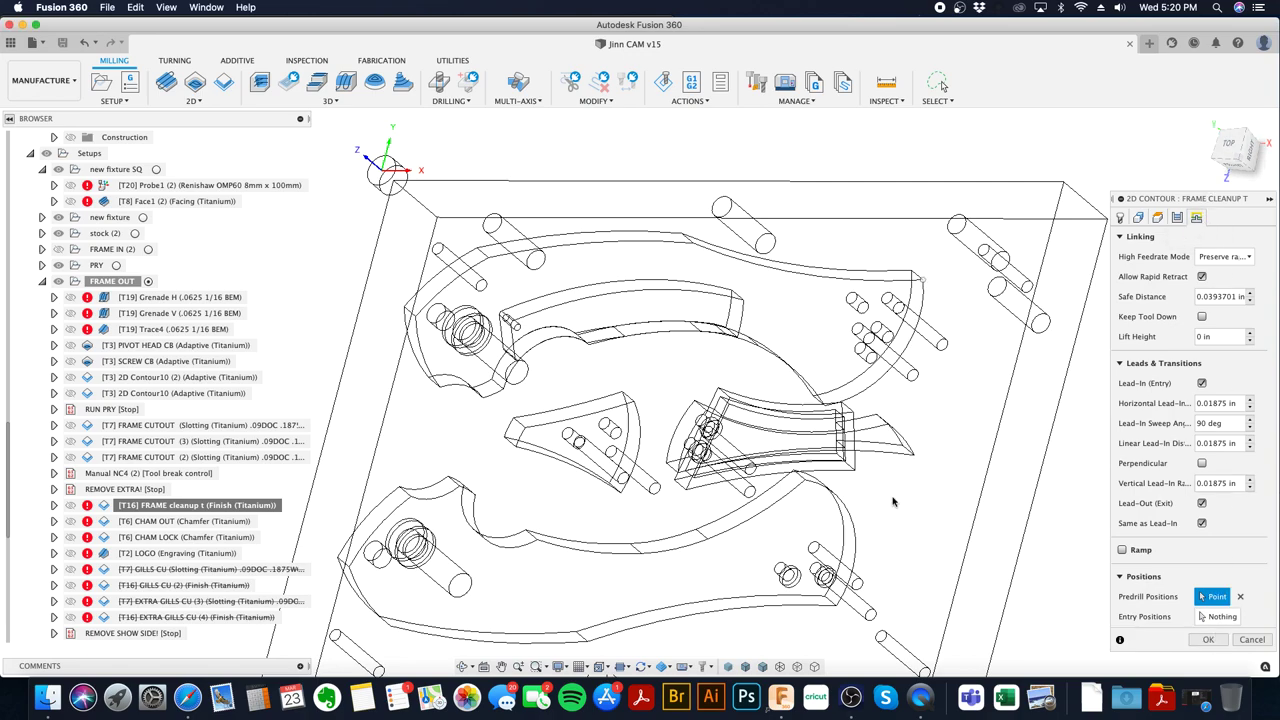
left_click(837, 604)
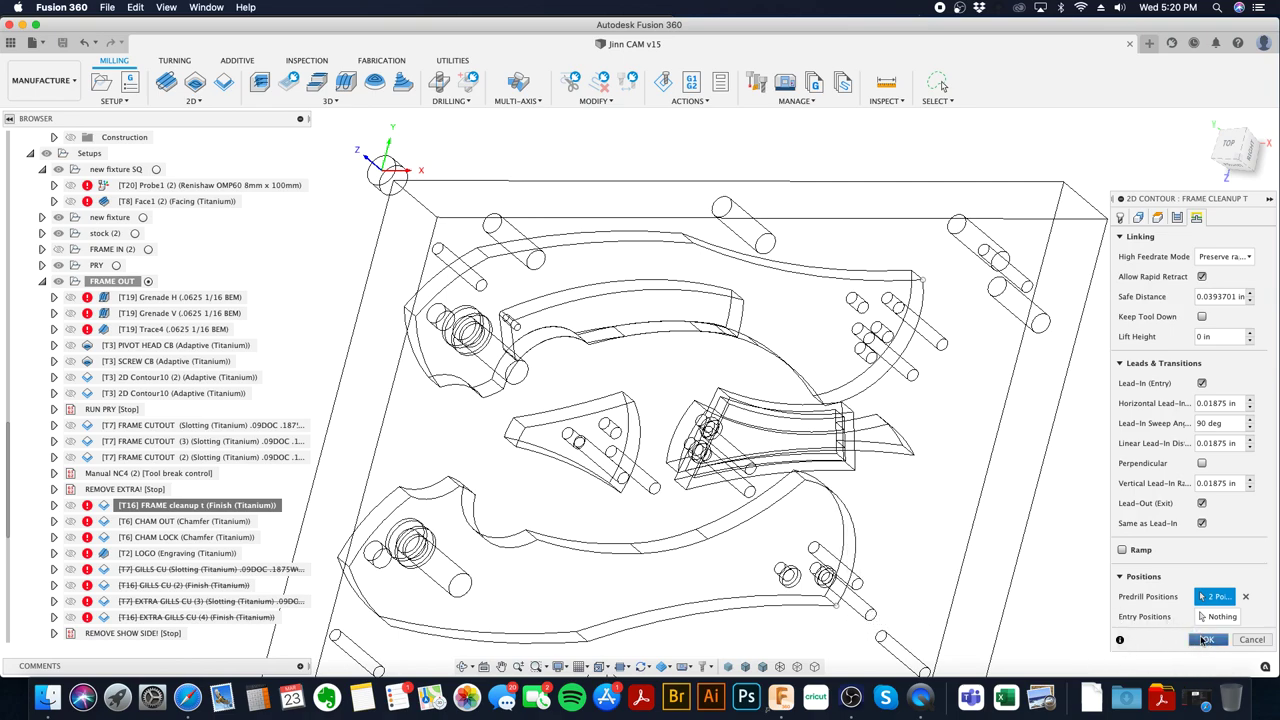
left_click(1245, 596)
left_click(1208, 639)
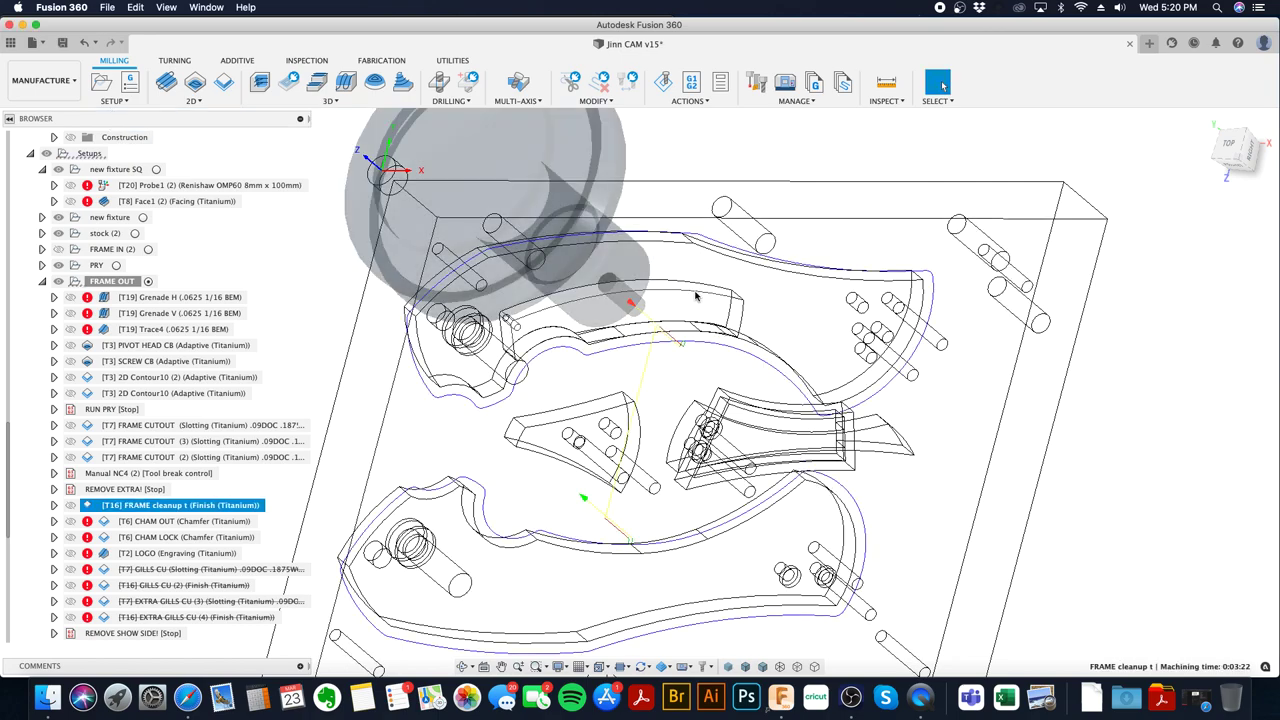
- Zoom in on the FRAME cleanup toolpath's lead-in, then reopen the operation at its Passes settings
scroll(674, 347, "up", 3)
scroll(674, 347, "up", 5)
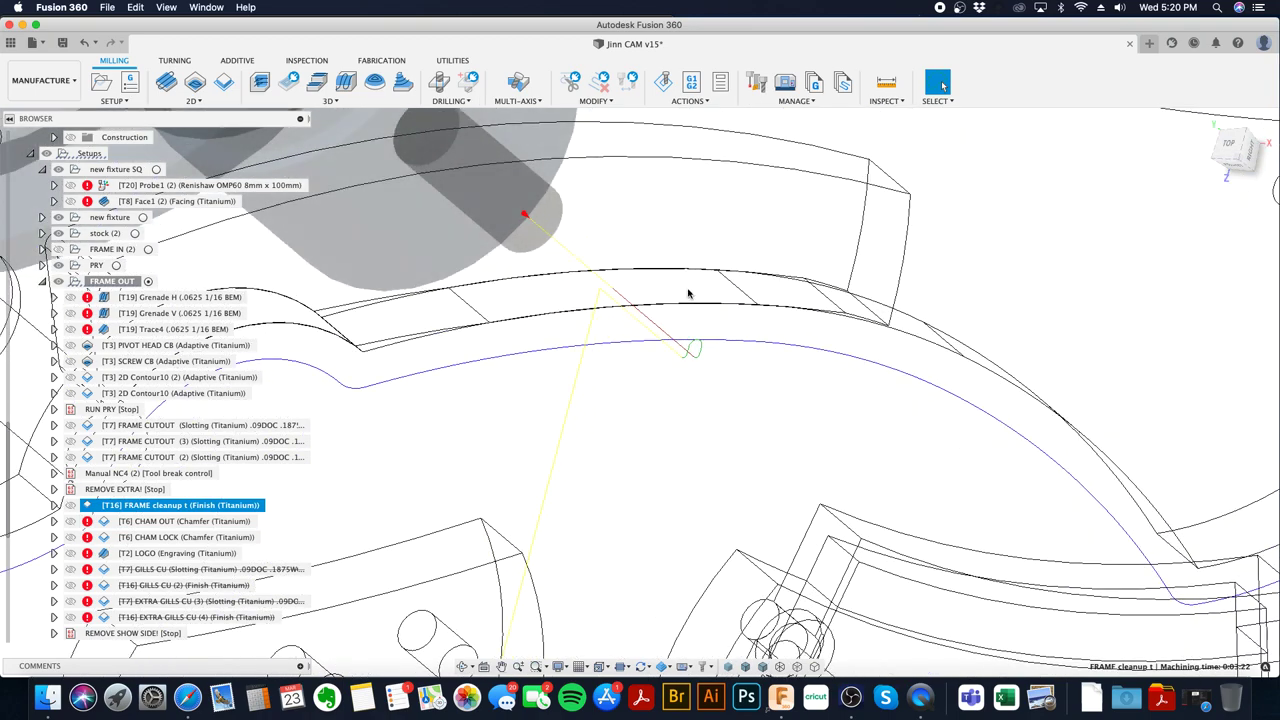
scroll(714, 434, "down", 5)
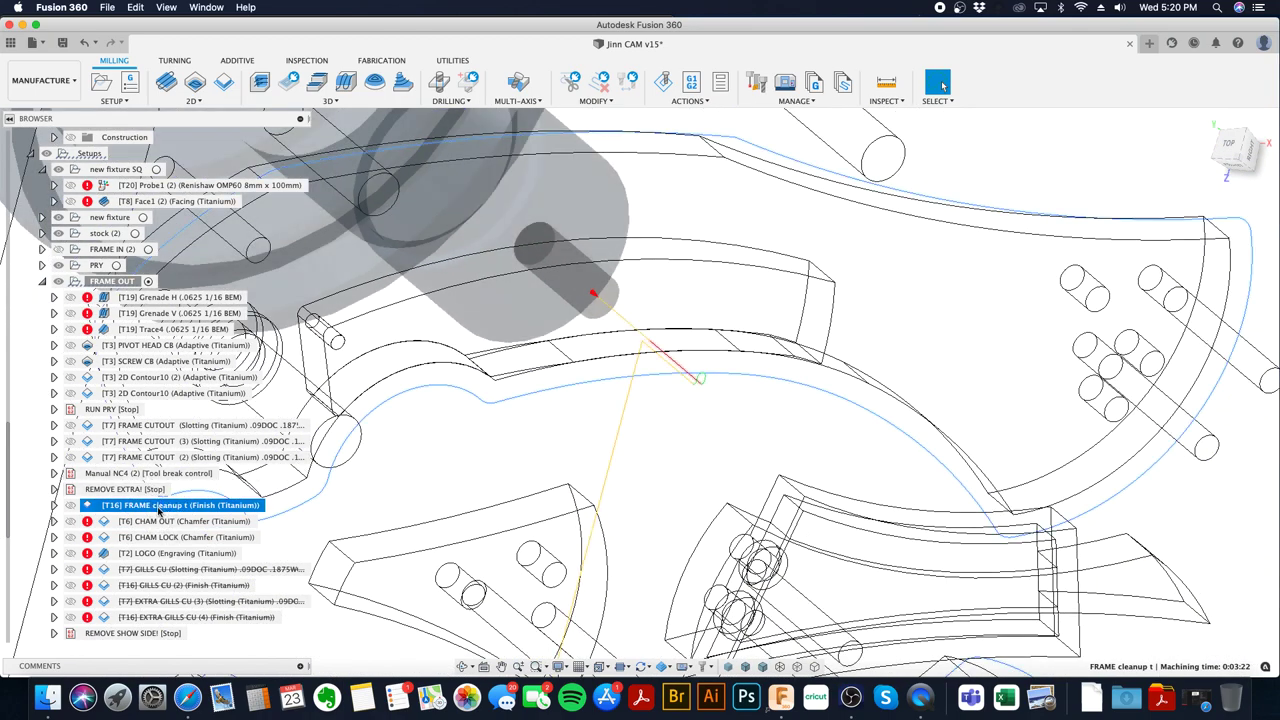
right_click(155, 505)
left_click(247, 61)
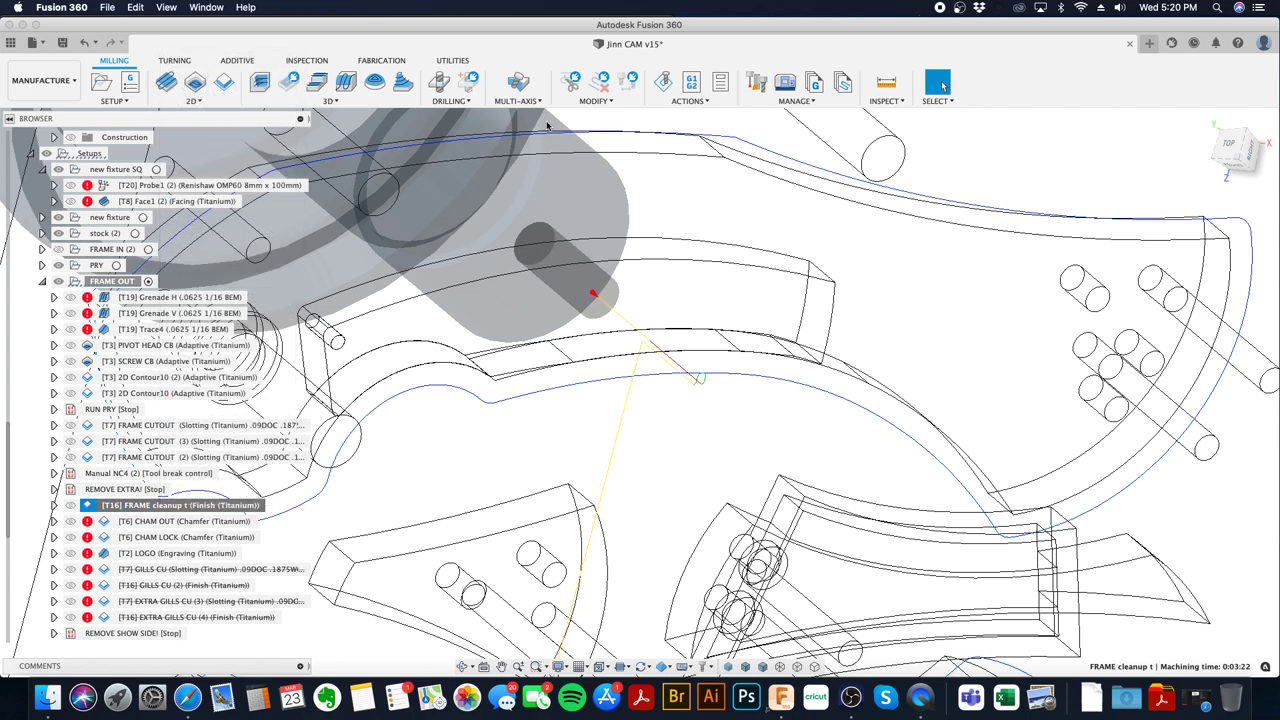
left_click(1177, 218)
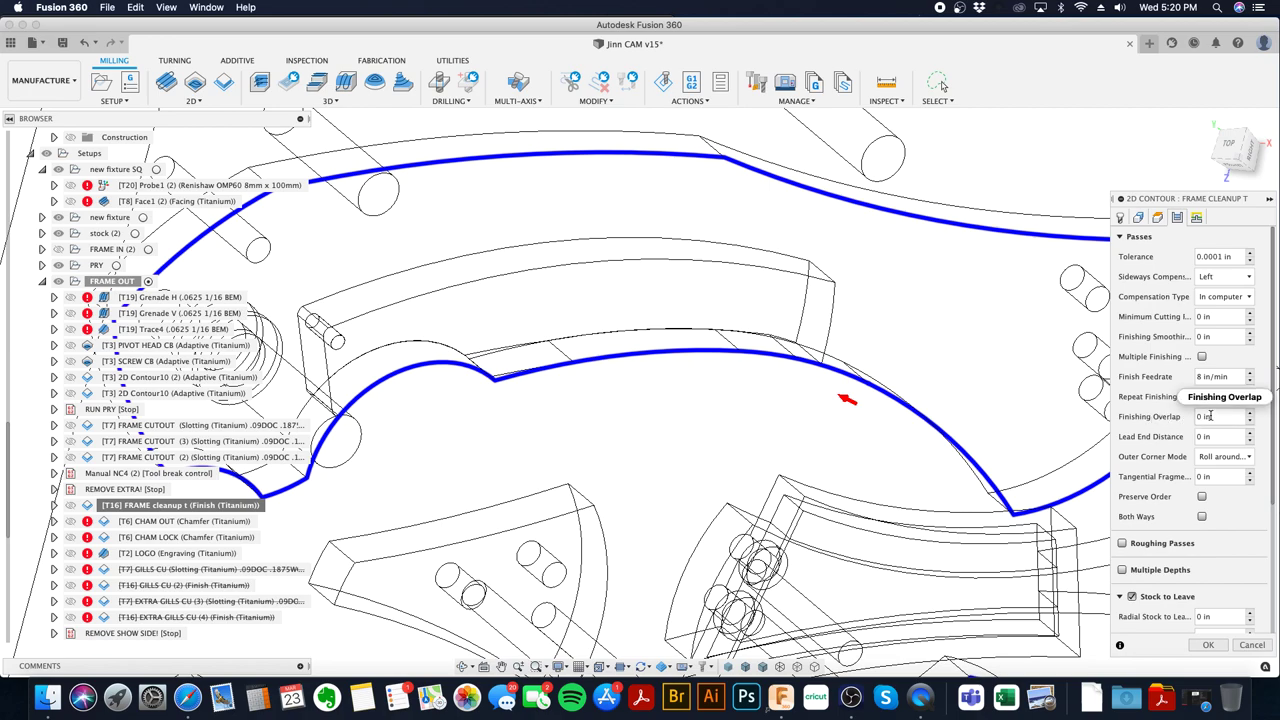
- Set the FRAME cleanup horizontal lead-in radius and linear lead-in distance to 0.1 in
mouse_move(1210, 416)
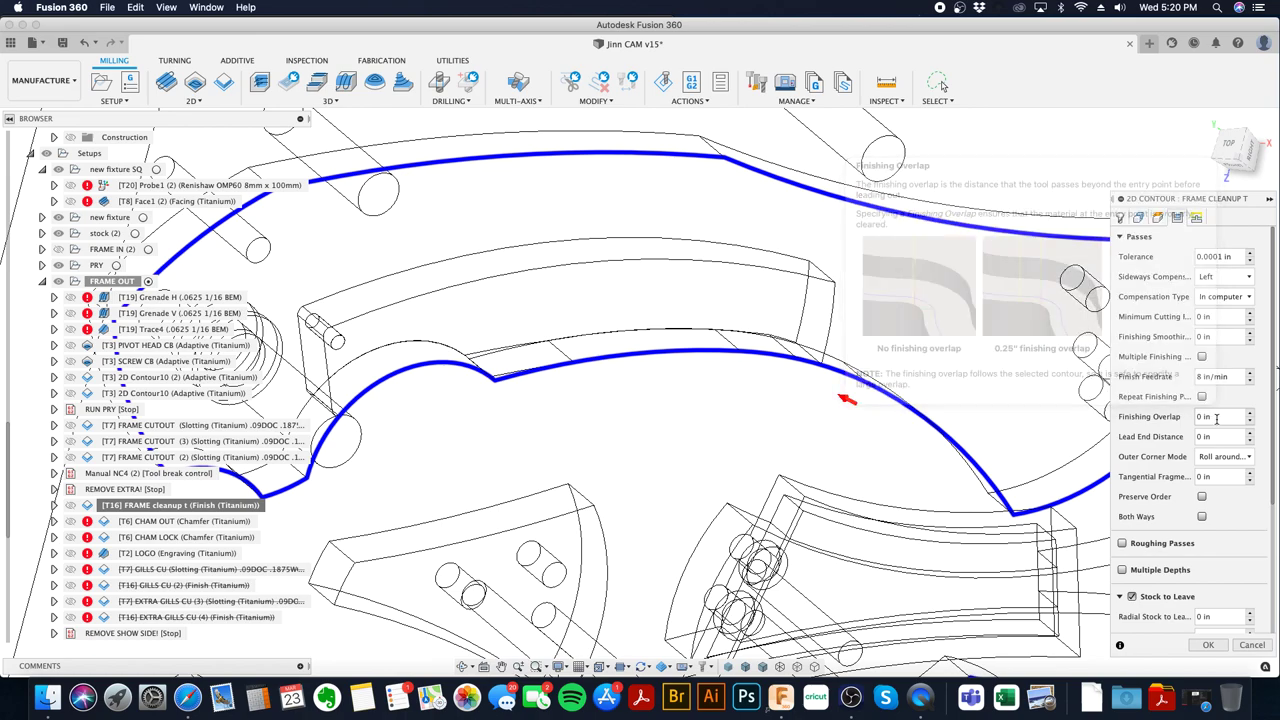
left_click(1196, 217)
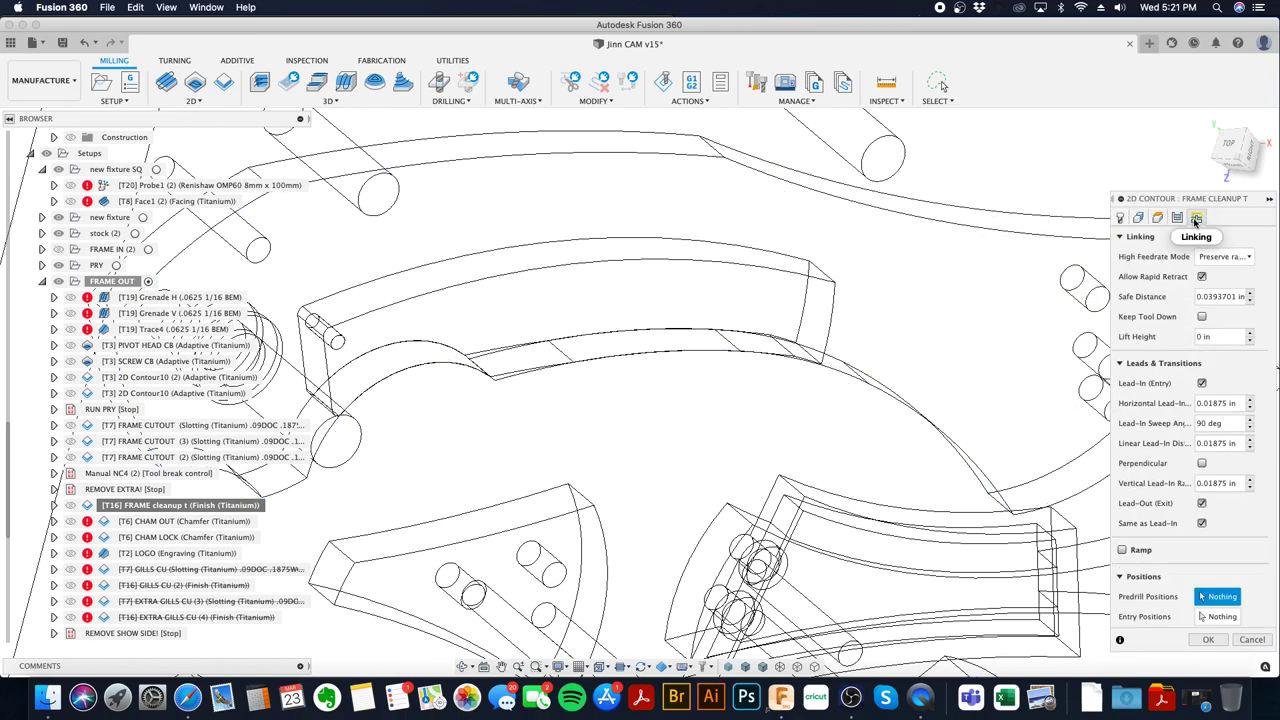
left_click(1240, 403)
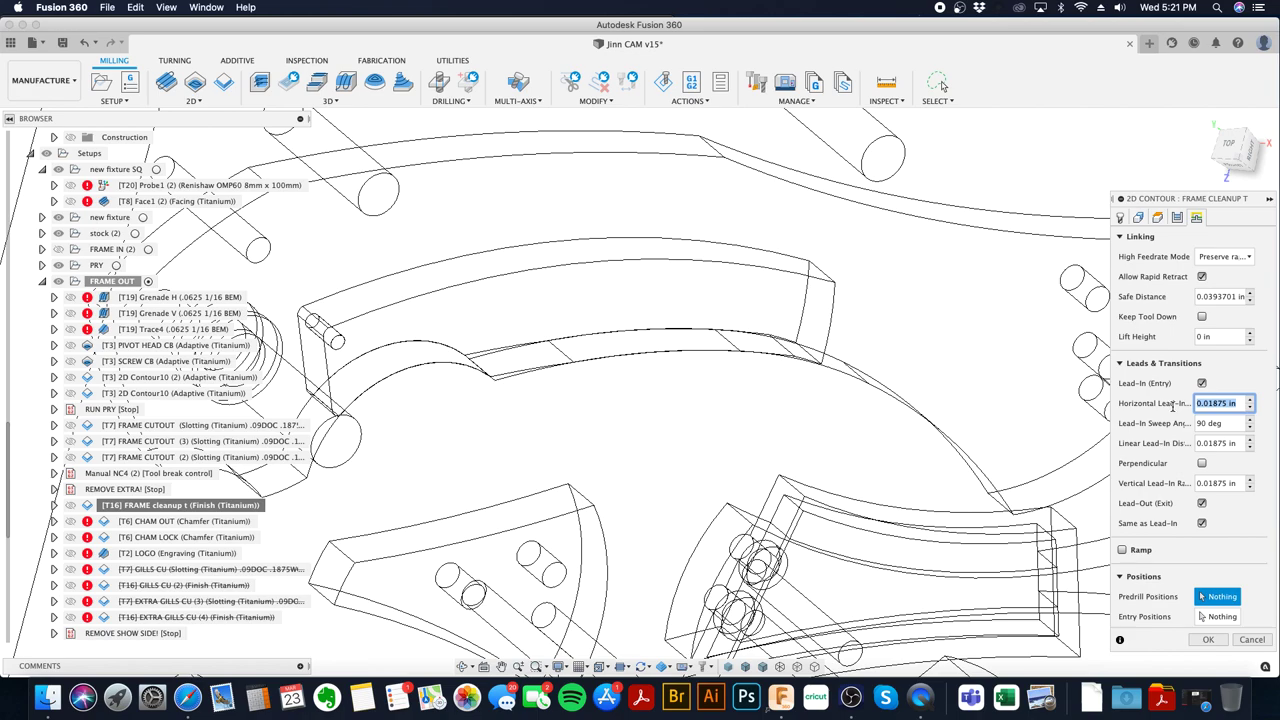
key("BackSpace")
type(".1")
key("Tab")
key("Tab")
key("BackSpace")
type(".1")
key("Tab")
- Pick two entry positions on the frame and accept the contour changes
left_click(1226, 617)
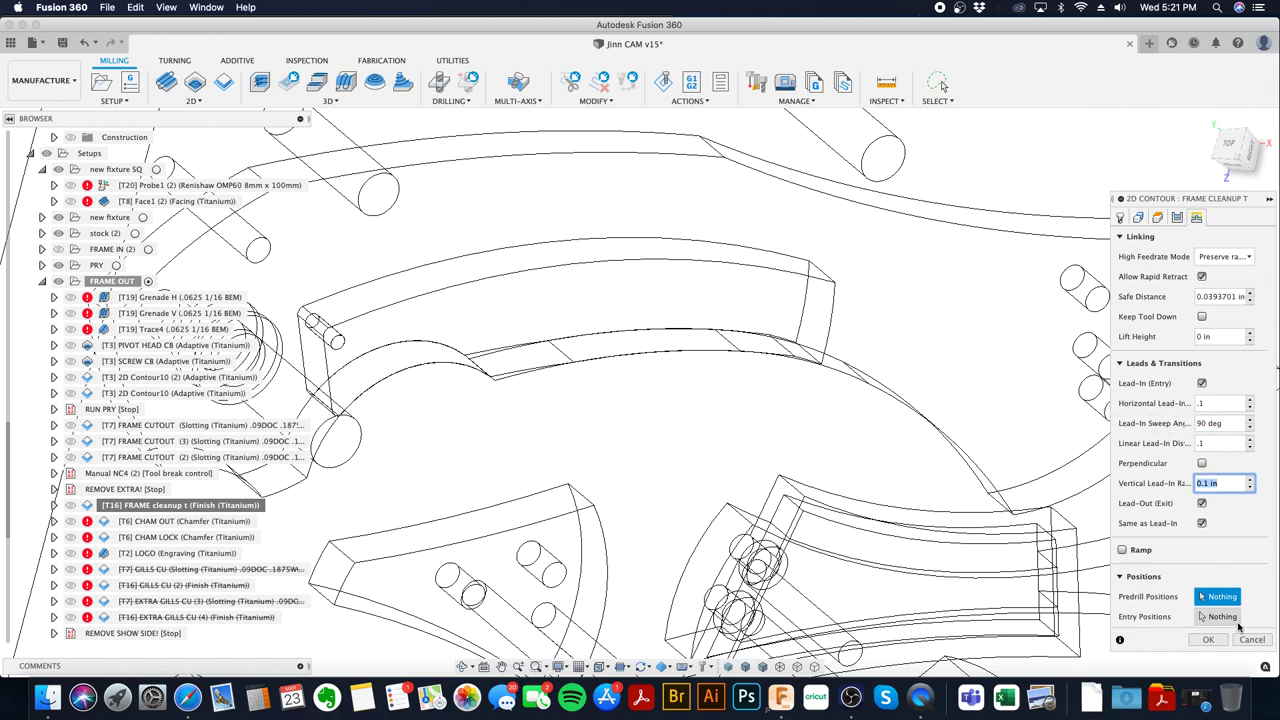
middle_click_drag(1050, 610, 925, 601, "shift")
left_click(950, 589)
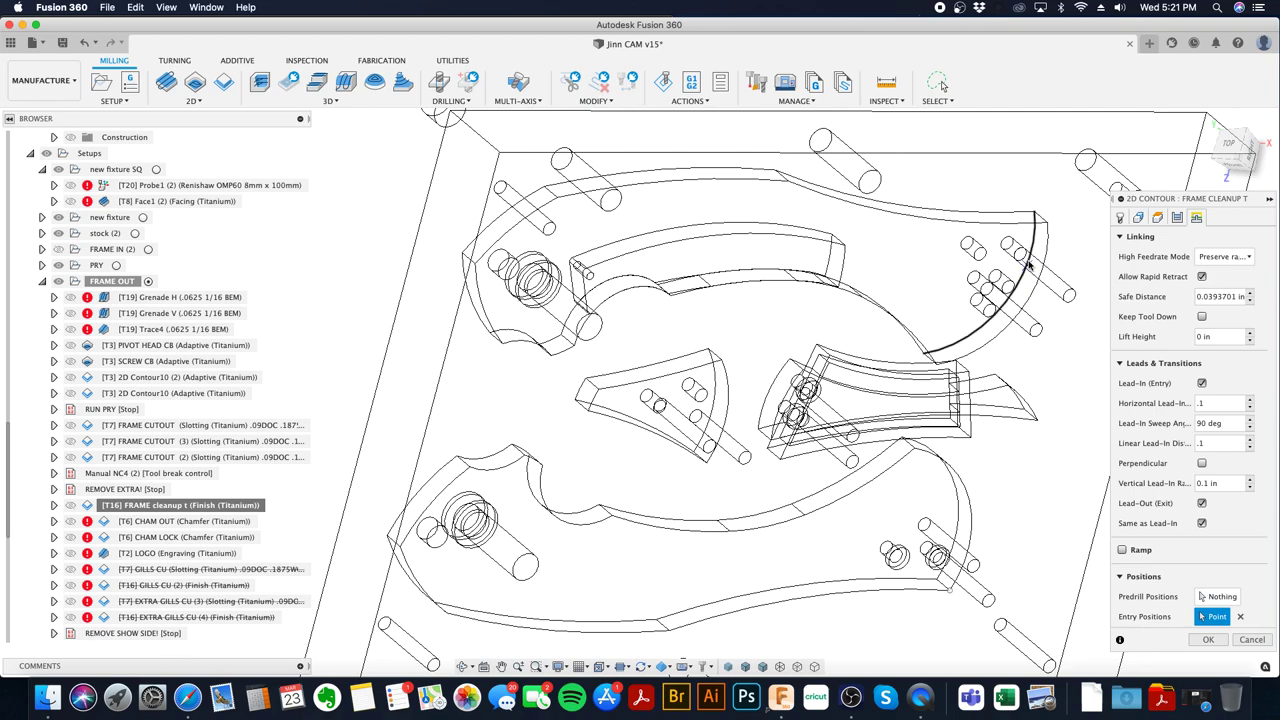
left_click(1047, 222)
left_click(1203, 639)
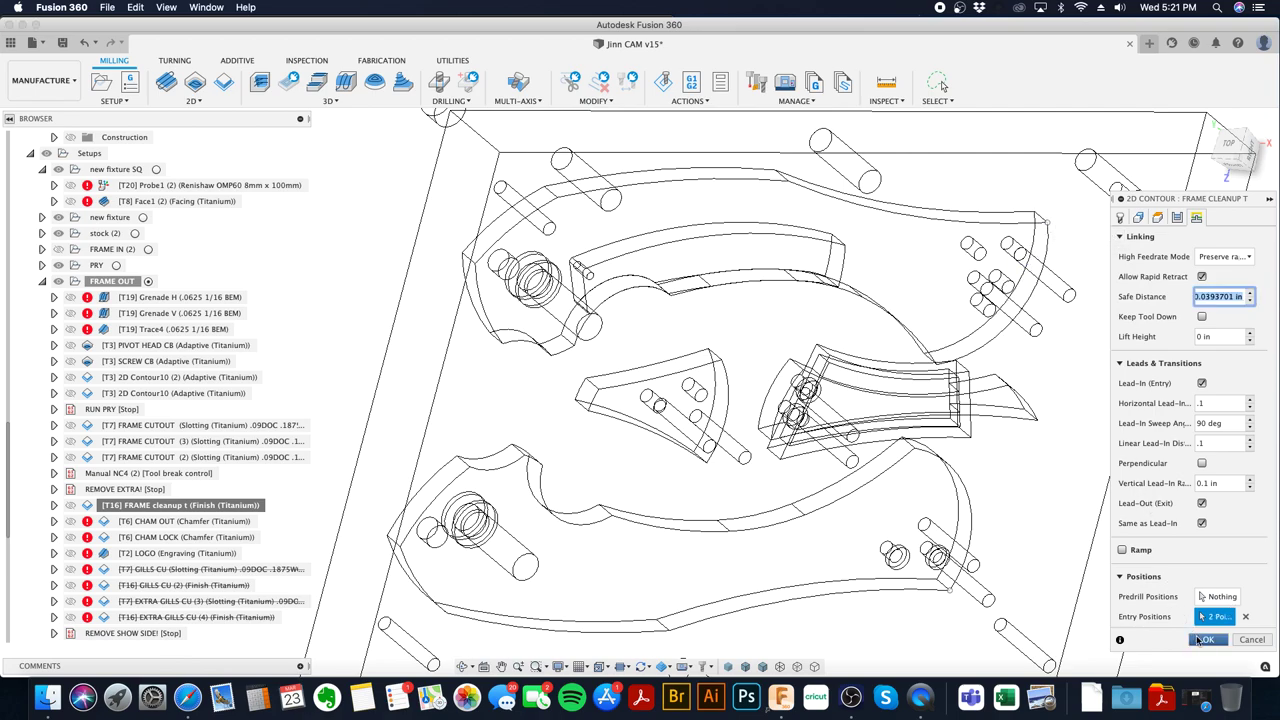
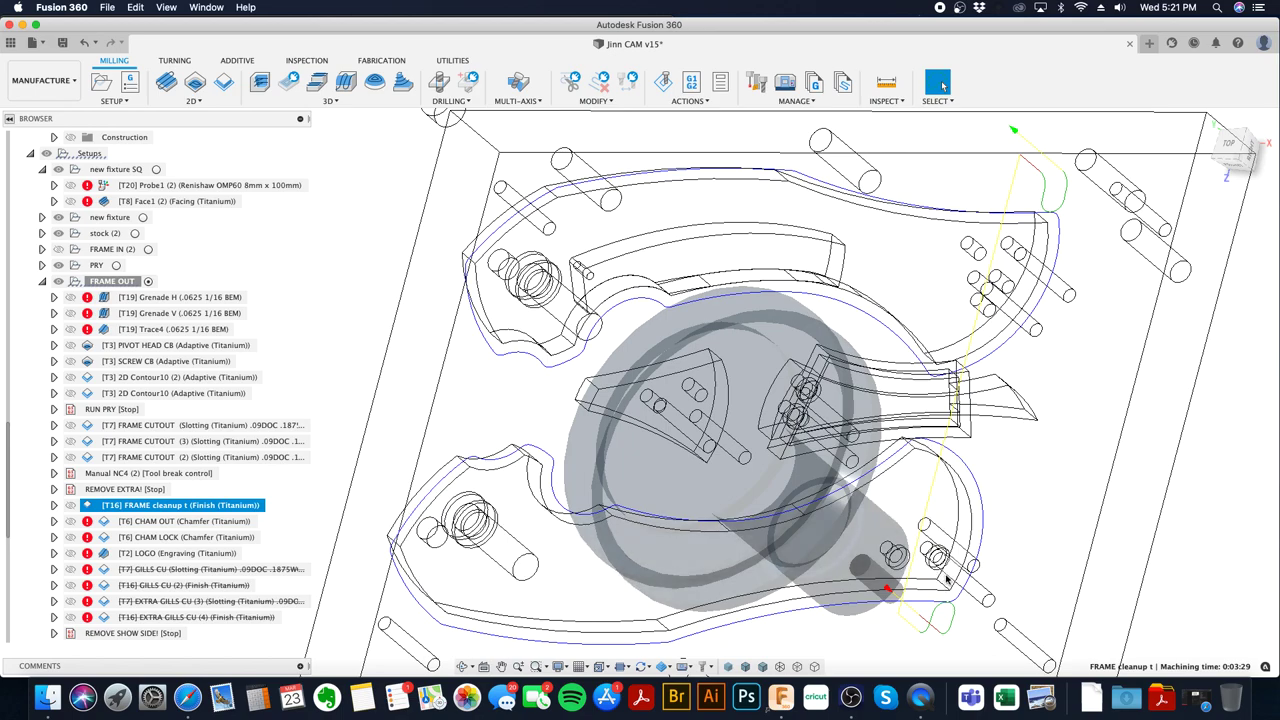
- Open the [T6] CHAM OUT chamfer operation for editing
left_click(240, 521)
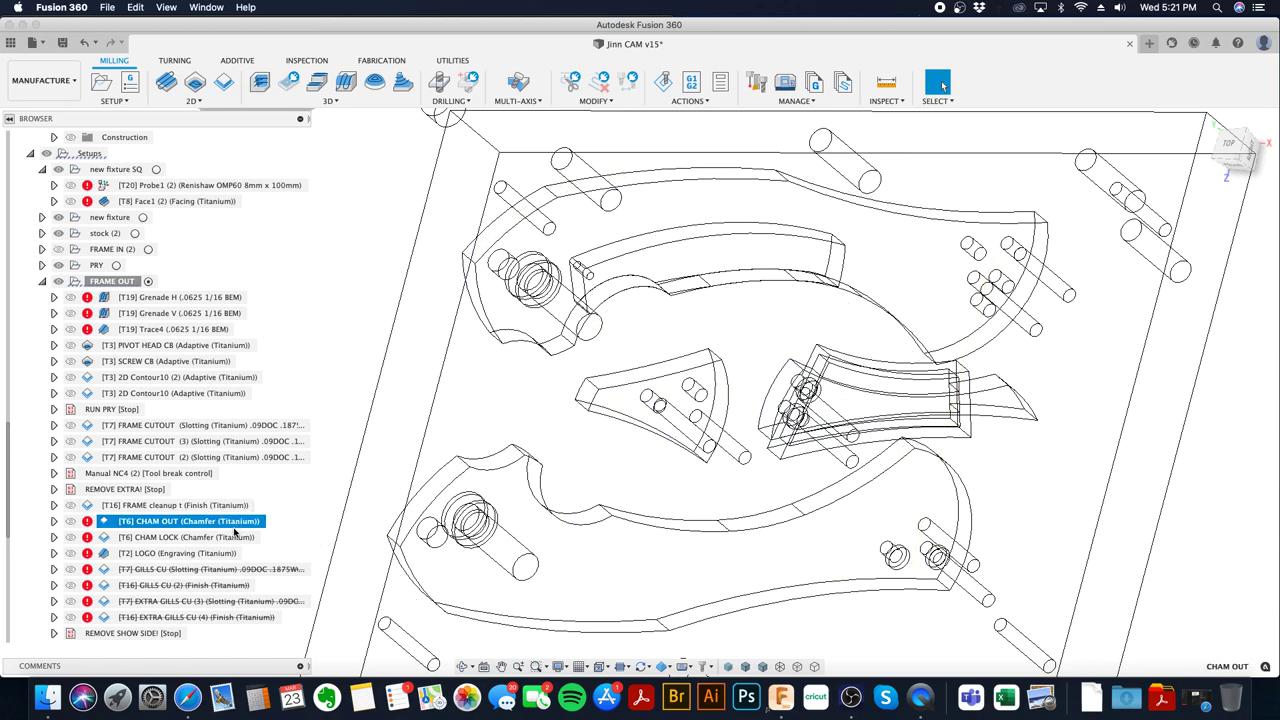
left_click(236, 535)
left_click(237, 523)
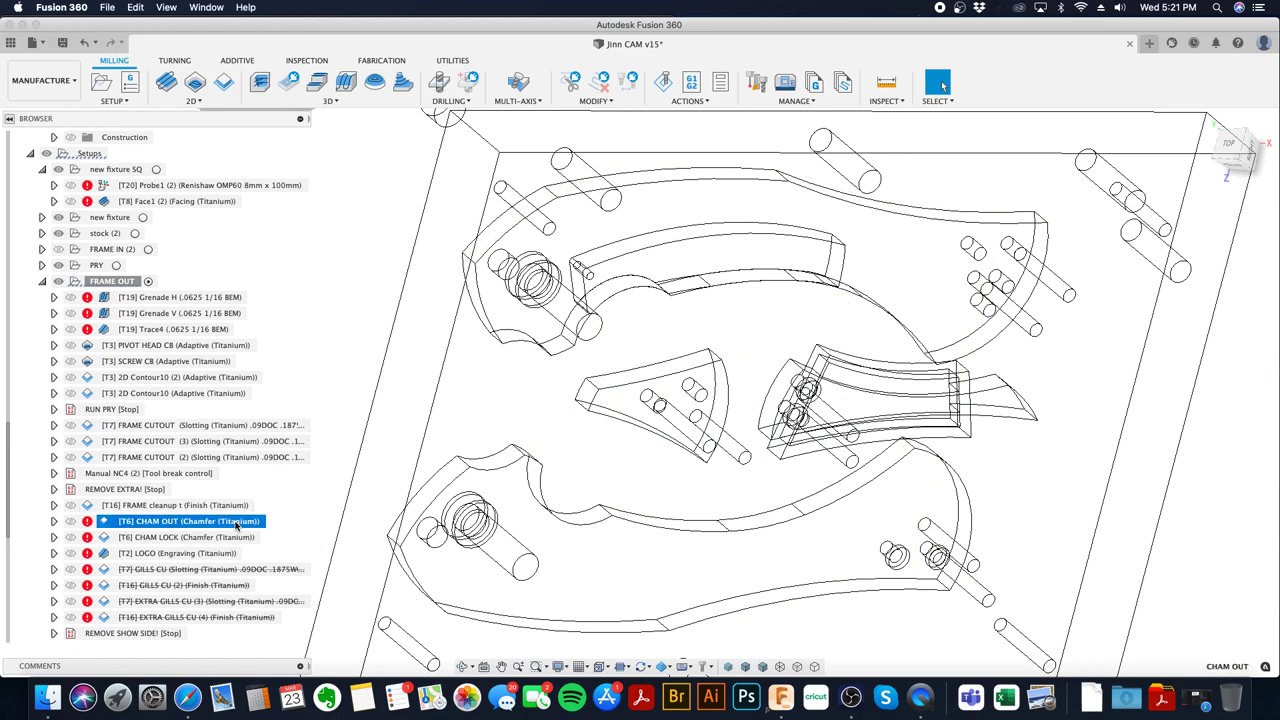
right_click(237, 521)
left_click(320, 76)
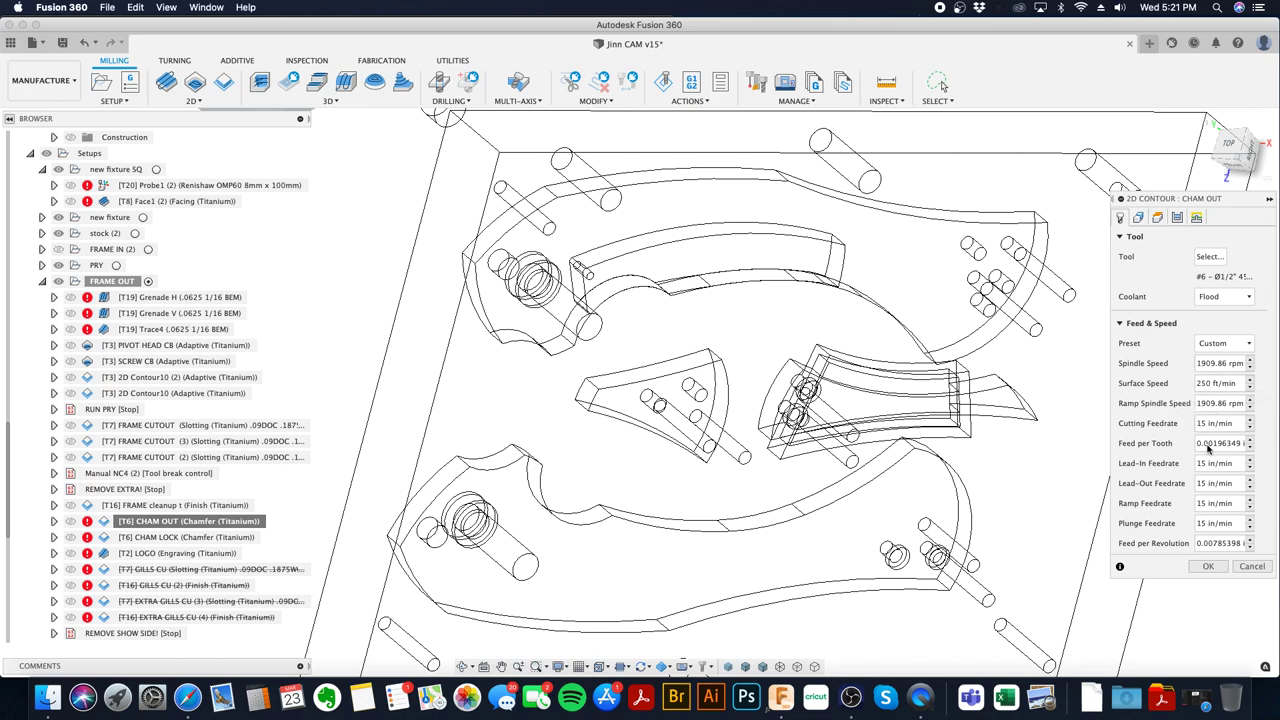
- Review the Geometry and Heights settings and set the Chamfer Width to 0.125 in
left_click(1140, 218)
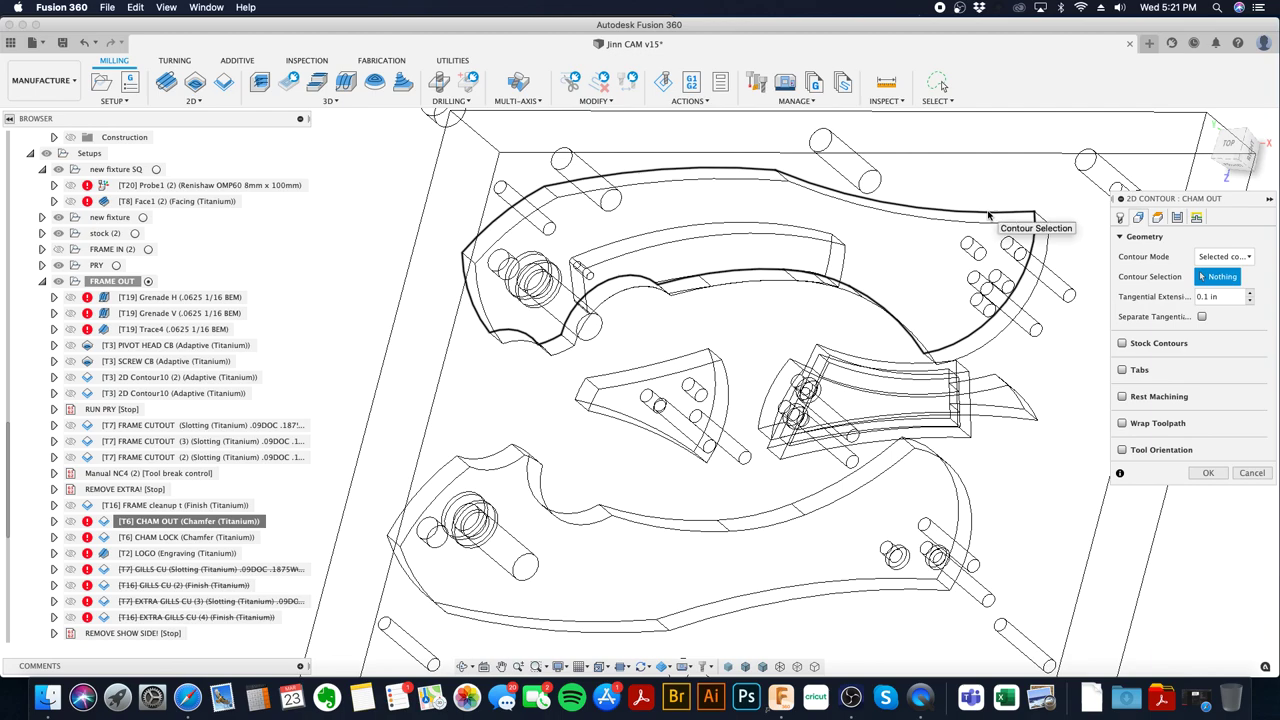
left_click(1157, 218)
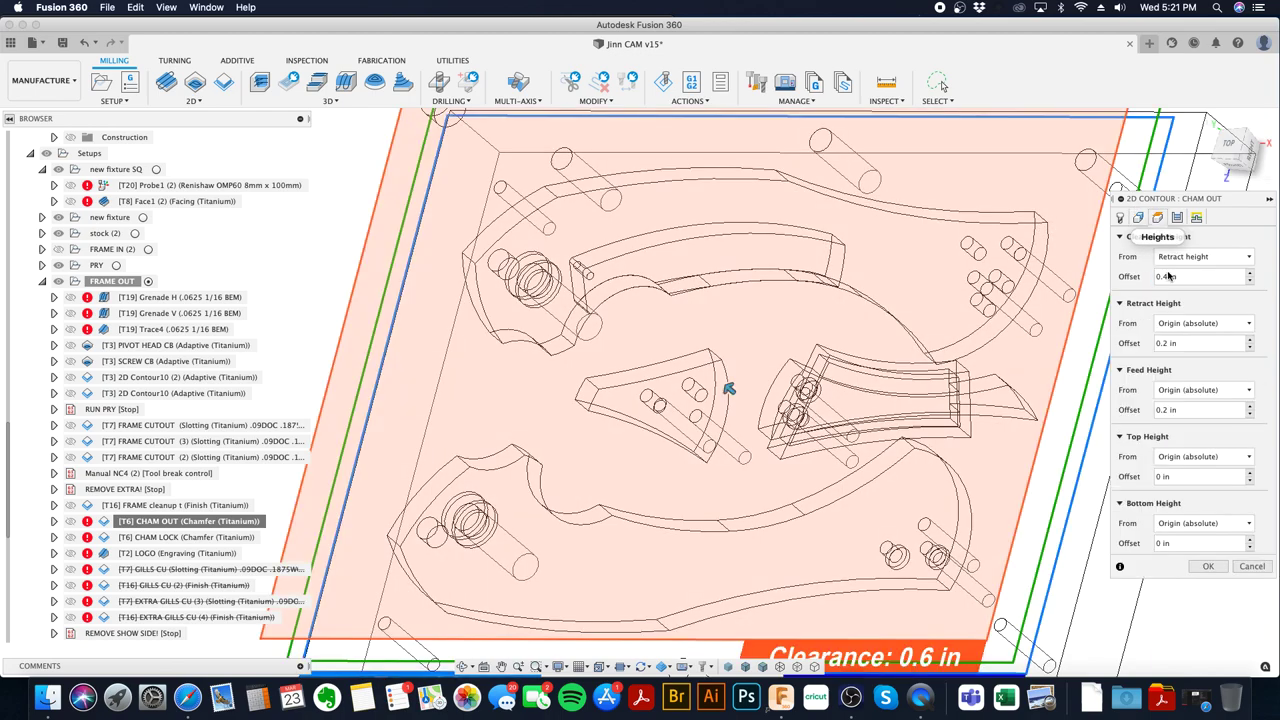
left_click(1177, 218)
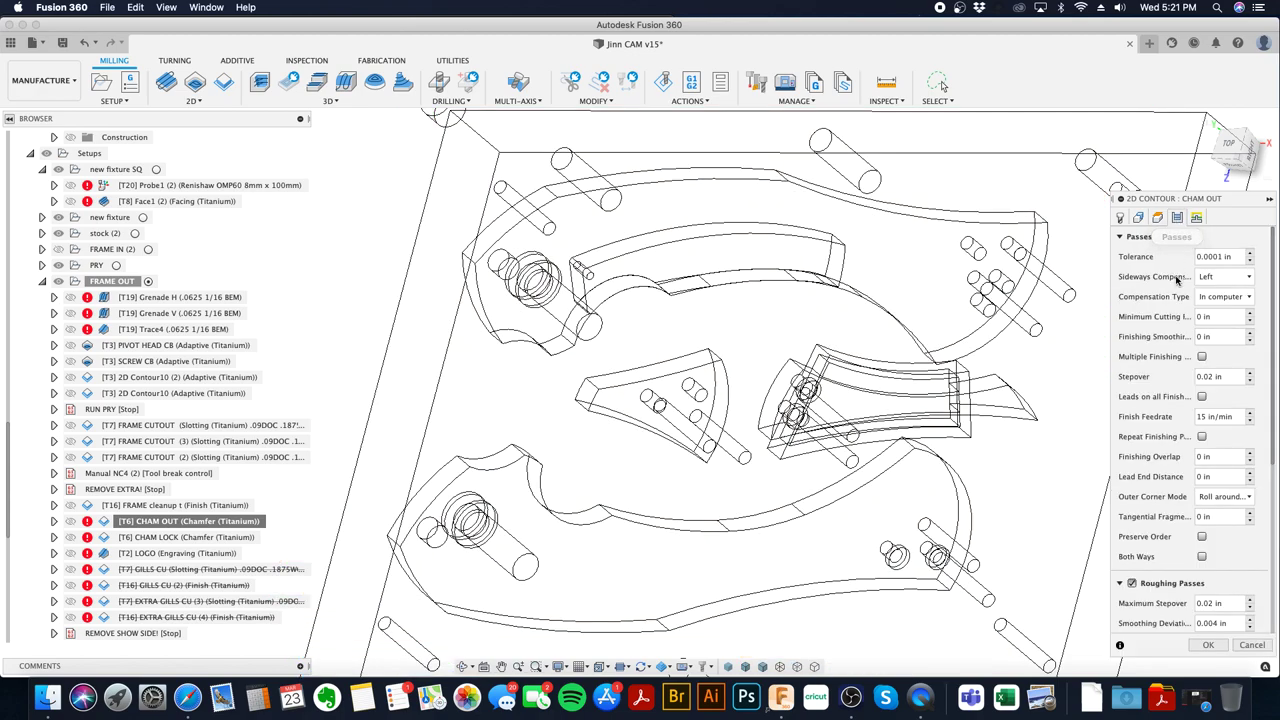
scroll(1177, 485, "down", 6)
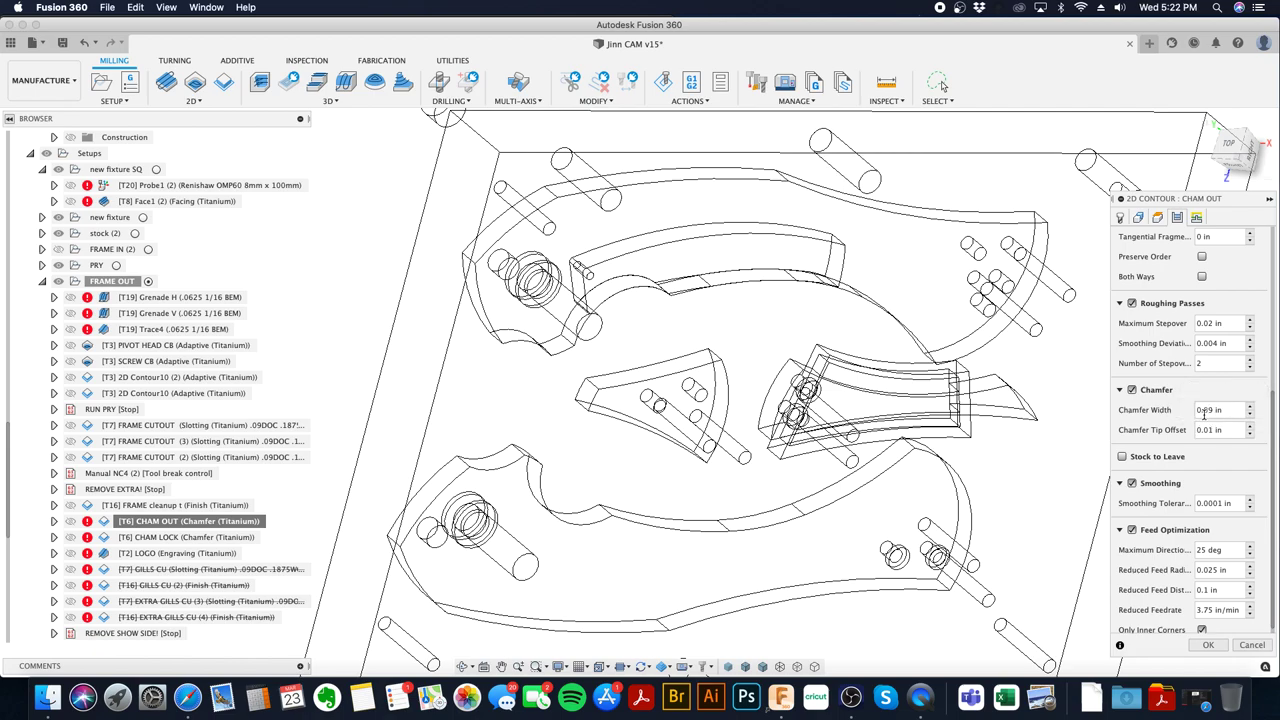
left_click(1203, 411)
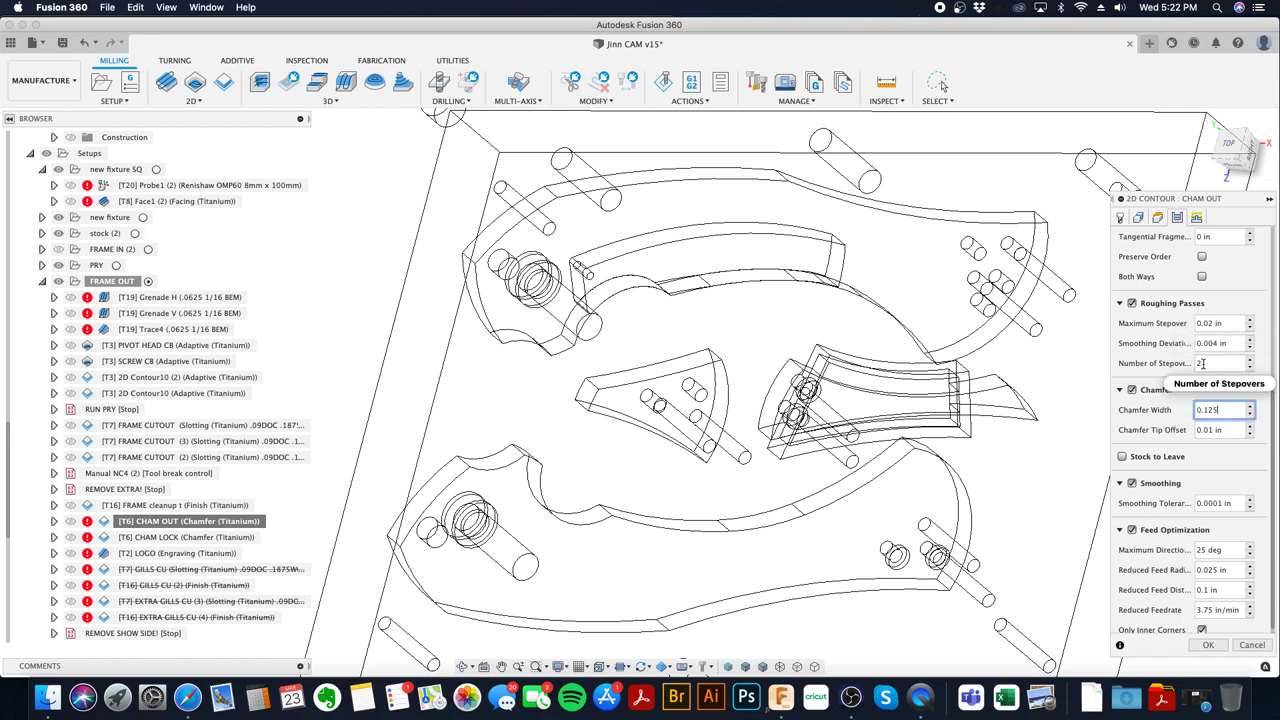
left_click(1138, 217)
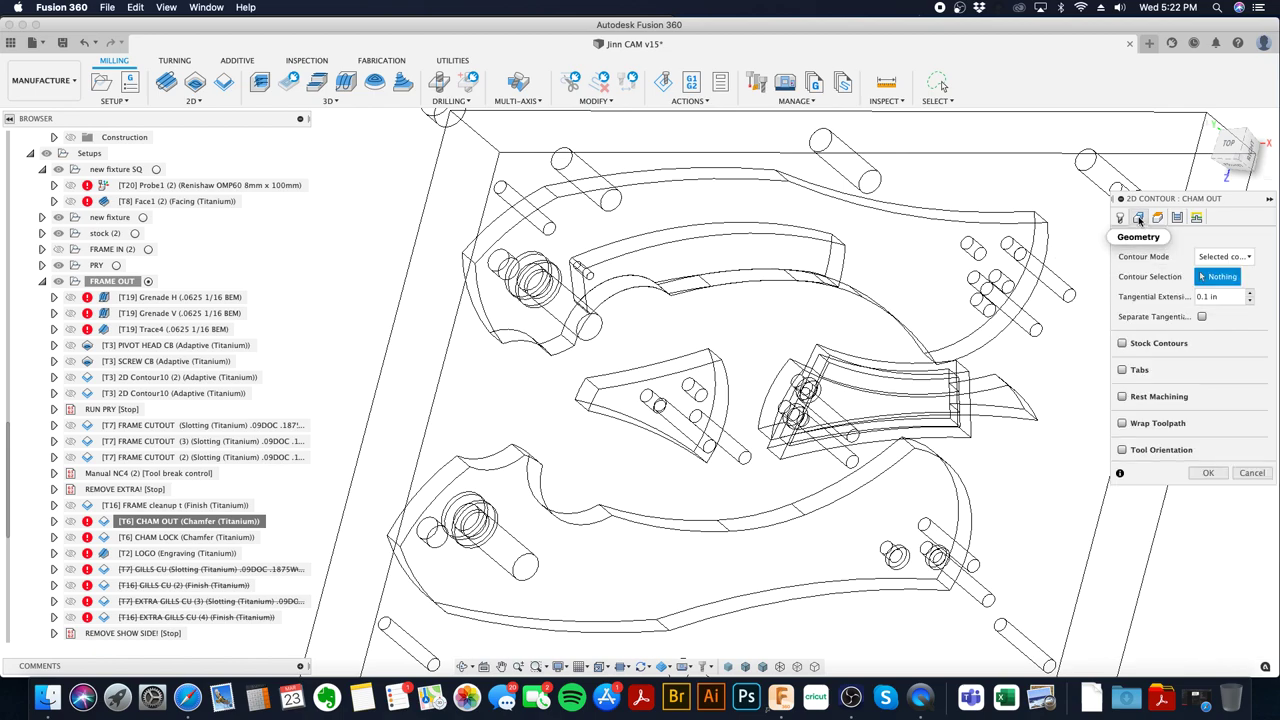
- Chain the upper frame's top edge as an open contour for CHAM OUT
left_click(896, 185)
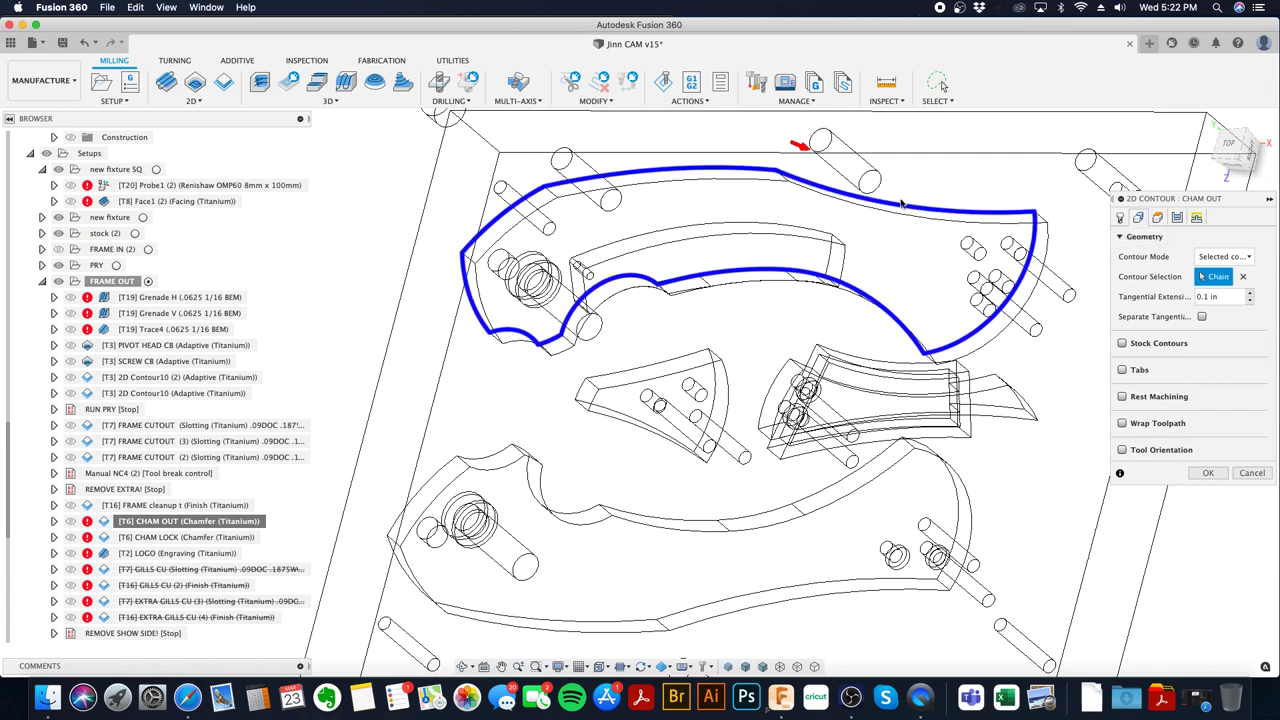
left_click(902, 206)
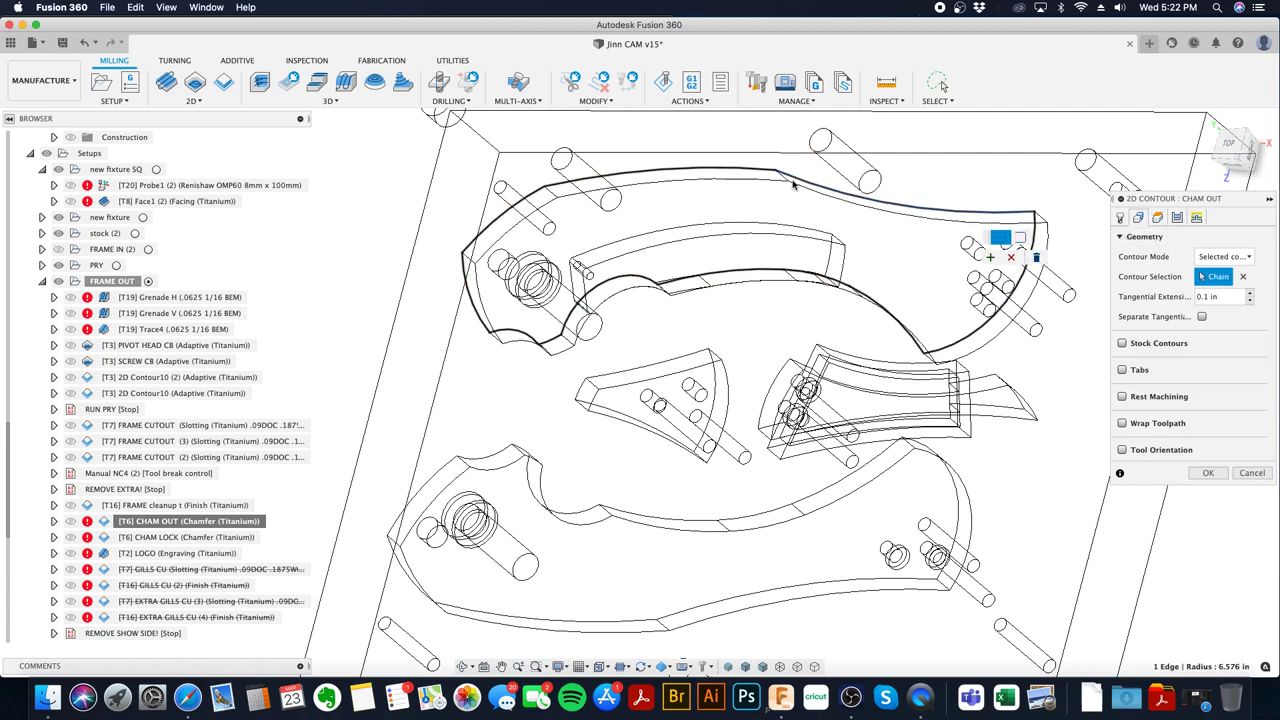
left_click(716, 170)
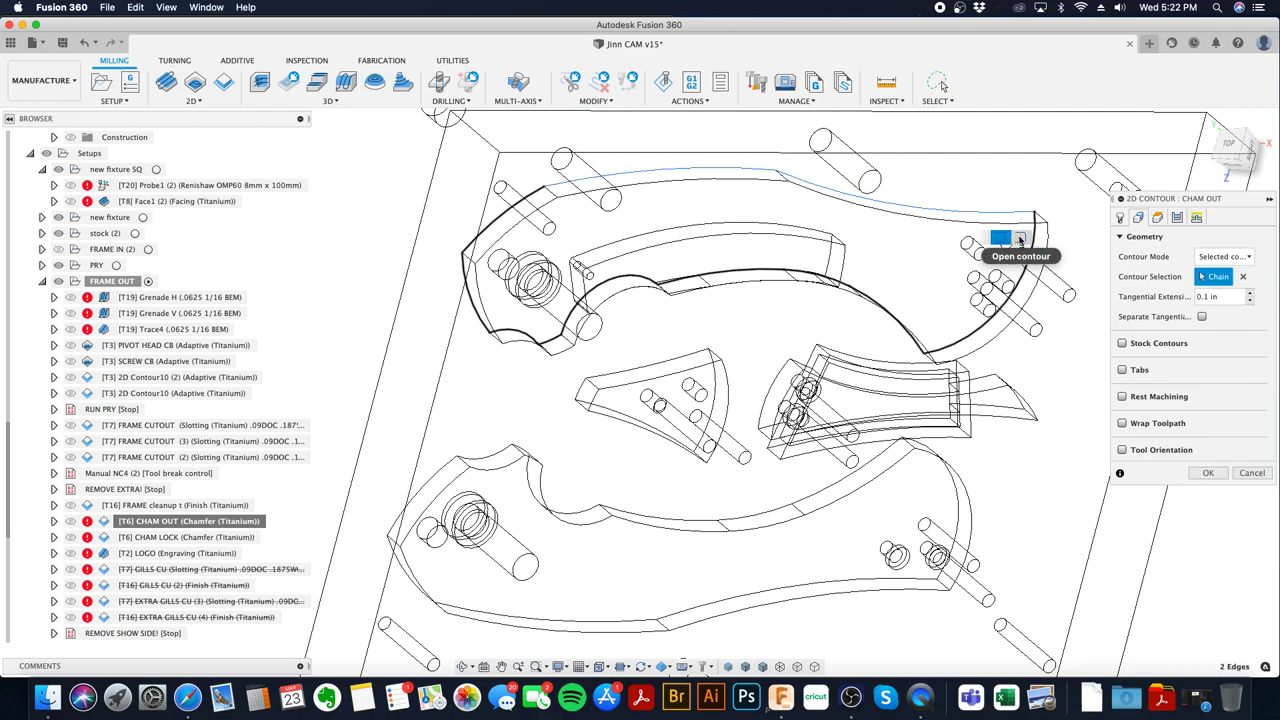
left_click(1020, 238)
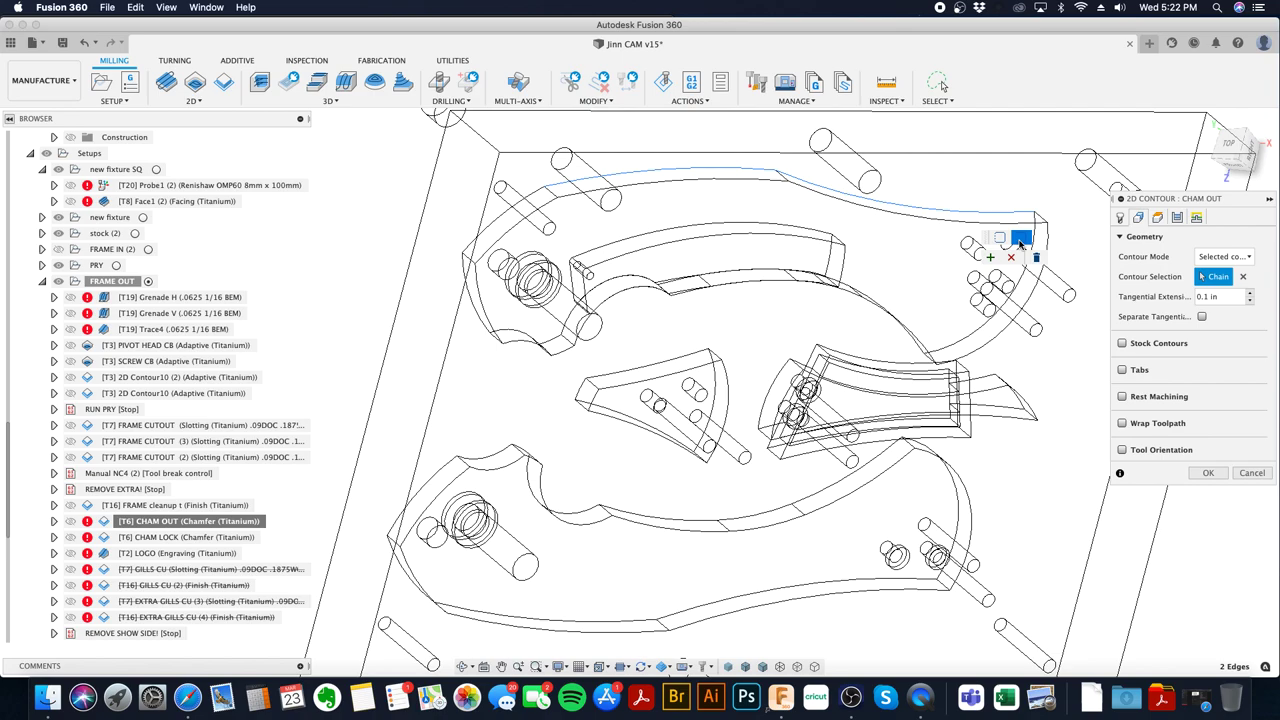
left_click(990, 257)
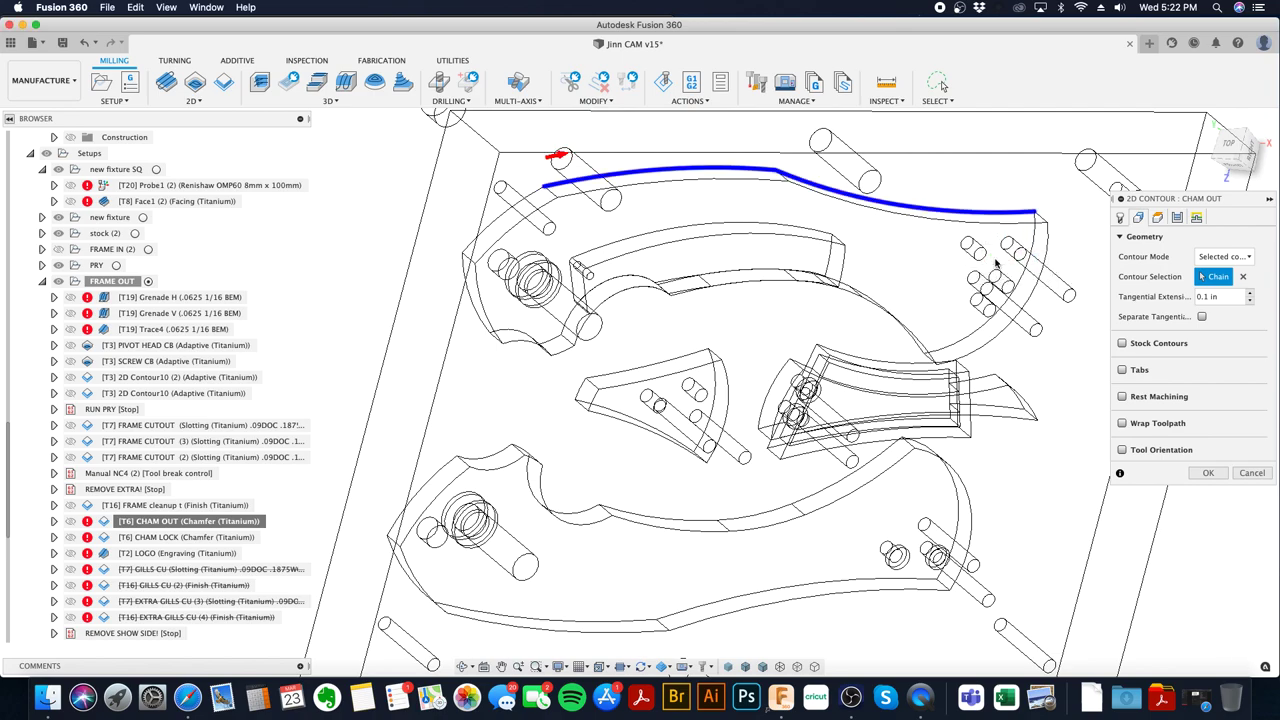
- Add the inner-curve edges as a second chain and apply the new contours
left_click(862, 289)
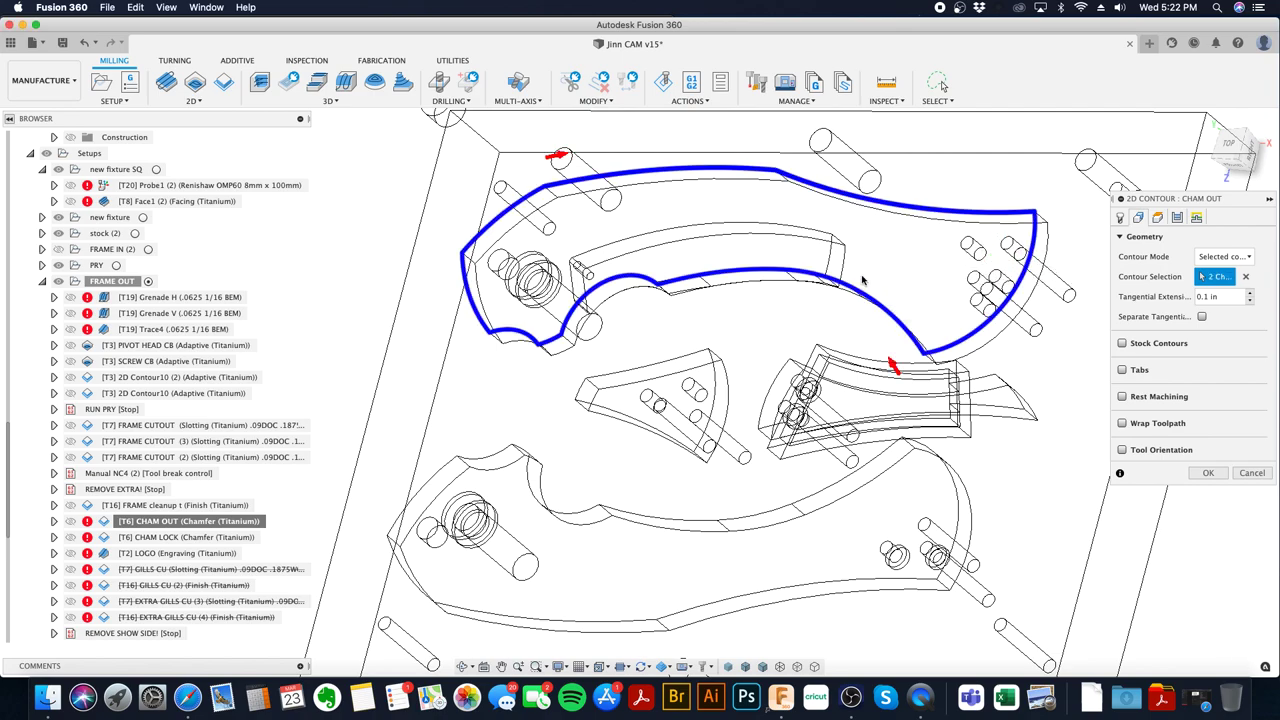
left_click(895, 312)
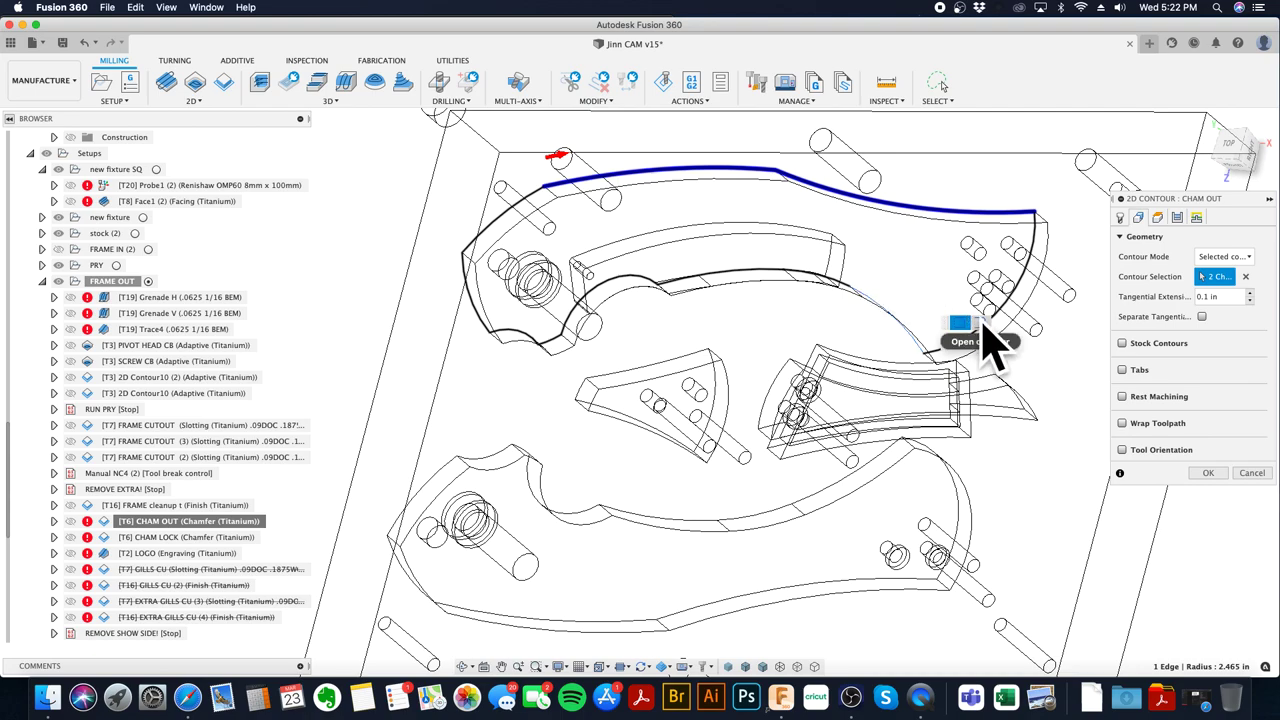
left_click(815, 277)
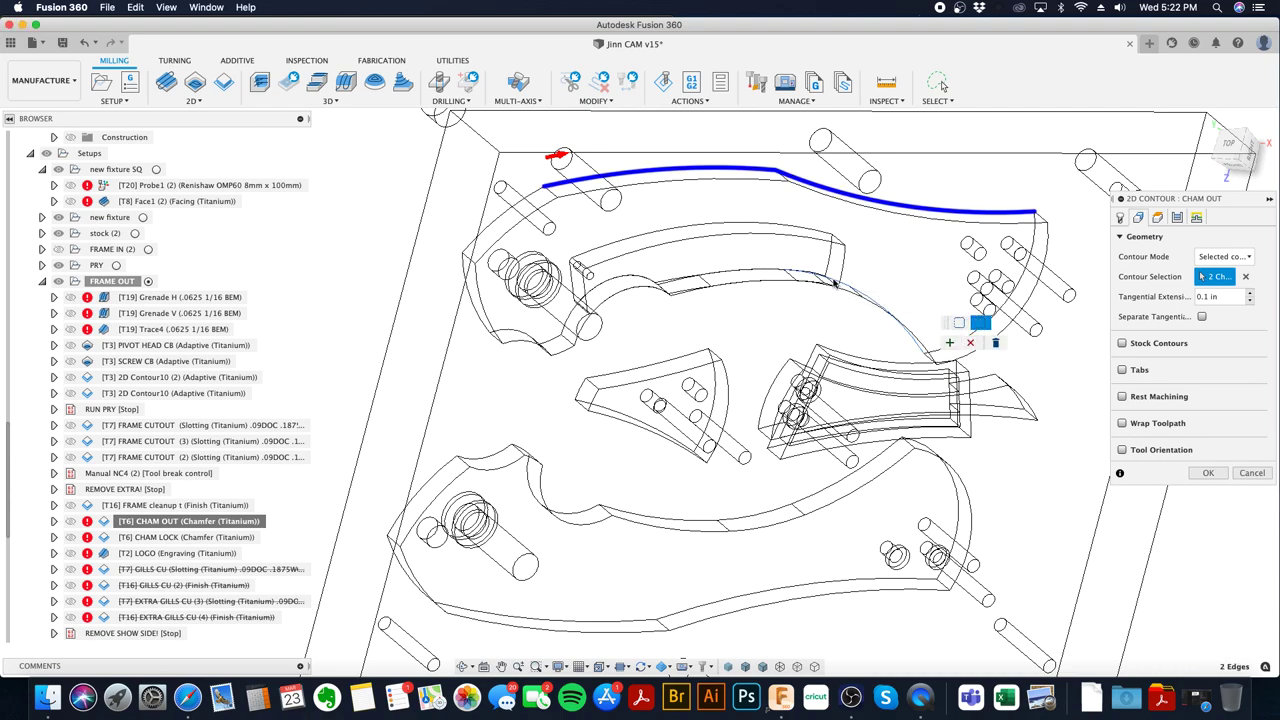
left_click(766, 271)
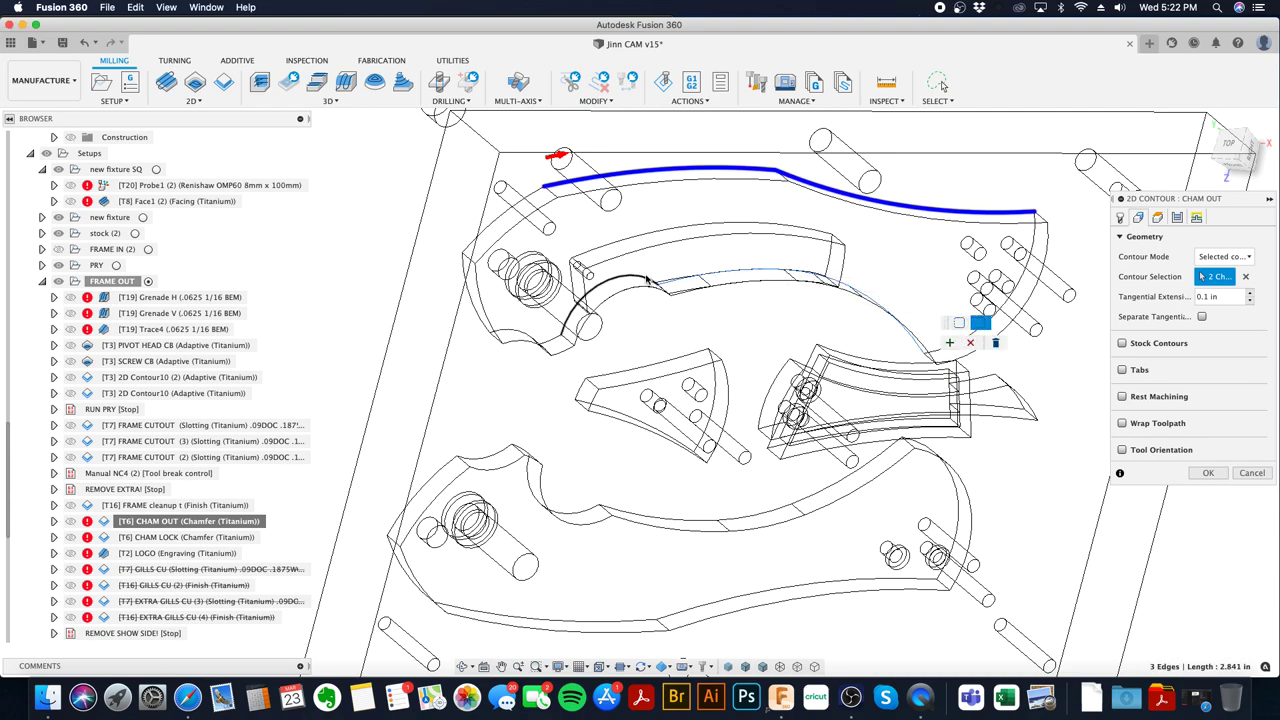
left_click(648, 280)
left_click(548, 345)
left_click(950, 342)
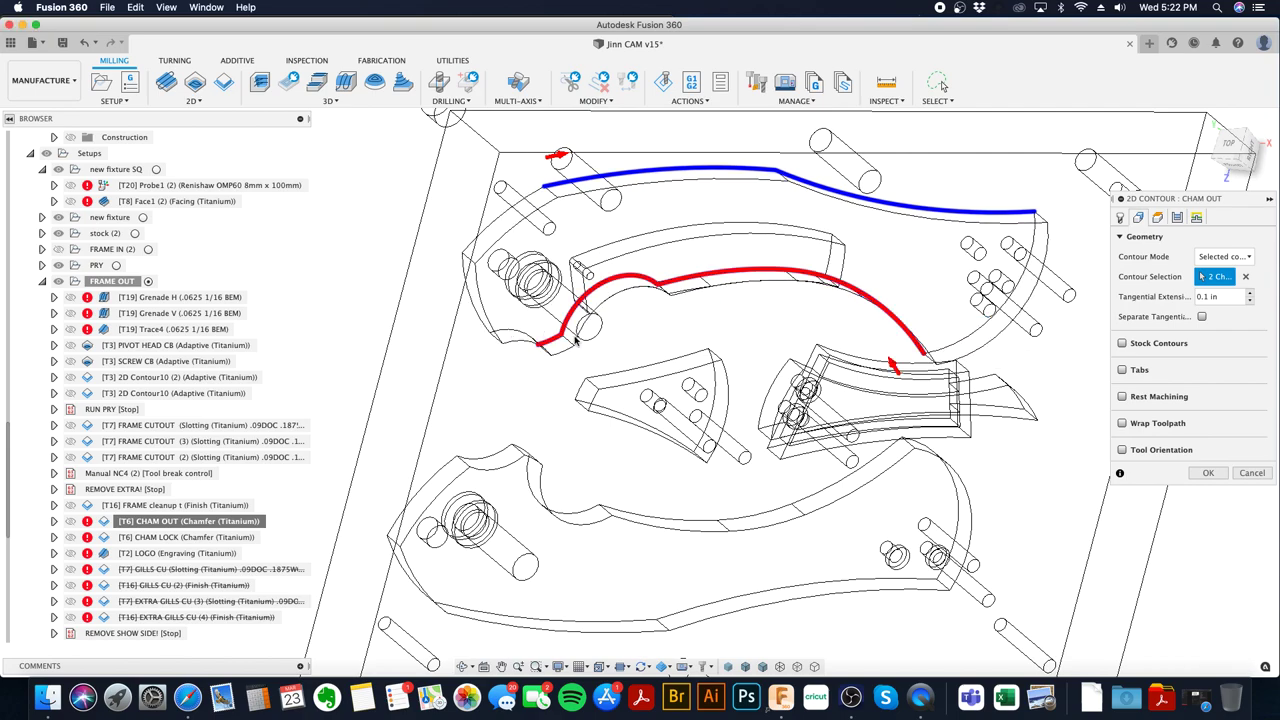
left_click(544, 345)
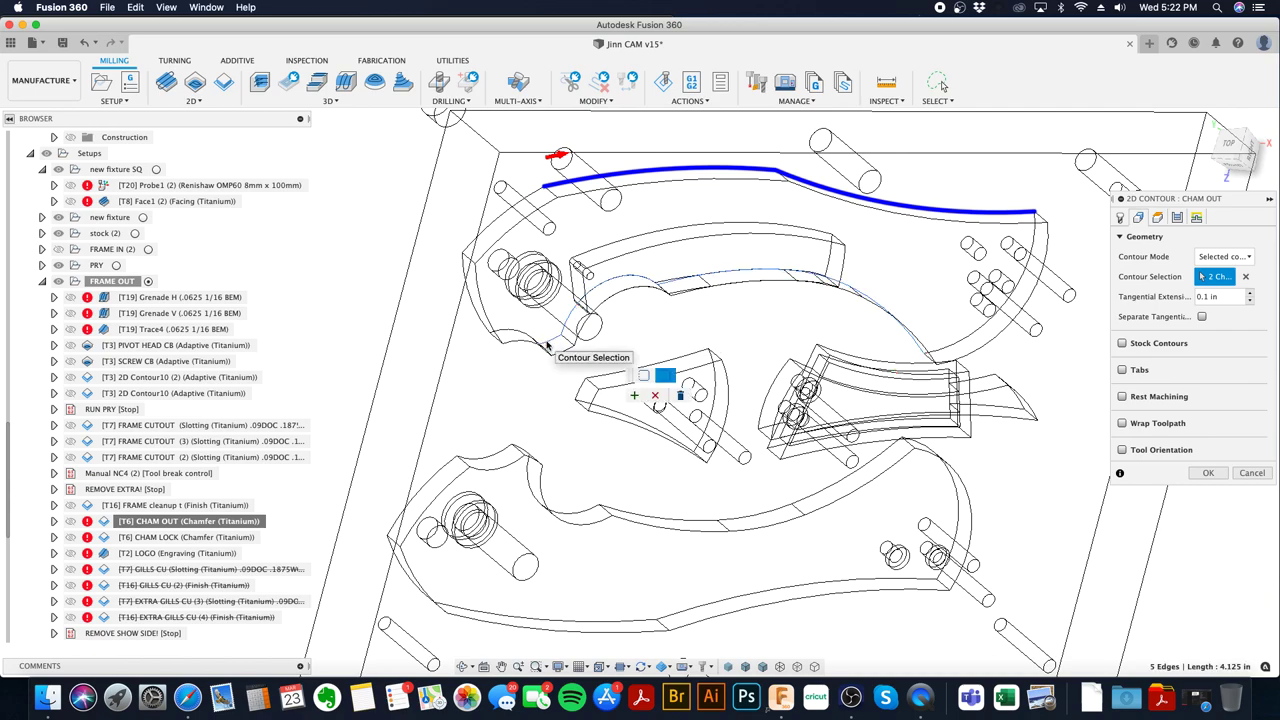
left_click(632, 395)
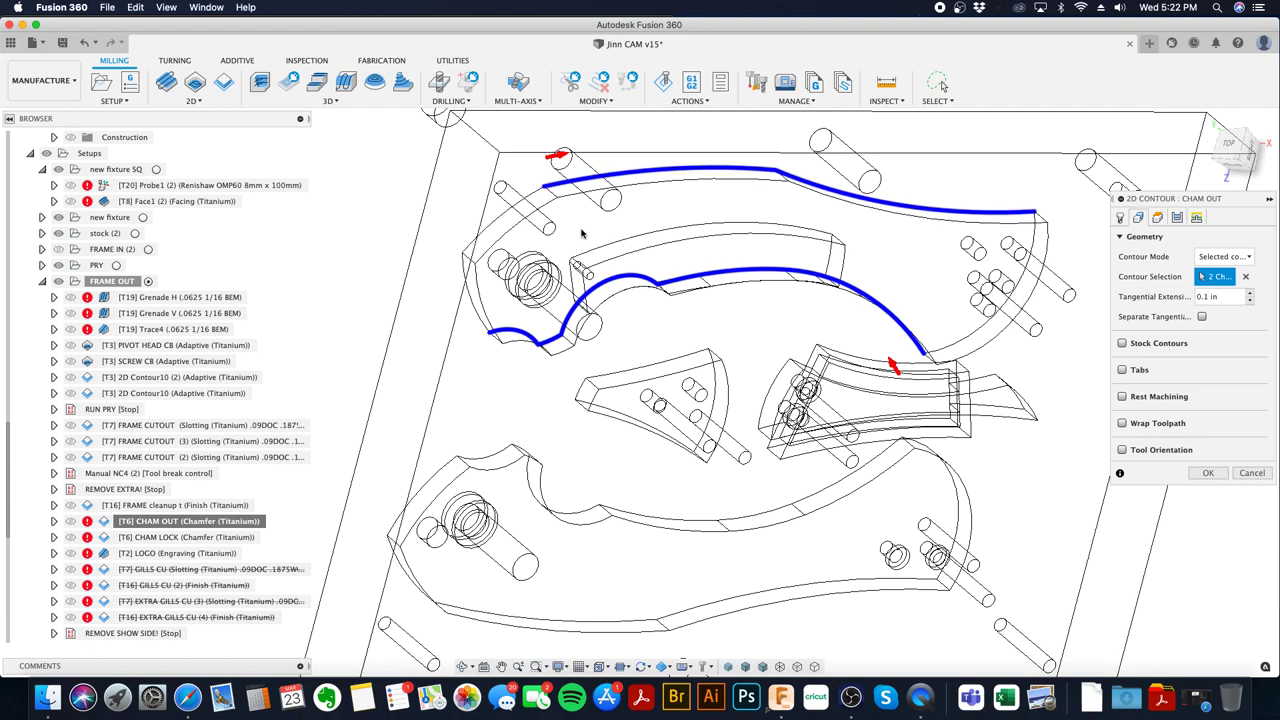
left_click(1208, 473)
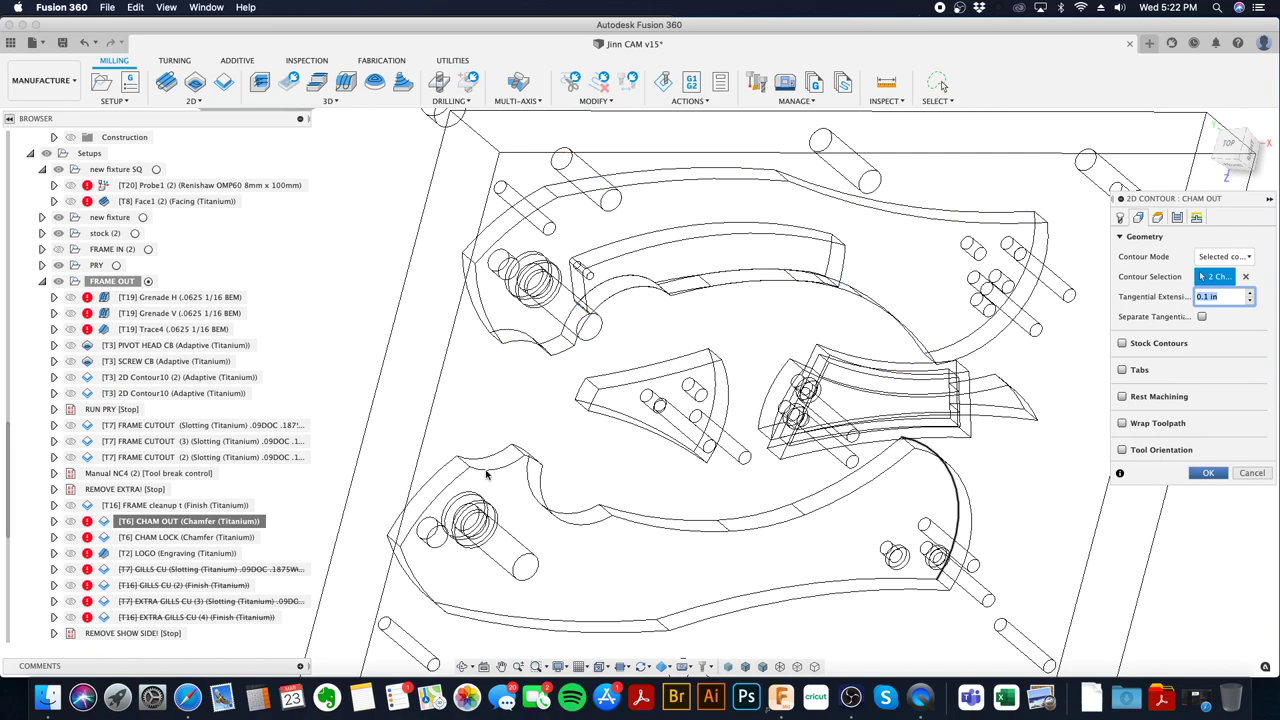
- Set CHAM LOCK's contour to the single 0.877 in right-end arc and regenerate its toolpath
left_click(220, 540)
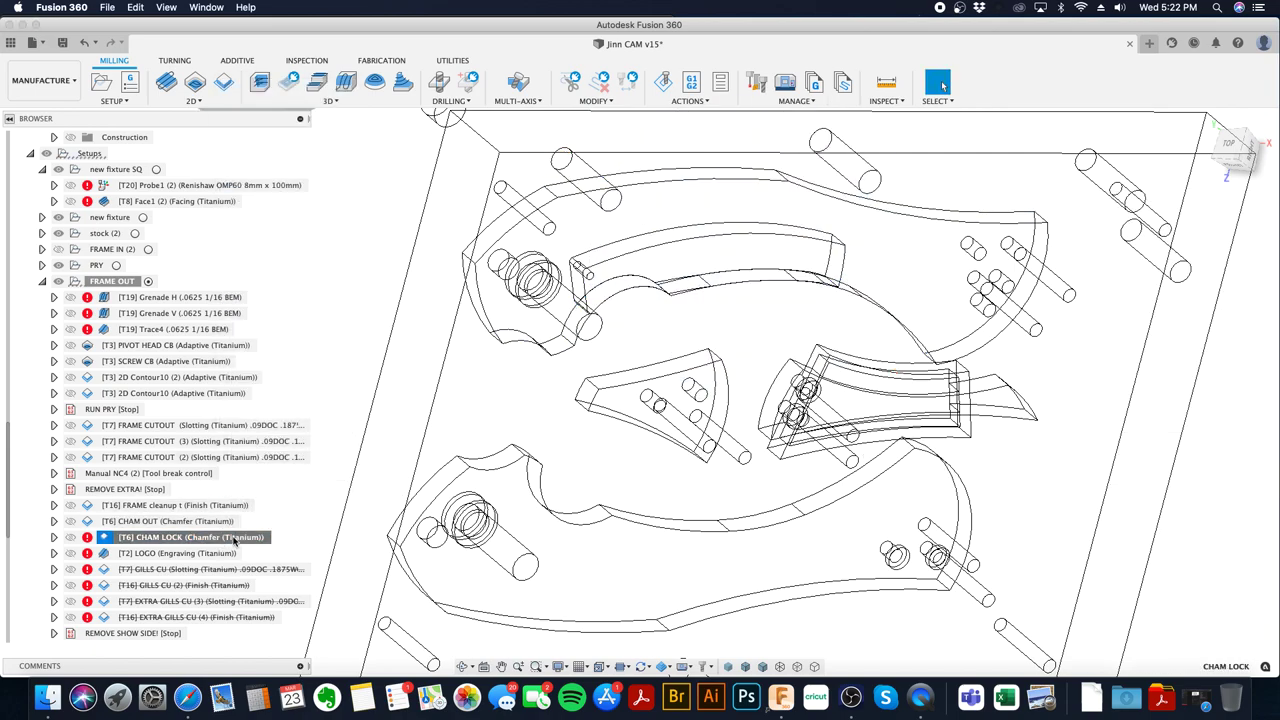
right_click(234, 540)
left_click(343, 90)
left_click(1177, 218)
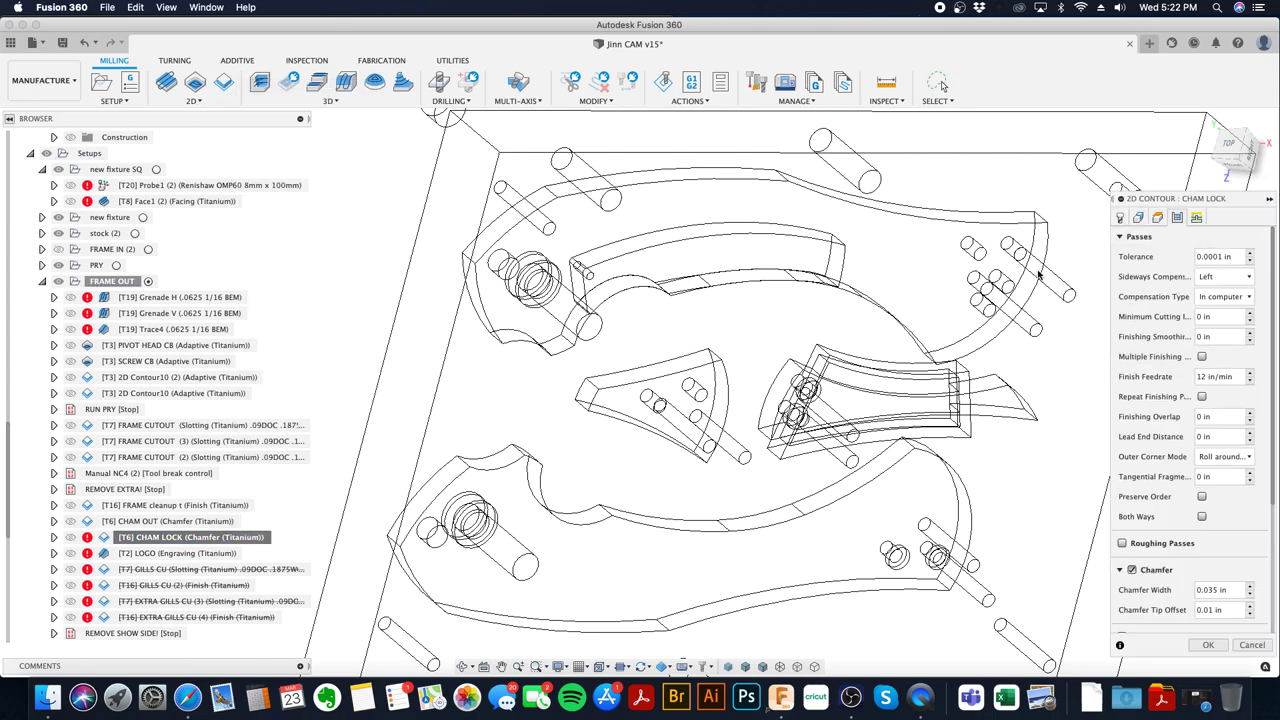
left_click(1138, 217)
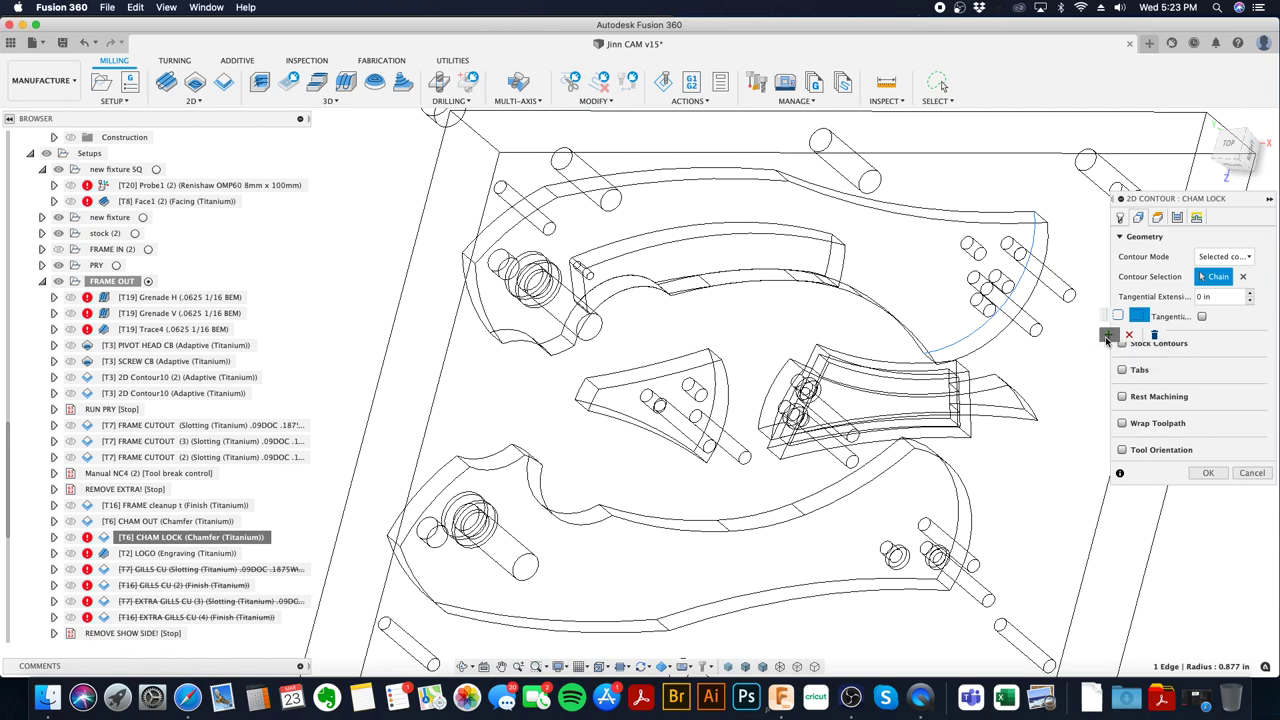
left_click(1108, 334)
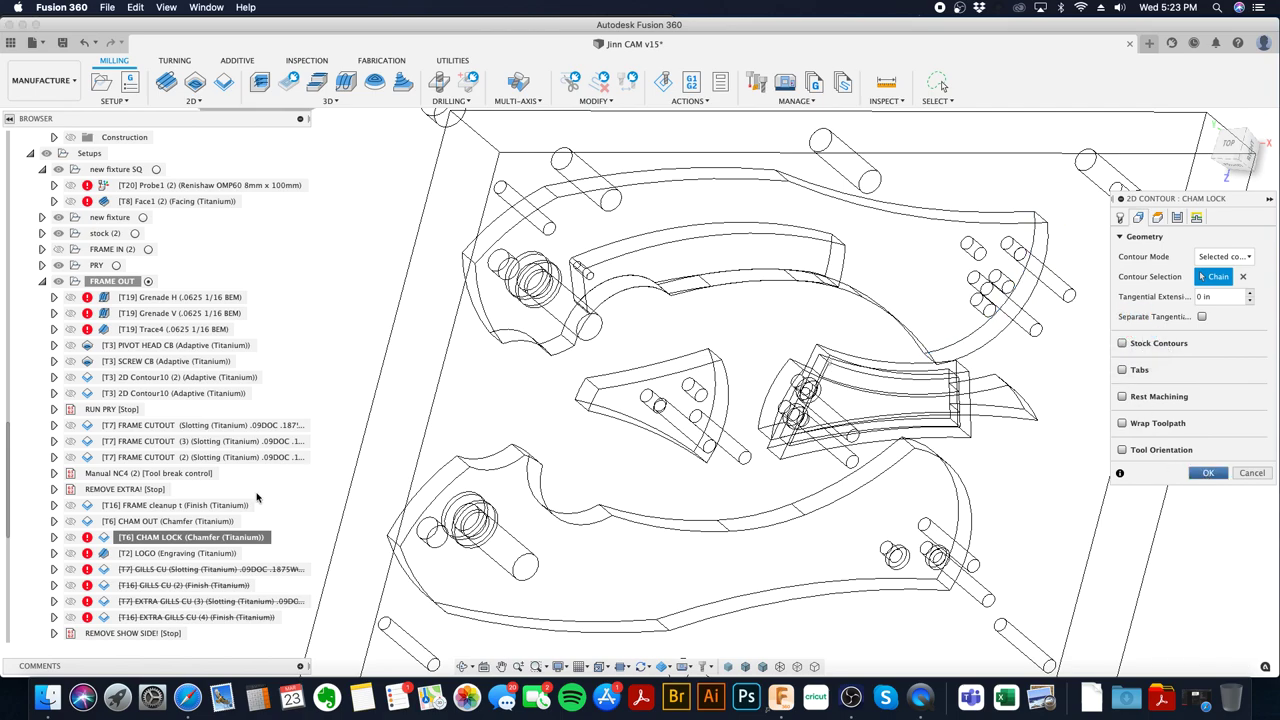
key("Escape")
left_click(234, 541)
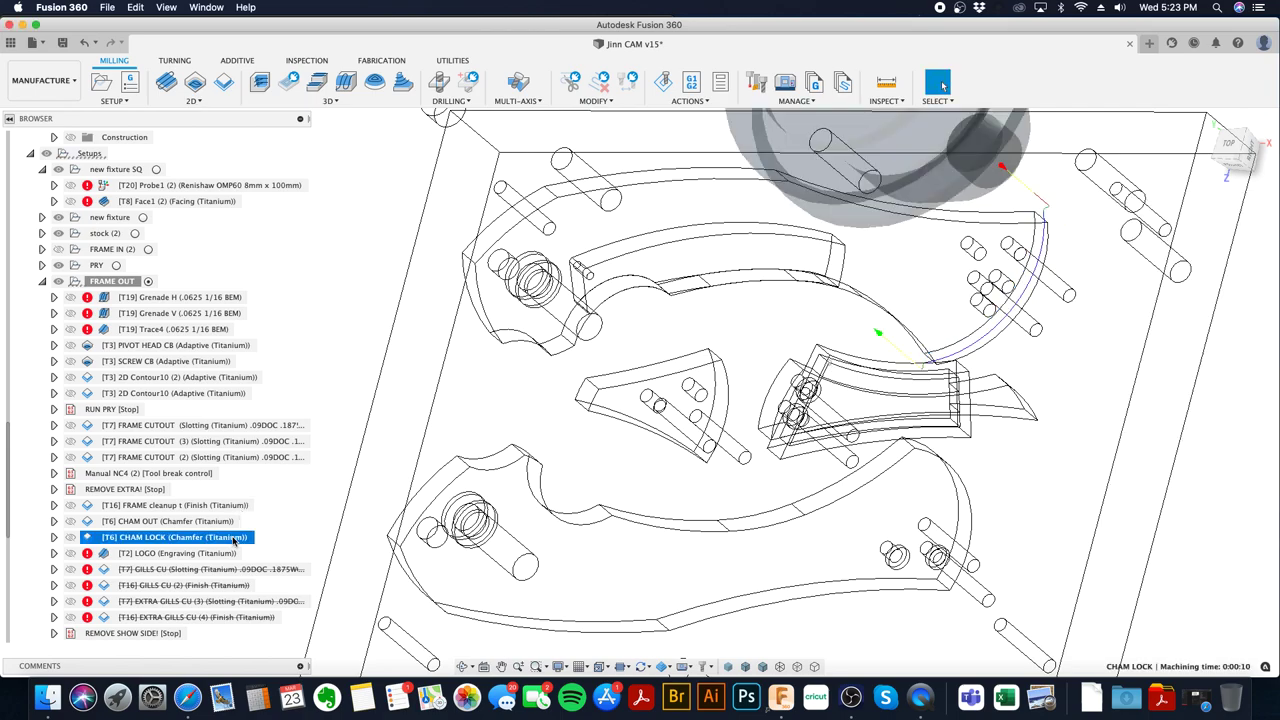
right_click(234, 541)
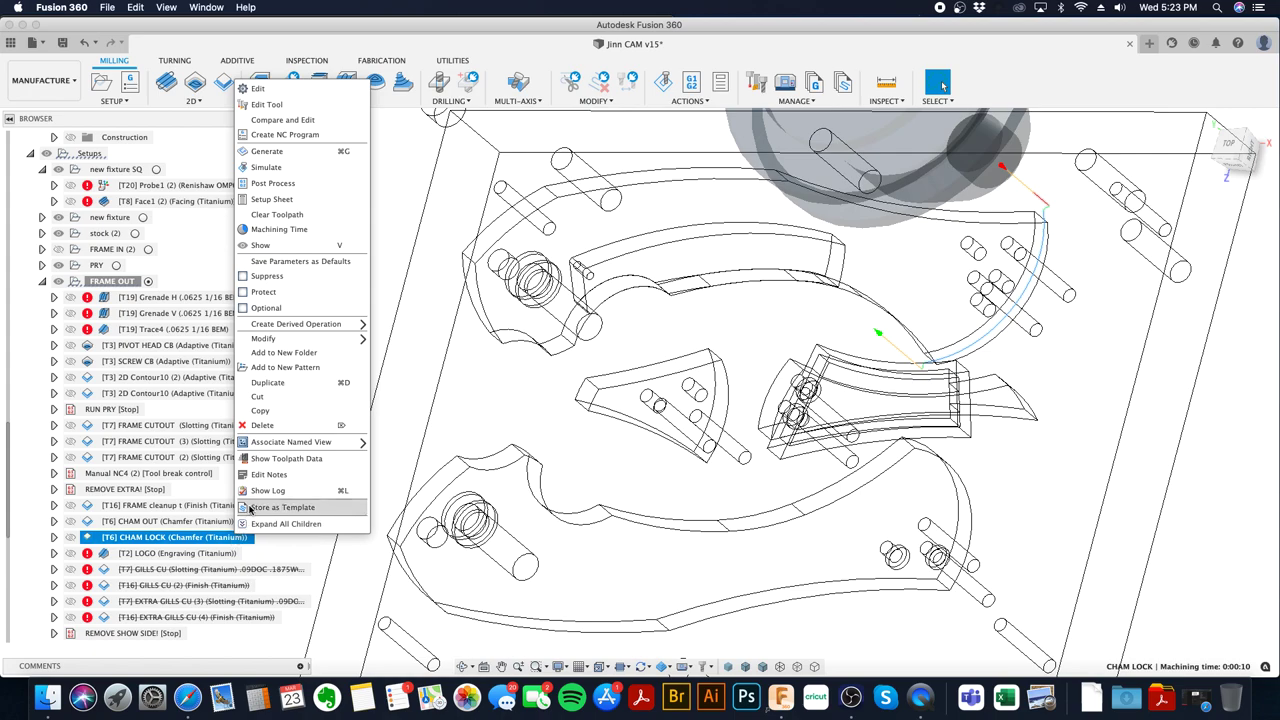
- Duplicate CHAM LOCK as CHAM LOCK (3) and open the copy for editing
left_click(280, 390)
left_click(195, 554)
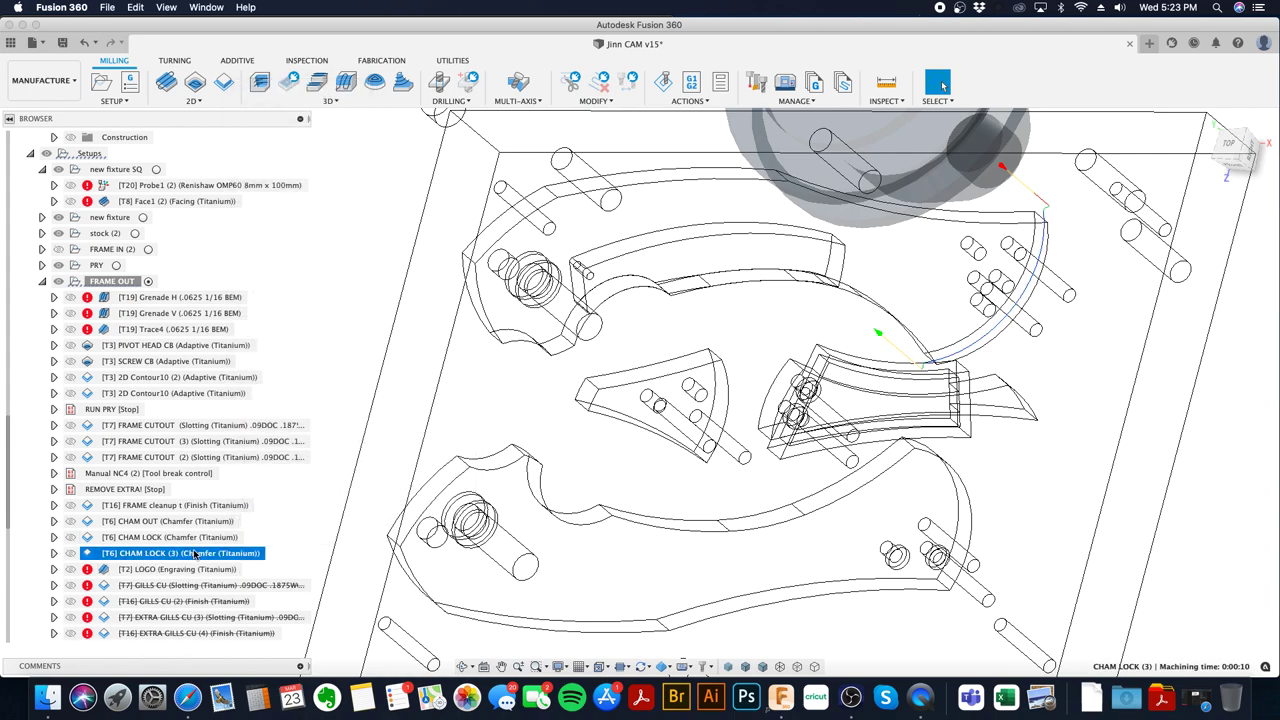
right_click(197, 554)
left_click(300, 102)
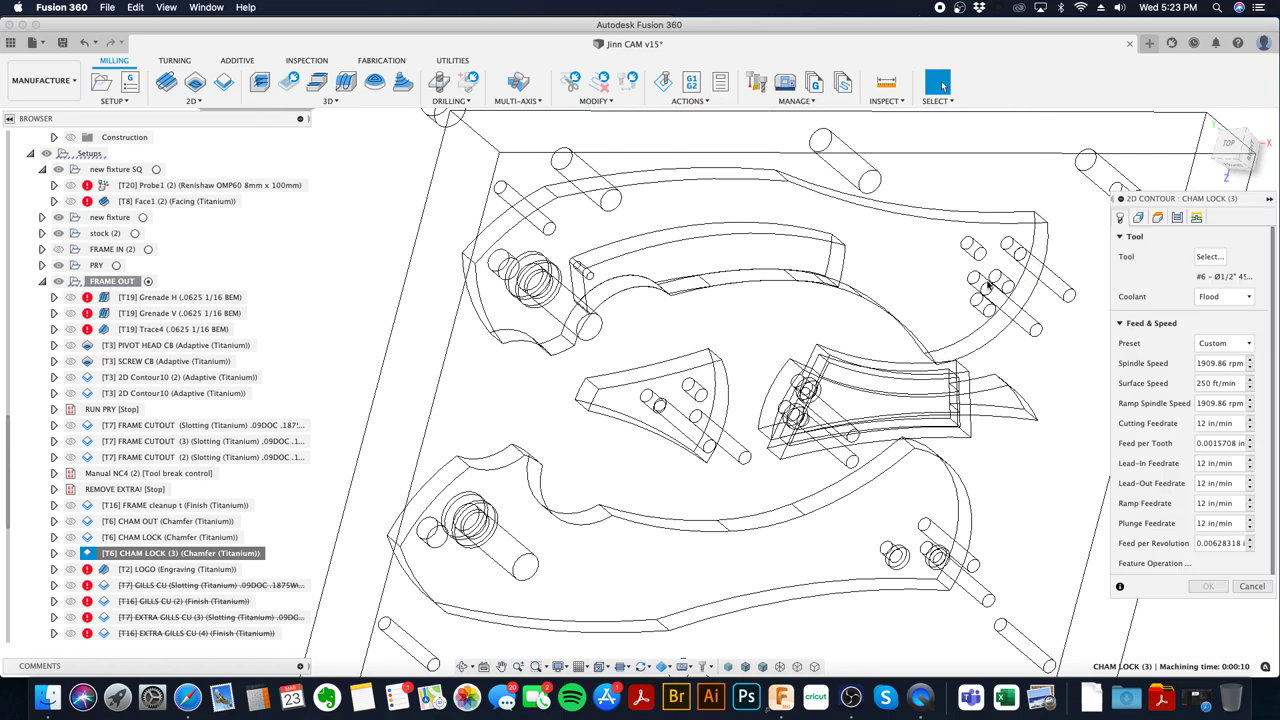
- Chain the upper frame's two outer contour edges for CHAM LOCK (3) and regenerate
left_click(1137, 218)
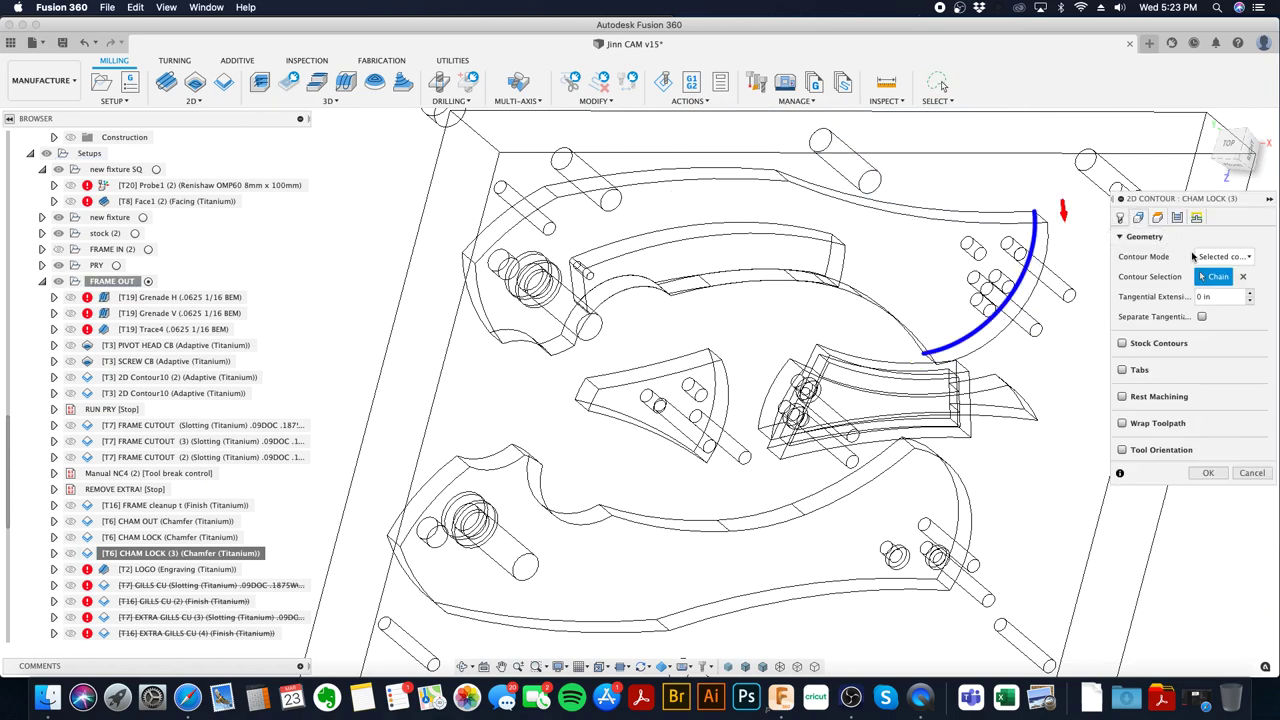
left_click(466, 244)
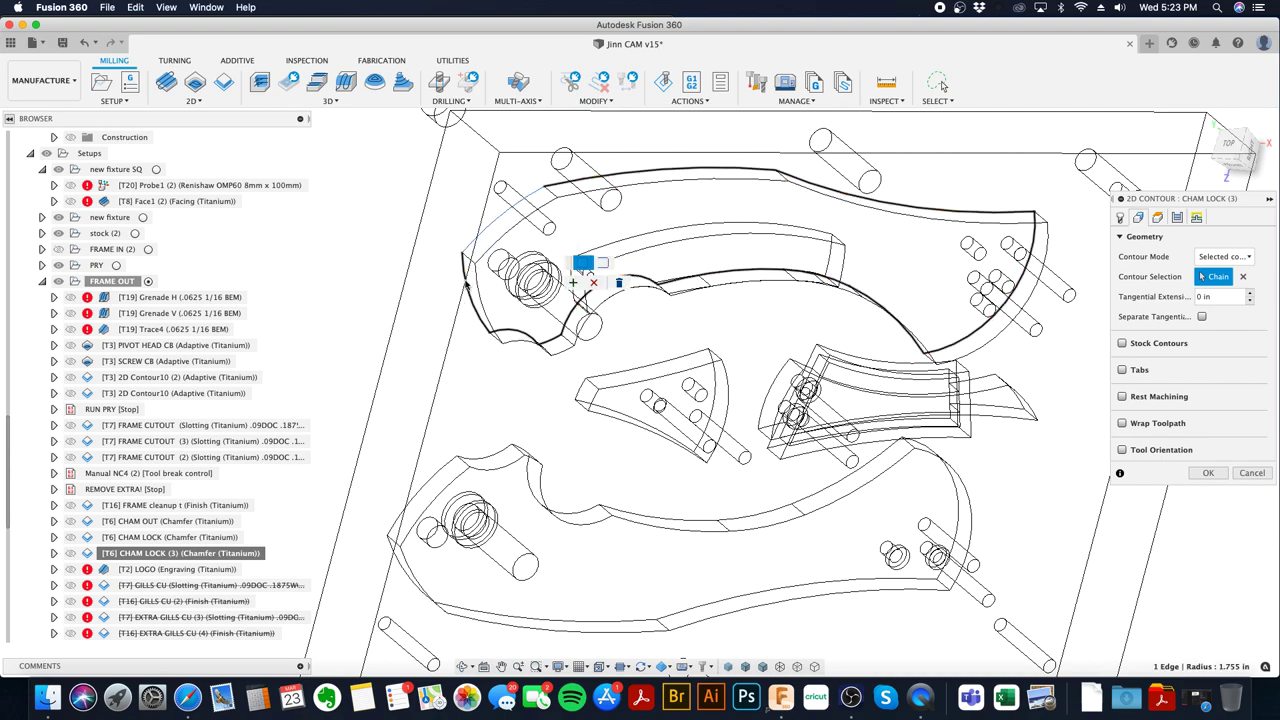
left_click(604, 263)
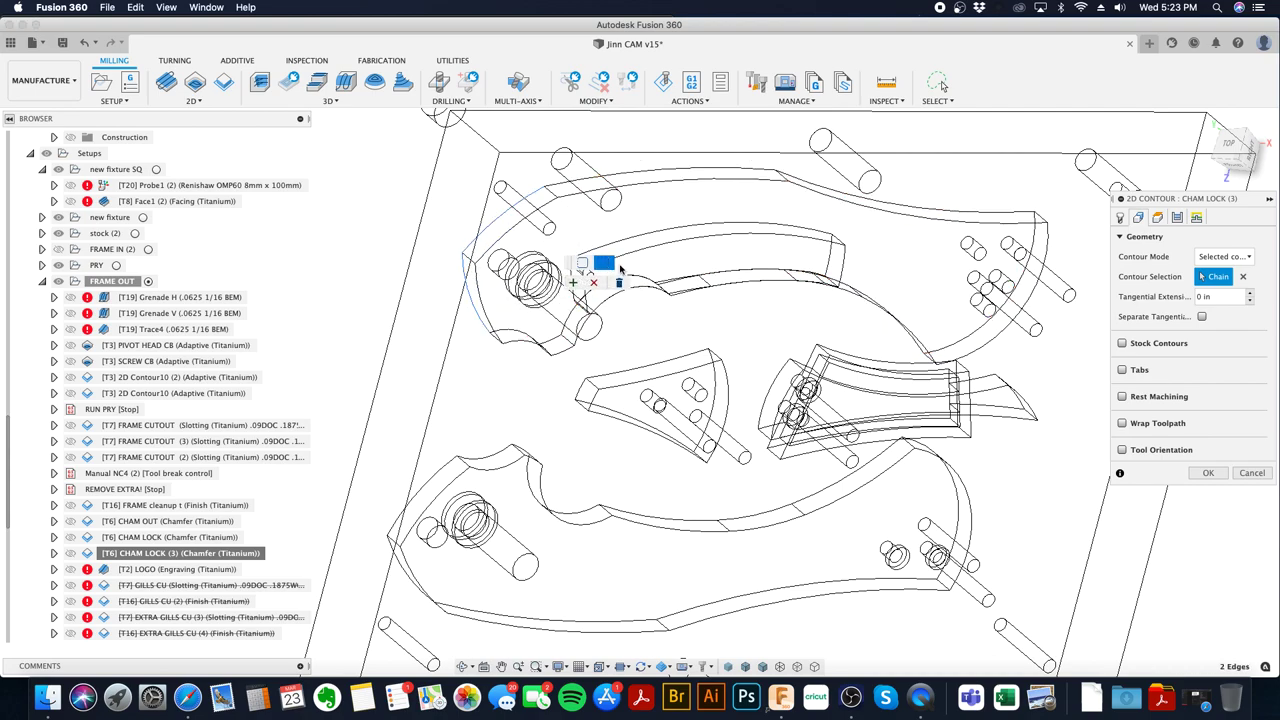
left_click(1177, 217)
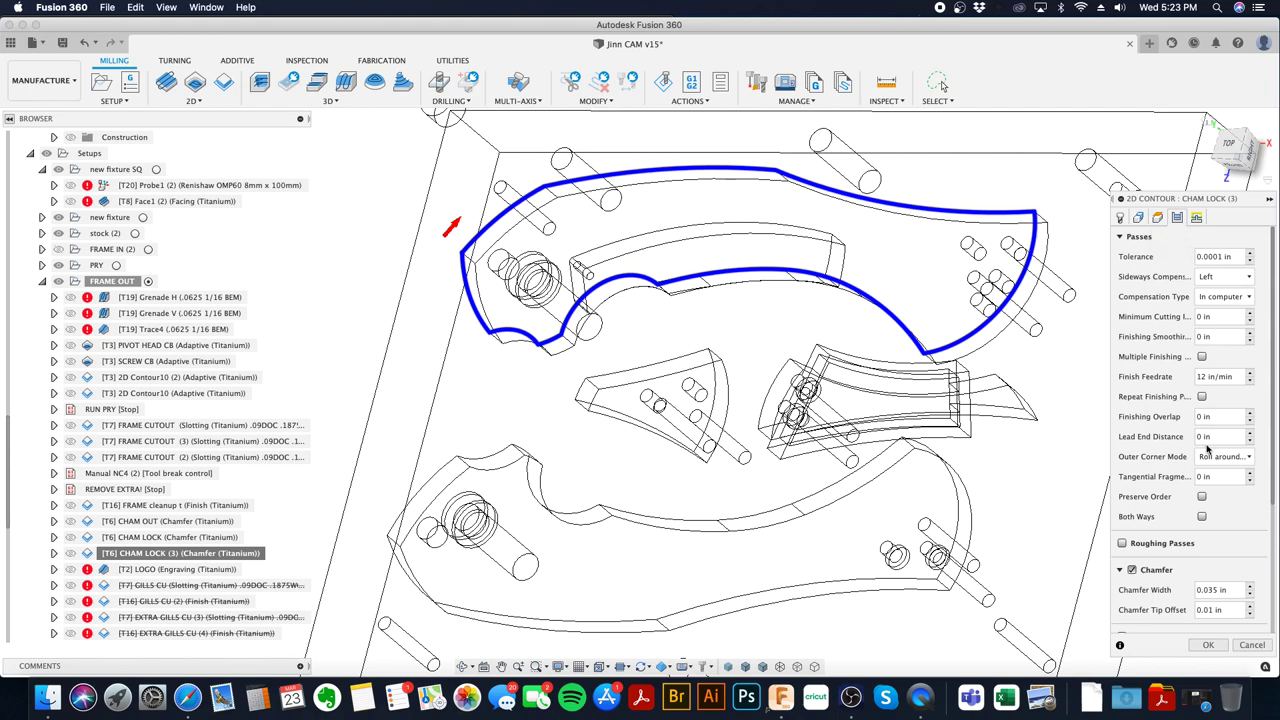
left_click(1208, 590)
key("Return")
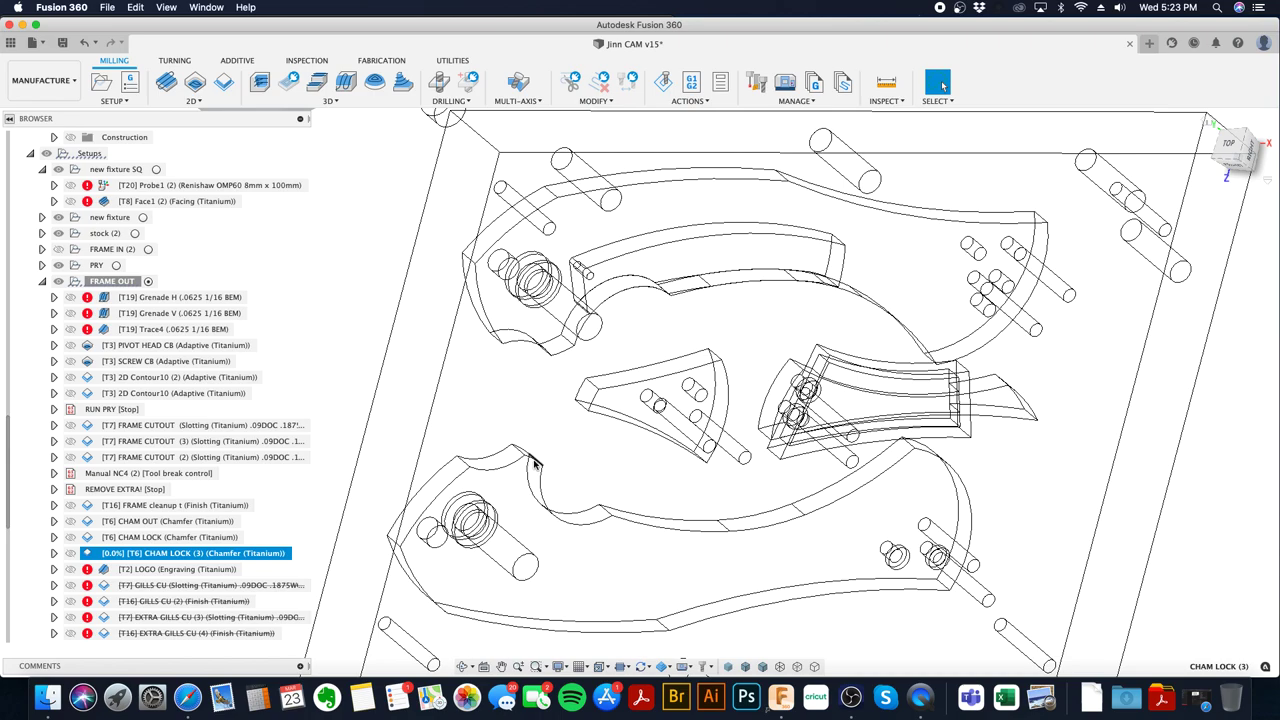
left_click(182, 344, "shift")
right_click(182, 344)
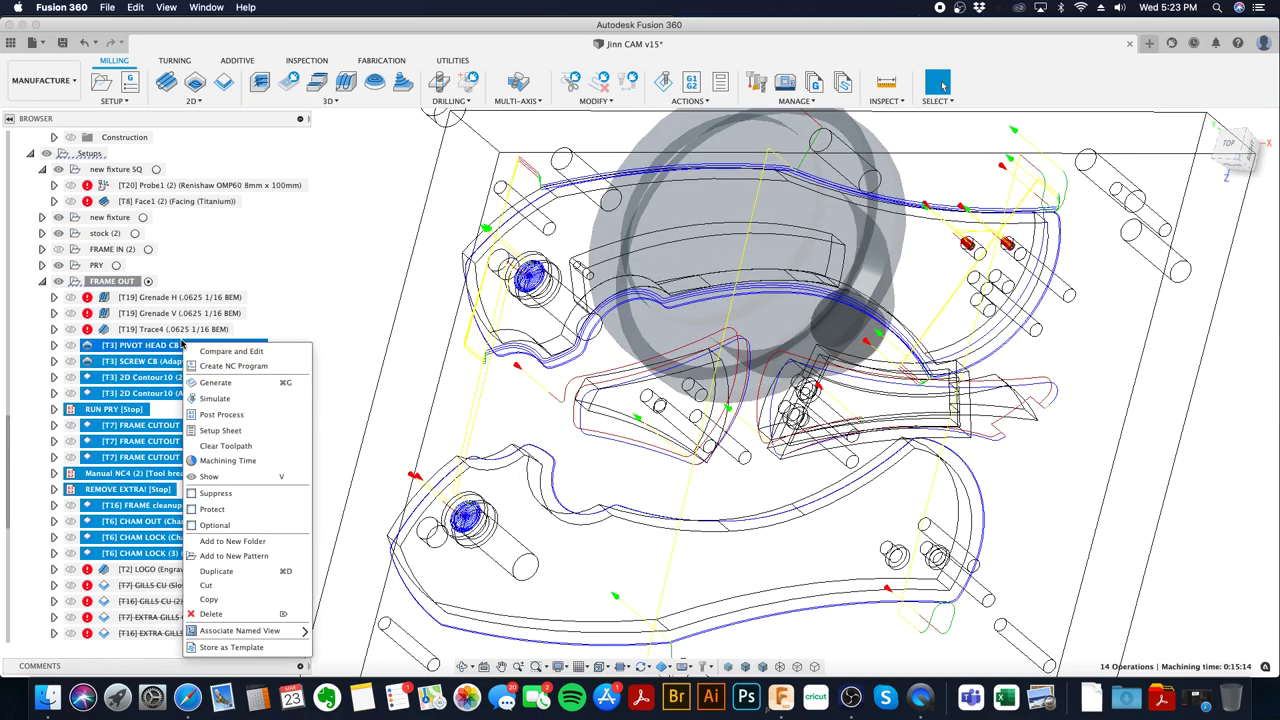
left_click(214, 399)
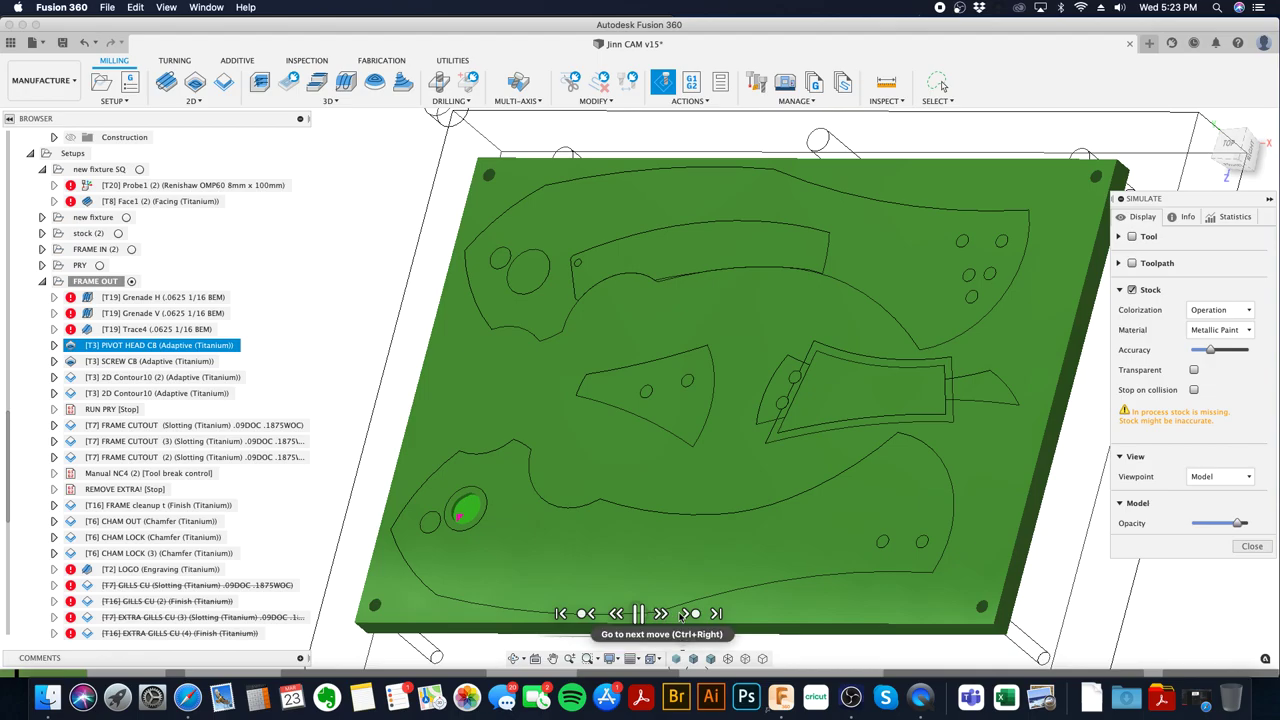
left_click(716, 613)
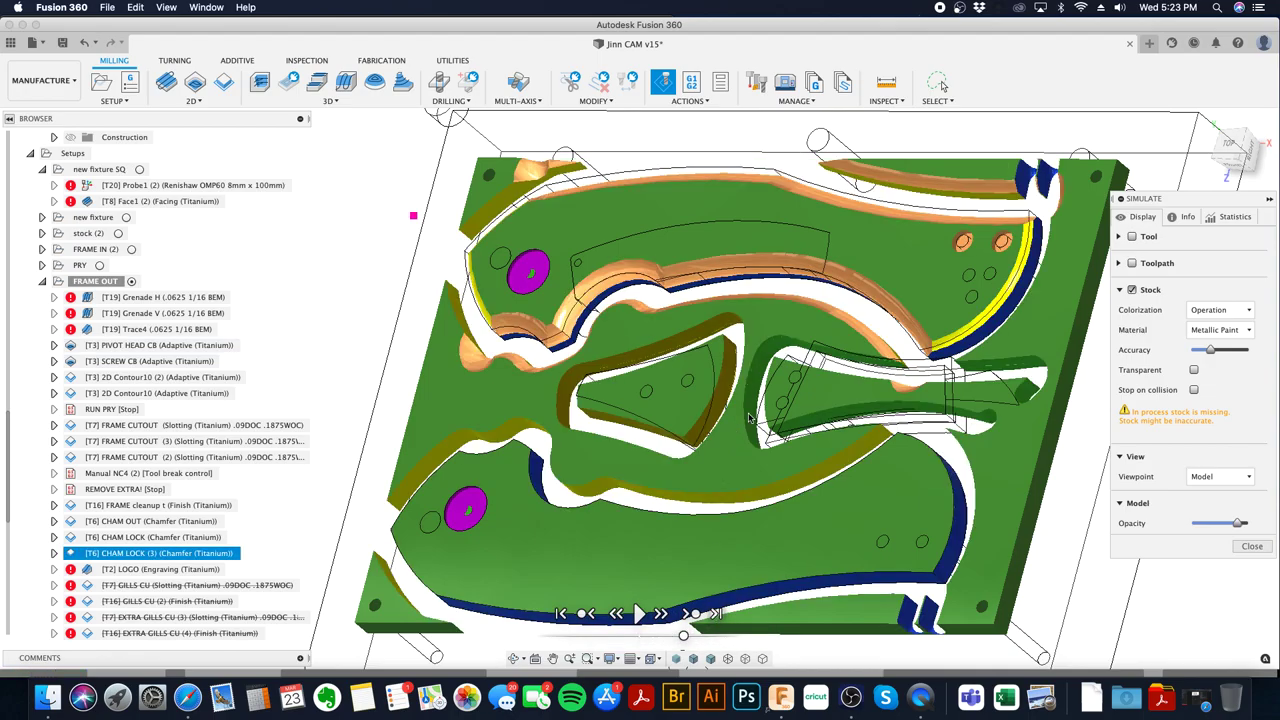
middle_click_drag(645, 329, 718, 318, "shift")
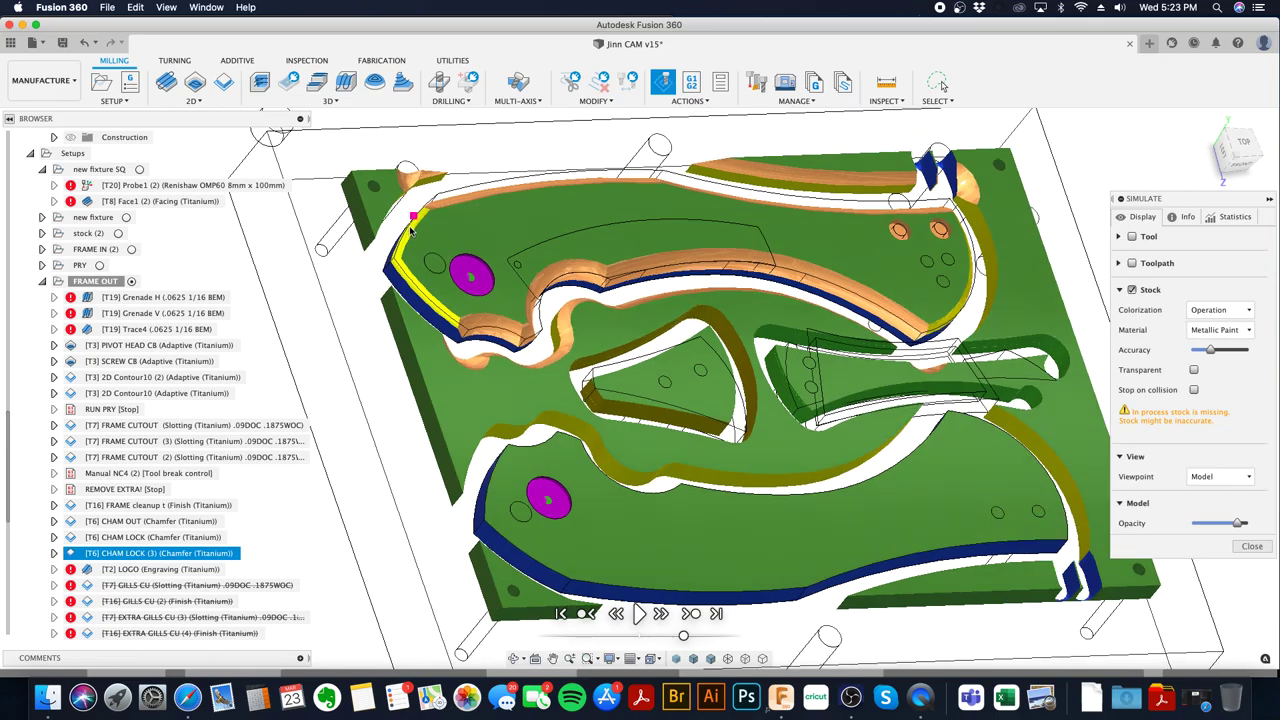
middle_click_drag(480, 232, 604, 340, "shift")
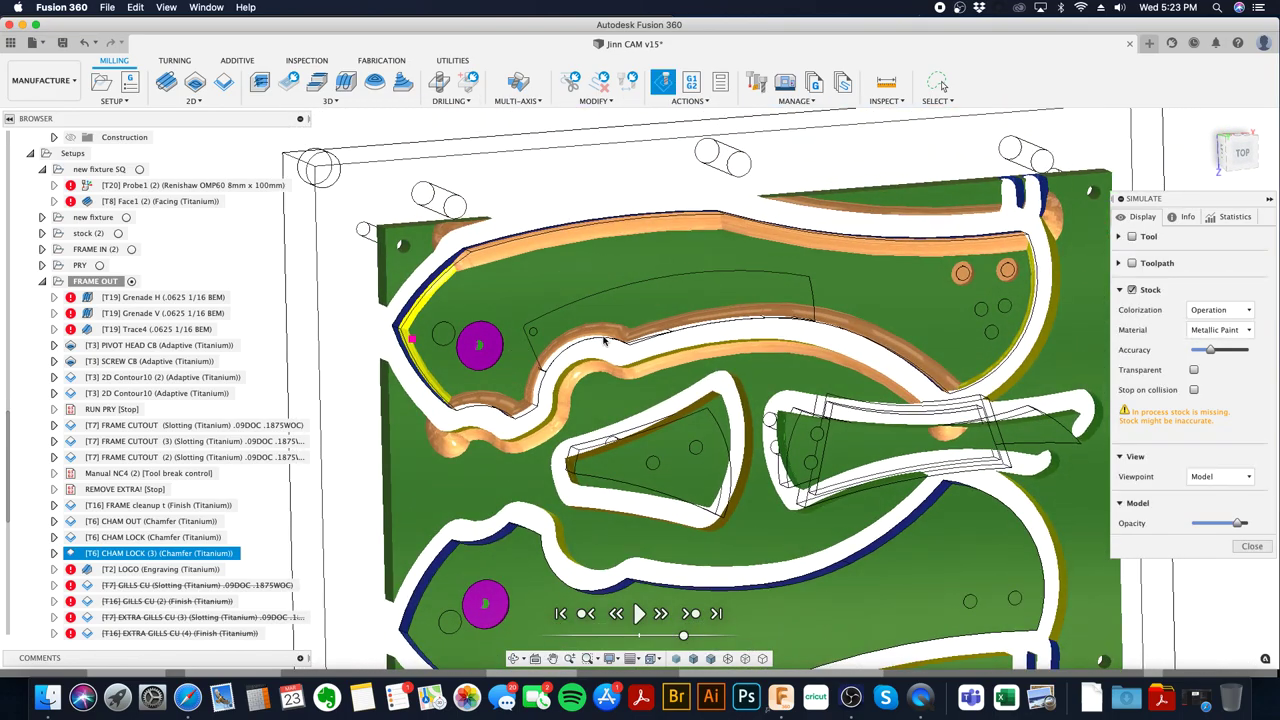
scroll(662, 306, "up", 5)
middle_click_drag(480, 271, 686, 344, "shift")
scroll(745, 408, "up", 10)
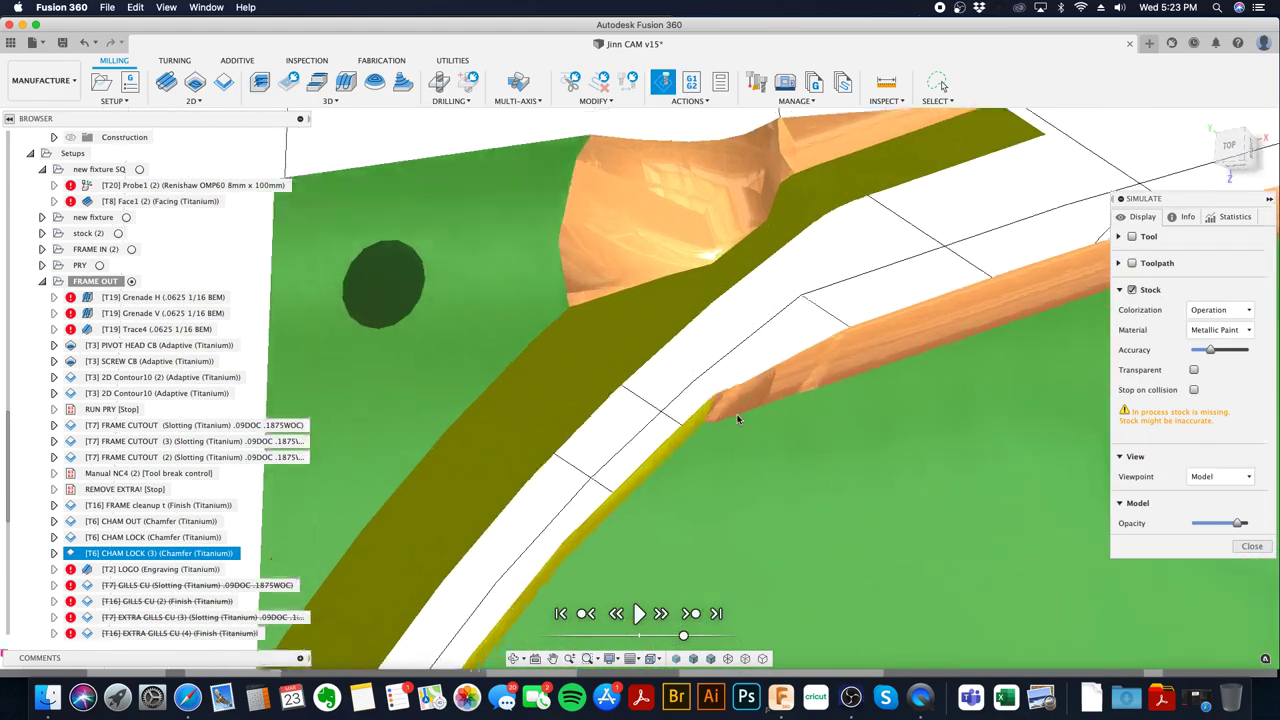
scroll(700, 426, "up", 2)
scroll(785, 444, "down", 15)
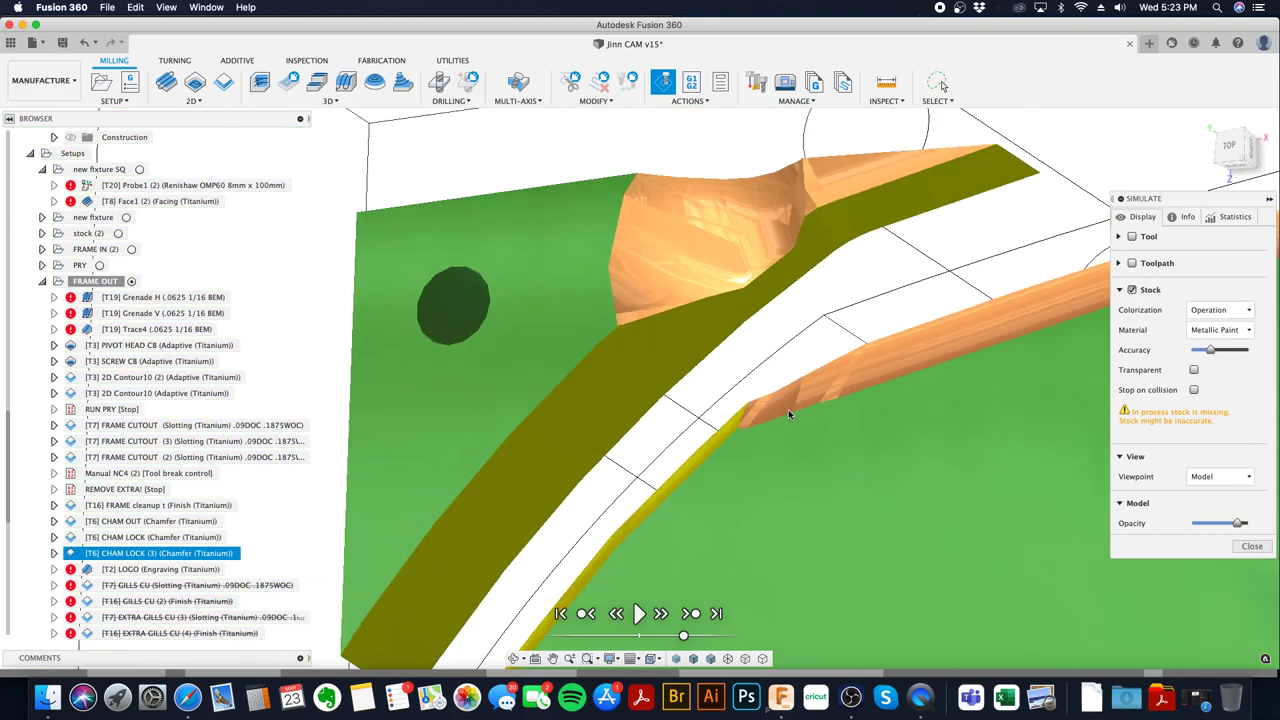
scroll(883, 533, "up", 10)
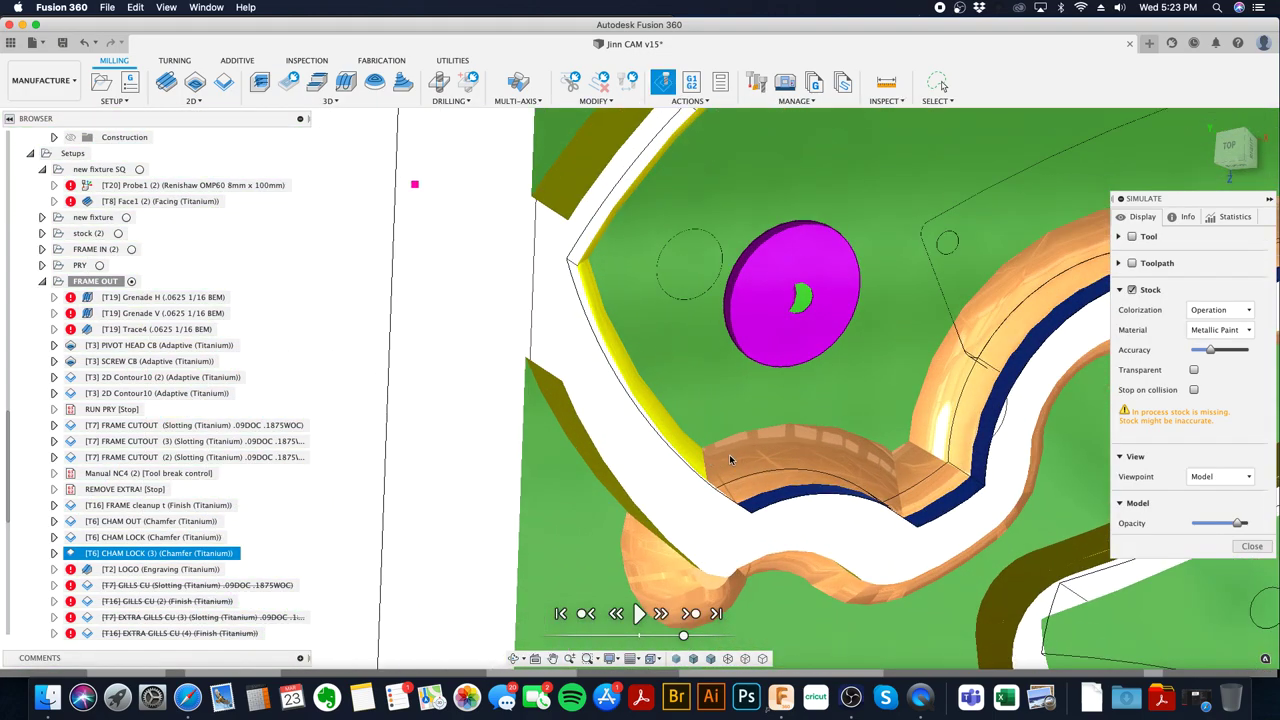
left_click(1252, 546)
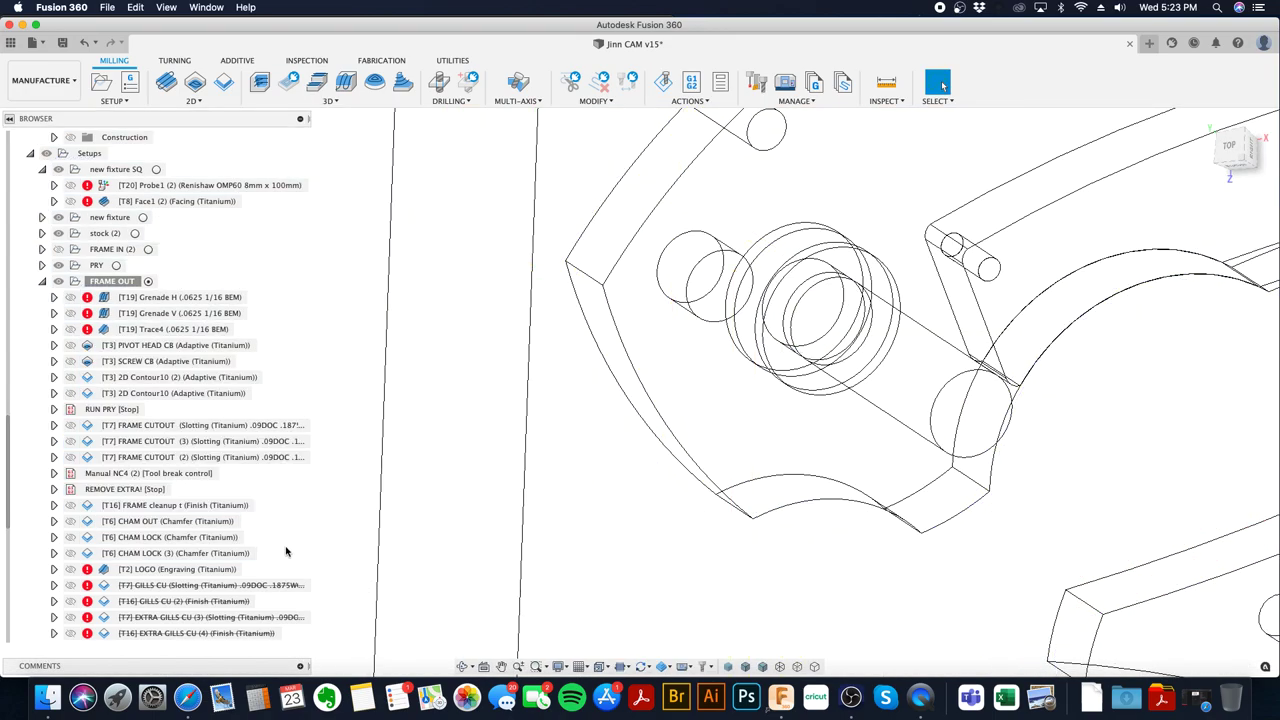
- Change CHAM OUT's Tangential Extension Distance from 0.1 in to 0.26 in
right_click(186, 521)
left_click(249, 83)
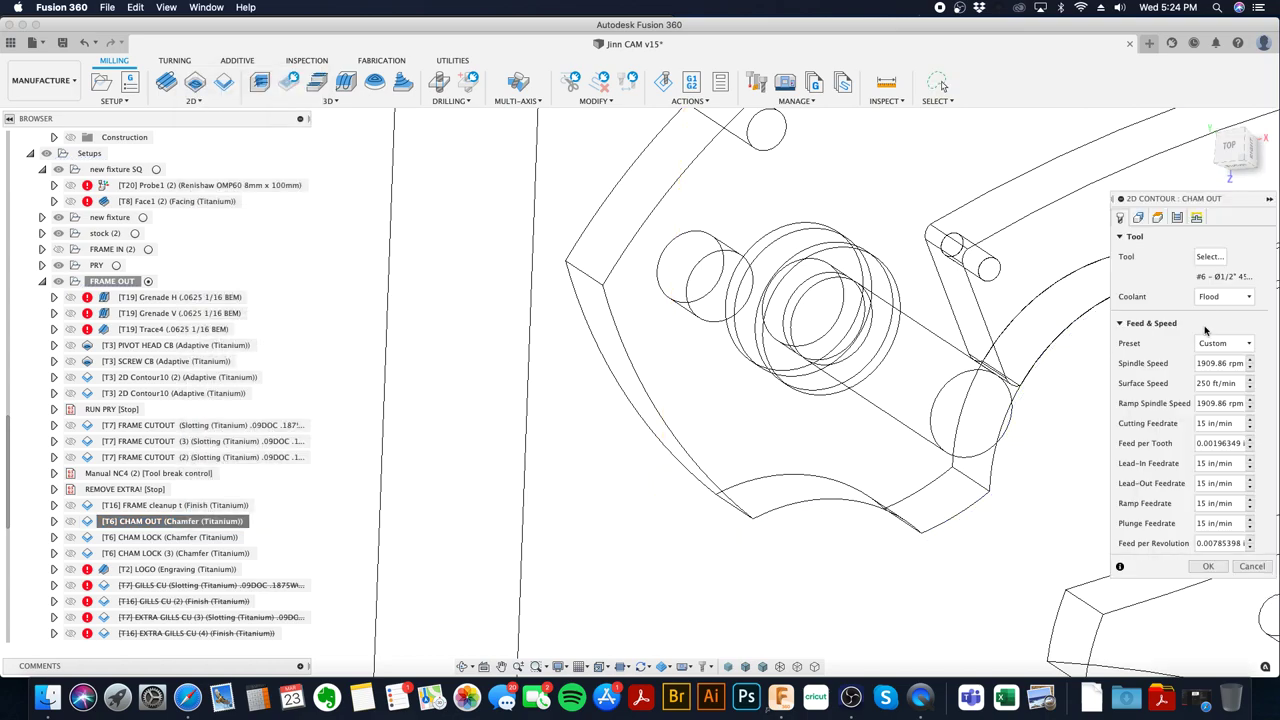
left_click(1156, 217)
left_click(1139, 218)
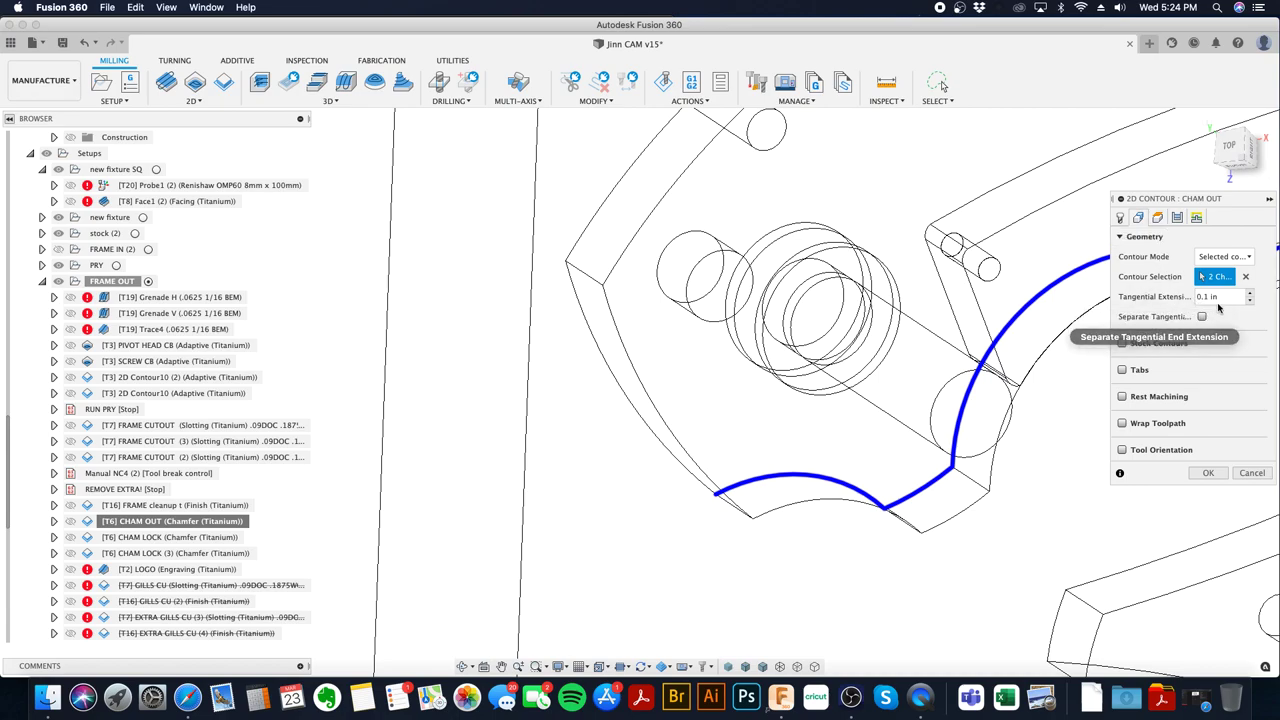
left_click(1204, 297)
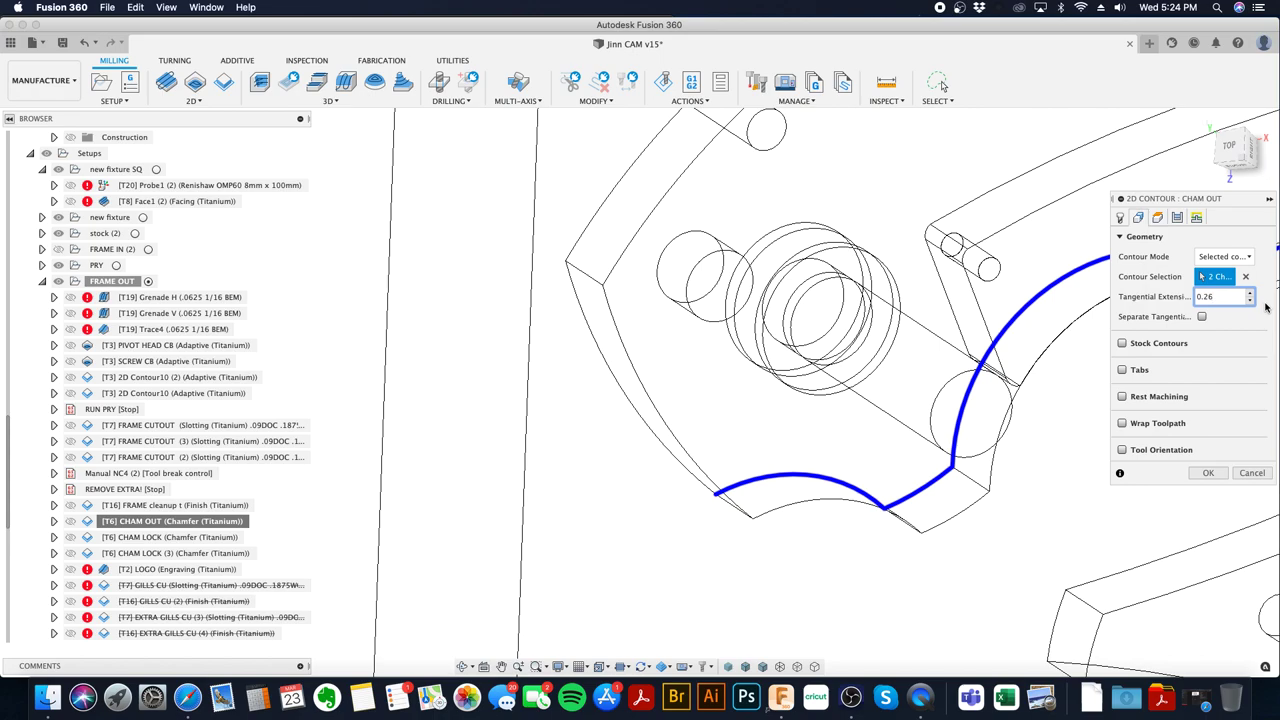
key("Return")
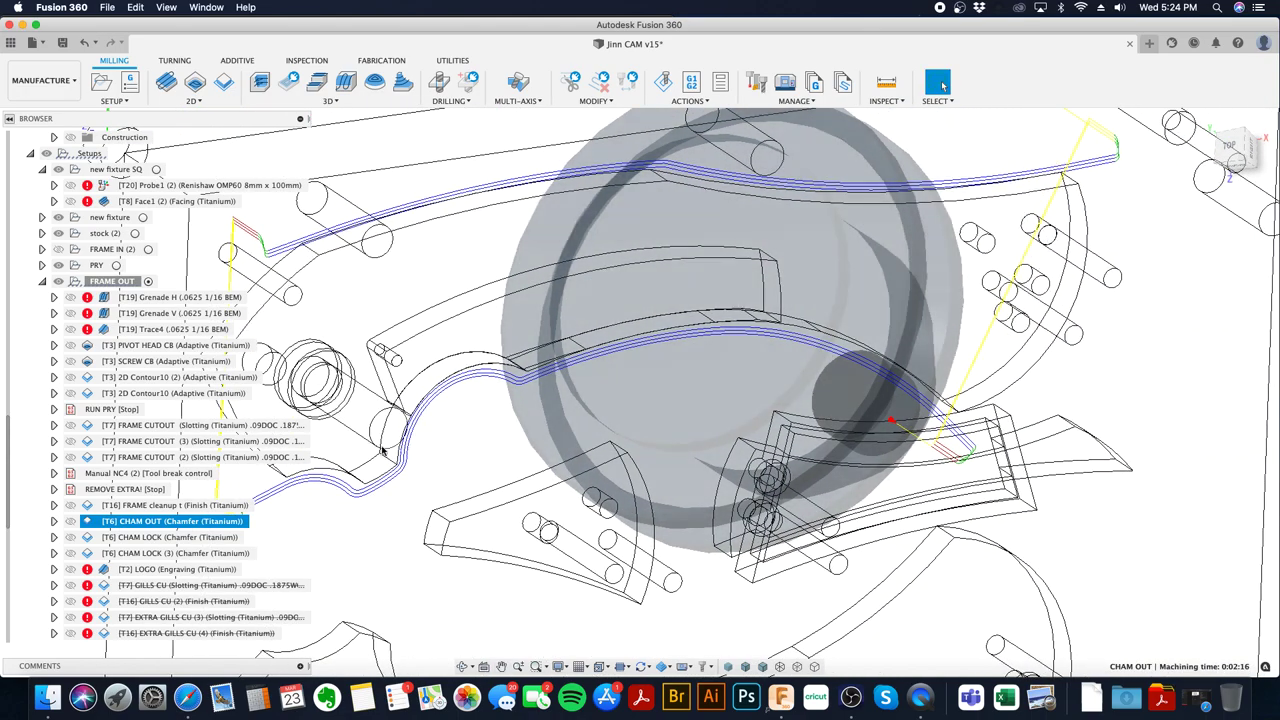
- Simulate the nine operations from FRAME CUTOUT through CHAM LOCK (3) to the end
left_click(160, 430)
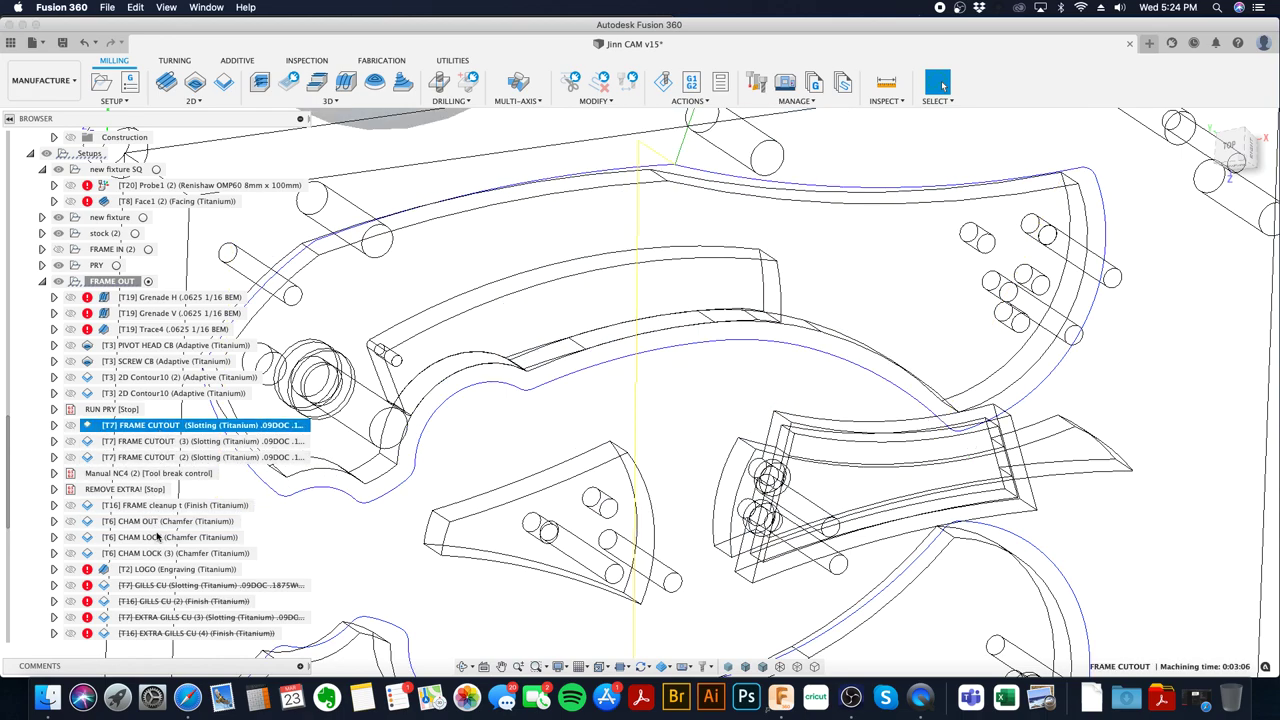
left_click(160, 553, "shift")
right_click(184, 520)
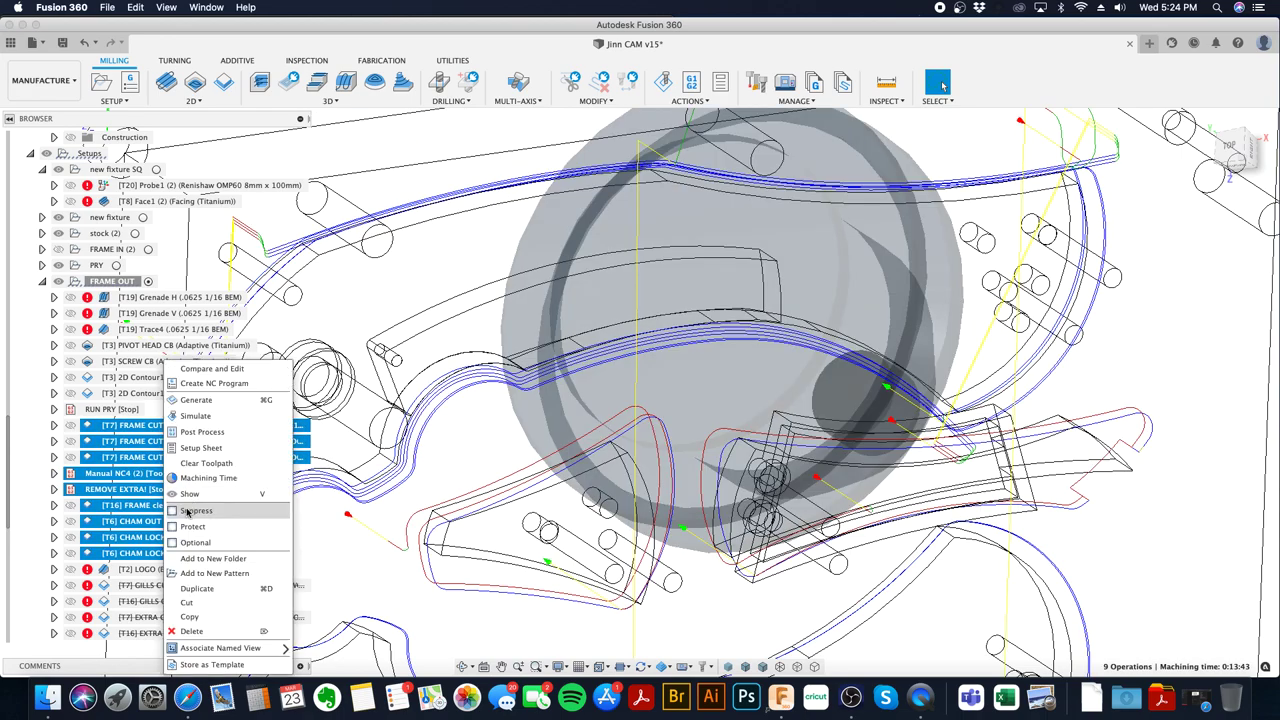
left_click(205, 416)
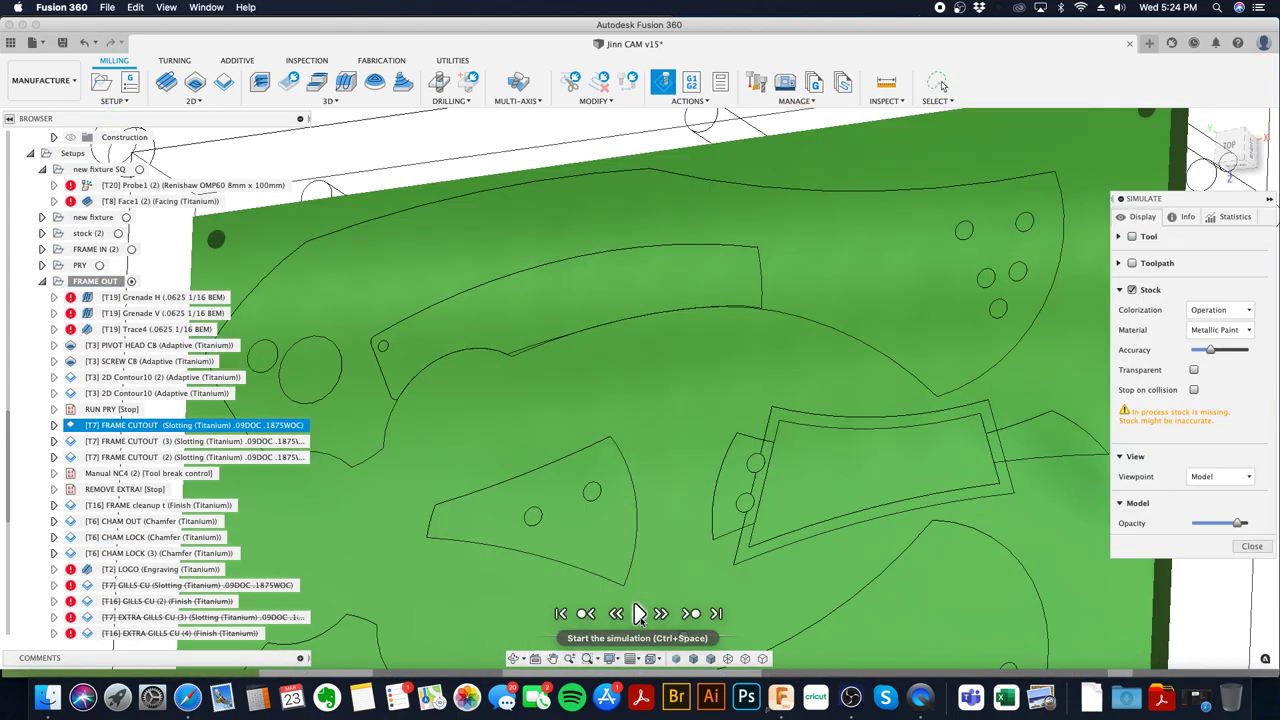
left_click(639, 613)
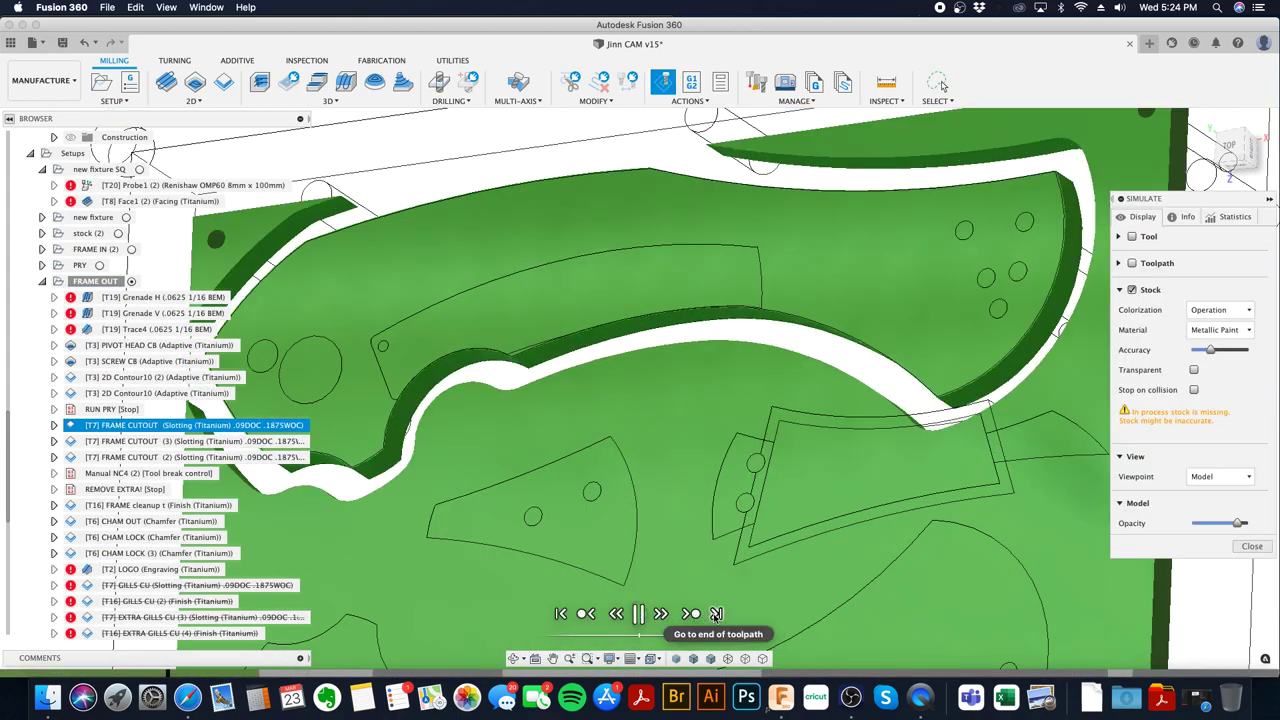
left_click(716, 614)
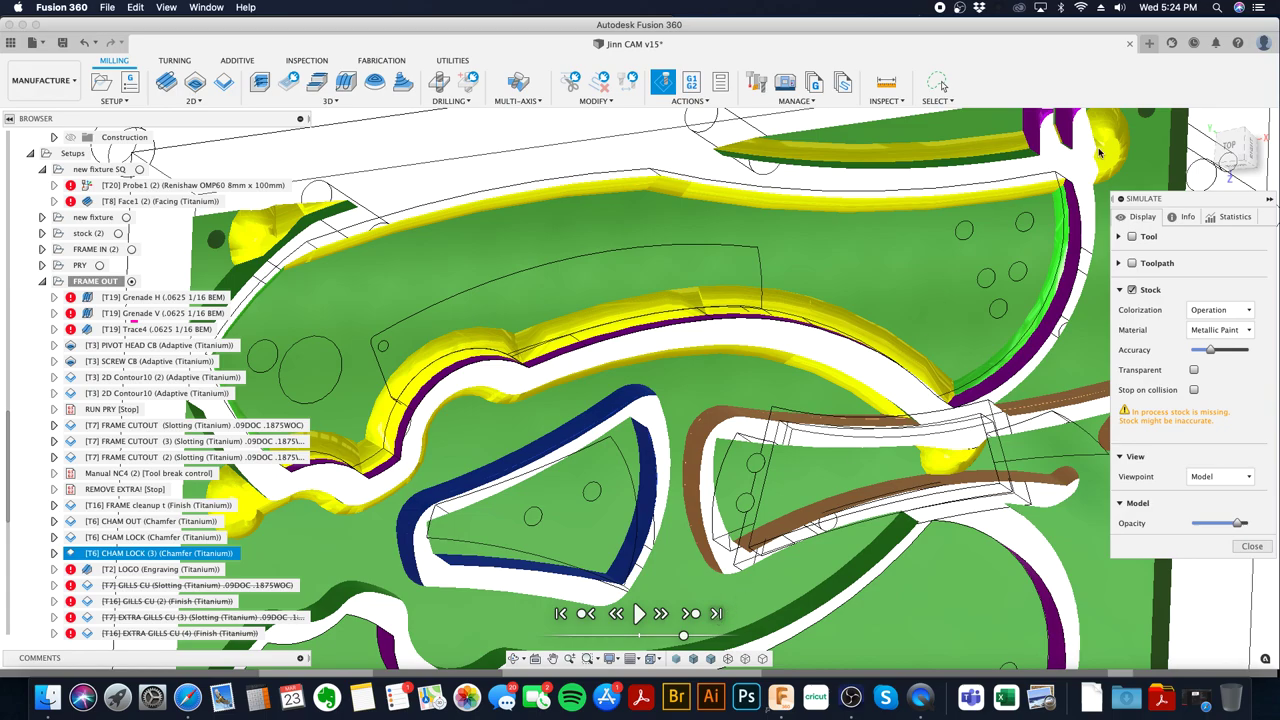
- Zoom around the simulated stock at the frame pockets, then close the simulation
scroll(557, 305, "up", 5)
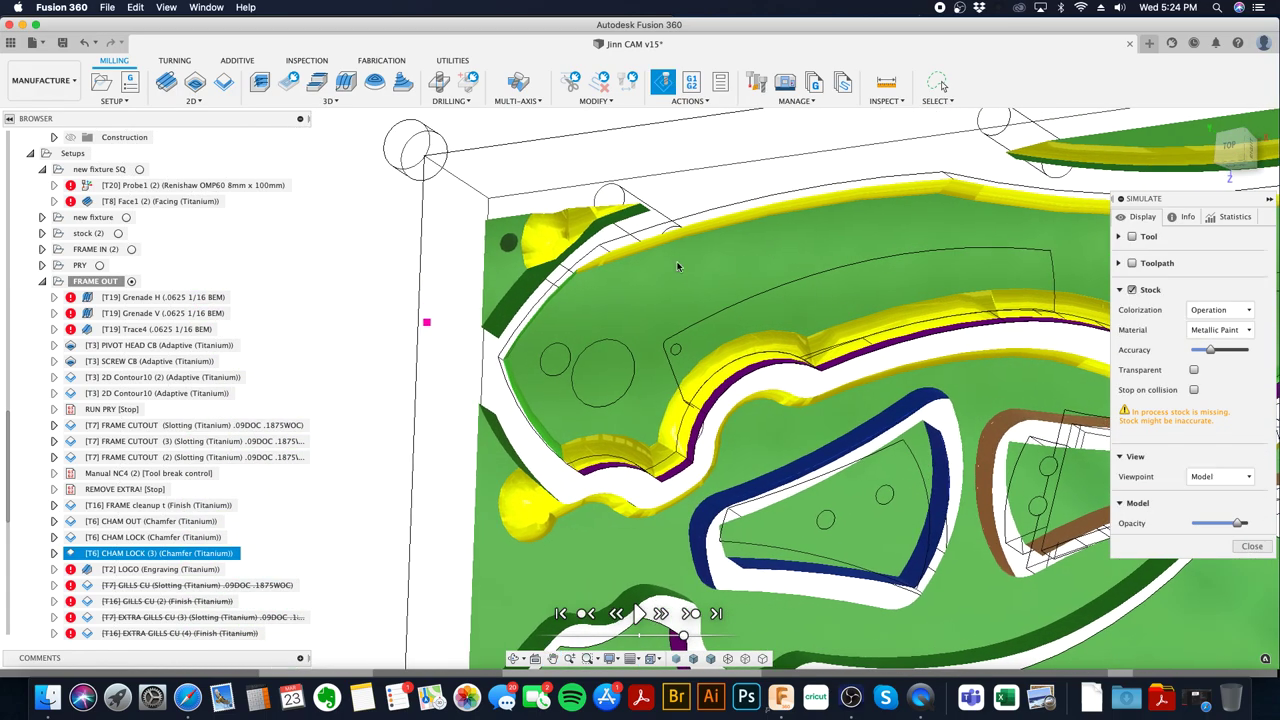
scroll(555, 275, "up", 3)
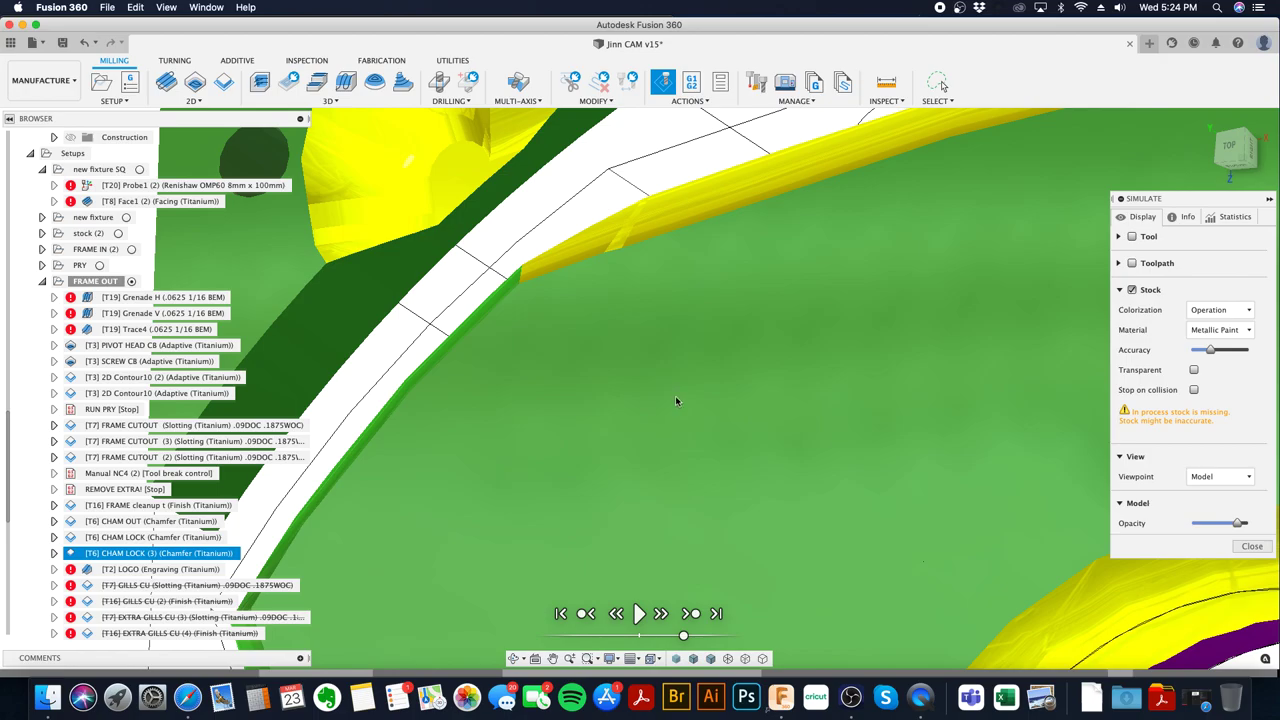
scroll(700, 405, "down", 4)
scroll(830, 530, "down", 4)
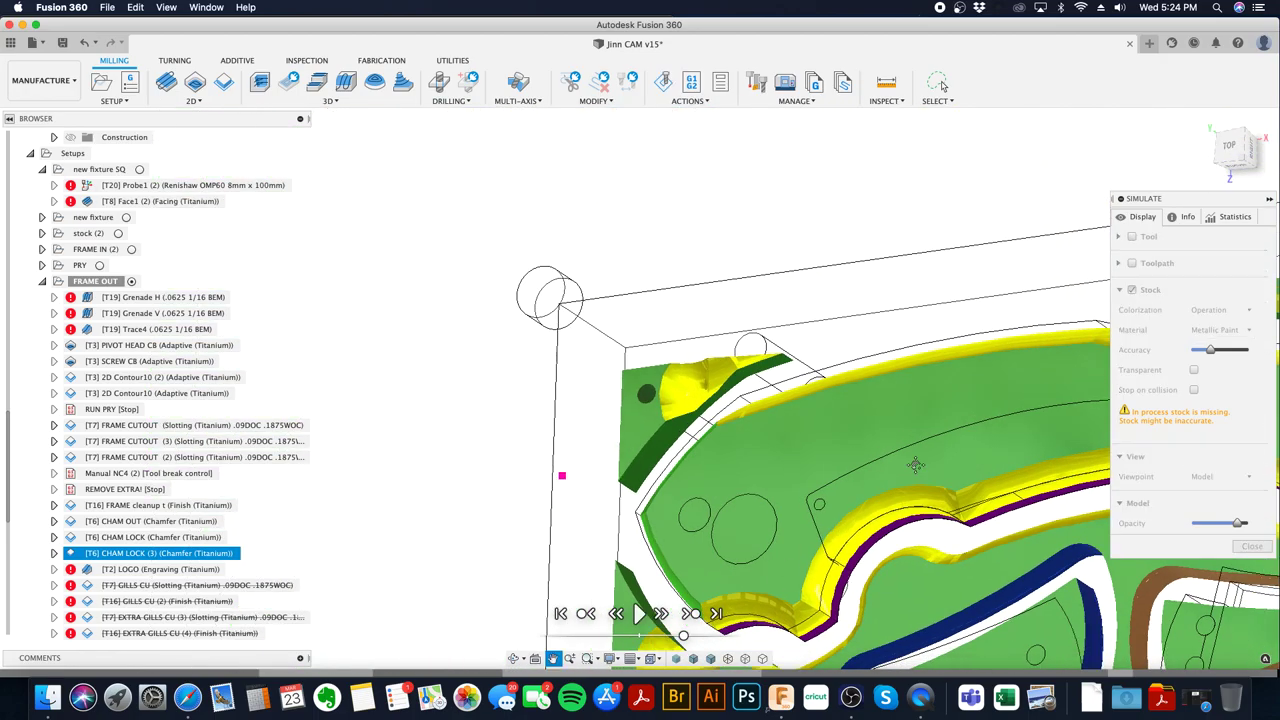
scroll(752, 430, "up", 5)
scroll(884, 440, "down", 5)
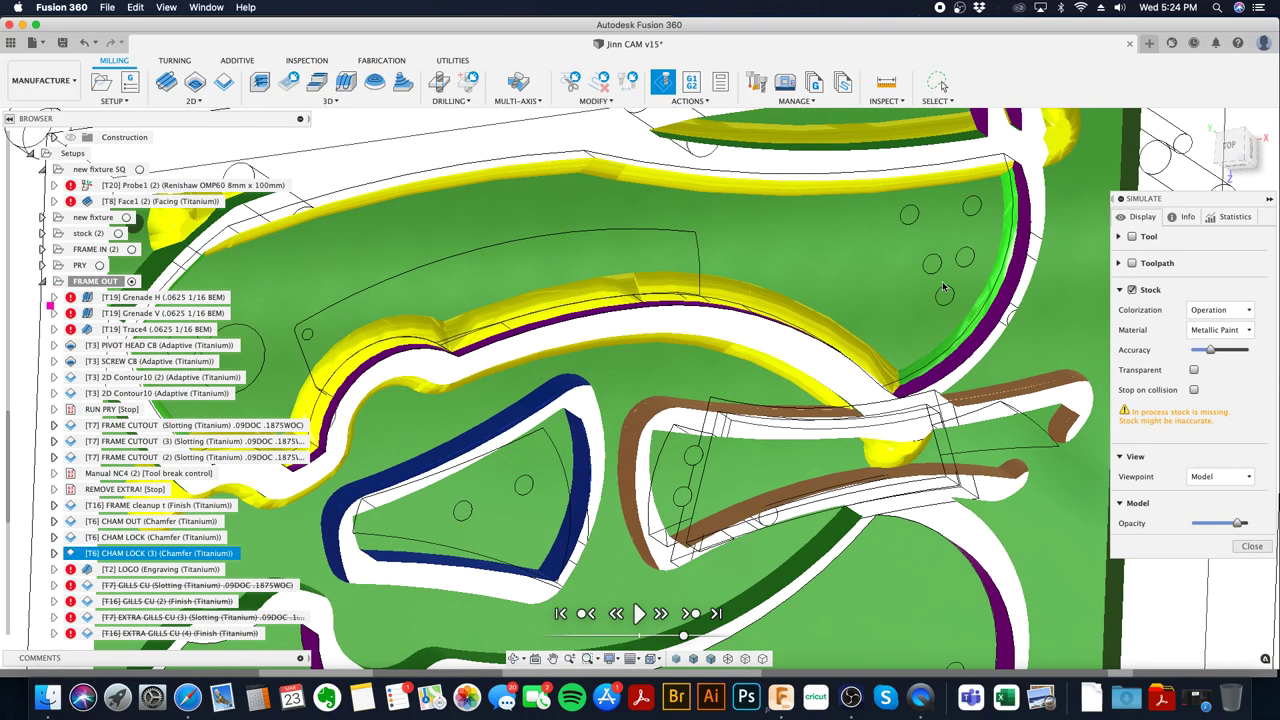
scroll(1208, 603, "up", 3)
left_click(1240, 550)
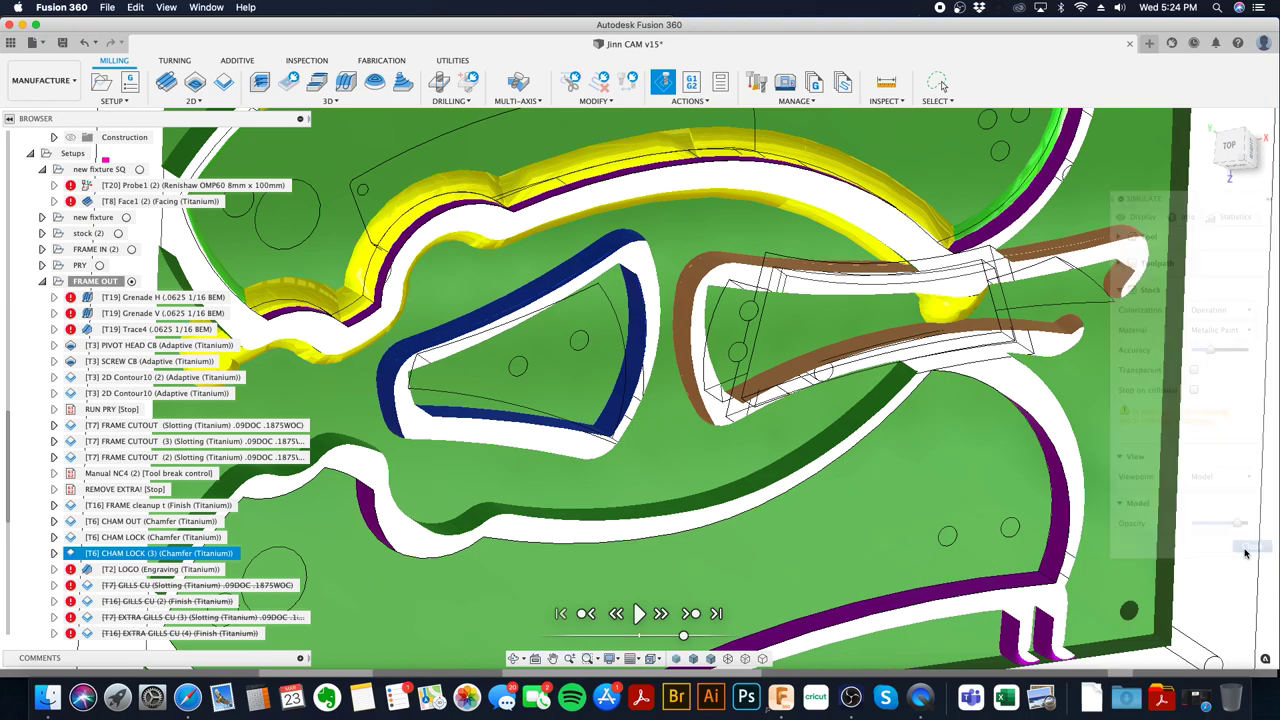
scroll(597, 502, "down", 1)
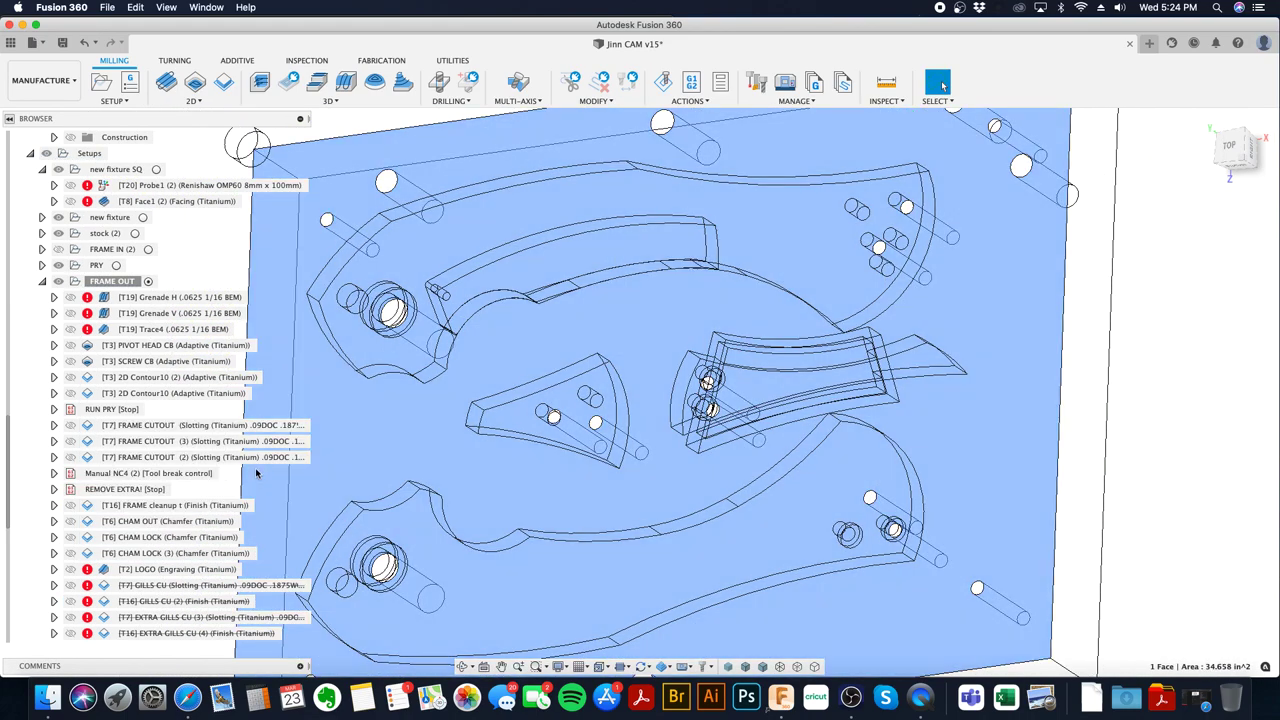
- Preview the FRAME cleanup t, CHAM OUT, CHAM LOCK and CHAM LOCK (3) toolpaths
left_click(215, 505)
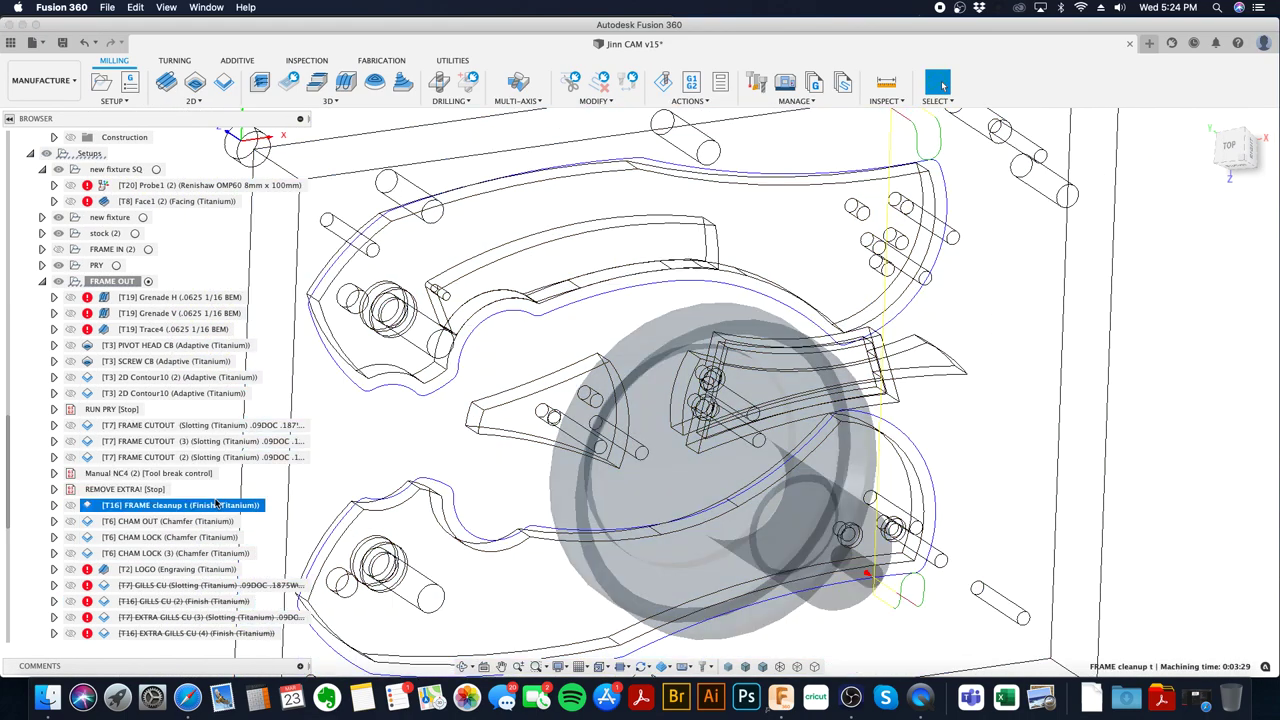
left_click(218, 522)
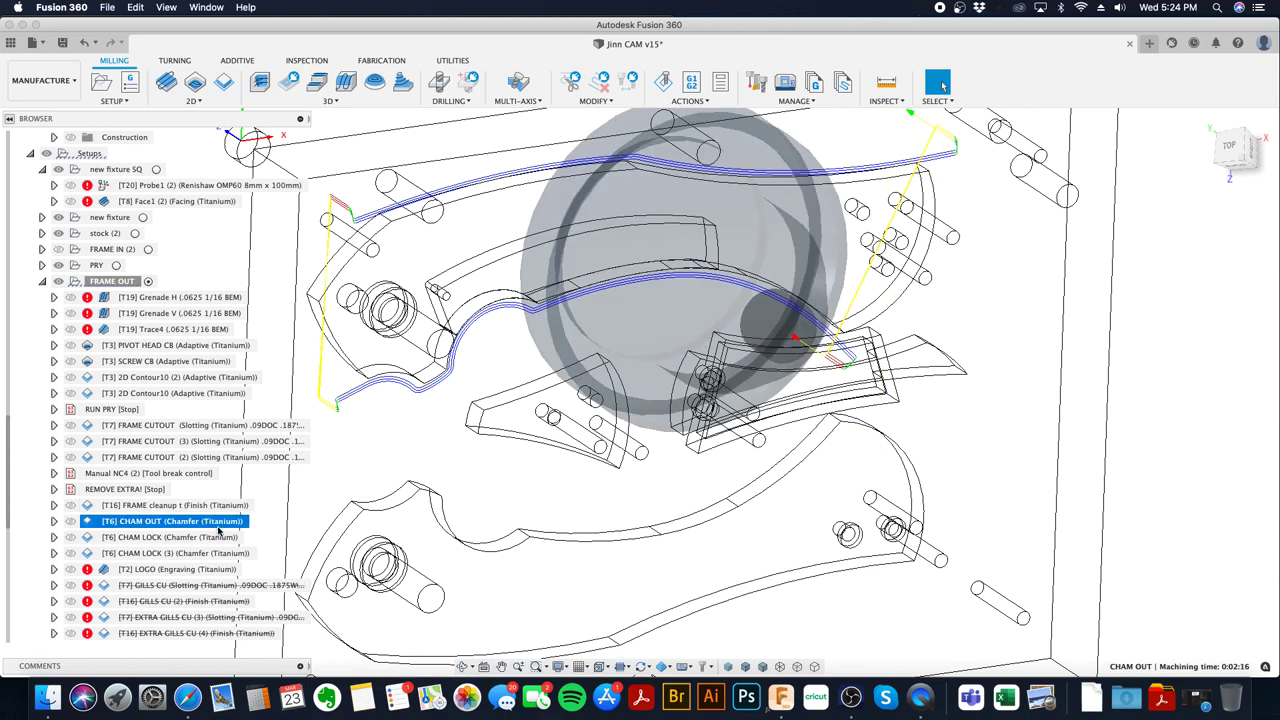
left_click(222, 538)
left_click(225, 553)
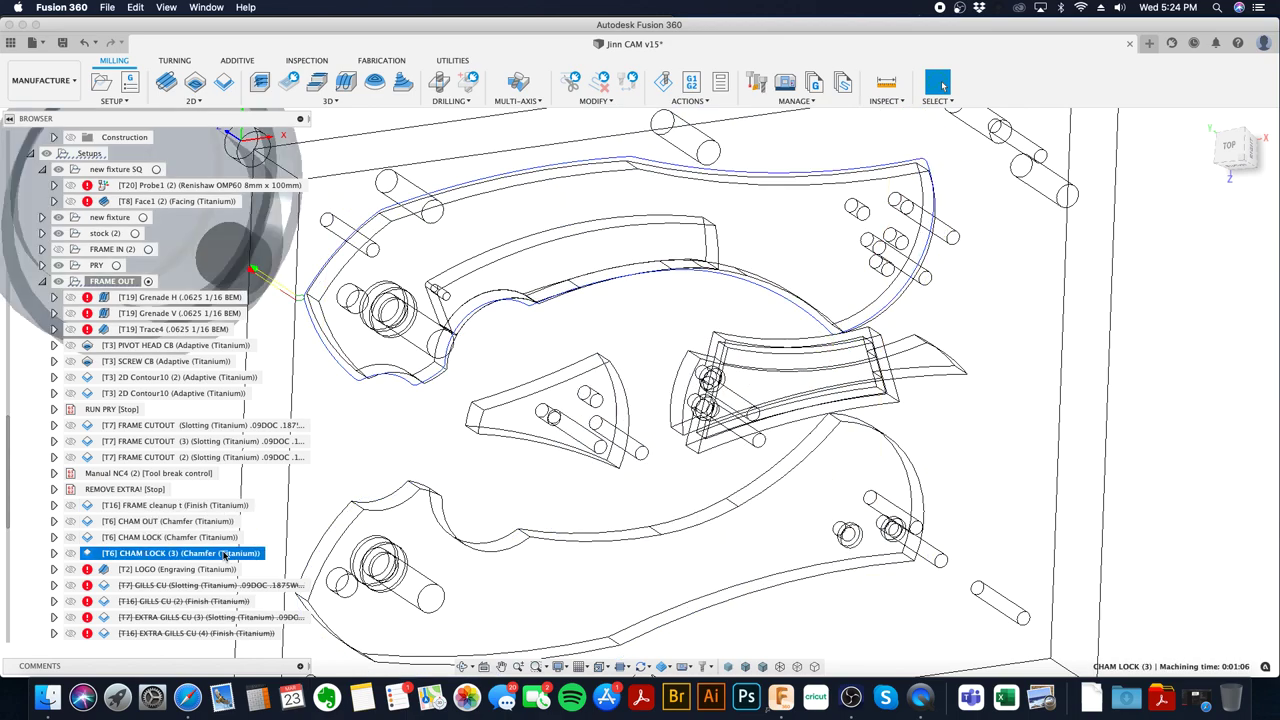
key("Up")
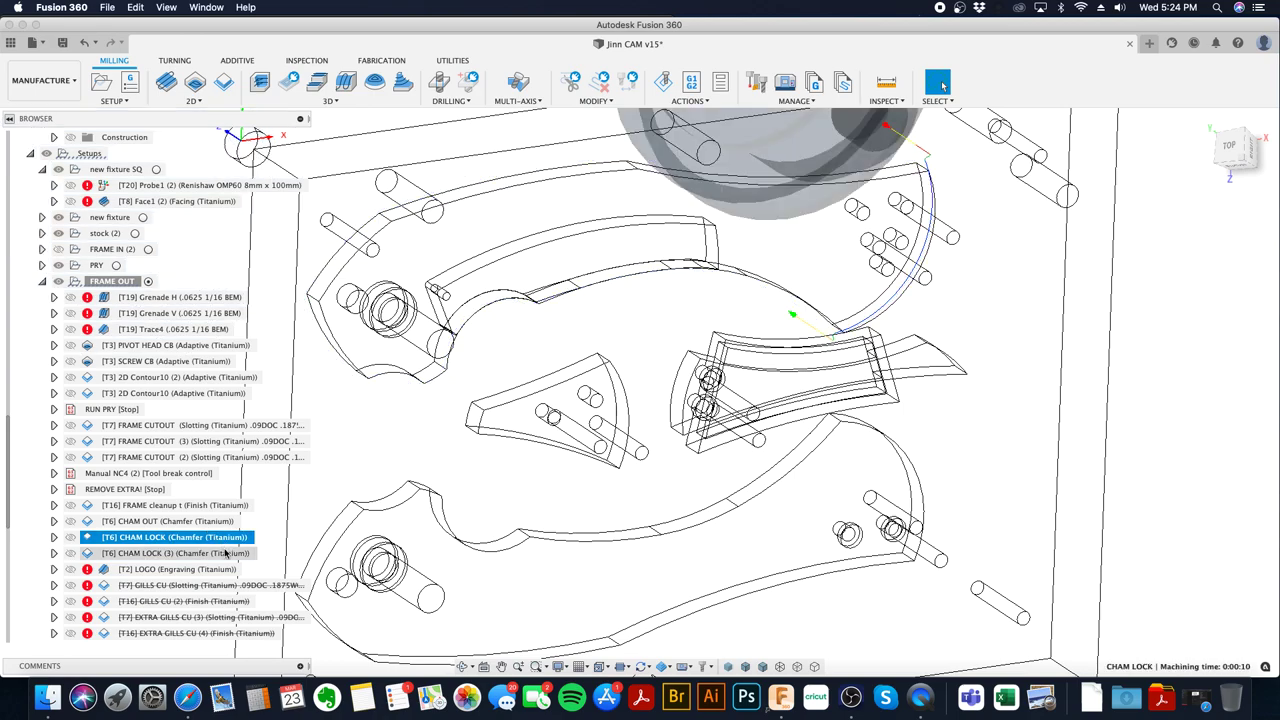
key("Down")
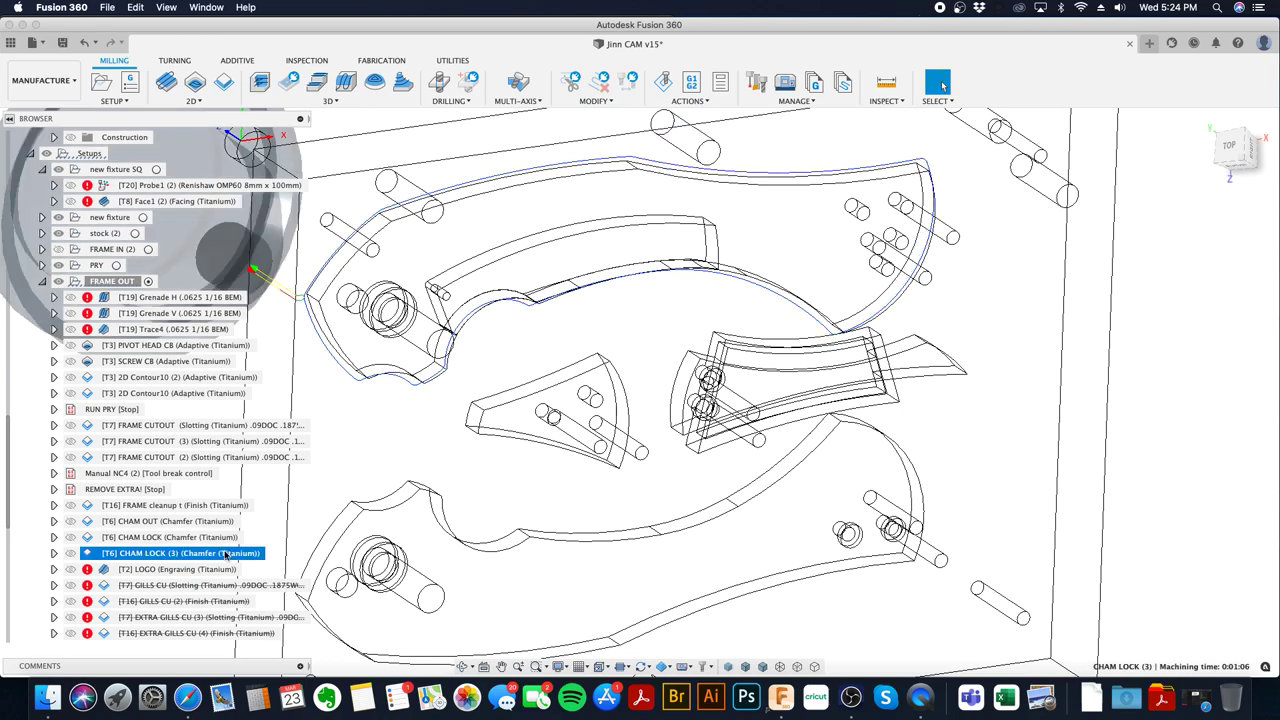
- Replace CHAM LOCK (3)'s contour with only the upper frame's left-end arc and regenerate
right_click(225, 553)
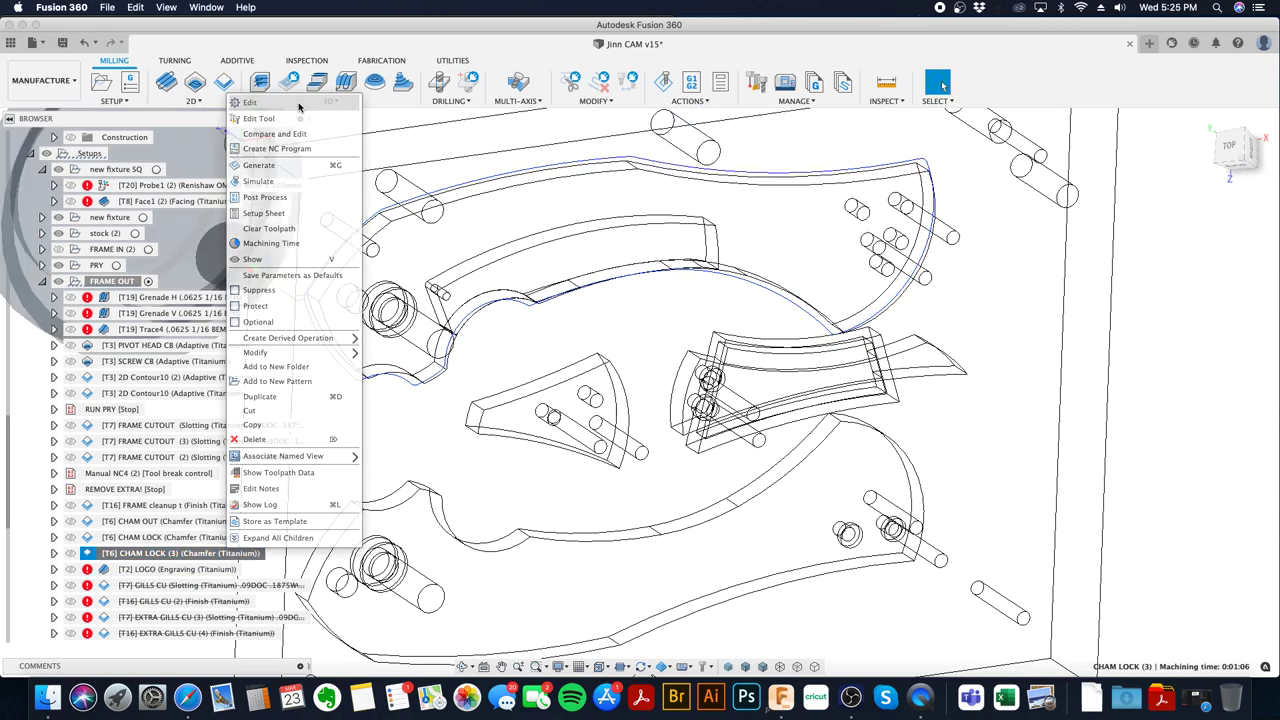
left_click(258, 105)
left_click(1138, 217)
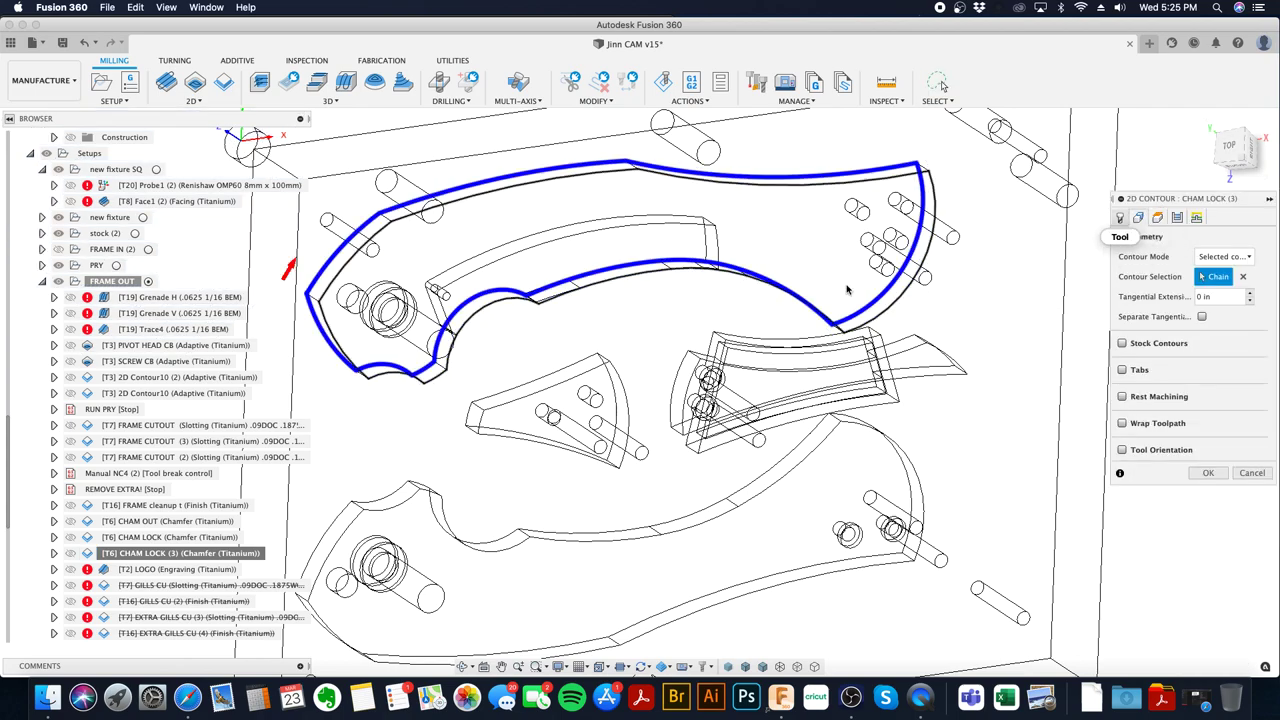
middle_click_drag(761, 305, 891, 360)
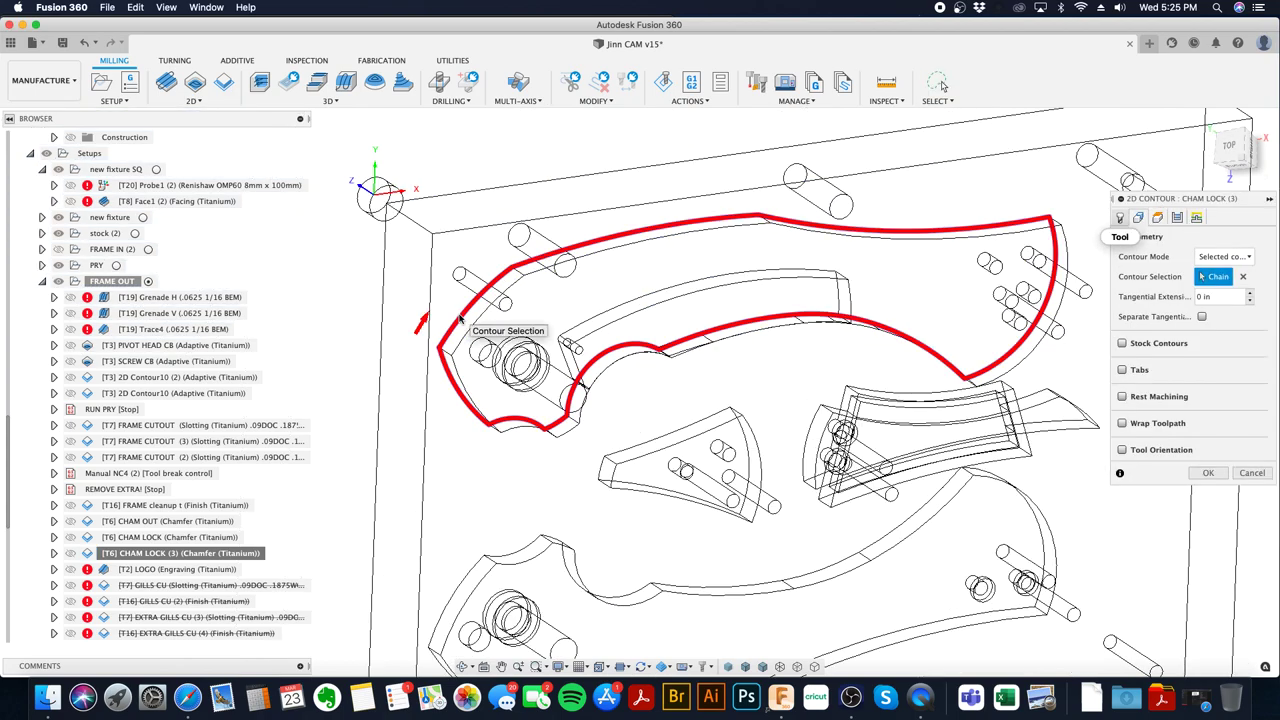
left_click(483, 378)
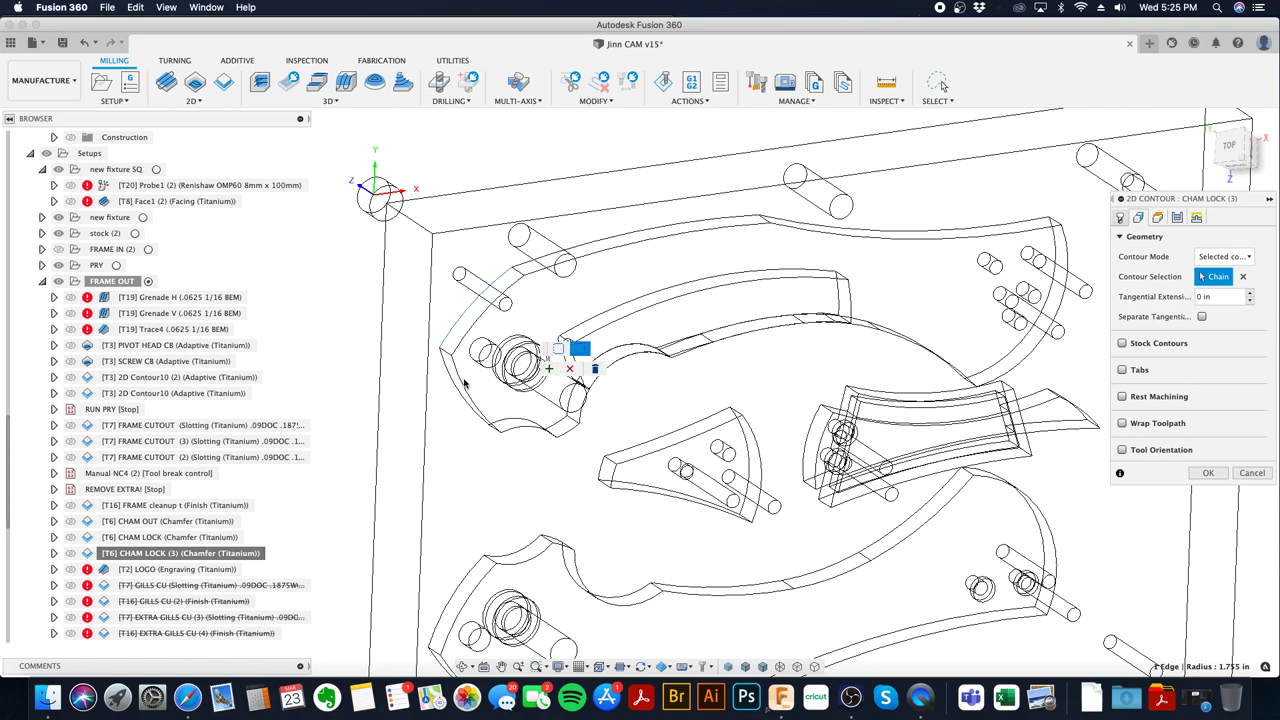
left_click(459, 397)
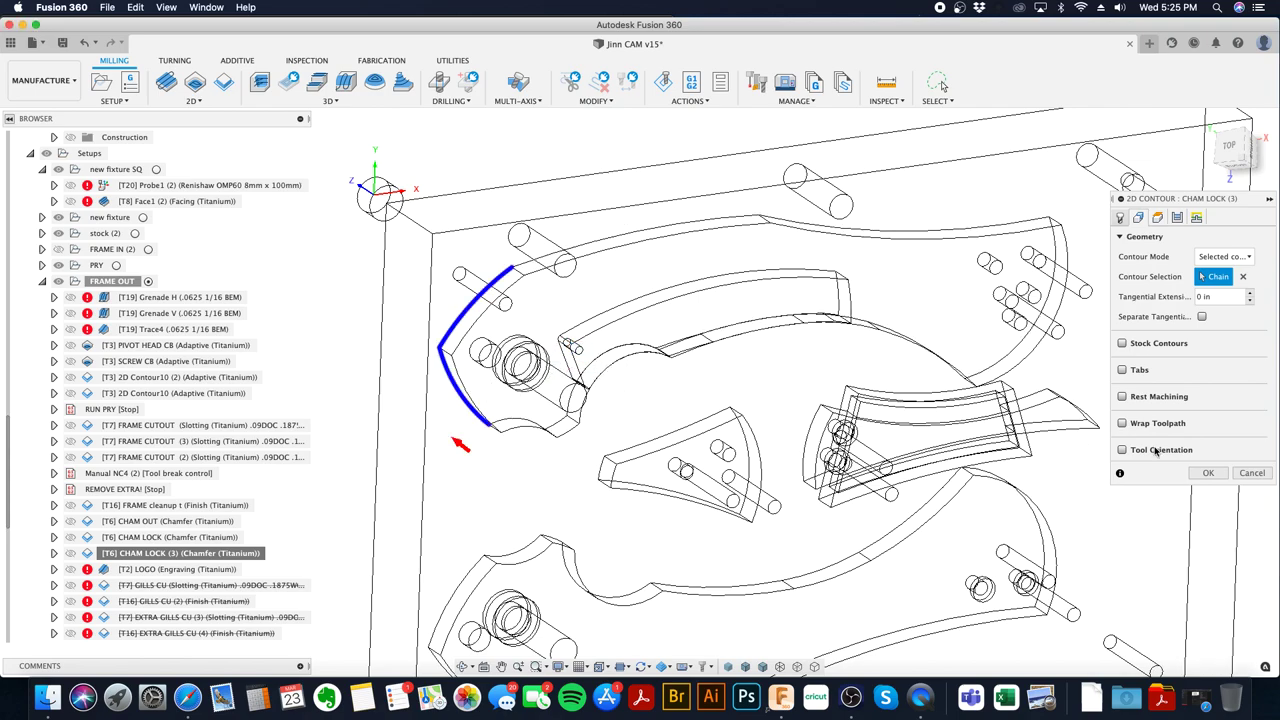
left_click(1220, 476)
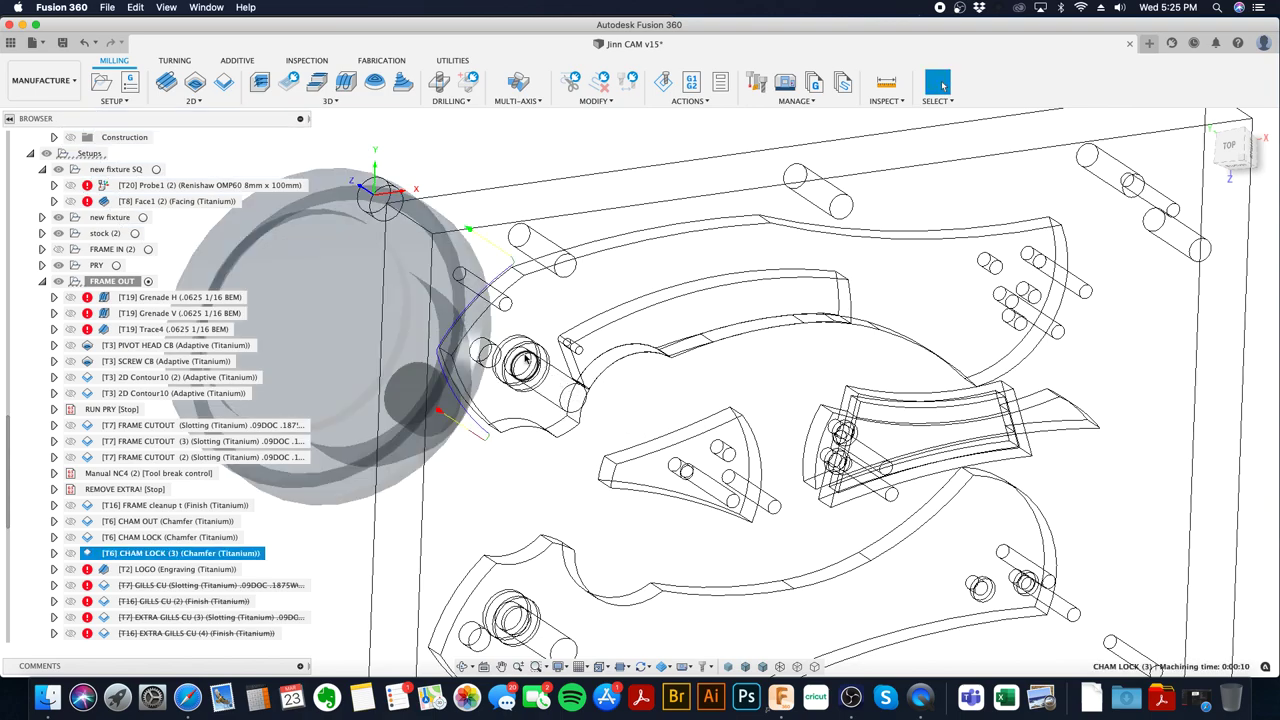
left_click(215, 521)
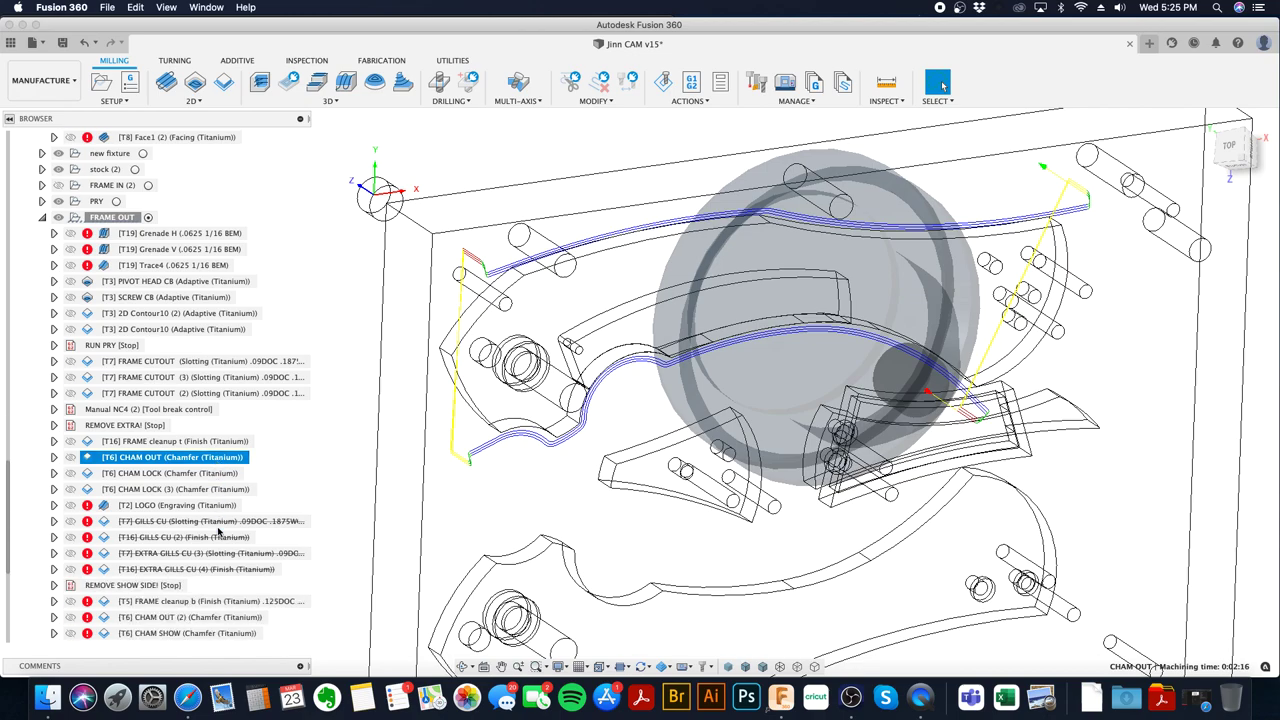
- Review the LOGO, FRAME cleanup b and 2D Adaptive5 toolpaths from a tilted view
scroll(204, 503, "down", 4)
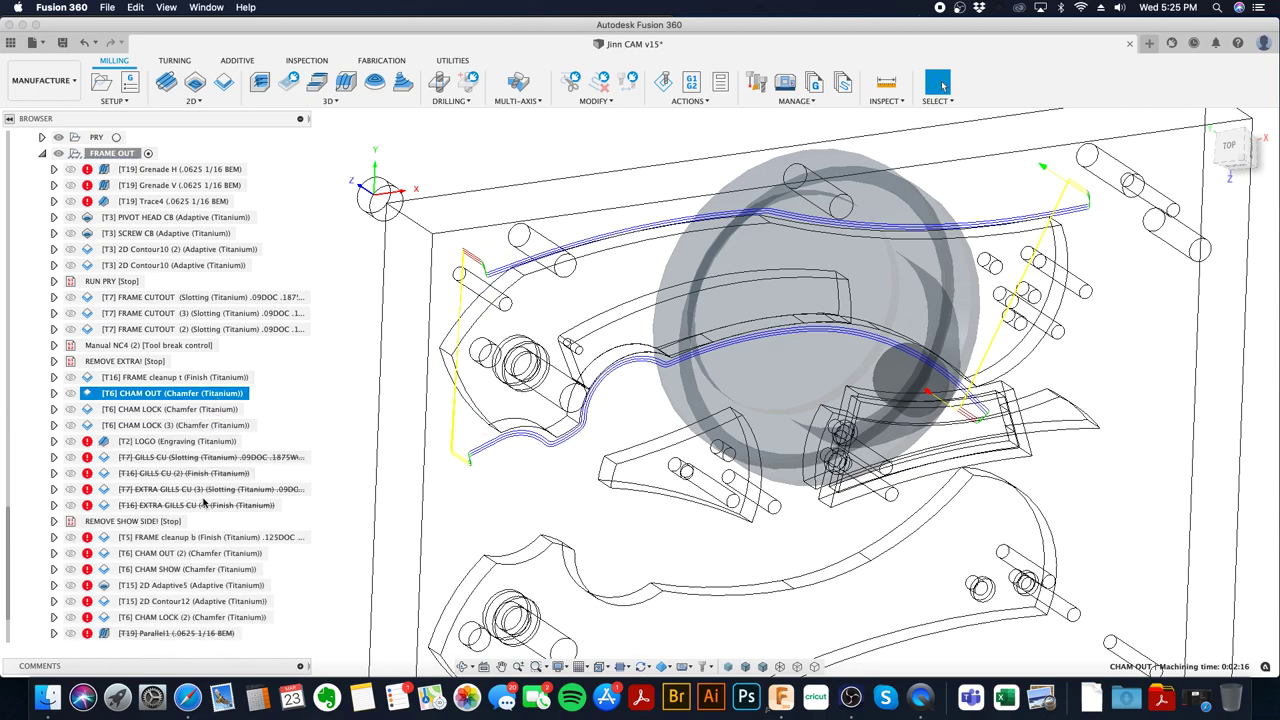
left_click(177, 443)
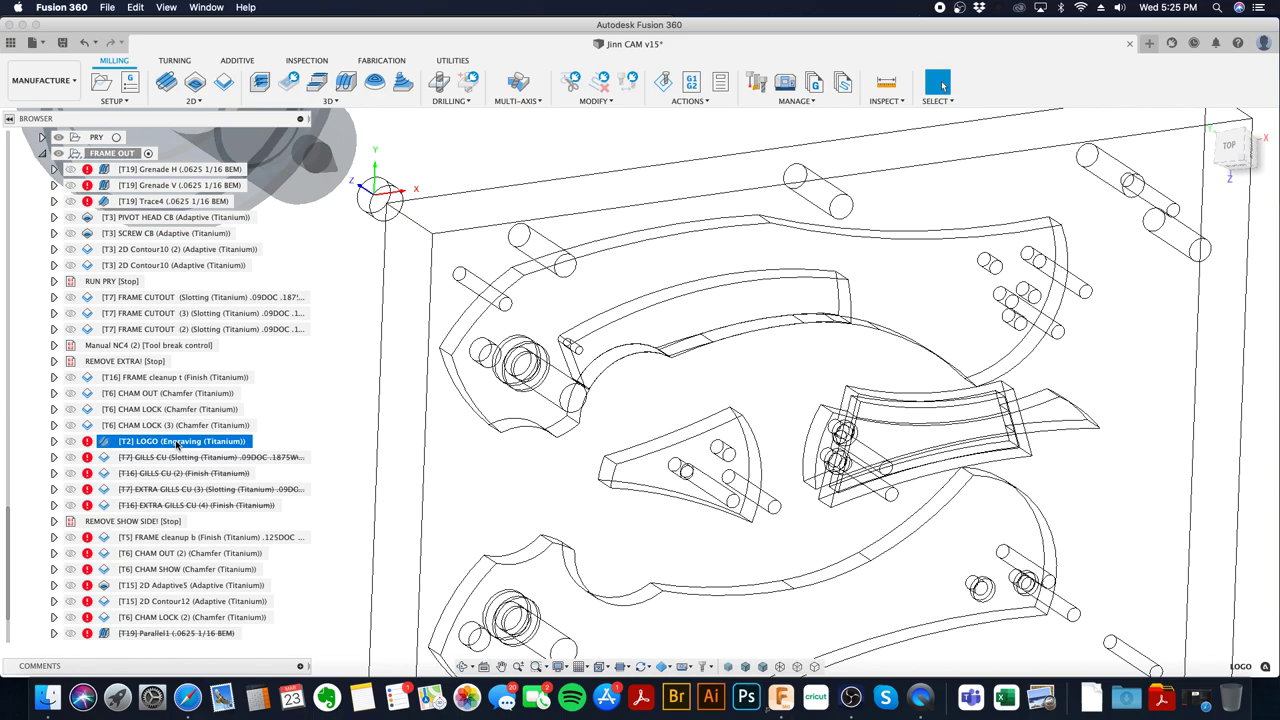
middle_click_drag(403, 277, 467, 371, "shift")
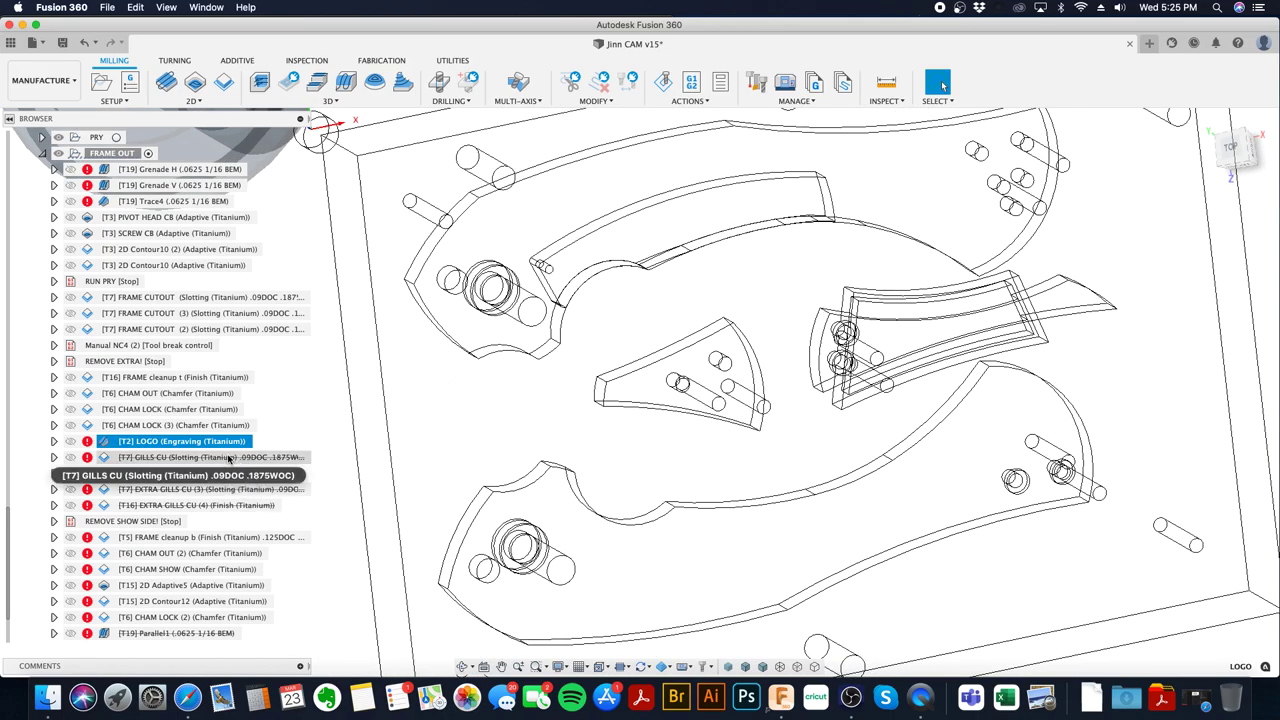
left_click(209, 538)
scroll(209, 538, "down", 2)
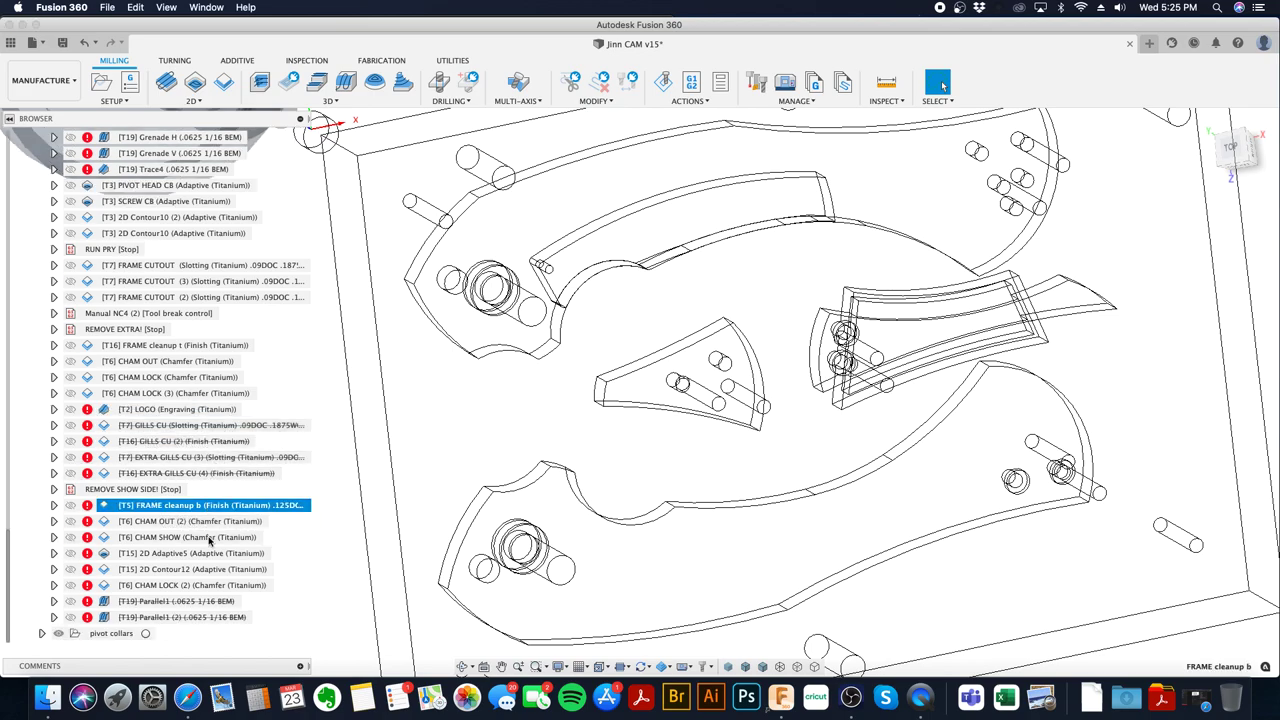
left_click(212, 553)
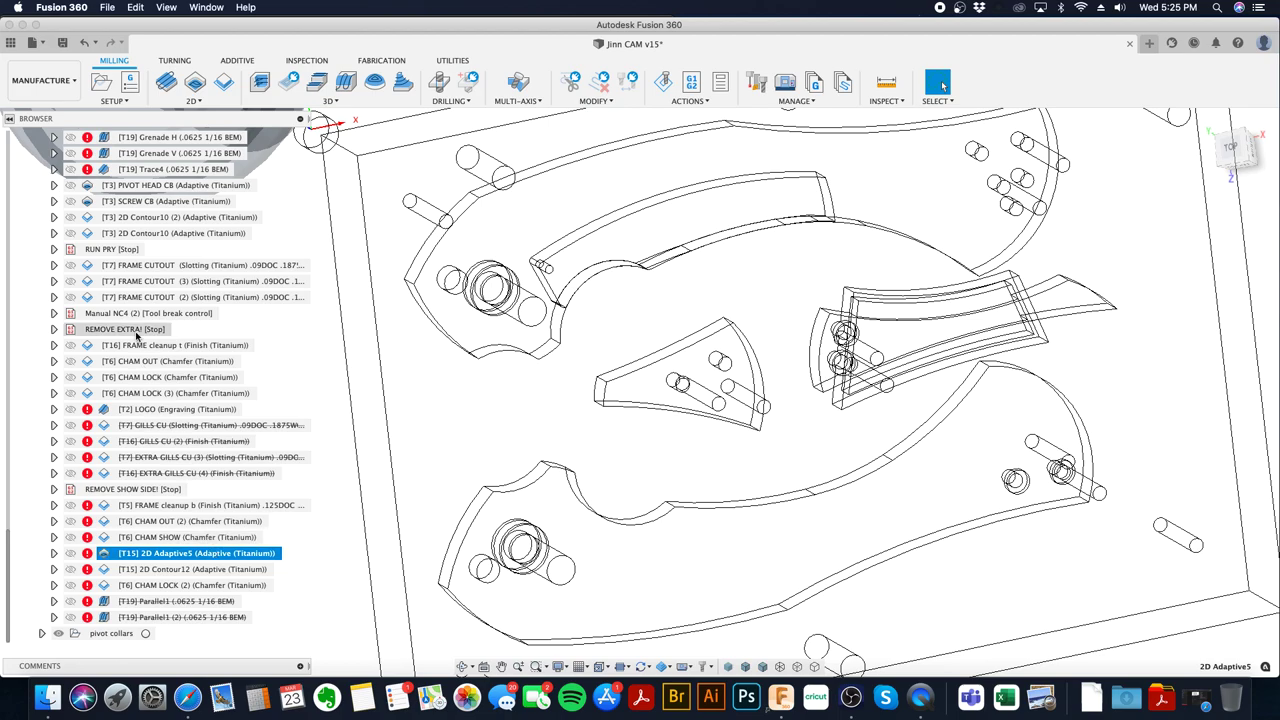
scroll(139, 344, "up", 6)
scroll(139, 344, "up", 3)
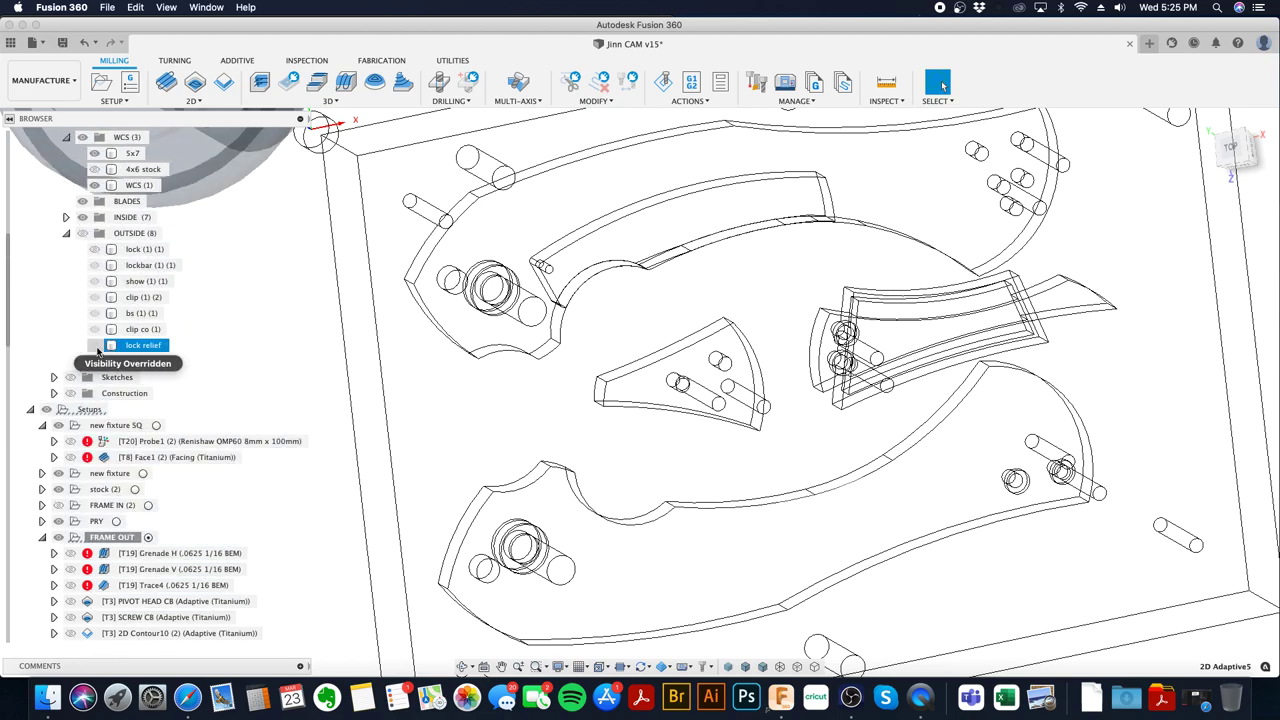
- Show the lock relief body and hide the lock, clip co, bs, clip, show and lockbar bodies
left_click(82, 233)
left_click(84, 218)
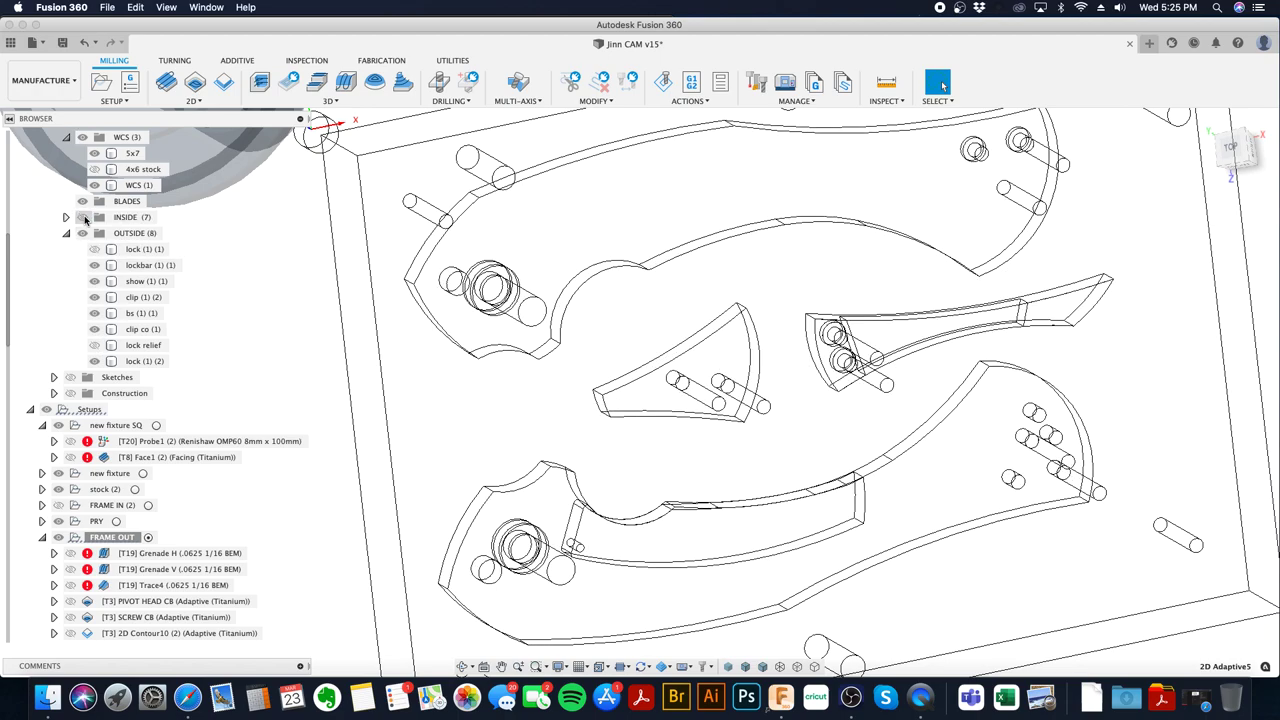
left_click(94, 330)
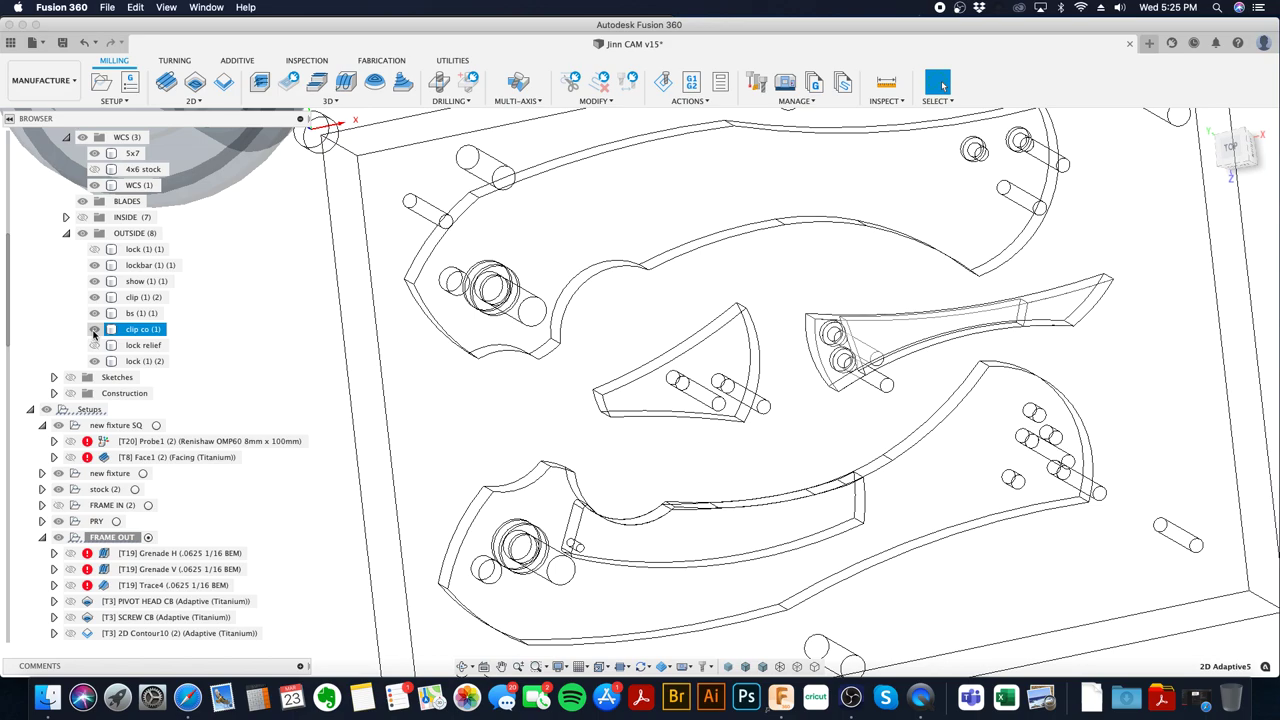
left_click(94, 345)
left_click(94, 361)
left_click(94, 329)
left_click(94, 313)
left_click(93, 297)
left_click(94, 281)
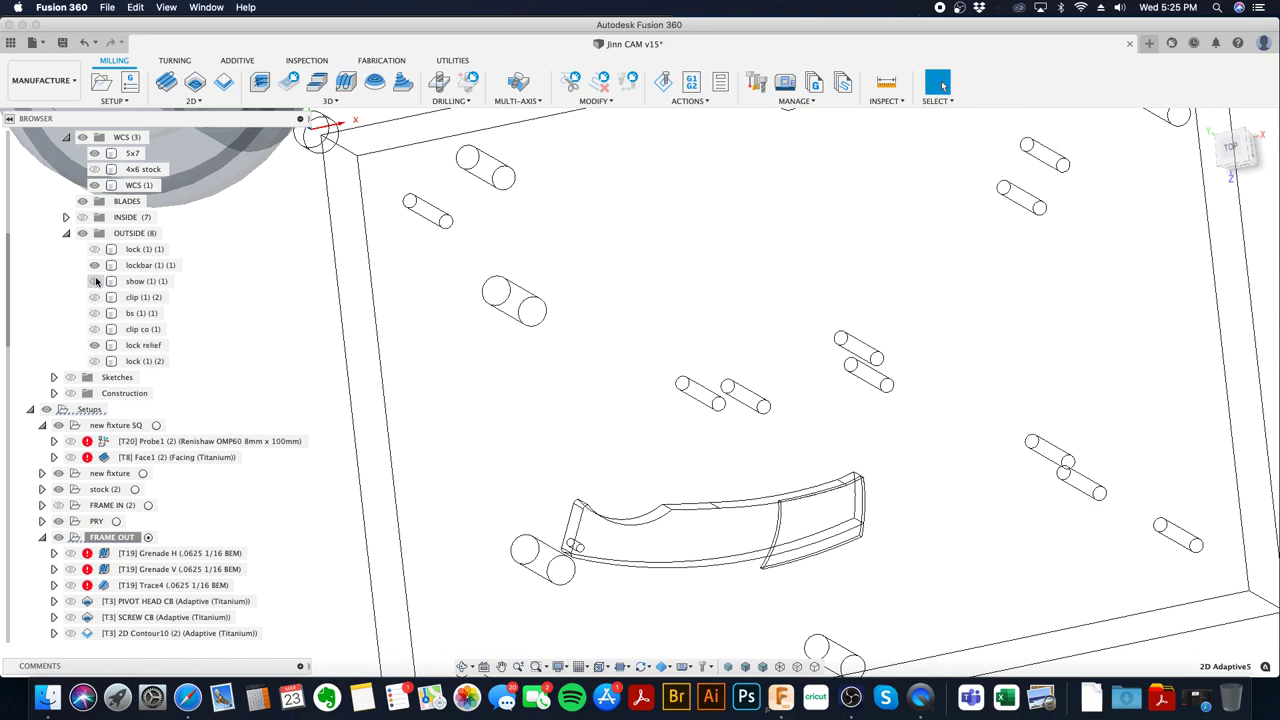
left_click(94, 265)
scroll(143, 440, "down", 3)
scroll(143, 463, "down", 10)
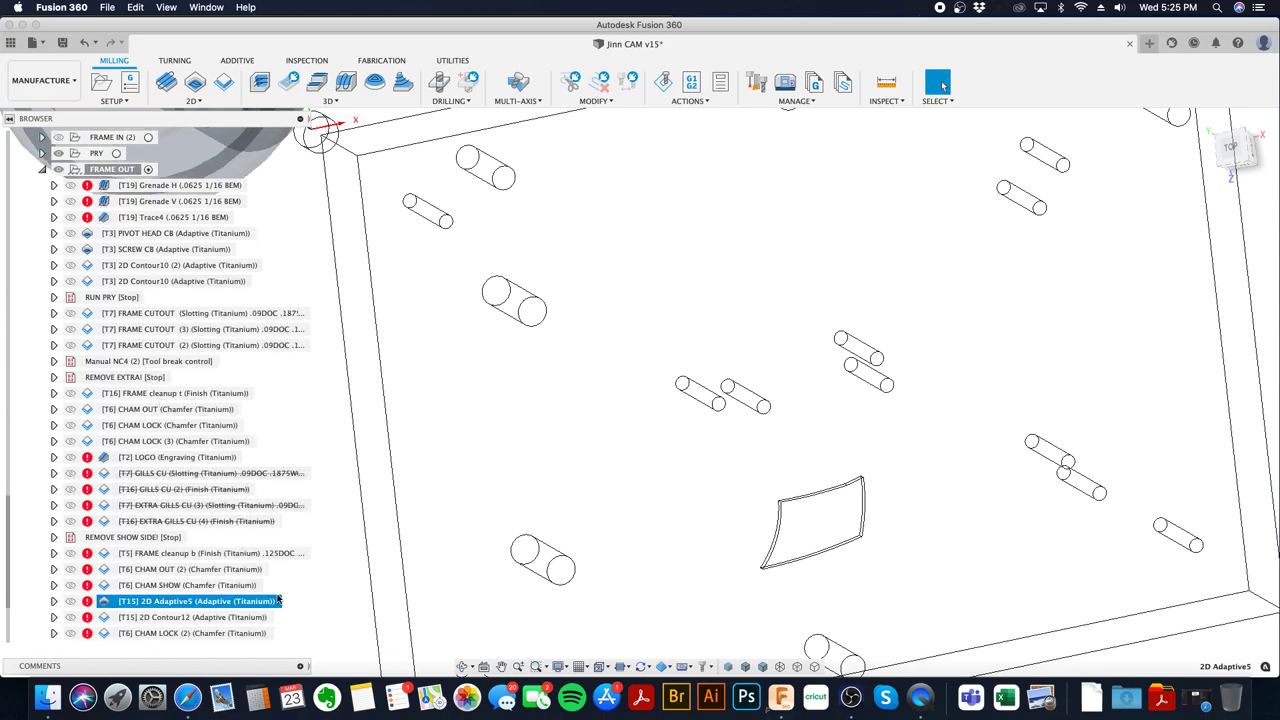
- Set 2D Adaptive5's pocket to the curved face's boundary edges as an open contour
right_click(235, 603)
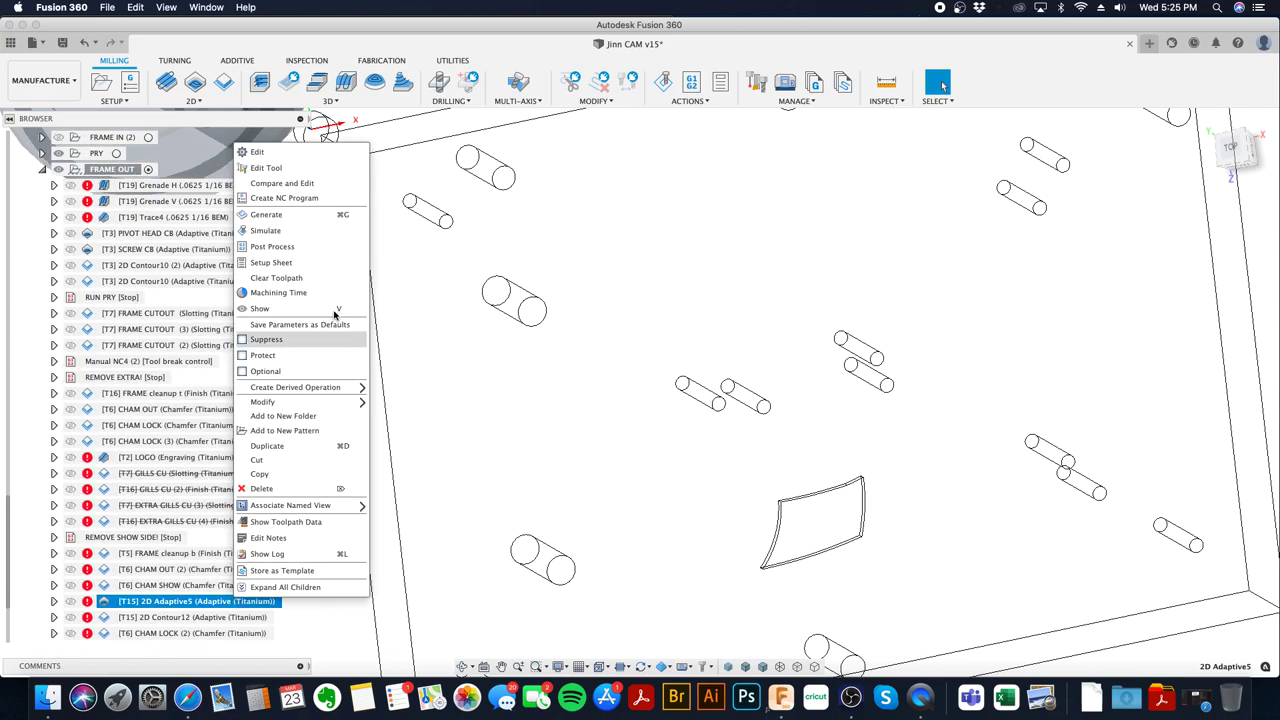
left_click(334, 153)
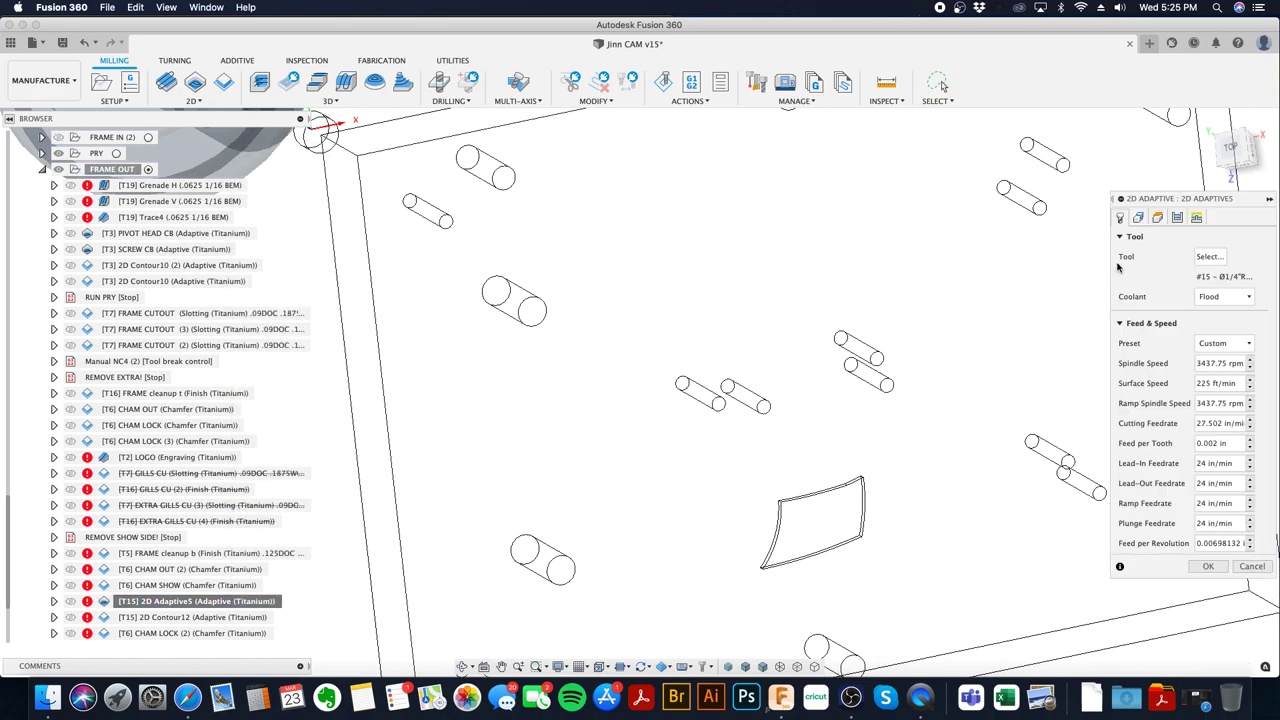
left_click(1138, 217)
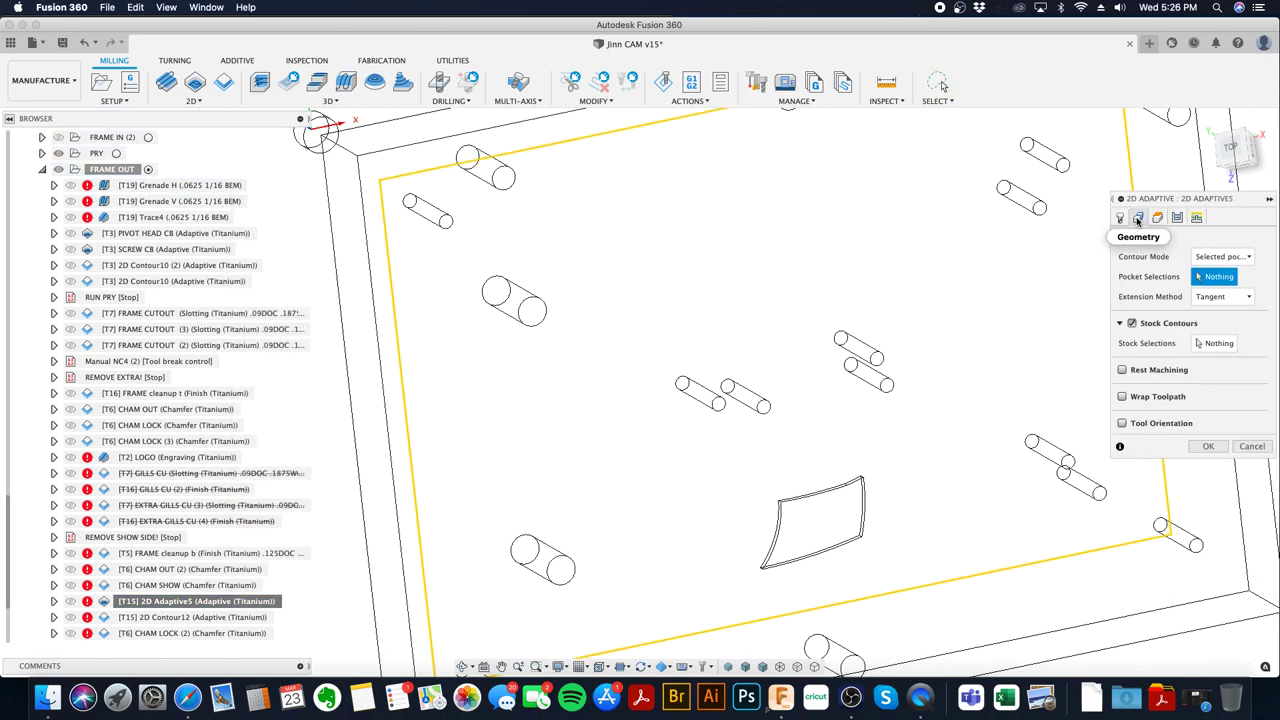
left_click(812, 551)
scroll(816, 556, "up", 3)
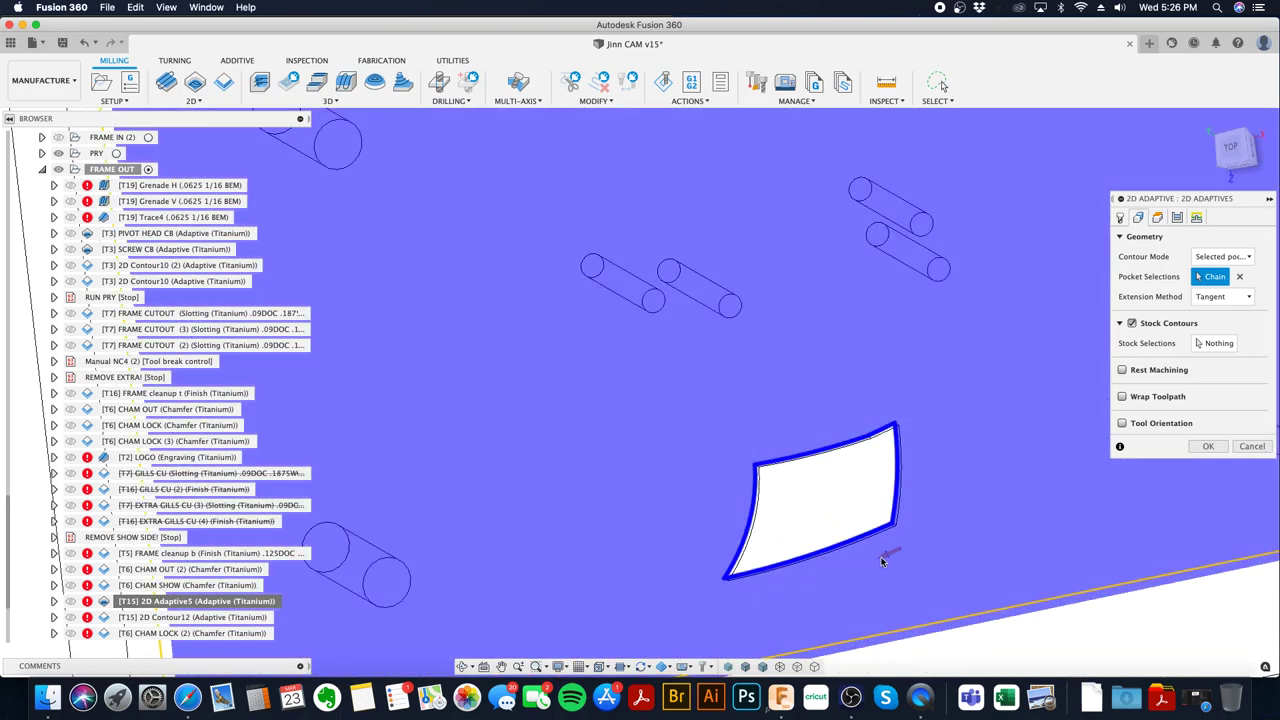
scroll(886, 554, "up", 3)
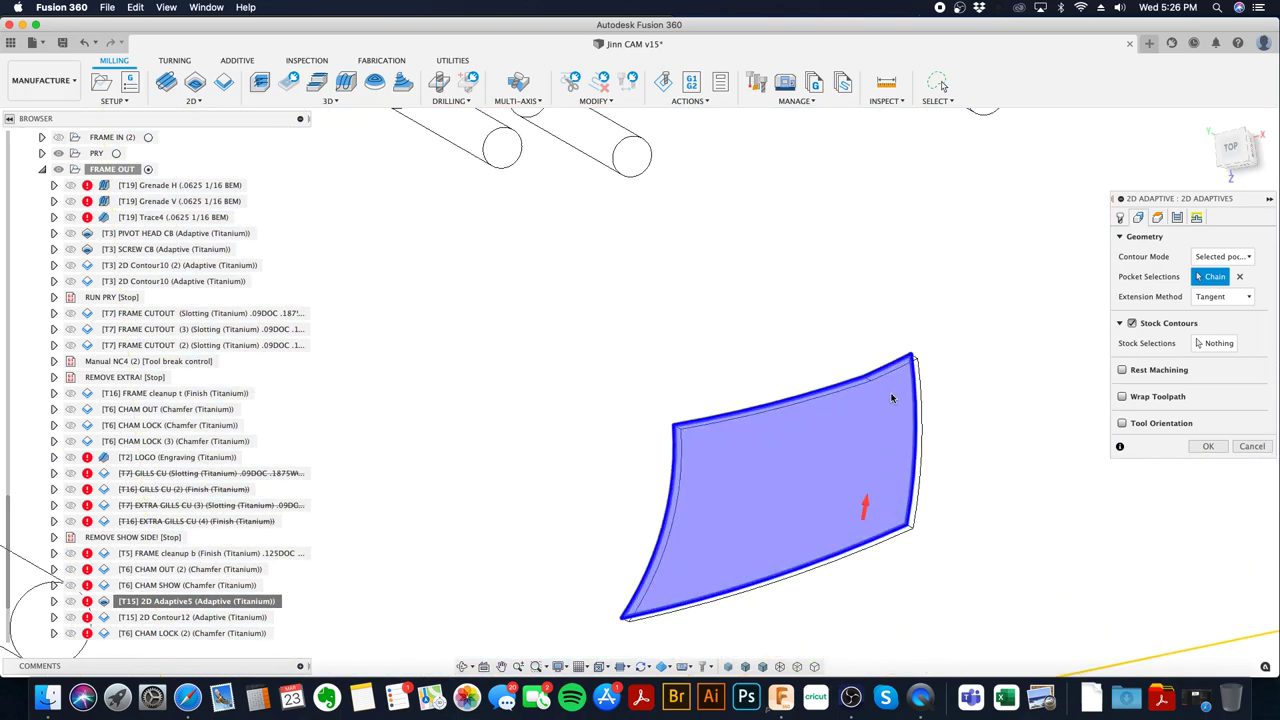
left_click(911, 379)
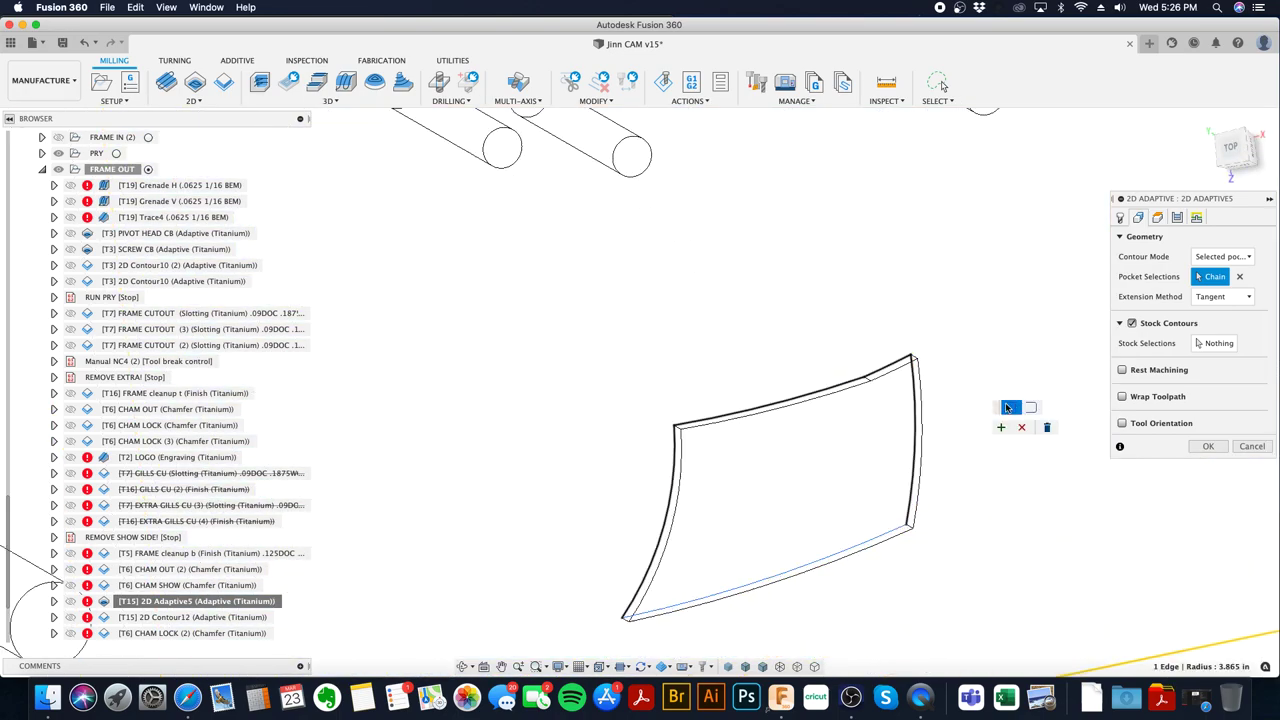
left_click(1033, 410)
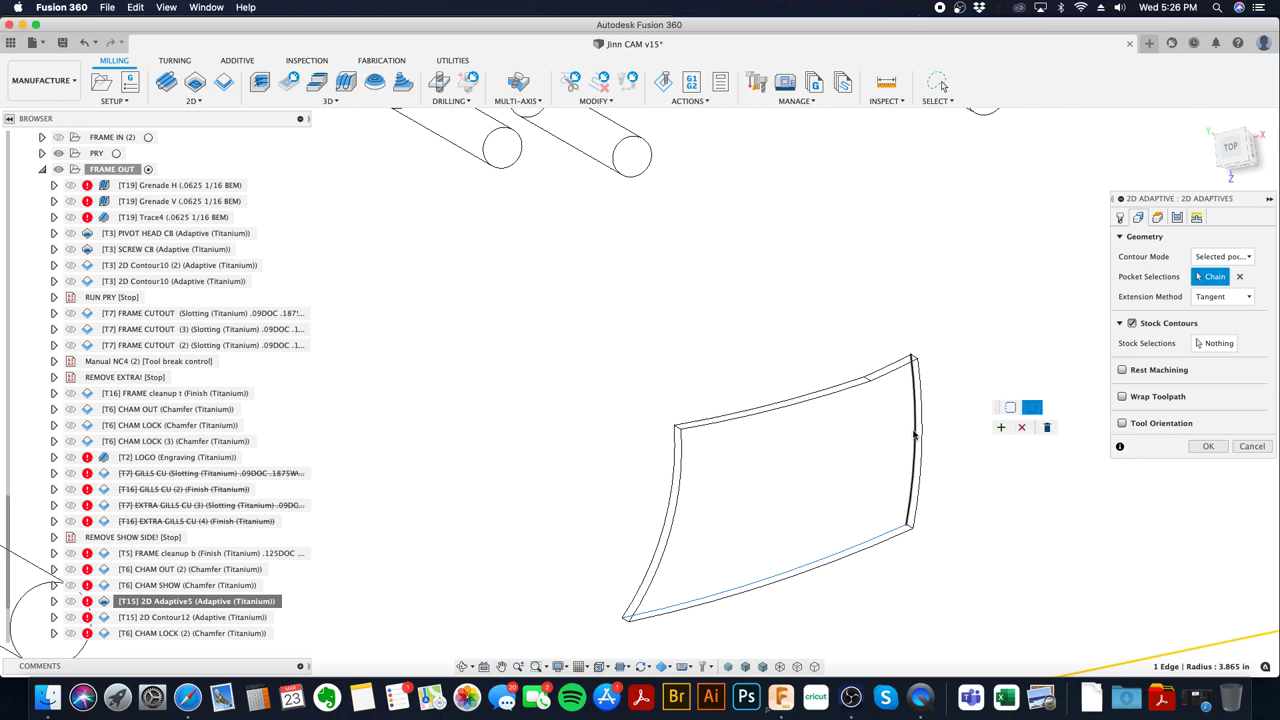
left_click(912, 438)
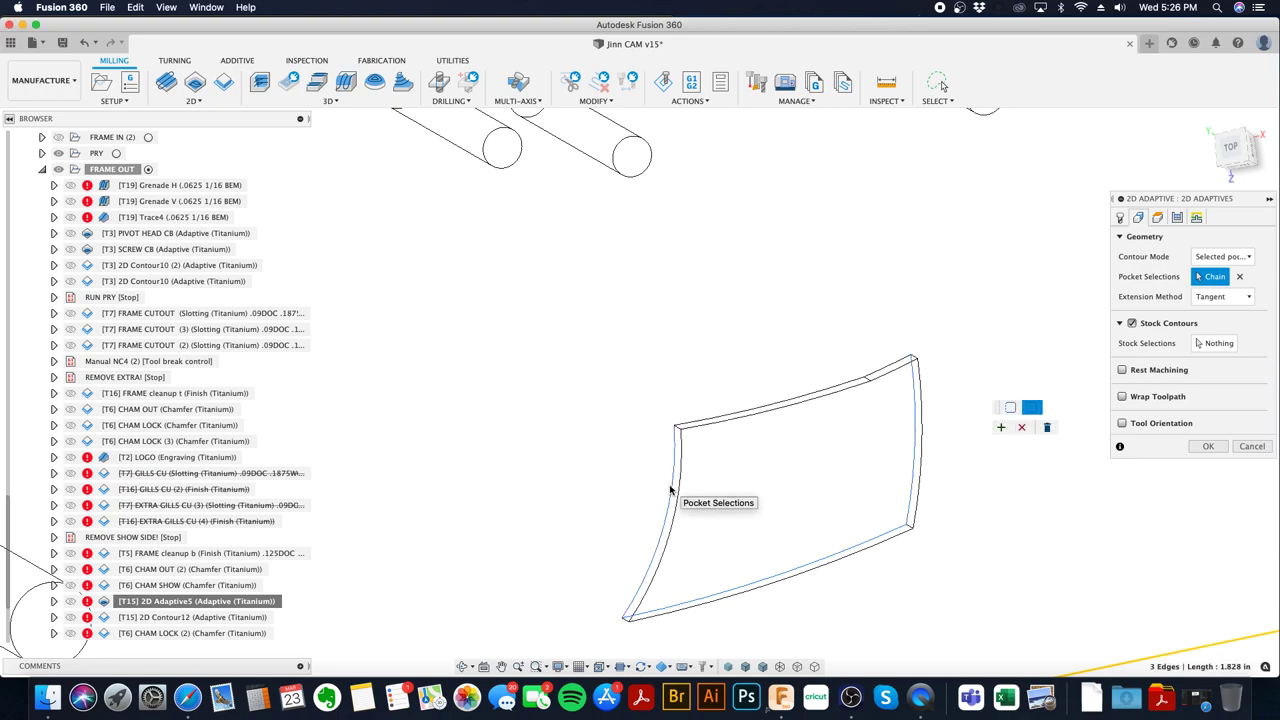
left_click(1002, 429)
- Use the curved face's edge as the stock contour and commit 2D Adaptive5
scroll(1002, 431, "down", 4)
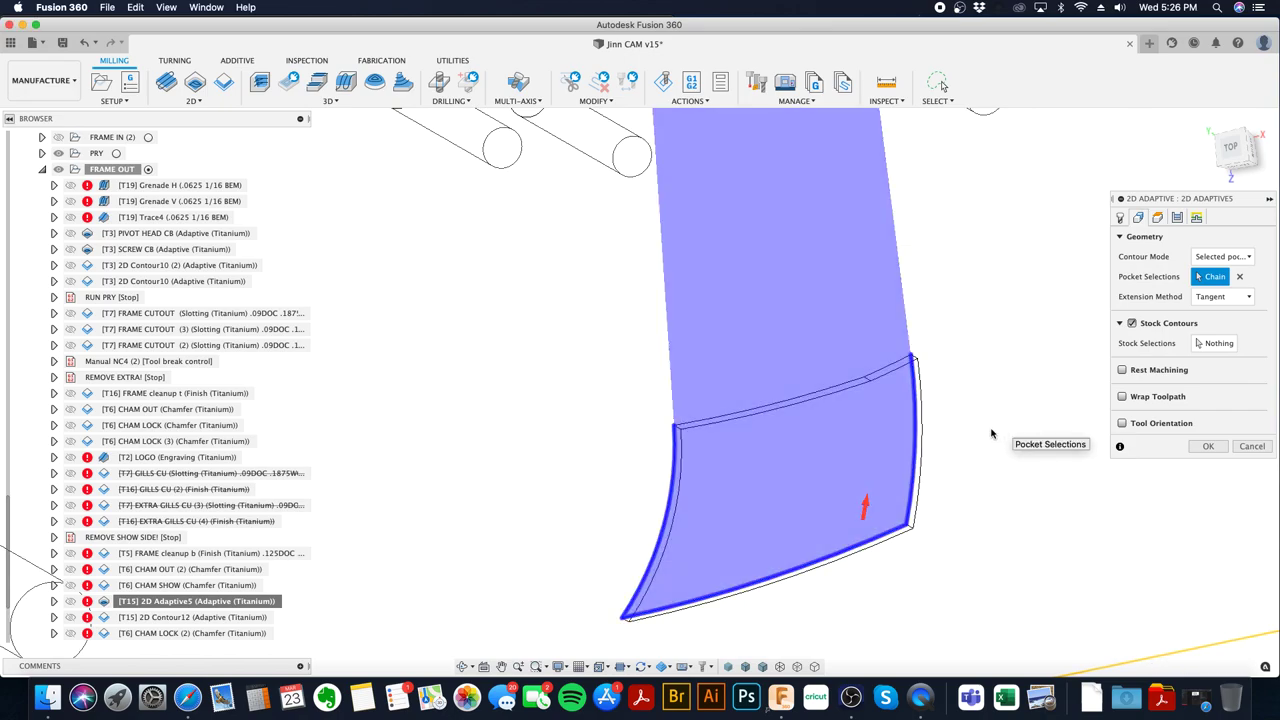
left_click(1220, 345)
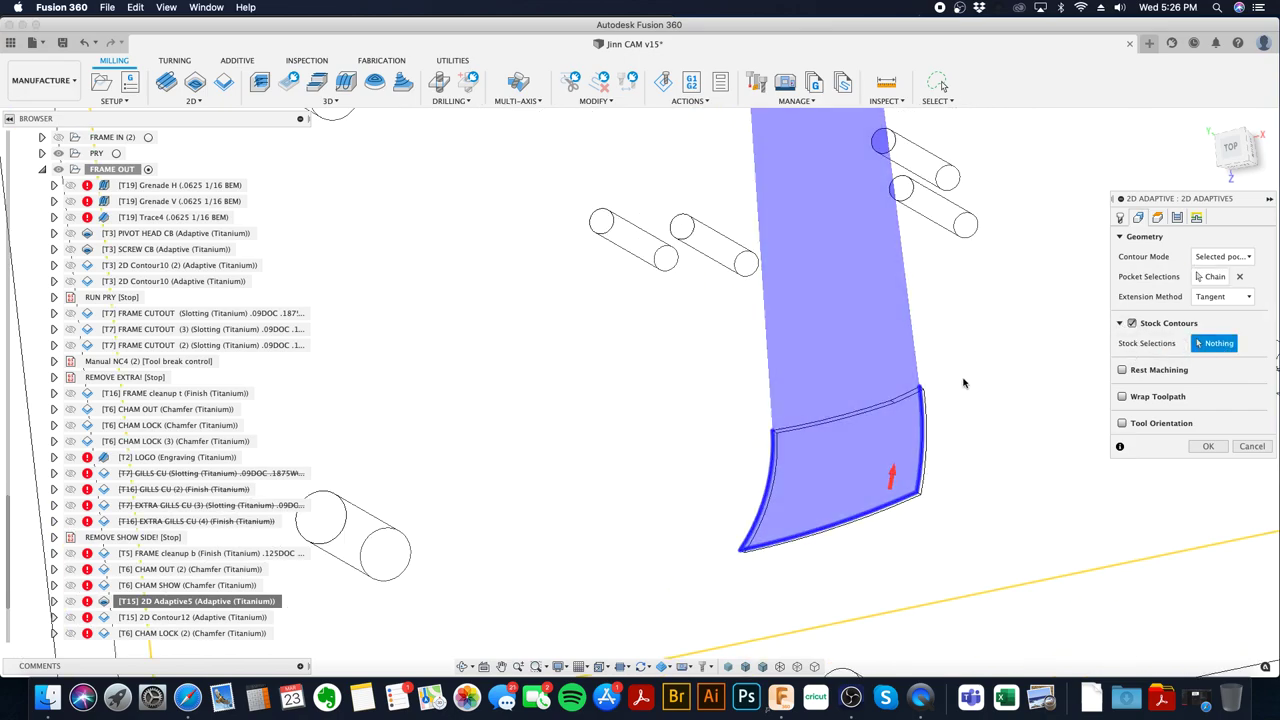
left_click(930, 433)
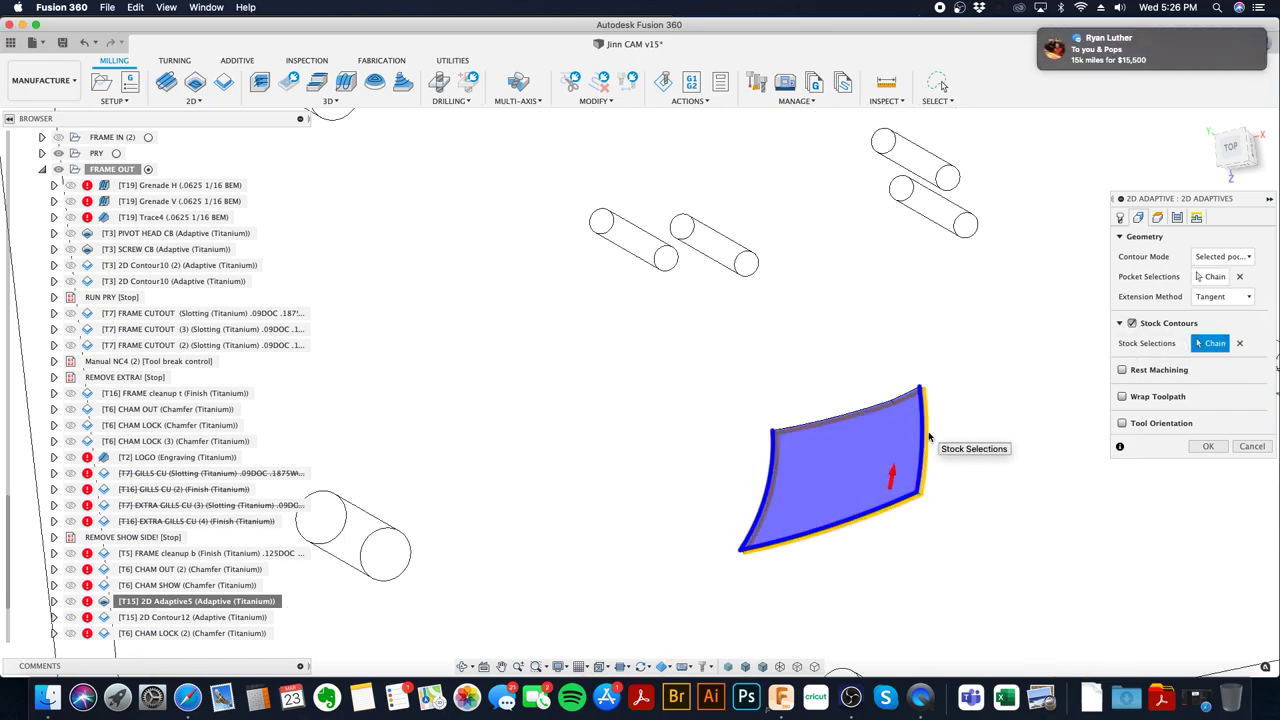
left_click(1205, 447)
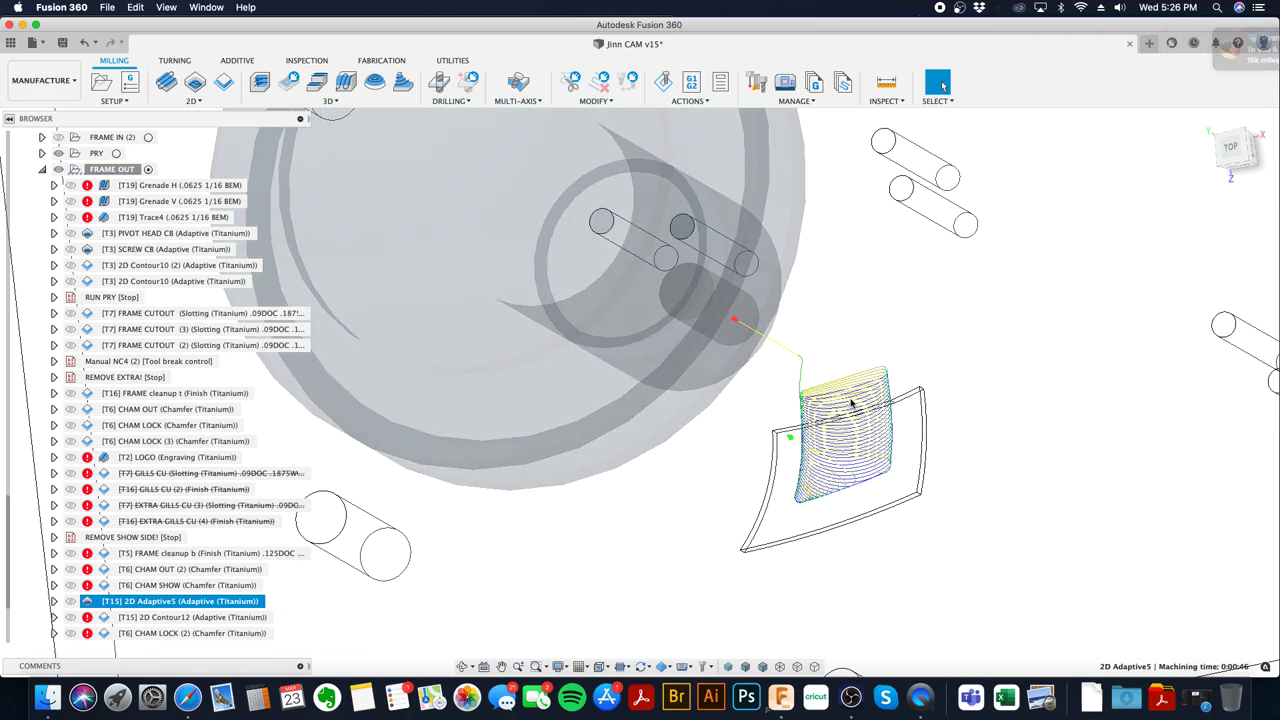
right_click(230, 600)
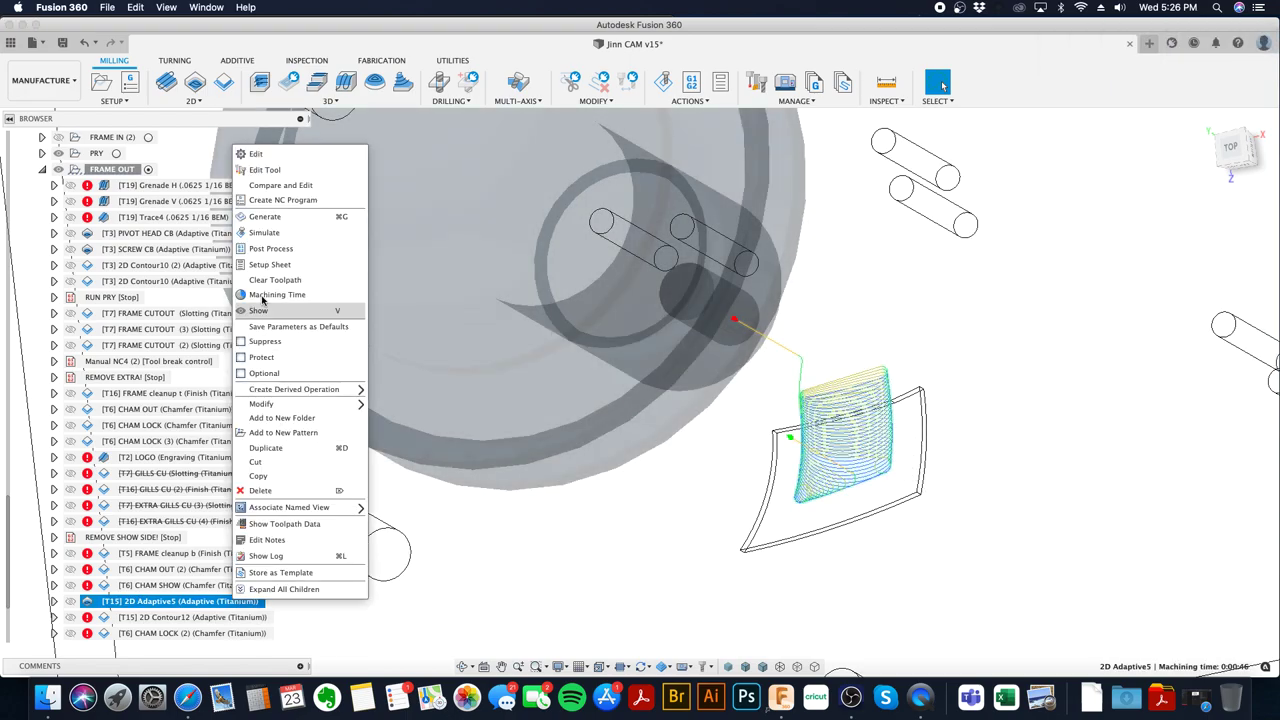
left_click(282, 158)
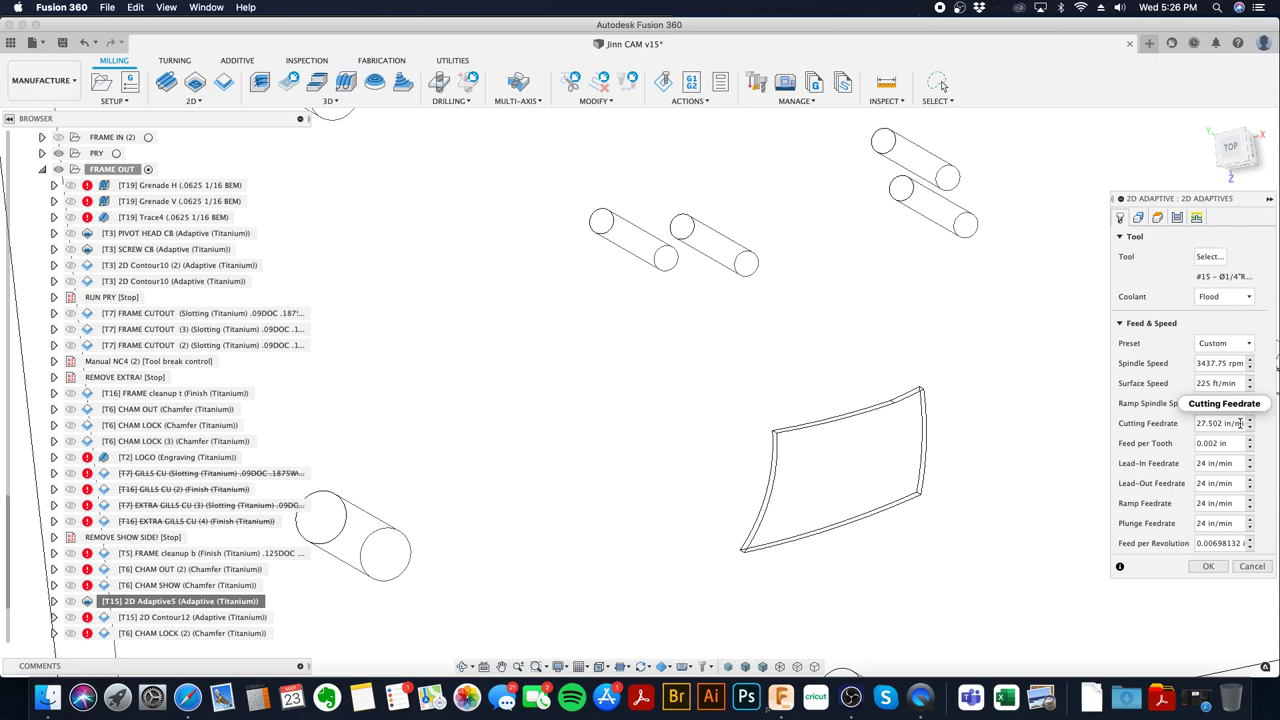
left_click(1138, 218)
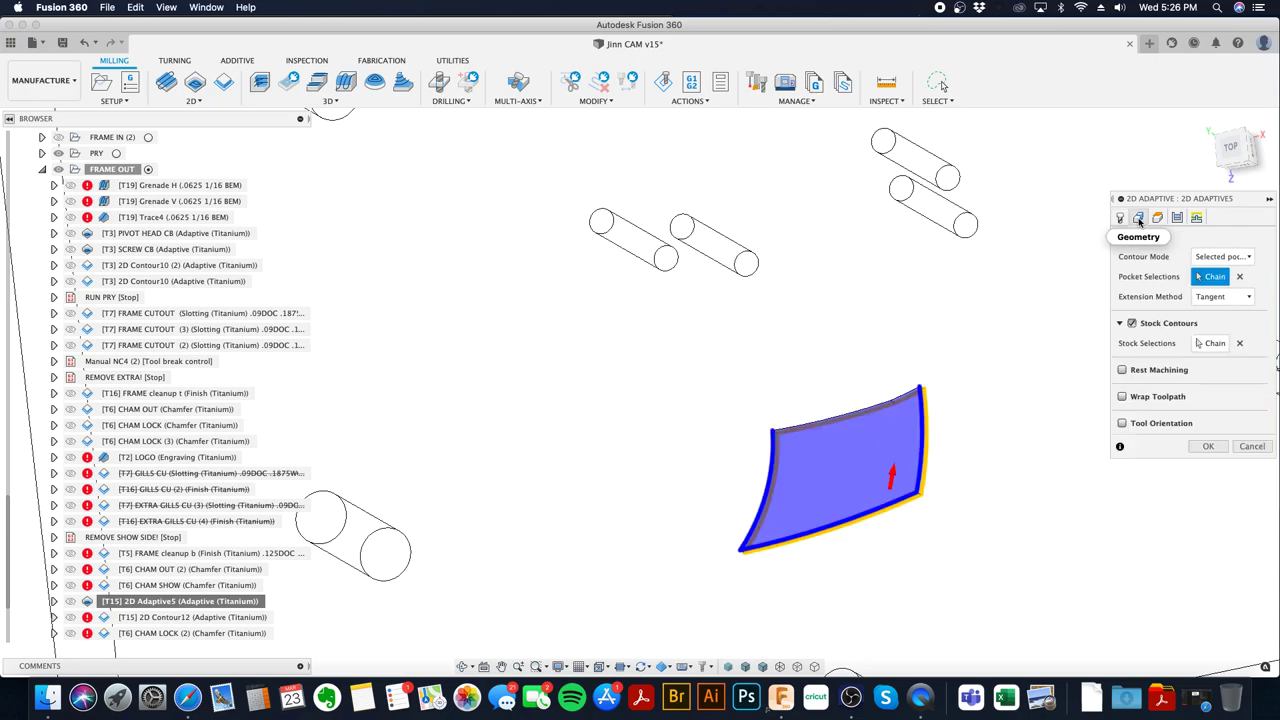
left_click(1156, 218)
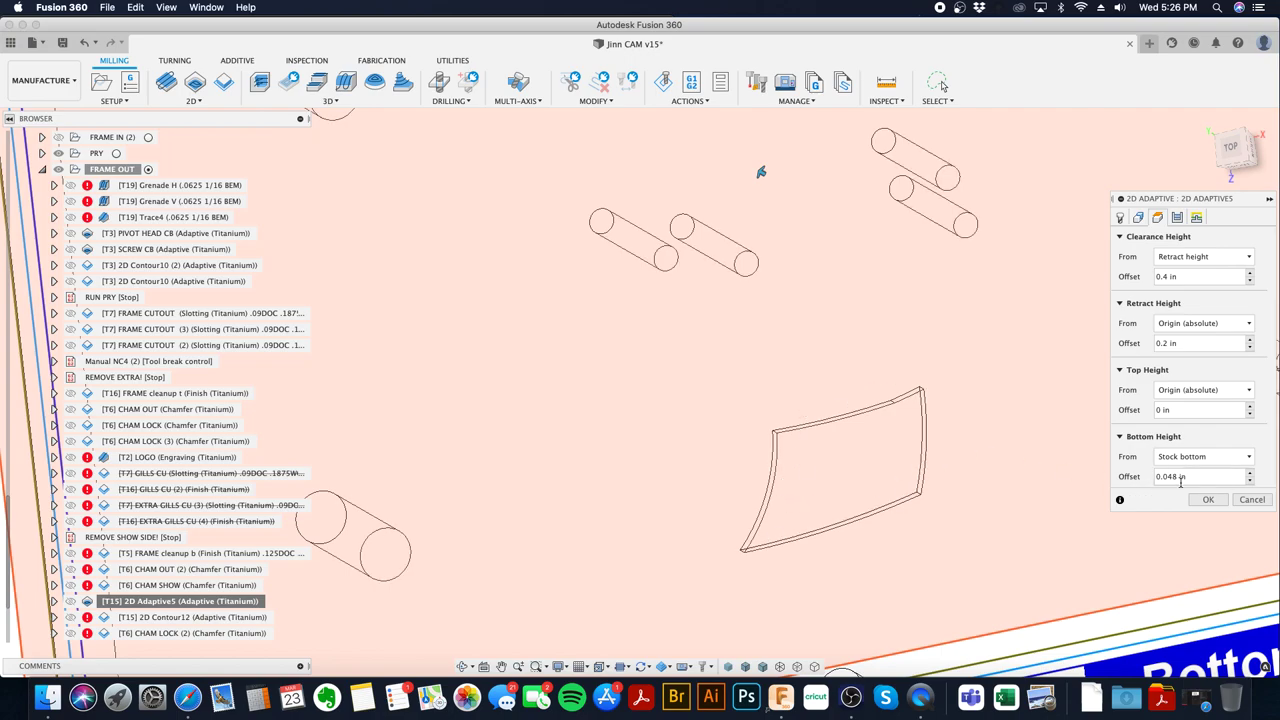
left_click(1177, 218)
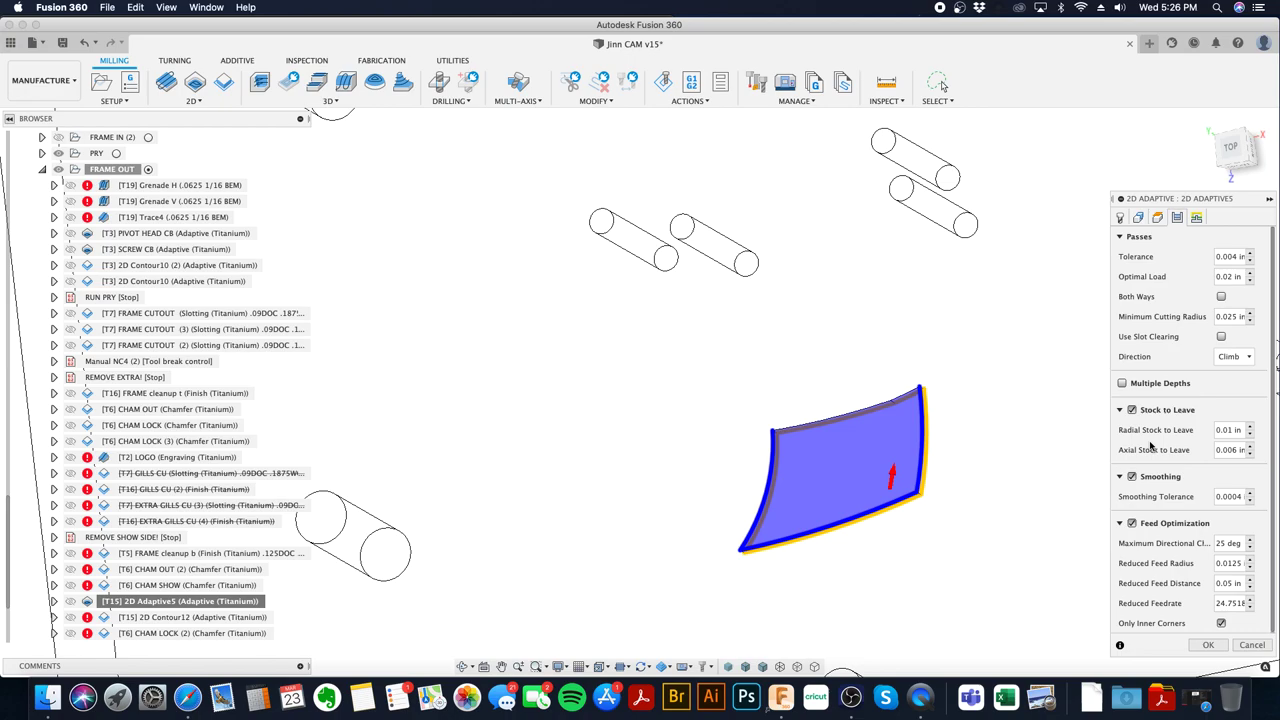
scroll(1150, 445, "down", 1)
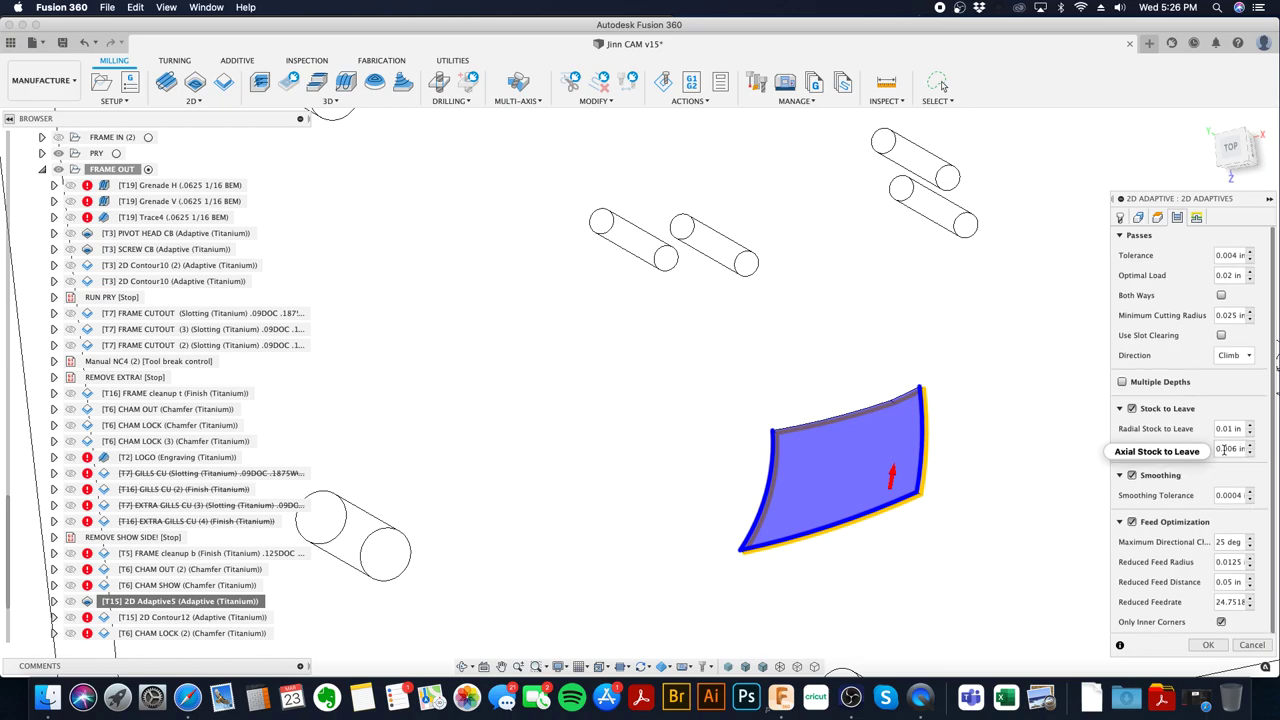
left_click(1196, 218)
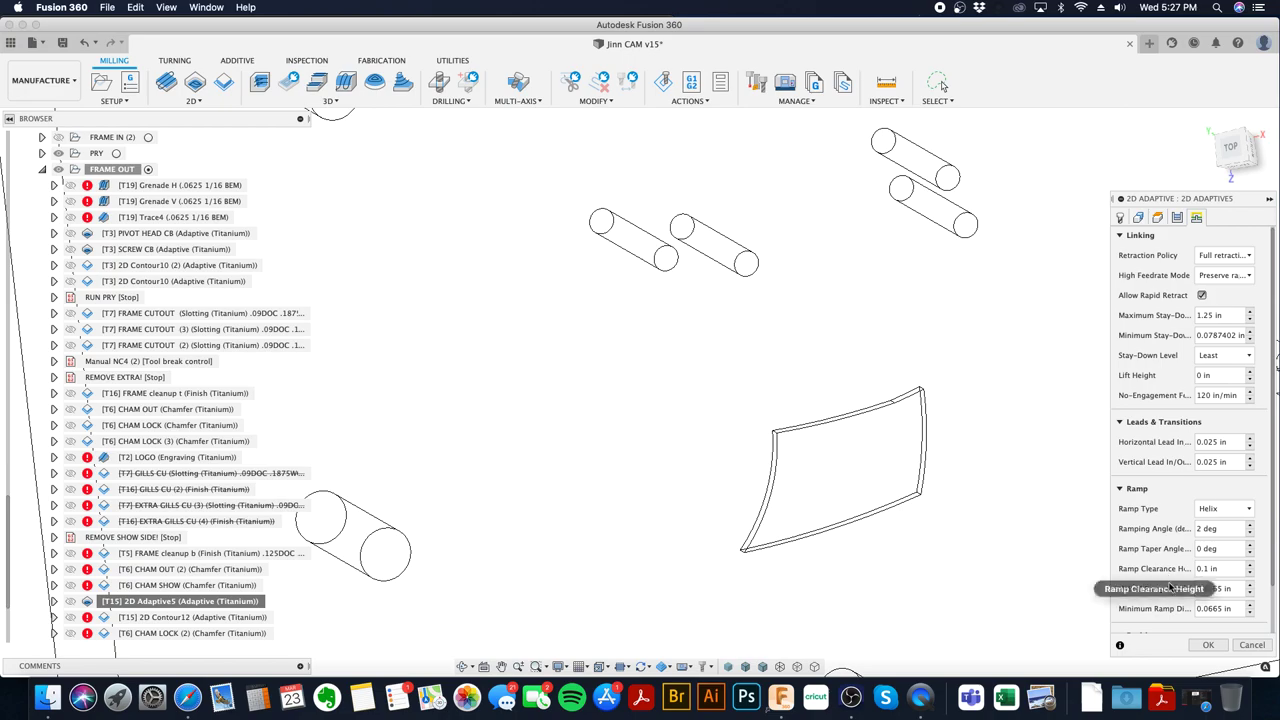
left_click(1205, 645)
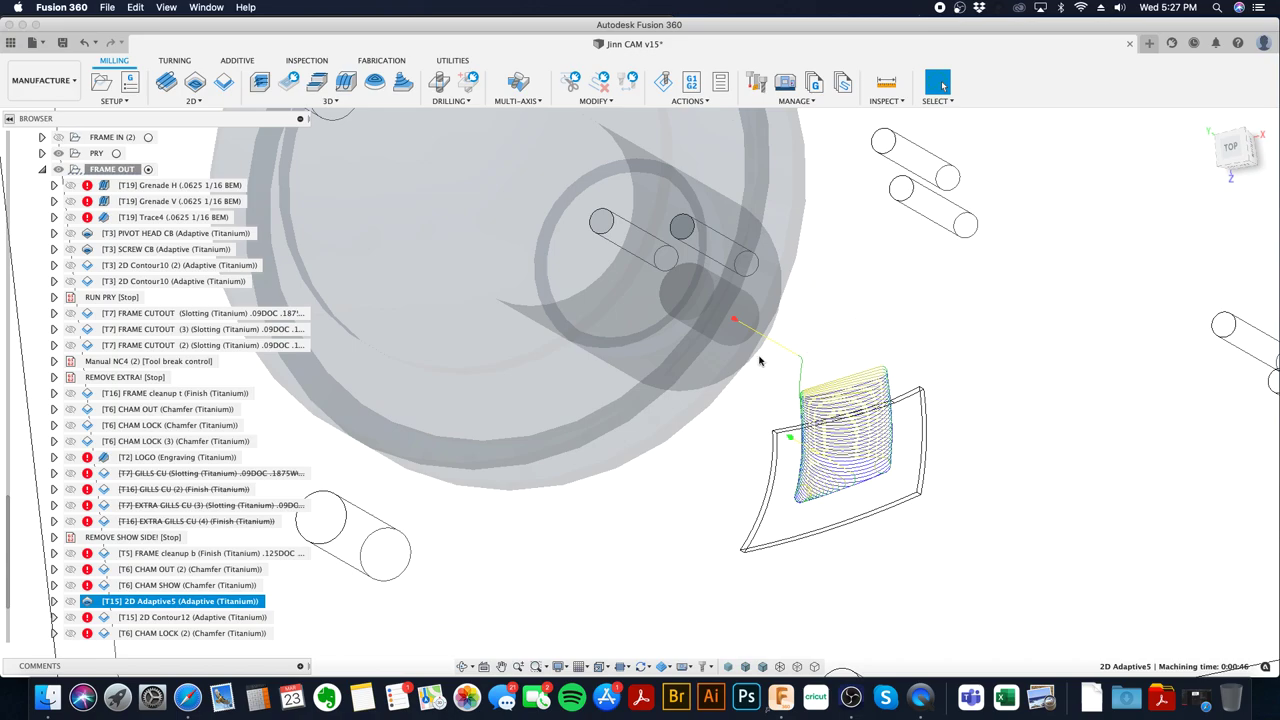
left_click(240, 617)
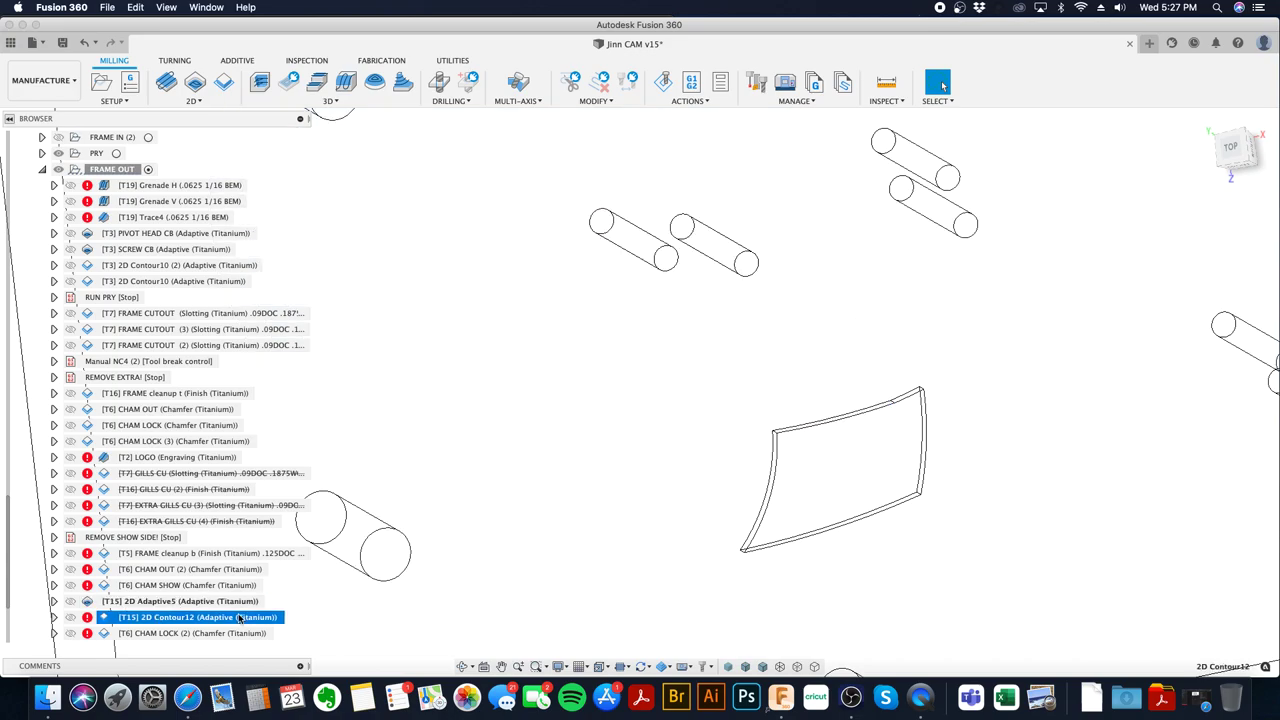
- Chain the curved part's edge, bottom and right edges as 2D Contour12's contour
right_click(240, 617)
left_click(262, 164)
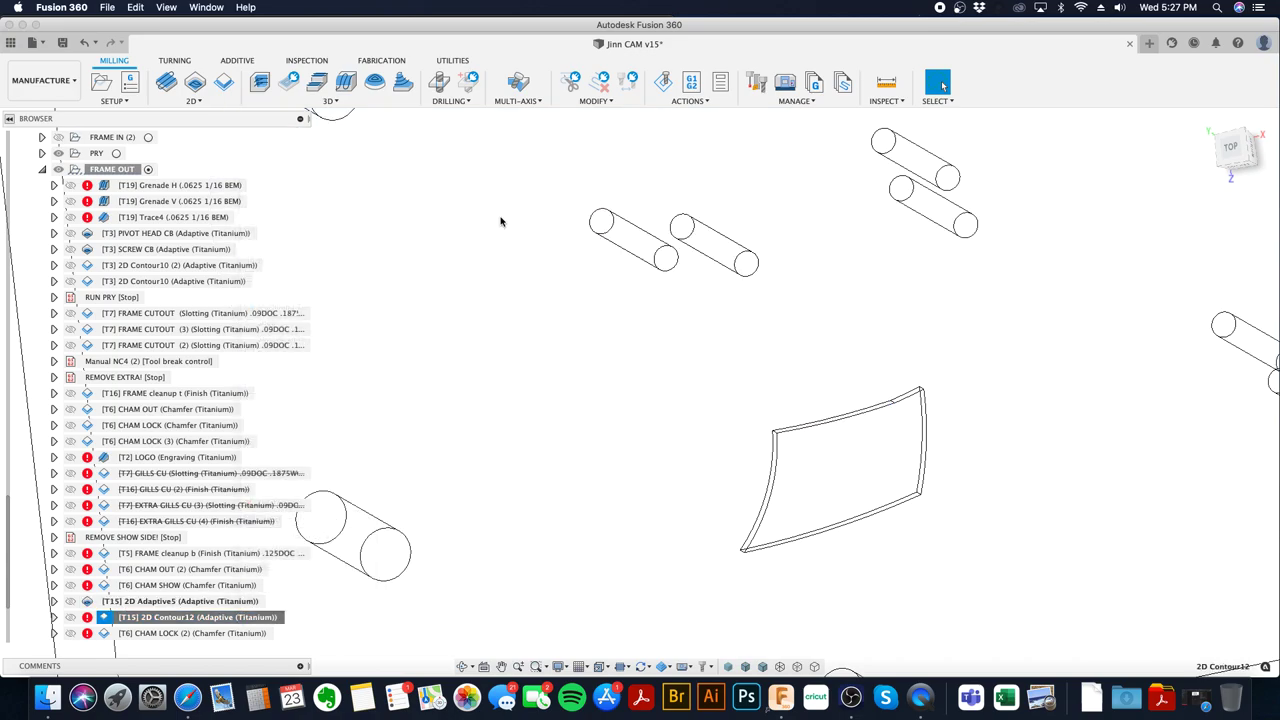
left_click(1157, 217)
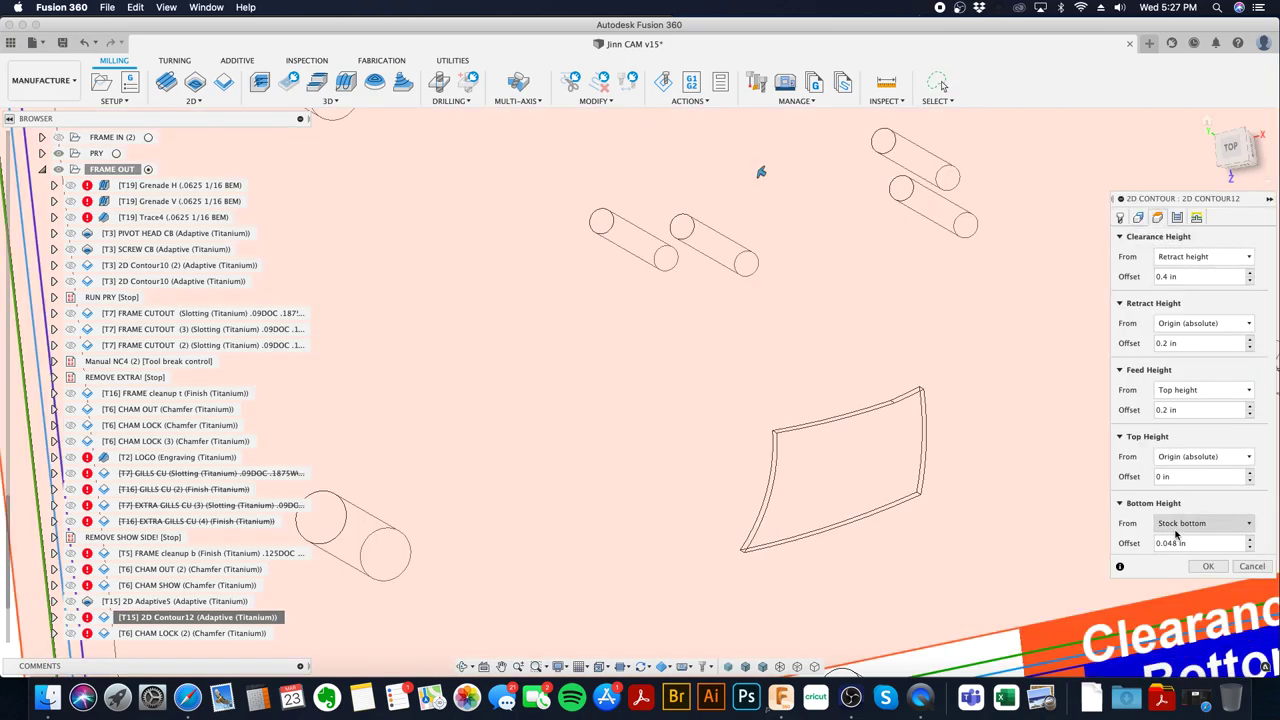
left_click(1137, 218)
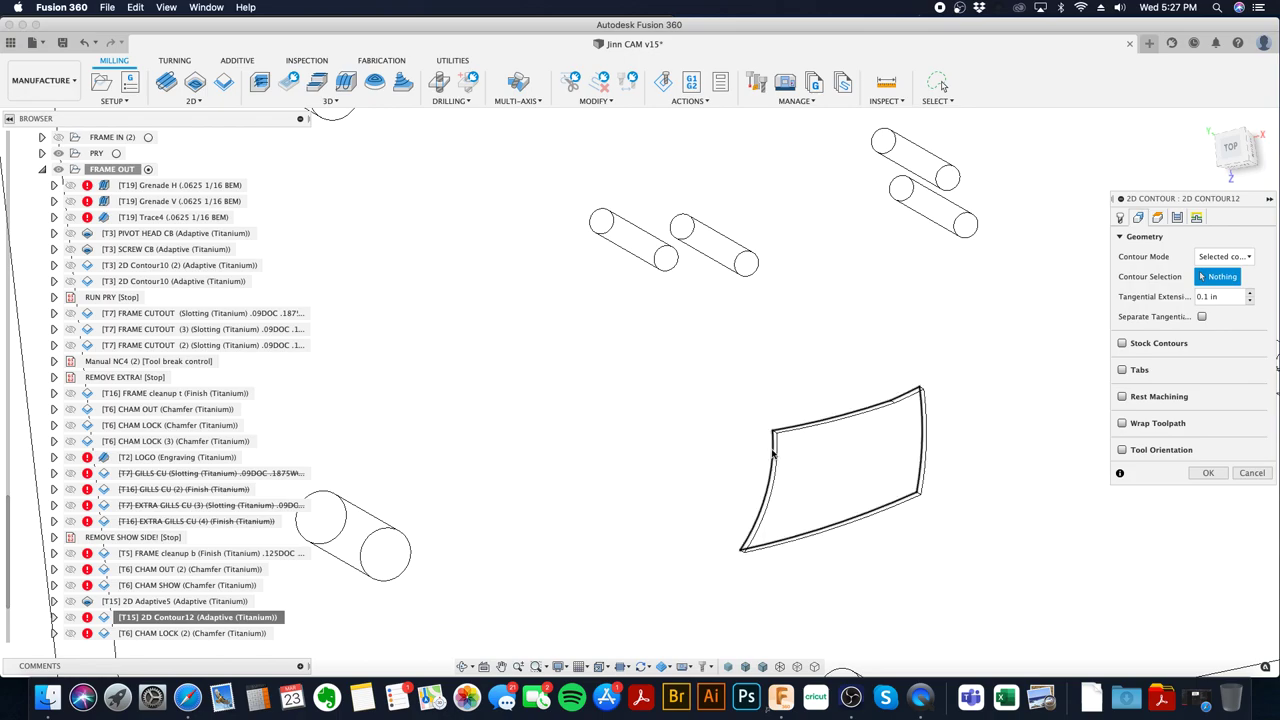
left_click(772, 453)
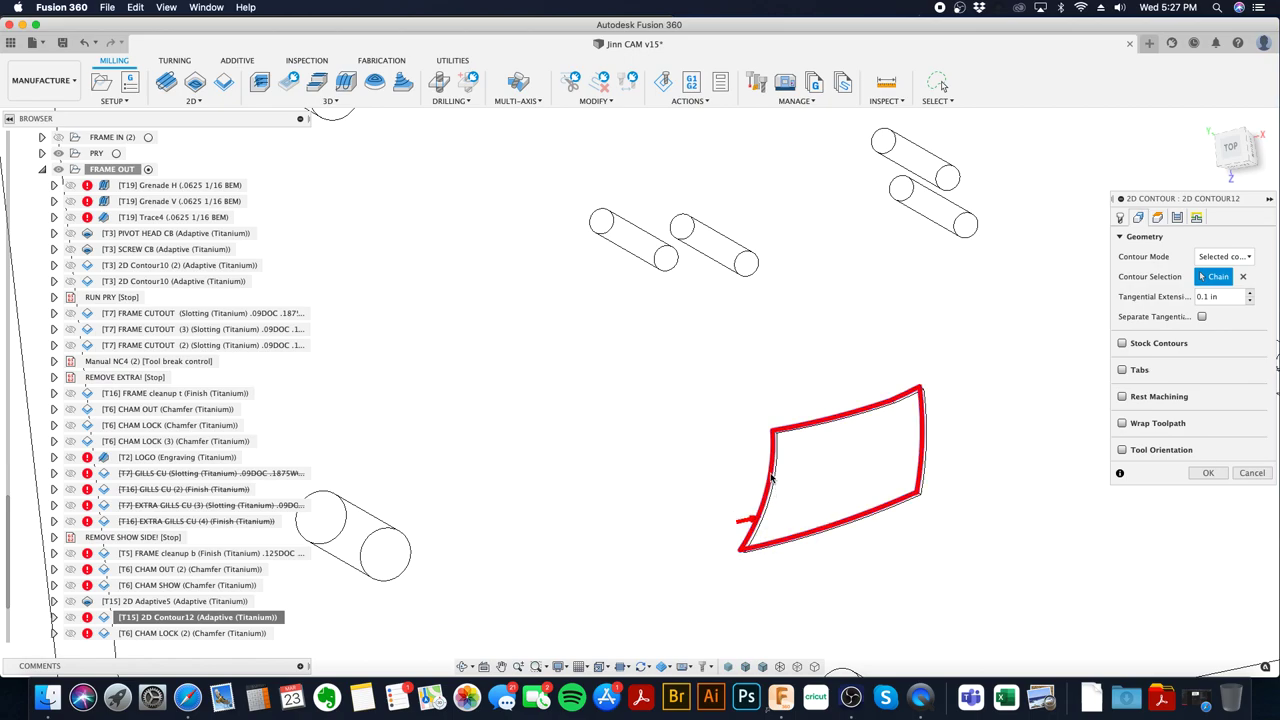
mouse_move(853, 516)
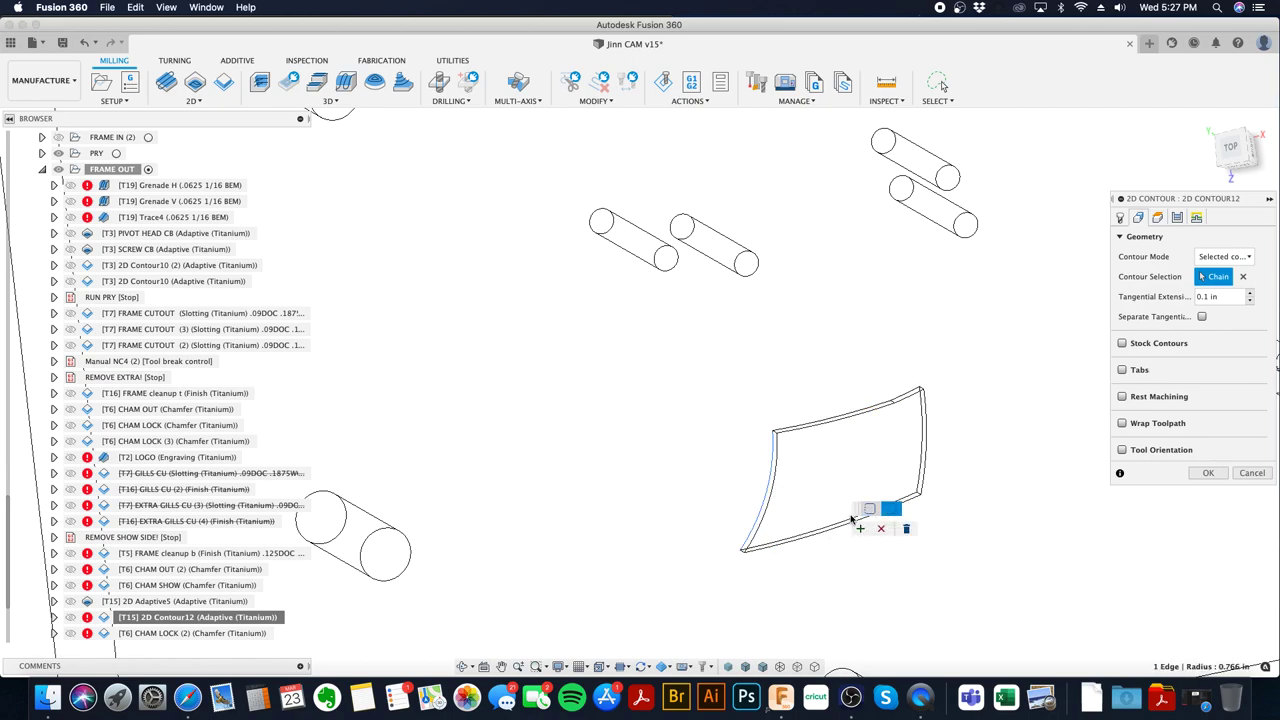
left_click(838, 527)
left_click(922, 442)
- Review linking and 4 roughing stepovers of 0.06 in, then regenerate 2D Contour12
left_click(1195, 219)
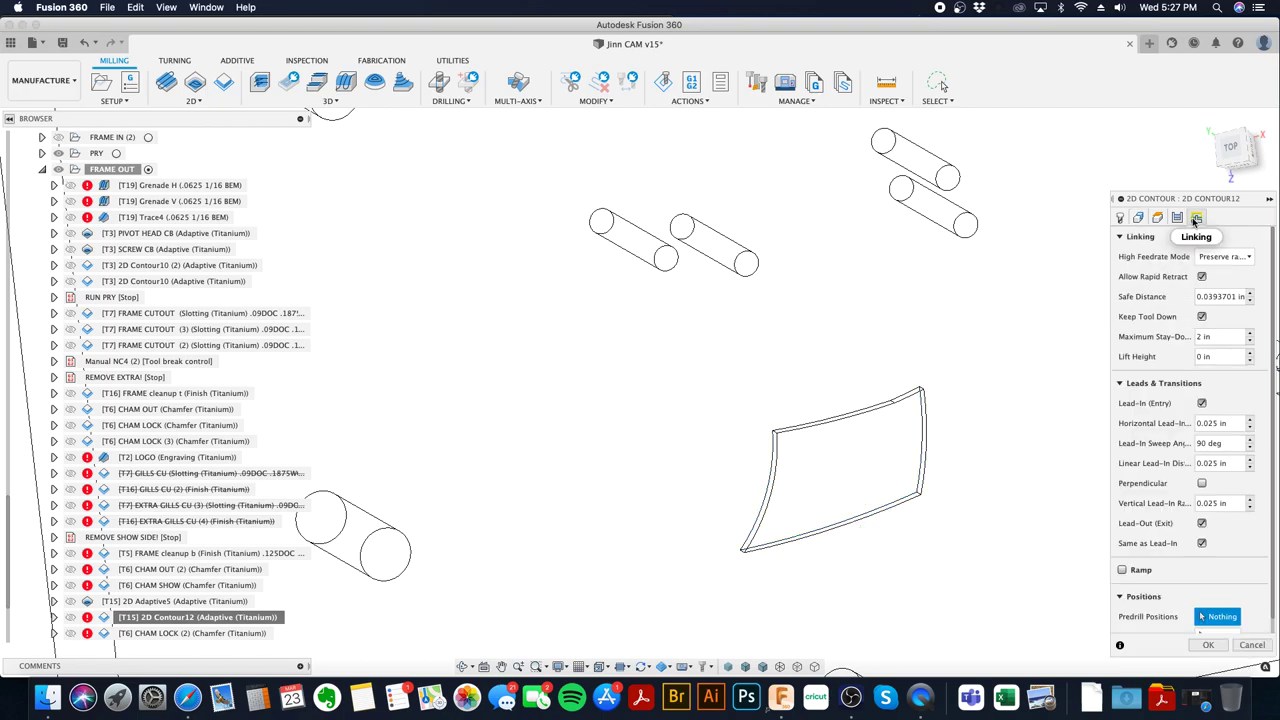
scroll(1163, 447, "down", 1)
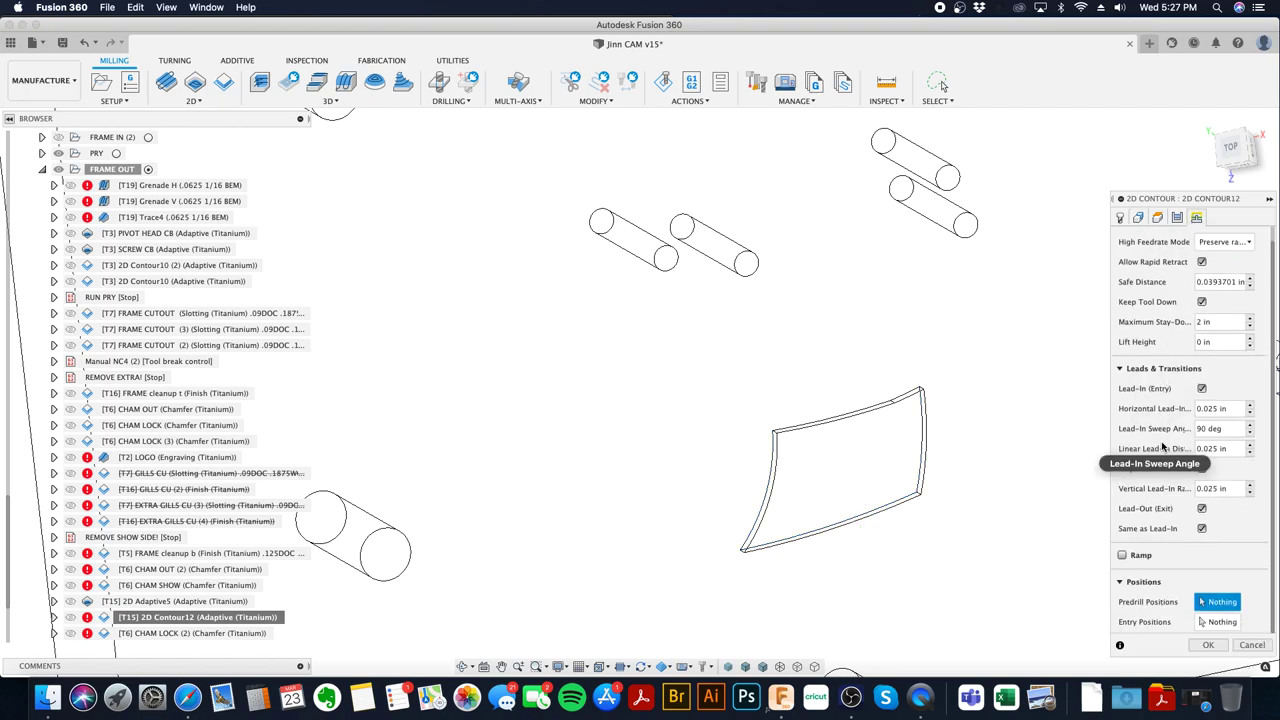
left_click(1176, 218)
scroll(1158, 468, "down", 5)
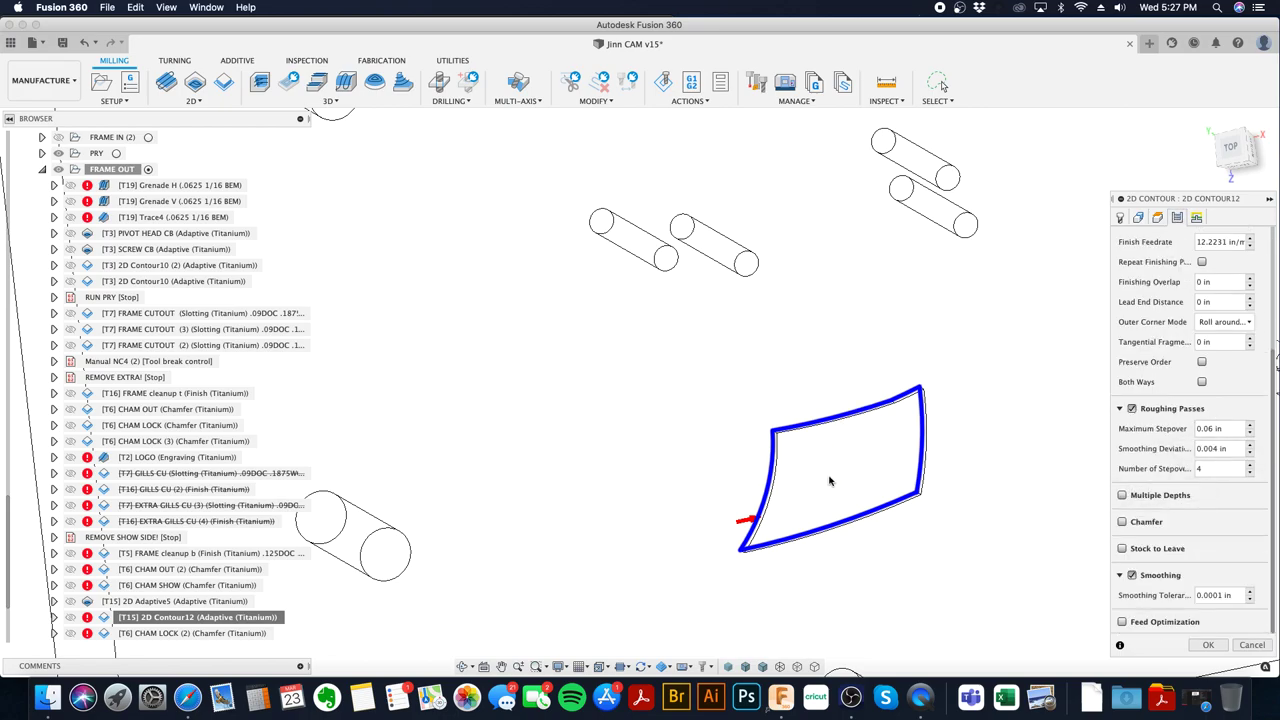
left_click(1210, 645)
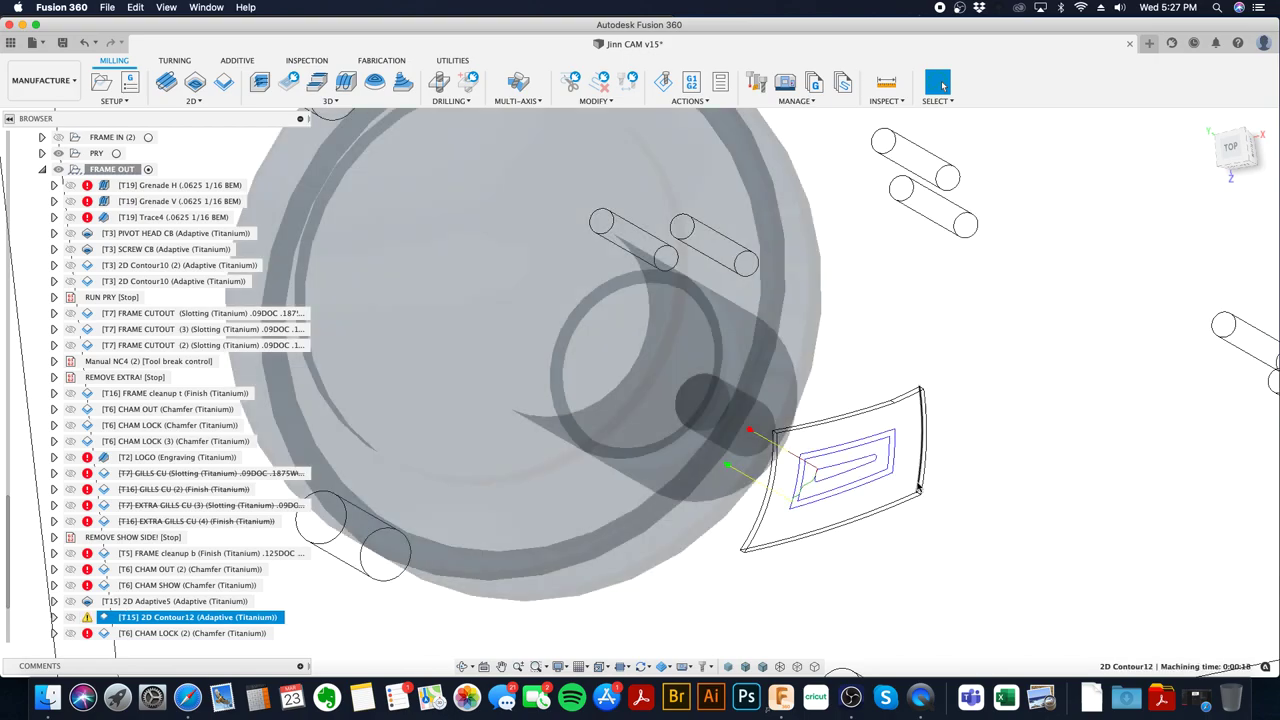
- Edit 2D Contour12 so its chain includes the pad's bottom edge, and regenerate the toolpath
right_click(265, 617)
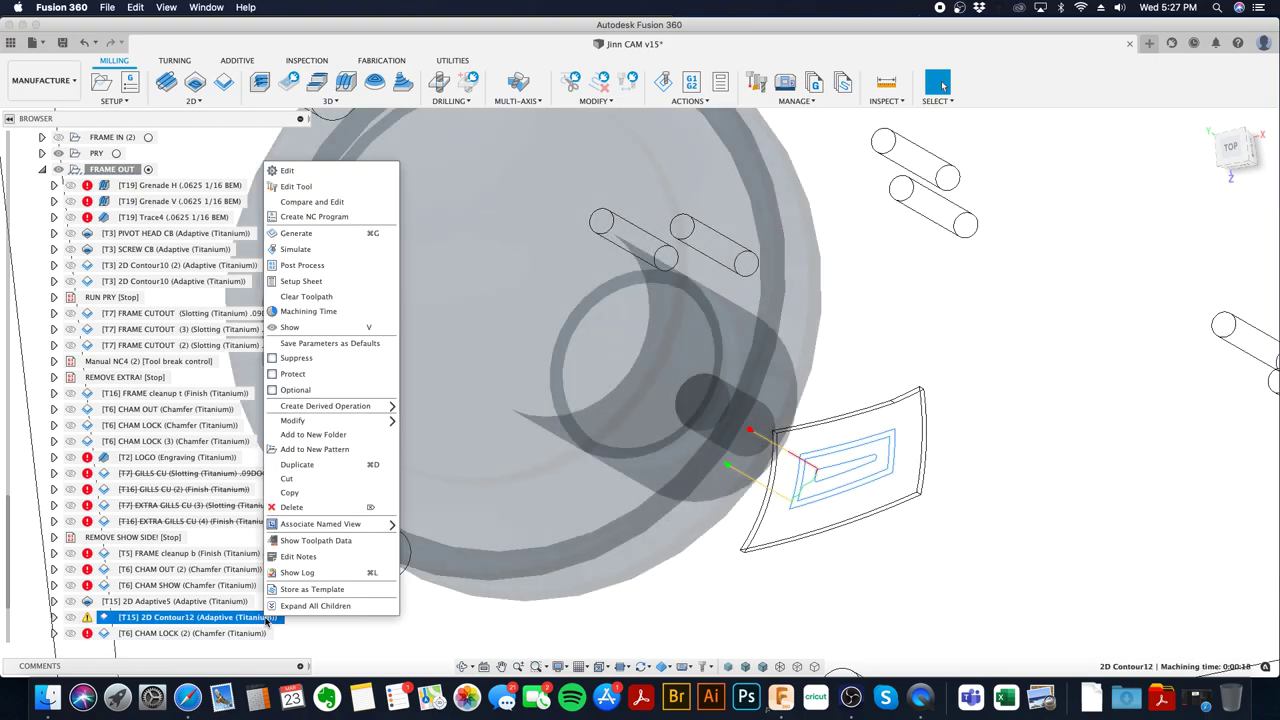
left_click(325, 168)
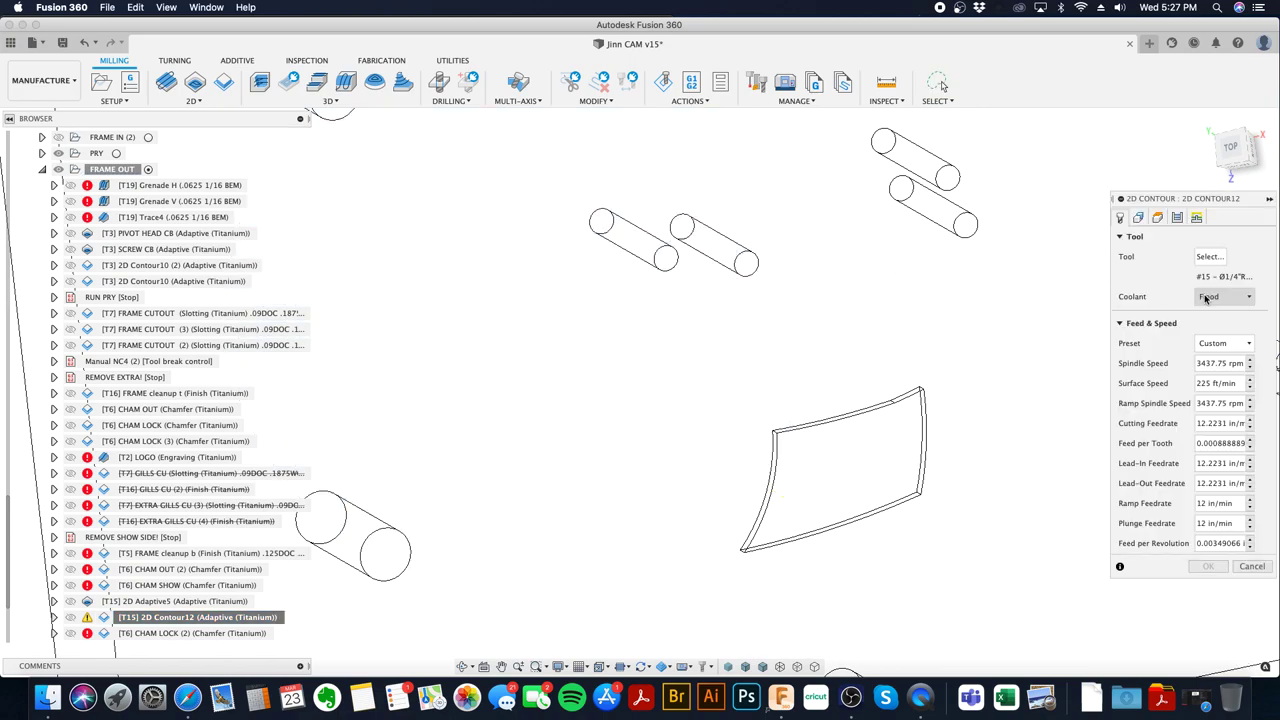
left_click(1137, 218)
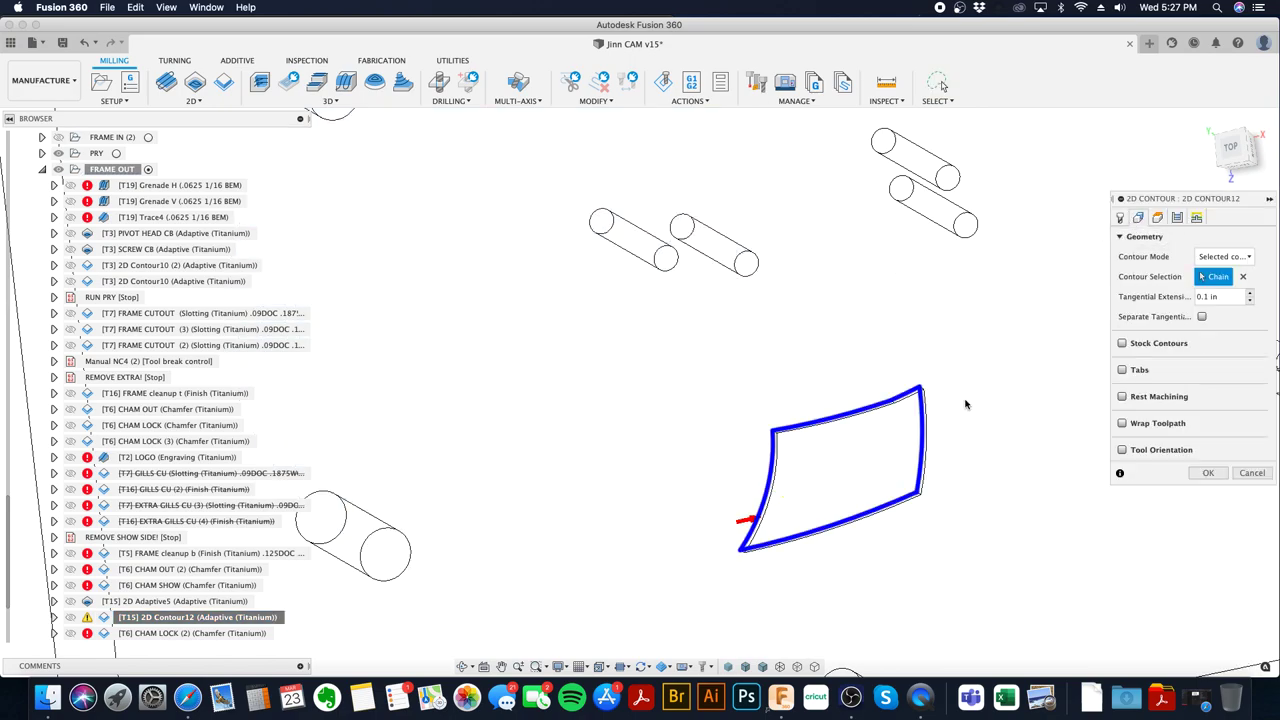
left_click(924, 437)
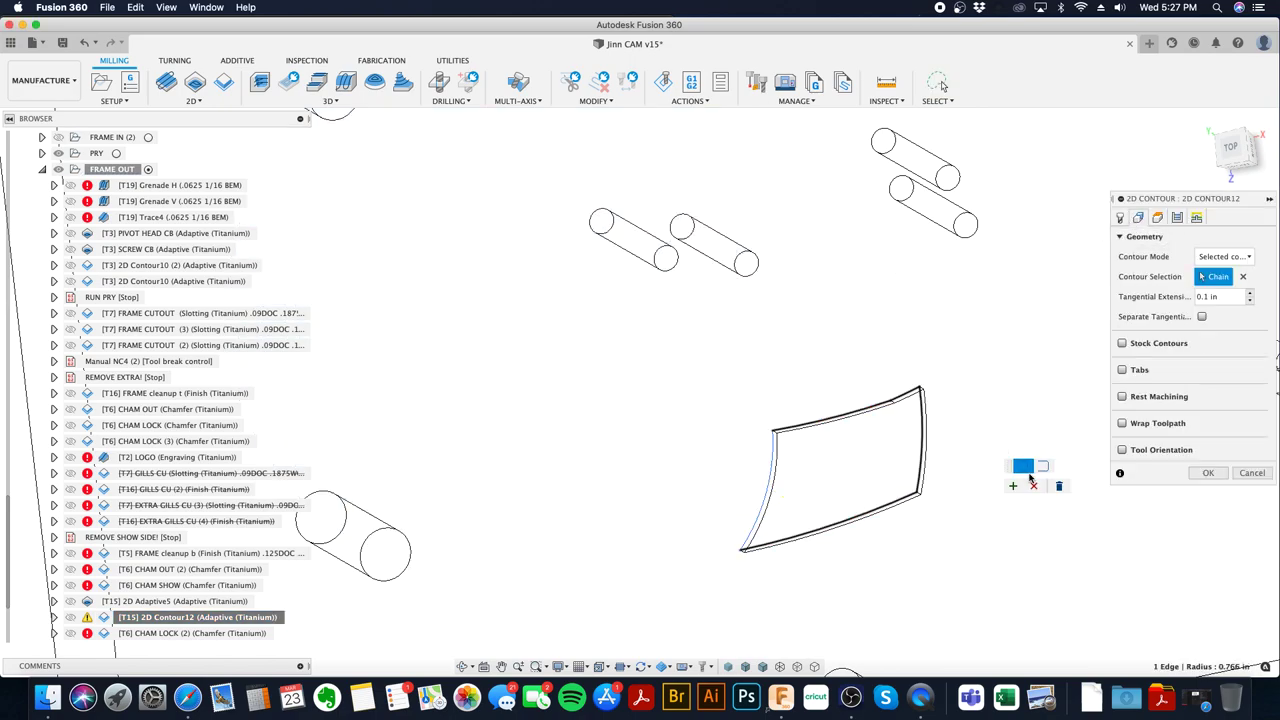
left_click(886, 506)
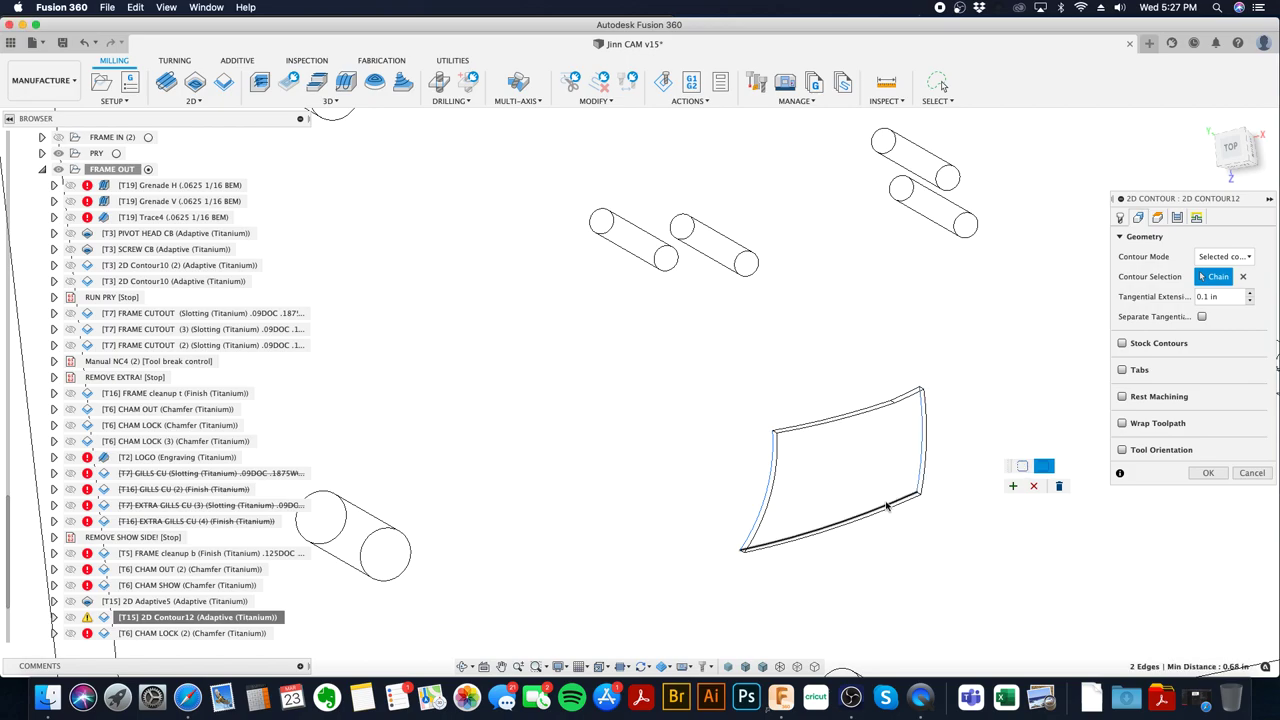
left_click(1013, 486)
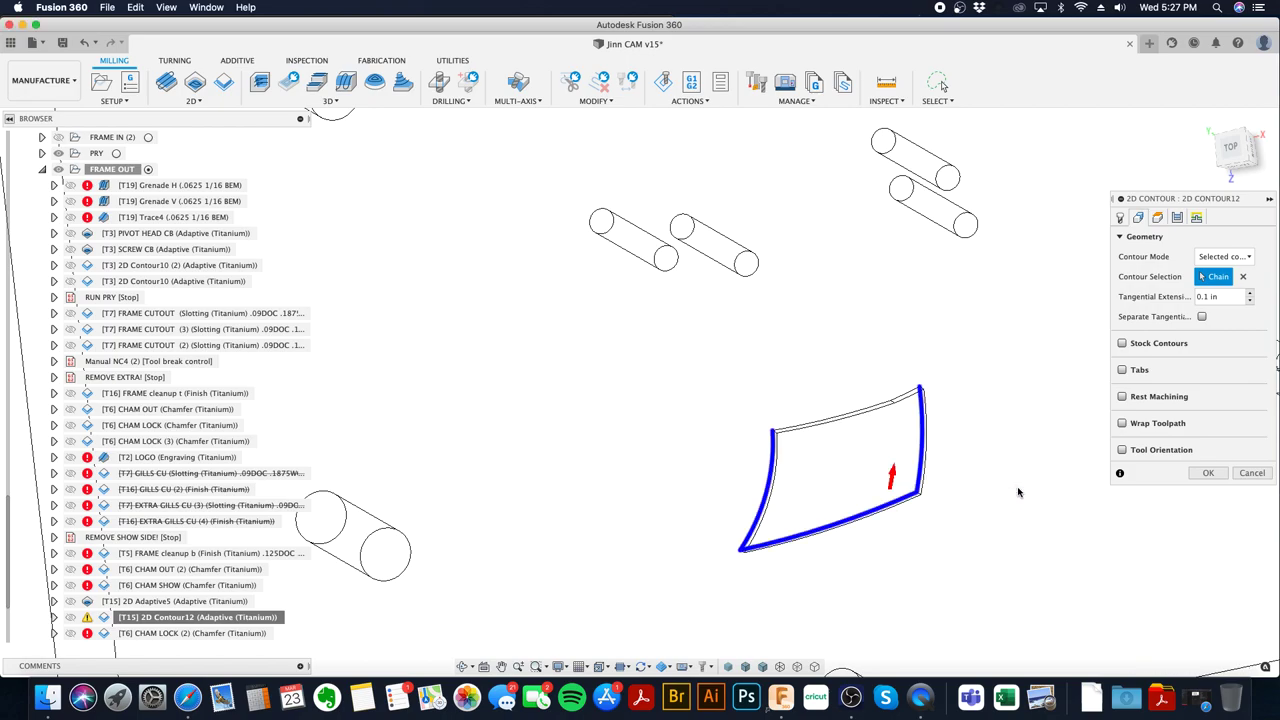
left_click(1208, 474)
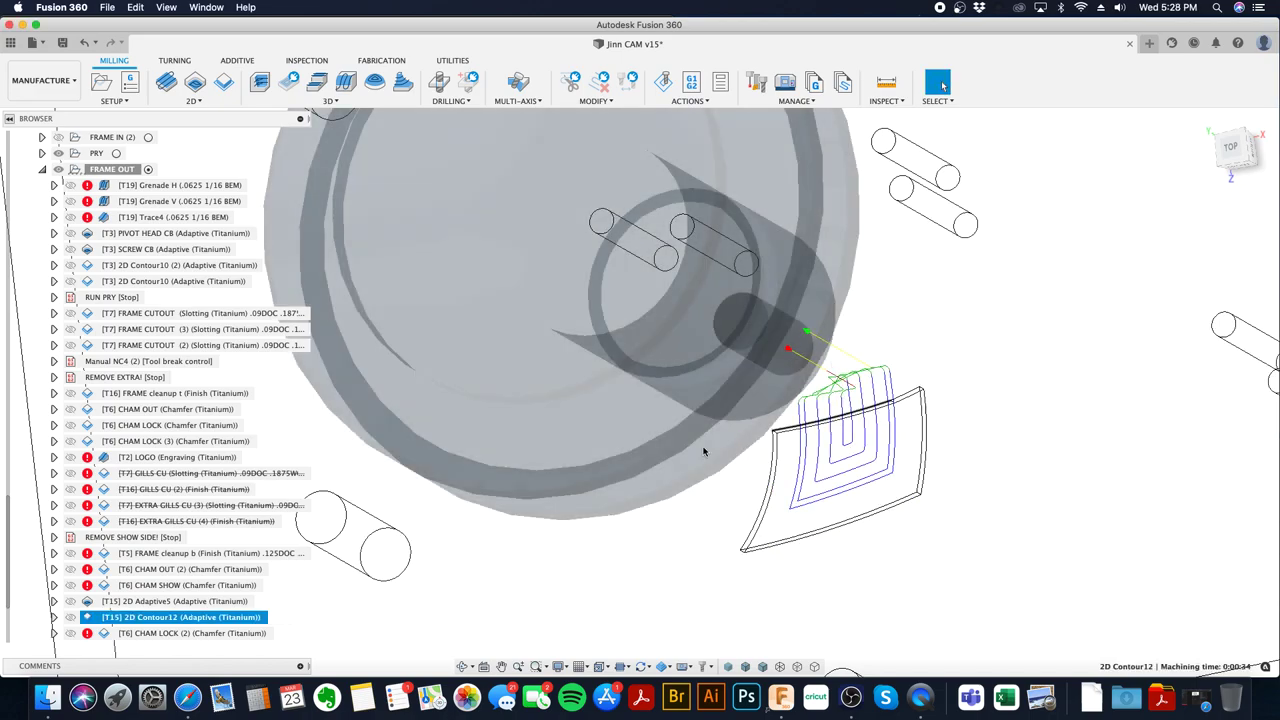
- Reopen 2D Contour12's geometry settings to verify the open chain, then close them
right_click(232, 617)
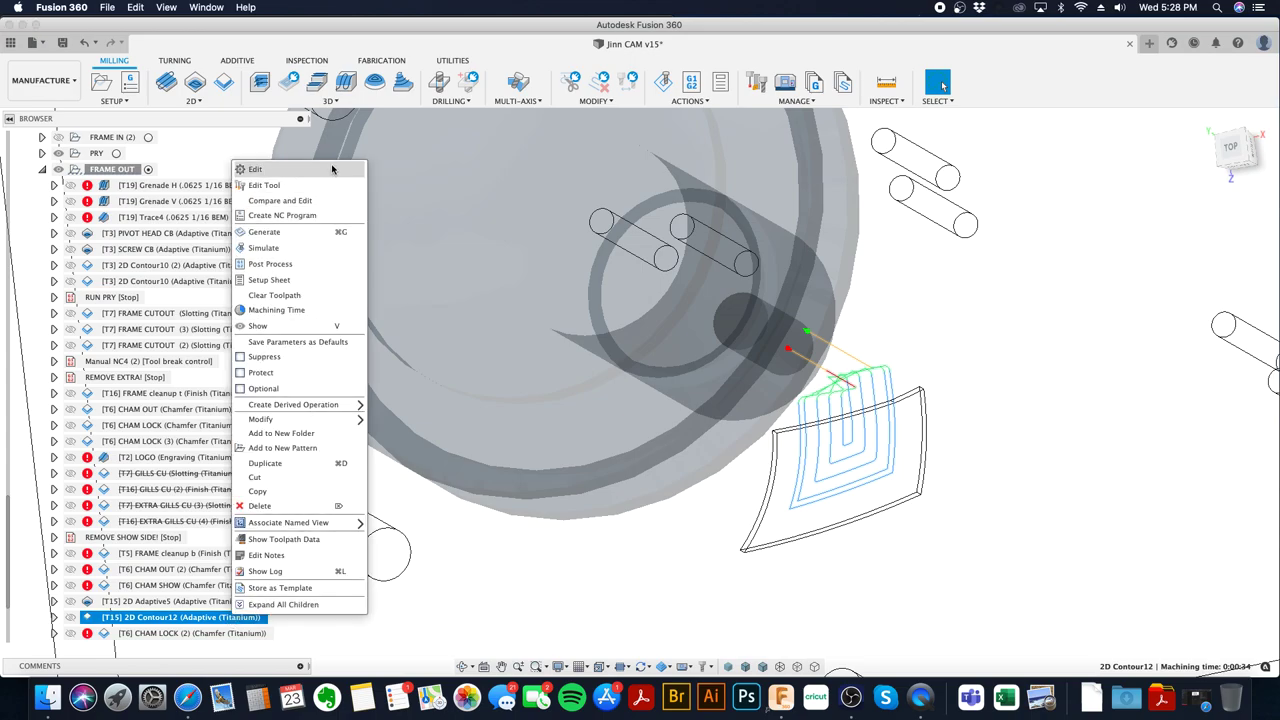
left_click(252, 169)
left_click(1139, 218)
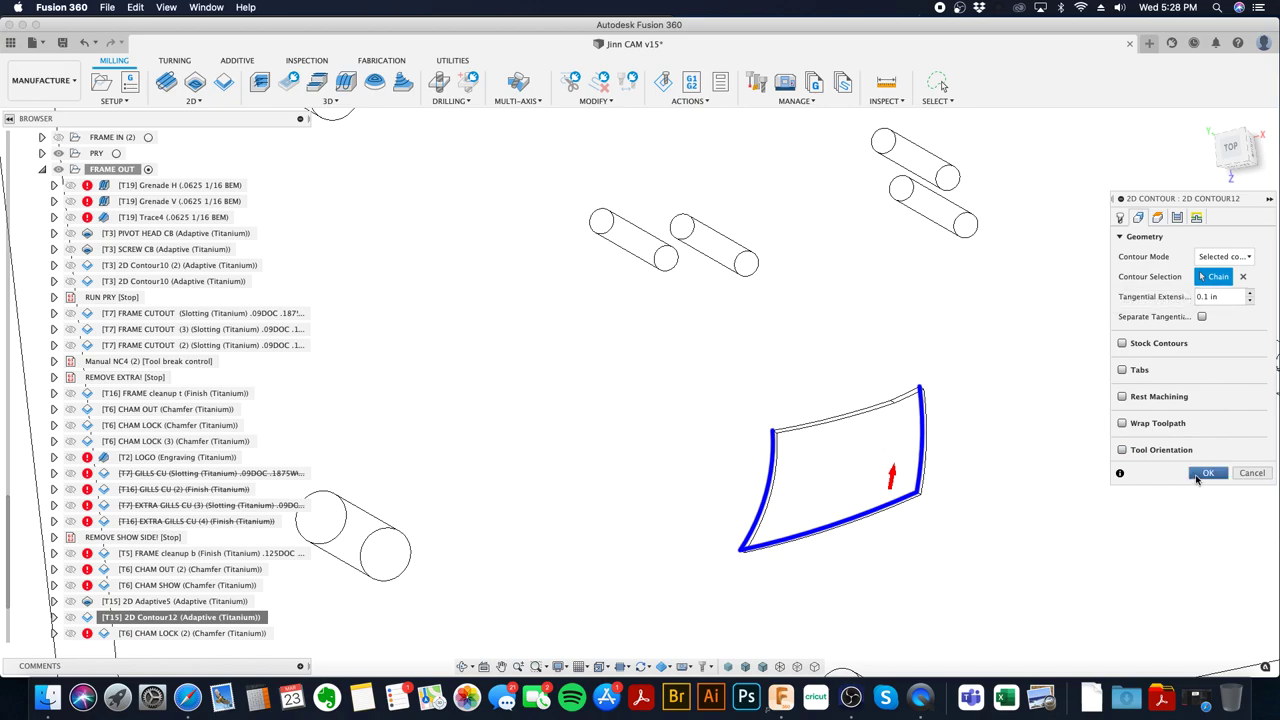
key("Return")
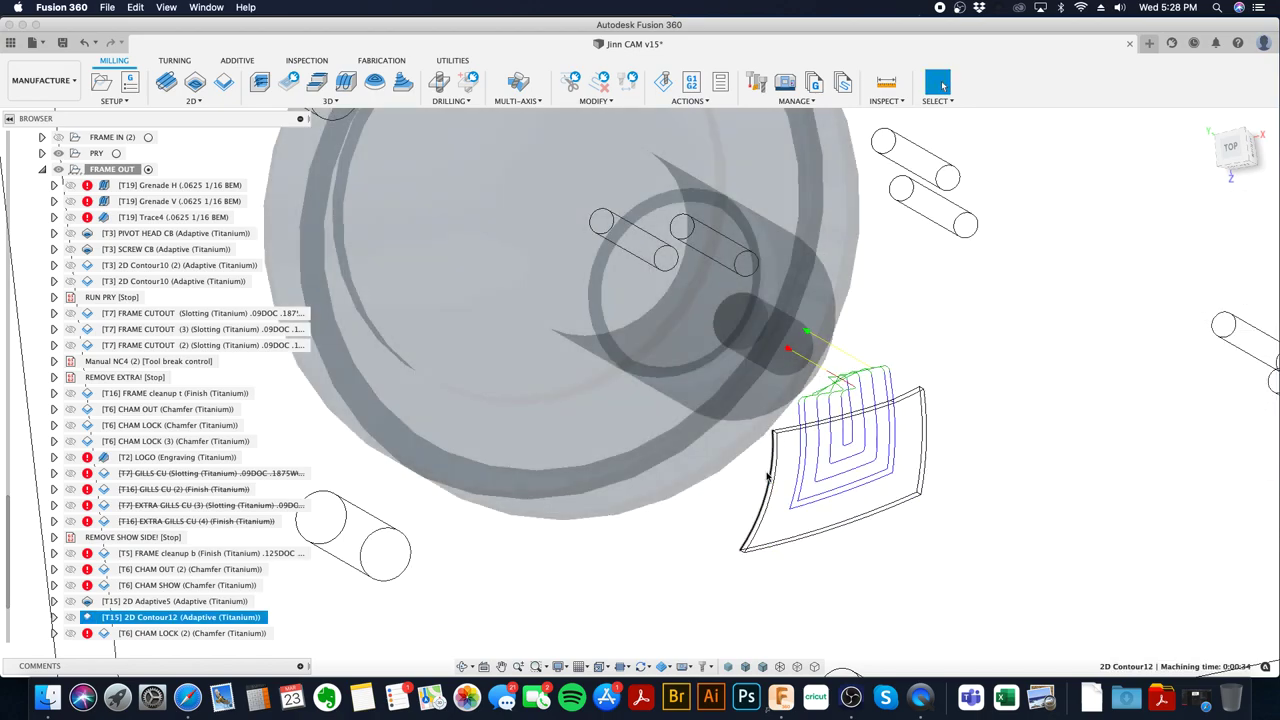
left_click(233, 634)
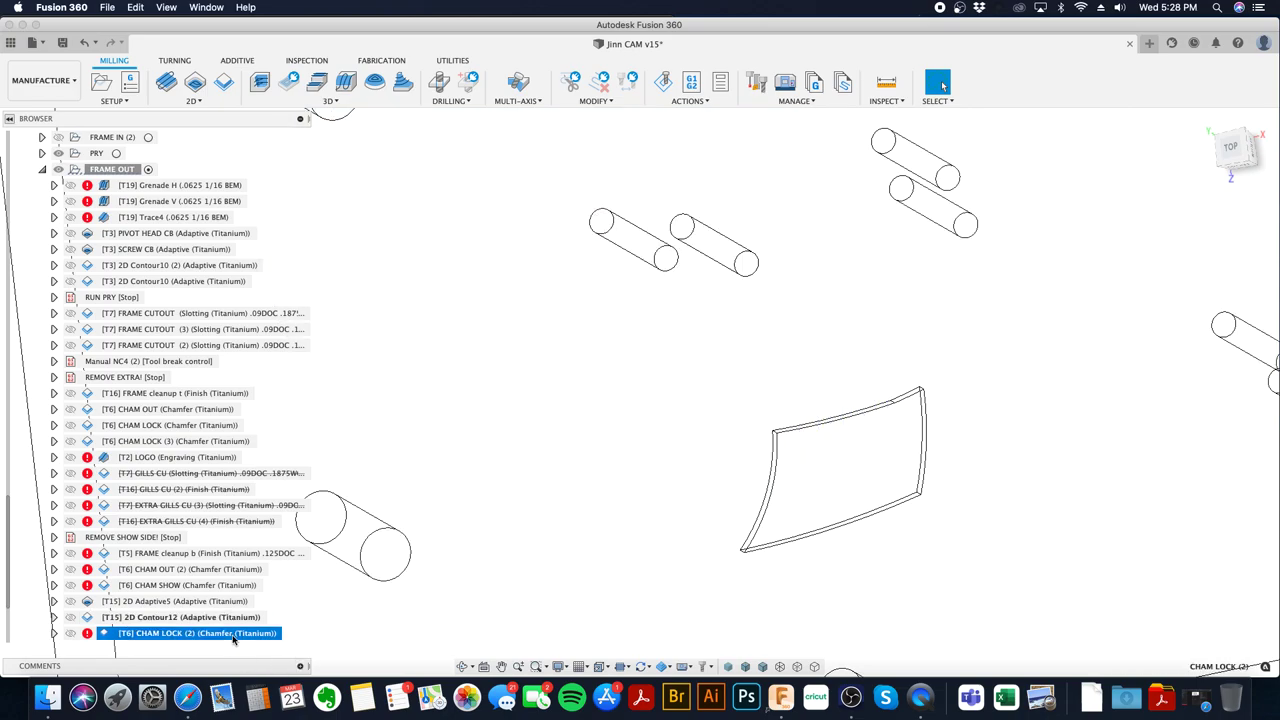
- Select the range [T16] FRAME cleanup t through [T15] 2D Contour12 and open its context menu
right_click(233, 634)
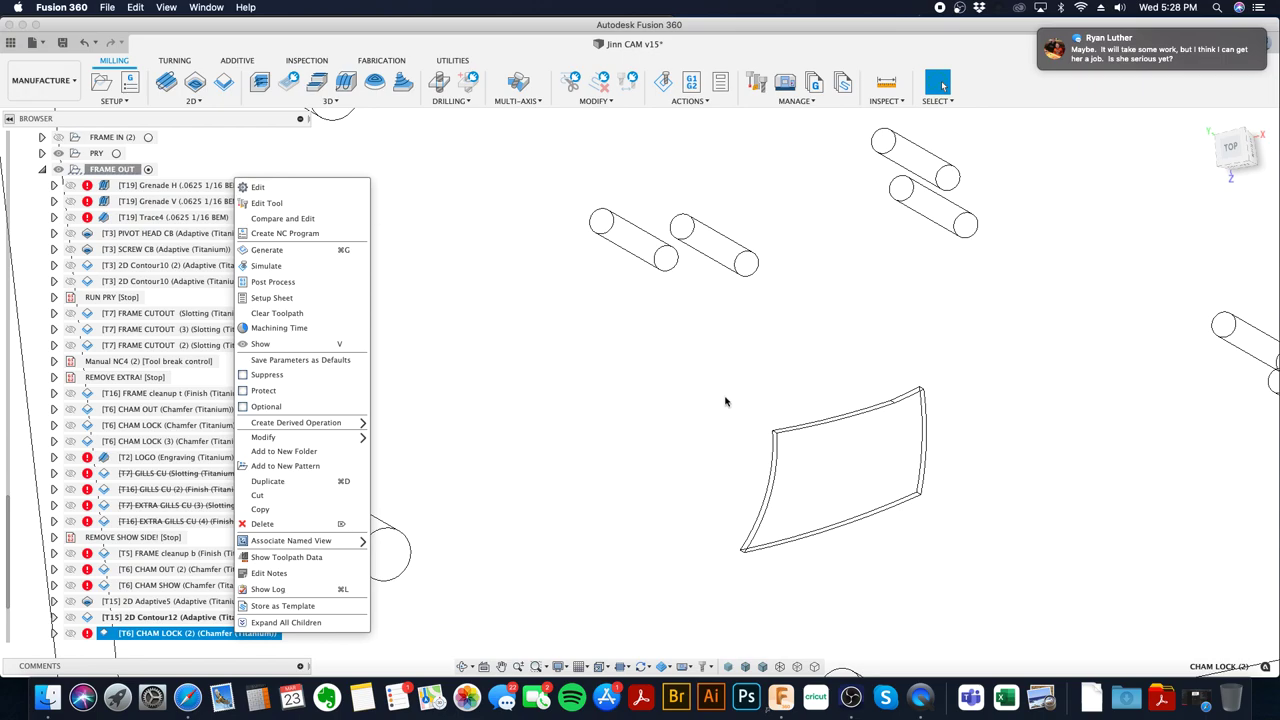
left_click(699, 347)
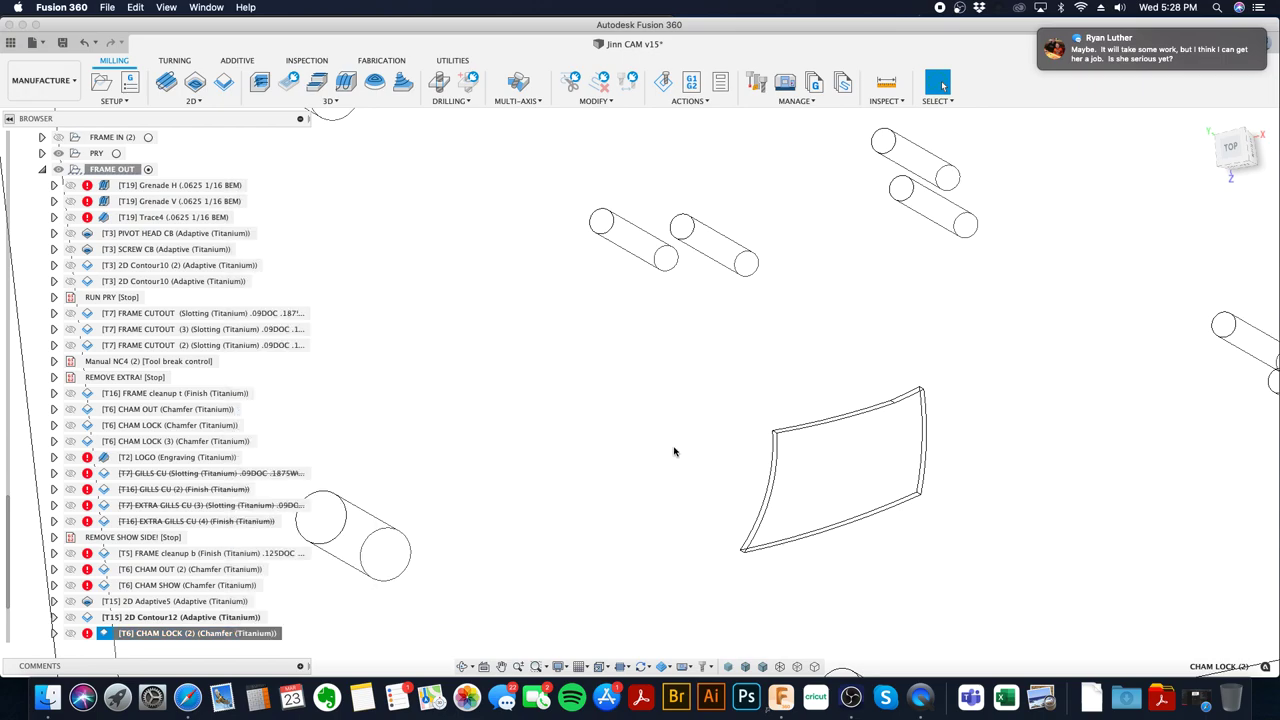
scroll(680, 452, "down", 4)
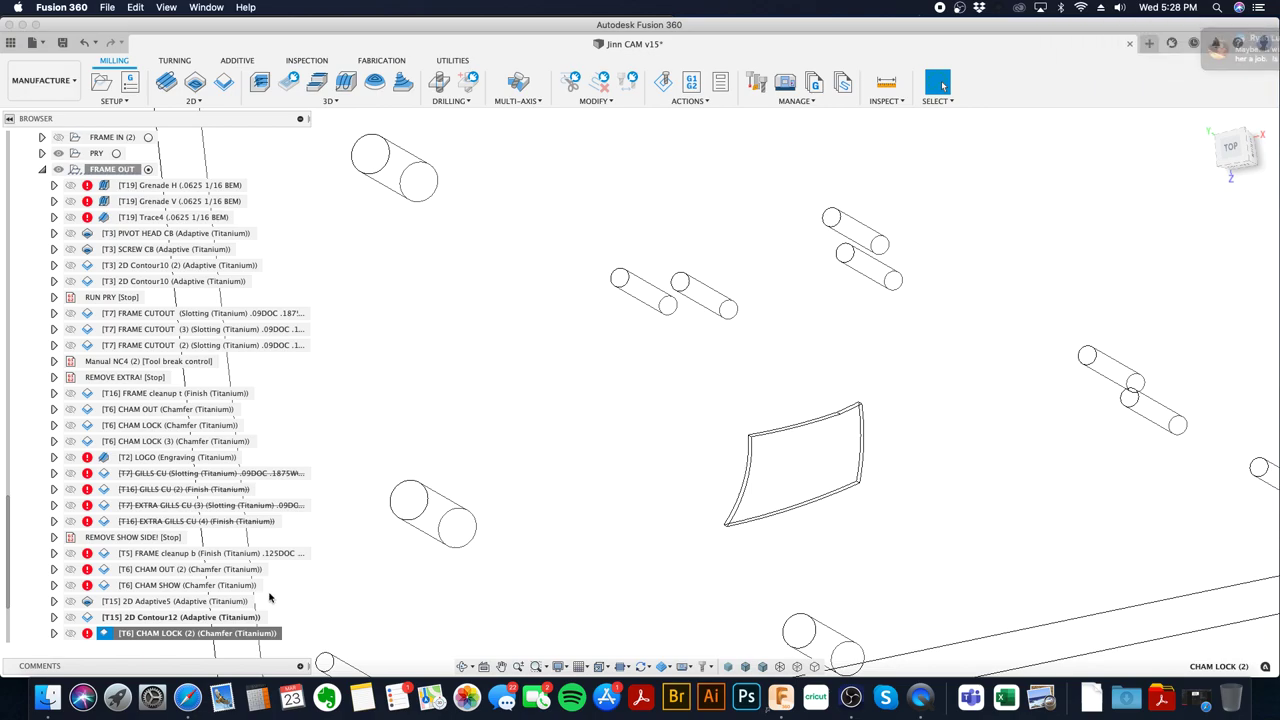
left_click(228, 589)
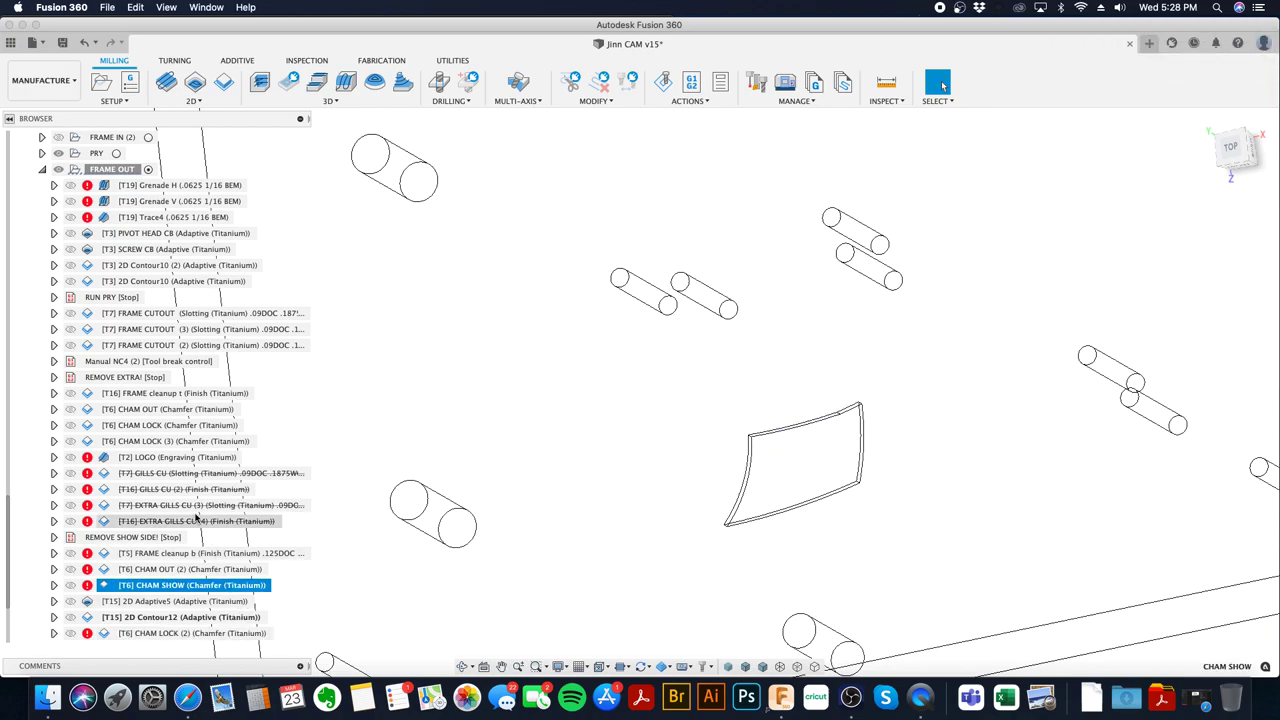
left_click(191, 396)
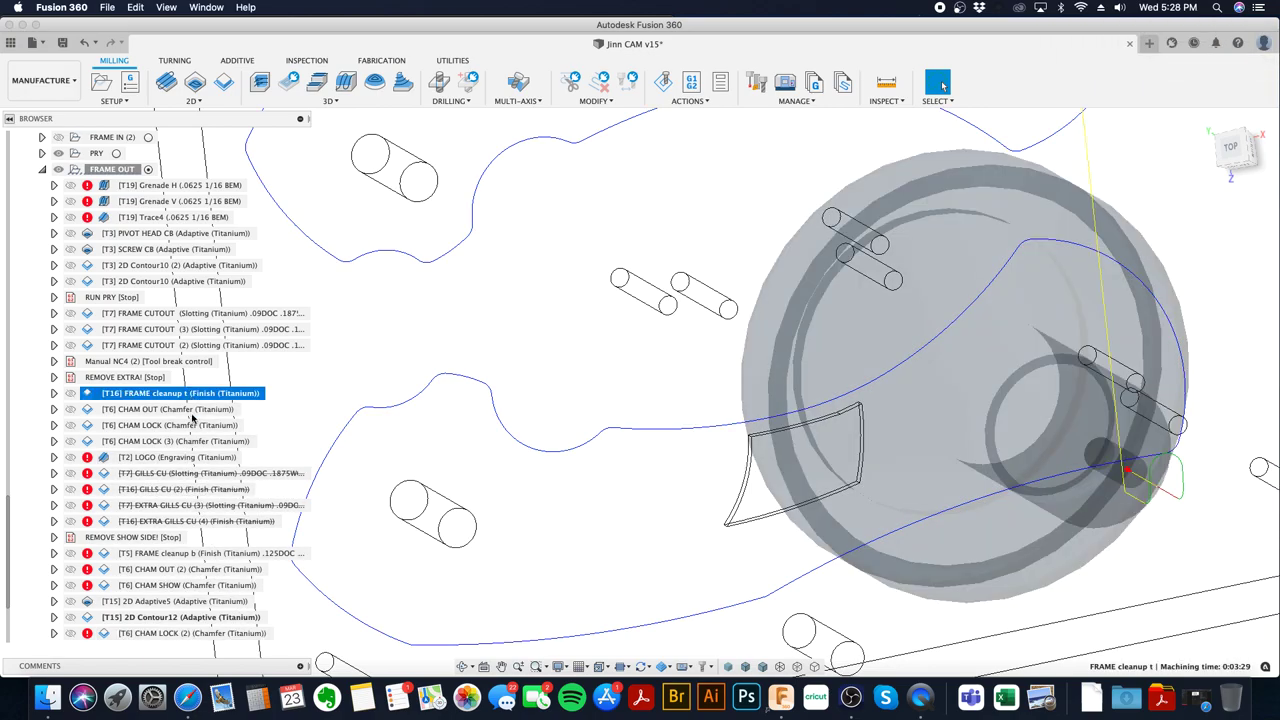
left_click(200, 618, "shift")
right_click(200, 620)
- Simulate the 15 selected operations to the end, toggle stock transparency, then close the simulation
left_click(235, 358)
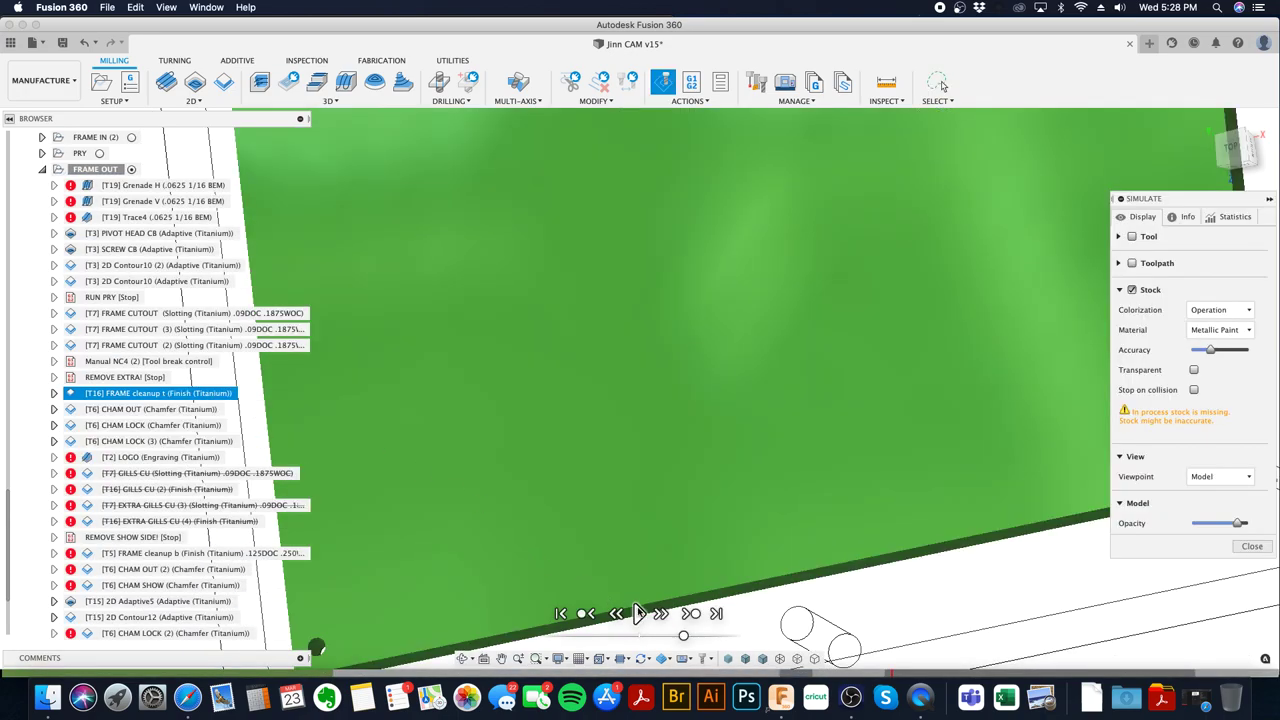
left_click(638, 613)
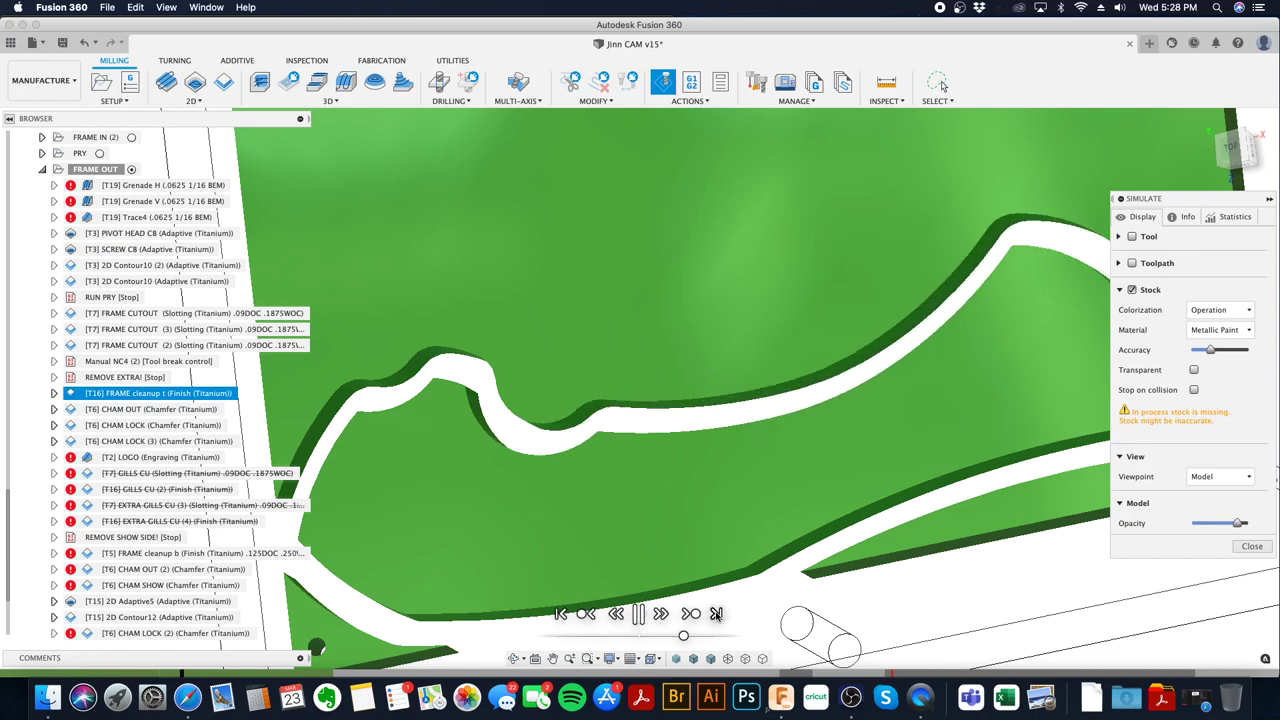
left_click(716, 613)
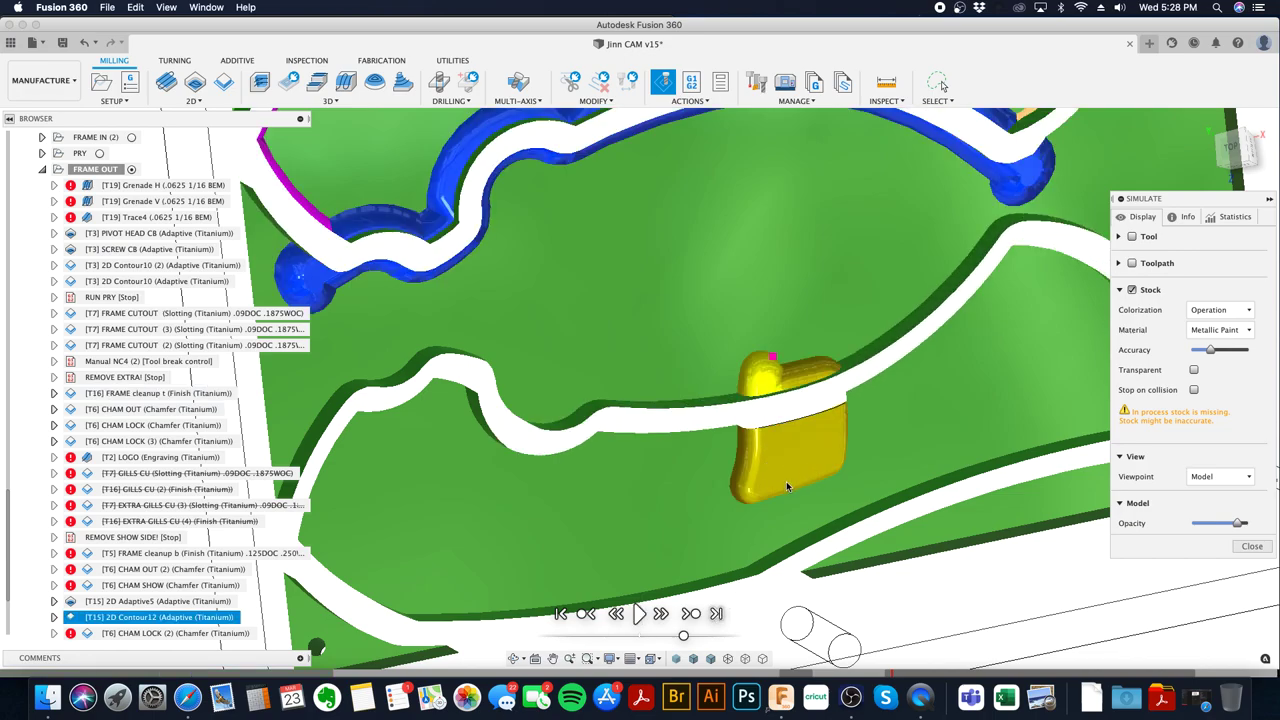
scroll(786, 486, "down", 3)
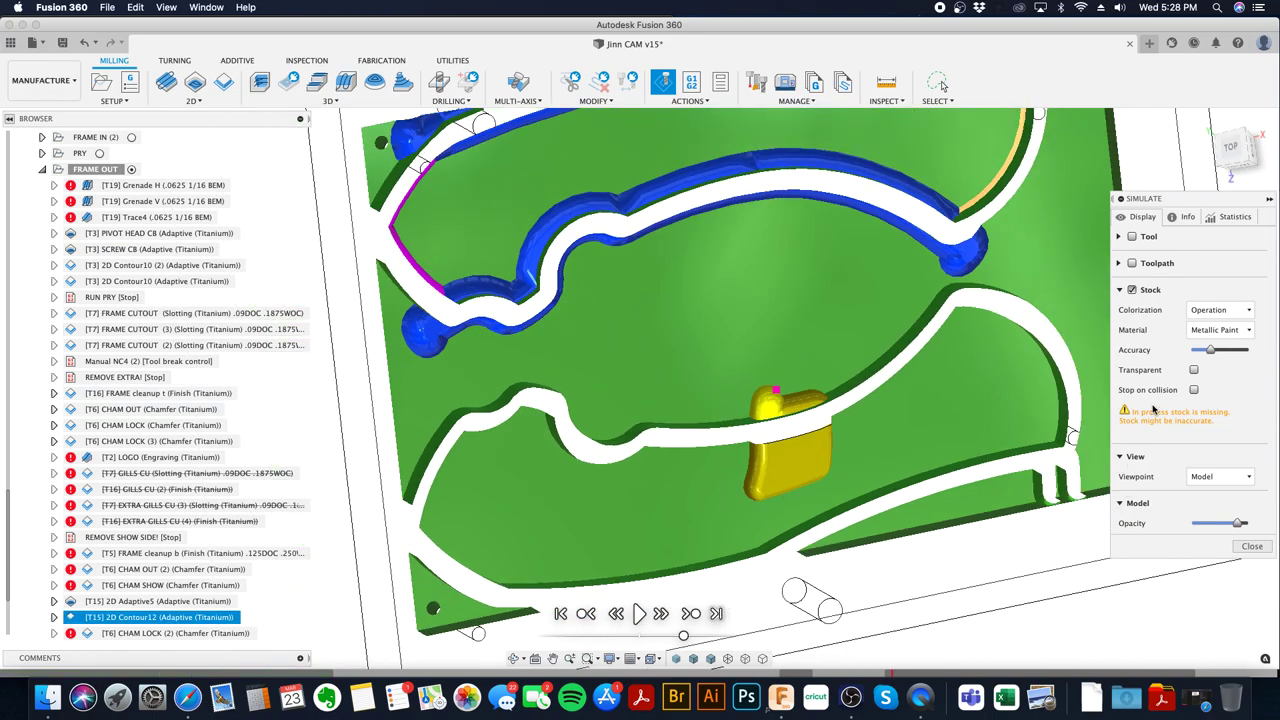
left_click(1193, 370)
left_click(1193, 370)
left_click(1253, 546)
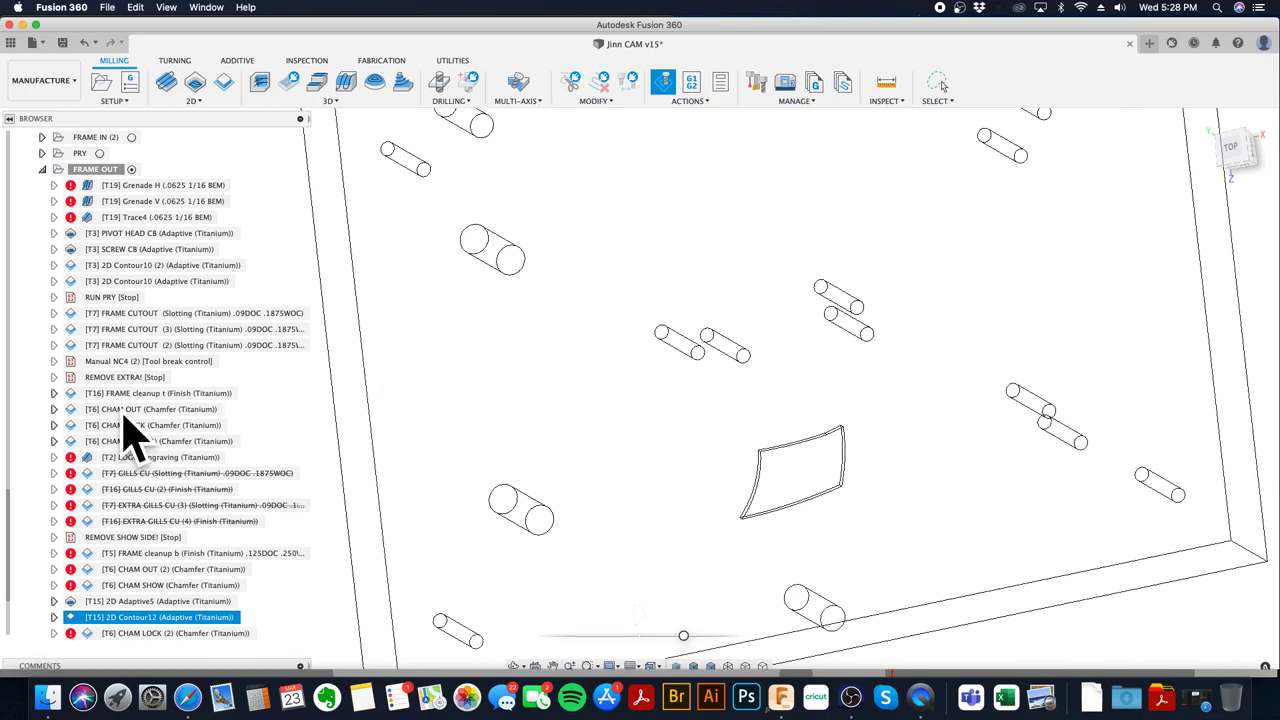
left_click(137, 441, "shift")
scroll(117, 385, "up", 10)
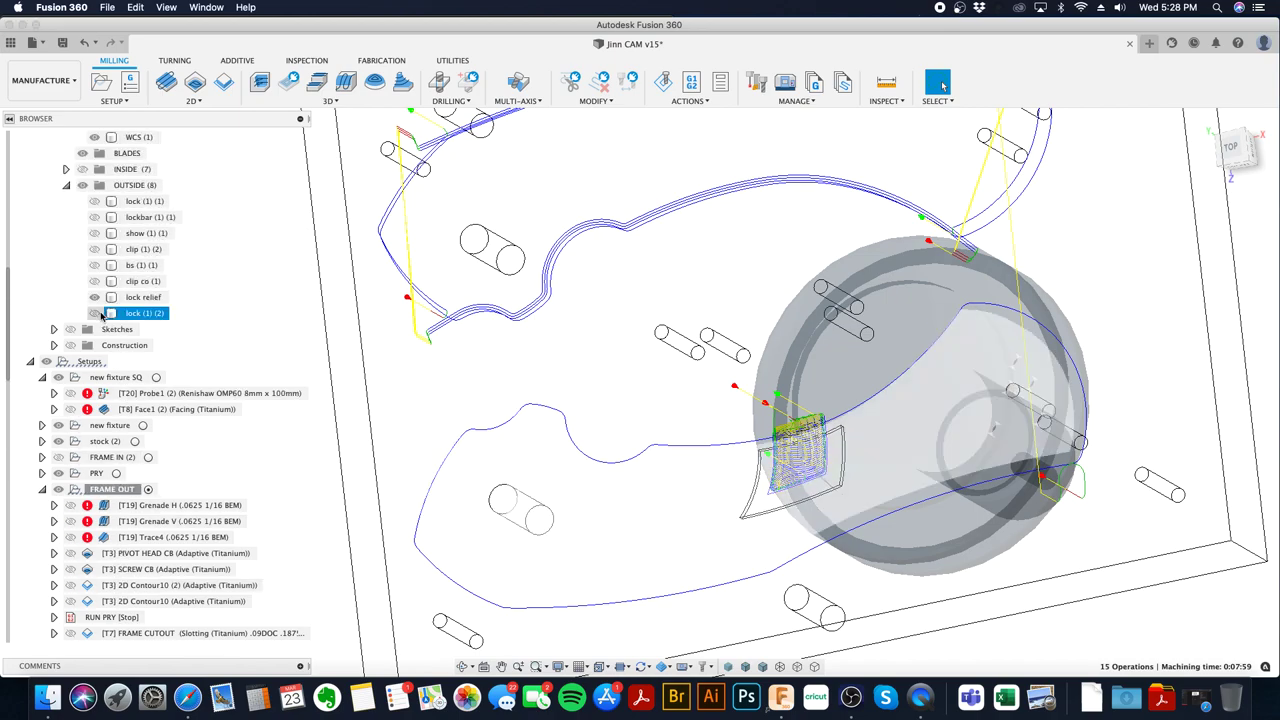
- Show the lock (1) (2) and lockbar bodies
left_click(95, 313)
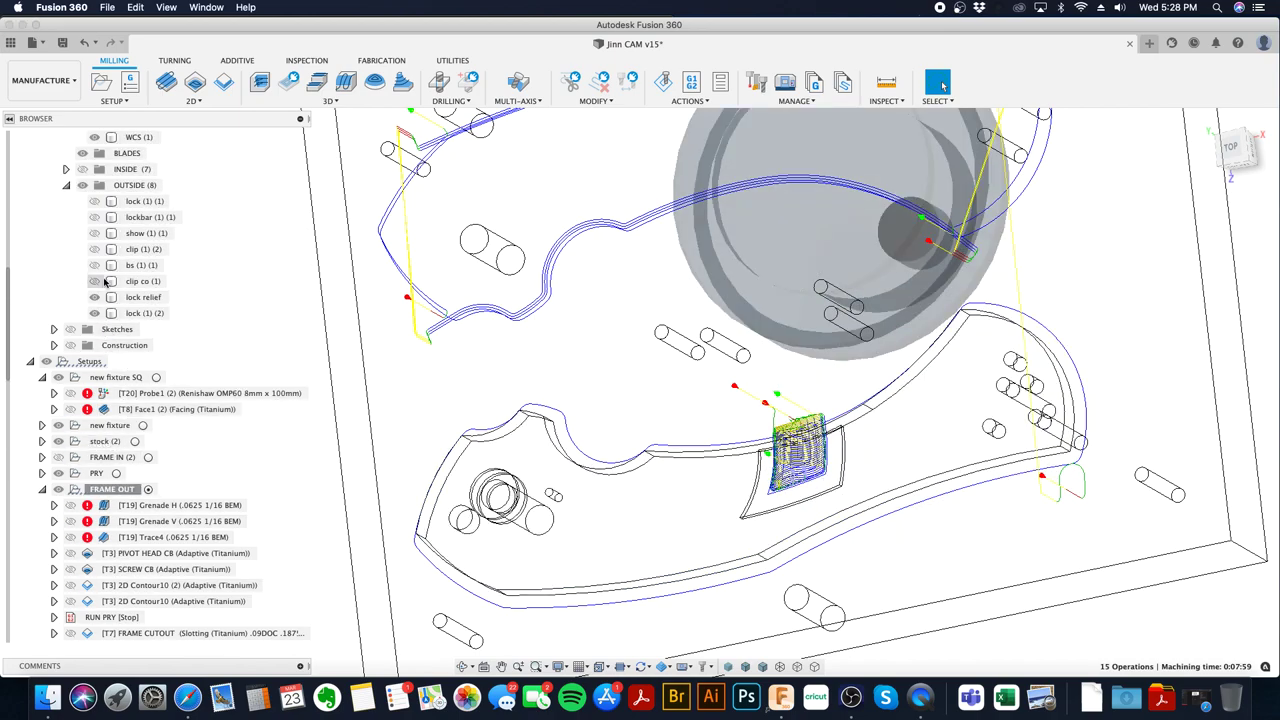
left_click(95, 217)
scroll(120, 288, "down", 6)
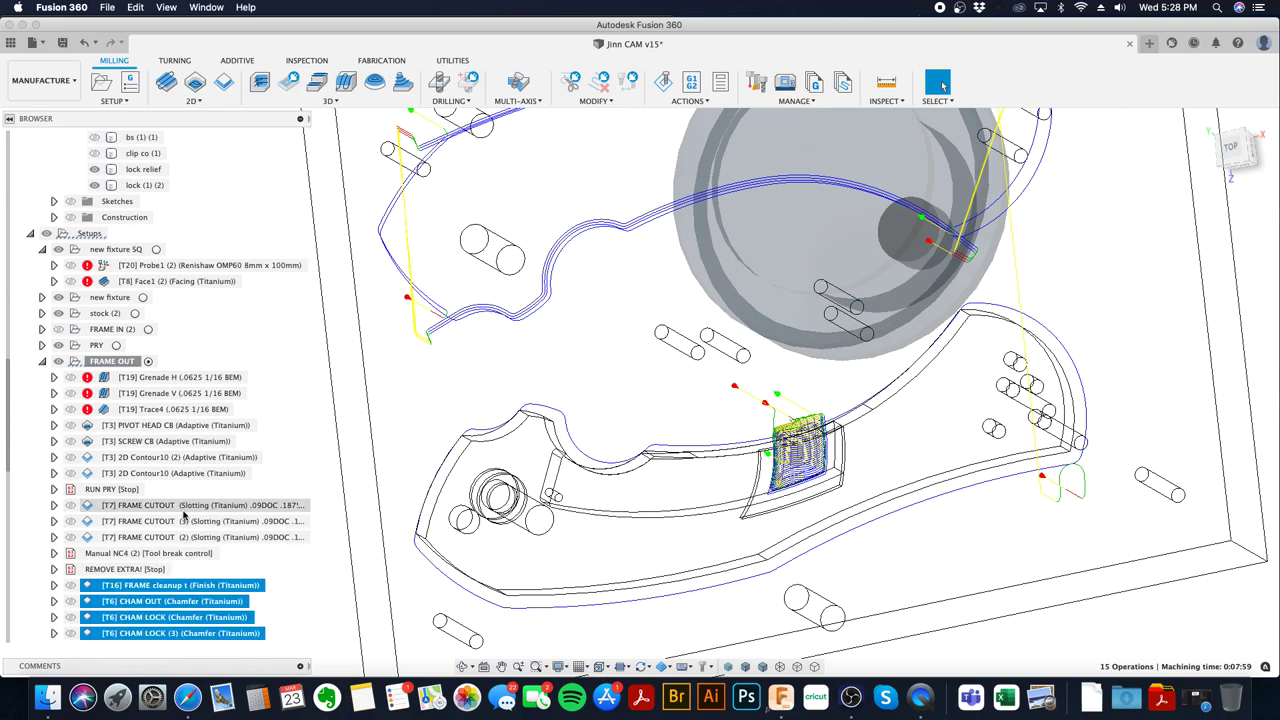
- Start a stock simulation of the selected operations from the TOP view and play it
right_click(197, 531)
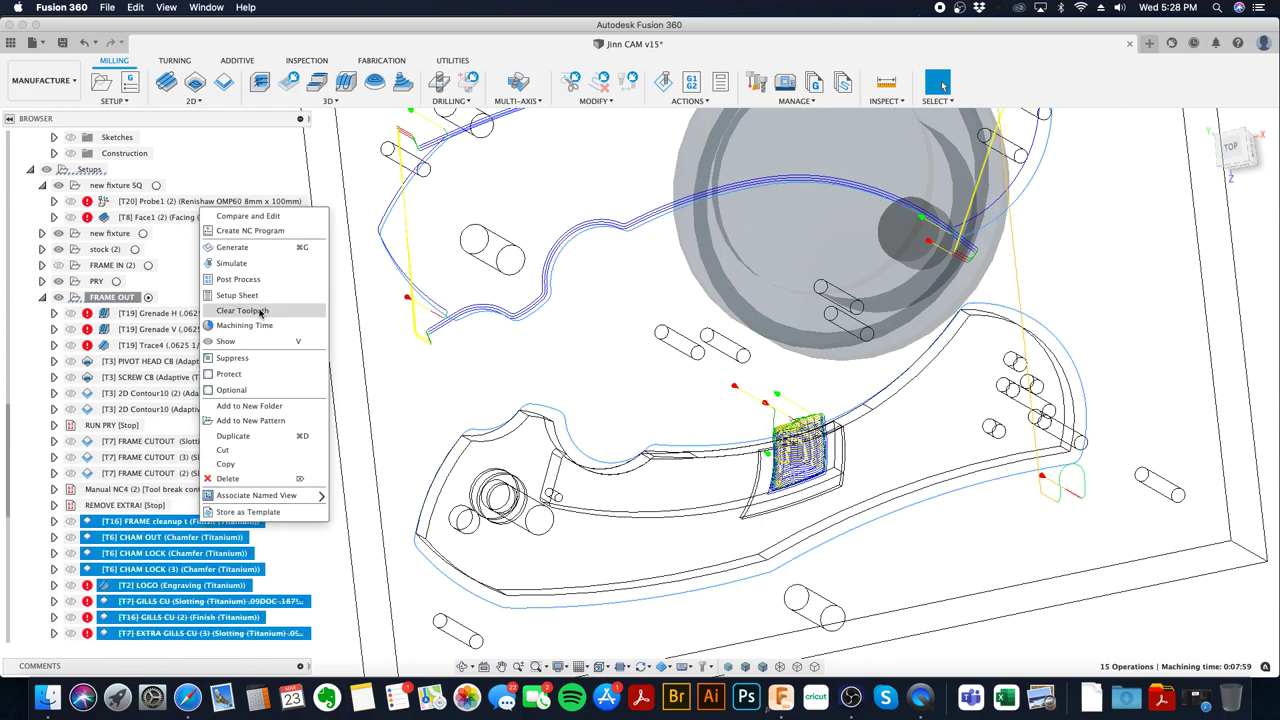
left_click(272, 266)
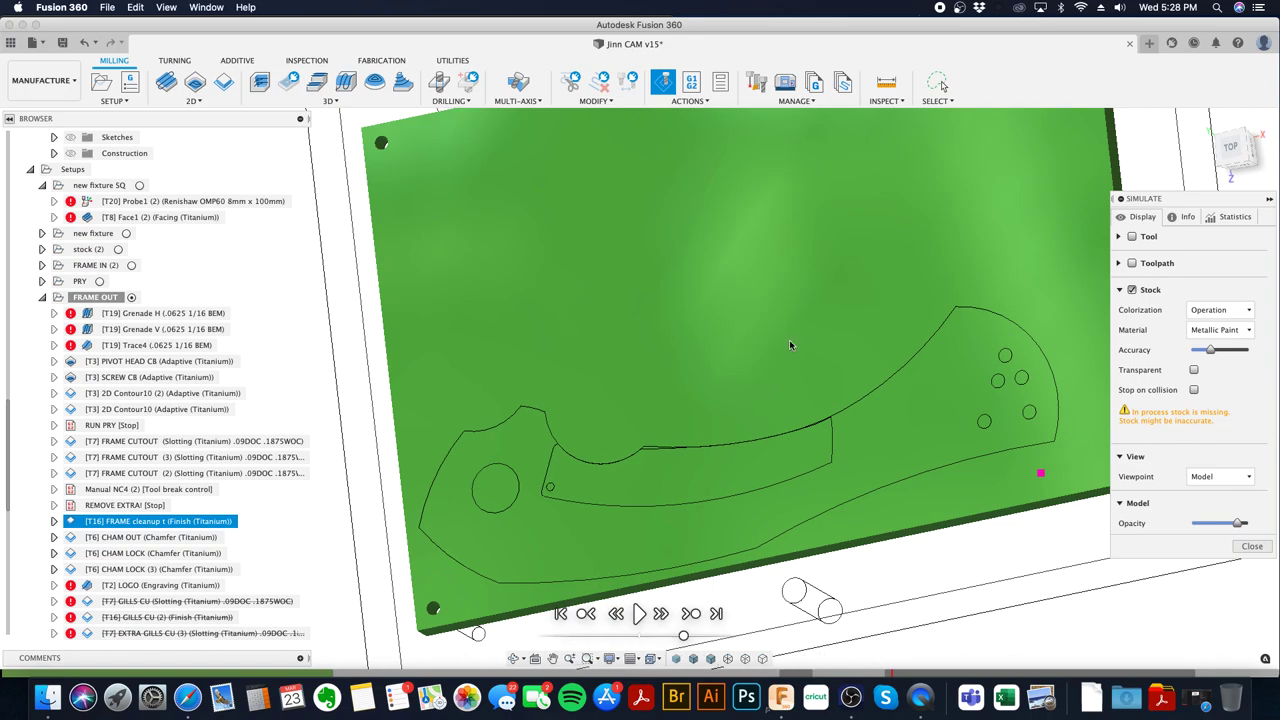
left_click(1240, 149)
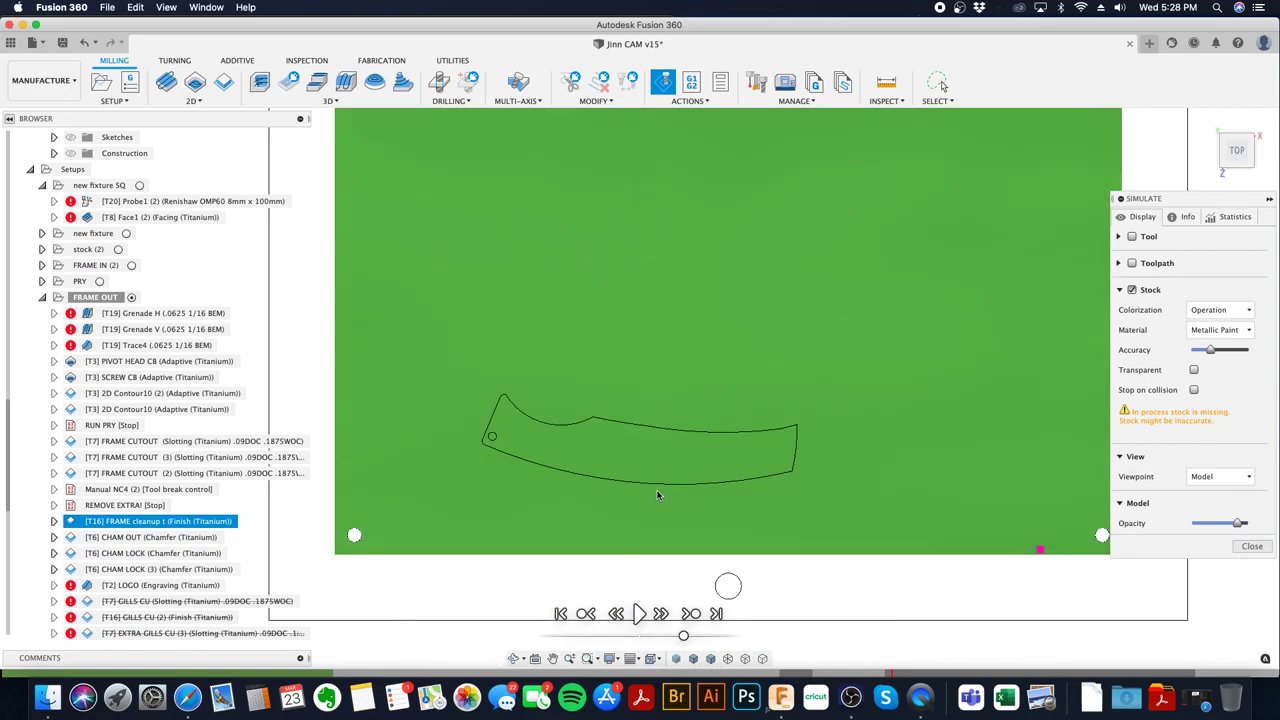
left_click(639, 613)
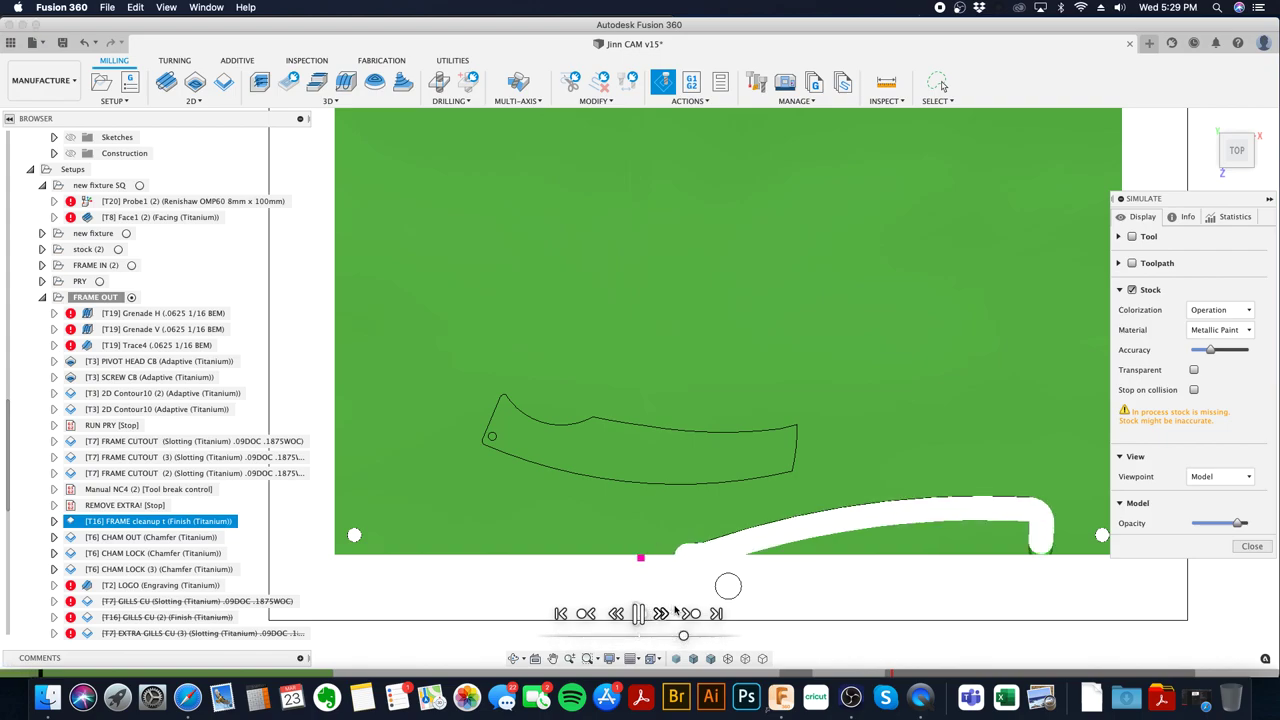
- Zoom and orbit around the simulated part to inspect the cut edges, then close the simulation
scroll(767, 487, "up", 6)
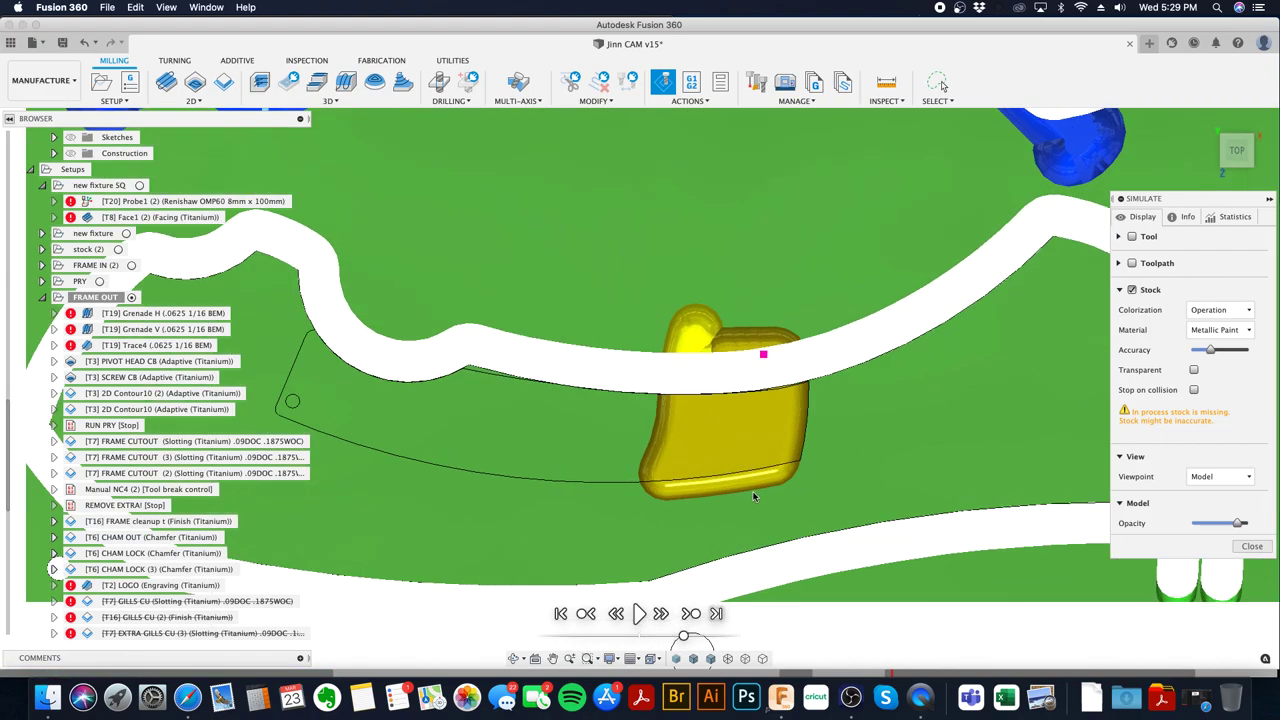
scroll(712, 482, "up", 3)
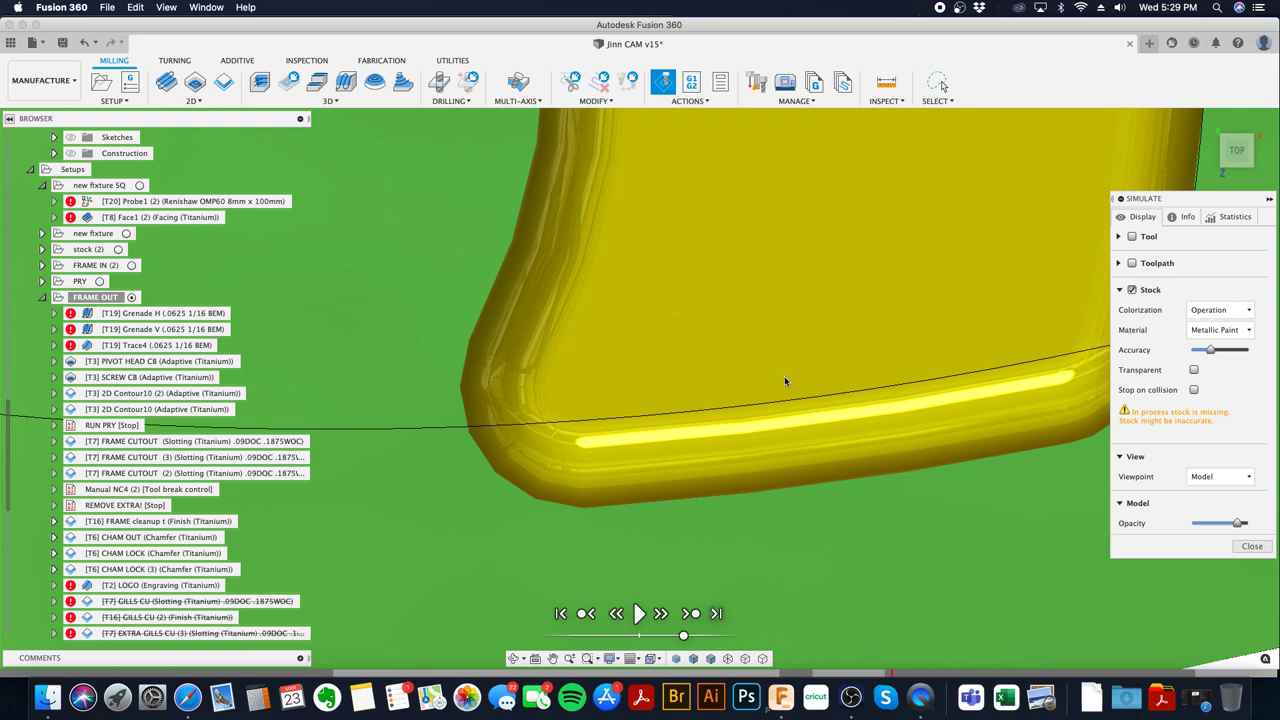
scroll(789, 400, "down", 10)
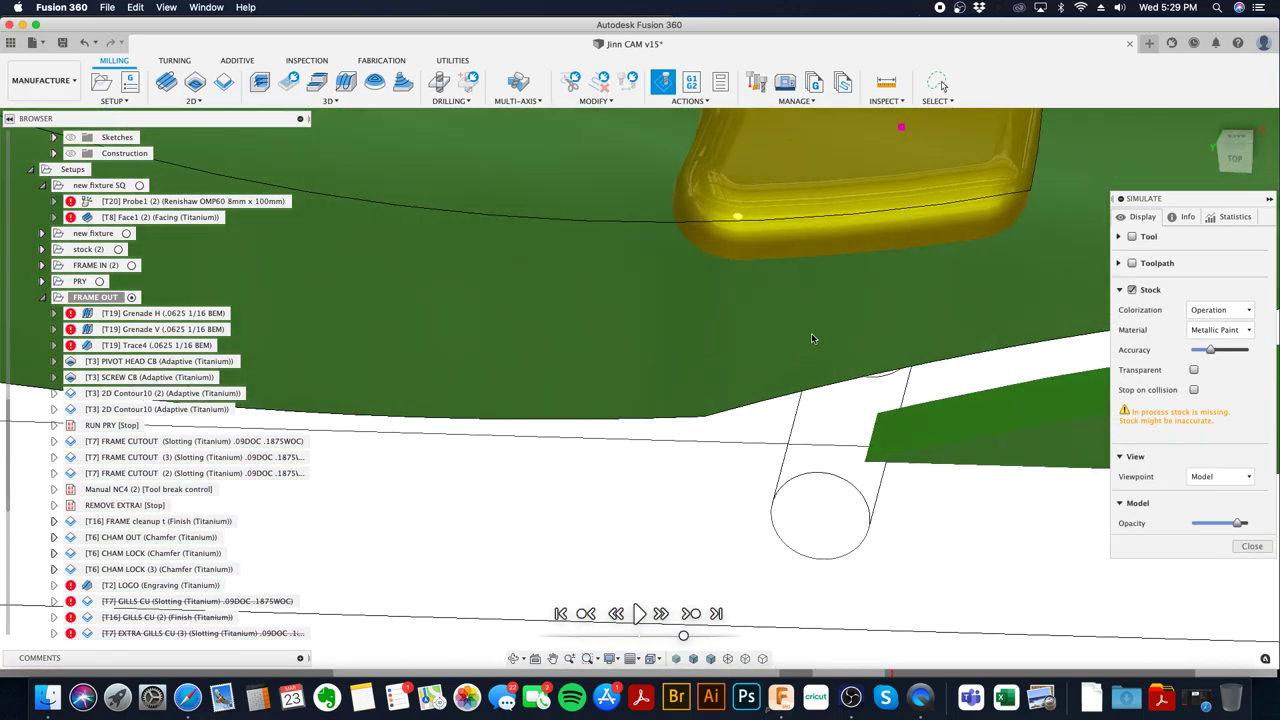
middle_click_drag(811, 338, 781, 530, "shift")
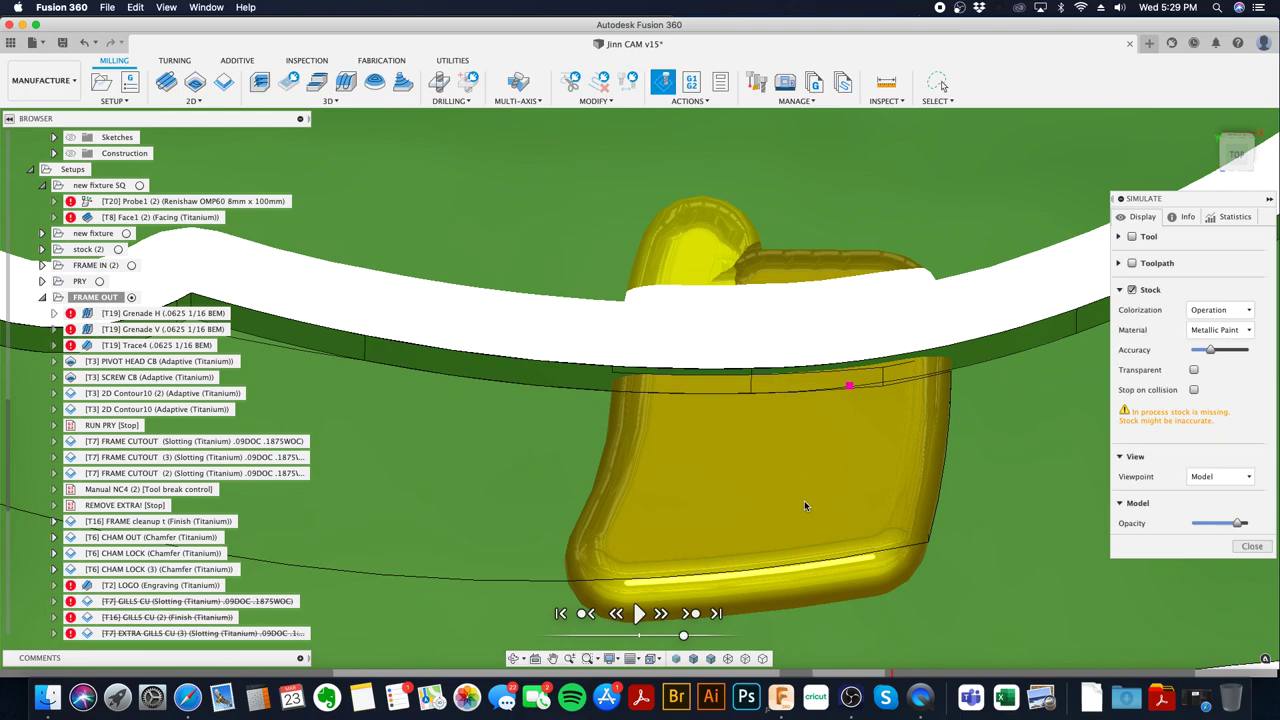
scroll(822, 470, "down", 2)
middle_click_drag(821, 468, 837, 347, "shift")
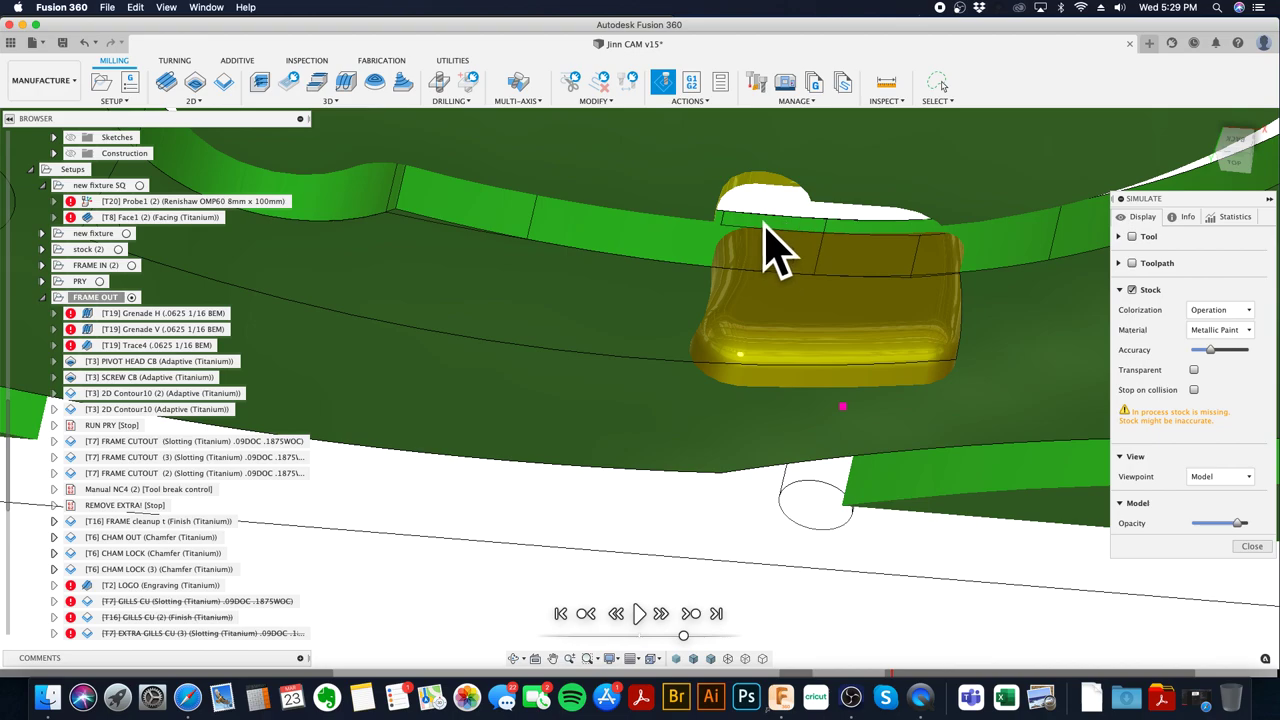
middle_click_drag(865, 349, 836, 492, "shift")
middle_click_drag(815, 568, 888, 578, "shift")
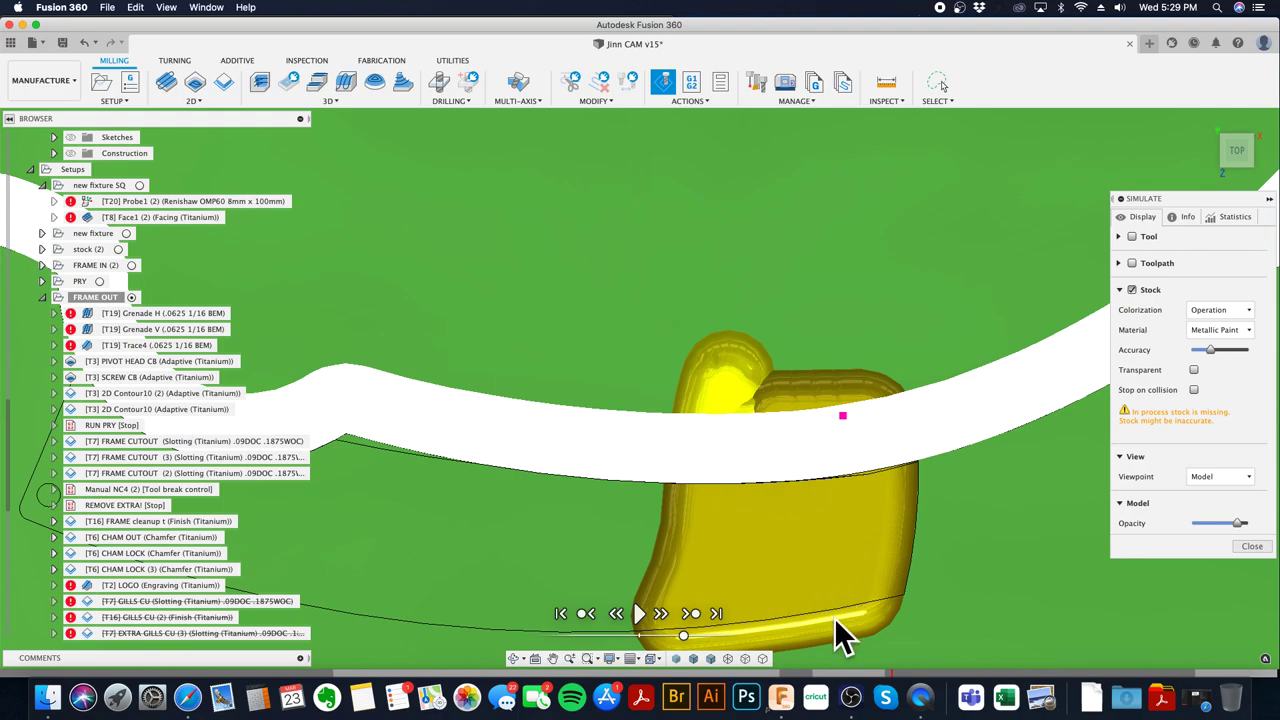
middle_click_drag(814, 628, 880, 478, "shift")
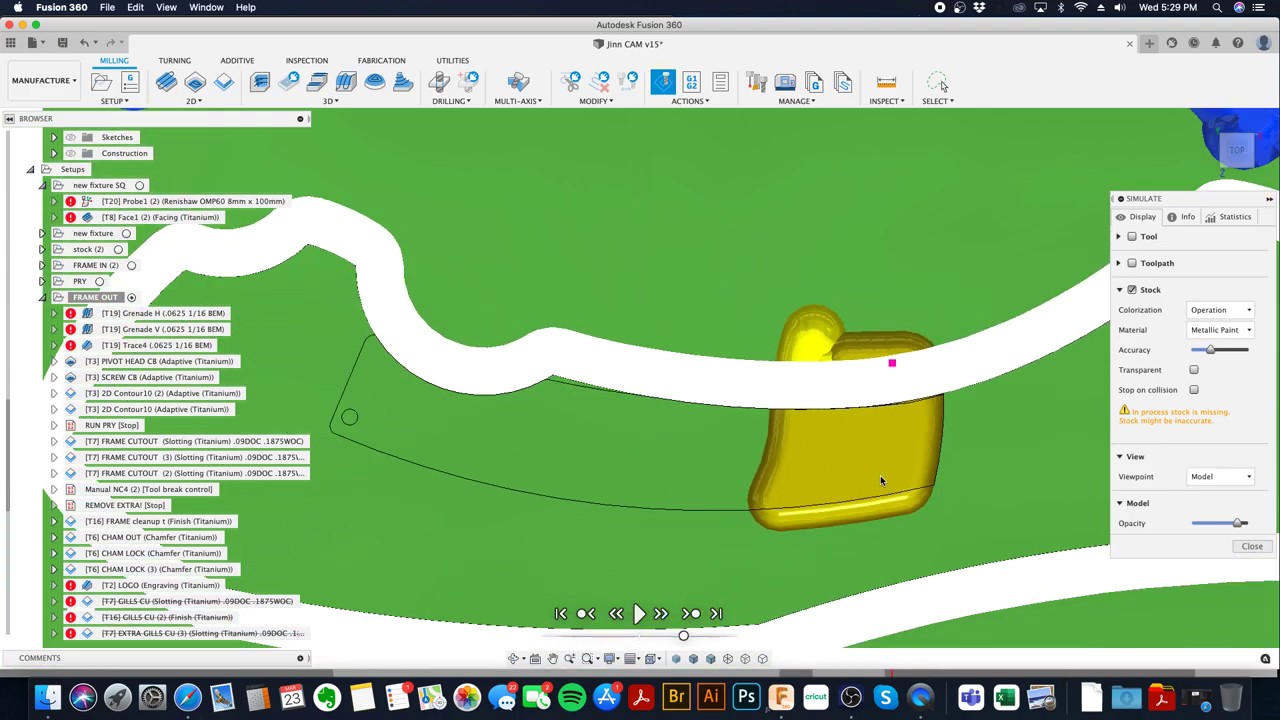
scroll(880, 475, "down", 3)
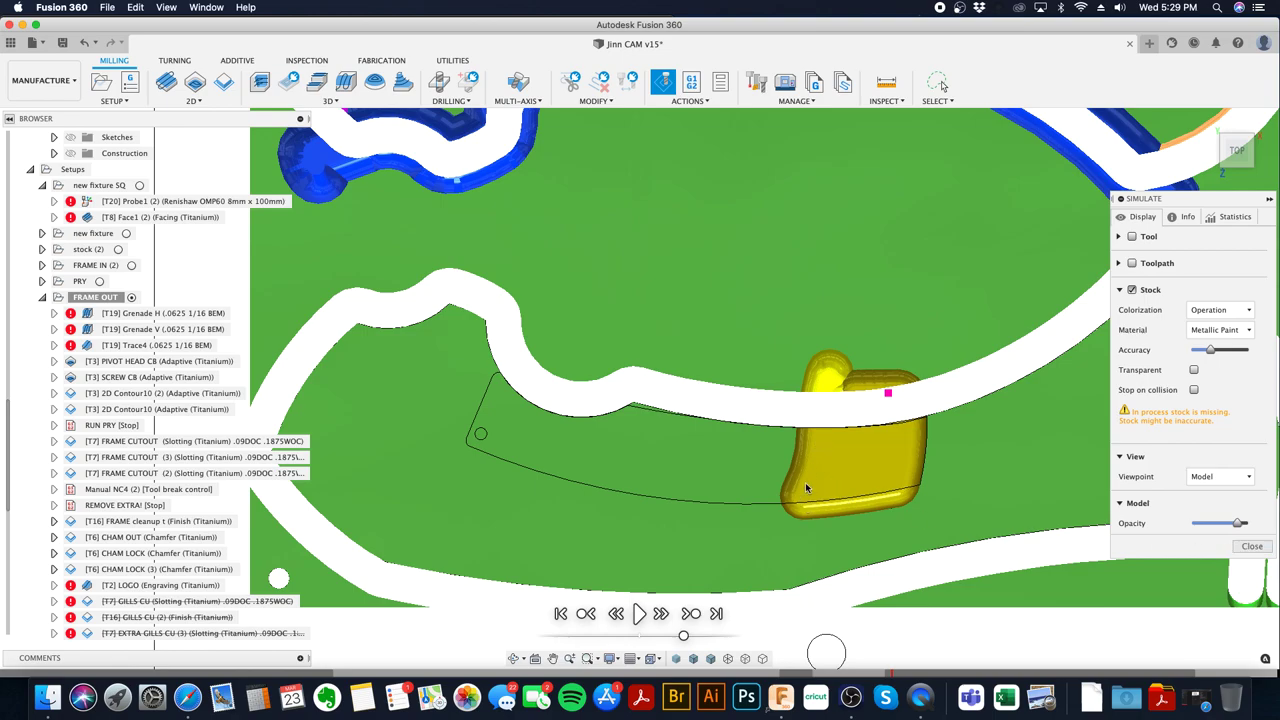
left_click(1251, 546)
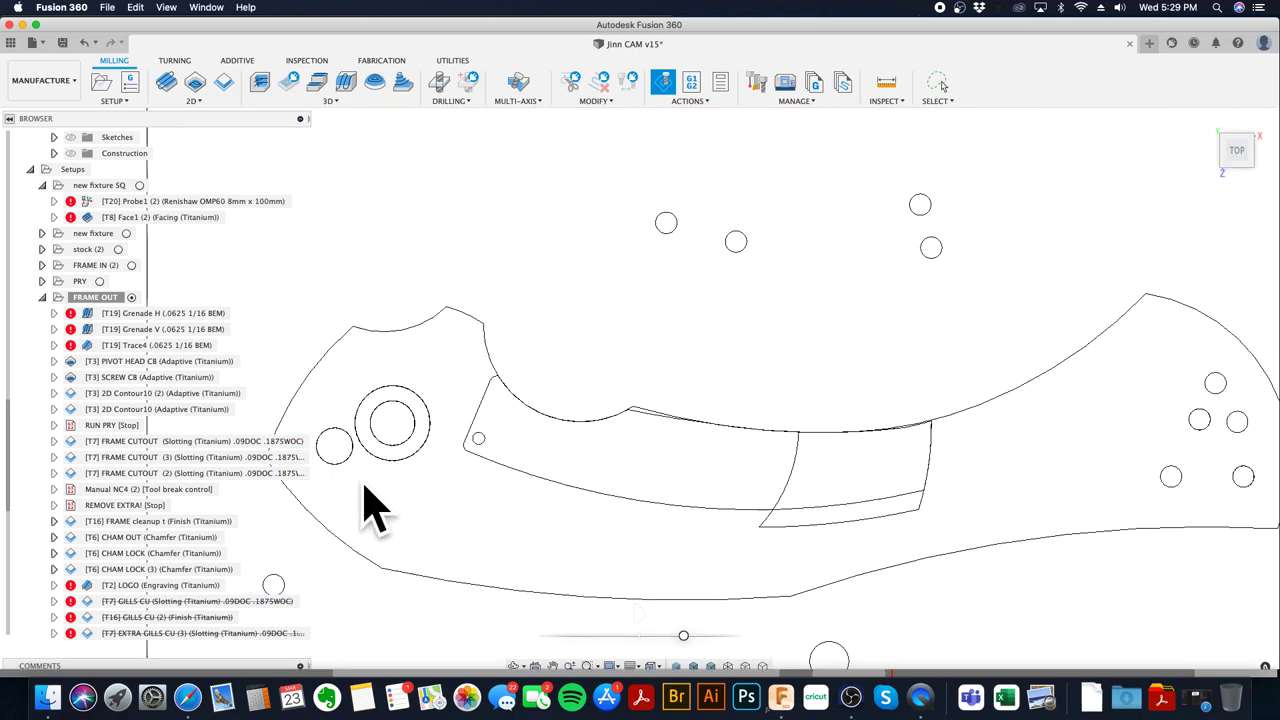
- Save the CAM file as new version Jinn CAM v16
left_click(634, 460)
scroll(634, 460, "down", 3)
middle_click_drag(634, 460, 590, 370, "shift")
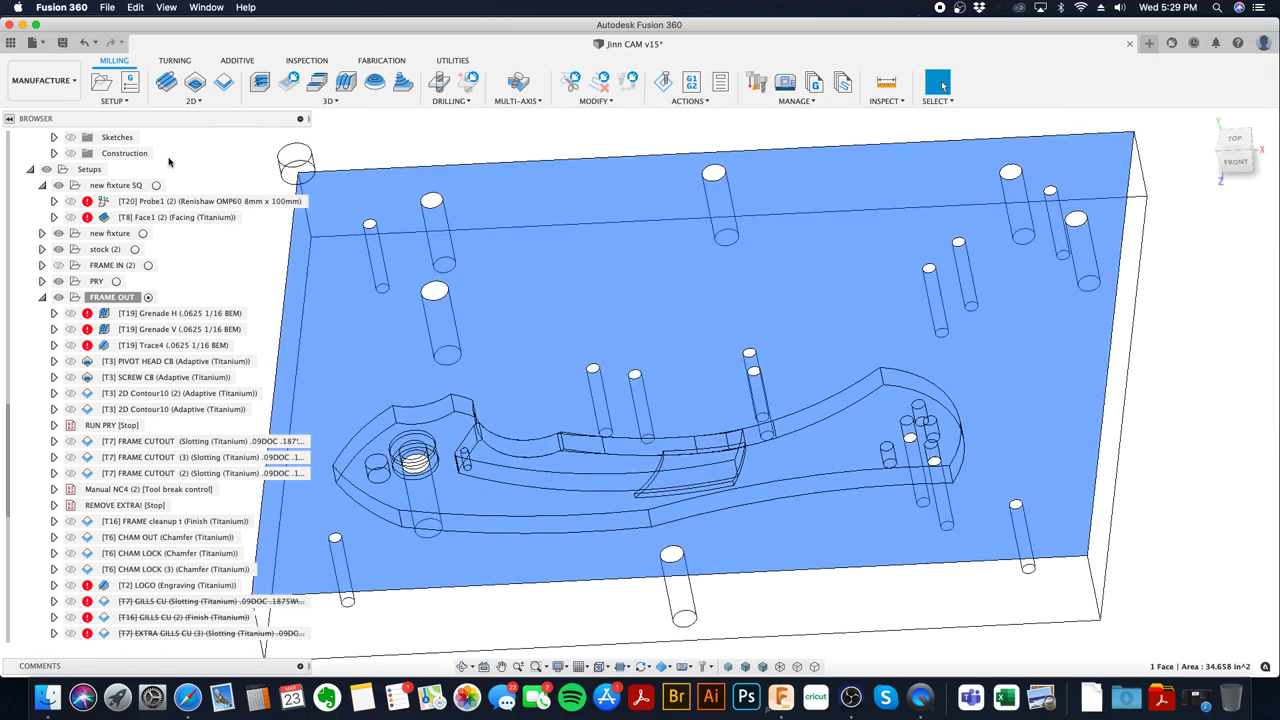
left_click(62, 42)
left_click(642, 362)
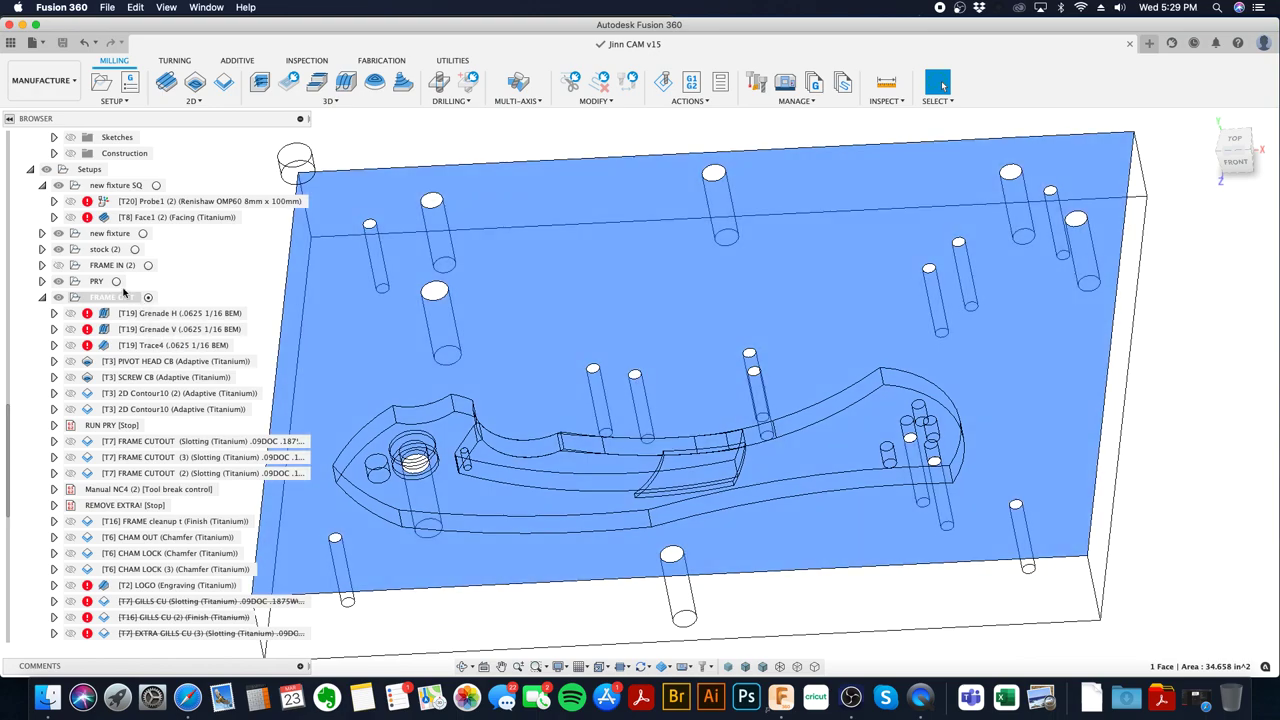
- Collapse FRAME OUT and the Jinn CAM v15:1 component, then minimize Fusion 360
left_click(42, 298)
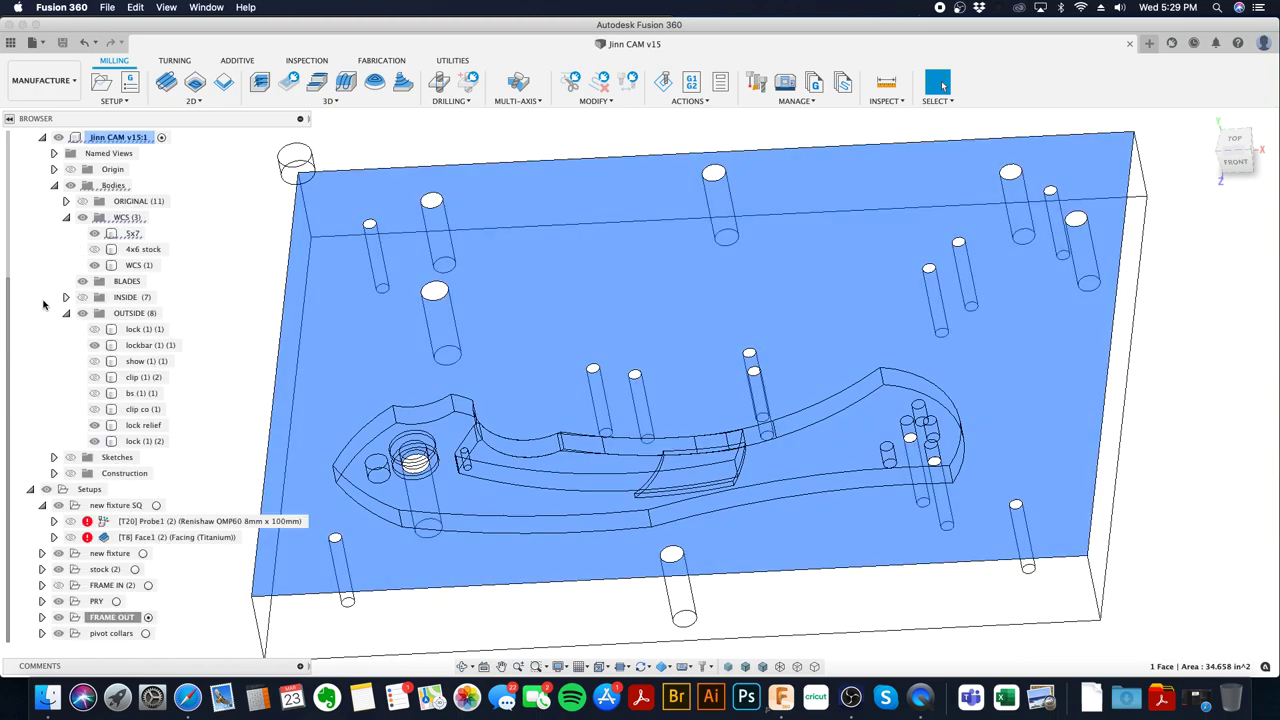
left_click(41, 138)
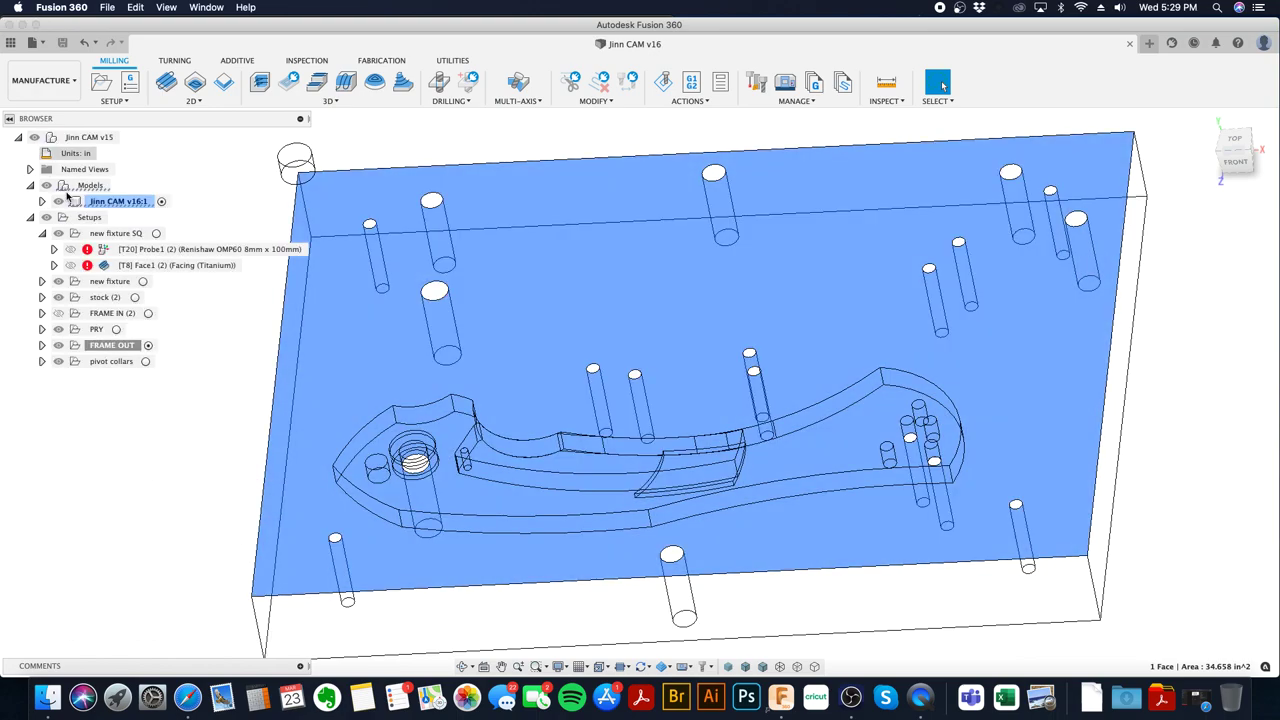
scroll(741, 362, "down", 3)
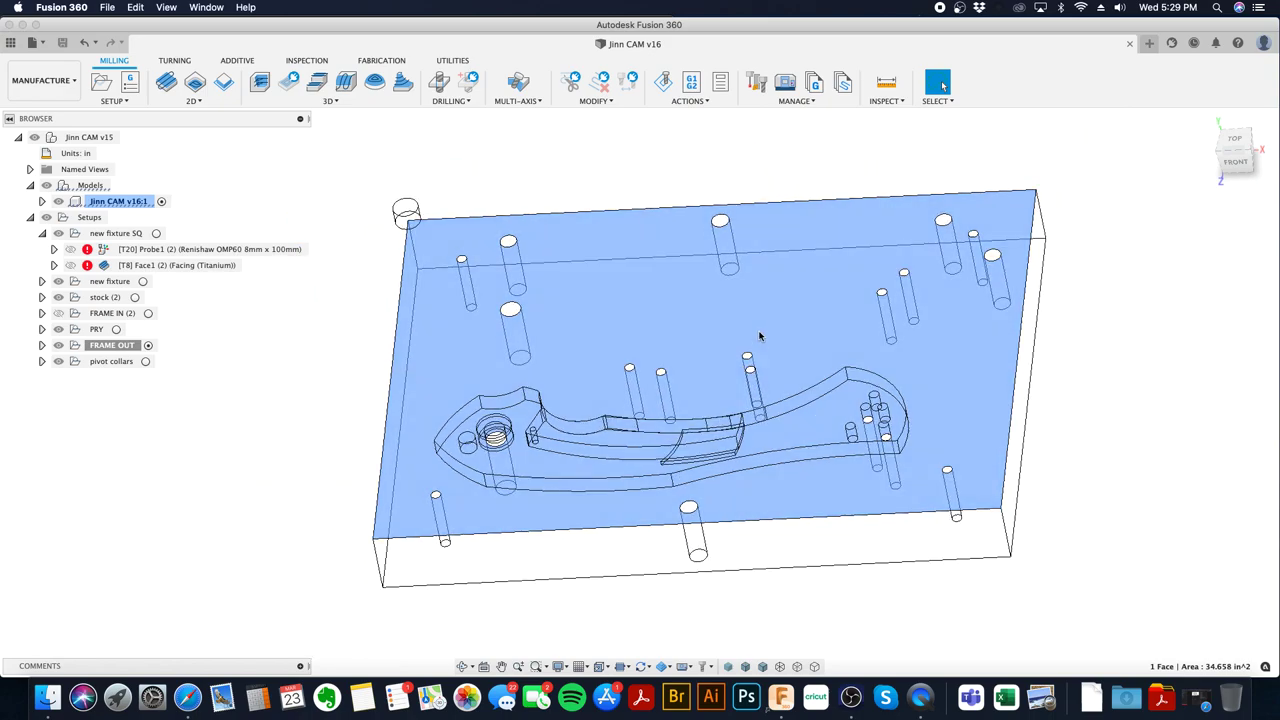
left_click(22, 24)
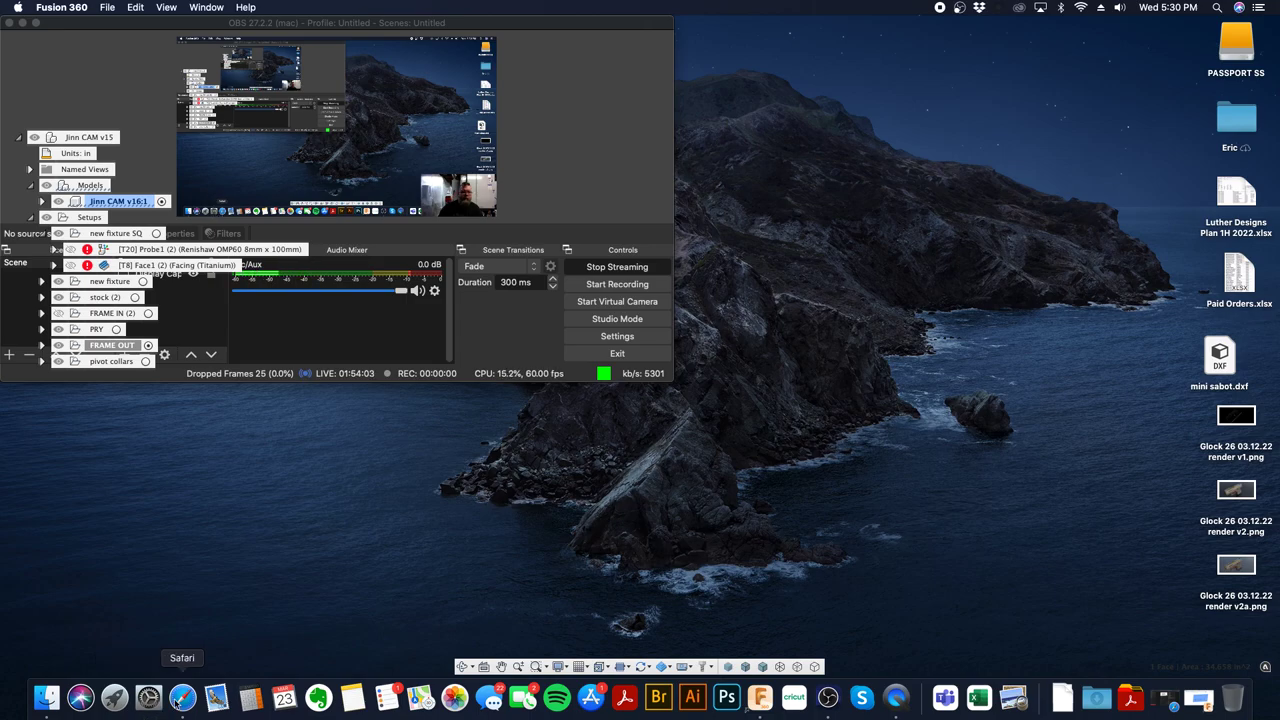
- Confirm End live video on the Facebook dashboard, then Stop Streaming in OBS Studio
left_click(182, 697)
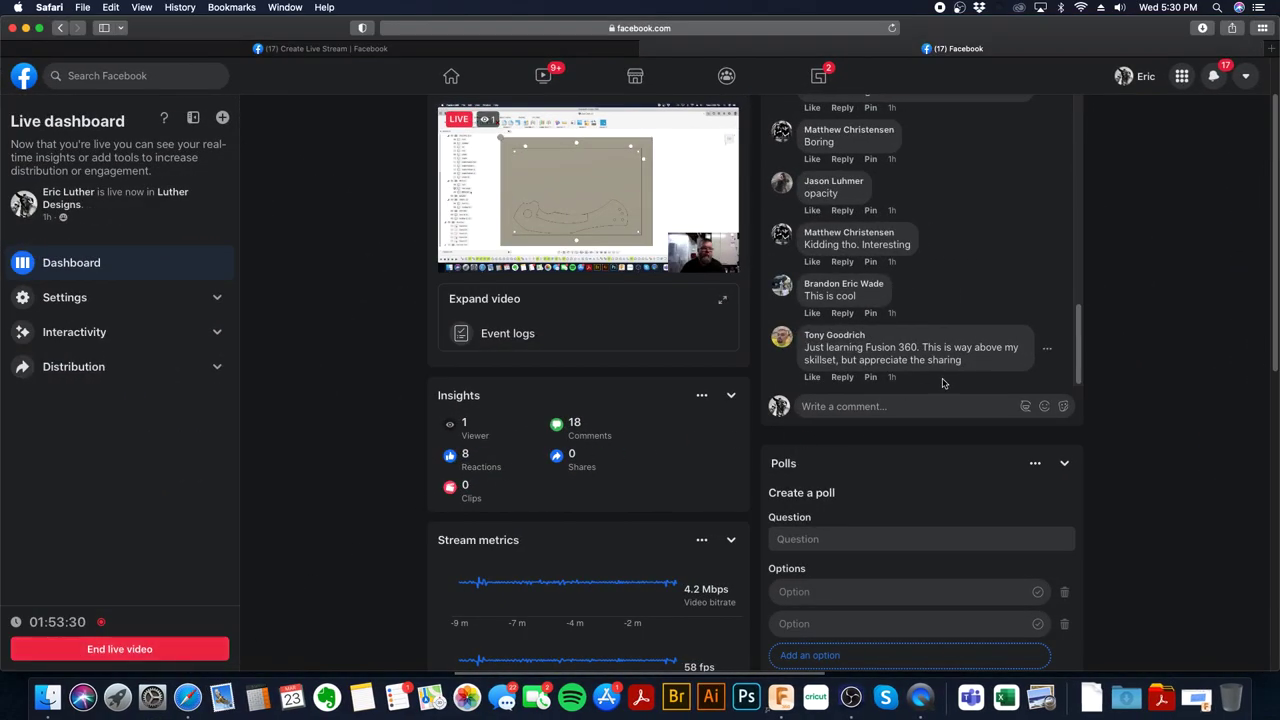
scroll(942, 383, "down", 4)
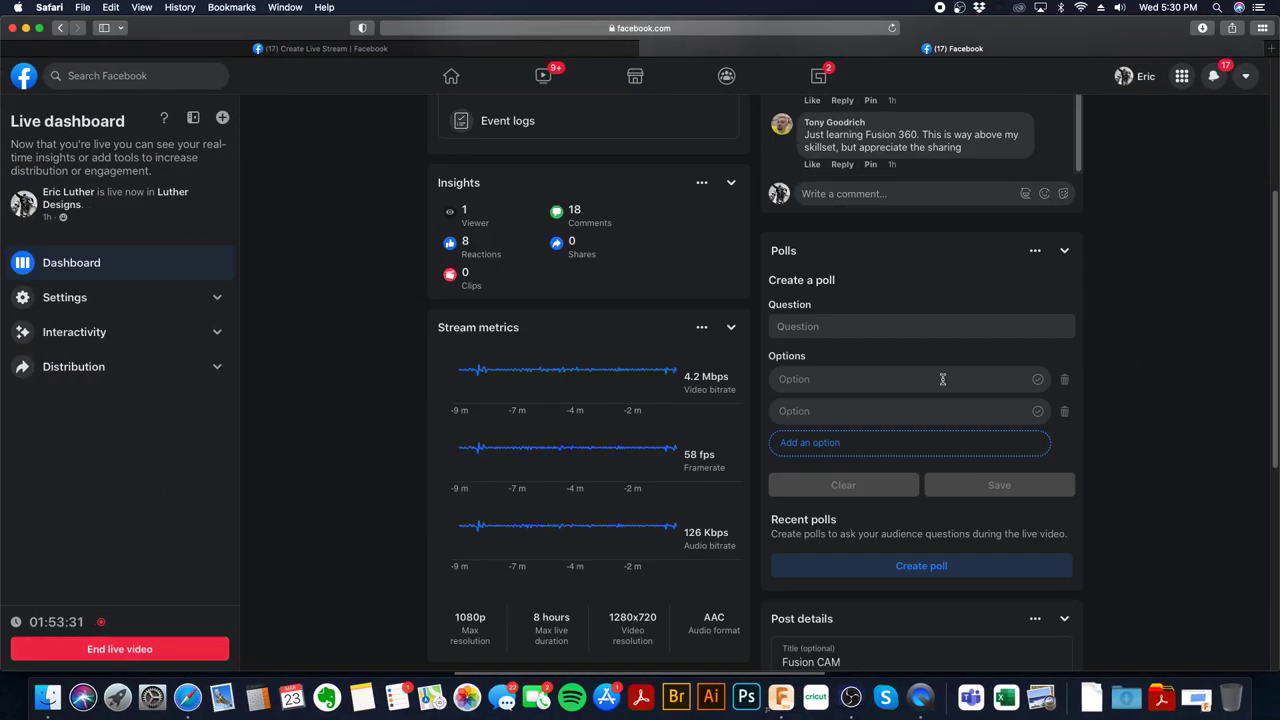
left_click(850, 697)
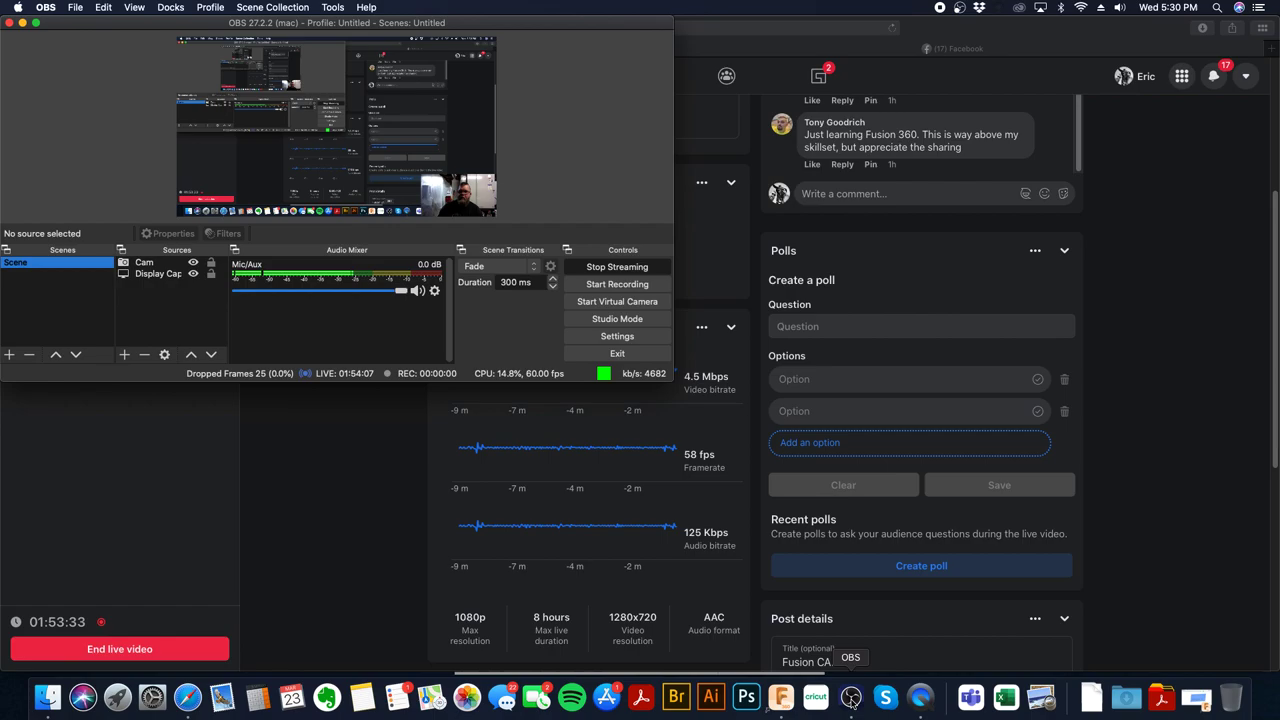
left_click(1145, 517)
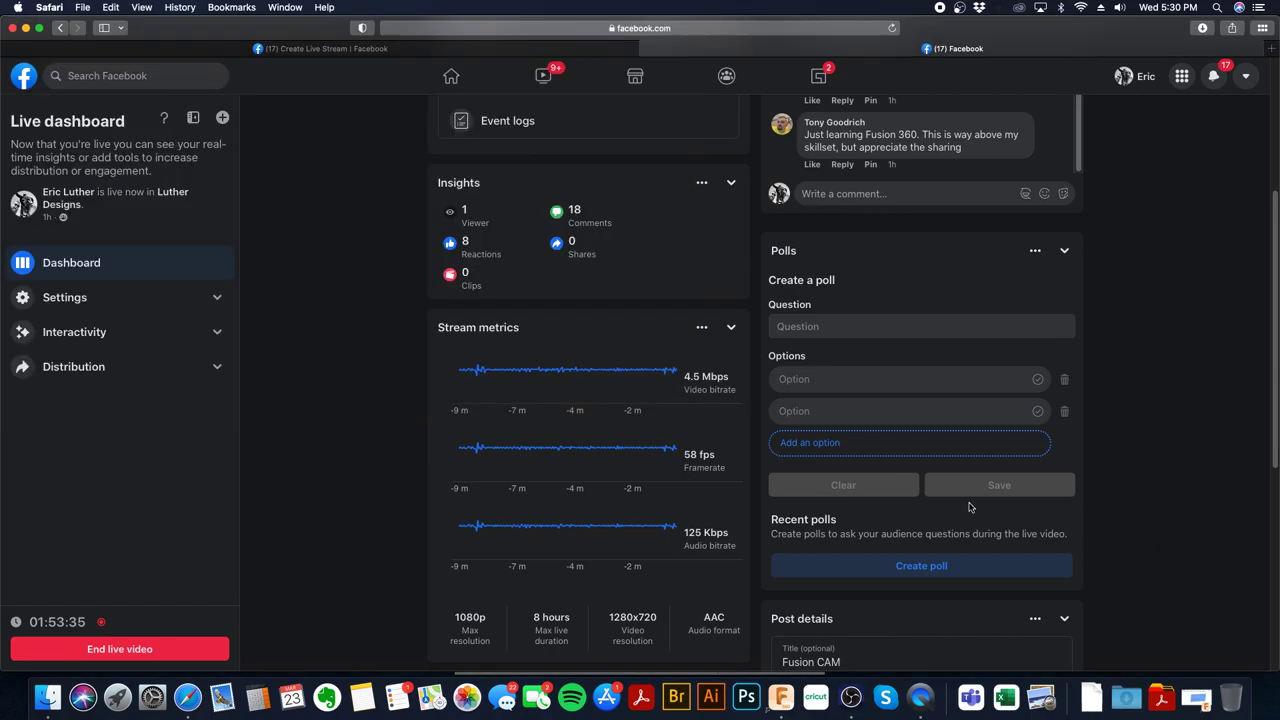
left_click(157, 650)
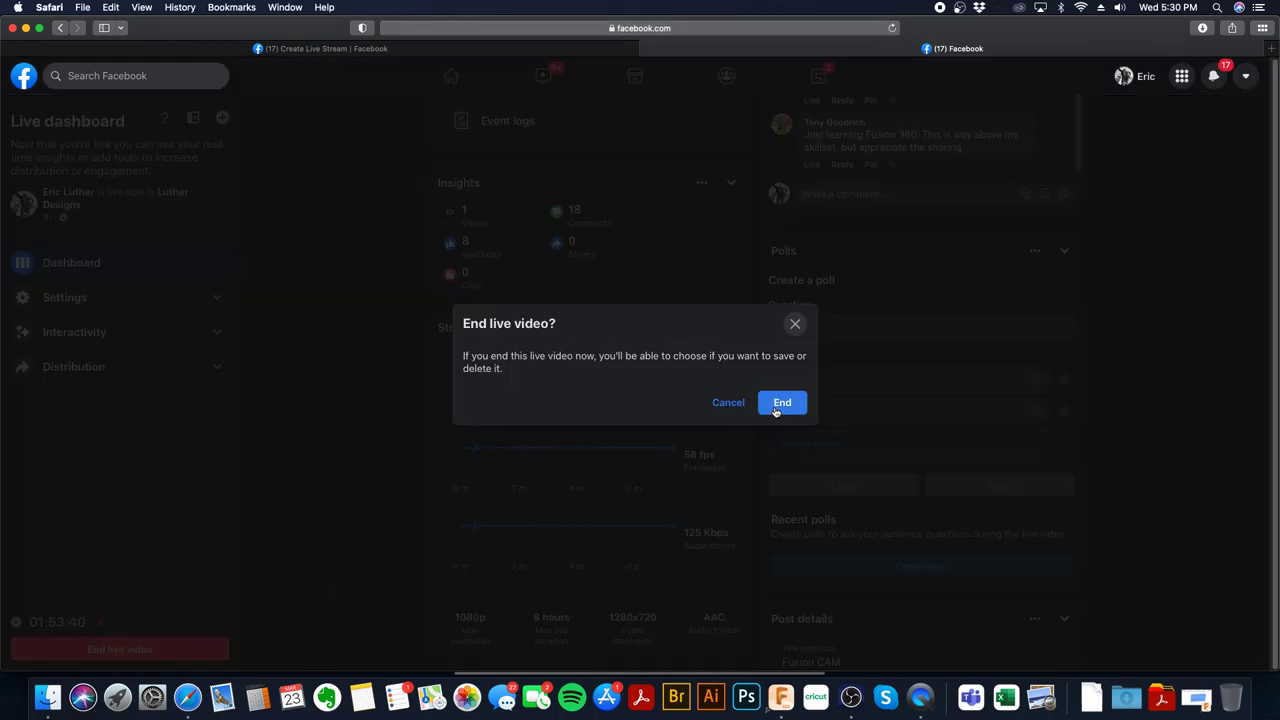
left_click(780, 404)
left_click(851, 700)
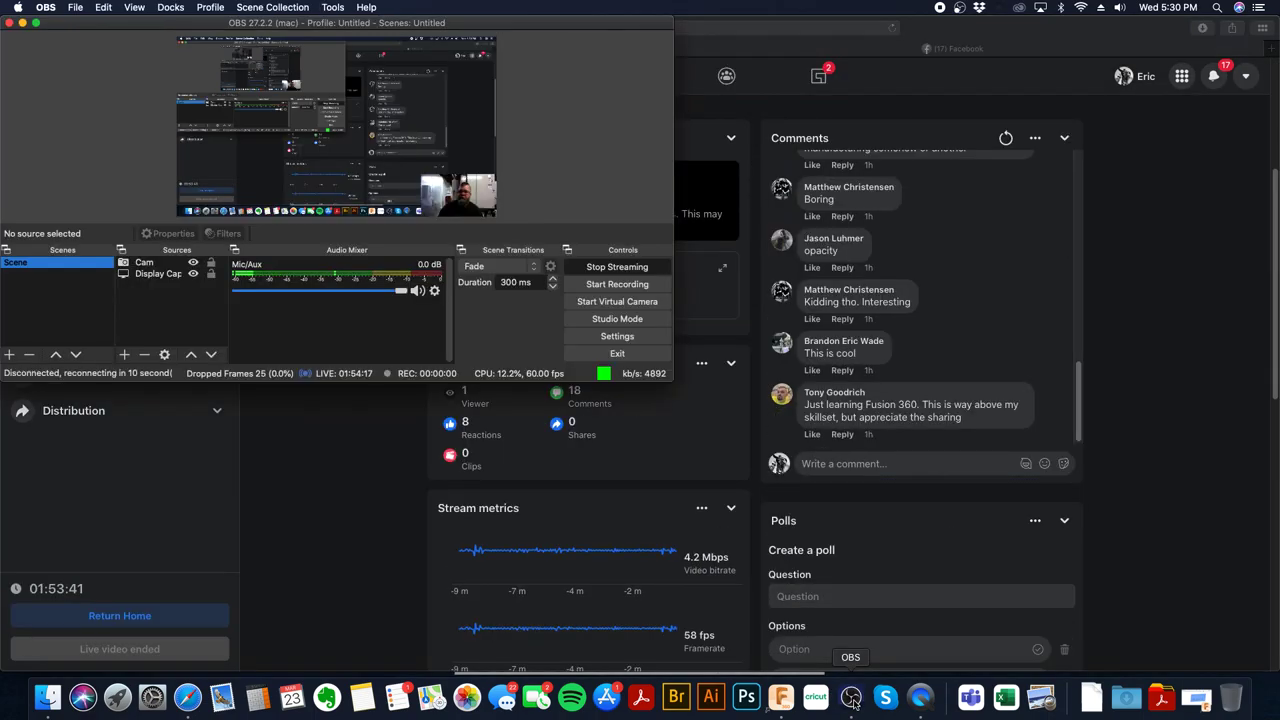
left_click(632, 271)
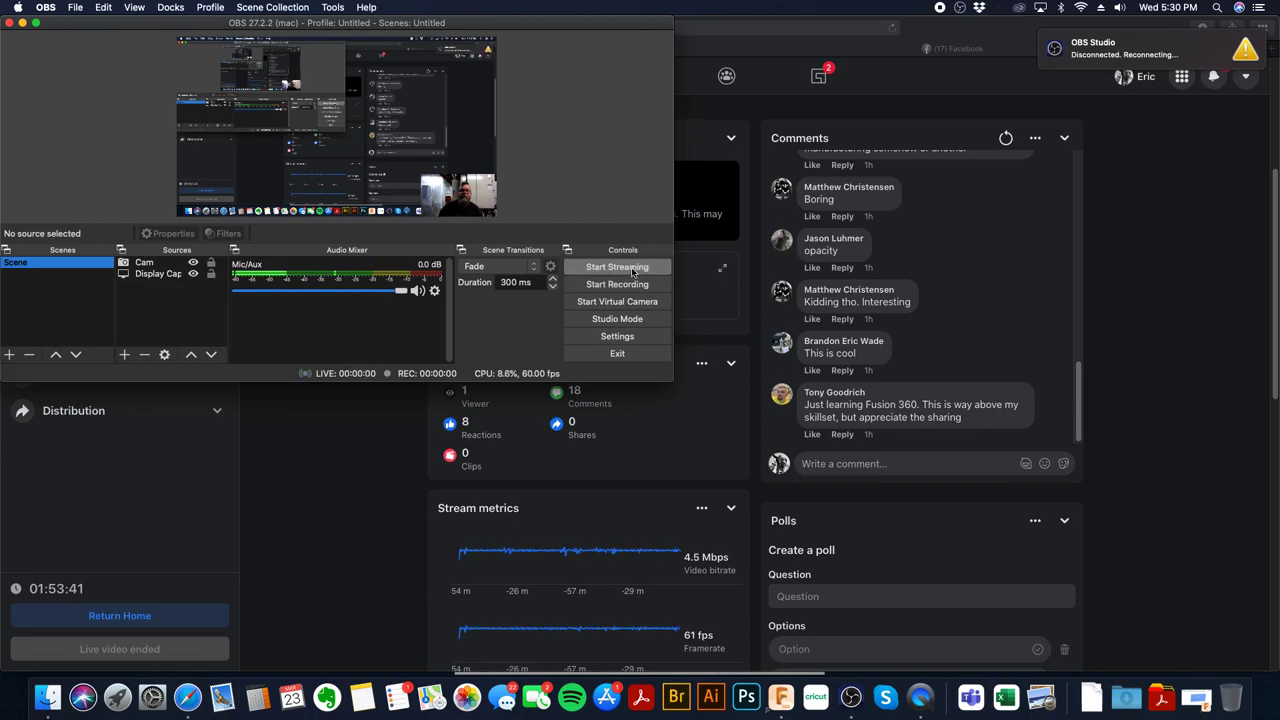